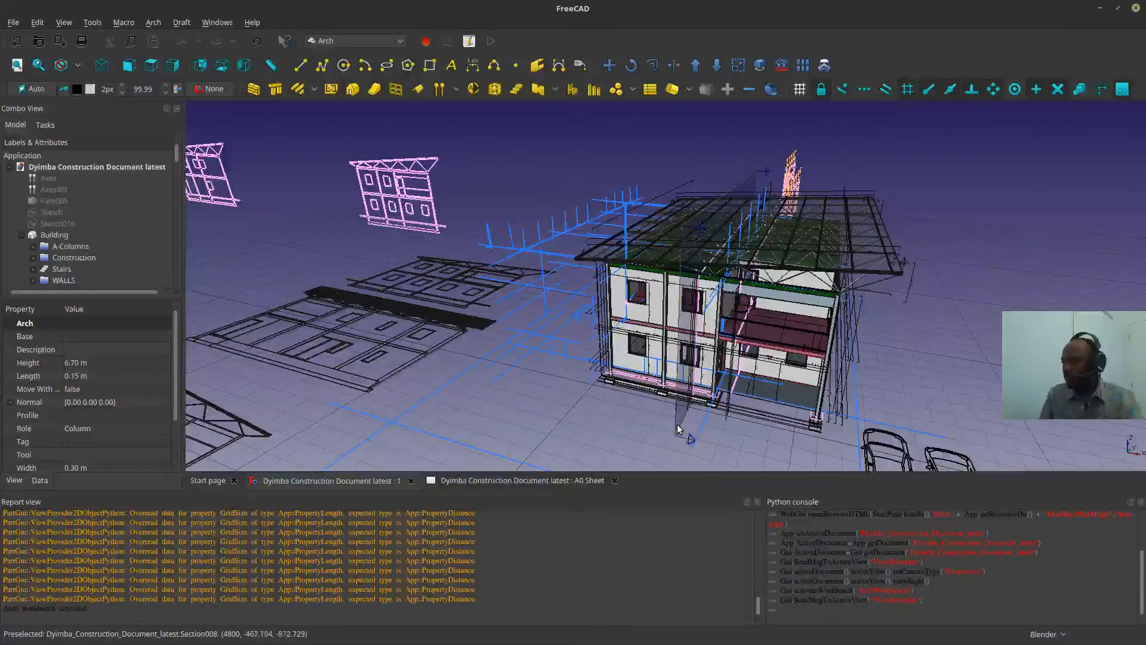
- Hide the section plane Longitudinal section 3 and the overlapping plane labelled Section at the front of the building
click(677, 424)
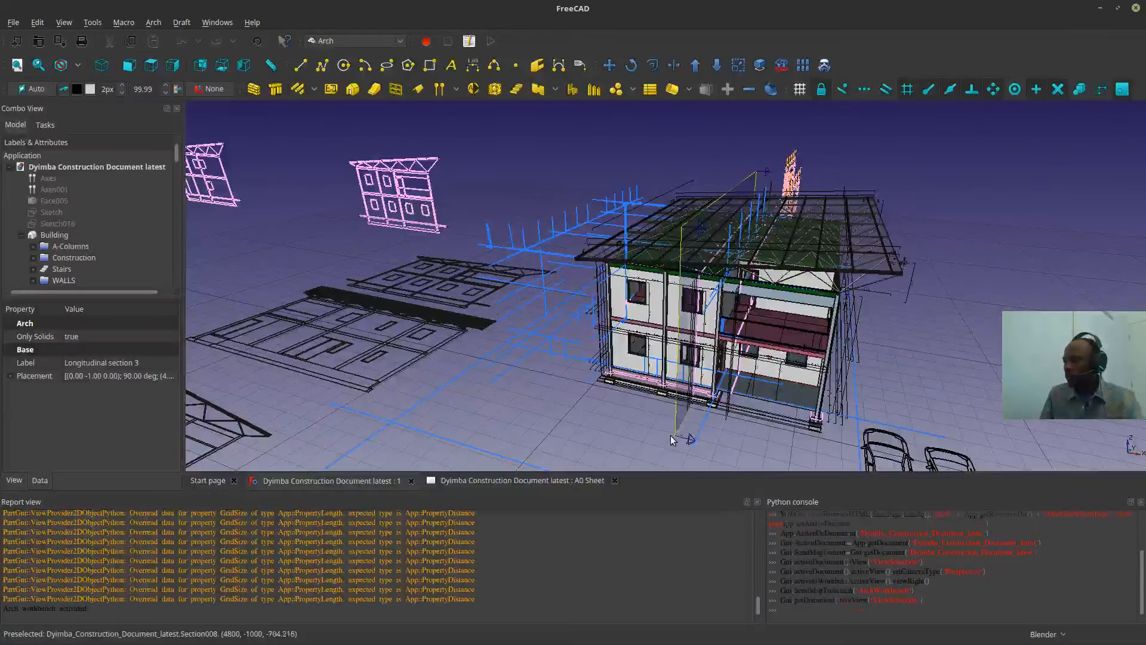
key(space)
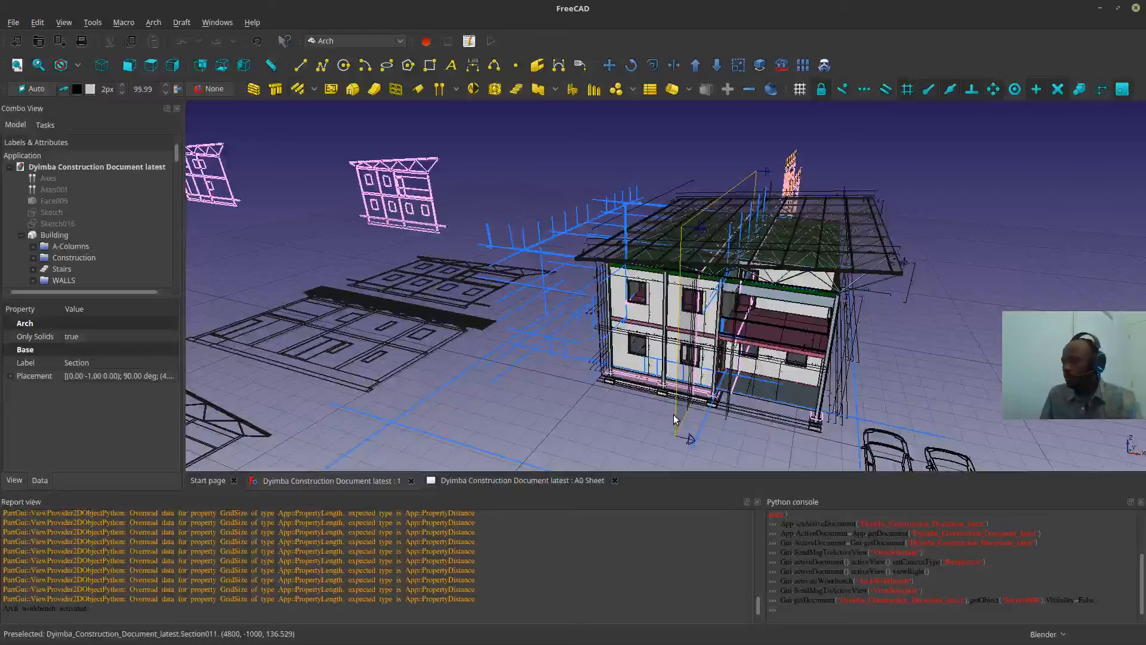
click(675, 419)
key(space)
- Examine the building model from several sides, including its roof, upper floor and surrounding construction lines
middle_drag(678, 416, 761, 288)
scroll(677, 345, up, 4)
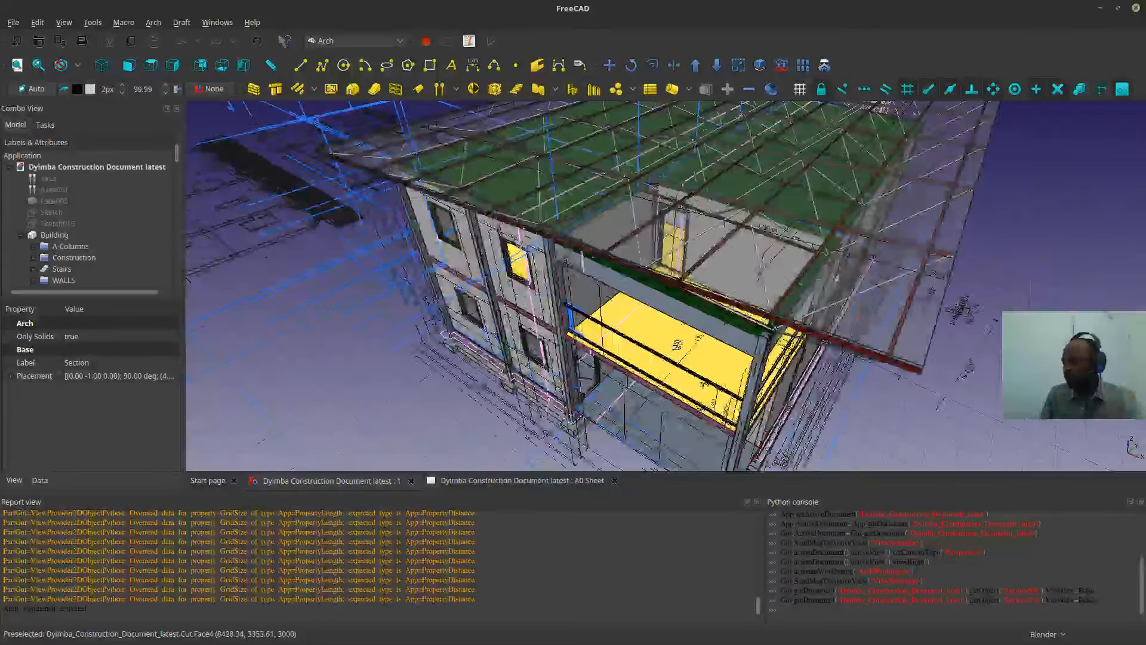
scroll(678, 345, down, 4)
middle_drag(677, 344, 592, 263)
scroll(663, 295, up, 5)
scroll(747, 213, down, 4)
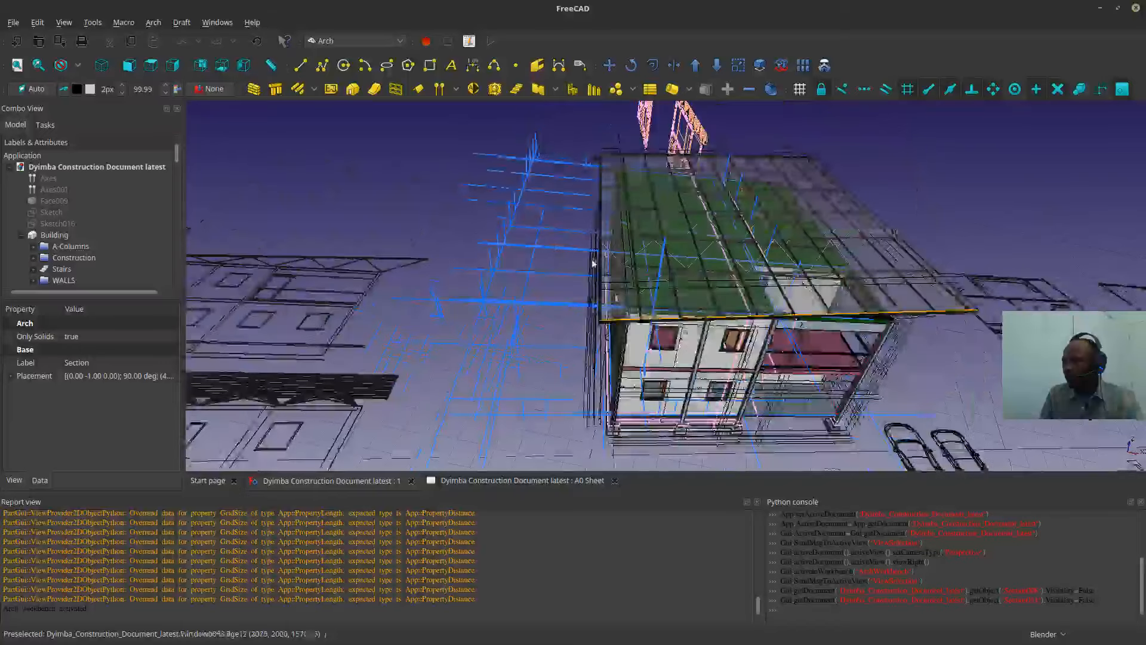
scroll(520, 269, up, 5)
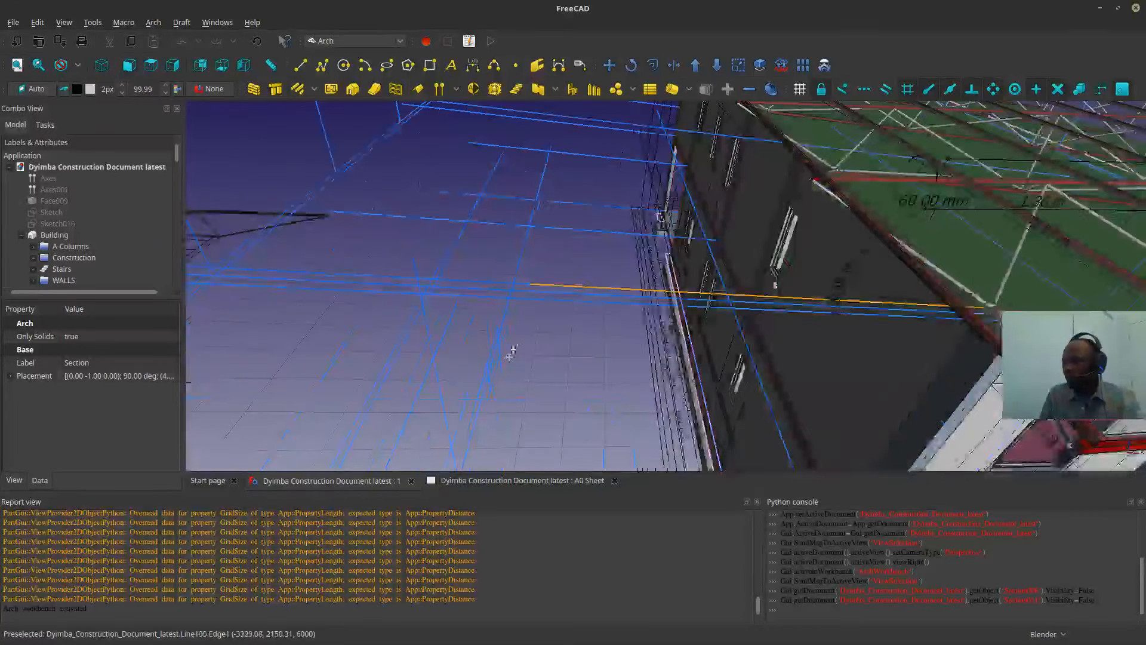
middle_drag(510, 352, 491, 273)
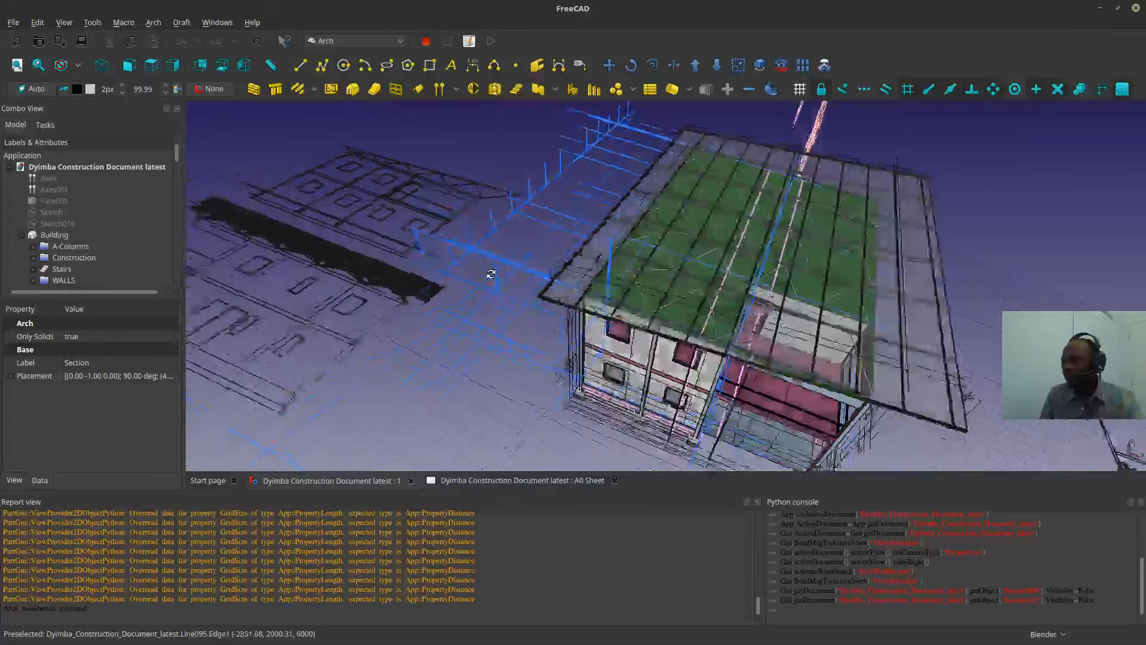
scroll(490, 273, down, 5)
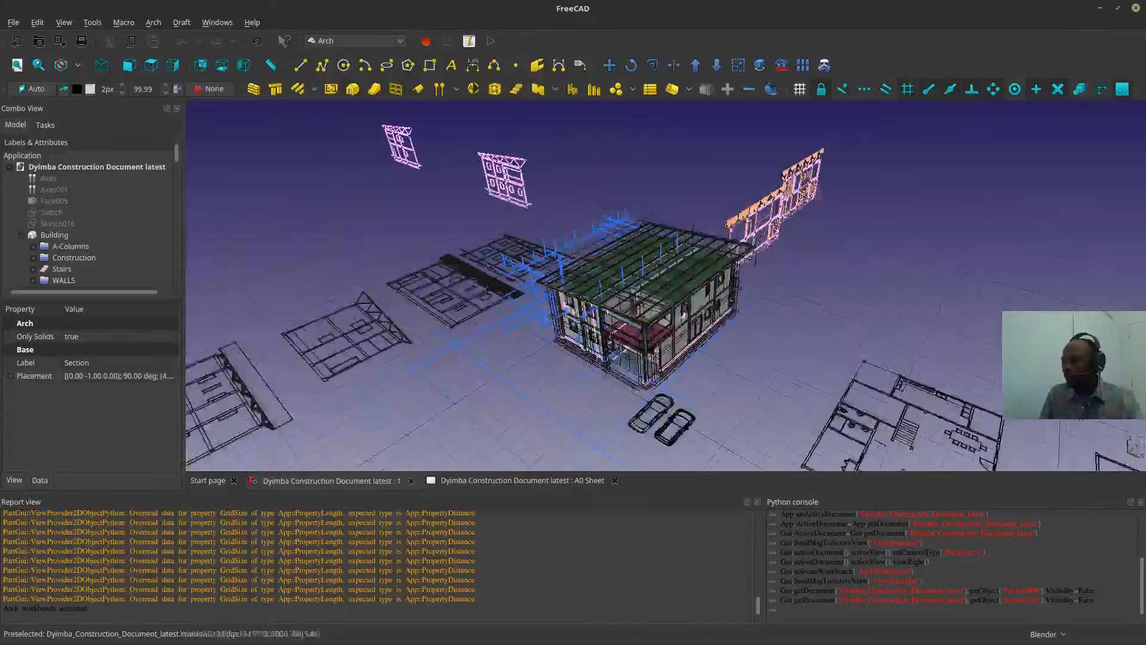
scroll(597, 298, down, 3)
- Look over the 2D floor plans, roof framing plan, sections and elevations laid out around the building
middle_drag(778, 248, 569, 191)
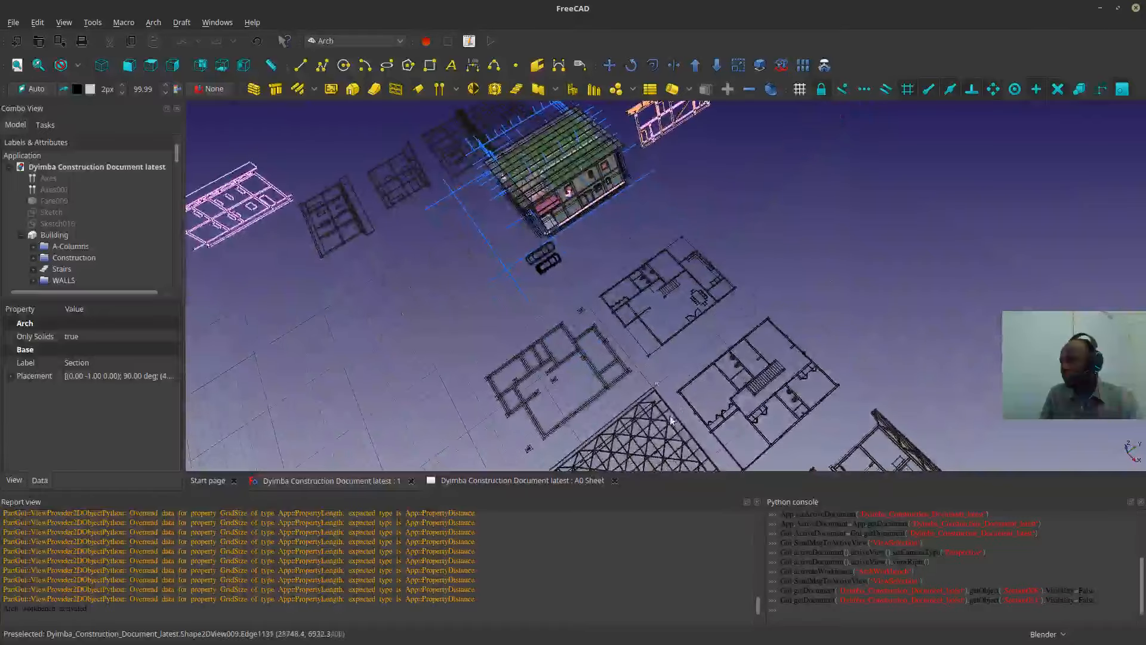
scroll(672, 420, down, 4)
shift+middle_drag(710, 406, 700, 286)
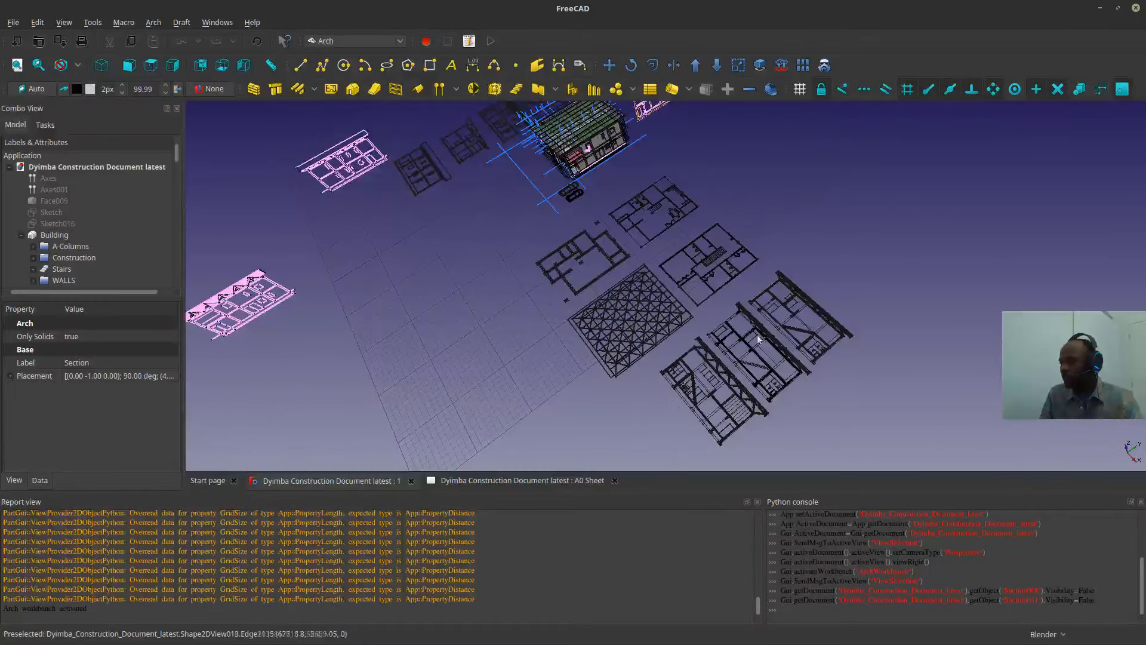
scroll(756, 301, up, 3)
shift+middle_drag(577, 316, 965, 381)
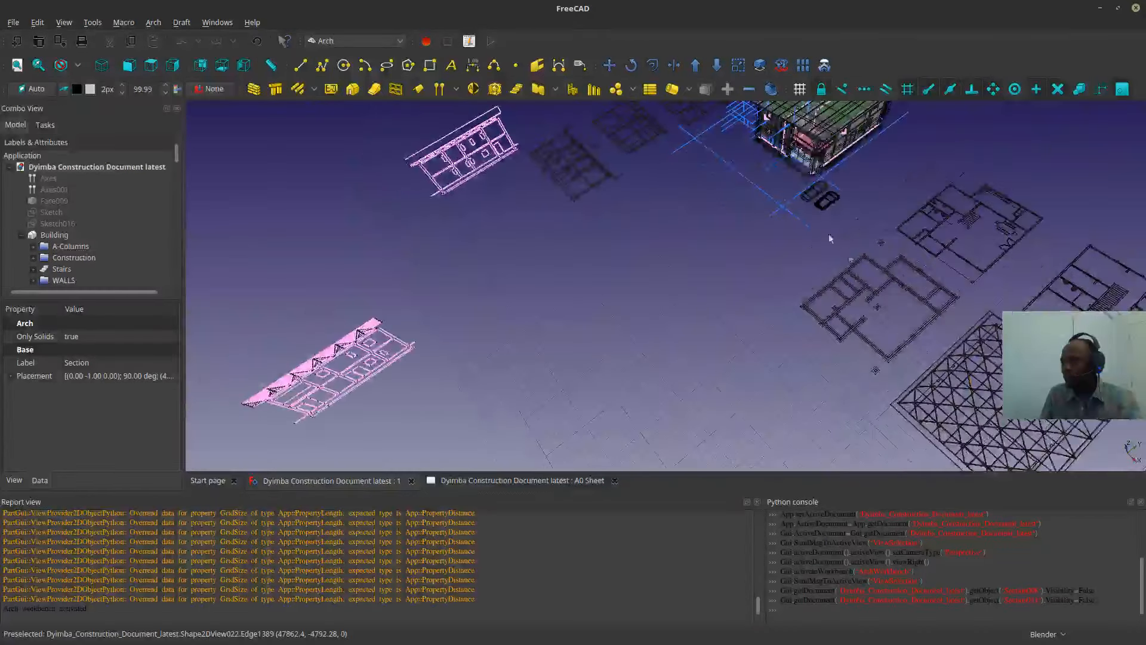
shift+middle_drag(829, 234, 705, 323)
- Examine the sloping roof and its trusses above the upper floor from a low viewpoint outside the building
scroll(661, 394, up, 5)
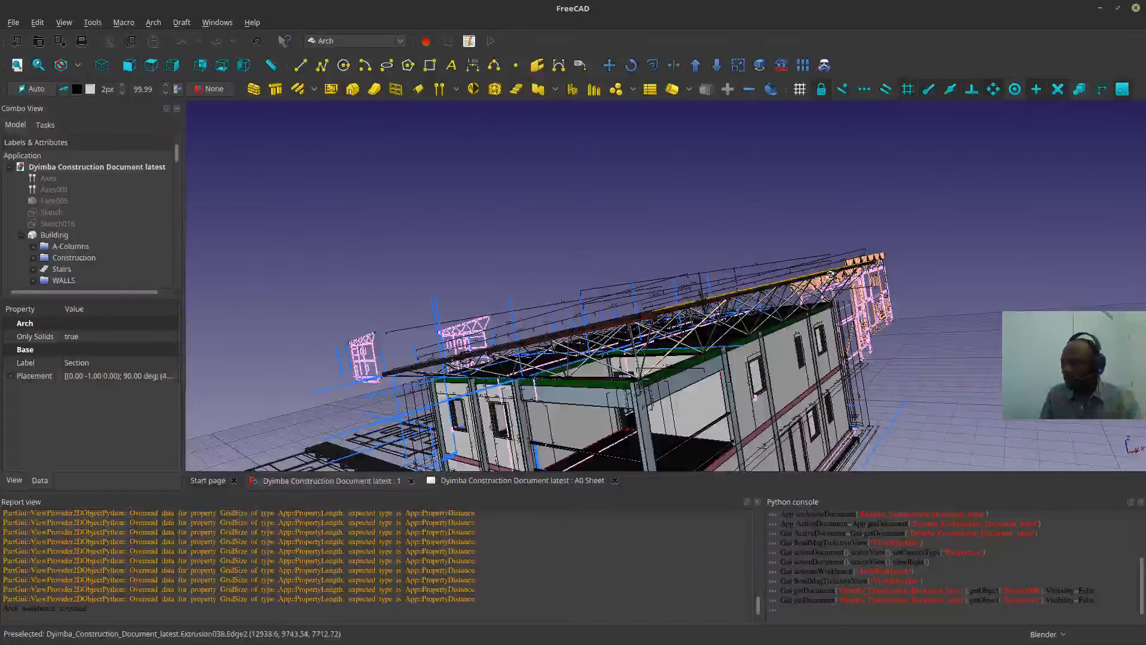
middle_drag(830, 275, 847, 266)
scroll(848, 266, down, 4)
shift+middle_drag(770, 343, 740, 319)
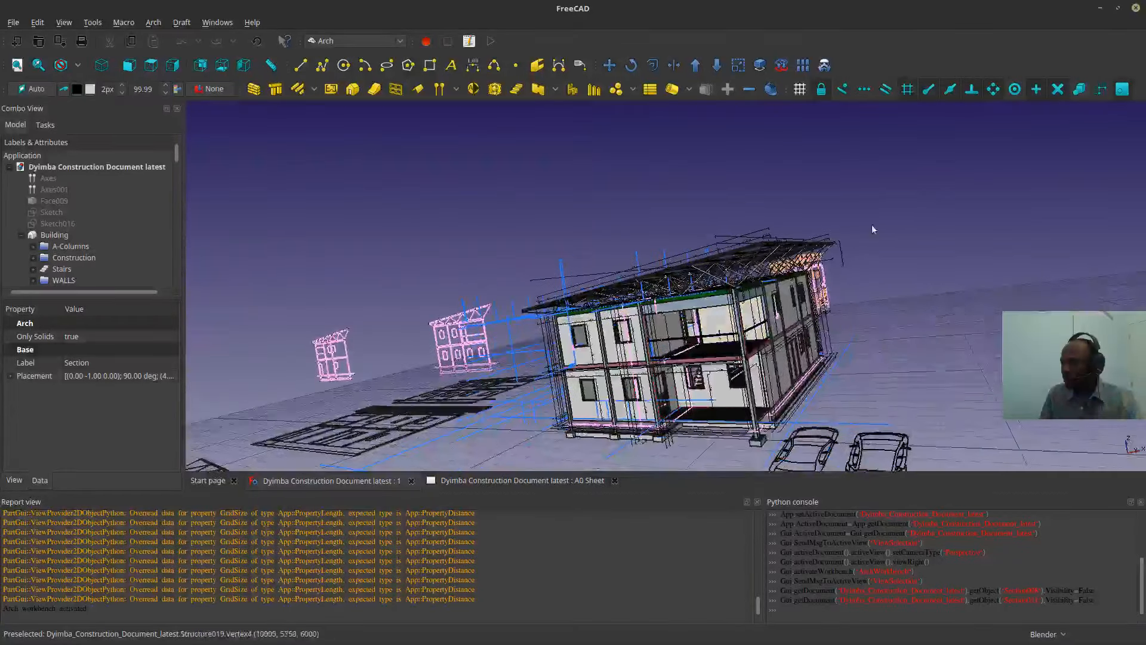
scroll(871, 228, up, 4)
middle_drag(869, 227, 903, 190)
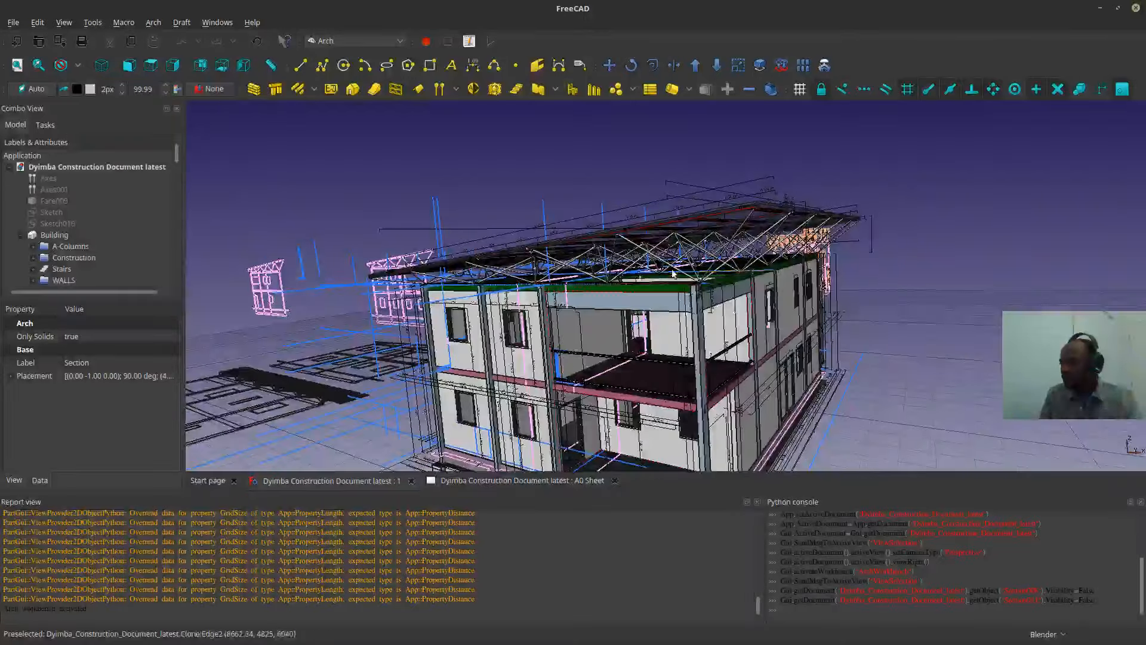
scroll(673, 274, up, 3)
middle_drag(495, 299, 821, 260)
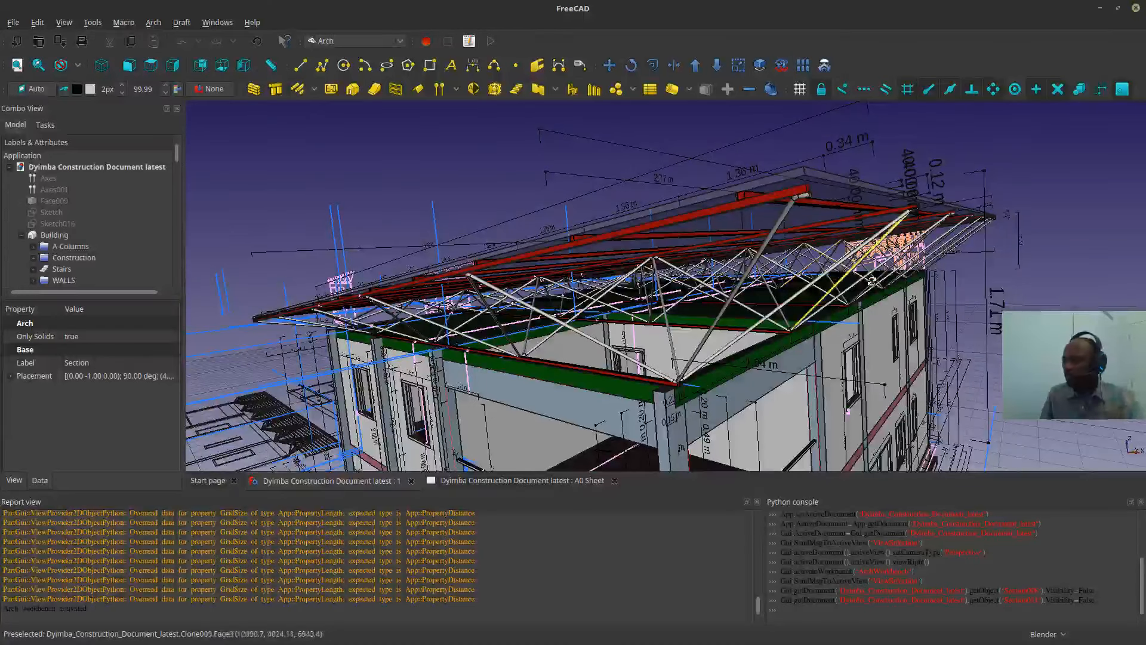
middle_drag(871, 281, 887, 281)
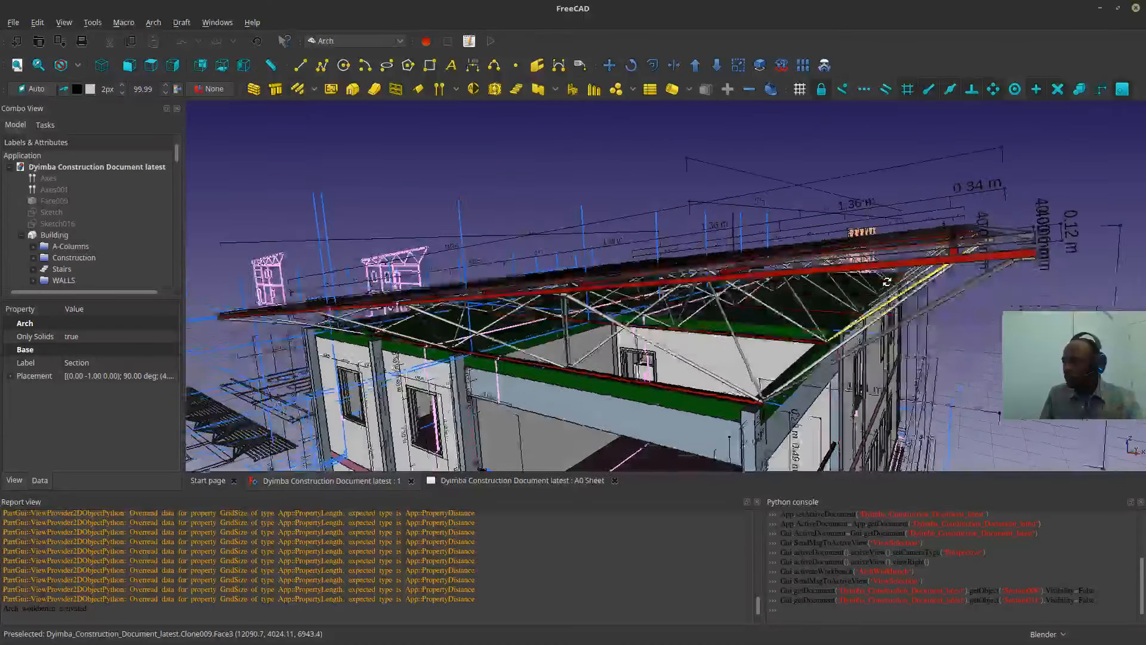
middle_drag(672, 353, 694, 301)
scroll(668, 322, up, 8)
scroll(725, 291, down, 6)
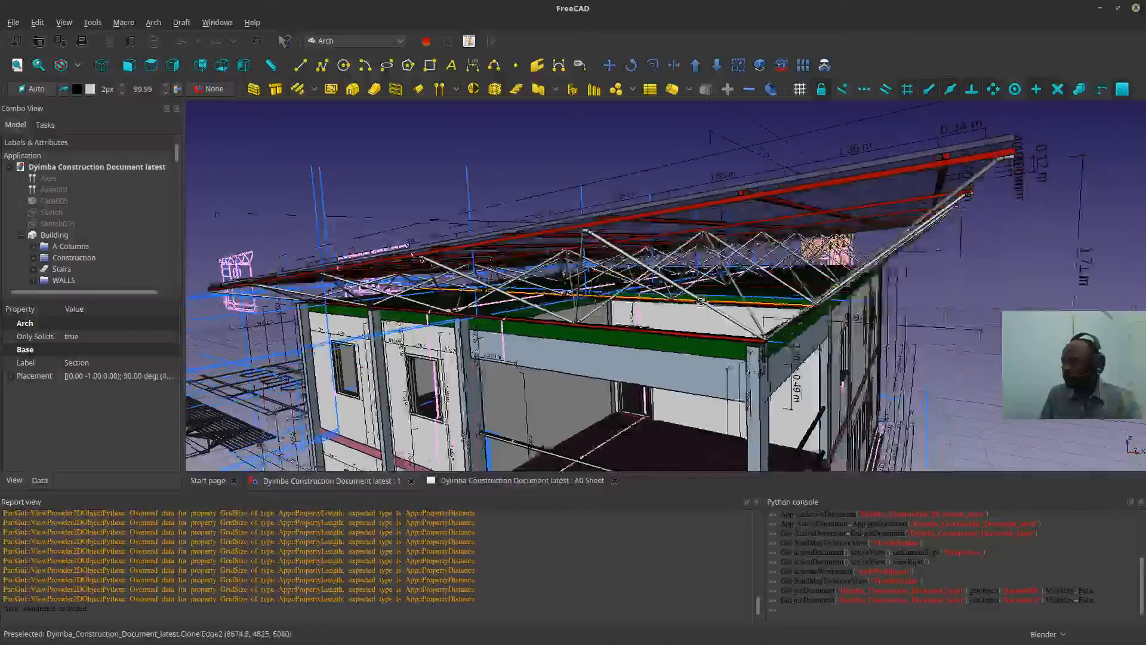
- Inspect the truss diagonals up close, including where they meet the red purlins and the green ring beam
scroll(721, 309, up, 6)
scroll(721, 308, up, 2)
scroll(718, 309, down, 4)
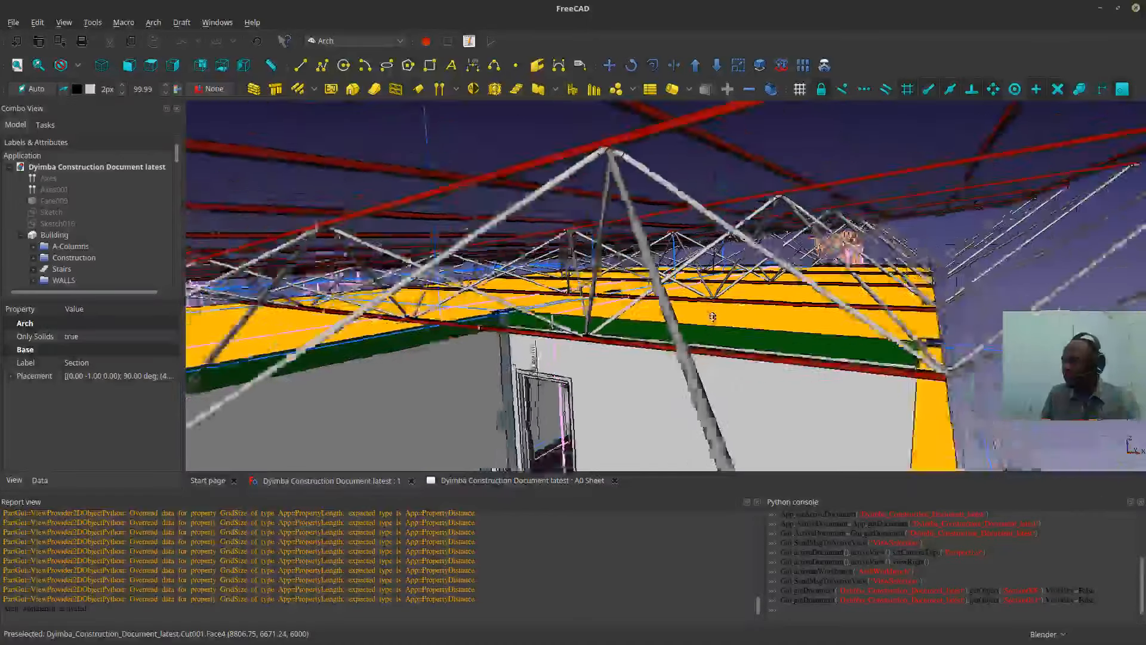
scroll(711, 315, up, 1)
scroll(691, 387, down, 1)
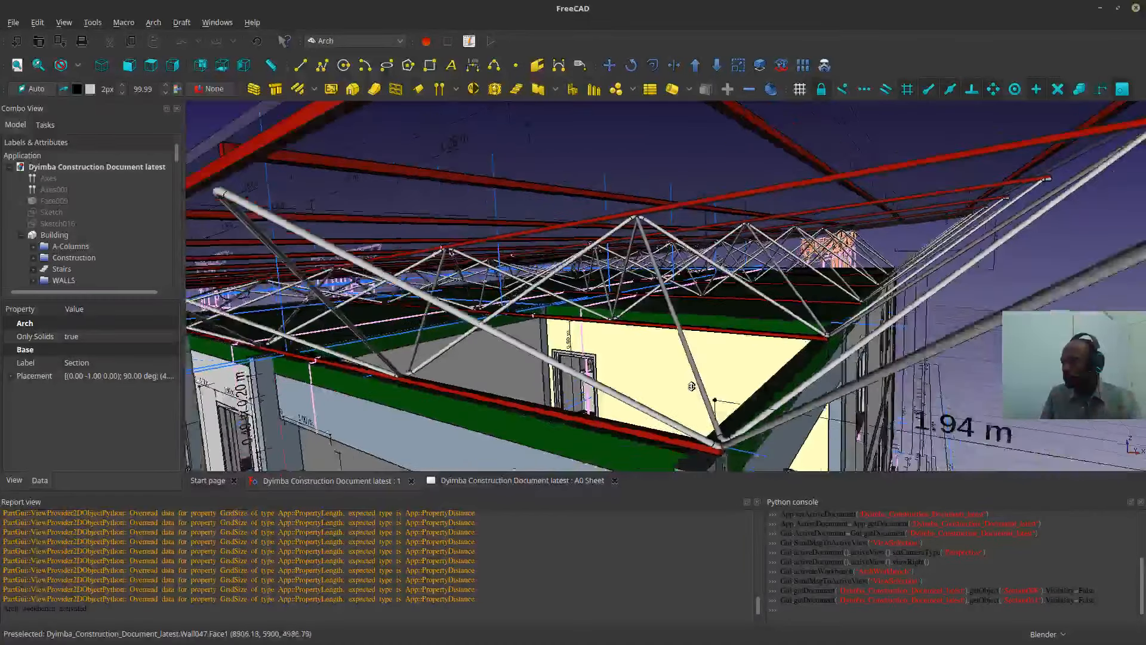
shift+middle_drag(1122, 251, 1118, 239)
middle_drag(949, 309, 965, 305)
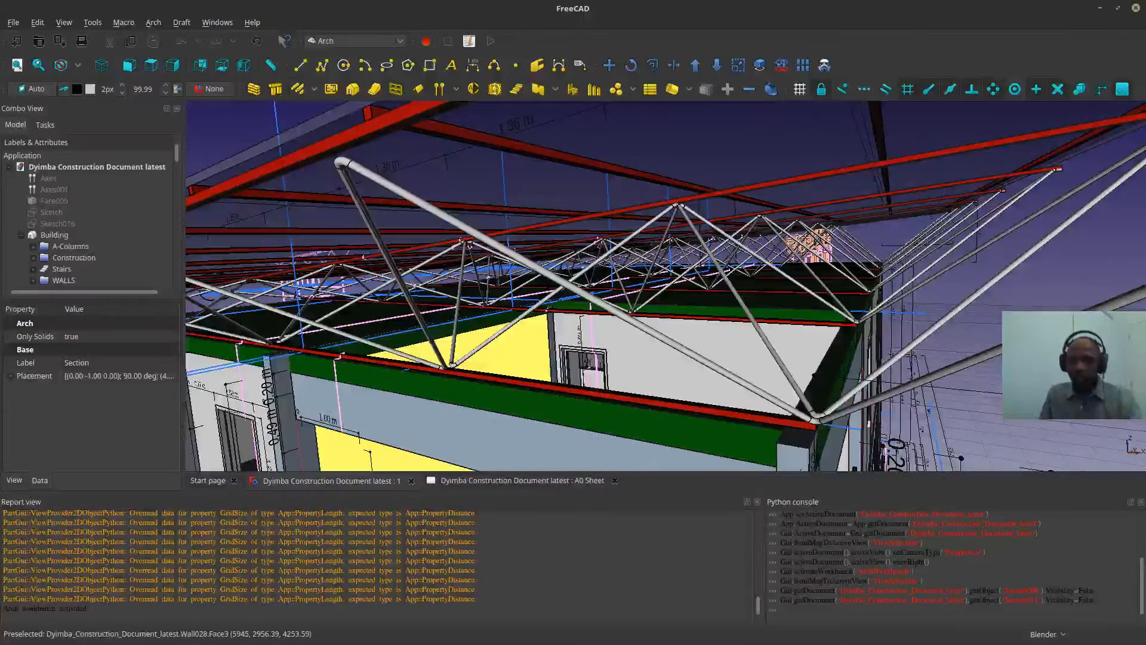
- Switch to Firefox and look over the Kéré Architecture home page, including its latest news and upcoming events
key(alt+Tab)
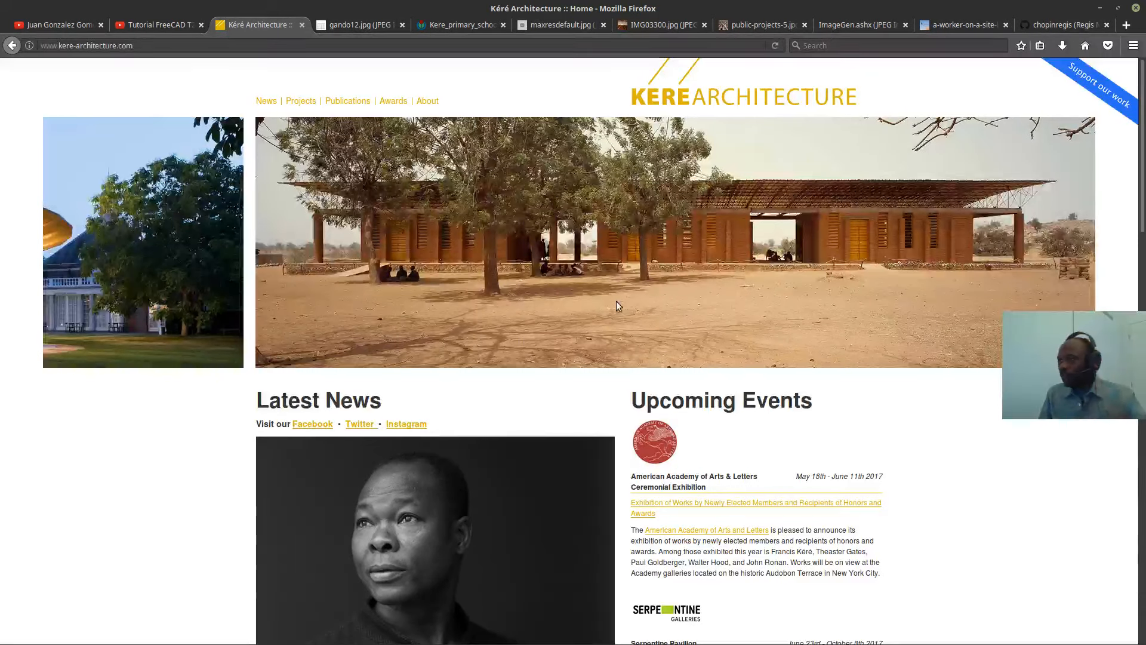
scroll(591, 303, down, 3)
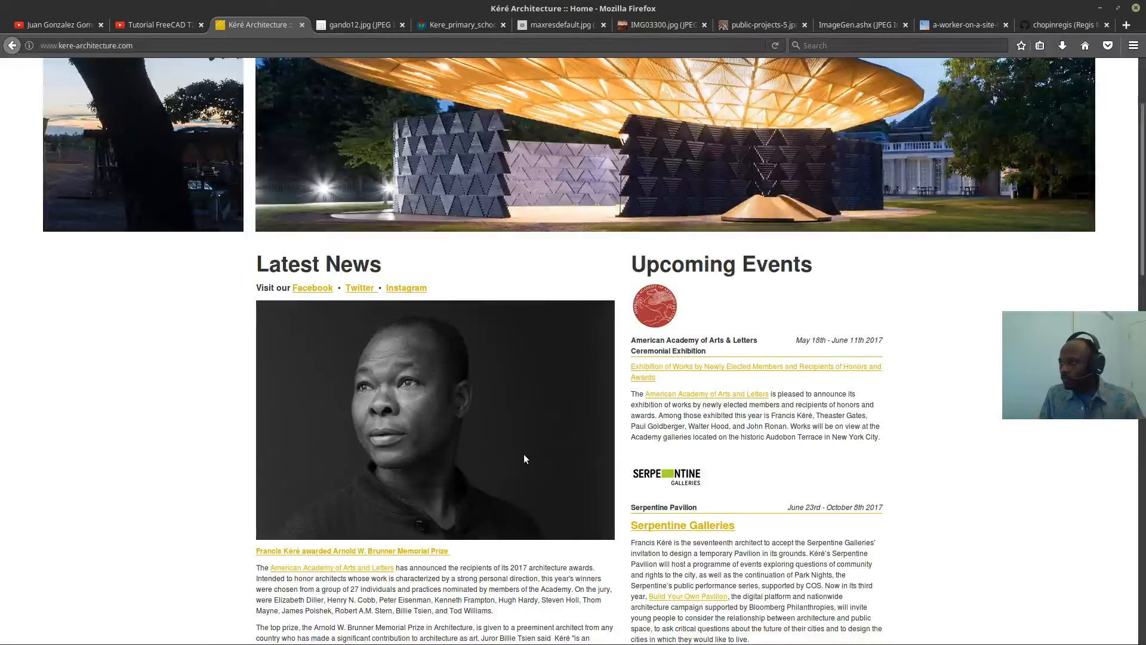
scroll(524, 455, up, 3)
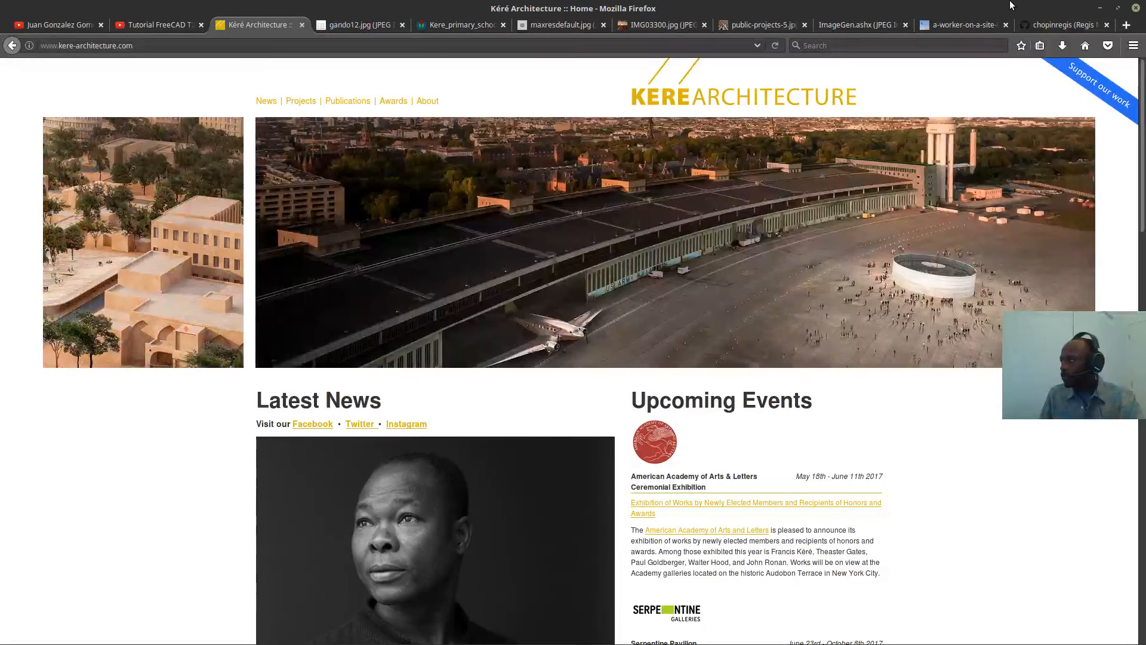
- Compare the gando12.jpg section drawing with the school photos Kere_primary_school_extension_gando.jpg and maxresdefault.jpg
click(338, 24)
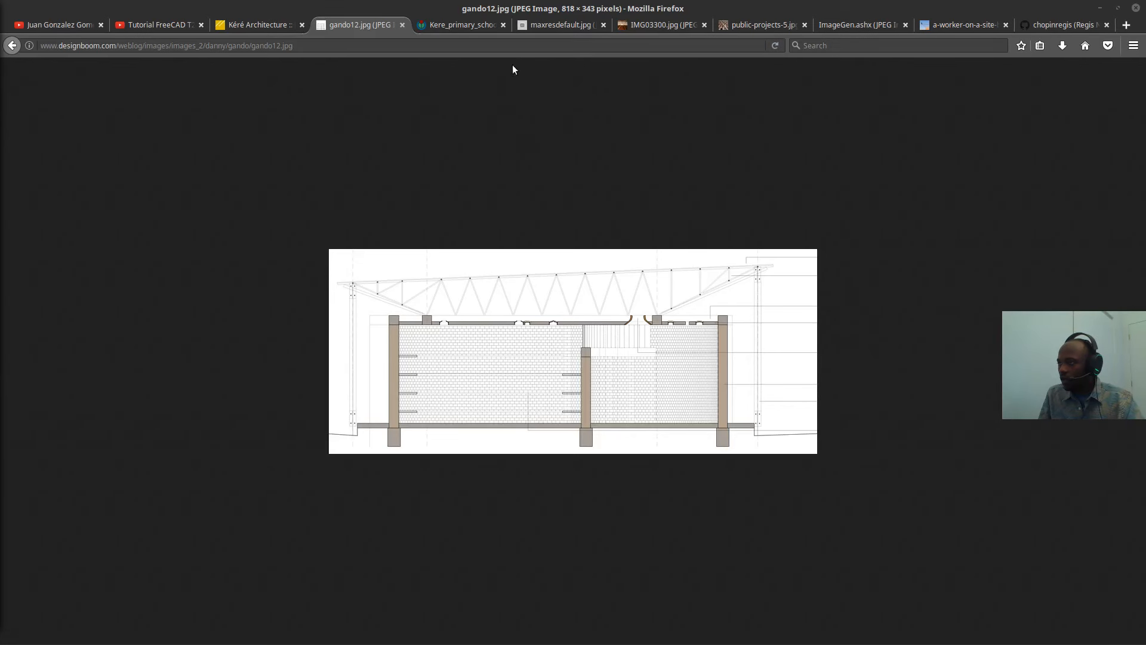
click(438, 20)
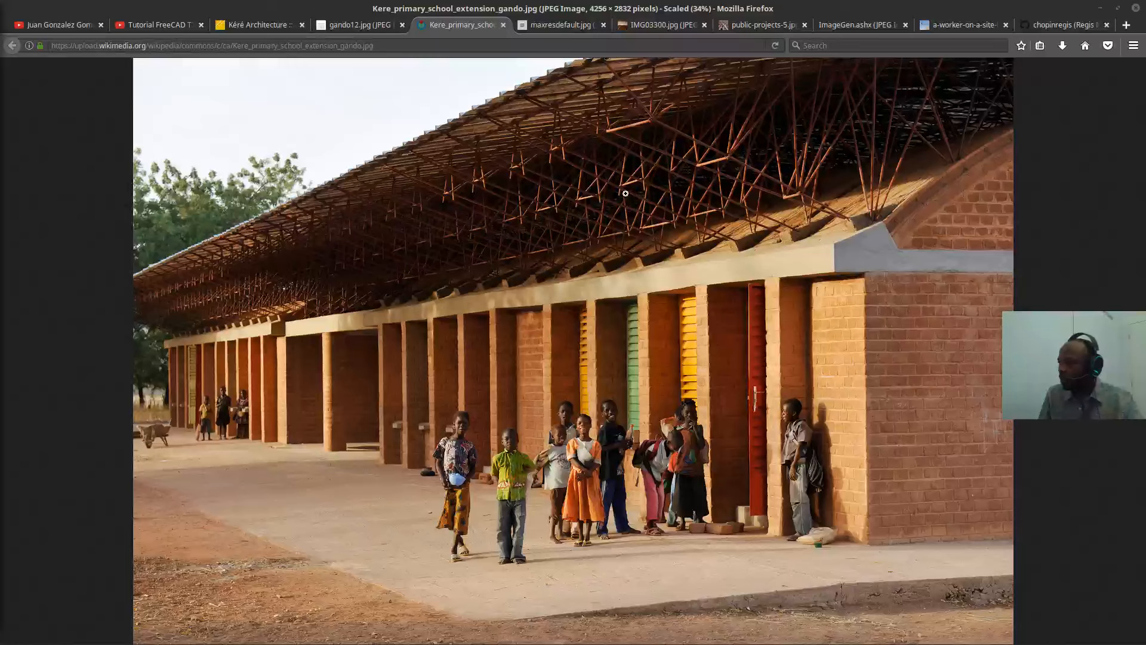
click(545, 28)
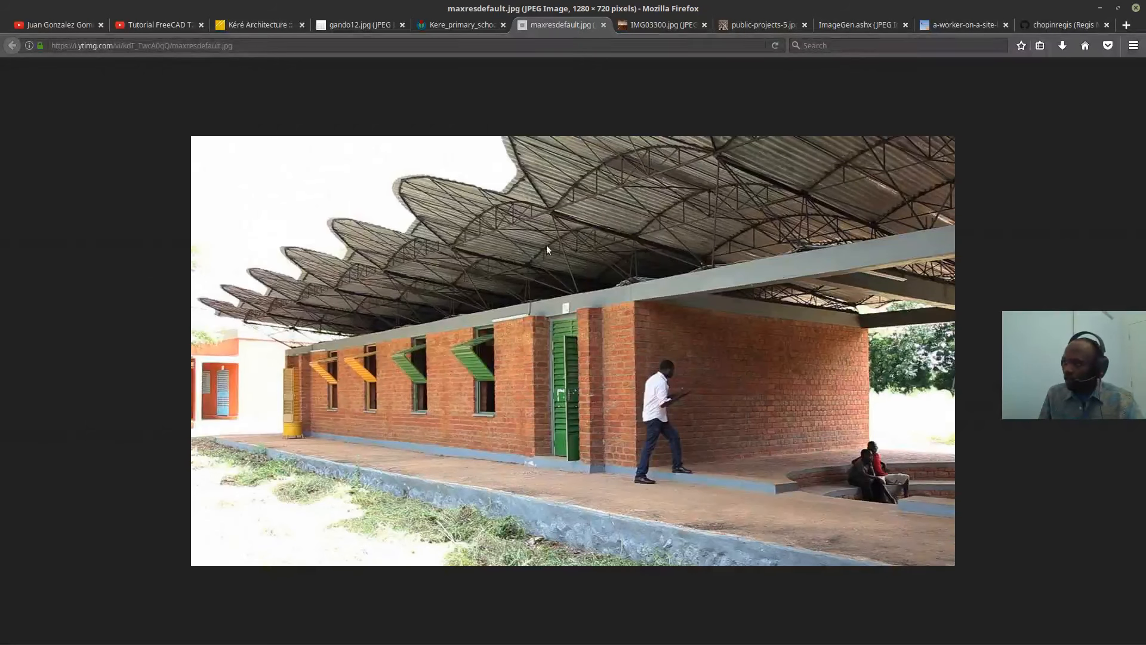
click(462, 23)
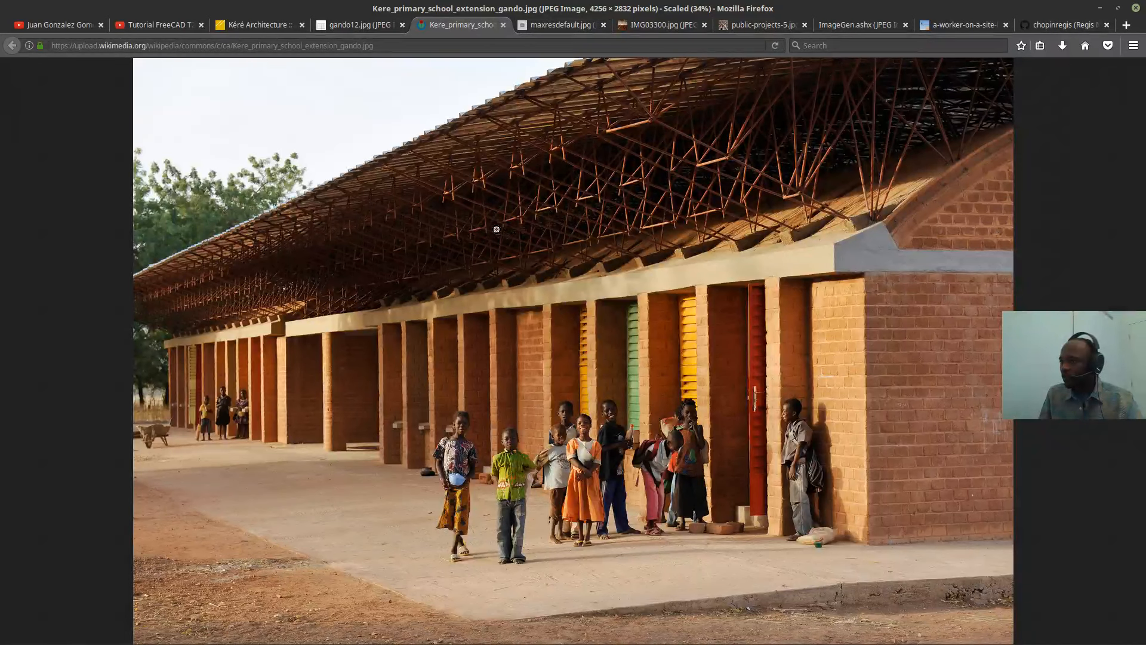
- Study the truss supports in IMG03300.jpg at 200% and the concrete beams in public-projects-5.jpg at 110%
click(640, 25)
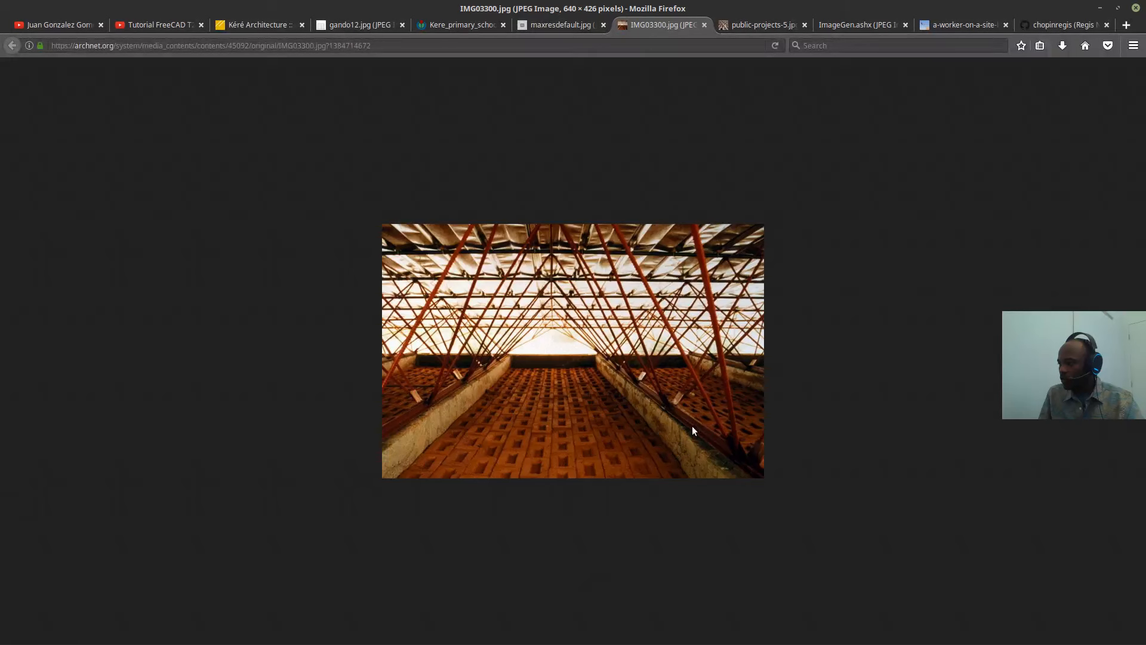
ctrl+scroll(419, 396, up, 5)
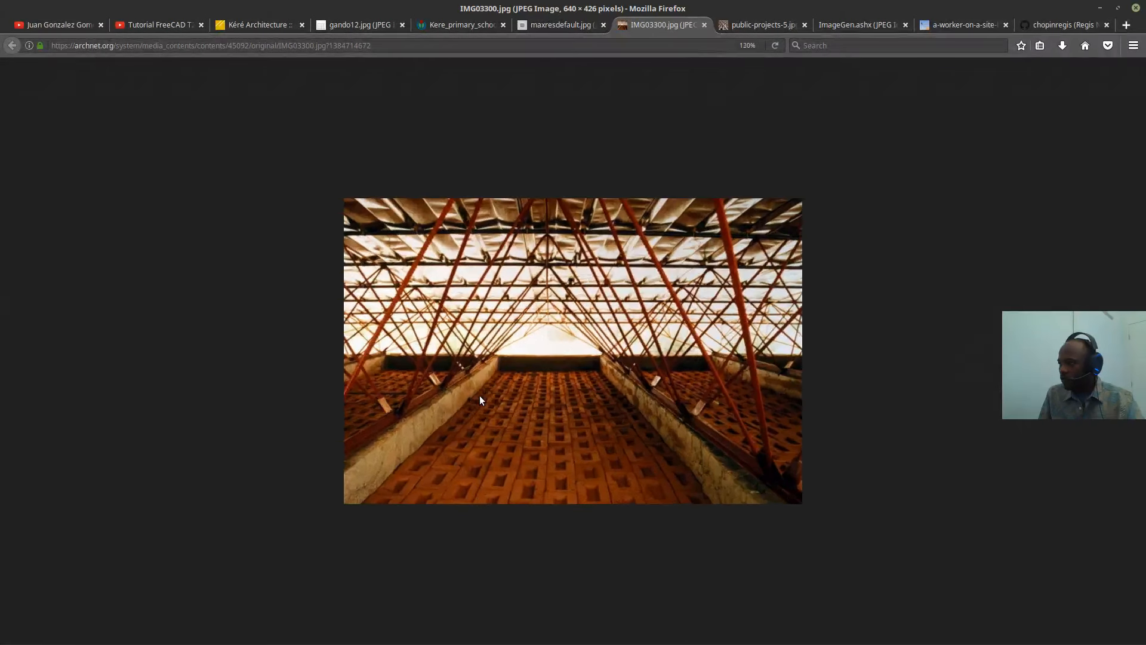
ctrl+scroll(246, 397, up, 1)
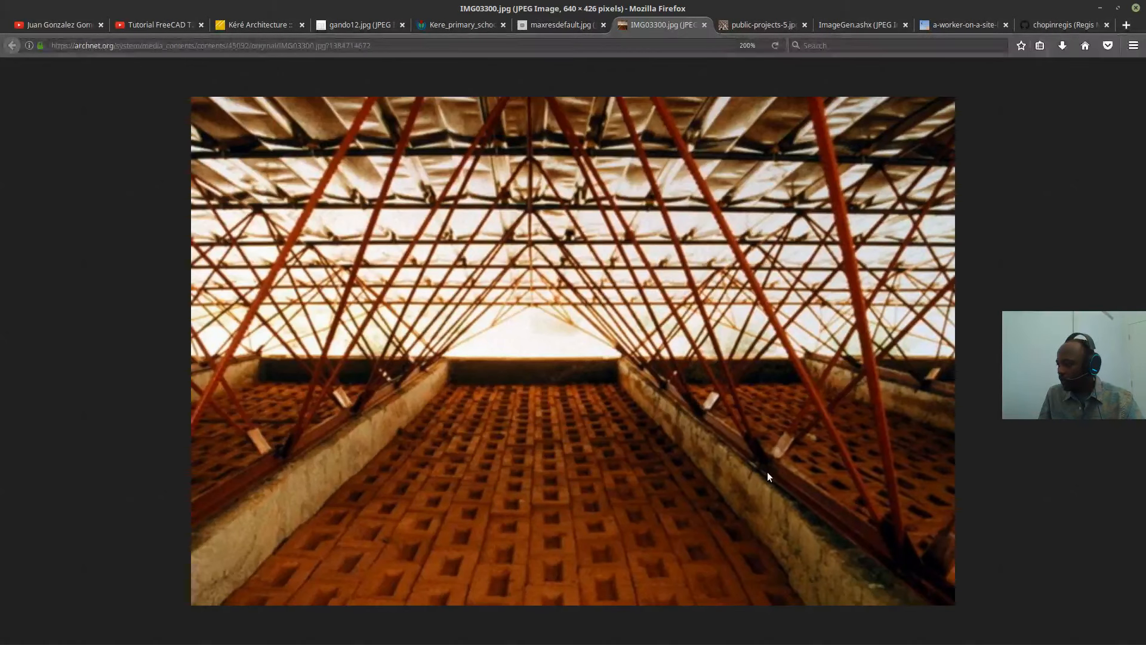
click(770, 25)
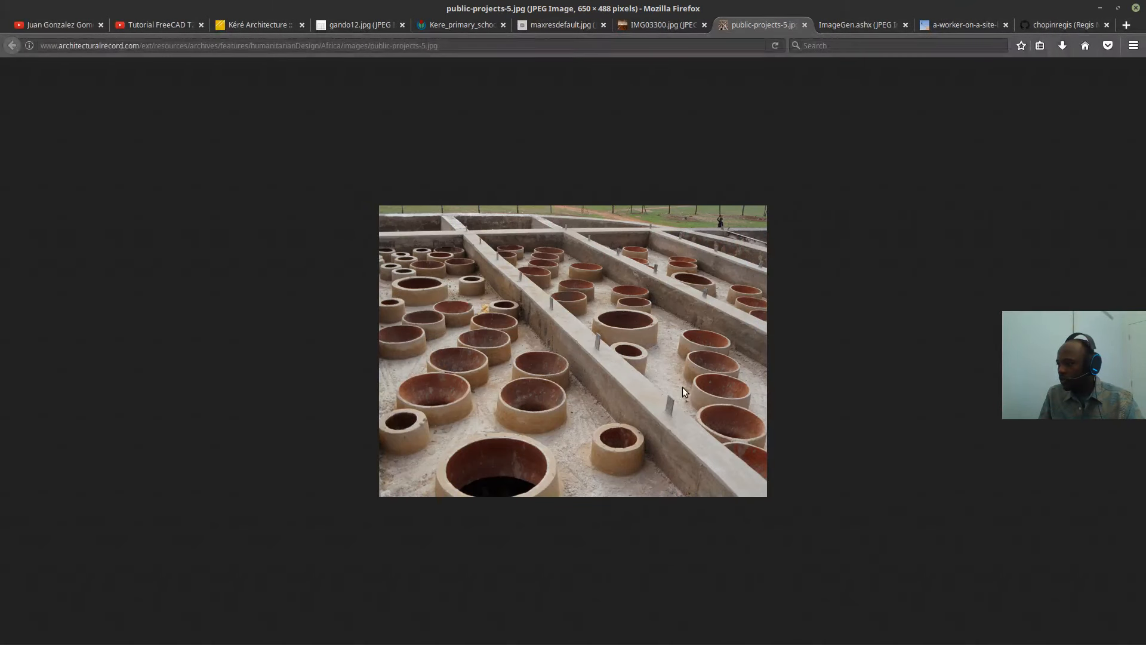
ctrl+scroll(682, 386, up, 1)
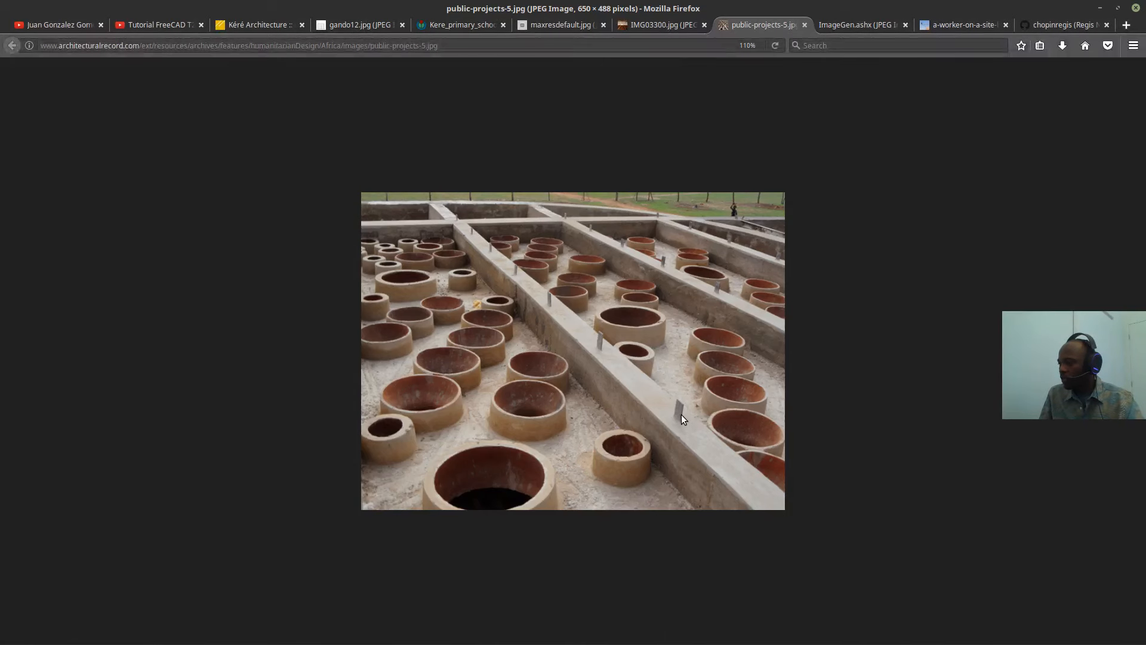
click(664, 24)
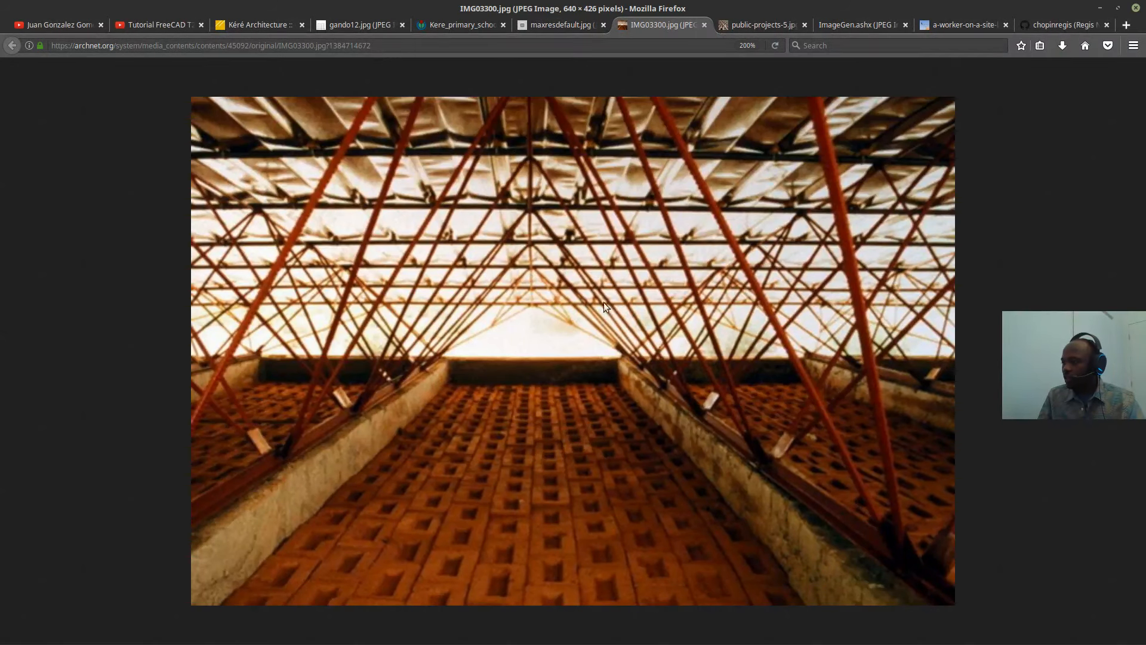
click(754, 26)
- View the ImageGen.ashx courtyard rendering and the photo of a worker on a roof truss, and return to the Kéré Architecture home page
click(840, 25)
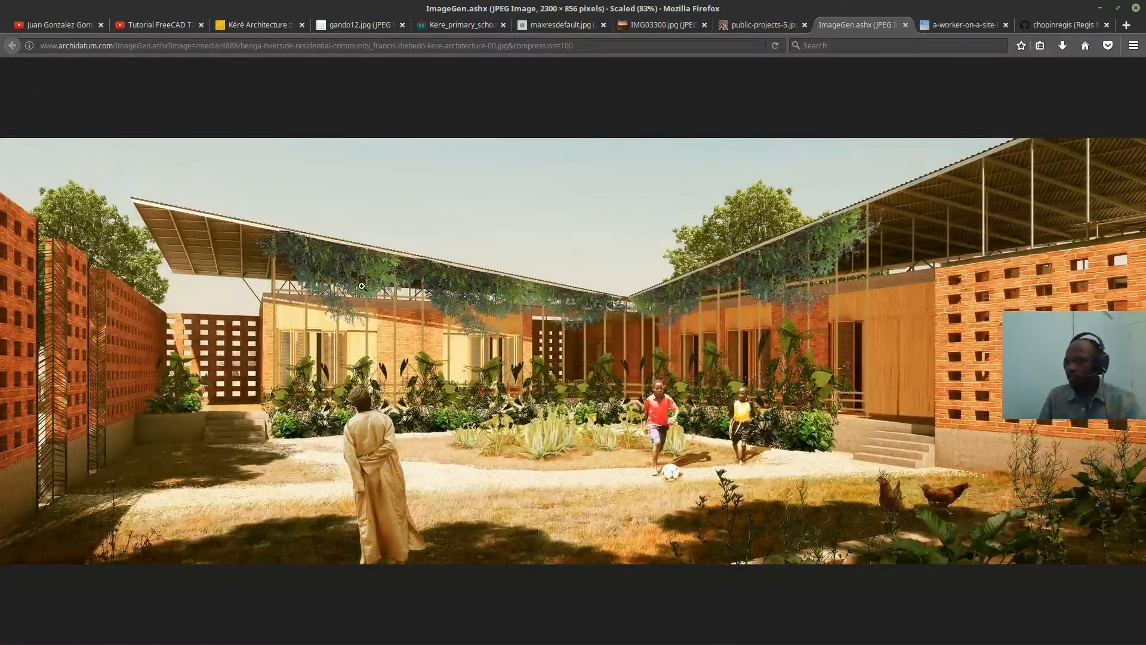
click(964, 25)
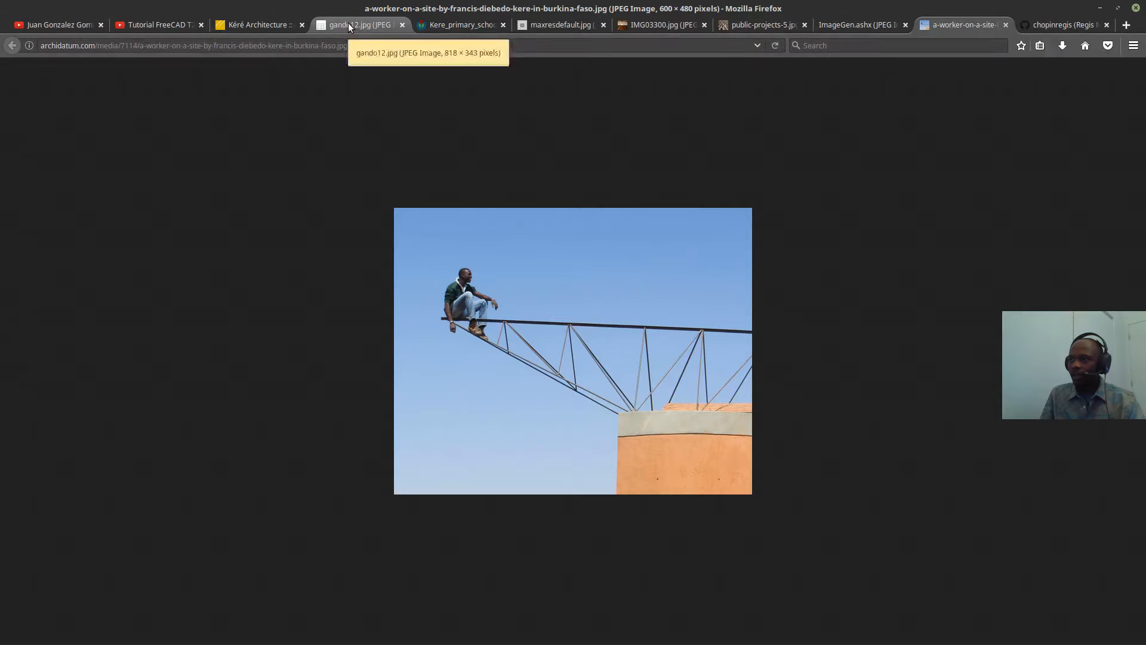
click(258, 25)
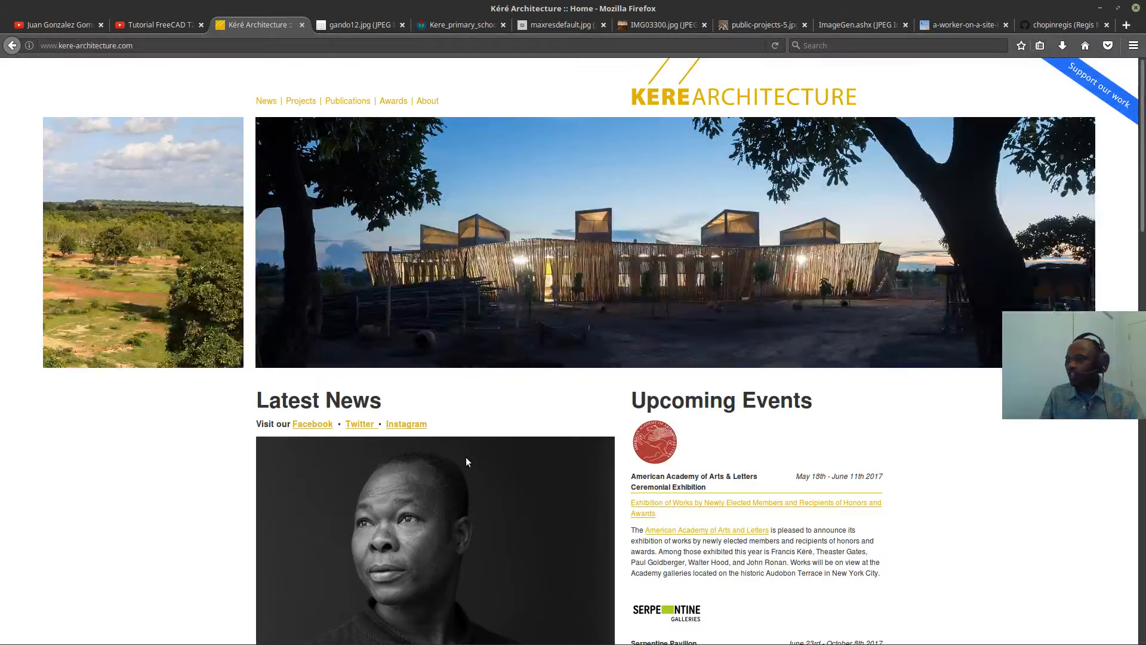
- Look through the news articles and upcoming events on the Kéré Architecture home page, ending back at its beginning
scroll(465, 457, down, 15)
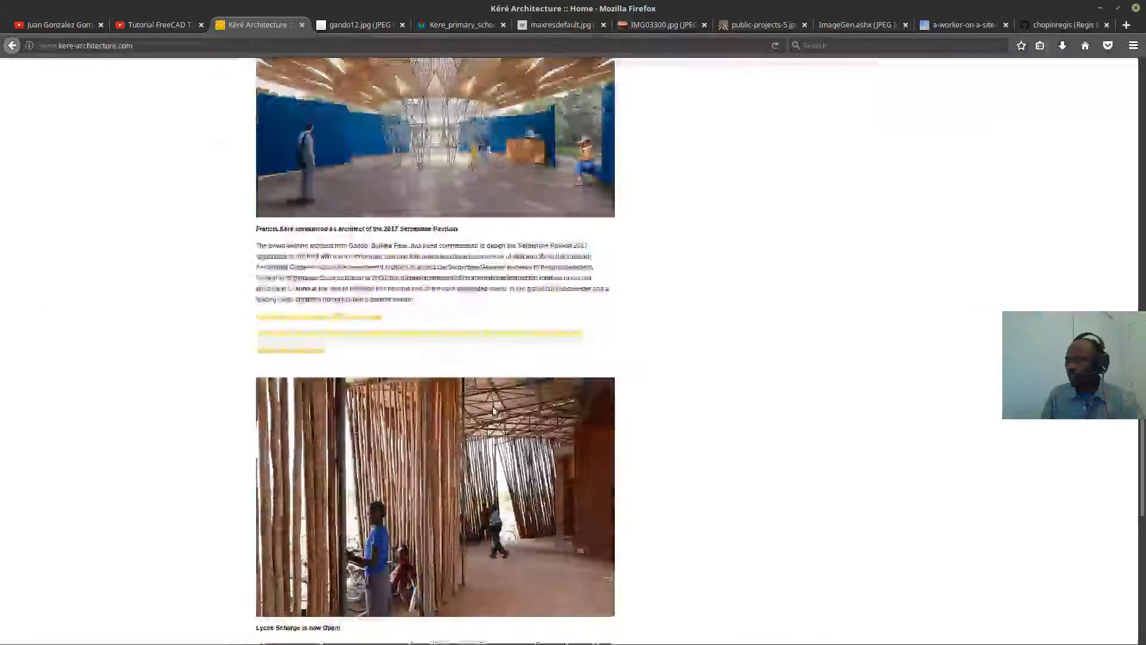
scroll(492, 406, down, 8)
scroll(485, 382, up, 10)
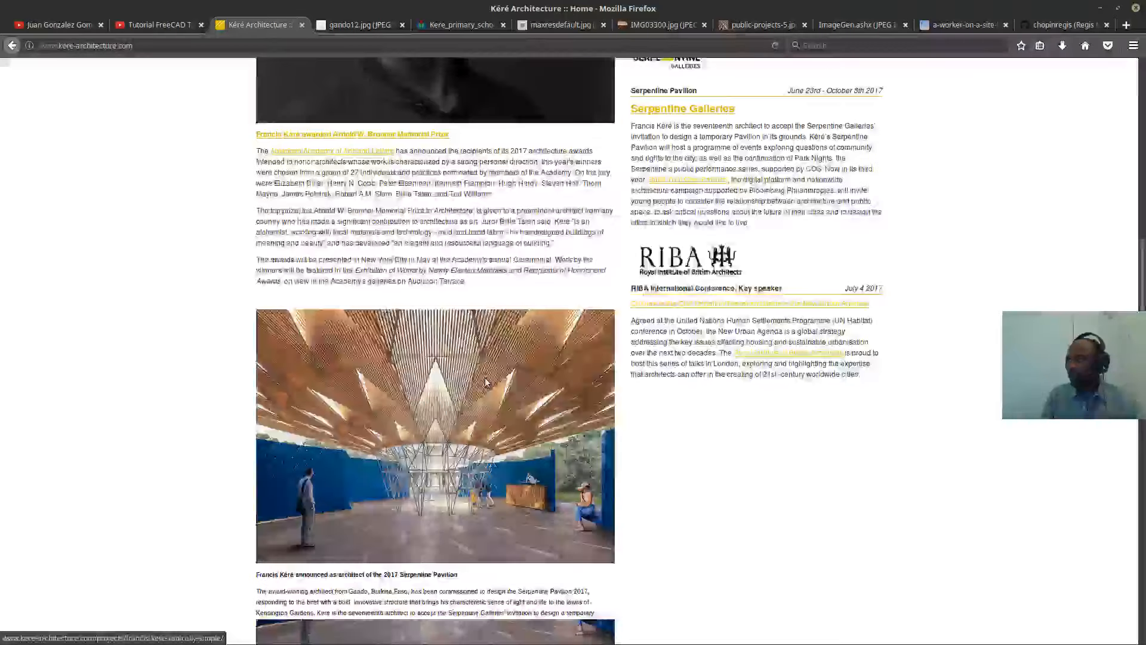
scroll(485, 382, up, 15)
- Compare the roof in the gando12.jpg section drawing with the photo Kere_primary_school_extension_gando.jpg
click(357, 25)
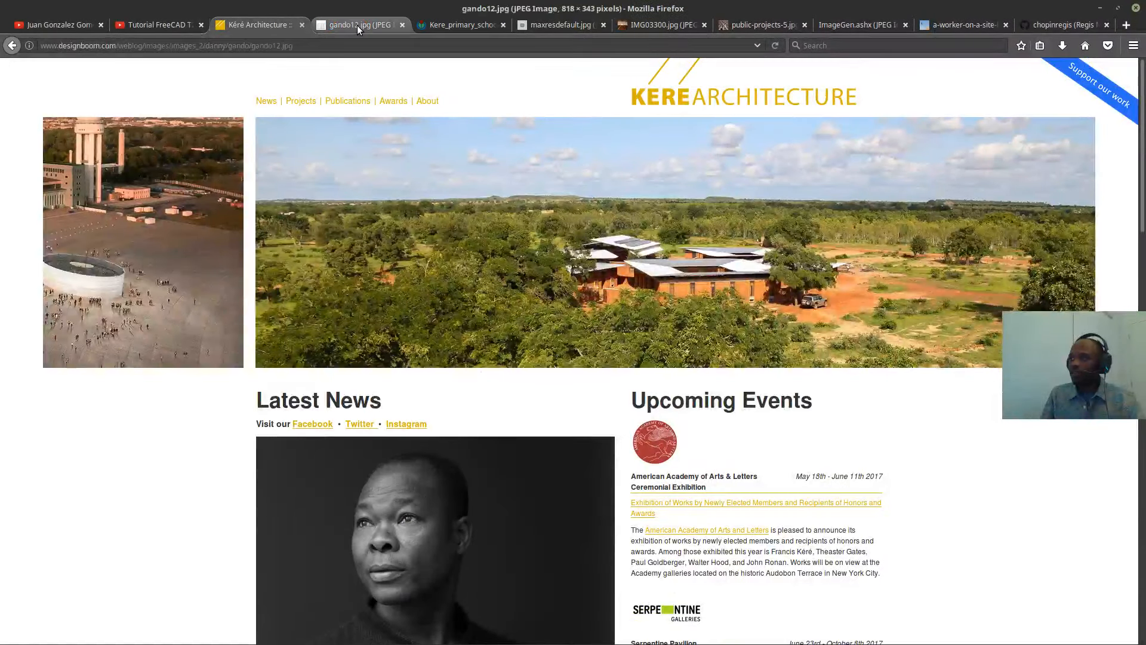
click(452, 25)
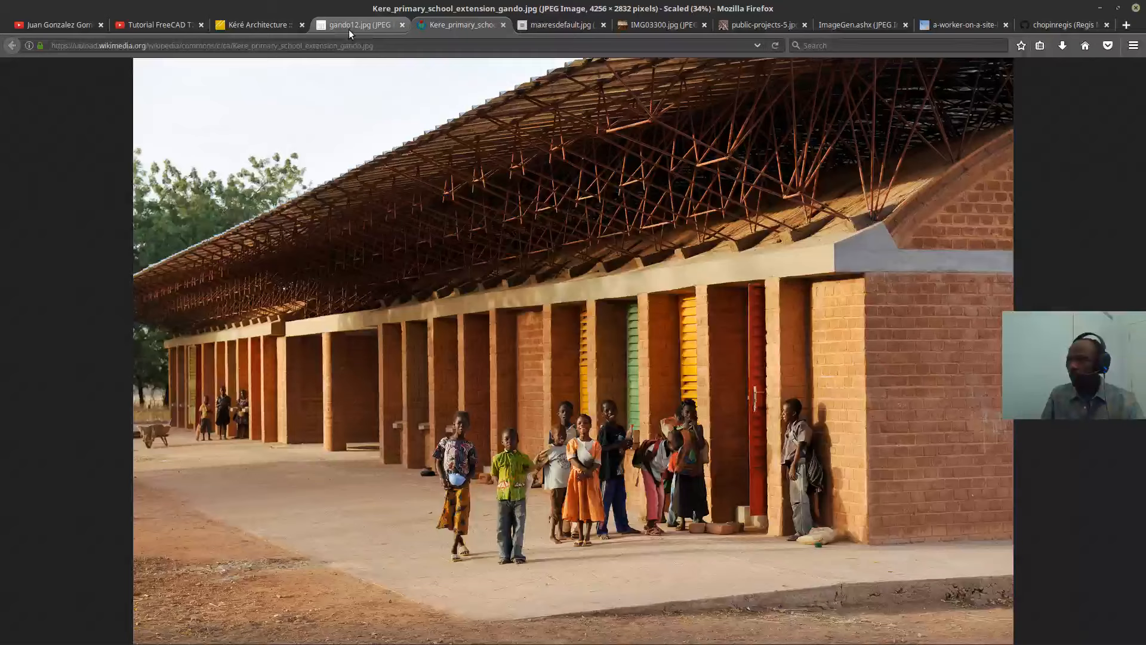
click(350, 26)
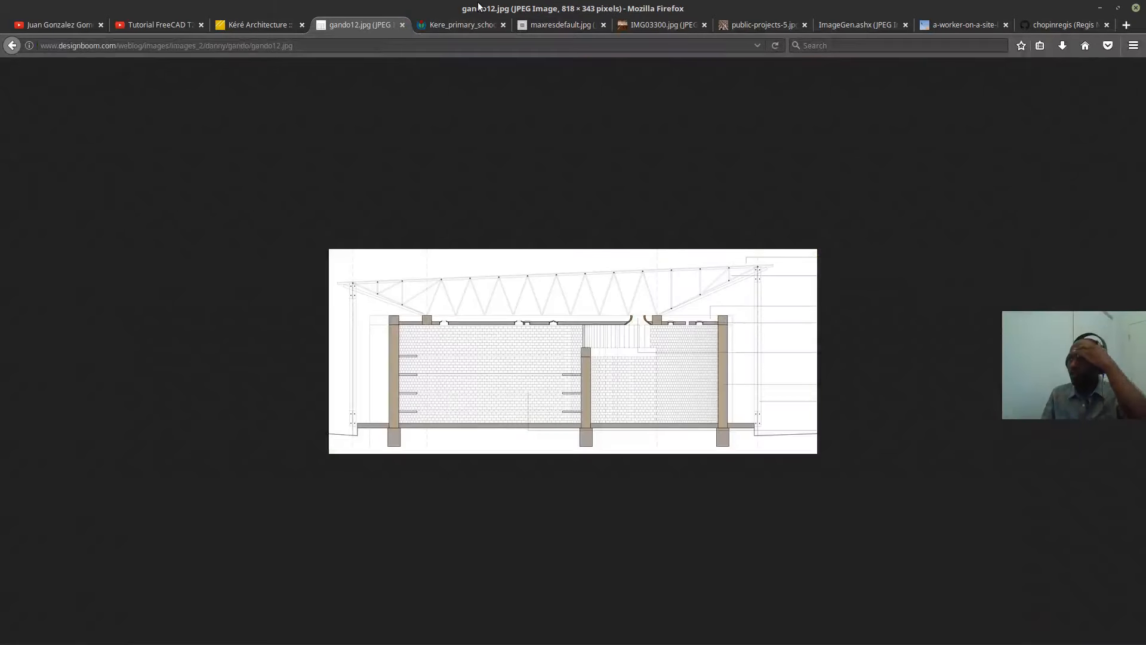
click(455, 25)
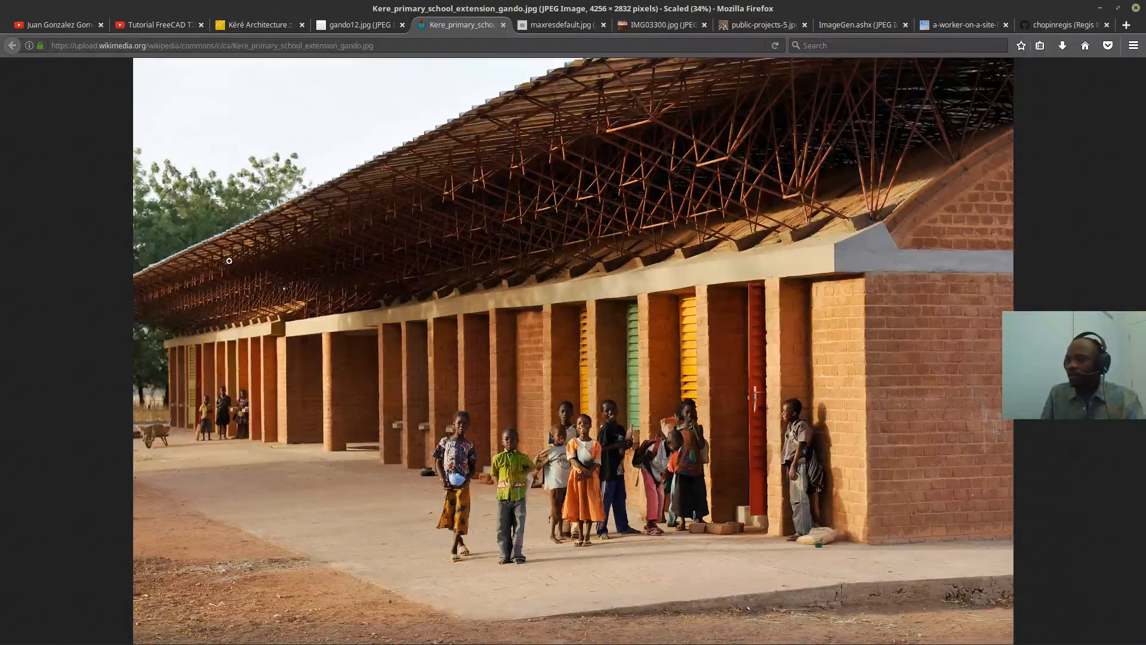
- Browse the tutorial author's YouTube video list for the Tutorial FreeCAD T2 series, including the Draft lessons
click(72, 25)
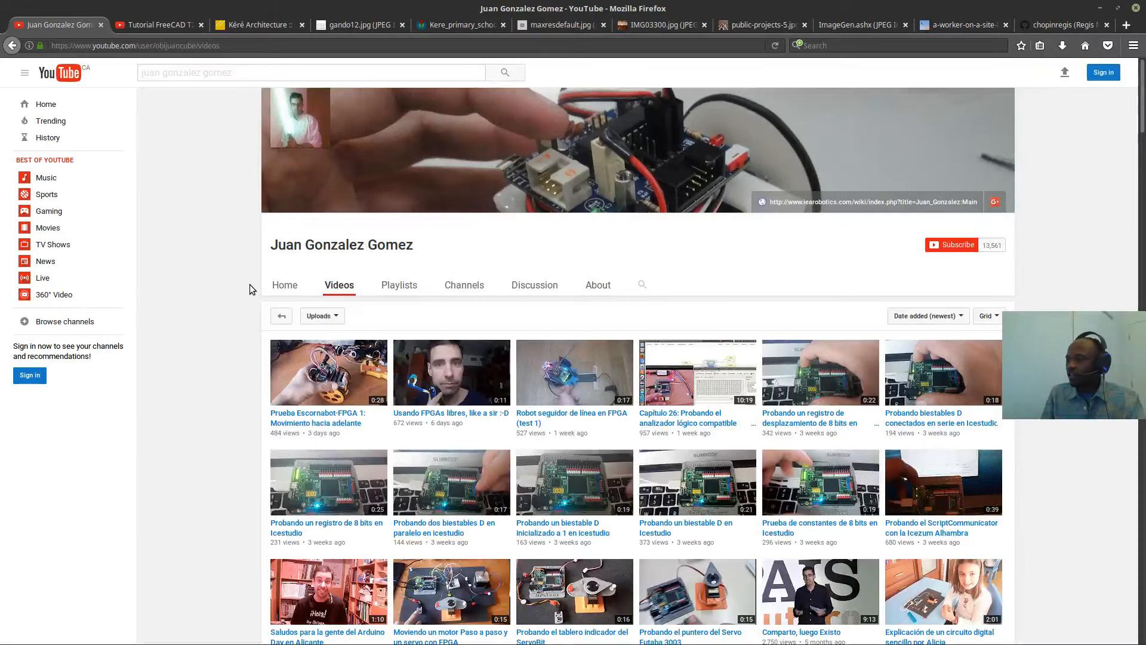
scroll(251, 289, down, 20)
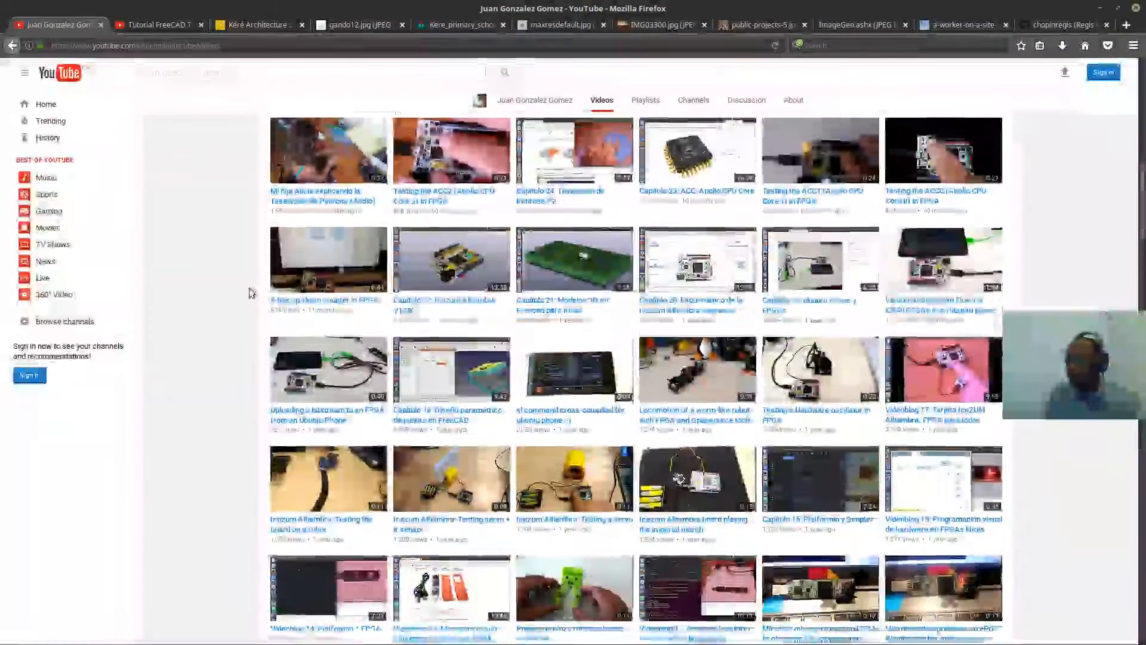
scroll(250, 292, down, 15)
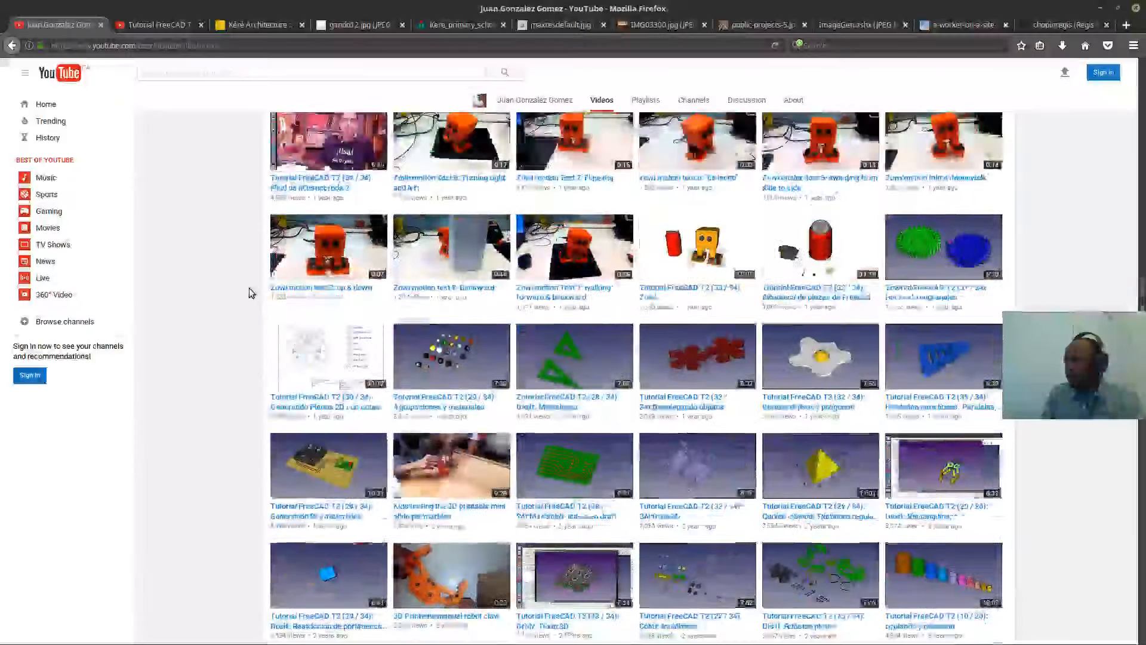
scroll(249, 292, down, 2)
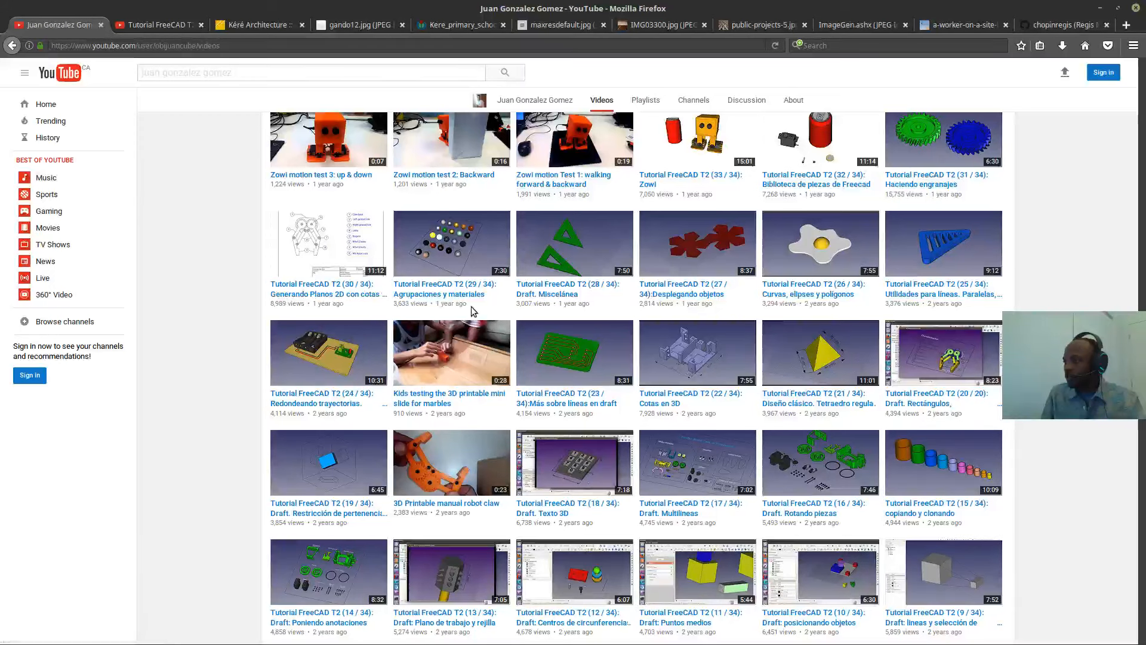
scroll(471, 312, down, 1)
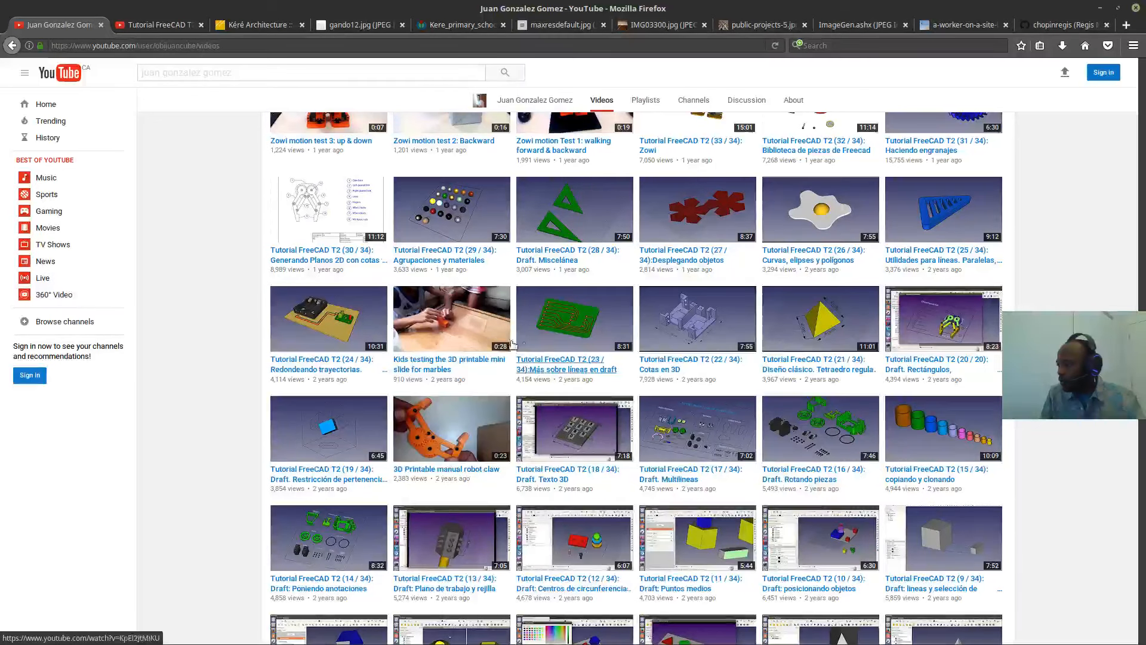
scroll(311, 490, down, 1)
scroll(310, 331, up, 2)
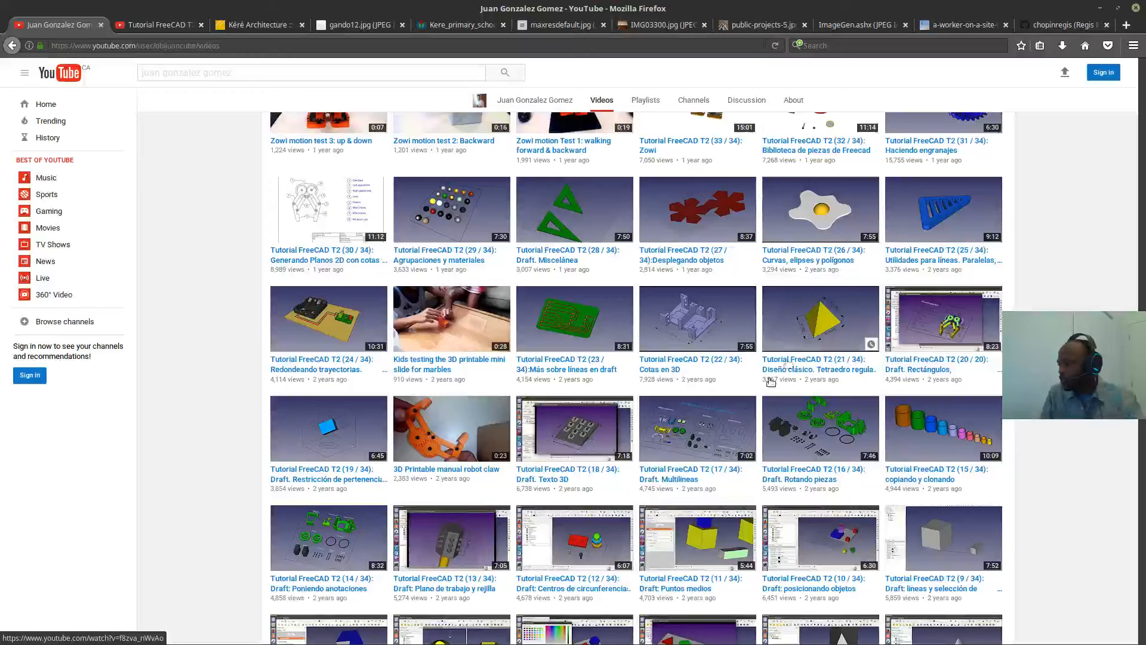
scroll(729, 361, down, 3)
scroll(730, 361, down, 3)
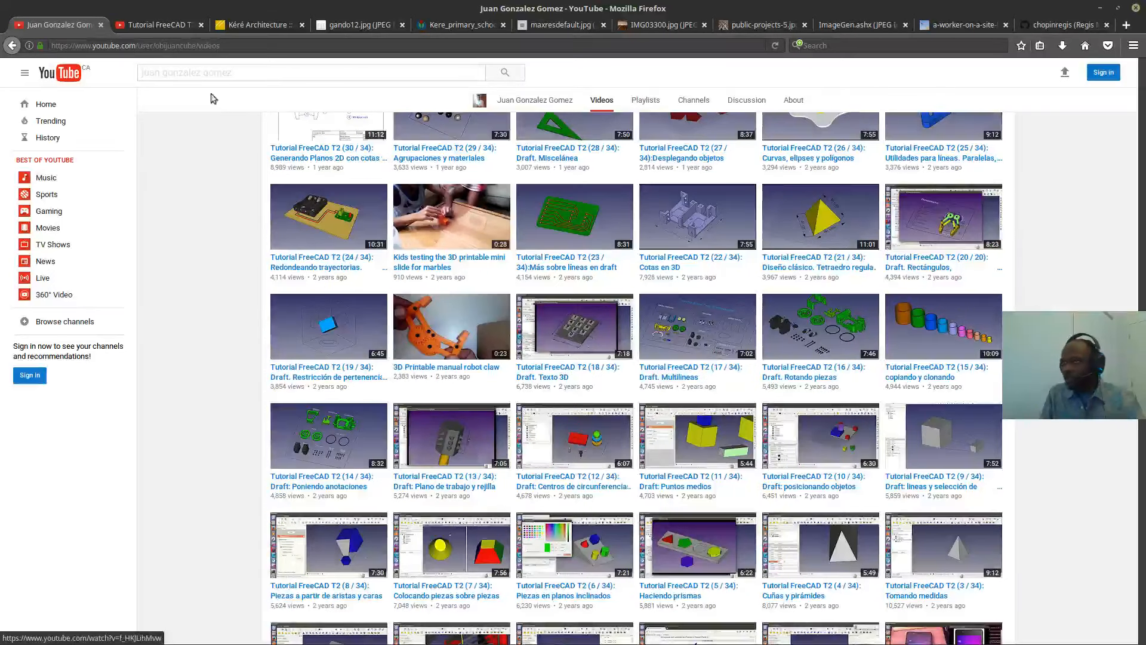
- Play the YouTube video Tutorial FreeCAD T2 (24 / 34) muted, skipping ahead to 4:10 and 4:47
click(154, 23)
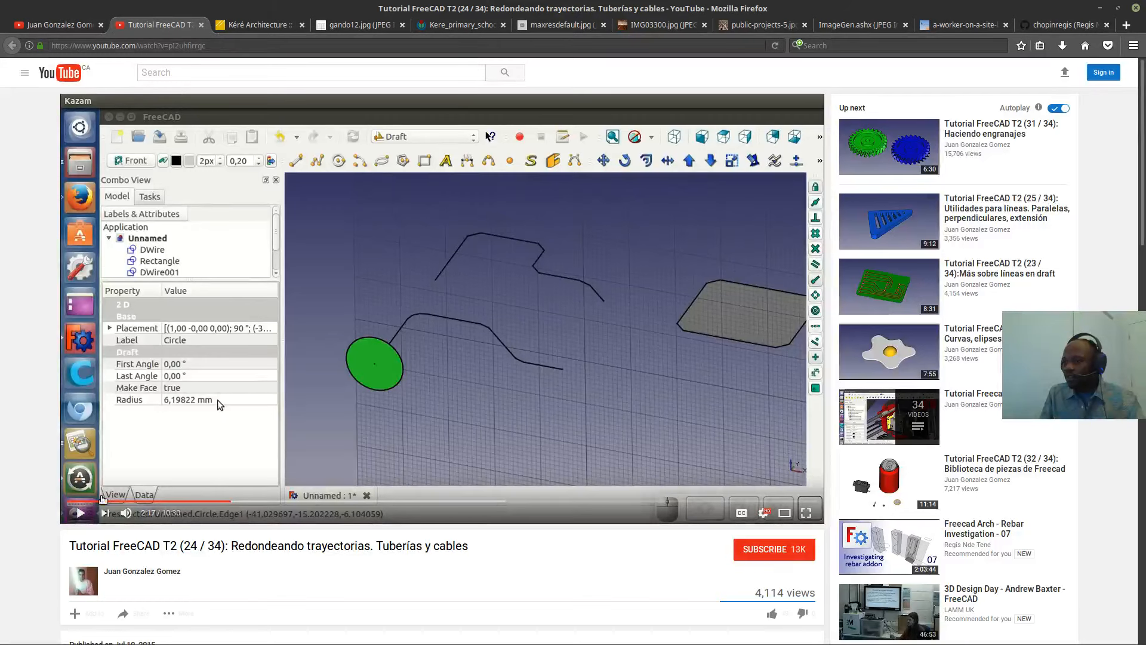
click(127, 516)
click(80, 514)
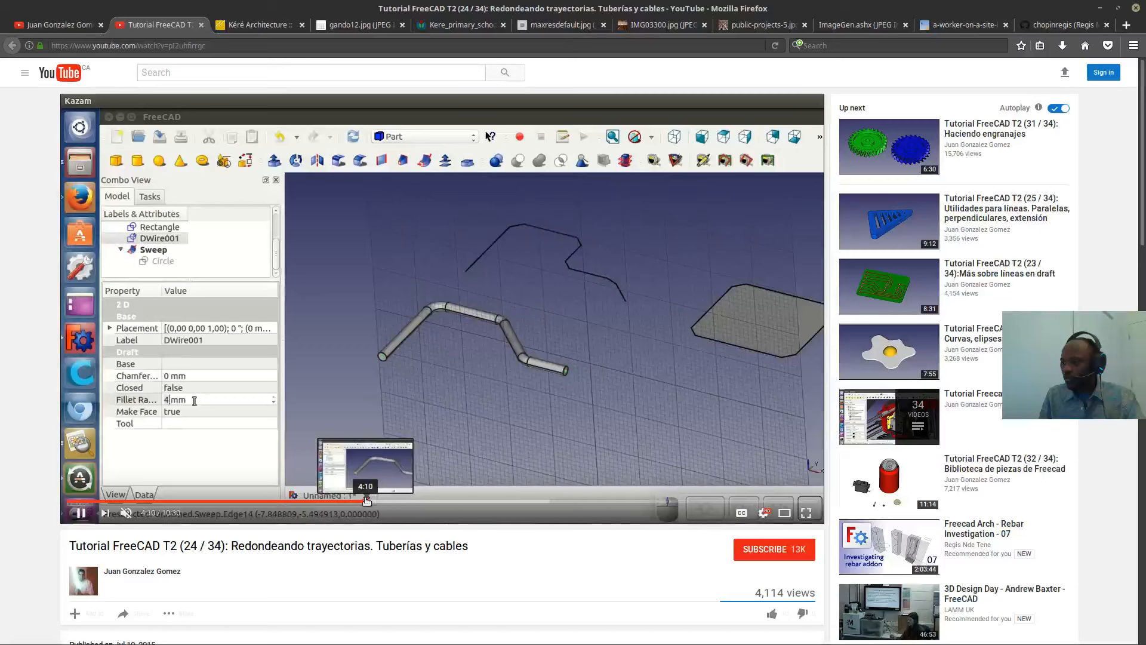
click(365, 501)
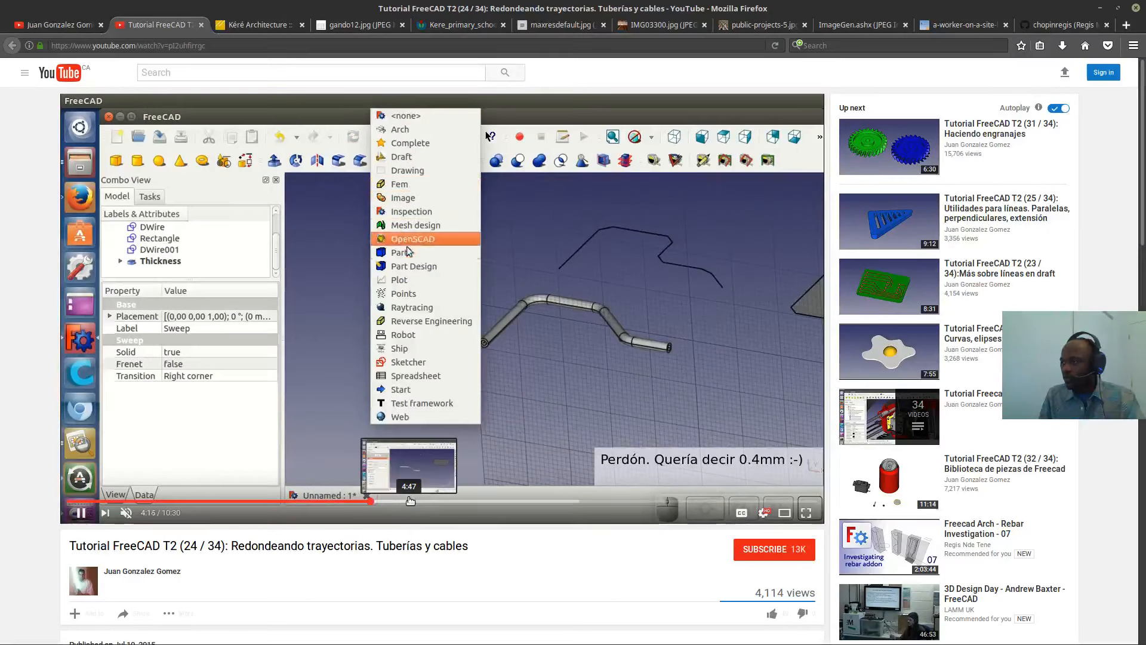
click(409, 501)
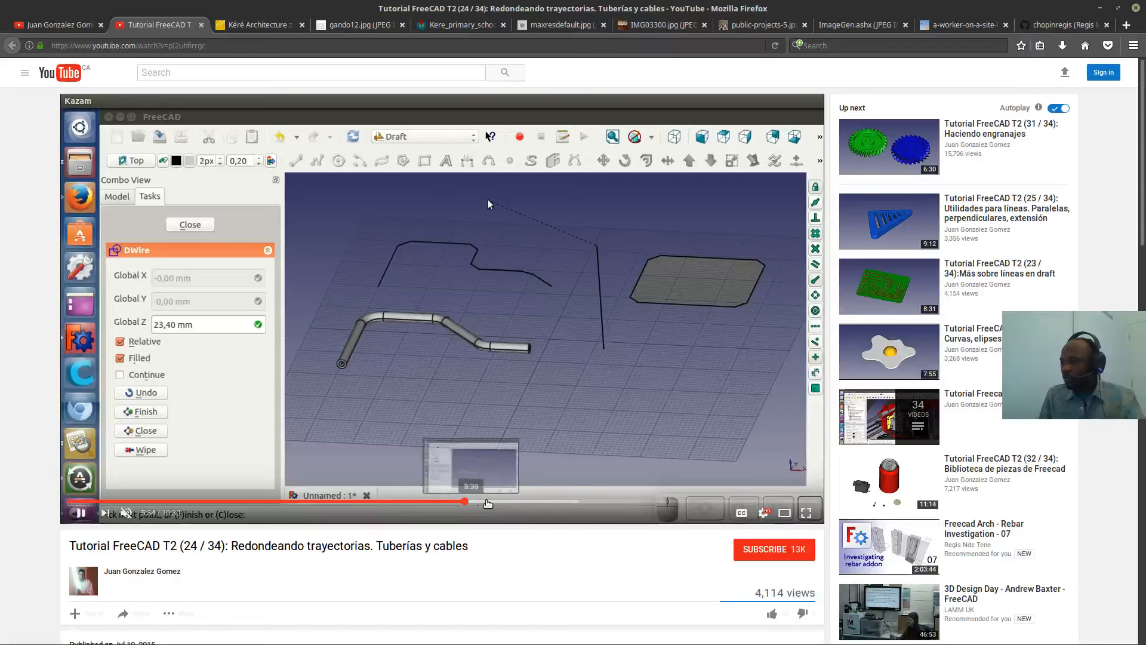
- Review the tutorial's bent wire and tube modelling around 5:26 and 6:30, and pause the video at 7:25
click(465, 501)
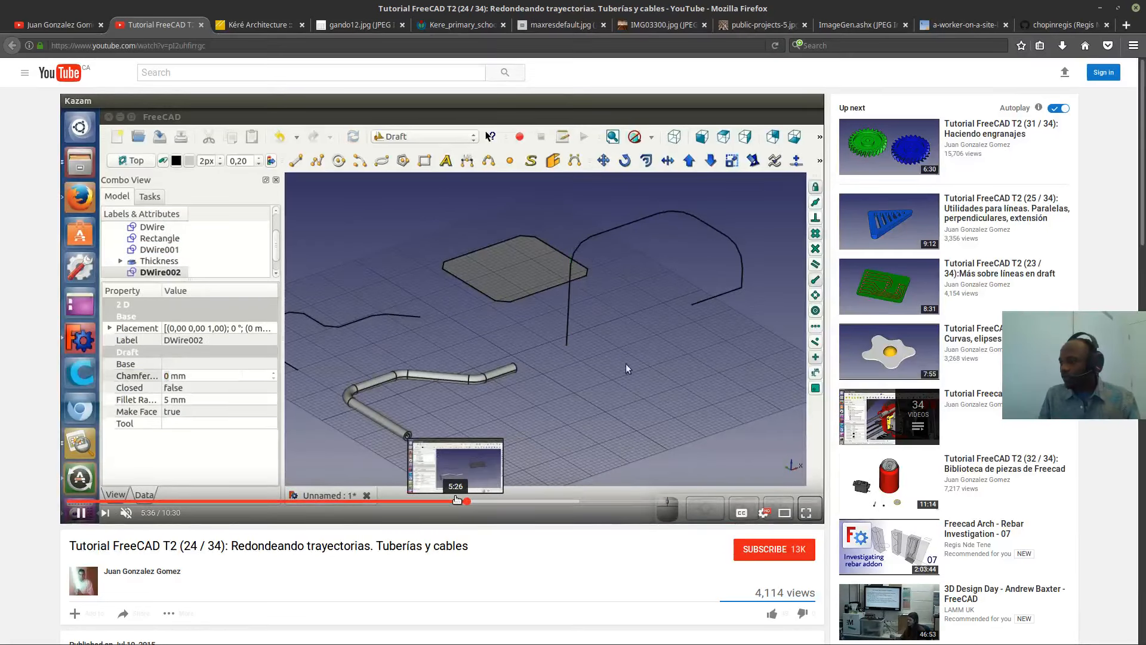
click(456, 500)
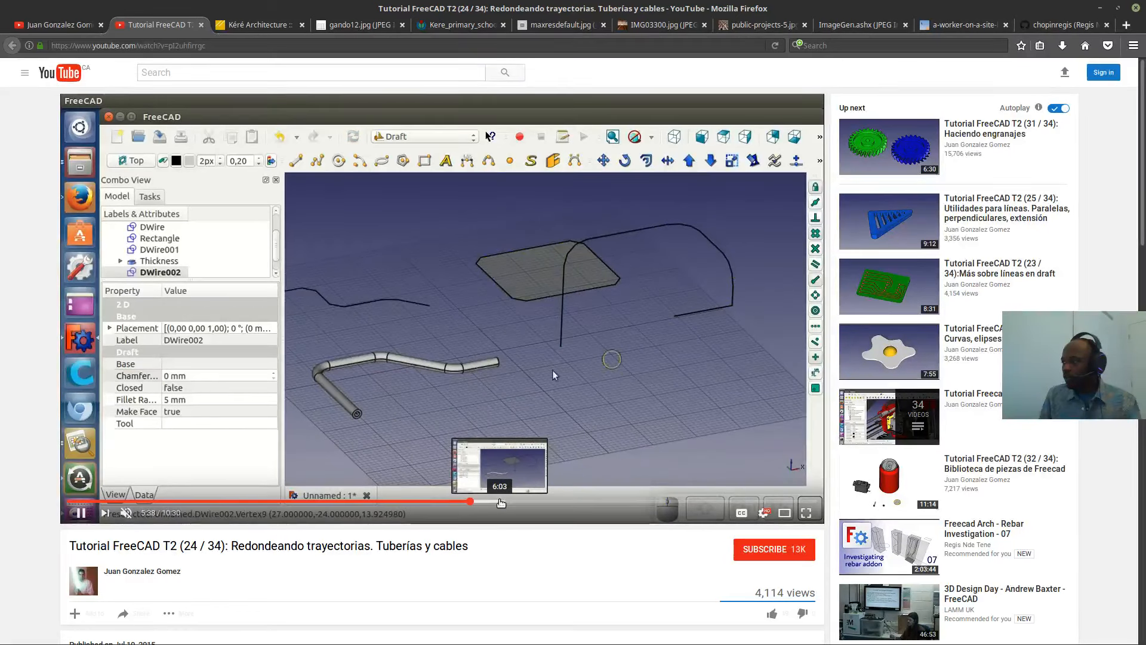
click(531, 502)
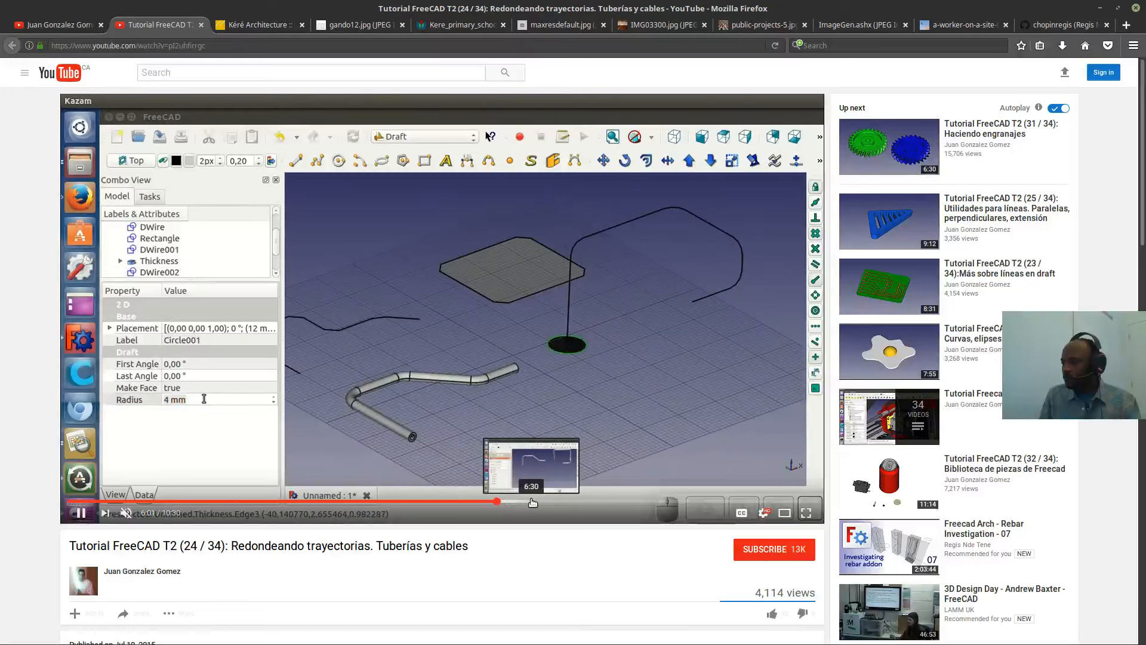
click(584, 501)
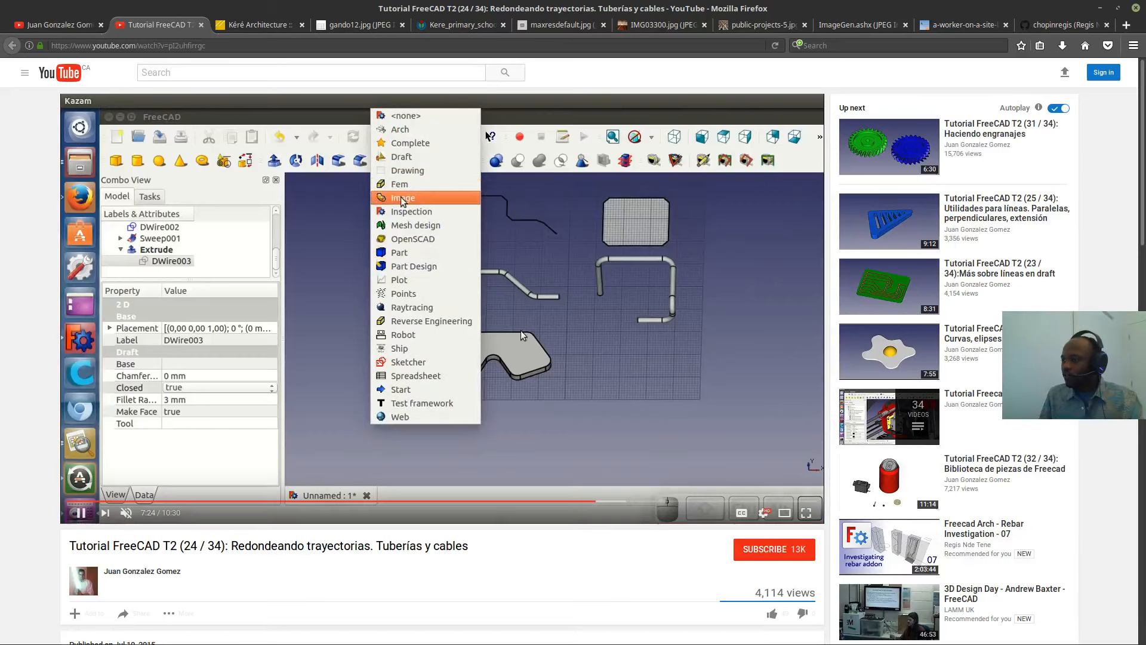
click(577, 336)
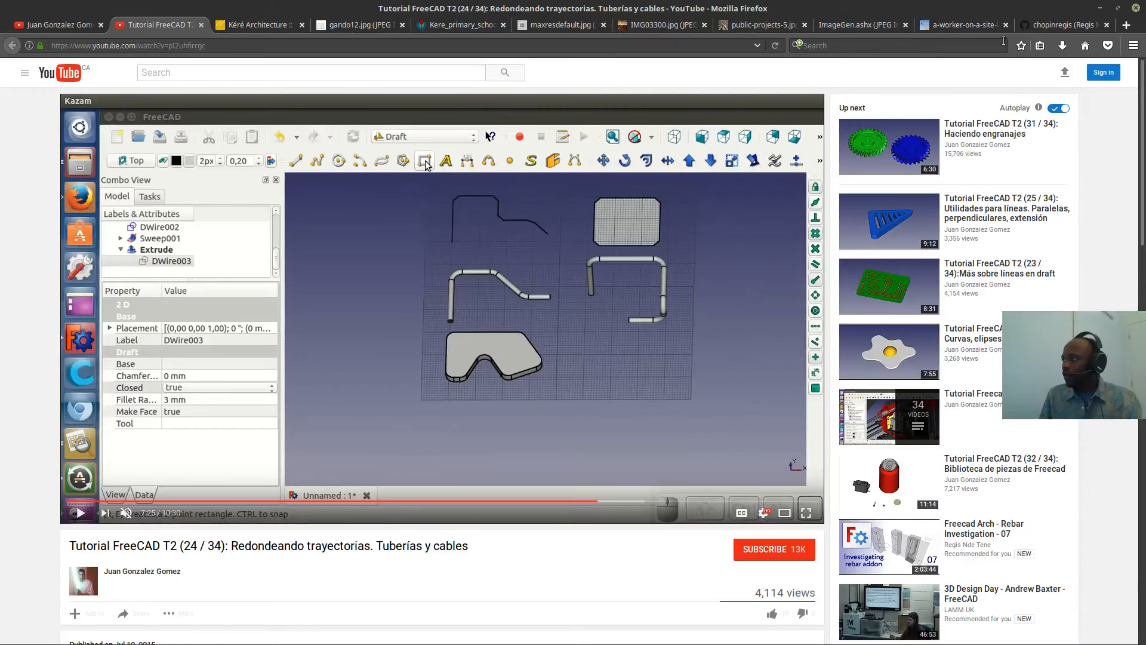
- Open the Dyimba-Residence repository from the GitHub profile and look through its list of folders and files
click(1062, 24)
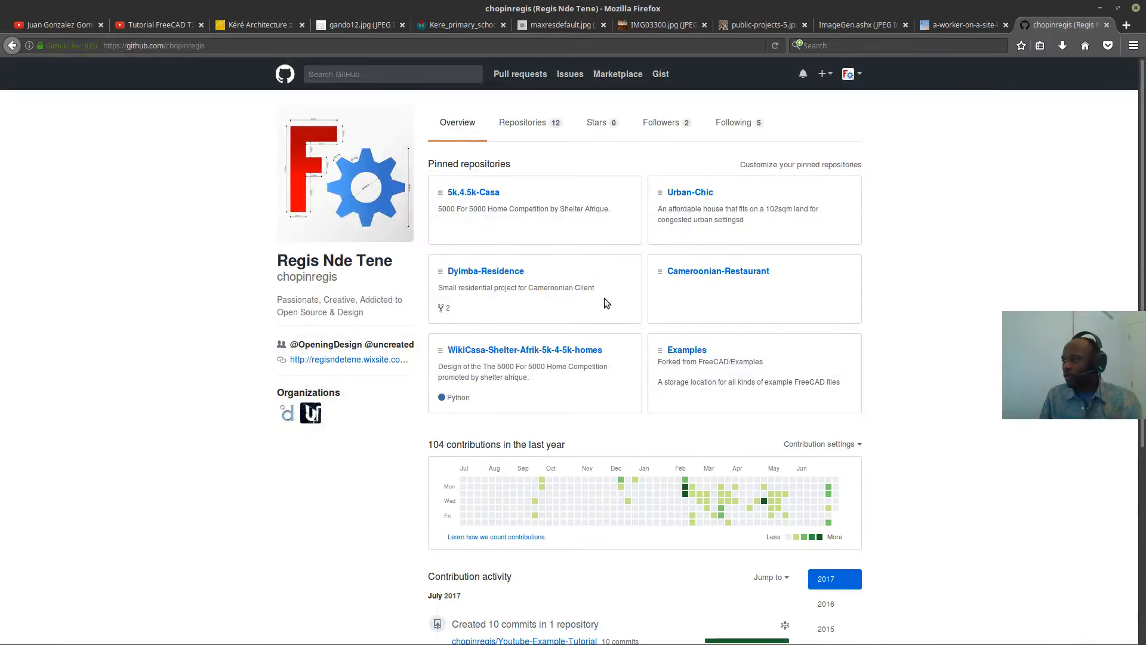
click(485, 272)
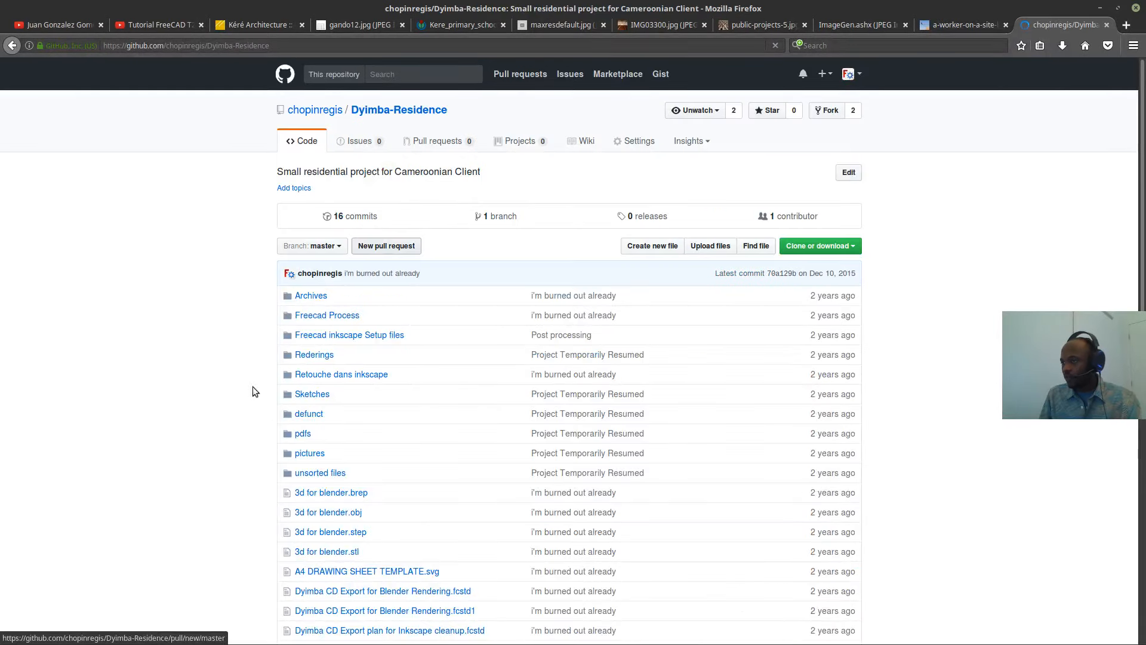
scroll(314, 374, down, 5)
scroll(315, 374, down, 5)
scroll(314, 374, up, 10)
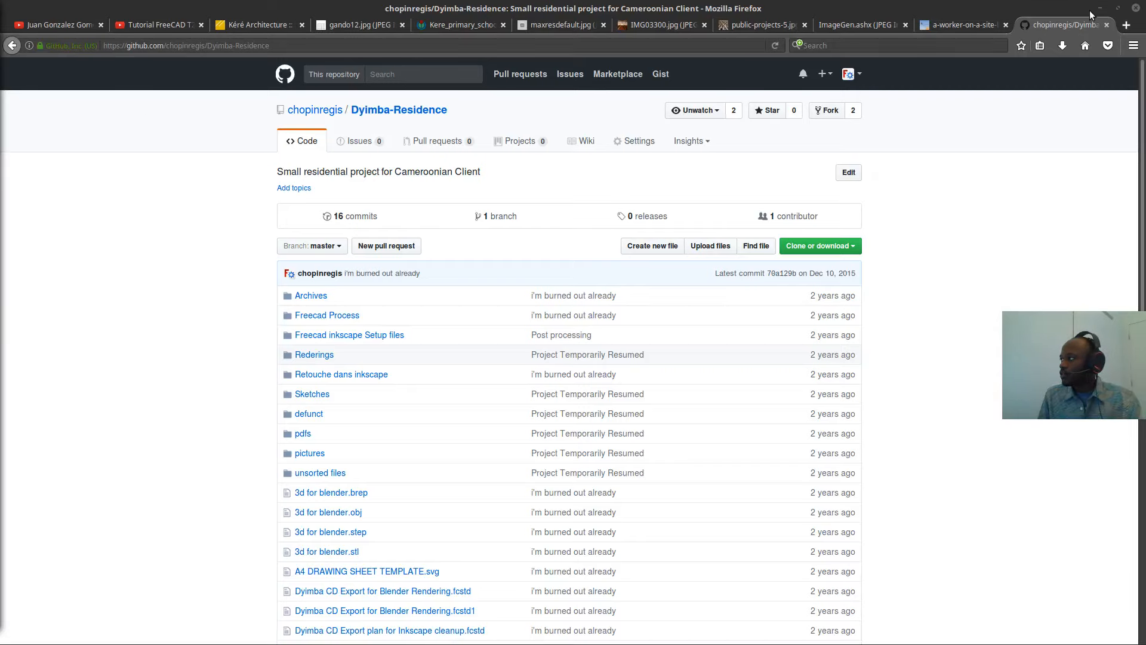
- Switch to FreeCAD and examine the tubular roof trusses and their supports at the building's open corner
key(alt+Tab)
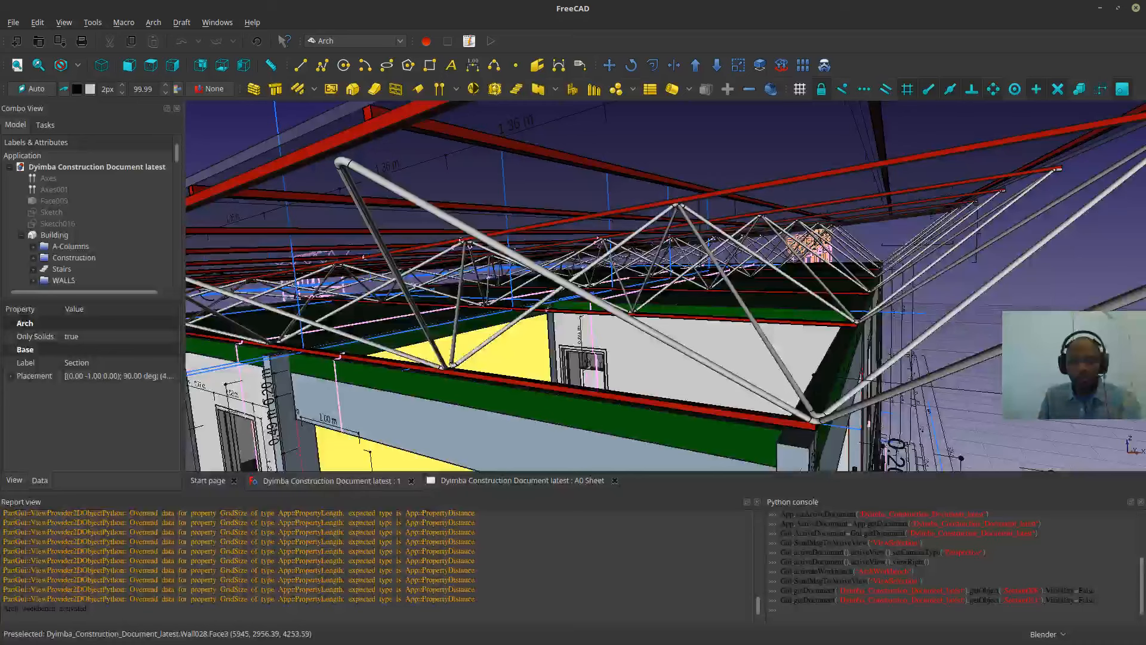
scroll(717, 289, down, 5)
middle_drag(718, 289, 614, 291)
scroll(590, 342, up, 5)
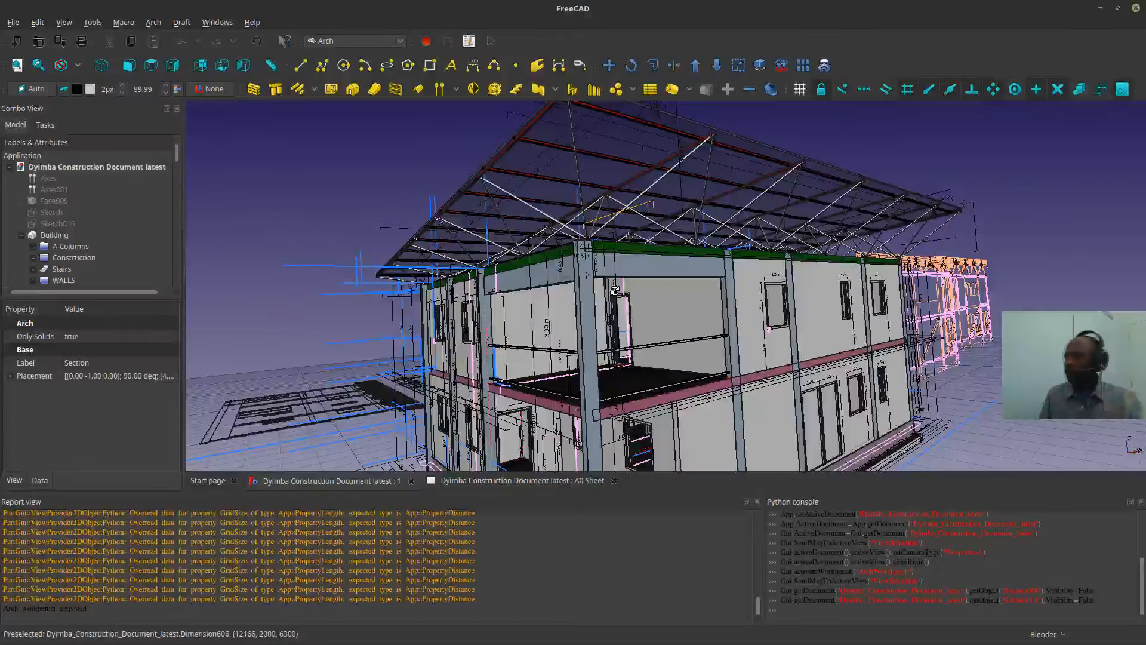
middle_drag(850, 235, 652, 293)
scroll(586, 270, up, 4)
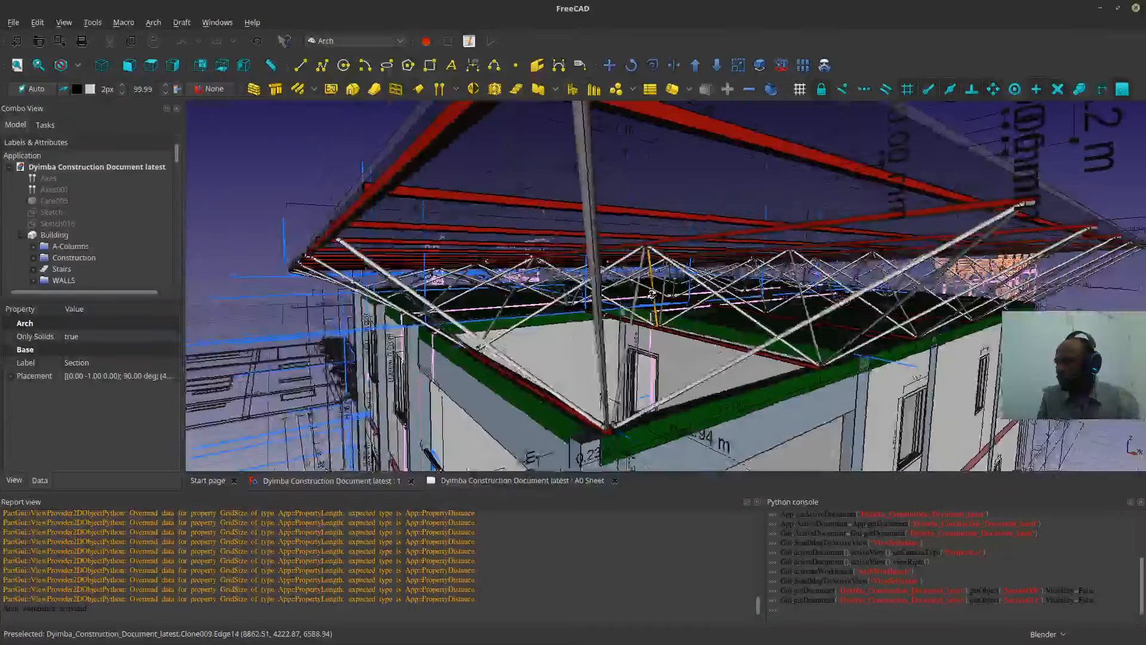
scroll(564, 297, down, 4)
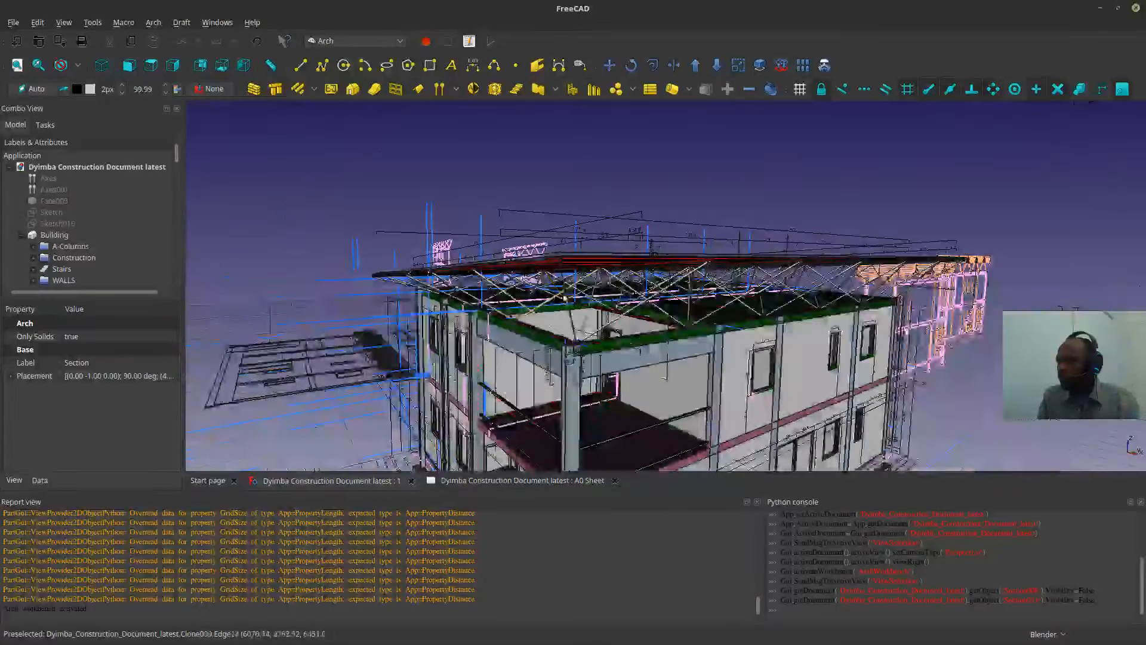
- Inspect the roof trusses along the building's long side walls, including how they rest on the green ring beam
scroll(618, 305, down, 2)
middle_drag(618, 305, 690, 352)
scroll(634, 323, up, 2)
scroll(693, 354, down, 2)
middle_drag(767, 375, 682, 339)
scroll(761, 338, up, 5)
scroll(681, 339, down, 6)
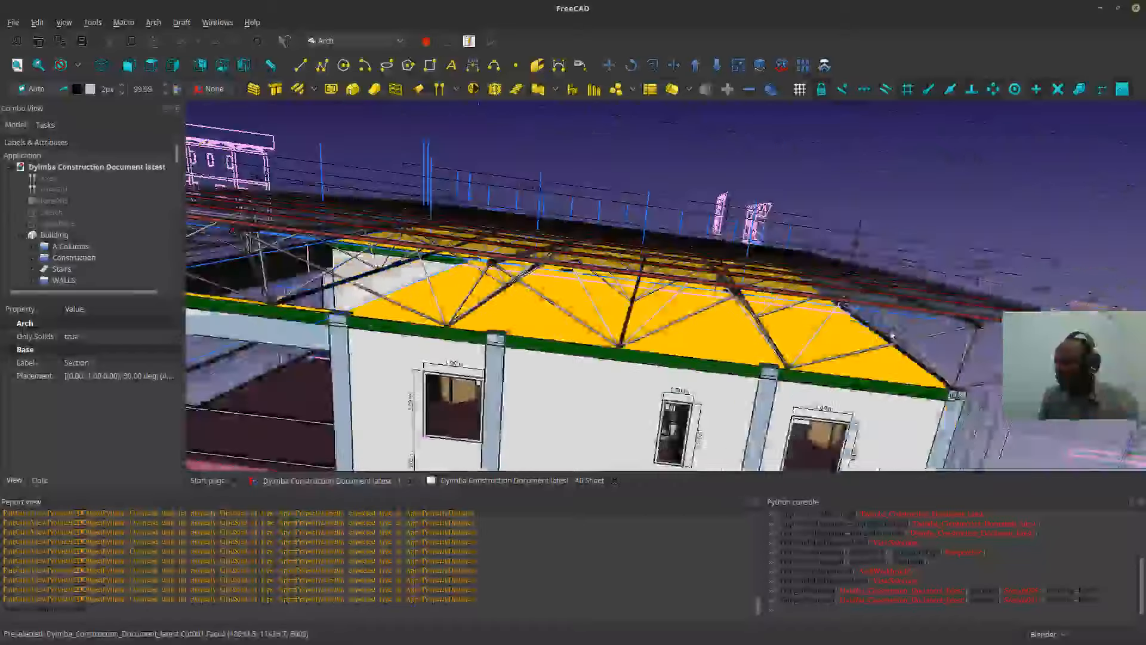
middle_drag(786, 302, 334, 469)
- Open the A0 Sheet of the Dyimba construction document and examine the roof trusses in the building section drawing
click(489, 483)
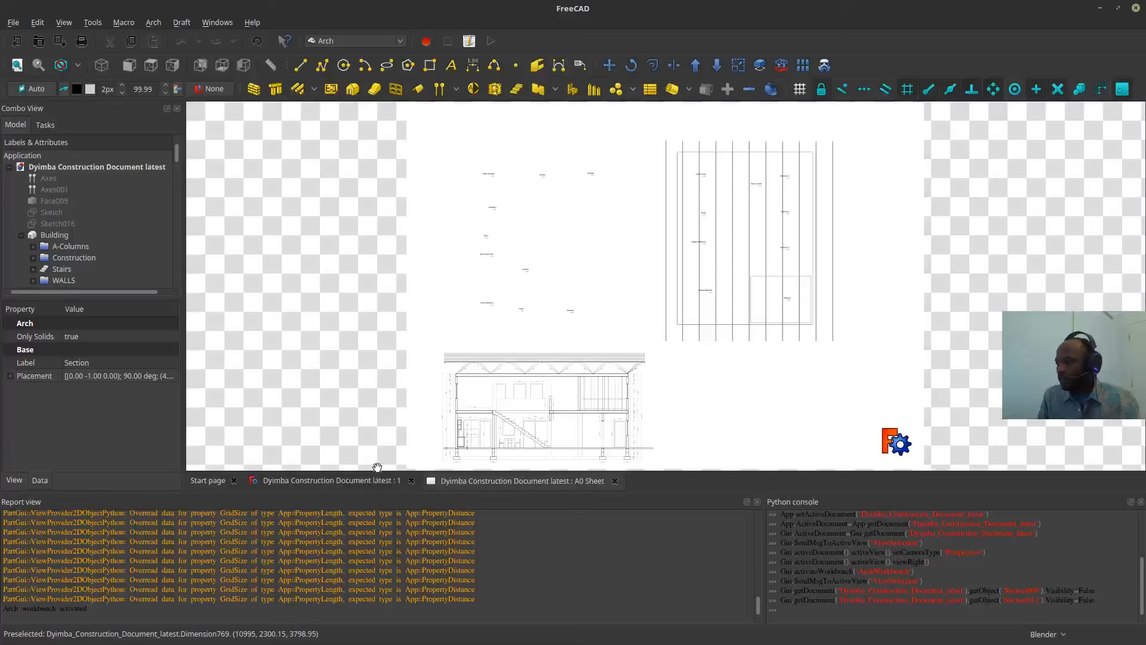
scroll(435, 401, down, 3)
scroll(514, 356, up, 8)
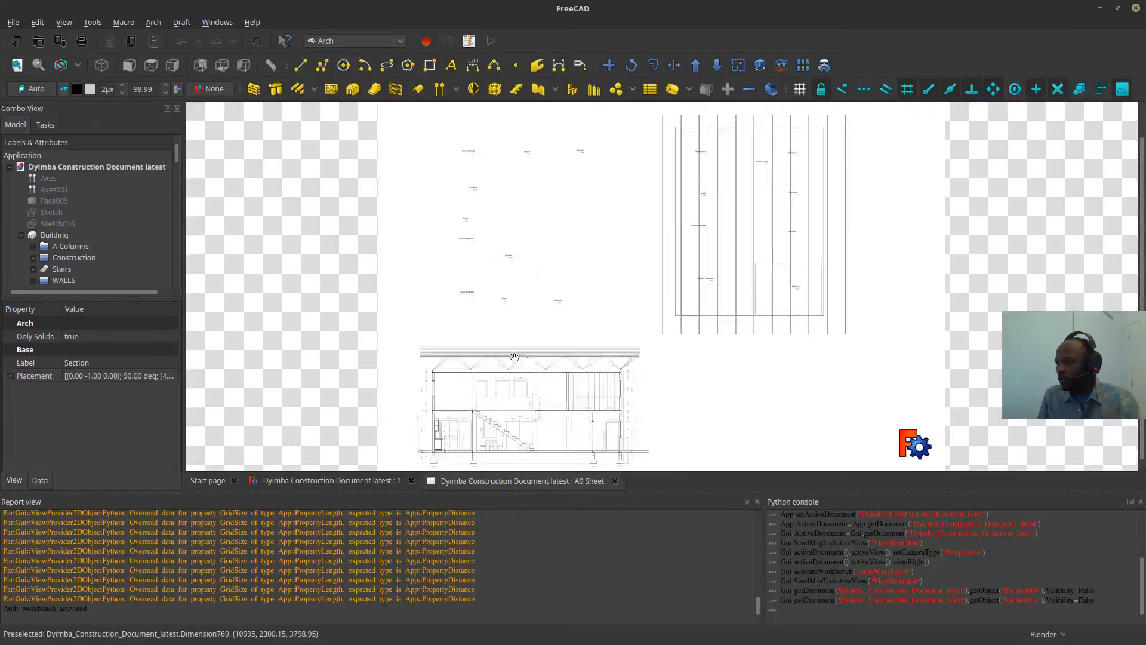
scroll(523, 282, up, 6)
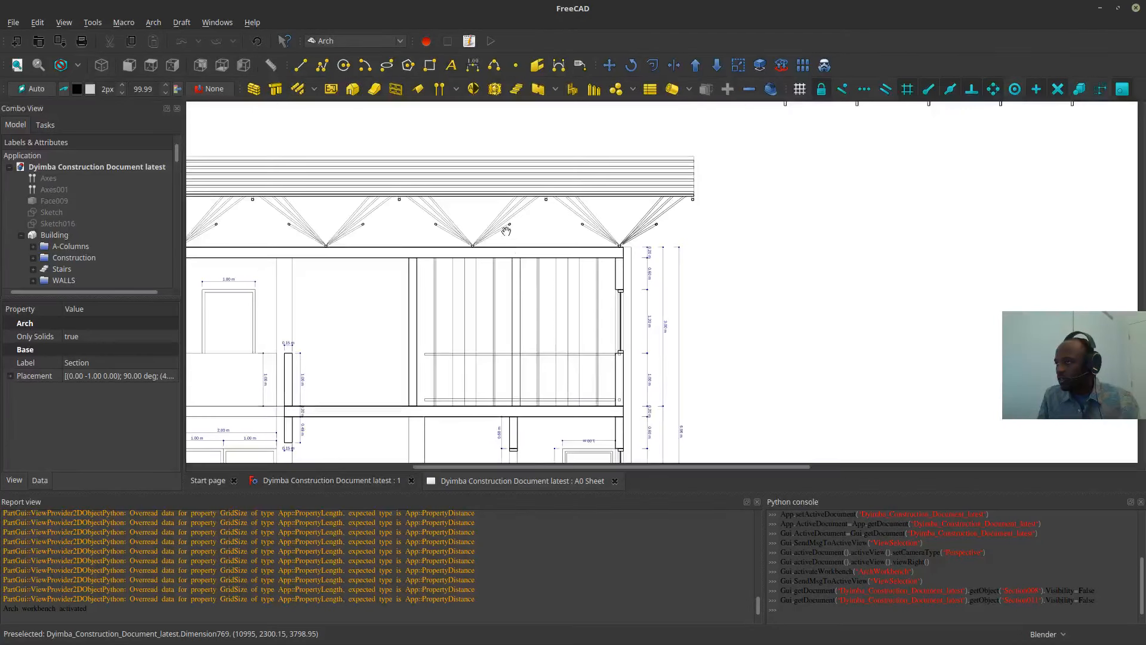
scroll(639, 301, down, 3)
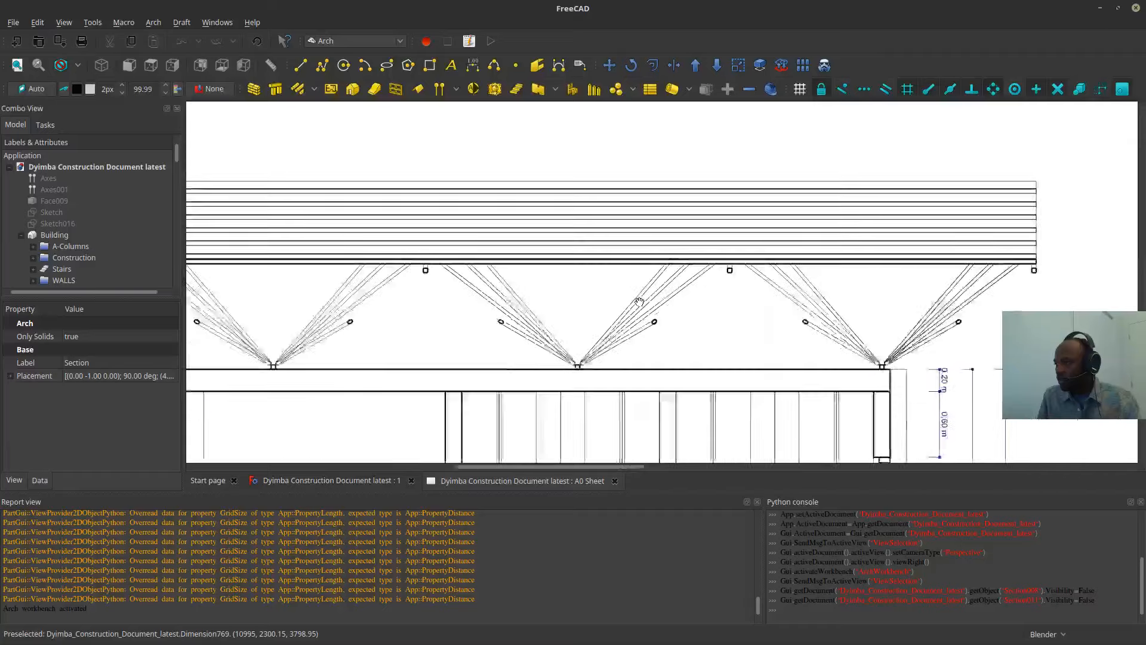
drag(508, 381, 907, 343)
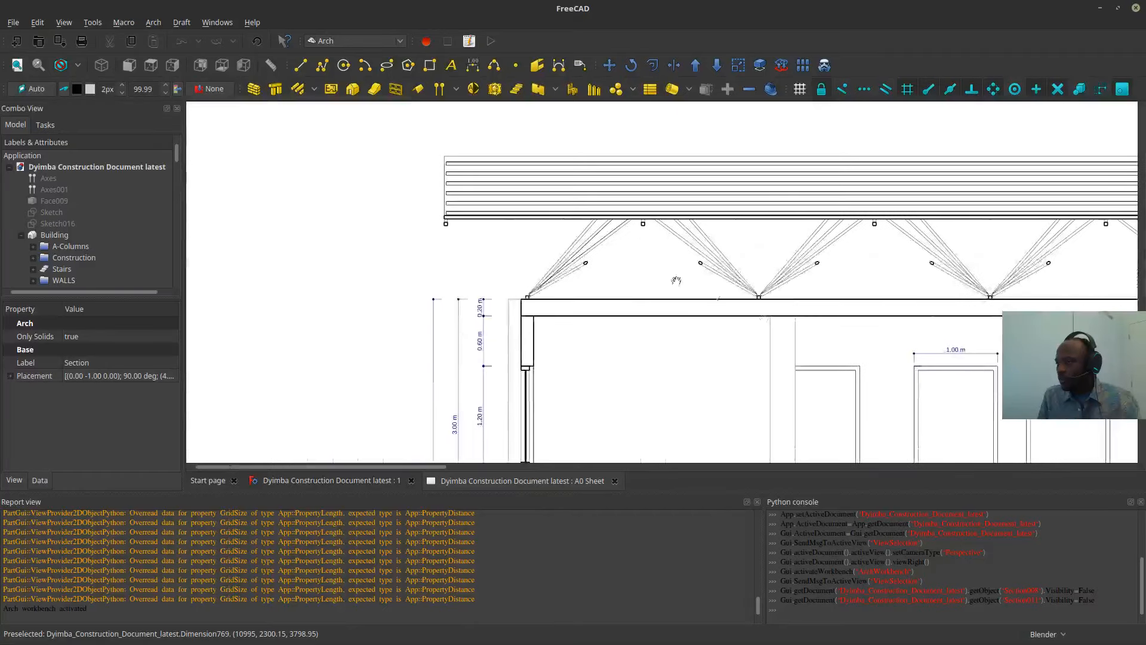
- Examine how the truss members meet on the ring beam in the A0 Sheet's section, following them along the roof's length
scroll(769, 285, up, 5)
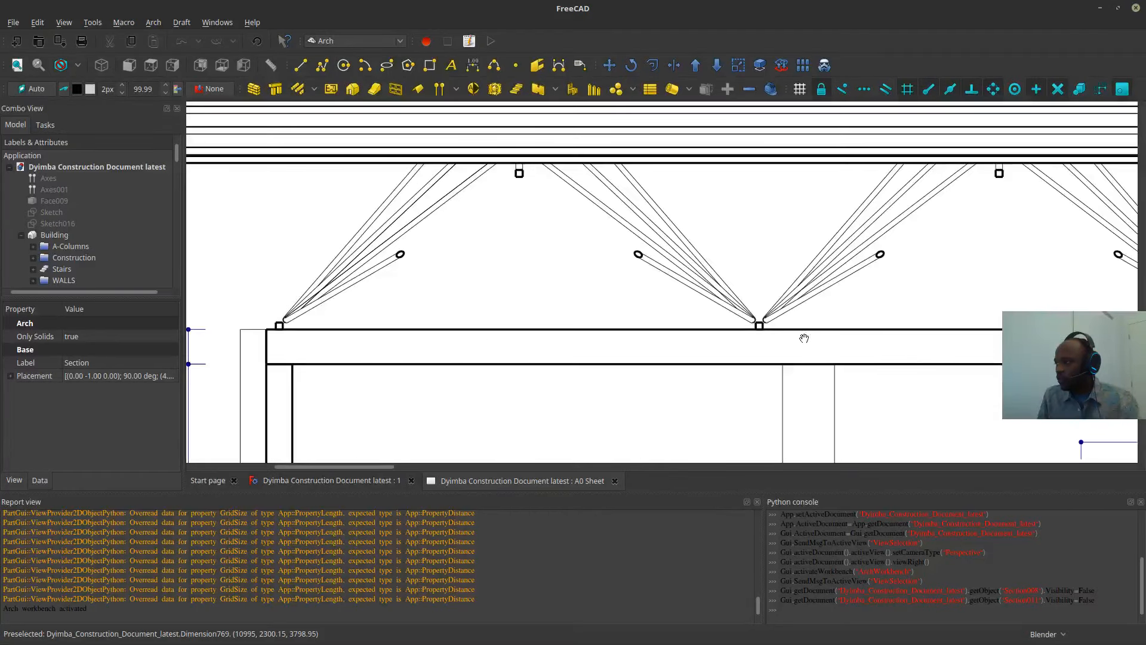
scroll(600, 338, up, 4)
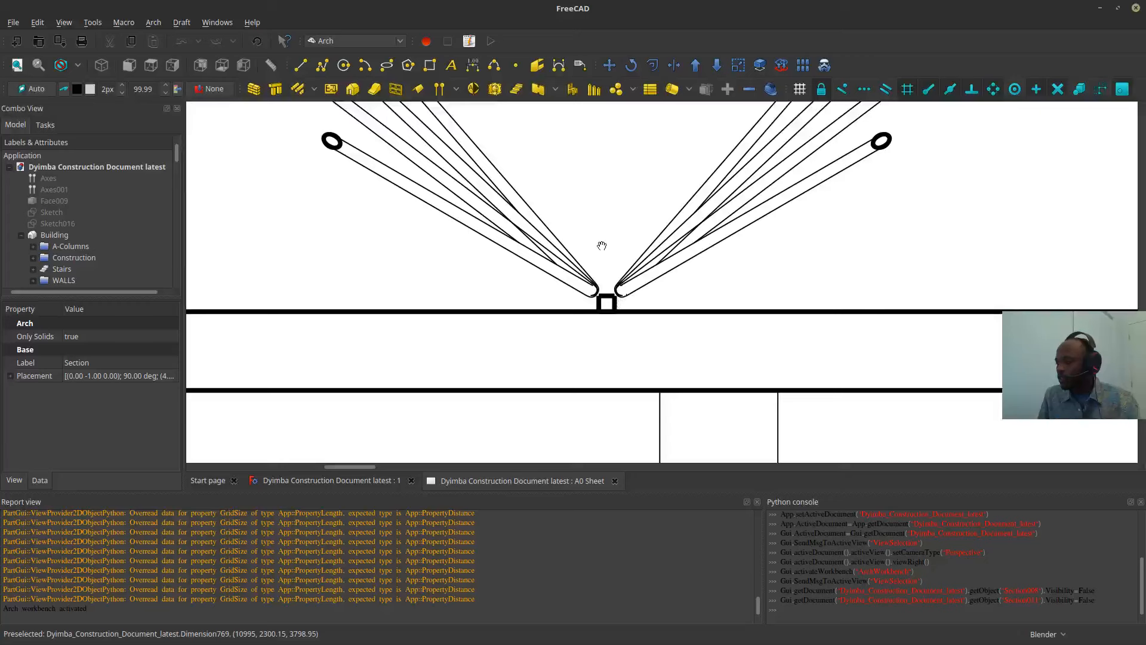
scroll(601, 245, down, 5)
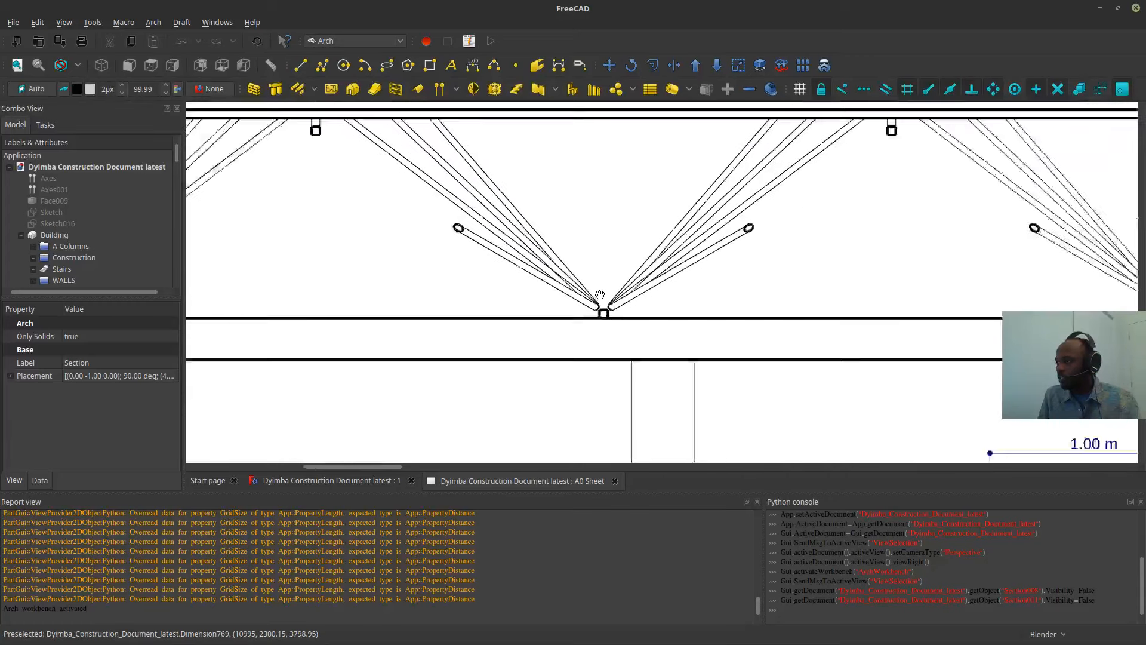
scroll(600, 294, down, 1)
drag(610, 249, 355, 310)
mouse_move(770, 303)
mouse_down()
mouse_move(388, 321)
mouse_move(238, 293)
mouse_up()
drag(727, 318, 415, 302)
scroll(608, 360, down, 8)
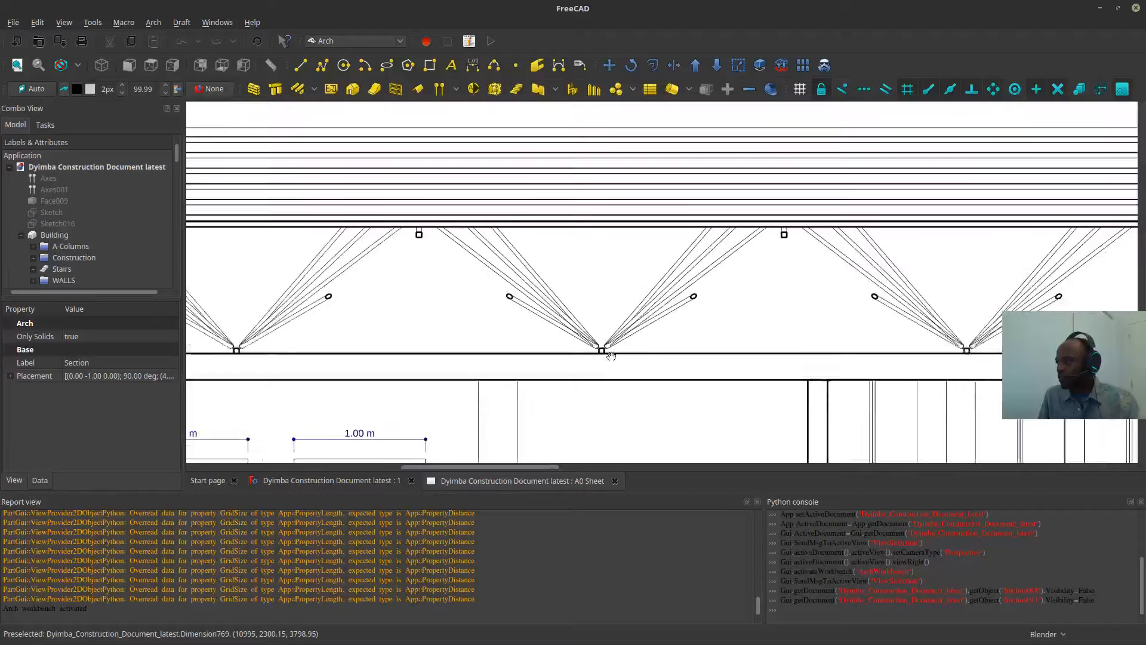
scroll(720, 303, down, 1)
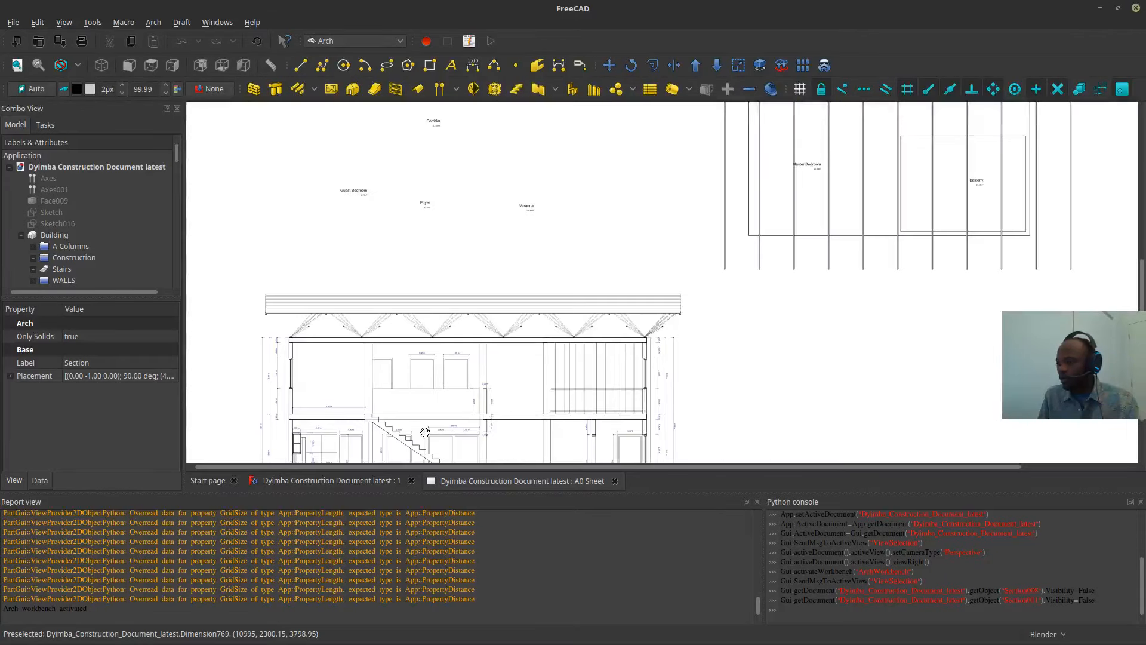
- Return to the 3D model view and inspect the roof truss plan drawing from the top
click(348, 479)
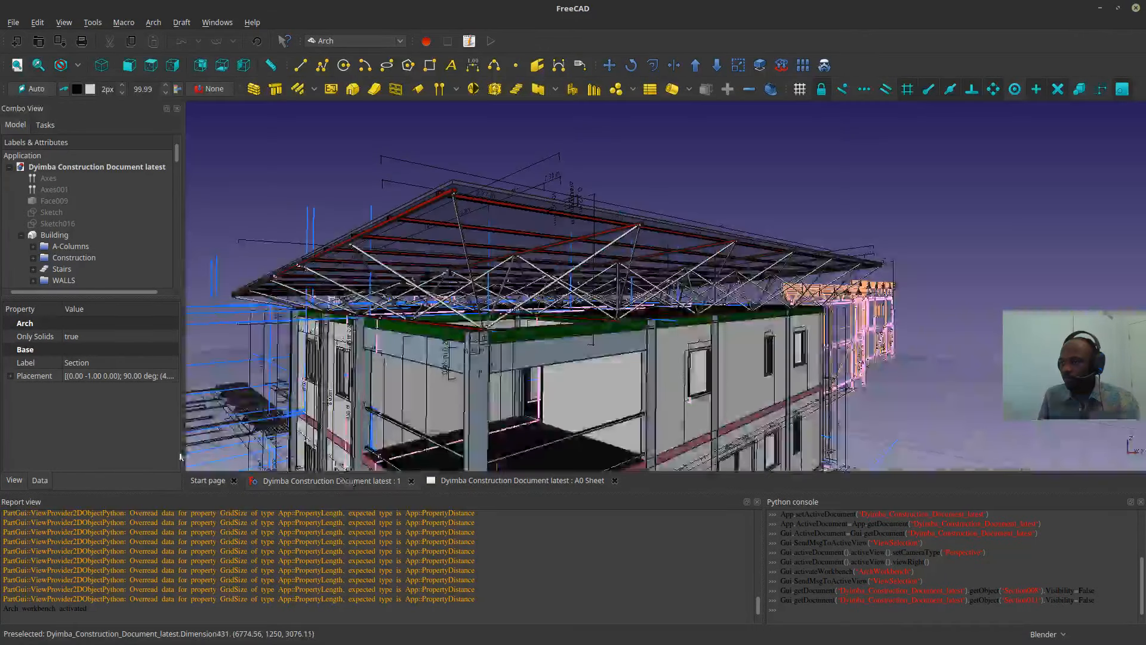
scroll(569, 318, down, 5)
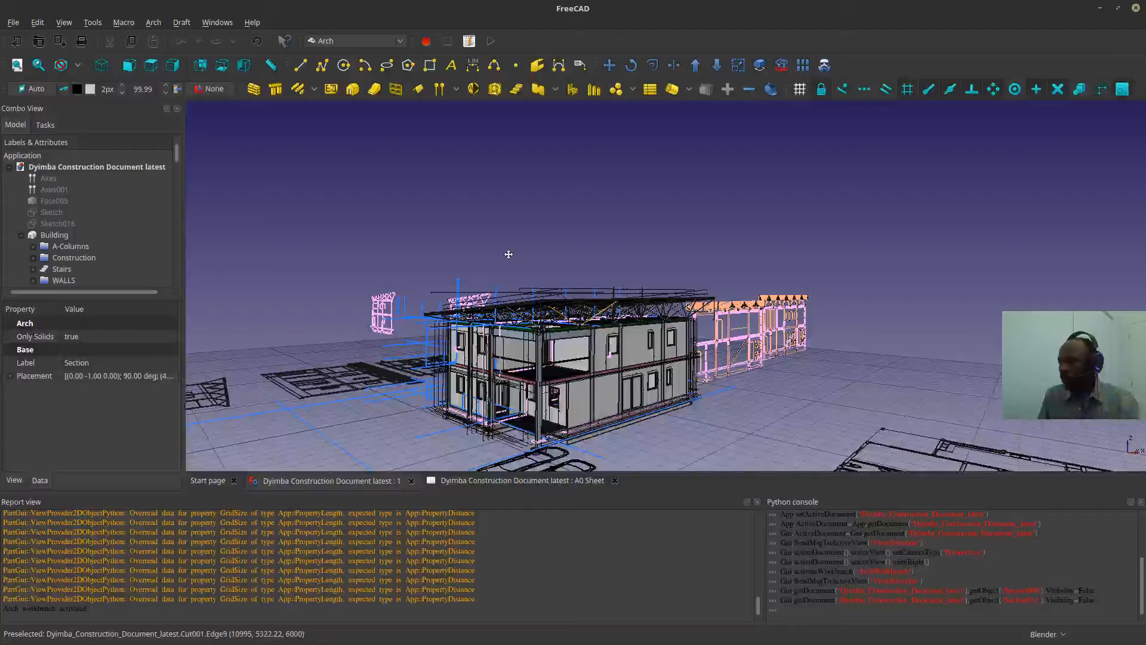
middle_drag(588, 310, 176, 67)
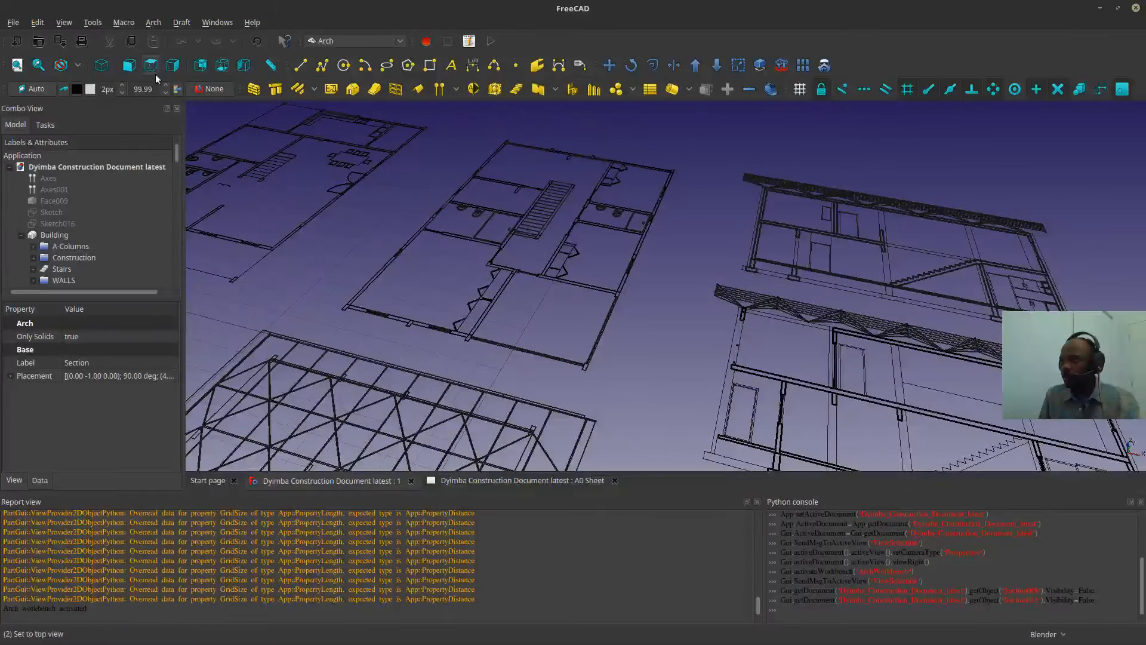
click(150, 64)
scroll(583, 286, up, 10)
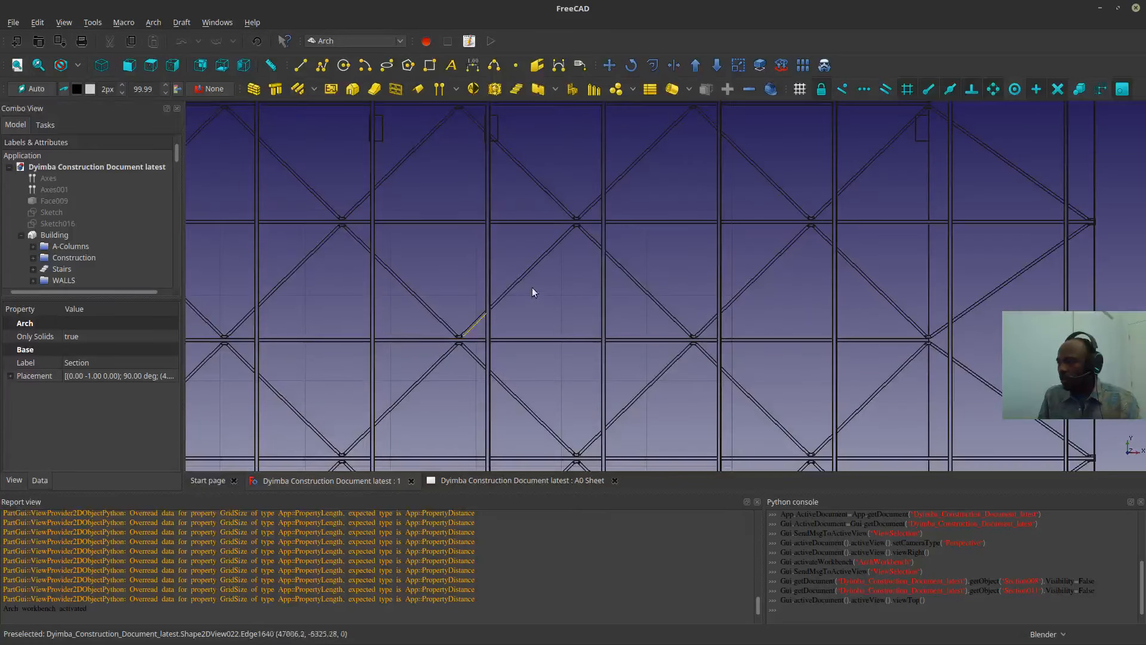
scroll(429, 256, down, 4)
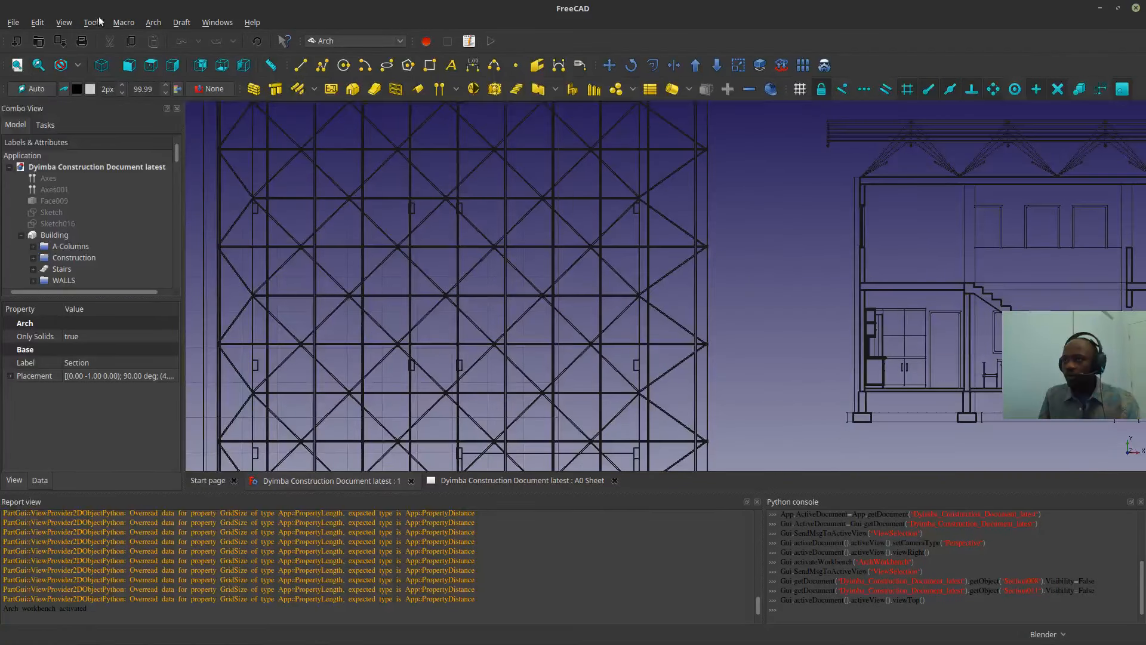
- Switch the camera to orthographic and examine the curved pipe joints in the interior and along the edge of the roof truss plan
click(64, 22)
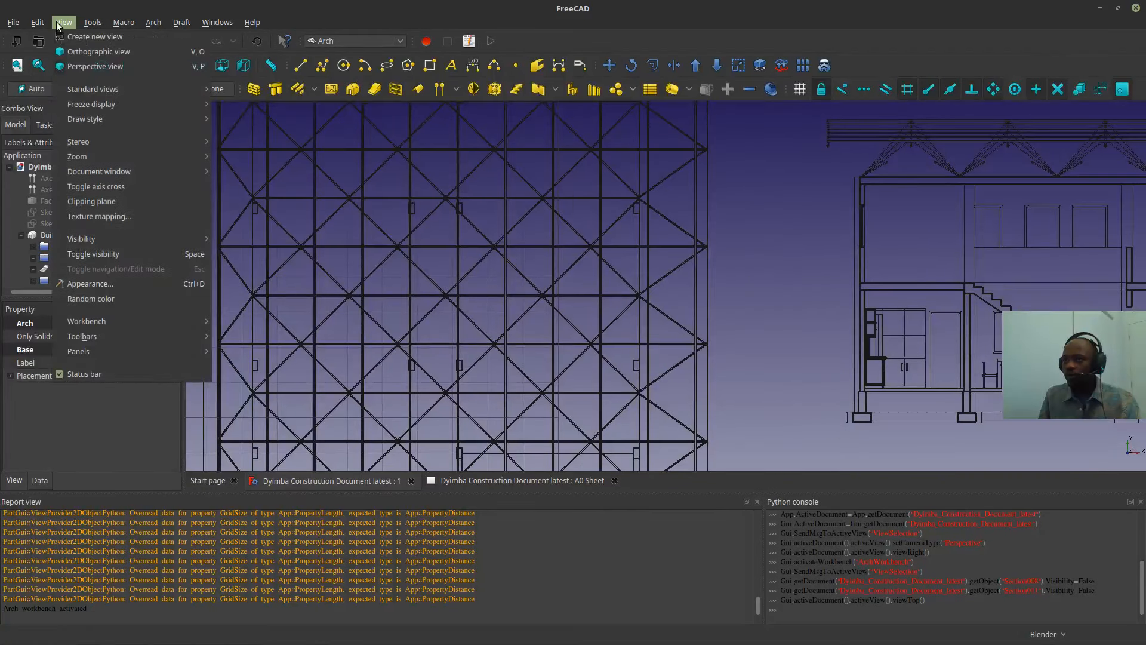
click(77, 51)
scroll(499, 271, up, 10)
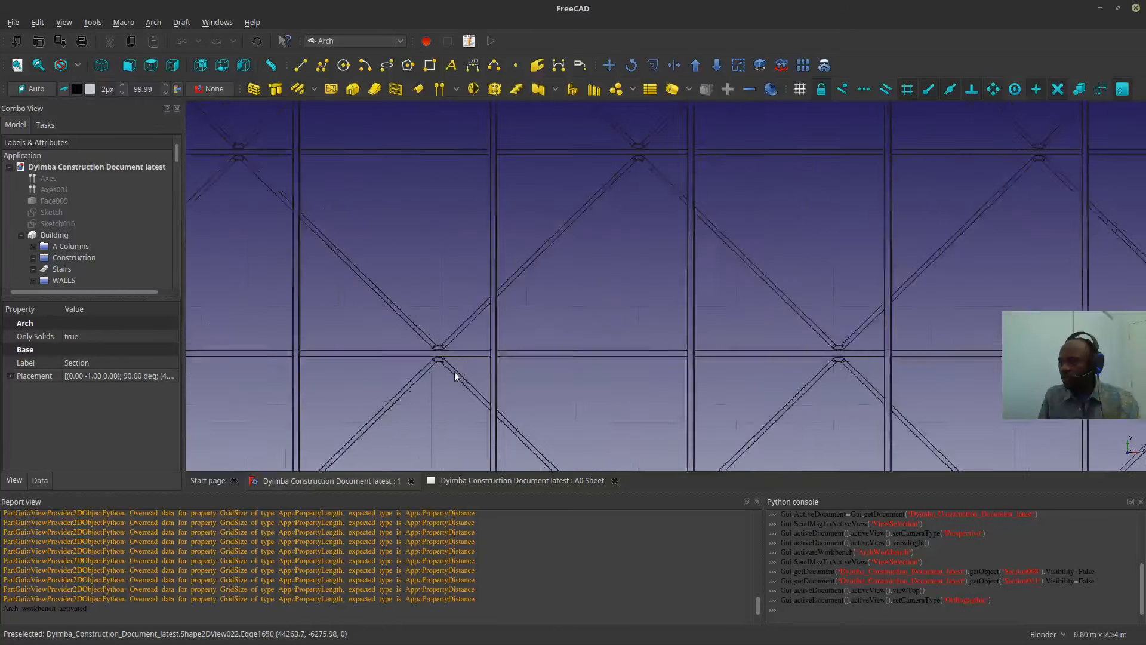
scroll(421, 364, up, 4)
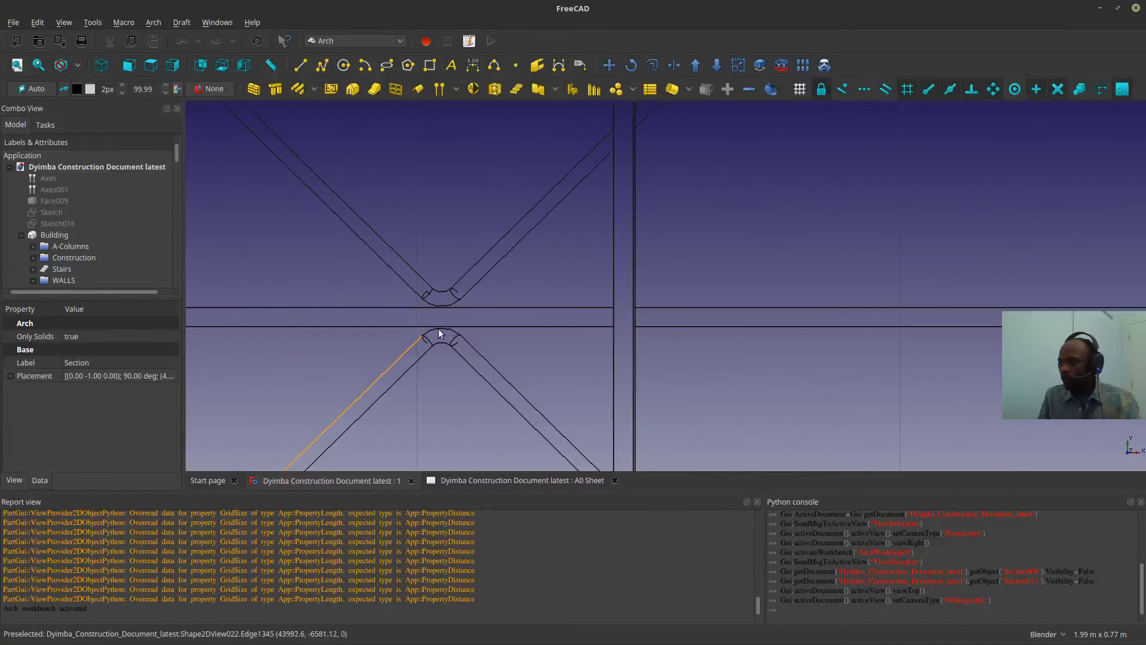
scroll(439, 333, down, 10)
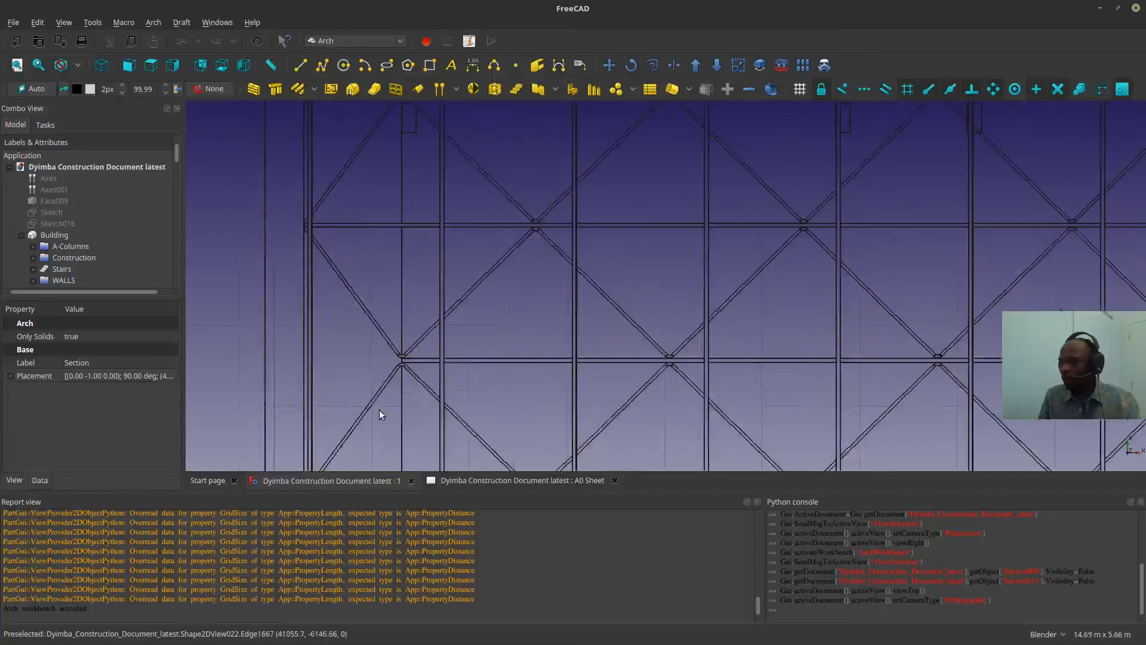
scroll(397, 375, up, 11)
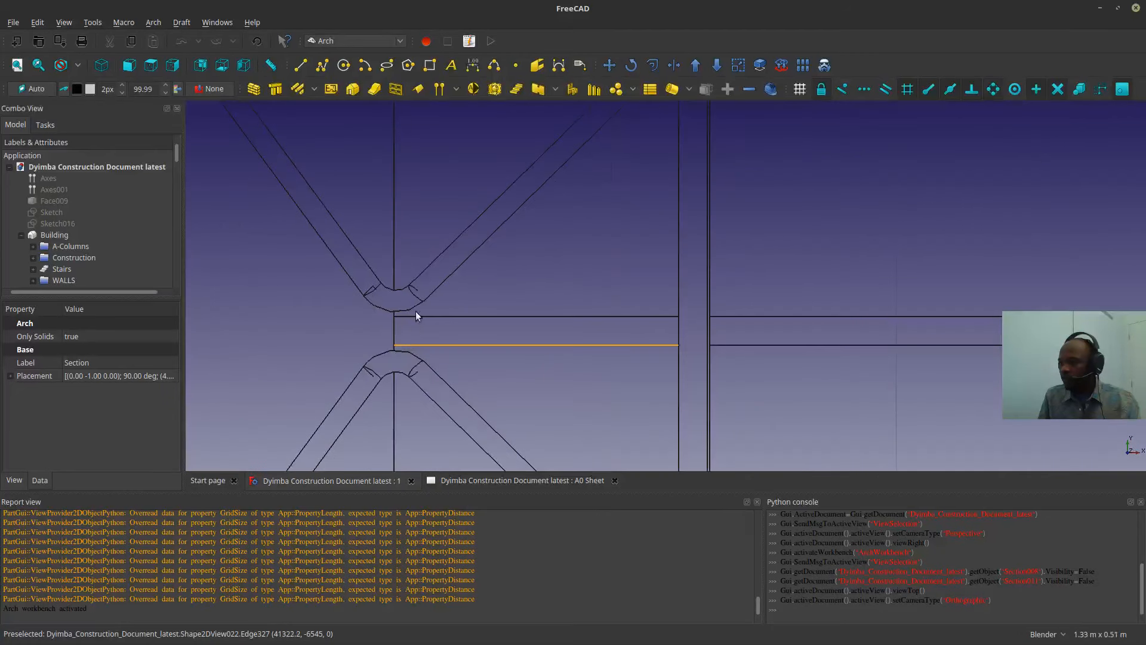
scroll(416, 352, down, 11)
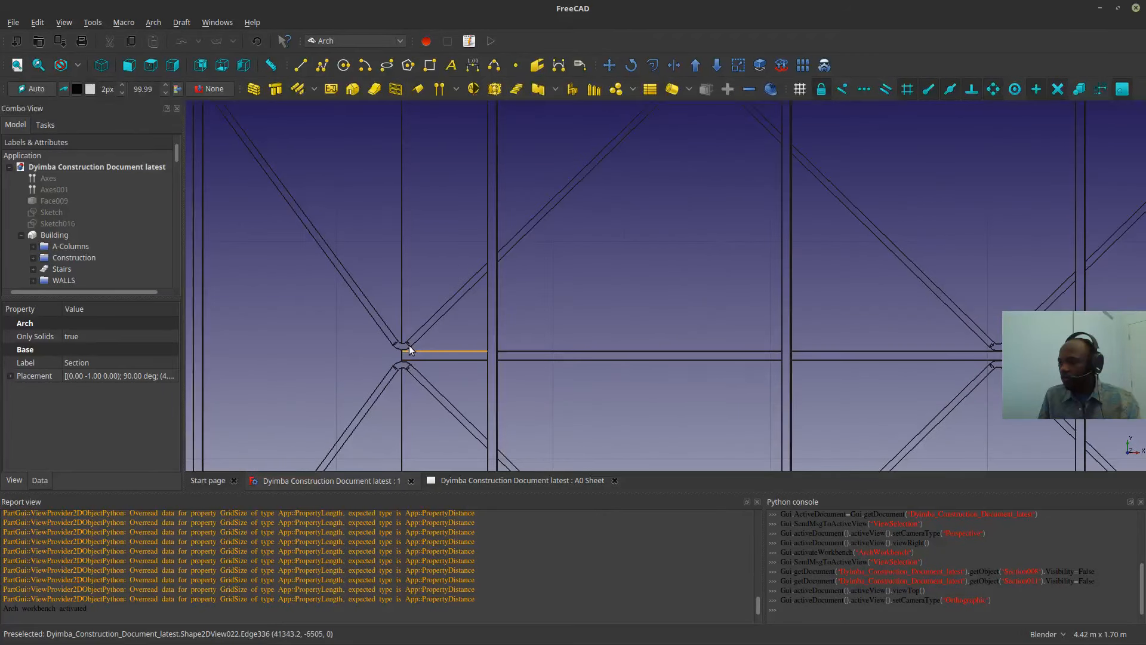
- Restore the top view, inspect the bent pipe at the roof plan's corner, and look over the neighbouring plan and section drawings
middle_drag(699, 269, 704, 276)
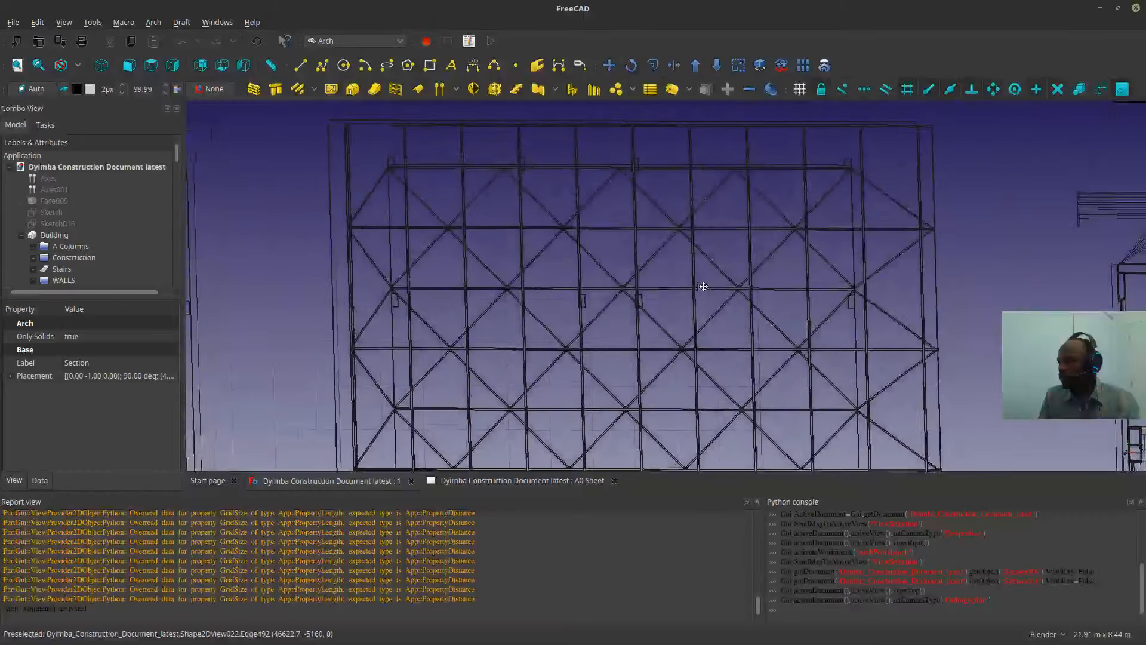
click(151, 65)
scroll(631, 271, up, 5)
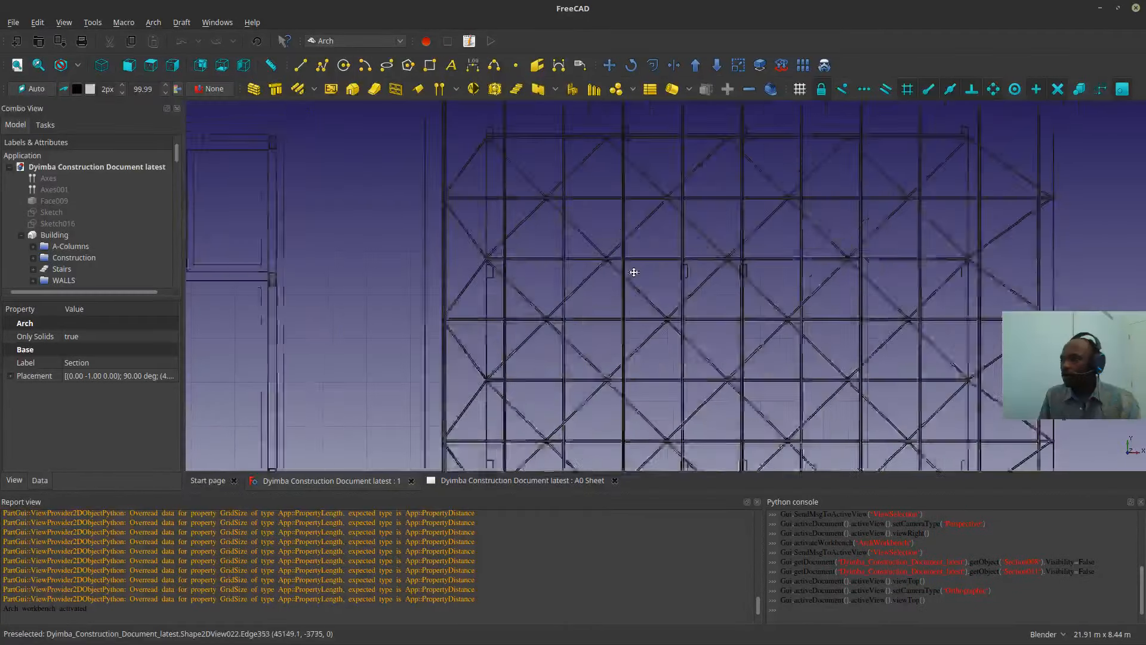
scroll(776, 278, up, 3)
scroll(760, 270, up, 3)
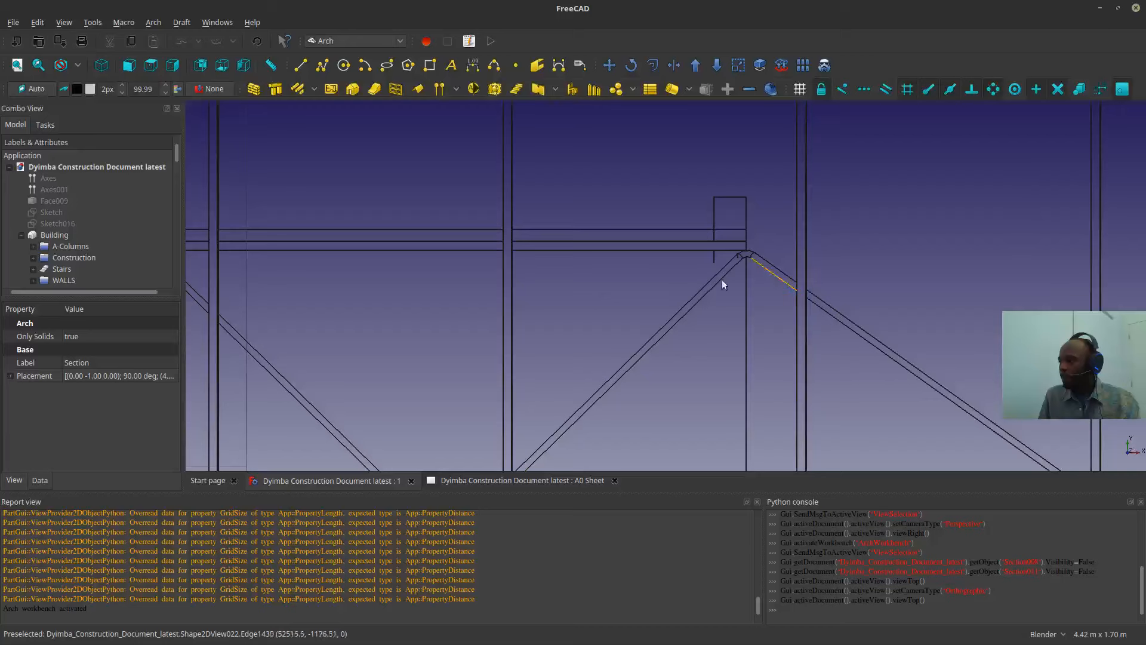
scroll(764, 265, up, 4)
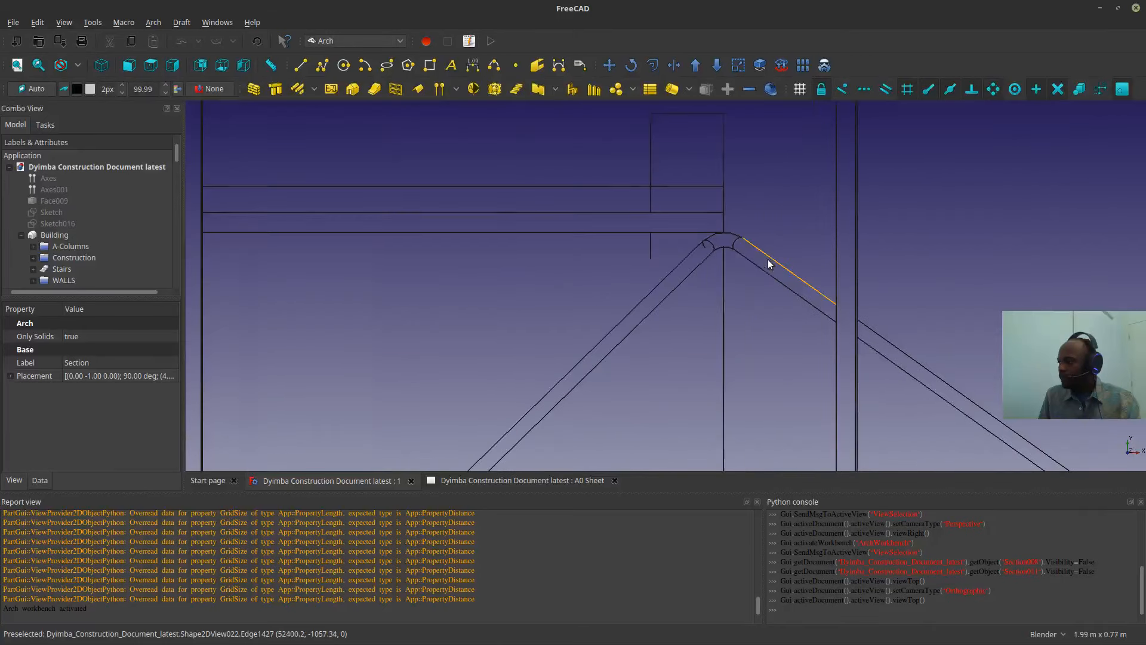
scroll(755, 280, down, 20)
mouse_move(602, 421)
middle_down()
mouse_move(564, 384)
mouse_move(543, 382)
middle_up()
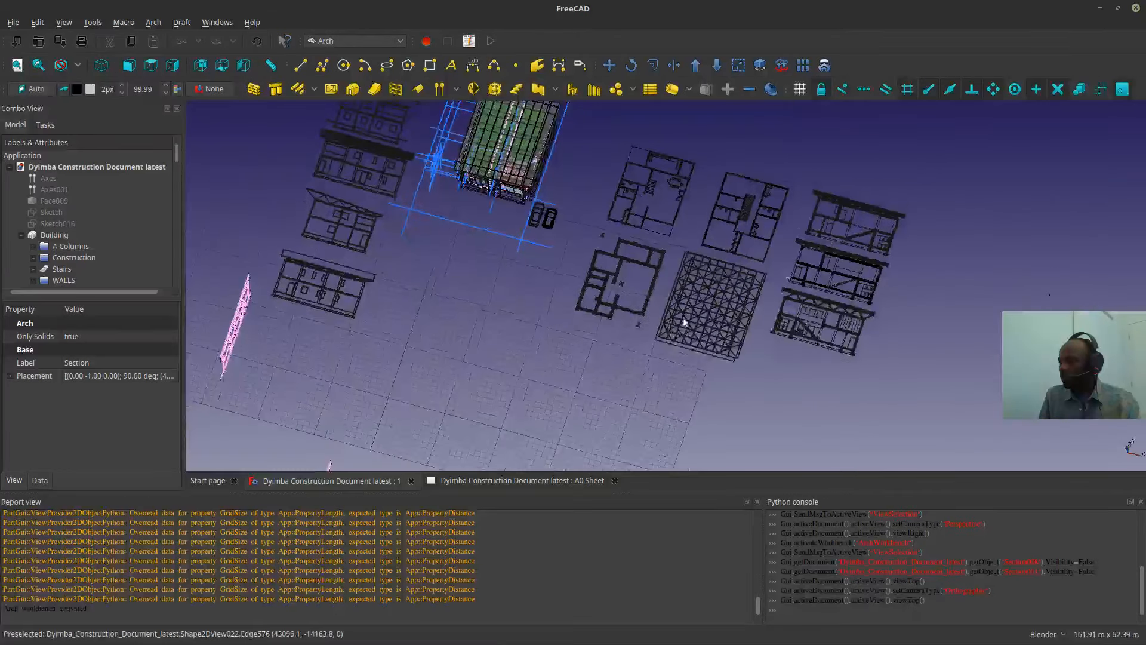
scroll(690, 302, up, 4)
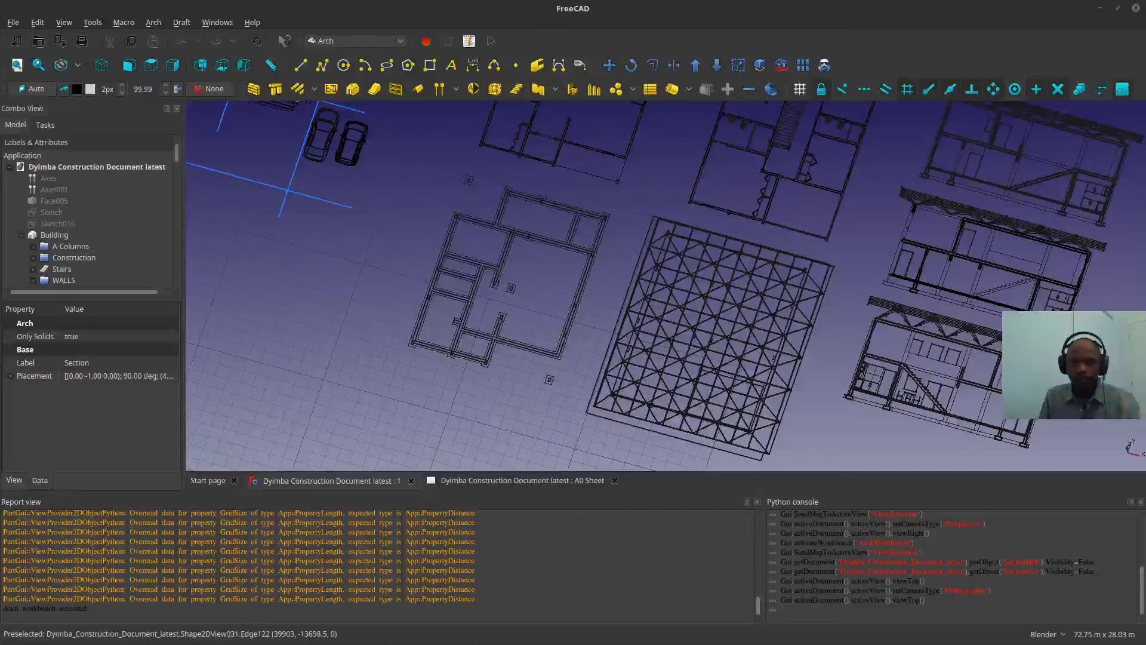
- Switch to the Foundation+Roof+Sections.pdf document and examine the truss layout over the rooms in the roof plan
drag(0, 9, 573, 1)
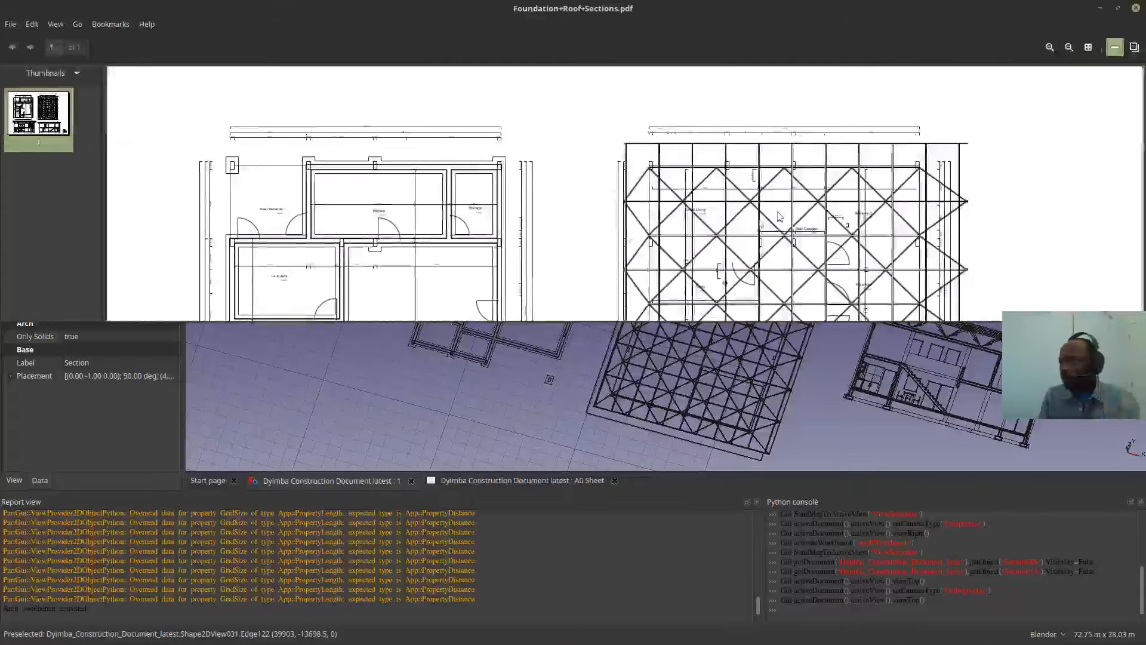
click(1114, 10)
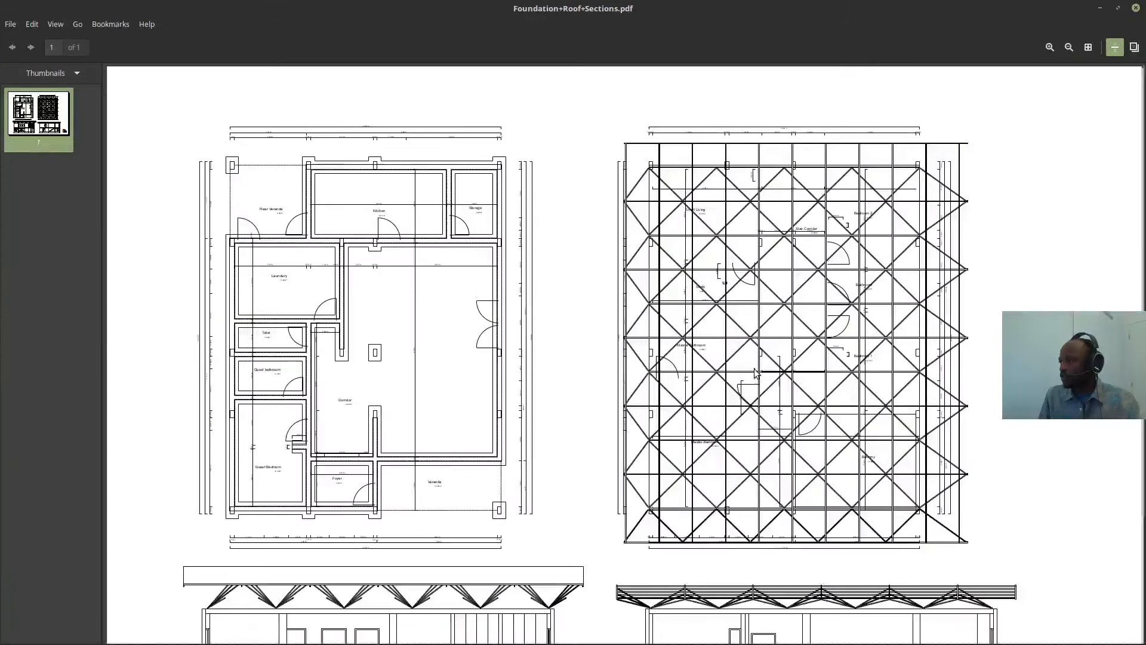
ctrl+scroll(754, 370, up, 5)
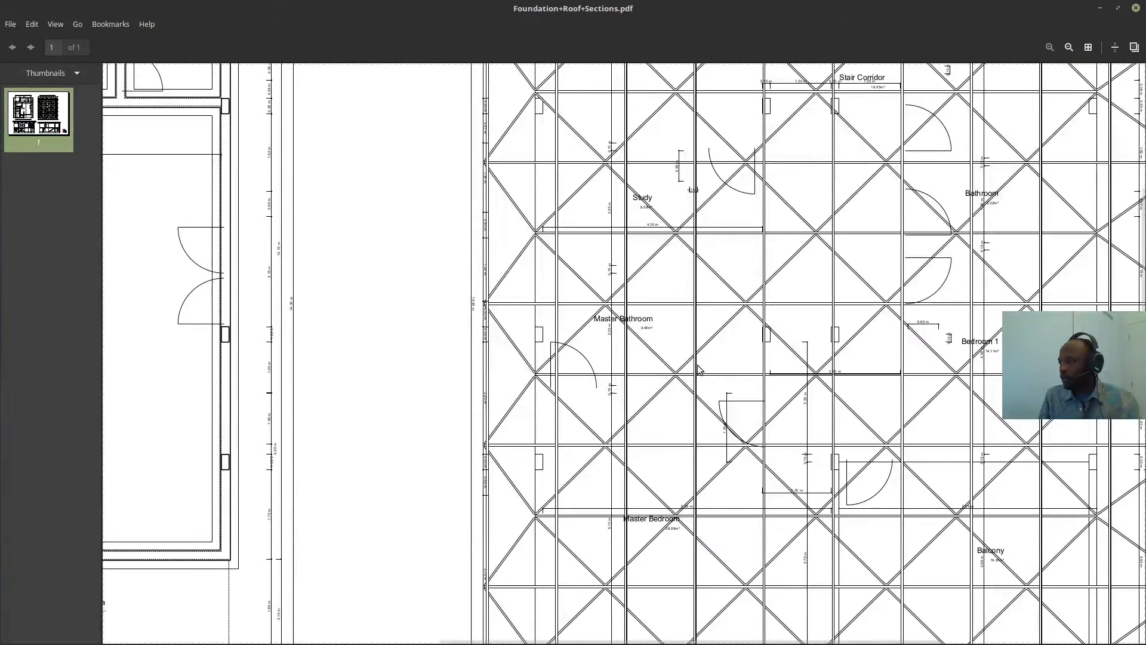
scroll(698, 368, down, 5)
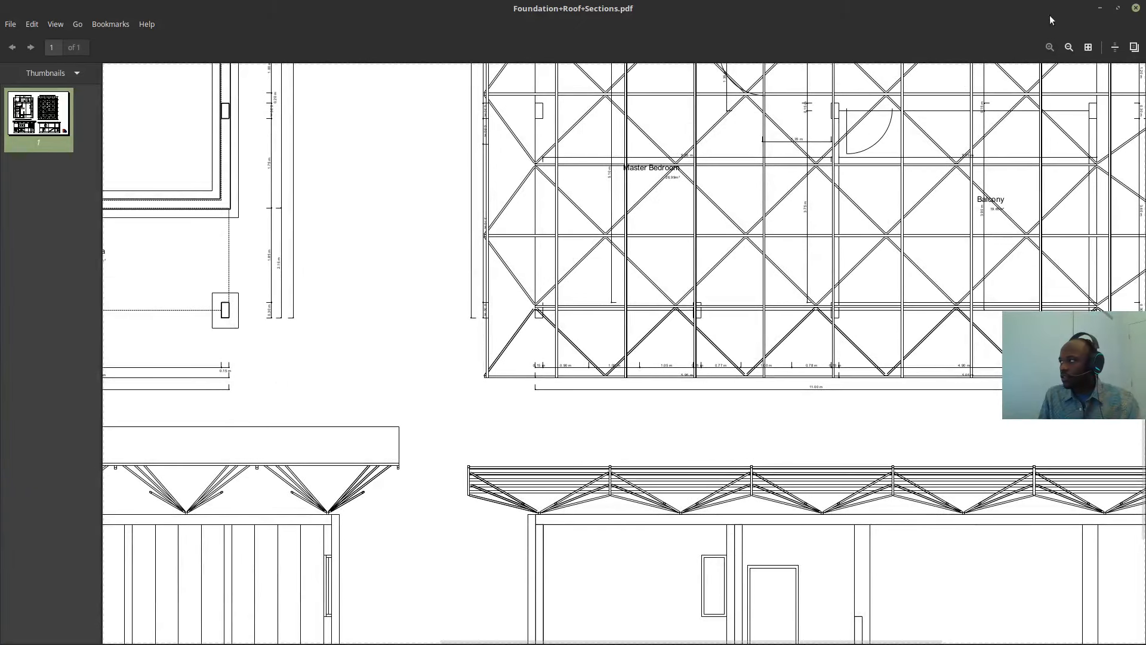
scroll(760, 334, up, 1)
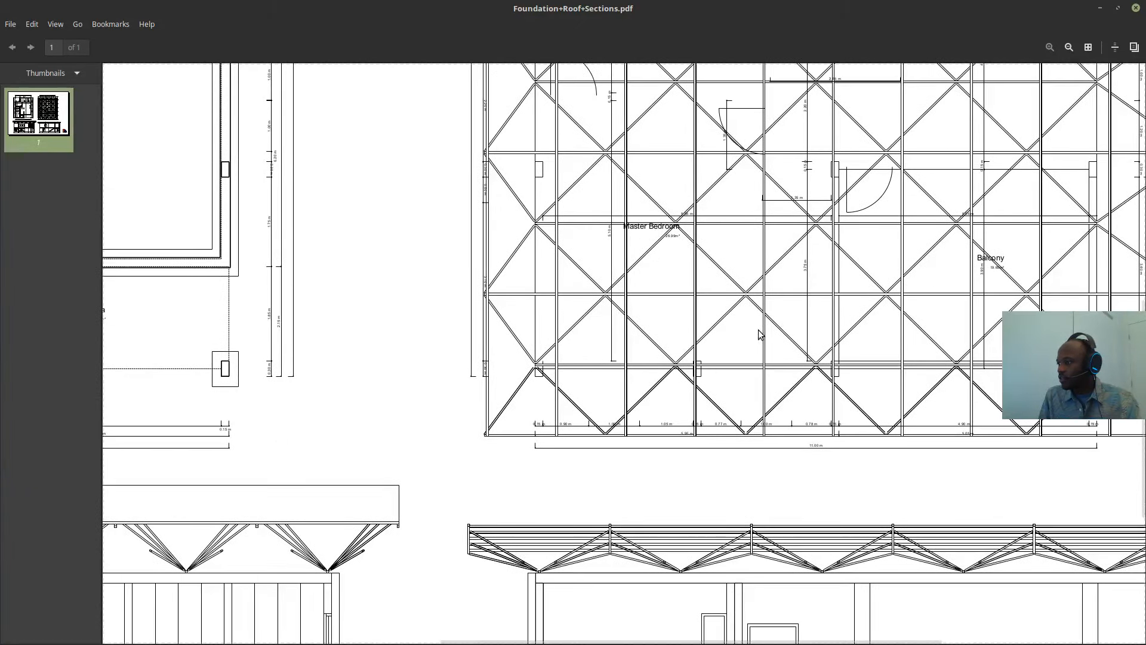
scroll(773, 217, up, 4)
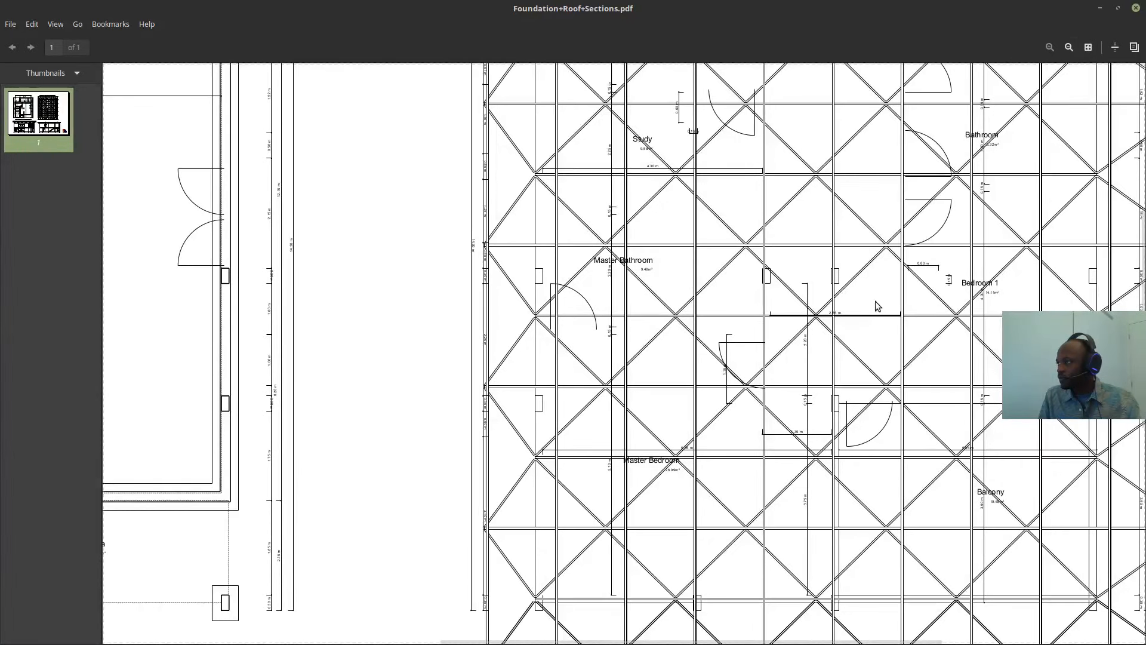
- Compare the lower part of the PDF's roof plan around the Master Bedroom and Balcony with the roof section below it
scroll(874, 302, up, 4)
middle_drag(807, 317, 681, 184)
middle_drag(776, 441, 755, 352)
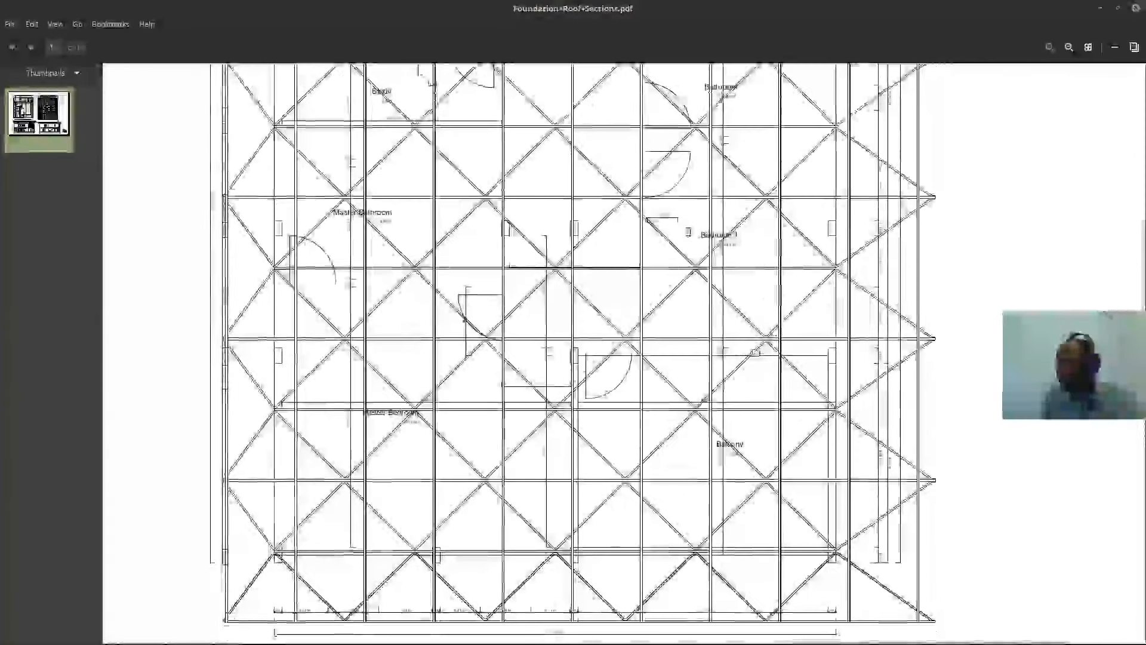
middle_drag(646, 411, 581, 327)
scroll(489, 388, down, 2)
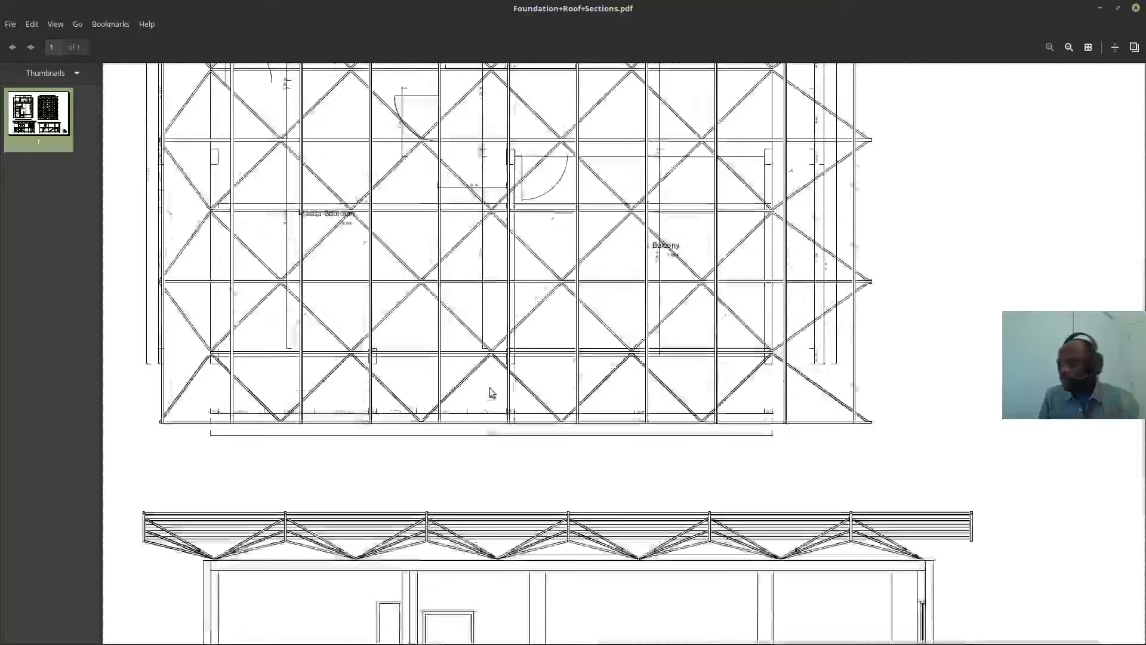
scroll(491, 393, down, 4)
scroll(496, 388, up, 3)
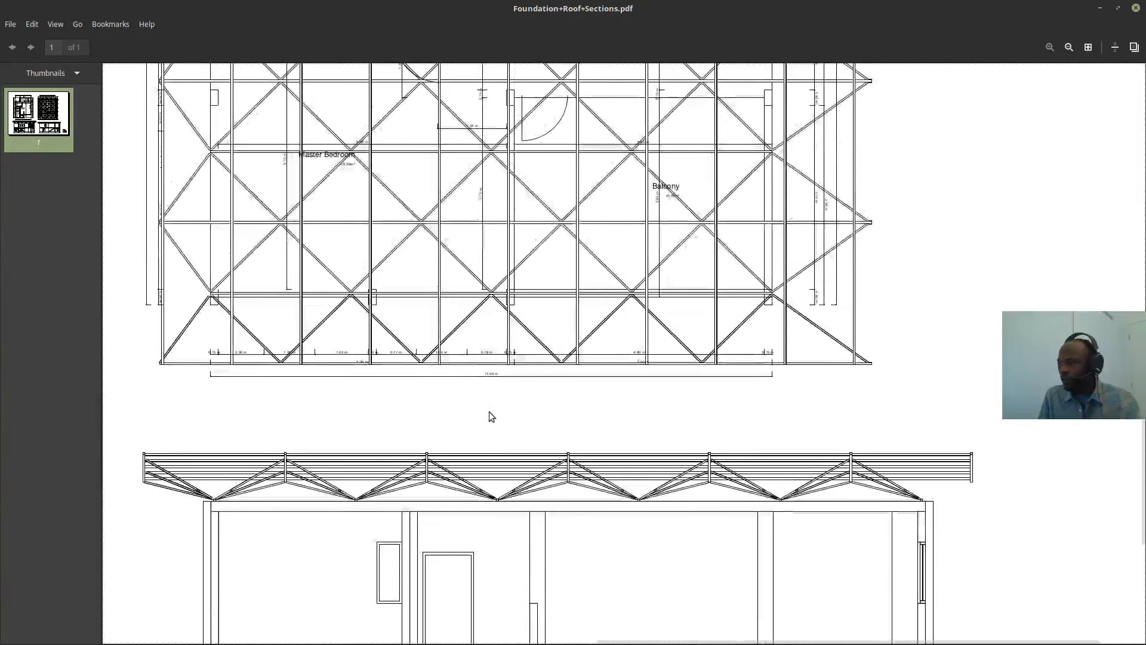
mouse_move(492, 416)
middle_down()
mouse_move(549, 472)
mouse_move(714, 522)
middle_up()
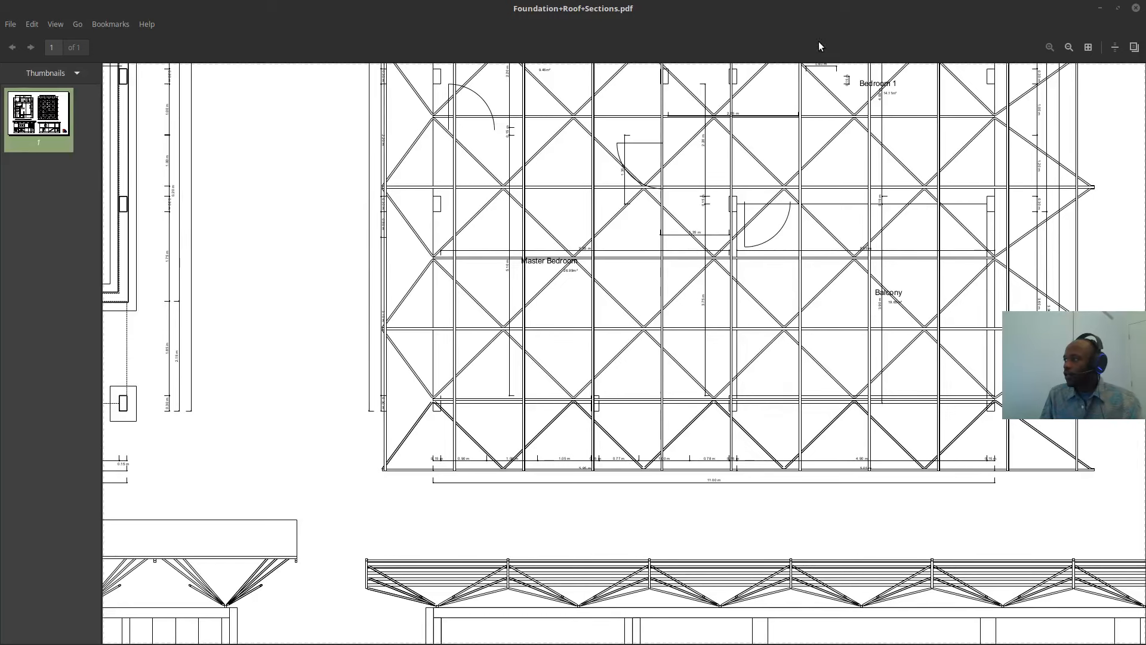
- Examine the upper part of the PDF's roof plan around the Small Living, Stair Corridor and Bedroom 2
scroll(700, 264, up, 5)
scroll(700, 264, up, 5)
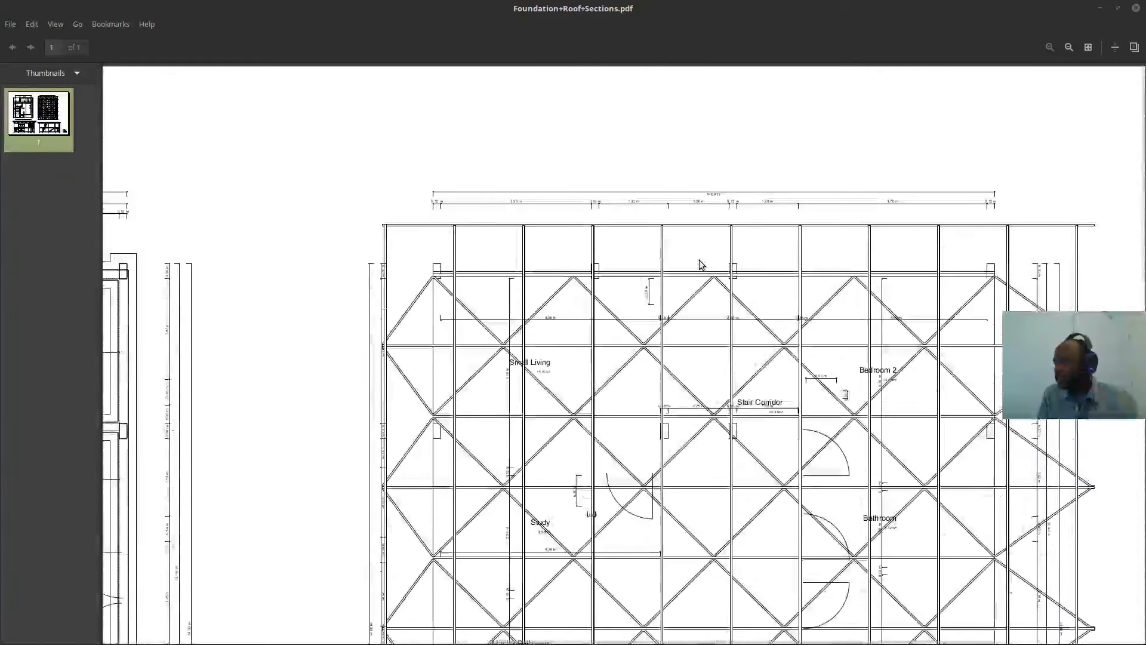
scroll(701, 264, down, 3)
scroll(700, 264, up, 2)
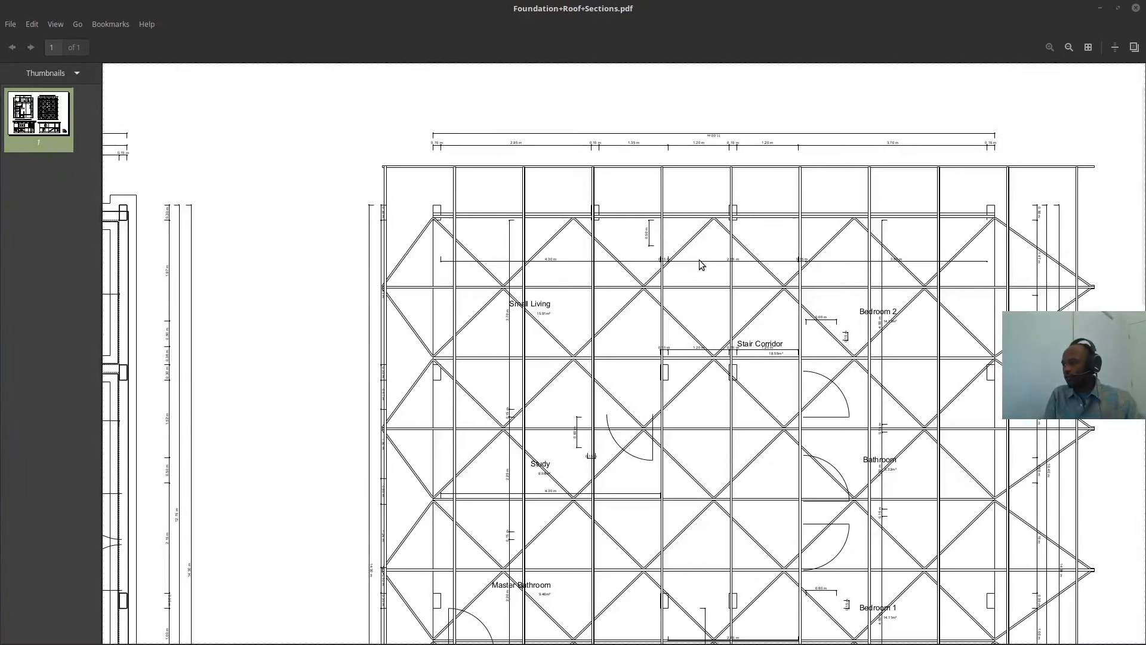
- Close the PDF and view the whole building model with its roof from above in FreeCAD
click(1135, 8)
shift+middle_drag(380, 280, 452, 338)
scroll(452, 338, down, 2)
shift+middle_drag(538, 269, 589, 460)
scroll(589, 460, up, 4)
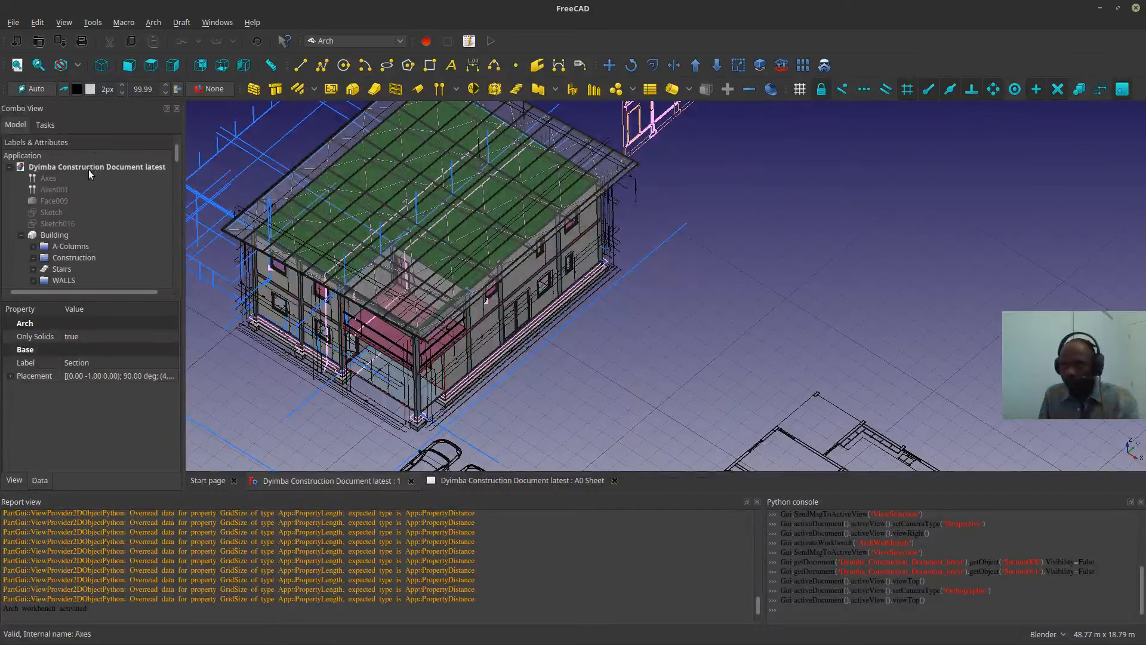
- Examine the model tree's groups from Building through Annotation and A0 Sheet to Furniture
scroll(89, 169, down, 5)
shift+middle_drag(435, 250, 568, 359)
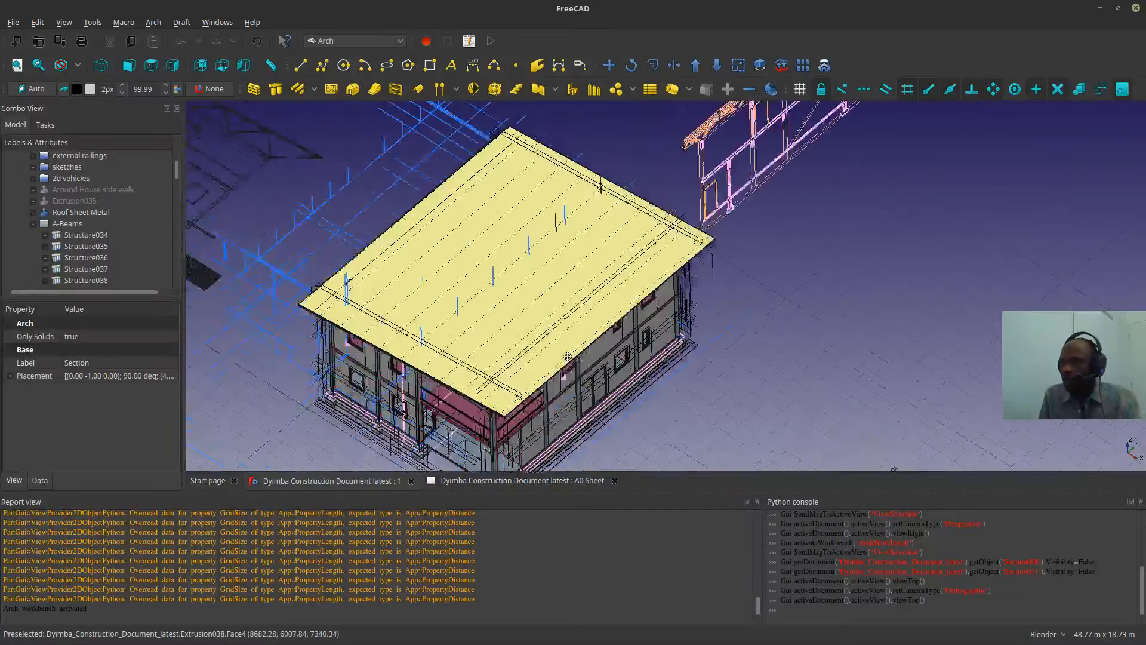
scroll(102, 252, down, 10)
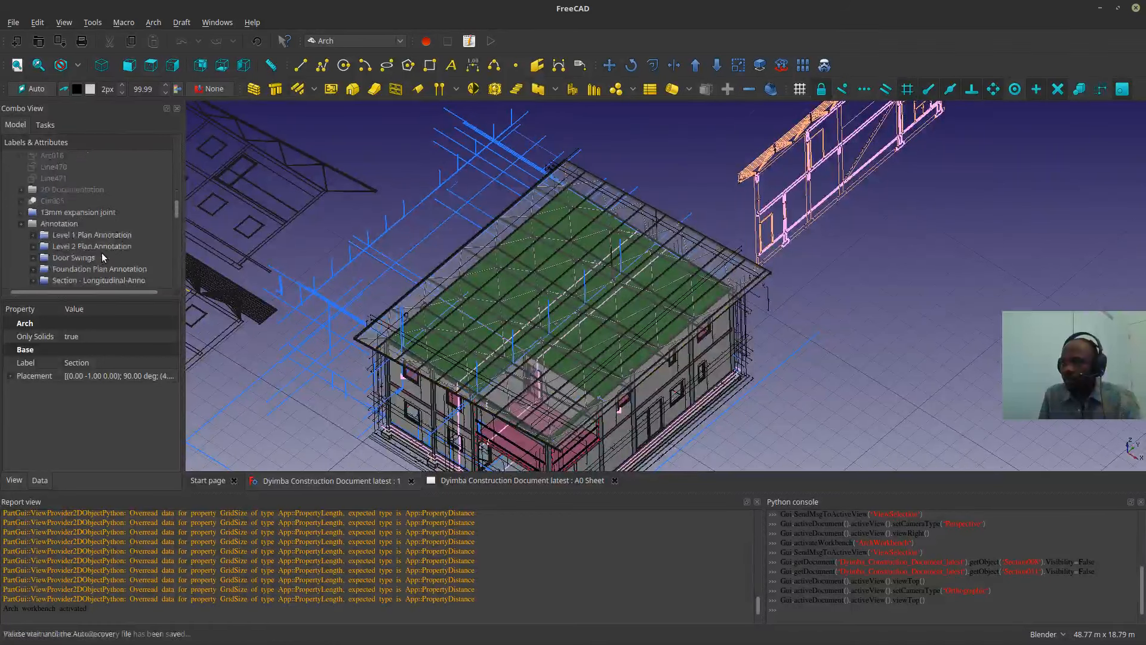
scroll(70, 233, down, 10)
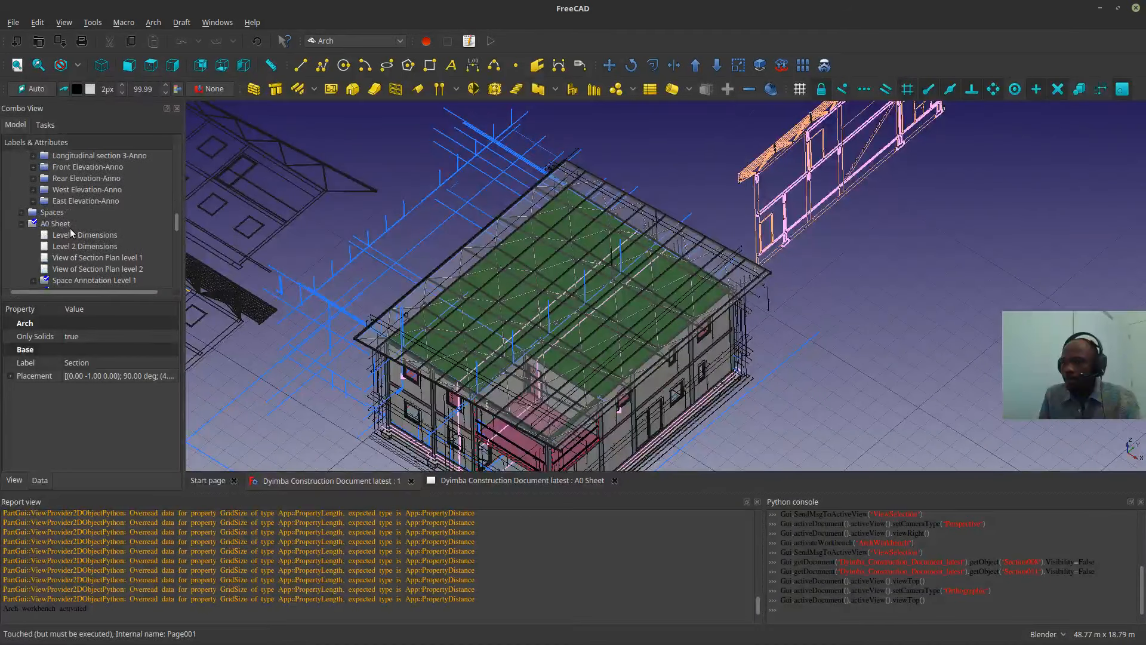
scroll(70, 228, down, 10)
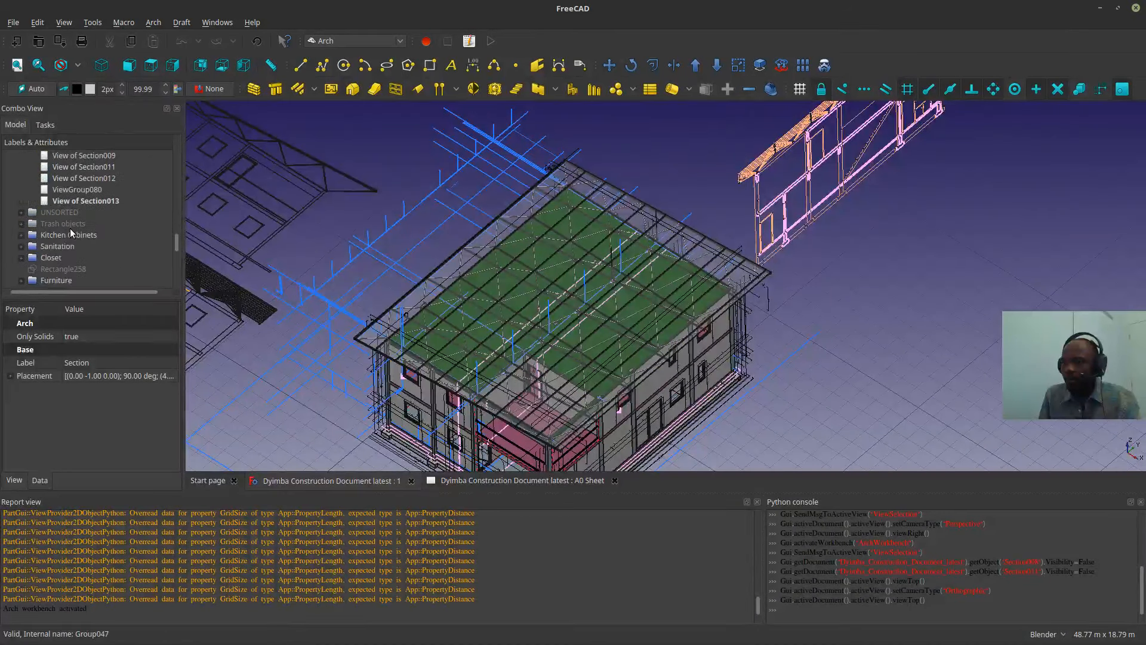
scroll(69, 228, up, 20)
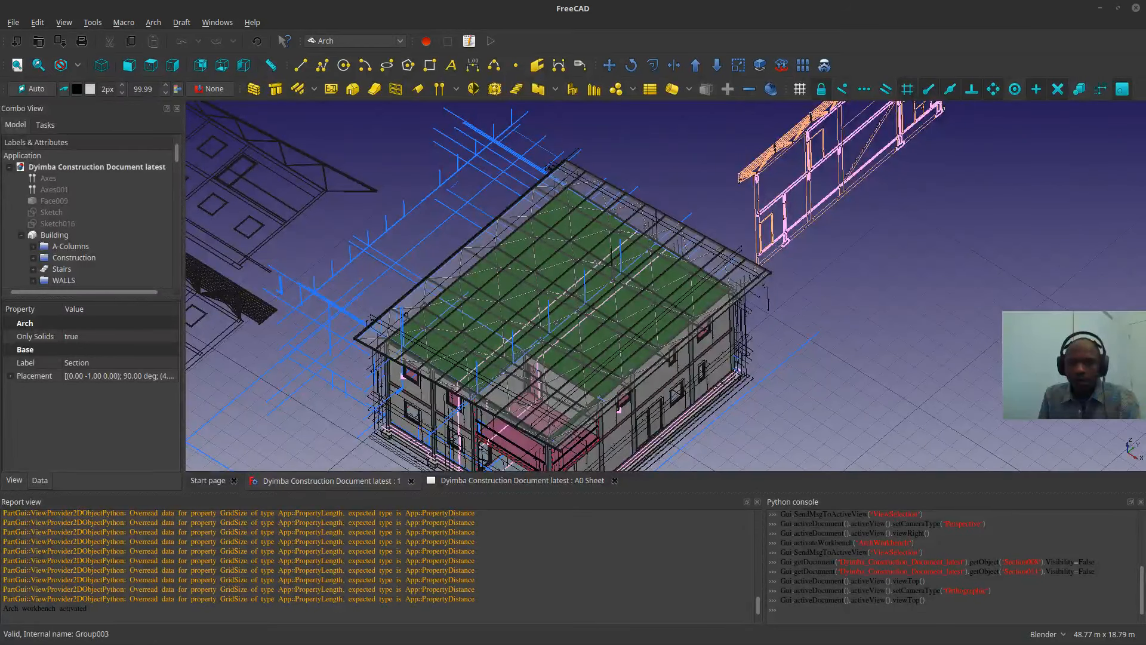
- Review the whole model tree again, including the plans, Elevations, Sections Cuts & Elevations and foundation groups
scroll(127, 235, down, 3)
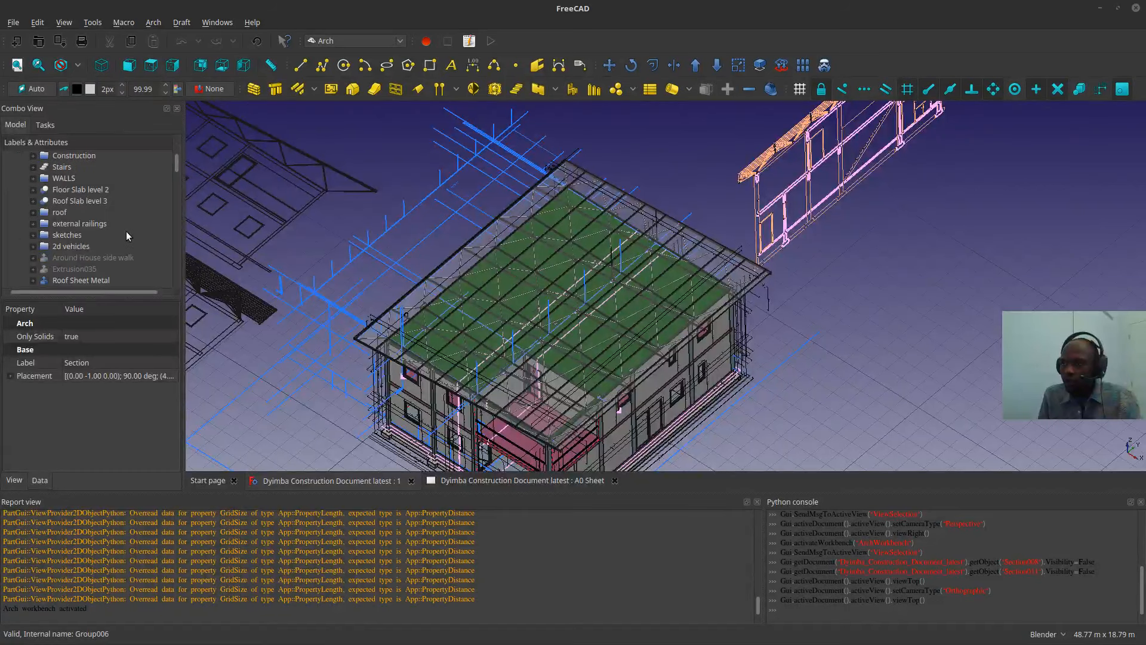
scroll(126, 235, down, 5)
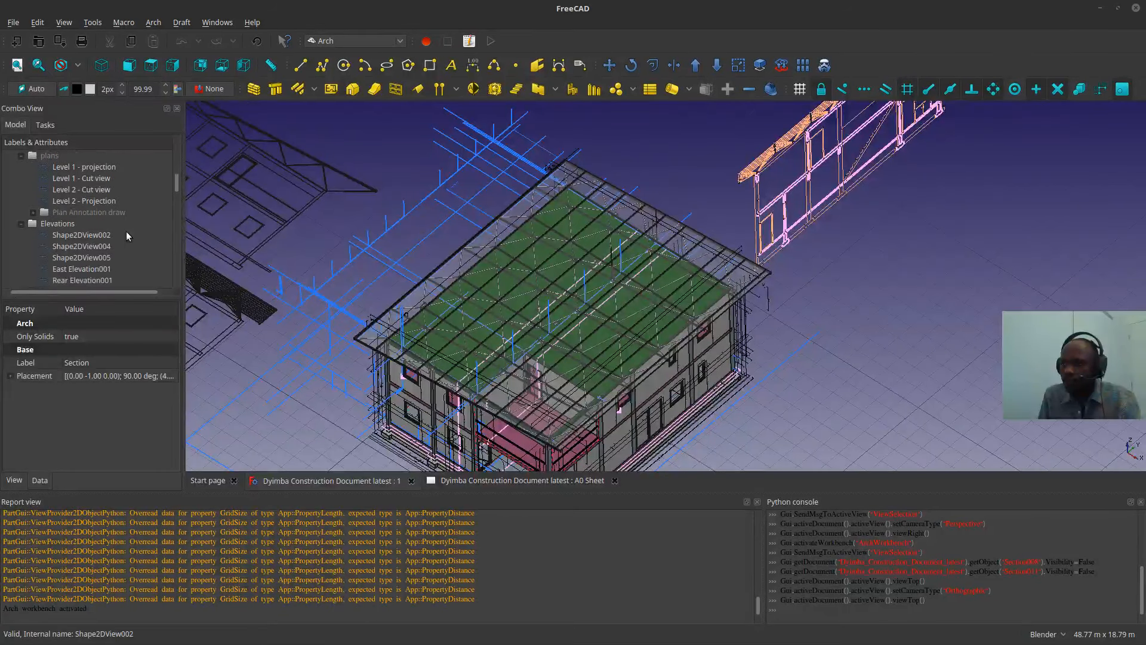
scroll(127, 235, down, 5)
scroll(127, 236, down, 3)
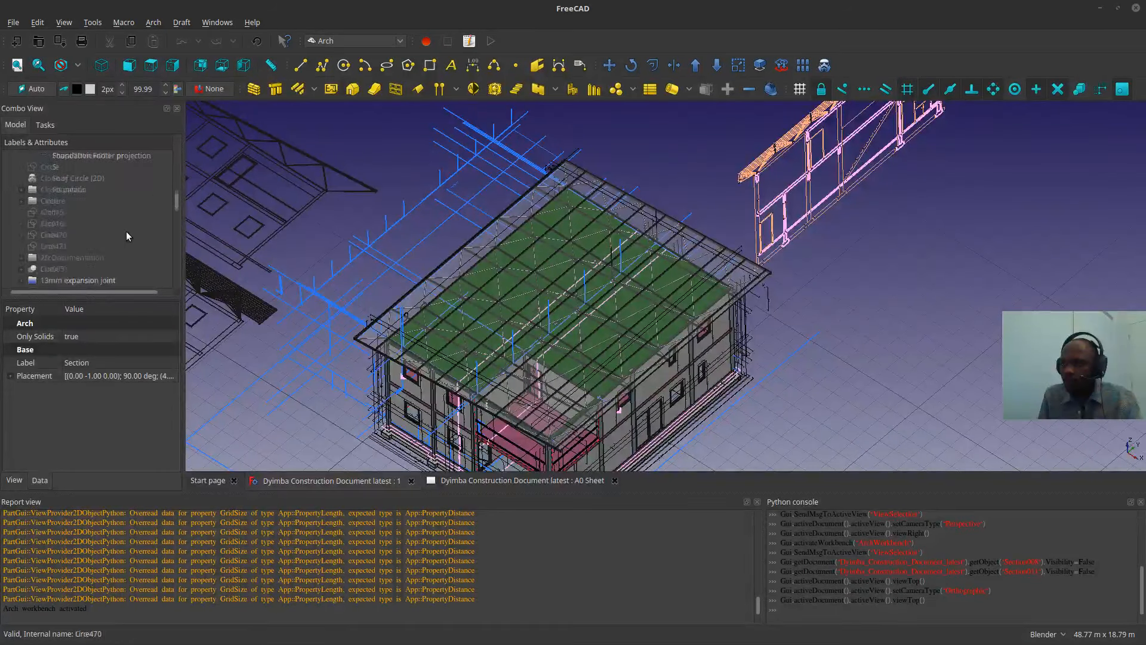
scroll(126, 235, down, 5)
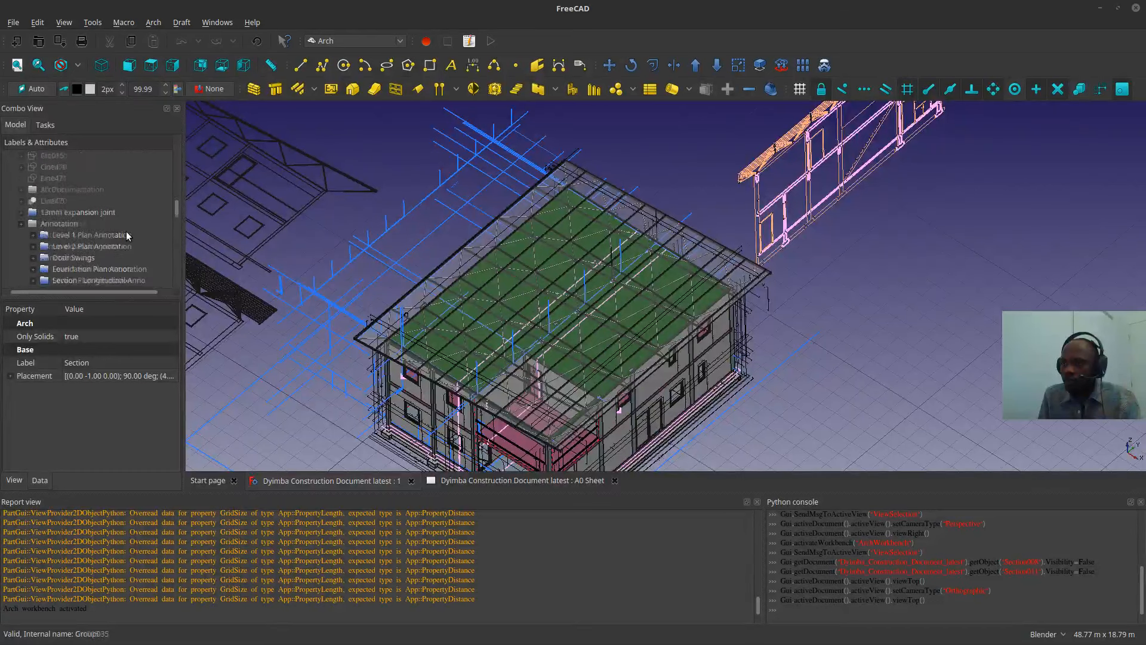
scroll(127, 233, down, 4)
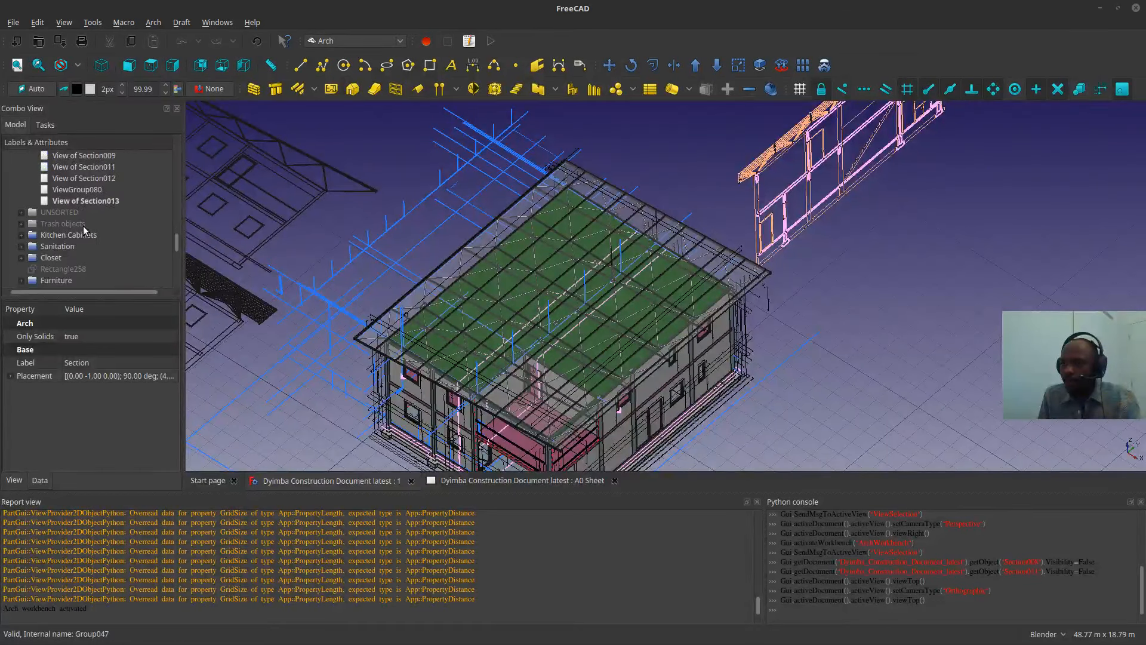
scroll(87, 232, down, 5)
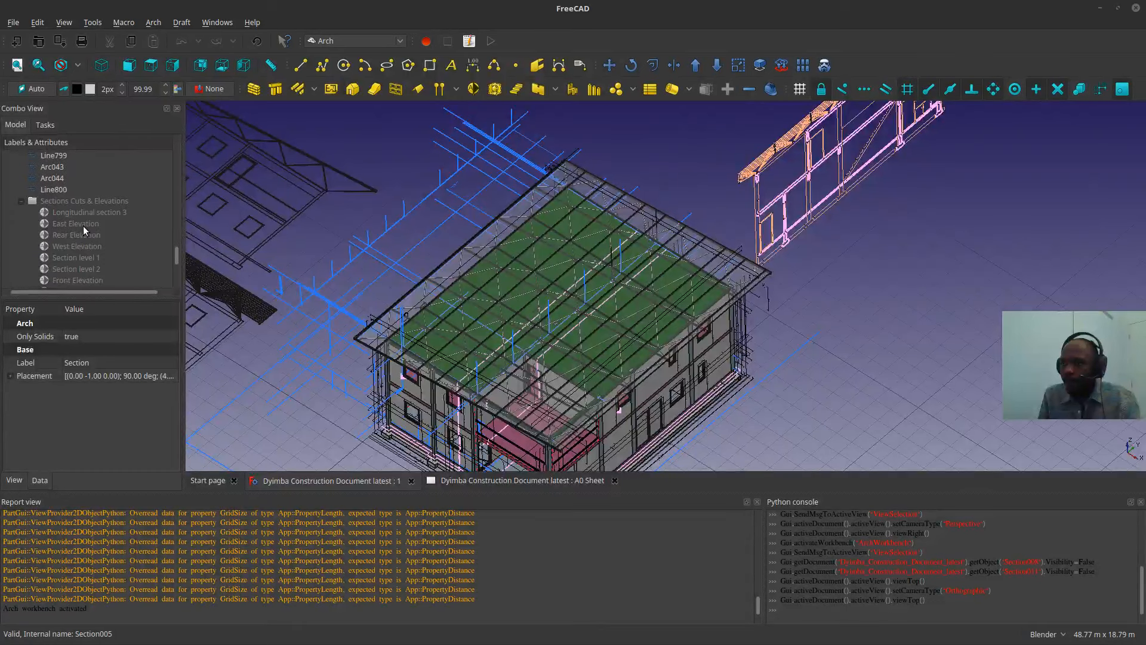
scroll(84, 225, down, 5)
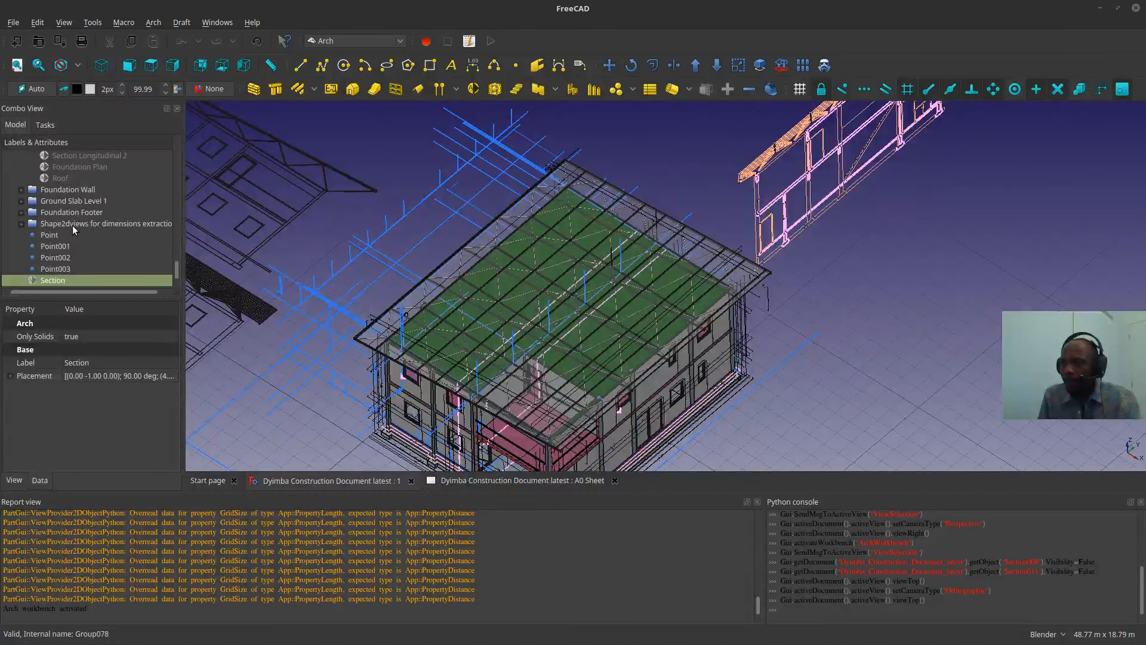
scroll(72, 224, up, 15)
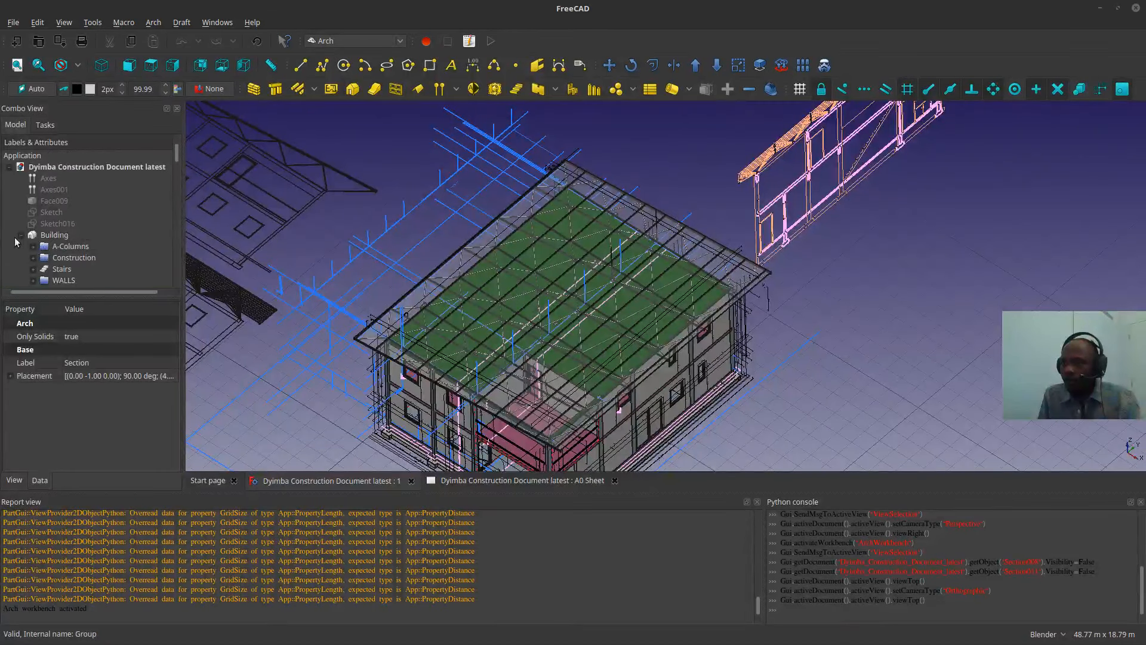
- Collapse the Building, plans and Elevations groups in the model tree and look through the remaining groups
click(21, 235)
scroll(23, 237, down, 2)
click(20, 180)
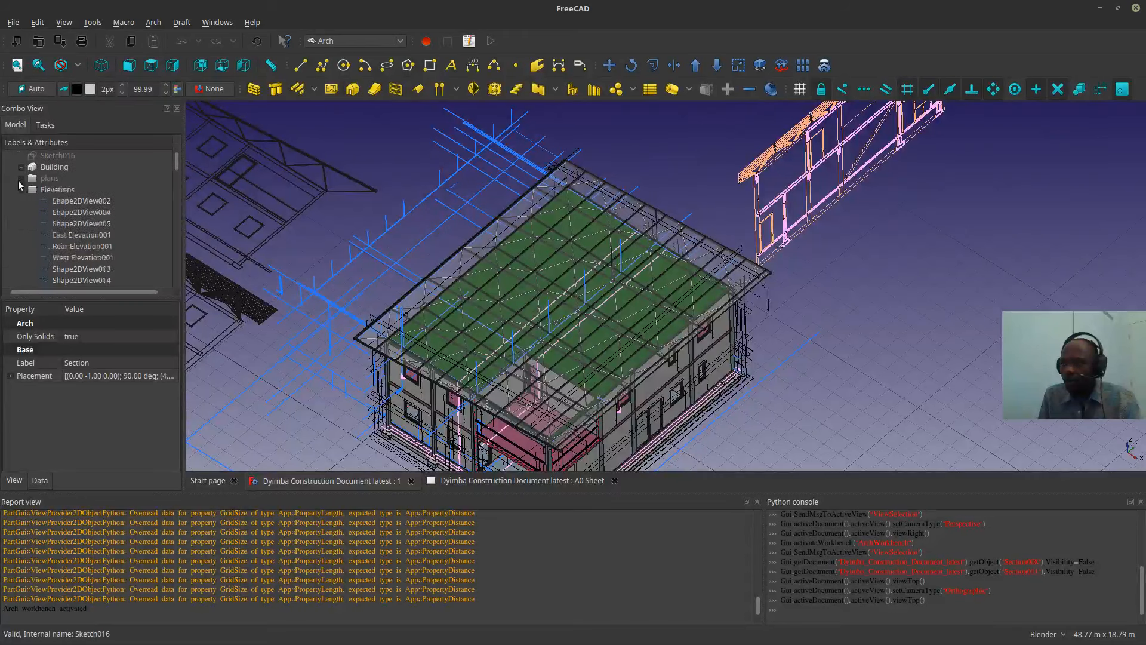
click(21, 189)
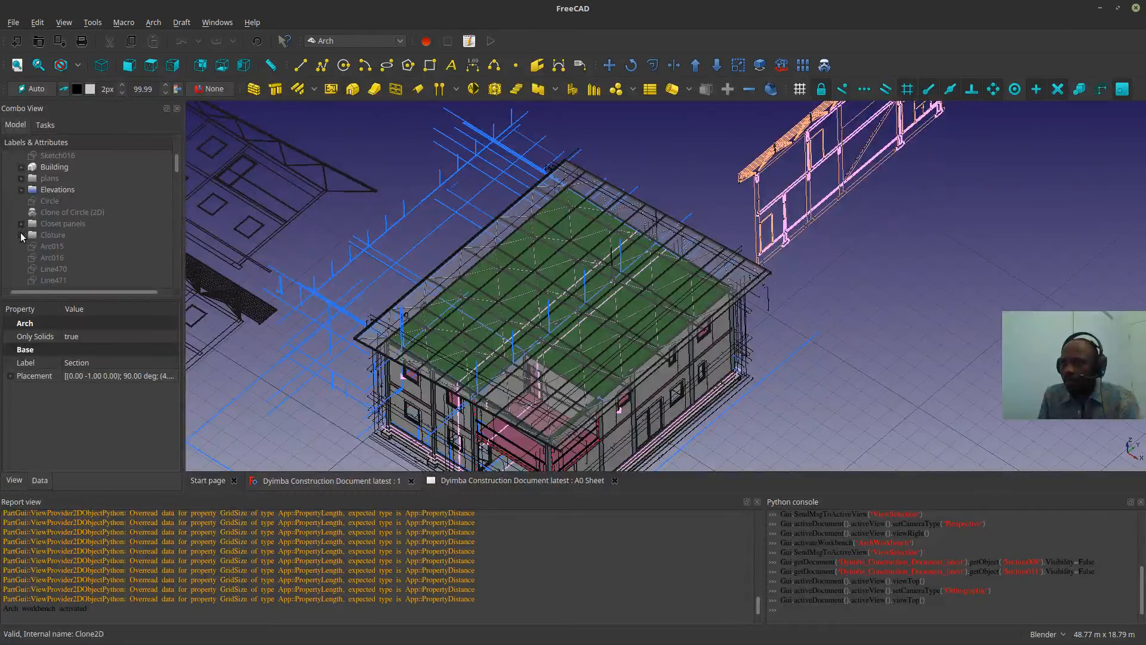
scroll(20, 235, down, 3)
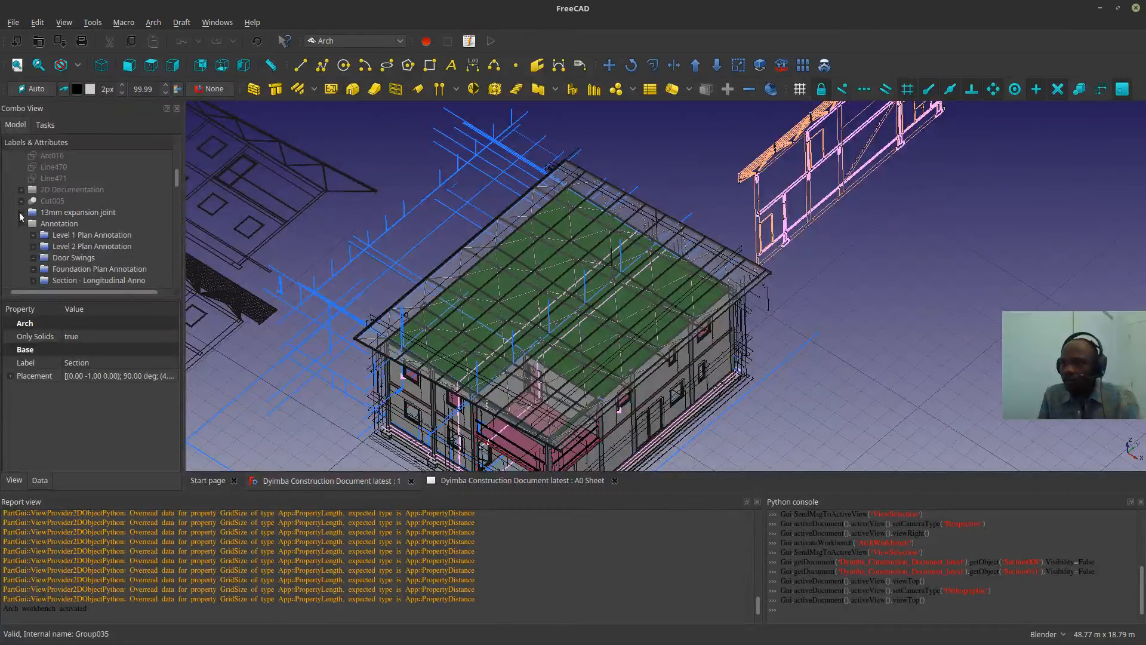
click(21, 190)
click(21, 190)
scroll(21, 227, down, 5)
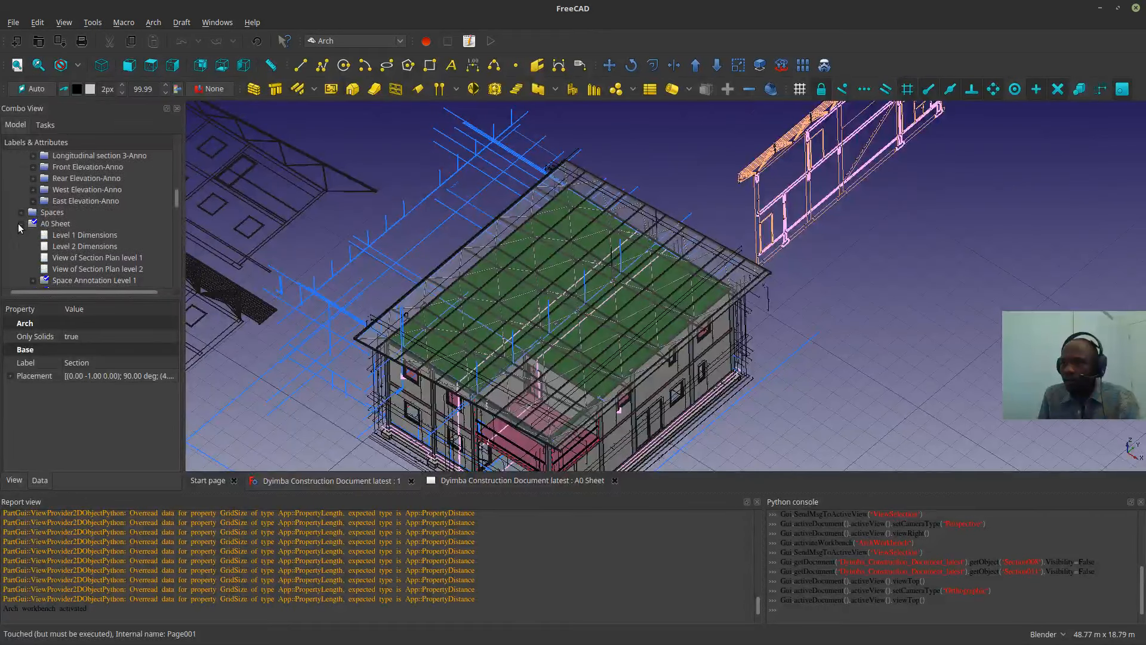
scroll(19, 228, down, 3)
scroll(19, 228, down, 4)
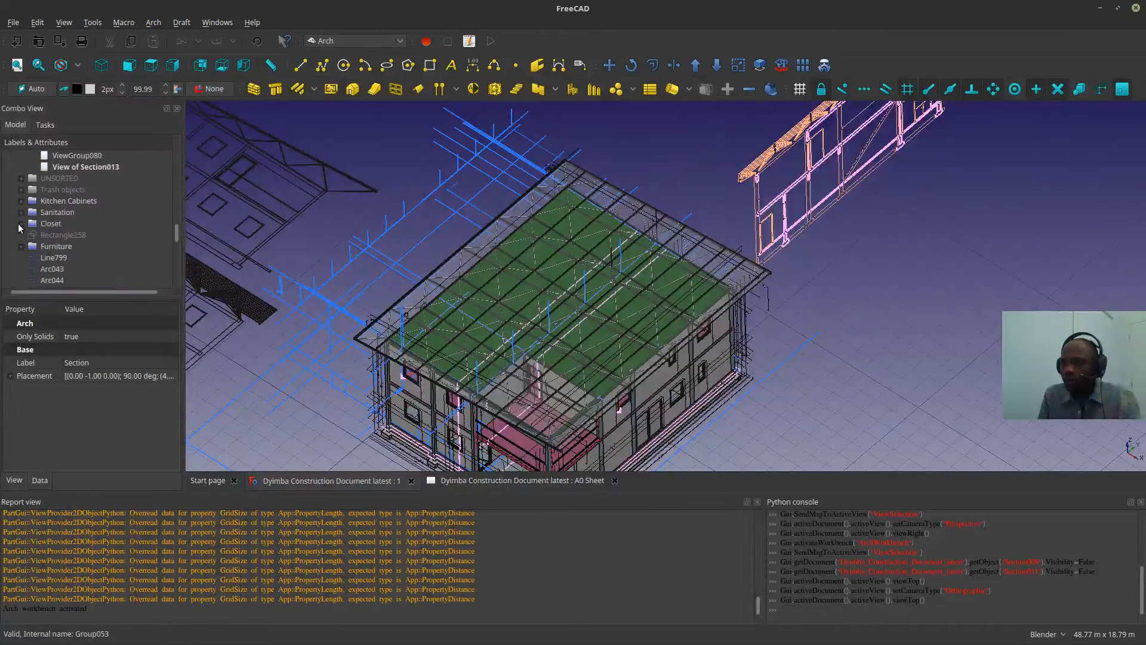
scroll(20, 214, down, 5)
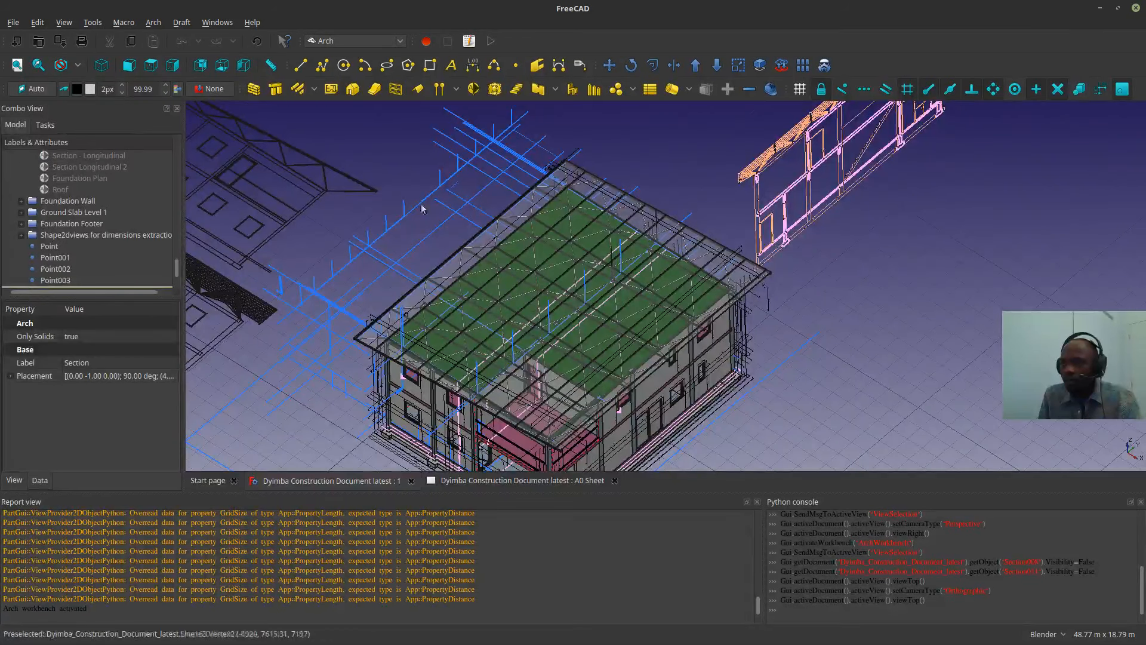
- Locate one of the blue construction lines beside the building in the model tree
click(380, 256)
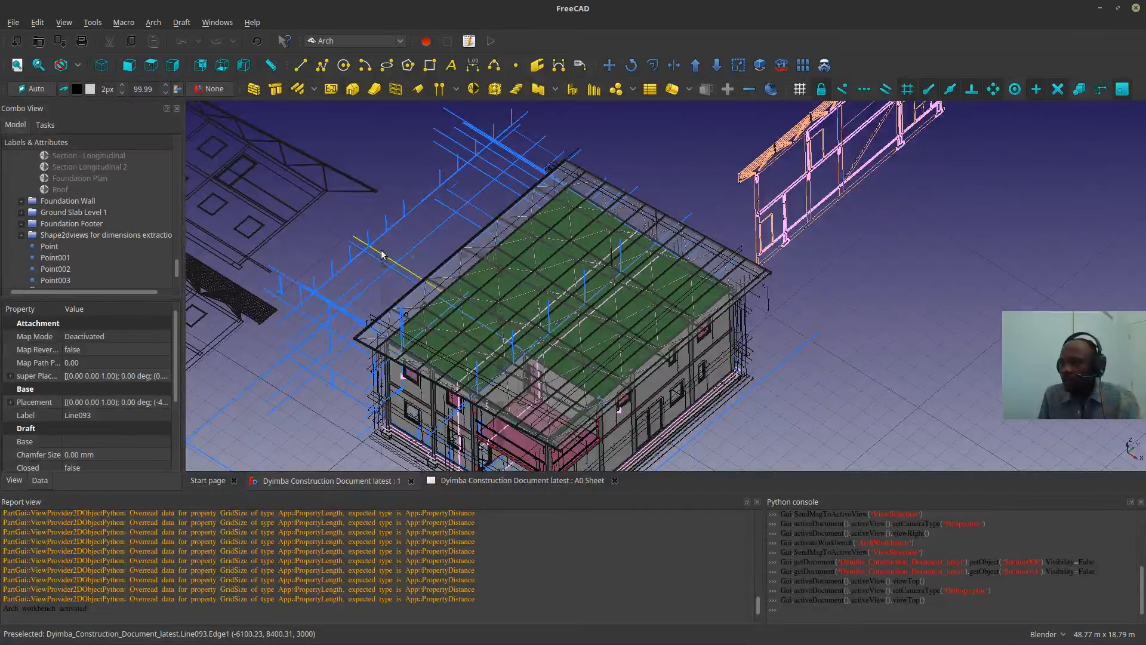
right_click(381, 254)
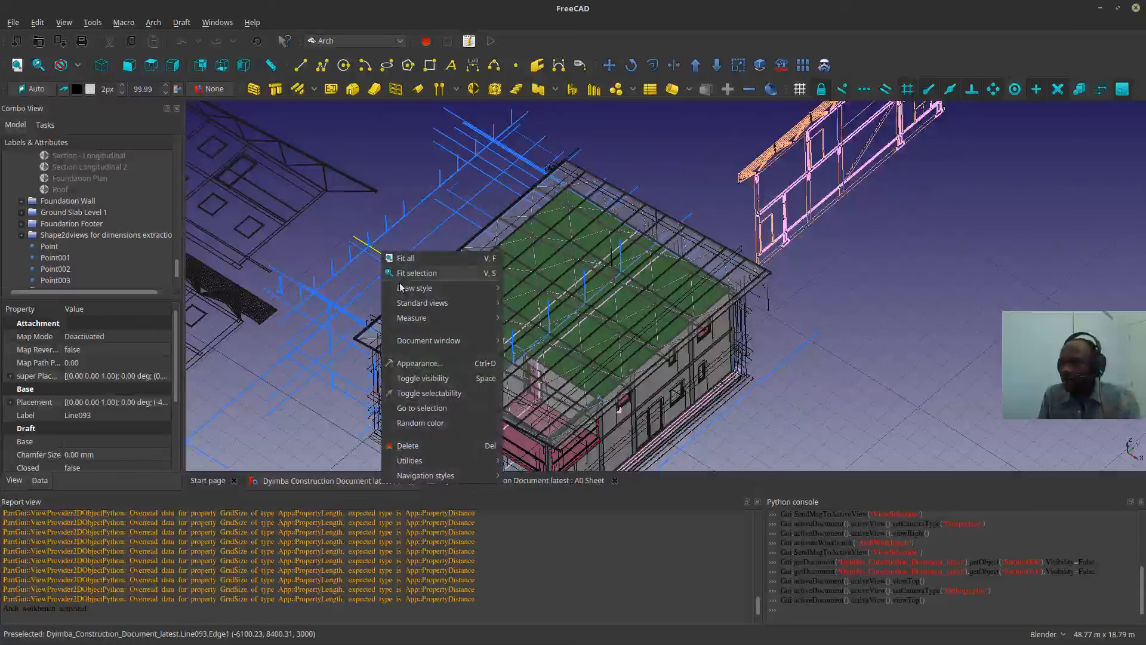
click(418, 407)
scroll(92, 209, up, 3)
scroll(92, 210, up, 1)
scroll(91, 214, down, 2)
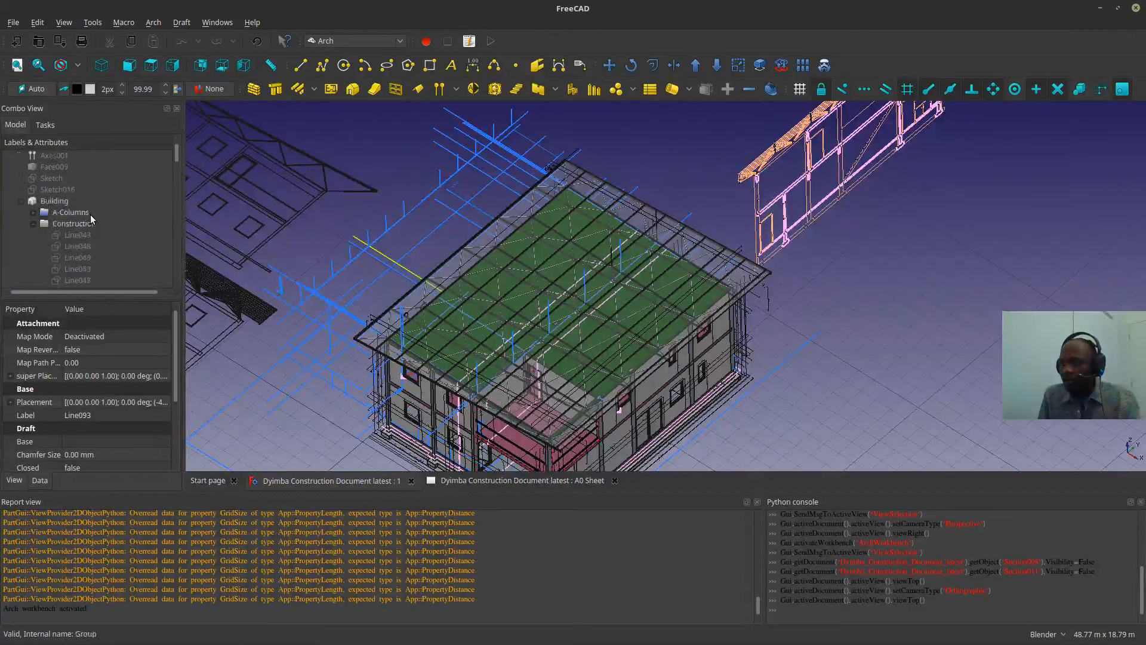
- Collapse the Construction group and hide all of its lines in the model
click(33, 189)
click(67, 191)
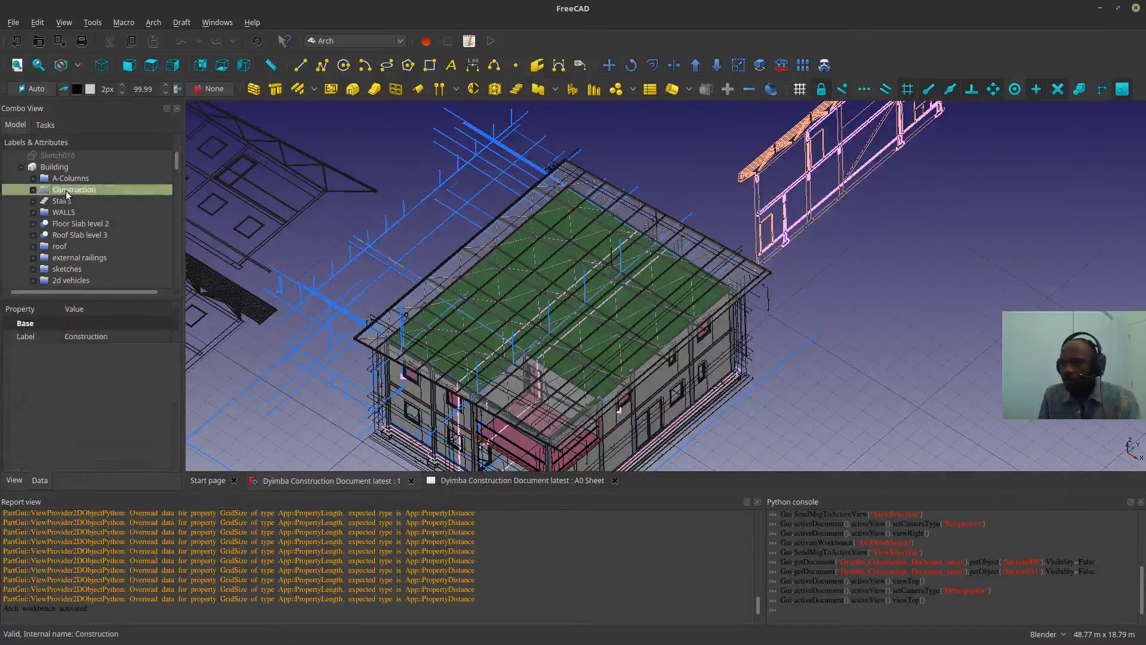
key(space)
key(space)
key(space)
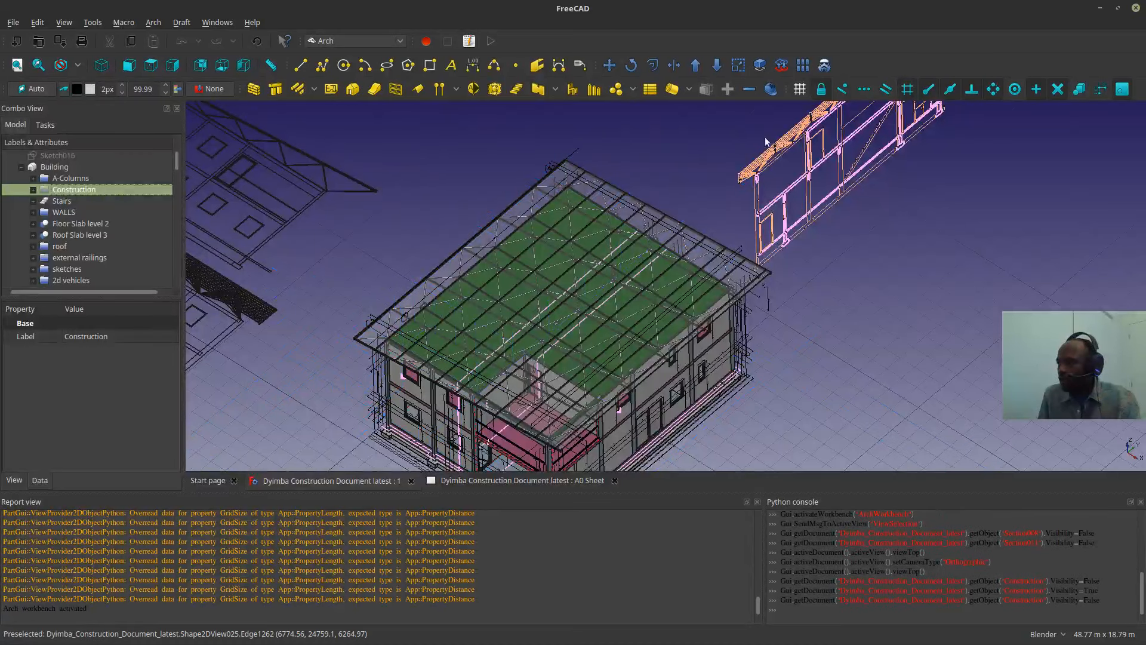
- Hide the four flat elevation drawings lying on the ground beside the building
scroll(707, 181, down, 5)
scroll(707, 181, down, 2)
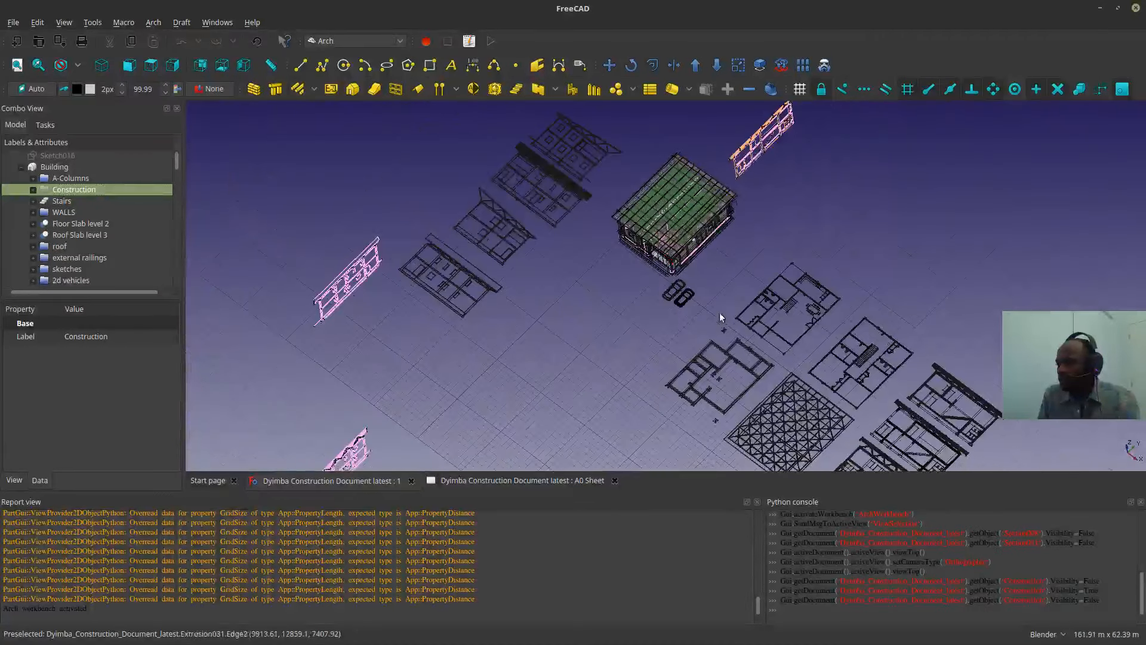
click(517, 224)
key(space)
click(469, 279)
key(space)
click(546, 193)
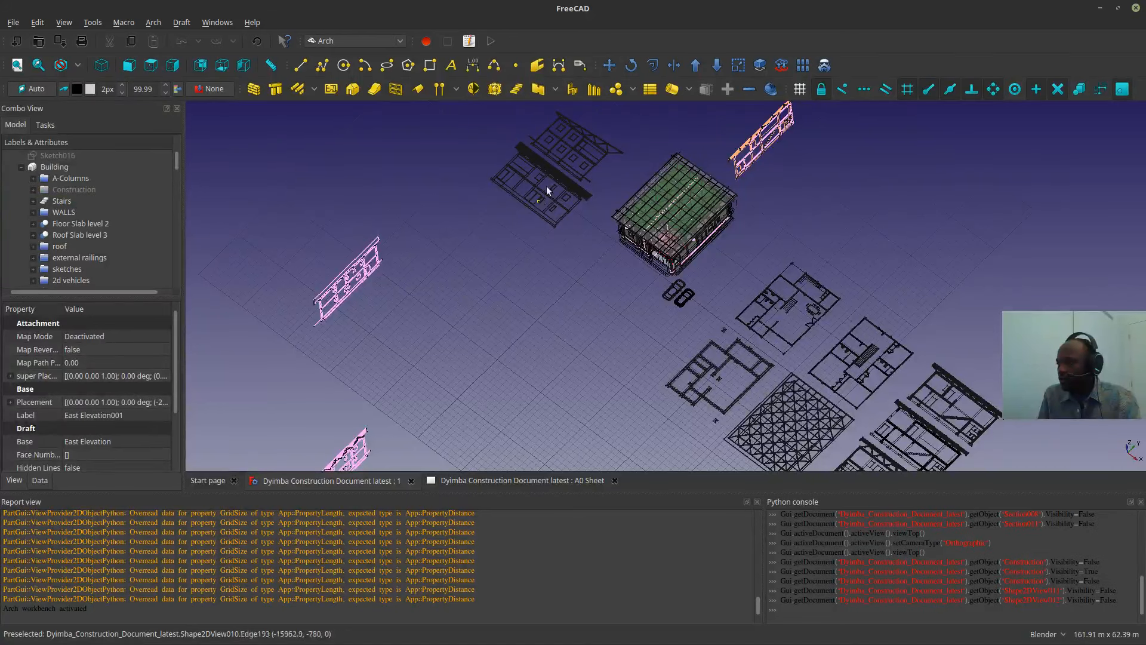
key(space)
click(563, 167)
key(space)
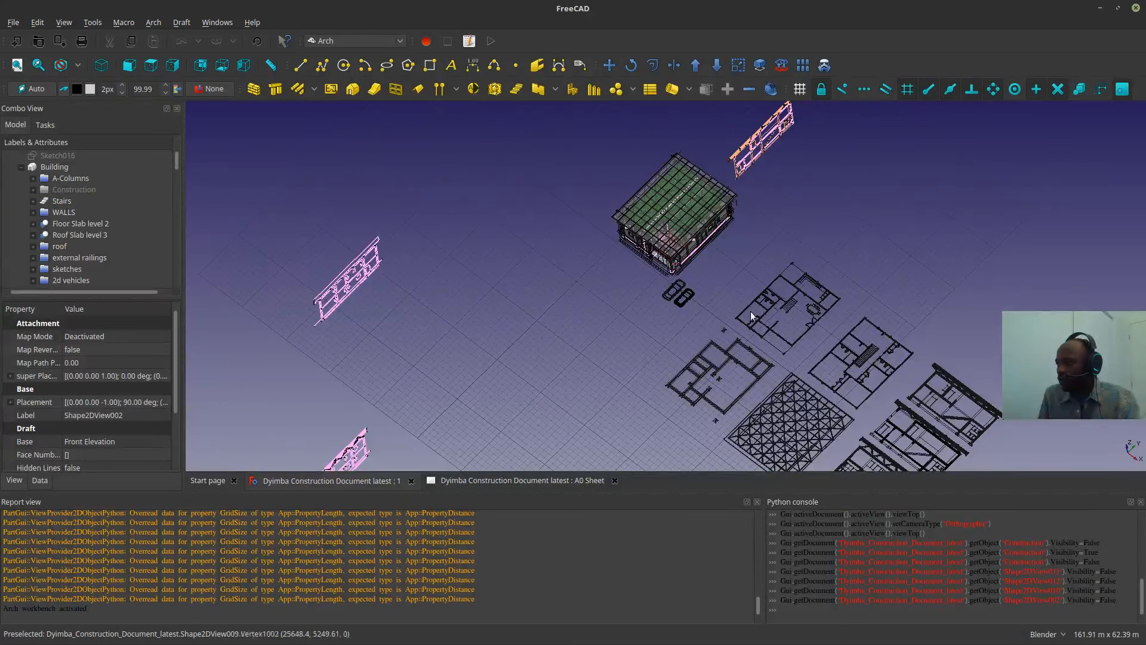
- Hide the Level 1 - projection drawing together with the foundation plan and the roof plan drawings
click(744, 364)
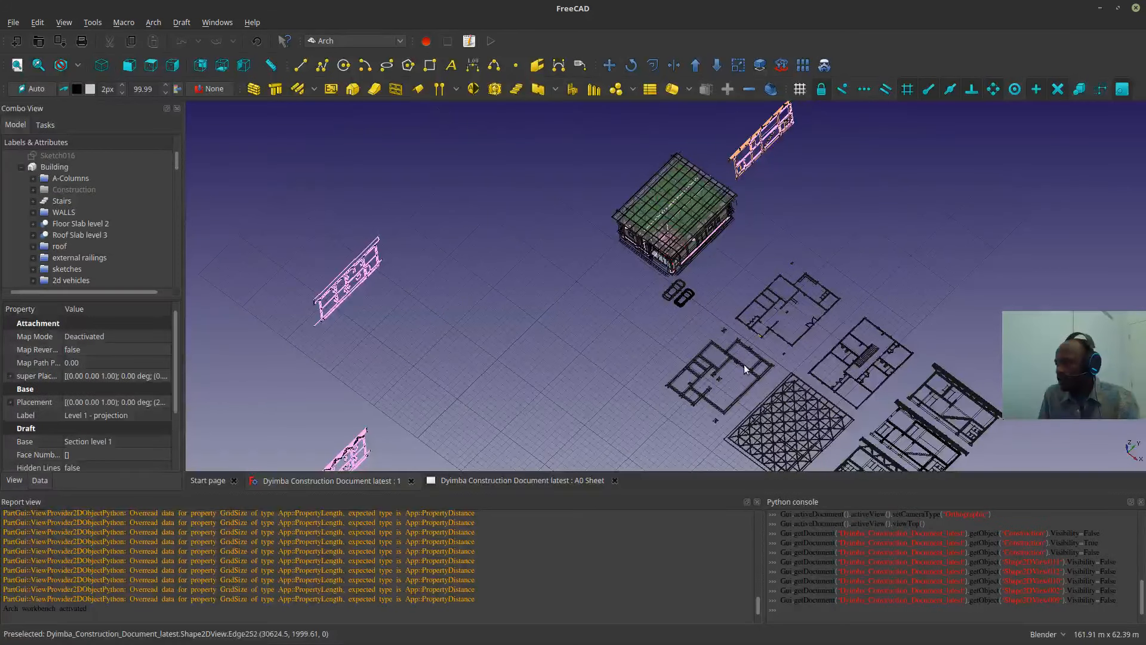
scroll(771, 416, up, 2)
scroll(771, 415, up, 2)
key(space)
click(770, 409)
key(space)
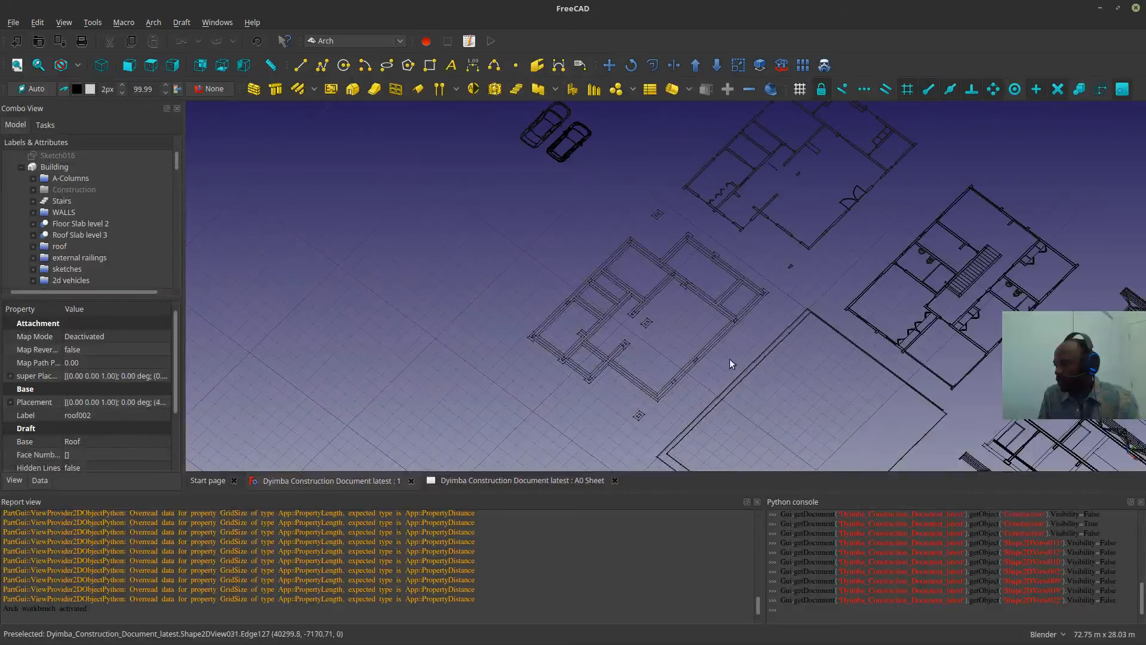
click(721, 342)
key(space)
click(739, 377)
key(space)
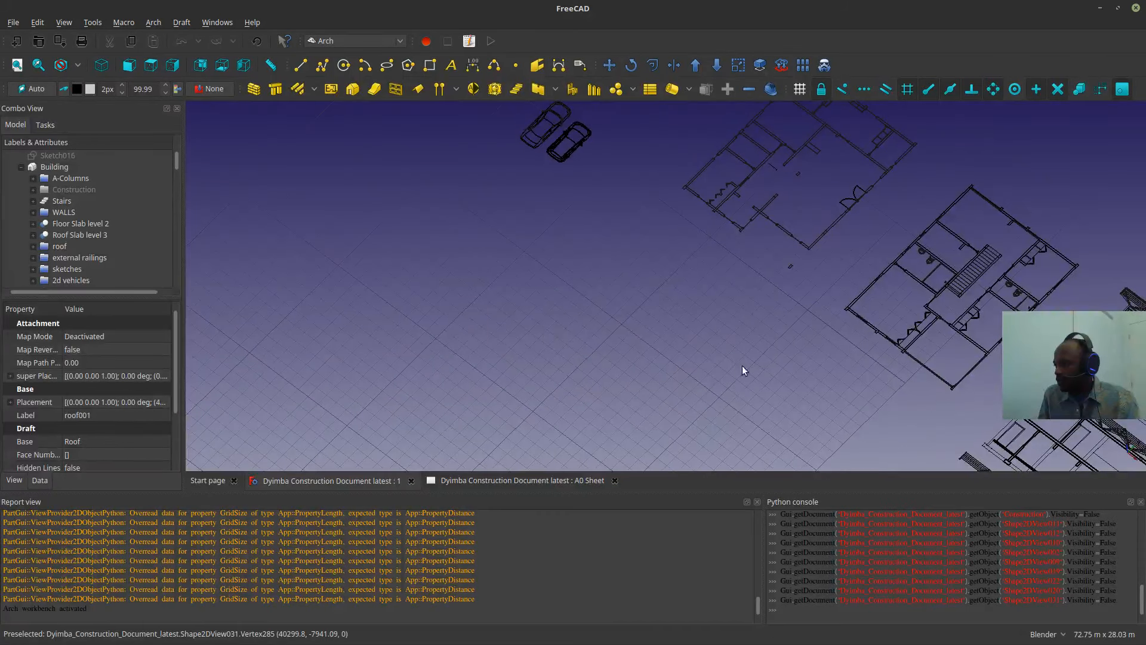
- Hide the Level 1 - Cut view, Level 2 - Cut view and Level 2 - Projection drawings
click(795, 242)
key(space)
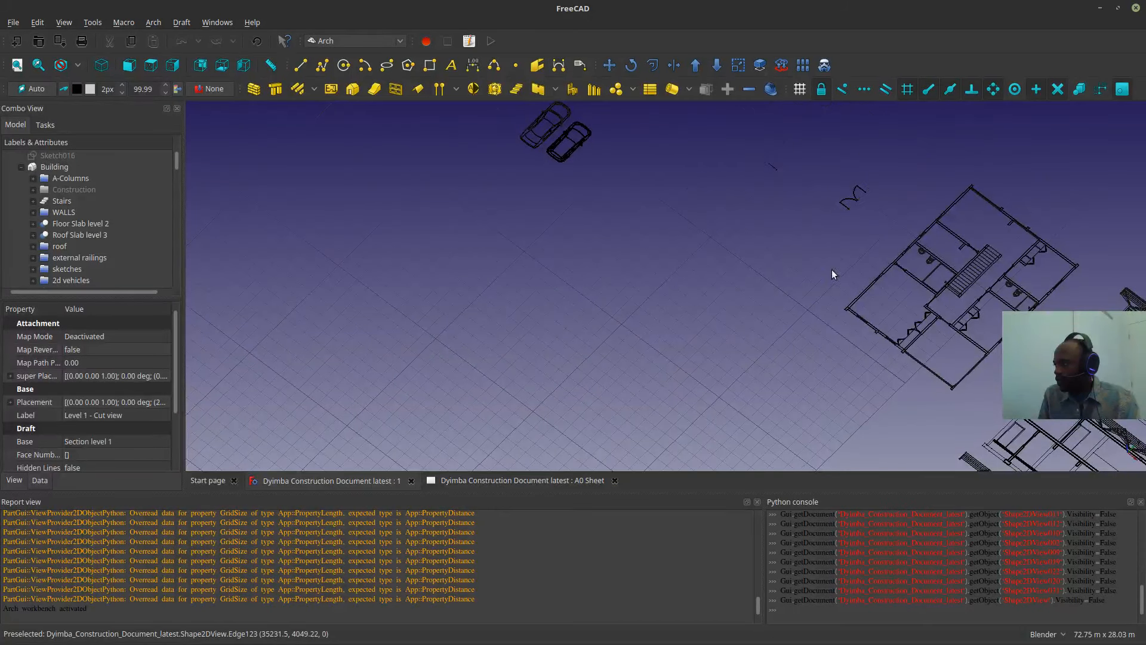
click(871, 296)
key(space)
key(space)
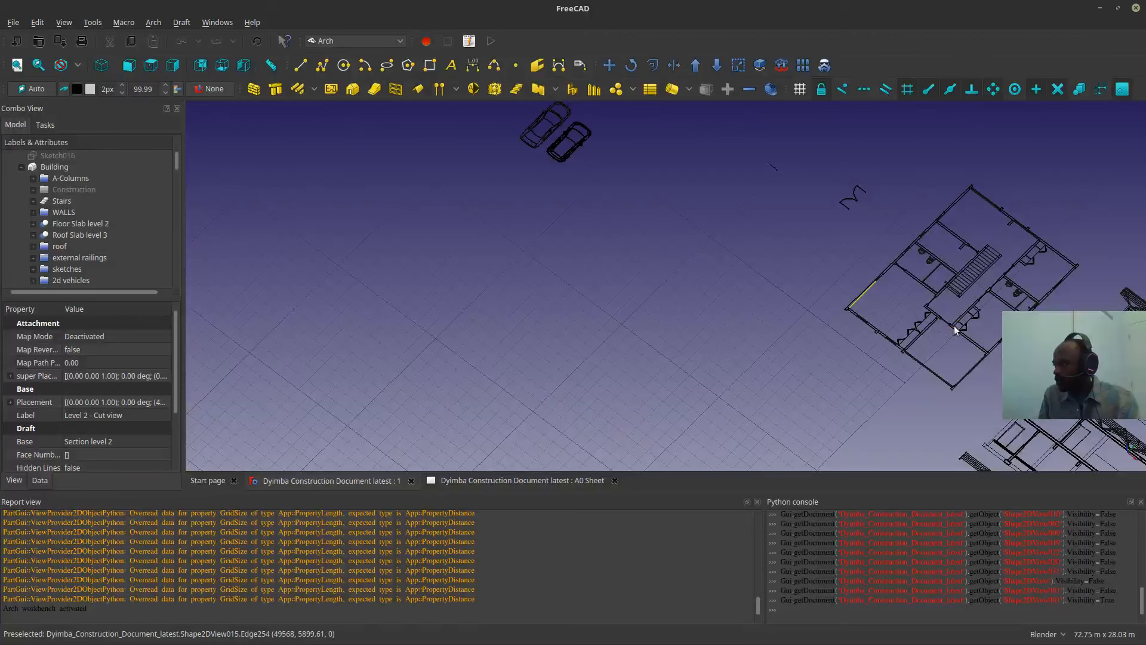
click(959, 320)
key(space)
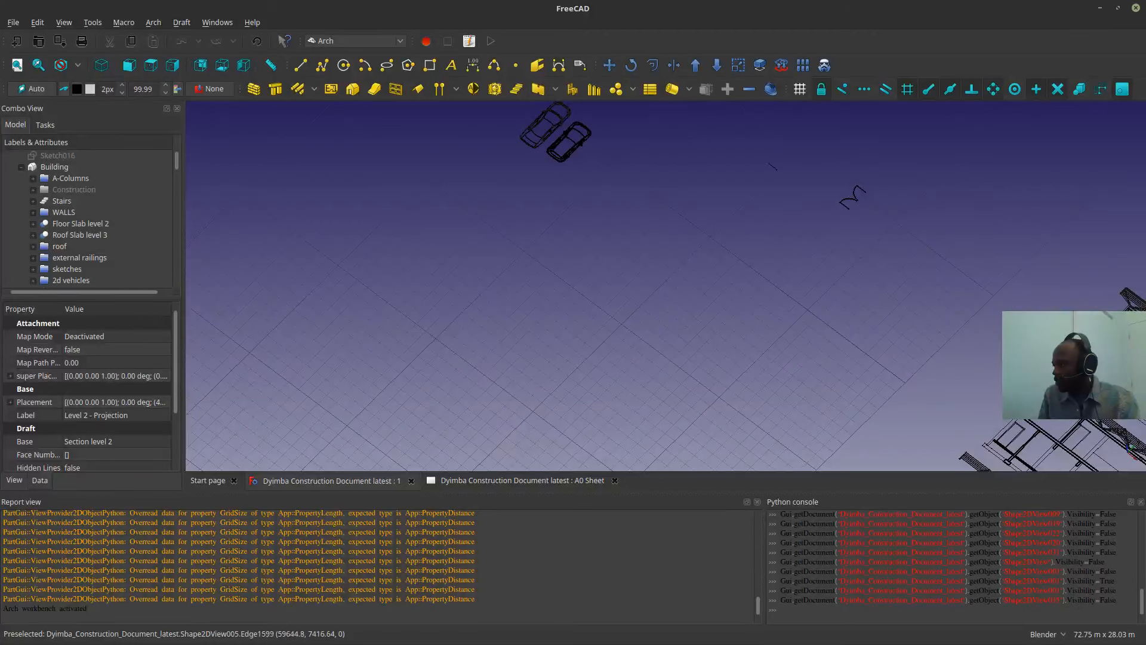
- Hide the two pink upright drawings based on the East Elevation and West Elevation
click(828, 371)
scroll(828, 371, down, 6)
middle_drag(898, 409, 492, 392)
click(493, 348)
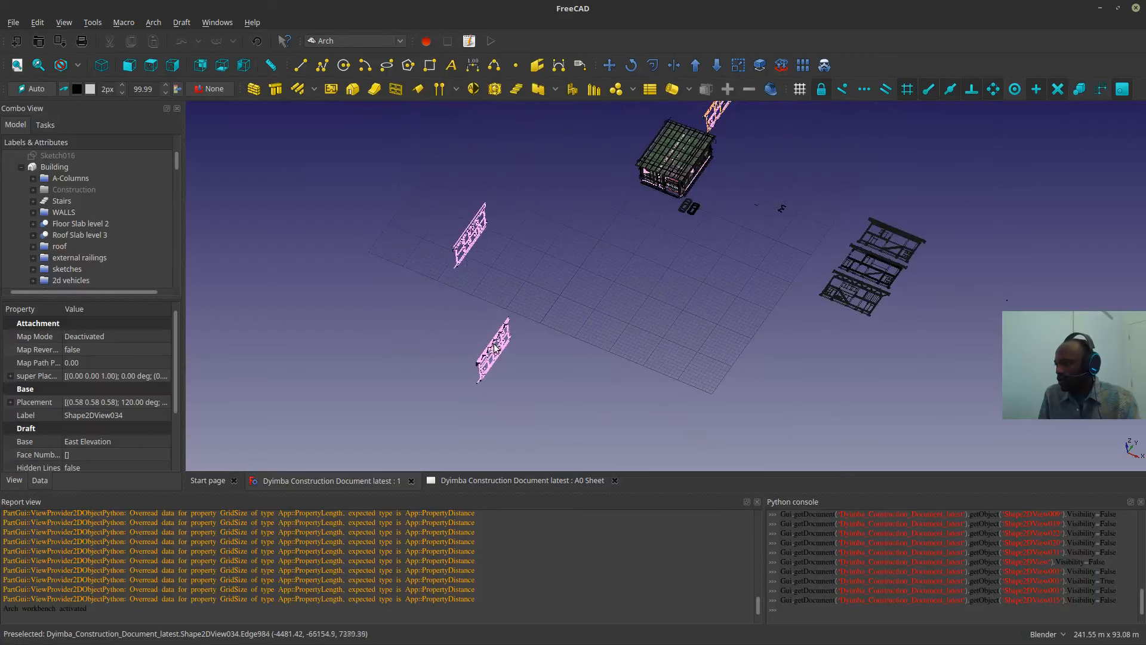
key(space)
click(473, 220)
key(space)
shift+middle_drag(629, 152, 591, 404)
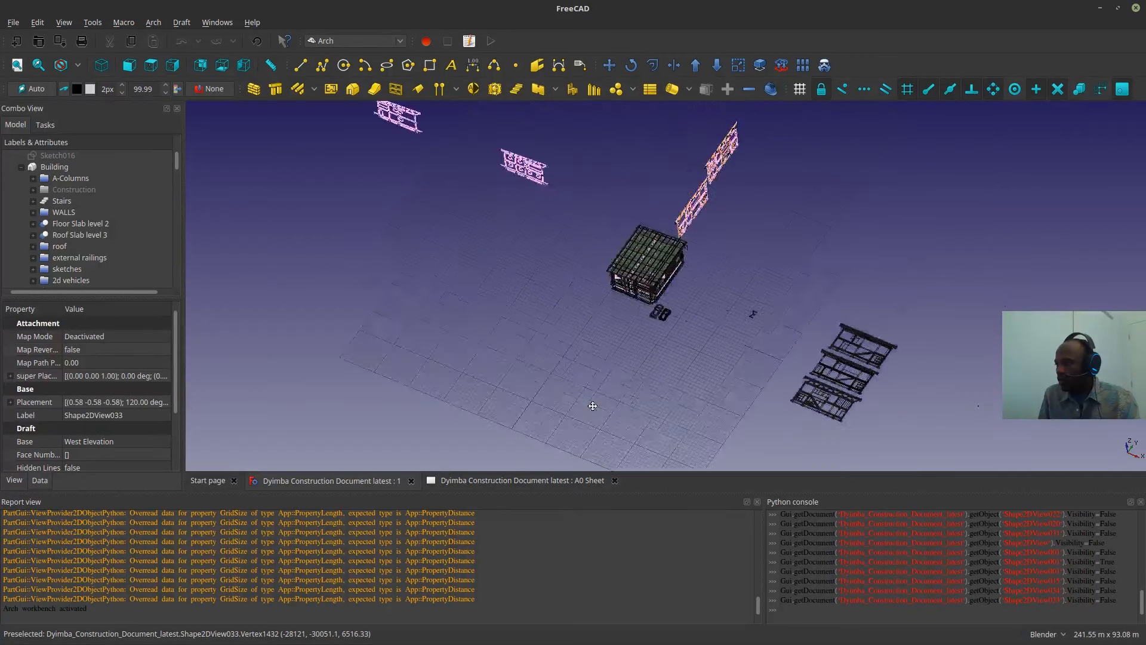
- Hide the two remaining pink upright elevation drawings behind the building, including the Front Elevation view
scroll(588, 397, up, 2)
click(499, 326)
click(500, 325)
key(space)
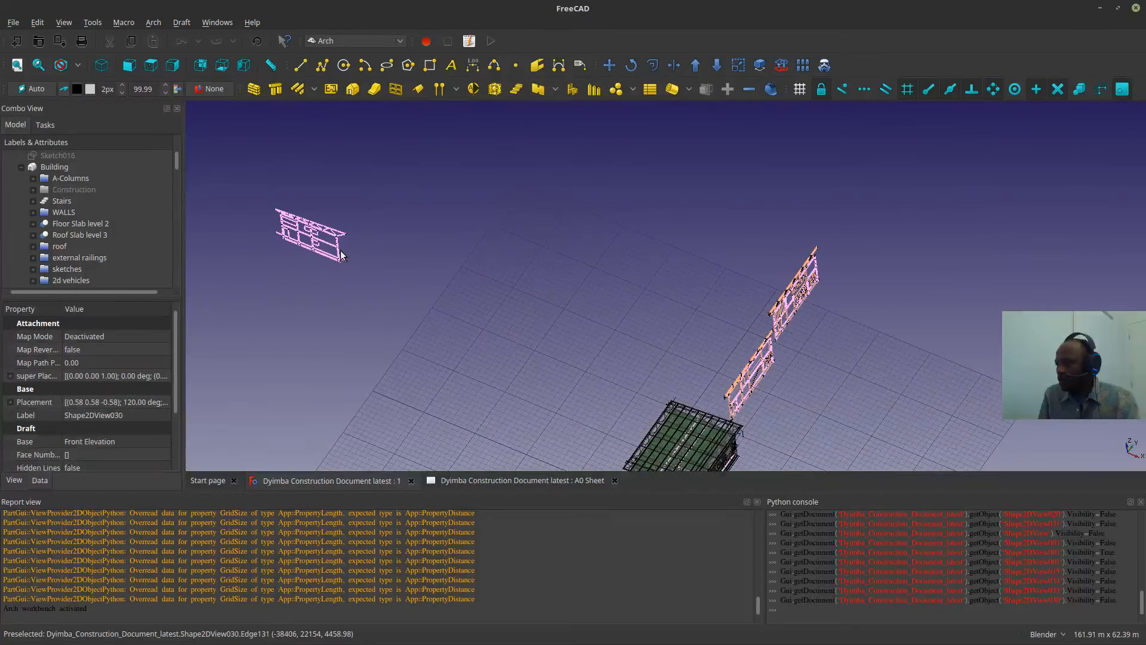
click(341, 250)
key(space)
- Hide the upright longitudinal section drawings standing behind the building, including the Section - Longitudinal and Longitudinal section 3 views
click(751, 373)
key(space)
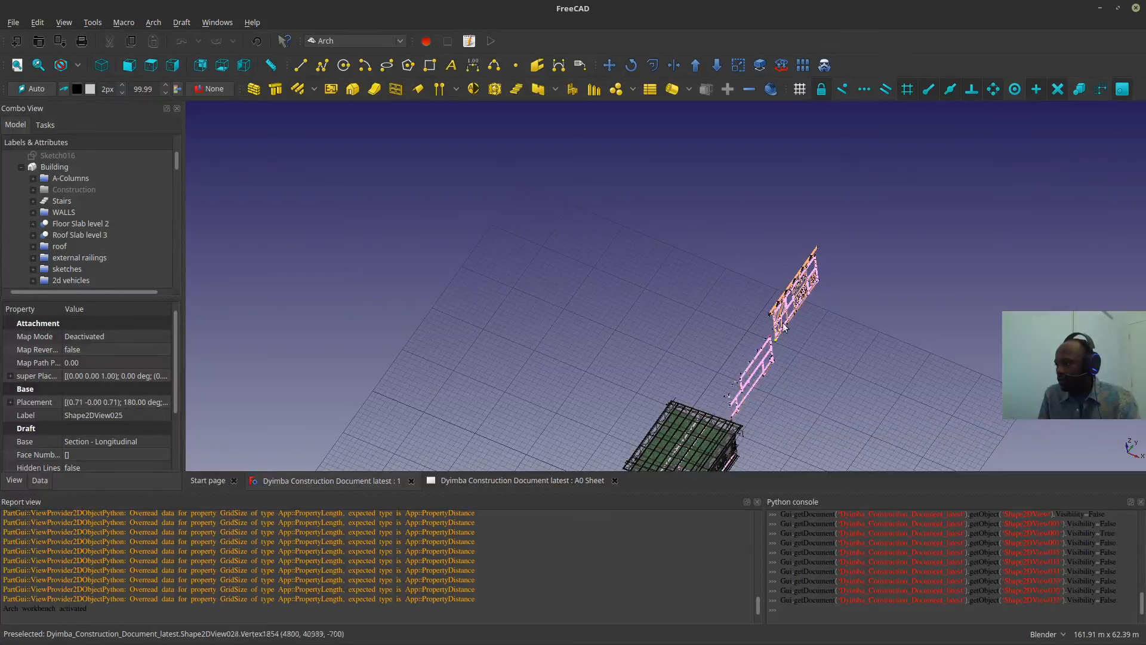
click(782, 325)
key(space)
click(782, 325)
key(space)
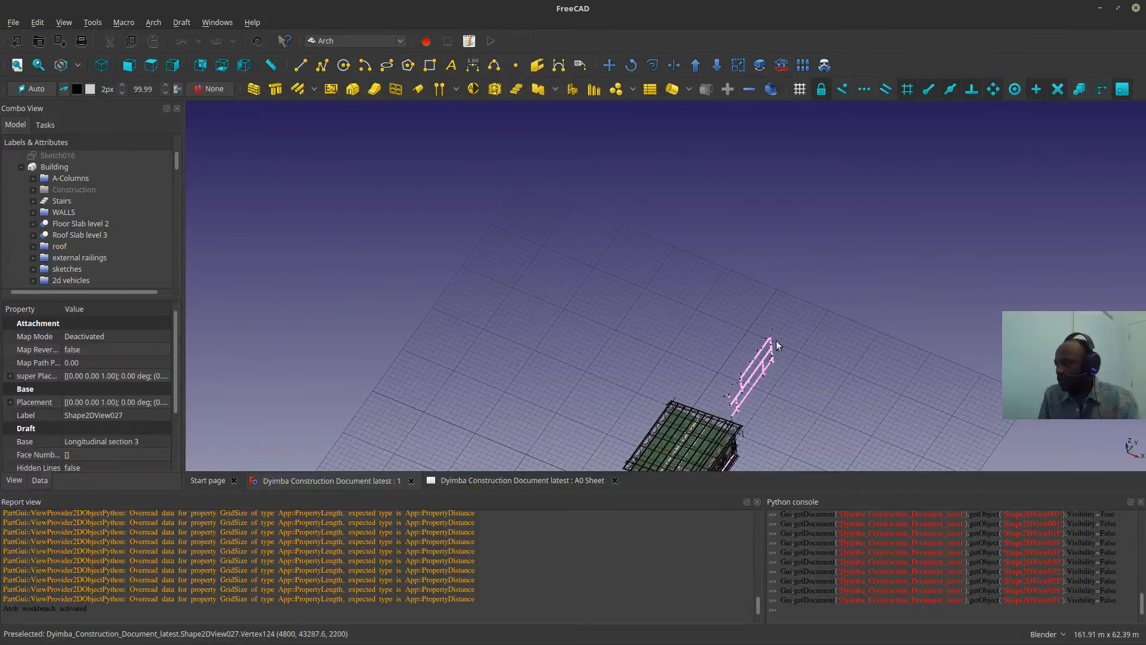
click(755, 374)
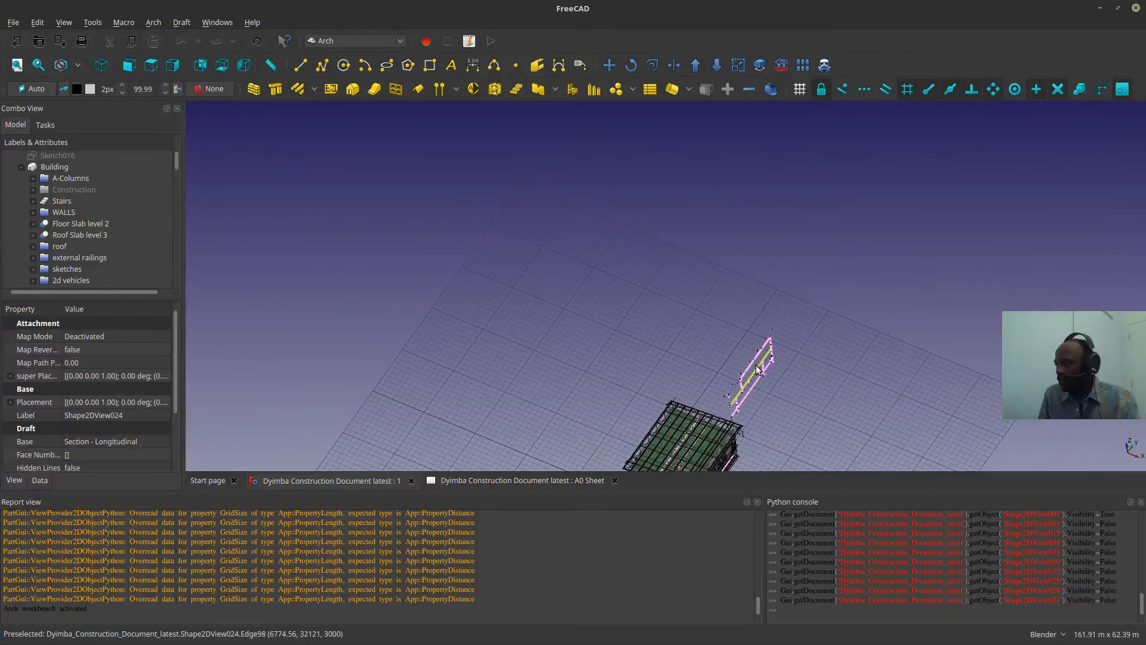
- Hide the nearest and middle of the three flat section drawings on the ground, with the linework overlapping them
shift+middle_drag(750, 378, 704, 238)
scroll(704, 238, down, 2)
scroll(838, 407, up, 2)
shift+middle_drag(839, 408, 813, 366)
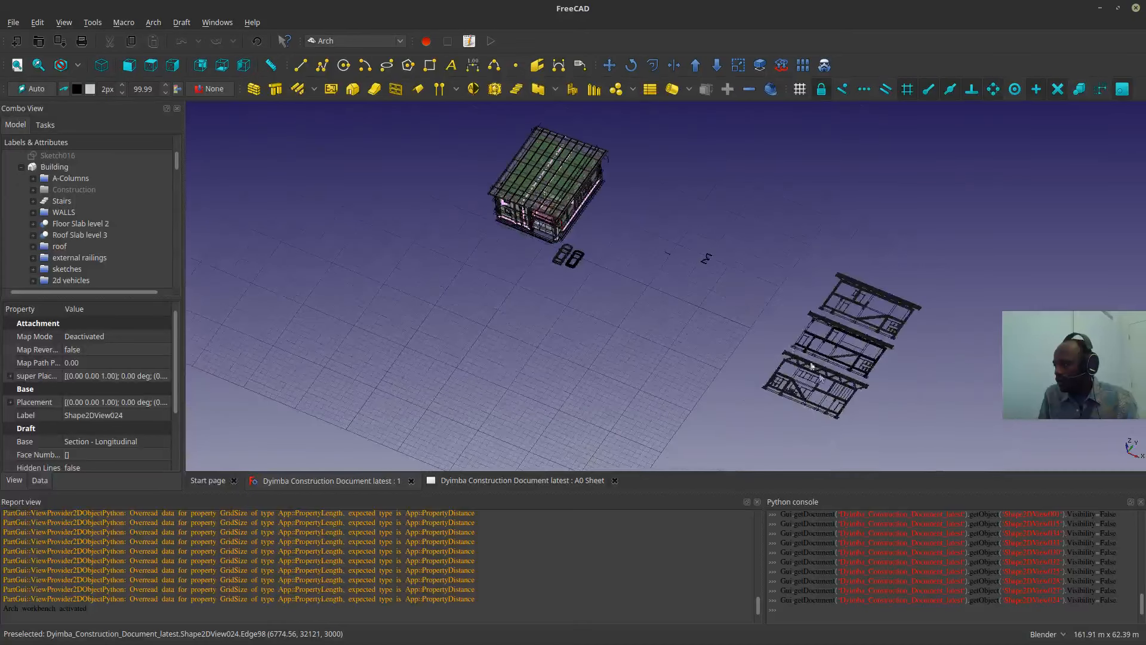
scroll(813, 366, up, 4)
click(830, 401)
key(space)
click(847, 384)
key(space)
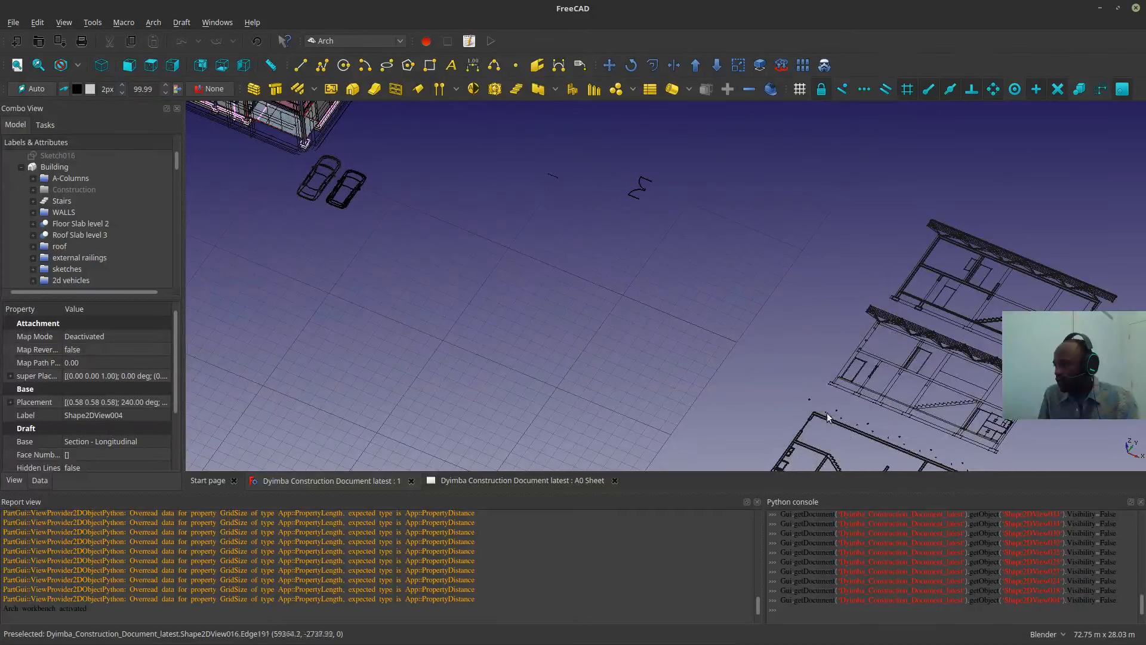
click(828, 418)
key(space)
click(846, 389)
key(space)
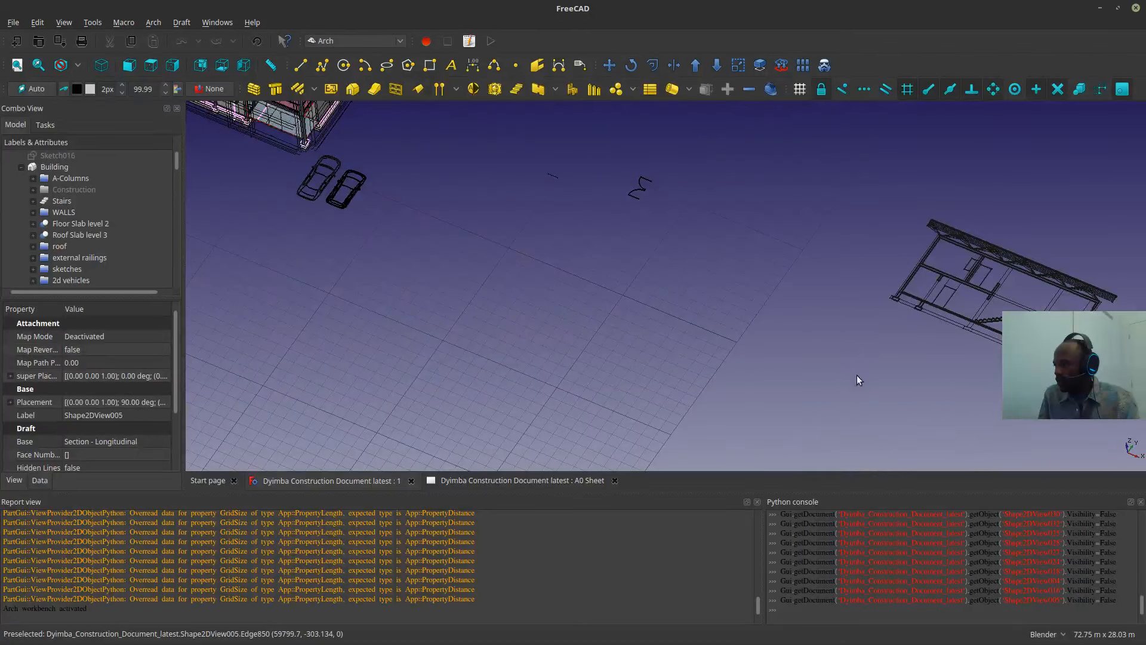
- Hide the last flat section drawing on the ground, including its Section Longitudinal 2 view
click(907, 303)
key(space)
click(912, 298)
key(space)
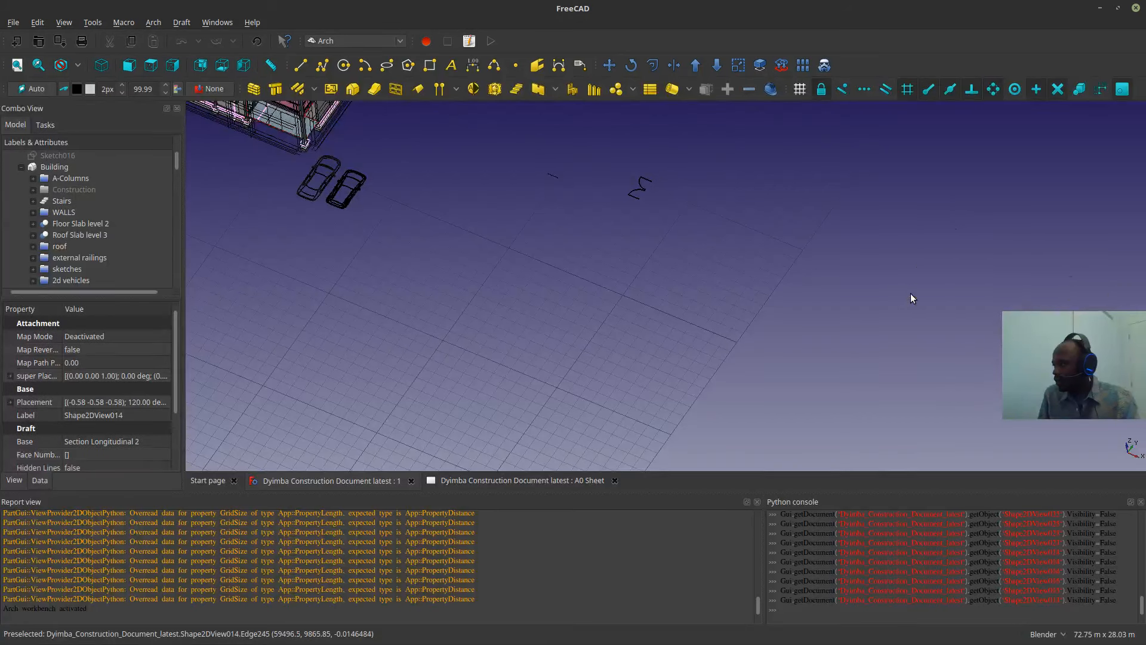
- Hide the two 2D car blocks lying in front of the building
shift+middle_drag(541, 321, 508, 142)
click(646, 378)
key(space)
click(647, 376)
key(space)
- Box-select the whole building, fit the view to the selection, and clear the selection
click(63, 22)
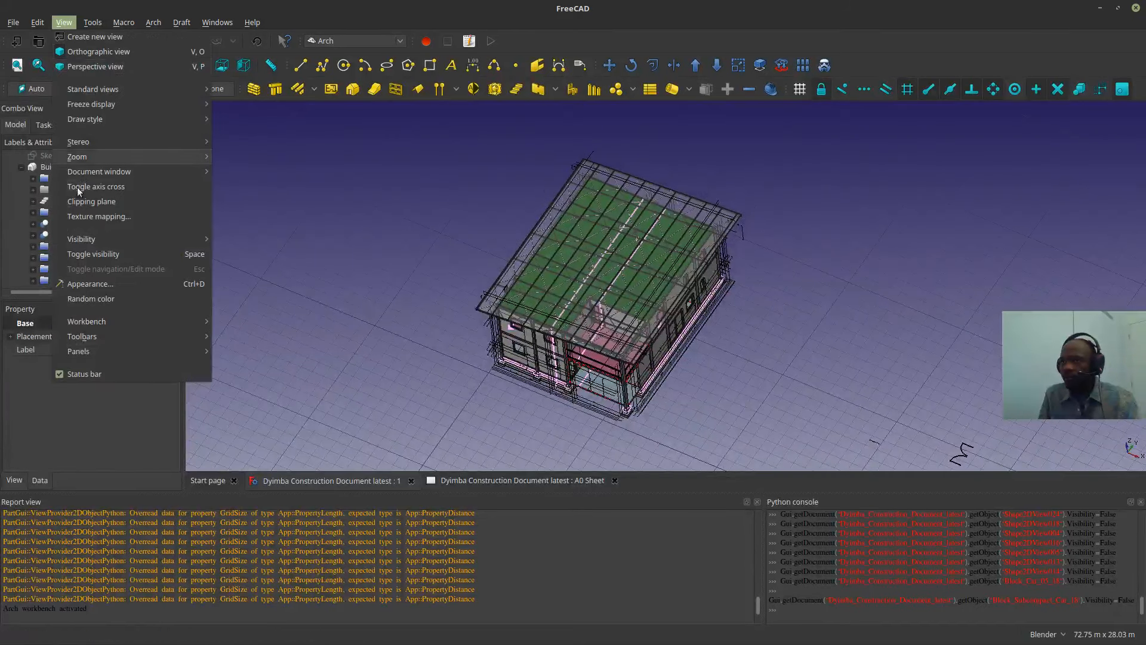
click(64, 22)
click(37, 22)
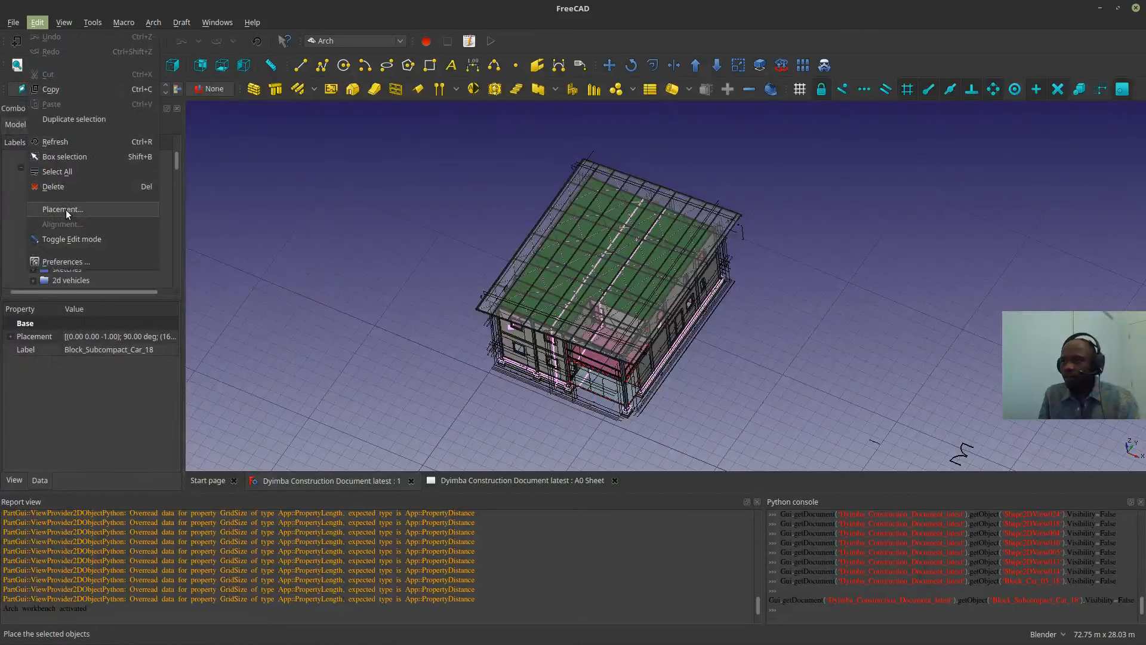
click(49, 159)
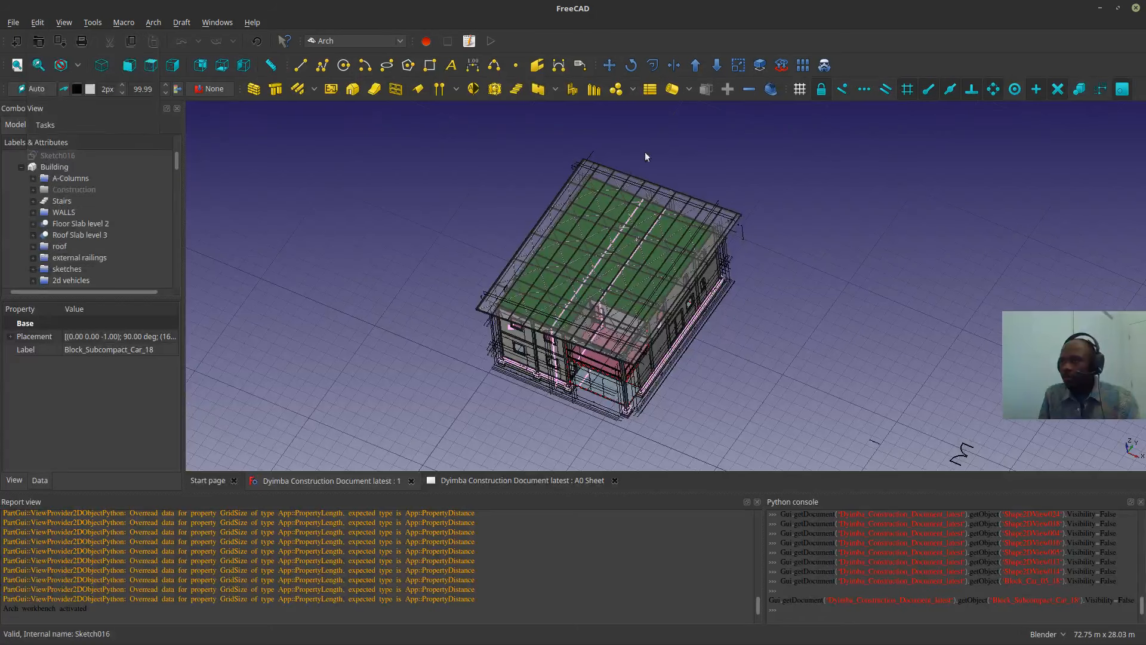
drag(431, 138, 772, 443)
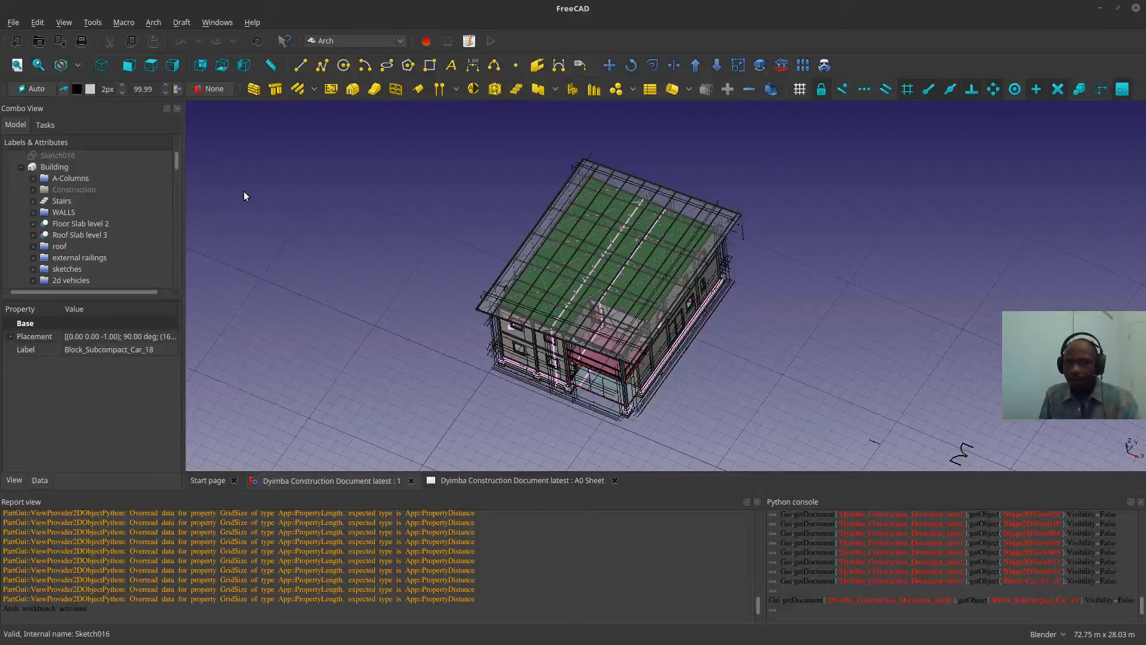
key(ctrl+a)
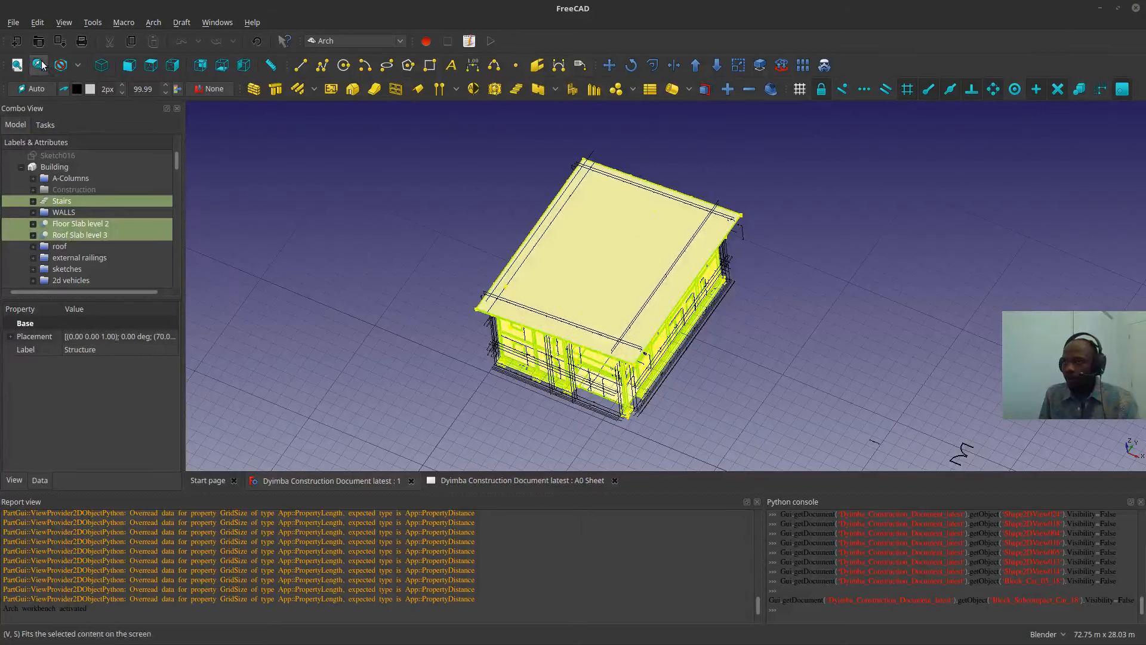
click(40, 64)
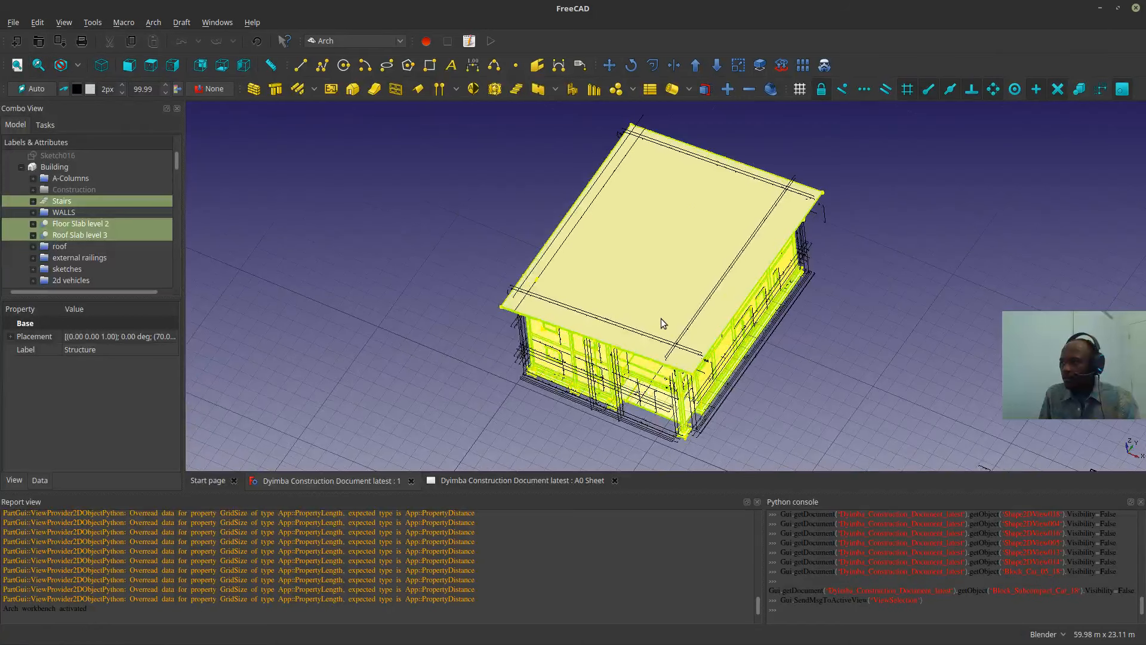
click(646, 302)
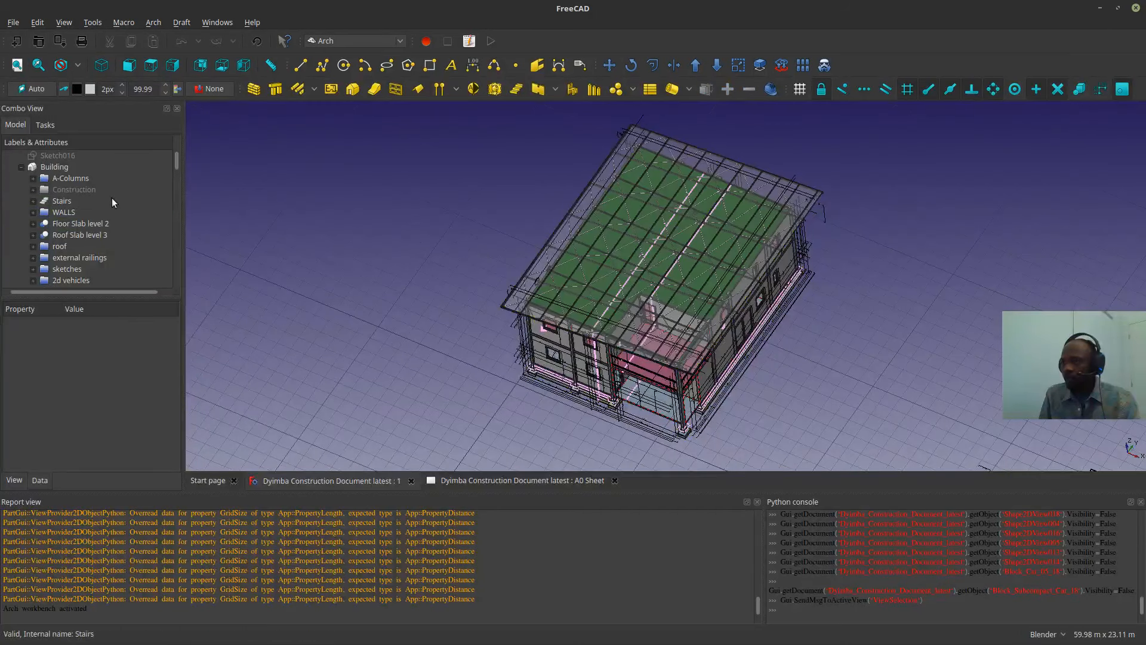
- Collapse the A-Beams and Annotation groups in the model tree
scroll(80, 203, down, 3)
scroll(80, 203, up, 3)
middle_drag(681, 269, 664, 173)
scroll(683, 298, up, 6)
scroll(391, 361, down, 6)
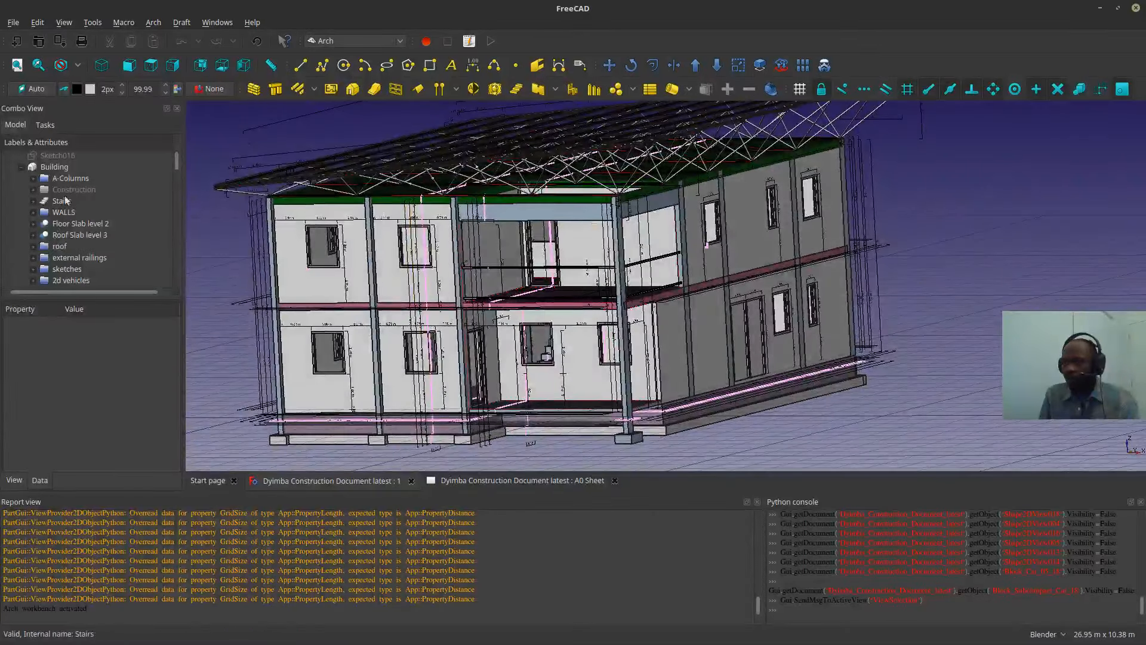
scroll(66, 181, down, 5)
scroll(65, 185, up, 1)
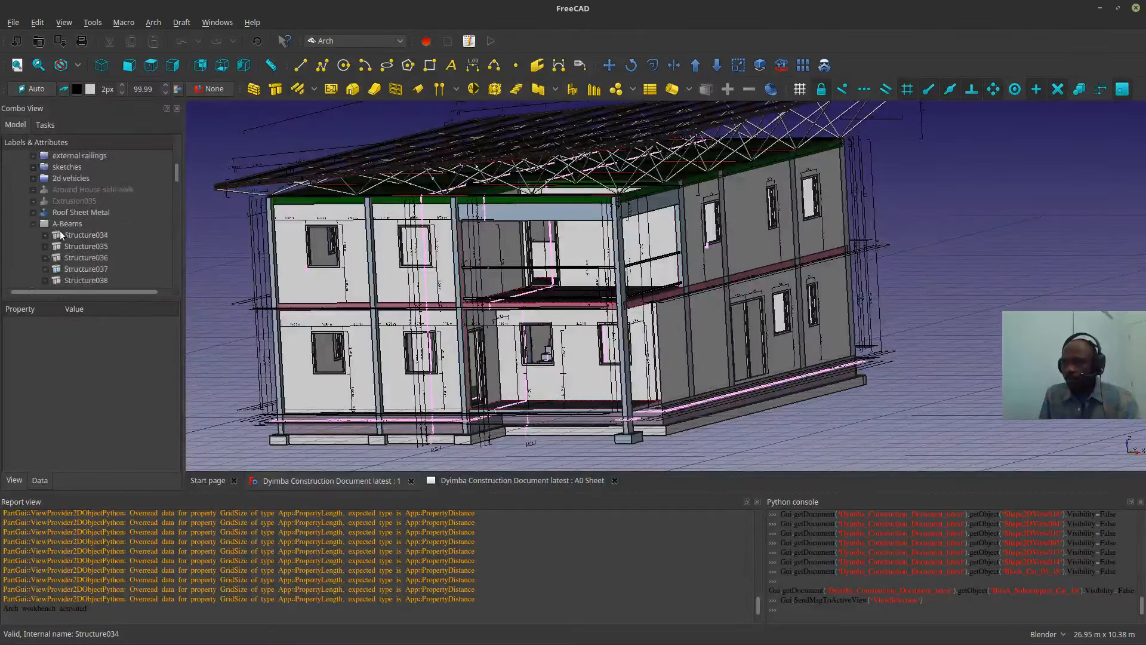
click(33, 224)
scroll(65, 215, up, 10)
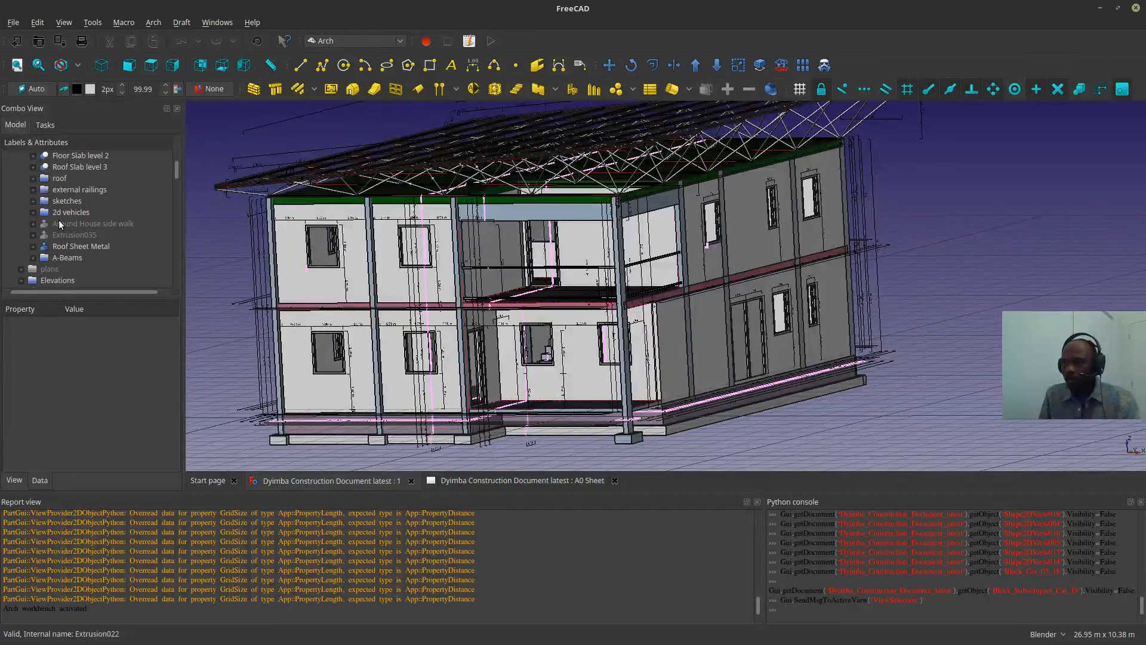
scroll(59, 199, down, 10)
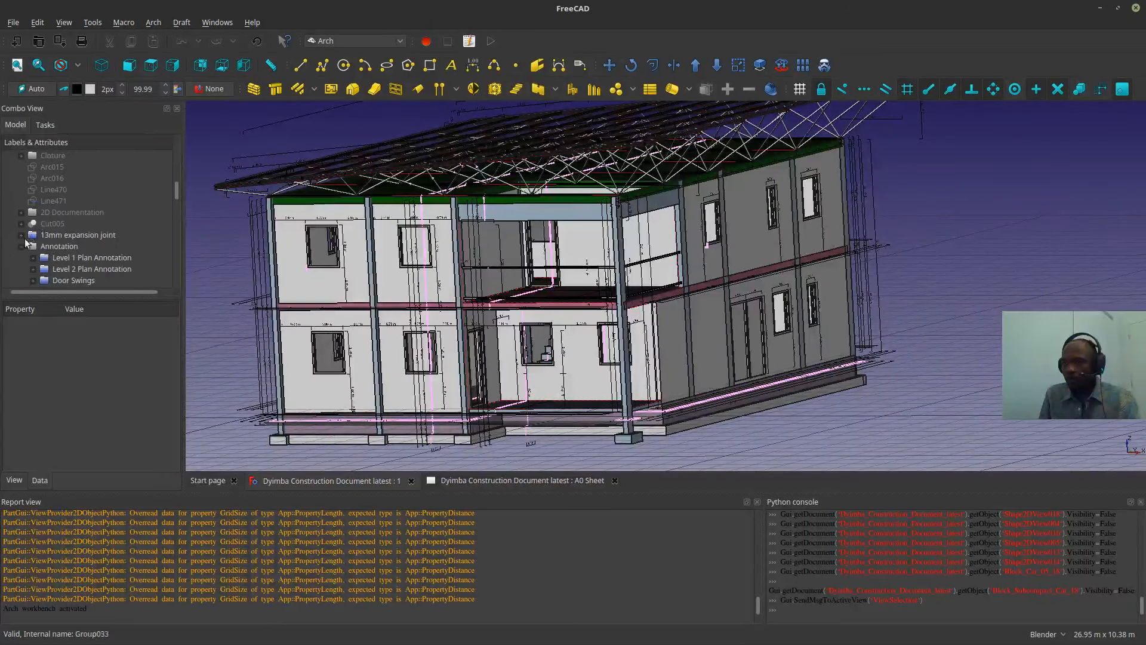
click(21, 246)
- Collapse the A0 Sheet and Sections Cuts & Elevations groups in the model tree
scroll(24, 239, down, 10)
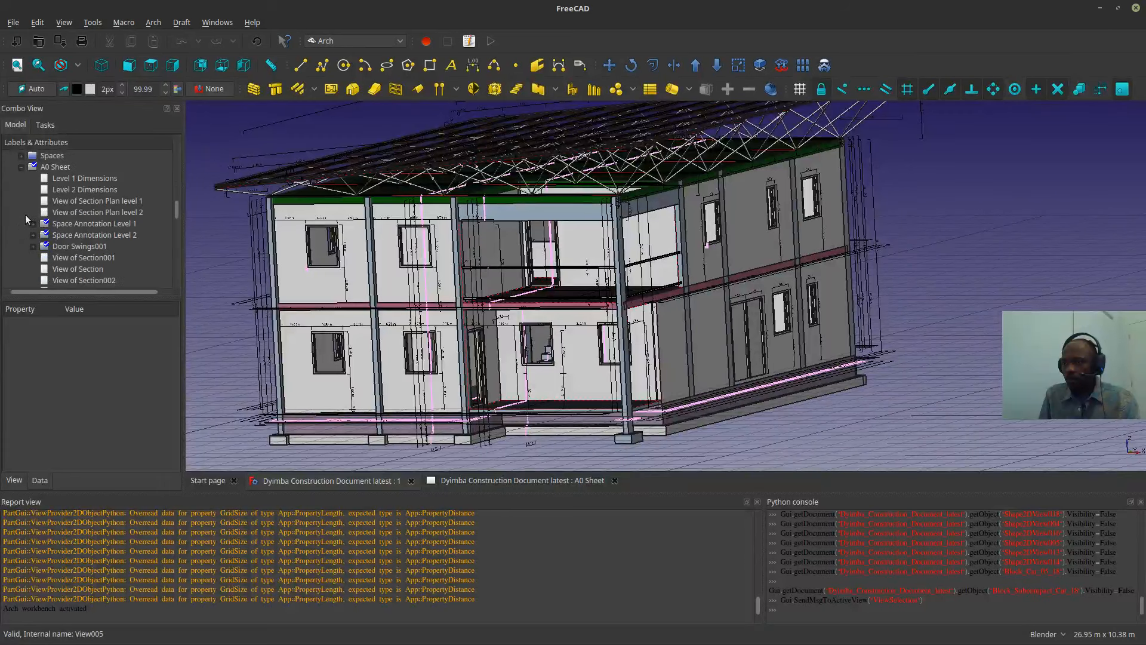
scroll(30, 238, down, 10)
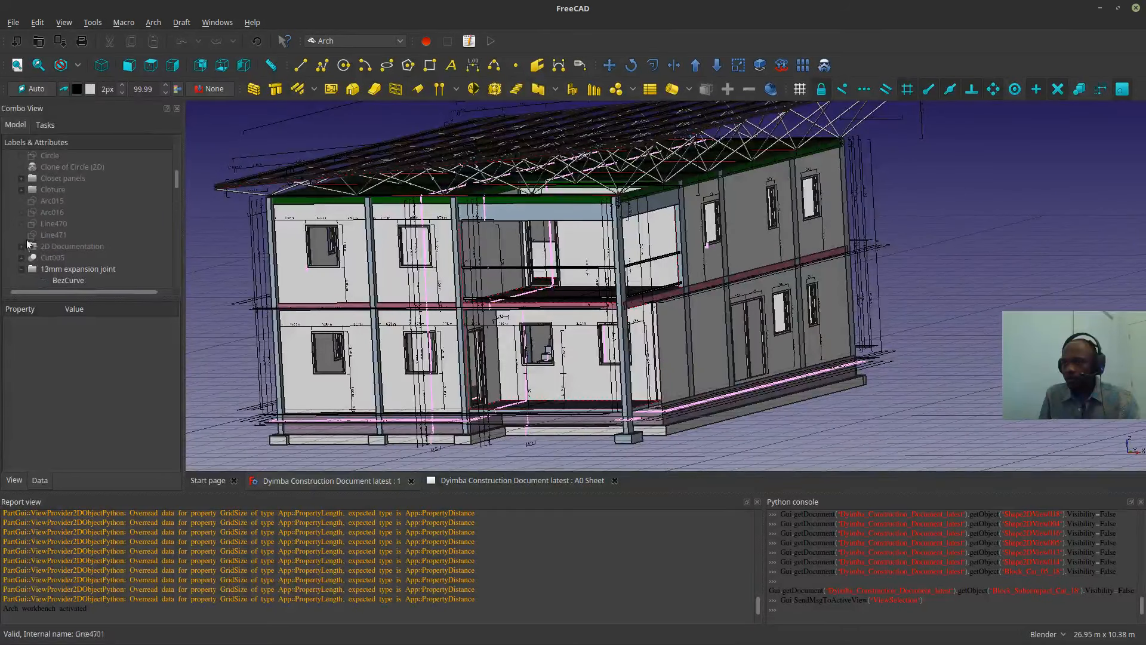
scroll(28, 265, up, 15)
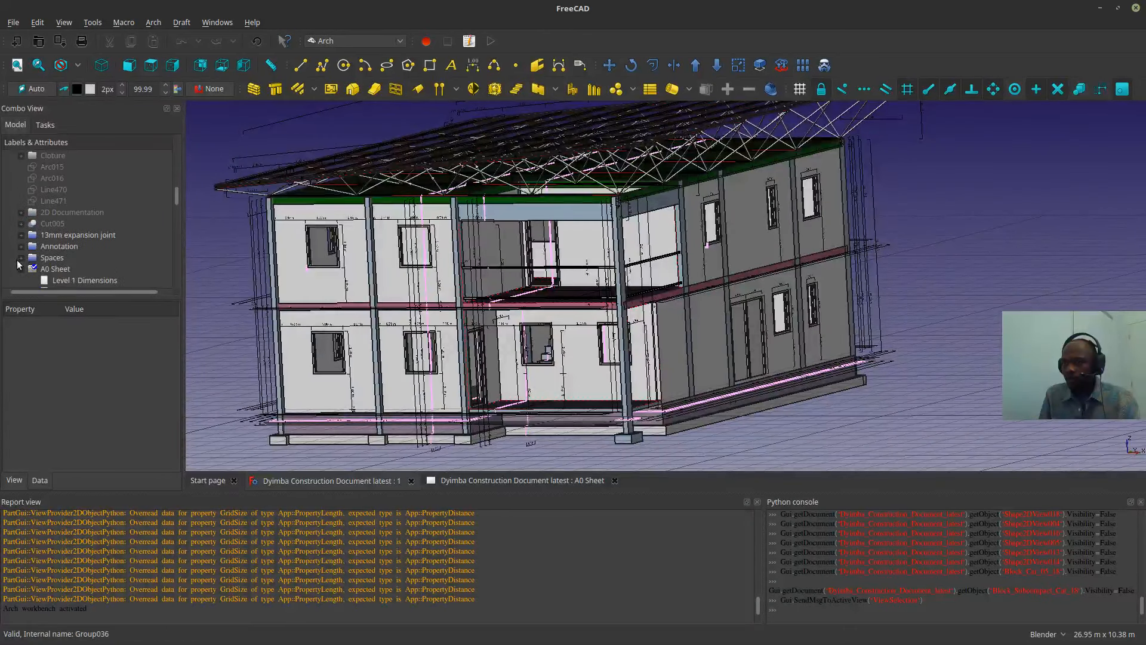
click(21, 268)
scroll(20, 266, down, 10)
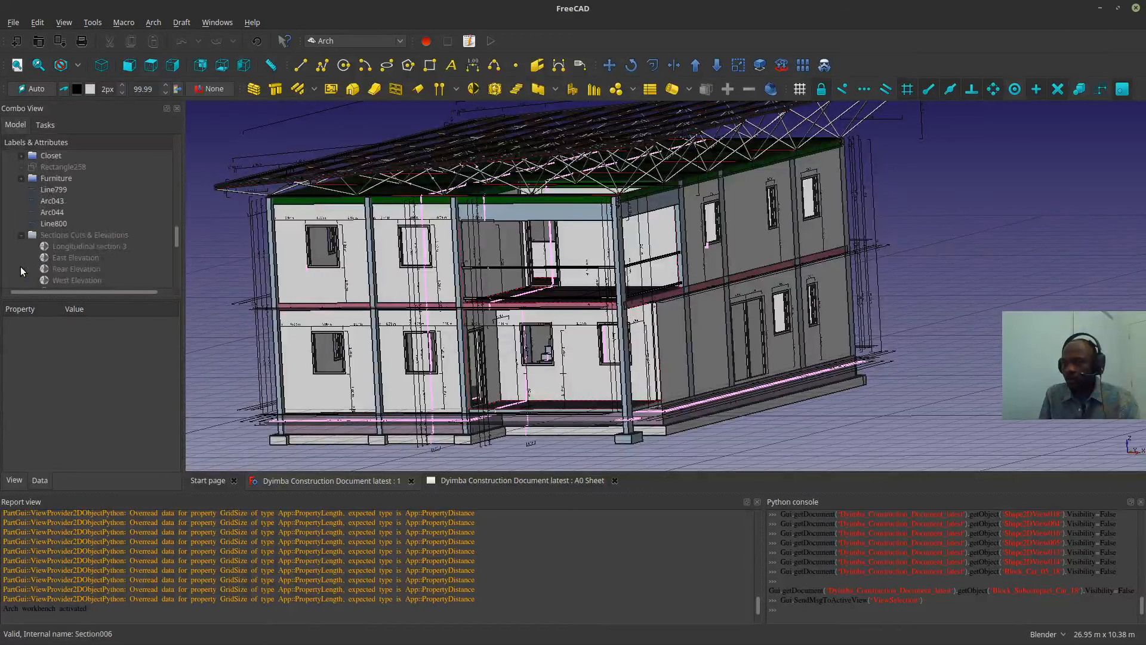
scroll(18, 211, up, 4)
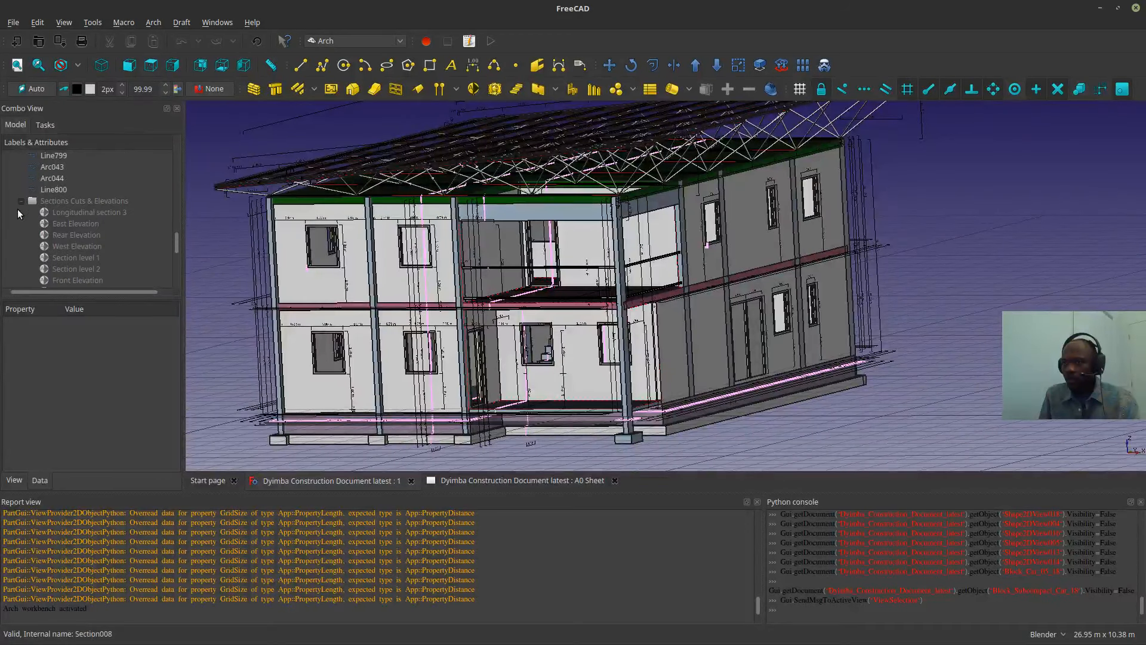
click(21, 203)
scroll(26, 233, up, 1)
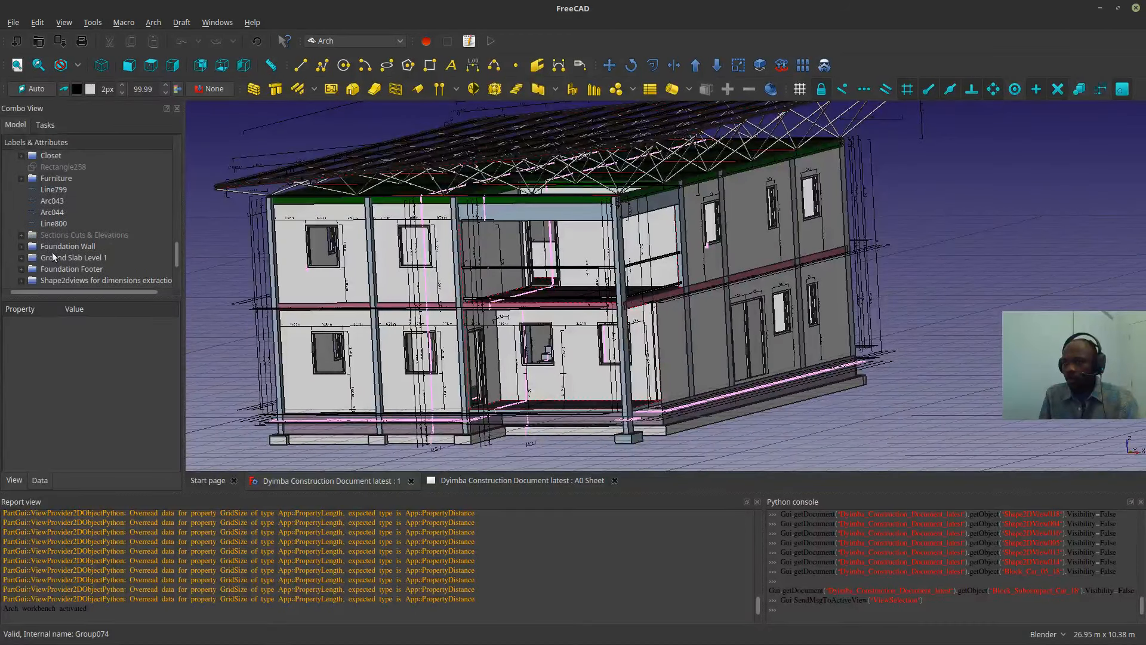
- Enlarge the model tree's height so that more of the building's objects are listed at once
scroll(52, 245, down, 2)
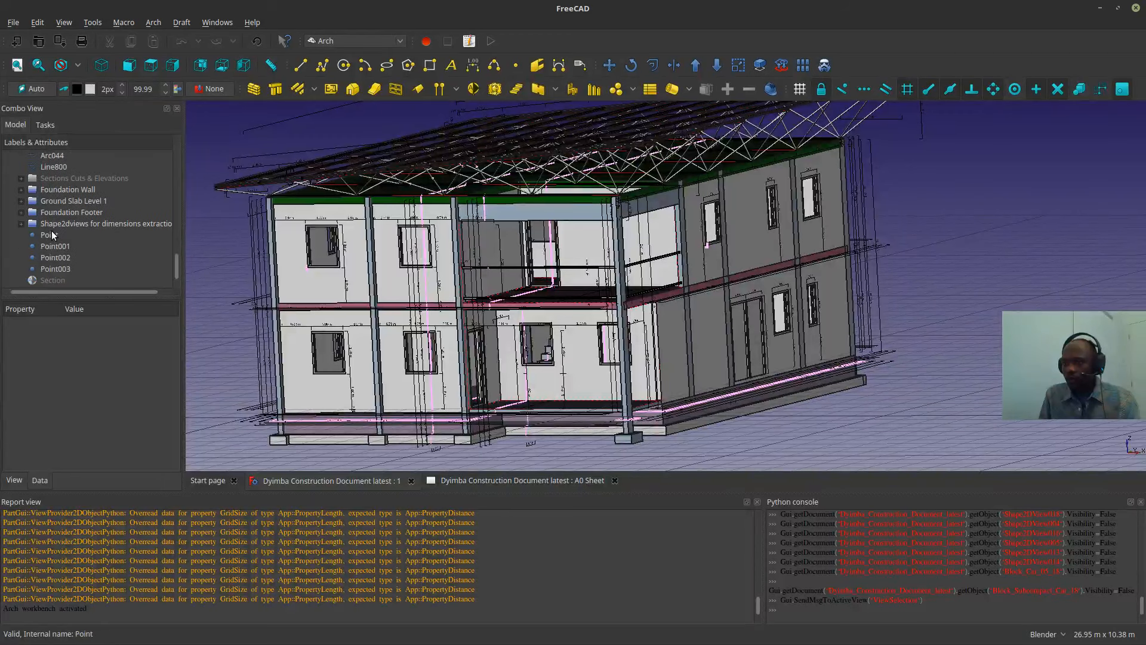
scroll(52, 234, up, 10)
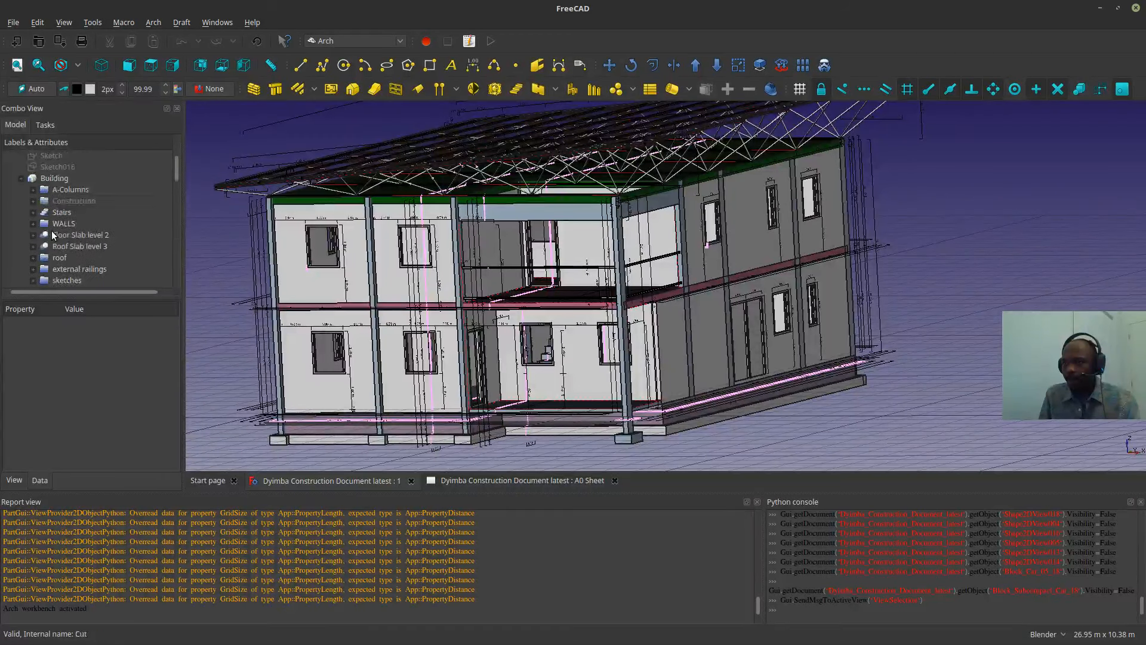
scroll(52, 234, up, 1)
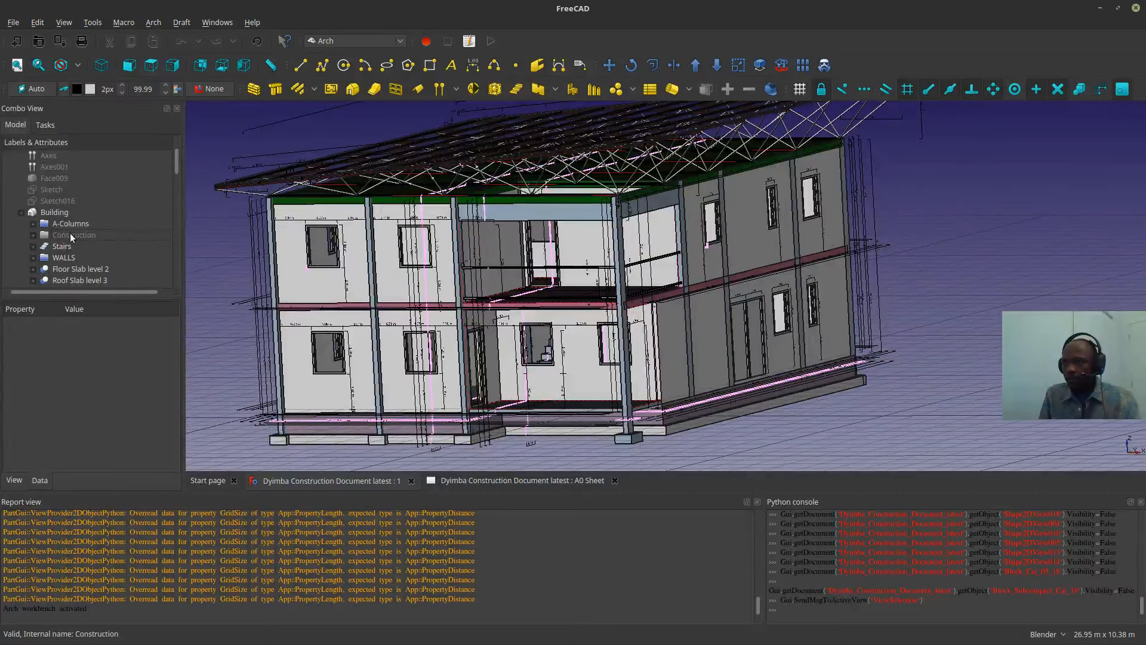
scroll(70, 233, down, 3)
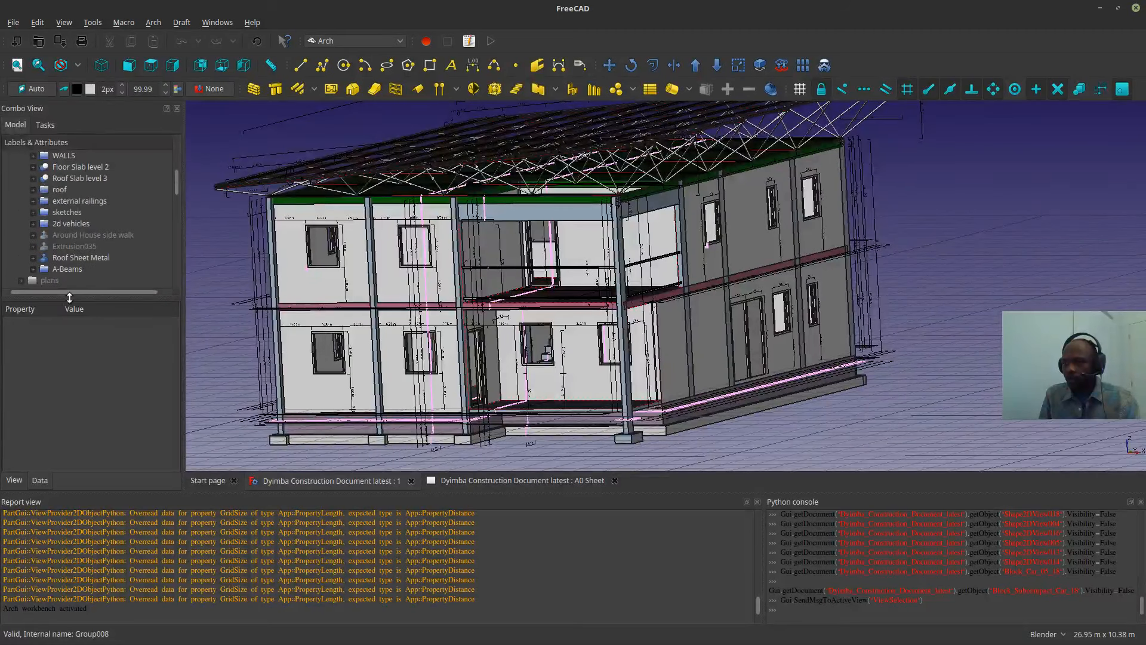
drag(69, 297, 69, 343)
scroll(84, 239, up, 3)
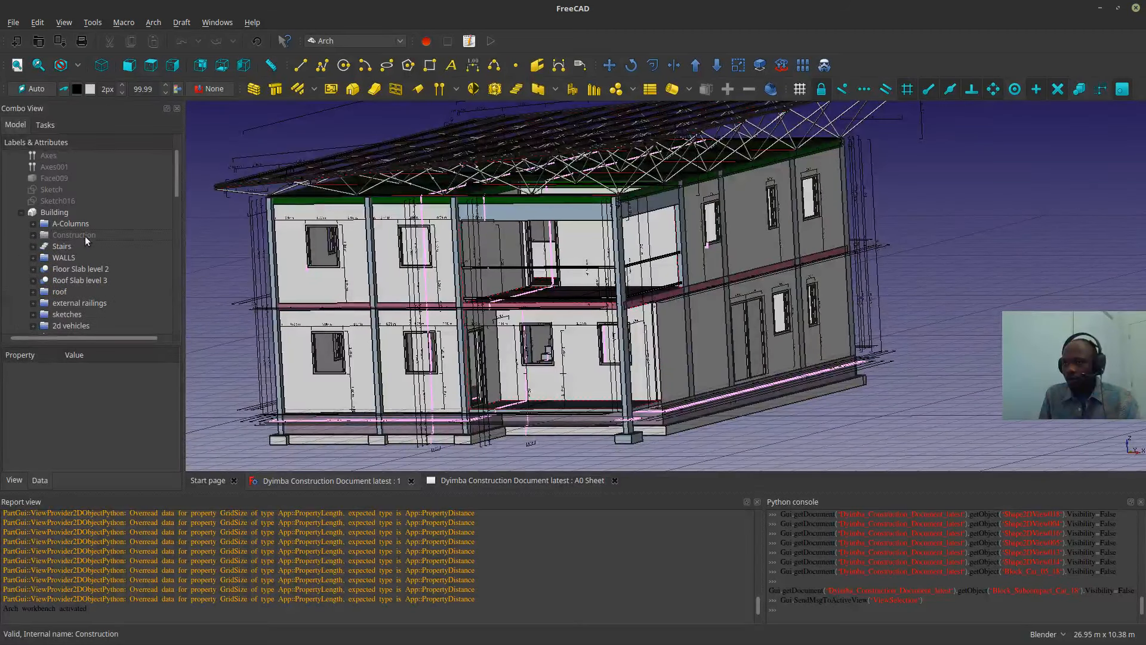
- Look through the Building and plans groups in the model tree and expand the WALLS group
scroll(85, 235, down, 1)
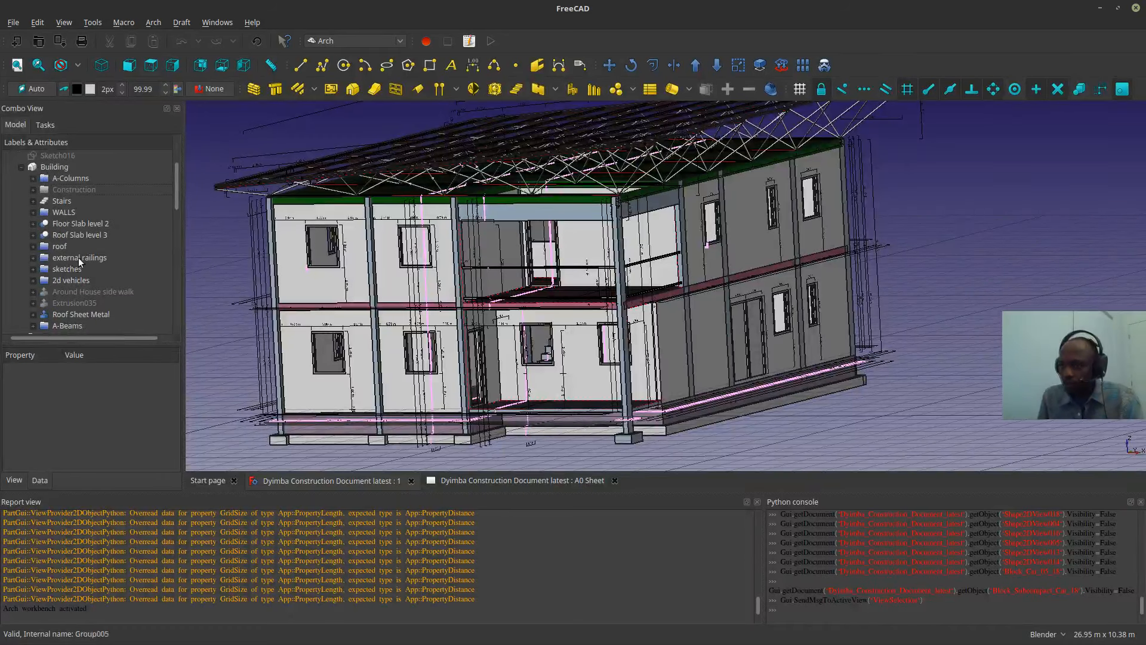
scroll(83, 256, down, 1)
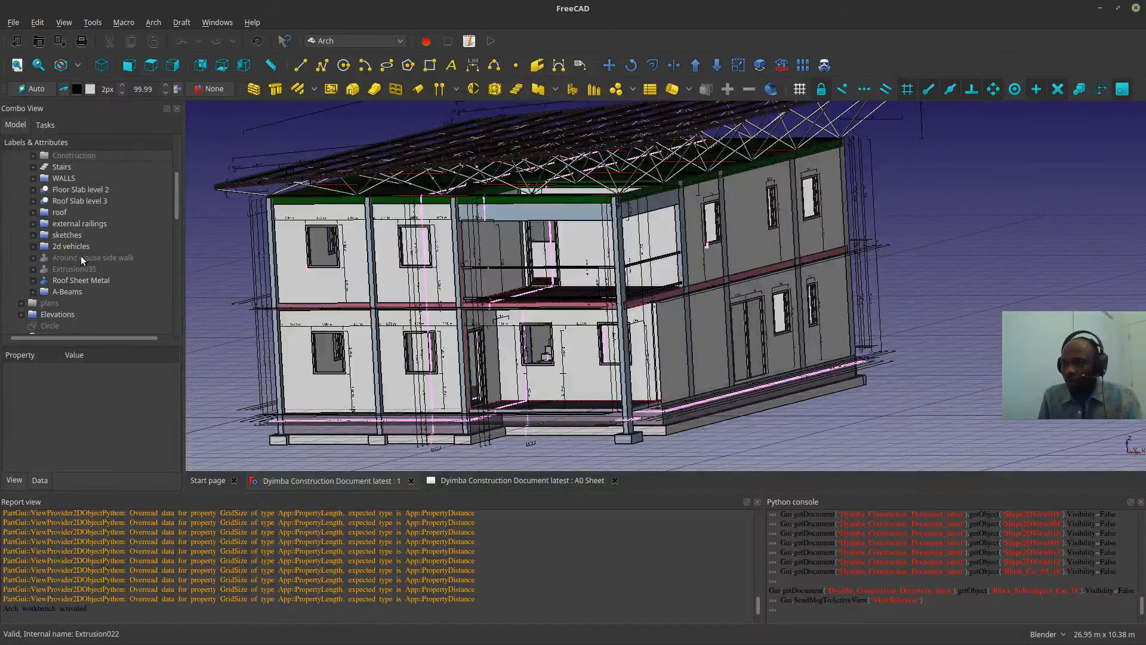
scroll(21, 305, down, 2)
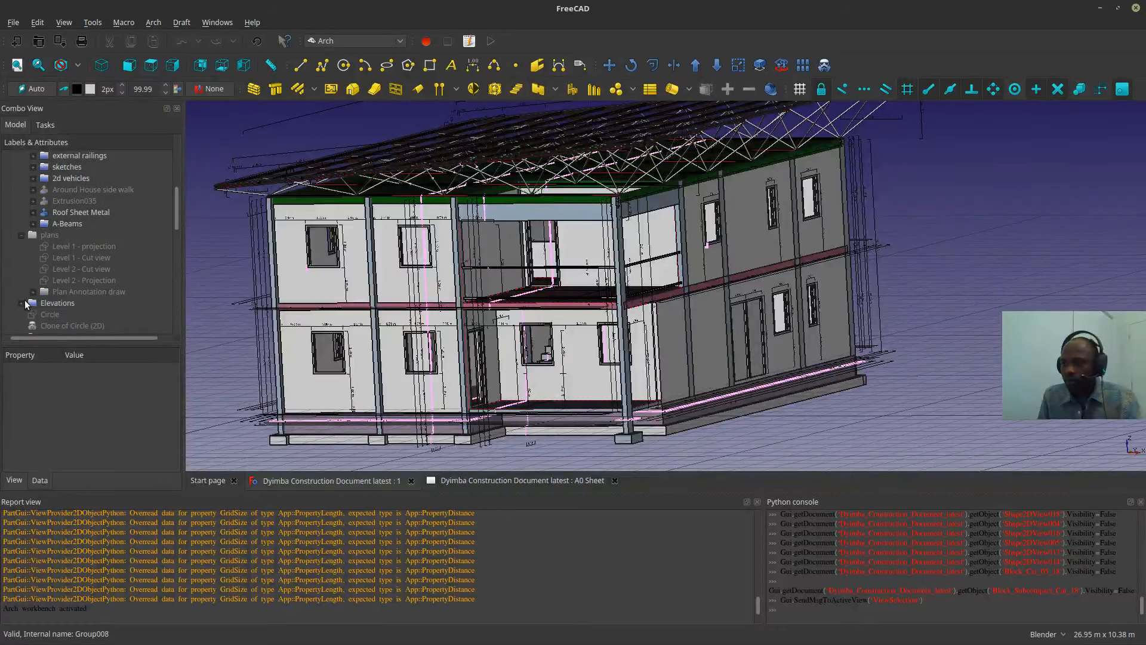
scroll(52, 244, up, 4)
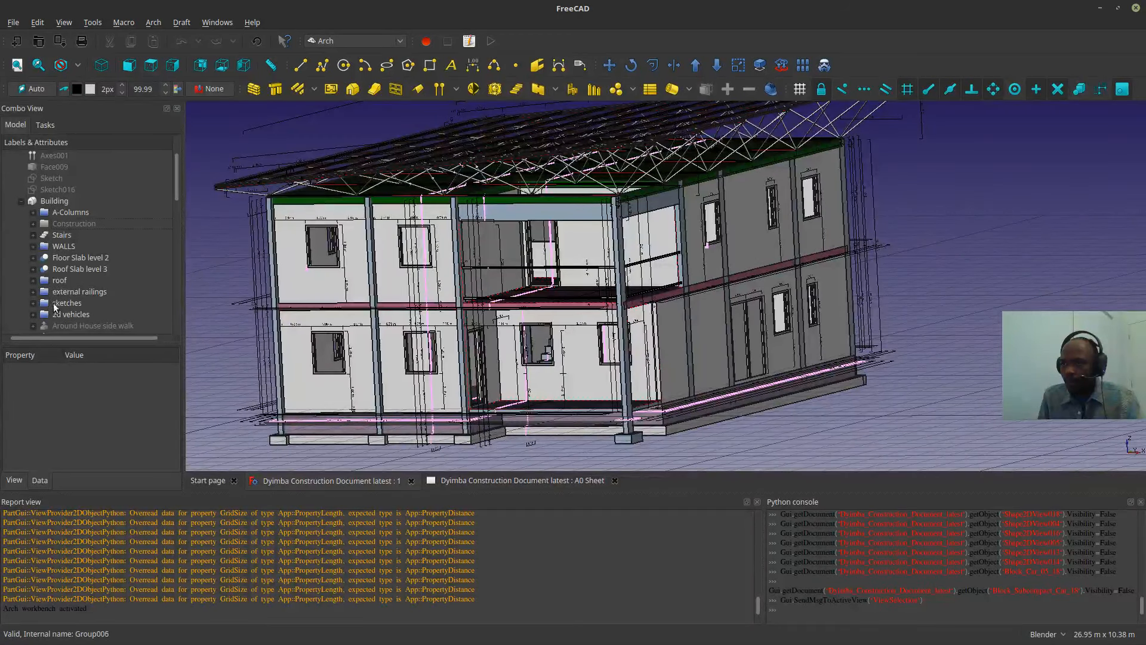
scroll(57, 301, up, 1)
scroll(55, 261, down, 1)
click(33, 246)
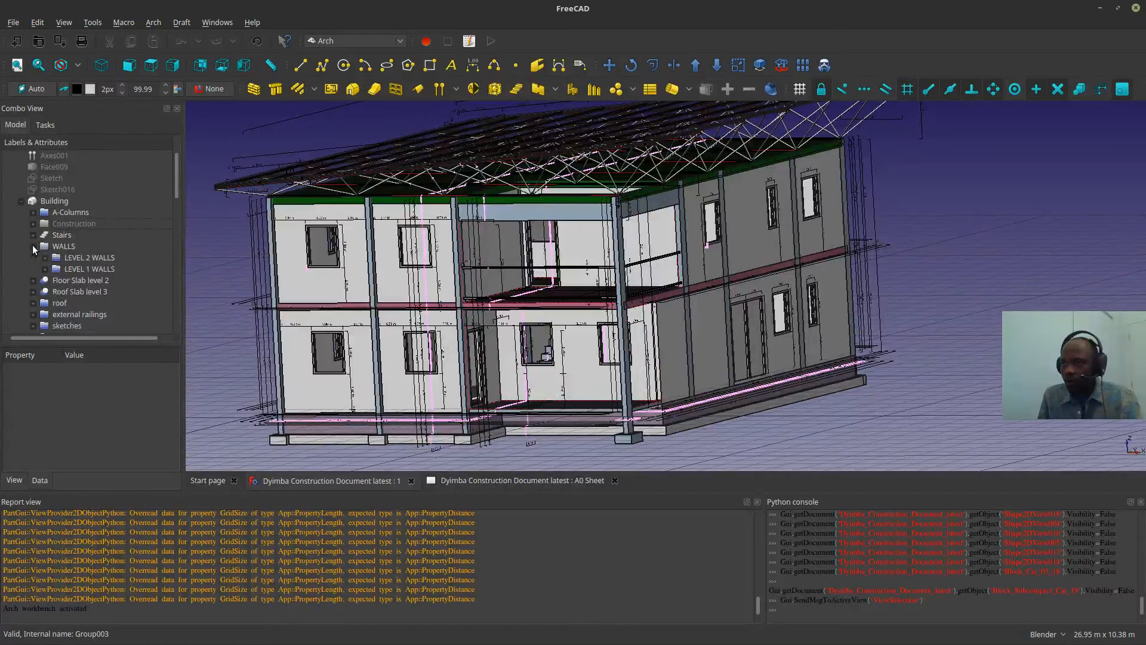
- Hide the LEVEL 1 WALLS and LEVEL 2 WALLS groups of the building
click(66, 271)
key(space)
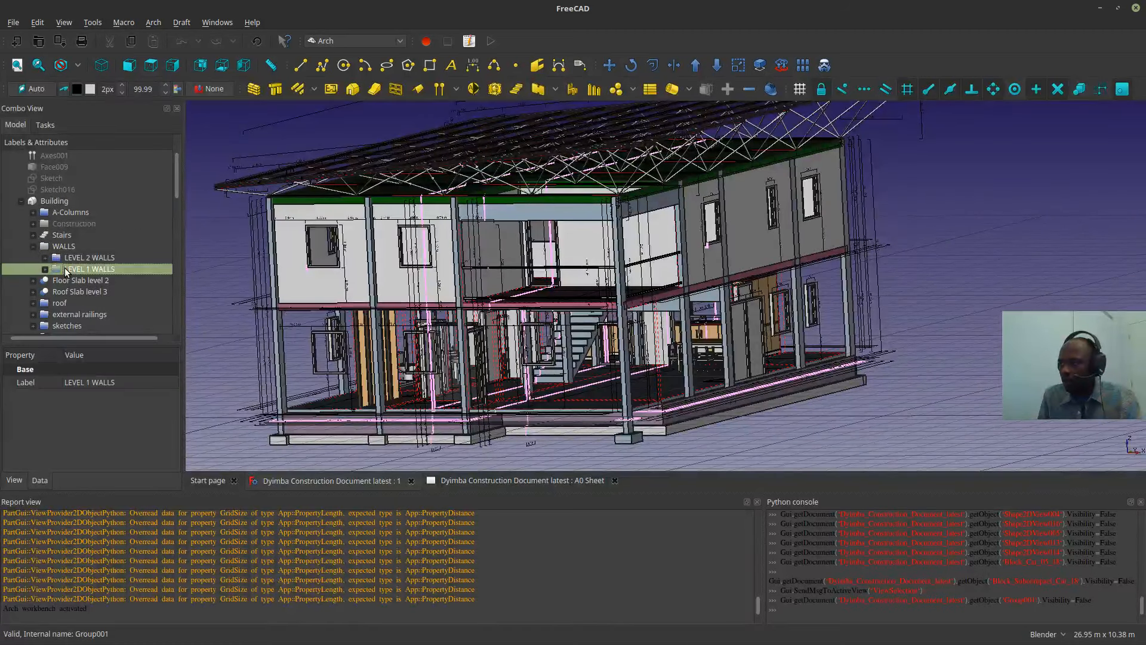
key(space)
key(space)
click(72, 259)
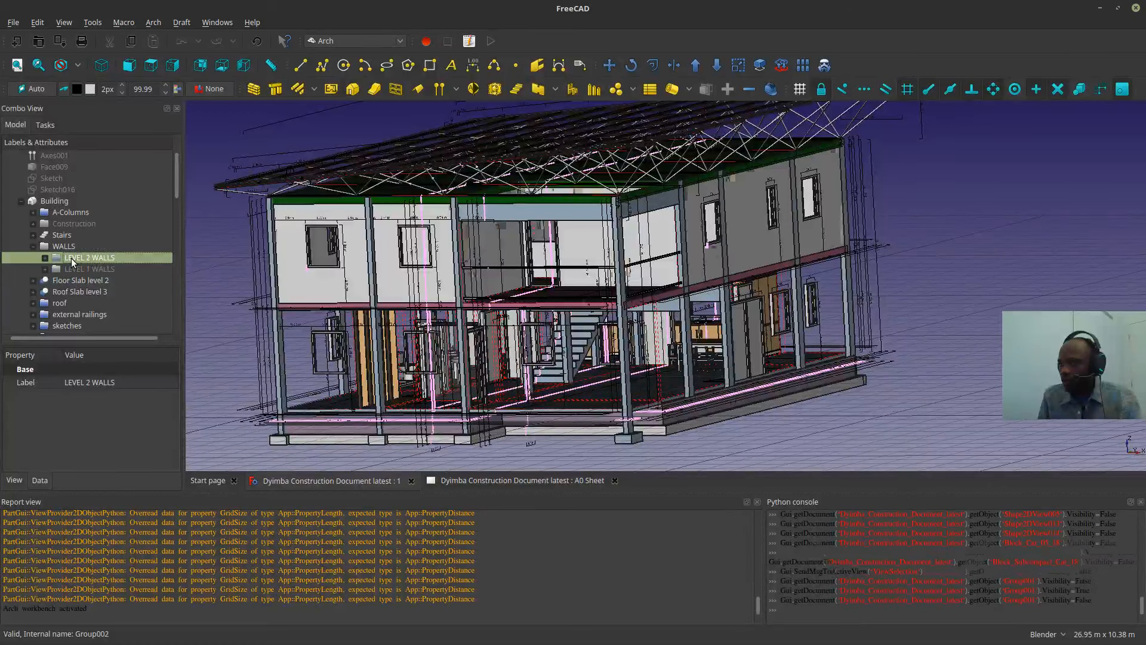
key(space)
- Hide the Floor Slab level 2 object
mouse_move(680, 179)
middle_down()
mouse_move(694, 197)
mouse_move(692, 156)
mouse_move(680, 195)
middle_up()
shift+middle_drag(597, 219, 584, 251)
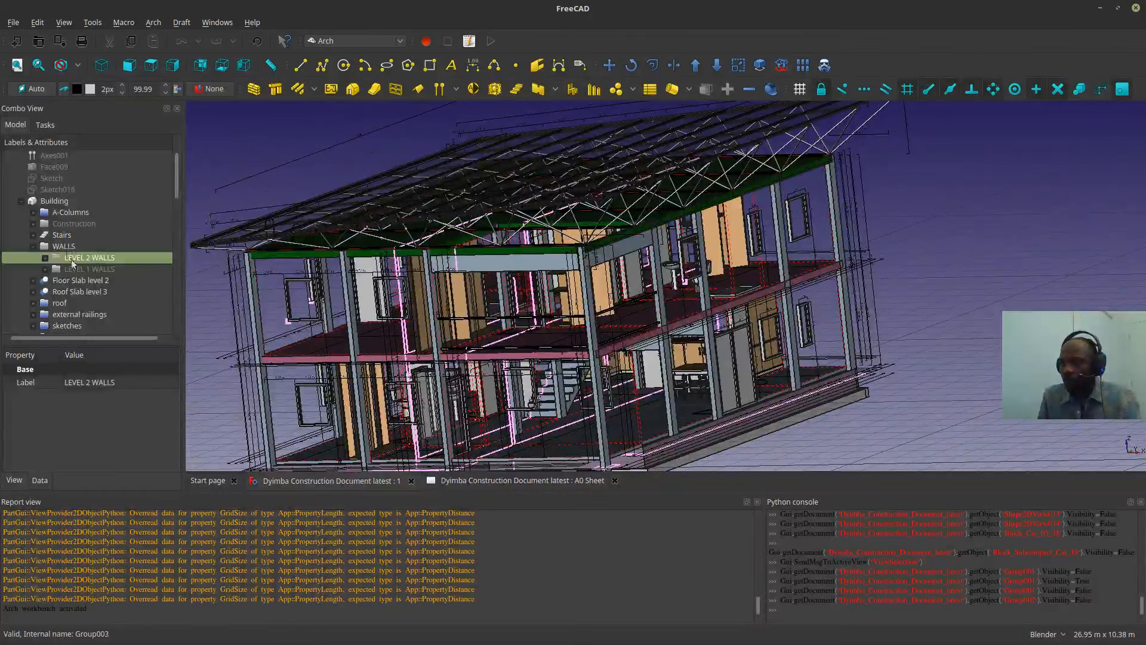
click(74, 280)
key(space)
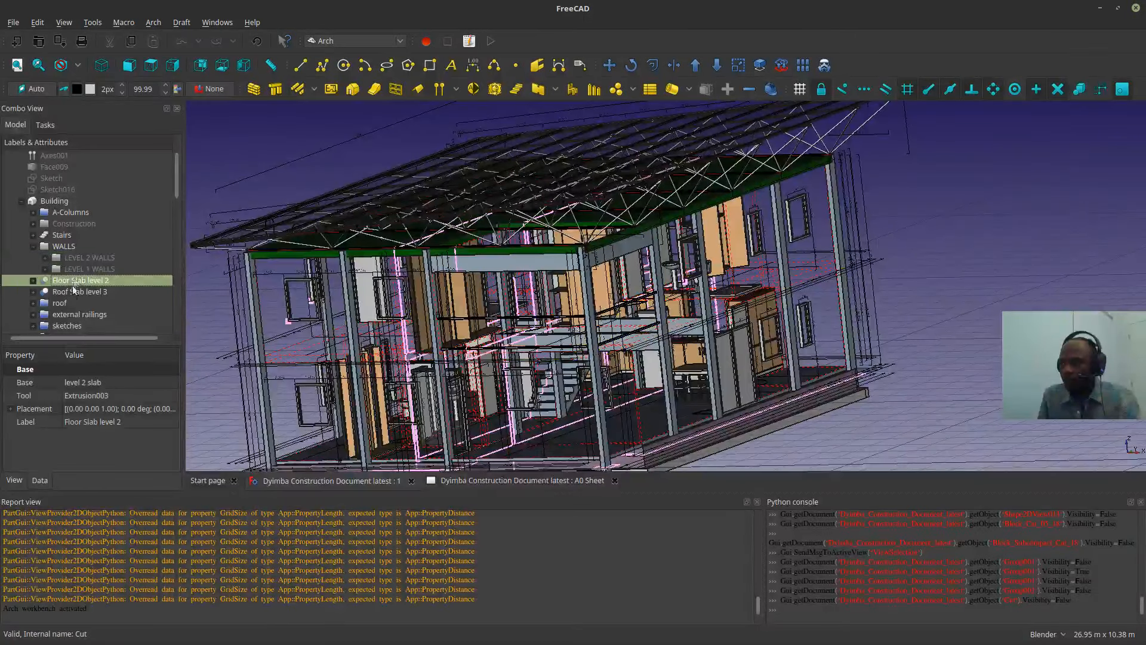
- Switch Roof Slab level 3 off and back on to examine its place in the building
click(73, 290)
key(space)
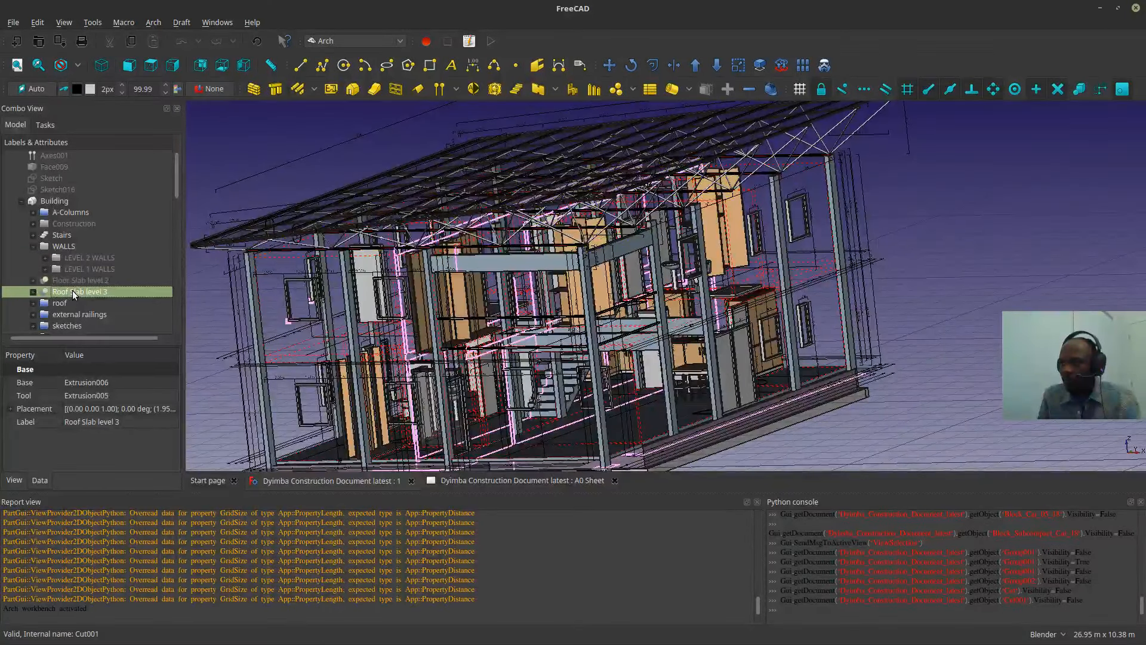
key(space)
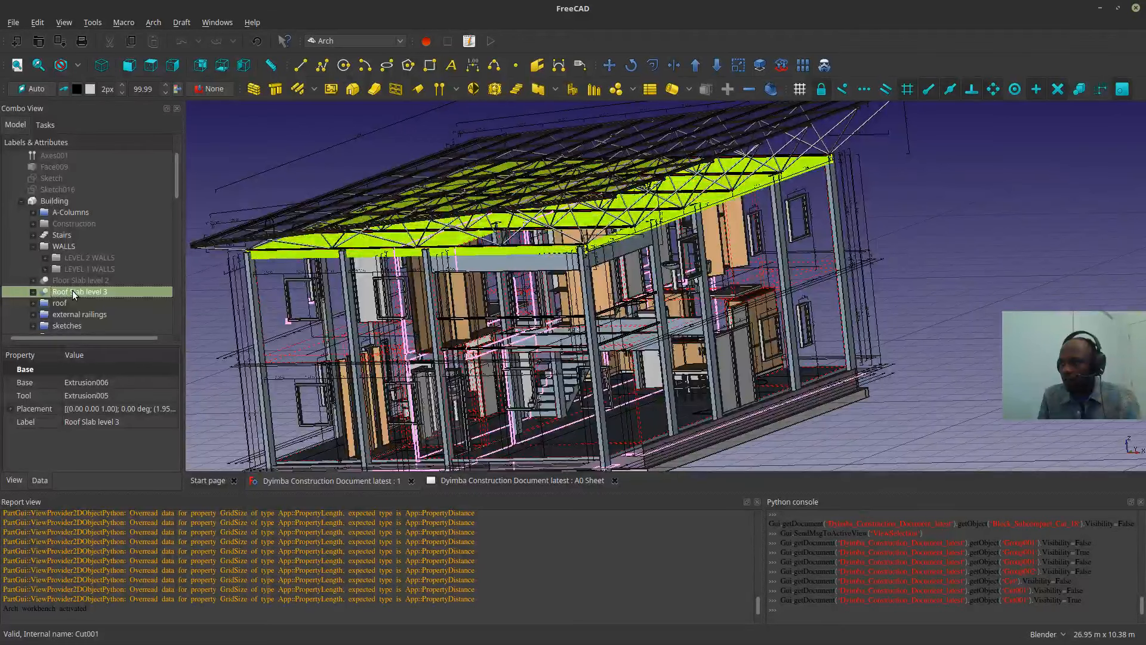
key(space)
key(space)
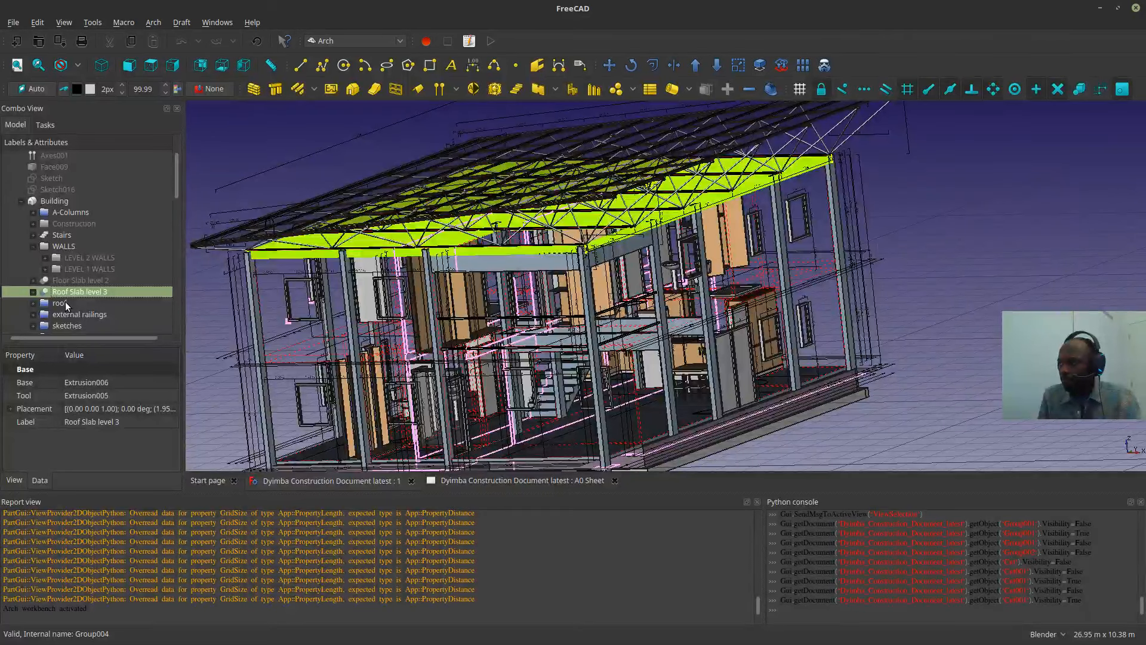
- Look past the roof, external railings and sketches groups in the model tree and hide the Foundation Wall group
click(66, 302)
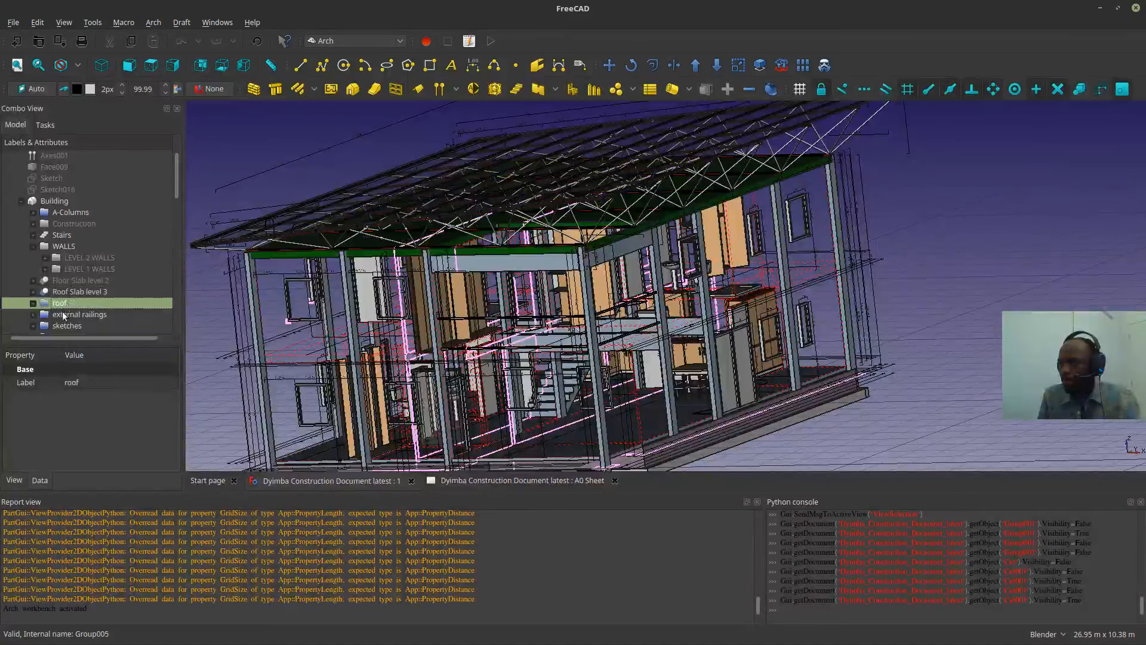
click(62, 313)
click(56, 325)
scroll(98, 281, down, 3)
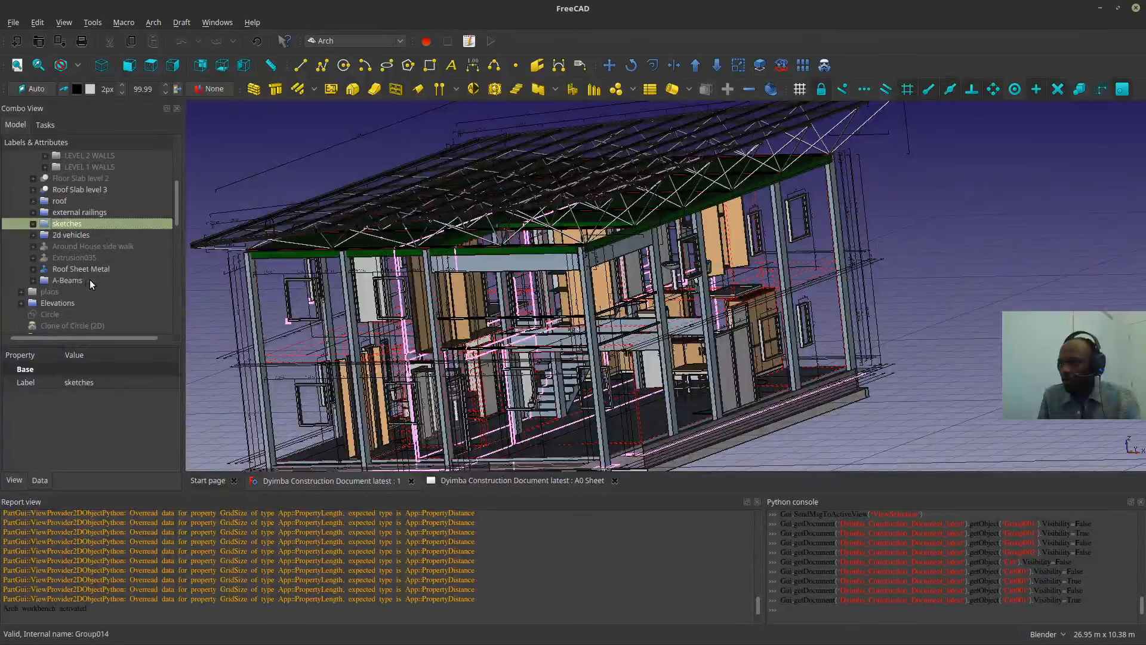
scroll(60, 319, down, 10)
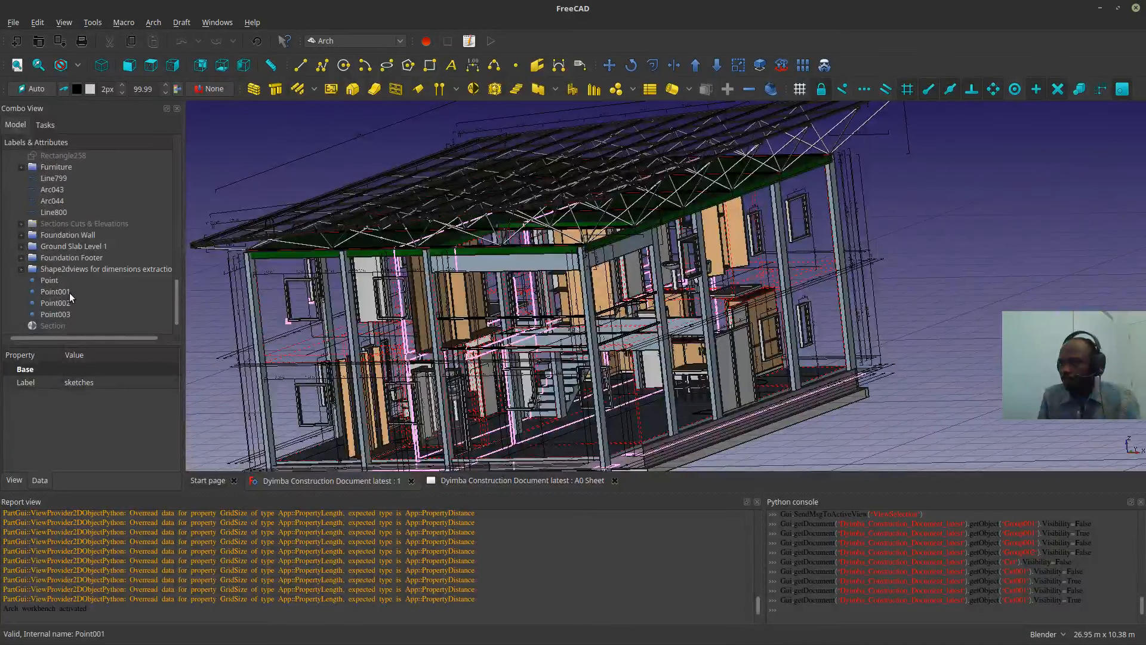
click(70, 236)
key(space)
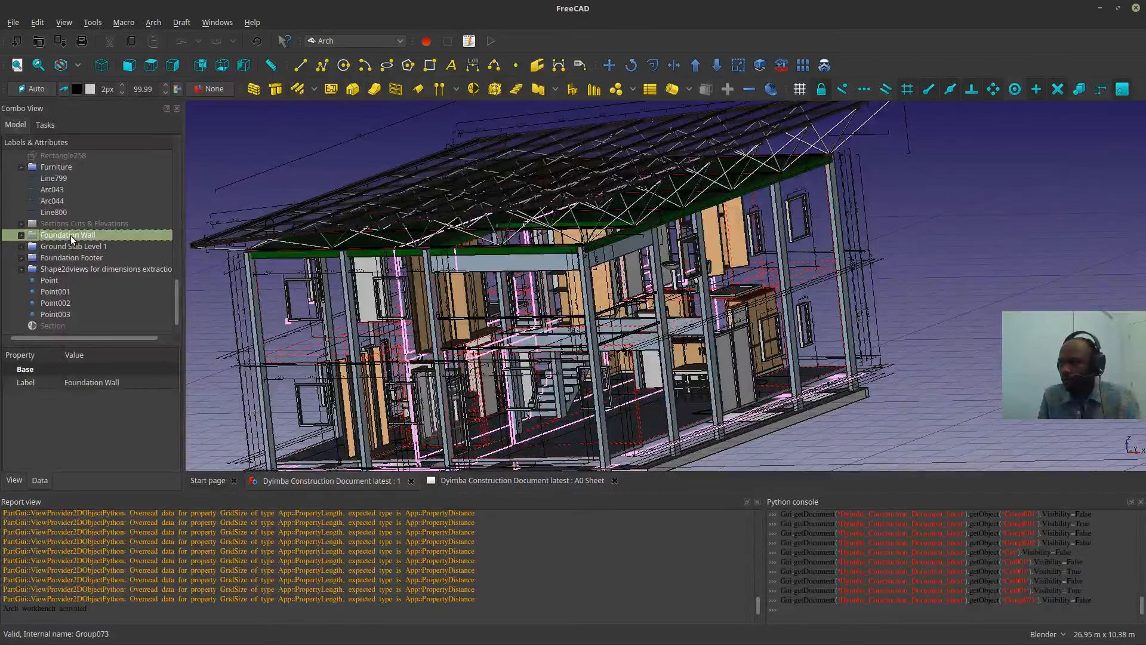
key(space)
key(space)
- Hide the Ground Slab Level 1 and Foundation Footer groups
click(70, 245)
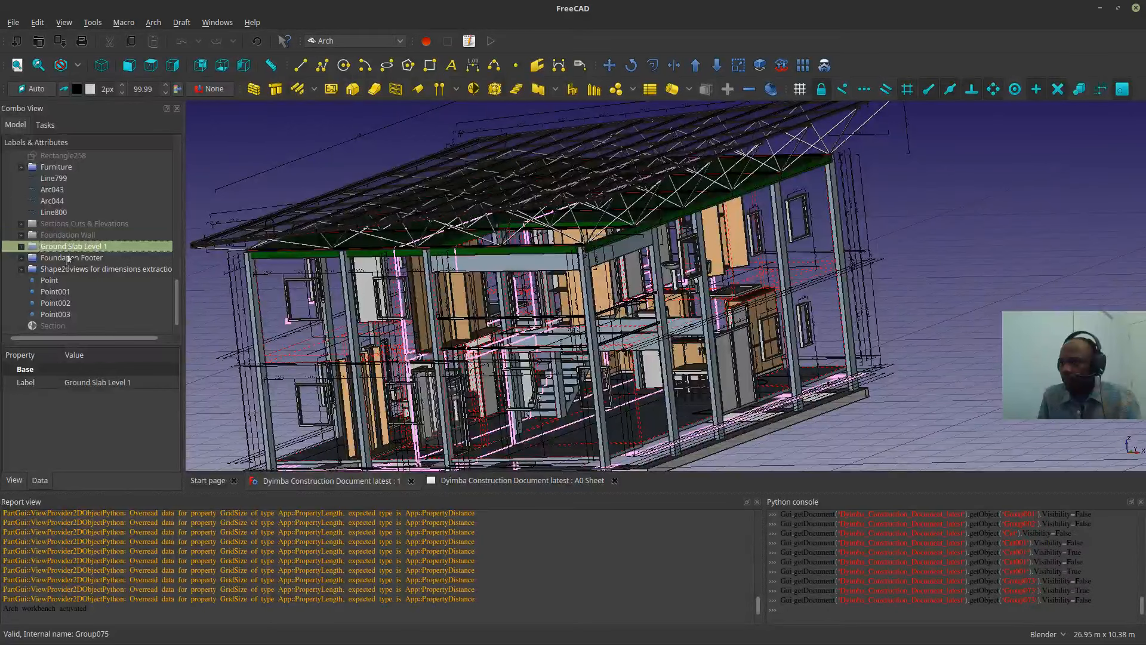
key(space)
click(71, 259)
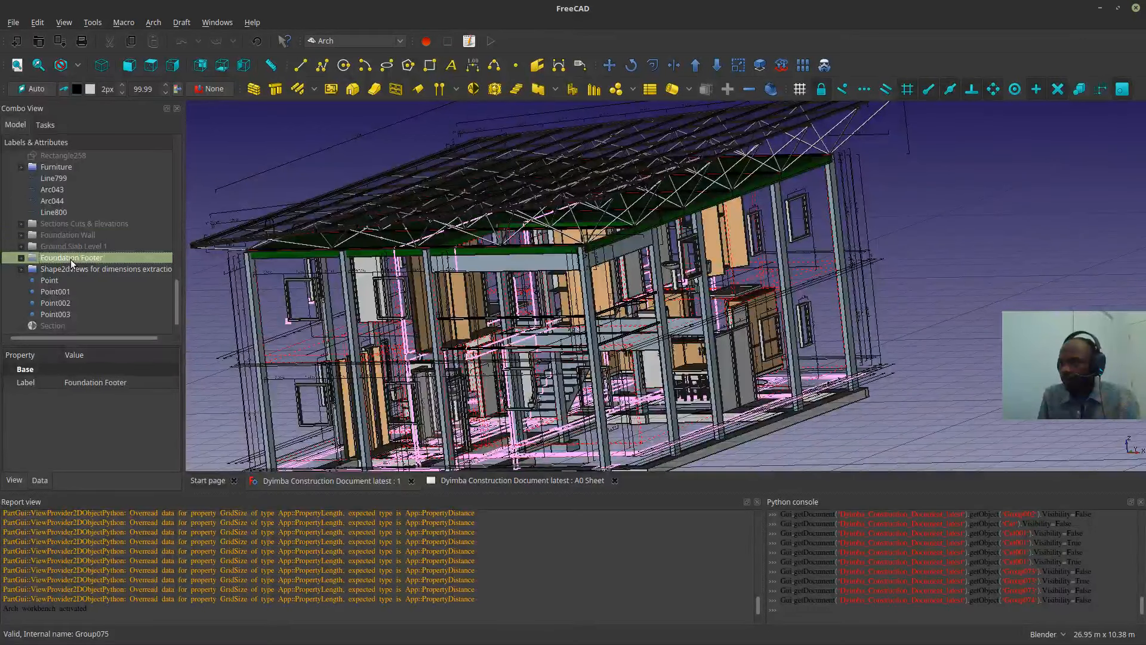
key(space)
- Hide the Shape2dviews group used for dimensions extraction
click(70, 266)
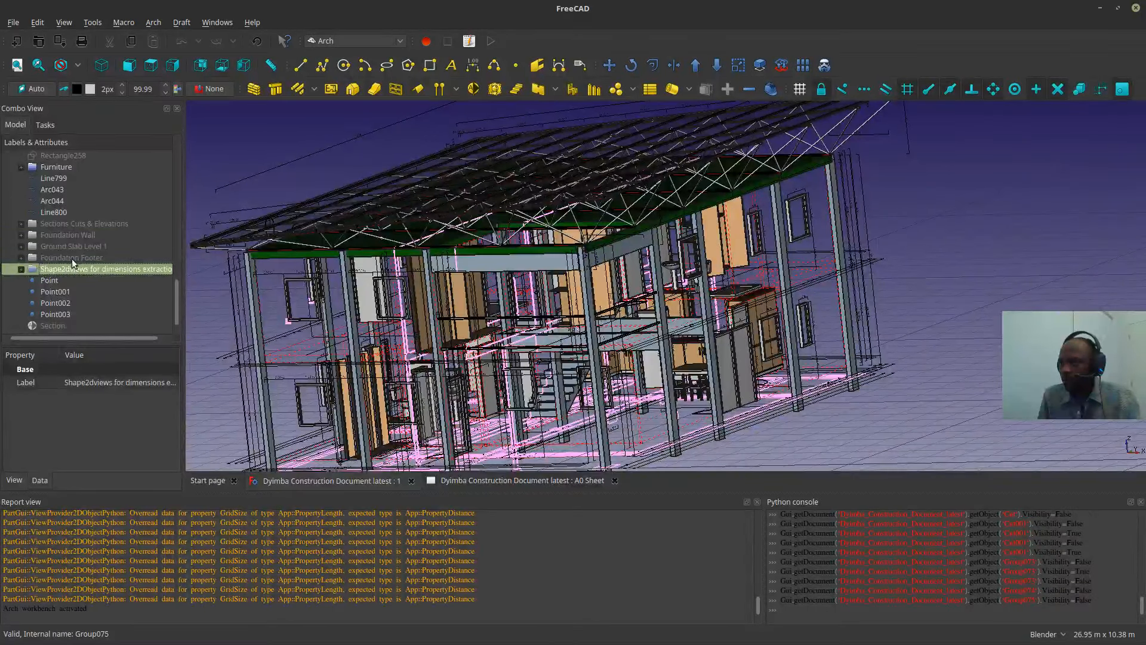
key(space)
scroll(710, 239, down, 4)
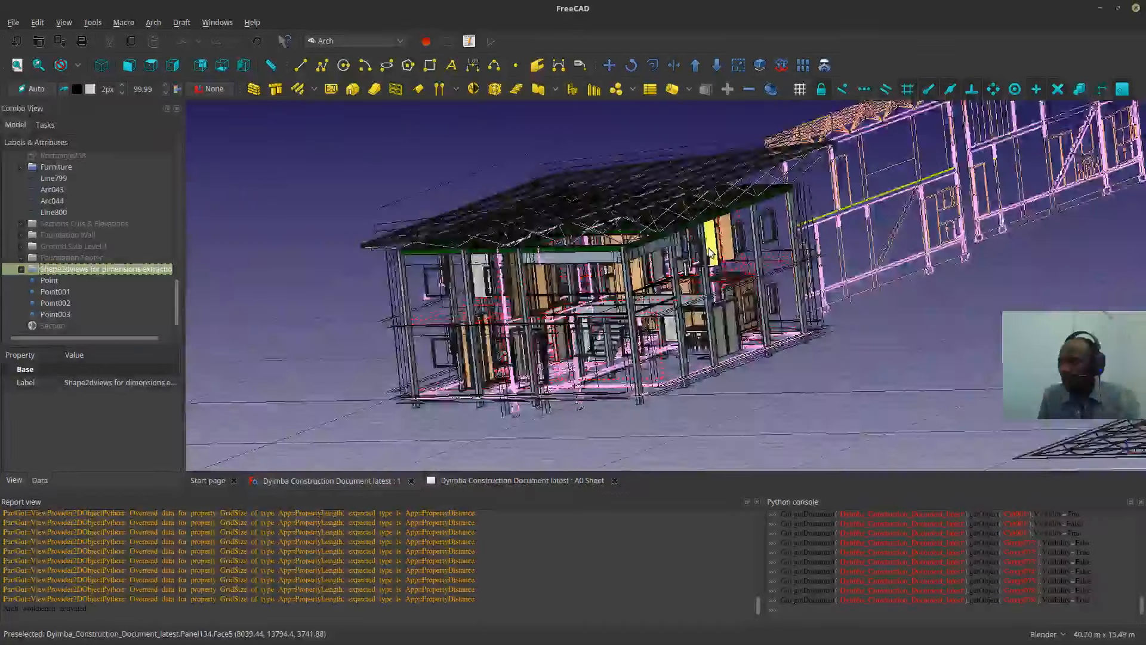
scroll(710, 239, up, 6)
scroll(586, 288, down, 4)
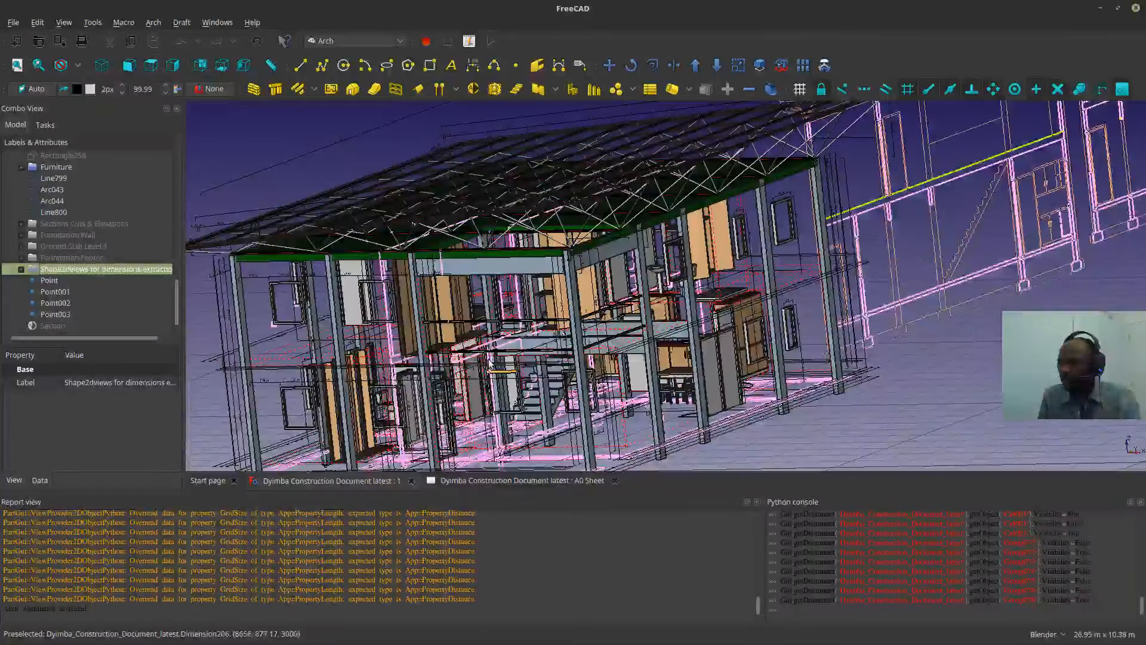
scroll(340, 366, up, 2)
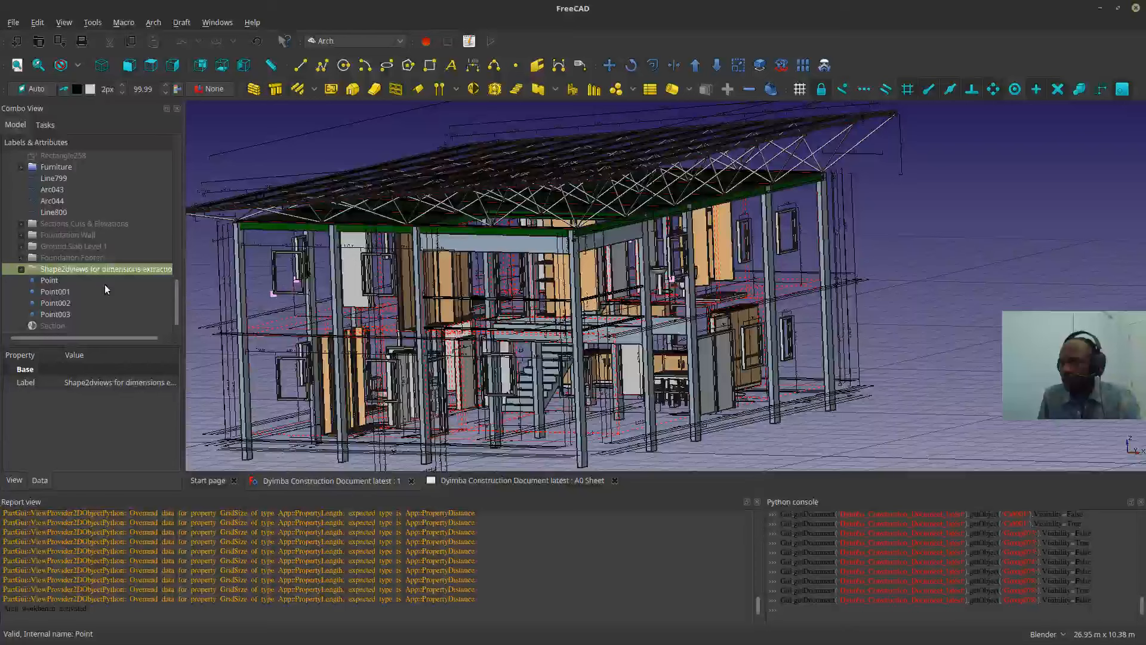
- Hide the Closet group so the closets disappear from the building model
scroll(102, 285, up, 2)
scroll(104, 290, up, 1)
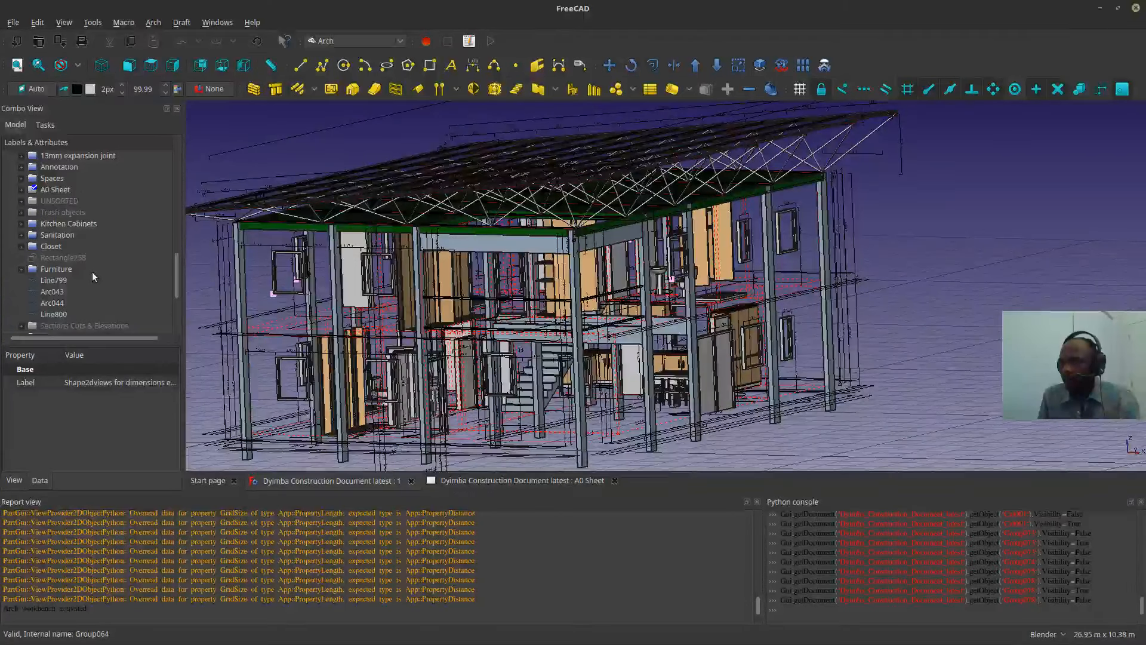
scroll(82, 260, up, 2)
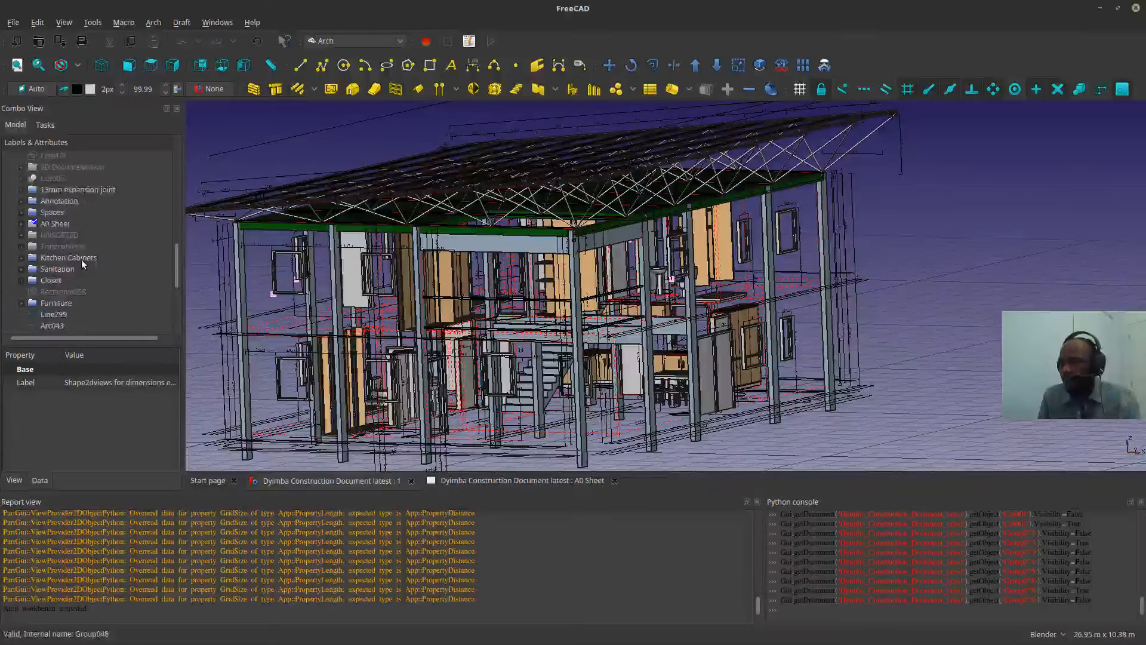
middle_drag(418, 268, 308, 304)
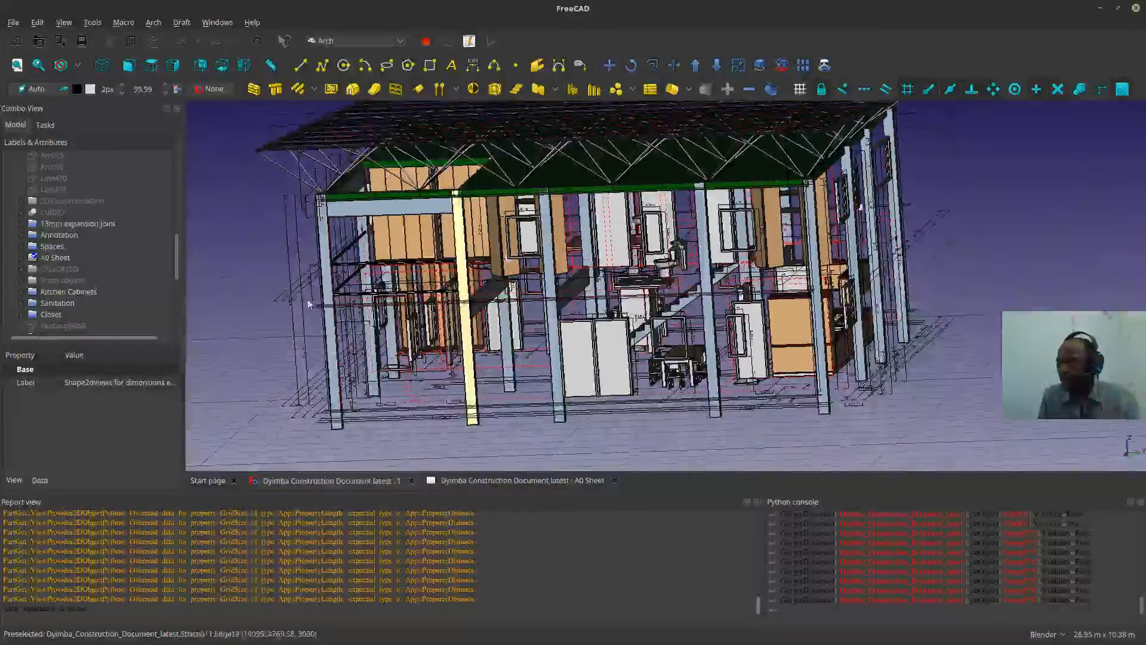
click(39, 314)
key(space)
key(space)
key(space)
- Hide the Sanitation and Kitchen Cabinets groups
click(47, 303)
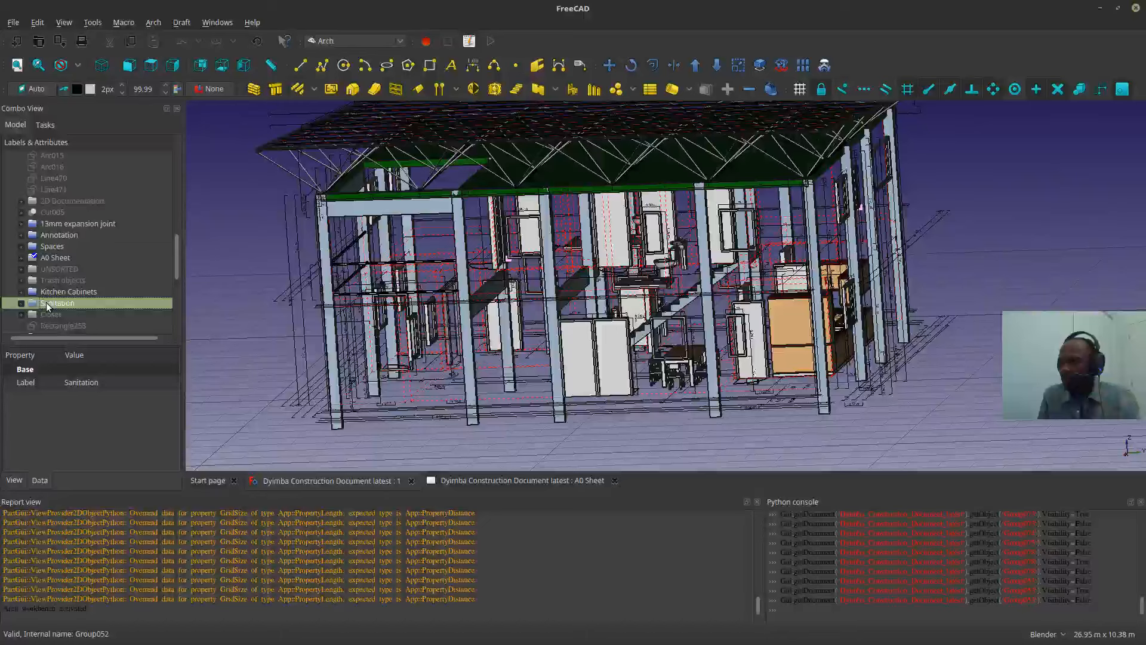
click(55, 292)
key(space)
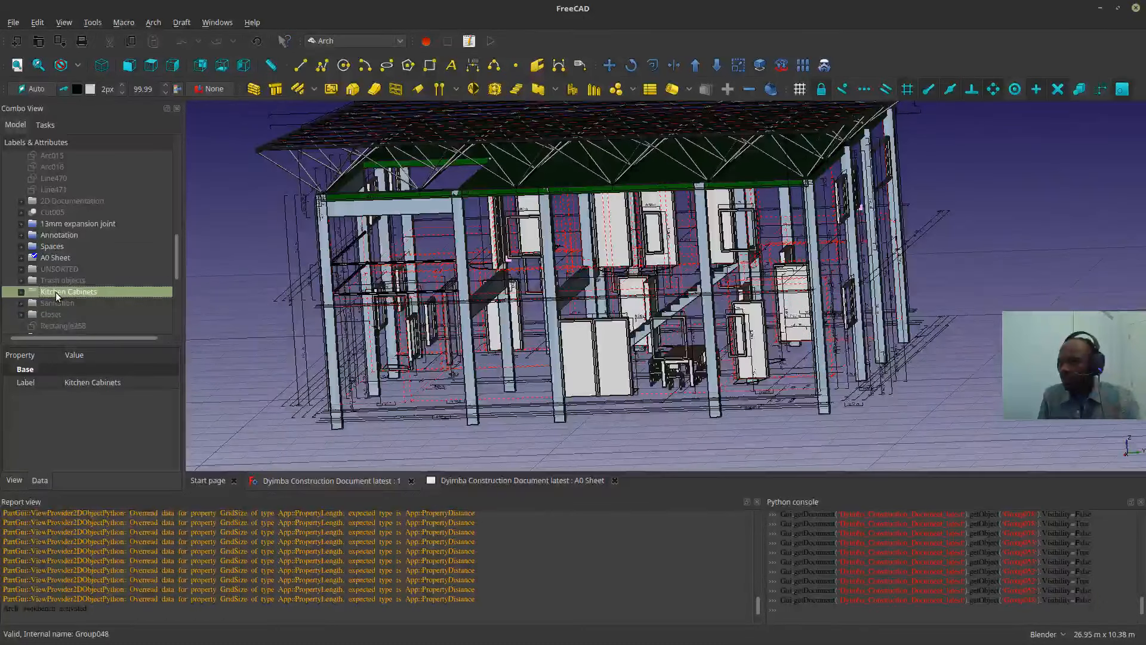
key(space)
middle_drag(588, 239, 610, 319)
scroll(796, 349, up, 6)
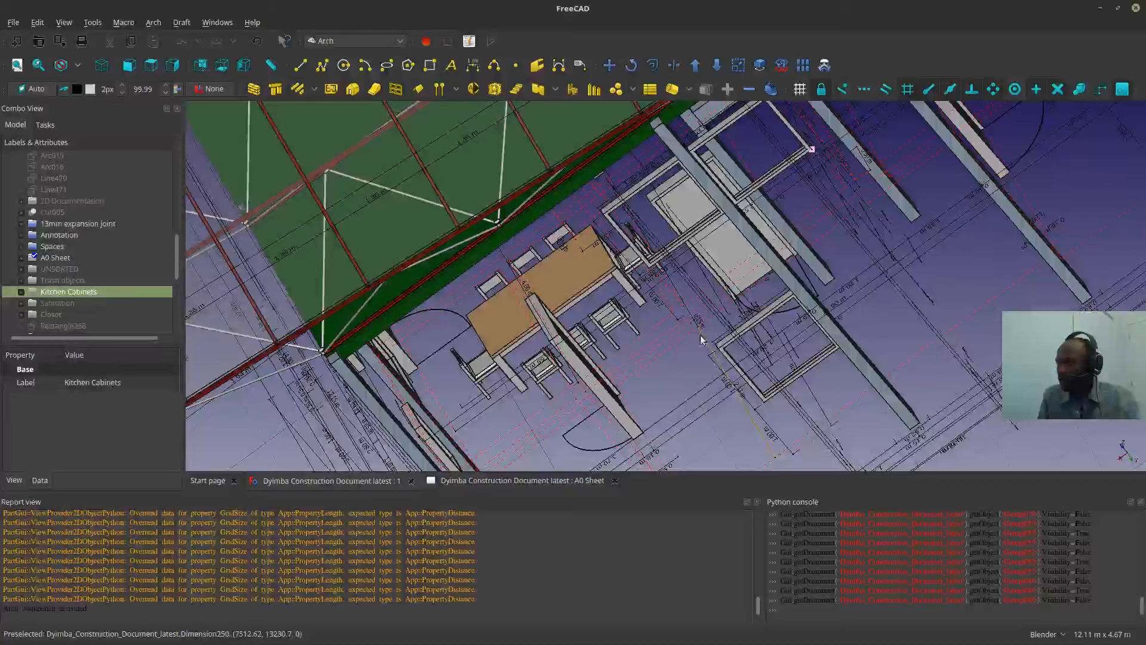
key(space)
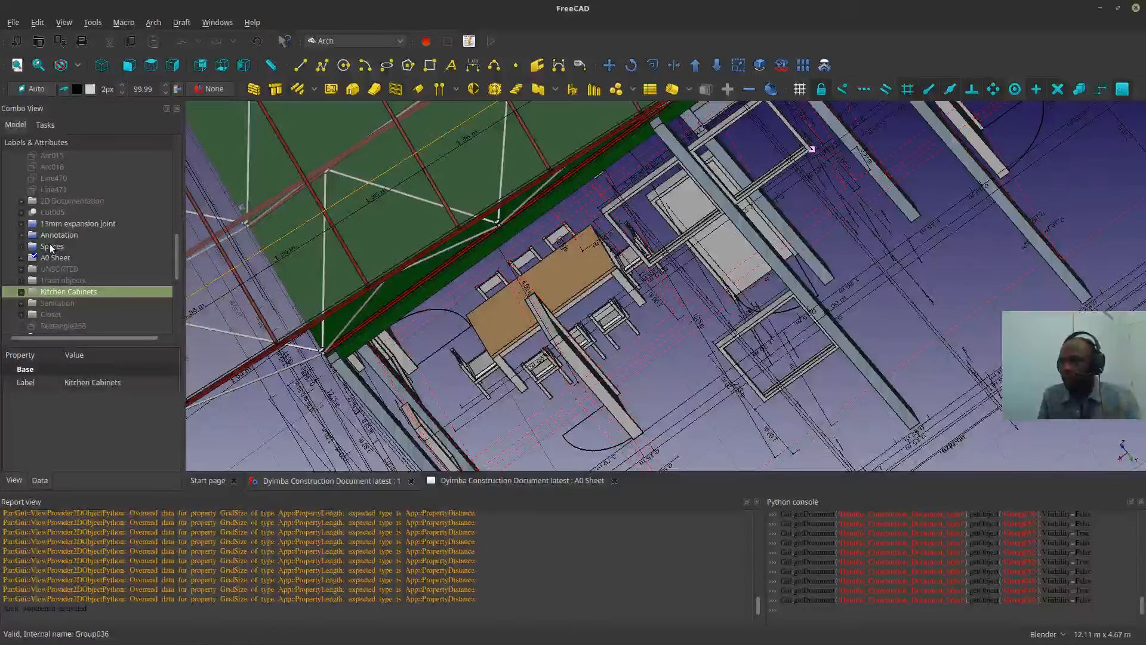
- Hide the Spaces group
click(49, 245)
middle_drag(482, 355, 712, 263)
scroll(712, 263, down, 10)
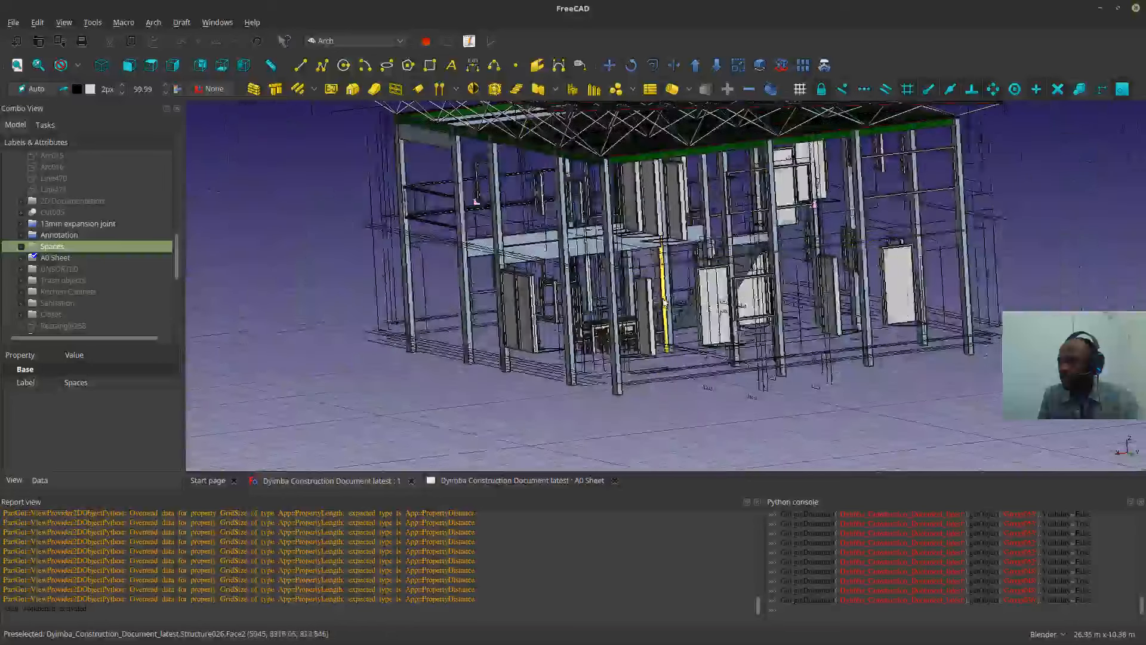
- Hide the Annotation group with the building's dimensions and the 13mm expansion joint group
click(48, 235)
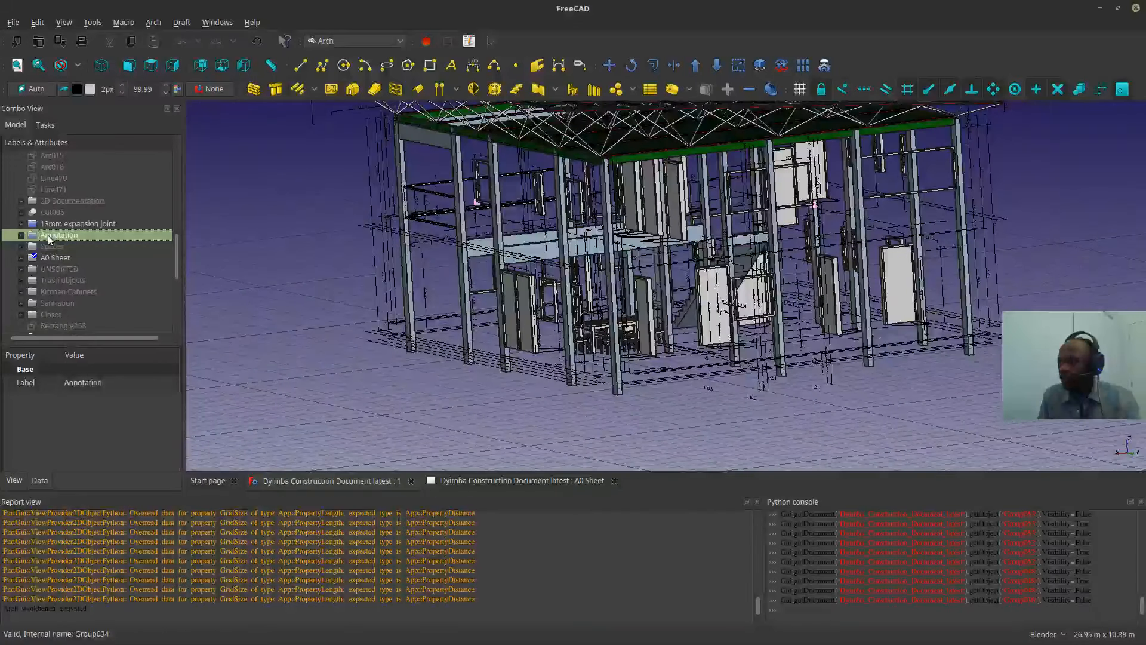
key(space)
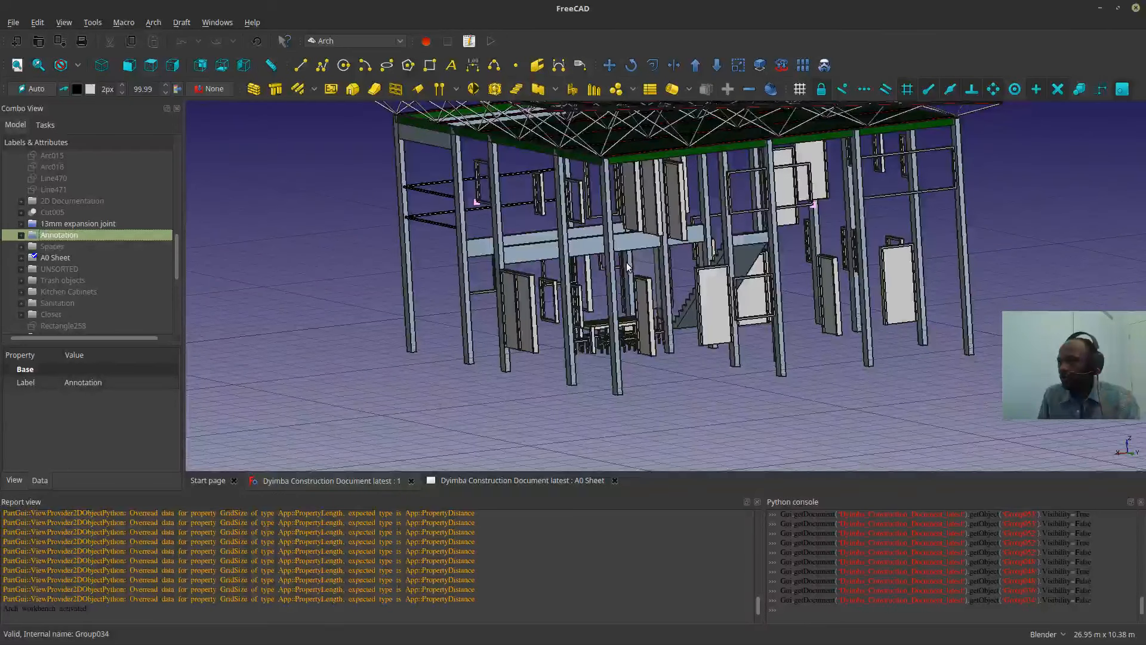
key(space)
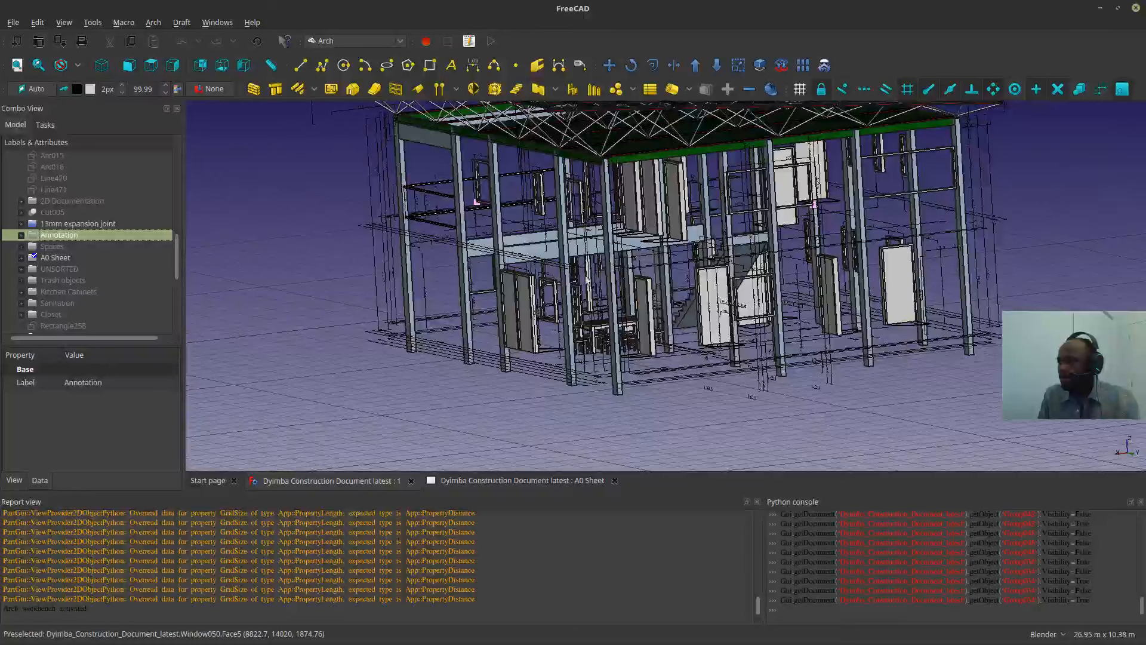
shift+drag(587, 252, 576, 287)
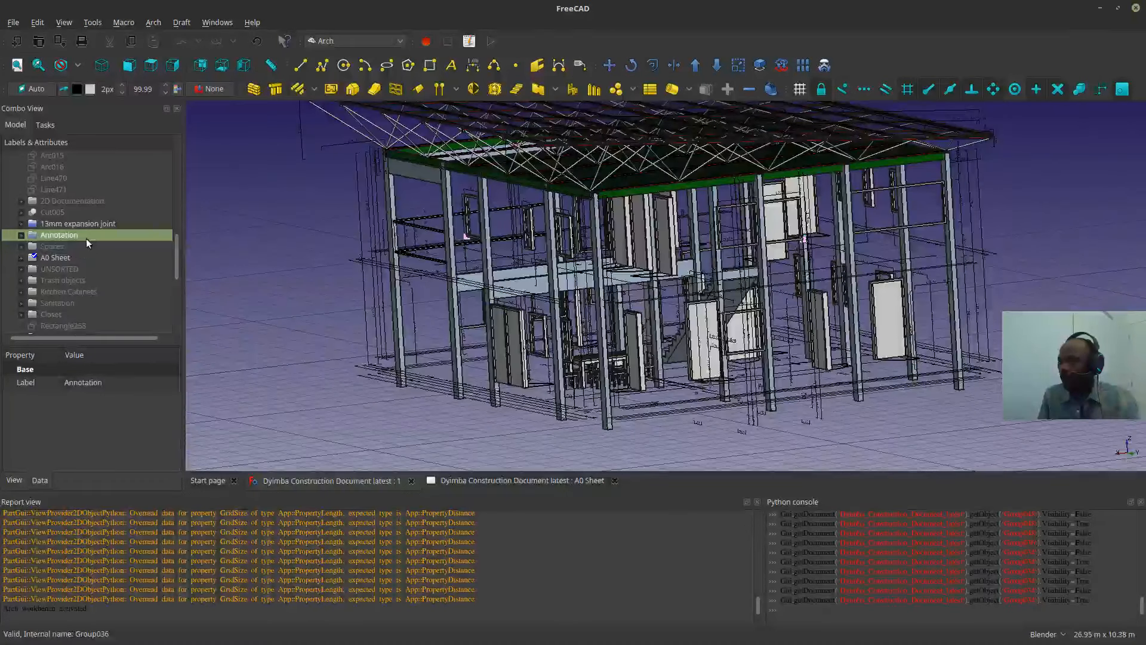
key(space)
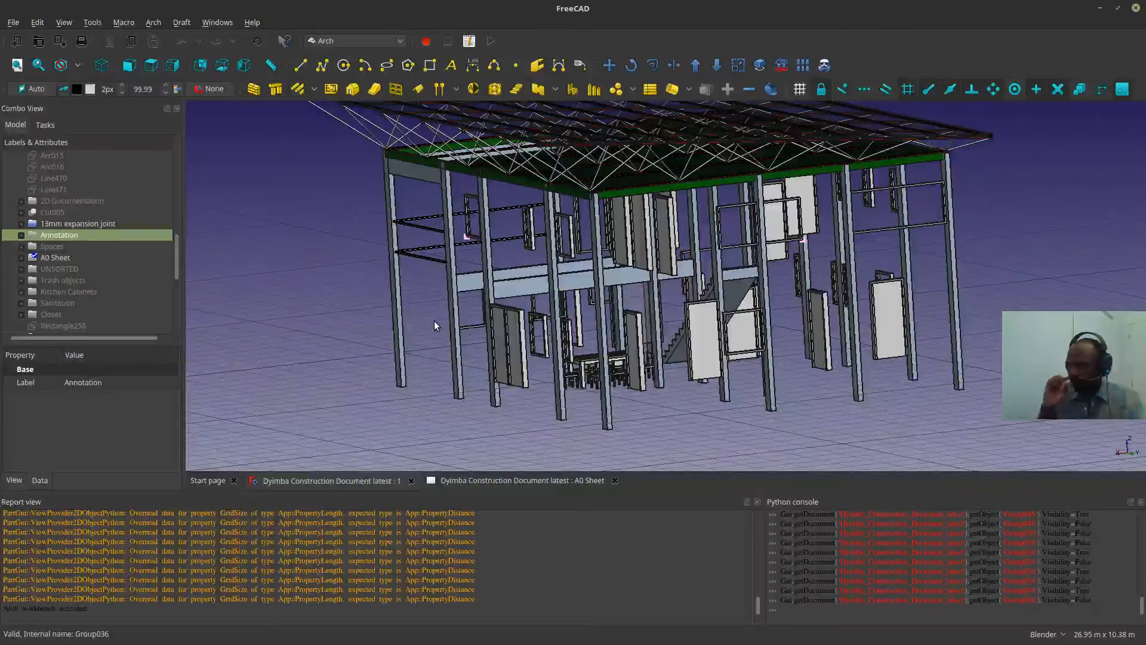
click(107, 223)
key(space)
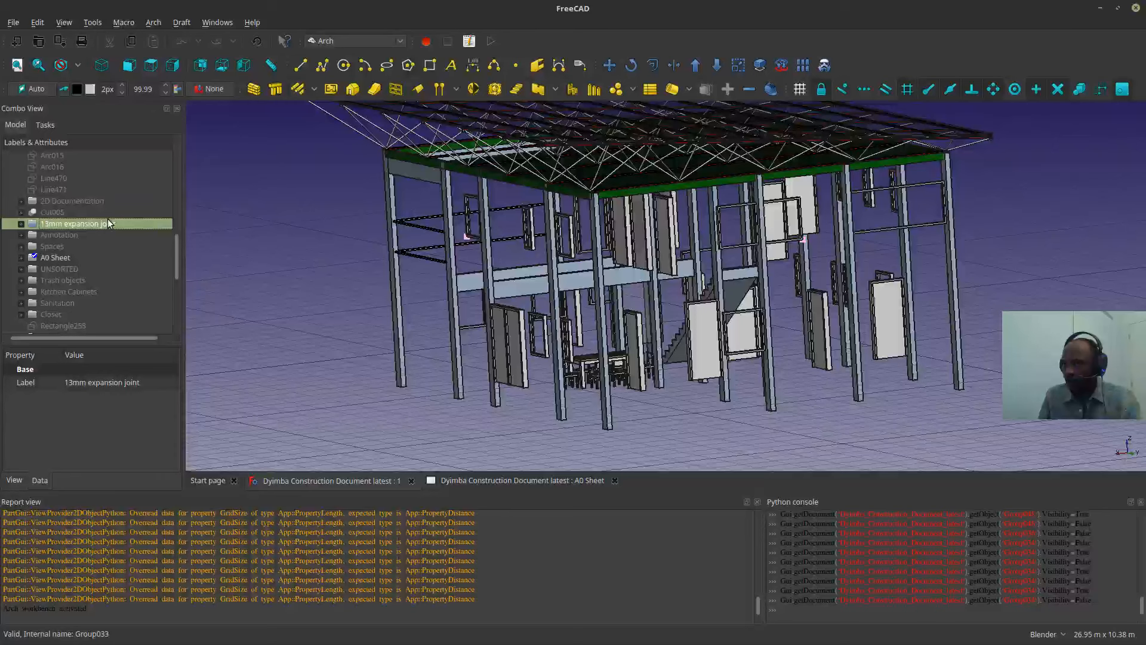
- Look through the Building's groups in the model tree and examine the exposed columns, stairs and roof structure from another side
scroll(105, 227, up, 5)
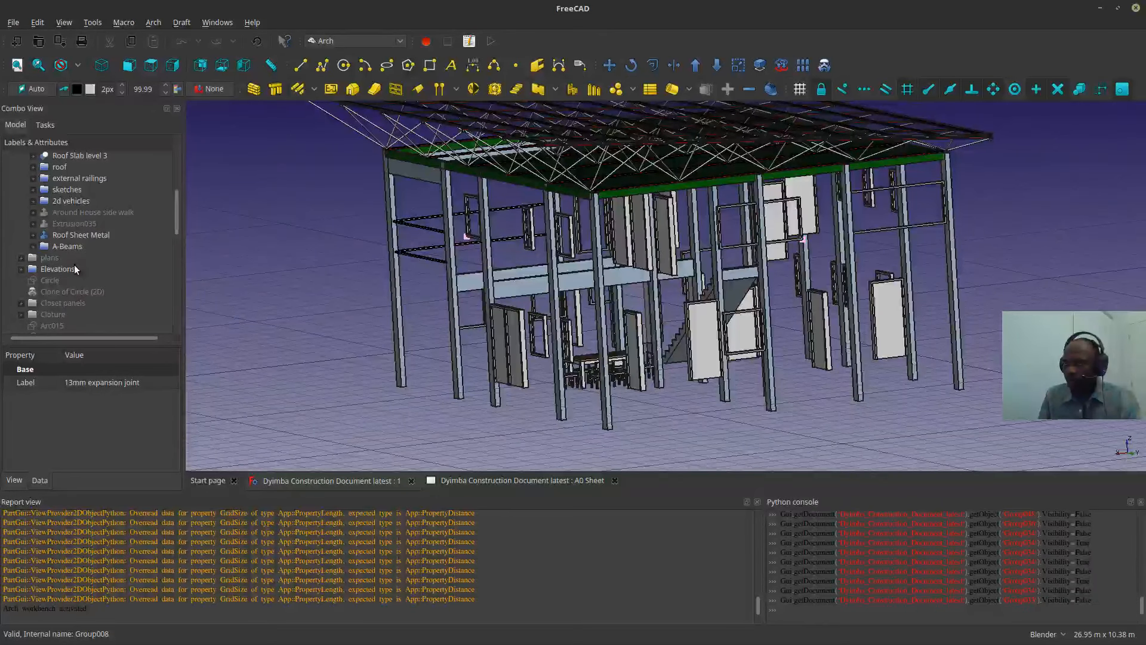
scroll(74, 264, up, 4)
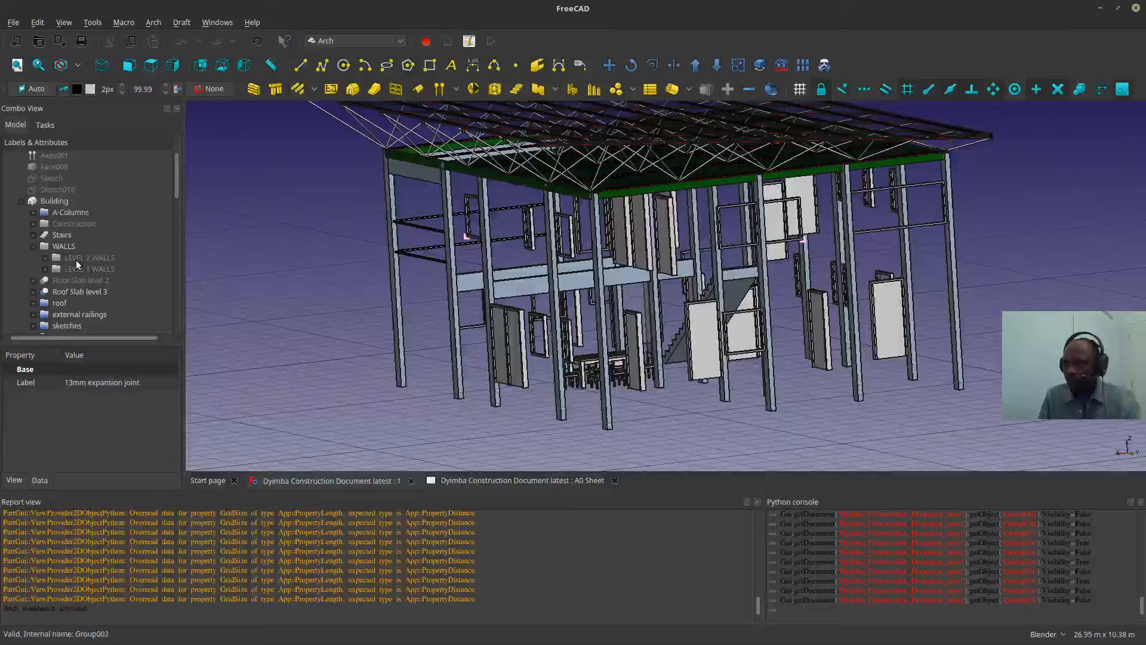
scroll(57, 282, down, 2)
scroll(57, 293, down, 2)
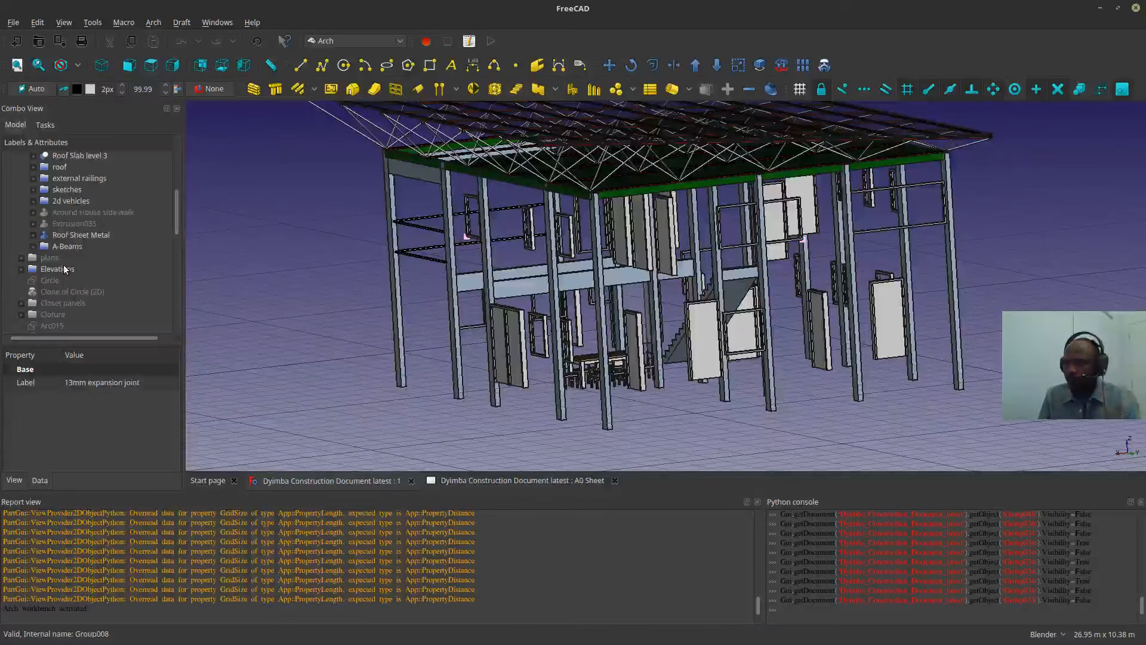
middle_drag(692, 272, 797, 140)
middle_drag(525, 304, 1113, 343)
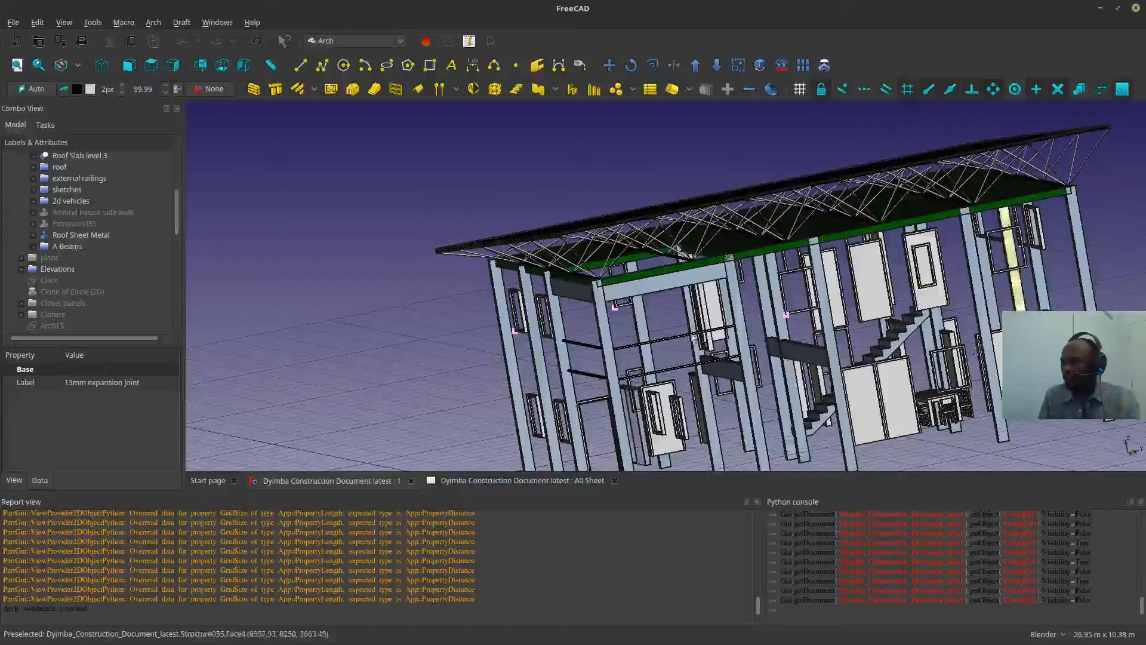
- Hide the Roof Sheet Metal object covering the building's roof
scroll(794, 185, up, 2)
shift+middle_drag(799, 179, 703, 166)
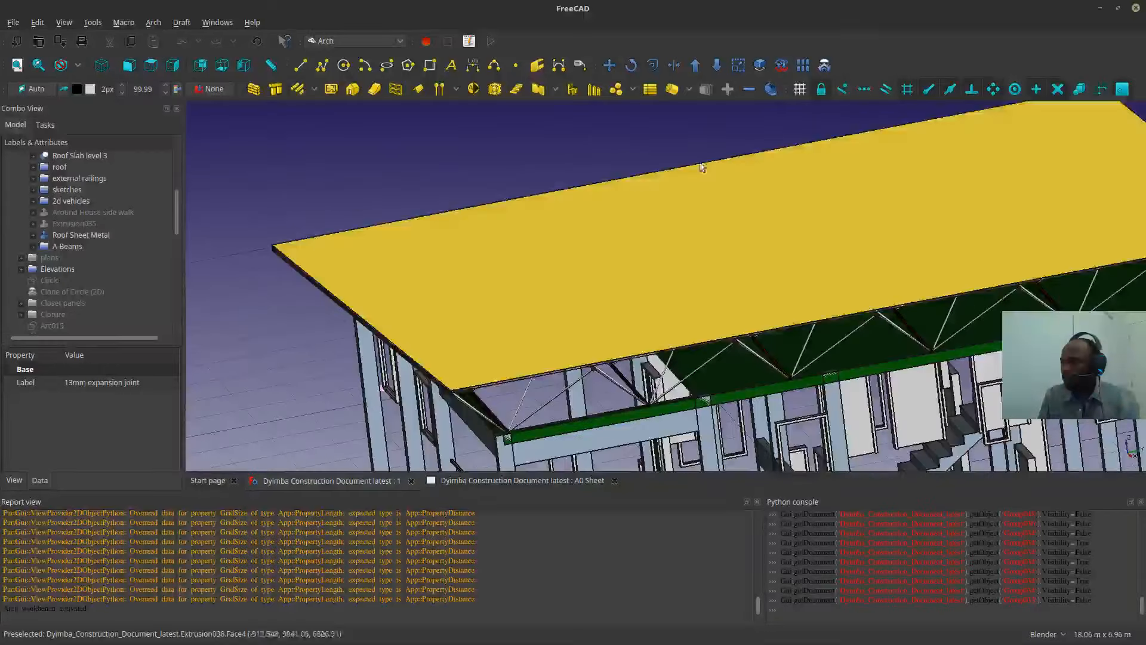
click(679, 207)
key(space)
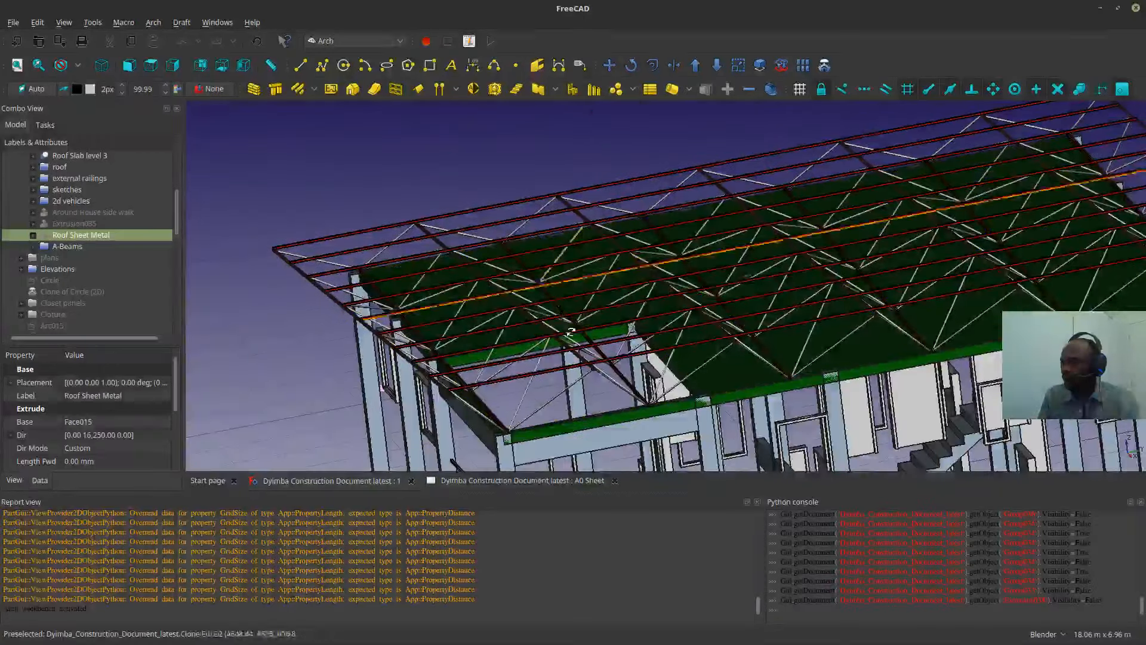
- Examine the exposed roof purlins, truss members and column connections from several angles, and check the drawings on the A0 Sheet
middle_drag(687, 257, 374, 203)
scroll(375, 203, up, 5)
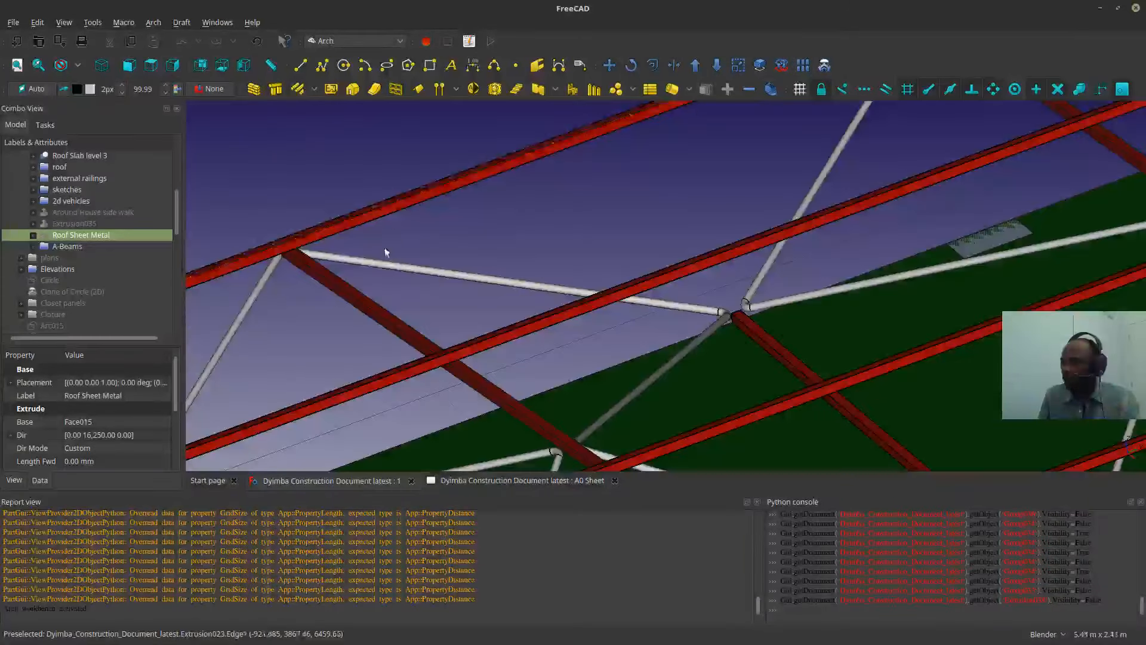
scroll(297, 217, down, 2)
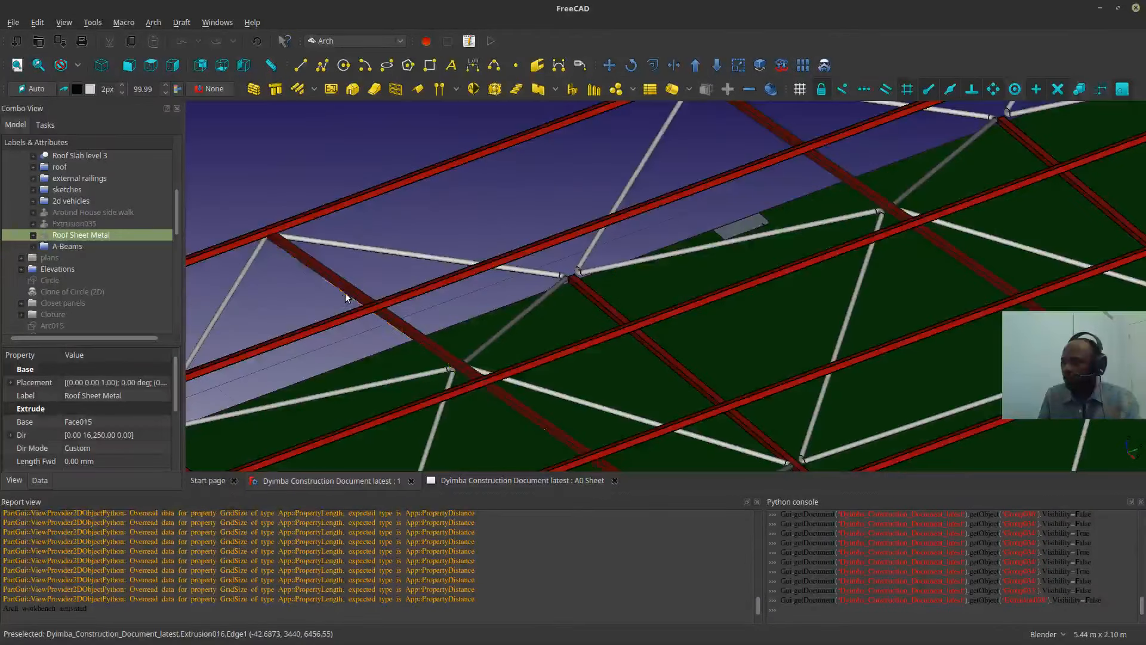
middle_drag(345, 292, 486, 361)
scroll(447, 358, up, 4)
scroll(385, 329, up, 2)
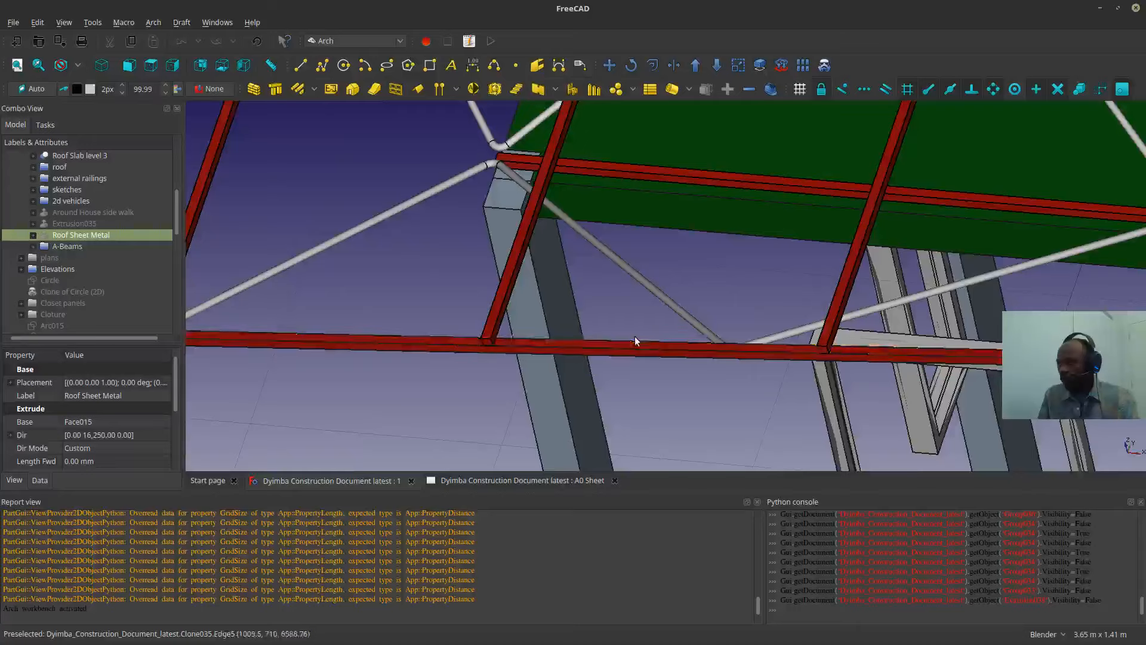
middle_drag(635, 336, 520, 437)
shift+middle_drag(597, 355, 464, 324)
scroll(493, 317, down, 2)
scroll(588, 272, down, 2)
middle_drag(623, 388, 330, 371)
scroll(330, 371, down, 4)
middle_drag(869, 322, 632, 316)
scroll(722, 313, up, 4)
click(590, 480)
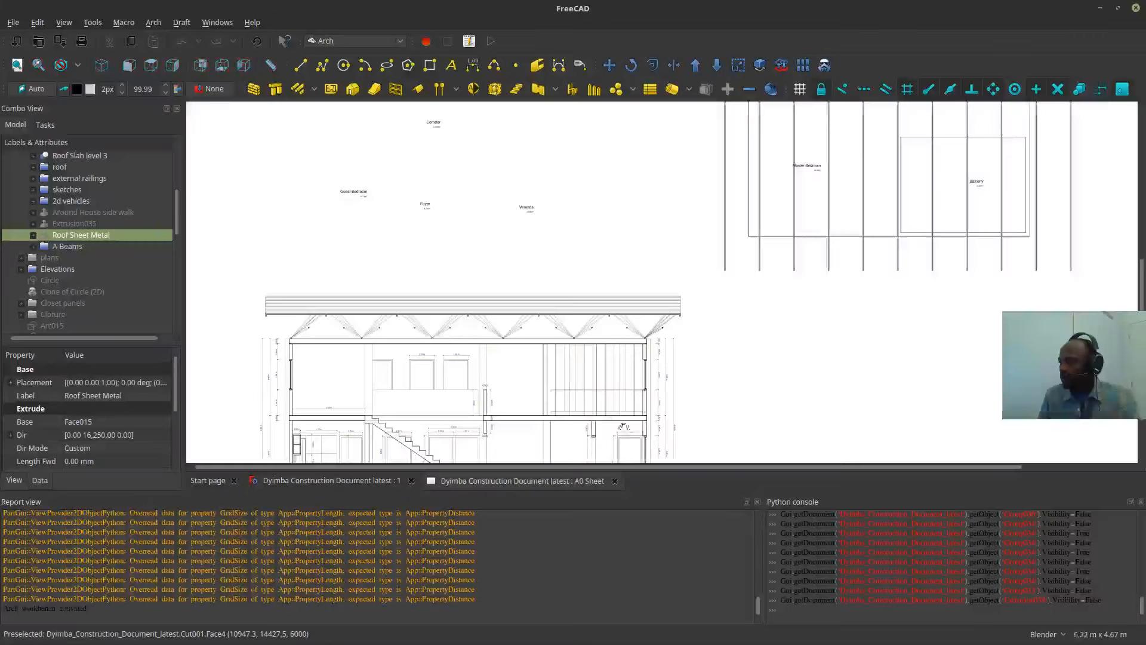
click(310, 482)
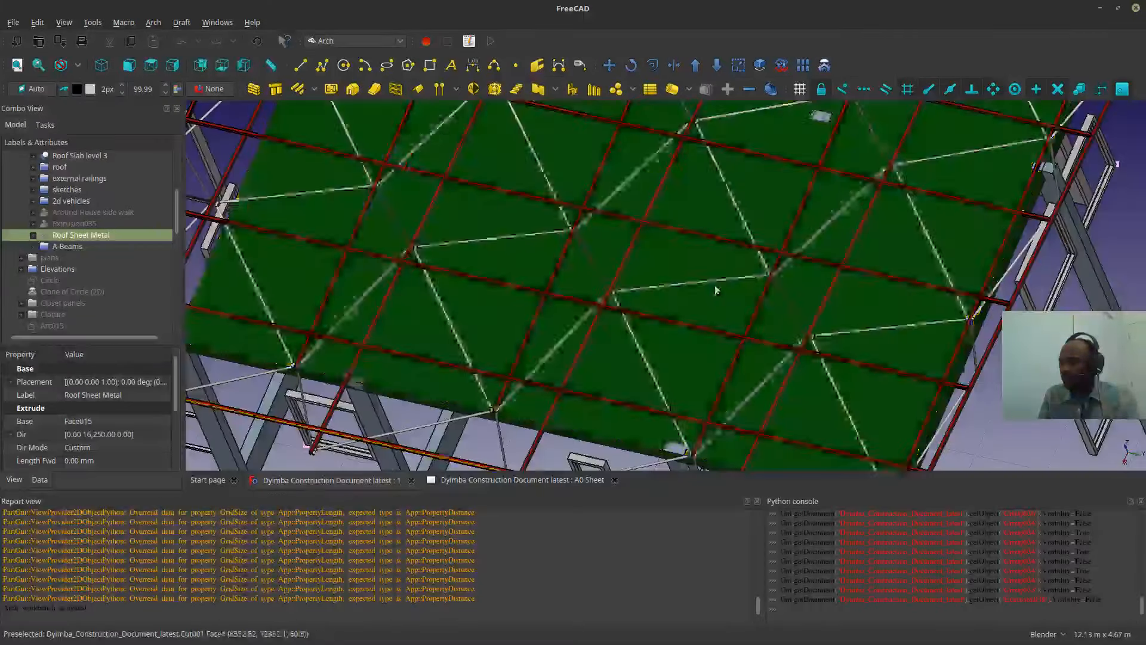
- Show the Roof Sheet Metal object again
scroll(717, 290, down, 4)
middle_drag(716, 382, 682, 313)
scroll(786, 304, down, 2)
key(space)
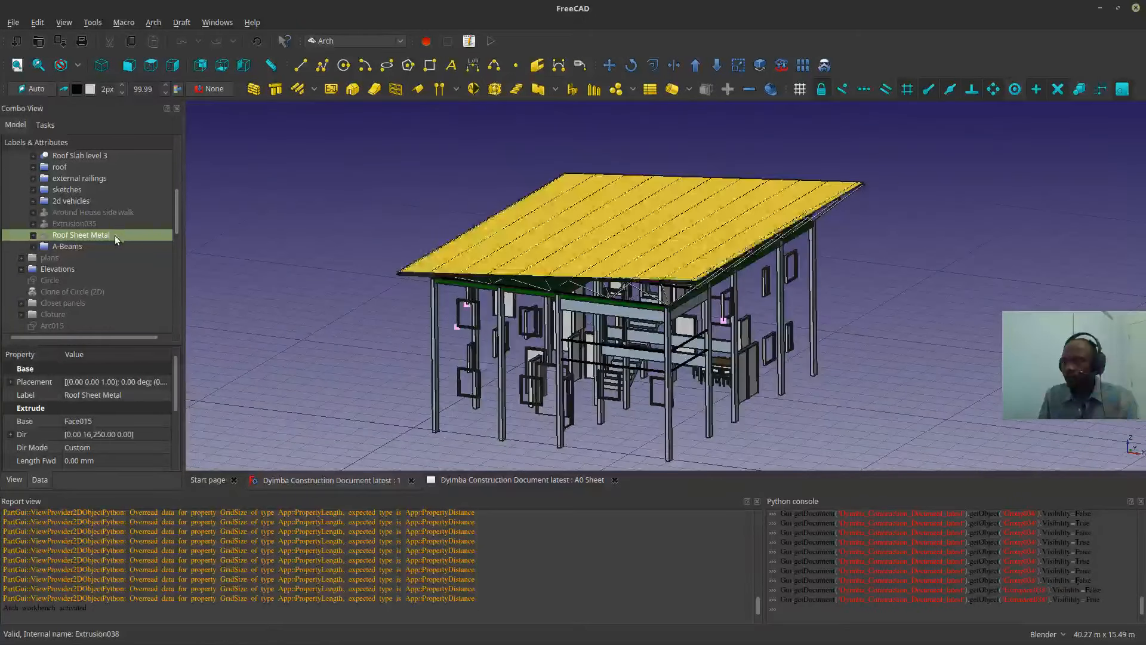
- Align the working plane to the thin edge face of the Roof Sheet Metal and clear the selection
scroll(599, 236, up, 4)
scroll(292, 319, down, 2)
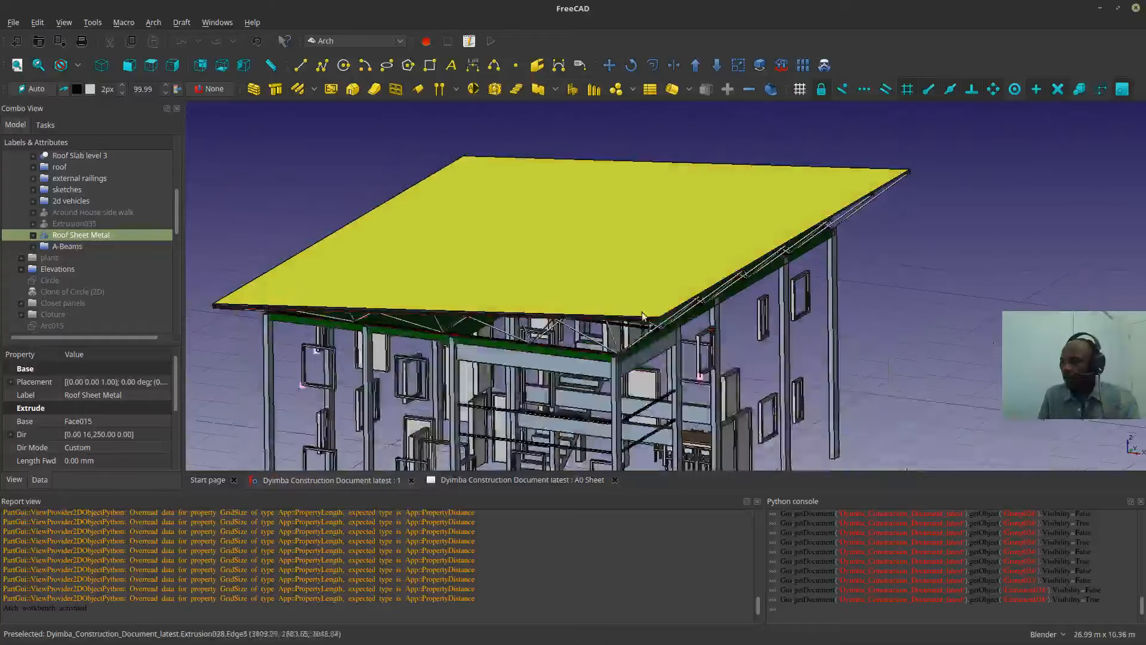
middle_drag(629, 317, 775, 278)
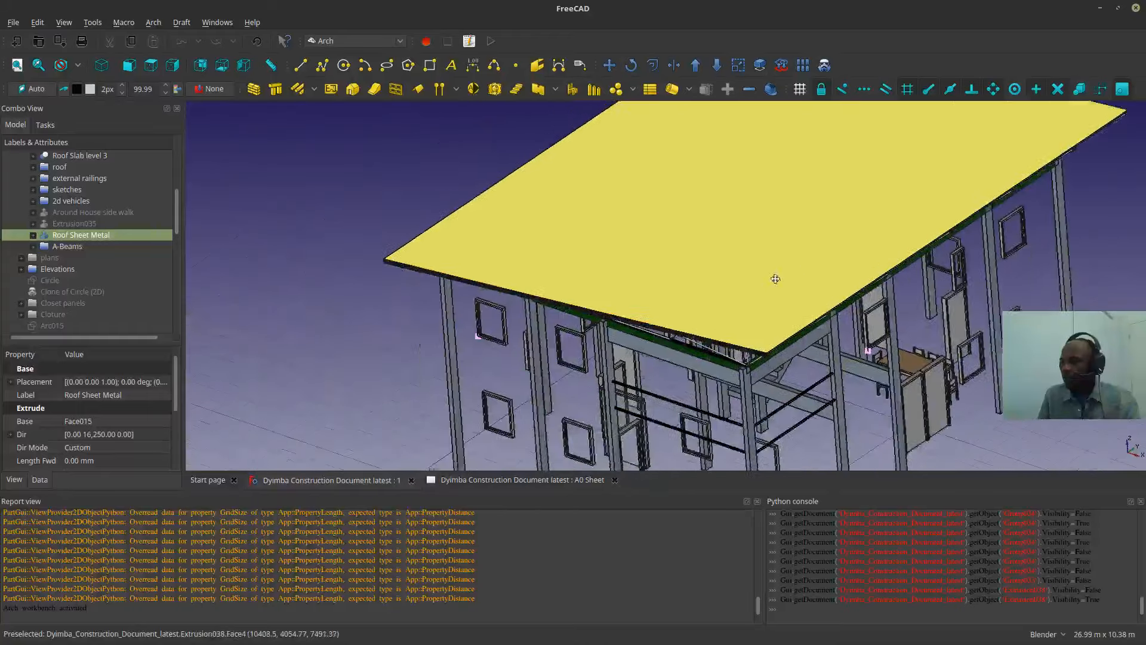
click(338, 307)
scroll(384, 298, up, 4)
scroll(293, 274, up, 2)
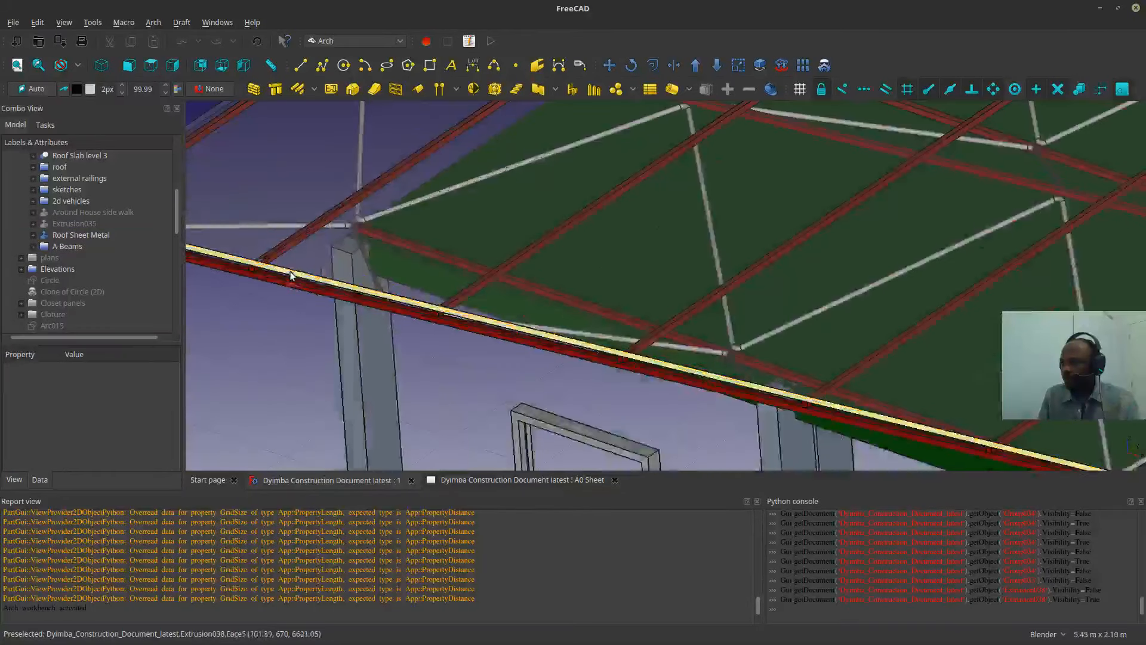
click(288, 273)
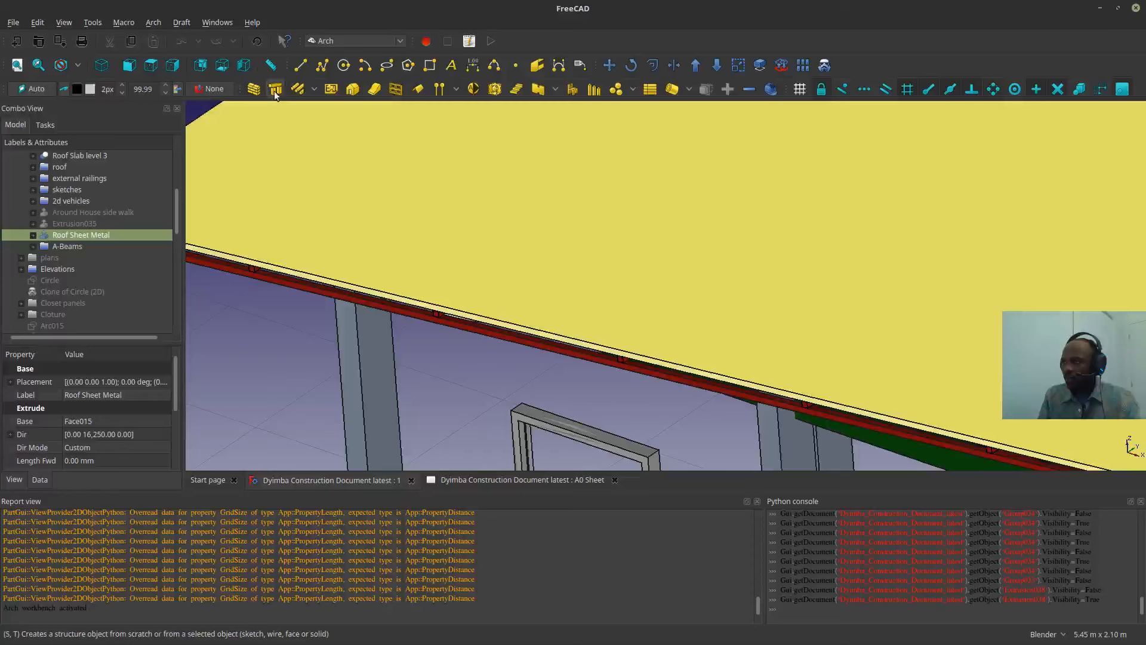
click(30, 90)
scroll(418, 274, down, 6)
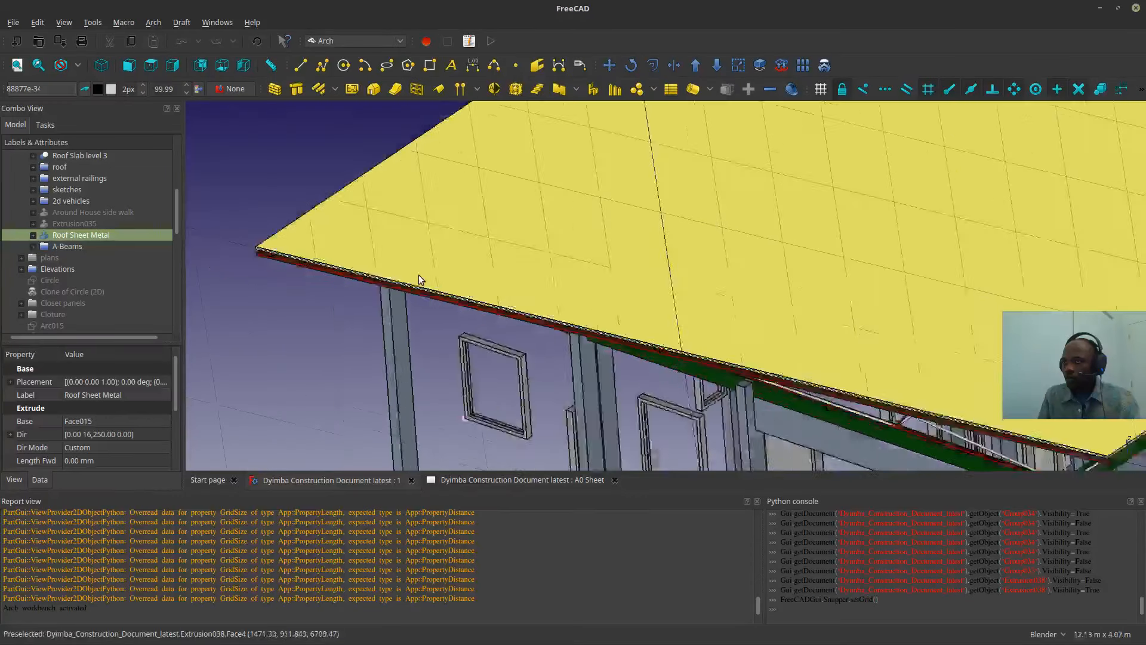
click(320, 298)
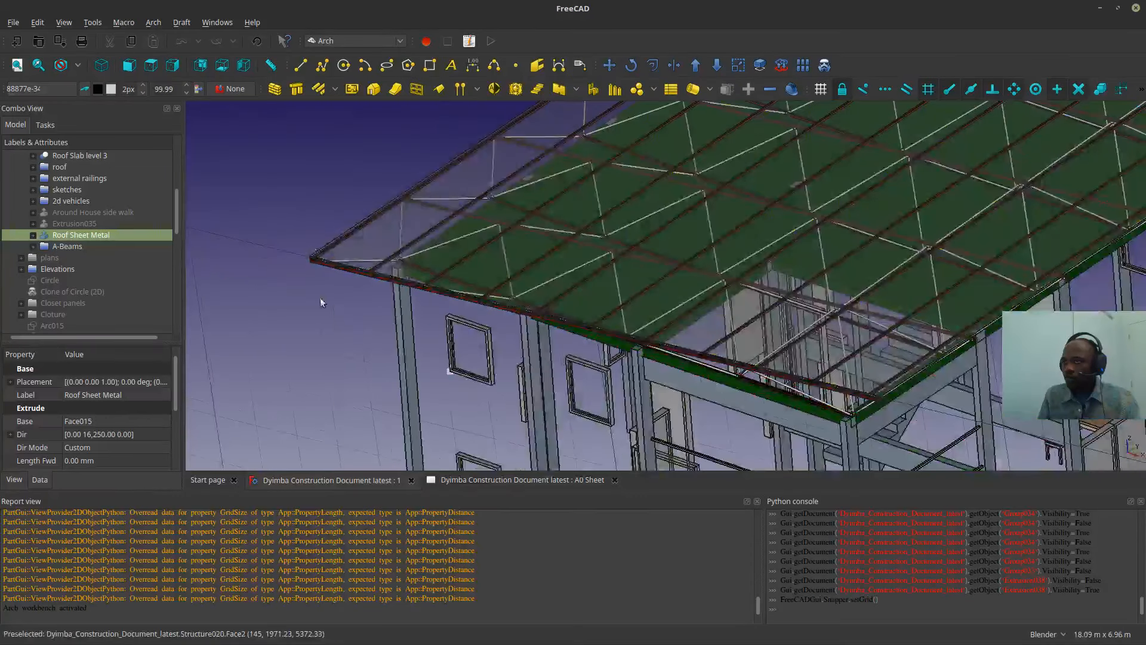
- View the building from the front
click(131, 64)
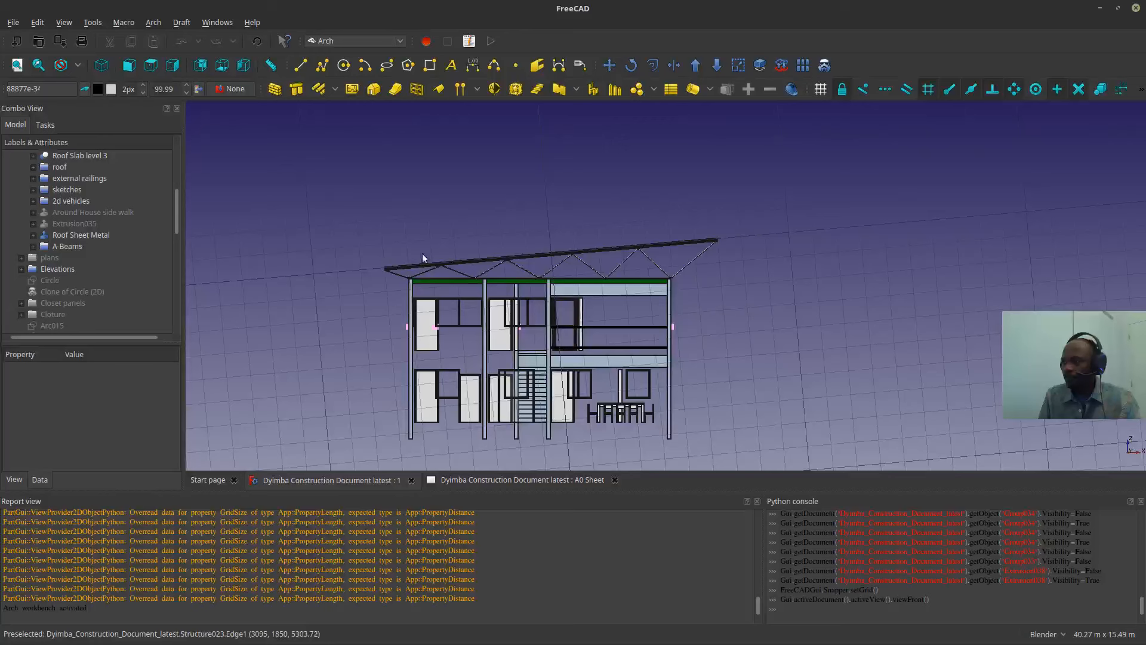
scroll(523, 285, down, 4)
scroll(525, 304, up, 4)
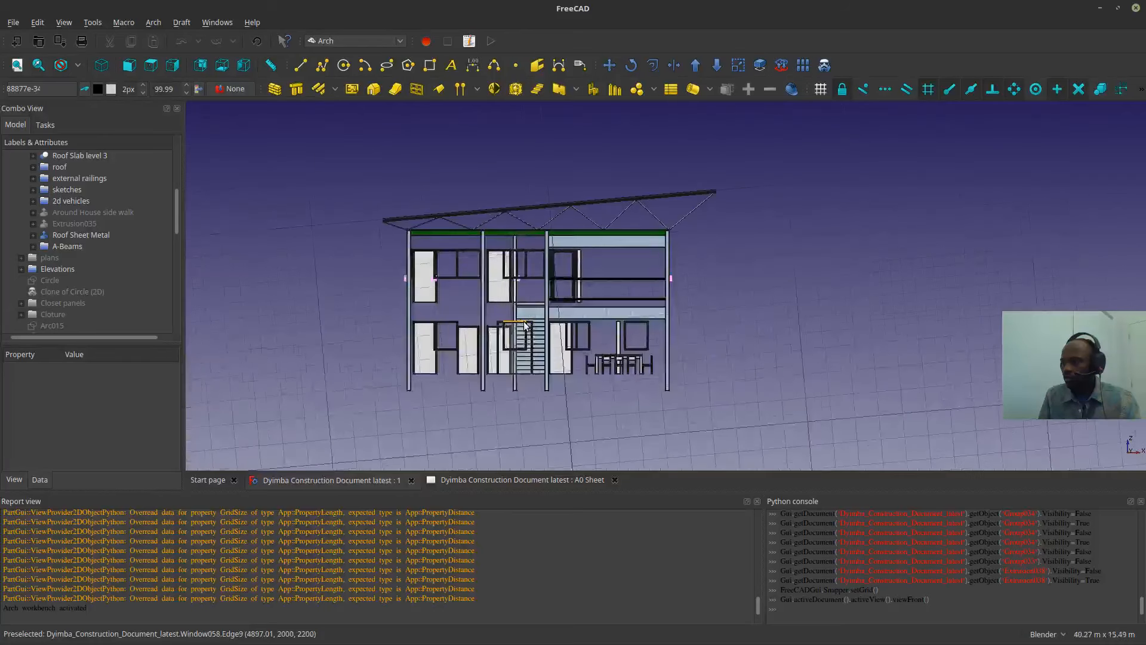
click(300, 65)
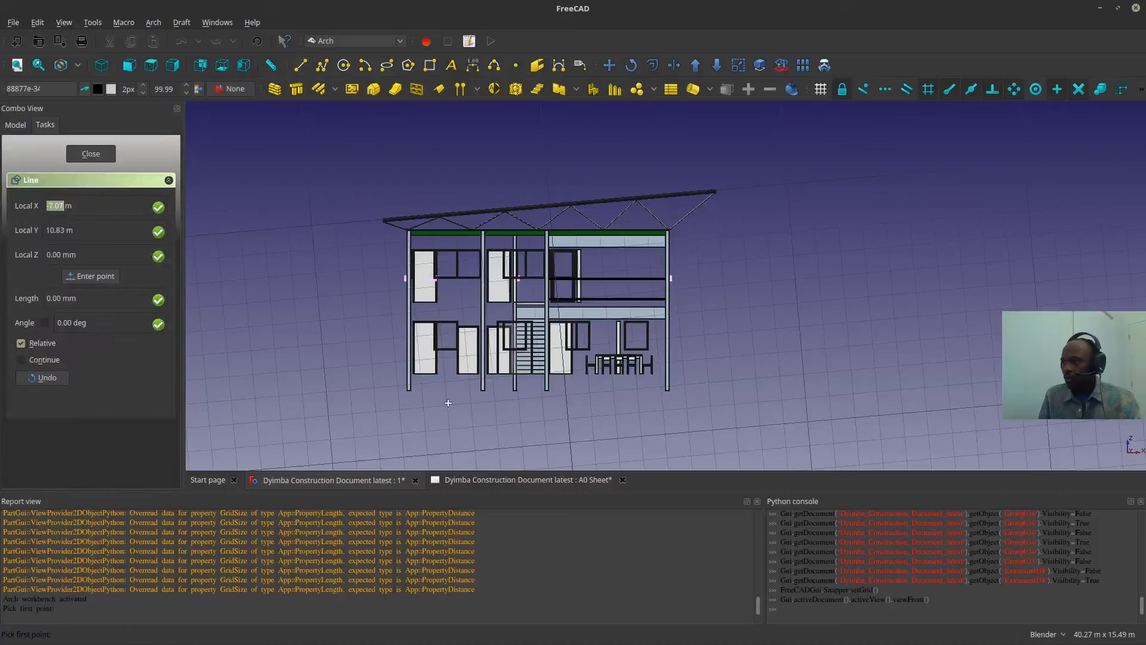
scroll(404, 377, up, 8)
click(397, 379)
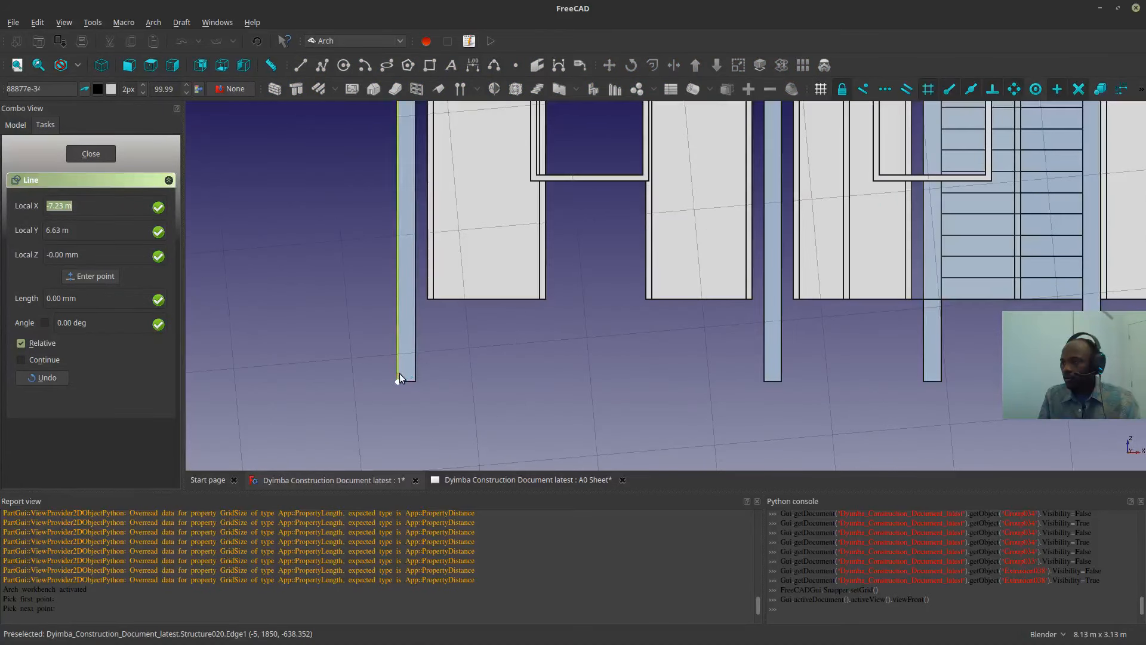
scroll(396, 378, down, 10)
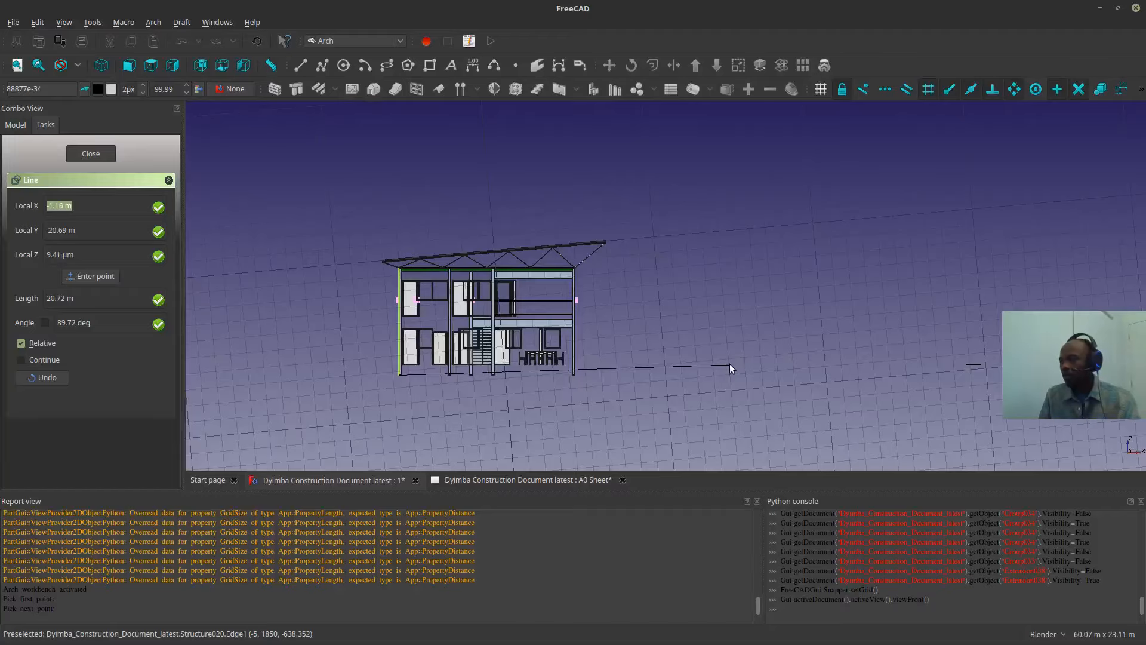
key(Escape)
- Set the working plane to XZ (front)
scroll(419, 281, up, 6)
scroll(609, 309, up, 3)
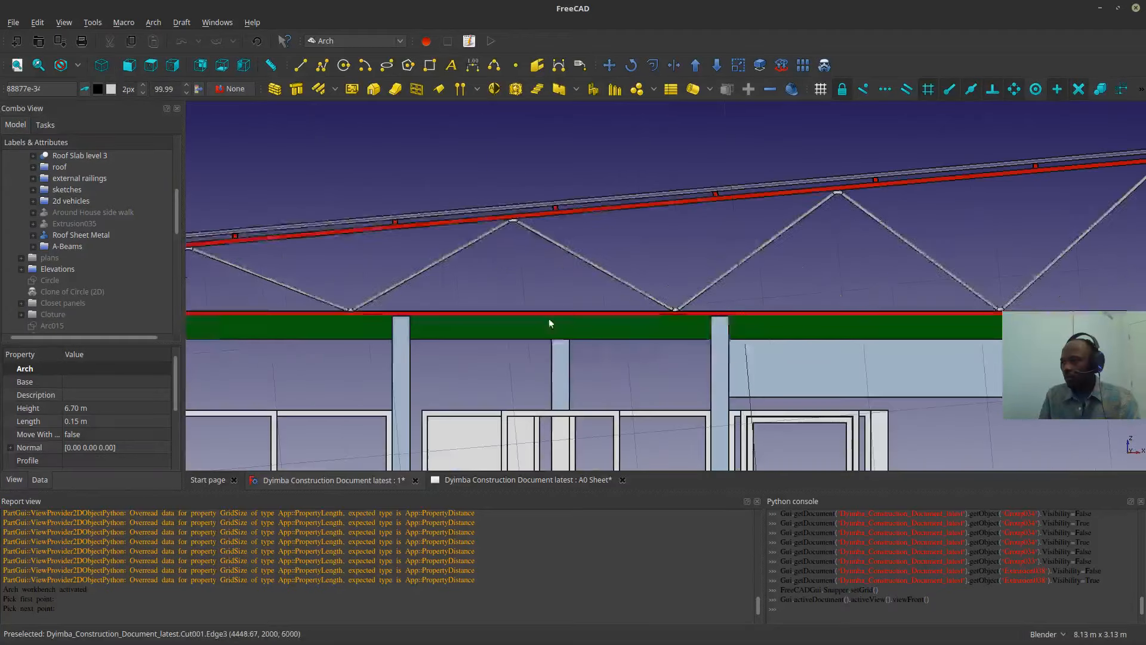
scroll(548, 318, down, 5)
middle_drag(550, 386, 759, 250)
scroll(721, 252, up, 3)
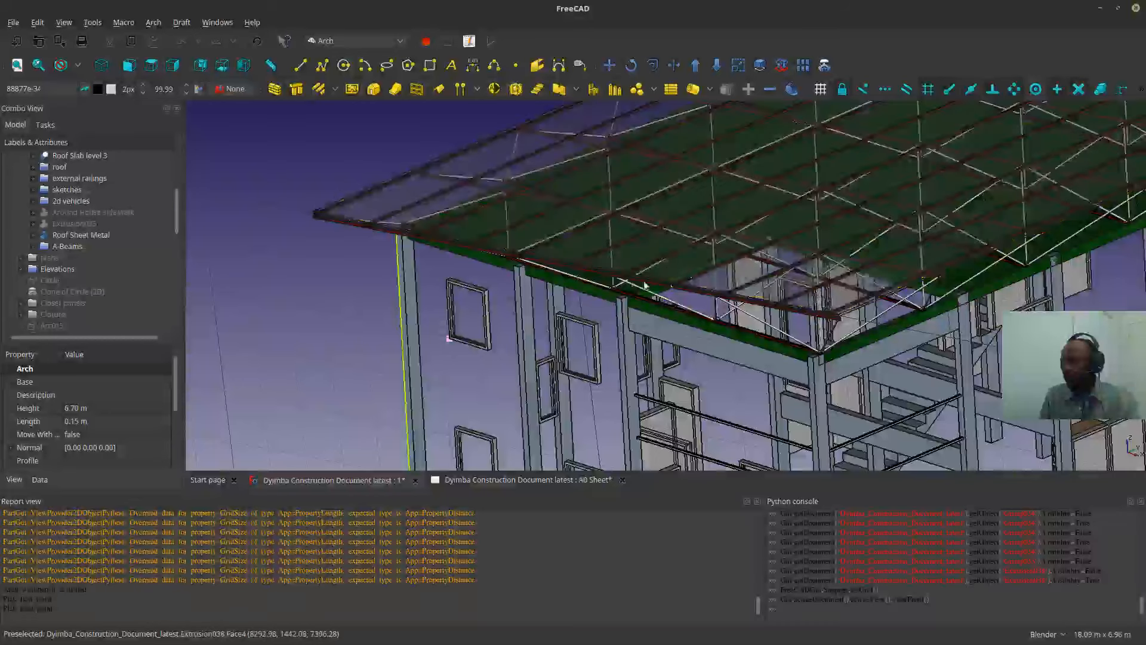
key(space)
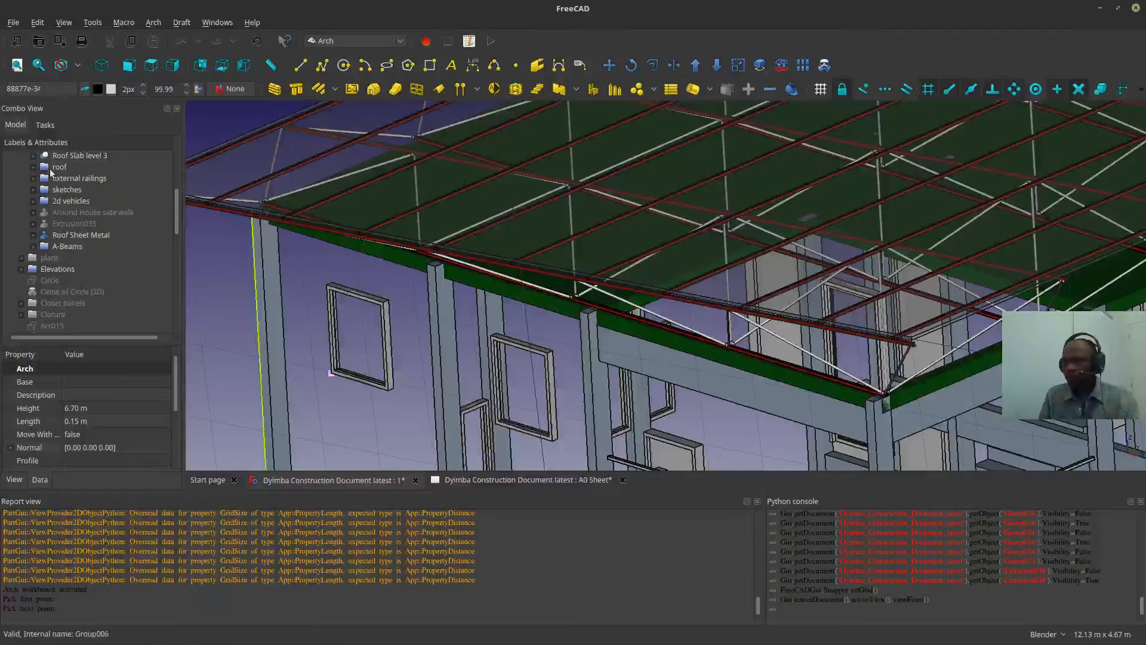
click(49, 88)
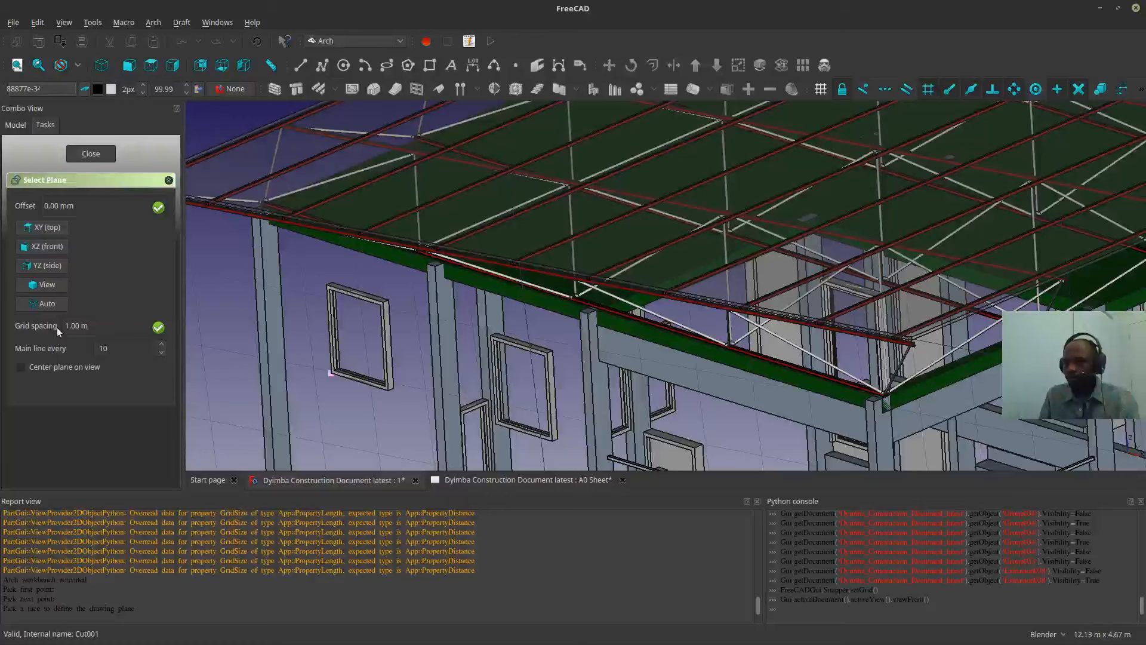
click(48, 246)
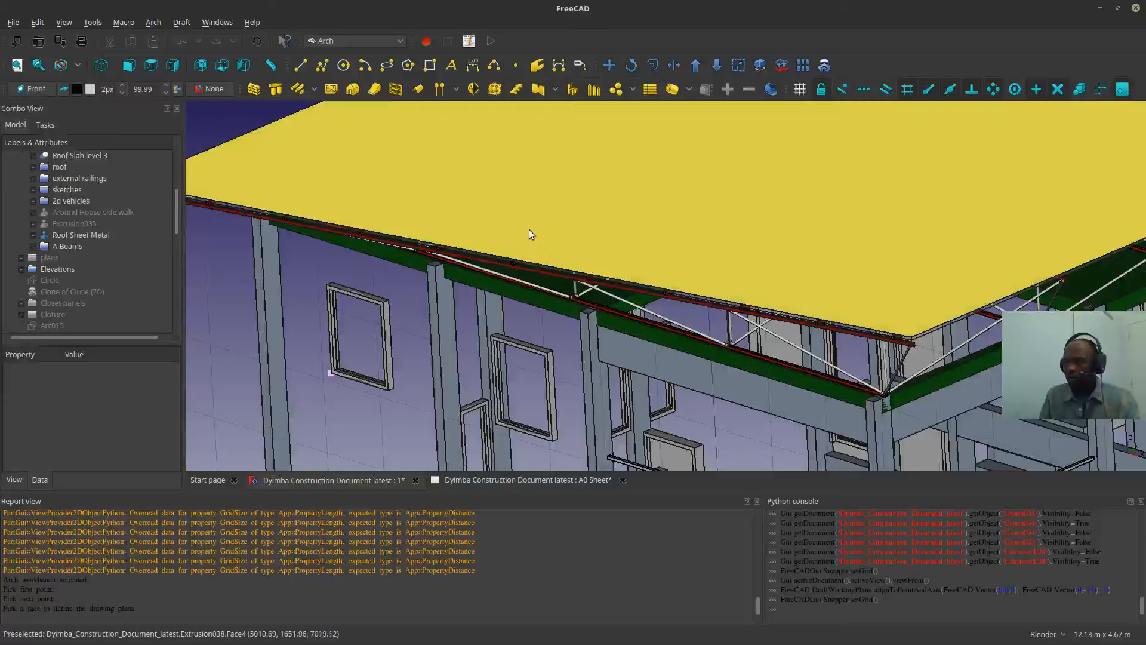
- View the roof structure from the top
scroll(529, 229, down, 5)
middle_drag(529, 229, 484, 323)
click(151, 65)
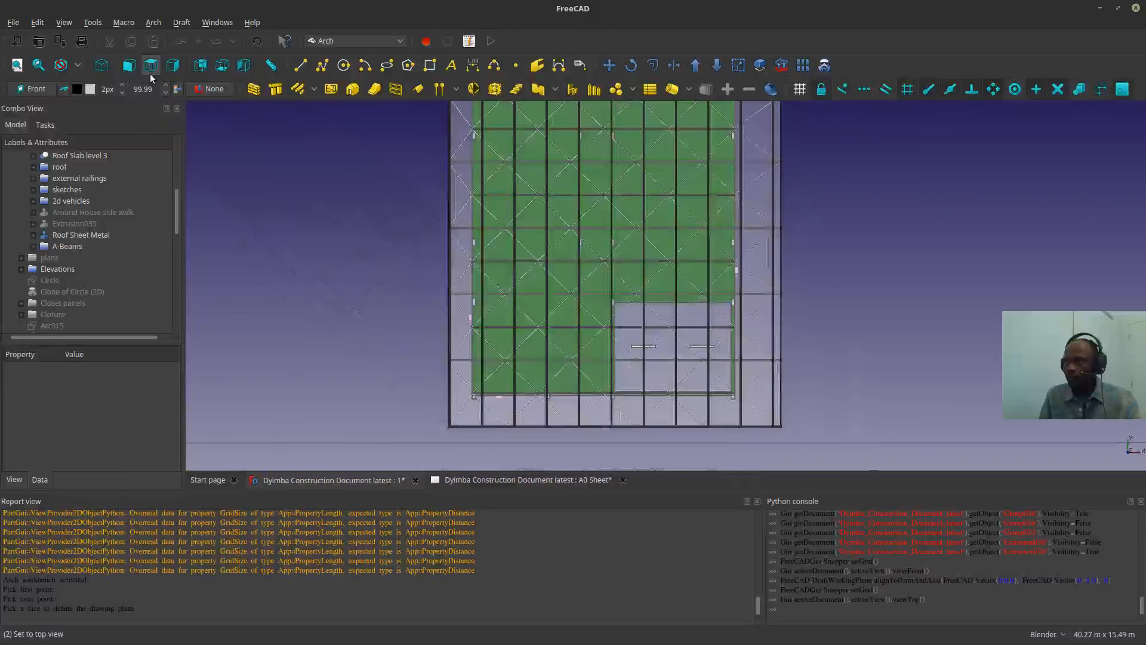
scroll(558, 384, up, 2)
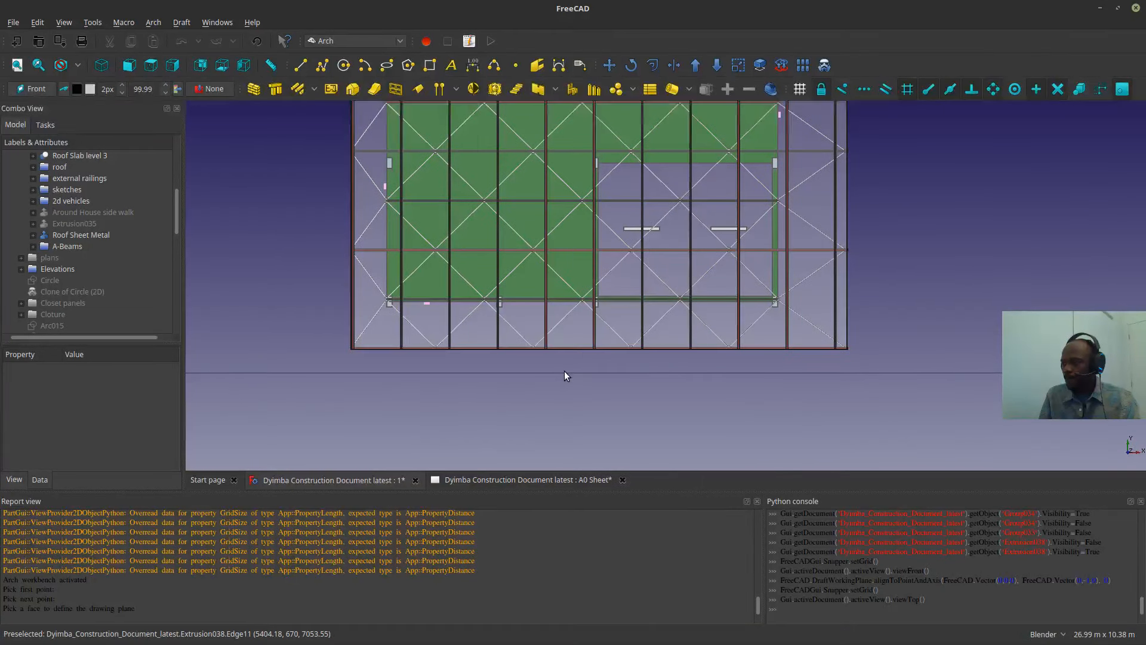
- Align the working plane to the vertical side face of Roof Slab level 3
middle_drag(564, 374, 420, 311)
scroll(626, 292, up, 5)
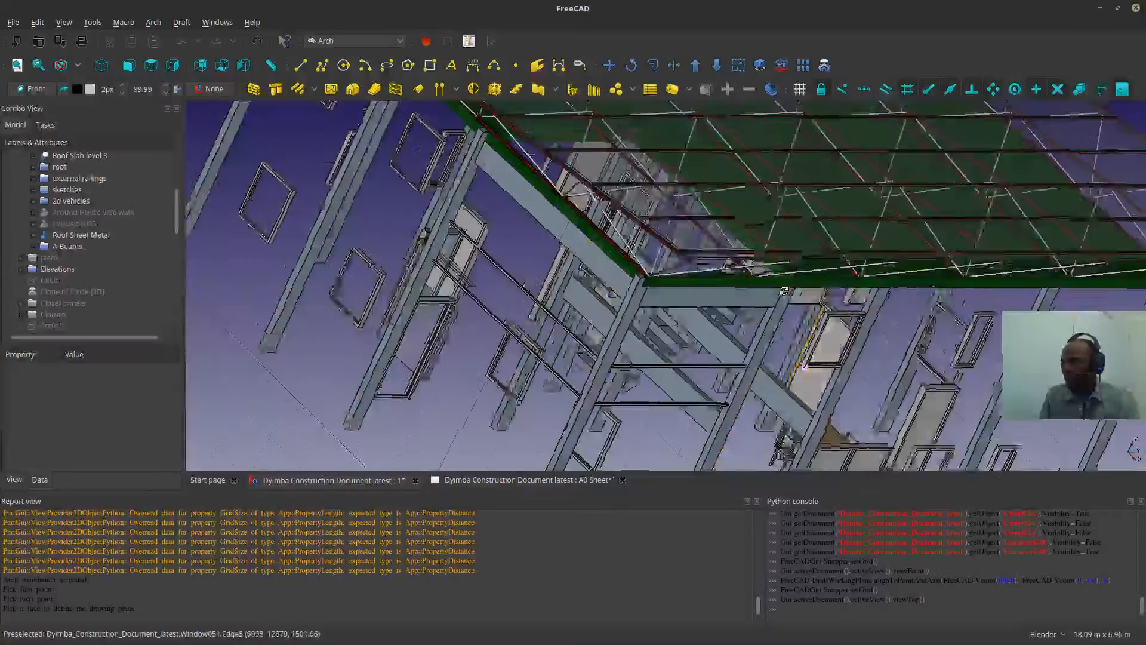
middle_drag(785, 294, 695, 247)
scroll(533, 194, up, 4)
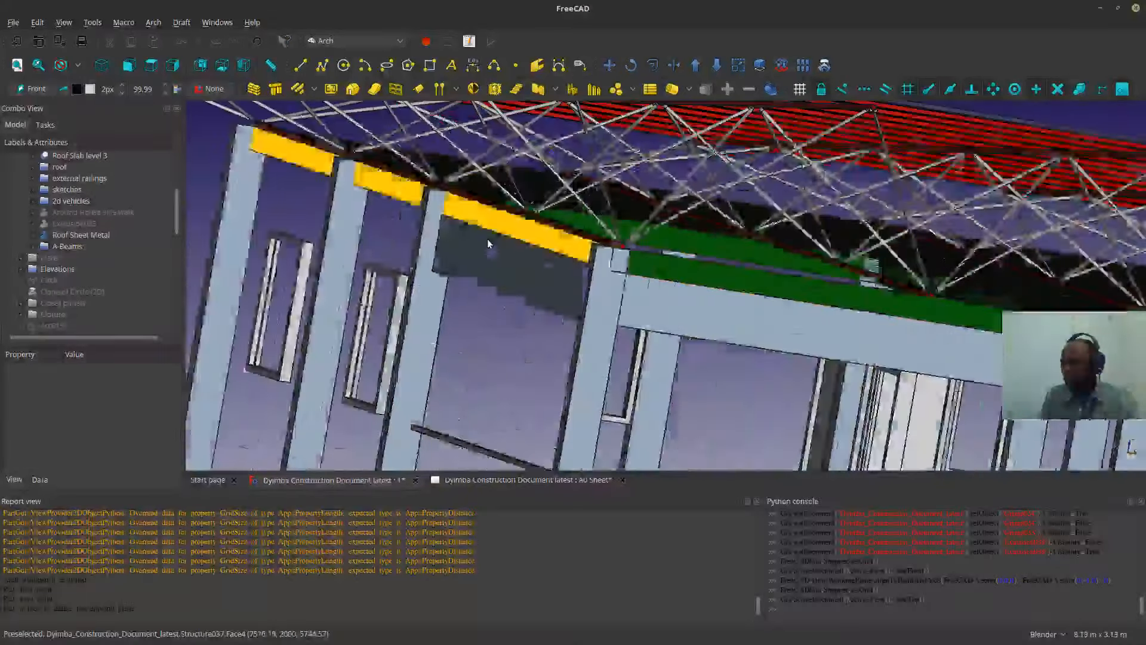
click(488, 224)
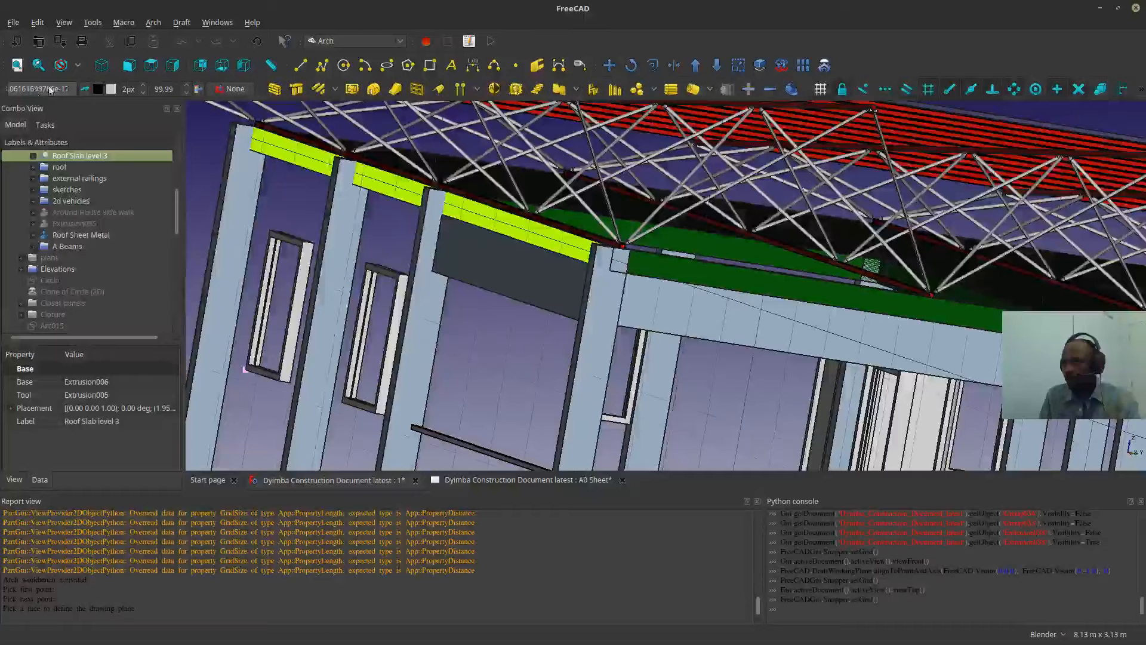
- Examine the roof slab edges, beams, trusses and columns around the building from several sides
scroll(542, 280, down, 2)
middle_drag(541, 279, 490, 305)
scroll(491, 305, up, 5)
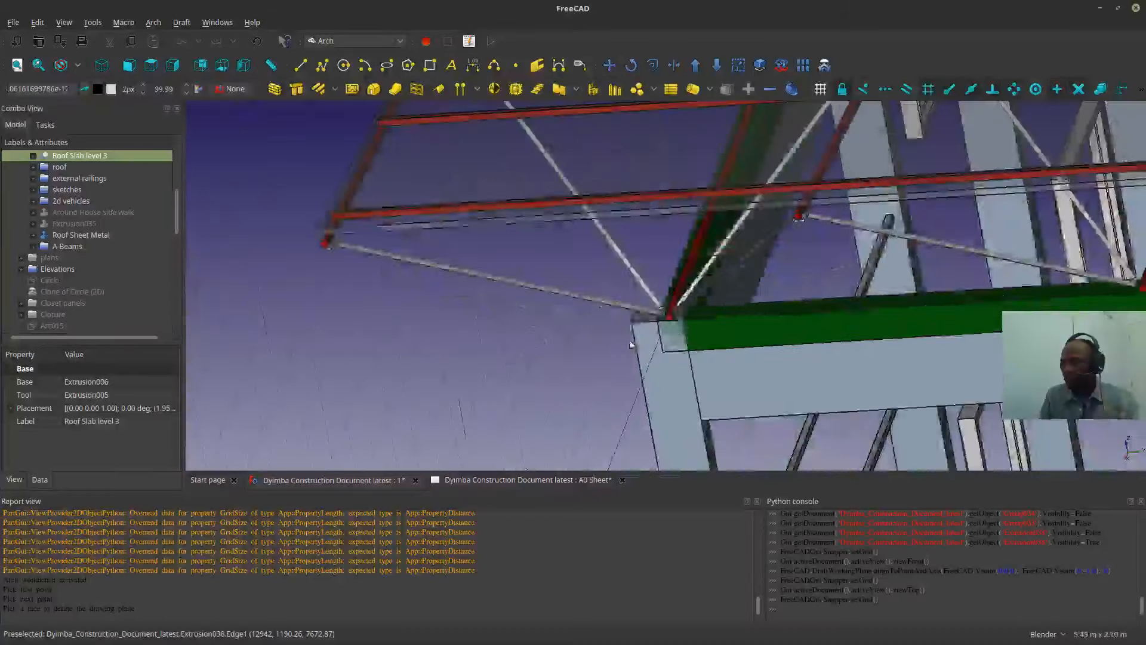
scroll(725, 300, up, 3)
middle_drag(726, 300, 396, 351)
scroll(785, 333, down, 5)
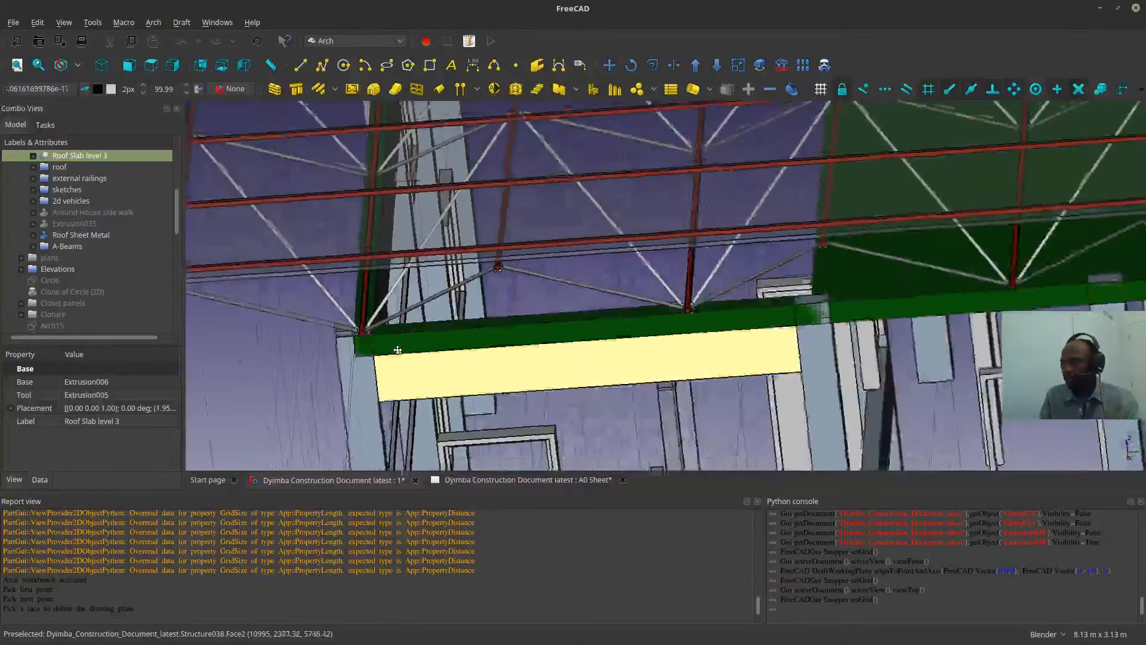
scroll(396, 350, down, 2)
scroll(704, 320, down, 2)
shift+middle_drag(704, 321, 555, 334)
scroll(530, 331, down, 4)
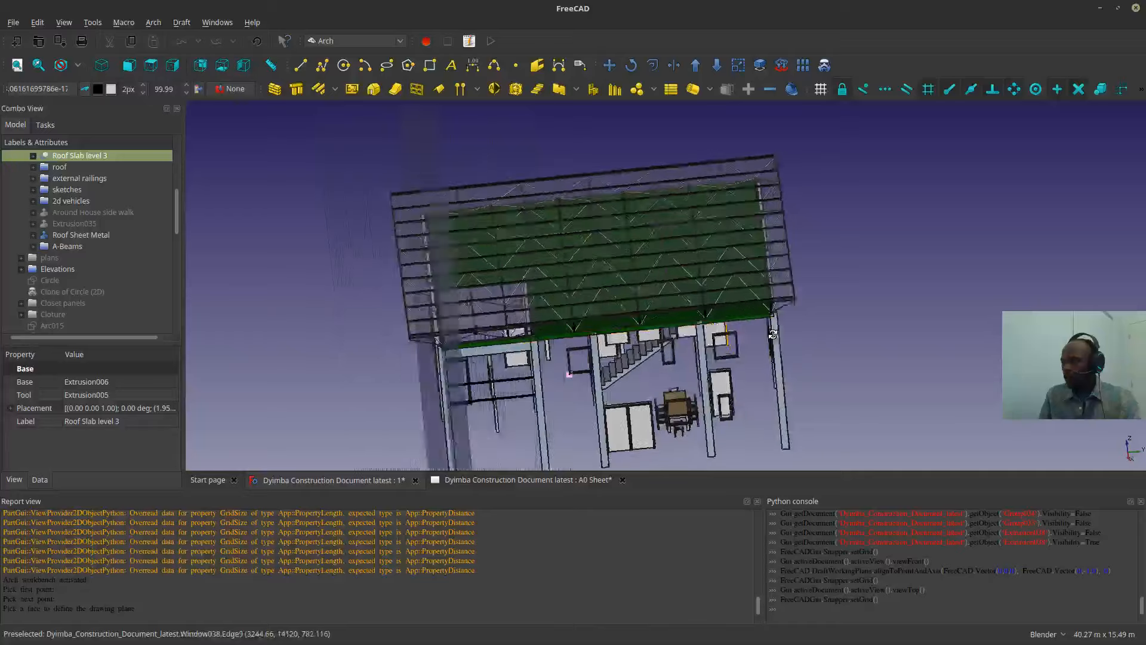
scroll(781, 353, up, 4)
middle_drag(725, 325, 636, 219)
scroll(566, 297, down, 5)
scroll(594, 343, up, 3)
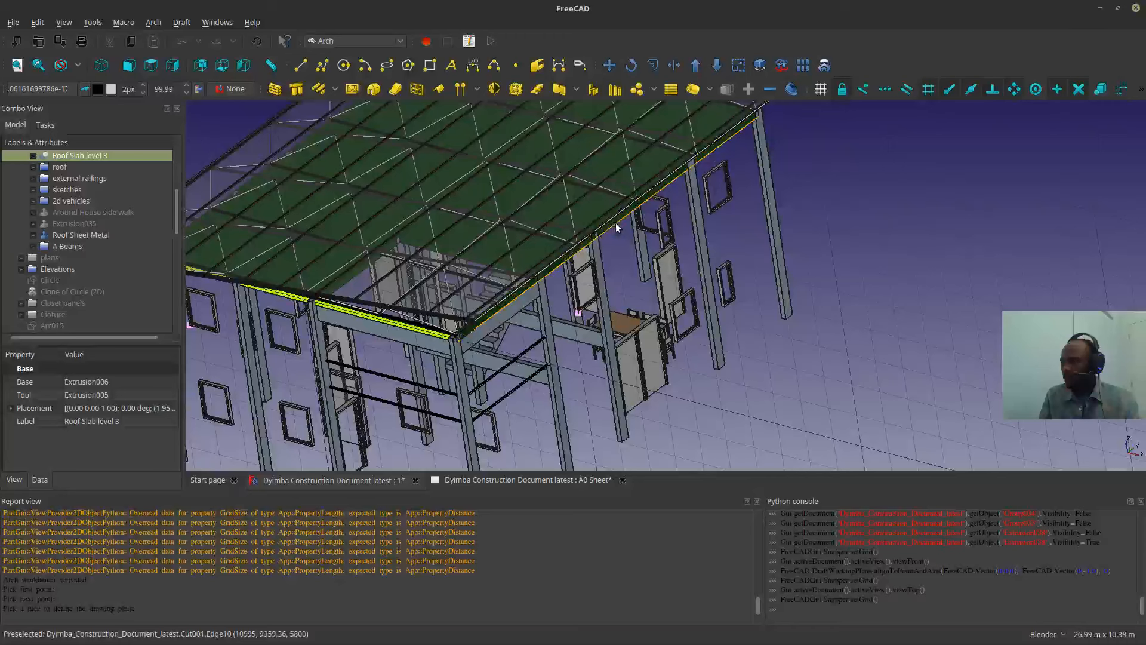
- Select the long side face of Roof Slab level 3
click(615, 230)
click(613, 222)
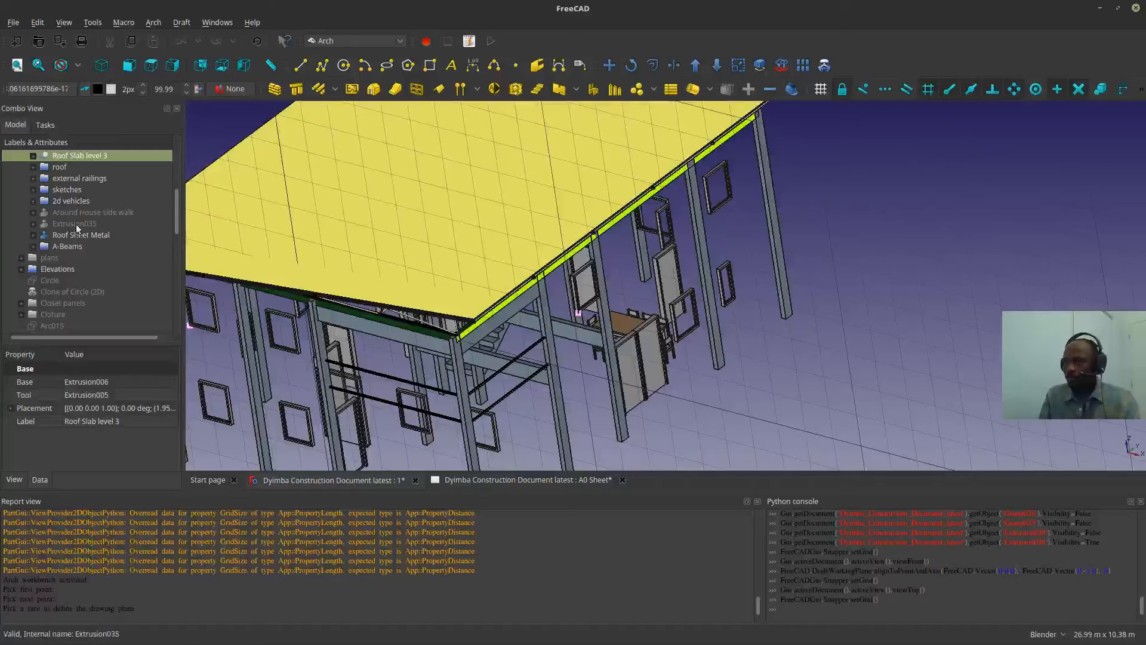
middle_drag(695, 257, 568, 297)
scroll(762, 278, down, 2)
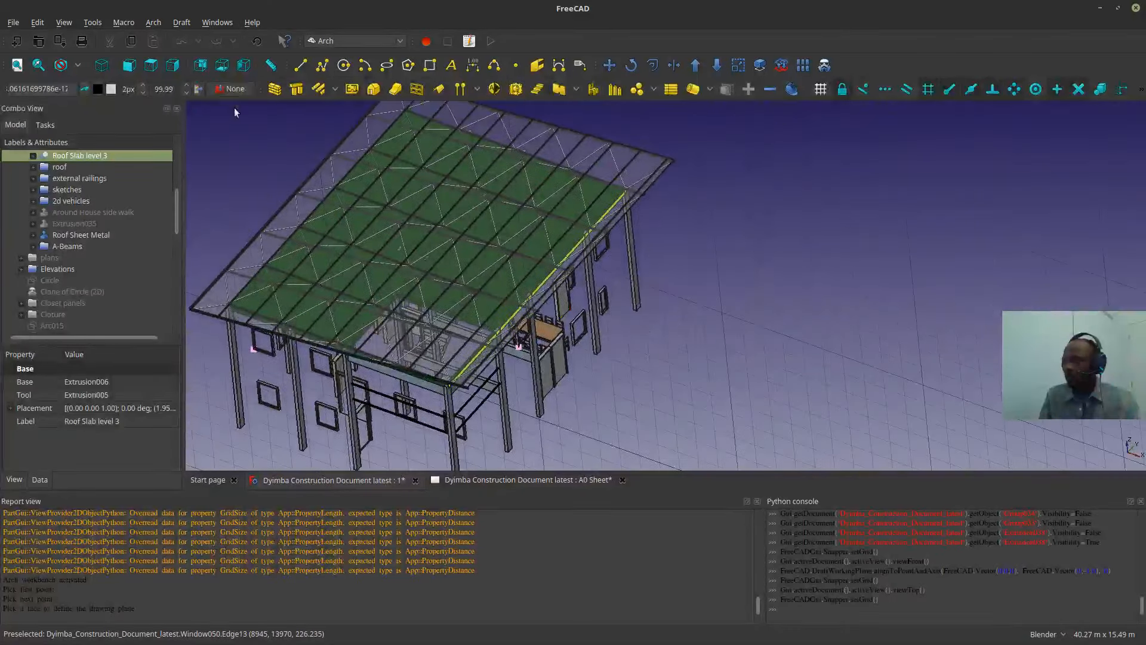
- Align the working plane to the horizontal top face of Roof Slab level 3 and view the model from the top
click(153, 65)
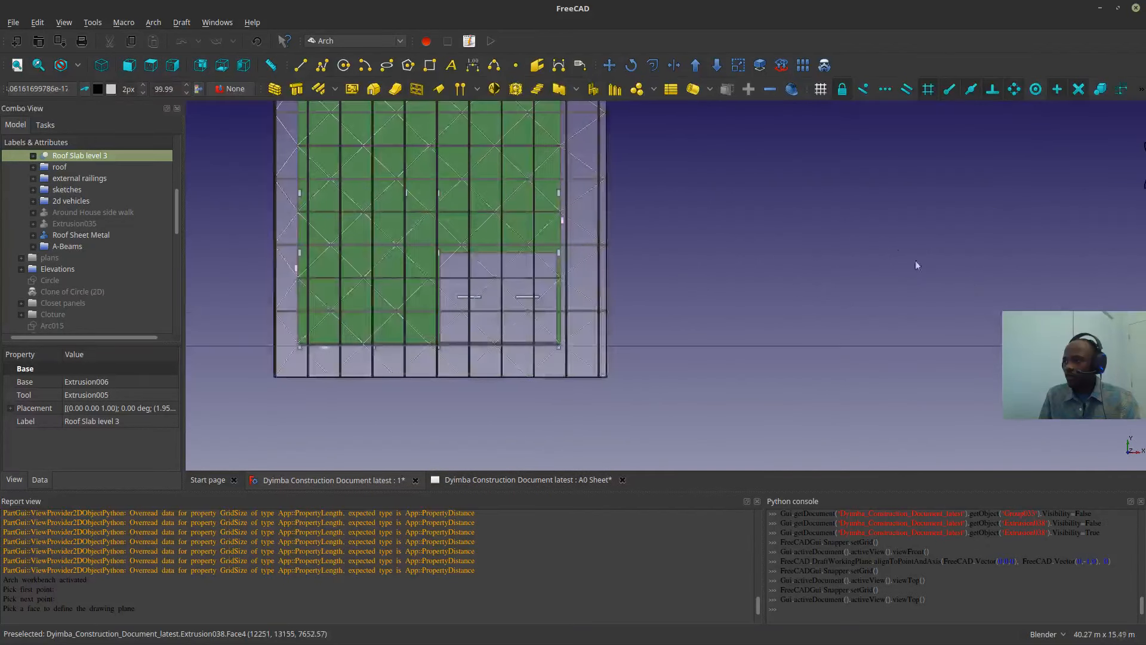
scroll(746, 304, down, 2)
shift+middle_drag(780, 338, 650, 358)
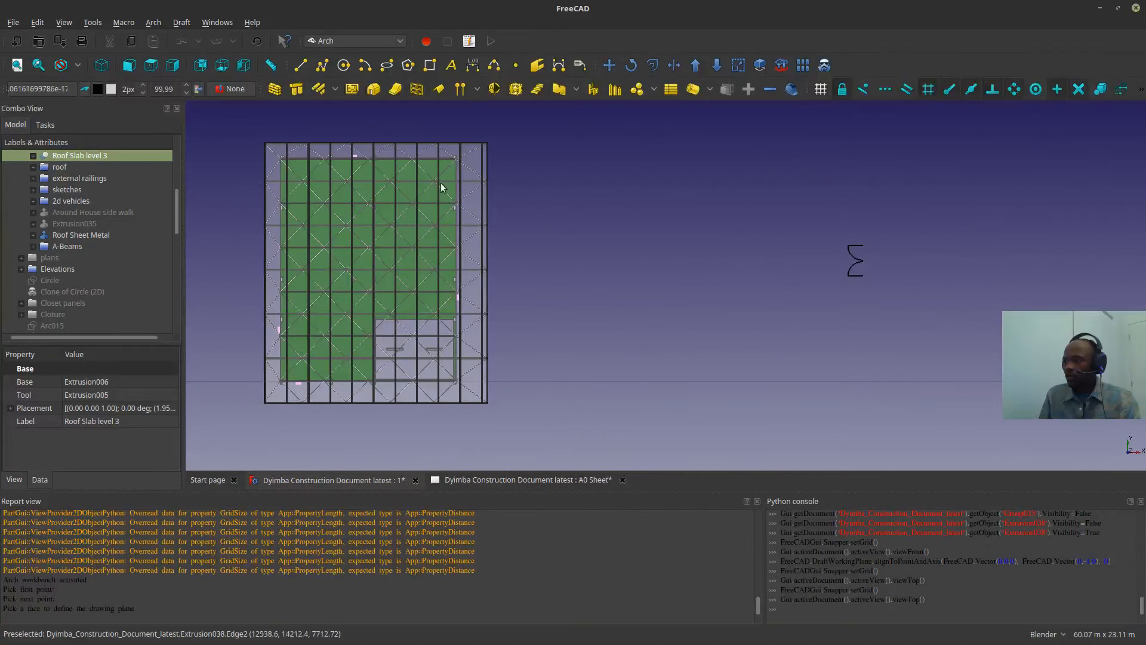
click(594, 232)
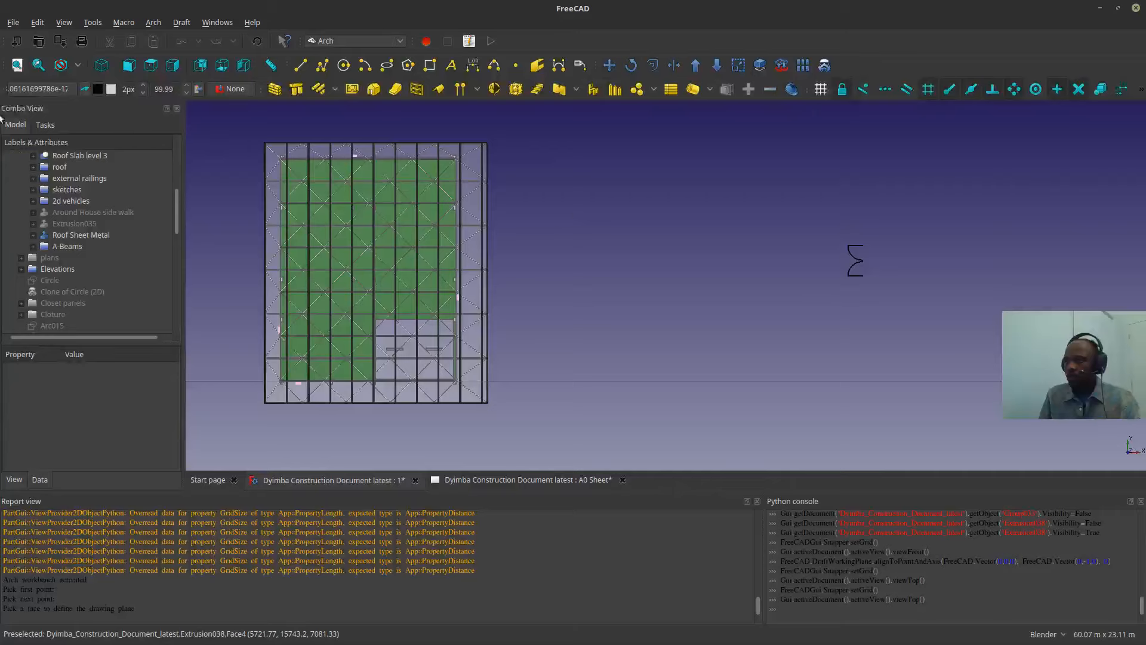
click(28, 87)
middle_drag(647, 296, 530, 156)
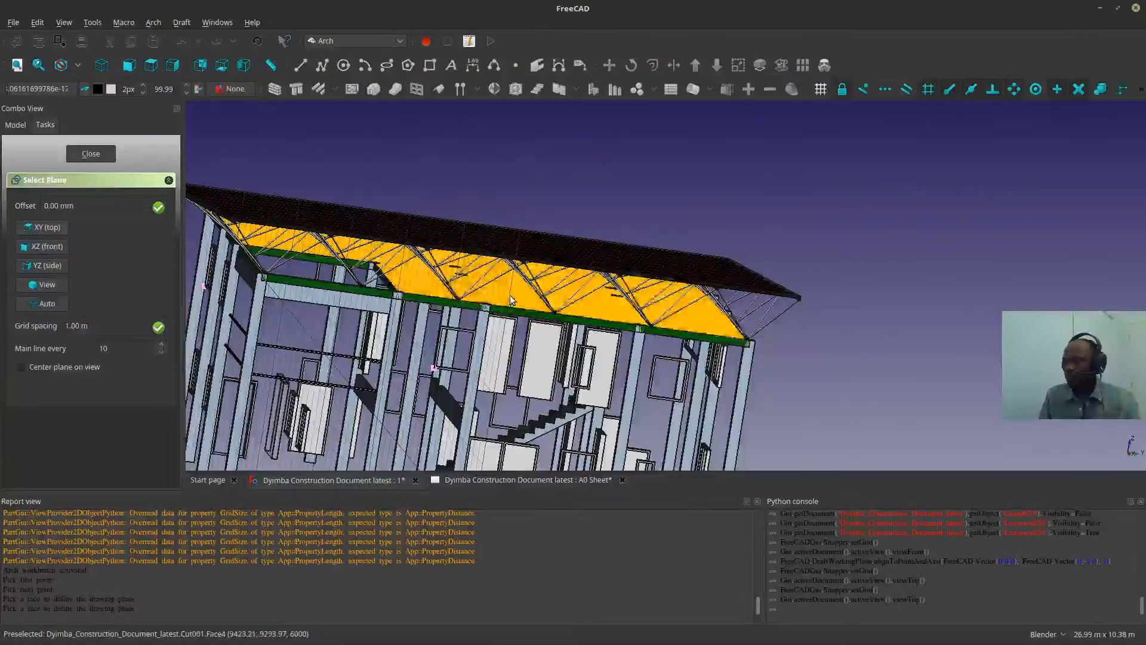
click(510, 295)
middle_drag(385, 361, 666, 332)
click(151, 64)
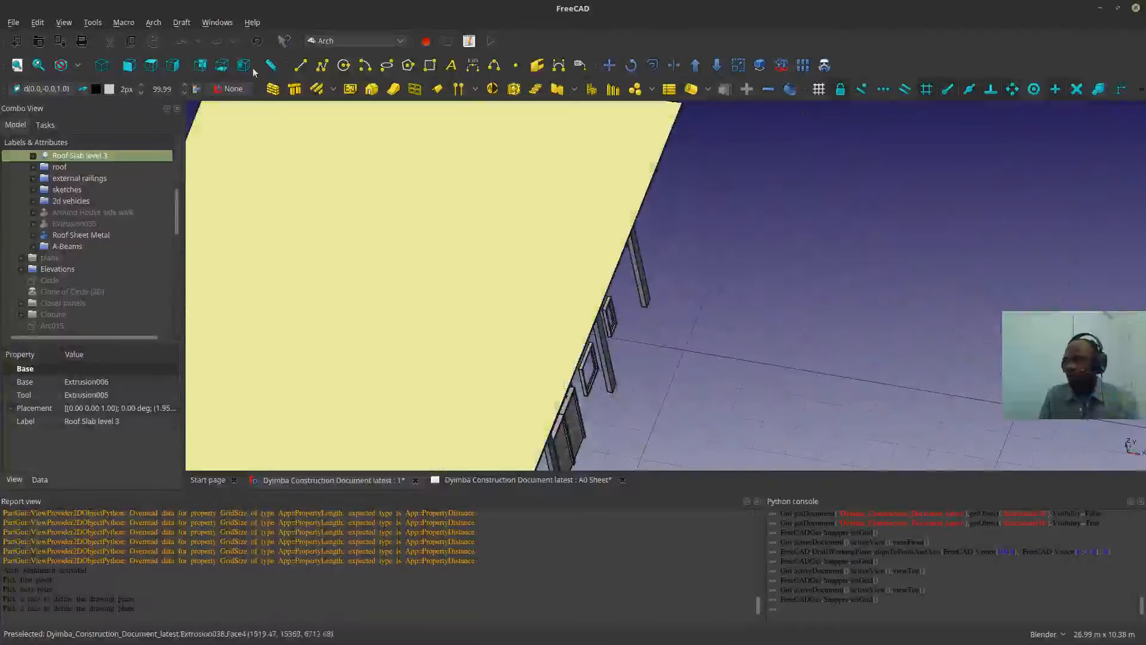
click(151, 65)
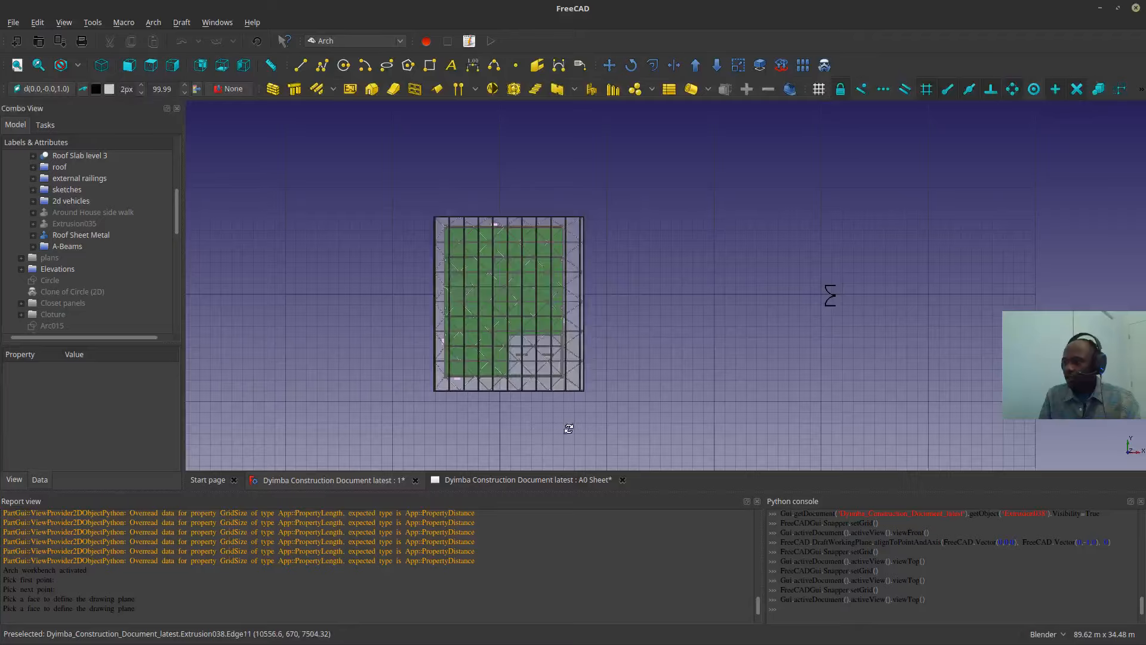
- Place a copy of Roof Slab level 3 about 19.4 m along the X axis, beside the building
middle_drag(568, 429, 507, 326)
scroll(507, 325, up, 7)
middle_drag(770, 173, 774, 119)
scroll(498, 327, up, 3)
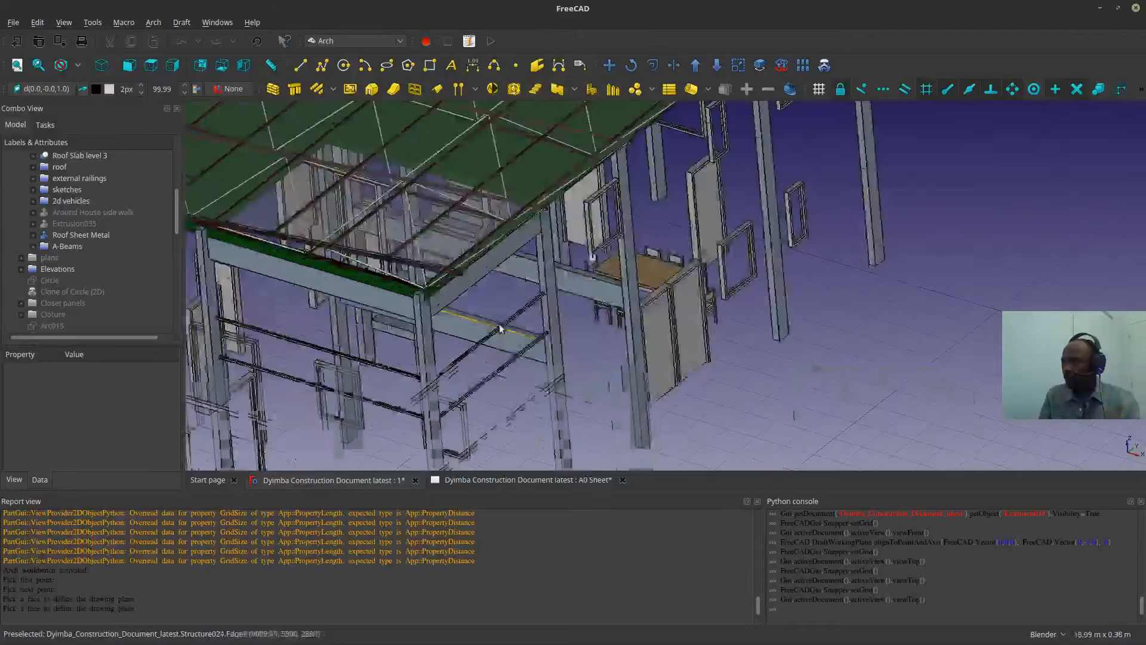
middle_drag(499, 328, 475, 303)
scroll(476, 303, up, 3)
scroll(567, 238, down, 4)
click(653, 180)
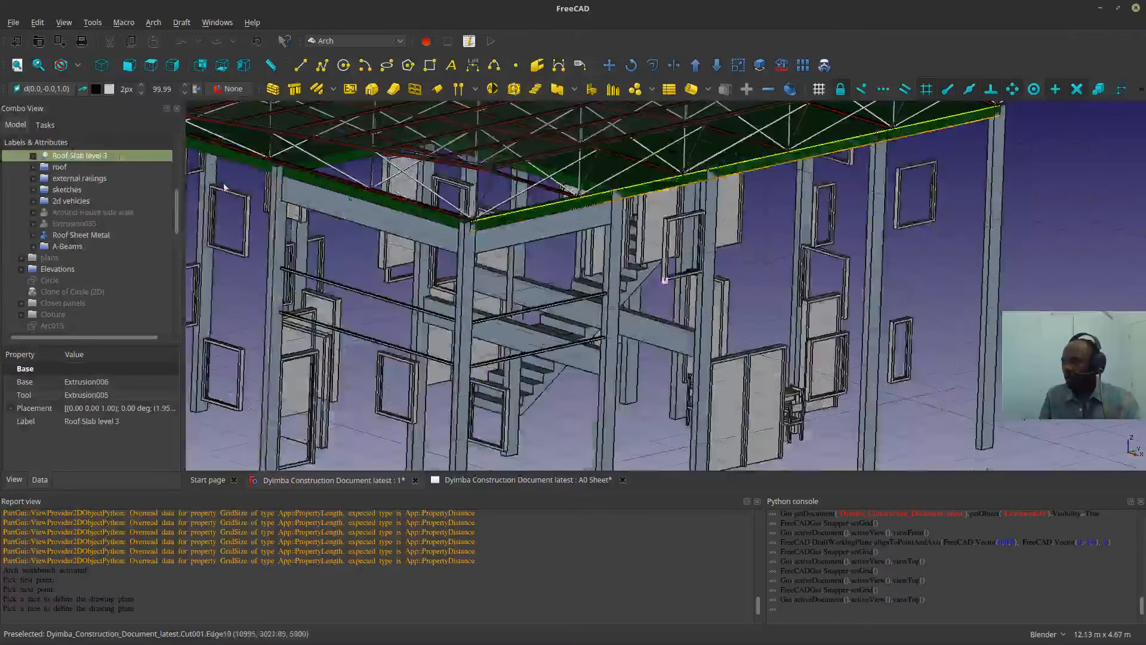
click(151, 64)
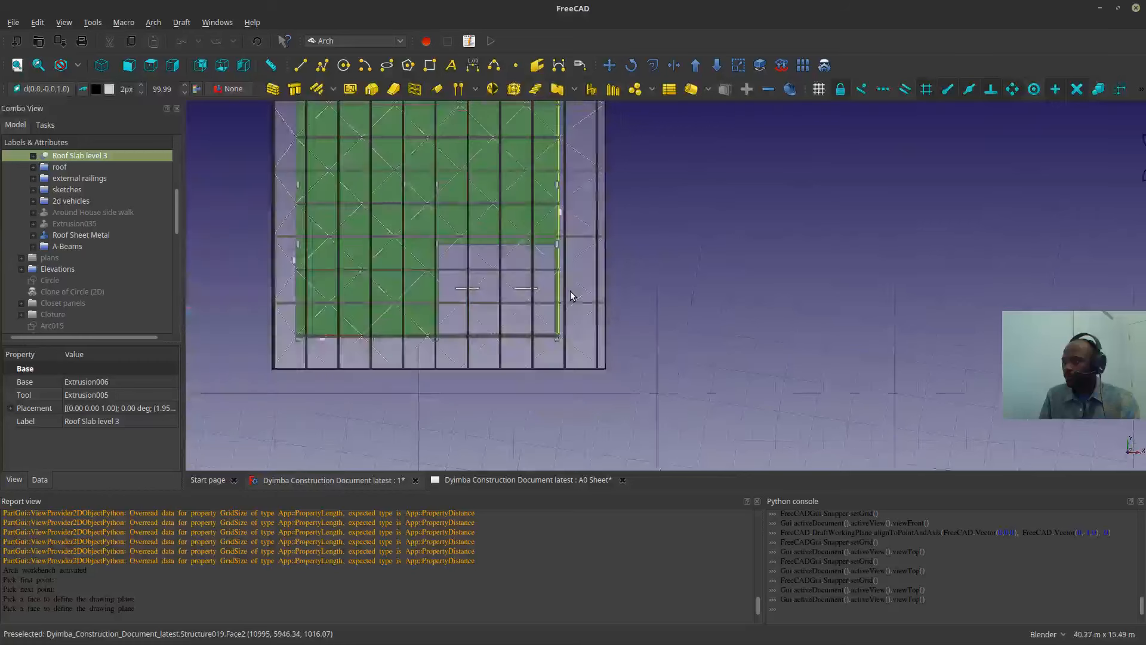
scroll(571, 294, down, 2)
shift+middle_drag(548, 337, 497, 418)
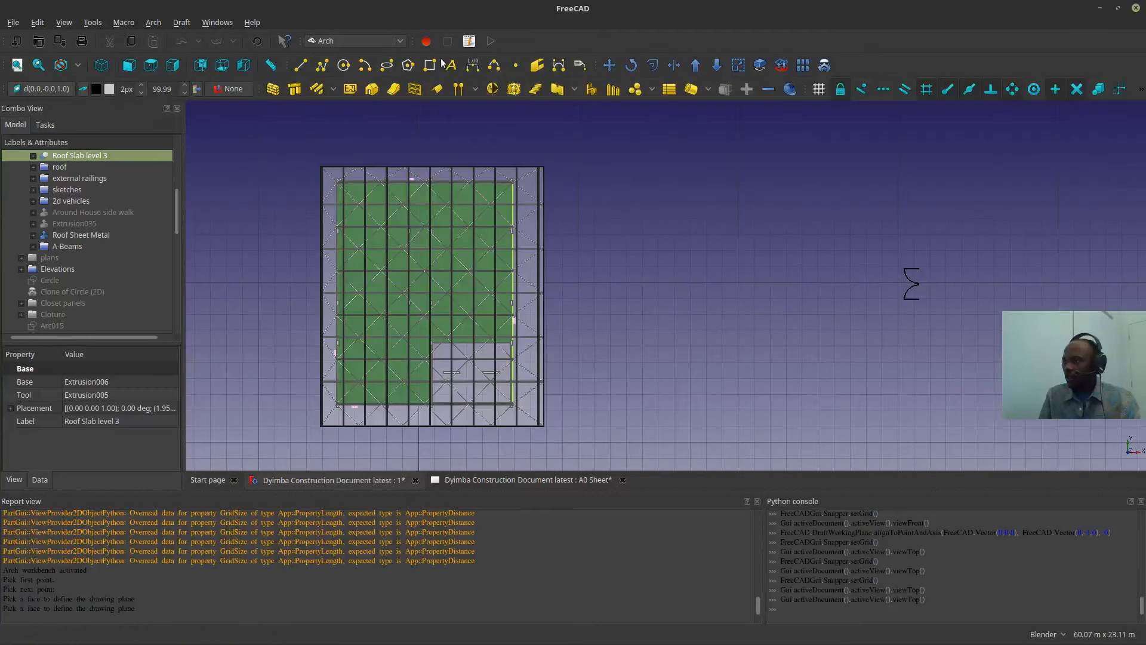
click(612, 70)
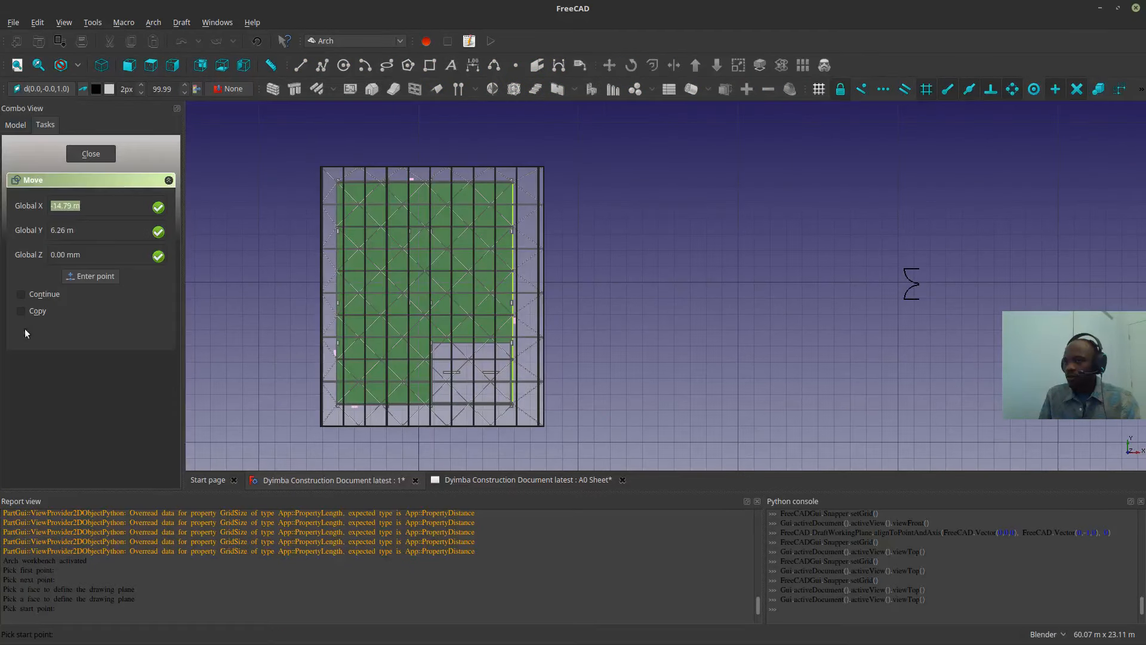
click(475, 129)
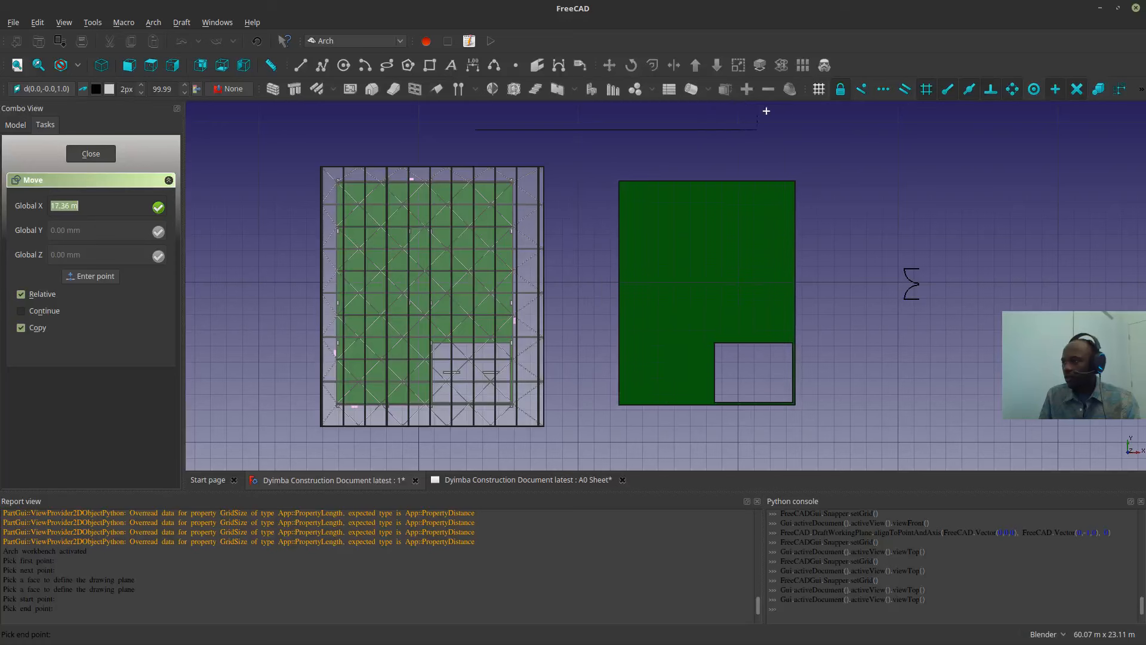
click(785, 123)
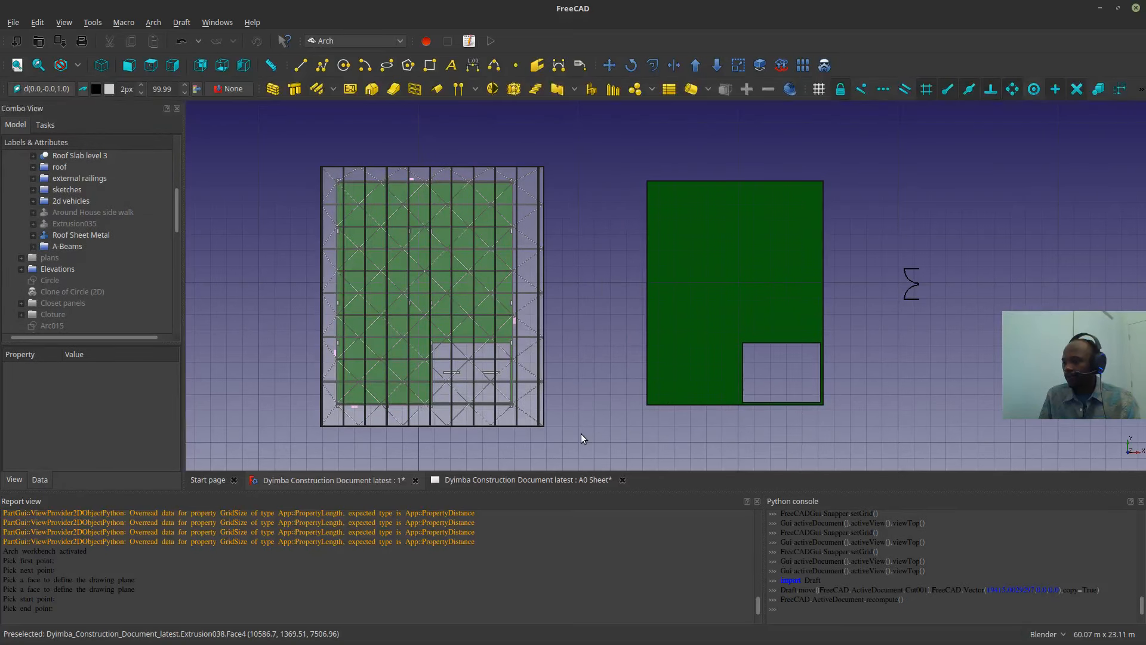
- Examine the roof's overhang beyond the slab edges and compare the roof outline with the copied slab
scroll(521, 168, up, 5)
scroll(593, 201, down, 2)
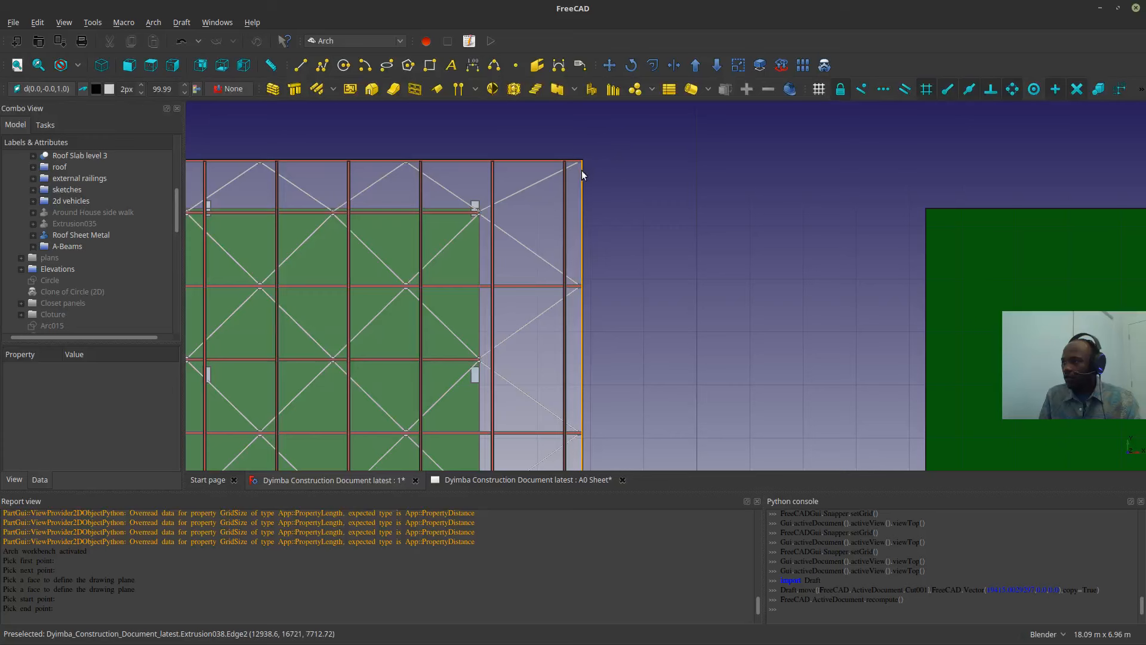
scroll(618, 171, down, 5)
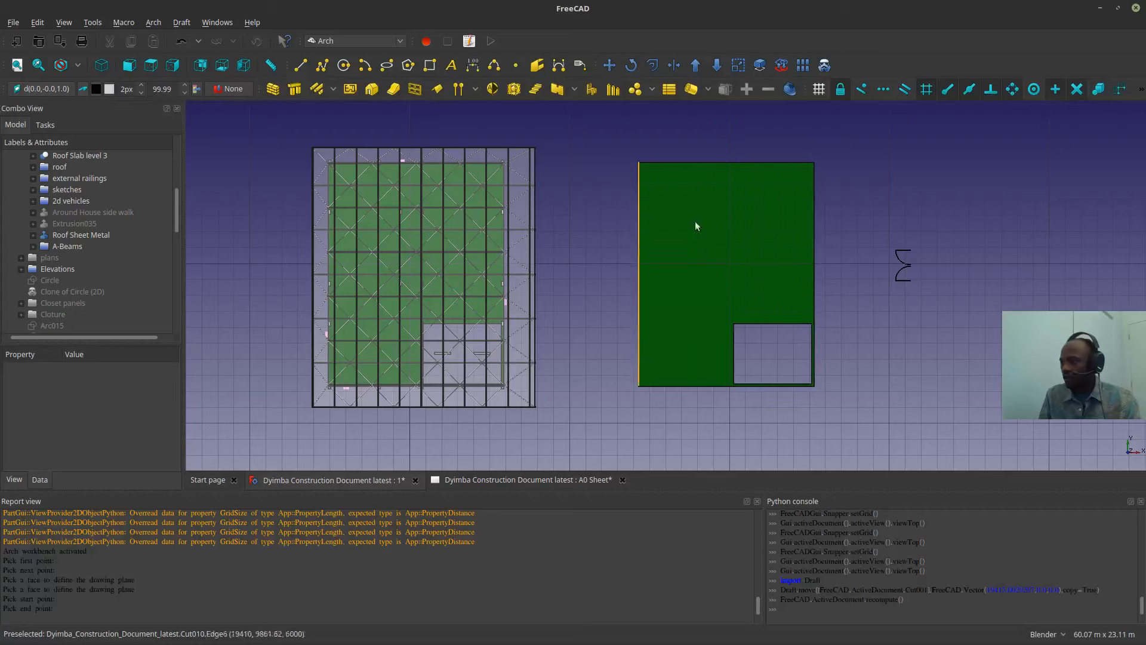
scroll(686, 173, up, 2)
mouse_move(637, 212)
middle_down()
mouse_move(660, 179)
mouse_move(575, 220)
mouse_move(601, 208)
mouse_move(636, 229)
middle_up()
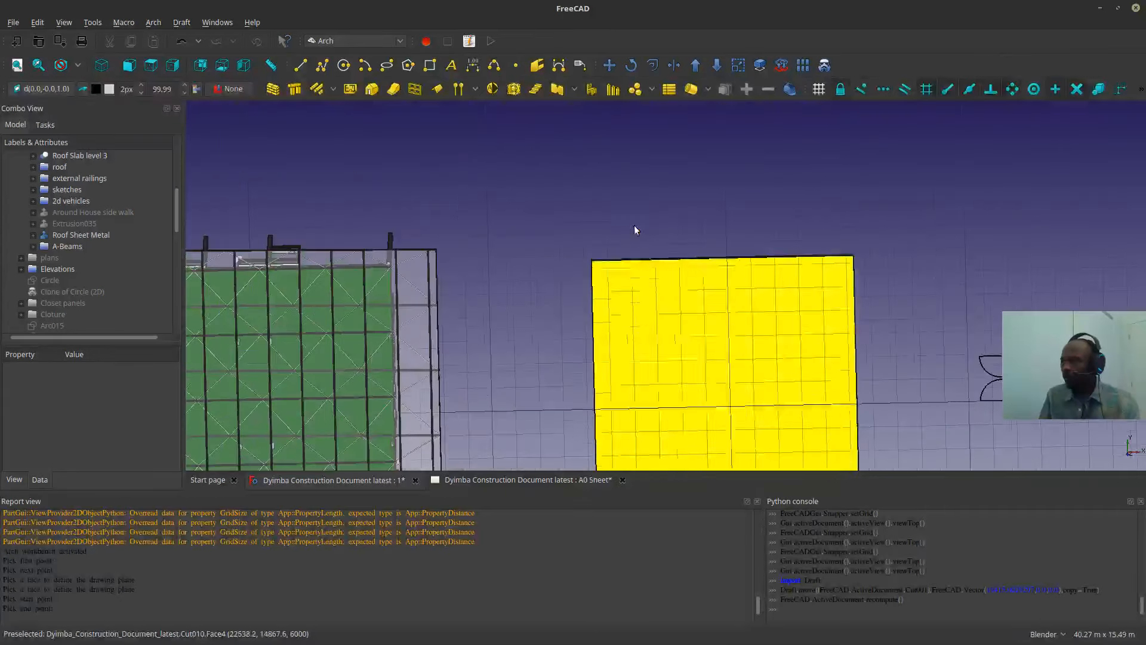
click(150, 65)
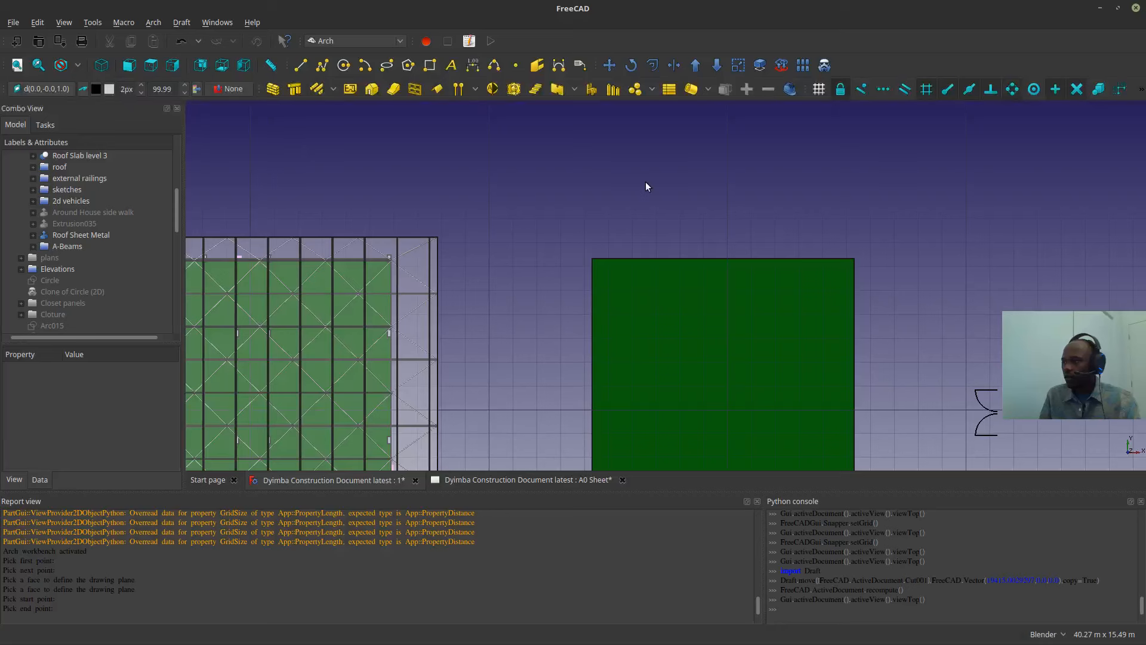
scroll(646, 186, down, 2)
scroll(705, 212, up, 2)
shift+middle_drag(394, 182, 612, 149)
scroll(620, 227, up, 2)
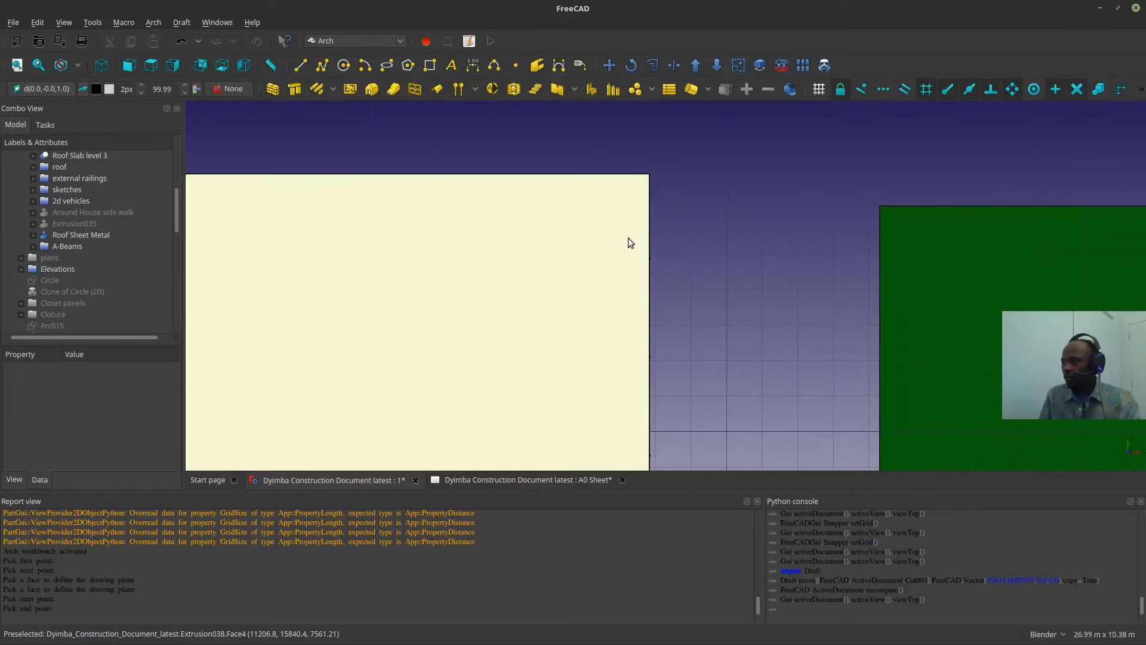
scroll(761, 207, down, 4)
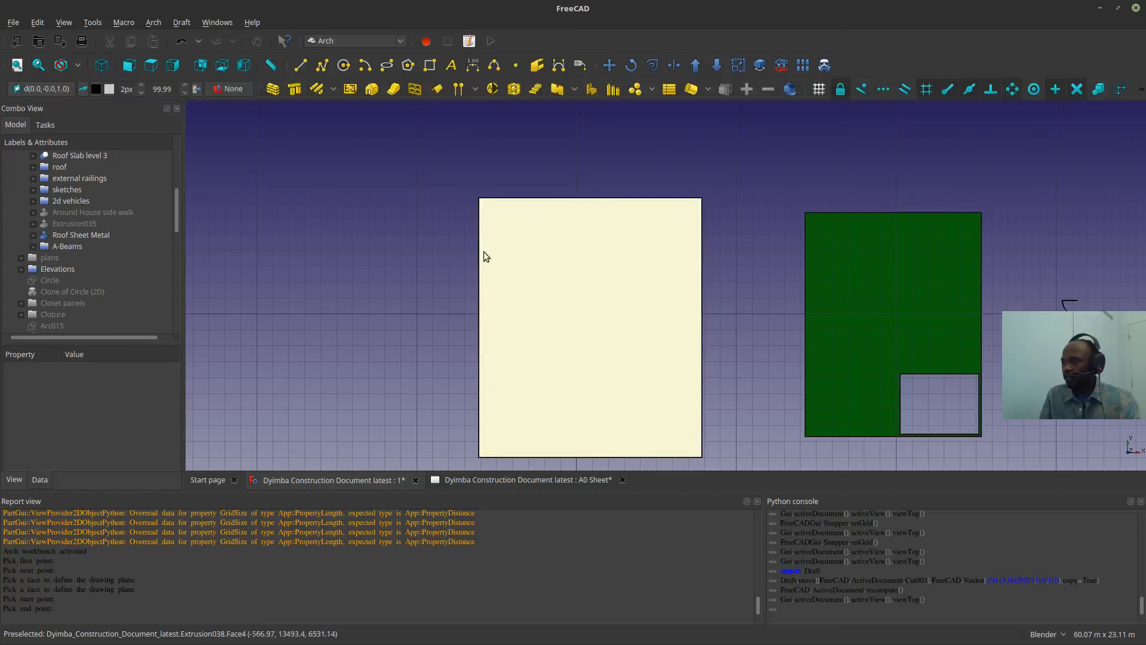
scroll(573, 203, up, 3)
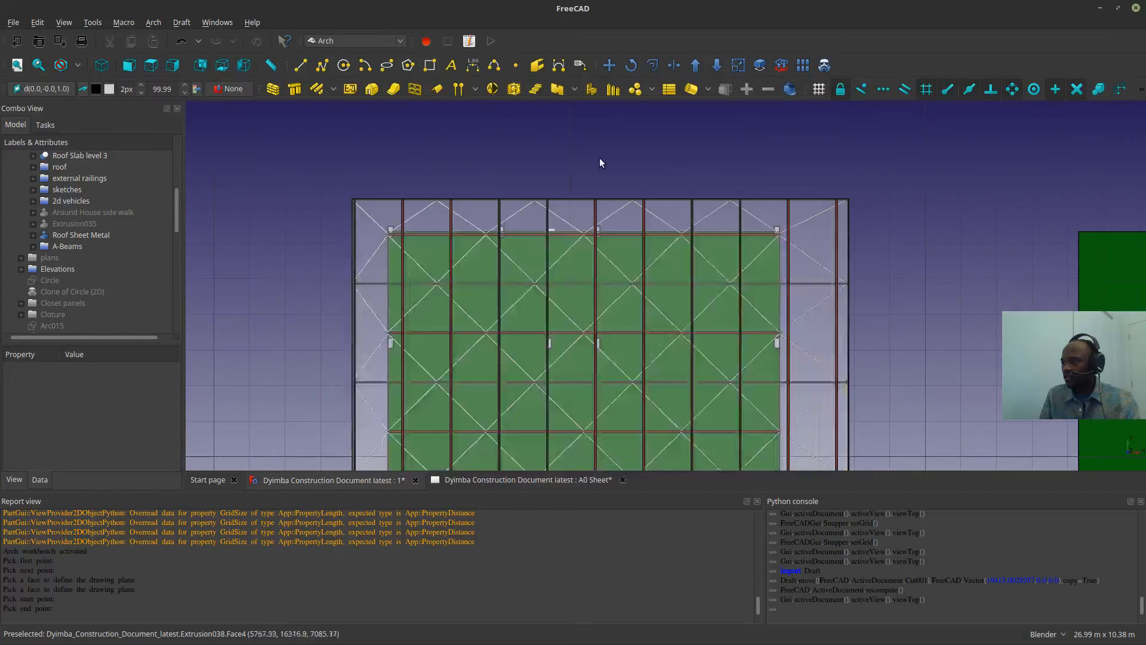
scroll(555, 203, down, 3)
shift+middle_drag(742, 203, 609, 247)
scroll(446, 445, up, 4)
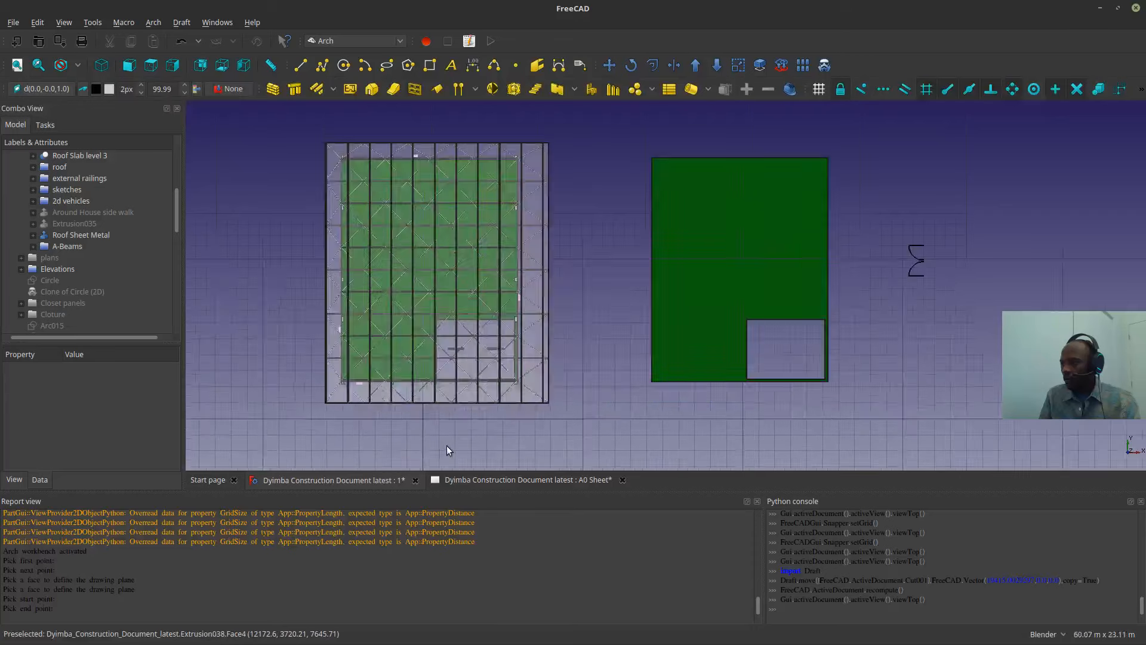
scroll(512, 393, down, 3)
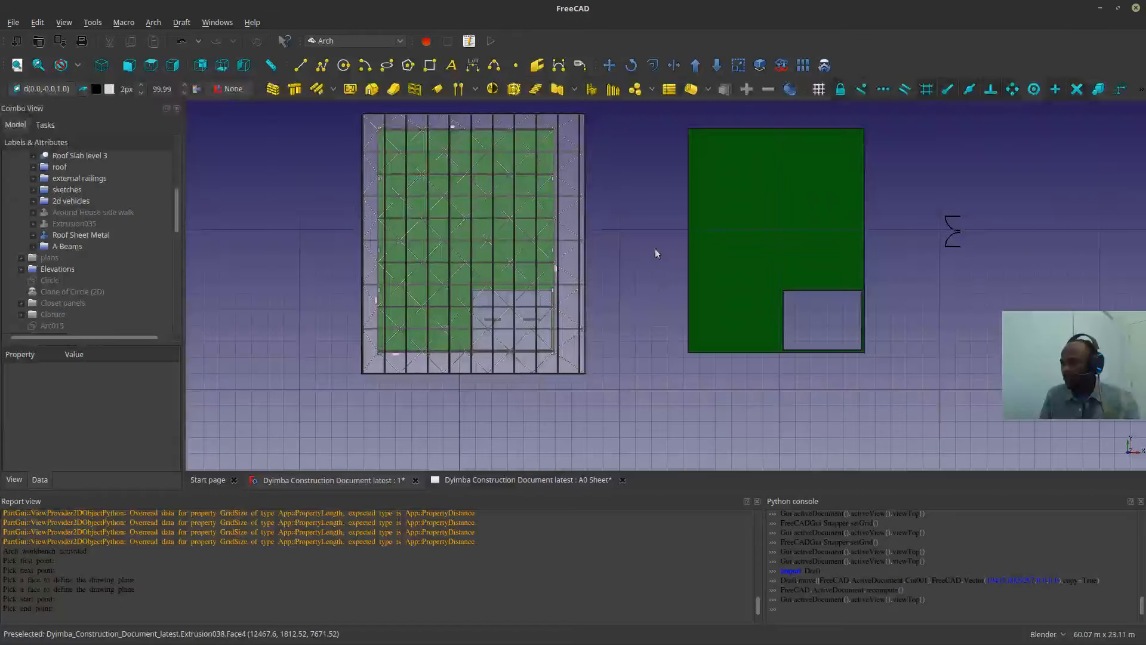
- Try to draw a short horizontal line outward from the copied slab's upper-left corner
shift+middle_drag(658, 251, 522, 389)
scroll(568, 254, up, 3)
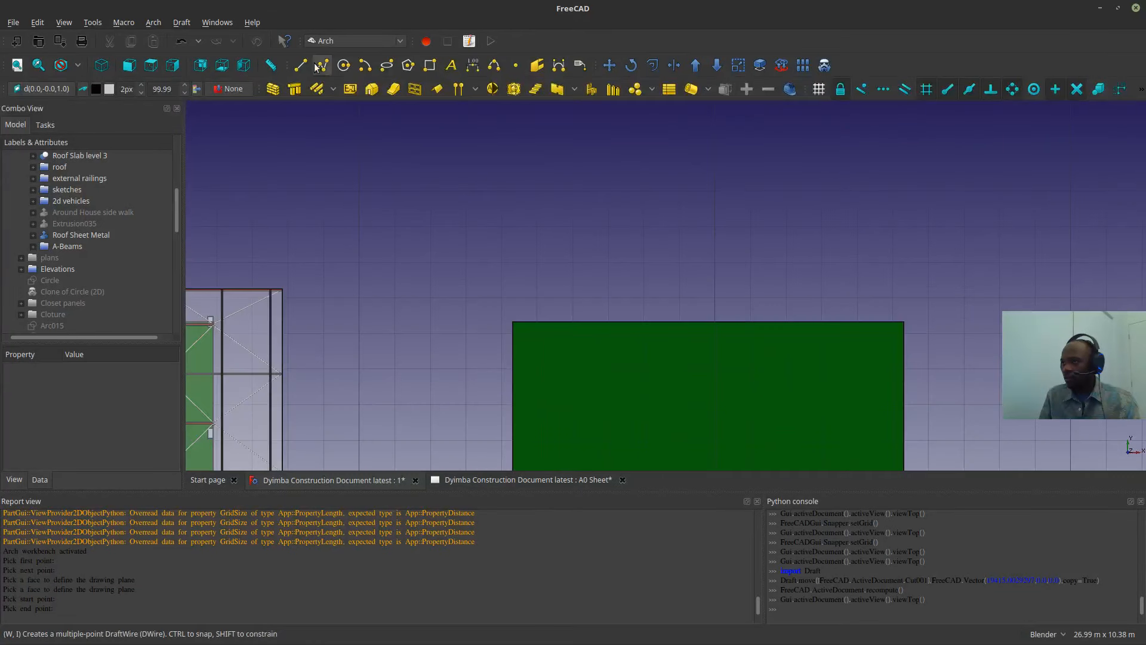
click(513, 323)
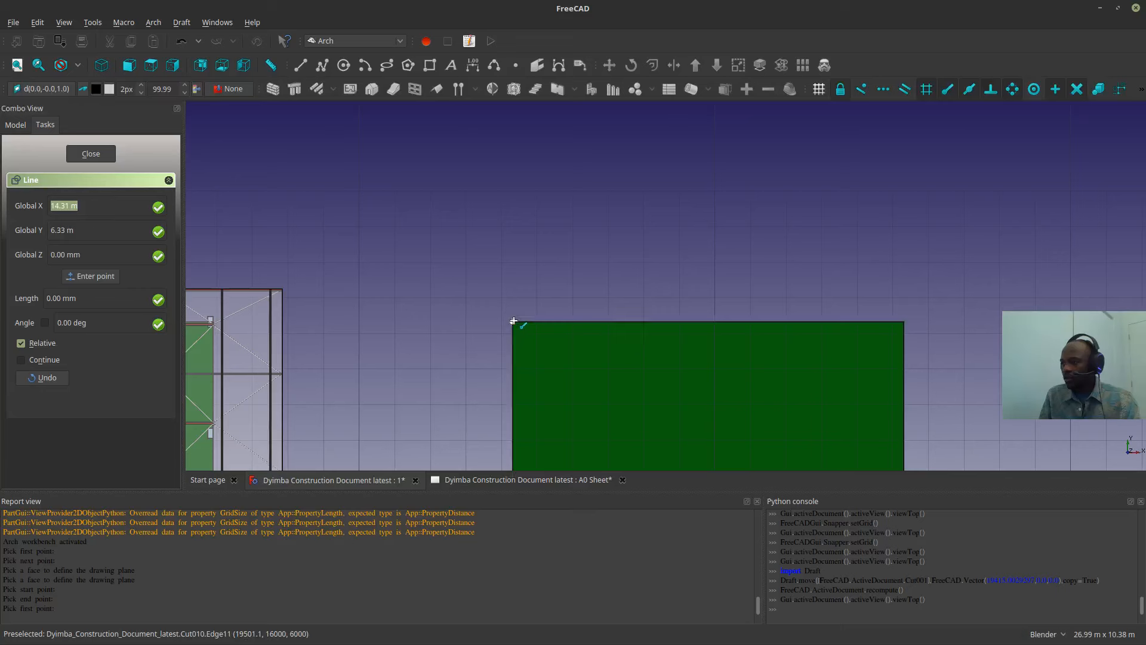
click(456, 321)
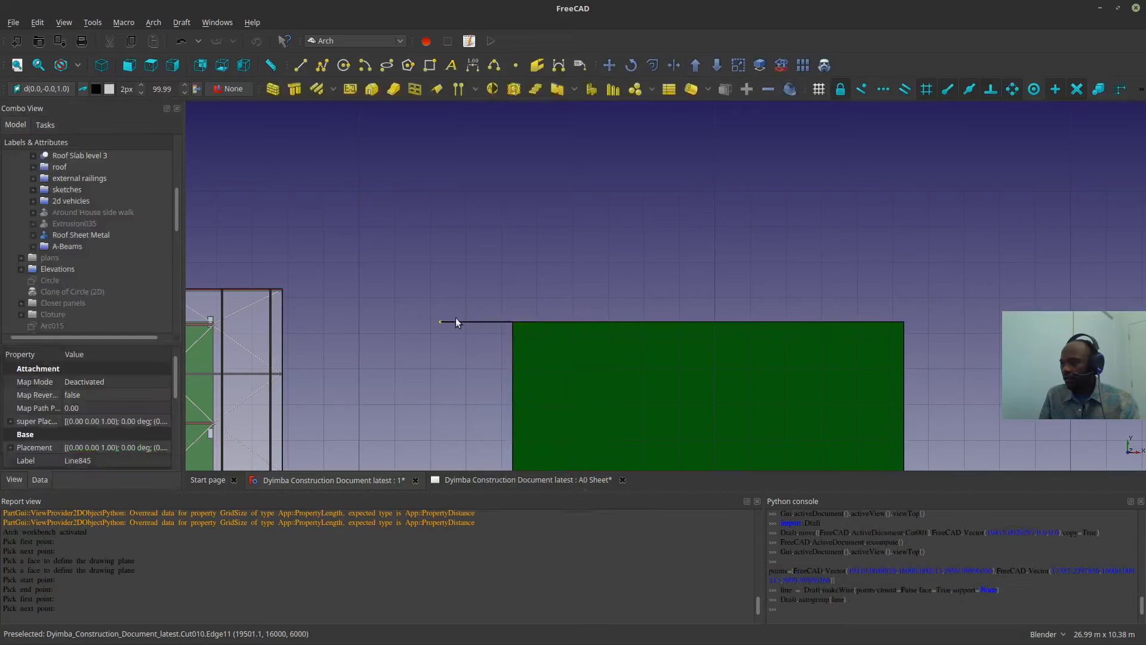
key(Delete)
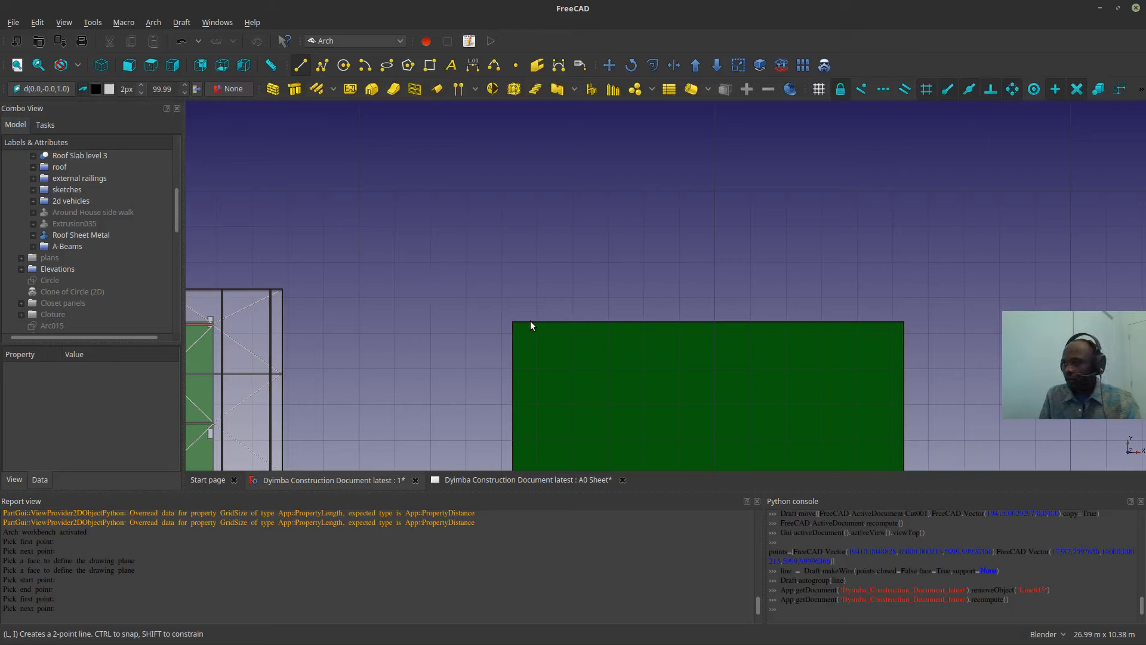
key(l)
key(i)
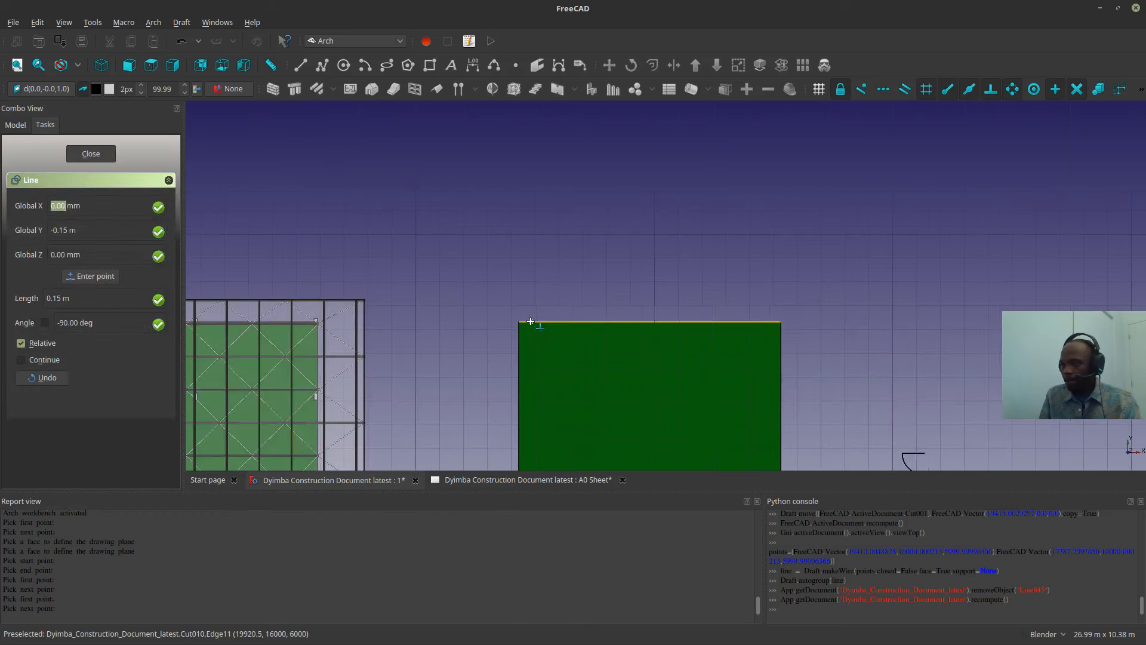
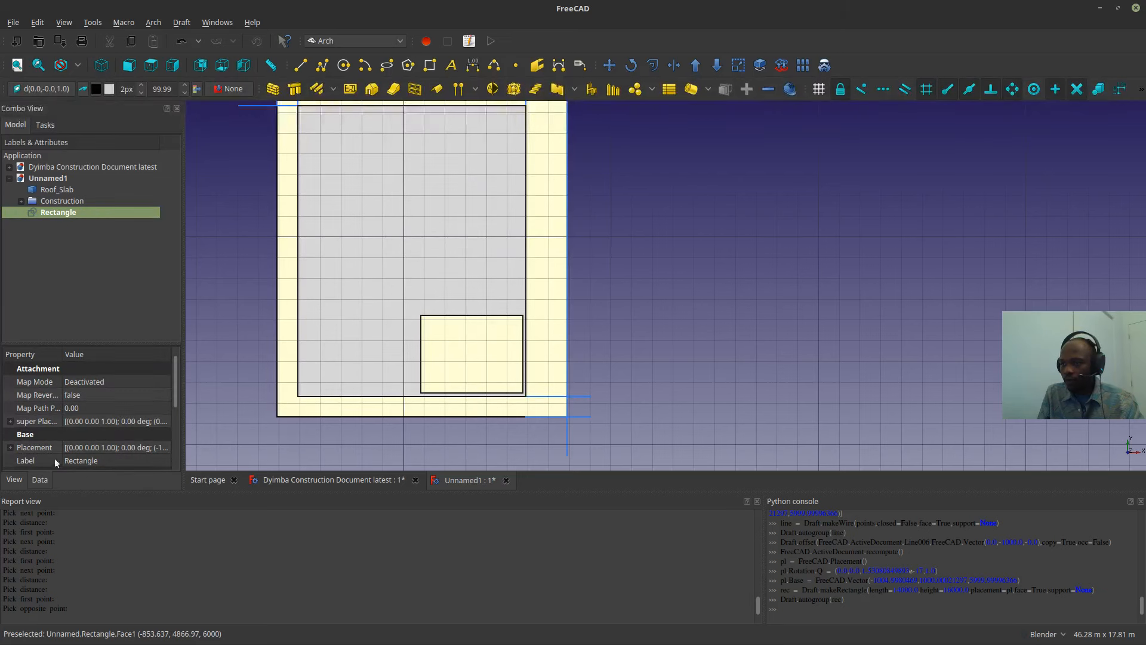
- Set the Make Face property of the 14 m by 16 m rectangle to false
scroll(87, 435, down, 5)
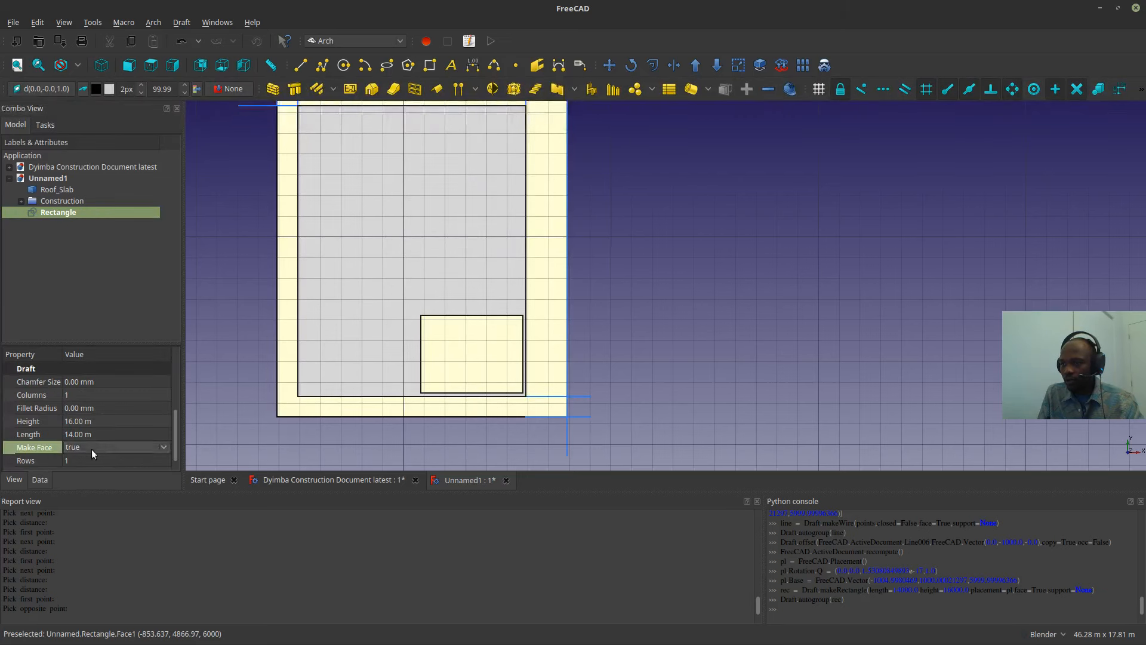
click(88, 449)
click(88, 439)
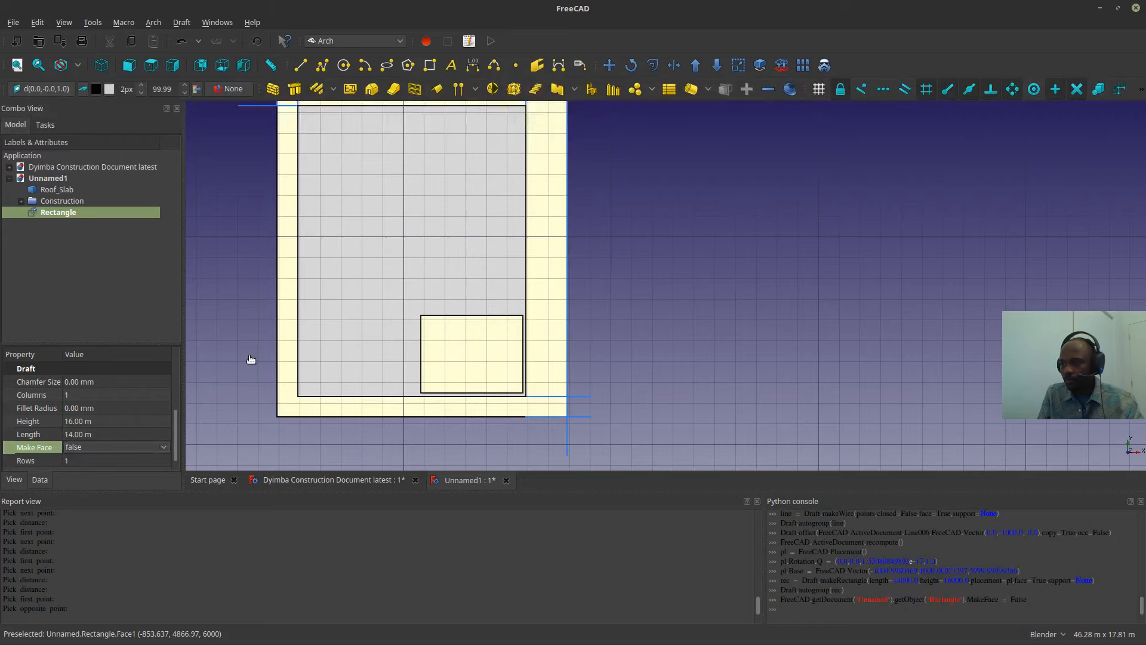
click(251, 360)
middle_drag(429, 416, 626, 415)
- Switch to the Dyimba Construction Document latest model and examine its roof framing, slab and columns from several sides
click(322, 484)
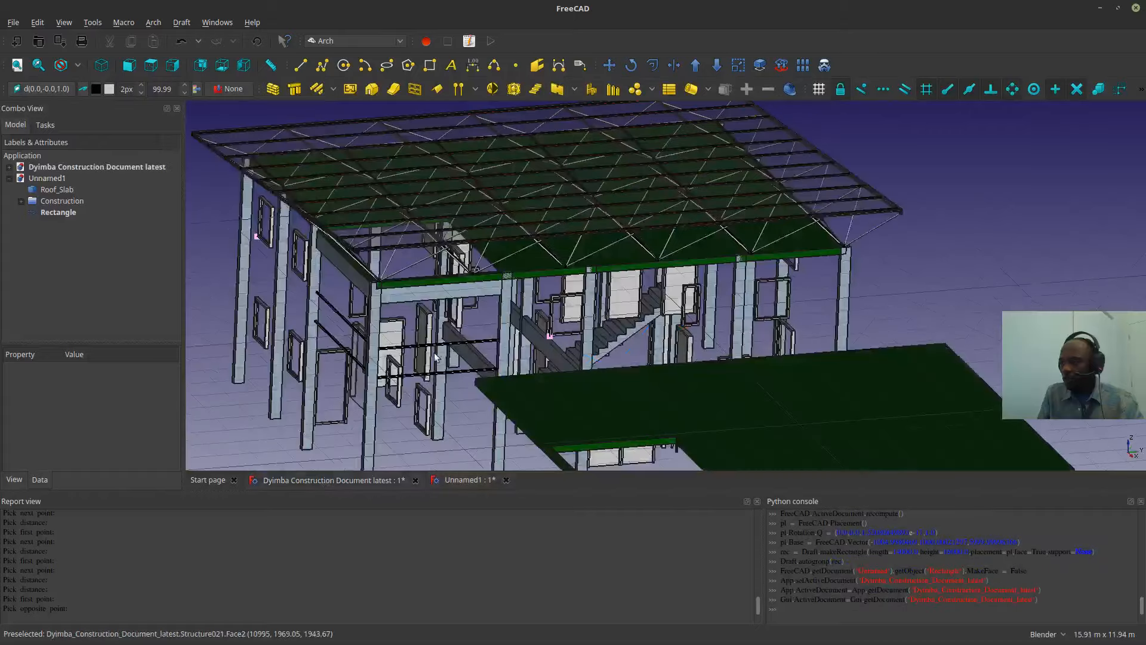
mouse_move(401, 349)
middle_down()
mouse_move(475, 343)
mouse_move(400, 369)
middle_up()
scroll(411, 297, up, 6)
shift+middle_drag(435, 235, 523, 380)
scroll(683, 306, down, 5)
middle_drag(678, 391, 940, 297)
scroll(512, 346, up, 2)
middle_drag(382, 350, 422, 360)
scroll(591, 290, down, 4)
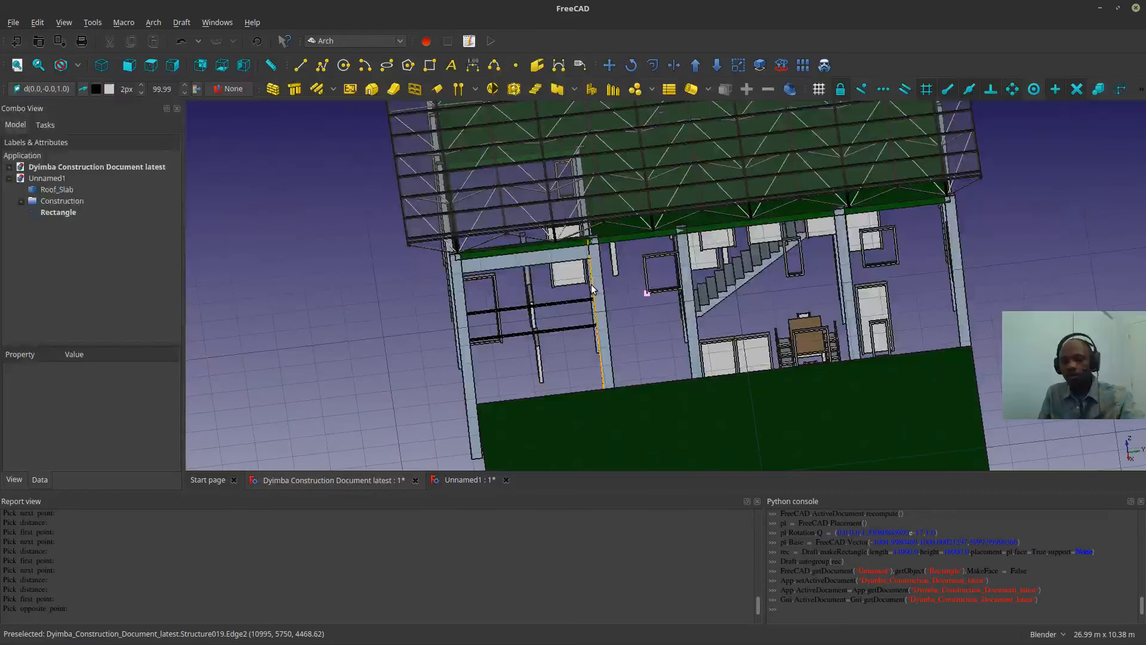
- Set the 3D view to perspective projection and view the building from the side
key(p)
middle_drag(591, 289, 650, 327)
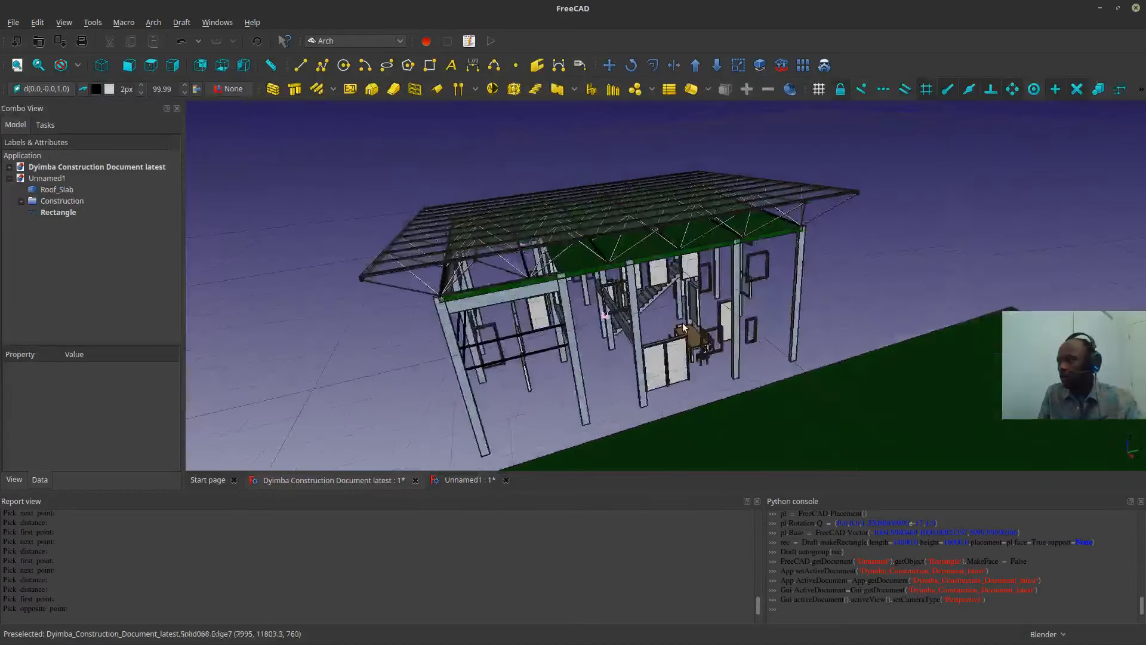
scroll(613, 297, up, 3)
scroll(613, 297, down, 2)
- Delete the copied roof slab, Roof Slab level 004, beside the building
click(873, 417)
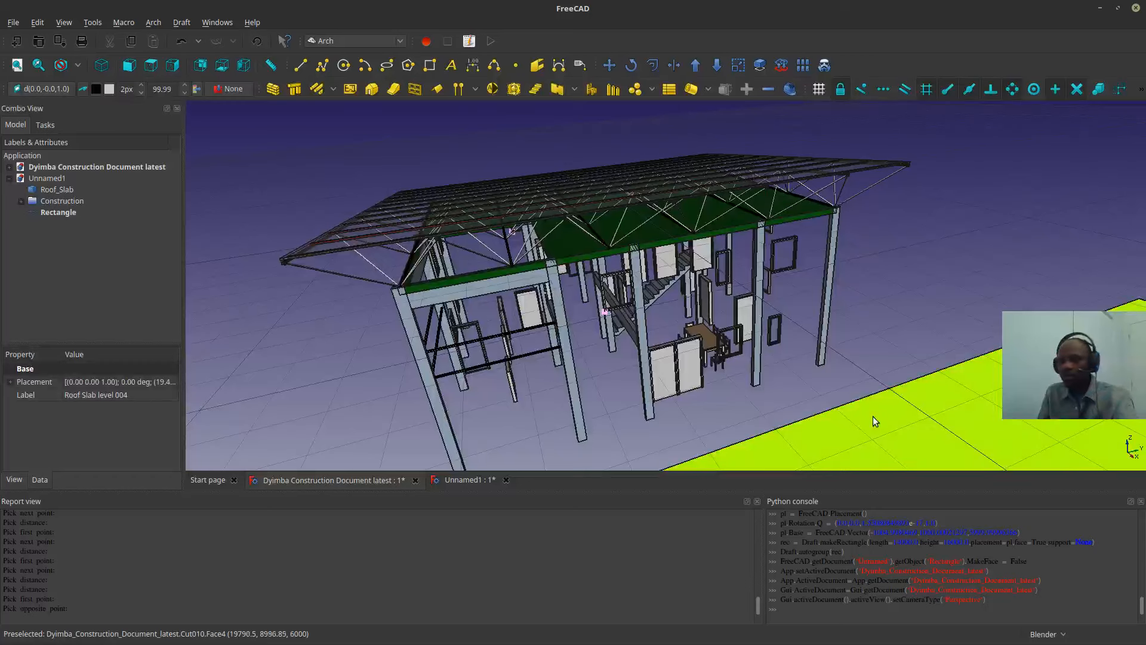
key(Delete)
scroll(601, 239, up, 5)
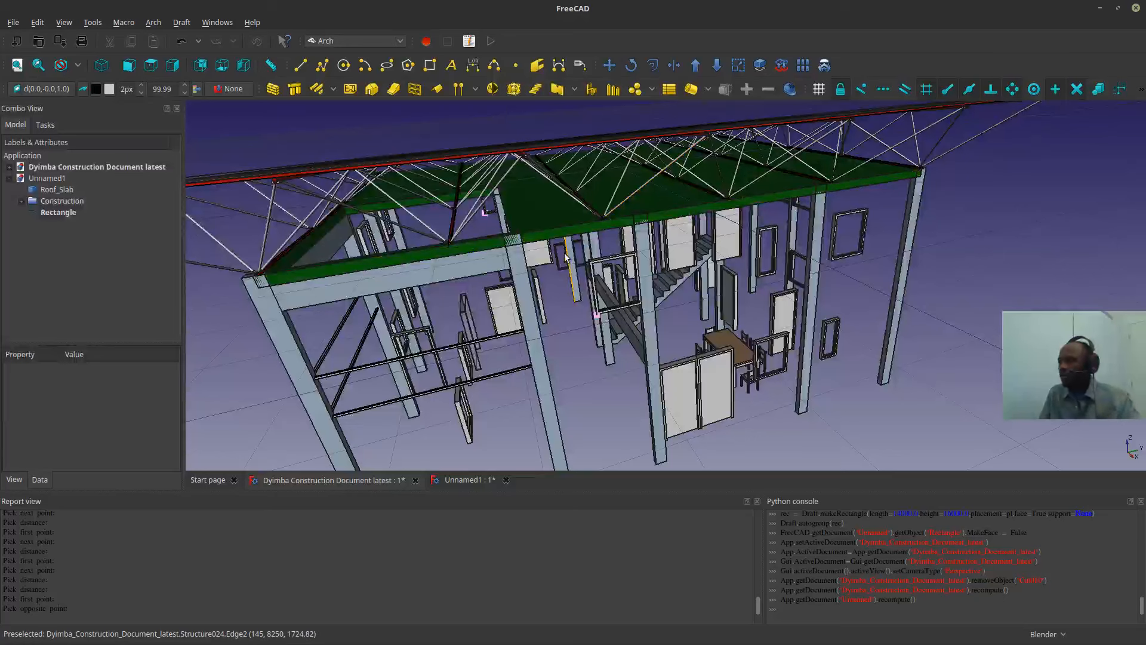
- Switch to the Unnamed1 document and examine in top view the roof slab's corner next to the rectangular opening
click(463, 485)
scroll(541, 339, up, 3)
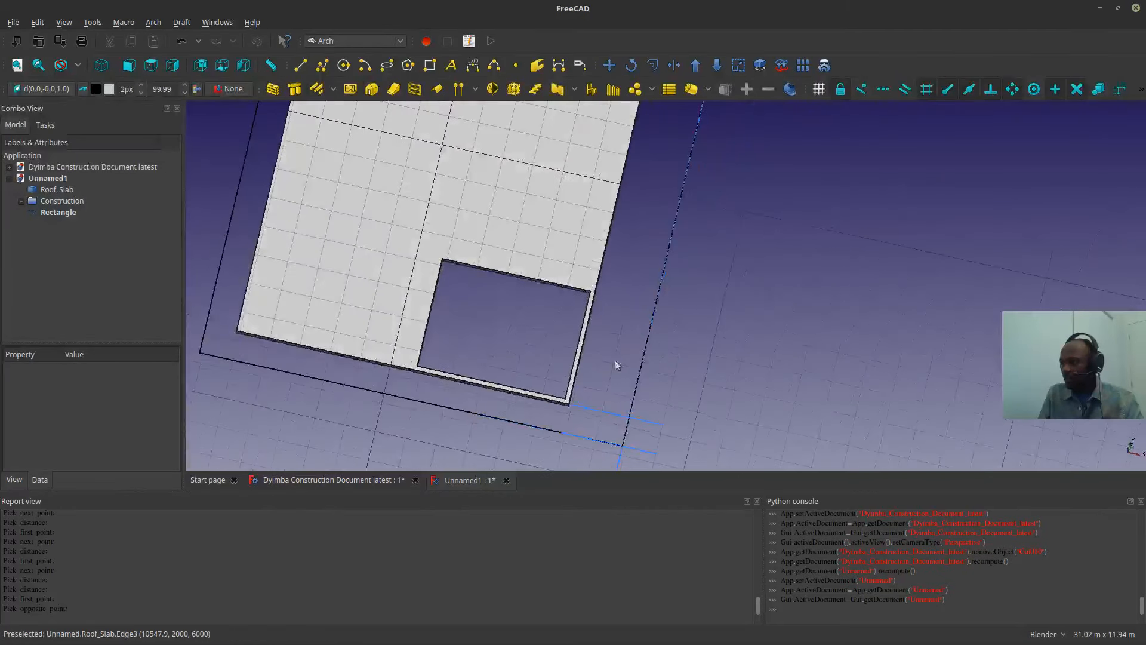
middle_drag(614, 360, 493, 303)
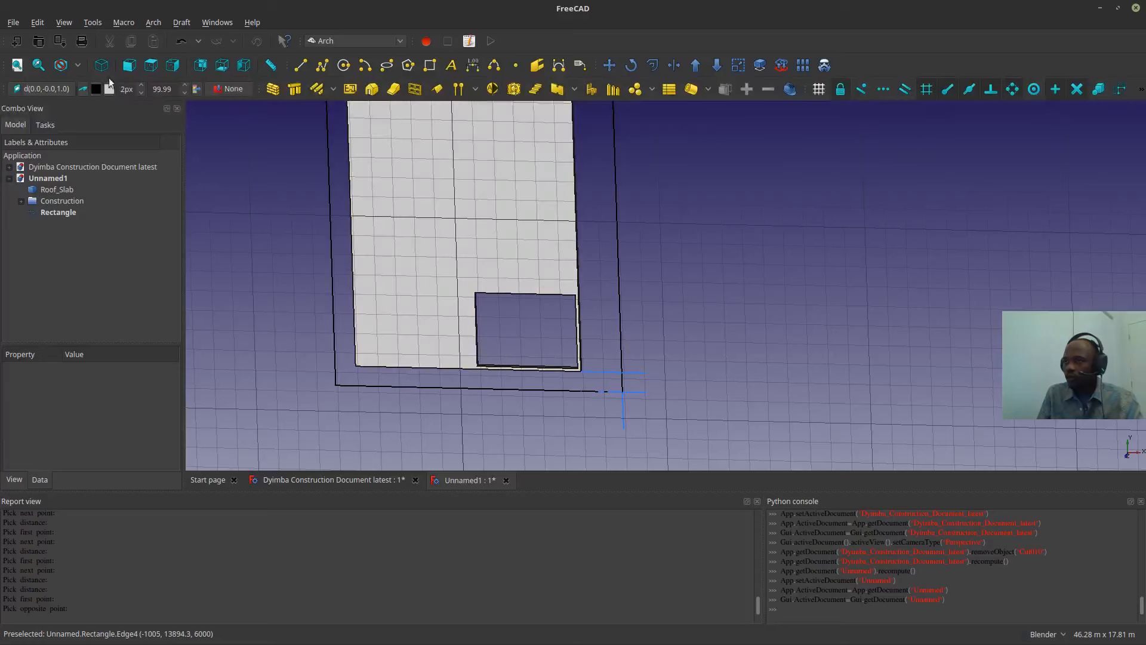
click(151, 65)
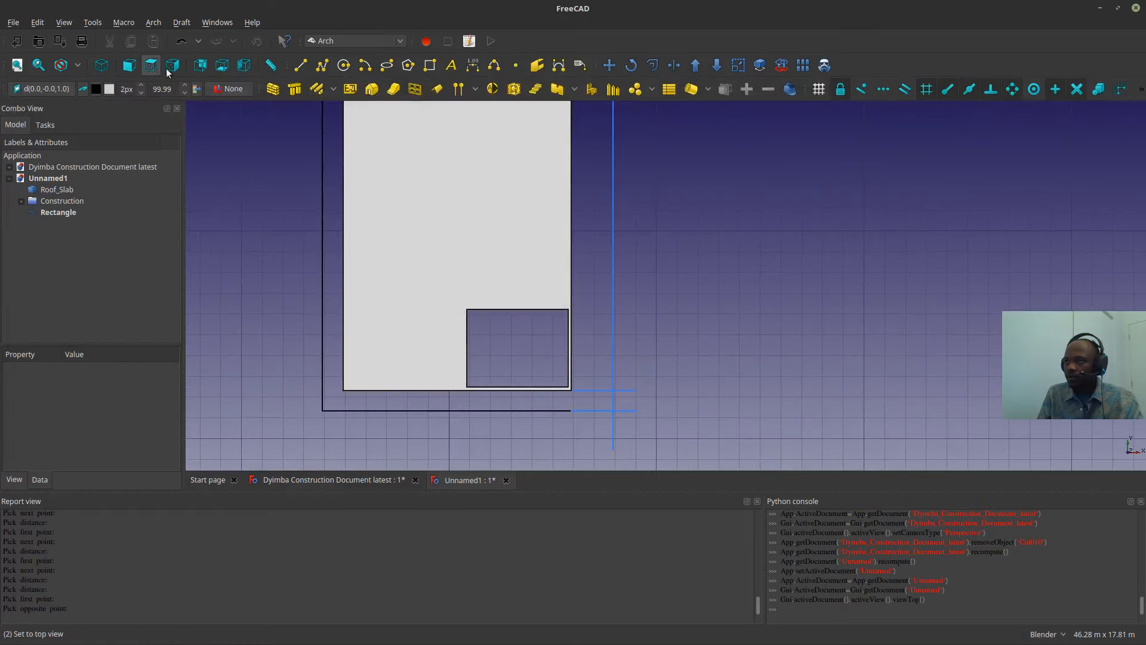
shift+middle_drag(571, 287, 591, 224)
scroll(600, 380, up, 8)
scroll(759, 299, up, 6)
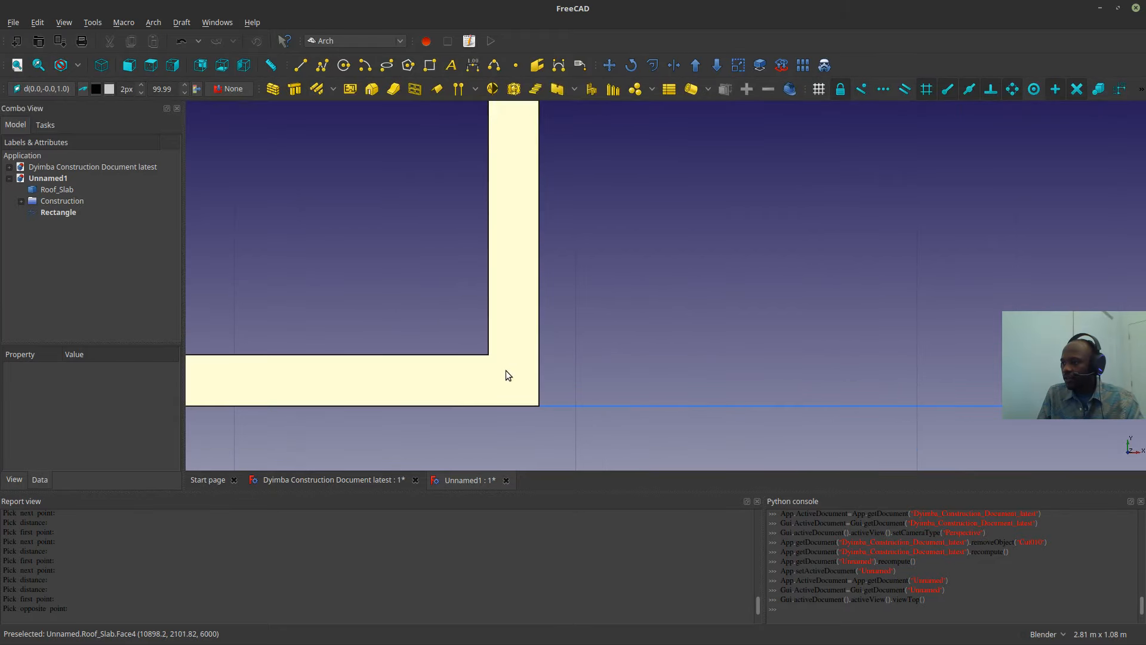
- Return to the Dyimba Construction Document latest model and examine the roof slab's corner where it meets the column and trusses
click(334, 479)
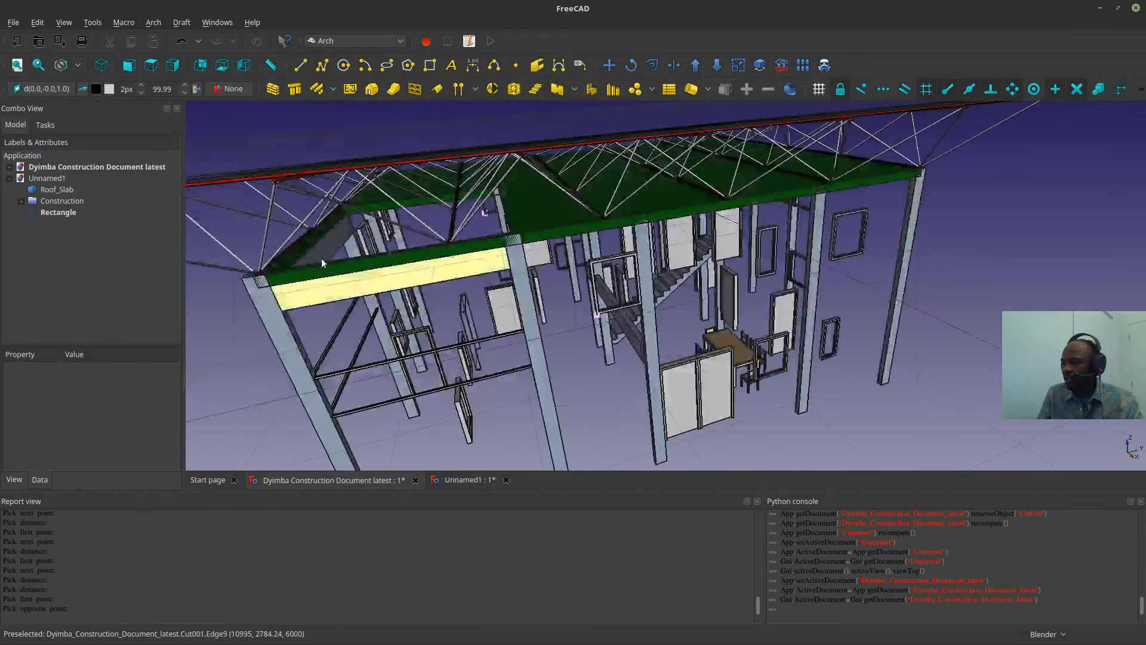
shift+middle_drag(535, 296, 577, 297)
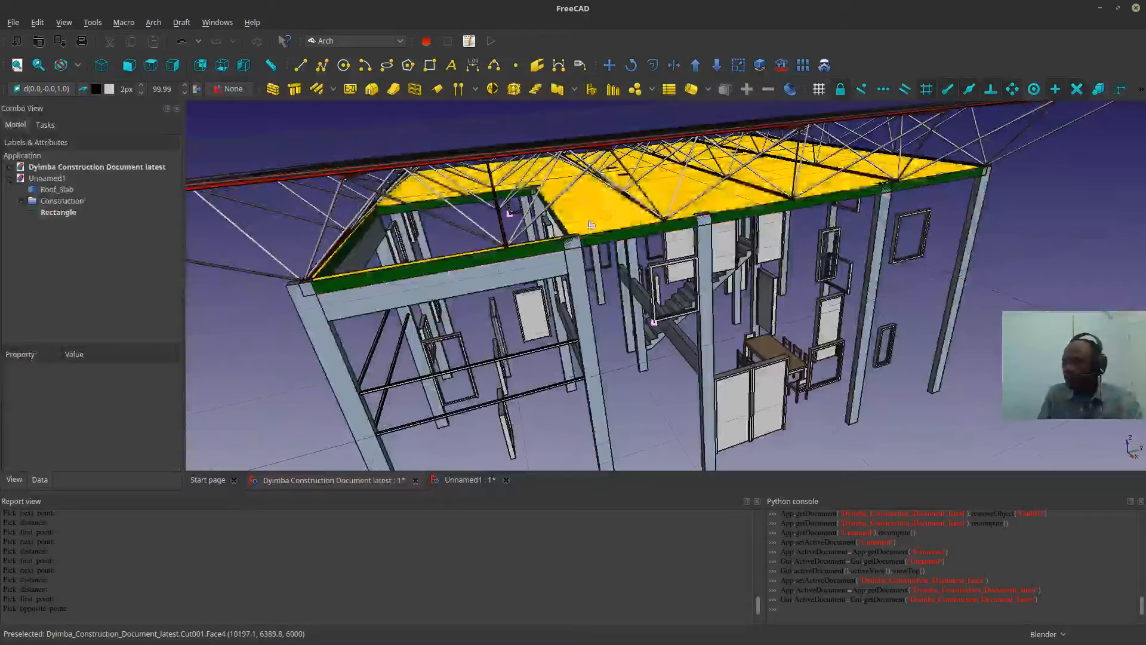
click(678, 179)
click(38, 65)
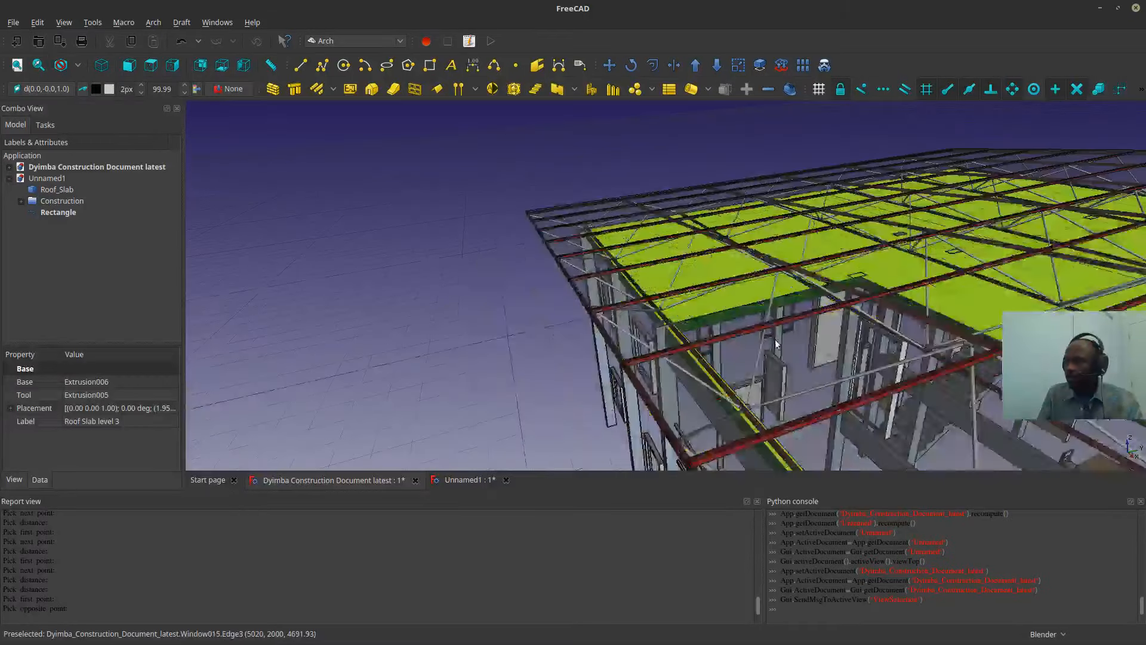
middle_drag(551, 221, 541, 232)
click(377, 363)
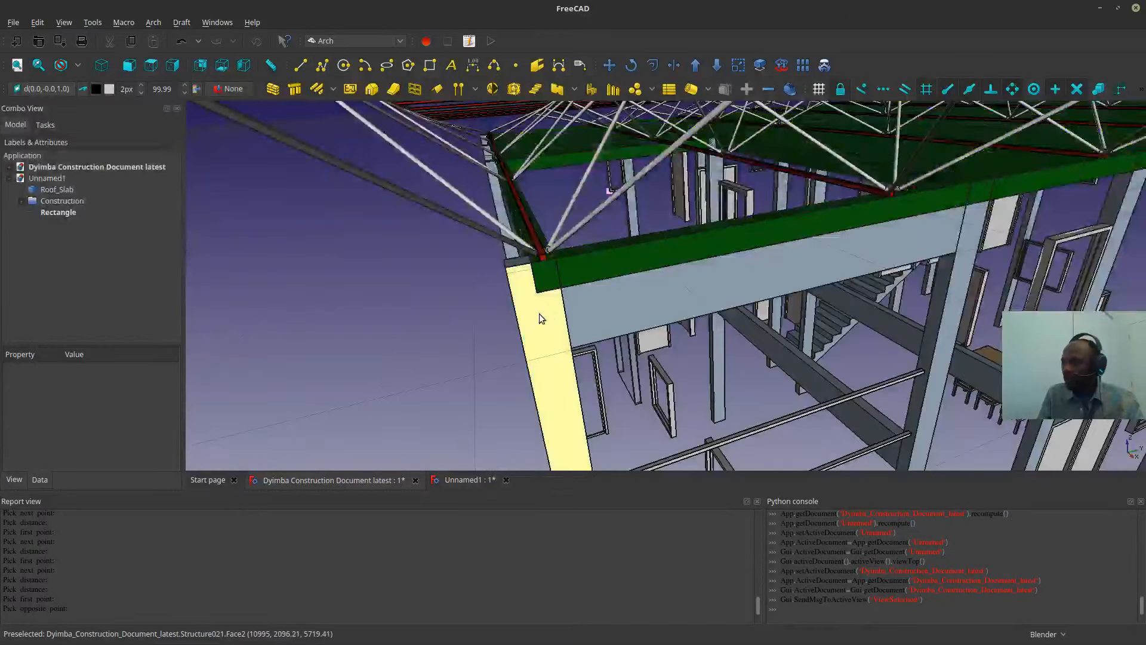
scroll(539, 313, up, 3)
shift+middle_drag(540, 316, 554, 252)
scroll(573, 264, down, 5)
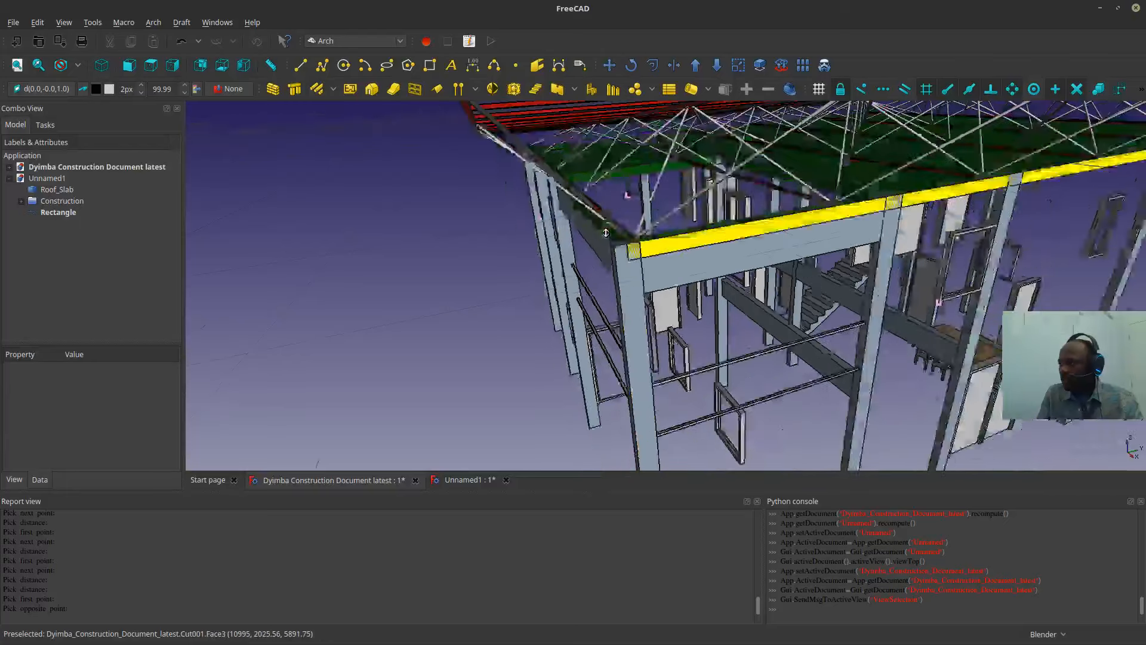
scroll(618, 214, up, 3)
scroll(617, 214, down, 3)
shift+middle_drag(614, 225, 596, 279)
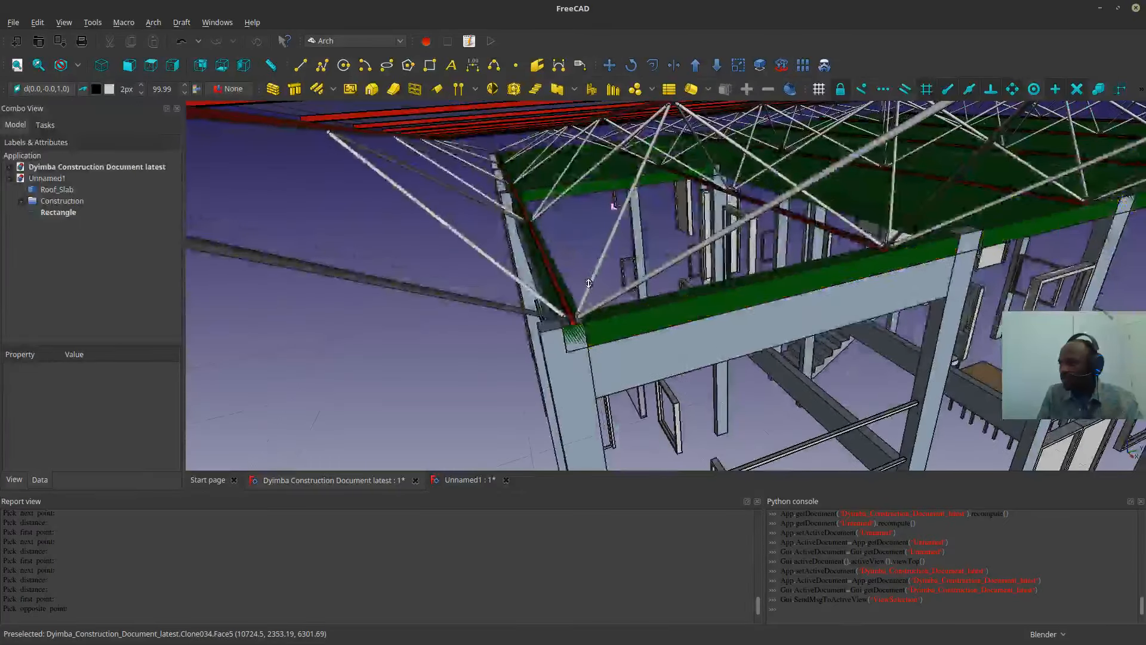
- Examine the truss's bottom chord along the slab edge and its bearing on the corner column
scroll(588, 278, up, 3)
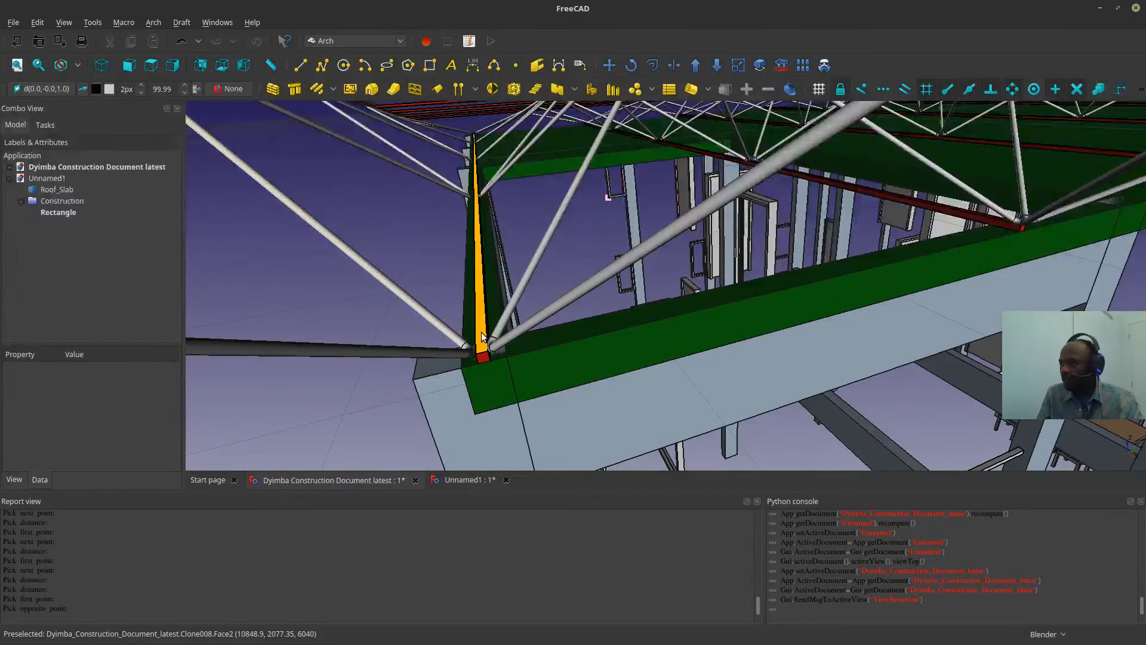
click(479, 245)
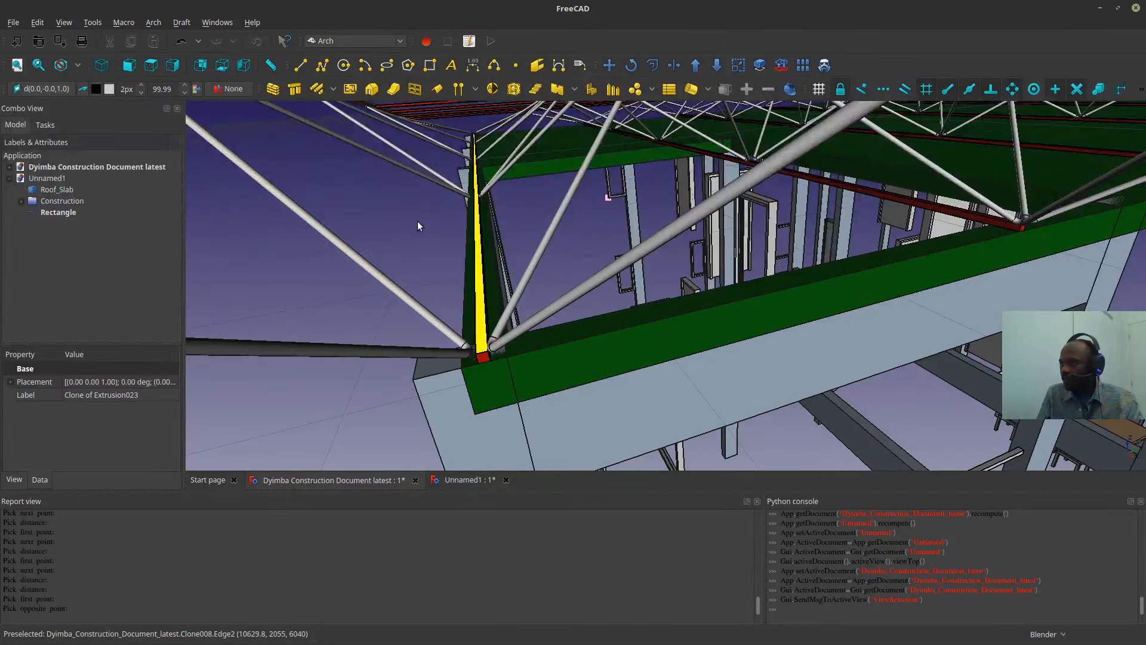
click(39, 65)
scroll(775, 335, up, 5)
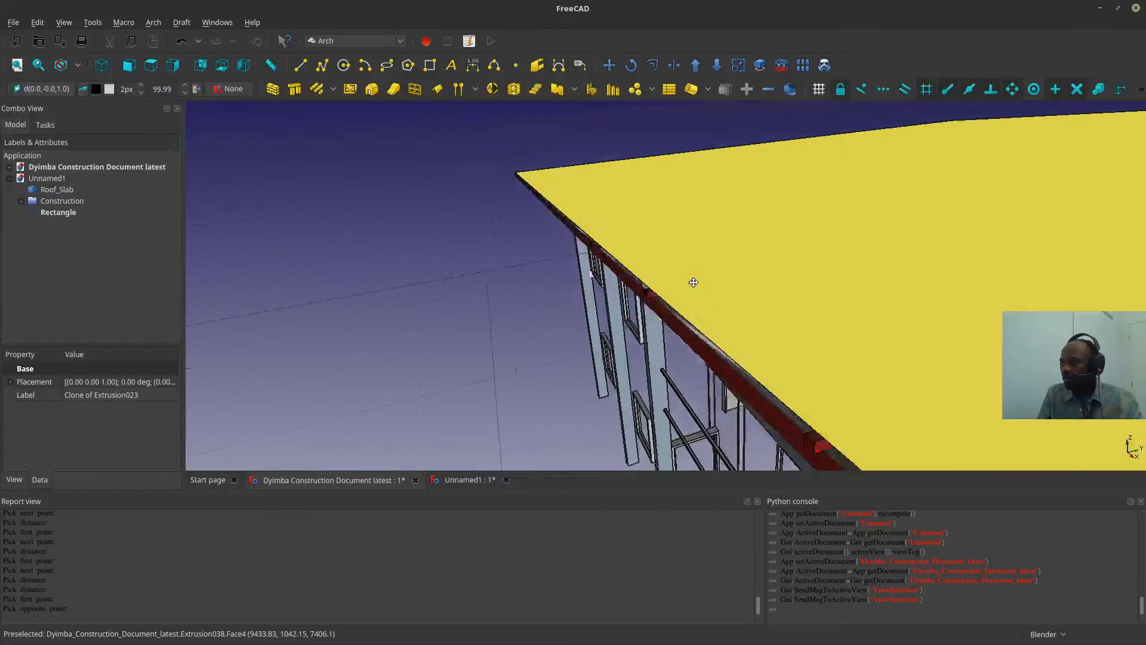
shift+middle_drag(693, 282, 627, 179)
scroll(719, 317, up, 5)
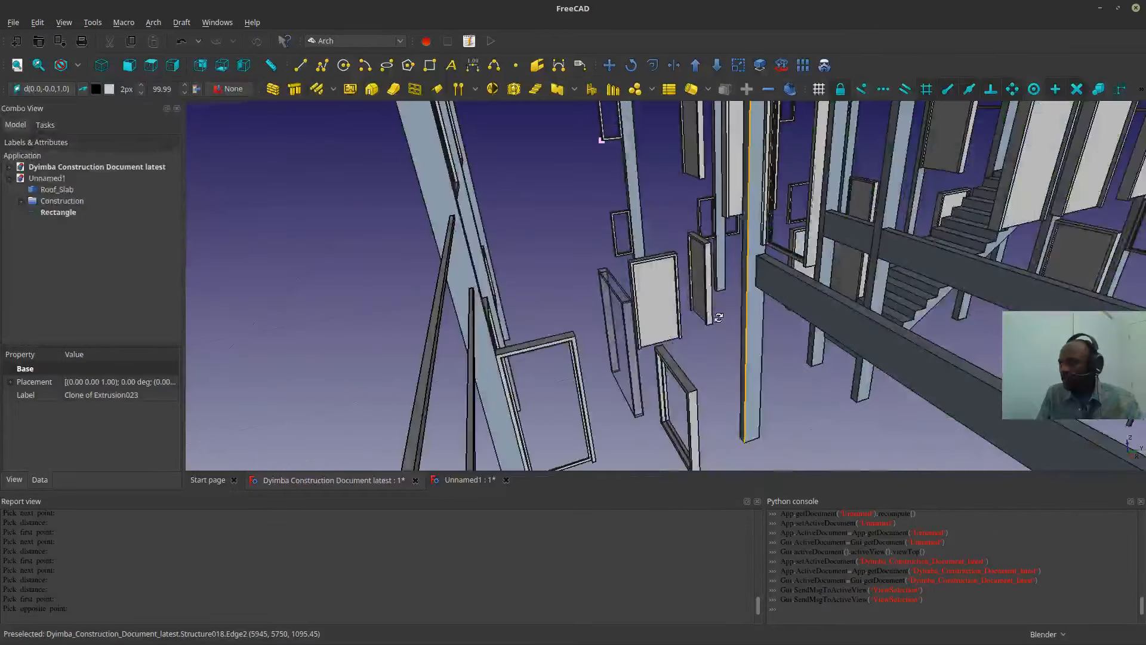
scroll(719, 318, up, 8)
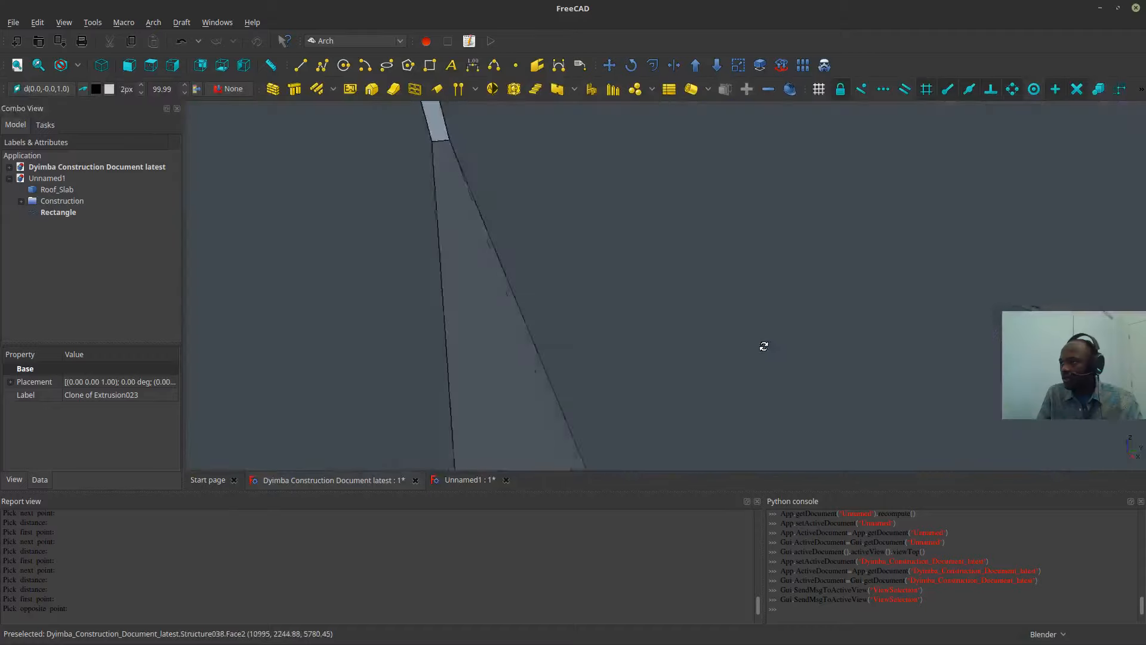
middle_drag(764, 346, 679, 382)
scroll(836, 335, down, 4)
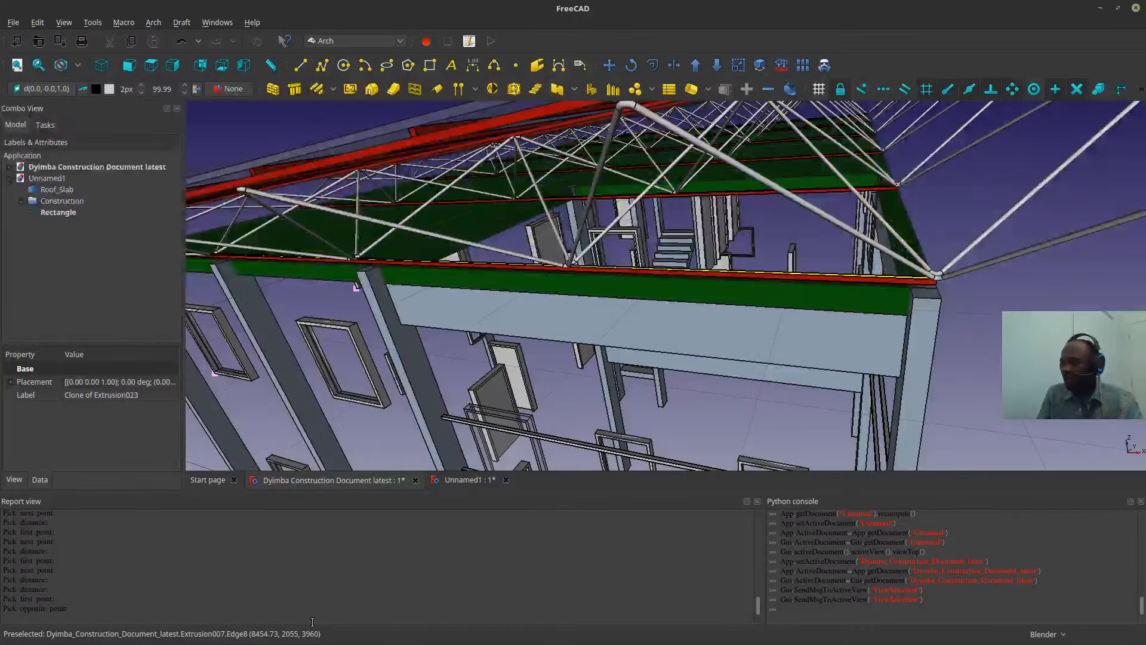
- Switch to Firefox and look through the reference photos of cantilevered trusses, slab beams and roof framing
key(alt+Tab)
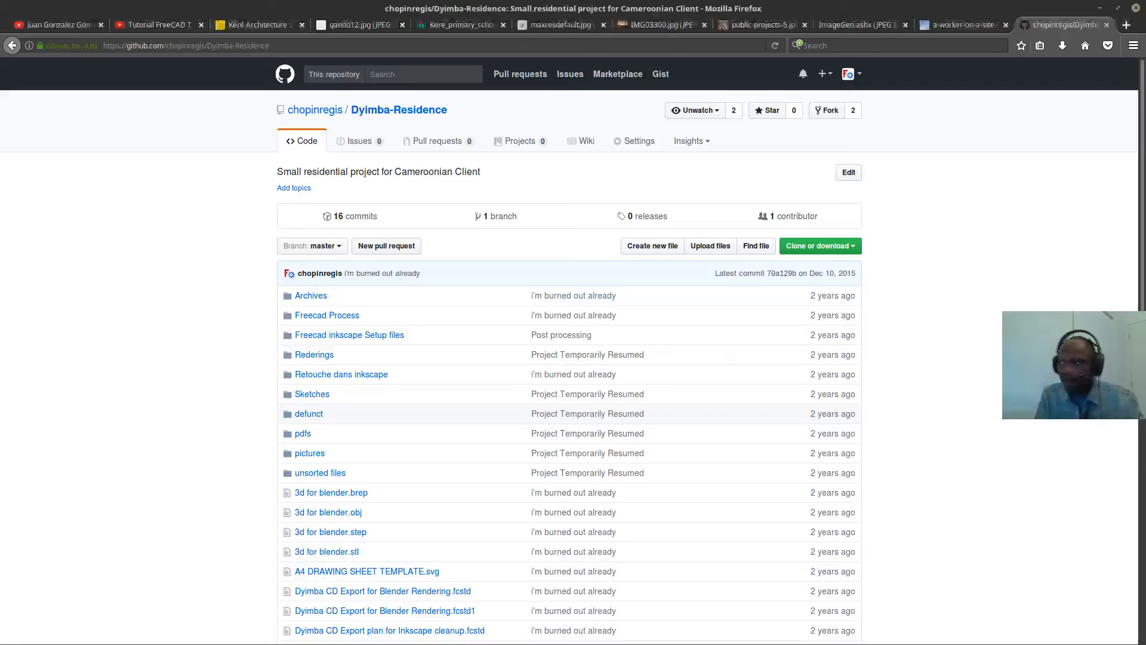
click(940, 31)
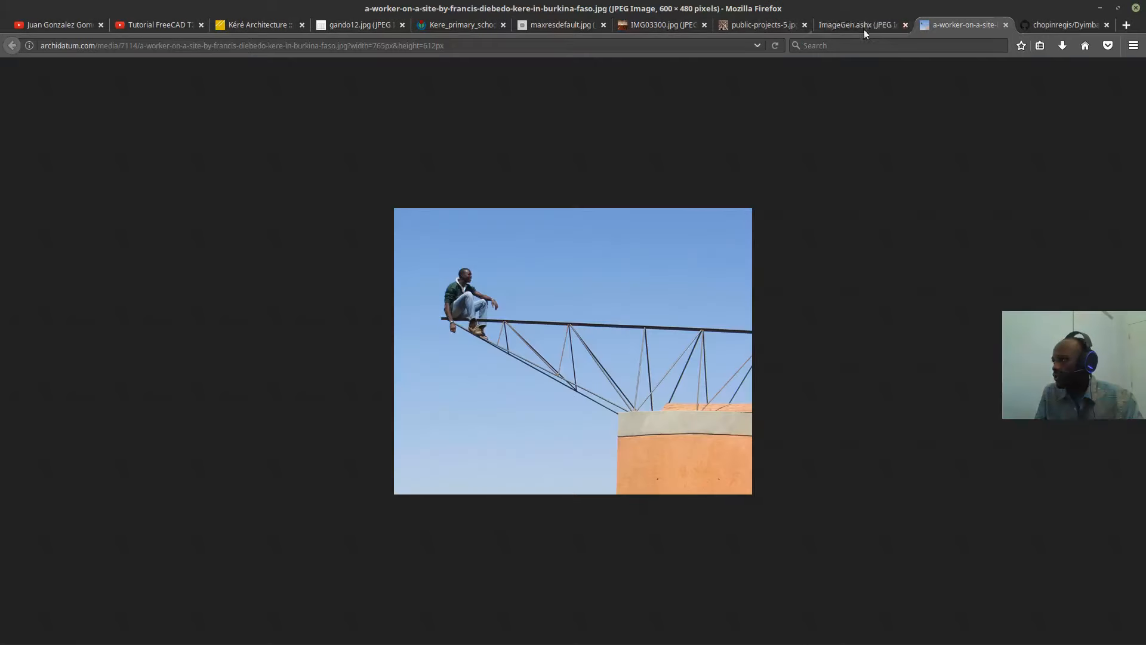
click(864, 30)
click(746, 26)
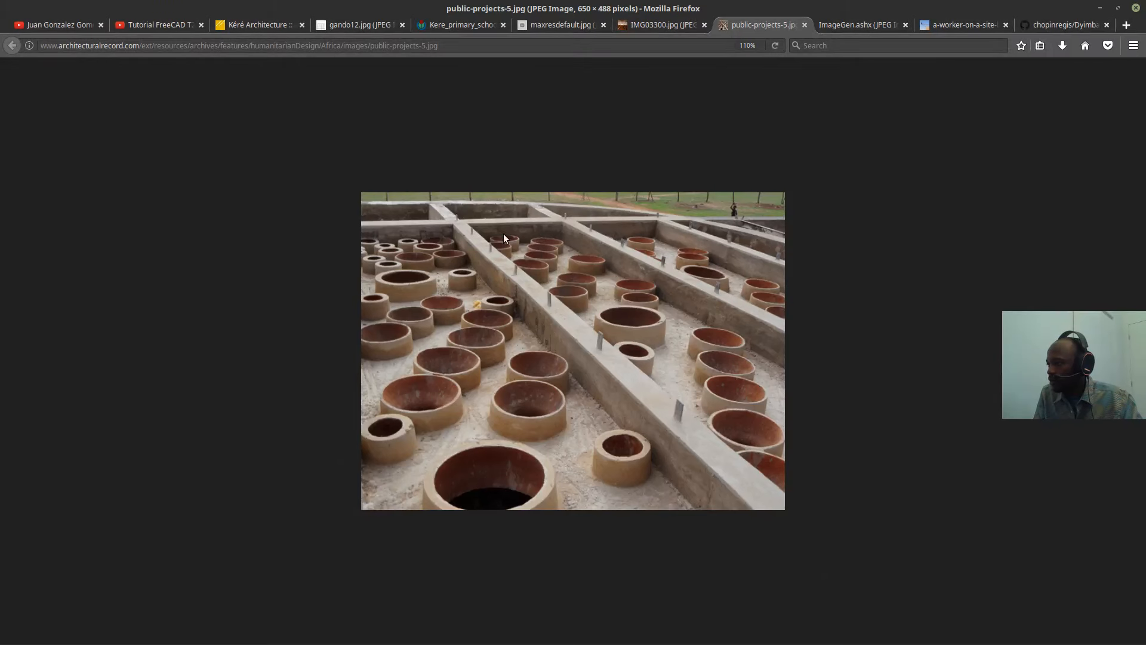
click(664, 23)
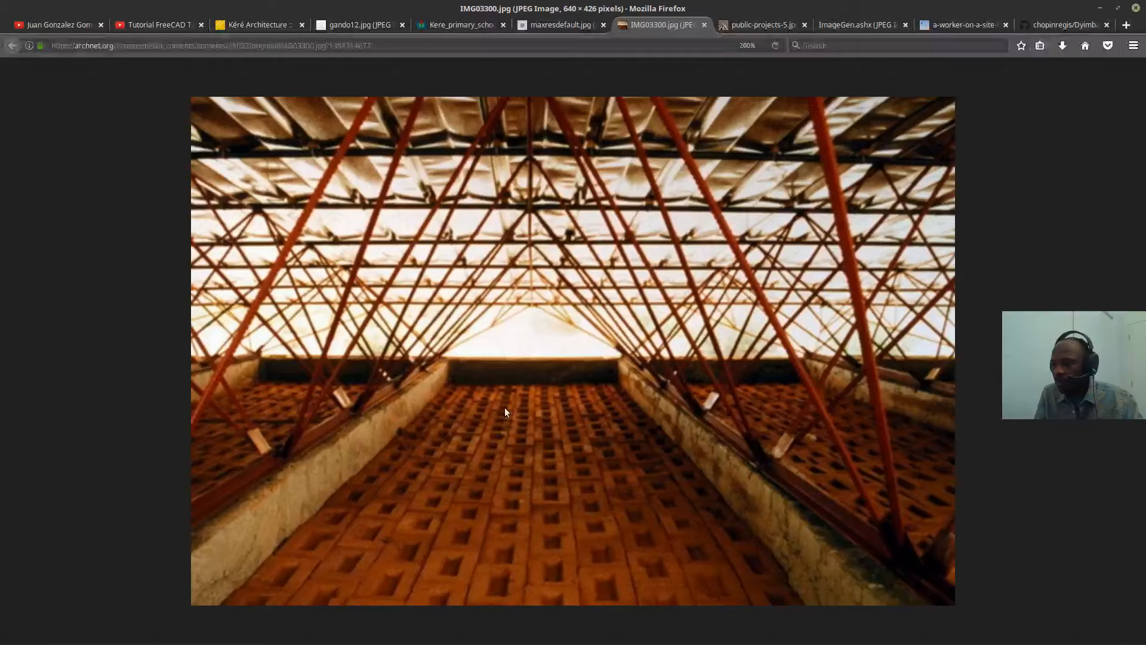
- Return to FreeCAD and examine how the trusses and bottom chord rest at the slab's corner column
click(1100, 9)
middle_drag(776, 334, 801, 377)
scroll(621, 403, up, 5)
scroll(597, 380, down, 8)
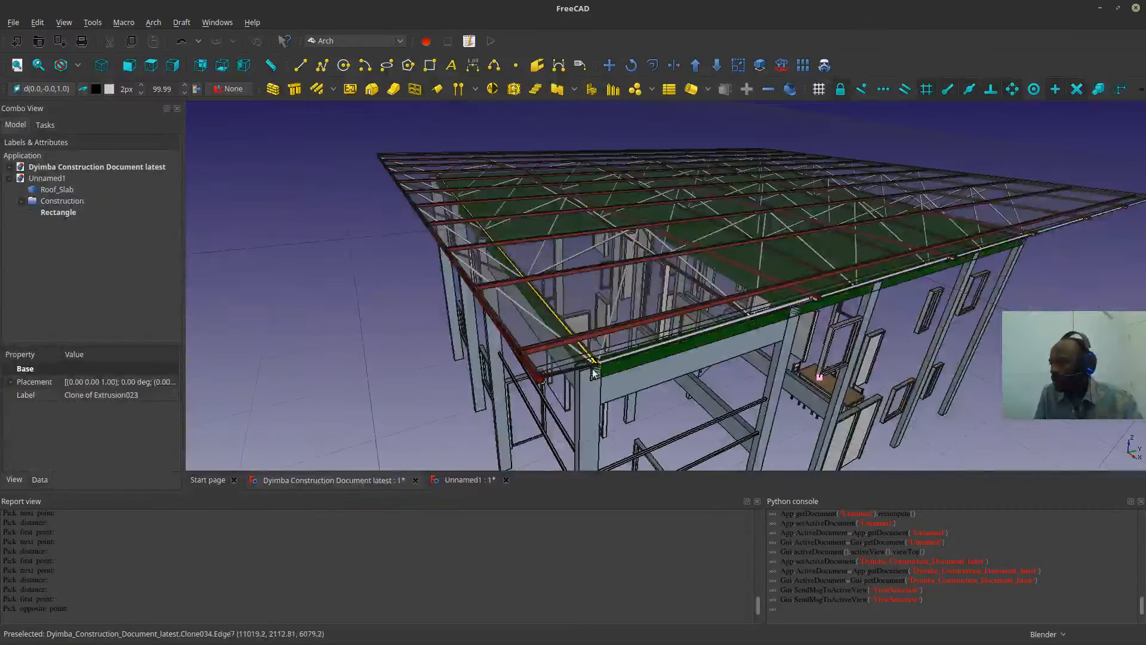
scroll(594, 372, up, 5)
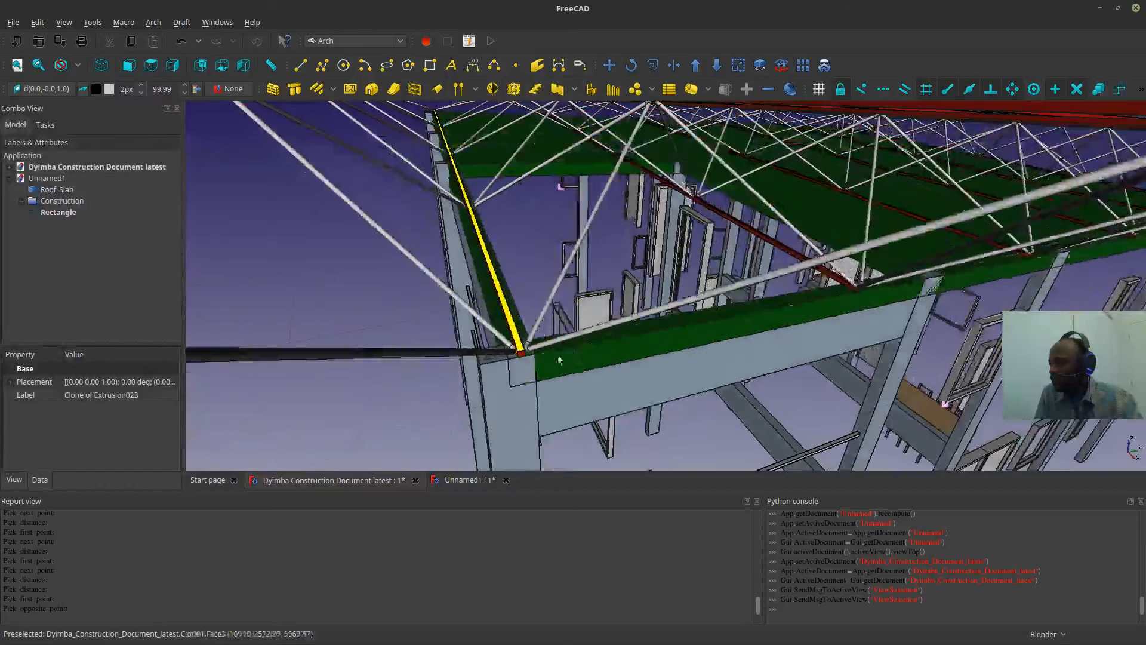
- In the Unnamed1 document, draw a vertical 0.15 m line from the opening's outer corner perpendicular to the slab's lower outer edge
click(446, 482)
scroll(605, 334, down, 5)
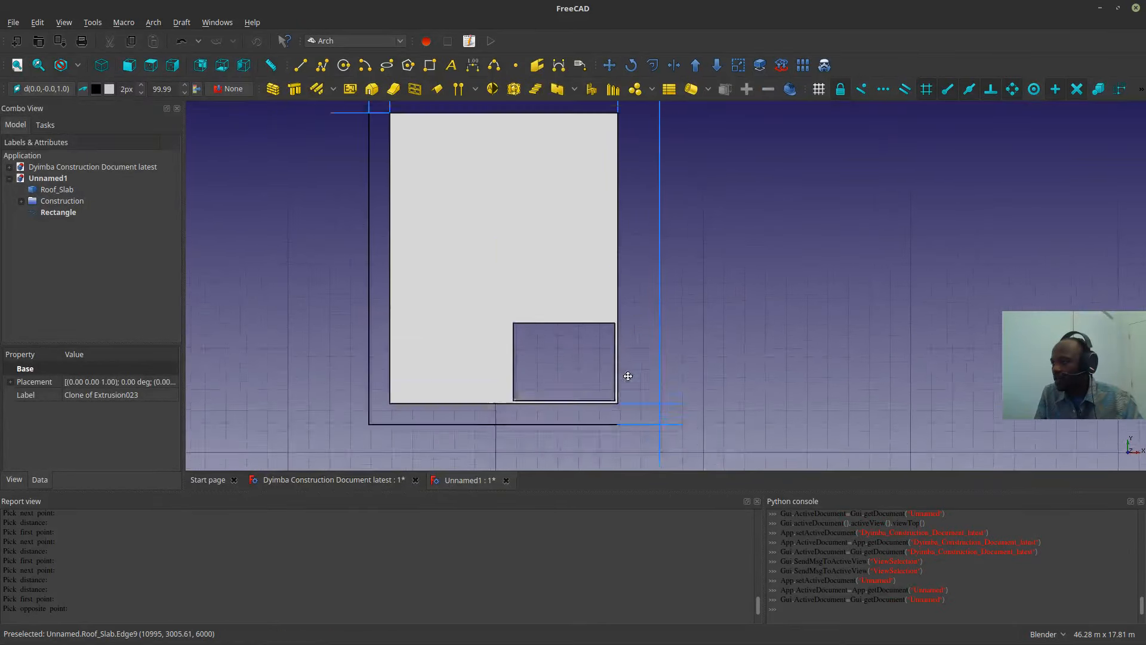
shift+middle_drag(628, 376, 626, 404)
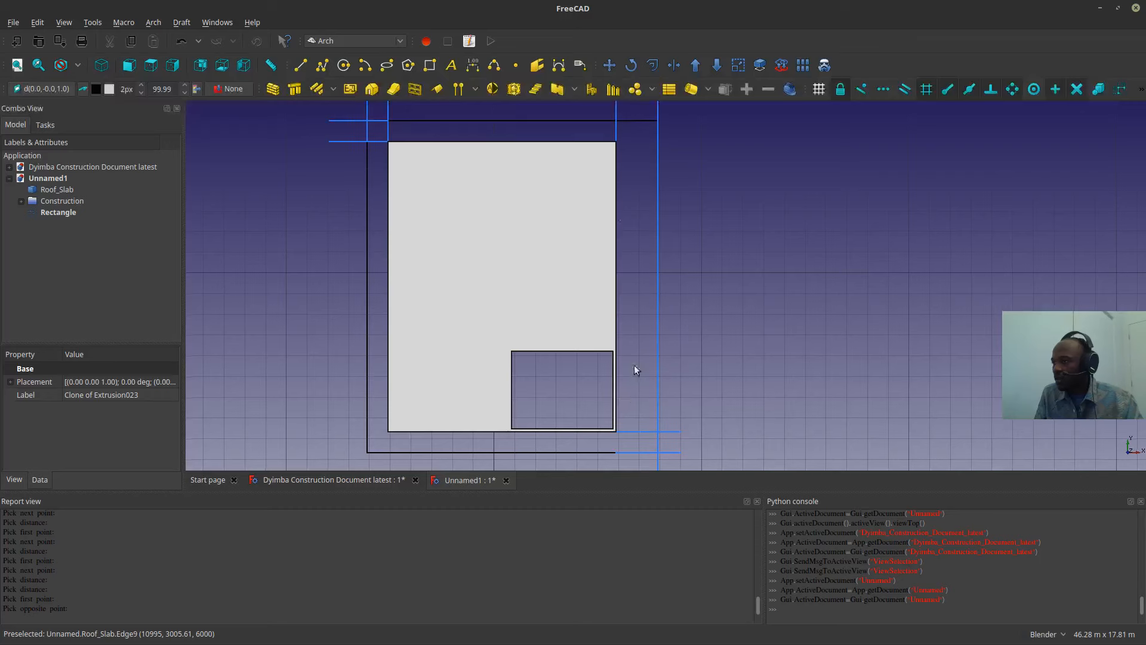
click(300, 68)
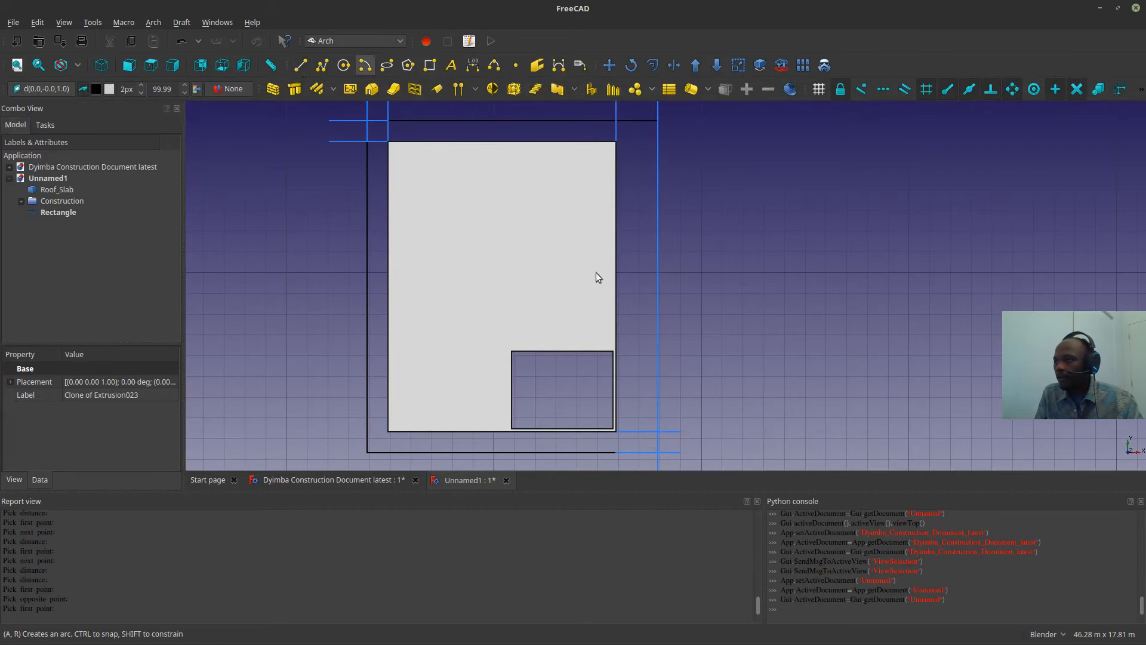
scroll(615, 433, up, 14)
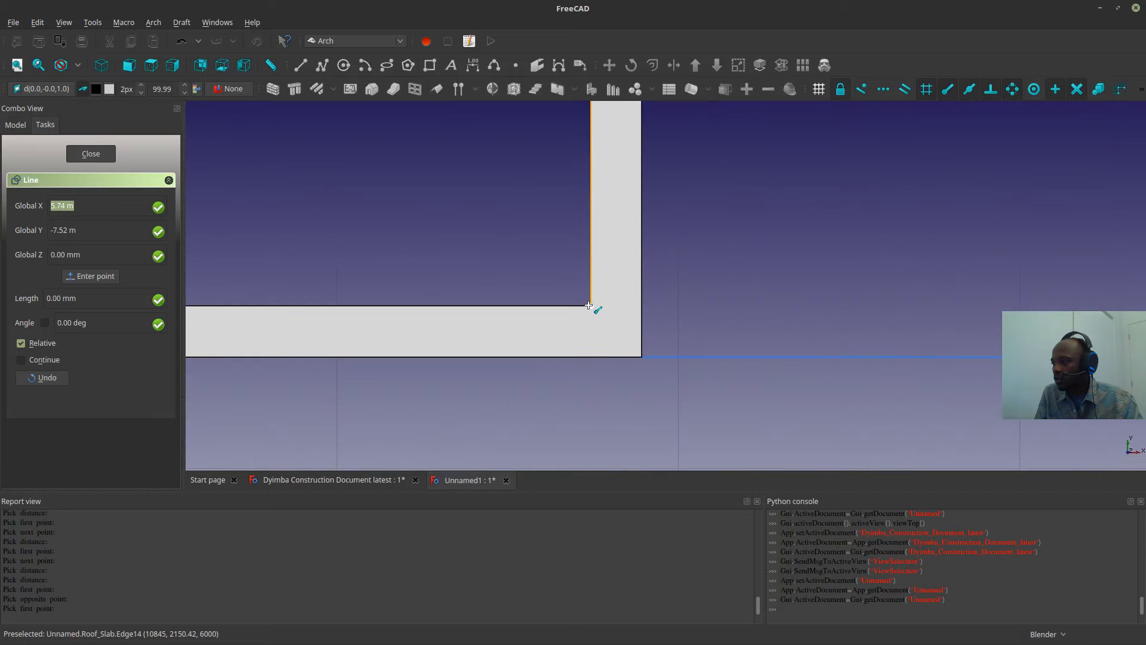
click(589, 305)
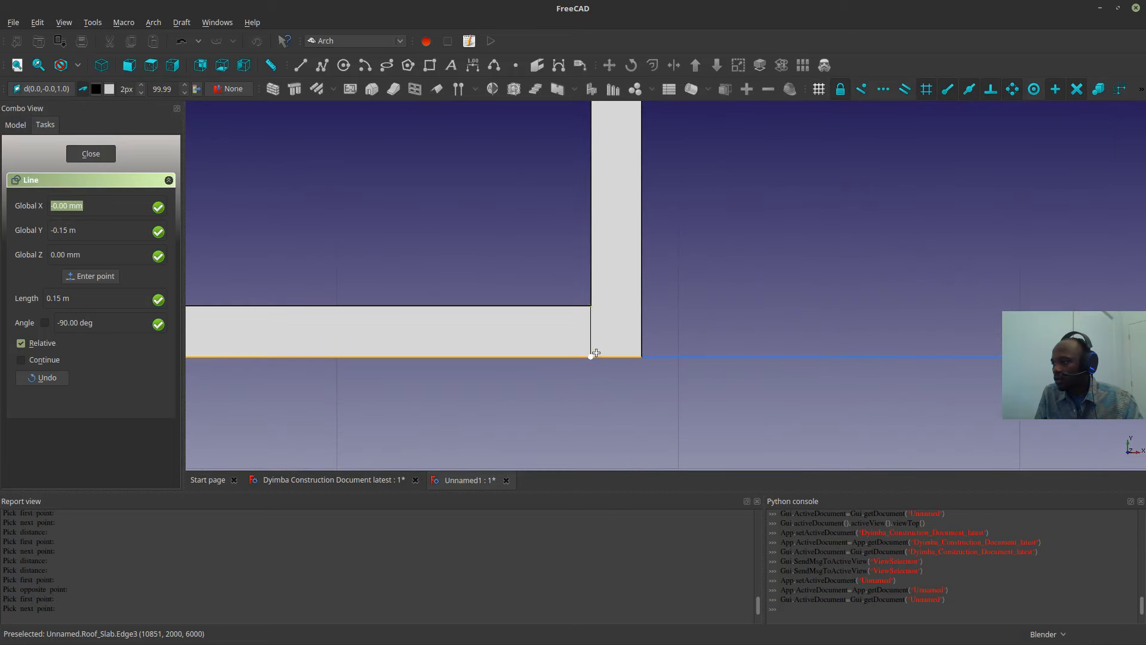
click(590, 357)
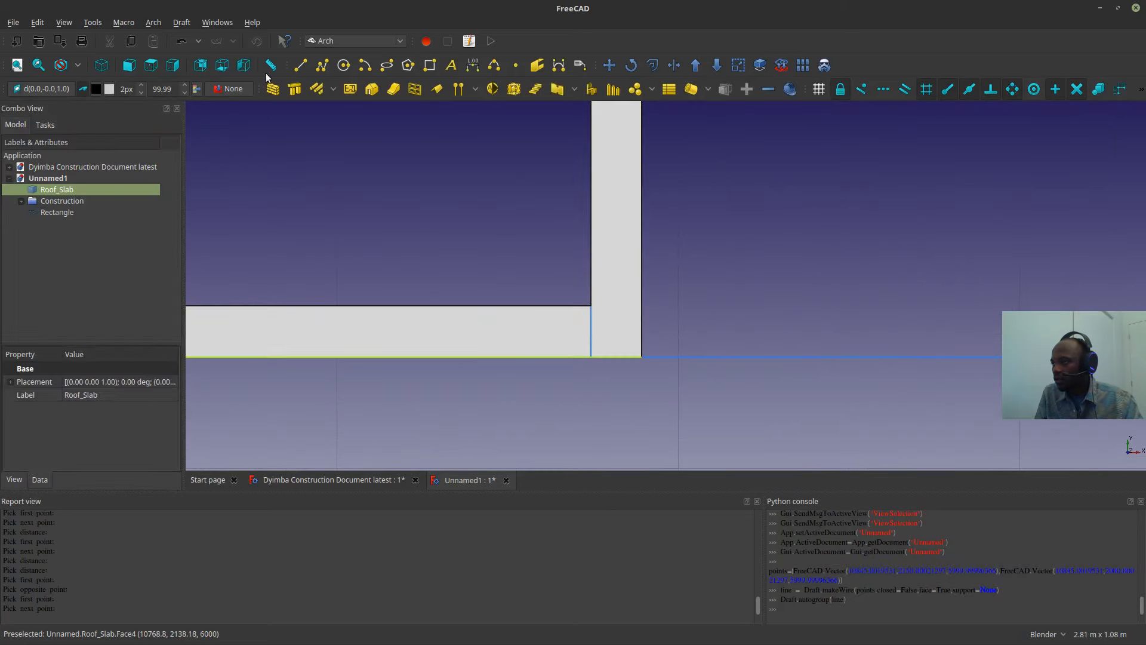
- Set the Roof_Slab's display mode to Wireframe
click(300, 65)
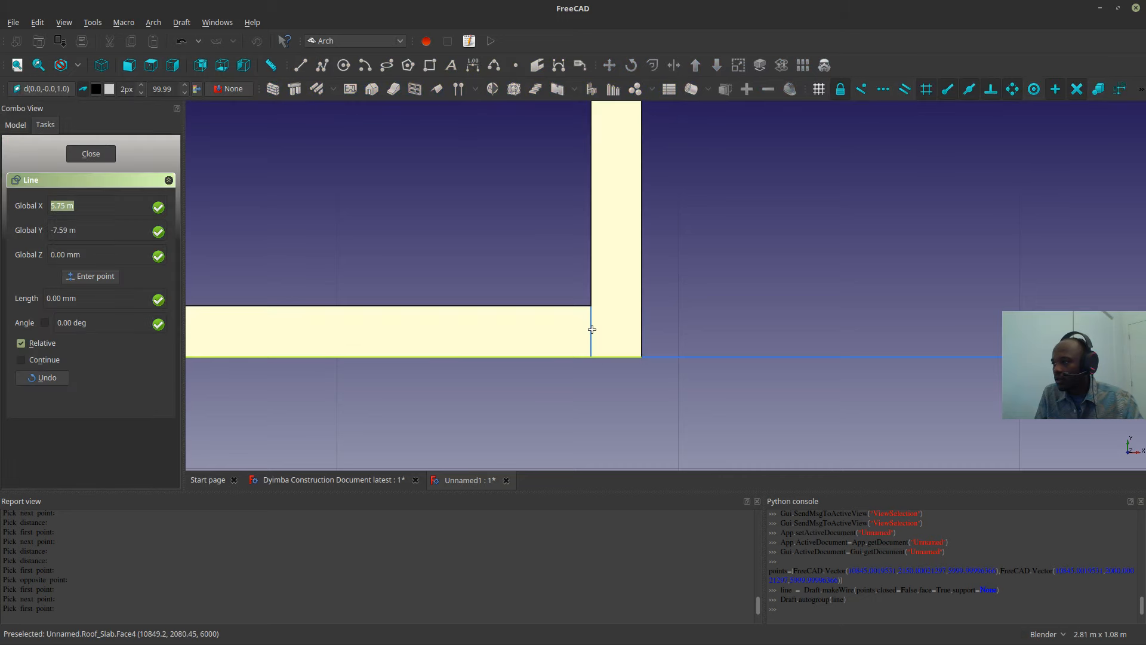
key(Escape)
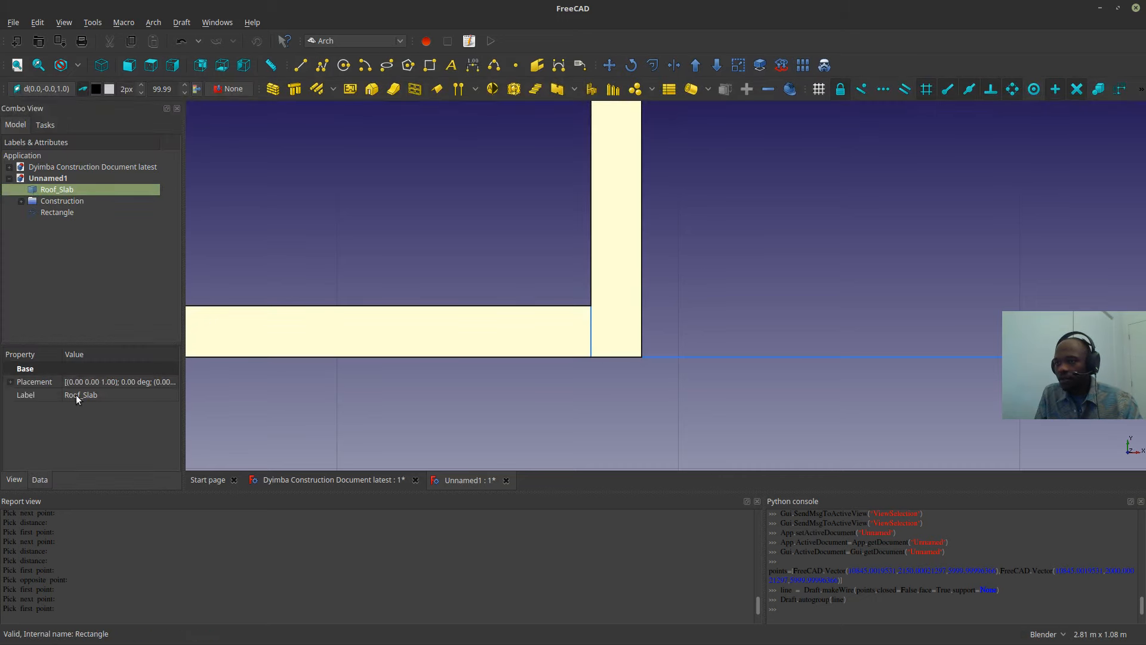
click(14, 479)
click(104, 421)
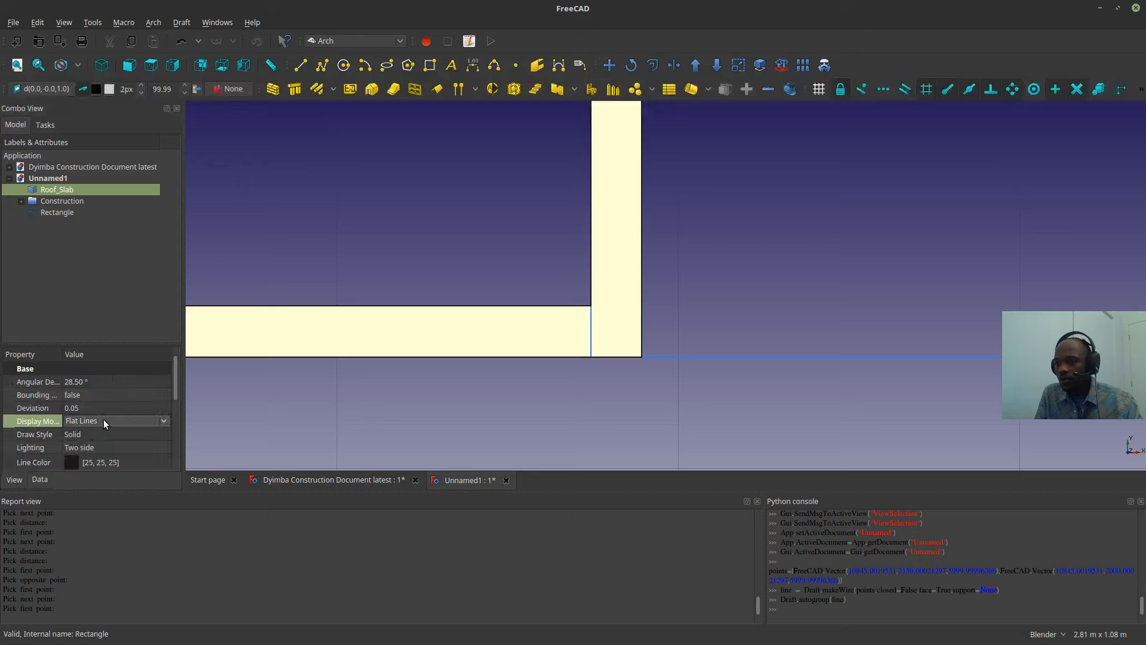
click(104, 421)
click(103, 448)
click(373, 345)
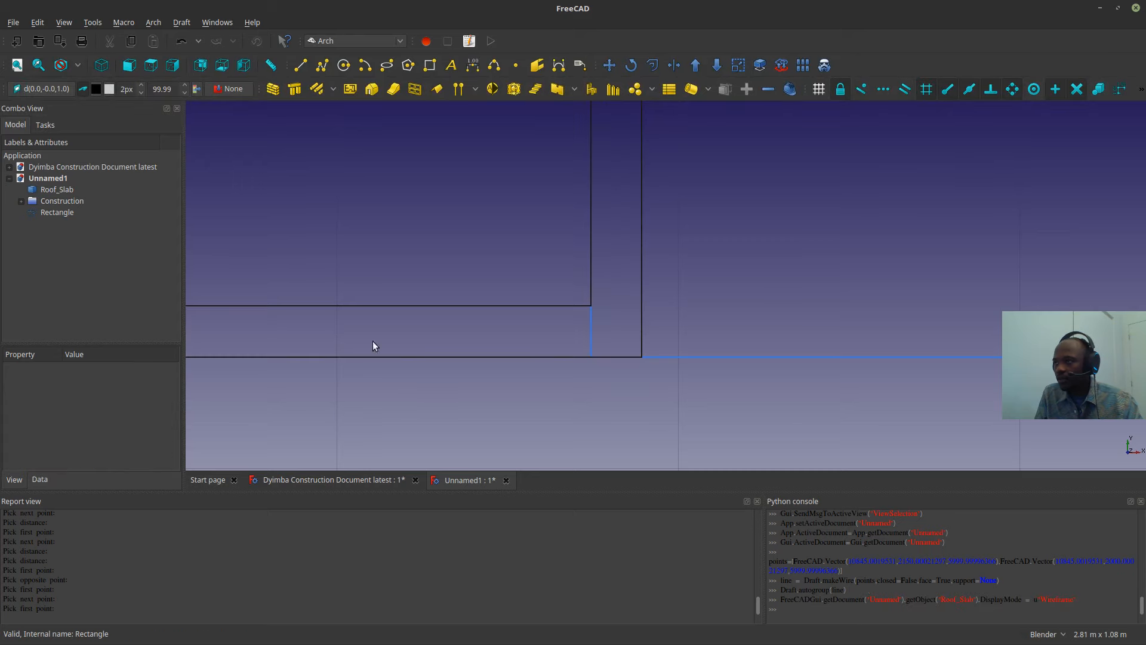
- Draw a horizontal 0.15 m line from the opening's corner perpendicular to the slab's outer side edge
click(301, 65)
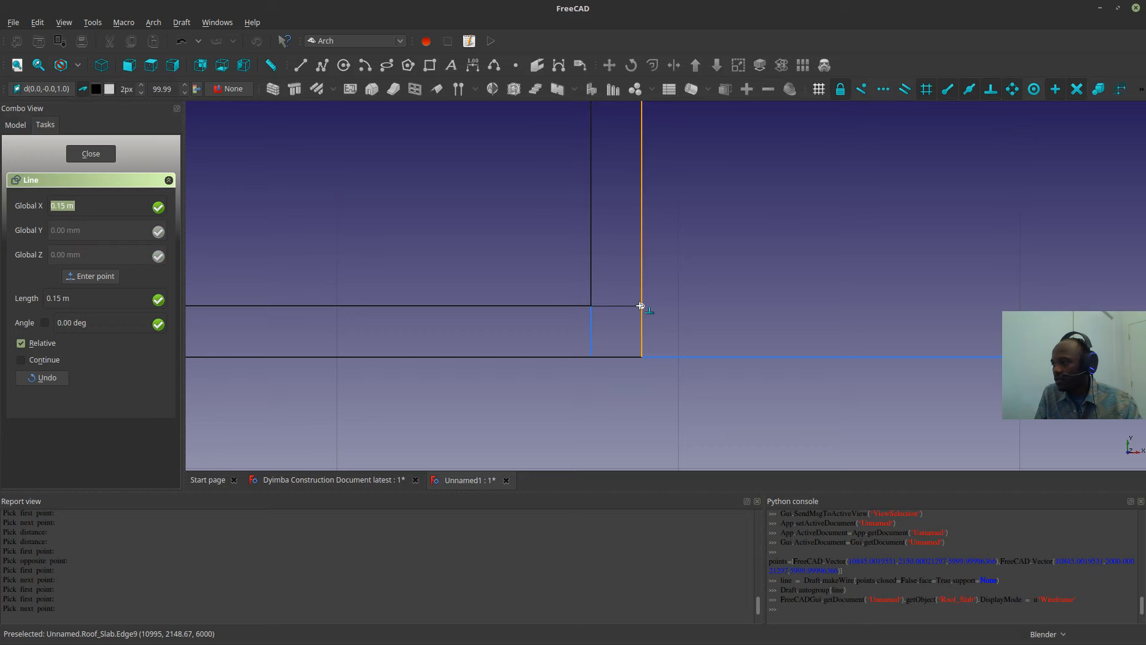
click(641, 306)
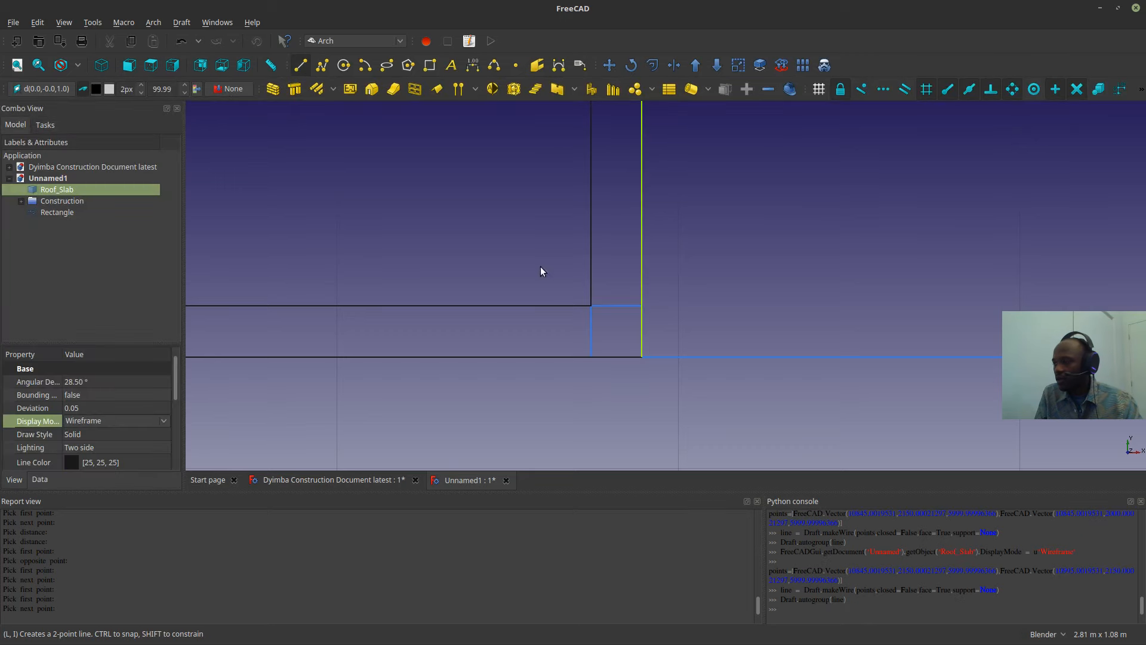
- Draw a horizontal line from the midpoint of the corner square's vertical guide line to the slab's outer side edge
key(l)
key(i)
click(591, 331)
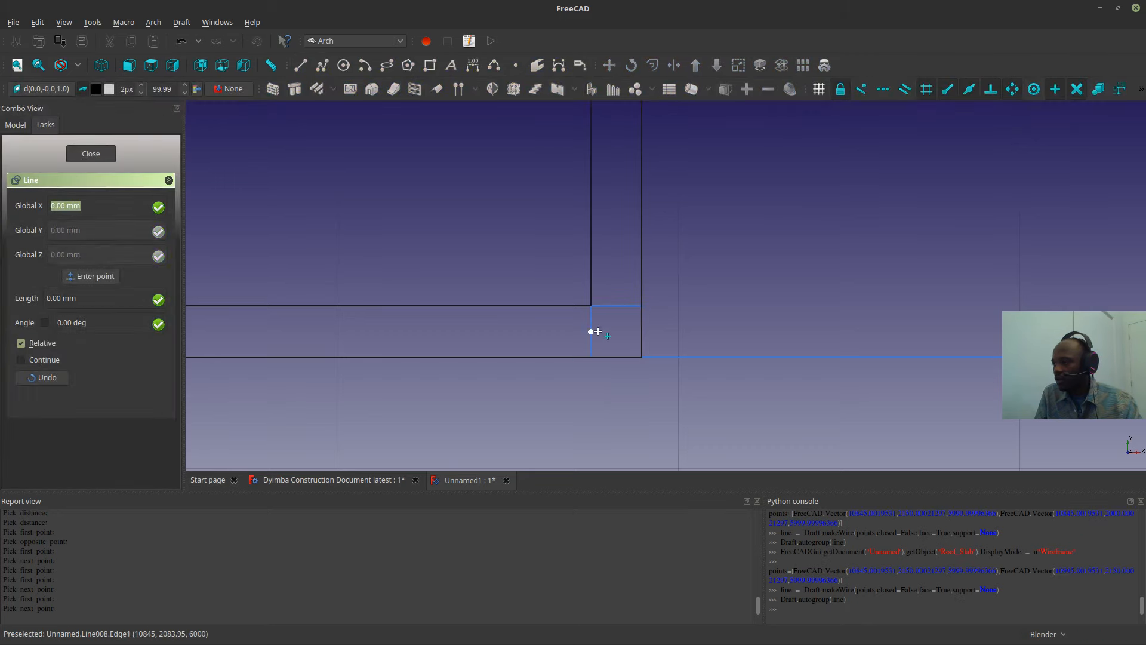
click(642, 332)
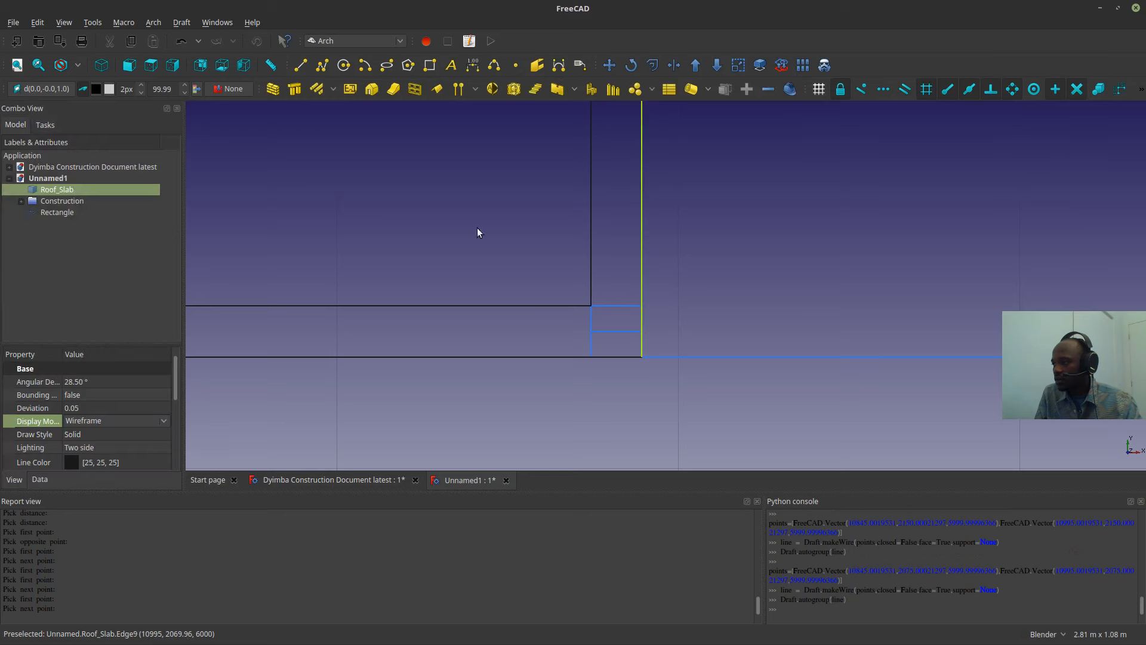
- Draw a vertical line from the midpoint of the corner square's horizontal guide line to the slab's lower outer edge
click(300, 65)
click(616, 305)
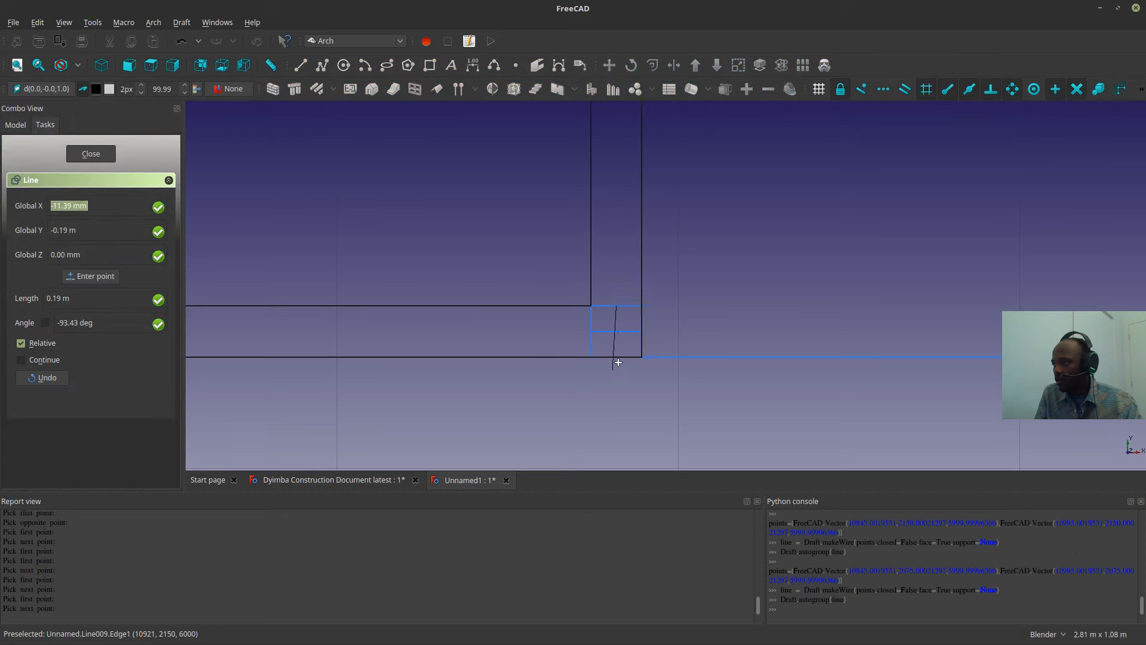
click(617, 355)
scroll(619, 351, down, 5)
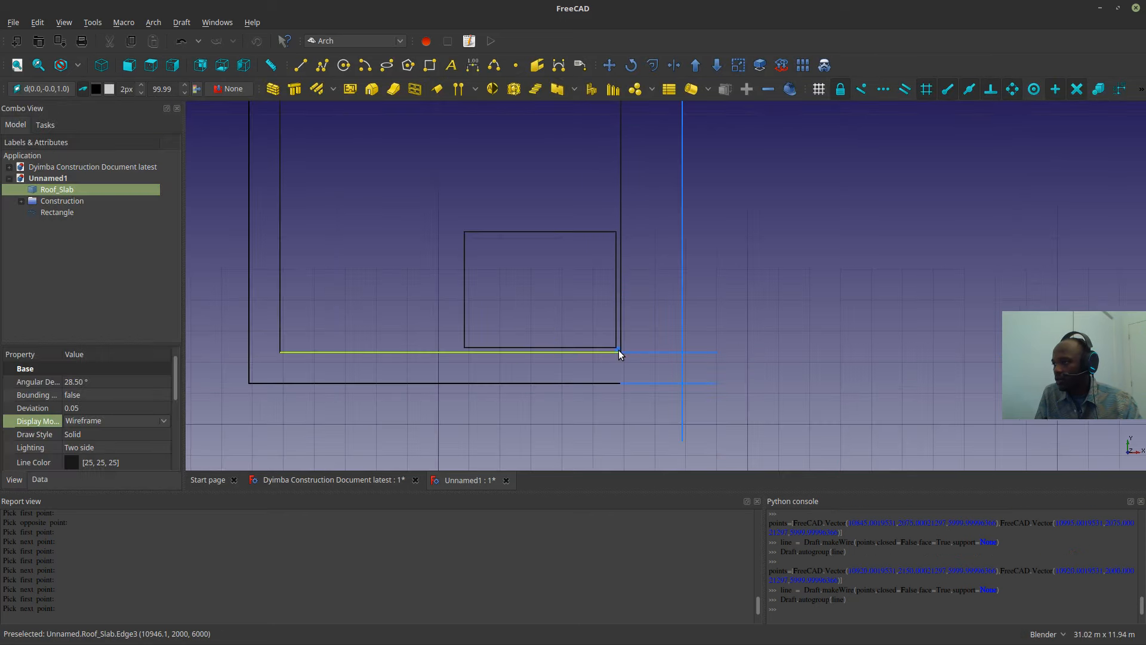
scroll(619, 350, up, 18)
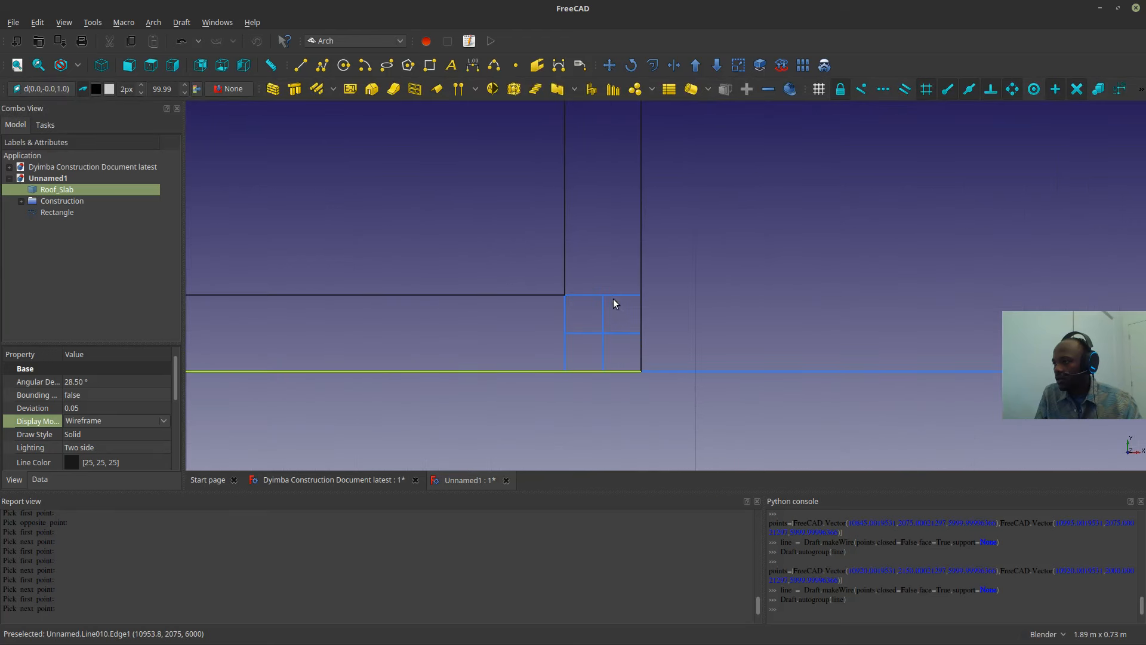
click(614, 297)
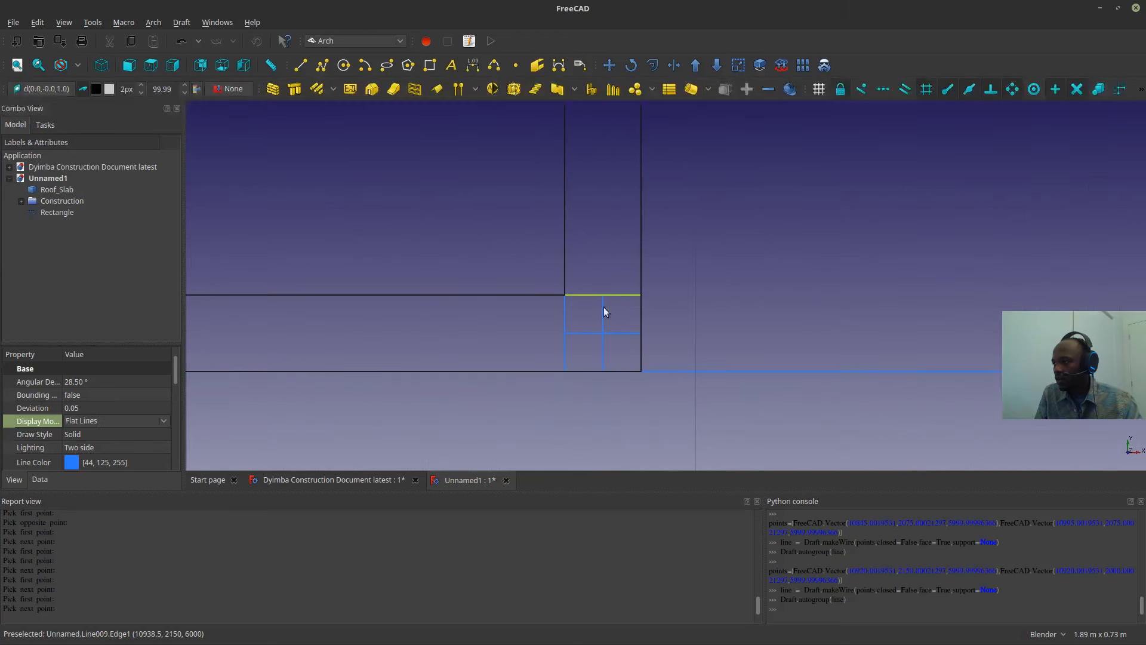
click(567, 315)
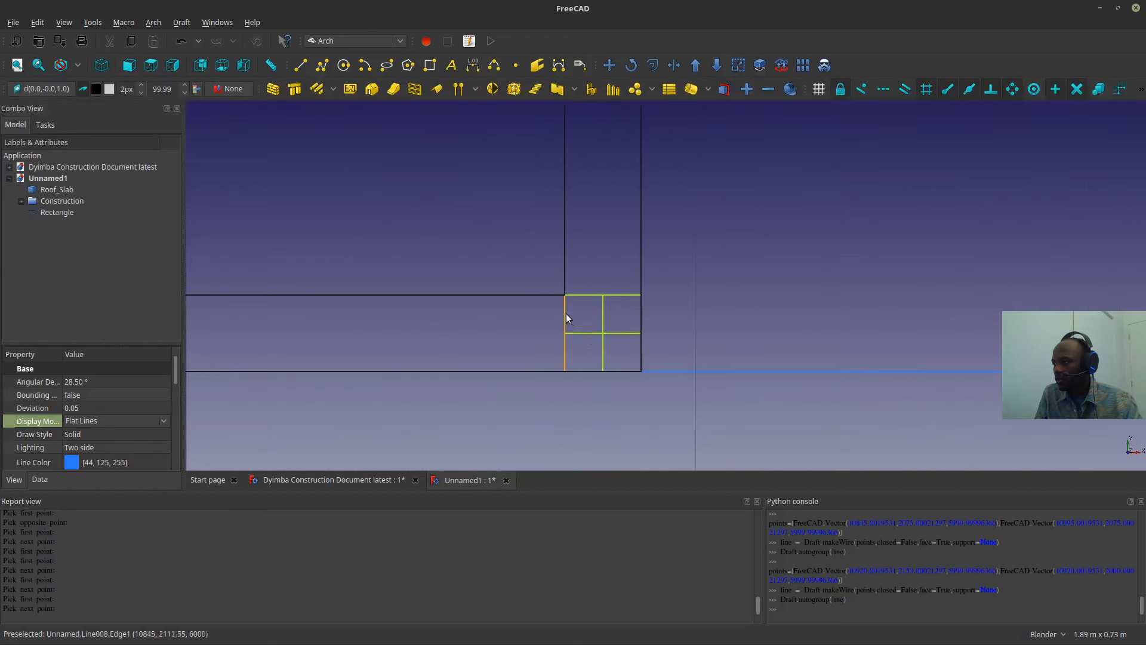
click(609, 64)
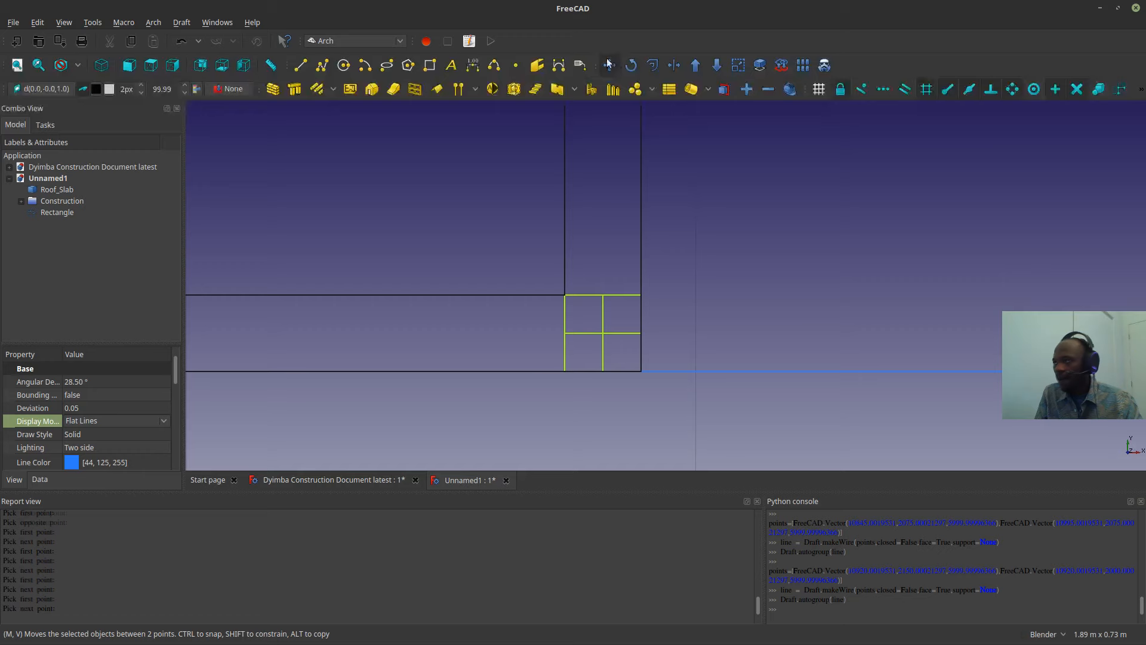
click(642, 368)
scroll(633, 373, down, 12)
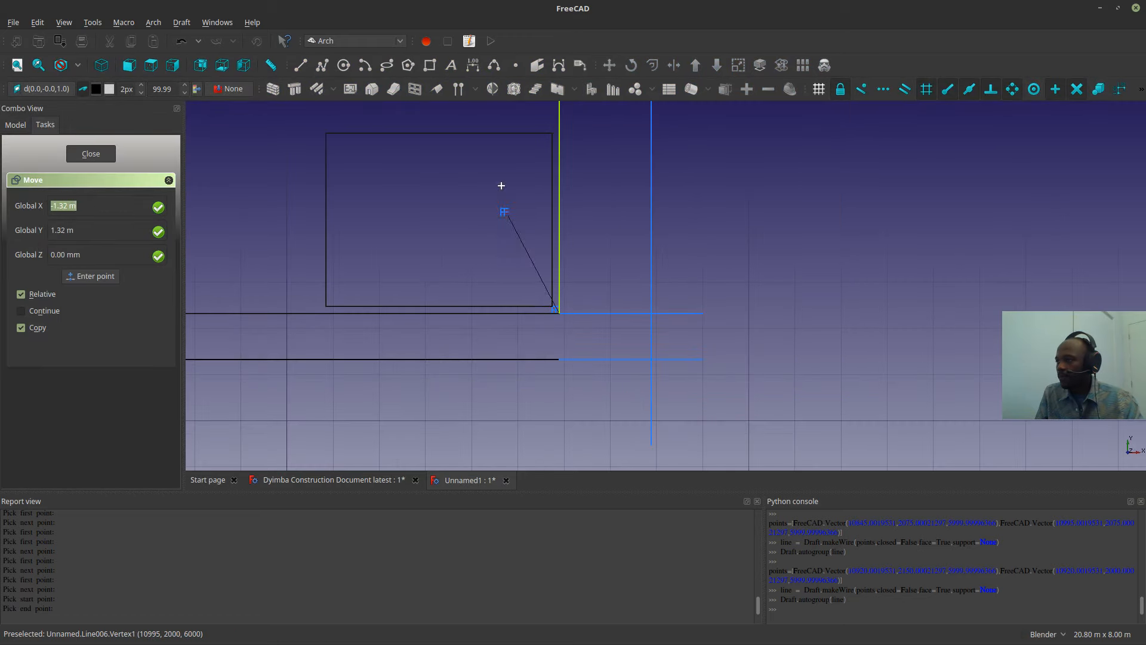
shift+scroll(400, 206, up, 2)
scroll(564, 422, down, 10)
middle_drag(576, 422, 660, 209)
key(Escape)
click(129, 64)
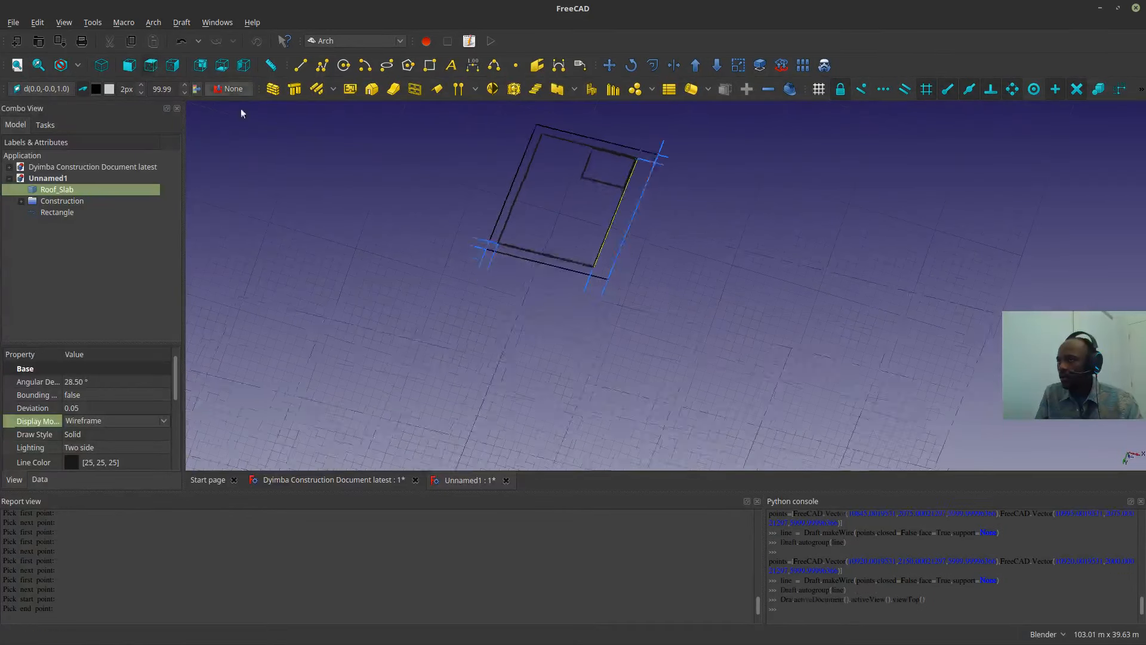
- Copy the four corner guide lines, using the opening's corner as base point, to the slab's diagonally opposite outer corner
scroll(558, 370, up, 4)
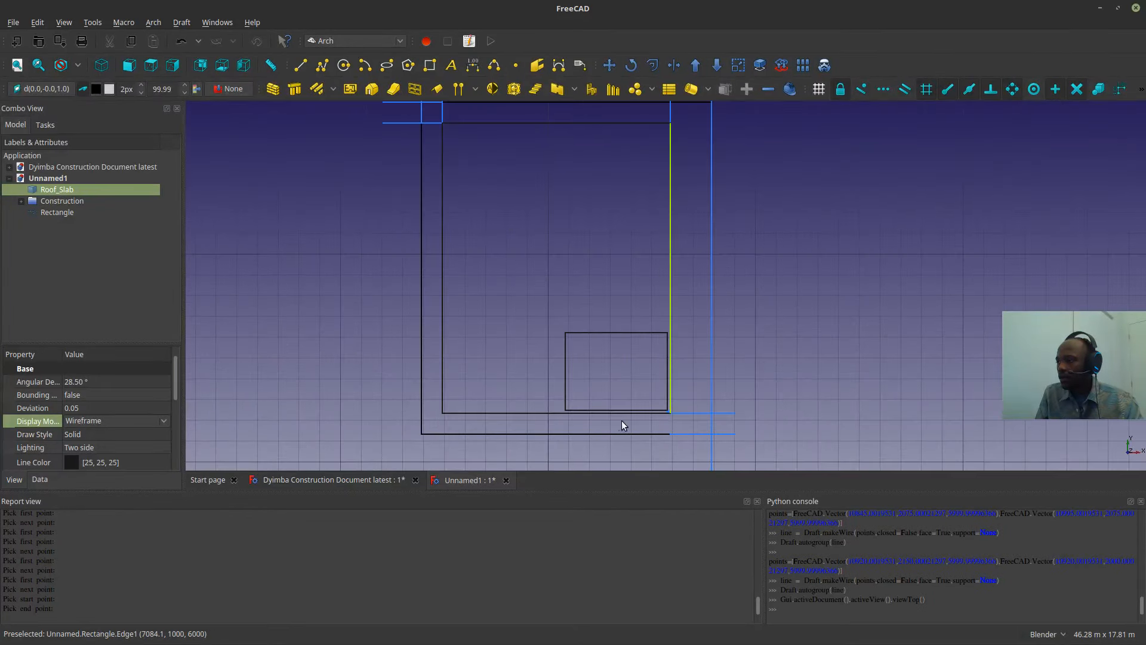
scroll(628, 420, down, 1)
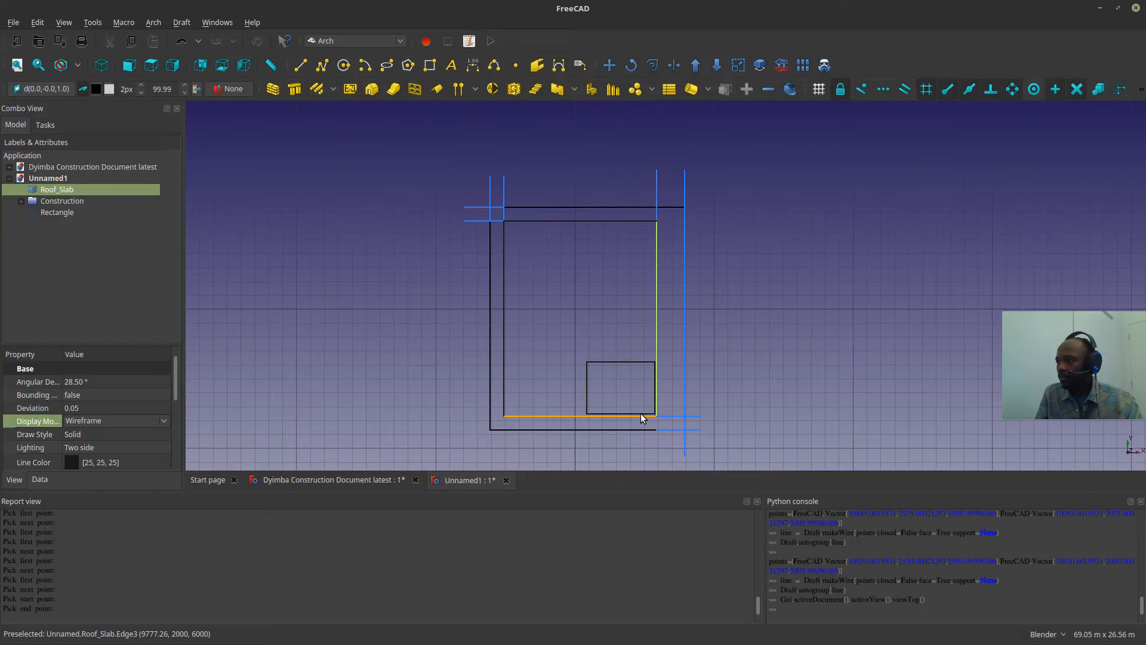
scroll(650, 412, up, 5)
scroll(645, 427, up, 10)
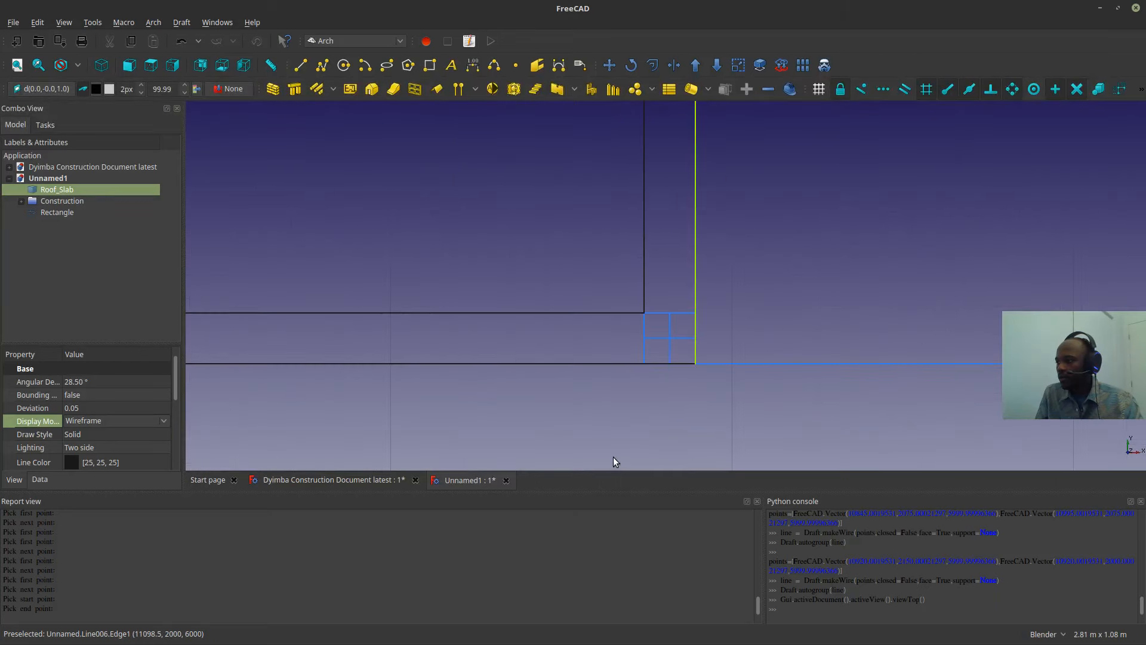
click(682, 312)
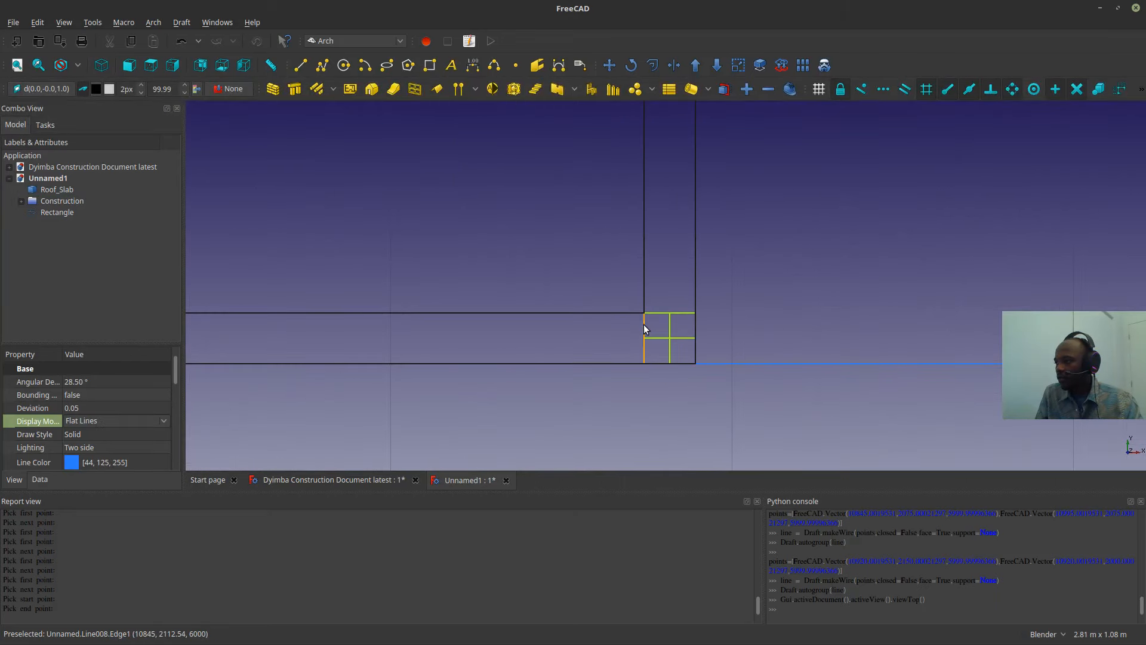
click(609, 64)
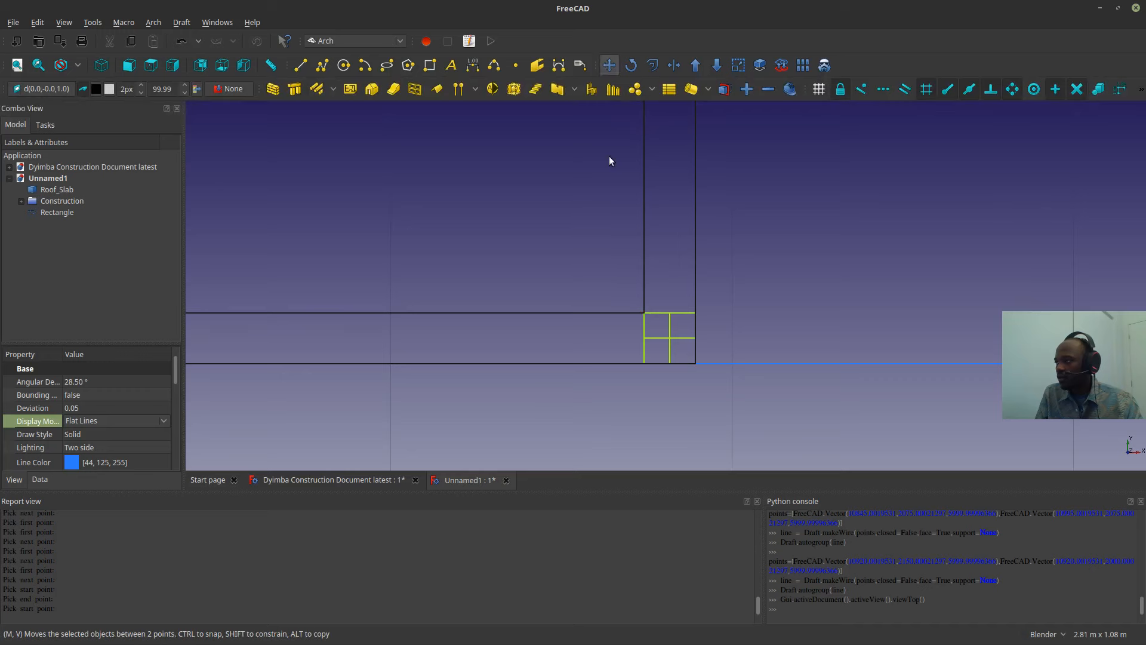
click(641, 312)
scroll(673, 359, down, 5)
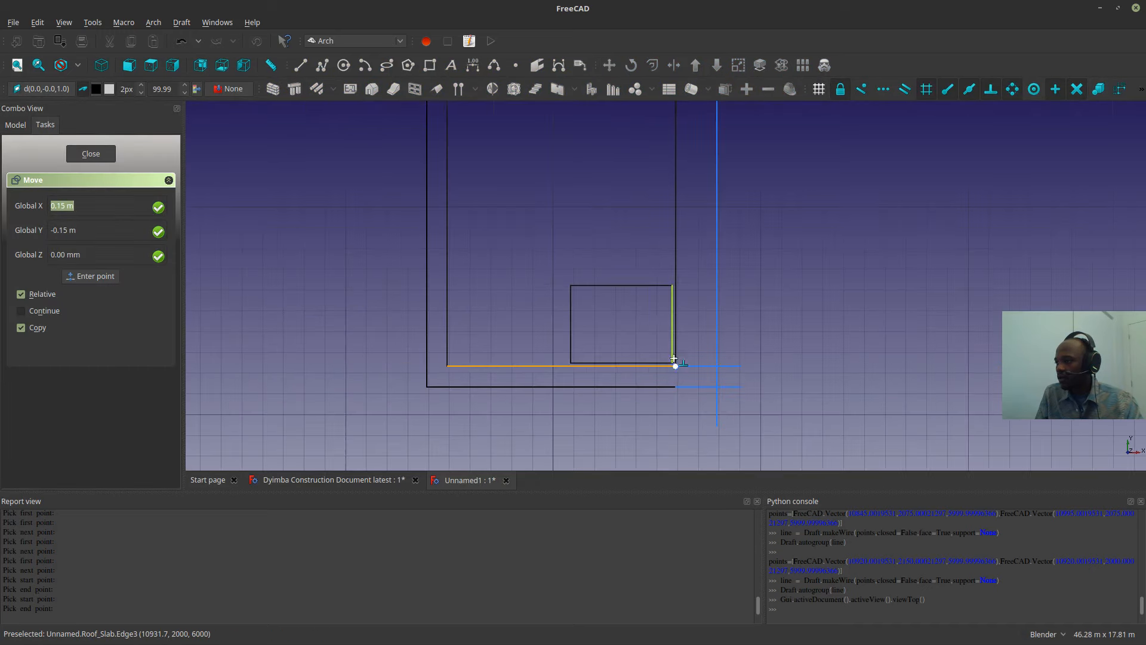
scroll(569, 176, down, 3)
scroll(526, 140, up, 5)
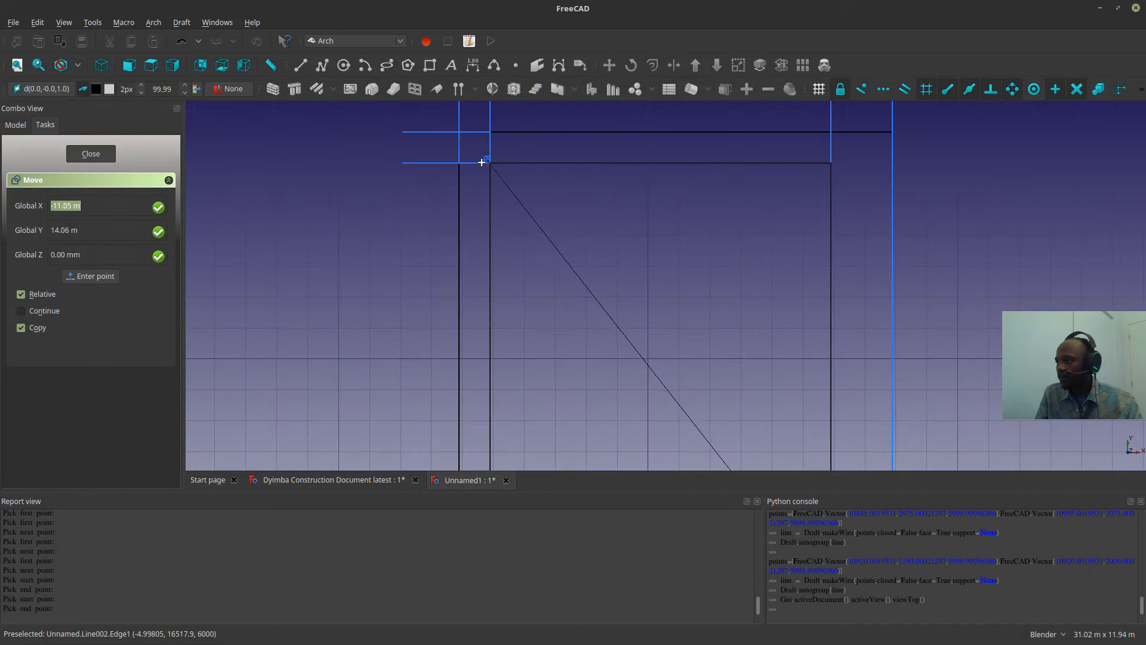
click(491, 165)
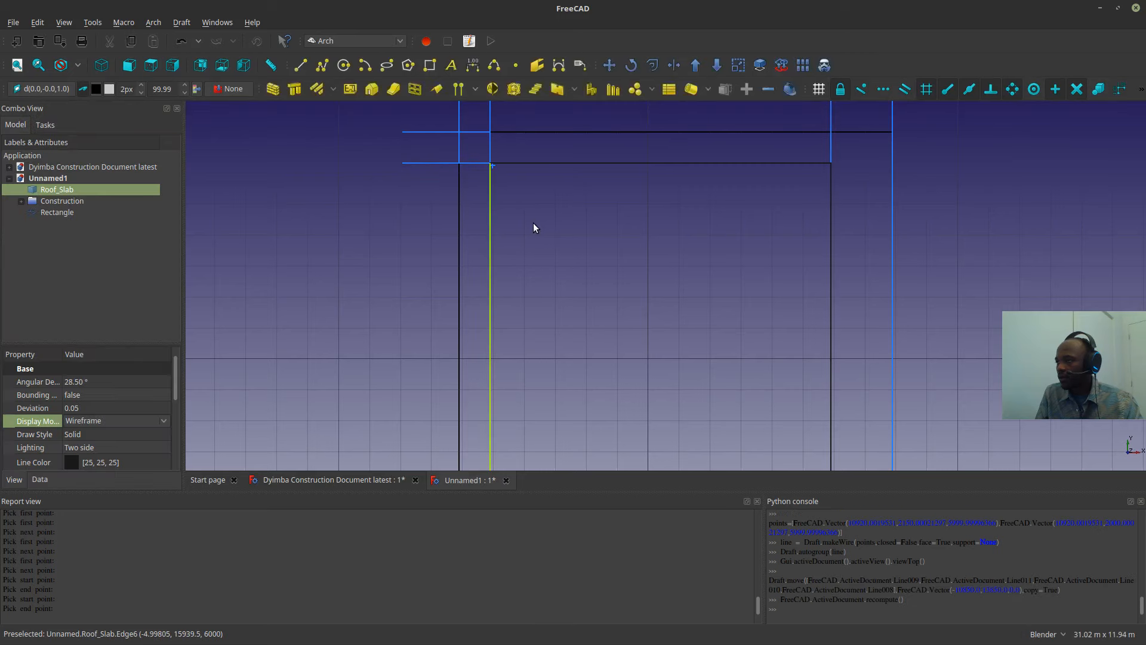
- Draw a 10.85 m by 13.85 m rectangle between the guide-line centre crossings at the slab's two opposite corners
scroll(512, 184, up, 2)
shift+middle_drag(507, 202, 449, 366)
scroll(448, 366, up, 4)
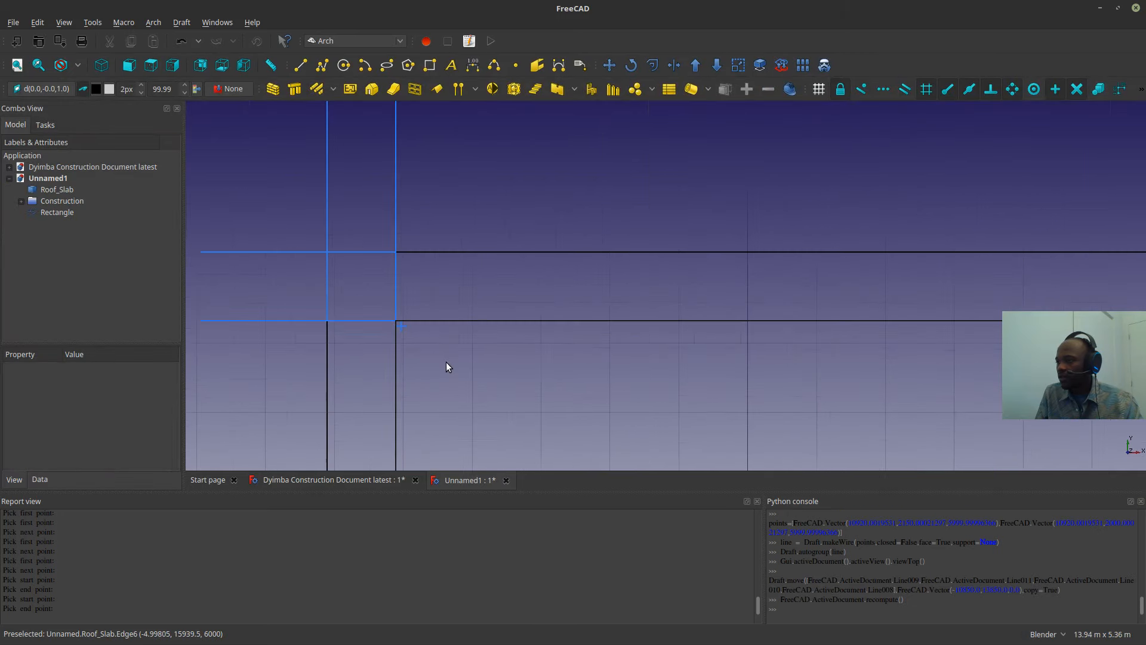
click(435, 69)
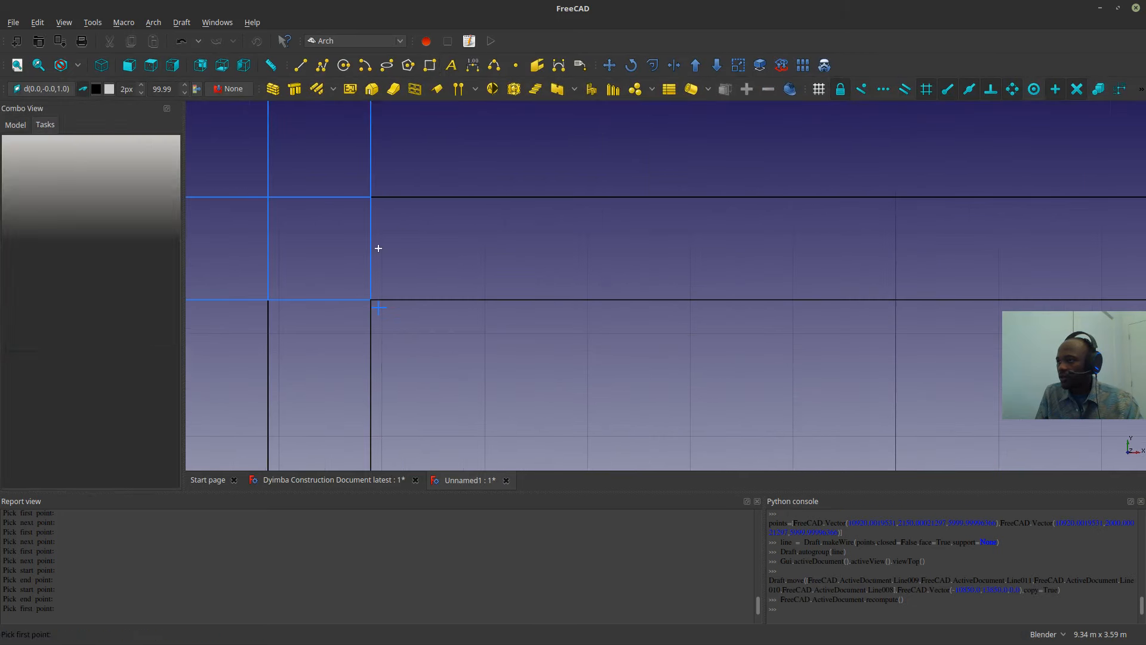
click(378, 309)
scroll(379, 307, down, 5)
shift+middle_drag(435, 332, 484, 182)
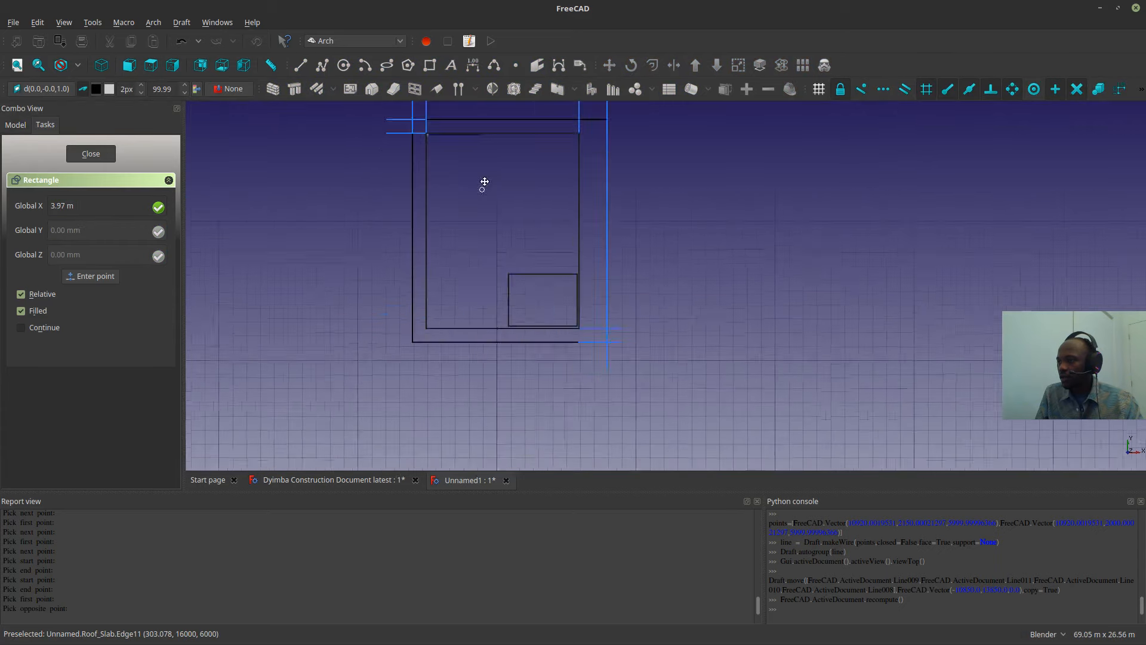
scroll(563, 289, up, 10)
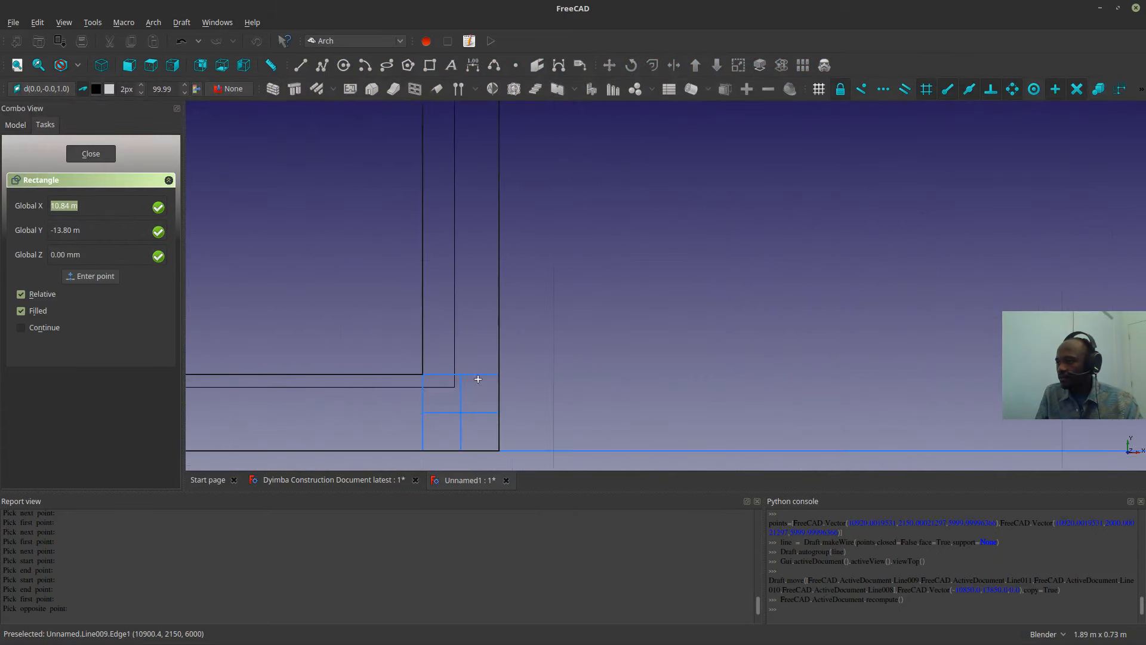
click(457, 410)
- Set the new centreline rectangle's display mode to Wireframe
scroll(625, 314, down, 5)
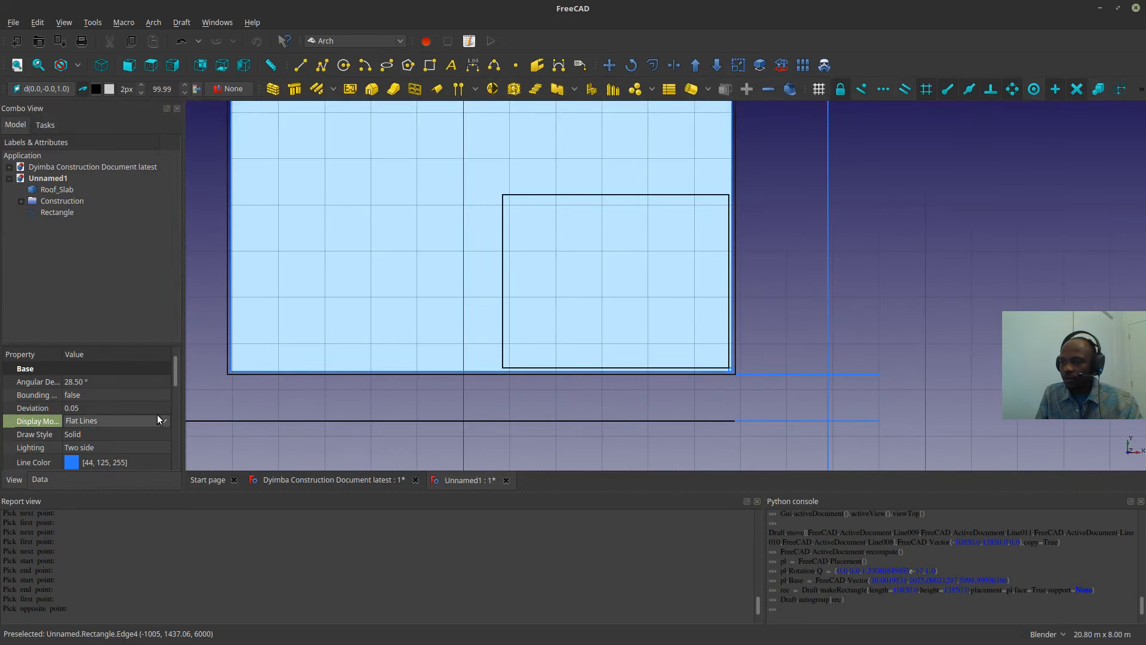
click(155, 419)
click(141, 437)
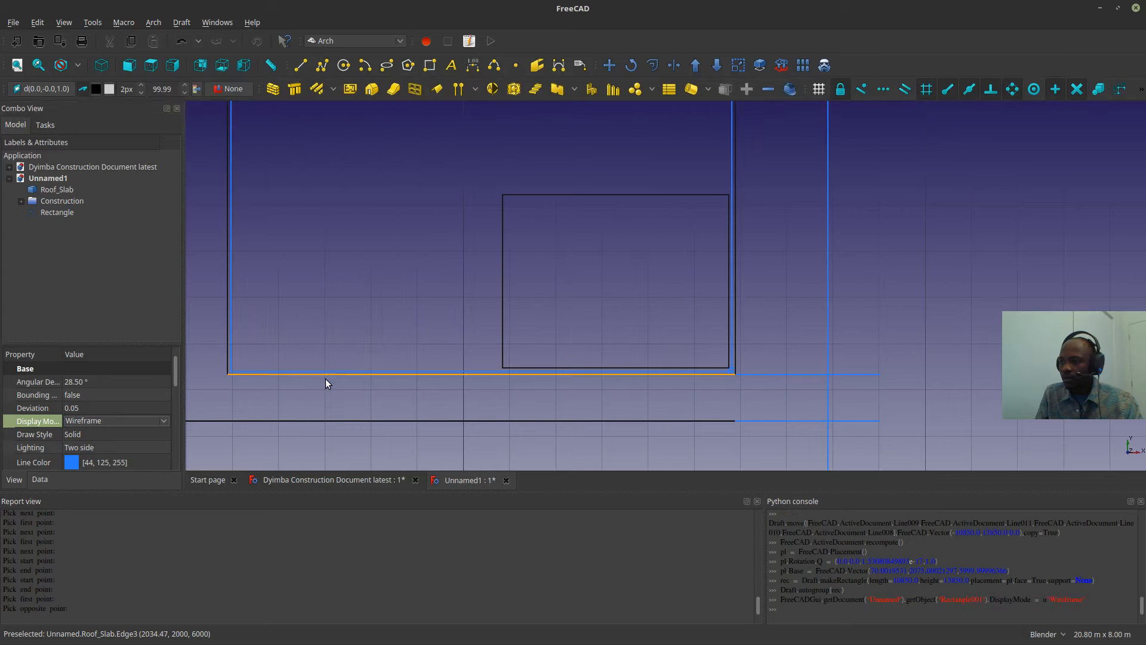
click(397, 391)
scroll(745, 362, up, 4)
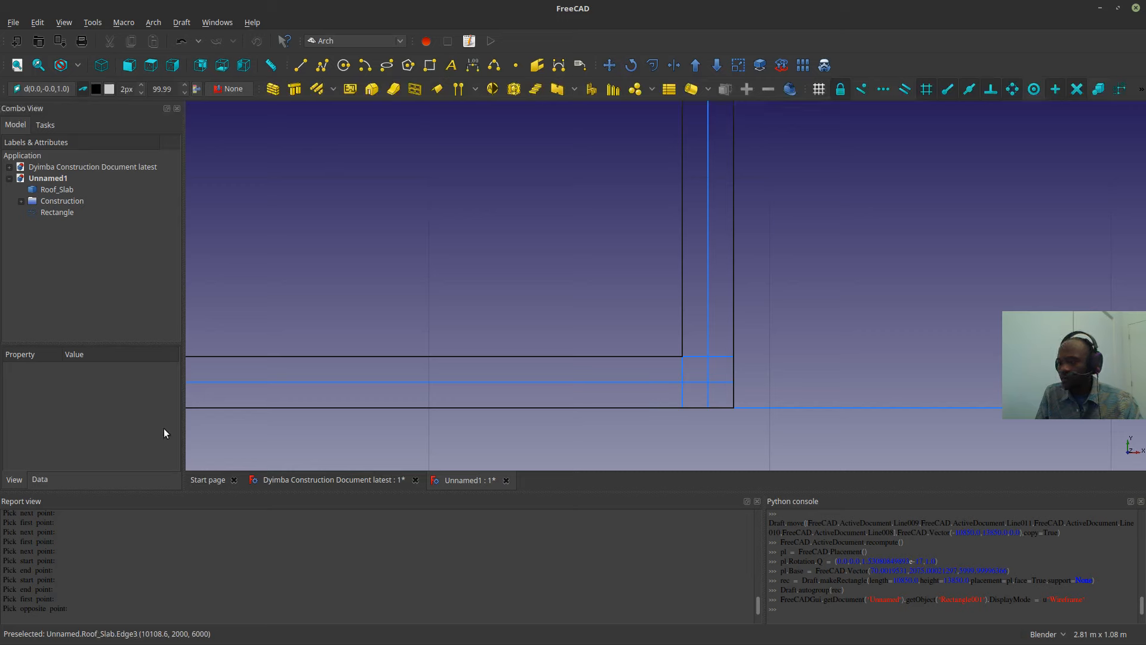
- Set the centreline rectangle's draw style to Dashdot
click(312, 384)
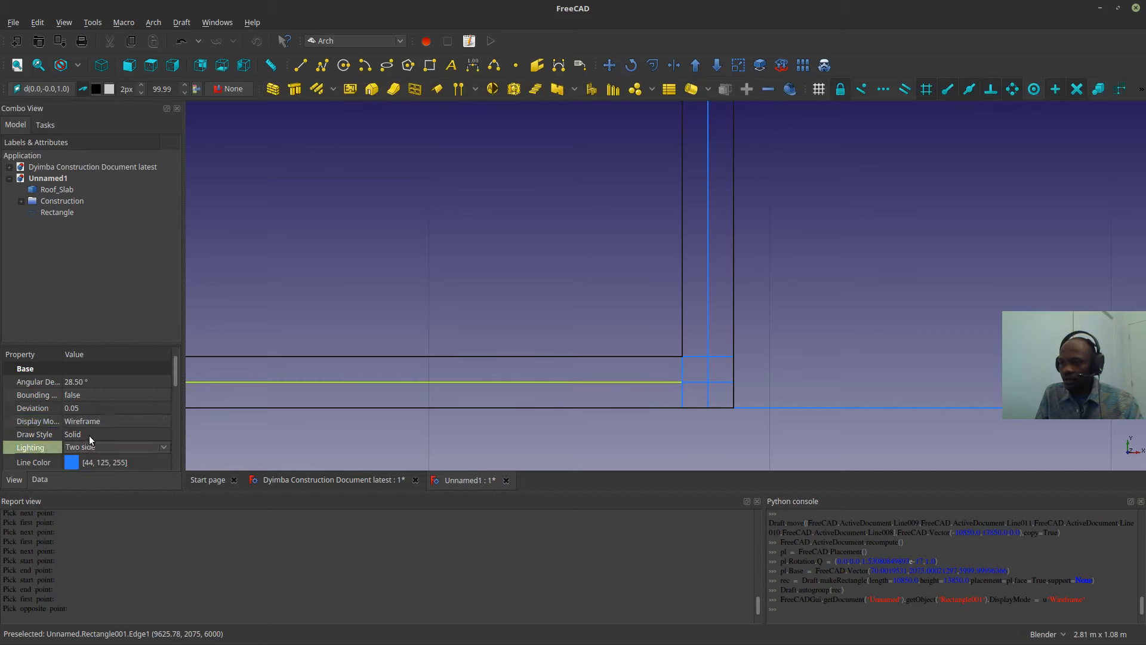
click(90, 436)
click(92, 437)
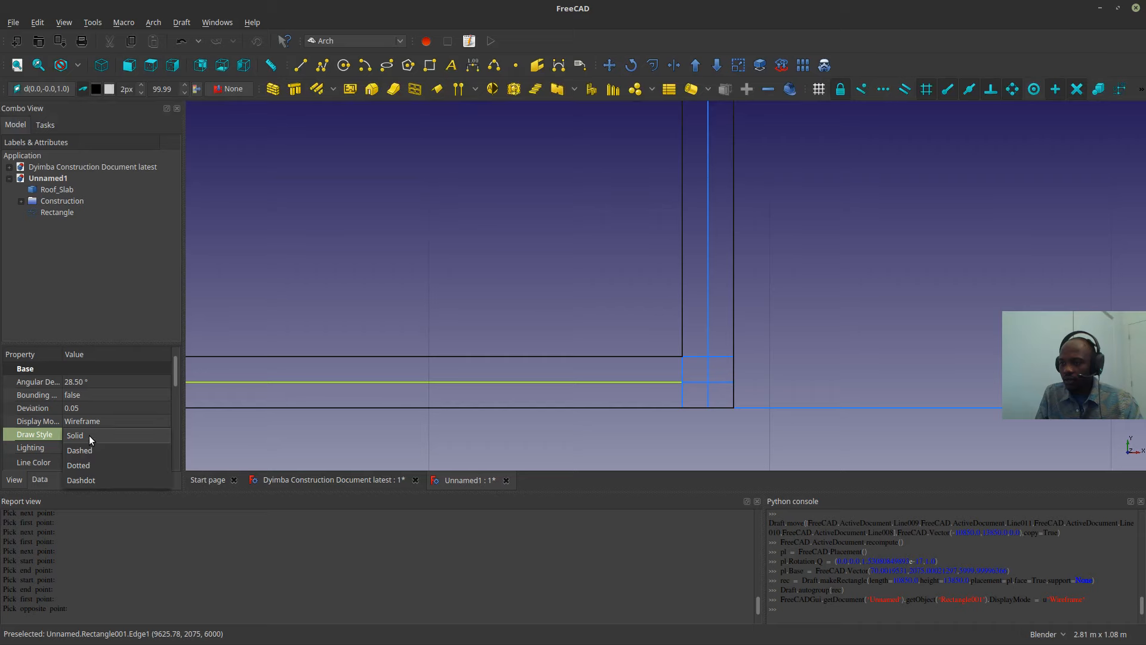
click(78, 480)
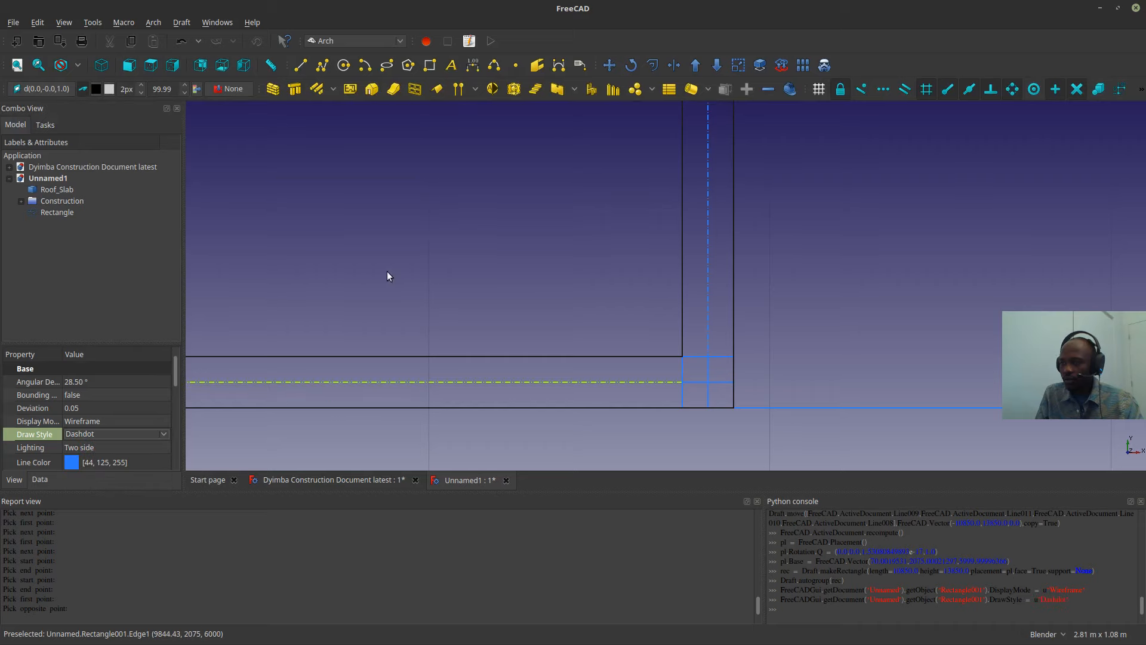
click(629, 302)
- Examine in 3D how the dashdot rectangle runs along the slab's edges
scroll(629, 302, down, 10)
shift+middle_drag(633, 340, 593, 416)
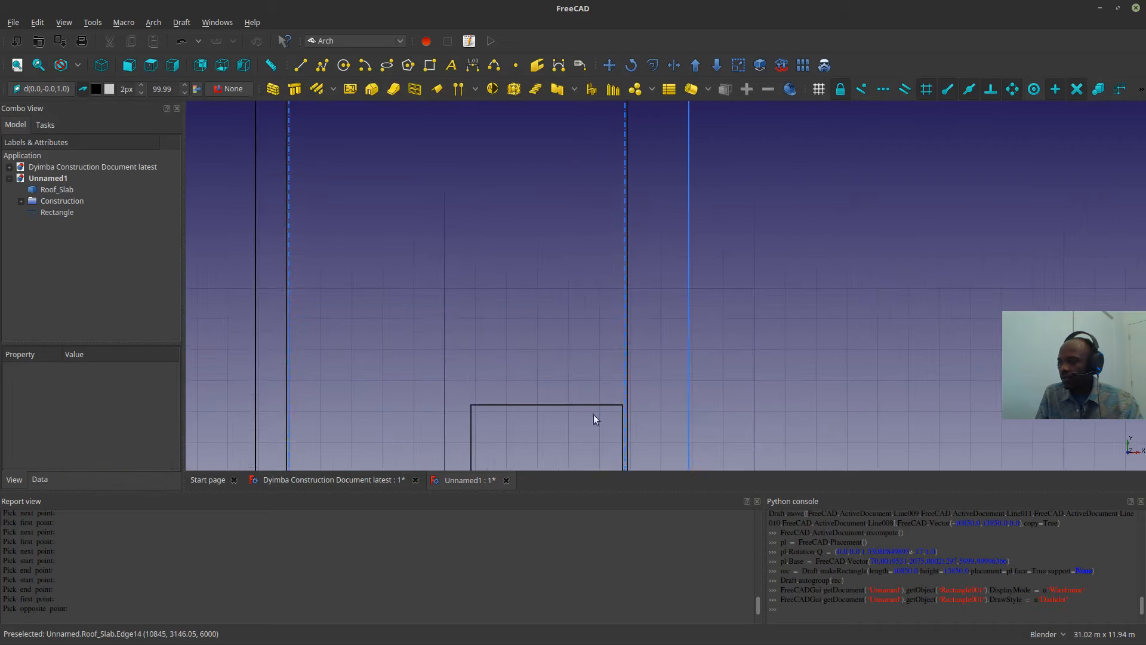
scroll(593, 417, down, 3)
middle_drag(519, 410, 498, 340)
scroll(500, 342, up, 4)
middle_drag(561, 379, 414, 263)
scroll(504, 363, down, 2)
scroll(449, 267, up, 4)
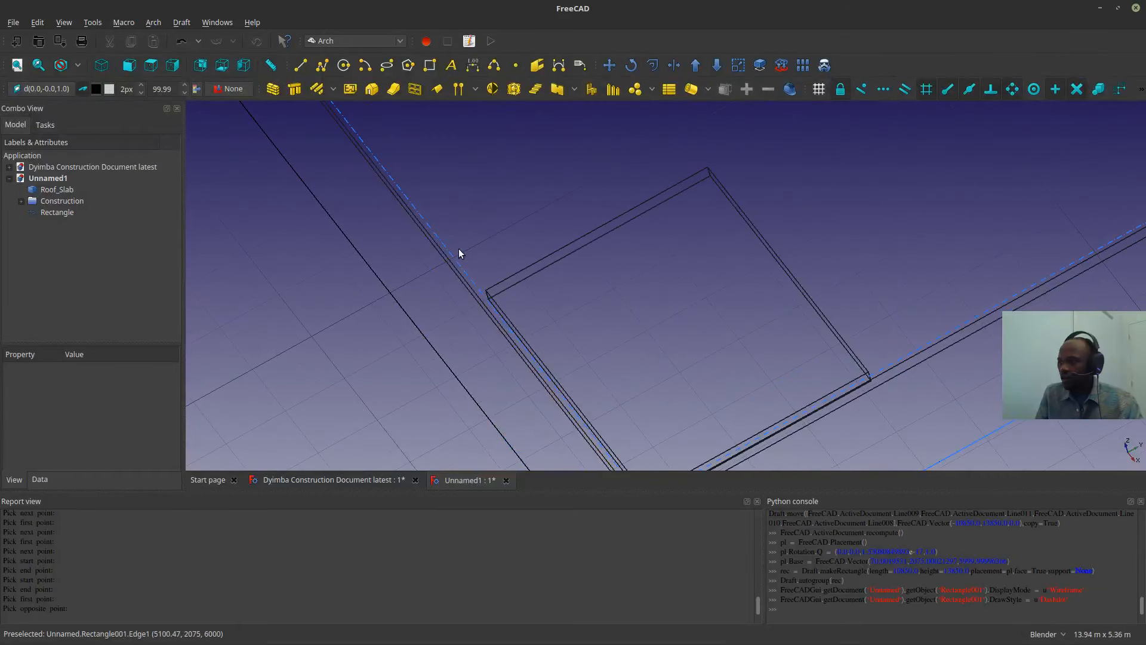
- Subdivide the dashdot centreline rectangle into 3 rows
click(458, 261)
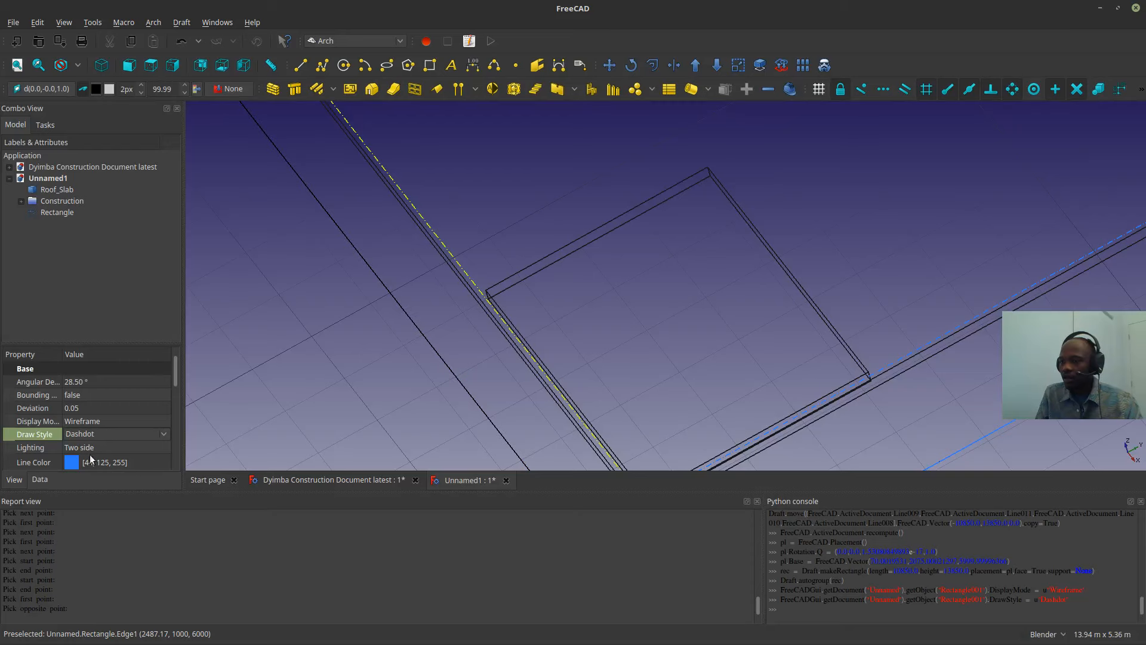
drag(176, 384, 152, 452)
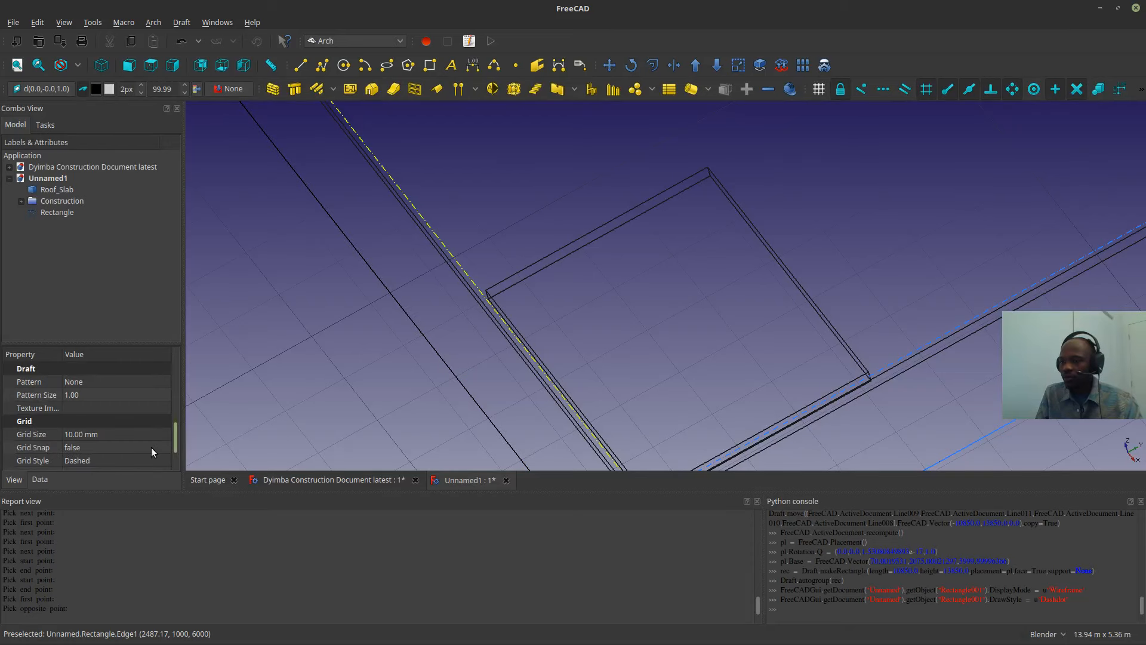
click(39, 479)
scroll(614, 271, down, 5)
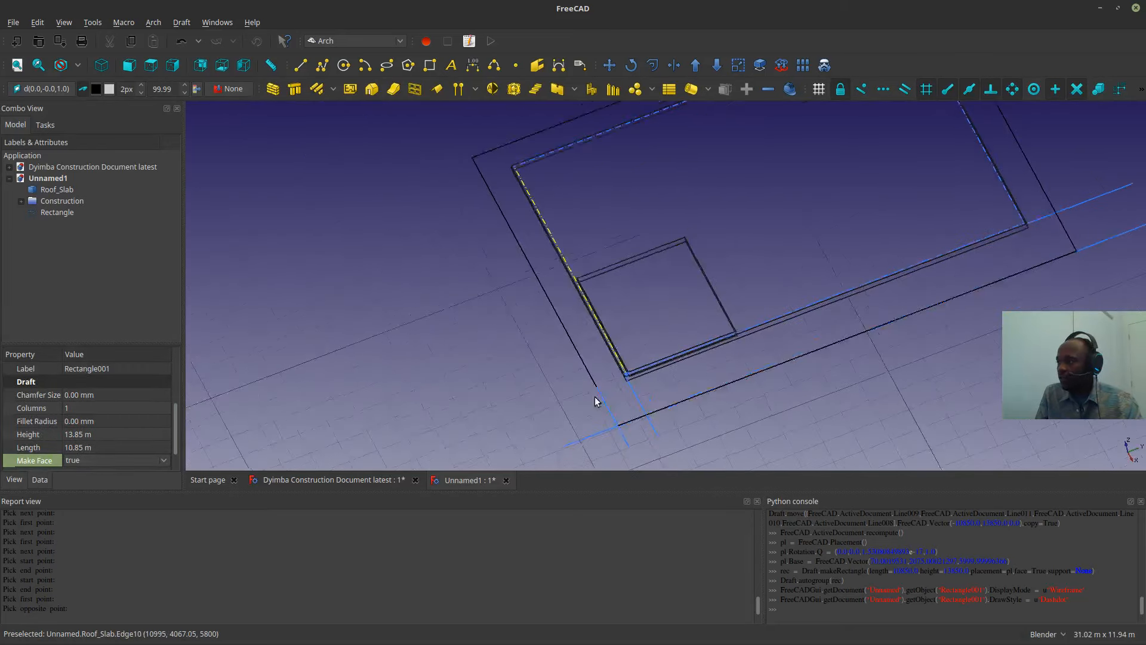
scroll(573, 441, up, 4)
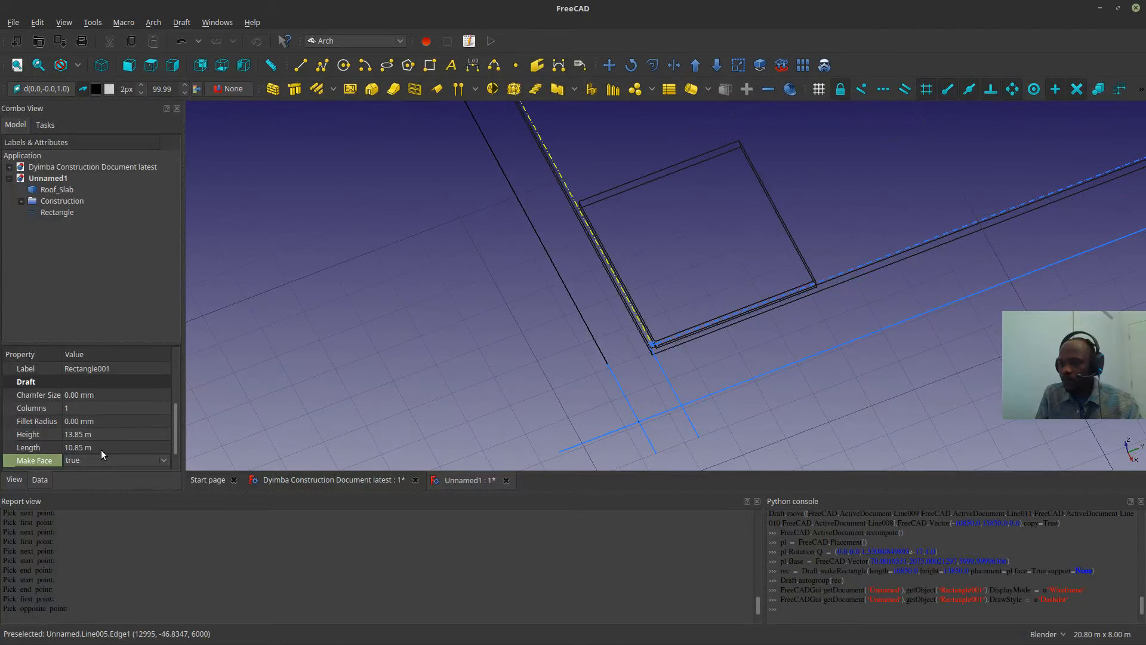
scroll(171, 430, down, 1)
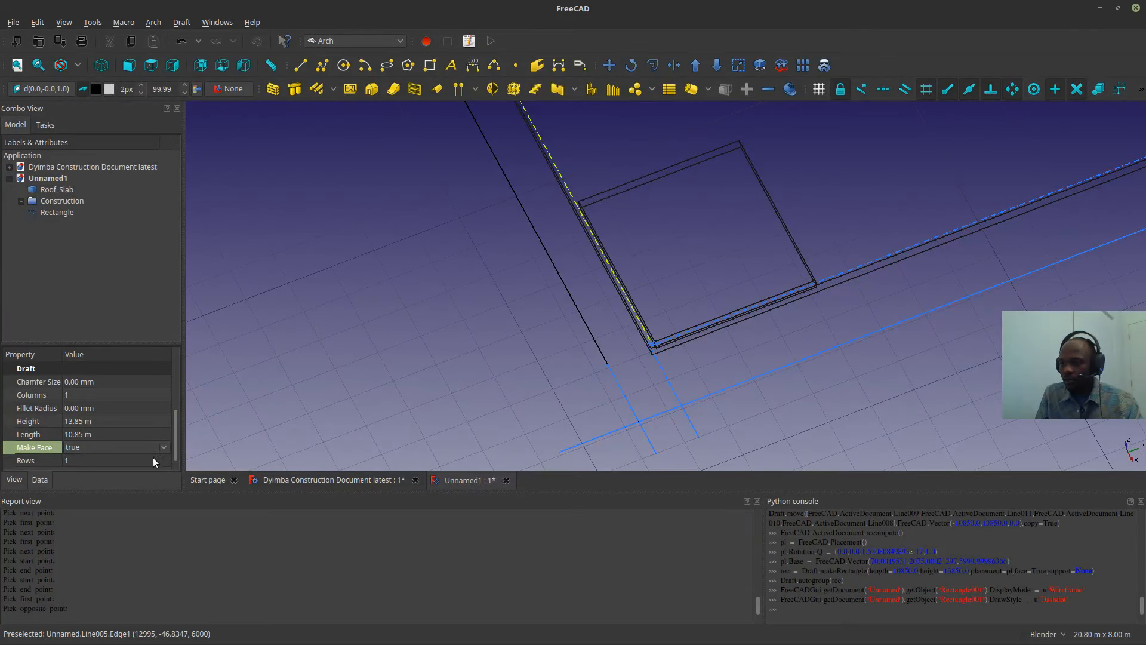
click(152, 457)
scroll(153, 457, up, 2)
click(366, 350)
scroll(583, 284, down, 5)
scroll(558, 328, up, 2)
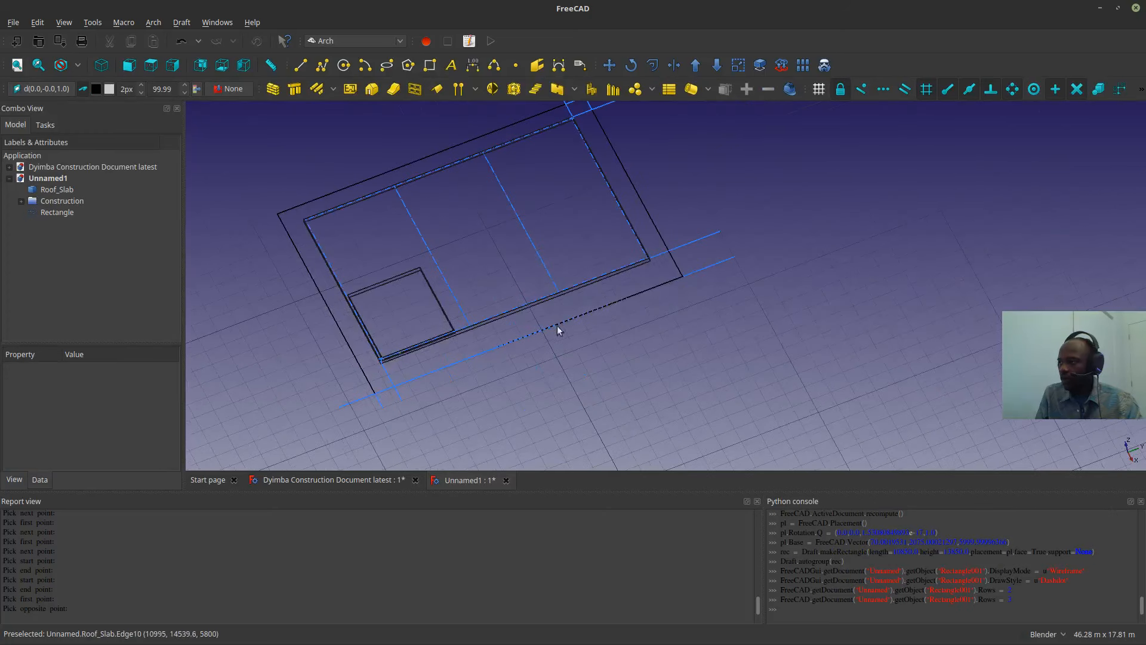
middle_drag(557, 328, 478, 390)
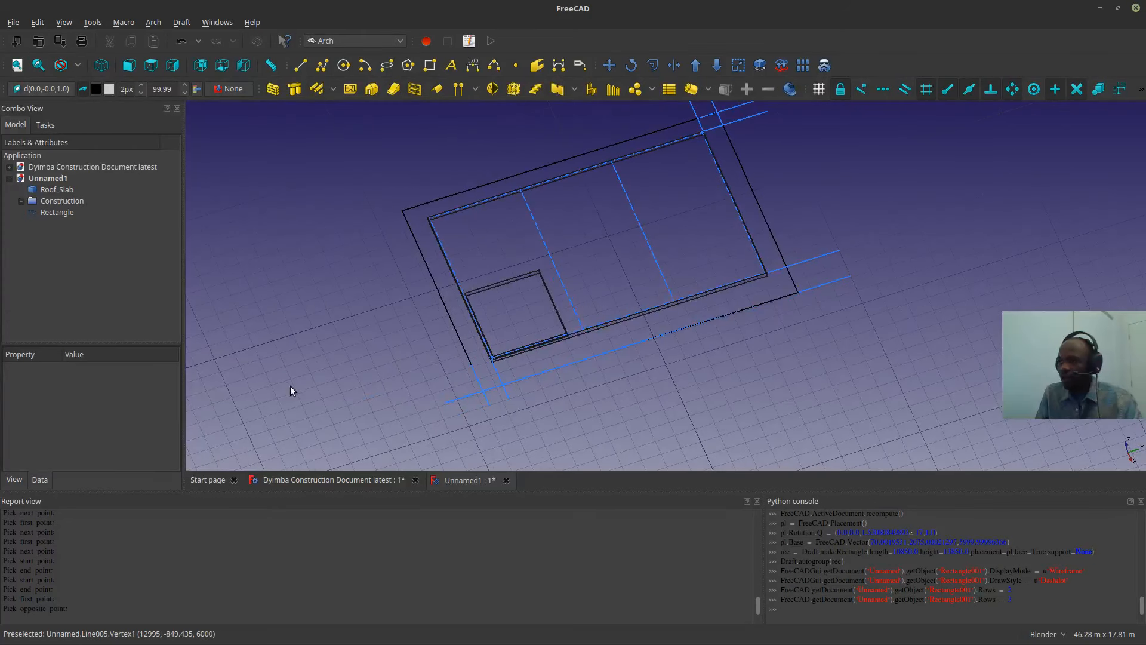
click(543, 242)
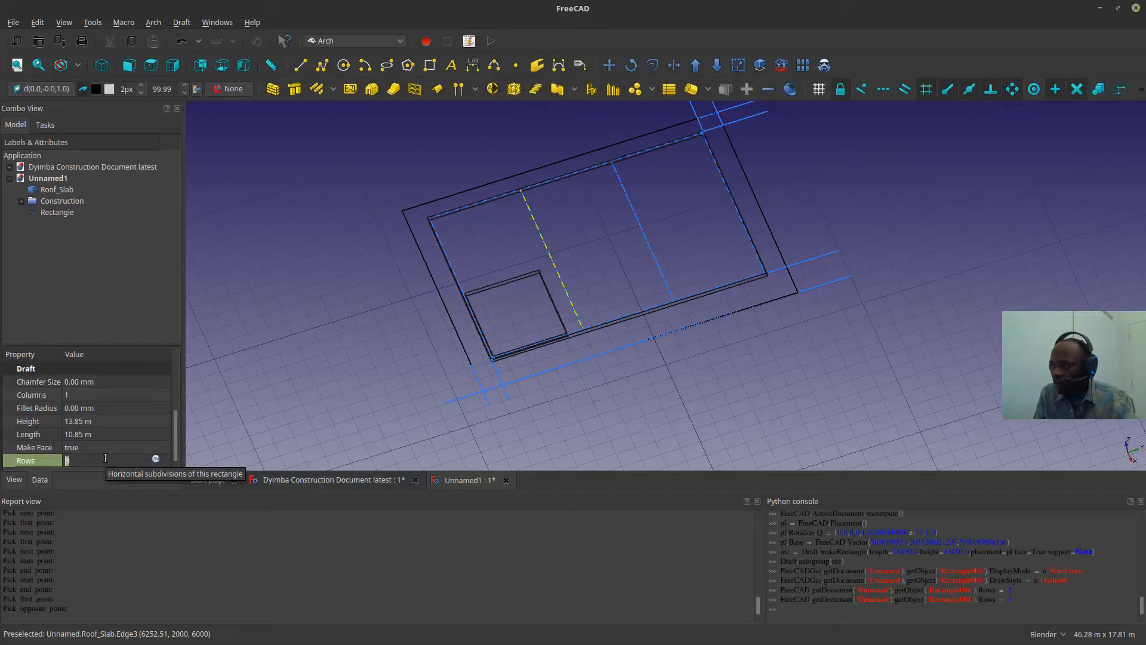
scroll(514, 358, up, 5)
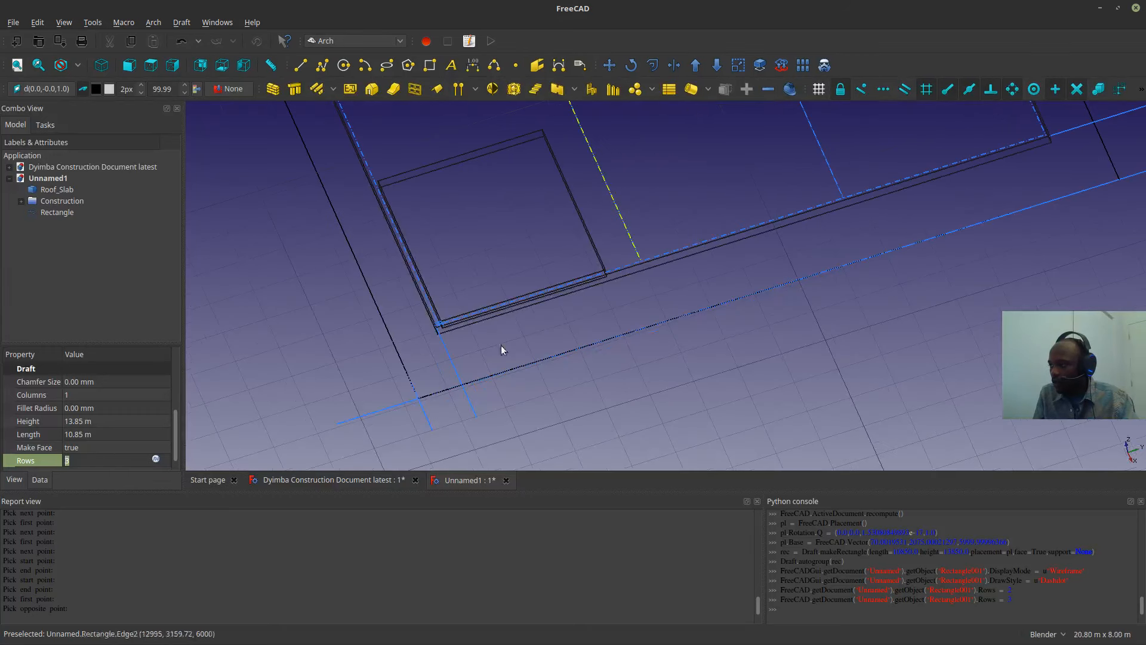
scroll(453, 358, up, 2)
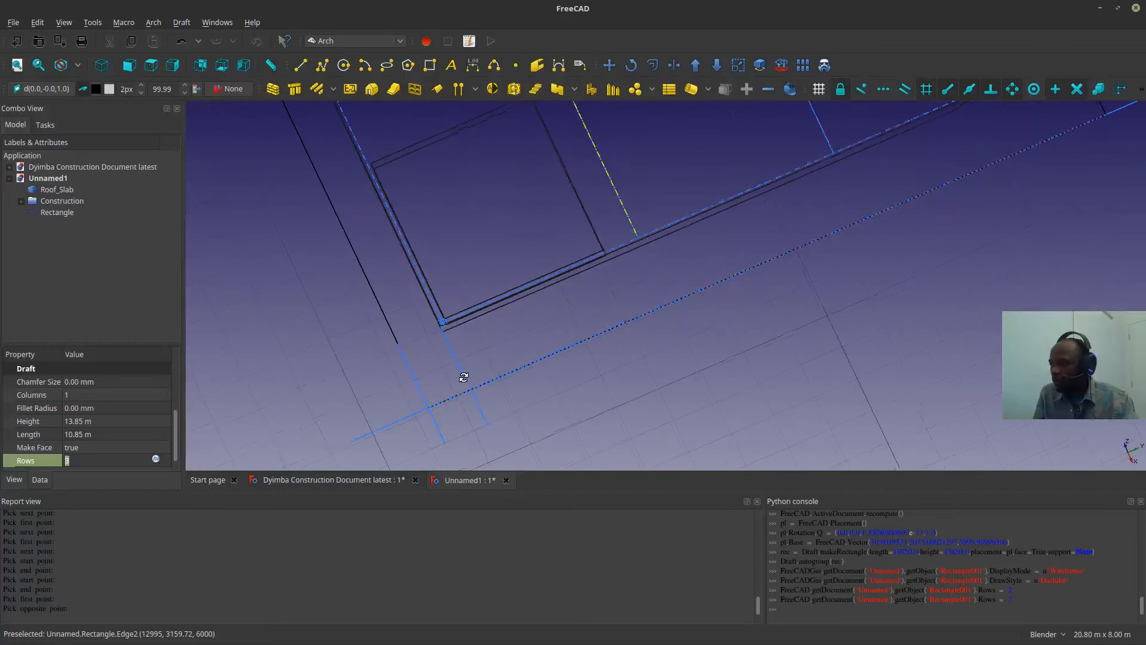
- Copy the short horizontal guide line at the slab's lower right corner 14 m along Y to the upper right corner, working in top view
click(450, 349)
scroll(454, 382, down, 2)
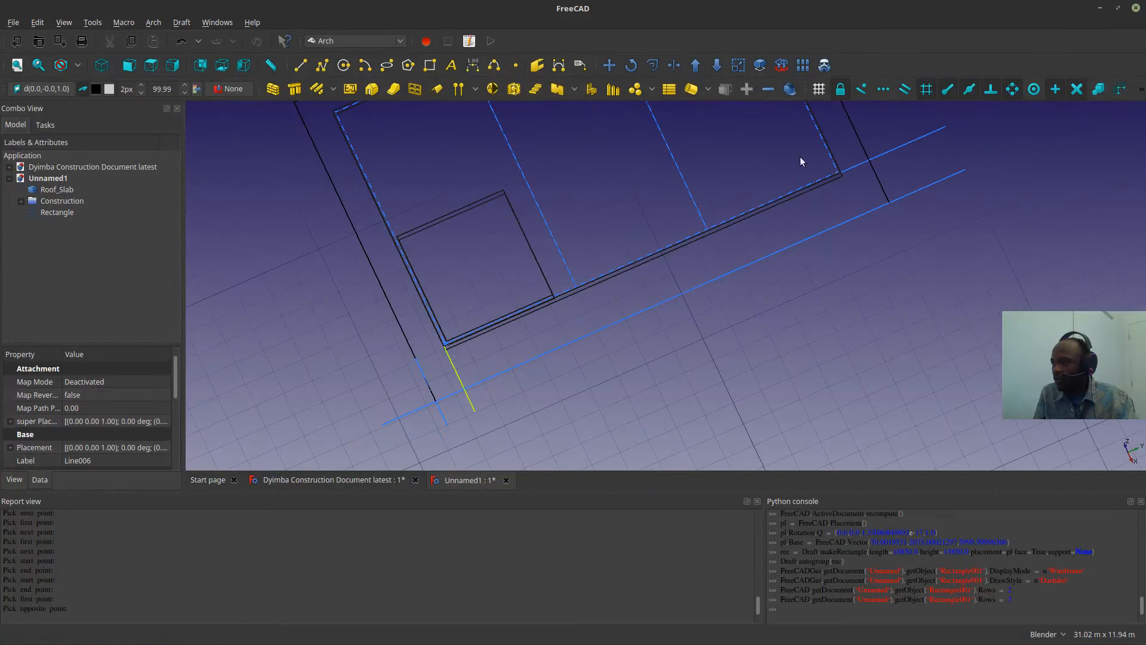
click(151, 64)
scroll(578, 311, up, 2)
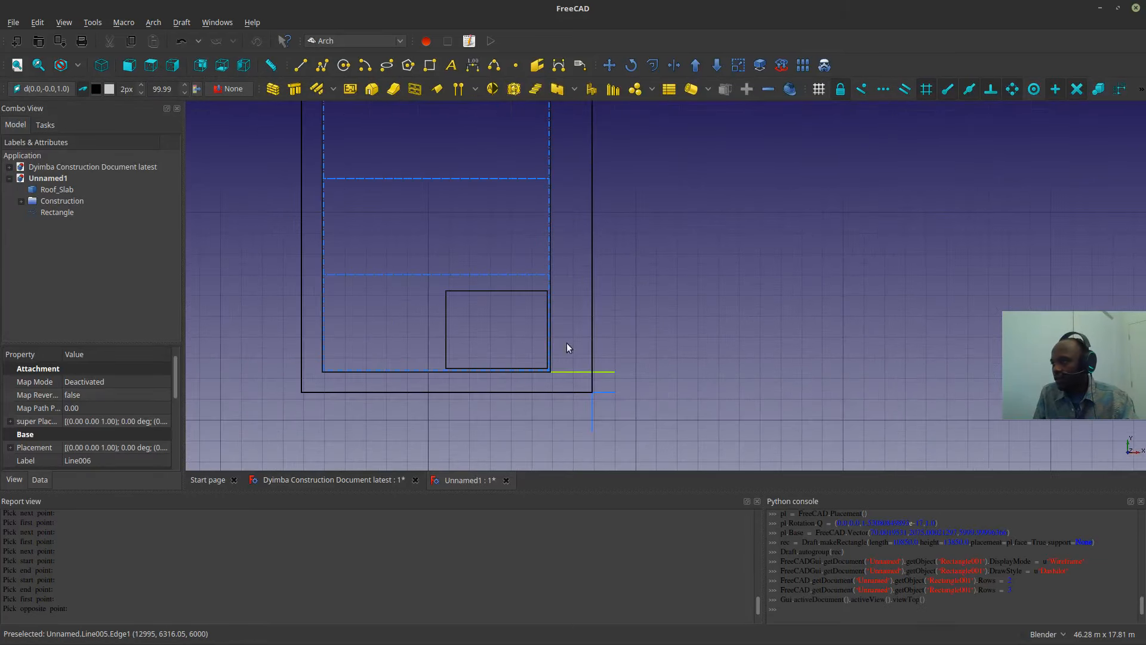
click(608, 64)
scroll(549, 379, up, 2)
scroll(548, 377, up, 10)
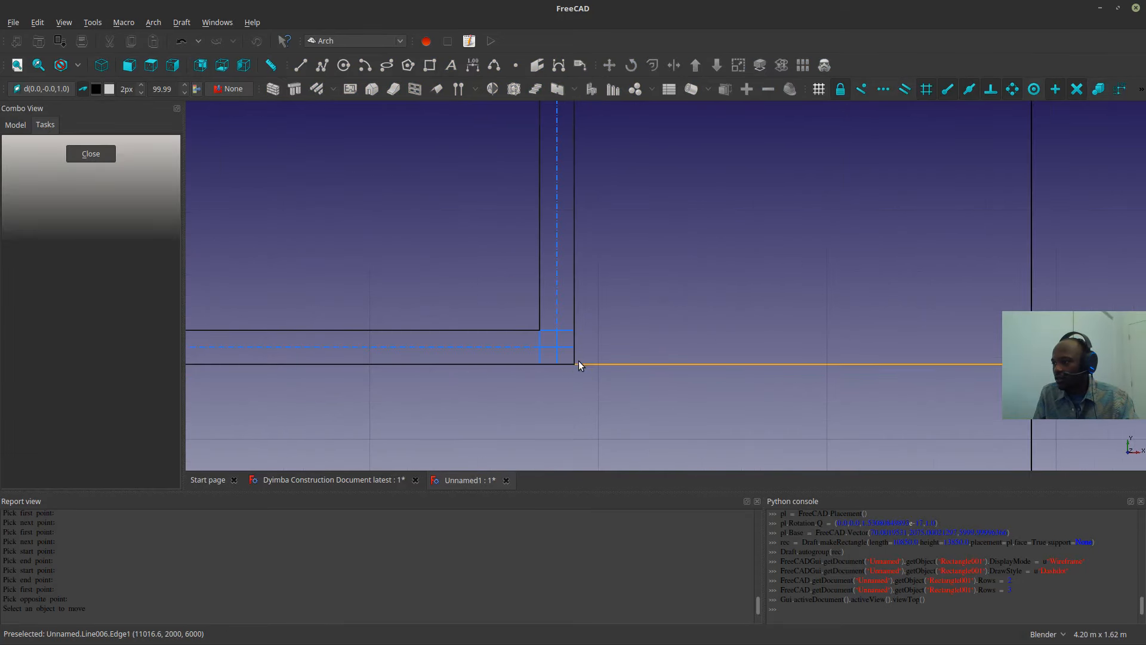
click(579, 364)
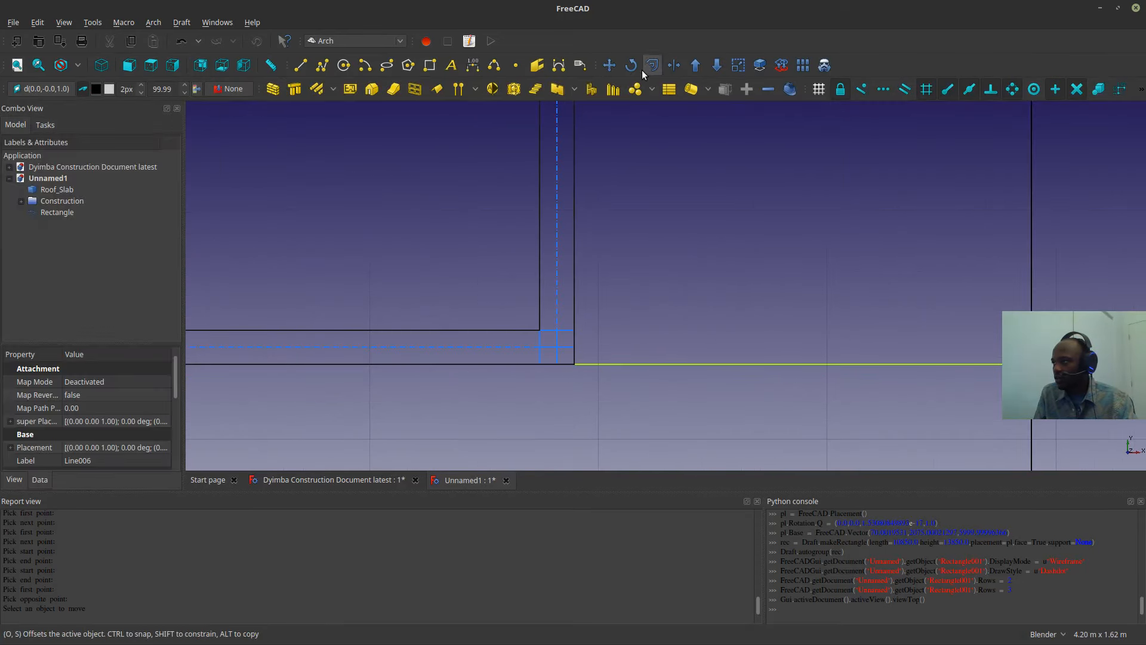
click(609, 65)
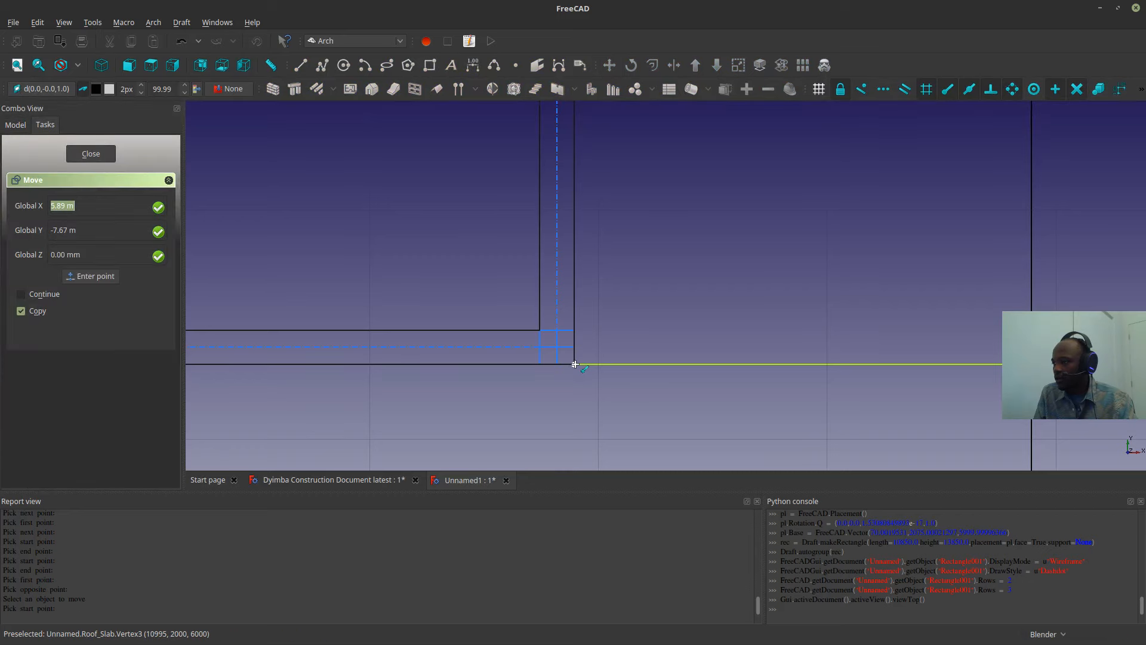
click(574, 364)
scroll(574, 363, down, 15)
scroll(555, 256, up, 10)
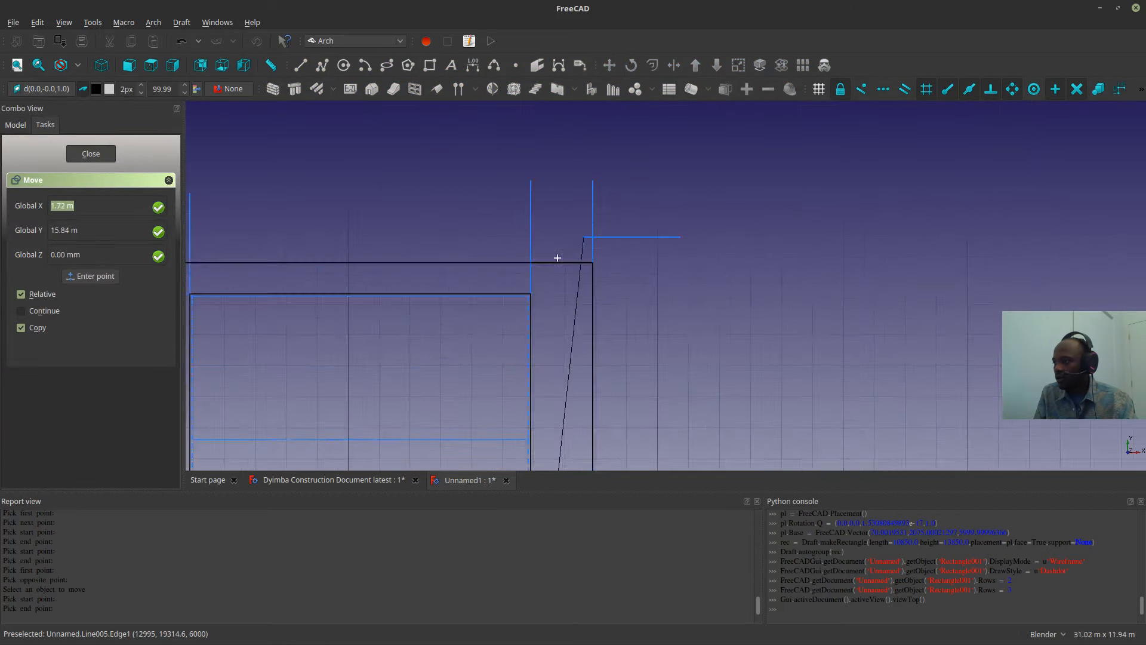
scroll(445, 393, up, 5)
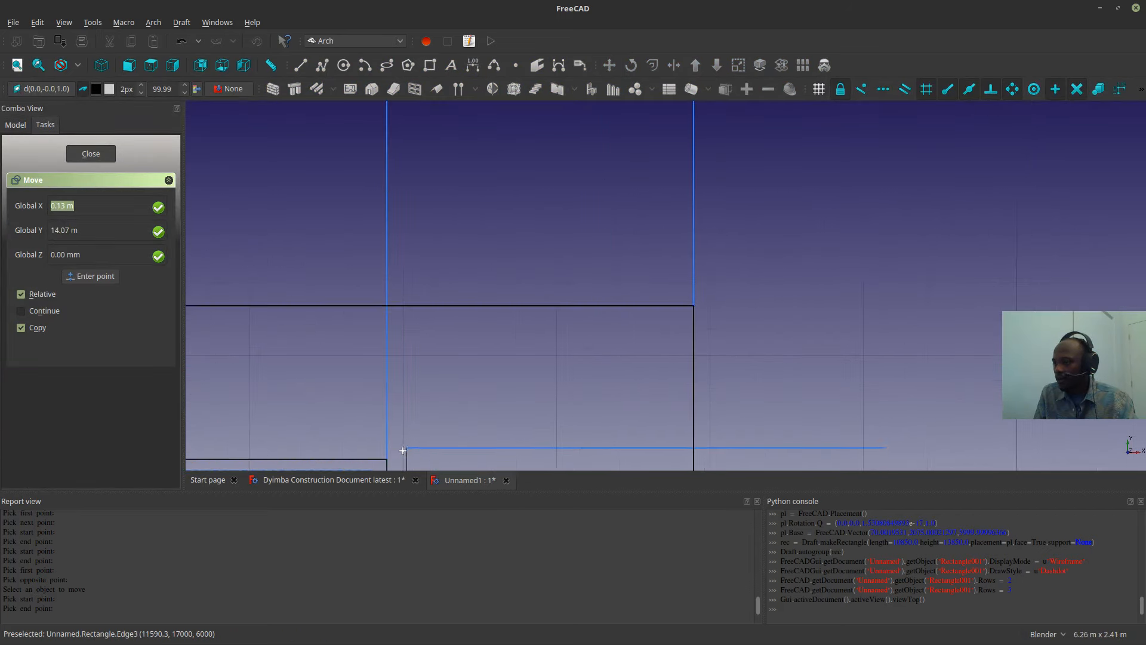
key(Return)
scroll(432, 412, down, 5)
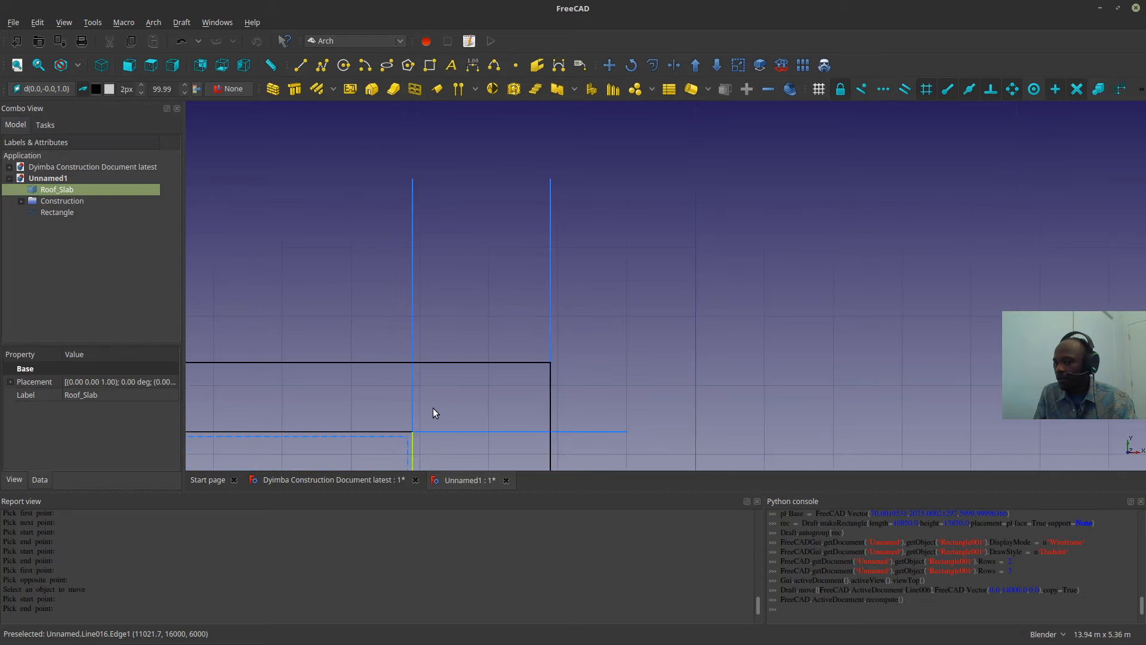
- Draw a 14 m vertical line joining the outer ends of the two horizontal guide lines on the slab's right side
scroll(609, 163, down, 10)
scroll(618, 133, up, 5)
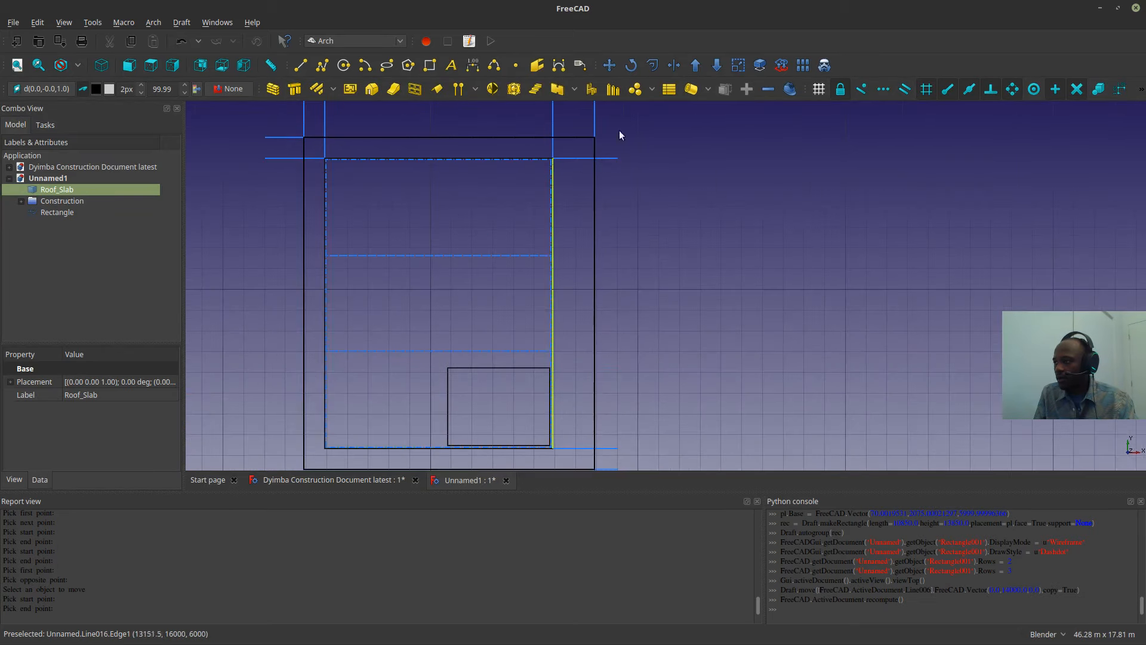
scroll(607, 141, down, 5)
scroll(594, 150, up, 2)
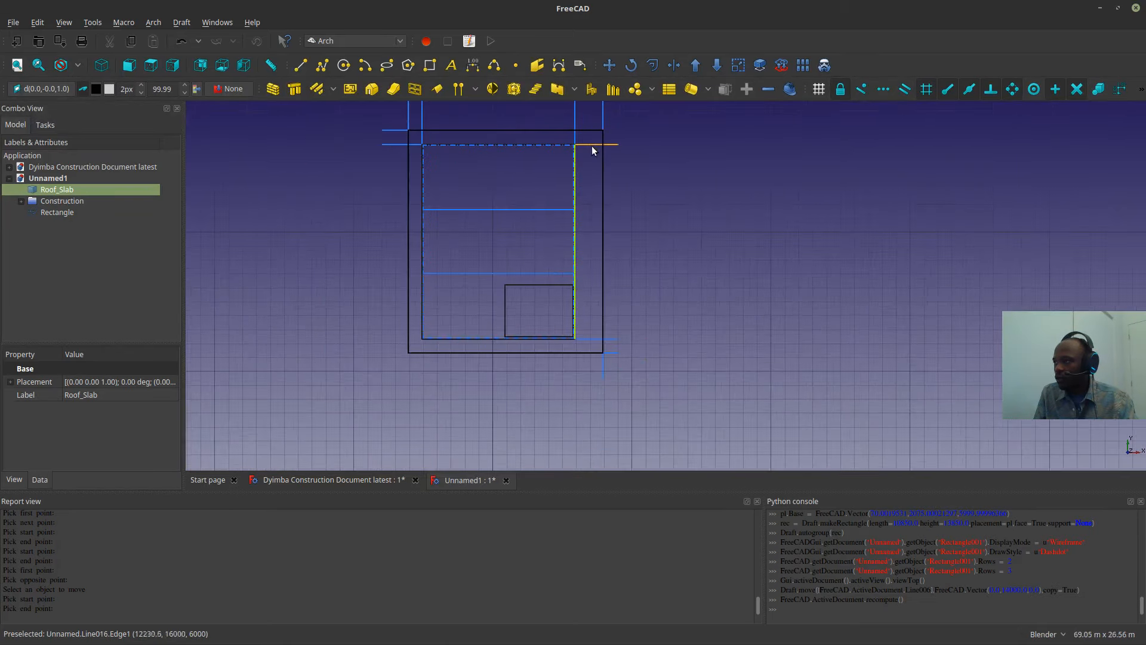
click(300, 65)
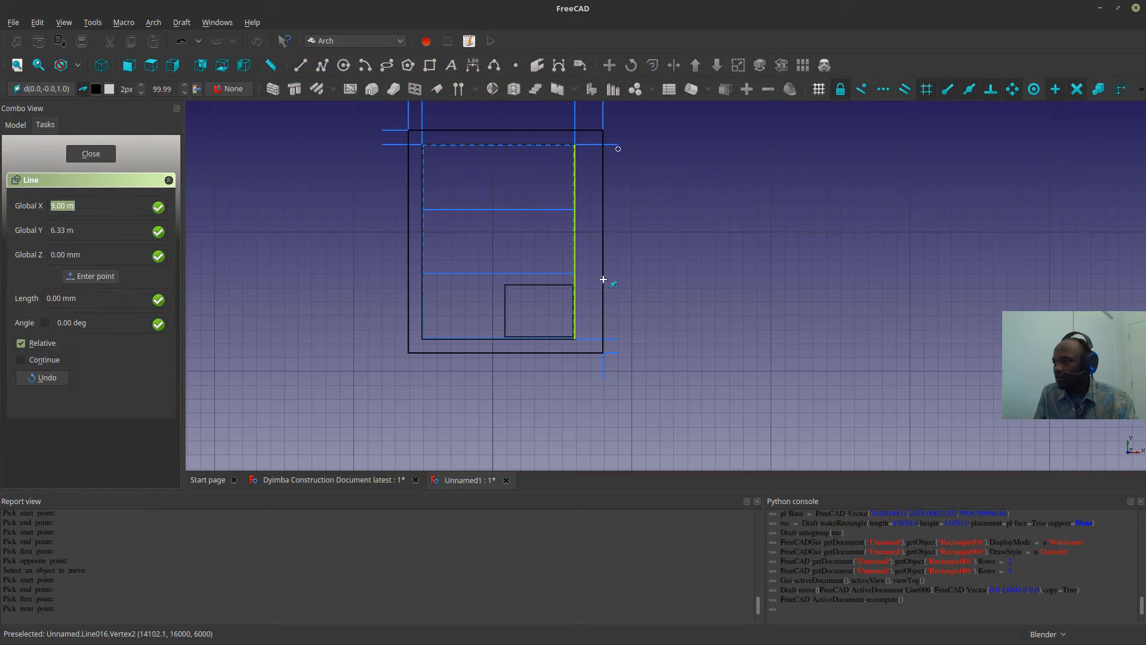
click(618, 339)
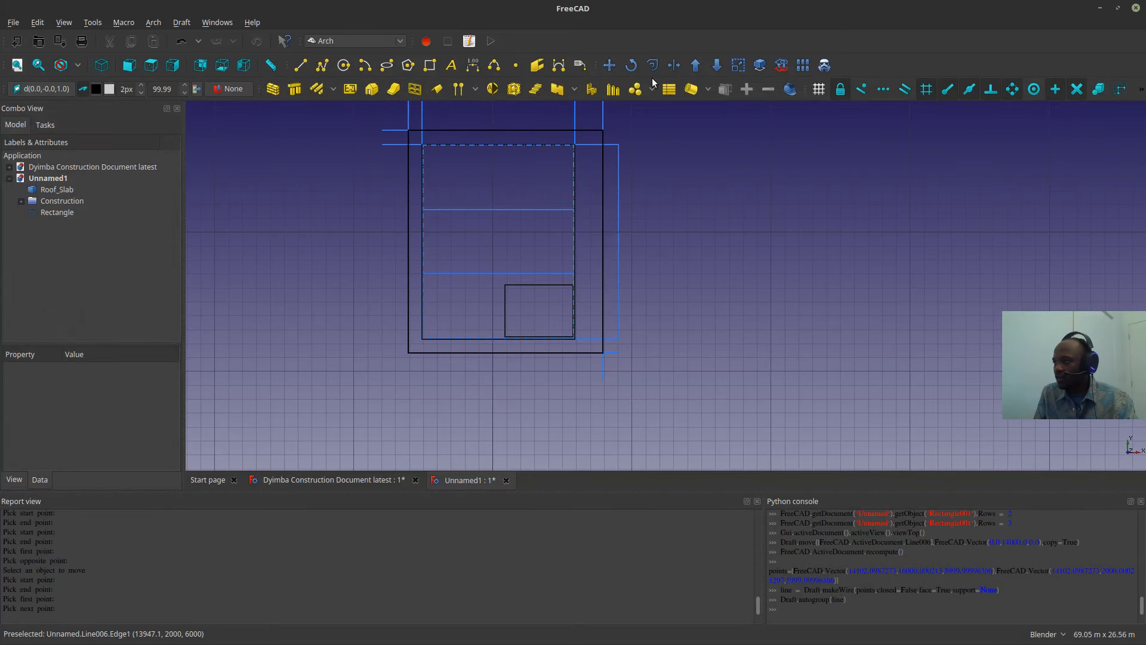
- Draw a 3.11 m horizontal line from the new vertical line's midpoint to the slab's right edge
click(300, 65)
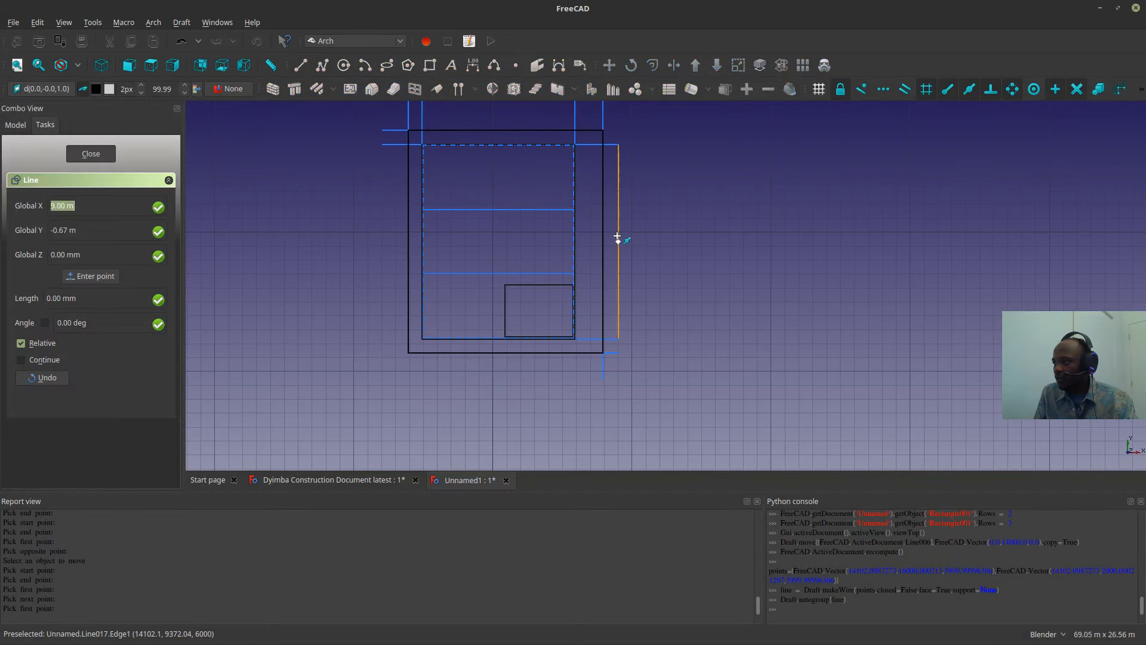
click(617, 238)
scroll(591, 236, up, 5)
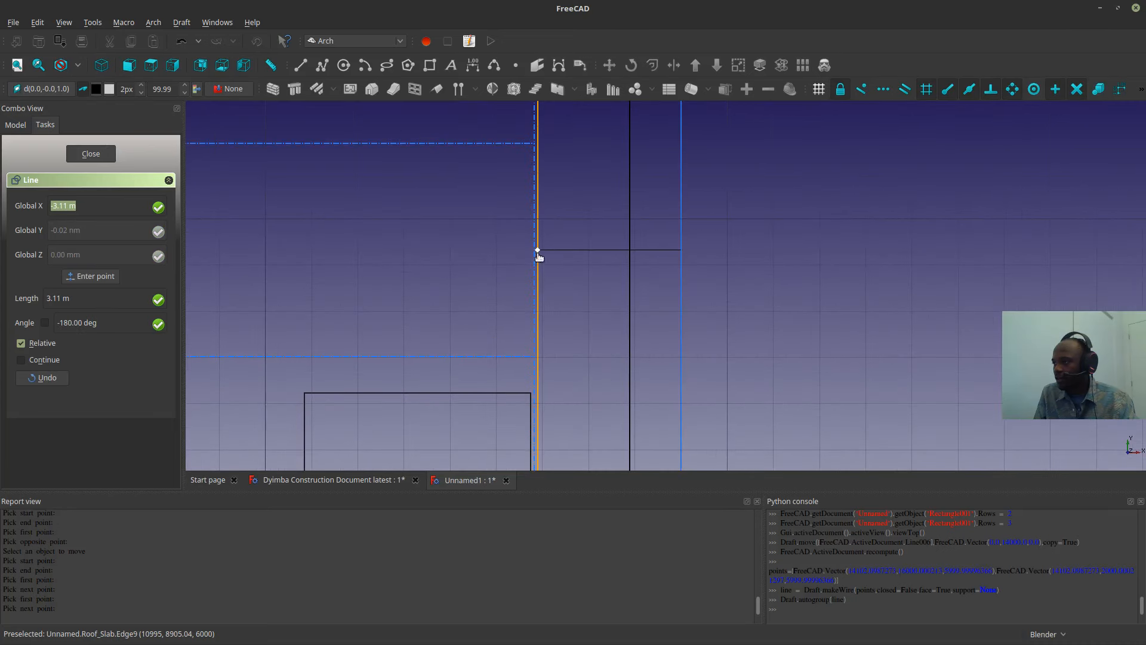
click(538, 251)
- Draw a 7 m vertical line from the midpoint of the short horizontal line up to the upper right guide line
scroll(629, 243, down, 5)
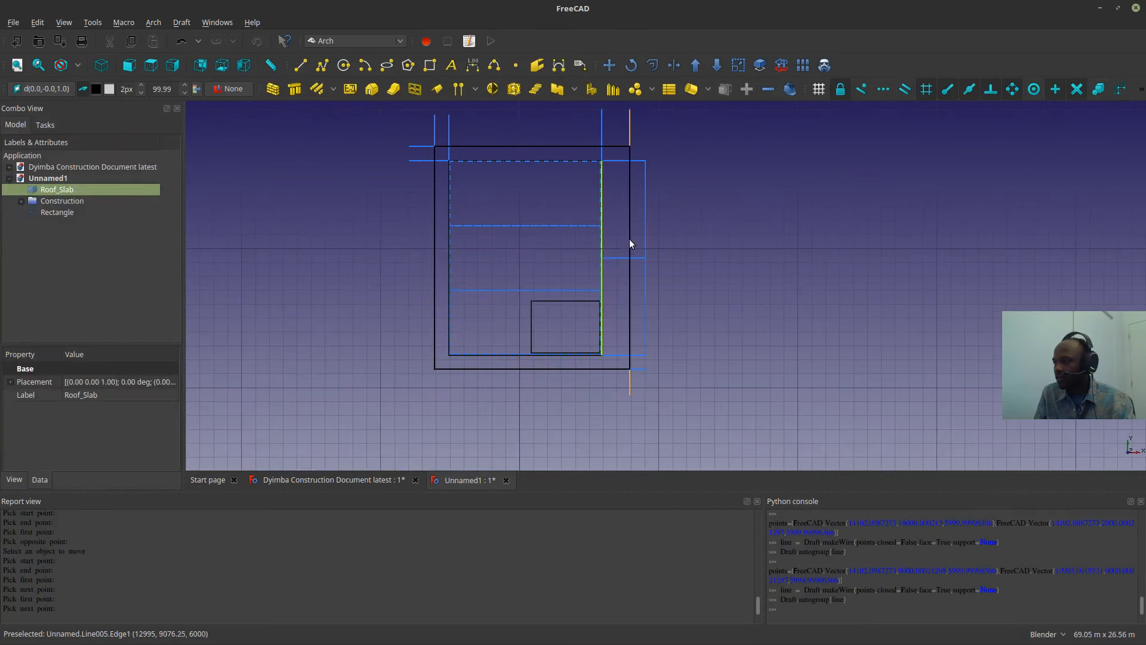
click(304, 70)
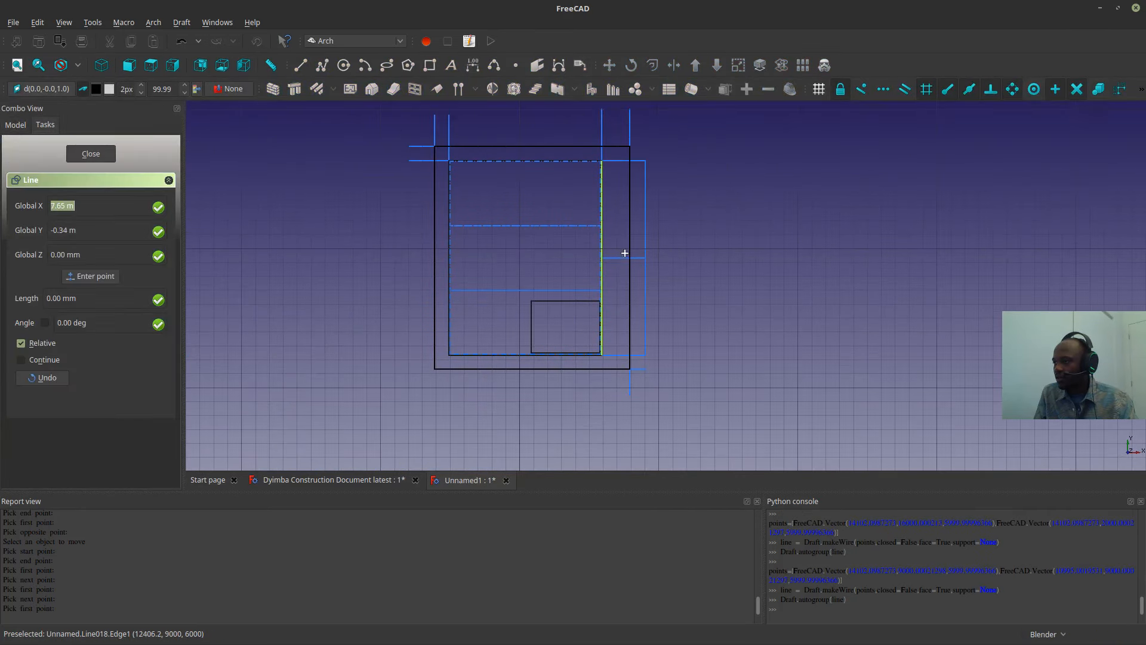
scroll(627, 218, up, 5)
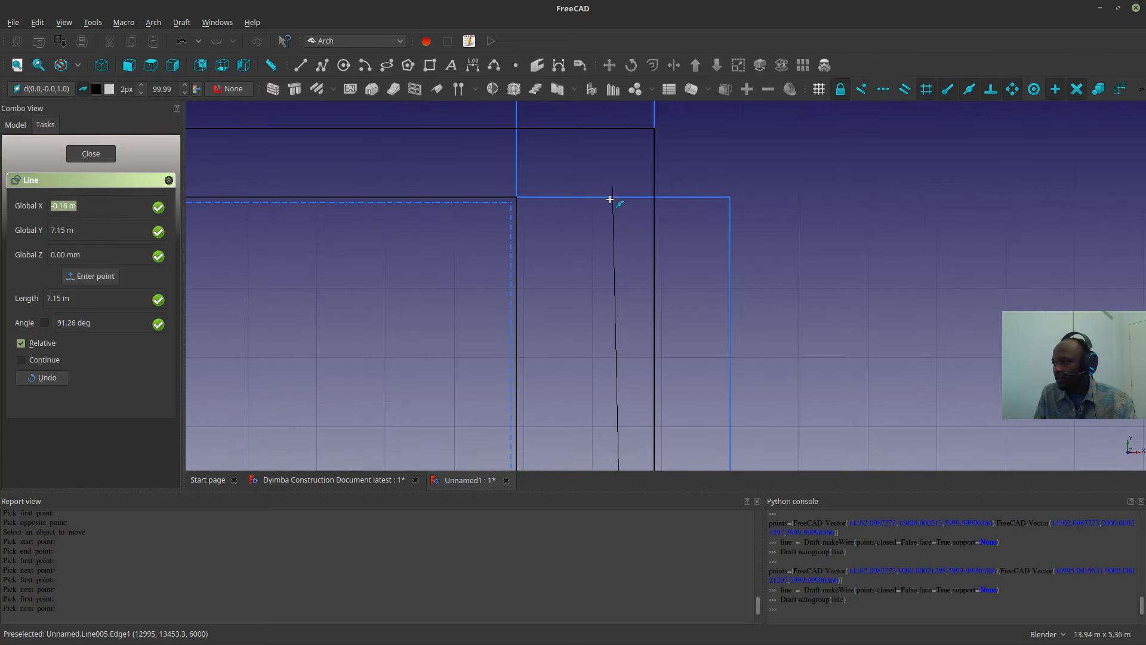
click(618, 210)
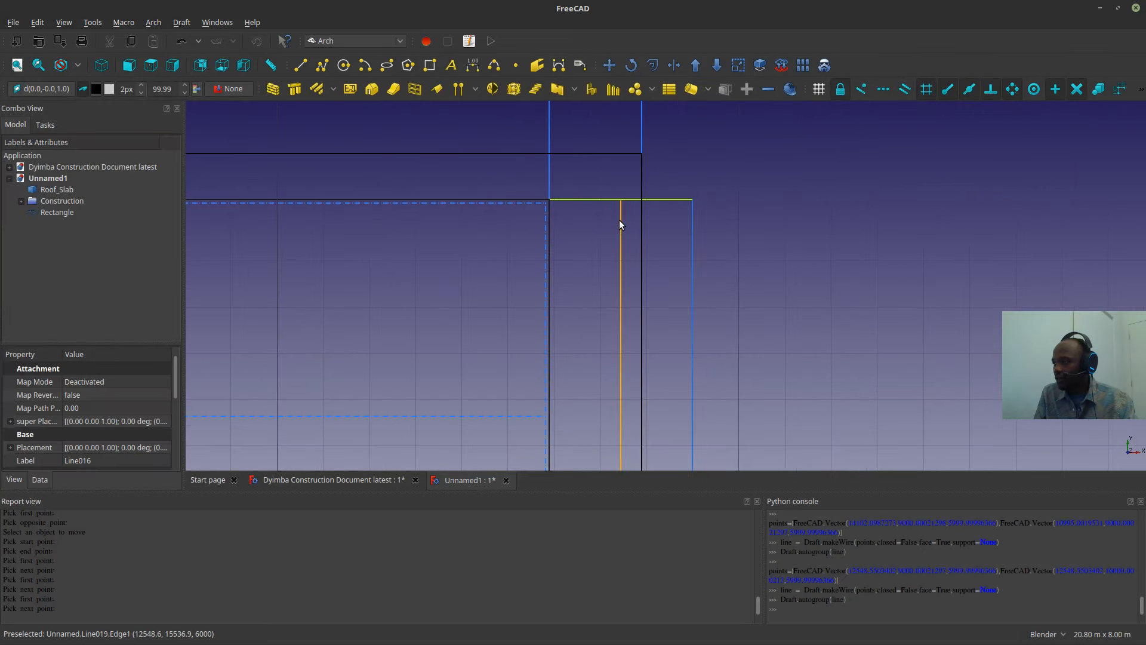
- Draw a horizontal line from the 7 m line's midpoint across to the outer 14 m vertical line
scroll(621, 216, down, 5)
click(303, 65)
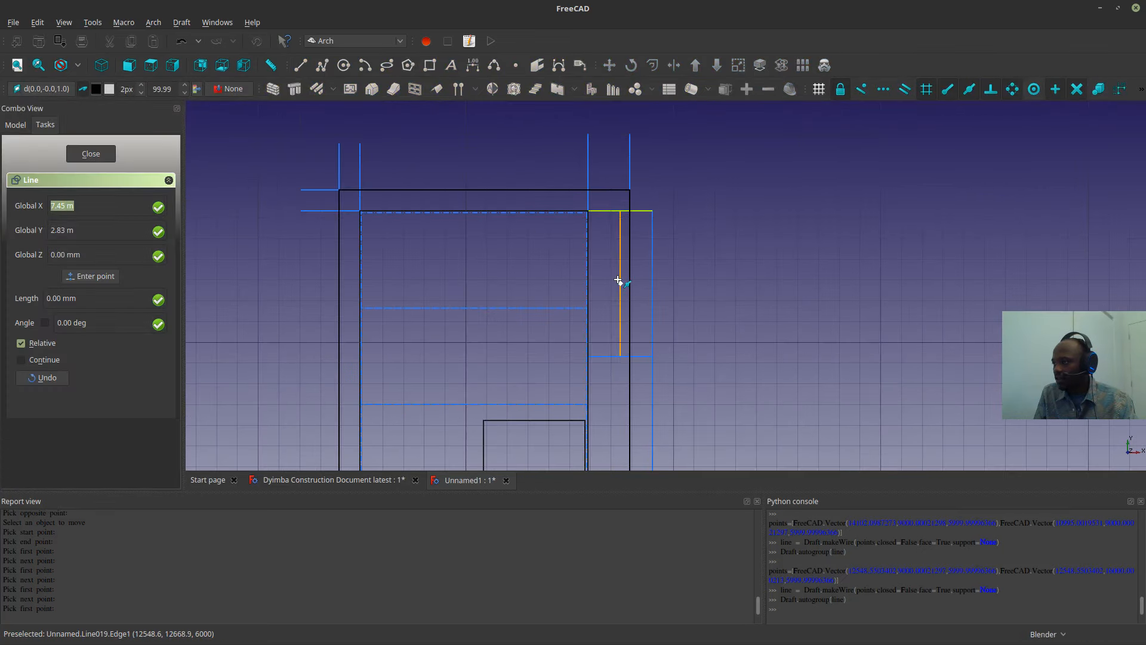
click(630, 280)
click(653, 282)
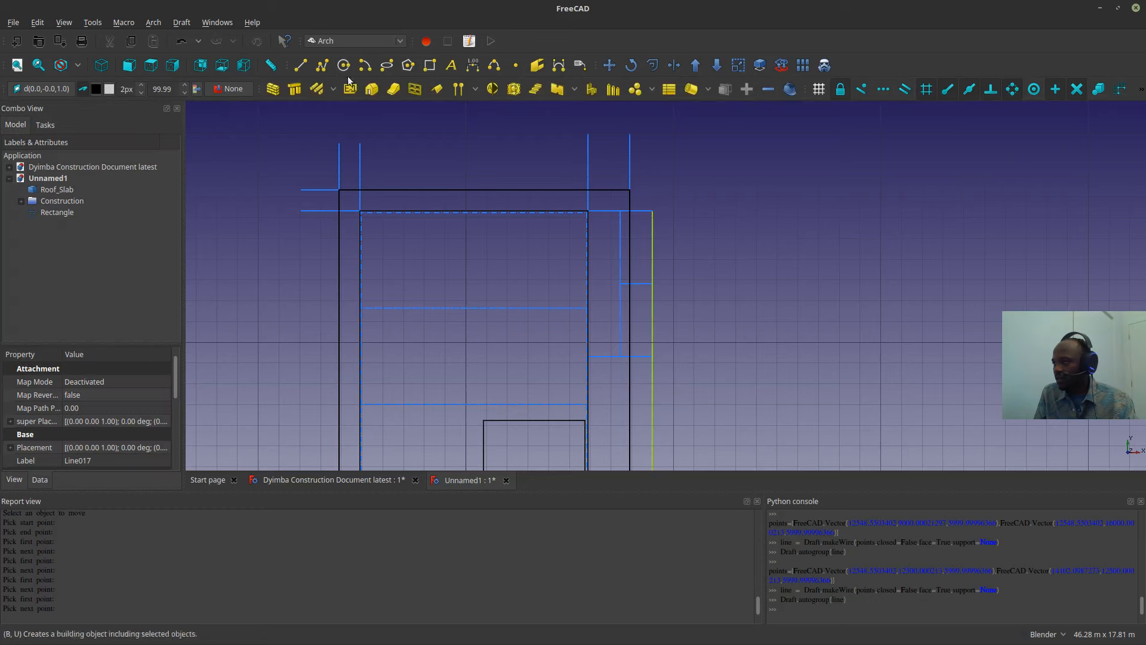
- Draw a vertical line about 3.5 m long from the midpoint of the short crossline to the upper construction line beside the roof
click(300, 65)
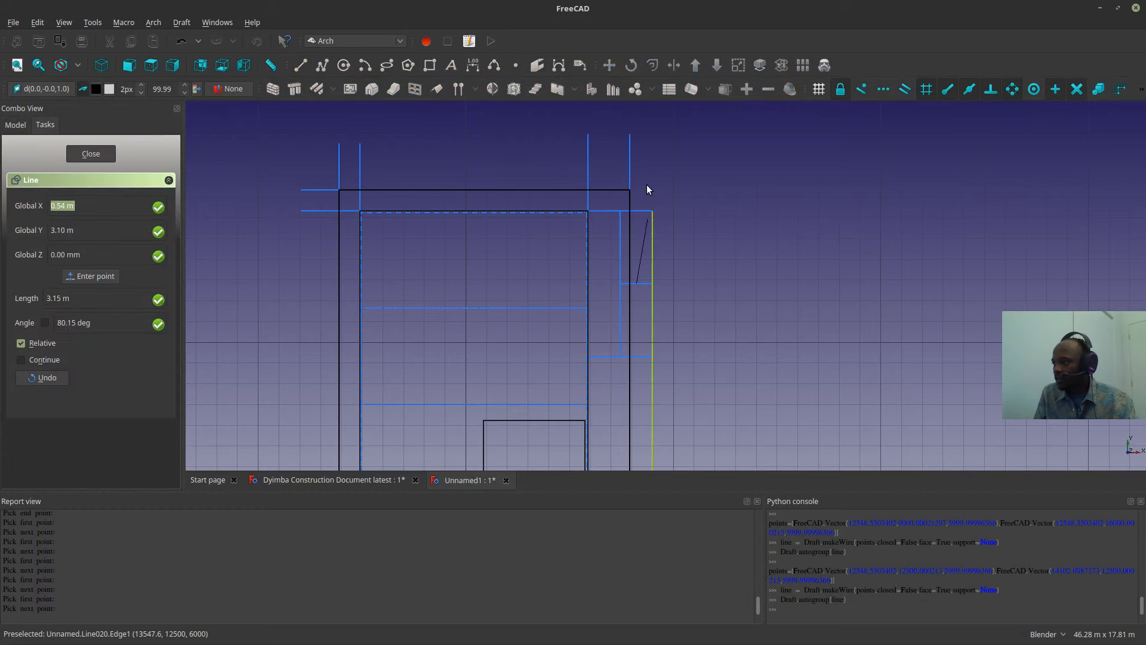
scroll(626, 215, up, 4)
click(632, 232)
scroll(635, 233, down, 4)
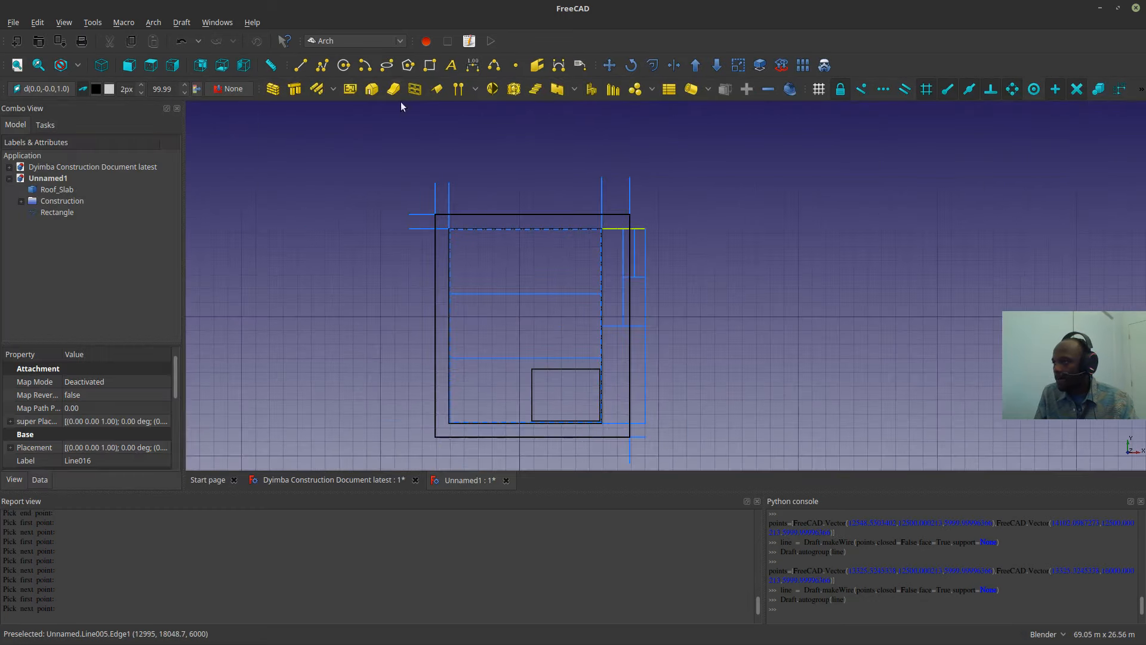
- Draw a horizontal line about 0.78 m long from the new vertical line's midpoint to the parallel line on its left
click(300, 66)
scroll(637, 256, up, 4)
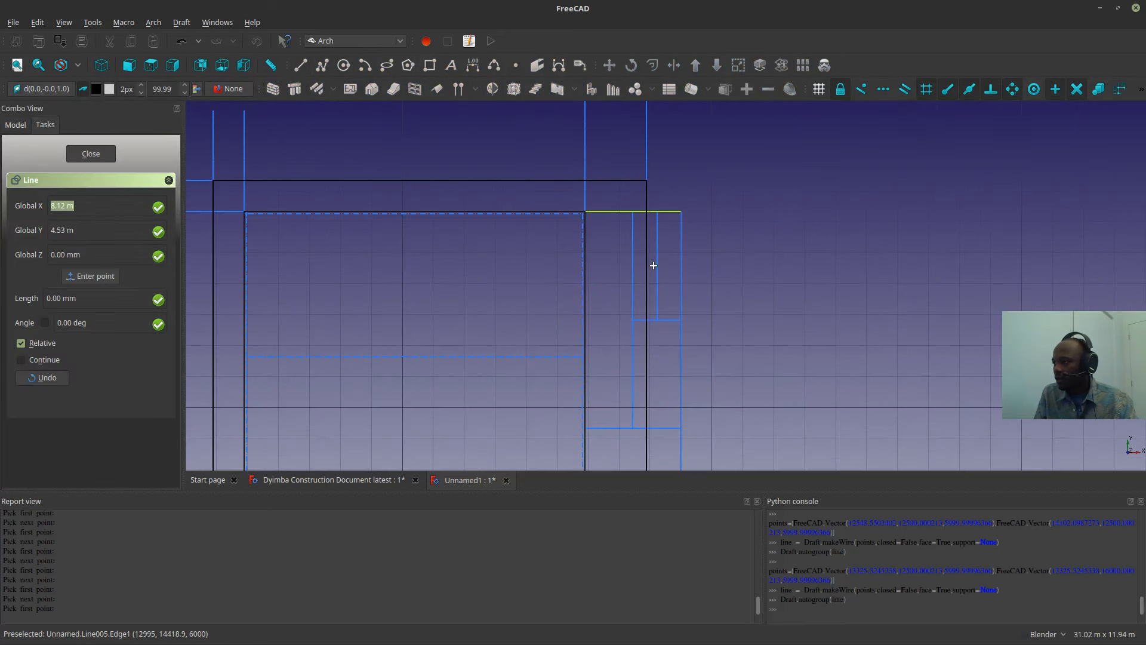
click(658, 263)
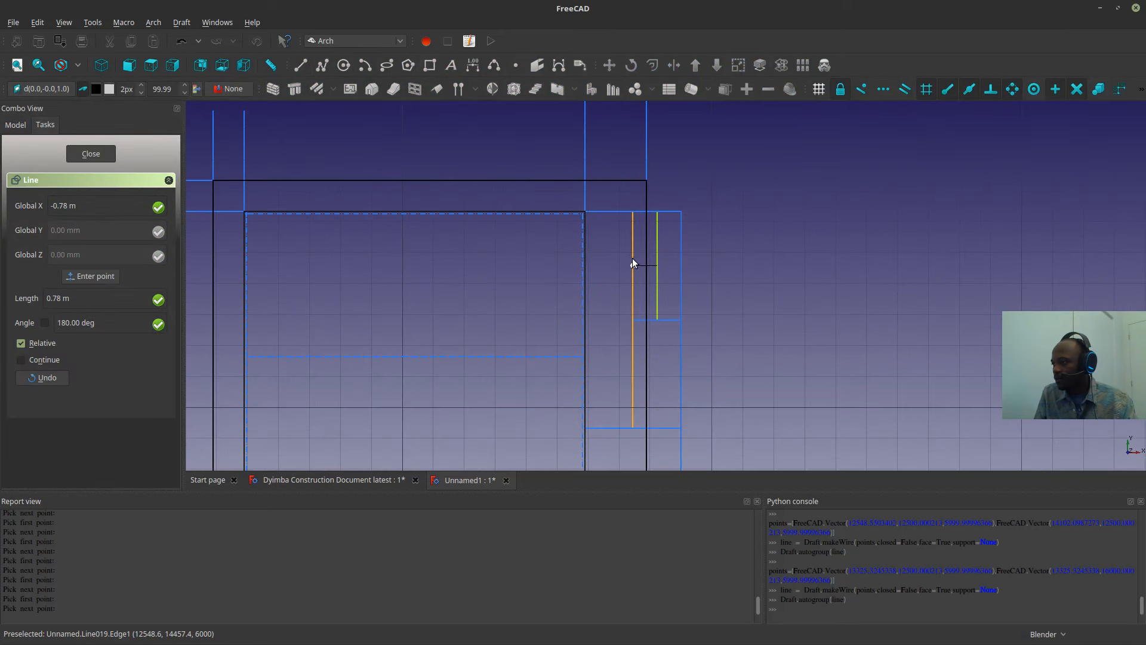
click(632, 262)
scroll(639, 271, down, 4)
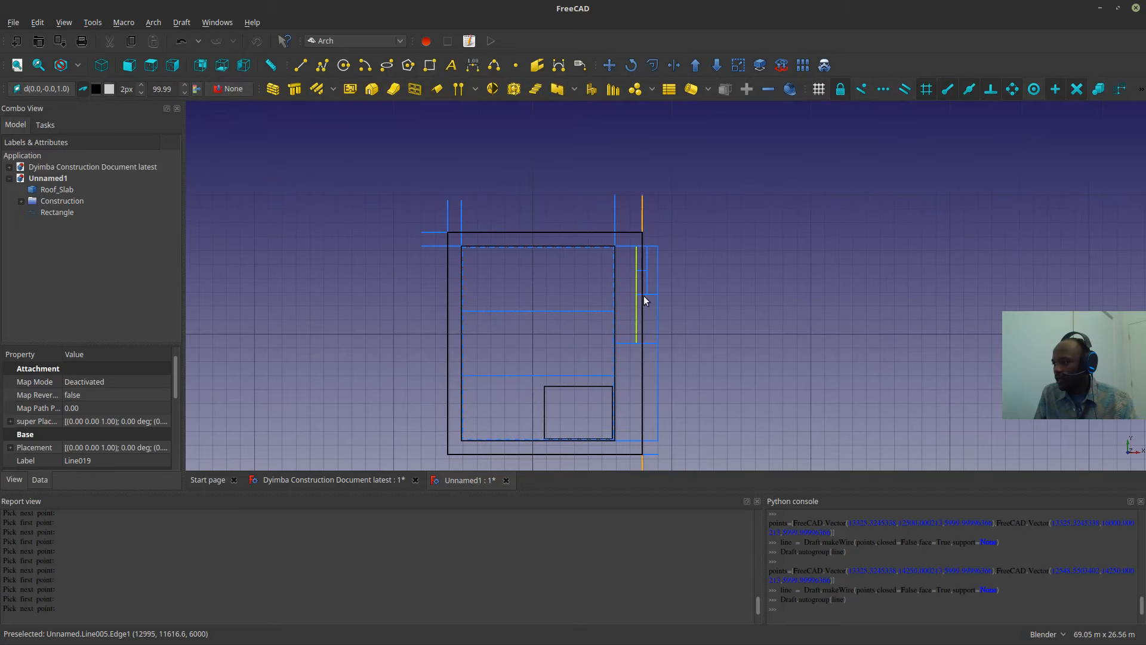
- Copy the four subdivision lines of the upper side strip 7 m downward, from the long vertical line's upper end to its lower end
scroll(644, 295, up, 4)
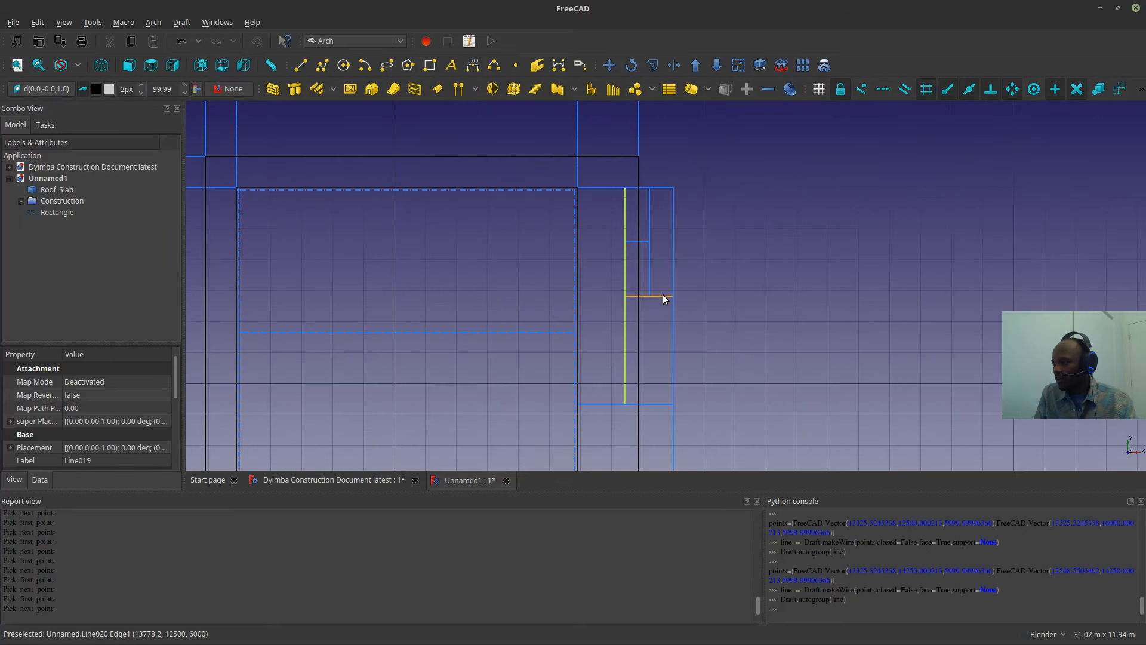
scroll(664, 296, down, 2)
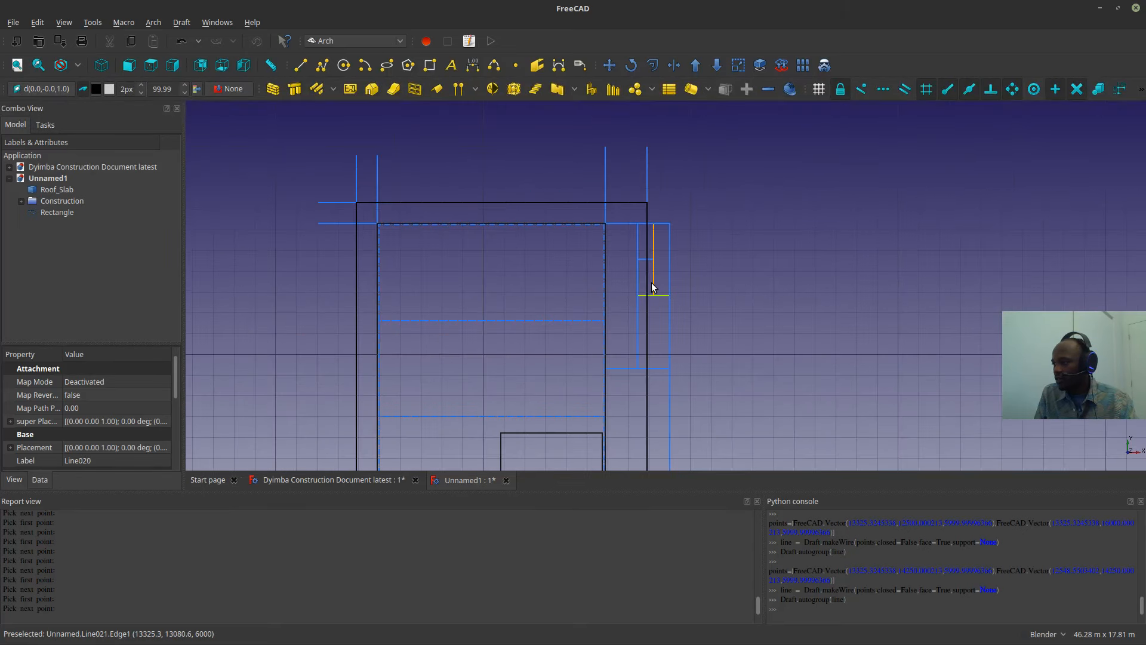
ctrl+click(653, 280)
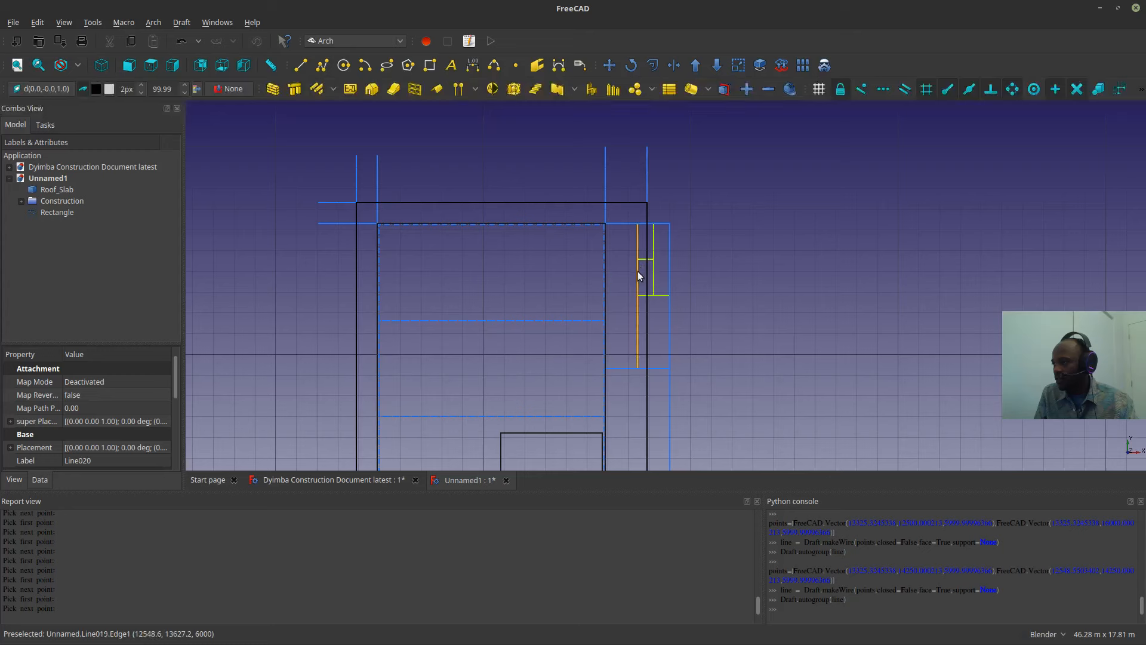
ctrl+click(637, 276)
click(608, 65)
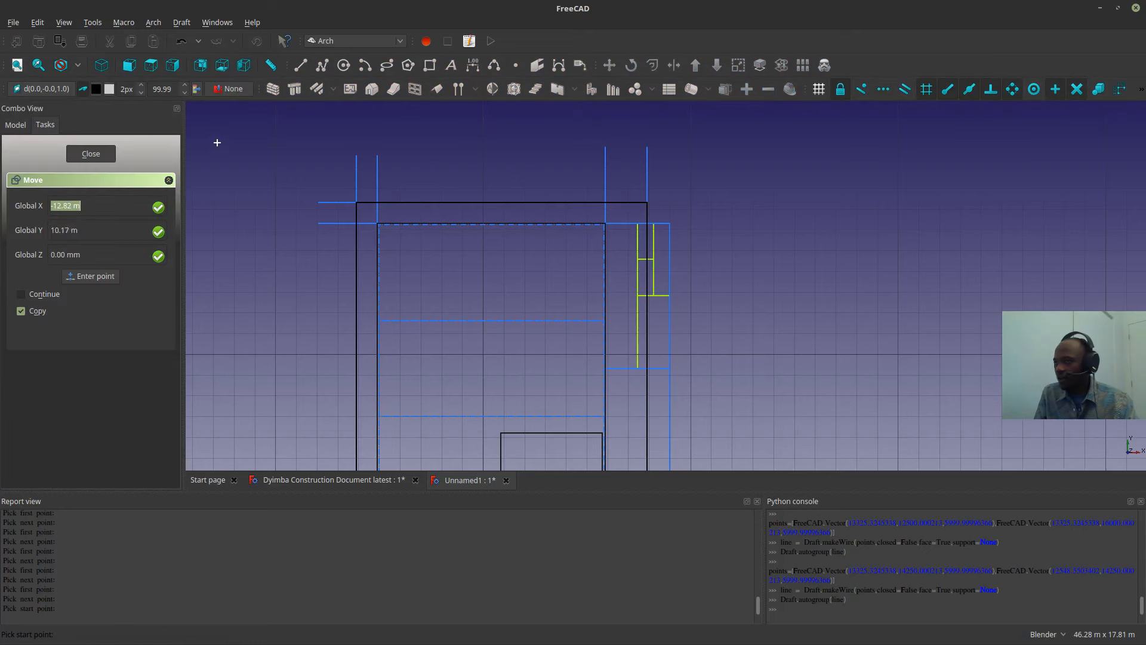
click(637, 230)
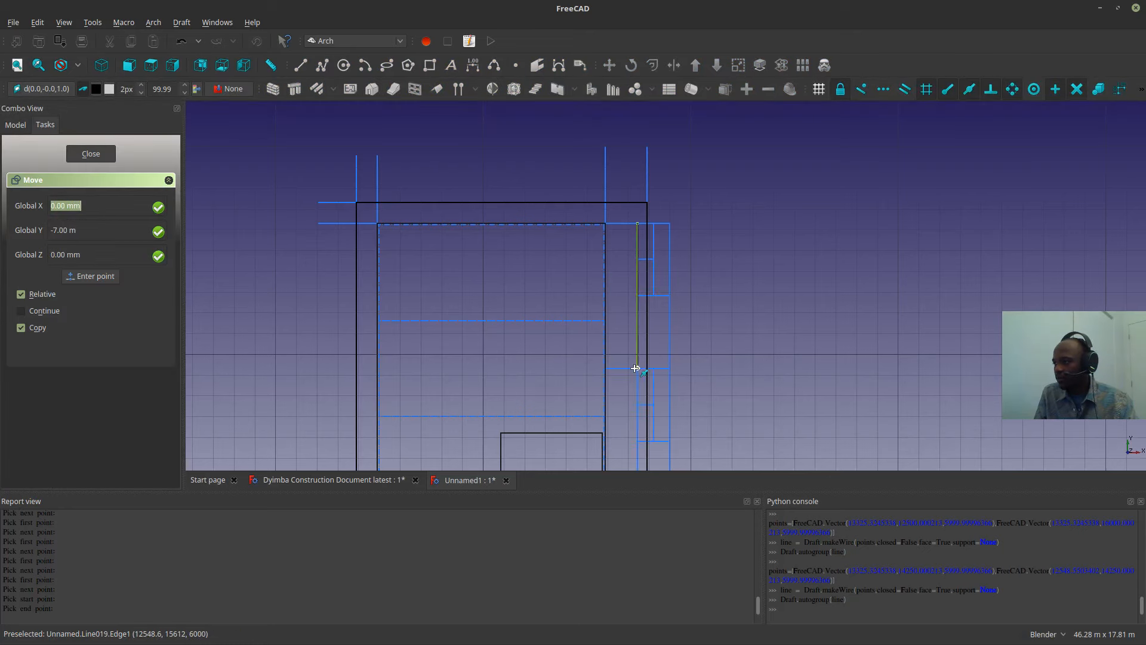
click(638, 368)
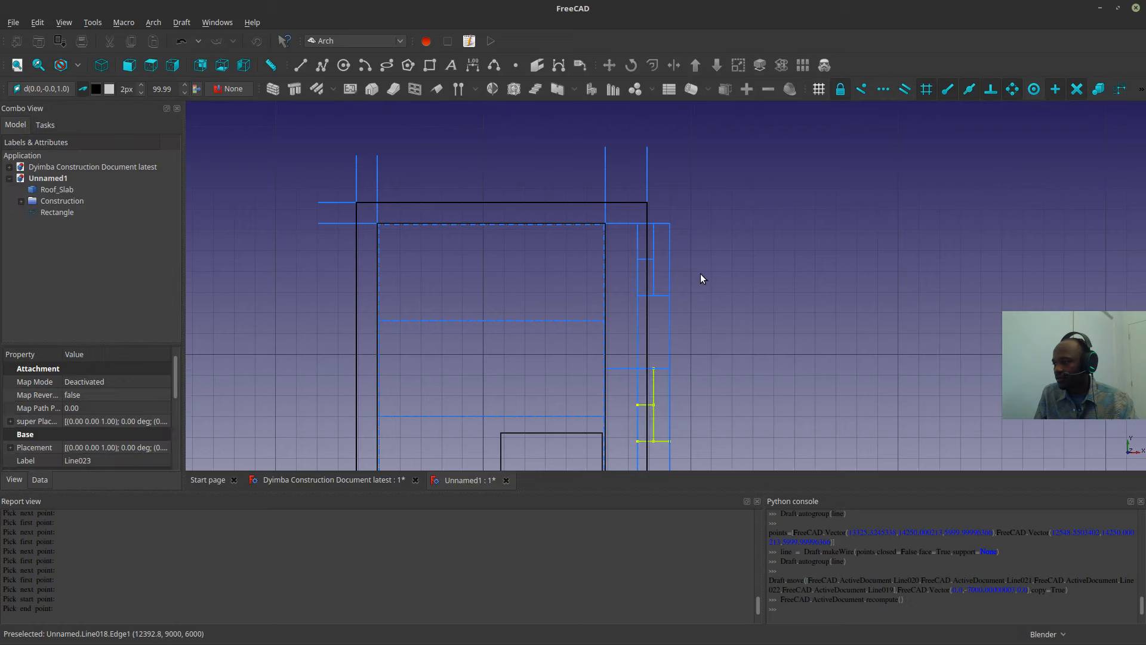
- Copy the lower half's short vertical divider and its small crossline 3.5 m downward into the lowest bay of the strip
scroll(642, 396, down, 2)
scroll(755, 377, up, 2)
shift+middle_drag(755, 377, 780, 268)
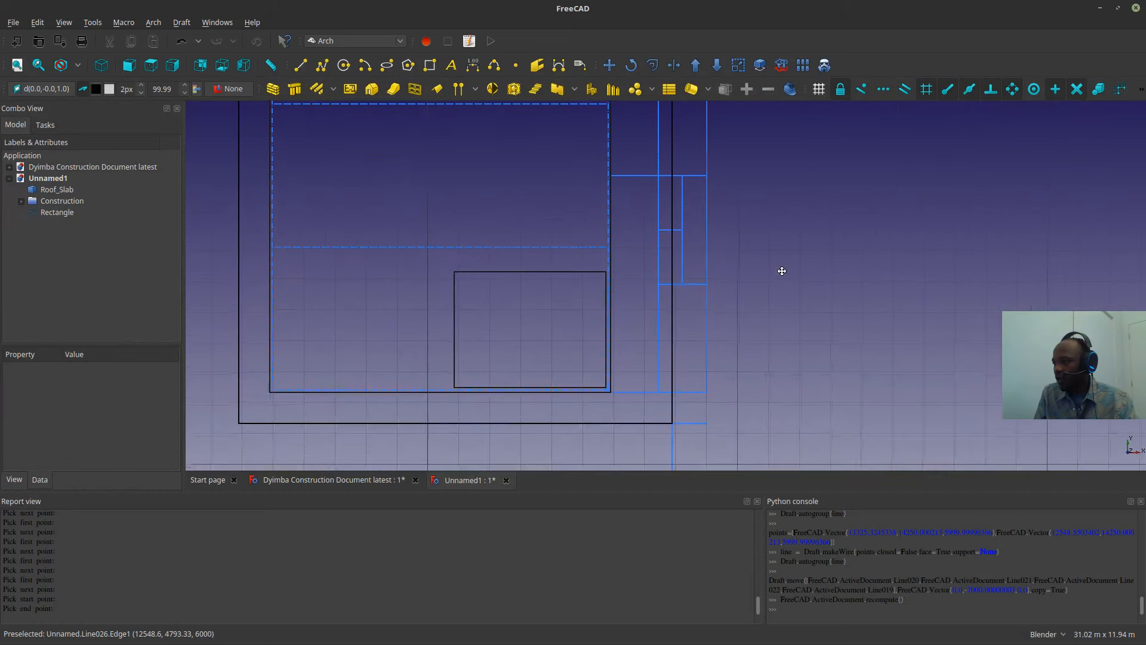
scroll(670, 353, down, 2)
shift+middle_drag(683, 314, 652, 361)
scroll(684, 400, down, 2)
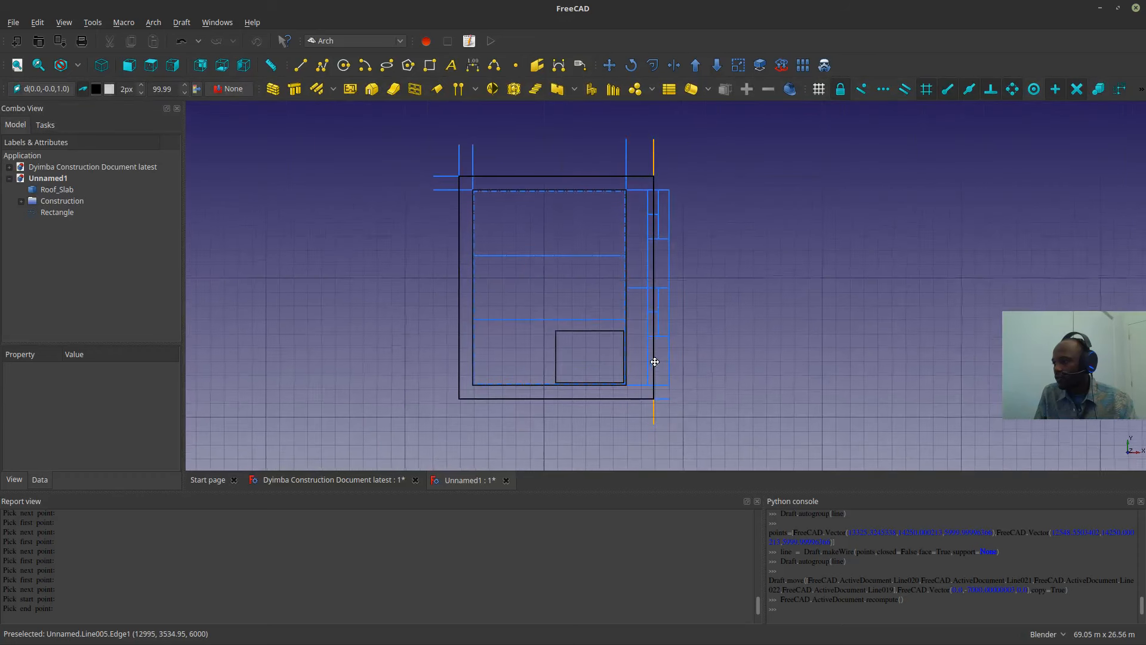
scroll(653, 320, up, 2)
click(659, 306)
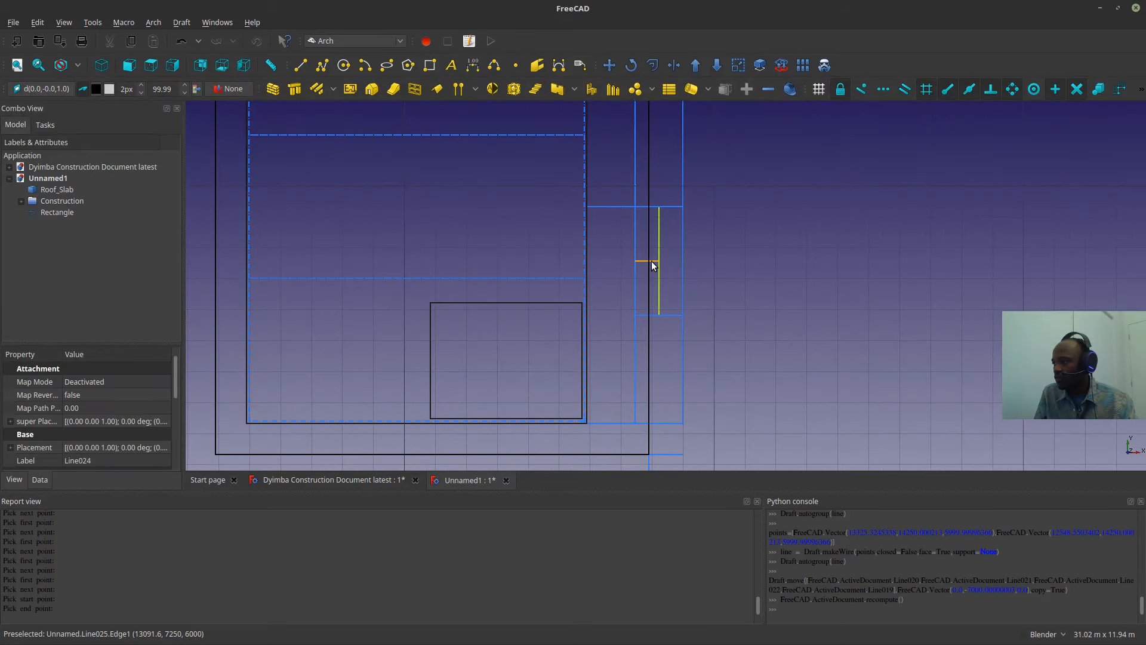
click(609, 64)
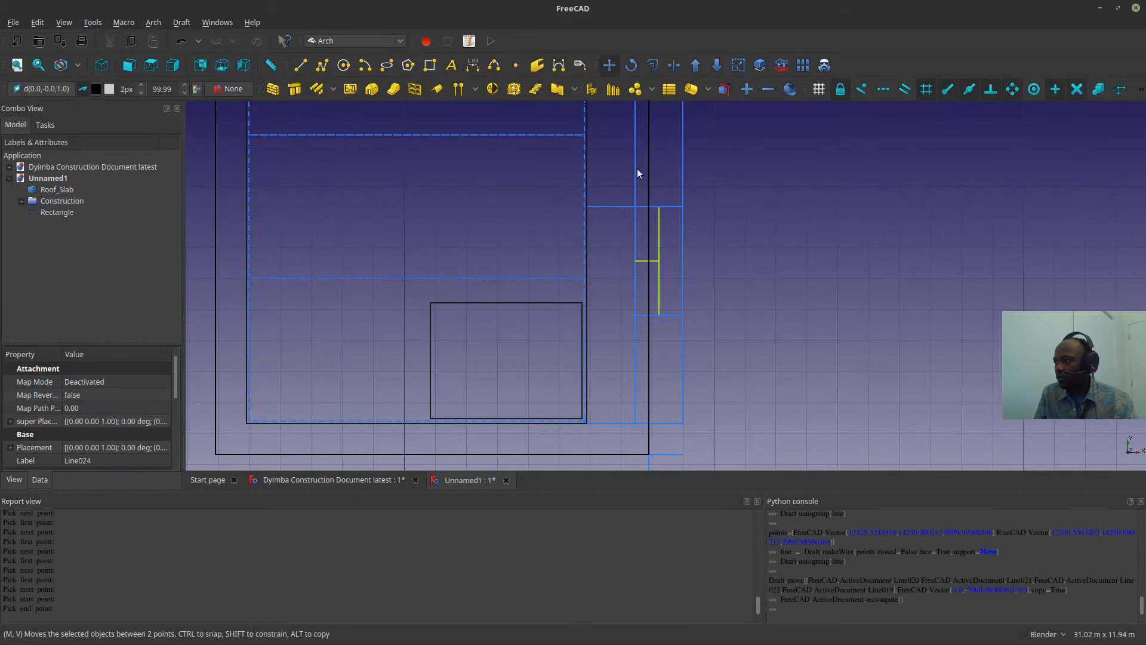
click(659, 209)
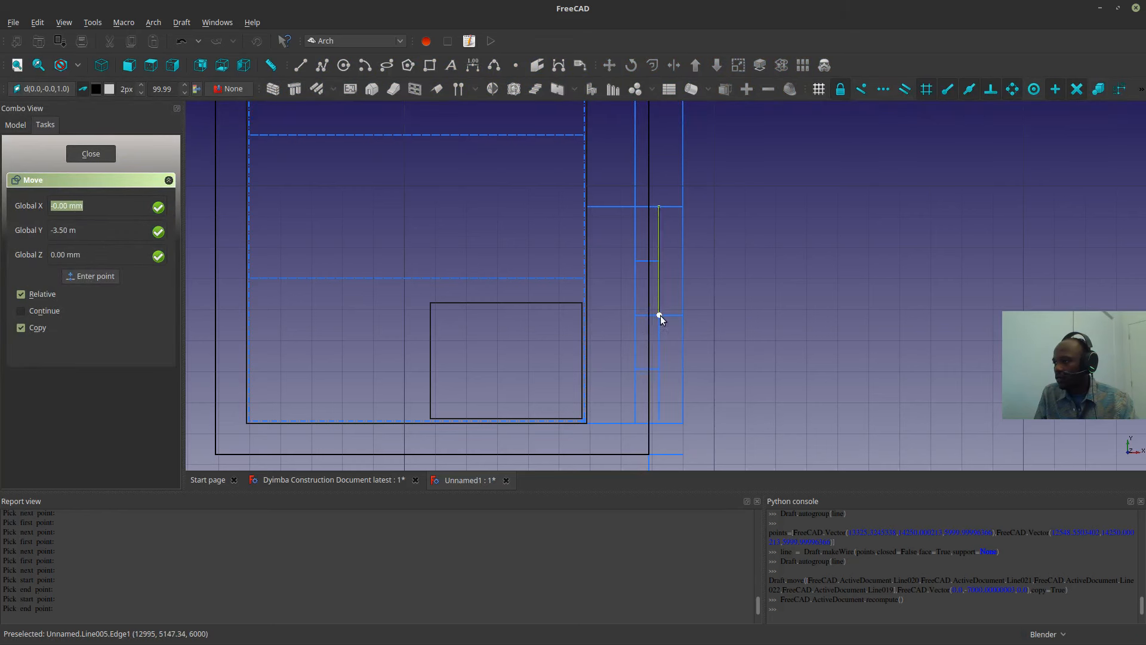
click(659, 316)
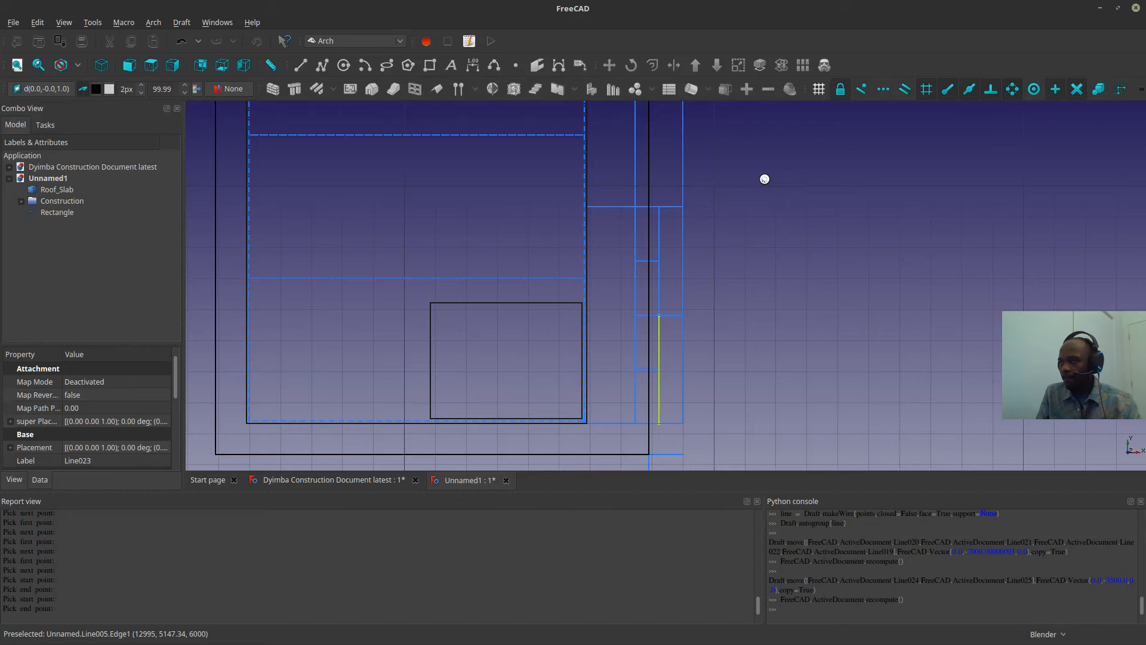
- Save the unnamed document as Dyimba Roof Tutorial in the Youtube tutorial folder
middle_drag(764, 179, 727, 197)
scroll(427, 414, down, 2)
middle_drag(428, 414, 362, 344)
shift+middle_drag(574, 302, 642, 311)
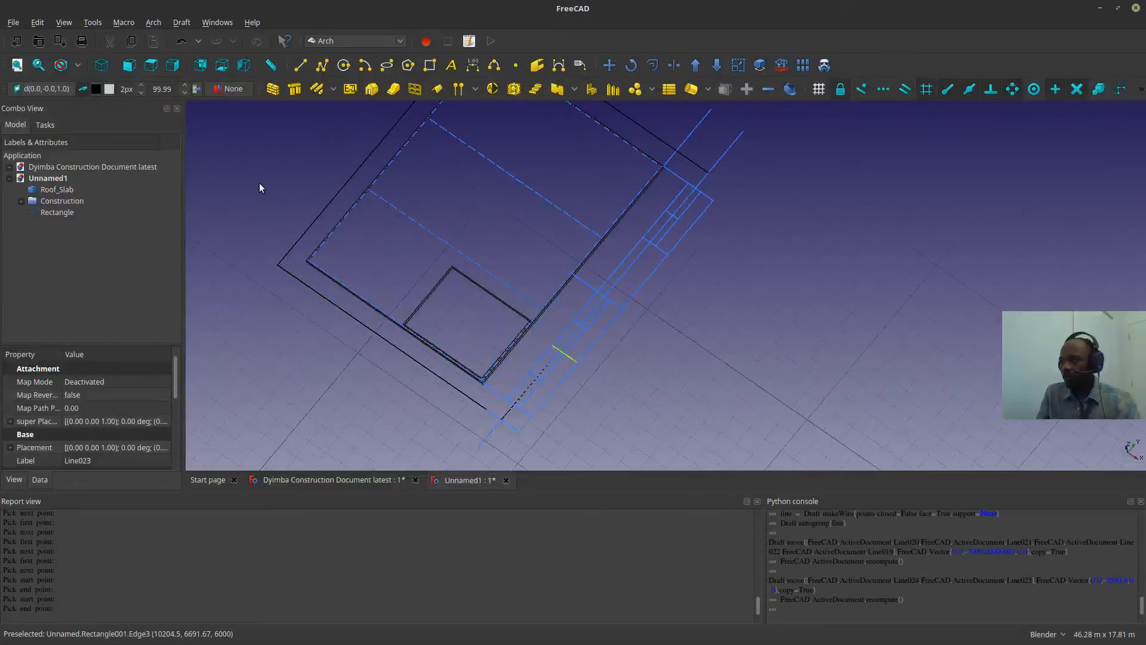
click(13, 22)
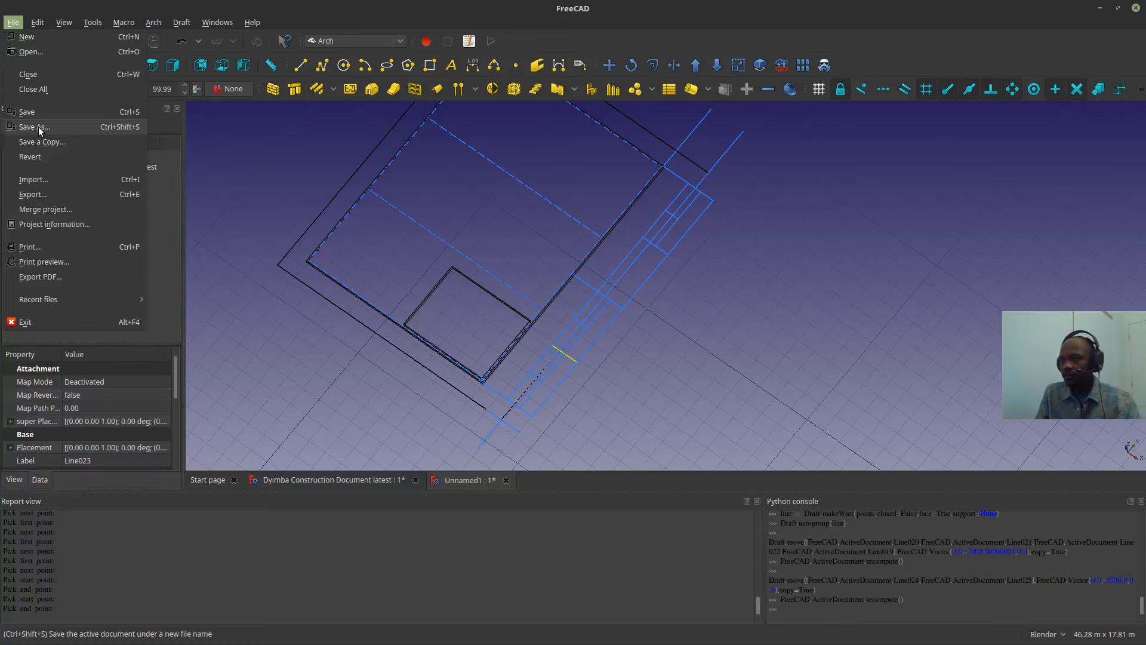
click(39, 127)
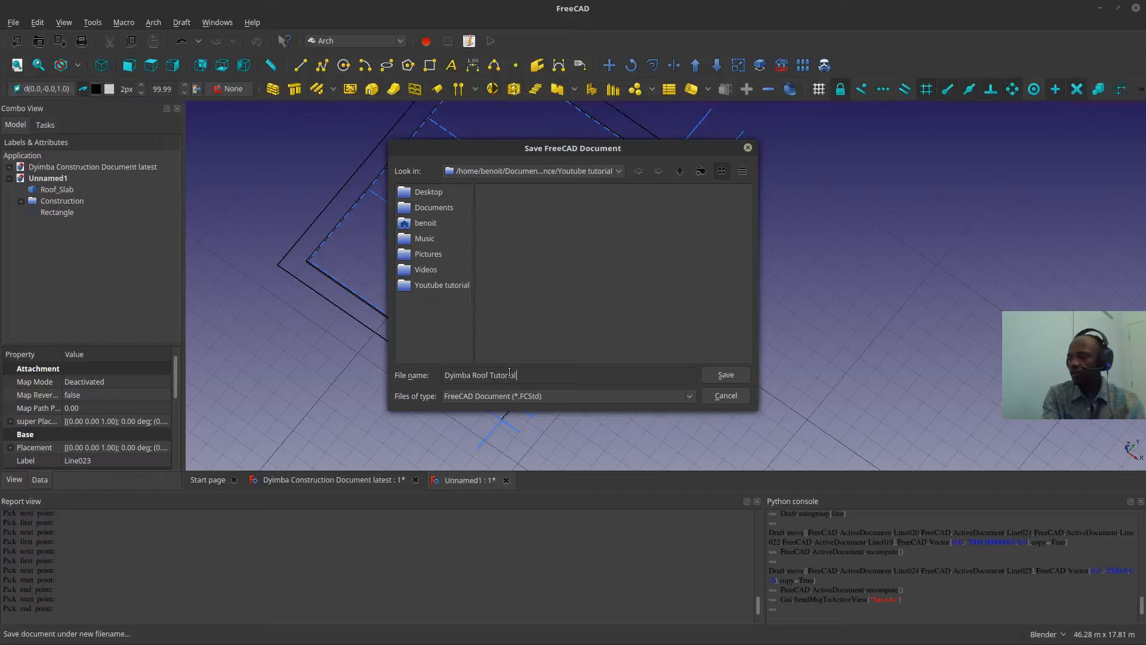
click(725, 374)
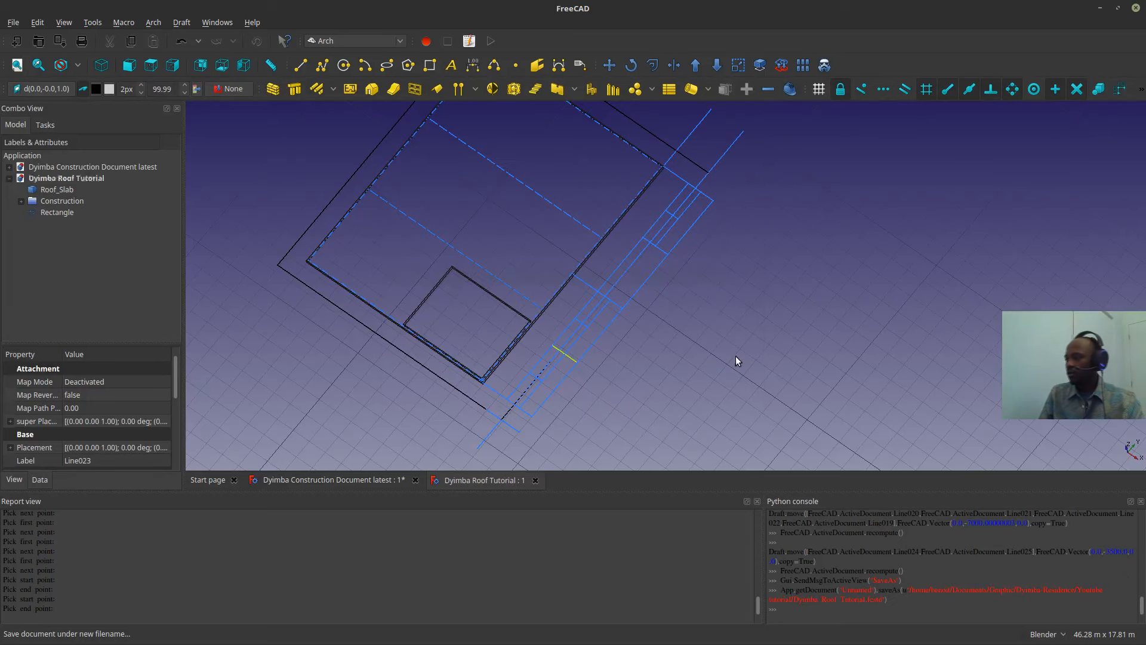
- Copy the uppermost bay's inner divider and small crossline into the adjacent empty bay, using the divider's two endpoints as base and target
scroll(570, 418, up, 2)
middle_drag(569, 417, 523, 370)
shift+middle_drag(782, 222, 742, 346)
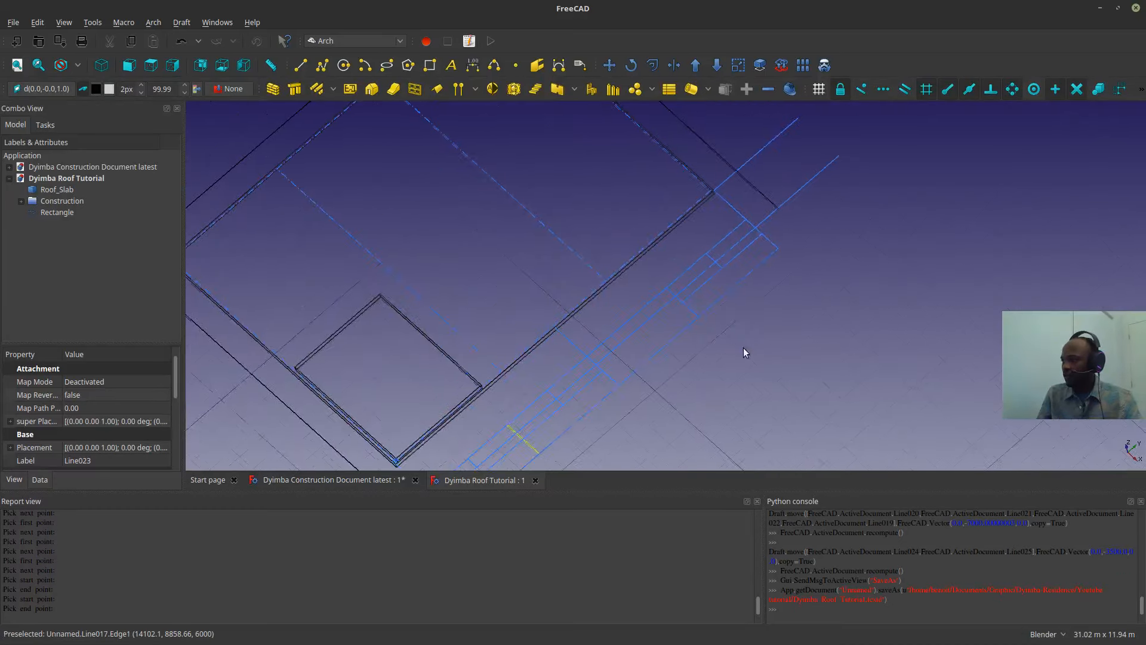
scroll(588, 385, up, 2)
middle_drag(588, 384, 467, 392)
shift+middle_drag(661, 376, 568, 398)
scroll(668, 346, up, 6)
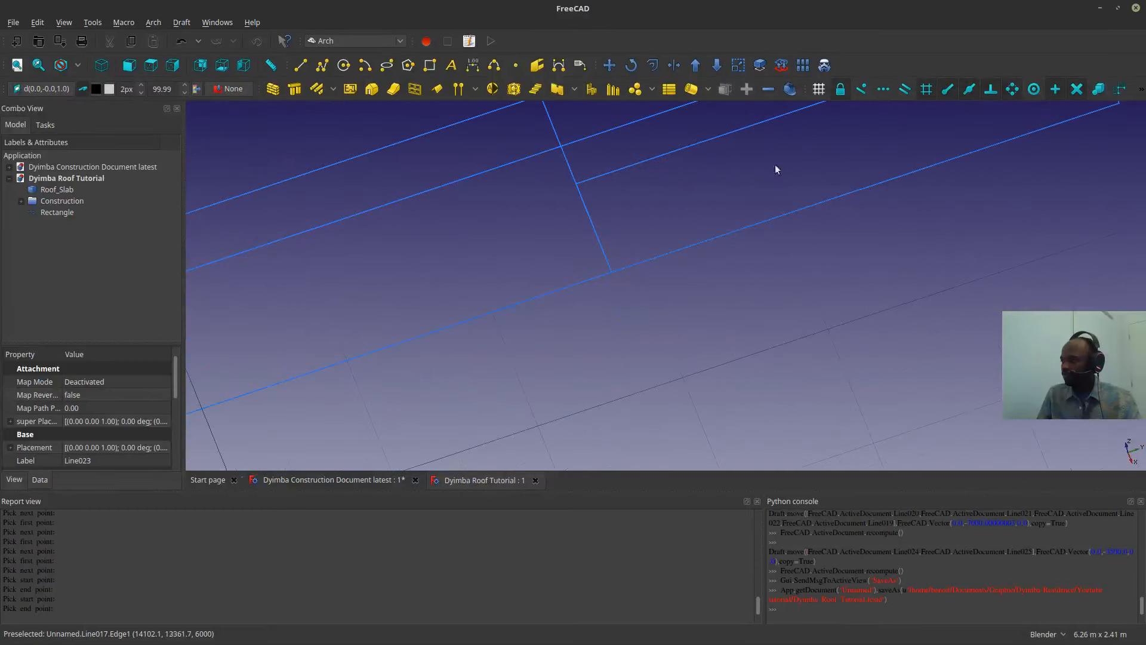
scroll(775, 163, down, 4)
shift+middle_drag(798, 177, 783, 338)
scroll(783, 338, up, 2)
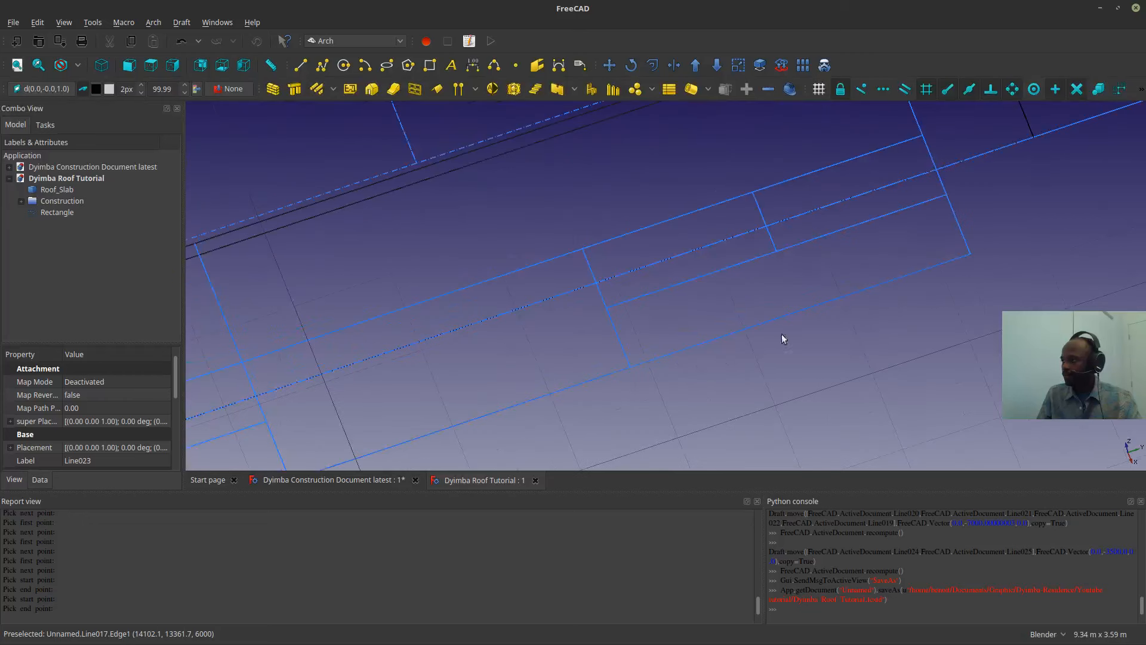
ctrl+click(760, 255)
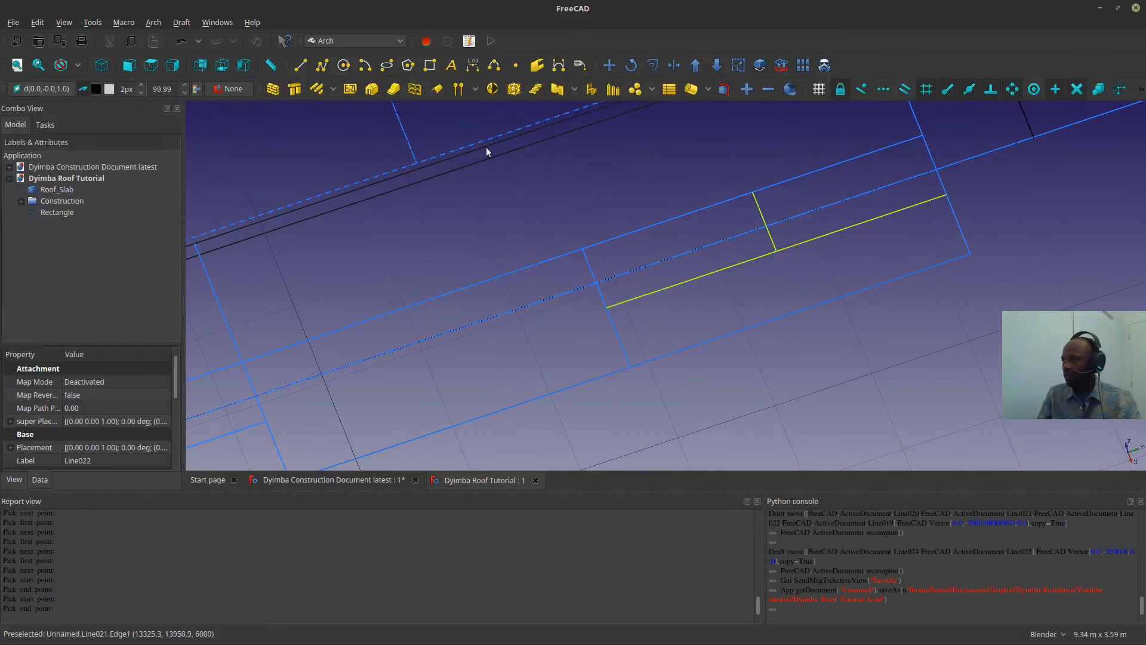
click(607, 70)
click(942, 194)
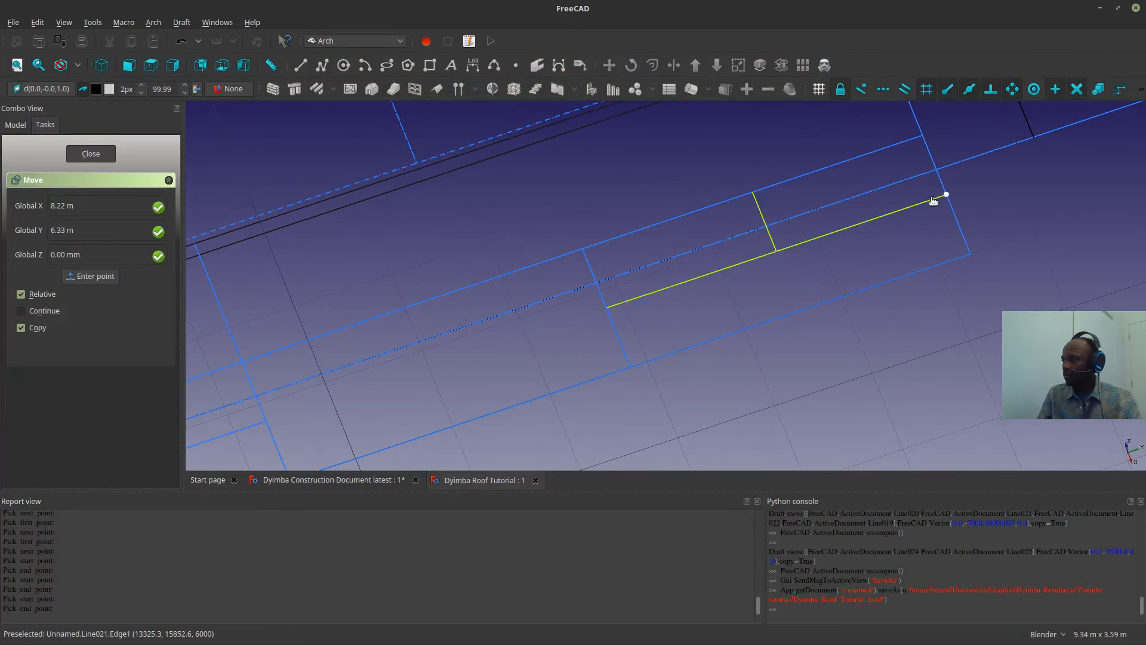
click(619, 302)
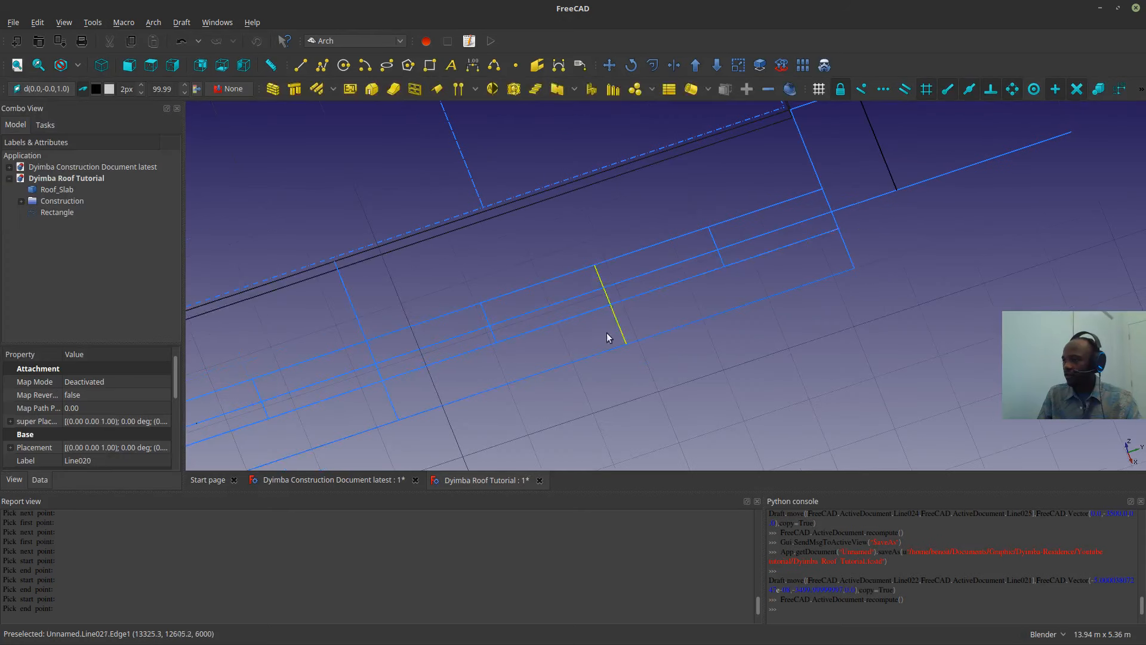
scroll(606, 332, down, 5)
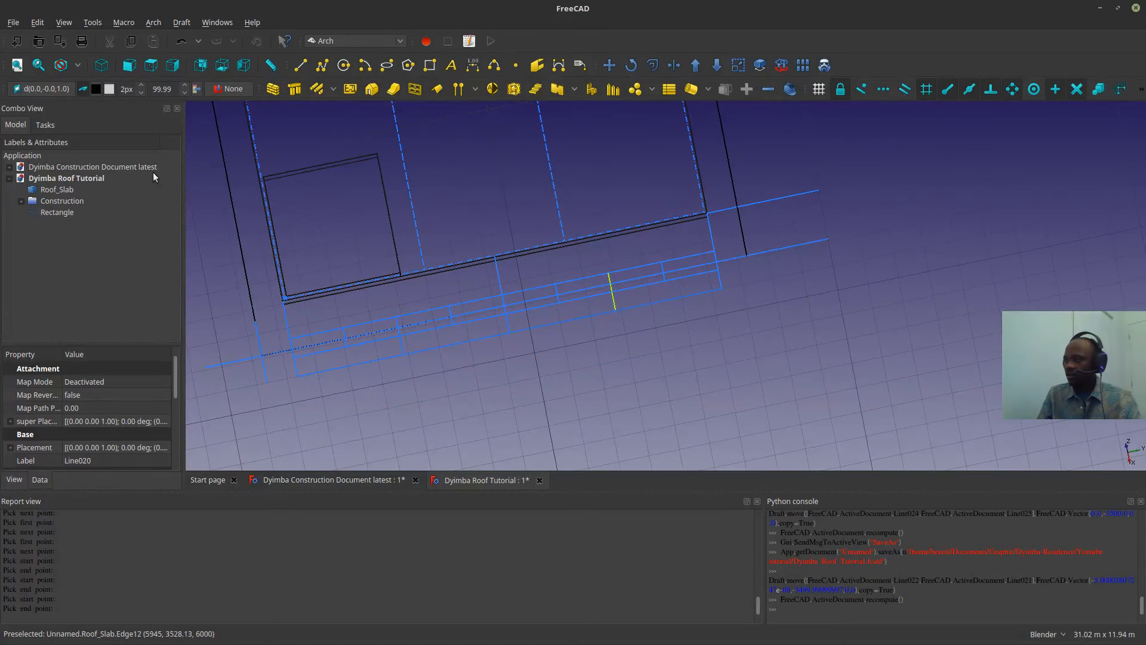
click(41, 88)
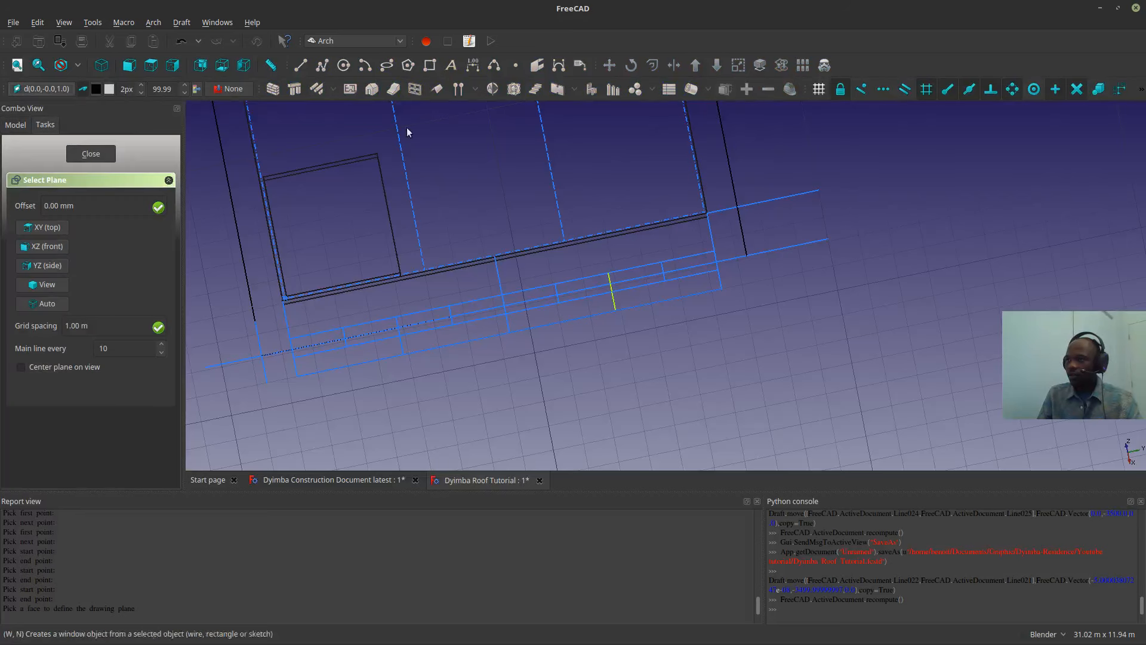
click(98, 155)
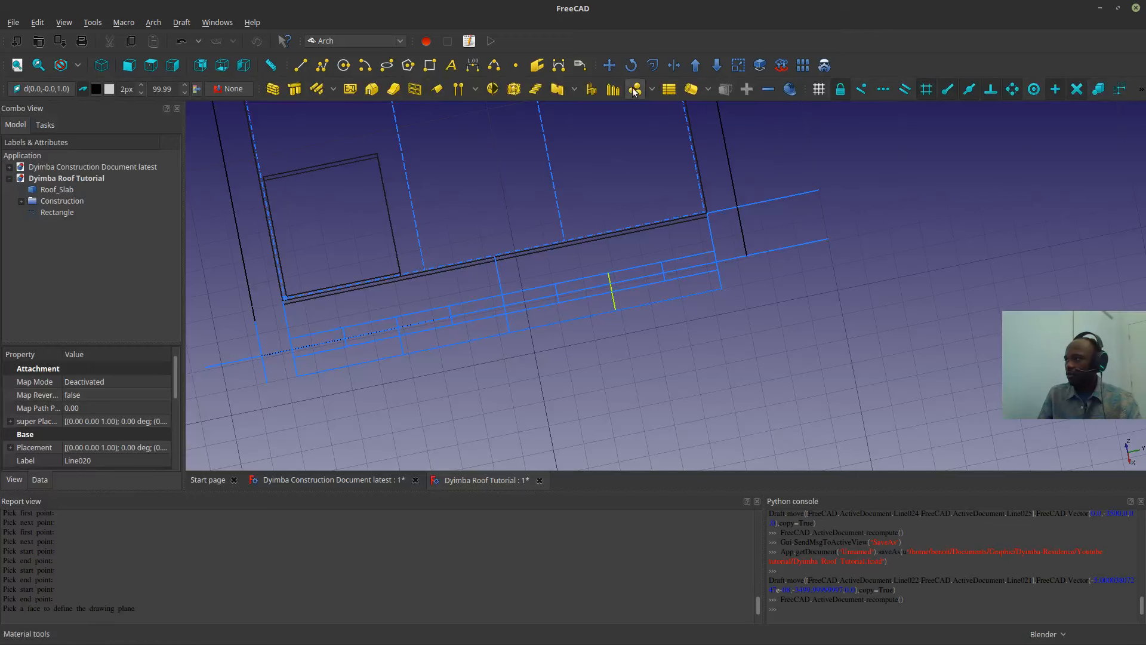
click(472, 64)
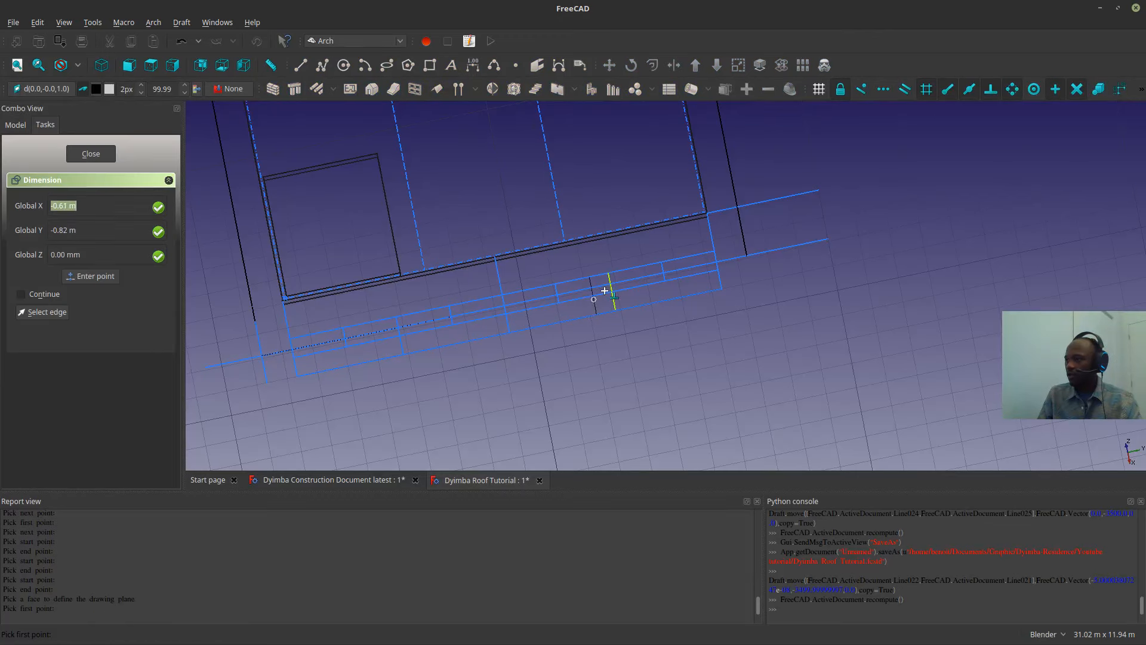
scroll(602, 289, up, 3)
key(Escape)
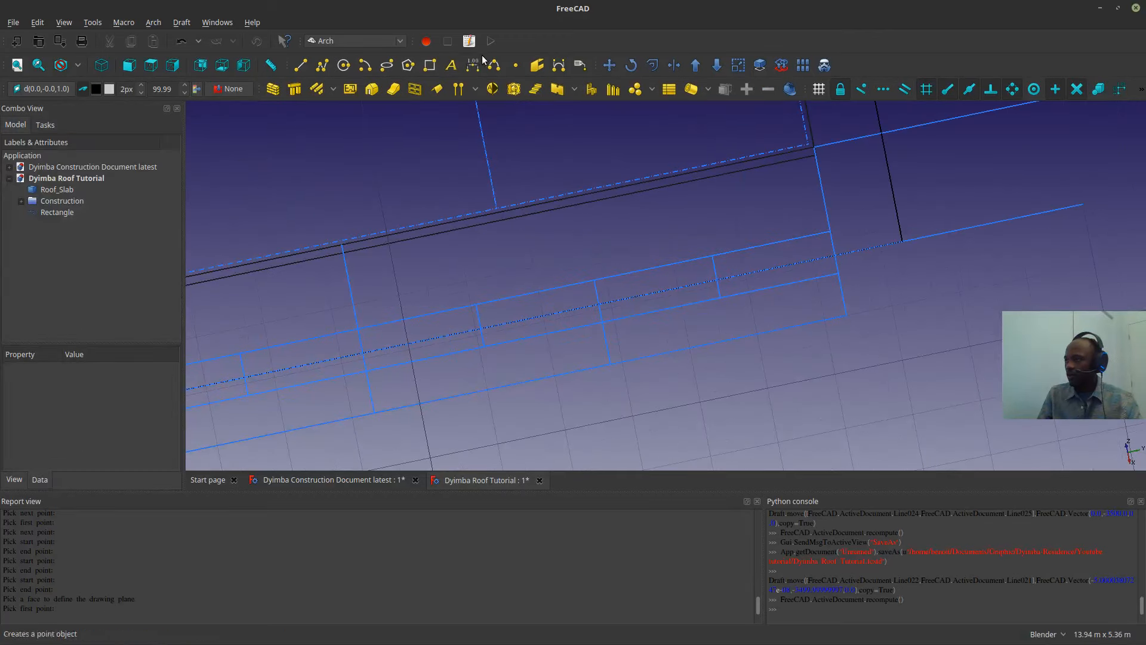
- Dimension the spacing between the bay boundary line and the next small crossline, placing the dimension just outside the strip
click(472, 65)
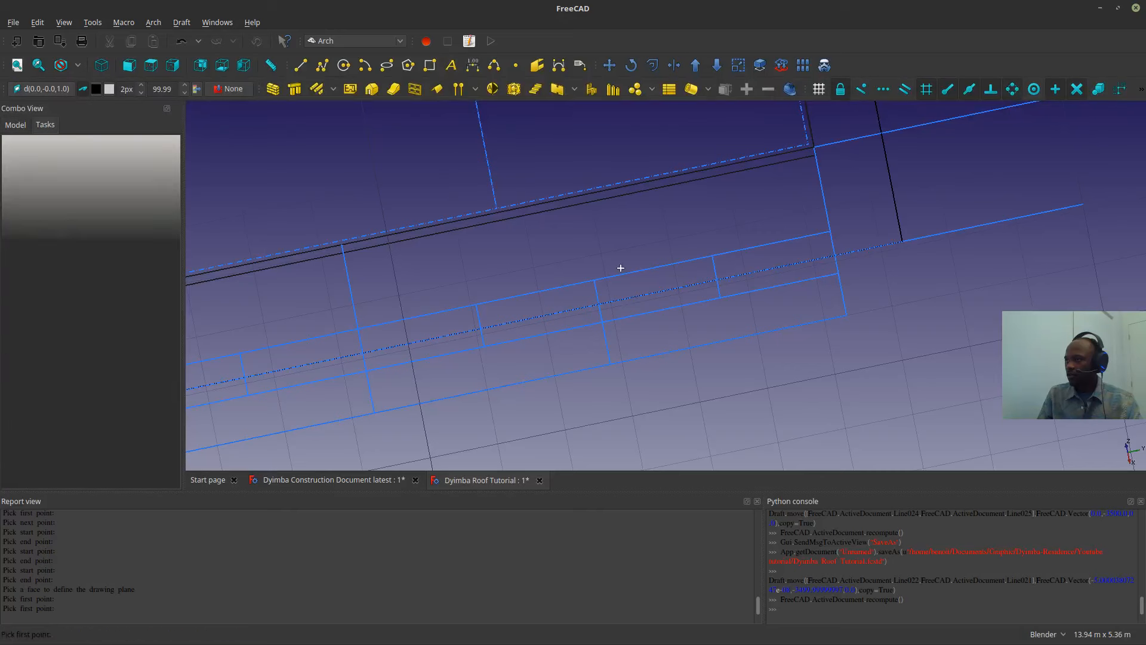
click(594, 289)
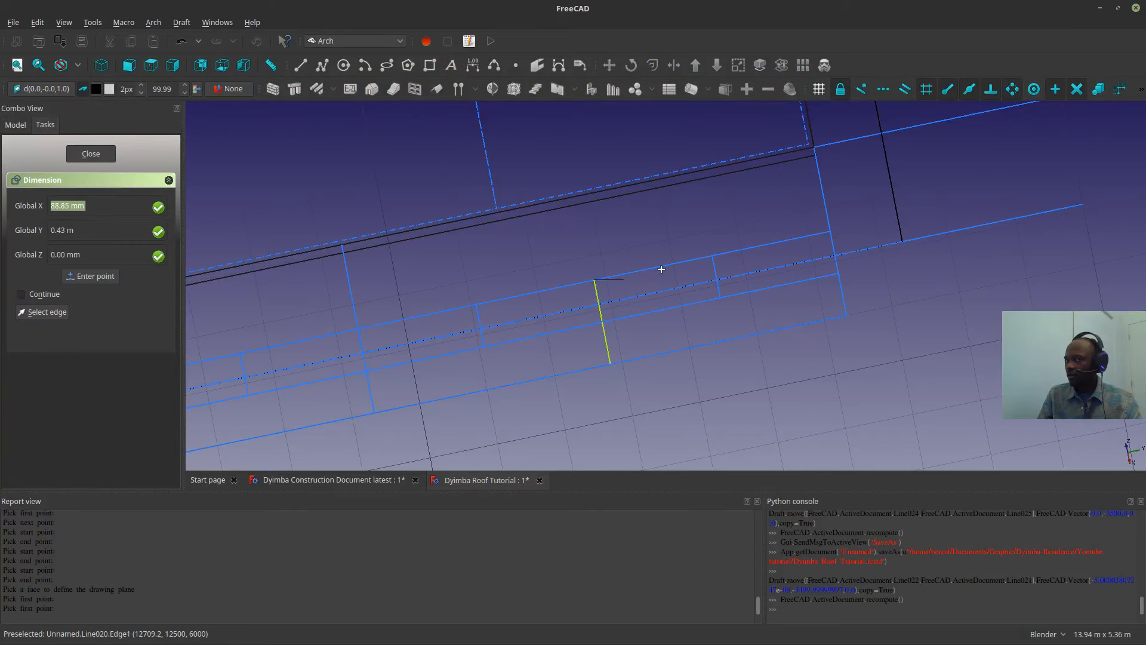
click(710, 252)
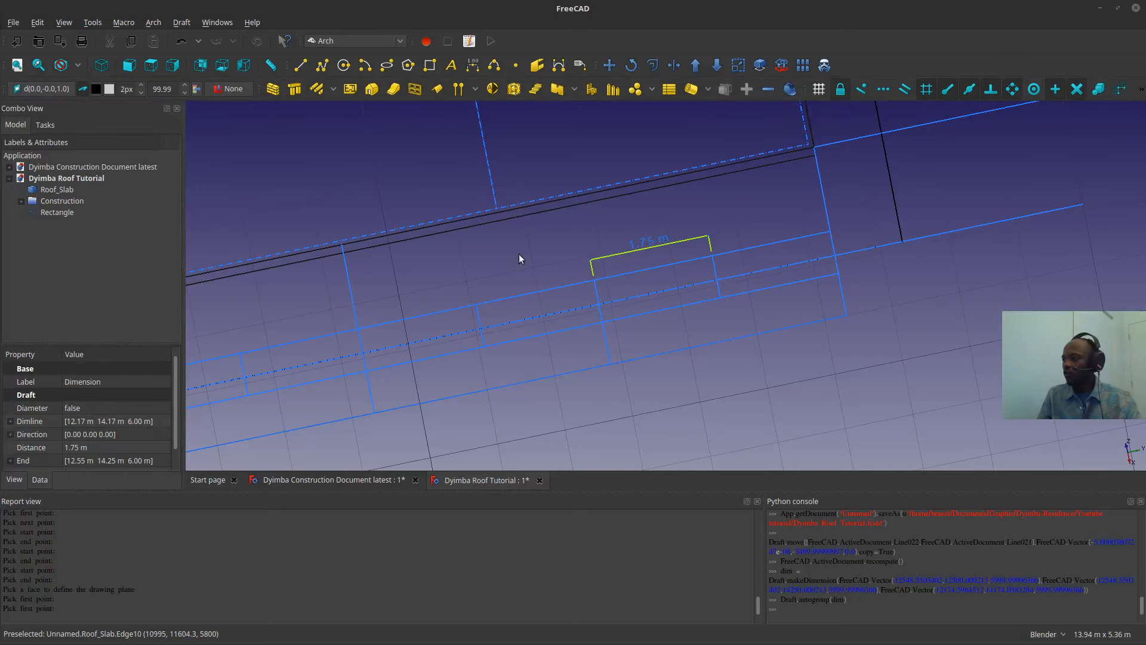
- Set the rows of the rectangle over the roof slab to 8
click(571, 225)
middle_drag(548, 272, 499, 295)
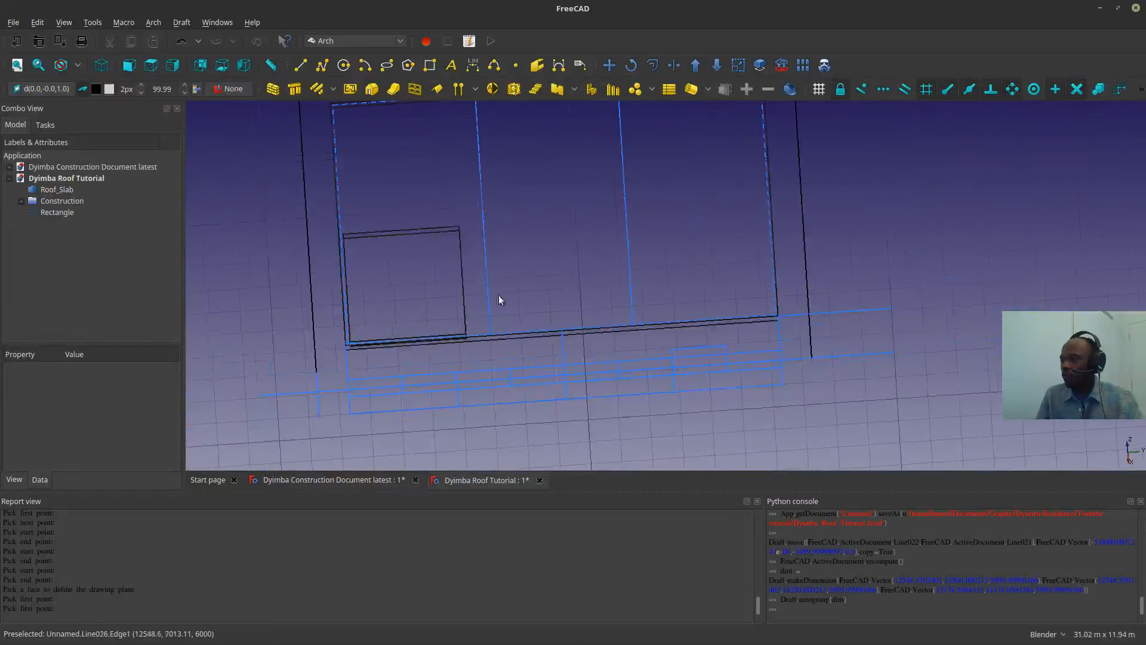
click(485, 261)
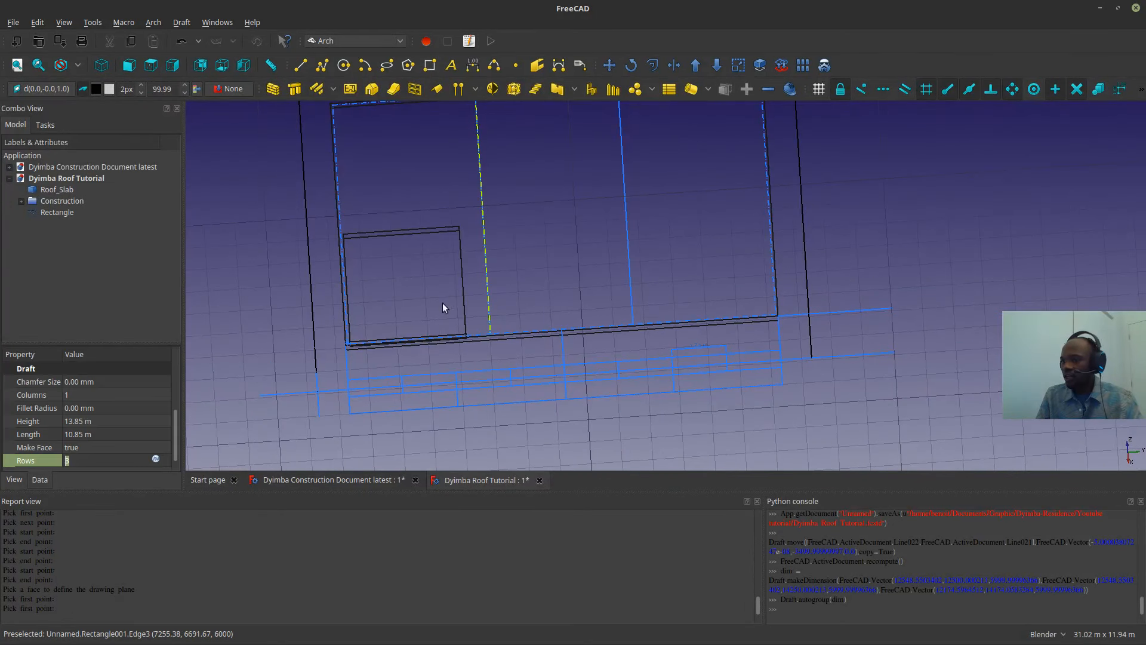
click(116, 458)
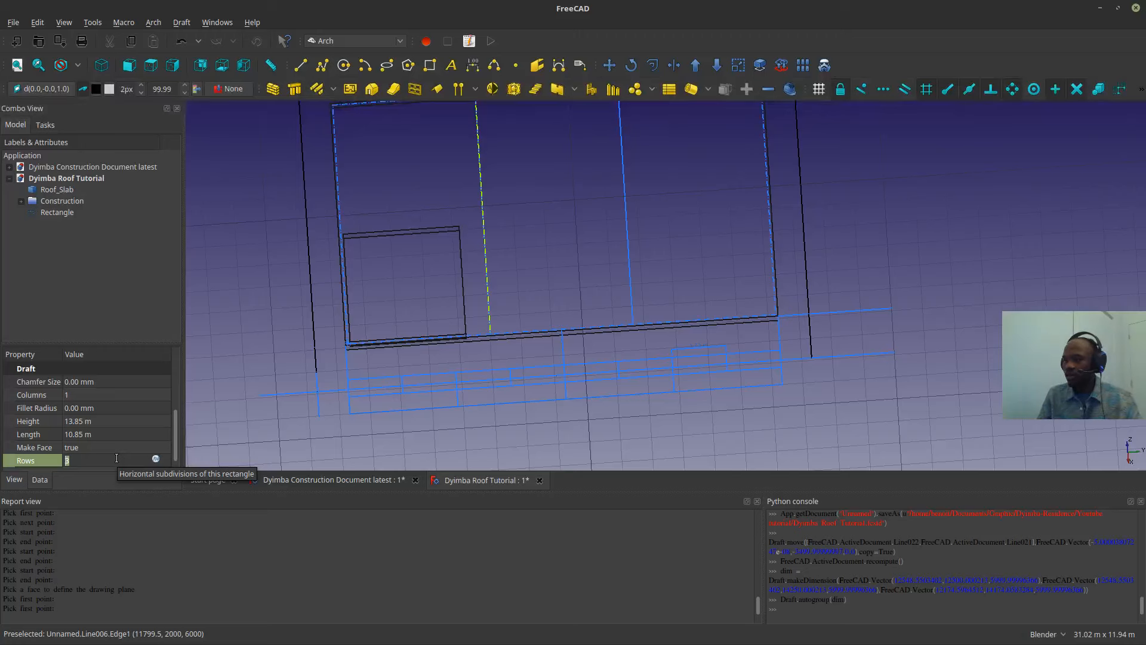
scroll(117, 458, up, 5)
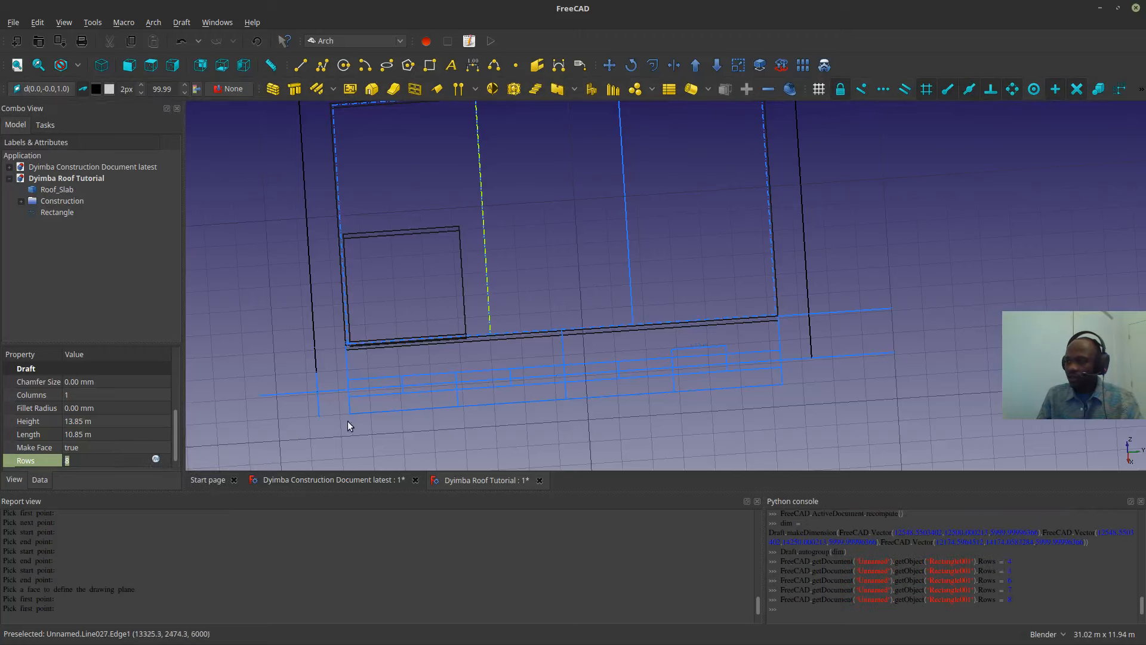
click(263, 315)
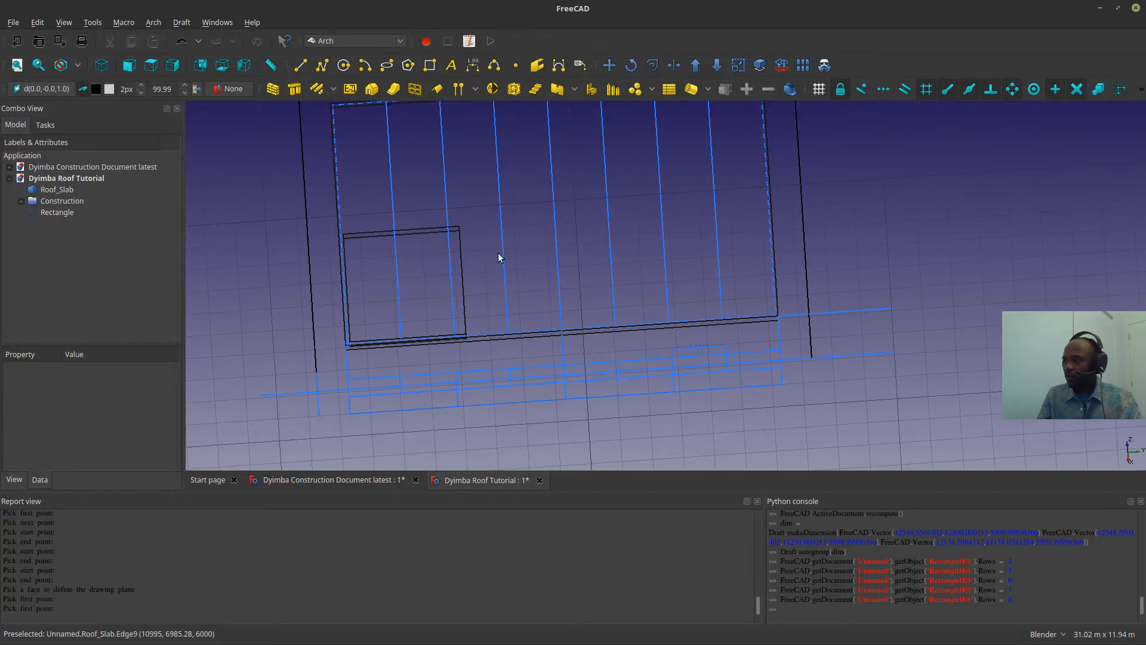
- Inspect the rectangle's row lines across the roof slab and at the strip of construction lines
middle_drag(499, 256, 542, 325)
scroll(537, 334, up, 5)
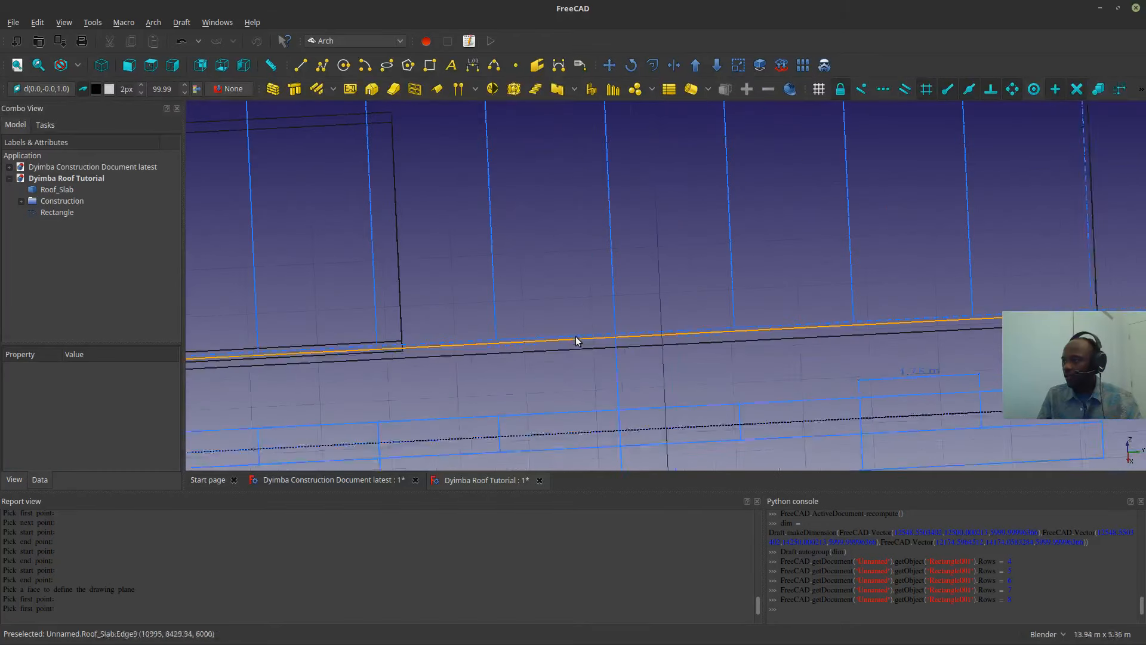
scroll(597, 346, down, 7)
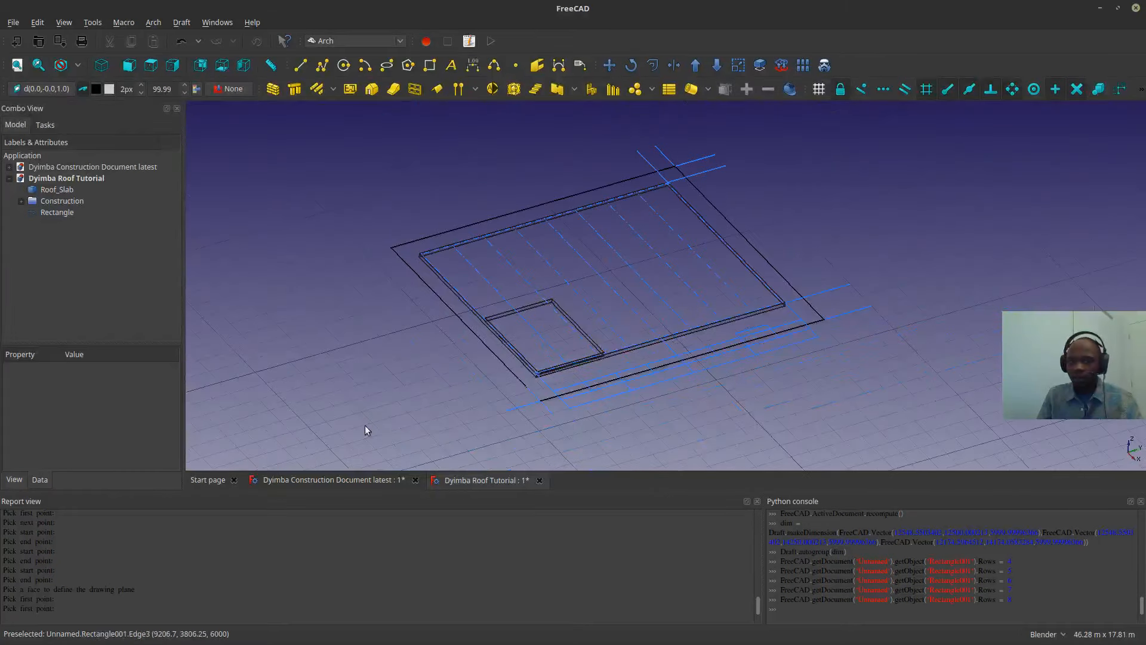
middle_drag(367, 430, 591, 399)
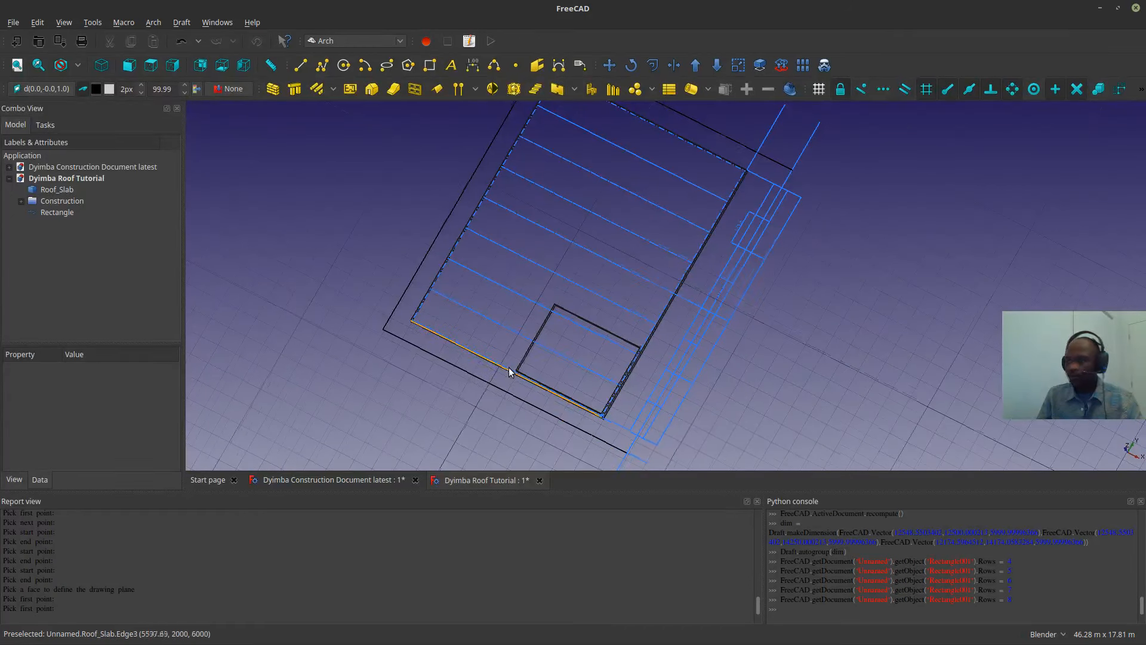
scroll(525, 382, up, 3)
middle_drag(540, 391, 519, 355)
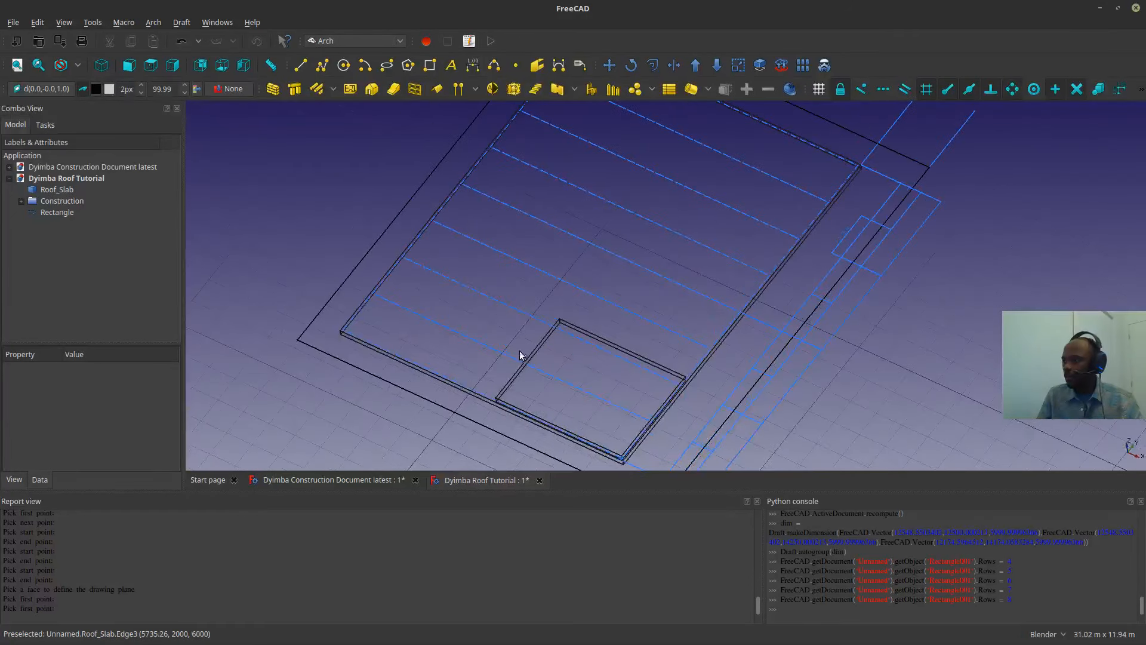
- Switch to the Dyimba Construction Document latest model and examine where the red roof member and struts meet the slab corner
click(363, 480)
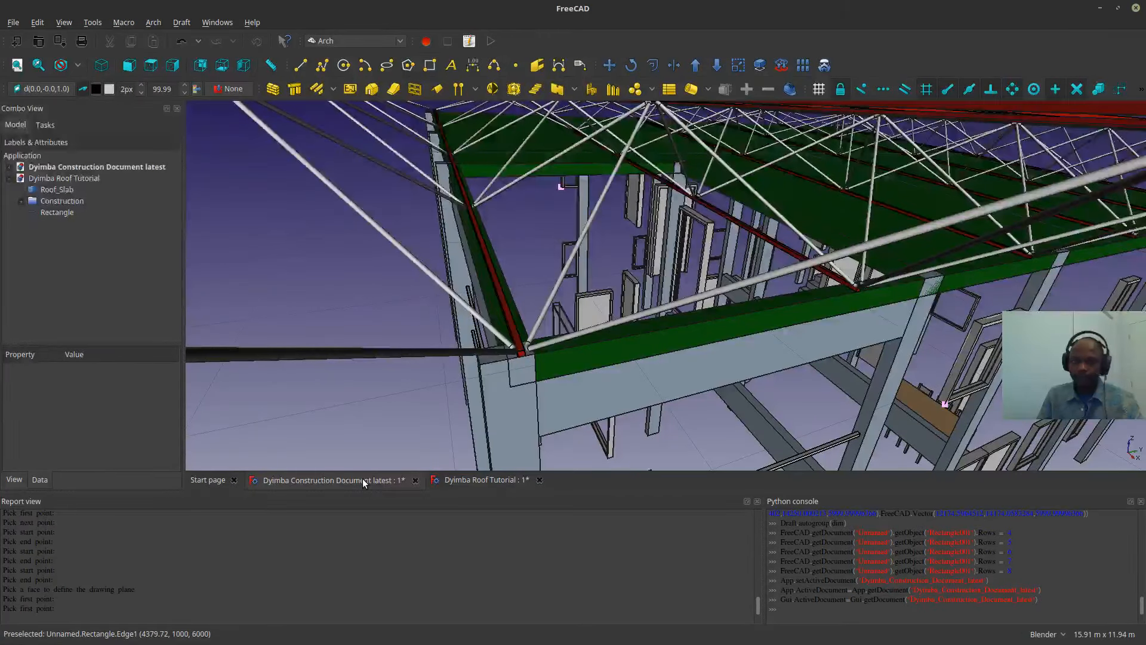
shift+middle_drag(617, 345, 586, 330)
scroll(517, 318, up, 5)
scroll(416, 287, up, 3)
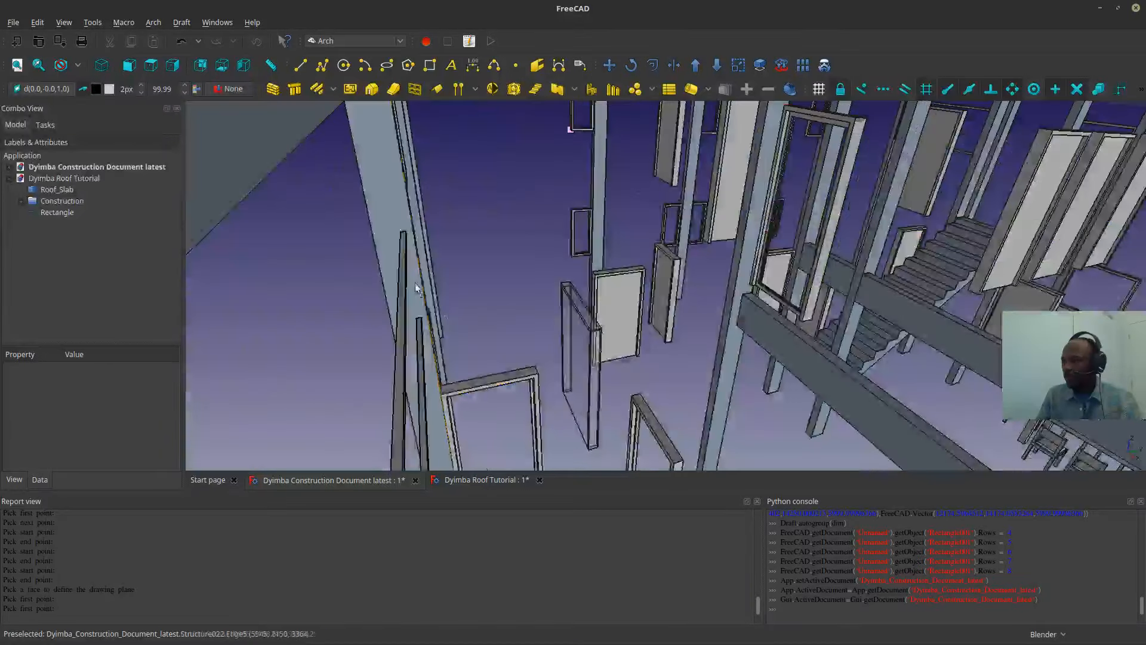
scroll(413, 283, down, 2)
scroll(404, 274, down, 1)
mouse_move(426, 267)
shift+middle_down()
mouse_move(428, 283)
mouse_move(435, 274)
shift+middle_up()
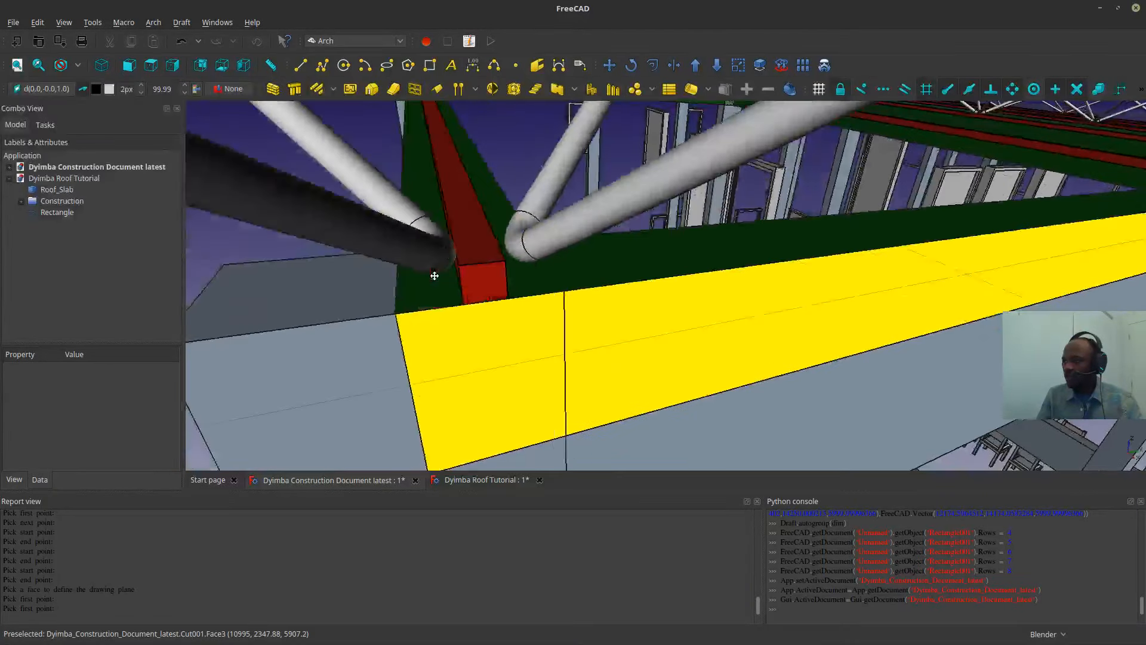
click(482, 263)
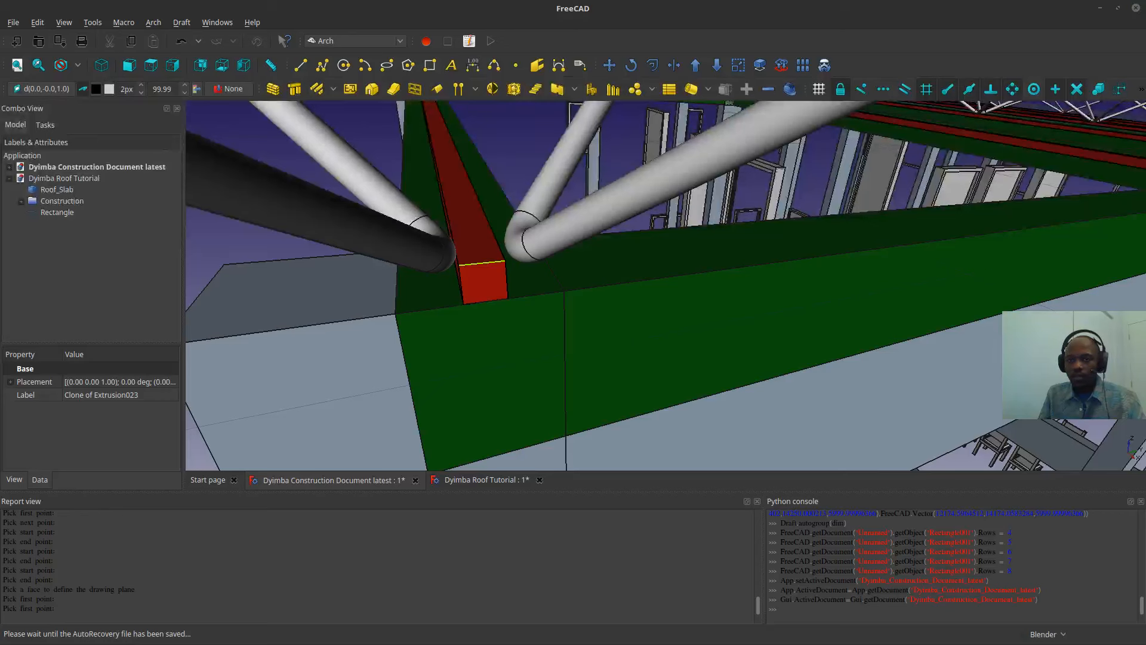
scroll(502, 297, down, 10)
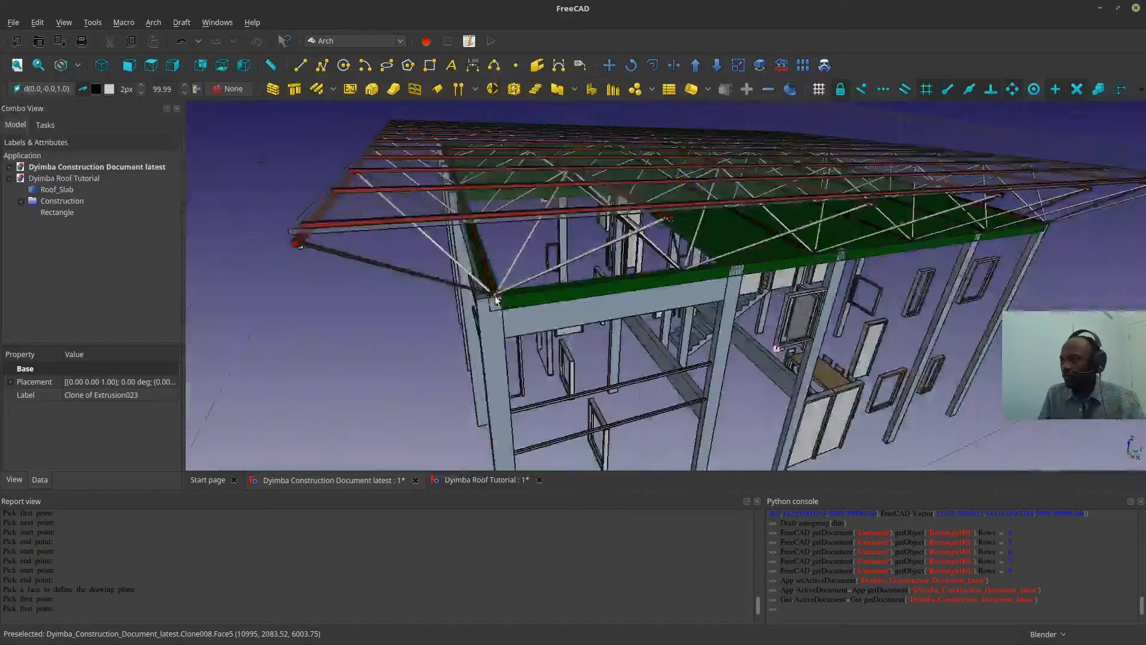
scroll(609, 399, up, 4)
middle_drag(624, 406, 609, 409)
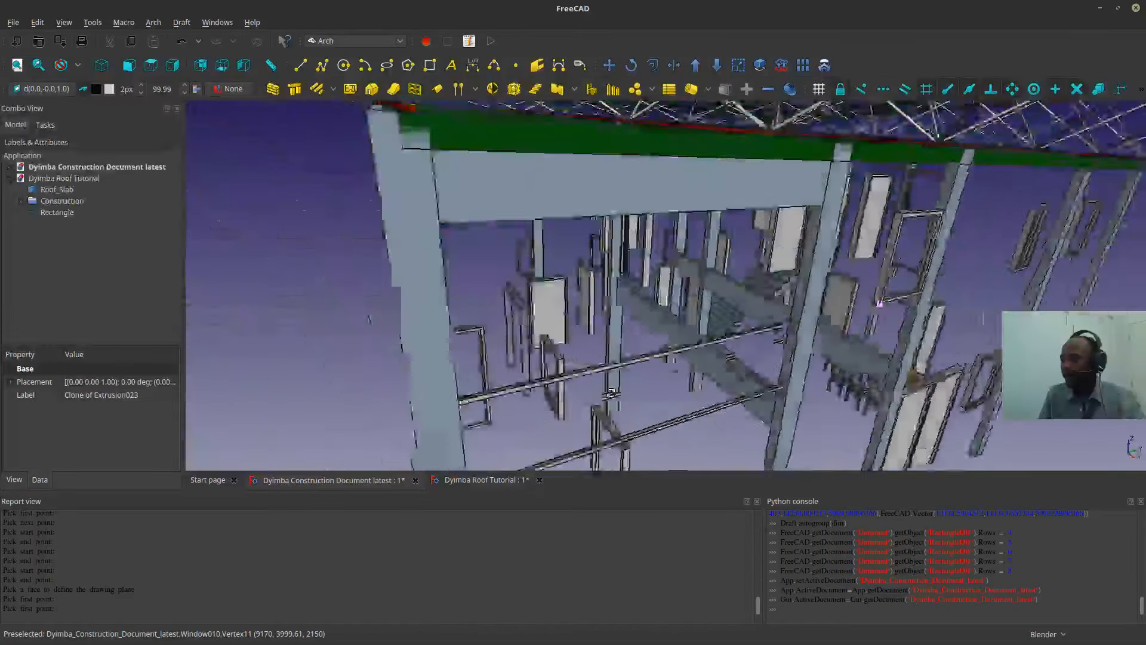
scroll(608, 411, down, 5)
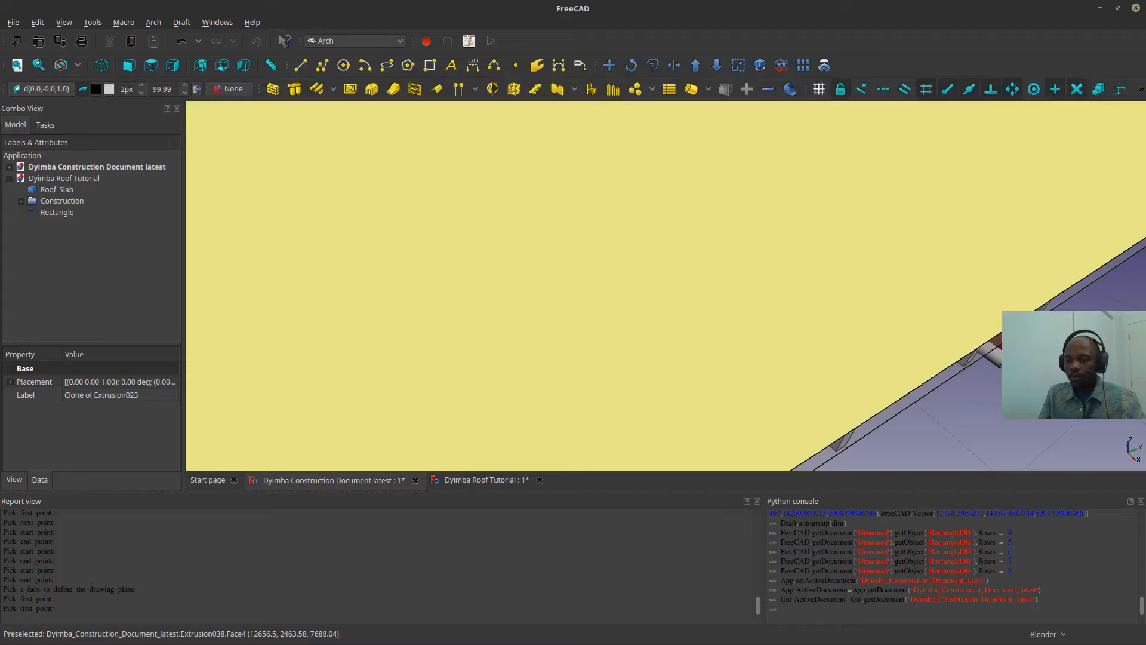
scroll(651, 231, up, 5)
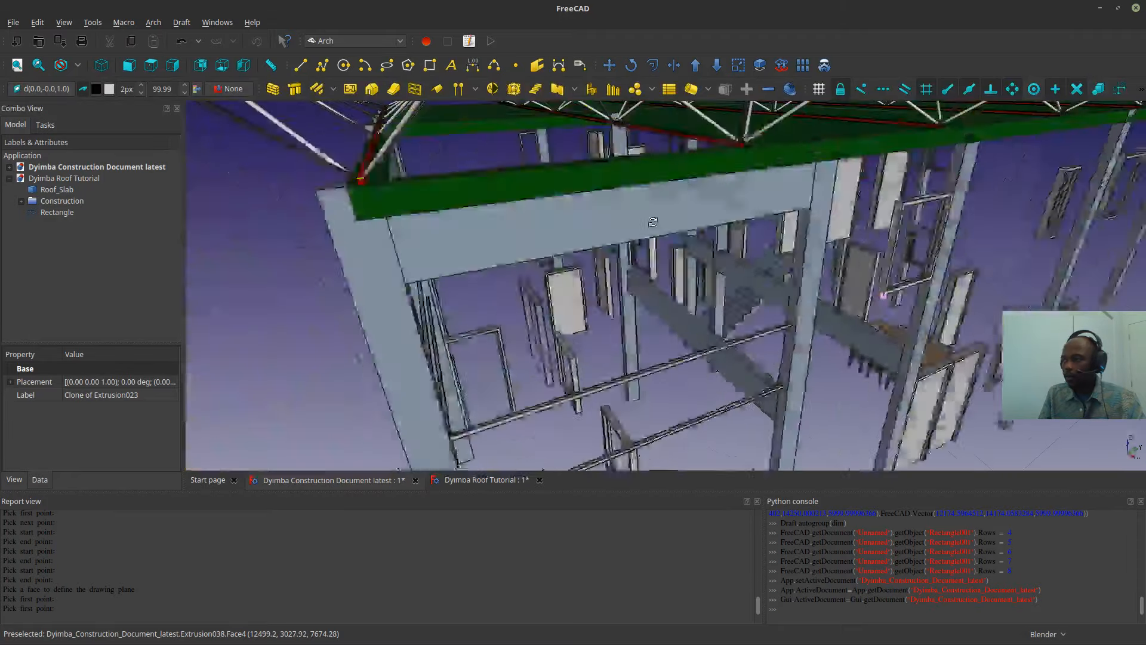
middle_drag(627, 257, 664, 298)
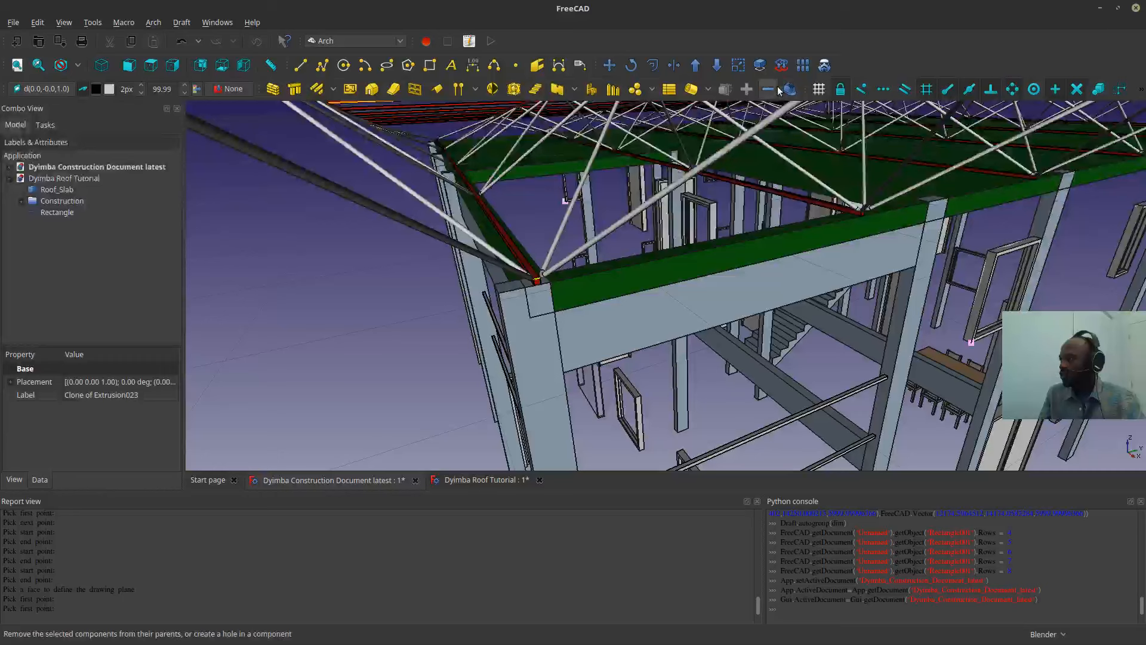
- Survey the length of the top edge on the red member's end face at the slab corner
click(789, 89)
scroll(537, 280, up, 5)
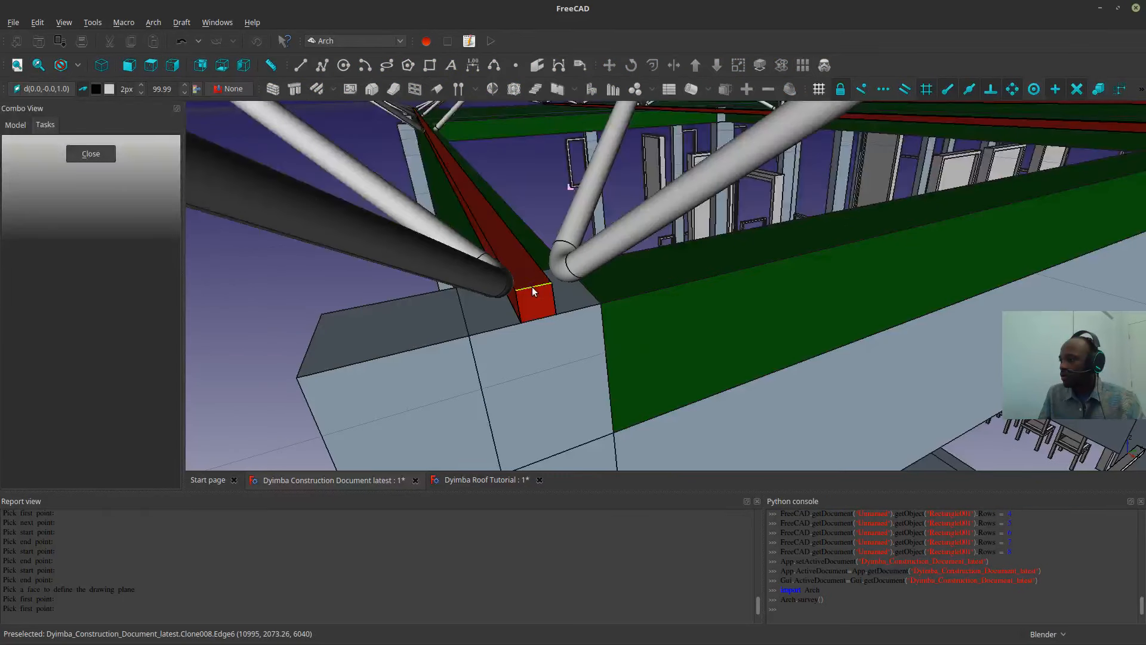
double_click(532, 286)
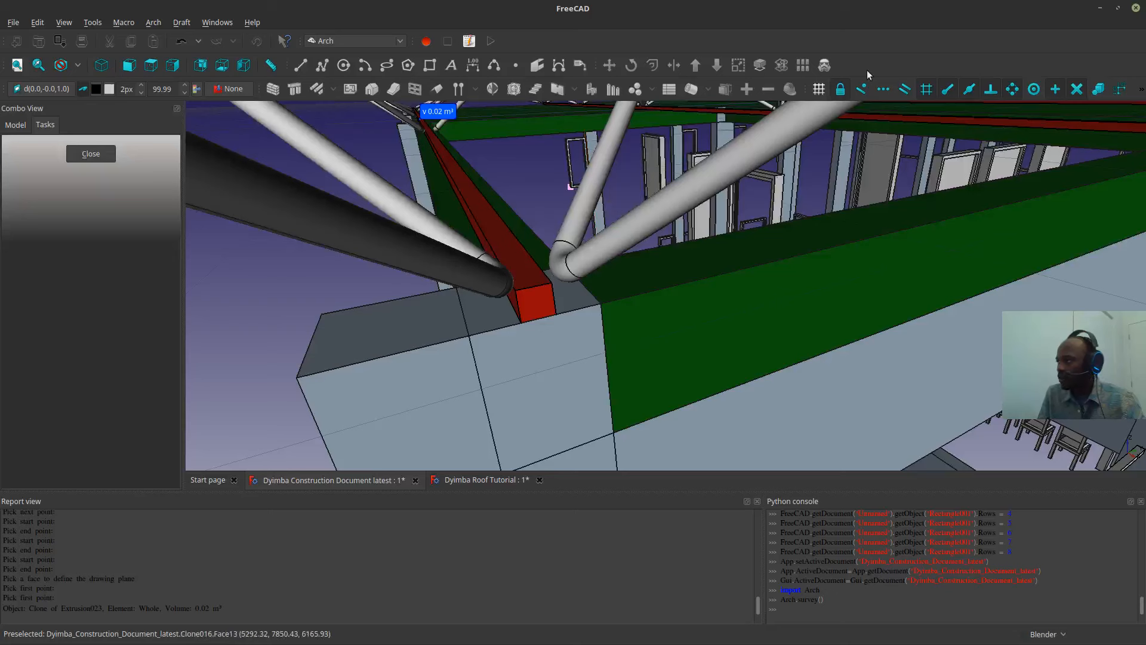
key(Escape)
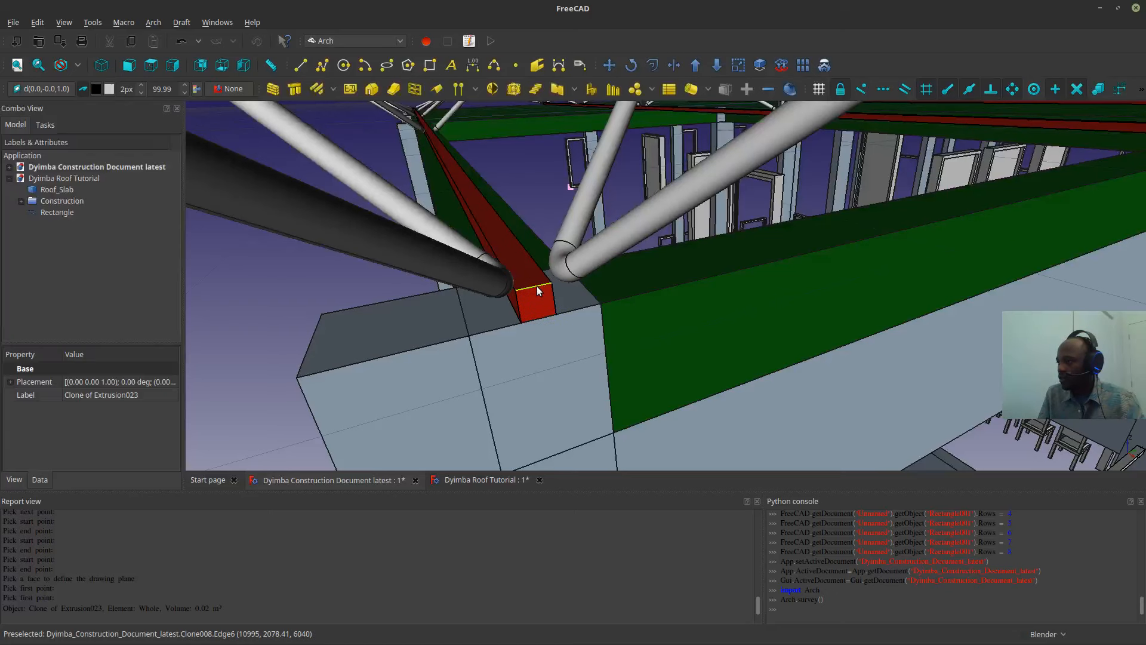
click(787, 88)
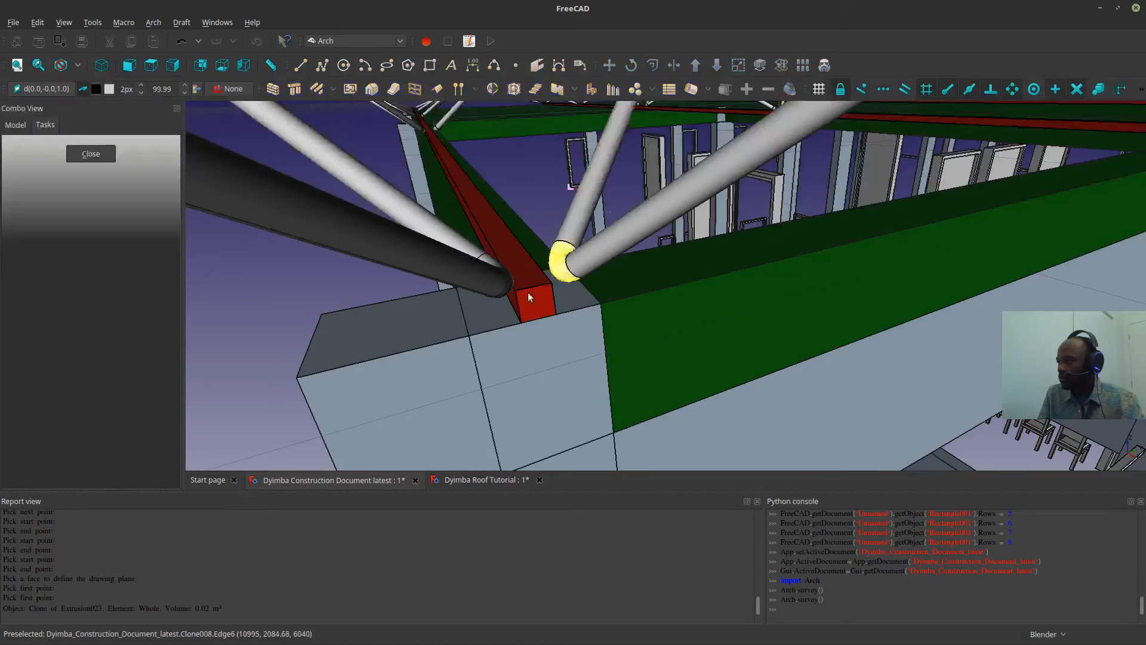
click(530, 287)
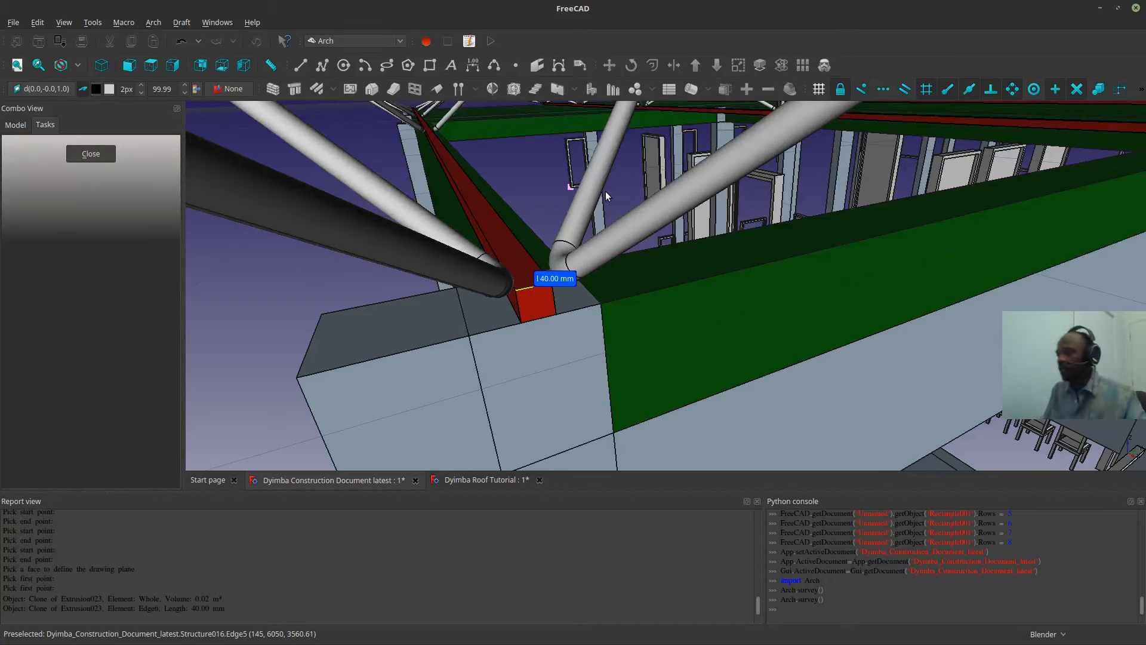
- Switch to the Dyimba Roof Tutorial document and survey the vertical edge at the roof slab's outer corner
click(458, 481)
scroll(594, 428, up, 2)
middle_drag(596, 429, 522, 353)
scroll(517, 438, down, 2)
scroll(522, 352, up, 14)
scroll(535, 357, up, 2)
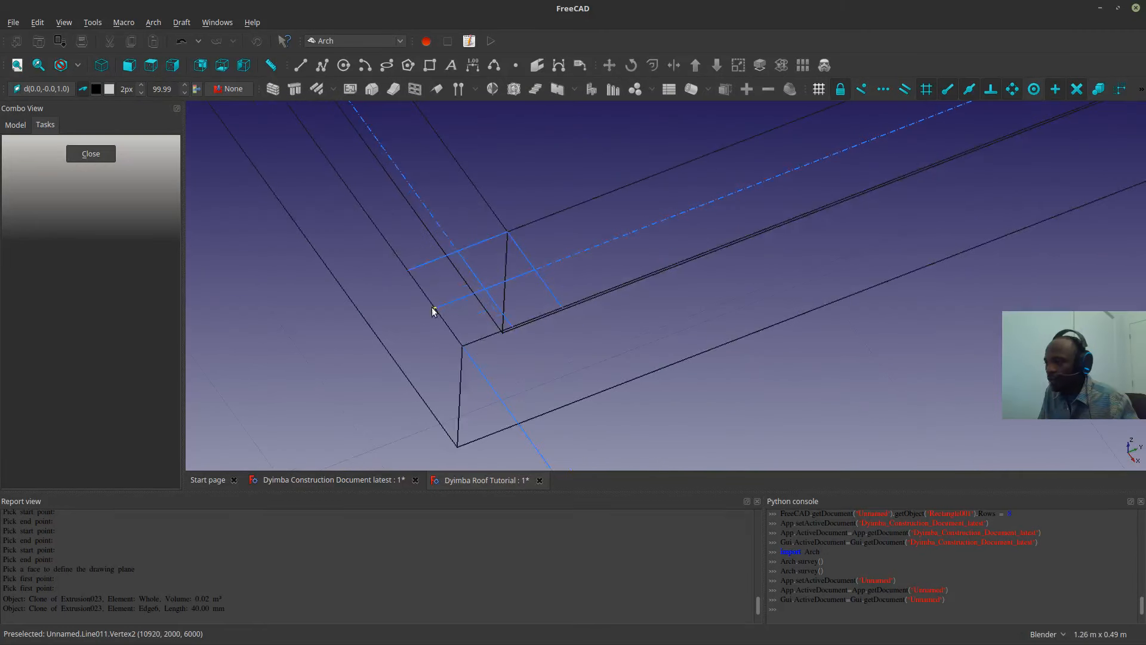
click(461, 406)
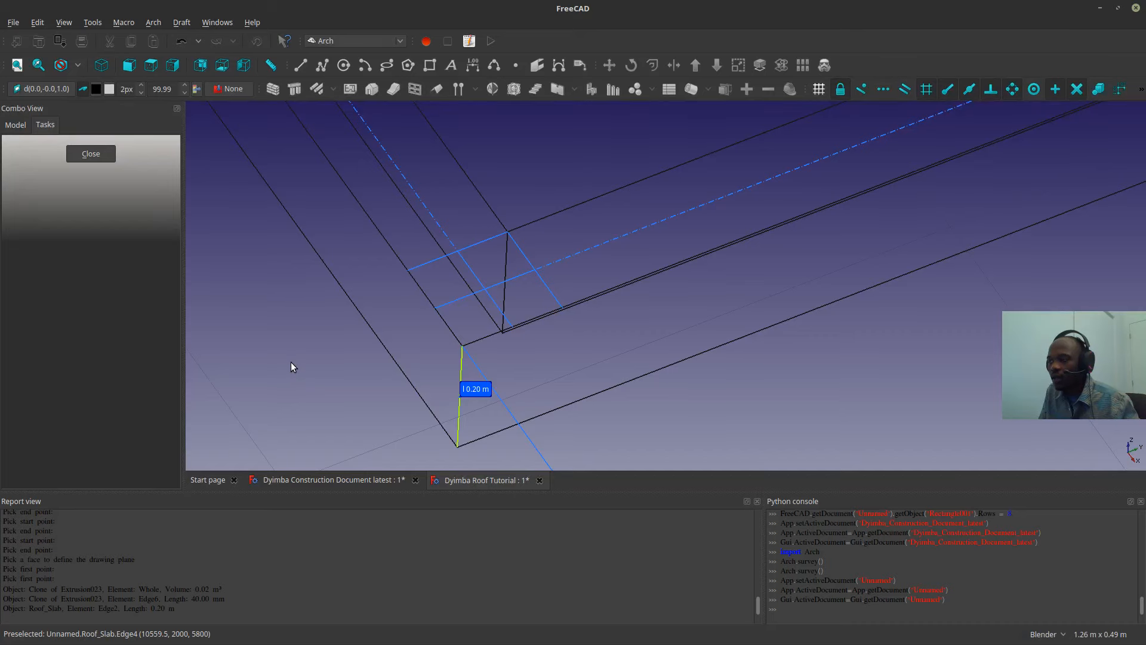
- Go back to the Dyimba Construction Document latest model and examine the sloped roof trusses above the slab in front view
scroll(291, 362, down, 10)
shift+middle_drag(342, 362, 564, 353)
click(382, 481)
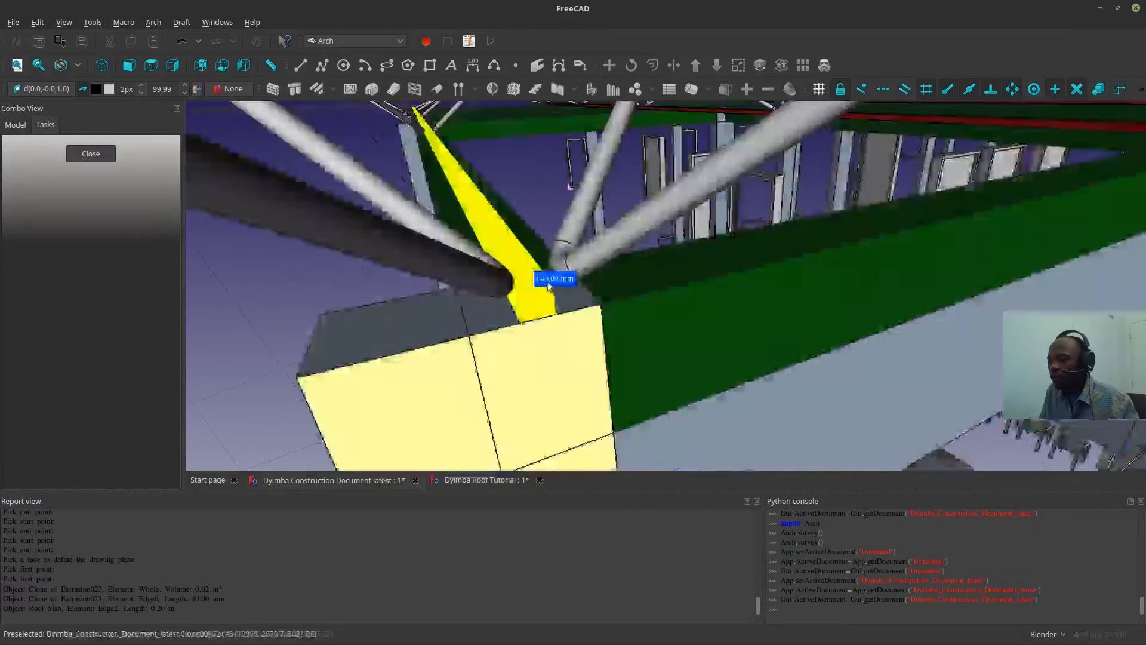
scroll(447, 388, down, 10)
scroll(447, 388, up, 3)
scroll(474, 339, up, 3)
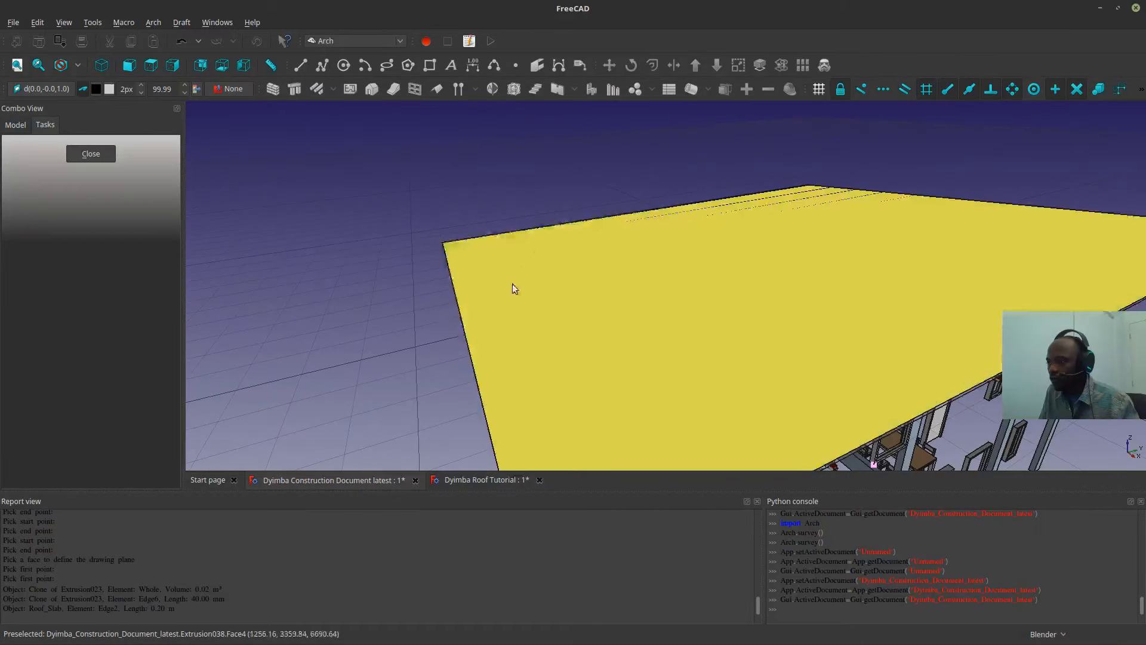
middle_drag(597, 290, 740, 242)
key(1)
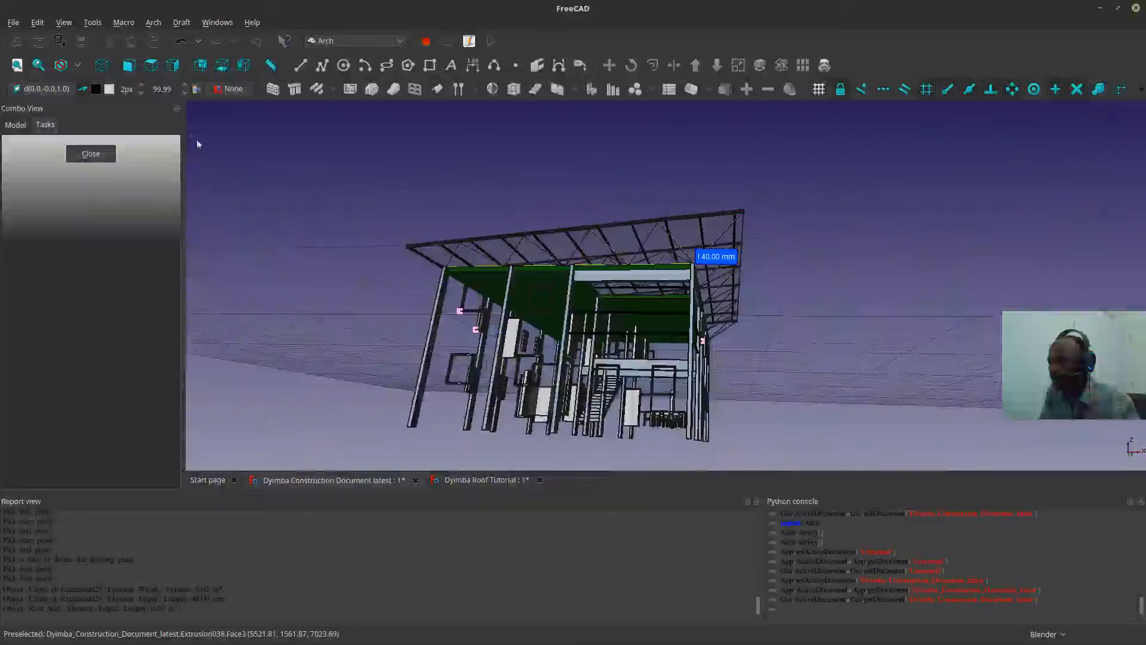
scroll(454, 323, up, 2)
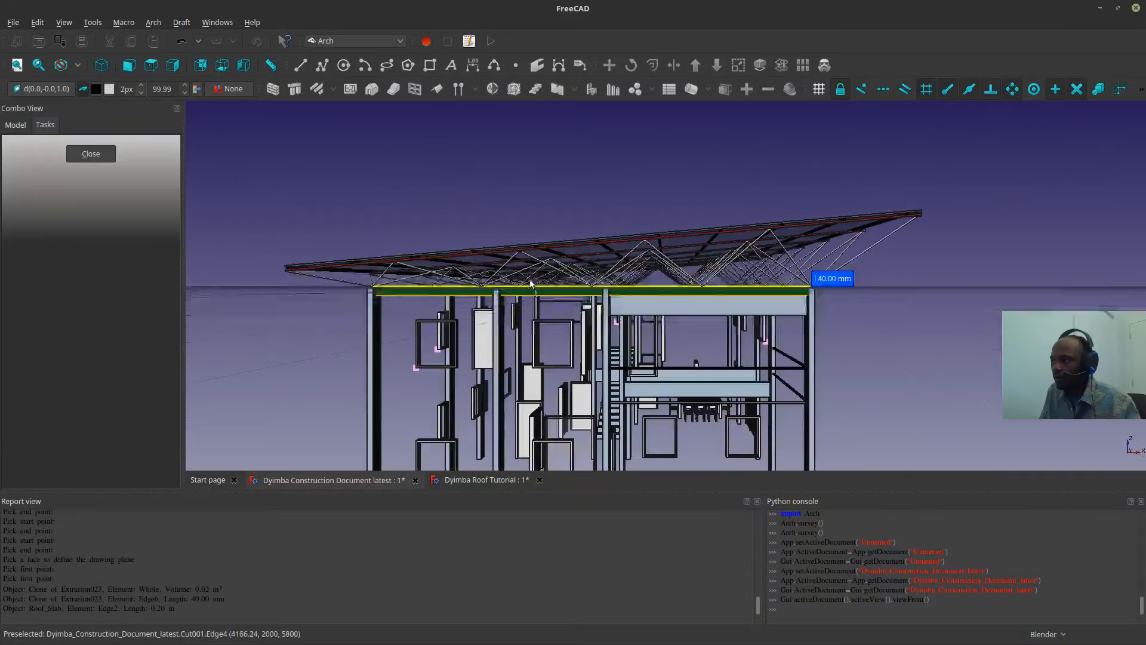
scroll(570, 385, up, 3)
- Return to the slab corner in the Dyimba Roof Tutorial document and end the survey
click(480, 480)
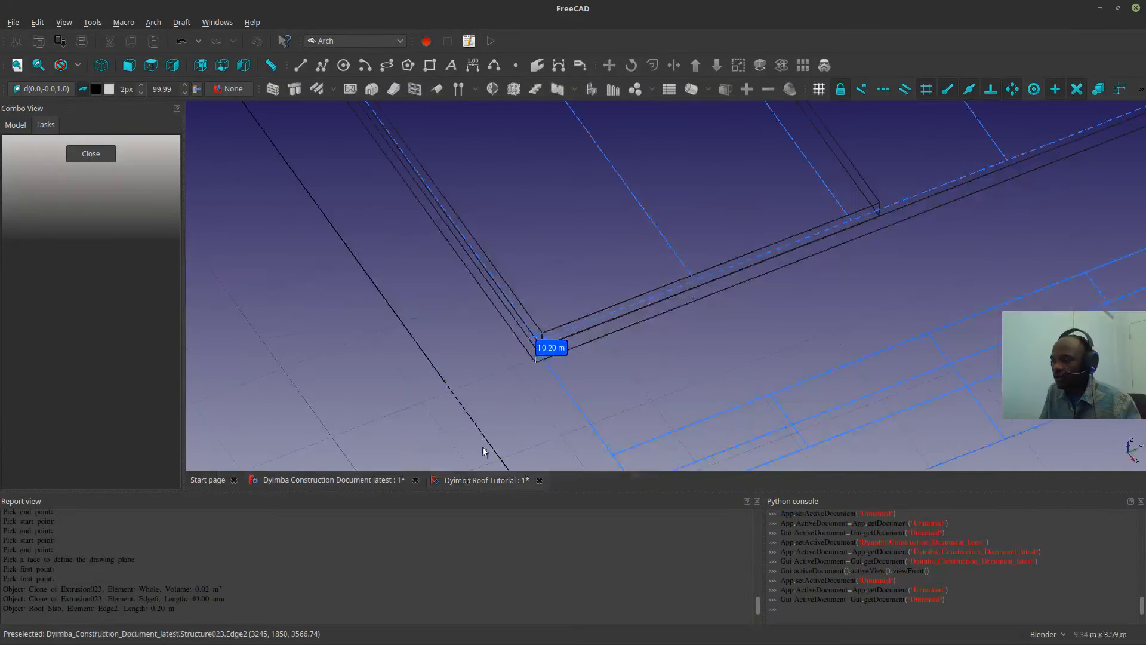
scroll(567, 352, up, 5)
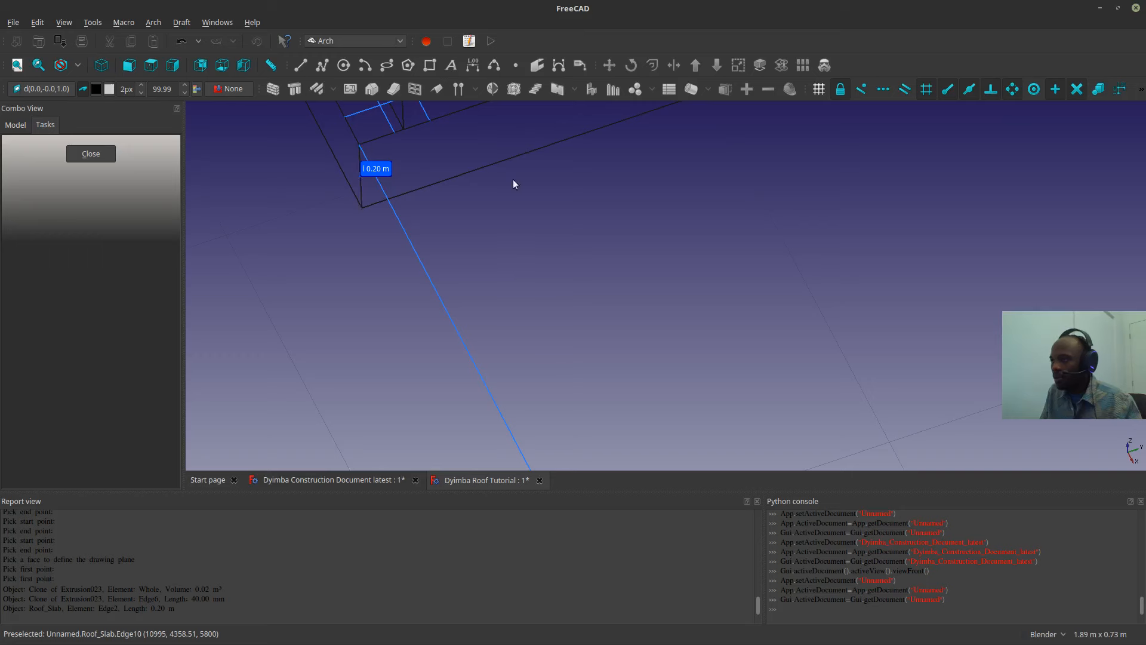
shift+middle_drag(513, 184, 586, 315)
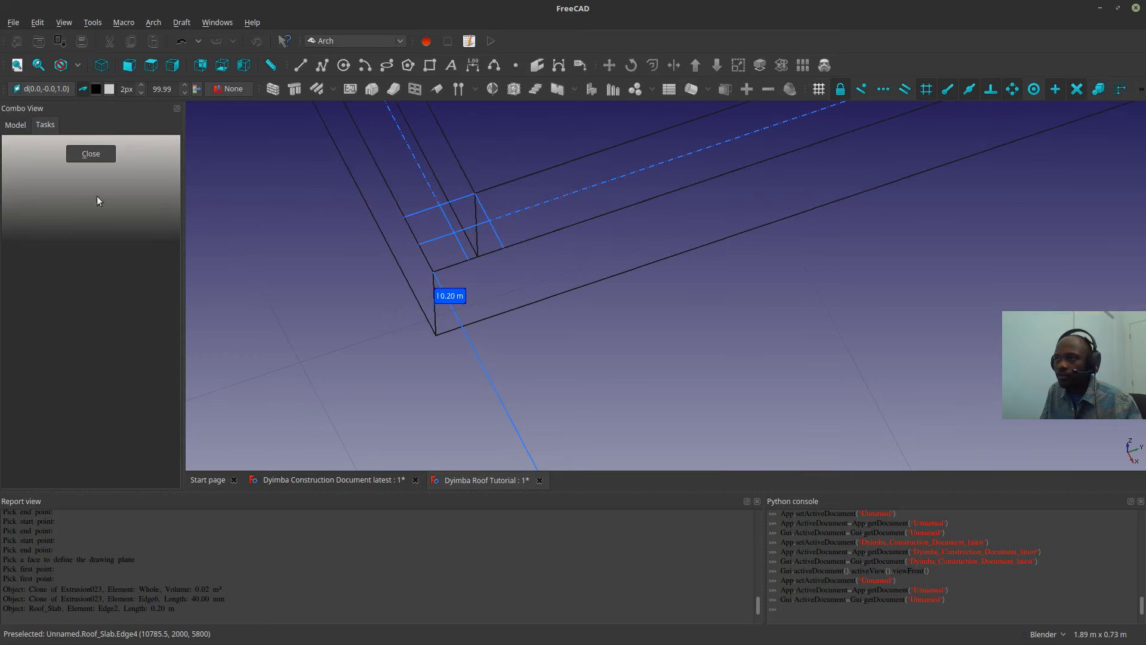
click(95, 147)
middle_drag(399, 335, 539, 302)
middle_drag(445, 304, 432, 316)
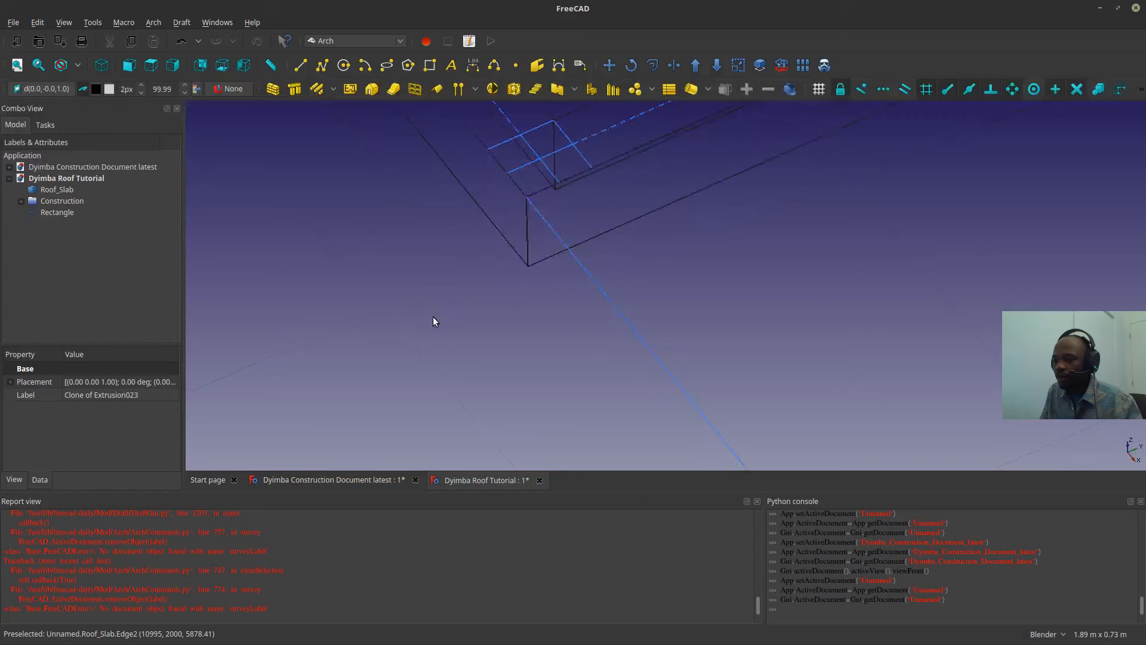
shift+middle_drag(543, 258, 519, 299)
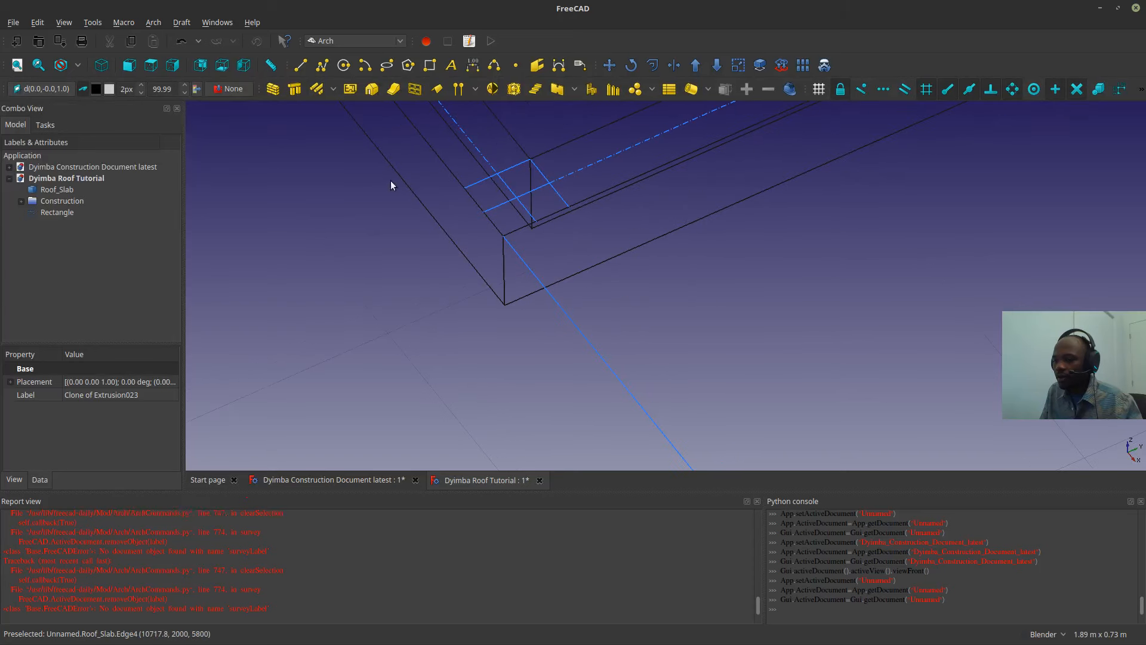
click(77, 64)
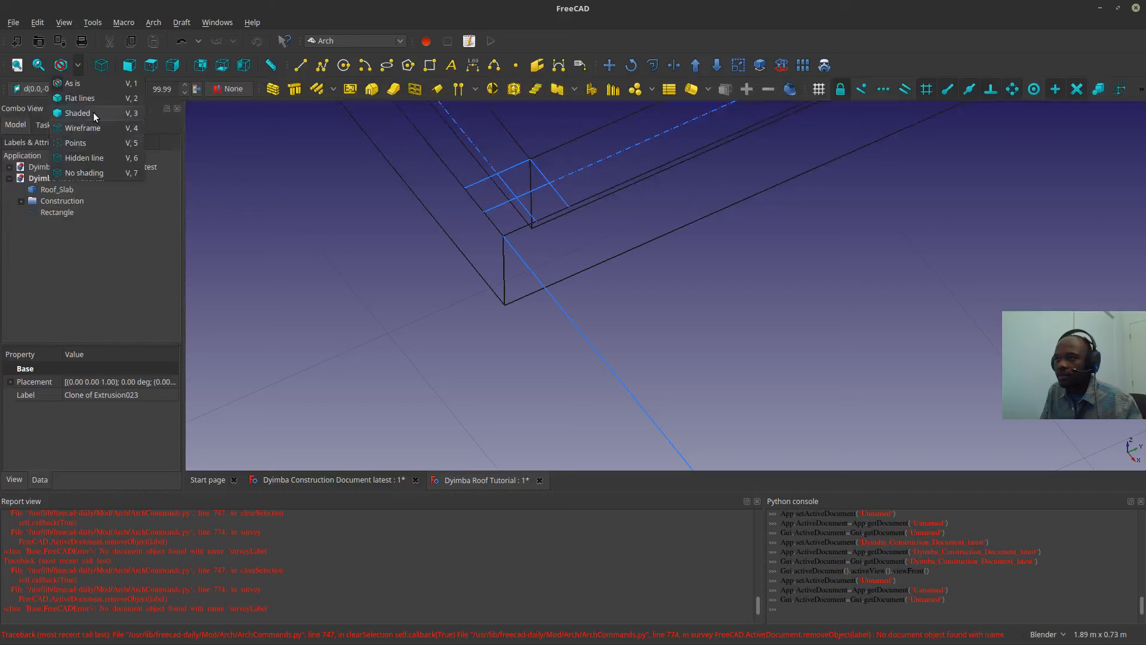
click(345, 245)
- Select the roof slab by its vertical corner edge and inspect its Display Mode and Draw Style options
click(503, 262)
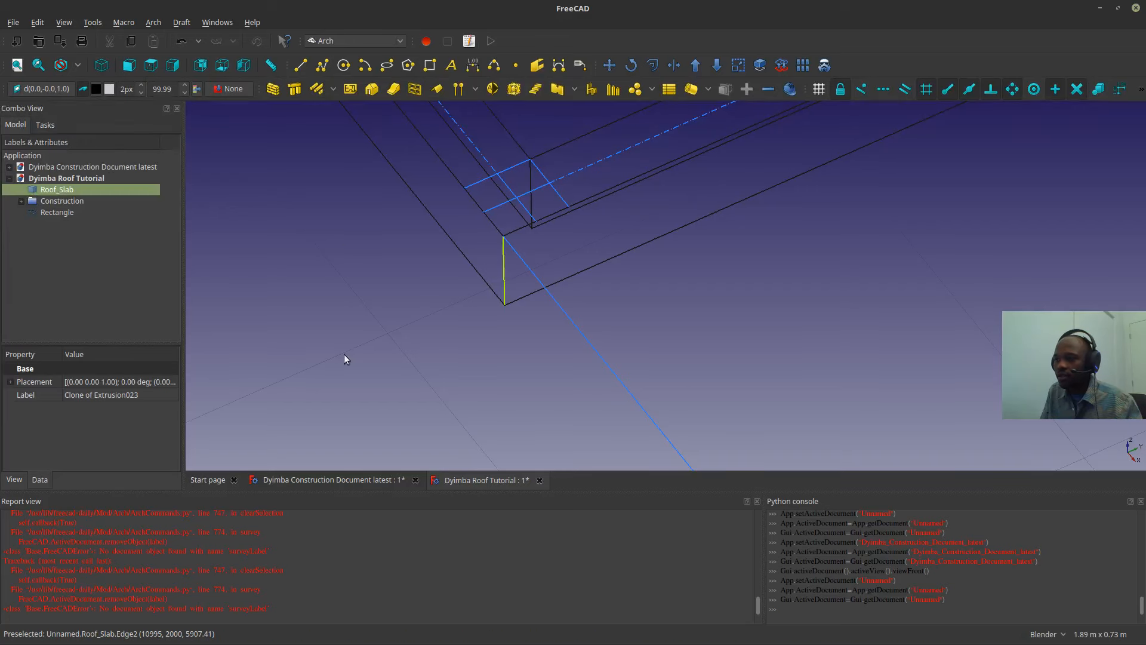
click(15, 479)
click(70, 435)
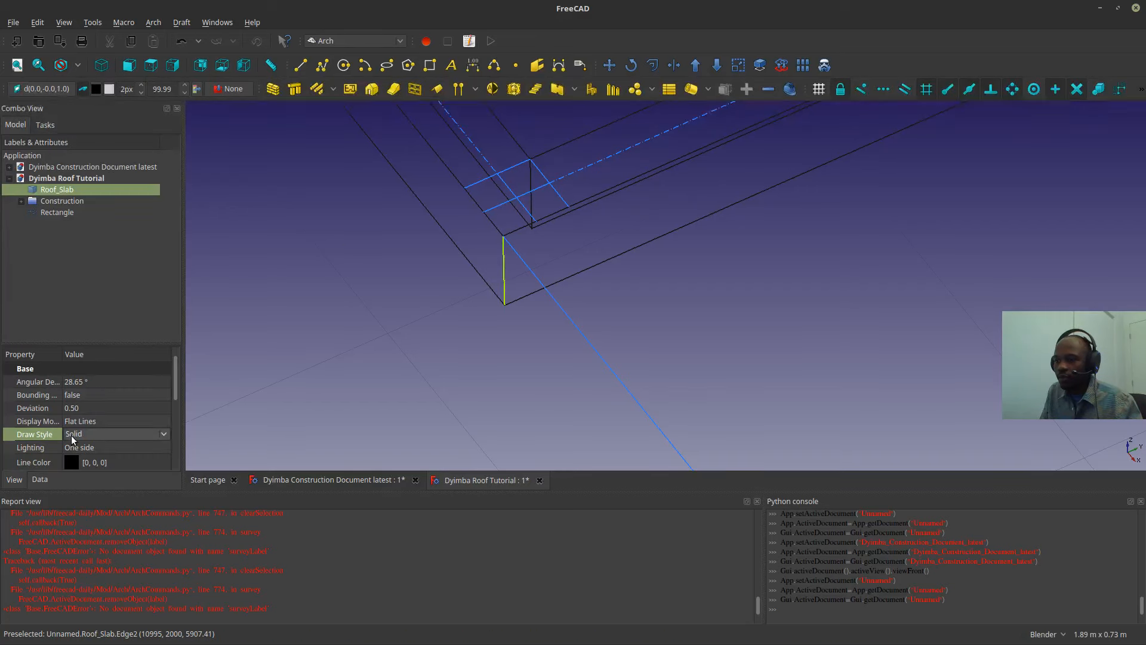
click(73, 437)
click(84, 423)
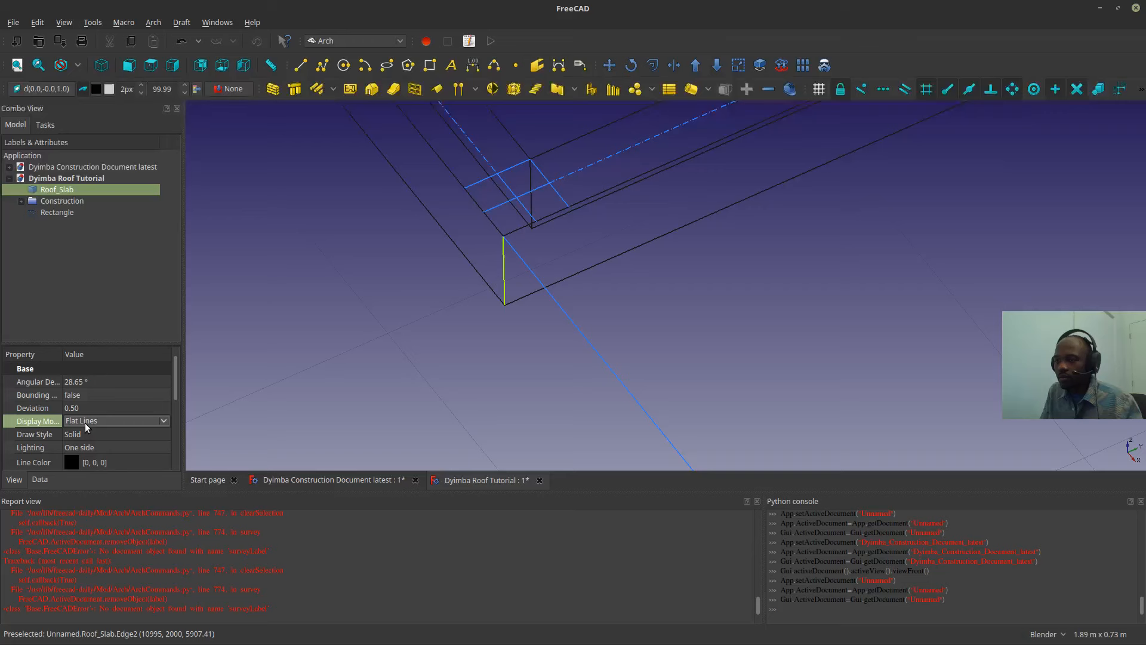
click(85, 423)
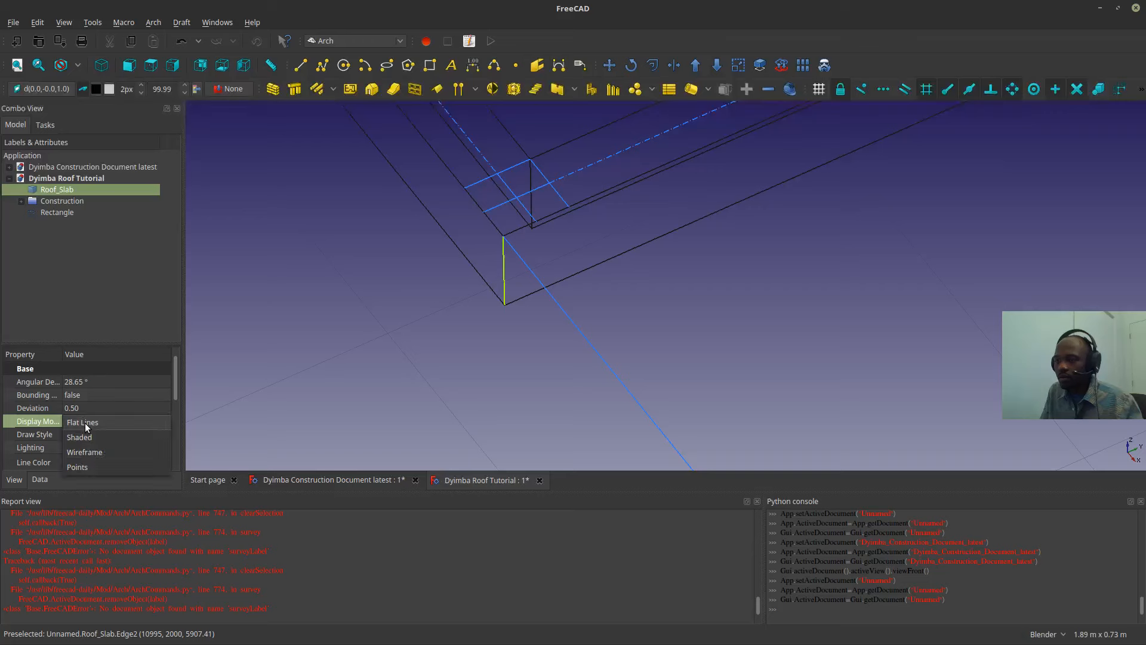
click(84, 423)
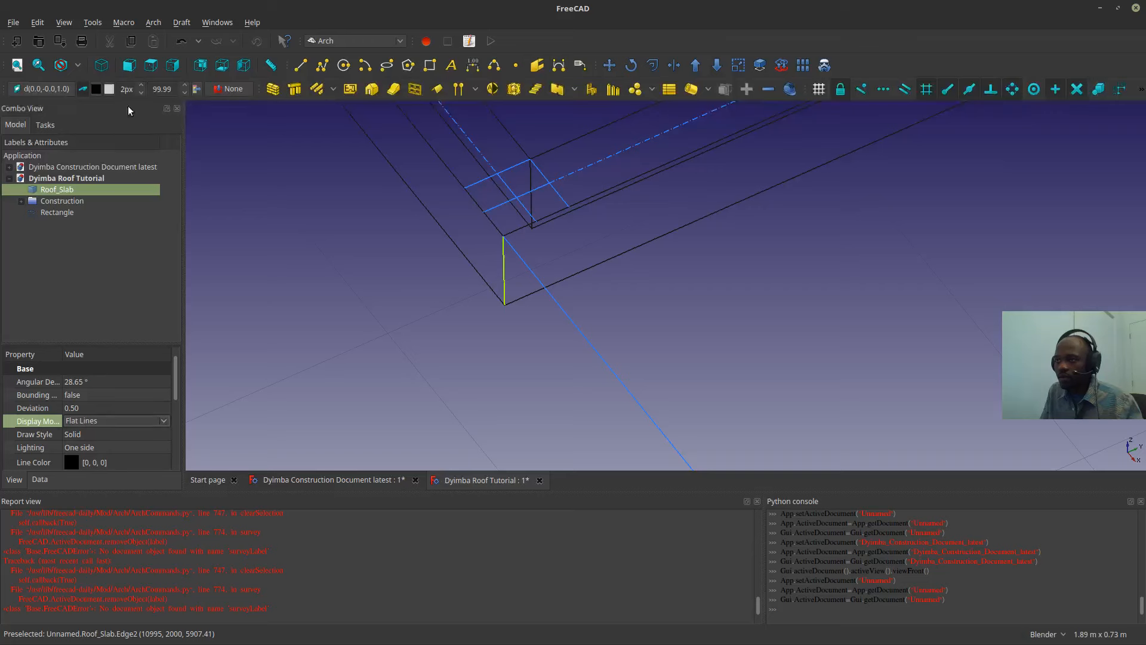
click(108, 436)
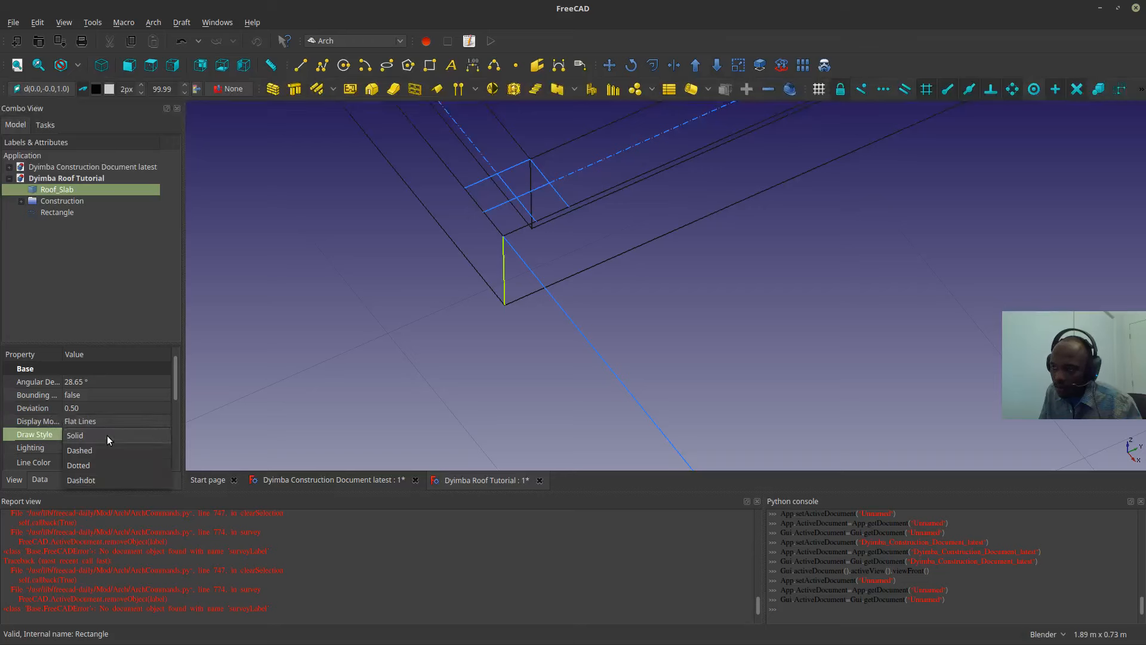
click(114, 421)
click(113, 422)
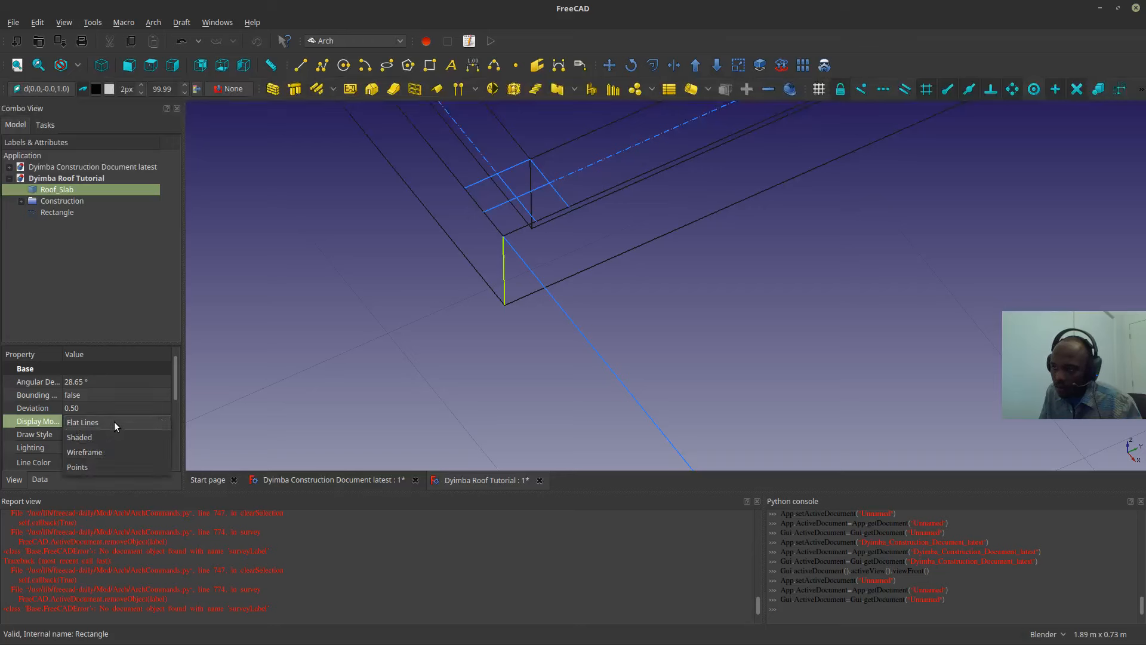
click(113, 421)
scroll(170, 385, down, 2)
scroll(168, 388, up, 2)
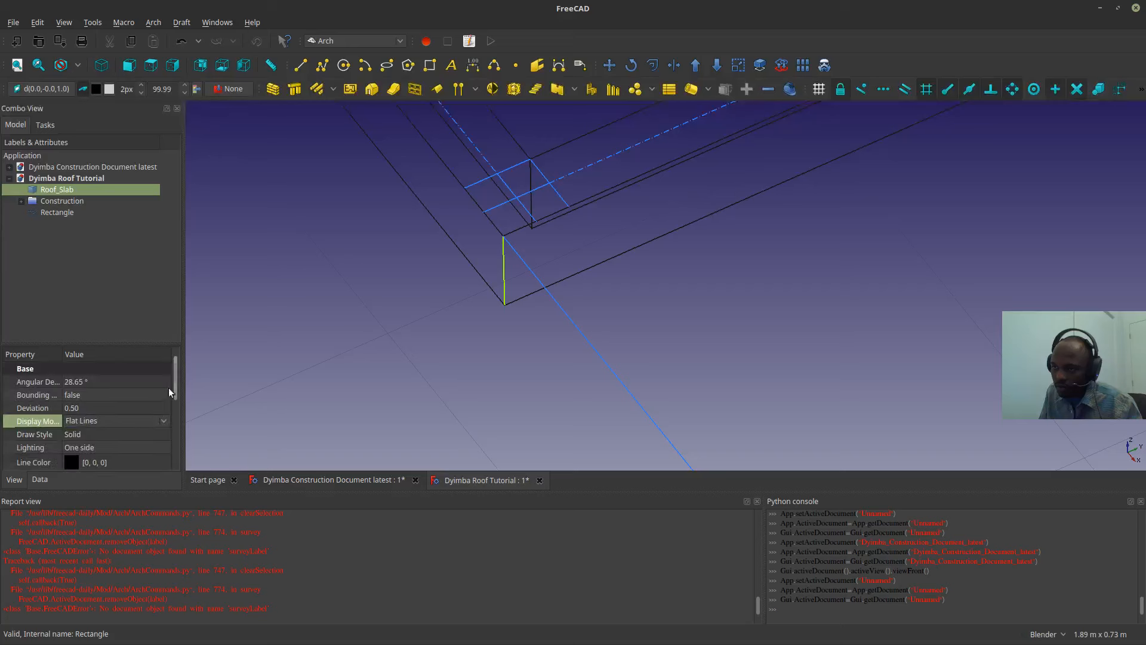
- Cycle the roof slab's display mode through Shaded and Wireframe and settle on Flat Lines
click(128, 420)
click(117, 436)
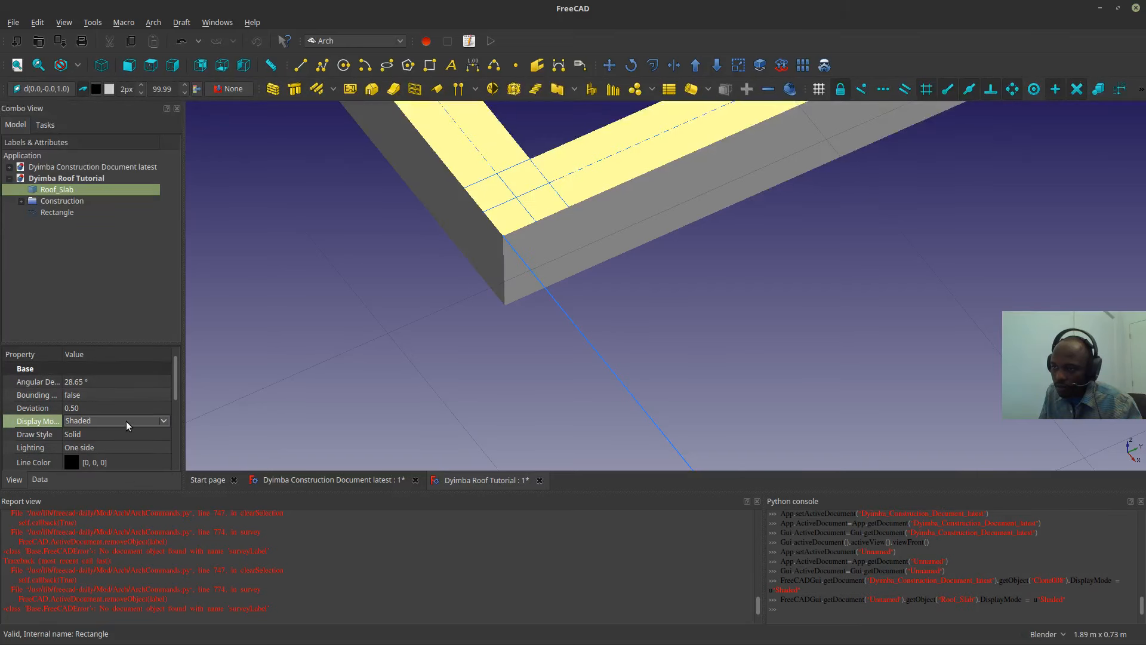
click(127, 421)
click(116, 437)
click(132, 420)
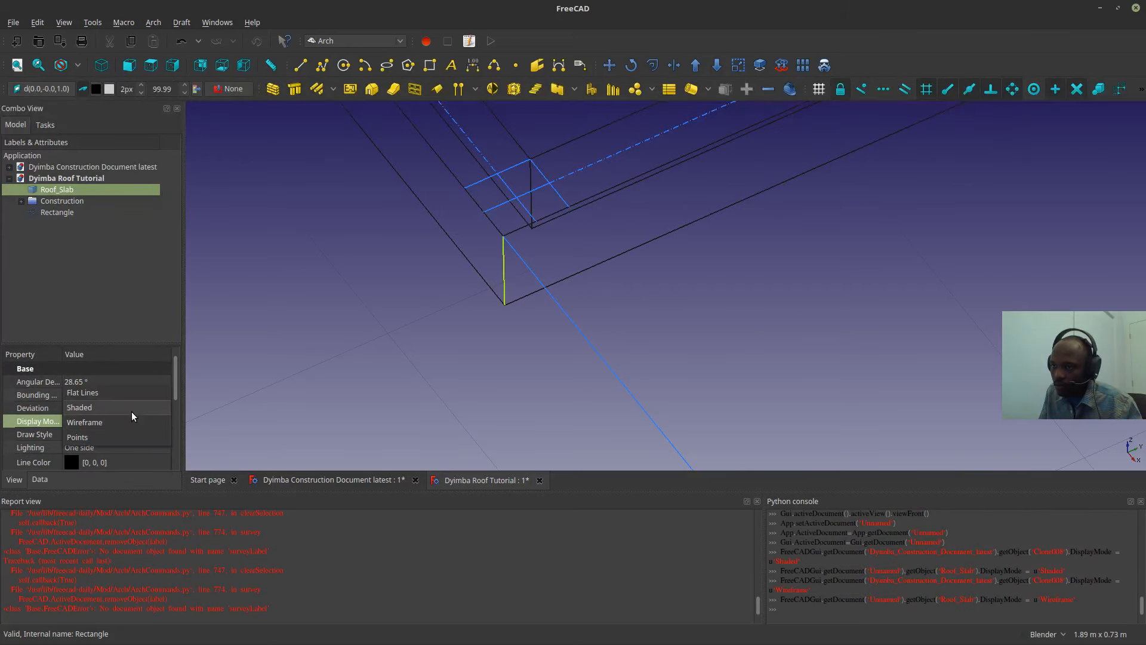
click(131, 393)
- Align the working plane to the roof slab's long outer side face
scroll(640, 296, down, 2)
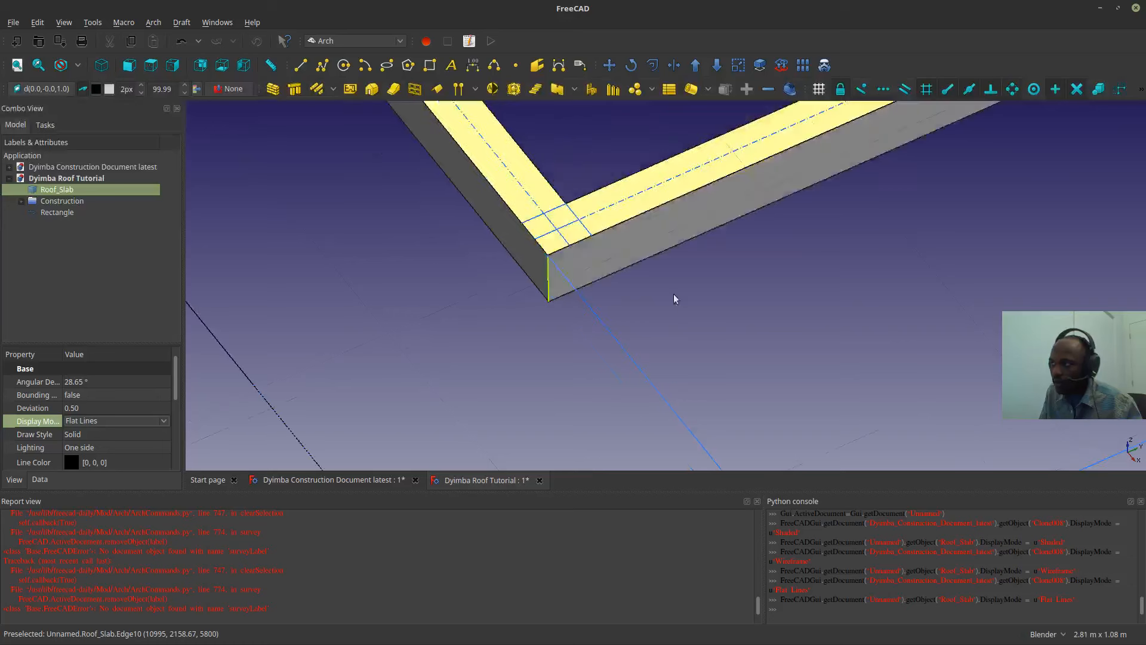
click(604, 267)
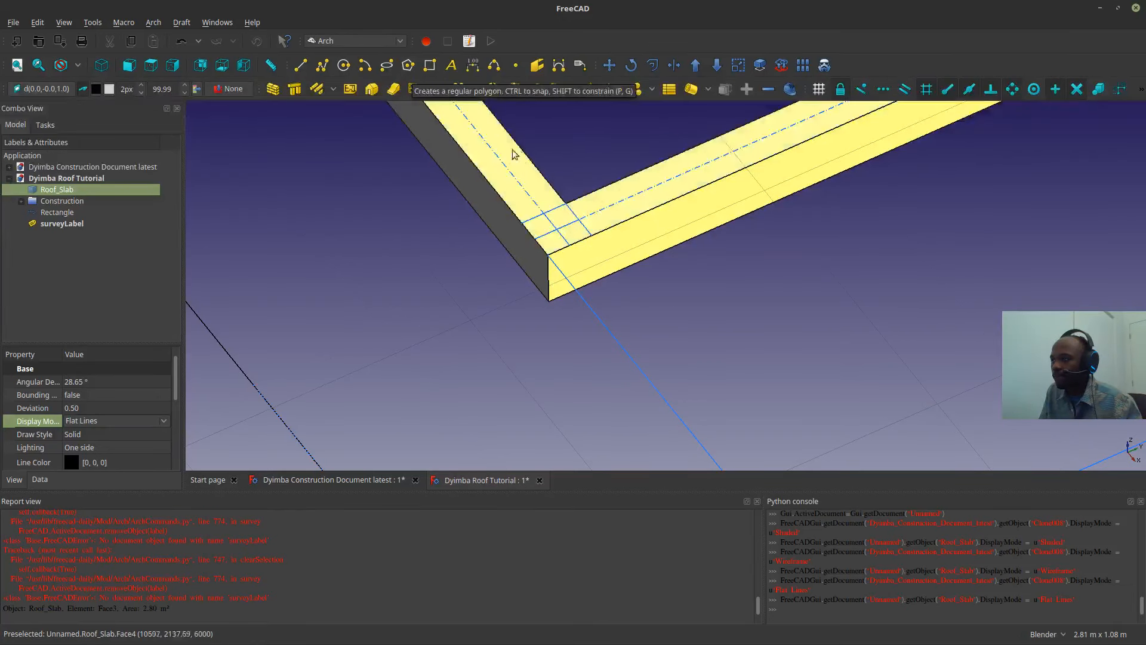
click(66, 94)
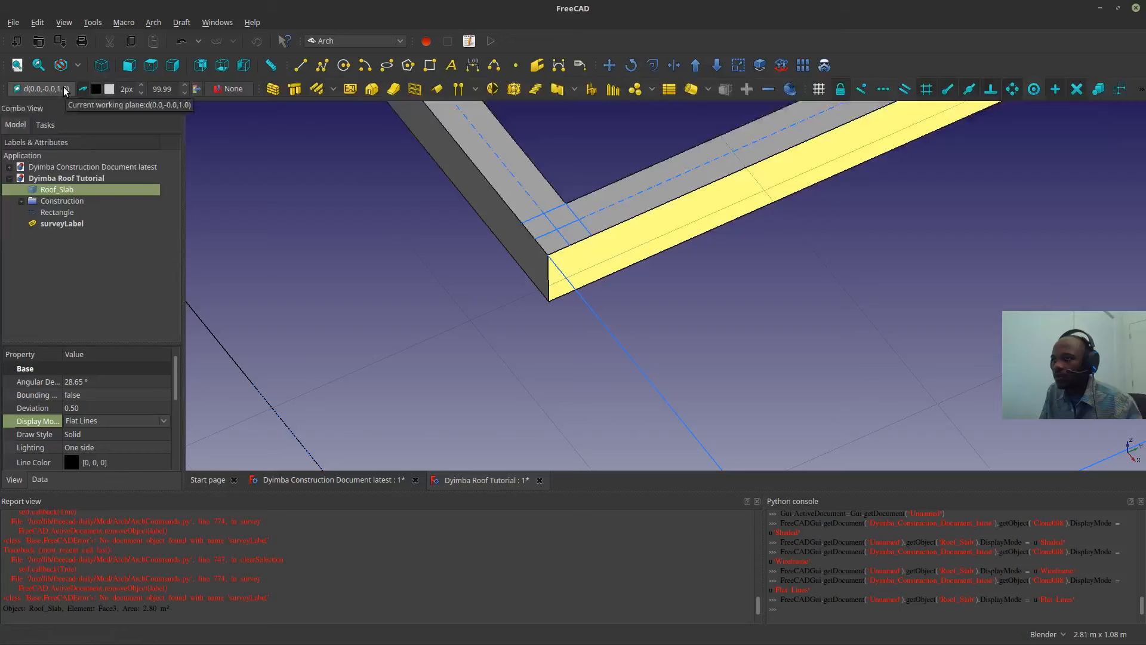
- Try drawing a small upright filled rectangle from the slab's outer top corner
scroll(597, 251, up, 5)
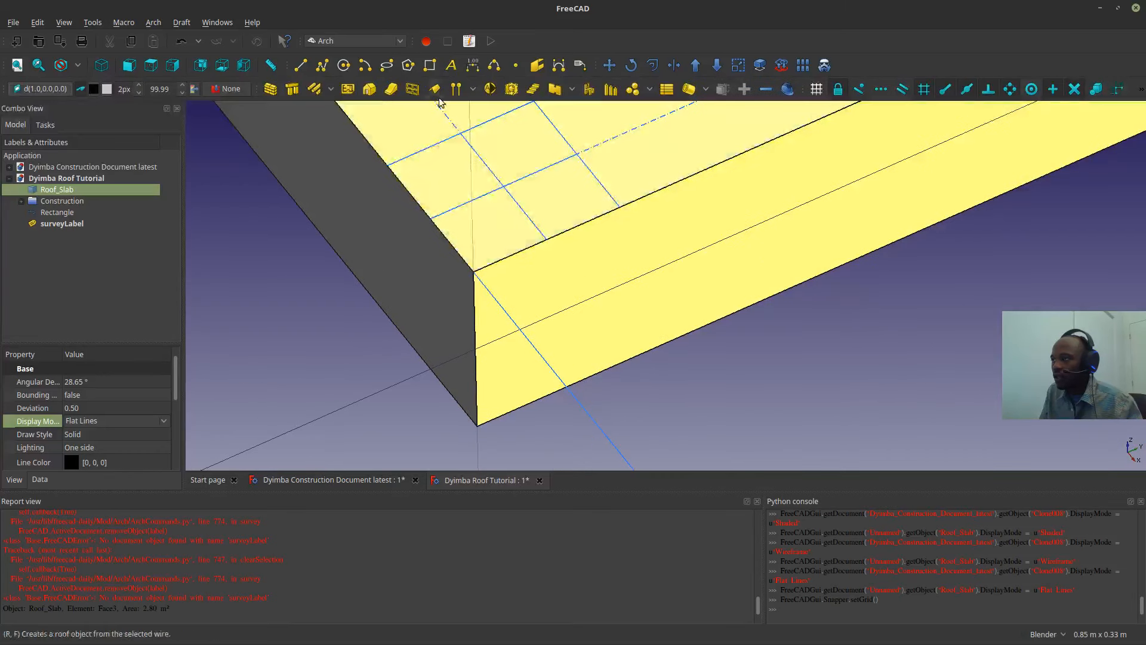
click(429, 66)
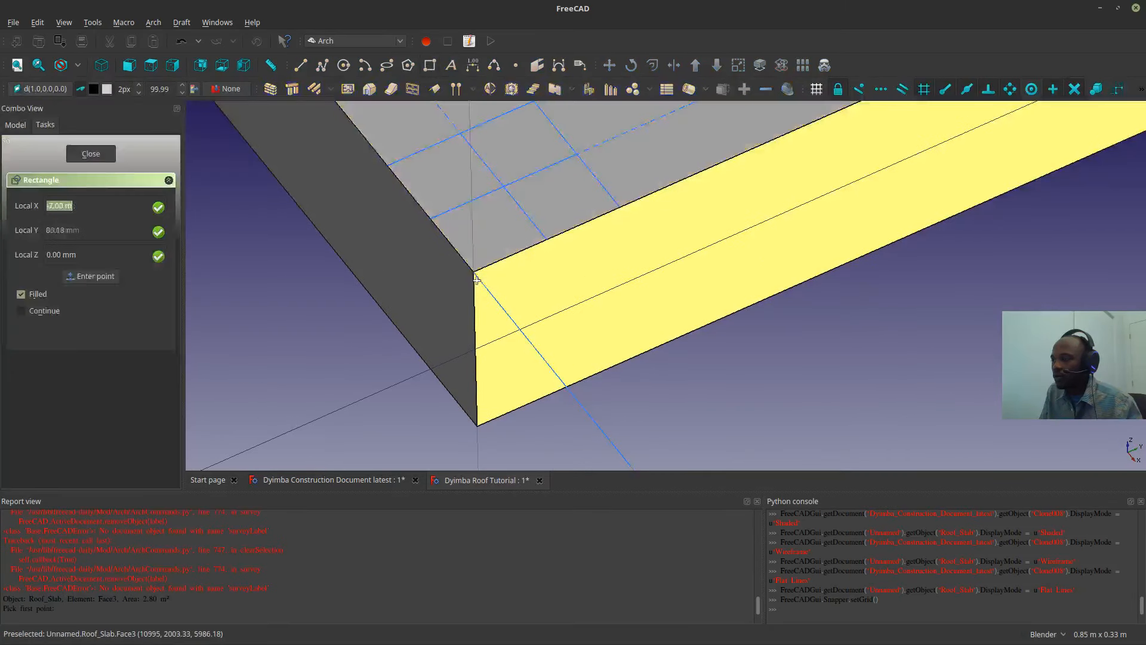
click(474, 270)
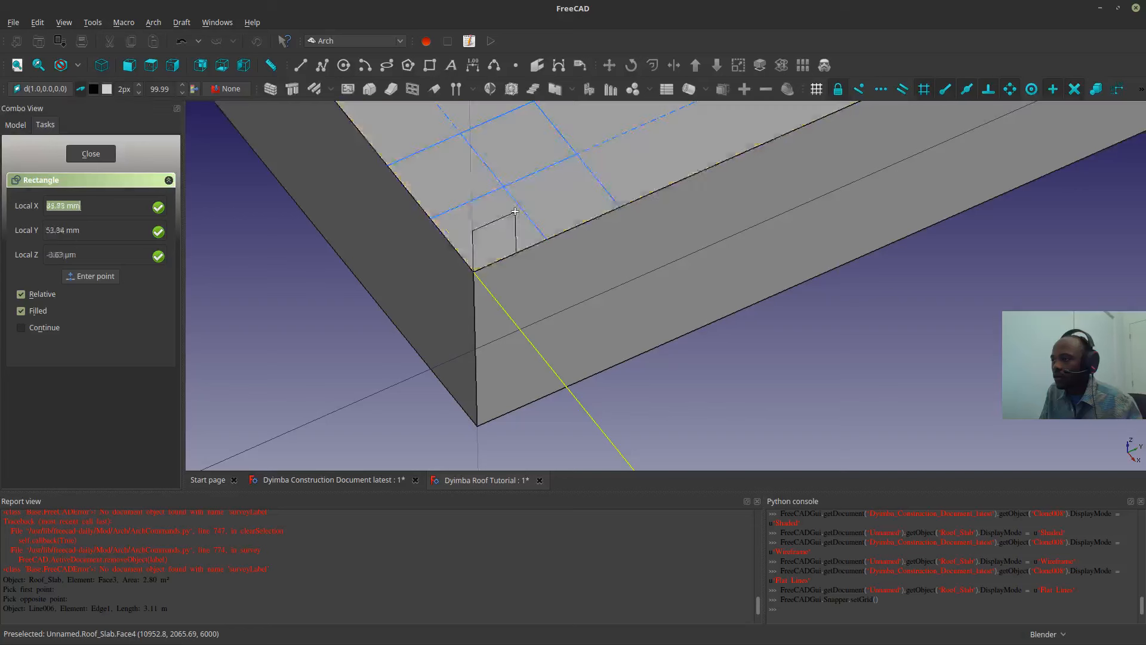
click(514, 213)
click(642, 350)
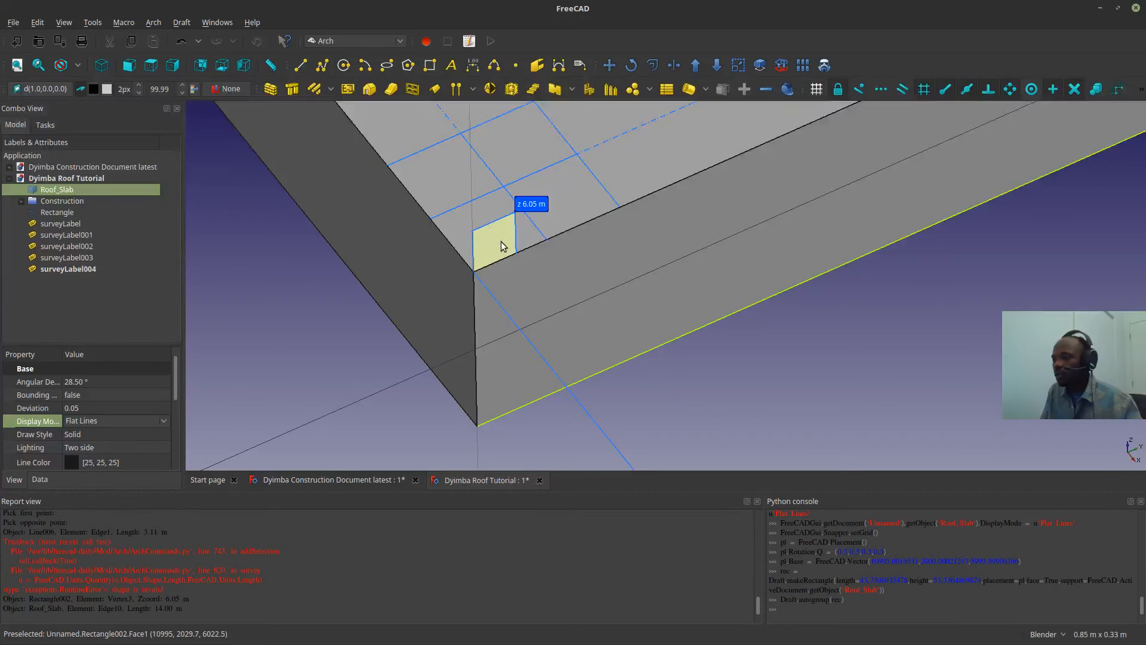
click(501, 247)
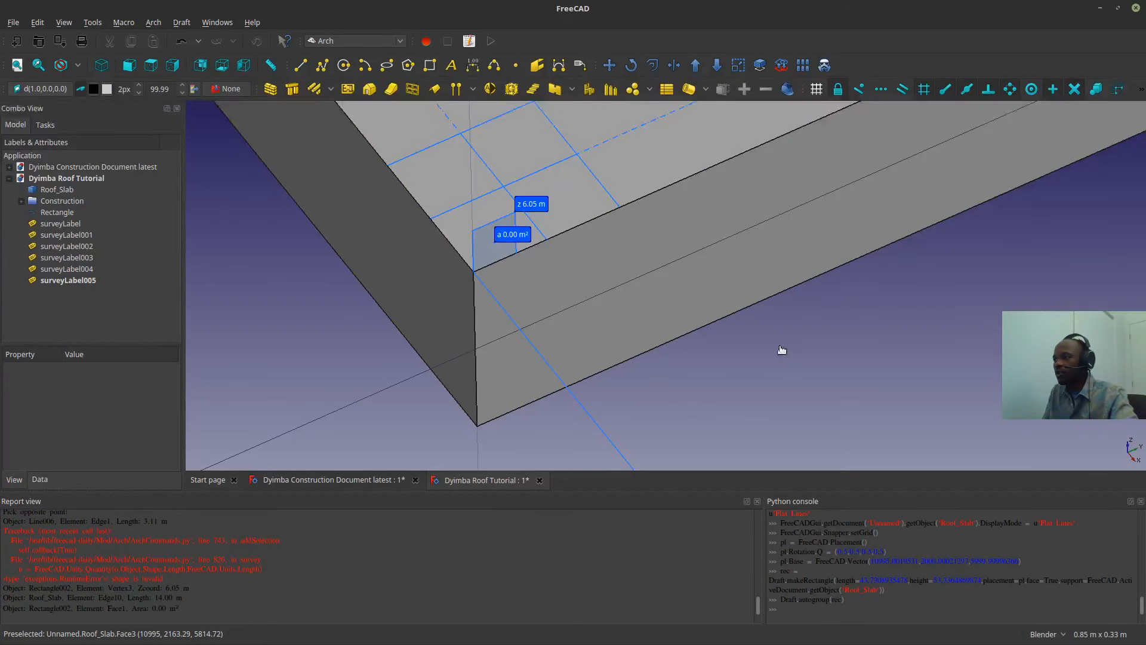
right_click(802, 325)
click(761, 371)
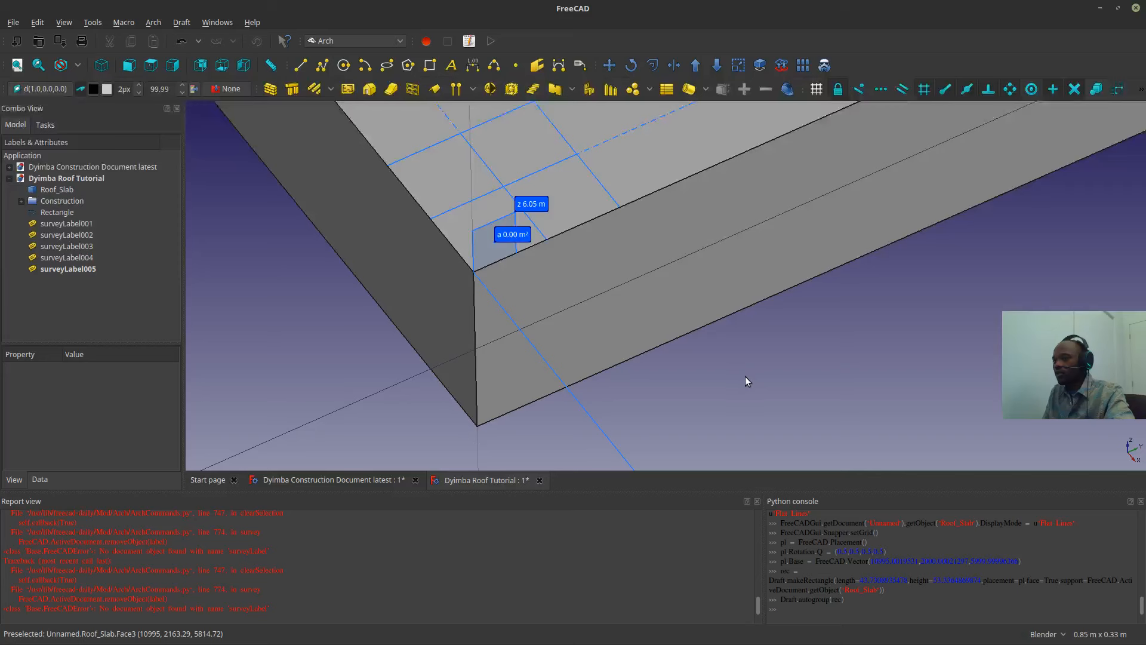
double_click(591, 310)
scroll(582, 368, down, 8)
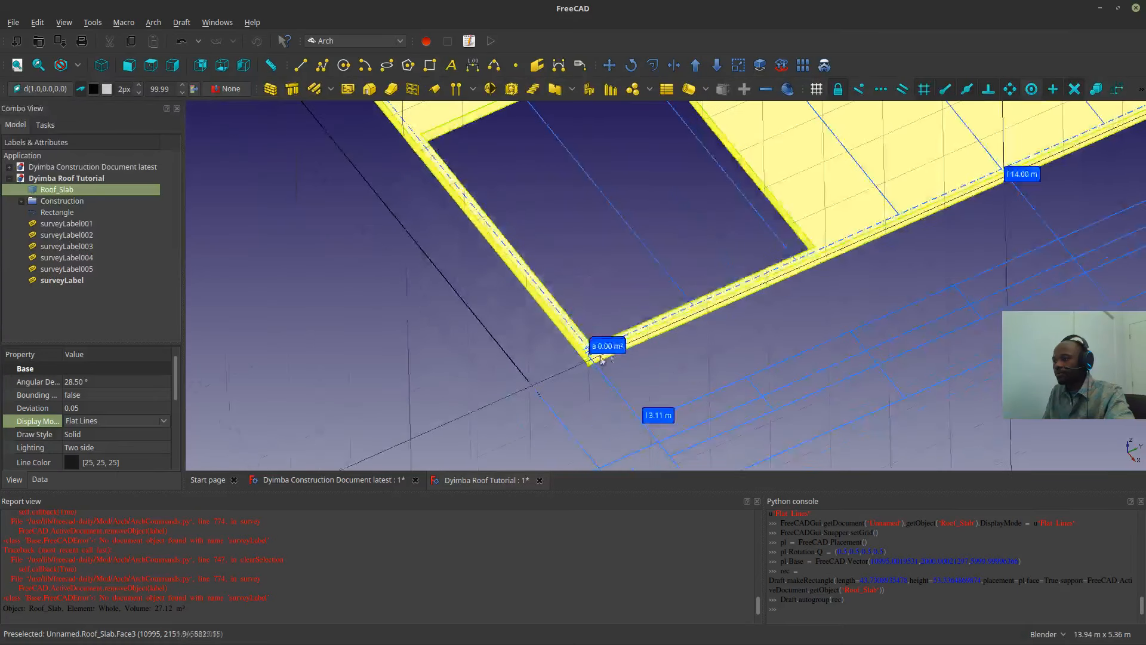
click(658, 221)
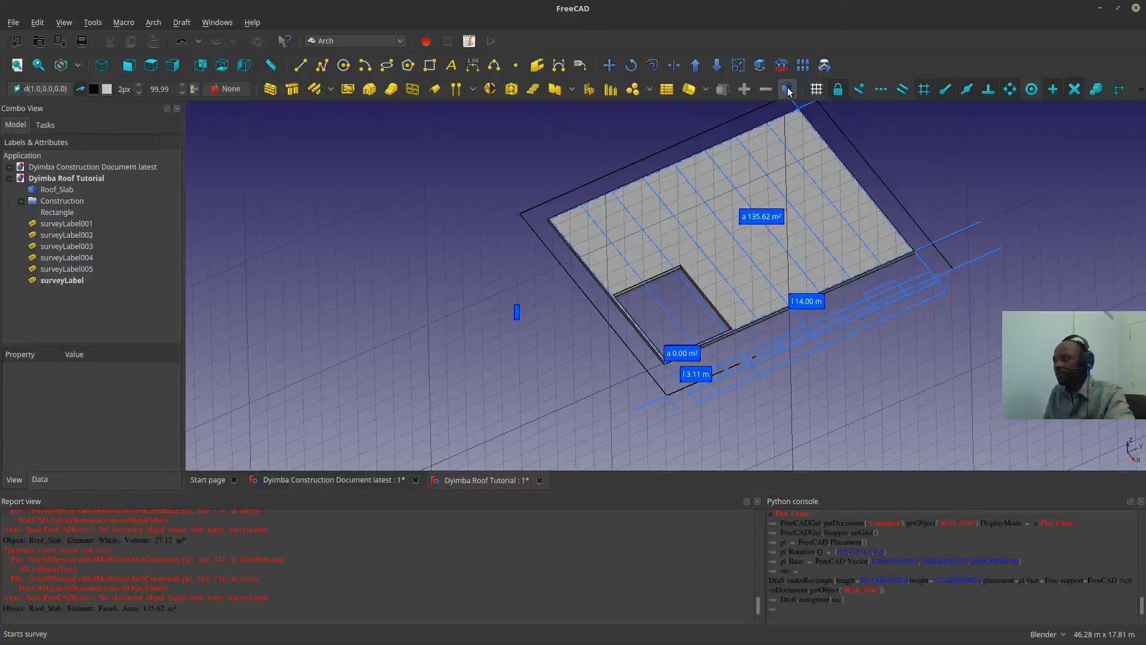
- Delete all the survey labels from the Dyimba Roof Tutorial document and clear the selection
drag(66, 311, 64, 227)
right_click(62, 228)
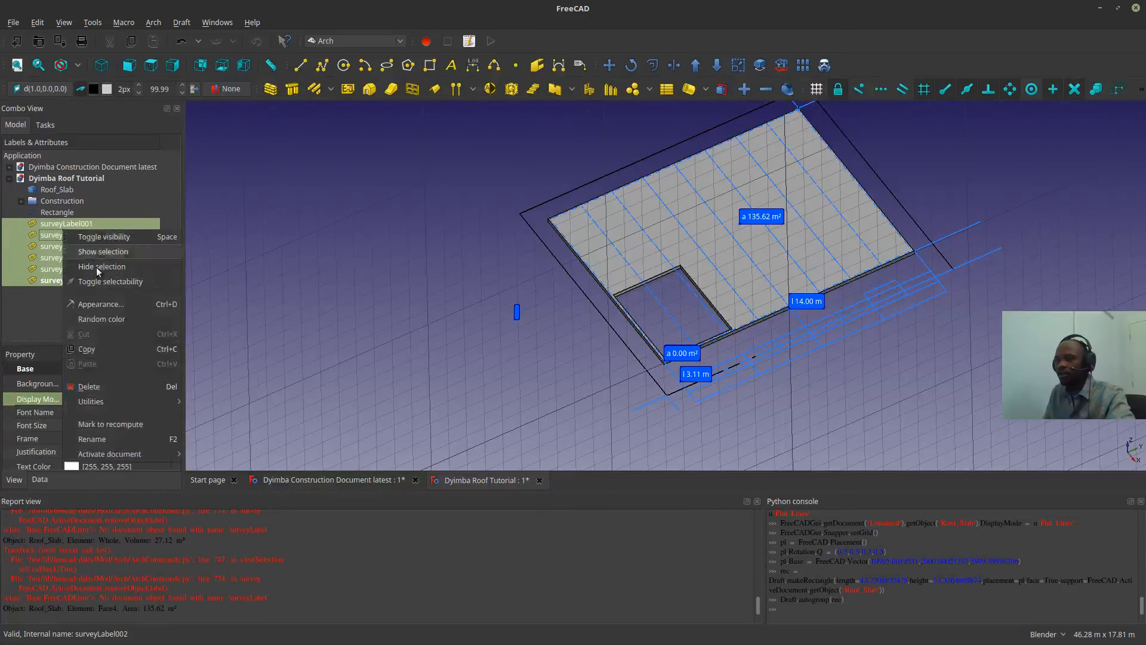
click(88, 388)
click(712, 194)
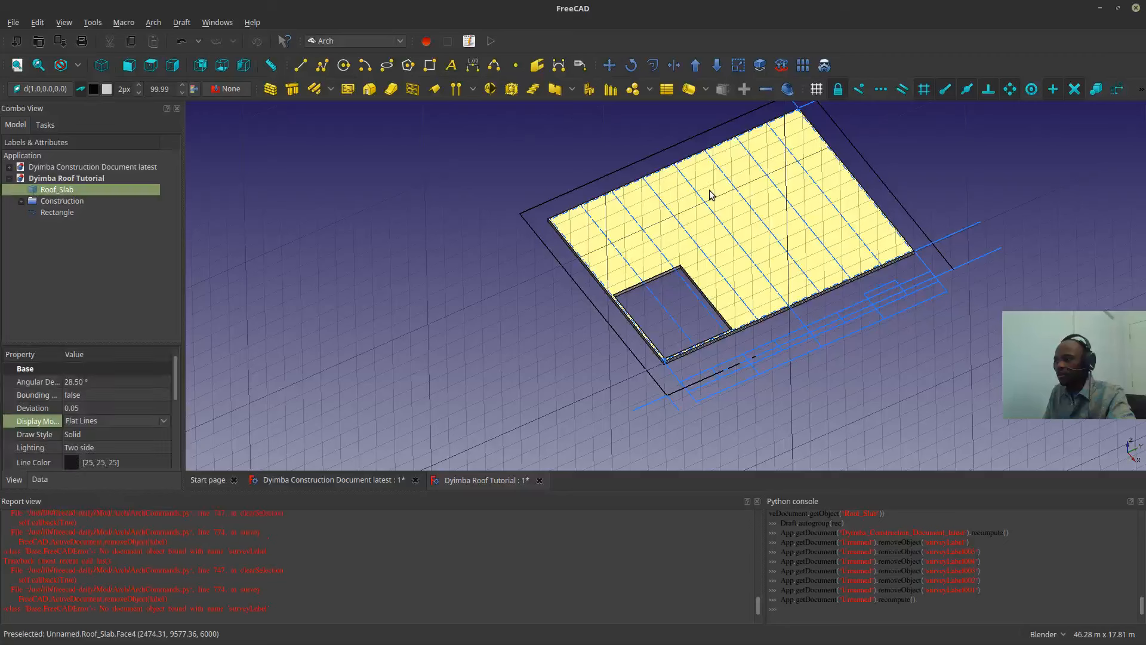
click(465, 294)
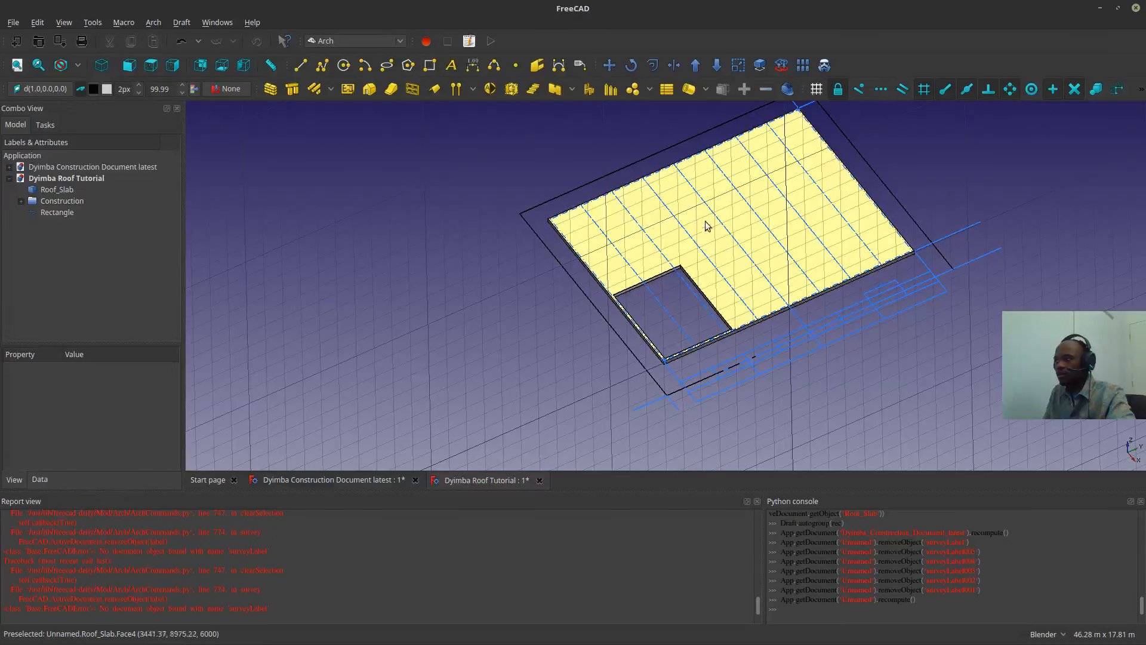
- Delete the small upright rectangle at the roof slab's outer corner
scroll(504, 350, up, 10)
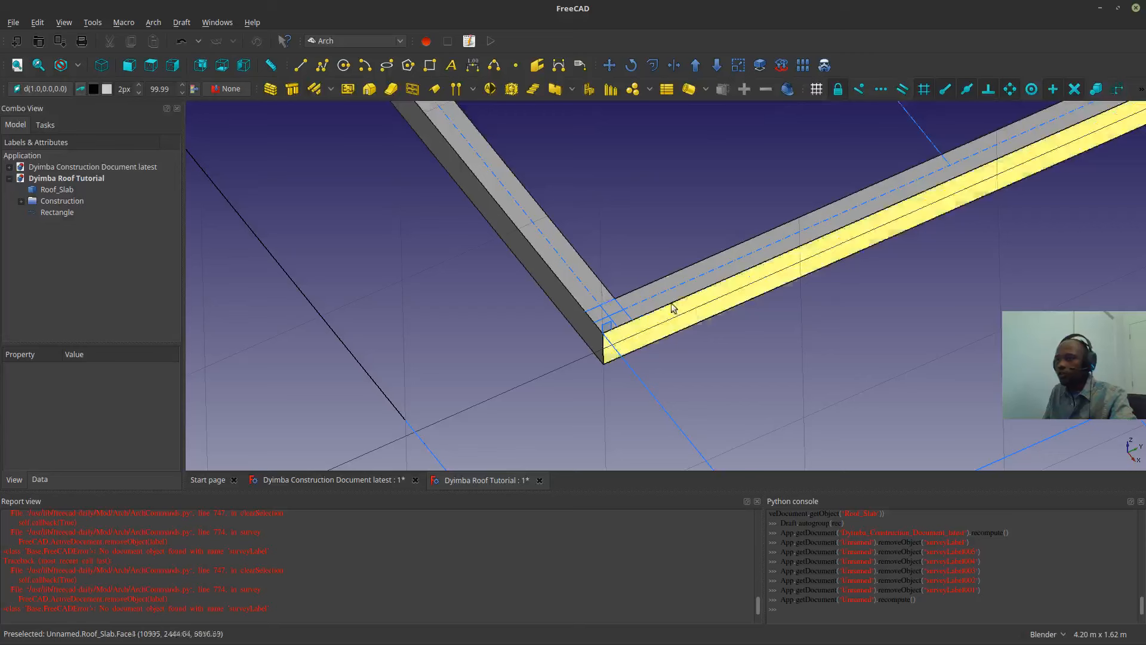
scroll(629, 309, up, 5)
click(533, 382)
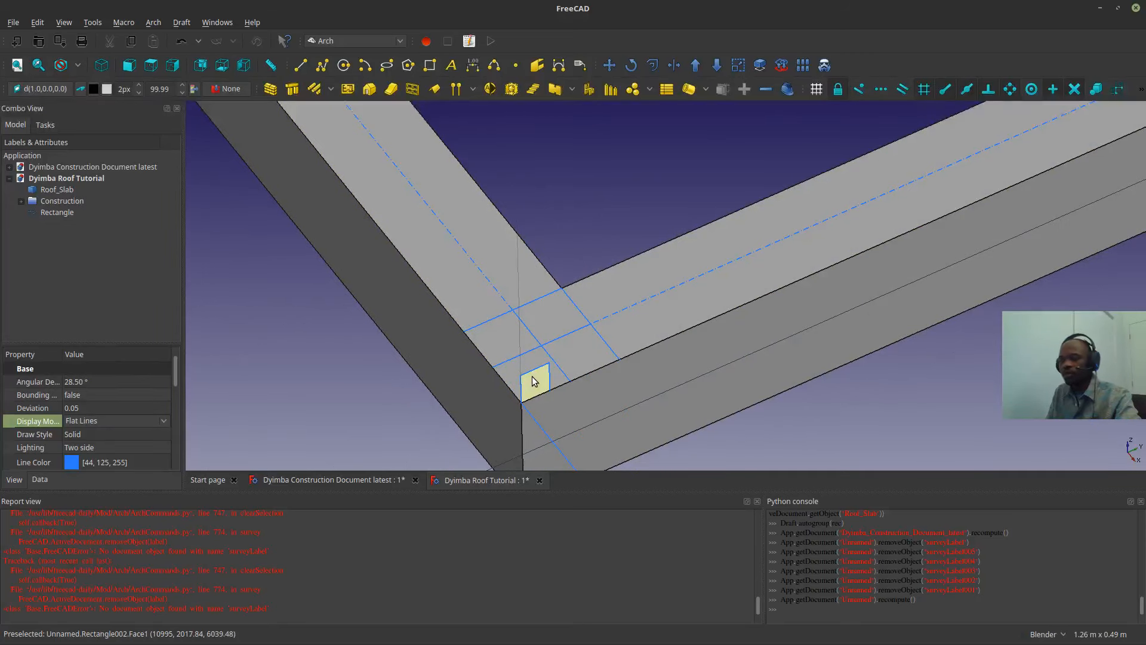
key(Delete)
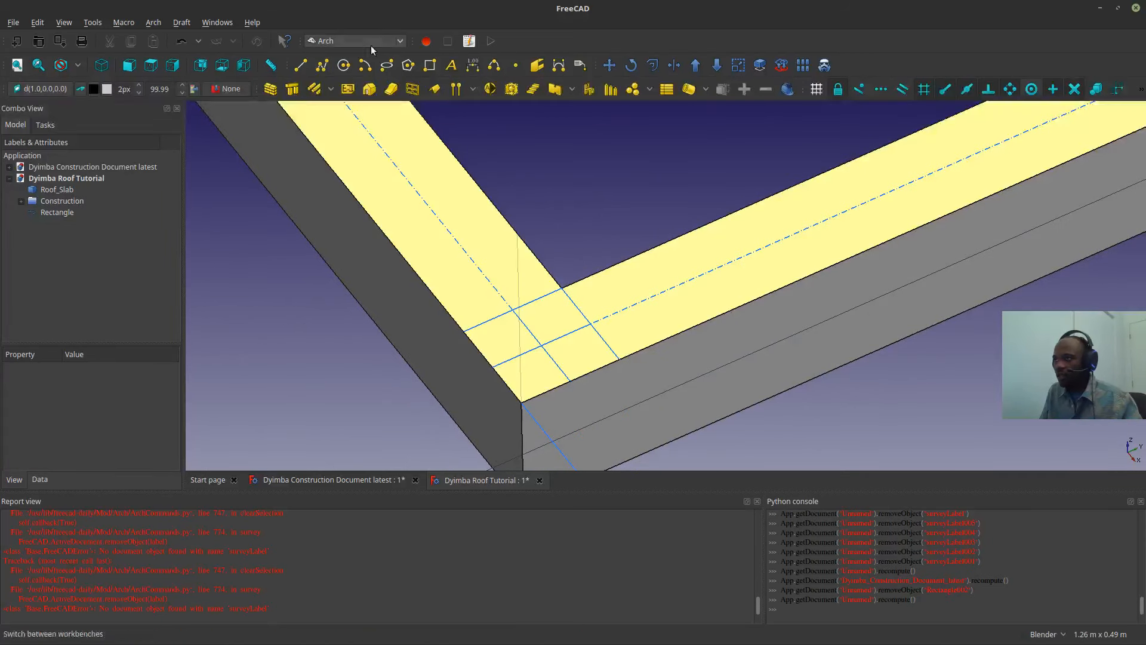
- Draw an upright filled rectangle about 73 mm by 0.11 m from the slab's outer top corner
click(430, 65)
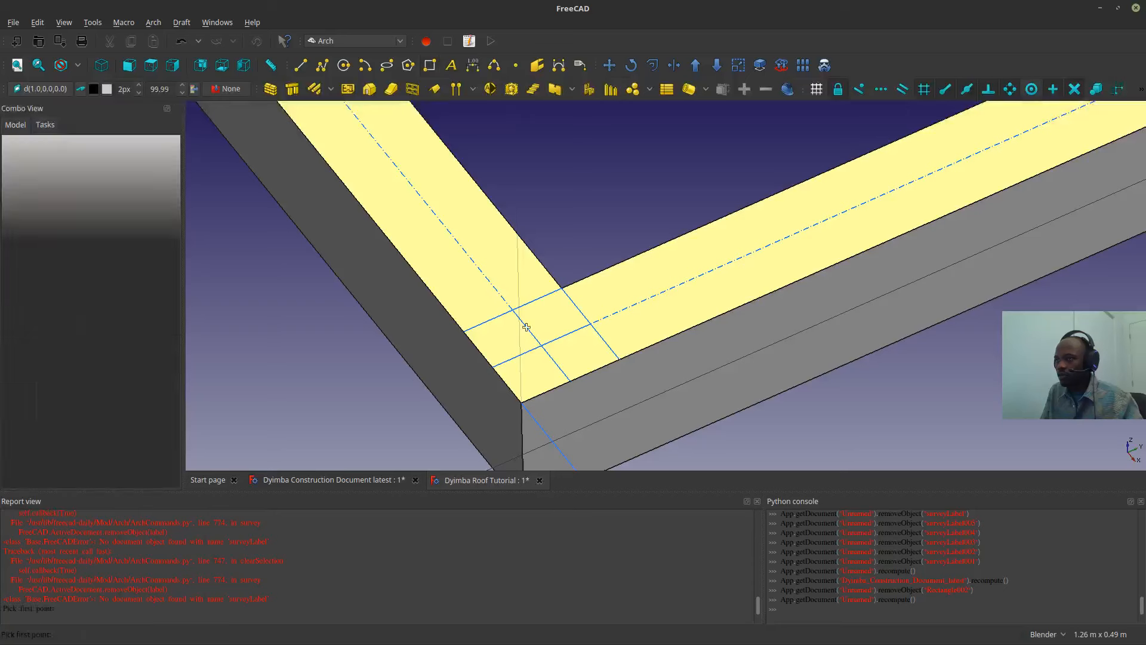
click(519, 401)
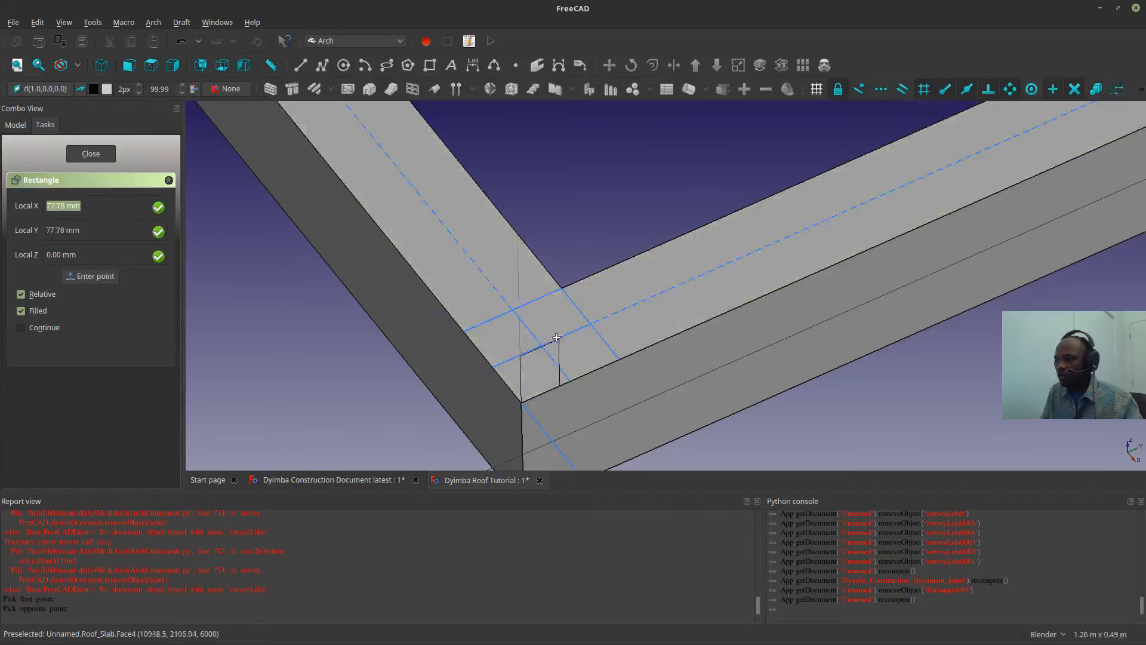
click(568, 327)
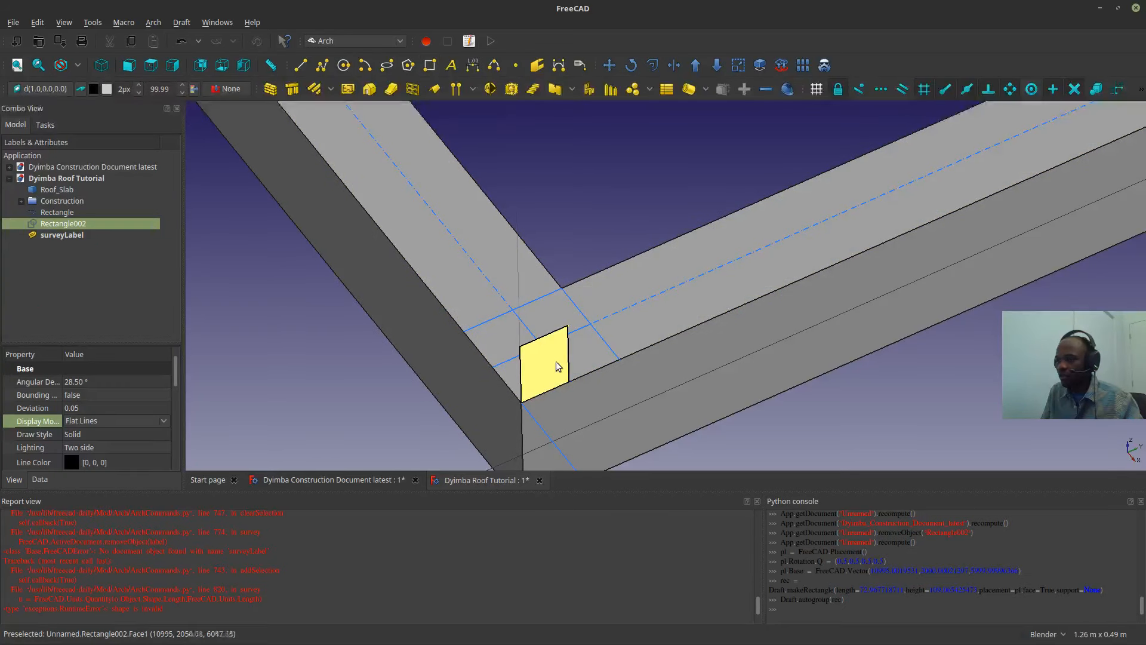
- Set both the length and the height of the corner rectangle to 50 mm
click(40, 479)
click(96, 460)
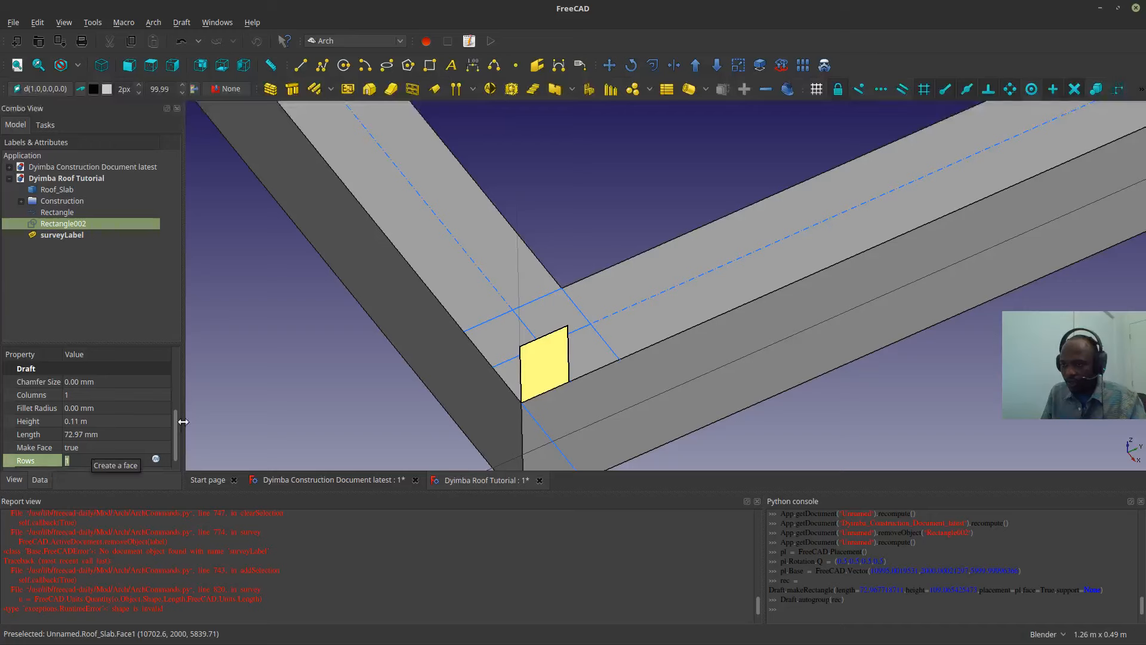
click(97, 435)
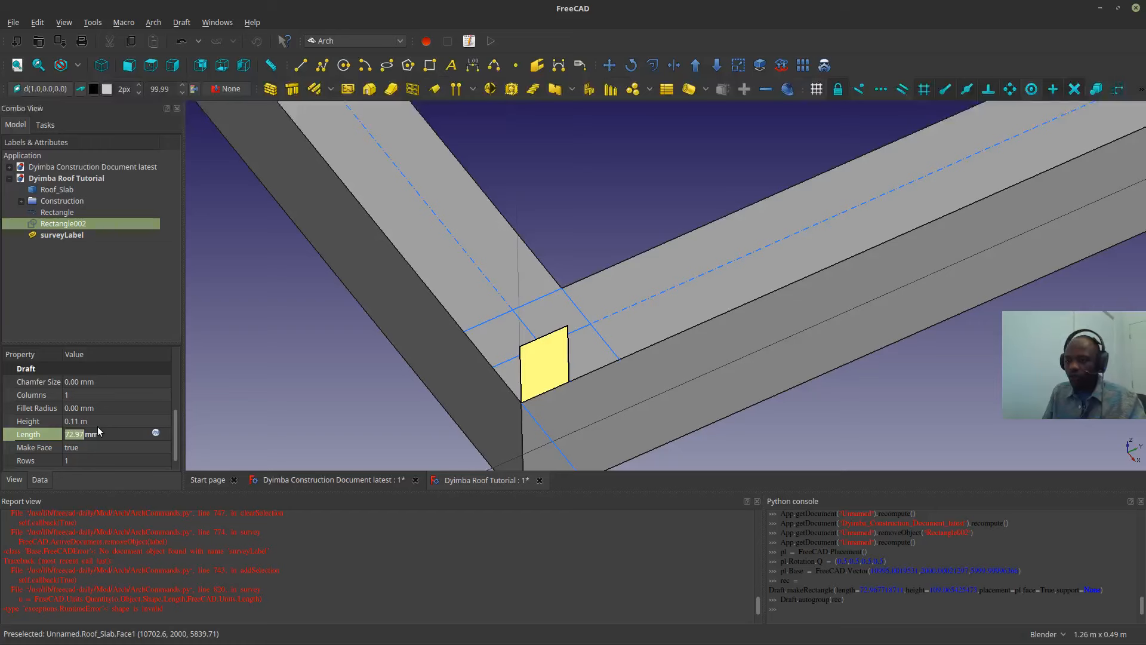
text(50)
key(Return)
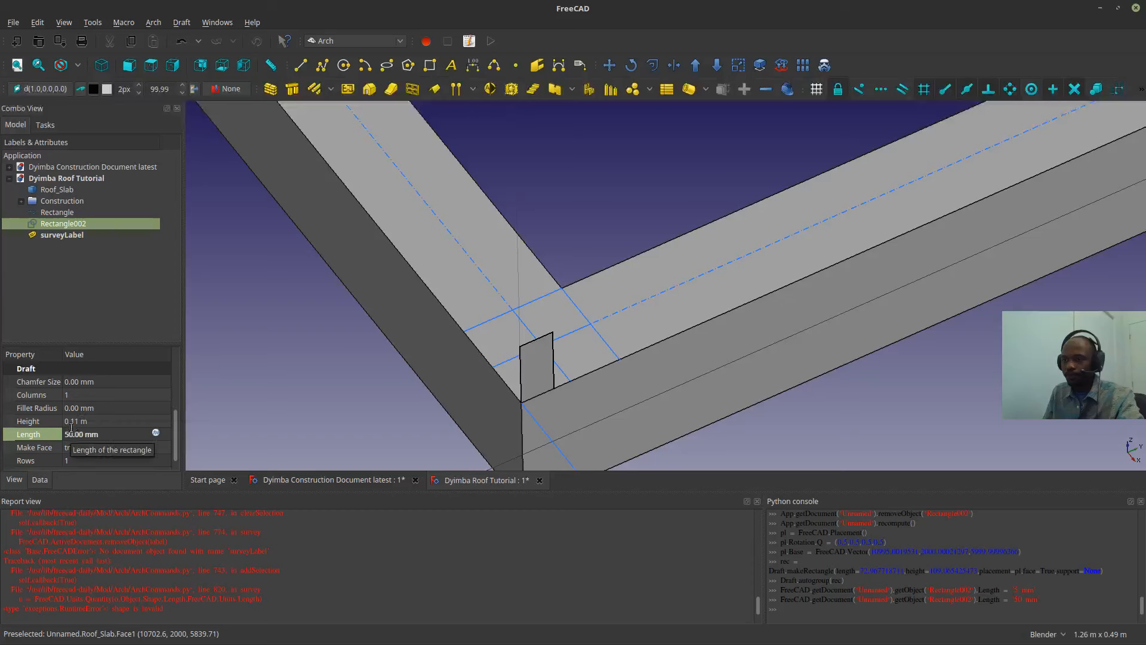
click(79, 421)
text(50.00)
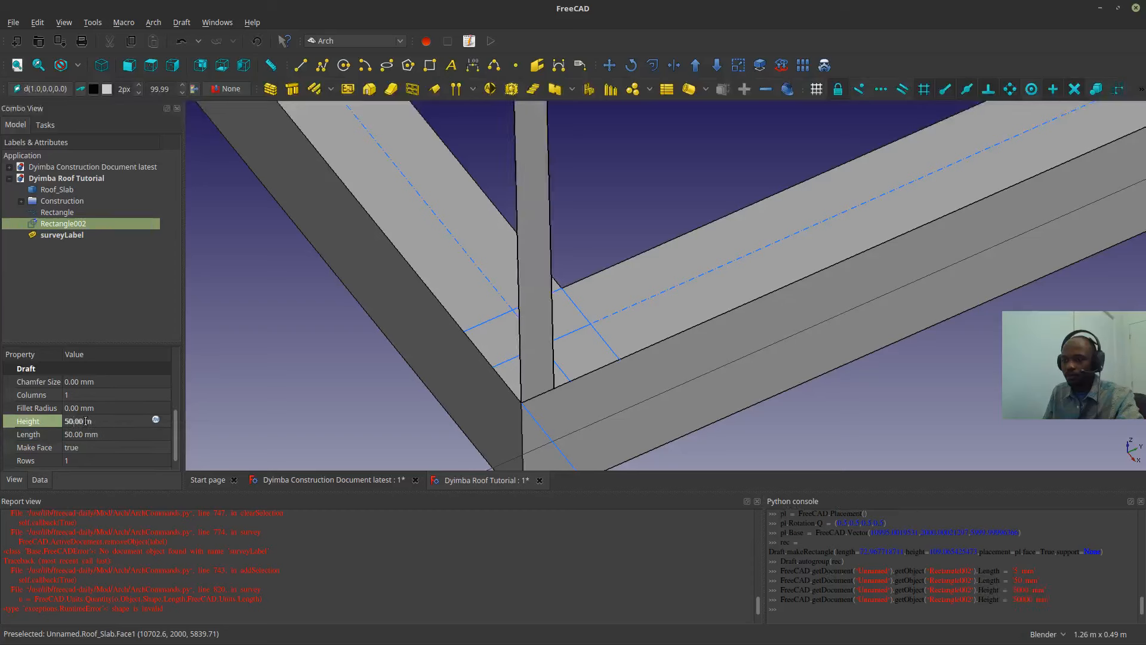
text( m)
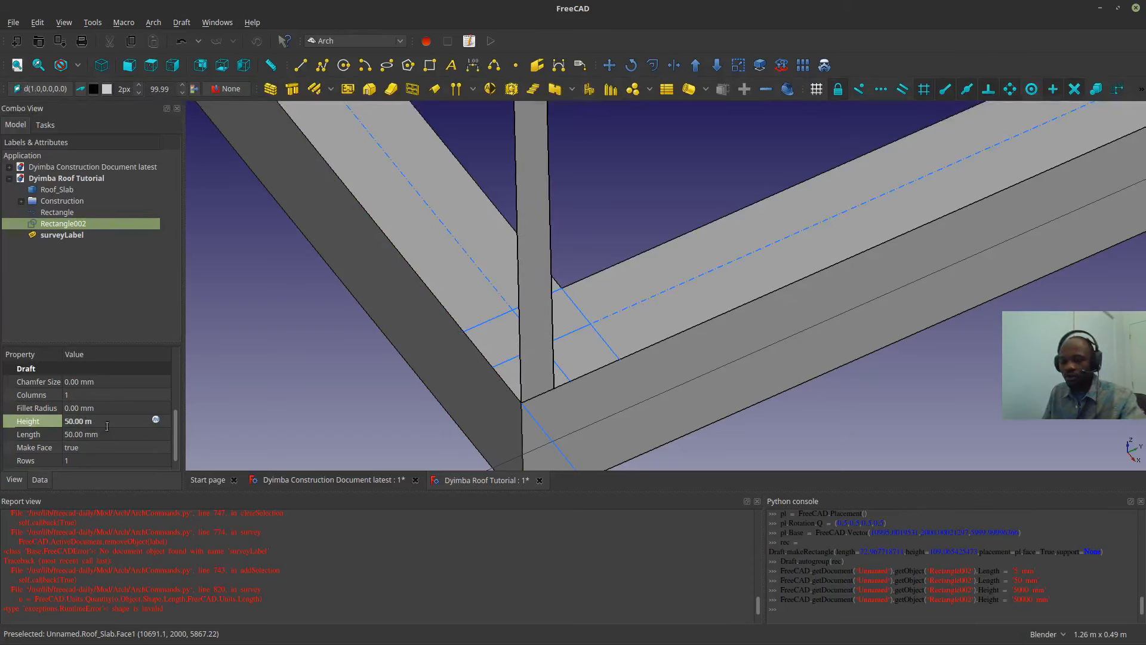
text(m)
click(107, 439)
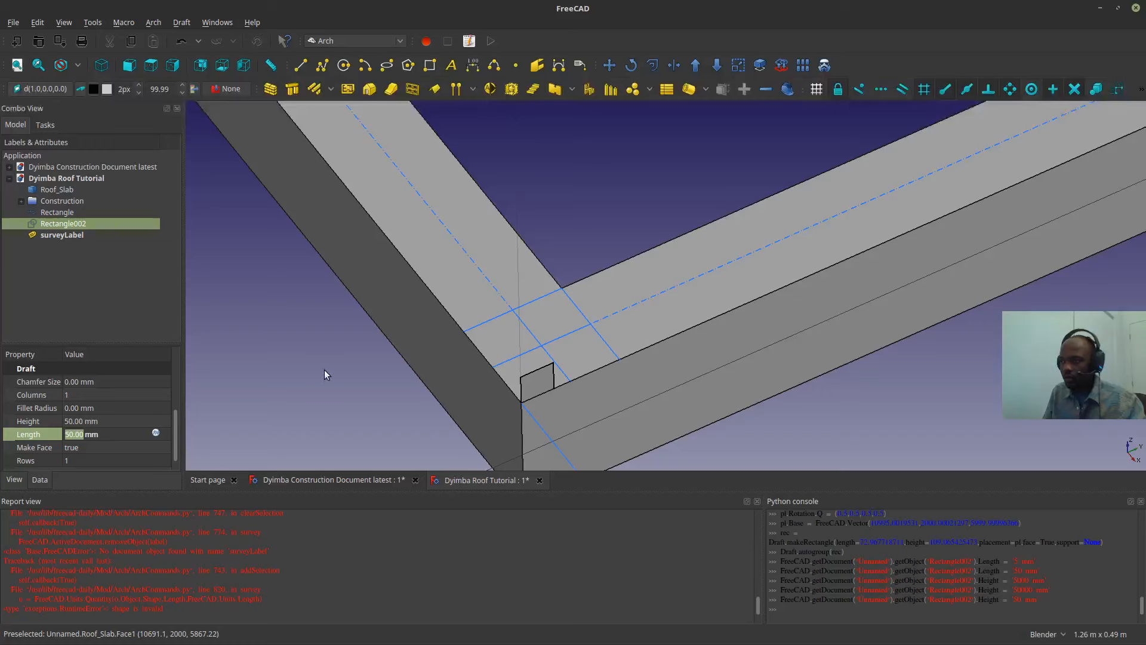
- Round the corners of the square profile at the slab's corner with a 10 mm fillet radius
middle_drag(301, 416, 250, 383)
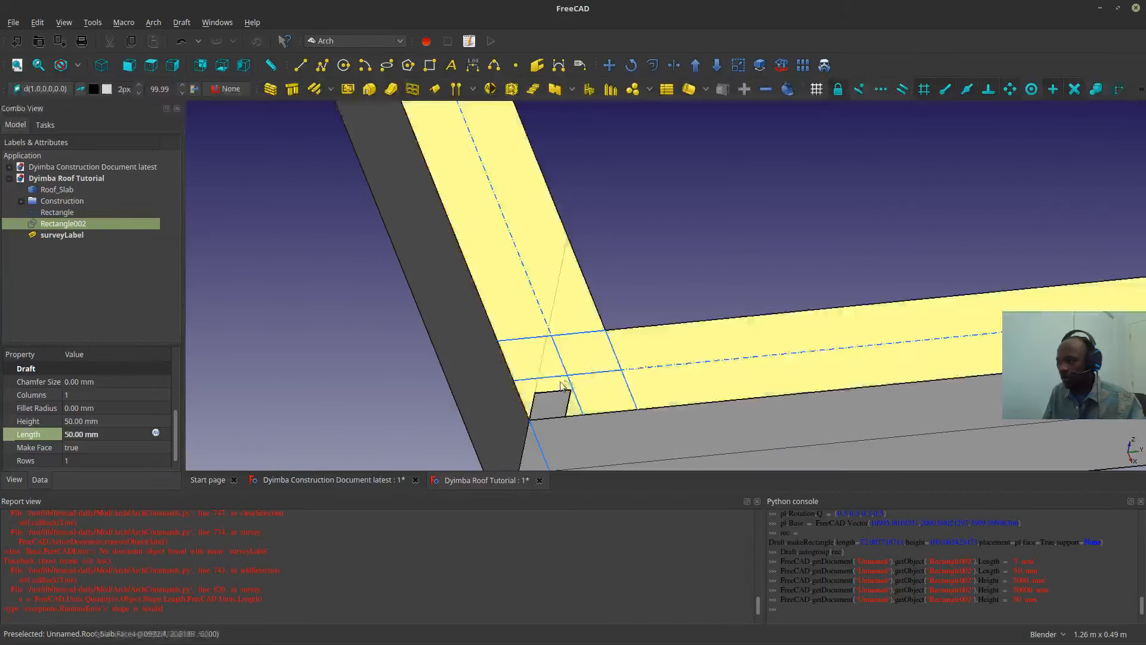
click(546, 406)
click(39, 65)
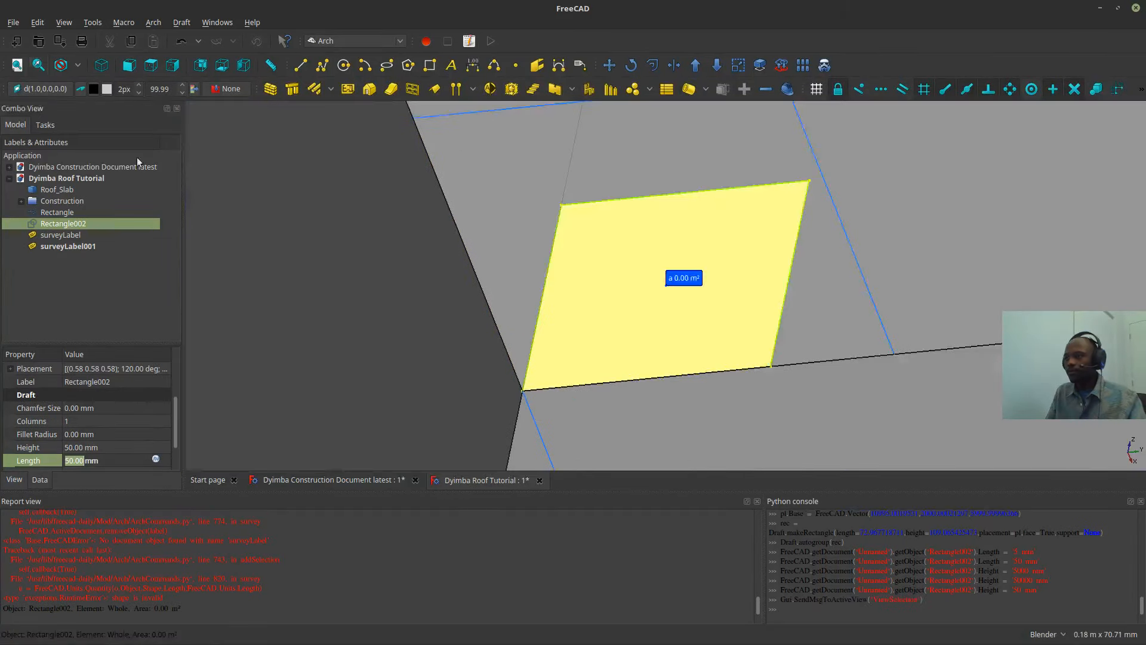
scroll(342, 246, down, 6)
middle_drag(578, 297, 687, 306)
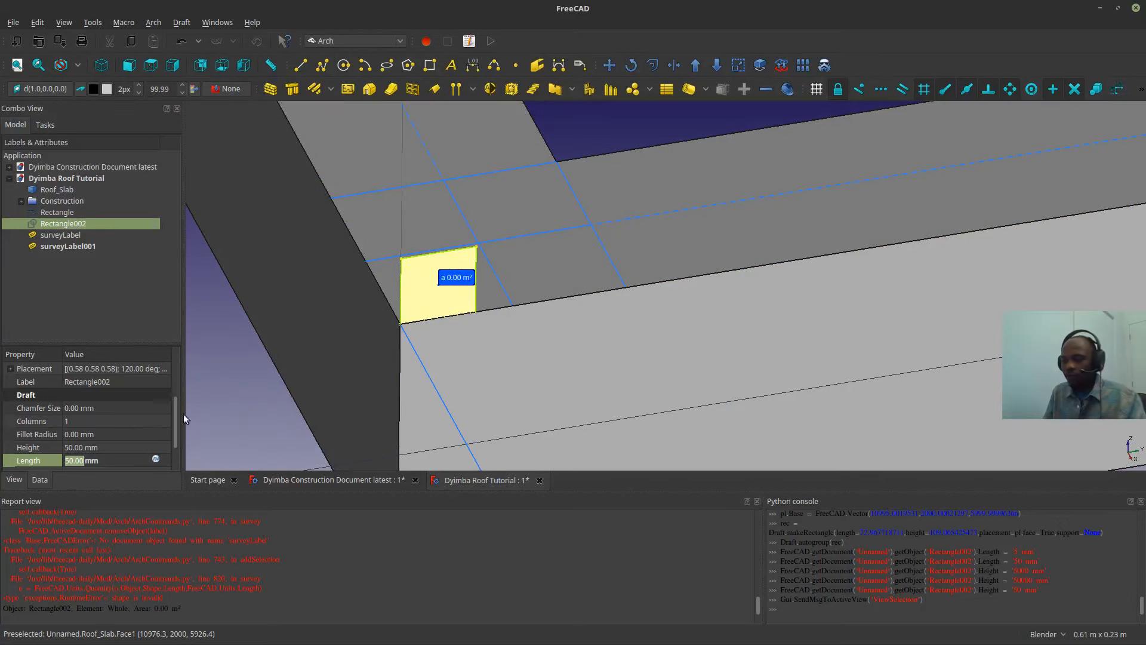
scroll(173, 427, down, 1)
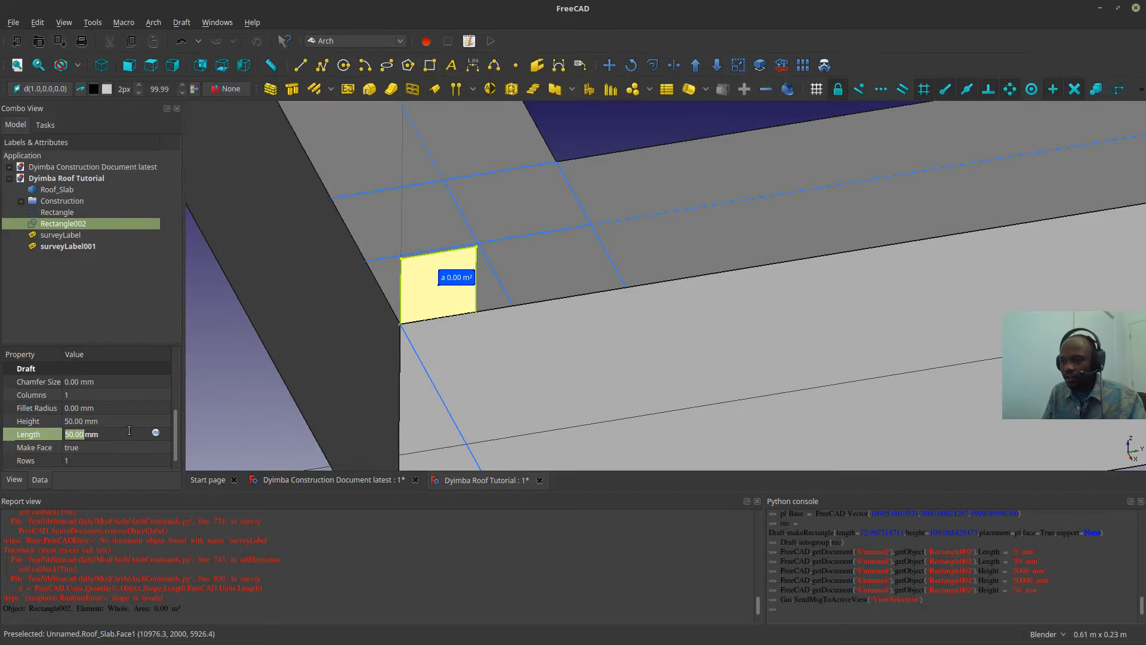
click(108, 406)
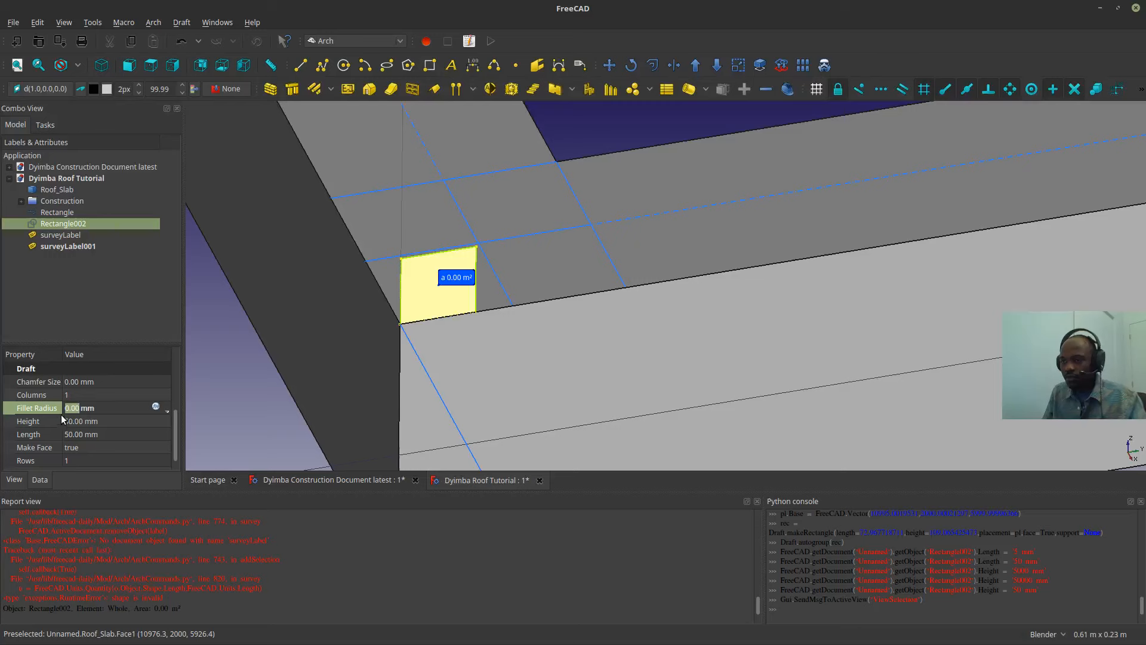
text(1)
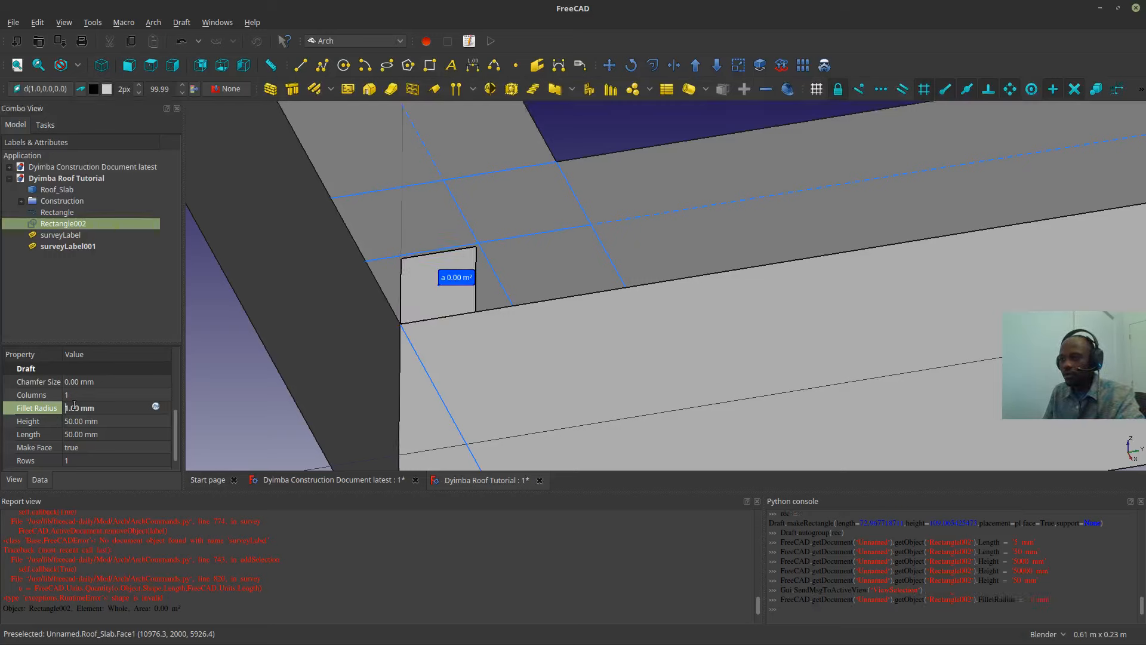
text(0)
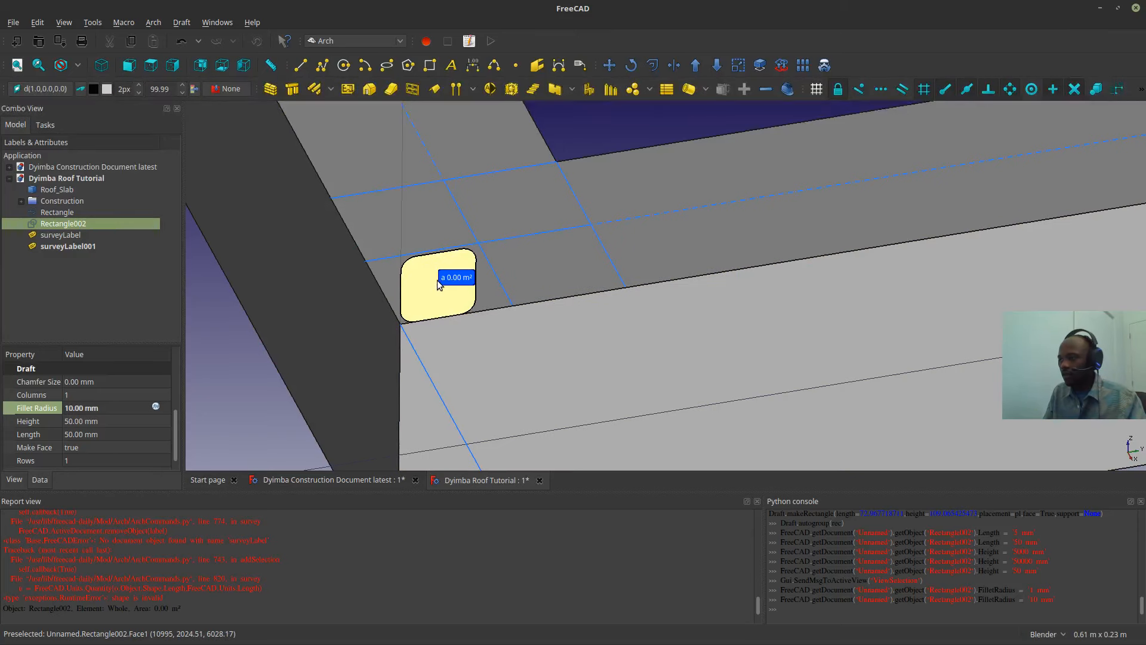
scroll(430, 250, up, 2)
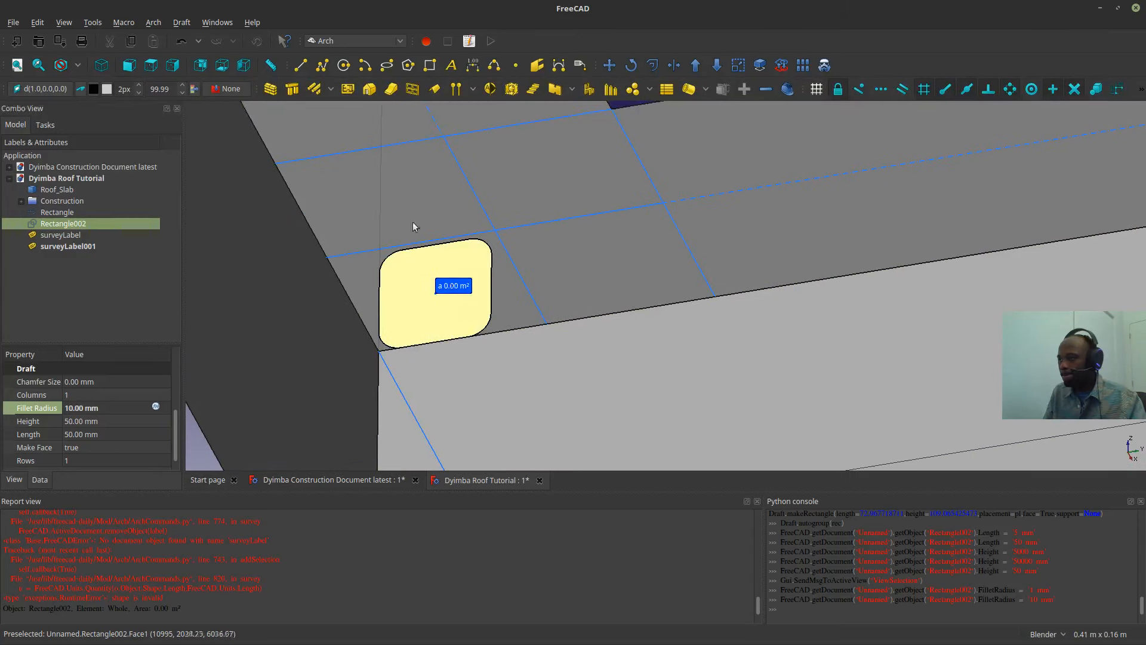
- Move the rounded profile without copying, from its bottom edge's midpoint to the construction line's end on the slab's outer edge
click(609, 64)
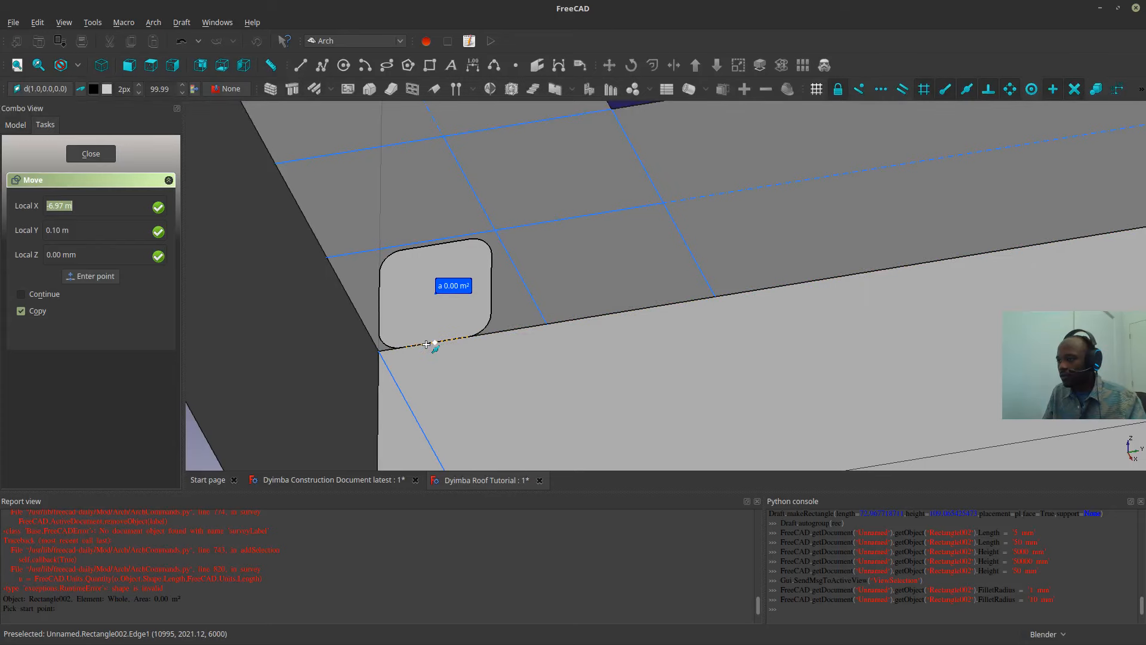
click(432, 340)
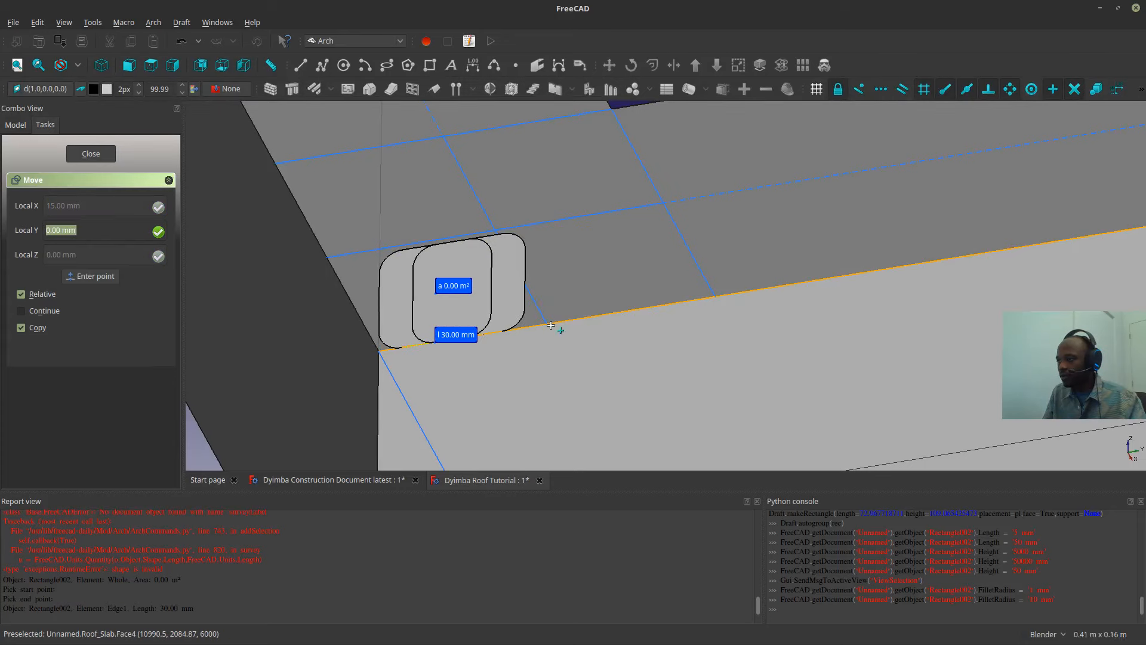
click(36, 328)
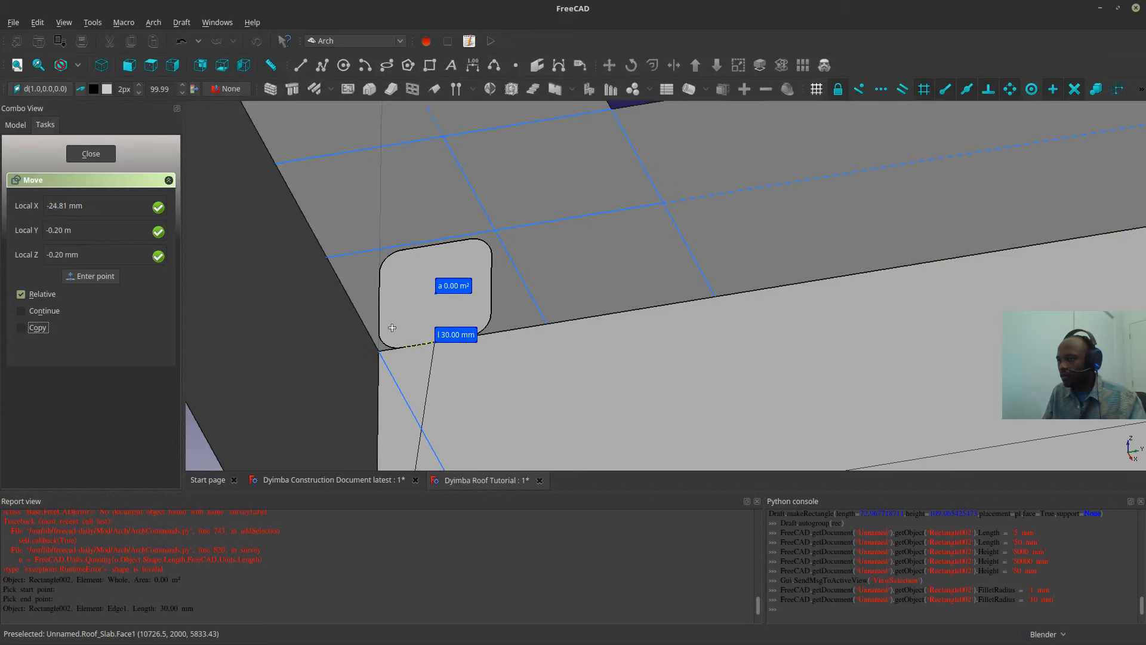
shift+click(546, 323)
scroll(425, 343, down, 8)
scroll(425, 342, down, 2)
click(319, 360)
middle_drag(319, 361, 384, 445)
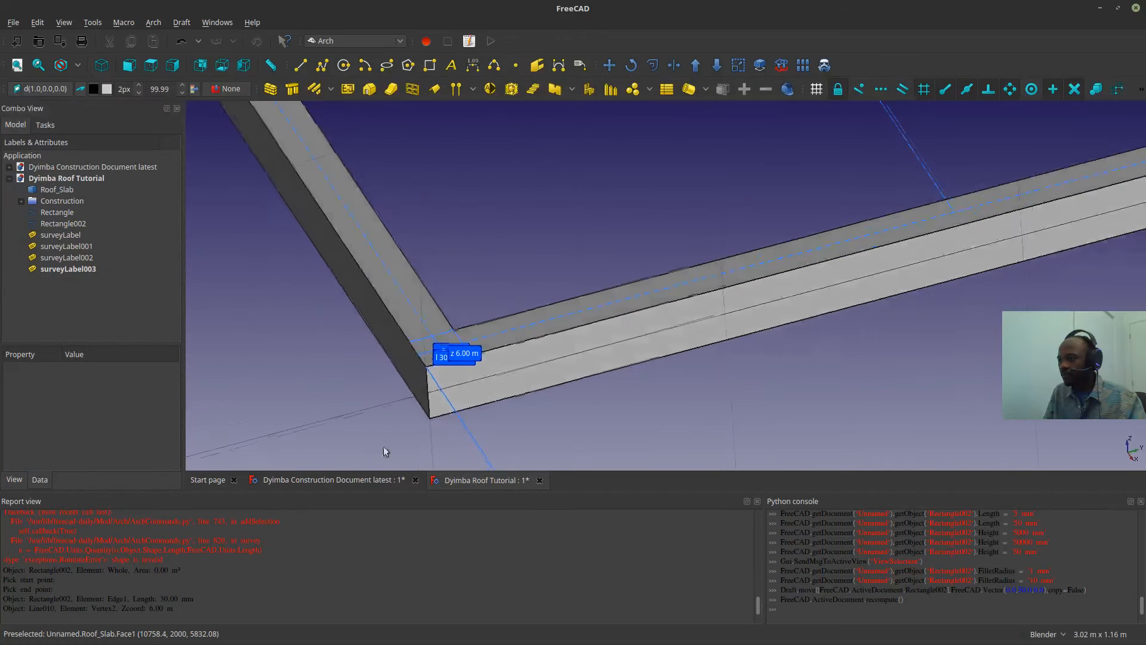
- Delete all four survey labels from the Dyimba Roof Tutorial document
drag(54, 269, 57, 236)
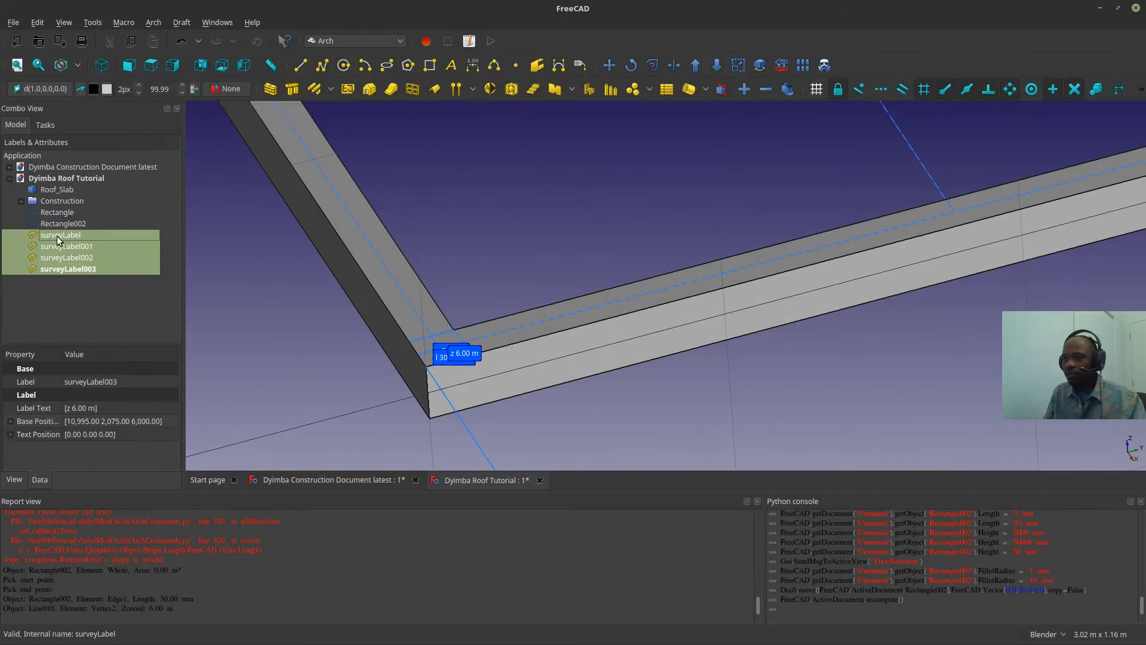
key(Delete)
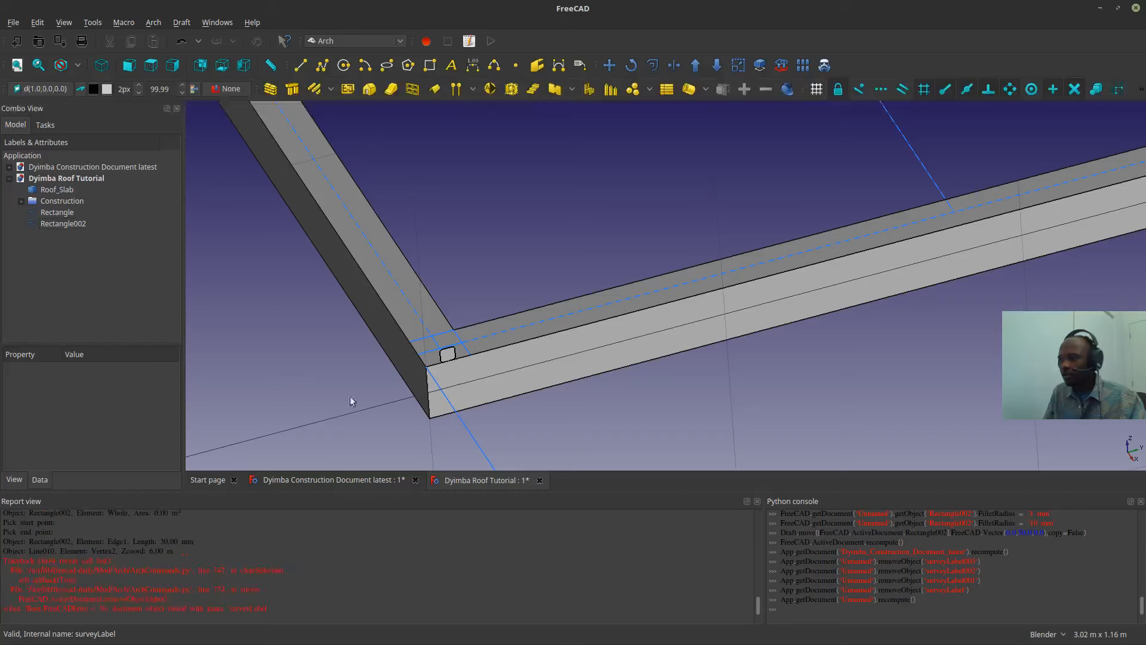
right_click(290, 369)
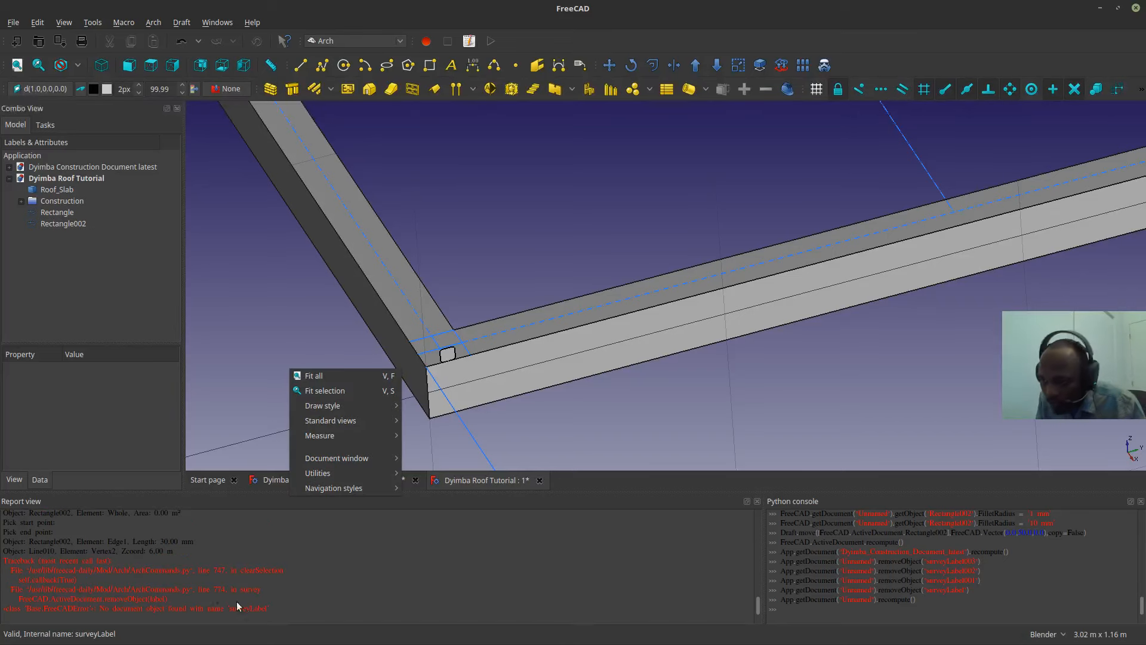
click(101, 583)
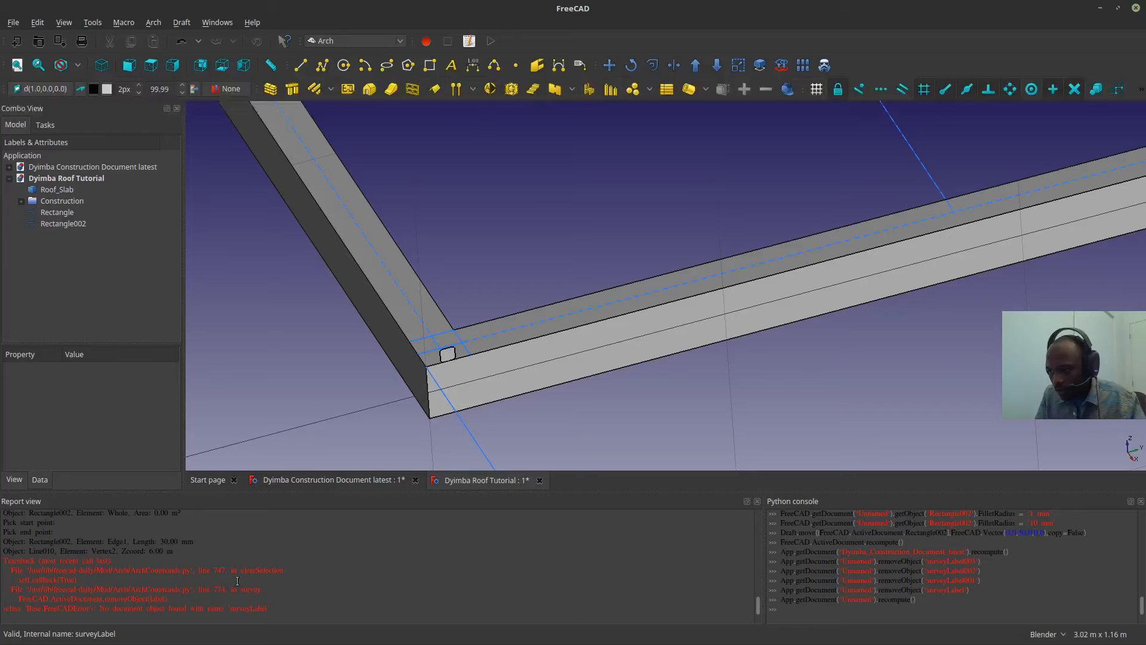
click(296, 421)
middle_drag(409, 372, 656, 281)
click(490, 430)
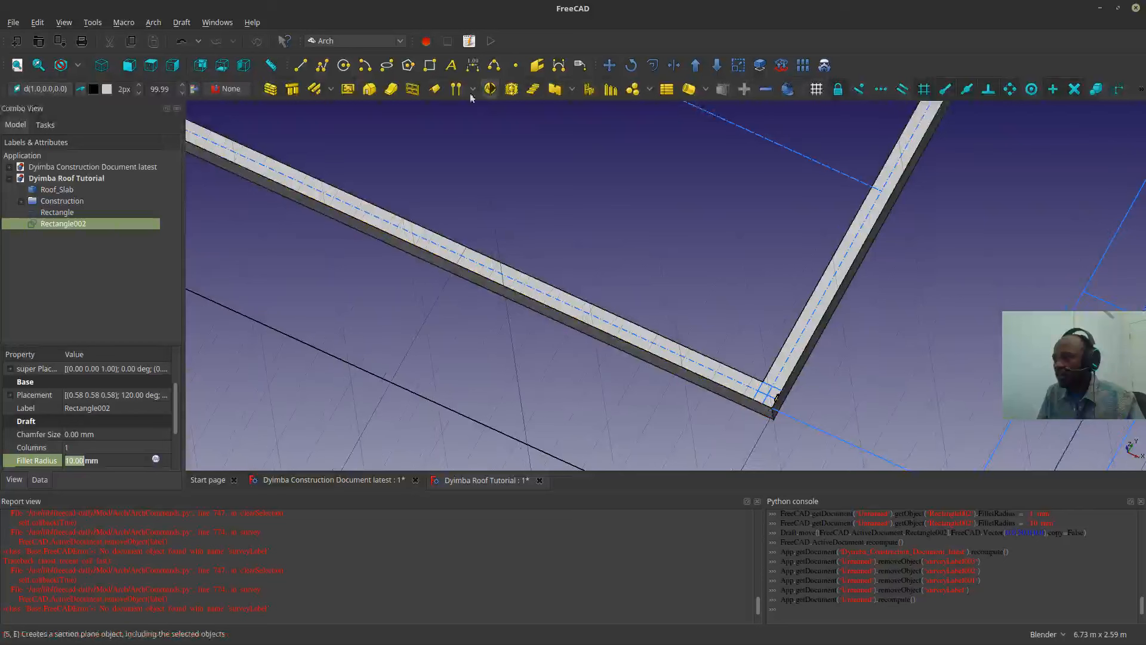
click(390, 39)
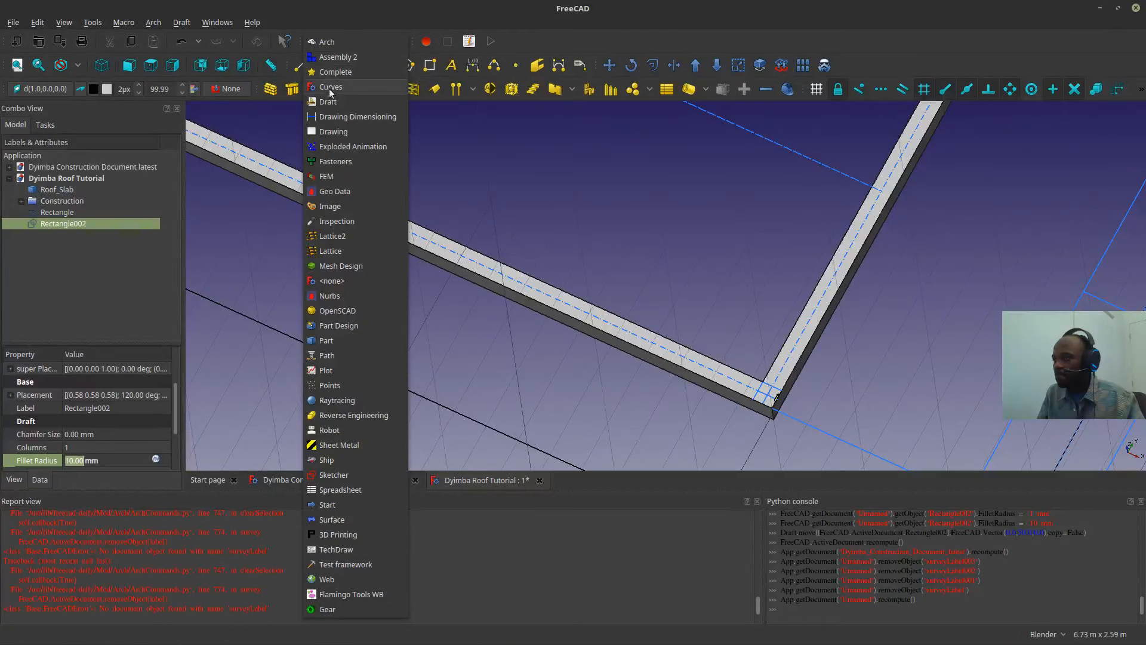
click(459, 156)
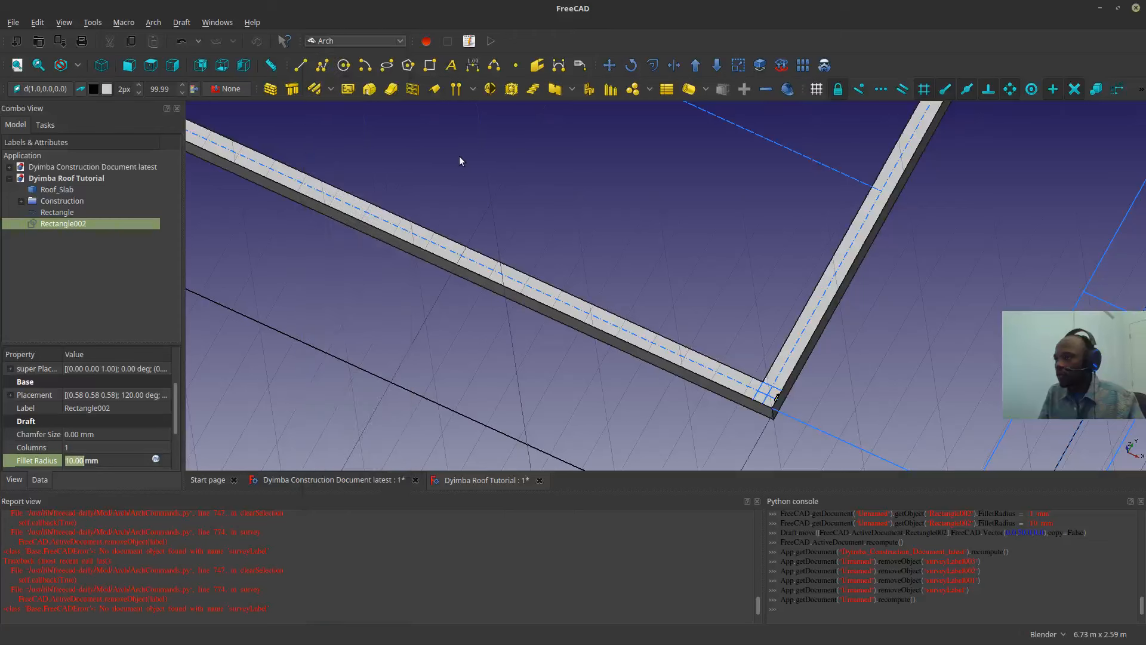
click(674, 65)
scroll(711, 325, down, 5)
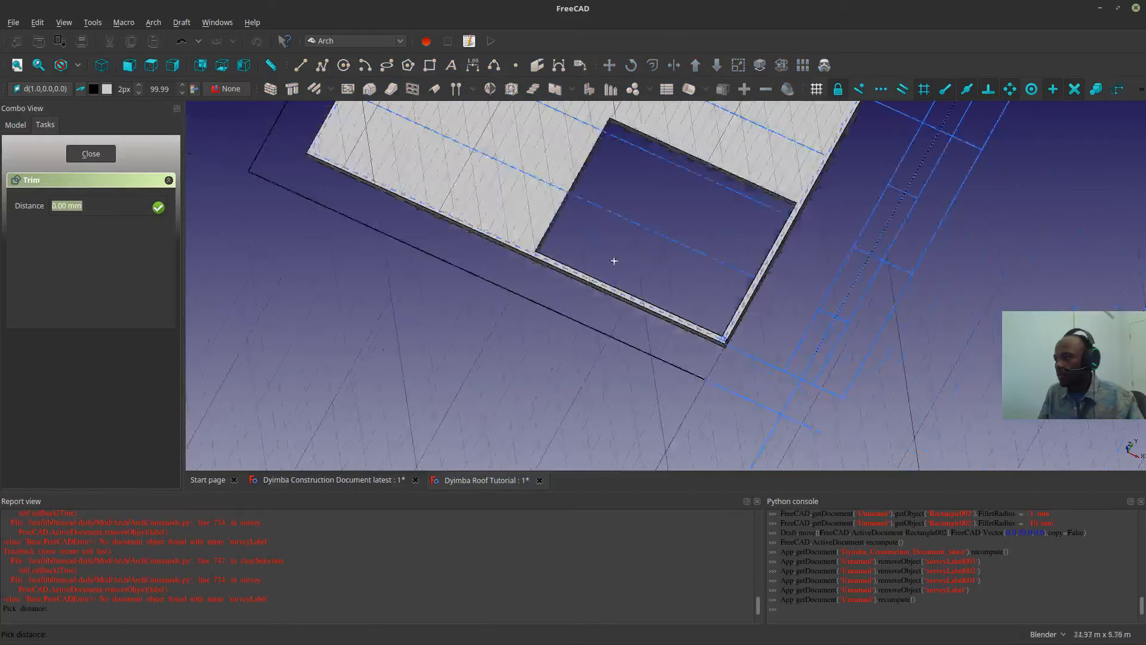
key(Escape)
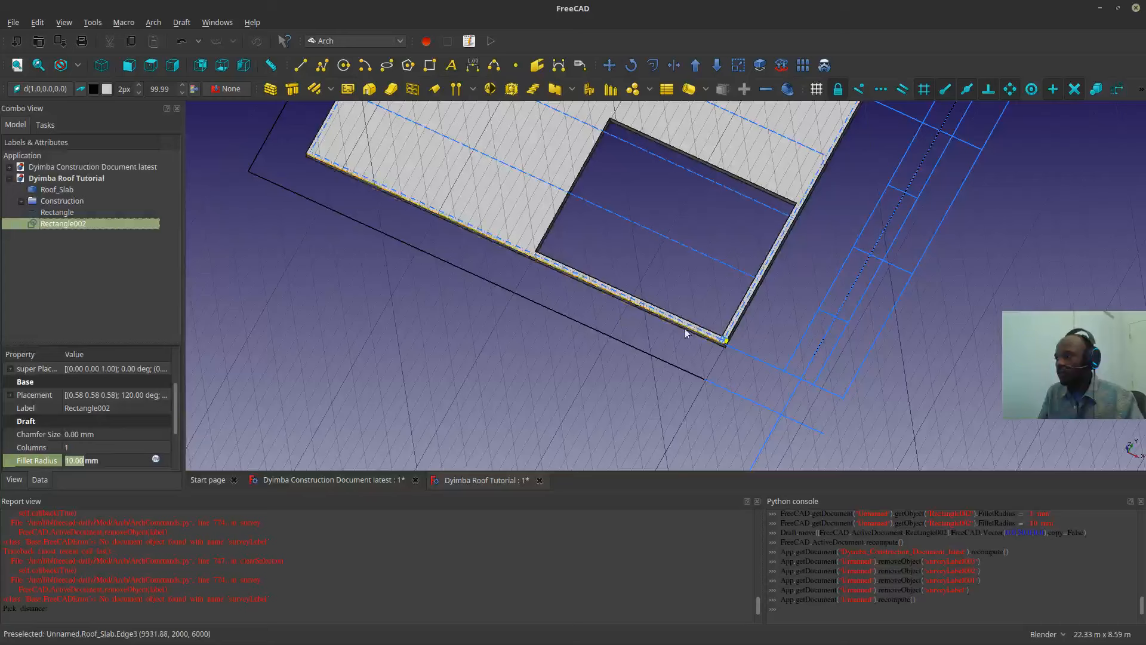
- Align the working plane with the roof slab's top face
scroll(688, 336, up, 10)
click(718, 388)
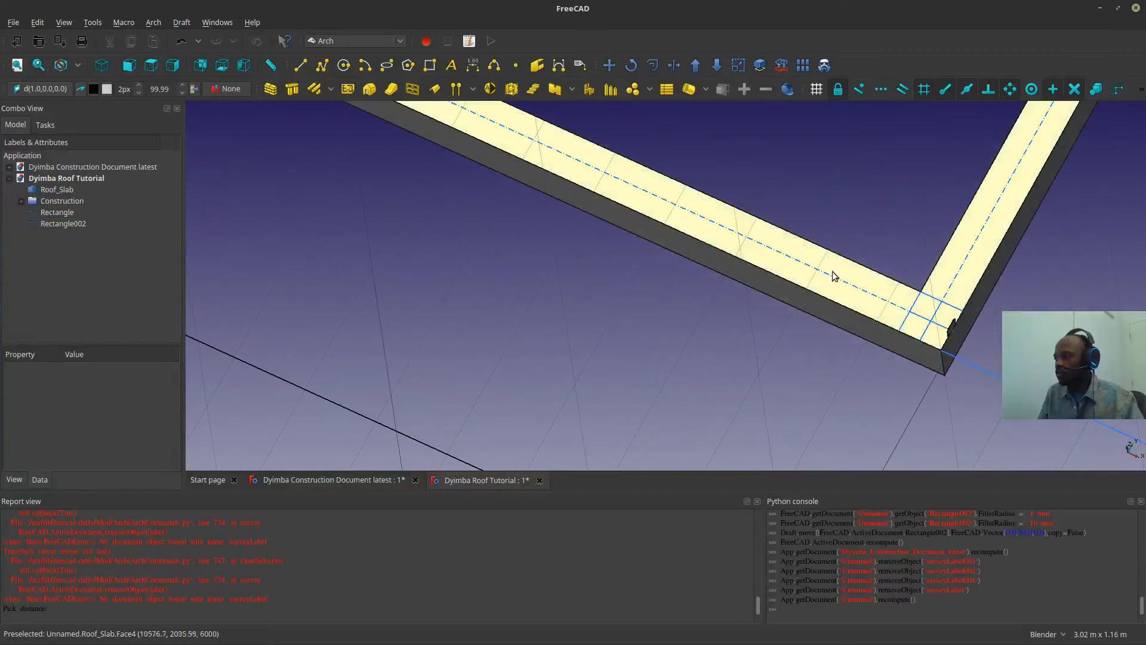
click(549, 282)
click(760, 257)
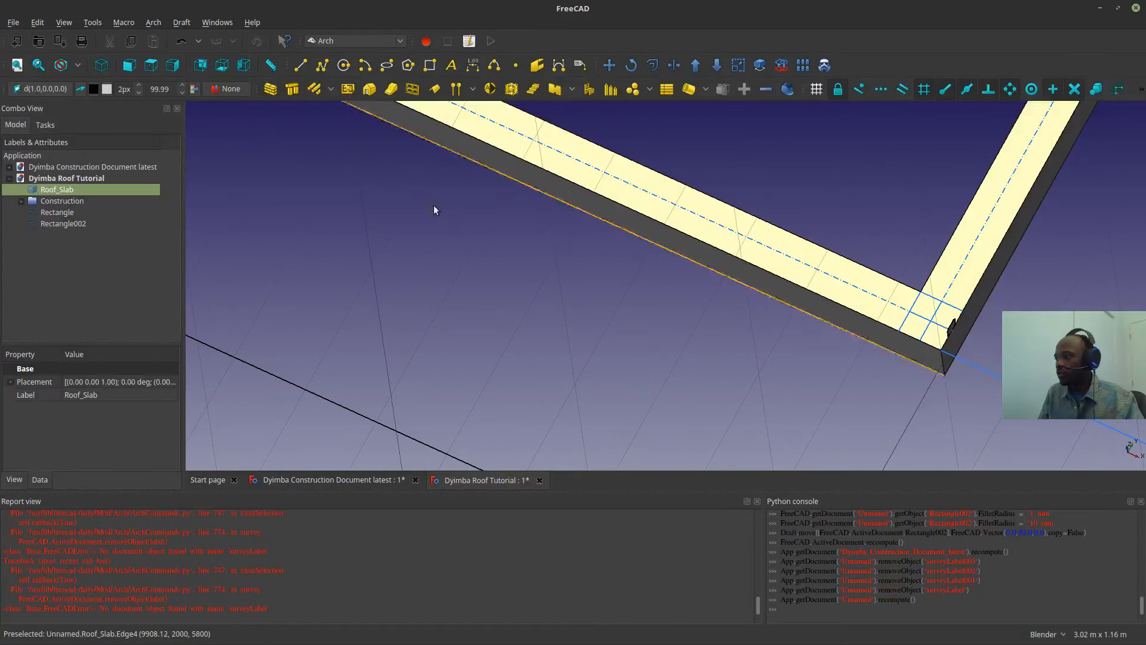
click(39, 88)
click(434, 221)
- Extrude the rounded profile with Trimex along the slab's long side up to the slab's opposite outer edge
scroll(432, 217, down, 7)
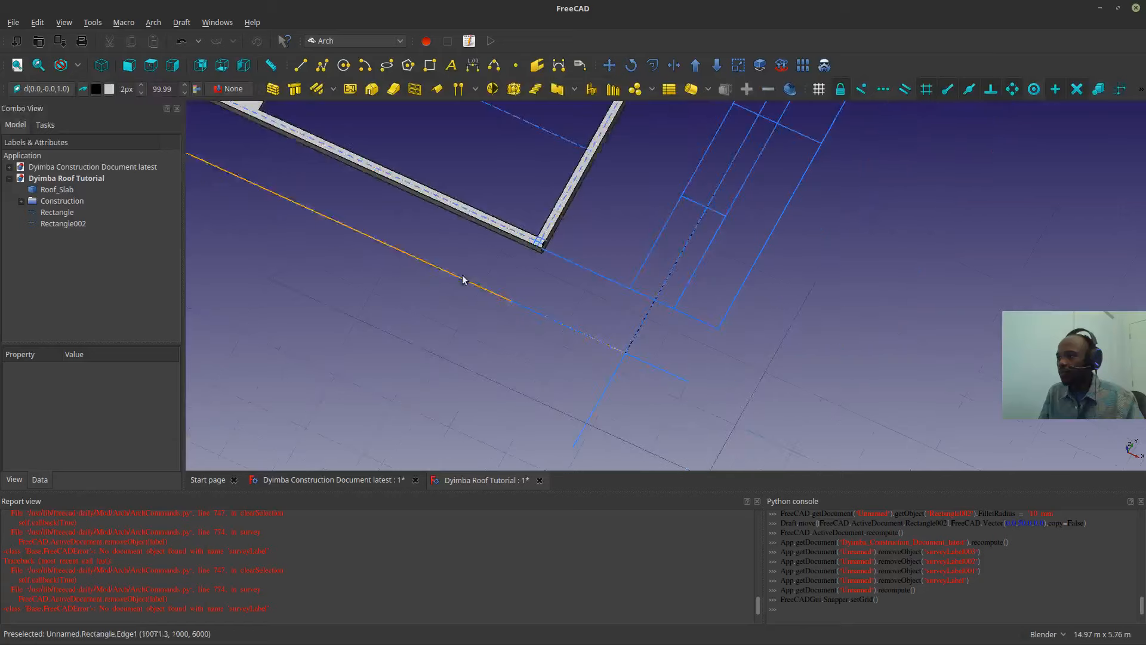
shift+middle_drag(494, 292, 710, 326)
scroll(579, 381, up, 1)
shift+middle_drag(621, 322, 1003, 256)
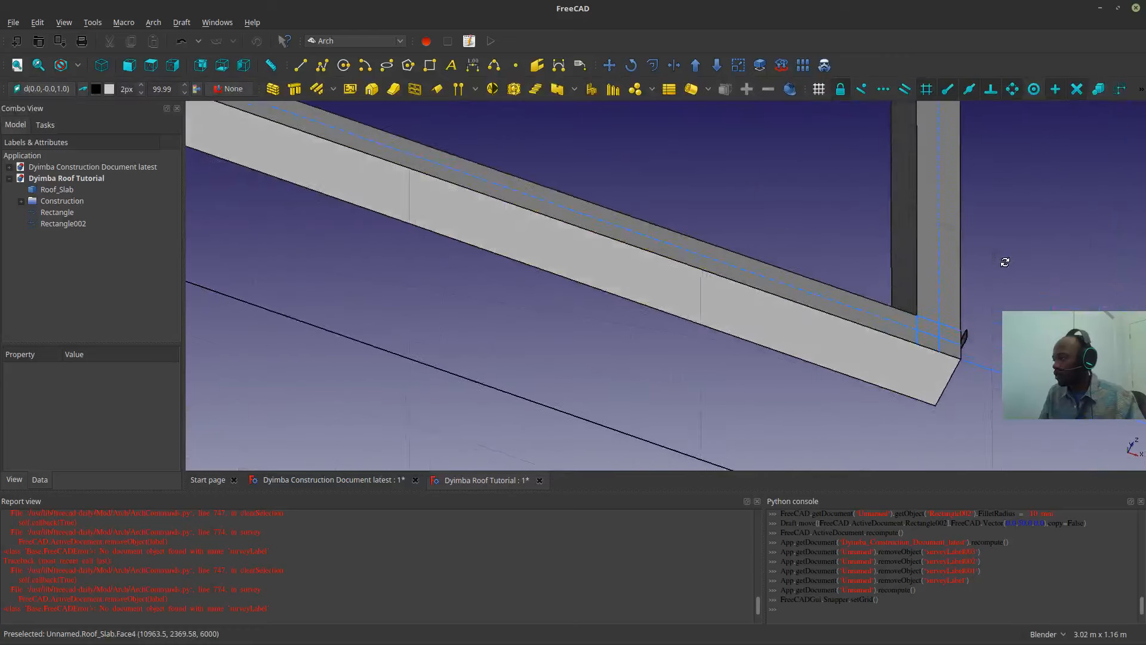
click(965, 327)
scroll(966, 326, down, 6)
scroll(498, 351, down, 2)
middle_drag(498, 351, 834, 303)
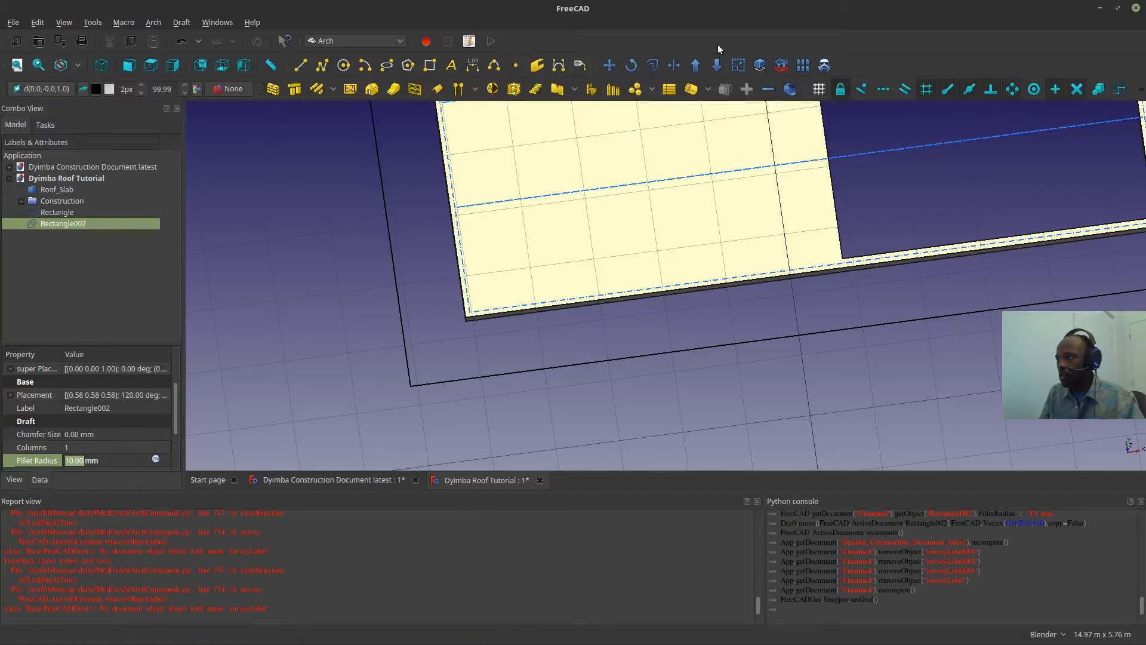
click(674, 65)
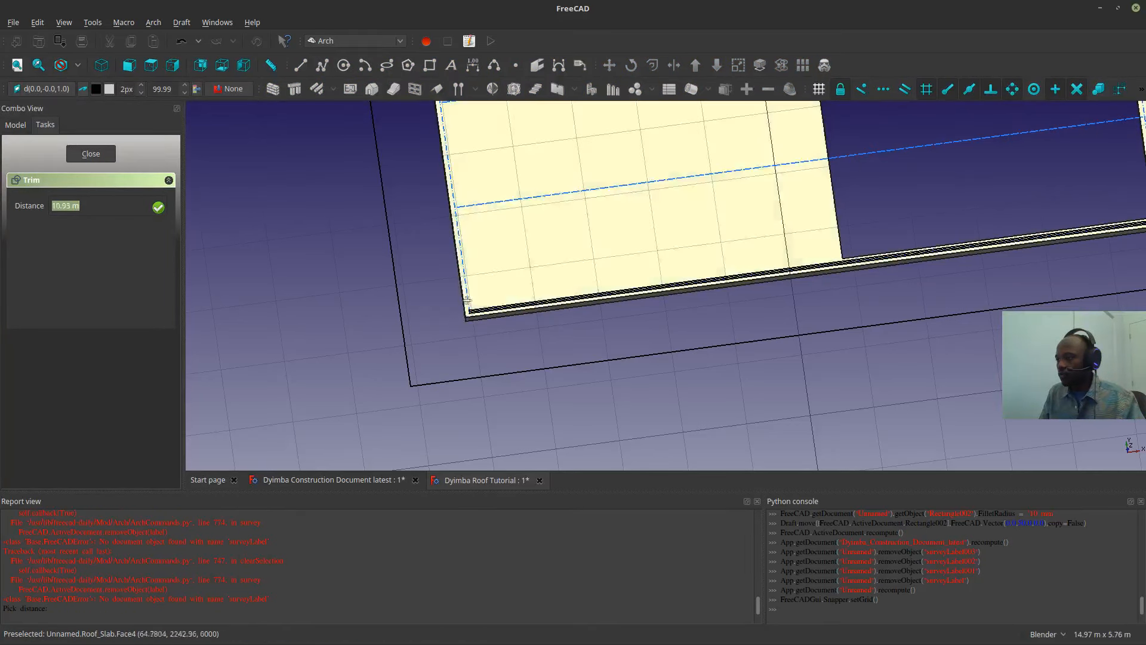
click(464, 287)
scroll(469, 346, up, 10)
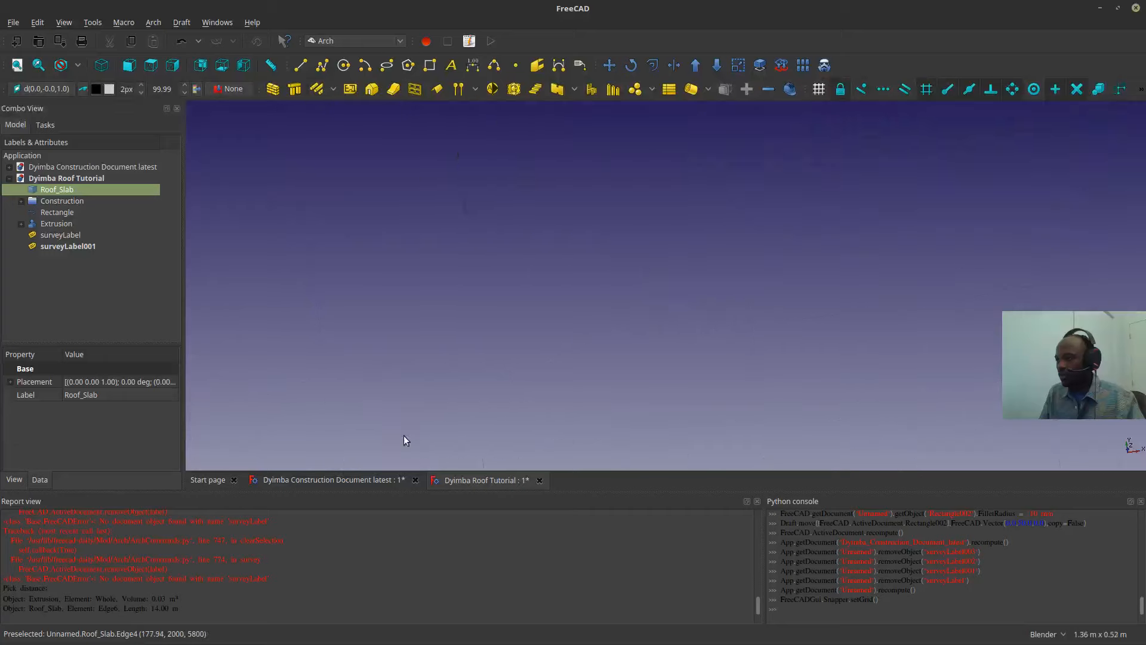
scroll(474, 314, down, 5)
shift+middle_drag(506, 252, 393, 363)
middle_drag(627, 314, 787, 282)
scroll(776, 283, up, 2)
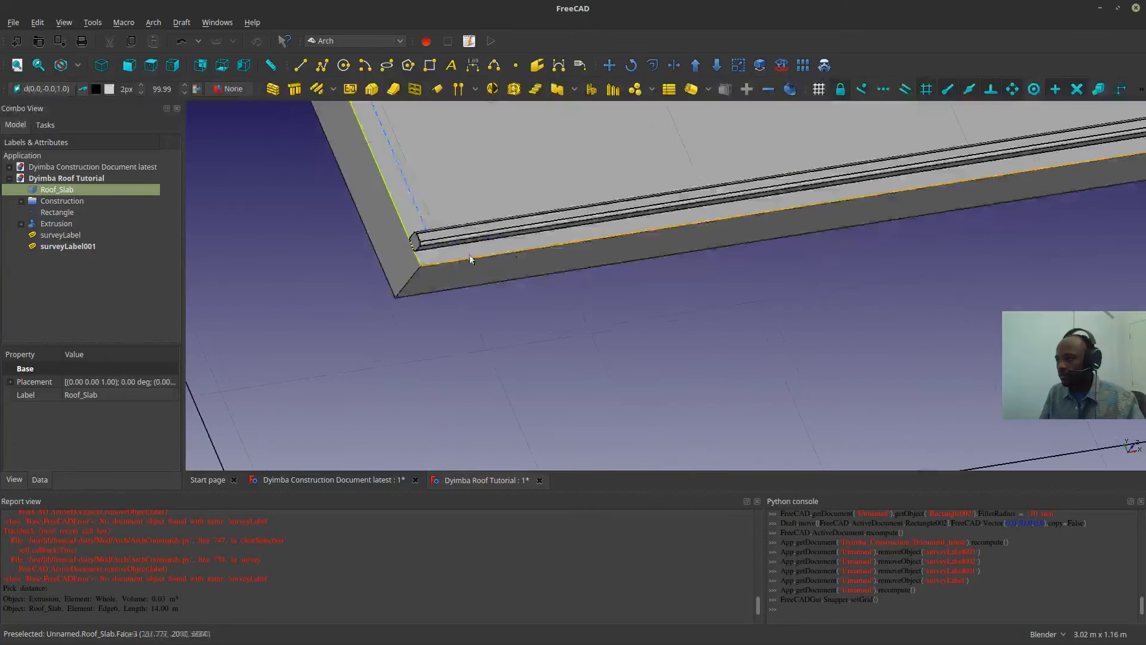
- Examine both ends of the extruded member where it meets the roof slab's edges
scroll(444, 246, up, 2)
scroll(337, 282, up, 2)
scroll(454, 216, up, 2)
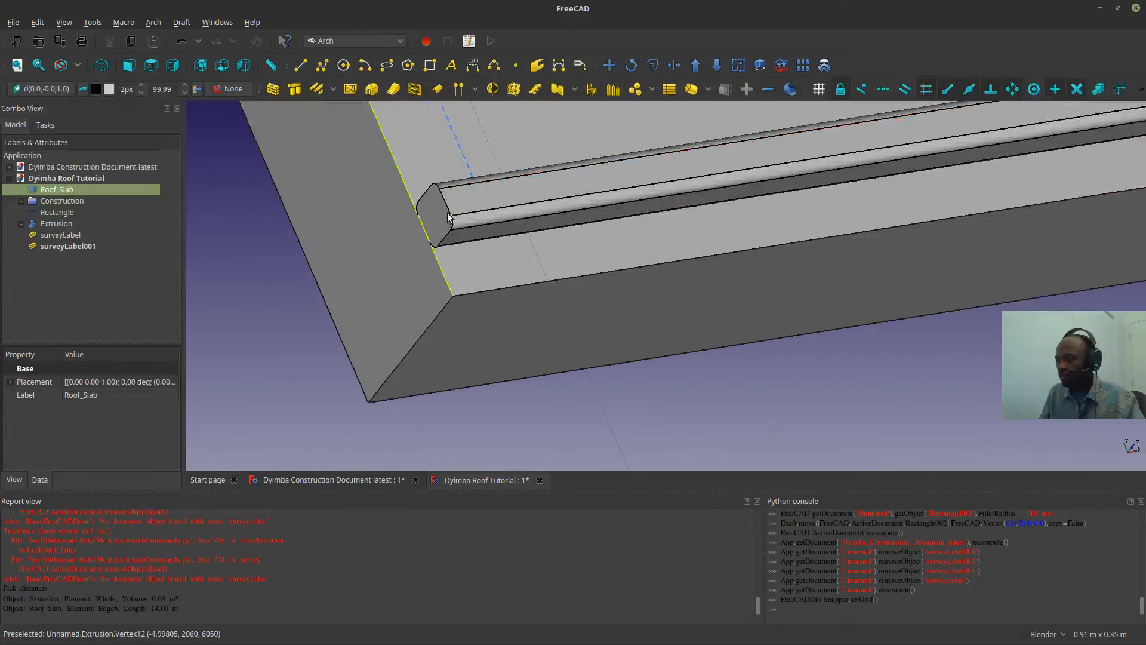
scroll(469, 201, up, 4)
scroll(387, 231, down, 10)
middle_drag(883, 206, 411, 244)
shift+middle_drag(412, 245, 239, 209)
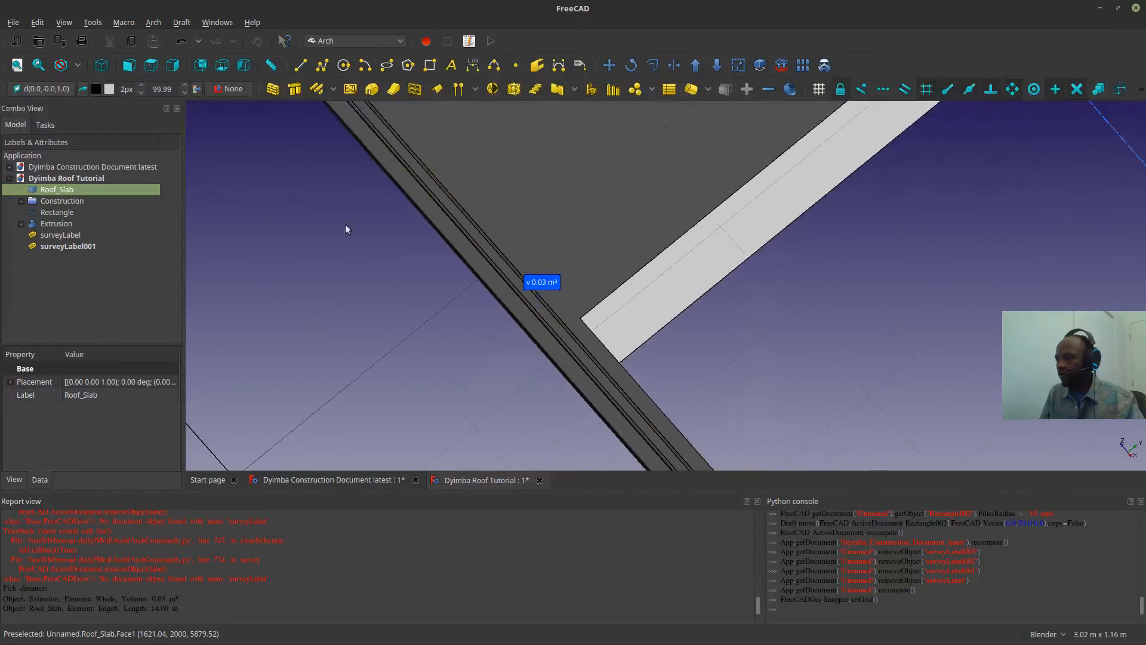
middle_drag(496, 370, 458, 333)
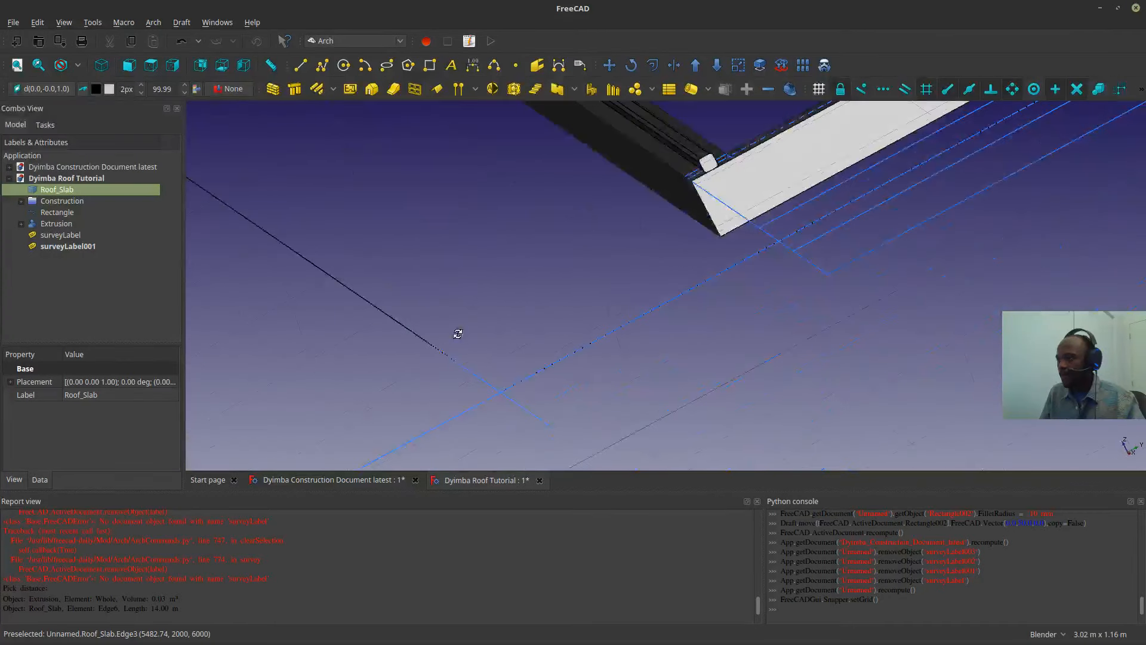
shift+middle_drag(651, 233, 632, 256)
scroll(697, 182, up, 2)
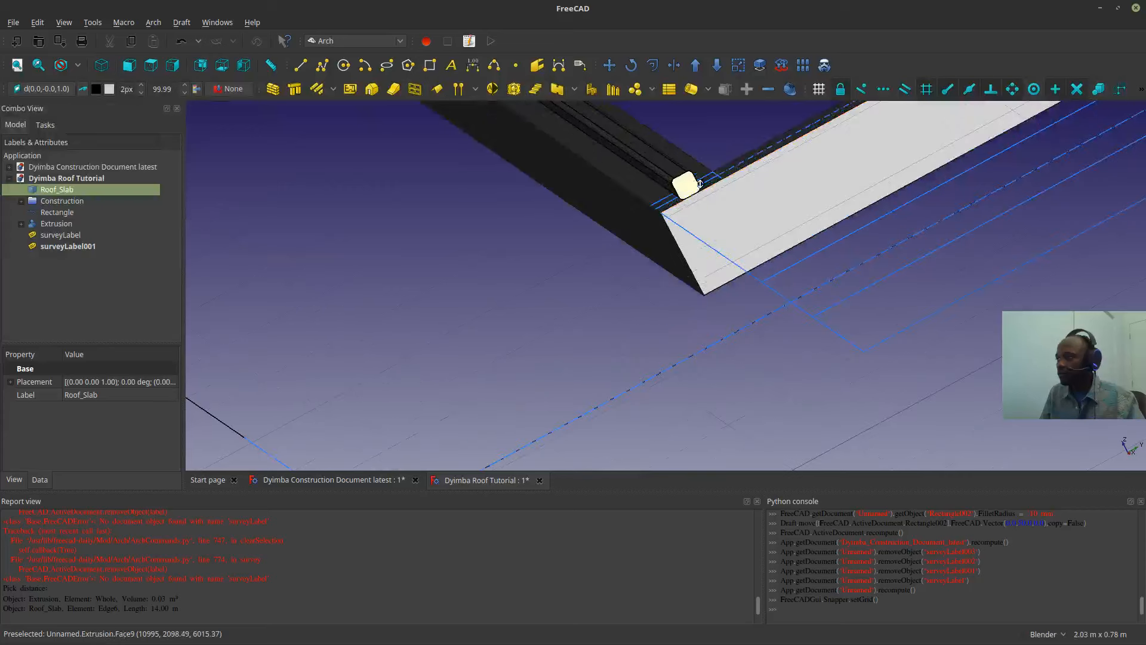
ctrl+middle_drag(697, 183, 645, 308)
scroll(493, 366, up, 3)
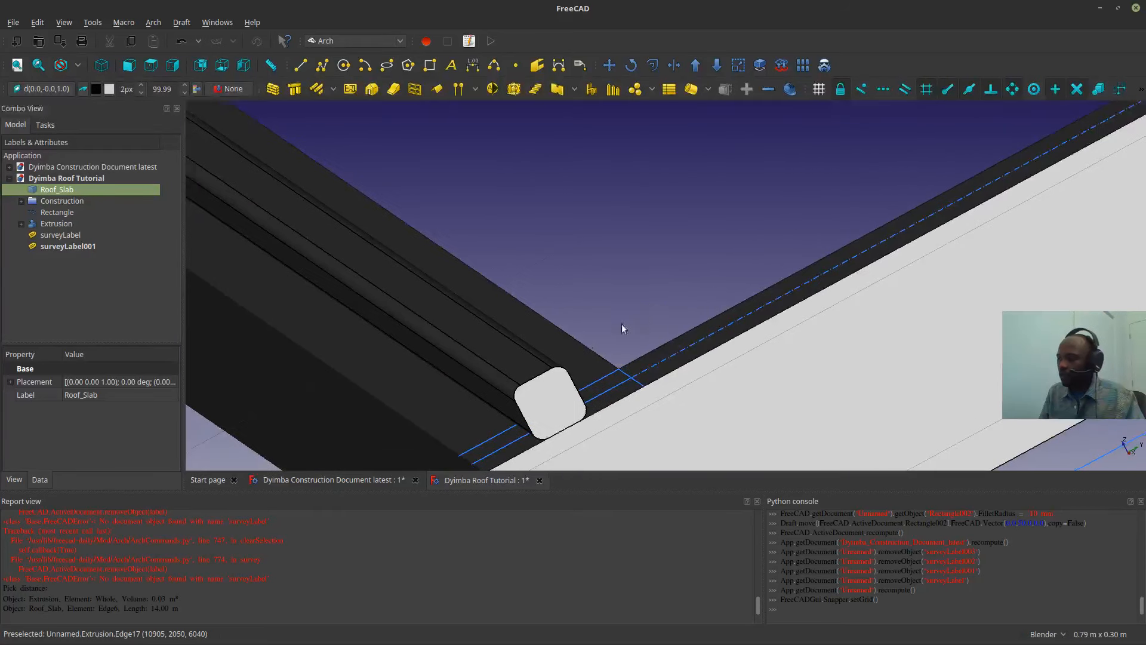
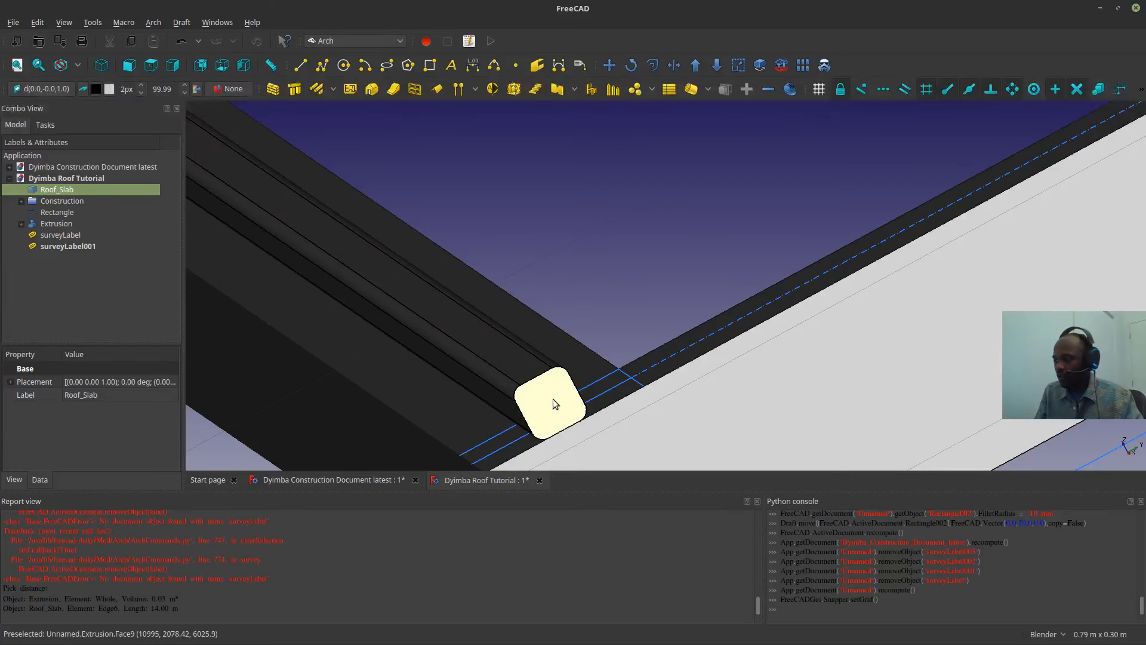
- Set the fillet radius of the extrusion's base profile, Rectangle002, to 0 mm
click(21, 224)
click(48, 234)
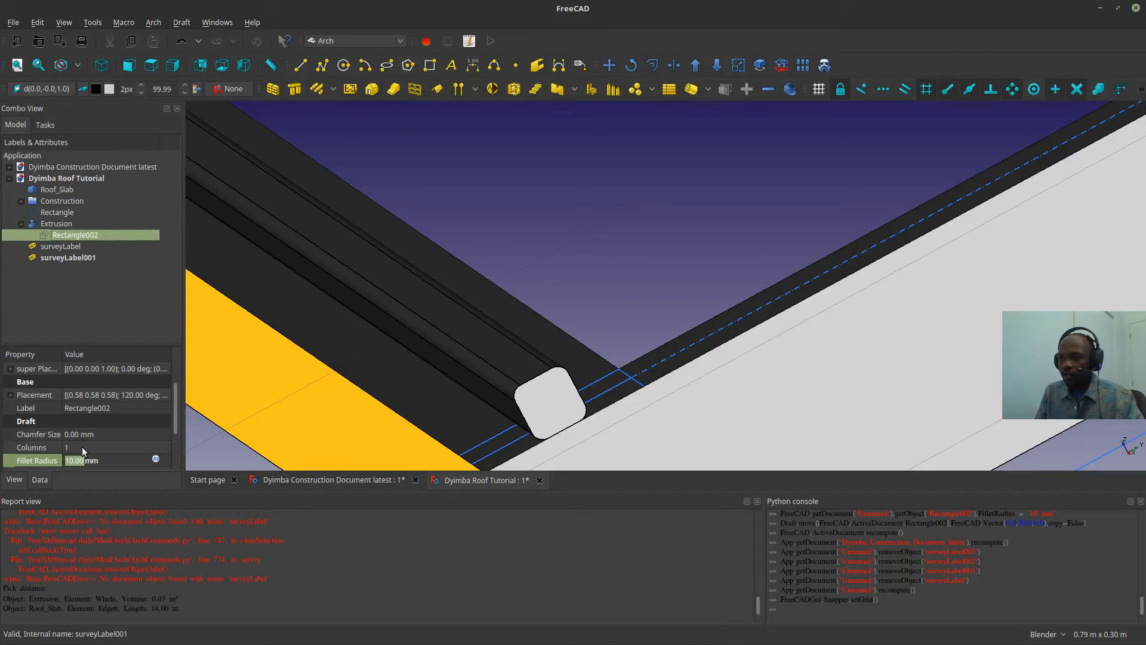
click(87, 461)
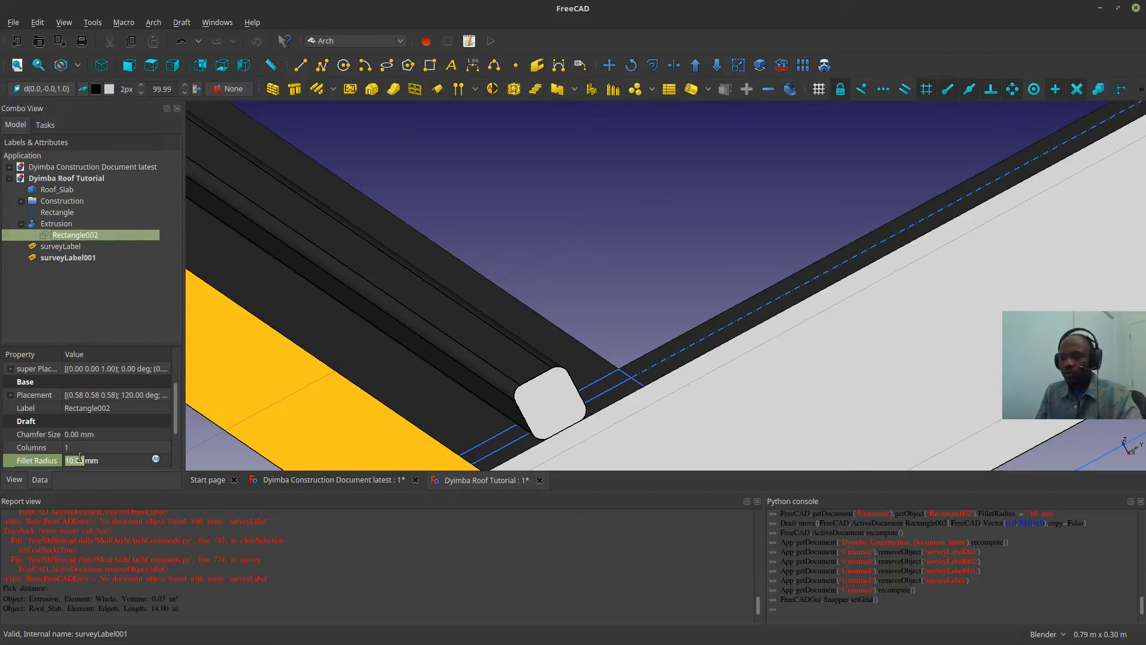
text(0)
key(Return)
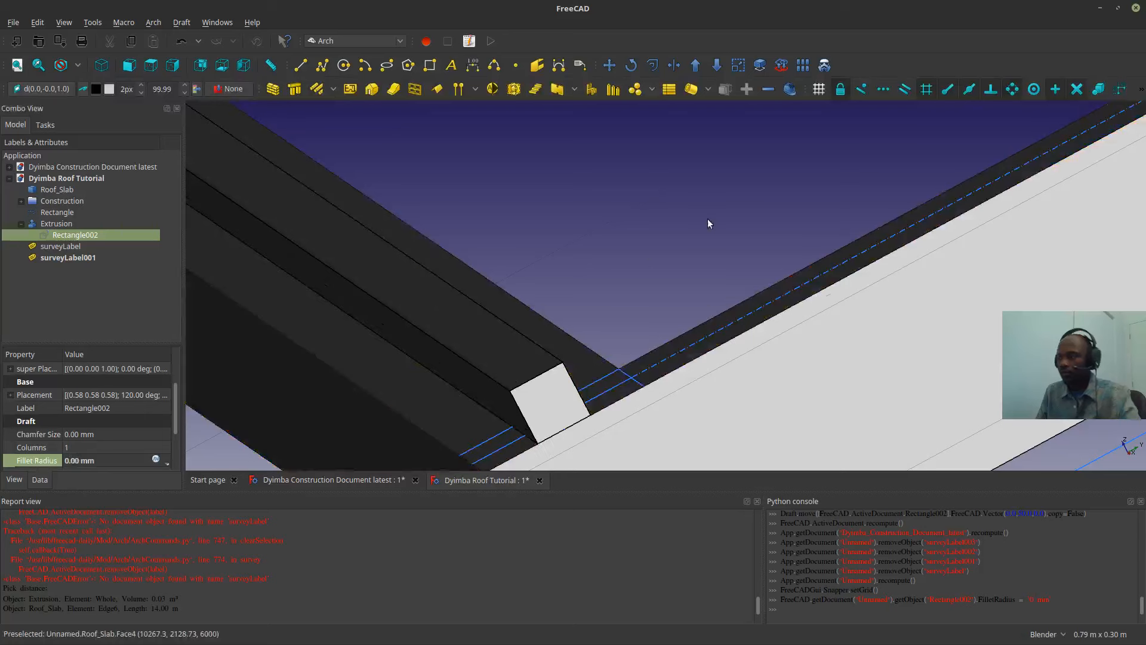
click(629, 245)
- Set the extruded member's shape color to light cyan (red 170, green 255, blue 255)
scroll(621, 246, down, 3)
scroll(615, 251, up, 3)
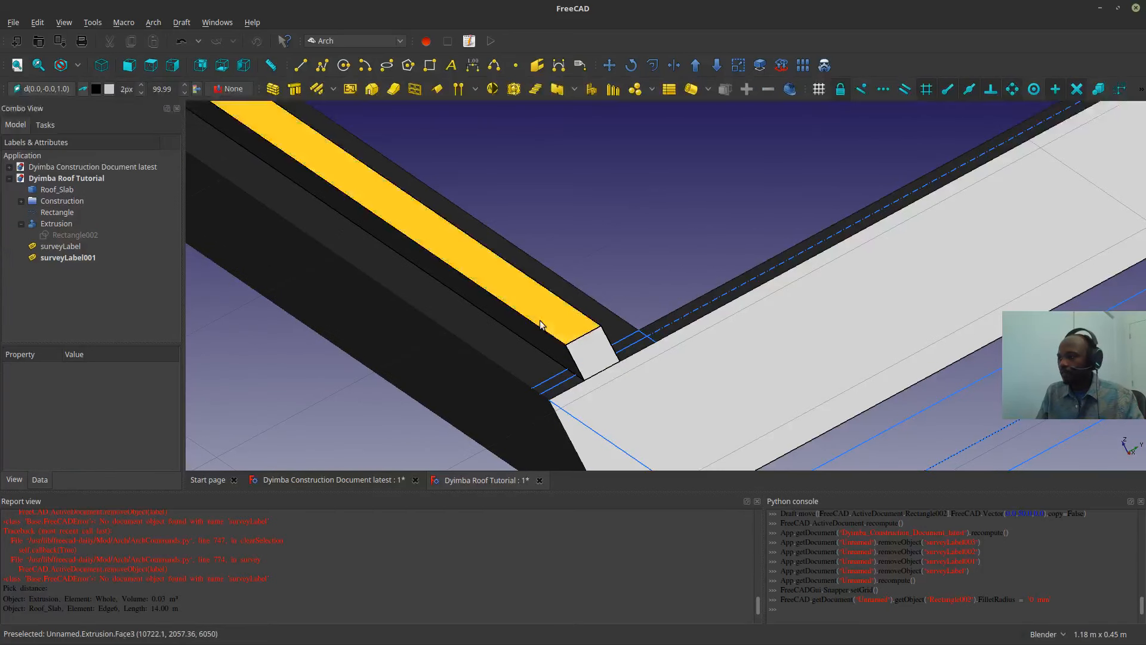
click(540, 317)
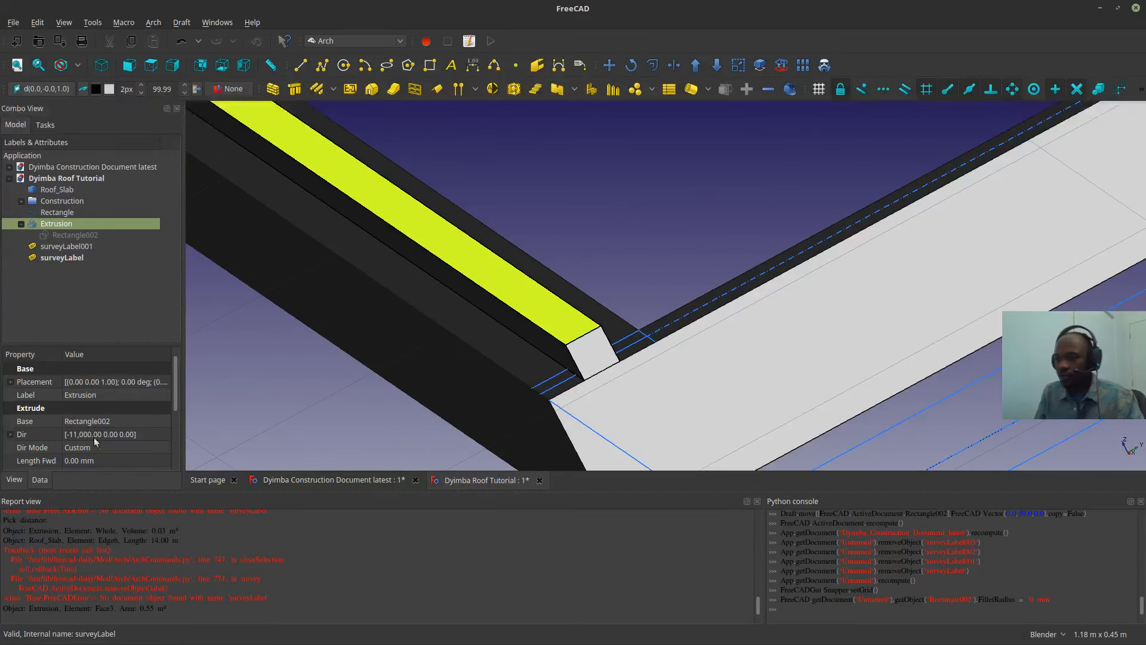
scroll(118, 426, down, 3)
click(19, 480)
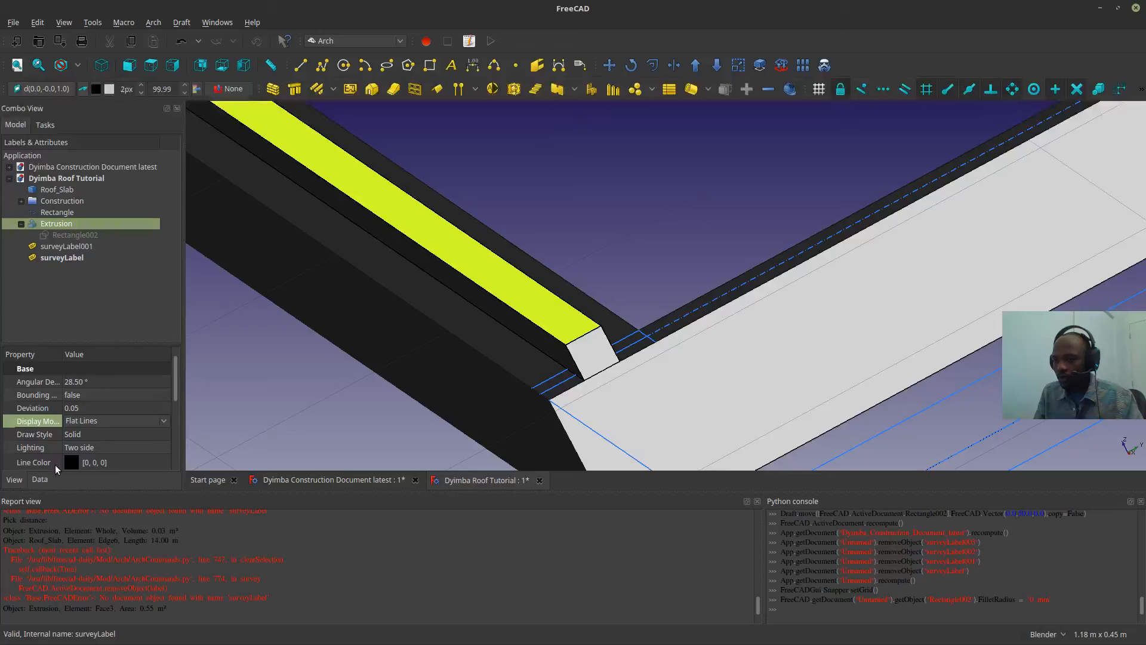
scroll(88, 443, down, 3)
click(96, 427)
click(109, 427)
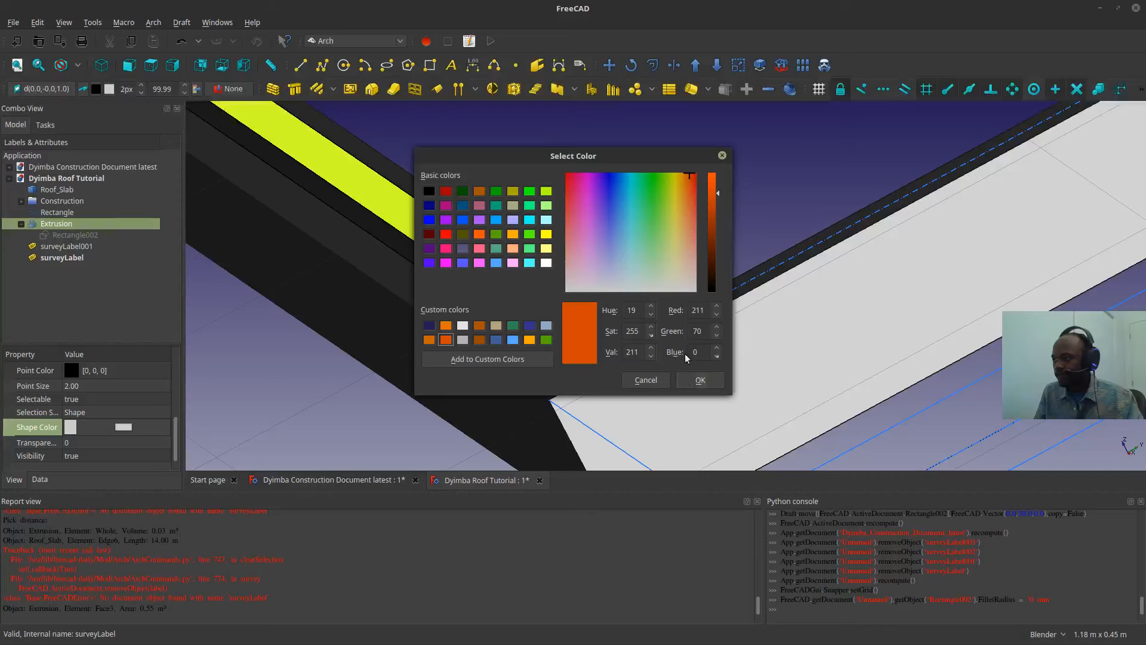
click(546, 219)
click(700, 380)
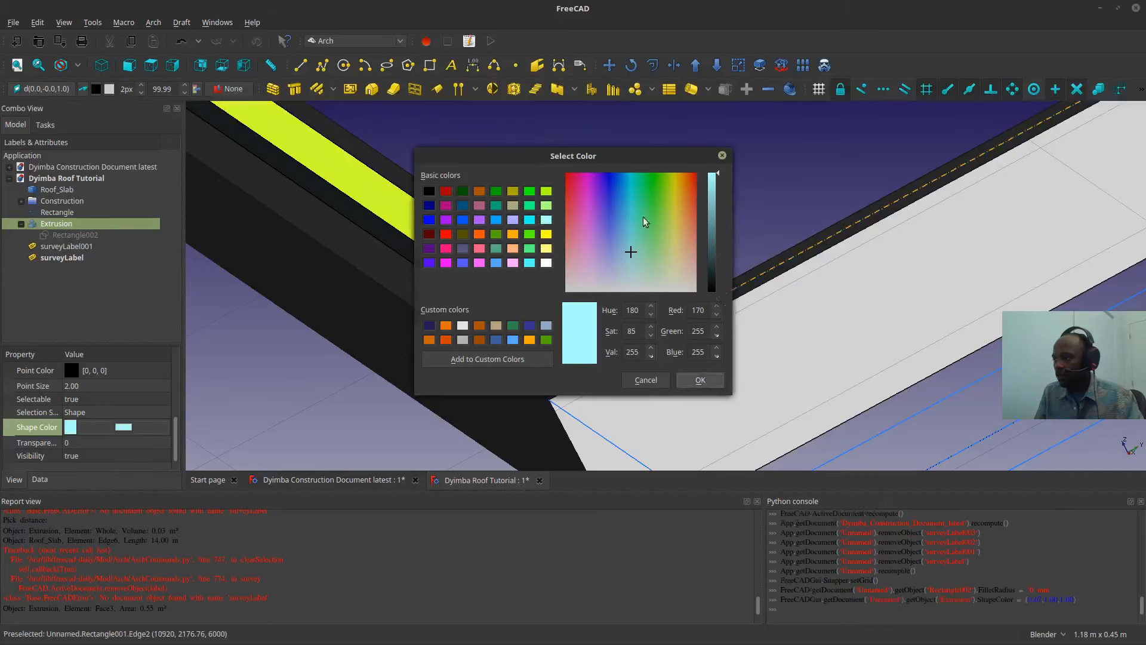
- Create a Draft array from the extruded member at the roof slab's edge
scroll(883, 234, down, 10)
shift+middle_drag(915, 238, 915, 110)
scroll(915, 110, down, 2)
shift+middle_drag(664, 421, 523, 235)
middle_drag(726, 383, 769, 323)
scroll(455, 316, up, 6)
shift+middle_drag(674, 131, 508, 242)
scroll(336, 318, up, 2)
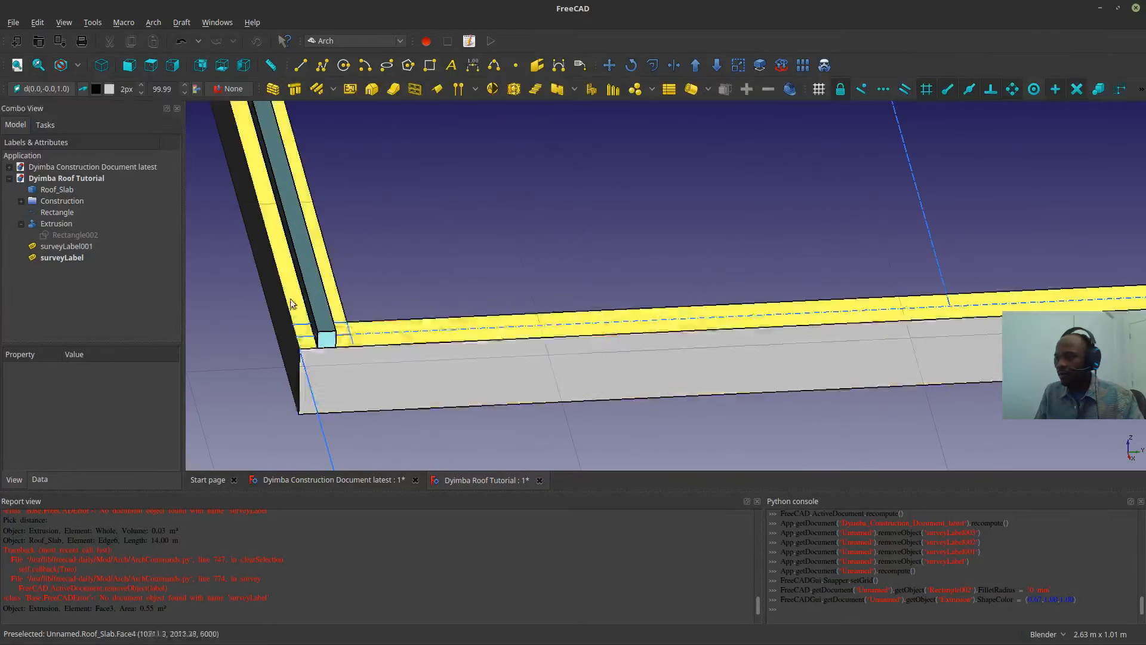
click(308, 260)
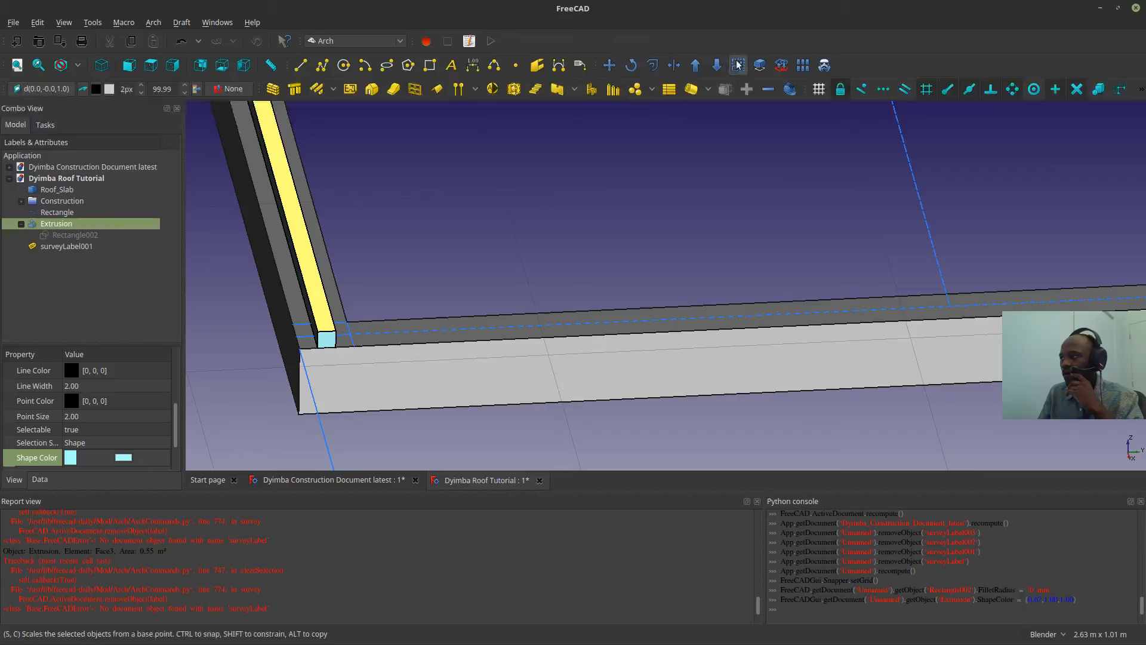
click(800, 66)
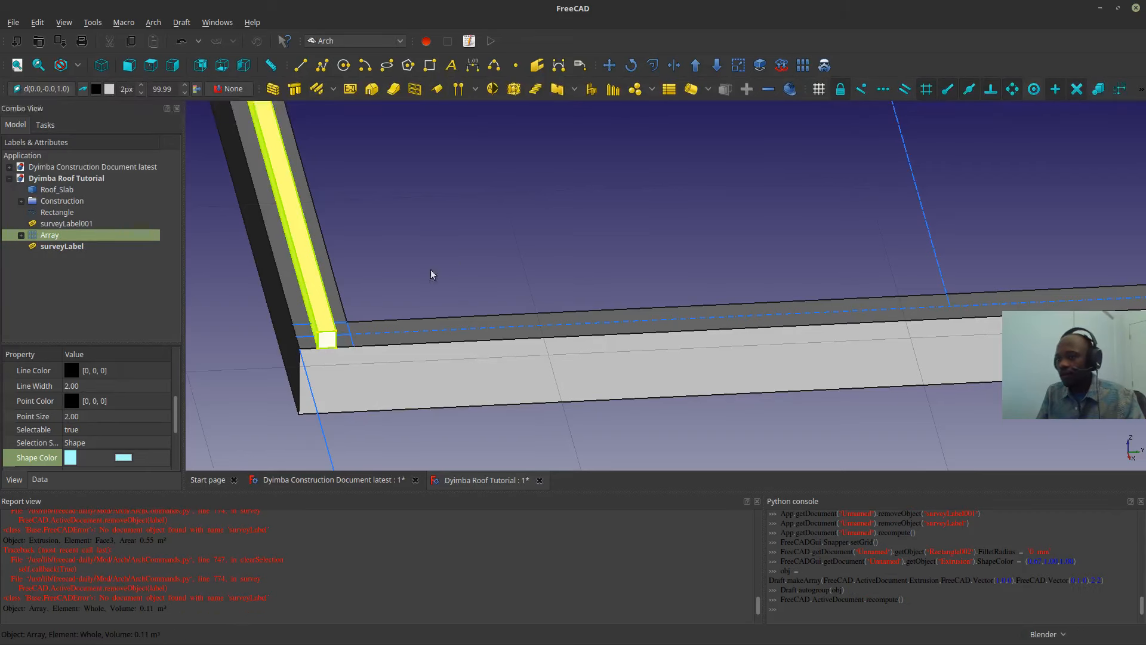
- Set the array's number of copies in the Y direction to 8
scroll(398, 314, down, 11)
scroll(657, 315, up, 11)
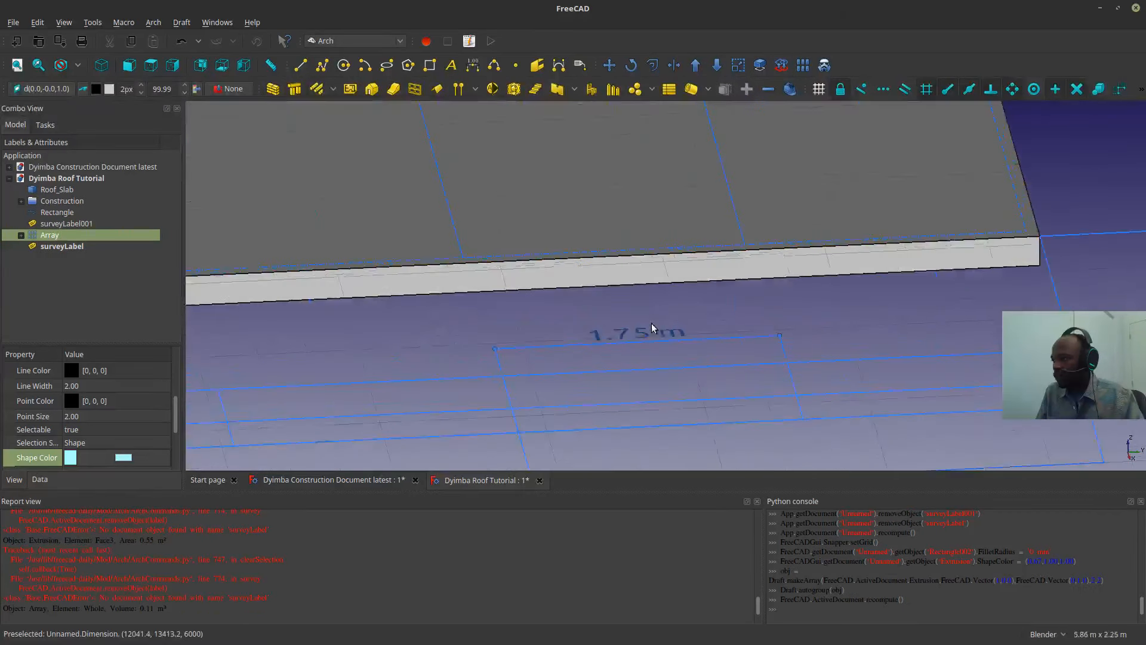
scroll(639, 345, down, 8)
scroll(268, 306, up, 5)
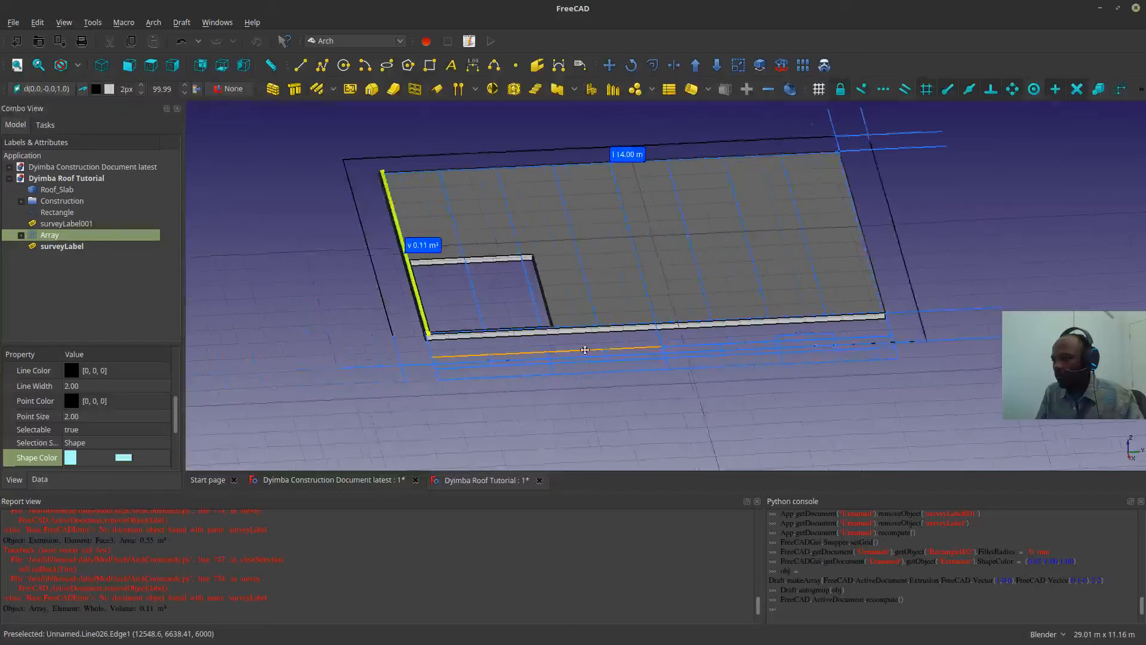
shift+middle_drag(268, 307, 445, 338)
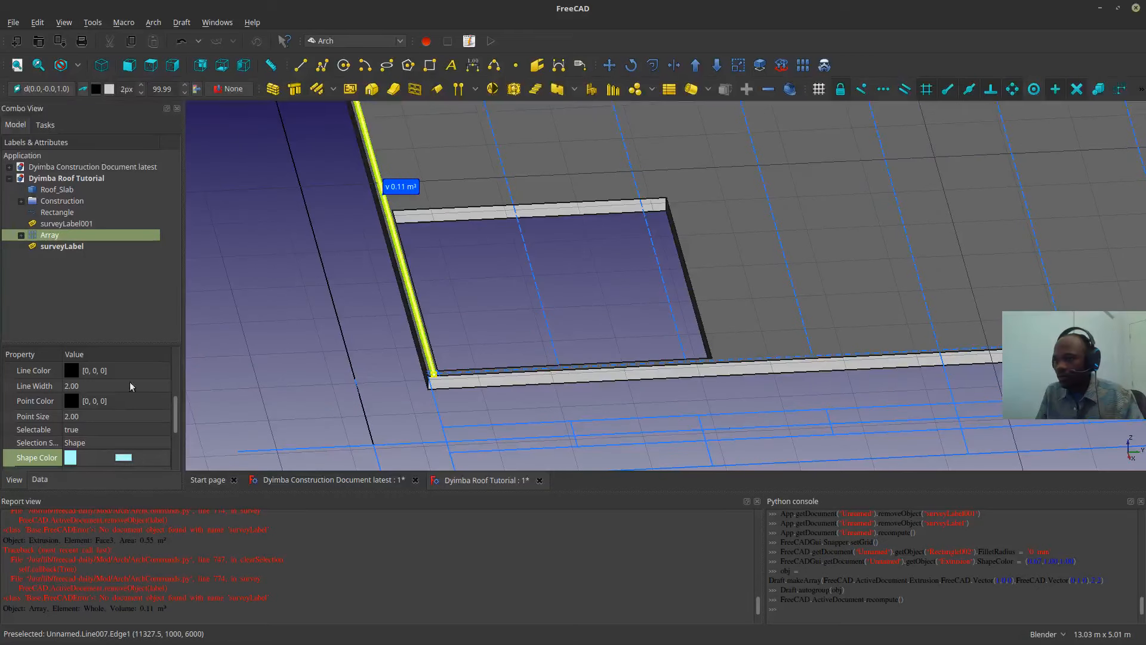
click(22, 235)
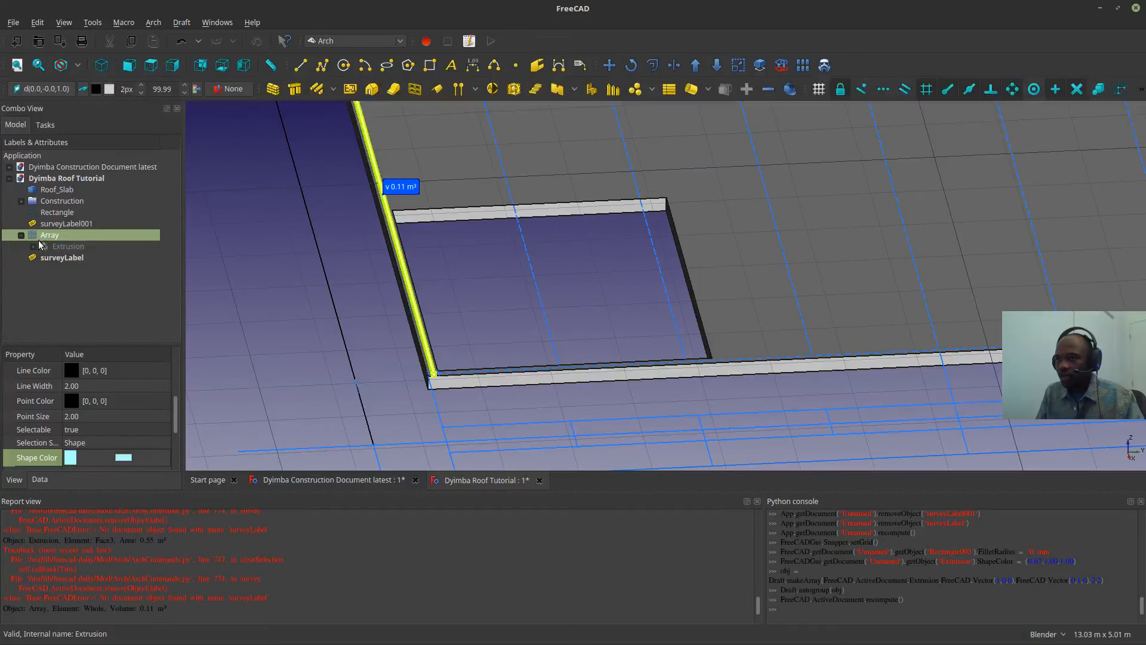
click(23, 236)
scroll(175, 414, up, 3)
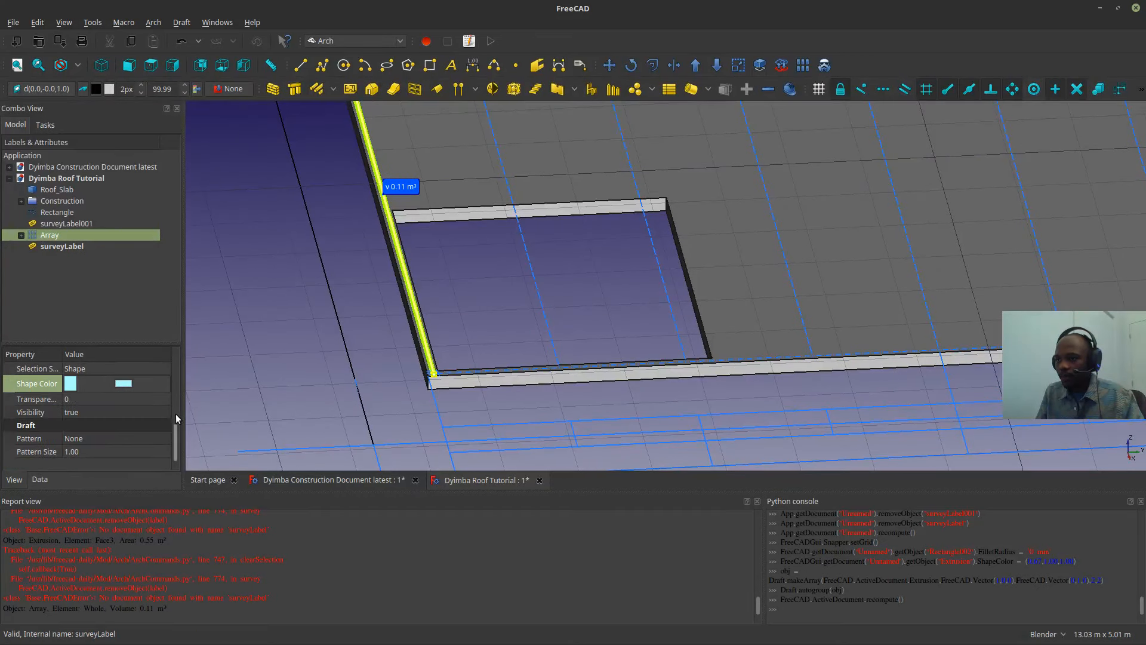
click(39, 479)
scroll(88, 436, down, 3)
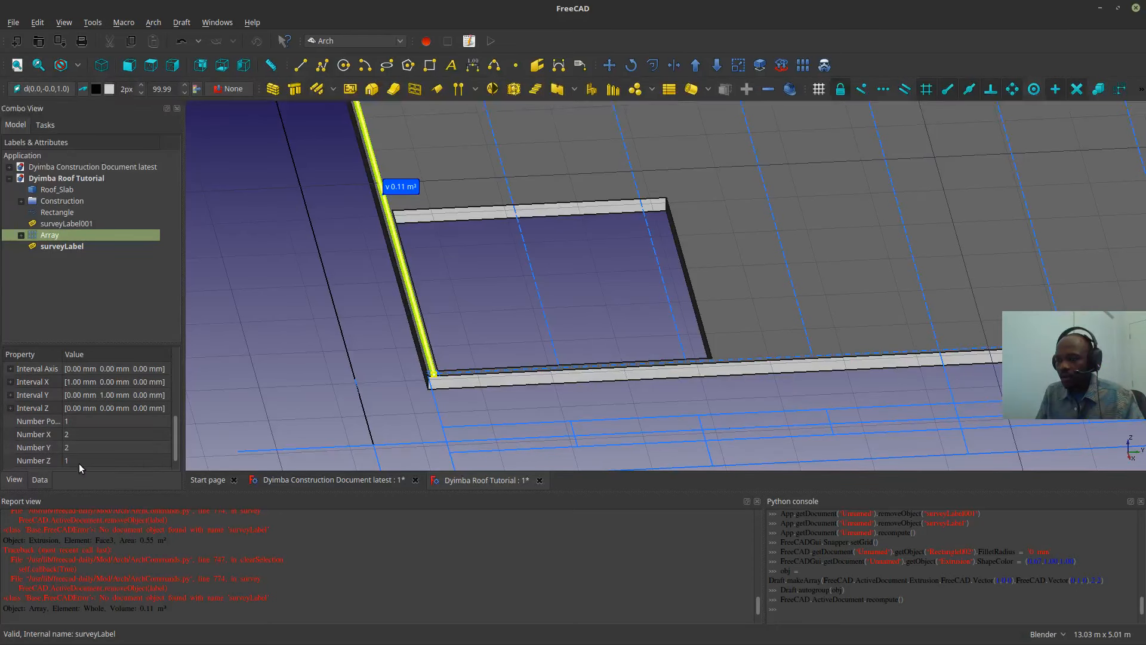
scroll(426, 318, down, 5)
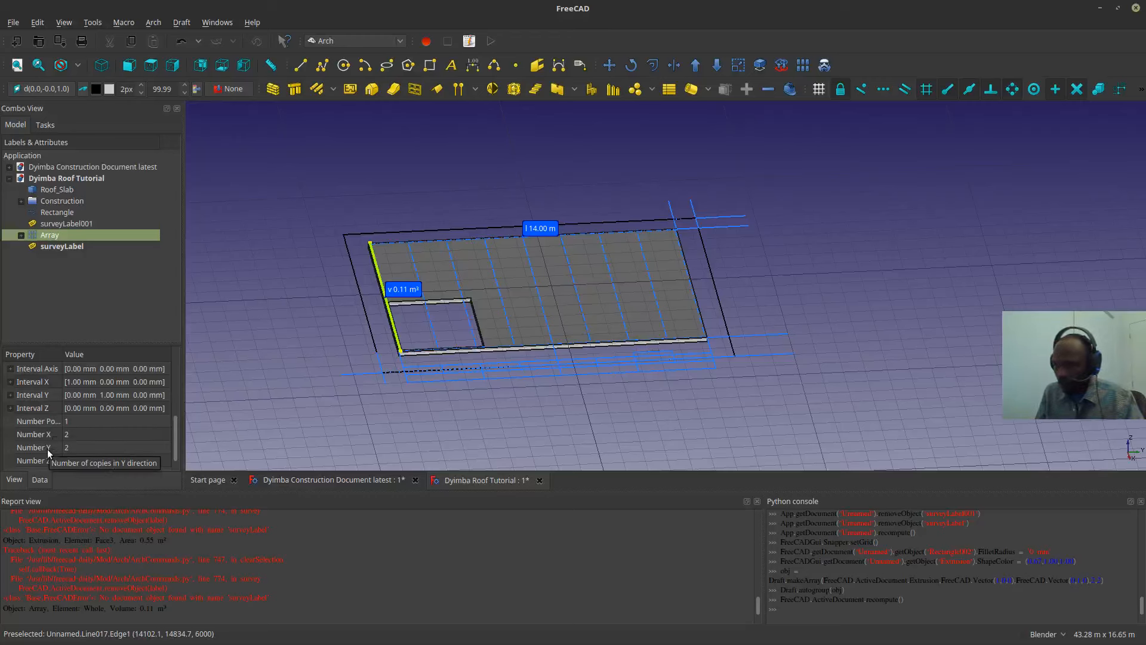
click(80, 446)
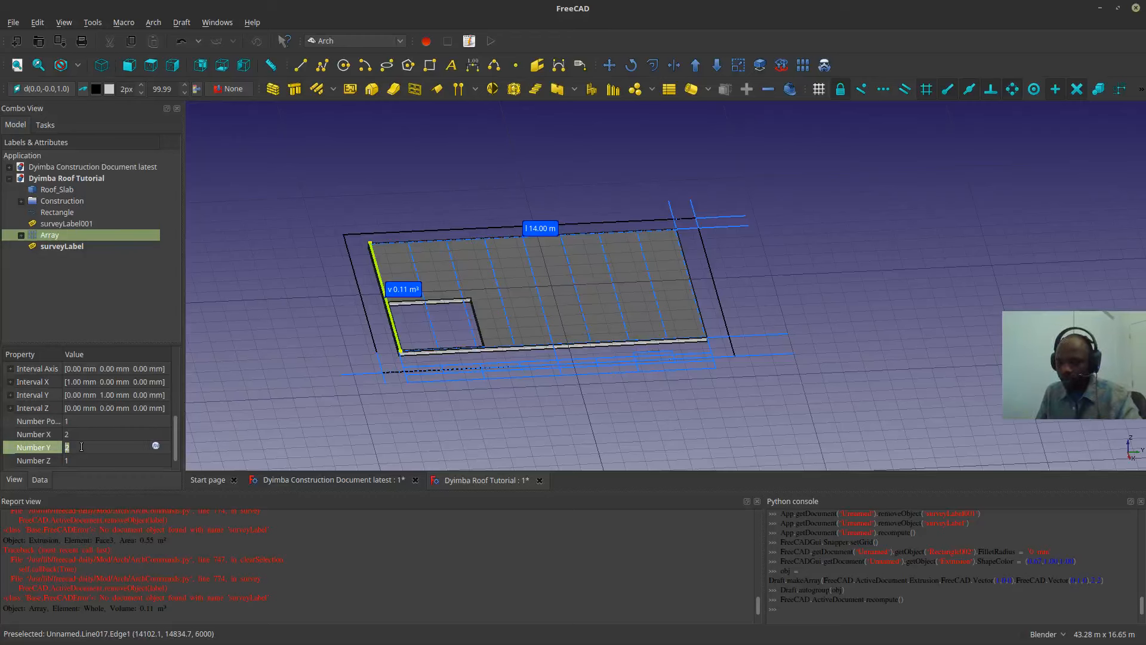
text(8)
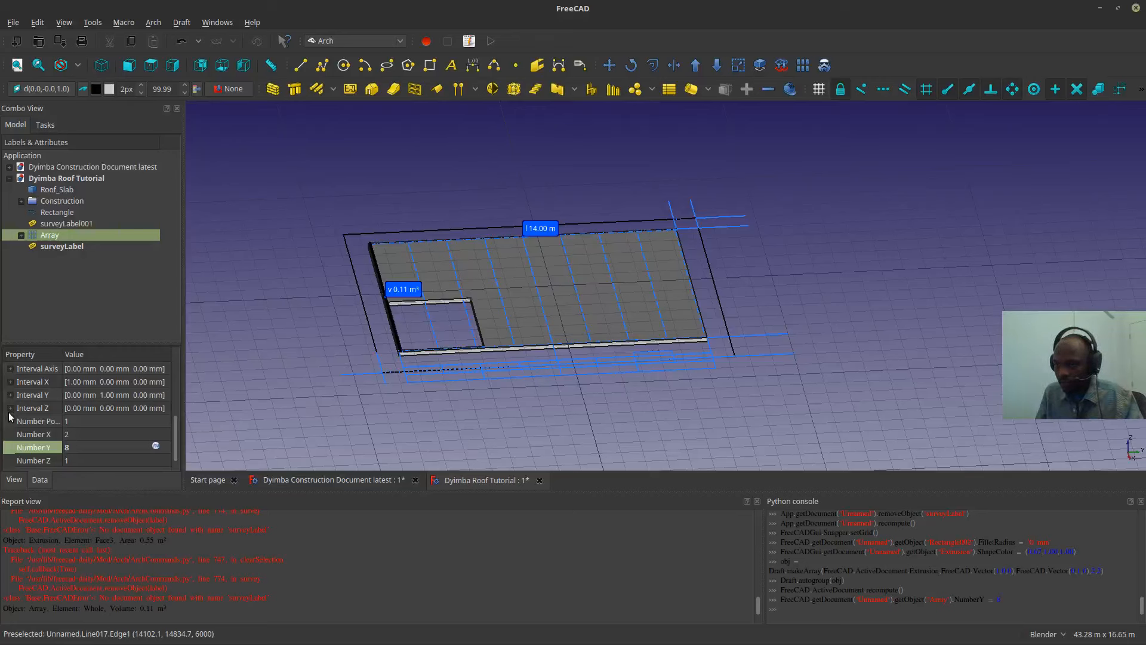
- Set the x component of the array's X interval to 0 mm
click(11, 382)
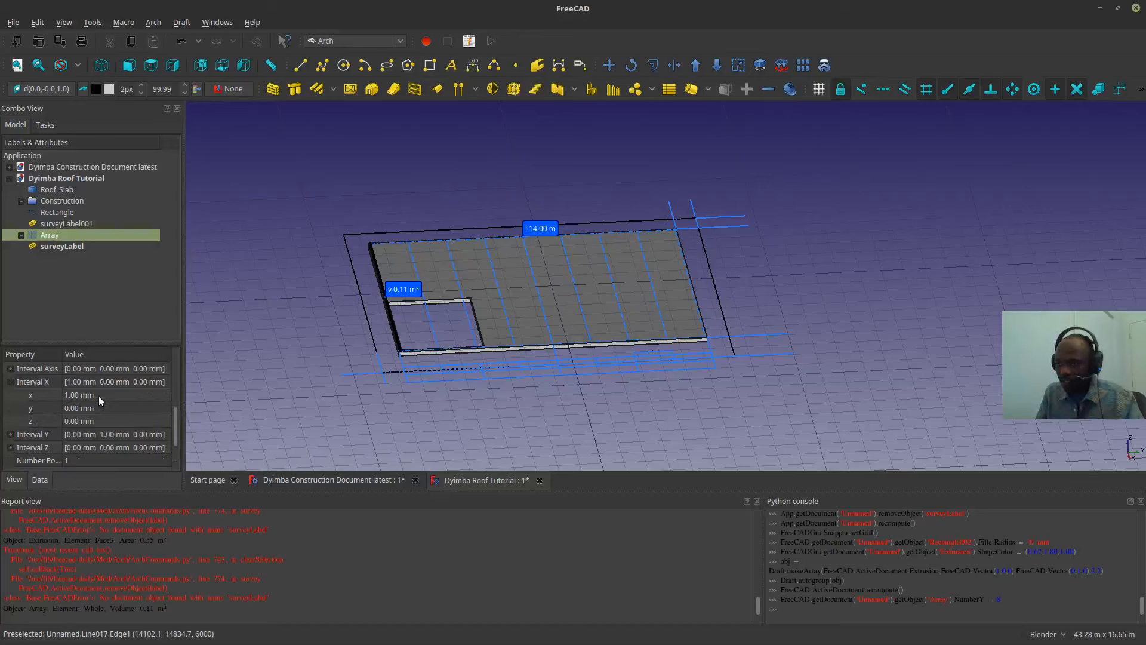
click(98, 396)
text(0)
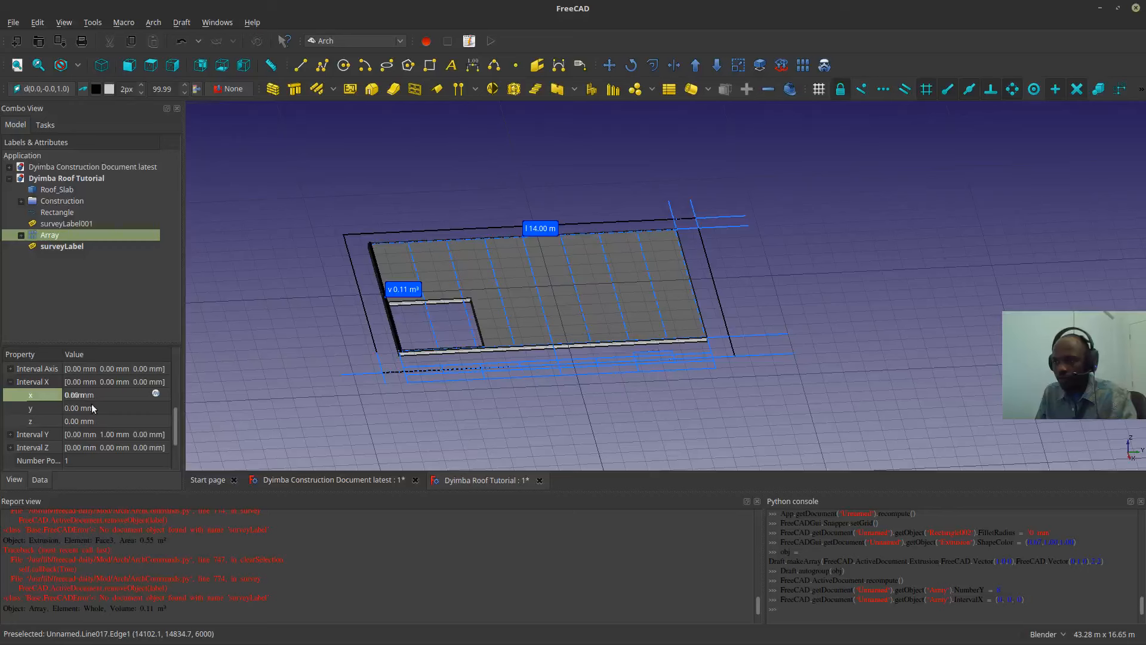
click(10, 382)
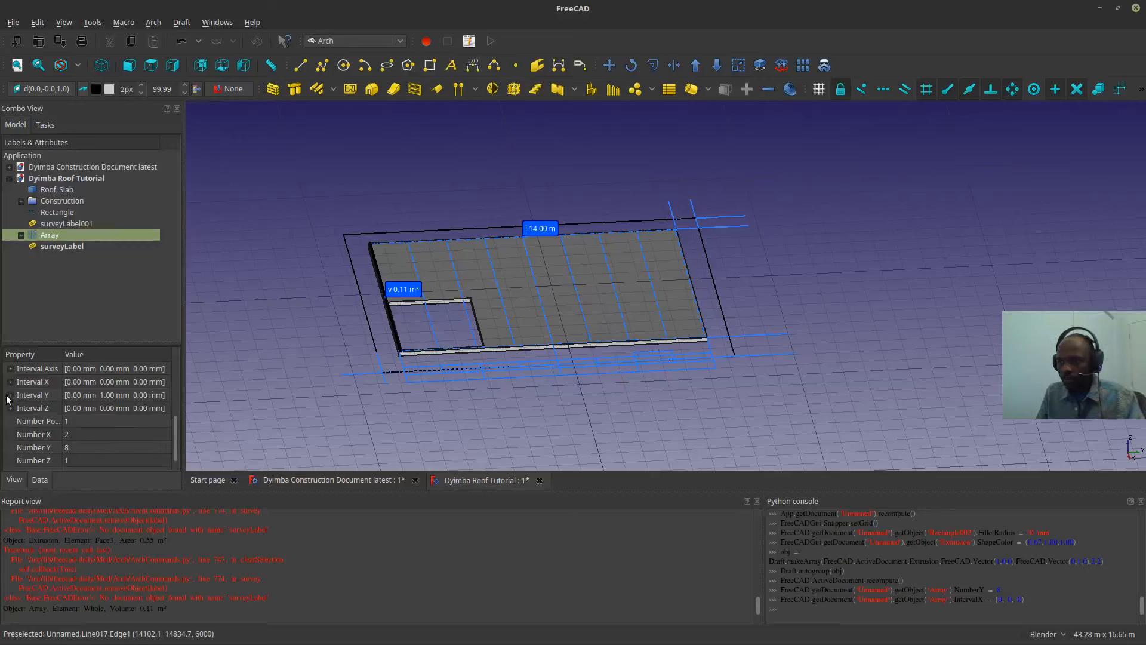
- Set the y component of the array's Y interval to 1.75 m
click(9, 395)
click(111, 422)
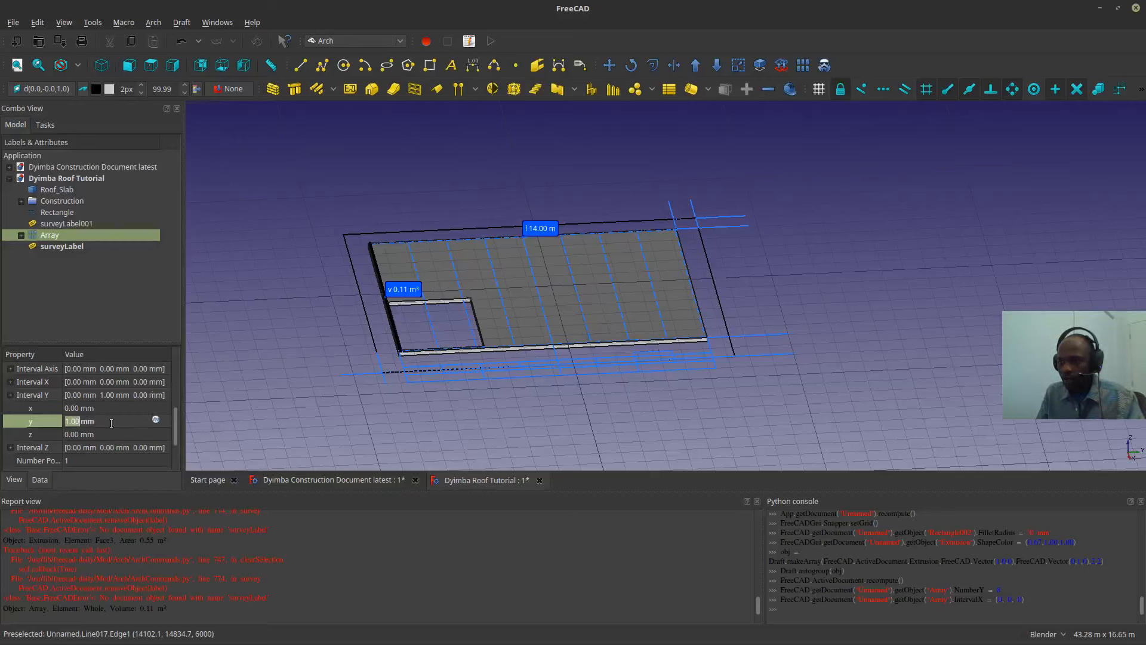
scroll(656, 346, up, 8)
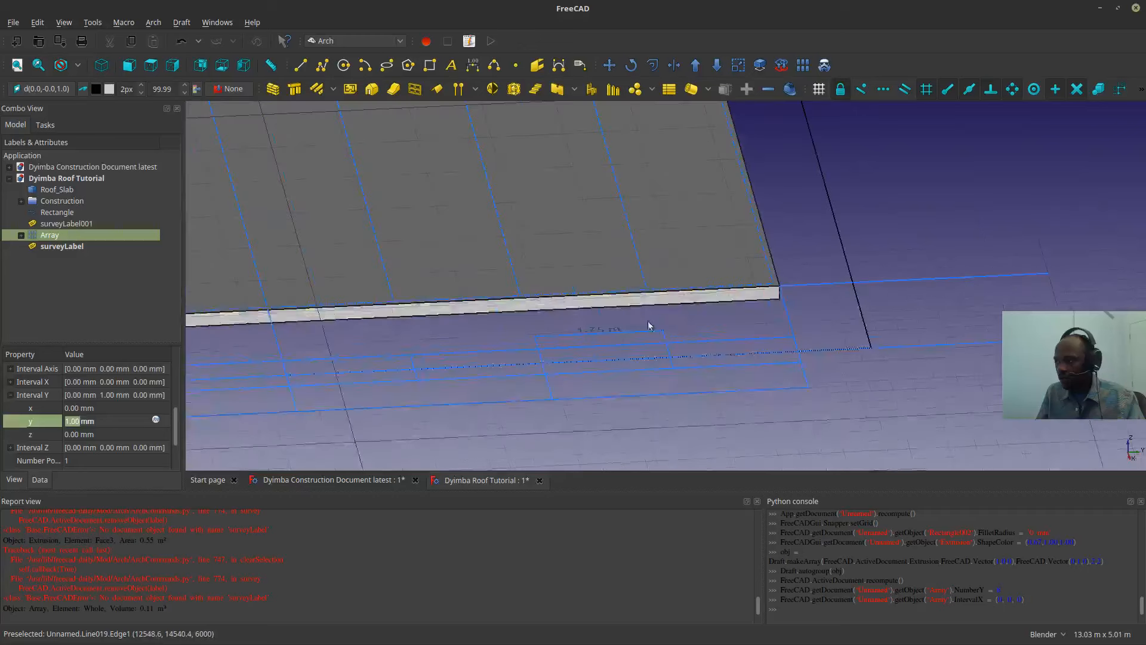
scroll(604, 326, down, 8)
drag(104, 423, 30, 422)
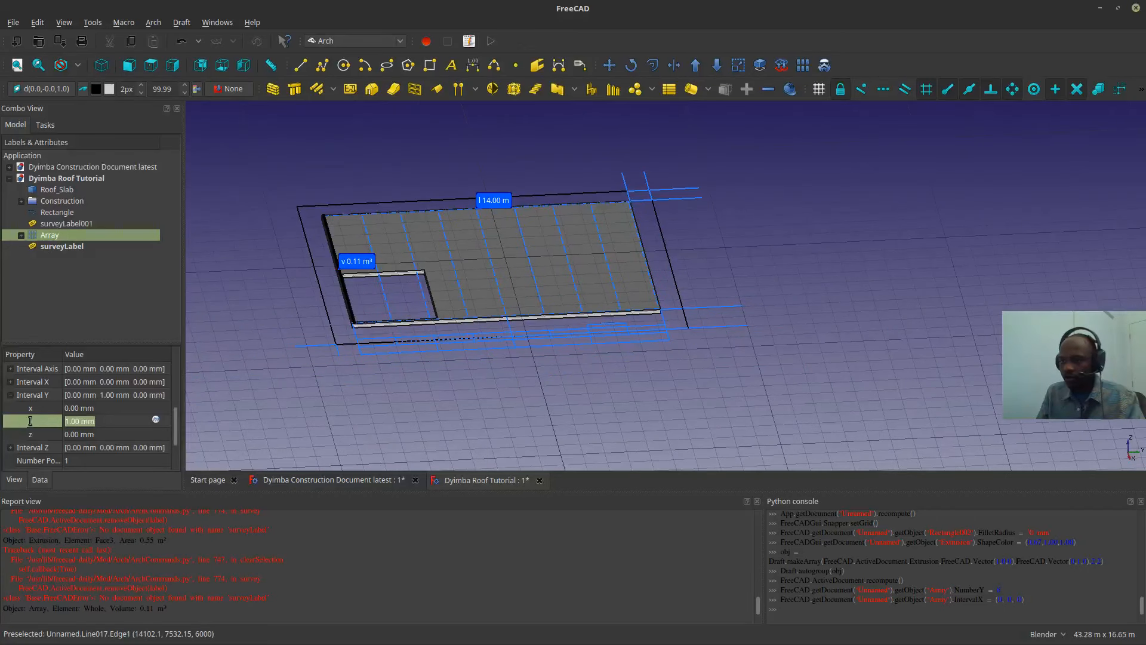
text(1.75m)
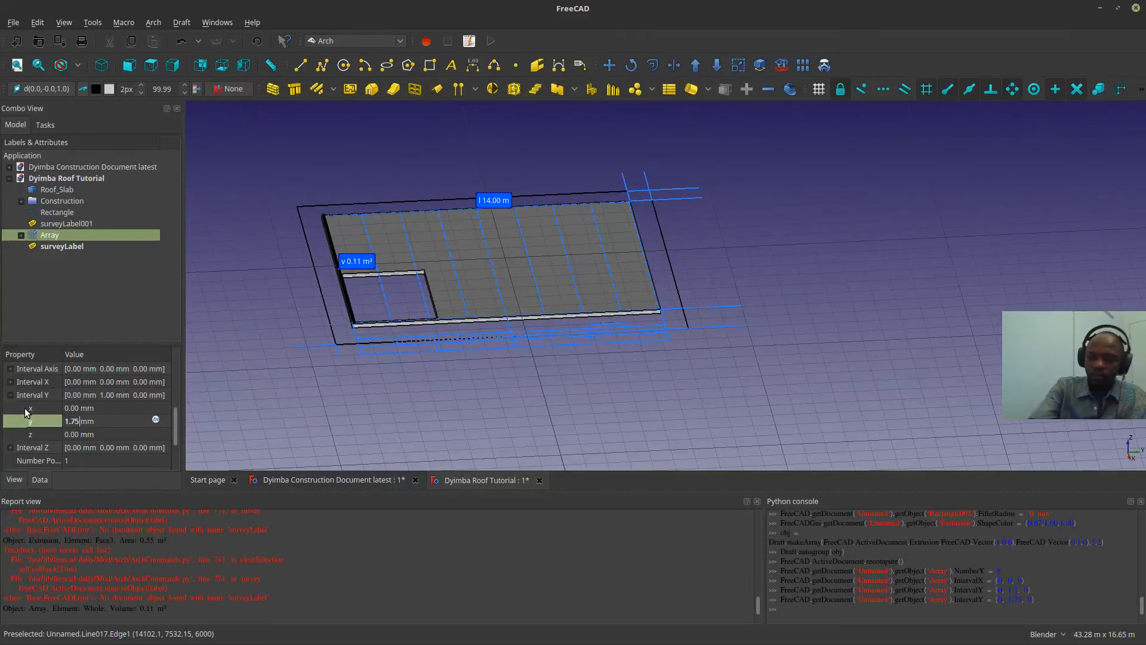
key(Return)
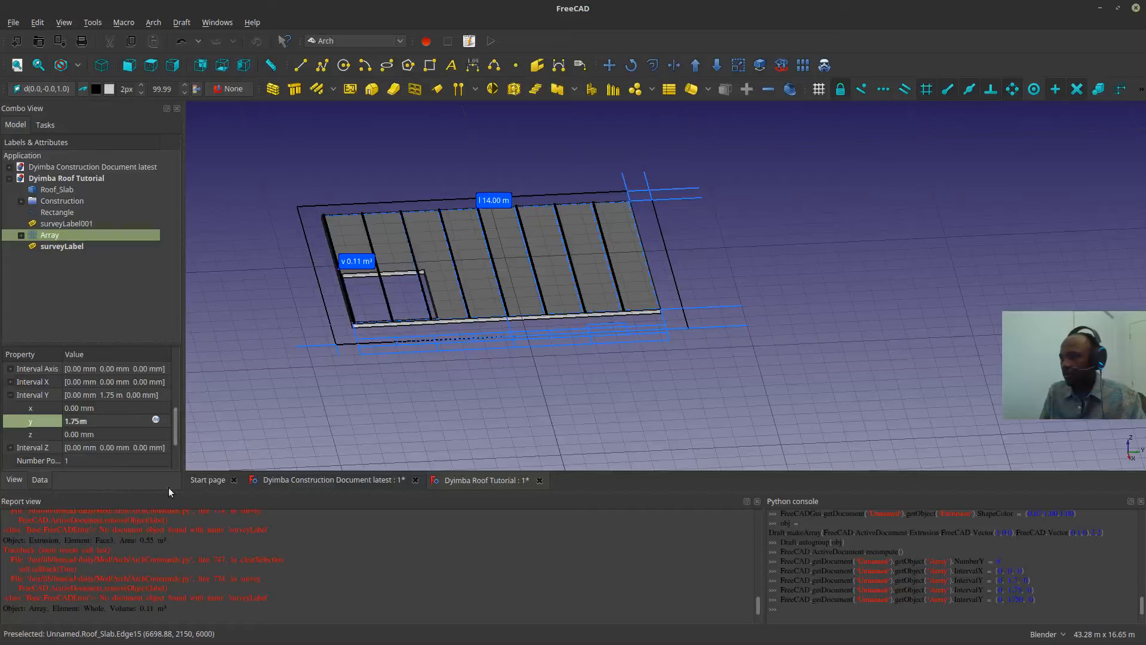
scroll(421, 308, up, 3)
scroll(343, 367, up, 5)
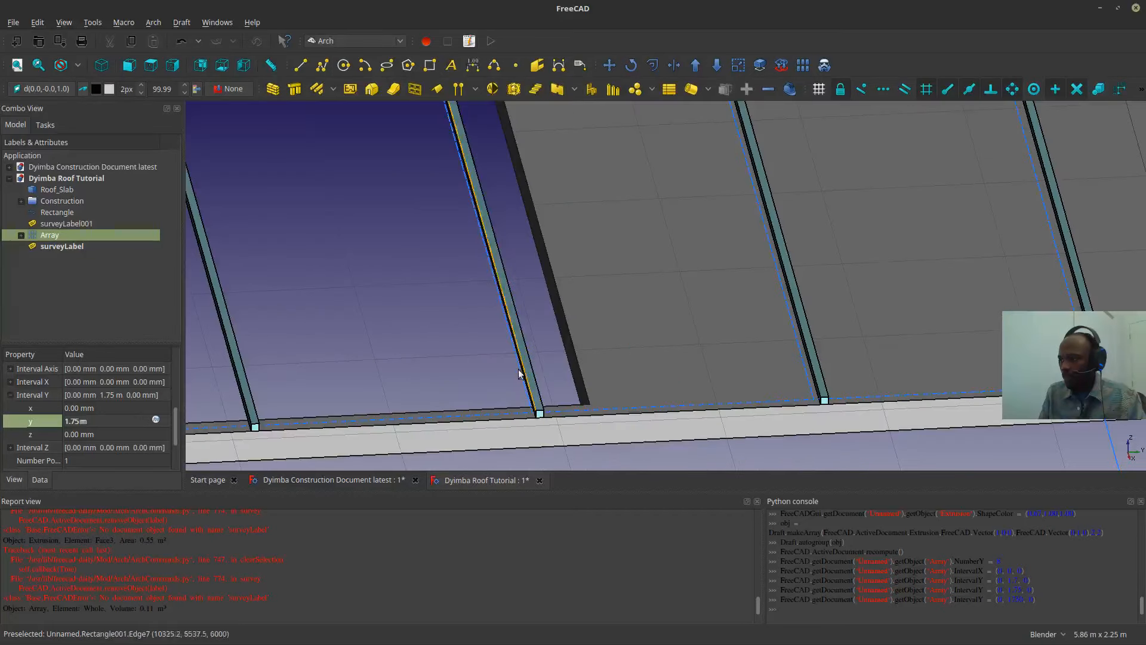
- Examine how the first arrayed member sits on the roof slab's corner relative to the construction lines
scroll(631, 411, down, 2)
middle_drag(675, 404, 583, 328)
scroll(388, 411, up, 4)
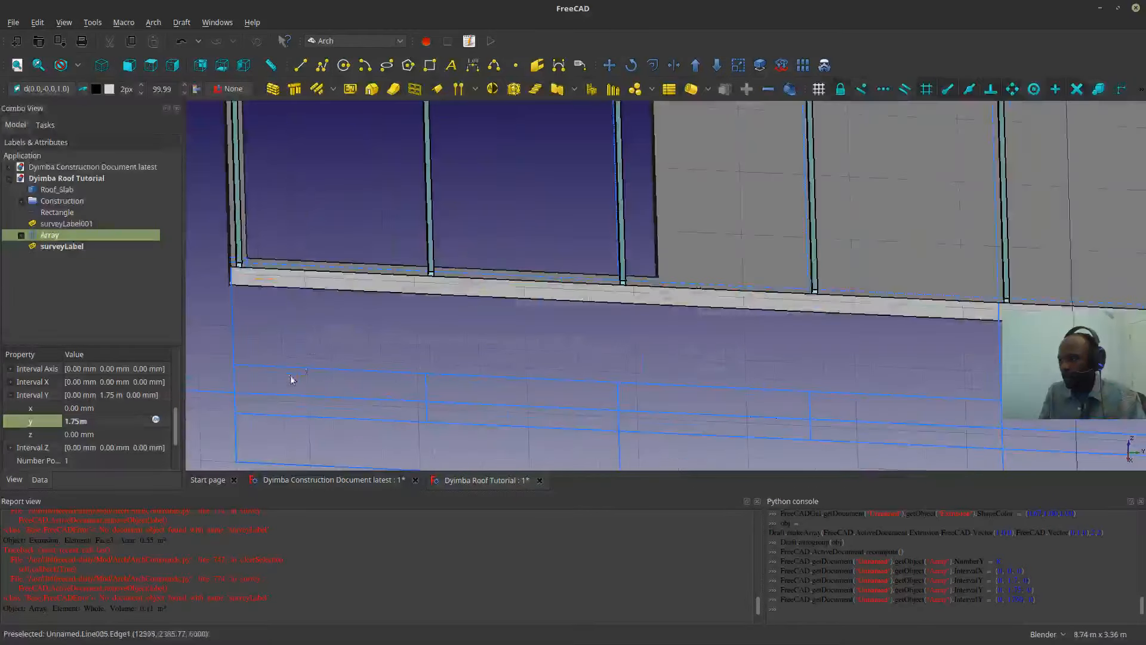
shift+middle_drag(317, 300, 530, 402)
scroll(530, 402, up, 4)
scroll(382, 317, up, 4)
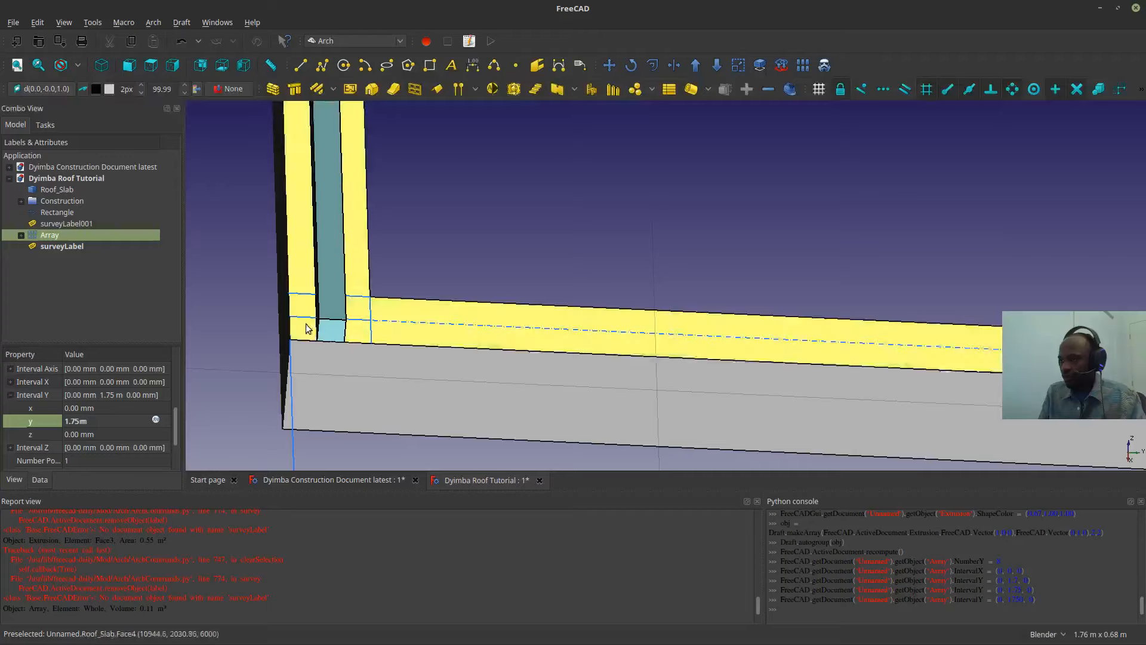
scroll(308, 326, down, 6)
scroll(460, 307, down, 2)
scroll(691, 310, down, 2)
scroll(790, 294, down, 2)
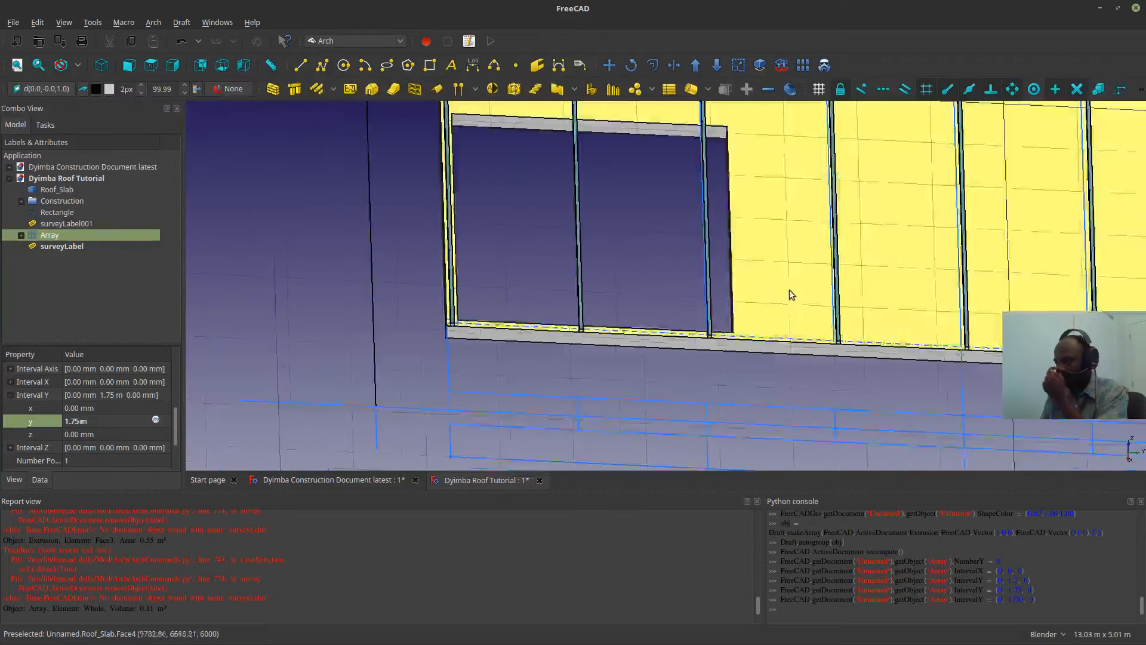
- Inspect the arrayed members at the far end of the roof slab and check the row along the slab's edge
shift+middle_drag(760, 262, 398, 303)
shift+middle_drag(992, 434, 634, 369)
scroll(622, 365, up, 2)
scroll(684, 285, up, 2)
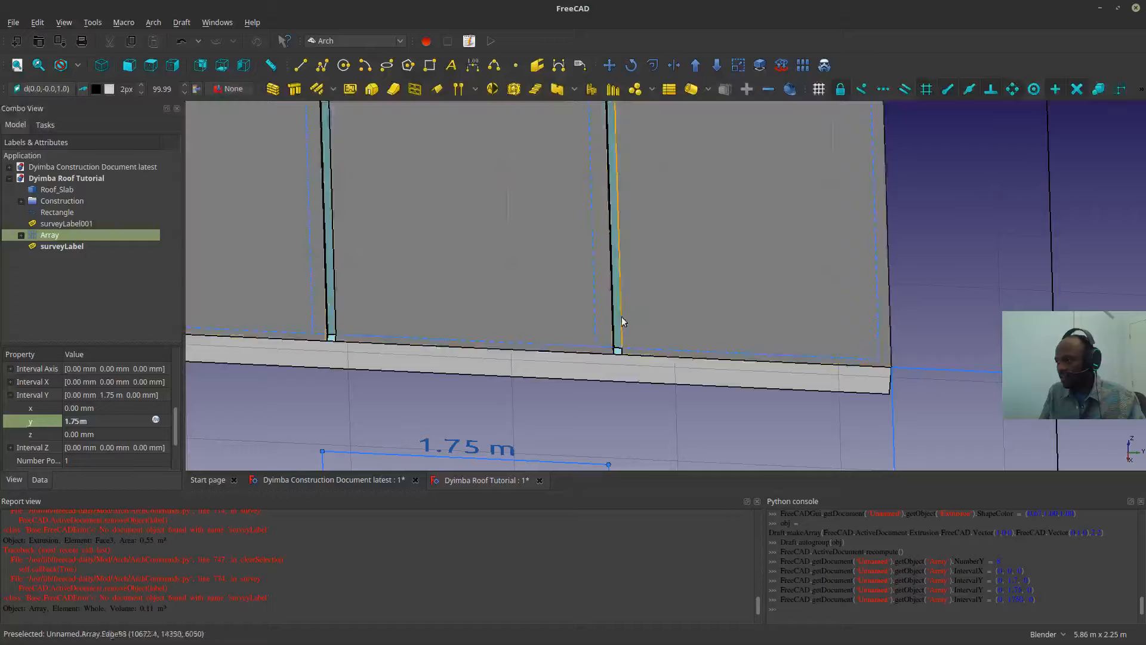
scroll(621, 317, down, 2)
middle_drag(621, 316, 739, 317)
middle_drag(570, 335, 726, 342)
scroll(726, 343, down, 2)
shift+middle_drag(494, 412, 755, 368)
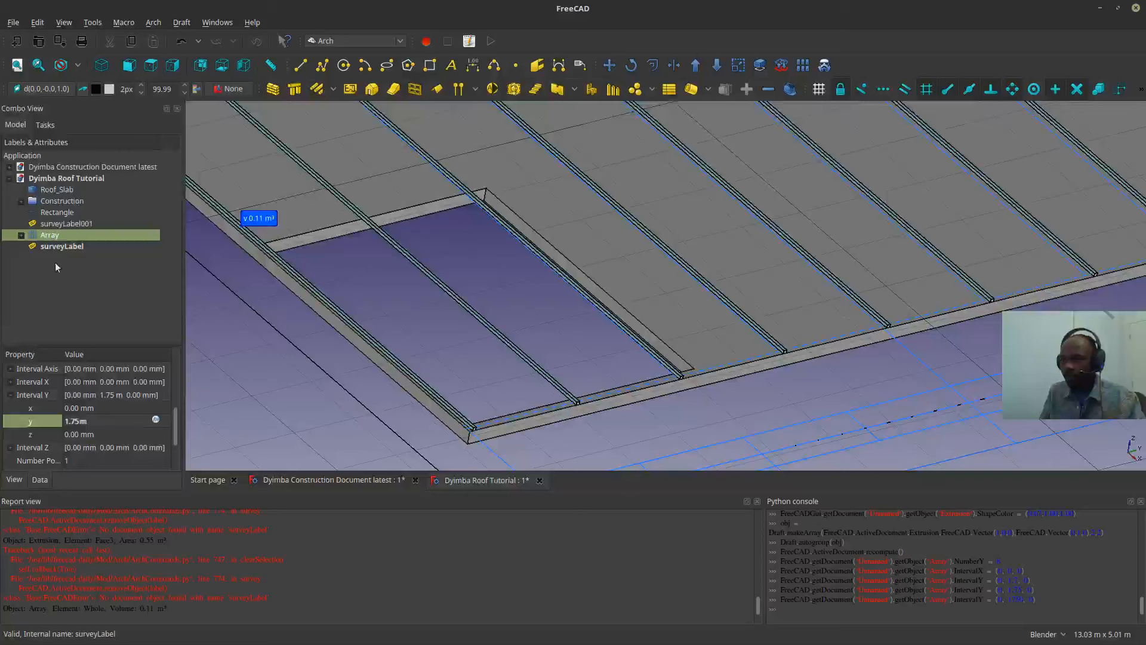
- Review the array's properties and delete the array, keeping its base extrusion
scroll(167, 447, down, 1)
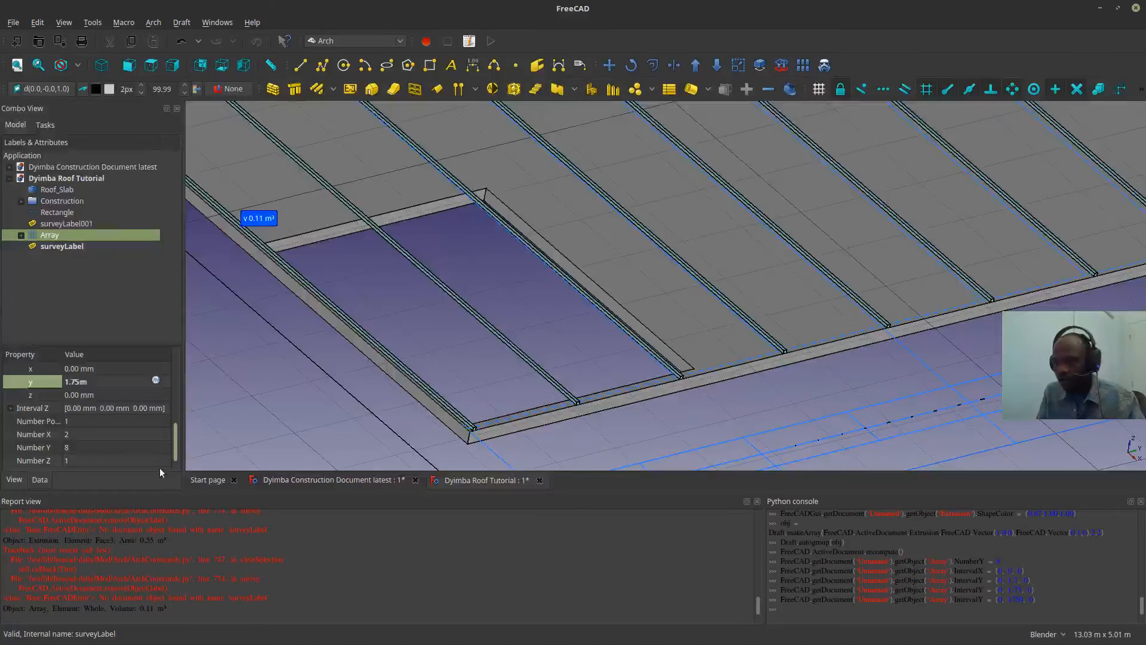
scroll(167, 442, up, 3)
scroll(183, 396, up, 2)
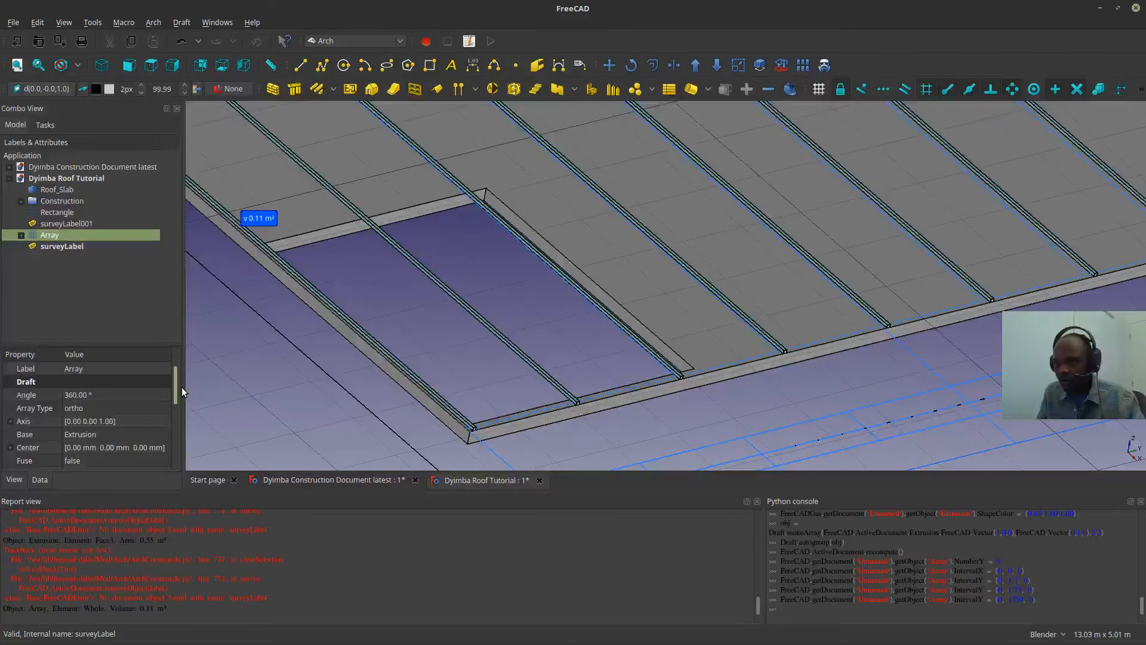
scroll(183, 391, up, 2)
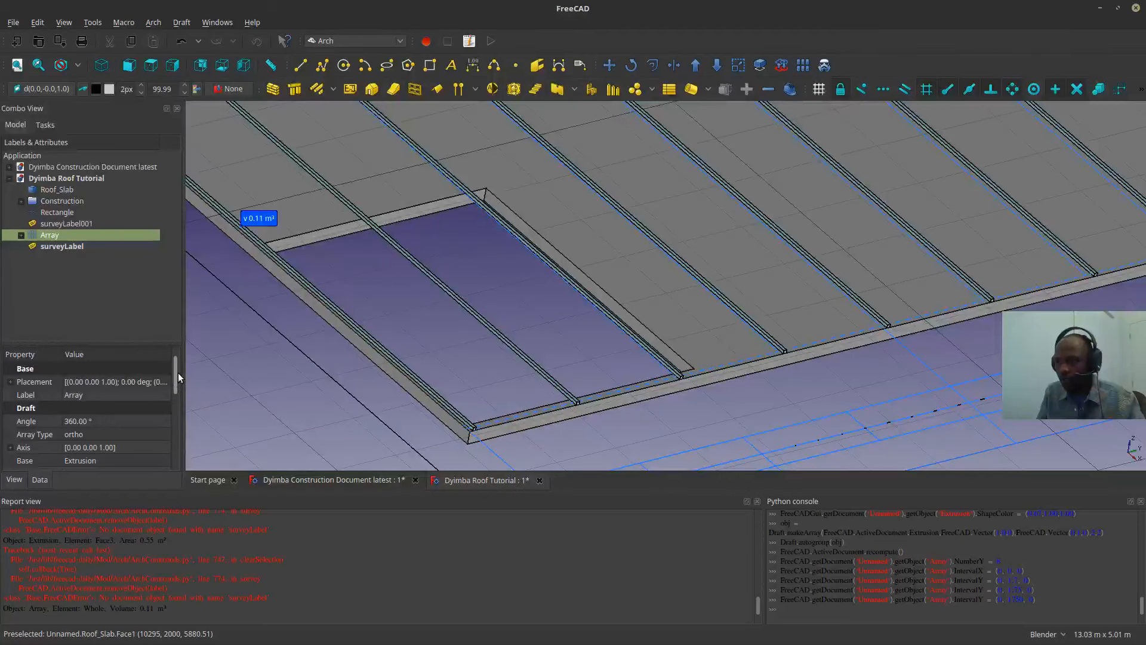
scroll(167, 405, down, 5)
scroll(155, 449, up, 1)
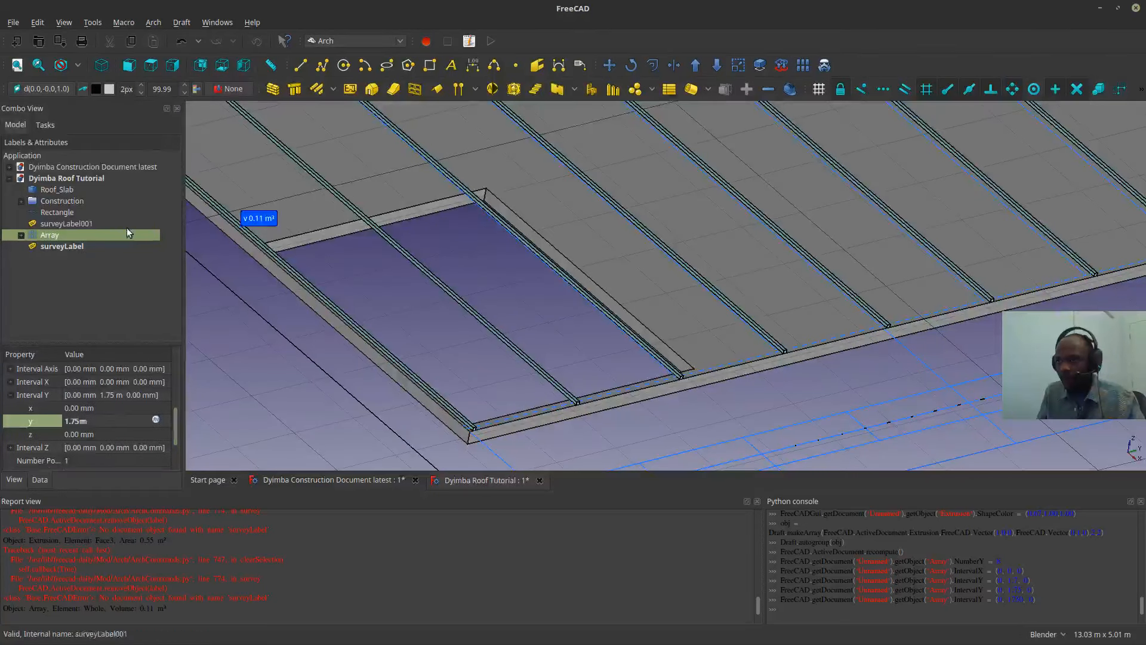
click(21, 236)
right_click(38, 235)
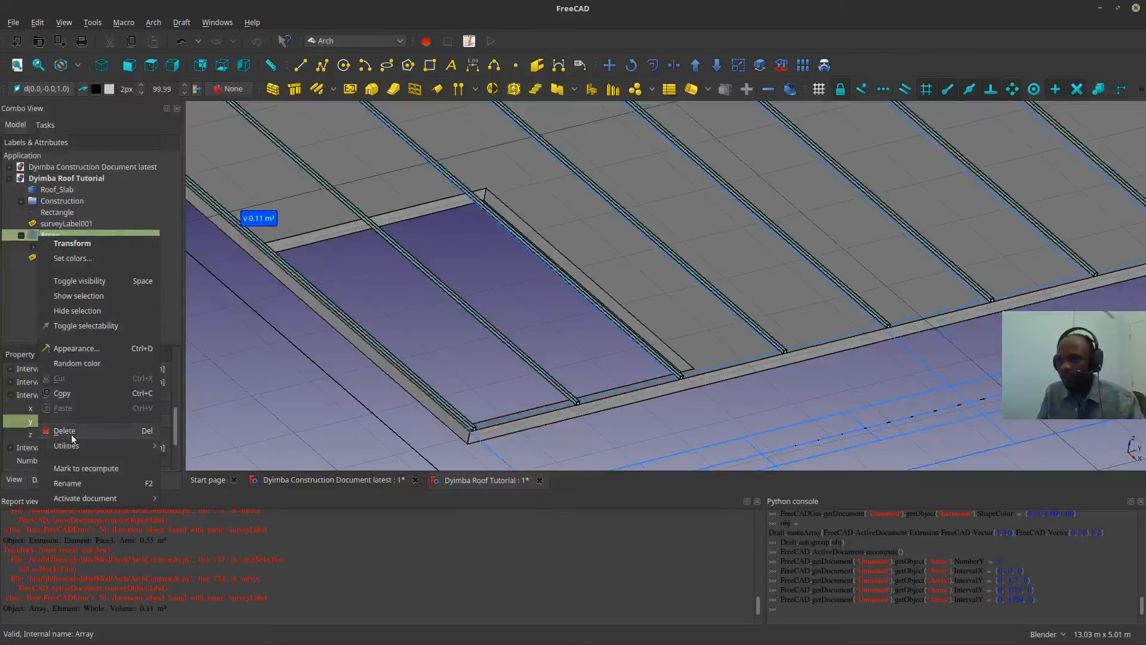
key(Escape)
key(Delete)
- Create two clones of the extruded roof member at the slab's corner and reselect the original extrusion
click(49, 245)
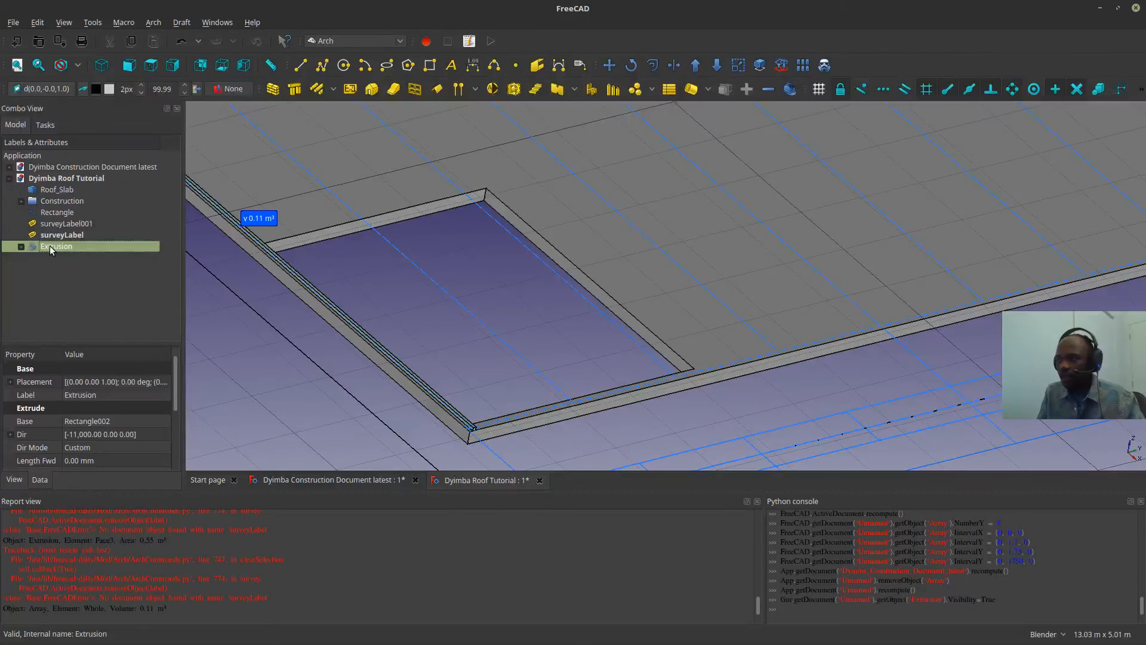
scroll(451, 409, up, 4)
shift+middle_drag(455, 414, 559, 235)
scroll(365, 287, down, 2)
scroll(325, 316, up, 6)
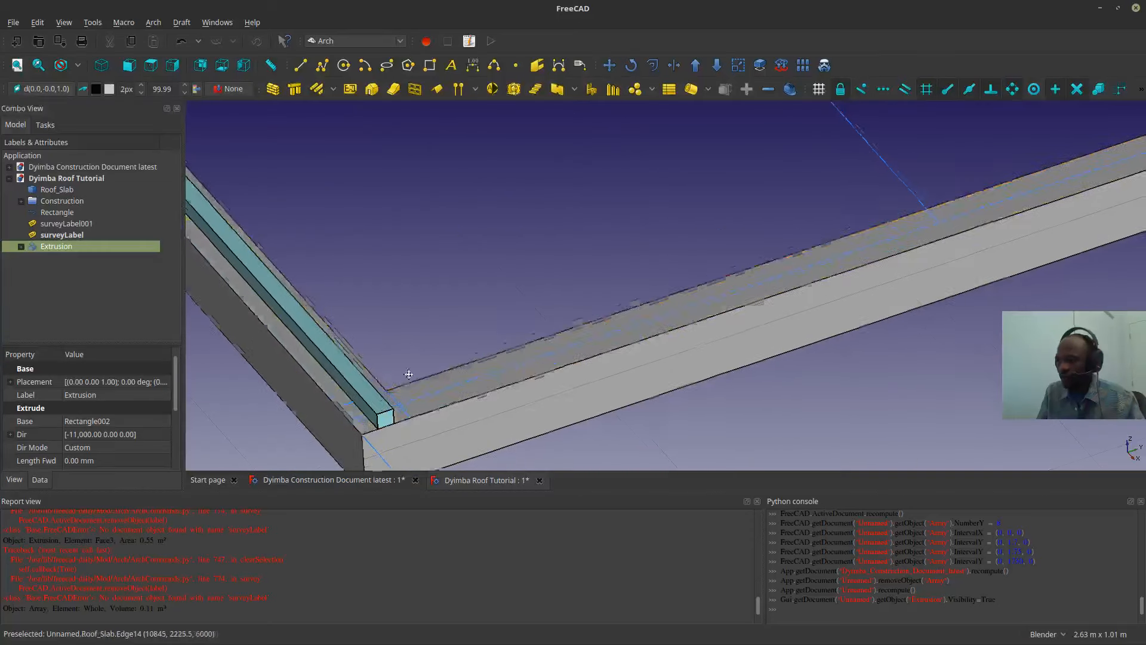
shift+middle_drag(401, 372, 394, 346)
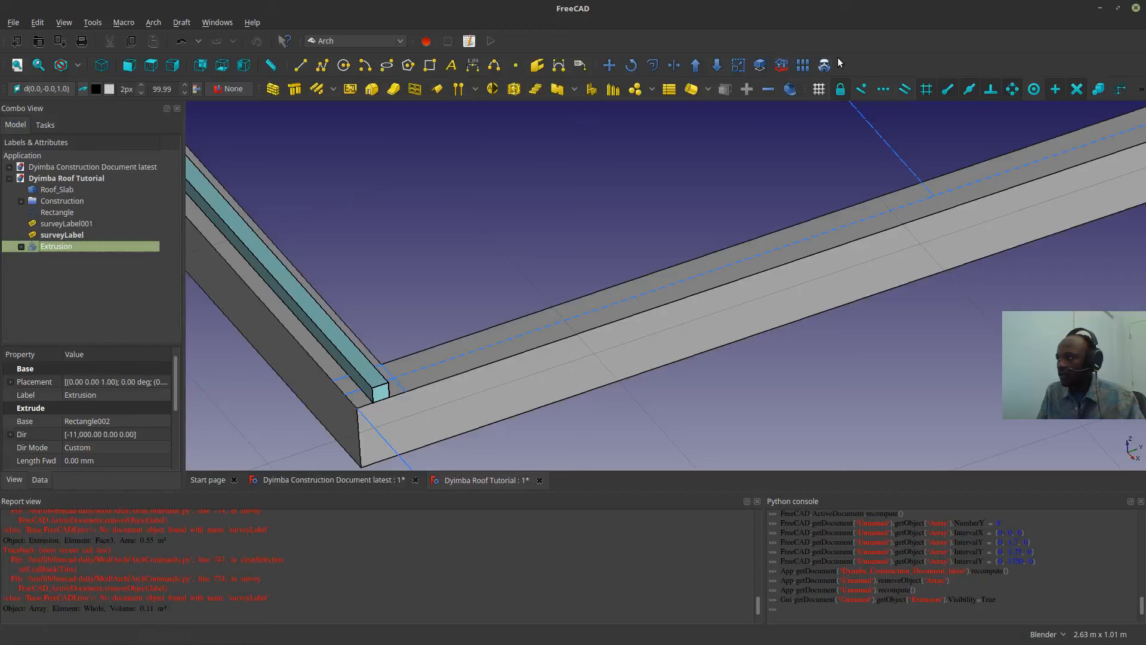
click(824, 64)
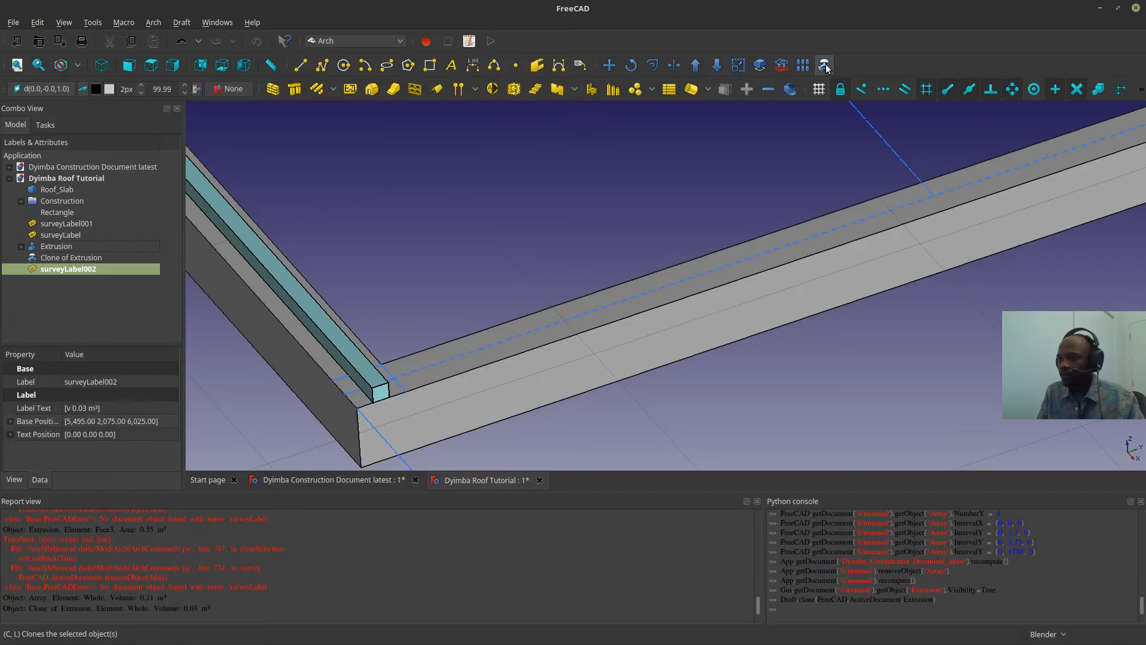
click(56, 245)
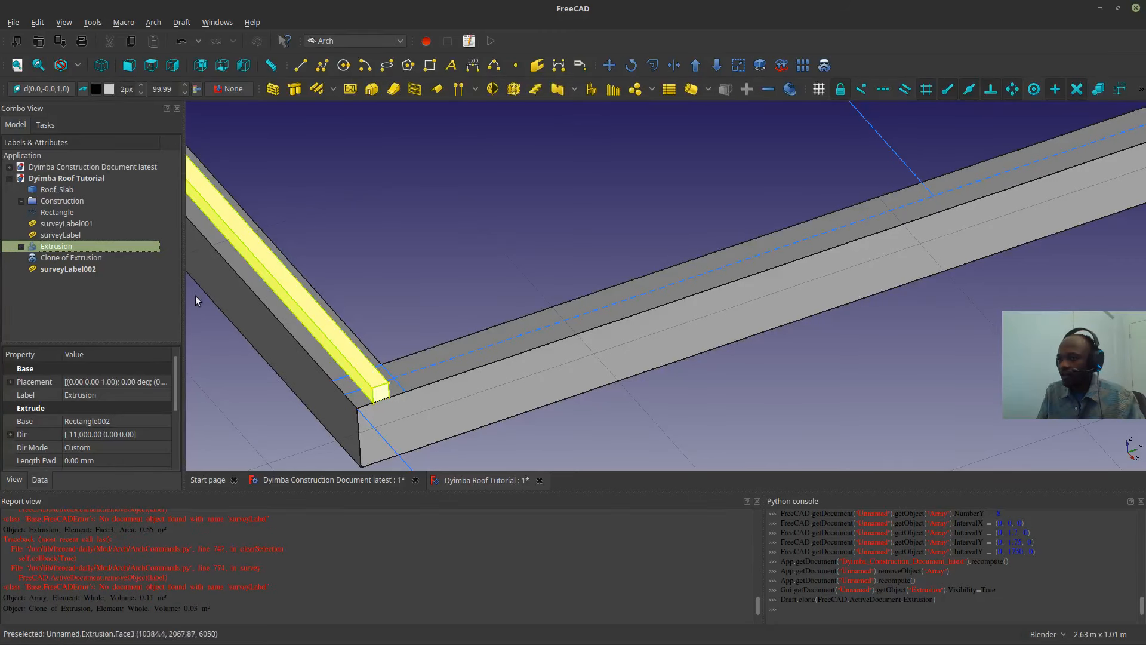
click(824, 65)
click(52, 253)
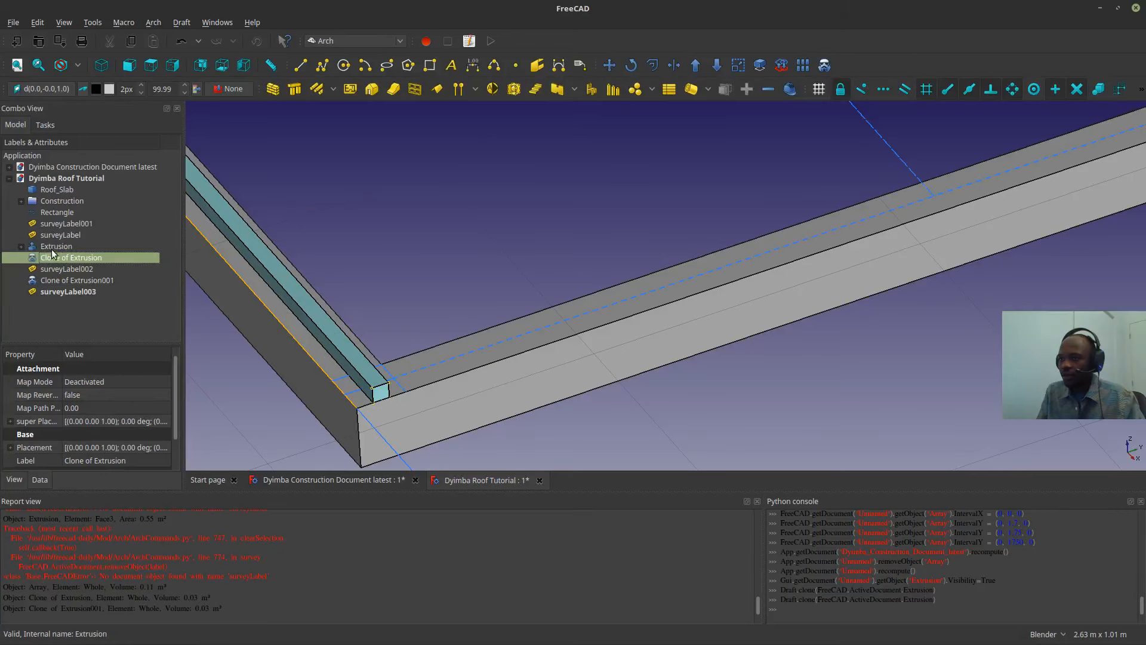
click(55, 245)
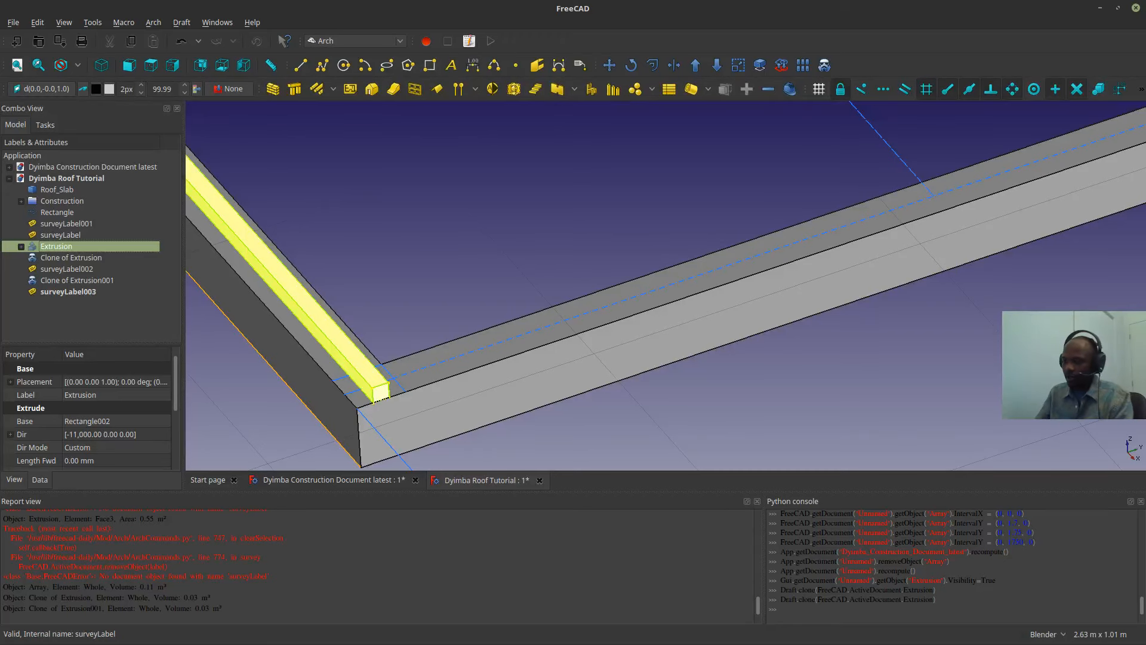
- Switch to the text editor, add the observation "Freecad creates Survey tags unwillingly" on a new line, and return to FreeCAD
mouse_move(1, 1)
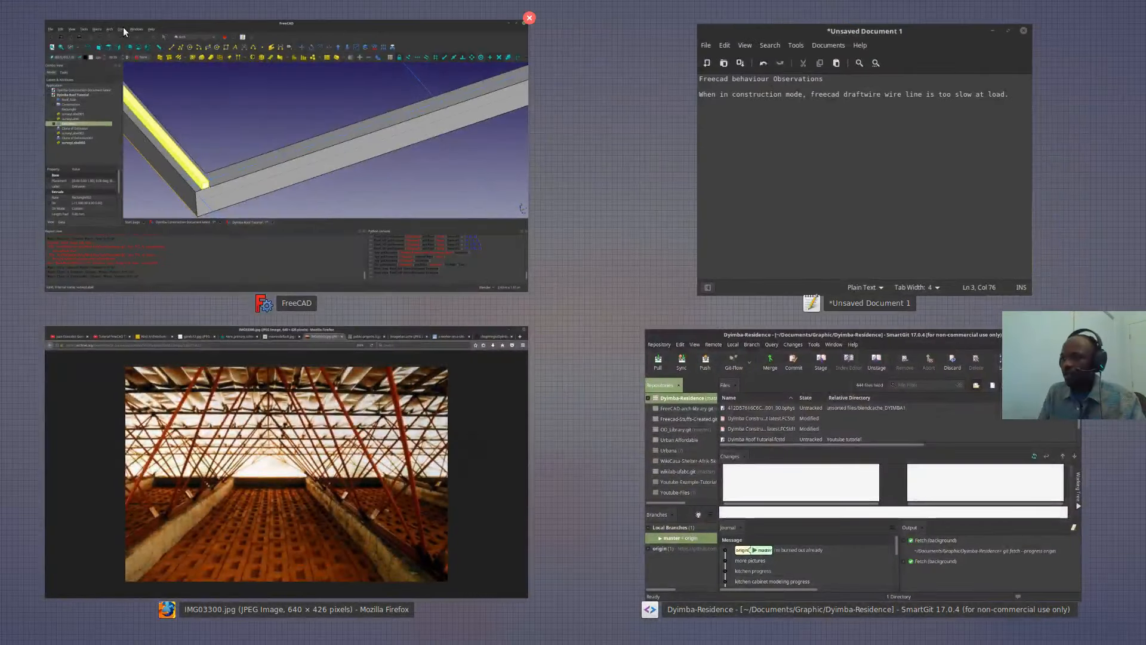
click(302, 70)
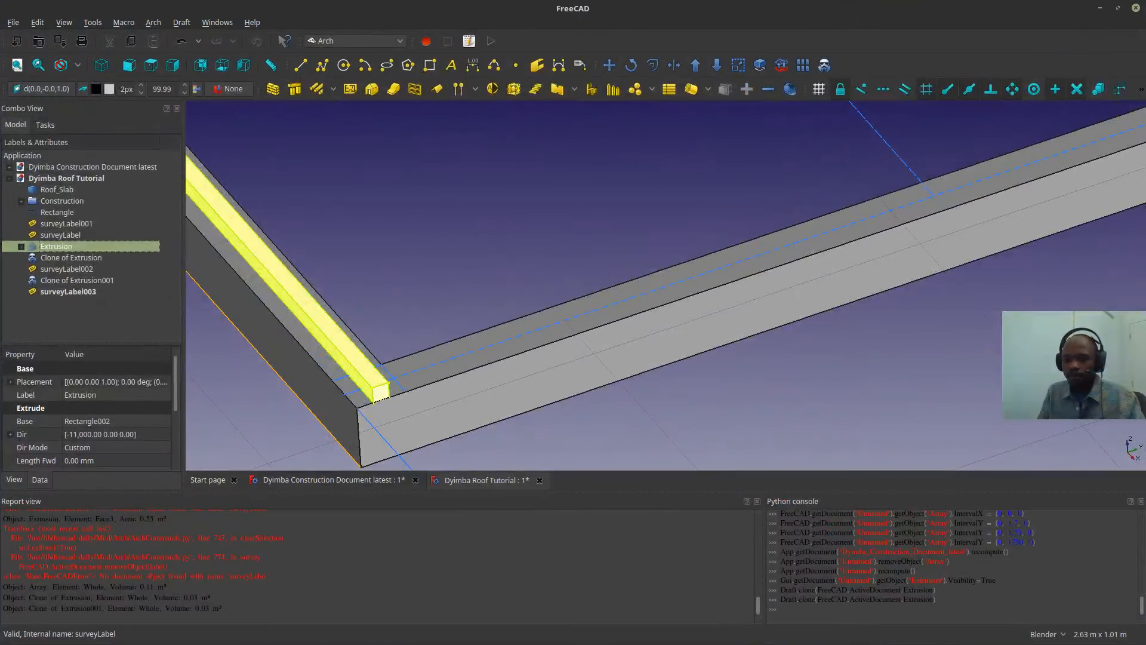
key(alt+Tab)
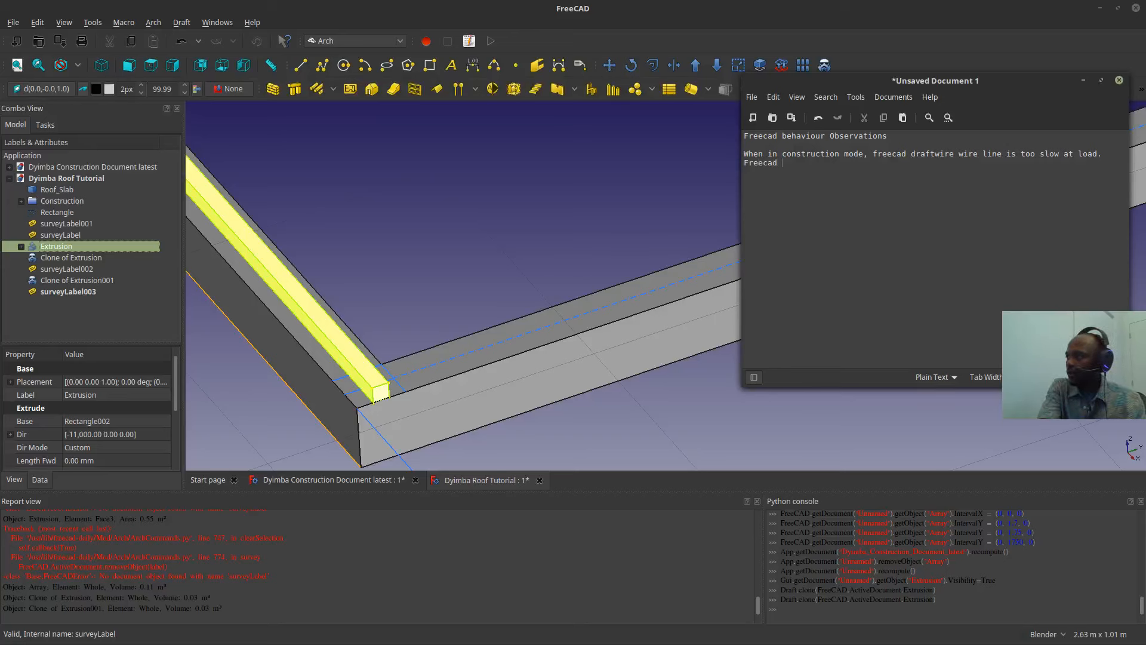
text(reates Survey tags unwillingly)
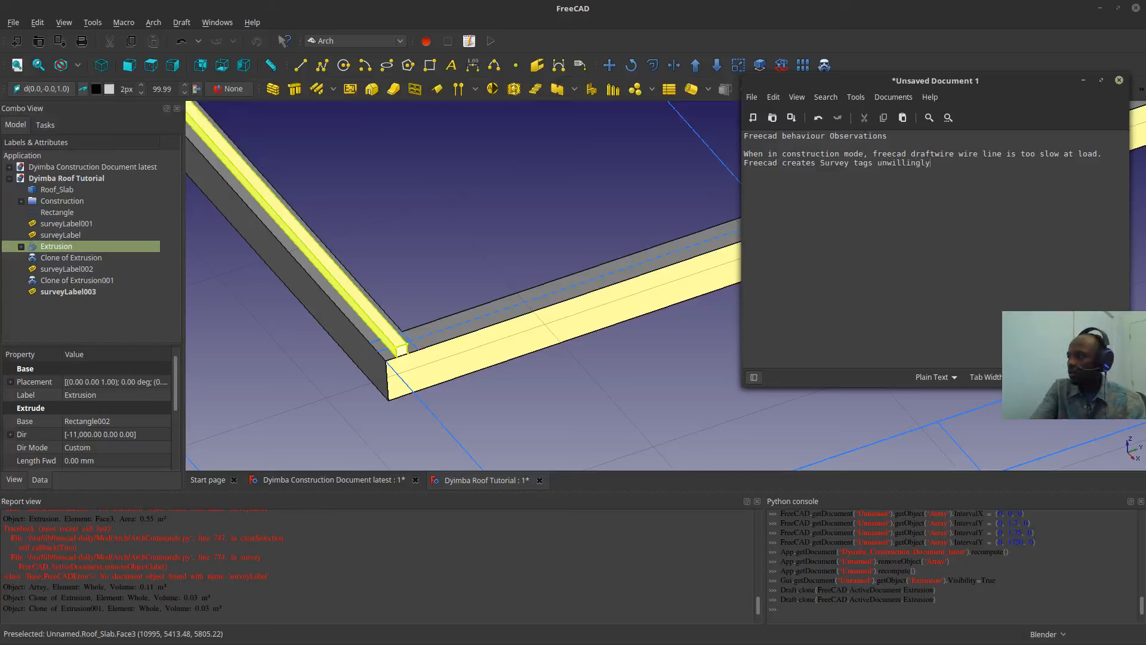
click(768, 5)
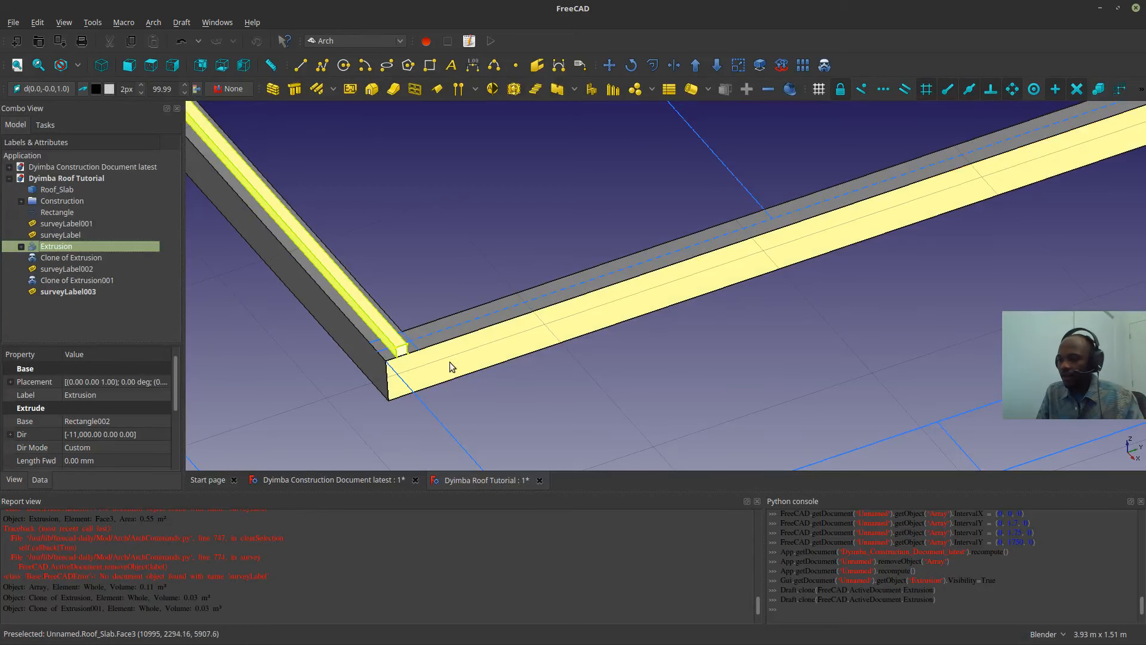
- Clone the original extruded roof member six more times to make eight clones in total
scroll(485, 418, down, 5)
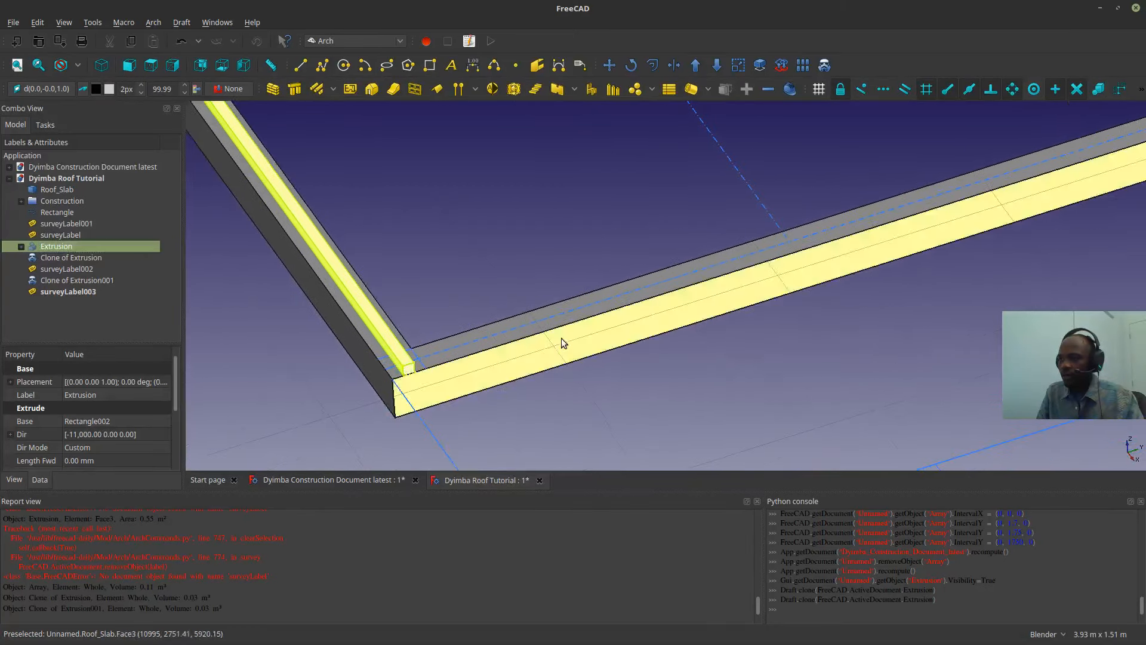
scroll(496, 345, up, 5)
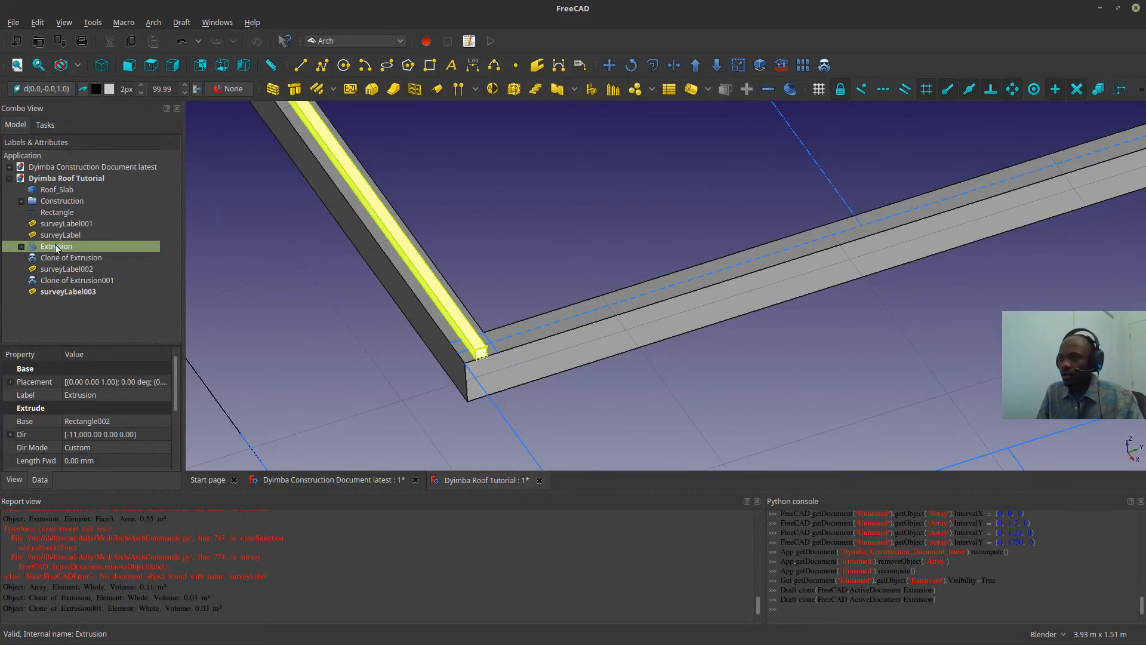
click(825, 64)
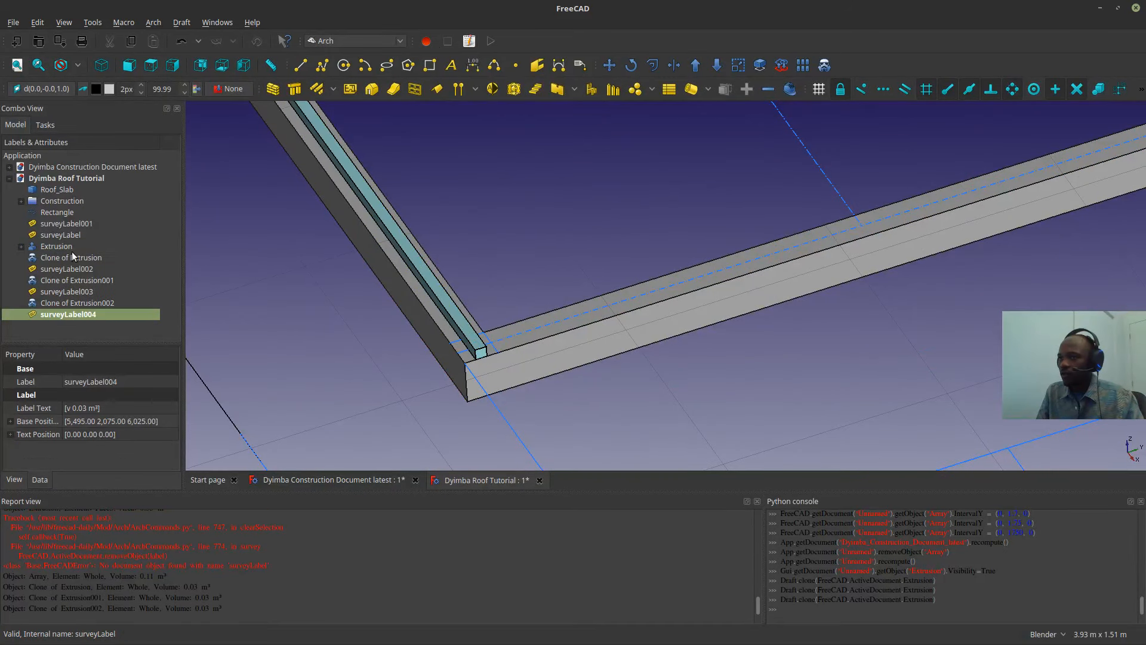
click(62, 245)
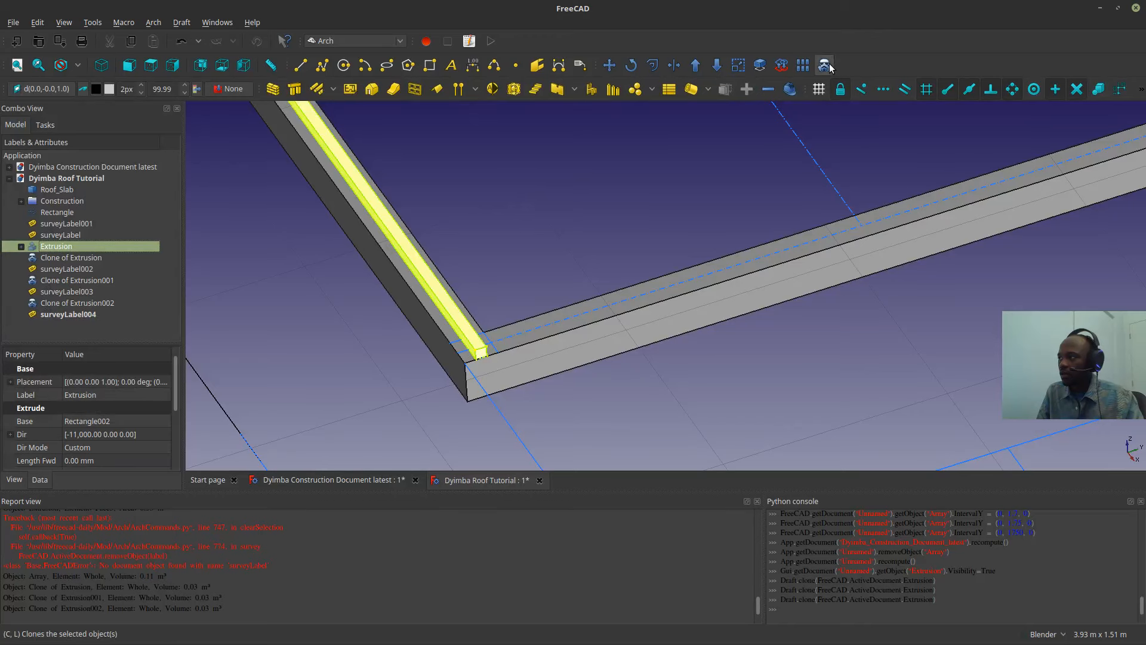
click(824, 64)
click(41, 244)
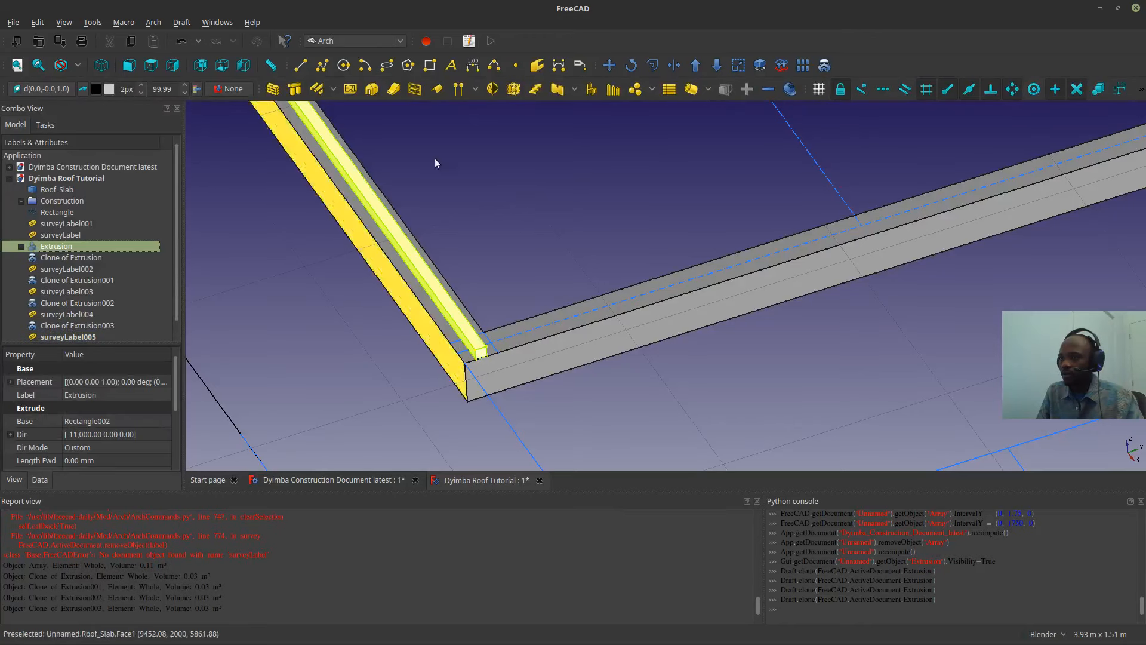
click(824, 64)
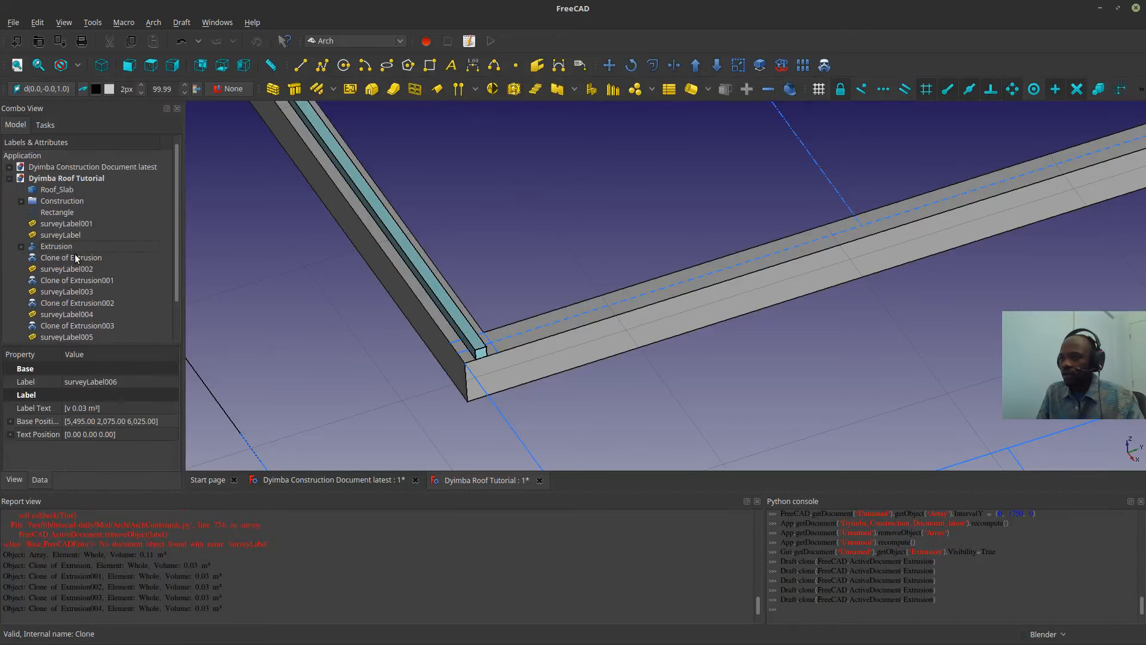
scroll(75, 257, down, 1)
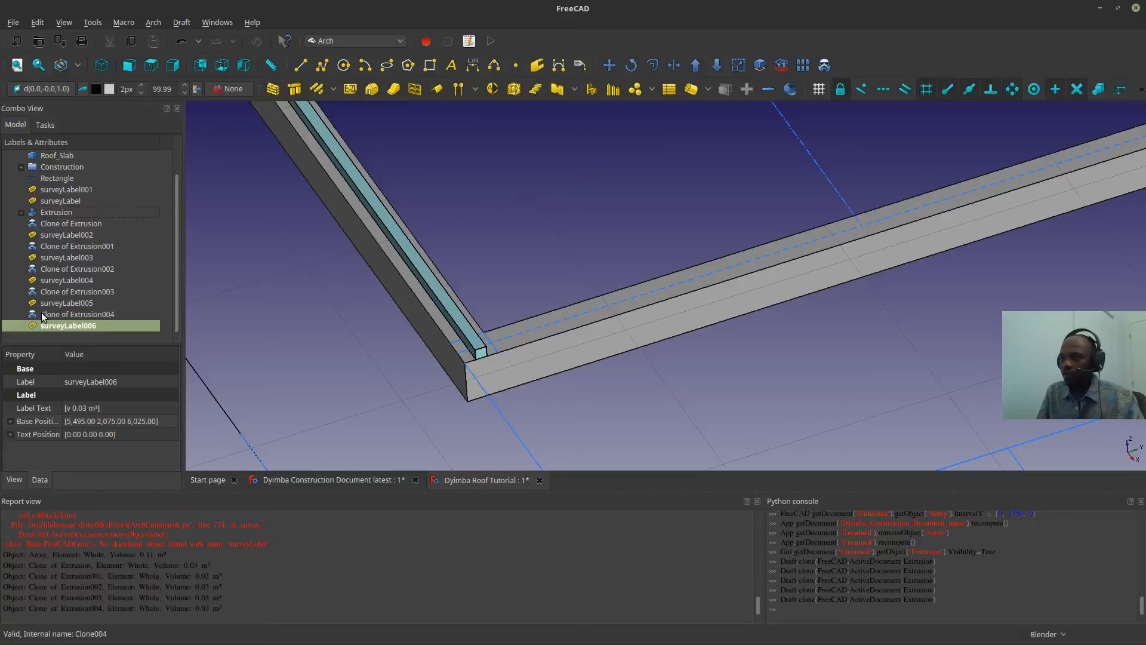
click(58, 212)
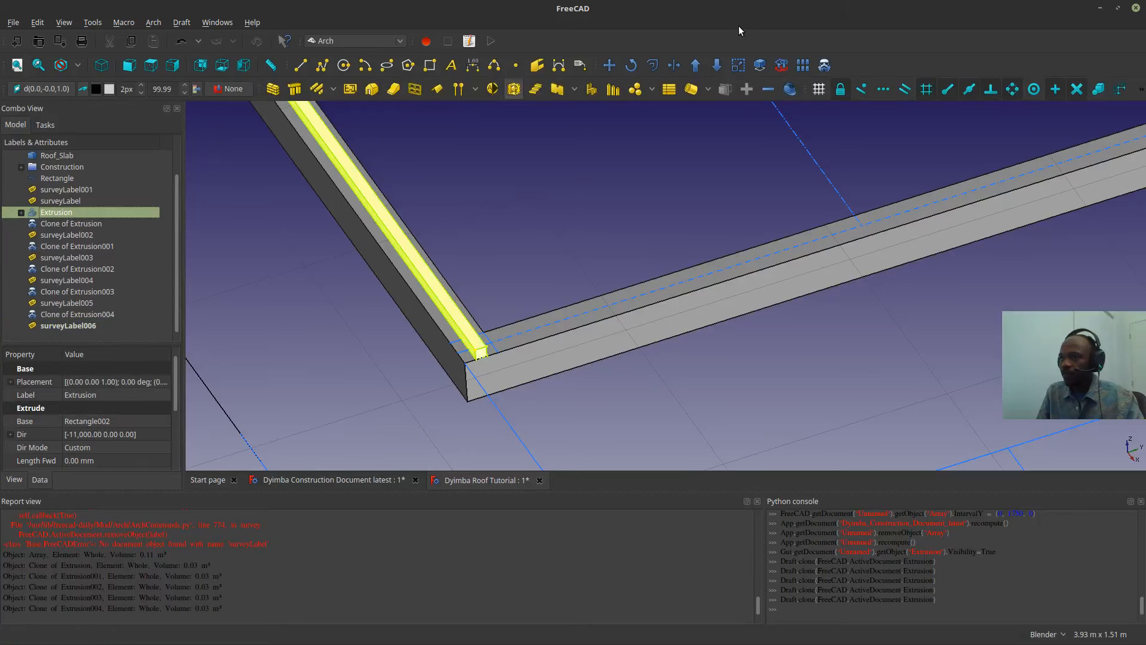
click(825, 64)
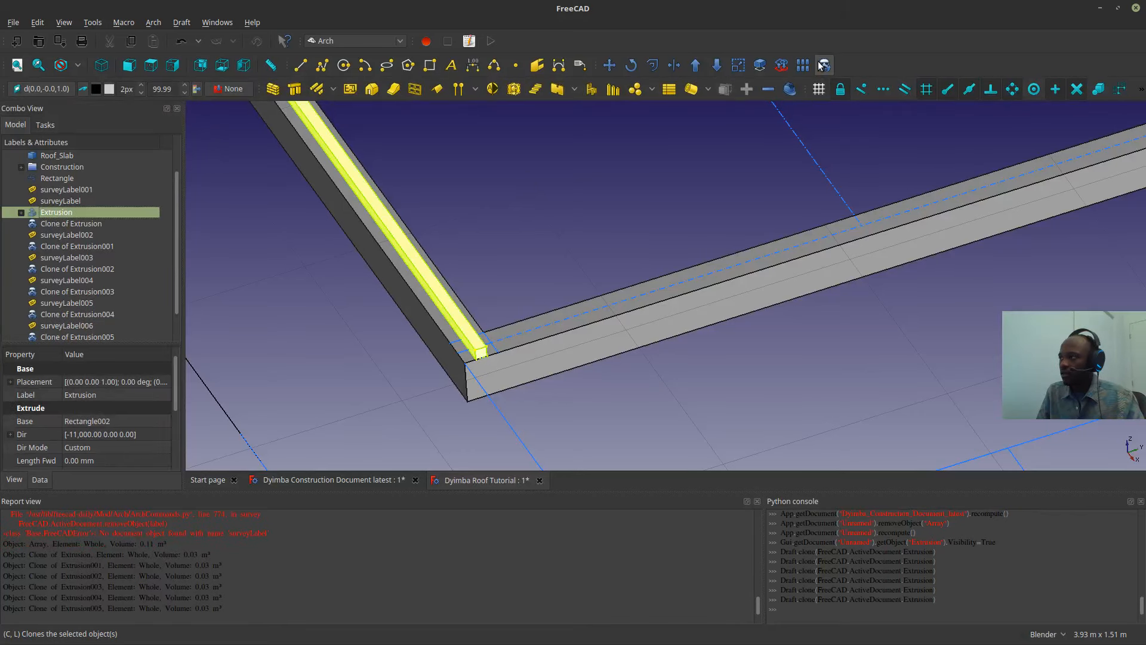
click(824, 64)
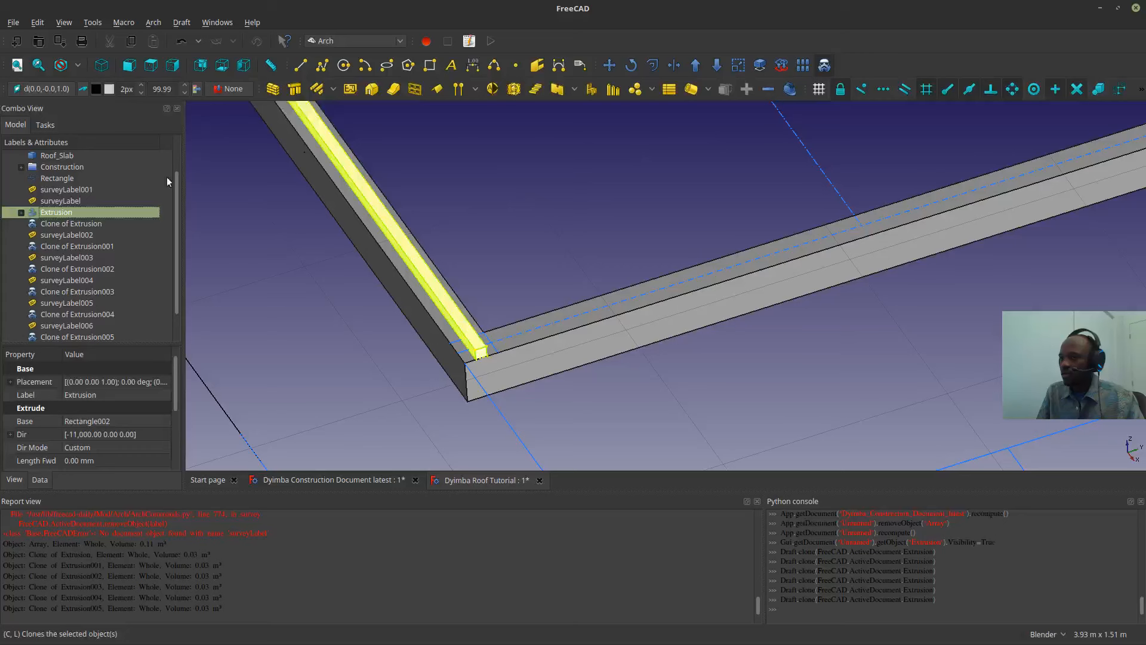
click(825, 65)
- Select Clone of Extrusion at the slab's corner and set the model's draw style to wireframe
click(70, 226)
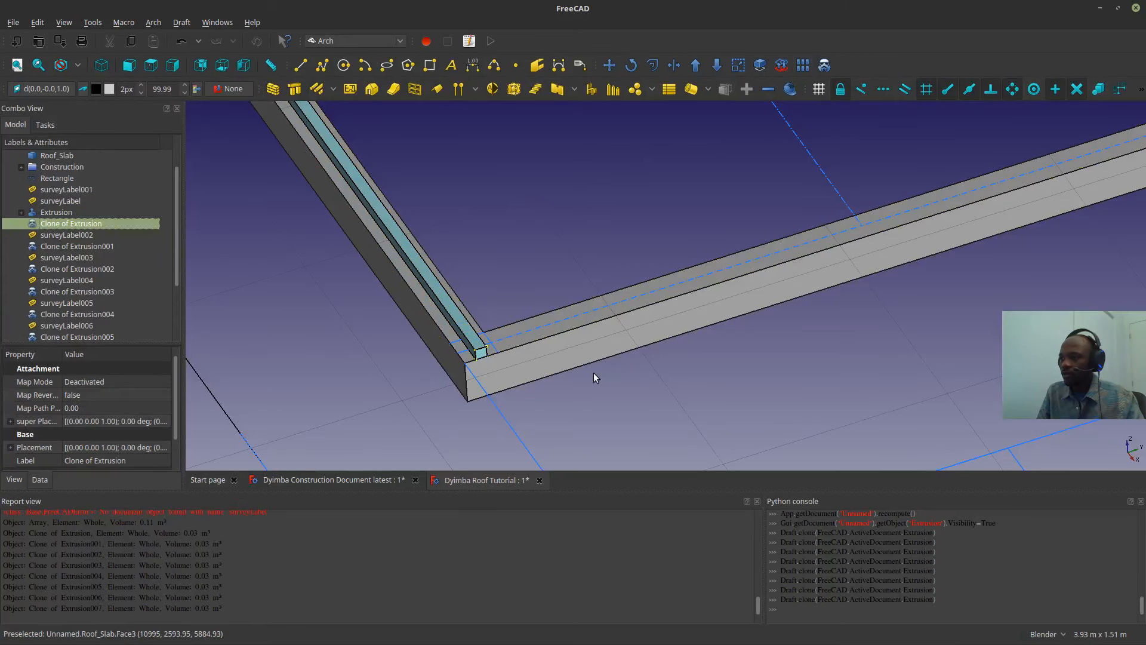
mouse_move(594, 376)
middle_down()
mouse_move(545, 391)
mouse_move(529, 325)
mouse_move(540, 297)
middle_up()
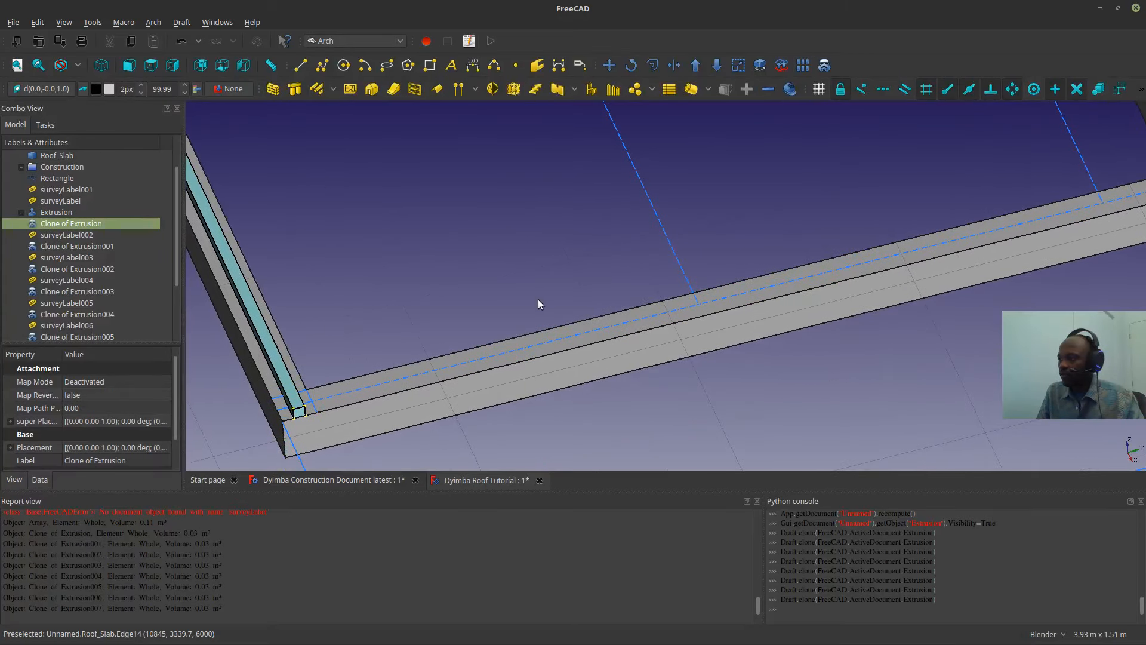
scroll(308, 407, up, 3)
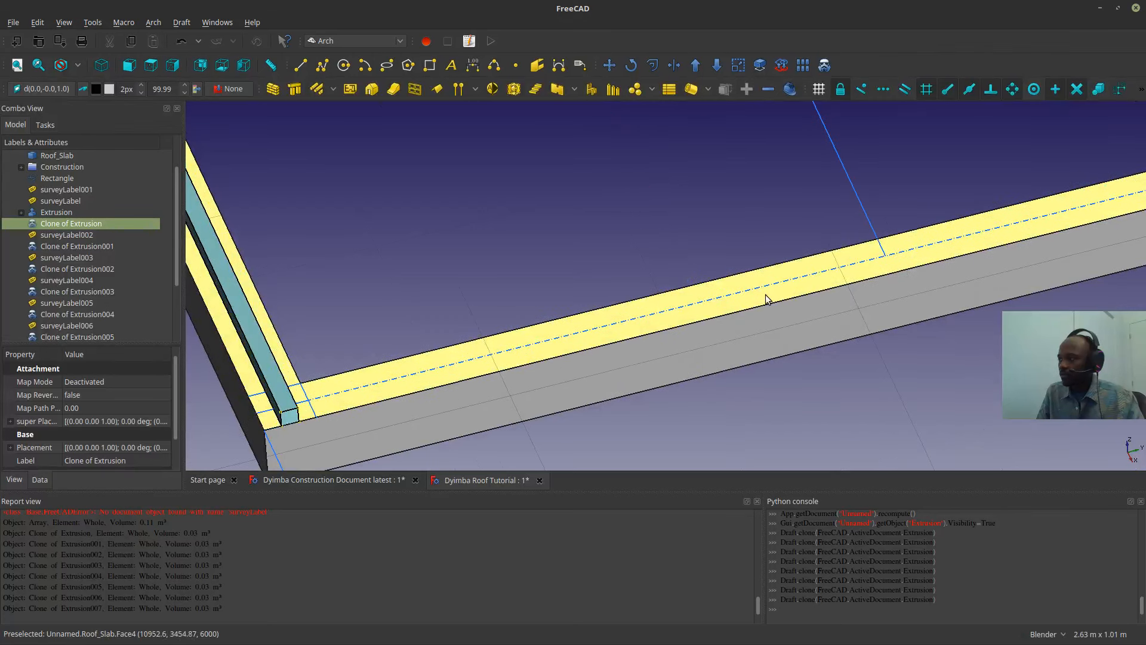
scroll(765, 295, down, 3)
scroll(703, 316, up, 2)
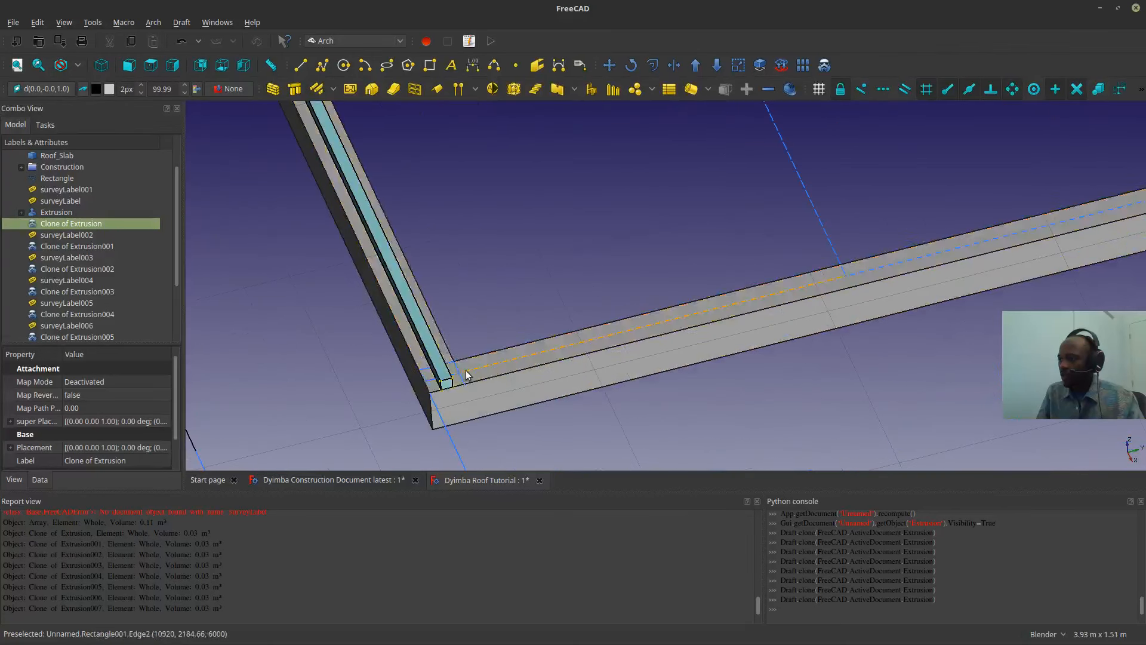
scroll(467, 375, up, 3)
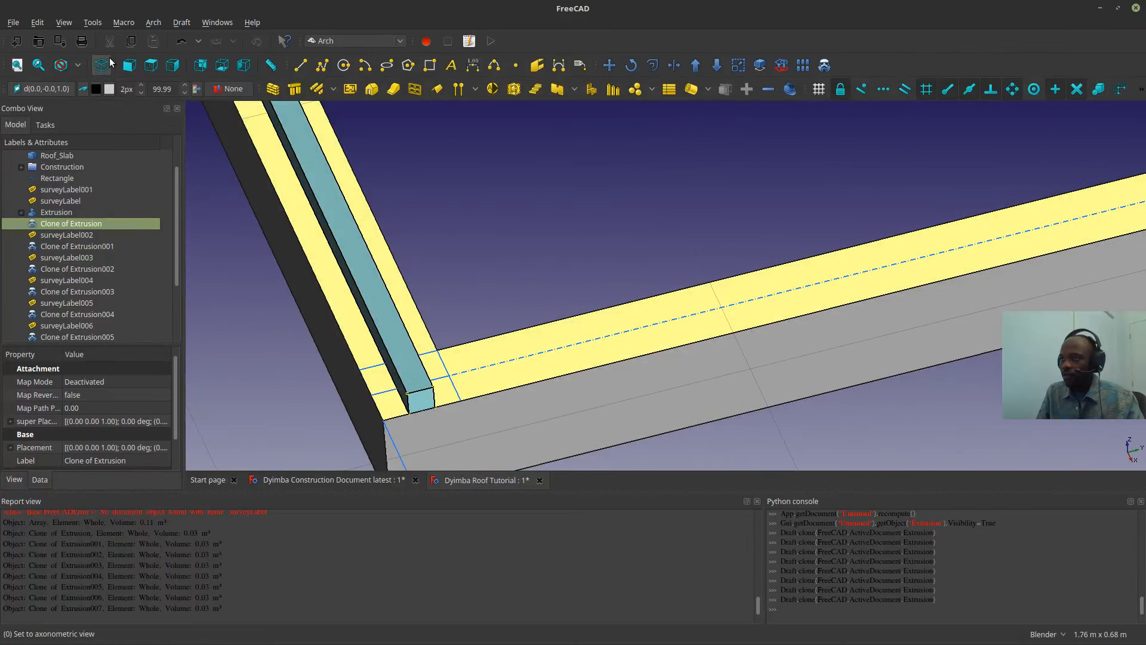
click(77, 66)
click(67, 126)
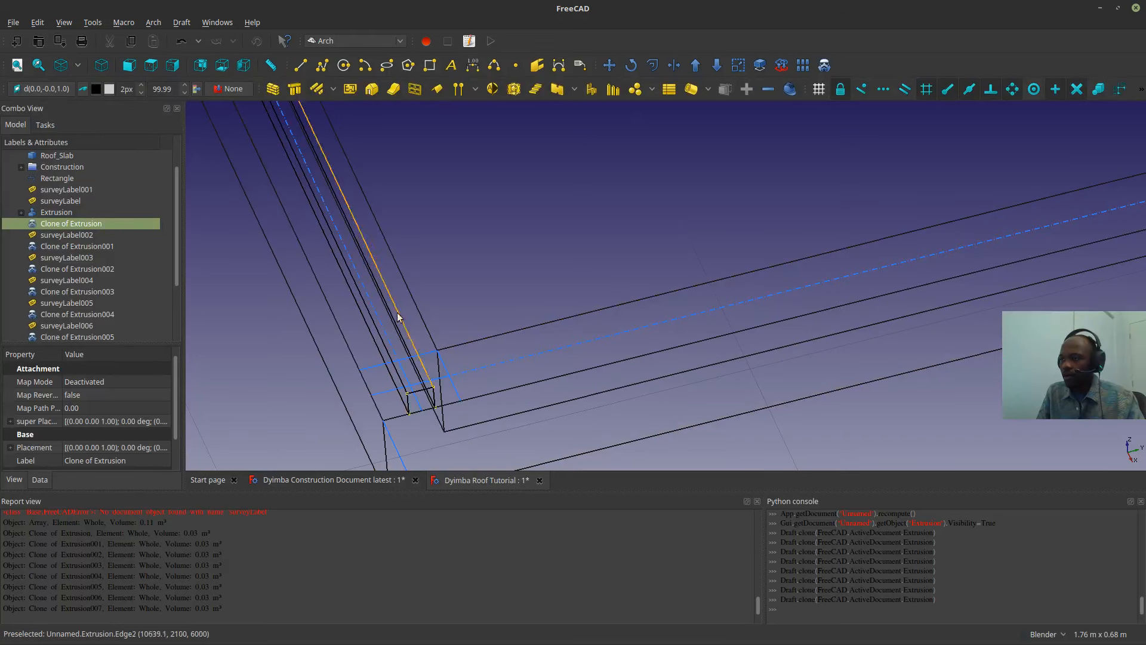
- Move Clone of Extrusion from the construction-line intersection at the slab's corner to the first dashed spacing line, about 1.73 m along Y
scroll(398, 316, up, 5)
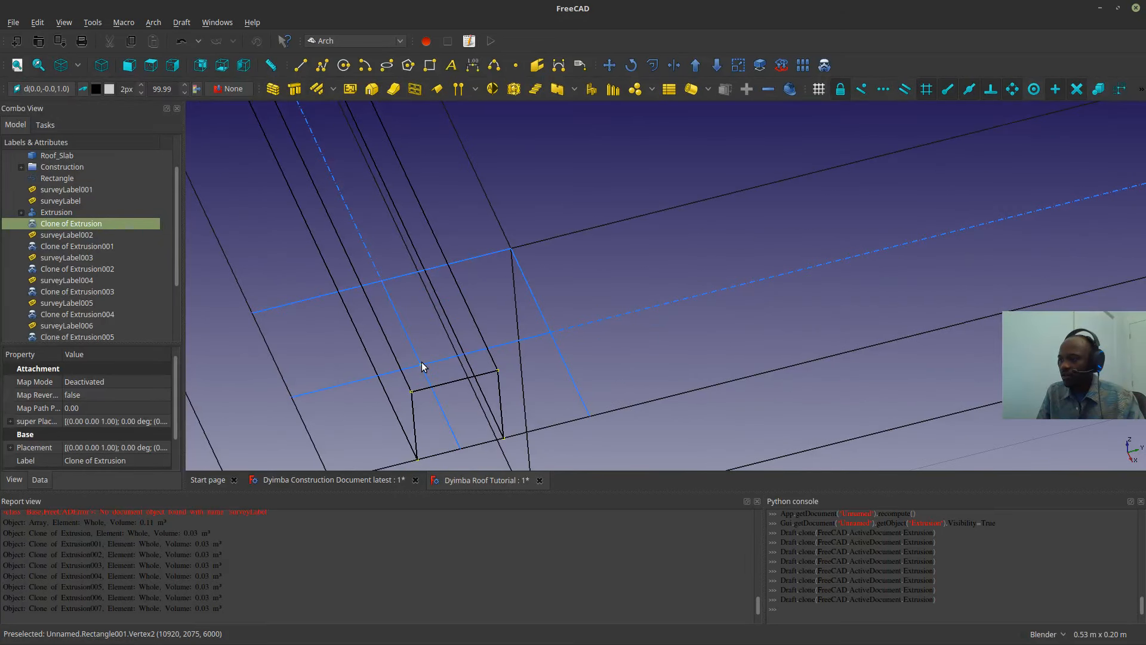
click(608, 66)
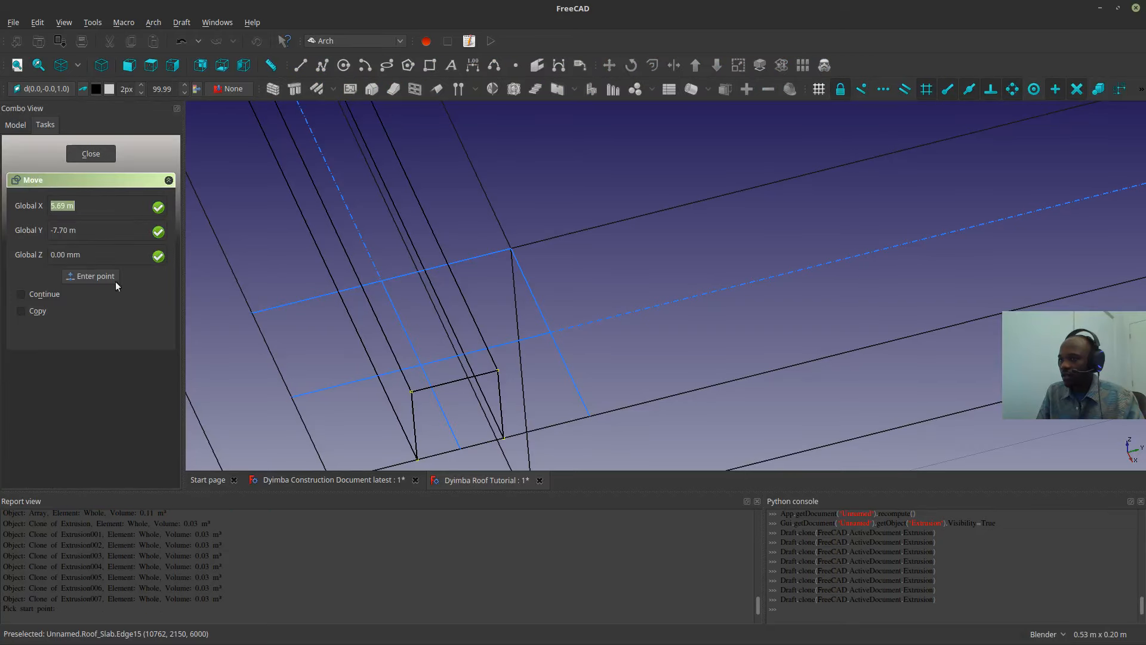
click(417, 358)
scroll(415, 356, down, 3)
scroll(685, 287, up, 5)
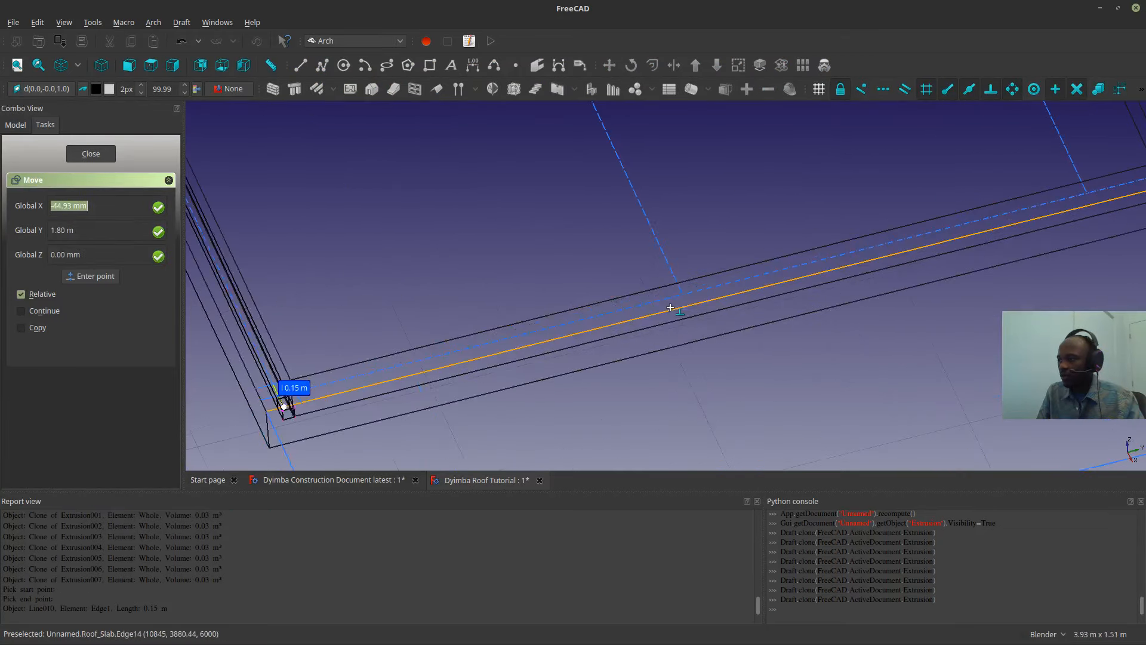
click(685, 282)
scroll(634, 304, down, 5)
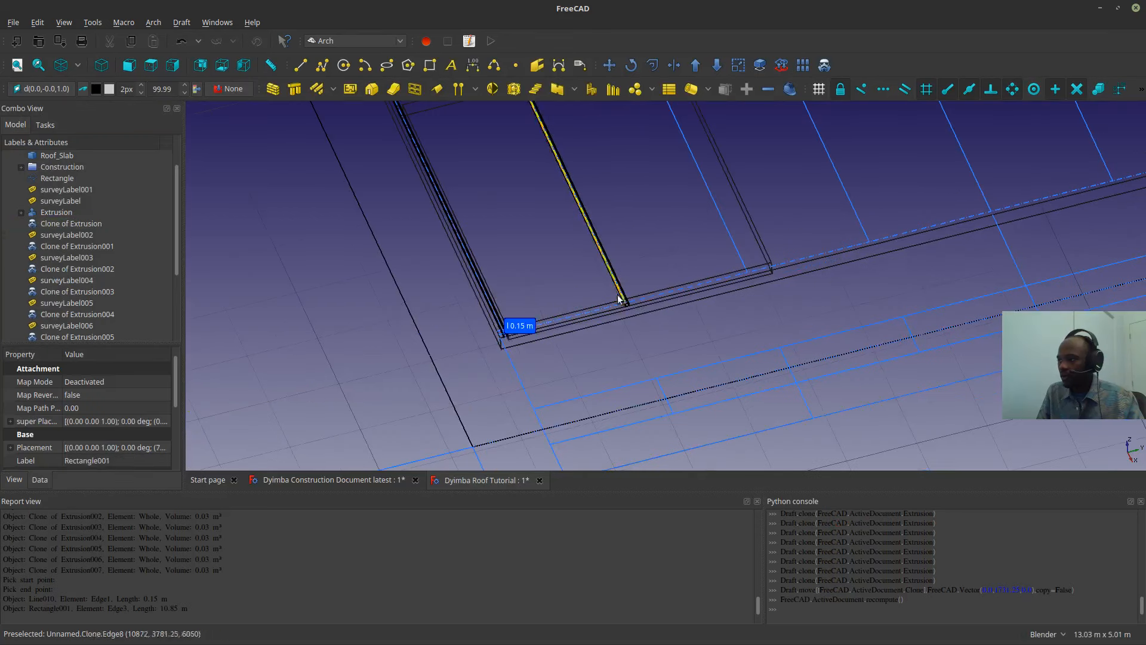
- Move Clone of Extrusion001 from the slab's corner intersection to the second dashed spacing line, about 3.46 m along Y
click(74, 223)
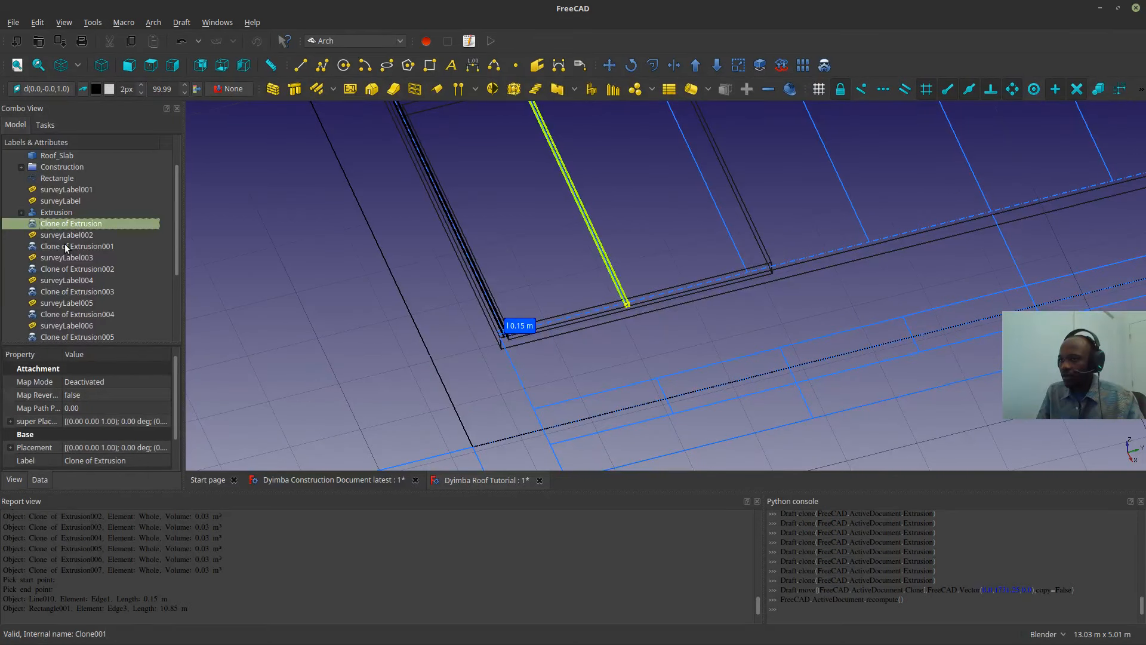
click(64, 246)
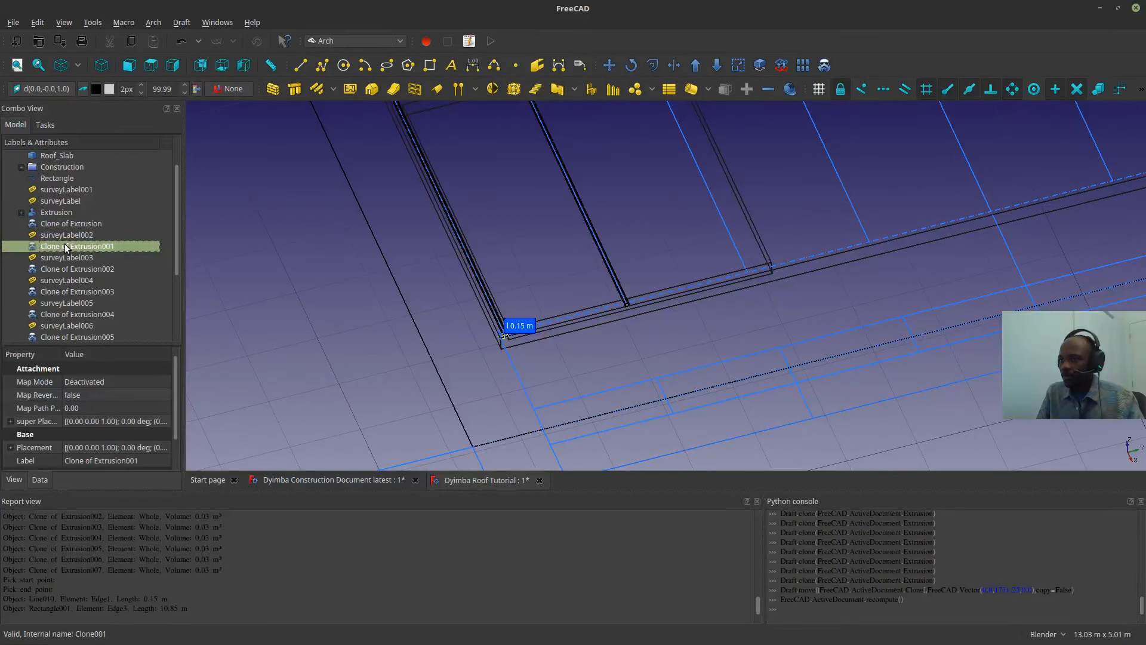
click(608, 65)
scroll(524, 305, up, 11)
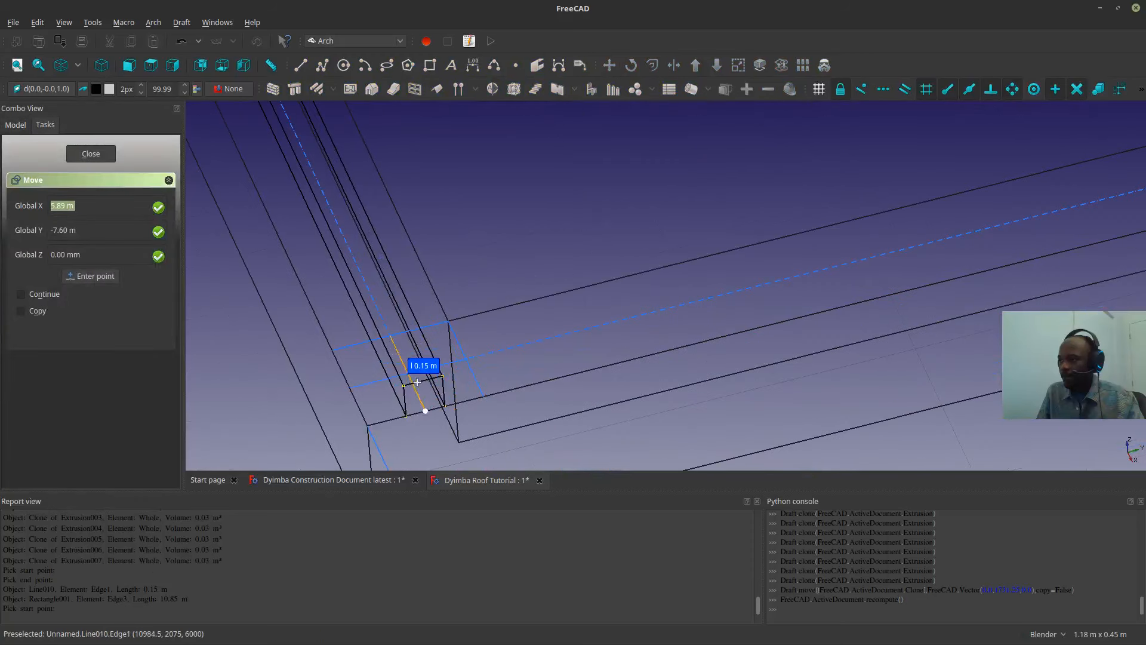
scroll(406, 381, up, 4)
click(408, 365)
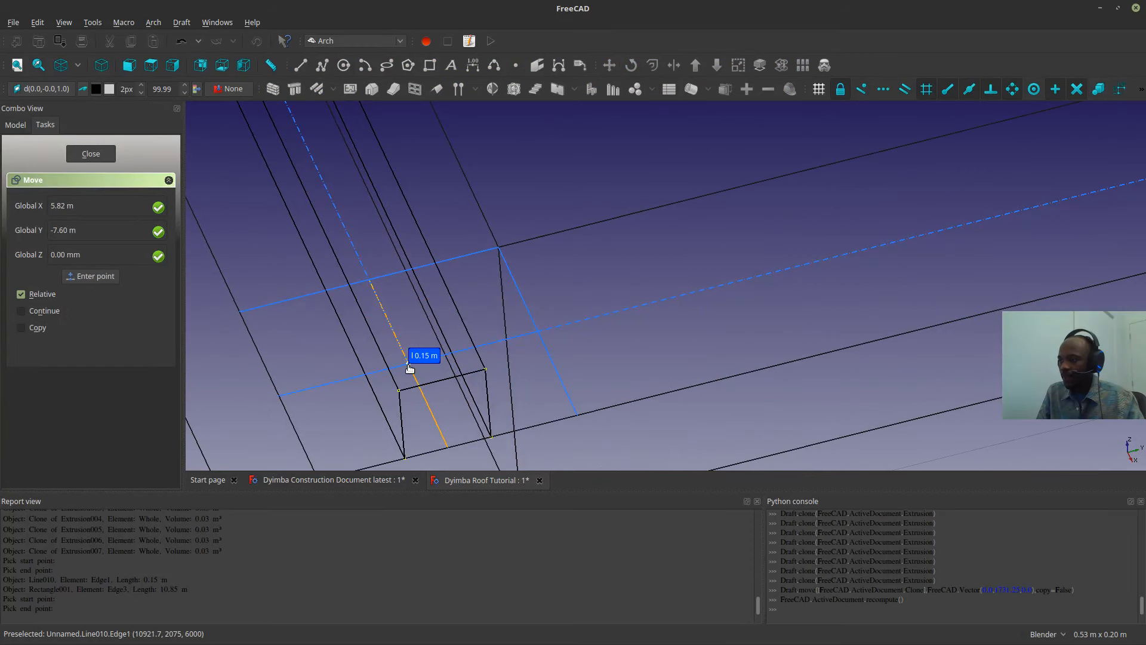
scroll(408, 367, down, 12)
scroll(798, 259, up, 3)
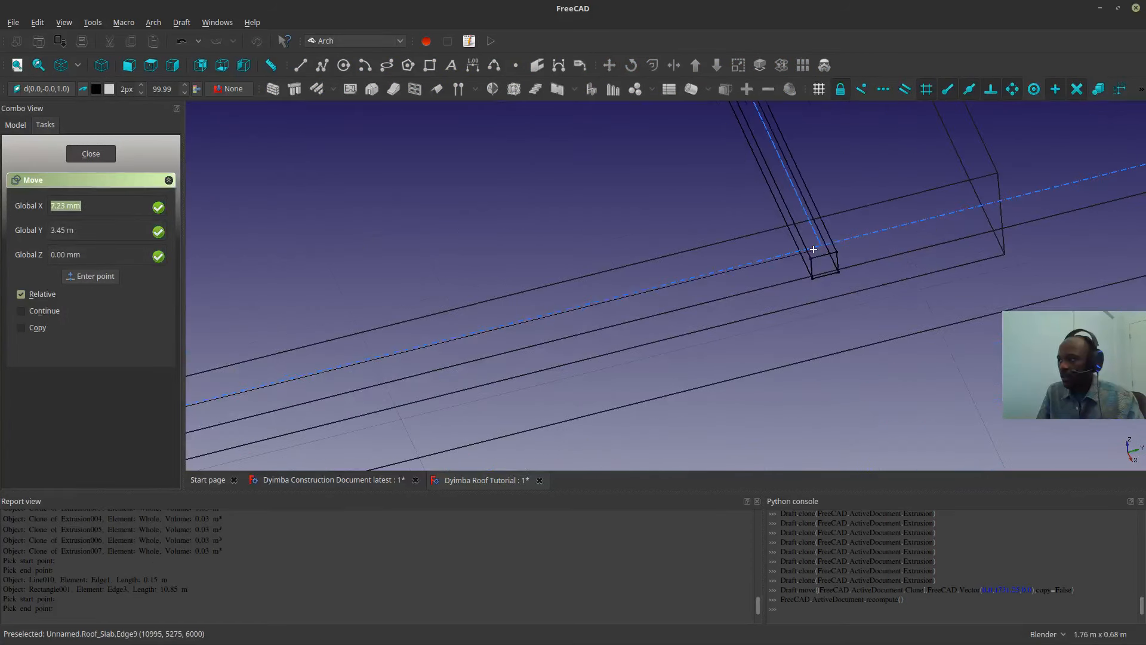
click(822, 246)
scroll(802, 252, down, 5)
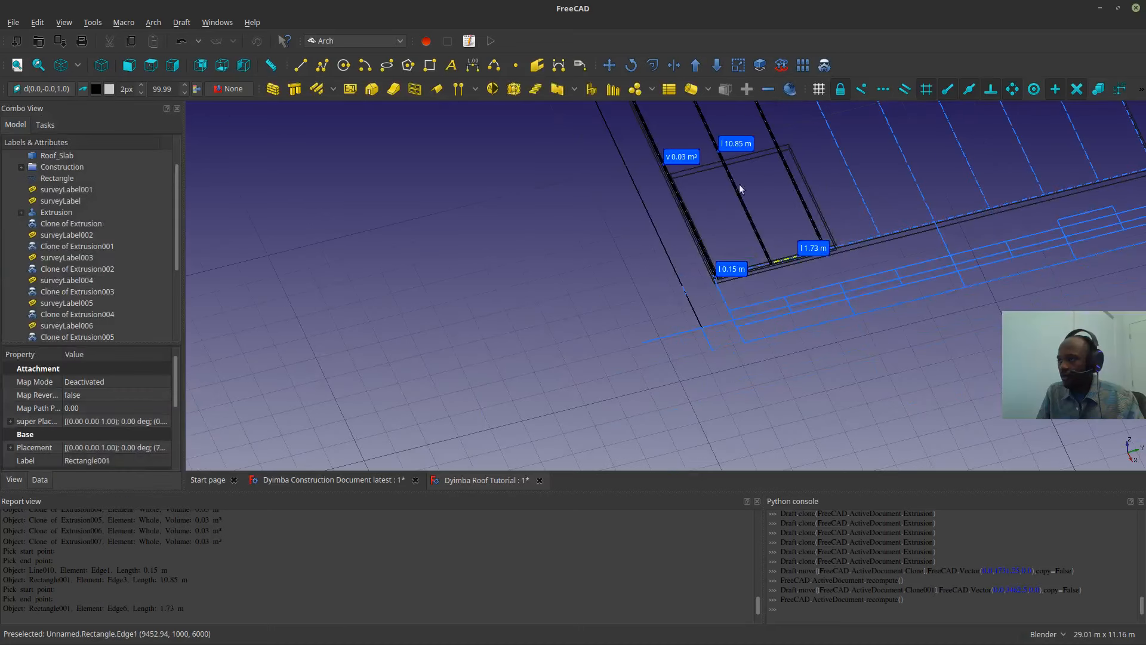
- Move Clone of Extrusion002 from the slab's corner intersection to the third dashed spacing line, about 5.19 m along Y
scroll(739, 184, up, 8)
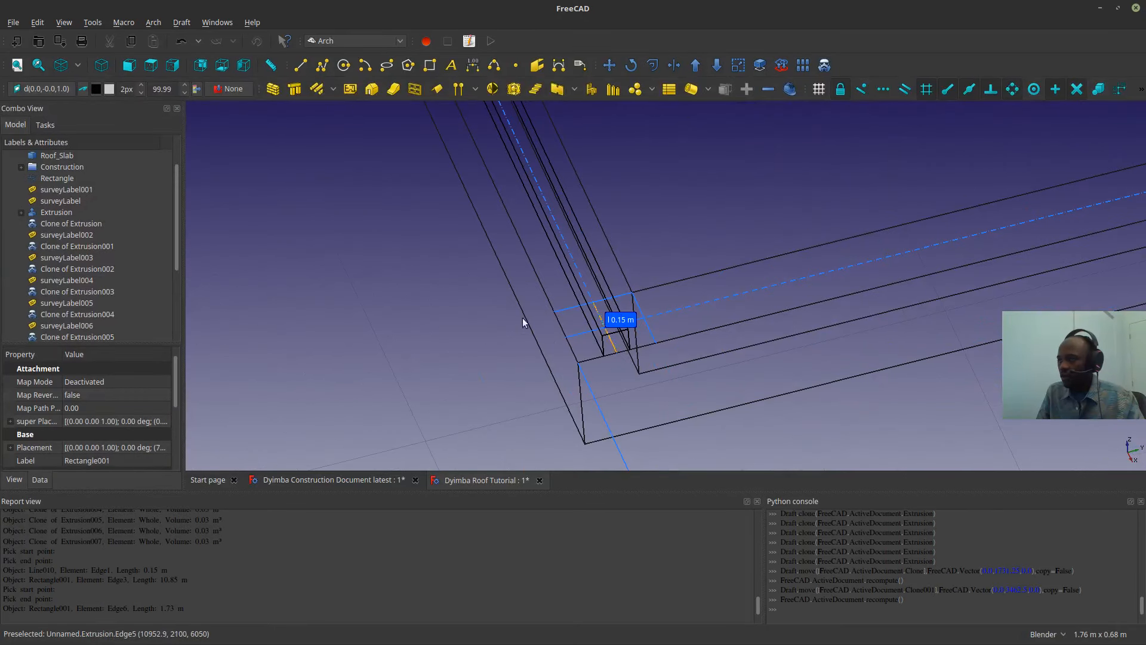
click(52, 248)
click(48, 267)
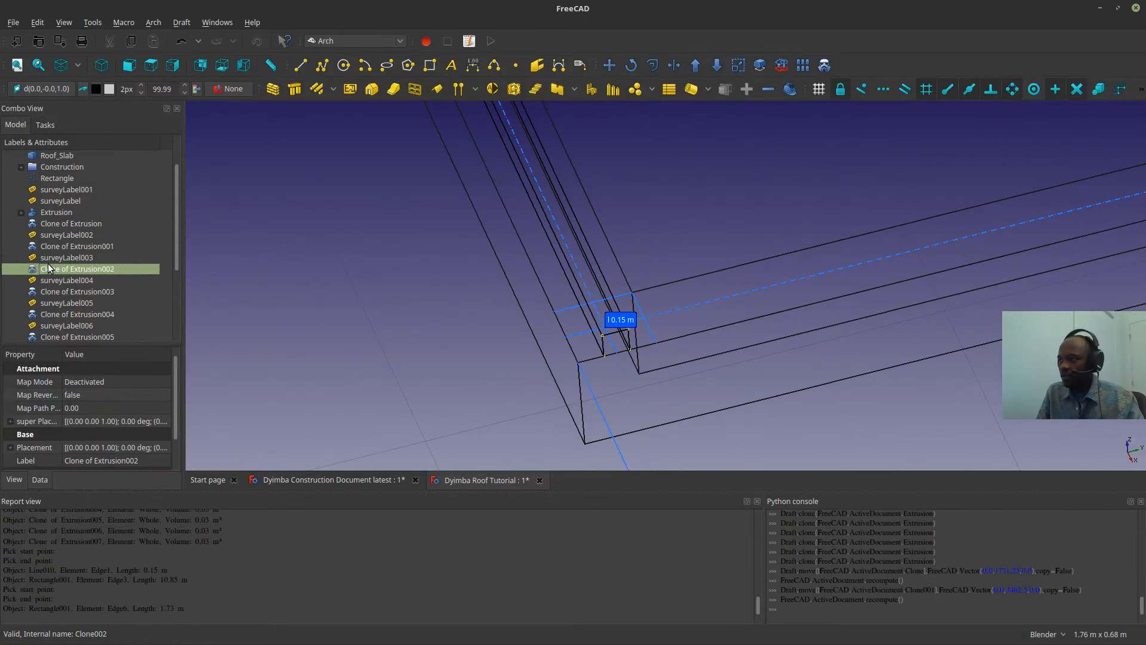
click(609, 65)
scroll(607, 363, up, 3)
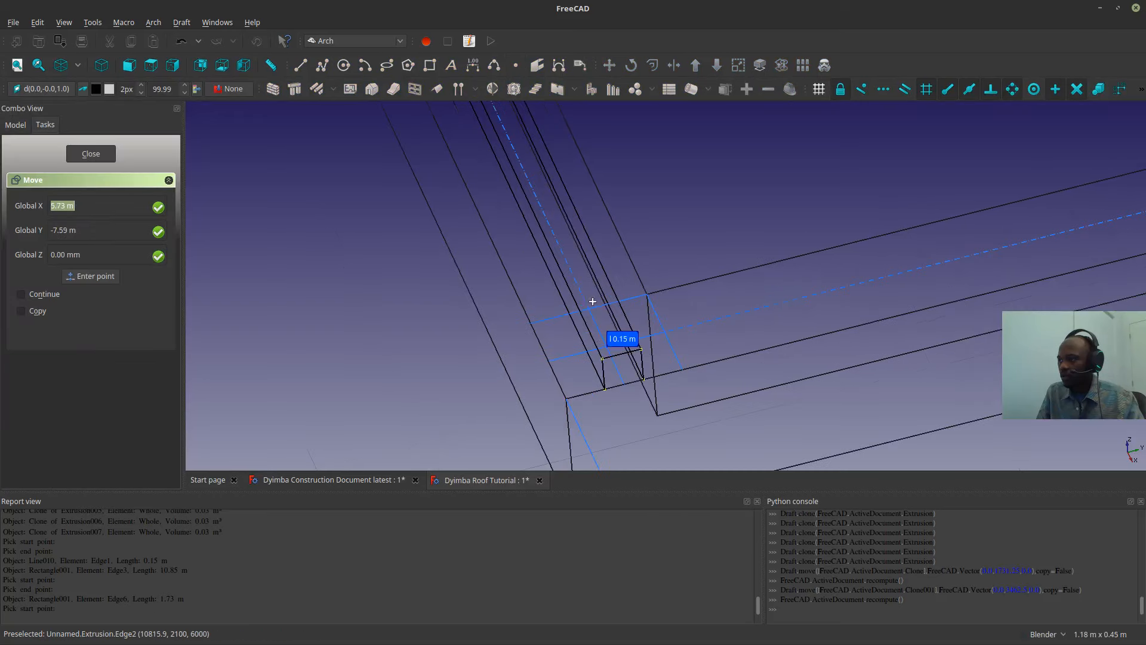
click(607, 362)
scroll(606, 362, down, 3)
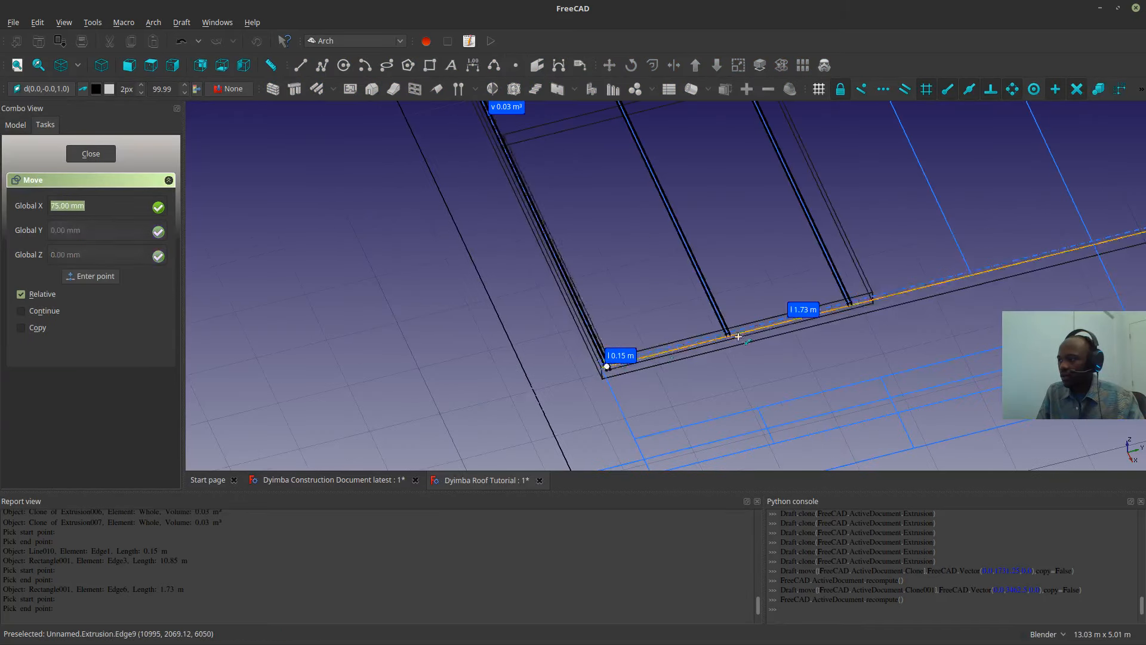
scroll(936, 284, up, 3)
scroll(936, 284, up, 2)
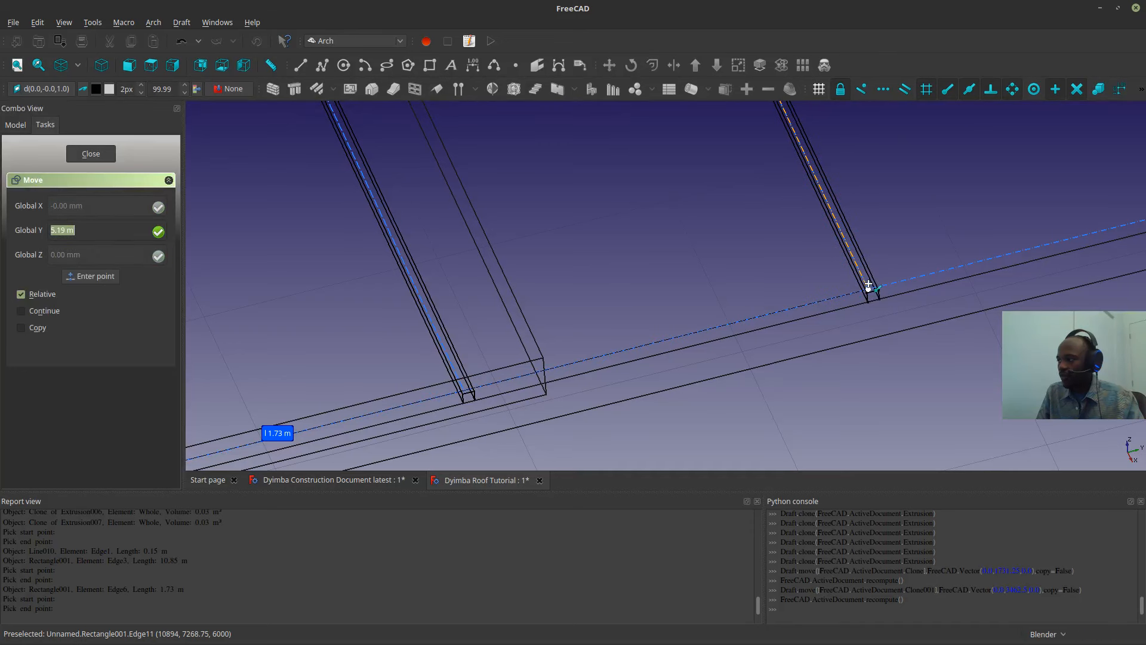
click(863, 292)
scroll(777, 313, down, 3)
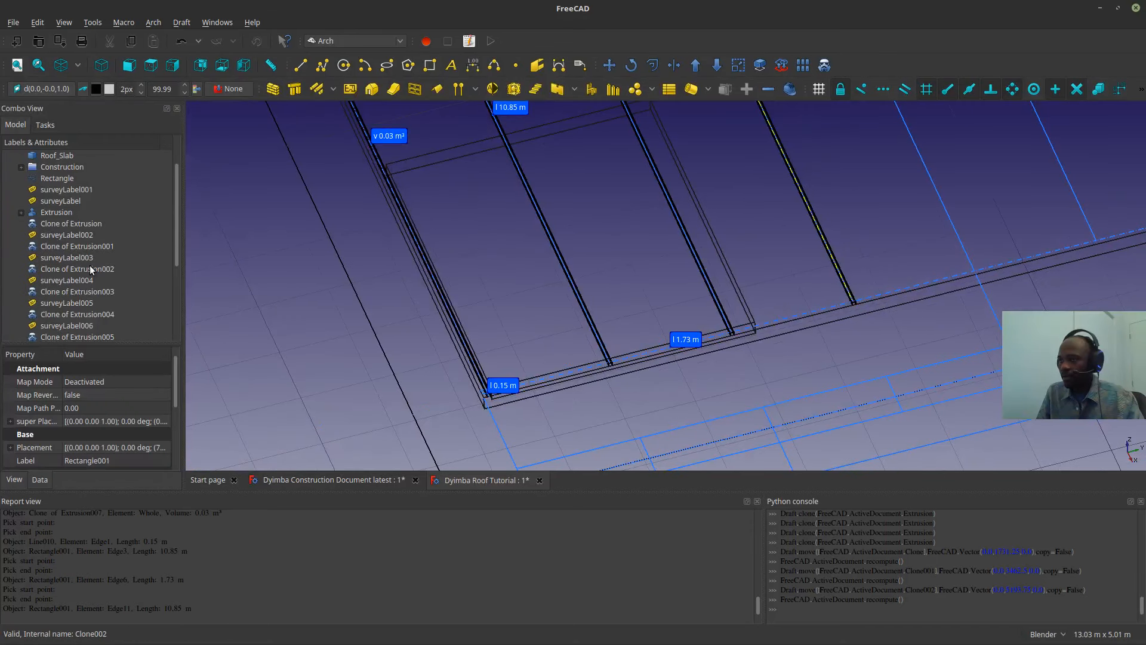
- Move Clone of Extrusion003 from the slab's corner intersection to the fourth dashed spacing line, about 6.93 m along Y
click(71, 294)
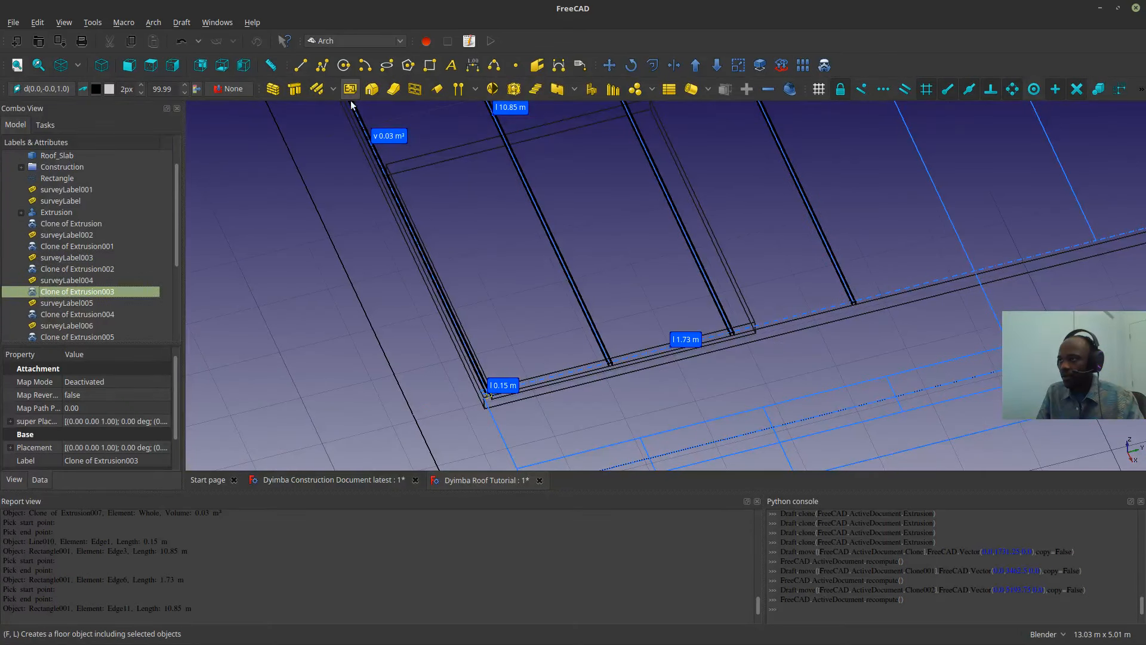
click(609, 64)
scroll(484, 390, up, 2)
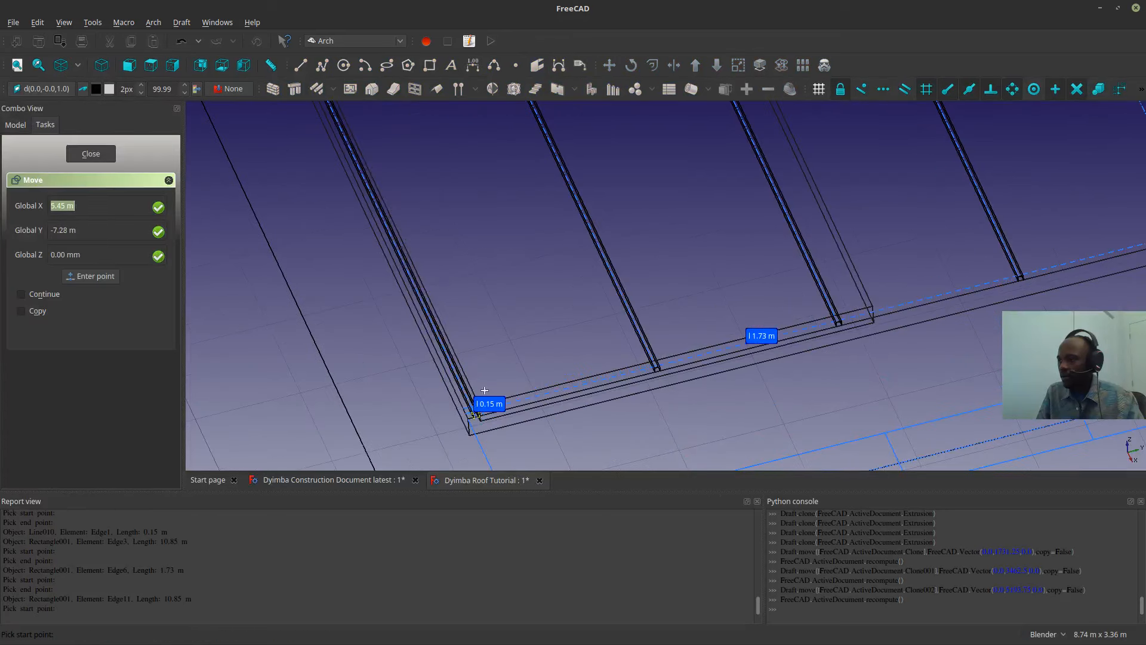
scroll(484, 390, up, 4)
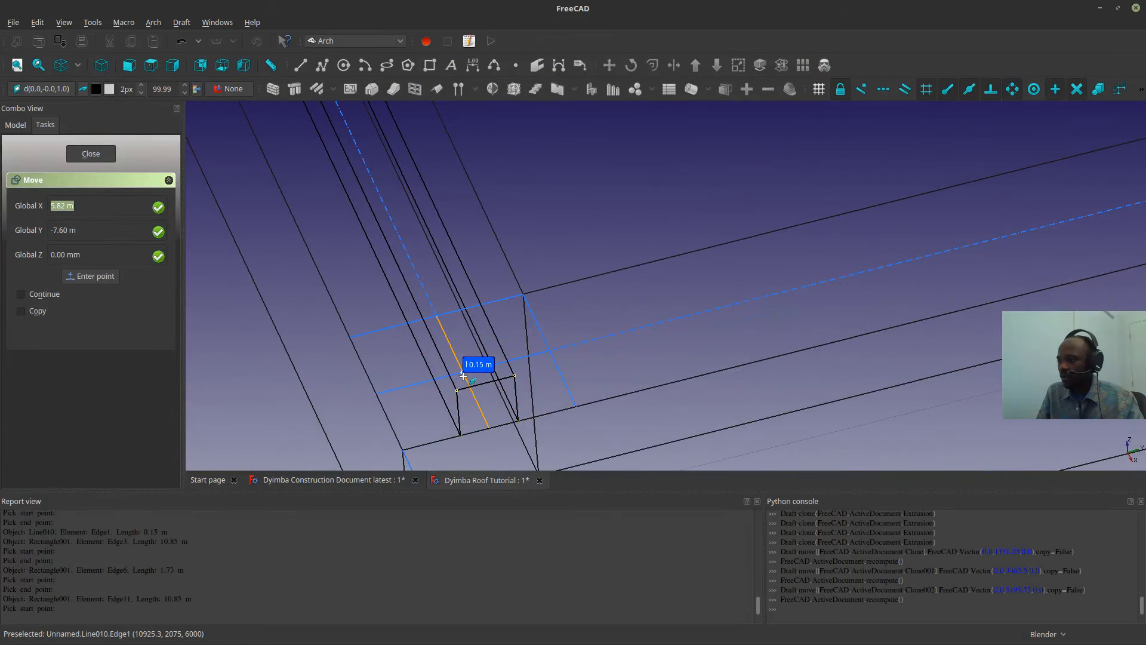
click(463, 375)
scroll(476, 367, down, 6)
scroll(597, 341, up, 6)
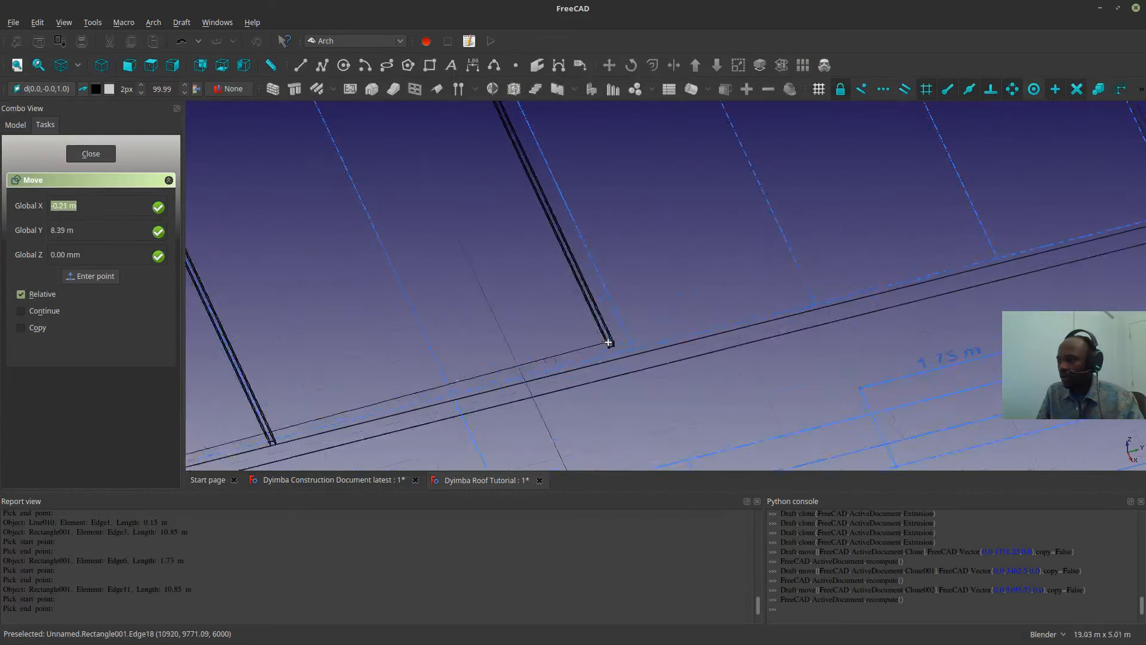
scroll(608, 342, up, 3)
scroll(518, 377, down, 6)
scroll(416, 389, up, 6)
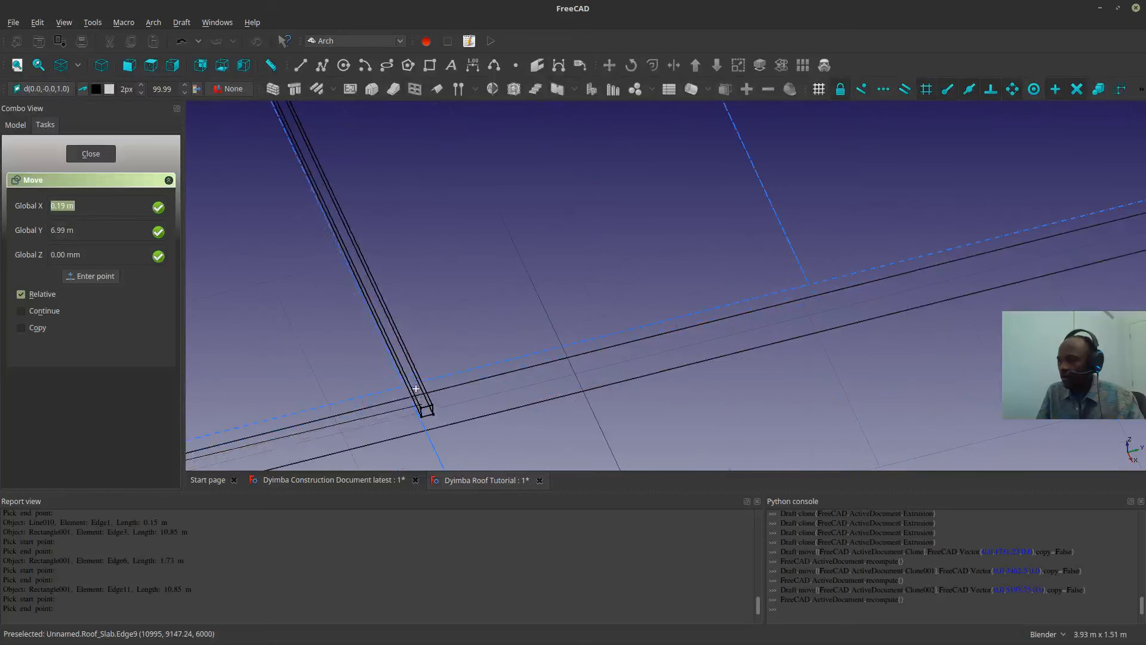
click(396, 379)
scroll(582, 339, down, 5)
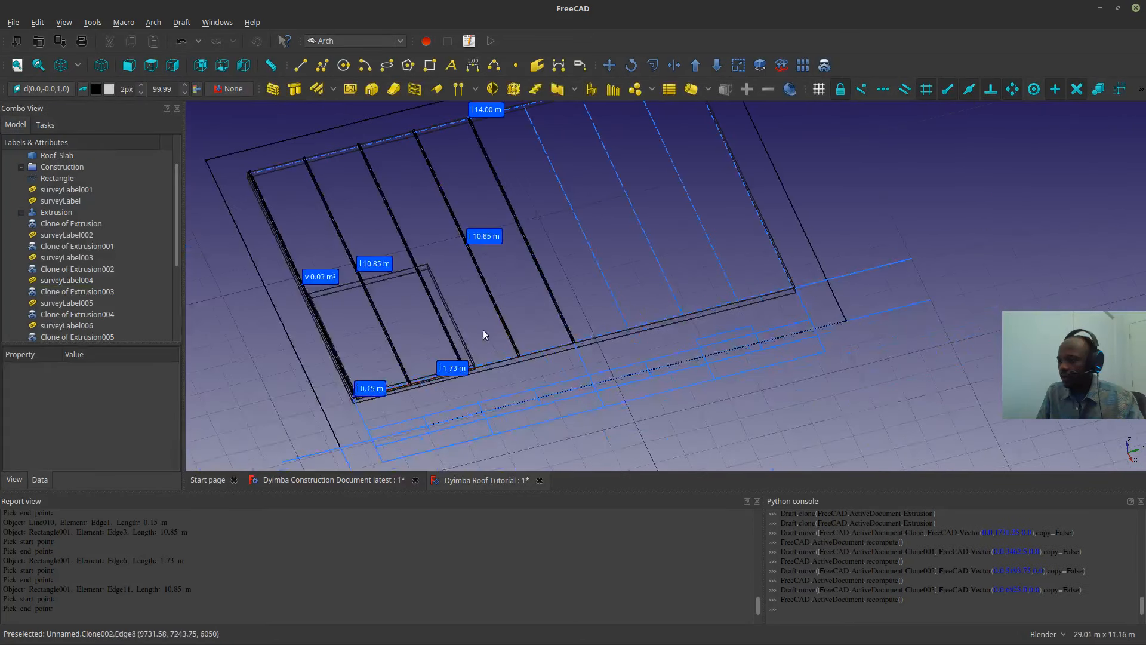
- Move Clone of Extrusion004 from the slab's corner intersection to the fifth dashed spacing line, about 8.66 m along Y
scroll(354, 383, up, 4)
click(68, 292)
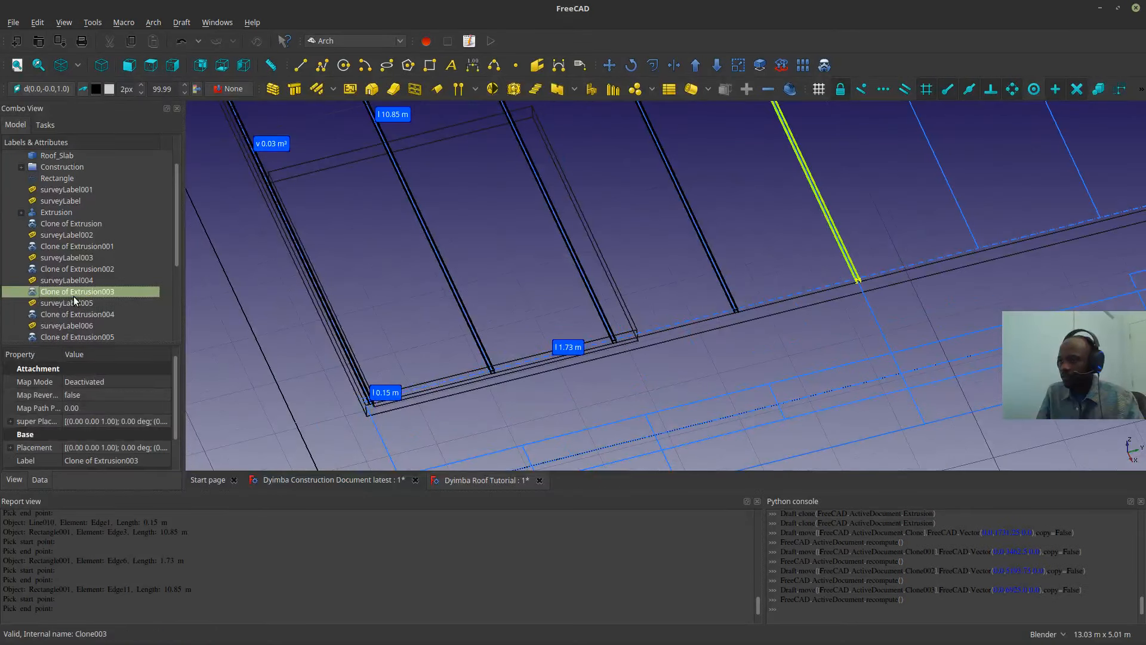
click(73, 312)
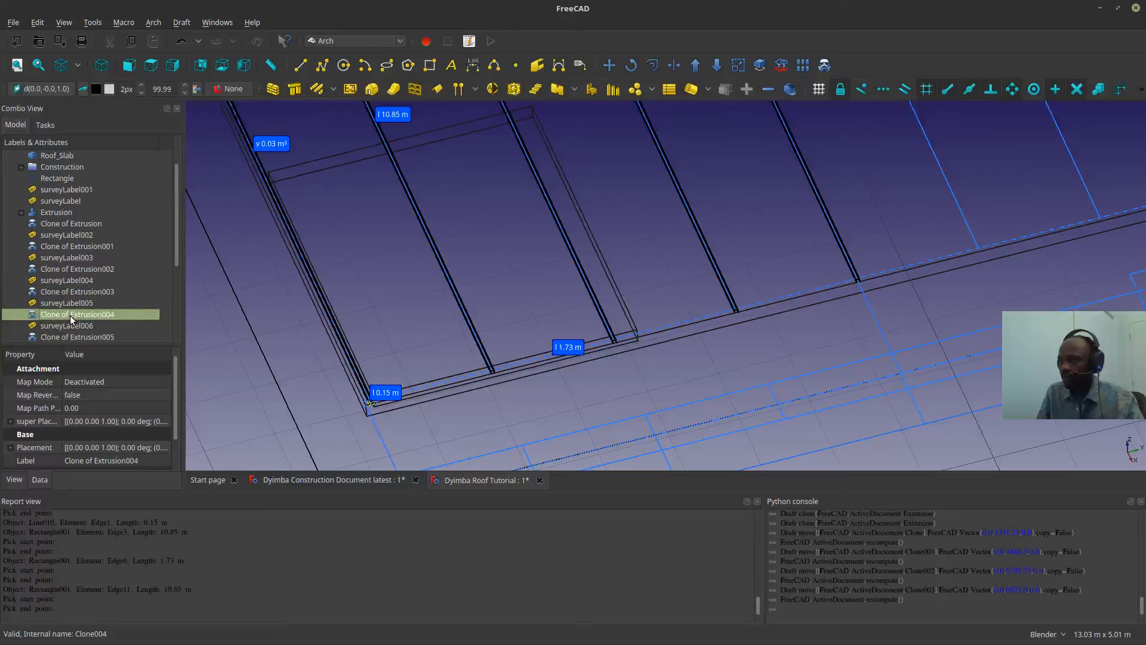
click(610, 65)
scroll(358, 382, up, 5)
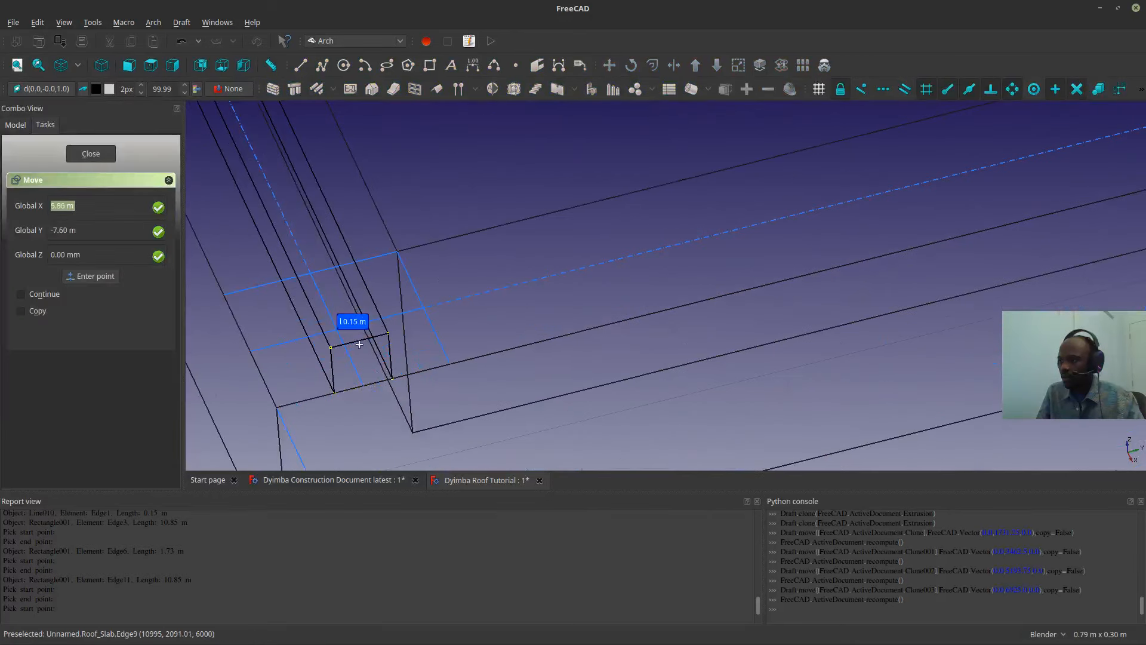
click(334, 332)
scroll(333, 333, down, 5)
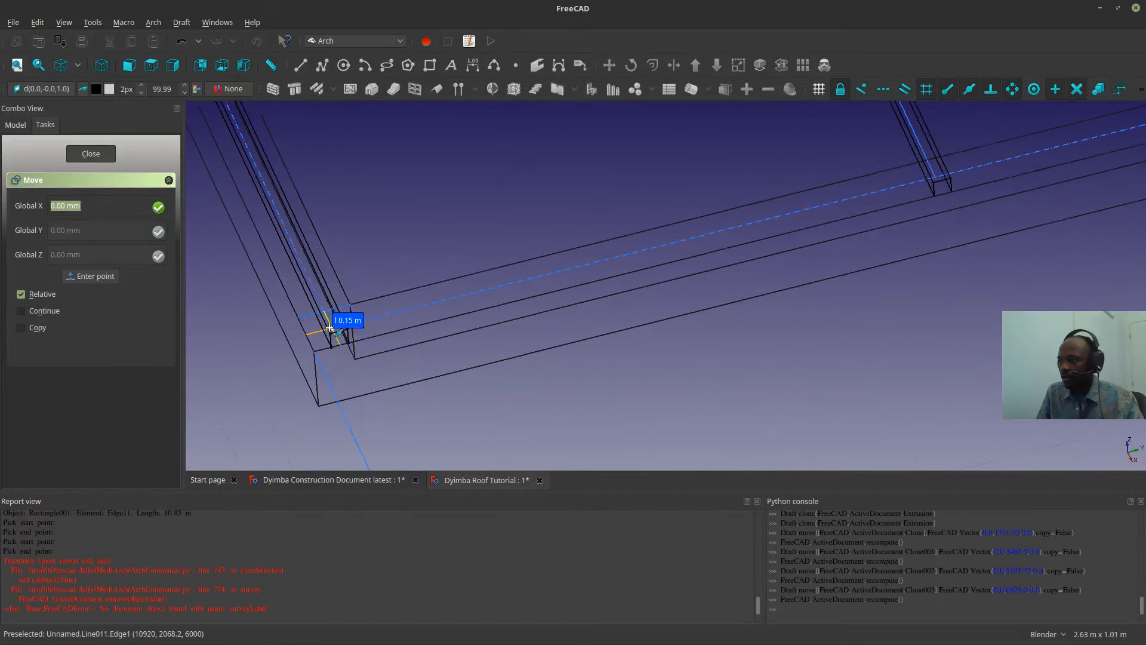
scroll(333, 333, down, 3)
scroll(609, 272, up, 5)
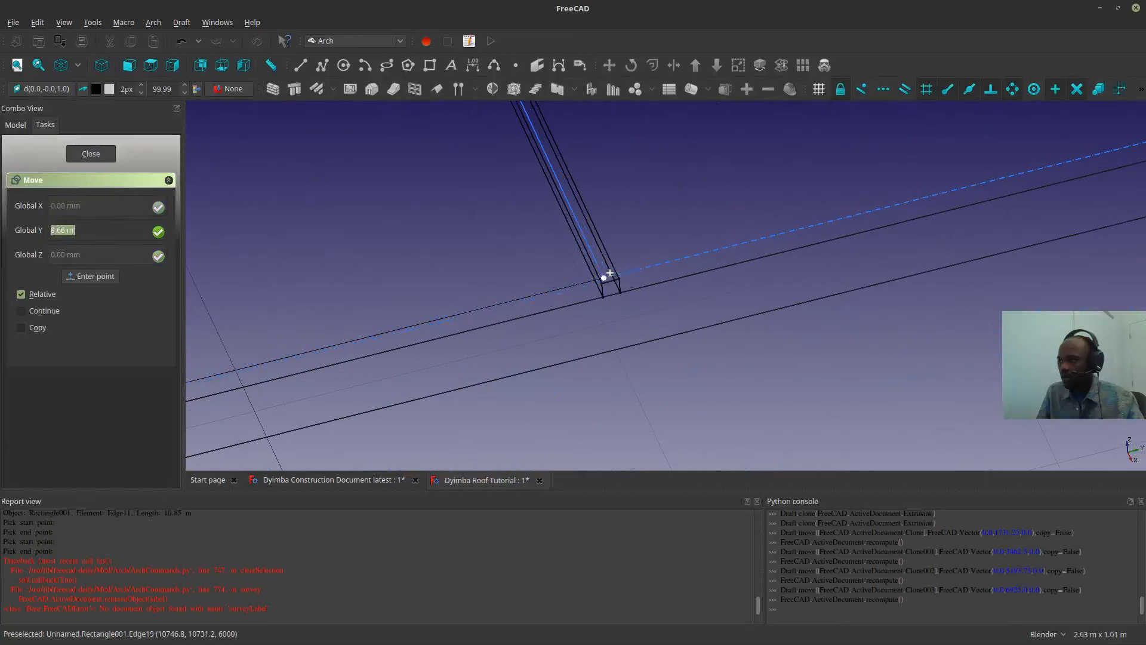
click(602, 277)
scroll(707, 247, down, 8)
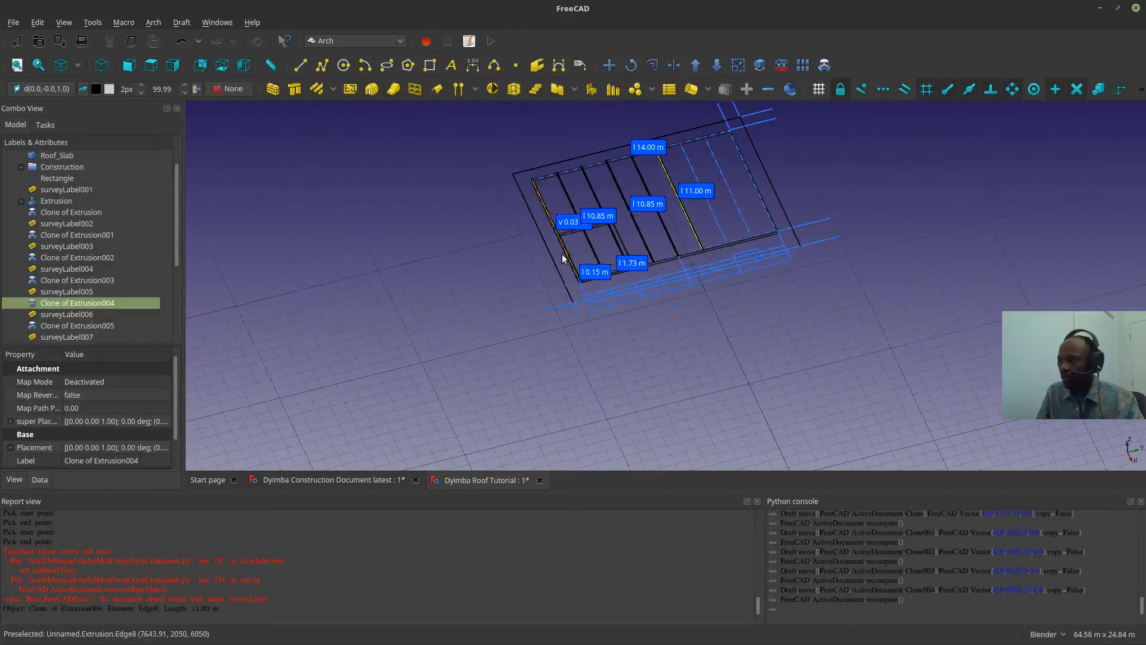
- Move Clone of Extrusion005 from the slab's corner intersection to the sixth dashed spacing line, about 10.39 m along Y
click(90, 326)
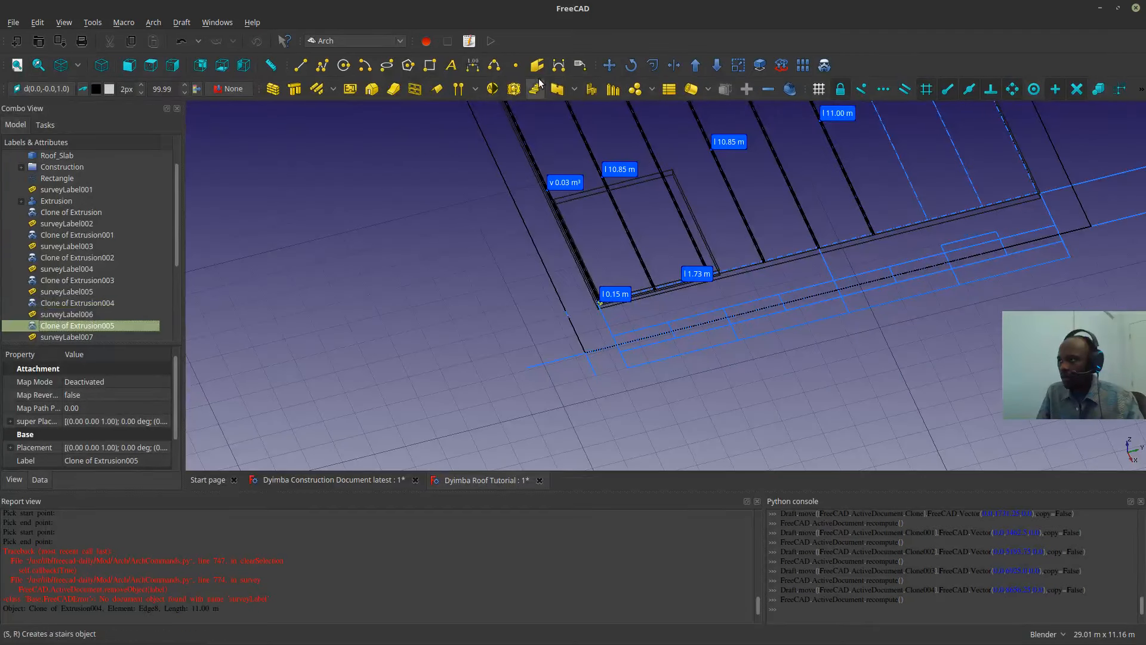
click(608, 64)
scroll(546, 317, up, 5)
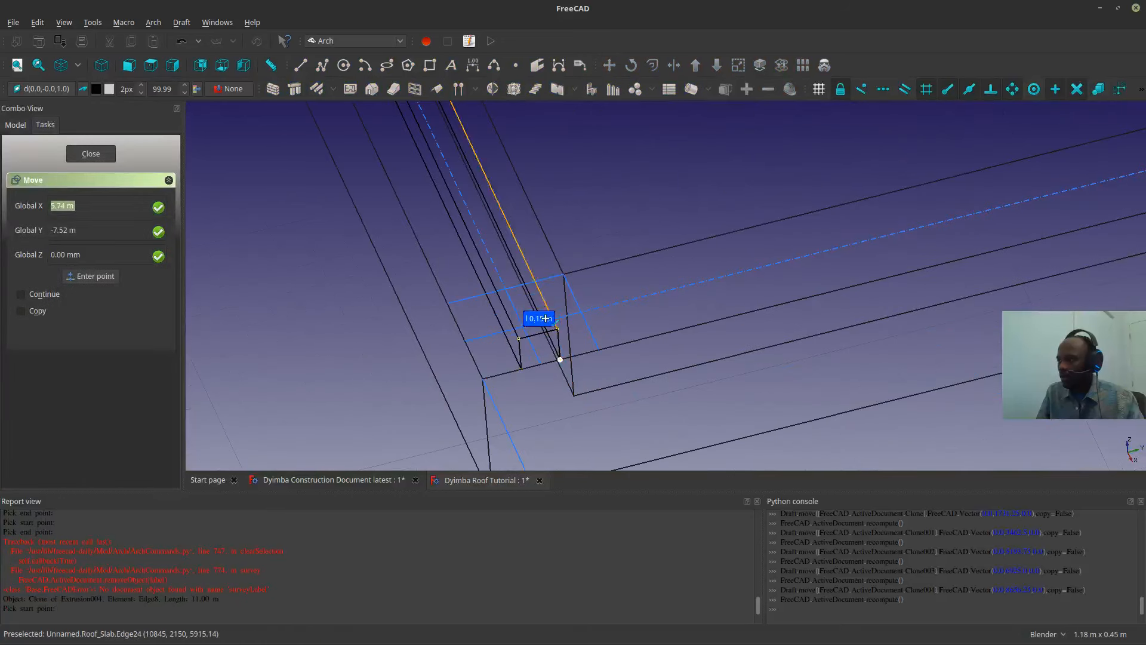
click(518, 318)
scroll(519, 323, down, 6)
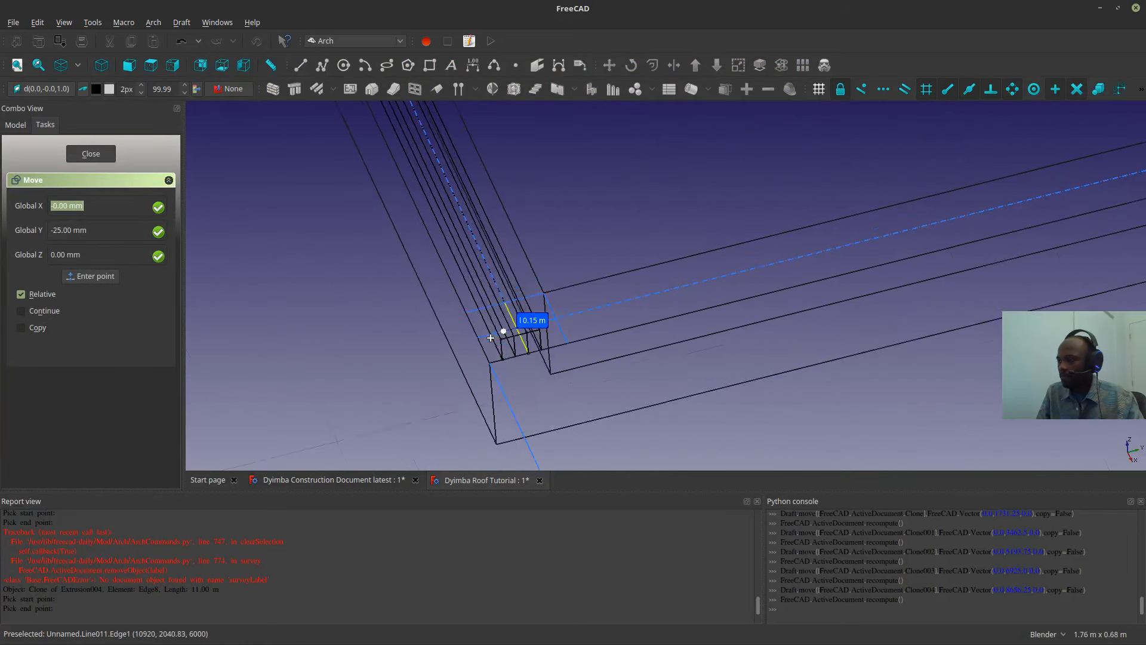
scroll(712, 275, up, 4)
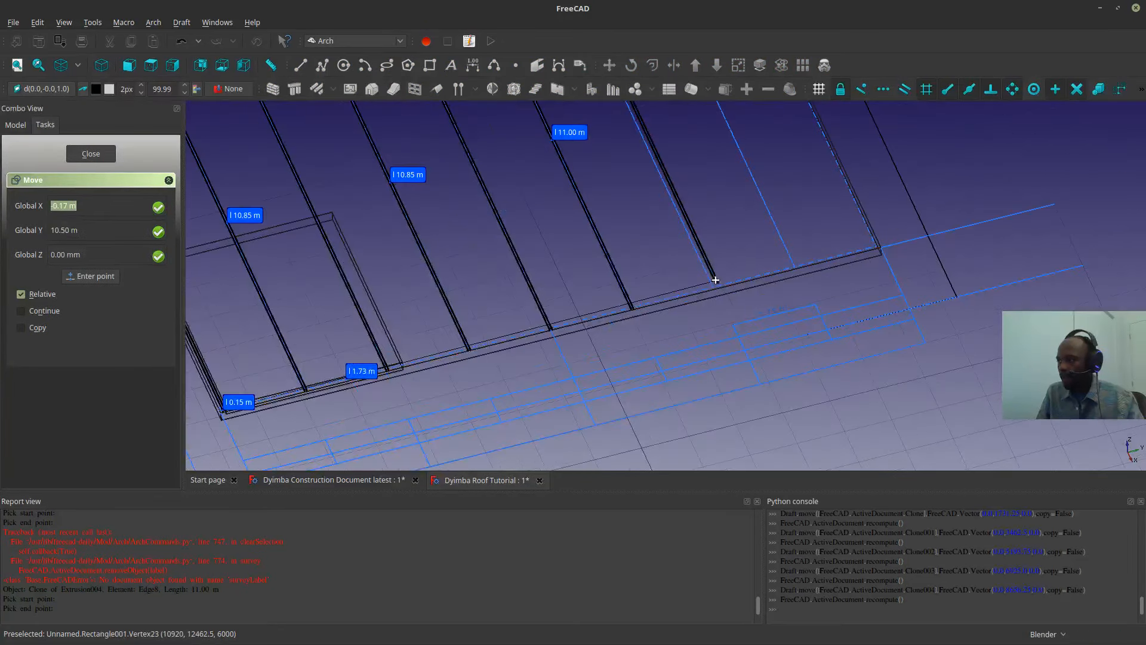
scroll(704, 293, up, 4)
click(700, 303)
scroll(719, 303, down, 8)
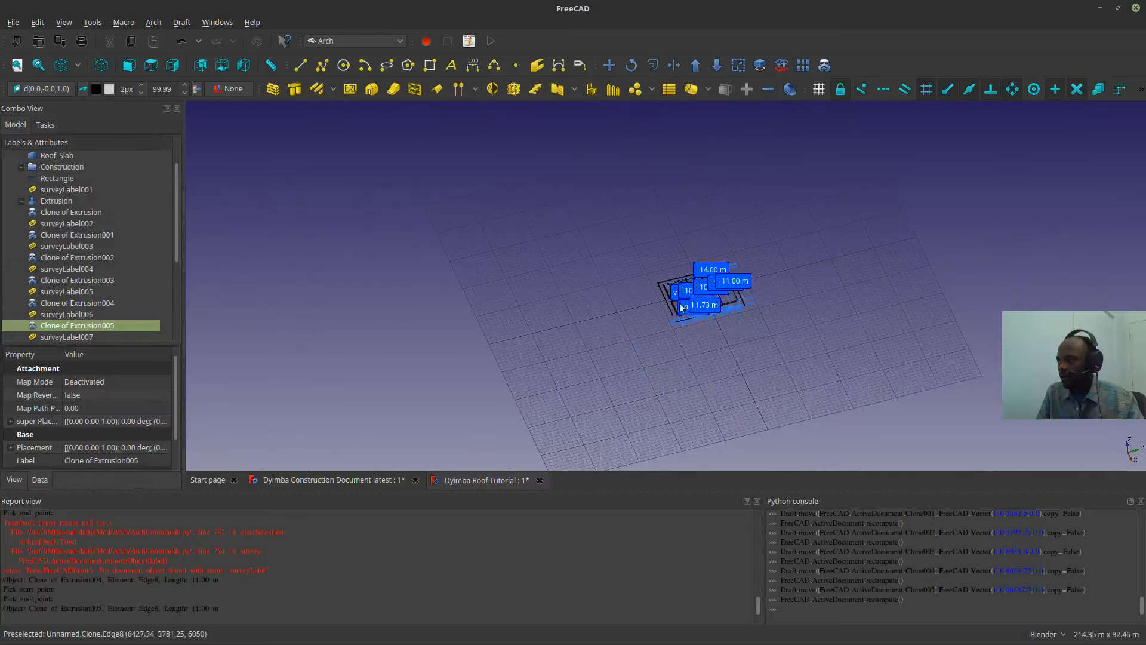
- Move Clone of Extrusion006 from the slab's corner intersection to the seventh dashed spacing line, about 12.12 m along Y
scroll(643, 310, up, 8)
scroll(662, 333, up, 2)
scroll(125, 322, down, 3)
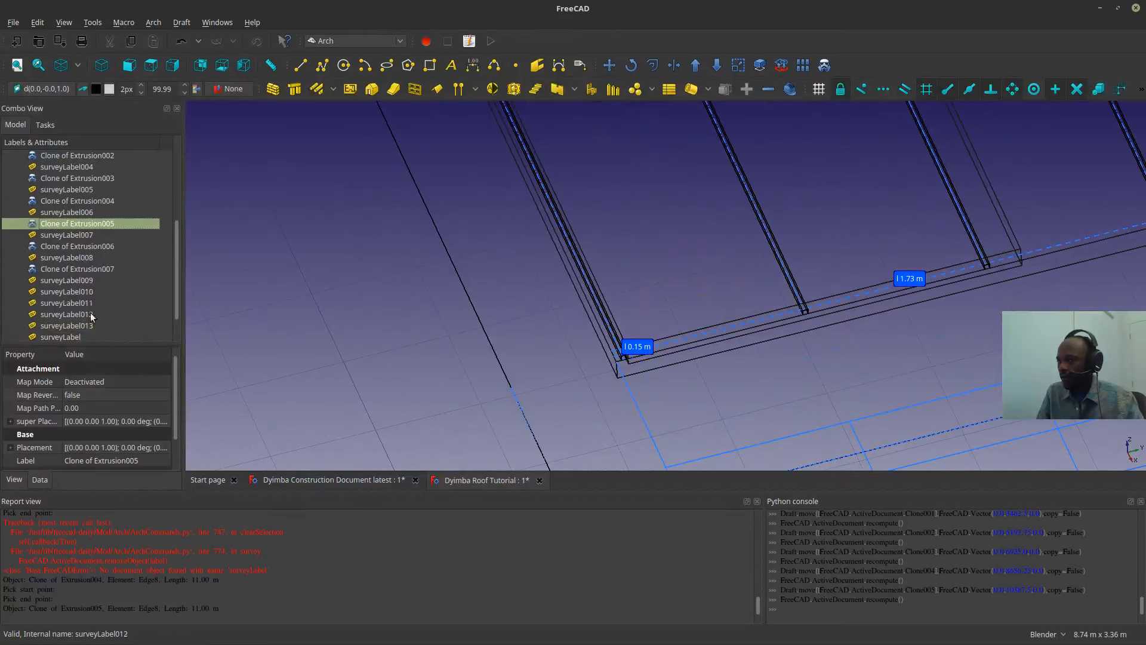
click(81, 247)
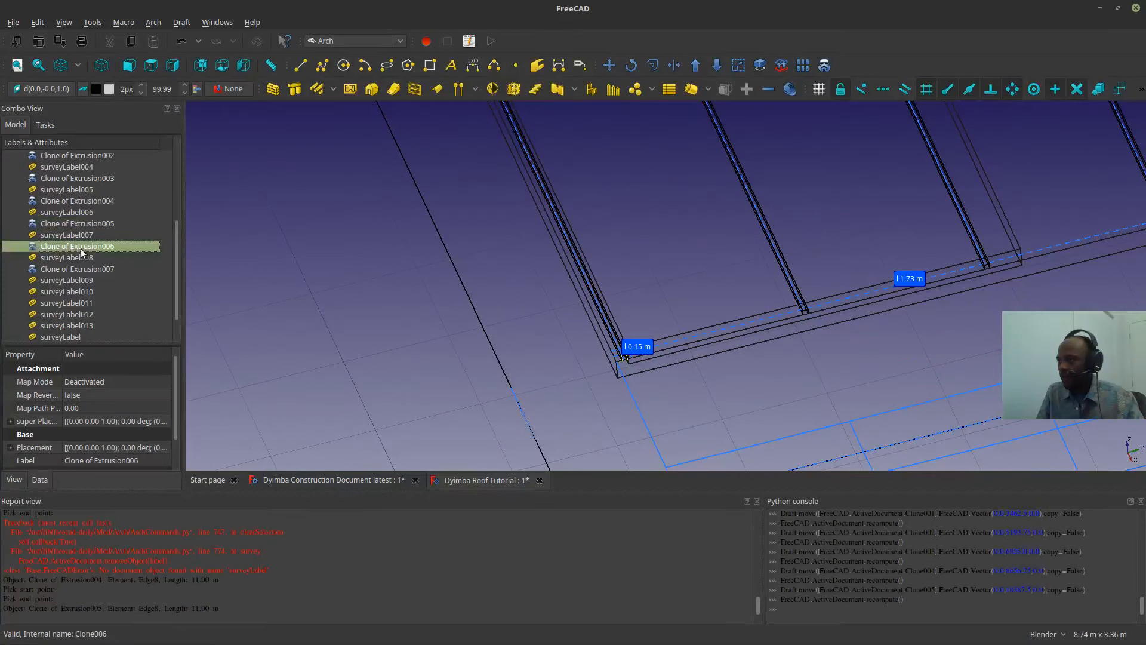
click(609, 64)
scroll(573, 370, up, 4)
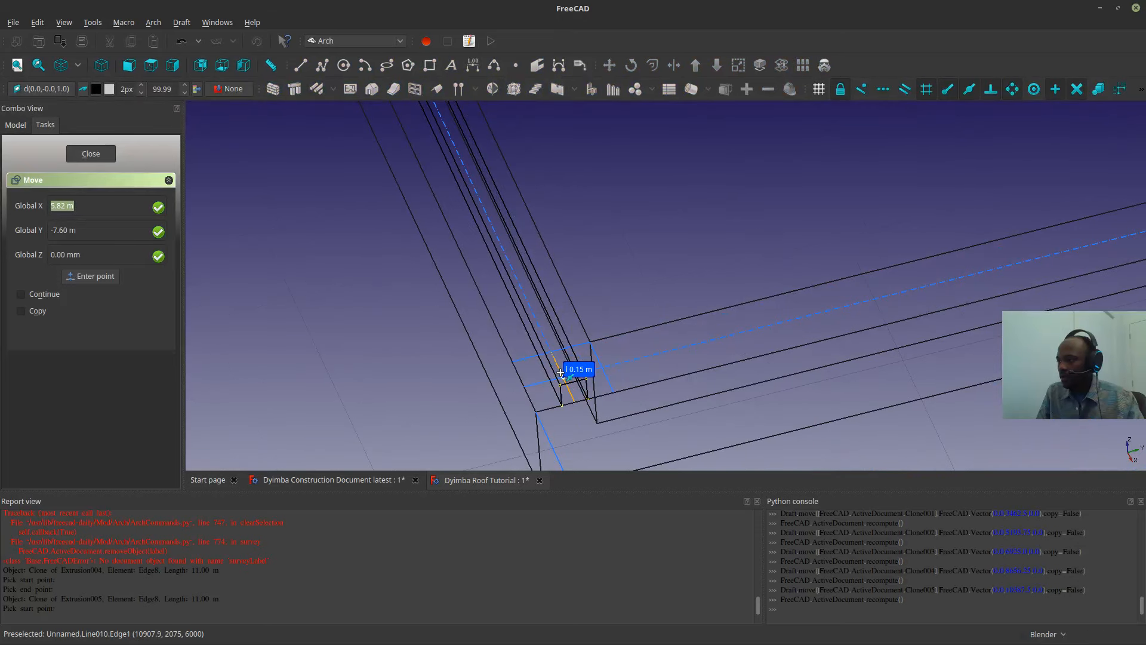
click(561, 373)
scroll(552, 385, down, 5)
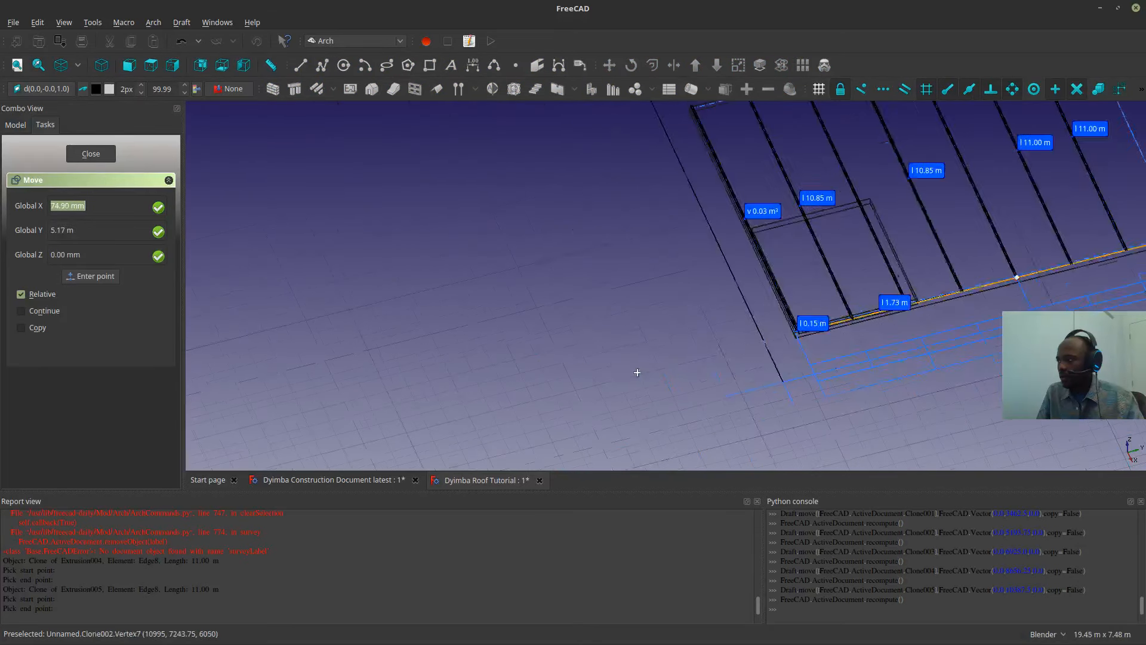
scroll(826, 320, down, 4)
scroll(1040, 277, up, 8)
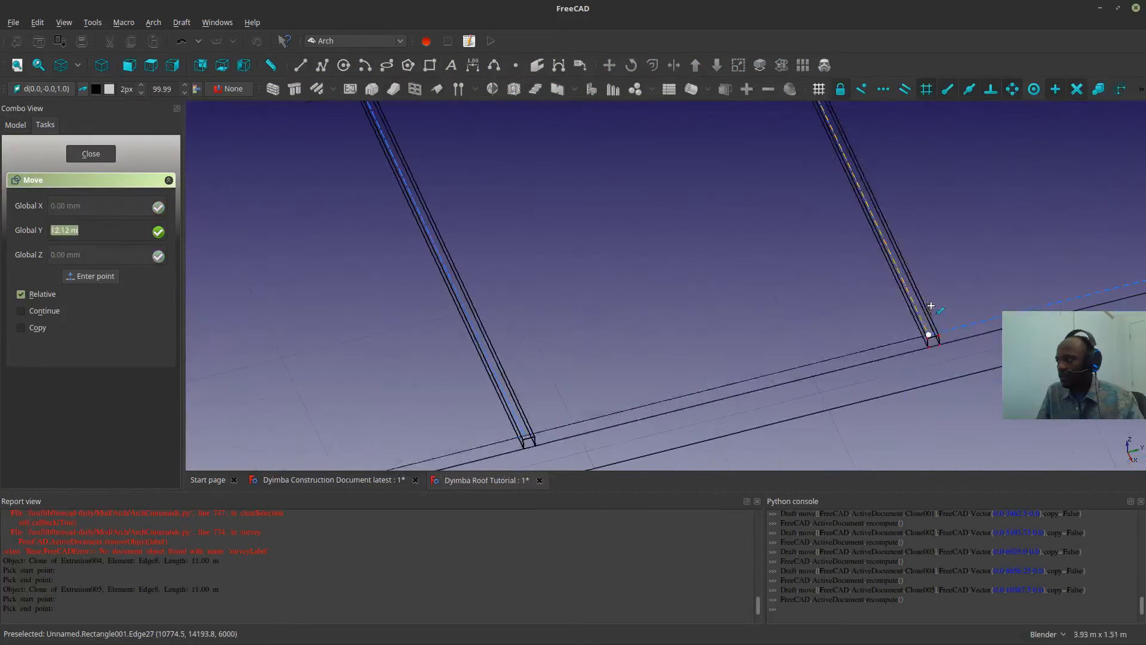
click(927, 335)
scroll(947, 308, down, 5)
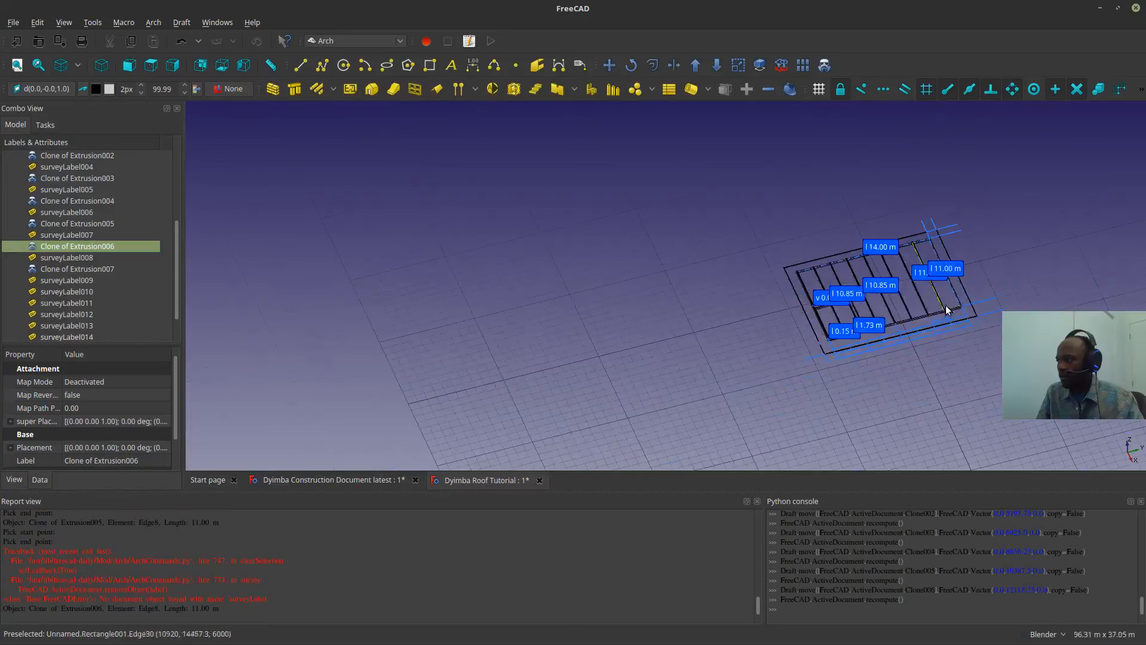
- Move Clone of Extrusion007 from the slab's corner intersection to the last dashed line at the slab's far end, 13.85 m along Y
scroll(858, 348, up, 7)
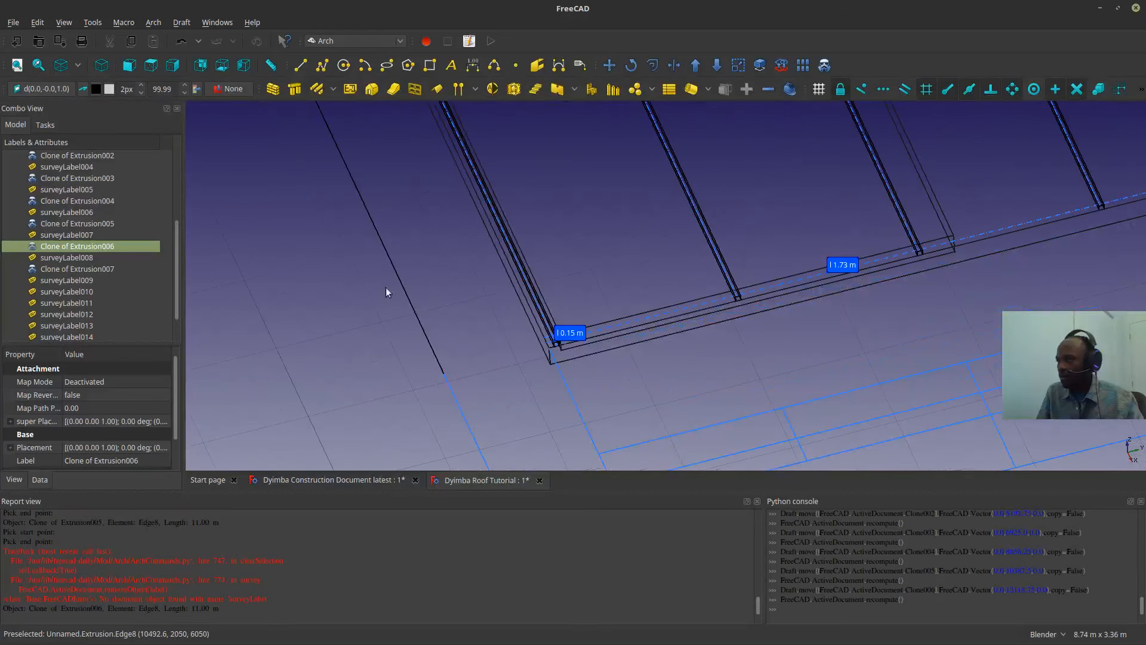
click(107, 268)
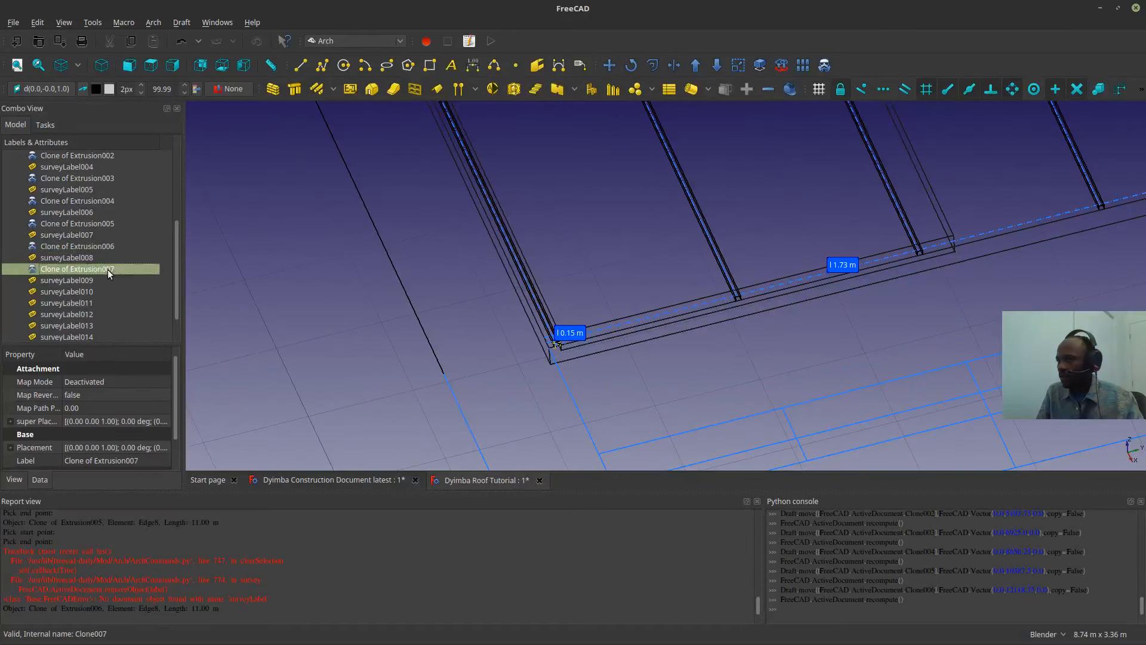
click(609, 65)
scroll(537, 352, up, 4)
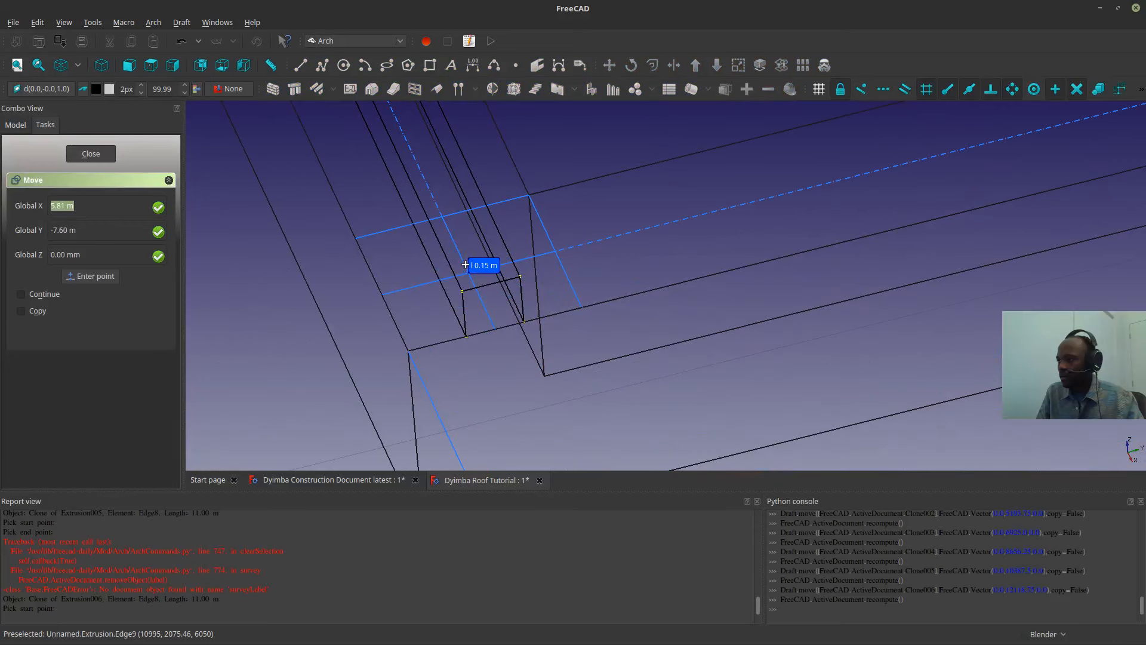
click(465, 264)
scroll(418, 298, down, 10)
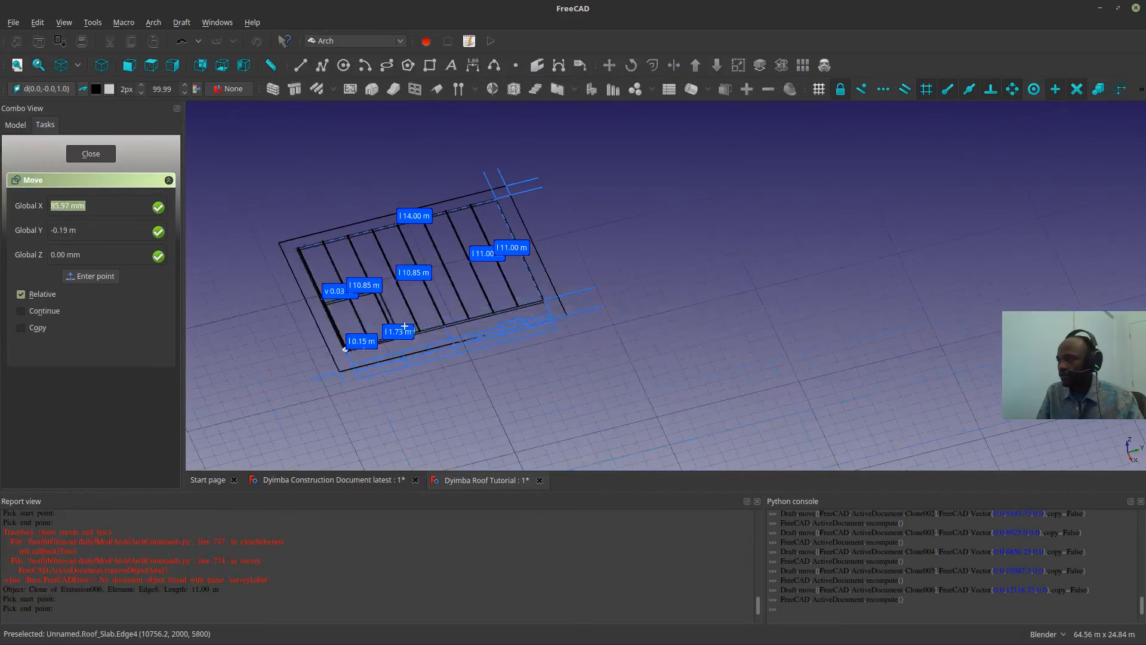
scroll(512, 312, up, 10)
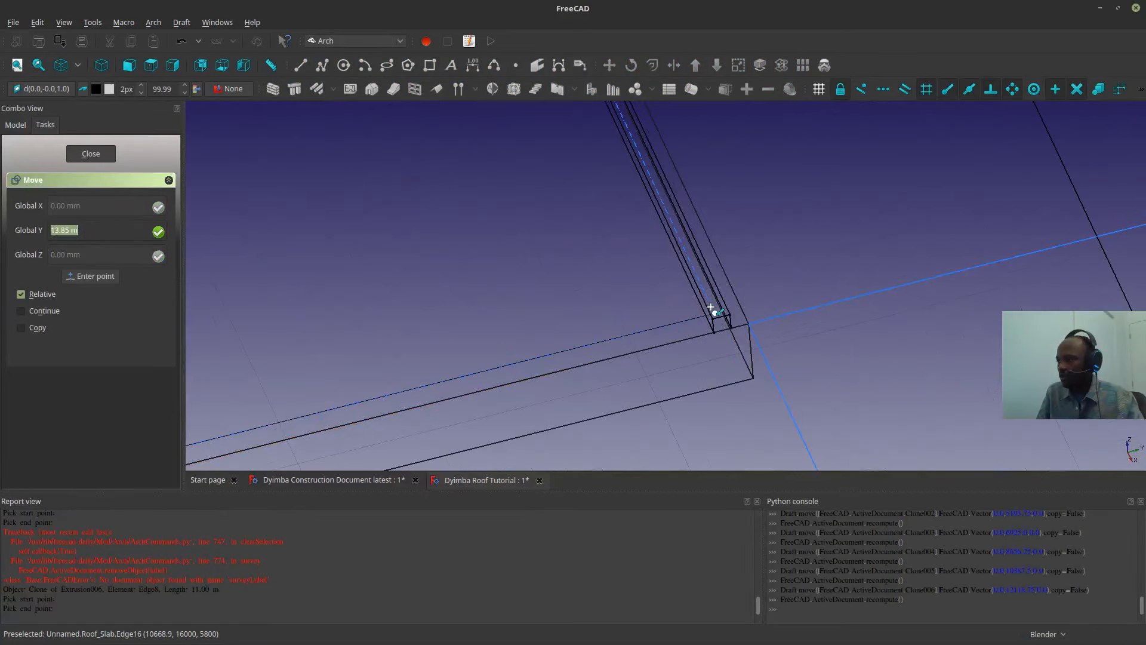
click(708, 304)
scroll(769, 293, down, 8)
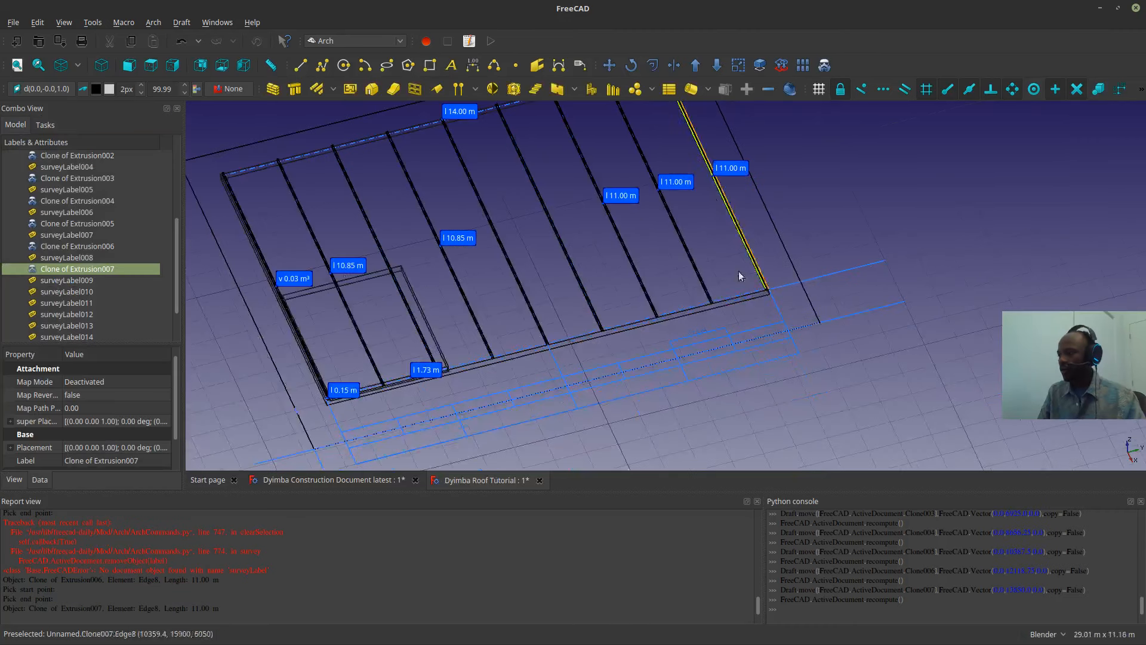
- Show the model in the Flat lines draw style and hide the roof slab beneath the cloned members
click(76, 65)
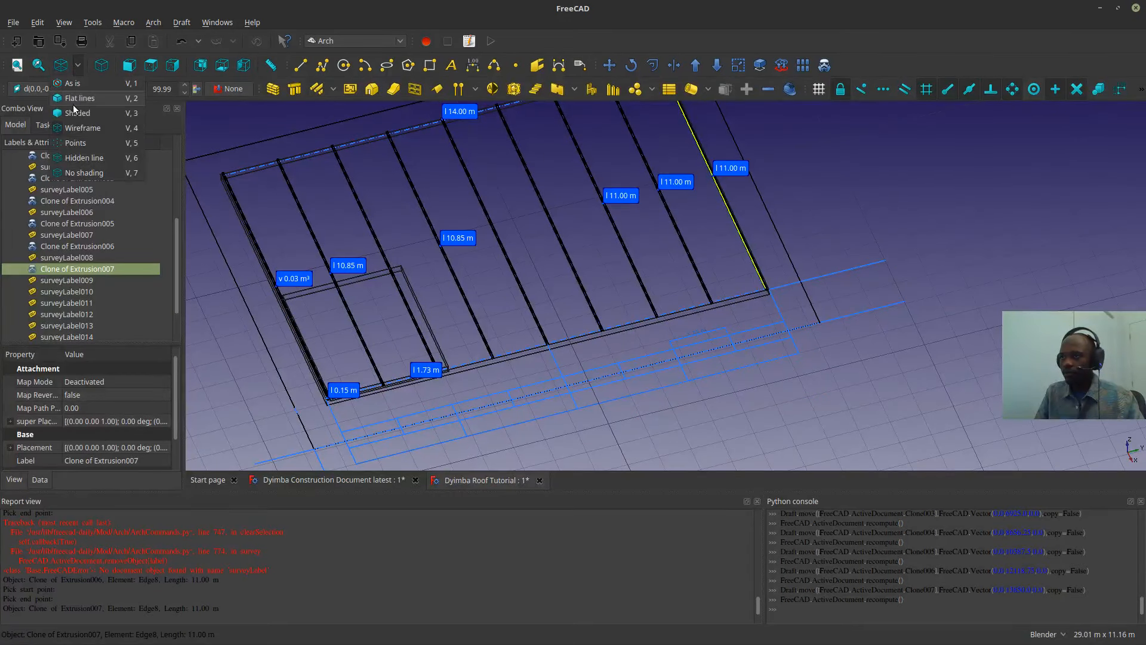
click(72, 102)
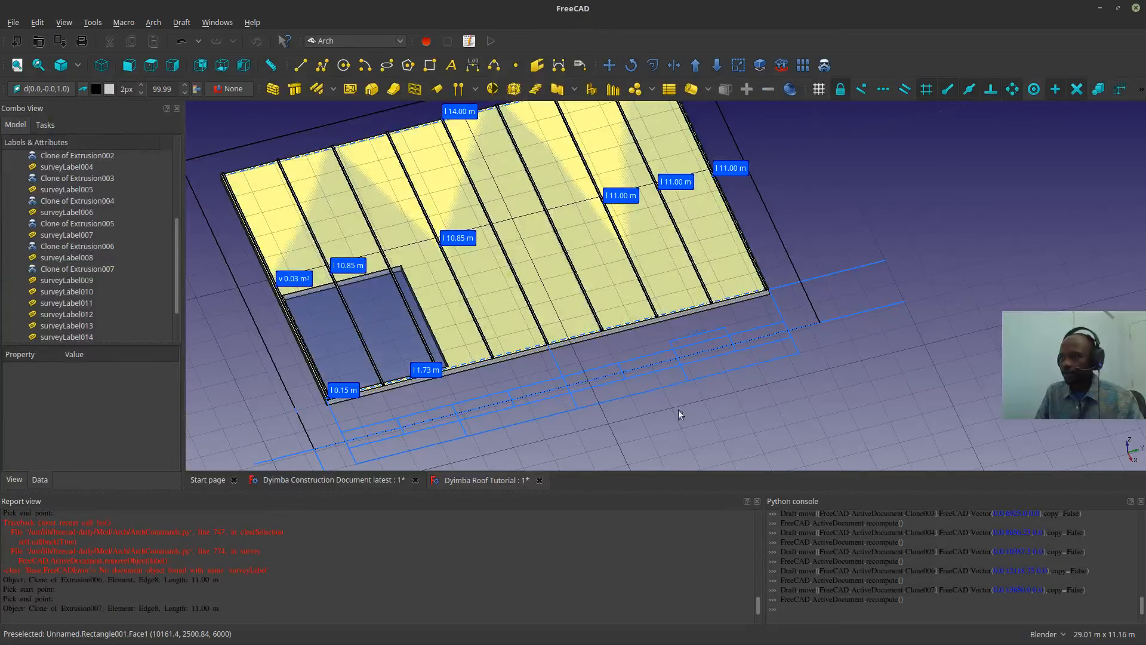
middle_drag(679, 414, 703, 402)
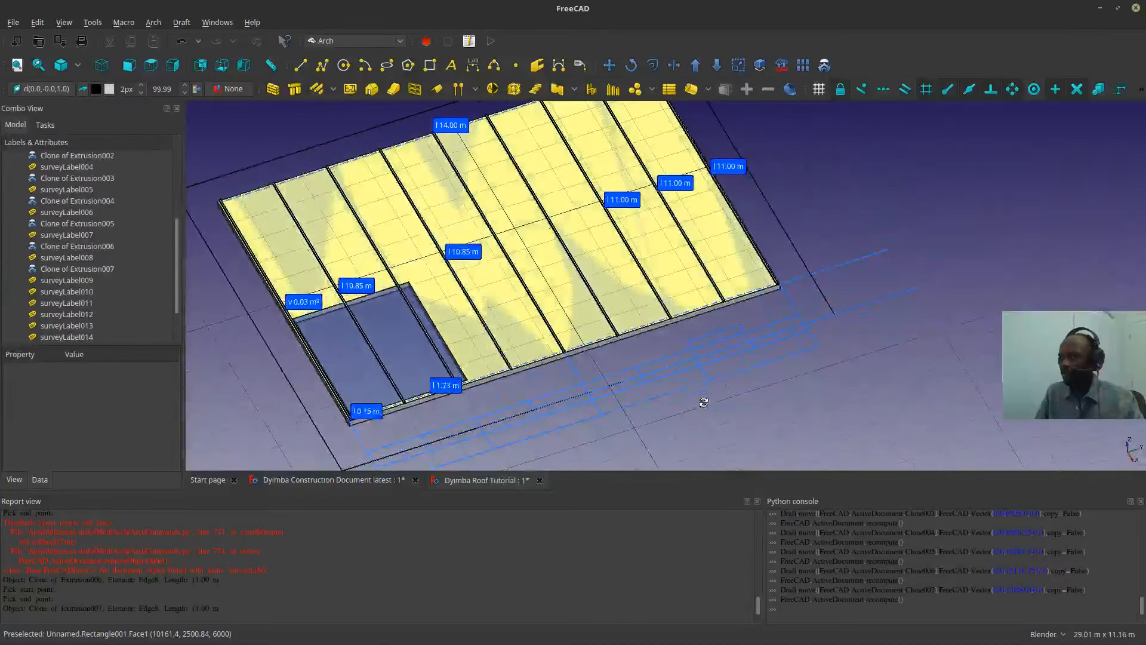
scroll(790, 304, up, 6)
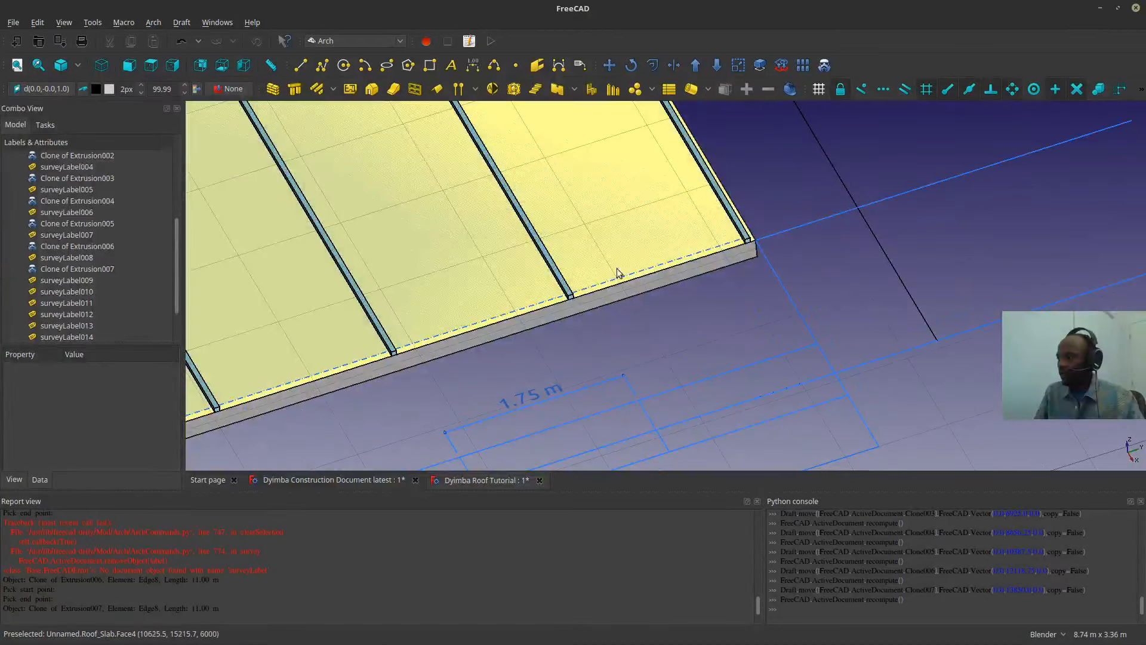
click(676, 279)
key(space)
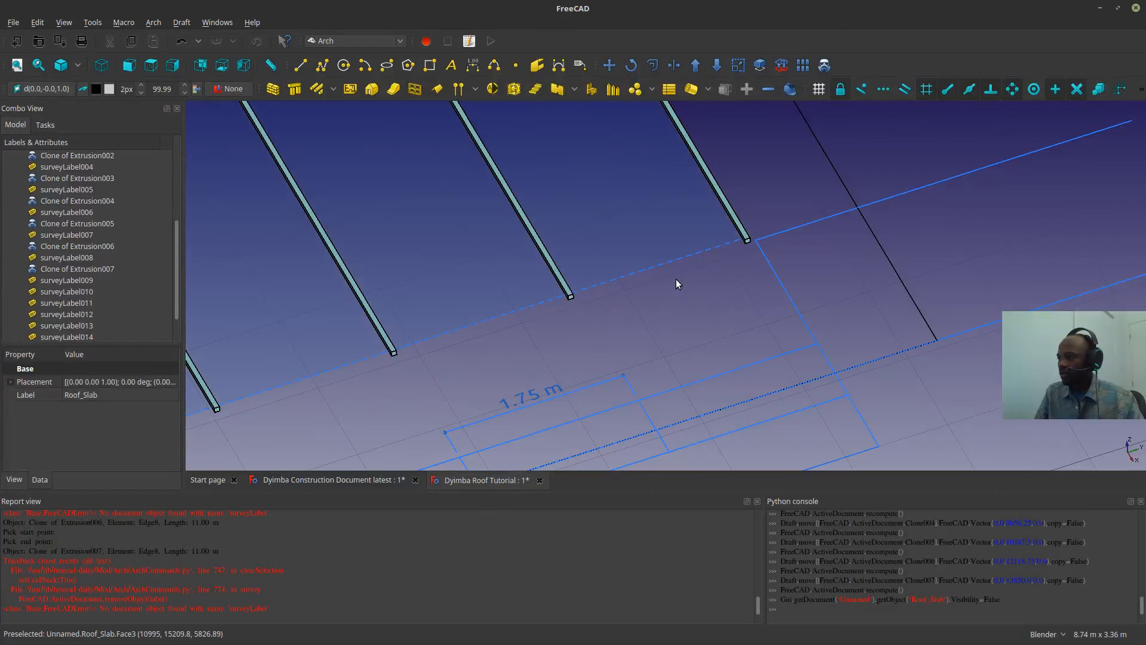
- Hide the dashed spacing rectangle Rectangle001 and show it again
click(661, 233)
scroll(662, 232, down, 5)
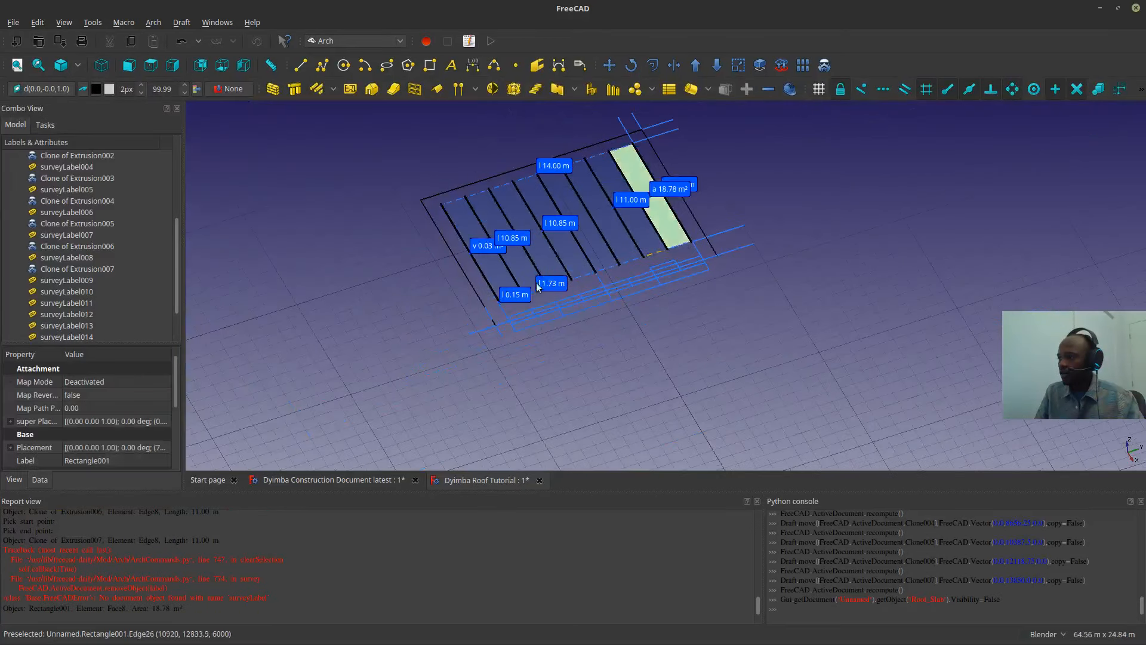
scroll(537, 280, up, 4)
key(space)
key(space)
scroll(607, 276, up, 4)
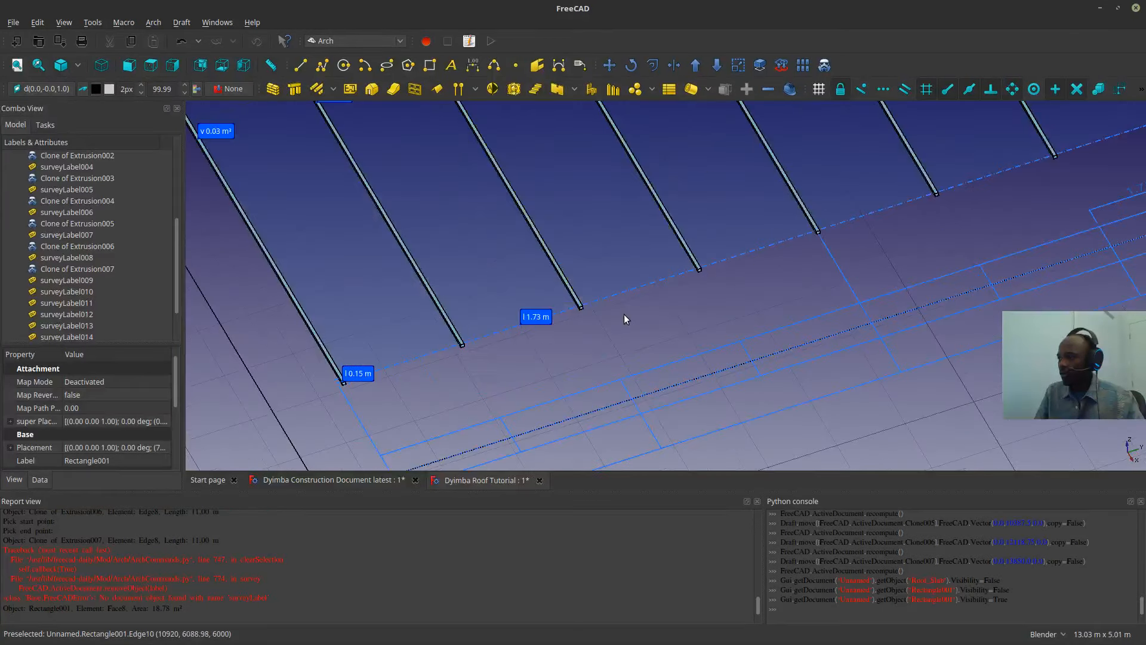
shift+middle_drag(625, 314, 793, 404)
- Switch the display mode of the dashed spacing rectangle Rectangle001 to Flat Lines and back to Wireframe
click(753, 321)
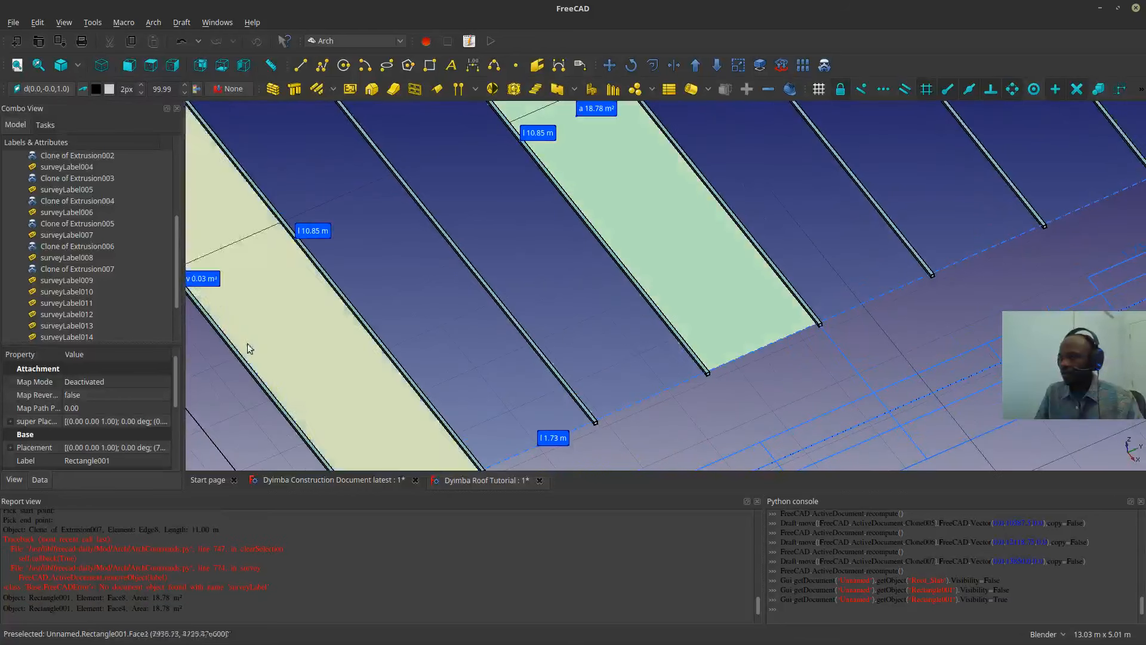
click(112, 394)
click(112, 394)
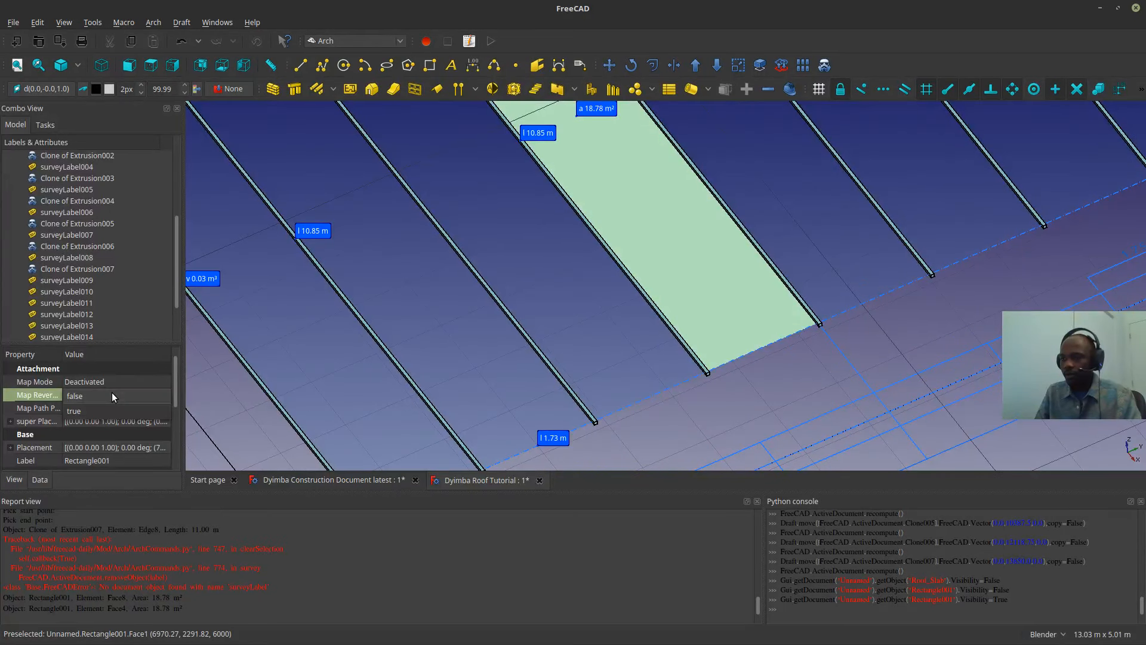
click(112, 395)
click(19, 480)
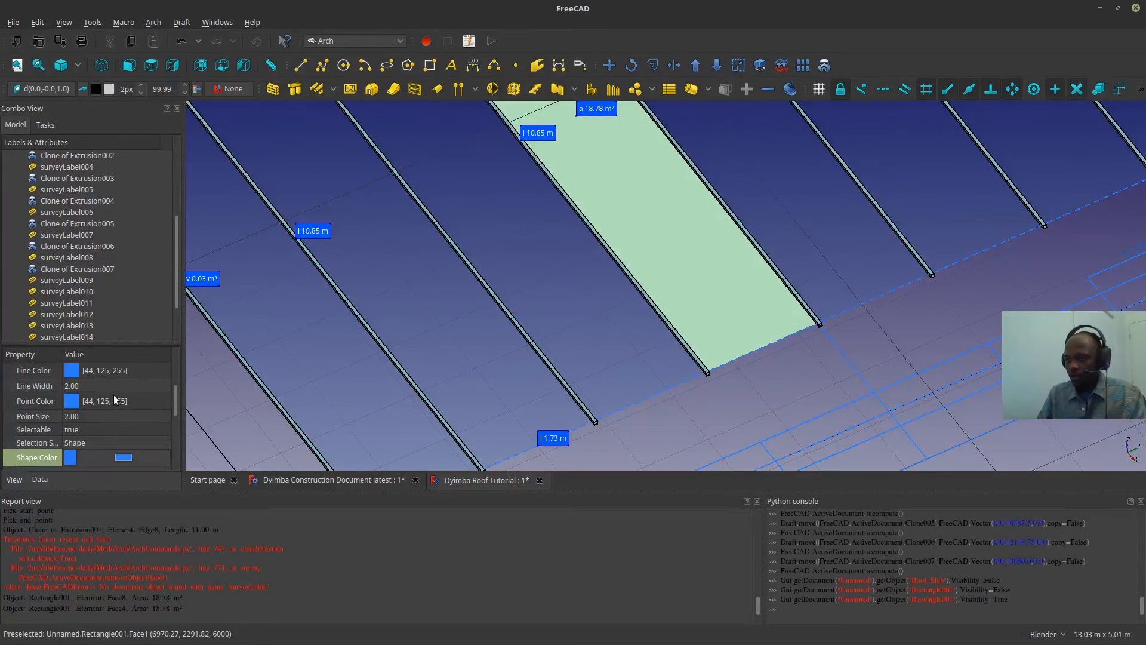
scroll(113, 395, up, 3)
click(94, 422)
click(95, 422)
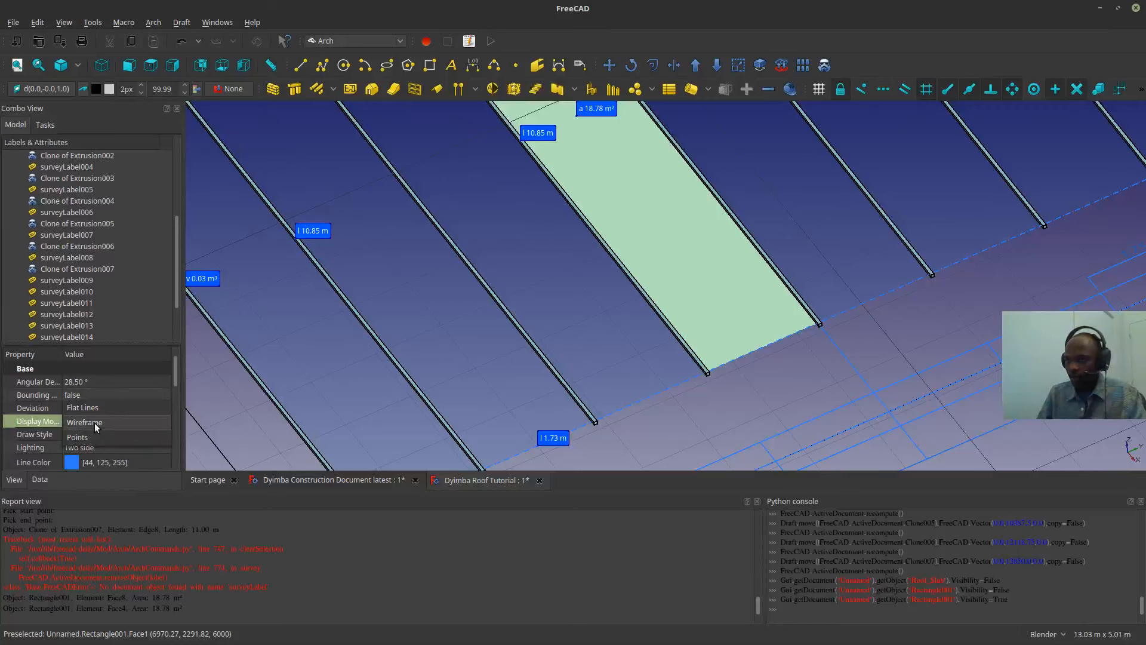
click(95, 422)
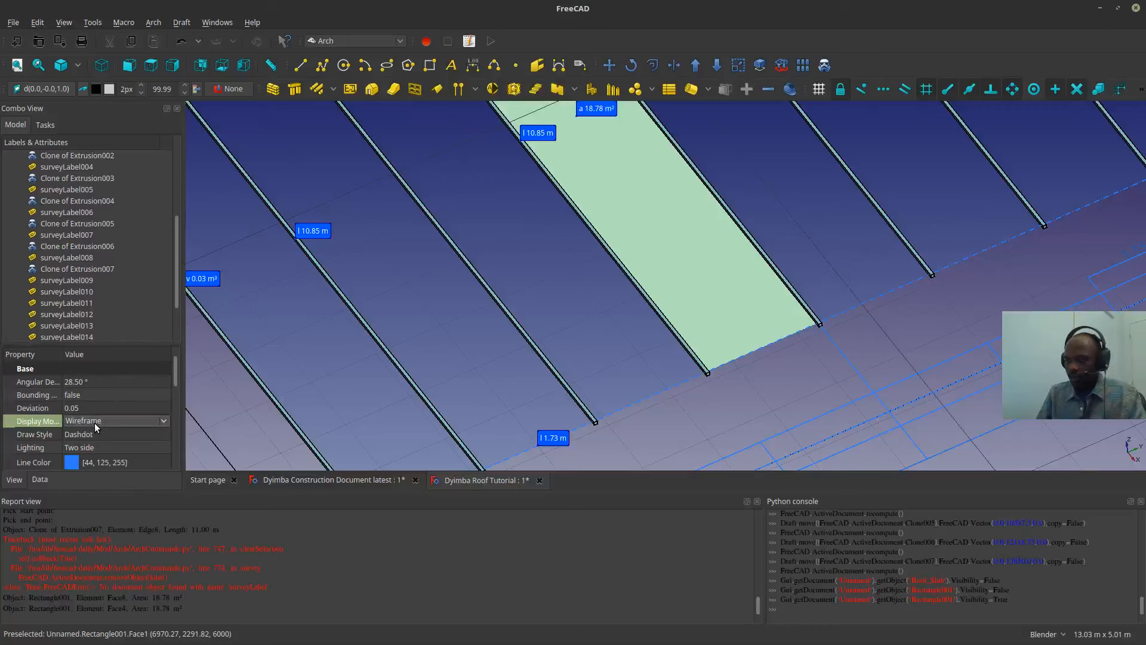
click(94, 423)
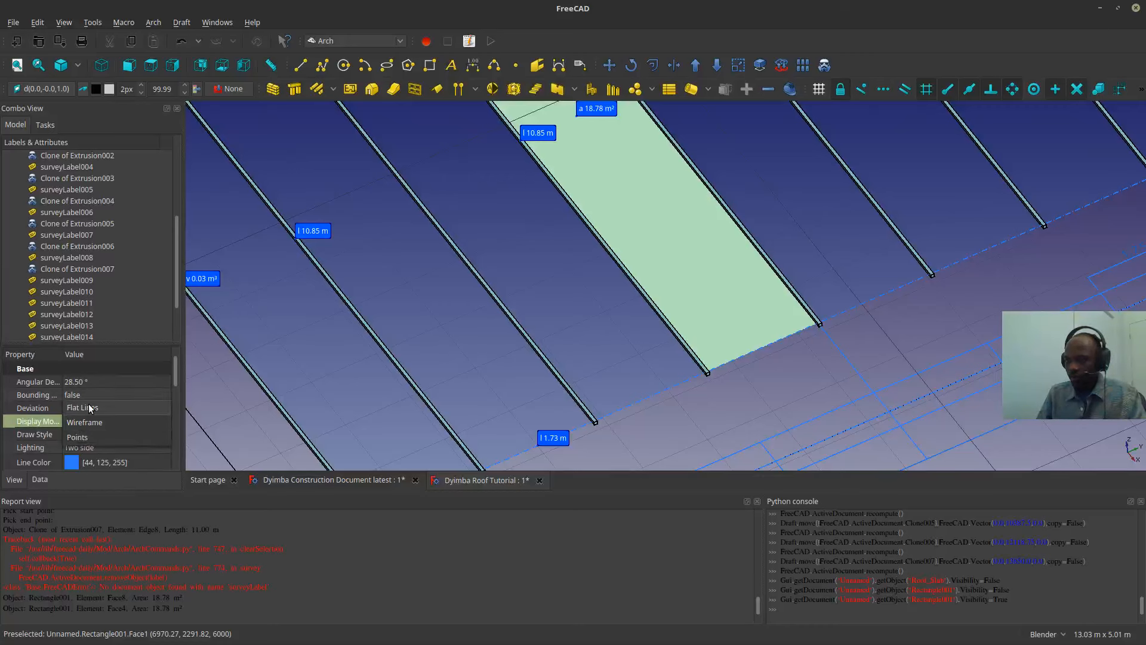
click(89, 406)
click(83, 419)
click(80, 437)
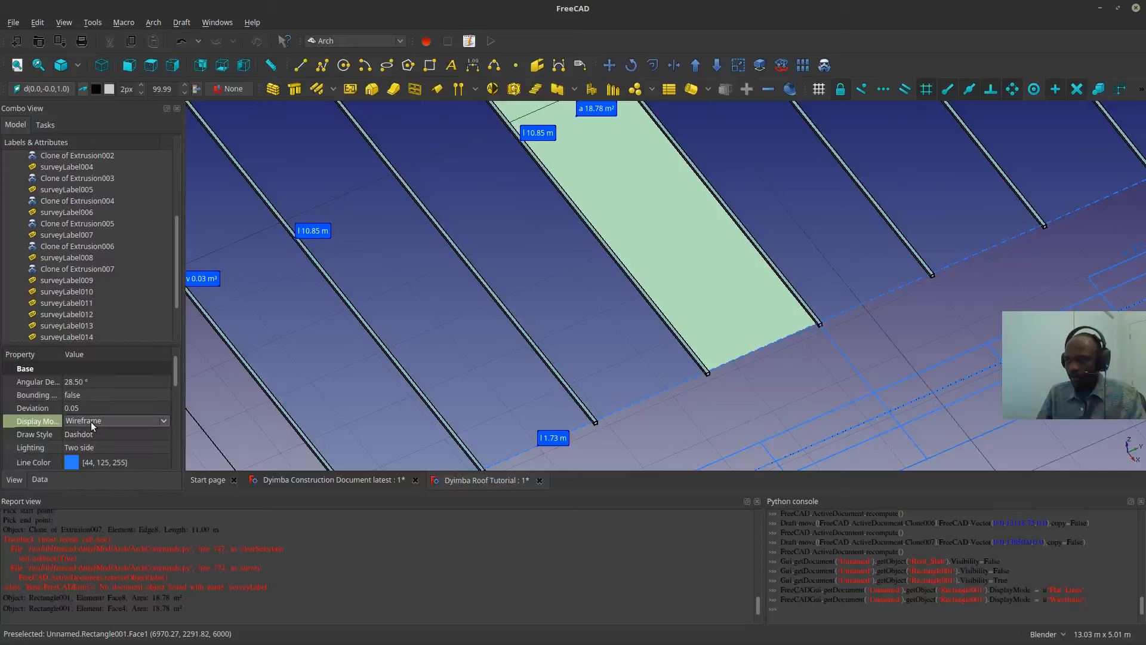
- Set the view's draw style to As is so each object uses its own display mode
click(83, 66)
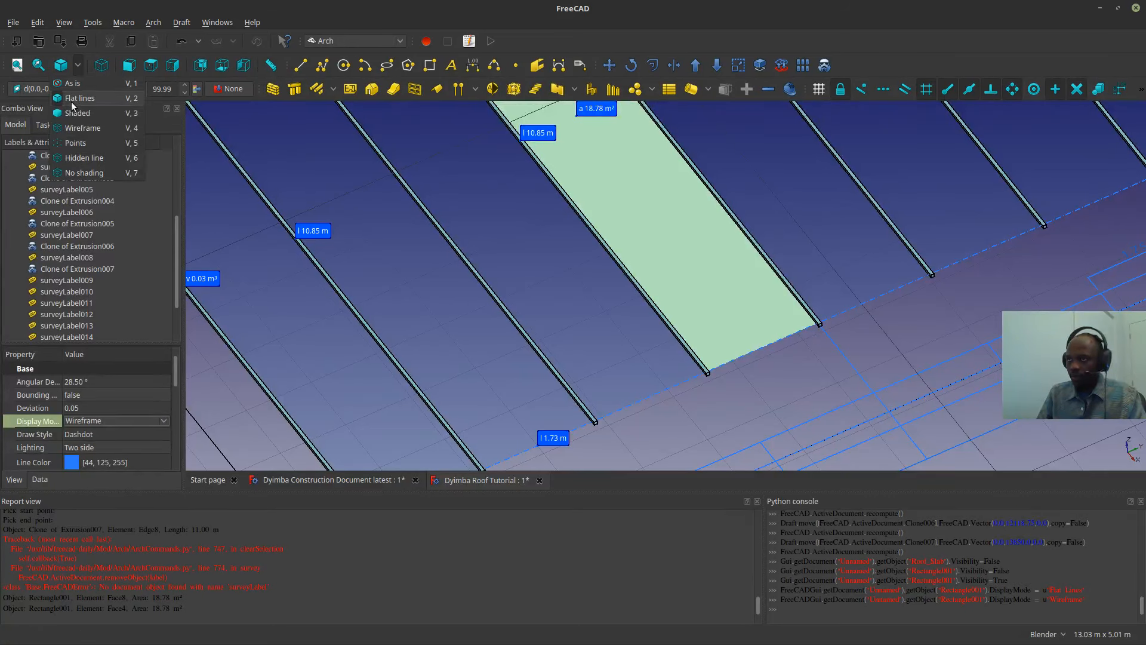
click(74, 129)
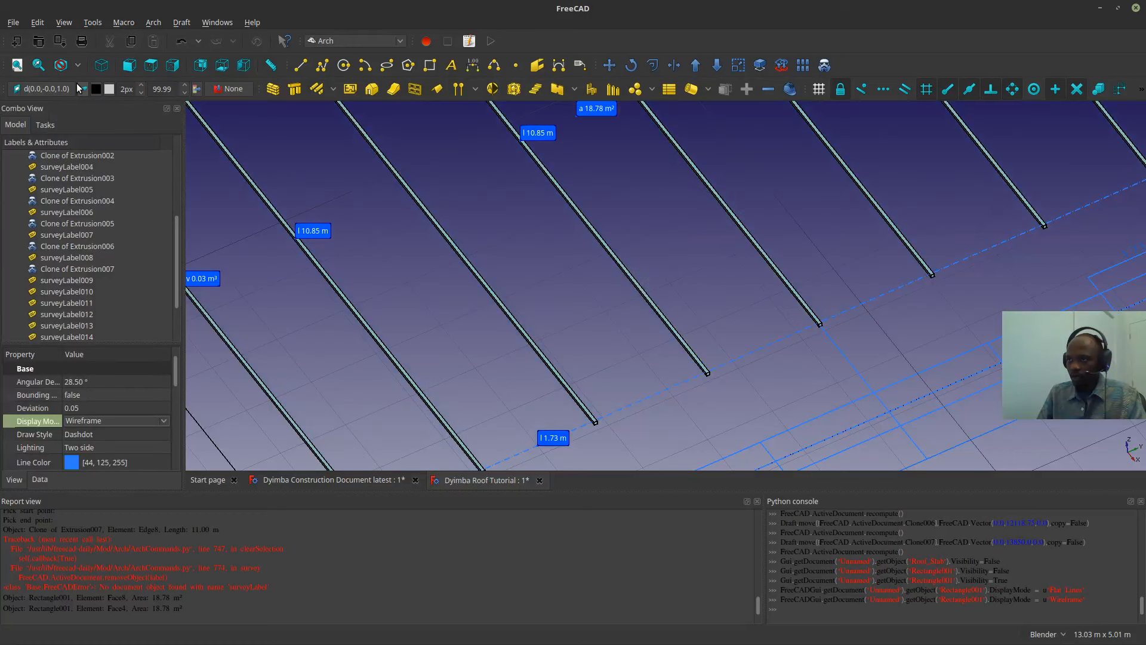
scroll(425, 286, down, 5)
scroll(468, 285, up, 5)
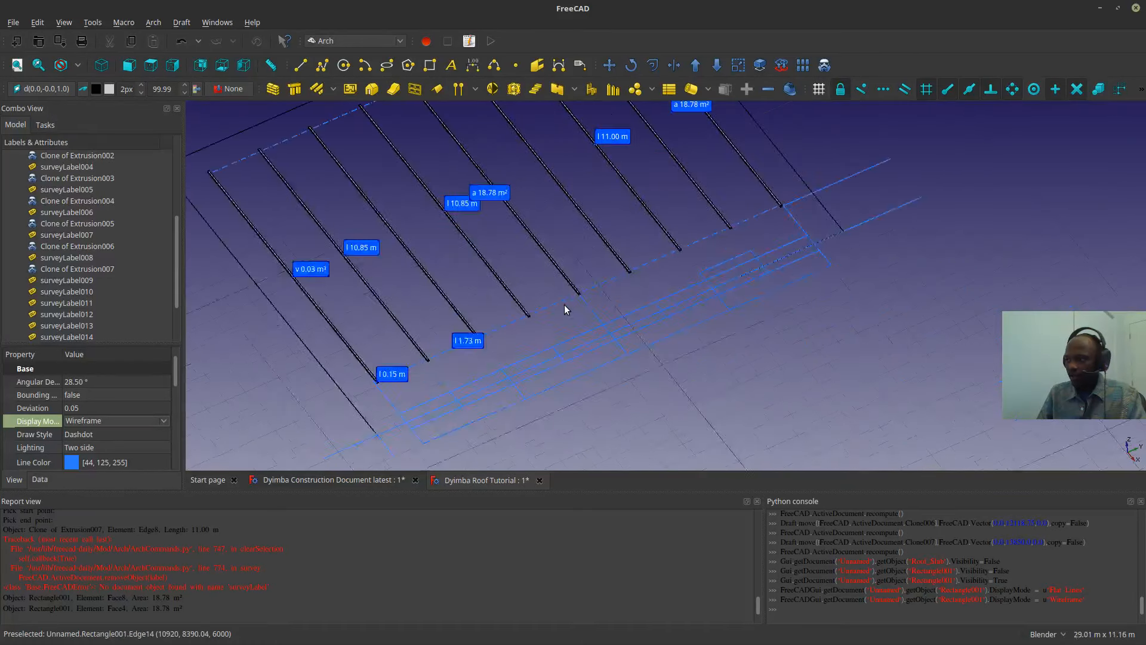
- Preview the model in the Flat lines and Shaded draw styles, and return the view to As is
click(95, 421)
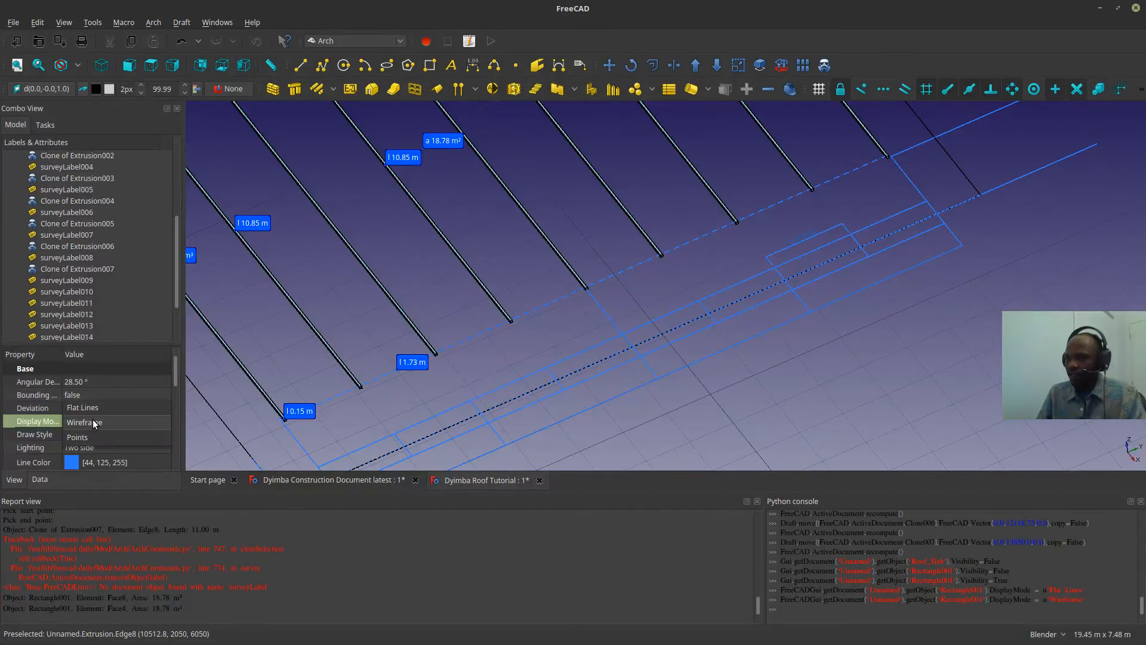
click(93, 422)
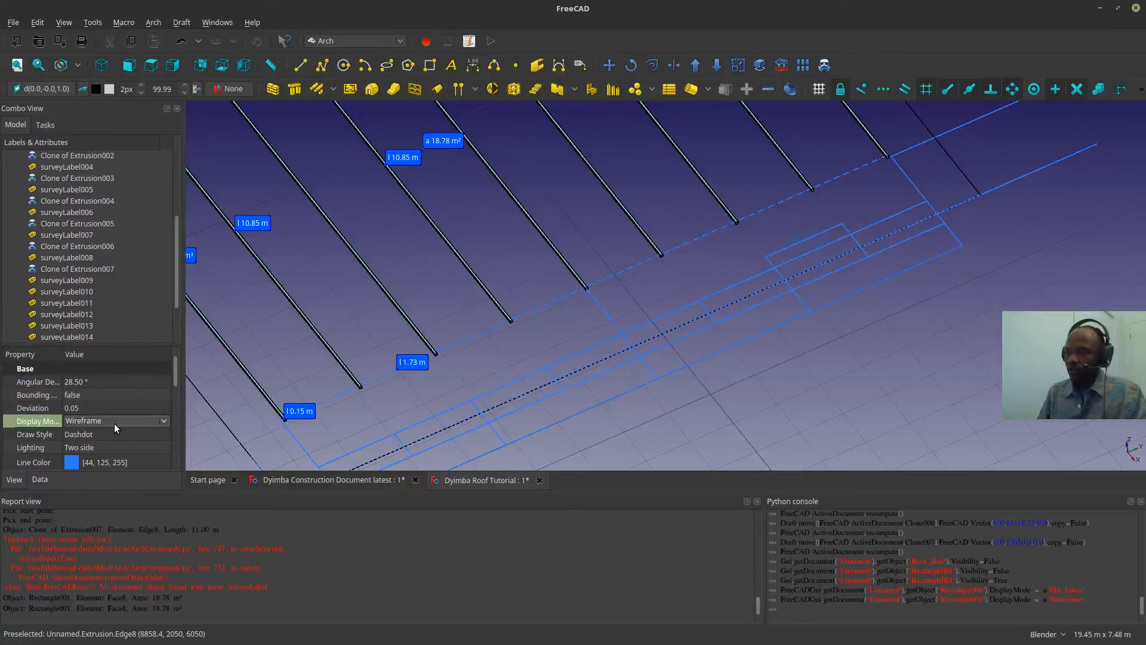
click(81, 66)
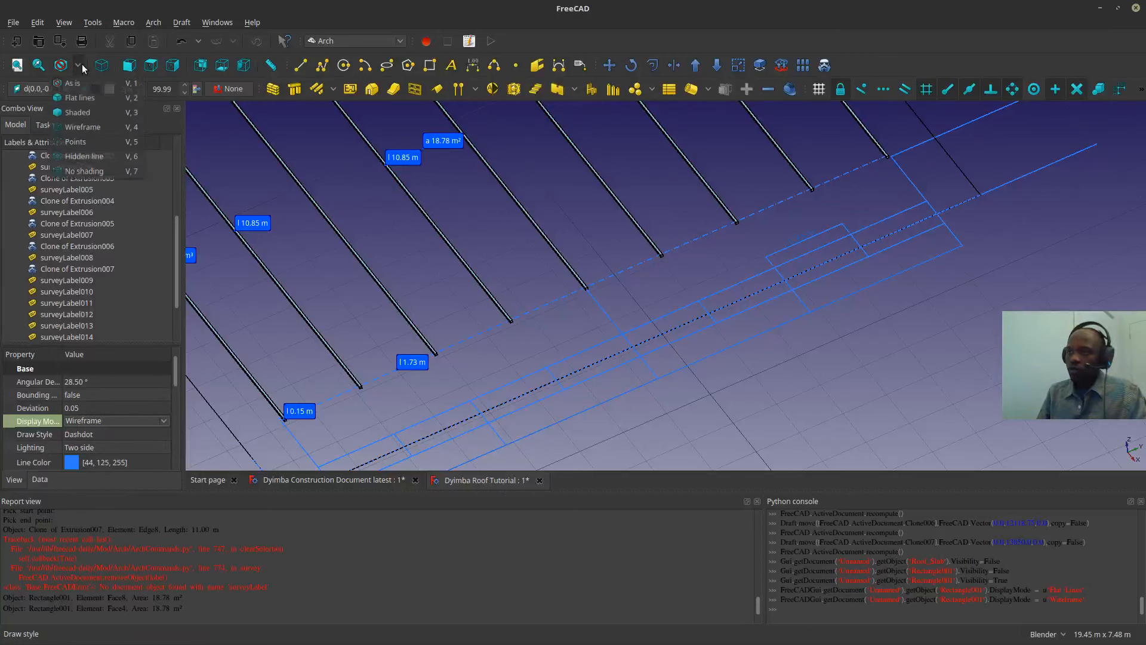
click(81, 97)
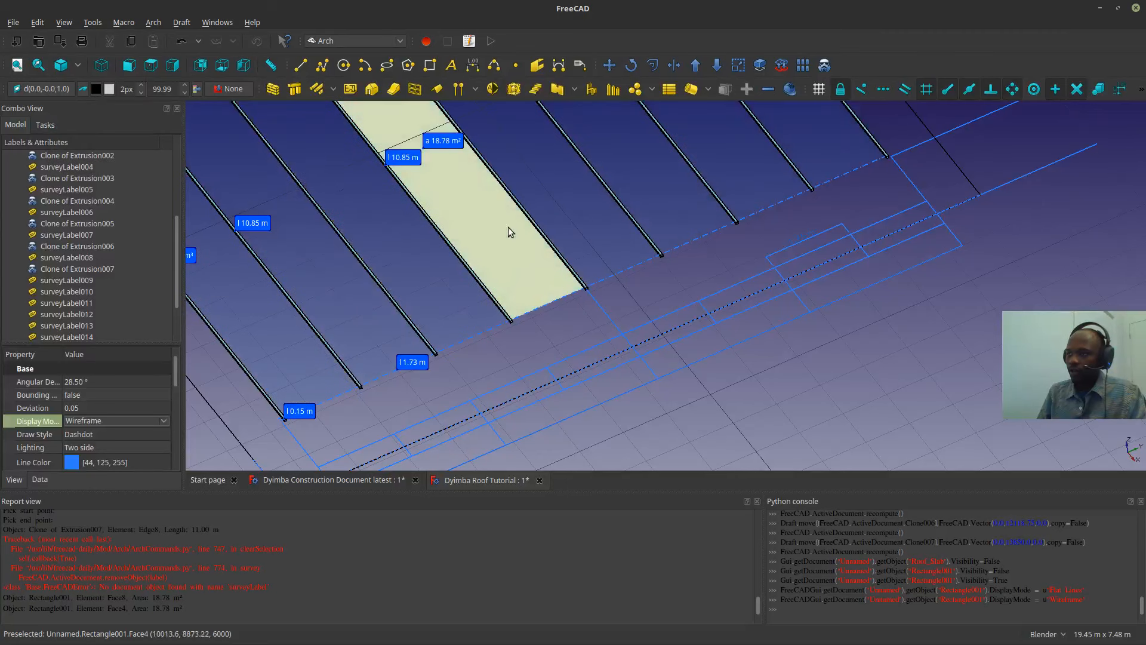
click(81, 62)
click(78, 108)
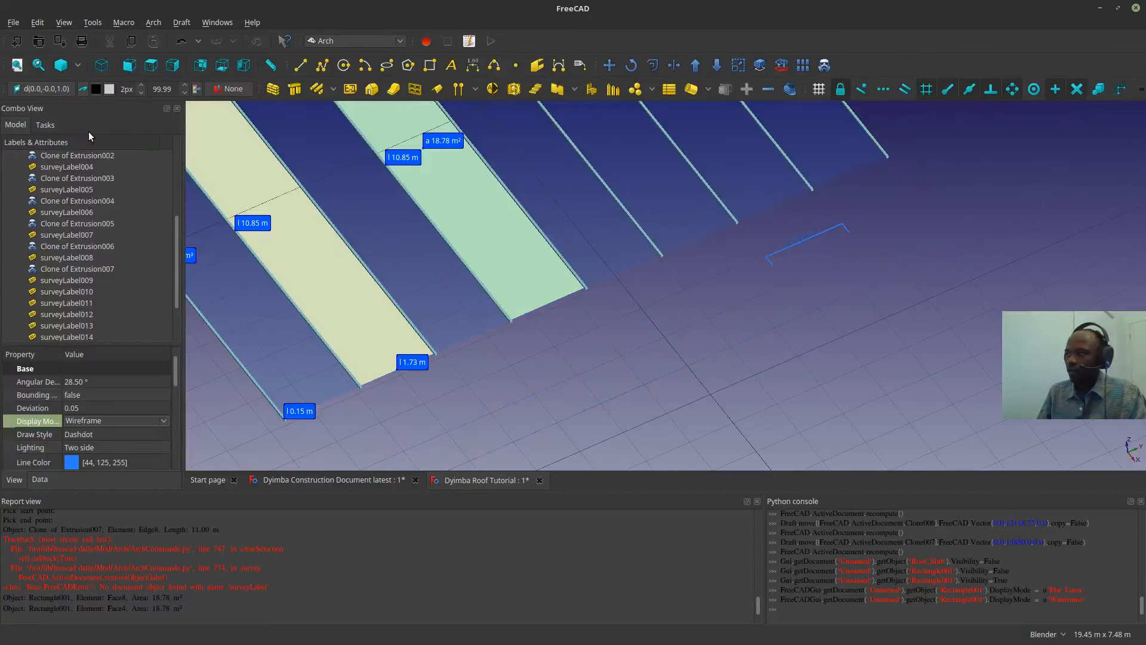
click(79, 62)
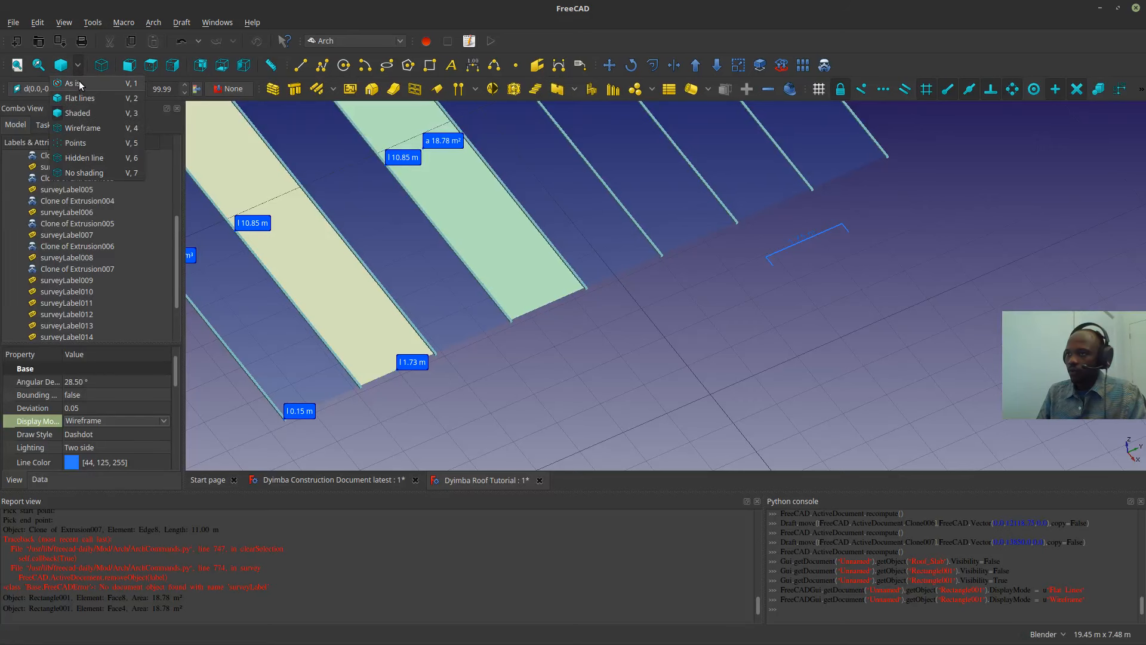
click(77, 85)
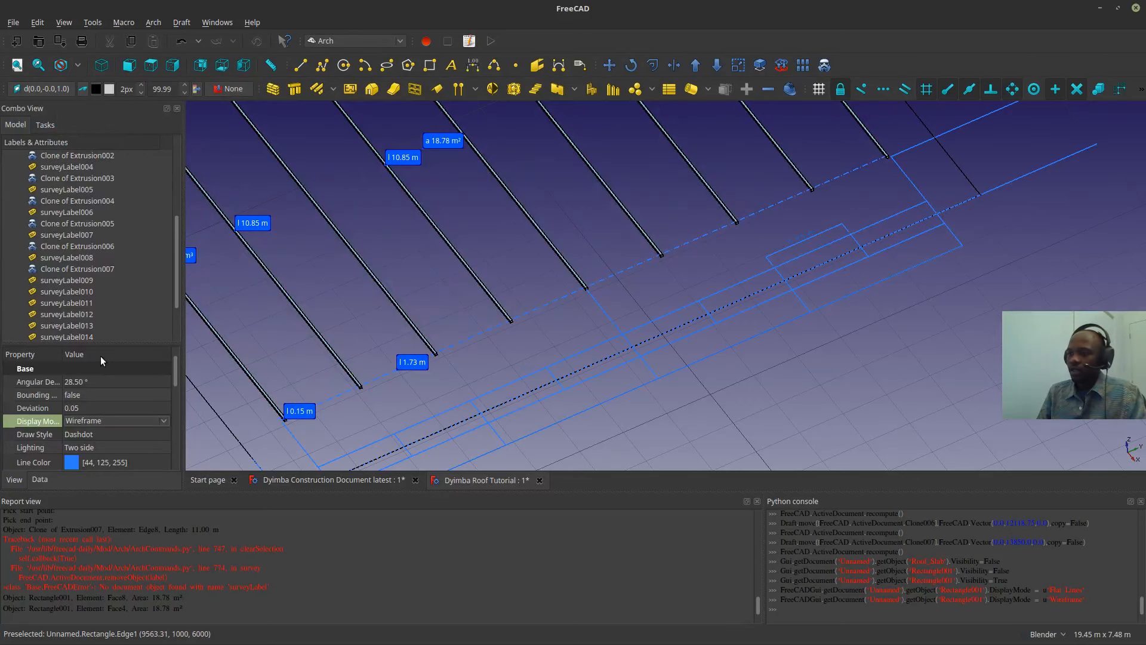
- Try the Flat Lines and Points display modes on Rectangle001, set it back to Wireframe and clear the selection
click(98, 421)
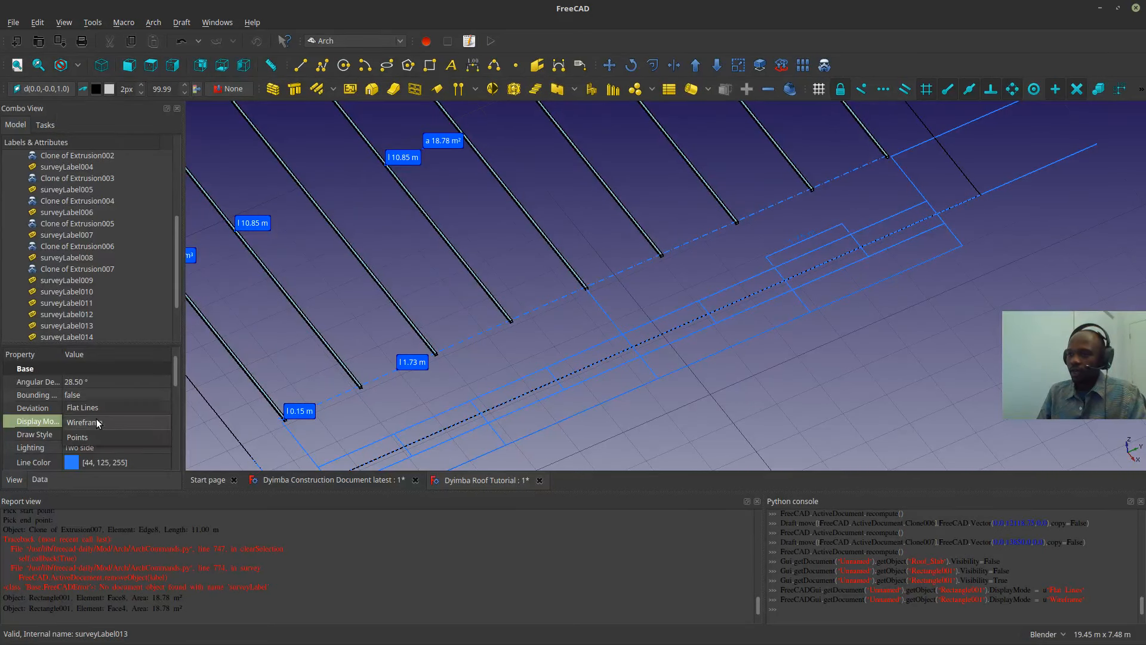
click(81, 409)
click(94, 424)
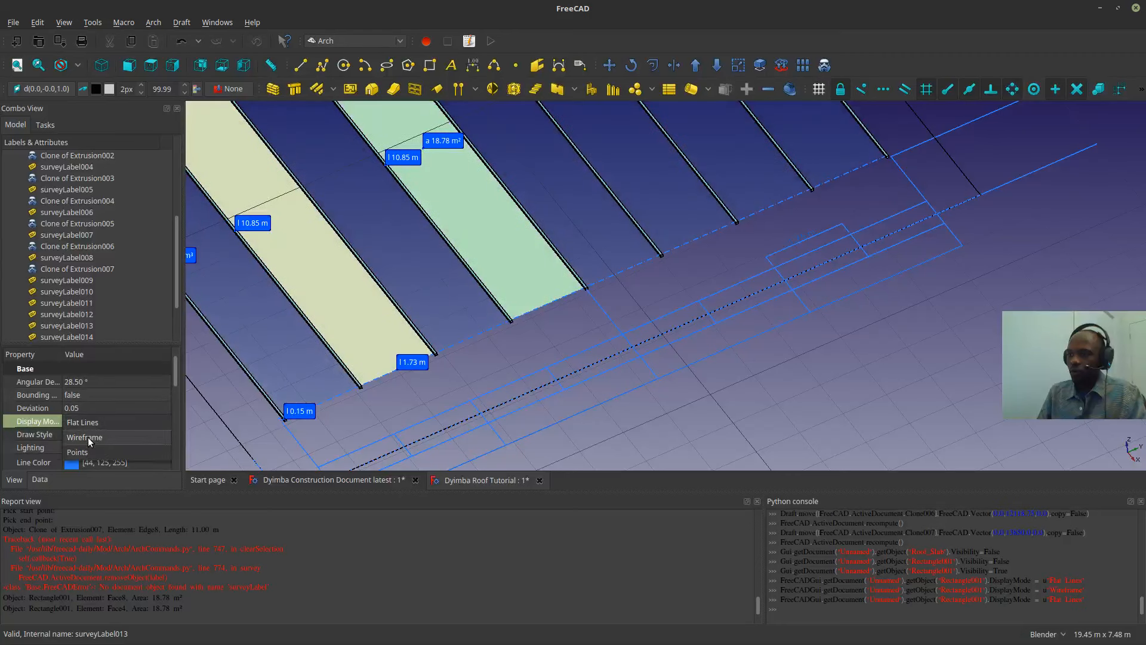
click(84, 460)
click(95, 423)
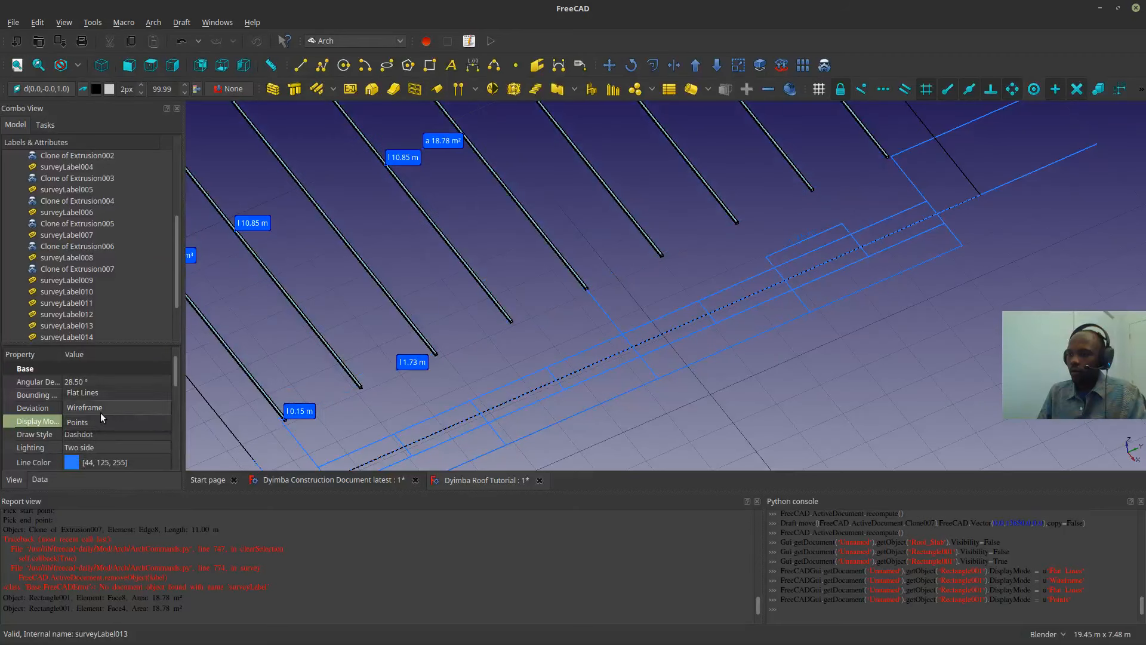
click(85, 407)
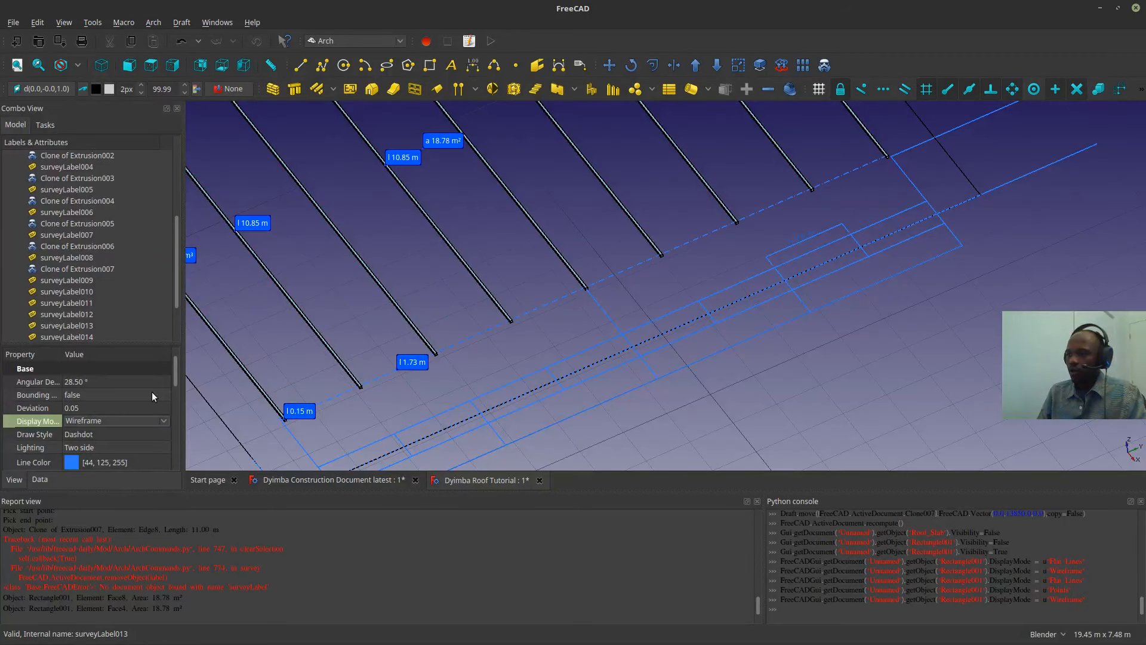
click(439, 375)
- Delete all the survey labels from the Dyimba Roof Tutorial document, from surveyLabel through surveyLabel016
scroll(511, 314, down, 4)
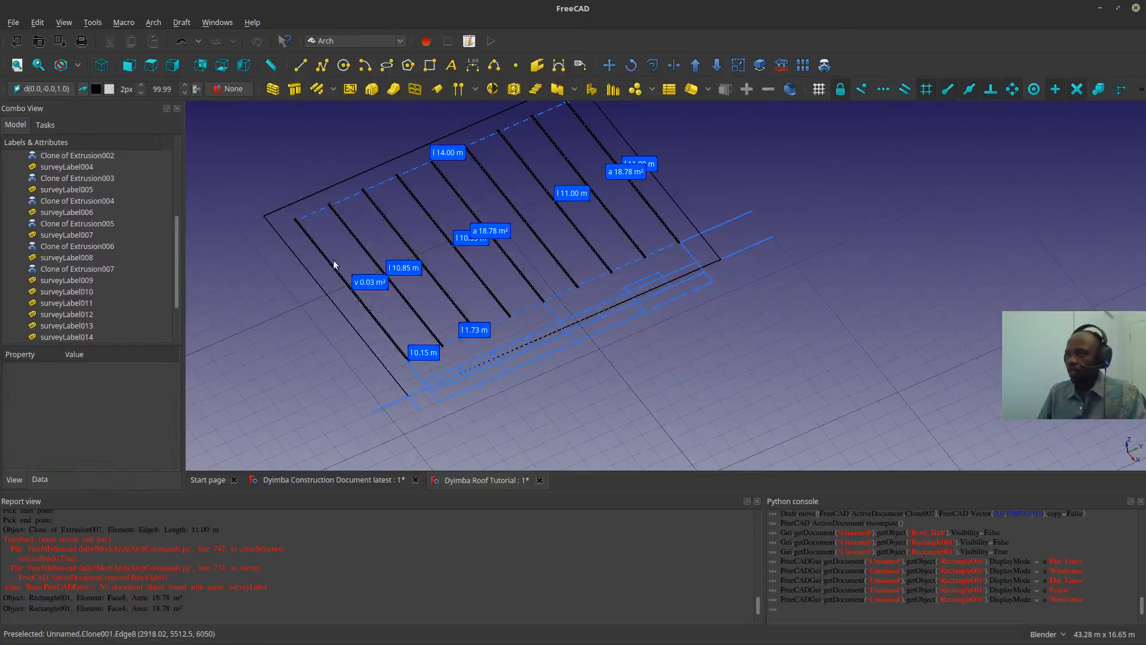
scroll(417, 378, up, 5)
scroll(381, 345, down, 5)
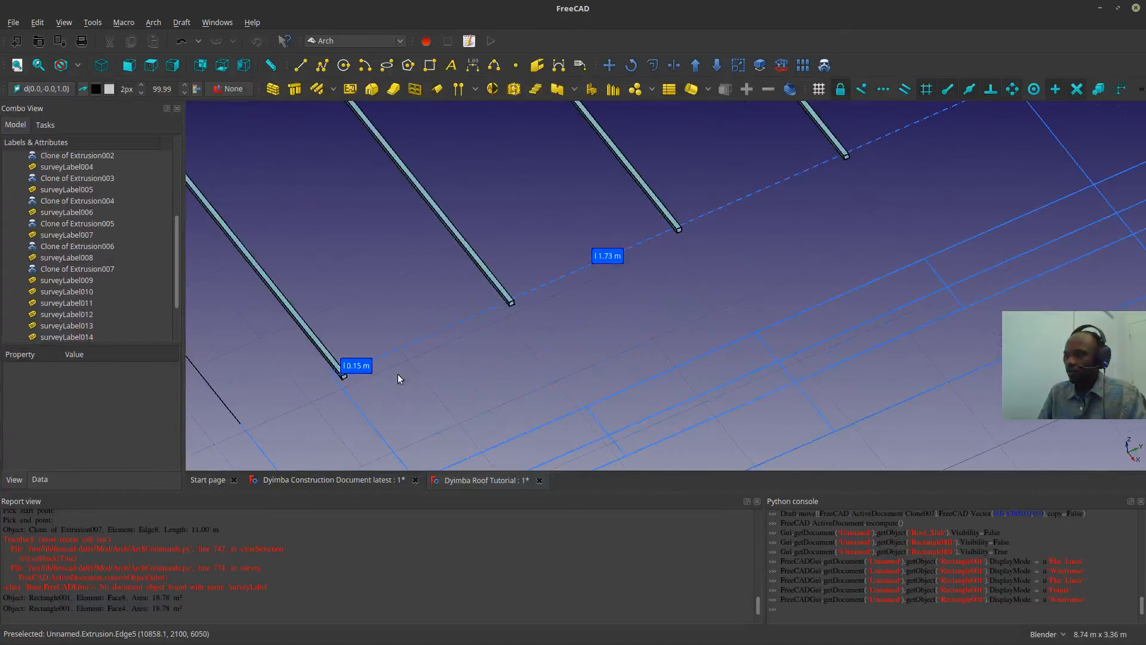
scroll(582, 330, down, 5)
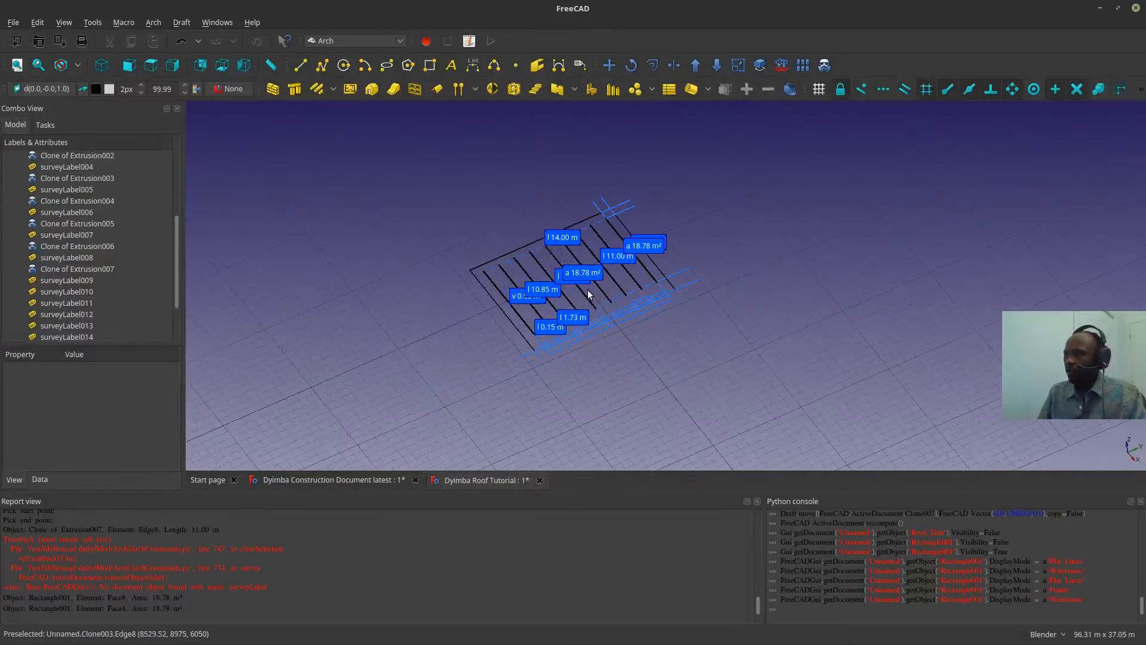
scroll(345, 271, up, 5)
scroll(46, 195, up, 3)
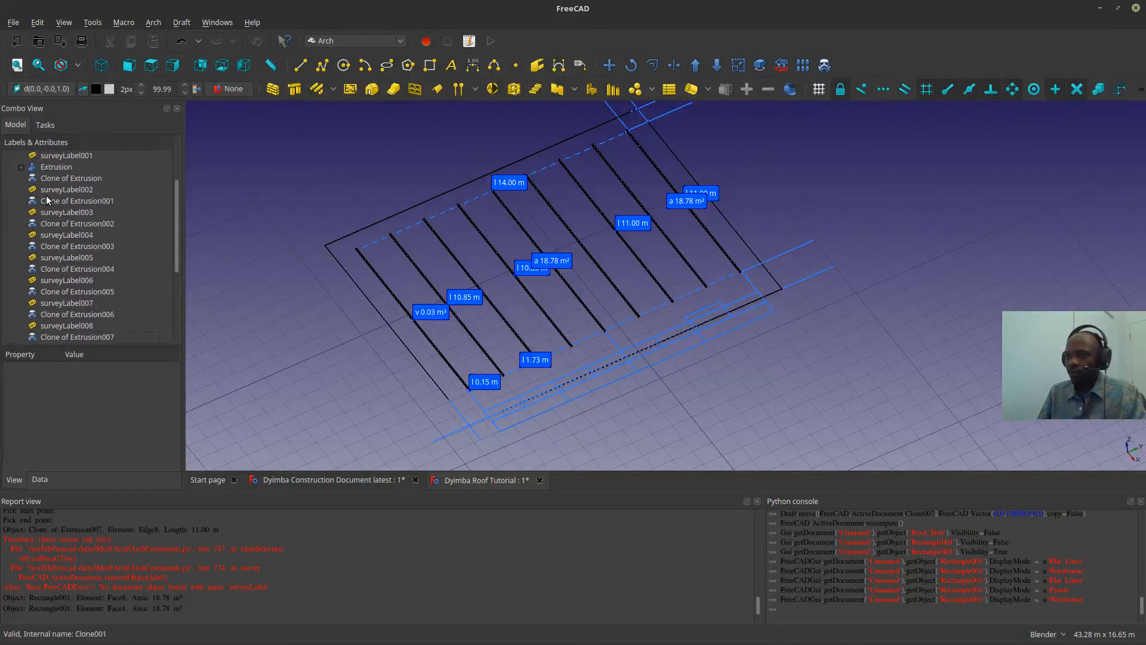
click(51, 189)
ctrl+click(48, 223)
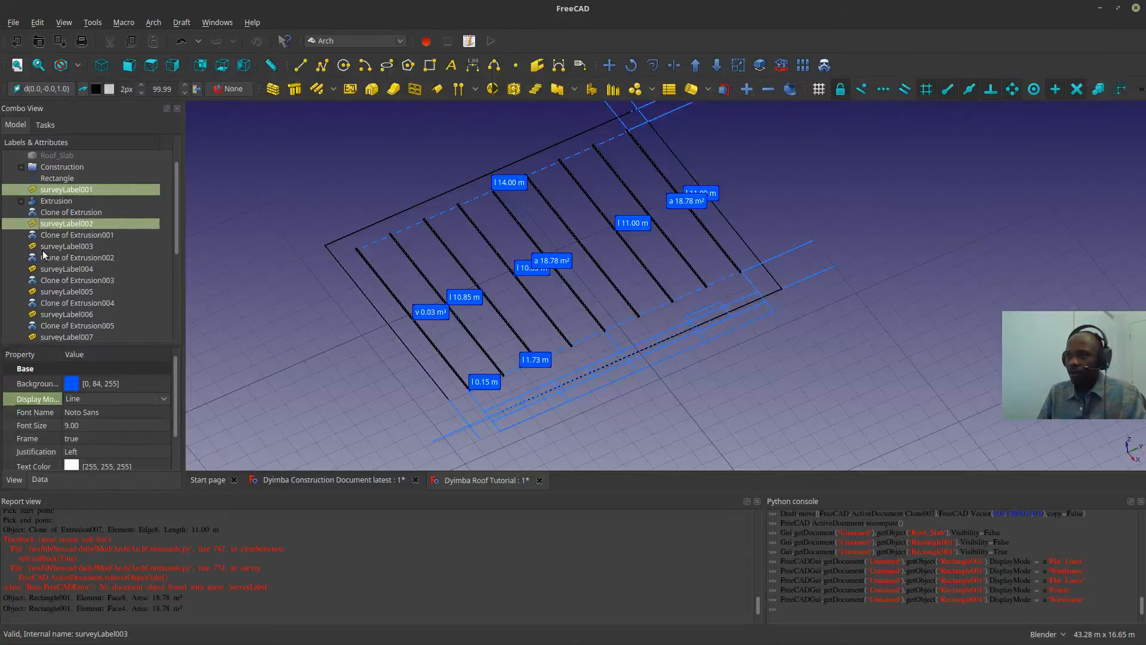
ctrl+click(41, 246)
ctrl+click(38, 269)
ctrl+click(38, 289)
scroll(49, 303, down, 2)
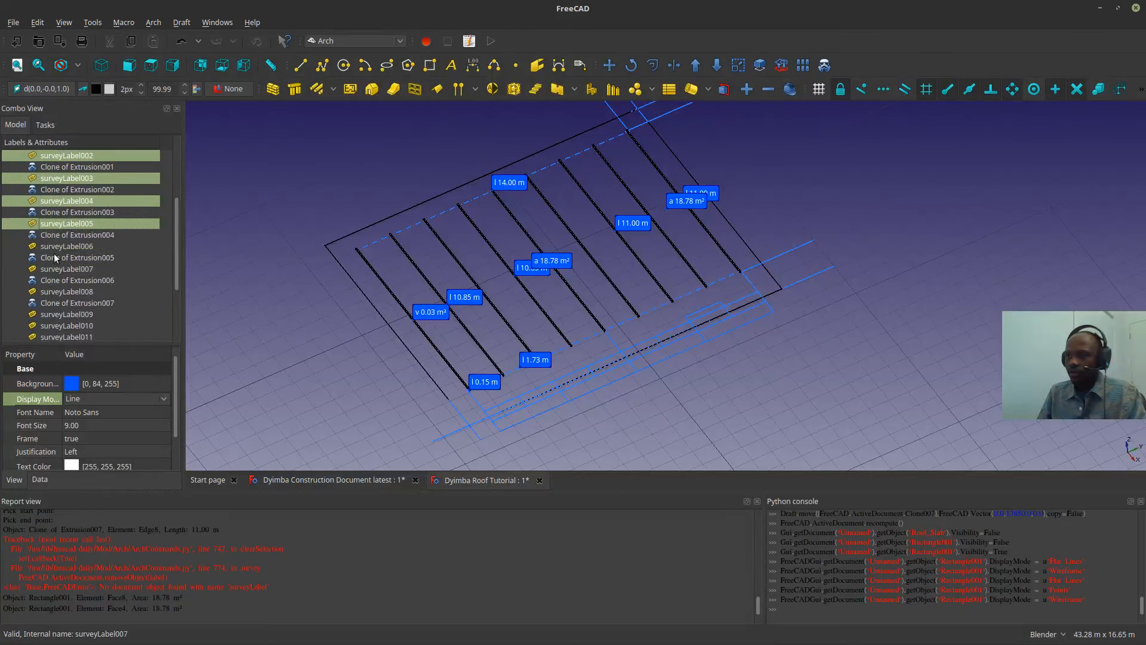
ctrl+click(44, 247)
ctrl+click(44, 269)
ctrl+click(46, 291)
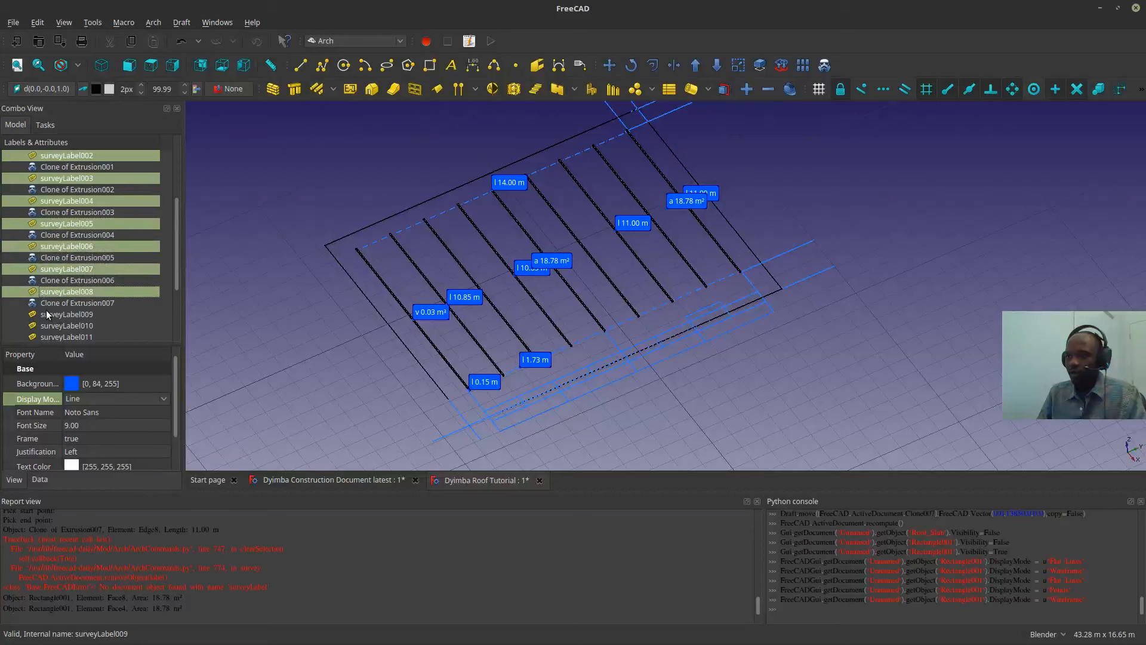
ctrl+click(45, 314)
ctrl+click(43, 326)
scroll(53, 319, down, 3)
shift+click(49, 326)
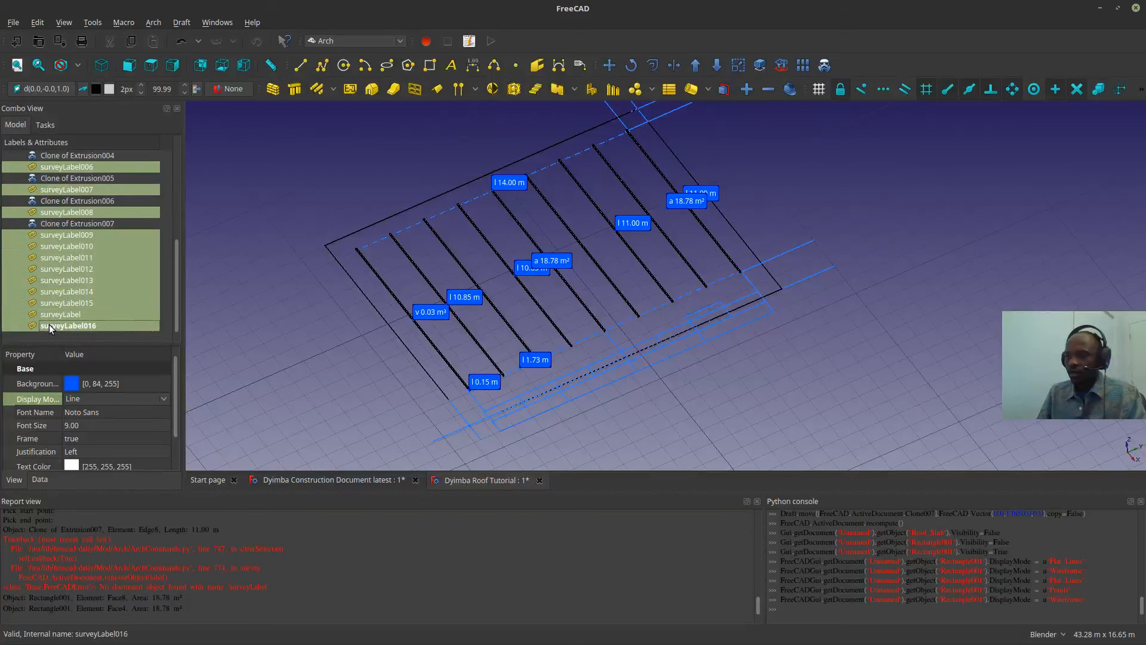
key(Delete)
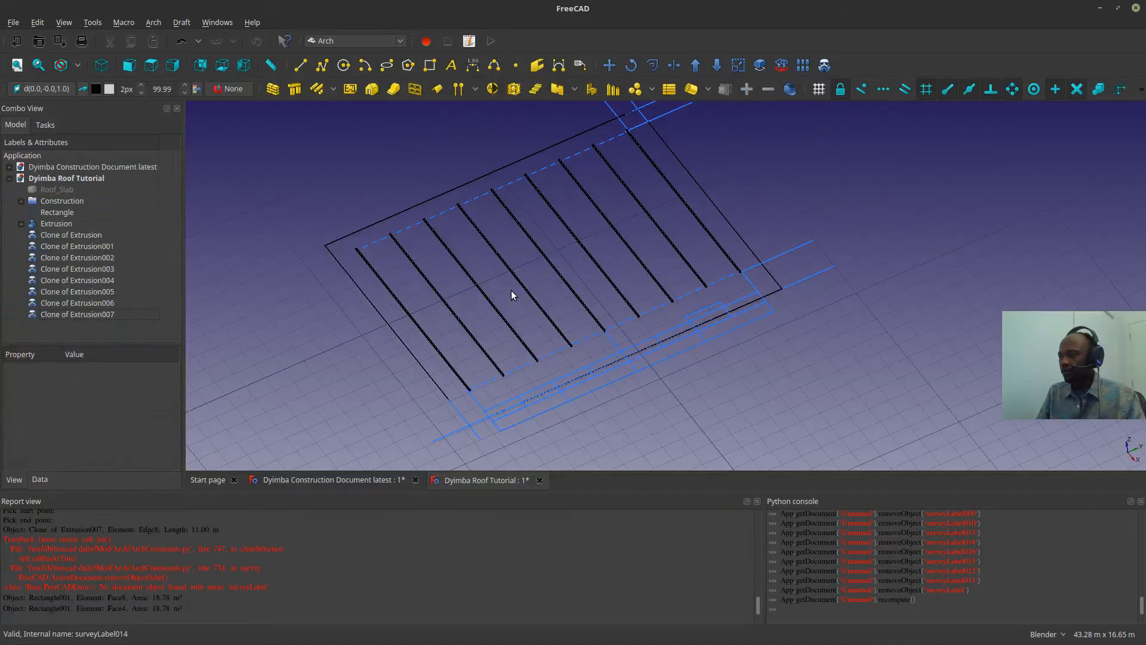
- Save the Dyimba Roof Tutorial document
click(13, 22)
click(31, 97)
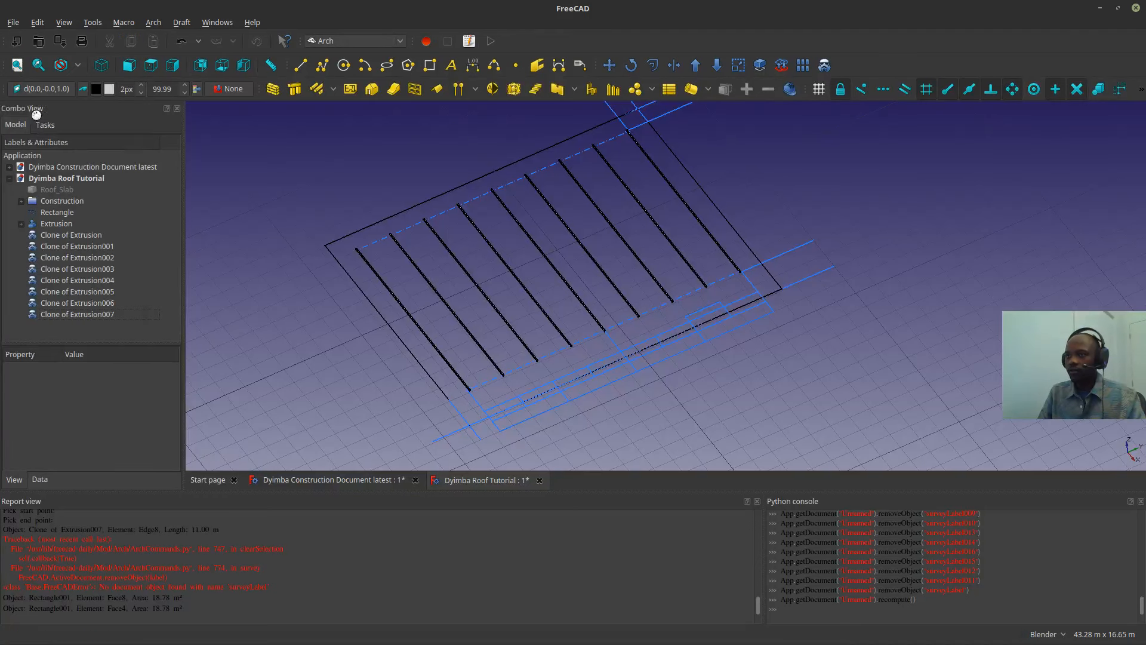
scroll(520, 310, up, 4)
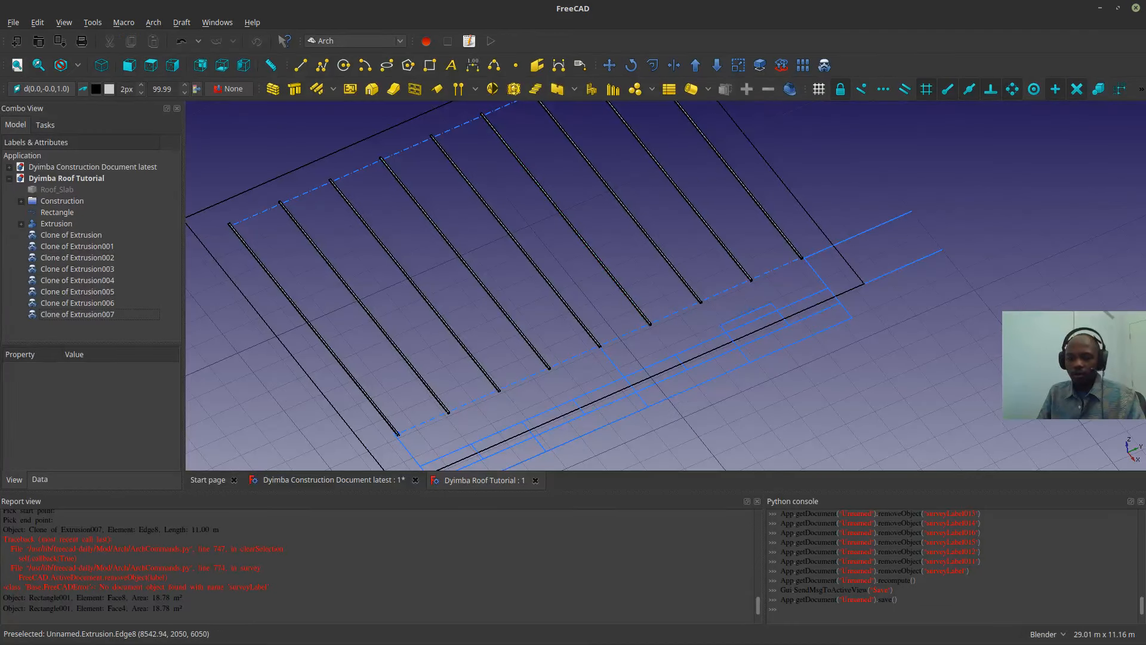
- Switch to SmartGit and include the untracked .bphys file, Dyimba Roof Tutorial.fcstd, Dyimba Roof Tutorial.fcstd1 and Roof Slab.brep in a new Dyimba-Residence commit
key(alt+Tab)
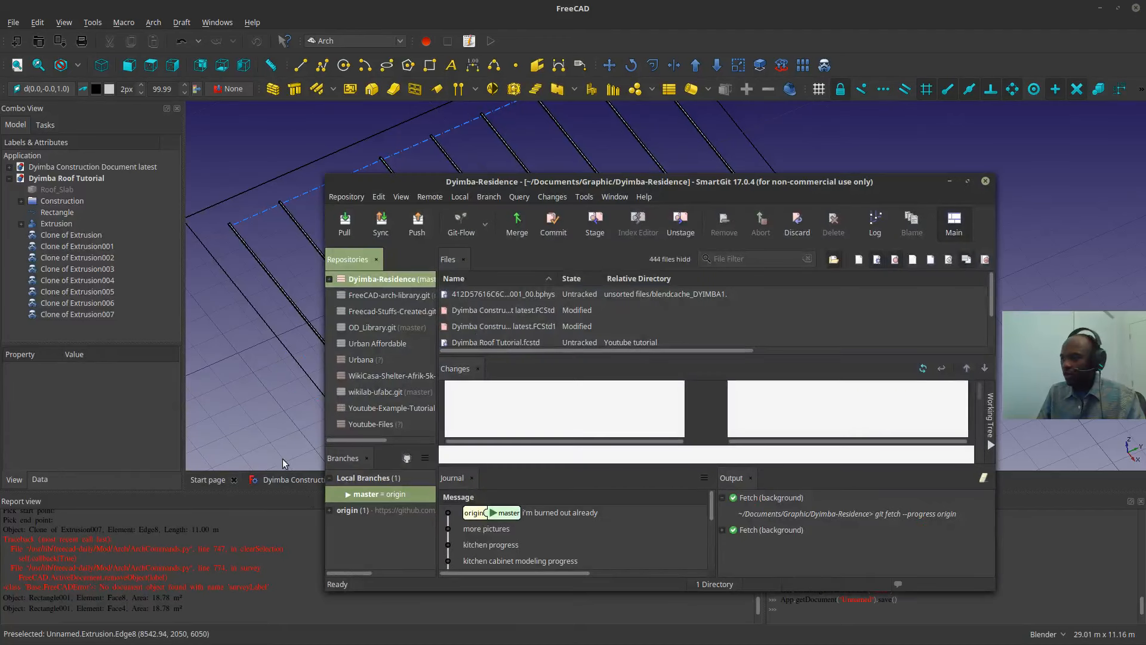
scroll(557, 295, down, 2)
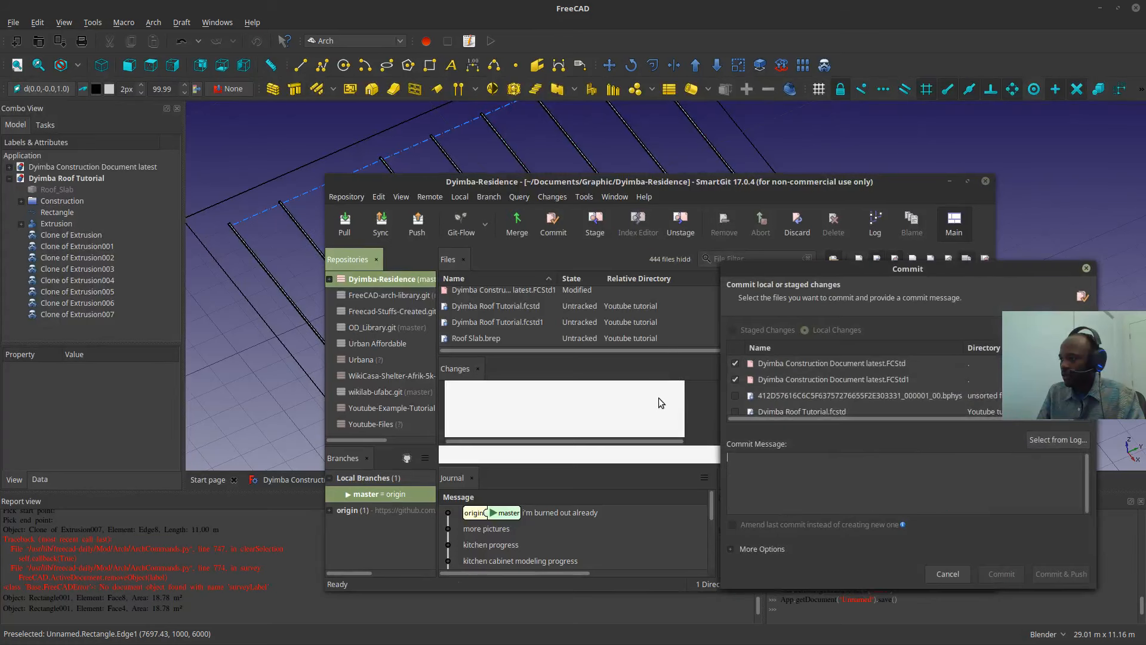
click(734, 396)
click(734, 411)
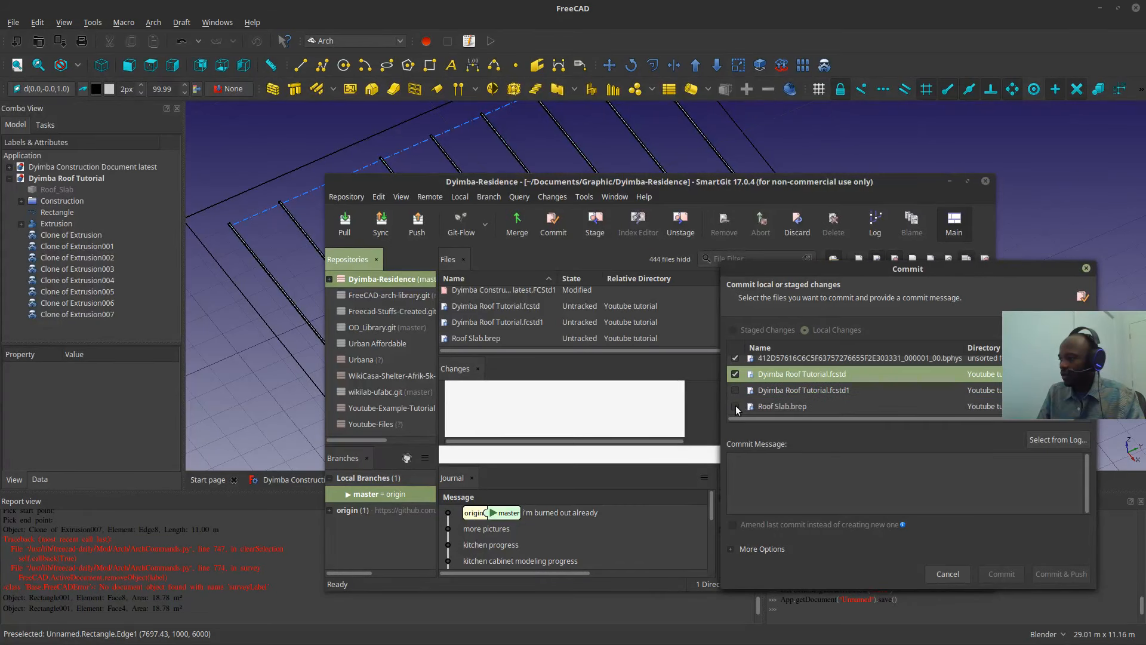
click(735, 389)
click(734, 405)
- Commit and push the chosen files with the message "freecad roof tutorial - 01"
click(747, 477)
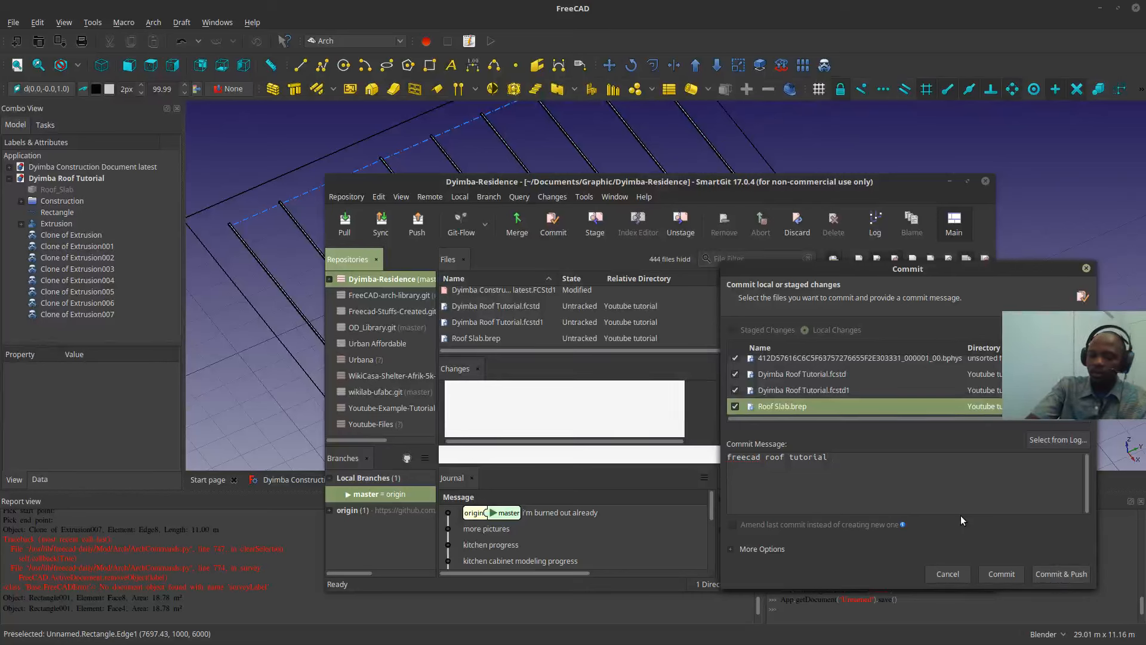
text(01)
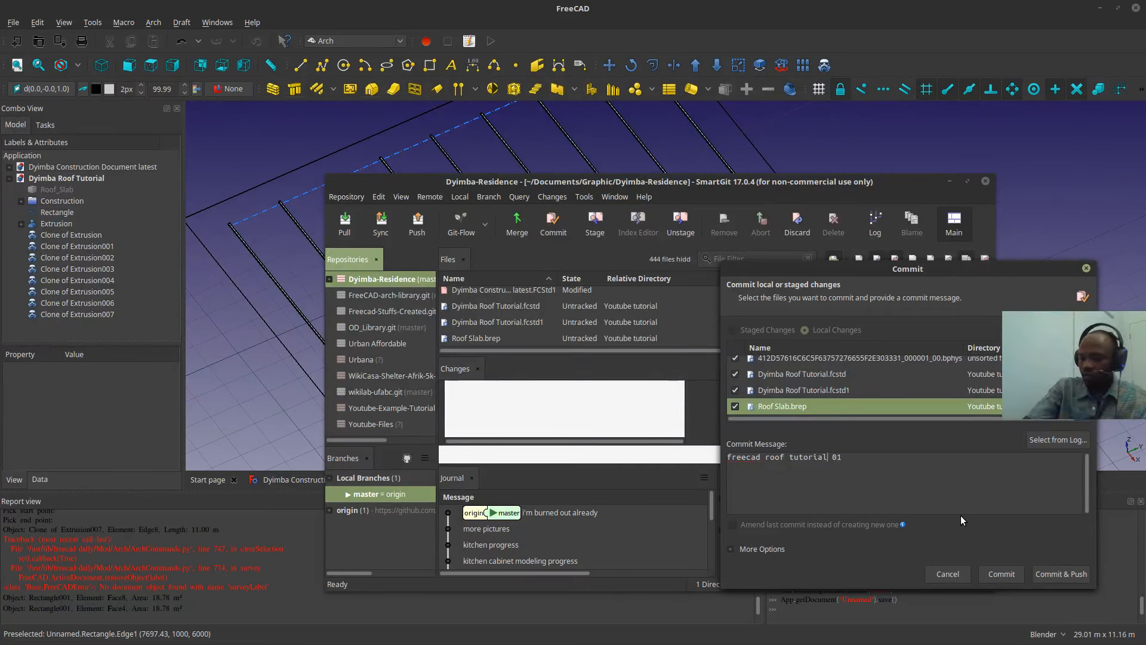
text( -)
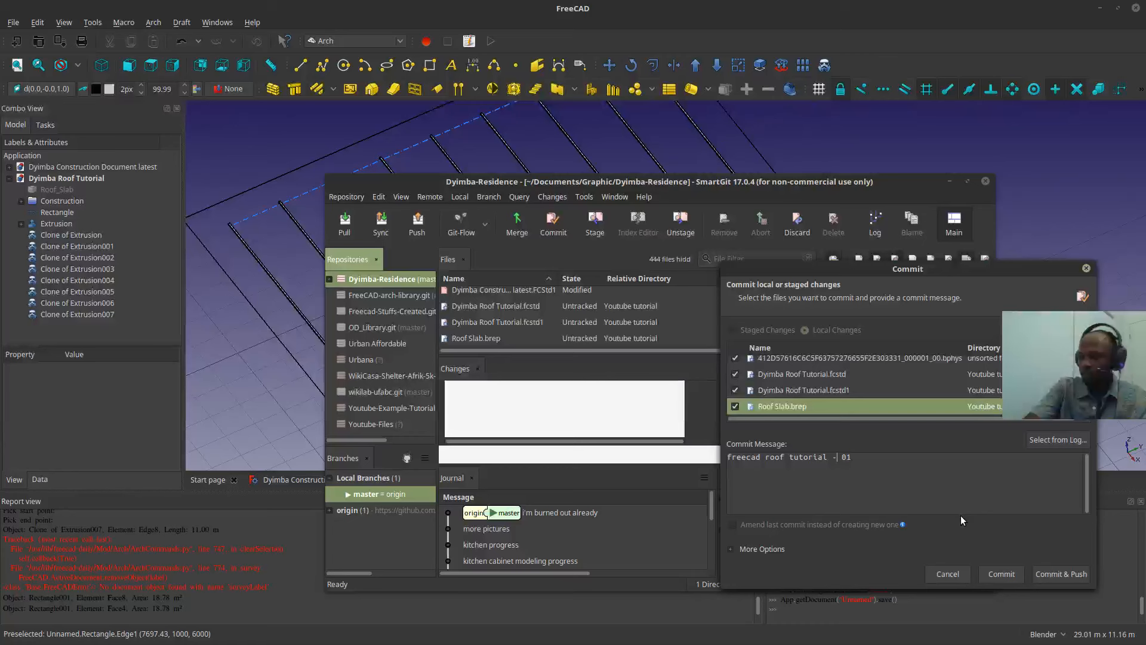
click(1062, 574)
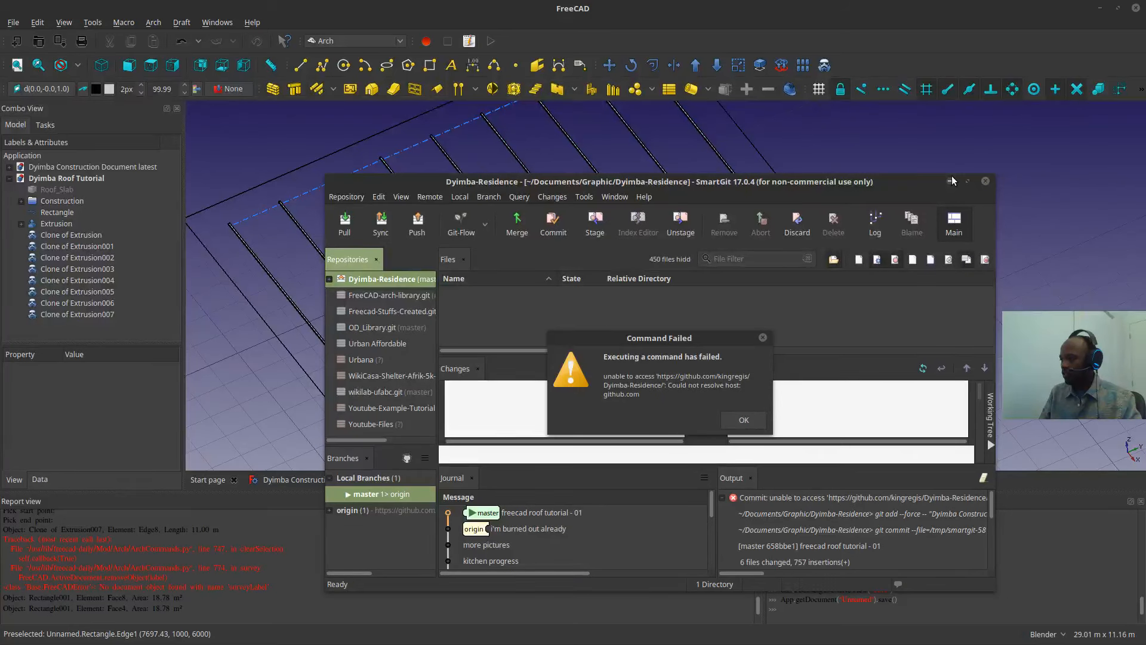
click(732, 421)
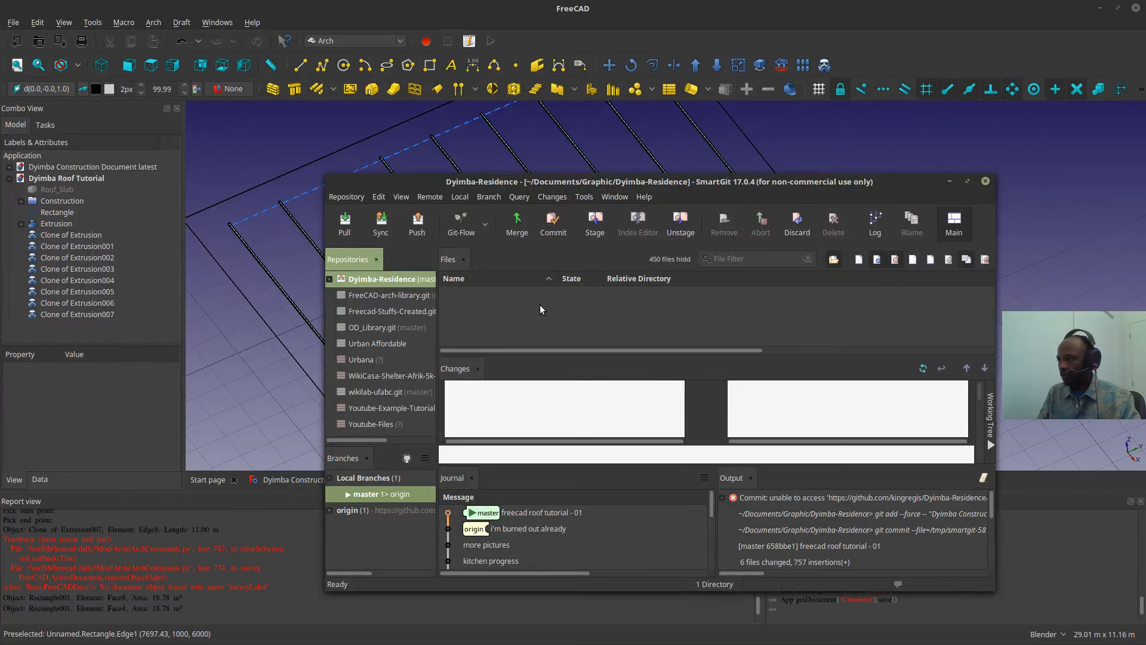
- Return to FreeCAD and examine the end of the original extrusion up close in front view
click(759, 2)
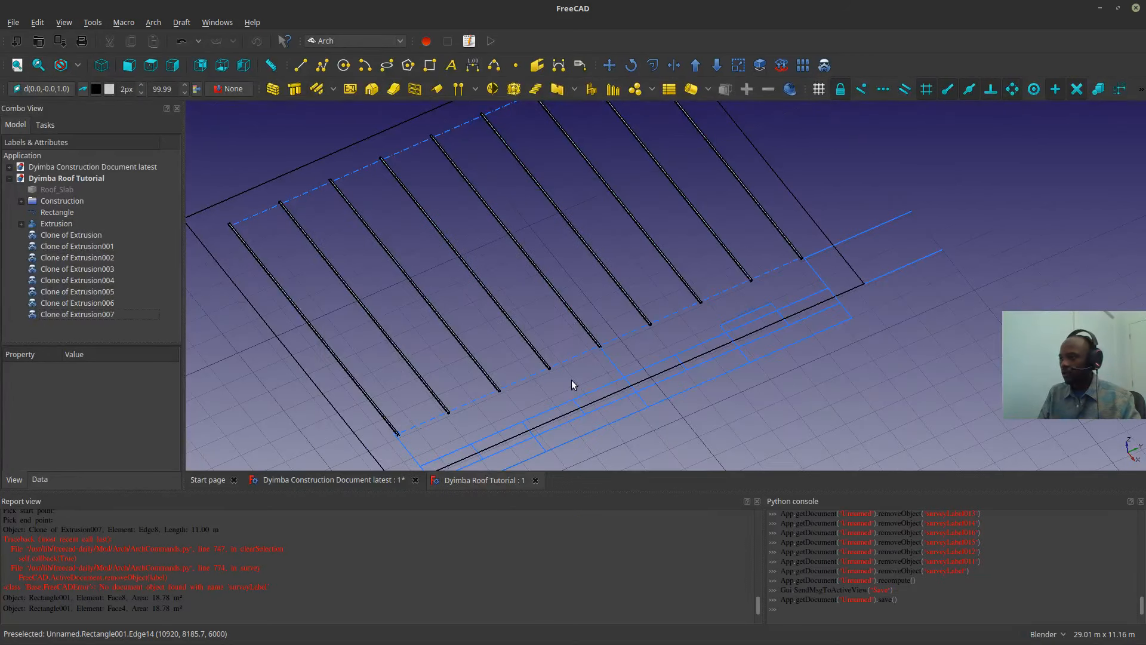
middle_drag(571, 379, 708, 367)
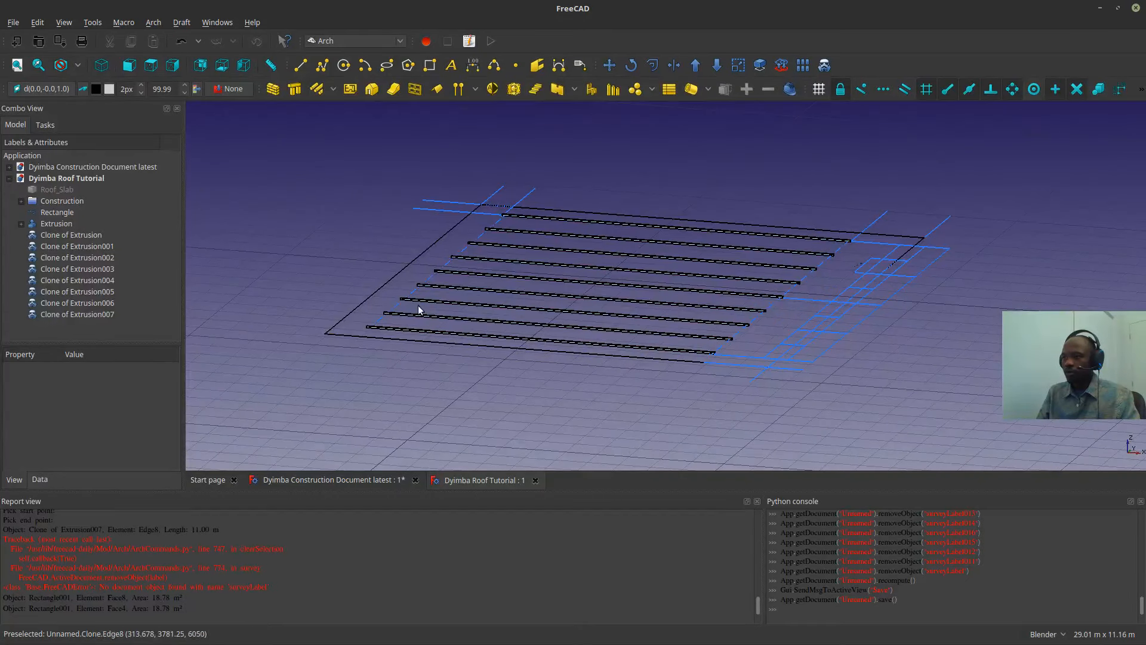
scroll(348, 288, up, 2)
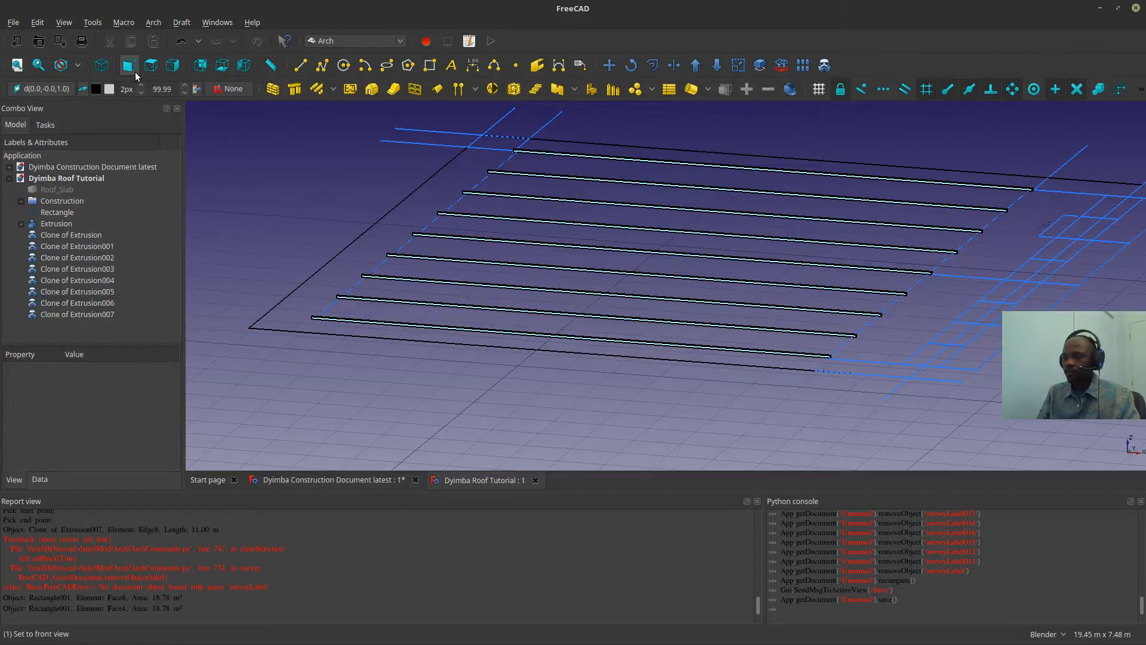
click(133, 69)
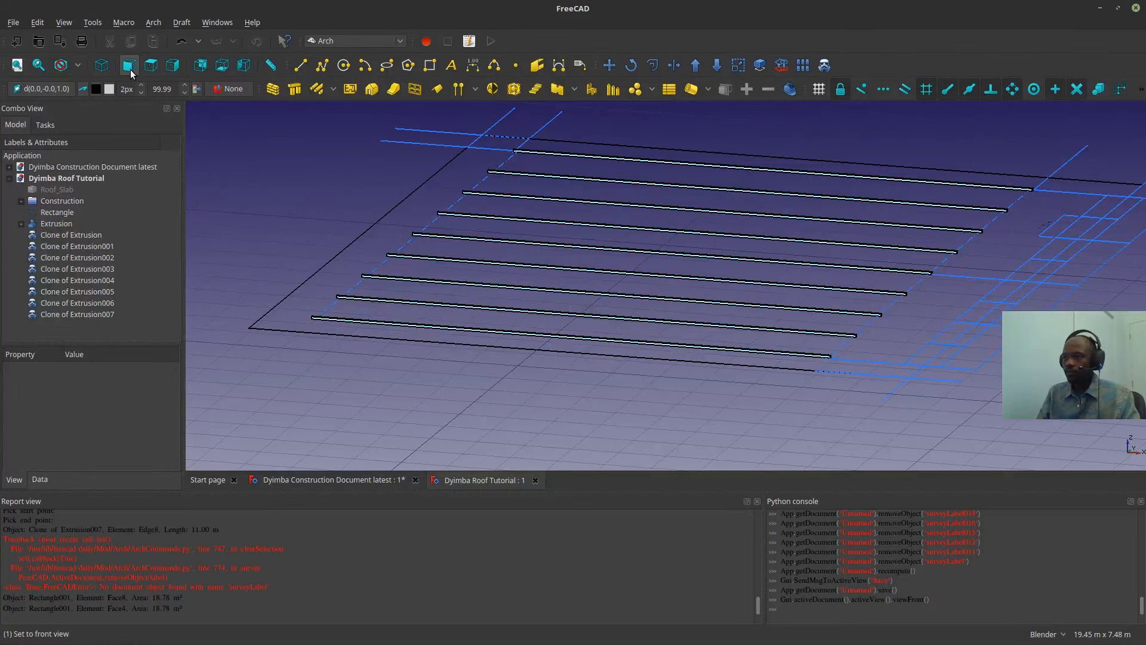
shift+middle_drag(622, 191, 519, 242)
scroll(372, 227, up, 9)
shift+middle_drag(339, 278, 400, 305)
scroll(406, 306, up, 3)
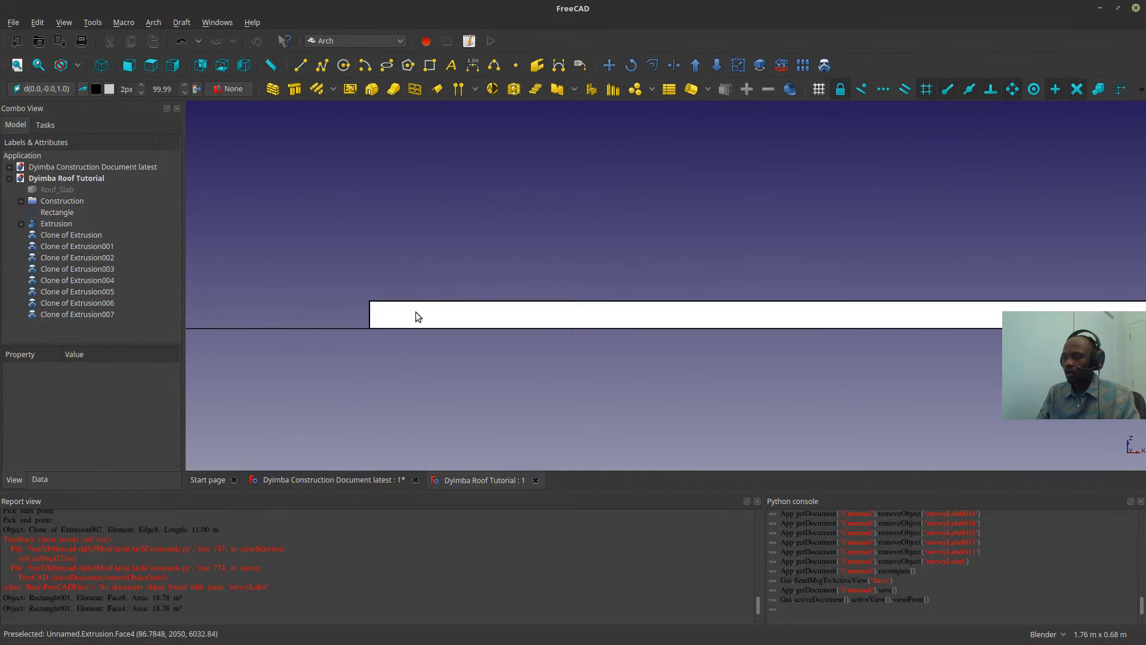
- Measure the original extrusion's face and the base rectangle's 14 m and 16 m edges, and inspect how they align in front view
click(389, 321)
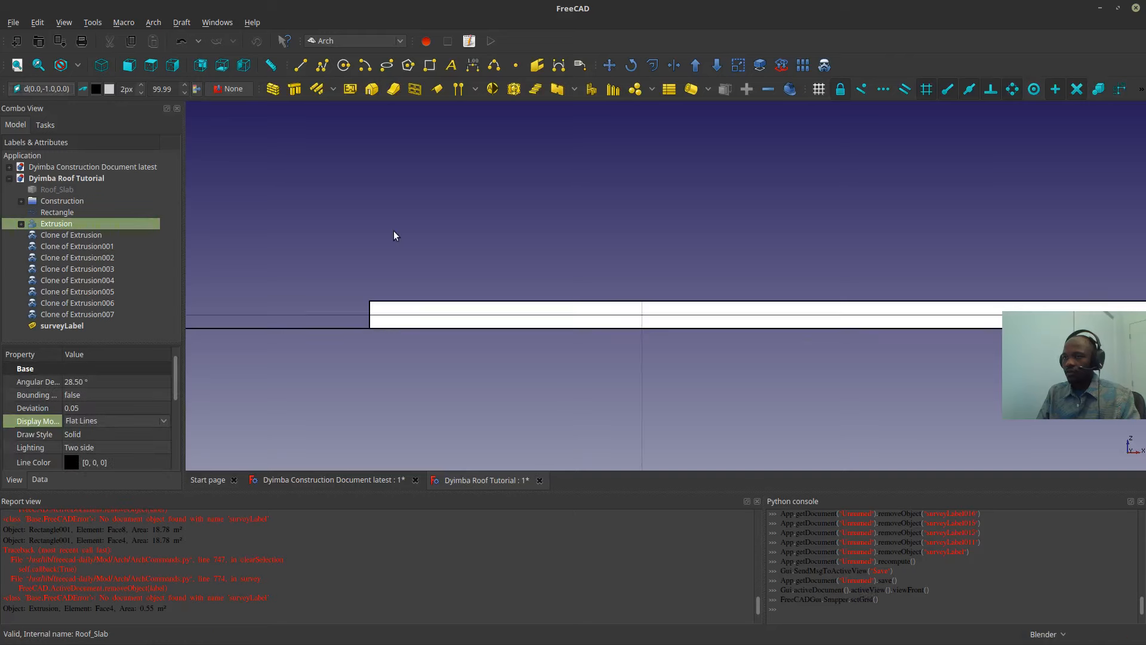
click(296, 328)
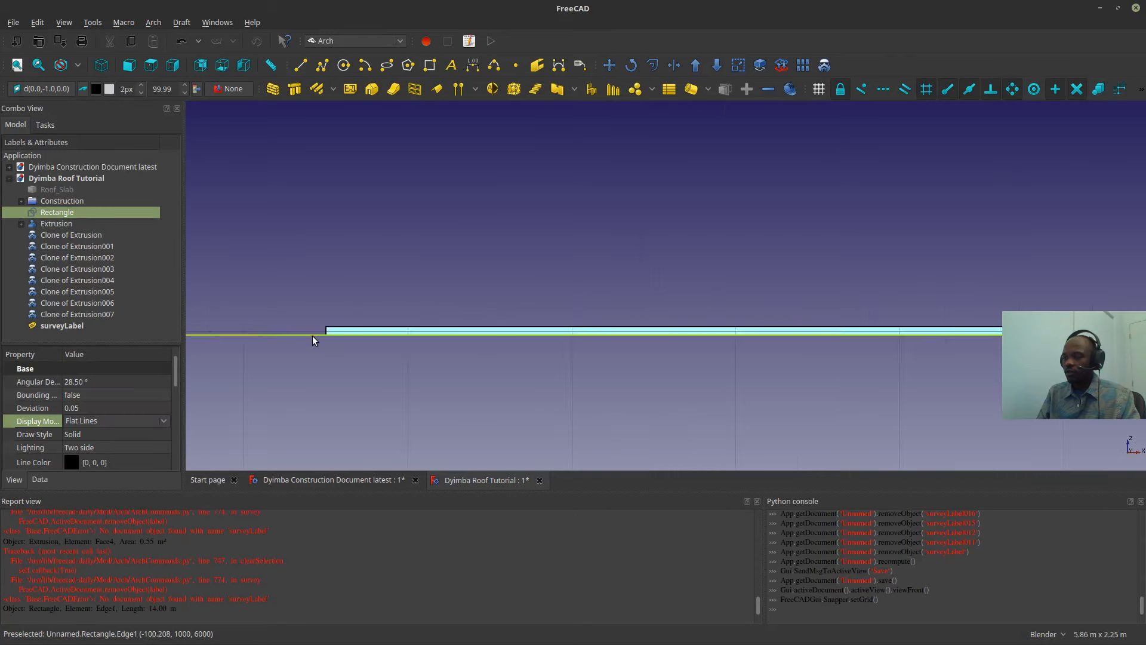
middle_drag(312, 335, 975, 200)
scroll(412, 350, down, 2)
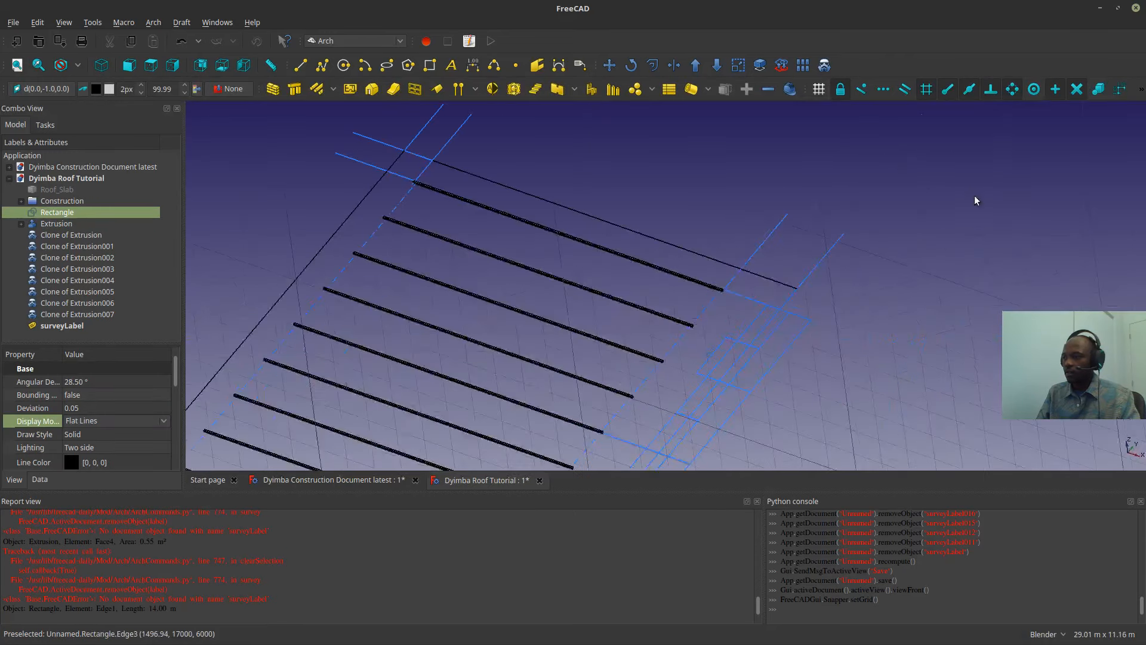
click(349, 214)
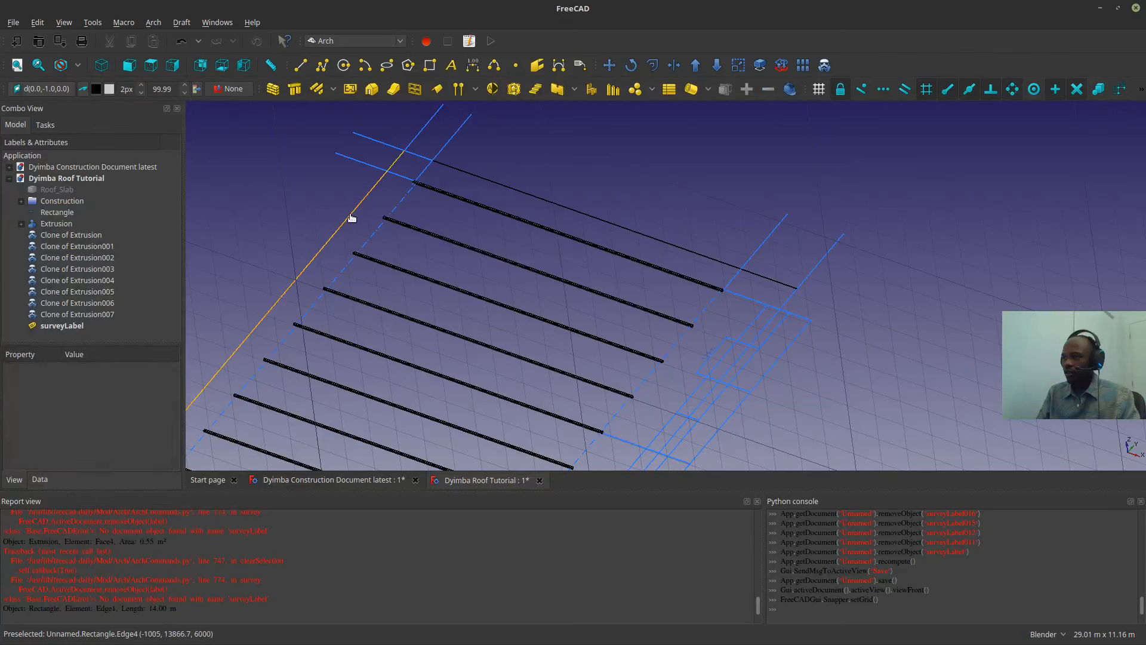
click(129, 65)
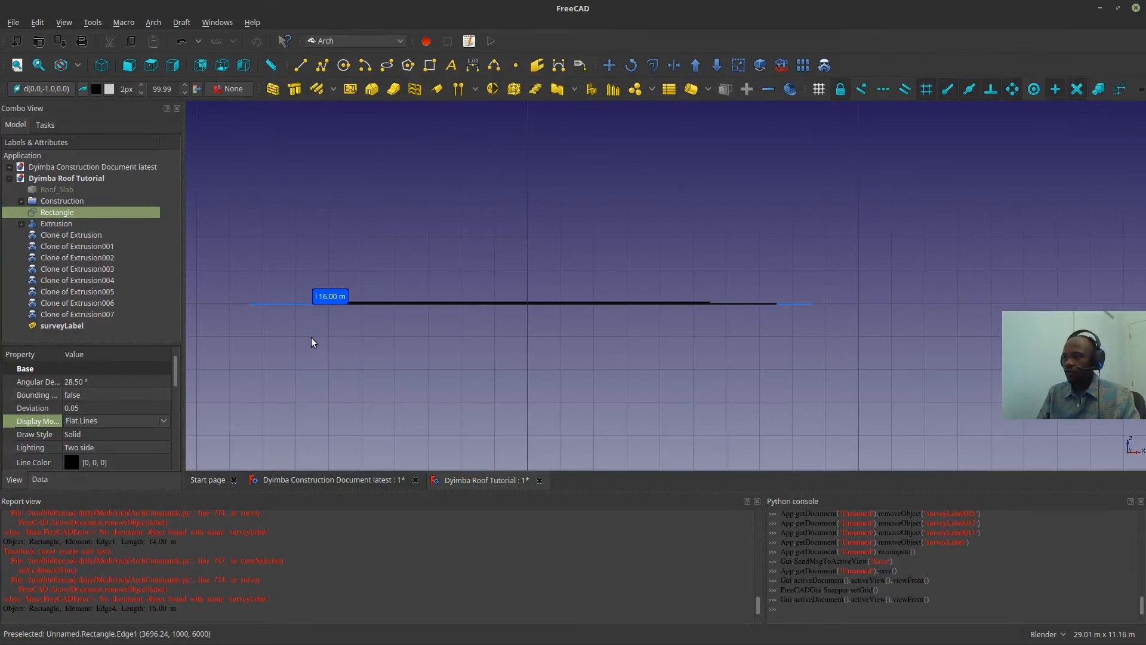
scroll(352, 251, up, 10)
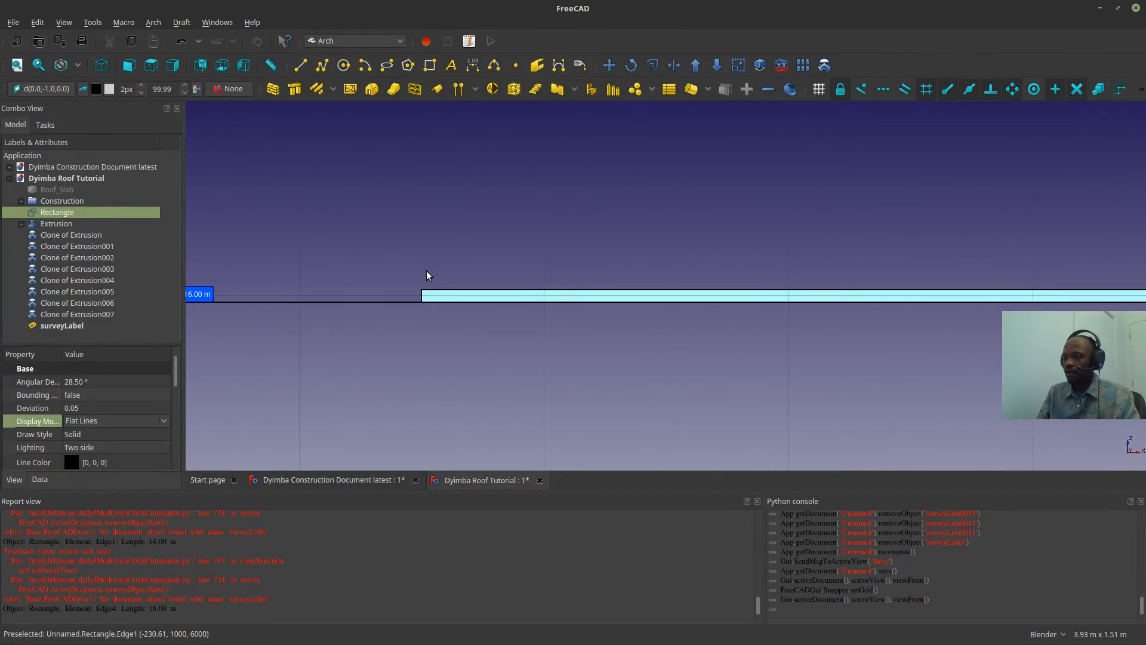
scroll(427, 276, down, 8)
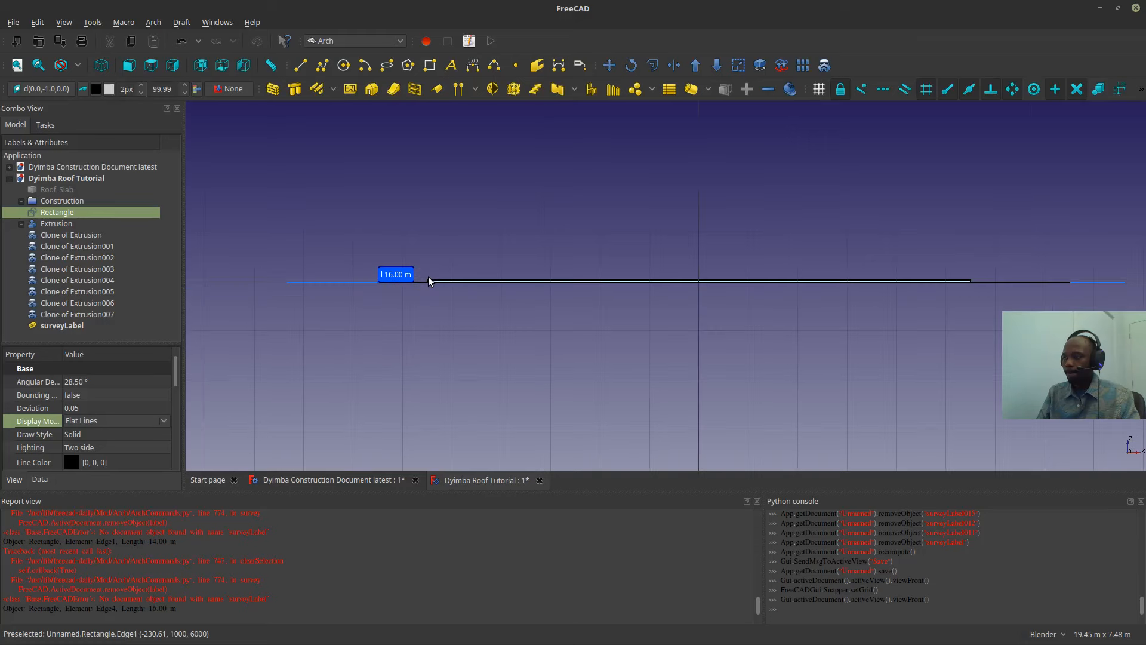
shift+middle_drag(821, 238, 781, 267)
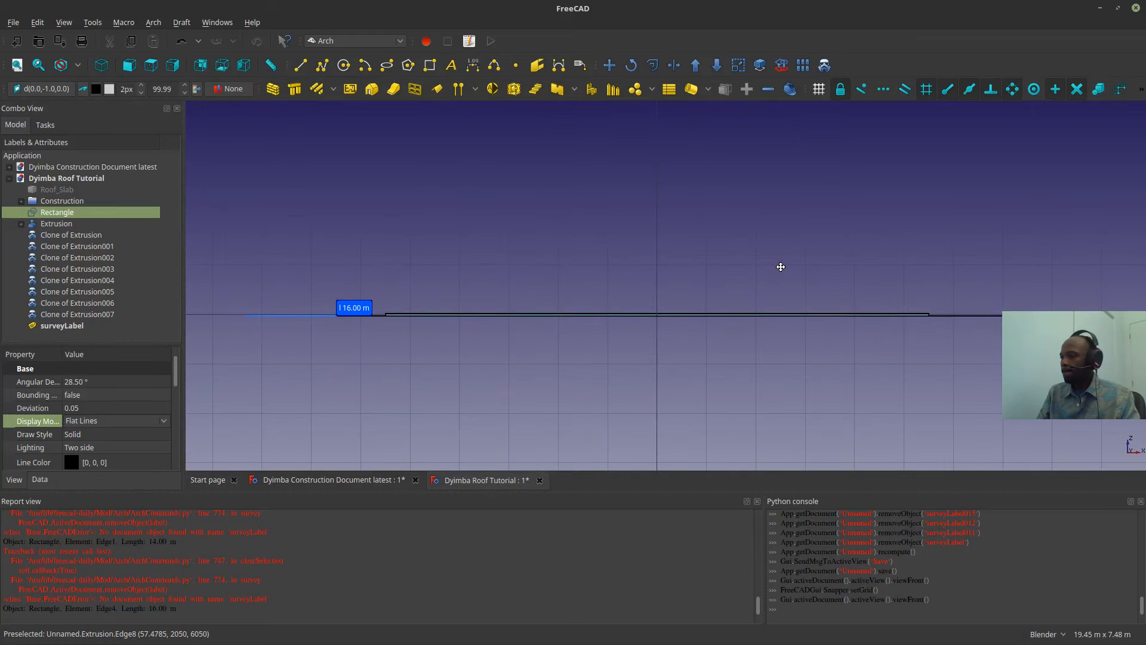
middle_drag(589, 239, 589, 295)
- Switch to the Dyimba Construction Document and examine the sloped roof truss in orthographic front view
click(353, 479)
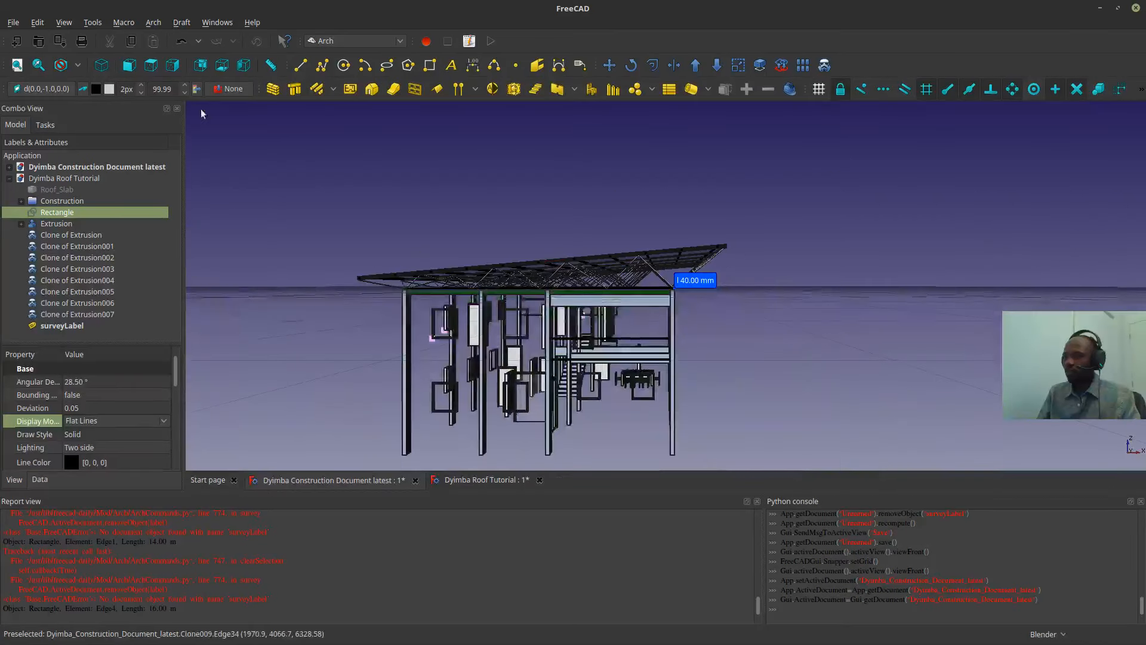
click(64, 23)
click(76, 54)
scroll(442, 286, up, 8)
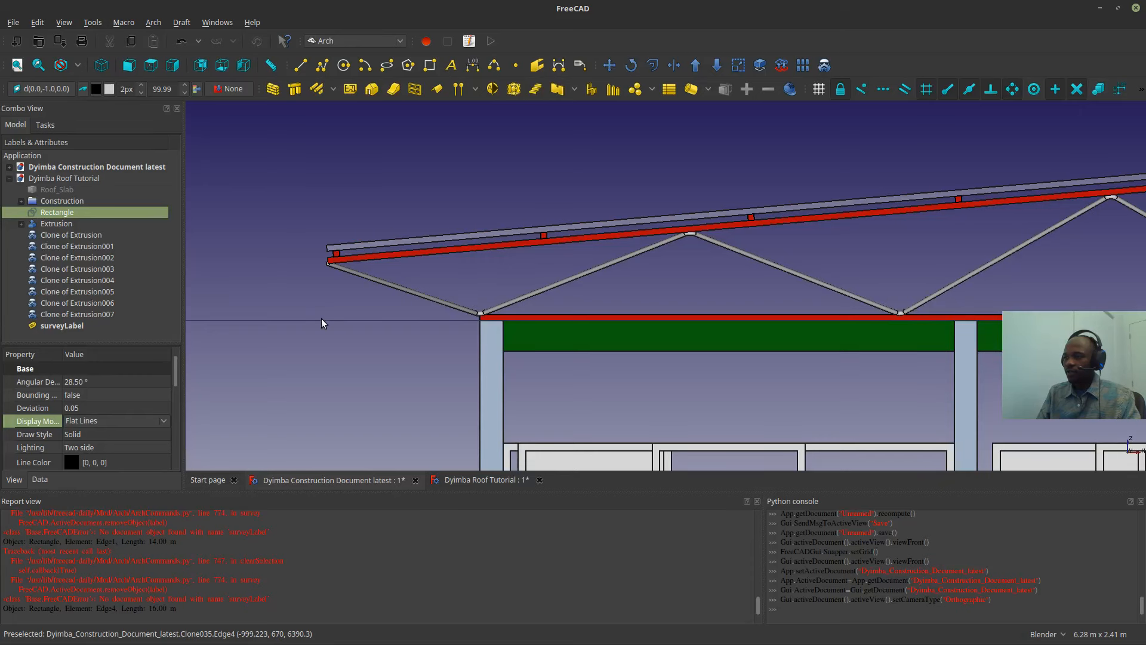
scroll(300, 287, down, 5)
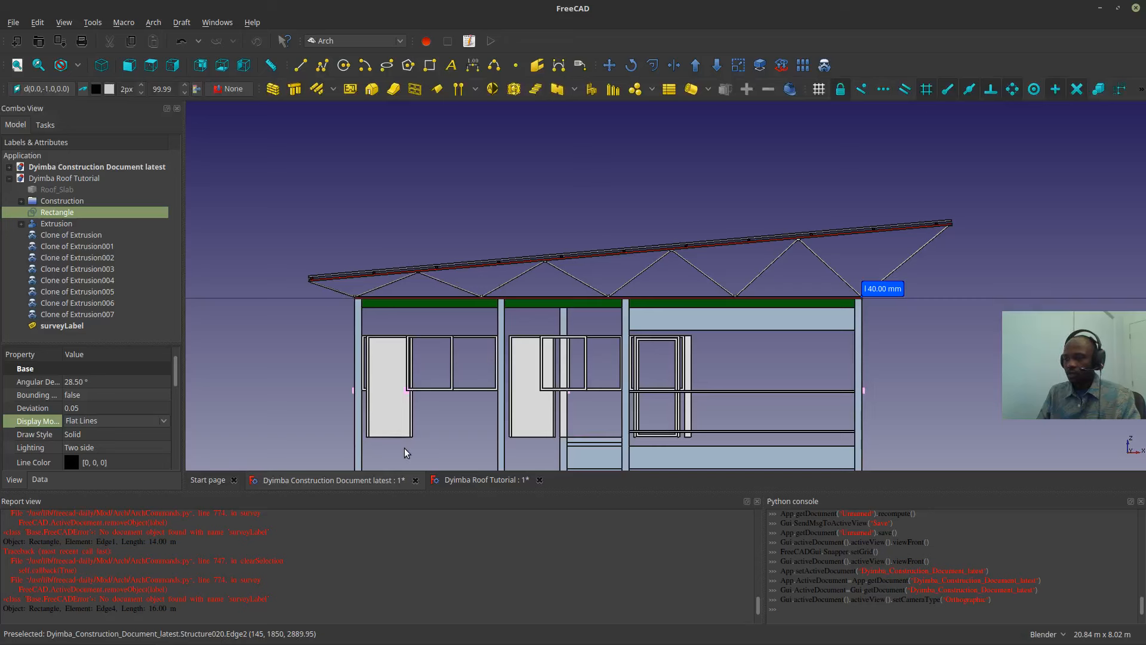
- Return to the Dyimba Roof Tutorial document in front view and delete the leftover surveyLabel
click(448, 480)
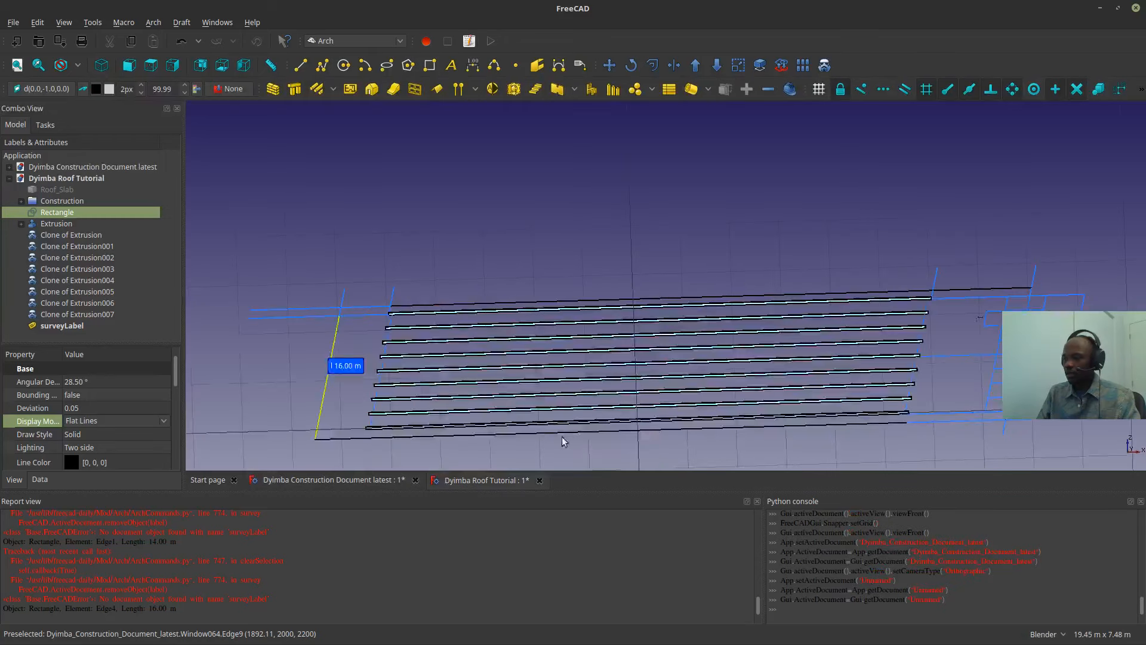
click(128, 64)
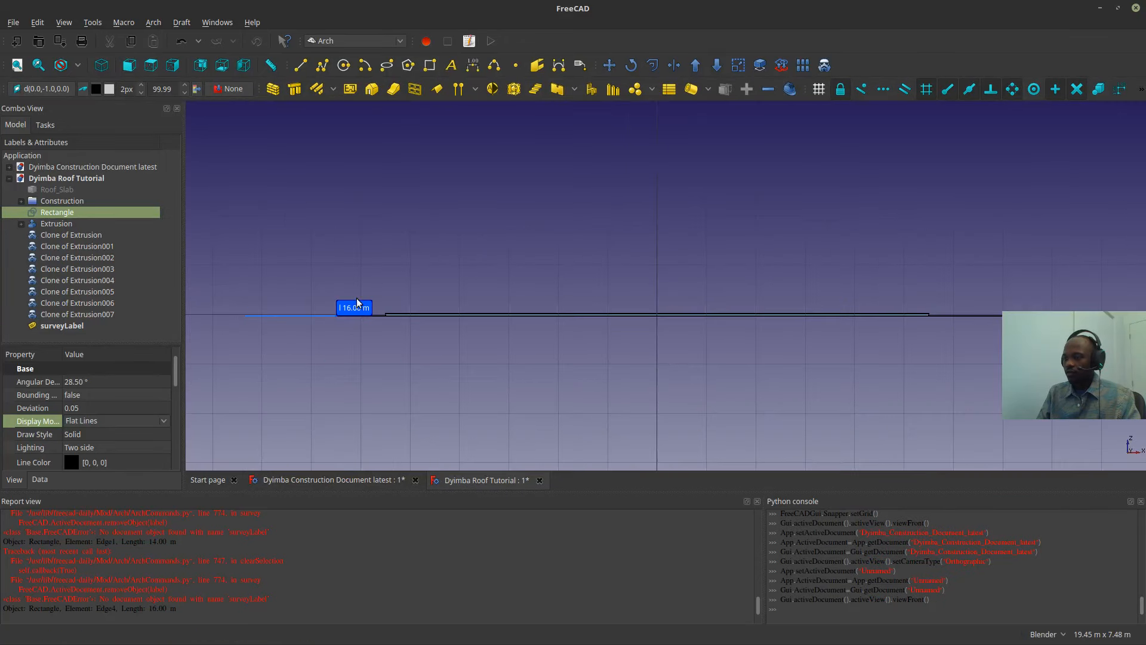
right_click(74, 326)
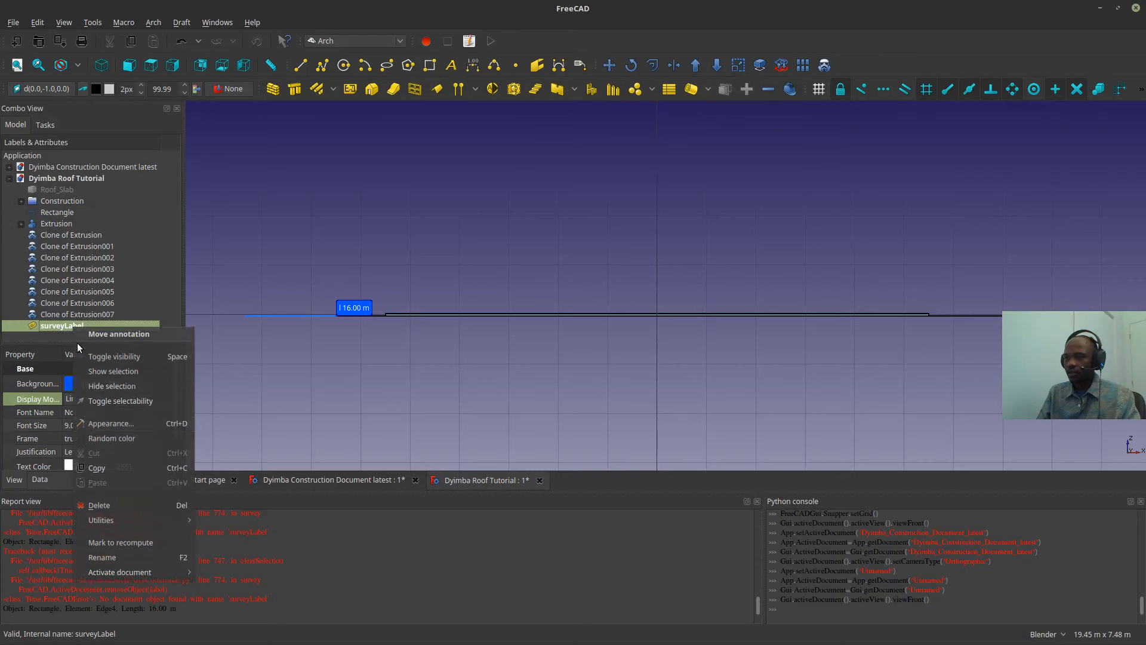
click(99, 505)
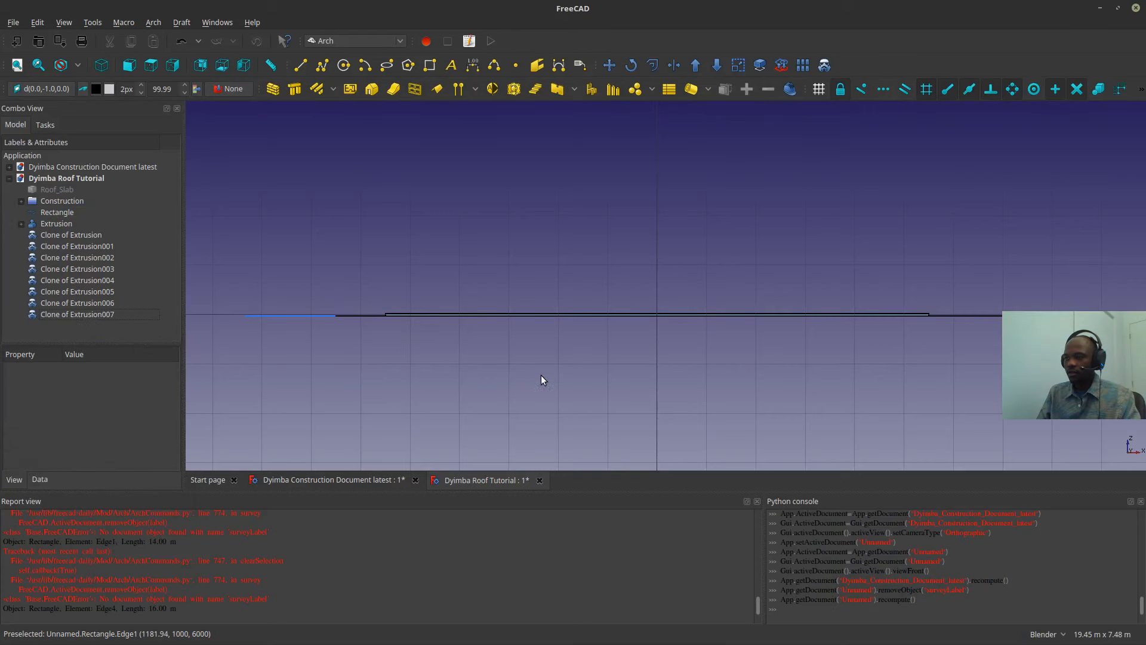
- In front view, draw a vertical line from the end of the base rectangle with a local Y of 0.5 m
mouse_move(541, 375)
middle_down()
mouse_move(557, 399)
mouse_move(541, 377)
middle_up()
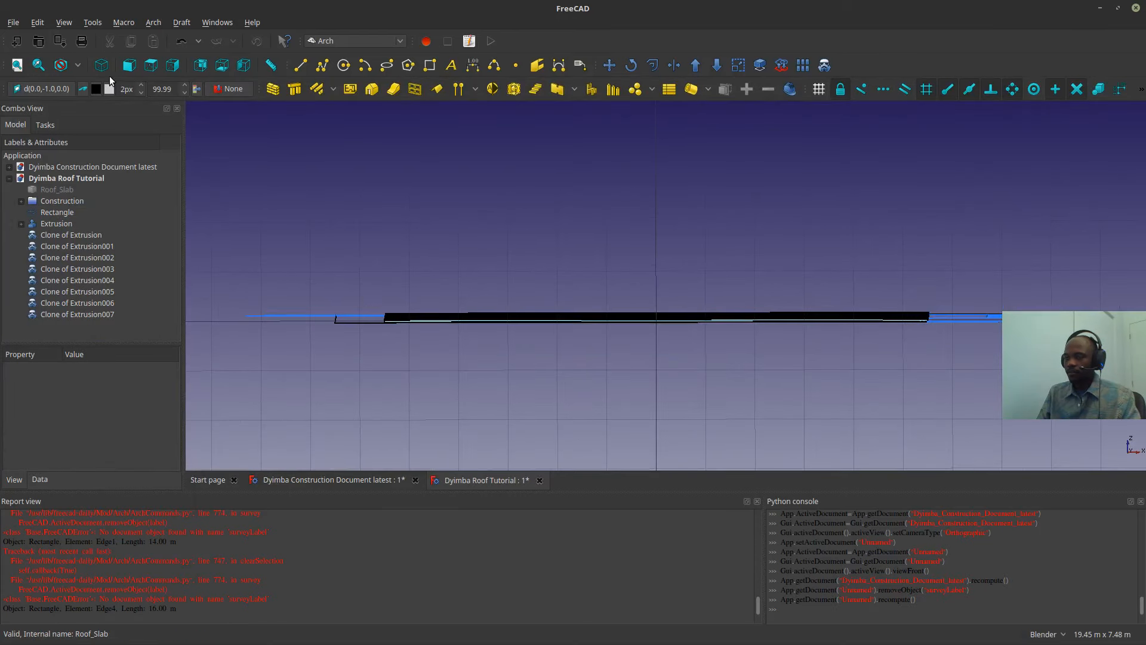
click(129, 65)
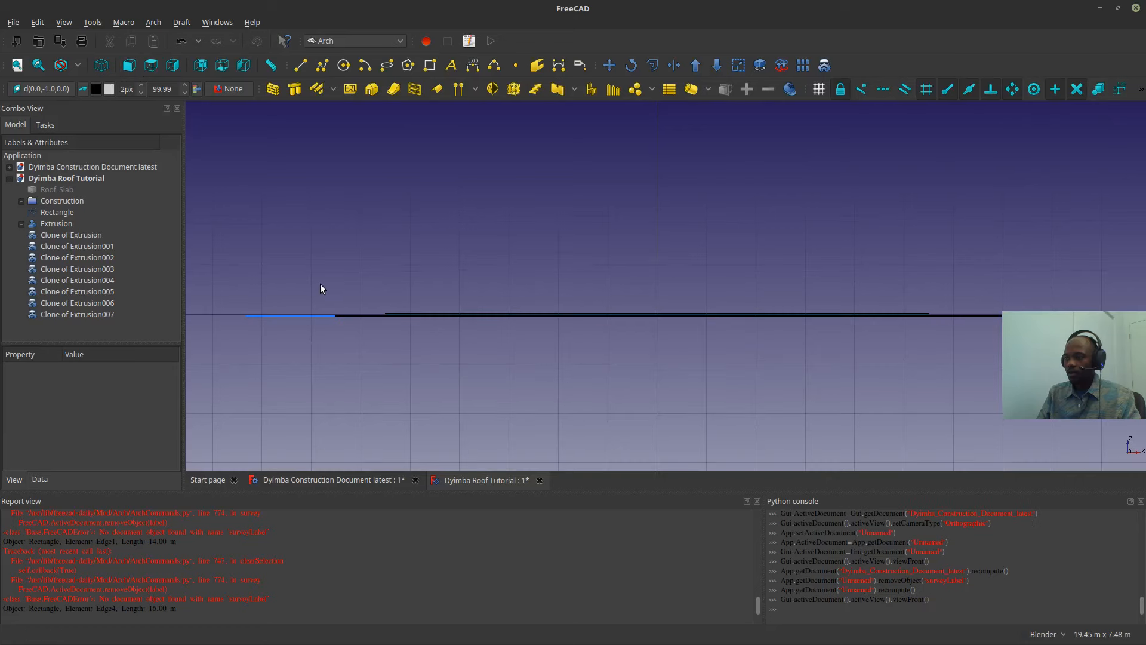
click(300, 65)
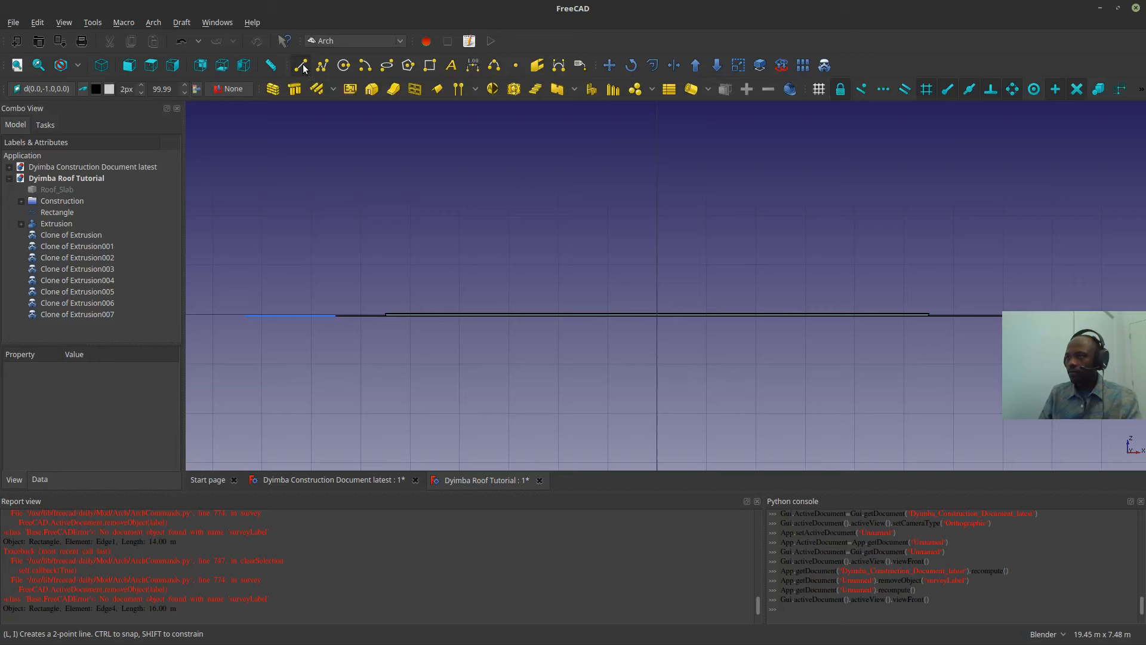
click(336, 314)
key(y)
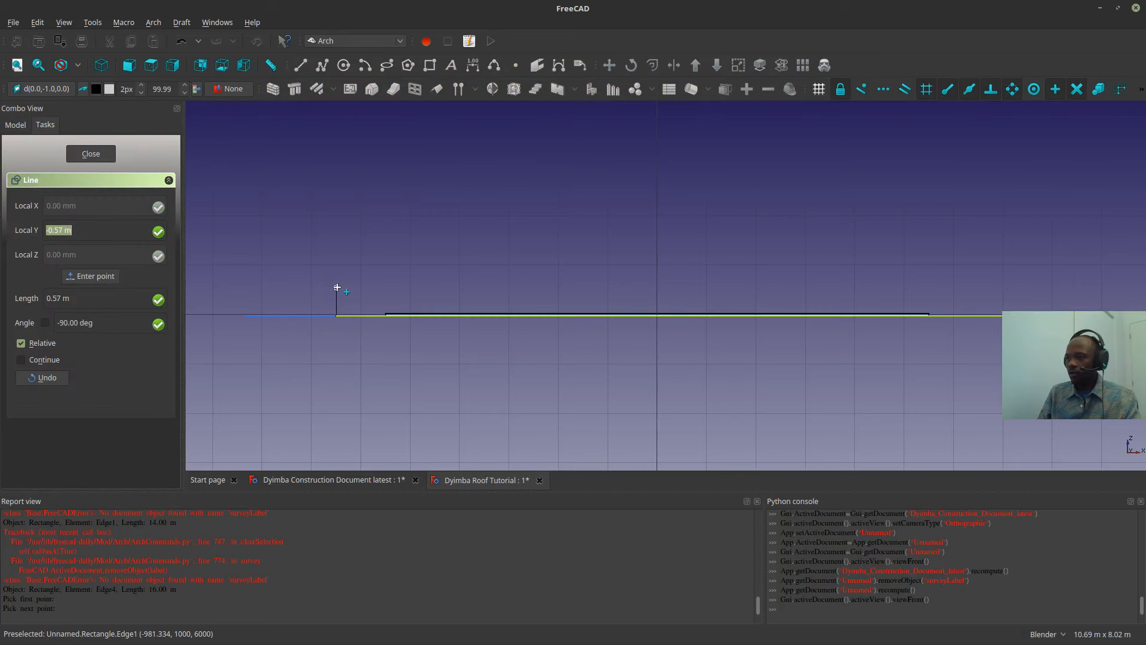
text(0.)
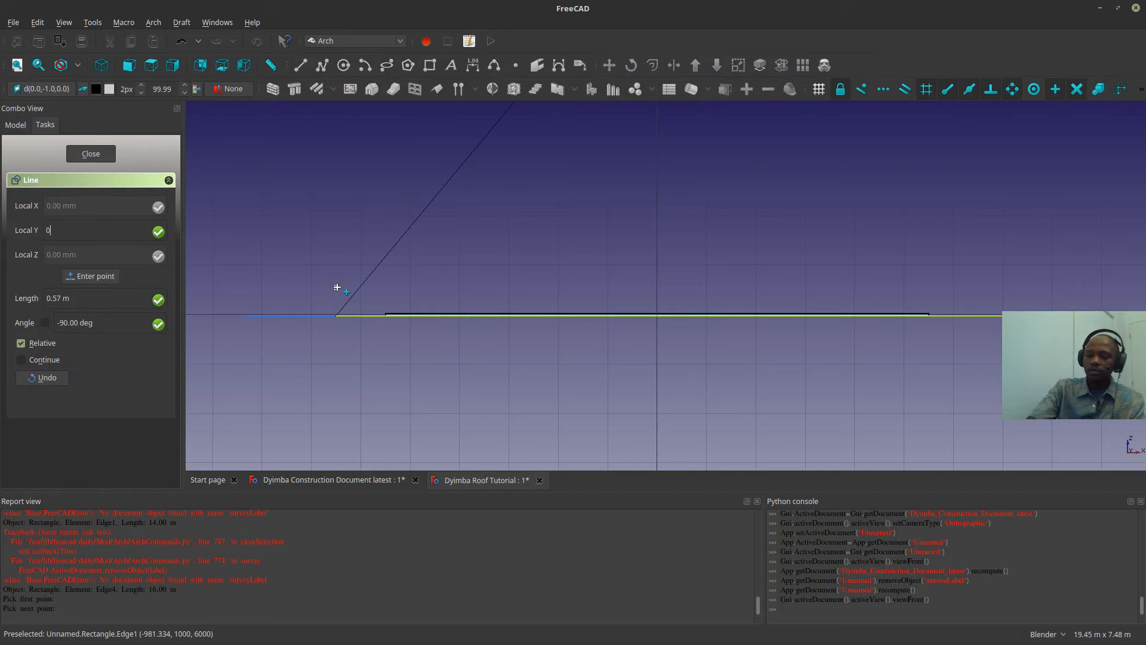
key(Return)
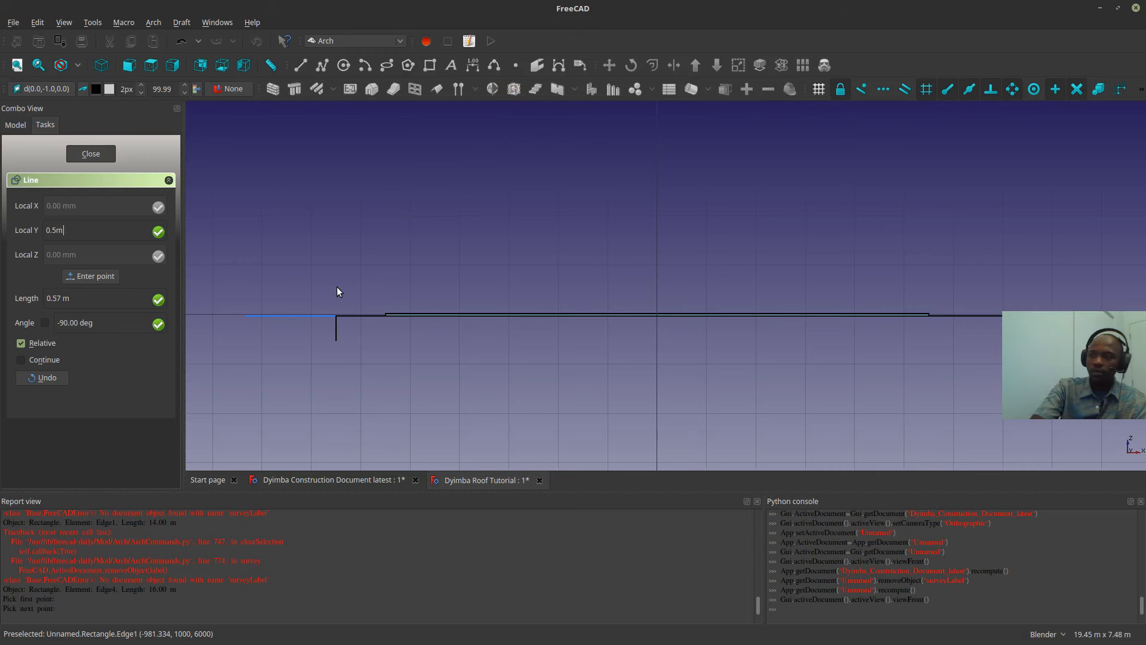
- Move the vertical line up by its own length so its lower end sits on the base rectangle
click(336, 328)
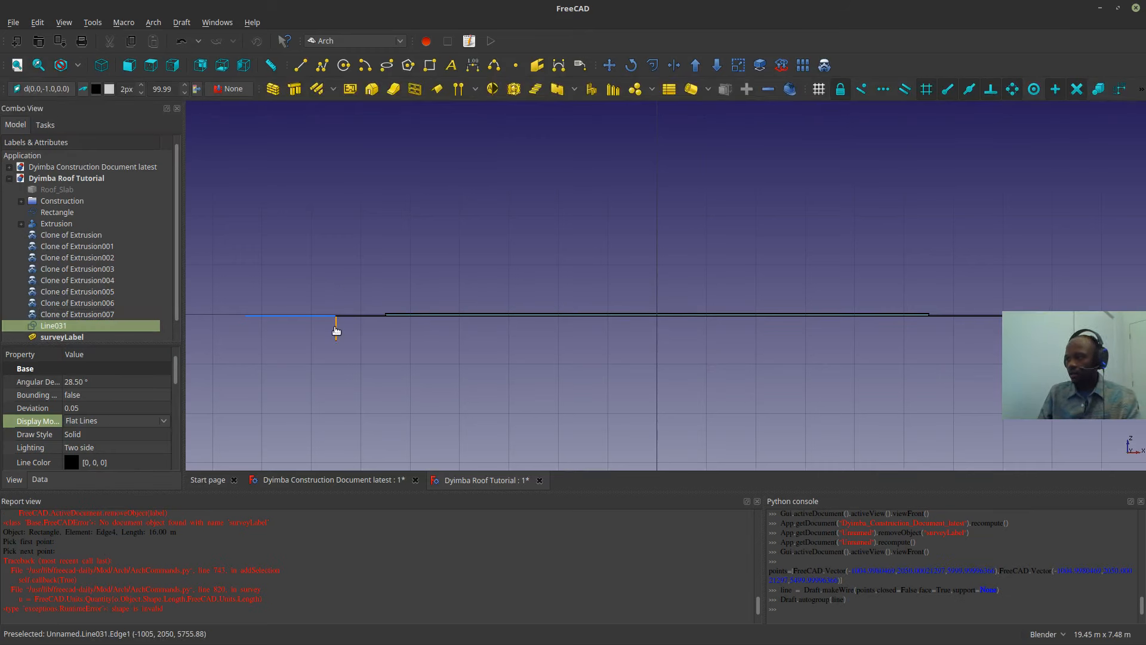
click(609, 65)
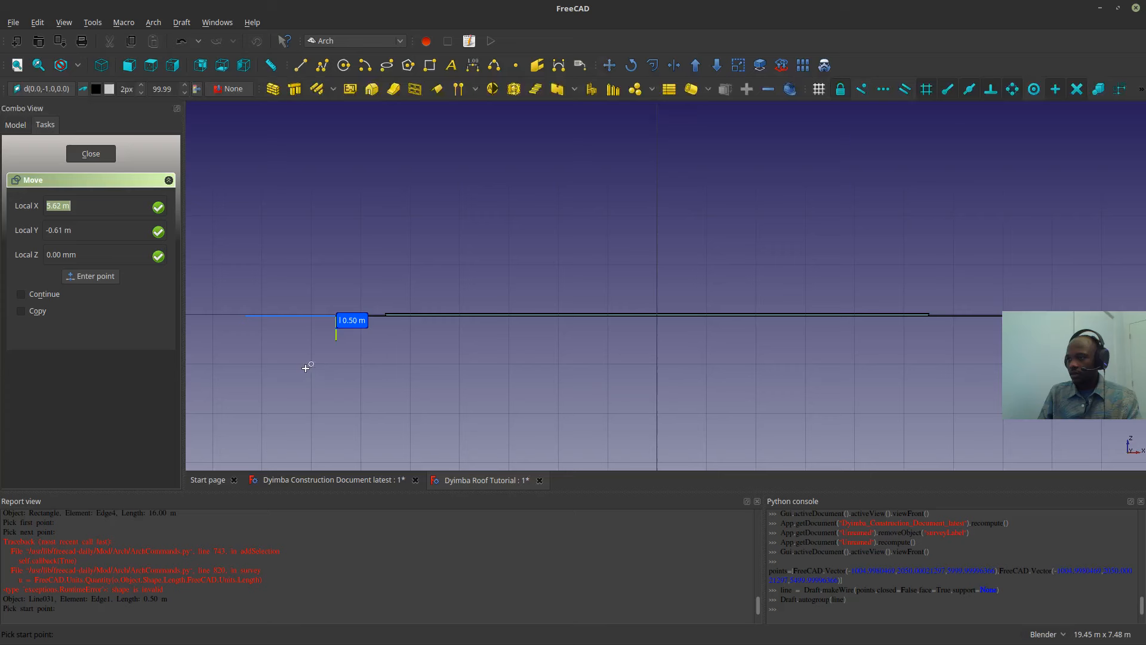
click(336, 339)
click(339, 318)
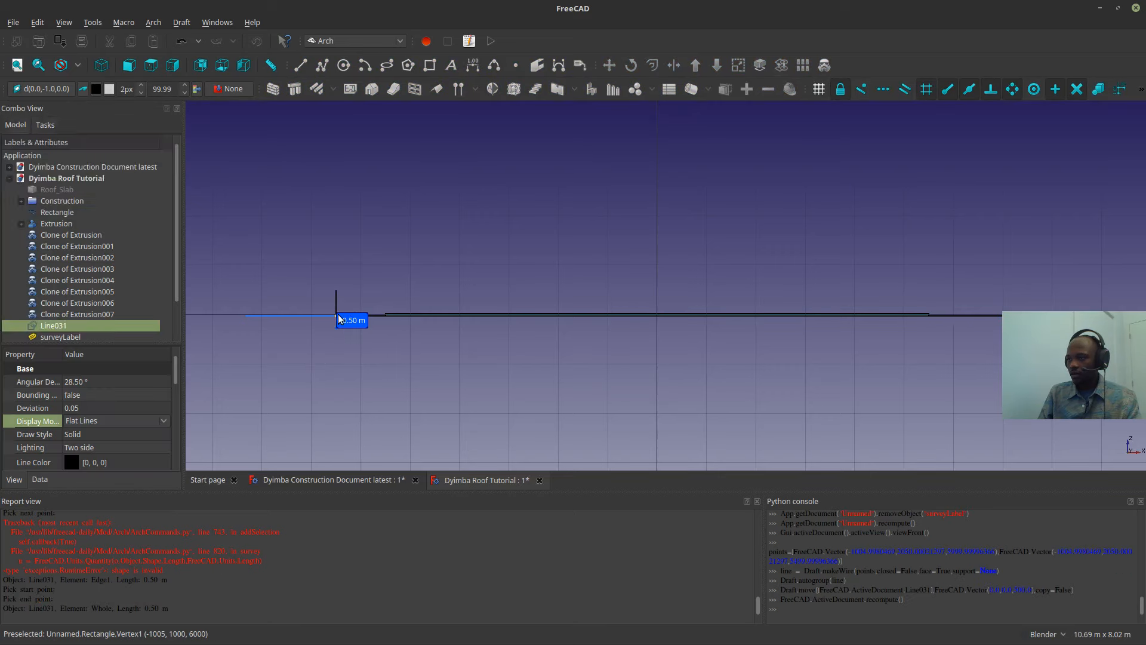
click(429, 237)
- Copy the vertical line 14 m along X to the opposite end of the base rectangle
click(336, 301)
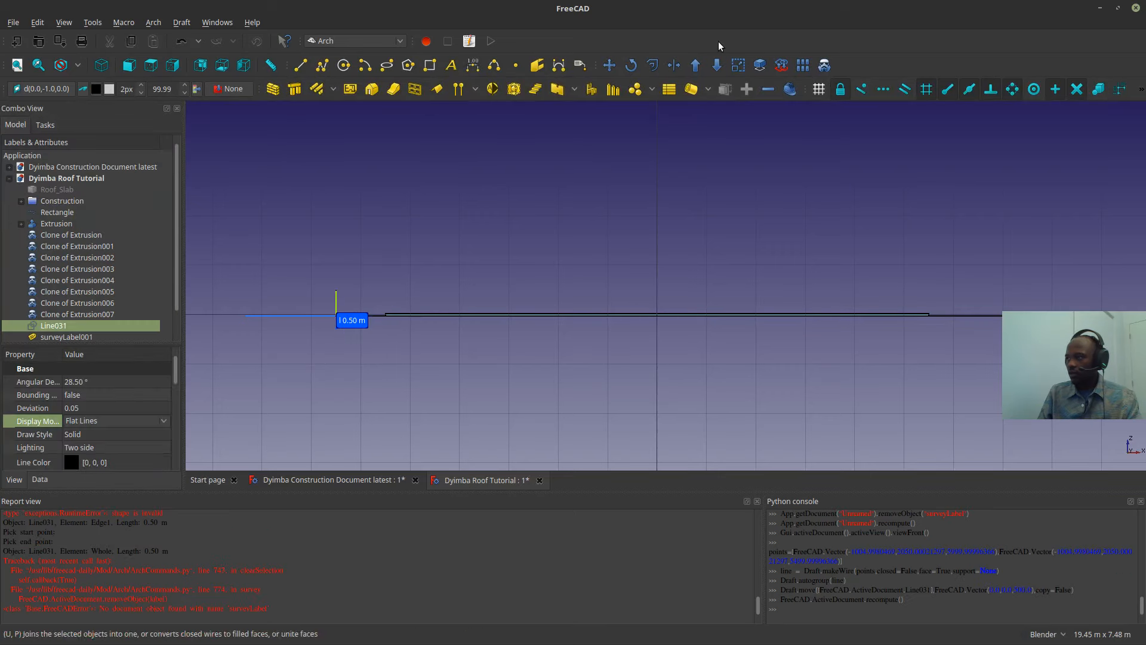
click(609, 65)
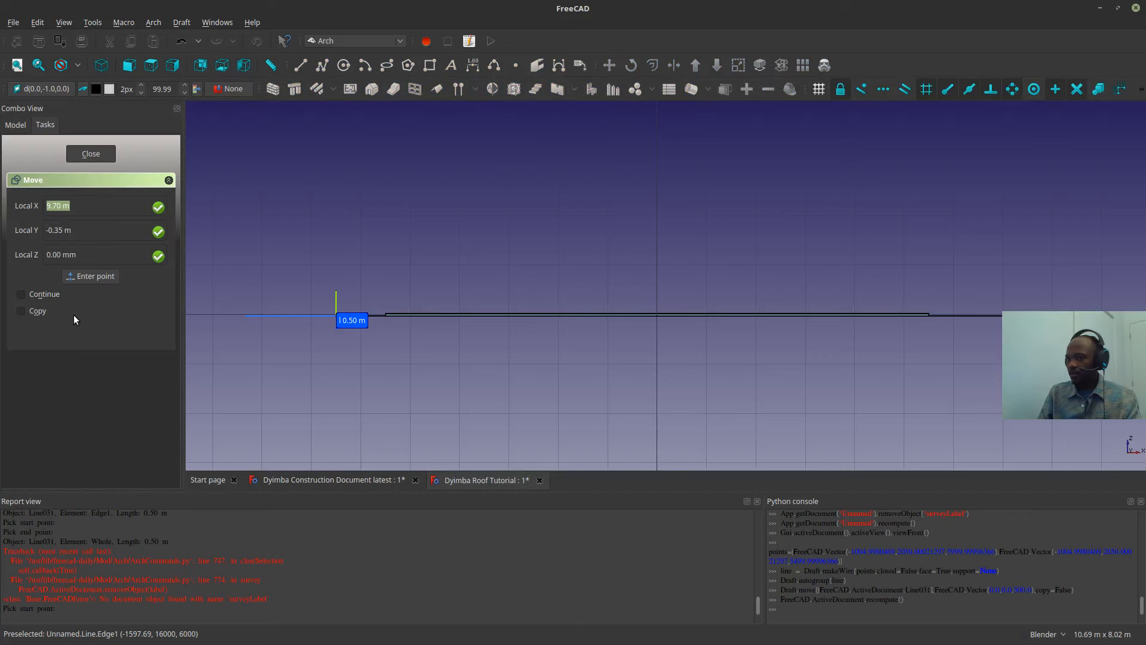
scroll(336, 316, up, 3)
scroll(335, 315, up, 5)
click(336, 306)
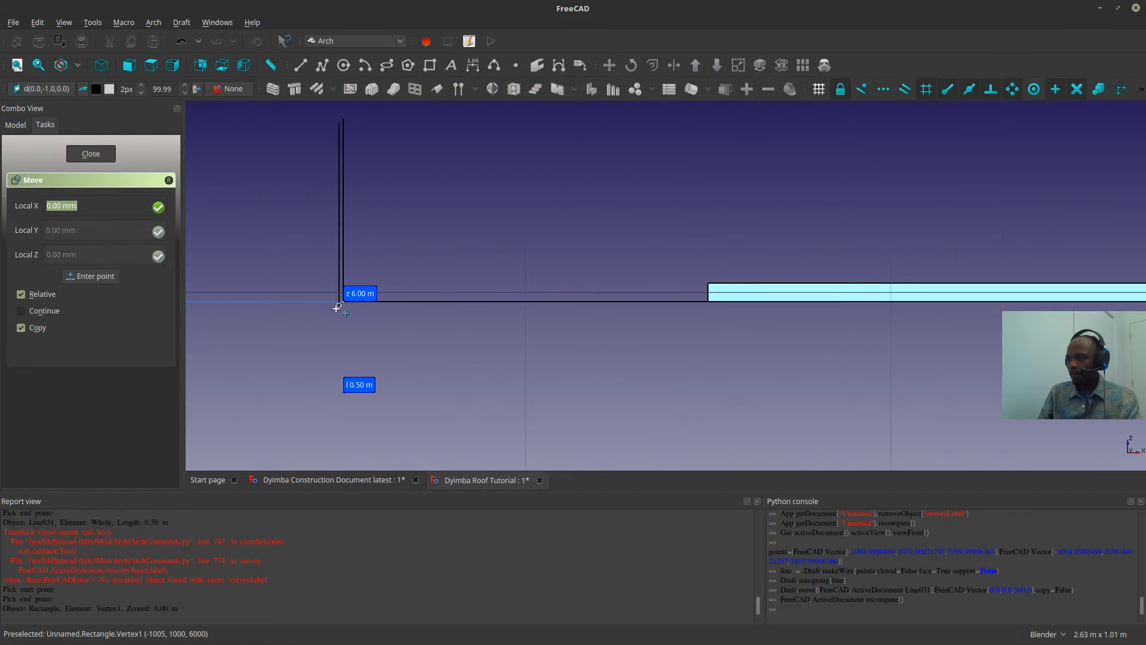
scroll(331, 309, down, 4)
scroll(332, 309, down, 6)
scroll(1054, 293, up, 6)
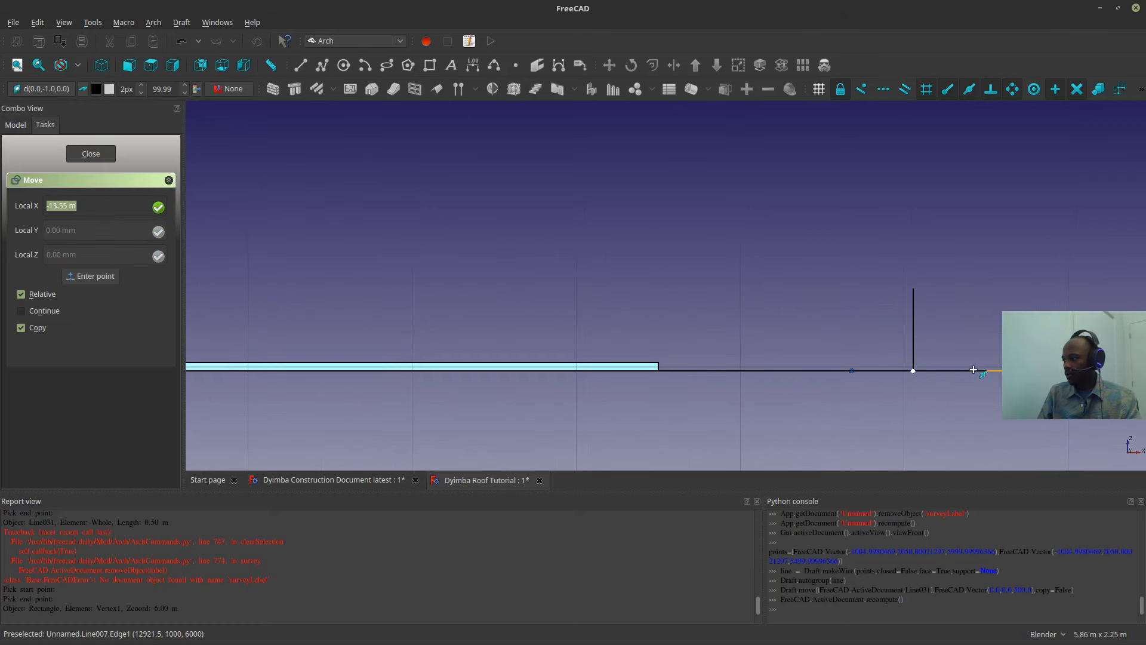
scroll(986, 370, up, 4)
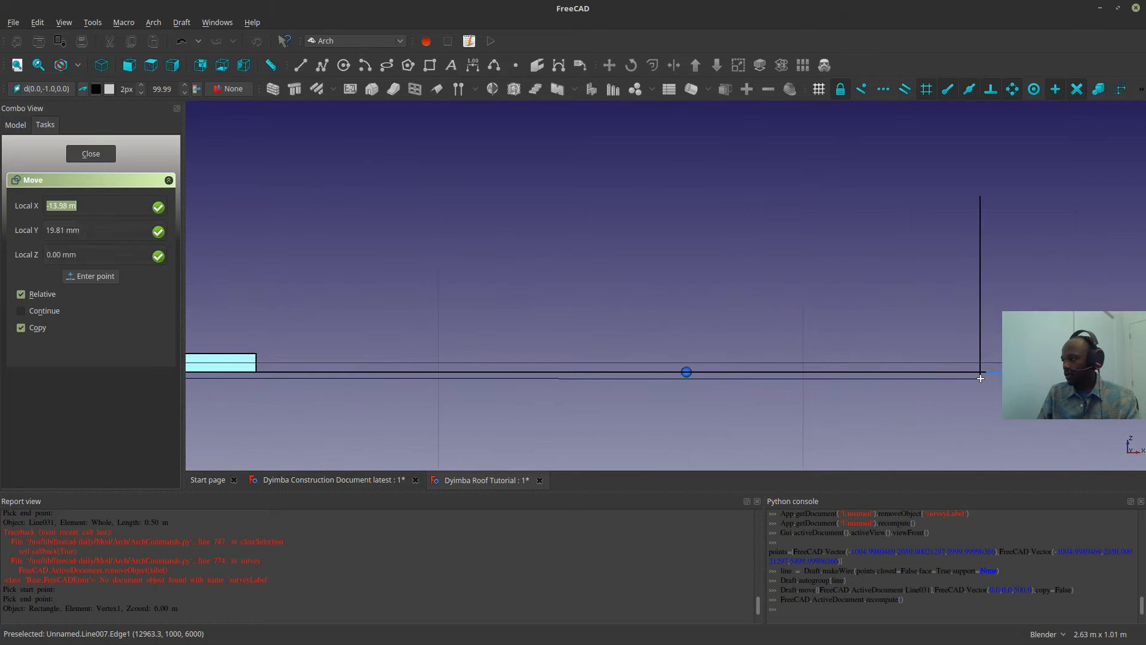
middle_drag(985, 373, 787, 305)
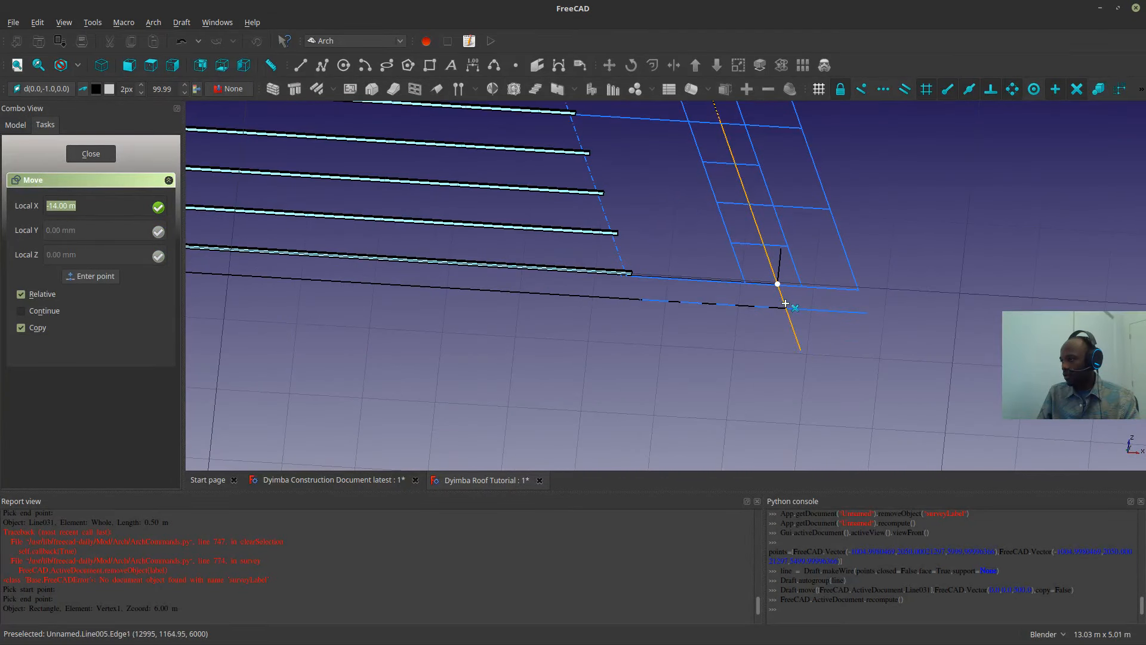
click(786, 307)
click(788, 309)
scroll(788, 309, down, 5)
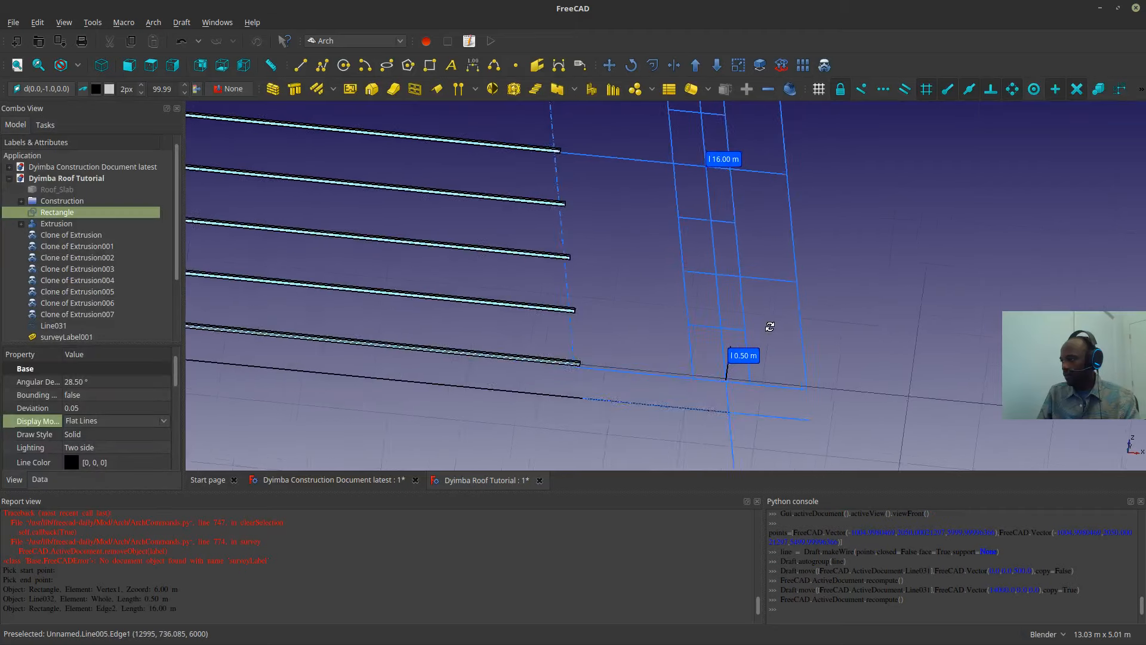
- Set the length of the copied vertical line at the far end of the base rectangle to 1.5 m
shift+middle_drag(545, 293, 579, 354)
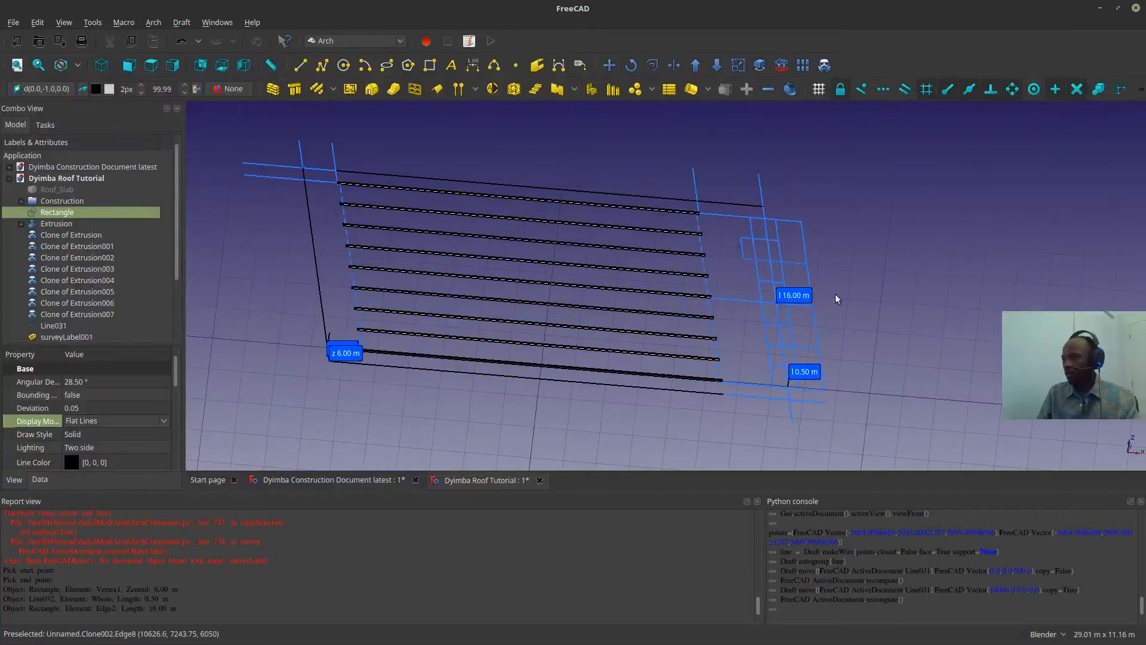
middle_drag(836, 299, 677, 332)
shift+middle_drag(576, 315, 684, 220)
scroll(684, 220, up, 7)
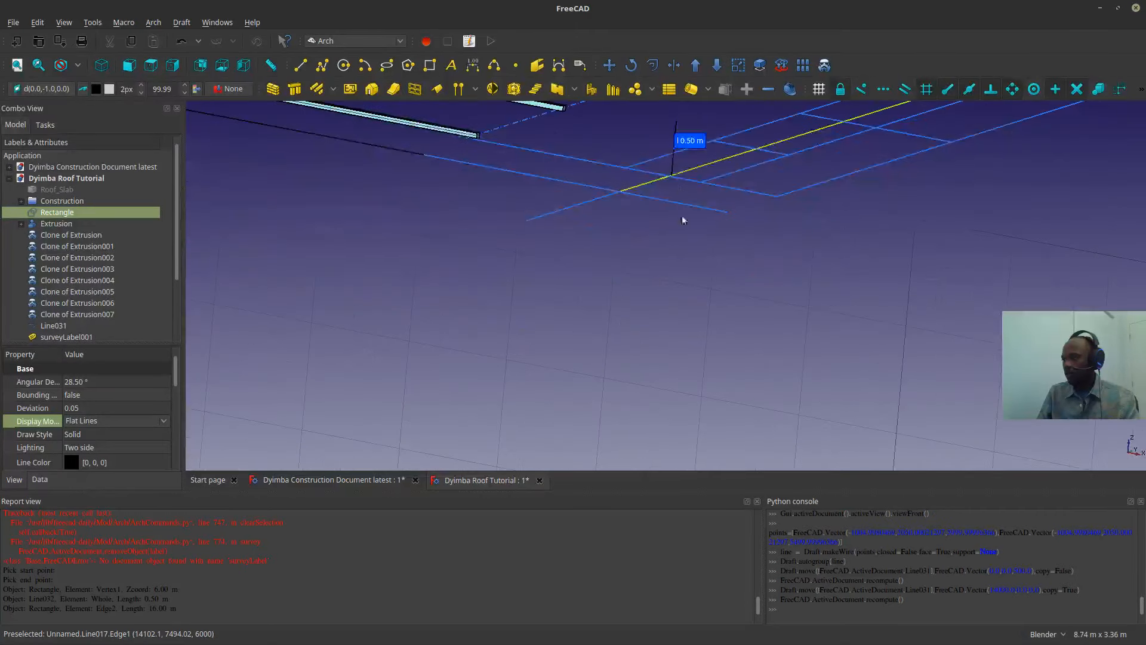
click(678, 129)
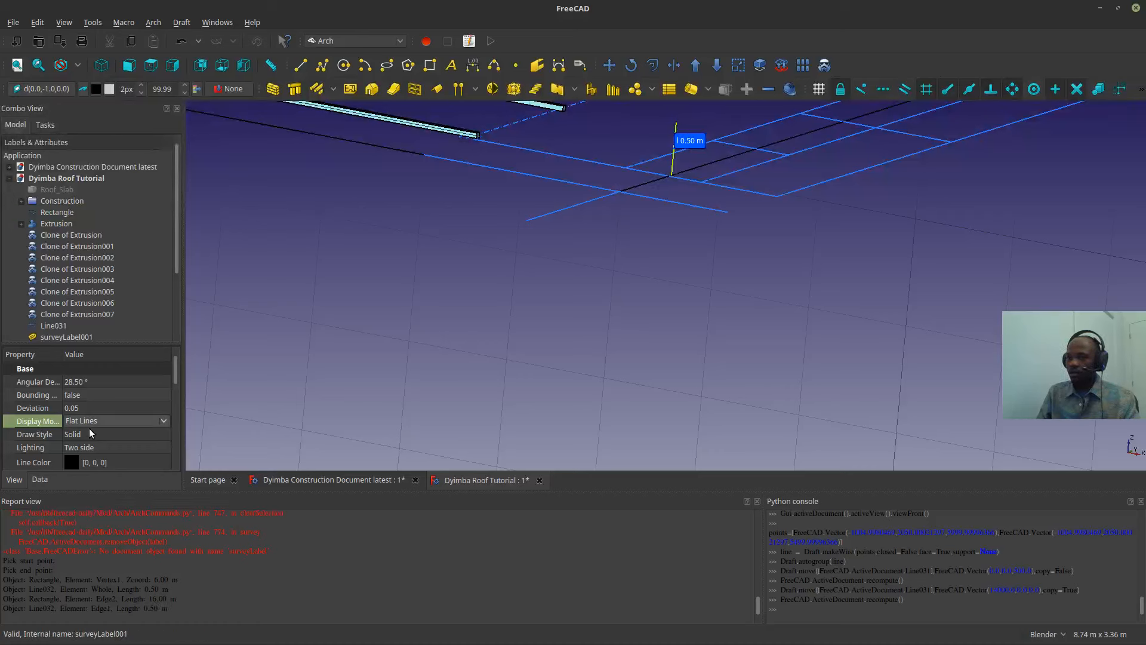
scroll(87, 338, down, 3)
scroll(98, 446, down, 6)
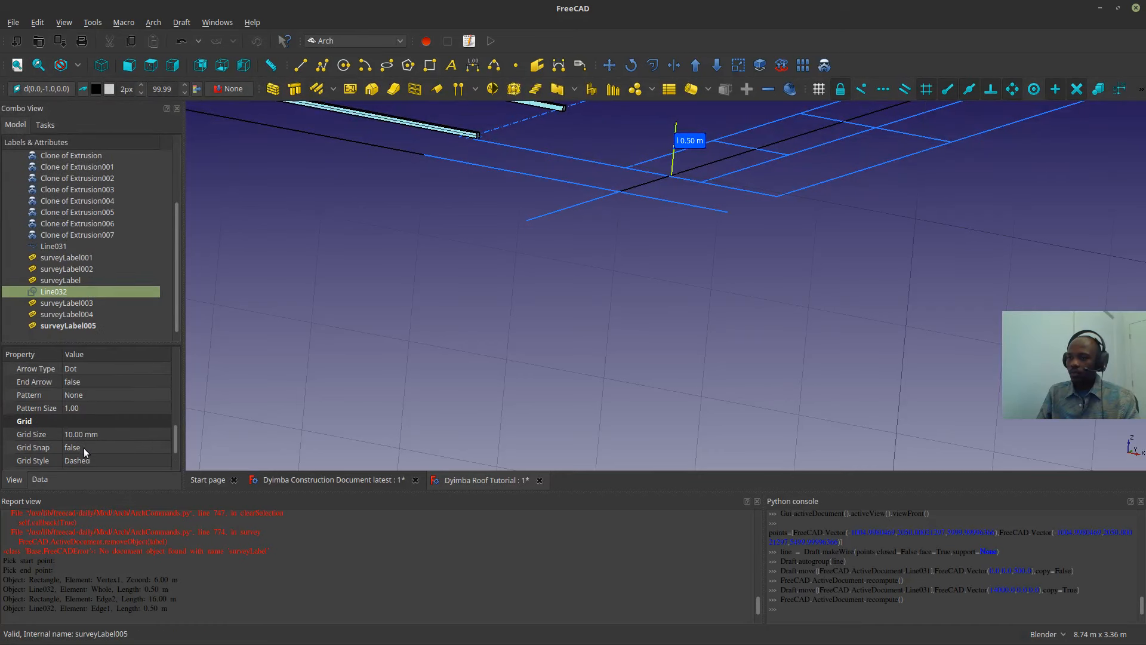
click(40, 479)
scroll(91, 428, down, 5)
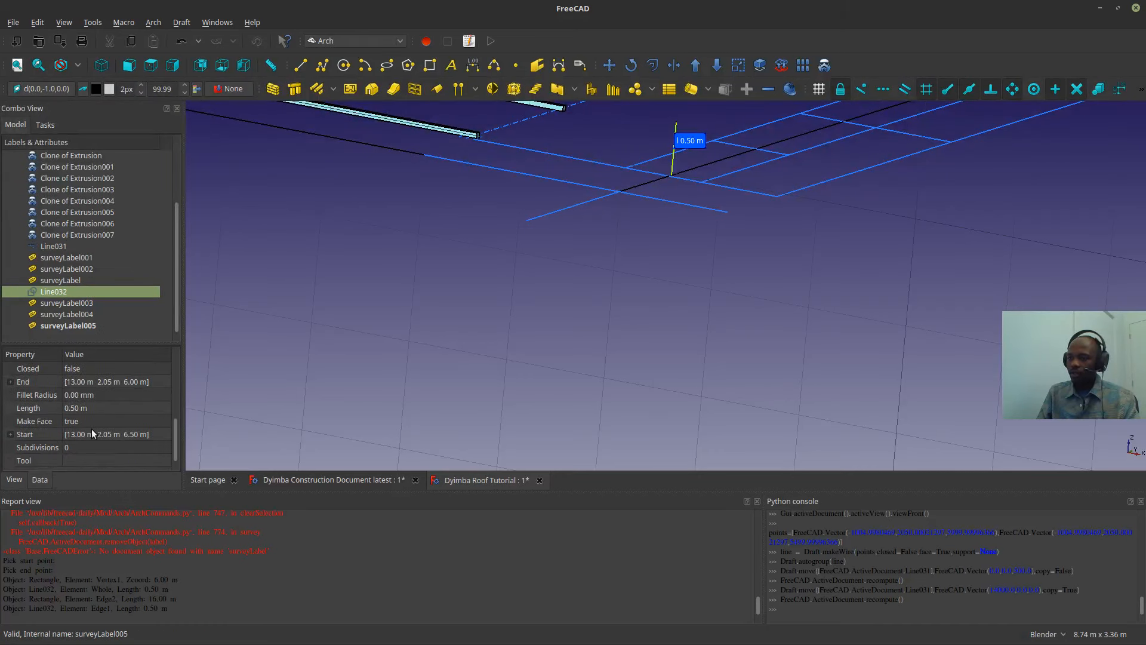
click(78, 407)
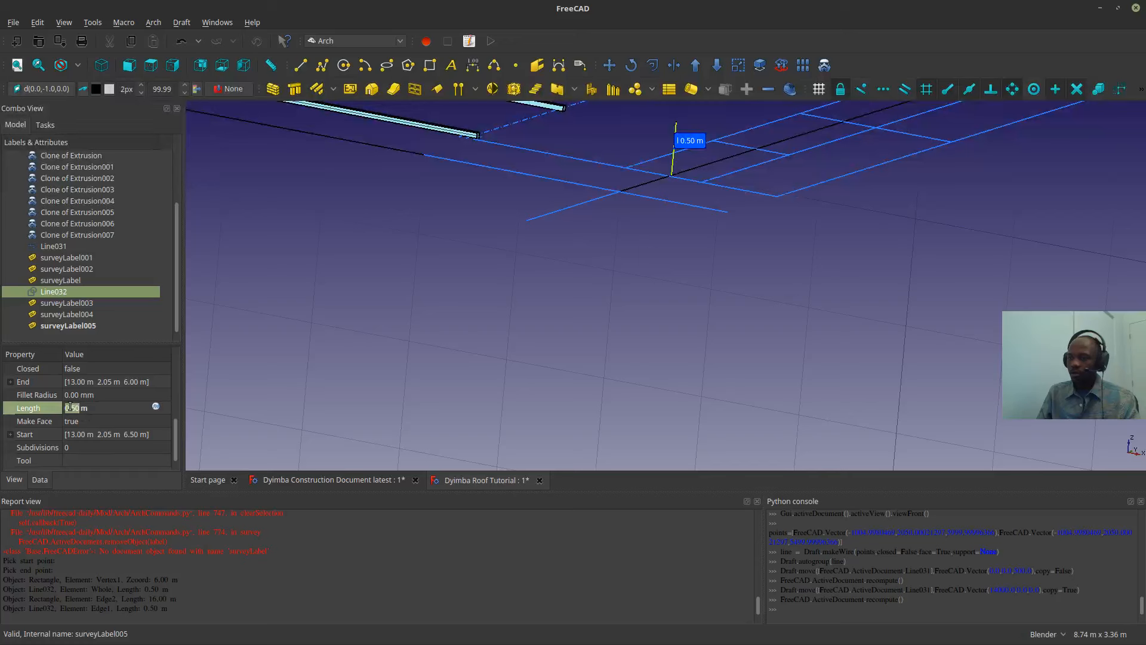
key(Return)
click(419, 333)
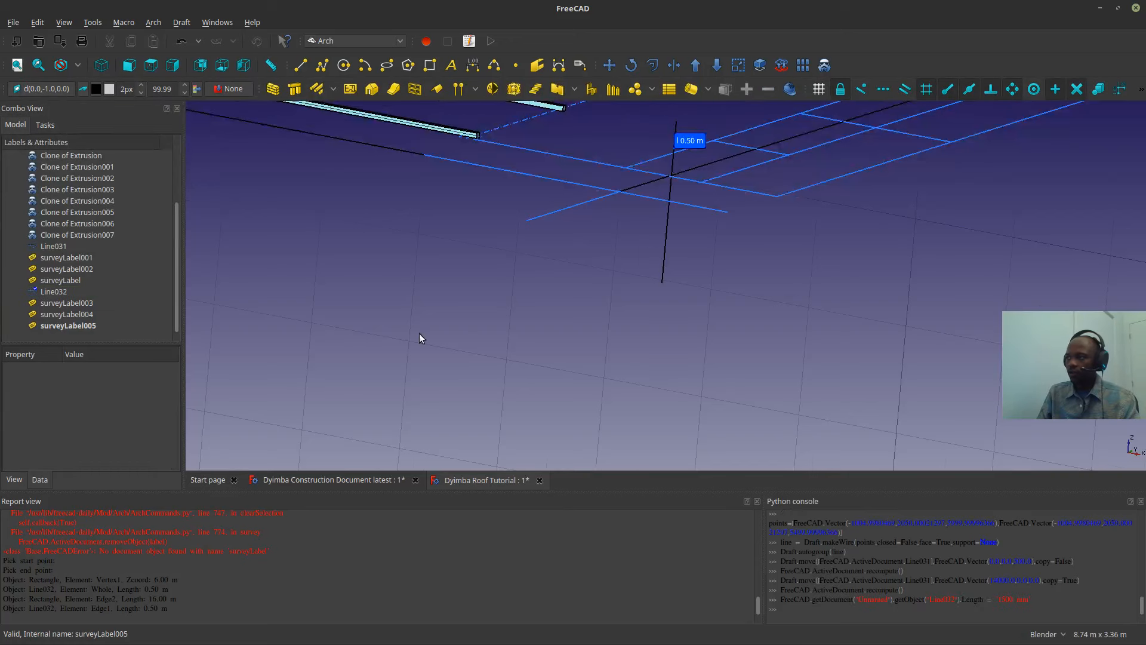
- Switch to front view and delete all six survey labels from the Dyimba Roof Tutorial document
middle_drag(419, 333, 608, 323)
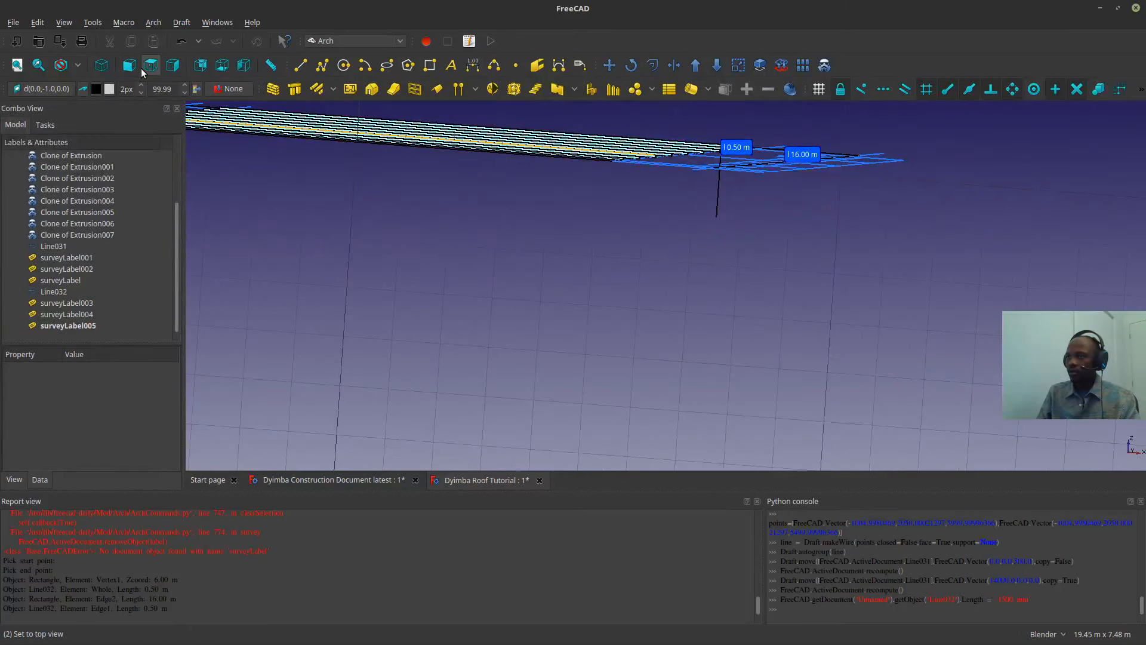
click(133, 65)
click(42, 260)
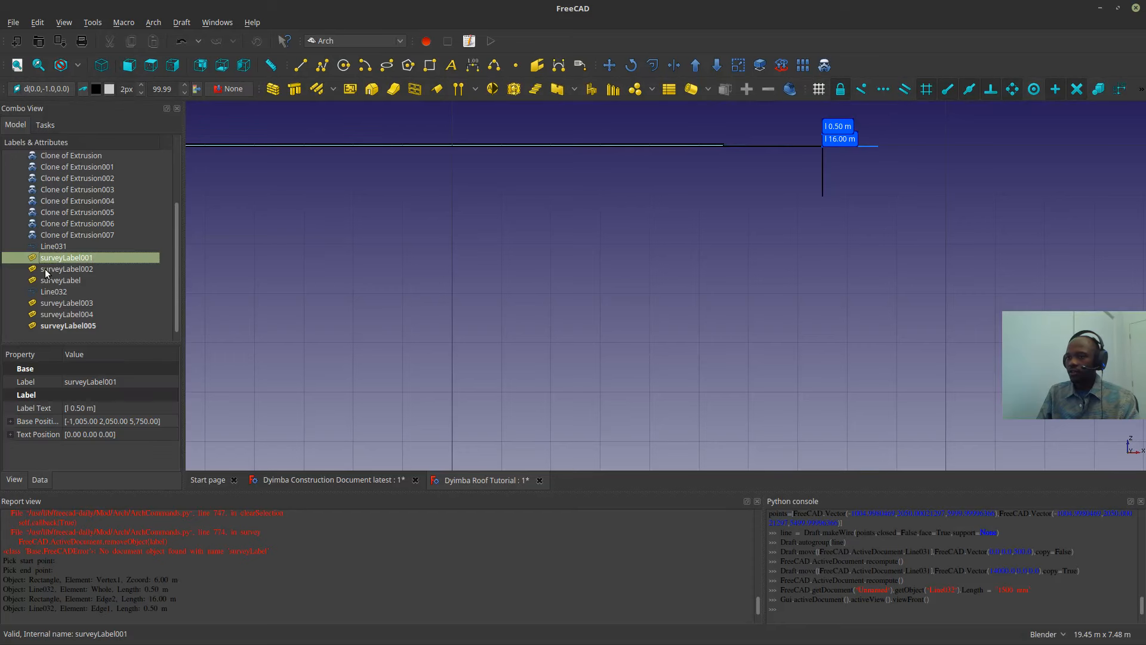
ctrl+click(45, 269)
ctrl+click(46, 280)
ctrl+click(39, 302)
ctrl+click(38, 314)
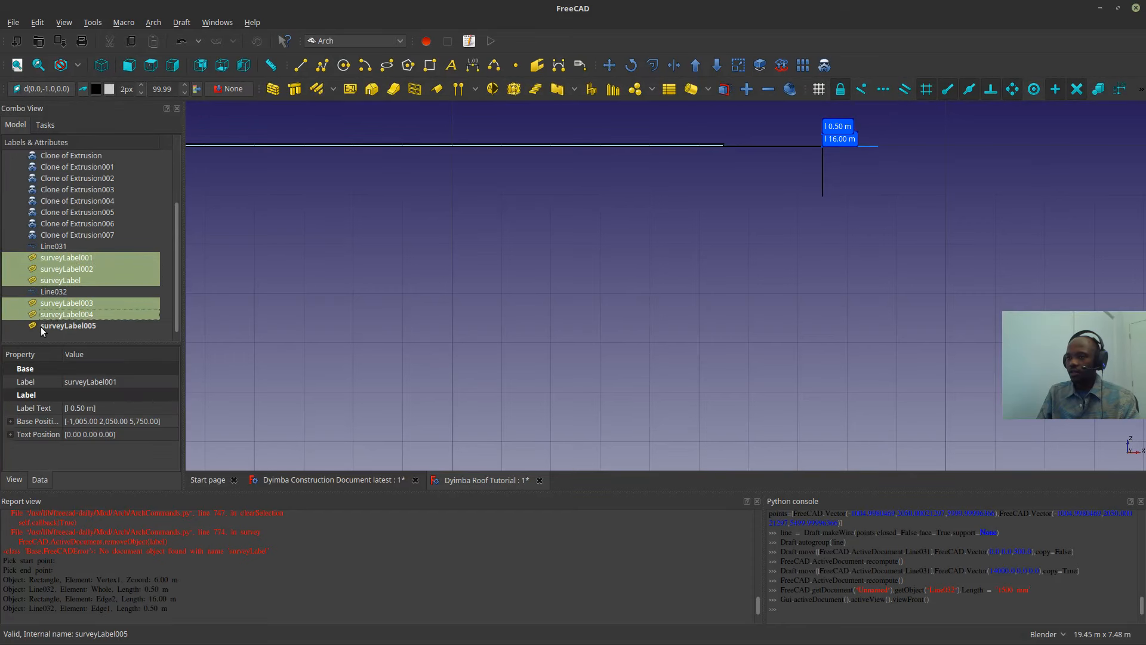
ctrl+click(41, 327)
key(Delete)
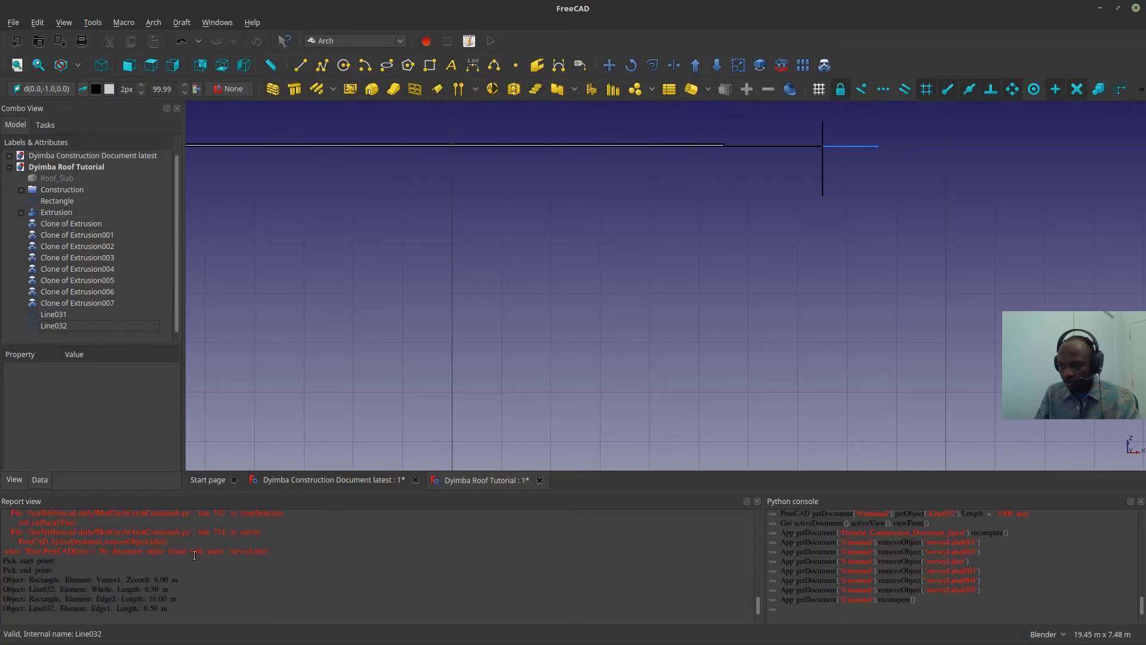
- Move the 1.5 m vertical line up 1 m without copying, so its lower end sits on the base rectangle
scroll(654, 350, down, 10)
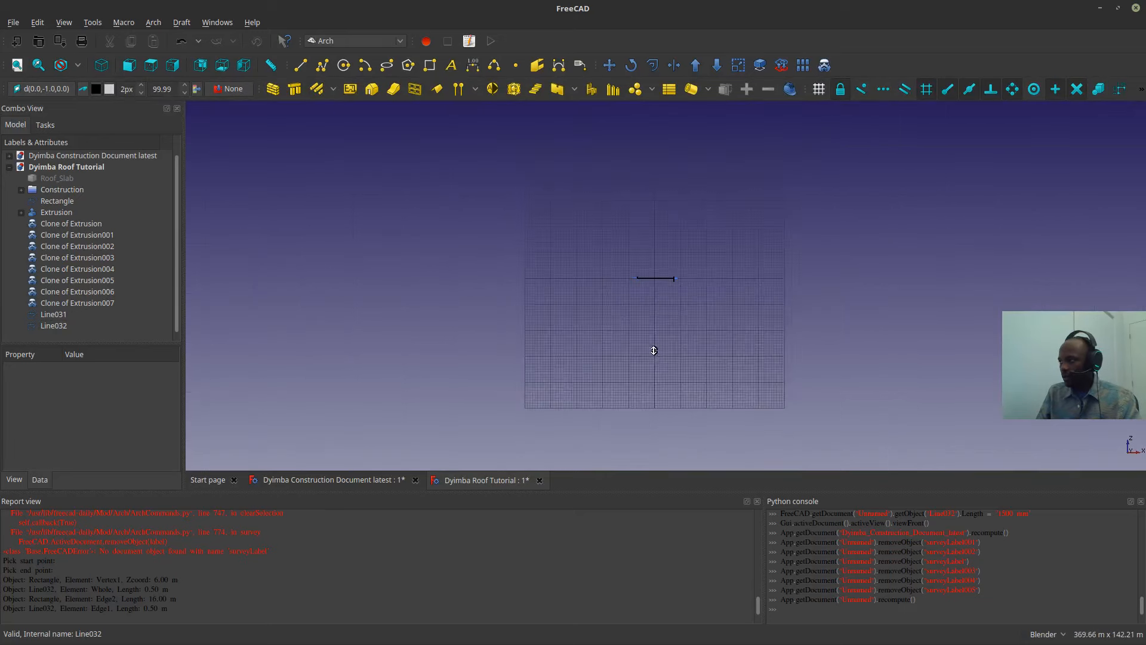
scroll(704, 292, up, 8)
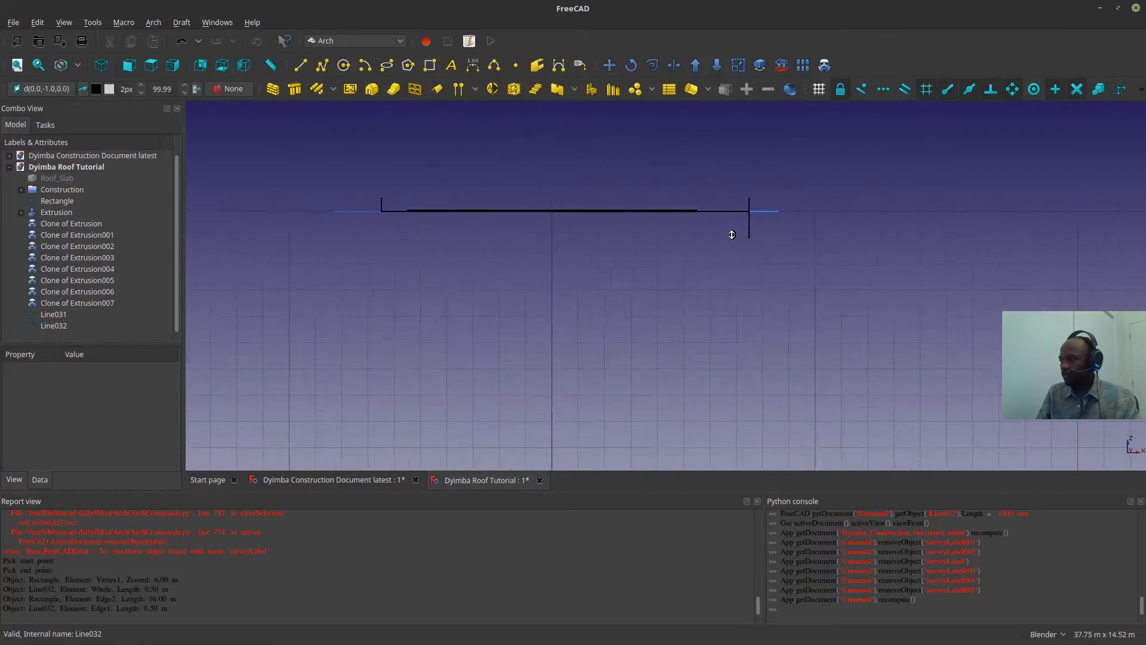
ctrl+middle_drag(732, 234, 732, 232)
shift+middle_drag(781, 219, 730, 283)
click(760, 288)
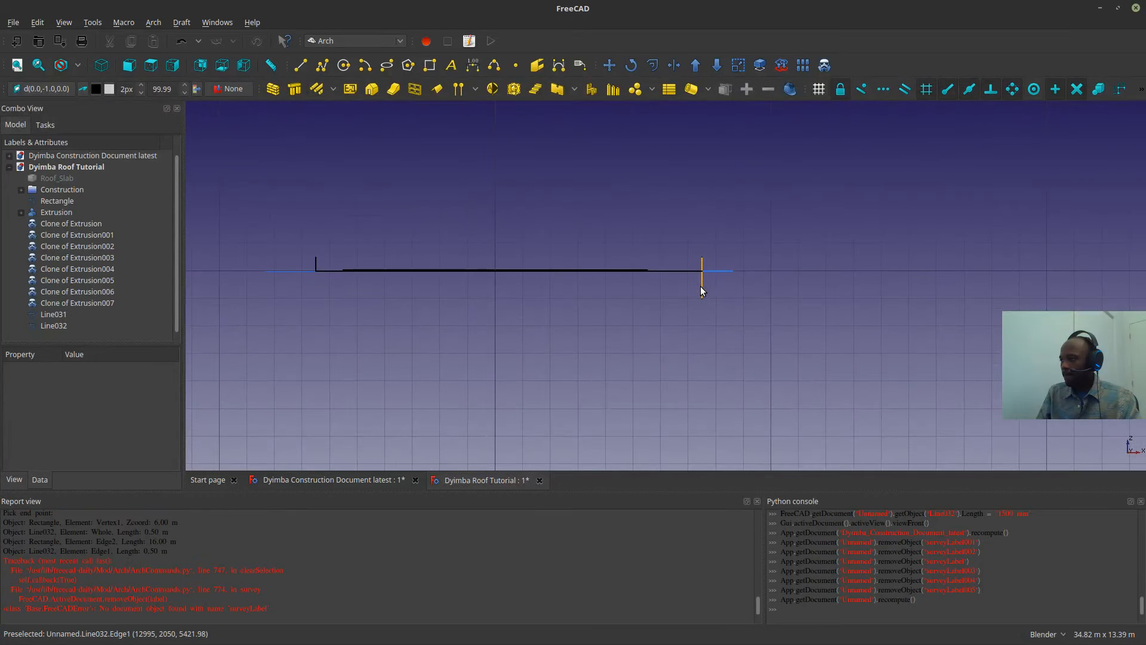
click(700, 285)
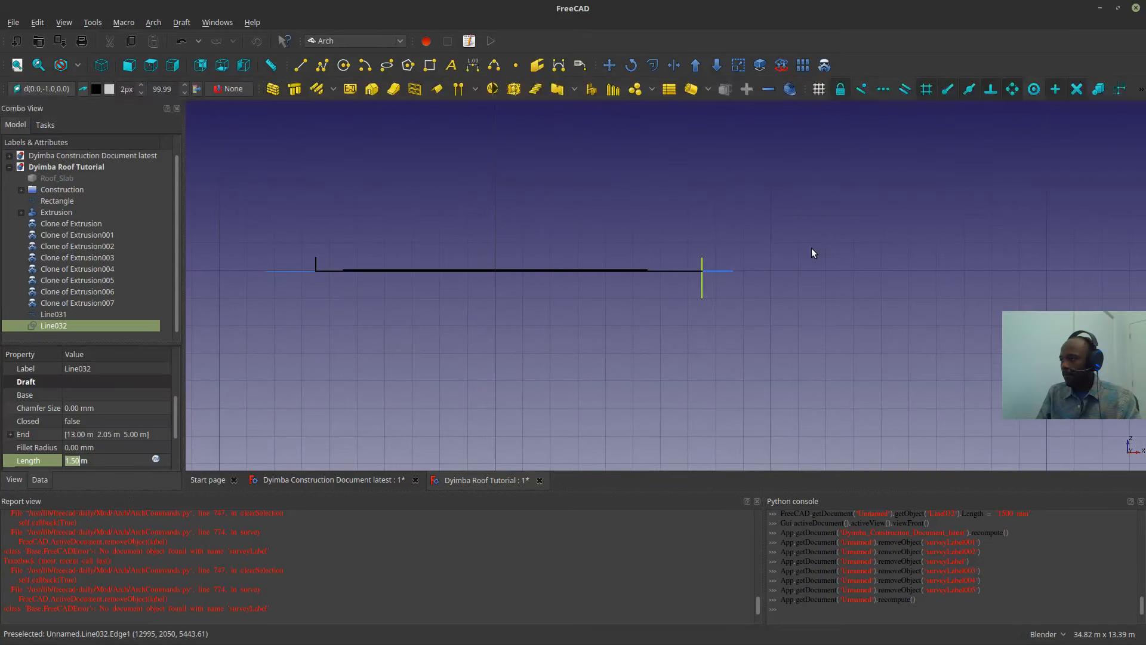
click(612, 91)
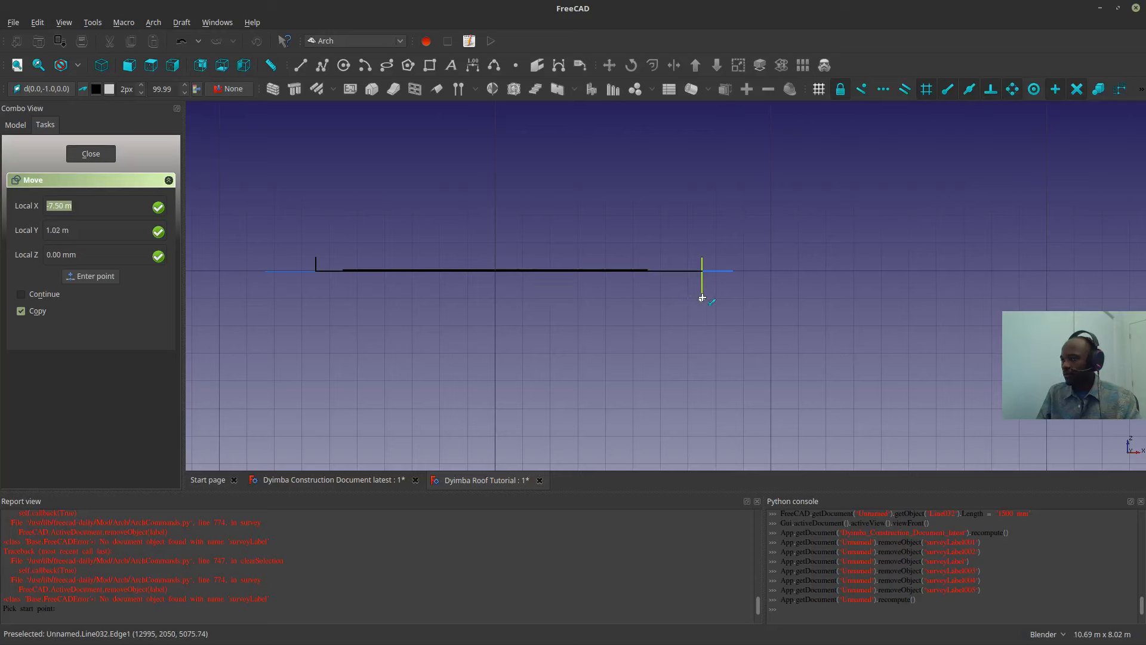
click(36, 311)
click(703, 291)
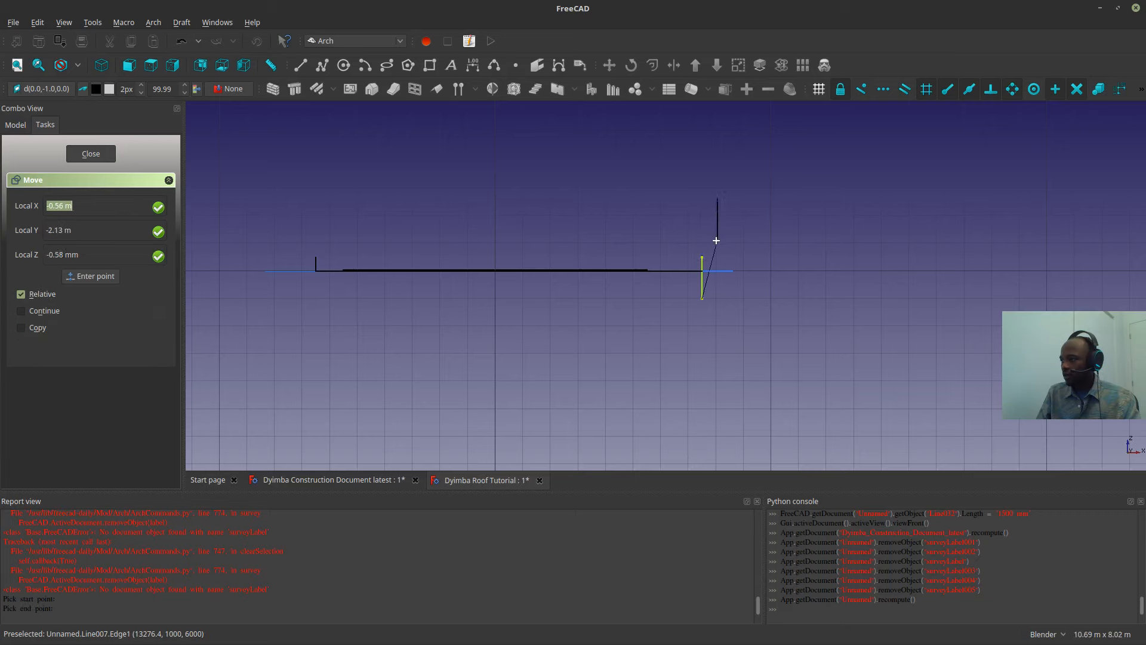
scroll(695, 275, up, 2)
key(Return)
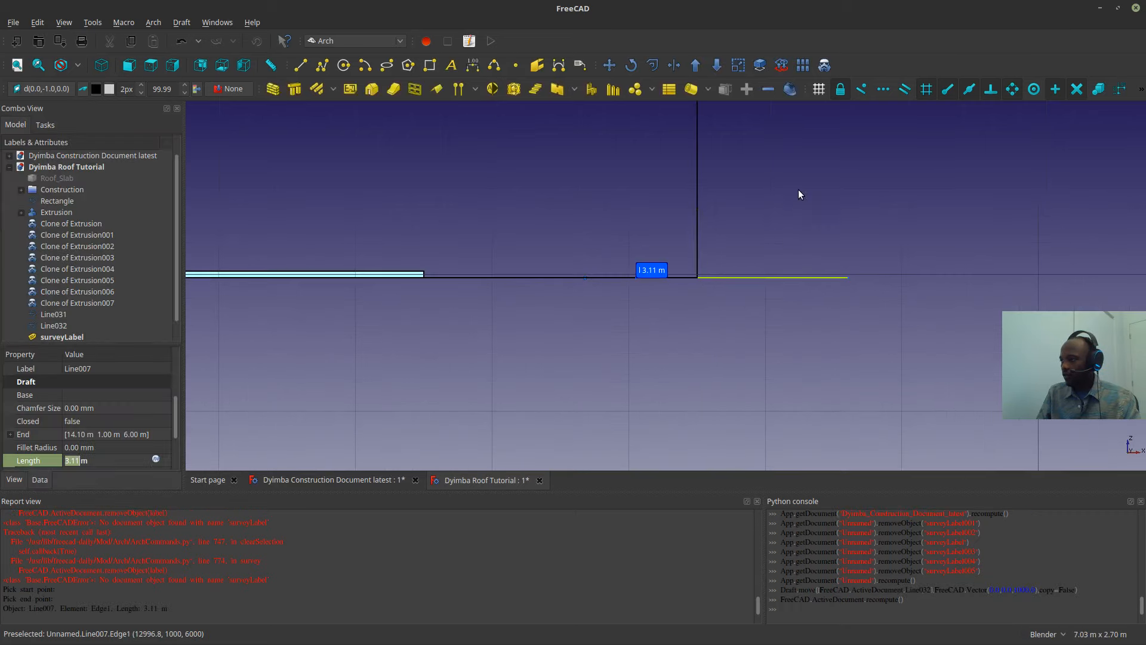
scroll(703, 305, down, 4)
key(Escape)
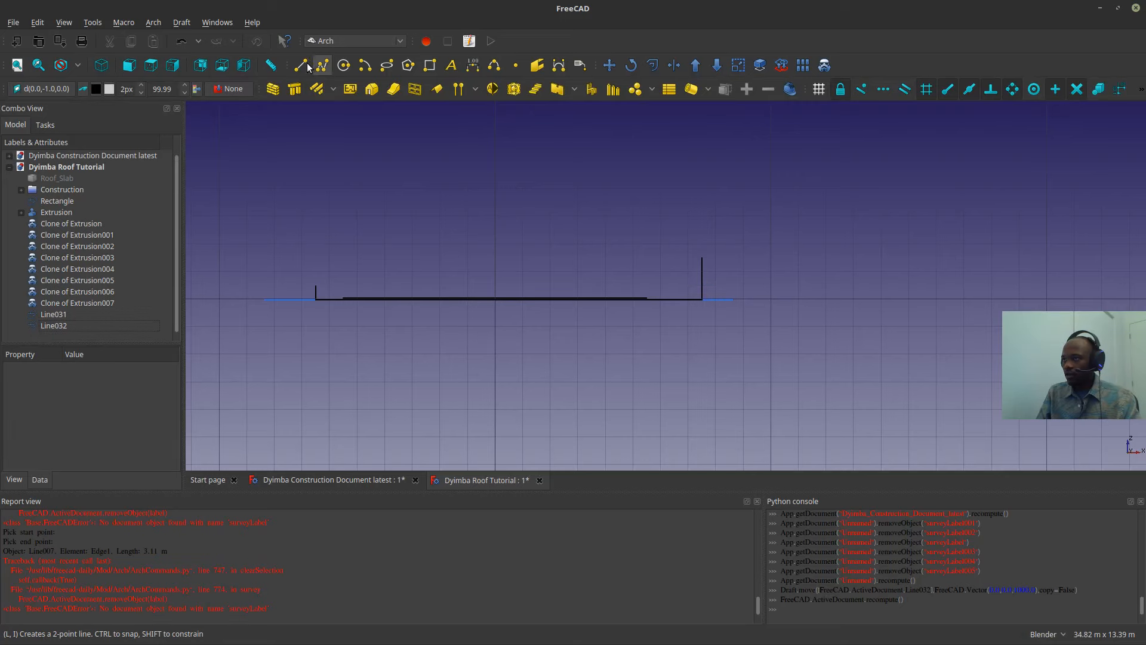
- Draw a sloping line from the top of the short vertical line to the top of the 1.5 m vertical line
key(l)
key(i)
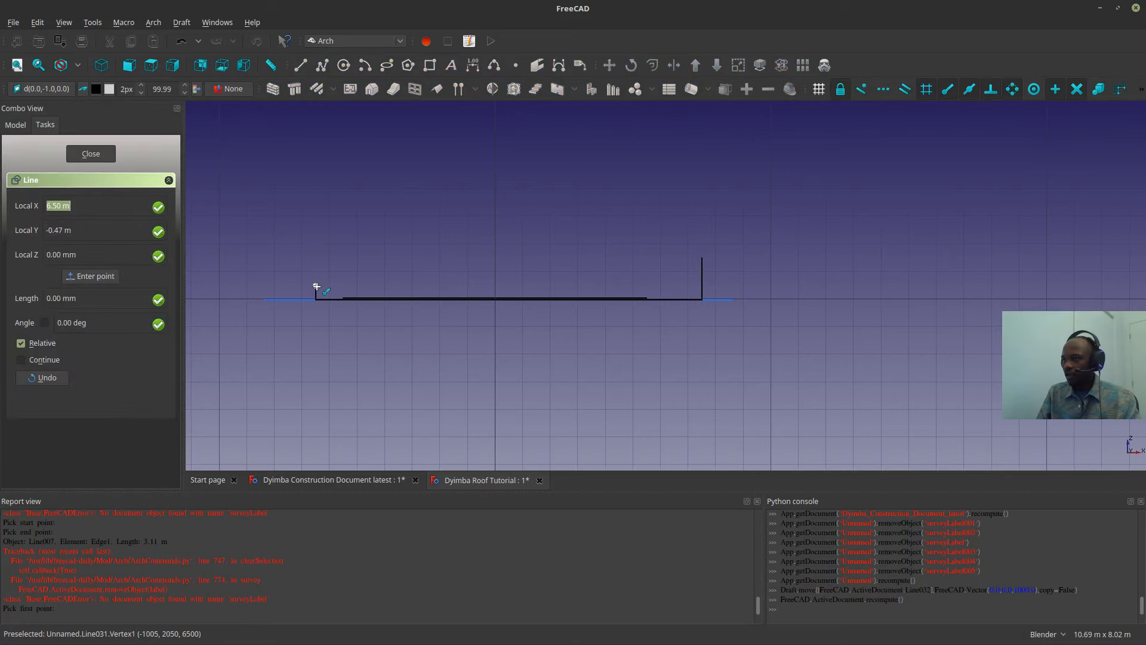
click(316, 287)
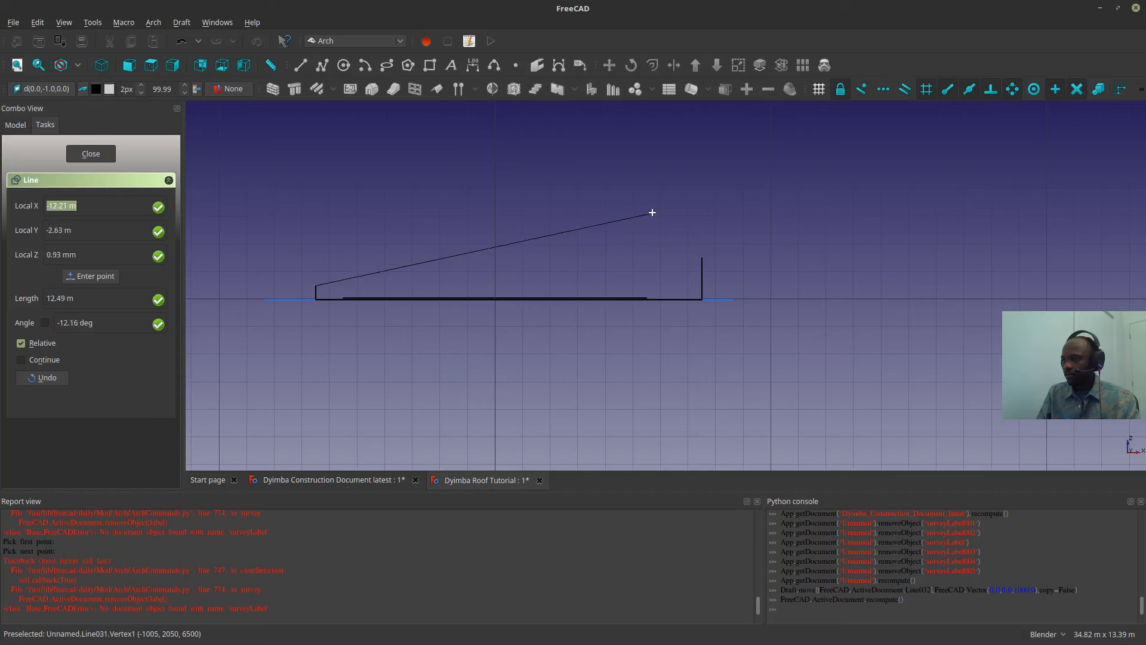
click(703, 257)
scroll(726, 262, down, 3)
click(770, 270)
scroll(620, 338, up, 4)
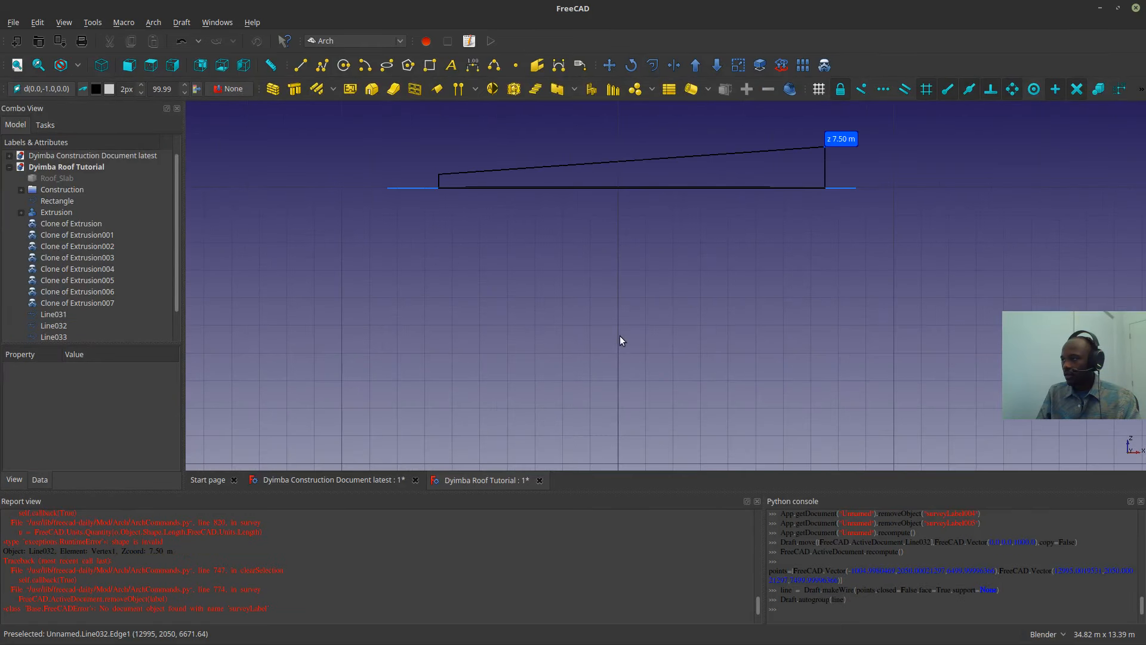
- Delete the leftover surveyLabel001 from the model tree
shift+middle_drag(765, 280, 707, 353)
scroll(53, 327, down, 1)
click(57, 325)
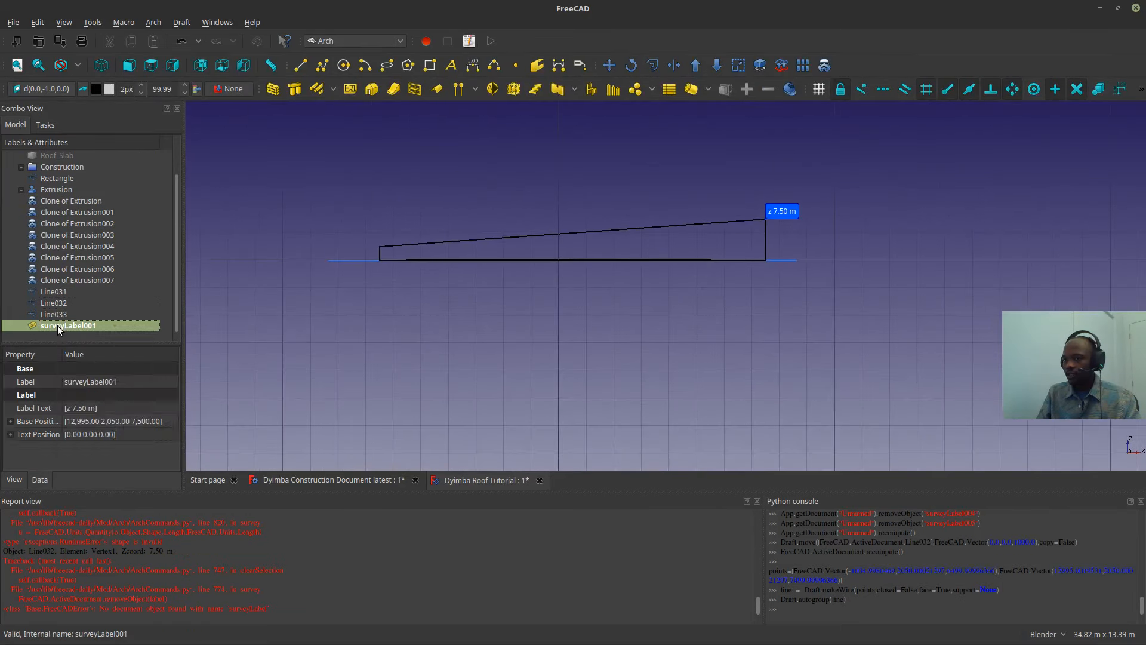
right_click(56, 325)
click(384, 343)
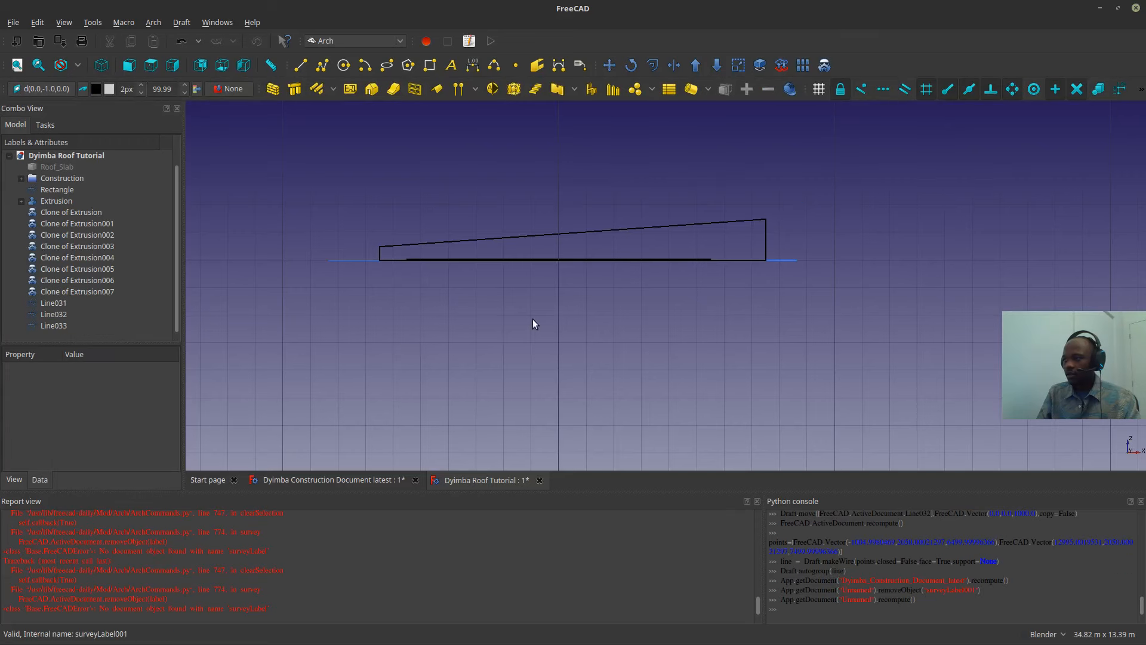
- Draw a diagonal line from the extrusion's lower end corner to the top of the 1.5 m vertical line
scroll(825, 245, up, 5)
scroll(706, 299, up, 2)
scroll(718, 289, up, 2)
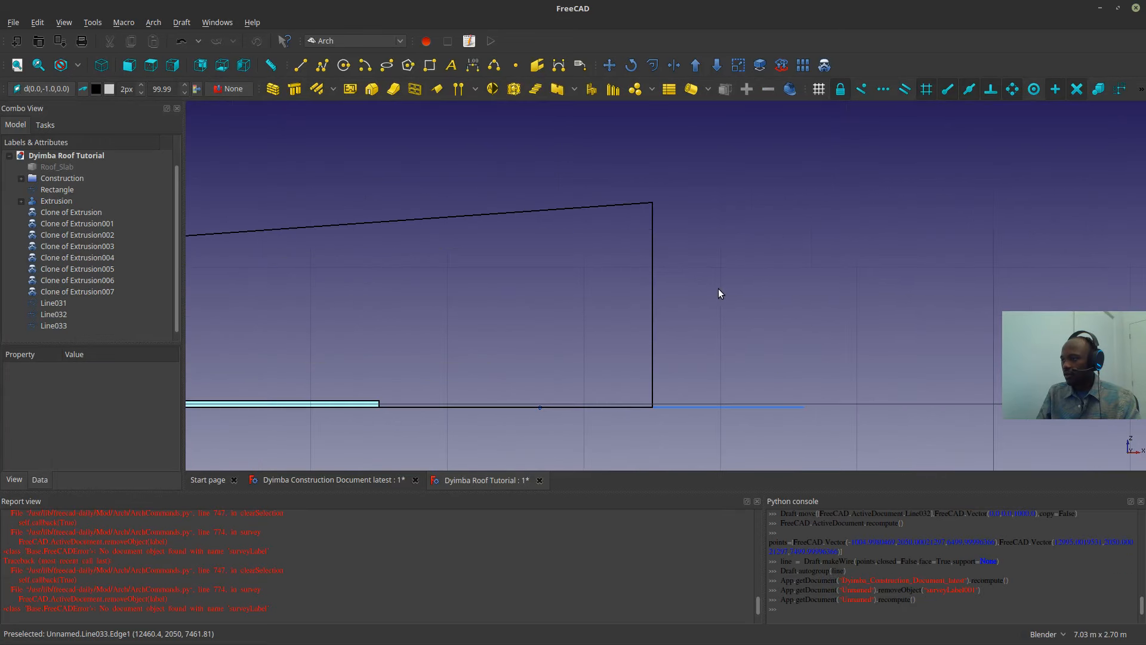
scroll(720, 286, down, 2)
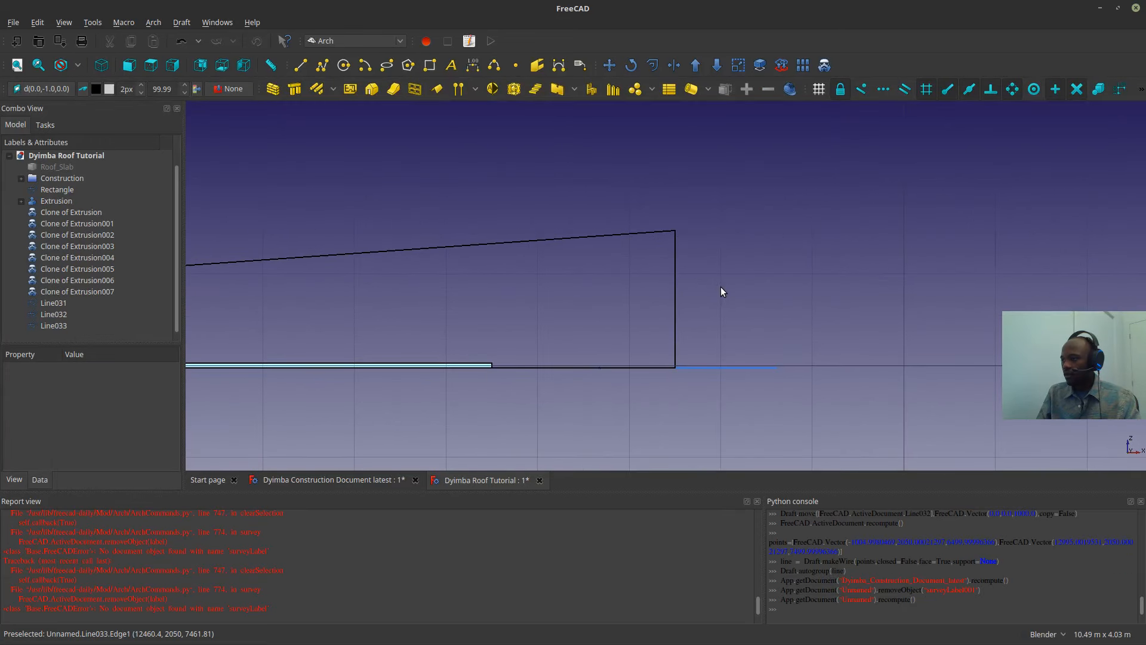
scroll(505, 363, up, 4)
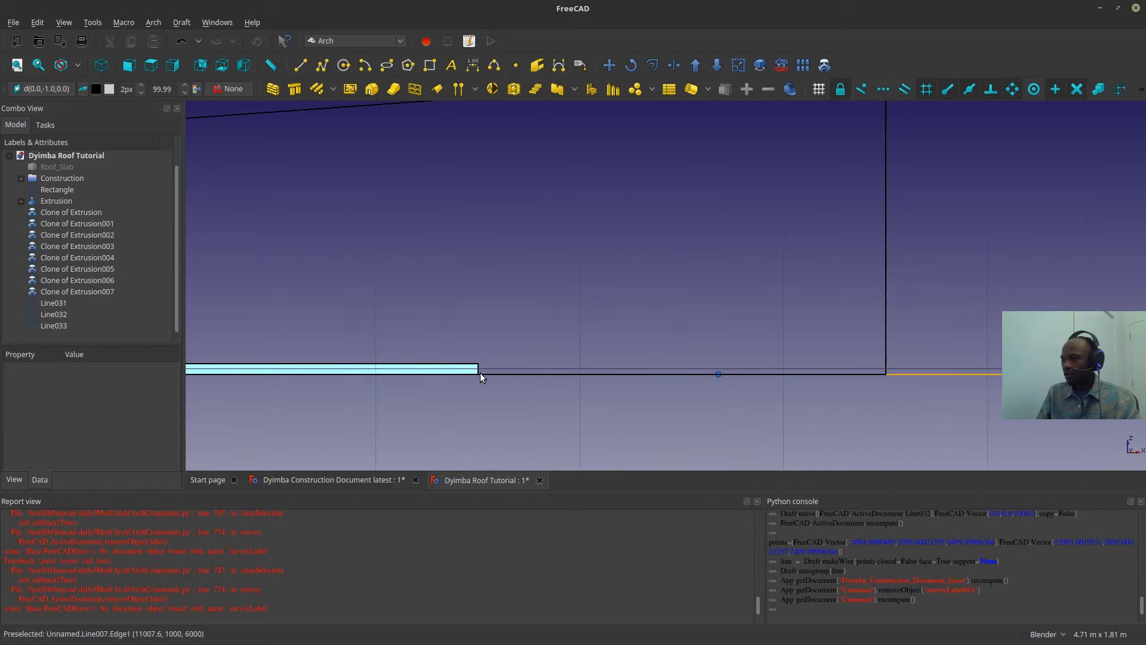
click(301, 65)
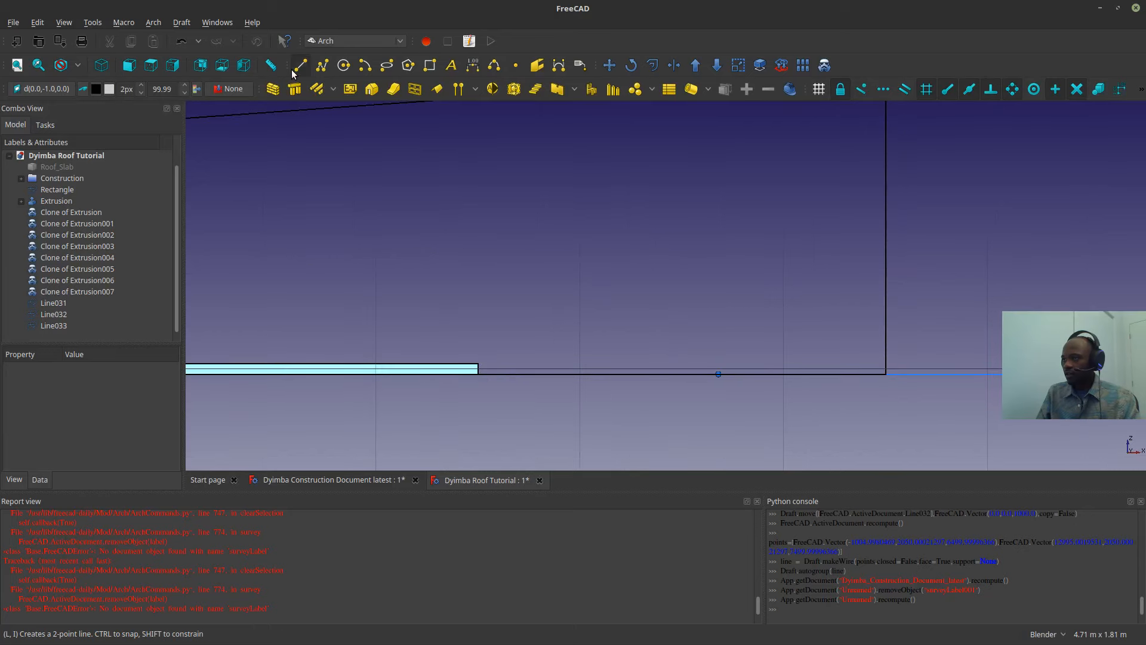
click(480, 374)
scroll(478, 376, down, 4)
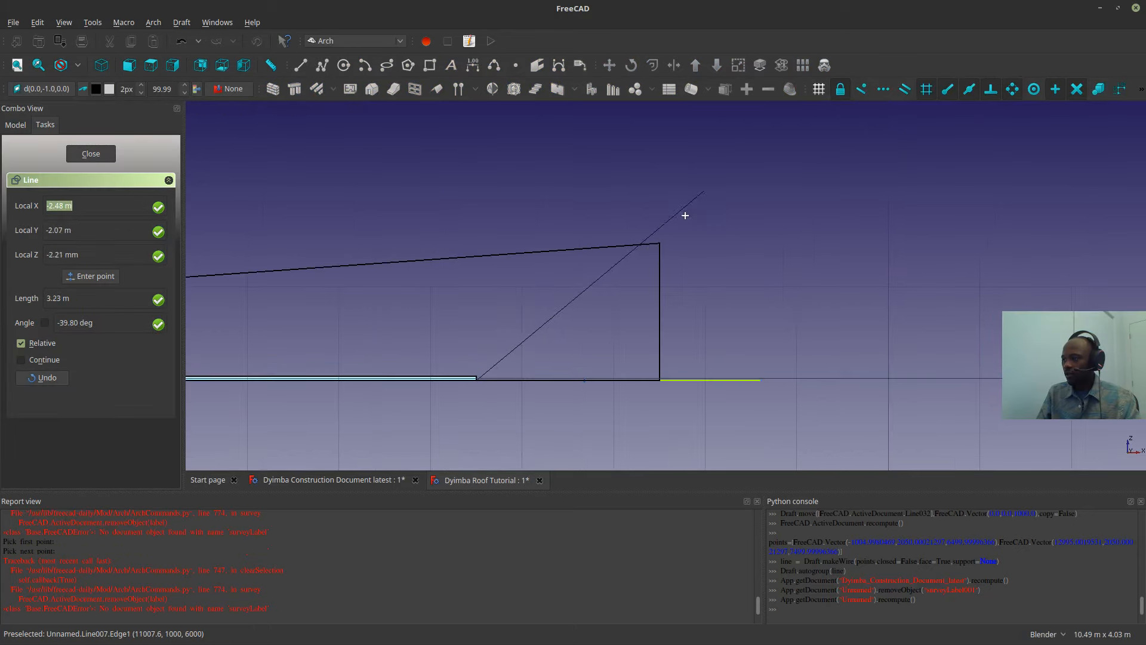
click(658, 244)
scroll(466, 350, down, 4)
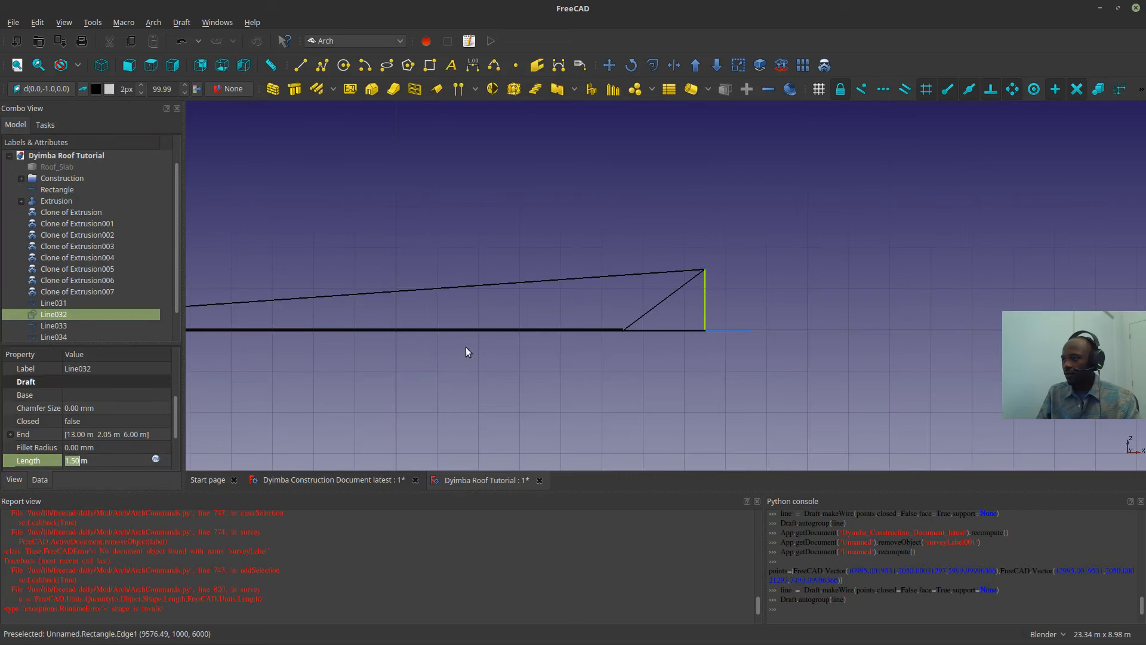
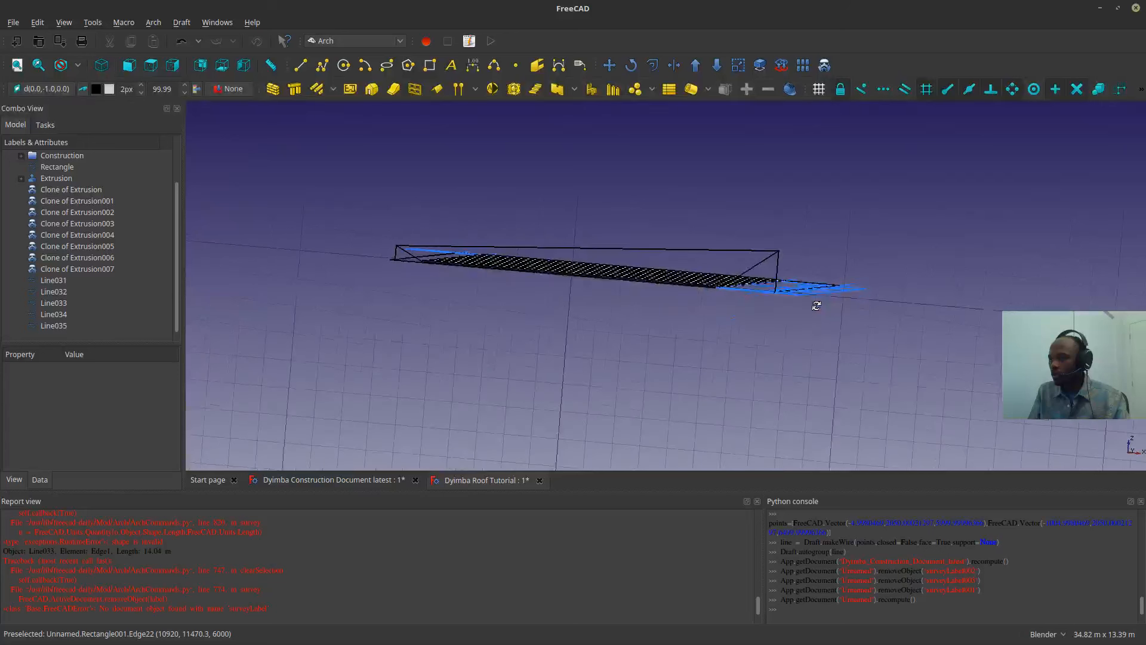
- In front view, copy the base rectangle 0.5 m up to the top of the short vertical line
key(1)
scroll(450, 273, up, 5)
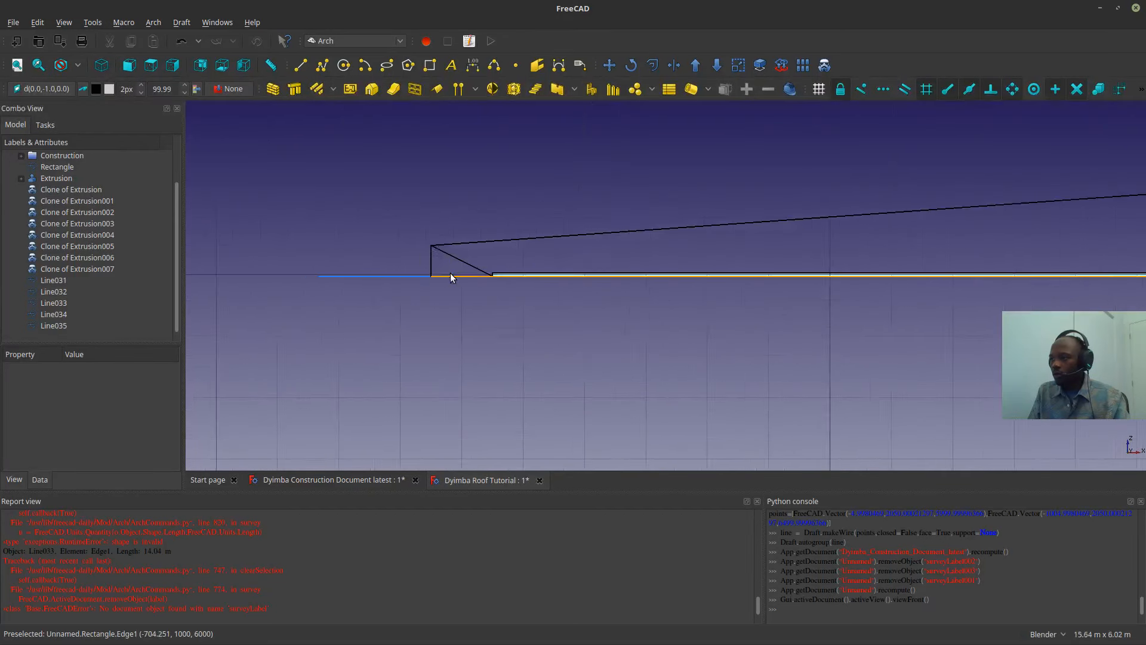
click(430, 279)
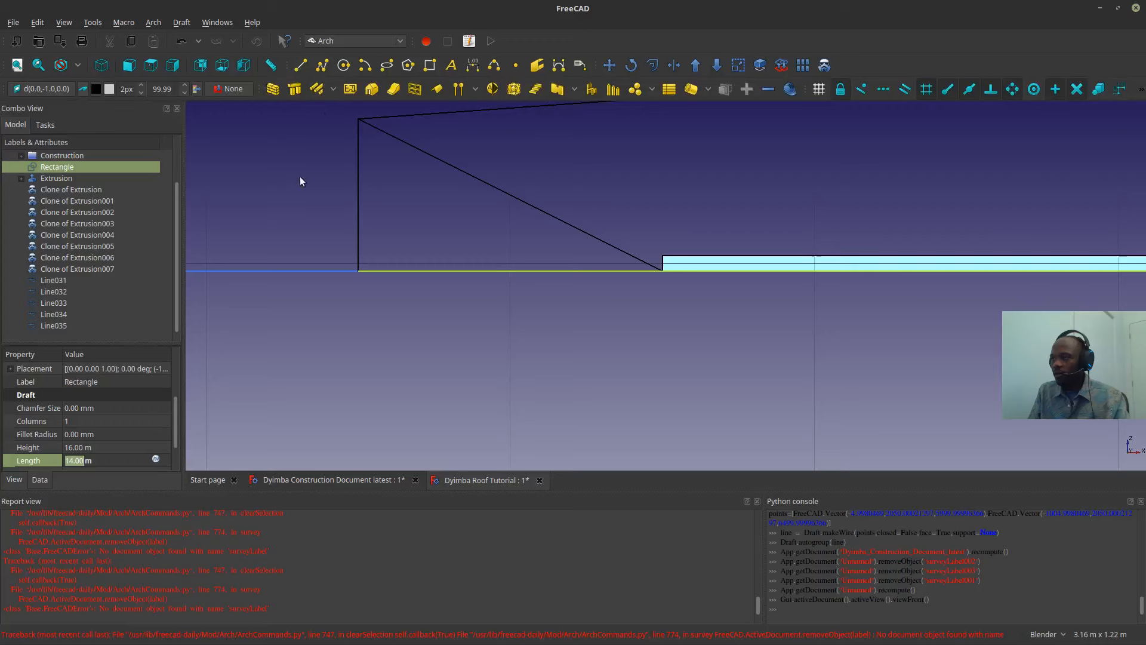
click(610, 64)
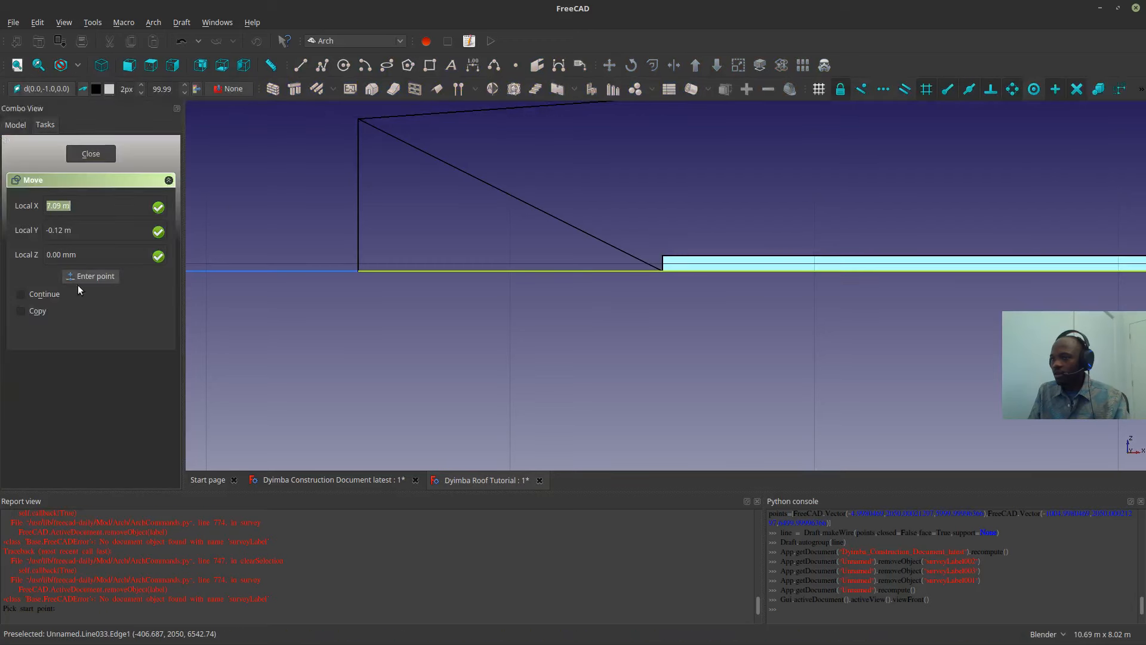
click(360, 271)
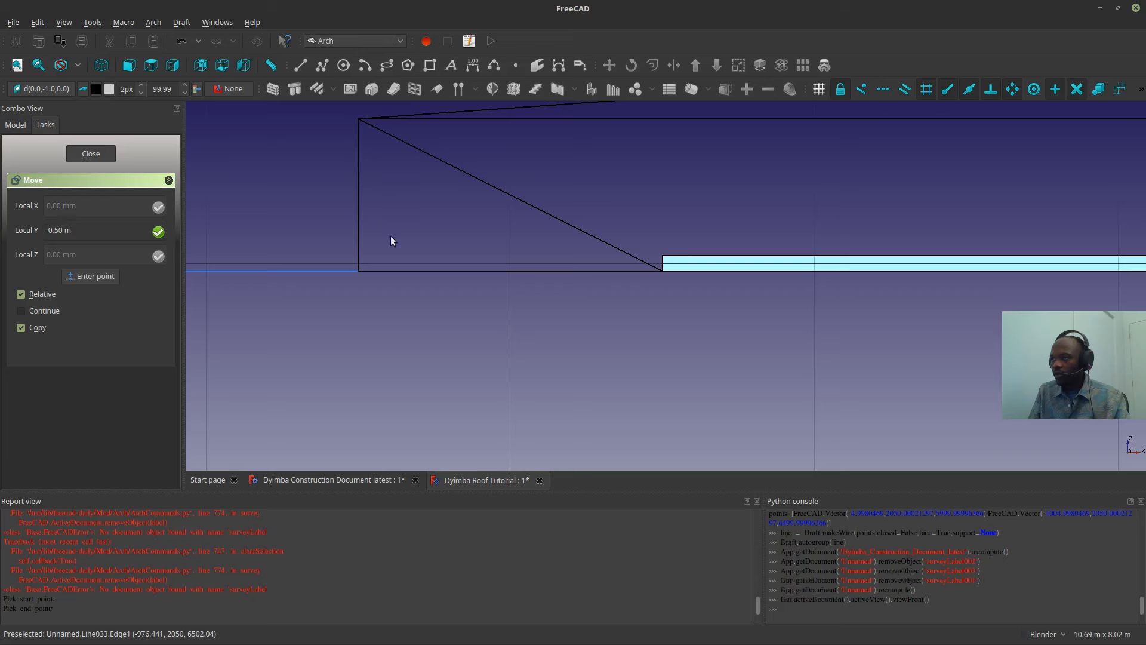
scroll(391, 244, down, 8)
scroll(550, 237, down, 6)
scroll(718, 239, up, 8)
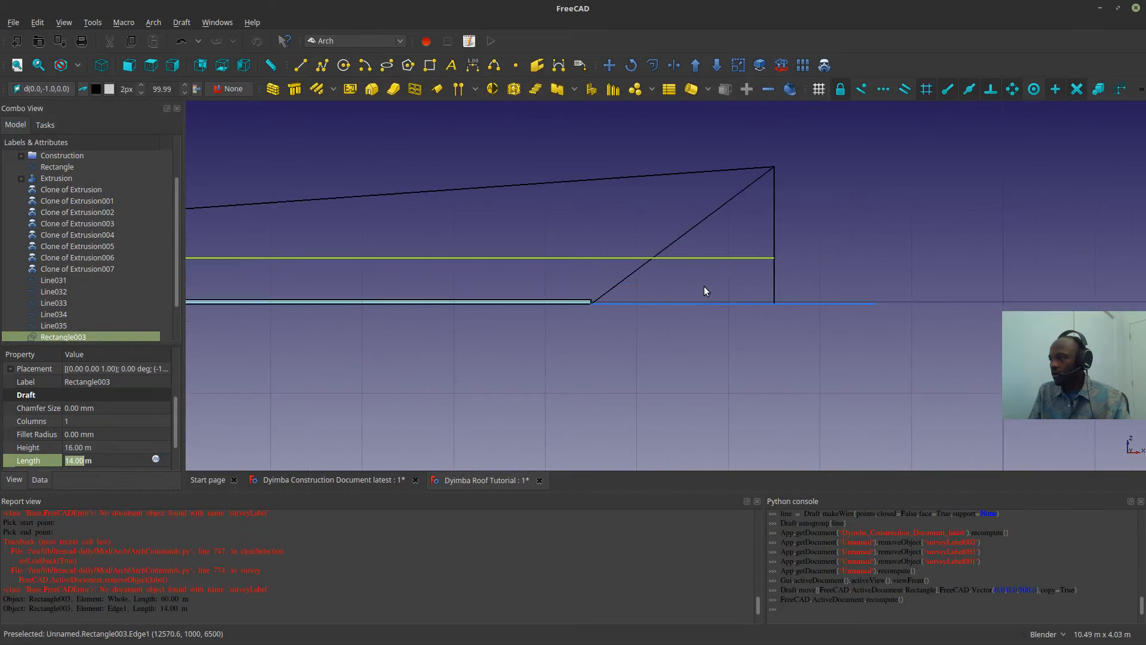
click(707, 284)
click(740, 257)
scroll(547, 258, down, 6)
scroll(575, 288, up, 4)
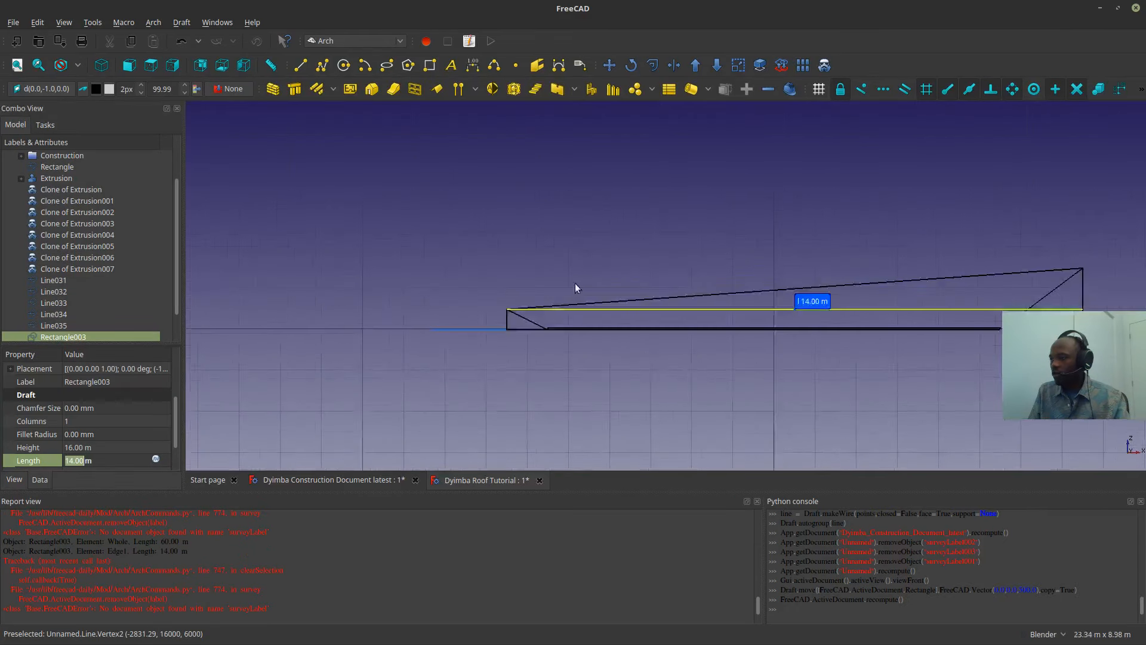
scroll(575, 288, up, 4)
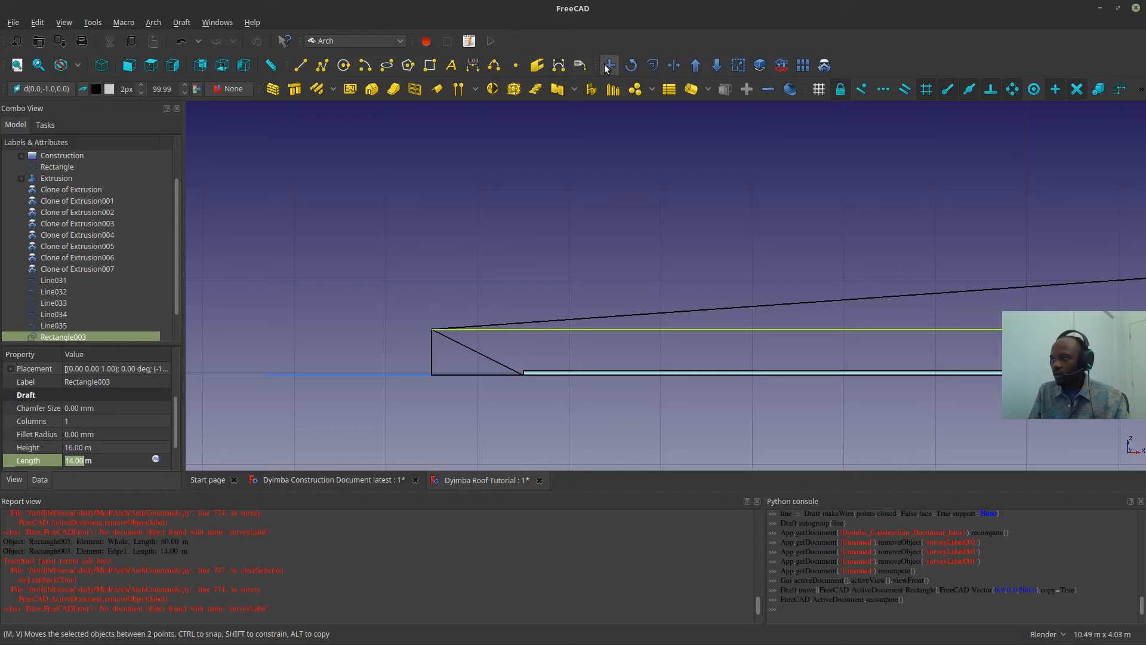
- Rotate the selected roof rectangle about its low eave corner so it follows the sloping roof line, about 4.09°
click(630, 65)
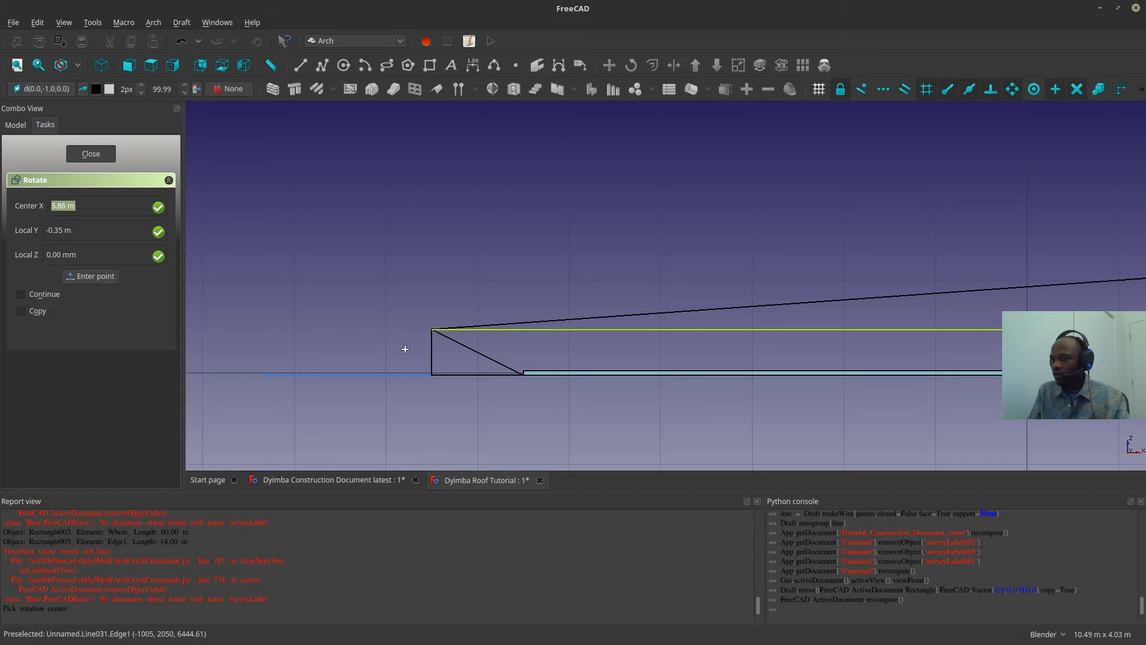
click(435, 327)
scroll(764, 310, down, 5)
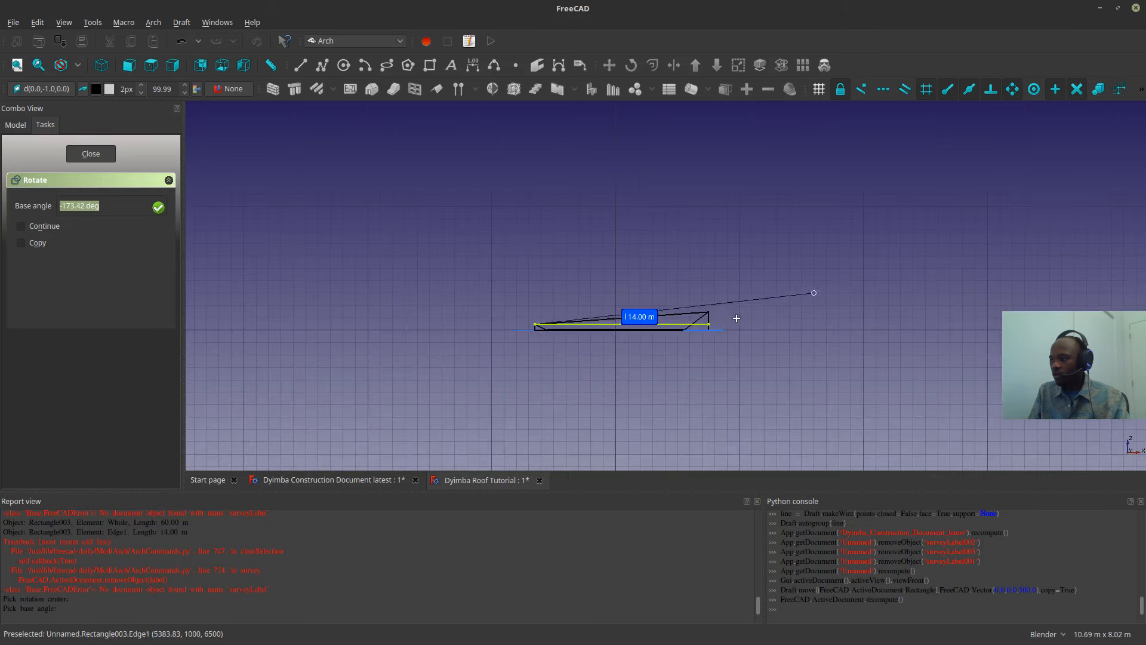
scroll(713, 319, up, 3)
click(707, 327)
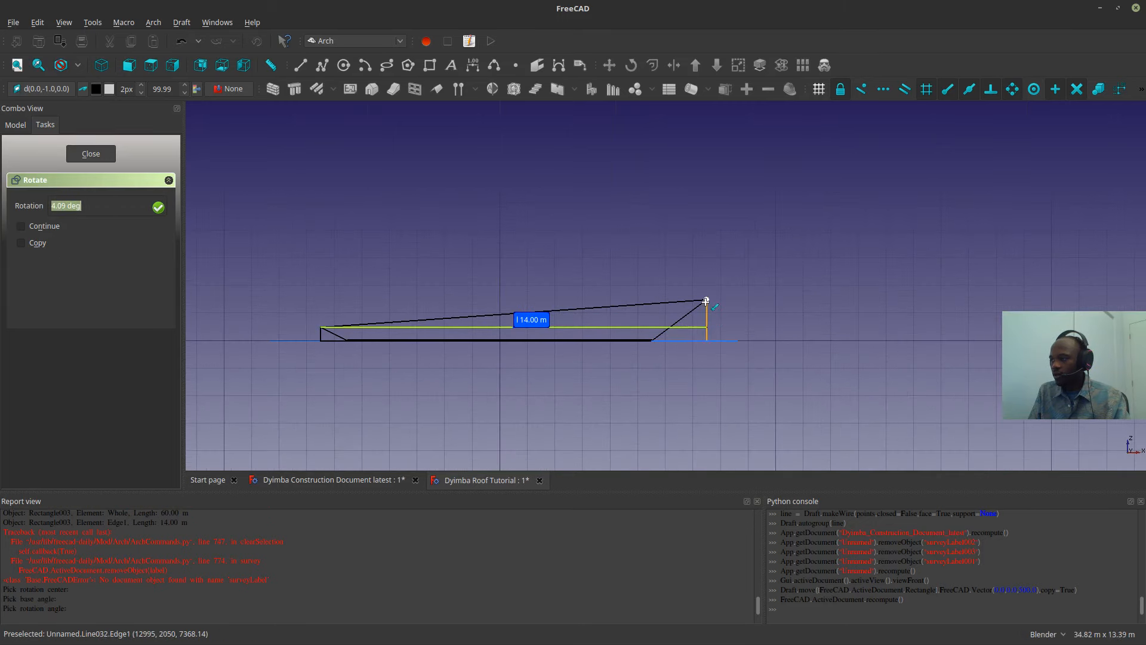
click(706, 302)
middle_drag(709, 369, 481, 338)
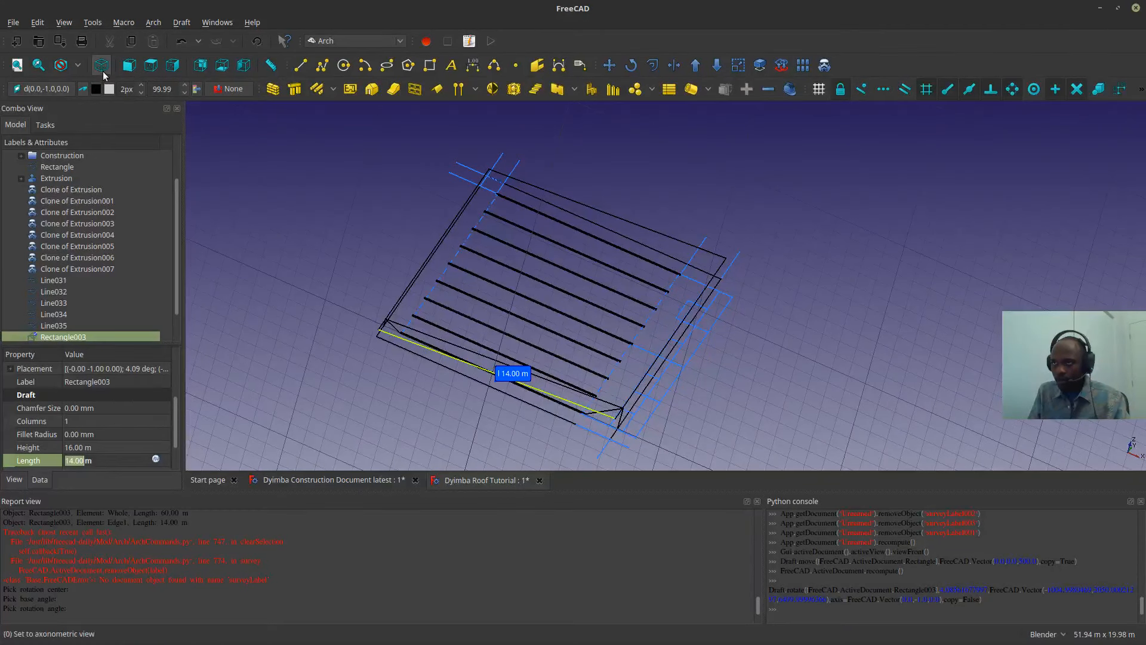
- Try another draw style for the 3D view and restore the original one
click(78, 65)
click(79, 96)
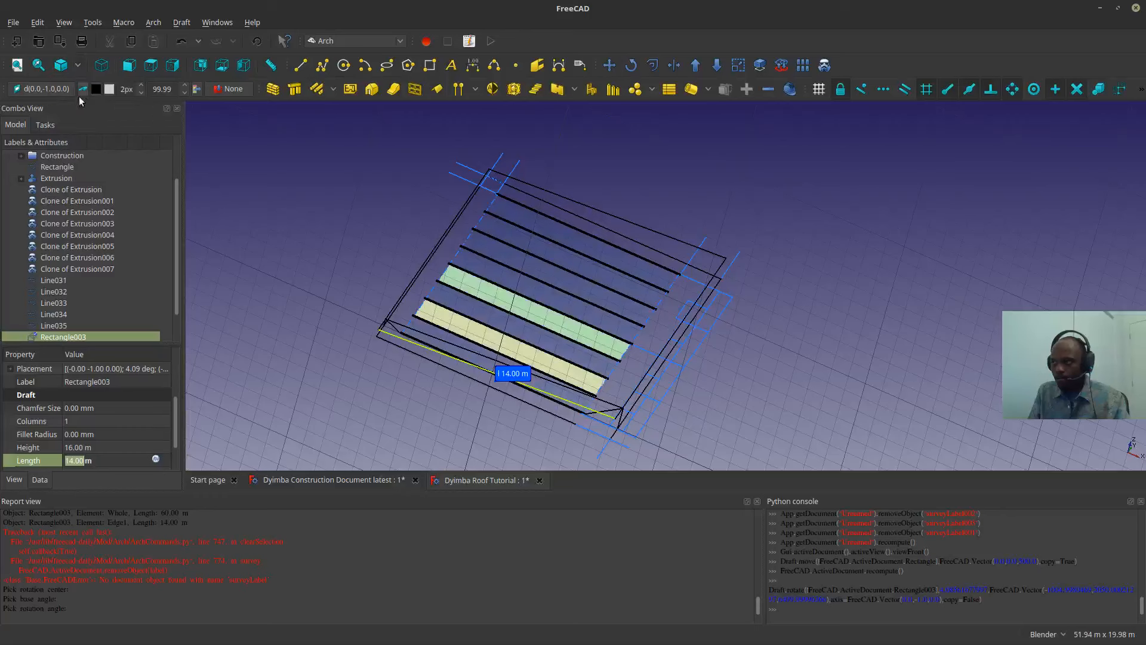
middle_drag(668, 290, 672, 255)
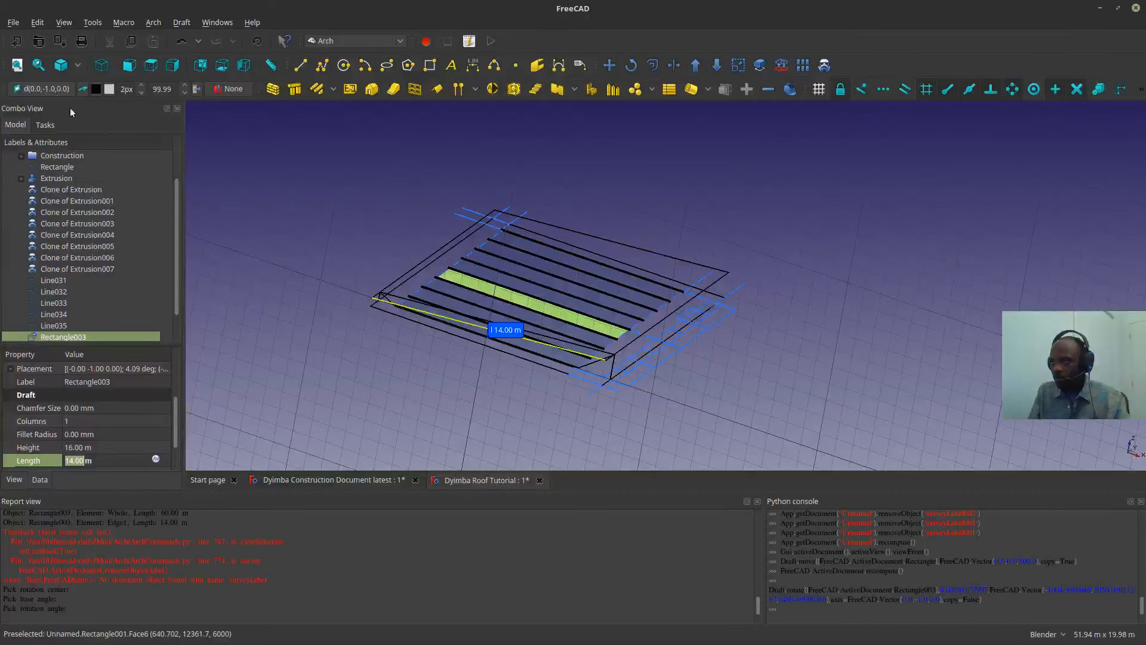
click(77, 64)
click(62, 88)
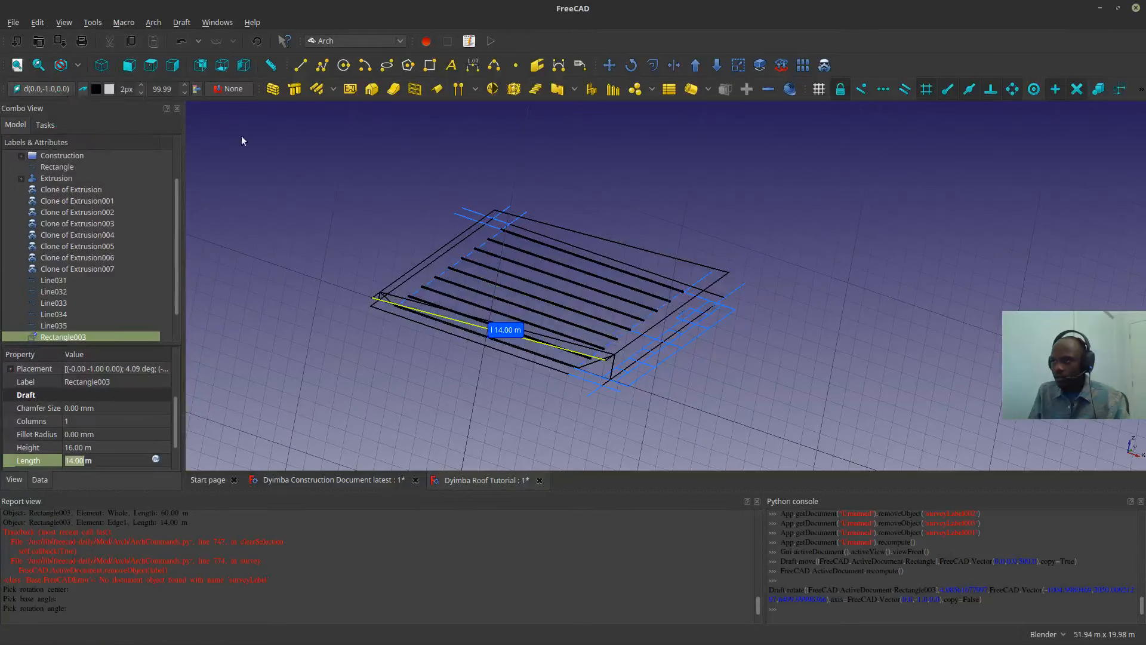
- Set the rotated roof rectangle's display mode to Flat Lines
click(557, 226)
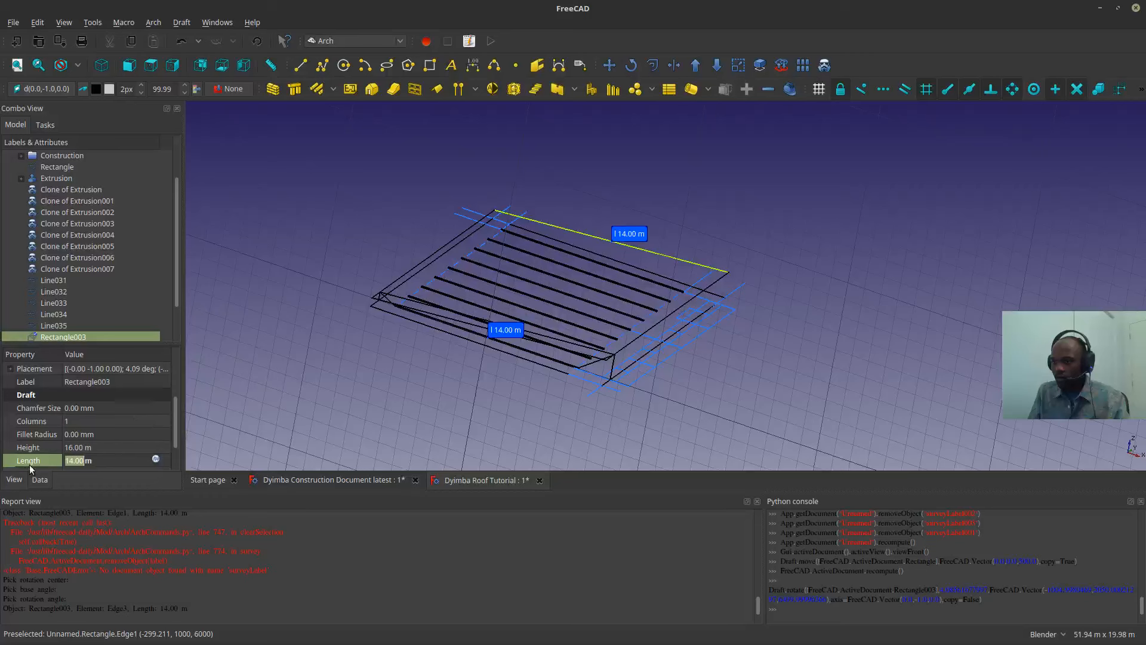
click(15, 480)
click(84, 421)
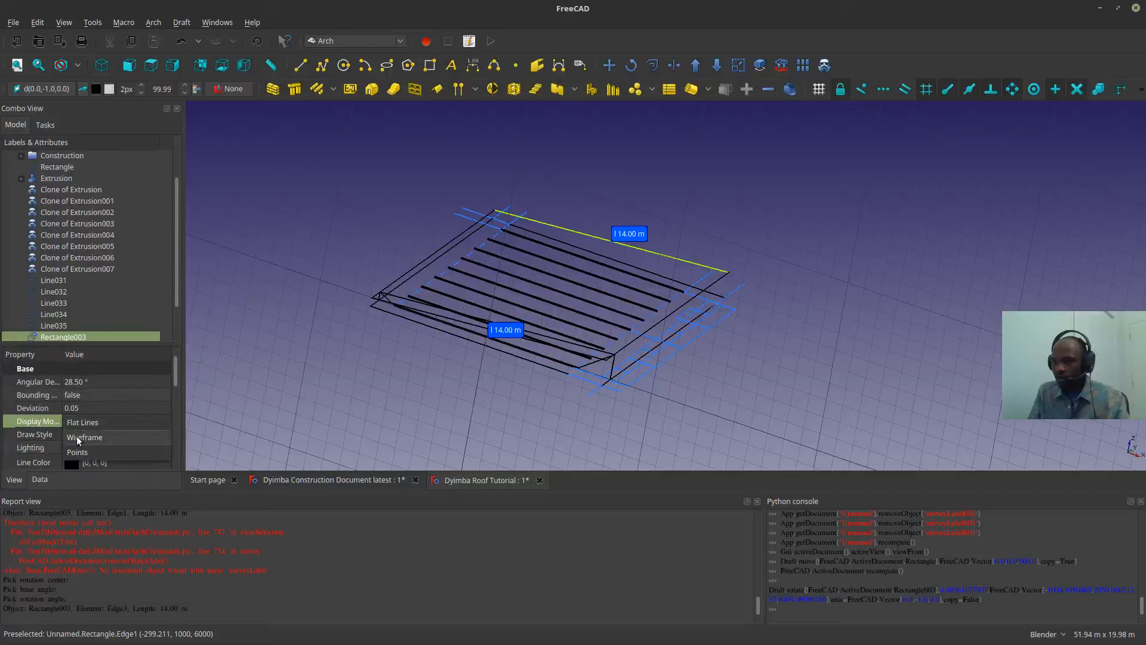
click(80, 420)
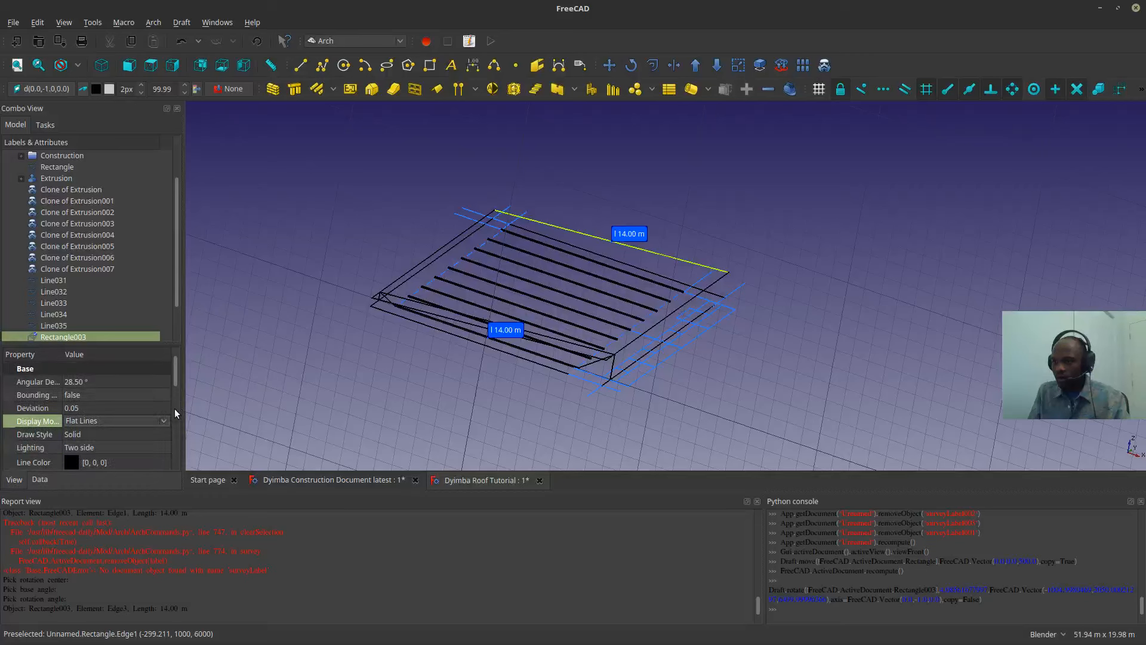
scroll(175, 408, down, 5)
- Turn on the Make Face property of the sloping roof rectangle
click(40, 479)
click(96, 460)
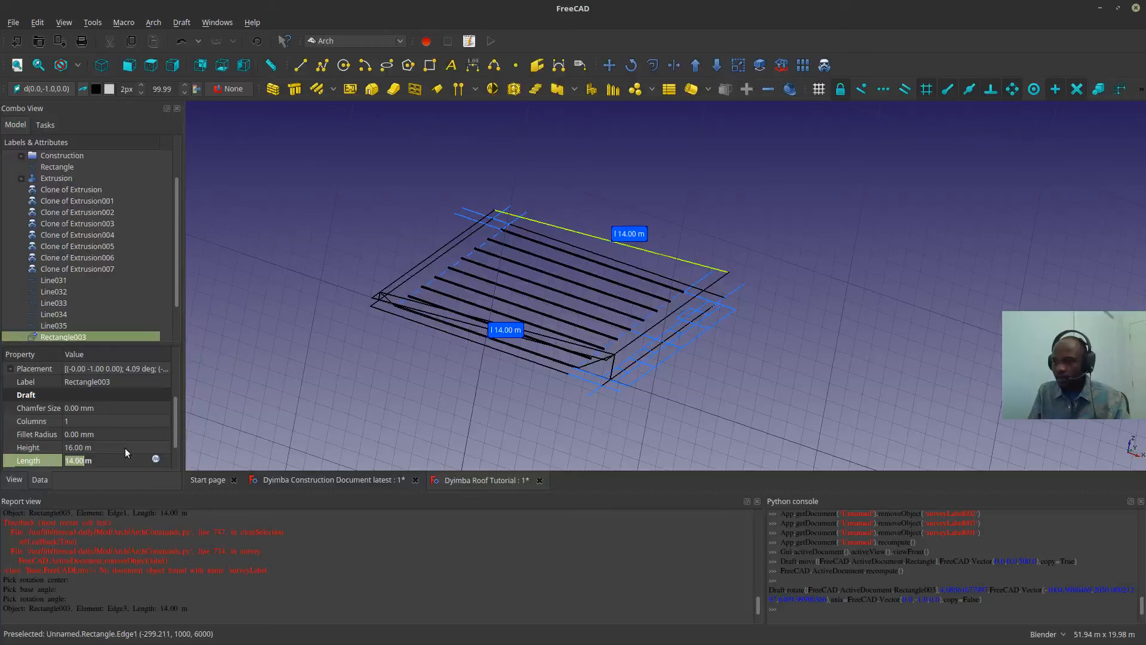
scroll(159, 426, down, 1)
double_click(137, 447)
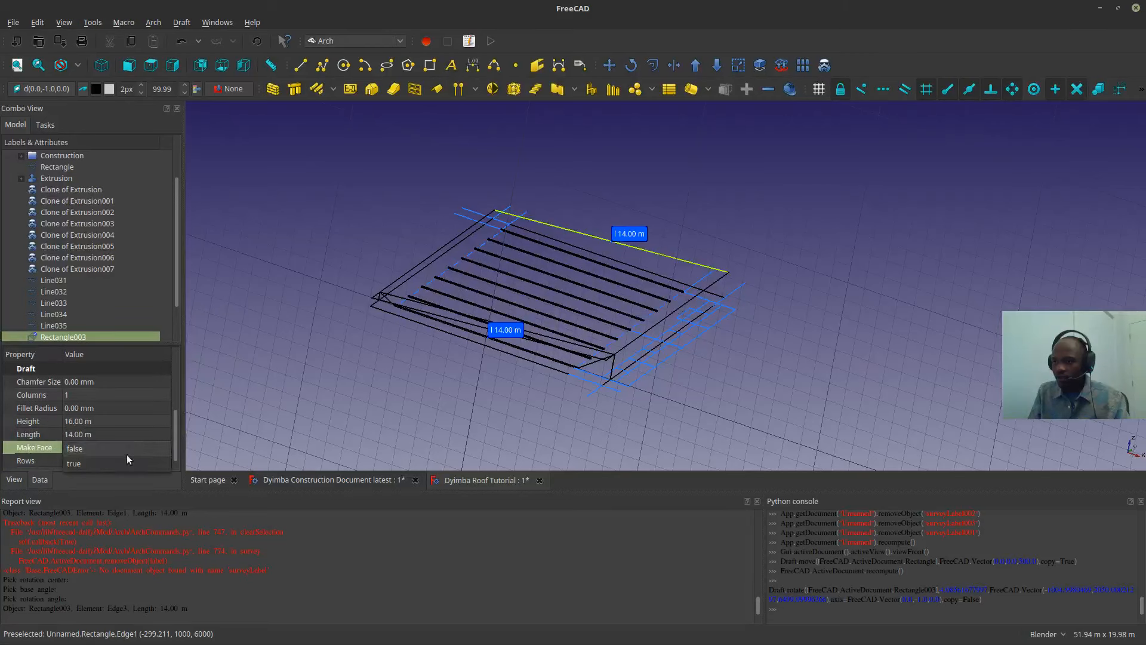
click(128, 456)
click(293, 388)
- Examine the sloping roof face and its clearance above the beams from several angles
middle_drag(497, 302, 600, 192)
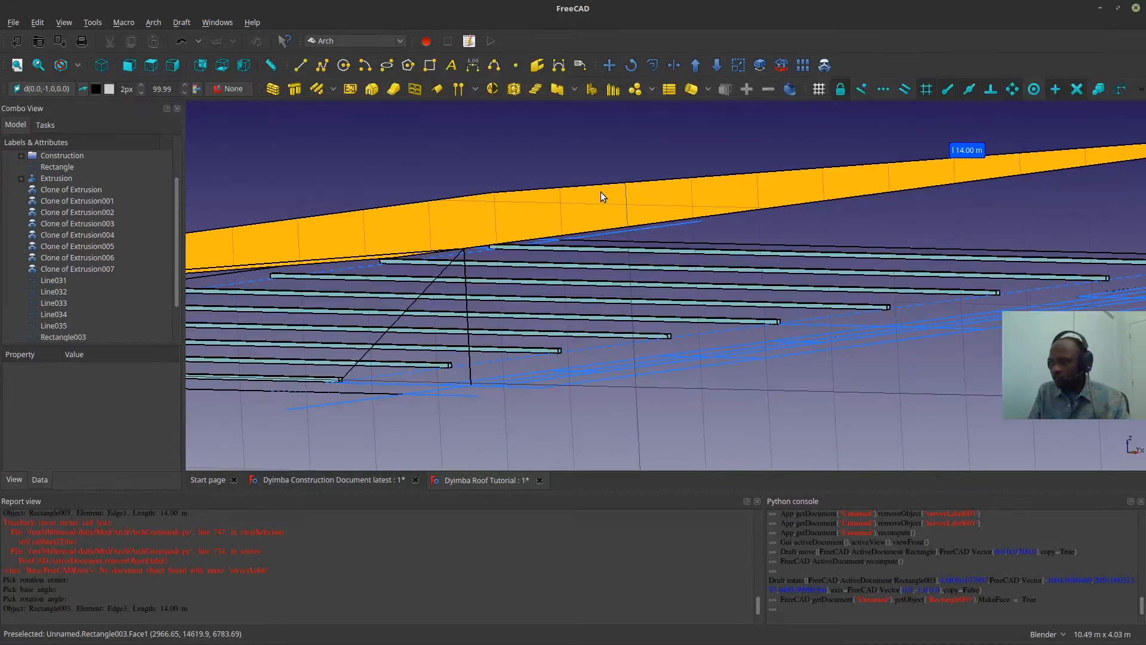
scroll(600, 192, down, 2)
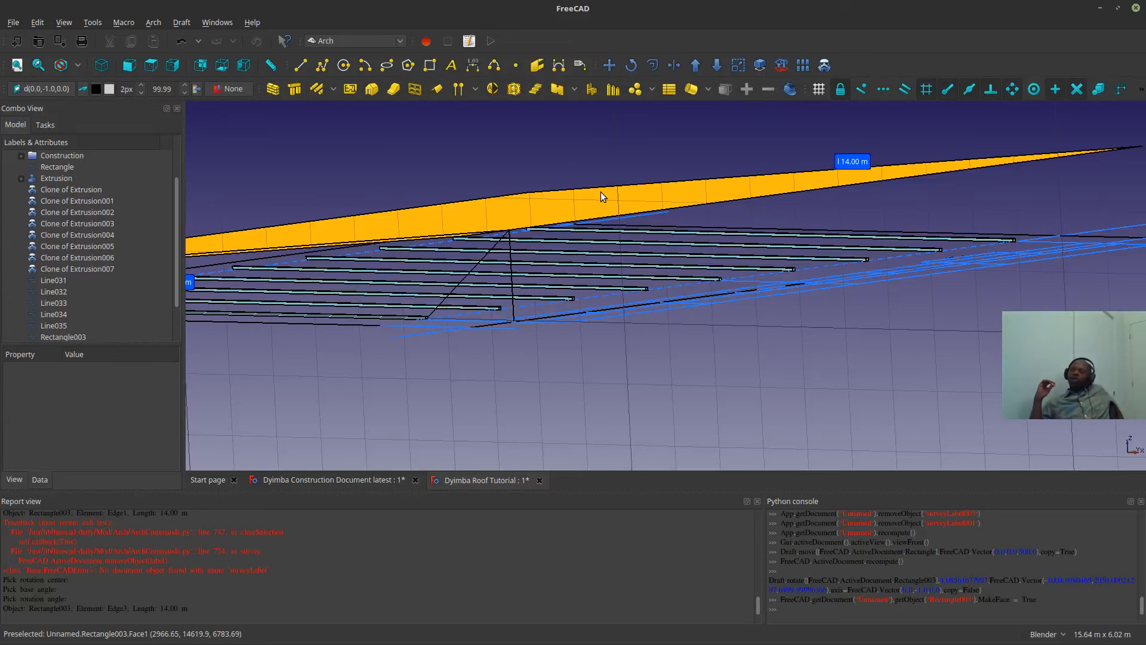
middle_drag(600, 192, 556, 245)
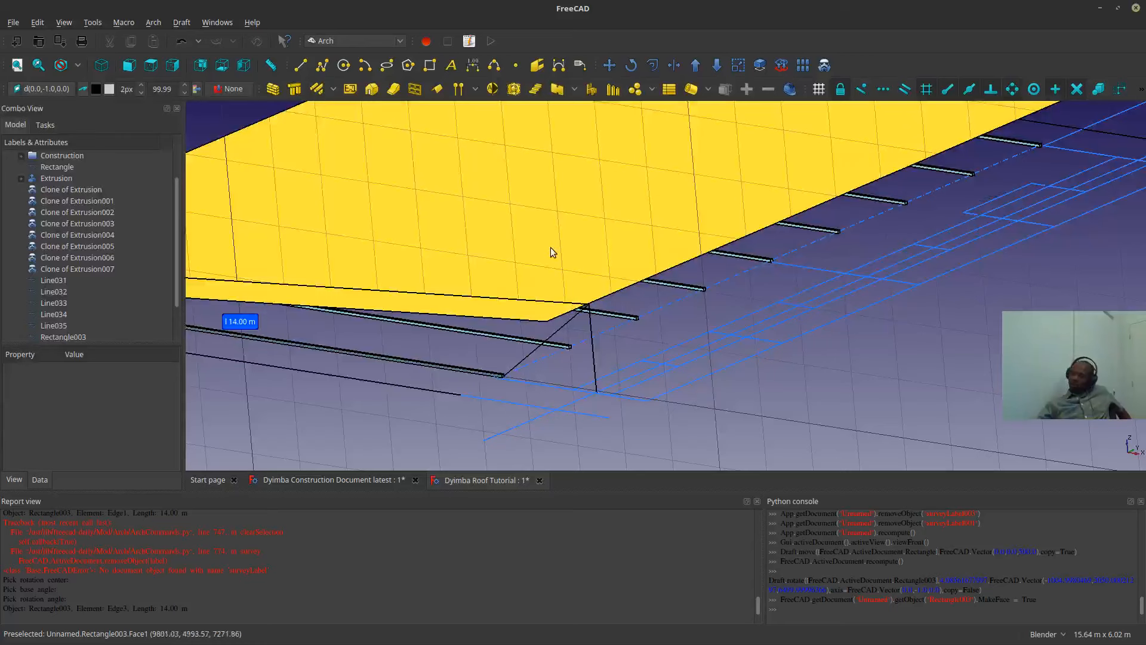
scroll(546, 242, up, 3)
scroll(644, 220, up, 2)
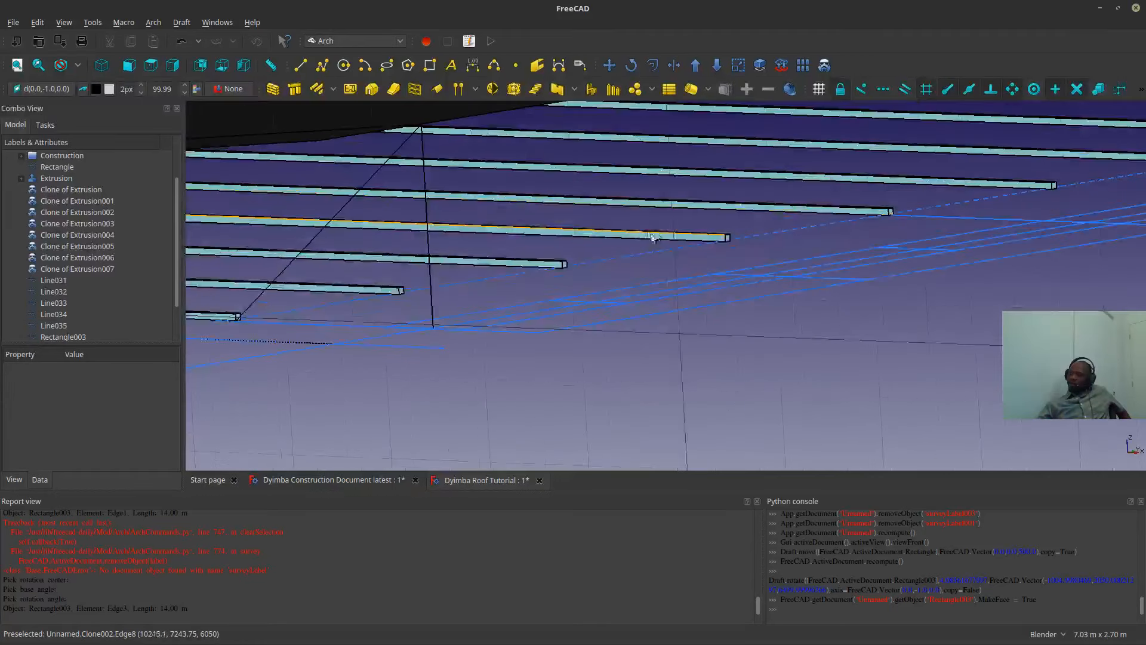
scroll(653, 238, down, 6)
middle_drag(576, 231, 533, 210)
scroll(500, 218, up, 3)
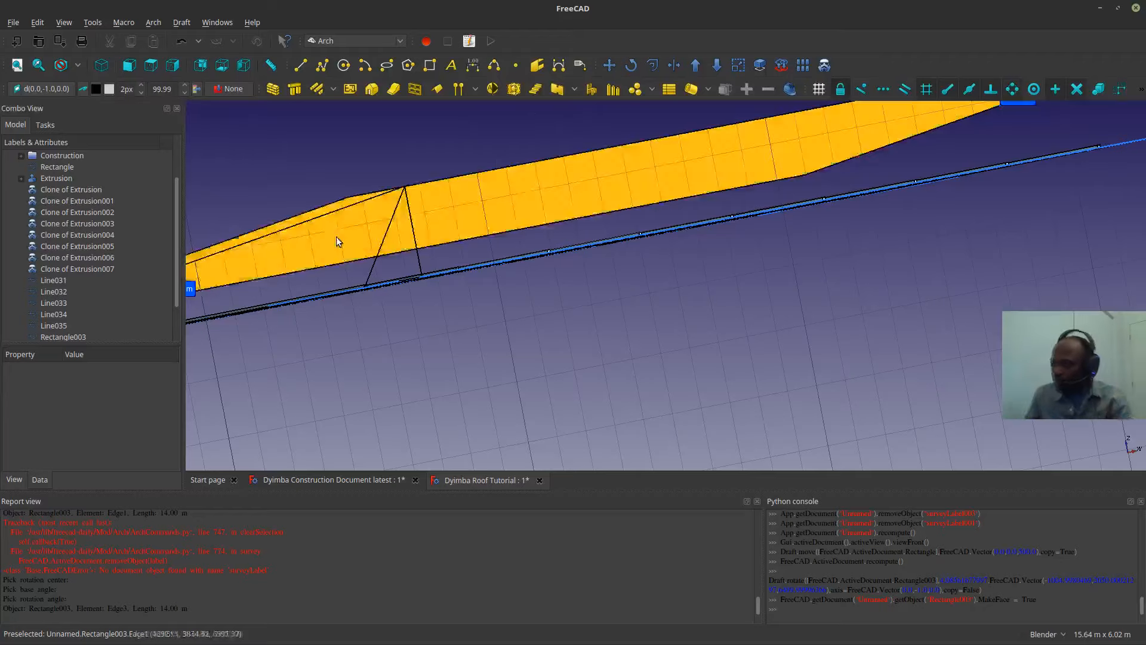
scroll(526, 237, down, 3)
middle_drag(527, 243, 455, 302)
click(455, 279)
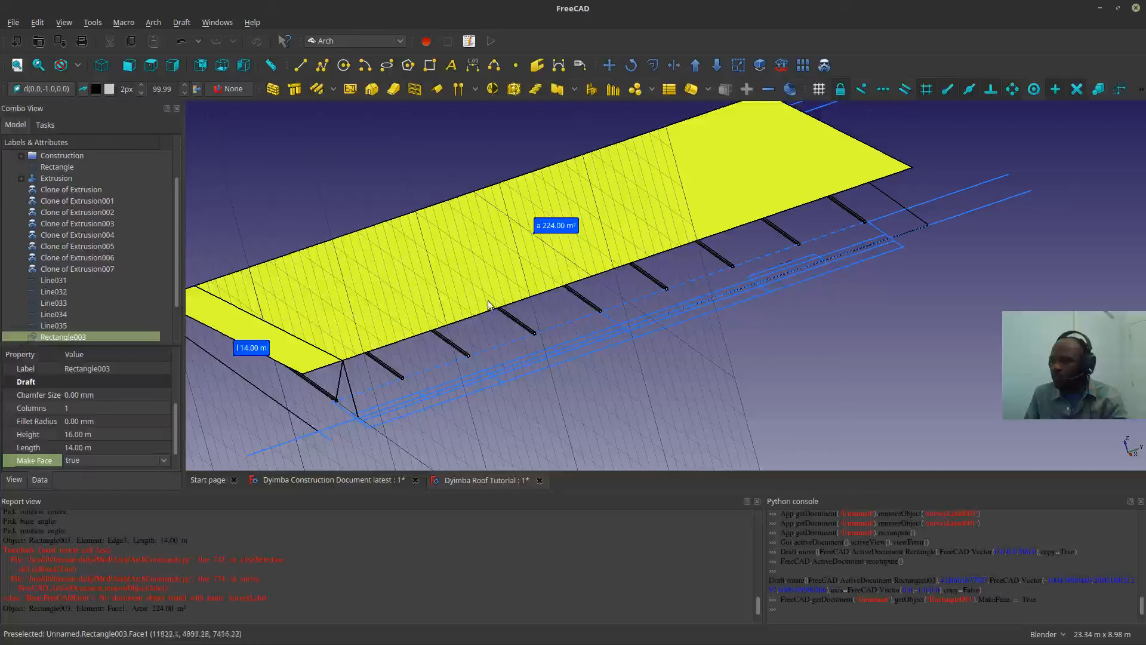
- Delete the two survey labels left on the roof rectangle
scroll(89, 282, down, 1)
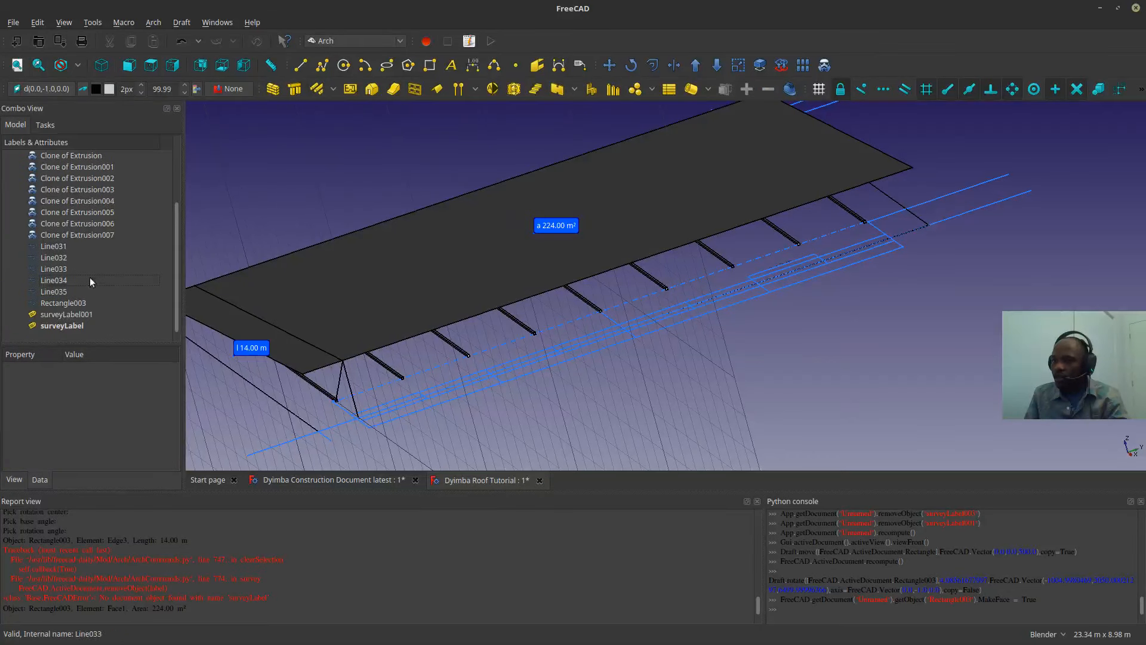
click(66, 313)
ctrl+click(55, 329)
key(Delete)
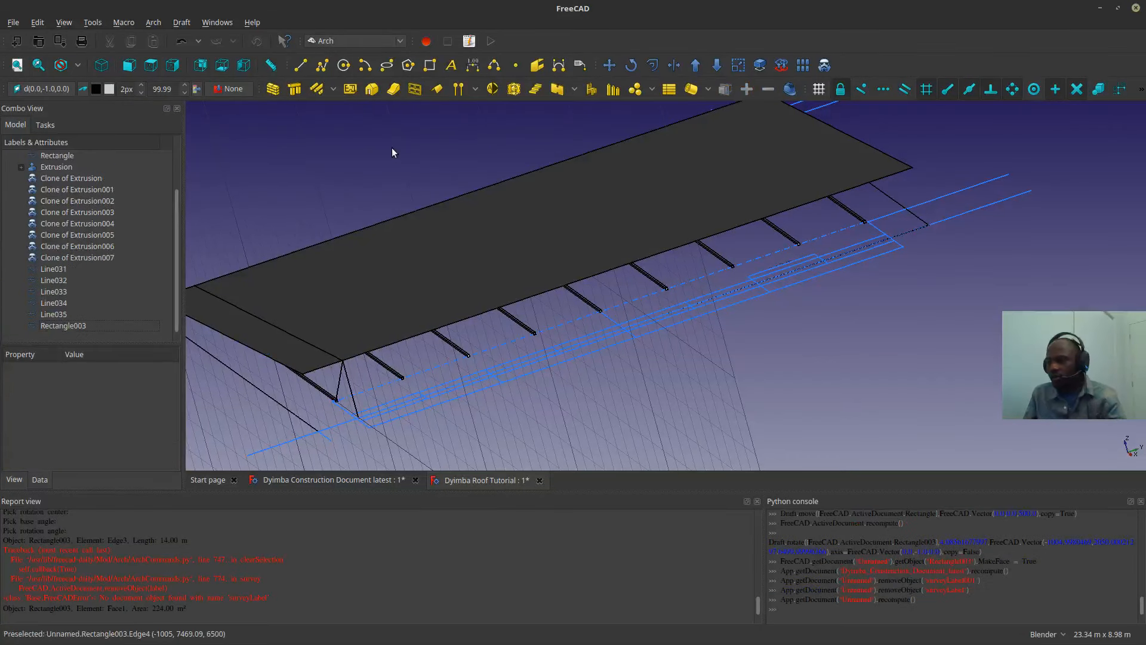
- Switch to perspective projection and examine the roof face above the row of beams
middle_drag(540, 145, 589, 344)
scroll(590, 345, up, 5)
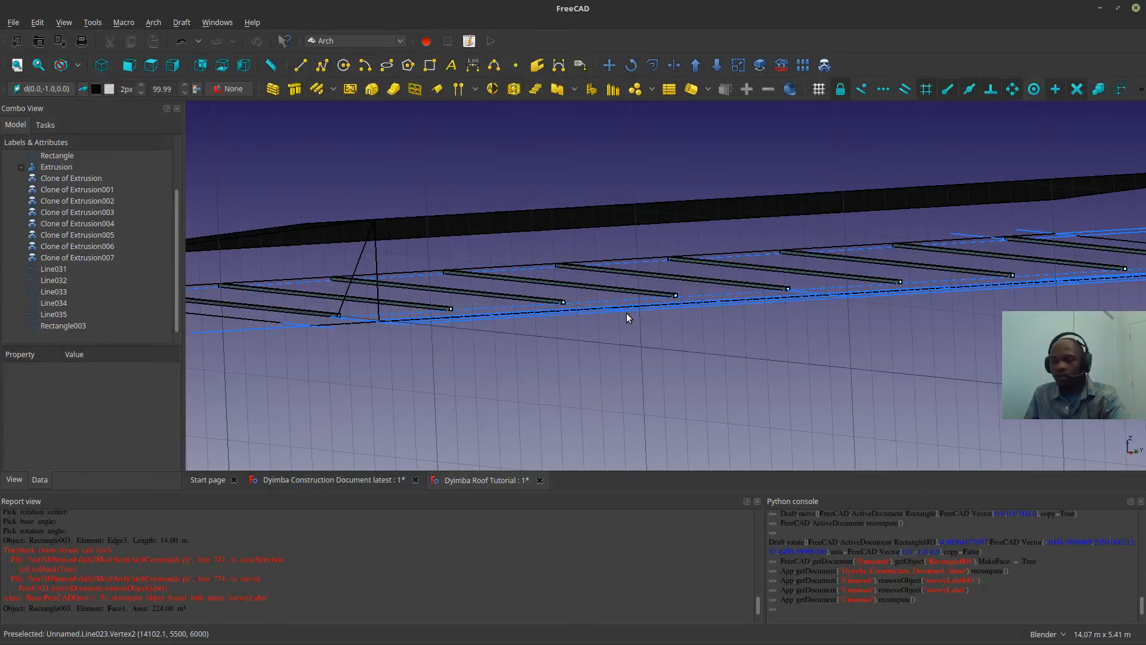
key(v)
key(p)
middle_drag(625, 312, 639, 388)
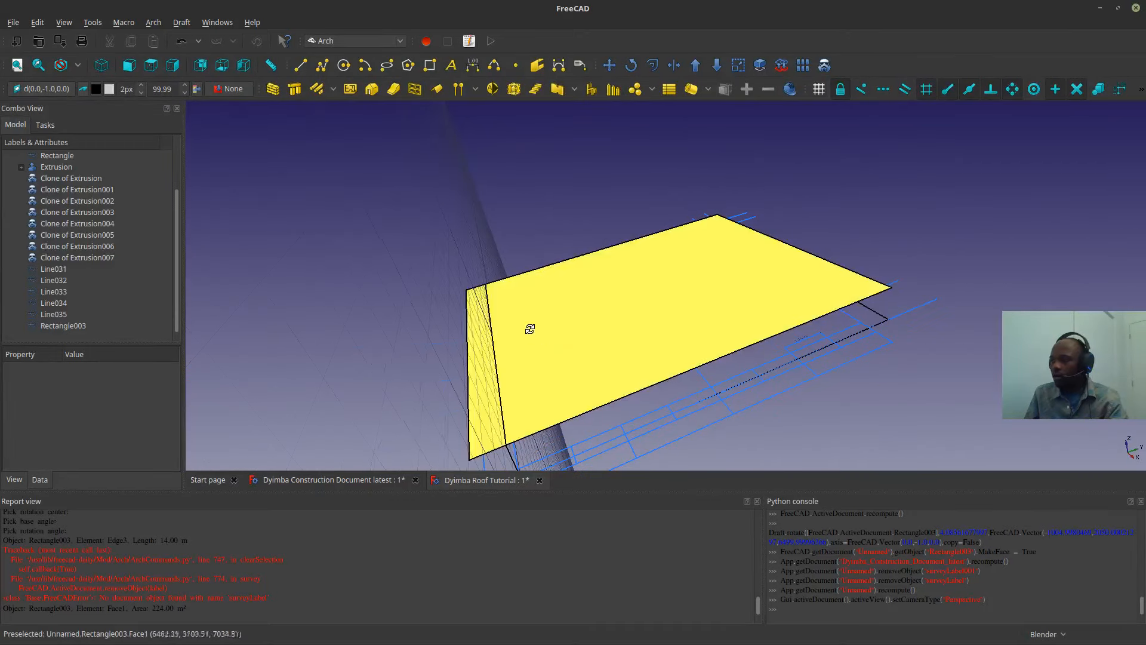
middle_drag(530, 329, 528, 301)
click(528, 306)
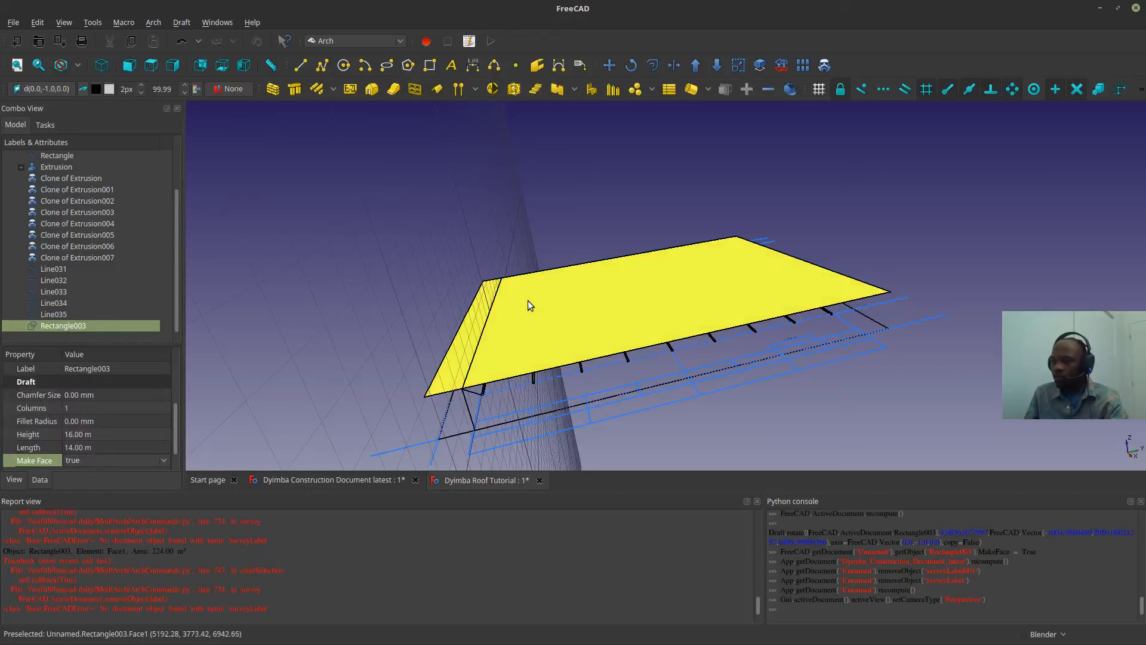
mouse_move(513, 369)
middle_down()
mouse_move(529, 337)
mouse_move(557, 357)
mouse_move(514, 366)
mouse_move(515, 379)
middle_up()
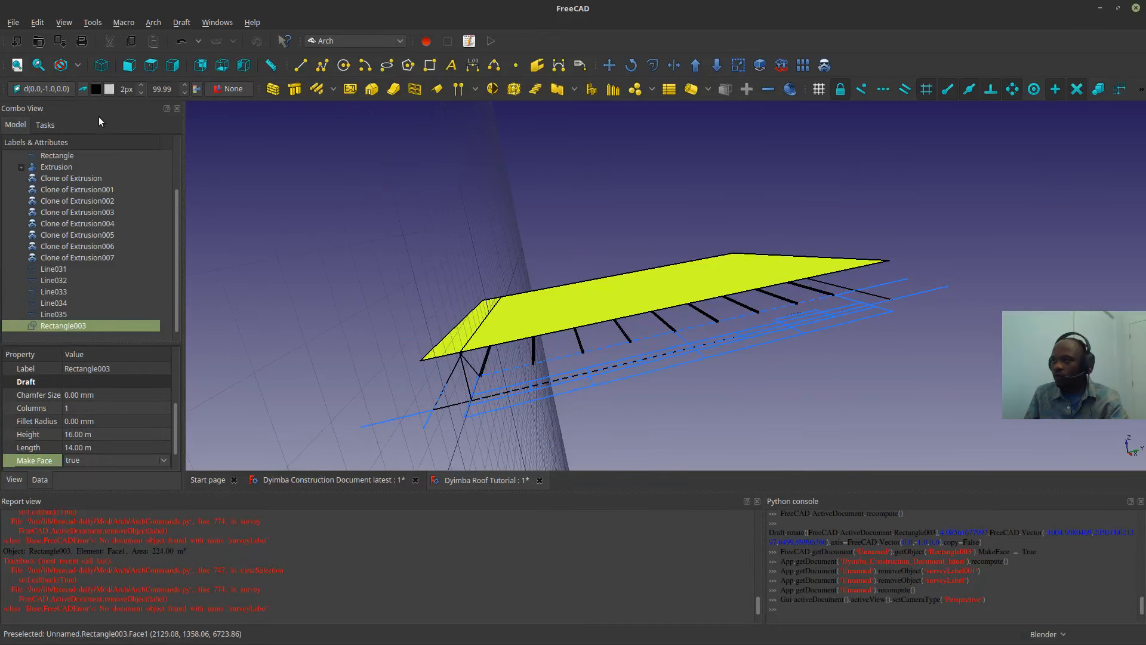
- Show the roof from the top in orthographic projection
click(150, 68)
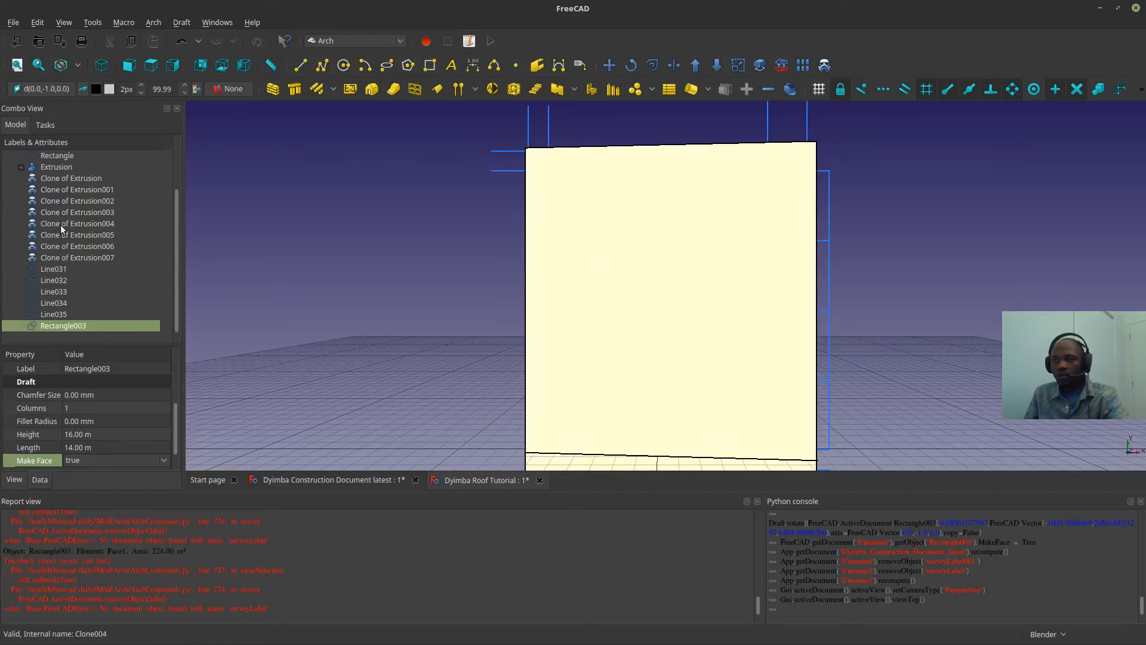
click(121, 22)
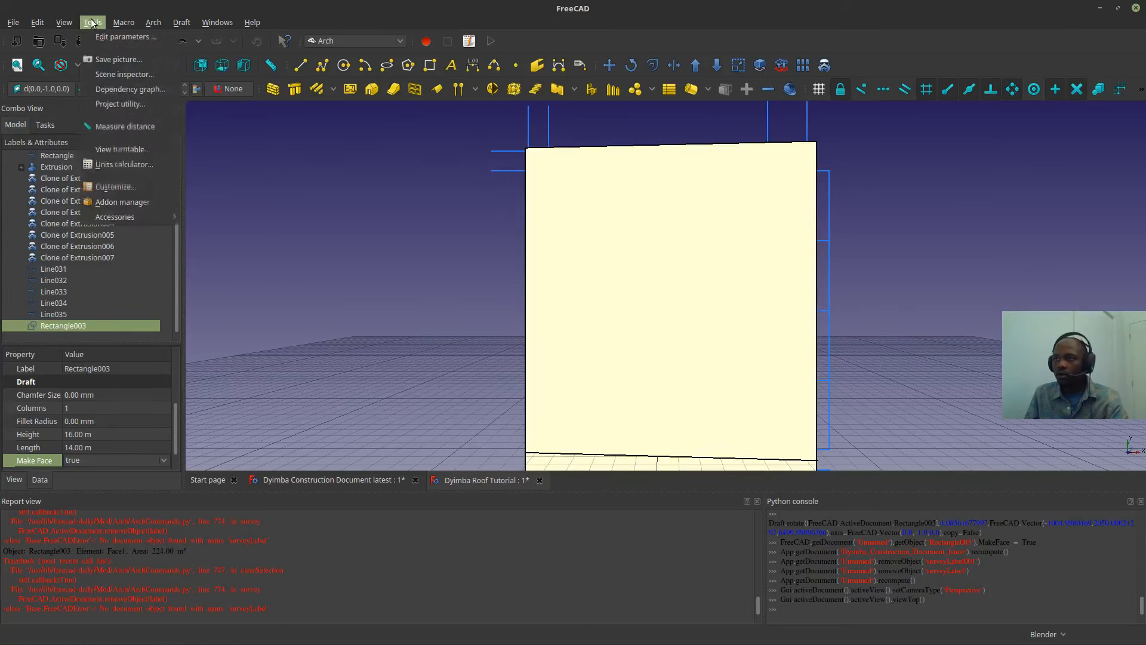
click(98, 51)
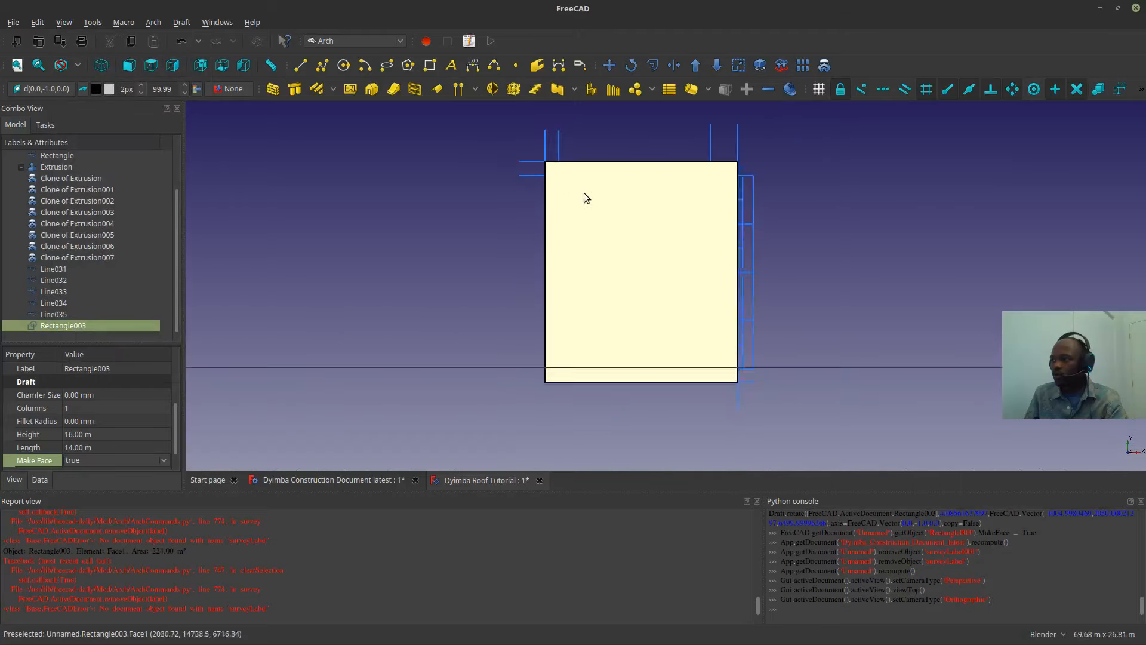
- Inspect the roof face's corner and edges relative to the beams and construction lines below
scroll(583, 194, down, 2)
scroll(600, 256, up, 1)
middle_drag(517, 358, 670, 255)
scroll(672, 257, up, 10)
middle_drag(653, 373, 580, 364)
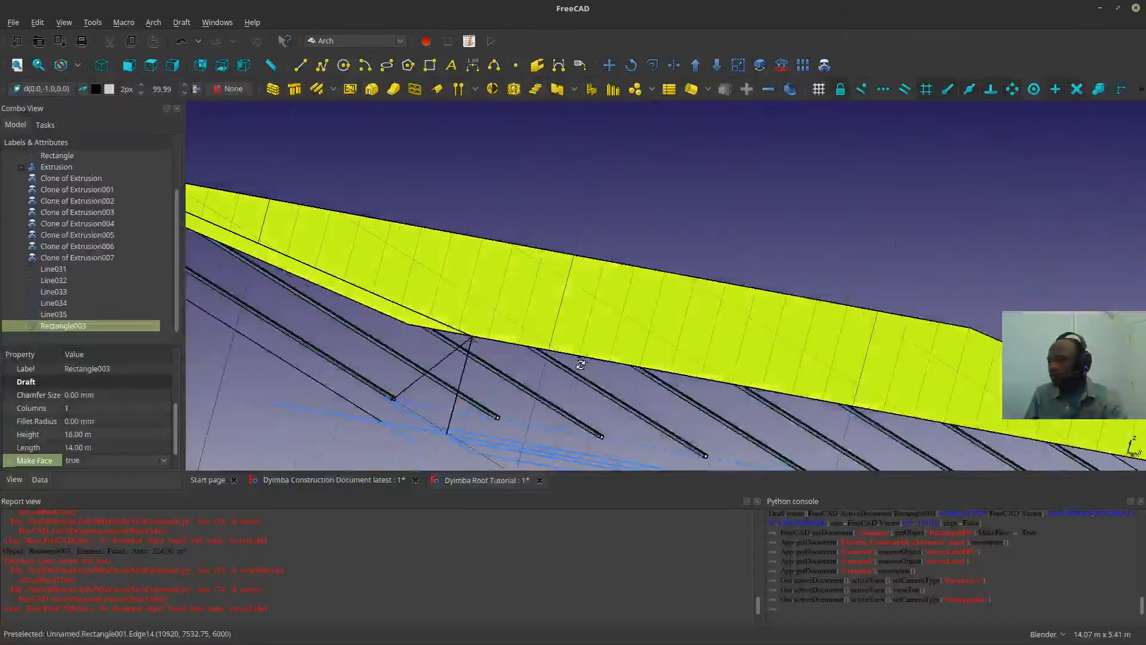
middle_drag(498, 351, 579, 327)
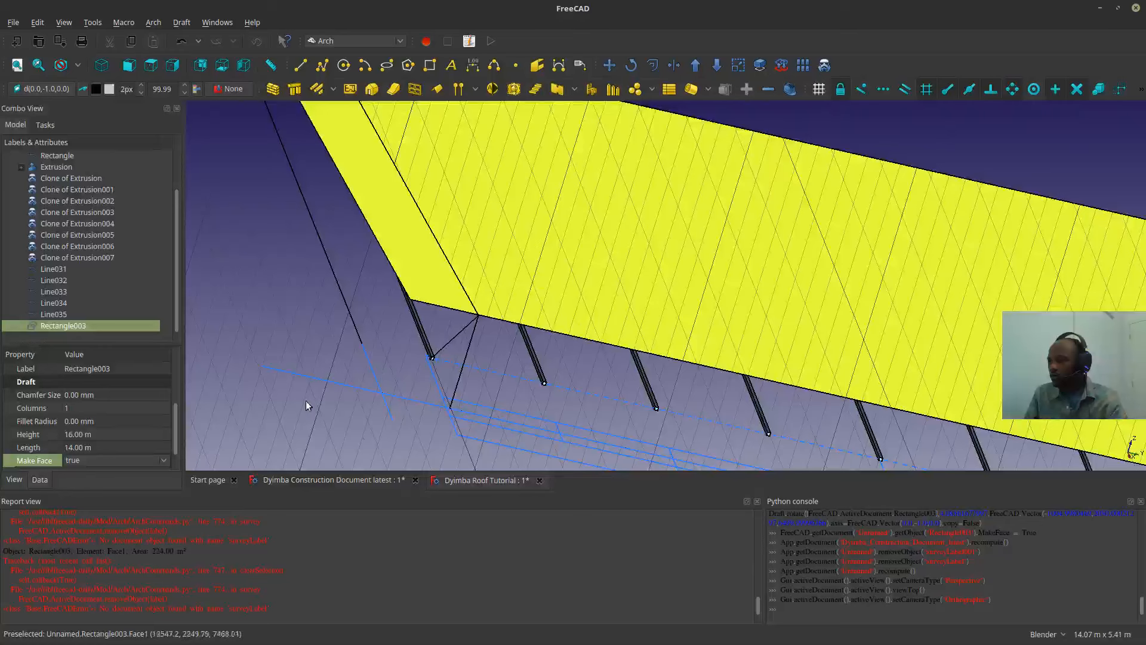
click(266, 313)
scroll(266, 312, down, 6)
middle_drag(266, 312, 274, 336)
shift+middle_drag(418, 346, 560, 287)
scroll(586, 266, up, 2)
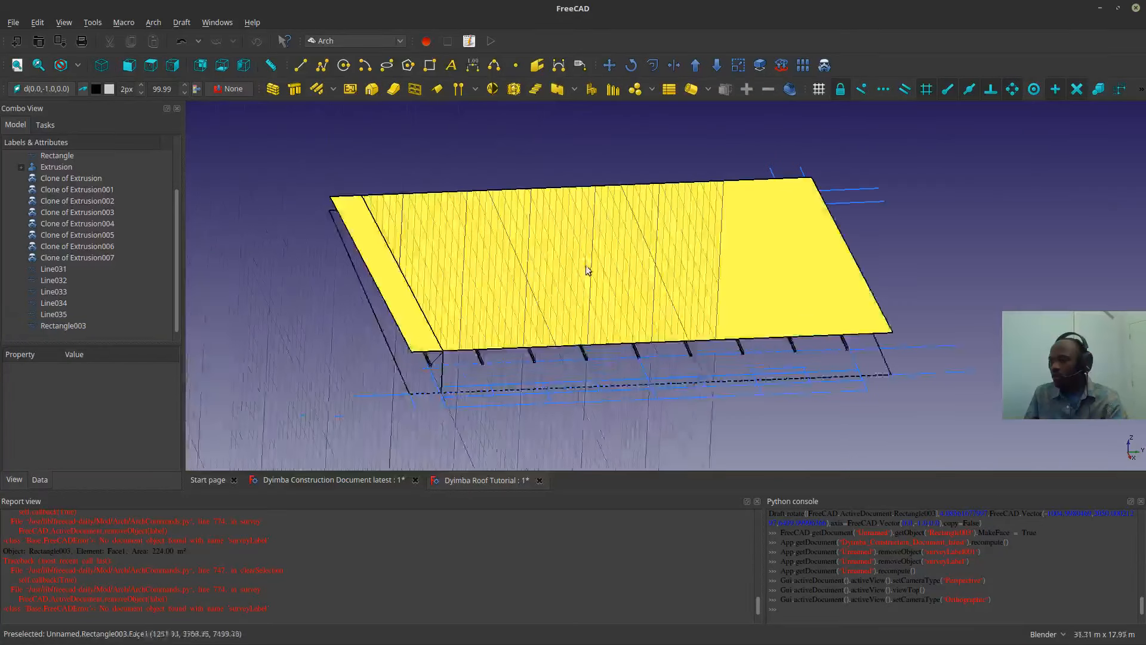
- Align the working plane to the sloping roof face and check the grid against it
click(586, 269)
click(60, 88)
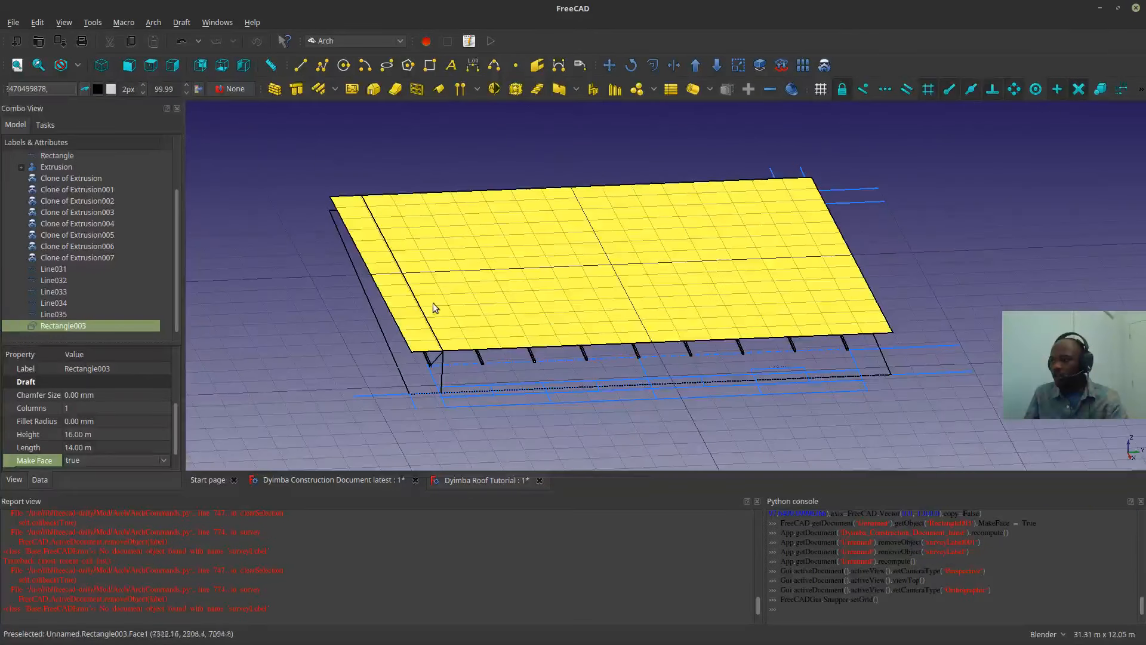
middle_drag(433, 303, 451, 343)
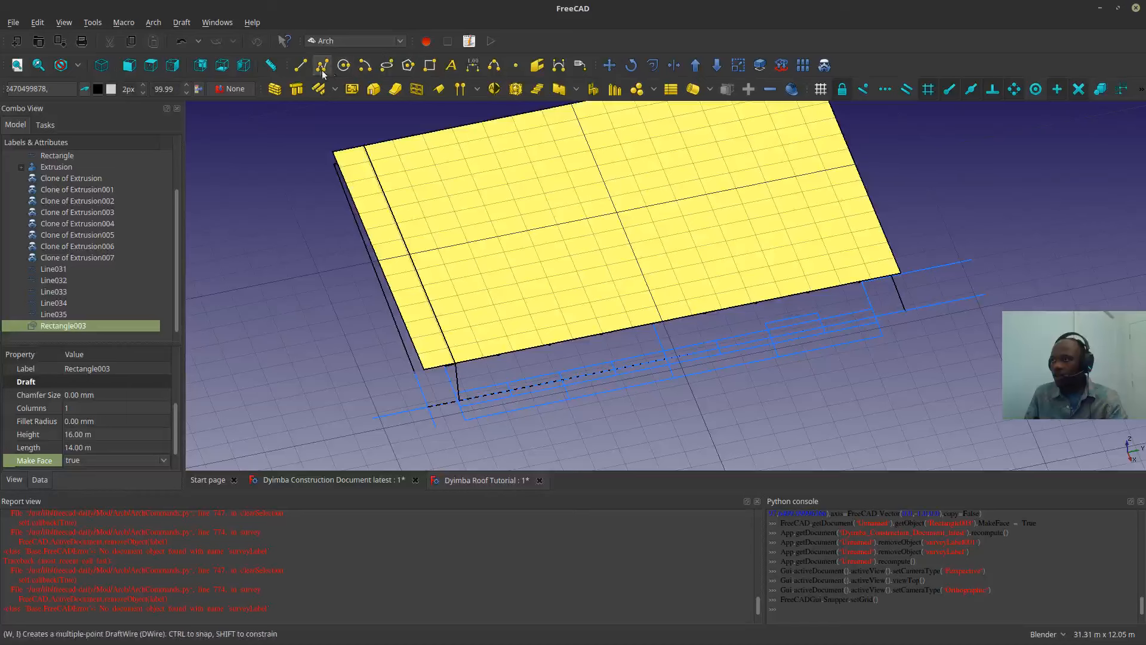
click(156, 65)
middle_drag(625, 365, 525, 289)
middle_drag(637, 225, 591, 261)
click(273, 162)
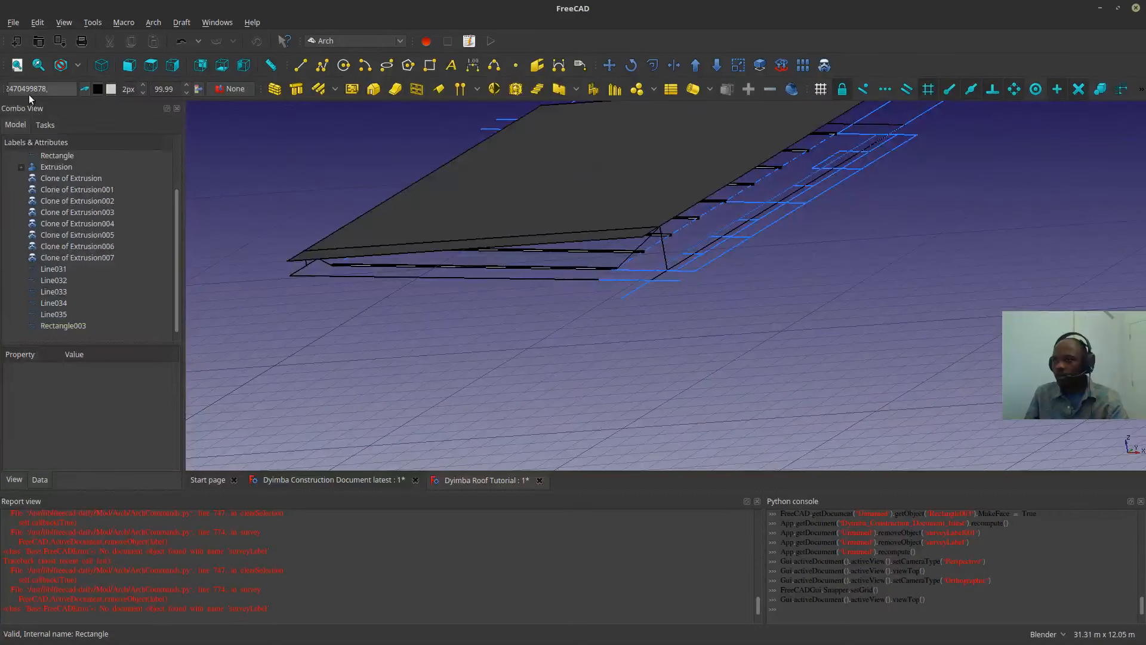
- Reset the working plane to Top and select the sloping roof face
click(28, 92)
click(58, 230)
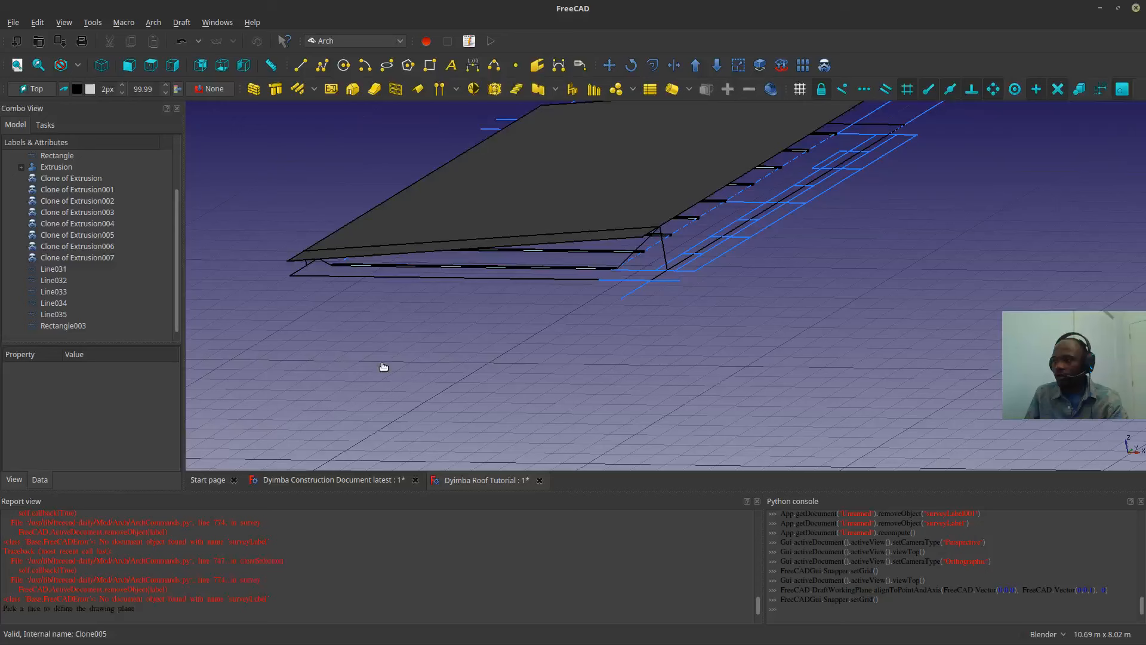
click(598, 186)
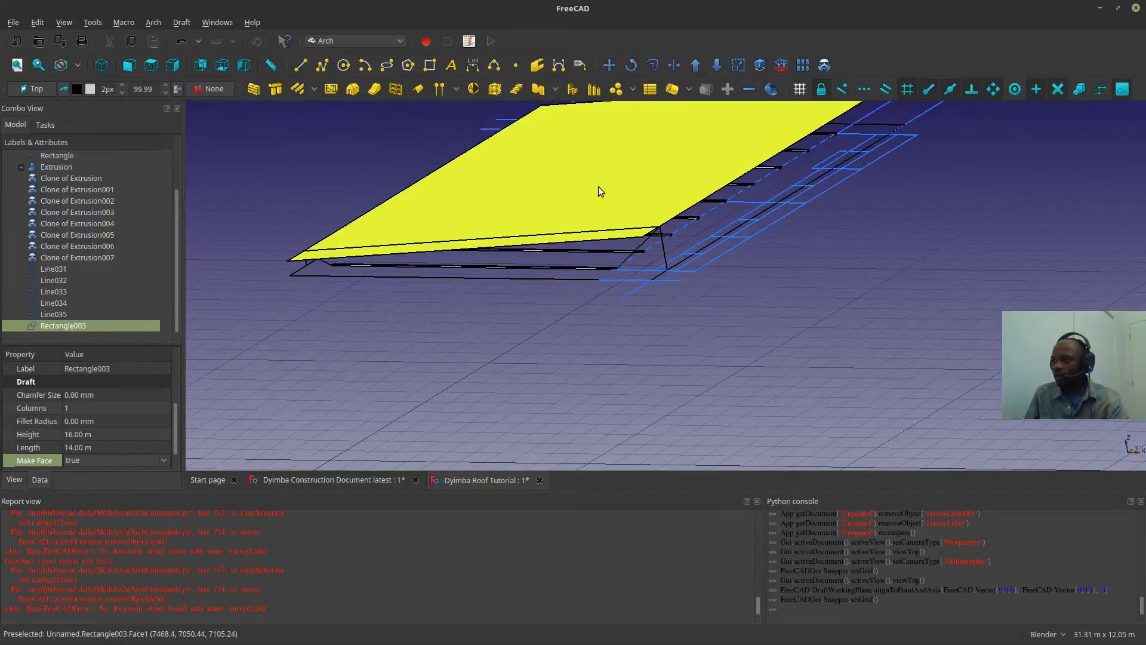
- Hide the sloping roof rectangle and show the beams and construction lines from the top
key(space)
scroll(740, 293, up, 2)
middle_drag(740, 292, 572, 324)
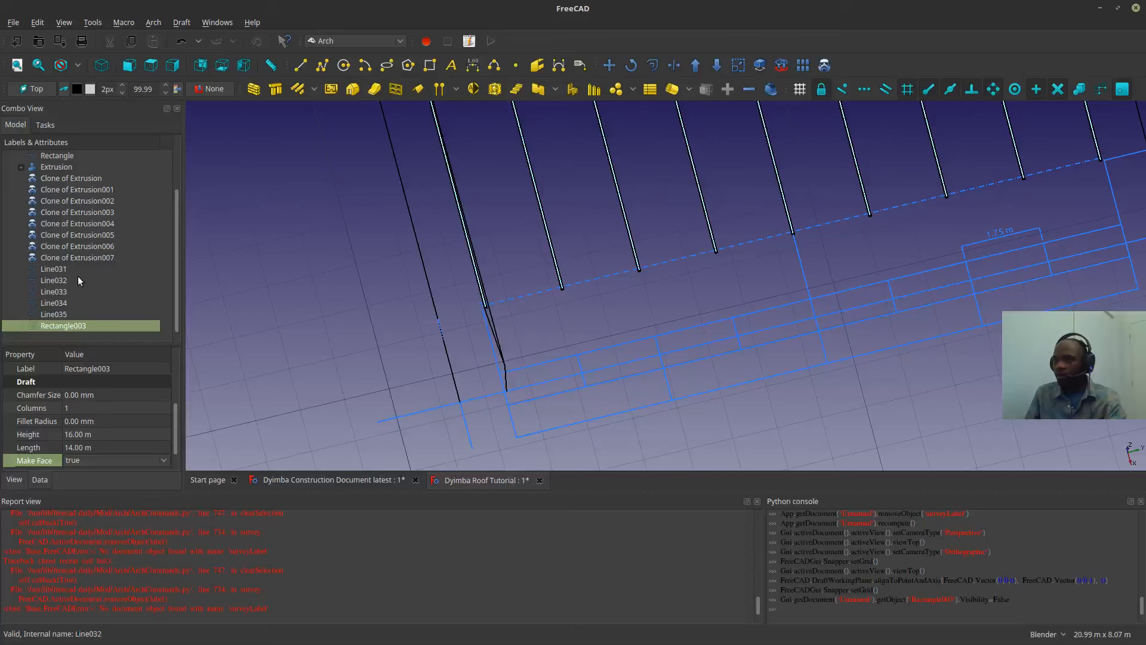
key(space)
key(space)
click(333, 359)
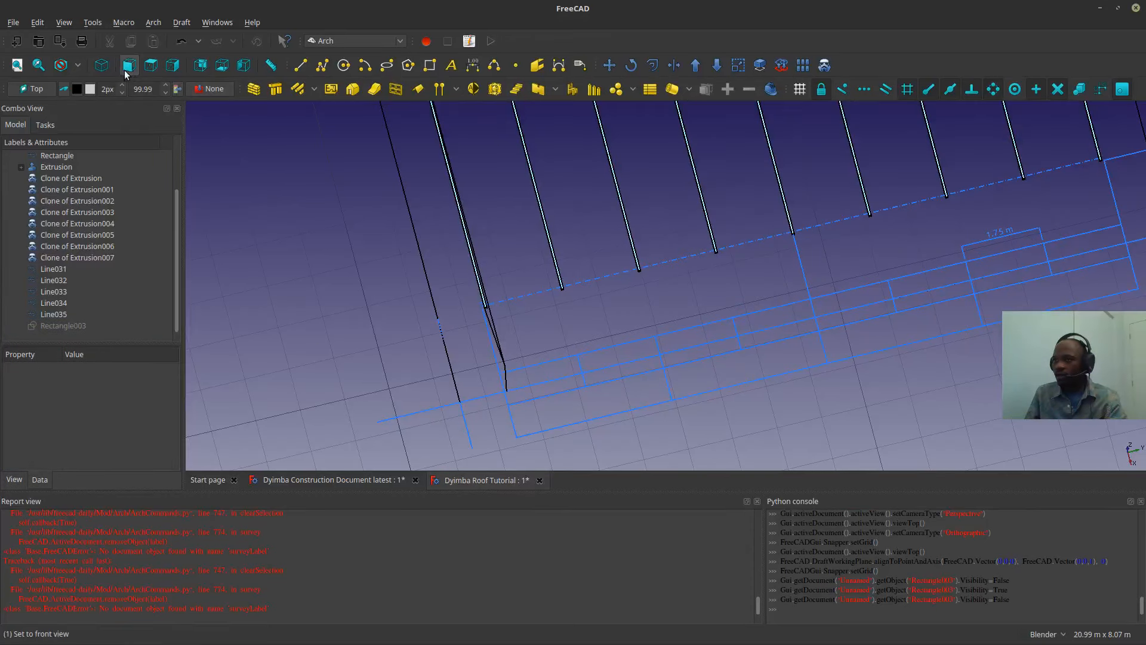
click(149, 67)
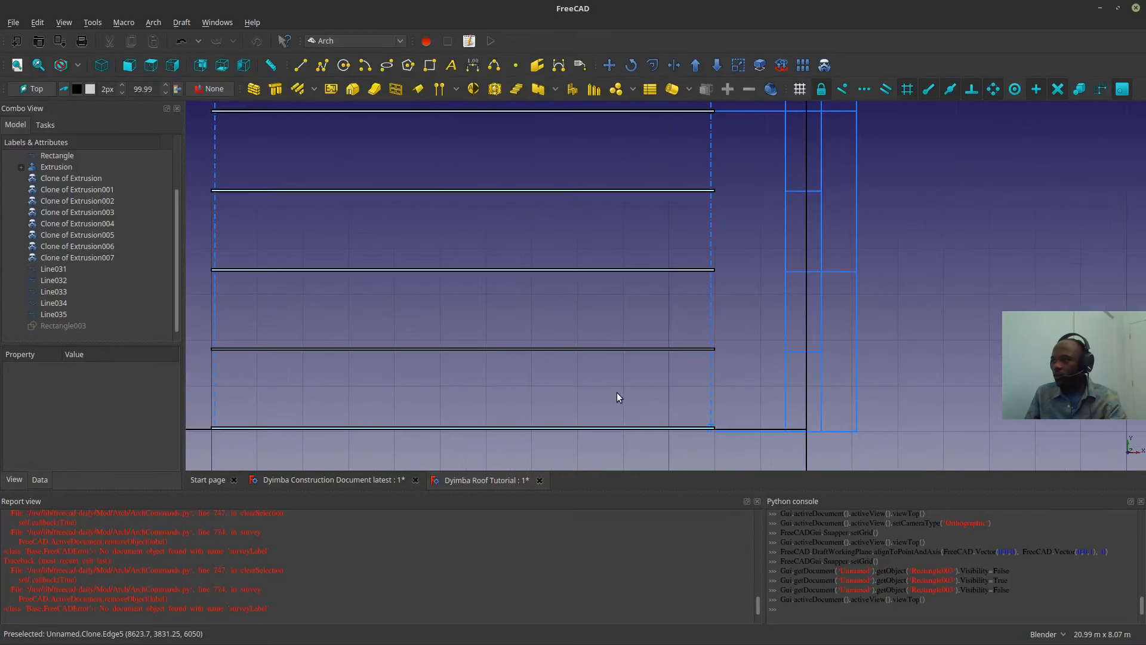
- Set the construction rectangle beneath the beams to 16 rows
scroll(617, 392, up, 4)
scroll(737, 302, down, 4)
click(738, 302)
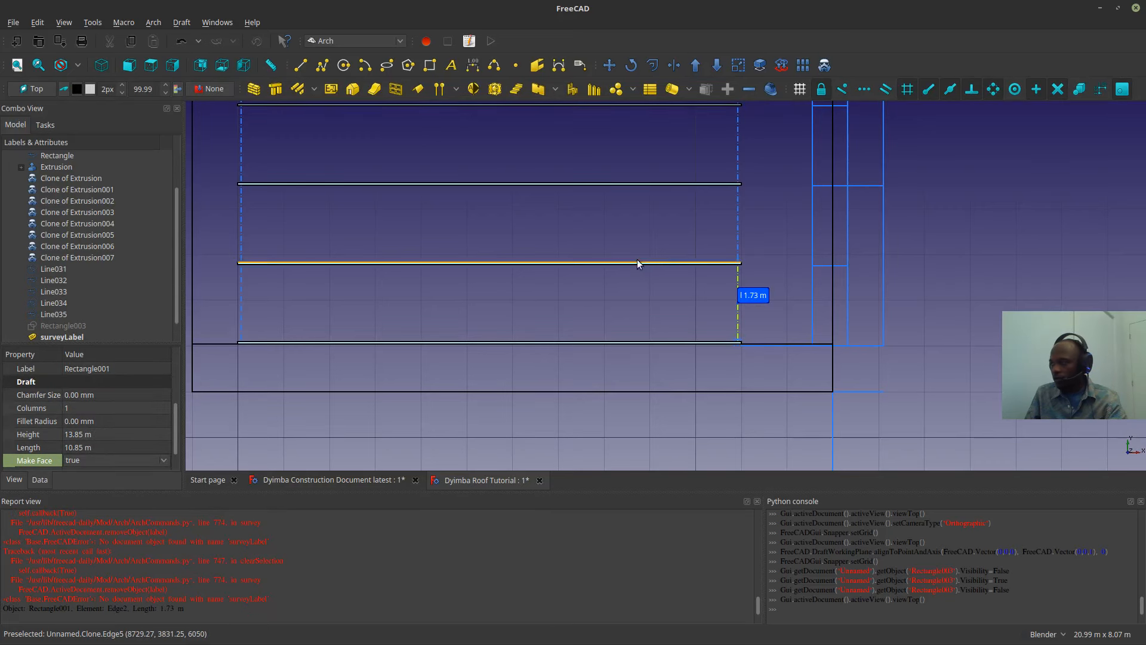
scroll(649, 302, down, 4)
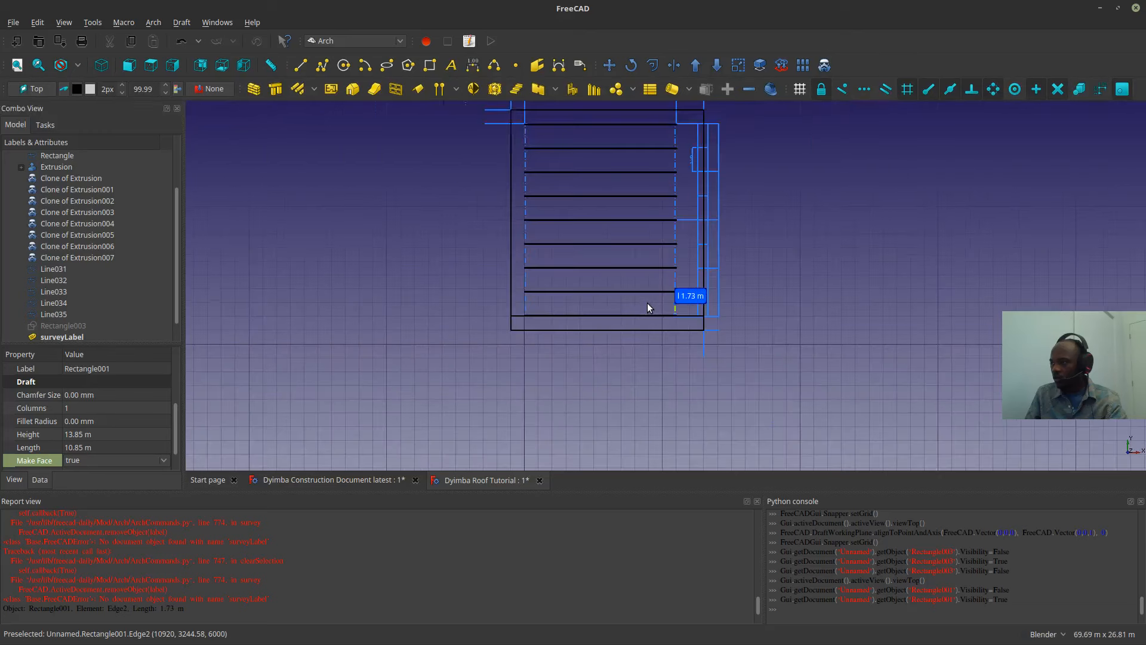
scroll(647, 303, up, 3)
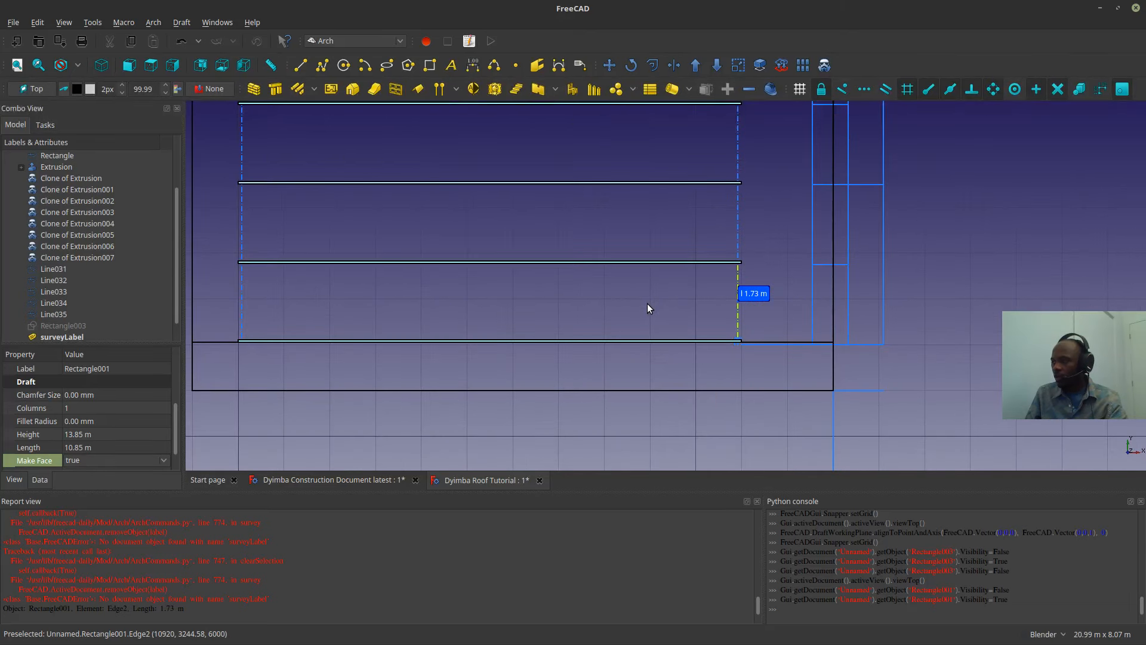
scroll(647, 303, down, 6)
scroll(646, 303, up, 3)
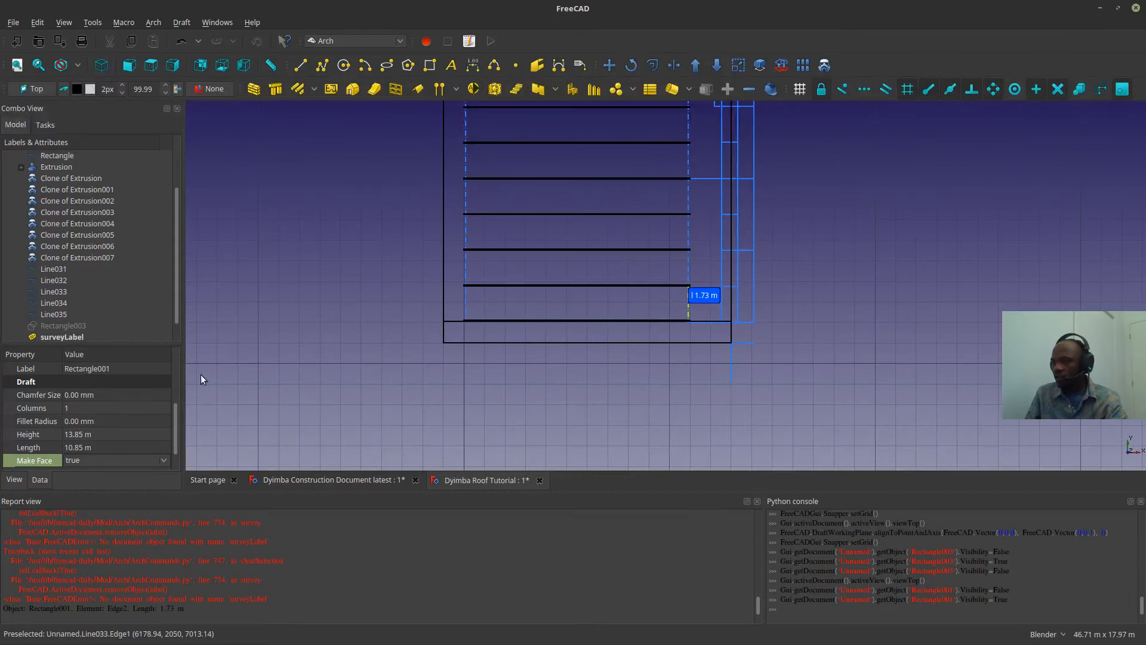
scroll(106, 438, down, 1)
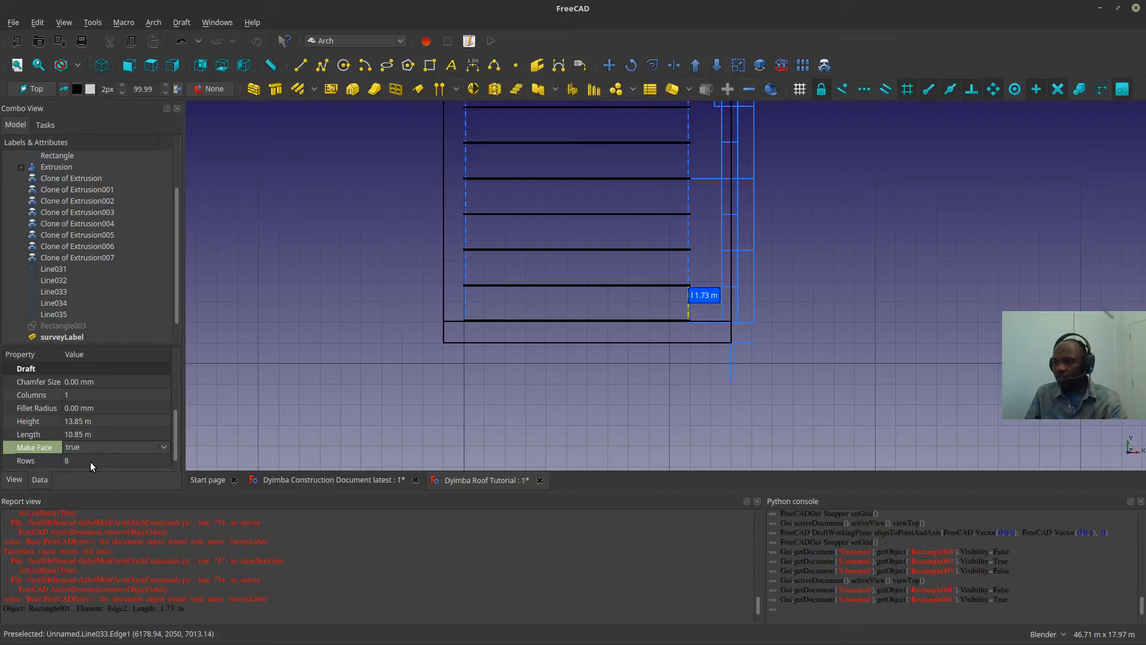
click(91, 461)
text(16)
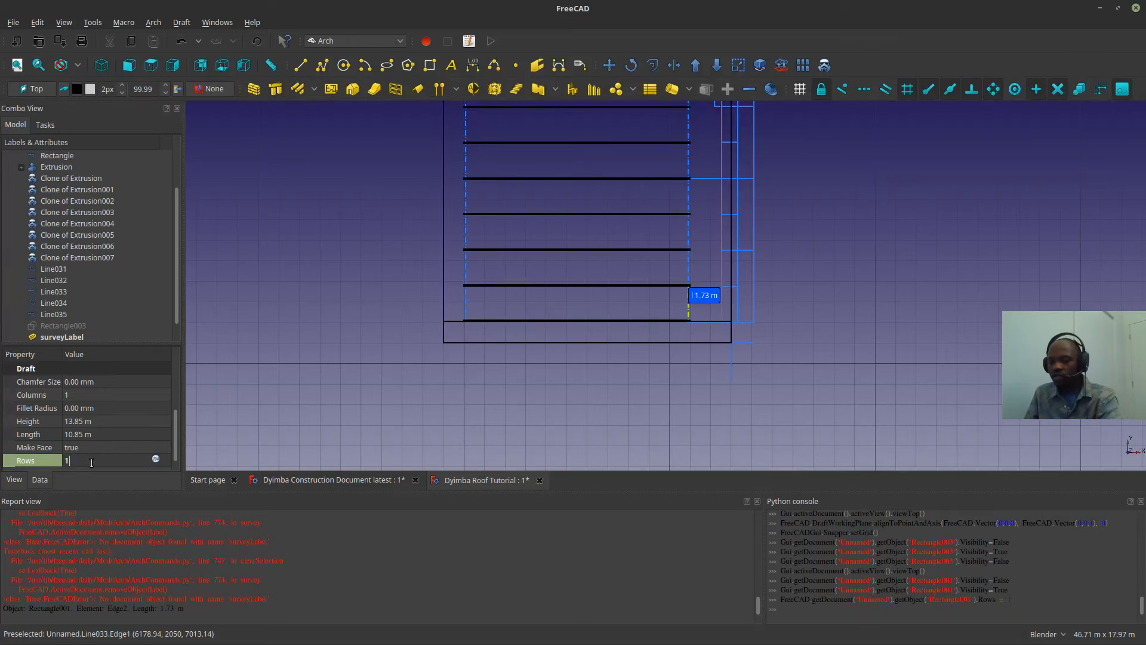
- Check the construction rectangle's row lines against the beams from one end of the layout to the other
shift+middle_drag(680, 263, 715, 245)
scroll(717, 245, up, 2)
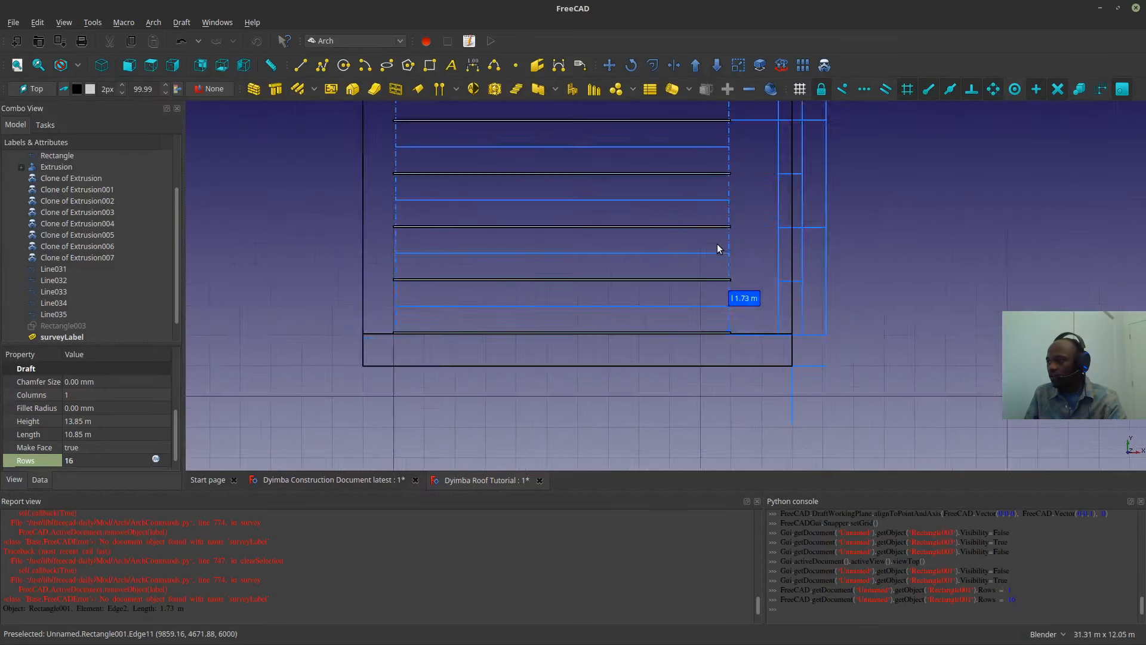
scroll(719, 243, down, 2)
shift+middle_drag(733, 164, 706, 356)
scroll(673, 310, up, 2)
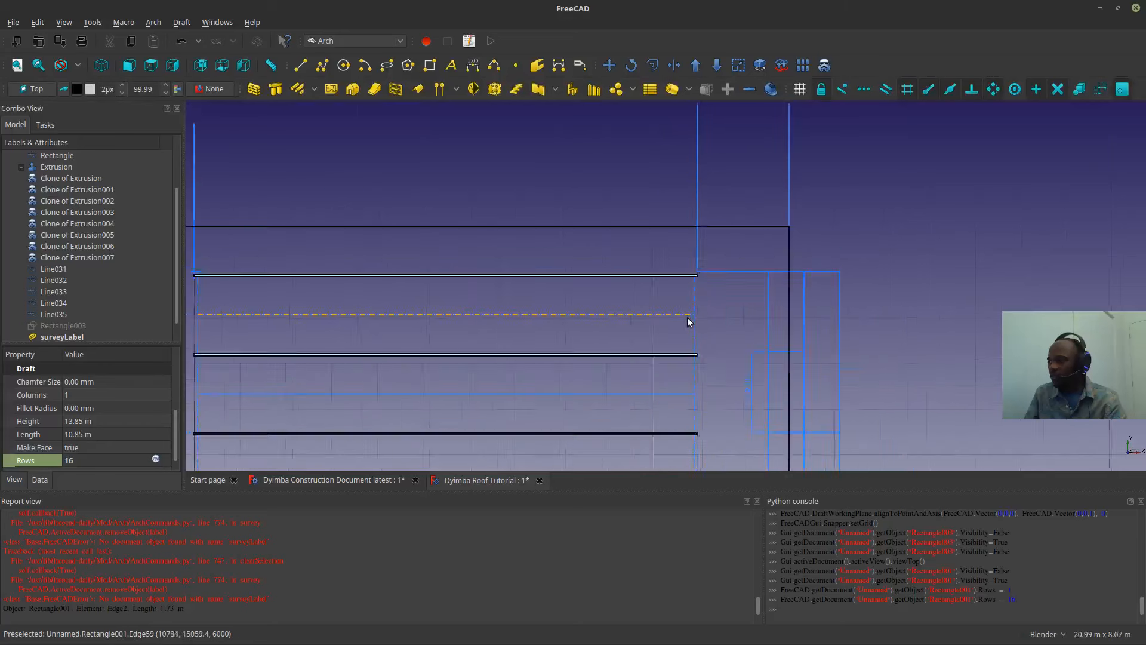
scroll(671, 345, down, 4)
scroll(671, 345, up, 6)
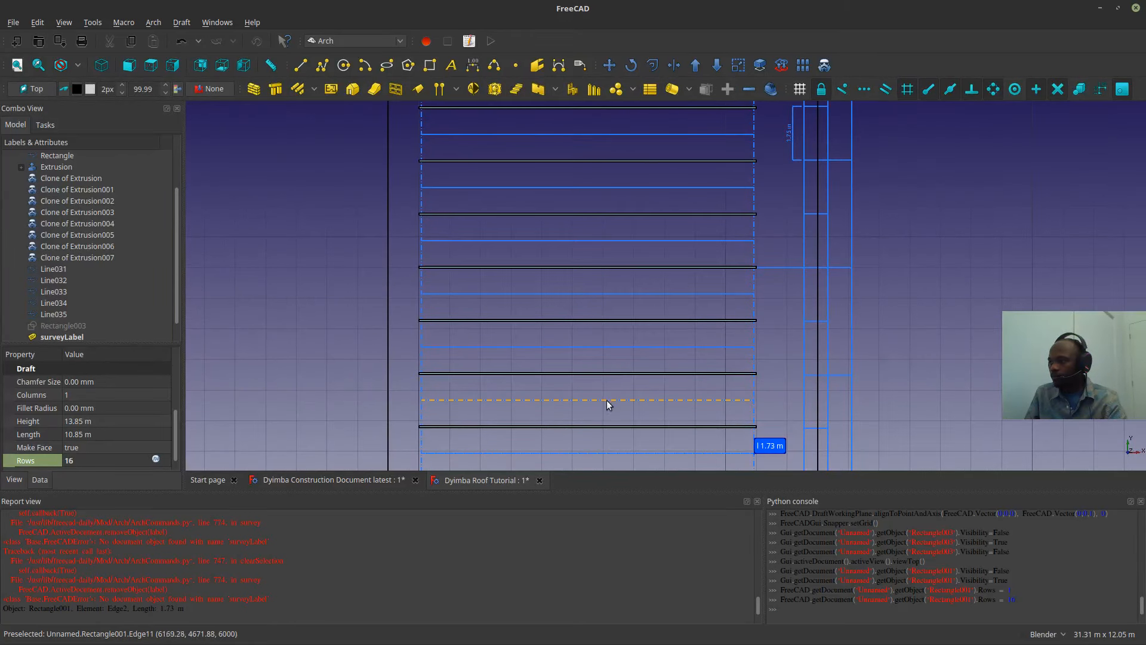
shift+middle_drag(605, 396, 616, 320)
scroll(371, 227, down, 2)
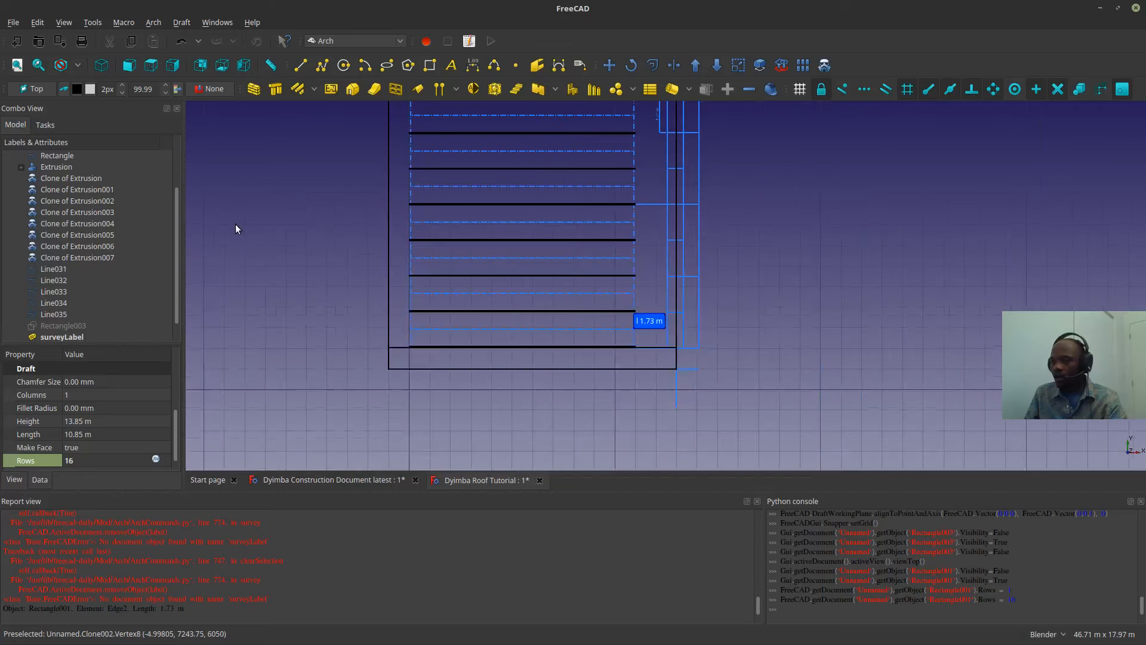
- Show the sloping roof rectangle again and align the working plane to its face
click(62, 327)
key(space)
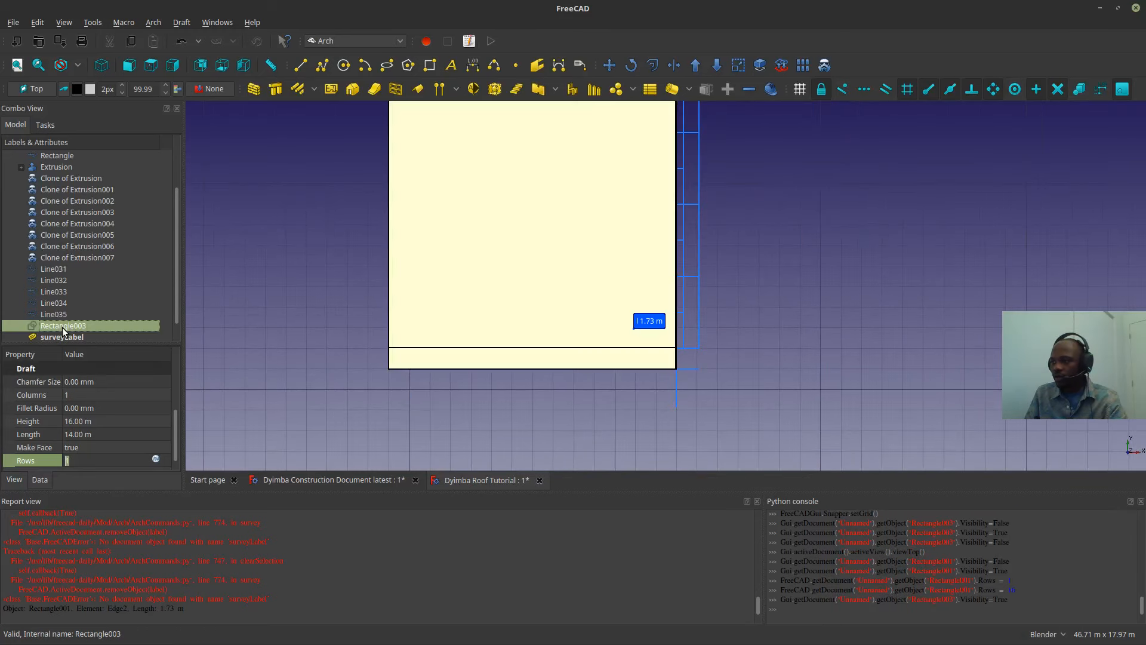
click(262, 249)
click(303, 303)
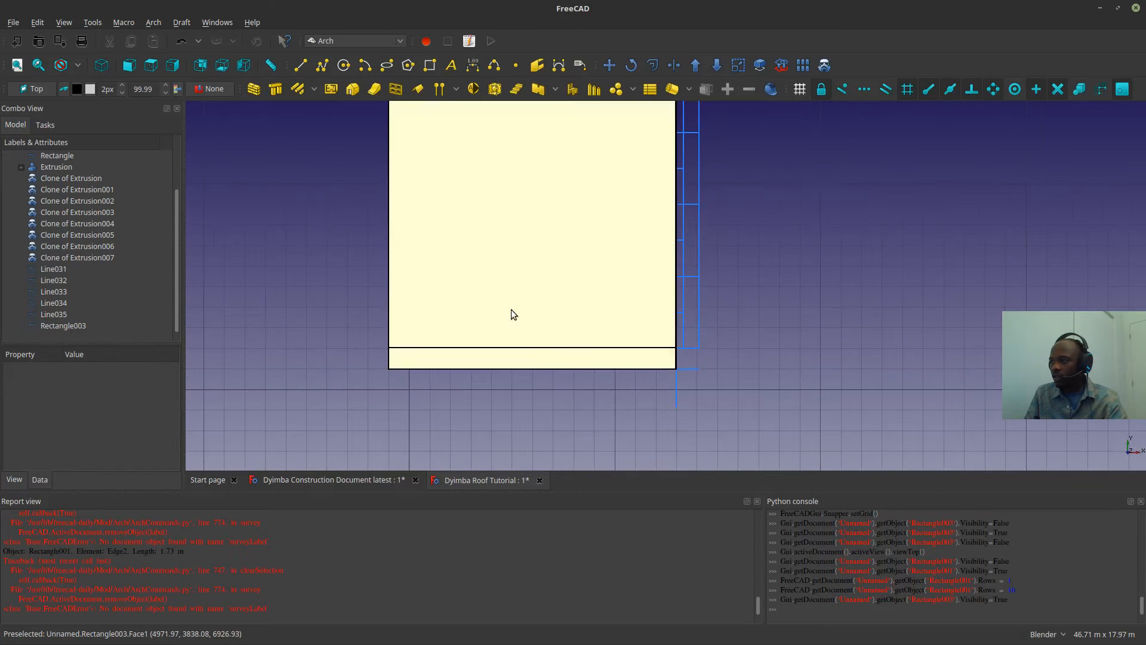
click(508, 303)
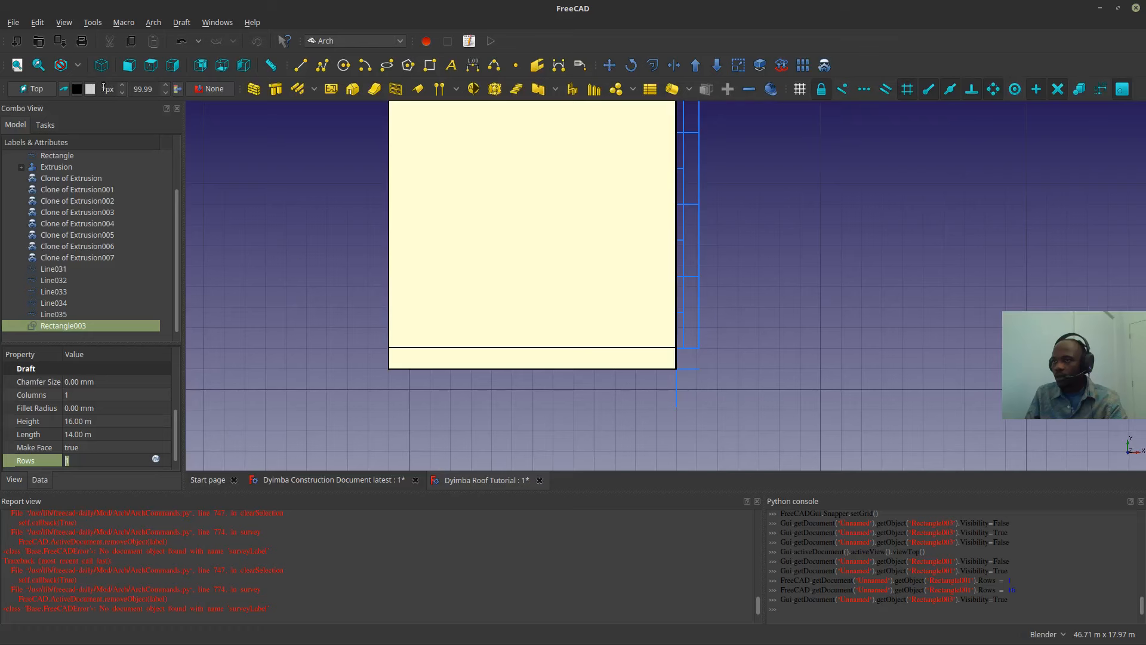
click(34, 90)
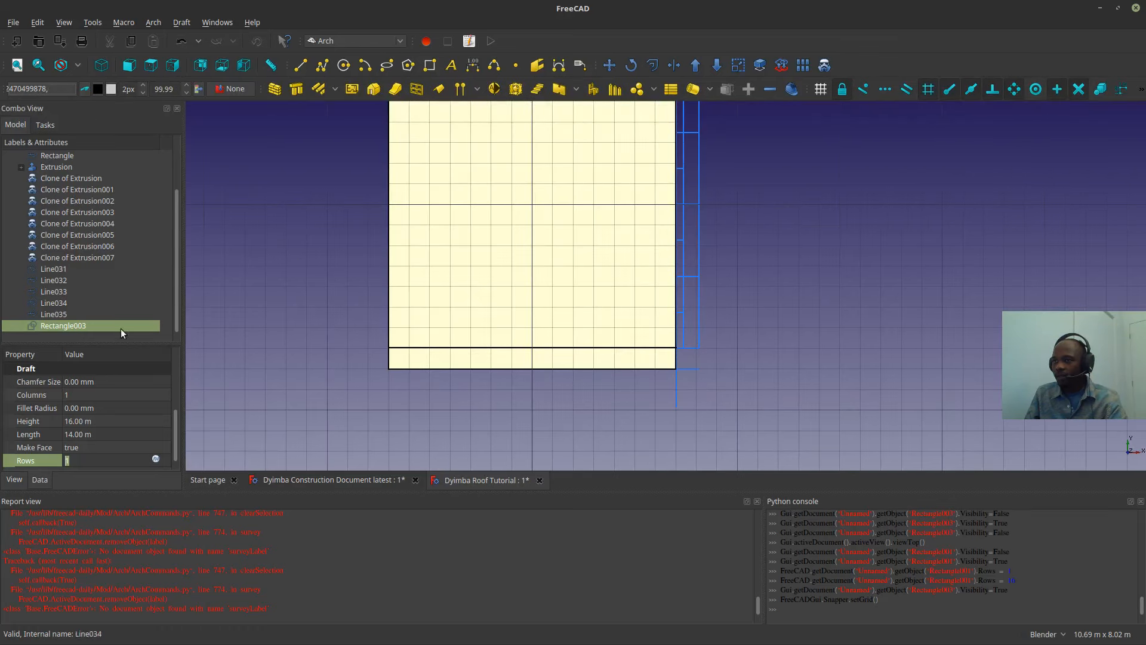
- Set the roof rectangle's Make Face property to false
click(102, 444)
click(102, 444)
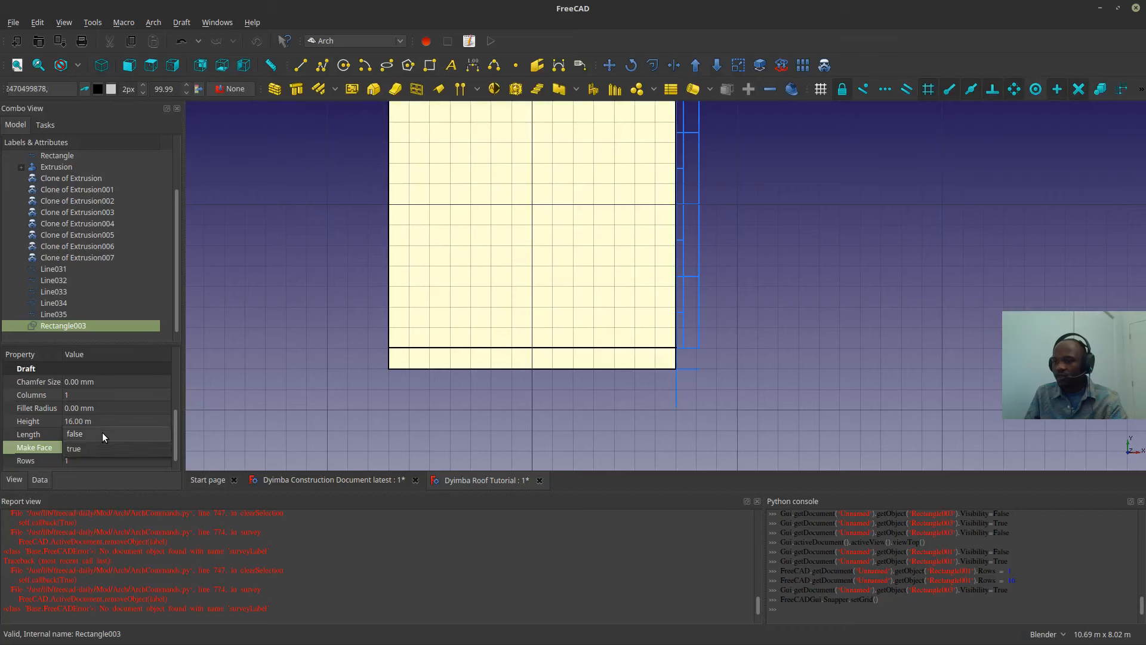
click(102, 432)
click(282, 305)
scroll(463, 313, up, 5)
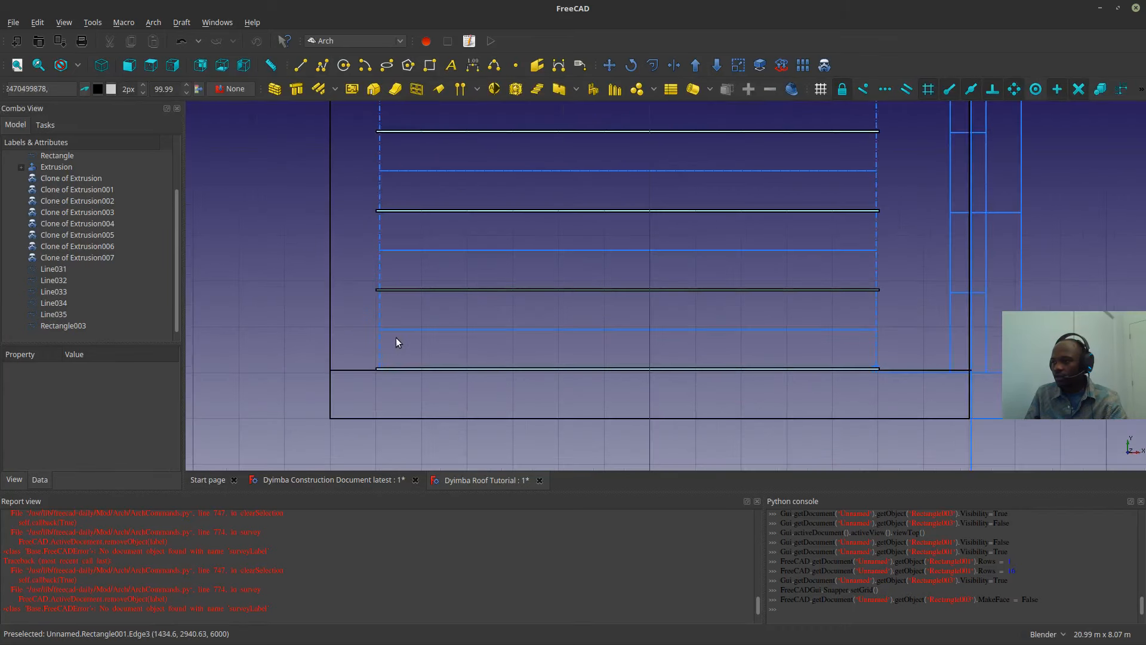
- Examine the roof outline's lower corners and edges relative to the beam ends and row lines
scroll(396, 339, up, 2)
scroll(406, 330, down, 7)
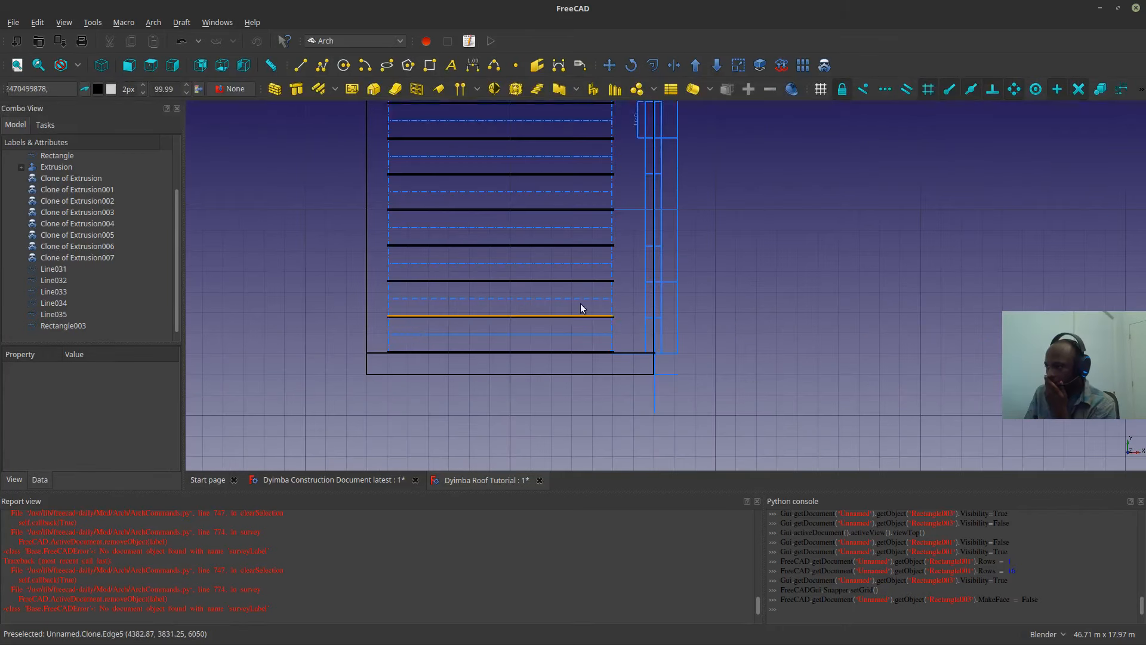
scroll(597, 328, up, 5)
scroll(740, 385, up, 3)
scroll(740, 385, down, 5)
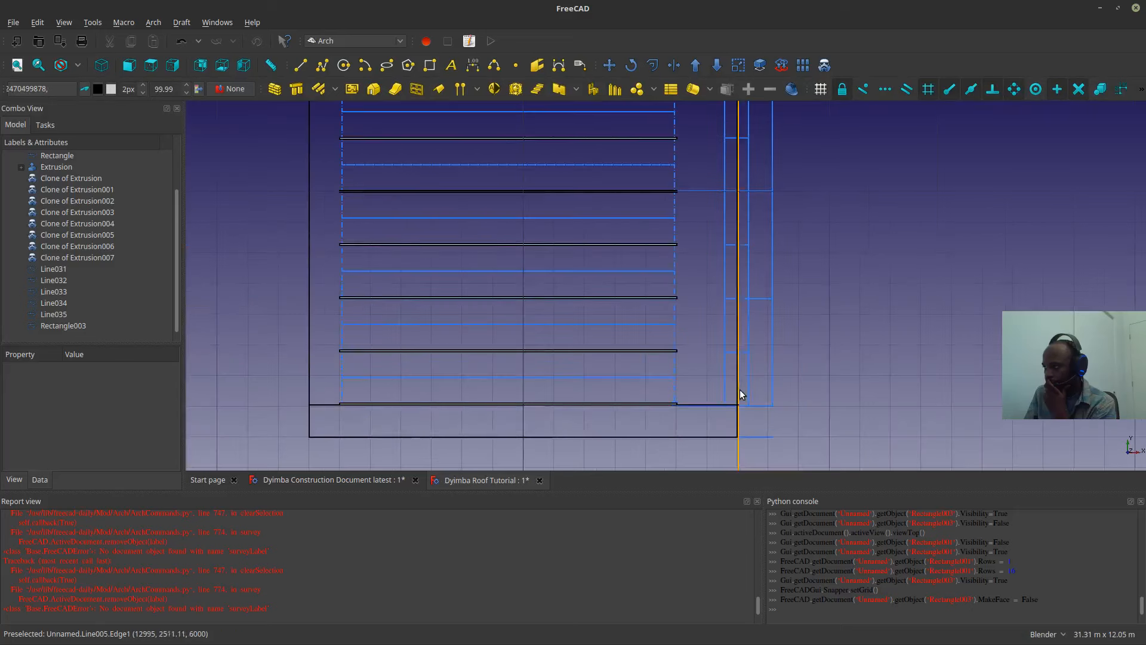
scroll(740, 389, up, 4)
scroll(732, 420, up, 2)
scroll(732, 418, down, 5)
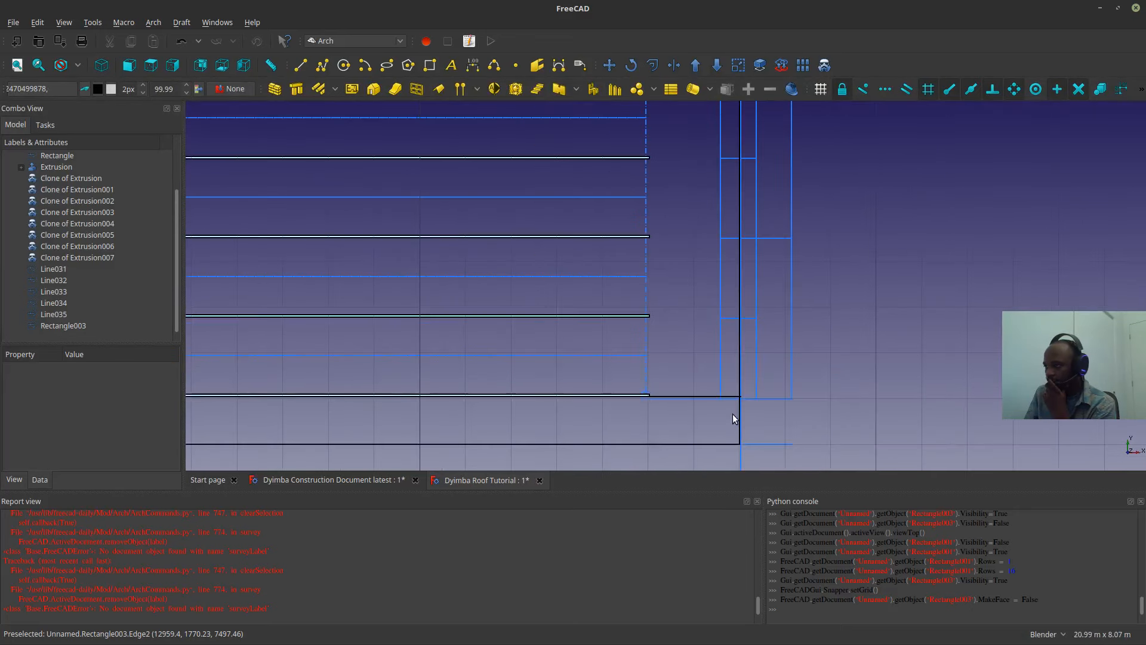
scroll(546, 434, up, 2)
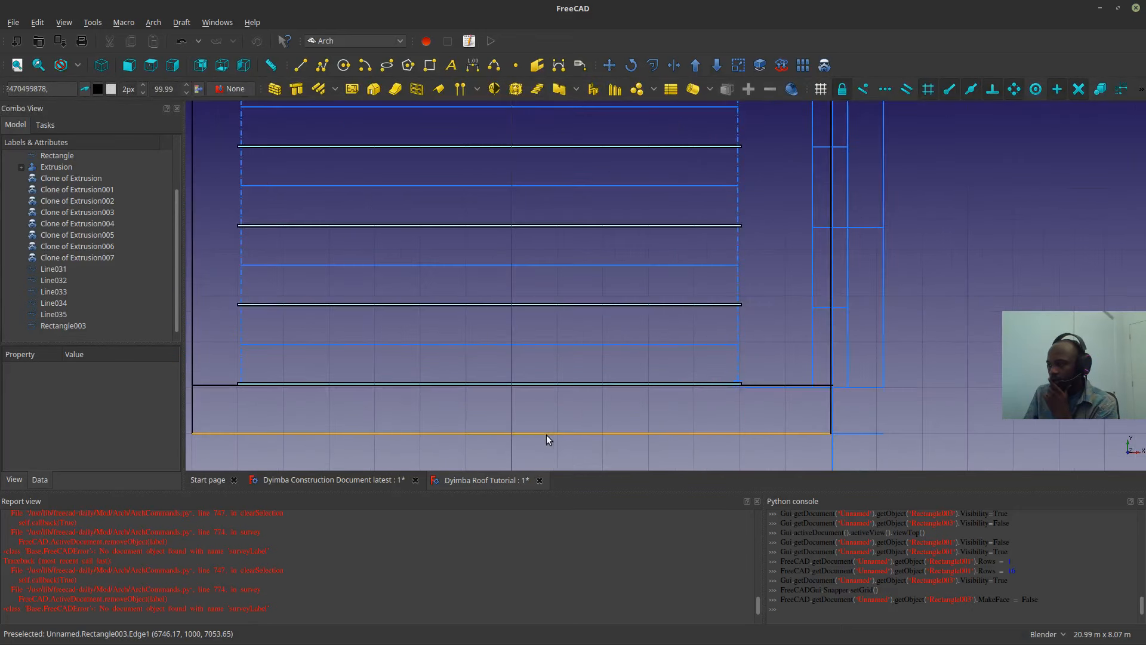
scroll(610, 386, down, 2)
scroll(346, 378, up, 4)
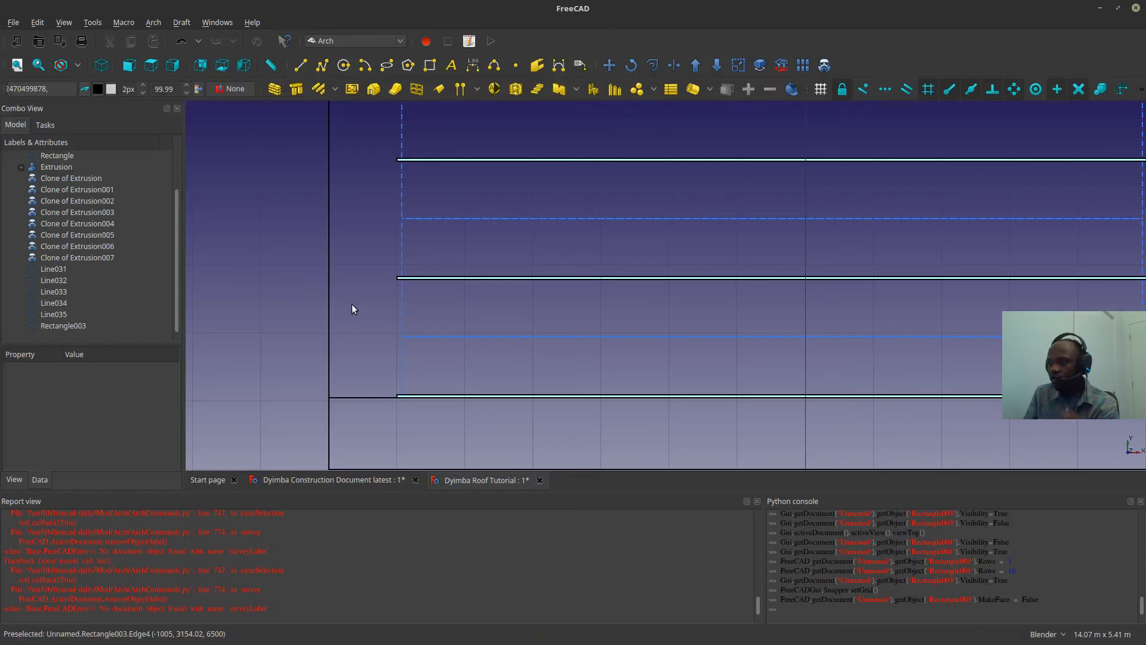
- Draw a line about 1.04 m long from the end of the lowest intermediate row line to the roof outline's nearest side edge
click(302, 65)
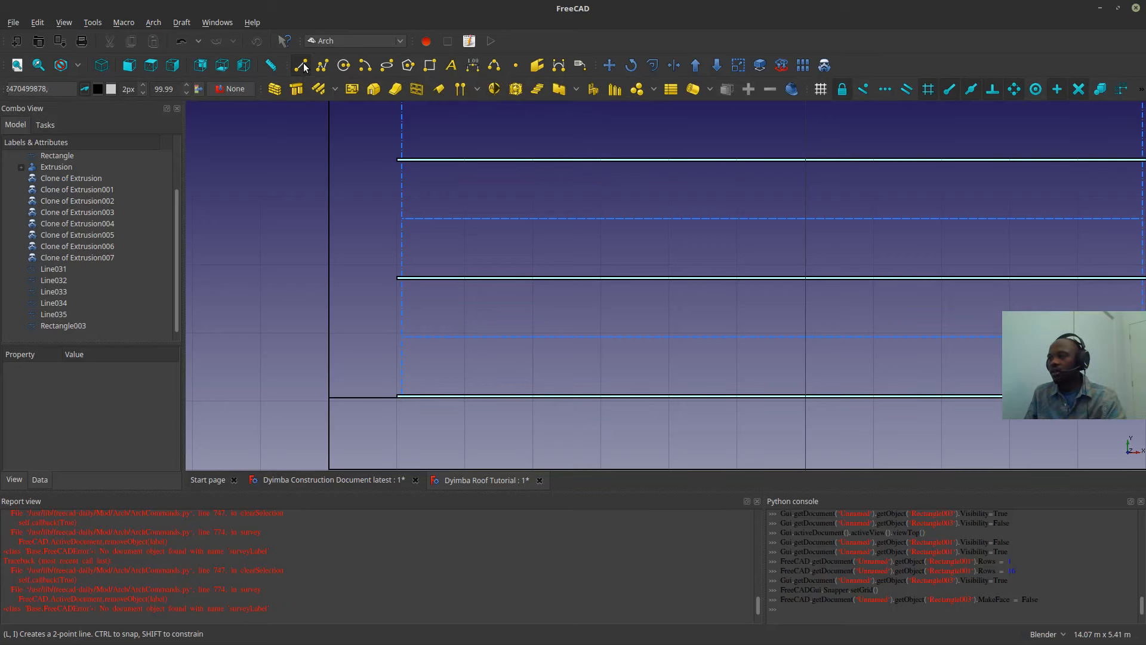
click(401, 336)
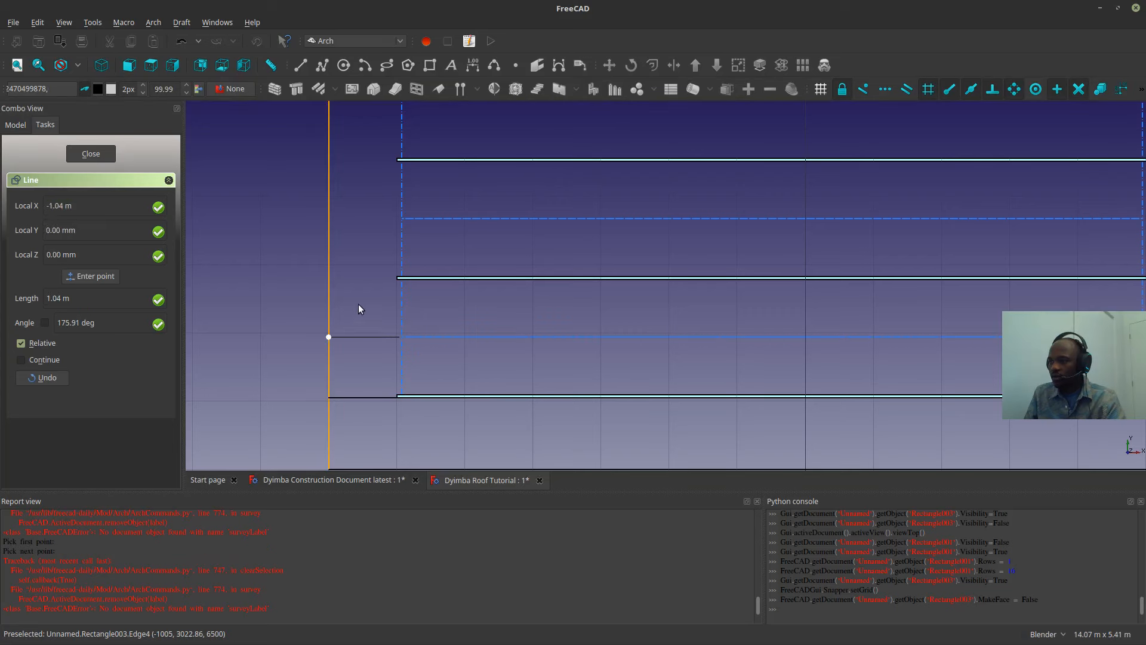
click(358, 309)
scroll(373, 332, up, 6)
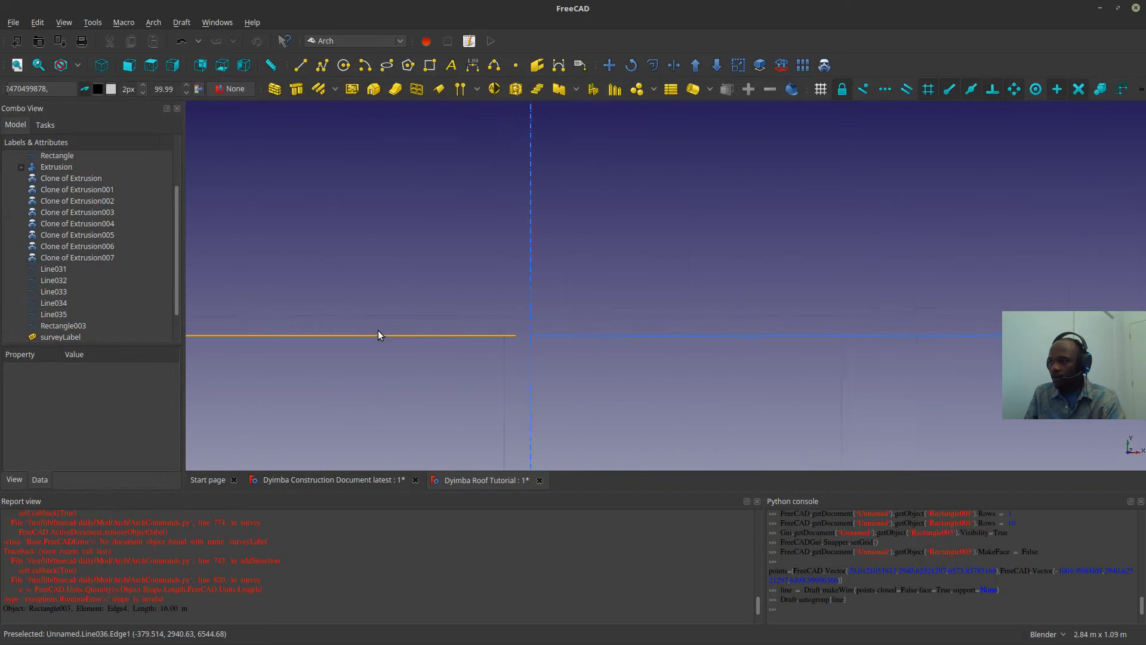
scroll(378, 330, down, 8)
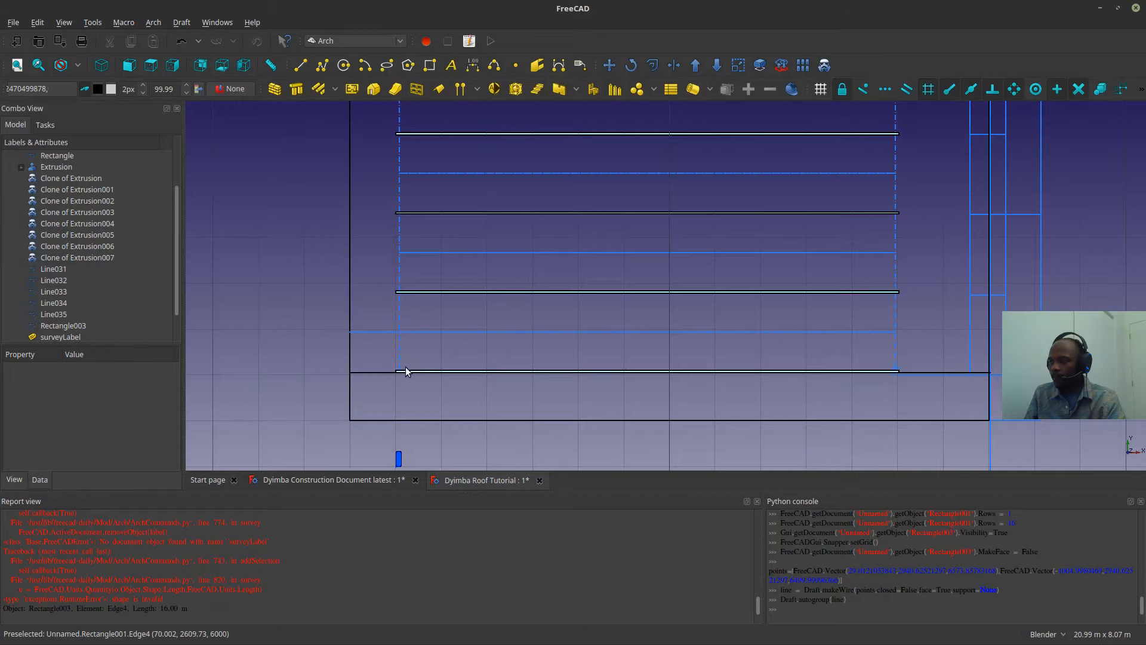
- Examine the short line in 3D against the sloping roof outline and the beams
middle_drag(507, 394, 379, 373)
middle_drag(751, 352, 808, 299)
scroll(447, 261, up, 5)
middle_drag(447, 264, 410, 407)
scroll(475, 360, down, 5)
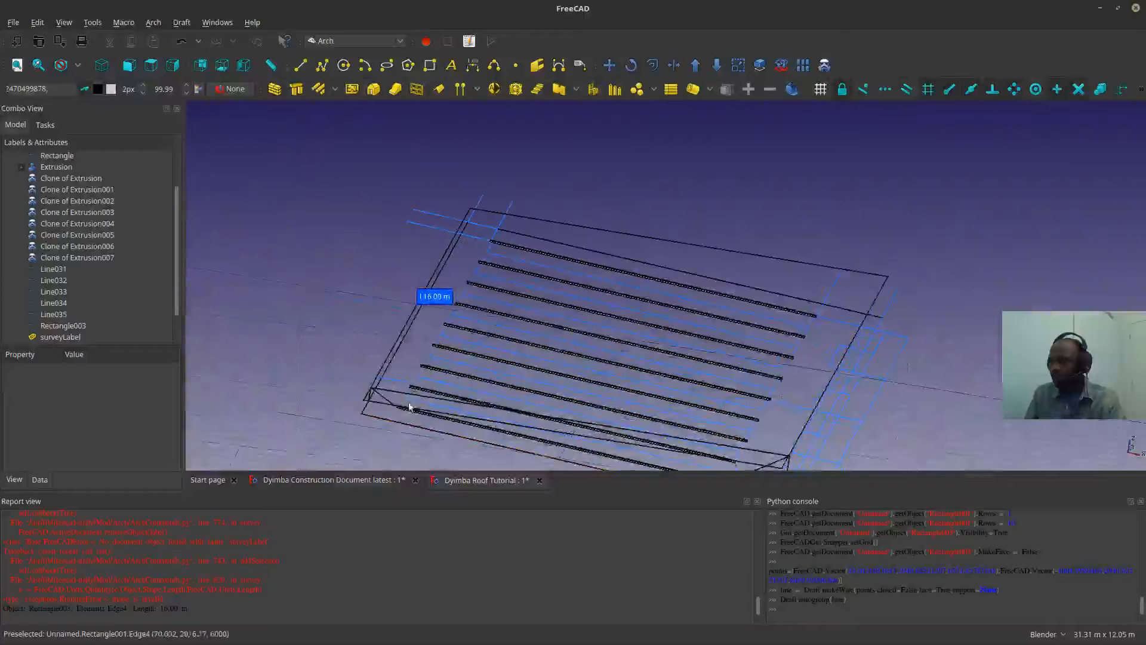
scroll(410, 407, up, 5)
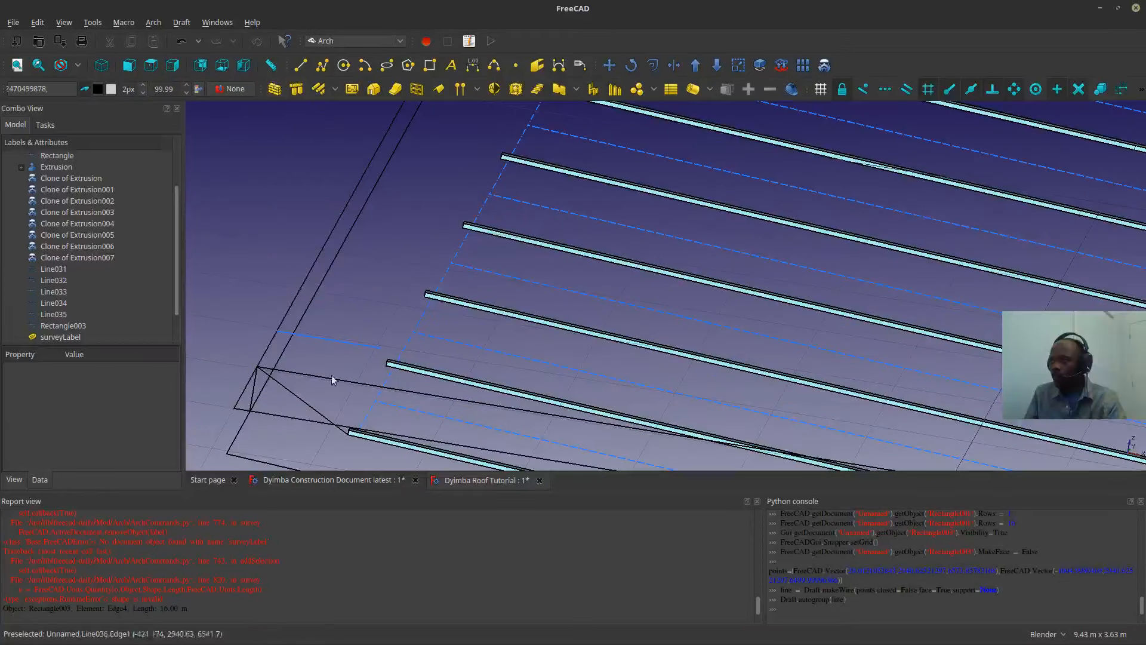
scroll(333, 380, down, 4)
shift+middle_drag(425, 384, 391, 293)
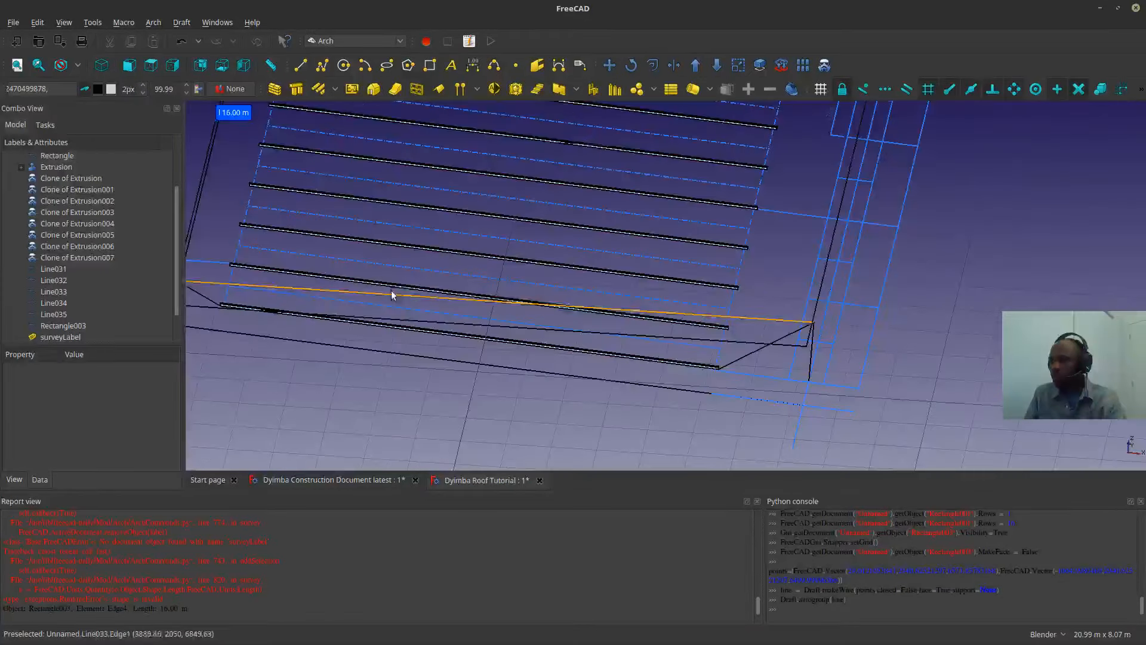
- Extend the short line with Trimex across the roof to the outline's opposite side edge, making it 14 m long
click(212, 268)
click(215, 266)
scroll(399, 279, down, 4)
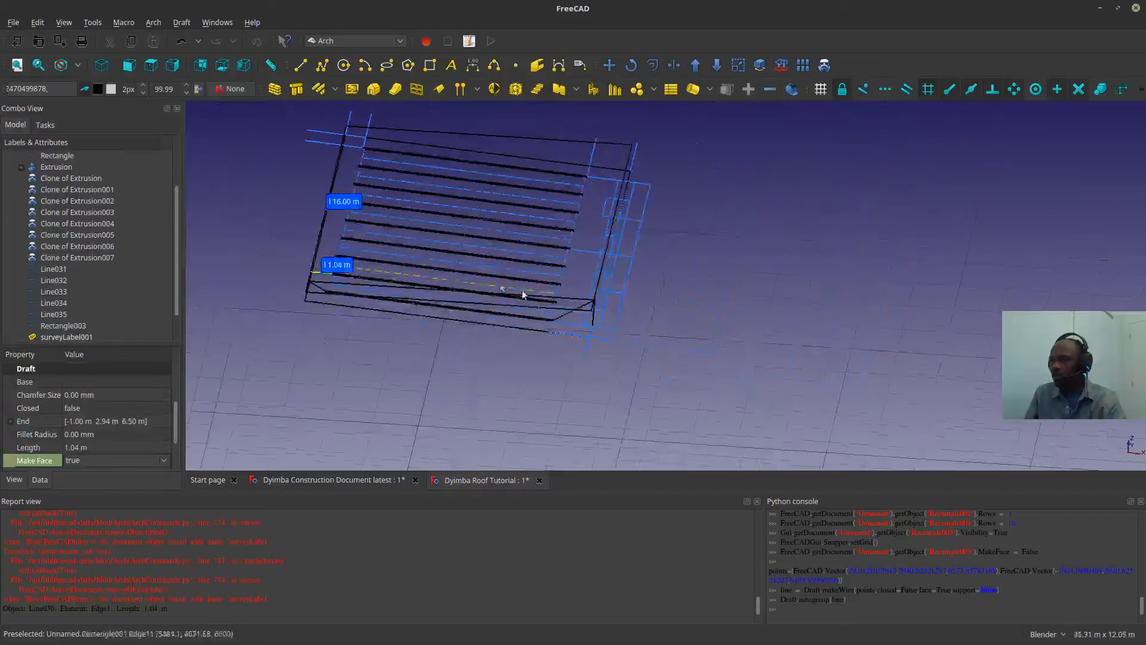
middle_drag(525, 292, 759, 312)
scroll(668, 319, up, 2)
scroll(667, 316, up, 2)
scroll(758, 321, down, 2)
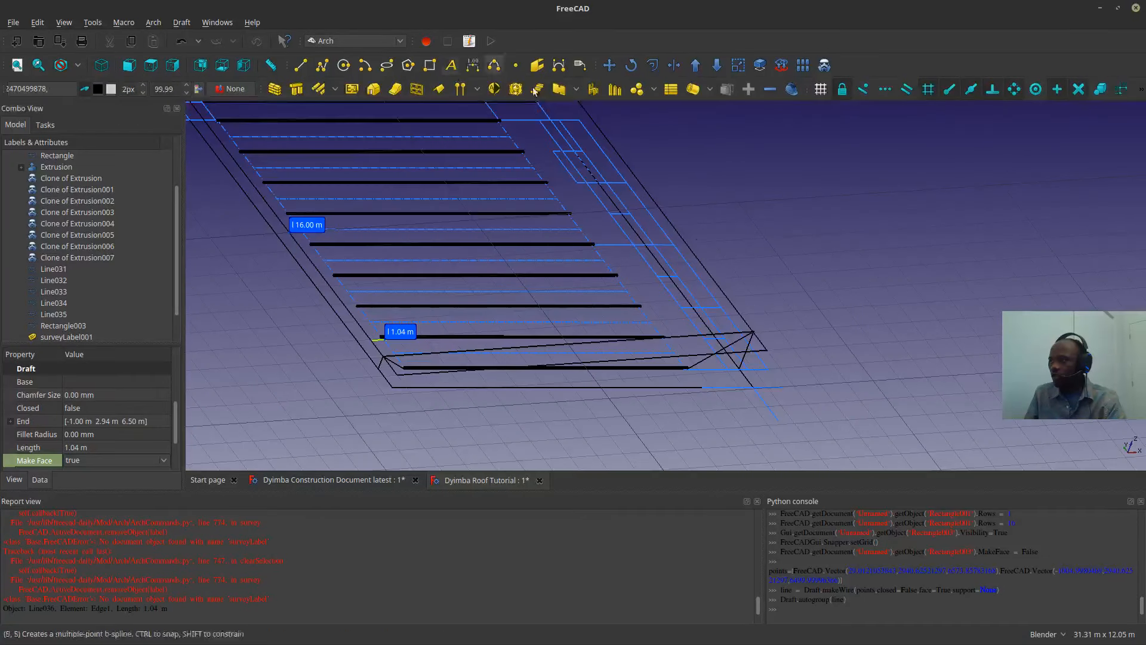
click(674, 65)
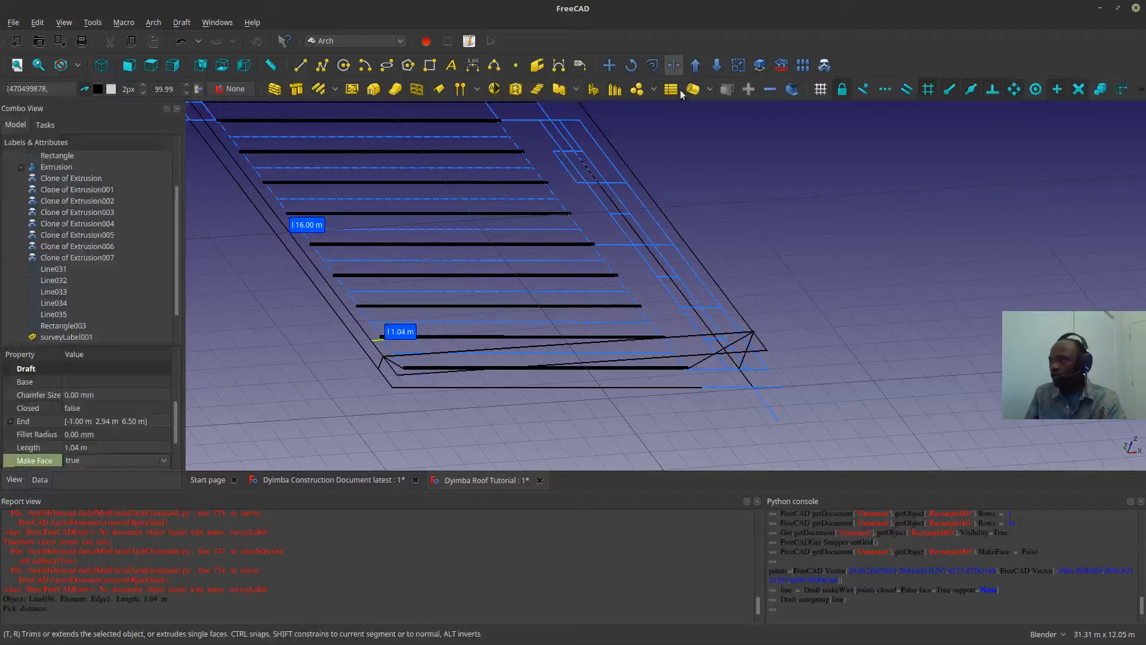
click(736, 311)
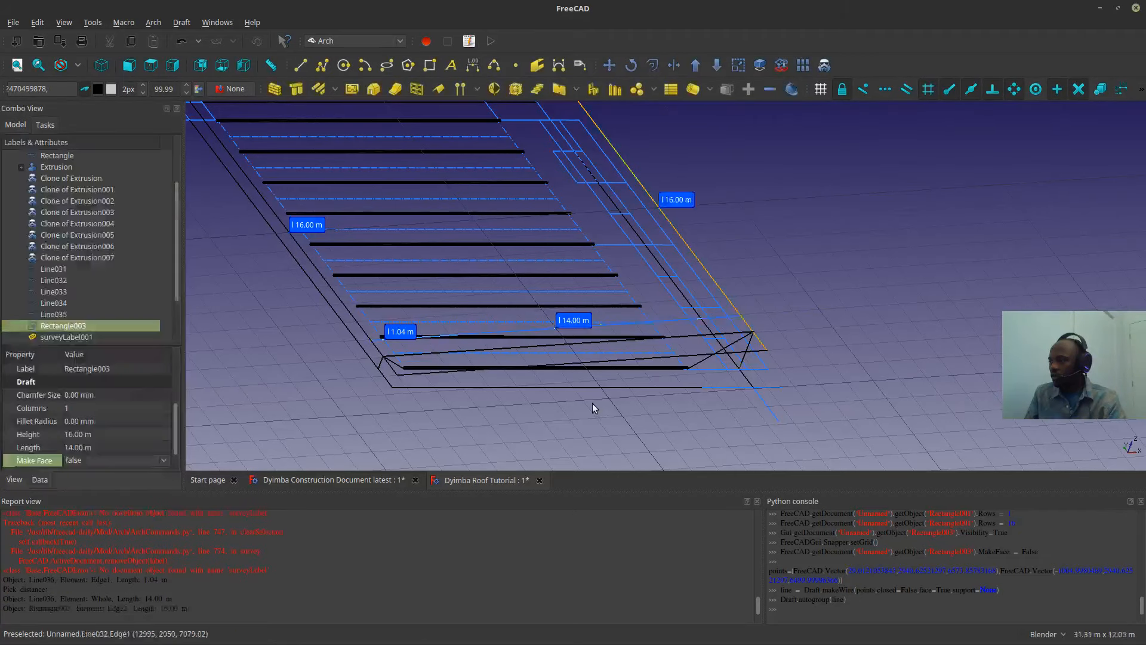
- Set the line colour of the 14 m line across the roof slope to red (255, 0, 0)
middle_drag(594, 406, 635, 240)
scroll(742, 179, up, 4)
shift+middle_drag(636, 351, 693, 333)
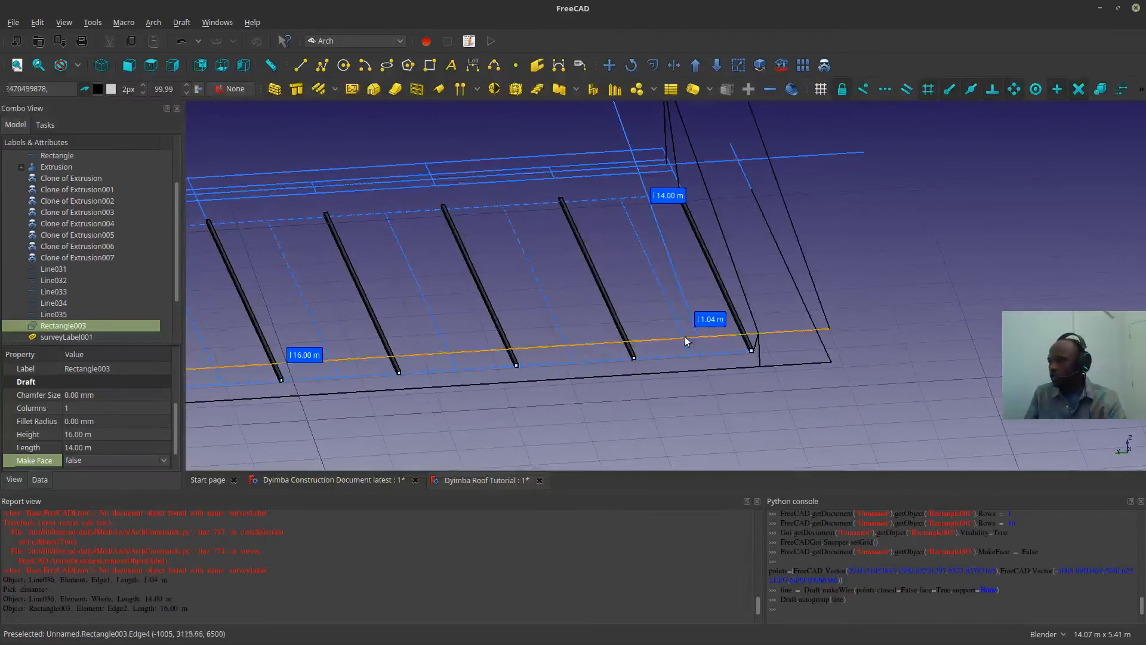
click(693, 406)
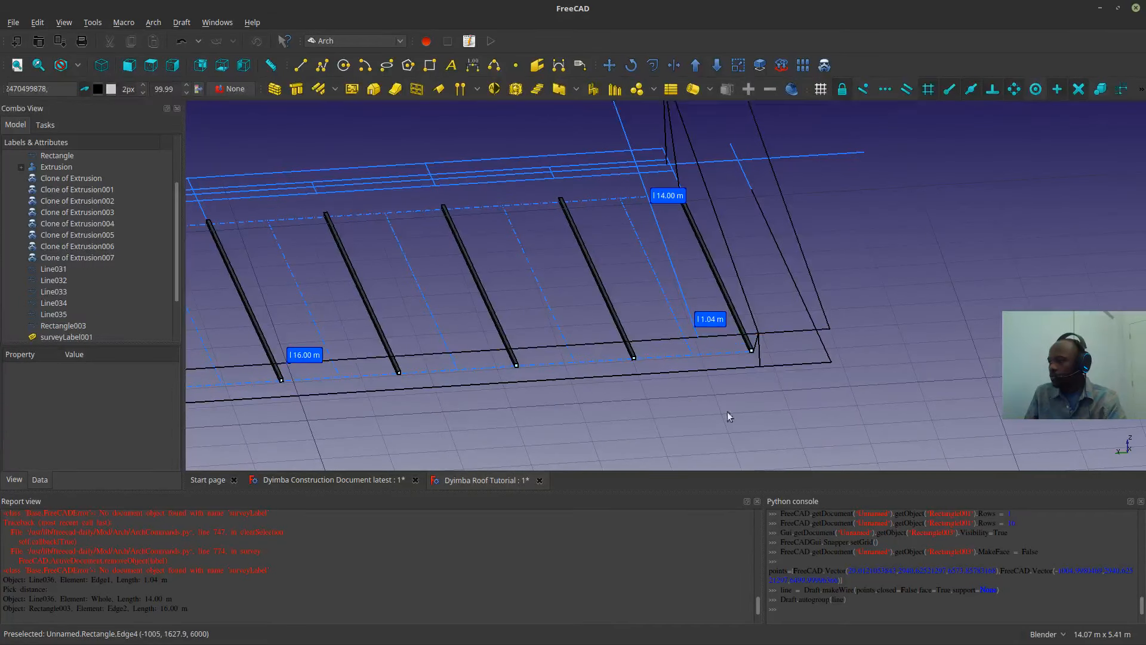
middle_drag(729, 274, 656, 420)
click(654, 240)
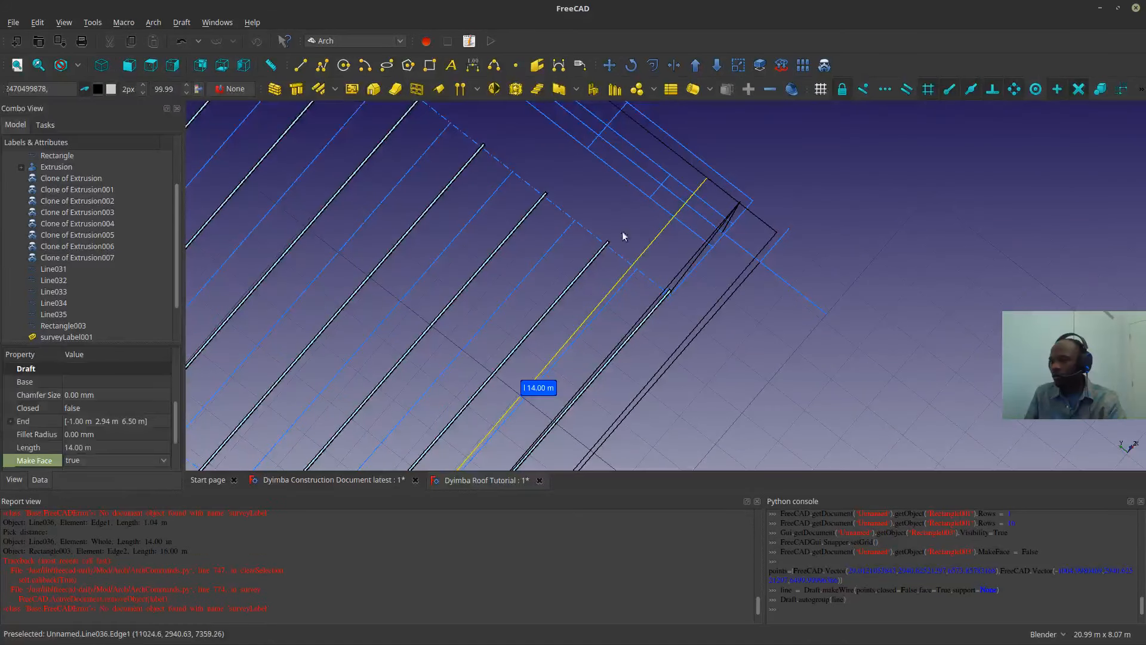
click(119, 463)
scroll(154, 438, down, 1)
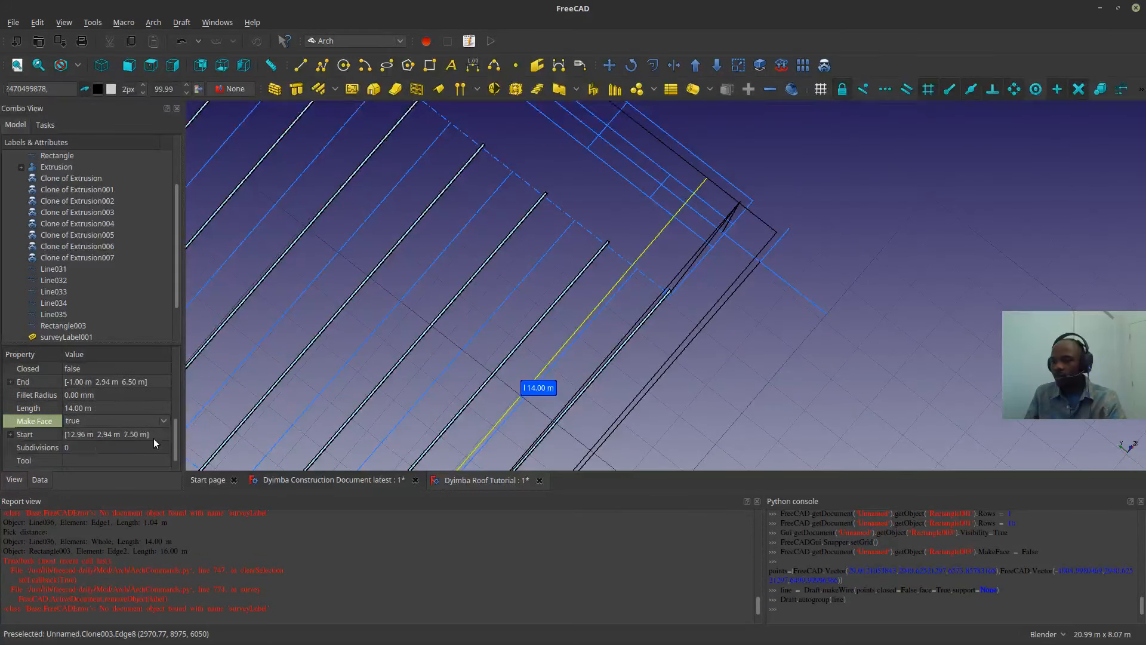
click(14, 480)
scroll(109, 449, down, 1)
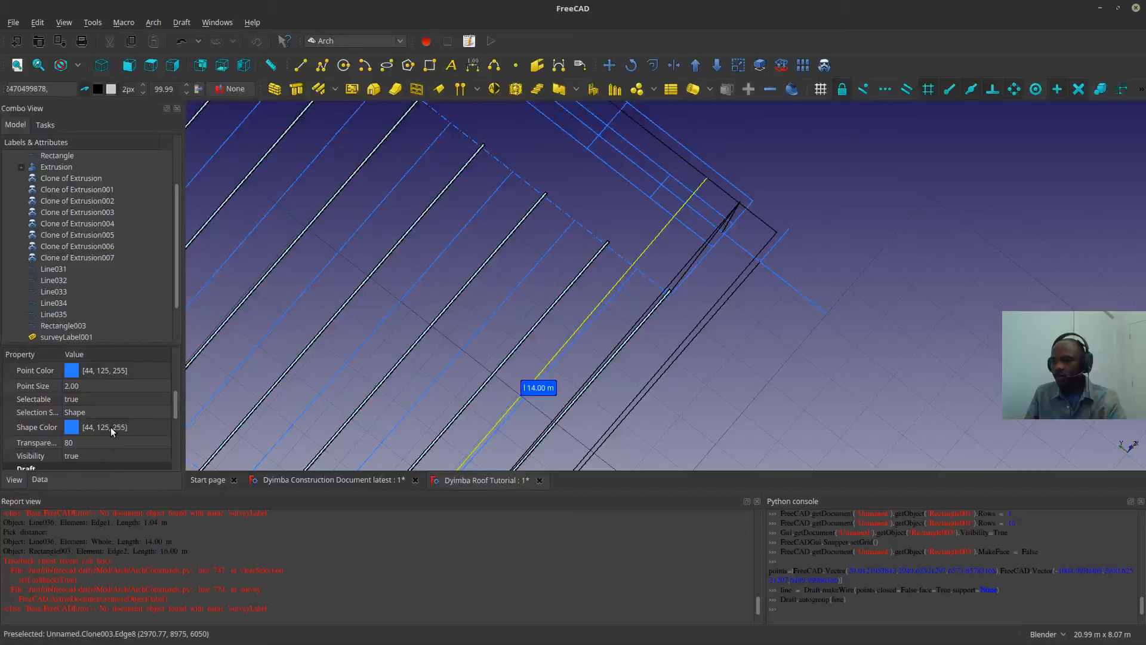
click(114, 427)
scroll(113, 406, up, 2)
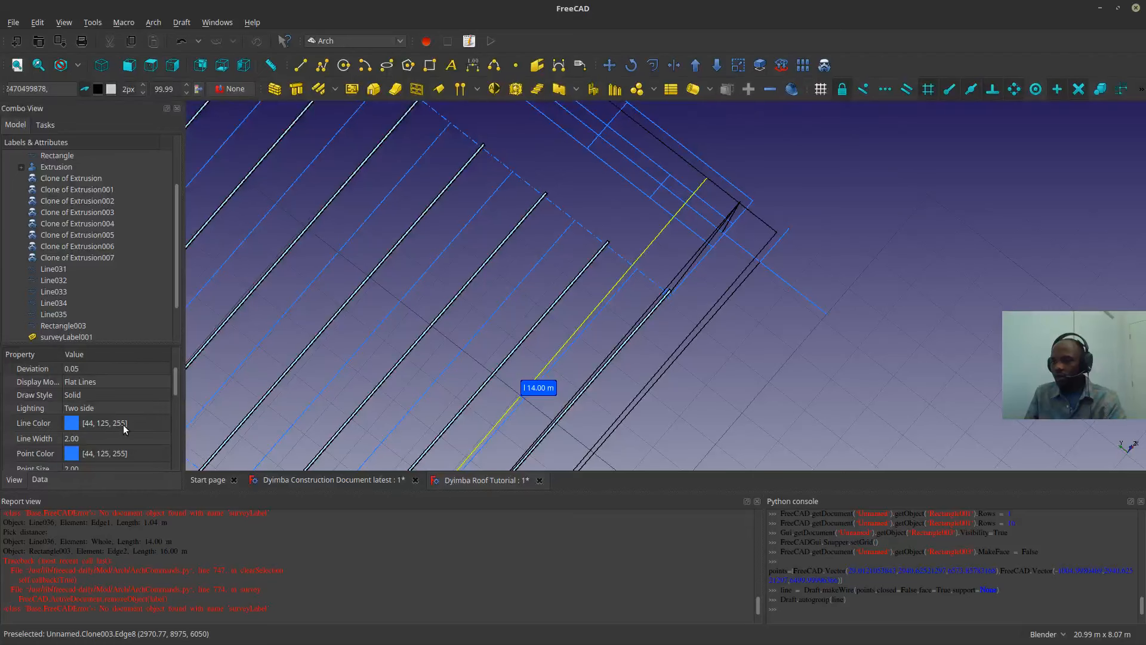
click(113, 423)
click(123, 422)
click(446, 234)
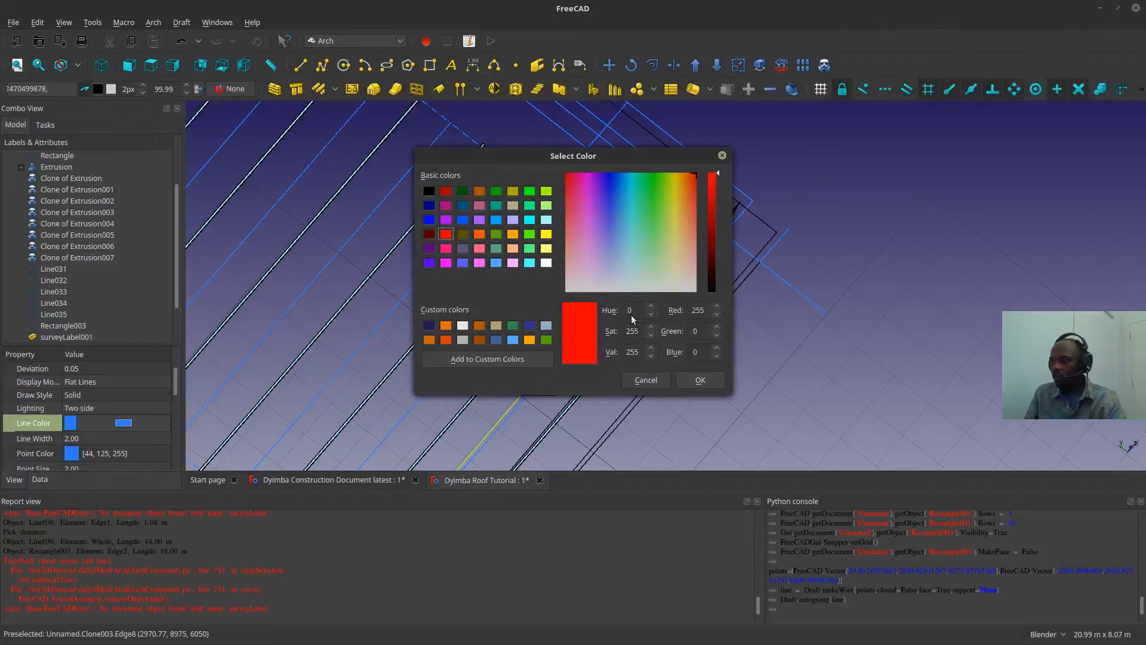
click(700, 380)
click(790, 348)
middle_drag(680, 417, 548, 402)
scroll(668, 314, down, 5)
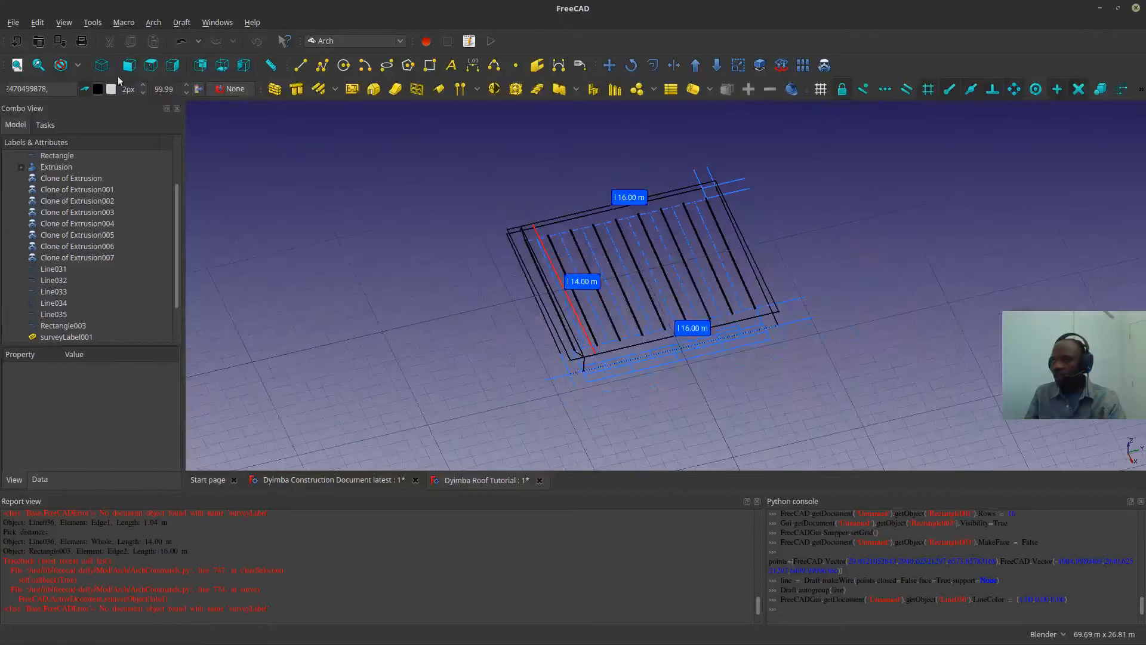
click(151, 65)
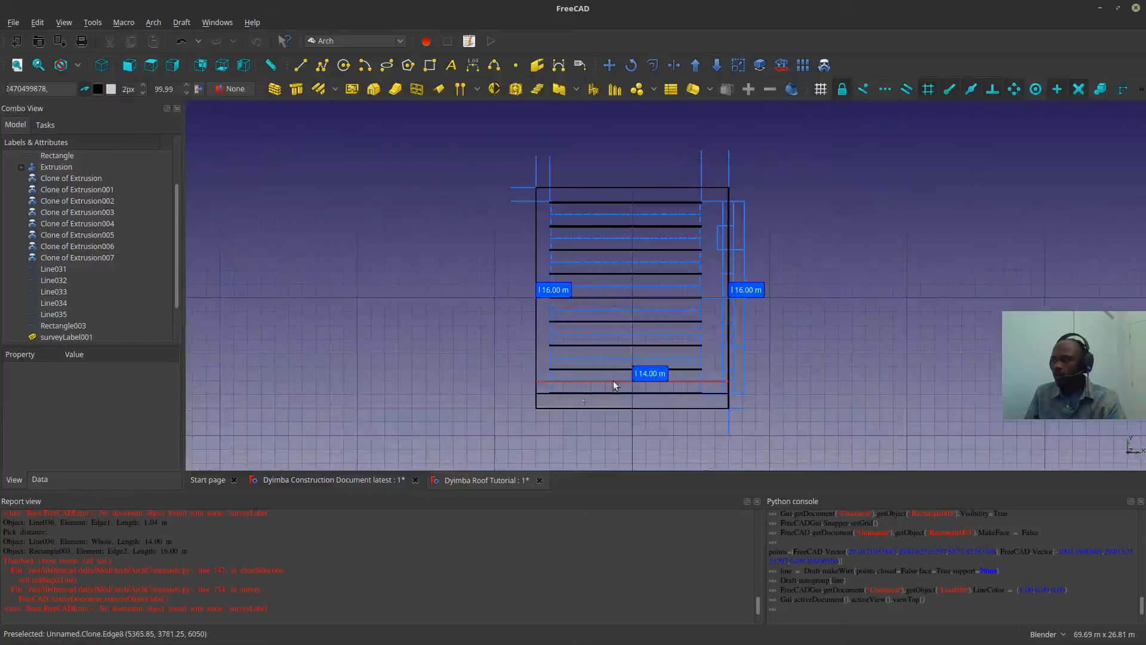
scroll(601, 274, up, 6)
shift+middle_drag(603, 262, 598, 265)
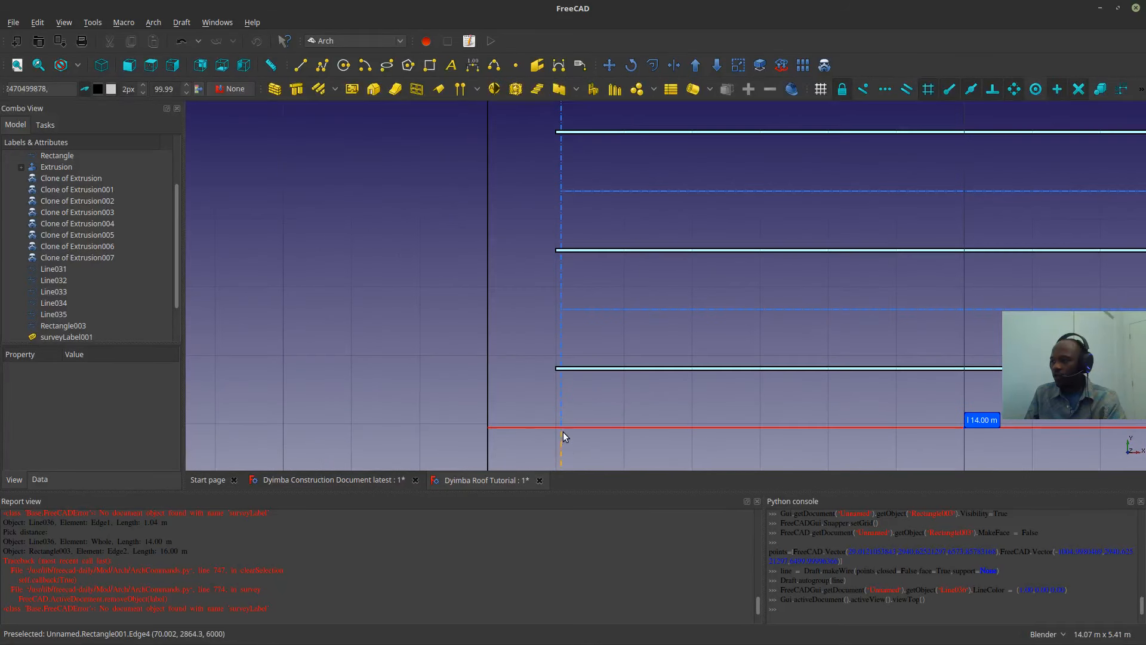
click(608, 65)
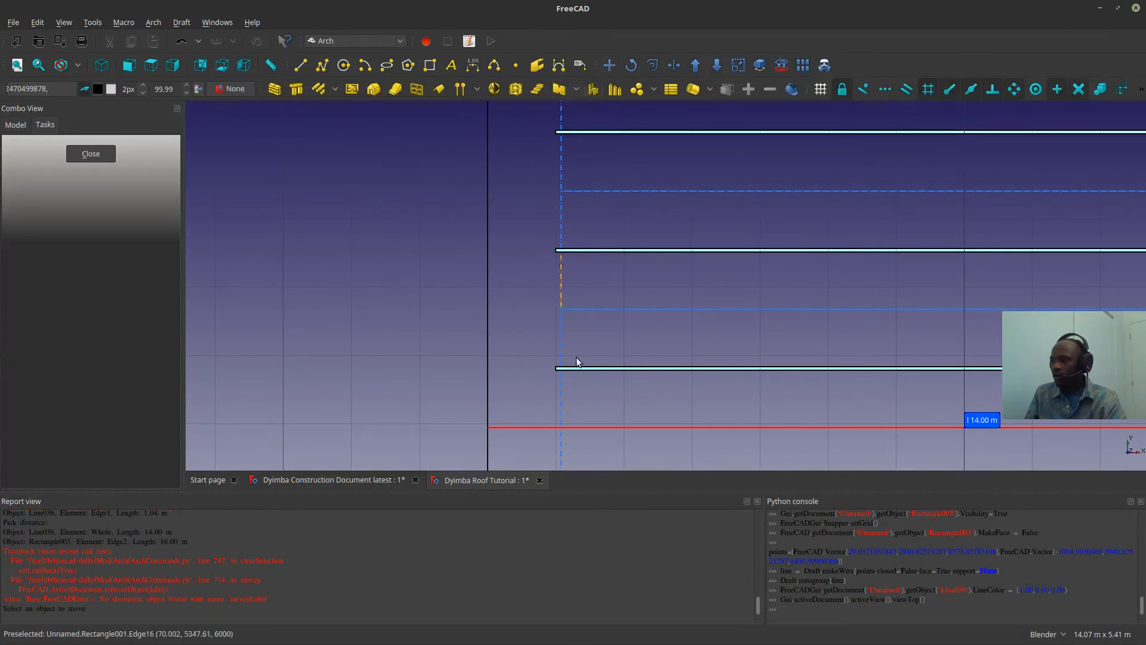
key(Escape)
shift+middle_drag(491, 334, 471, 267)
click(507, 362)
click(609, 65)
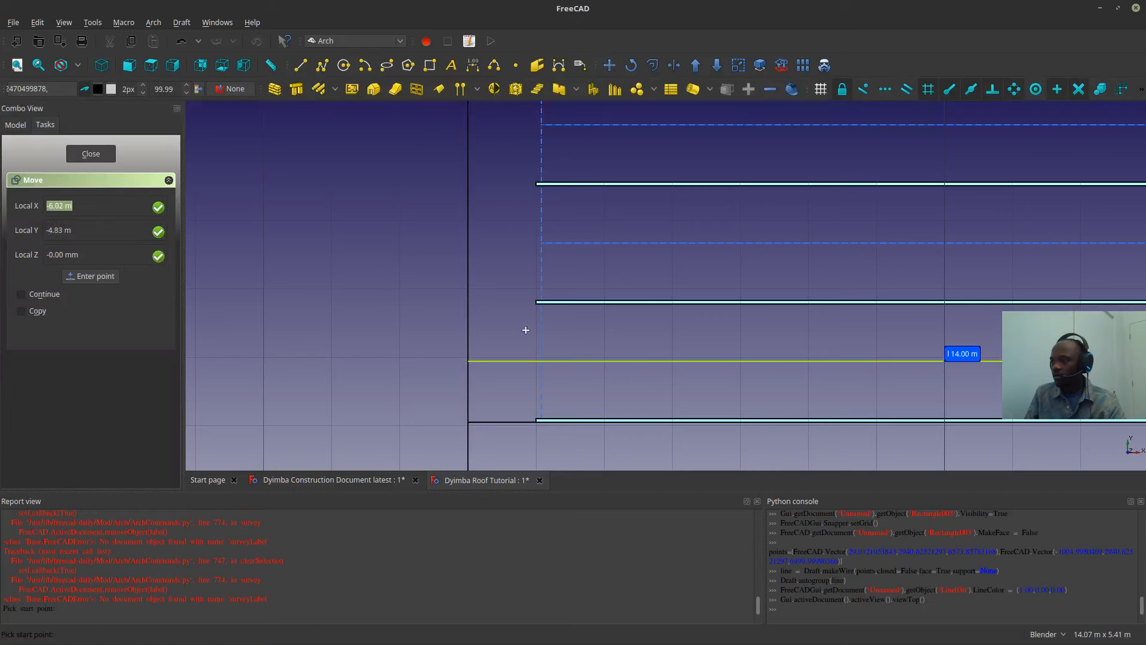
scroll(534, 380, up, 4)
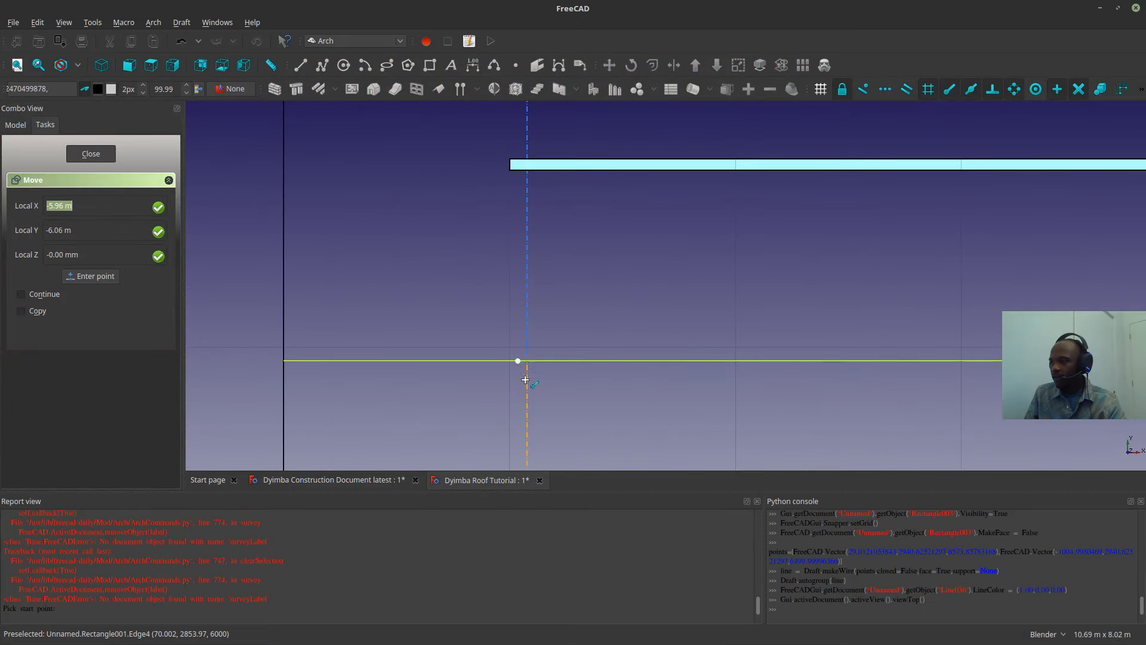
scroll(525, 379, down, 5)
key(Escape)
- Try to move the red line from the first intermediate row line's end to the next intermediate row line's end
middle_drag(578, 416, 438, 196)
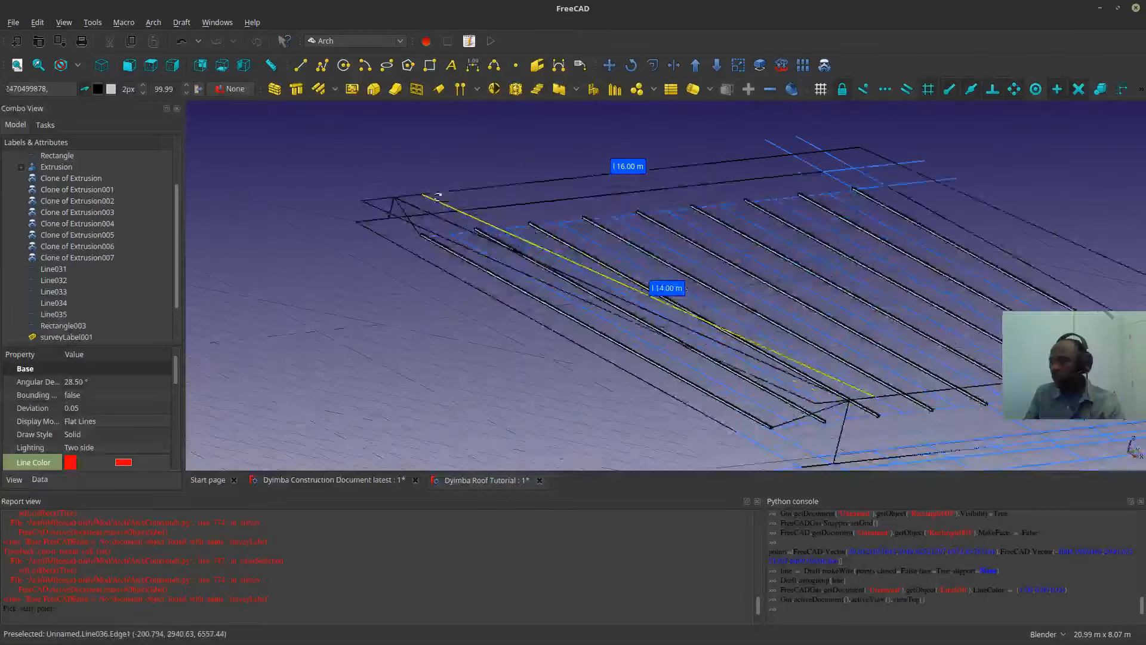
scroll(832, 422, up, 2)
middle_drag(832, 422, 642, 188)
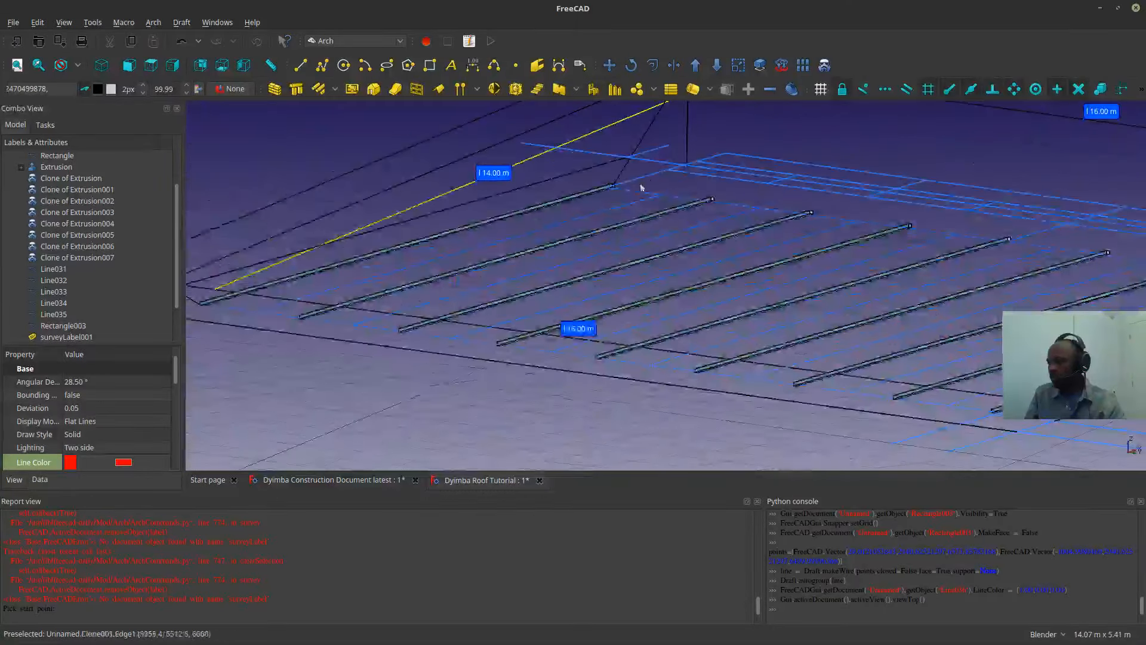
scroll(641, 188, up, 5)
scroll(507, 197, down, 5)
click(609, 65)
click(813, 263)
click(652, 323)
shift+middle_drag(604, 320, 642, 315)
key(ctrl+z)
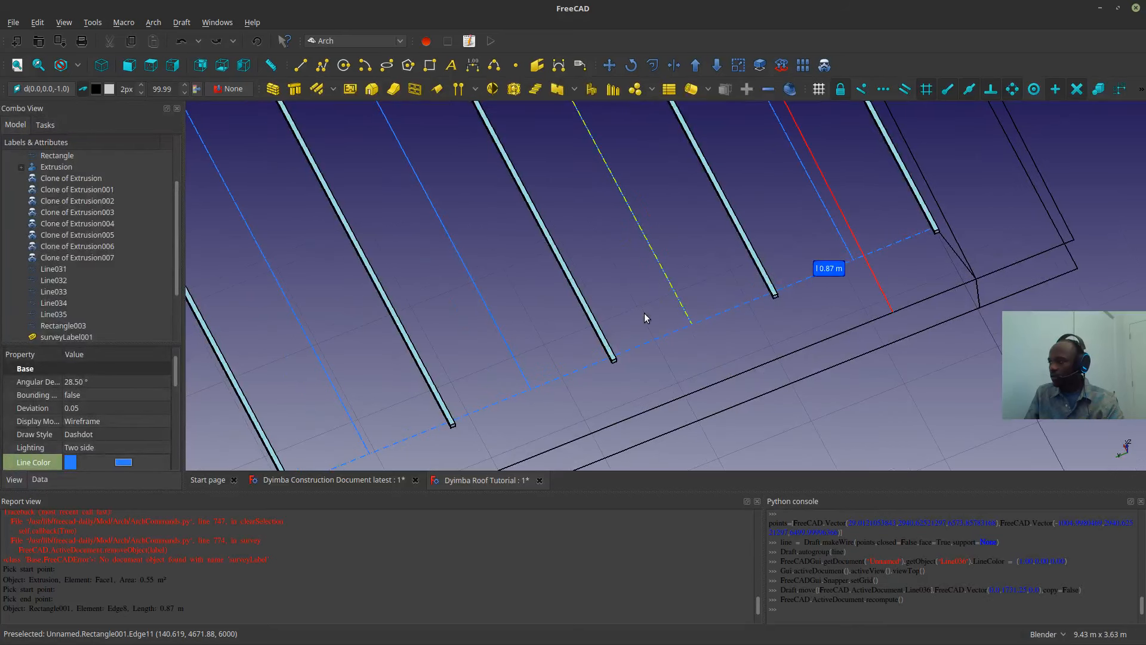
- Copy the red line at 1.73 m spacing along Y for the second and third intermediate row lines, snapping to the row line ends
click(852, 236)
click(608, 65)
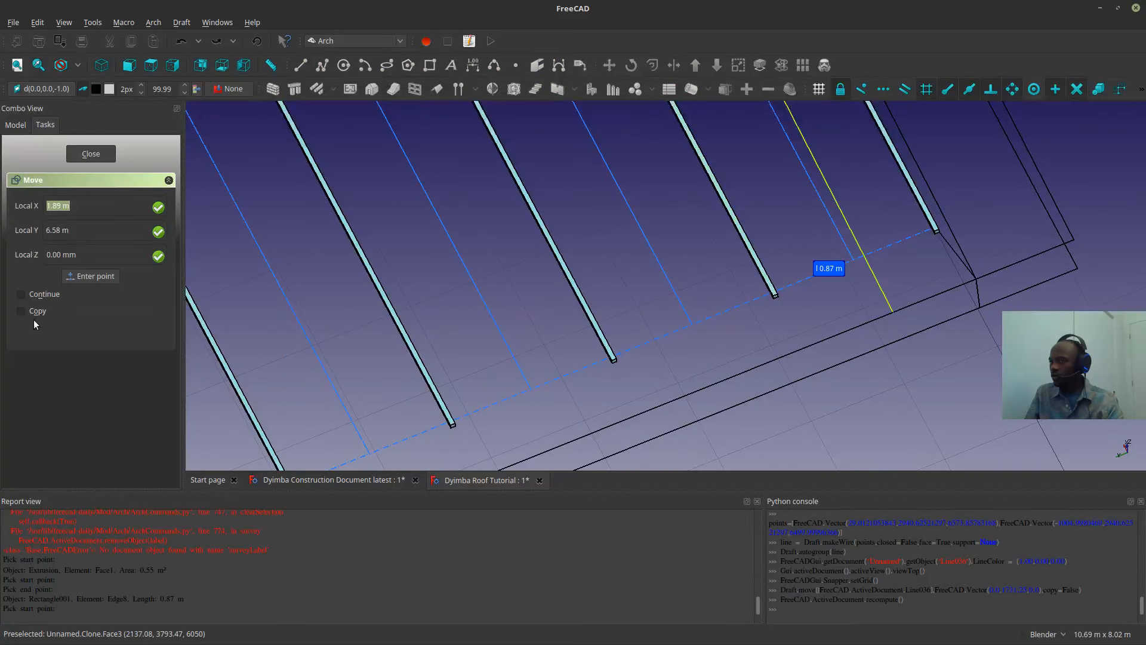
click(855, 259)
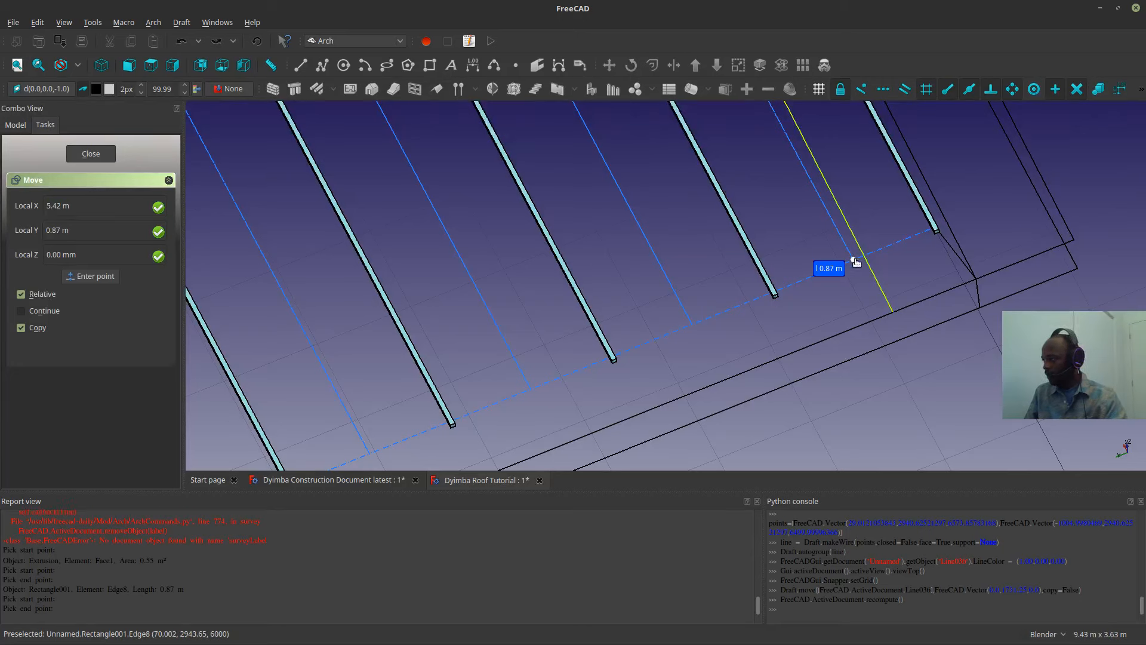
click(691, 322)
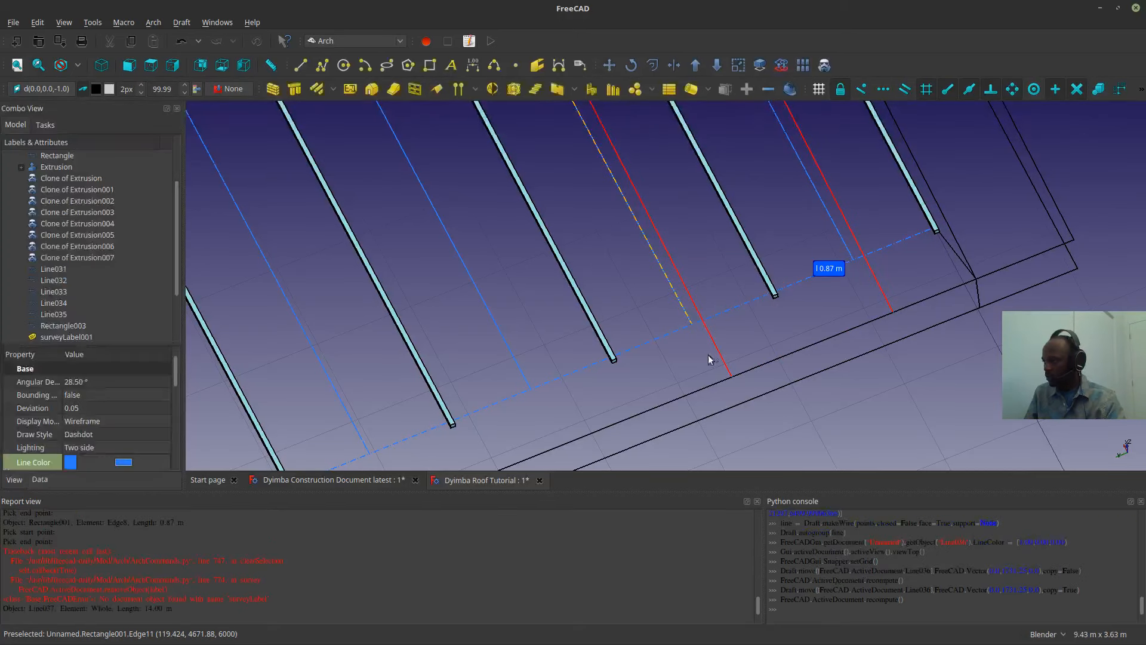
click(609, 66)
click(690, 322)
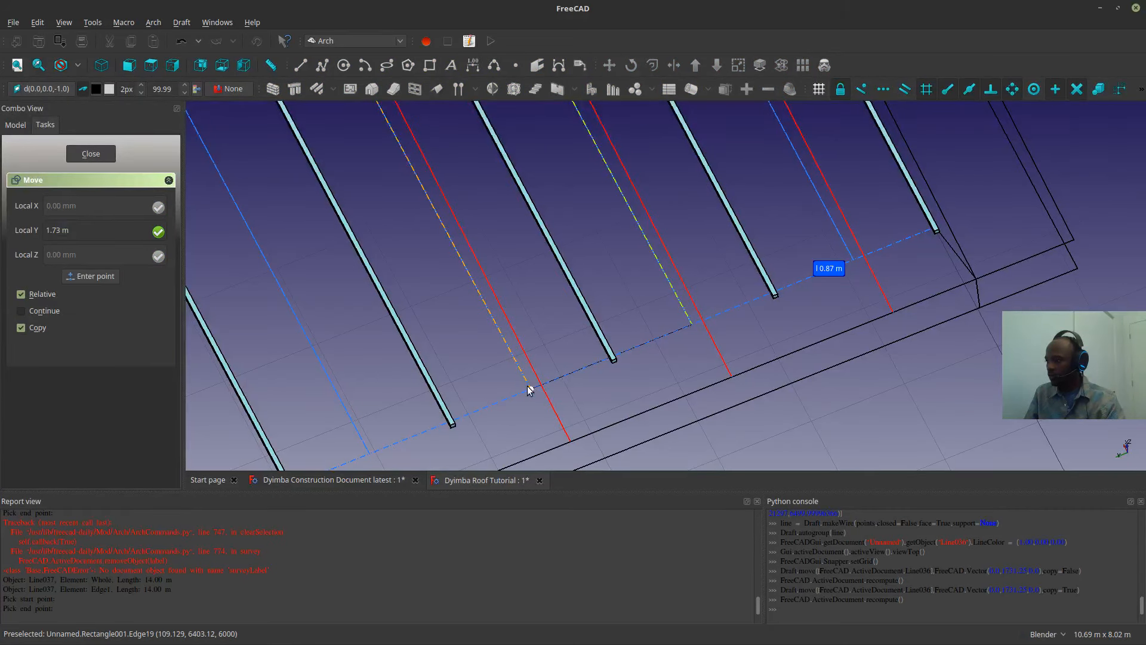
click(528, 387)
- Try to copy the third red line from its row line's end to the fourth intermediate row line
shift+middle_drag(553, 392, 901, 248)
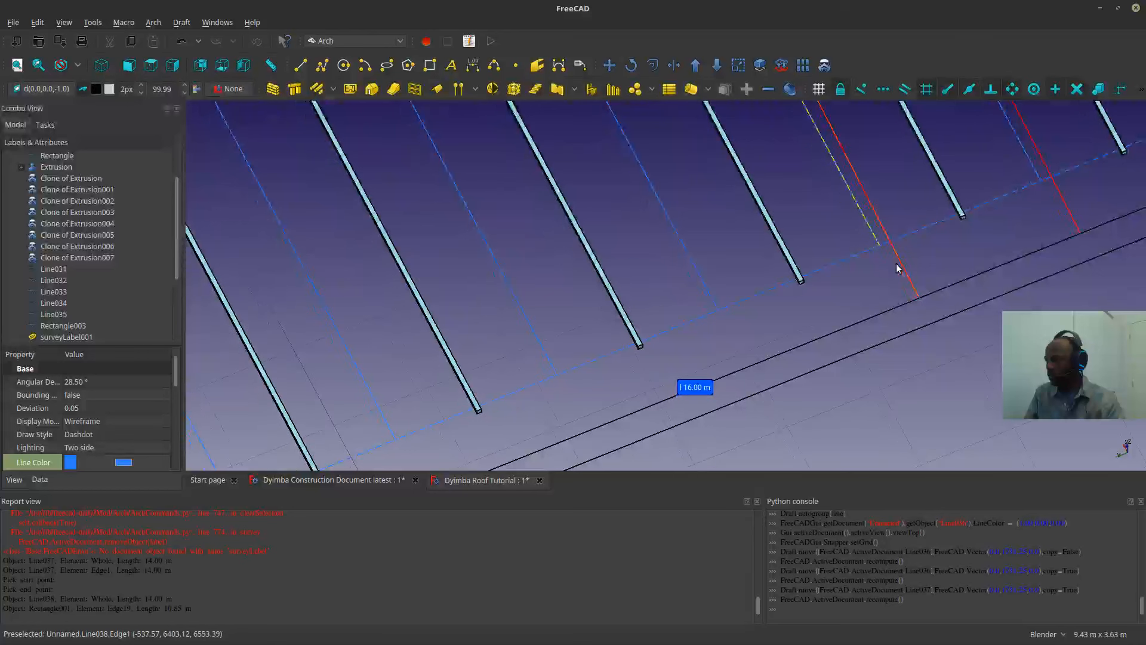
click(897, 265)
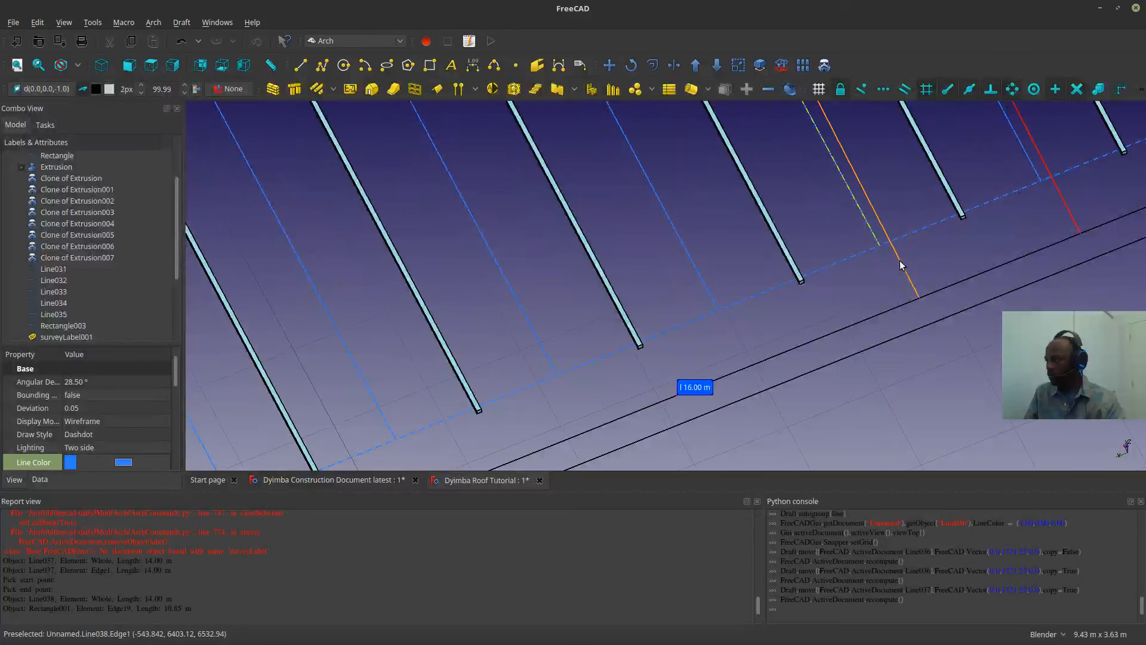
click(609, 66)
click(873, 237)
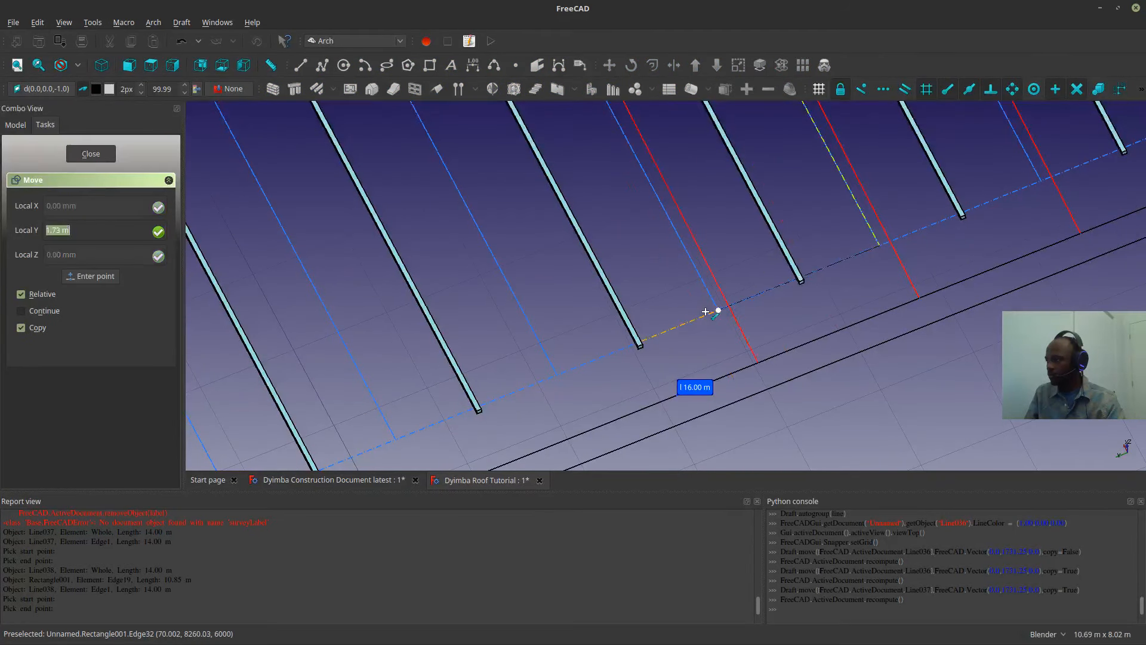
click(706, 317)
key(ctrl+z)
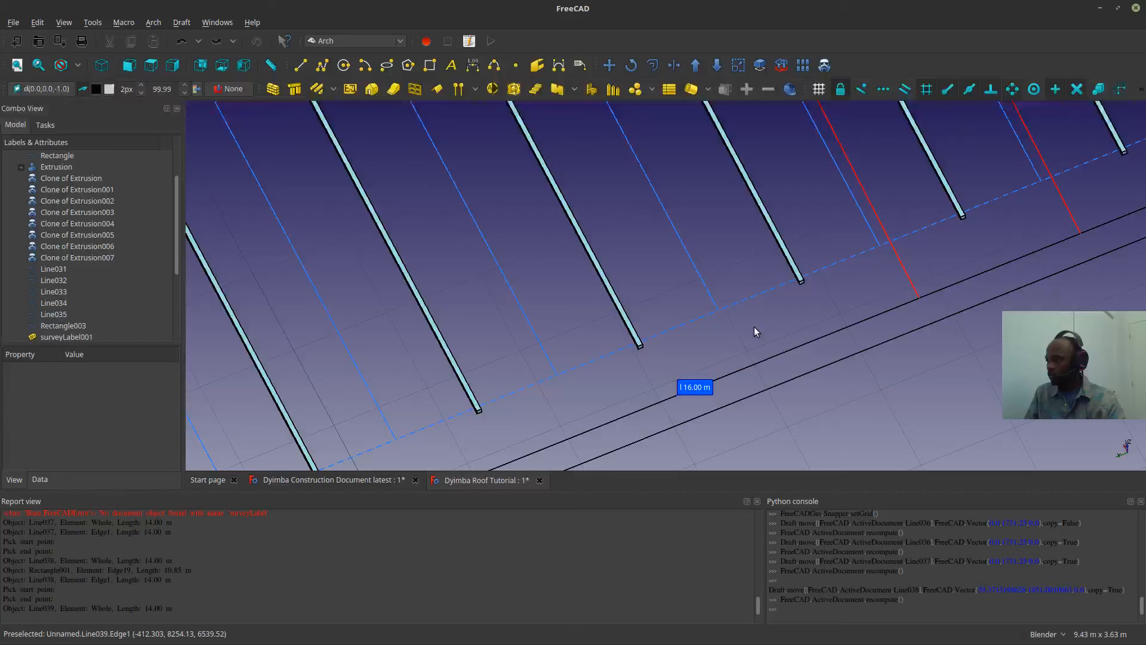
- Copy the third red line 1.73 m along Y, from its row line's end to the fourth intermediate row line's end
click(905, 271)
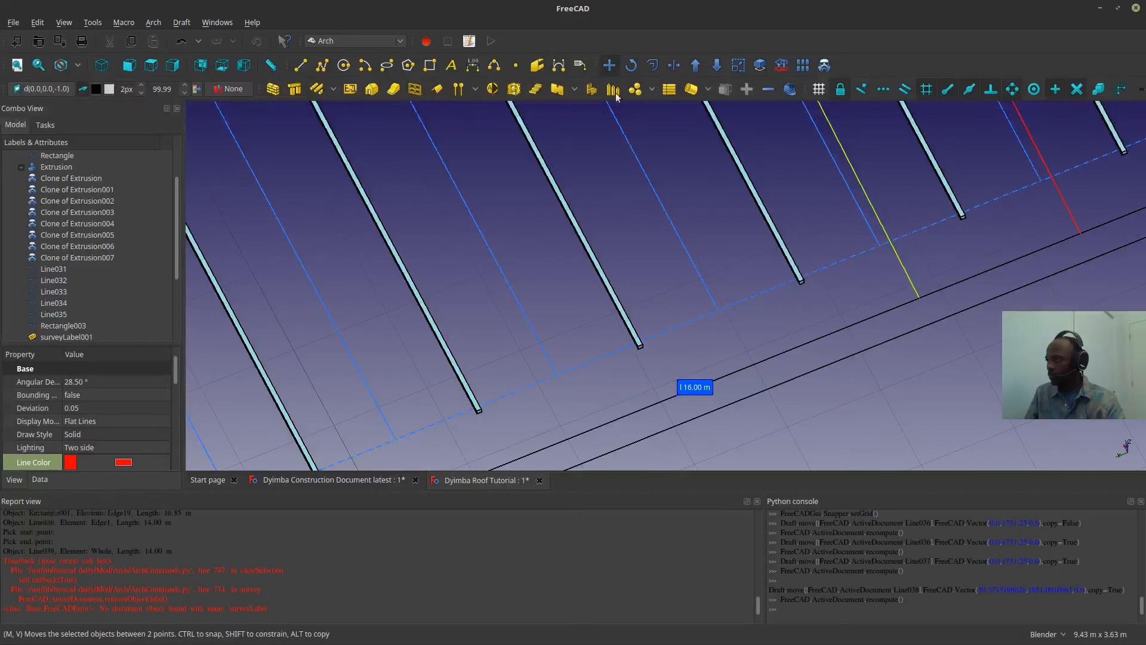
click(608, 64)
click(877, 243)
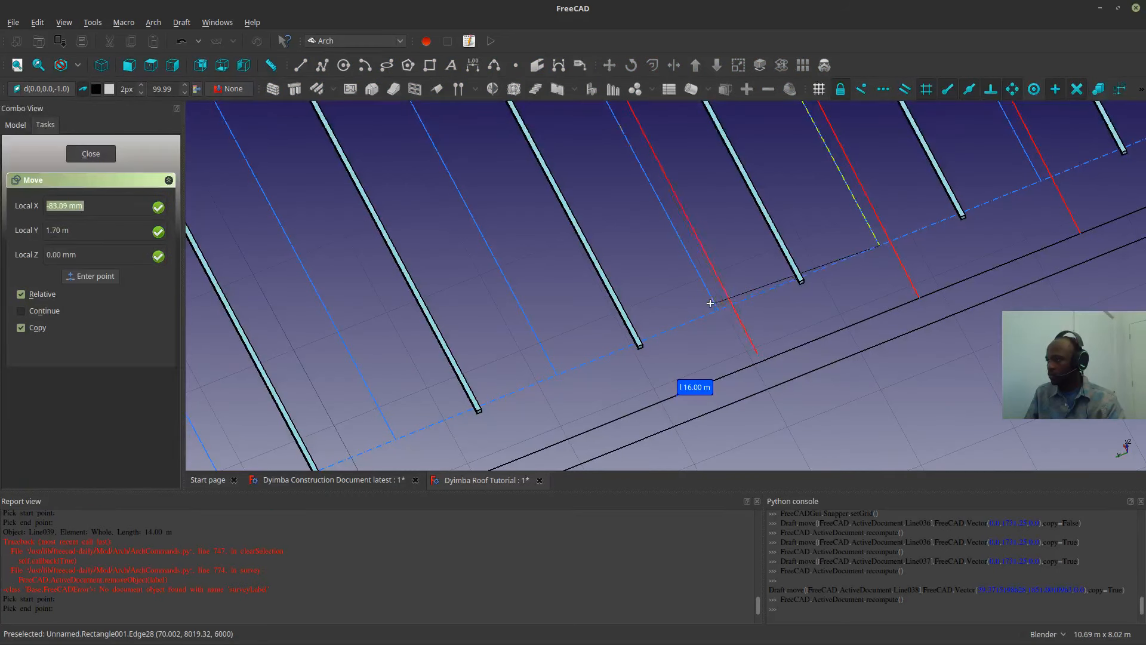
key(y)
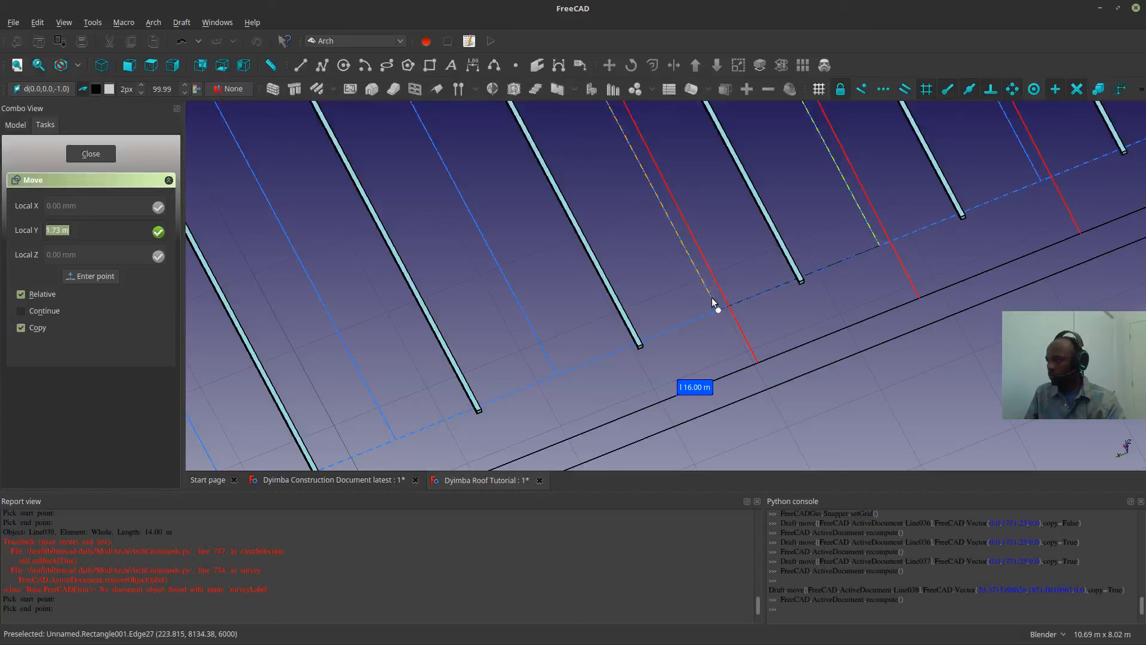
click(714, 302)
- Copy the fourth red line 1.73 m along Y to the fifth intermediate row line, using the row line ends as reference points
click(743, 340)
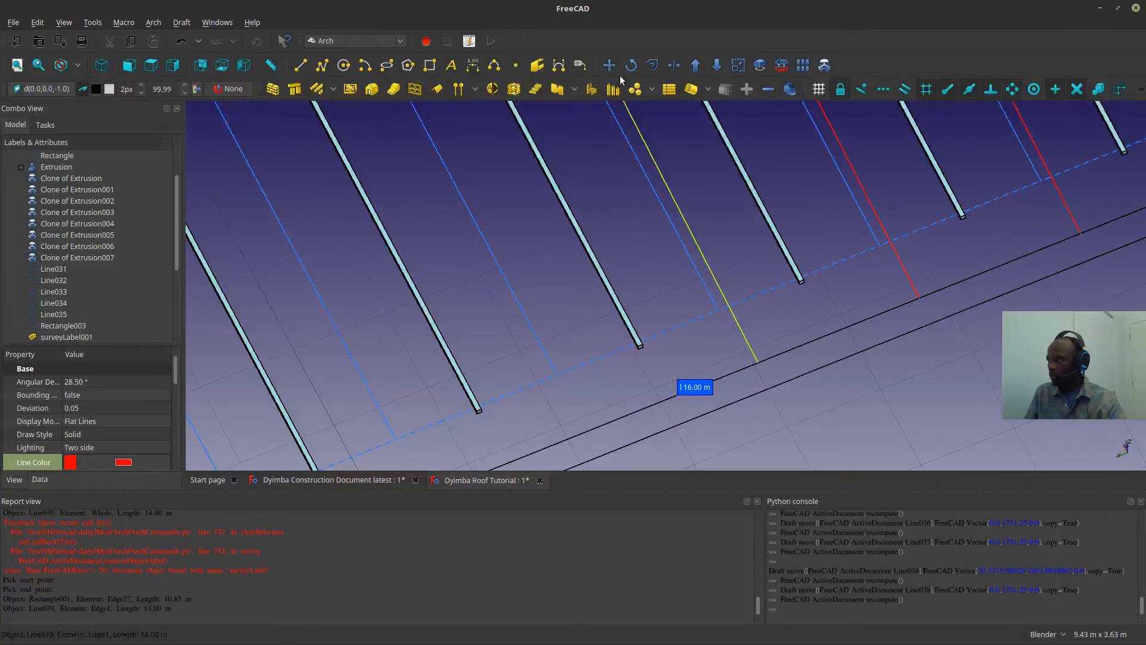
click(609, 64)
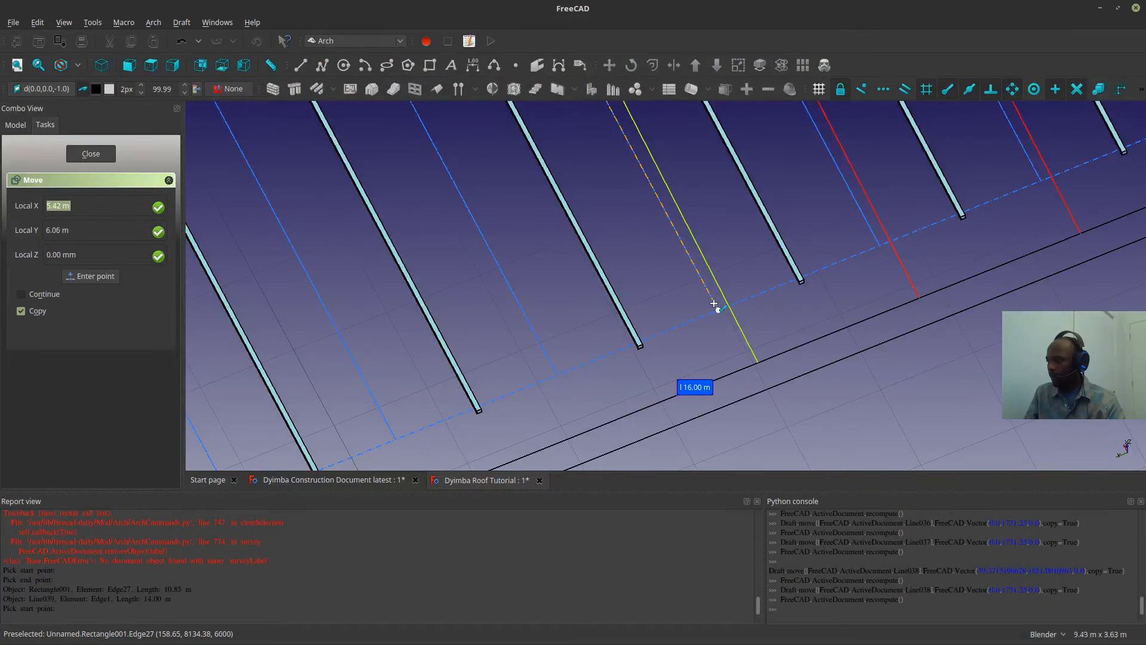
click(713, 302)
key(y)
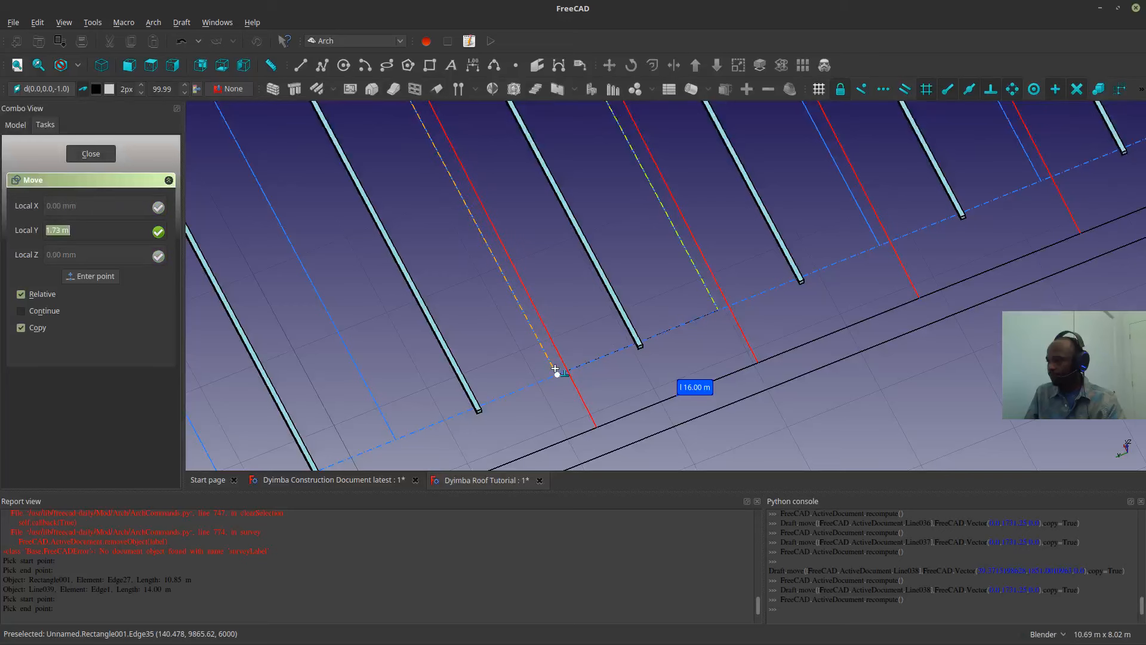
click(555, 372)
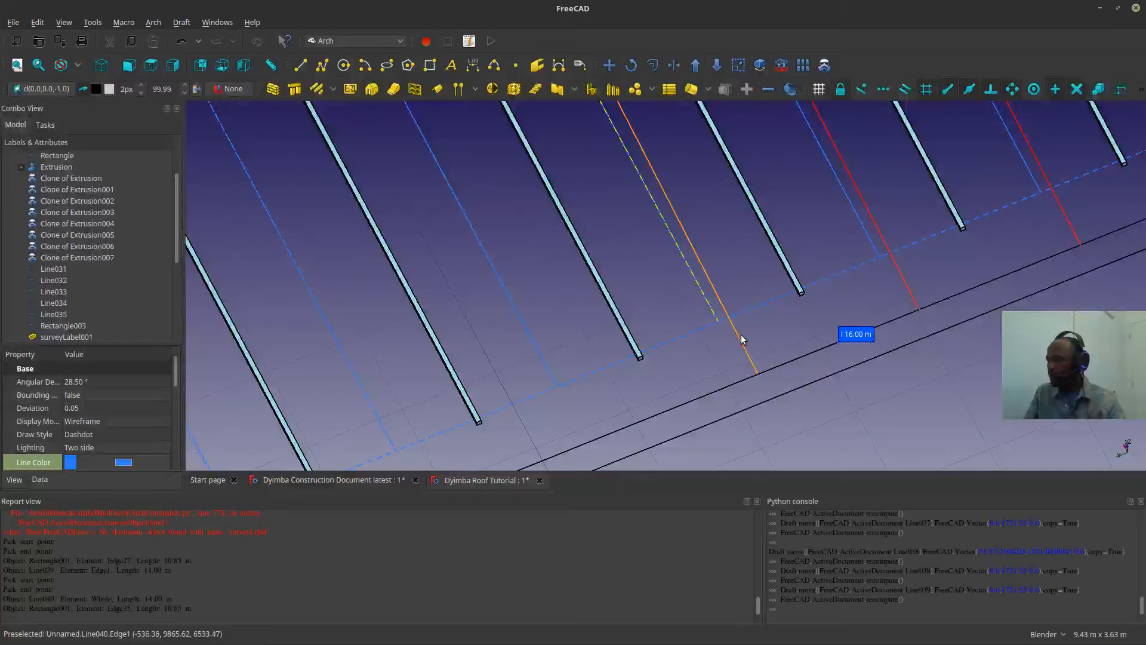
- Copy the fifth red line 1.73 m along Y to the sixth intermediate row line, snapping between the row line ends
click(680, 251)
click(609, 64)
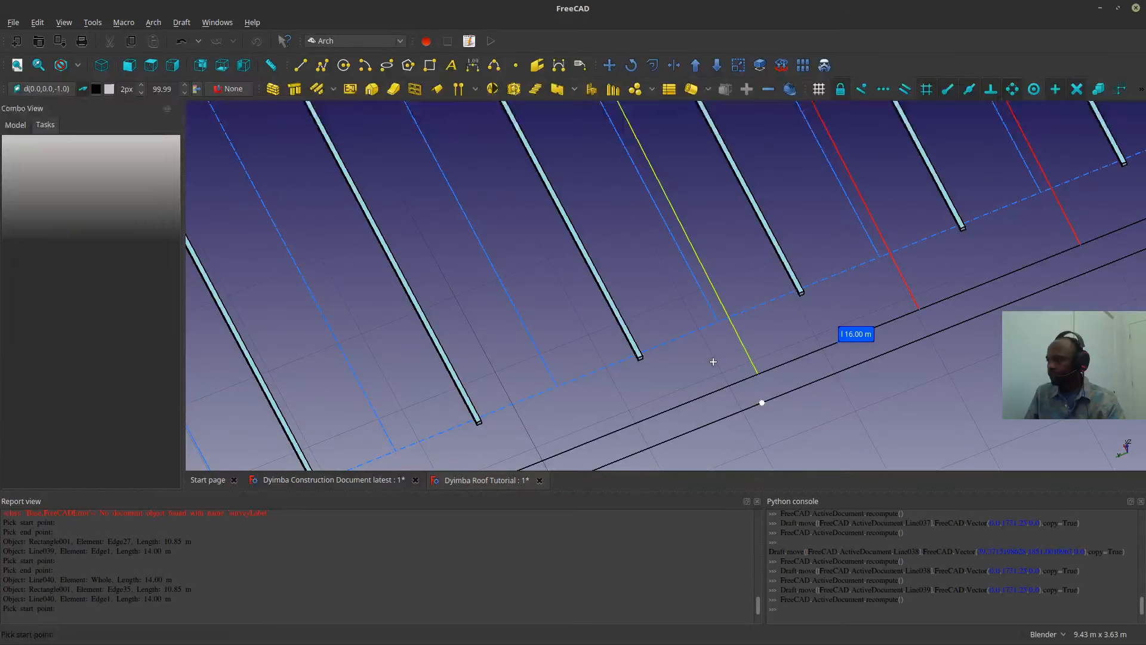
click(713, 310)
key(y)
click(554, 385)
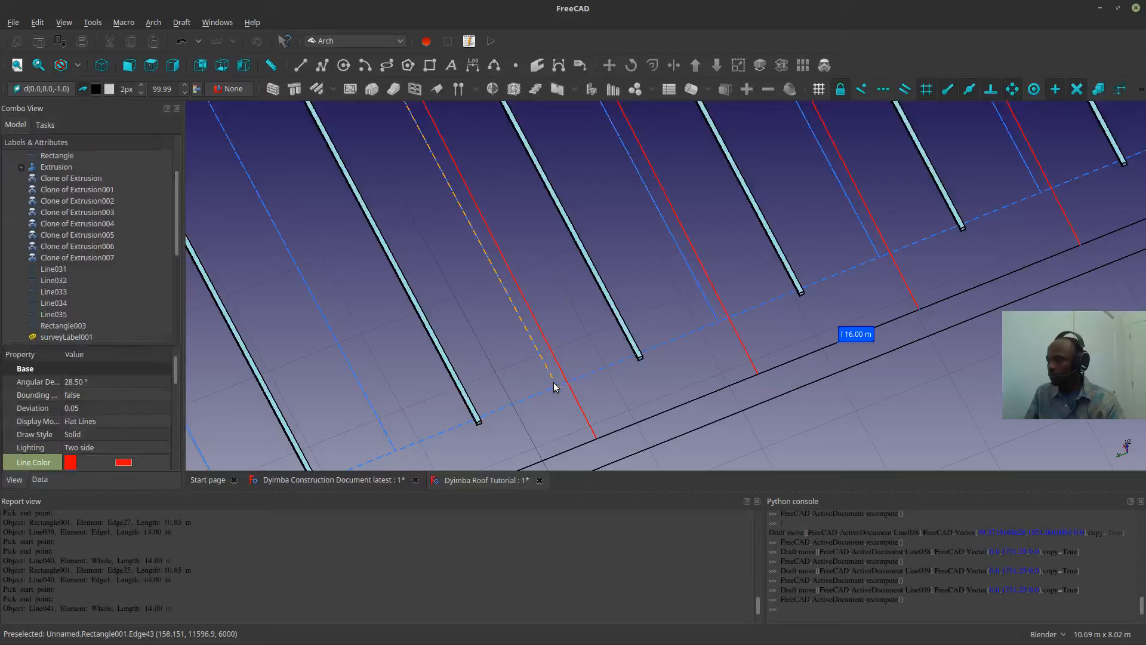
- Copy the sixth red line 1.73 m along Y to the seventh intermediate row line, using the row line ends as reference points
shift+middle_drag(553, 388, 887, 250)
click(901, 274)
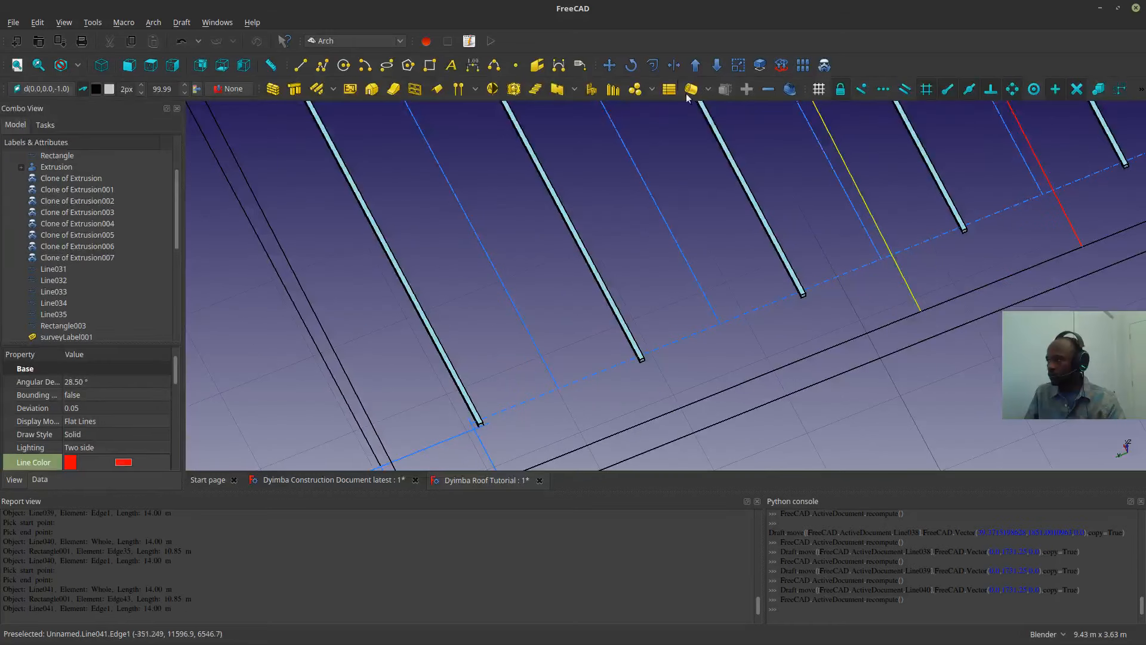
click(609, 64)
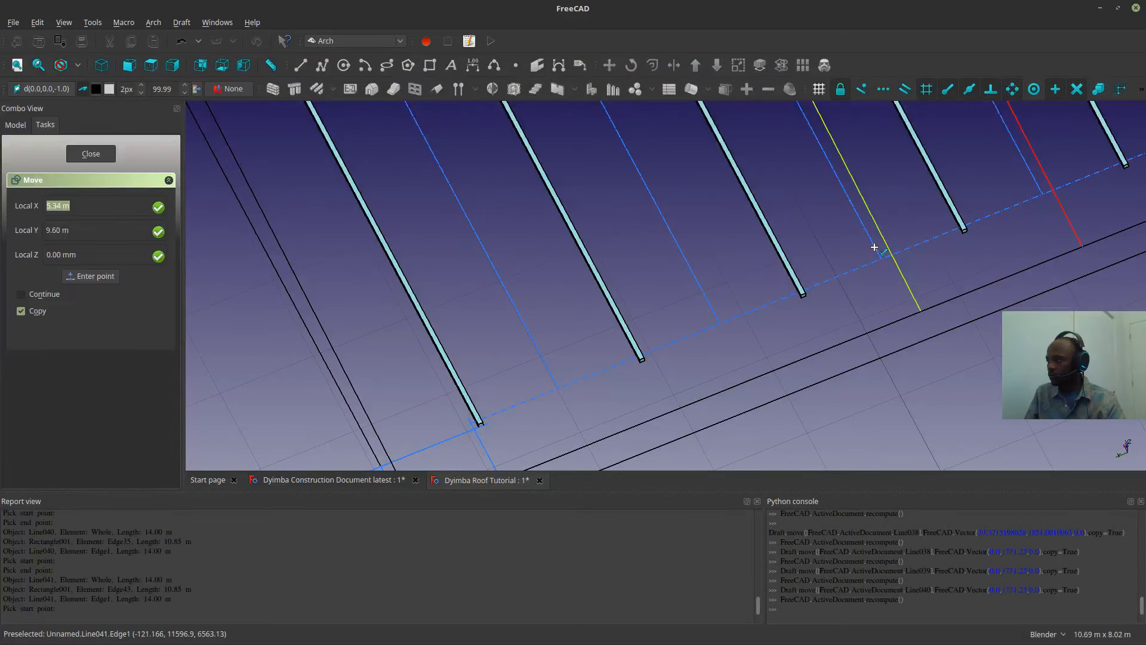
click(875, 251)
key(y)
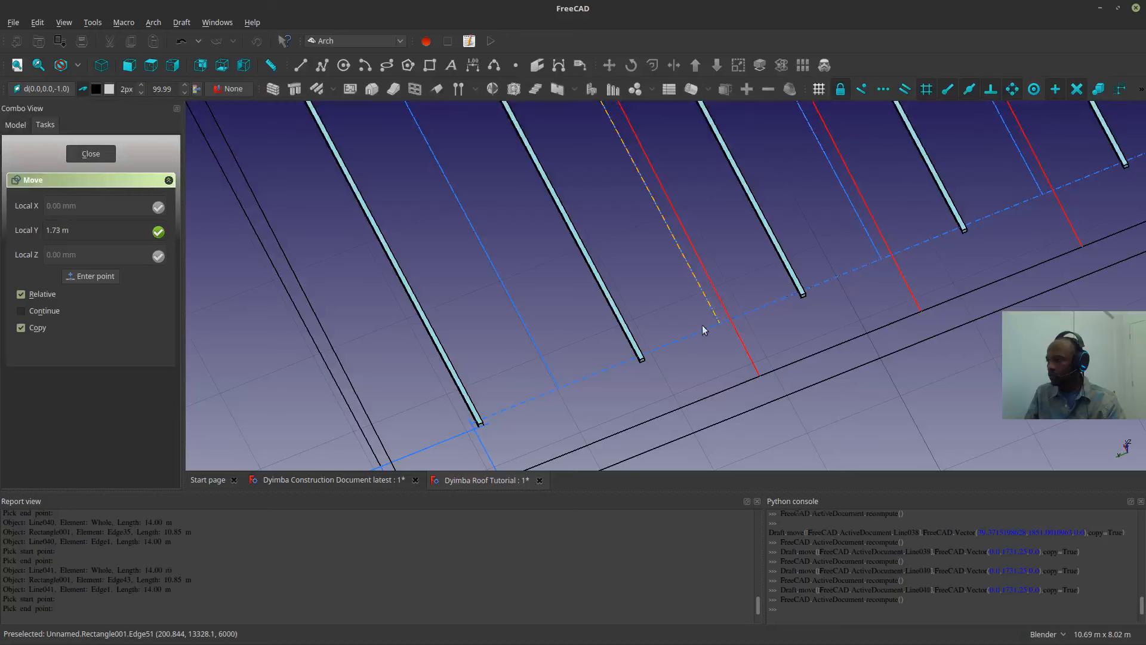
click(703, 330)
- Copy the seventh red line from its row line's end to the end of the eighth intermediate row line
shift+middle_drag(703, 330, 910, 289)
click(911, 289)
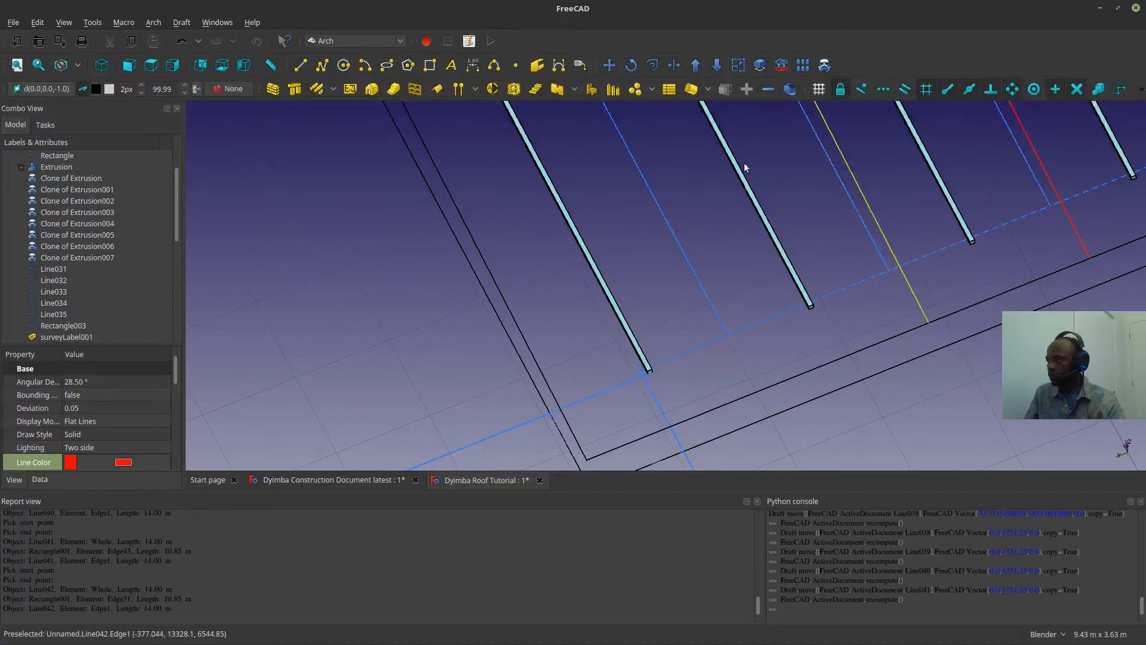
click(609, 65)
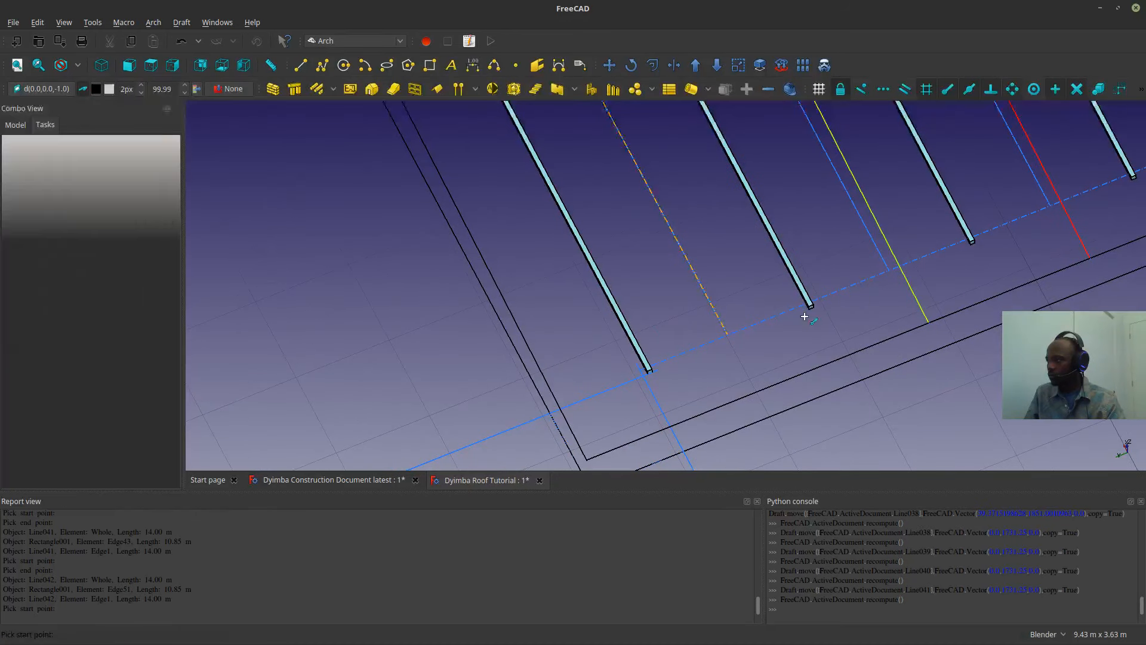
click(888, 268)
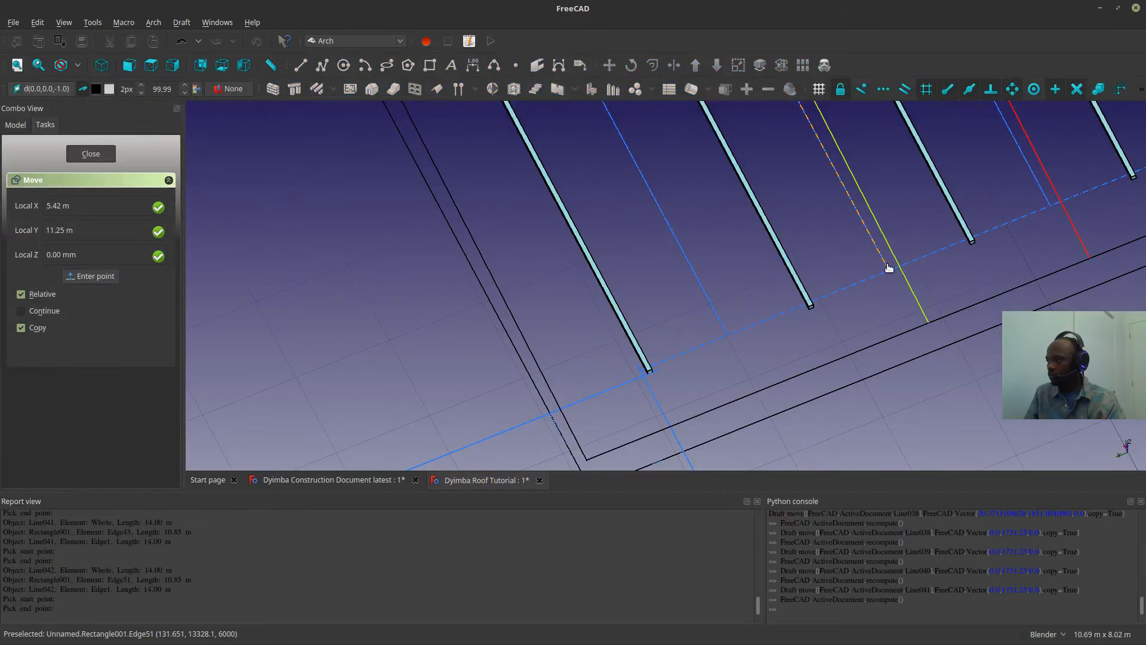
click(726, 334)
- Select the eighth red line and examine the roof corner beyond the last beam, where the roof outlines meet the construction lines
mouse_move(714, 351)
middle_down()
mouse_move(826, 342)
mouse_move(699, 363)
middle_up()
scroll(698, 363, up, 4)
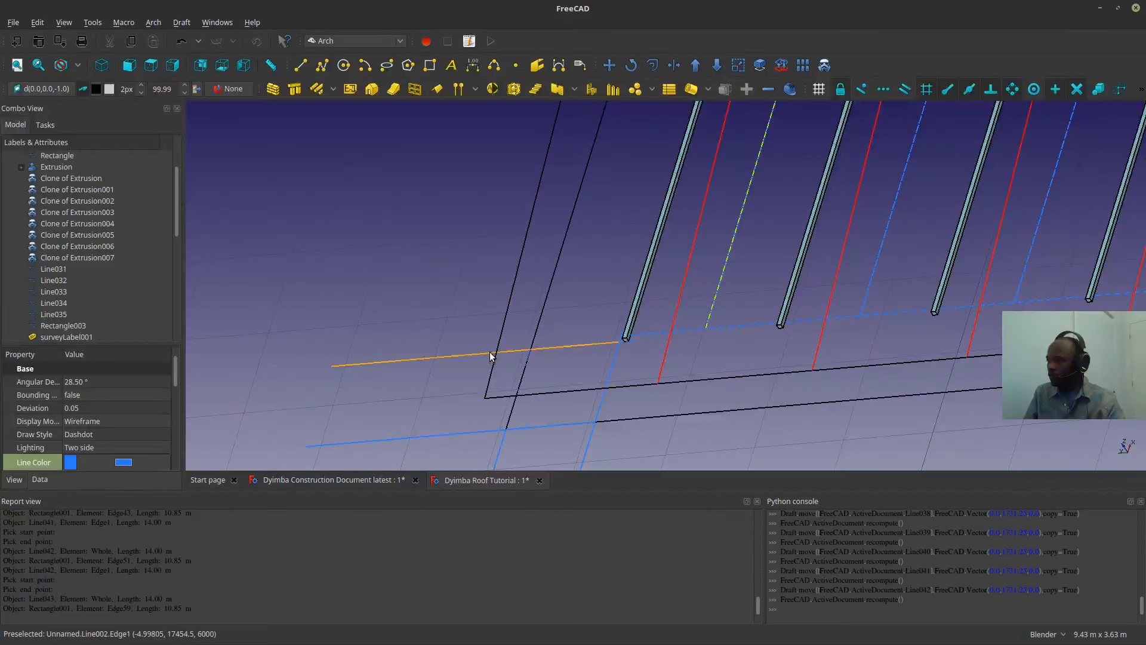
click(672, 340)
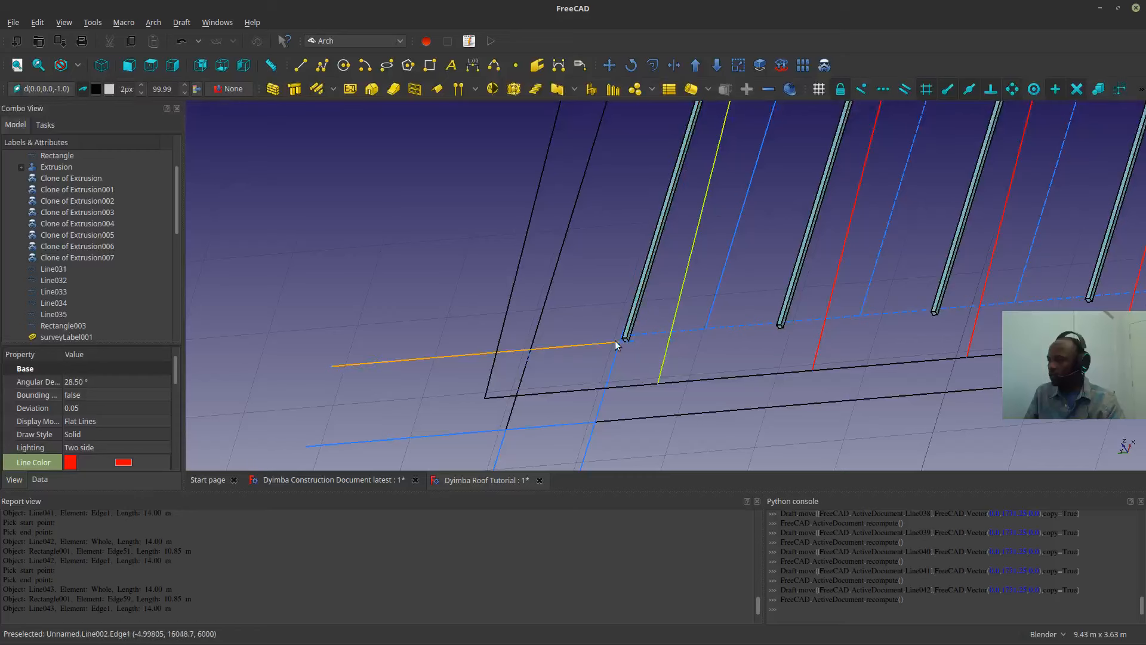
middle_drag(633, 342, 701, 360)
scroll(486, 413, up, 8)
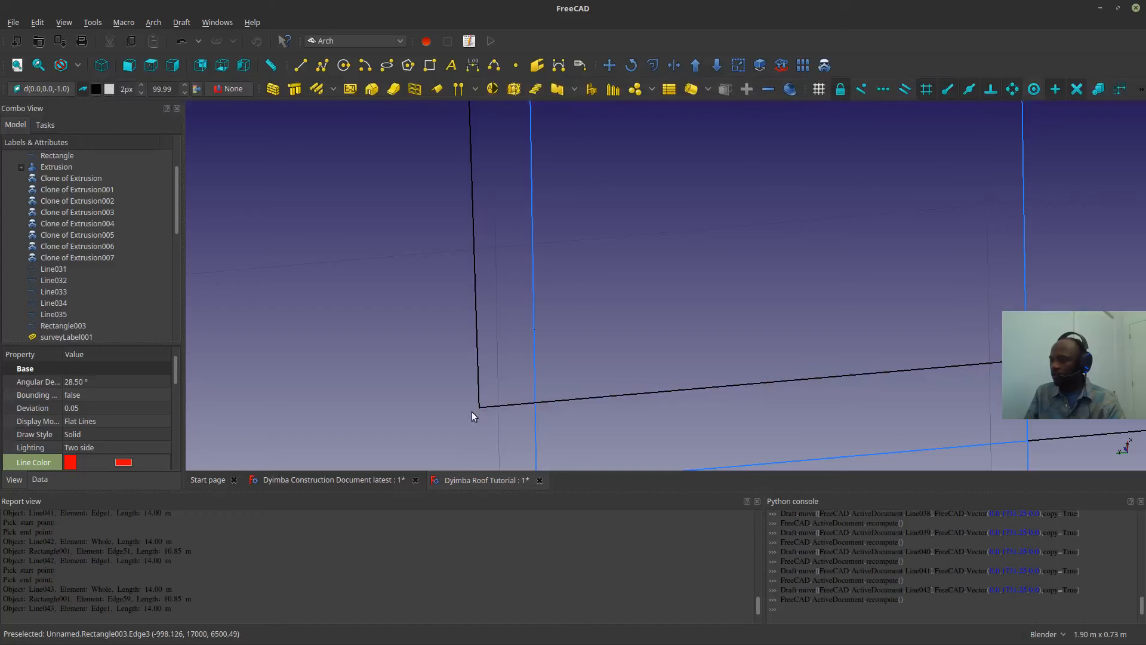
scroll(484, 413, down, 6)
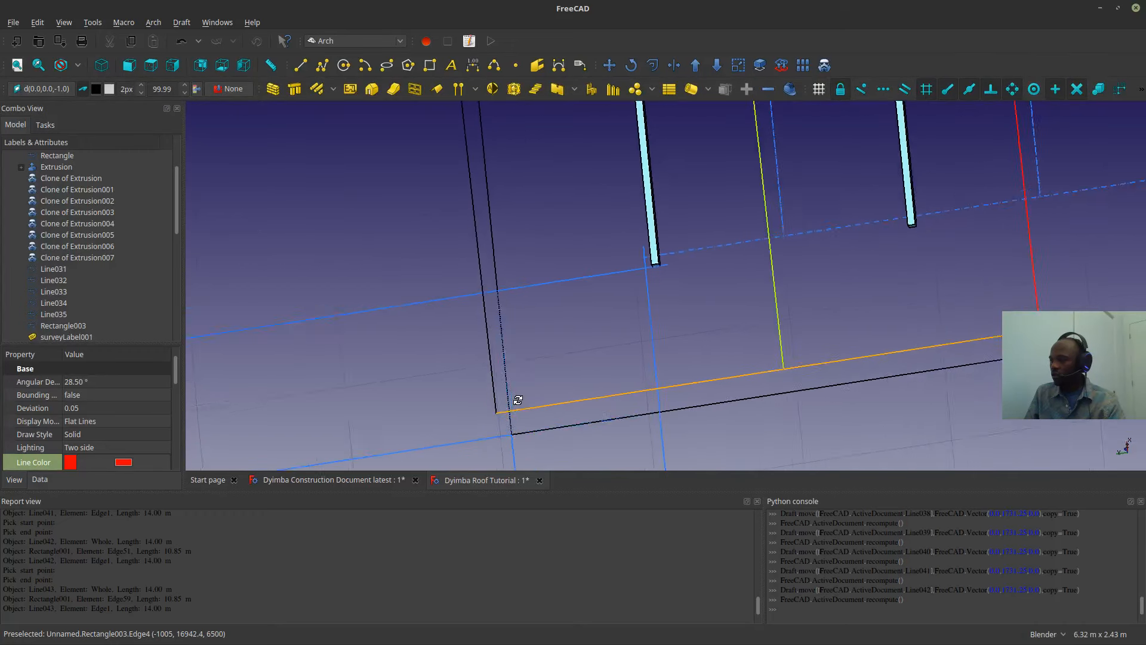
middle_drag(521, 383, 548, 394)
scroll(505, 424, up, 8)
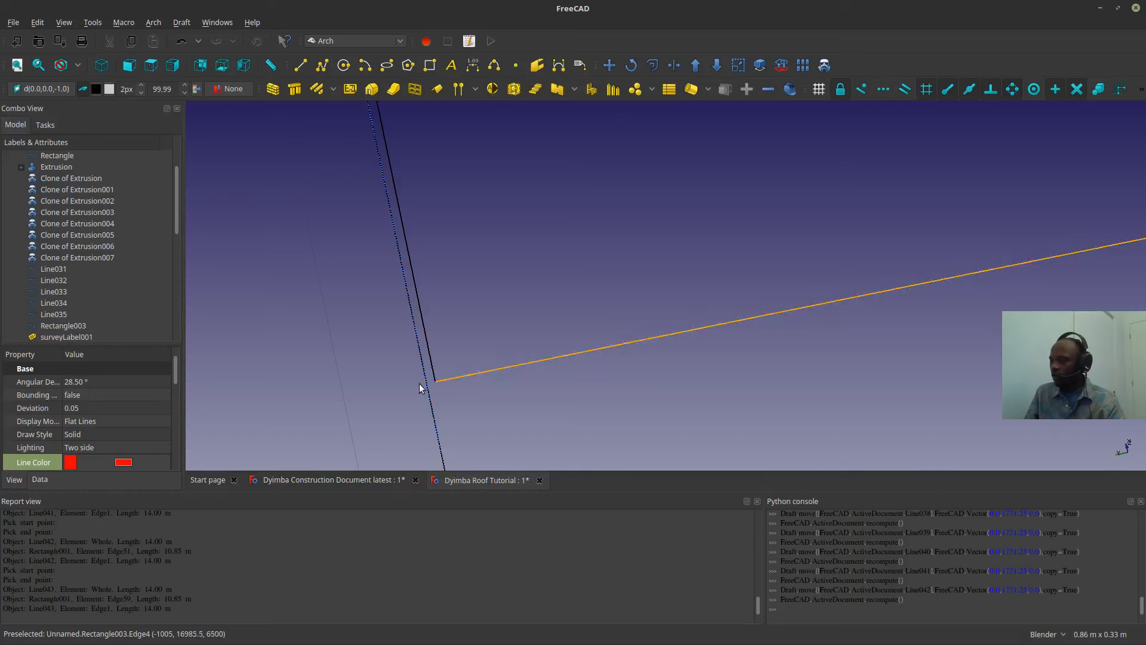
scroll(553, 377, down, 8)
scroll(498, 362, down, 6)
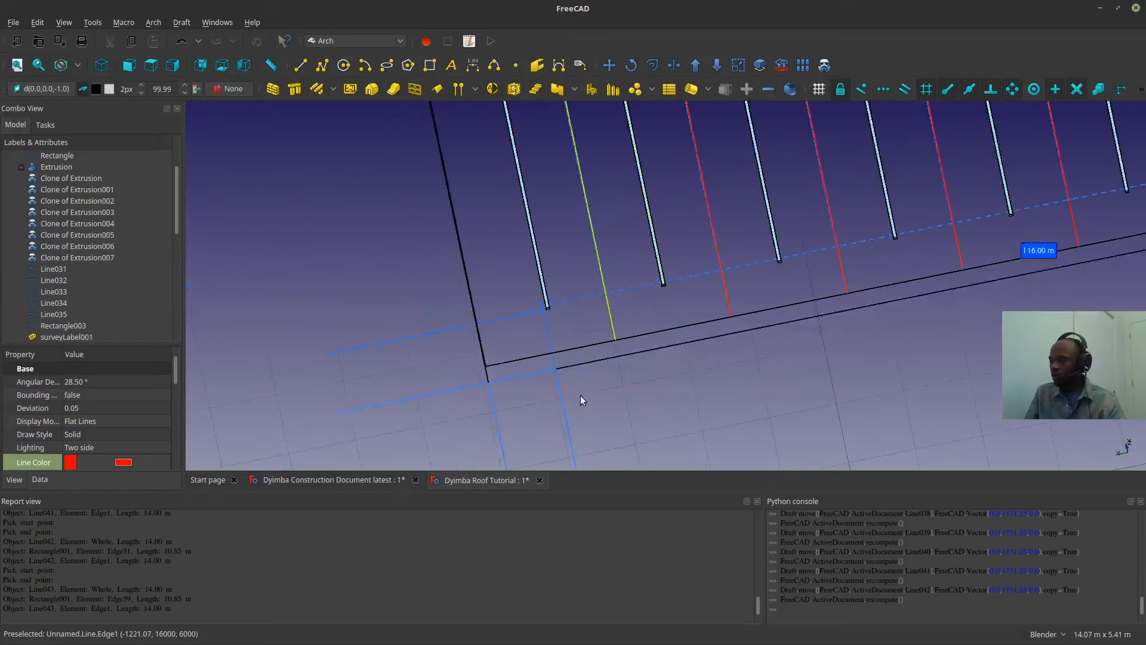
middle_drag(580, 395, 531, 399)
scroll(506, 326, up, 6)
shift+middle_drag(770, 268, 738, 330)
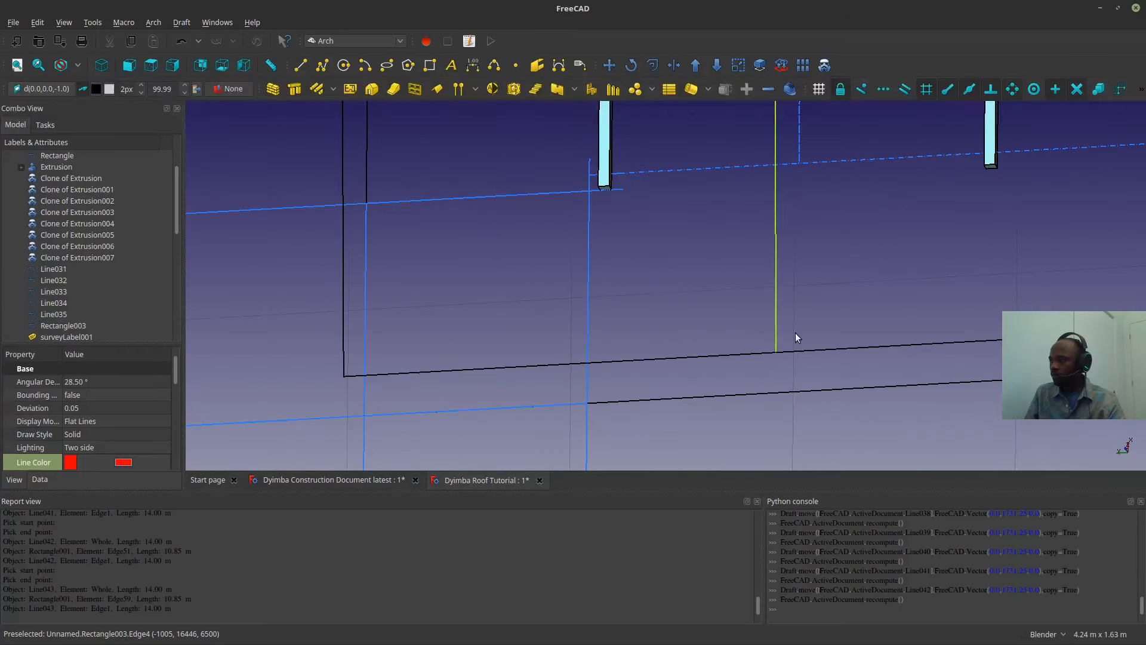
- Copy the eighth red line 1.94 m along Y, from its row line's end to the nearby end edge of the roof rectangle
click(609, 66)
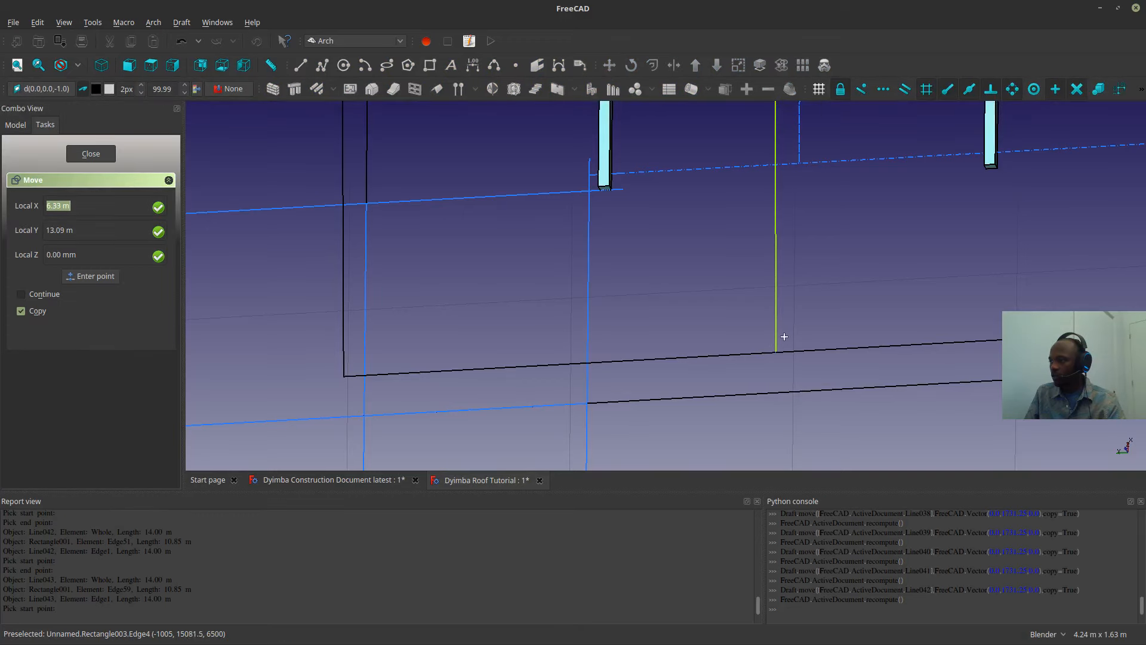
click(797, 154)
scroll(770, 153, down, 3)
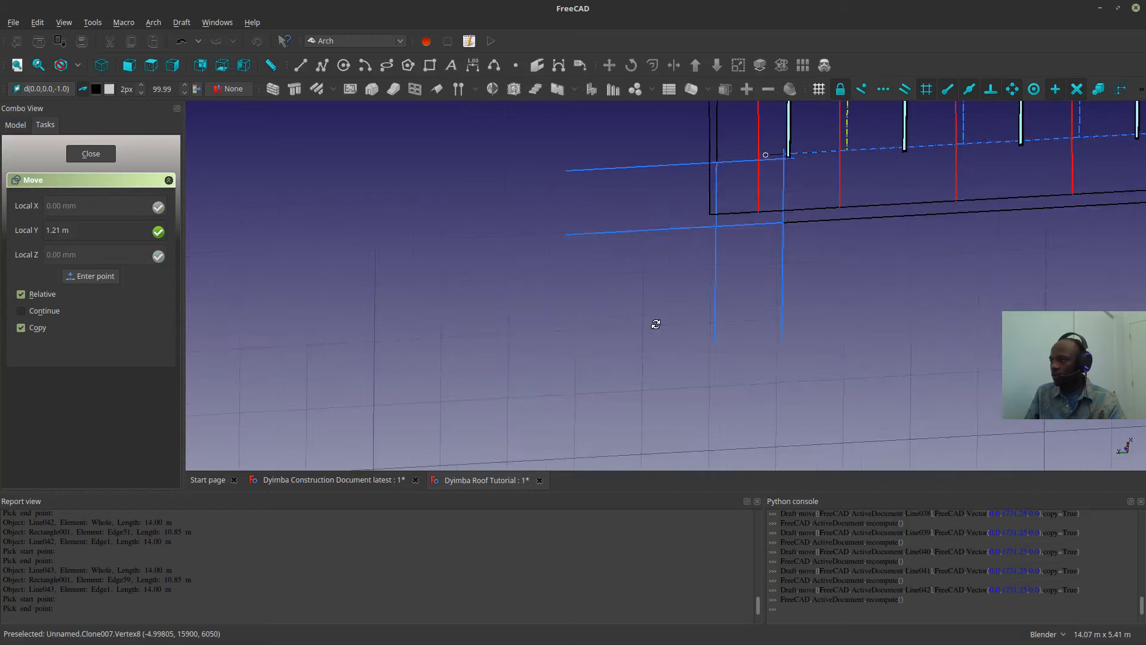
middle_drag(655, 322, 711, 237)
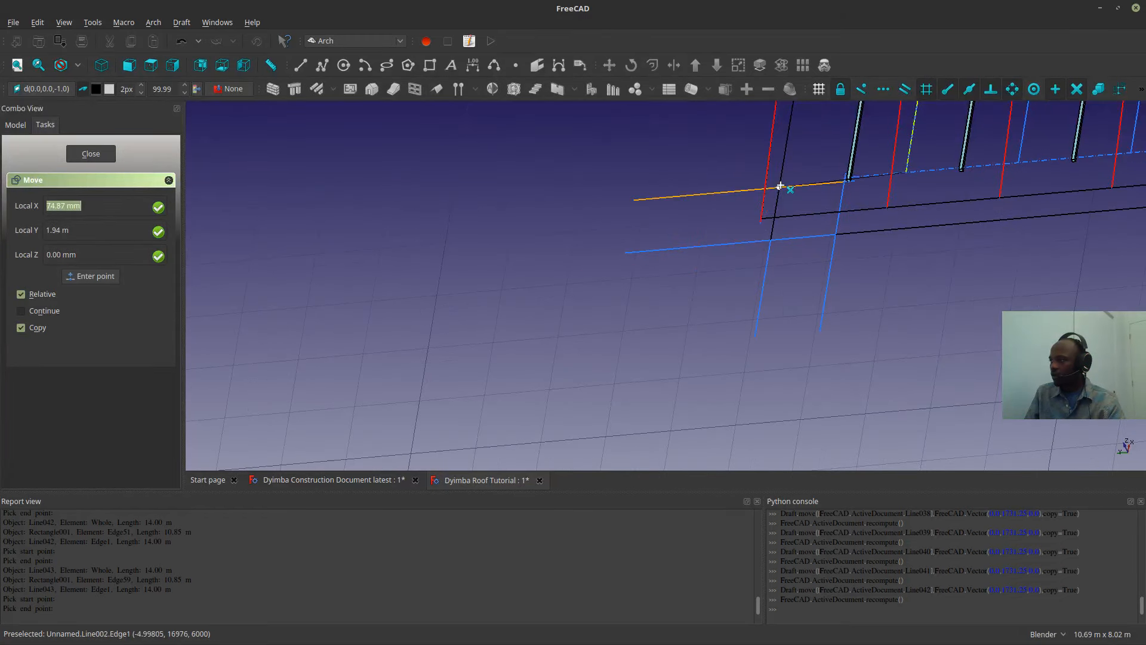
key(shift)
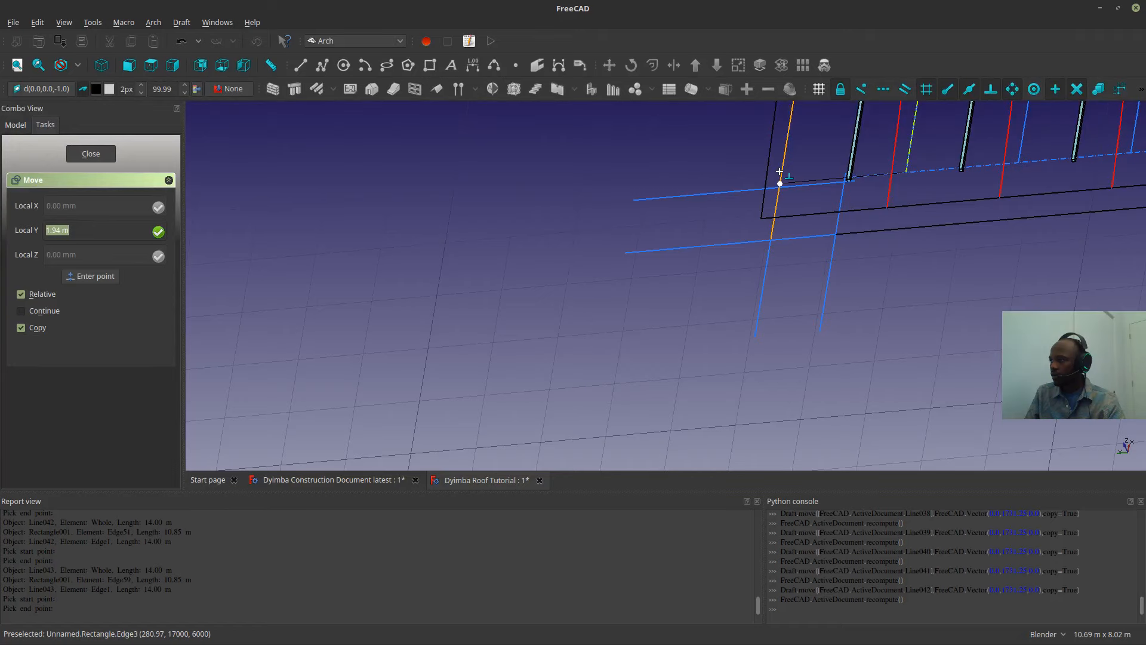
click(780, 175)
- Copy the first red line 1.94 m along negative Y, from its row line to the opposite end edge of the roof rectangle
middle_drag(797, 275, 373, 431)
scroll(852, 238, down, 6)
scroll(721, 317, up, 8)
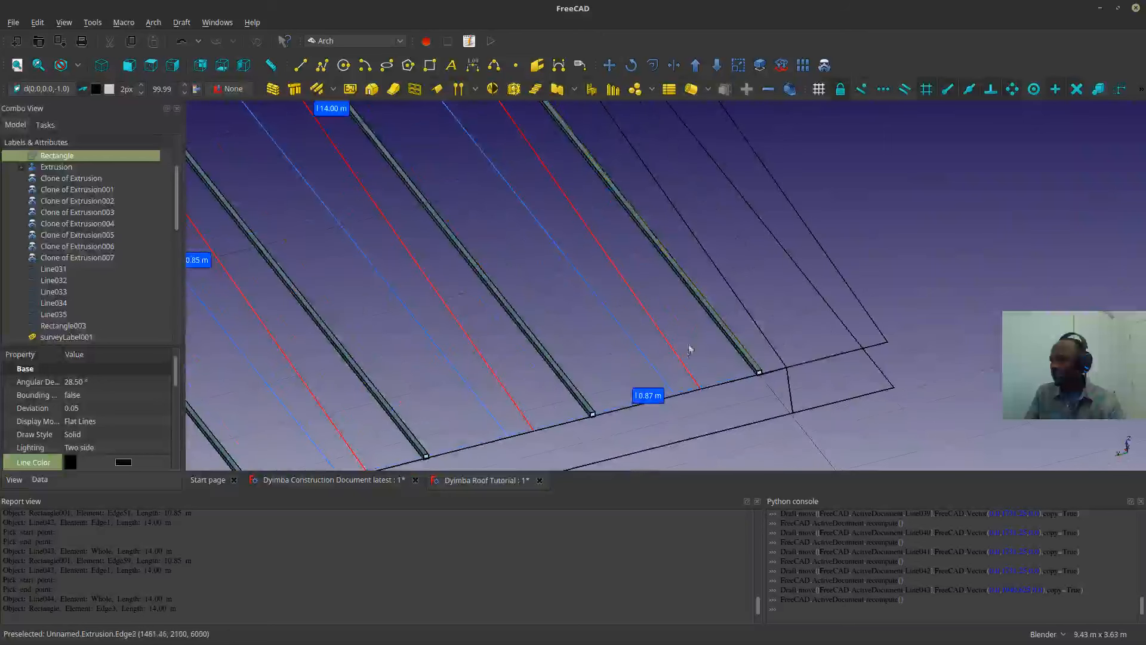
click(677, 358)
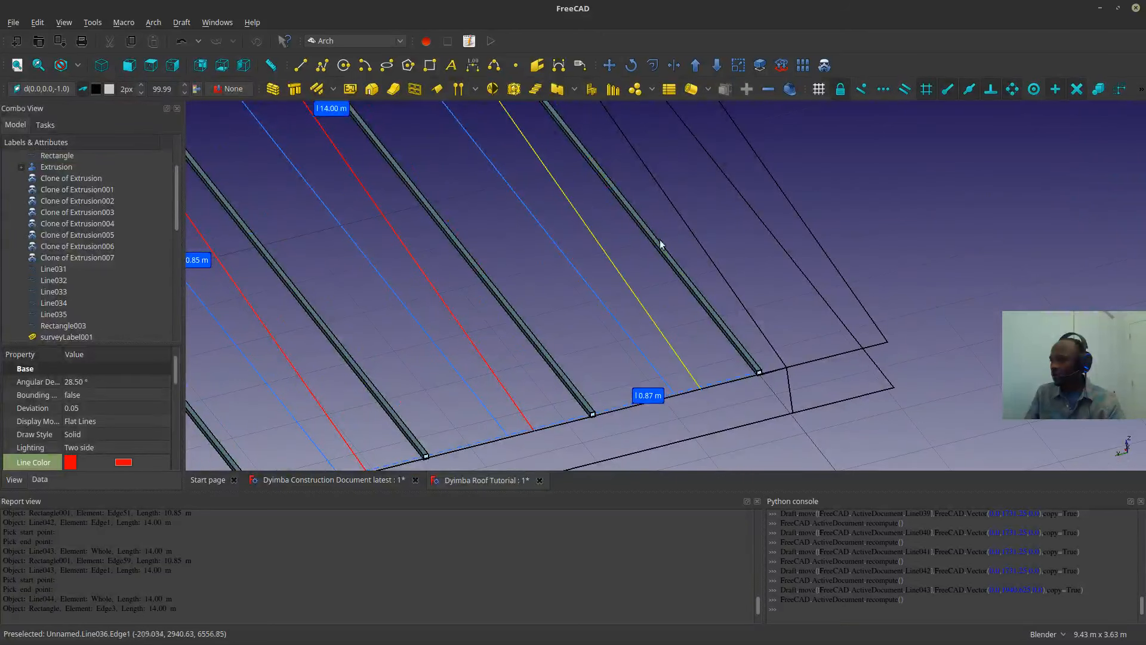
click(609, 64)
click(681, 358)
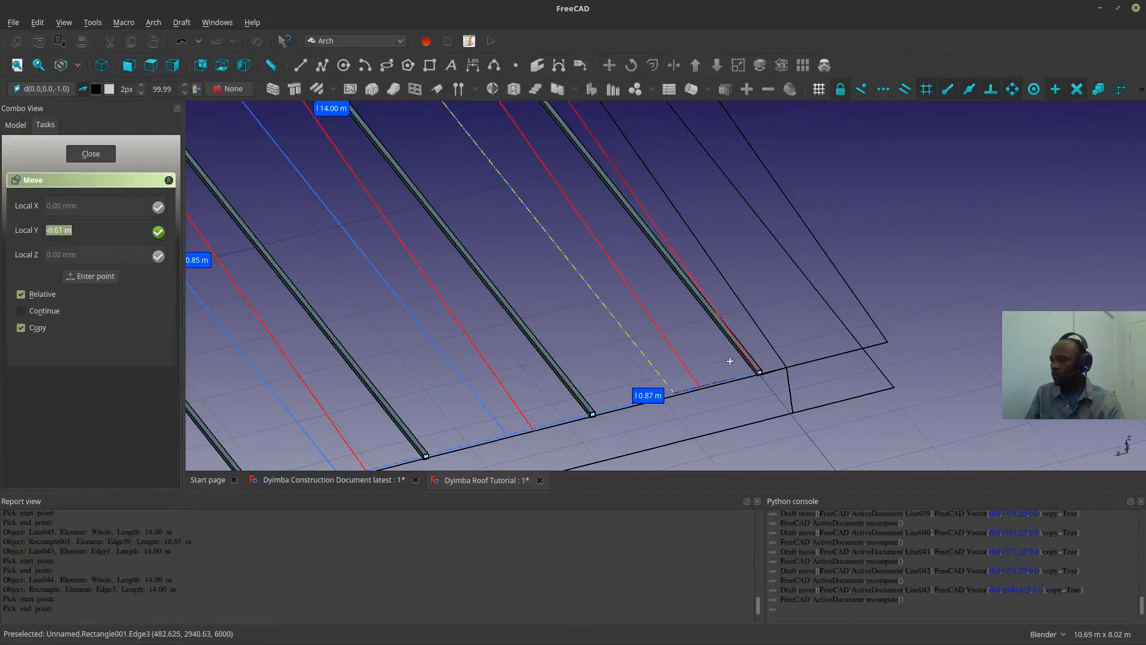
click(889, 385)
- Hide the sloping outline rectangle, Rectangle003, so that only the red lines remain on the slope
scroll(889, 385, down, 5)
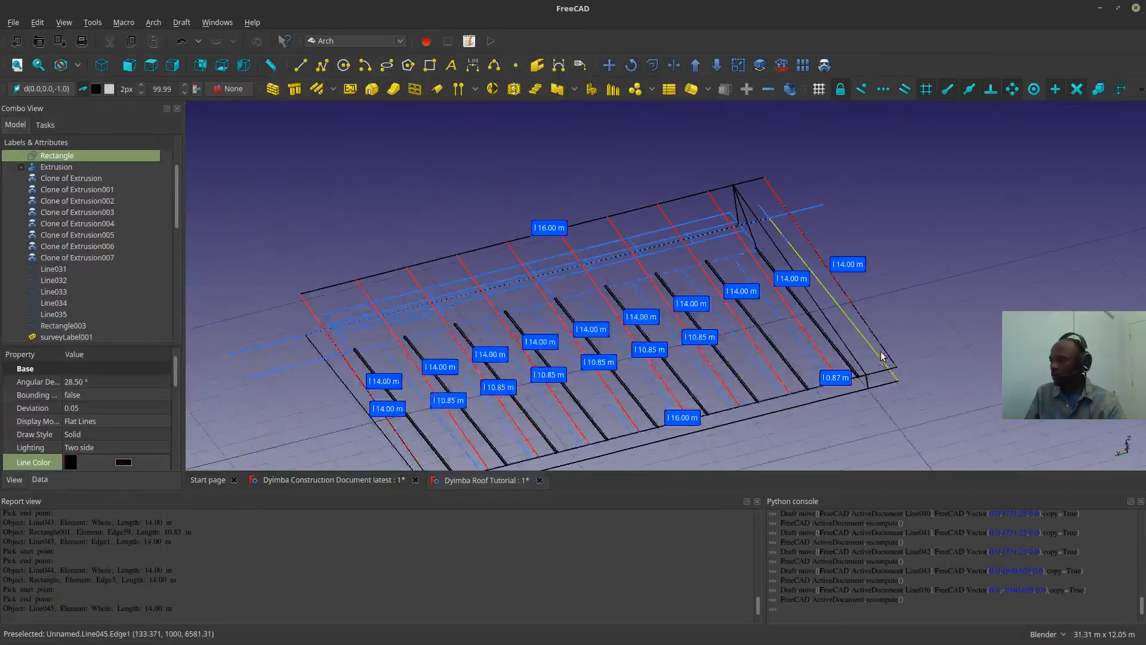
click(873, 375)
key(space)
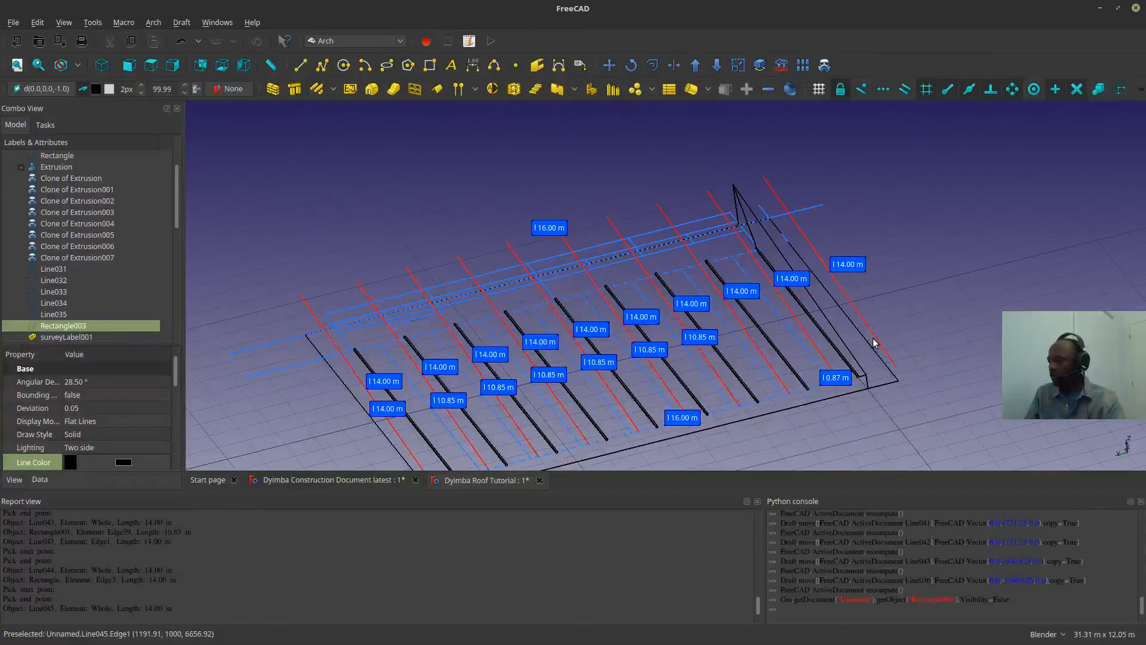
click(878, 333)
- Delete all the survey labels, from surveyLabel001 through surveyLabel024
scroll(58, 283, down, 6)
scroll(45, 211, up, 3)
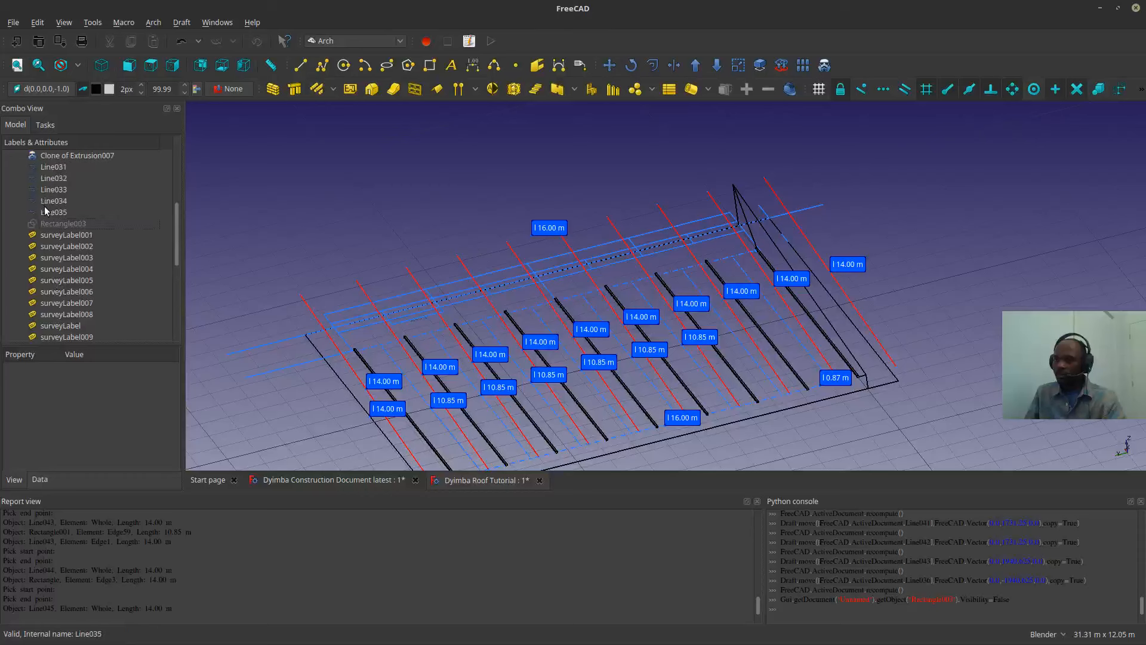
click(48, 236)
scroll(47, 236, down, 6)
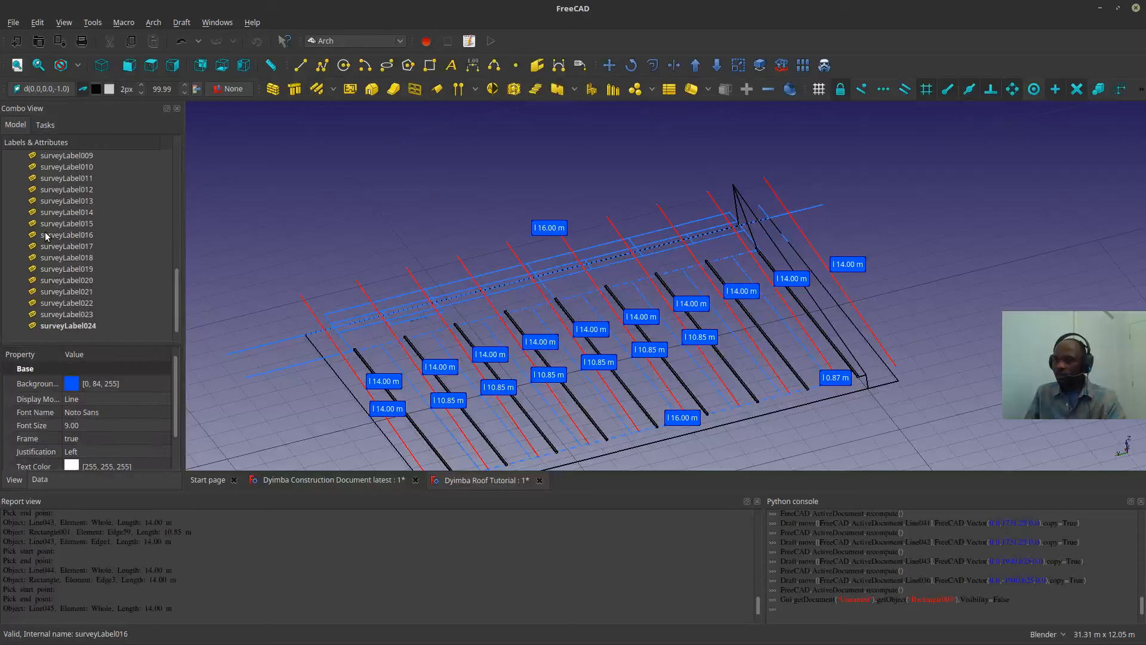
shift+click(41, 326)
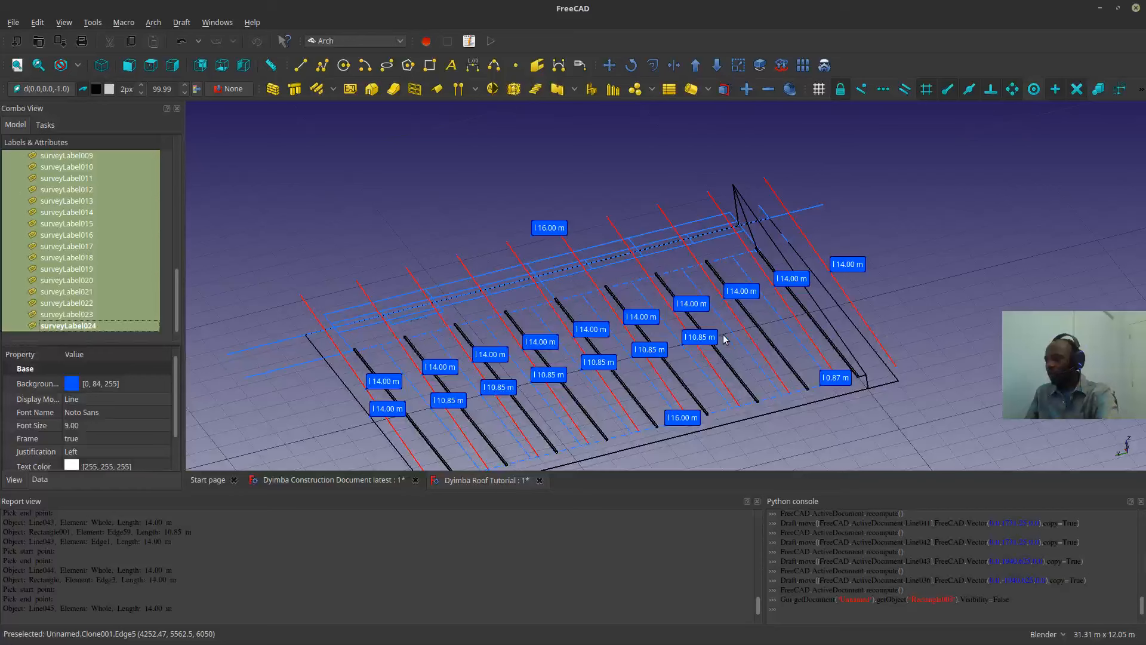
key(Delete)
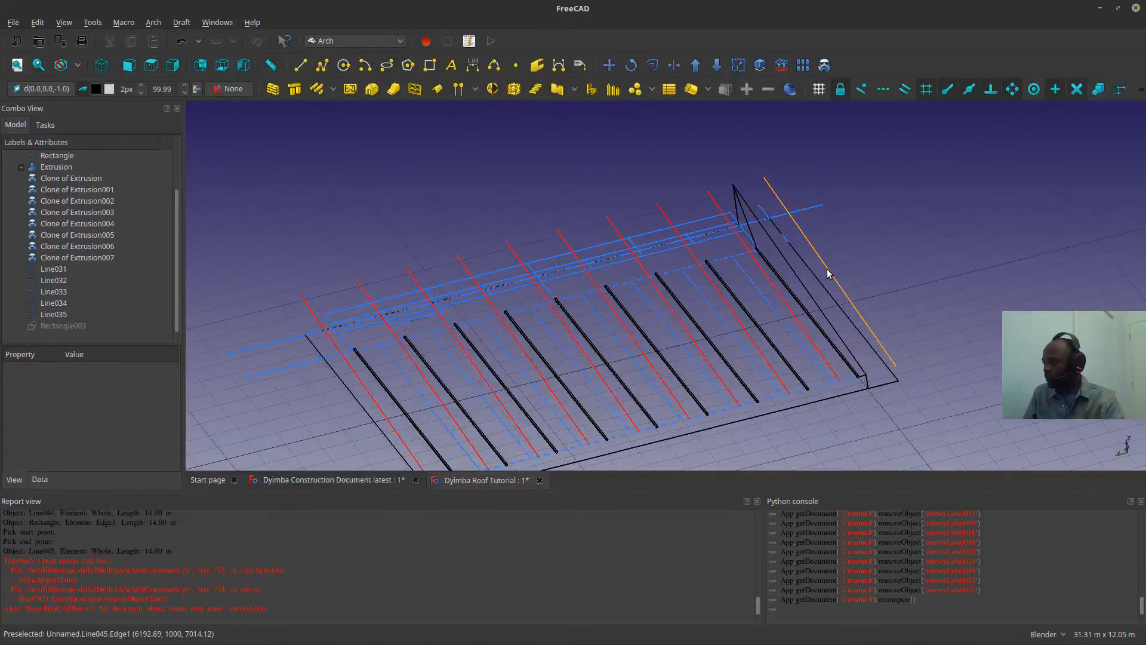
click(828, 274)
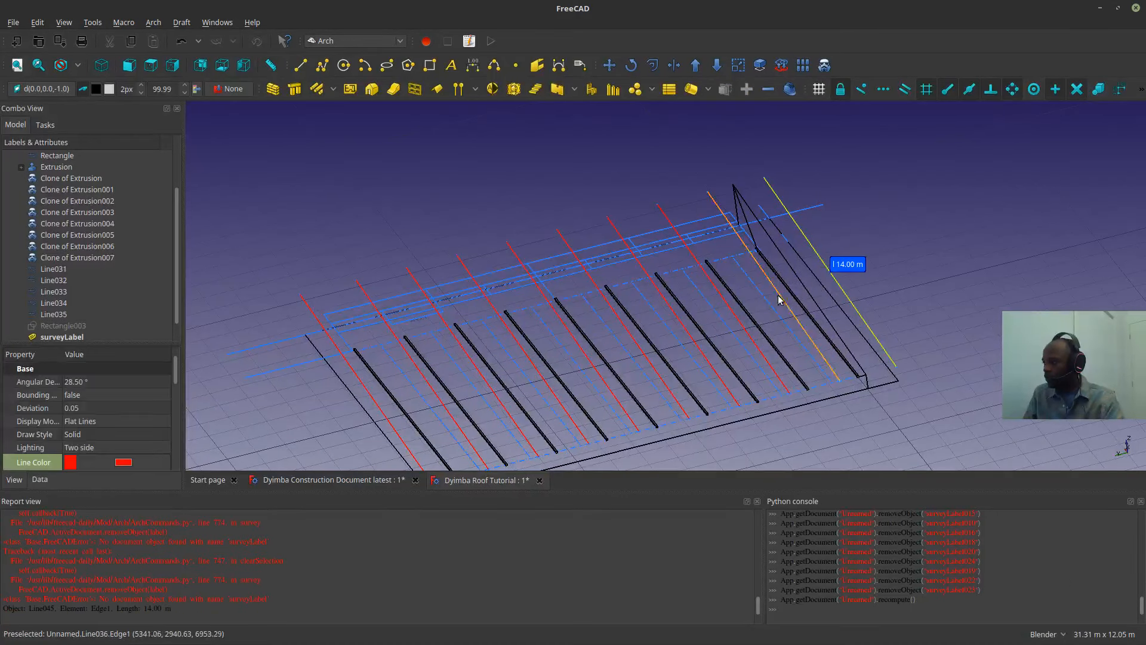
ctrl+click(739, 322)
ctrl+click(698, 348)
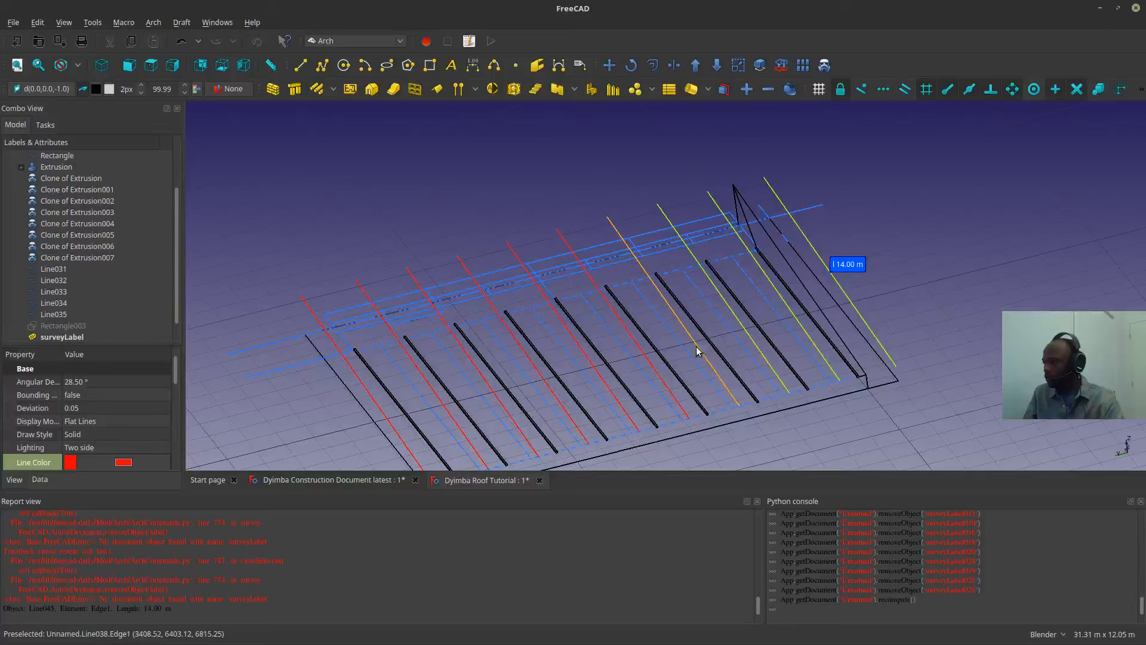
click(658, 377)
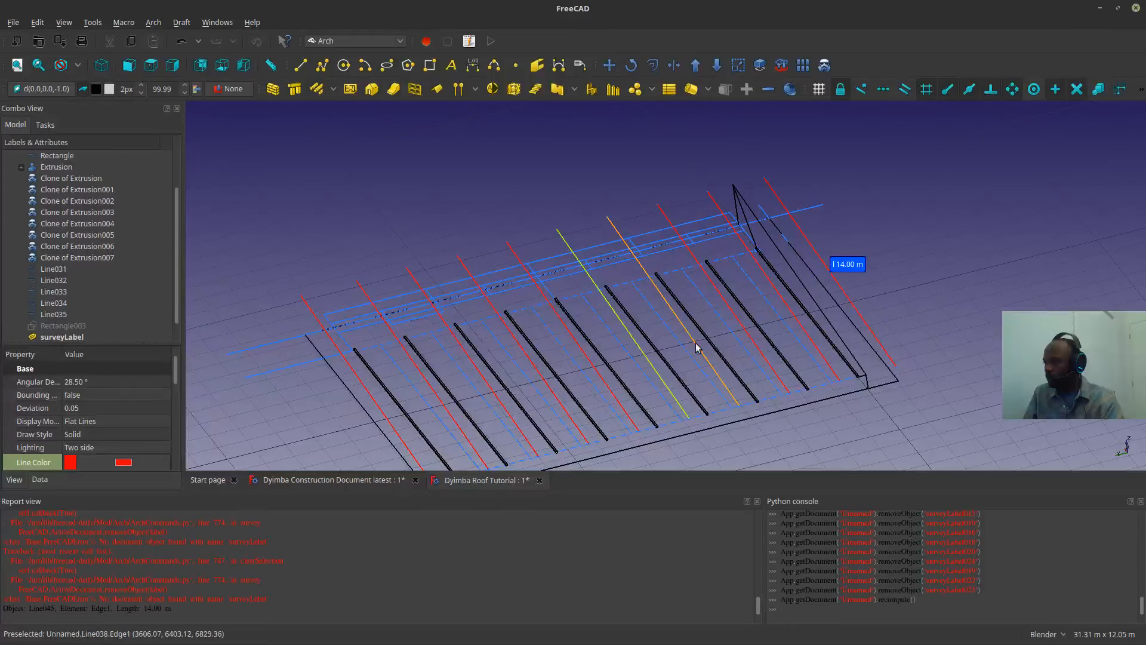
scroll(60, 298, down, 1)
click(53, 304)
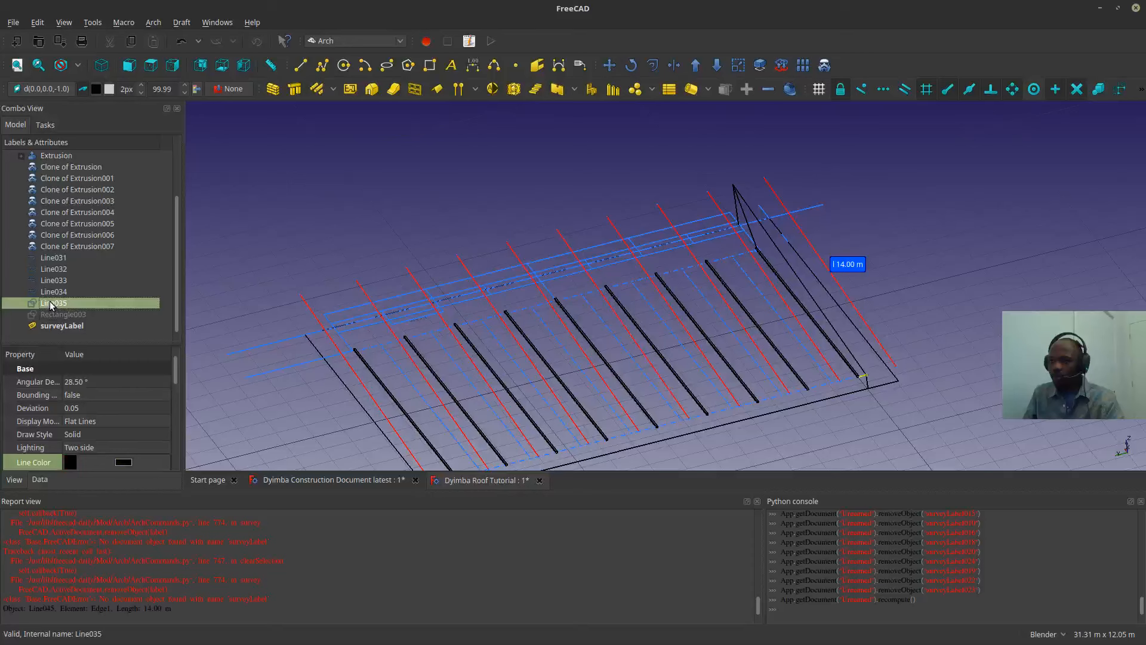
ctrl+click(47, 292)
ctrl+click(48, 283)
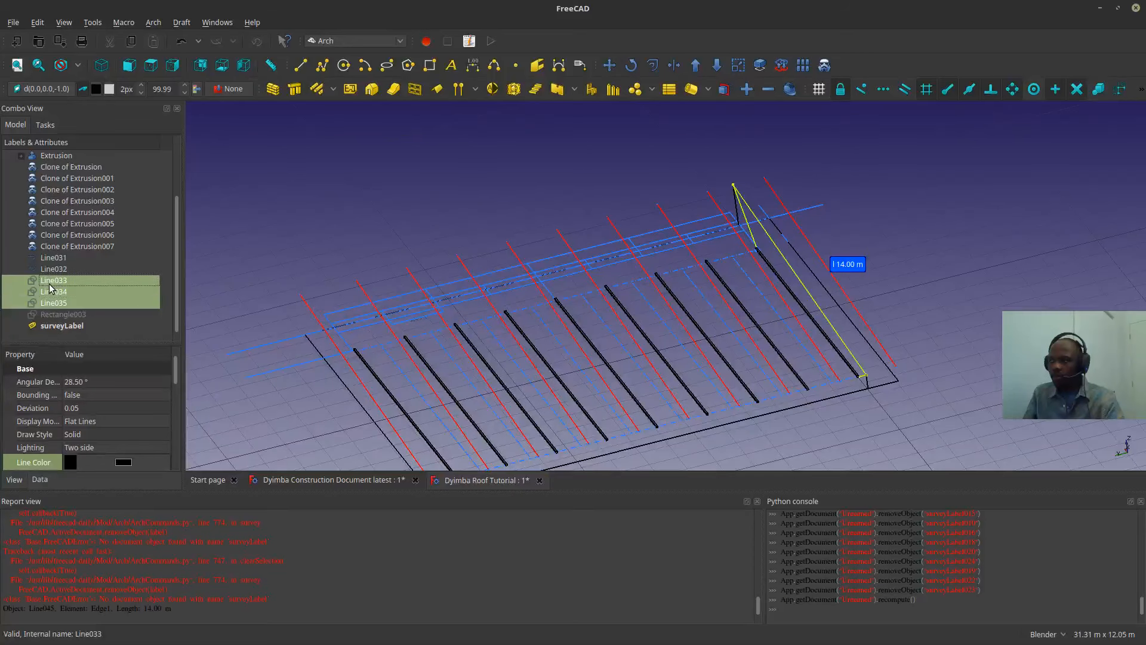
scroll(62, 309, up, 2)
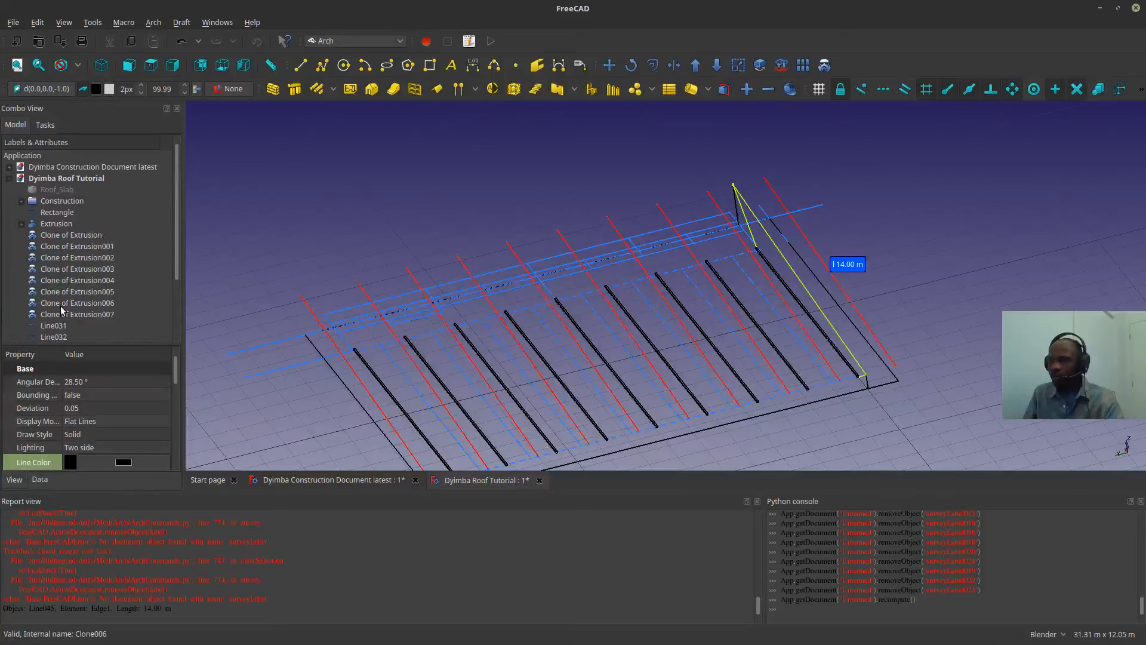
- Set the draw style of all the red slope lines, including both roof-edge lines, to Dashdot
click(796, 224)
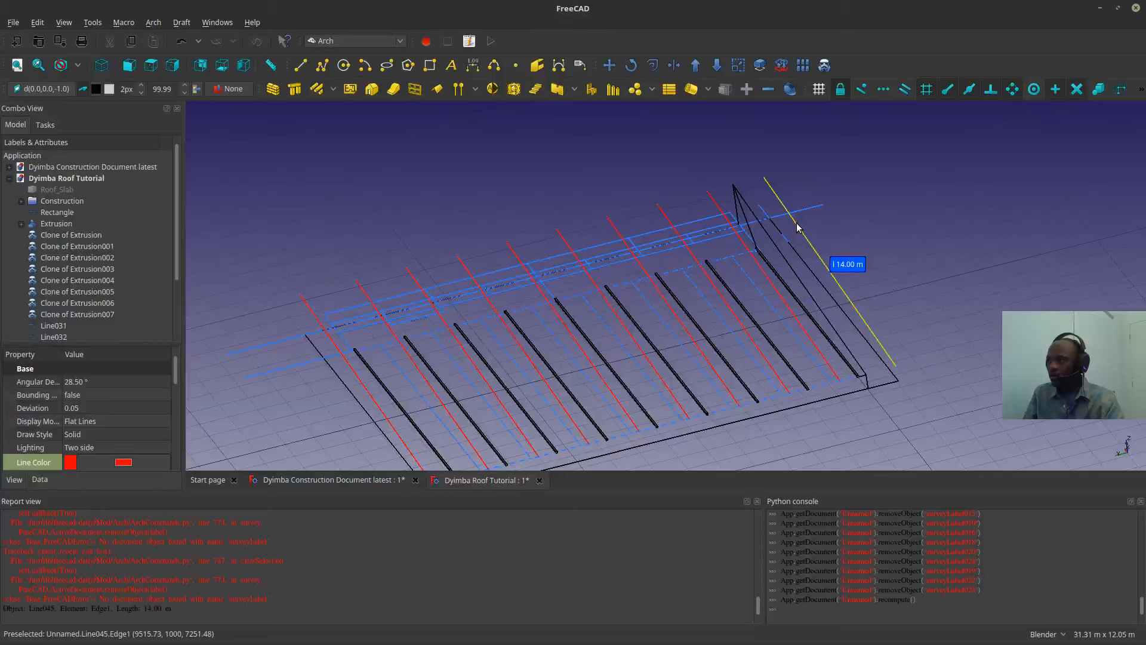
ctrl+click(760, 257)
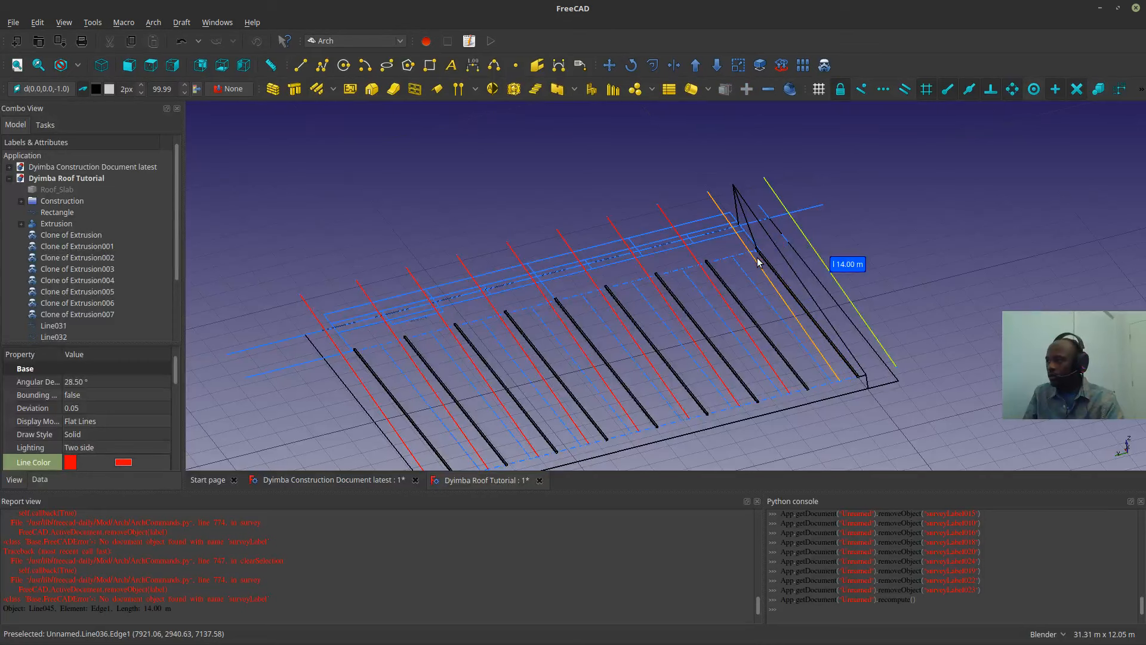
ctrl+click(717, 292)
ctrl+click(612, 225)
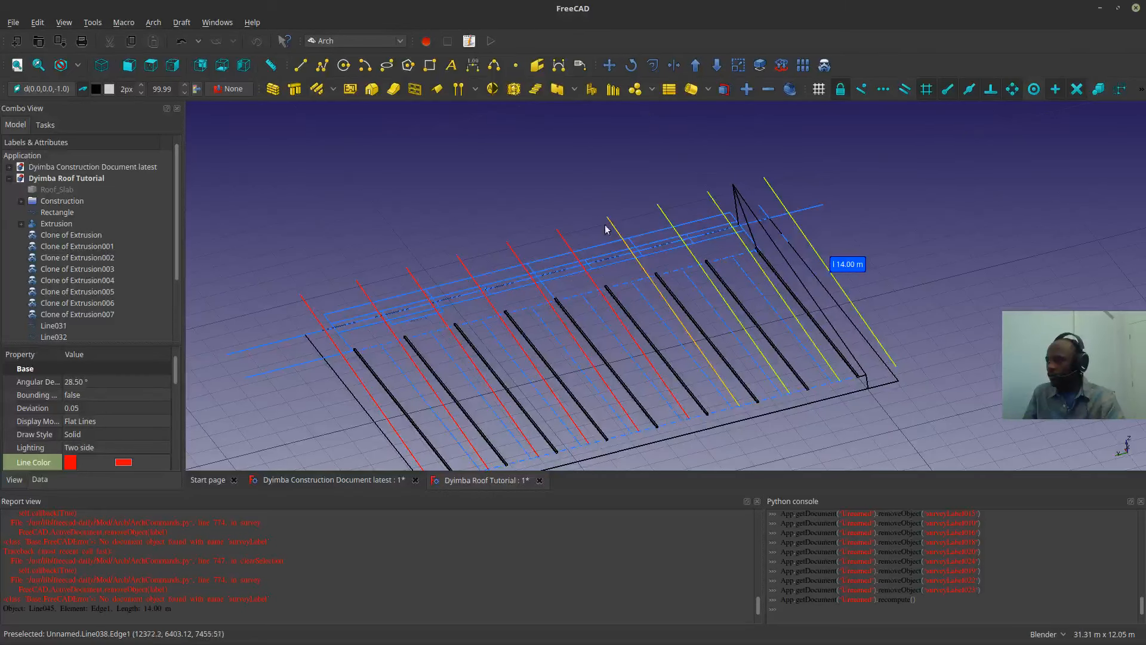
ctrl+click(563, 242)
ctrl+click(517, 255)
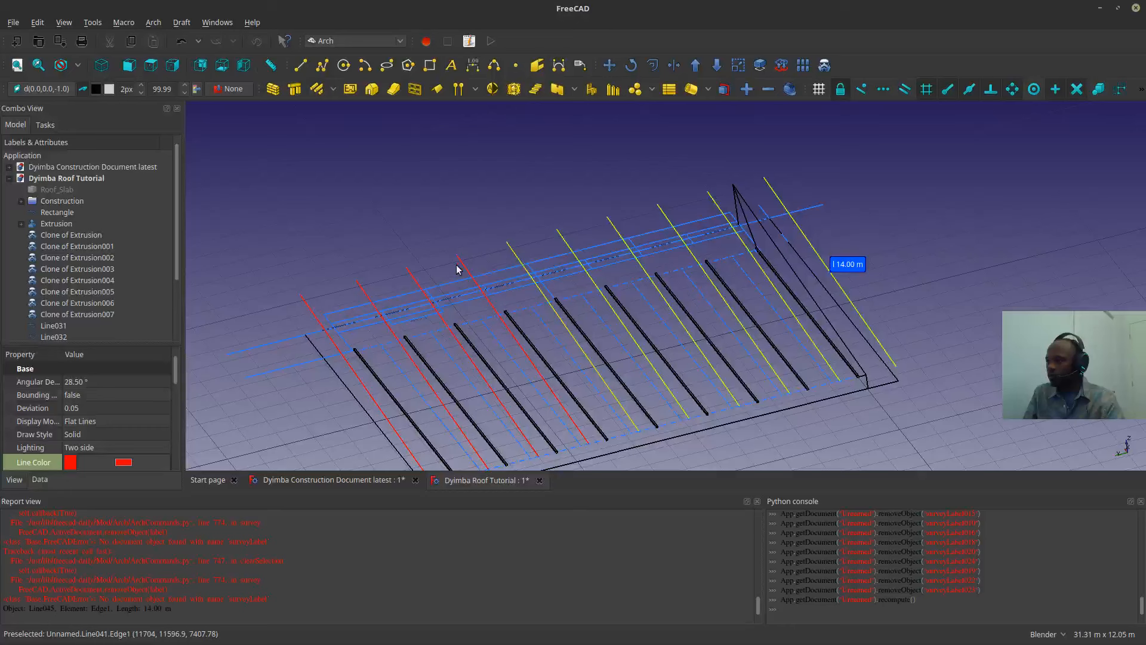
ctrl+click(456, 269)
ctrl+click(411, 281)
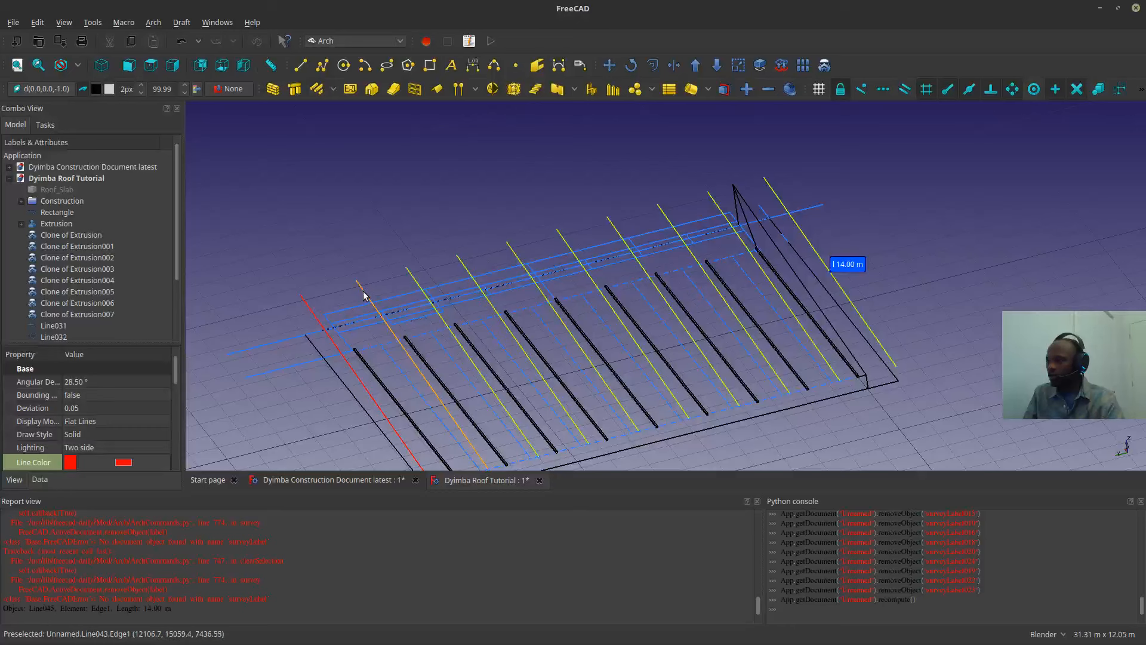
ctrl+click(316, 308)
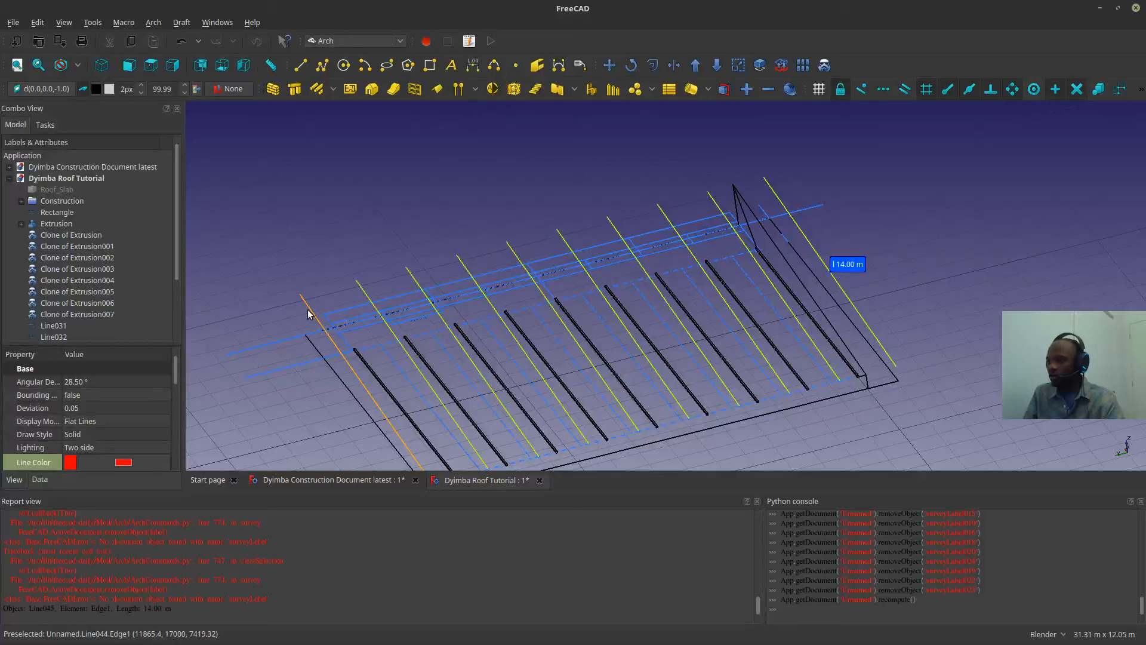
click(101, 412)
click(96, 422)
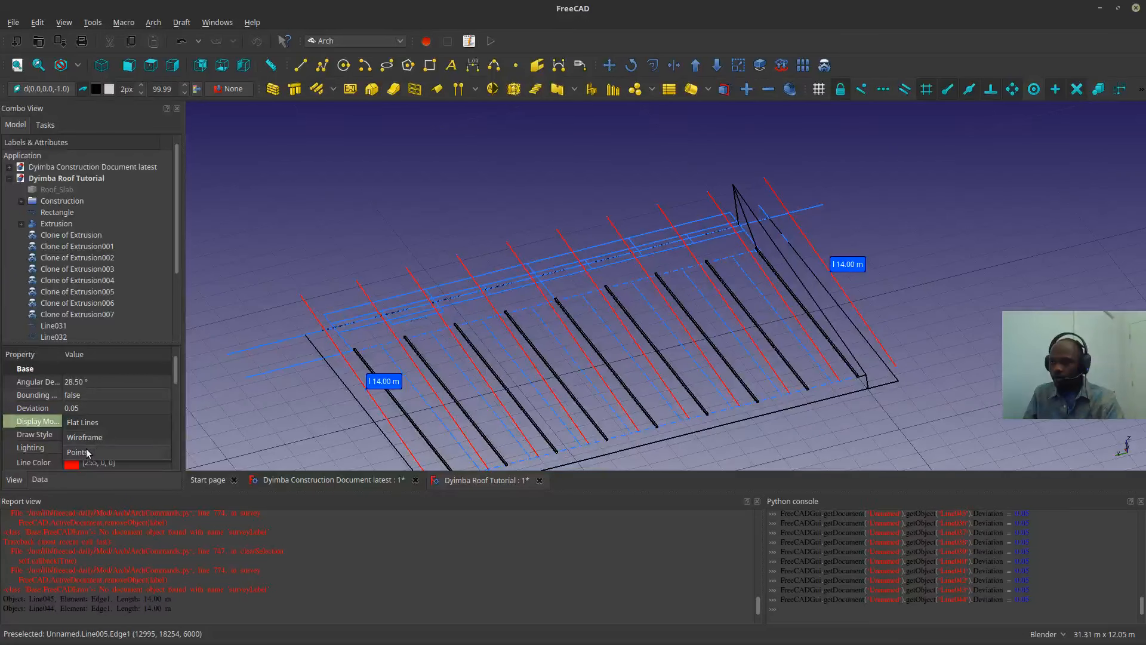
click(44, 431)
click(70, 439)
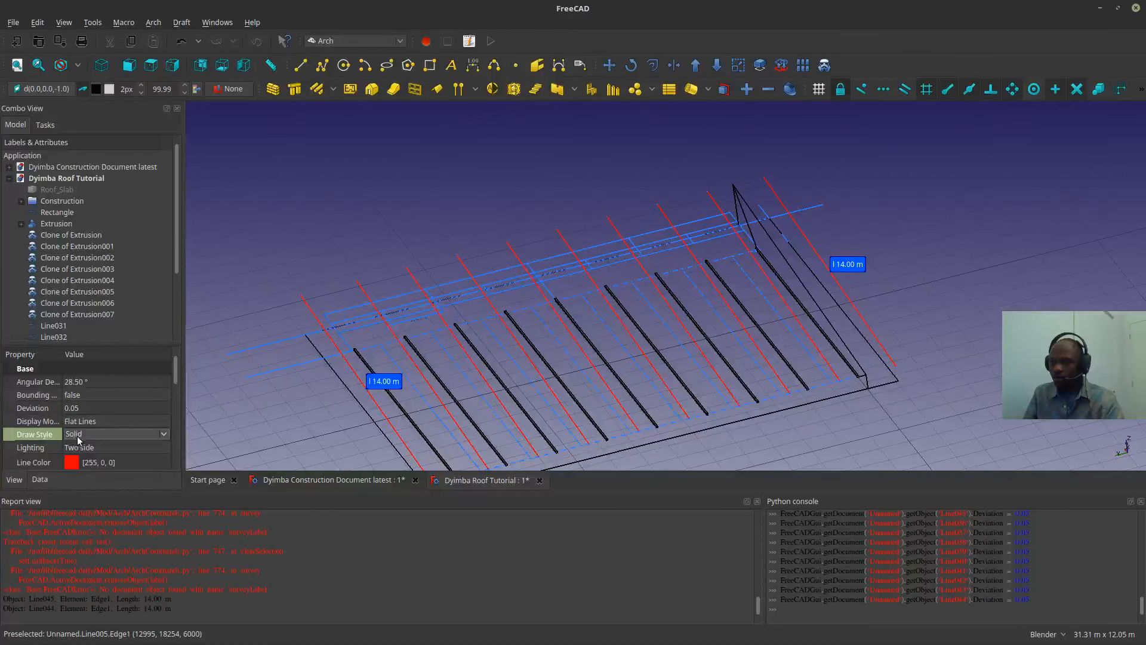
click(81, 440)
click(82, 480)
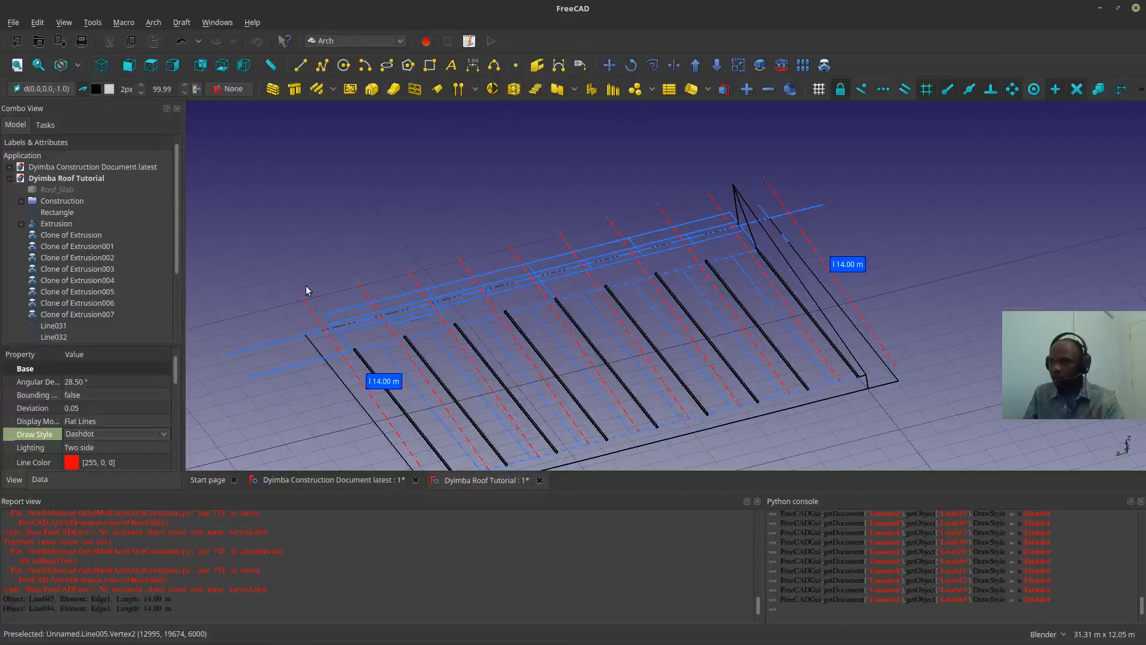
click(320, 312)
- Make the sloping outline rectangle, Rectangle003, visible again
middle_drag(320, 312, 663, 328)
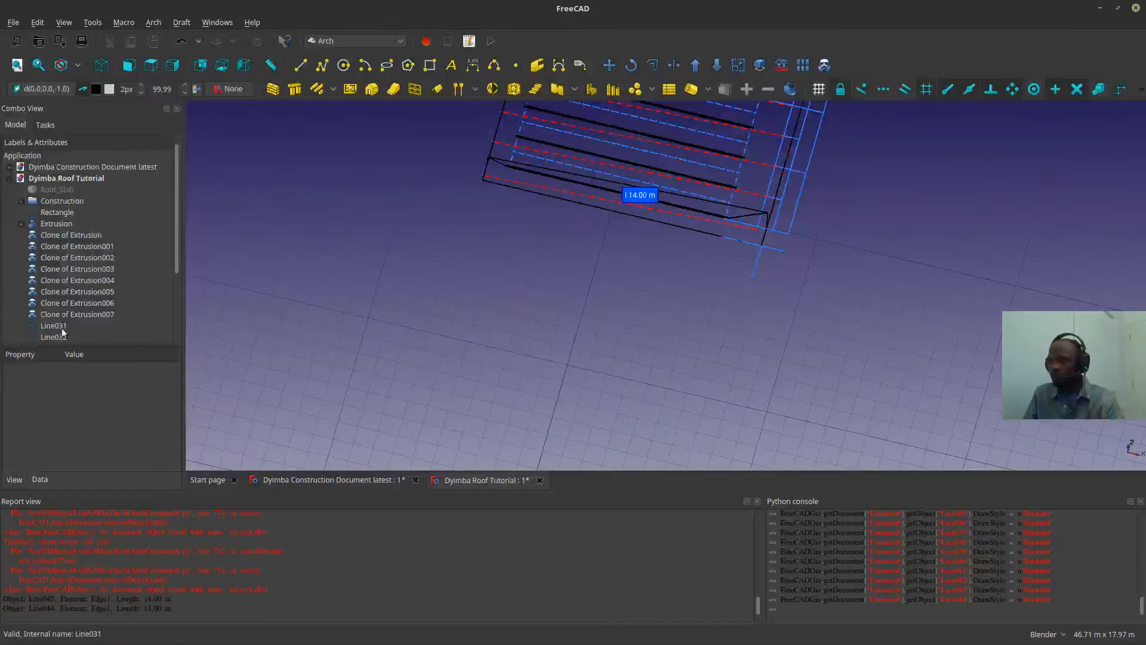
scroll(67, 308, down, 3)
click(68, 305)
key(space)
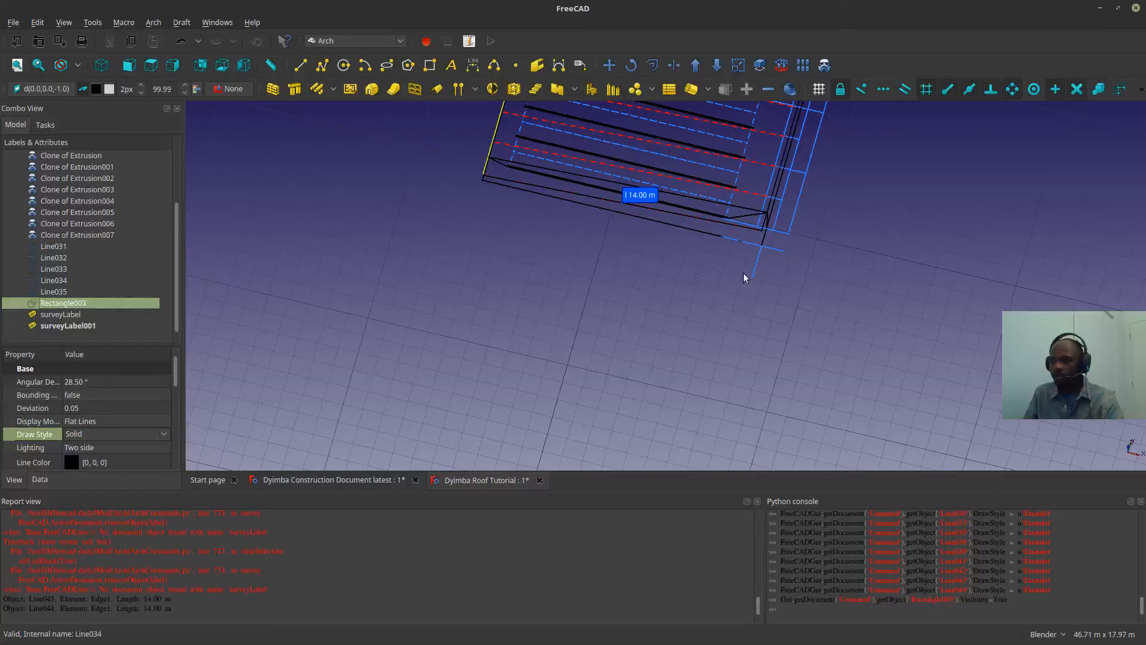
middle_drag(746, 274, 751, 223)
scroll(678, 238, up, 8)
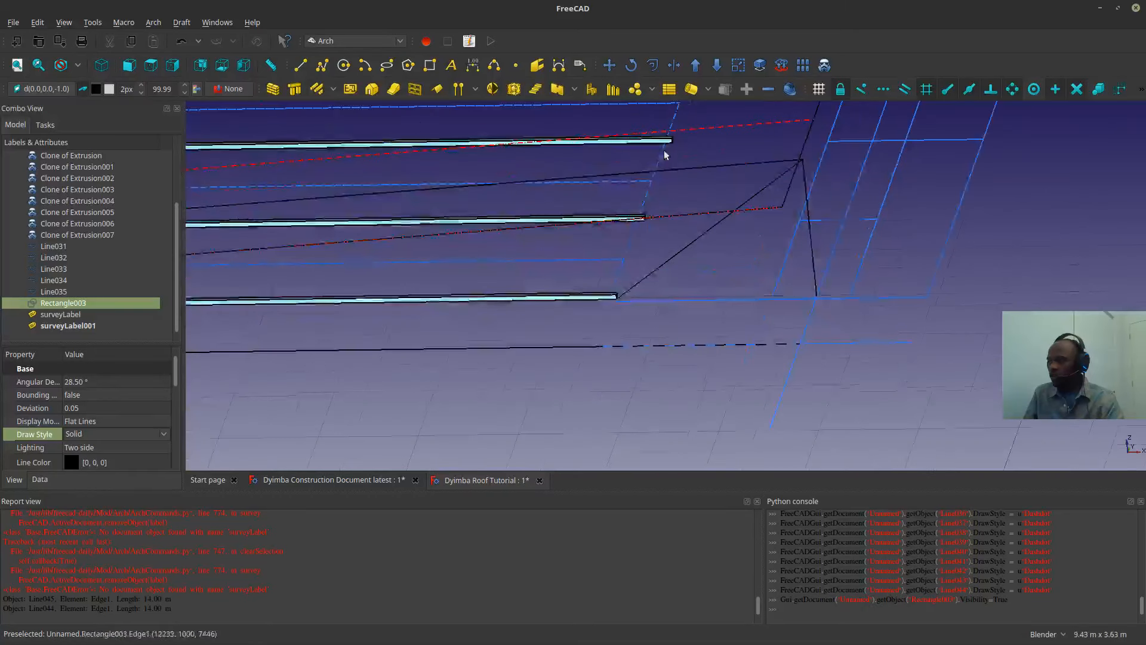
- Examine the high end of the roof slope from the front and compare it with the roof build-up in Dyimba Construction Document latest
click(129, 64)
scroll(693, 257, down, 4)
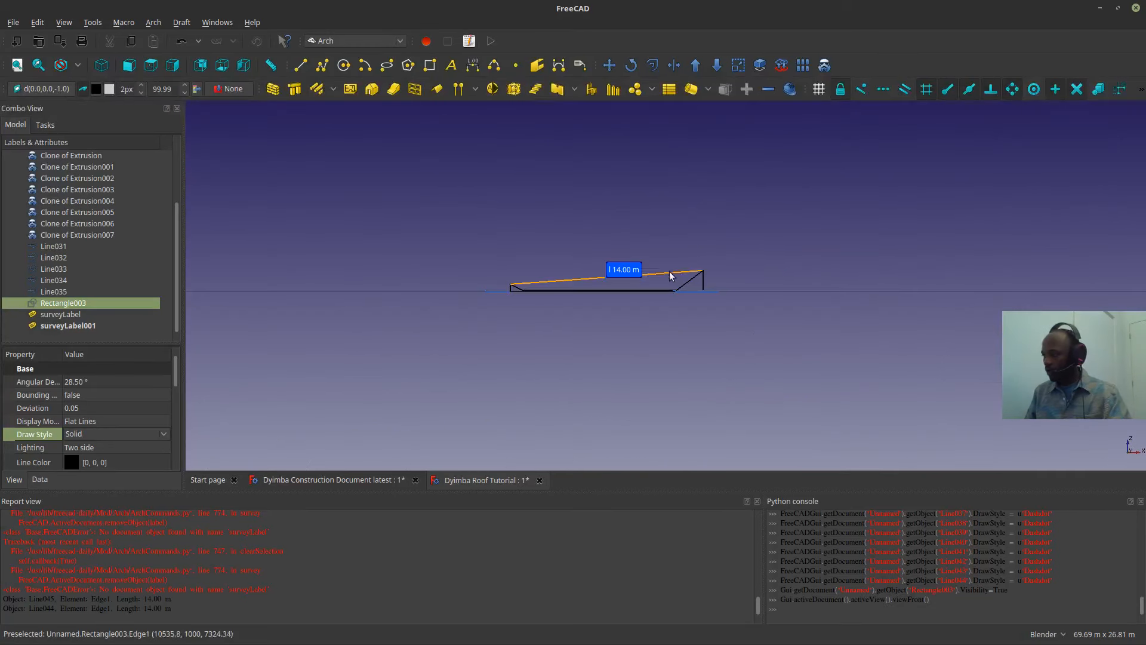
scroll(651, 234, up, 6)
shift+middle_drag(580, 269, 708, 237)
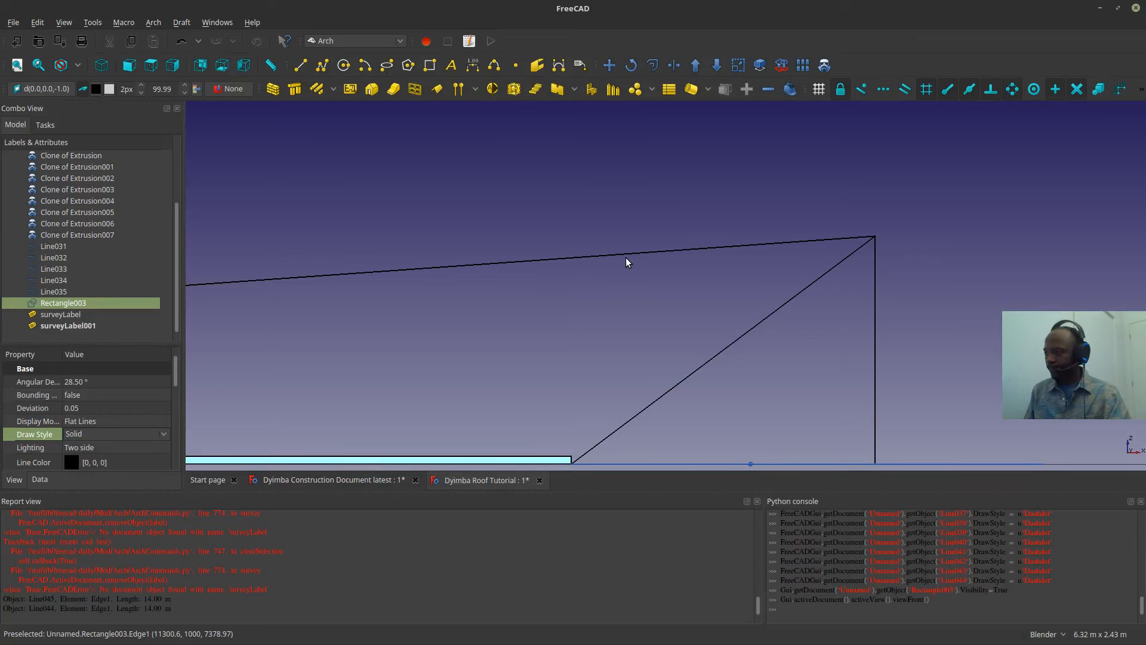
click(335, 481)
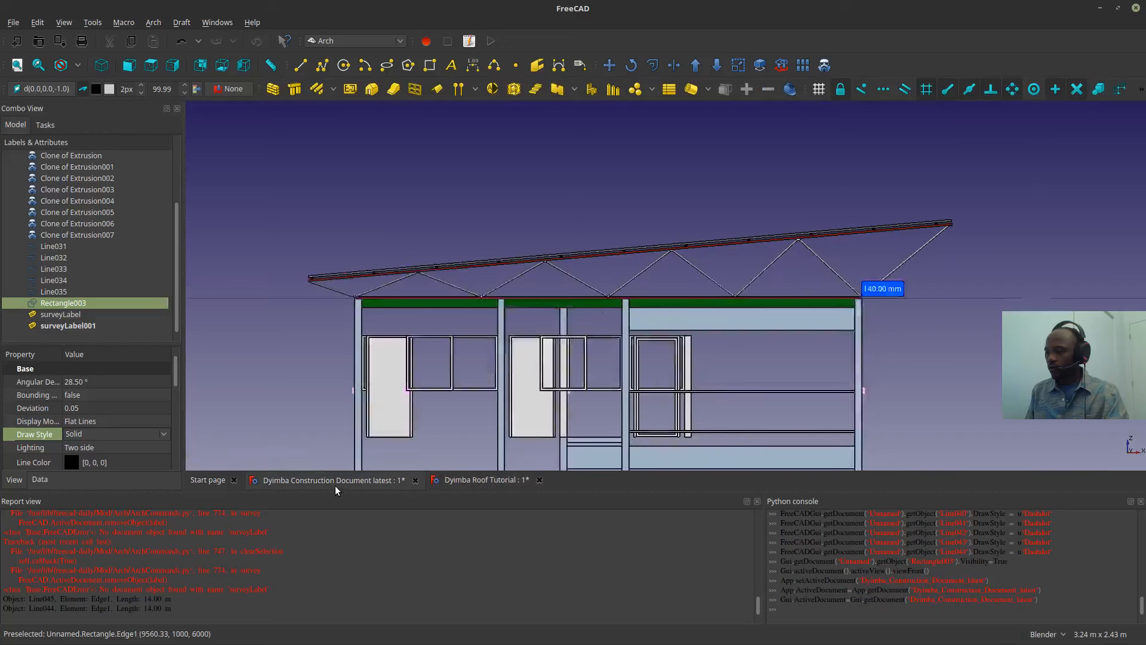
scroll(949, 222, up, 5)
scroll(945, 226, up, 3)
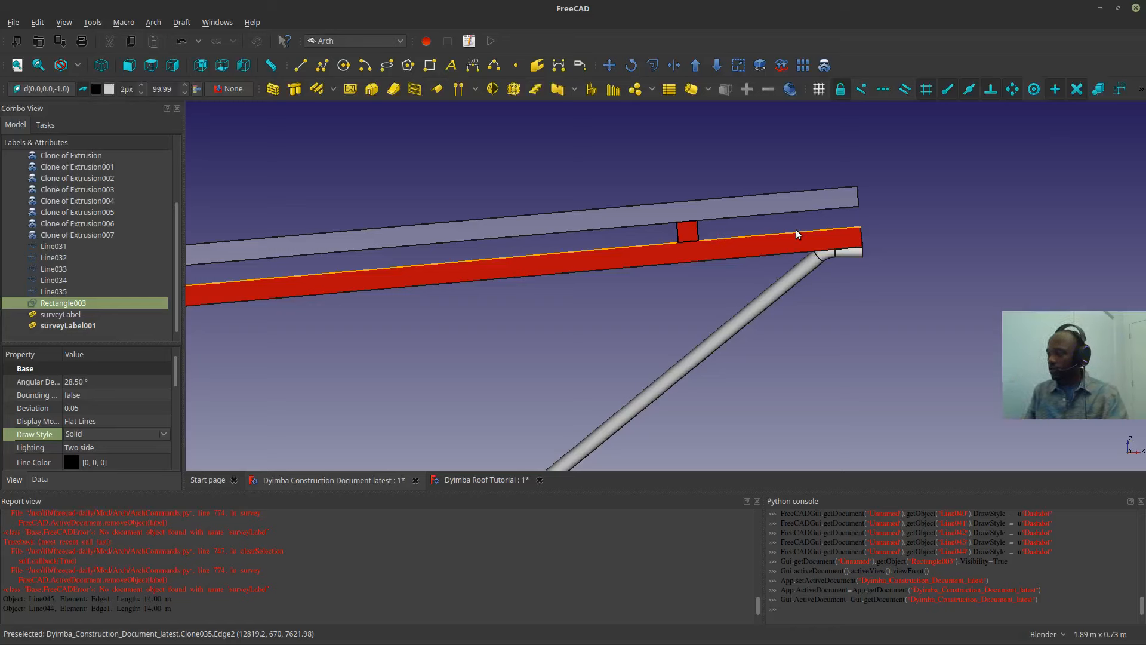
- Return to the Dyimba Roof Tutorial document and set Make Face to true for Rectangle003
click(457, 481)
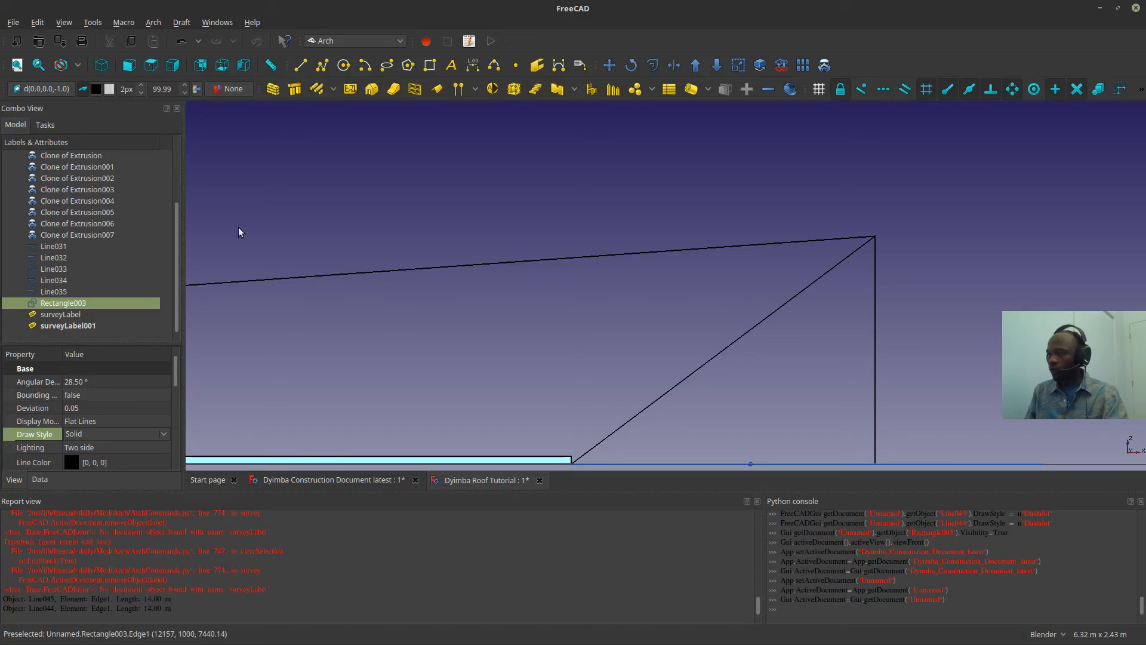
scroll(640, 285, down, 4)
scroll(641, 284, down, 2)
middle_drag(640, 285, 635, 306)
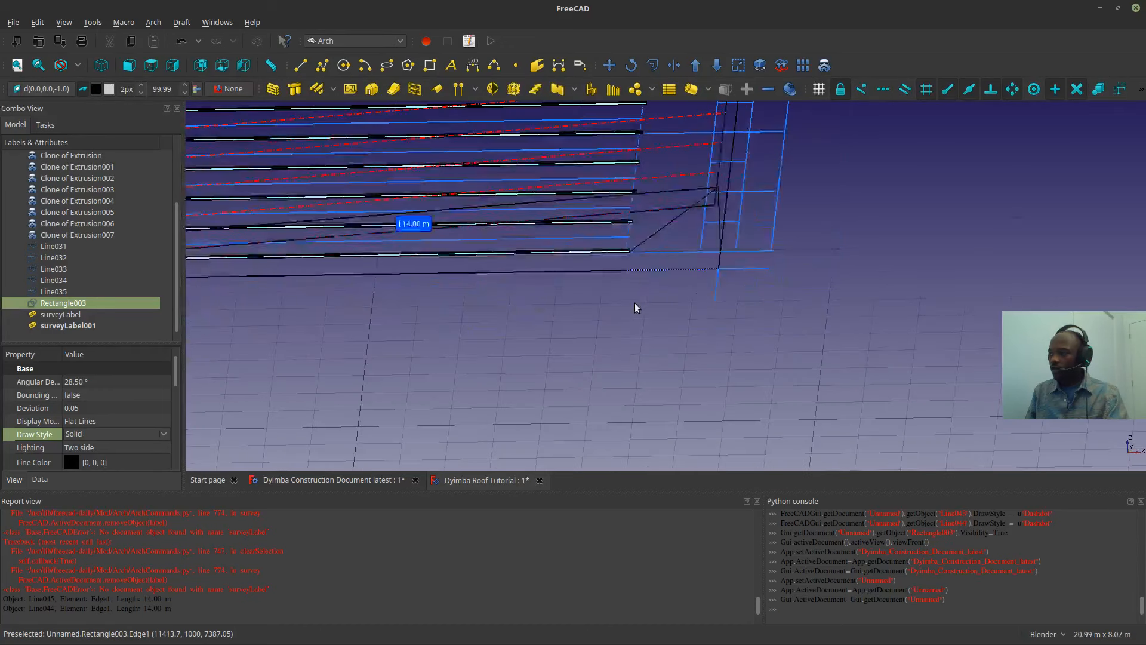
key(space)
key(space)
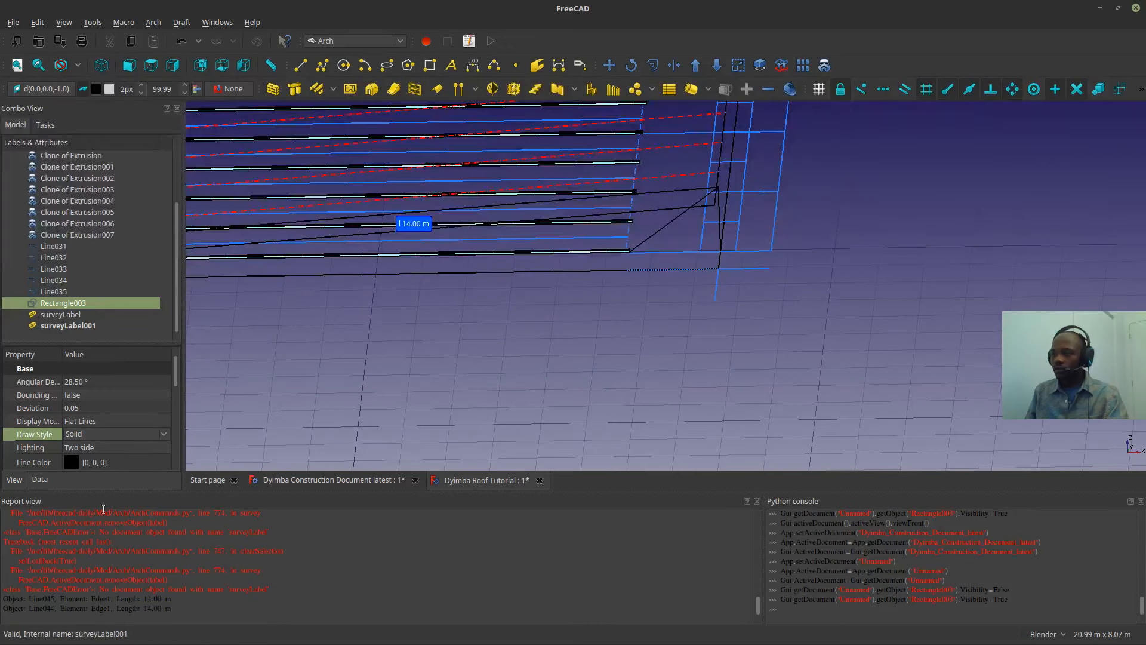
click(39, 479)
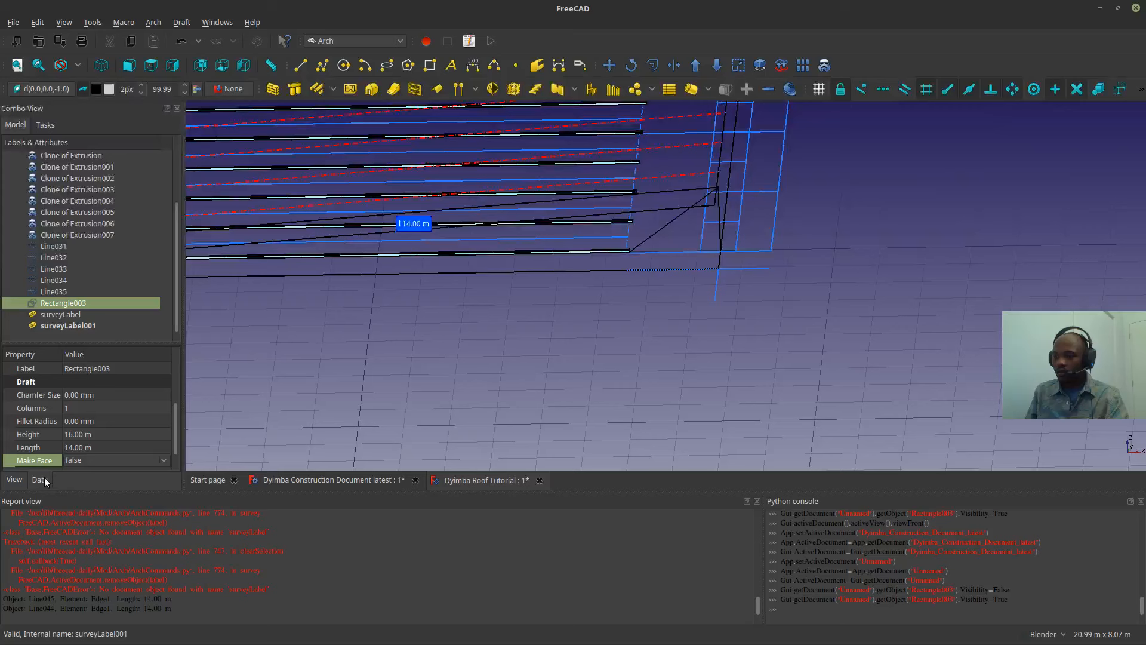
click(116, 458)
click(99, 478)
click(477, 341)
scroll(607, 259, down, 2)
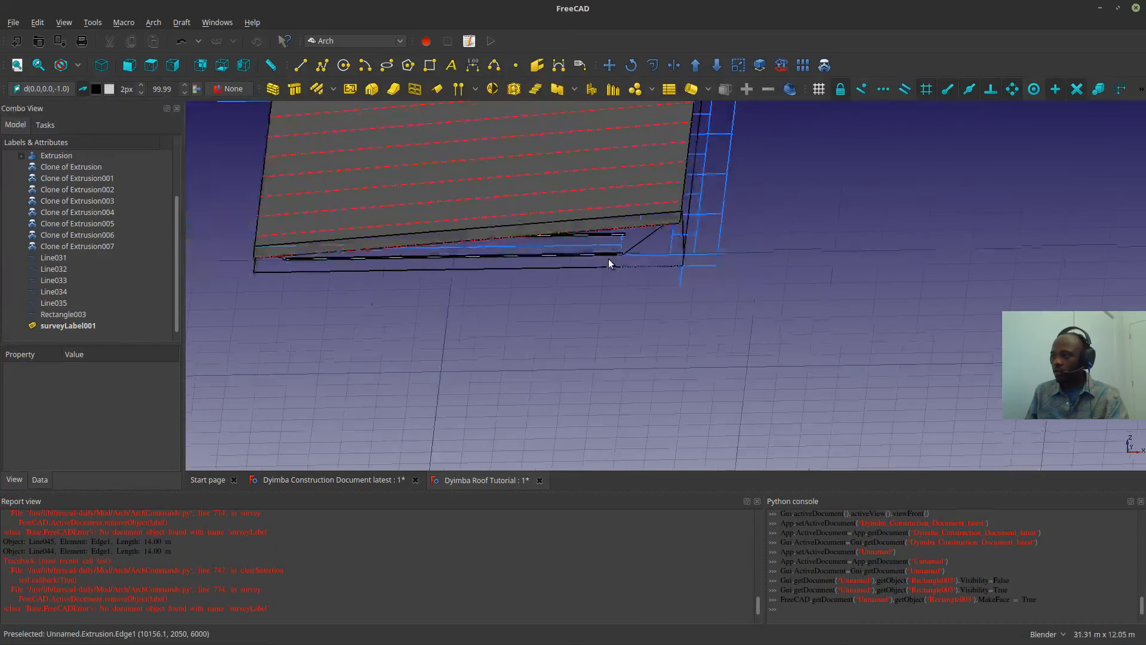
- Create an Arch panel from the sloping rectangle, Rectangle003, working in the front view
scroll(605, 239, up, 4)
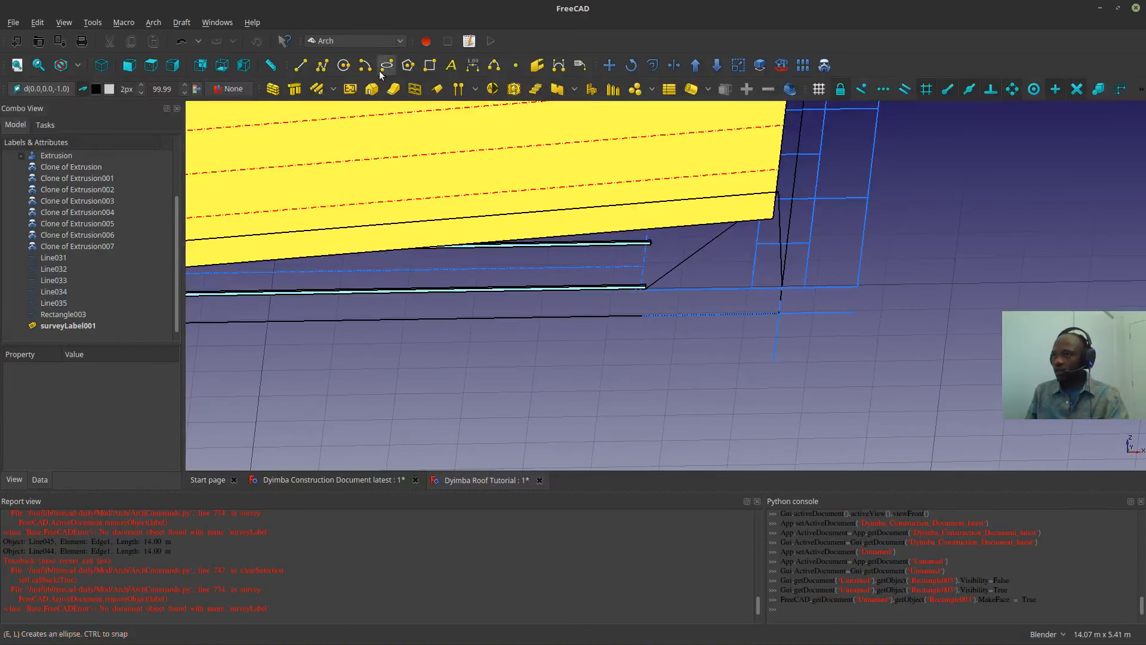
click(129, 65)
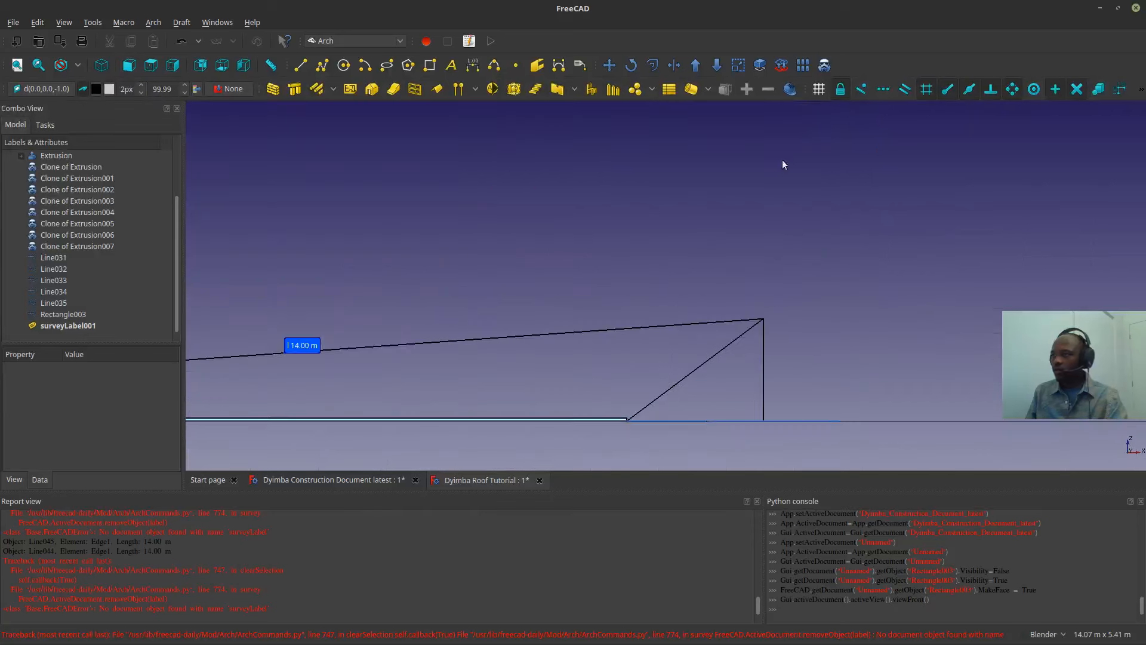
scroll(743, 335, up, 3)
click(95, 244)
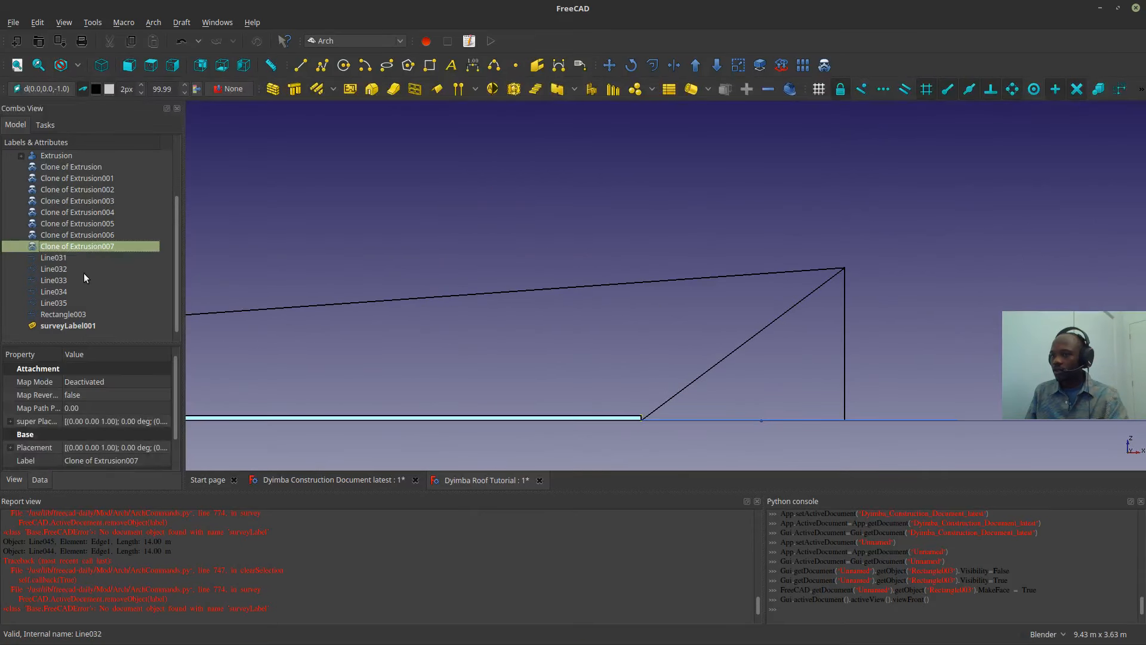
click(60, 315)
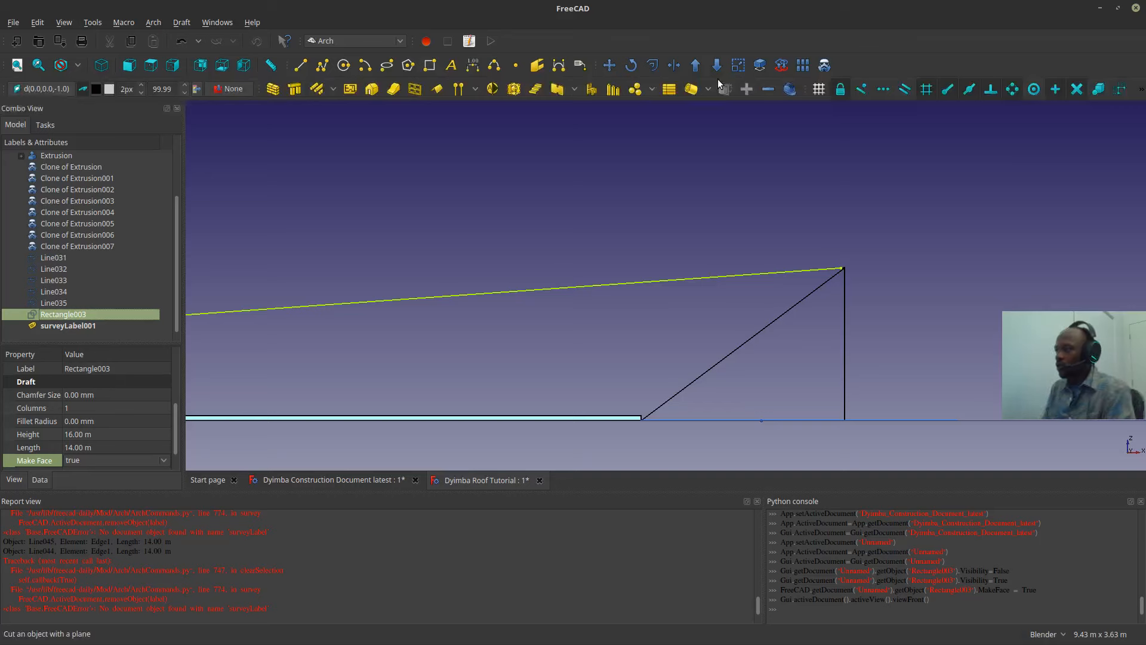
click(557, 90)
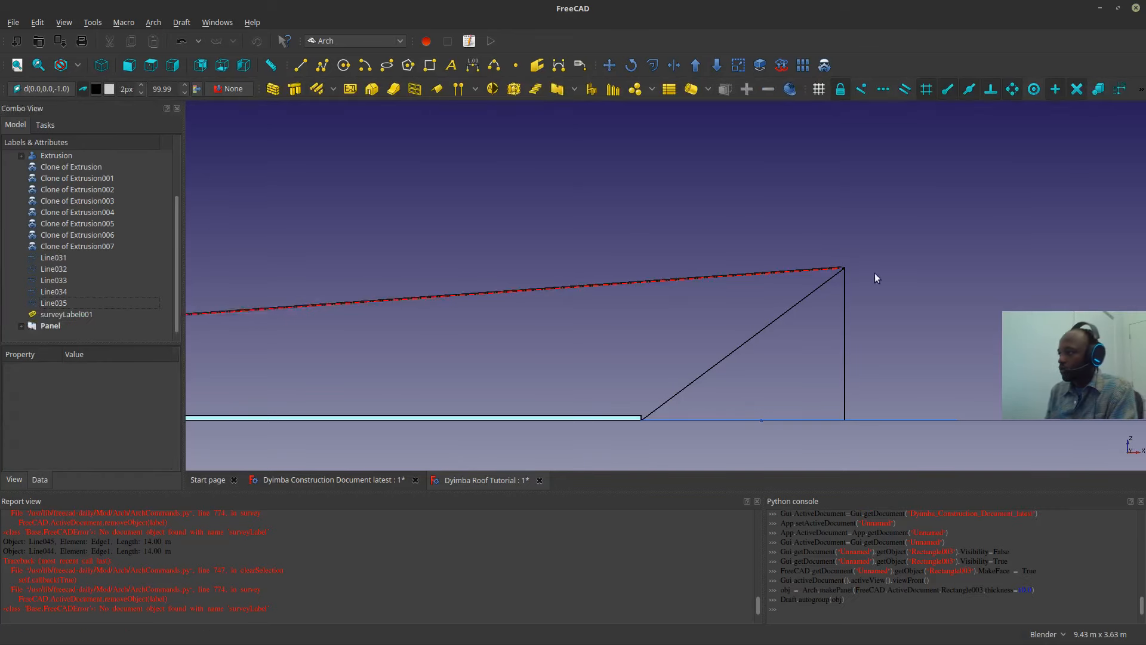
- Set the roof panel's thickness to 50 mm, checking the roof build-up in Dyimba Construction Document latest for reference
scroll(821, 261, up, 5)
scroll(927, 244, up, 2)
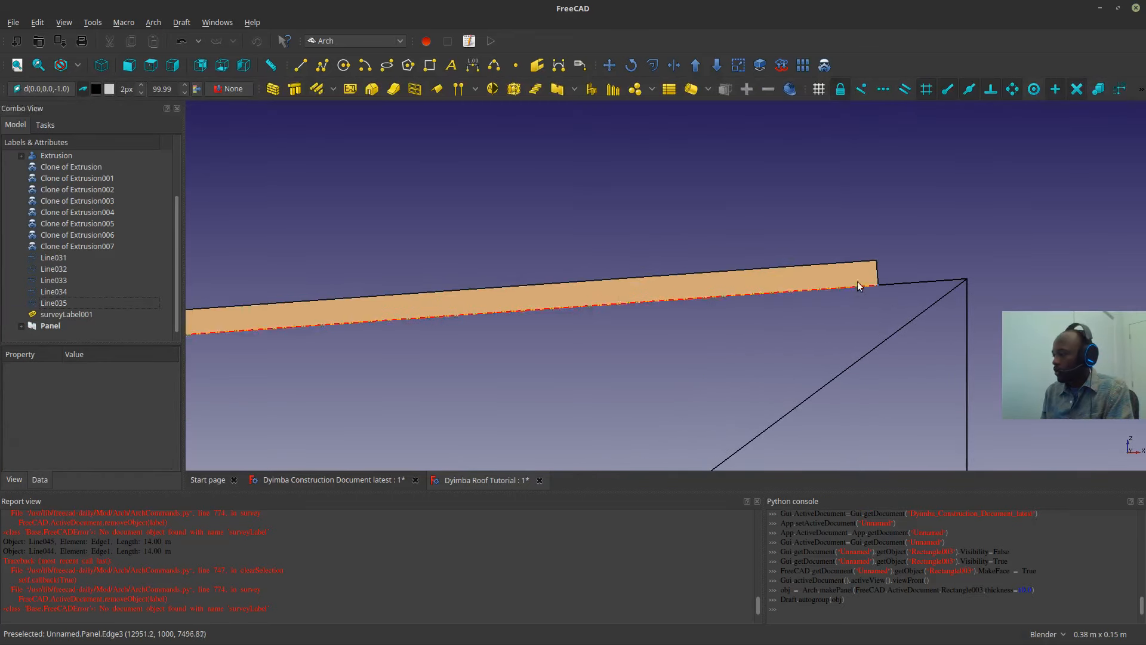
click(857, 272)
scroll(135, 439, down, 5)
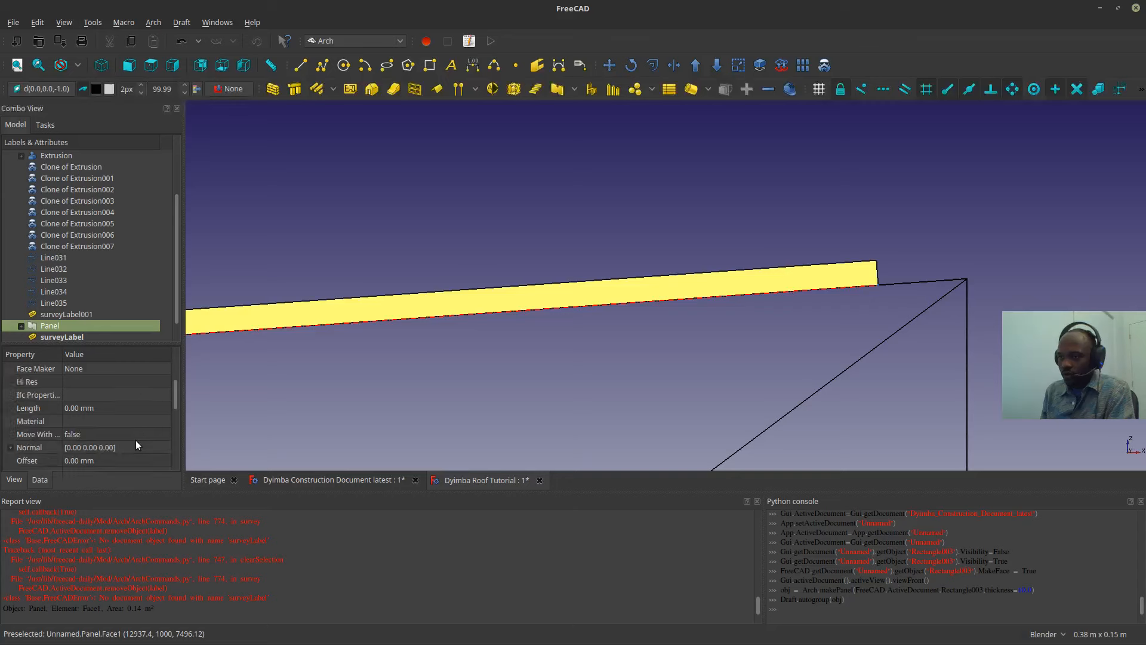
scroll(88, 429, down, 1)
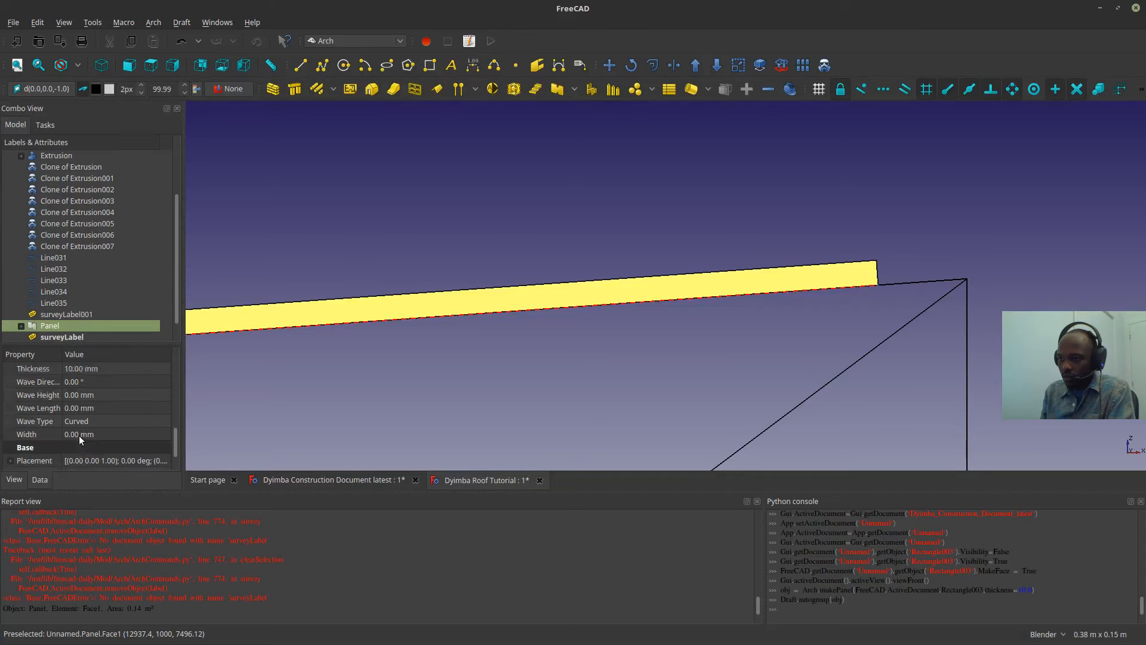
scroll(79, 435, up, 2)
scroll(87, 424, down, 1)
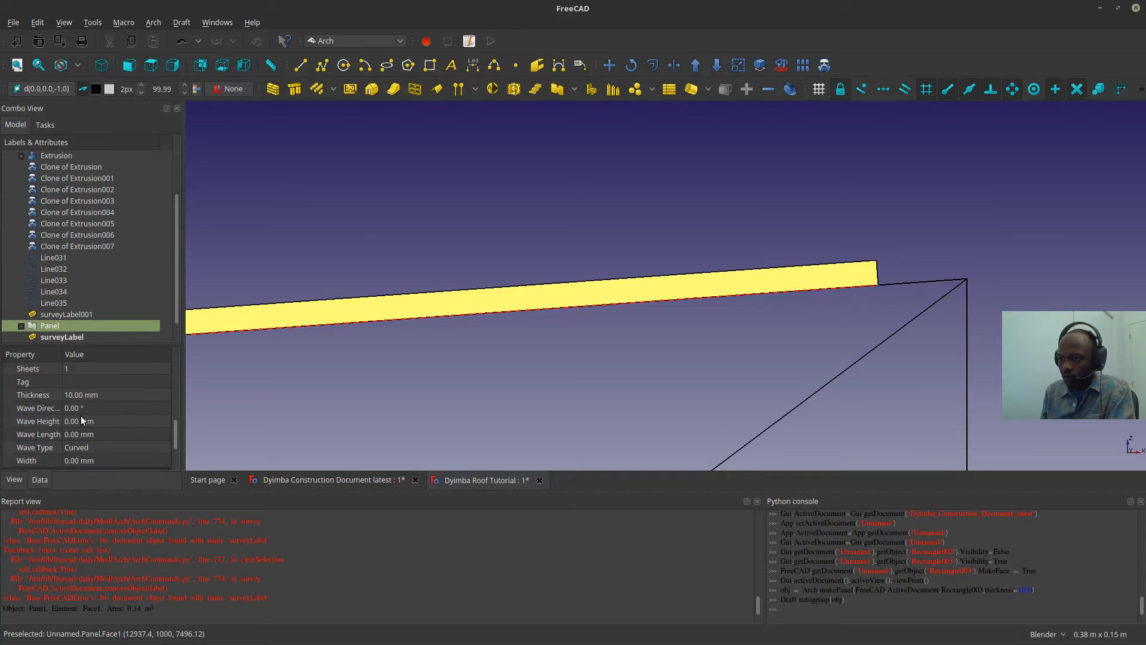
click(67, 396)
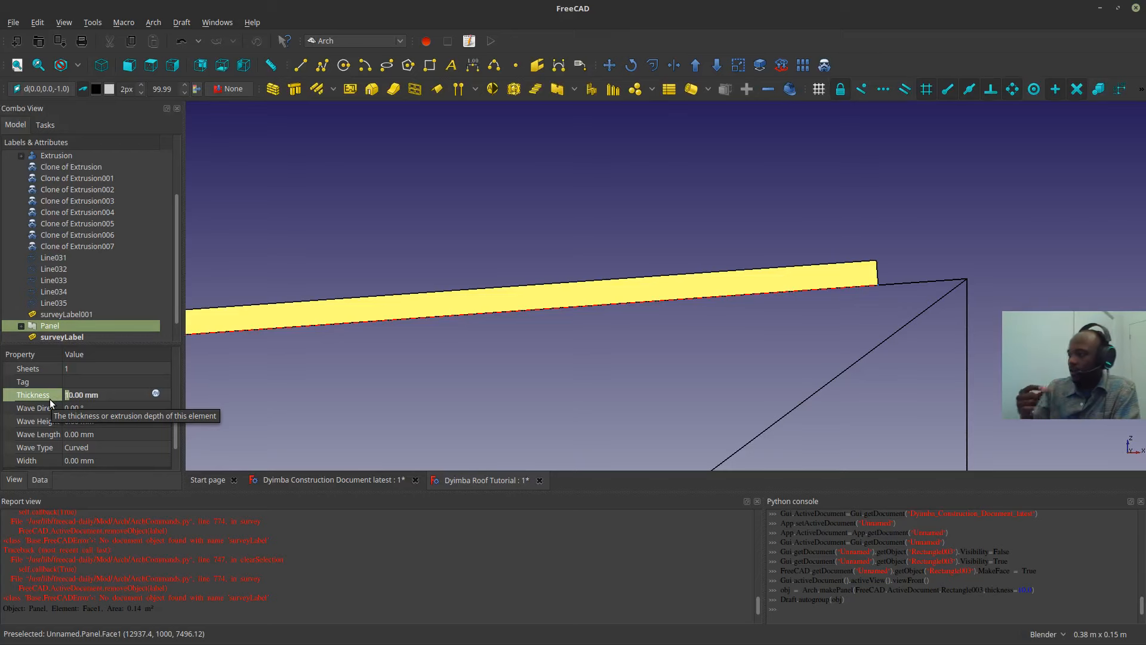
click(266, 477)
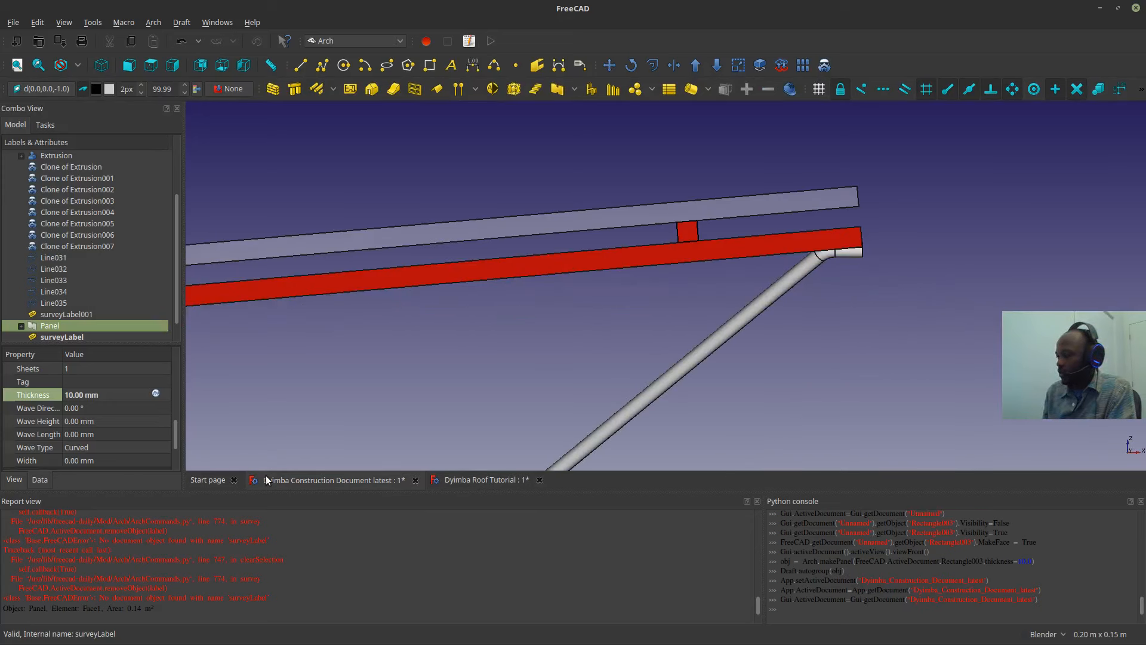
click(470, 480)
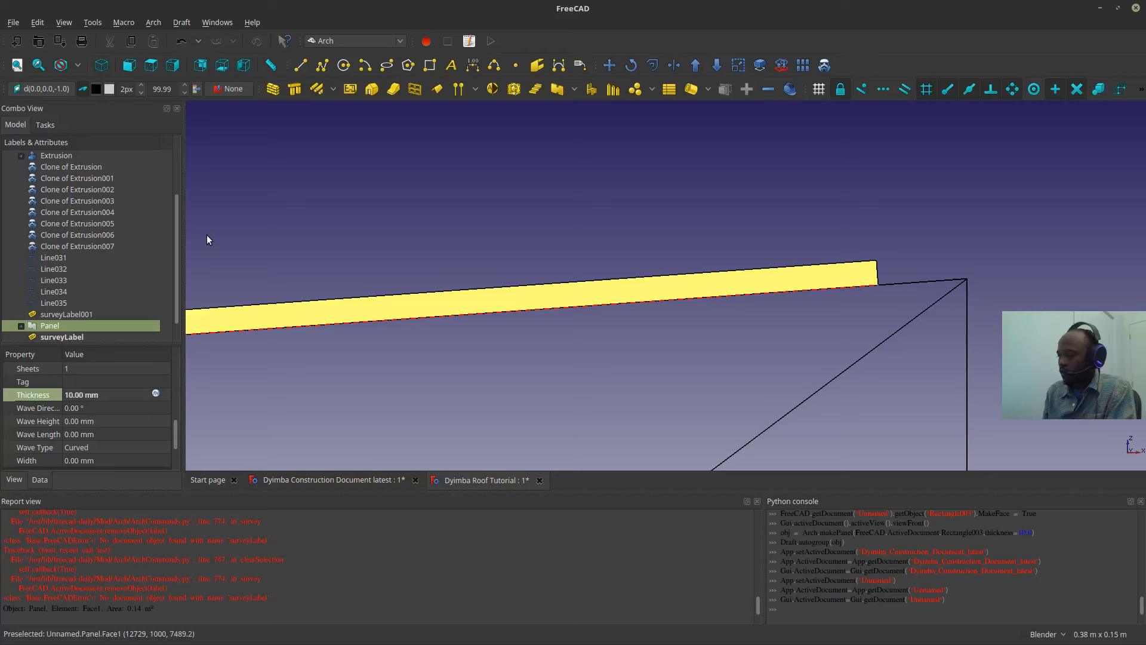
click(73, 394)
key(BackSpace)
text(5)
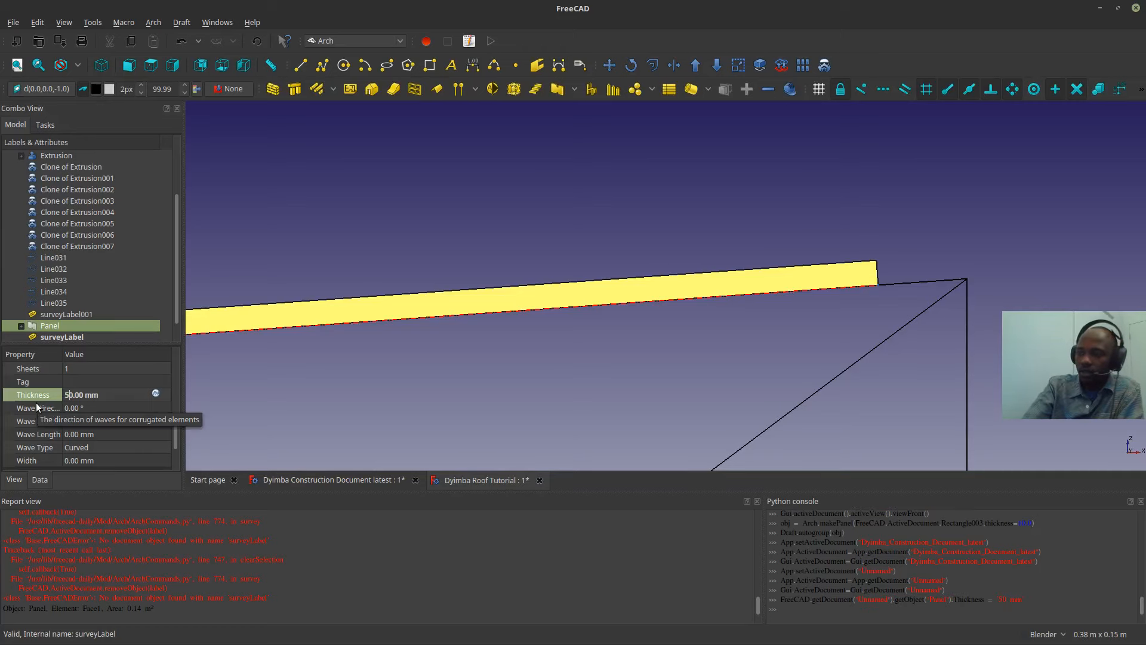
key(Return)
scroll(696, 241, down, 5)
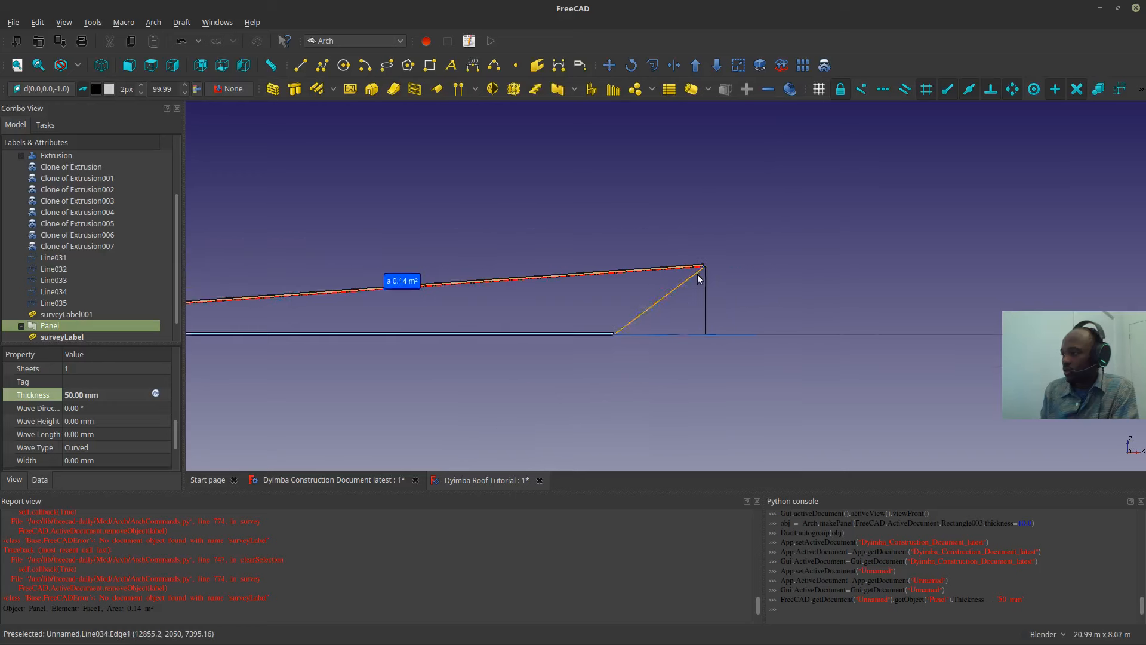
- Set the z component of the roof panel's Normal to -1 and check its high end from the front
scroll(593, 312, up, 5)
scroll(575, 326, down, 2)
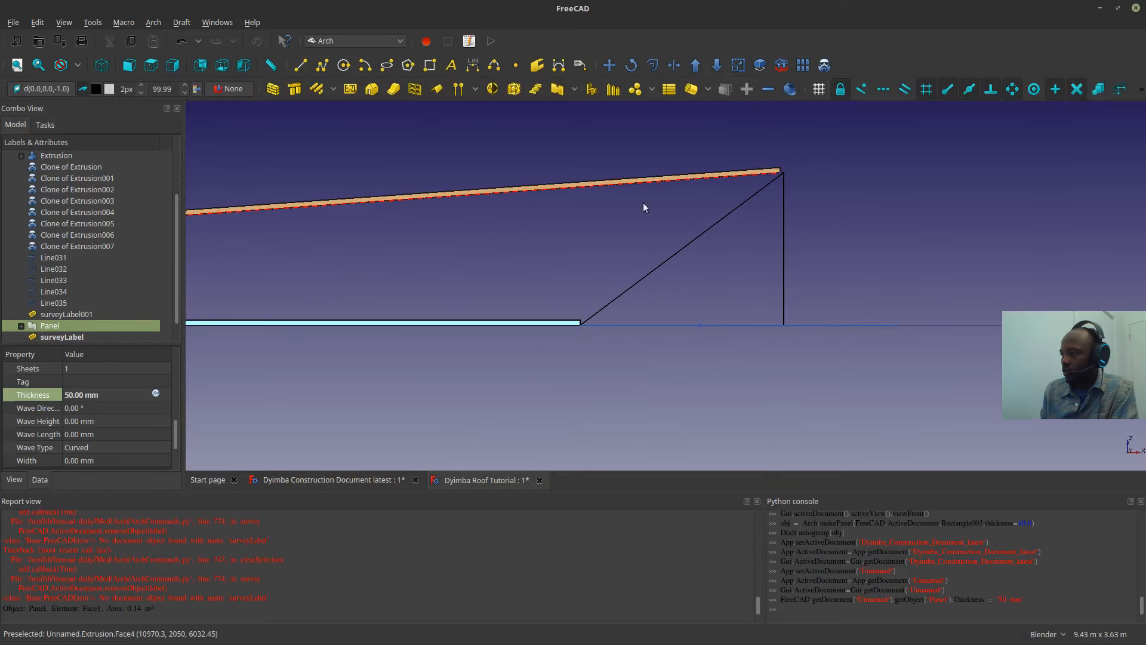
scroll(736, 159, up, 2)
scroll(792, 182, up, 2)
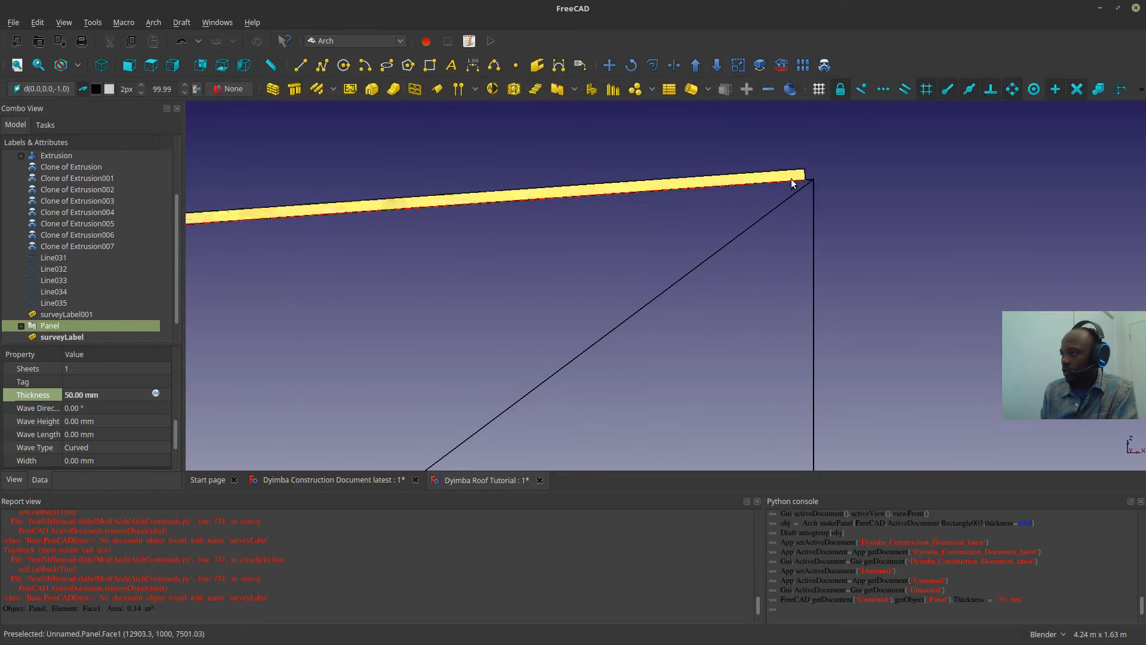
scroll(95, 433, down, 1)
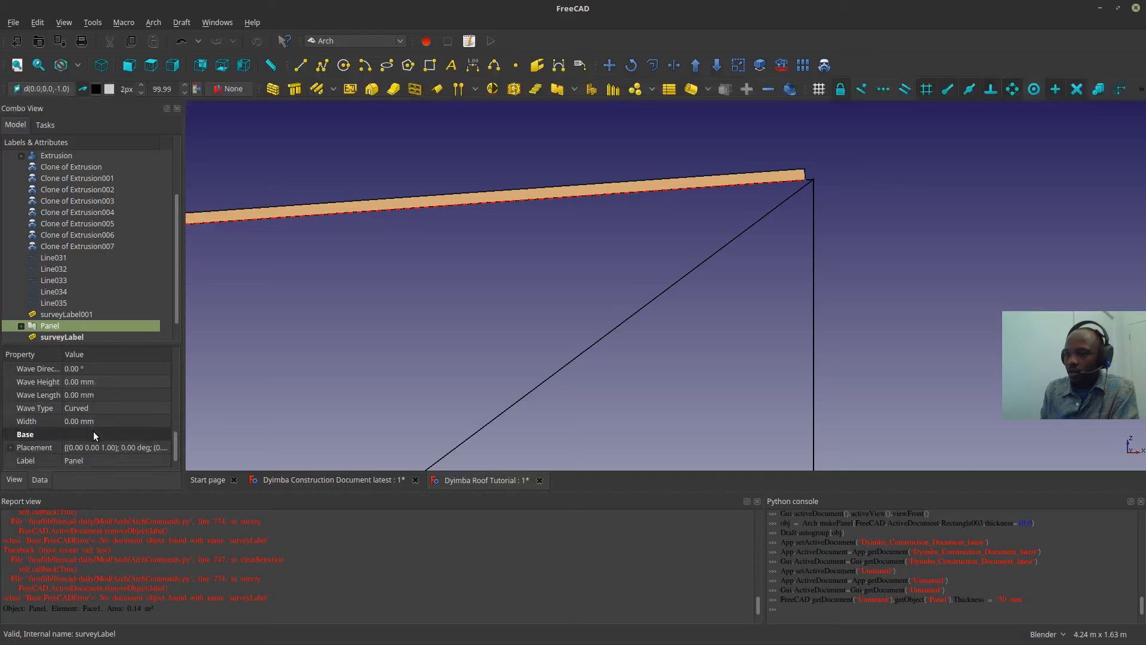
scroll(64, 435, up, 4)
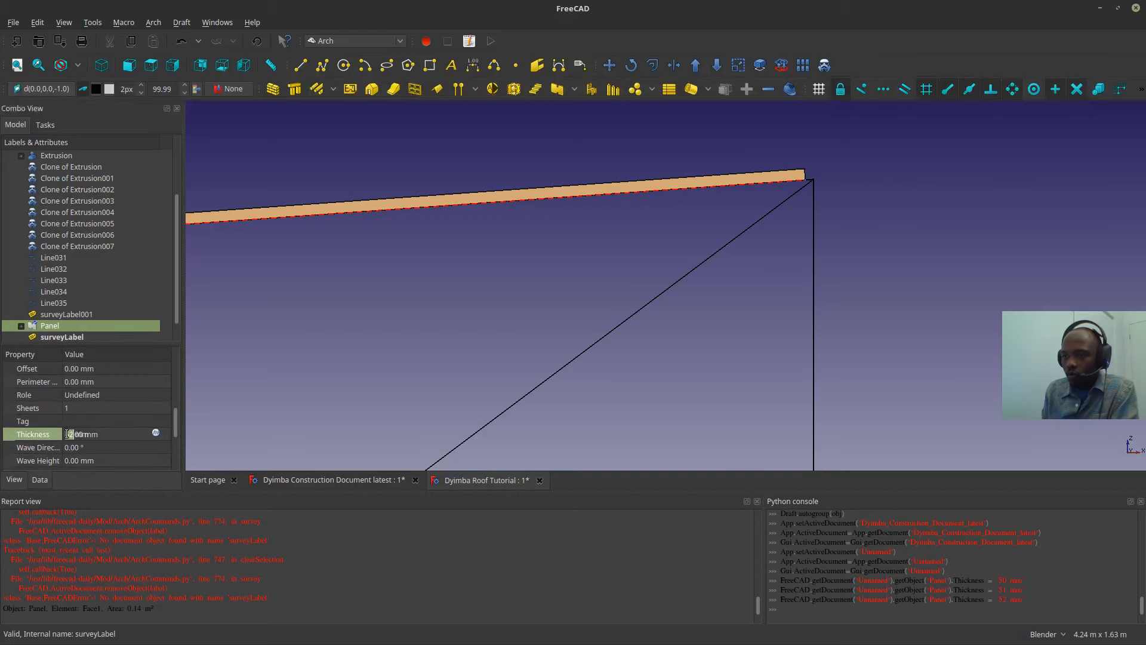
scroll(69, 414, up, 1)
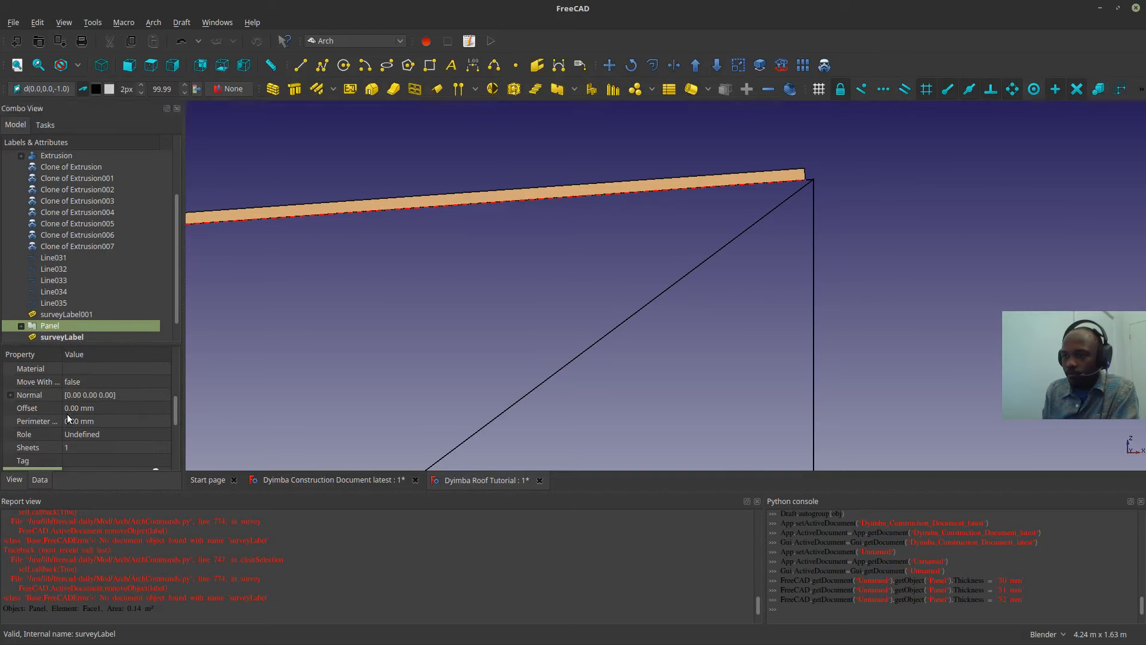
click(10, 395)
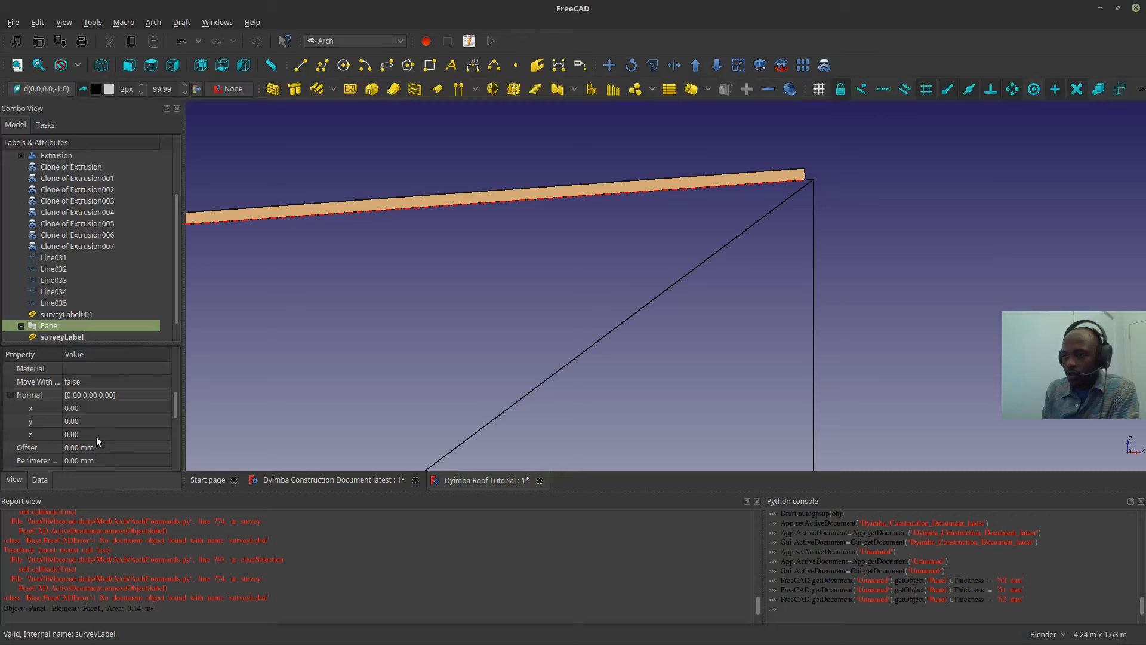
click(96, 436)
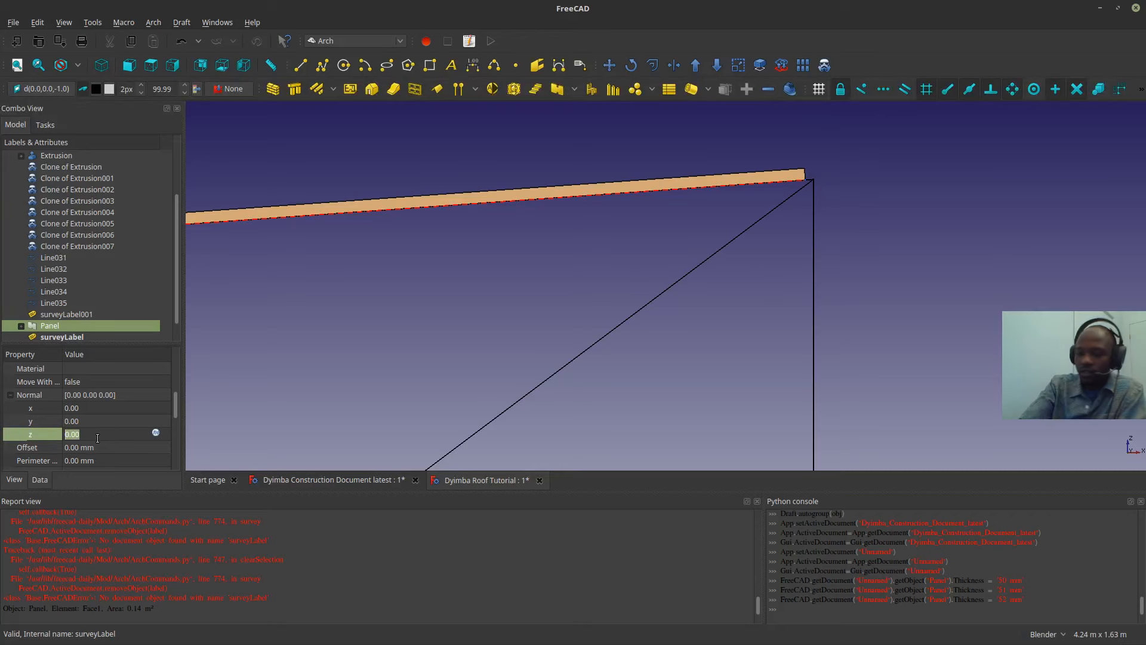
text(-1)
key(Return)
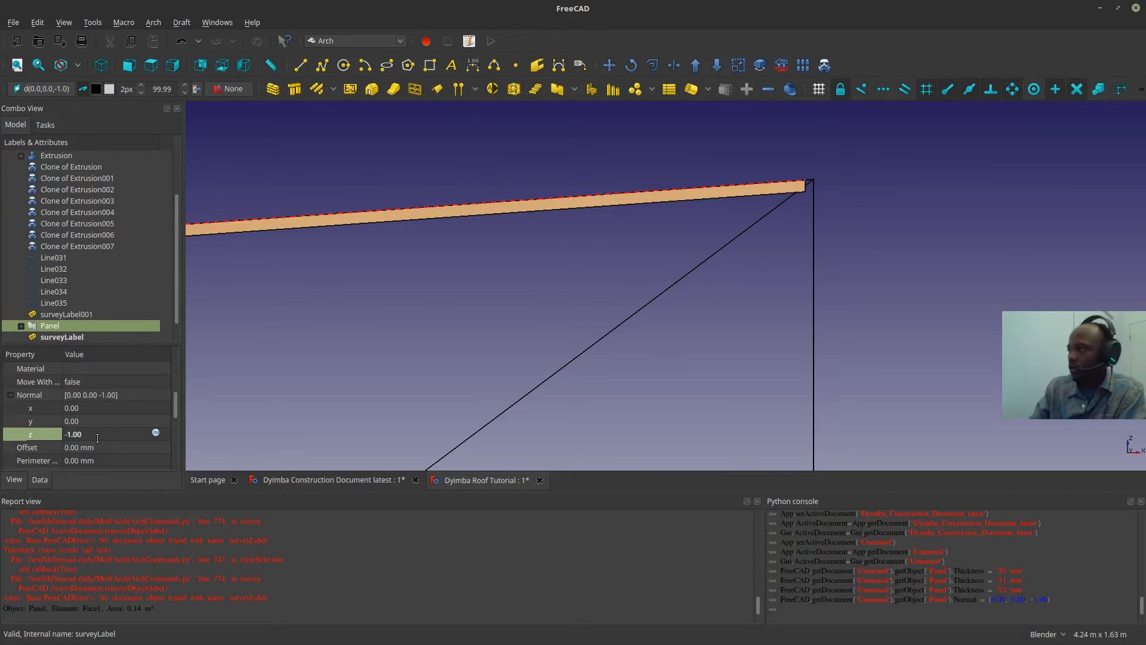
scroll(811, 190, up, 4)
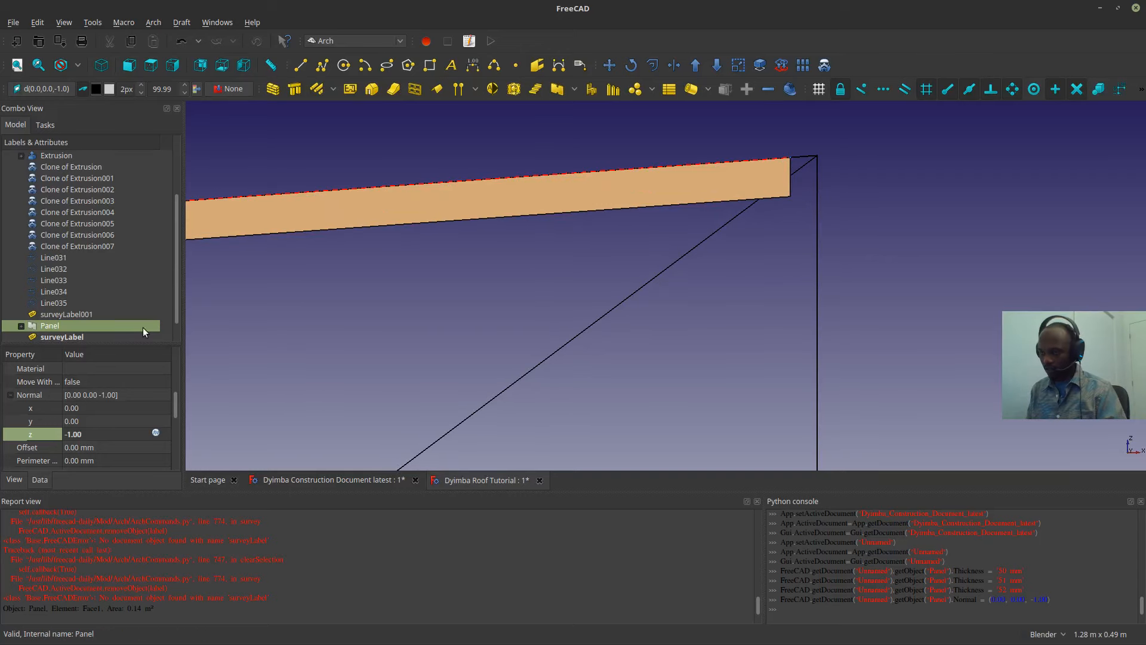
scroll(801, 191, down, 5)
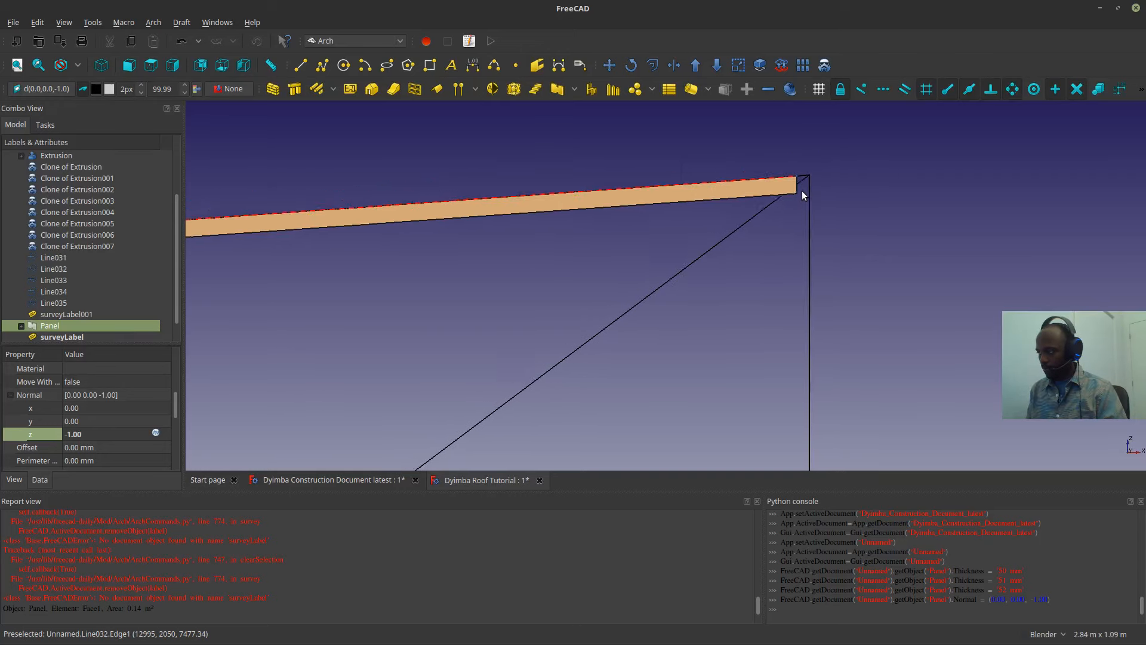
- Create a second Arch panel from Rectangle003, working in the front view, and inspect how both panels meet at the high end
mouse_move(711, 246)
middle_down()
mouse_move(718, 251)
mouse_move(698, 232)
middle_up()
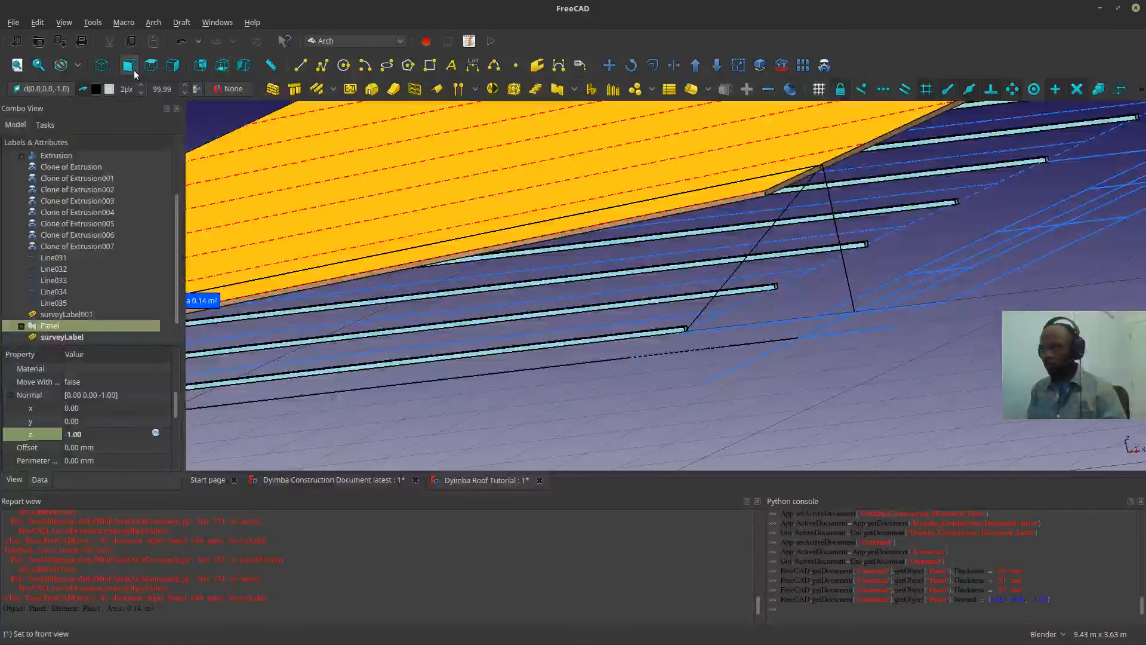
click(21, 326)
click(67, 311)
middle_drag(394, 206, 400, 156)
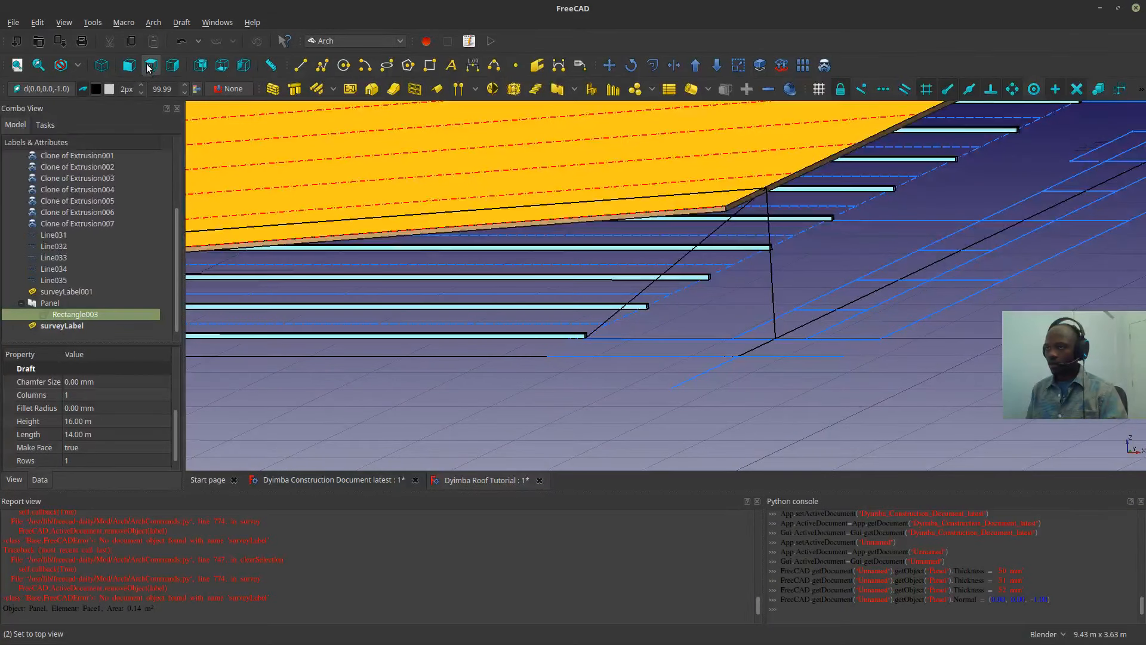
click(129, 65)
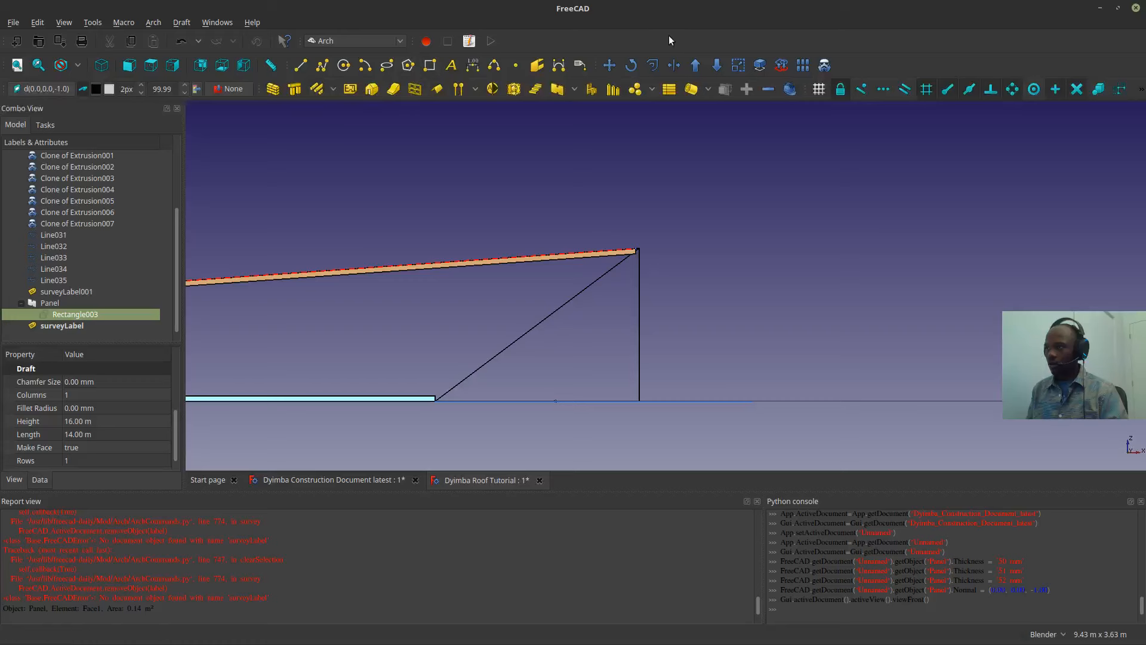
click(557, 88)
scroll(657, 242, up, 5)
scroll(529, 286, up, 2)
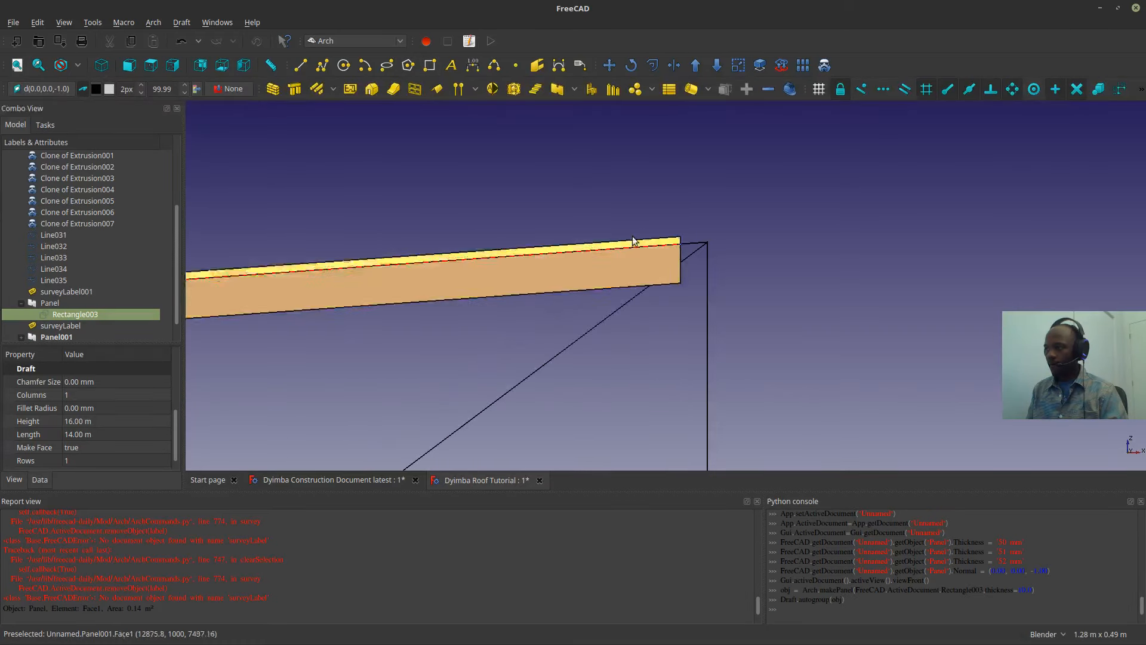
scroll(712, 267, up, 3)
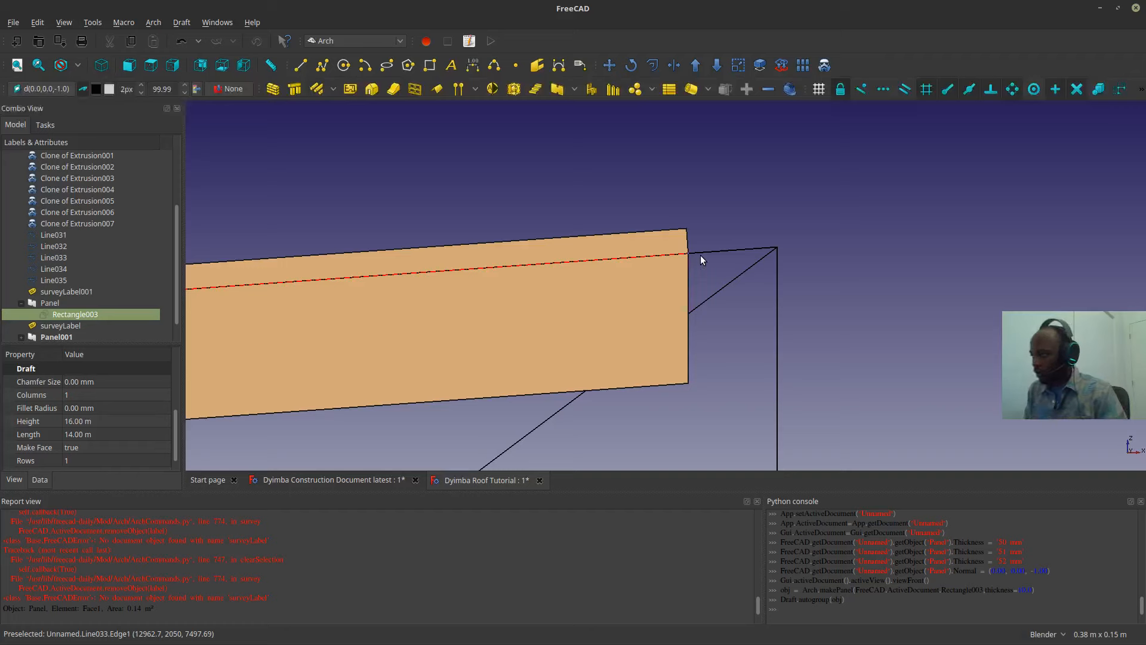
scroll(697, 280, up, 2)
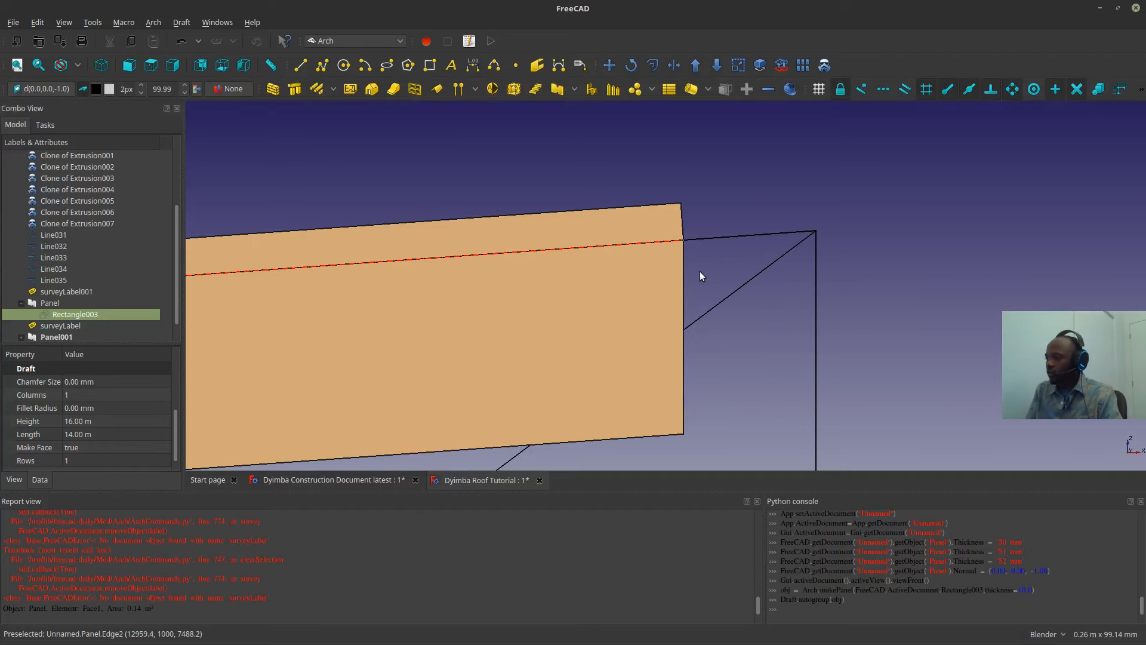
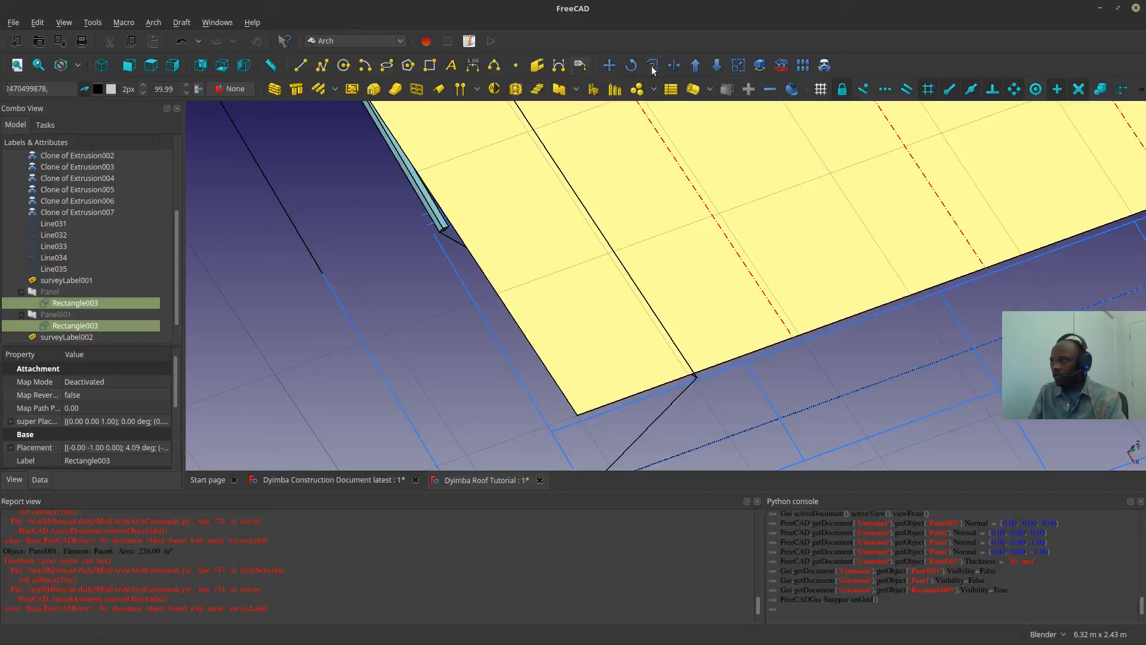
- Draw a guide line from the high end point of the frame outline outward past the nearby corner of the sloping rectangle
click(298, 66)
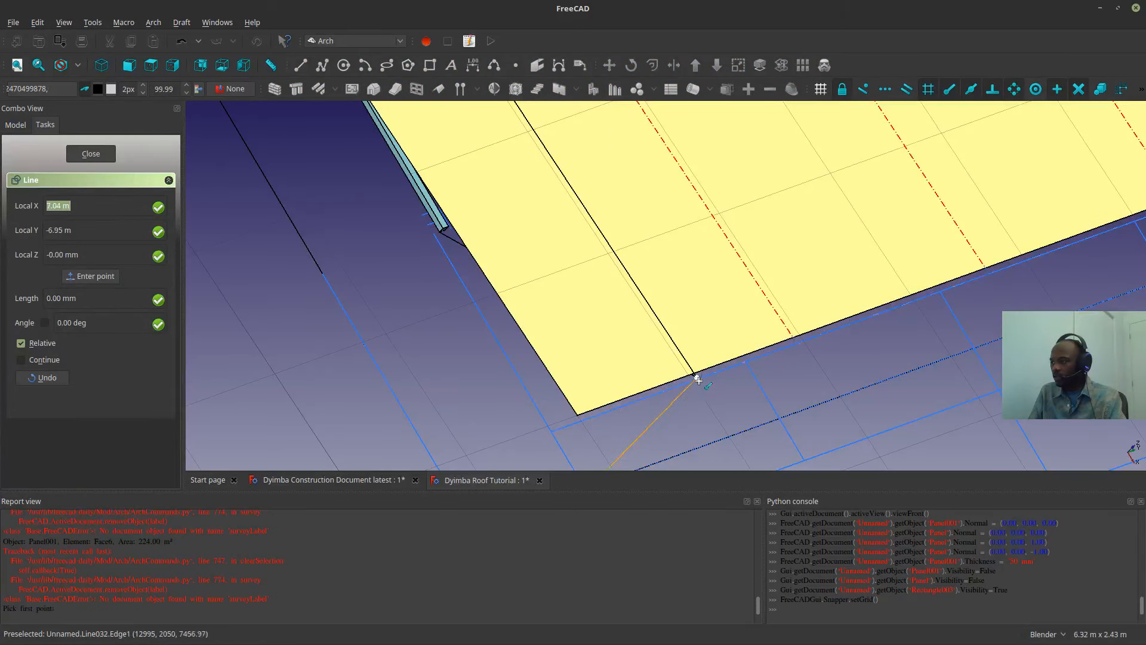
click(698, 378)
scroll(698, 378, up, 4)
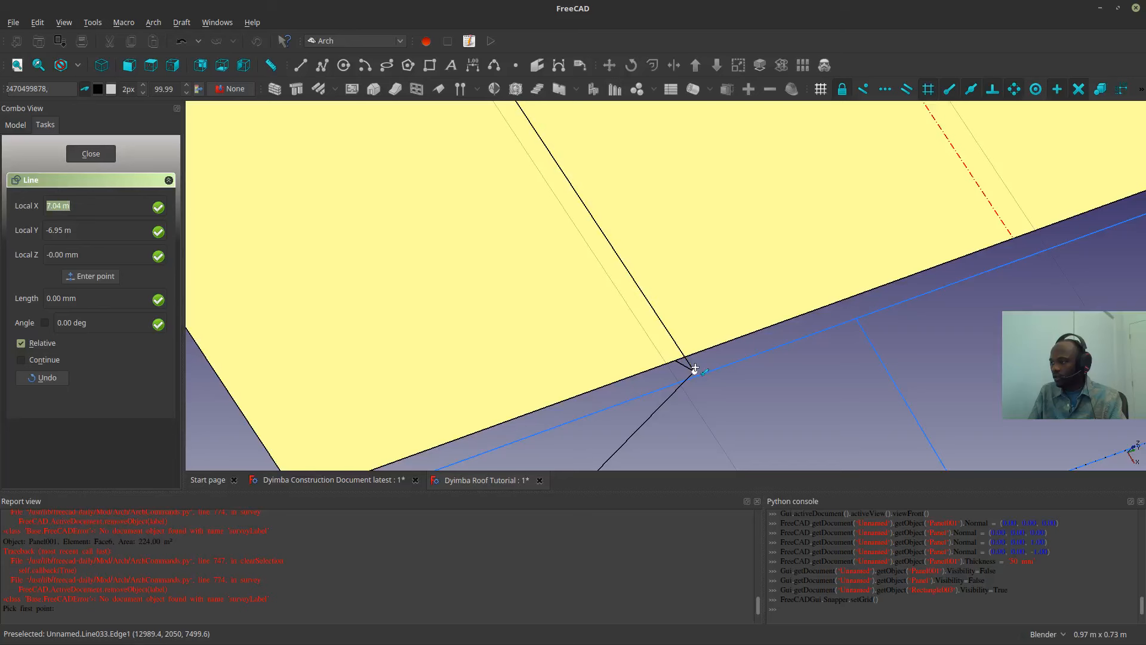
scroll(653, 384, down, 3)
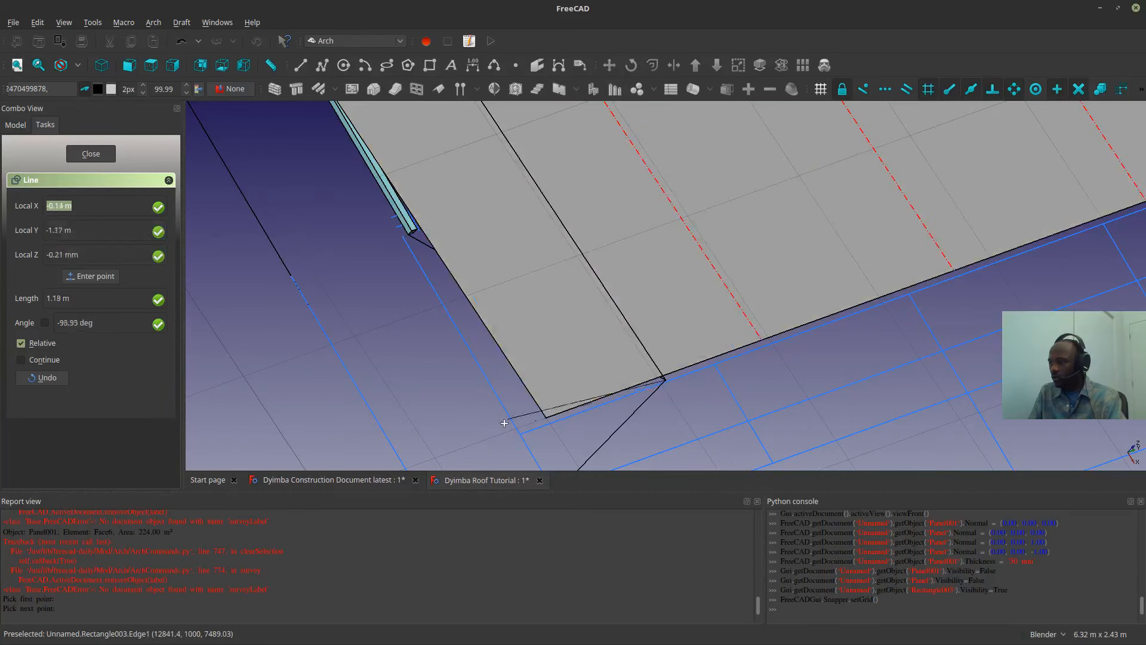
click(476, 439)
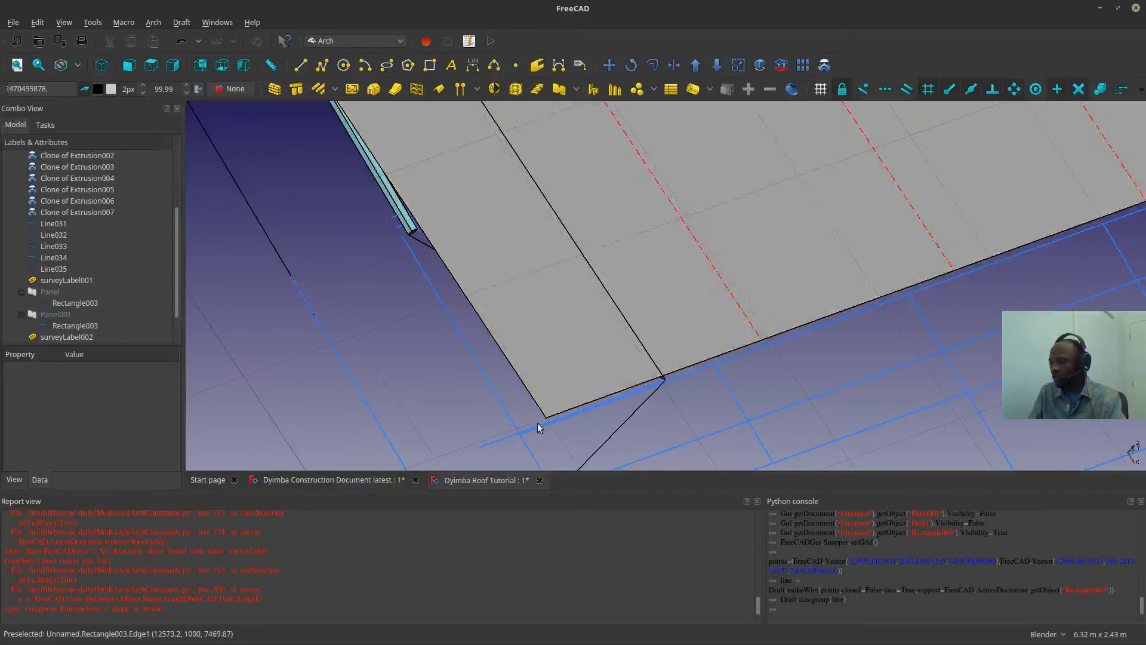
scroll(566, 425, up, 3)
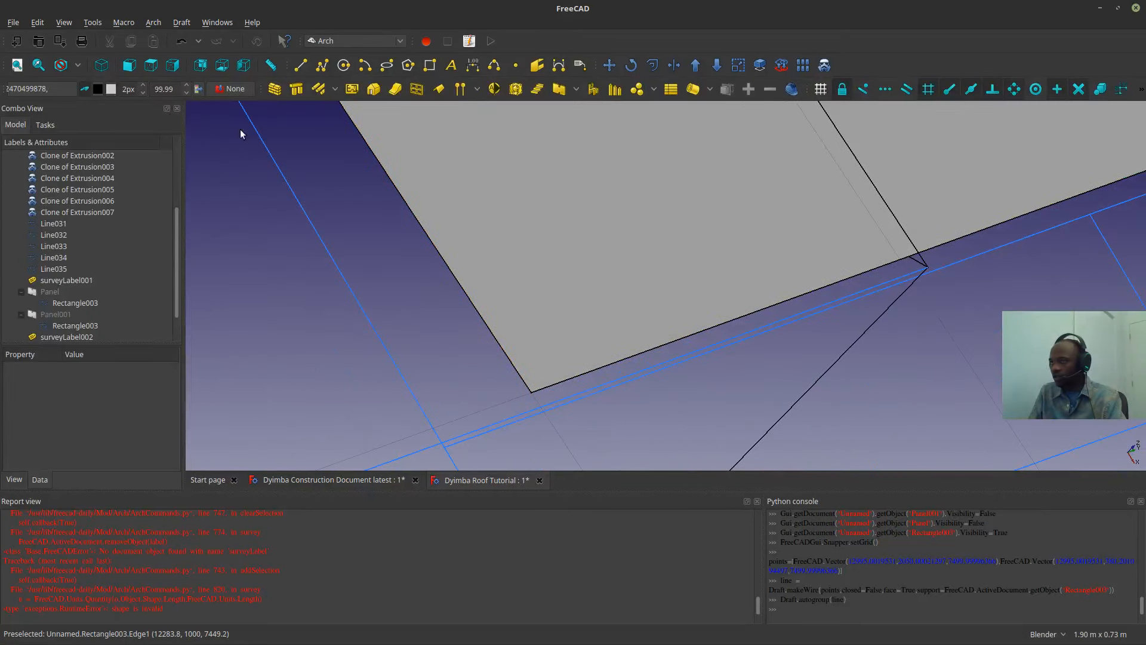
- Draw a short line about 0.11 m long from the sloping rectangle's high corner, extending its side edge toward the guide line
click(300, 65)
click(525, 389)
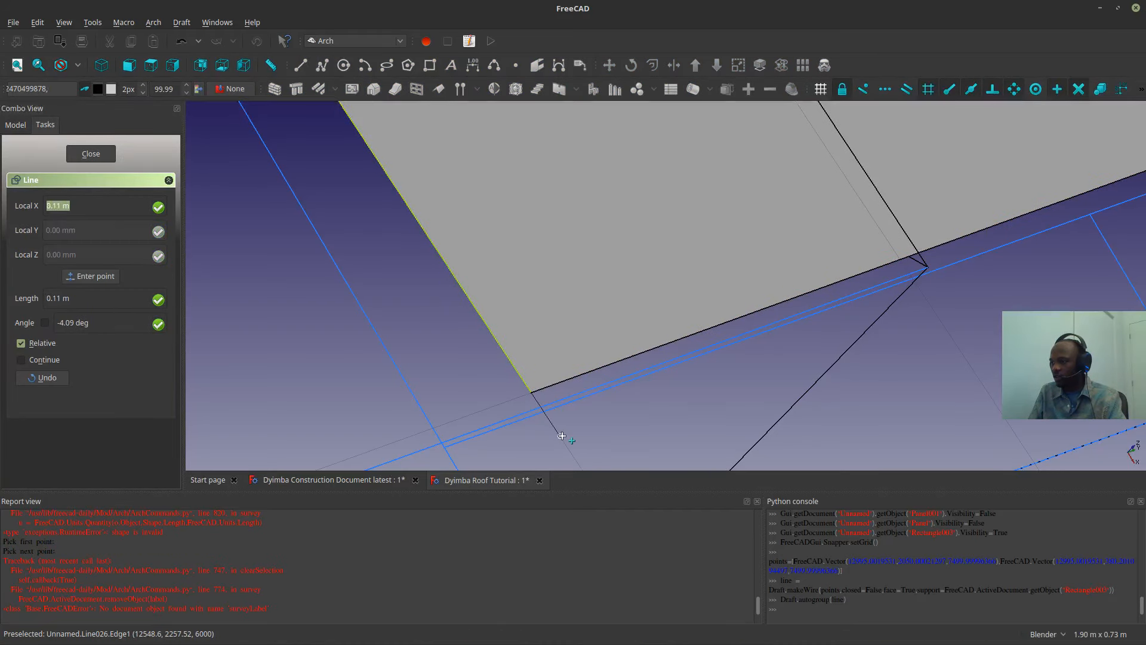
click(576, 408)
scroll(596, 406, down, 5)
scroll(600, 396, down, 8)
middle_drag(600, 396, 466, 358)
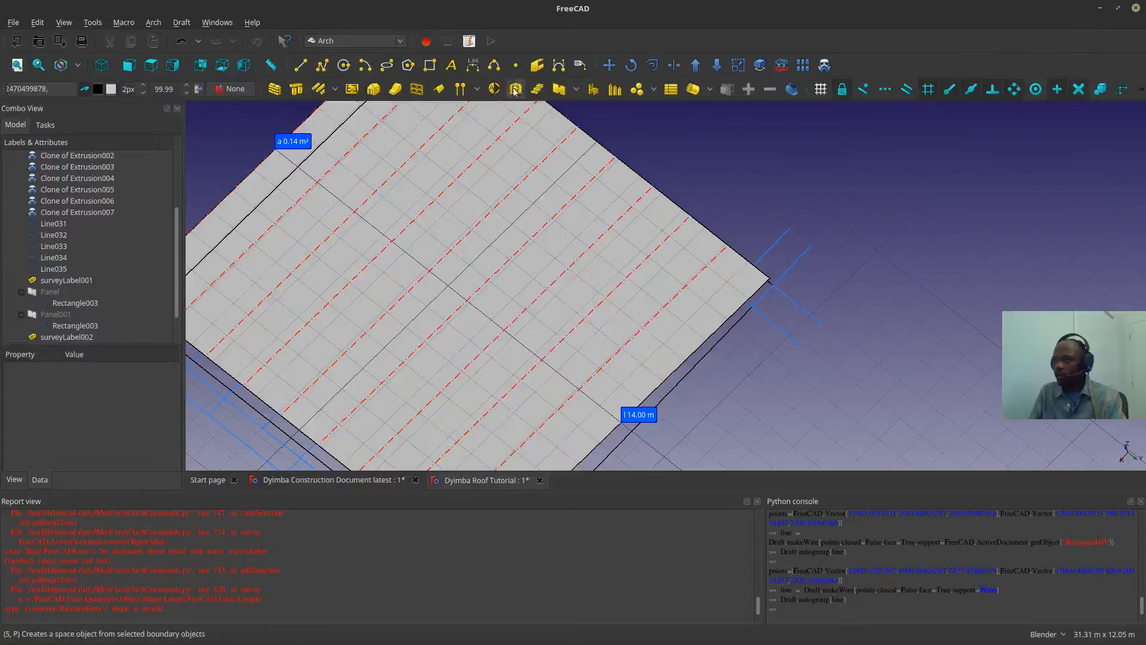
- Draw a filled sloping rectangle from the roof's low far corner to the outer end of the short extension line
click(429, 65)
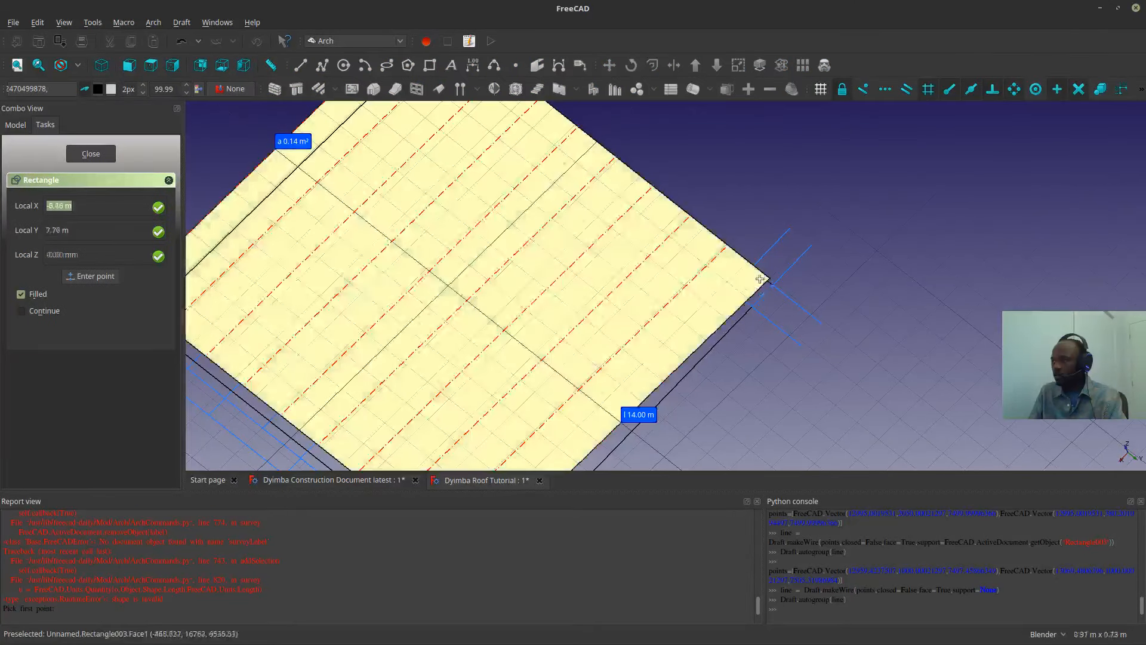
key(Escape)
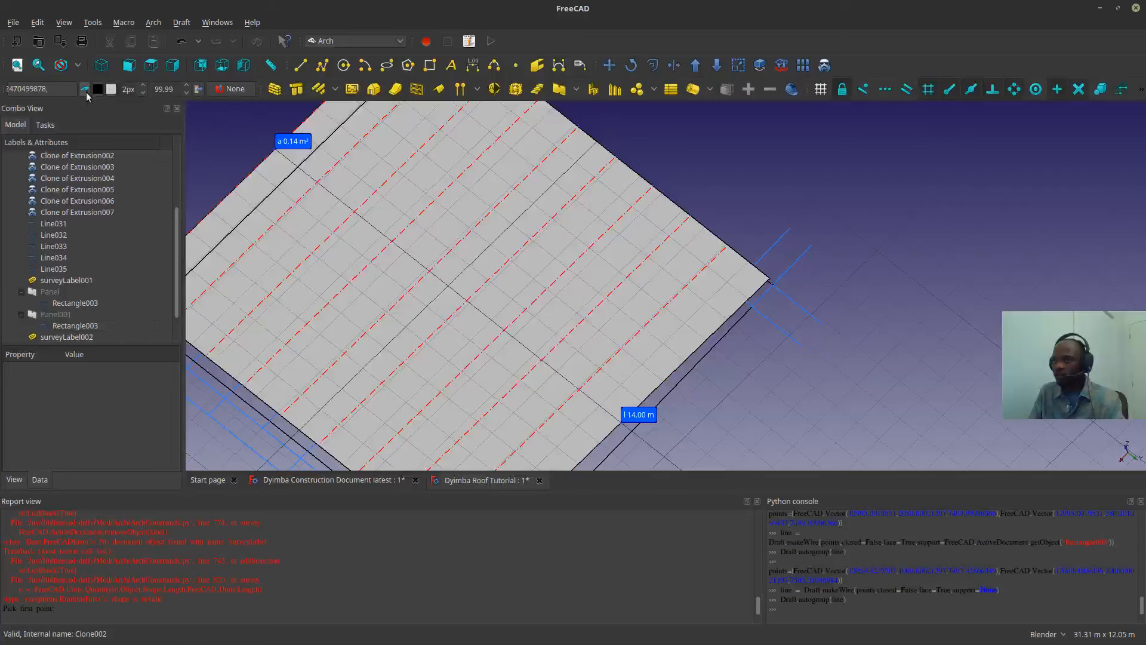
click(430, 65)
scroll(475, 334, down, 4)
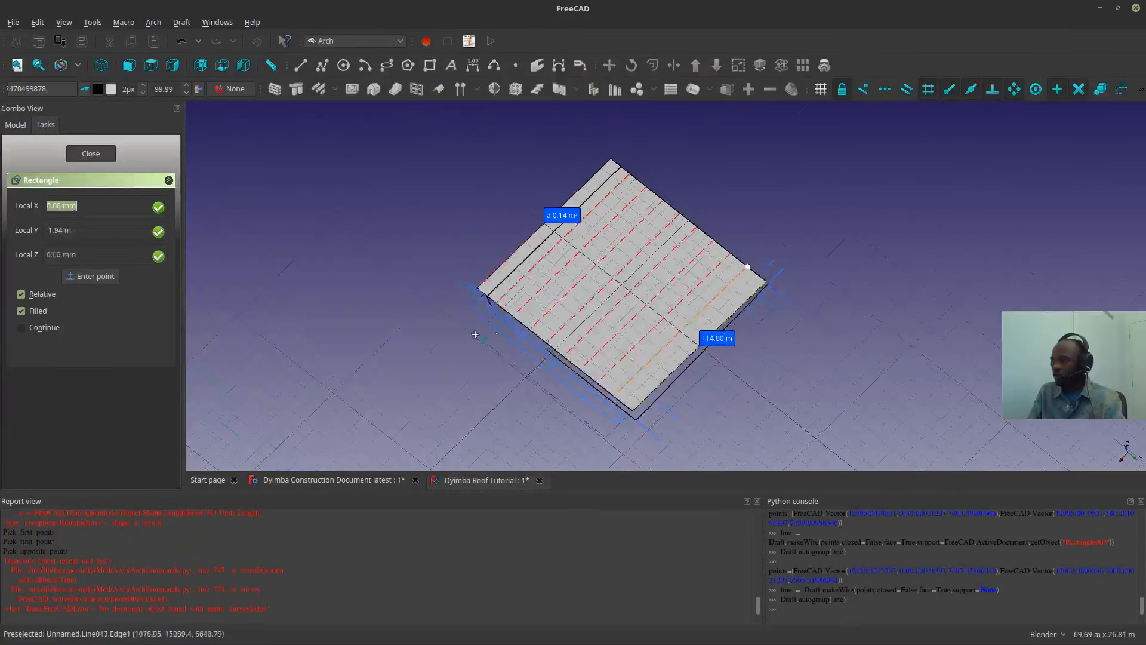
scroll(475, 334, up, 6)
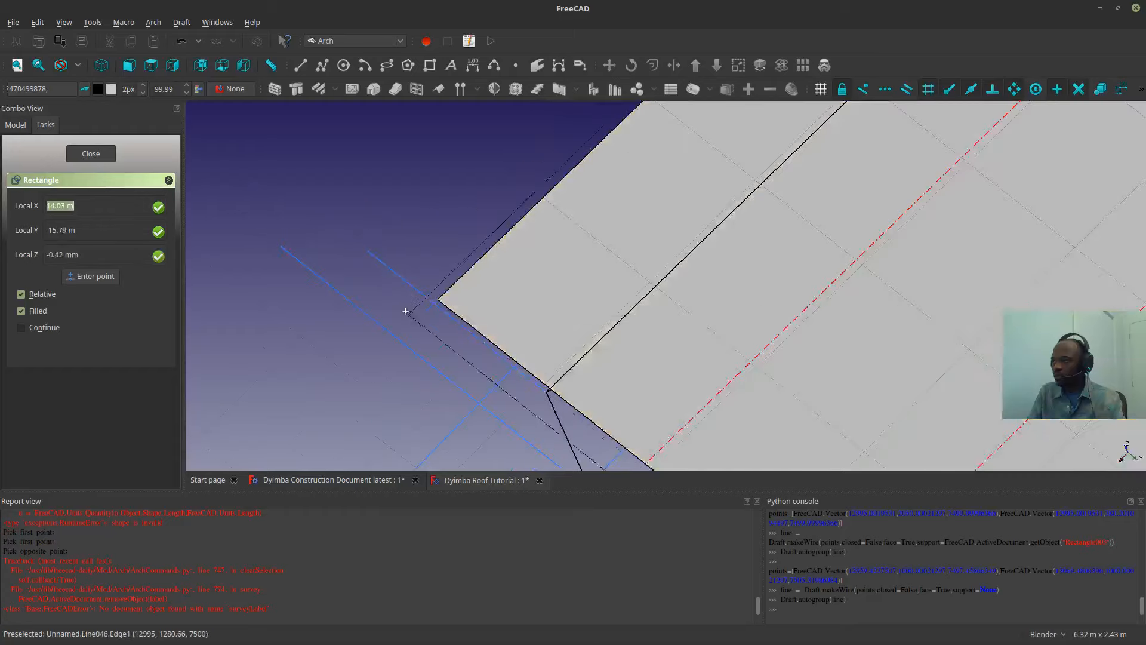
scroll(406, 311, up, 3)
click(465, 309)
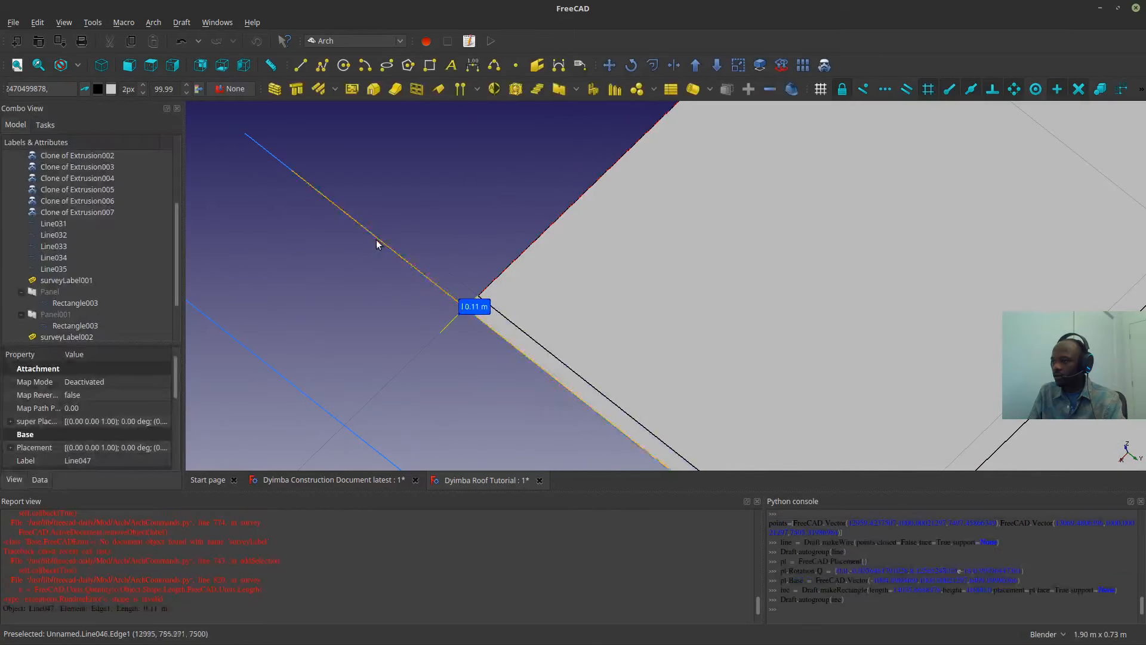
- Delete the four survey labels: surveyLabel, surveyLabel001, surveyLabel002 and surveyLabel003
scroll(639, 358, down, 5)
scroll(731, 322, down, 2)
middle_drag(752, 369, 807, 330)
scroll(62, 262, down, 2)
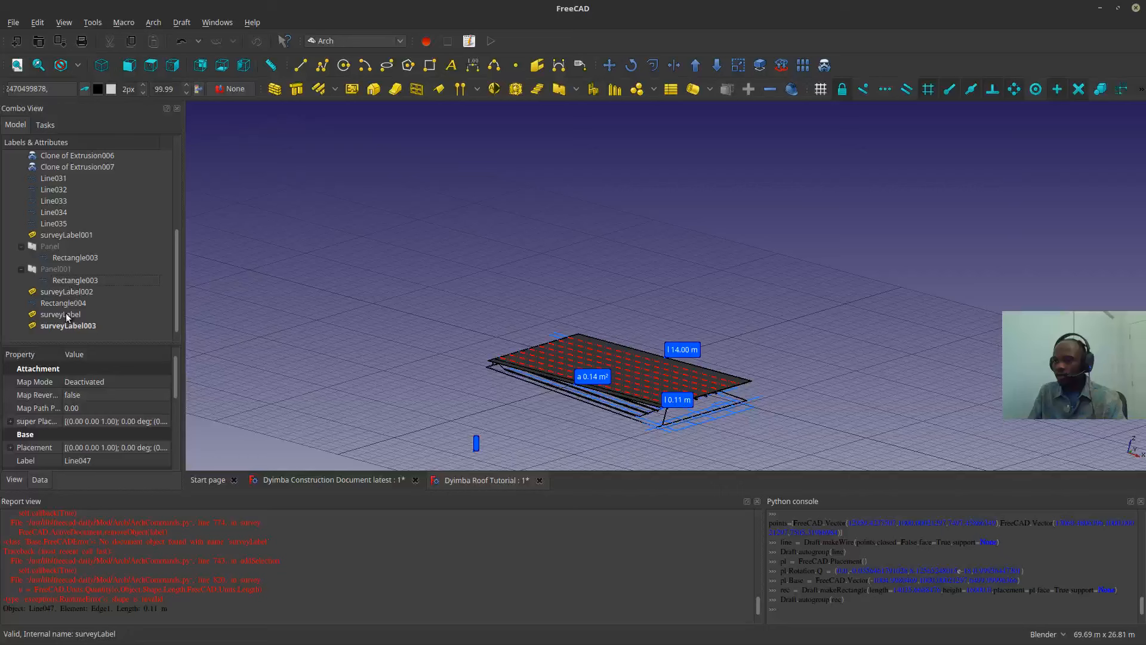
click(65, 325)
ctrl+click(64, 314)
ctrl+click(71, 292)
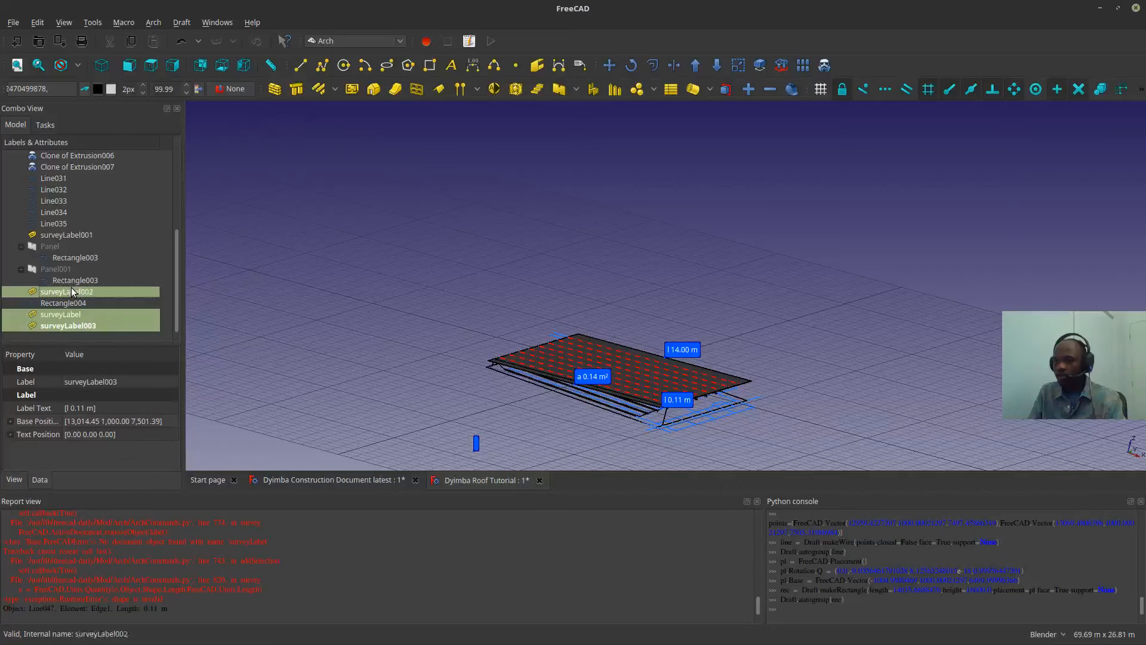
ctrl+click(76, 236)
key(Delete)
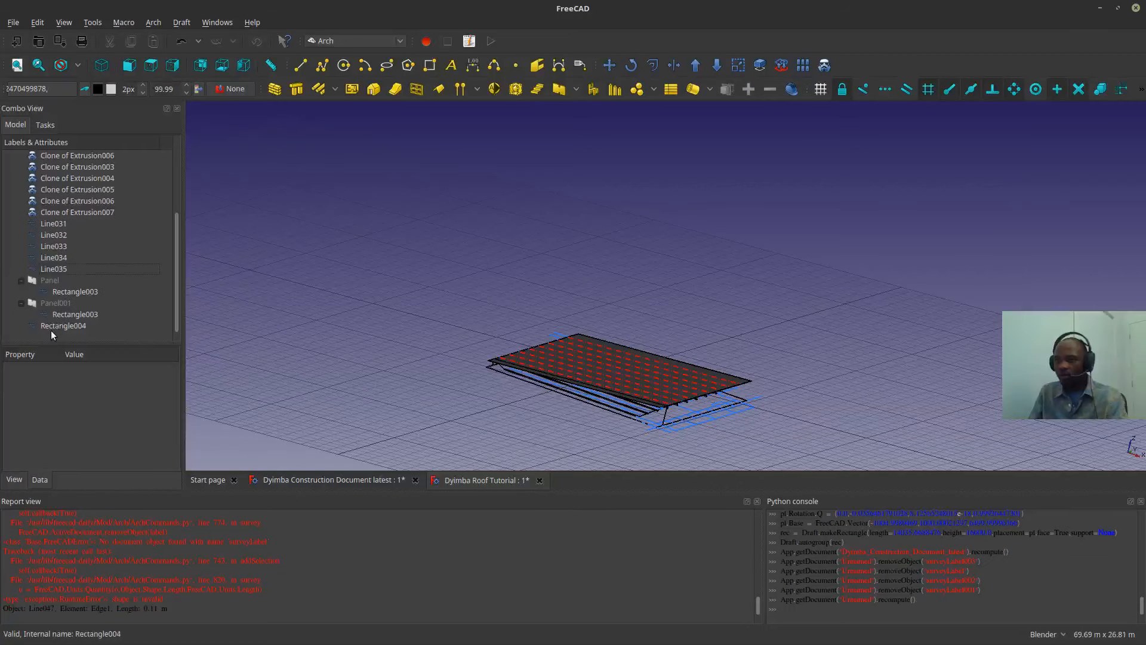
- Make the hidden roof panels Panel and Panel001 visible again and view the roof from the front
click(60, 326)
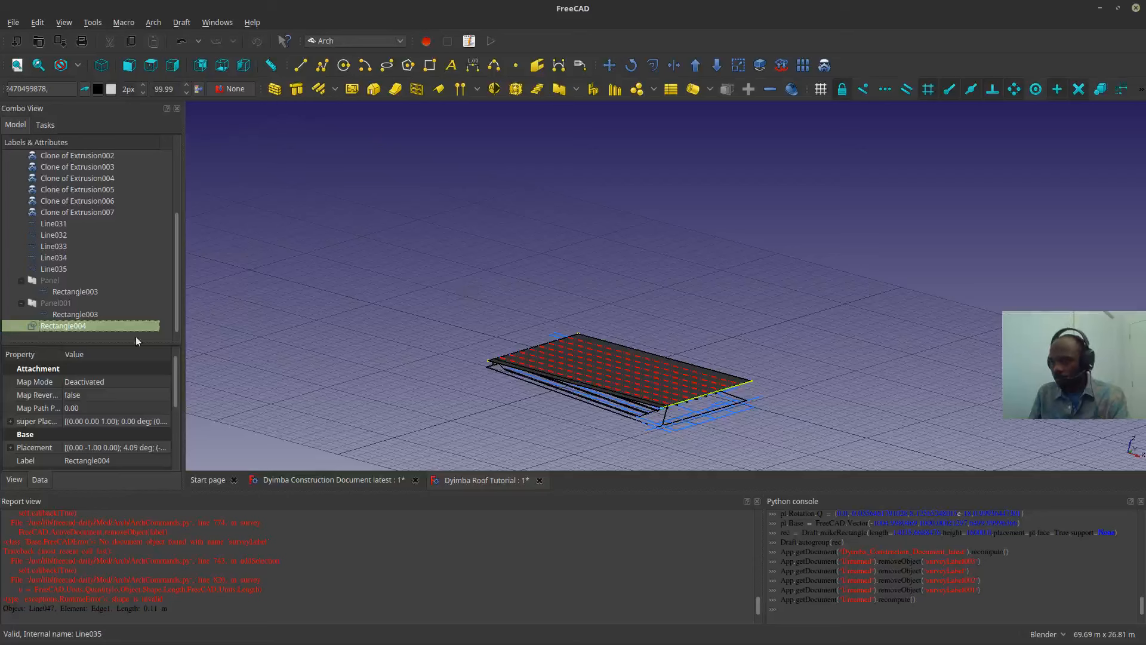
click(51, 281)
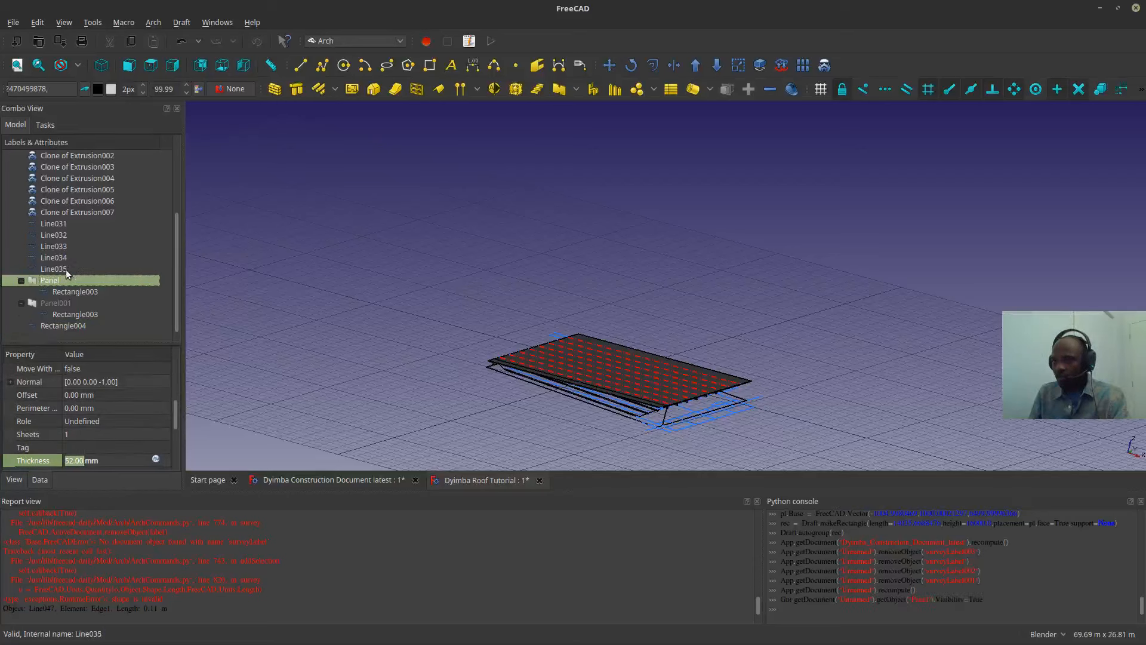
click(55, 302)
click(129, 65)
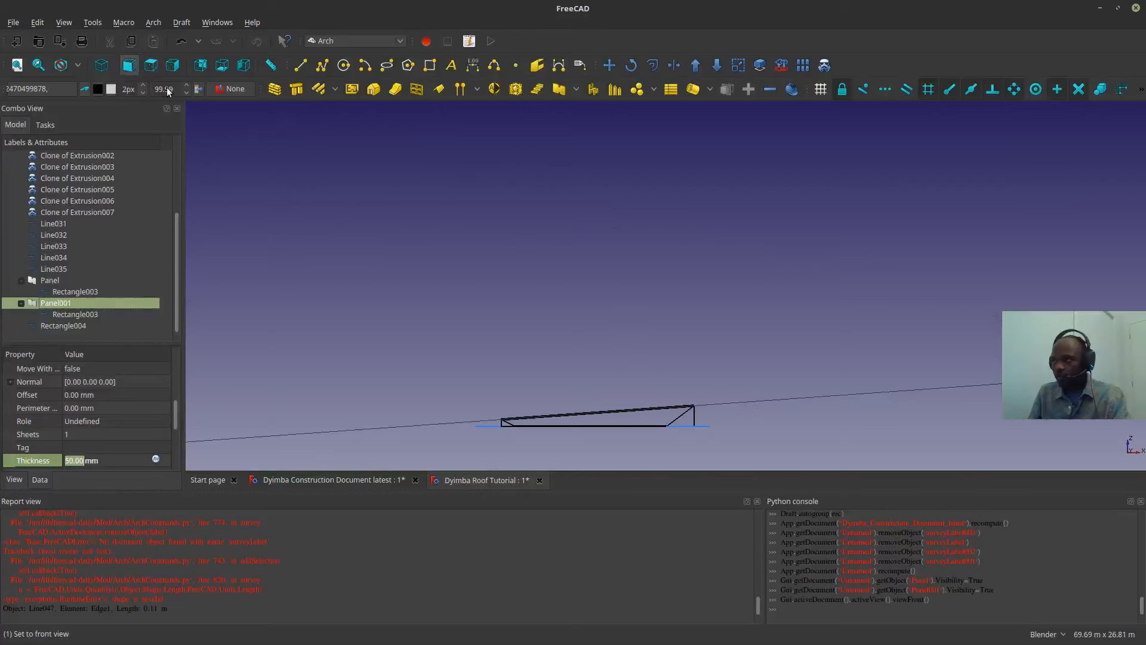
- Change the base object of Panel to Rectangle004 and recompute the document
scroll(674, 431, up, 10)
click(725, 316)
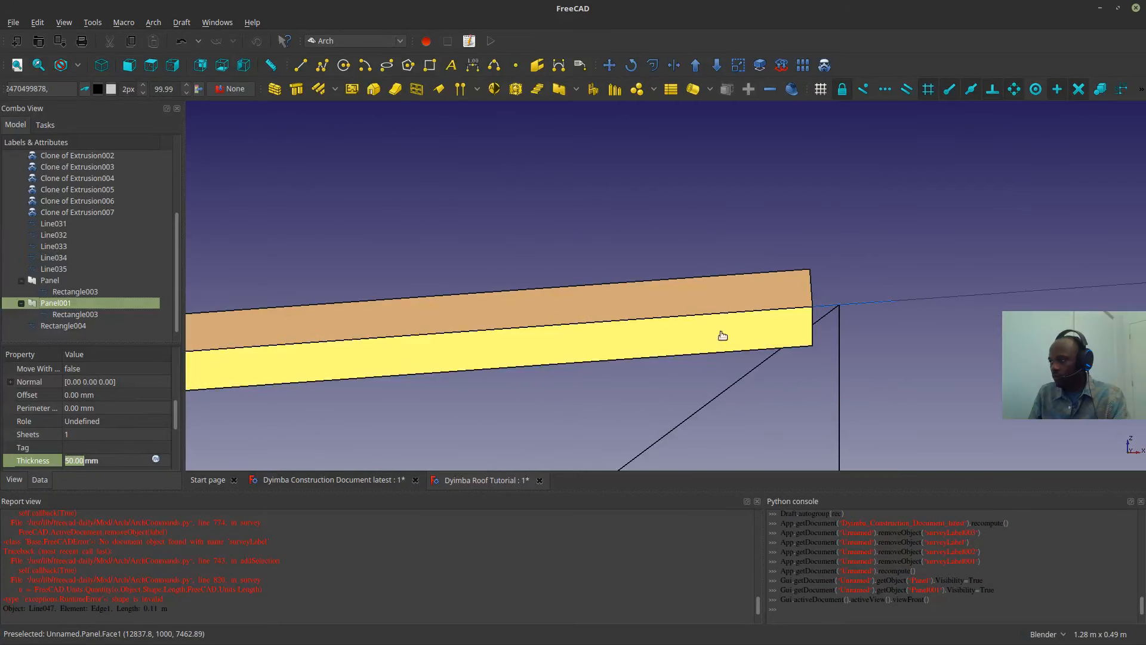
click(686, 145)
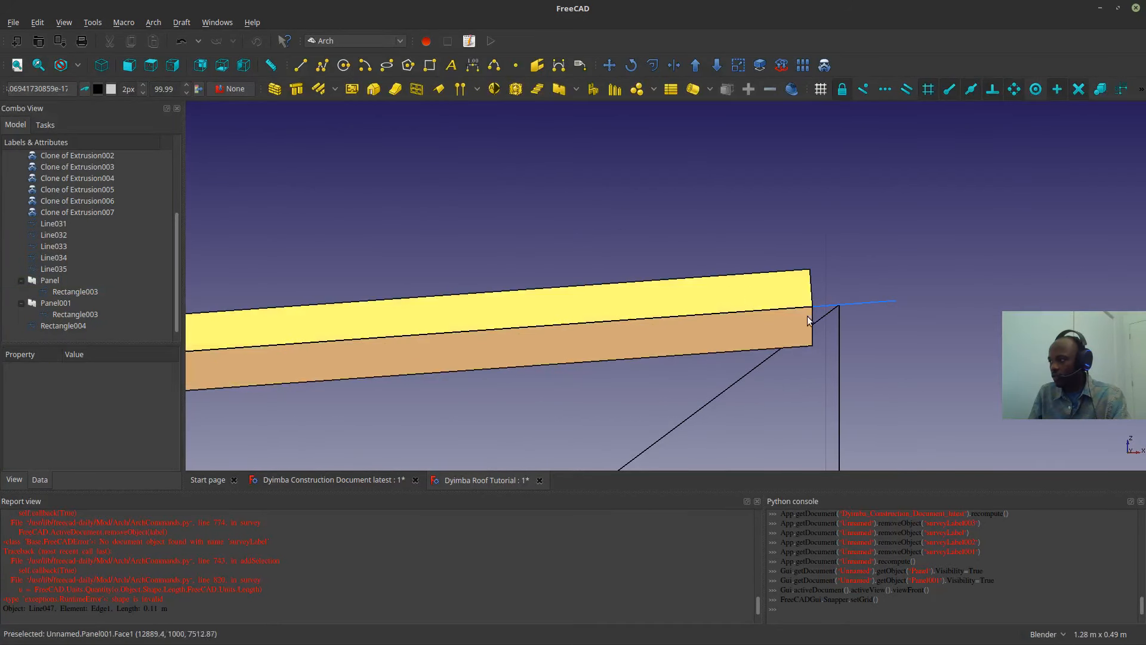
scroll(835, 352, up, 4)
scroll(764, 364, down, 4)
click(751, 351)
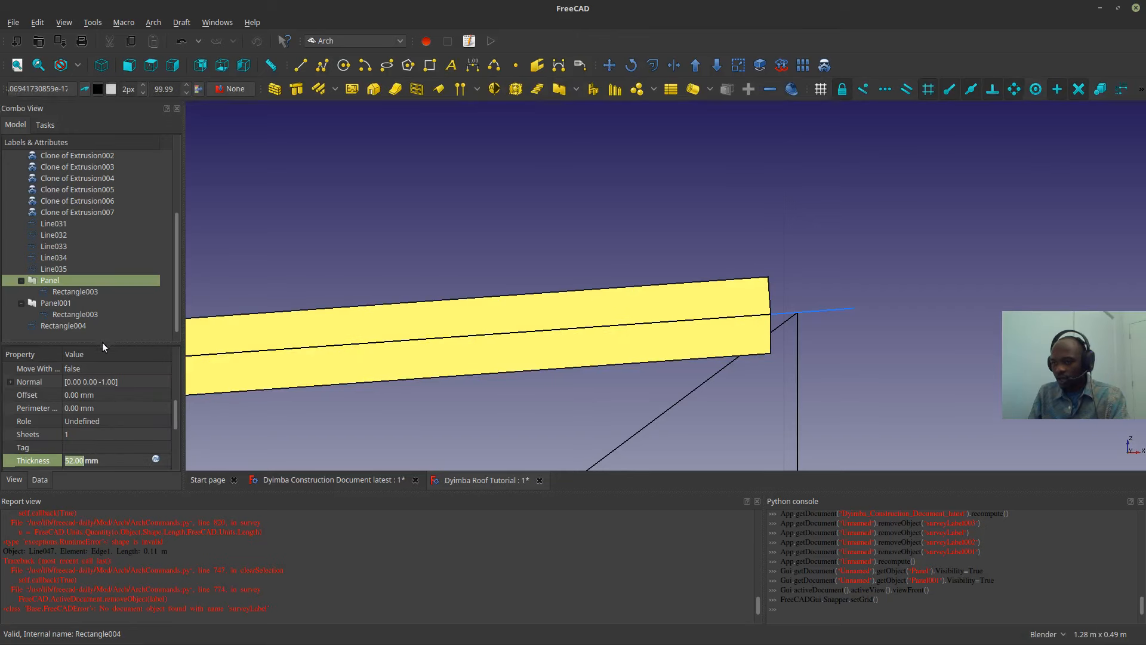
scroll(132, 418, up, 5)
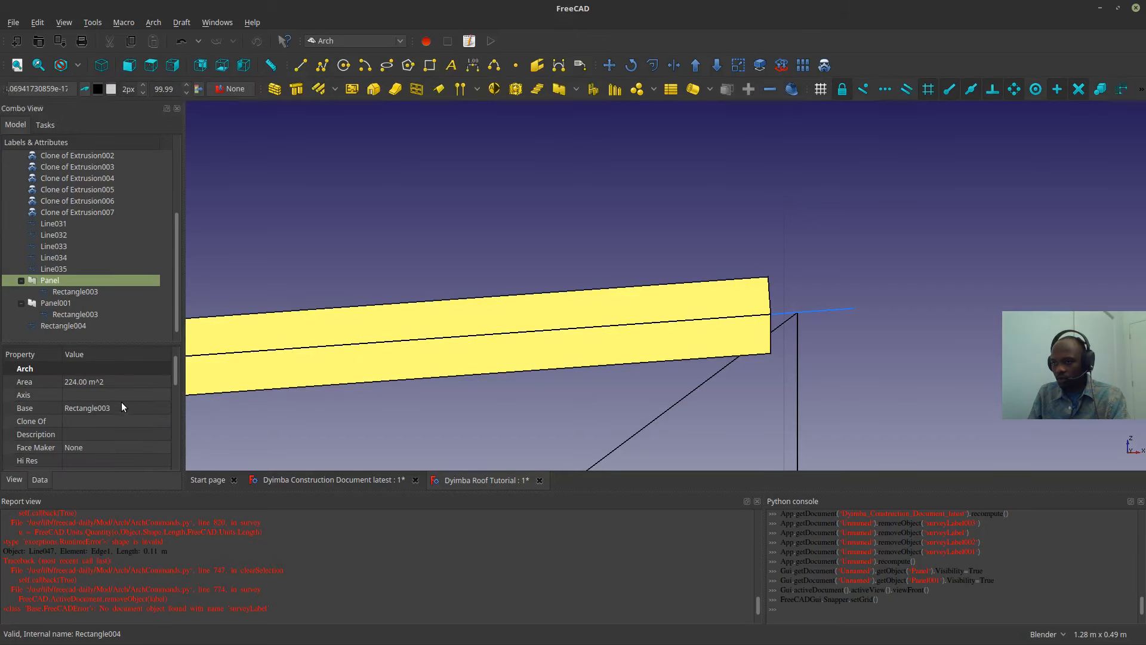
click(127, 407)
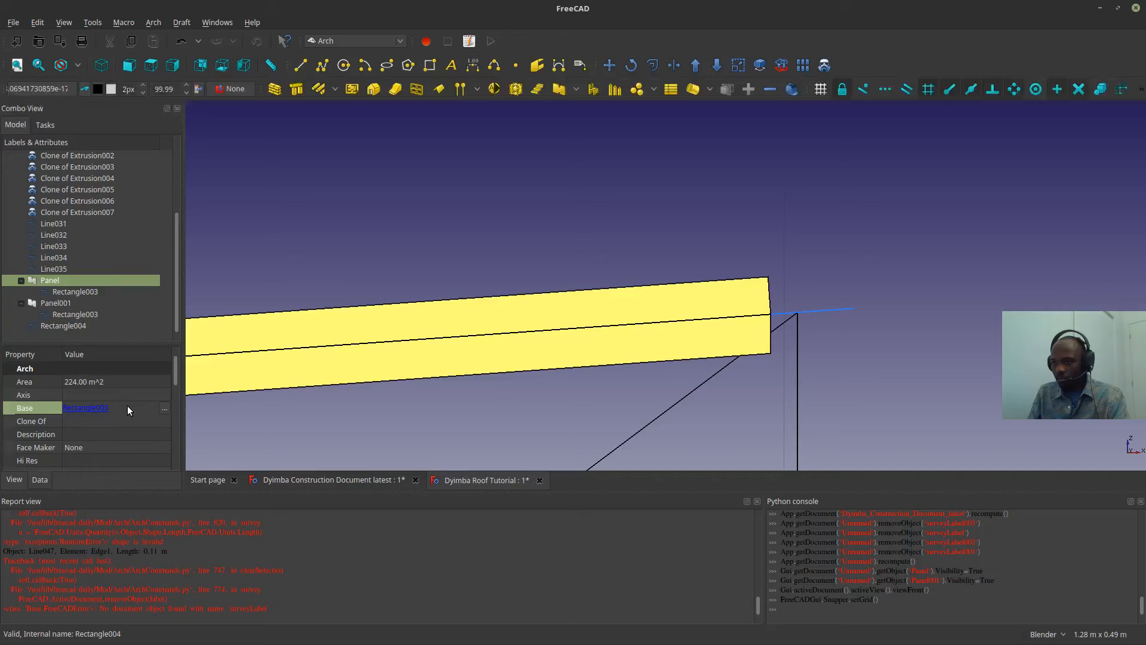
click(164, 408)
scroll(621, 259, down, 5)
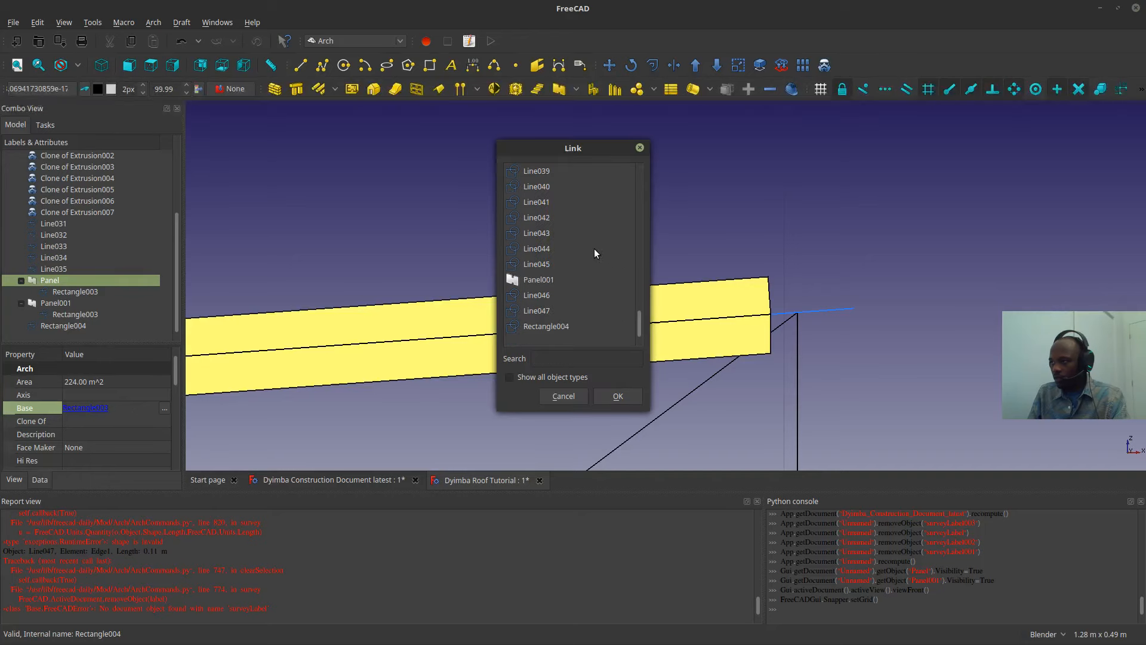
click(564, 326)
click(609, 397)
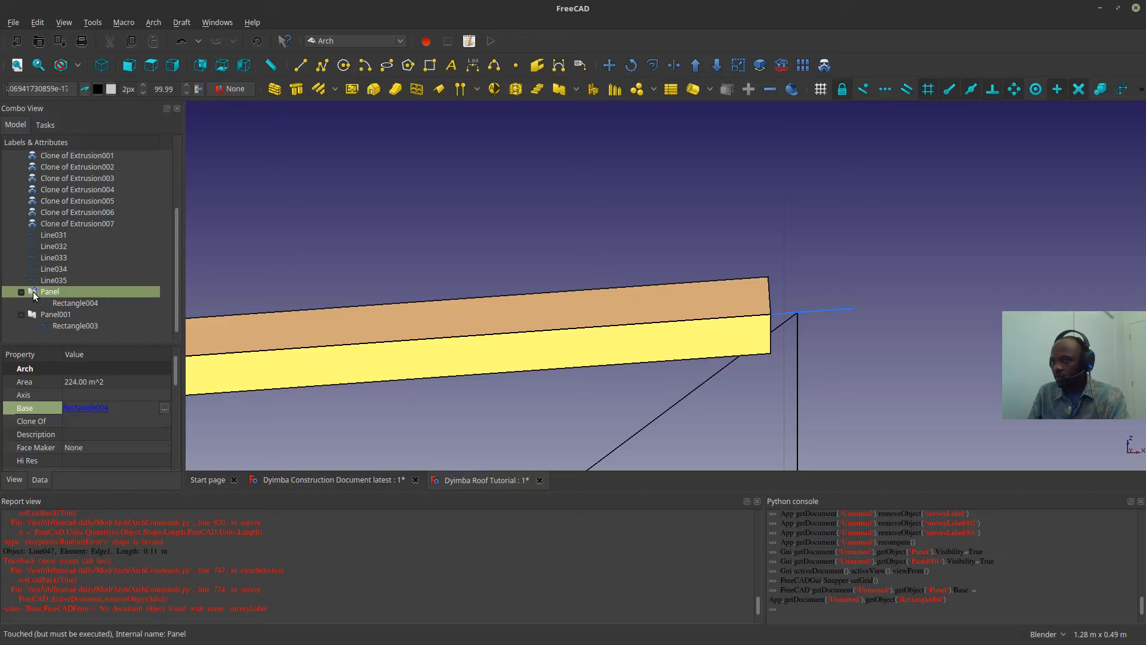
click(256, 43)
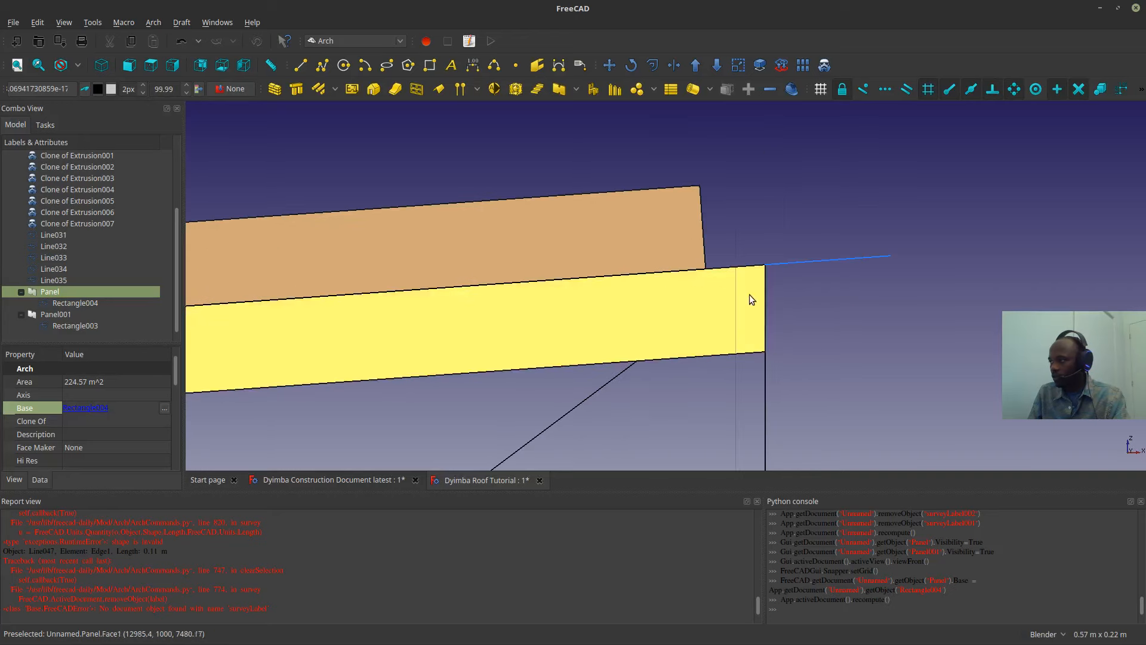
- Change the base object of Panel001 to Rectangle004 as well and recompute the document
scroll(689, 247, down, 2)
click(385, 260)
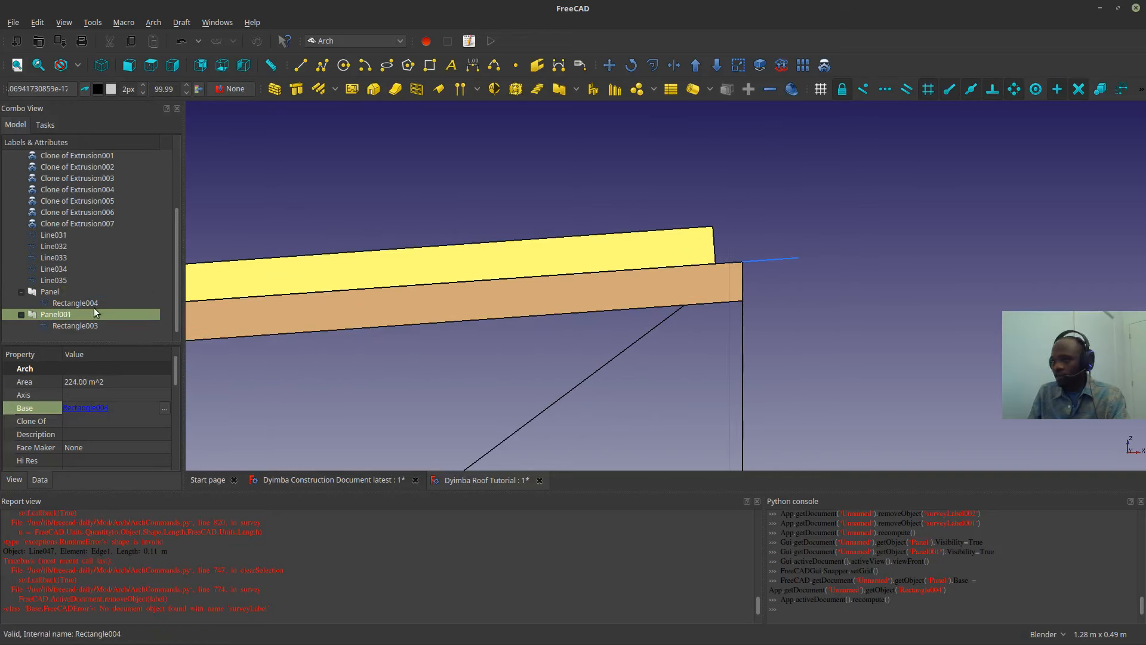
click(165, 409)
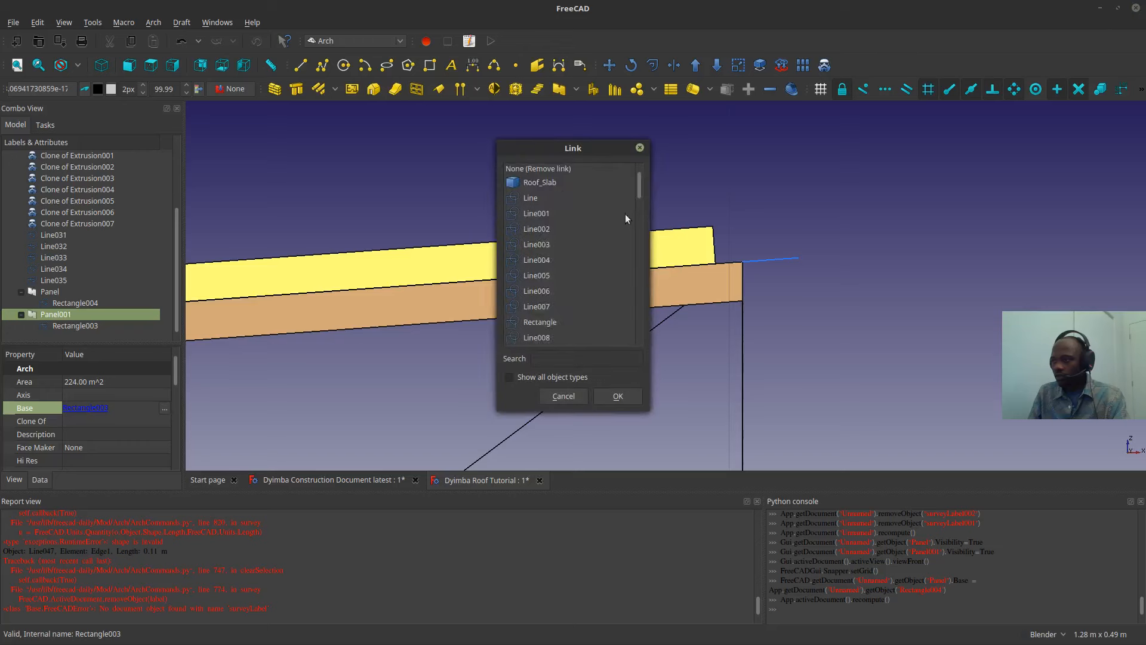
scroll(586, 293, down, 15)
click(561, 327)
click(618, 395)
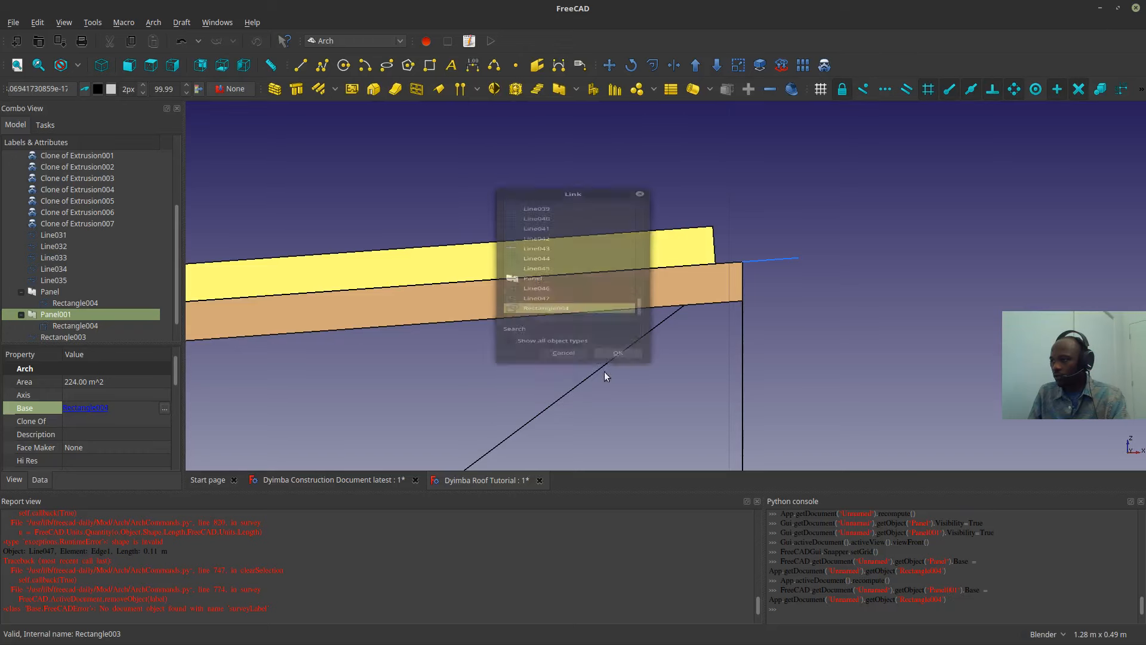
click(256, 42)
click(638, 120)
- Examine the two stacked roof panels at their high and low ends, along the slope and in perspective
scroll(759, 243, down, 5)
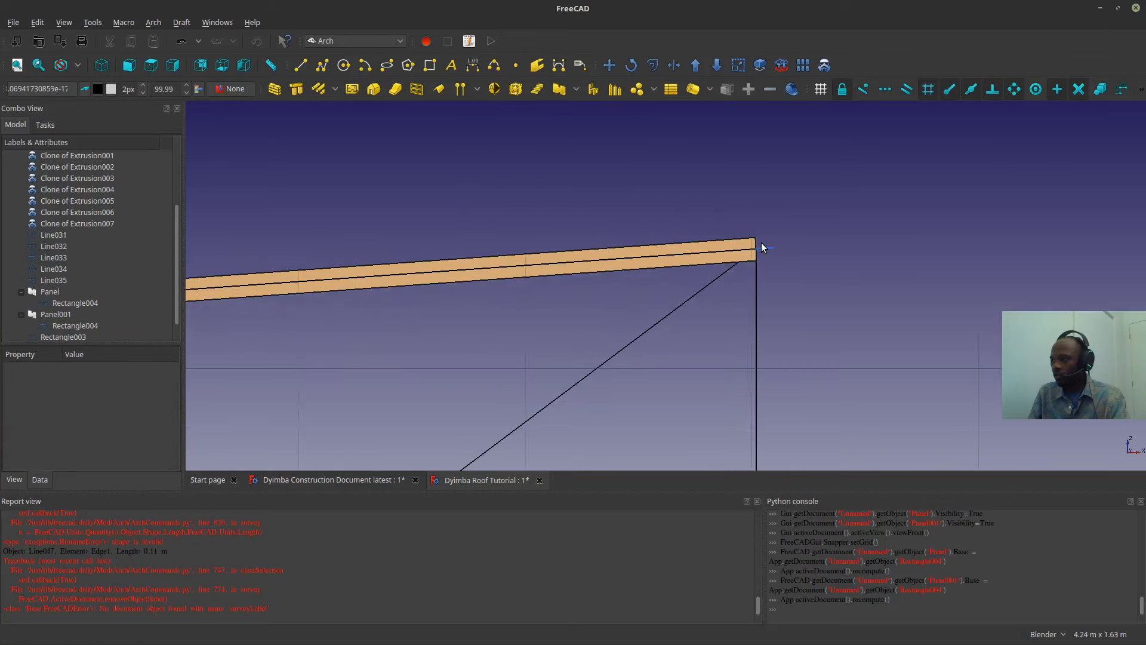
scroll(511, 270, up, 5)
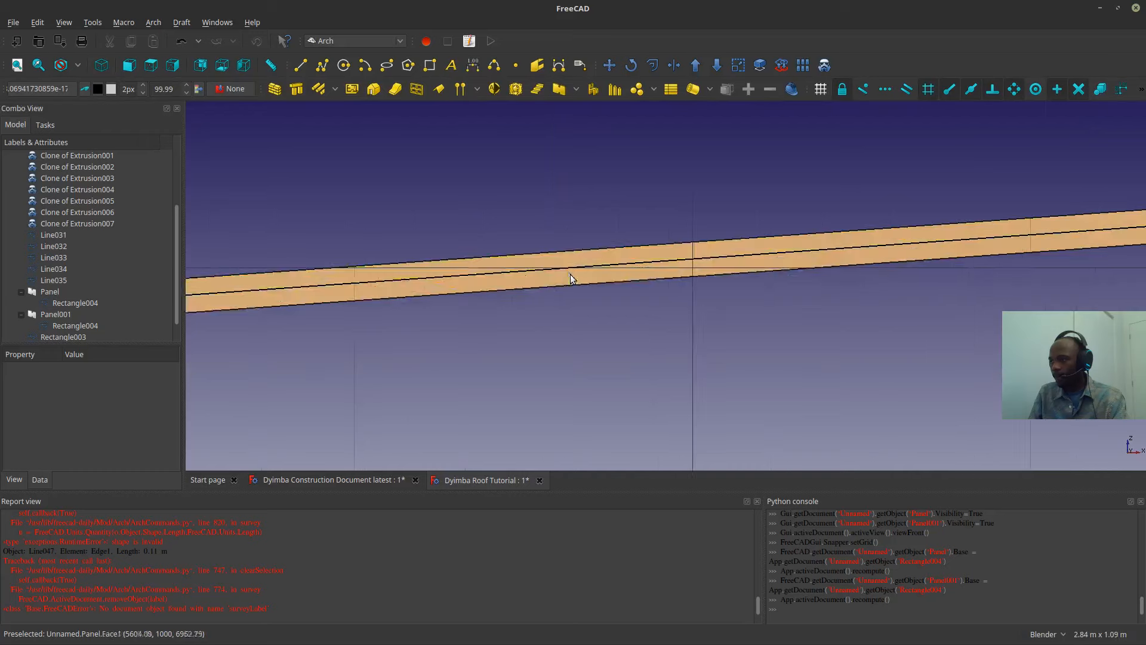
scroll(570, 268, down, 6)
scroll(367, 291, up, 3)
scroll(387, 272, up, 5)
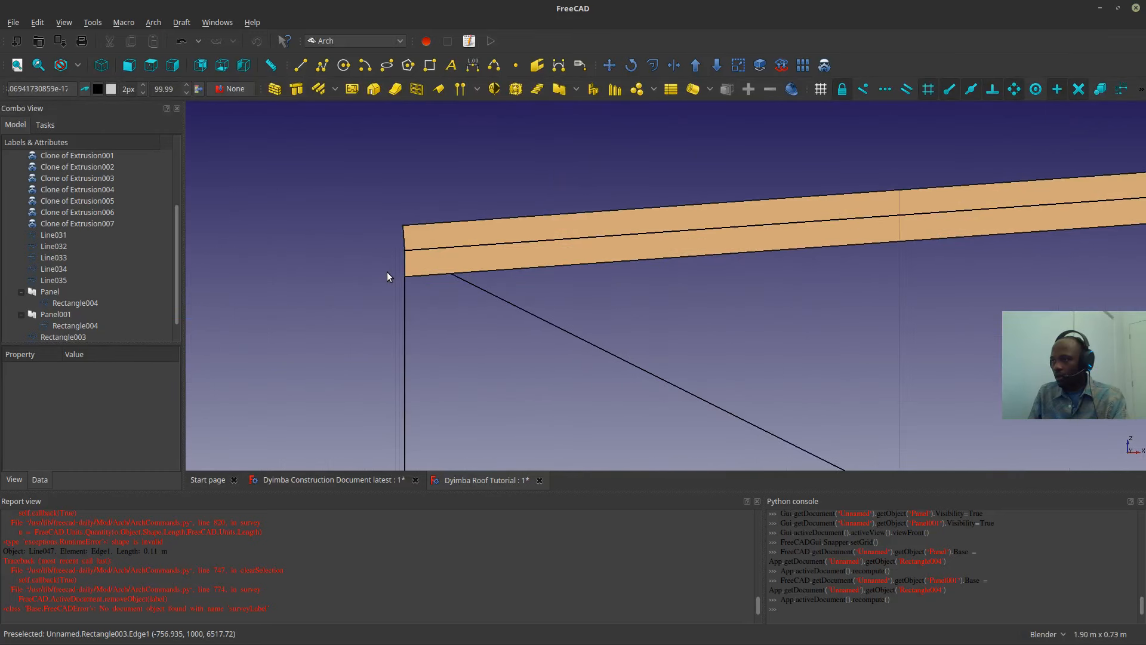
scroll(387, 271, down, 3)
scroll(386, 271, down, 2)
scroll(651, 252, down, 4)
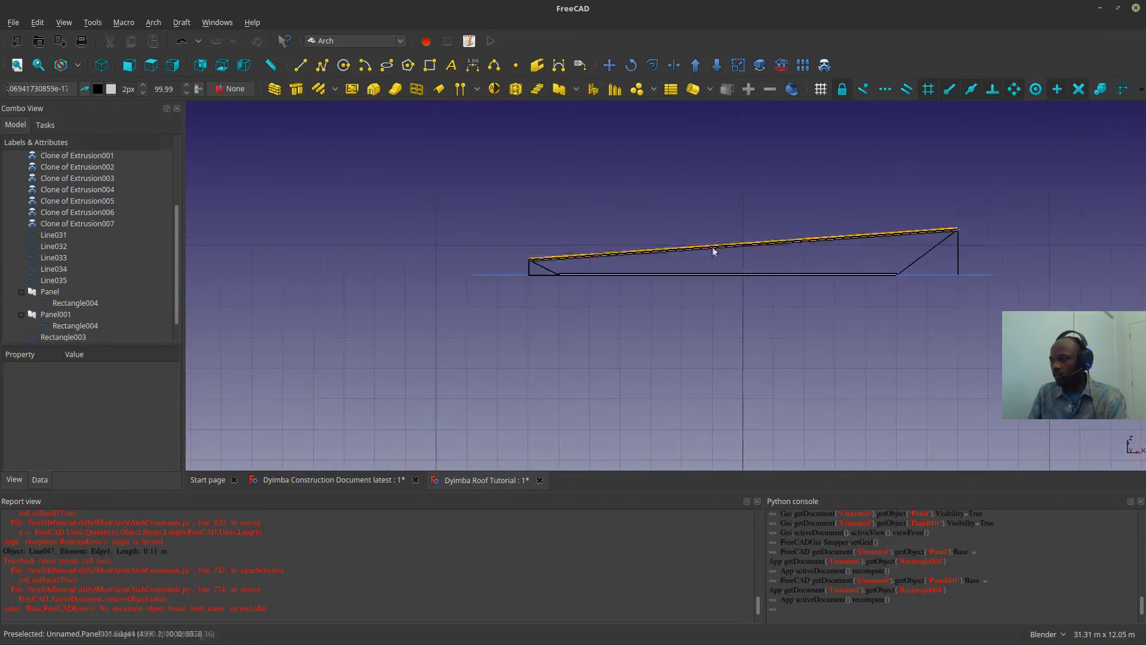
middle_drag(714, 251, 657, 282)
scroll(849, 240, up, 2)
middle_drag(934, 251, 865, 262)
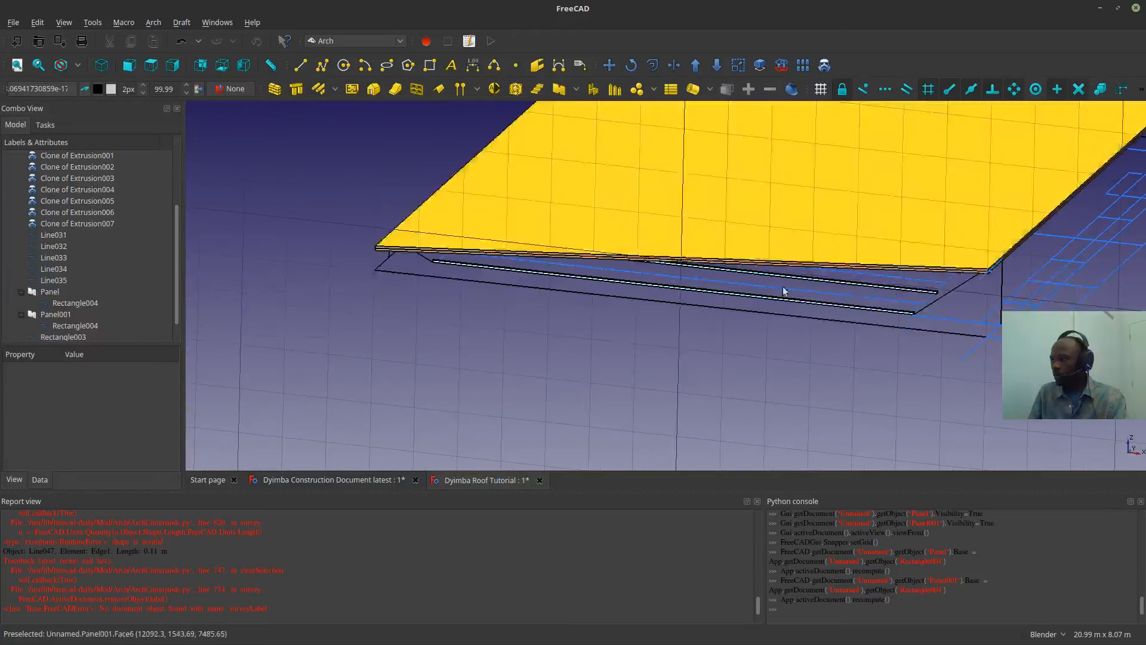
scroll(52, 319, down, 1)
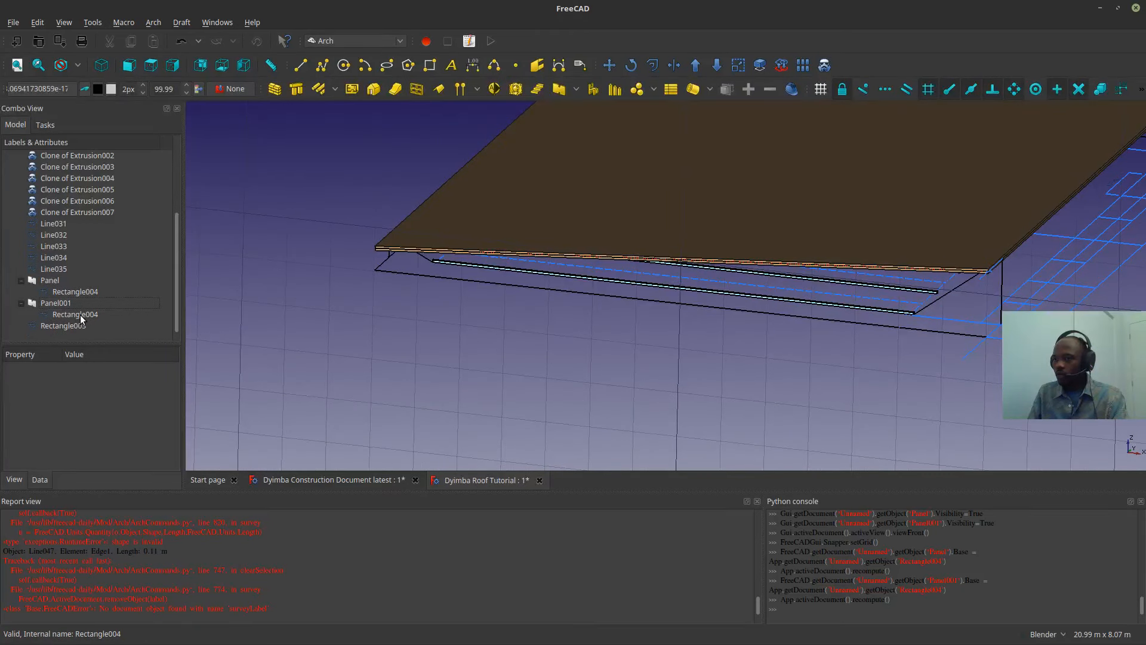
- Duplicate Rectangle004, the base rectangle of the panels, by copying and pasting it
click(80, 314)
right_click(87, 315)
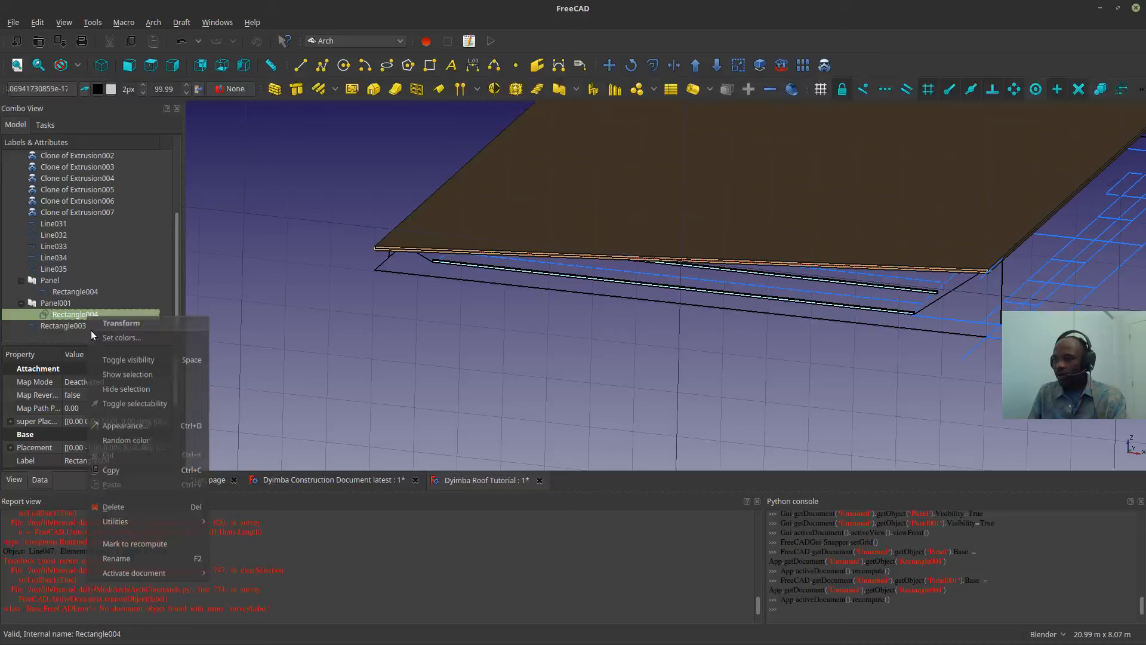
click(113, 474)
click(59, 323)
right_click(58, 323)
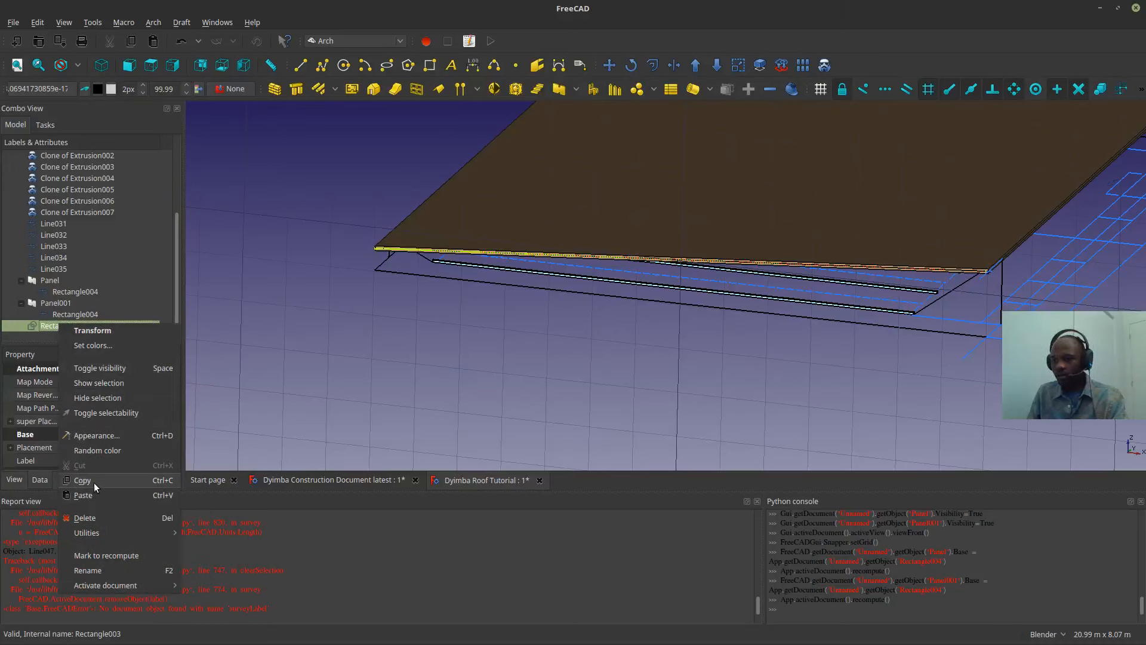
click(94, 481)
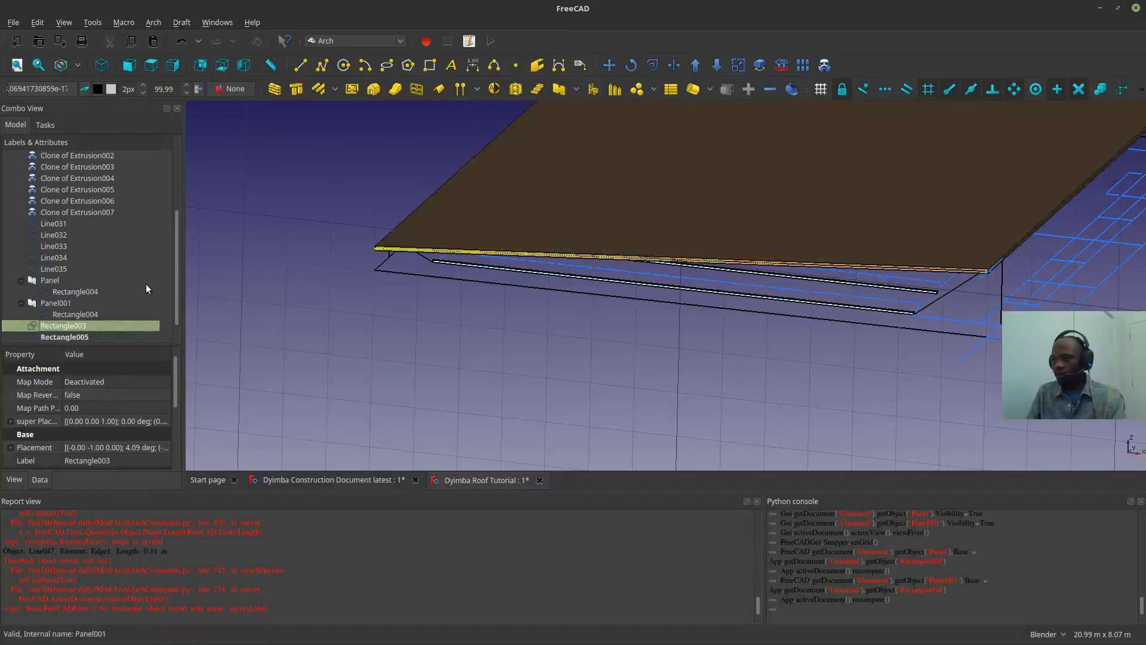
- Hide Panel001, Panel and their base Rectangle004
click(557, 197)
key(space)
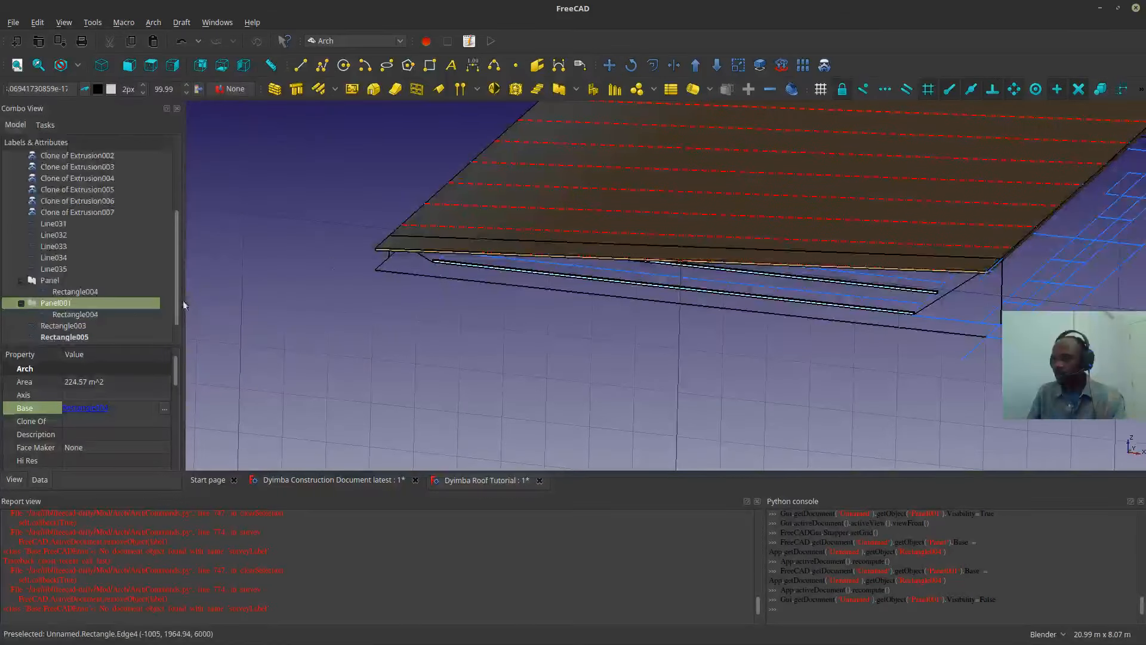
click(388, 252)
key(space)
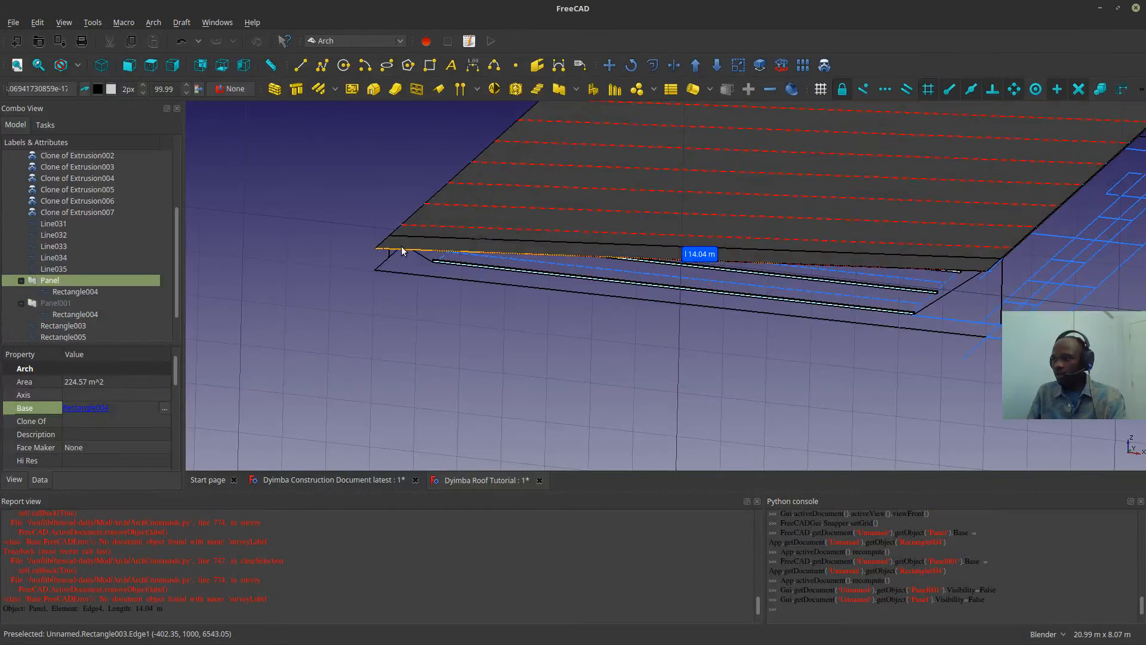
click(73, 313)
key(space)
click(84, 291)
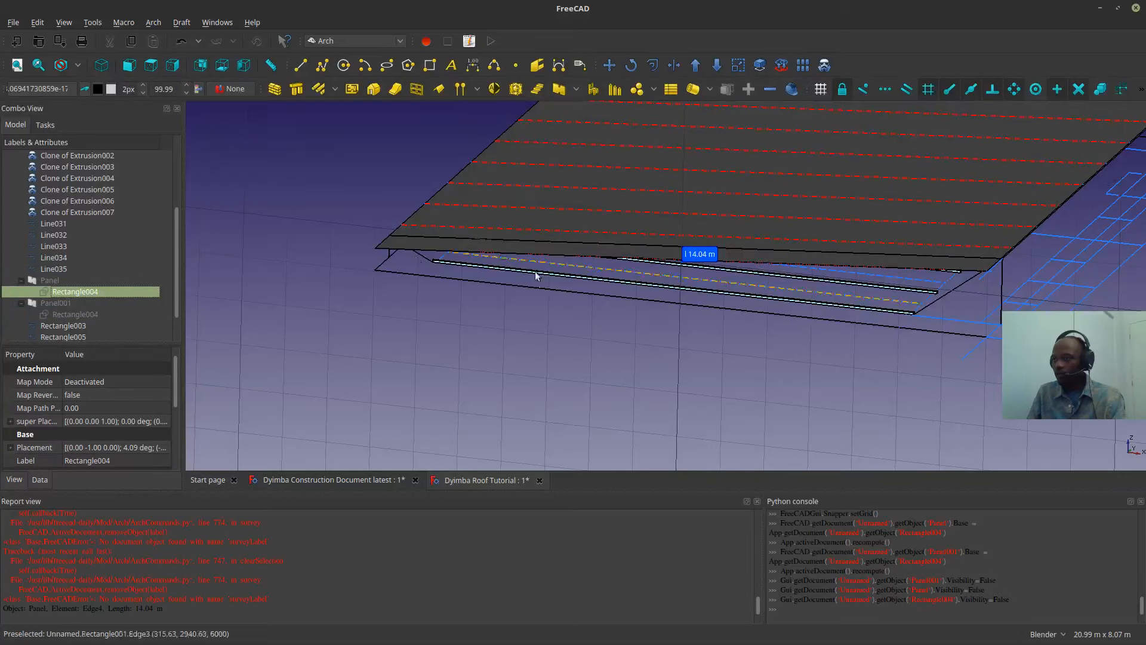
- Delete the leftover surveyLabel object from the model
click(389, 237)
middle_drag(713, 239, 718, 279)
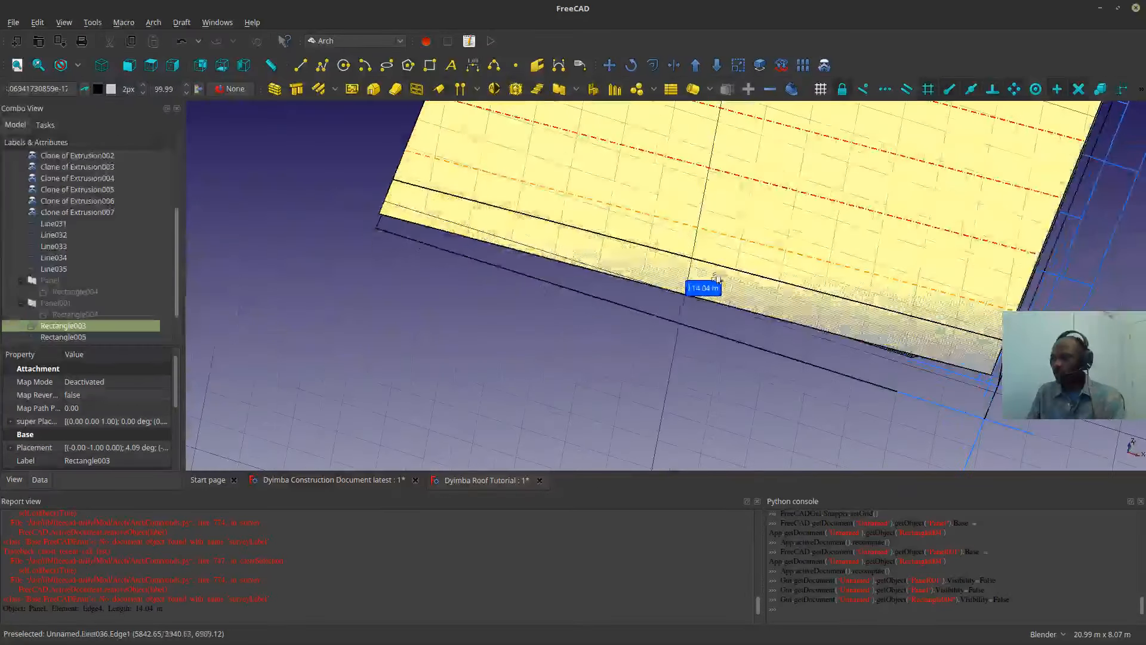
scroll(97, 326, down, 1)
click(83, 312)
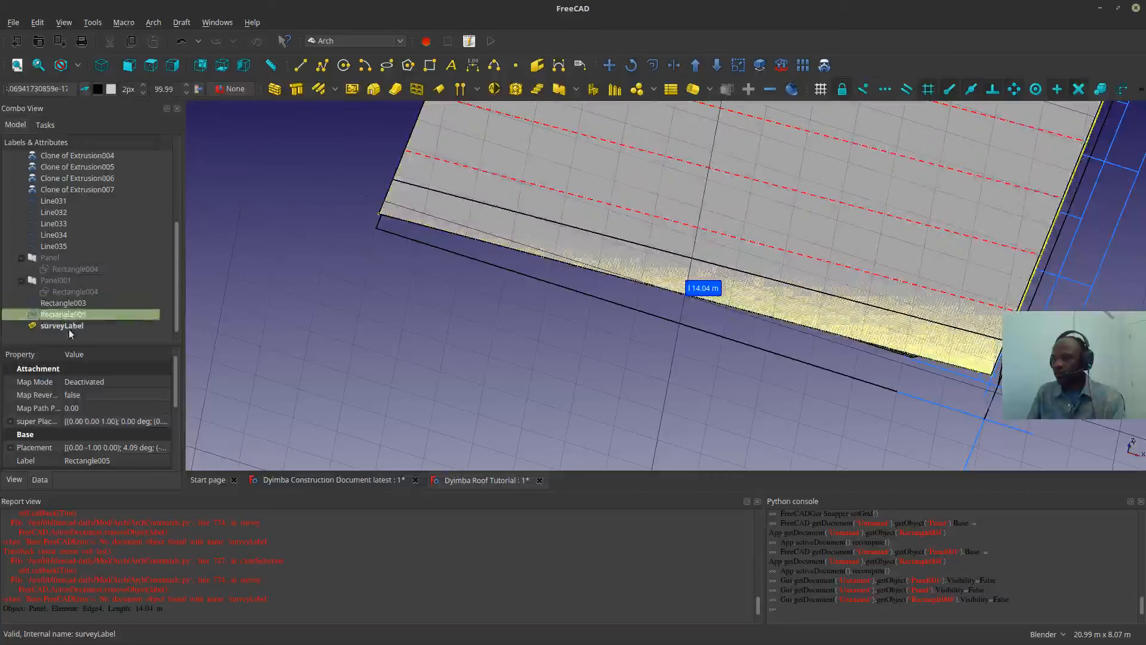
click(69, 328)
key(Delete)
- Hide Rectangle005 and show it again to check which roof surface it is
click(65, 326)
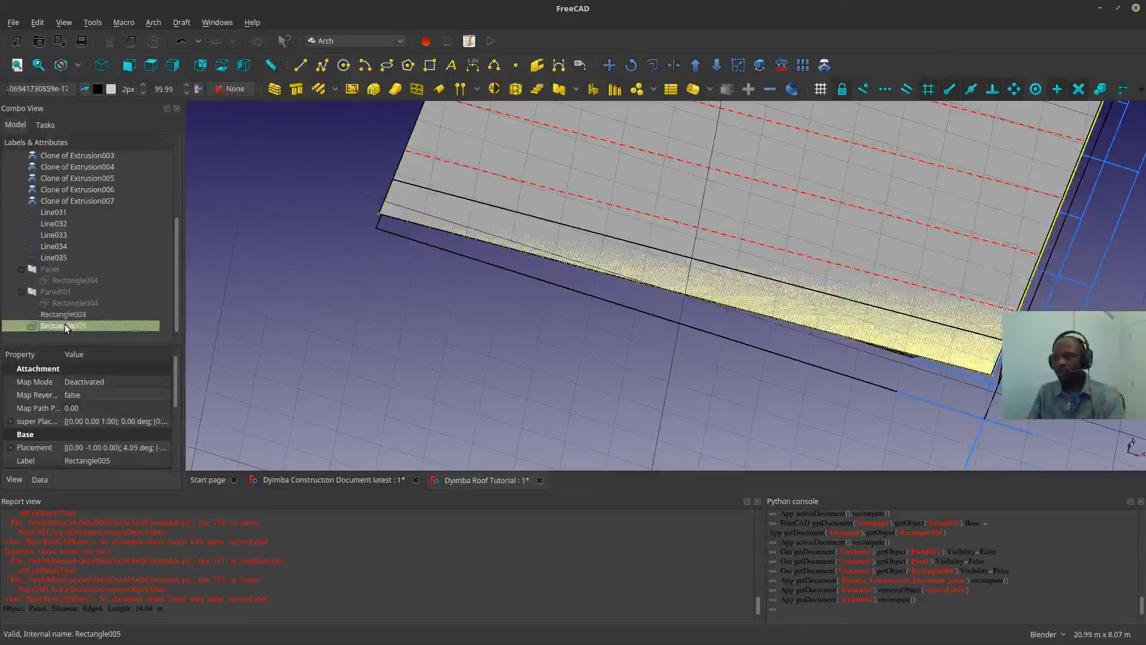
key(space)
key(space)
middle_drag(410, 362, 477, 411)
- Divide Rectangle005 into 8 columns, trying 4 and 6 columns first
scroll(137, 468, down, 1)
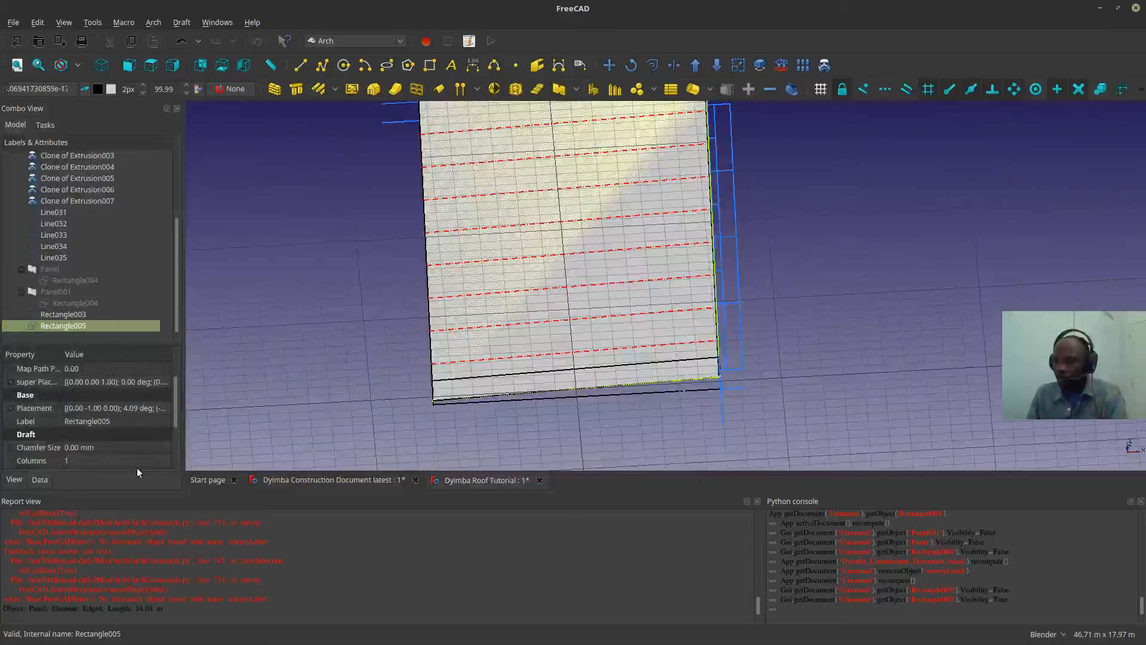
scroll(178, 422, down, 2)
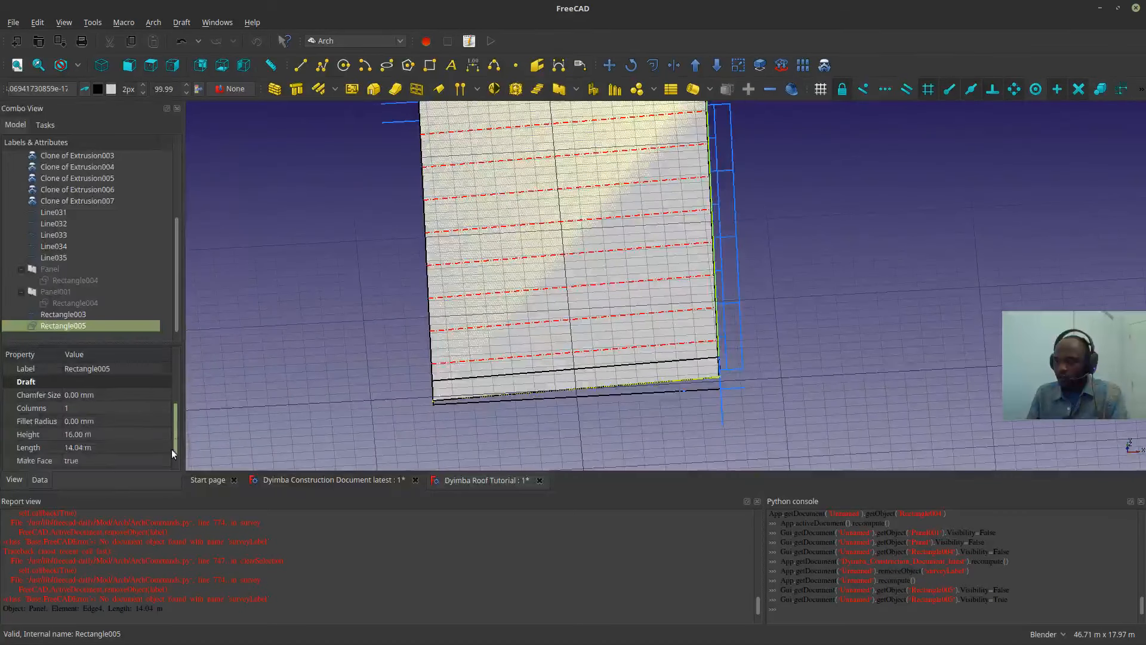
click(132, 392)
scroll(134, 394, up, 3)
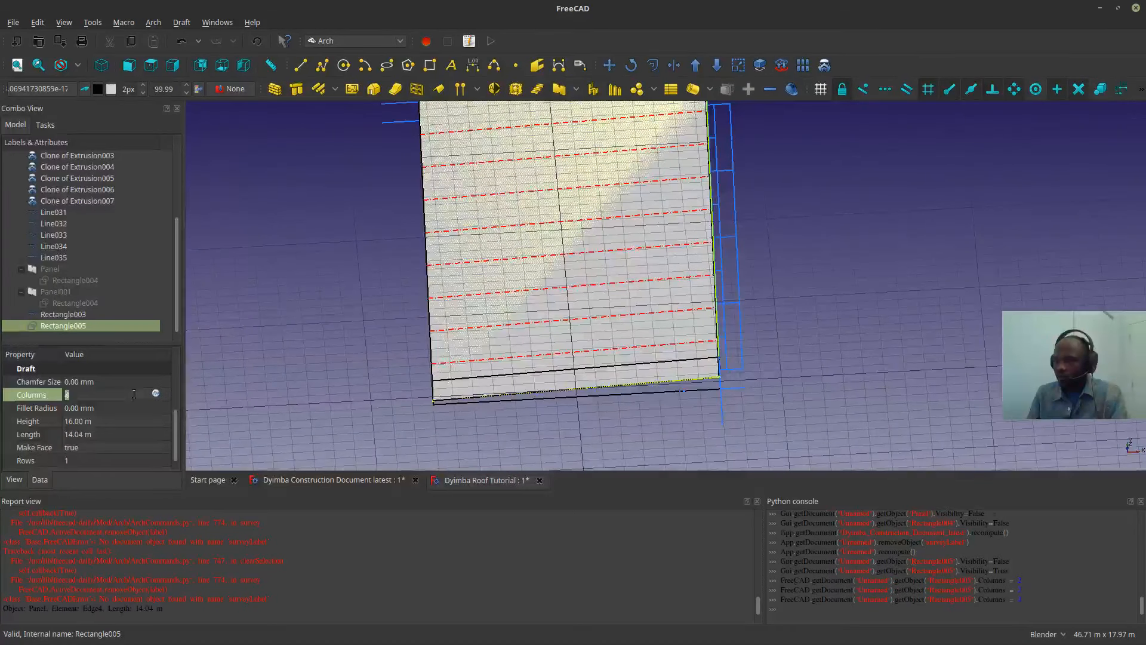
click(238, 369)
click(74, 327)
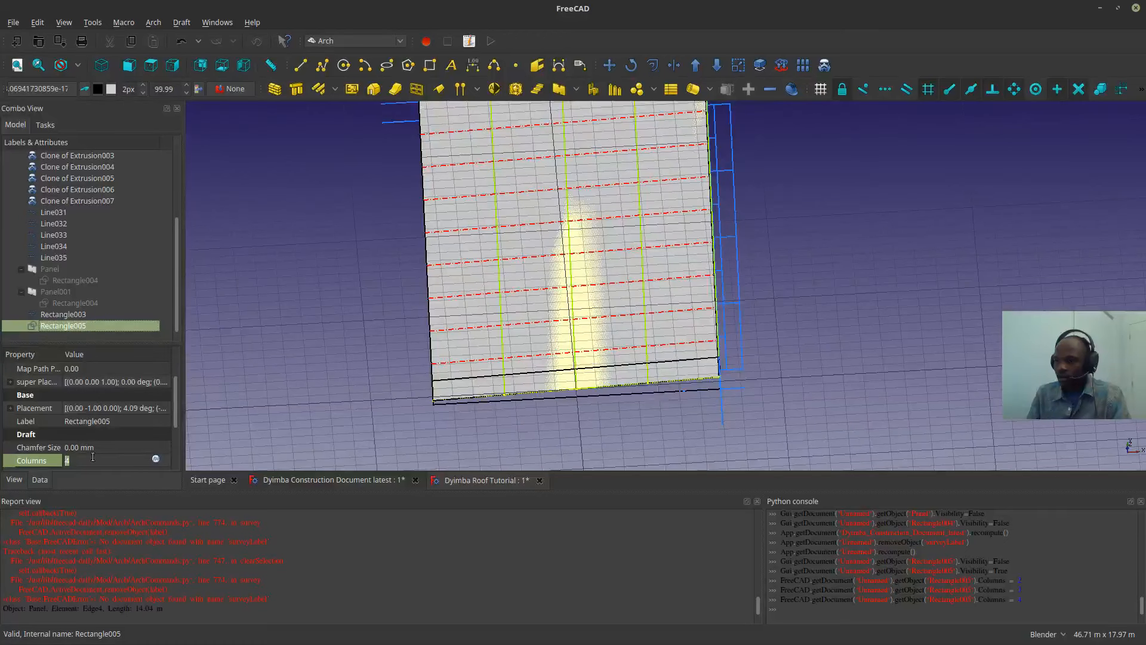
scroll(90, 462, up, 2)
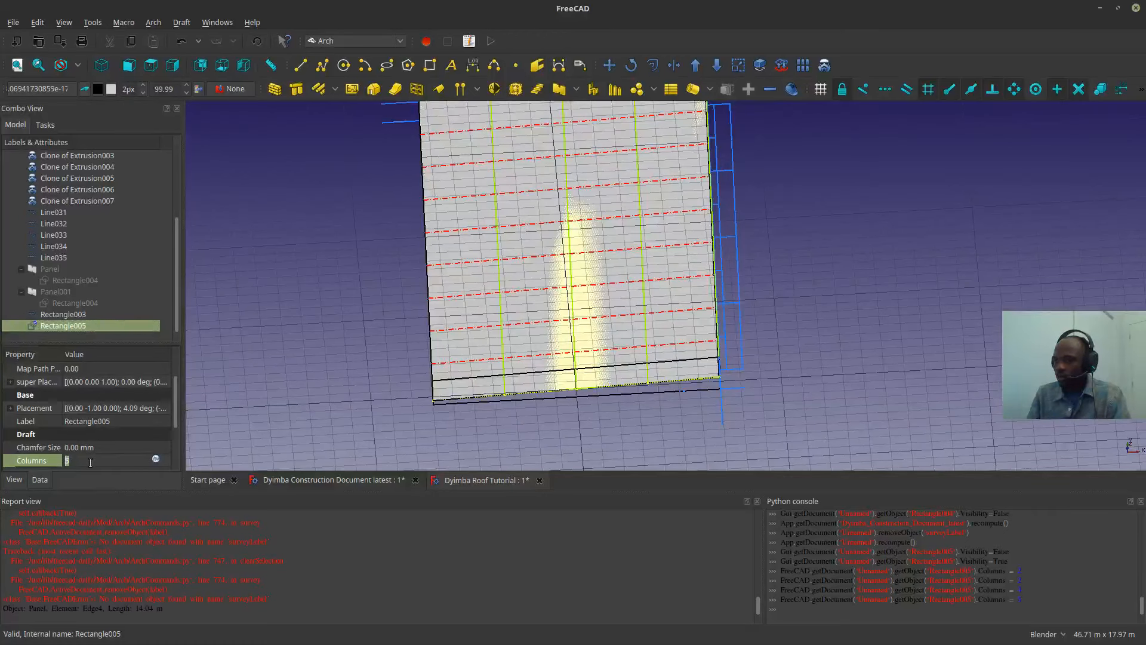
click(274, 420)
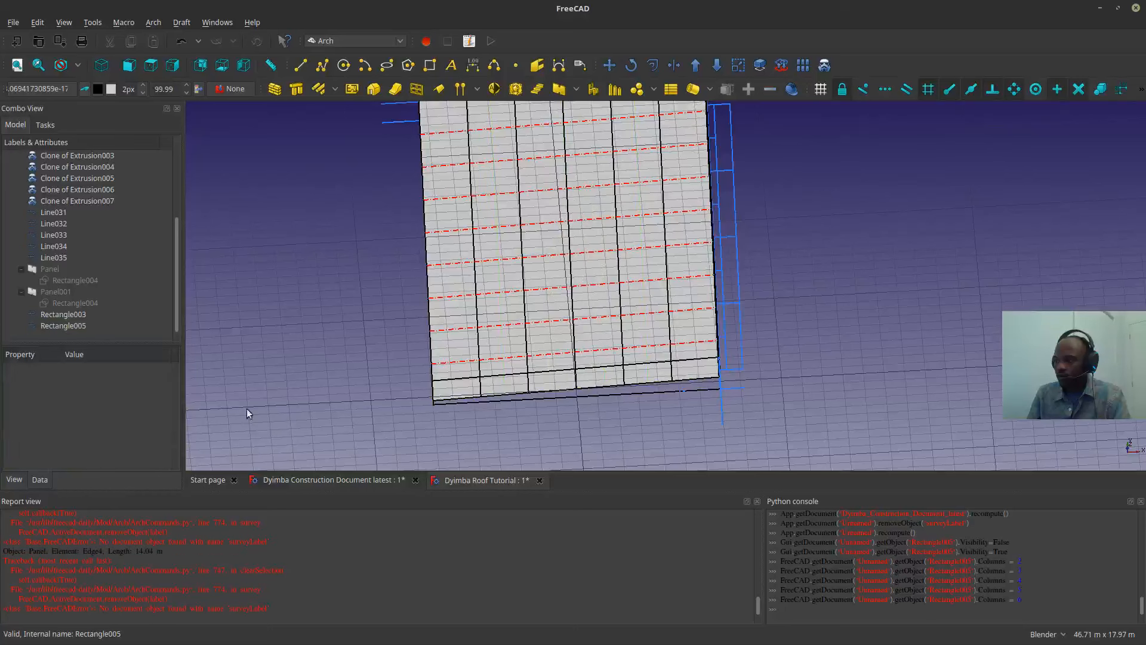
click(63, 325)
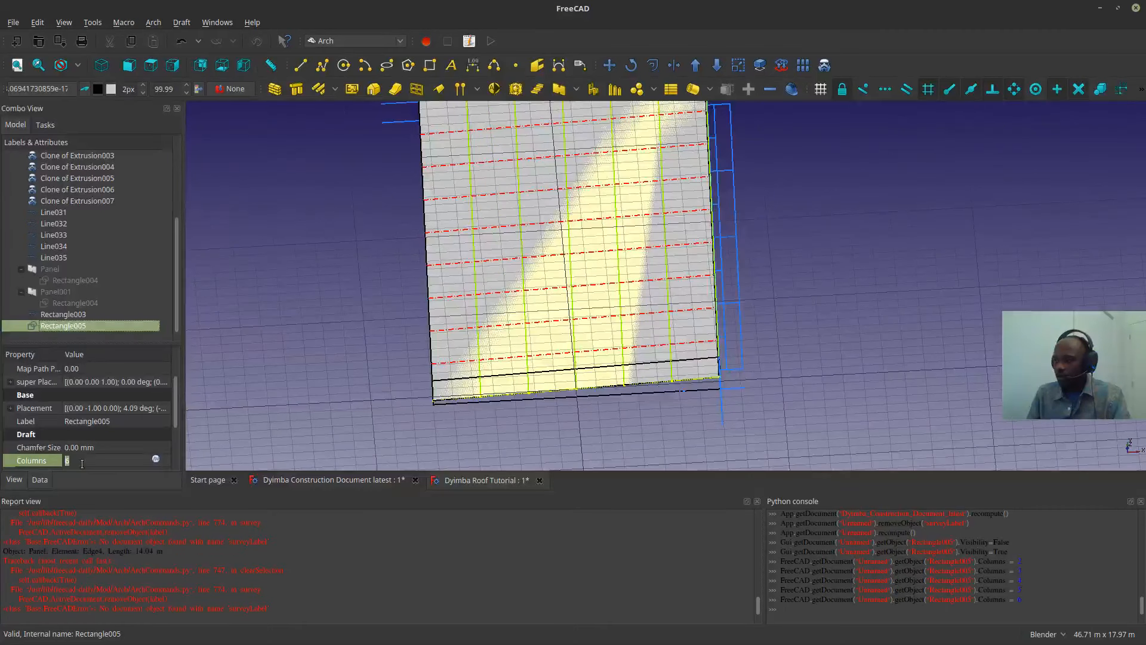
scroll(82, 463, up, 1)
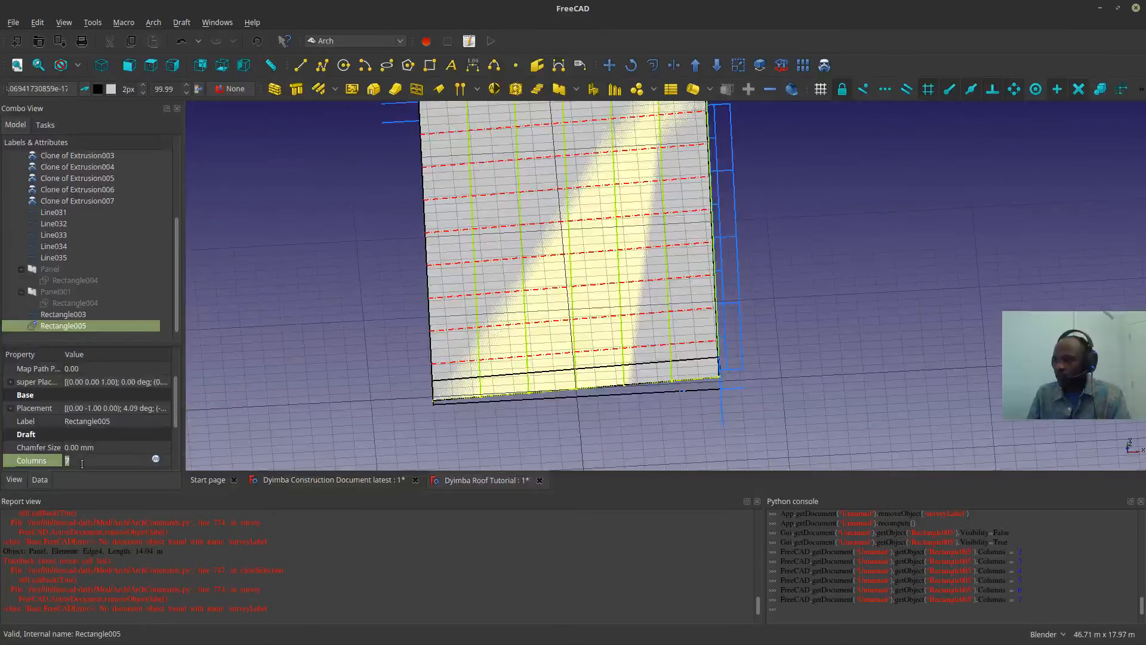
click(306, 401)
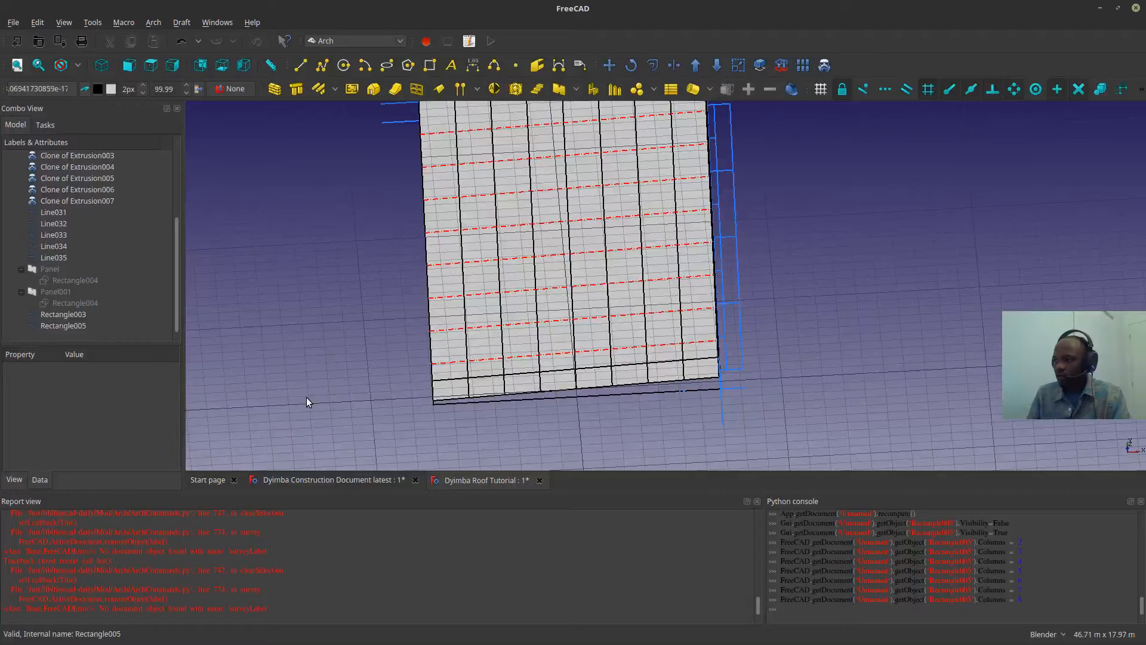
- Inspect the subdivided roof surface and the beams beneath it from the front and several oblique angles
scroll(399, 393, up, 2)
scroll(532, 391, up, 2)
middle_drag(532, 391, 609, 373)
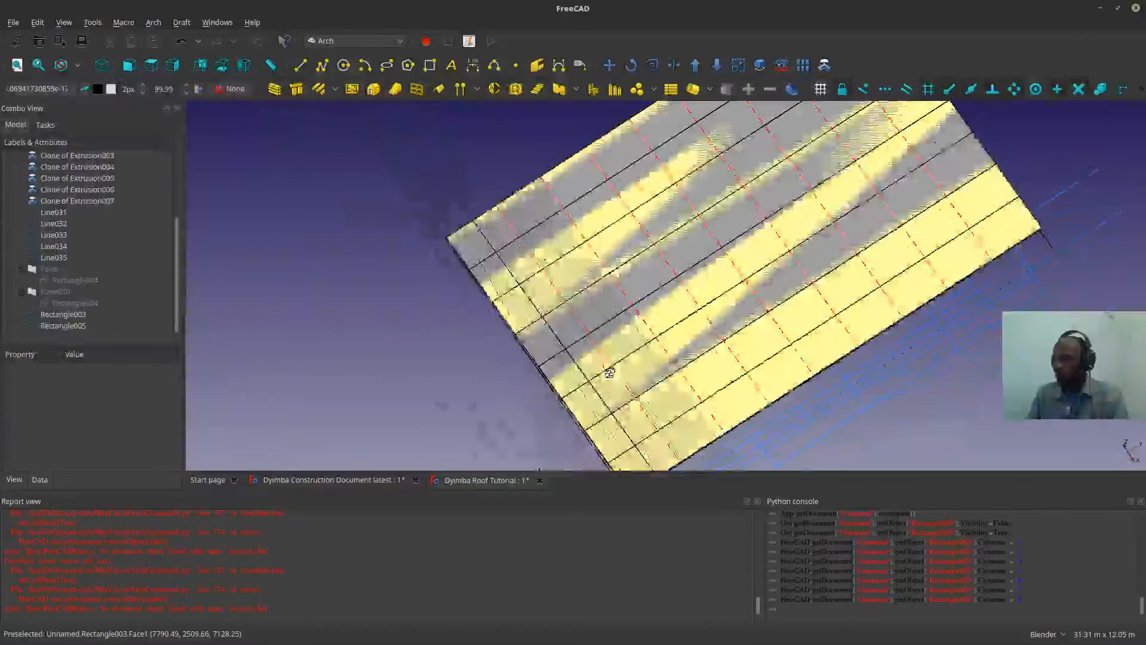
scroll(626, 305, up, 2)
scroll(632, 302, down, 4)
middle_drag(632, 301, 644, 138)
scroll(601, 356, up, 2)
scroll(643, 136, down, 2)
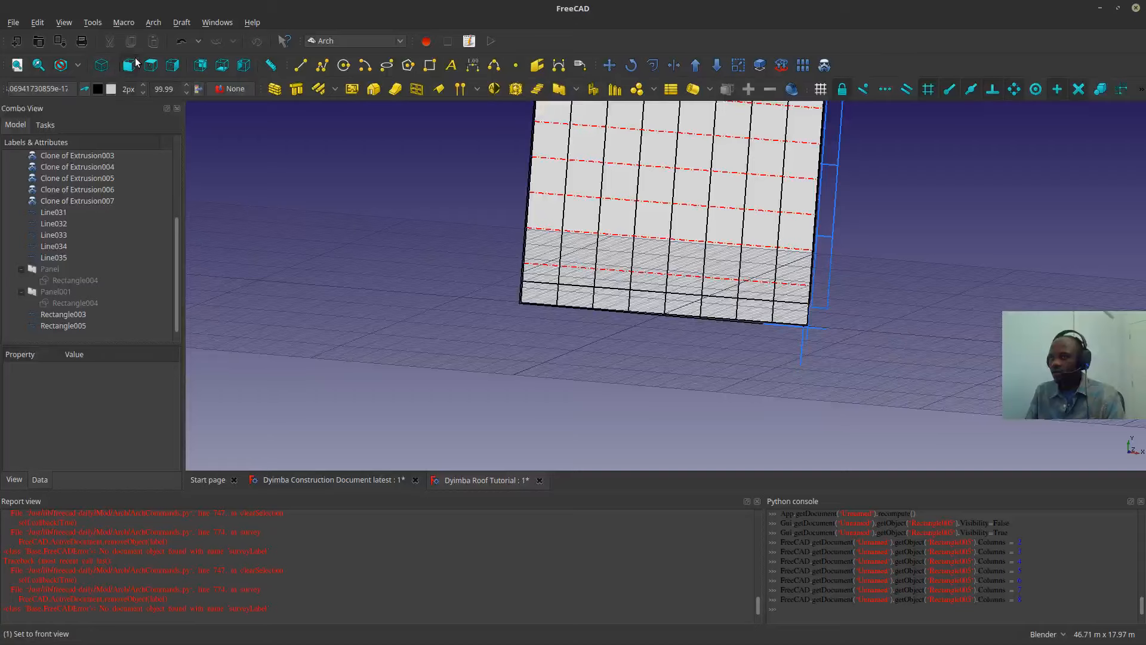
click(134, 63)
middle_drag(456, 254, 496, 256)
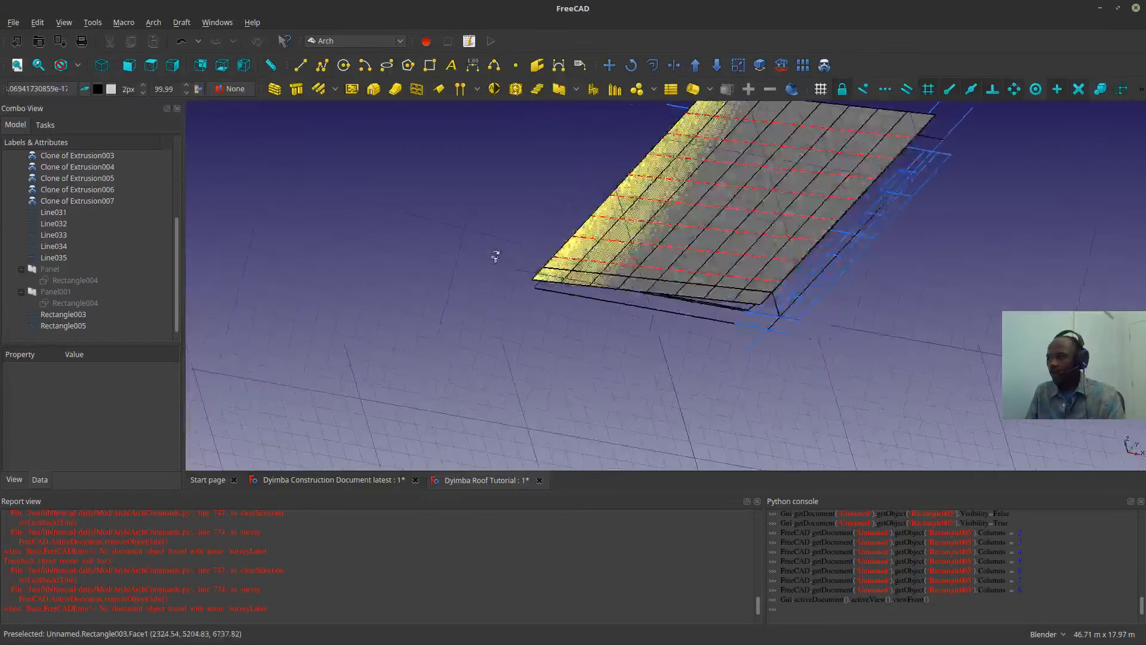
shift+middle_drag(896, 237, 724, 404)
middle_drag(392, 436, 466, 261)
scroll(352, 362, down, 2)
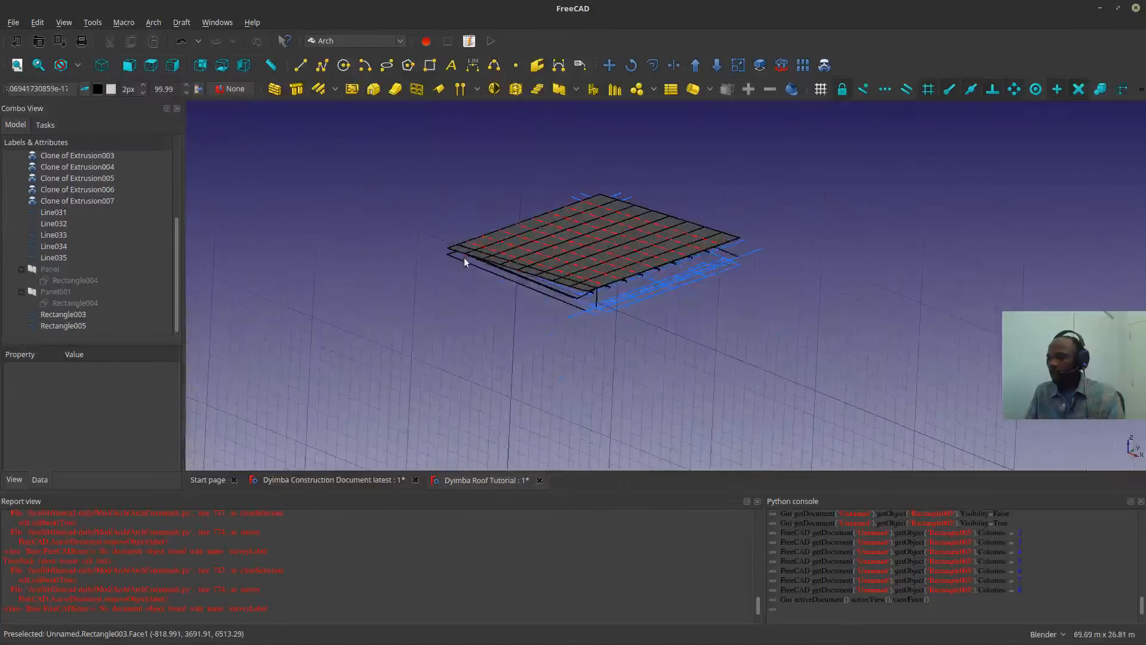
scroll(465, 262, up, 4)
scroll(559, 287, up, 2)
- Set the display mode of Rectangle005 to Wireframe
click(63, 326)
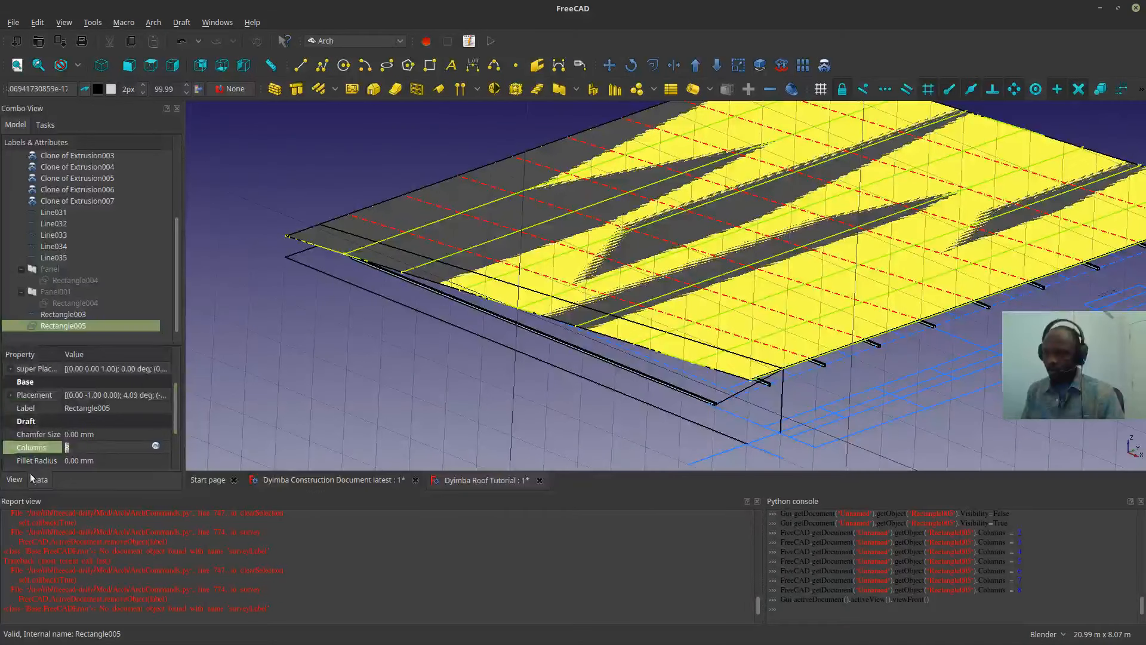
click(14, 479)
scroll(172, 388, down, 2)
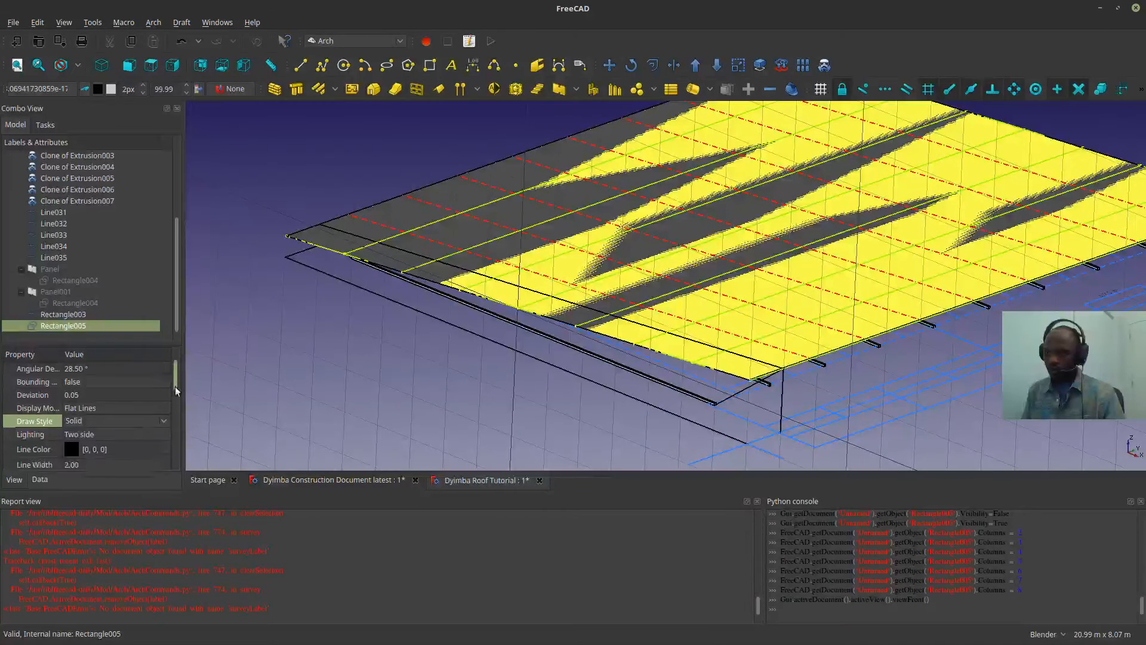
click(137, 407)
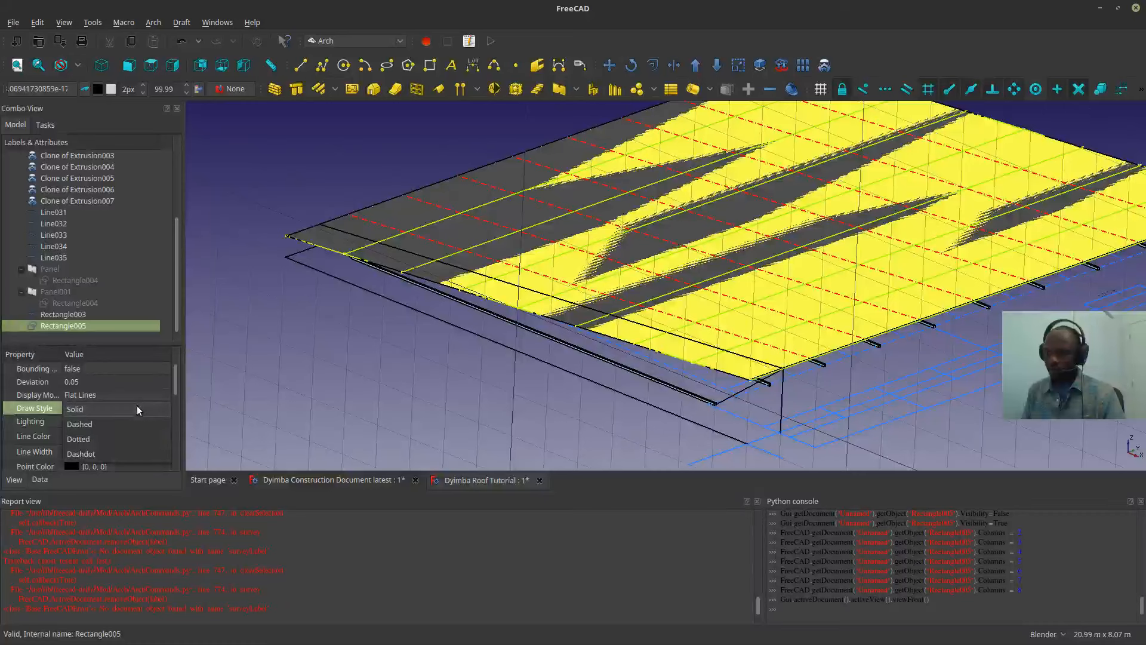
click(140, 393)
click(139, 394)
click(140, 393)
click(129, 410)
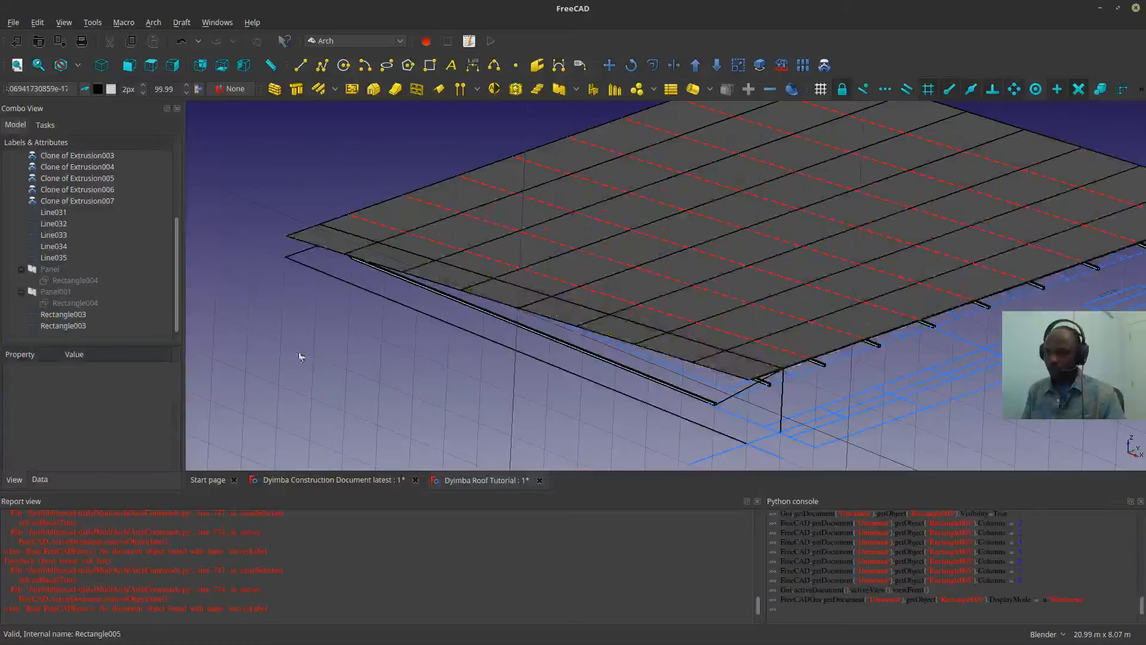
- Hide Rectangle003 so the beams under the roof grid can be seen
scroll(425, 299, up, 4)
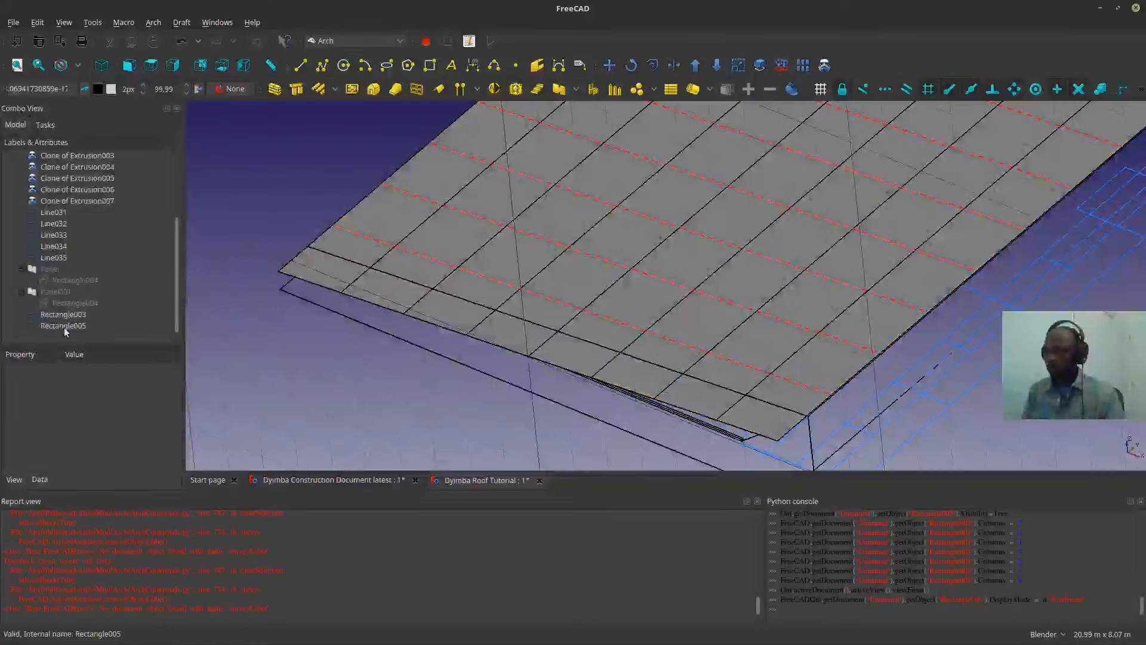
click(69, 317)
key(space)
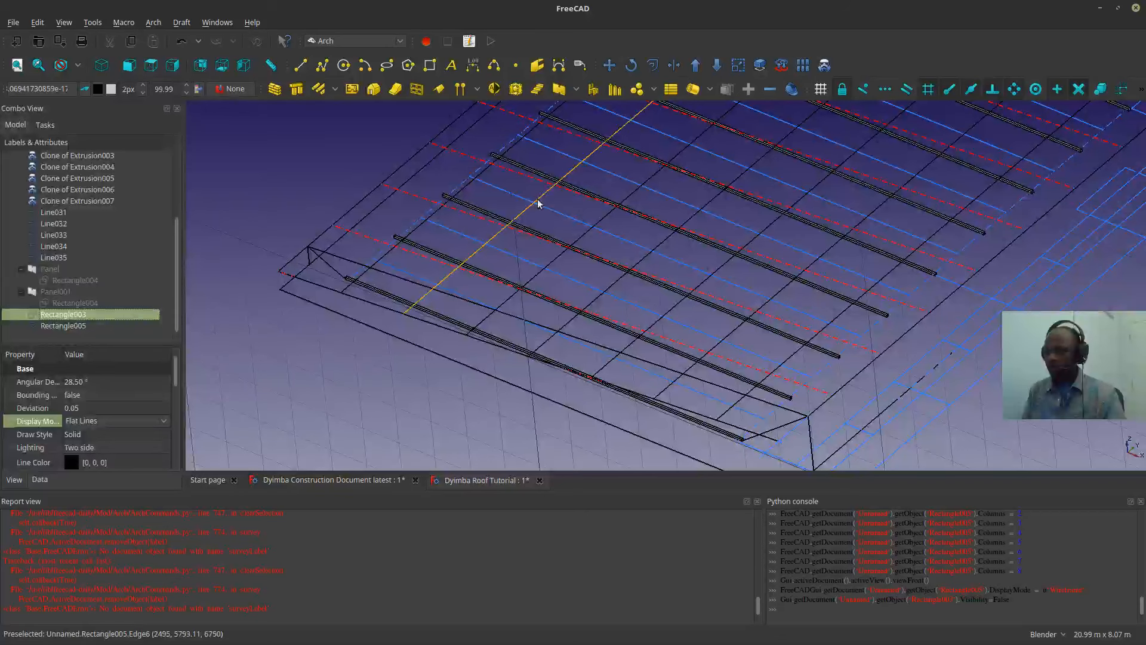
- Set the line color of Rectangle005 to the custom orange (229, 114, 0)
click(55, 325)
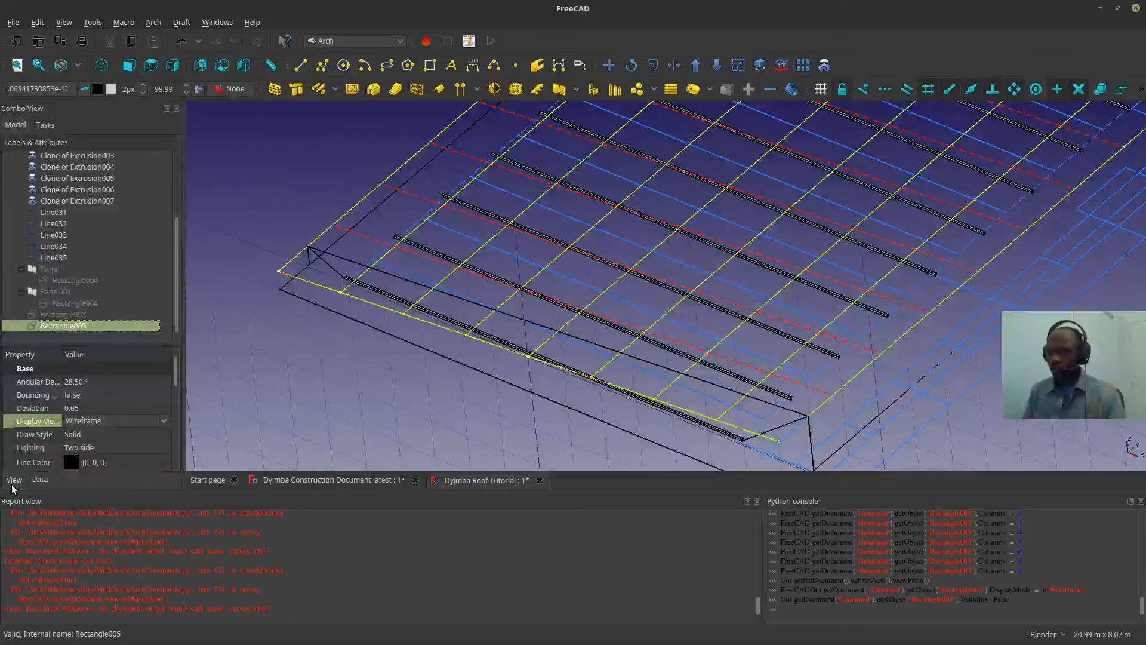
scroll(131, 413, down, 2)
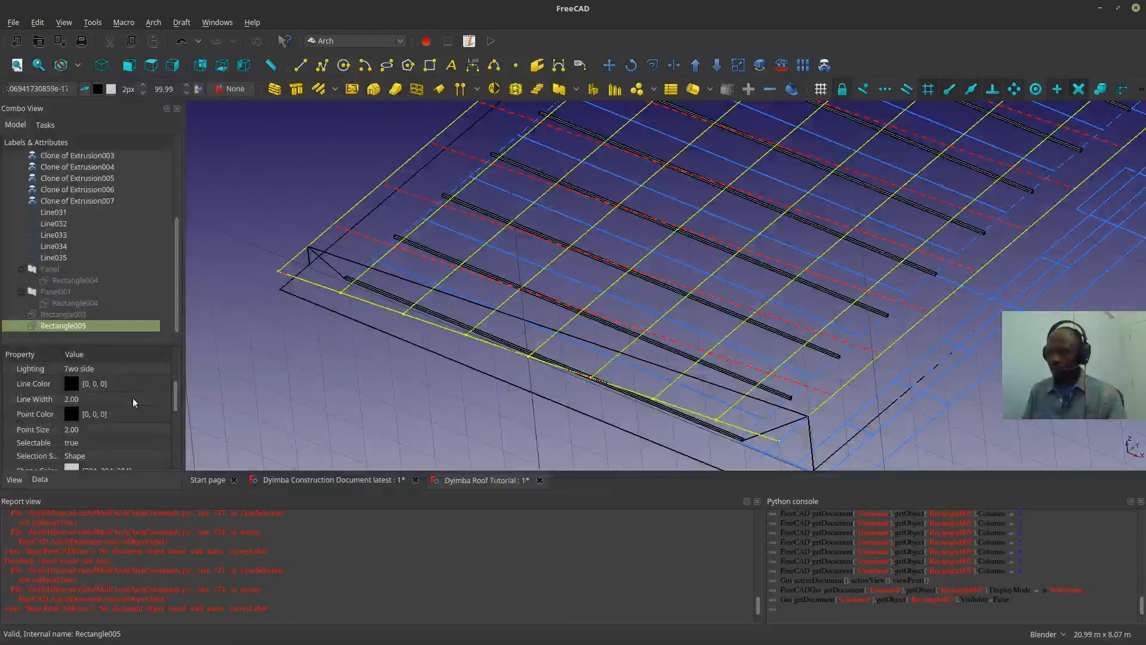
click(127, 383)
click(123, 383)
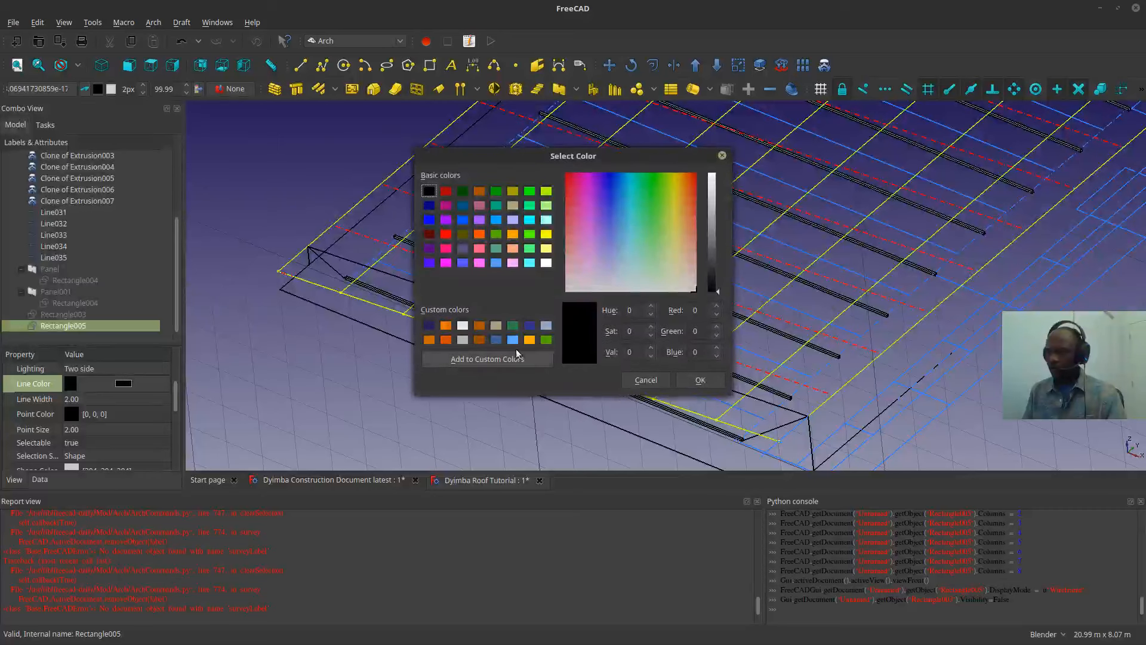
click(444, 326)
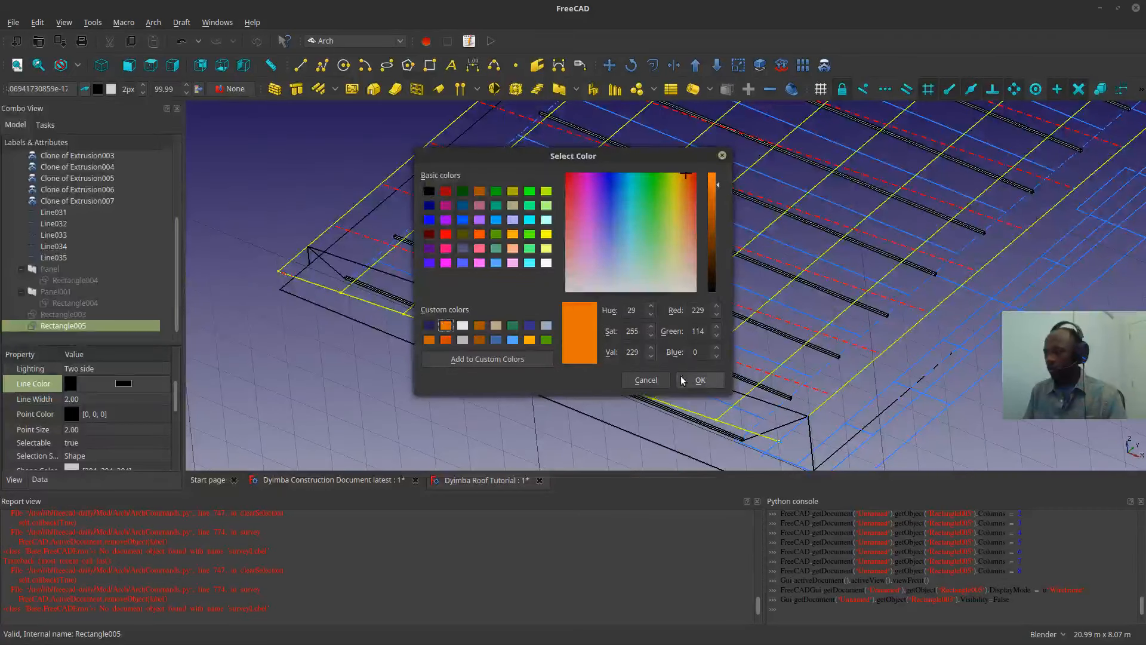
click(699, 379)
click(478, 323)
scroll(829, 179, down, 3)
scroll(829, 179, up, 2)
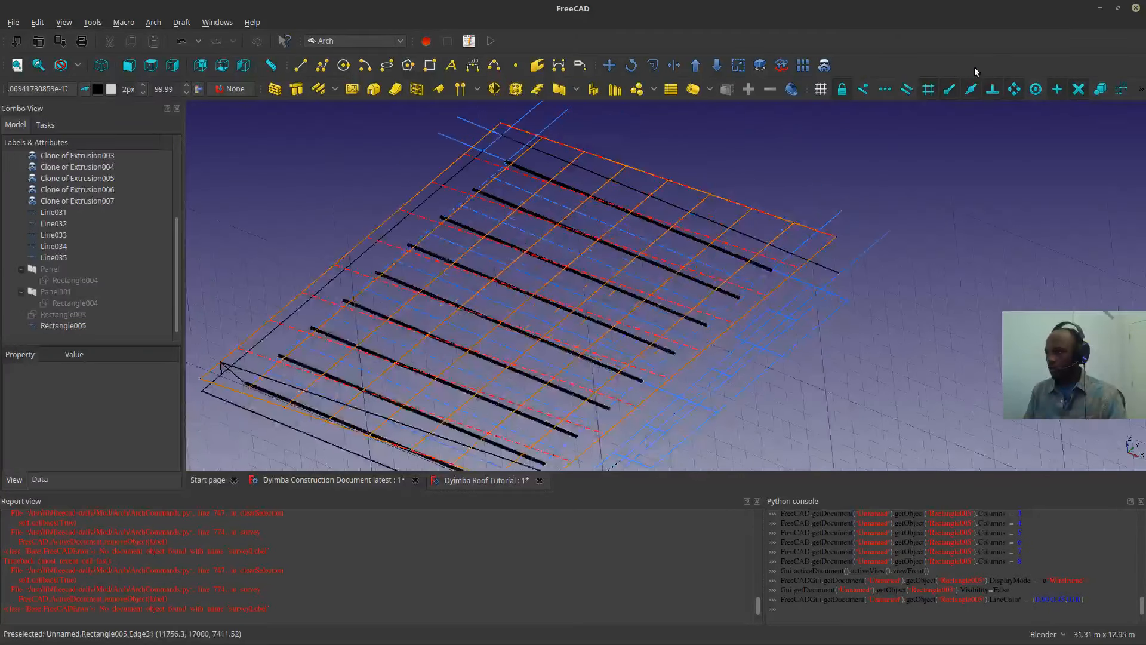
- Examine how the orange roof grid lines up with the beams and the corner of the lower construction lines
scroll(949, 158, down, 2)
middle_drag(948, 158, 800, 270)
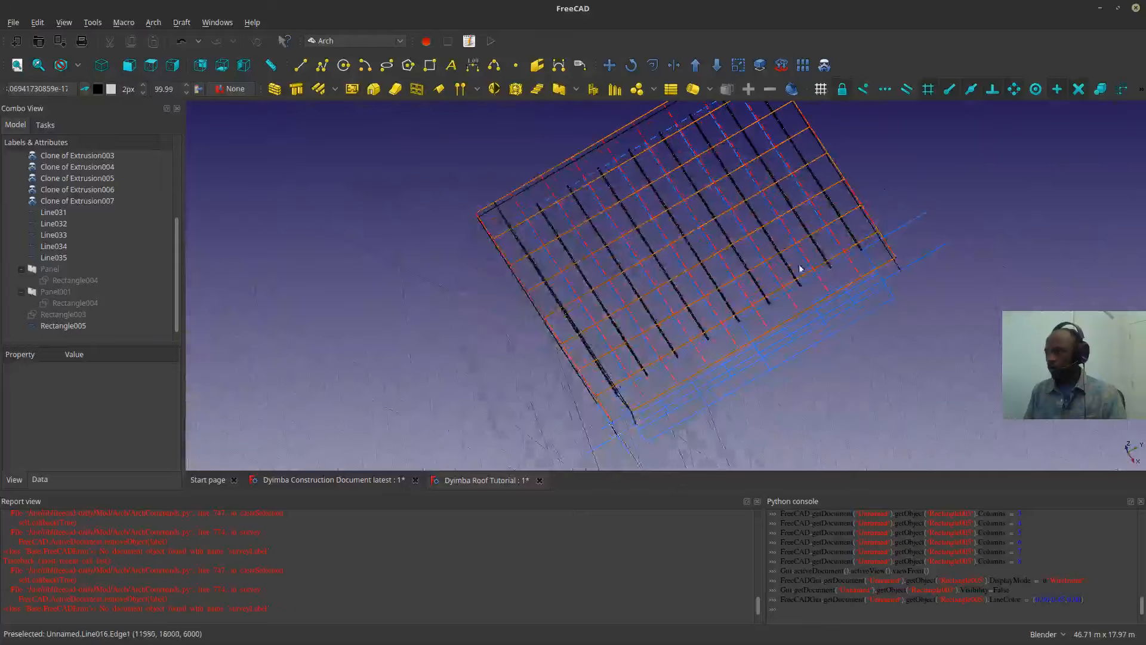
scroll(653, 315, up, 4)
middle_drag(654, 318, 375, 411)
middle_drag(401, 419, 655, 247)
middle_drag(631, 292, 495, 263)
middle_drag(693, 312, 652, 387)
scroll(755, 345, up, 4)
middle_drag(757, 347, 867, 299)
scroll(718, 367, up, 3)
middle_drag(718, 367, 686, 396)
- Switch the 3D view to perspective projection and save the roof document
click(64, 23)
click(95, 70)
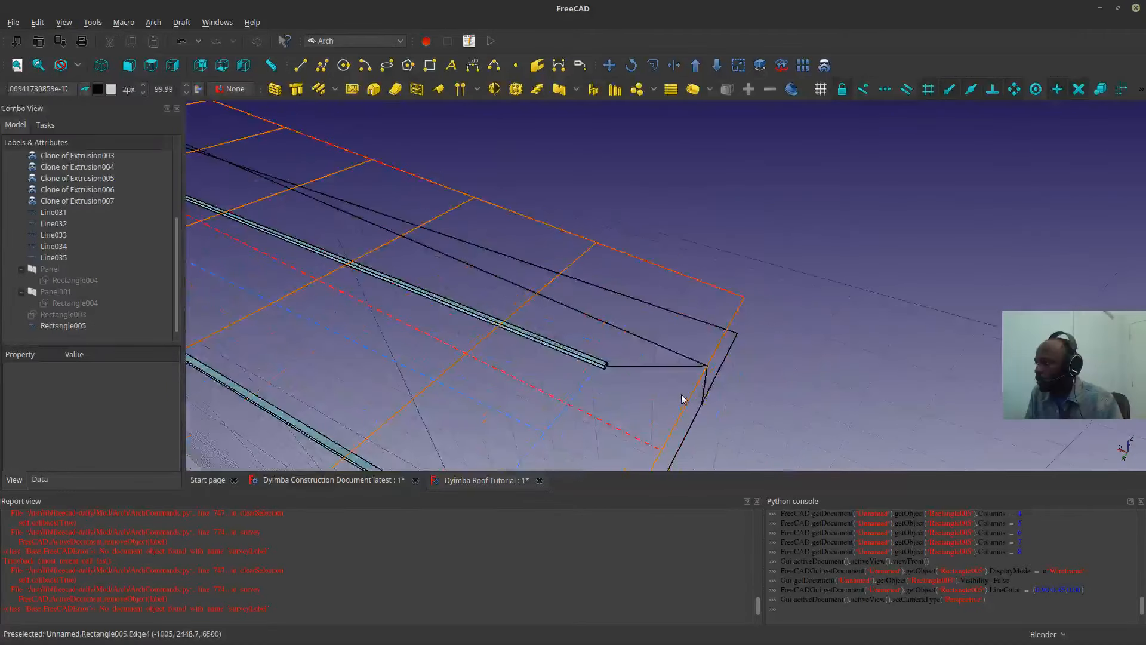
scroll(619, 382, down, 5)
middle_drag(618, 382, 645, 293)
scroll(566, 365, up, 5)
scroll(568, 370, up, 4)
scroll(588, 369, down, 4)
key(ctrl+s)
- Hide the blue dash-dot grid rectangle under the roof and show it again to check which object it is
click(571, 230)
key(space)
key(space)
- Hide the beam Extrusion together with all of its clones, from Clone of Extrusion through Clone of Extrusion007
scroll(43, 260, up, 2)
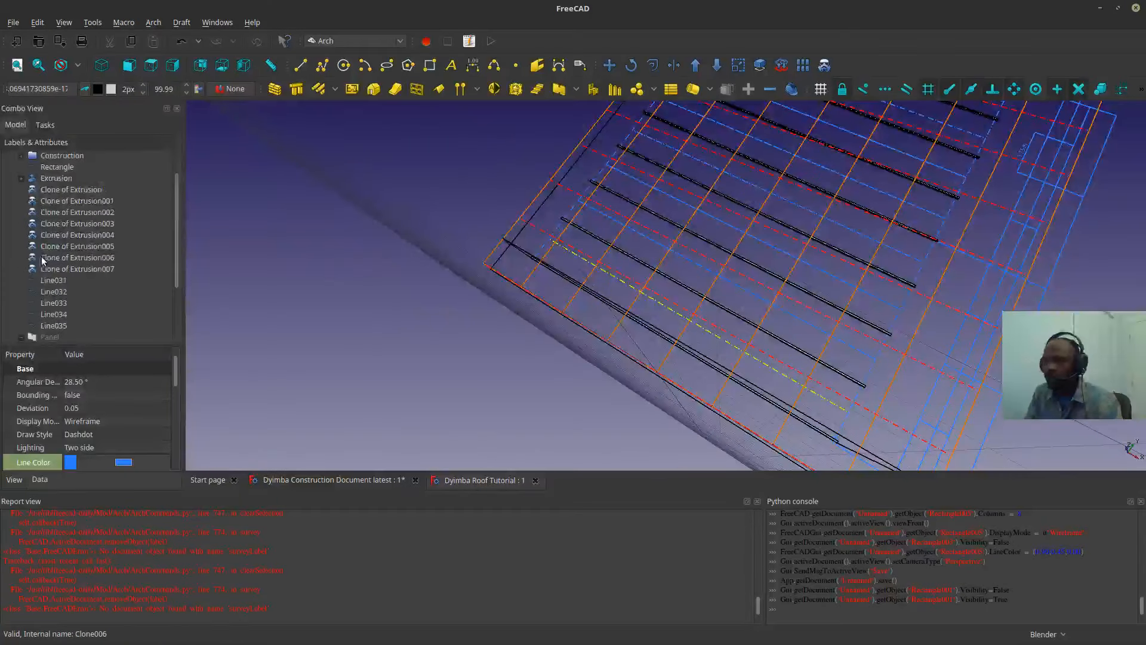
click(58, 270)
shift+click(56, 178)
key(space)
- Divide the blue dash-dot grid rectangle below the roof into 8 columns
scroll(57, 191, up, 1)
middle_drag(538, 298, 687, 286)
click(704, 334)
key(space)
key(space)
click(40, 479)
click(80, 395)
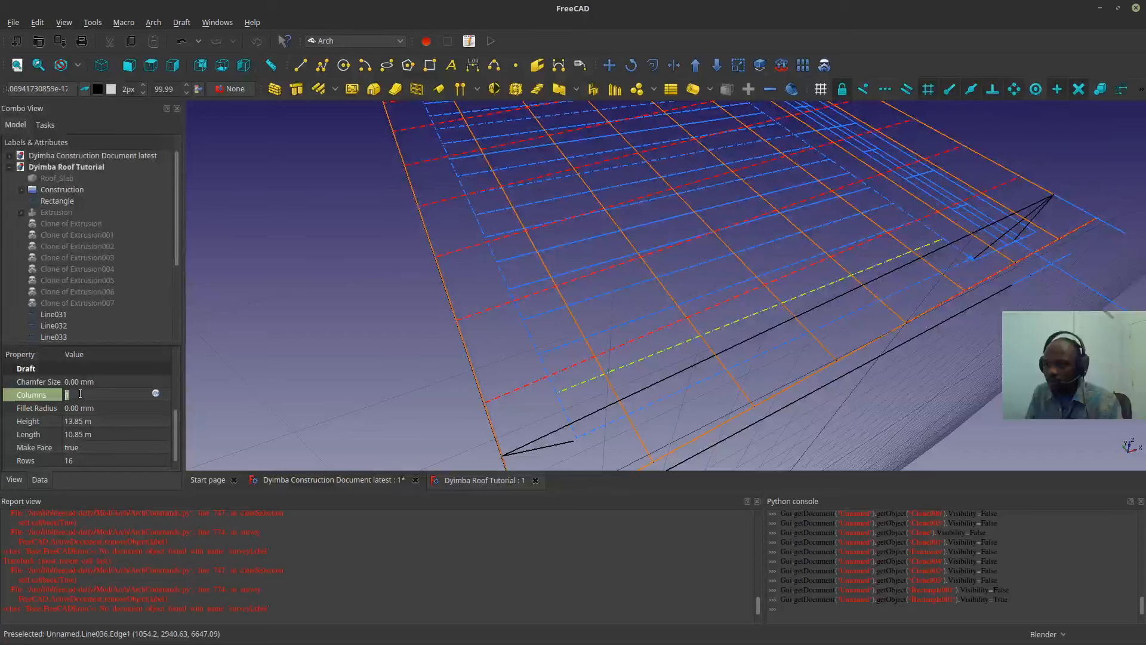
scroll(80, 394, up, 7)
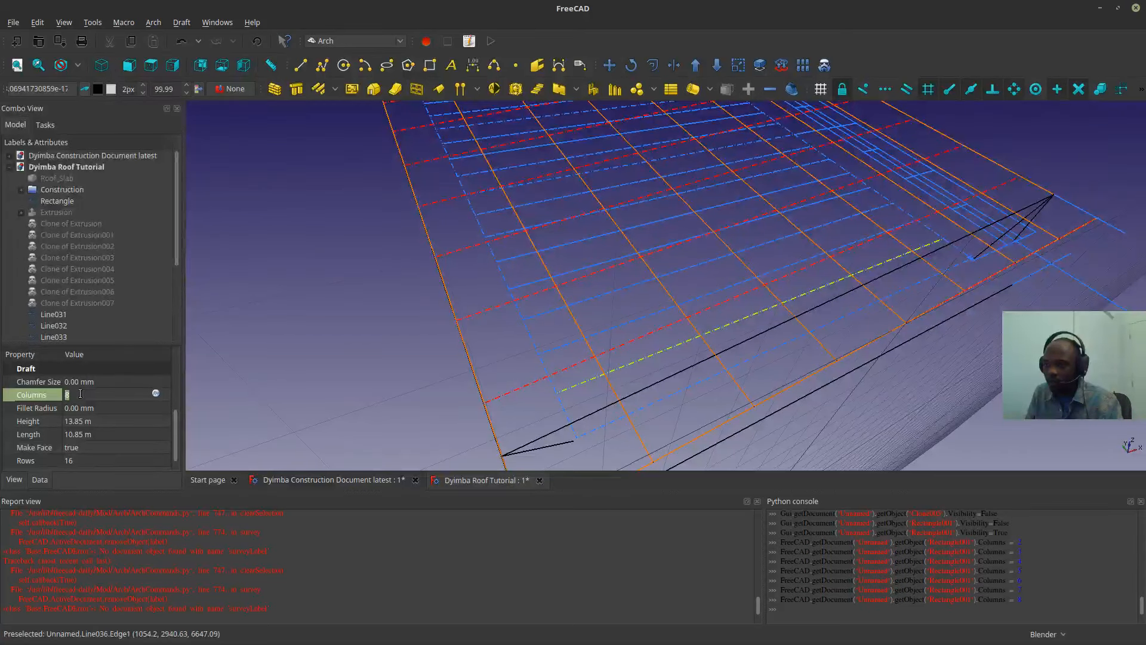
click(358, 291)
- Dock the Draft snap toolbar vertically beside the 3D view so that all its snap options fit
middle_drag(652, 258, 632, 289)
middle_drag(713, 356, 714, 325)
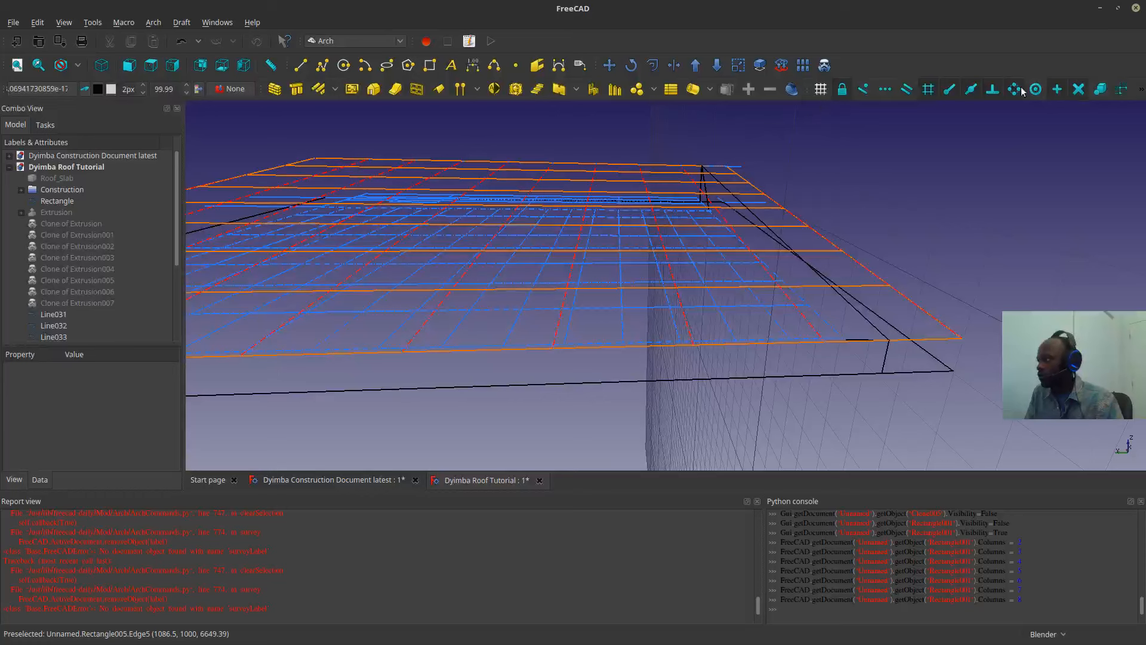
click(1141, 89)
drag(805, 93, 1134, 115)
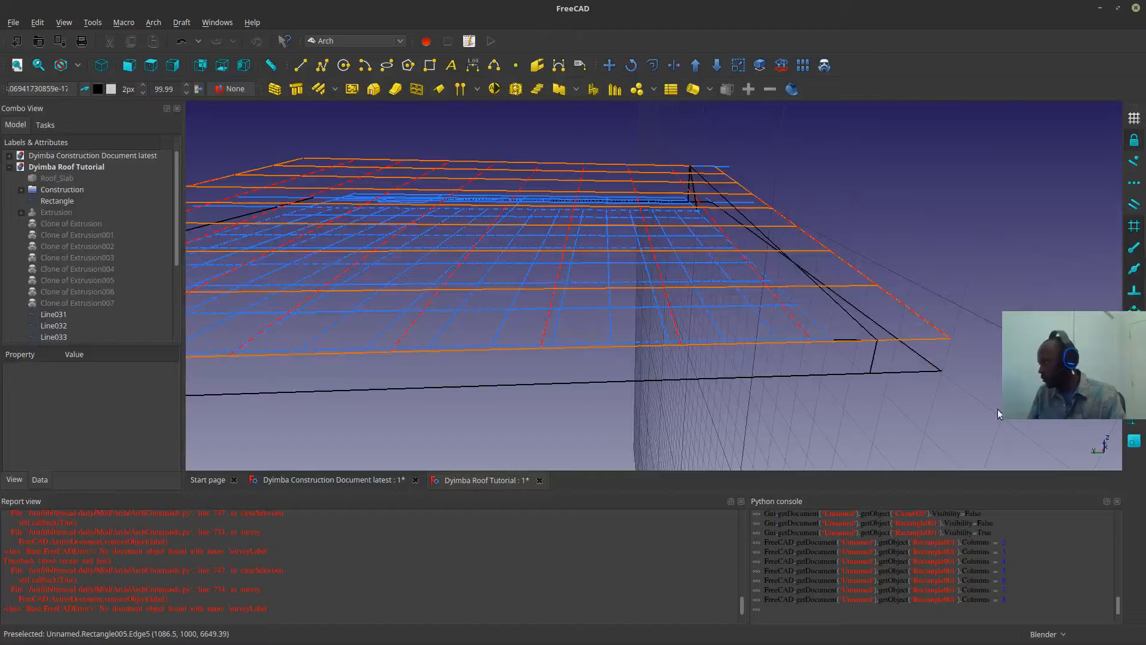
- Draw a six-point zigzag DWire along the roof's front edge, alternating between orange and blue grid division points, starting at the orange corner
middle_drag(997, 409, 369, 335)
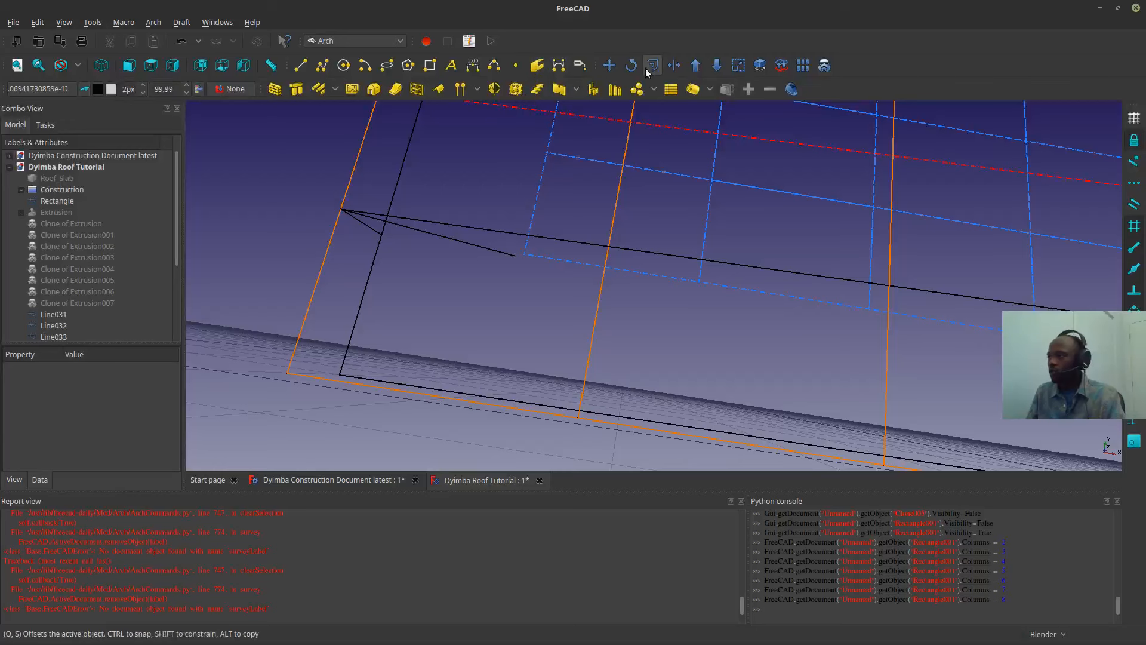
click(321, 65)
middle_drag(409, 395, 278, 385)
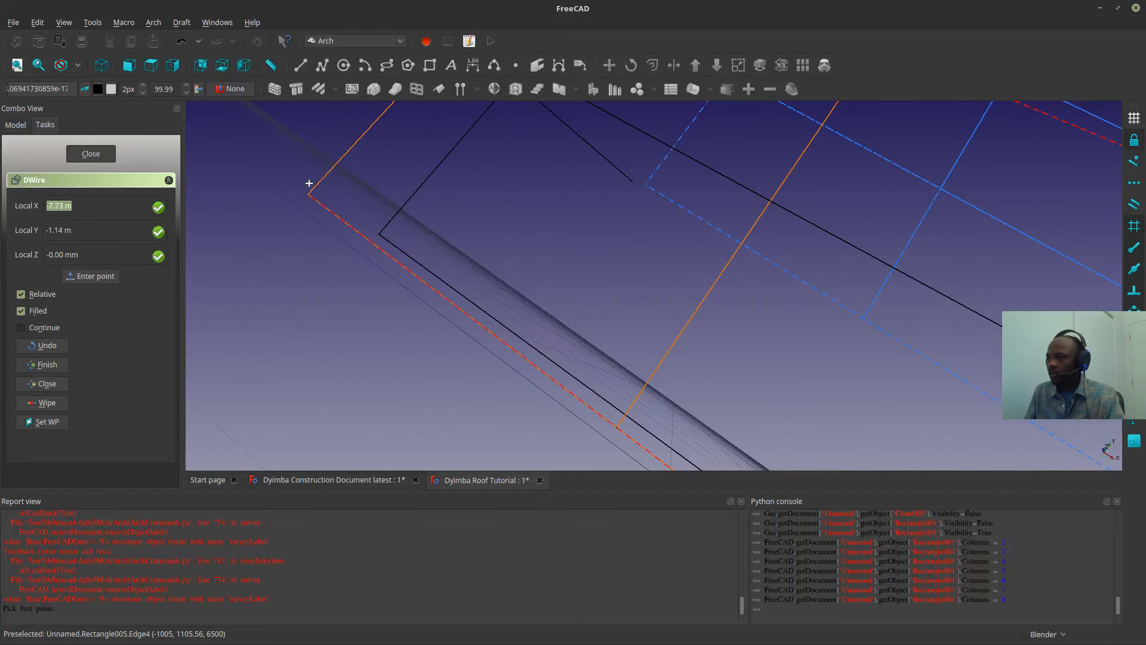
click(308, 195)
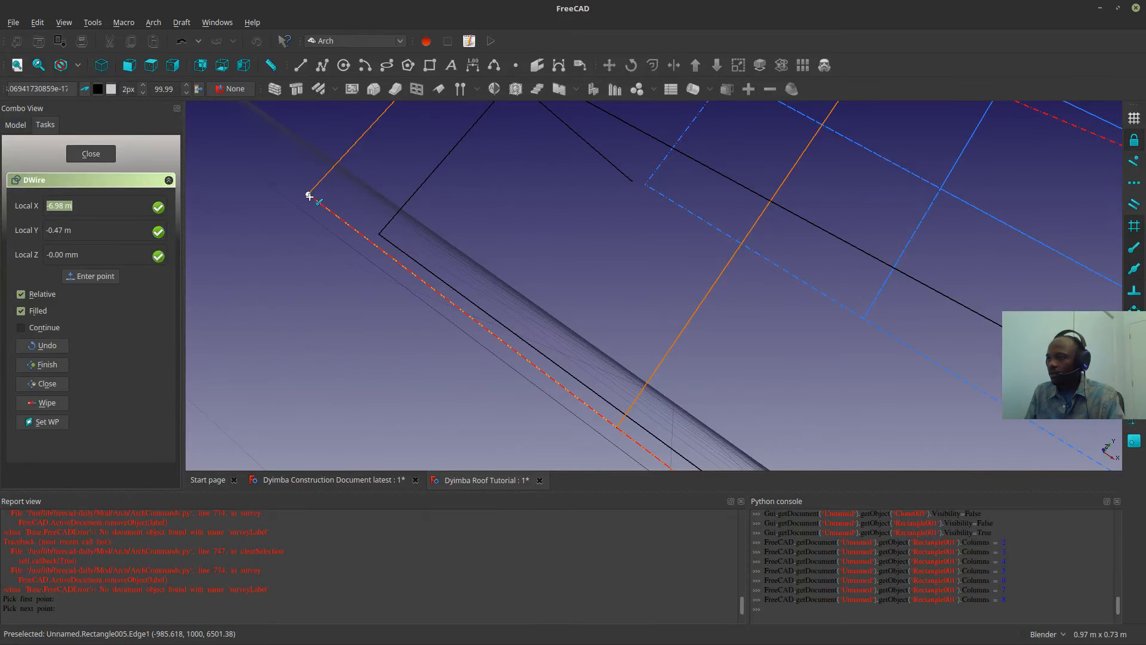
click(644, 184)
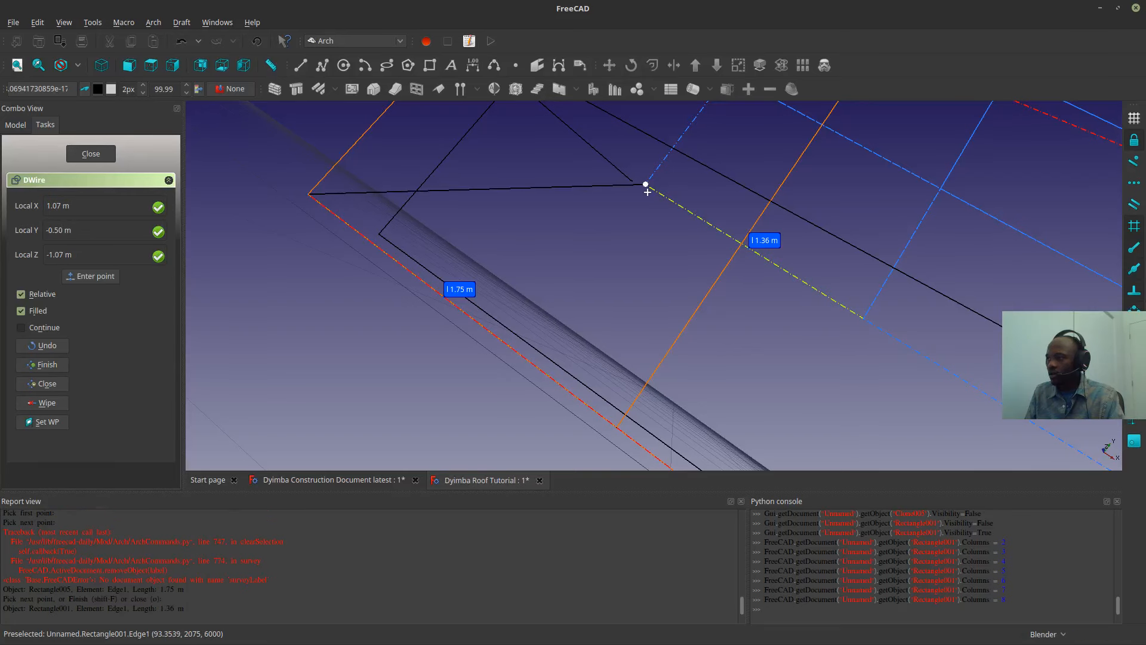
middle_drag(631, 297, 647, 401)
click(640, 406)
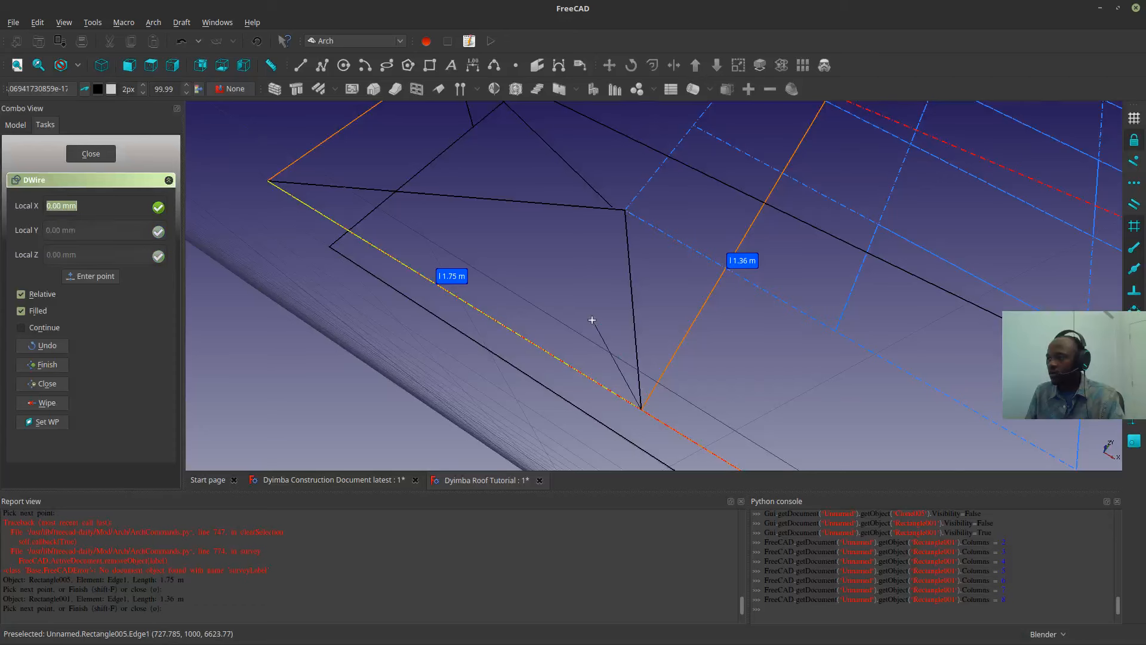
mouse_move(592, 320)
middle_down()
mouse_move(678, 383)
mouse_move(590, 344)
mouse_move(581, 299)
middle_up()
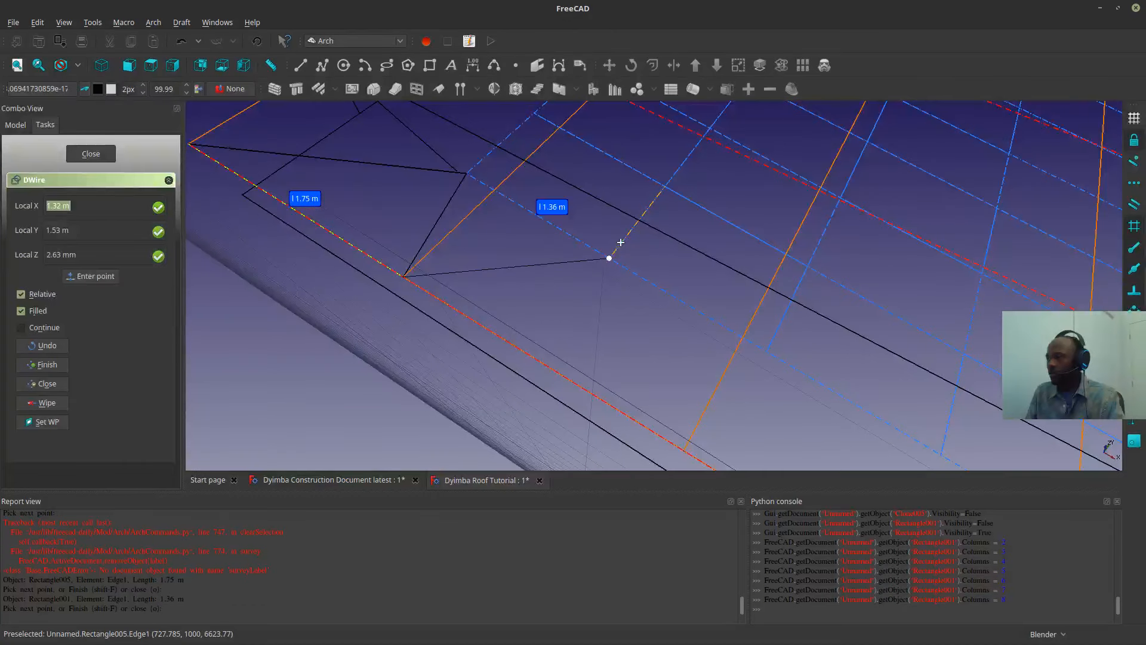
click(609, 258)
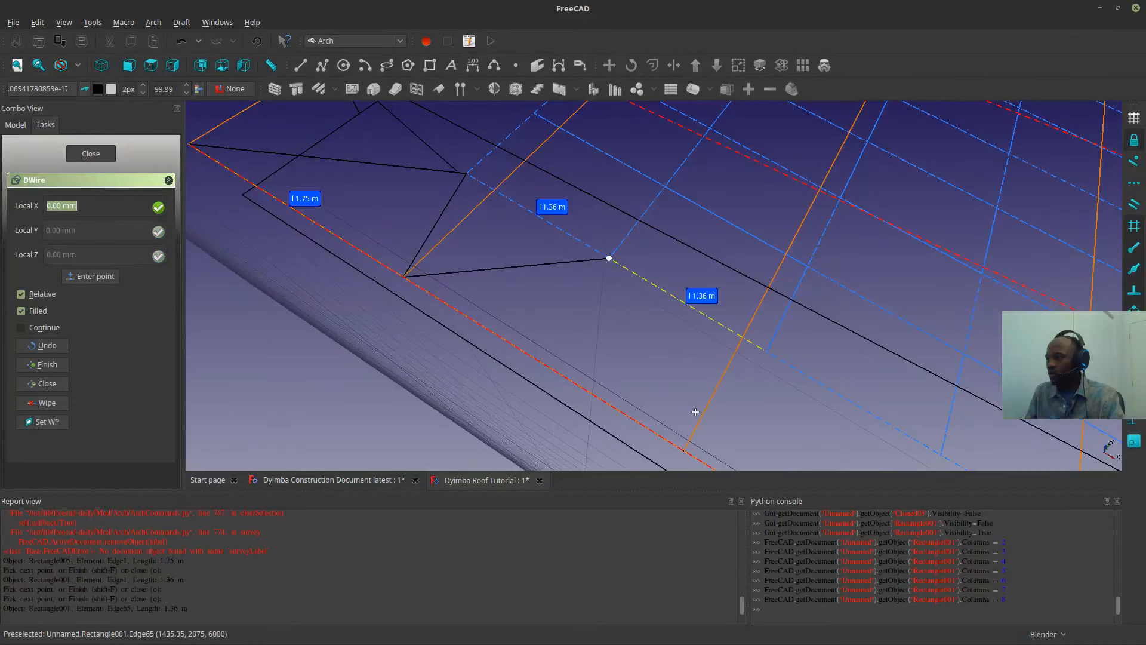
click(682, 450)
mouse_move(683, 445)
middle_down()
mouse_move(720, 376)
mouse_move(734, 388)
mouse_move(584, 327)
mouse_move(611, 352)
mouse_move(686, 338)
mouse_move(691, 316)
mouse_move(678, 321)
mouse_move(670, 377)
mouse_move(780, 282)
middle_up()
click(771, 352)
middle_drag(777, 288, 764, 352)
key(Escape)
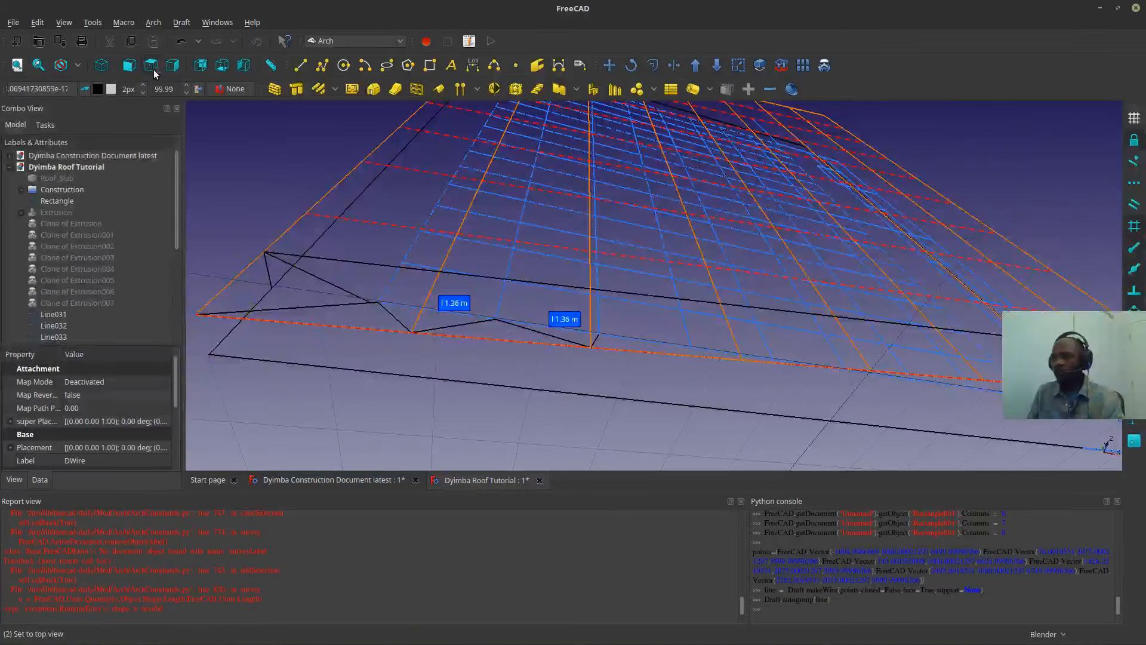
- Show the zigzag wire and both grids from the top in orthographic projection
click(154, 71)
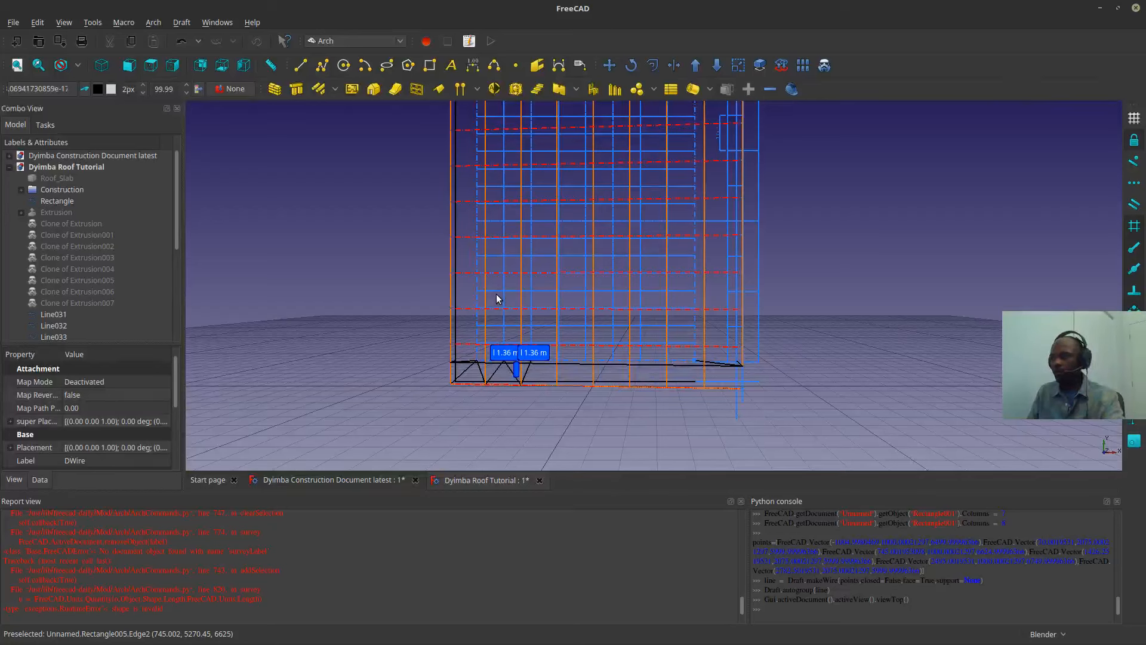
click(64, 23)
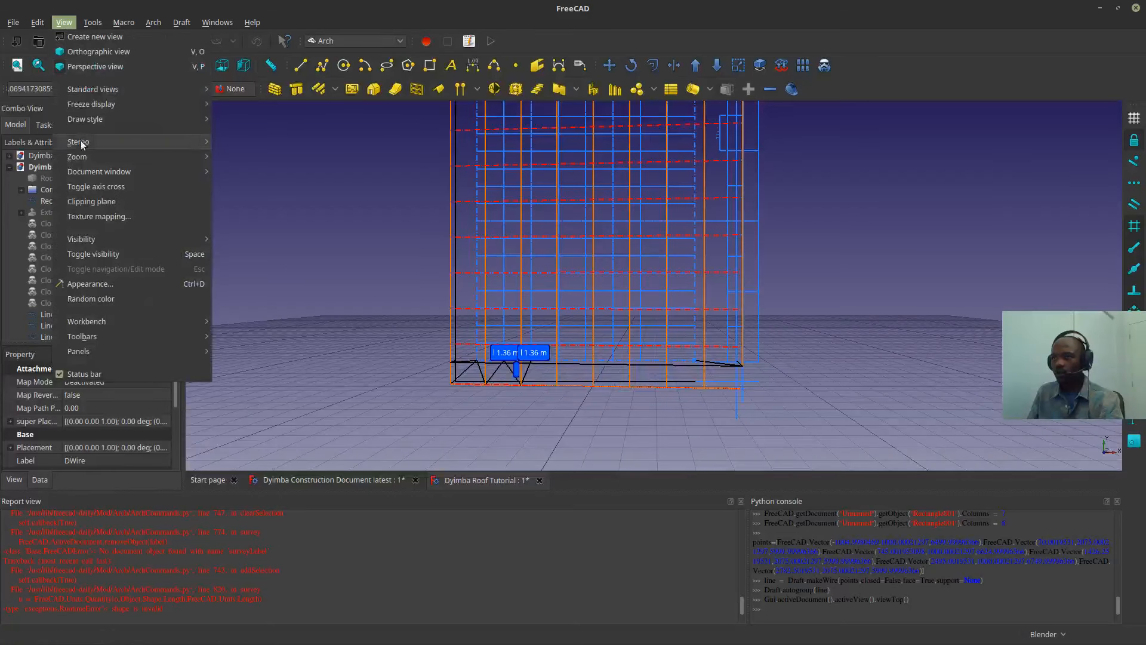
click(96, 52)
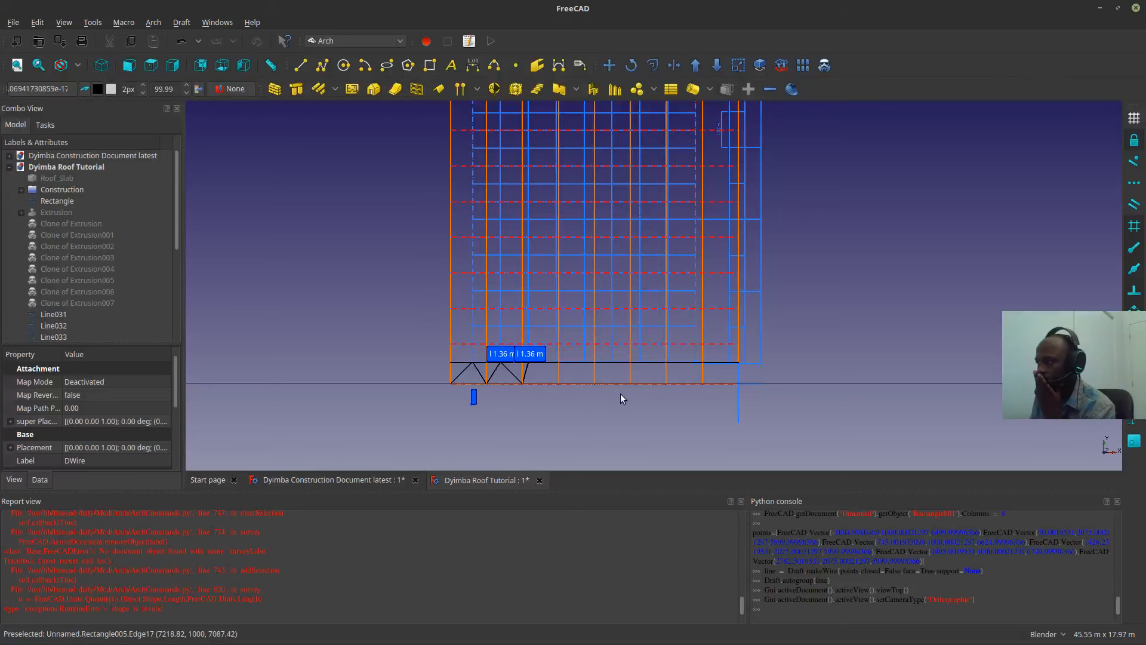
scroll(573, 306, up, 4)
scroll(502, 359, down, 2)
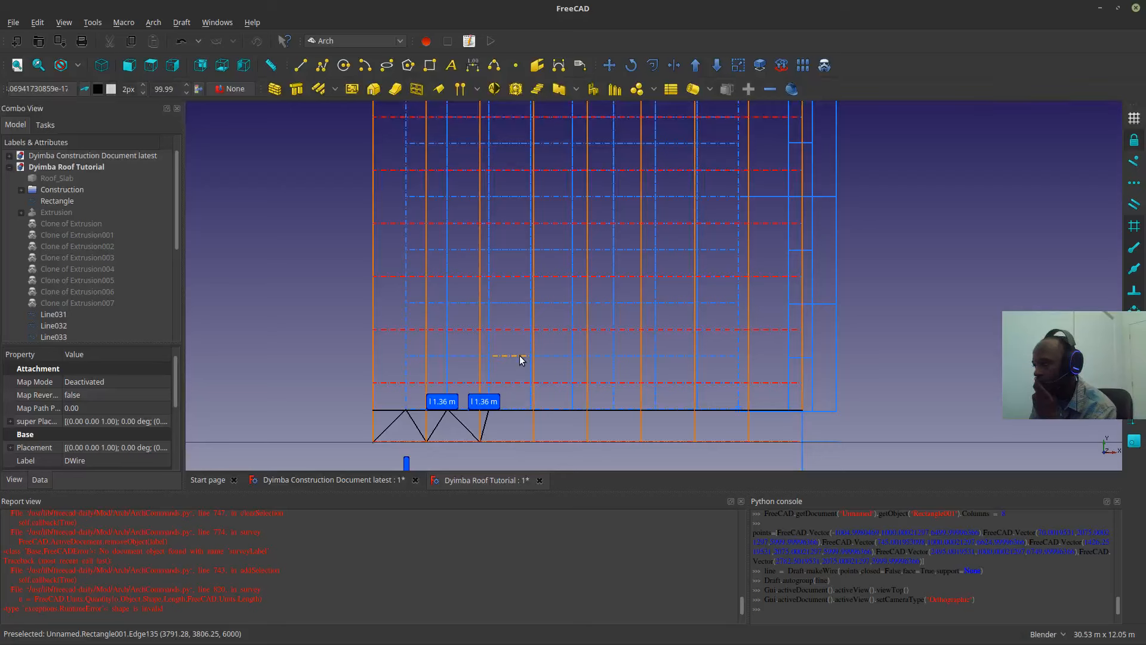
- Delete the zigzag DWire along the roof's front edge
click(278, 313)
right_click(282, 306)
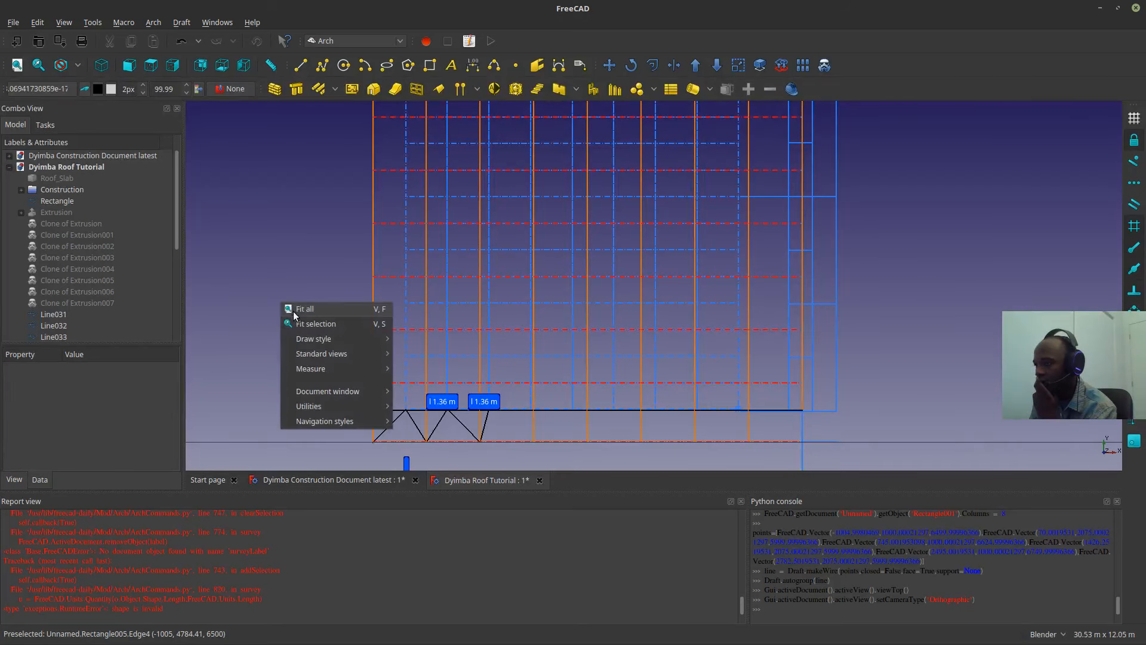
click(252, 250)
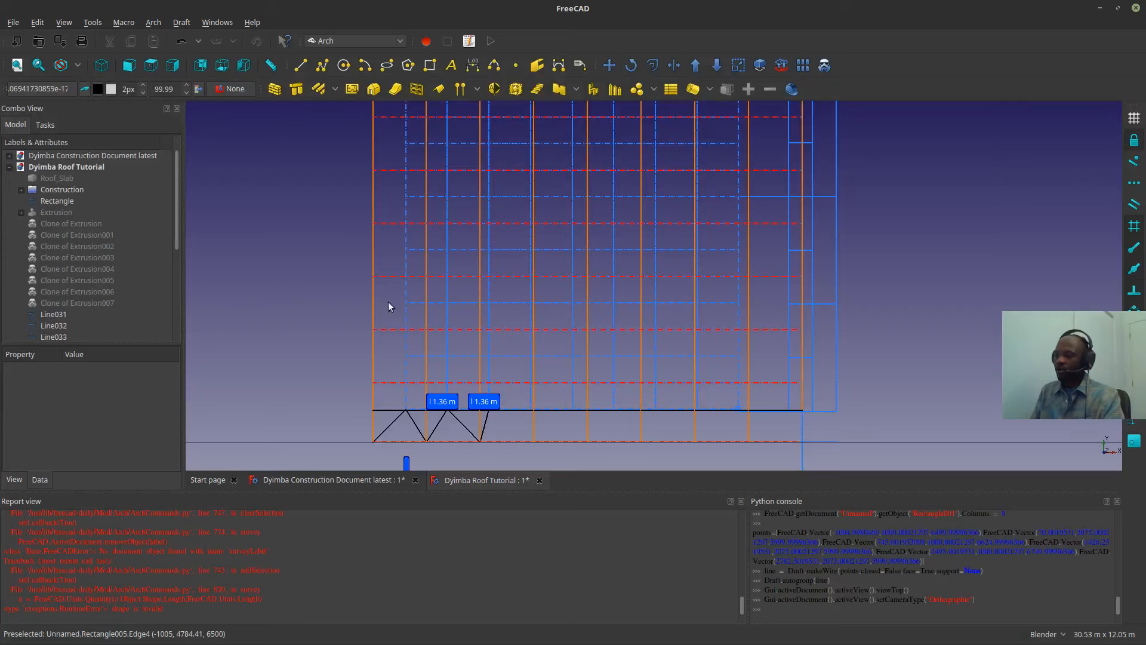
scroll(401, 438, up, 2)
click(391, 409)
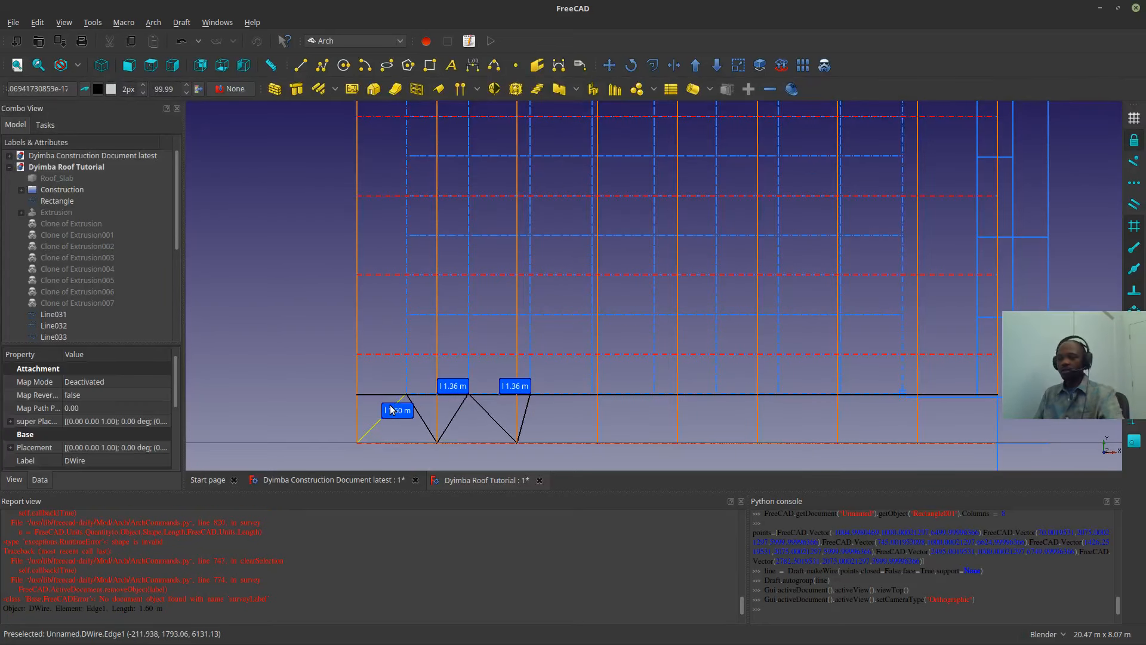
key(Delete)
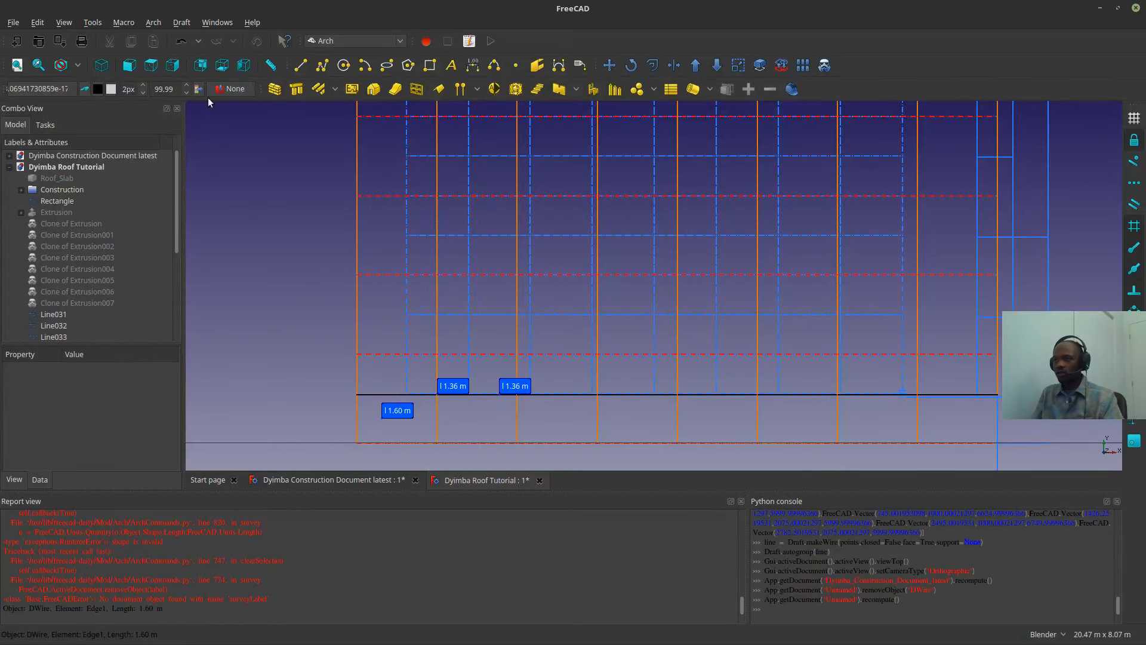
- Show the roof slope and its supporting lines from the front
click(130, 65)
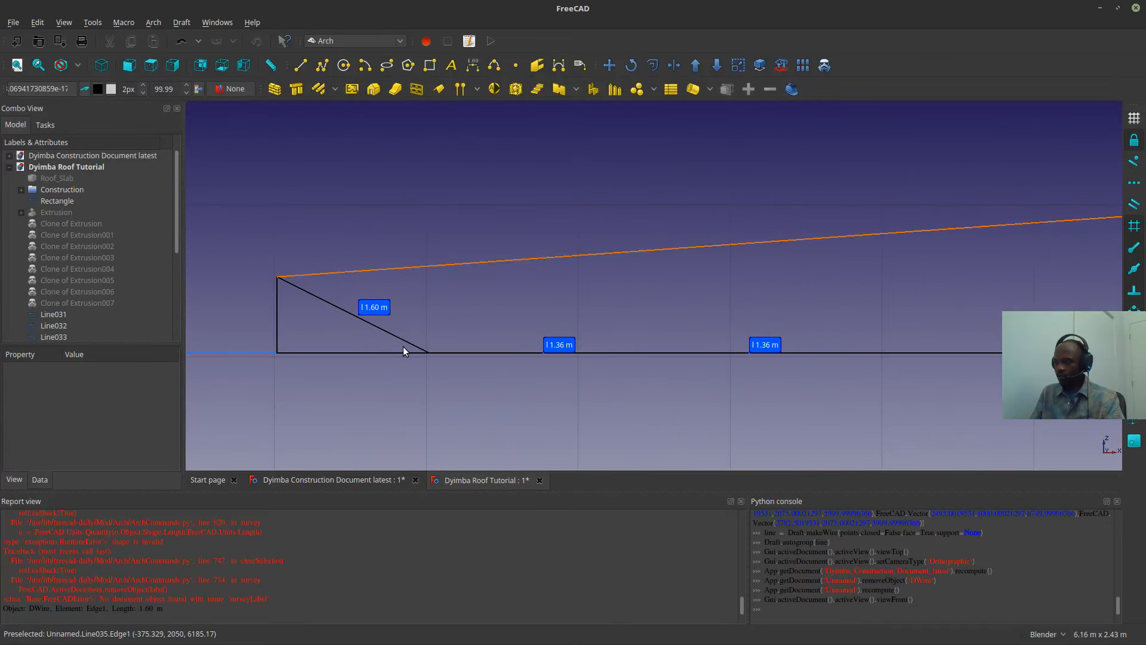
scroll(400, 334, down, 5)
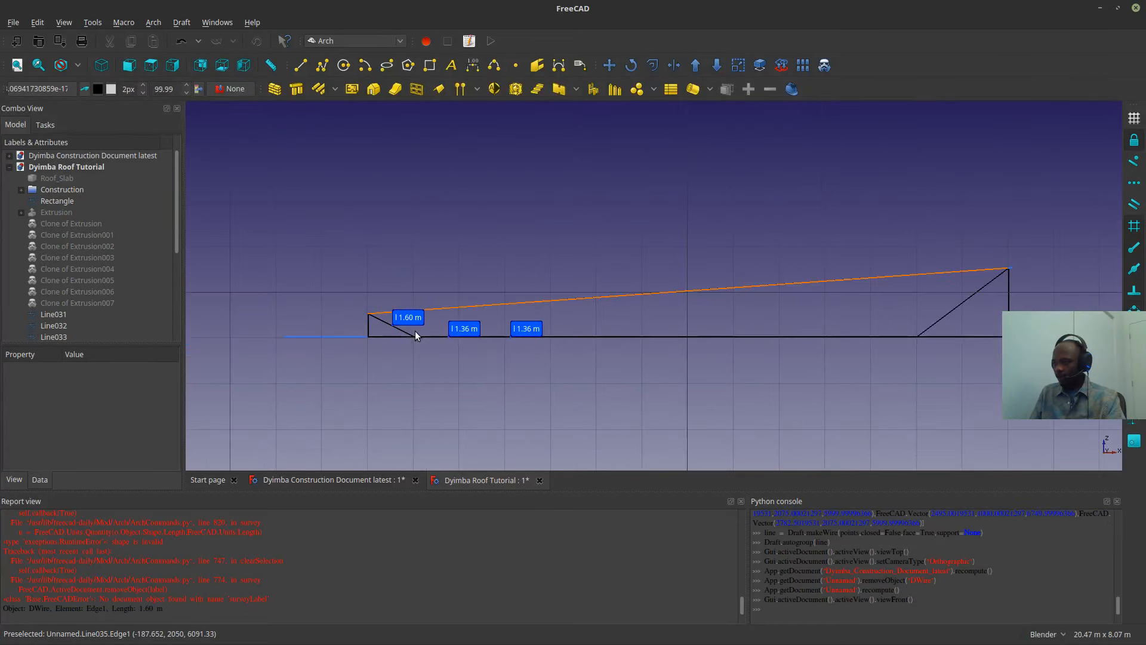
scroll(416, 335, up, 5)
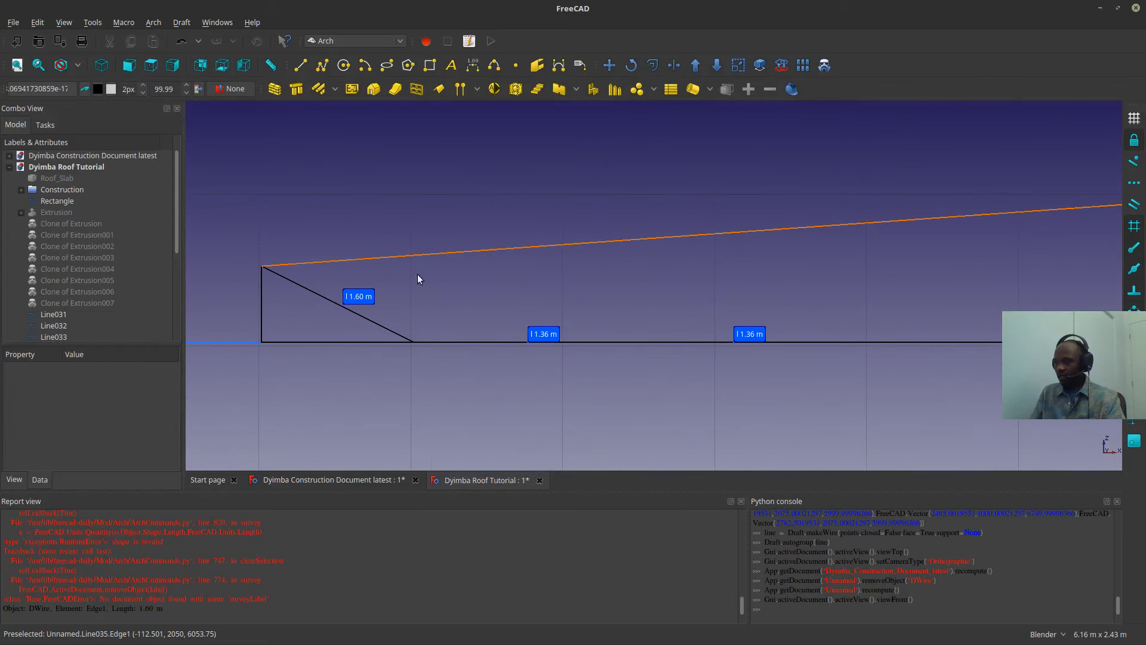
scroll(447, 301, down, 4)
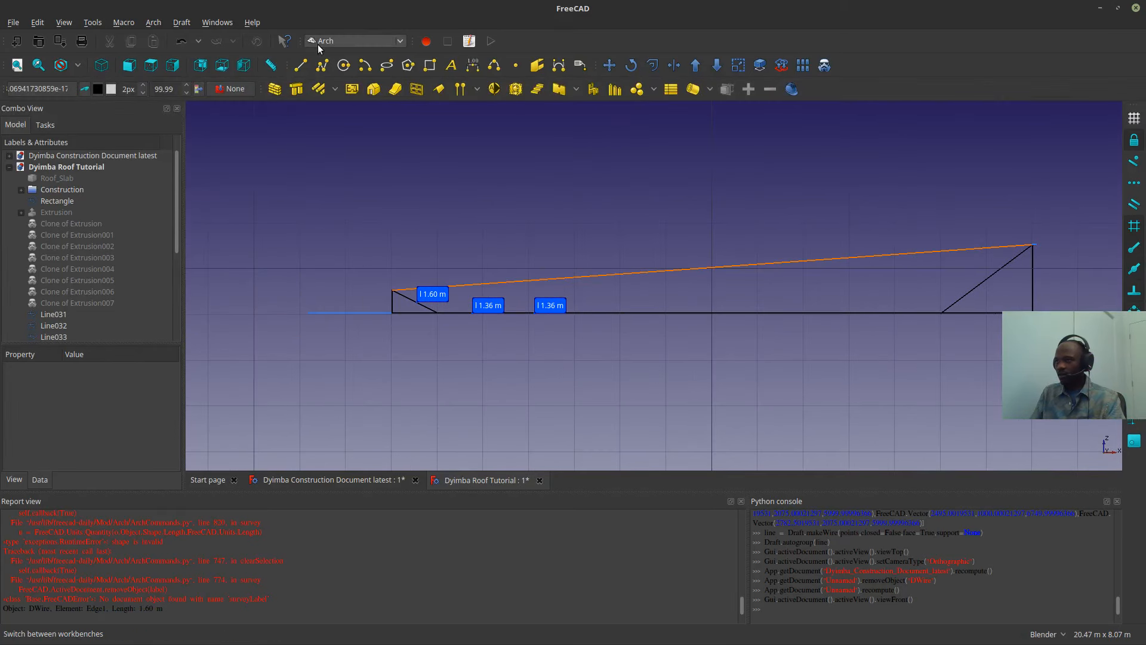
click(430, 65)
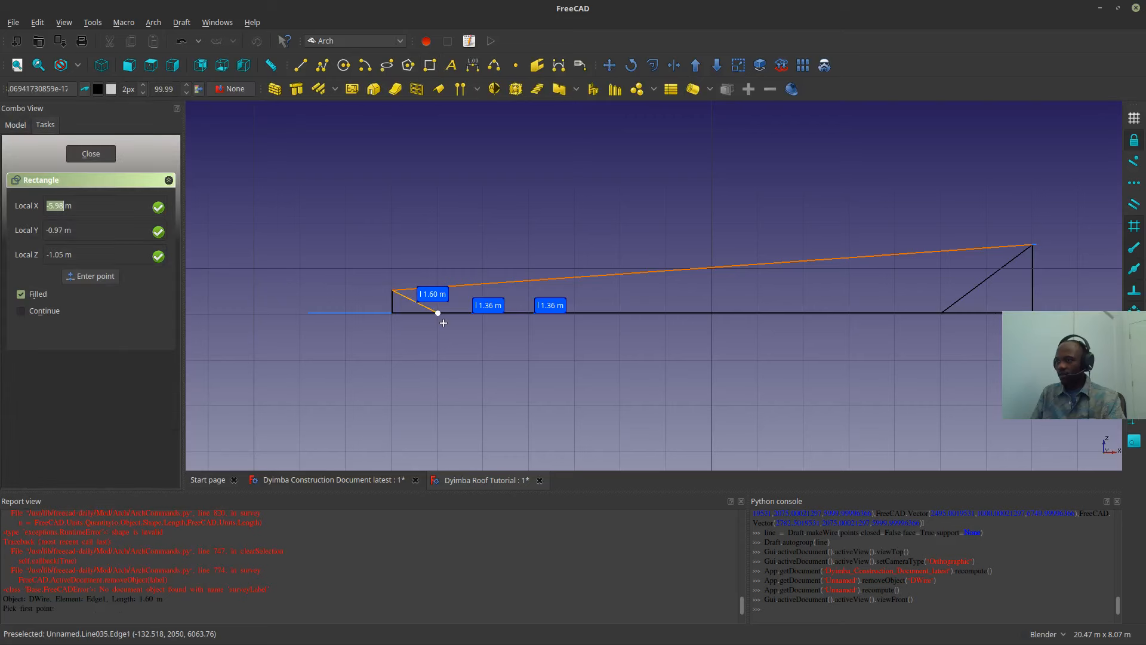
key(Escape)
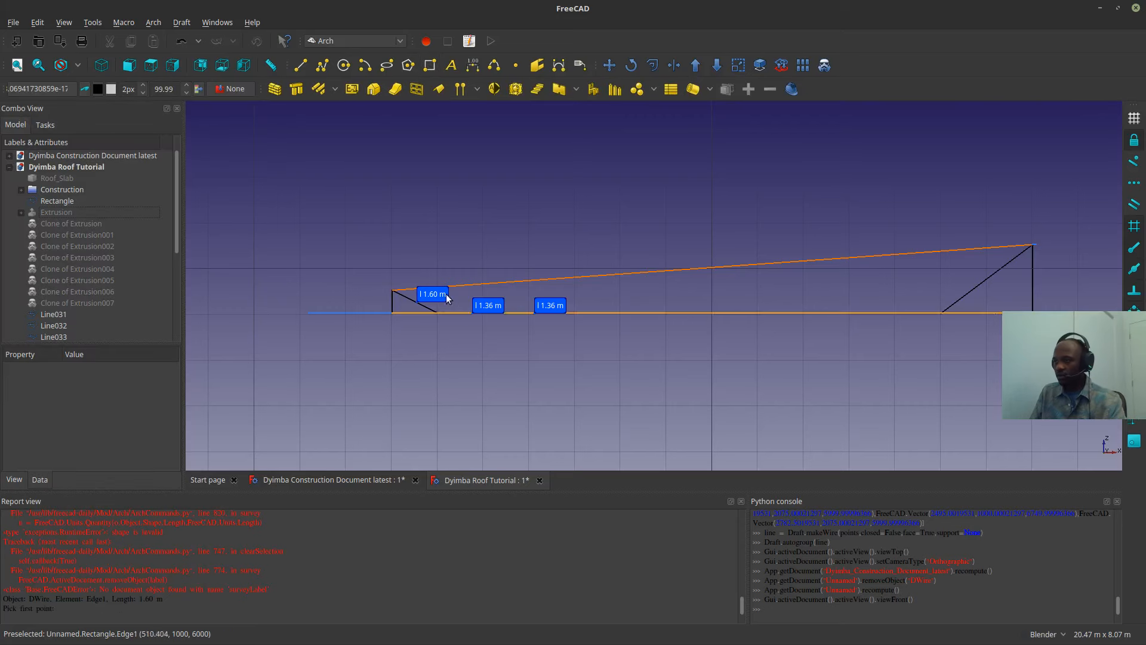
click(427, 69)
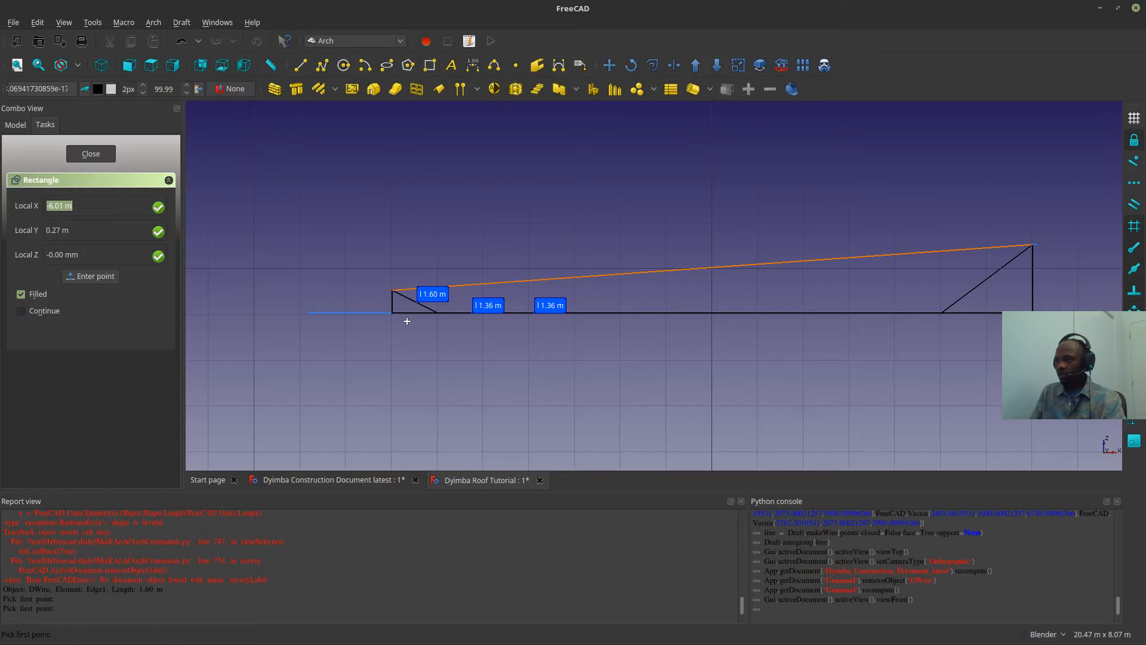
click(434, 308)
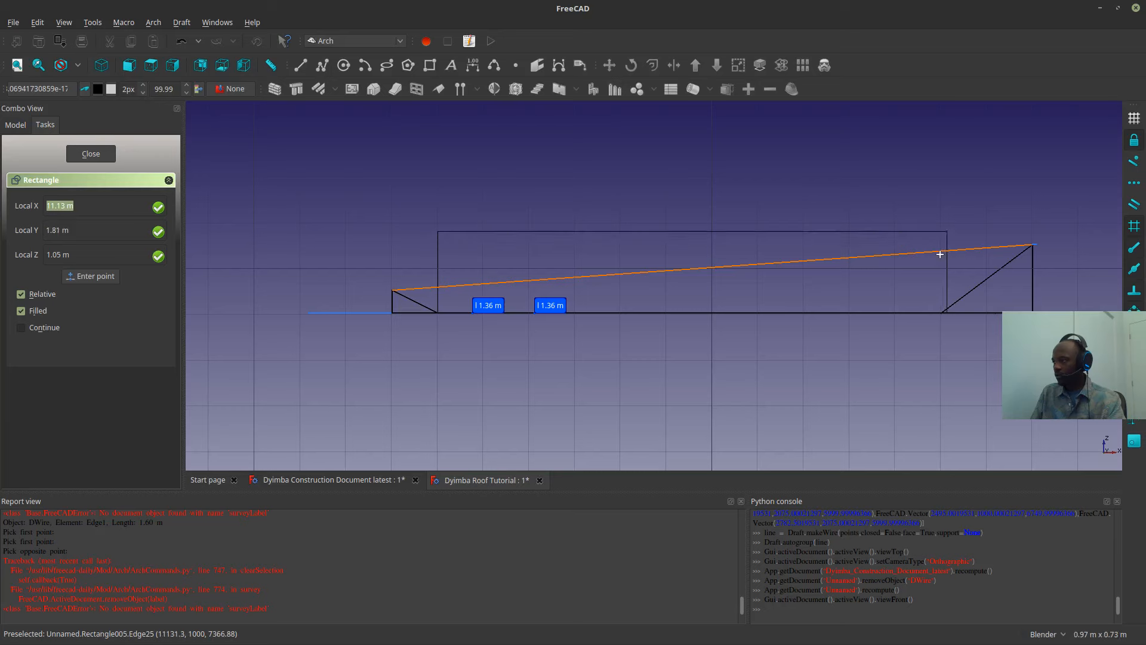
key(Escape)
- Draw a vertical line about 1.81 m tall upward from the foot of the short diagonal at the roof's low end
click(300, 65)
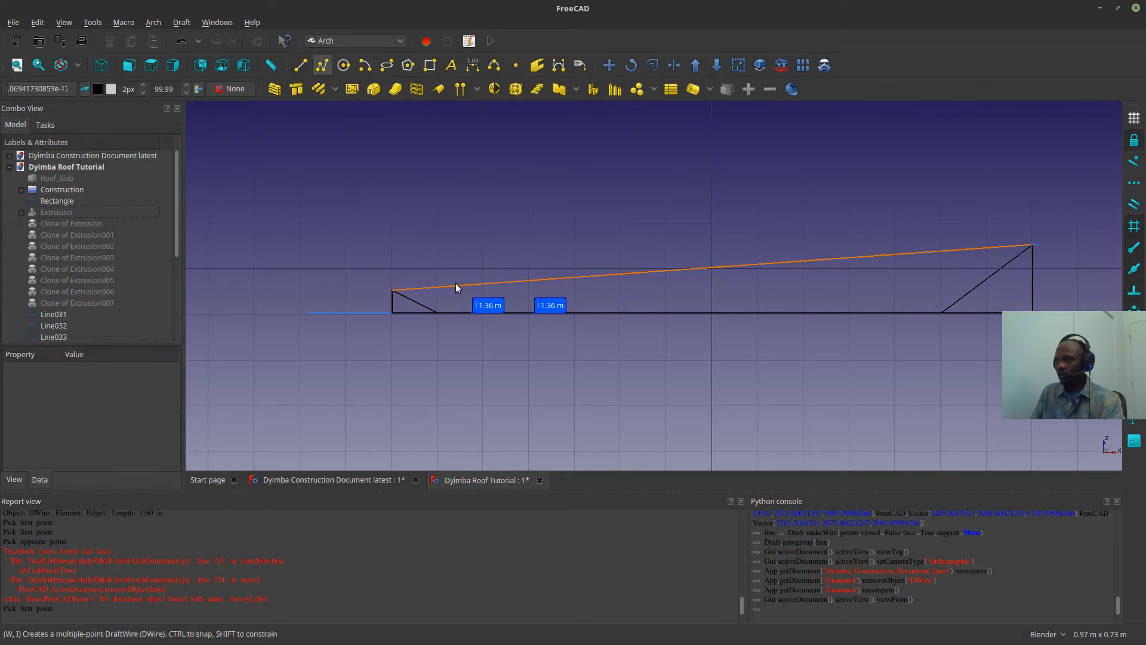
click(433, 307)
click(443, 233)
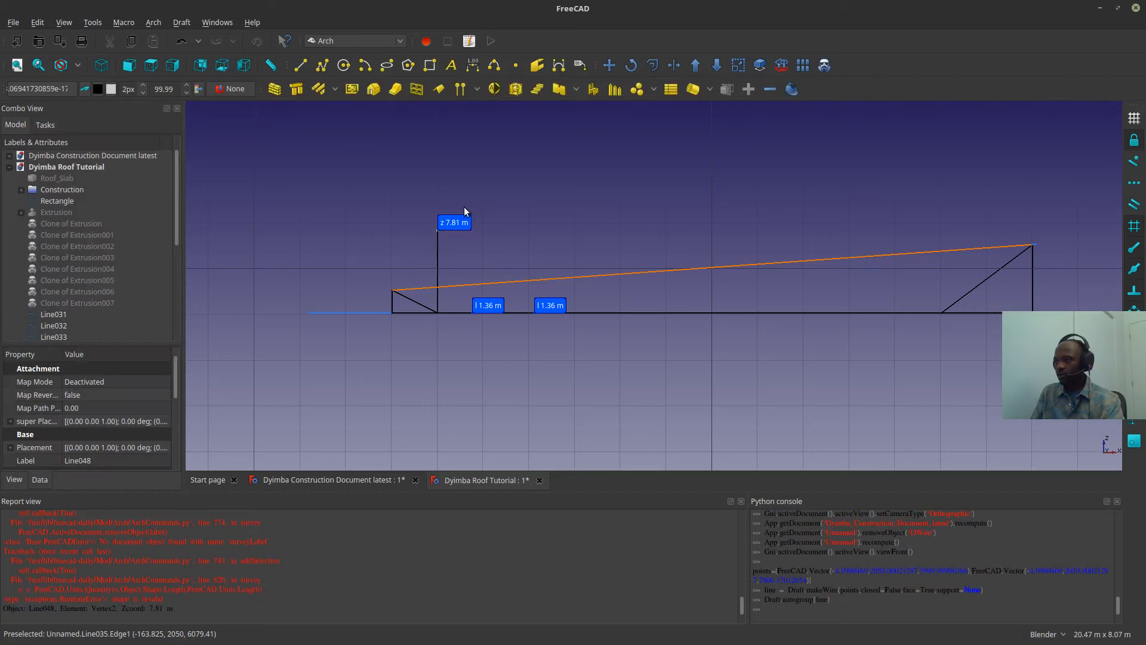
- Draw an 11.00 m by 1.81 m rectangle from the vertical line's top end to the foot of the diagonal at the roof's high end
click(429, 65)
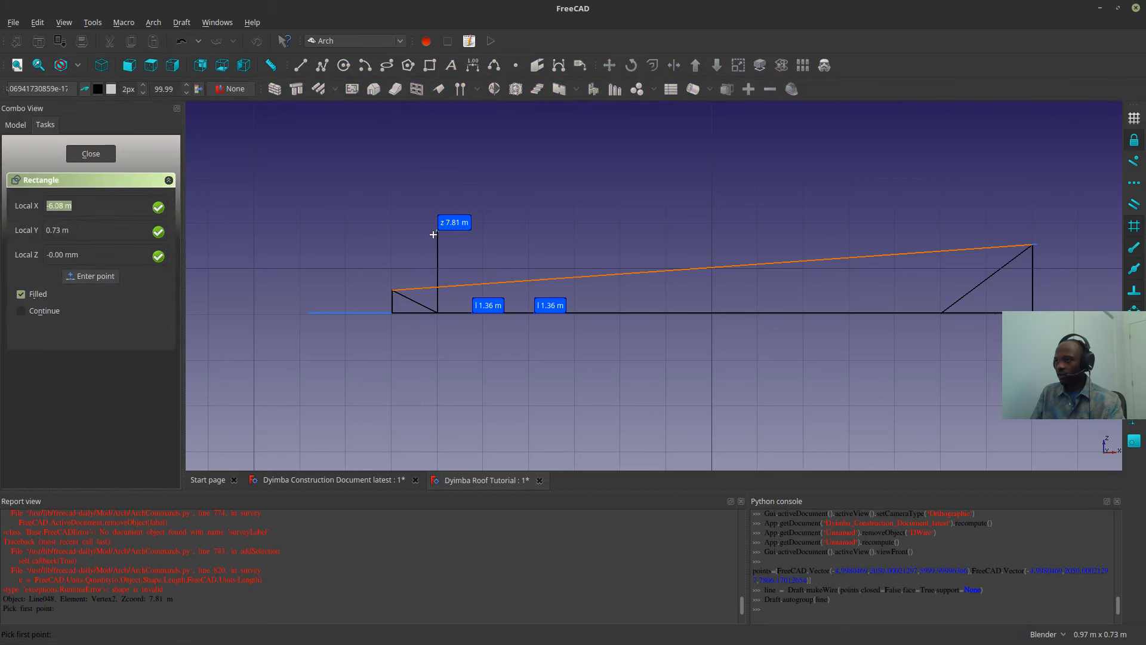
click(436, 232)
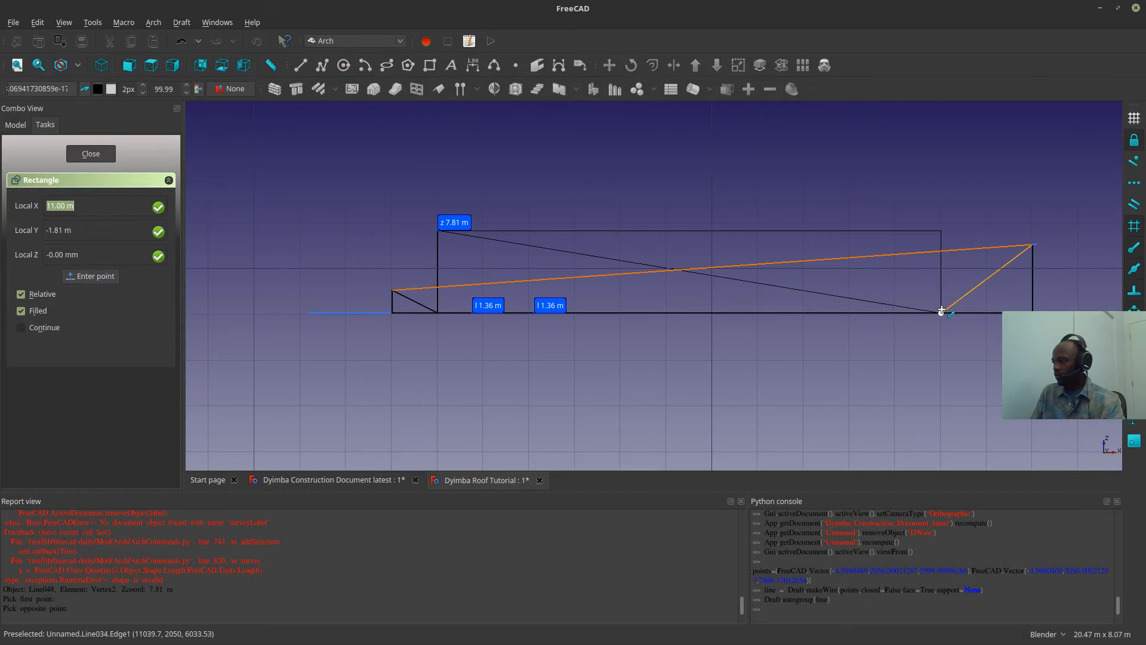
click(941, 310)
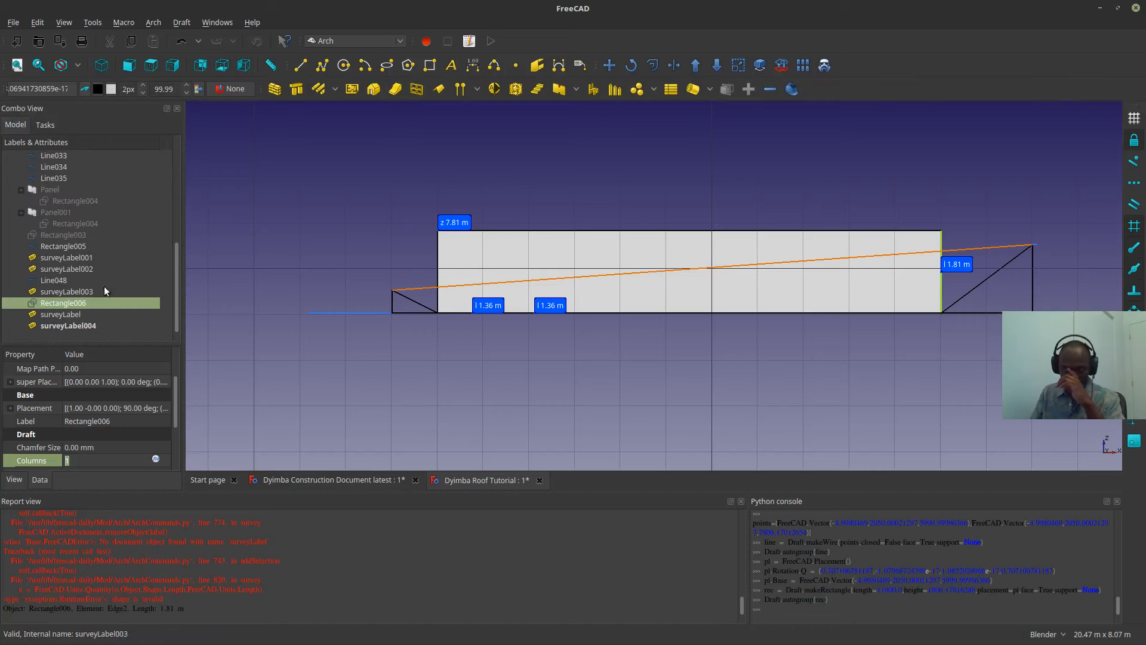
- Delete all five survey labels from the document
click(66, 260)
ctrl+click(64, 269)
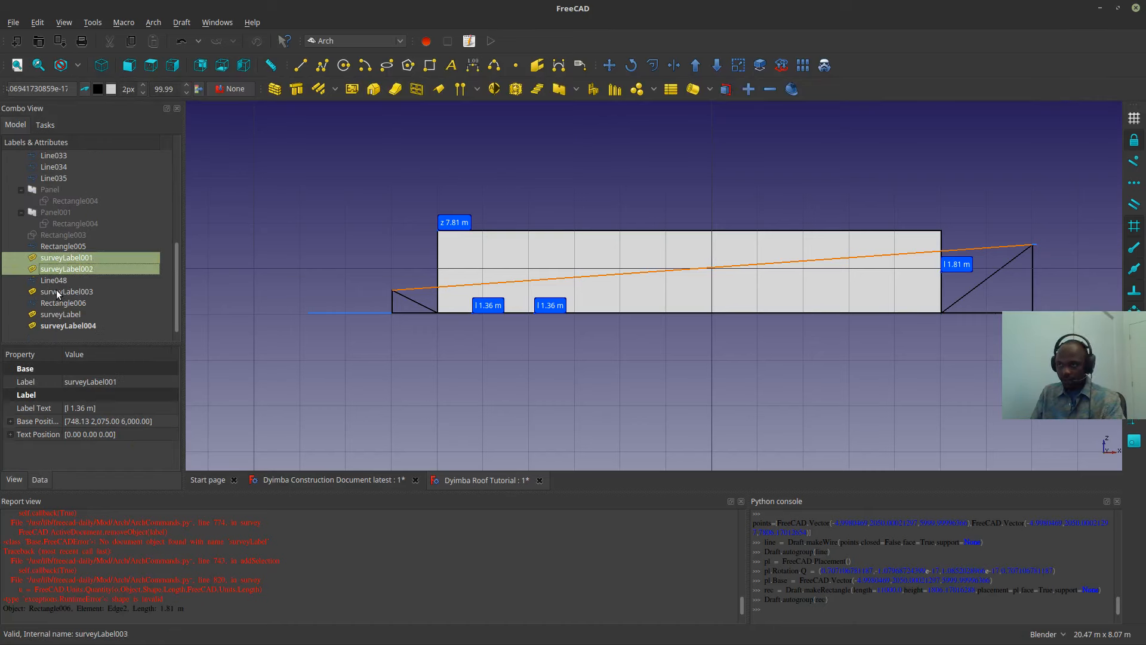
ctrl+click(59, 291)
ctrl+click(57, 314)
ctrl+click(50, 325)
click(505, 181)
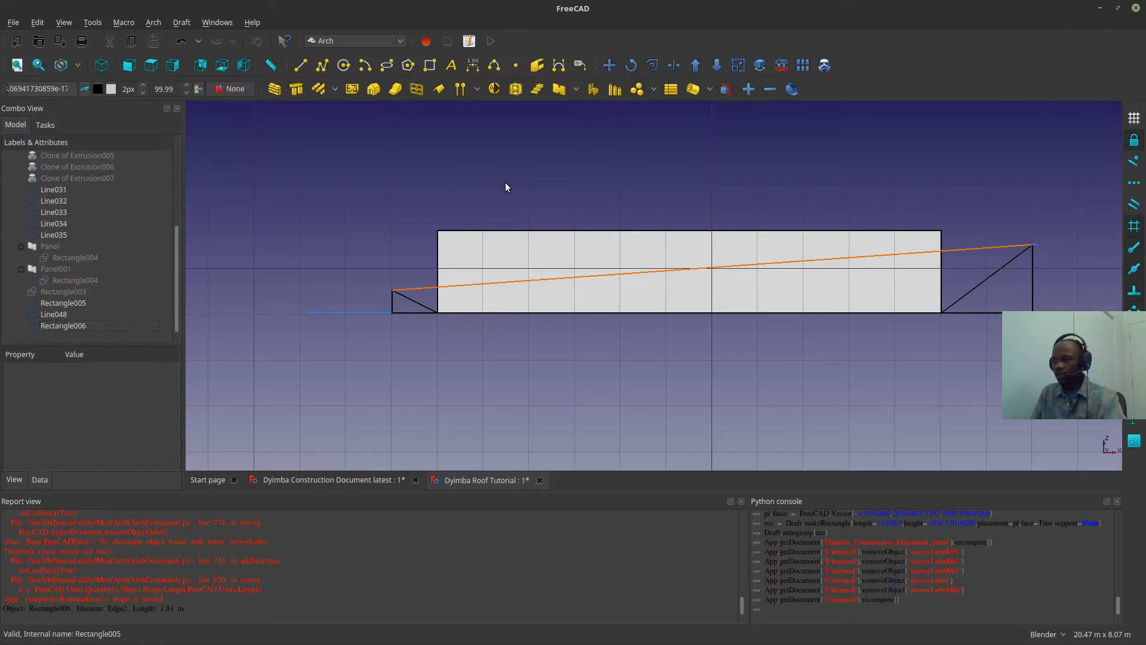
- Divide the new front-view rectangle into 8 rows
click(512, 240)
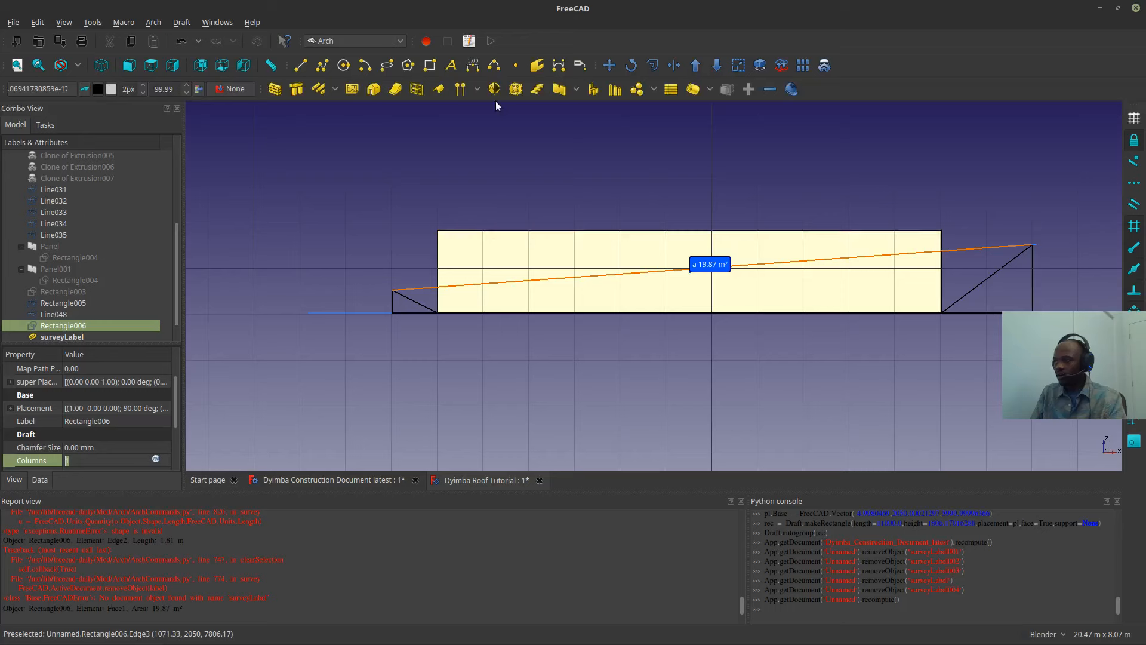
drag(173, 325, 173, 339)
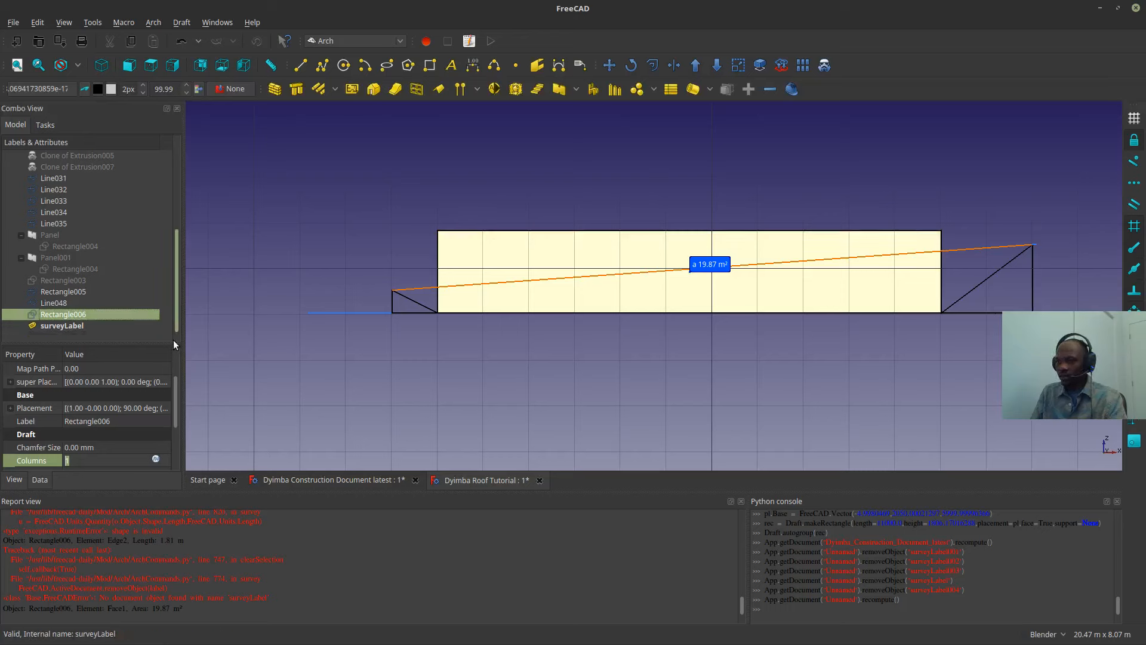
drag(174, 408, 170, 461)
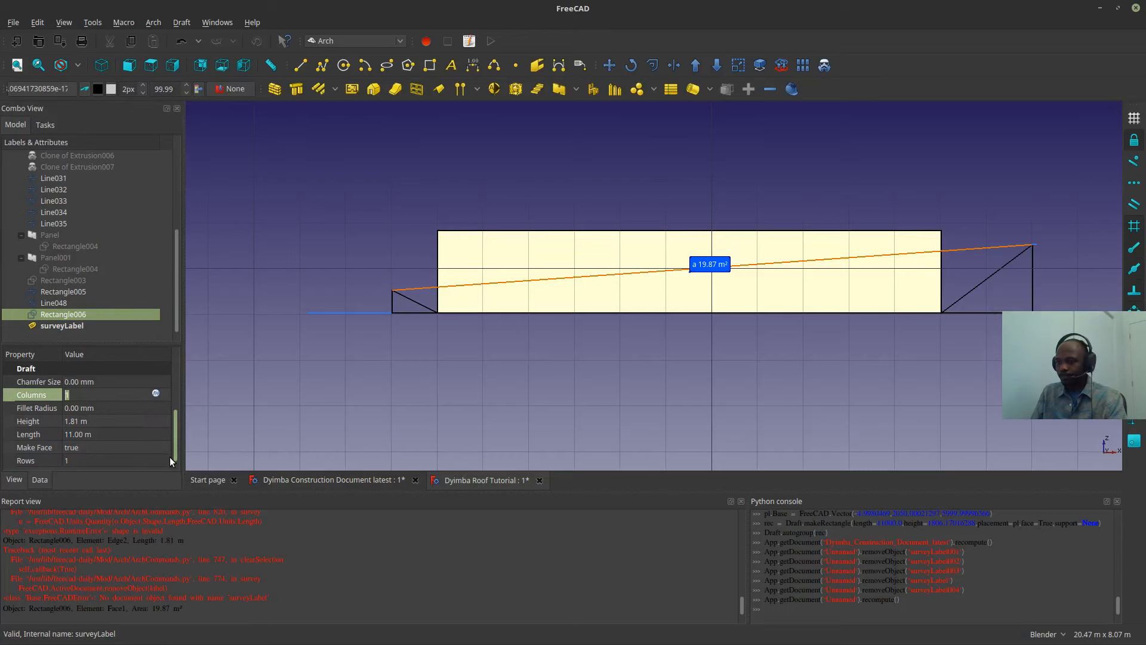
click(130, 460)
scroll(130, 460, up, 7)
click(194, 410)
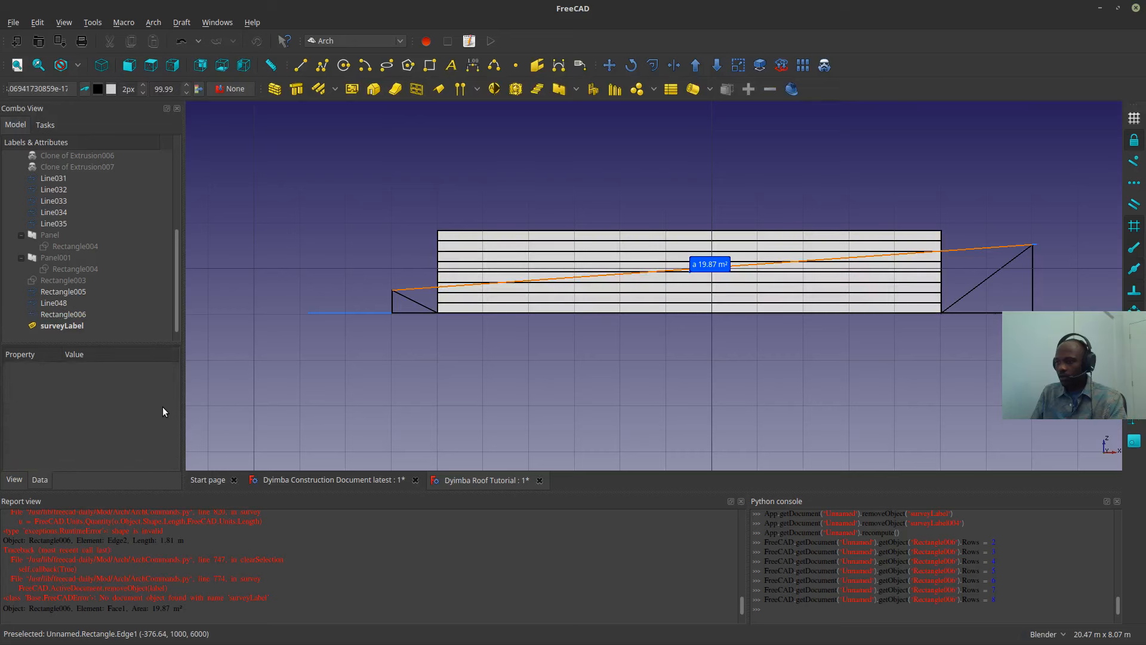
- Set the front-view rectangle's rows to 1 and divide it into 8 columns
click(84, 315)
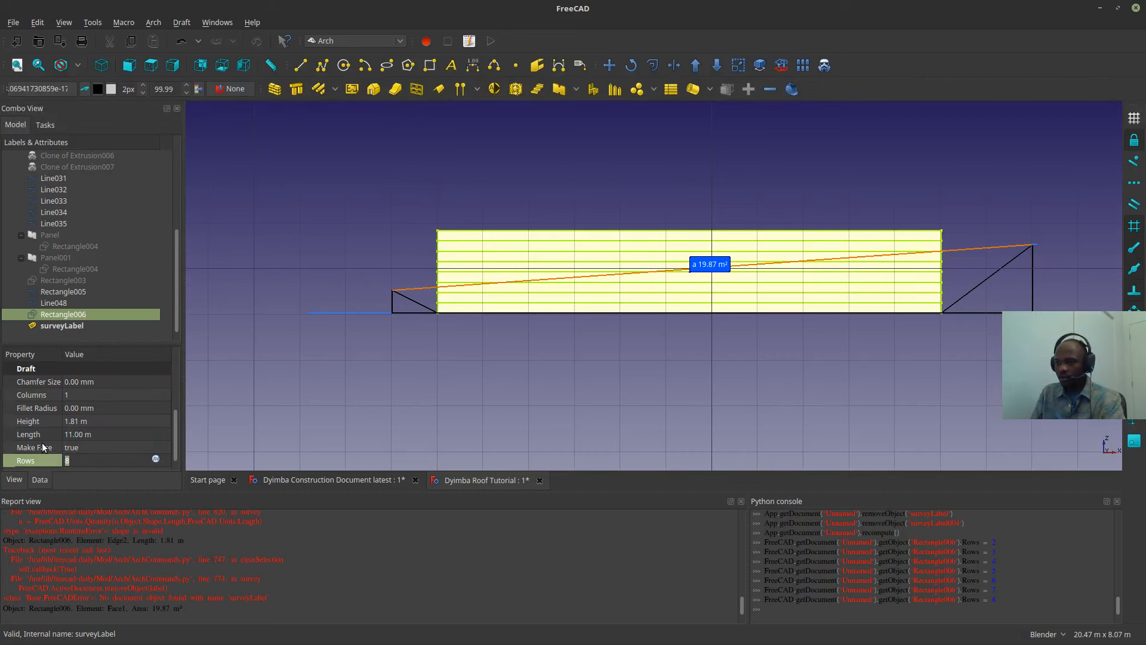
text(1)
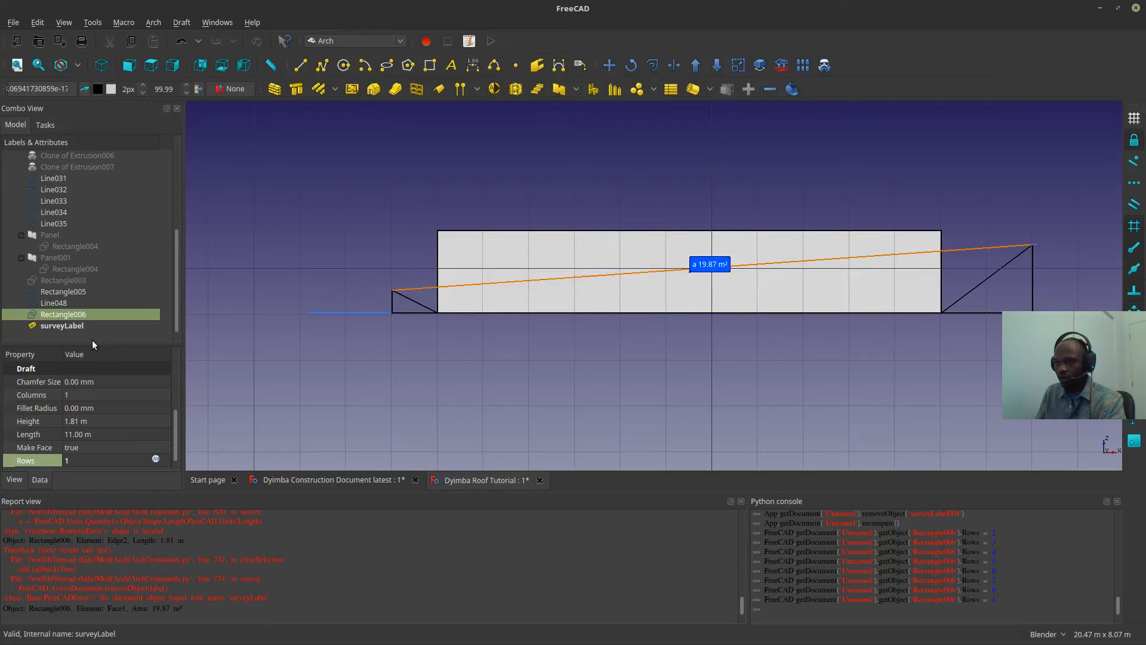
click(98, 395)
text(8)
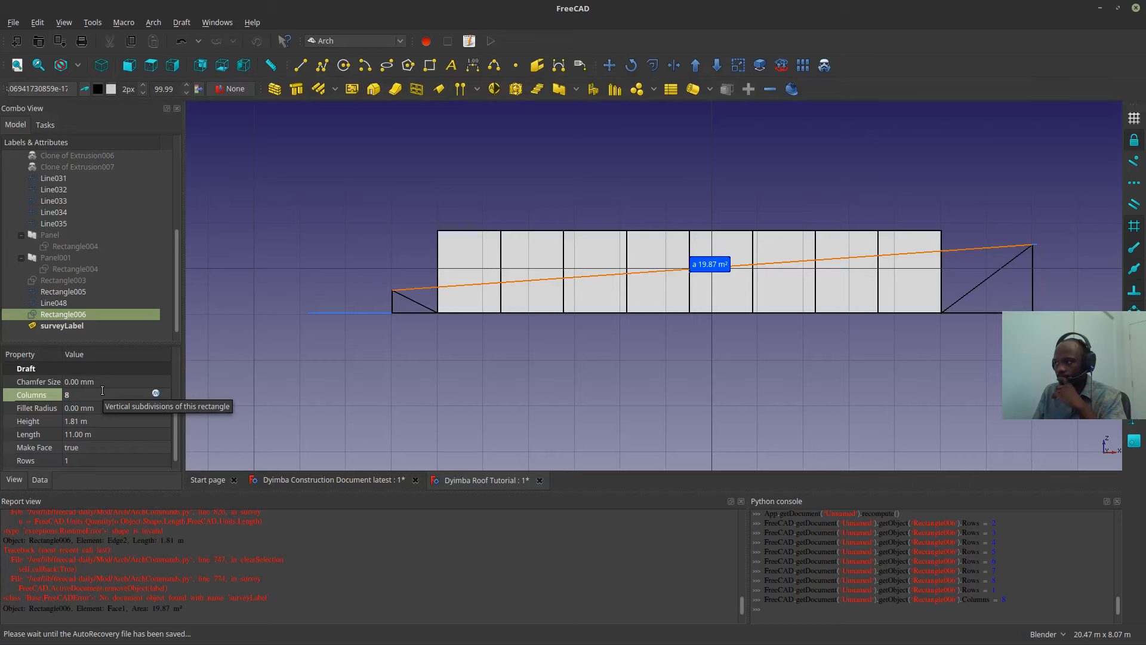
scroll(499, 202, up, 5)
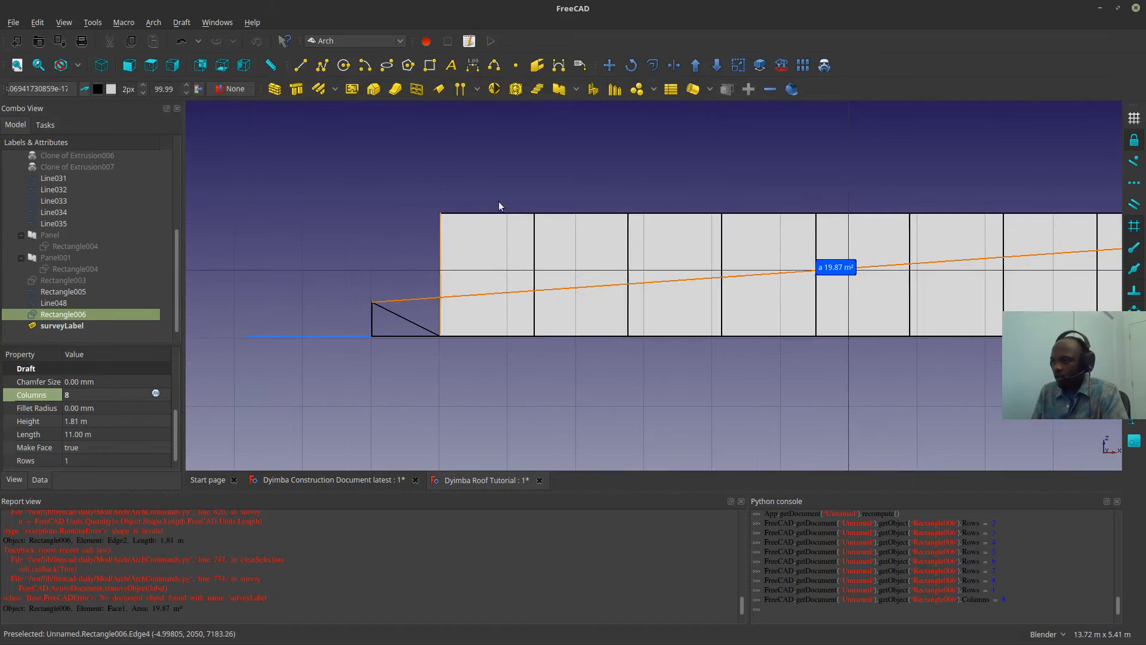
scroll(297, 406, down, 2)
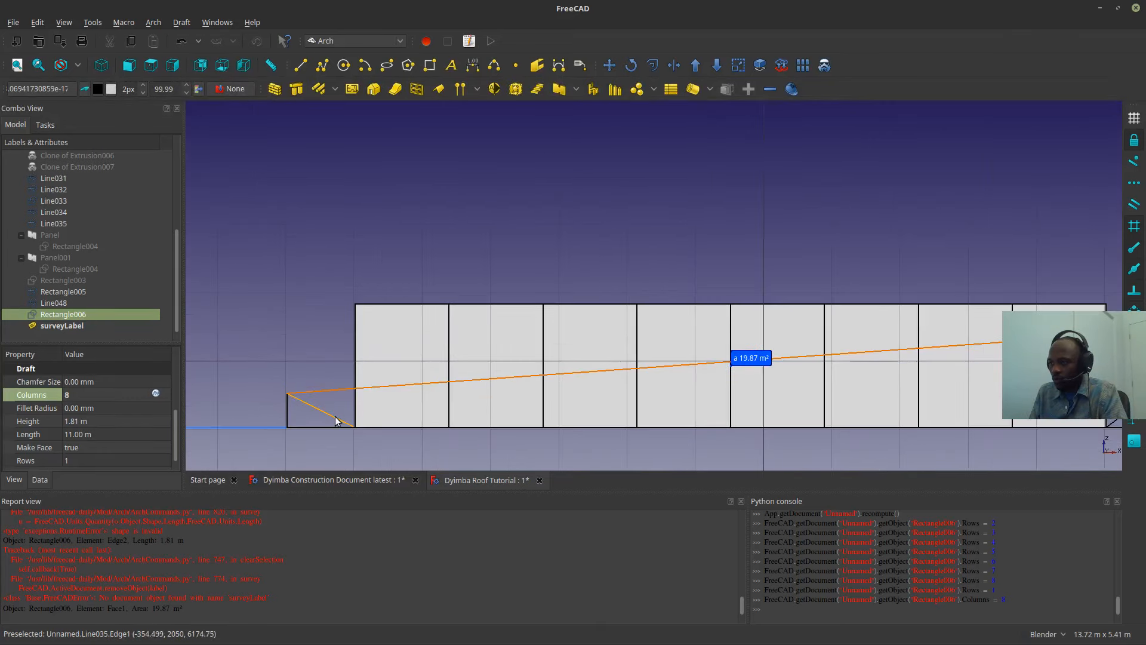
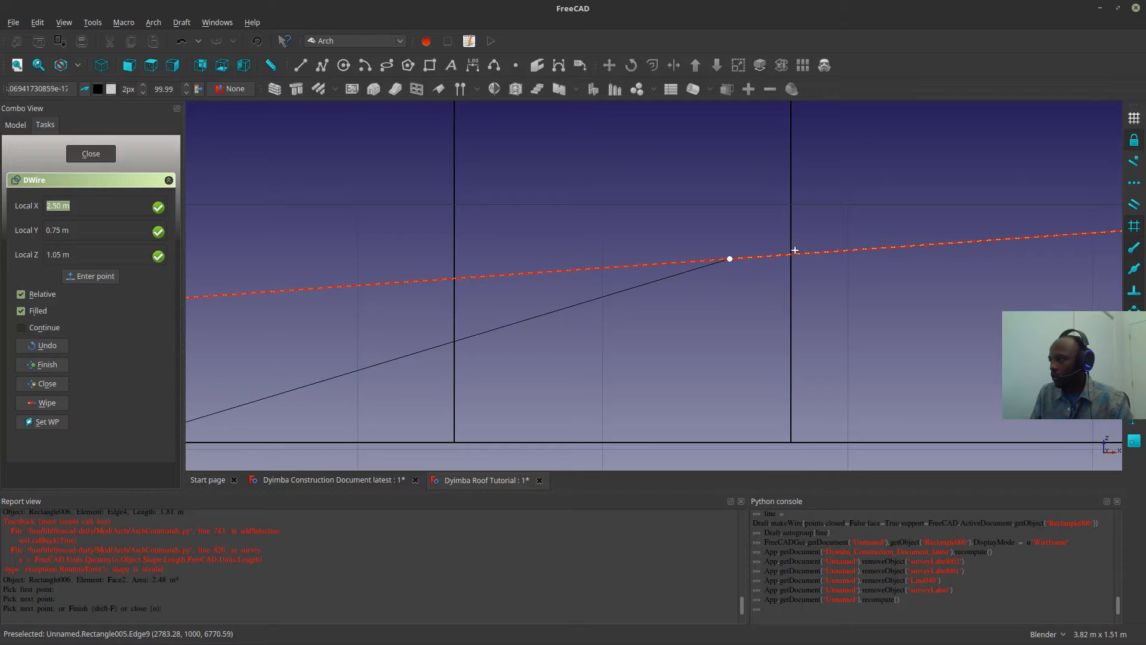
- End the DWire in progress, keeping only its first segment
key(Escape)
scroll(549, 278, down, 6)
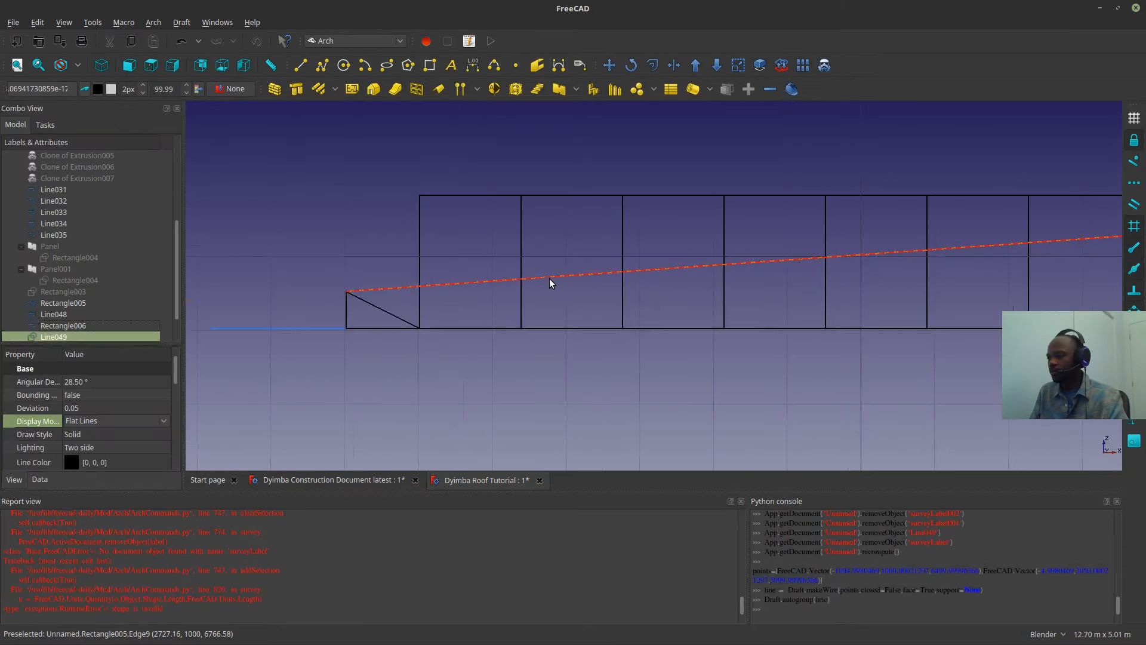
middle_drag(549, 278, 578, 361)
scroll(492, 365, up, 2)
- Change the orange roof grid rectangle's display mode to Flat Lines
click(496, 360)
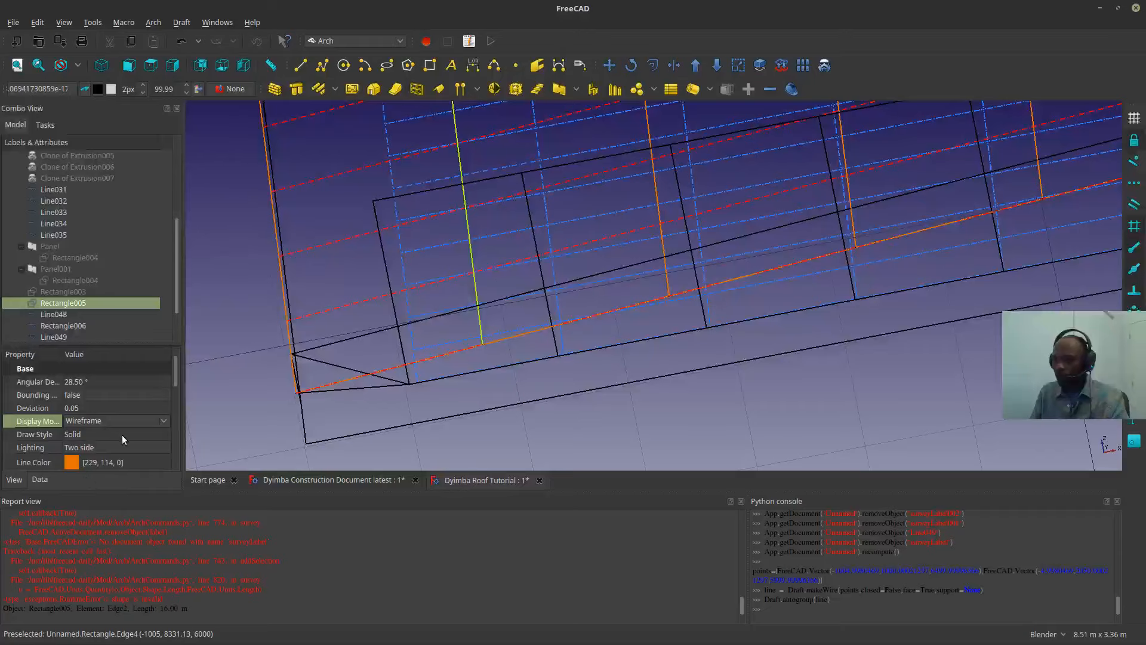
scroll(473, 360, down, 2)
middle_drag(885, 273, 872, 281)
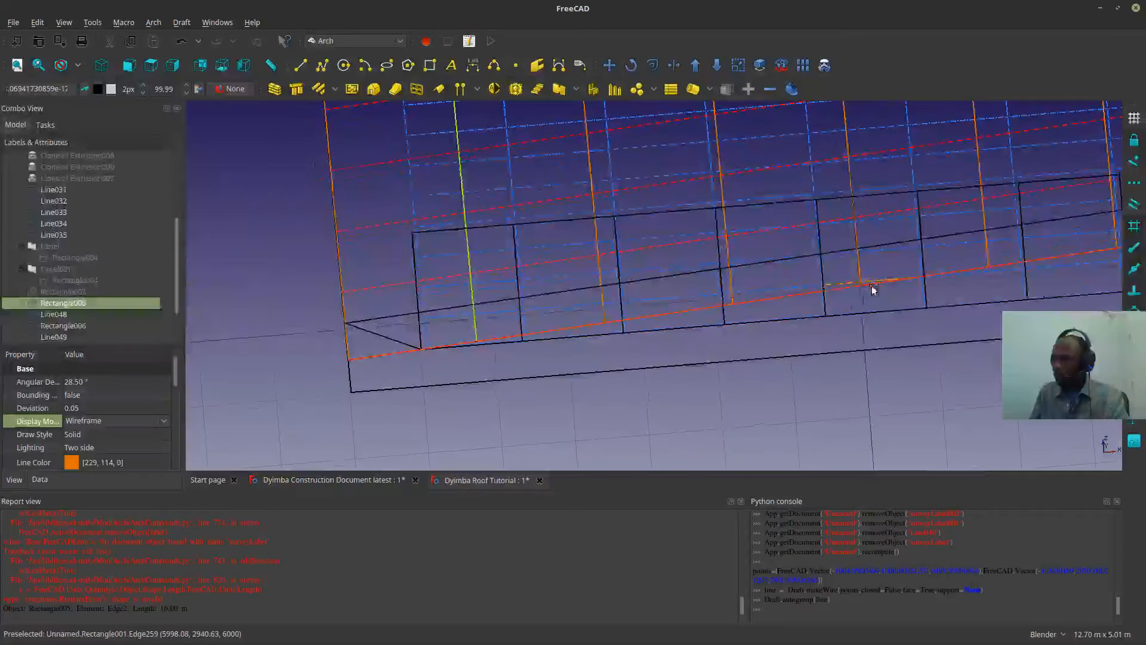
mouse_move(423, 320)
middle_down()
mouse_move(496, 344)
mouse_move(485, 320)
mouse_move(397, 335)
mouse_move(430, 340)
middle_up()
scroll(544, 341, down, 6)
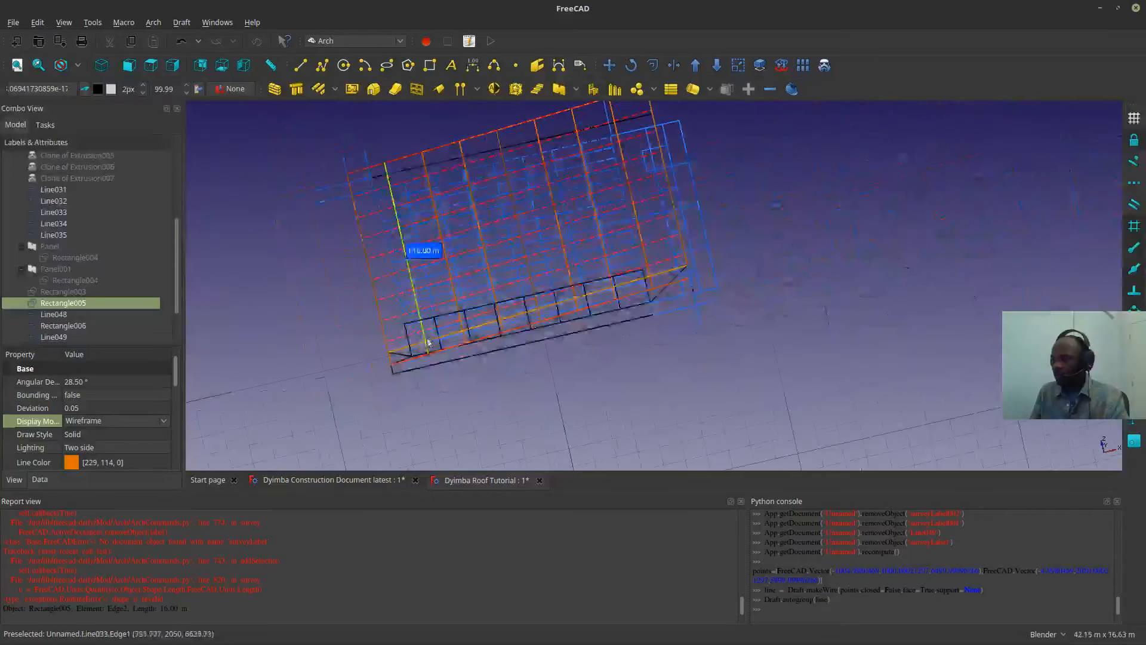
middle_drag(544, 340, 442, 358)
scroll(492, 336, up, 6)
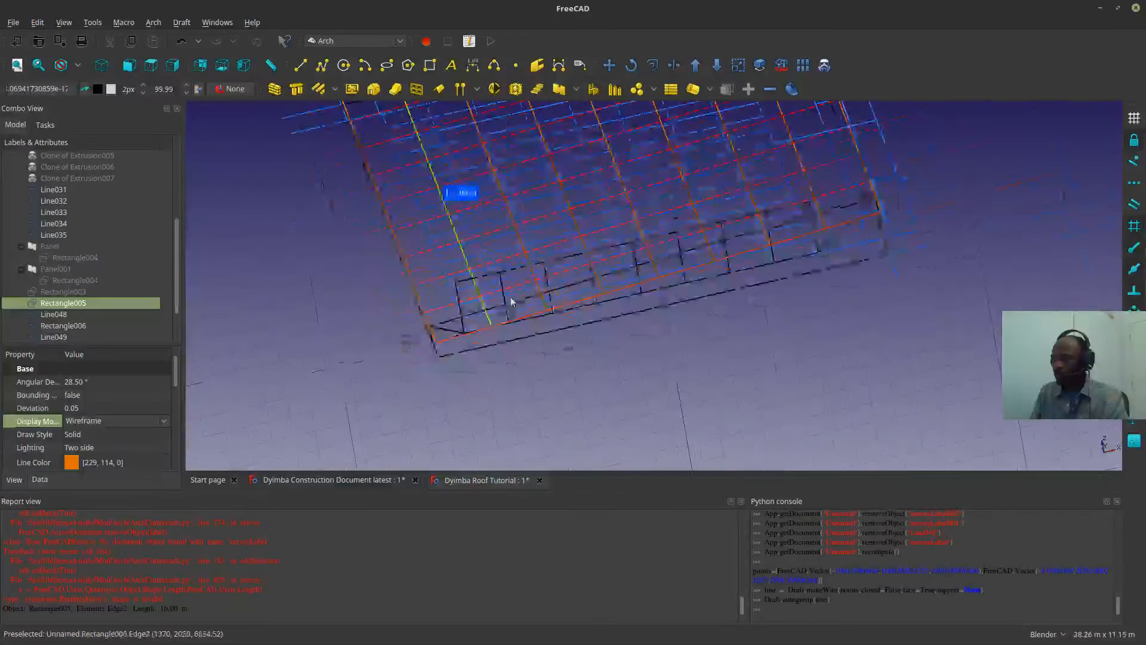
click(108, 422)
click(110, 408)
click(325, 354)
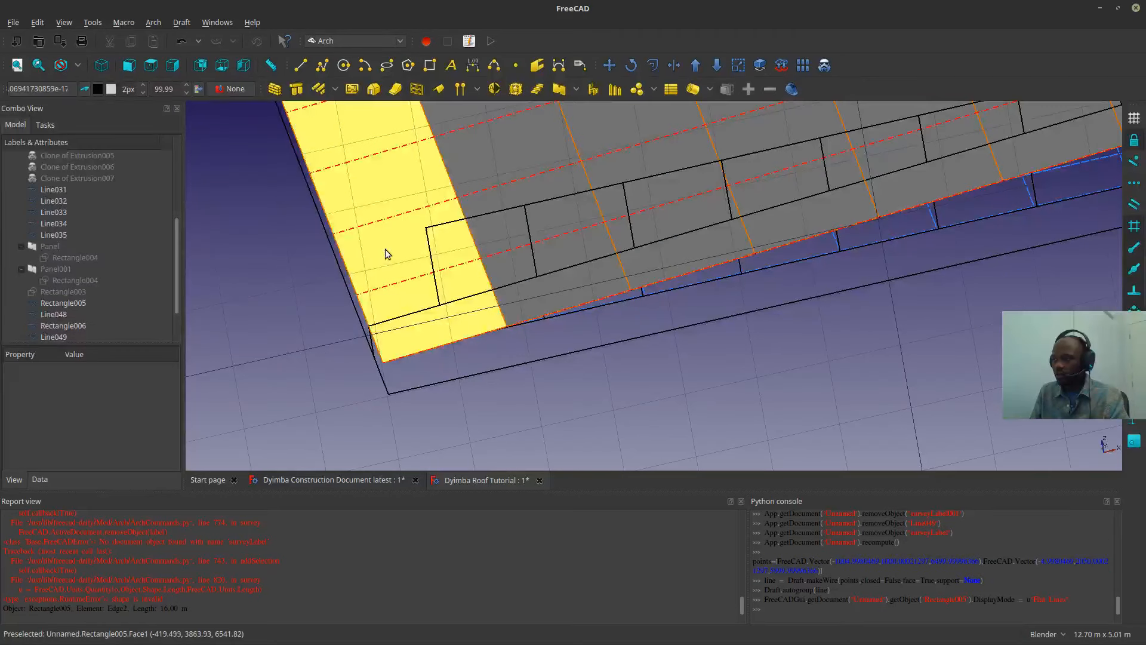
- Measure the area of the roof grid's first strip and examine how the grid meets the vertical guide rectangle
click(386, 250)
click(332, 338)
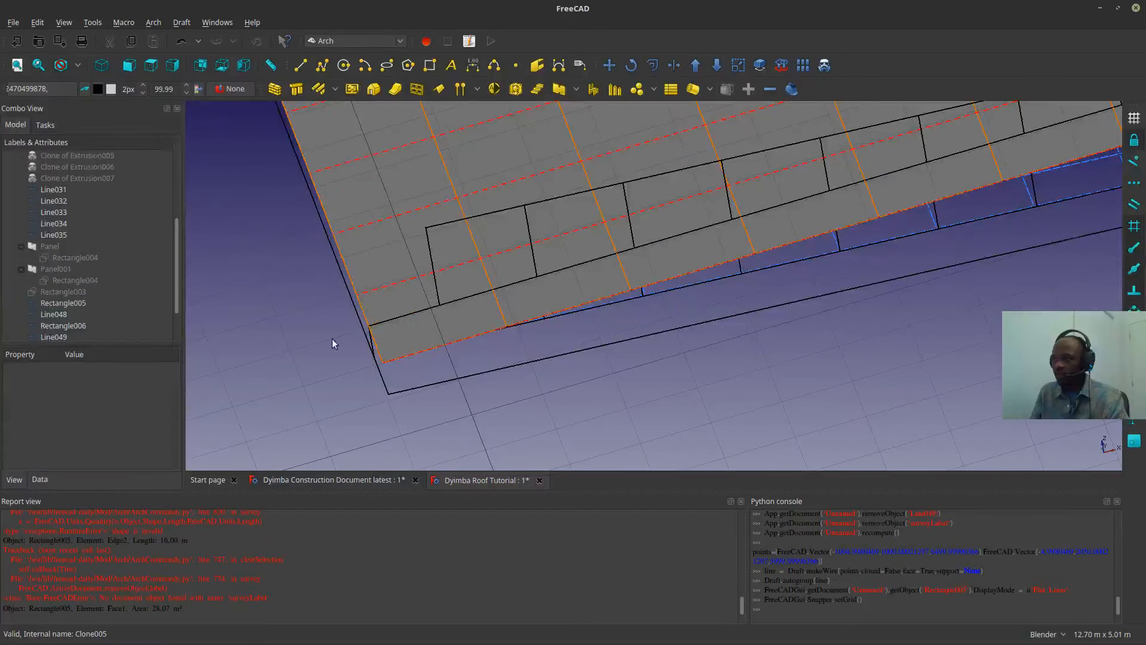
scroll(468, 249, down, 2)
scroll(466, 222, up, 4)
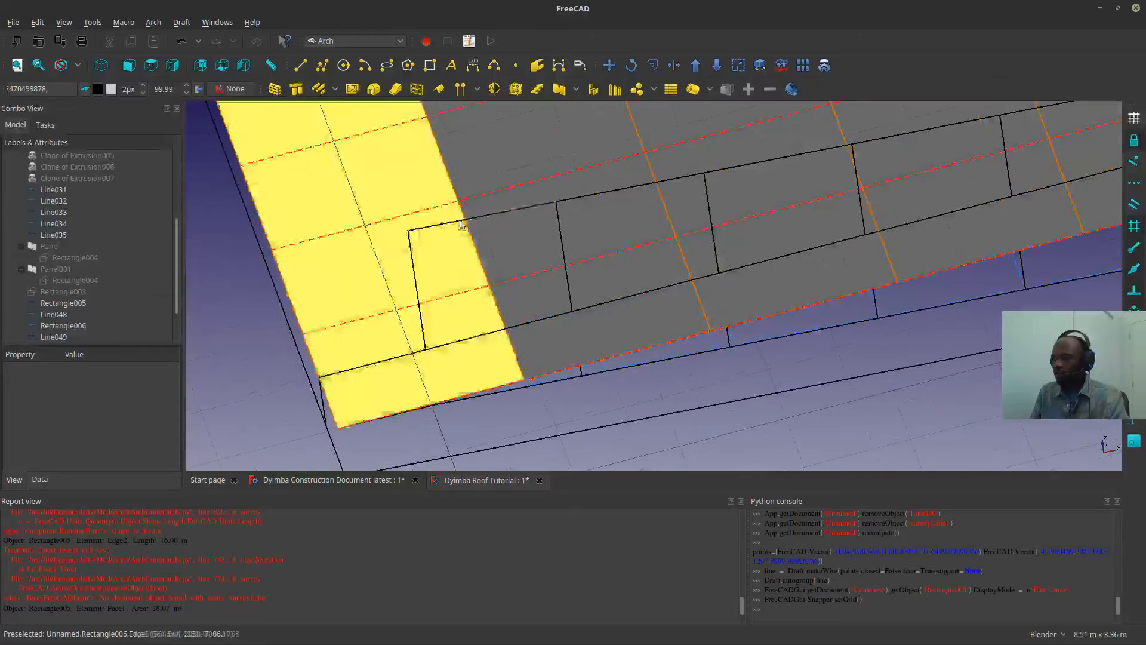
scroll(465, 221, down, 8)
scroll(605, 240, up, 6)
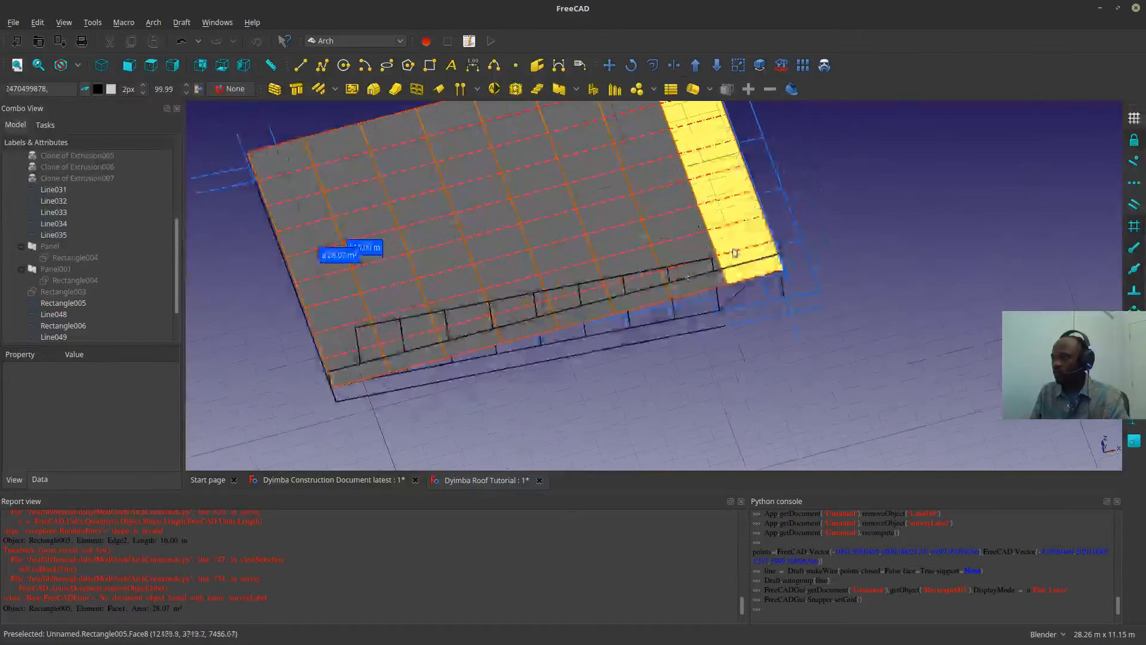
scroll(474, 340, down, 4)
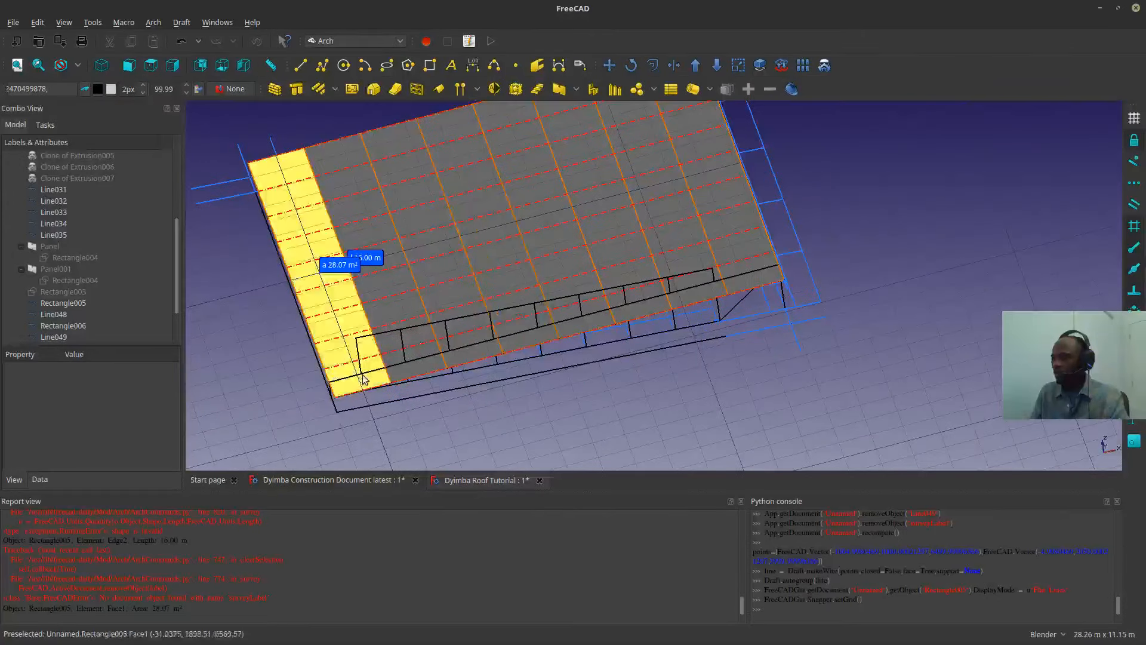
scroll(486, 312, up, 6)
scroll(512, 318, up, 4)
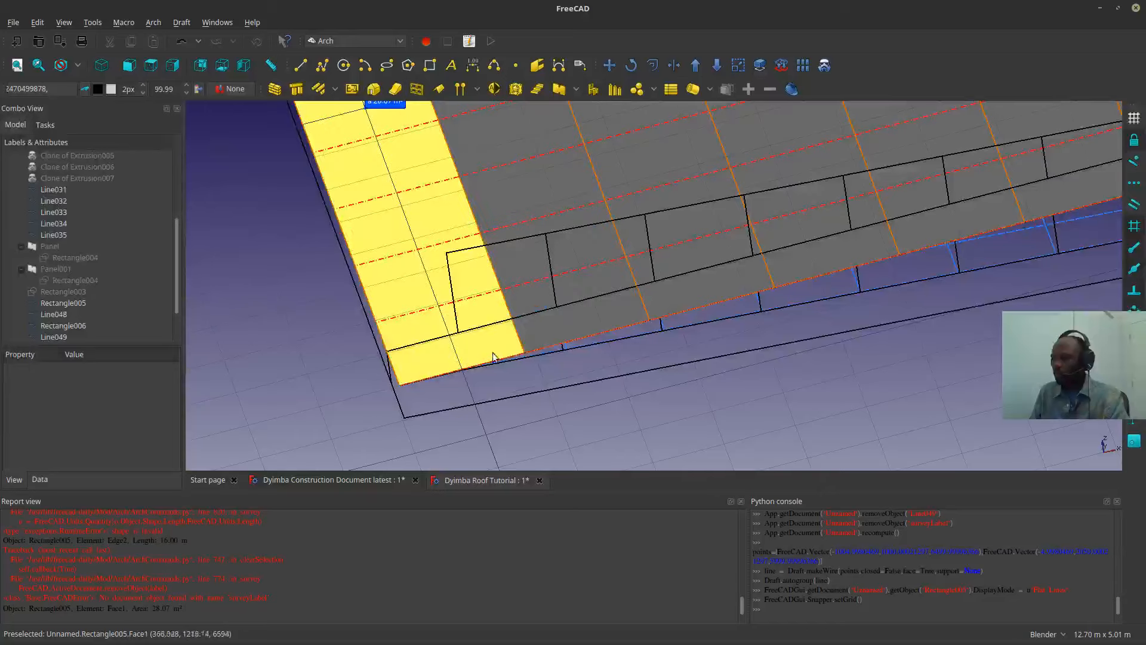
- Draw a line about 3.67 m long along the roof grid's first inner division, from the roof edge to the second red dash-dot line inward
middle_drag(467, 363, 644, 376)
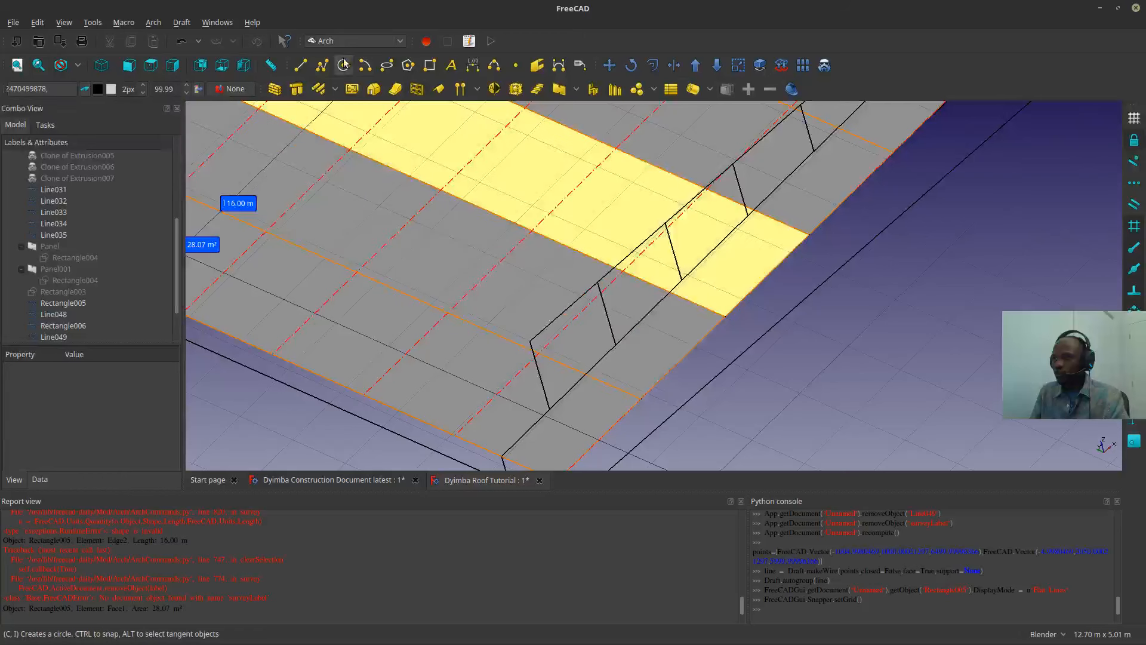
click(300, 66)
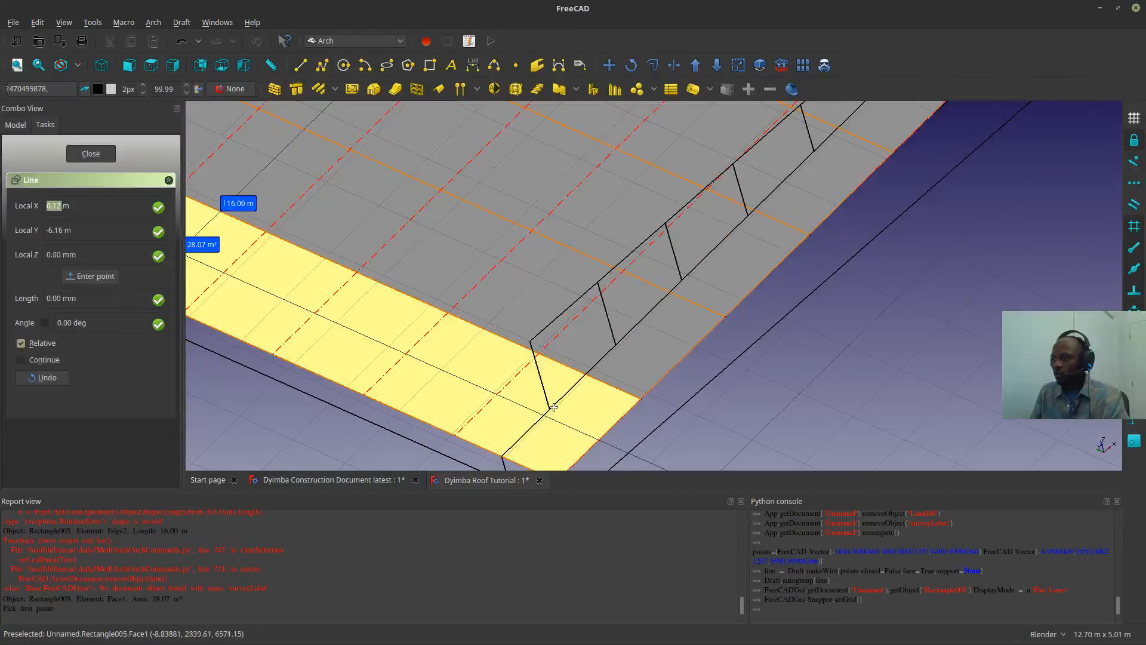
click(638, 395)
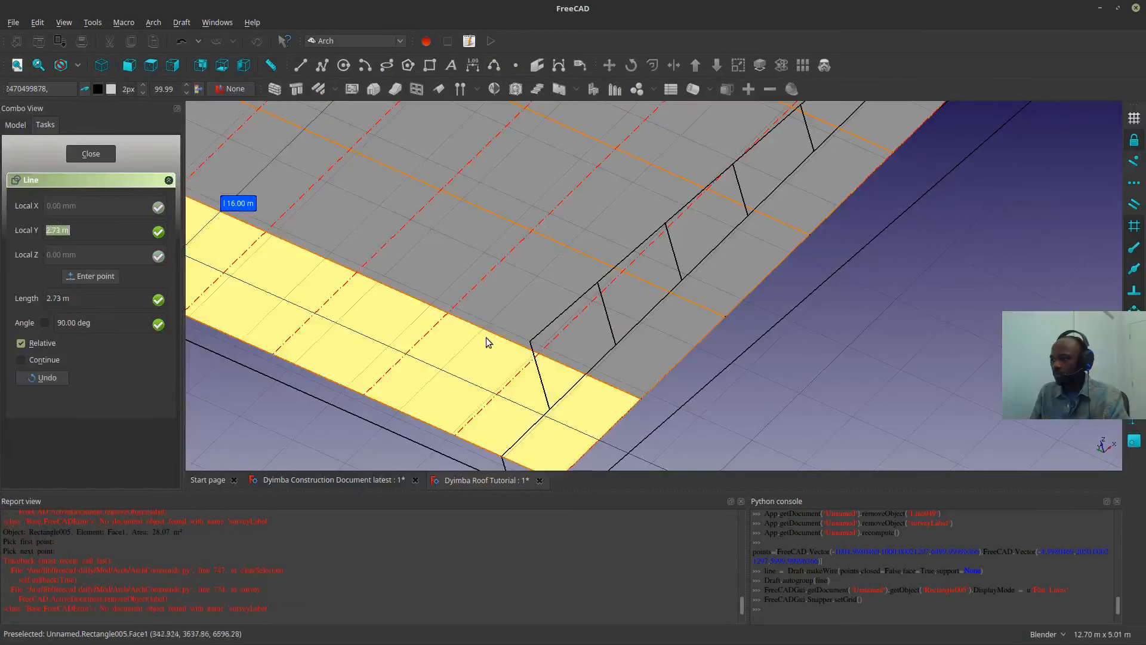
click(455, 304)
scroll(472, 388, up, 3)
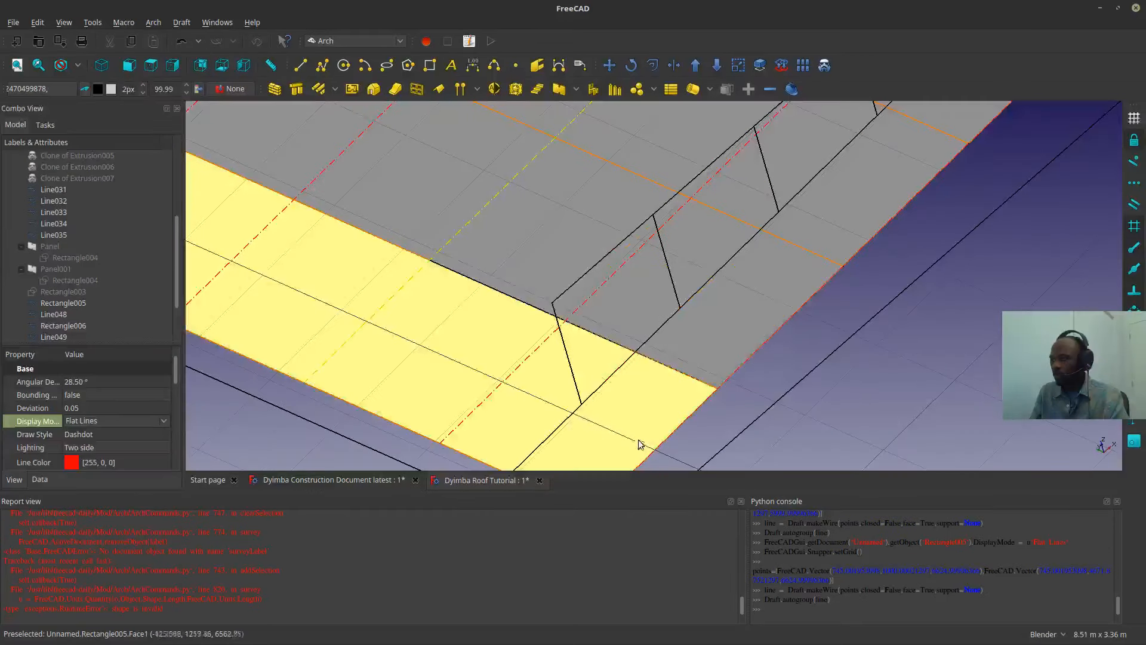
- Hide the orange roof grid rectangle, leaving the new line and the vertical guide rectangle visible
middle_drag(596, 446, 550, 416)
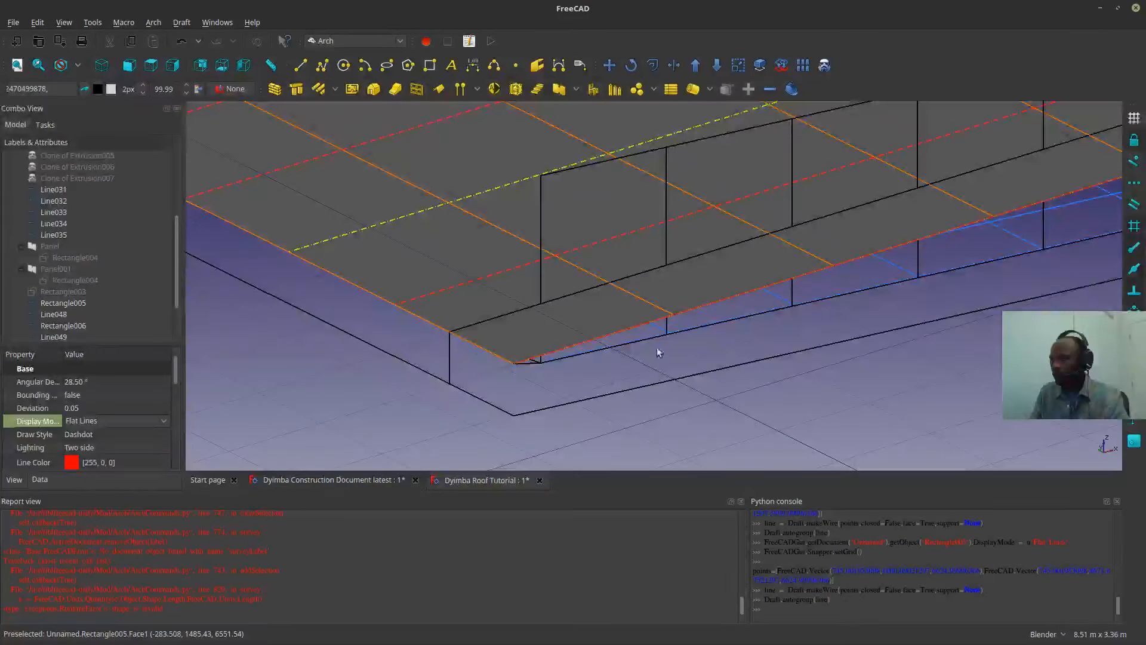
middle_drag(645, 376, 633, 386)
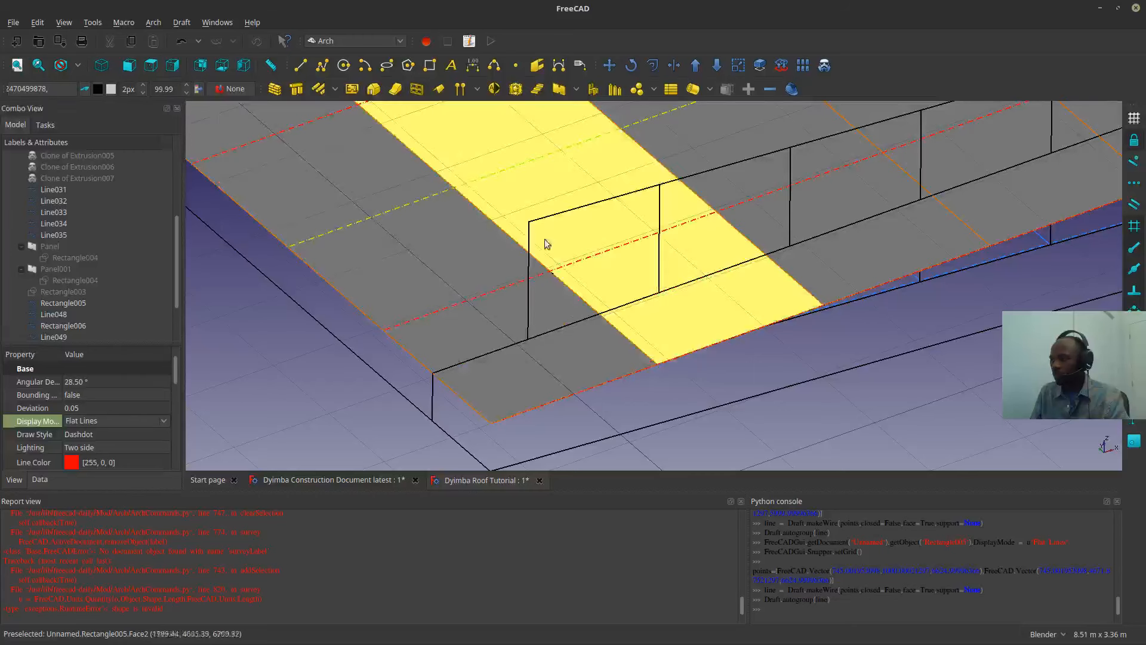
click(582, 347)
key(space)
- Move the new 3.67 m line from its crossing with the long sloping line to where that line meets the guide rectangle's first vertical edge
scroll(583, 348, up, 3)
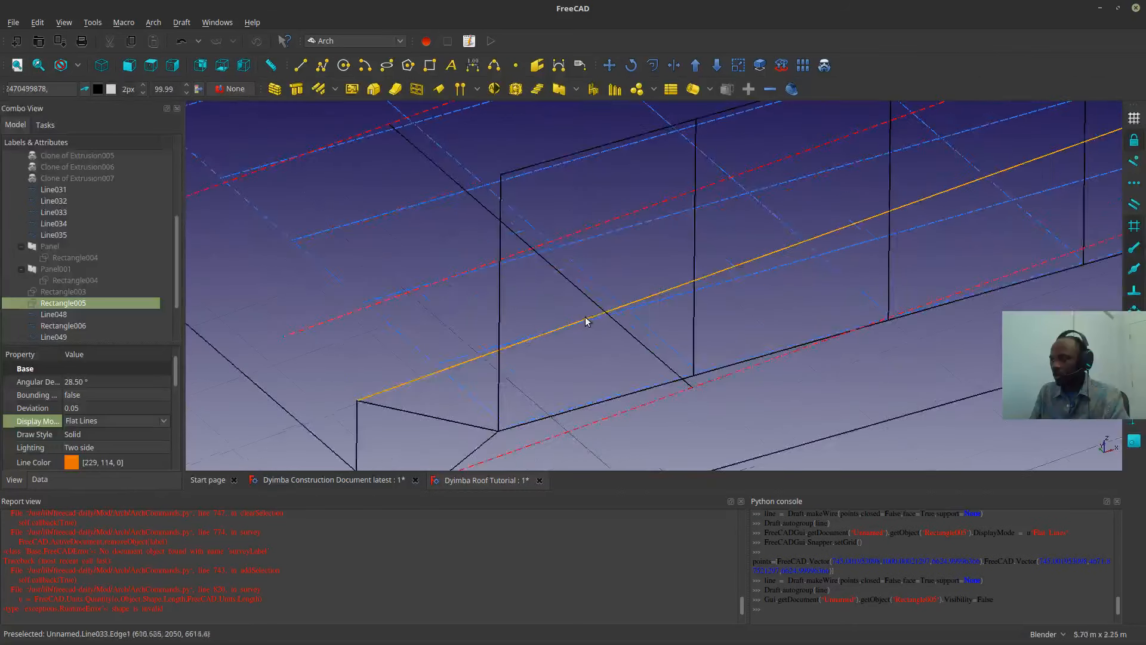
click(585, 295)
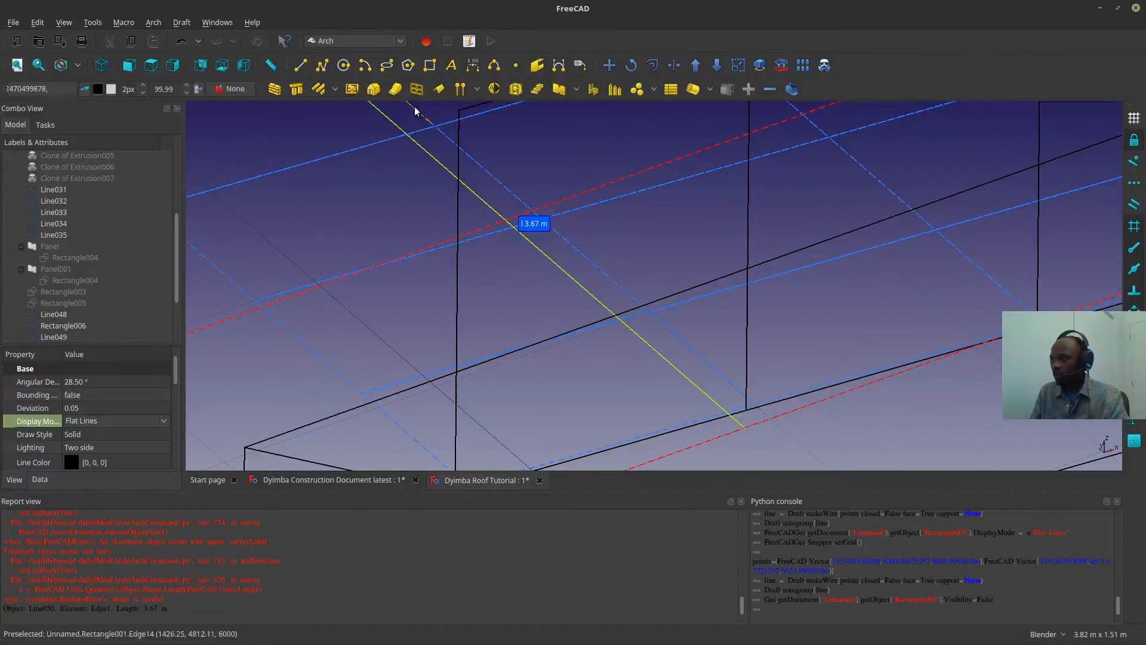
click(608, 65)
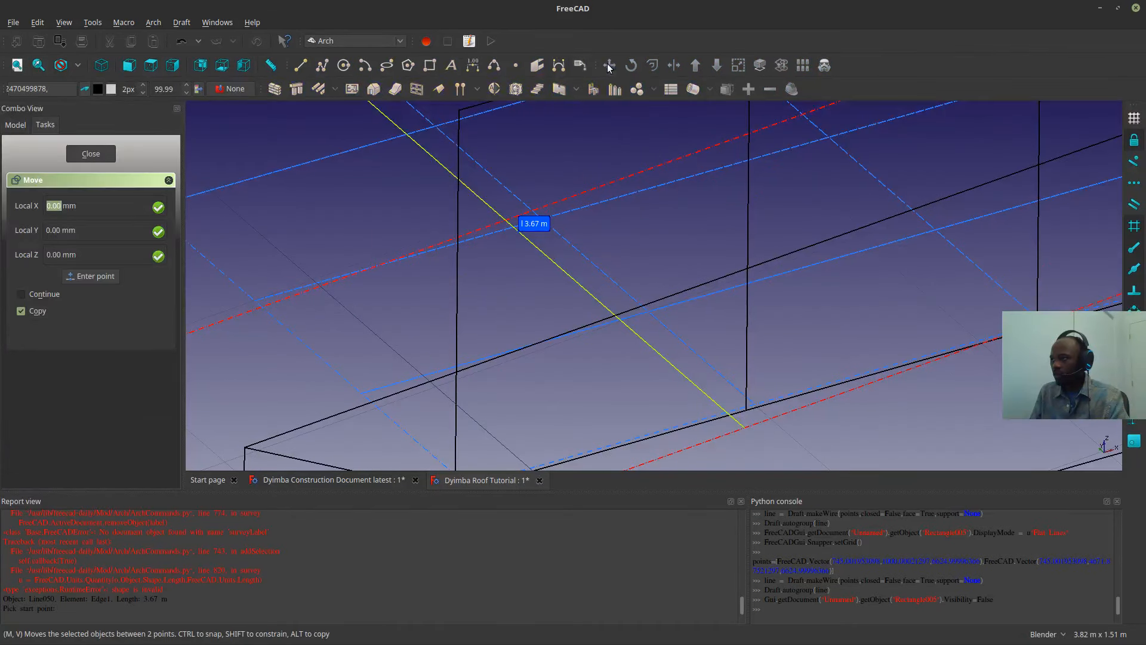
click(614, 314)
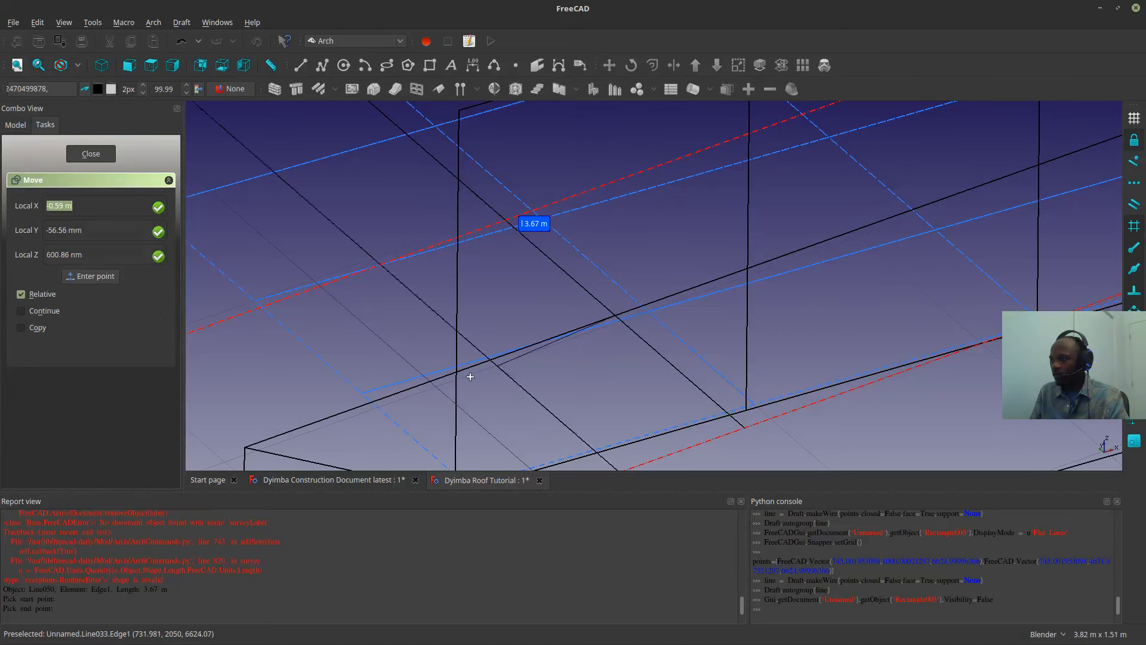
click(455, 372)
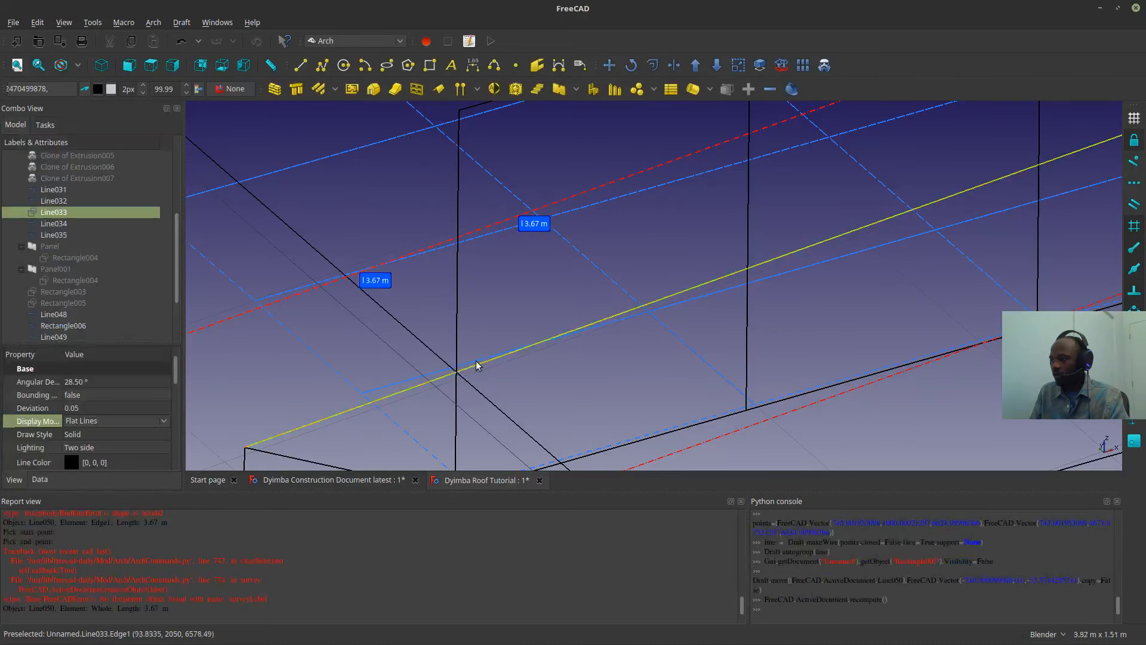
scroll(436, 330, down, 3)
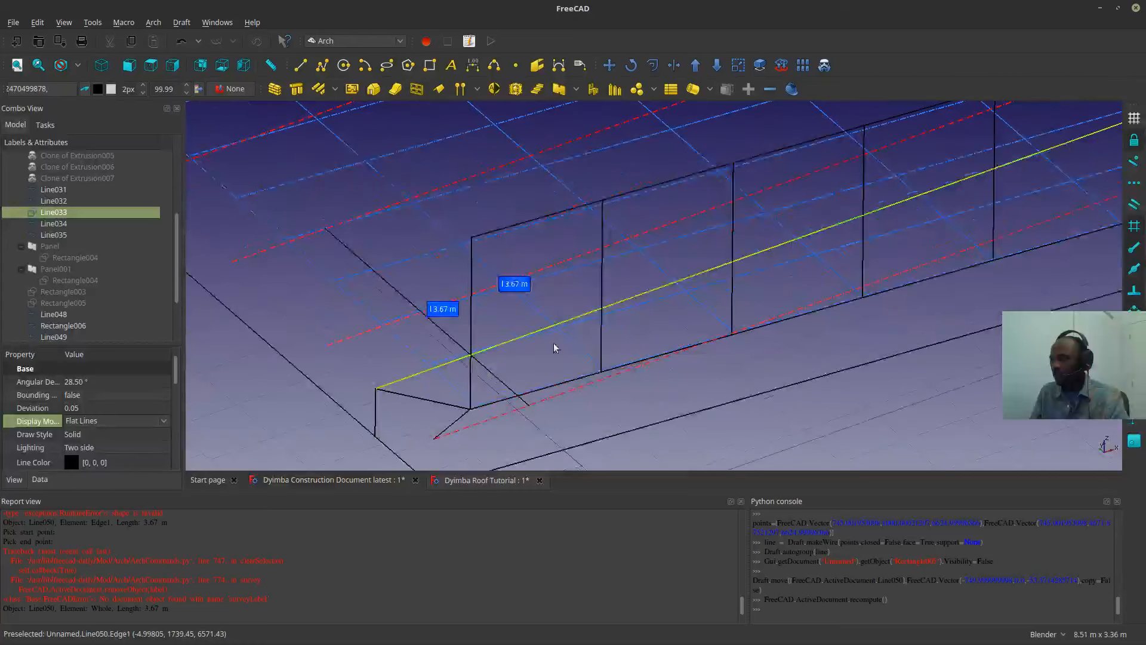
- Copy the moved 3.67 m line 1.38 m along X, from the guide rectangle's first vertical to its second vertical
middle_drag(546, 349, 469, 370)
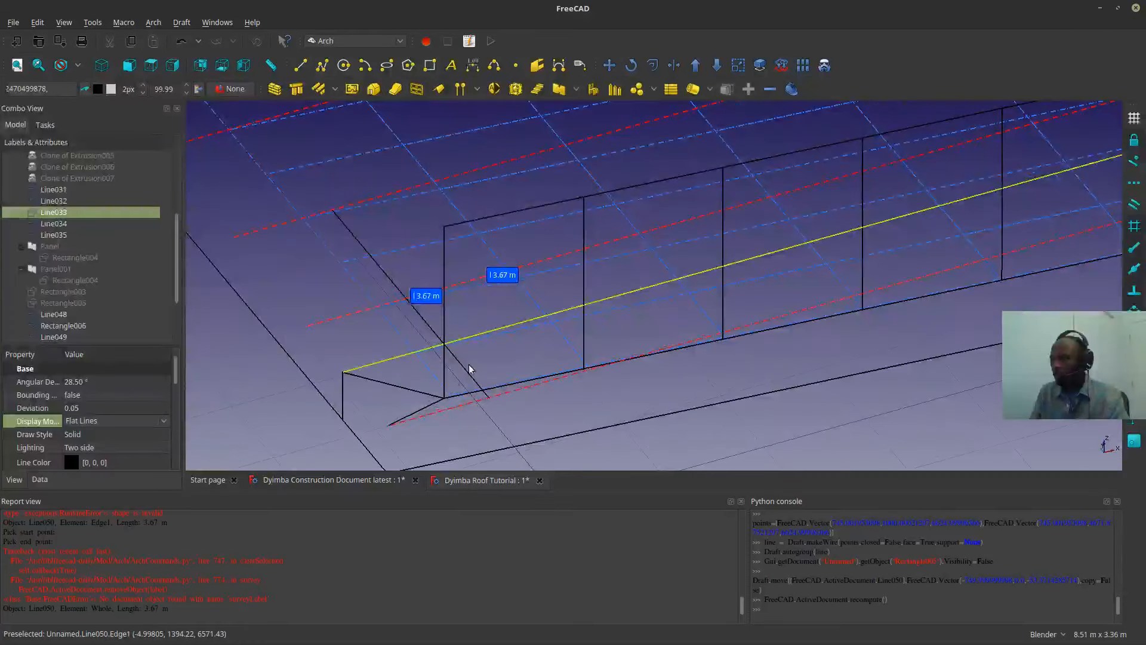
click(501, 363)
scroll(635, 326, up, 3)
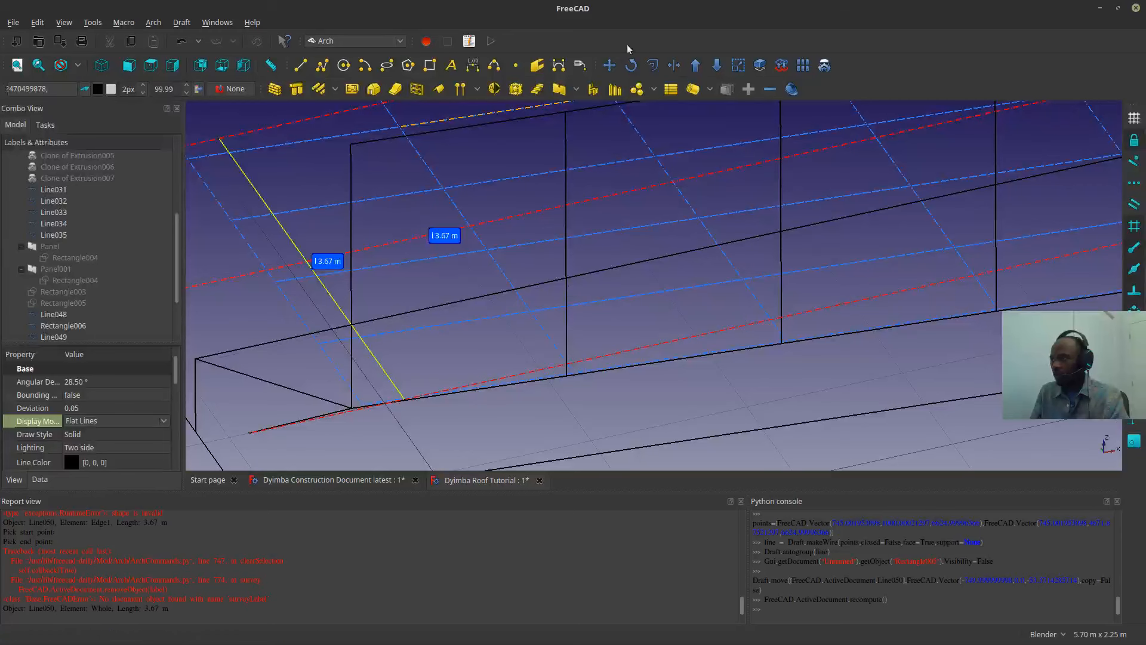
click(609, 64)
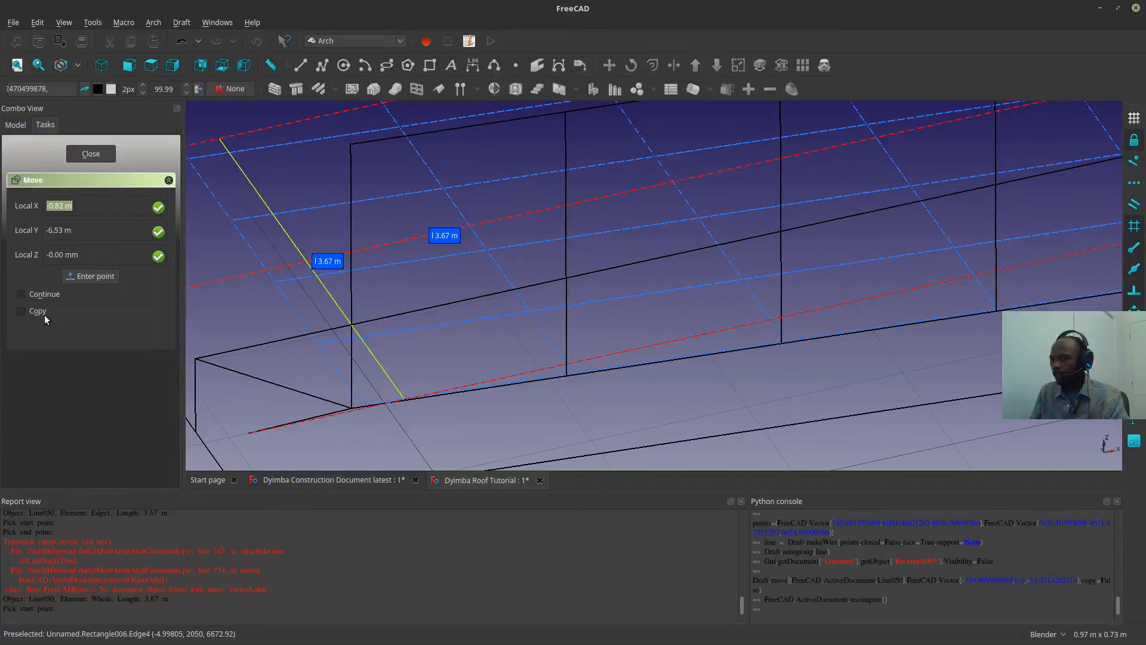
click(44, 314)
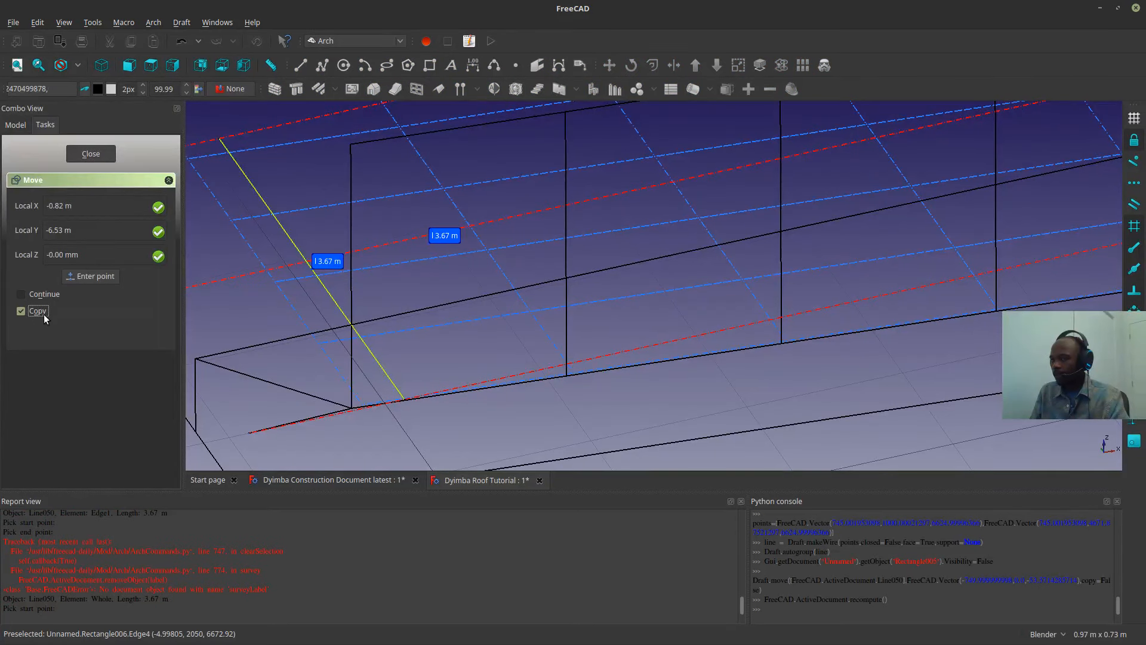
click(353, 324)
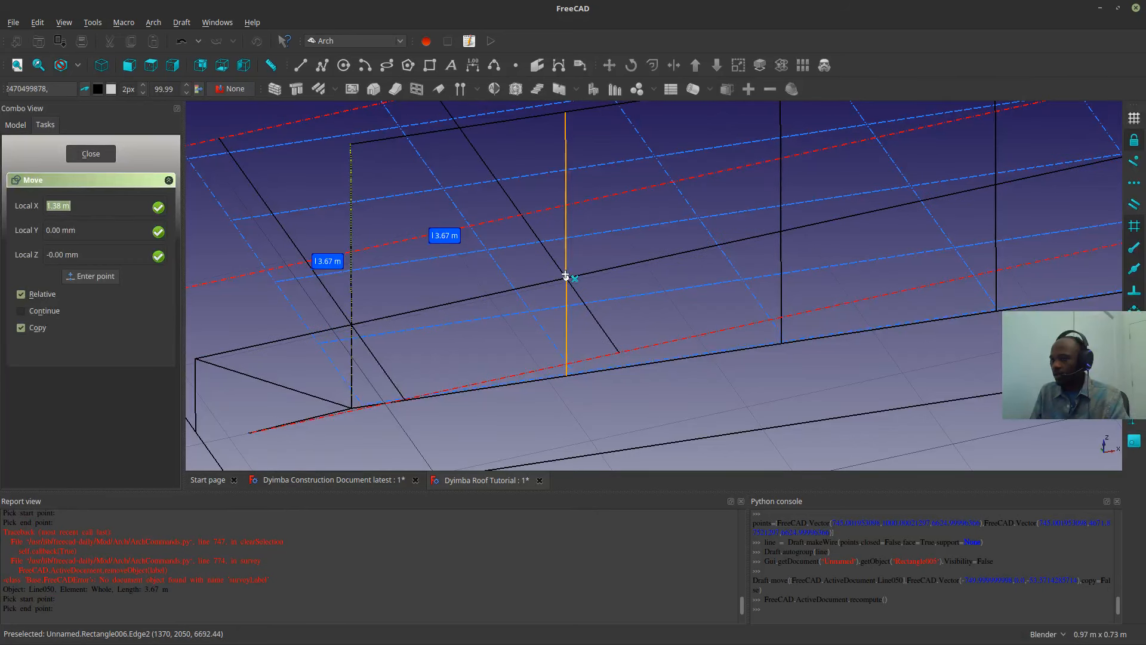
click(570, 292)
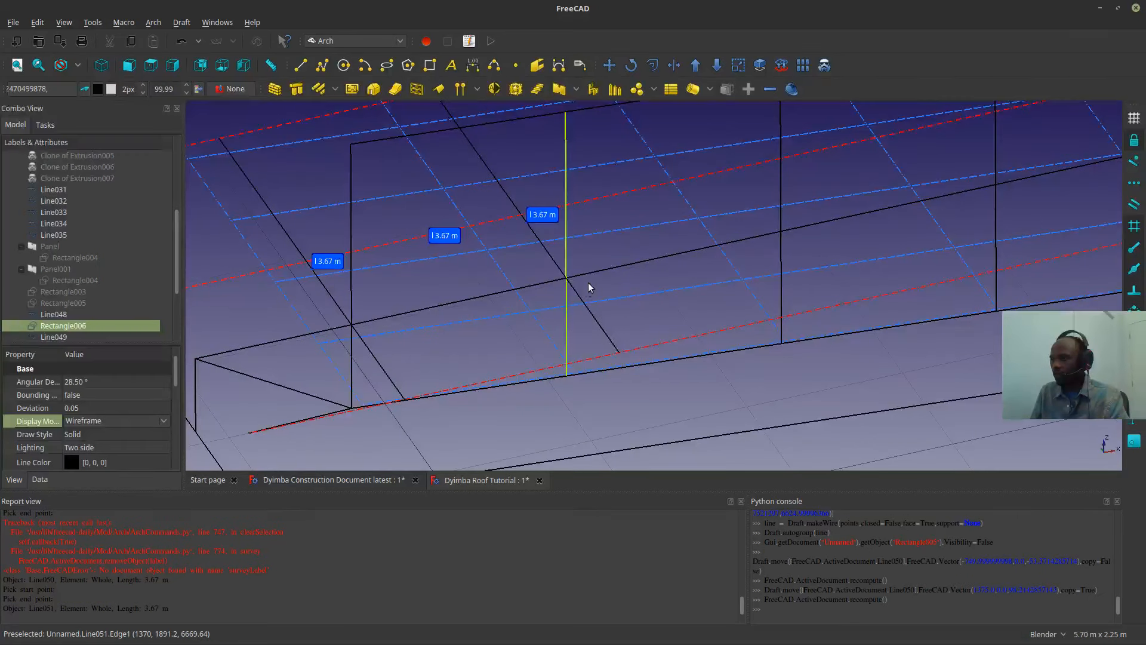
- Copy the line at the guide rectangle's second vertical to the point where the sloping line crosses the third vertical
click(577, 293)
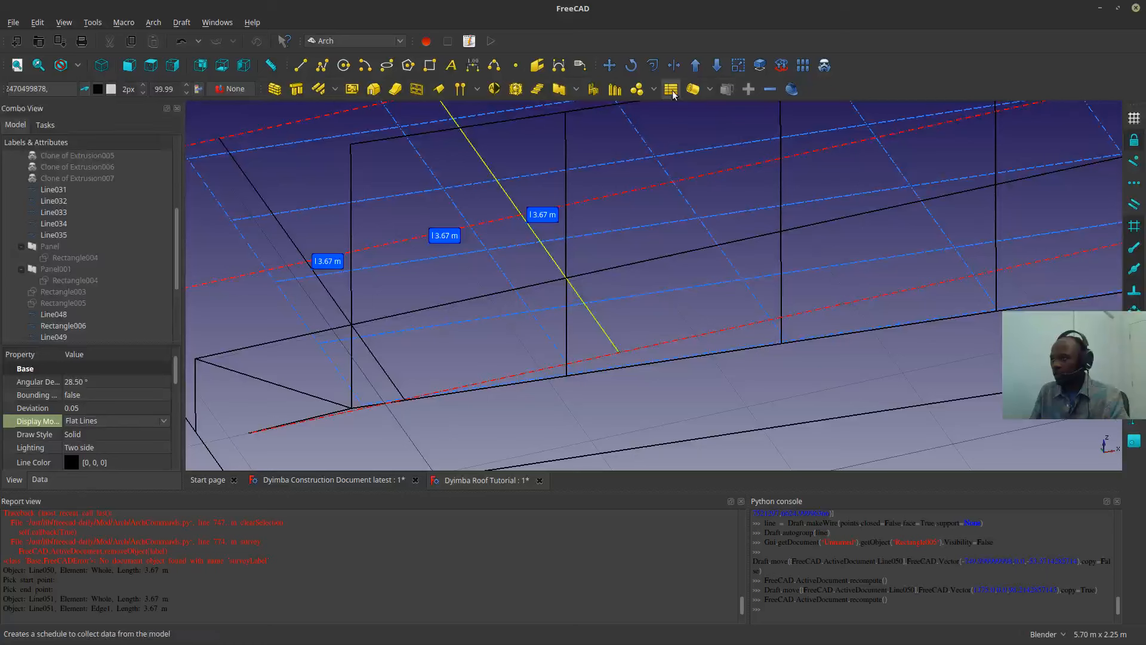
click(609, 66)
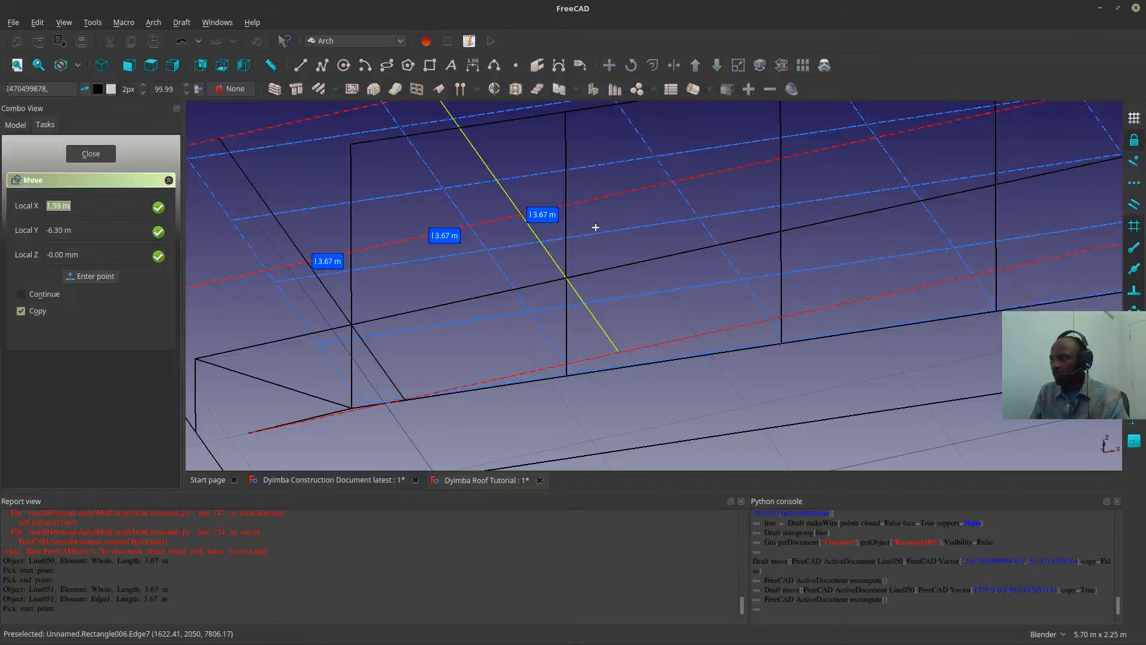
click(567, 279)
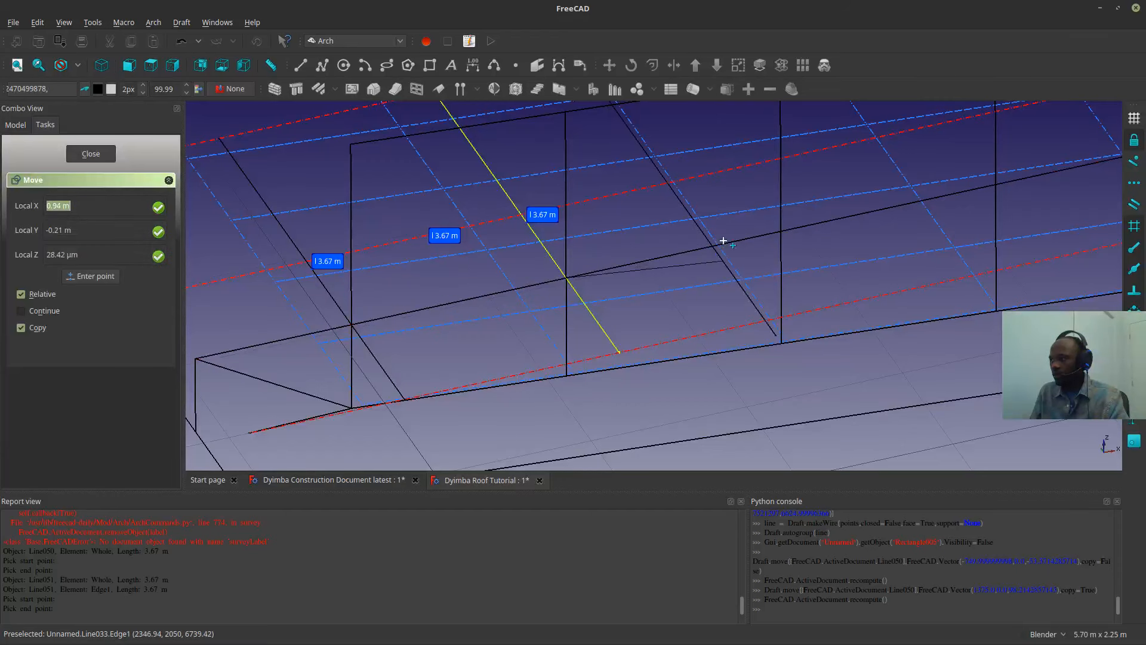
click(781, 232)
- Copy the line at the guide rectangle's third vertical to the point where the sloping line crosses the fourth vertical
scroll(823, 256, down, 4)
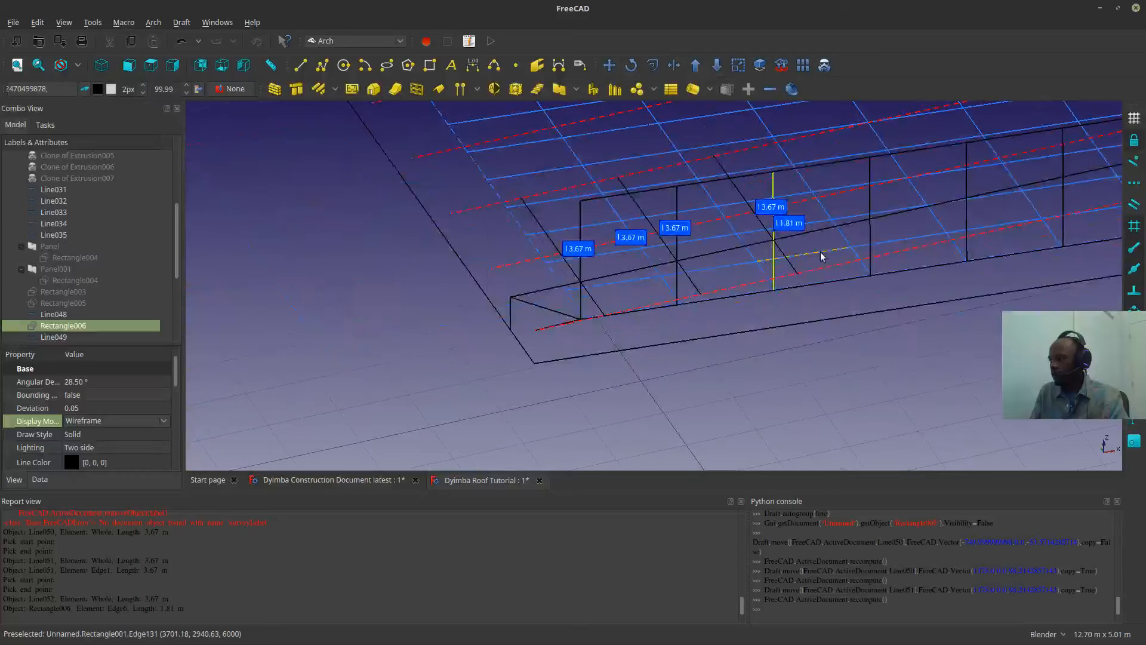
scroll(594, 317, up, 5)
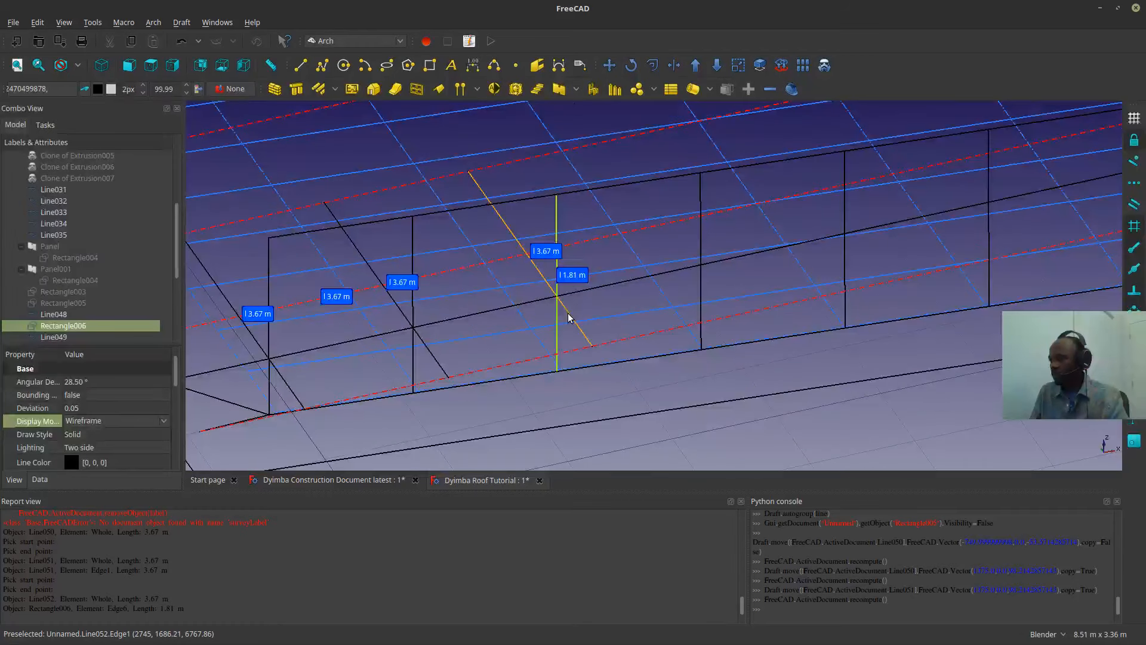
click(567, 316)
click(609, 65)
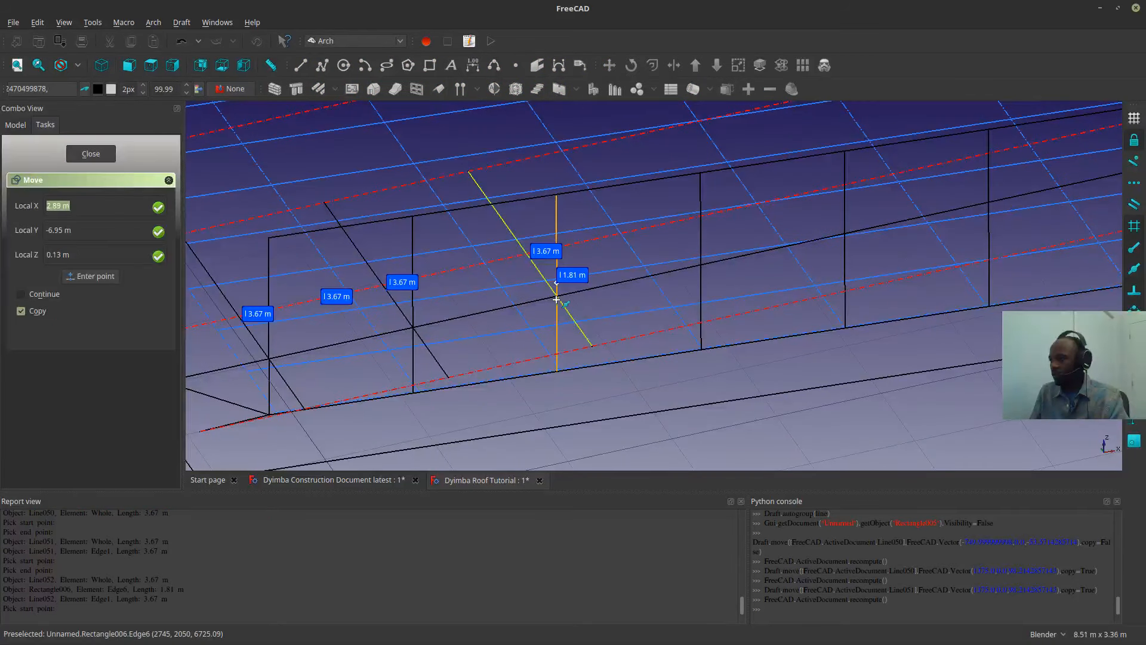
click(556, 296)
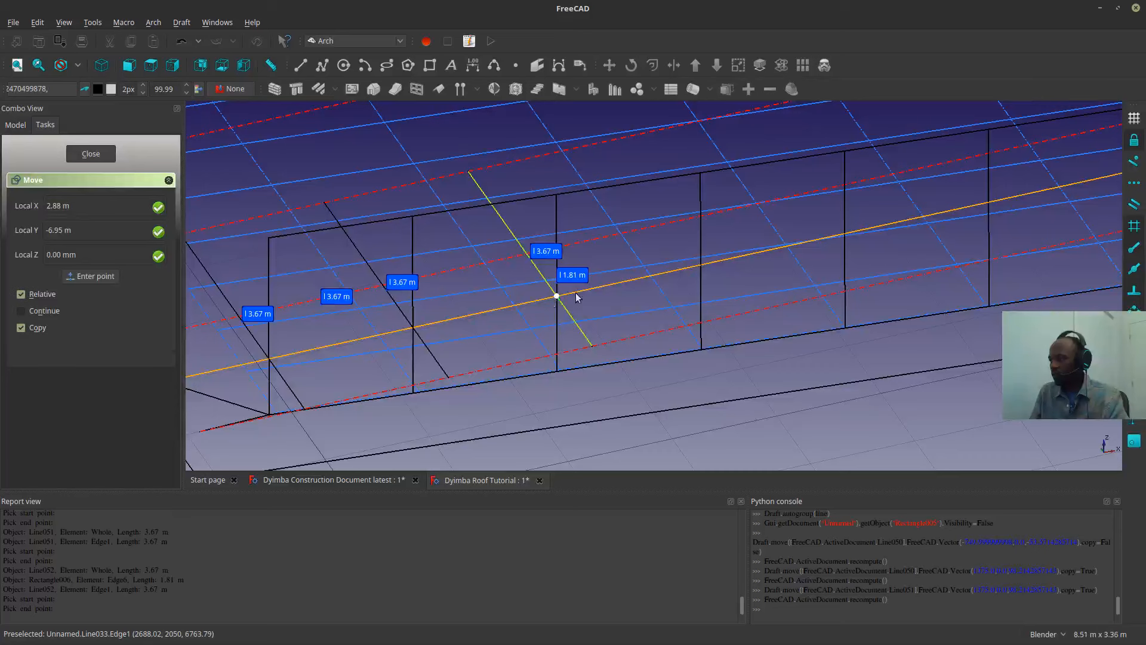
click(701, 265)
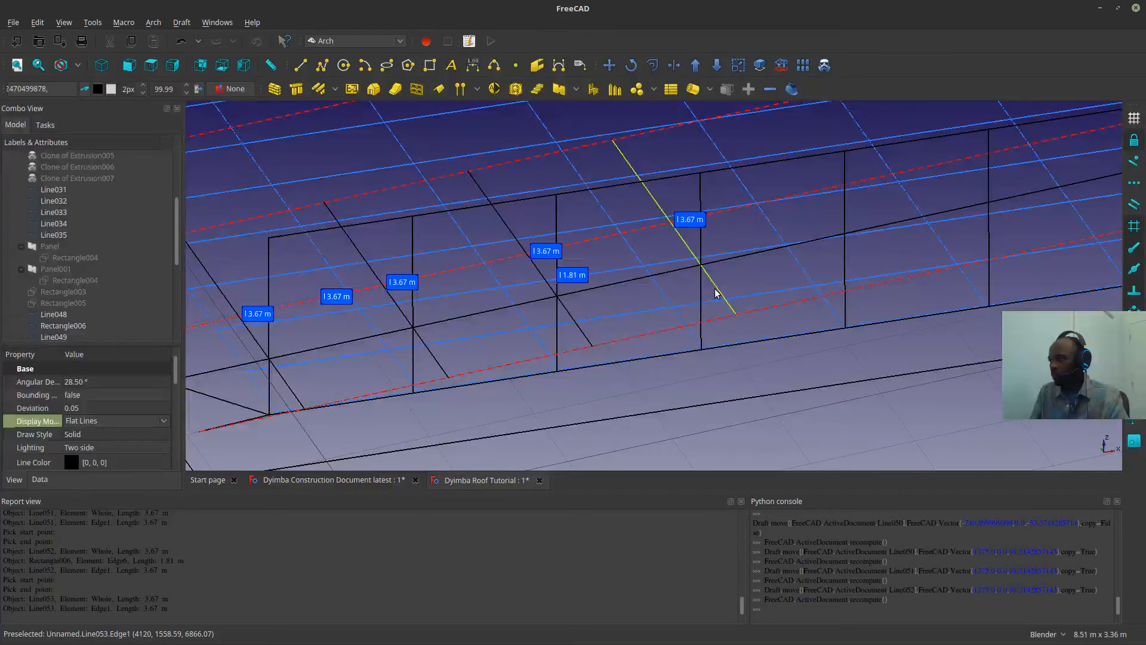
- Copy the line at the guide rectangle's fourth vertical 1.38 m along X to the sloping line's crossing with the fifth vertical
click(724, 280)
click(714, 292)
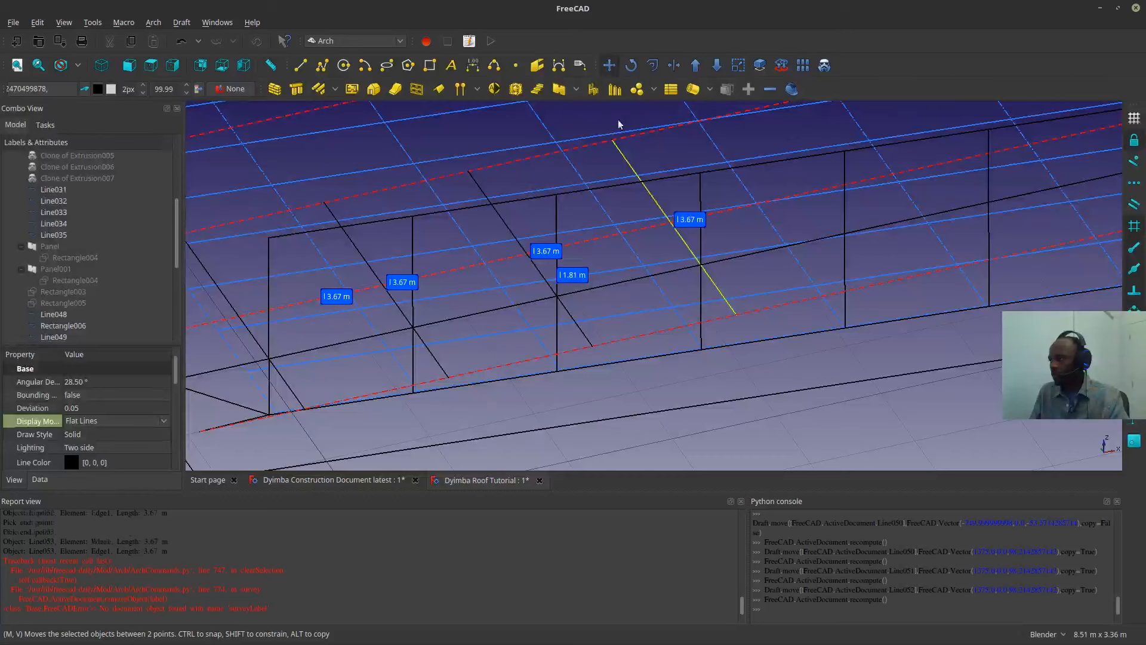
scroll(706, 268, up, 5)
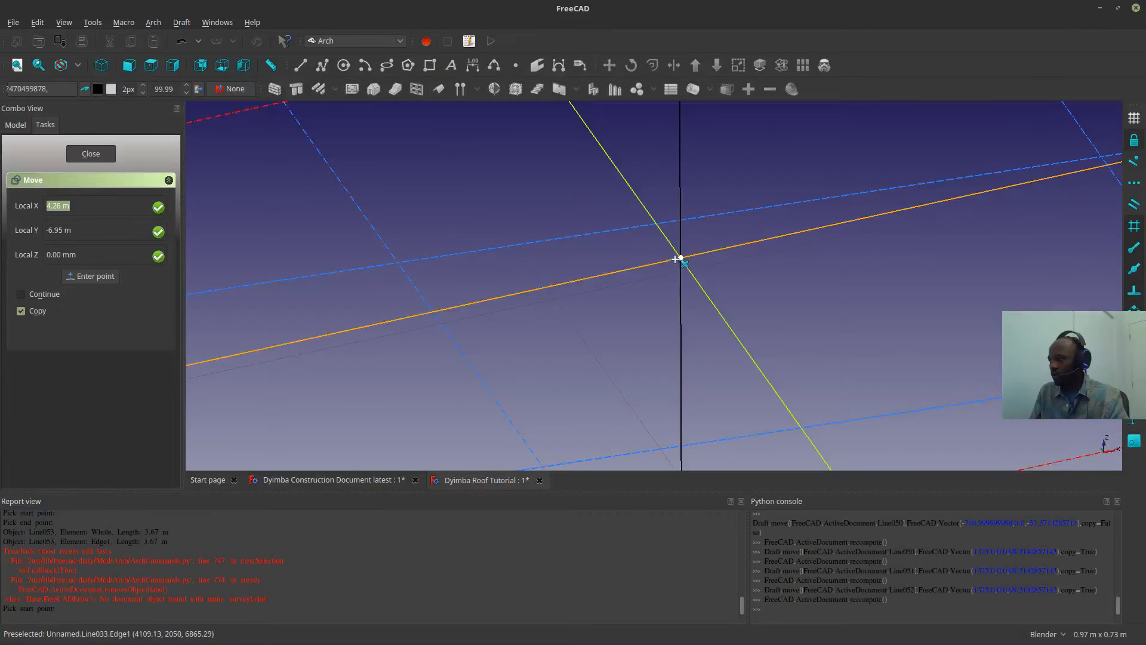
click(678, 259)
scroll(678, 258, down, 10)
scroll(724, 259, up, 6)
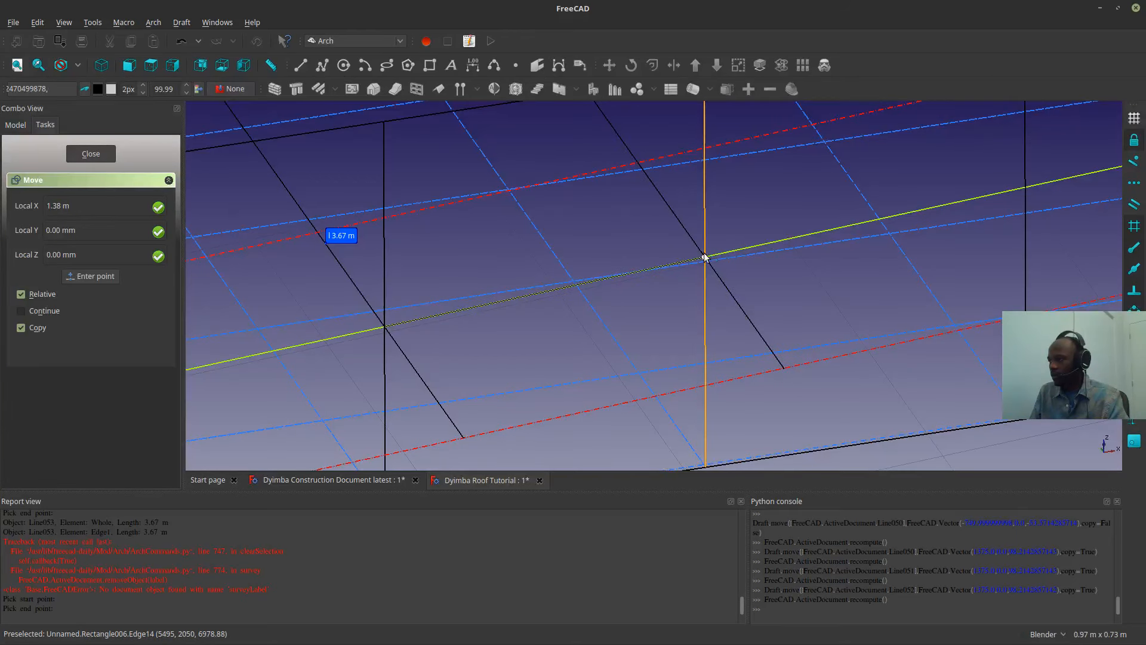
click(704, 258)
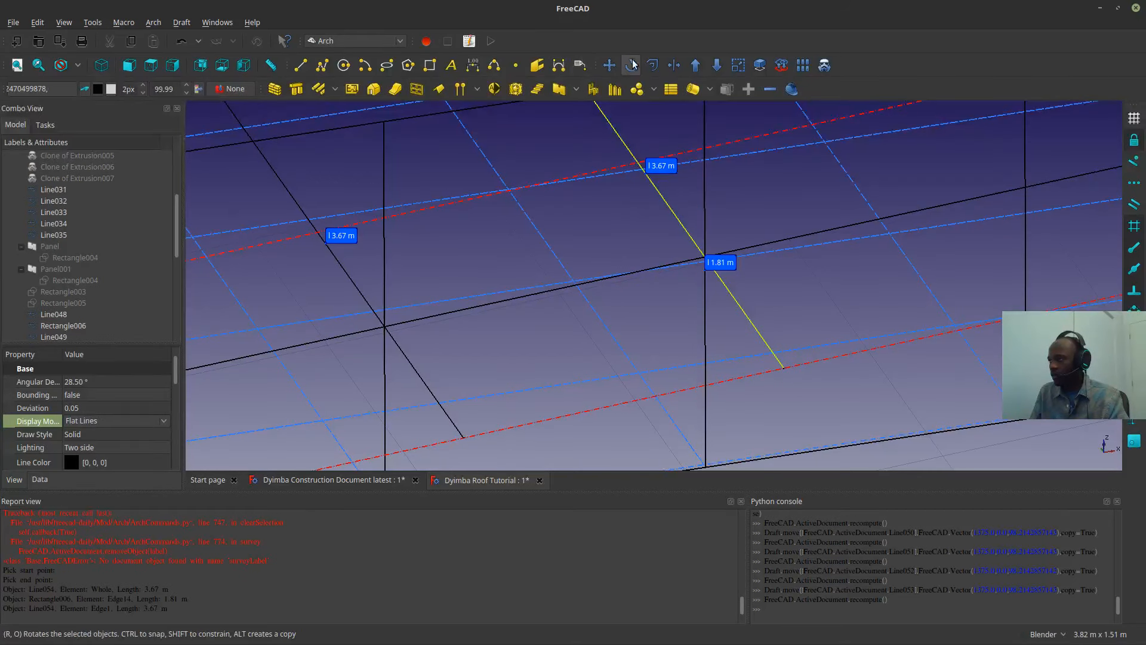
- Copy the 3.67 m line at the guide rectangle's fifth vertical to the sloping line's crossing with the sixth vertical
click(608, 65)
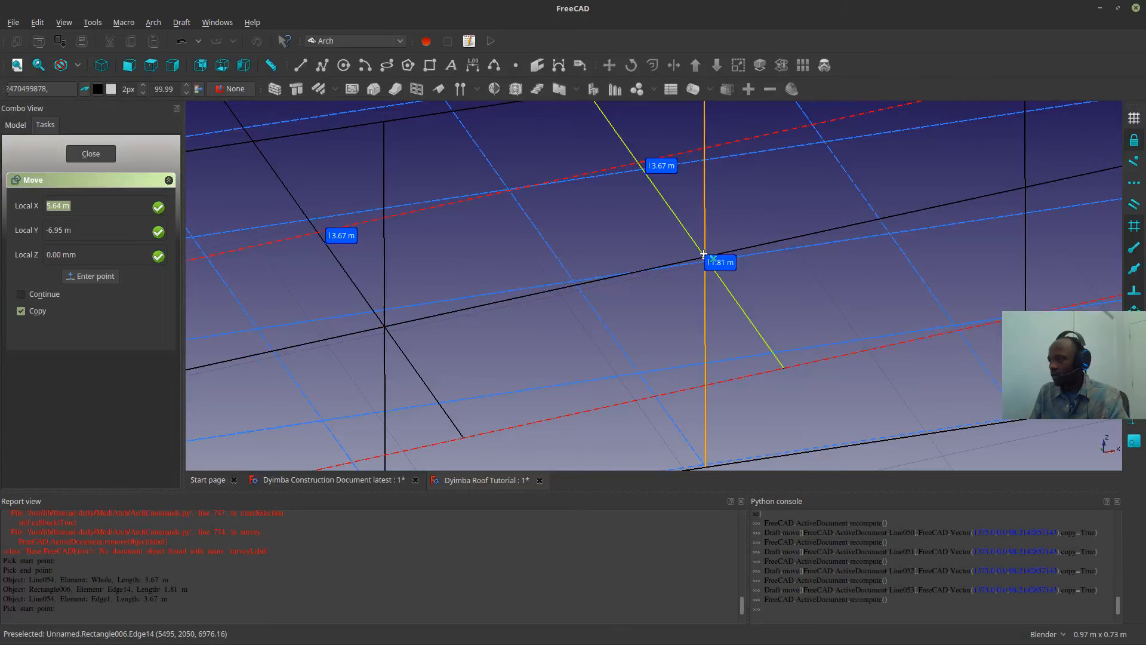
click(705, 258)
scroll(645, 288, down, 2)
scroll(645, 288, down, 2)
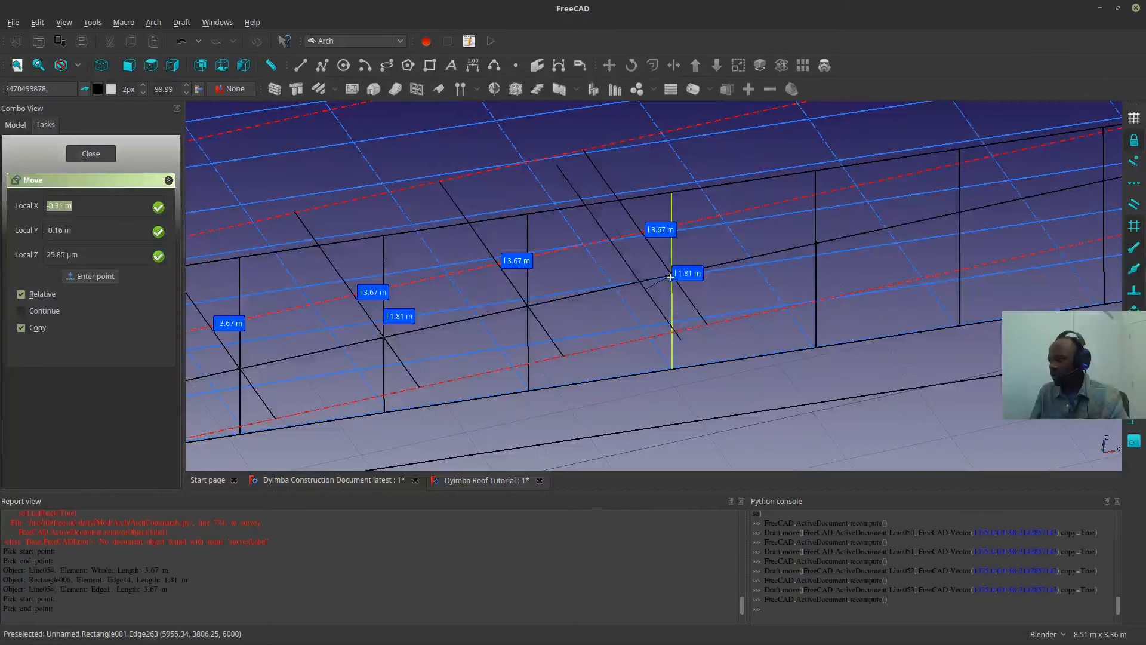
click(815, 245)
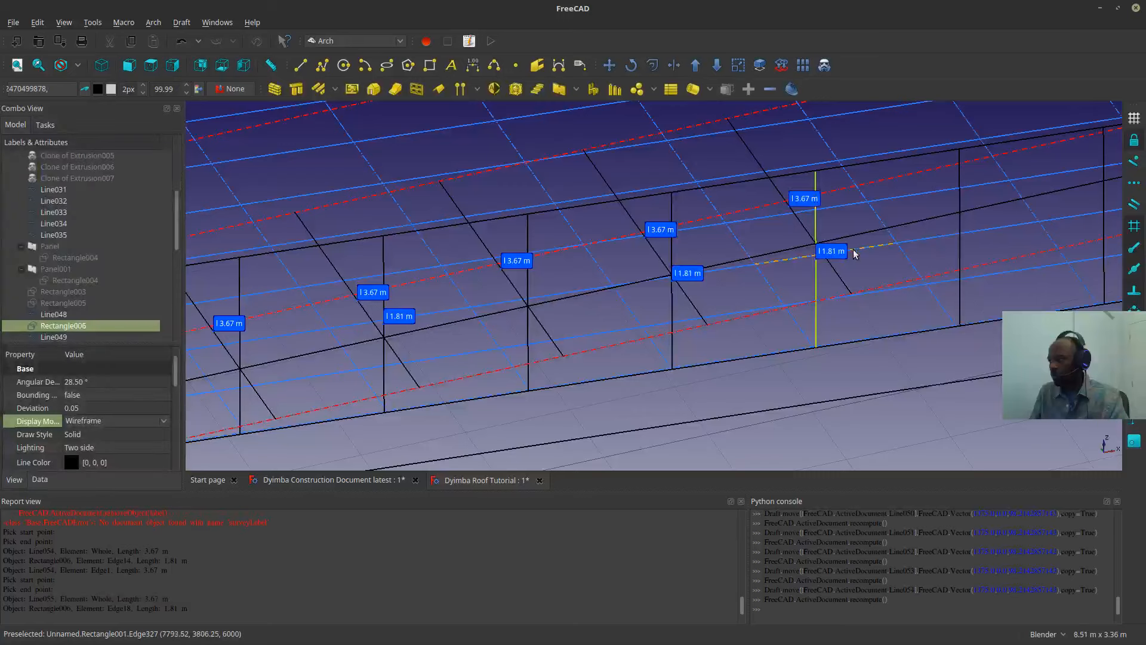
- Copy the line at the guide rectangle's sixth vertical to the point where the sloping line crosses the seventh vertical
shift+middle_drag(855, 251, 582, 333)
click(564, 356)
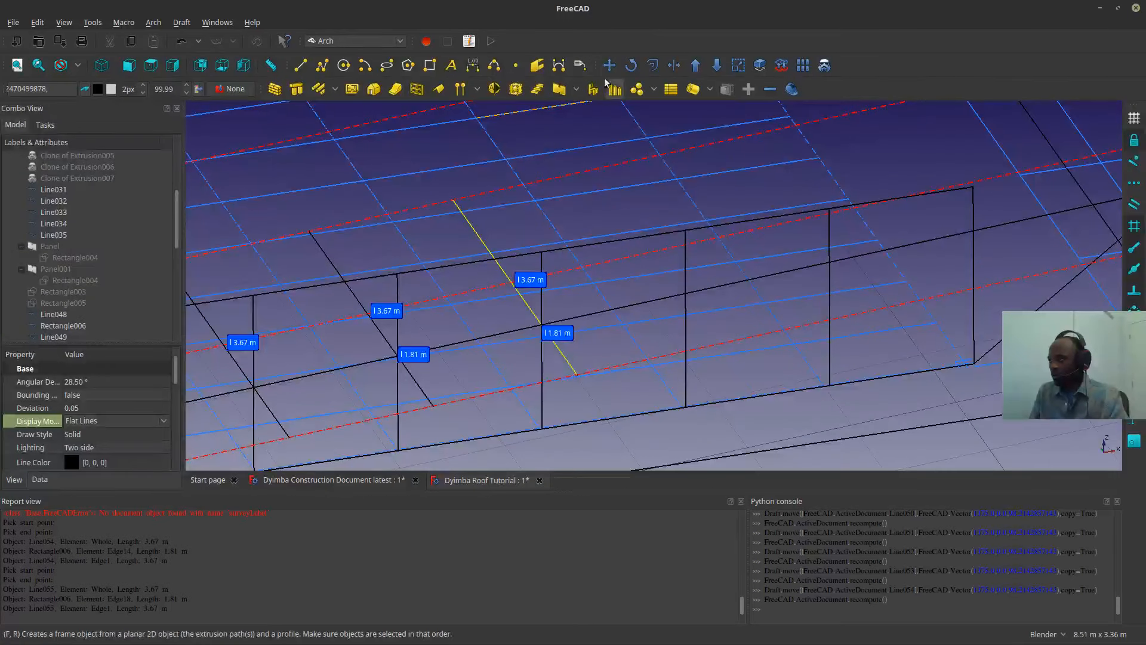
key(m)
key(v)
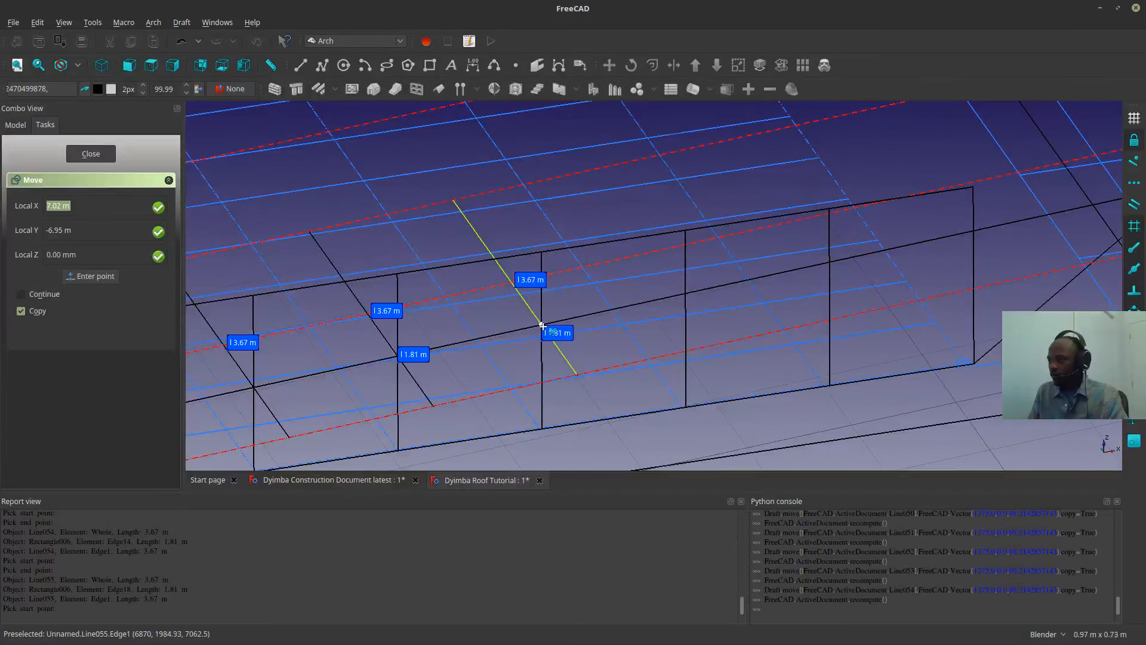
scroll(542, 326, up, 2)
click(539, 322)
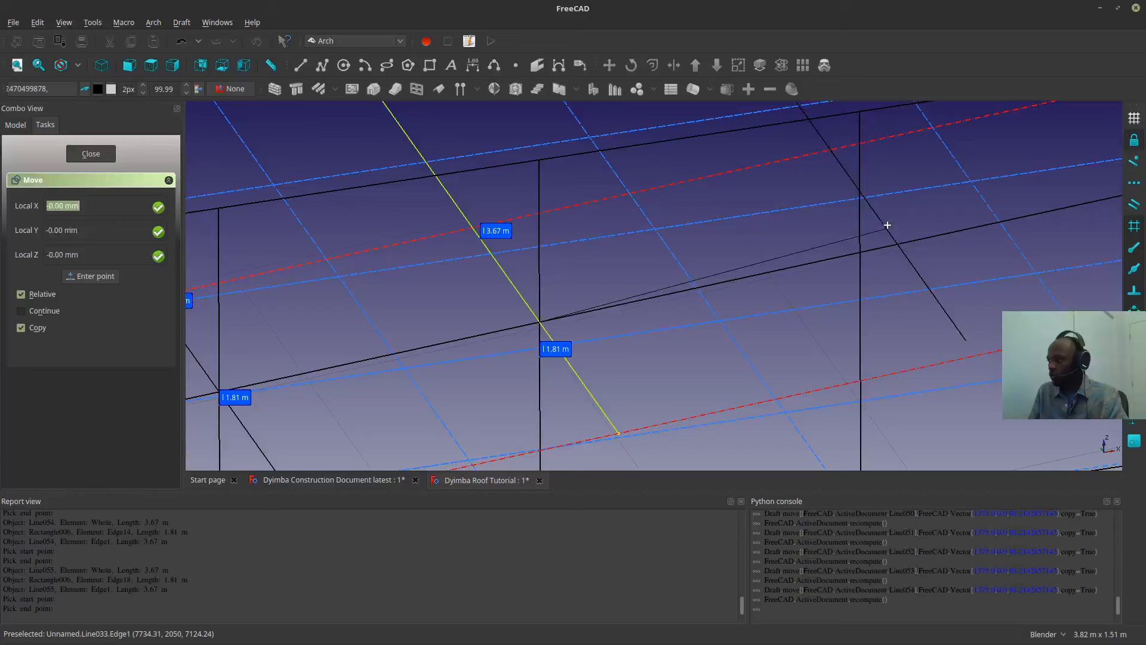
click(860, 253)
- Copy the line at the guide rectangle's seventh vertical to the point where the sloping line crosses the eighth vertical
scroll(866, 257, down, 4)
shift+middle_drag(867, 258, 726, 297)
scroll(698, 300, up, 4)
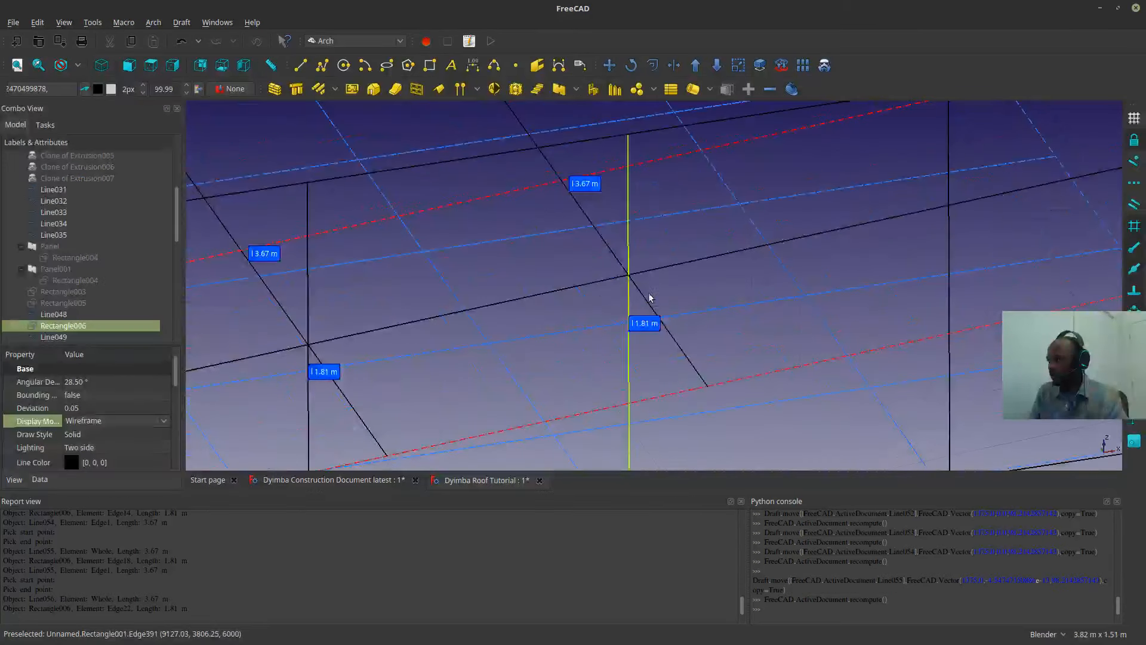
click(643, 298)
click(647, 298)
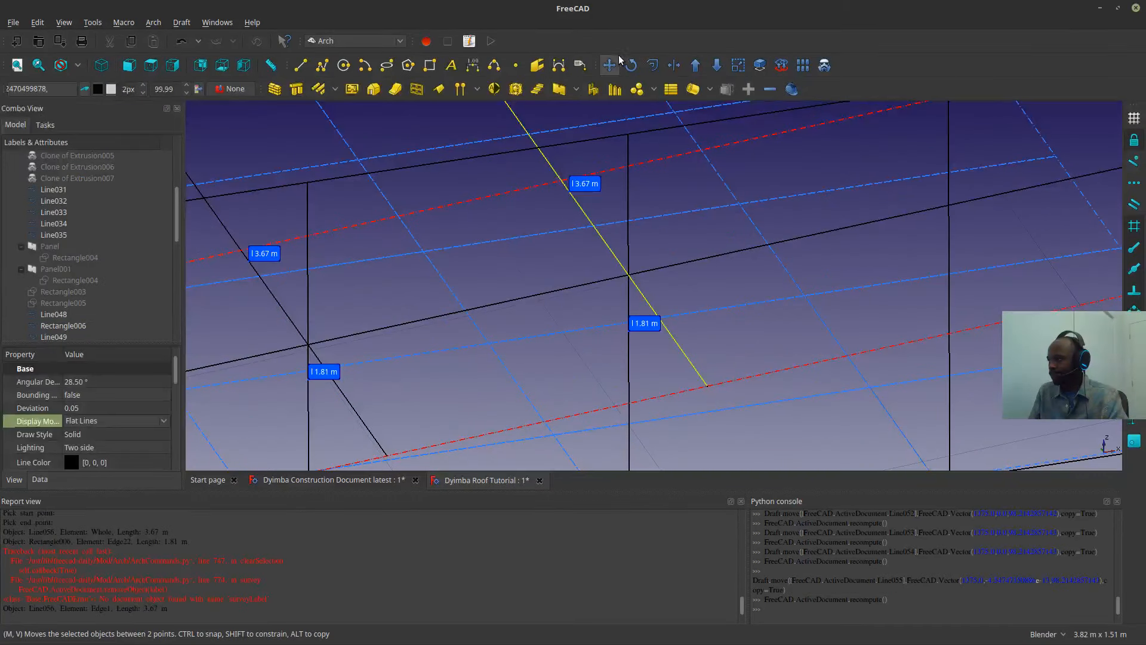
click(627, 275)
scroll(627, 275, down, 5)
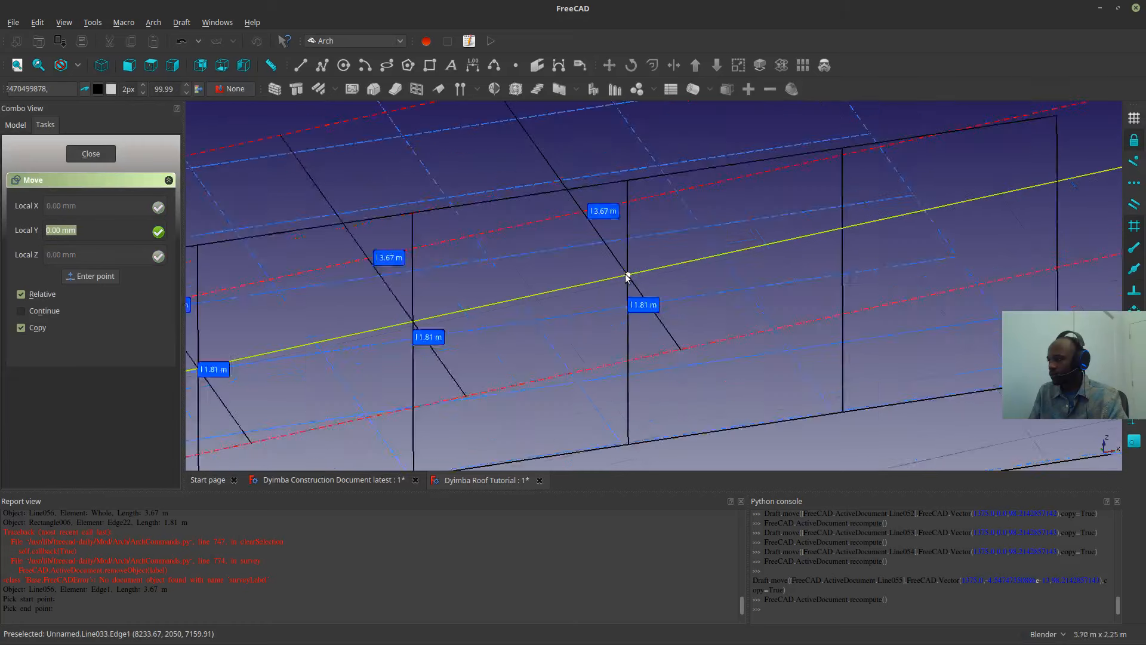
scroll(721, 255, up, 3)
click(717, 249)
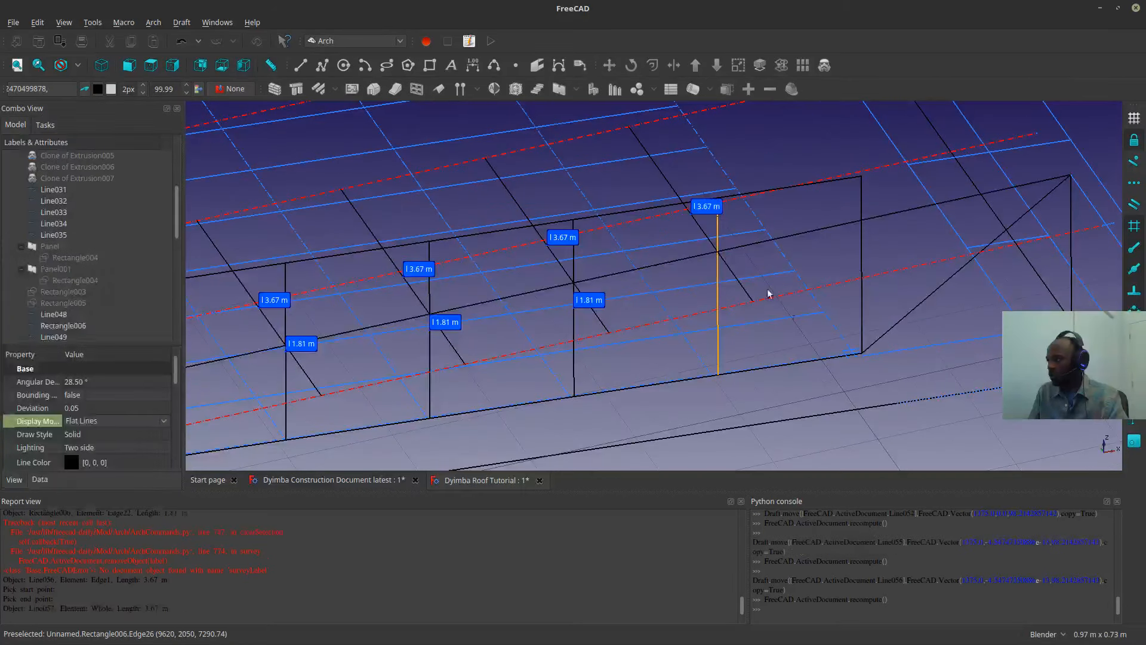
- Copy the line at the guide rectangle's eighth vertical to the sloping line's crossing with the rectangle's far end edge
scroll(767, 289, up, 3)
middle_drag(838, 267, 700, 286)
click(663, 238)
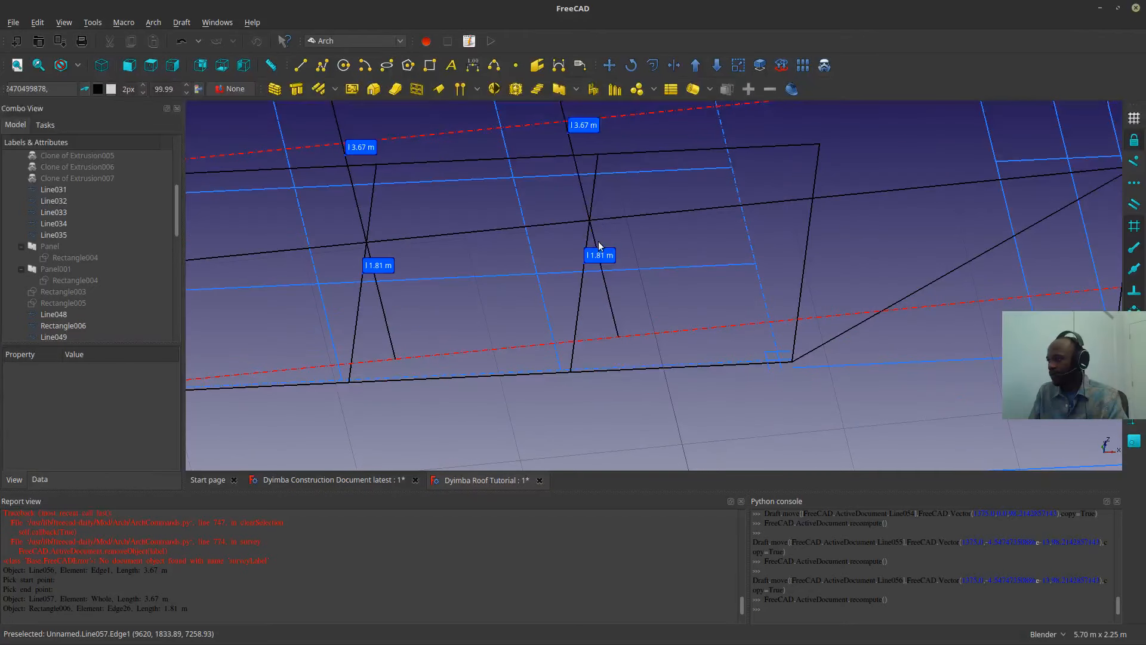
click(595, 248)
key(m)
key(v)
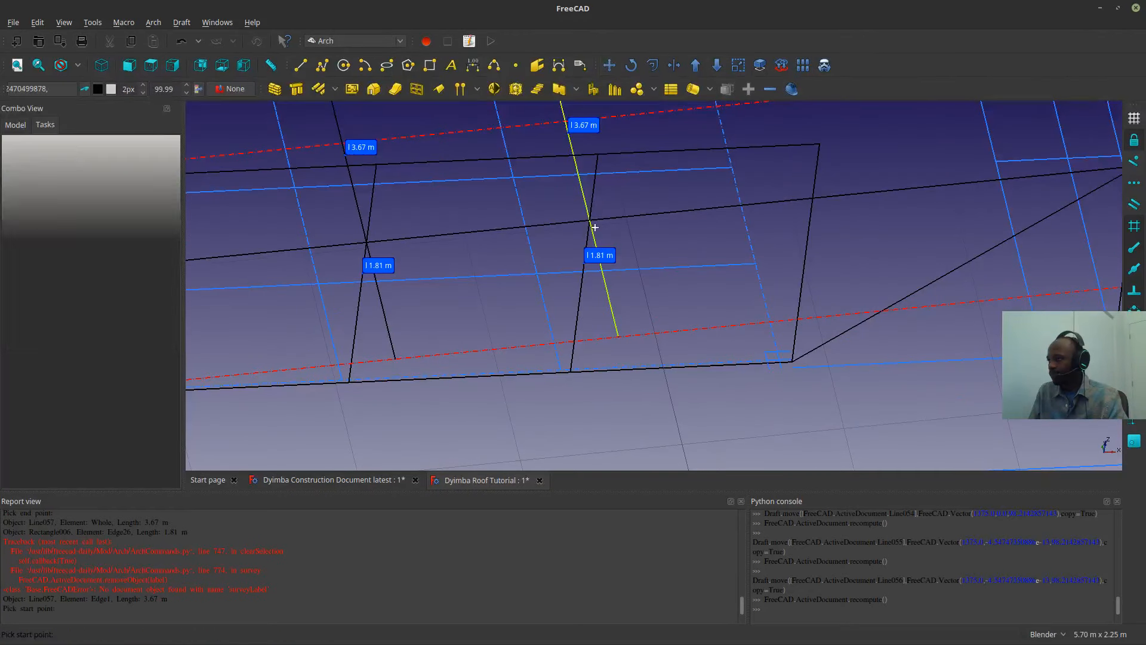
click(589, 220)
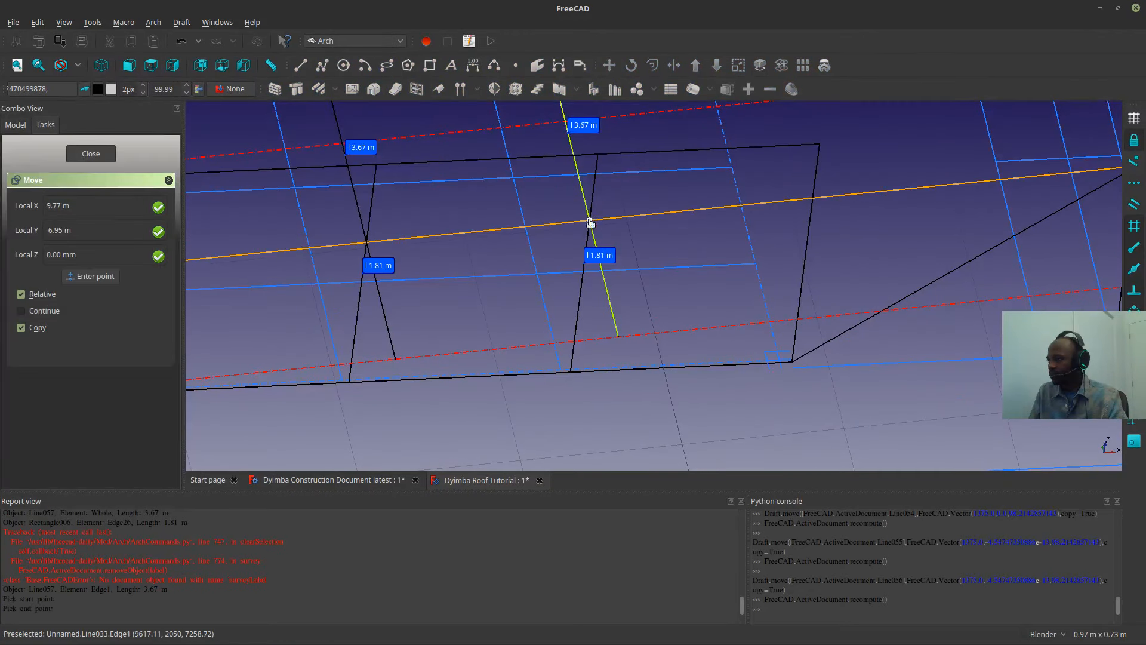
click(815, 189)
- Delete all the survey labels, surveyLabel and surveyLabel001 through surveyLabel020, from the model
scroll(815, 186, down, 8)
middle_drag(422, 240, 483, 287)
scroll(112, 274, down, 3)
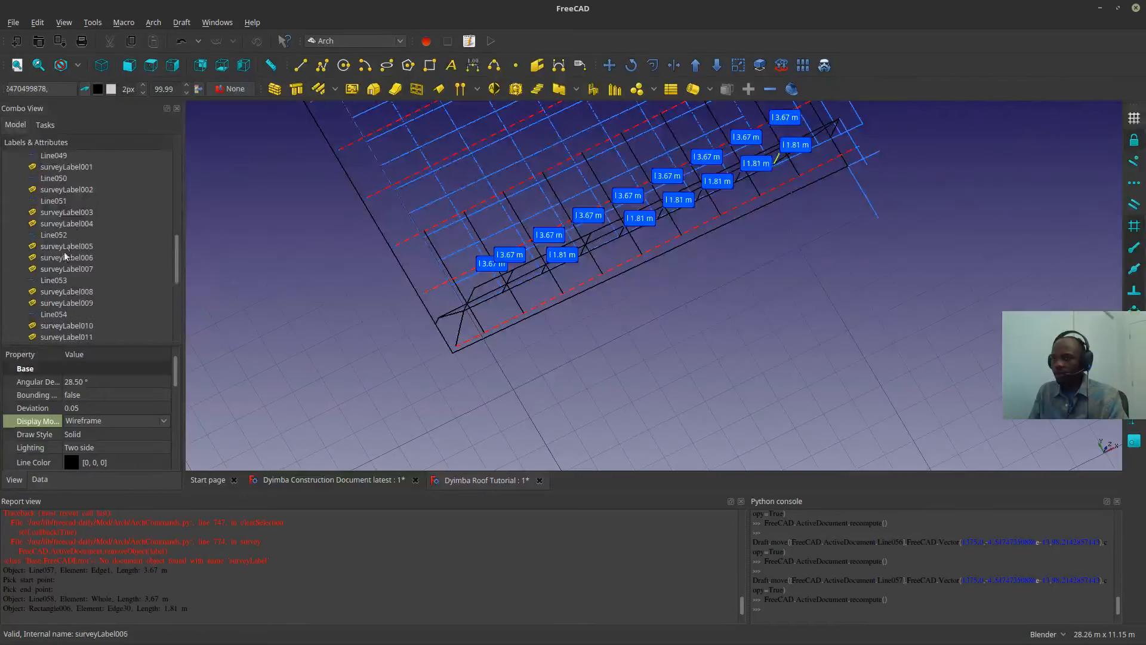
click(59, 236)
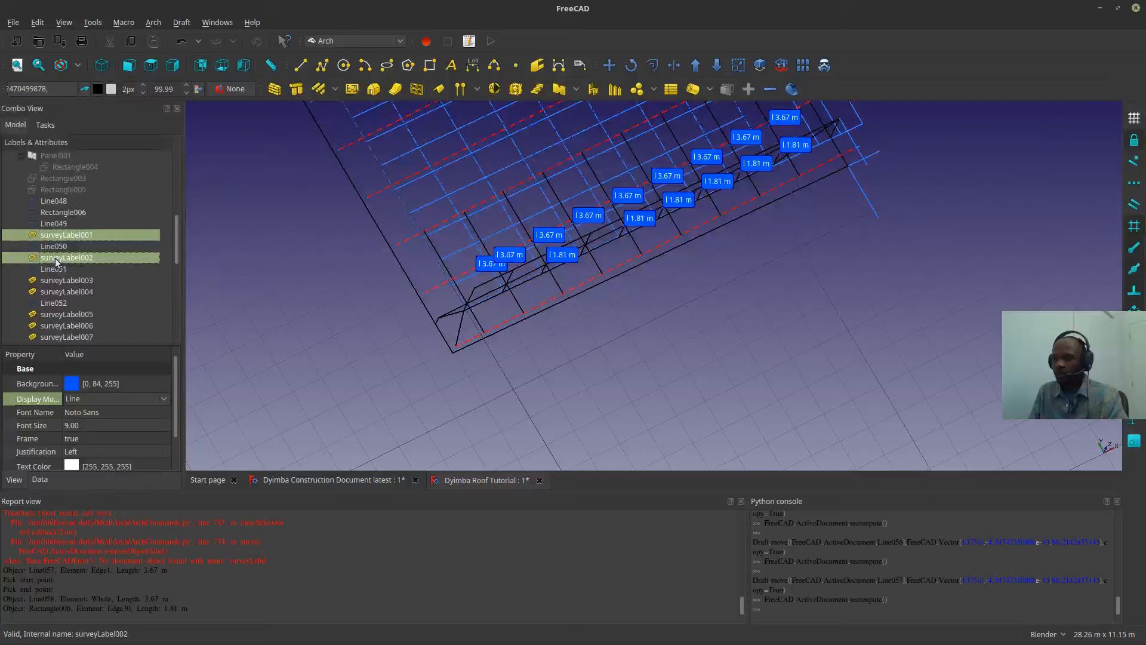
ctrl+click(55, 283)
ctrl+click(55, 292)
ctrl+click(49, 314)
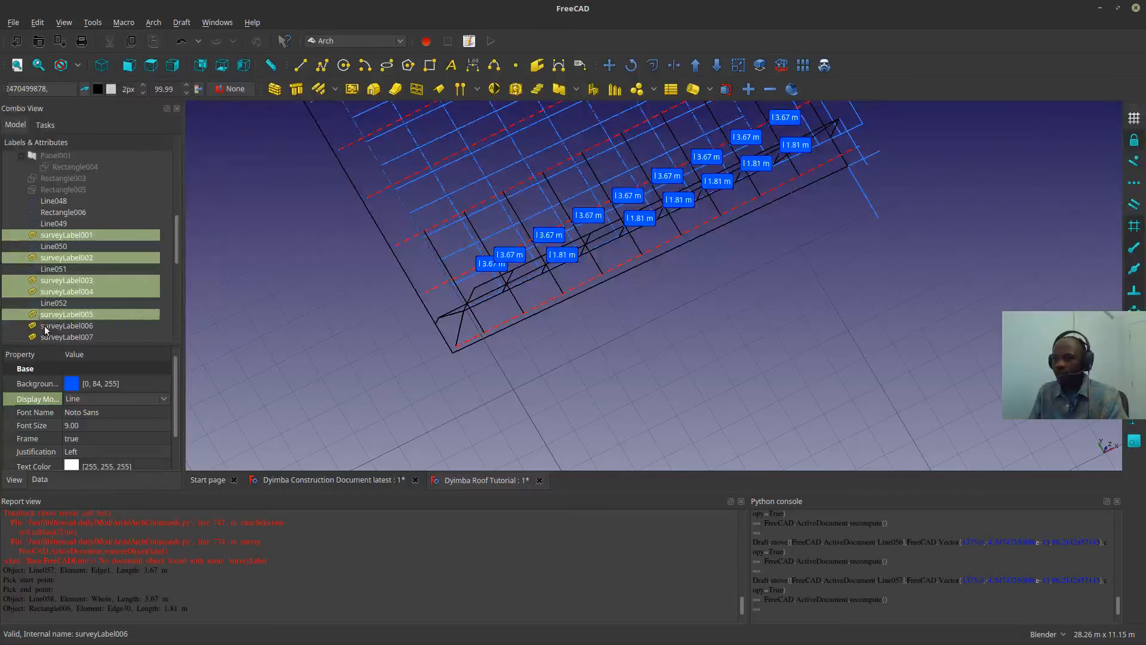
ctrl+click(44, 325)
ctrl+click(49, 336)
scroll(51, 304, down, 2)
ctrl+click(41, 292)
ctrl+click(42, 300)
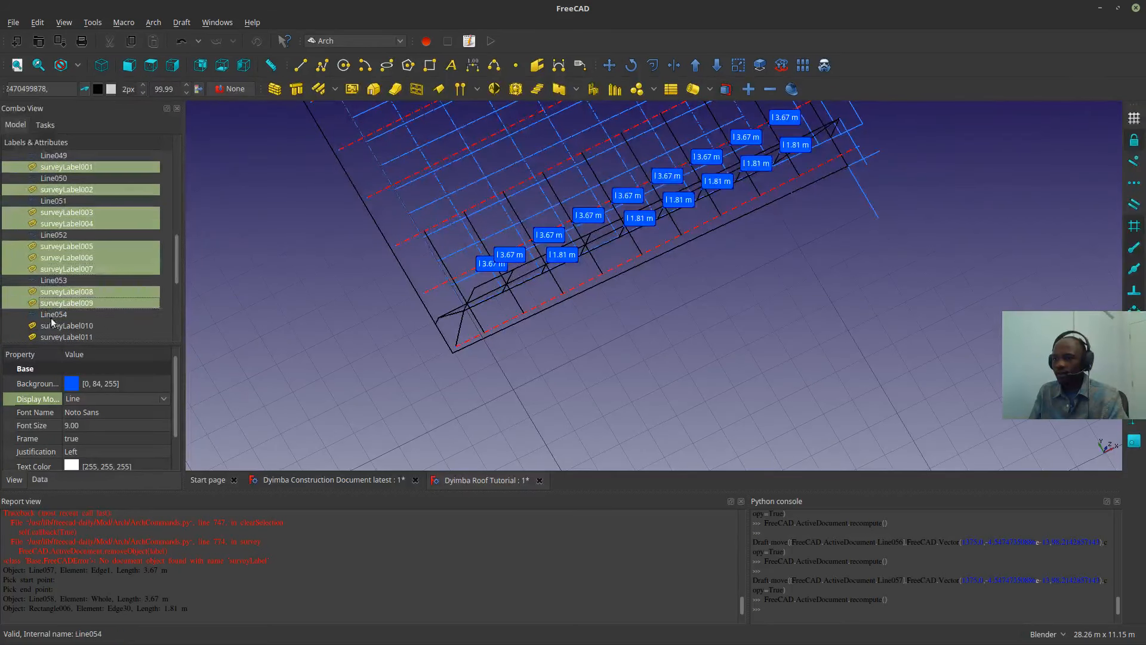
scroll(48, 281, down, 3)
ctrl+click(55, 223)
ctrl+click(52, 235)
ctrl+click(49, 257)
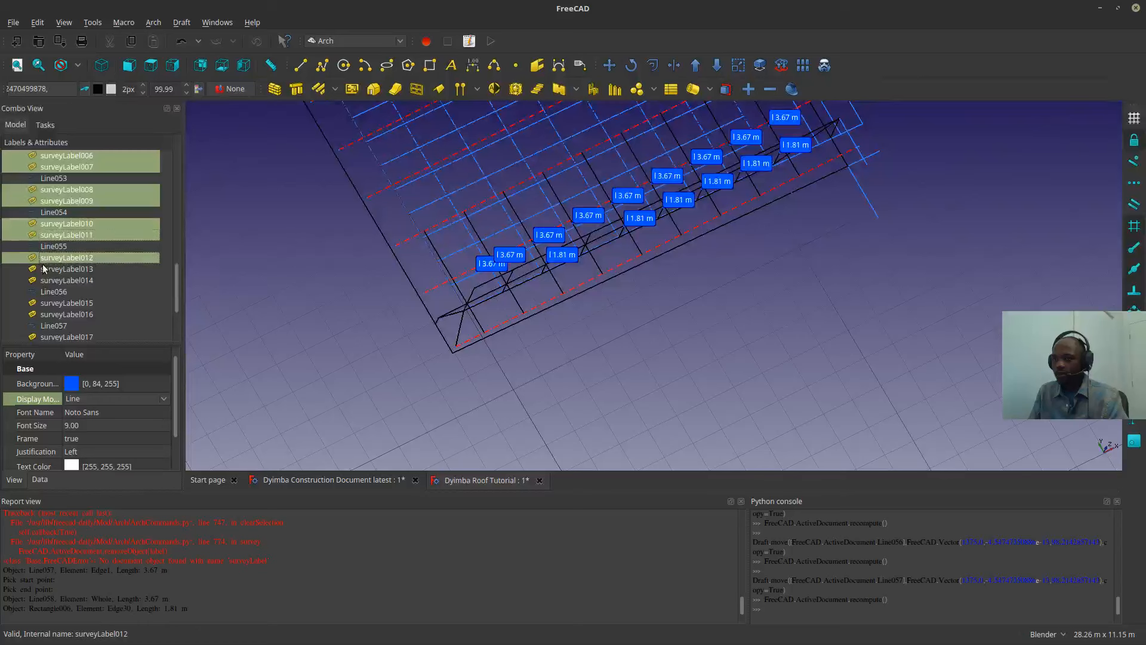
ctrl+click(47, 268)
ctrl+click(48, 280)
scroll(54, 291, down, 2)
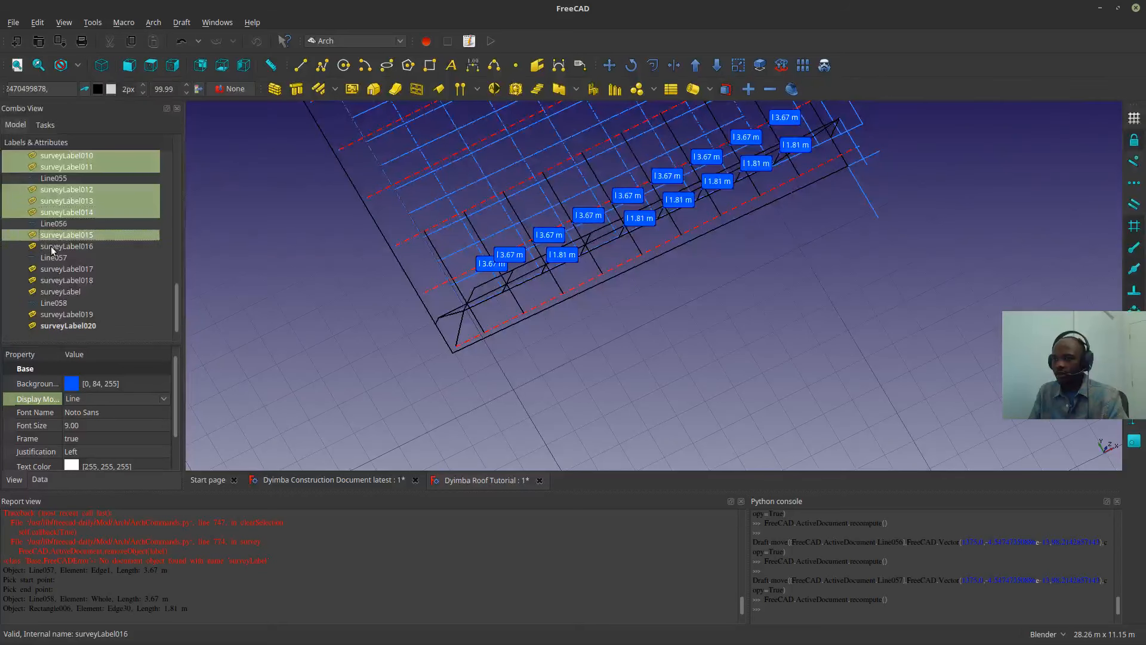
ctrl+click(44, 290)
ctrl+click(43, 314)
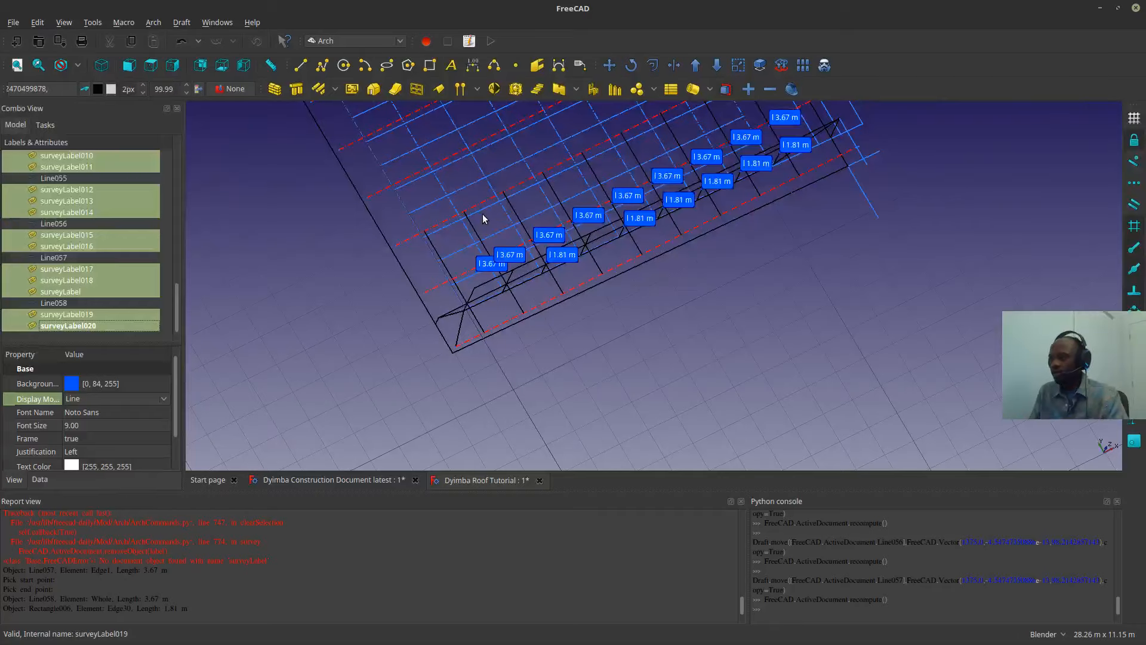
key(Delete)
- Delete the diagonal line joining the guide rectangle's lower corner at the first vertical to the end of the outer red dashed line
middle_drag(596, 256, 503, 286)
scroll(475, 292, up, 4)
scroll(507, 276, down, 2)
scroll(503, 286, up, 5)
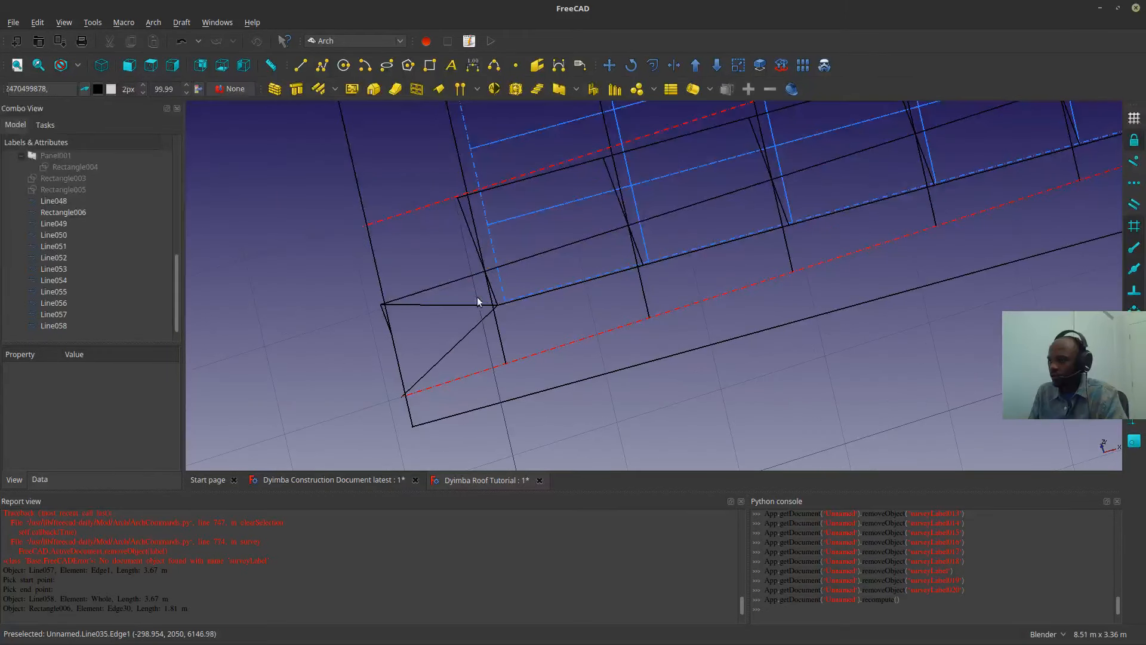
middle_drag(496, 295, 522, 287)
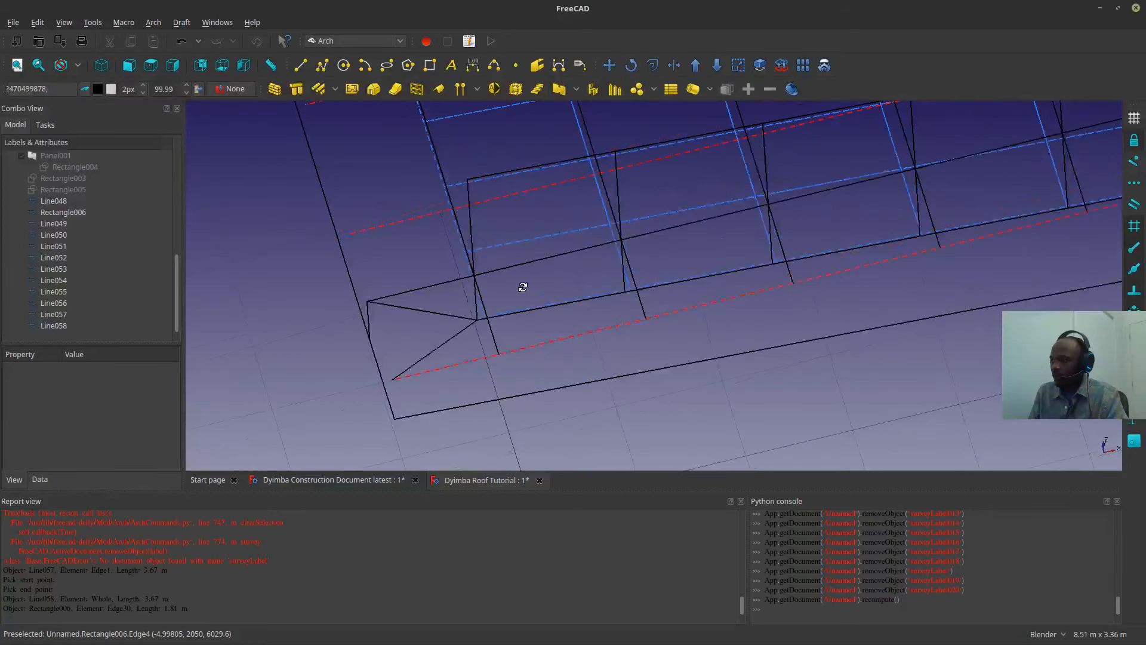
middle_drag(624, 235, 617, 233)
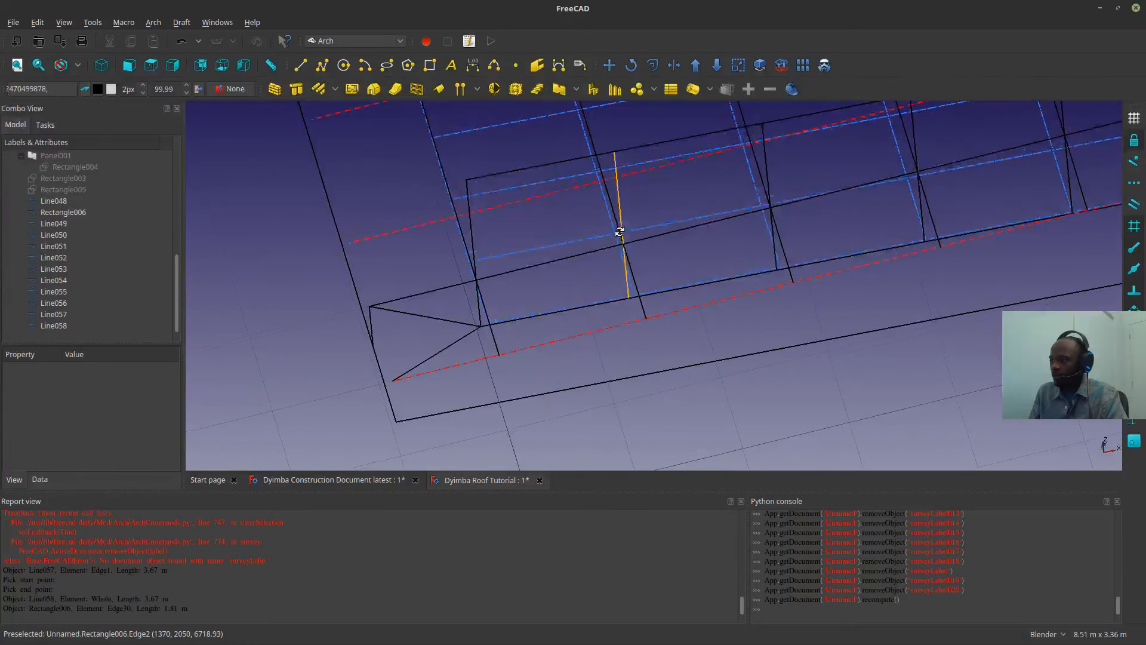
middle_drag(465, 325, 506, 369)
scroll(512, 335, down, 2)
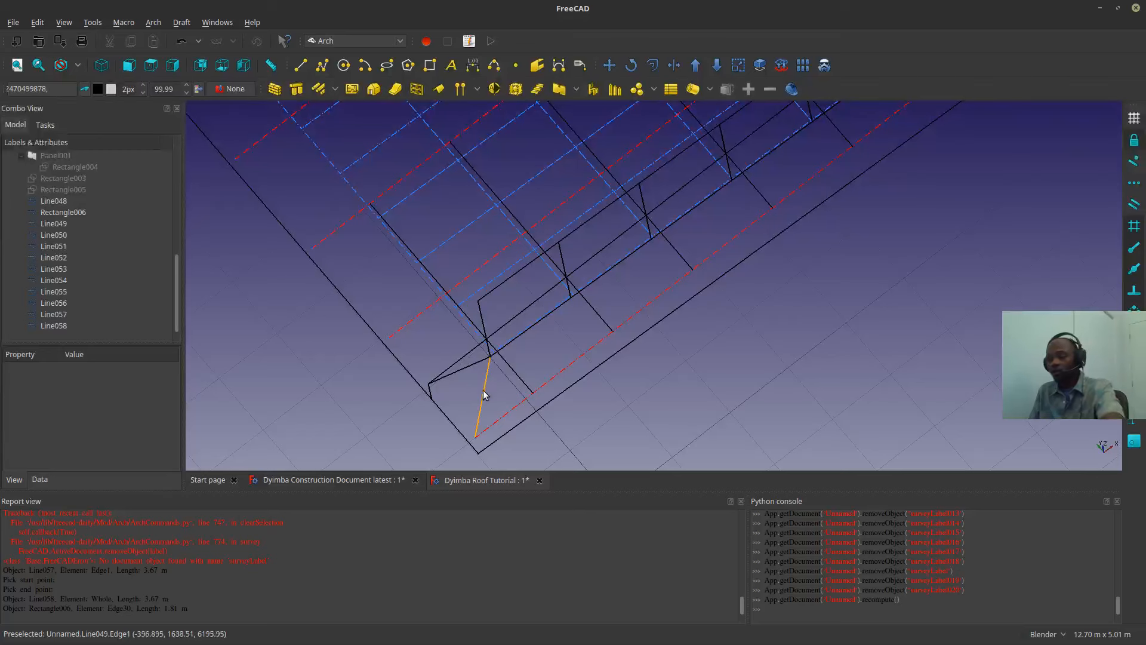
scroll(485, 394, up, 2)
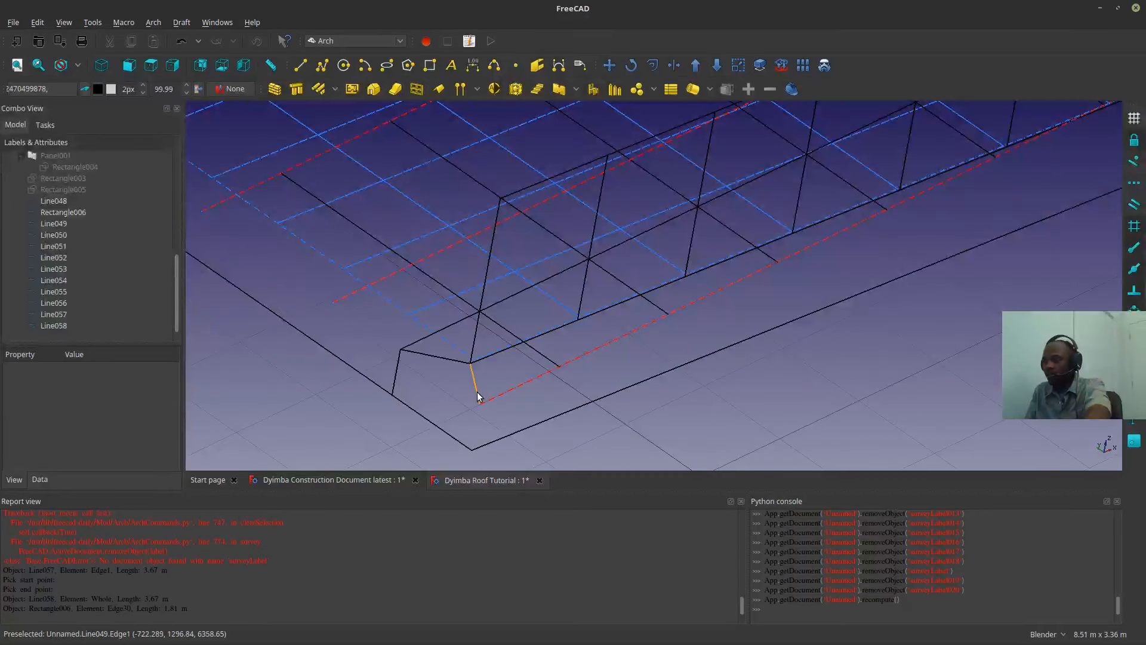
click(477, 395)
key(Delete)
- Start a new line at the end of the outer red dashed line, beside the guide rectangle's first vertical
scroll(528, 365, down, 2)
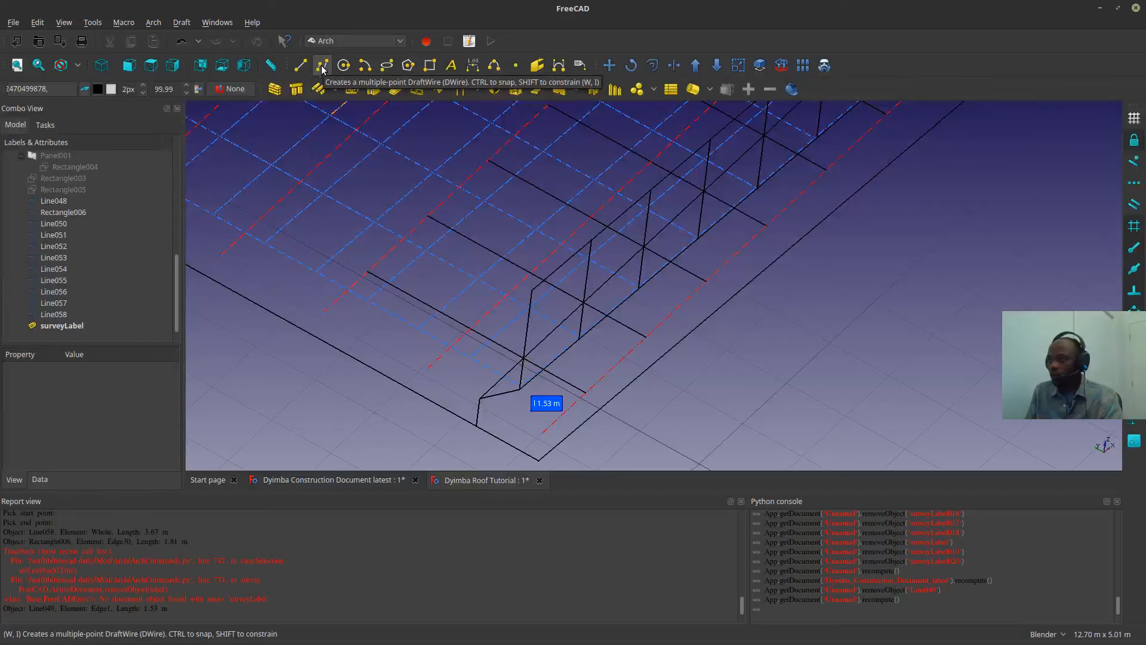
click(303, 68)
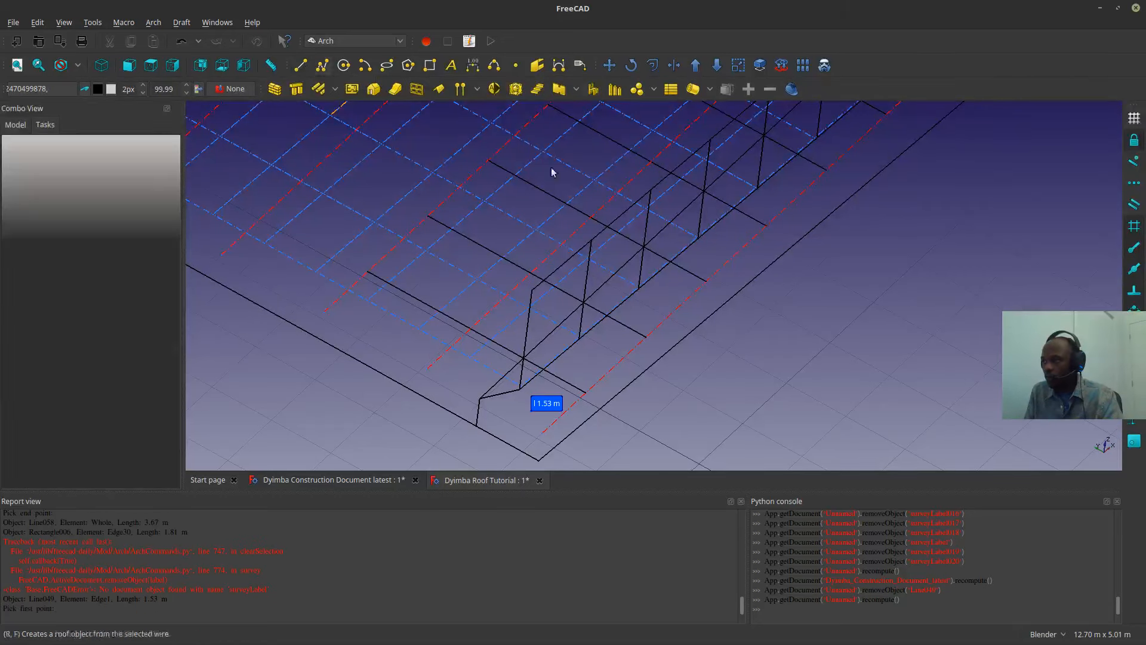
middle_drag(525, 358, 755, 352)
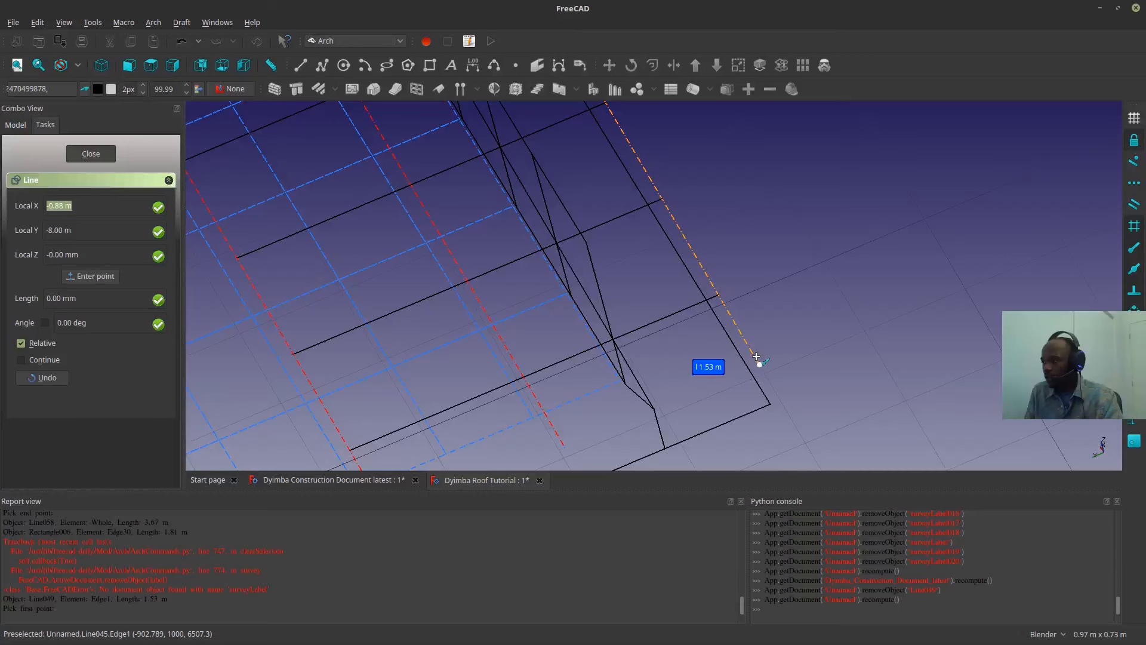
click(756, 356)
scroll(668, 382, up, 6)
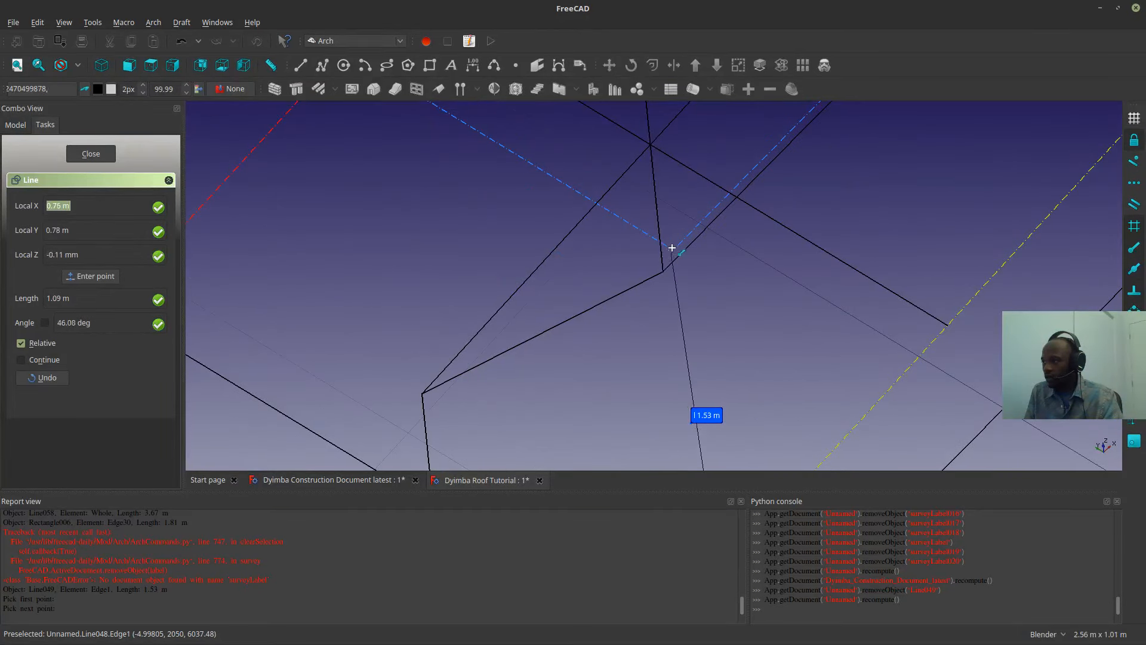
scroll(670, 252, up, 3)
scroll(667, 263, down, 12)
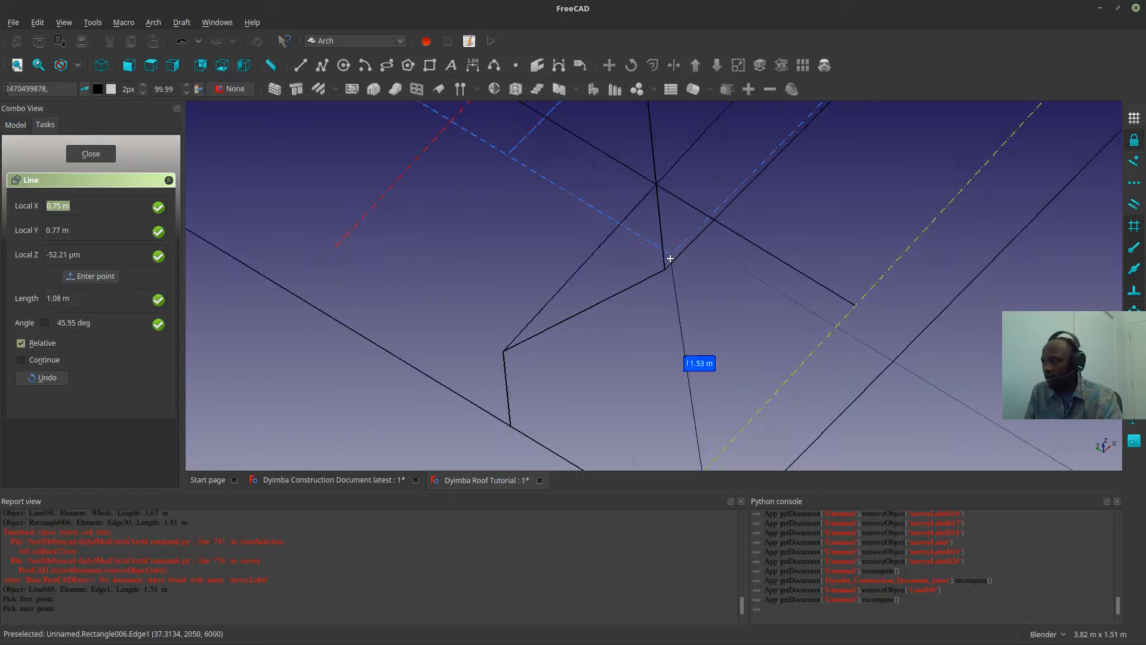
- Try to draw a diagonal line ending at the blue dashed grid's corner beside the black roof frame
scroll(668, 258, up, 6)
scroll(666, 257, up, 2)
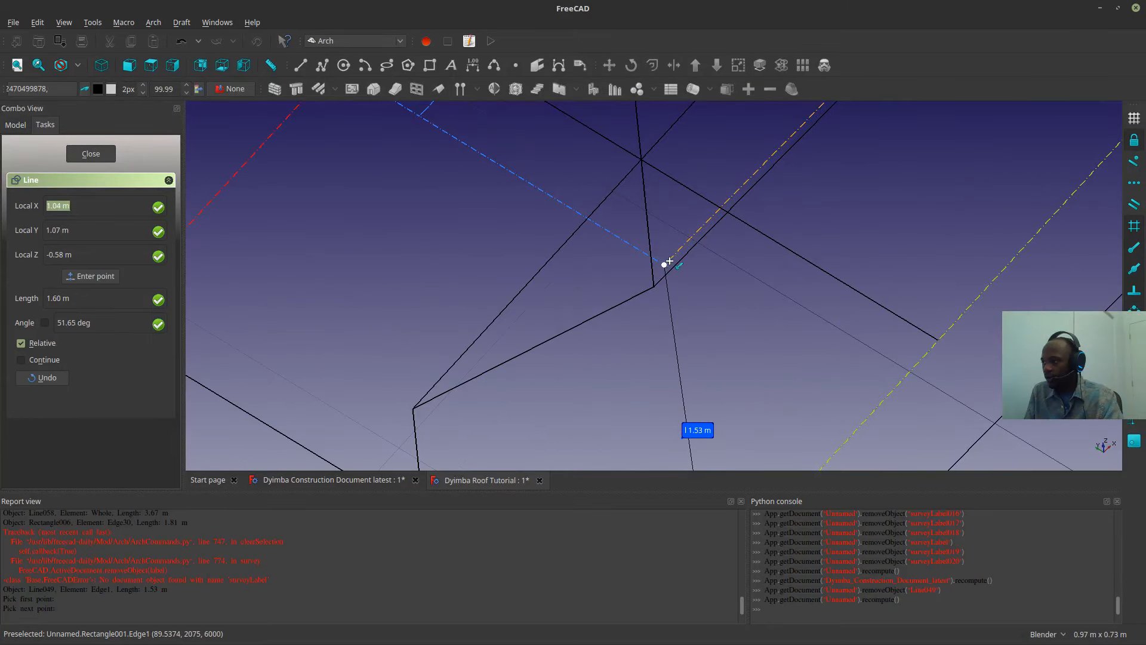
click(668, 261)
middle_drag(693, 304, 606, 319)
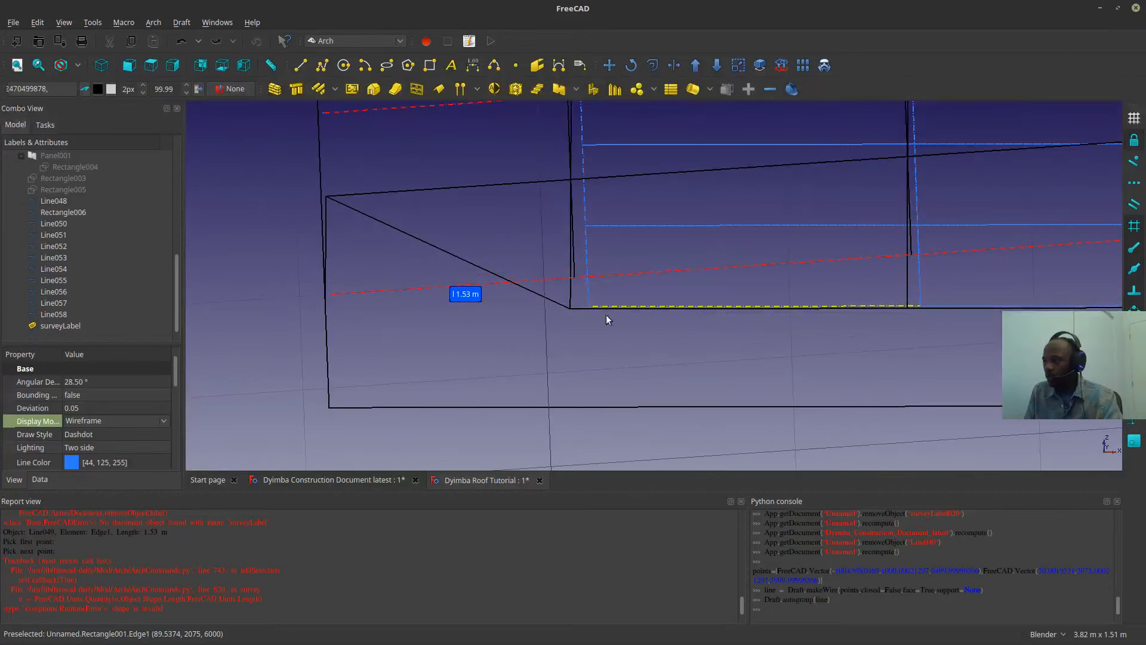
- Draw a line from the end of the red dashed line to the roof frame's lower end corner and check its length
middle_drag(627, 119, 588, 327)
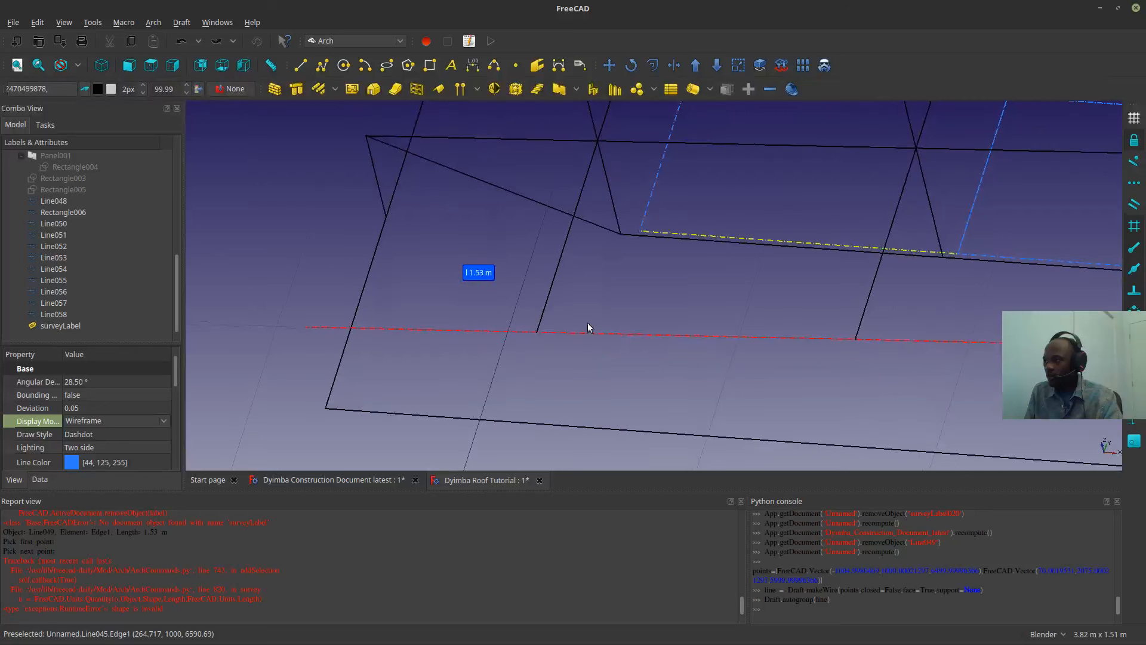
click(300, 64)
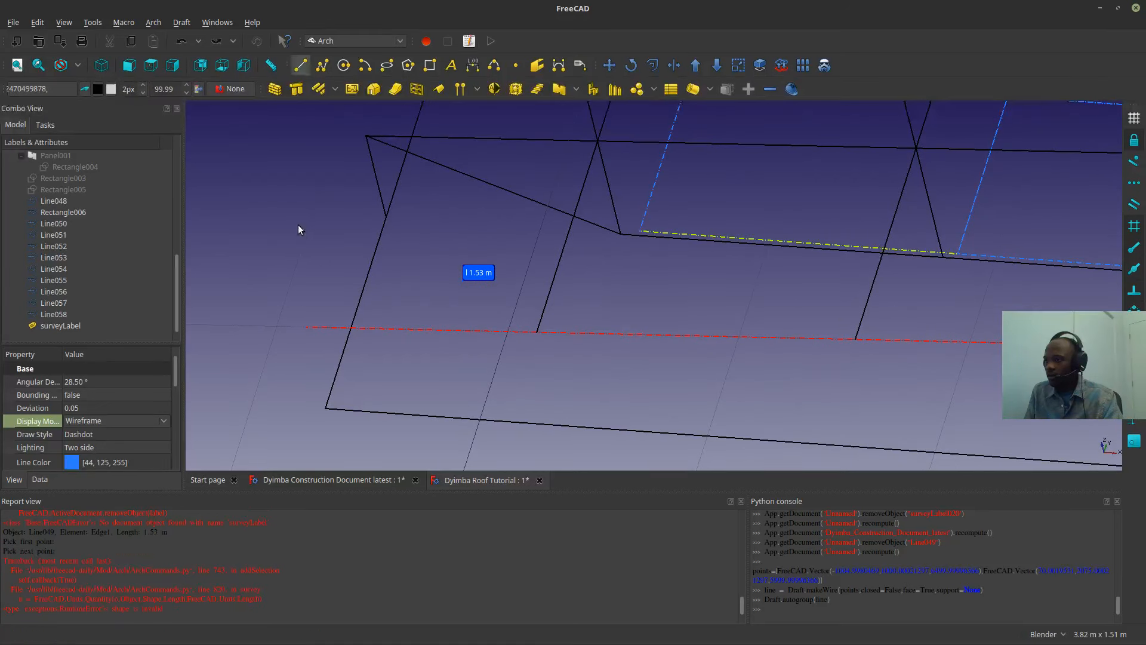
click(306, 326)
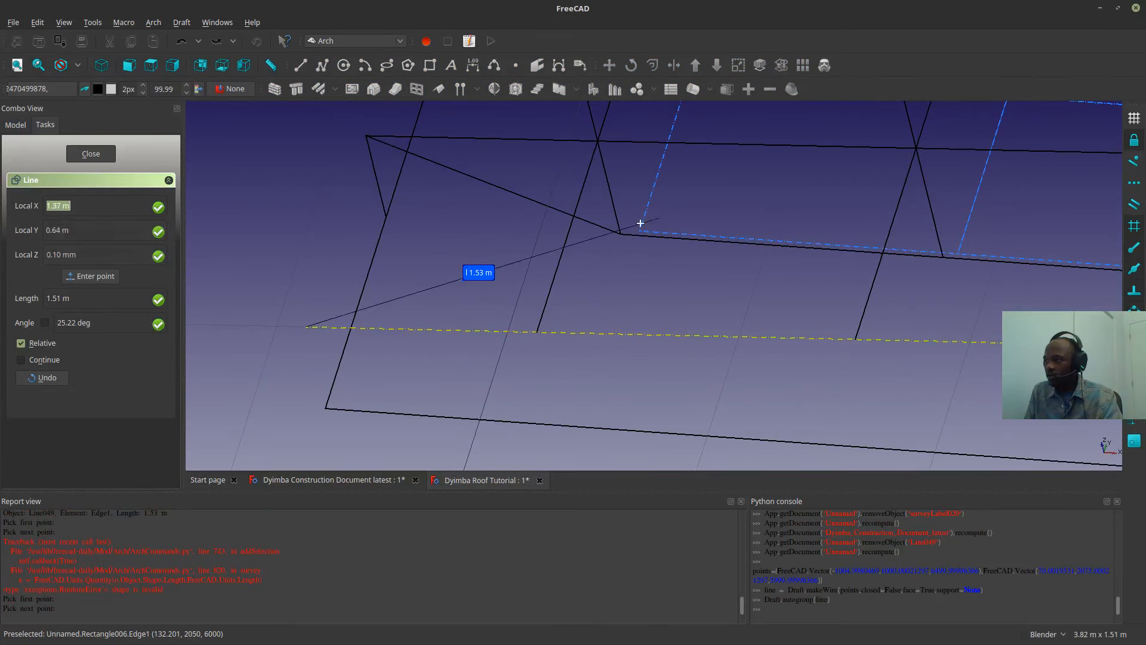
click(618, 230)
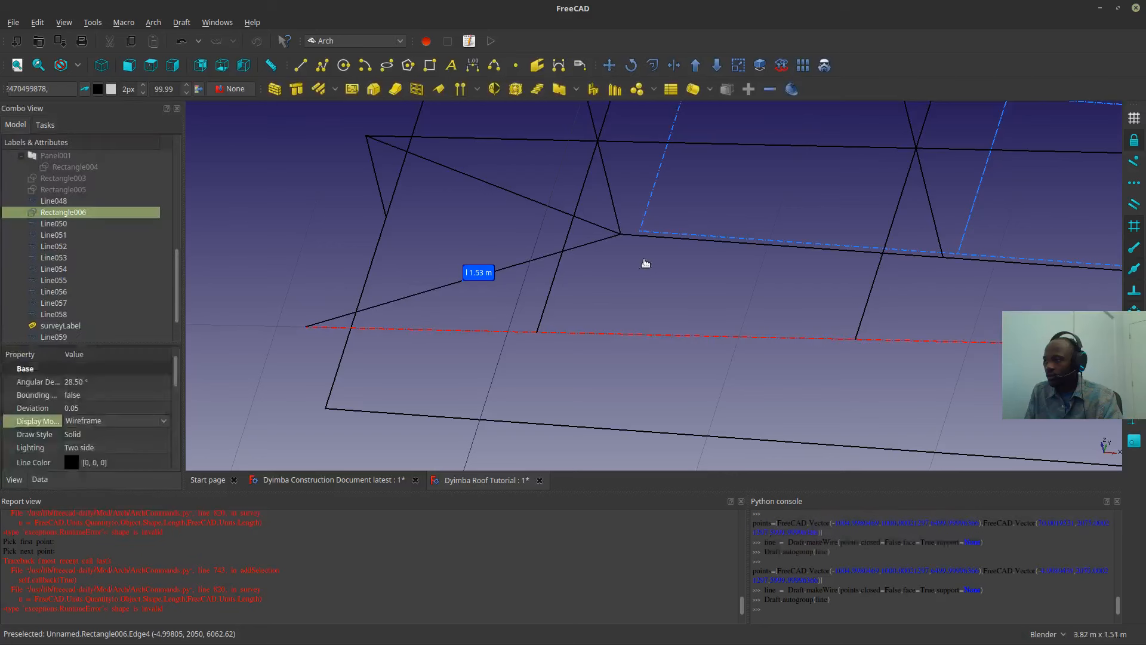
middle_drag(645, 261, 626, 302)
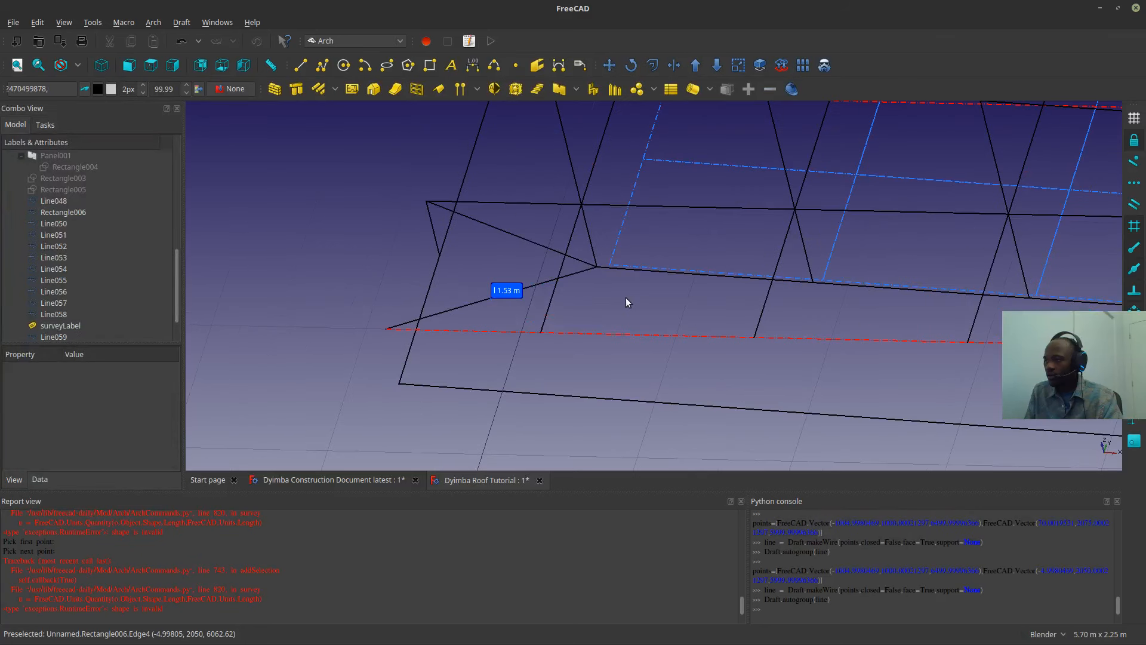
click(582, 273)
click(454, 113)
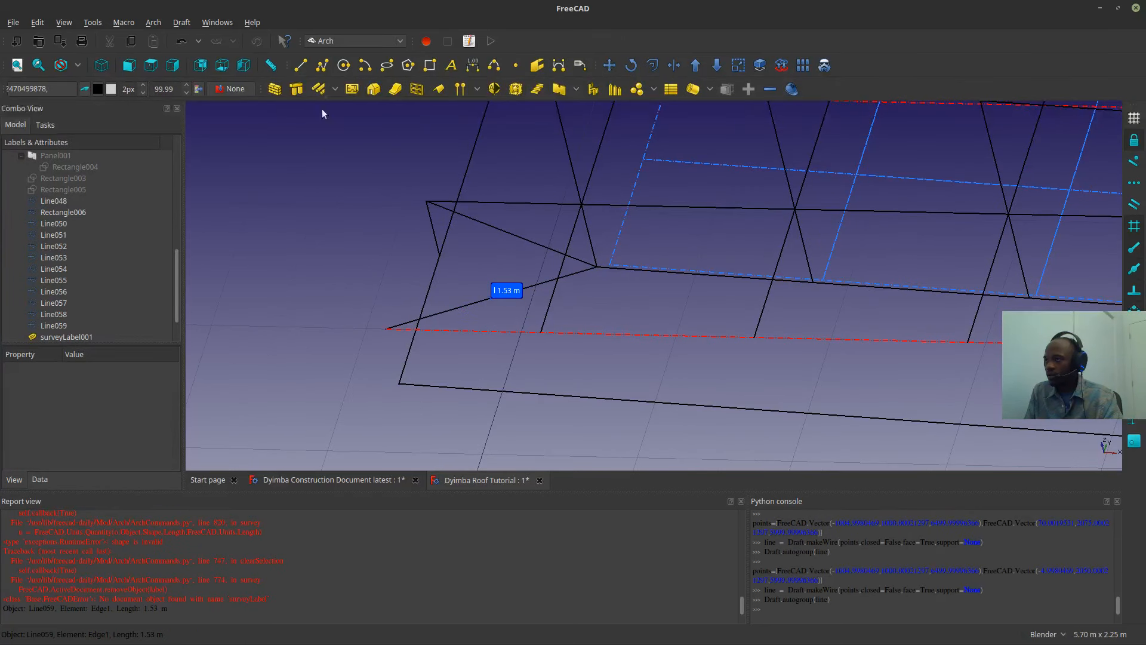
- Draw a diagonal line from the frame's lower end corner to the end of Line051 on the red dashed line
click(300, 65)
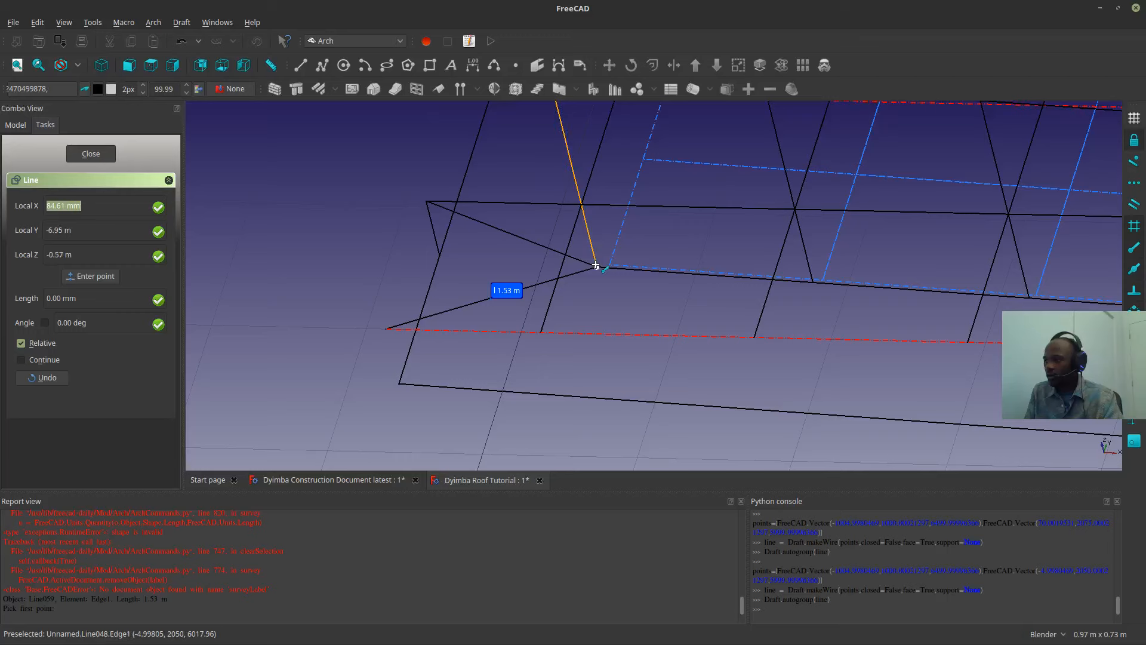
click(595, 264)
middle_drag(595, 264, 844, 274)
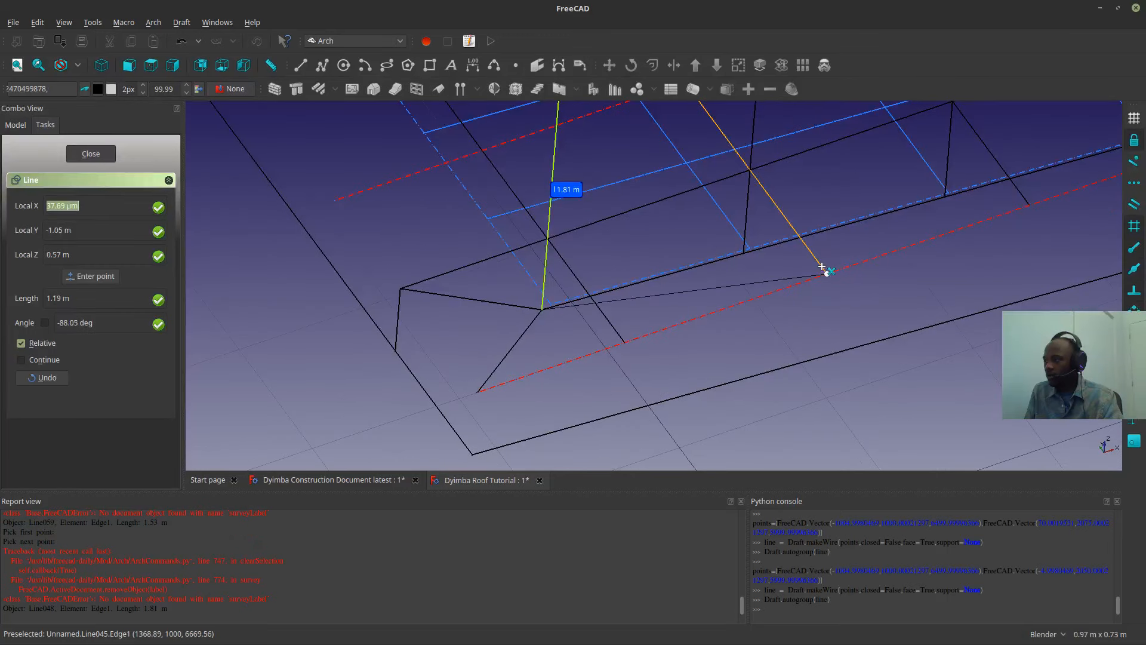
click(826, 268)
- Draw a diagonal line from Line051's end on the red dashed line to the lower frame corner at the next rafter line
middle_drag(844, 249, 491, 202)
scroll(614, 315, up, 4)
middle_drag(757, 248, 797, 244)
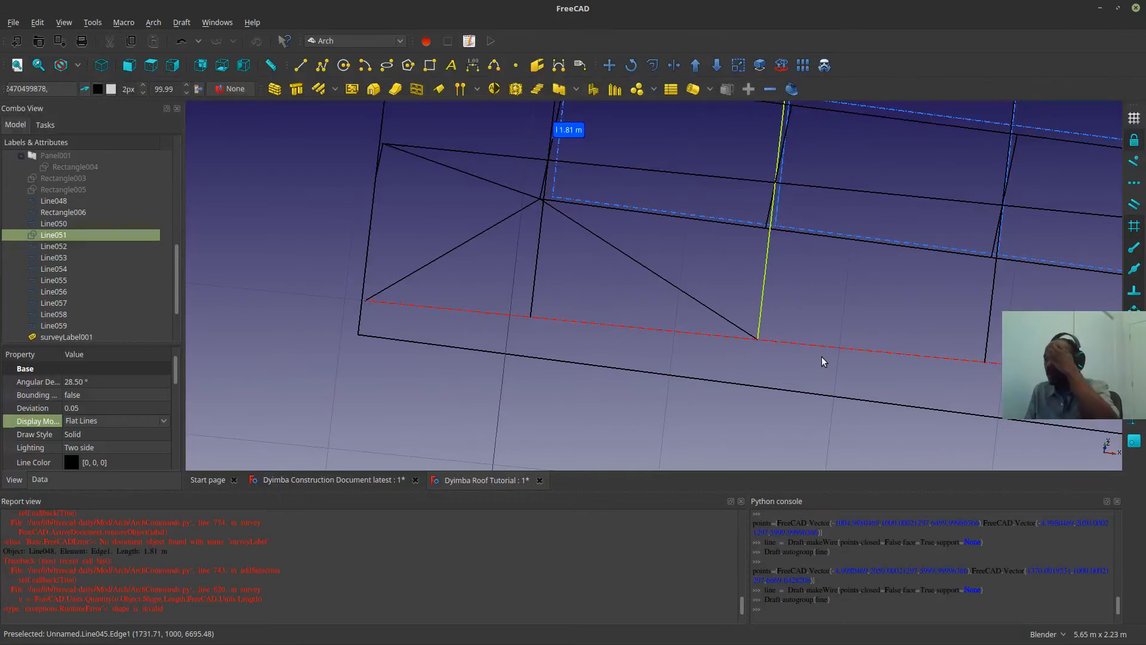
middle_drag(822, 361, 608, 343)
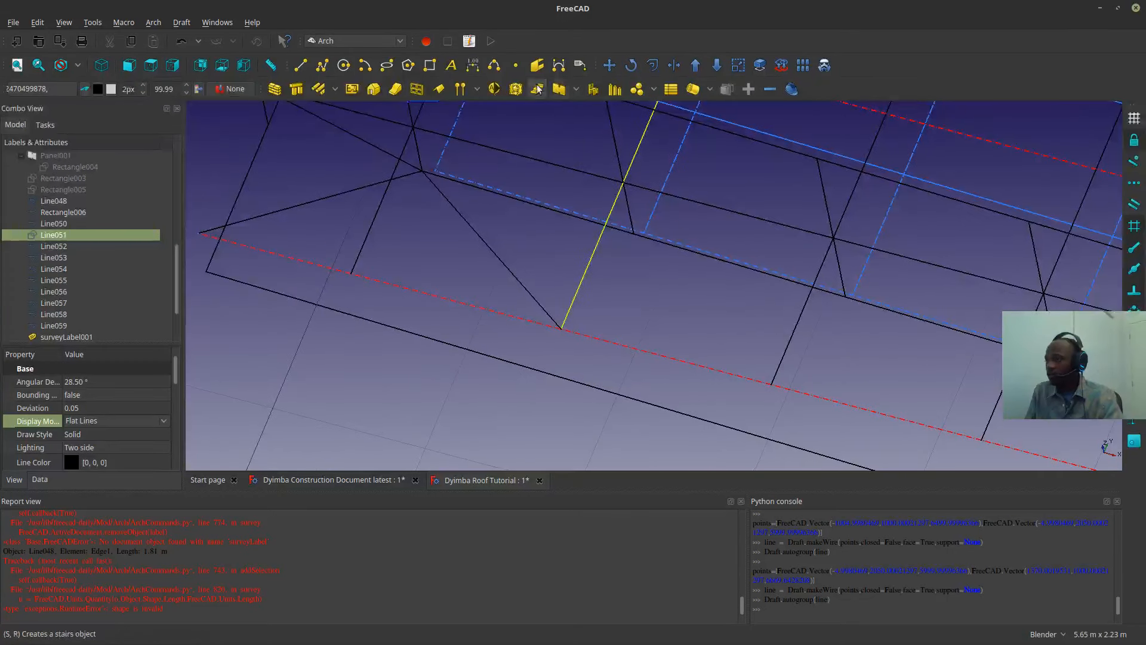
click(301, 65)
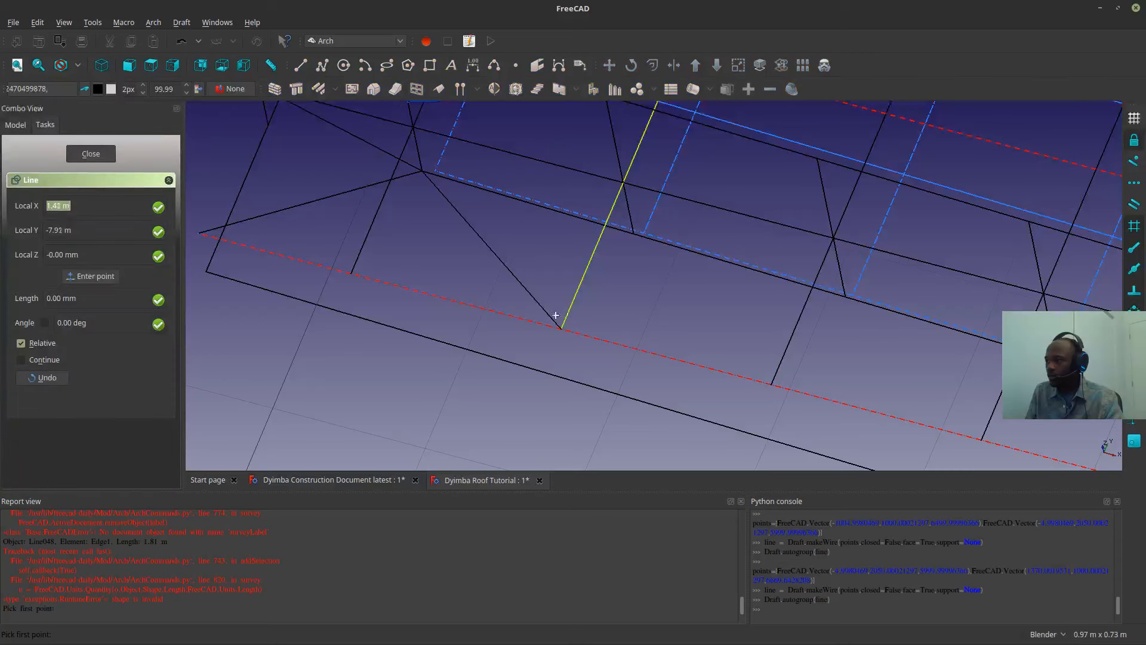
scroll(837, 318, up, 2)
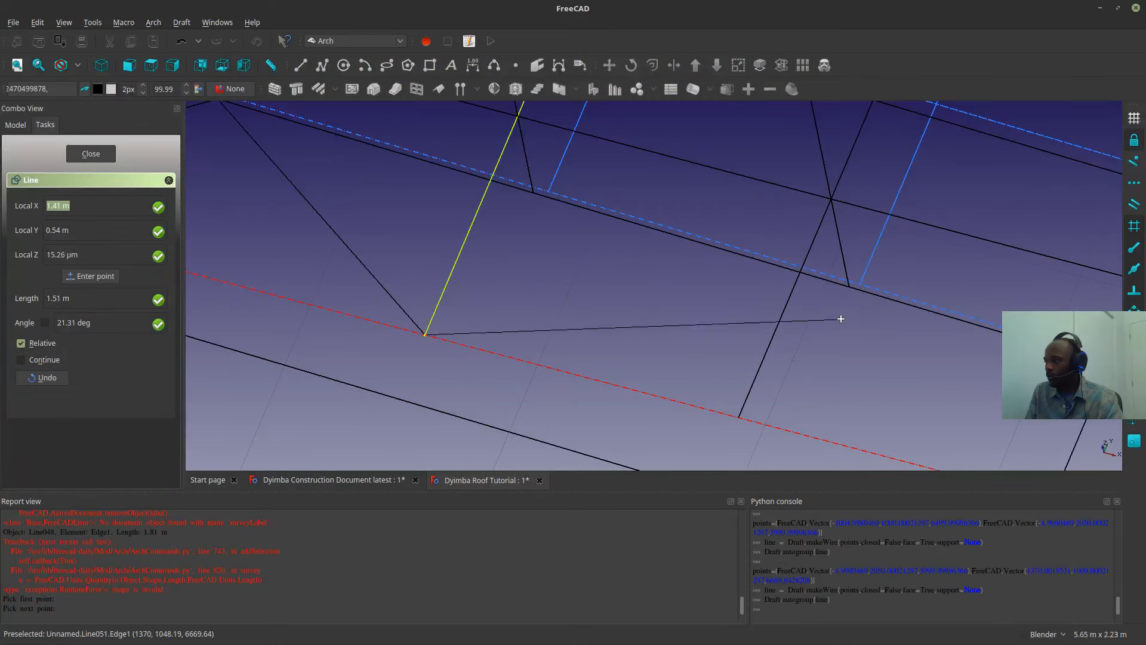
click(849, 285)
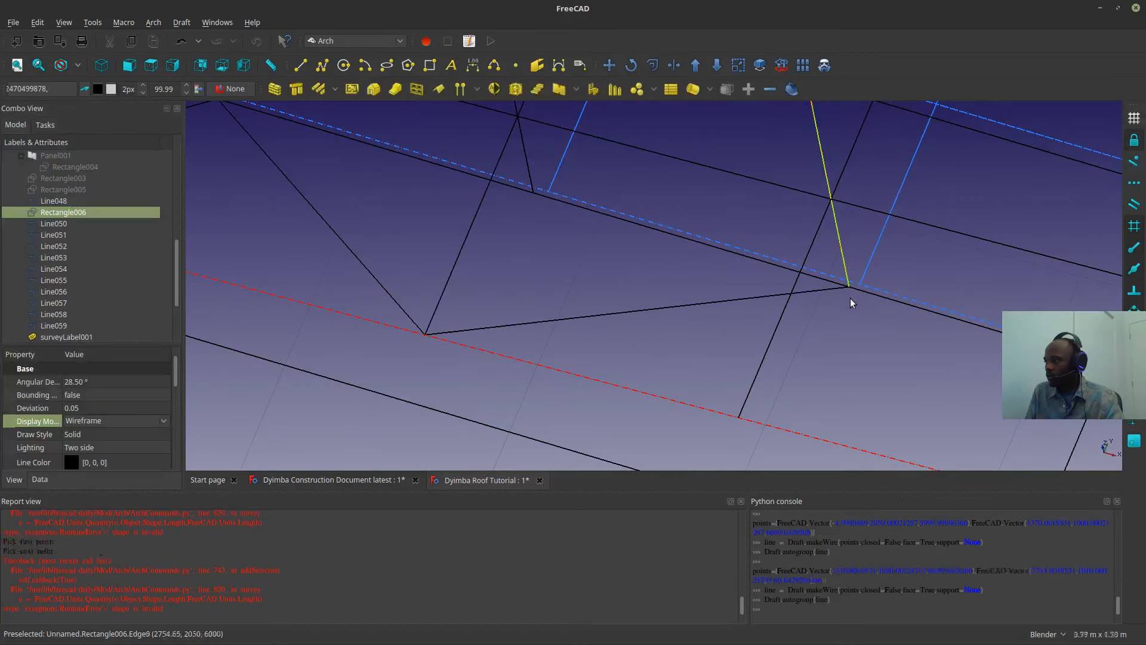
- Draw a diagonal line from that lower frame corner to Line053's end on the red dashed line and measure its length
middle_drag(851, 302, 889, 341)
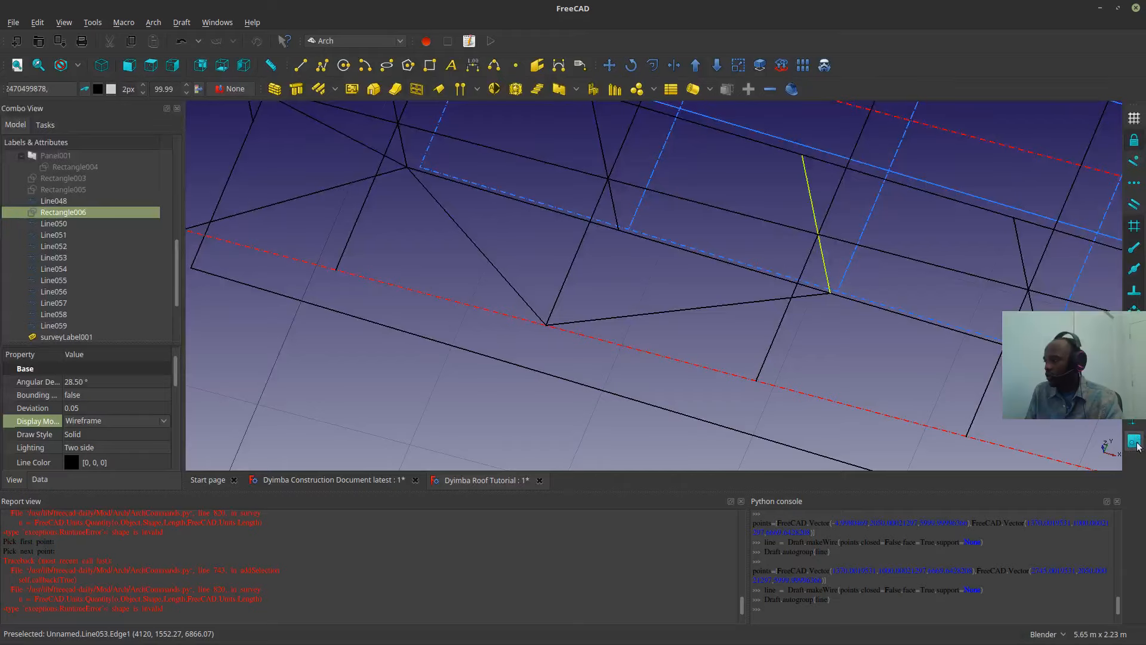
middle_drag(788, 393, 591, 342)
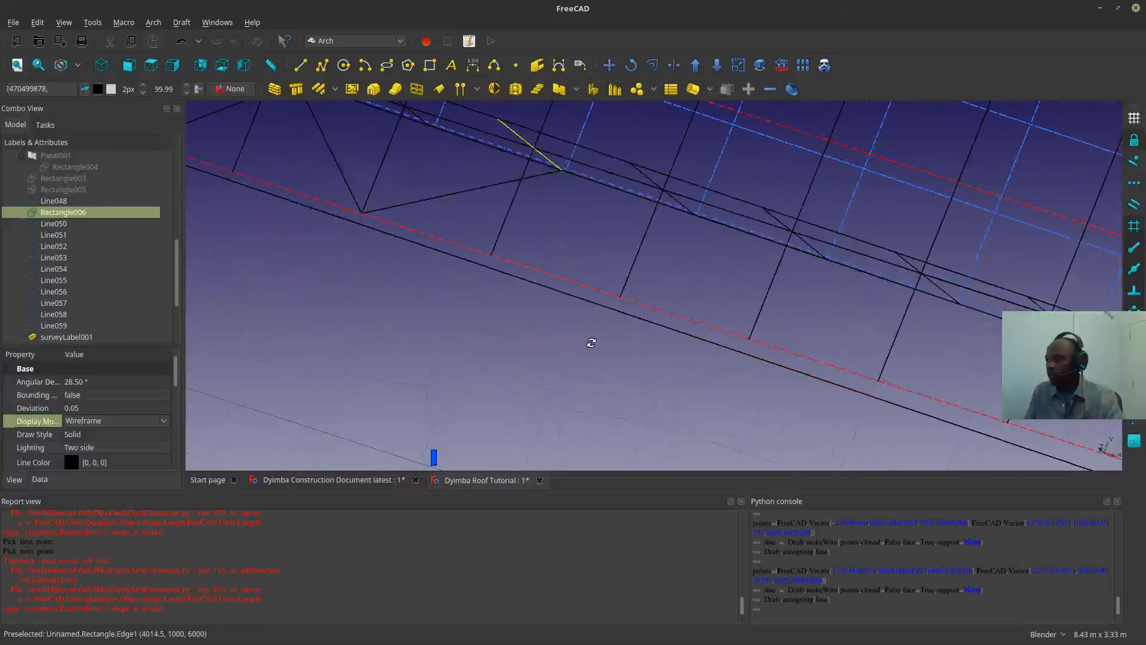
click(298, 69)
scroll(560, 172, up, 2)
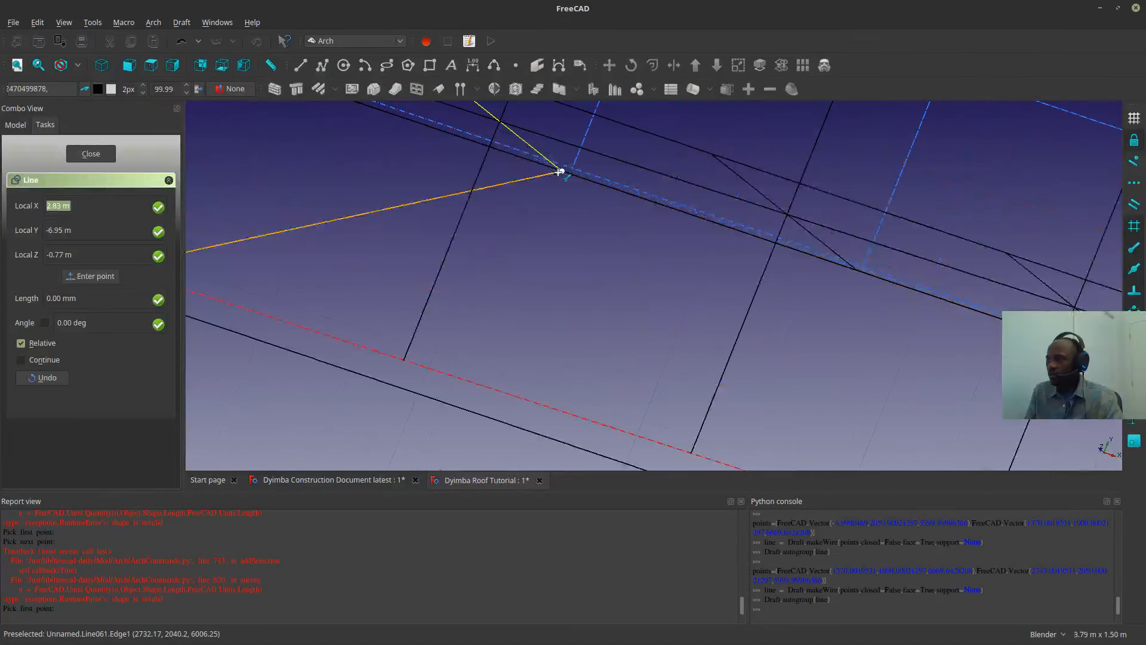
click(559, 172)
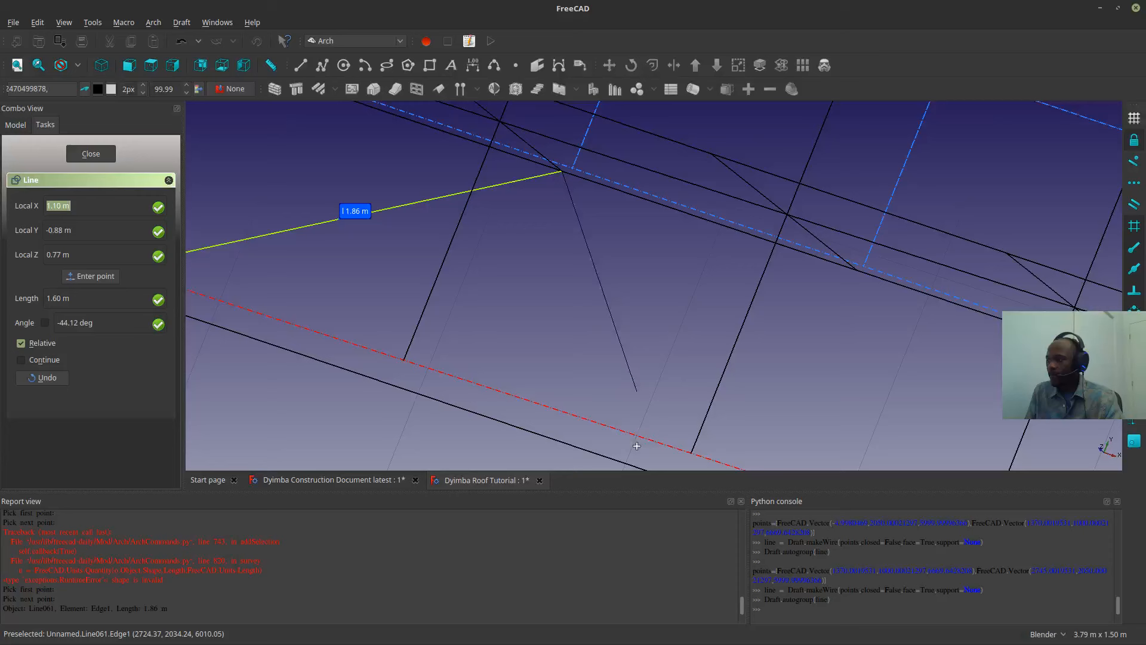
click(692, 452)
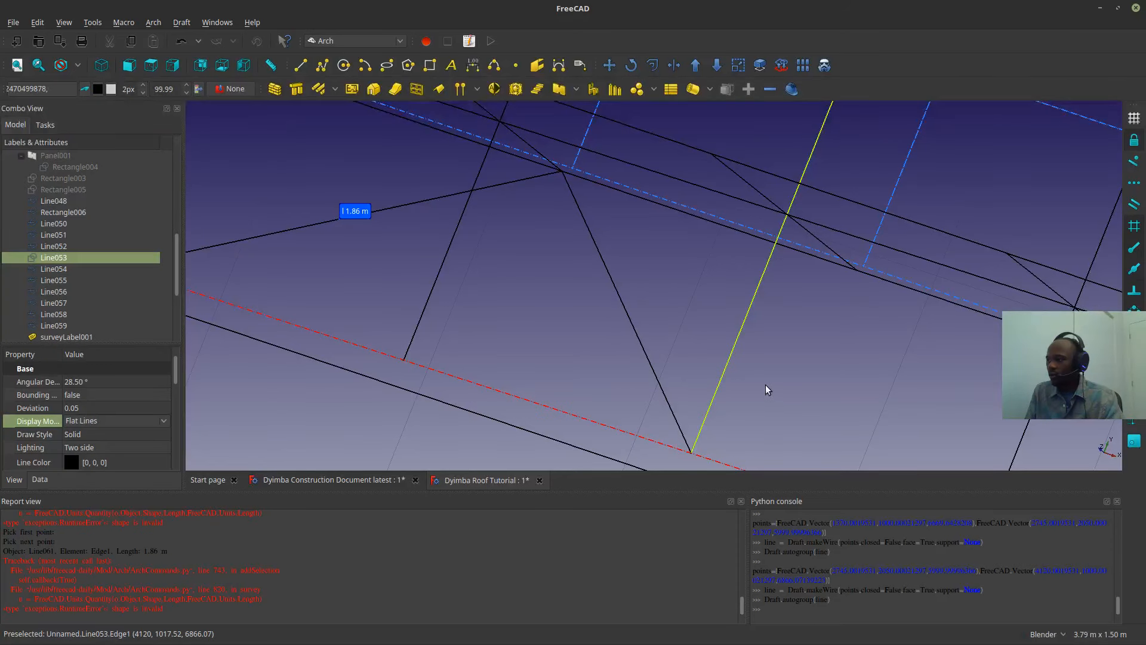
middle_drag(767, 389, 664, 338)
click(659, 338)
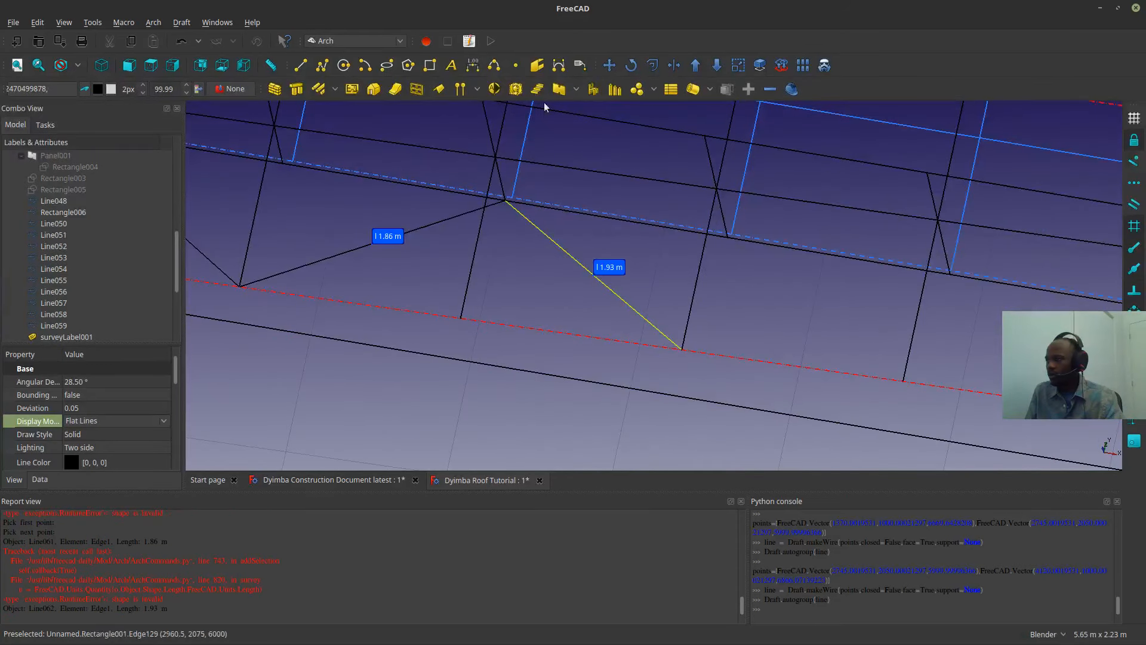
click(515, 261)
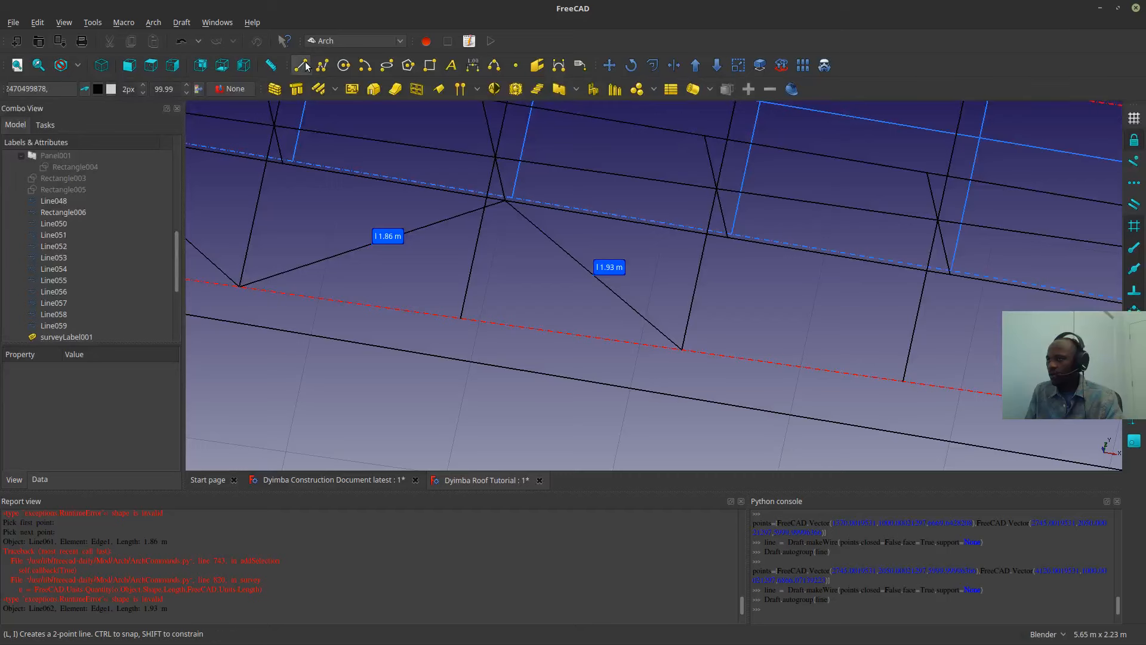
- Draw a diagonal line from Line053's end on the red dashed line to the lower frame corner one bay further along
click(303, 63)
click(681, 343)
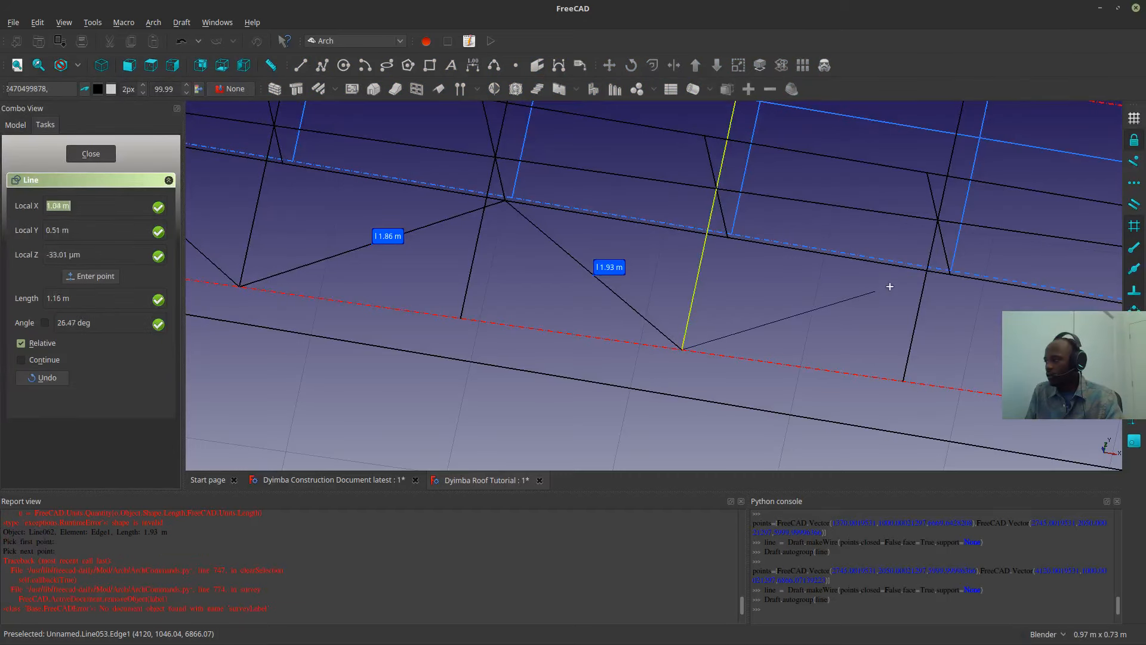
mouse_move(922, 273)
shift+middle_down()
mouse_move(872, 223)
mouse_move(972, 287)
mouse_move(739, 286)
mouse_move(808, 281)
mouse_move(791, 297)
shift+middle_up()
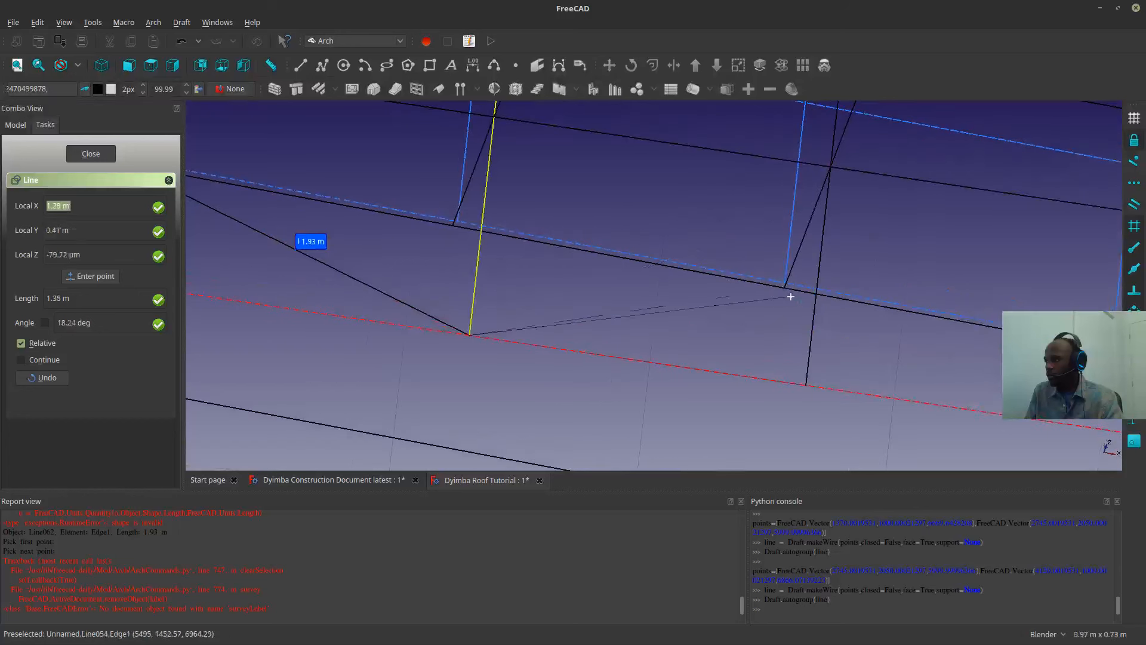
scroll(783, 287, up, 5)
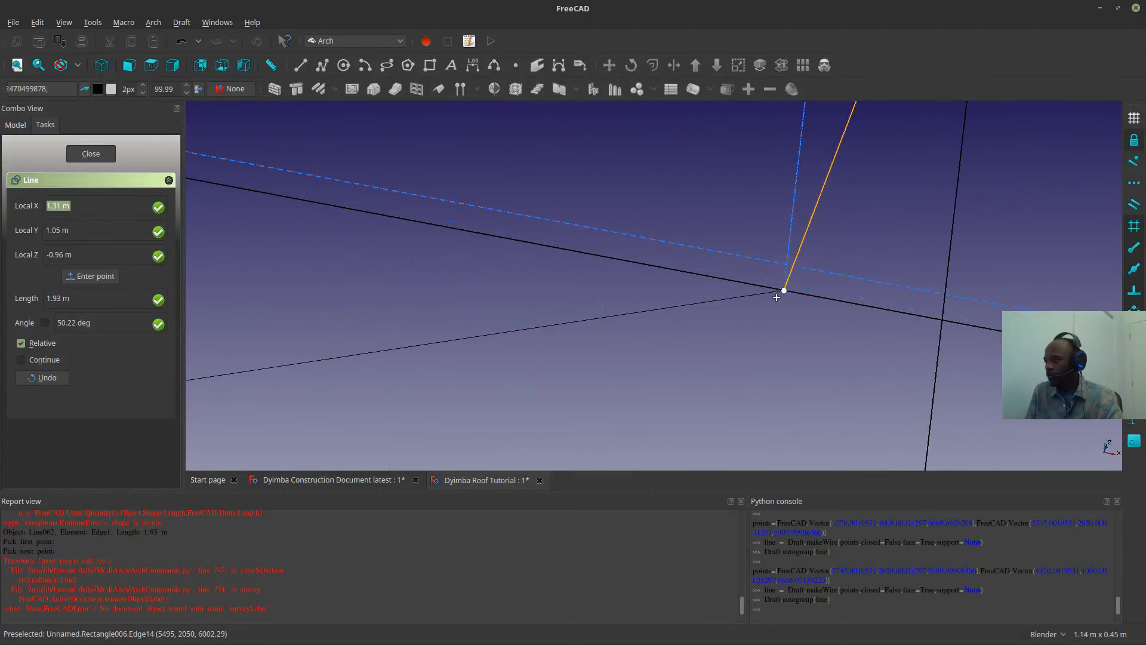
scroll(786, 290, down, 8)
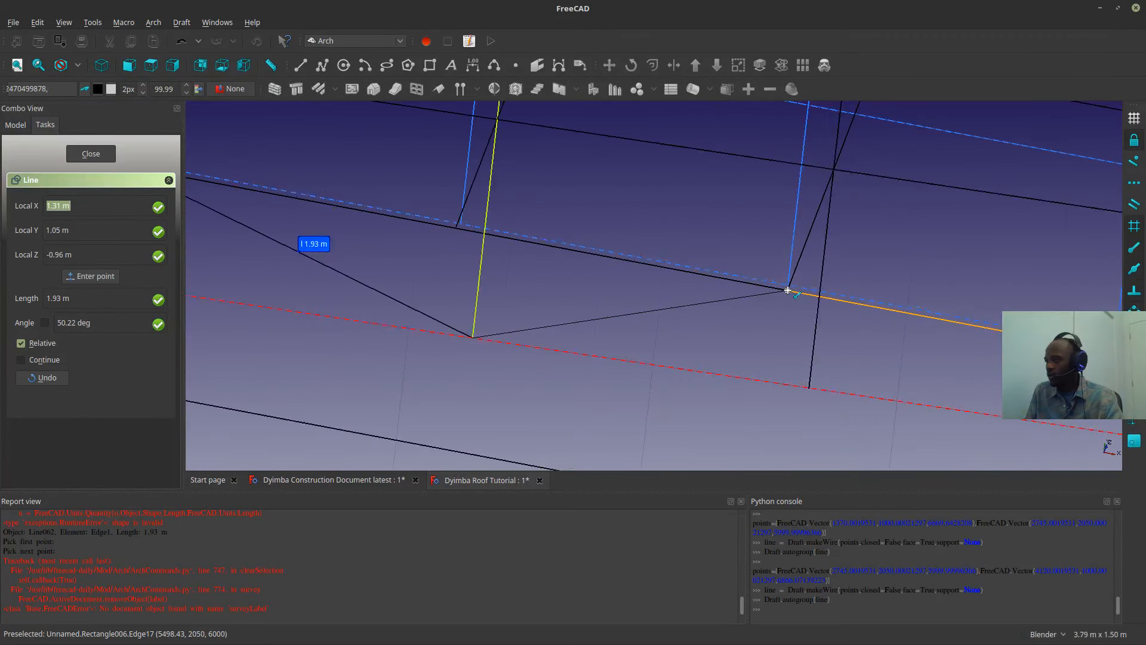
scroll(785, 289, up, 3)
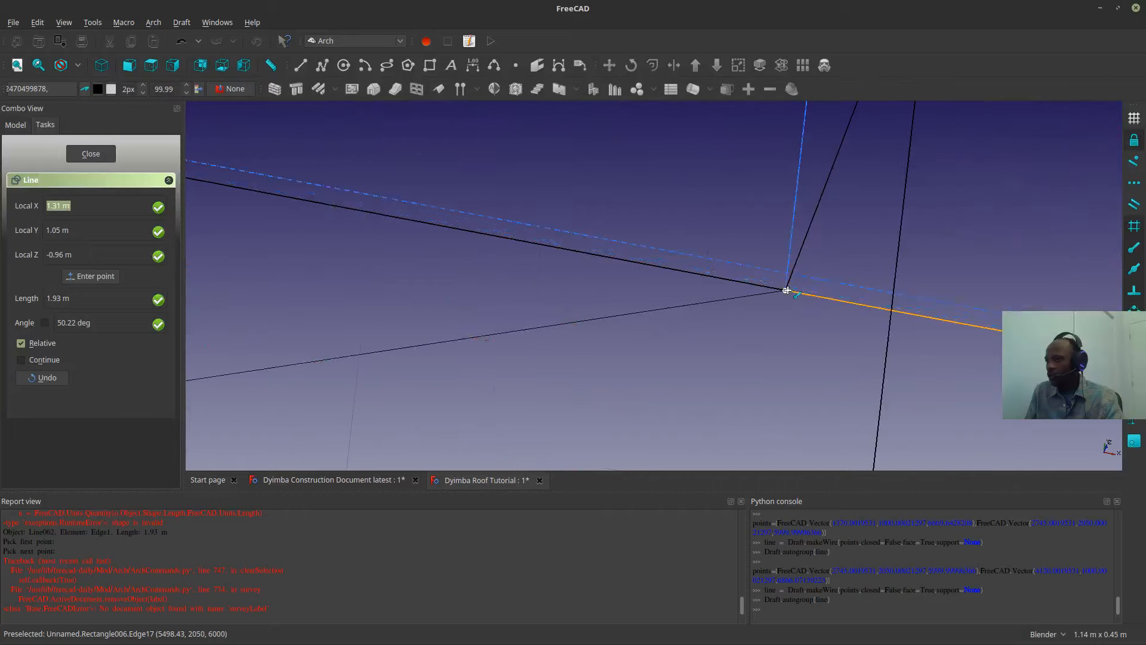
scroll(780, 285, down, 6)
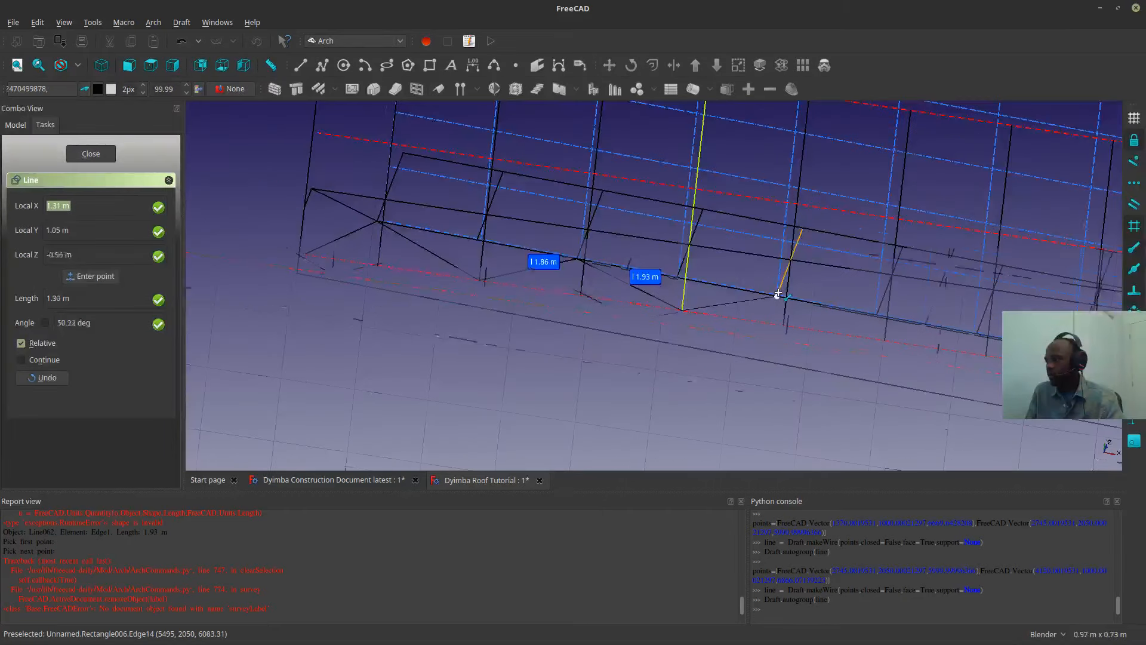
scroll(770, 301, up, 6)
key(Escape)
scroll(726, 324, down, 6)
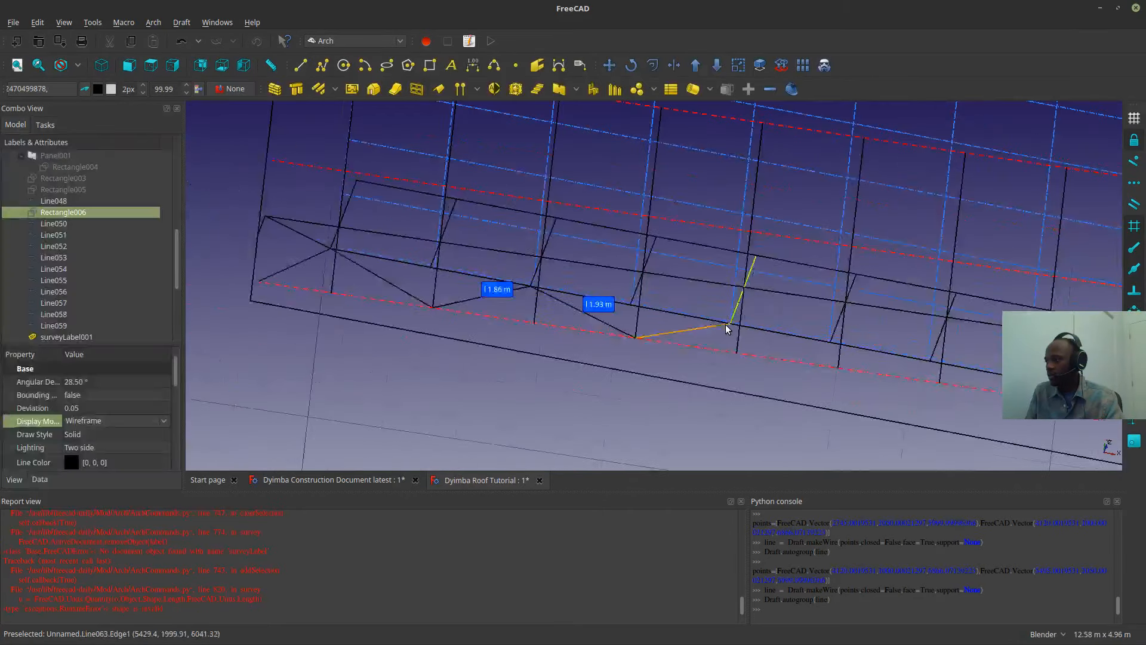
- Draw a diagonal line from the last connected lower frame corner to Line055's end on the red dashed line
middle_drag(725, 324, 566, 342)
scroll(675, 328, up, 6)
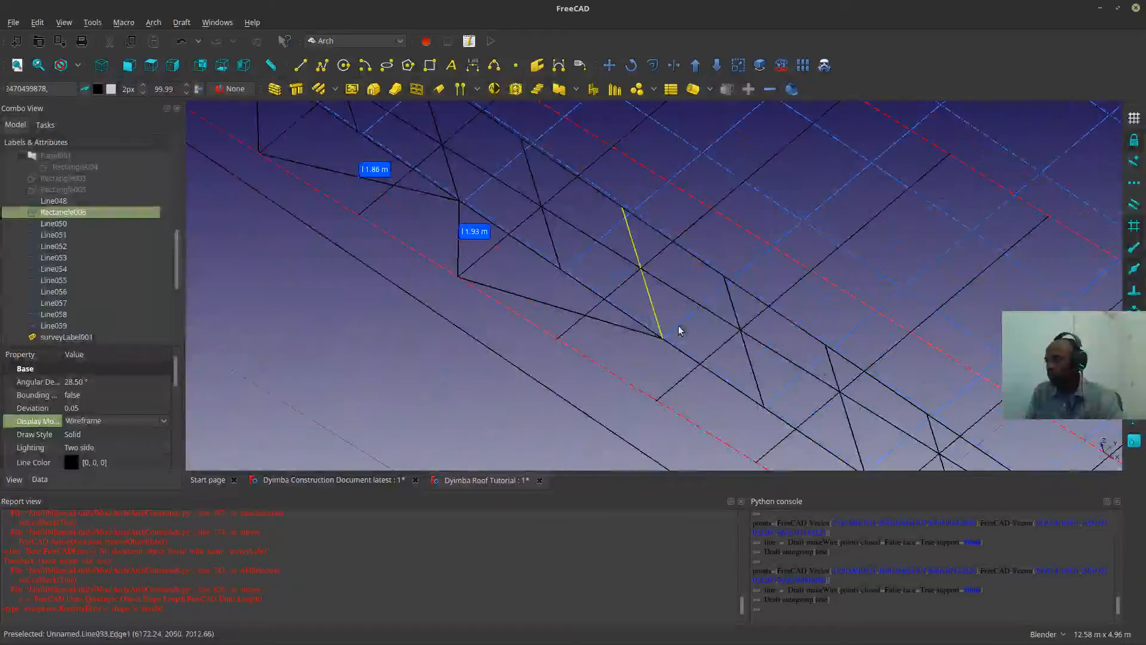
scroll(637, 376, up, 4)
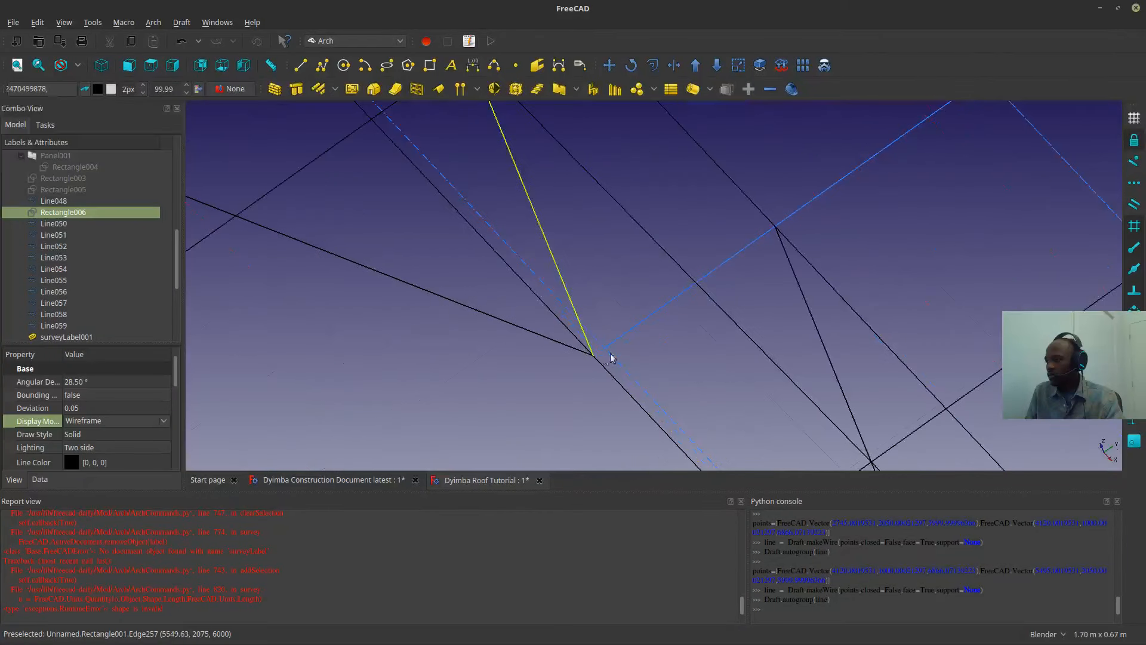
scroll(604, 353, down, 3)
middle_drag(598, 353, 684, 322)
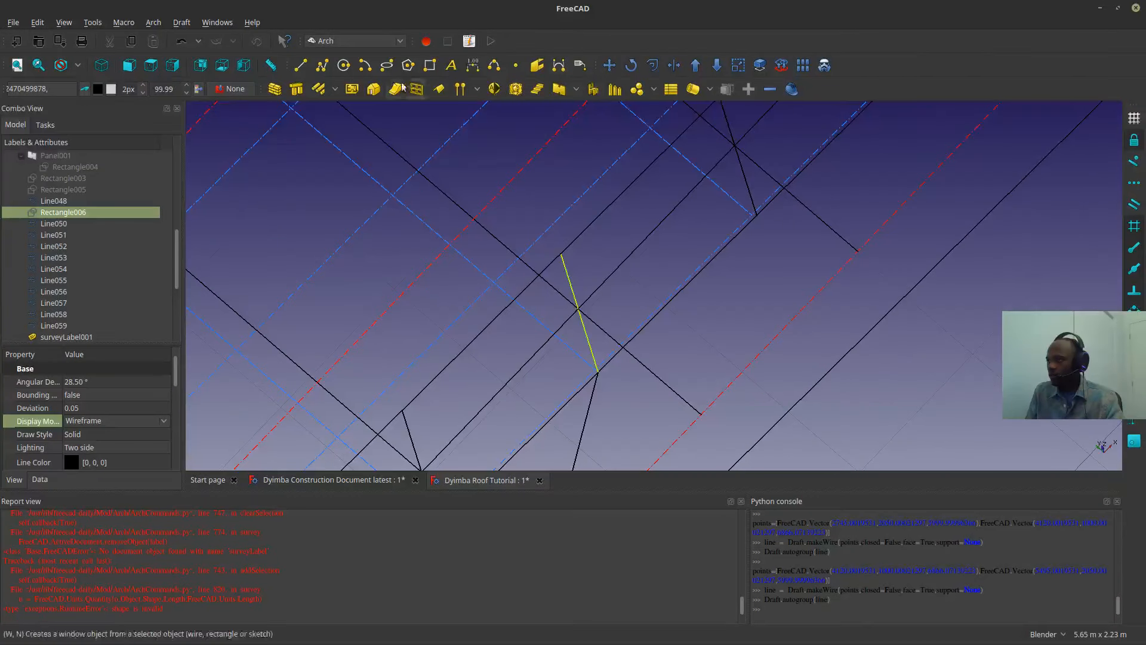
click(300, 65)
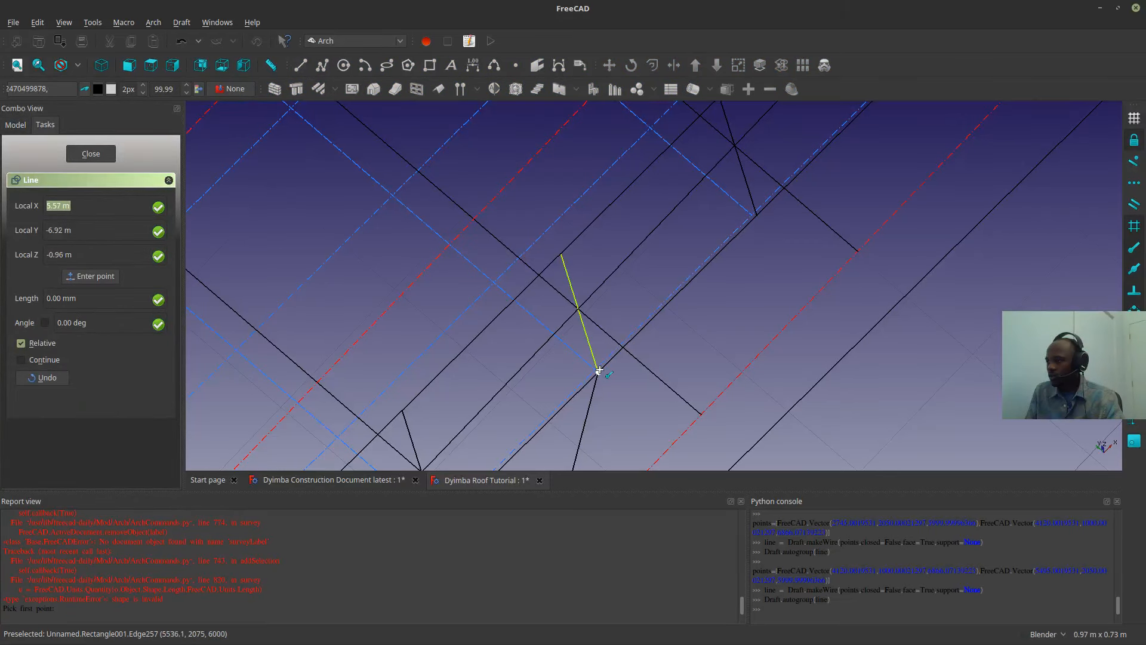
click(598, 372)
middle_drag(833, 267, 483, 396)
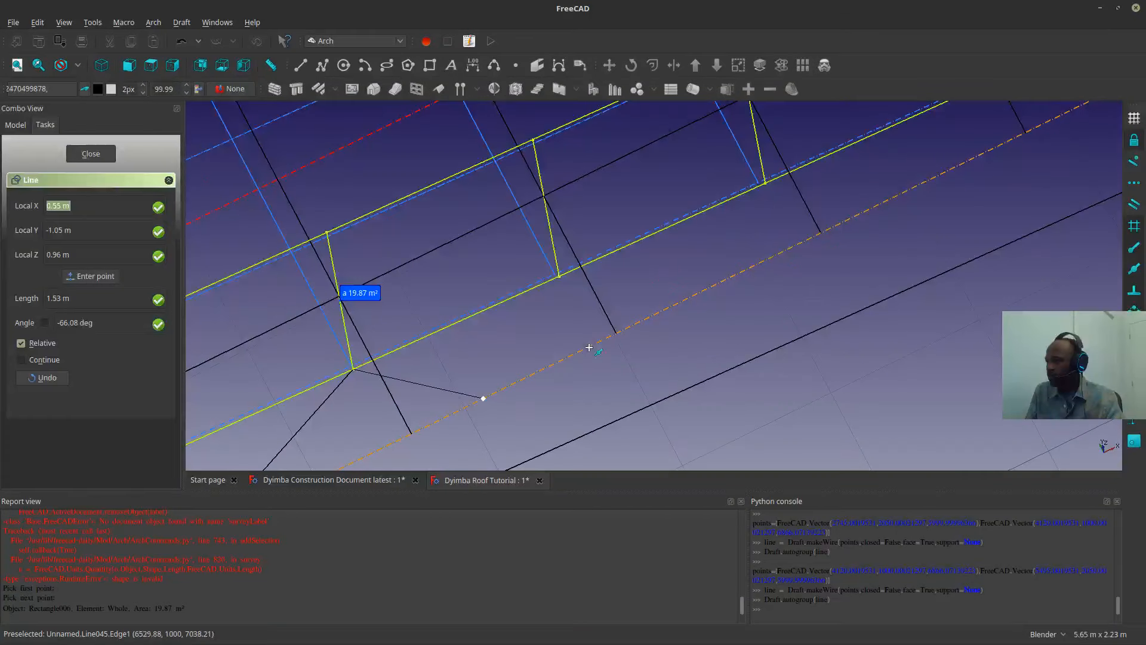
click(615, 328)
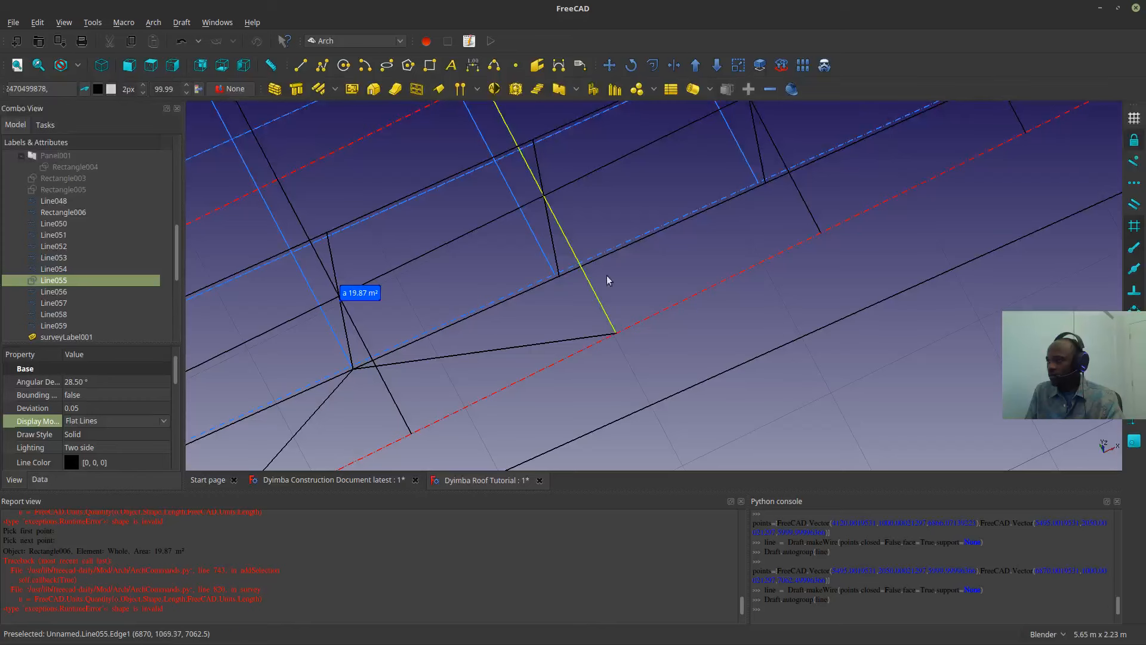
- Draw a diagonal line from Line055's end on the red dashed line to the lower frame corner at the next bay
click(302, 67)
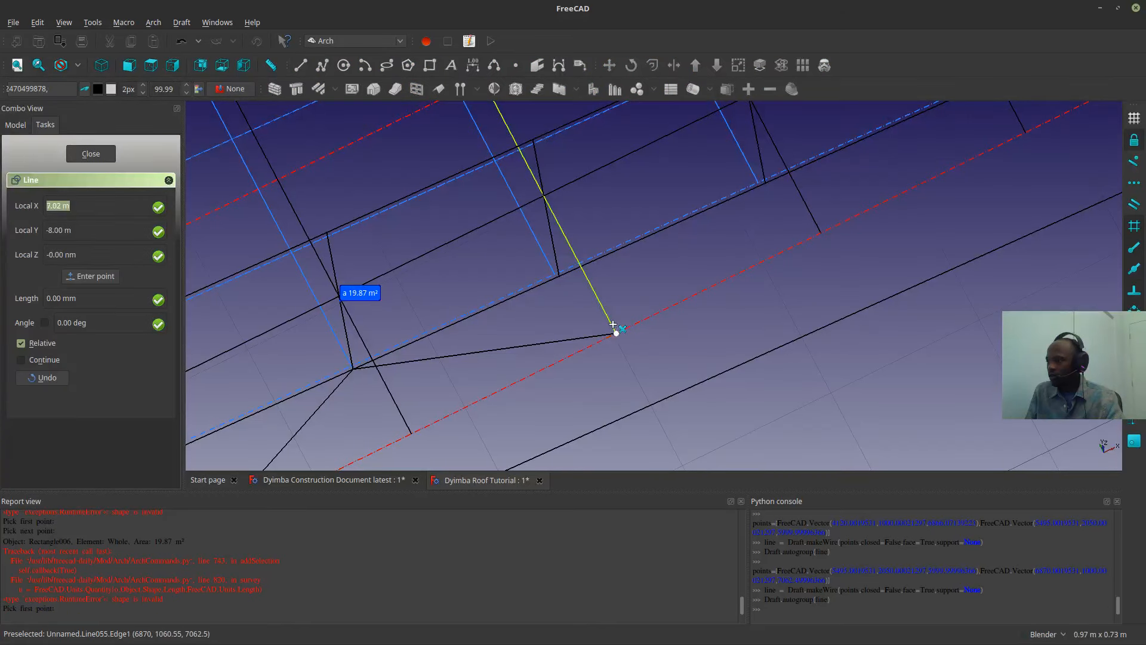
click(616, 332)
shift+middle_drag(759, 206, 685, 286)
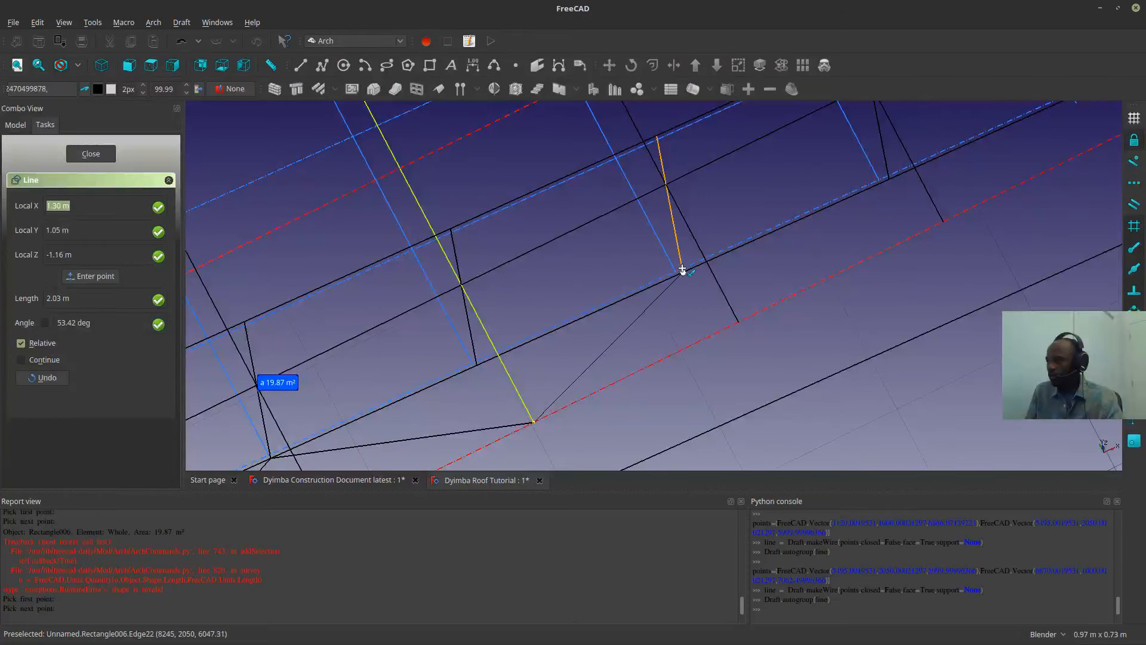
scroll(682, 269, up, 2)
click(682, 271)
scroll(650, 324, down, 2)
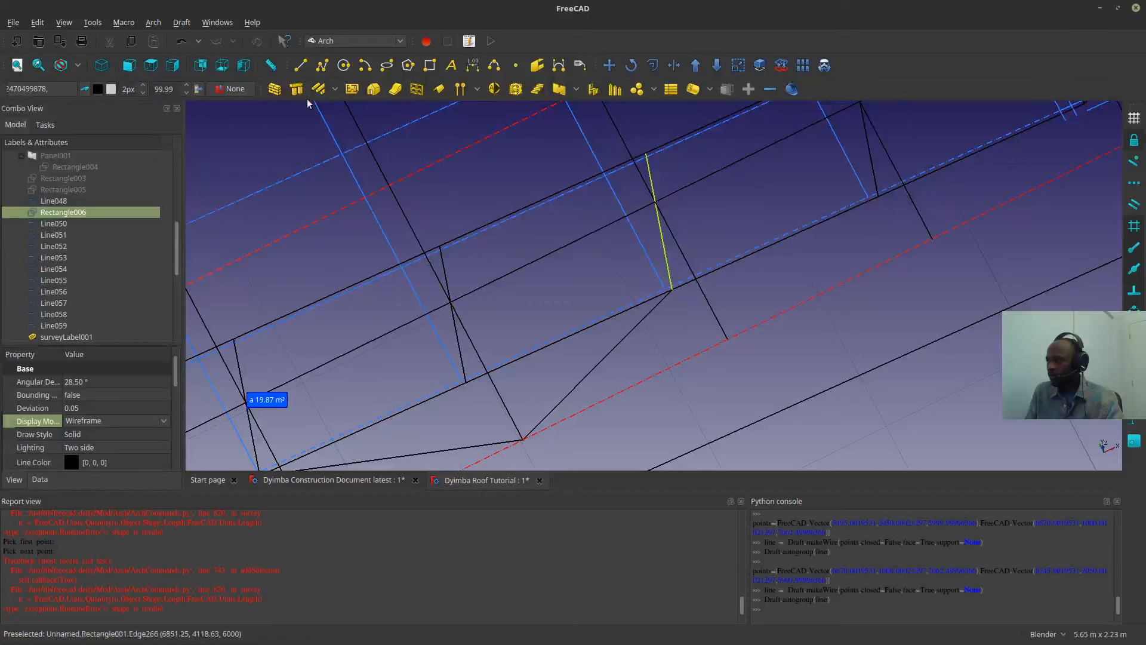
- Draw a diagonal line from the last connected lower frame corner to Line057's end on the red dashed line
click(301, 65)
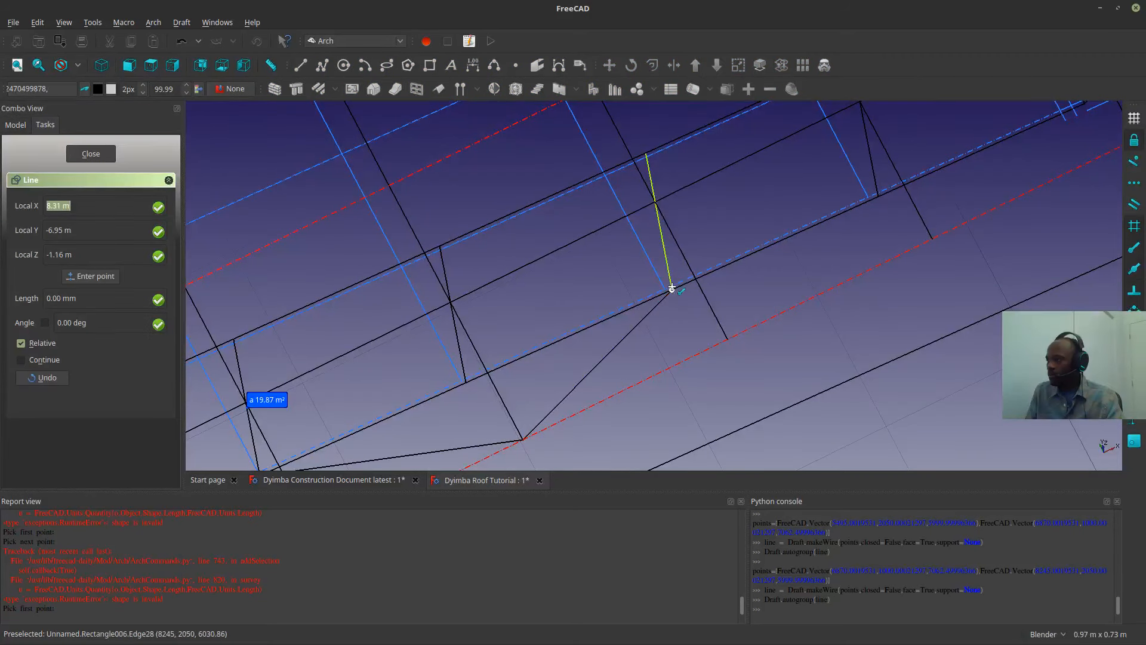
click(672, 289)
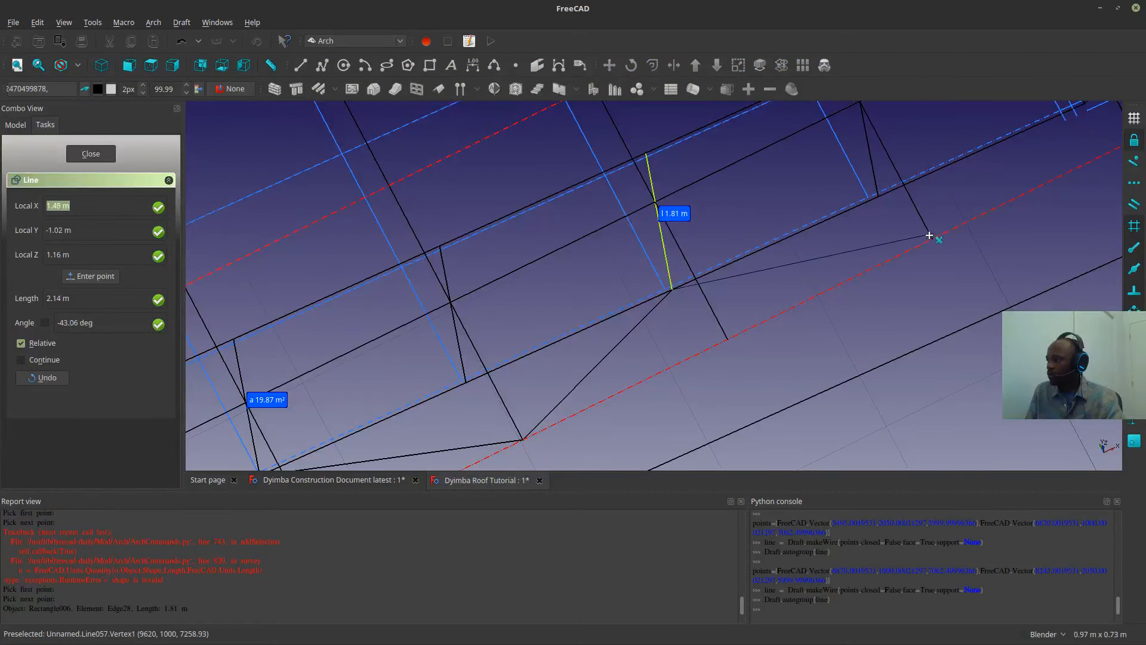
shift+middle_drag(929, 235, 651, 334)
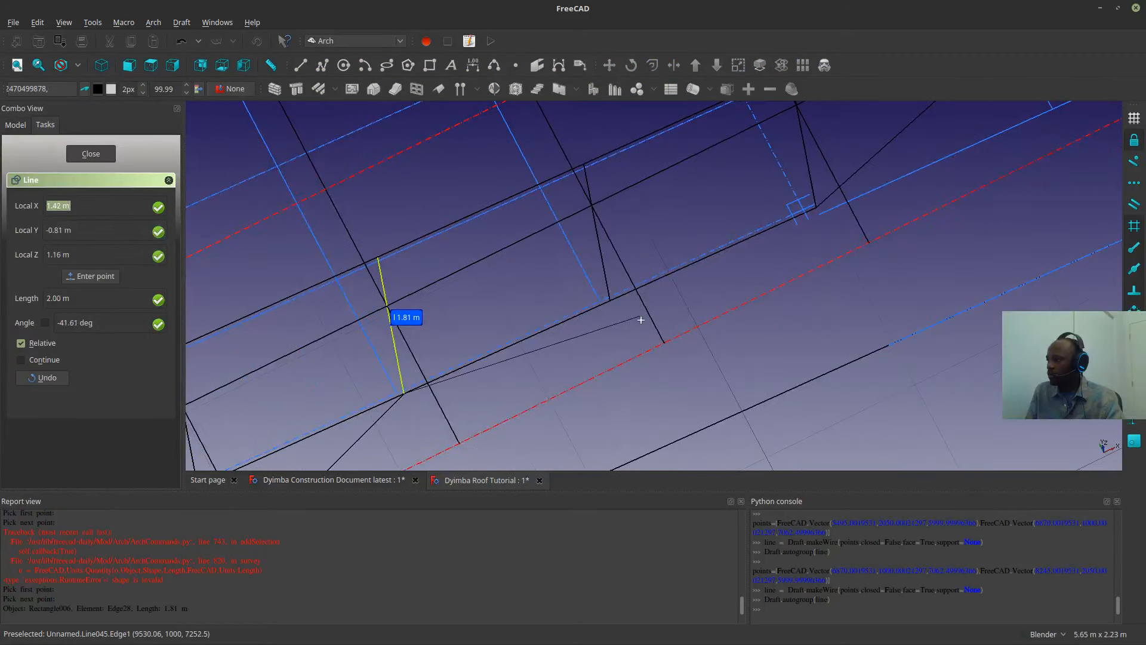
click(665, 342)
middle_drag(639, 417, 531, 358)
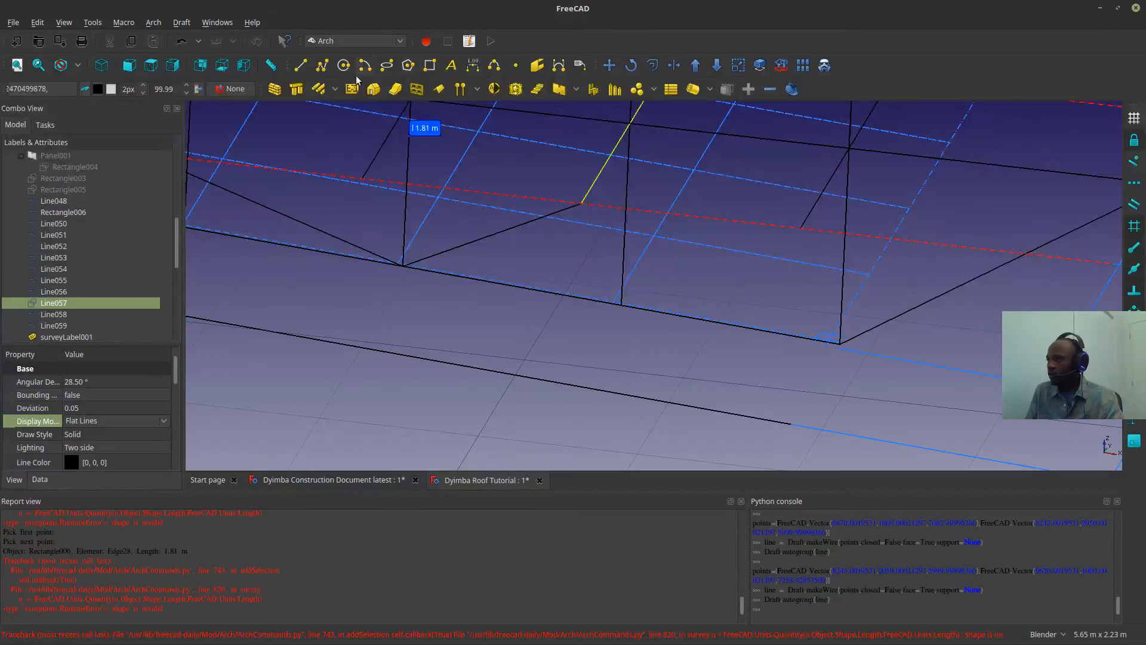
- Draw a diagonal line from Line057's end on the red dashed line to the lower corner at the frame's far end
click(301, 65)
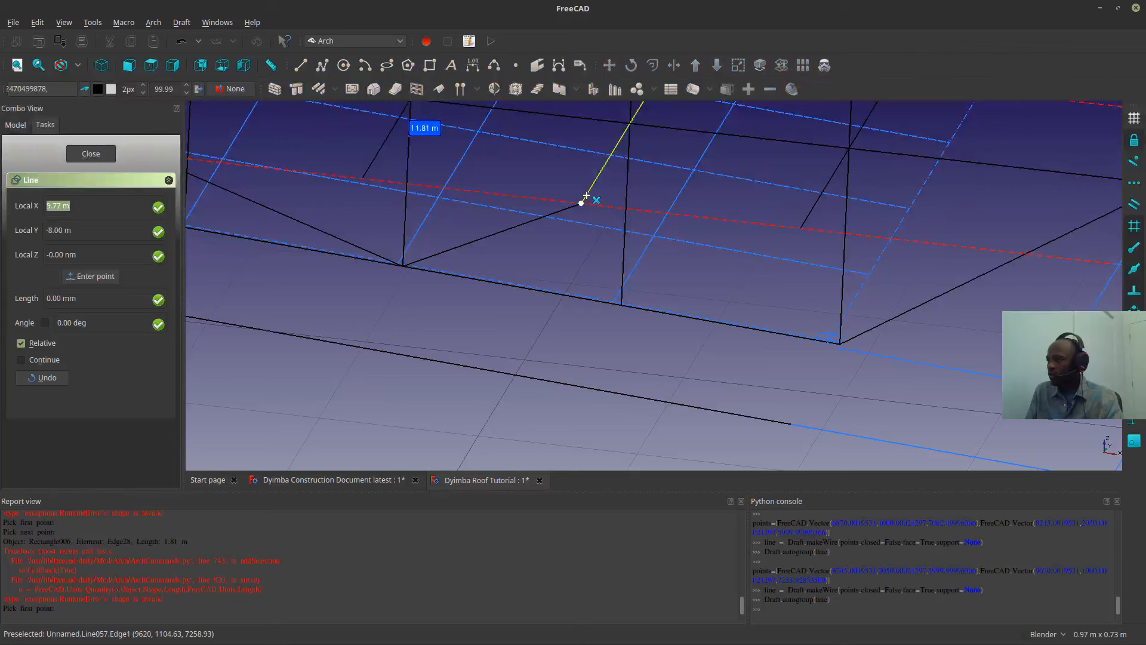
click(587, 196)
scroll(824, 349, up, 4)
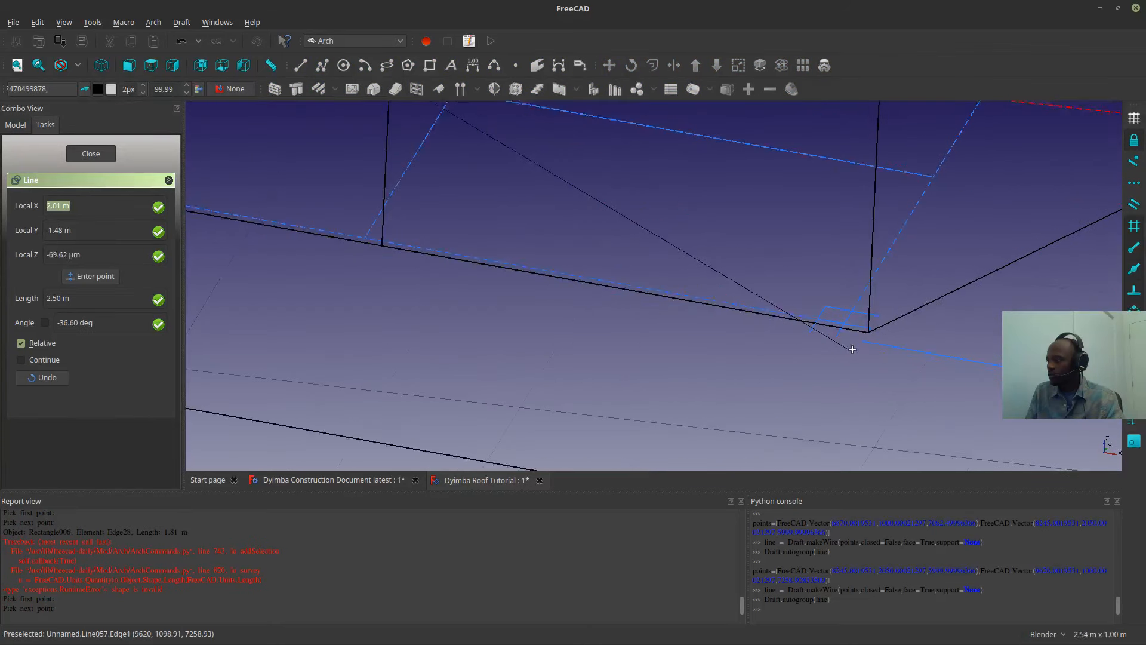
click(875, 322)
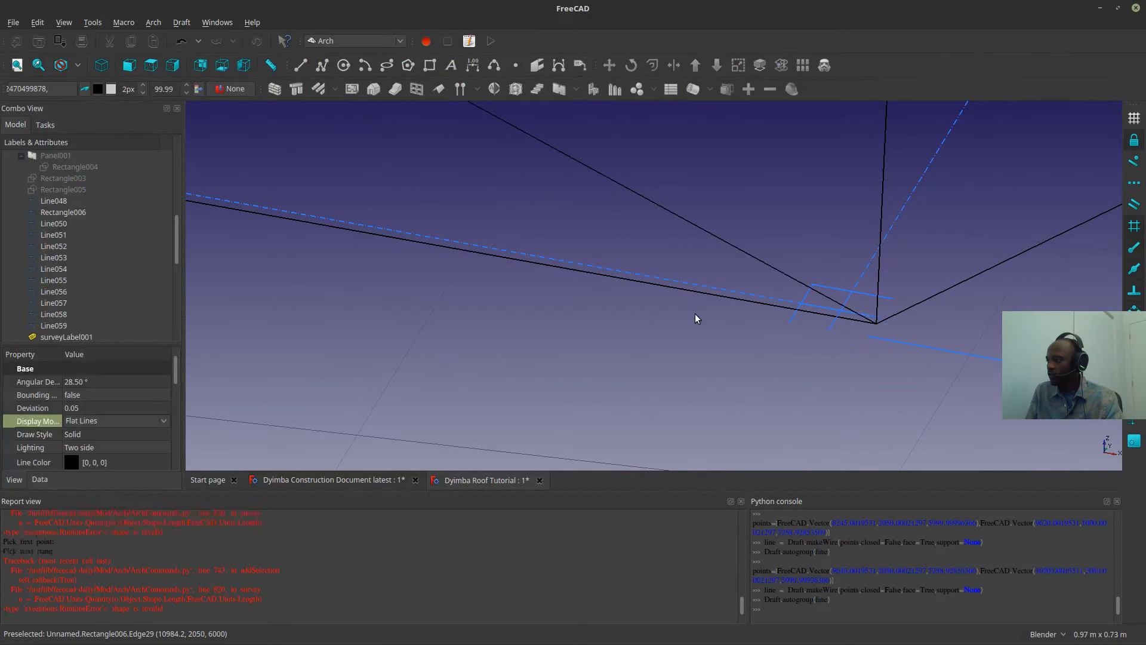
- Draw the last diagonal from the frame's end corner to the end of the red dashed line where it meets the blue line
scroll(687, 305, down, 5)
click(300, 65)
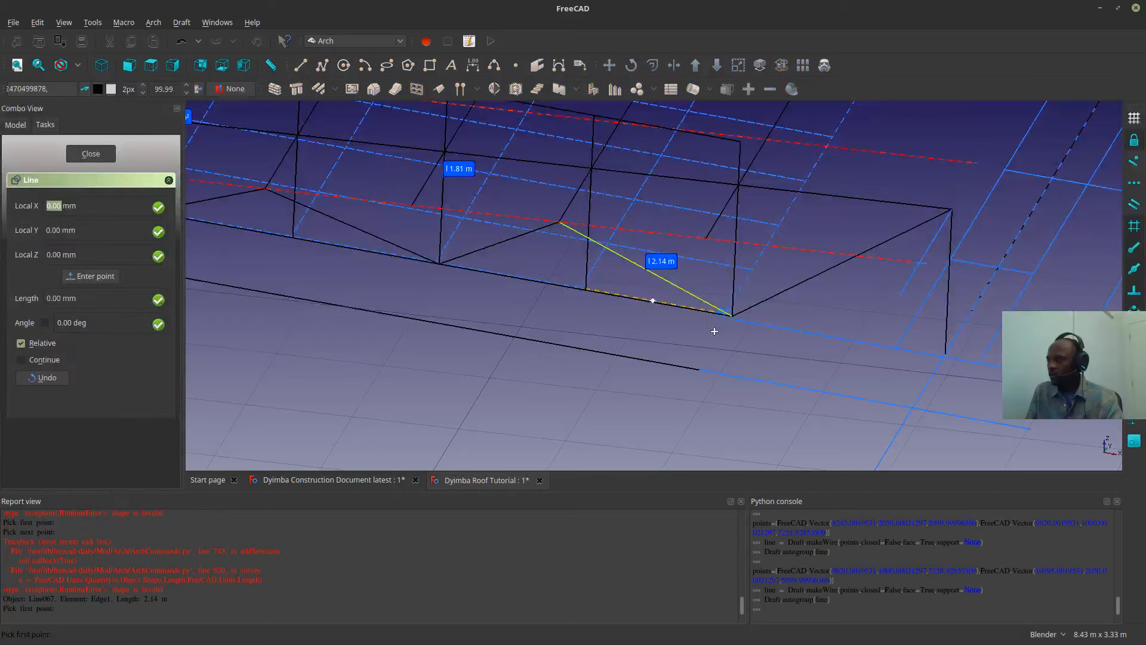
scroll(729, 314, up, 6)
click(728, 307)
scroll(722, 310, down, 6)
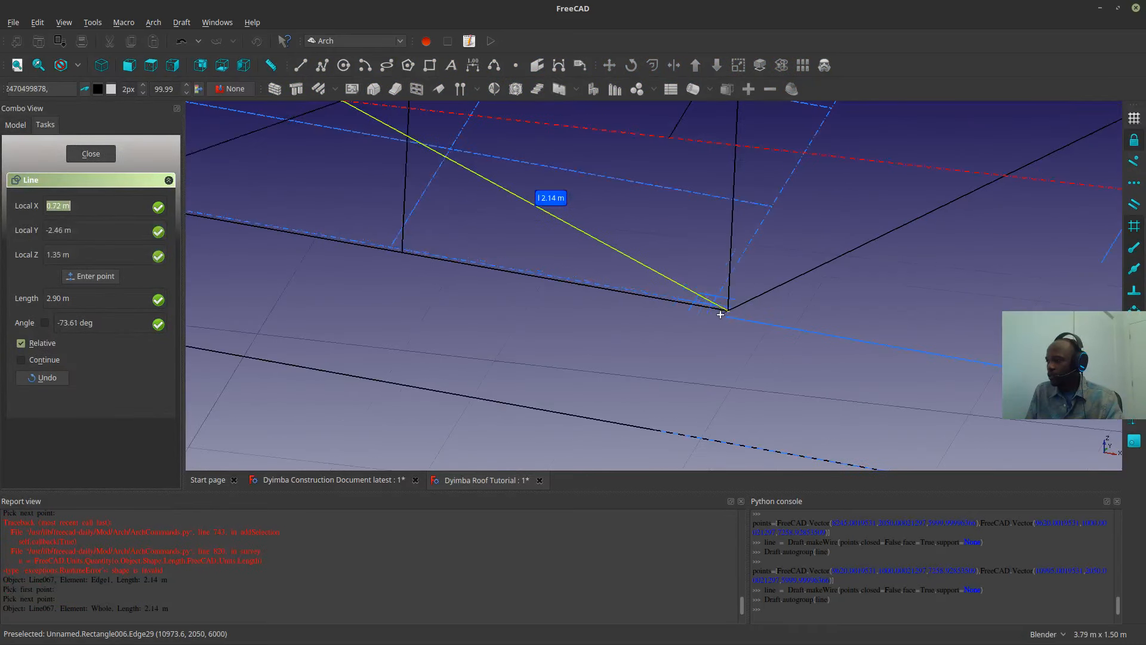
scroll(800, 308, up, 5)
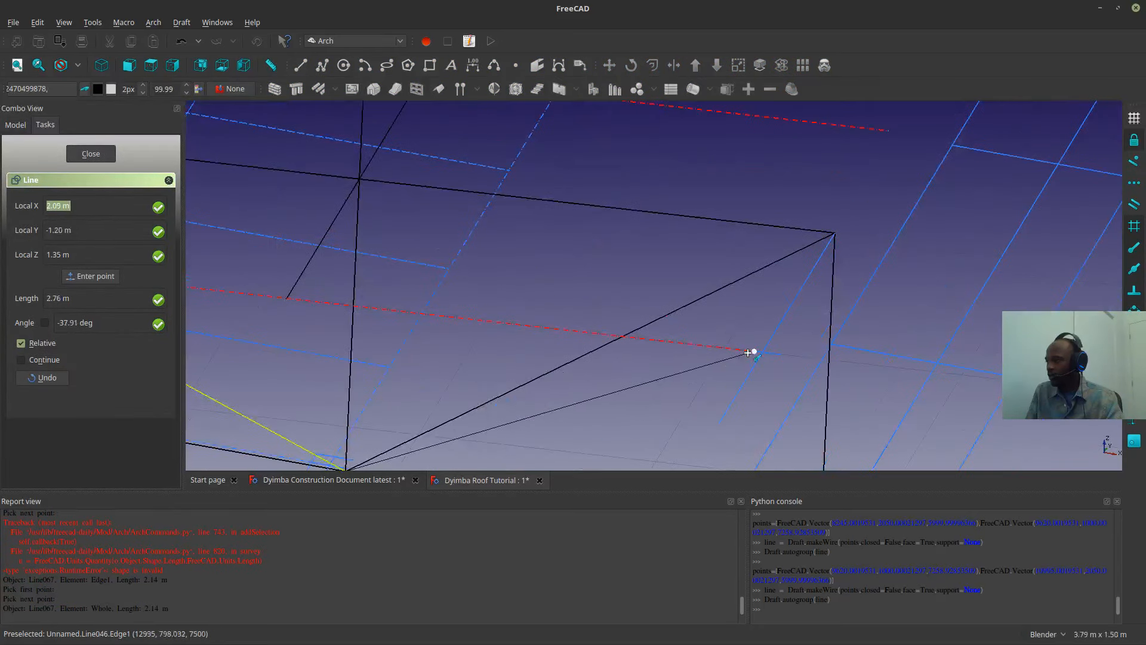
scroll(807, 340, down, 4)
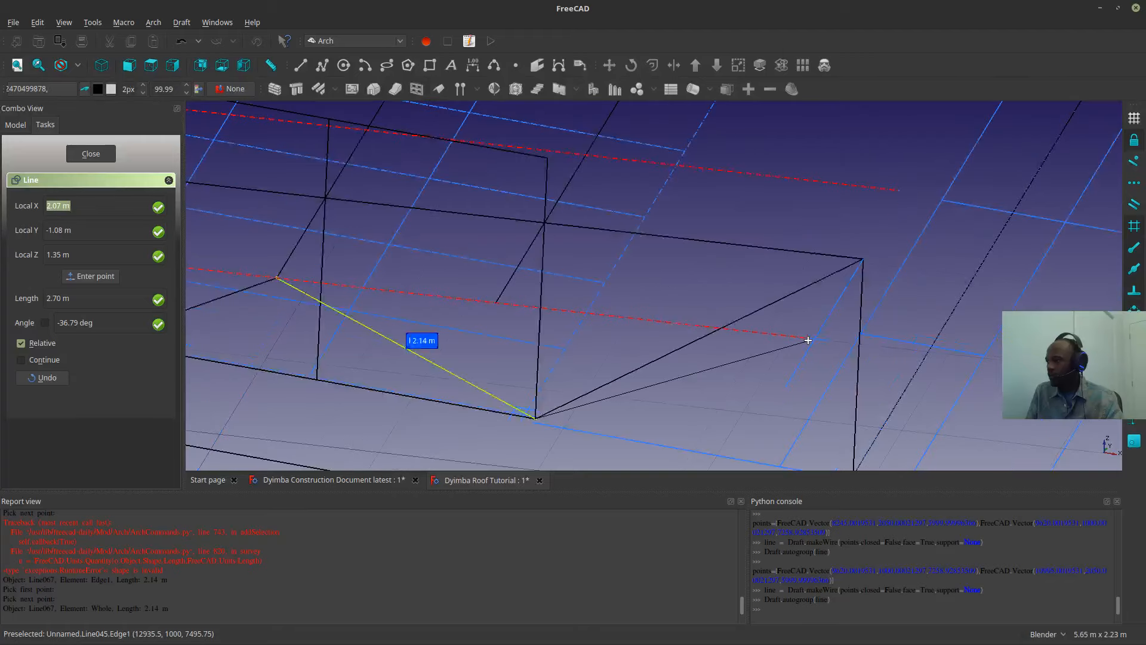
scroll(804, 345, up, 5)
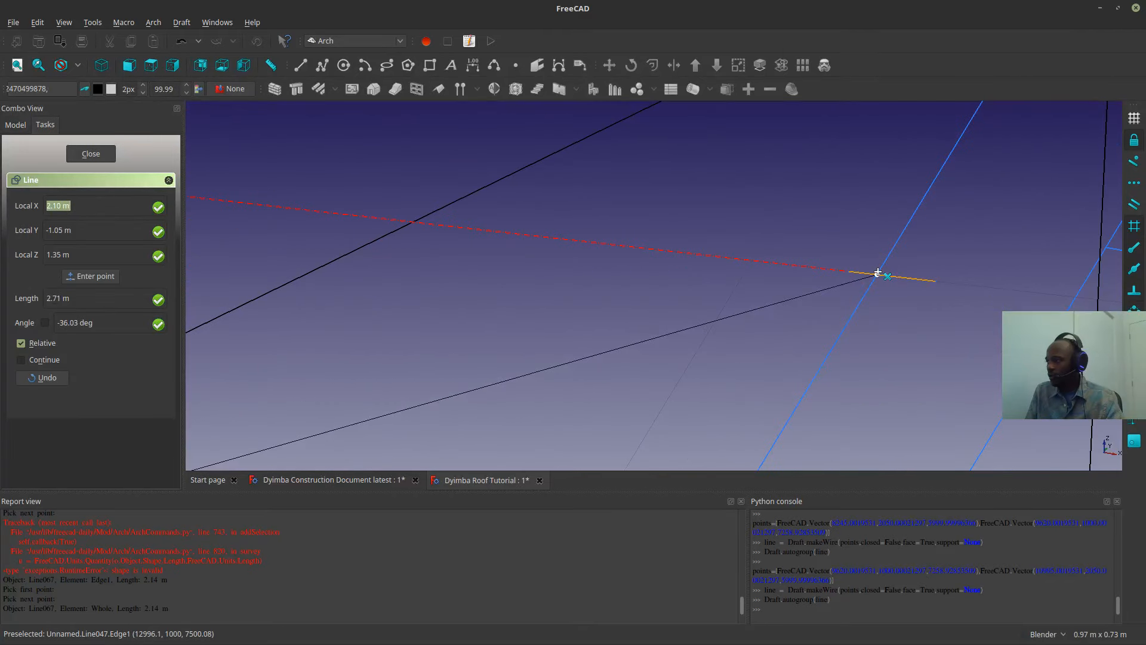
click(876, 273)
scroll(908, 332, down, 6)
middle_drag(716, 432, 829, 353)
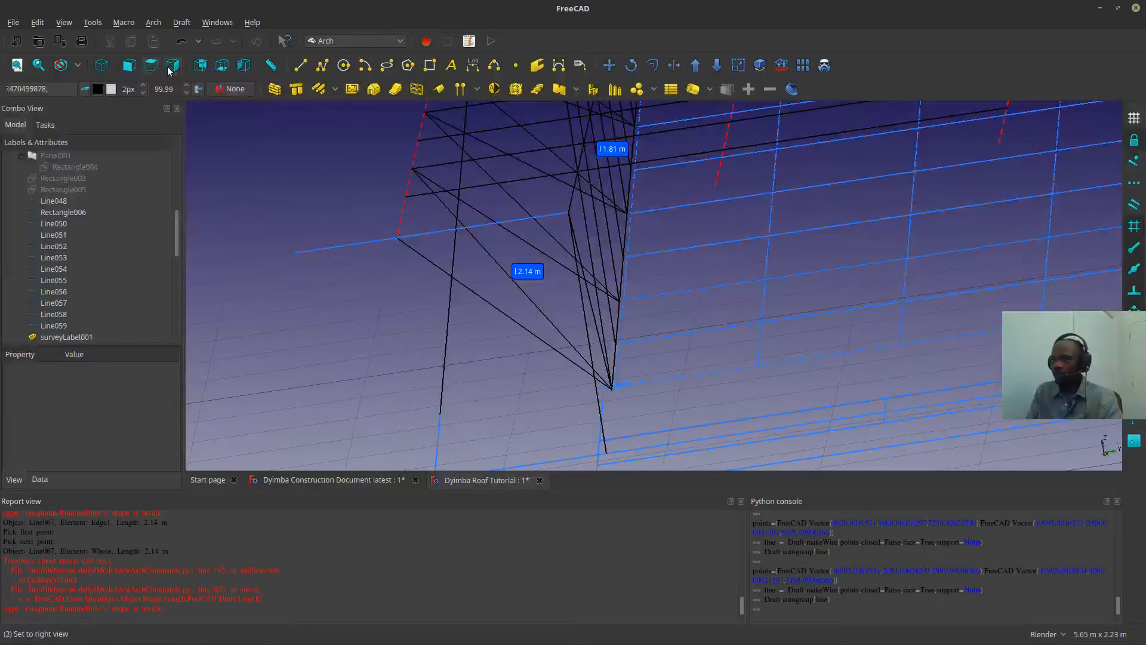
click(129, 65)
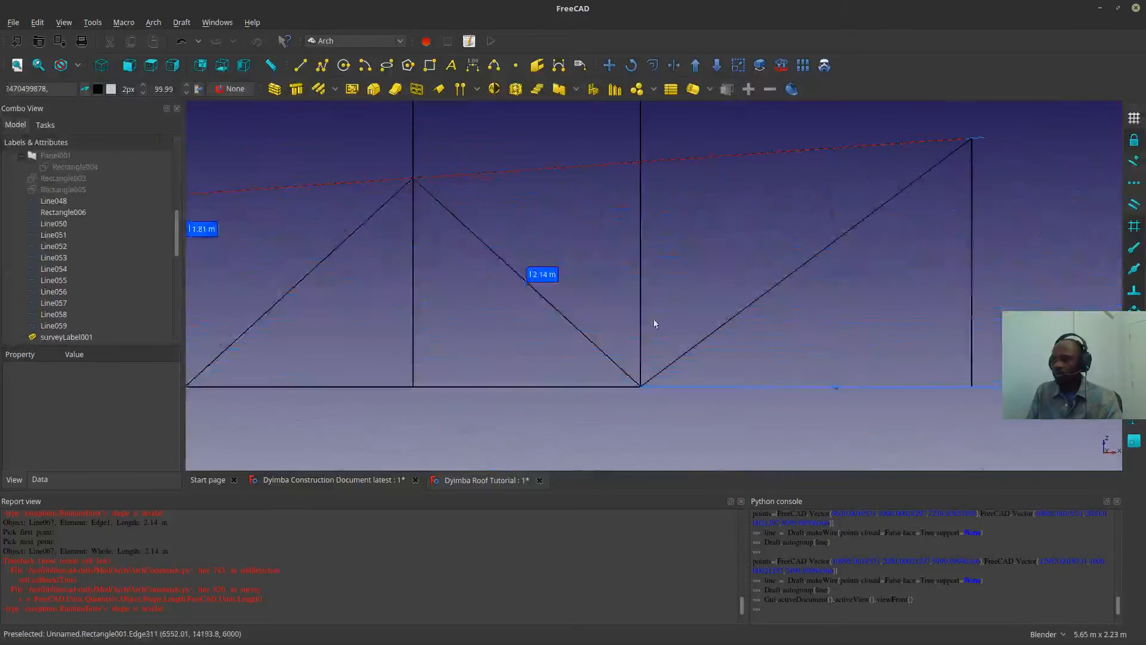
click(172, 68)
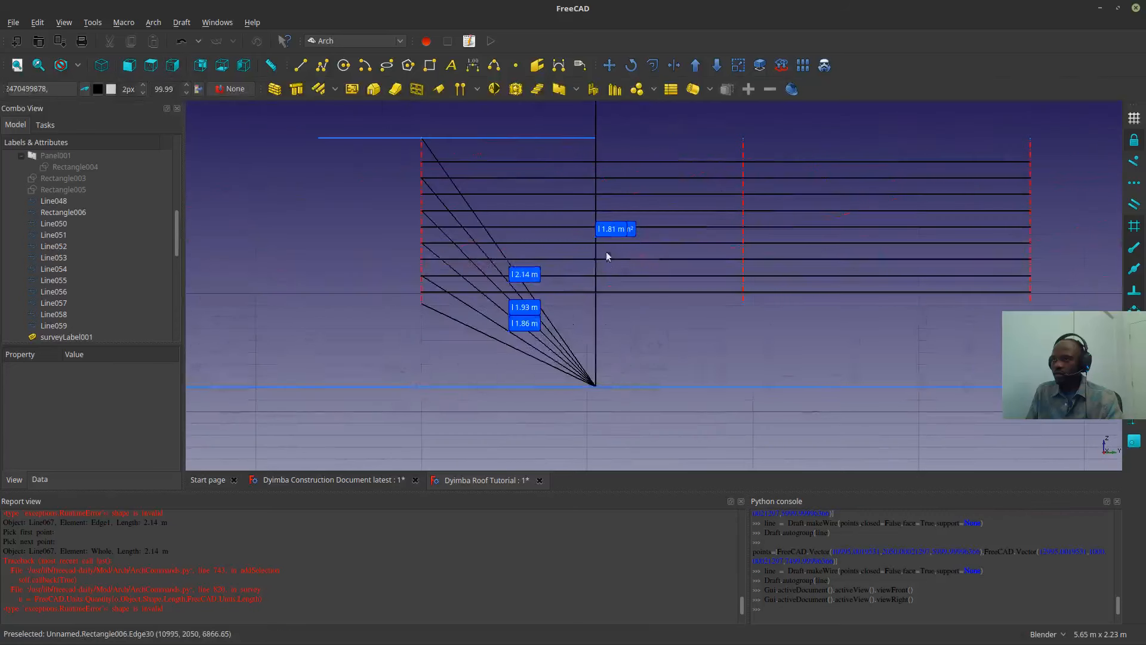
- Delete all the survey labels, from surveyLabel through surveyLabel015, and save the document
scroll(99, 288, down, 5)
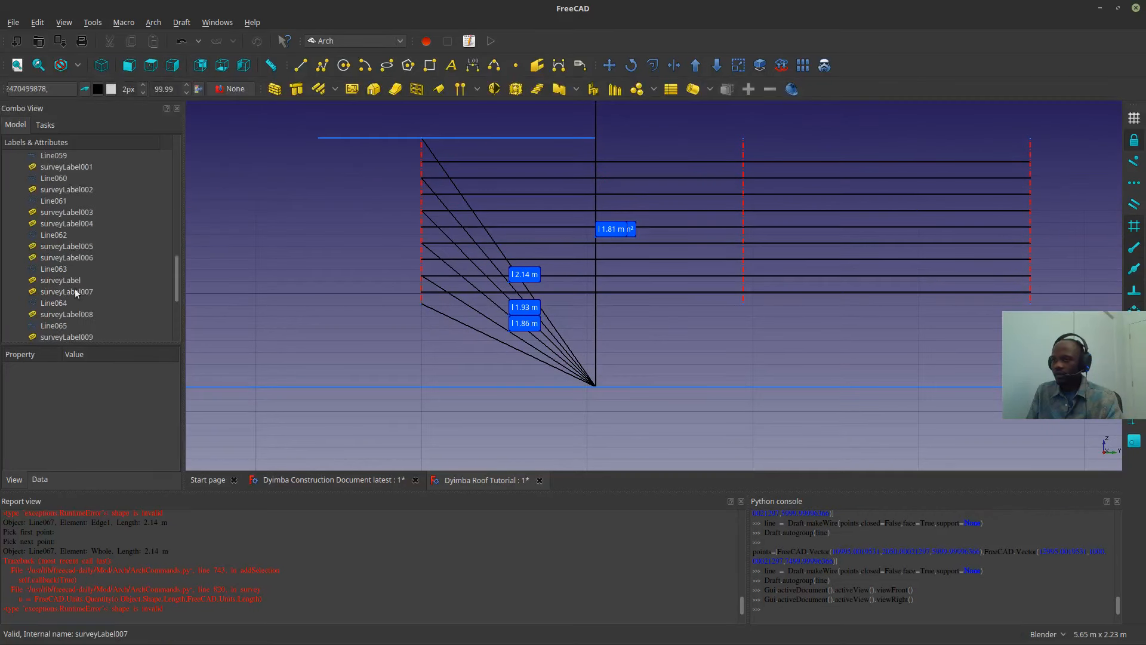
click(69, 167)
ctrl+click(60, 189)
ctrl+click(51, 222)
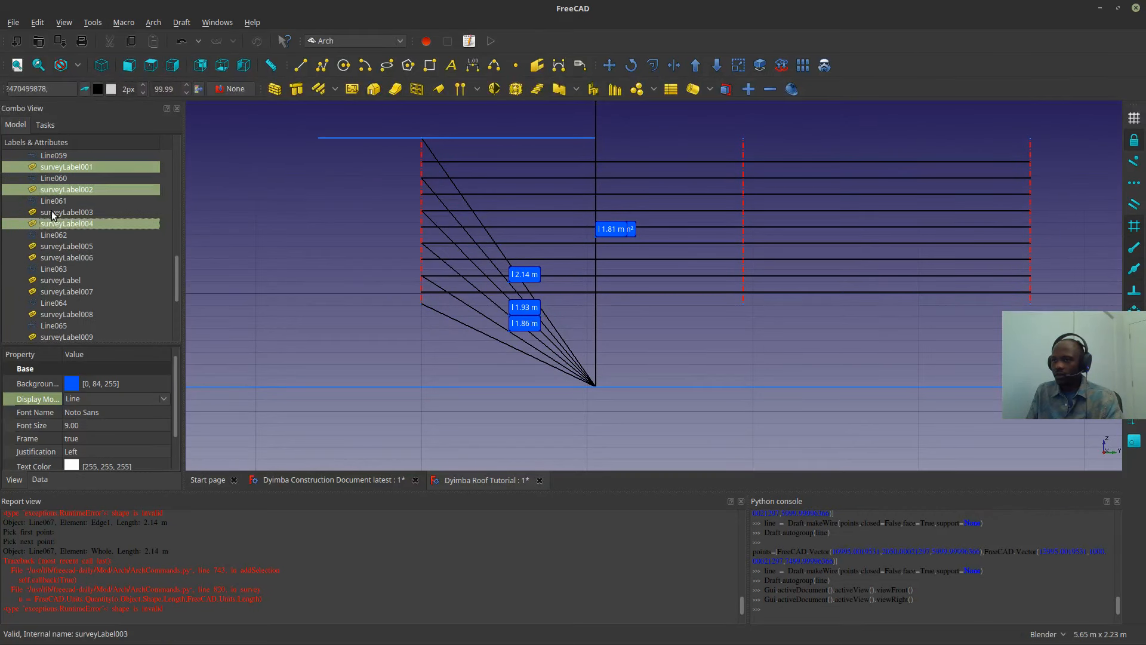
ctrl+click(51, 212)
ctrl+click(48, 257)
ctrl+click(40, 280)
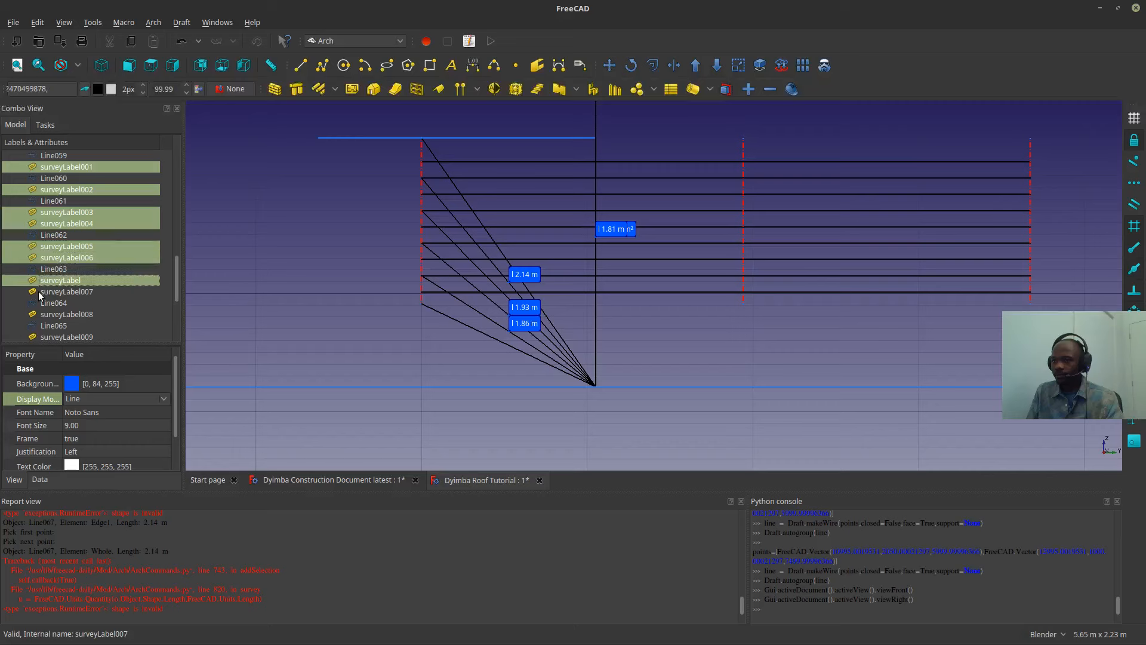
ctrl+click(39, 291)
ctrl+click(42, 314)
scroll(44, 315, down, 3)
scroll(44, 315, down, 1)
ctrl+click(59, 222)
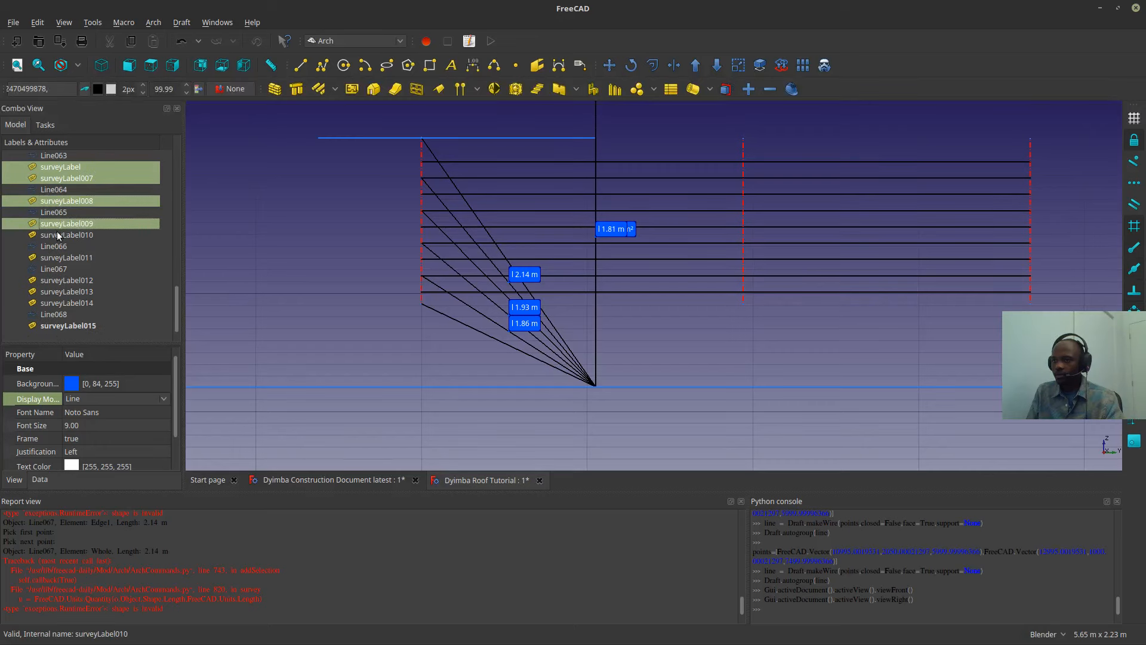
ctrl+click(56, 232)
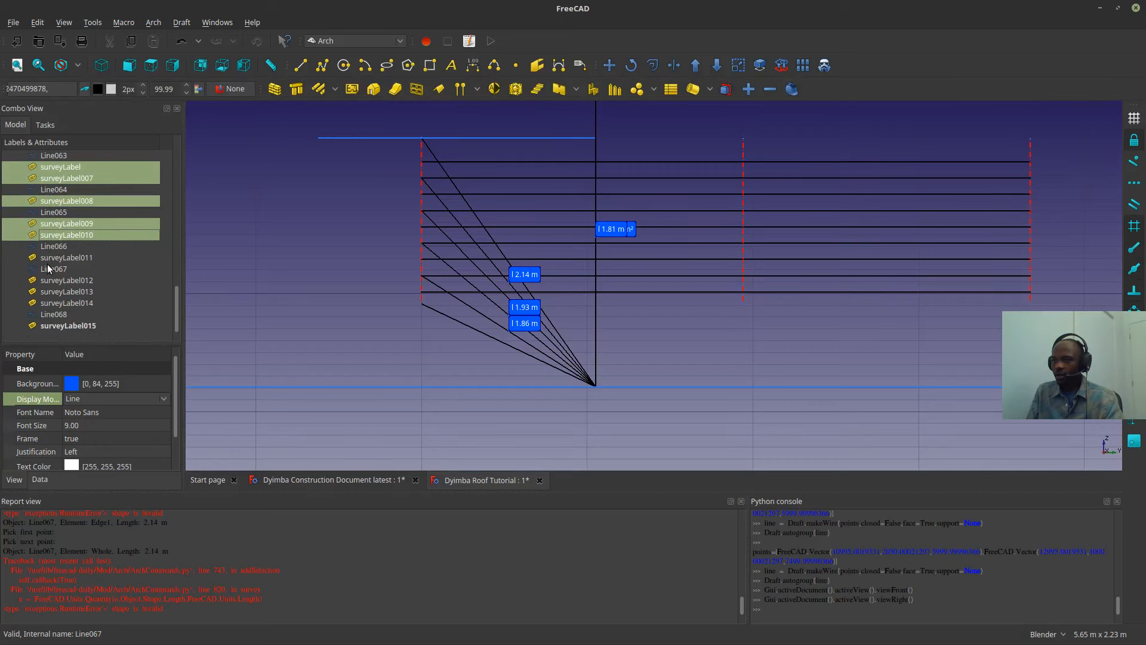
ctrl+click(45, 302)
ctrl+click(49, 323)
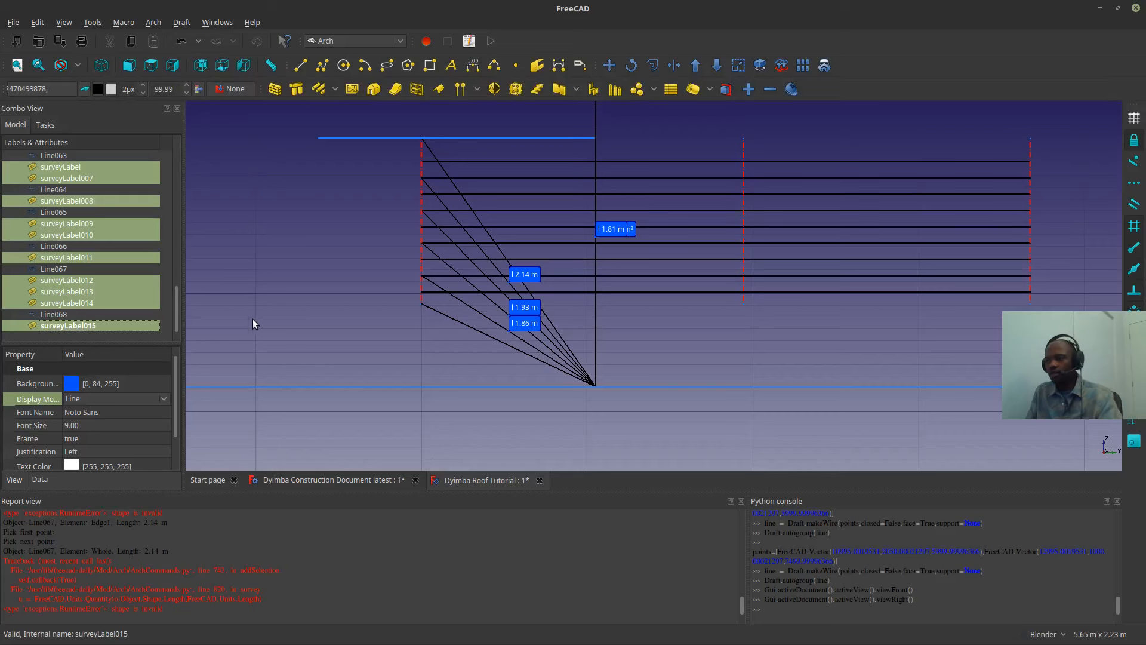
key(Delete)
click(19, 20)
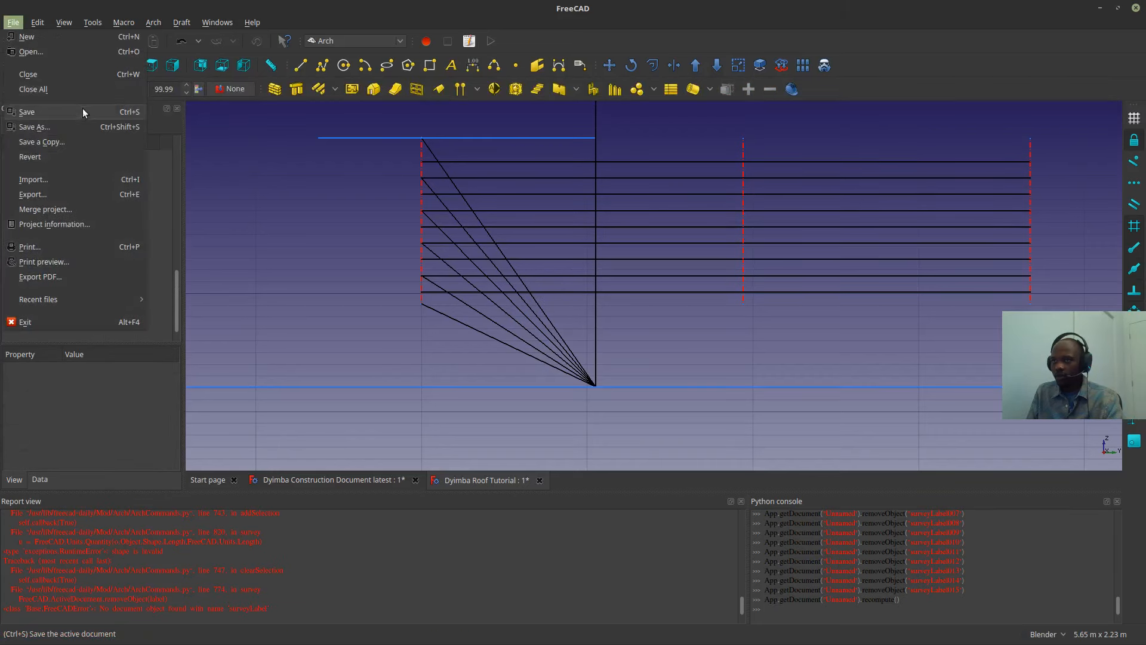
click(47, 111)
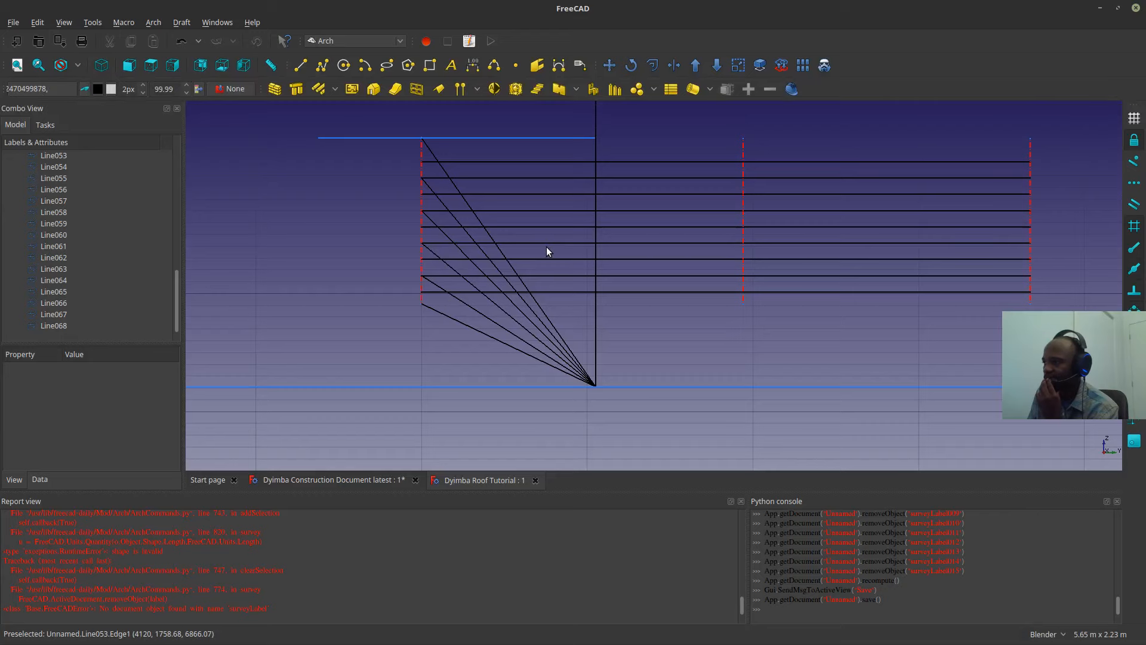
- Examine the frame's end corner where the diagonals meet near the blue reference lines
scroll(607, 359, down, 4)
middle_drag(607, 360, 617, 382)
scroll(618, 366, up, 8)
scroll(617, 298, up, 6)
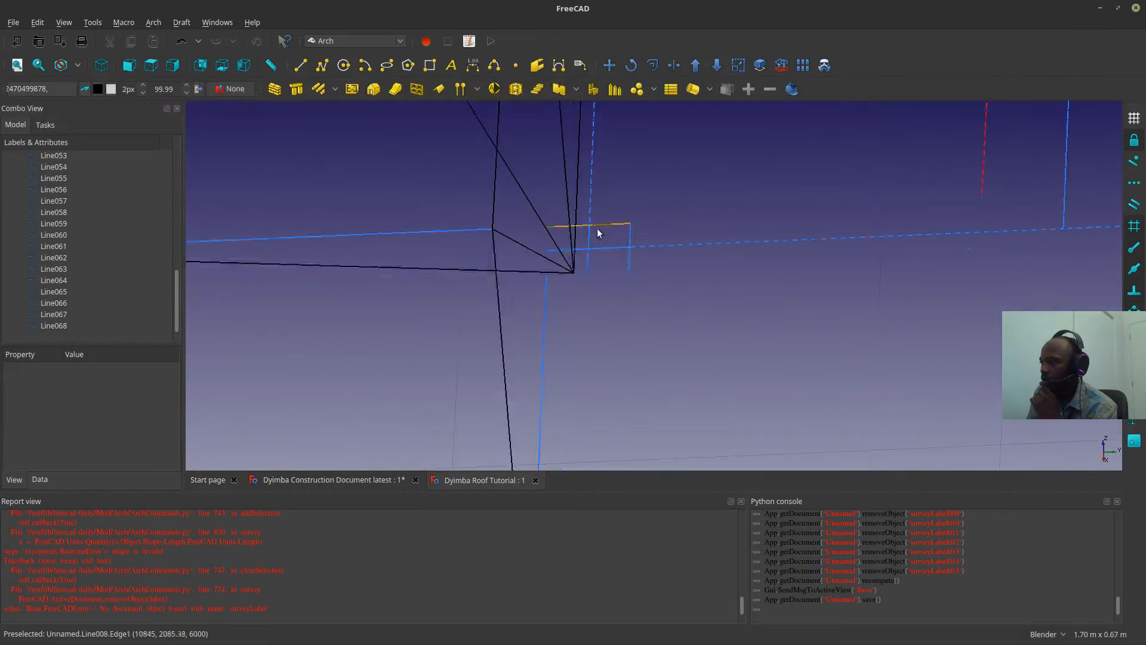
scroll(666, 188, up, 2)
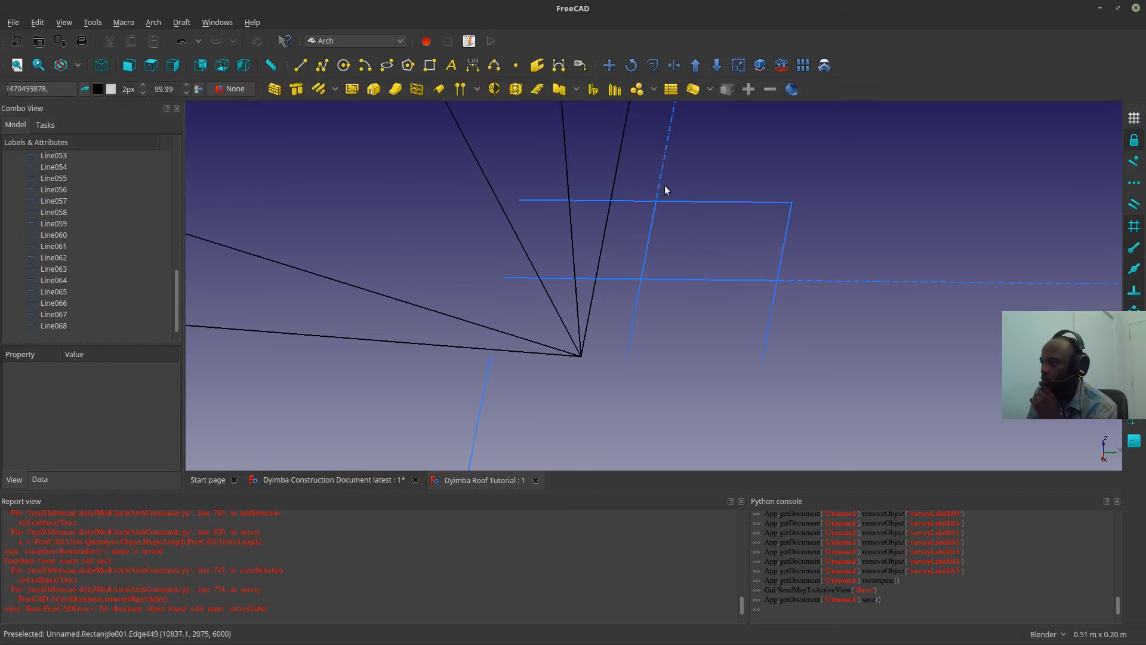
scroll(681, 217, down, 2)
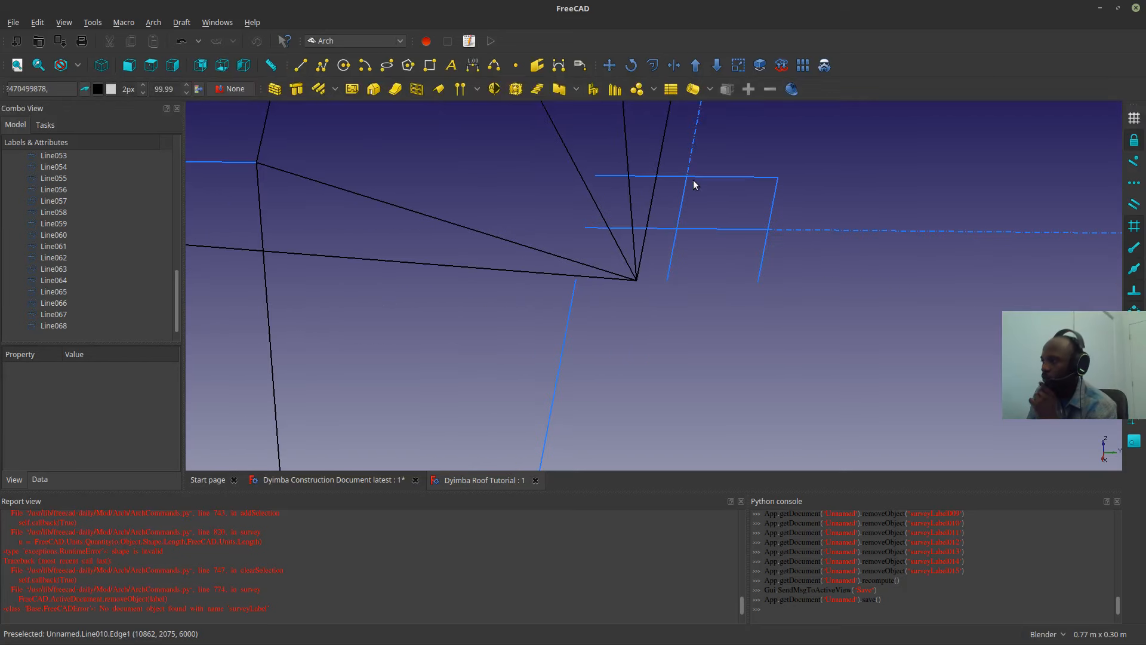
middle_drag(668, 232, 625, 286)
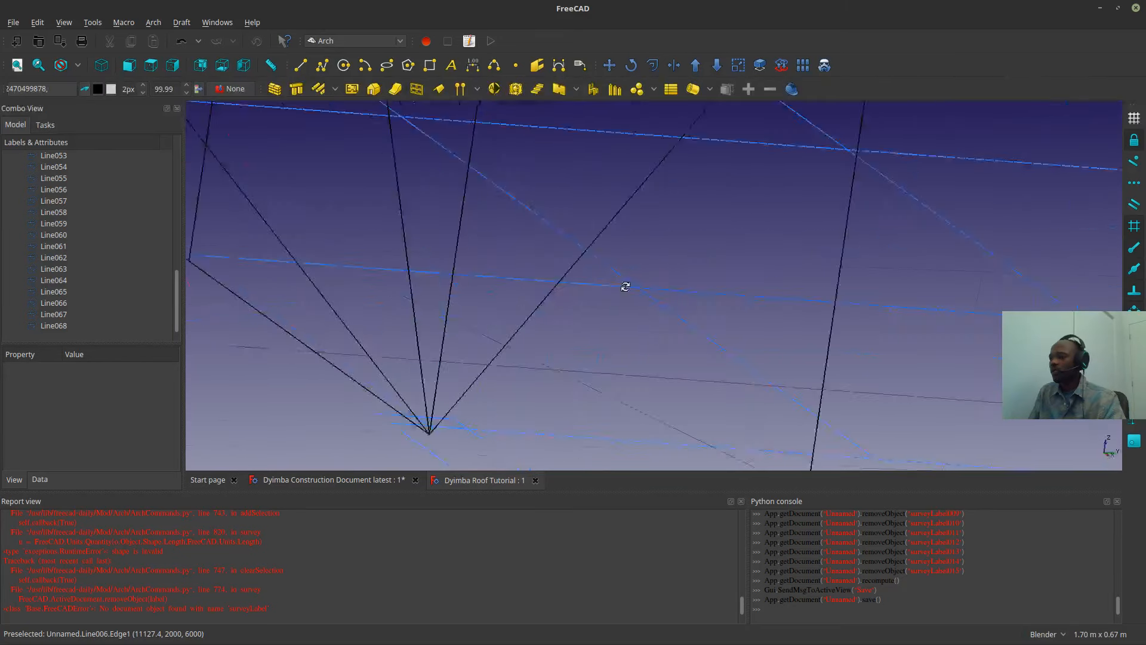
scroll(625, 286, down, 5)
click(48, 325)
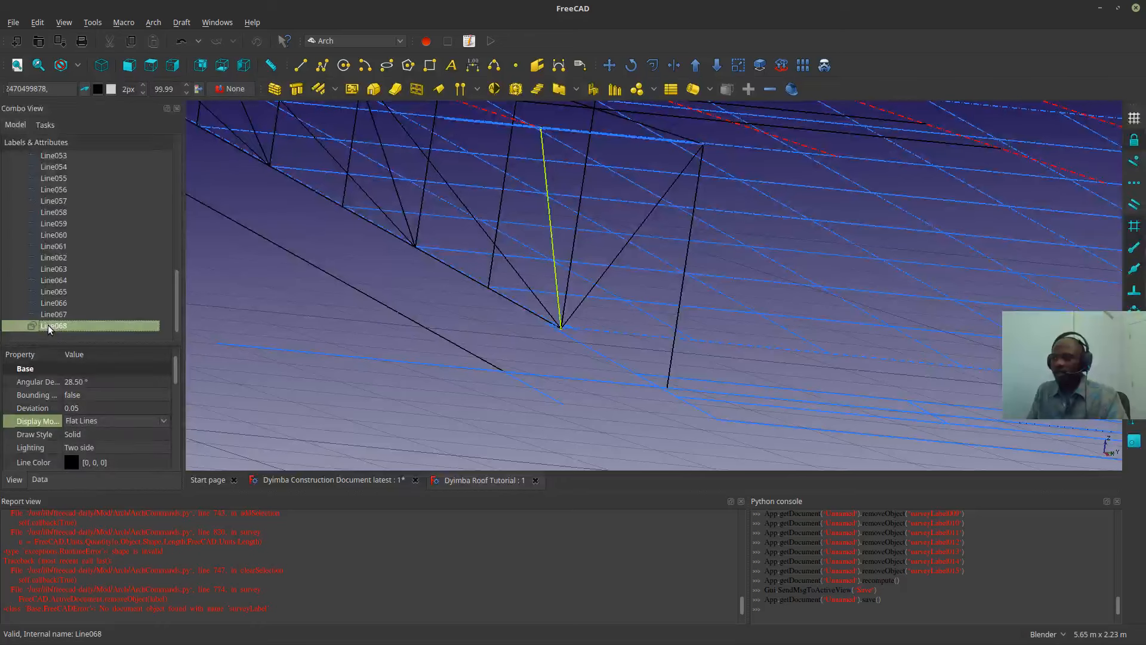
scroll(48, 325, up, 6)
shift+click(53, 303)
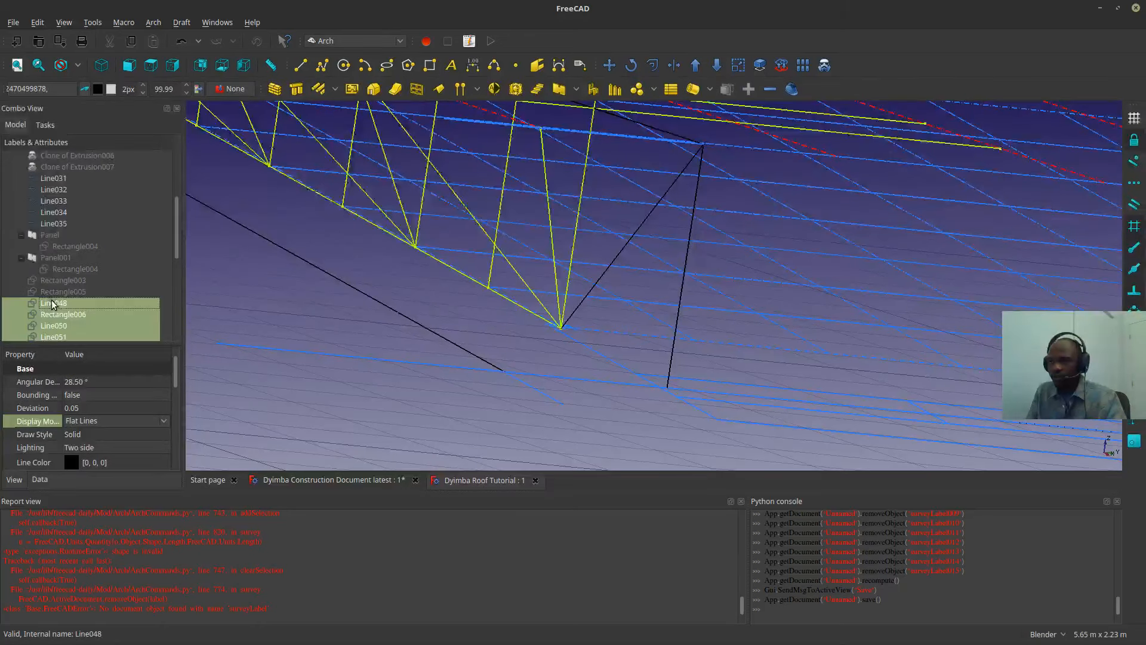
scroll(451, 263, down, 6)
middle_drag(410, 279, 445, 314)
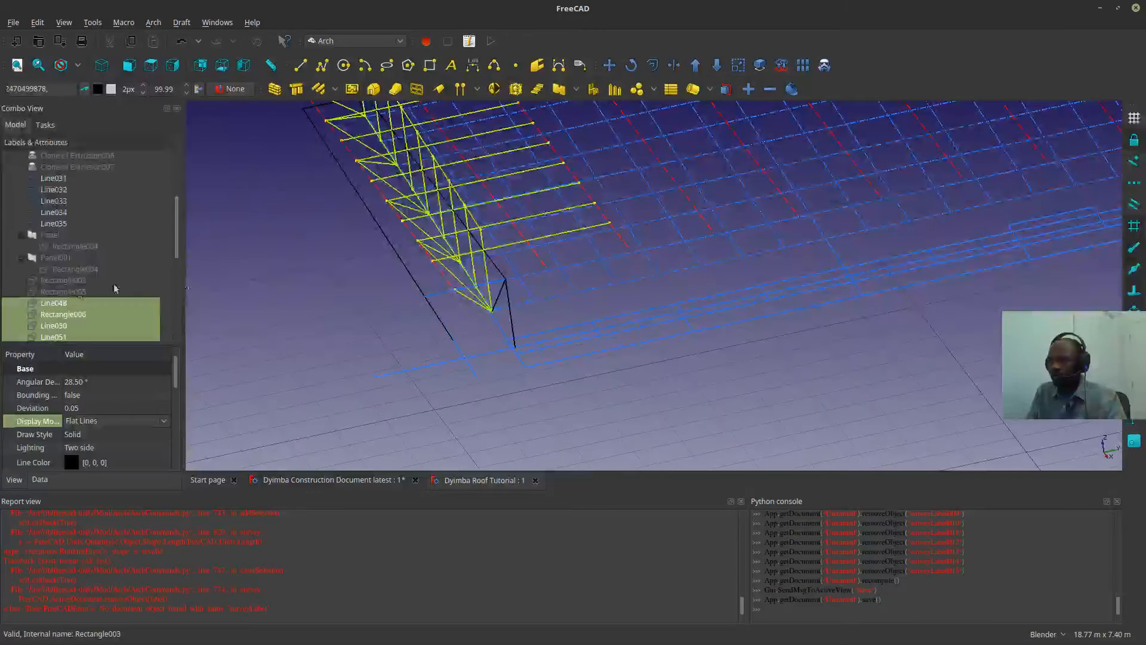
scroll(431, 250, down, 2)
middle_drag(493, 207, 282, 334)
scroll(95, 272, down, 6)
click(51, 341)
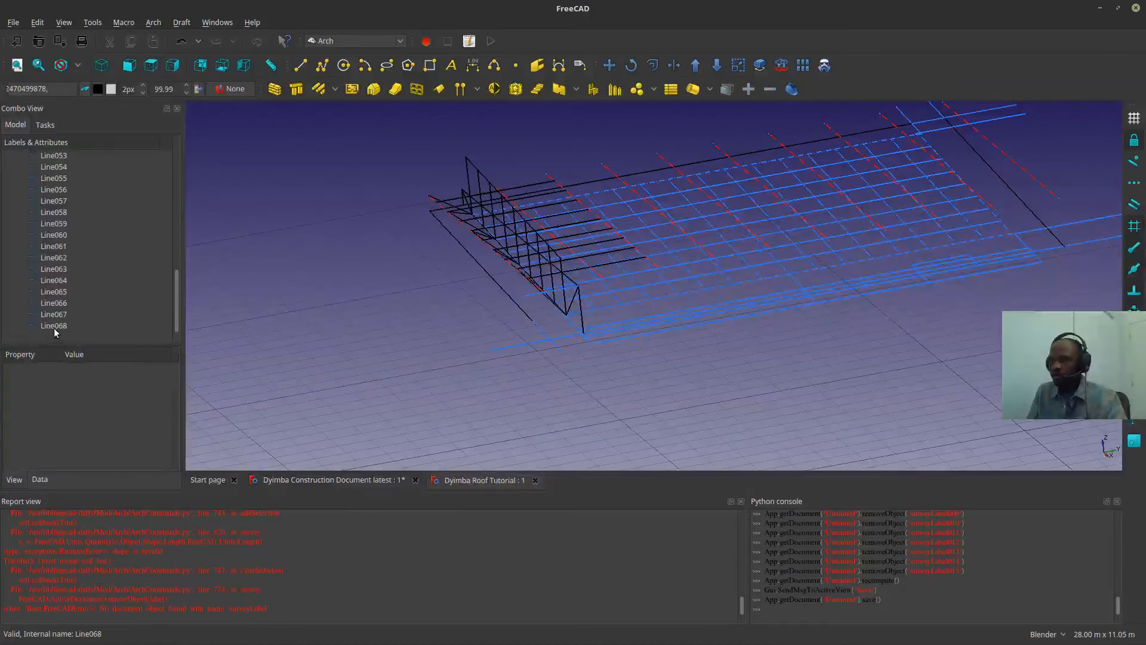
- Upgrade Line059 through Line068 into a single wire, leaving out Line057 and Line058, and delete the remaining survey label
click(56, 327)
shift+click(51, 203)
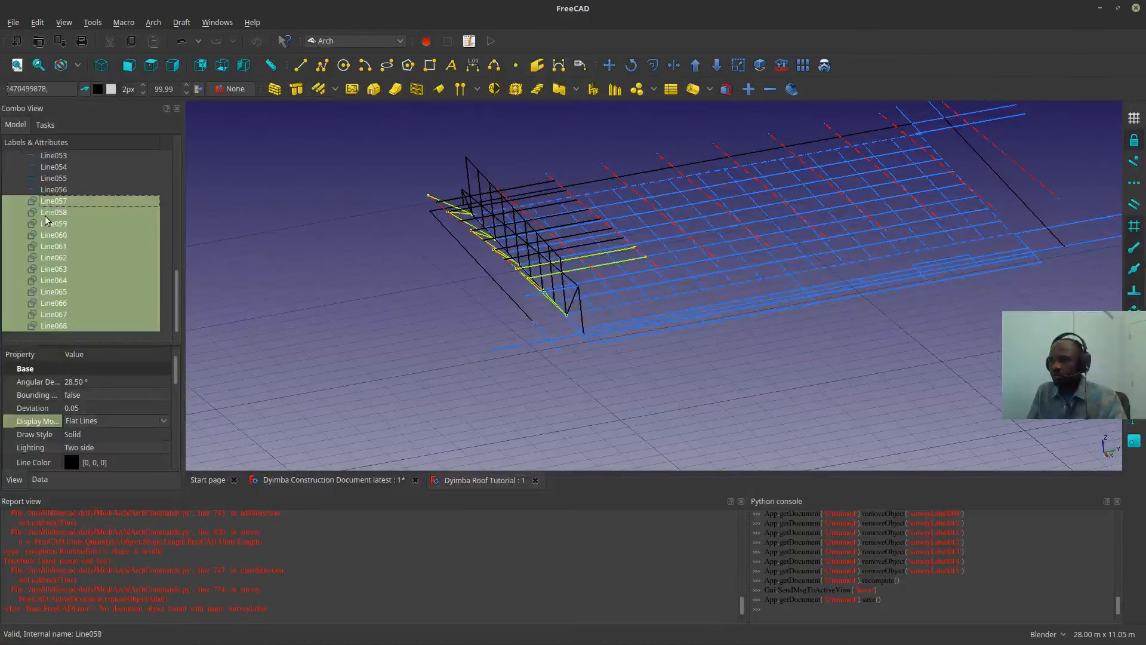
ctrl+click(47, 224)
ctrl+click(50, 212)
ctrl+click(51, 201)
ctrl+click(51, 223)
click(695, 65)
middle_drag(538, 250, 668, 334)
scroll(596, 298, down, 2)
click(55, 337)
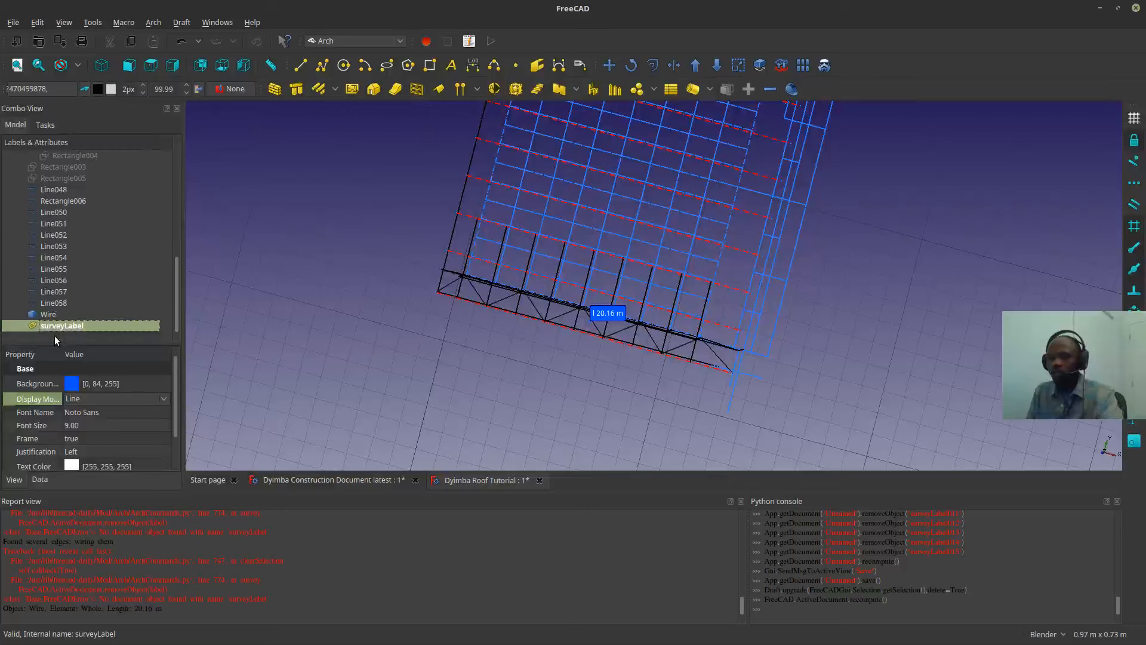
key(Delete)
- Set the zigzag wire's shape color to light yellow (255, 255, 127)
click(50, 321)
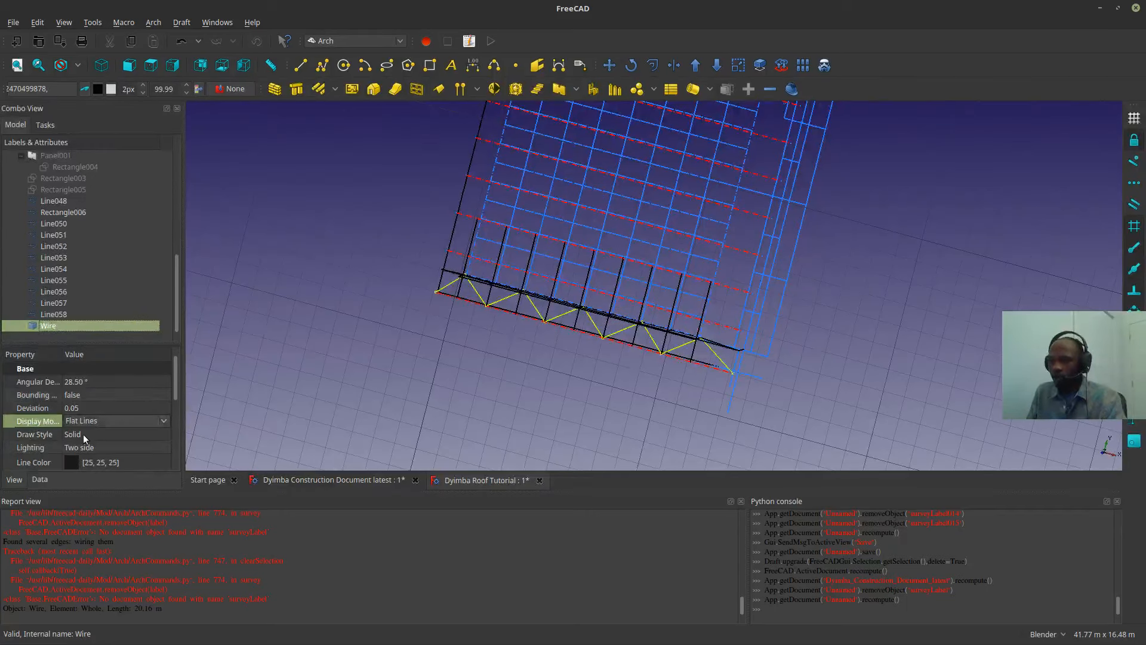
scroll(44, 452, down, 3)
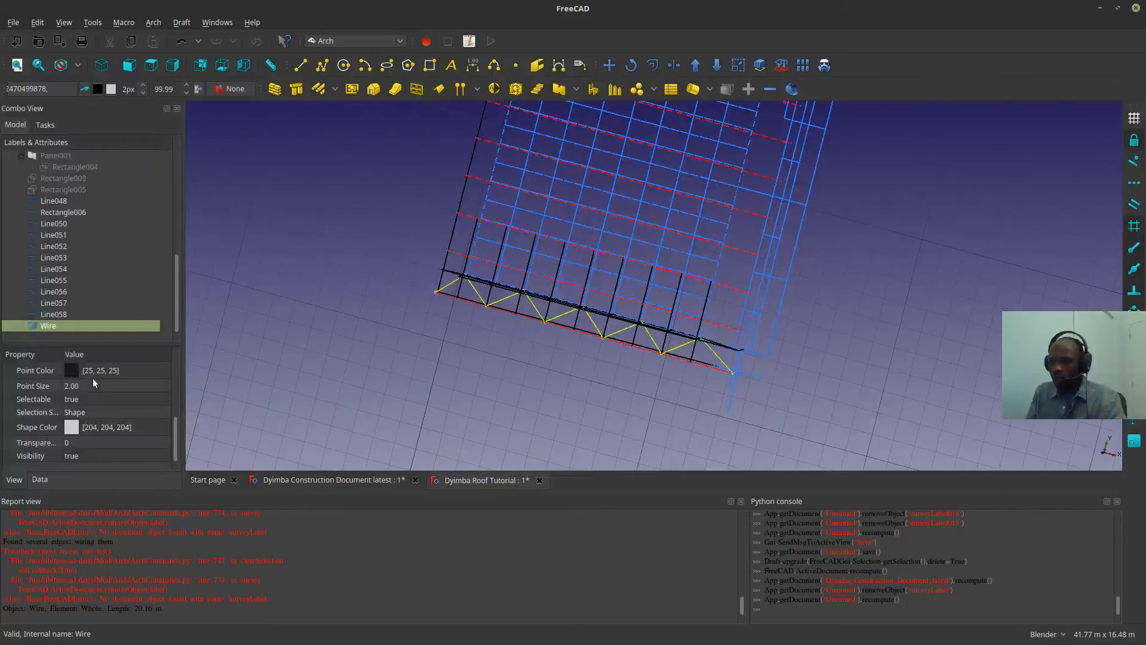
click(109, 428)
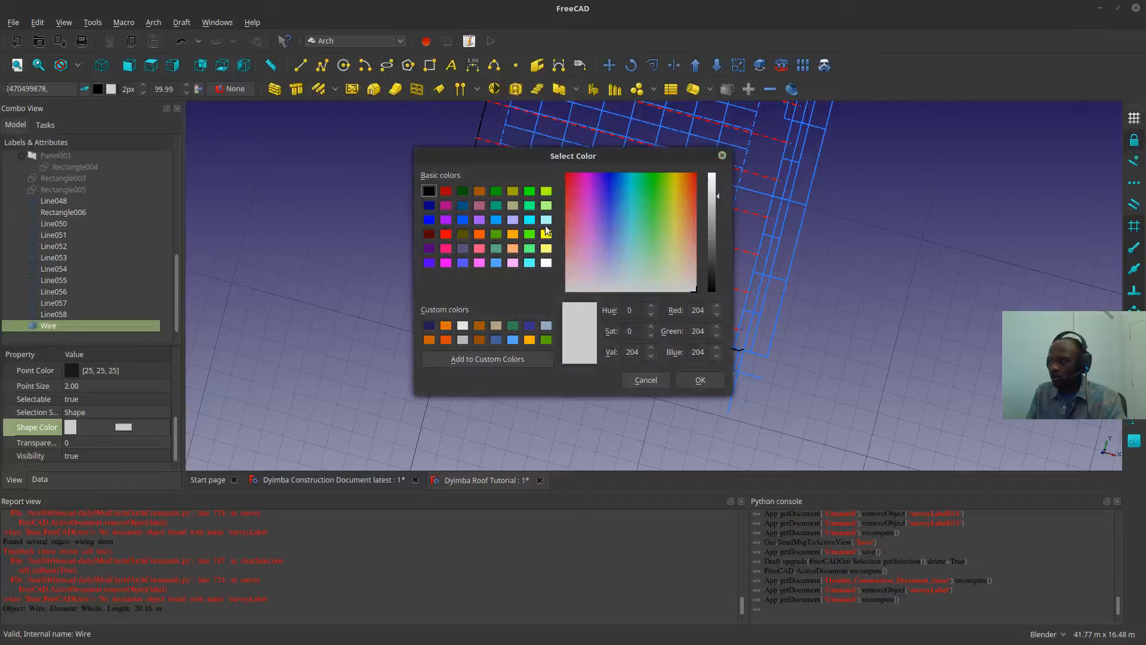
click(546, 248)
click(699, 380)
click(532, 435)
middle_drag(533, 435, 559, 391)
- Set the zigzag wire's line color to the same light yellow as its shape color
click(44, 326)
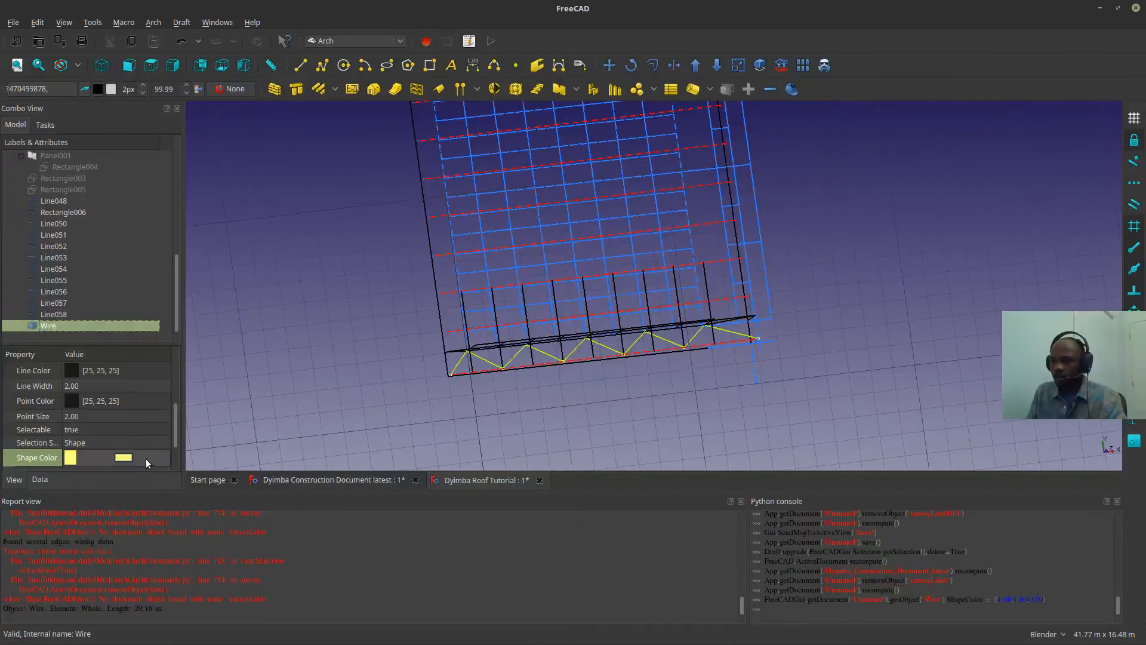
click(124, 371)
click(123, 371)
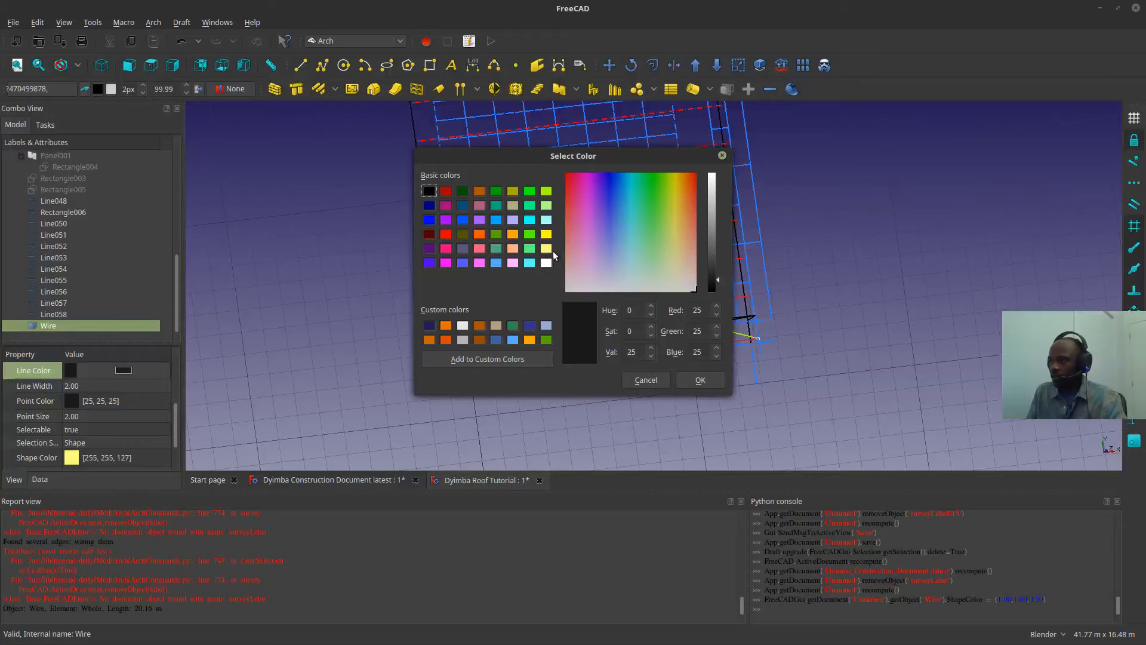
click(545, 248)
click(700, 381)
click(683, 409)
middle_drag(683, 409, 609, 341)
- Examine the yellow wire's joints along the frame's lower edge and their offset from the blue reference rectangle's corner
scroll(608, 346, up, 8)
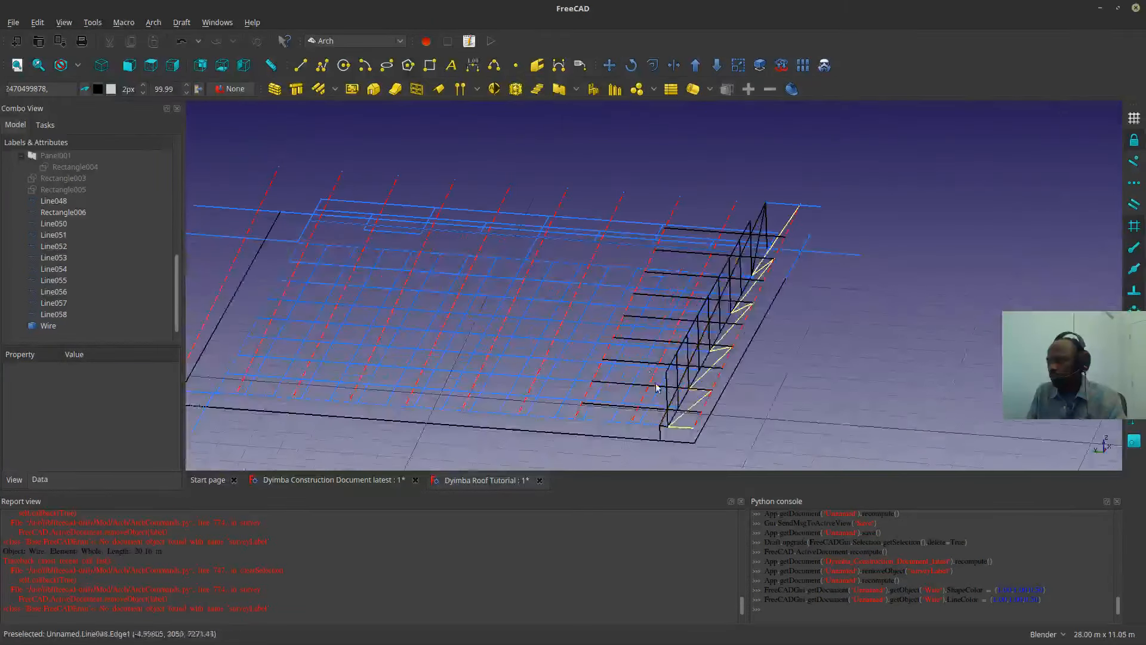
shift+middle_drag(618, 387, 642, 356)
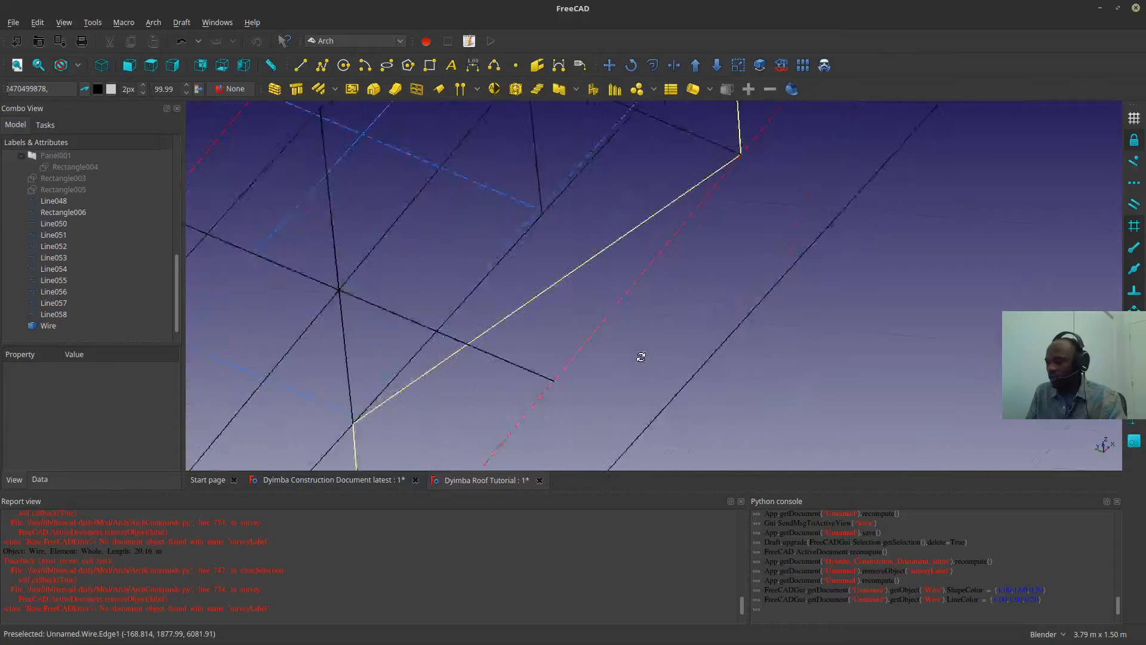
scroll(619, 326, down, 6)
shift+middle_drag(598, 402, 710, 338)
scroll(710, 338, up, 2)
mouse_move(704, 341)
middle_down()
mouse_move(626, 371)
mouse_move(597, 364)
mouse_move(696, 322)
middle_up()
scroll(397, 354, up, 3)
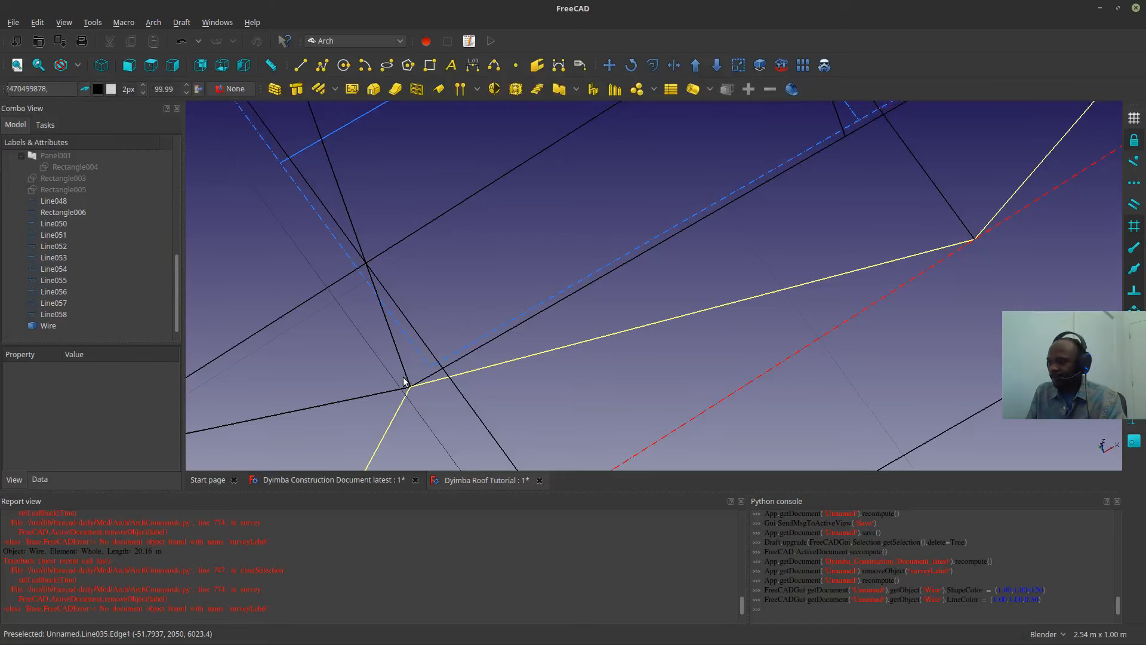
scroll(412, 386, down, 4)
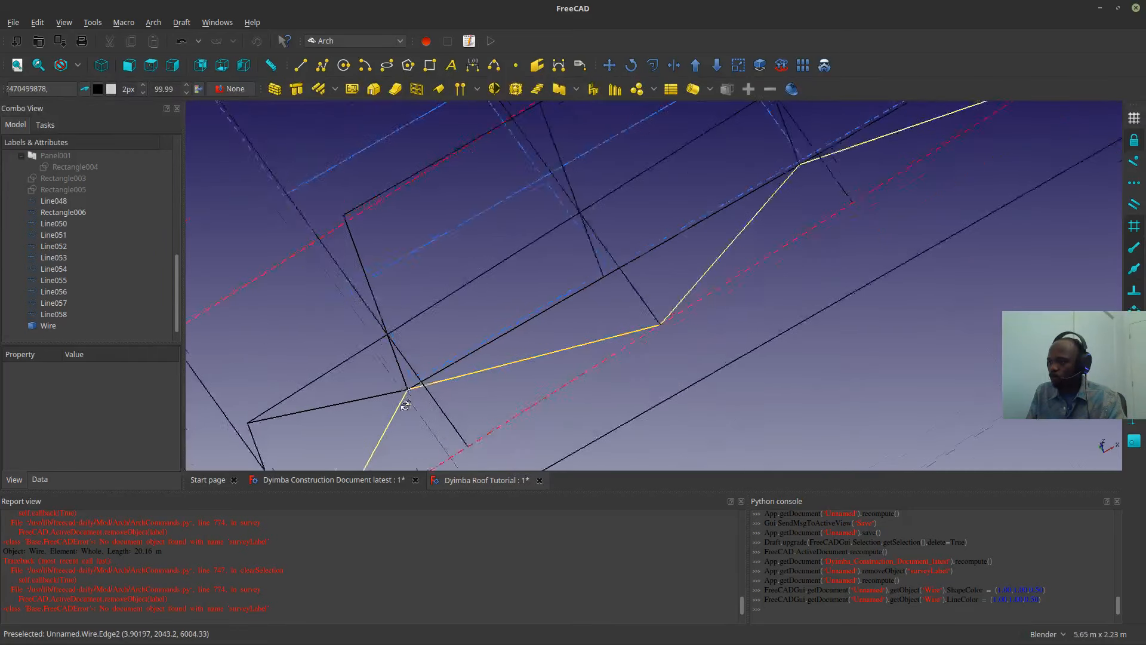
middle_drag(403, 400, 714, 221)
scroll(445, 366, up, 2)
scroll(616, 228, down, 2)
scroll(588, 337, up, 2)
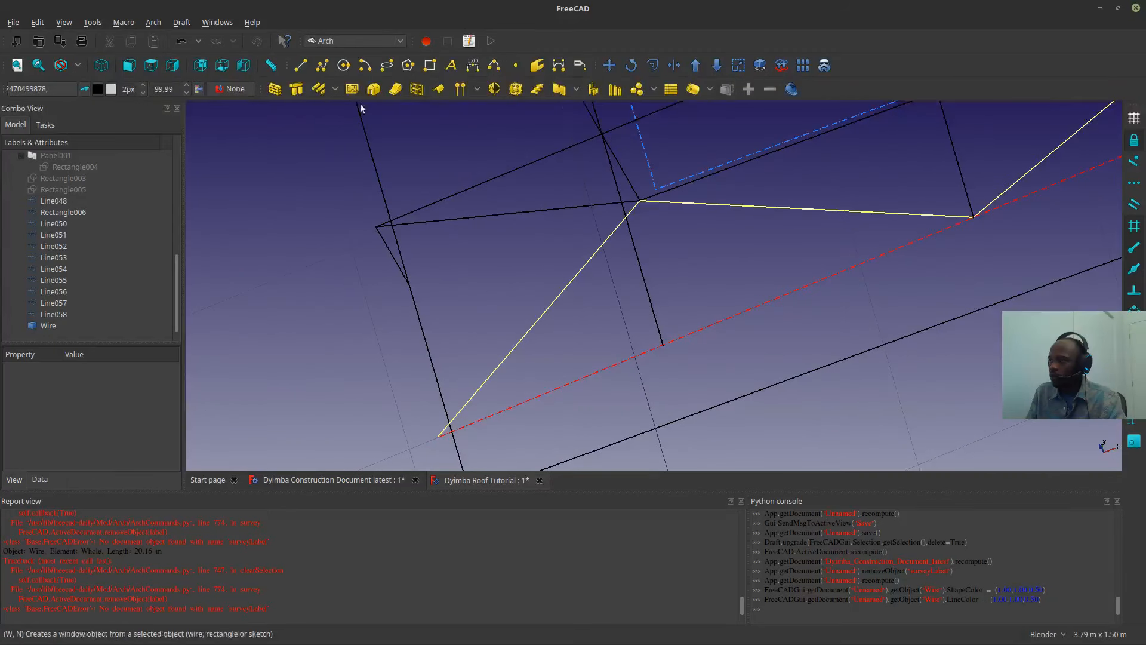
- Draw a line from the blue reference rectangle's corner to the yellow wire's end on the red dashed line
click(300, 65)
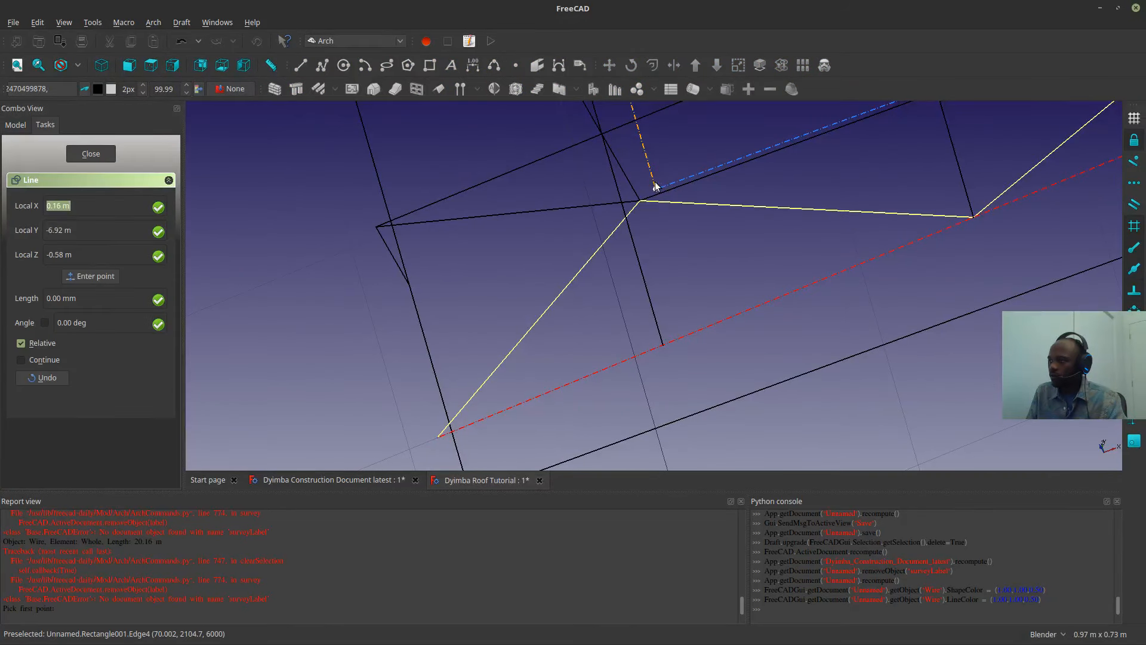
click(440, 436)
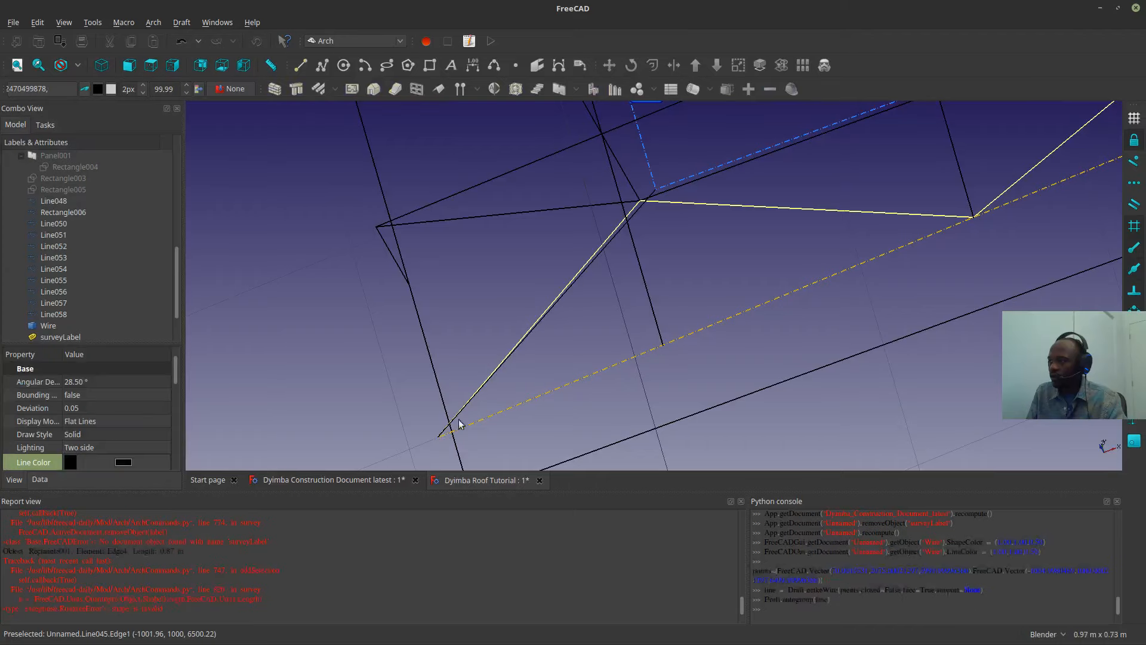
shift+middle_drag(789, 249, 565, 215)
scroll(442, 396, down, 4)
scroll(484, 355, down, 2)
middle_drag(525, 389, 467, 409)
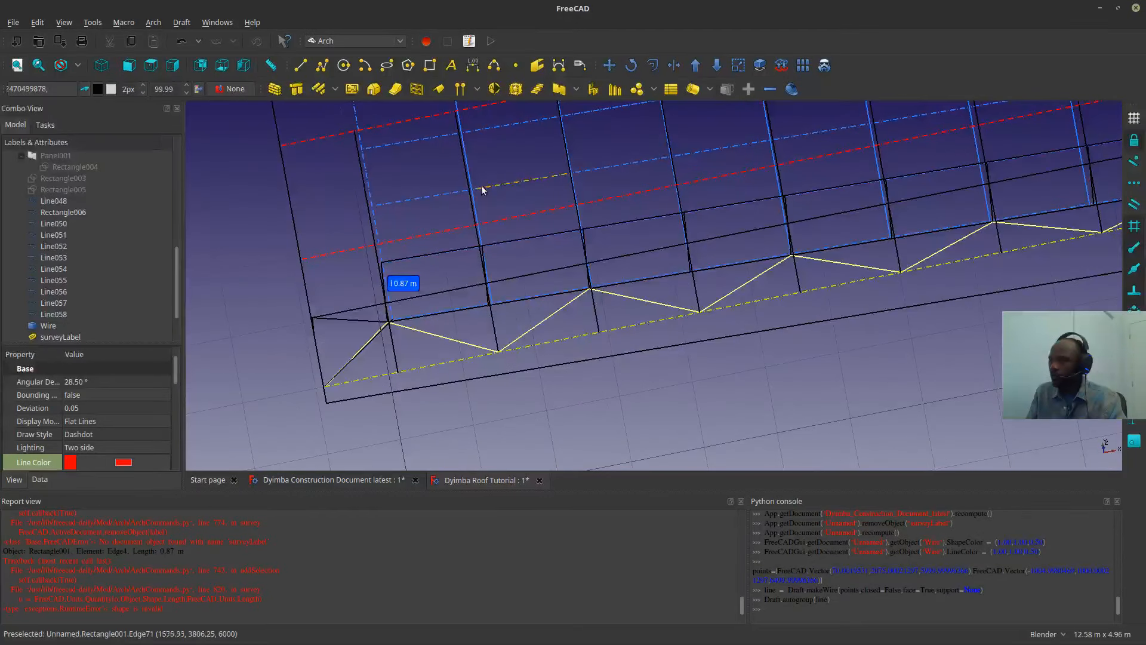
- Set the number of columns of the blue reference grid Rectangle001 to 1
middle_drag(499, 188, 428, 292)
click(454, 233)
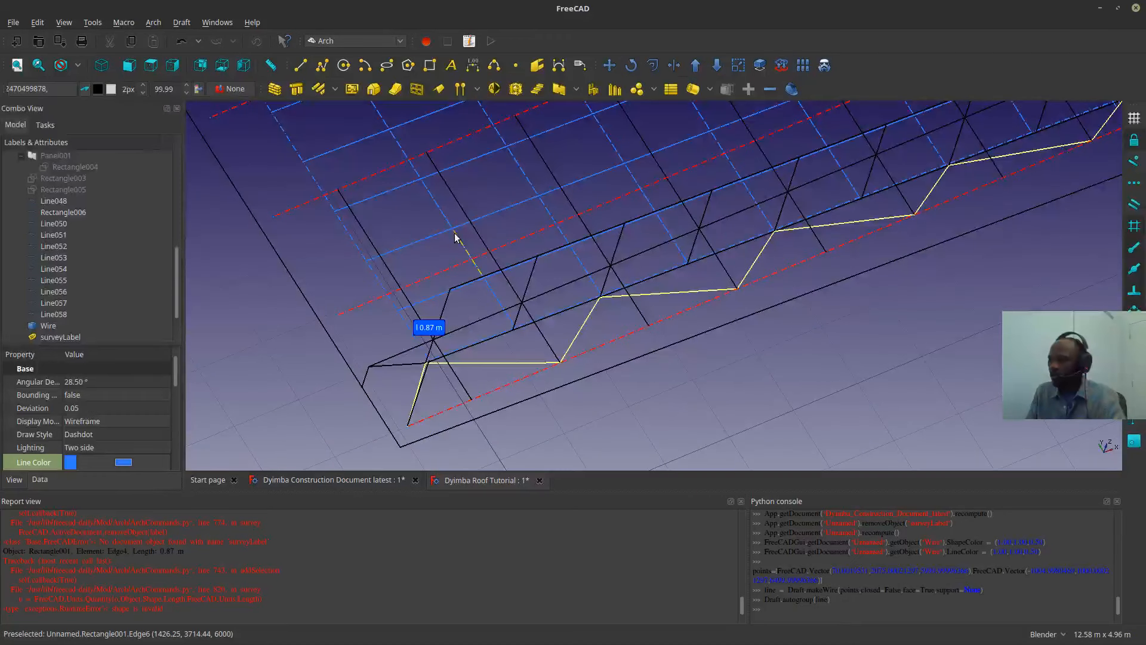
click(498, 186)
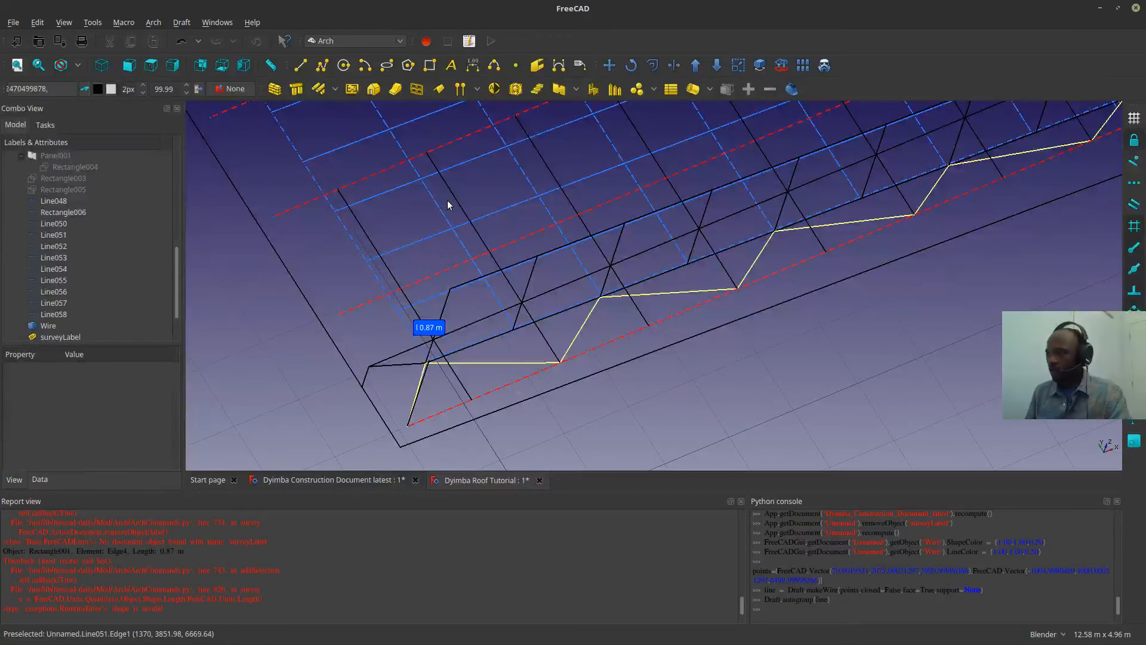
click(439, 208)
scroll(130, 424, down, 5)
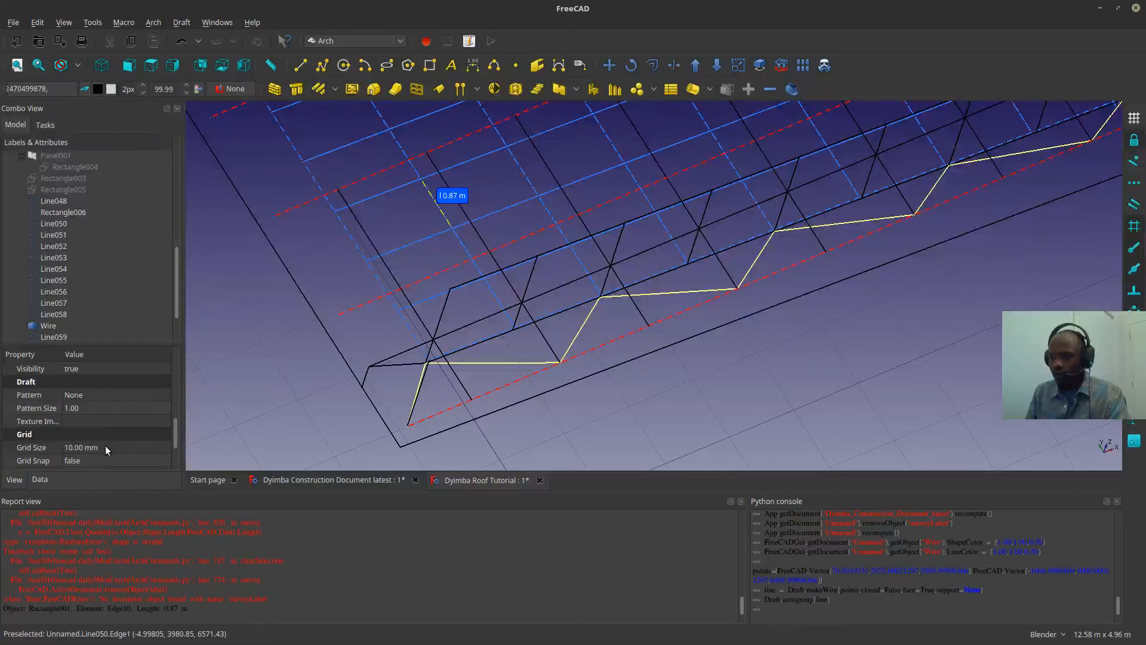
scroll(102, 454, up, 3)
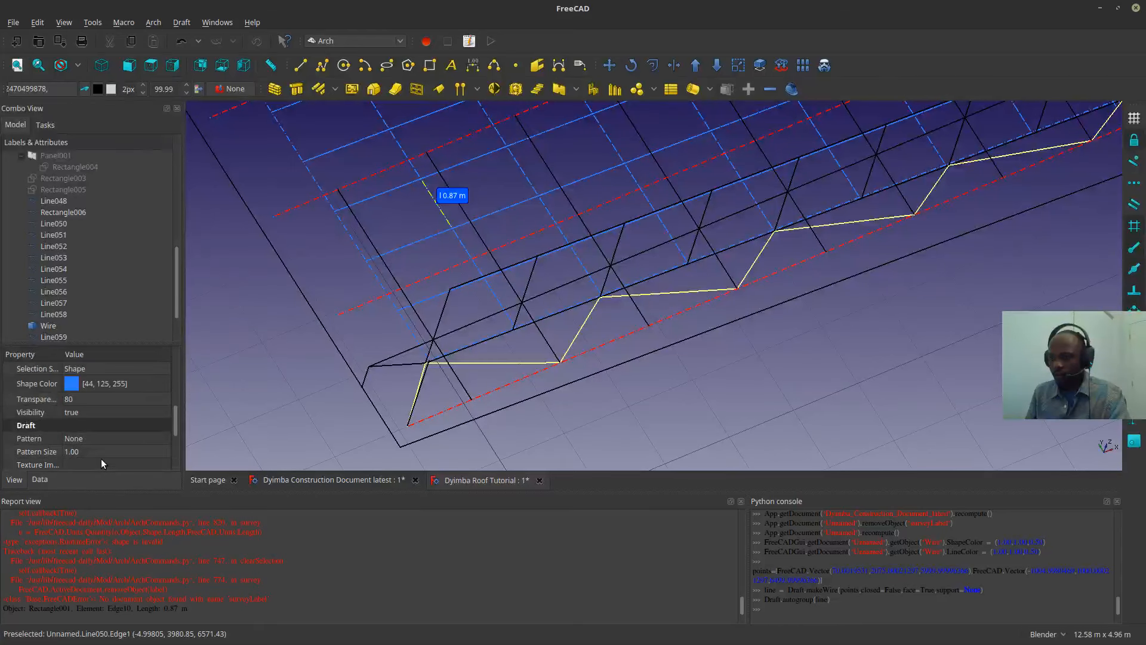
click(39, 479)
click(97, 461)
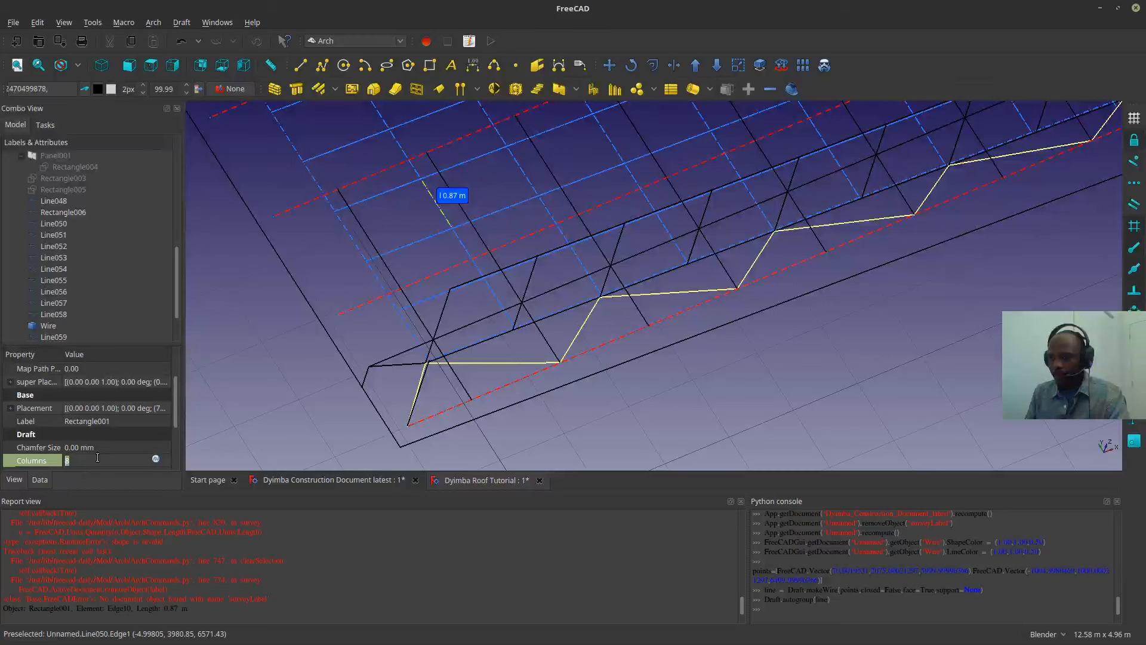
scroll(118, 451, down, 1)
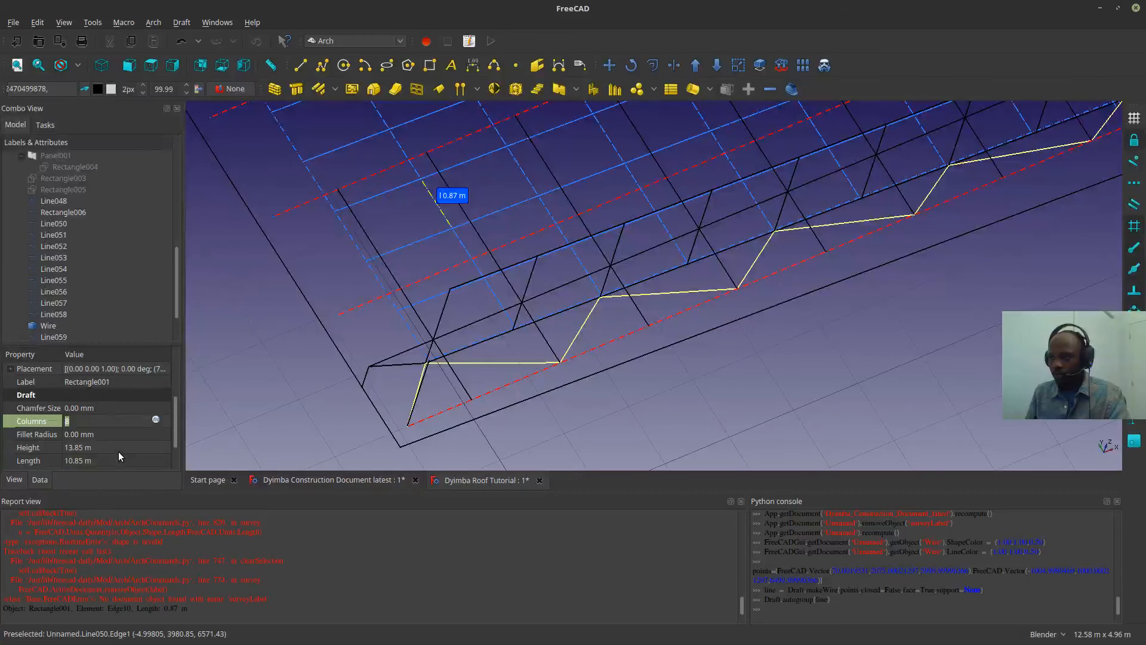
scroll(110, 441, down, 1)
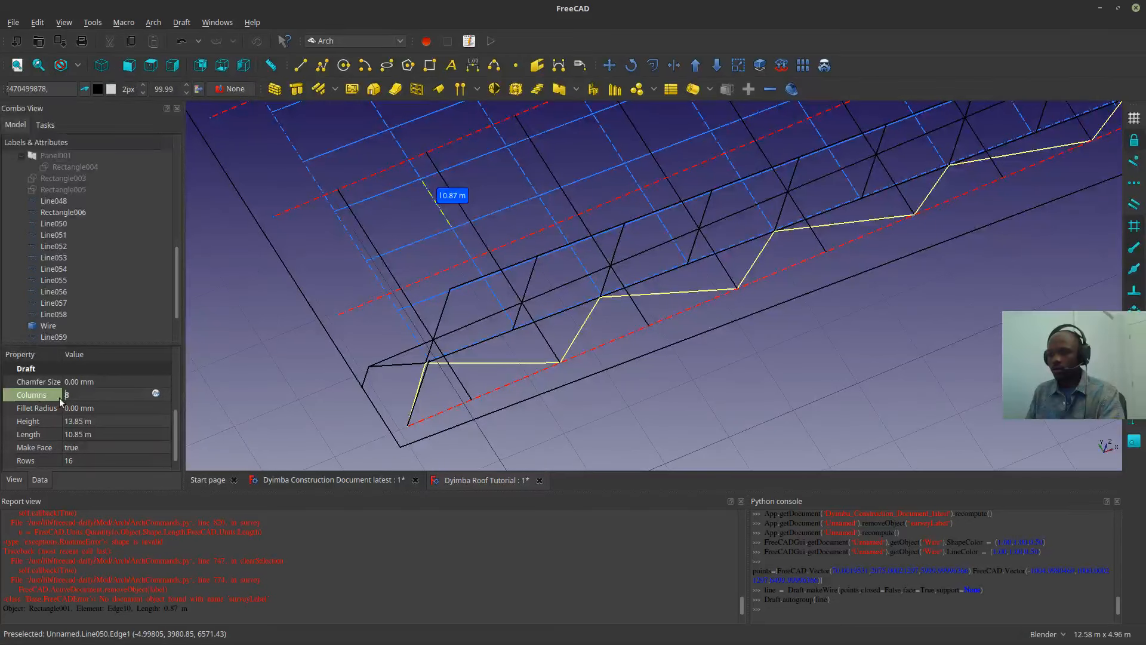
key(BackSpace)
text(1)
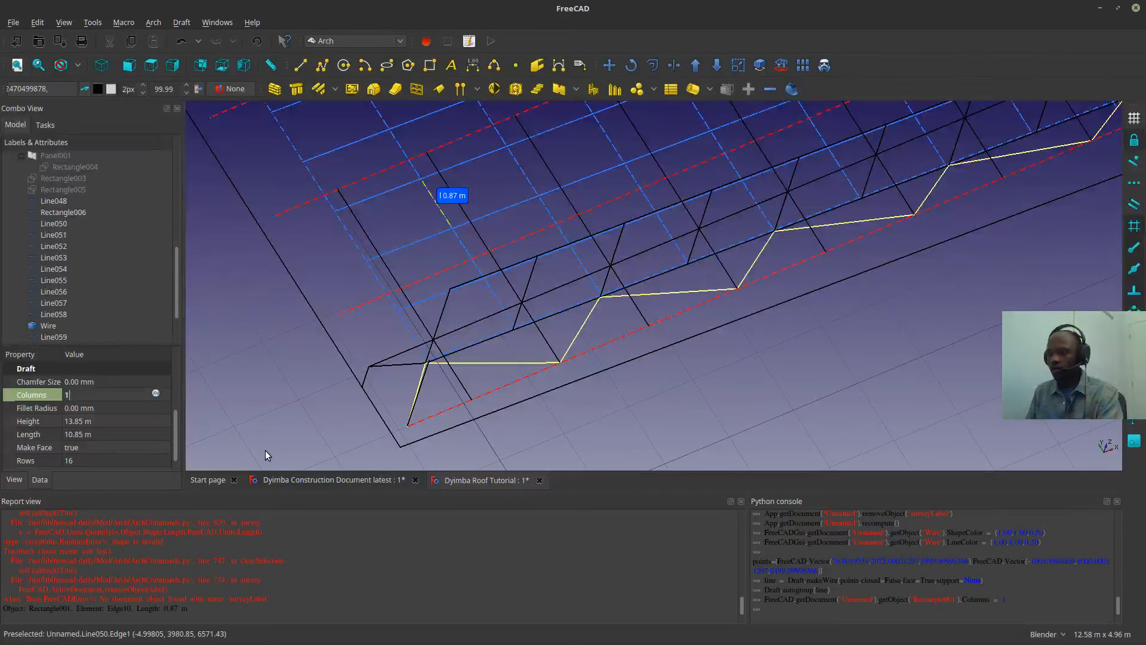
- Draw a line from the blue reference rectangle's corner to Line051's end on the red dashed line, and measure its length
middle_drag(632, 378, 571, 369)
scroll(392, 271, up, 2)
middle_drag(467, 347, 456, 355)
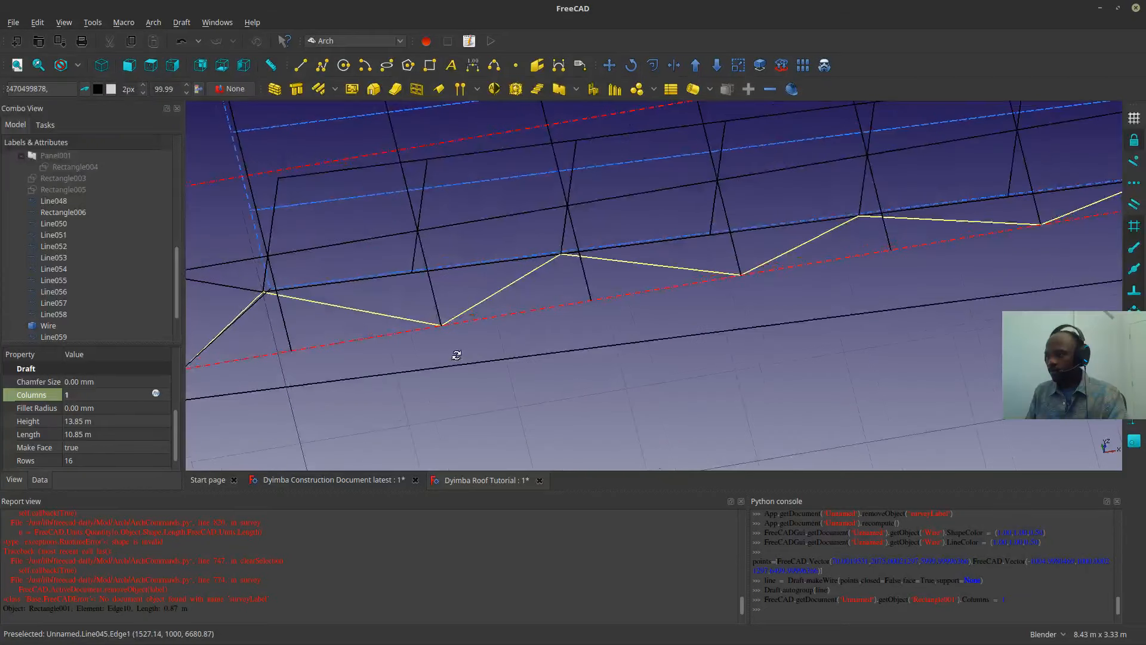
scroll(307, 298, up, 2)
shift+middle_drag(310, 297, 442, 259)
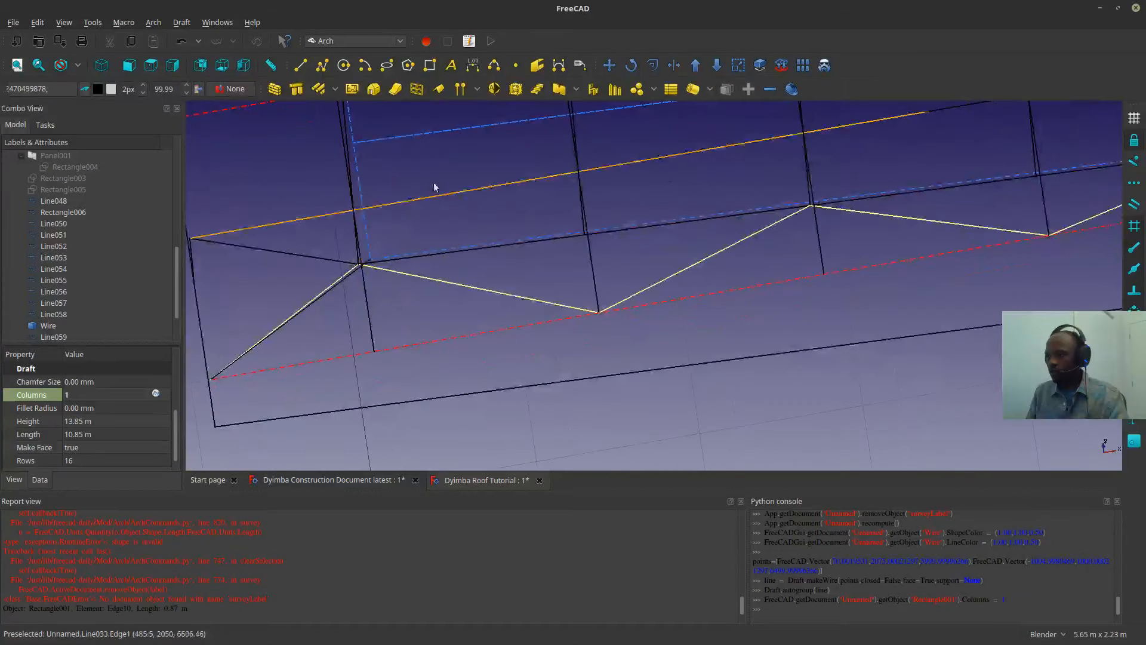
click(300, 65)
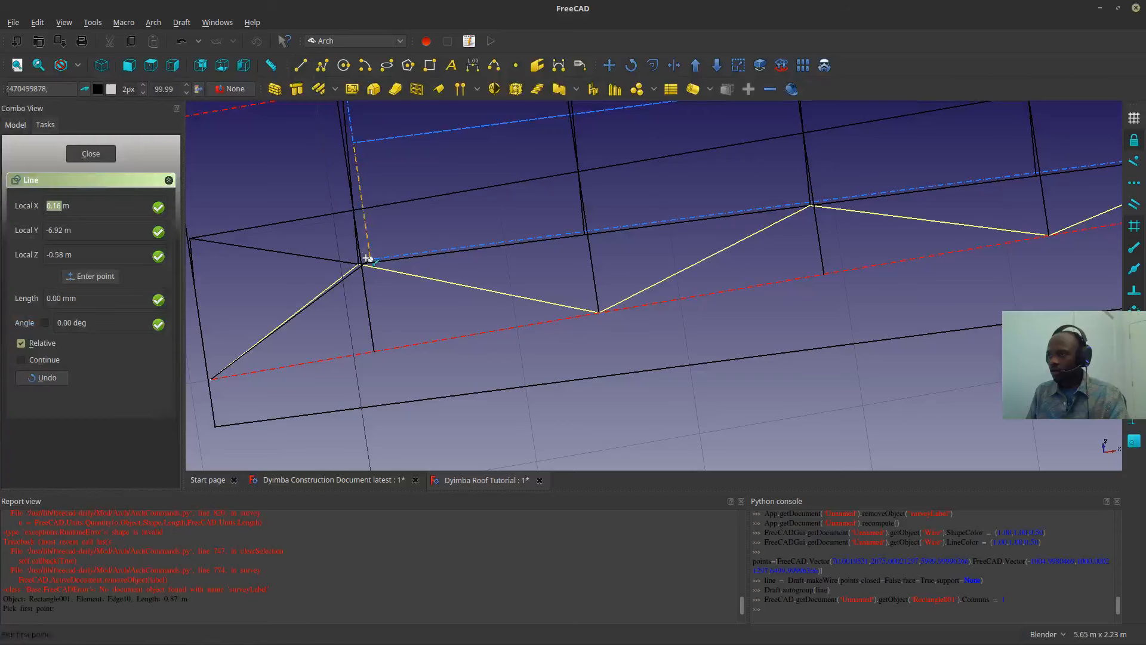
click(371, 256)
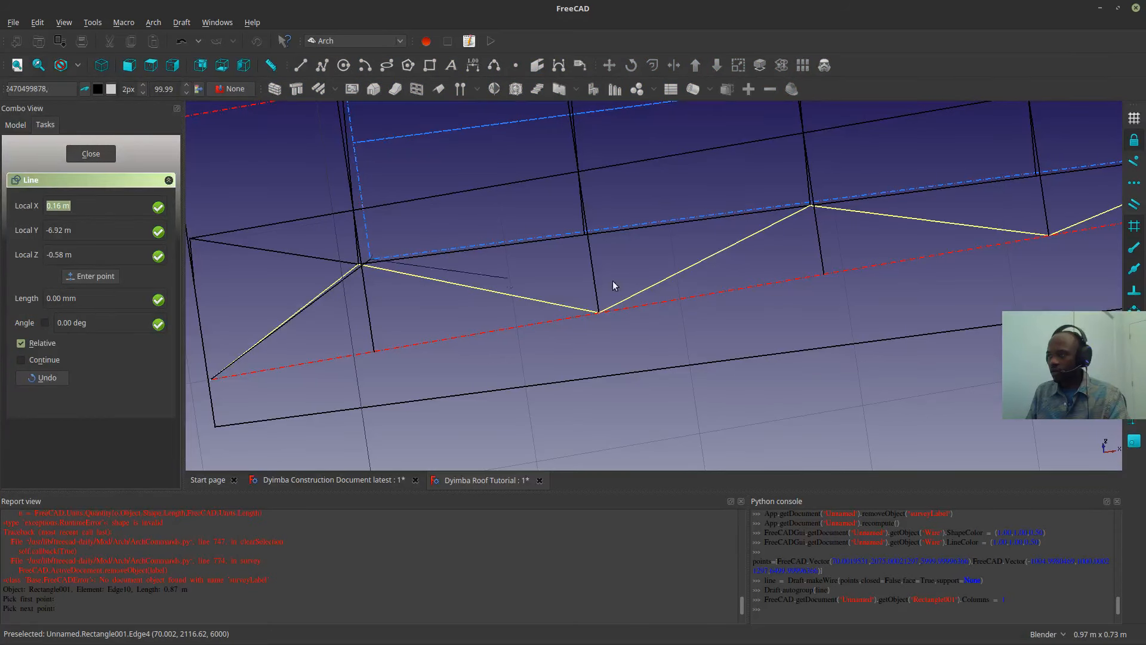
click(599, 301)
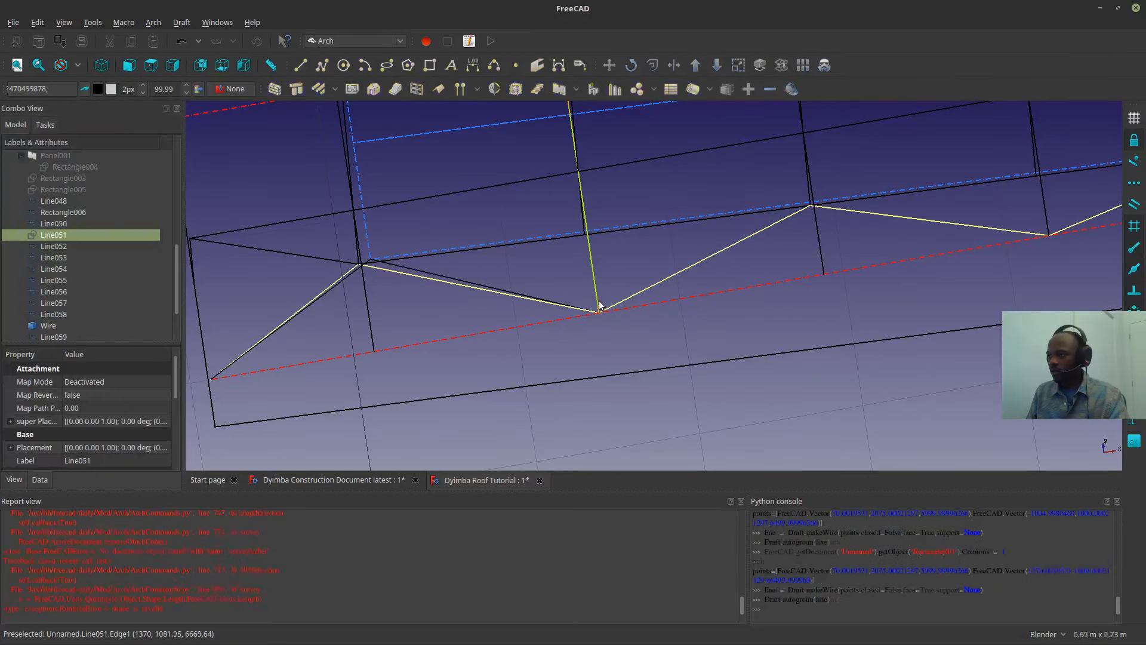
click(465, 283)
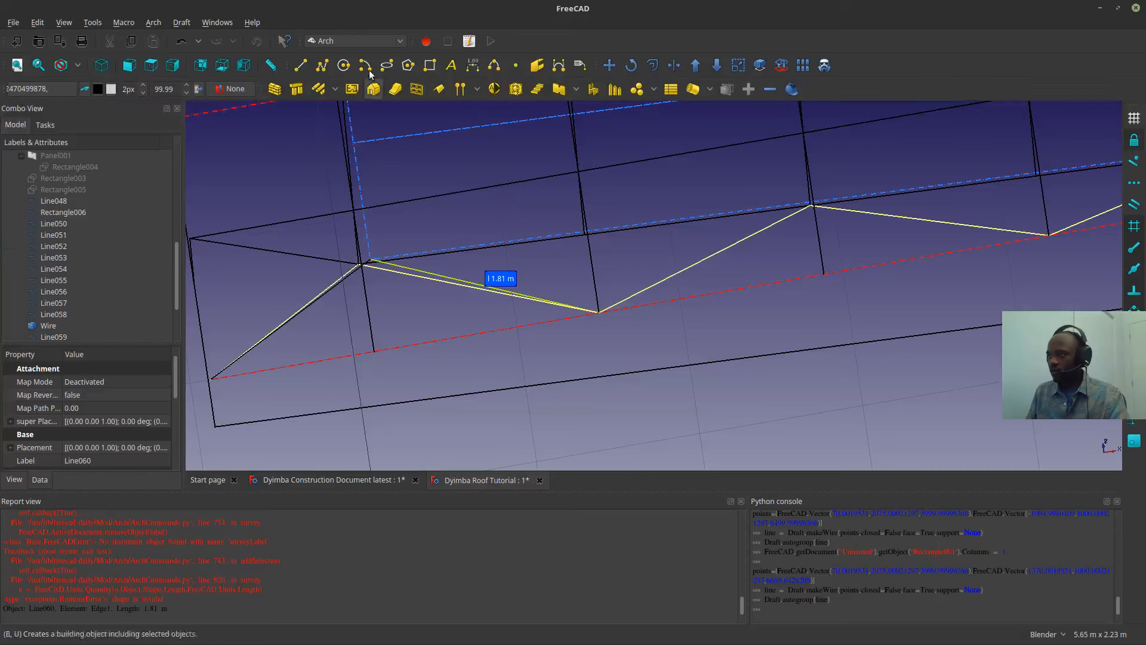
- Draw a line from Line051's end on the red dashed line to the wire's next upper corner at Rectangle006's lower edge
click(301, 65)
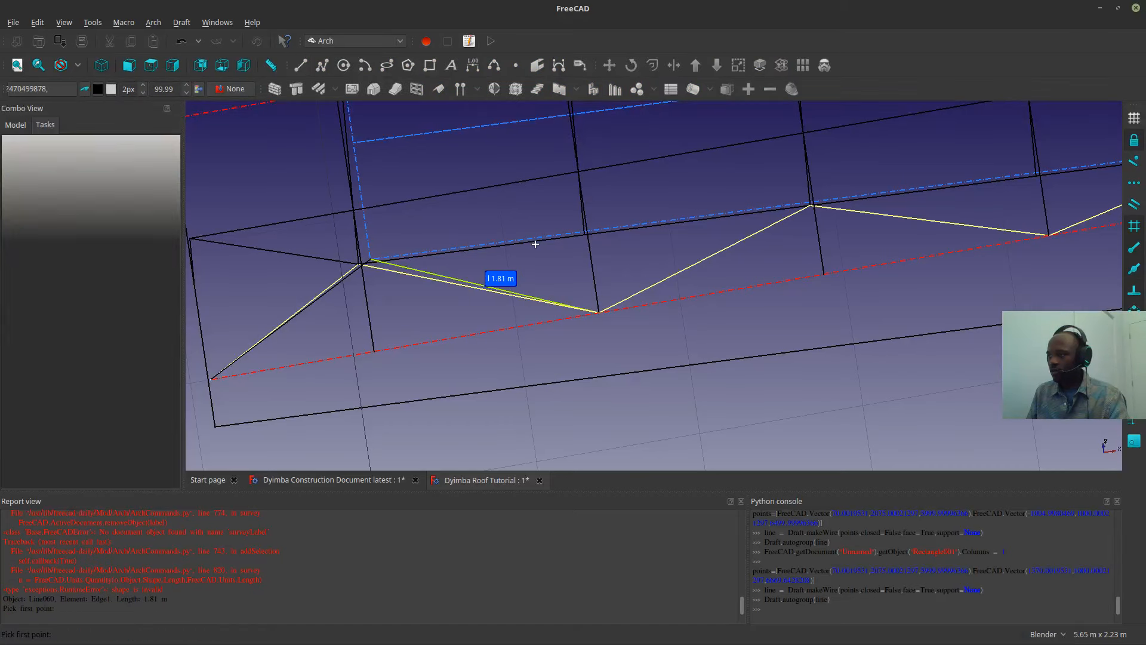
click(597, 308)
scroll(826, 187, up, 5)
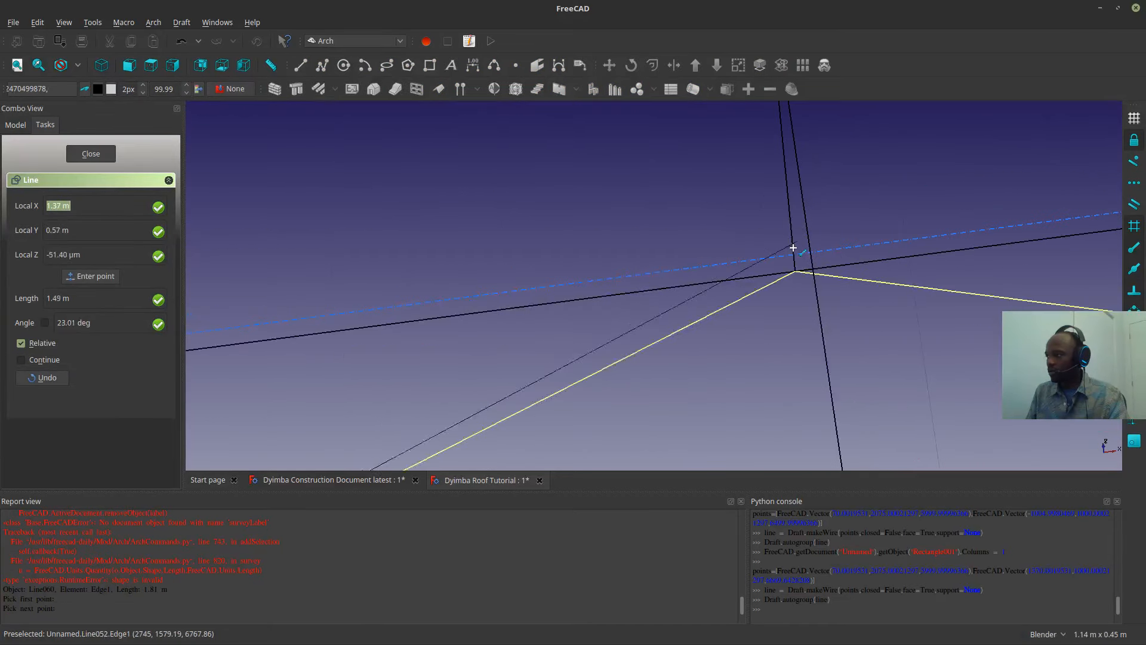
click(795, 271)
scroll(773, 288, down, 4)
scroll(612, 406, down, 4)
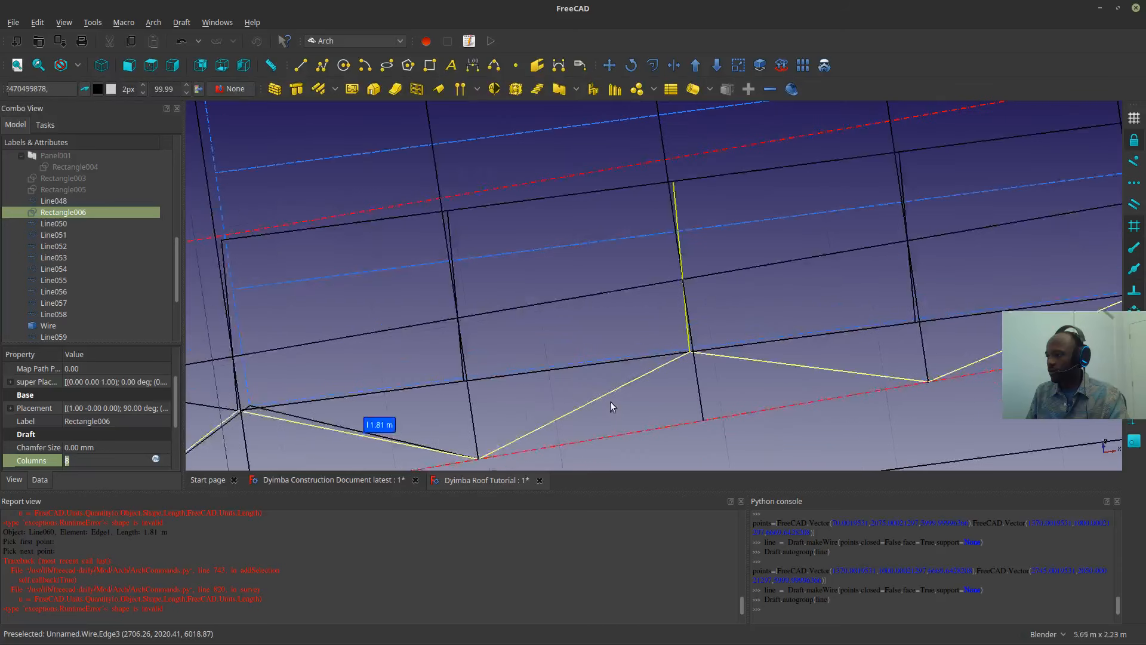
- Compare the diagonal brace's joint under the roof in the Dyimba Construction Document with the wire's upper corner in Dyimba Roof Tutorial
click(391, 479)
scroll(530, 410, up, 2)
scroll(717, 307, down, 4)
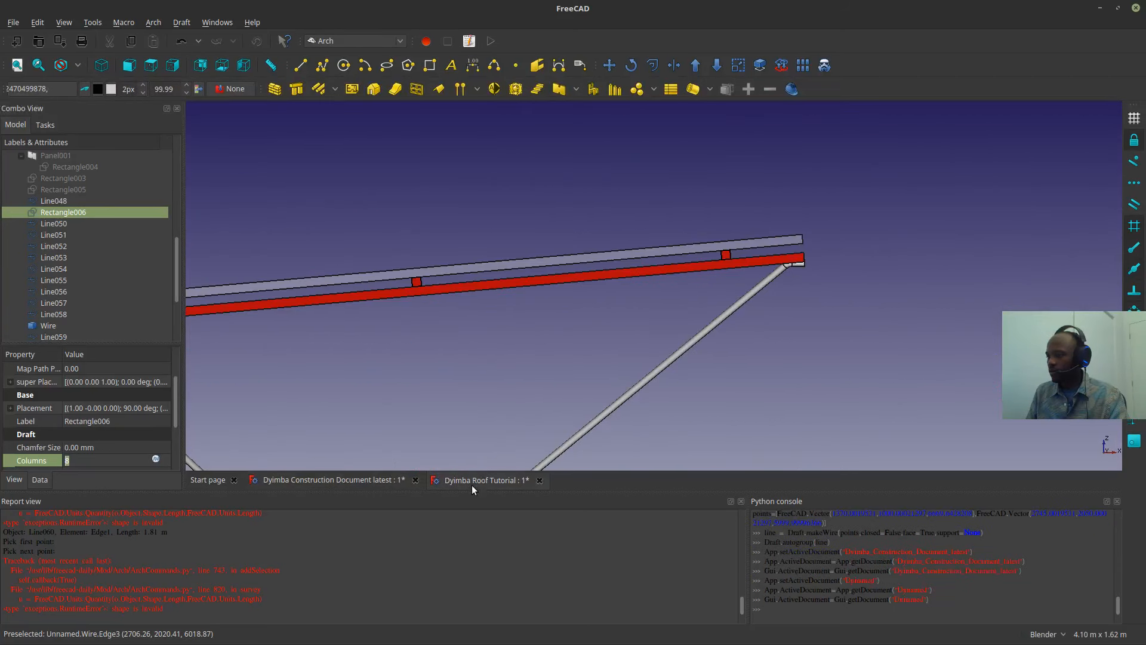
click(478, 480)
scroll(701, 359, up, 3)
scroll(707, 340, up, 2)
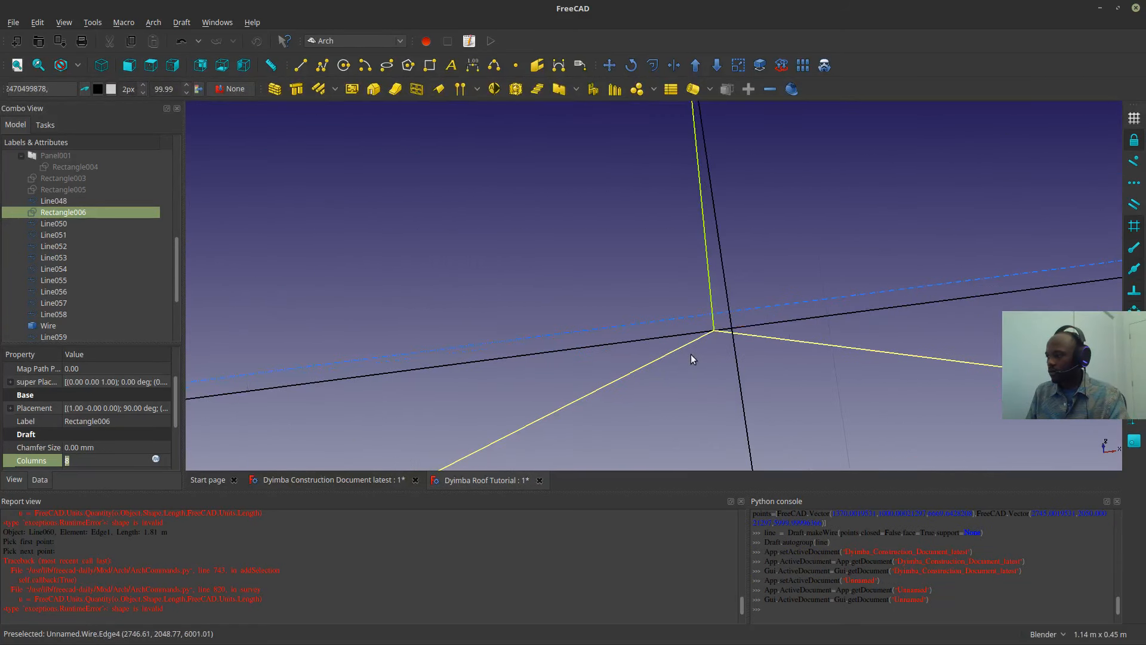
- Delete Line061 together with surveyLabel, surveyLabel001, surveyLabel002 and surveyLabel003
scroll(686, 354, down, 4)
scroll(101, 304, down, 3)
click(50, 326)
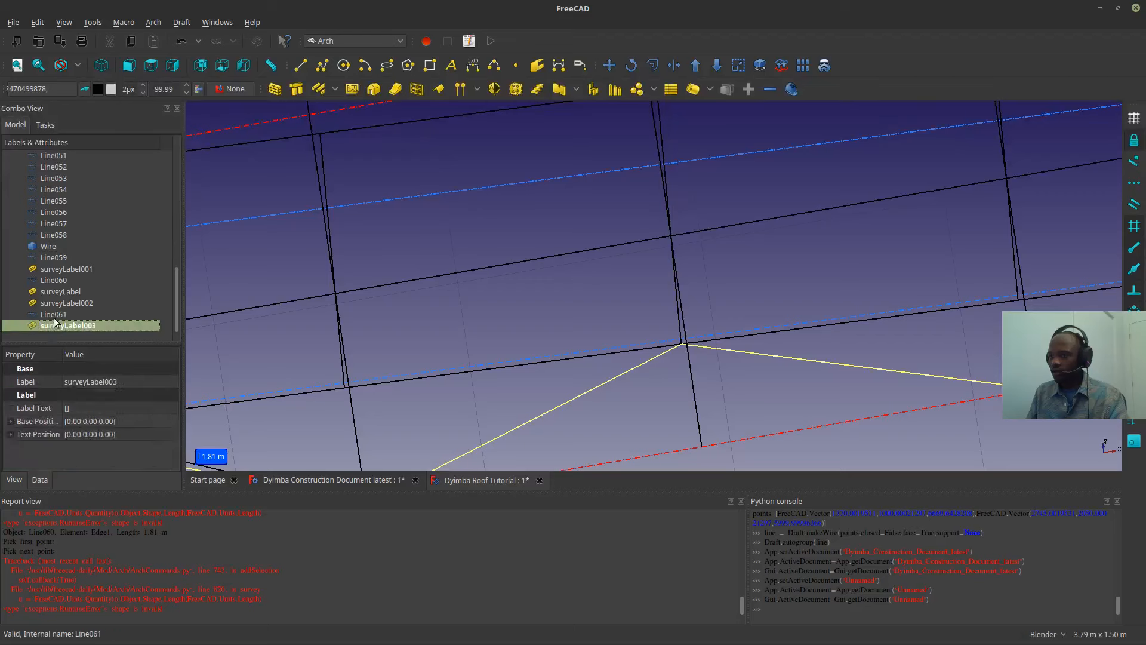
shift+click(58, 303)
shift+click(56, 294)
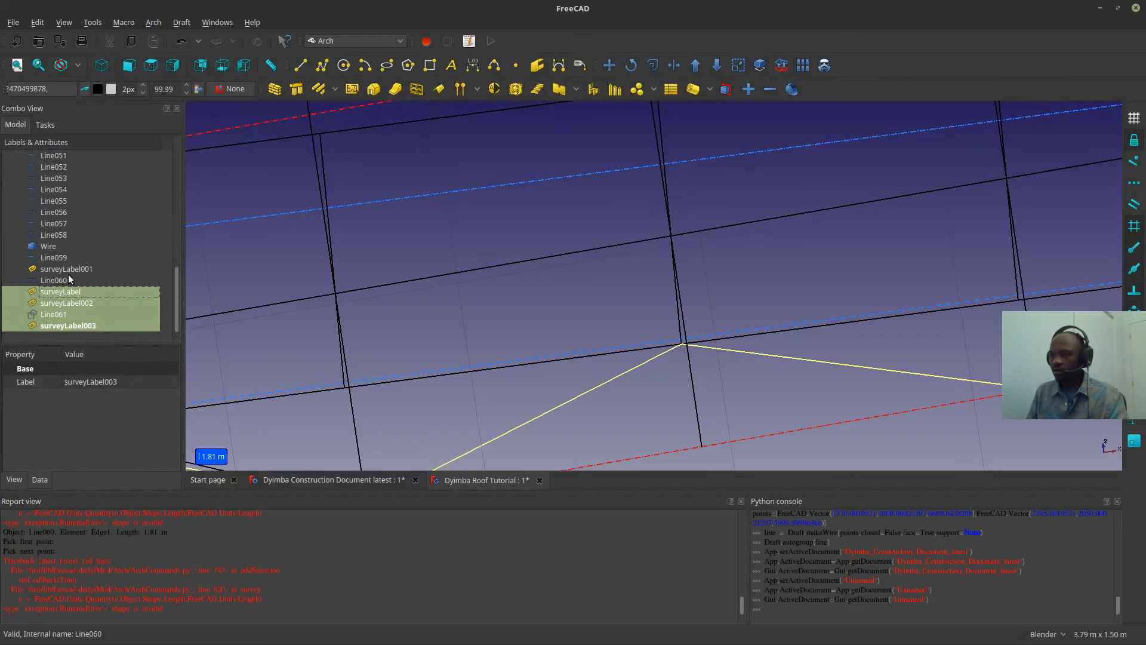
ctrl+click(61, 269)
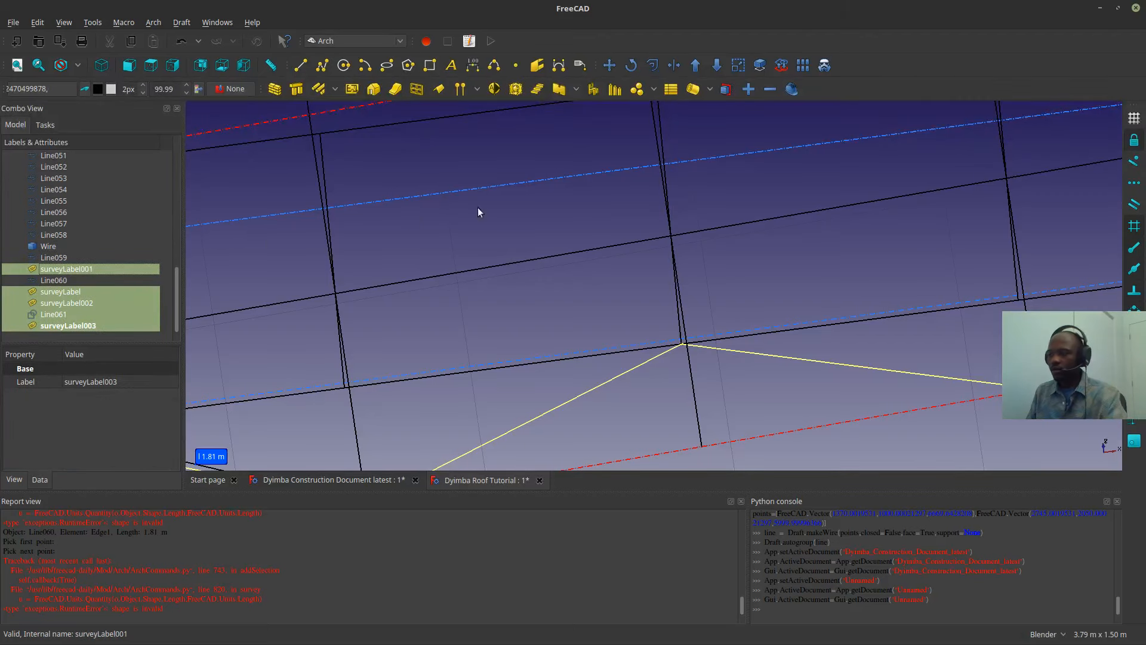
key(Delete)
scroll(570, 224, down, 3)
scroll(500, 332, up, 4)
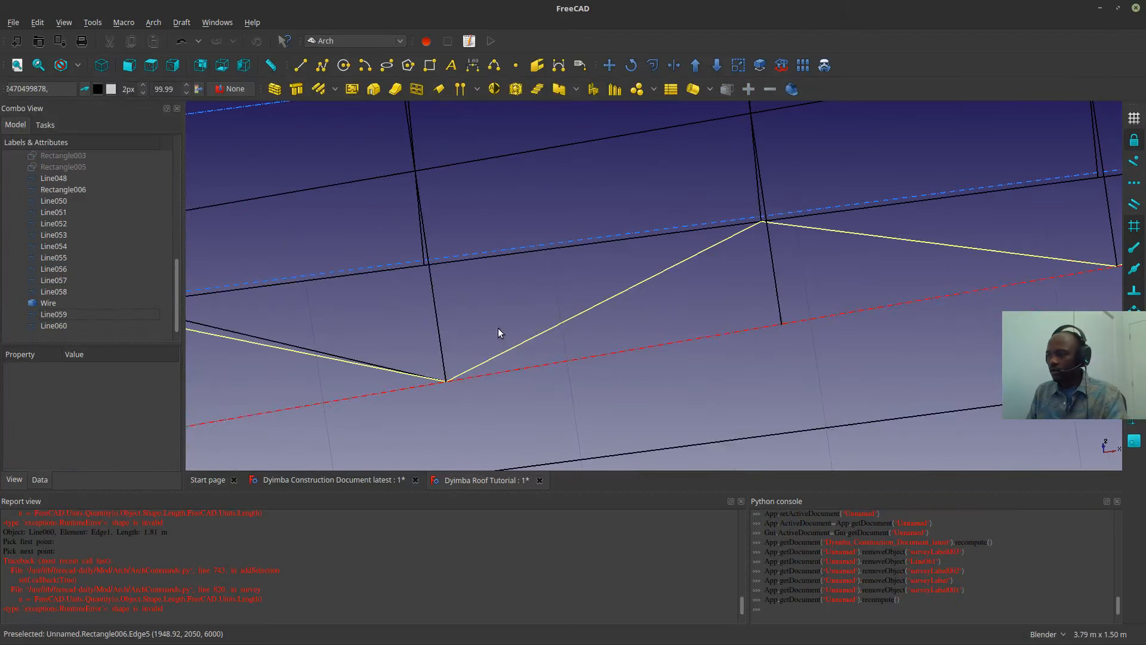
click(299, 64)
click(446, 380)
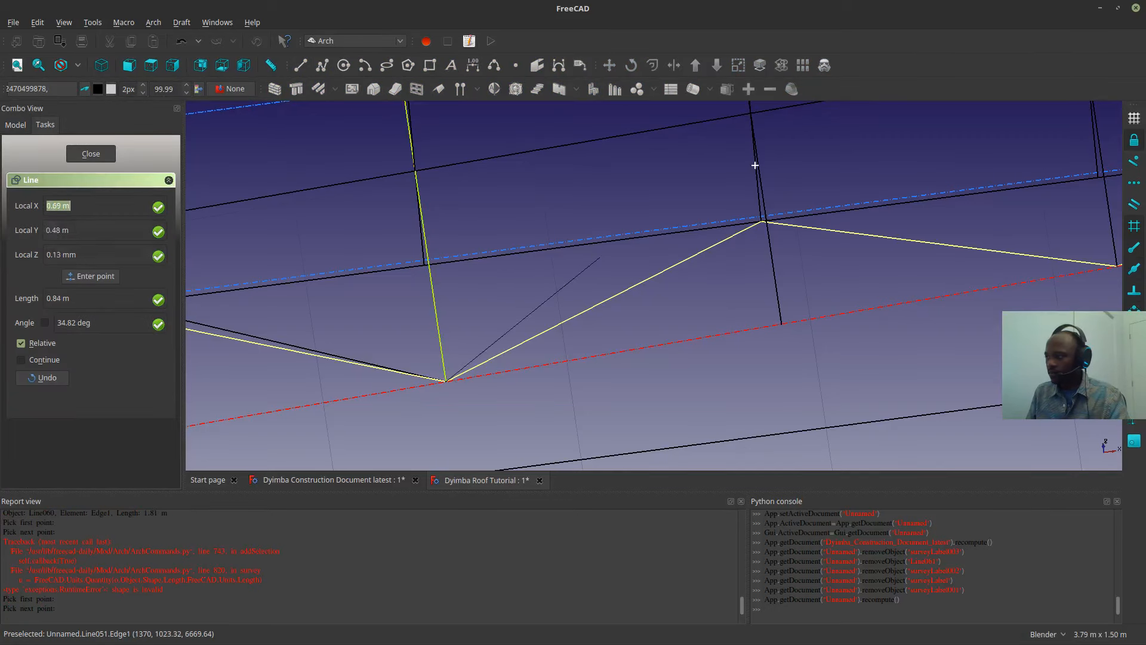
scroll(754, 196, up, 5)
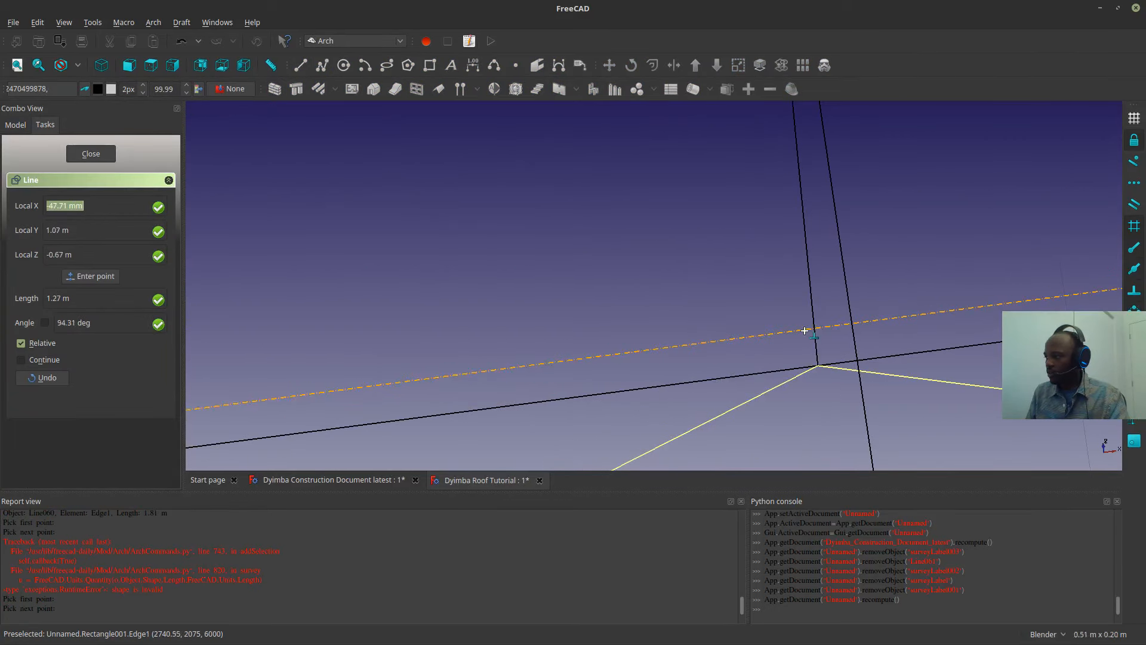
scroll(804, 330, down, 6)
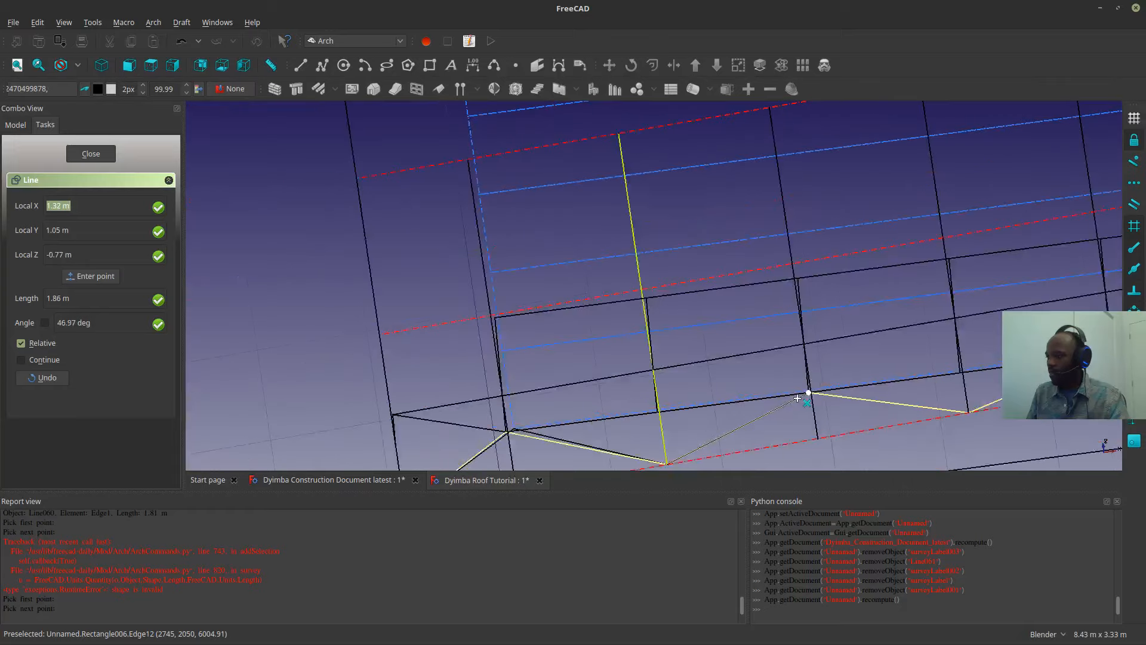
scroll(800, 395, up, 5)
click(809, 385)
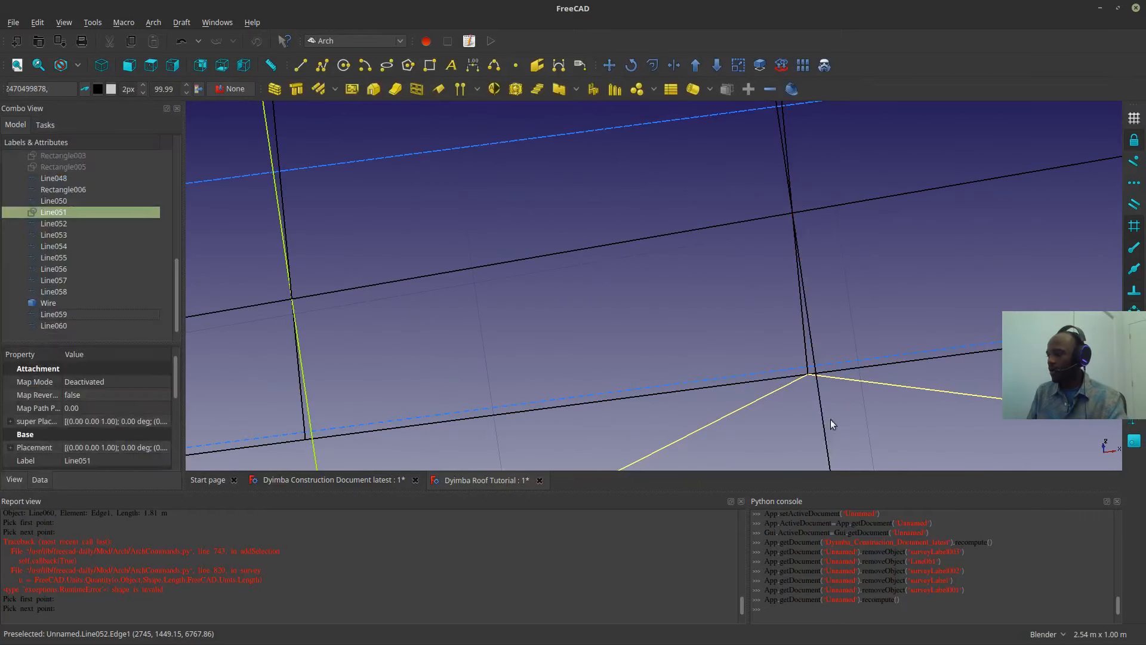
- Measure the length of Rectangle006's first upper edge segment beside Line048
scroll(833, 423, down, 8)
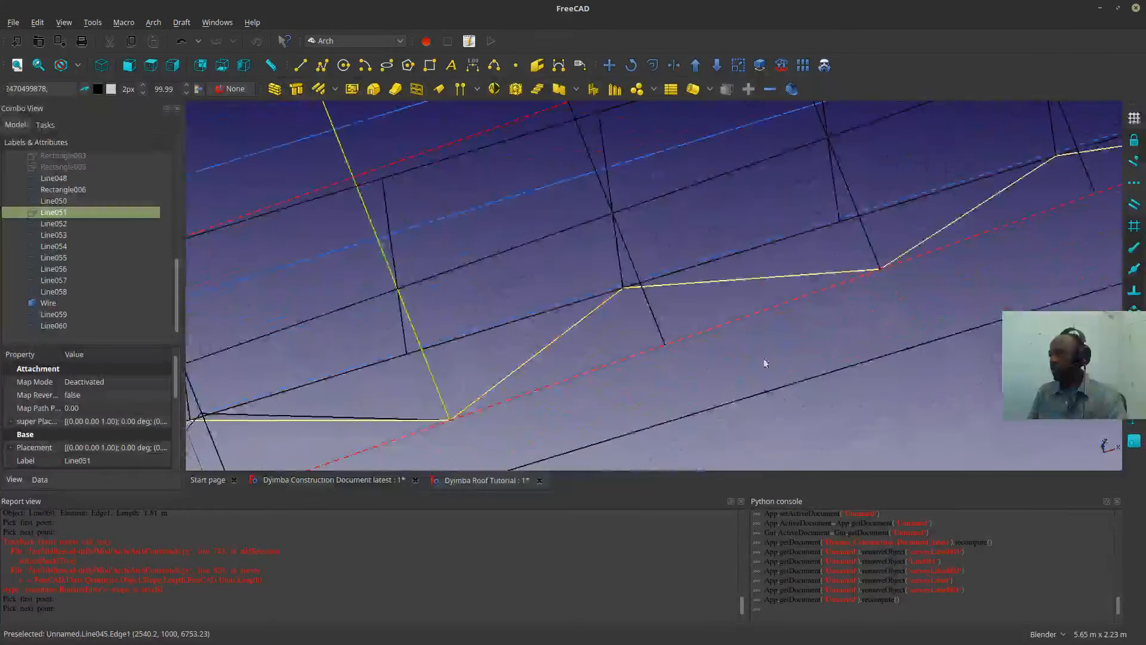
middle_drag(765, 363, 584, 316)
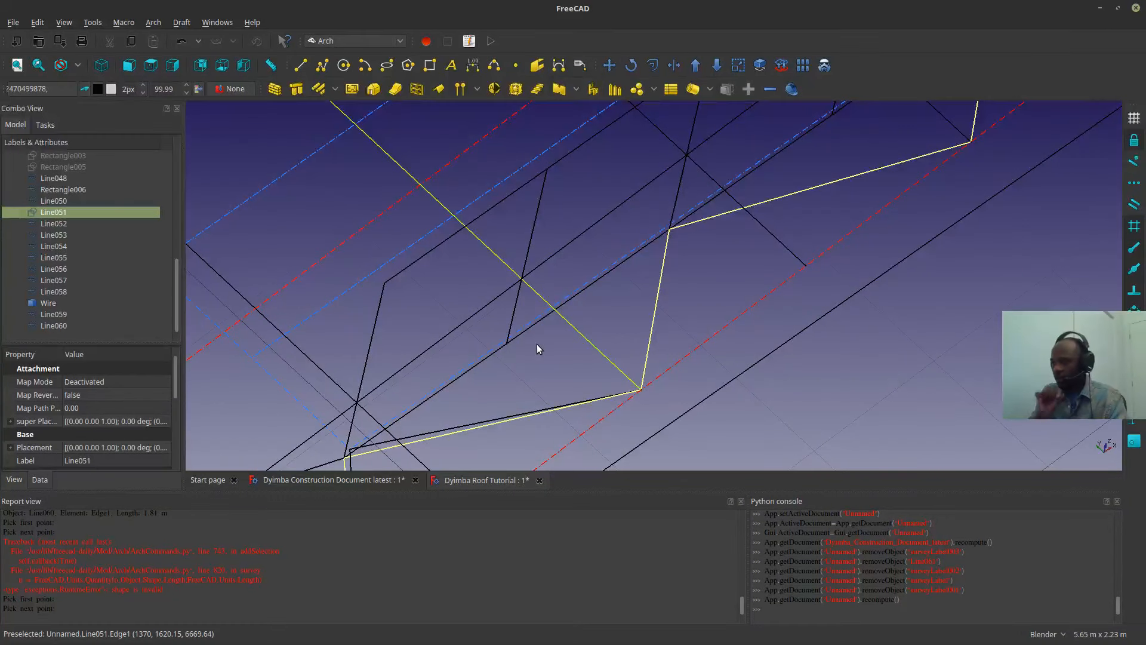
click(413, 262)
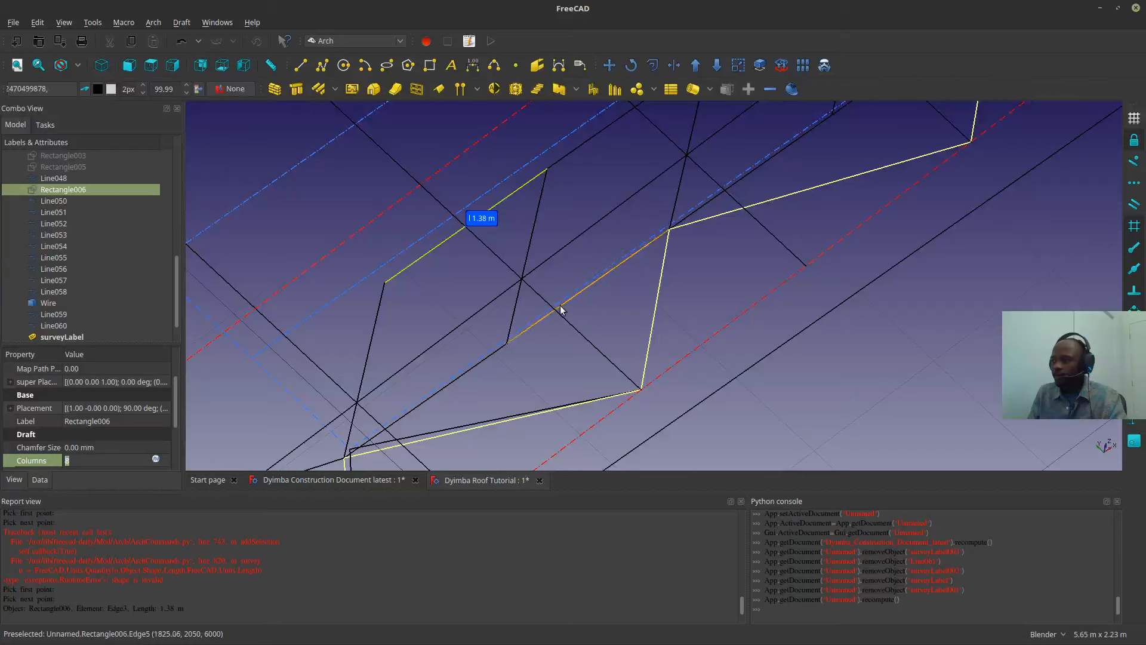
- Examine the zigzag wire along the roof edge and its end corner beside the blue reference rectangle's corner
scroll(560, 309, down, 4)
scroll(882, 192, down, 2)
shift+middle_drag(698, 232, 500, 292)
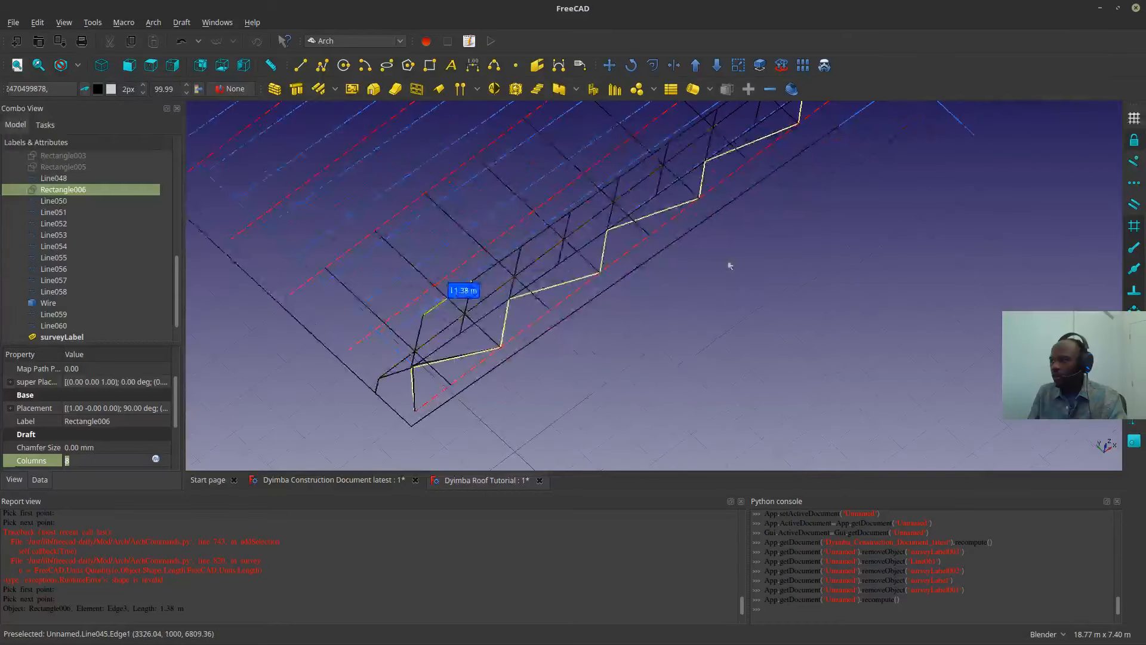
middle_drag(729, 267, 709, 201)
scroll(610, 178, up, 2)
shift+middle_drag(647, 179, 547, 275)
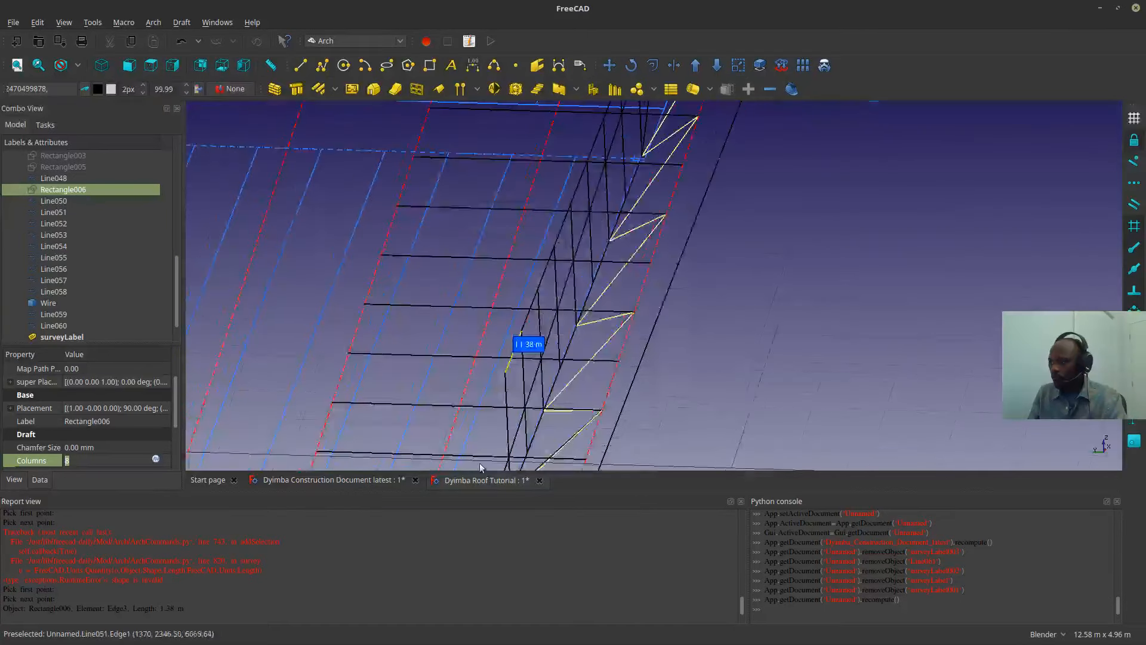
shift+middle_drag(505, 397, 547, 143)
scroll(585, 205, up, 2)
scroll(585, 205, up, 3)
scroll(511, 306, up, 3)
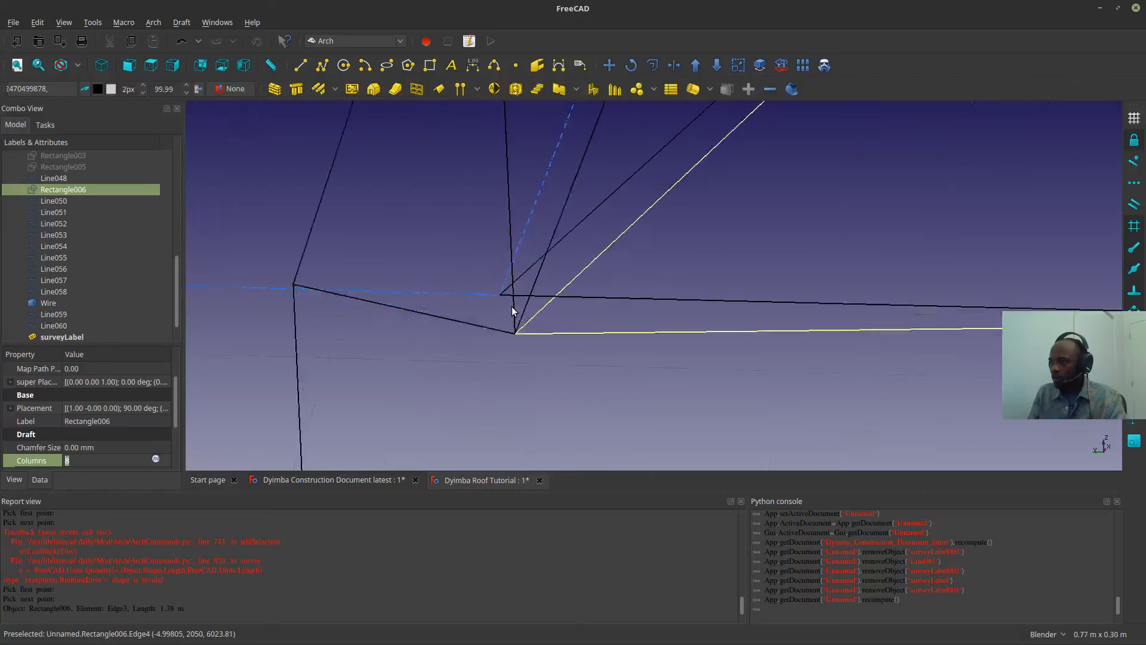
shift+middle_drag(538, 296, 373, 562)
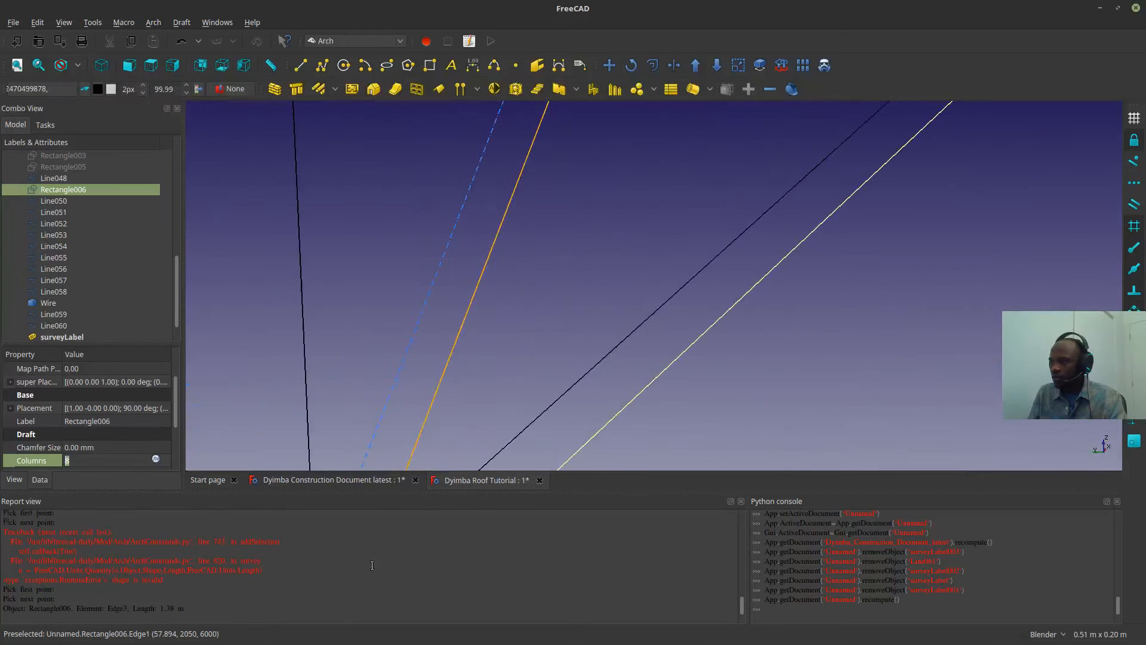
scroll(479, 286, down, 8)
shift+middle_drag(530, 191, 511, 282)
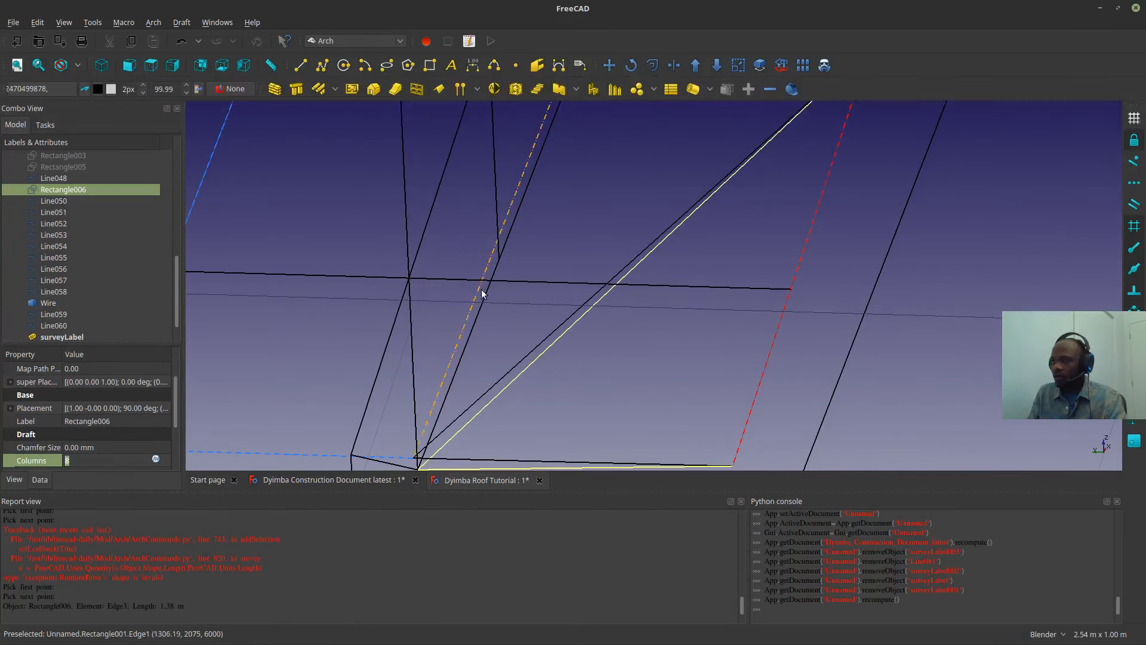
scroll(456, 308, up, 2)
shift+middle_drag(453, 309, 492, 189)
click(452, 280)
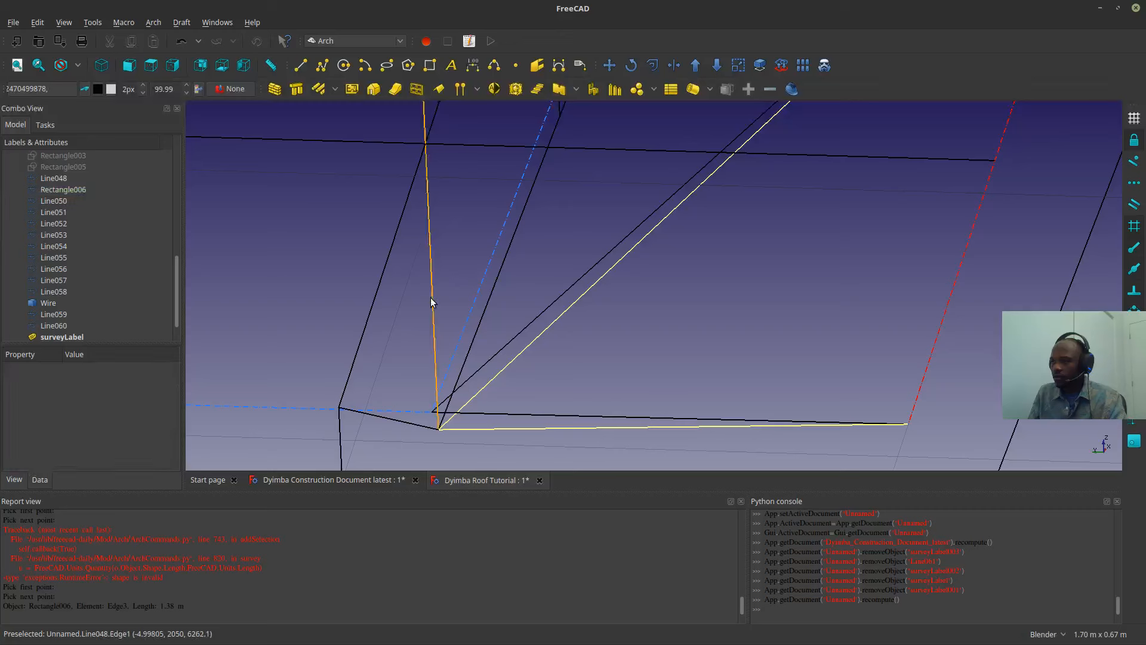
click(436, 297)
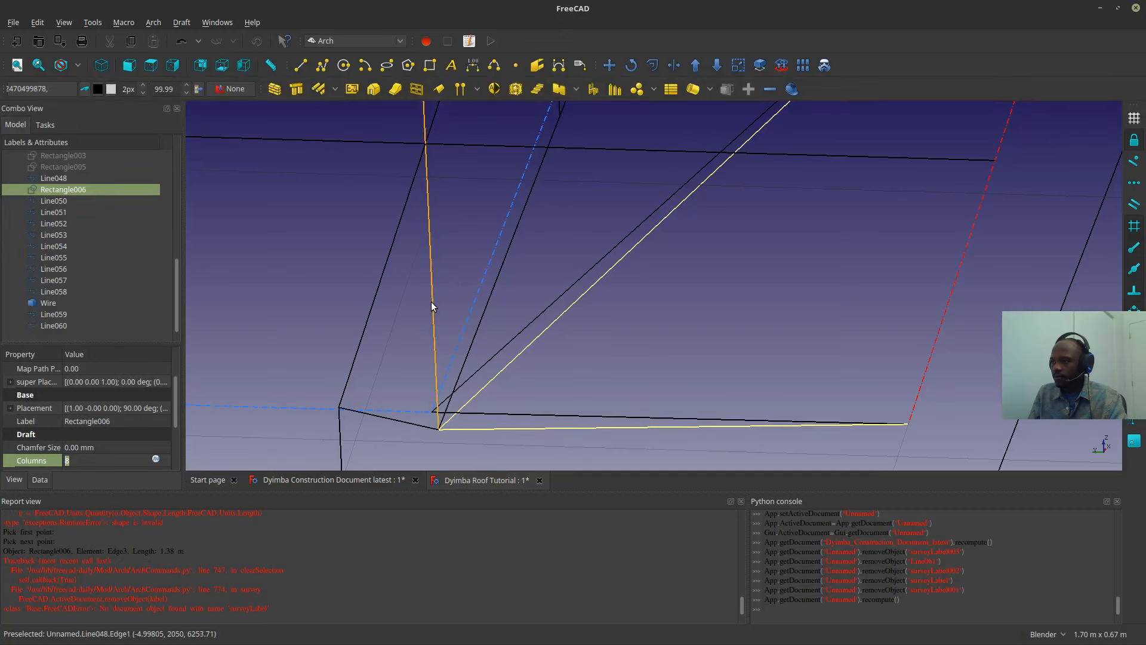
click(431, 302)
scroll(424, 400, up, 2)
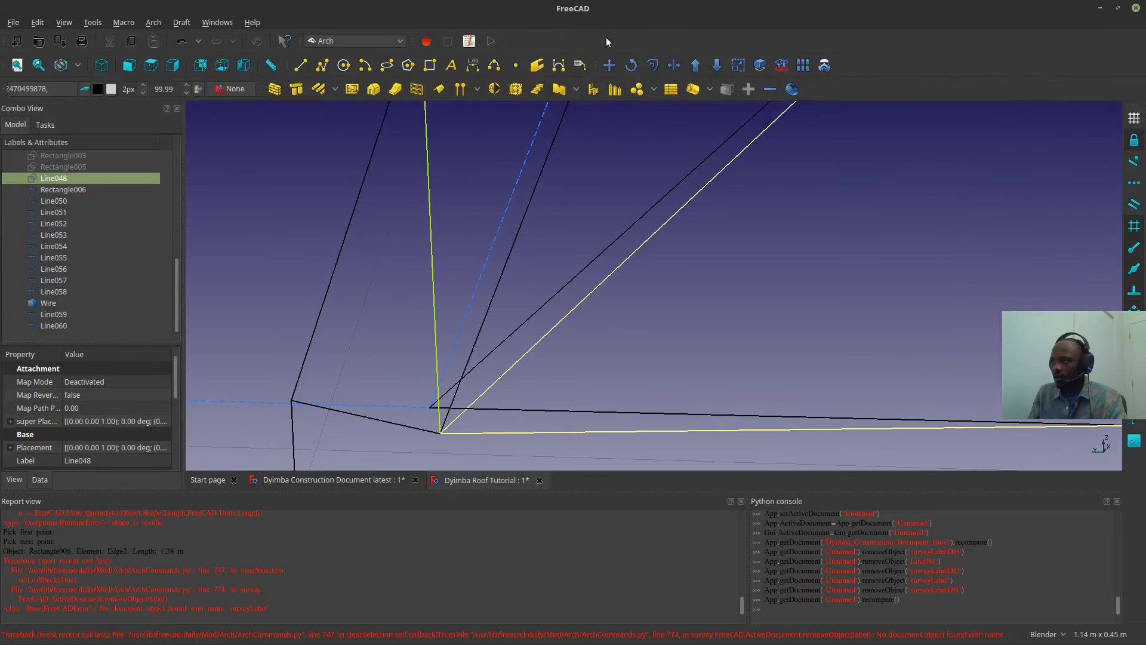
click(608, 64)
scroll(436, 406, down, 2)
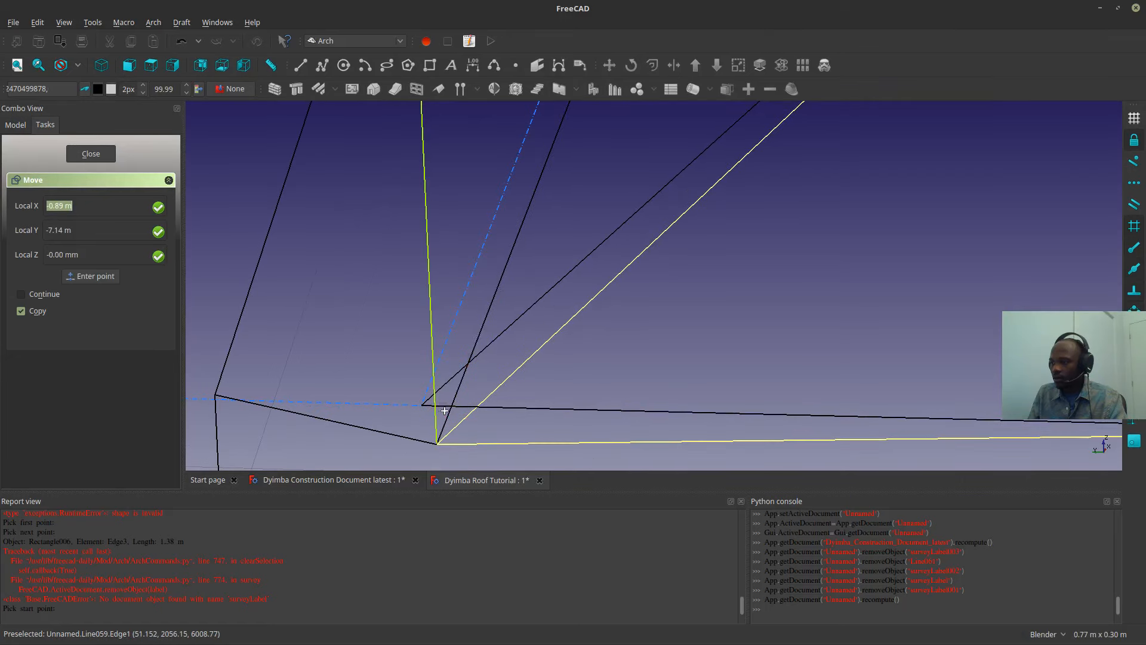
scroll(445, 411, up, 4)
middle_drag(473, 388, 458, 378)
scroll(457, 376, down, 4)
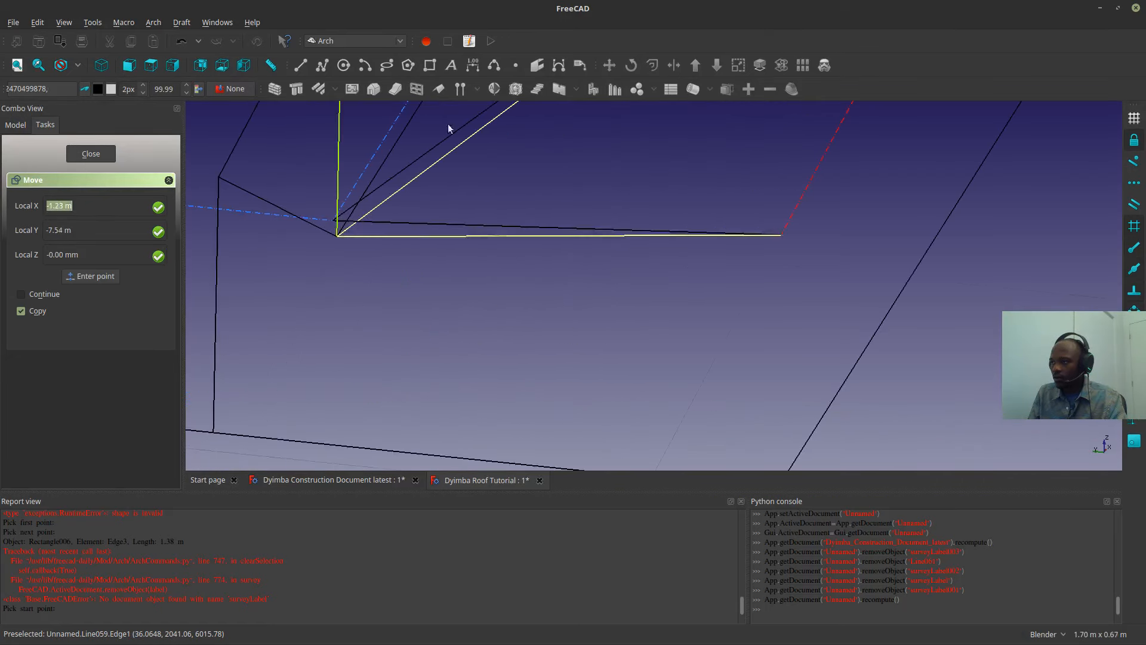
mouse_move(427, 281)
middle_down()
mouse_move(445, 284)
mouse_move(430, 287)
middle_up()
click(399, 380)
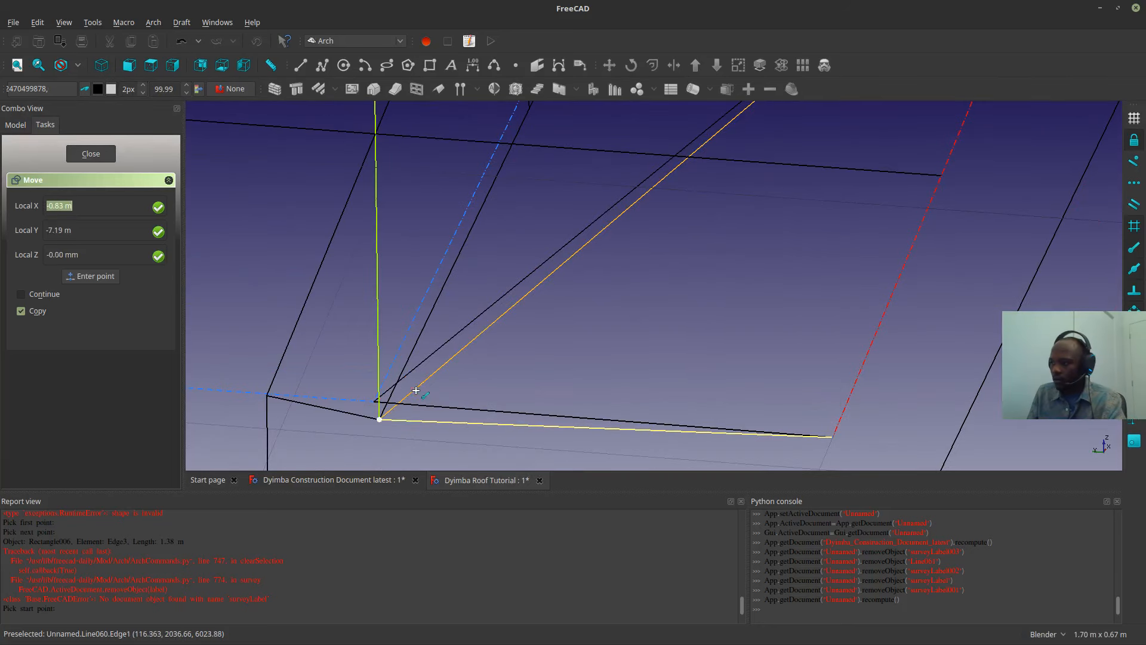
middle_drag(420, 405, 370, 424)
scroll(374, 401, down, 5)
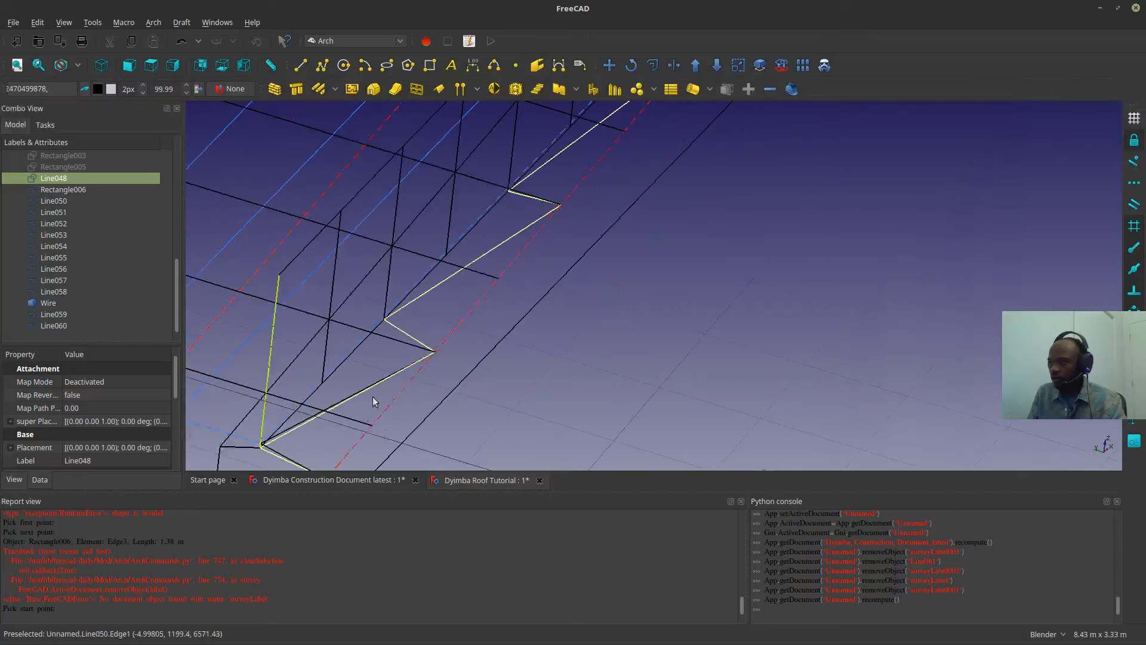
- Show the hidden Extrusion beam that runs along Rectangle006's lower edge
scroll(423, 371, down, 2)
shift+middle_drag(425, 370, 553, 358)
scroll(494, 359, up, 4)
shift+middle_drag(446, 333, 363, 385)
scroll(356, 371, down, 2)
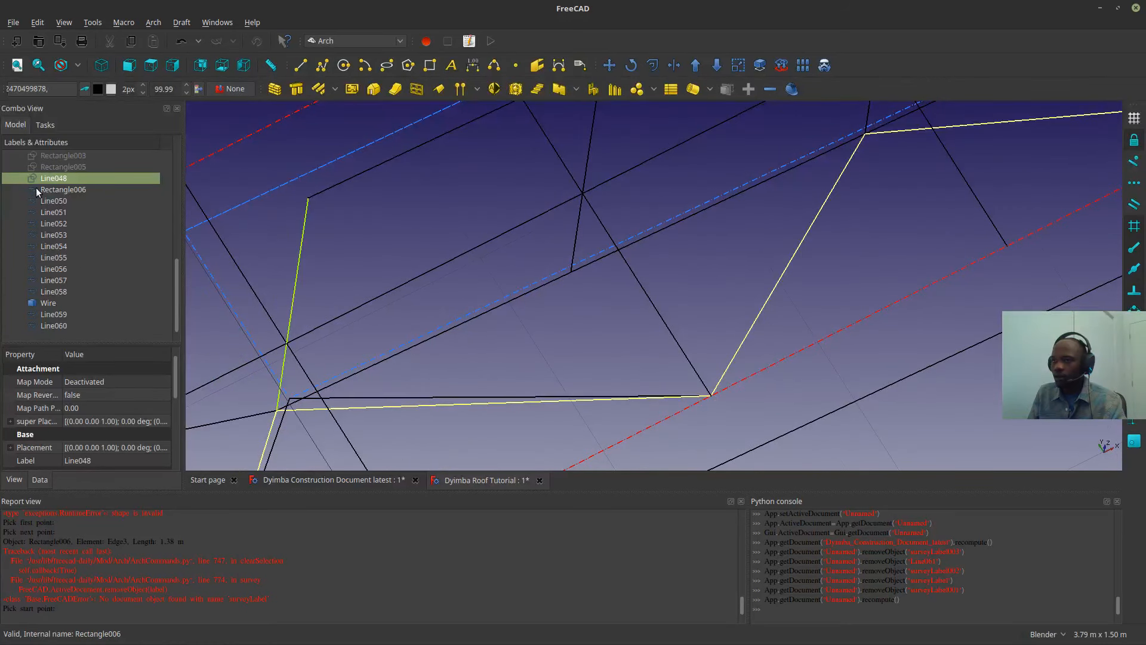
scroll(36, 187, up, 3)
click(51, 212)
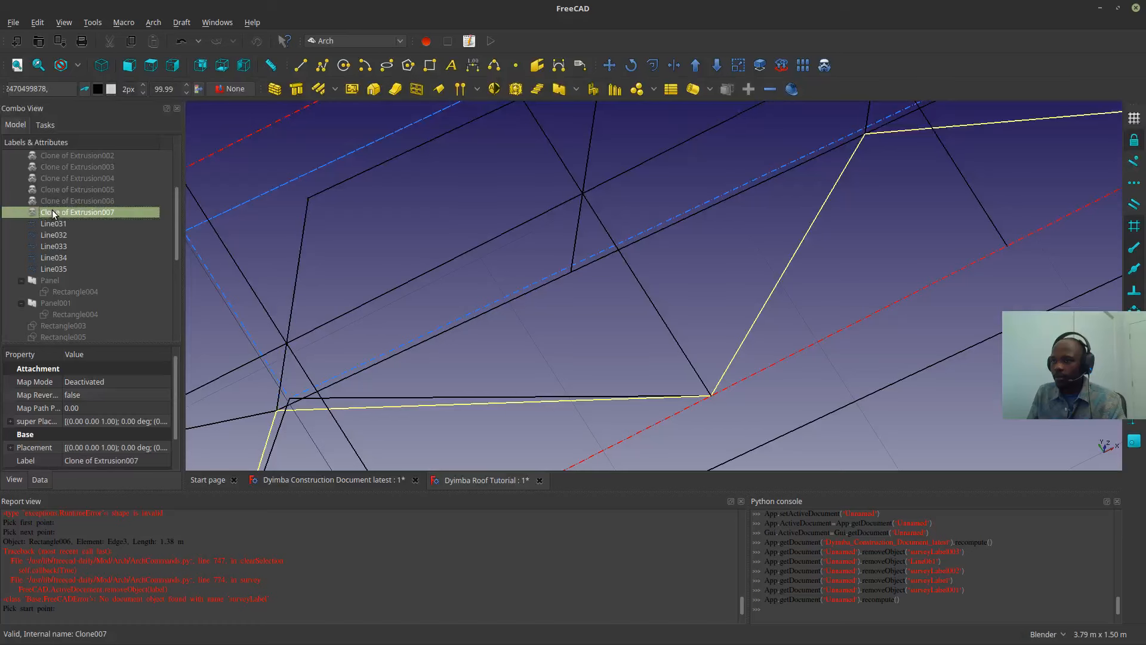
scroll(51, 210, up, 3)
click(44, 221)
key(space)
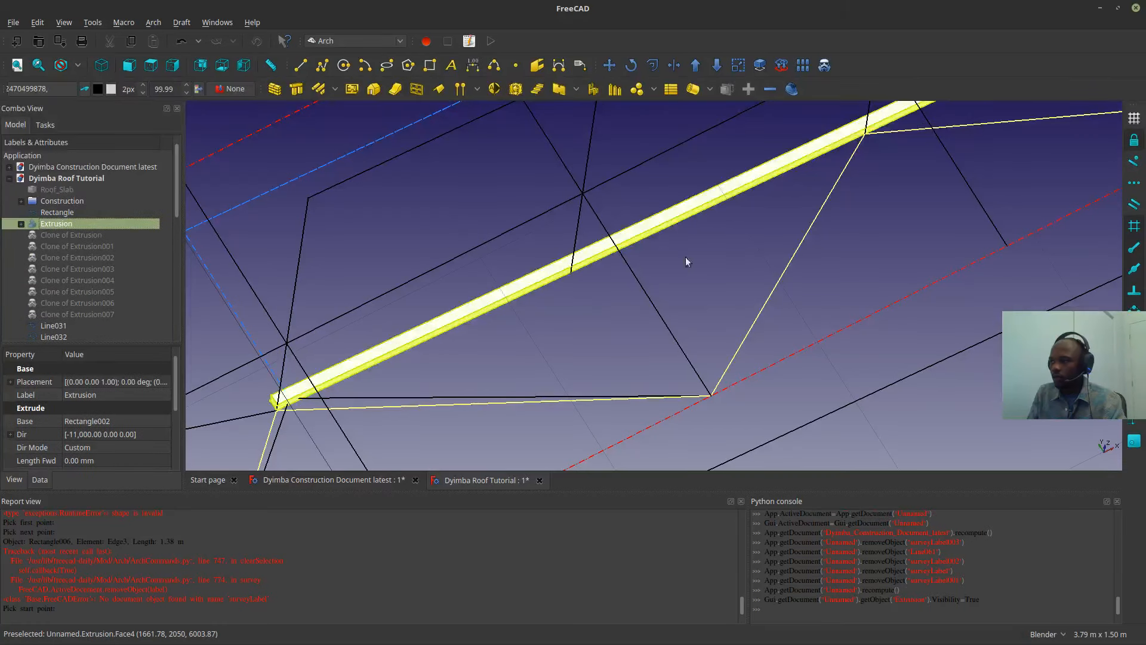
- Set the working plane to the underside of the Extrusion beam
middle_drag(685, 258, 517, 370)
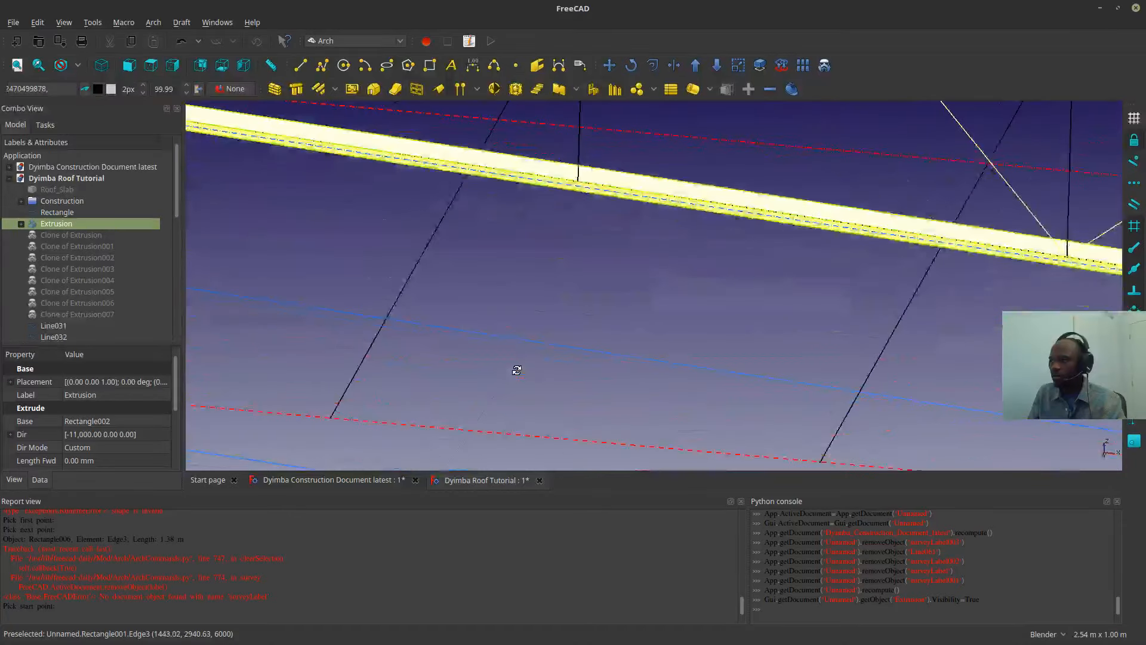
scroll(575, 184, up, 5)
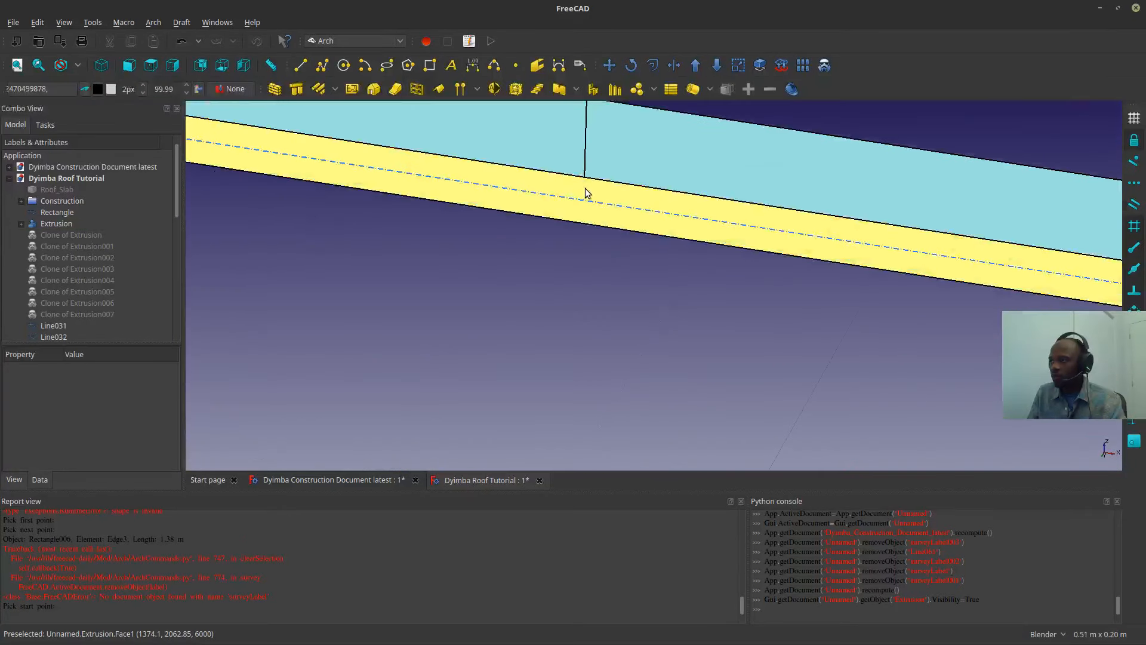
scroll(505, 255, down, 5)
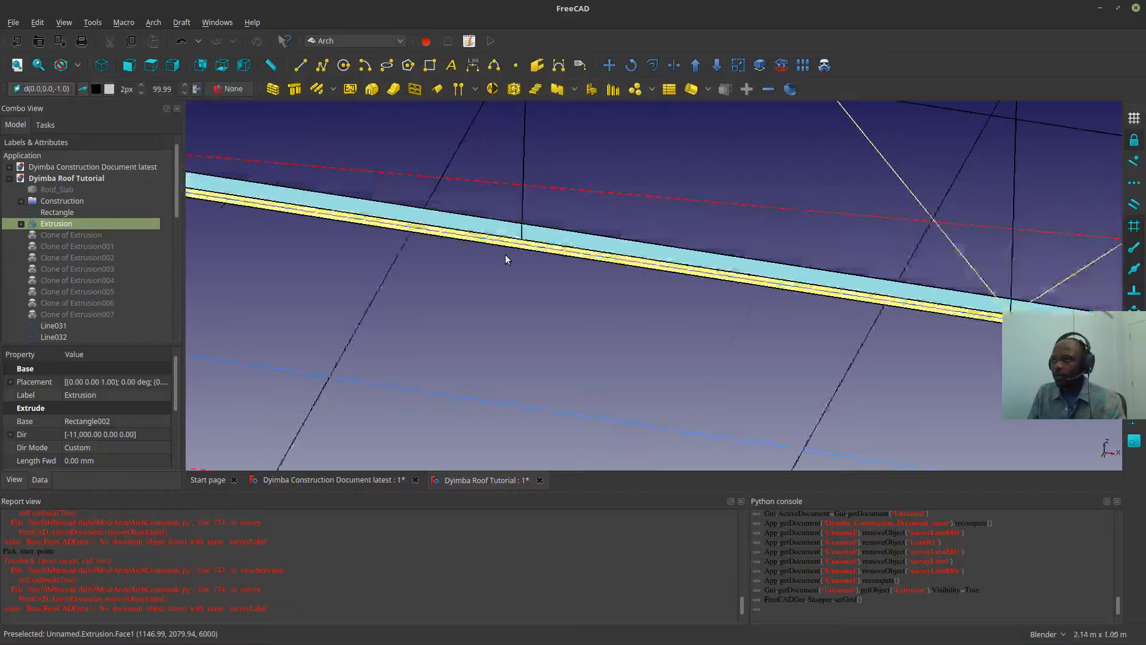
- Hide the Extrusion beam along Rectangle006's lower edge
middle_drag(505, 254, 639, 394)
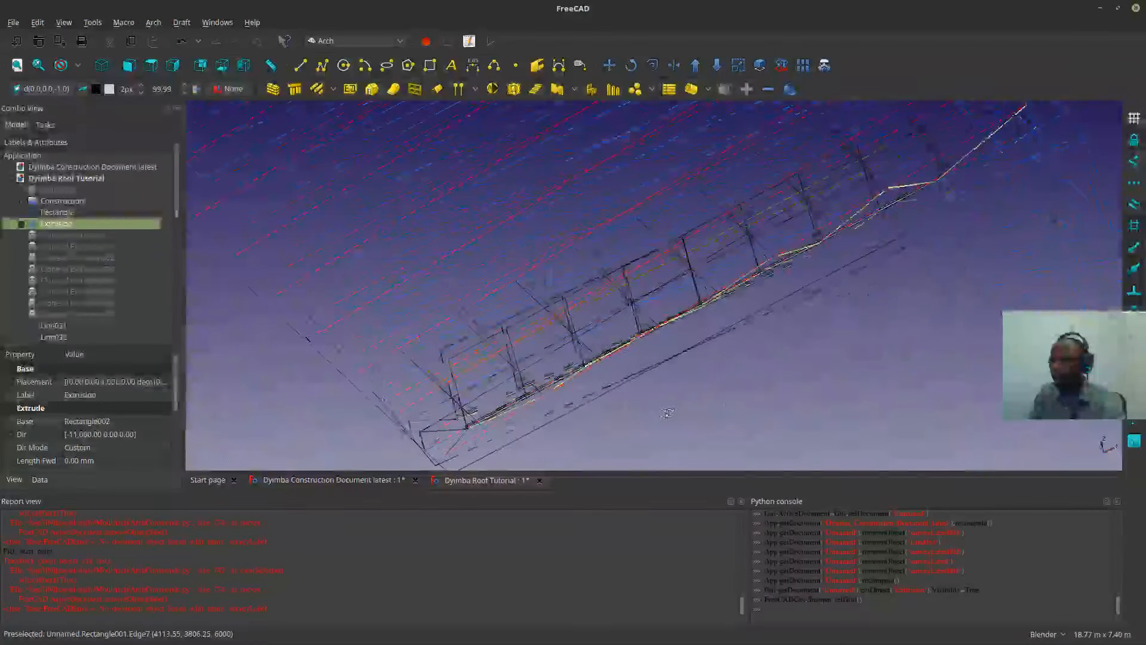
scroll(639, 394, down, 2)
scroll(637, 360, up, 6)
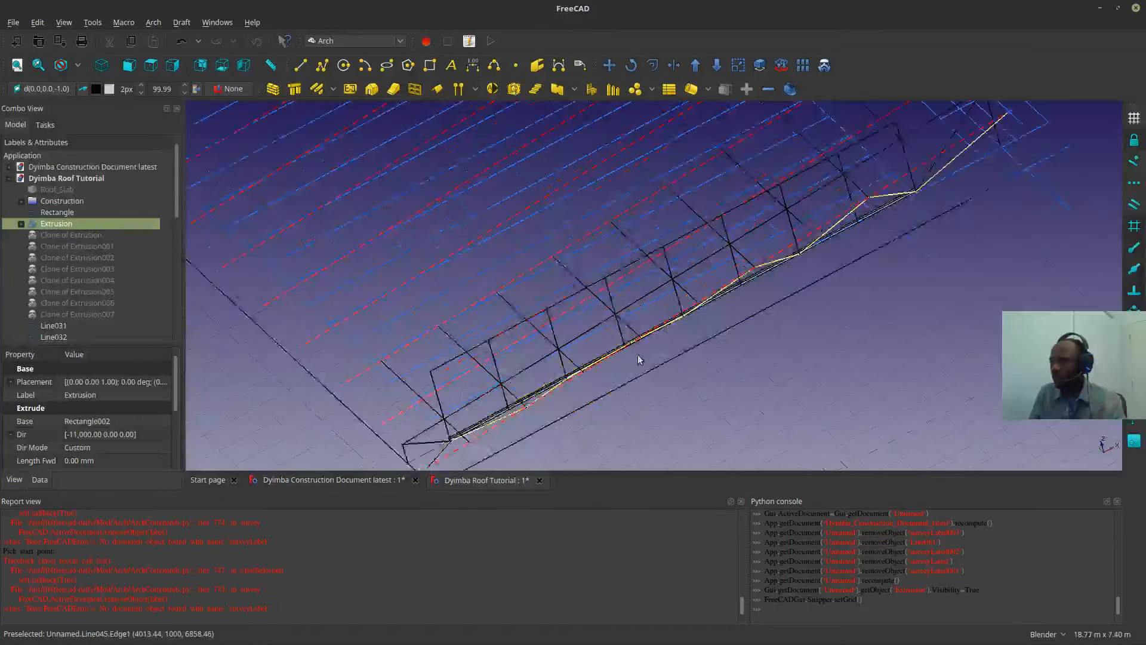
key(space)
- Examine the gap between the zigzag wire's inner end bend and the corner of the blue reference rectangle
middle_drag(612, 382, 782, 171)
scroll(591, 263, up, 4)
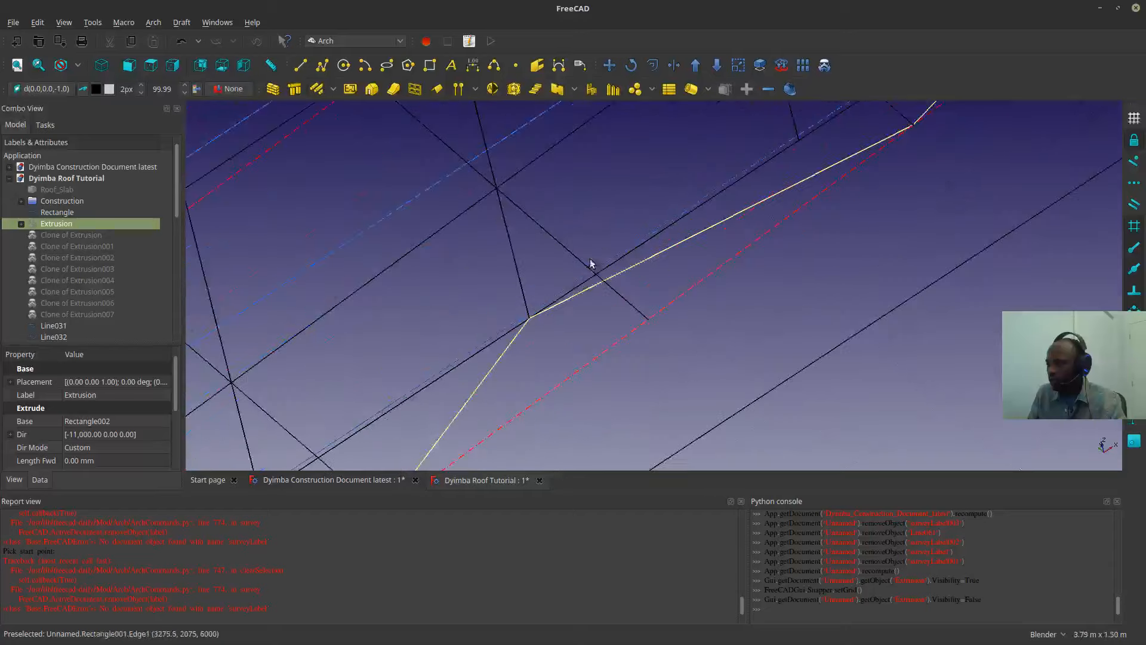
middle_drag(591, 264, 473, 449)
scroll(619, 295, down, 2)
scroll(627, 326, up, 4)
scroll(472, 449, down, 2)
middle_drag(473, 449, 476, 419)
shift+drag(469, 427, 579, 264)
scroll(579, 264, up, 2)
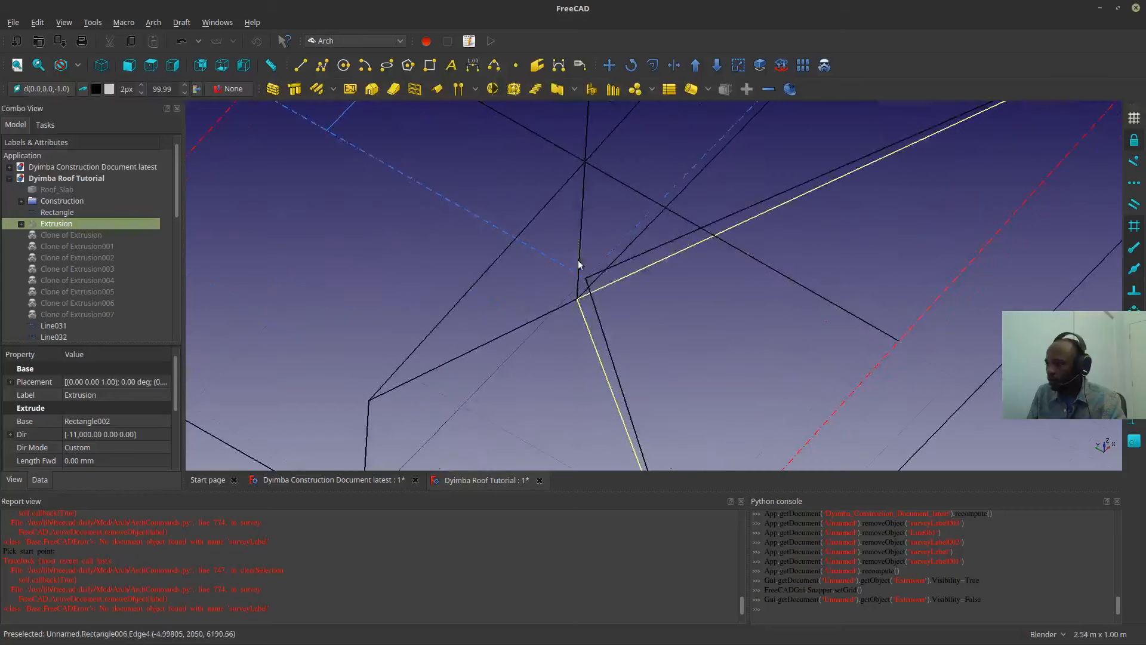
scroll(592, 294, up, 6)
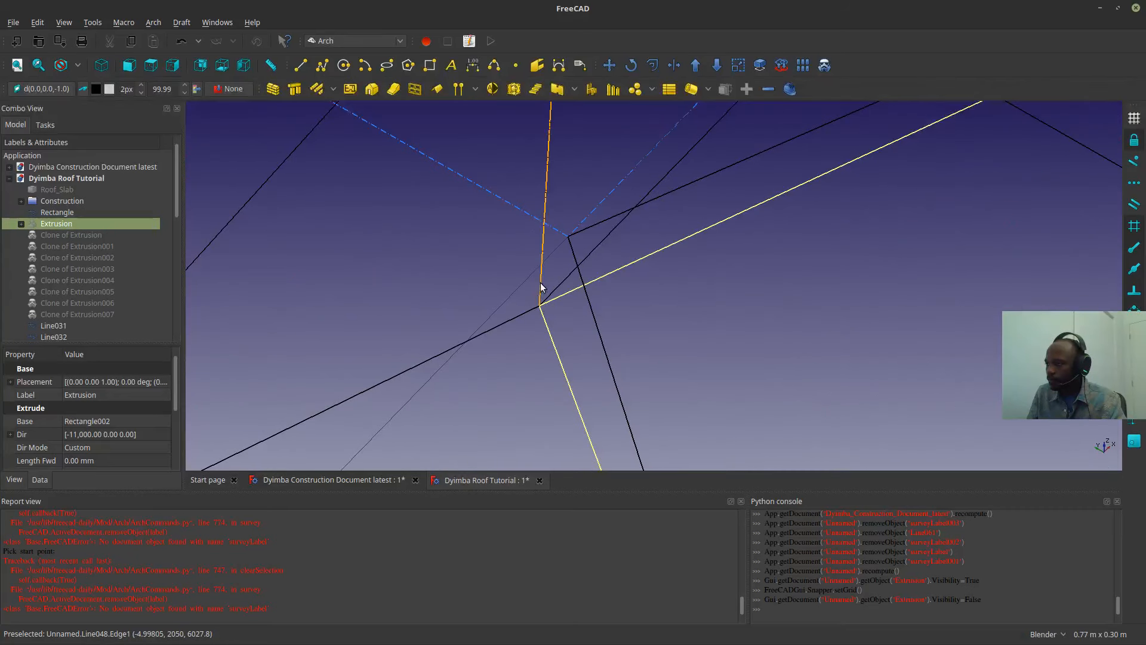
- Try copying Line048 from its foot at the wire's inner bend to the blue reference rectangle's corner
click(540, 282)
scroll(597, 211, up, 4)
scroll(571, 243, down, 2)
scroll(570, 242, down, 2)
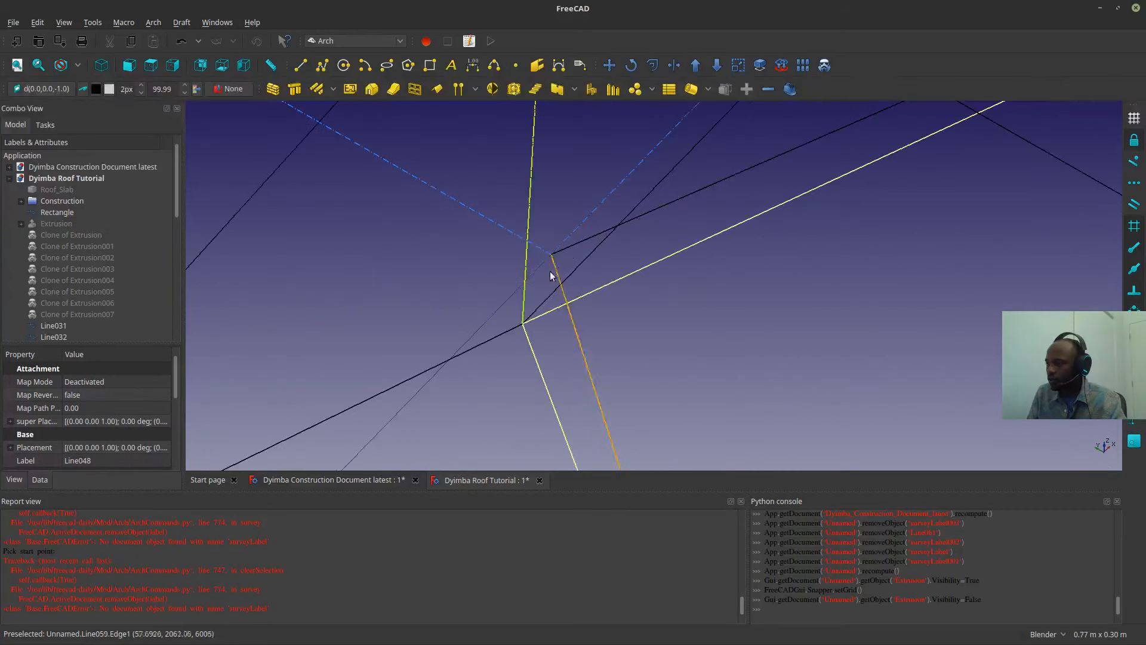
scroll(544, 278, down, 6)
scroll(543, 279, up, 10)
scroll(550, 266, up, 4)
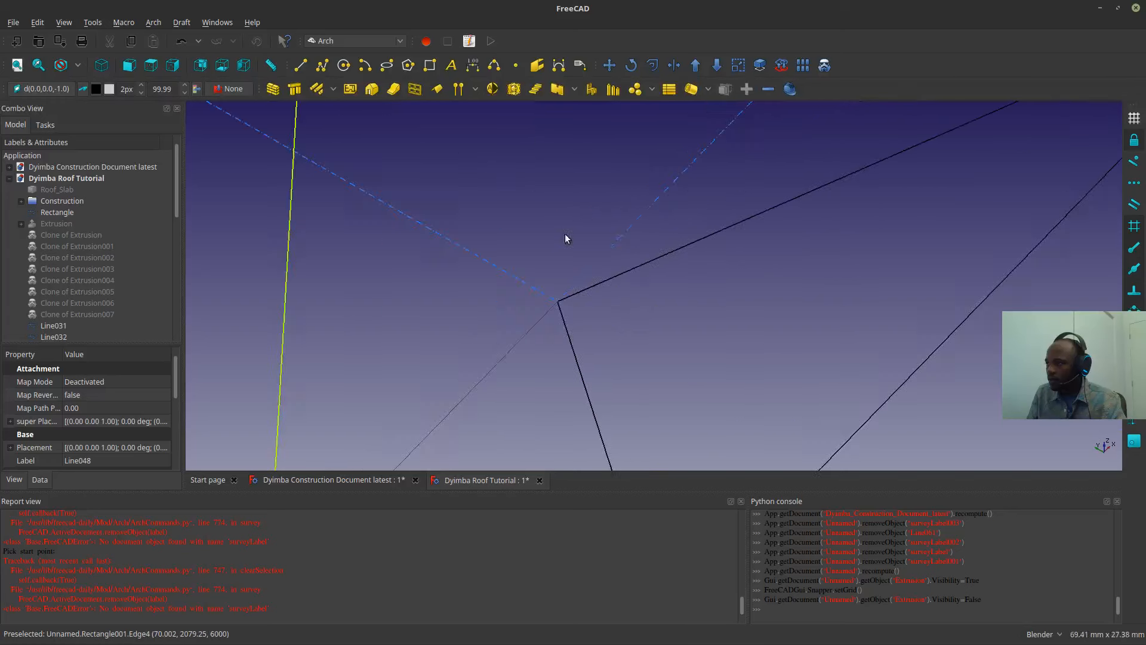
scroll(583, 363, down, 6)
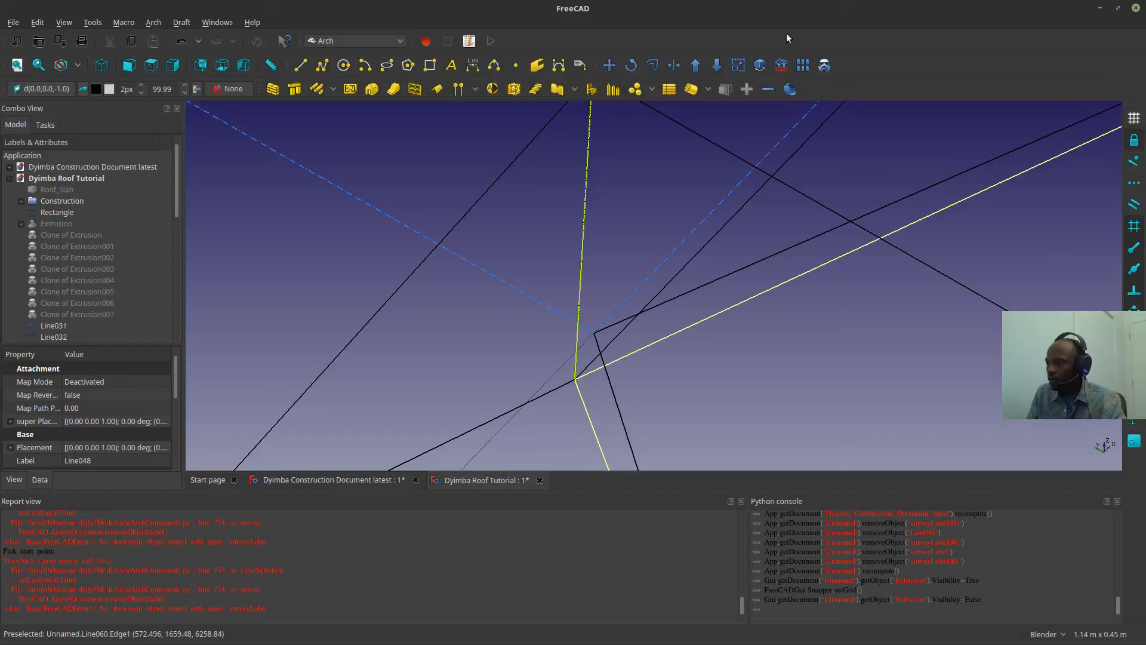
click(606, 64)
click(580, 379)
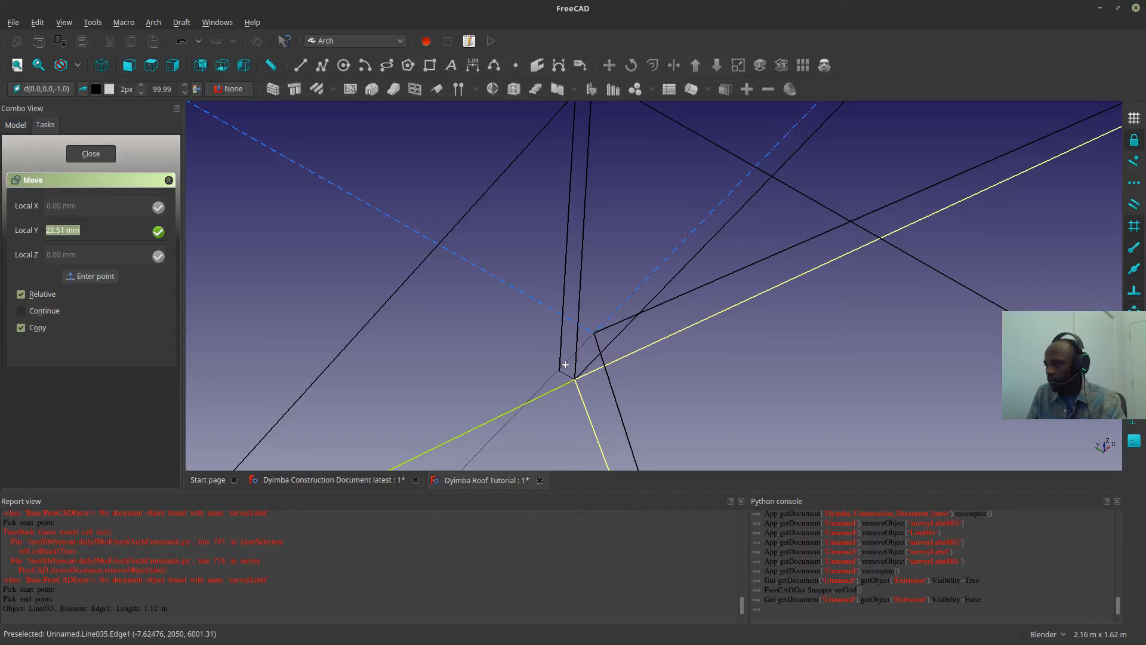
click(594, 333)
- Delete the trial copy of the upright line at the blue reference rectangle's corner
scroll(548, 385, down, 10)
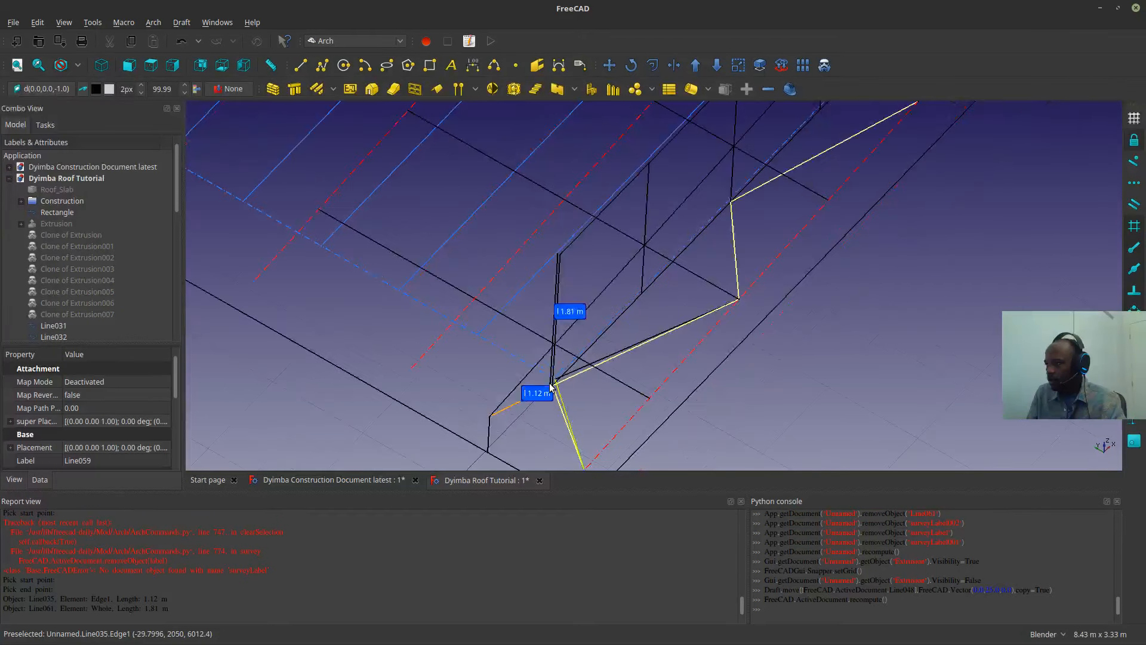
scroll(598, 339, up, 4)
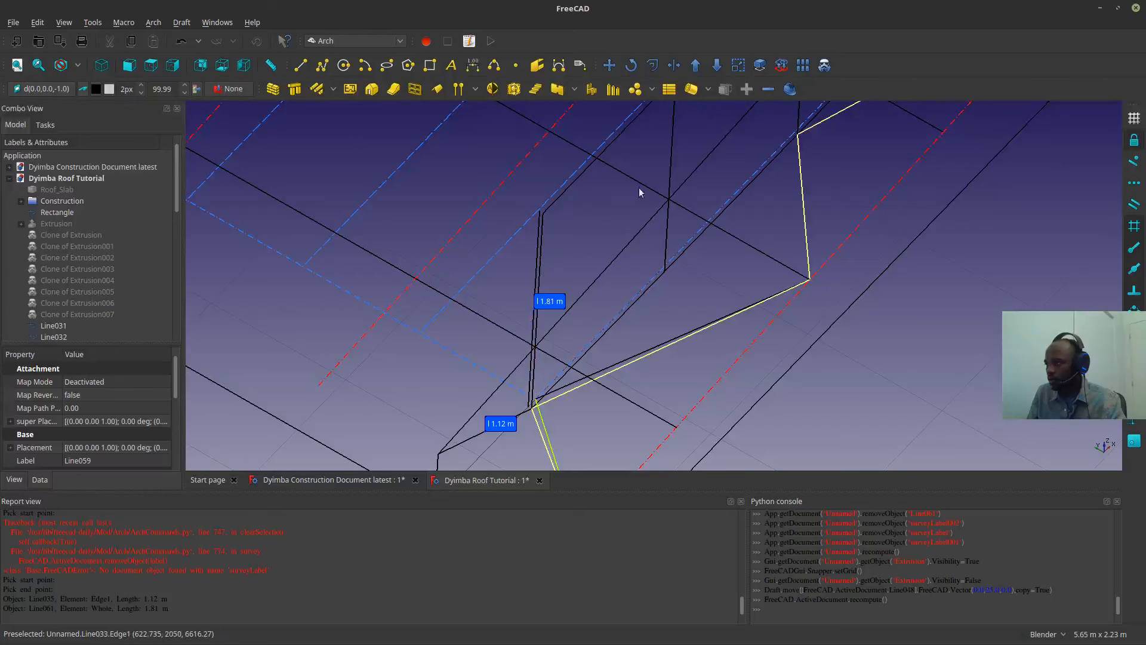
click(688, 144)
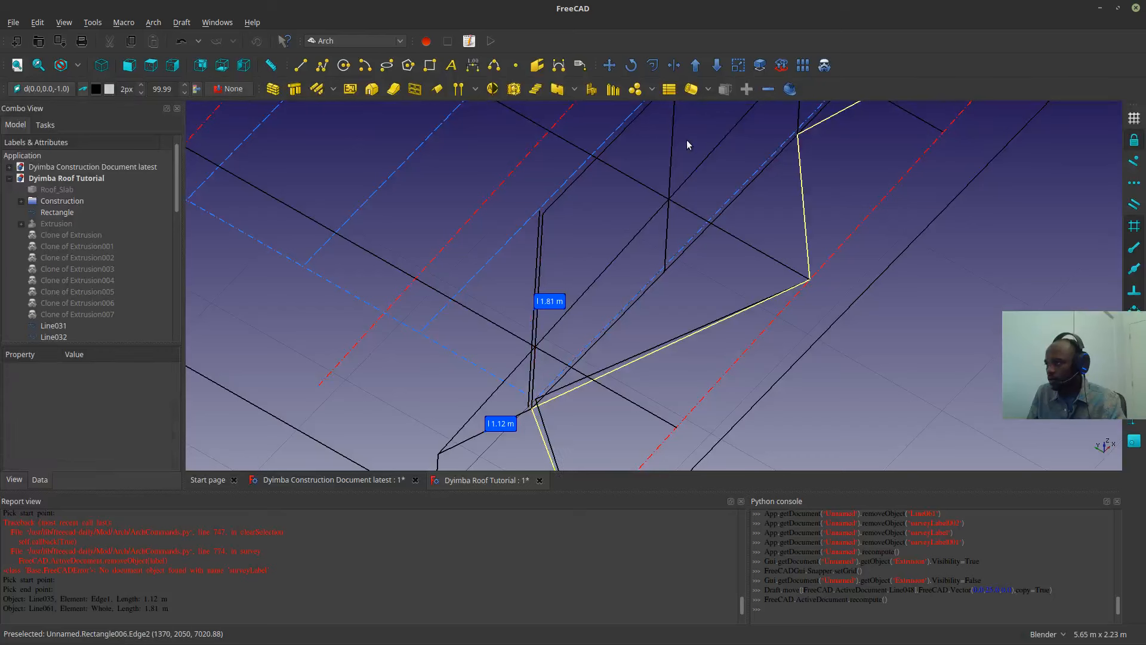
click(537, 249)
key(Delete)
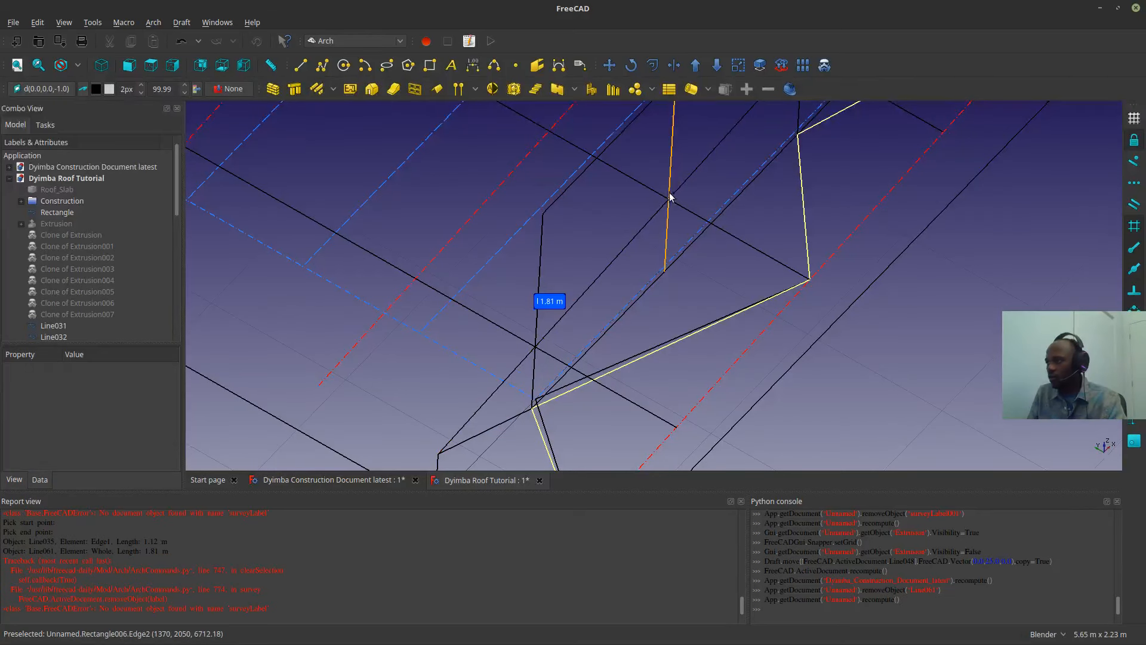
- Copy Rectangle006 from its lower corner at the wire's inner bend to the corner of the blue reference rectangle
click(671, 191)
key(space)
key(space)
key(space)
key(space)
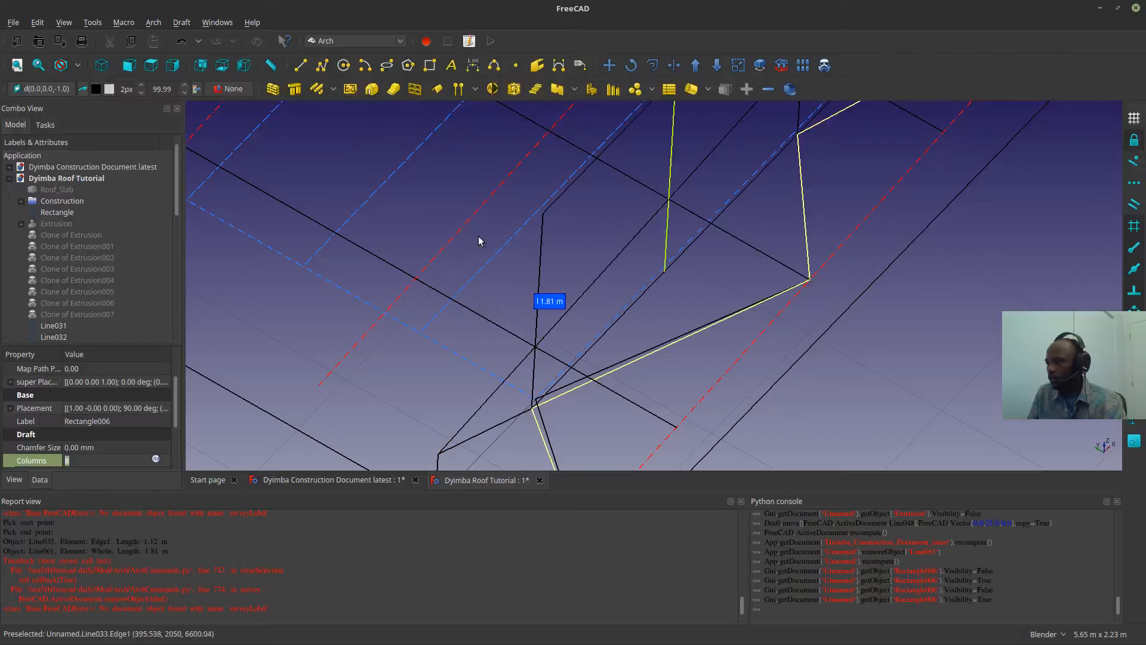
click(610, 65)
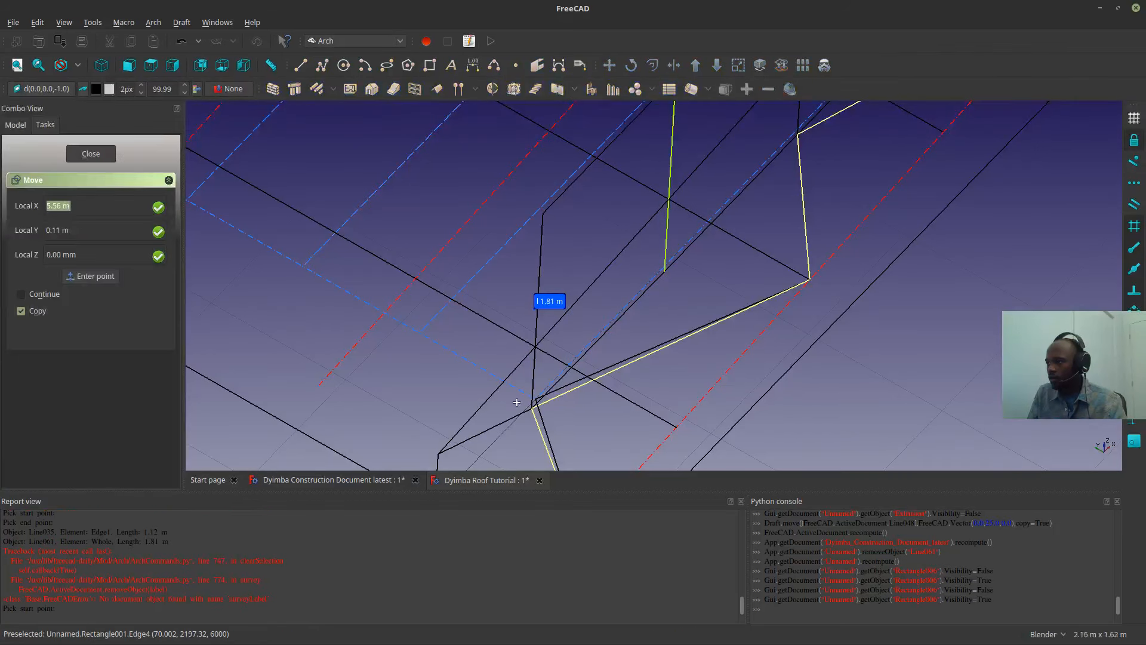
scroll(531, 417, up, 3)
click(540, 406)
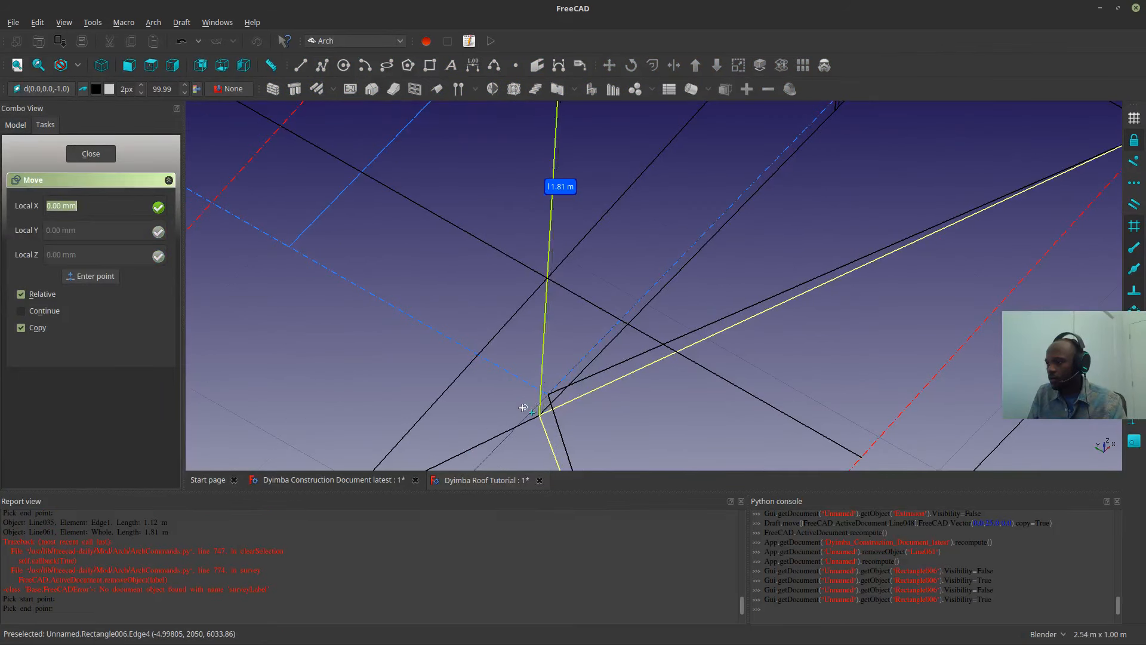
click(548, 393)
- Draw a line about 1.87 m long from Line051's outer end to the foot of the copied rectangle's second column line
scroll(526, 412, down, 4)
scroll(849, 268, down, 2)
middle_drag(680, 394, 449, 363)
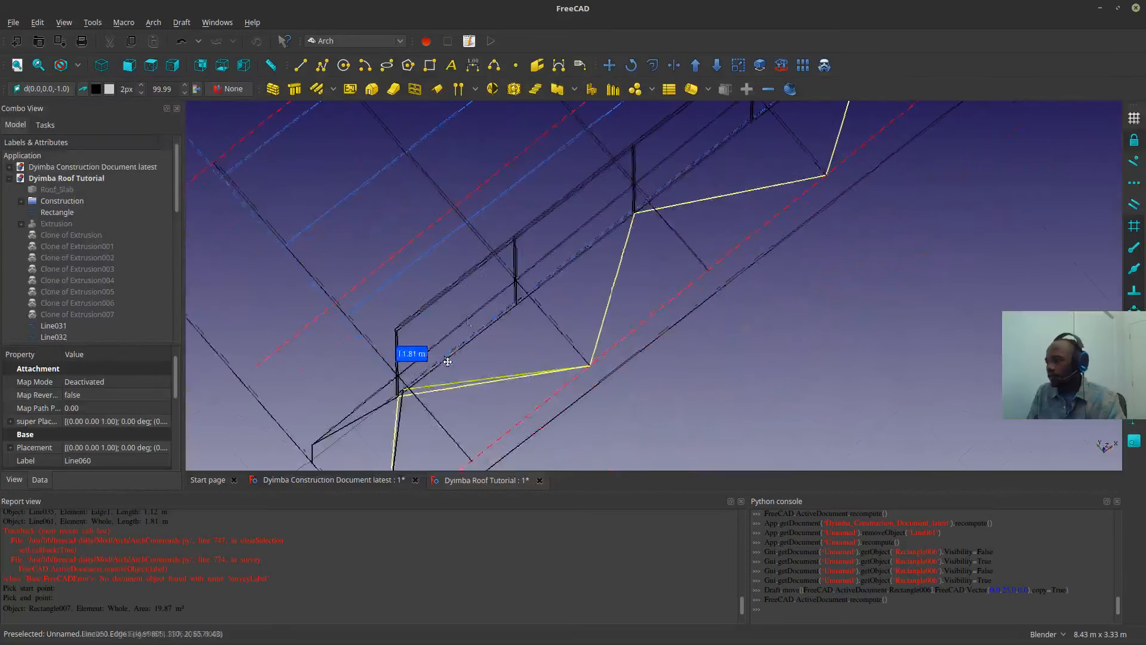
click(301, 67)
scroll(576, 400, up, 5)
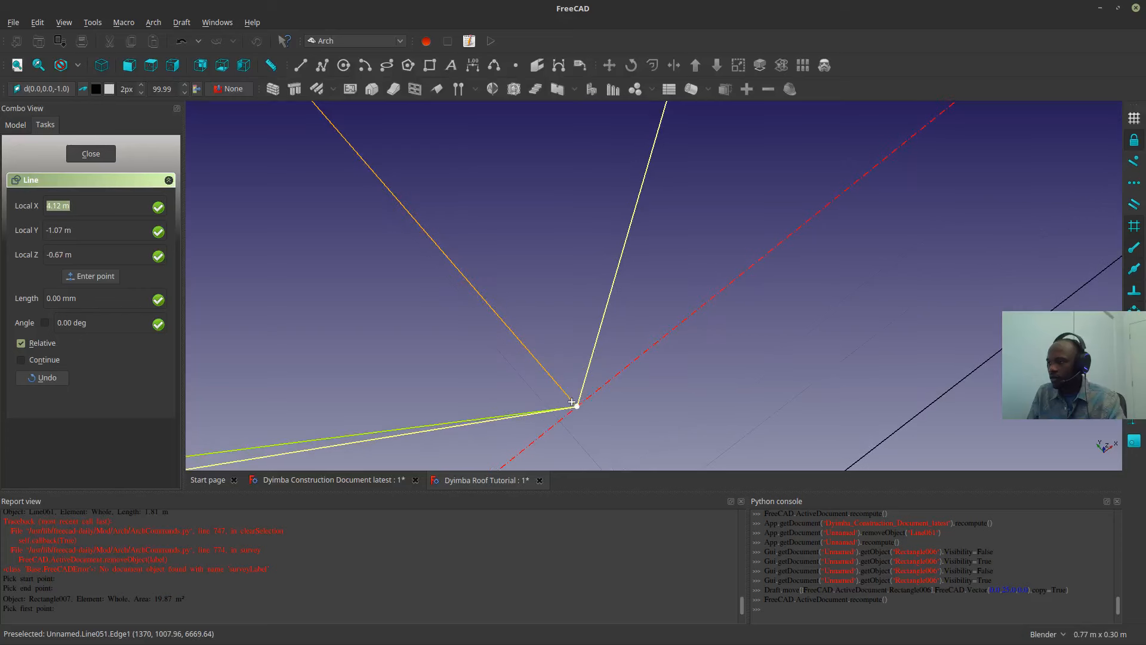
click(573, 402)
scroll(585, 311, down, 4)
shift+middle_drag(637, 171, 581, 492)
scroll(603, 440, down, 4)
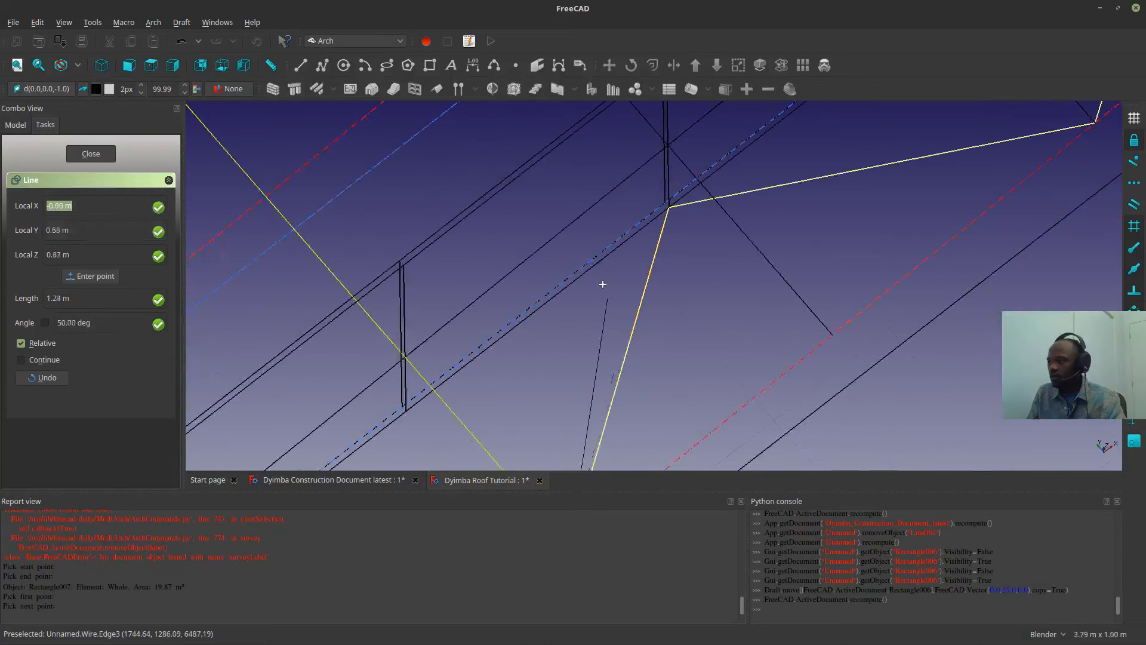
scroll(602, 284, down, 2)
scroll(661, 223, up, 10)
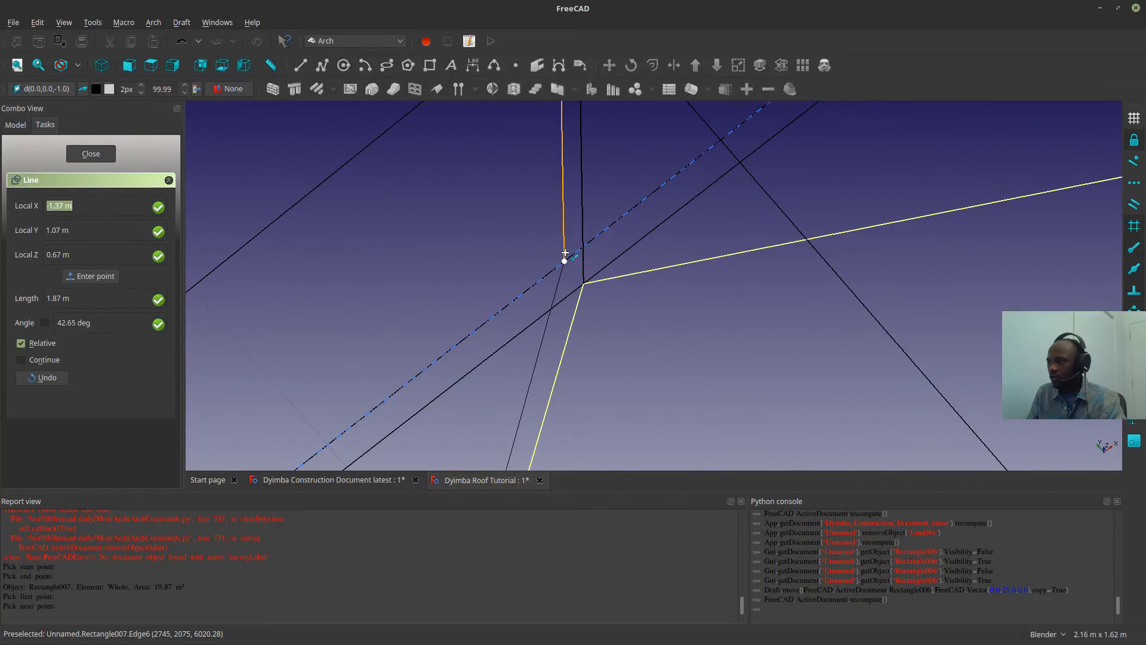
click(564, 253)
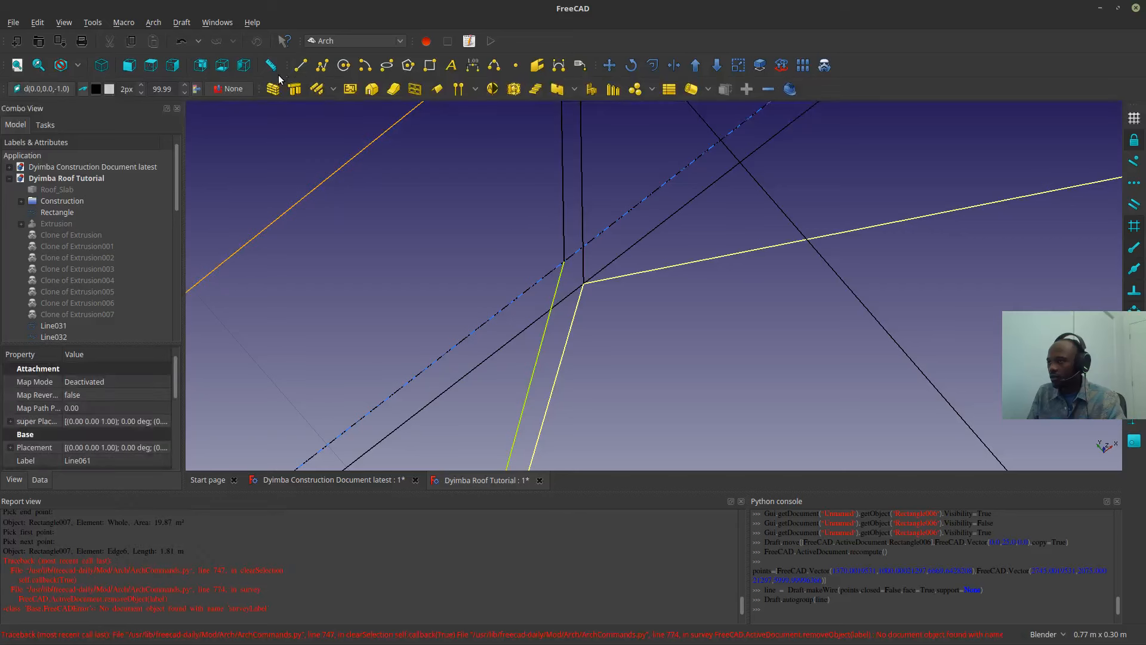
- Draw a line about 1.95 m long from the foot of the copied rectangle's second column line to Line053's outer end
click(300, 66)
click(564, 261)
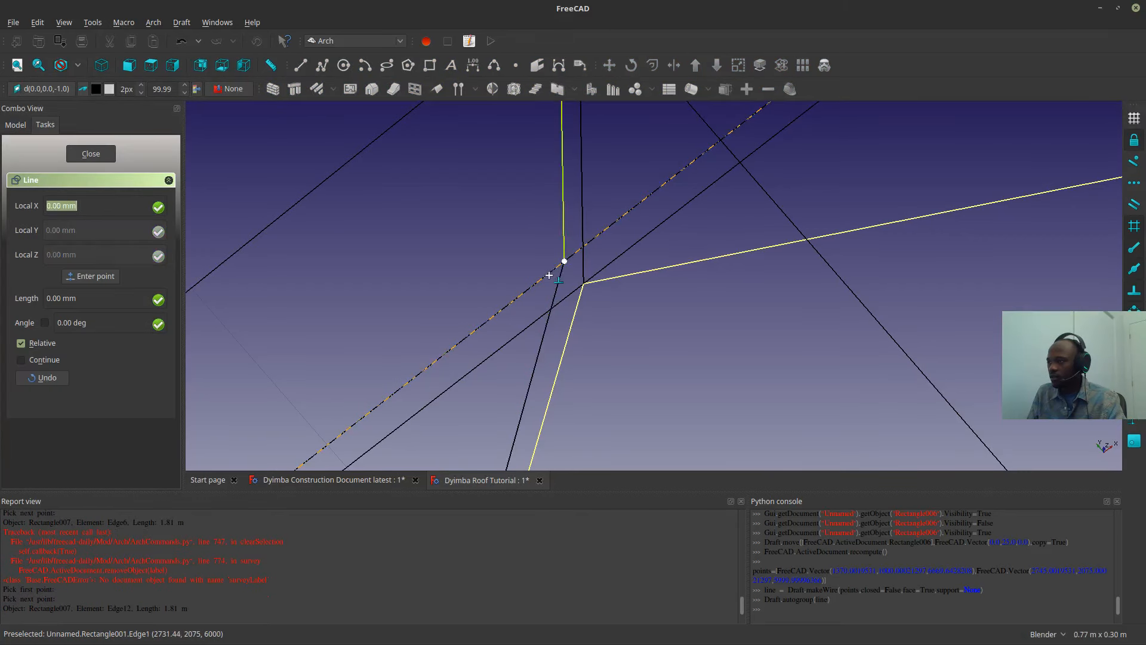
scroll(548, 273, down, 14)
scroll(690, 240, up, 6)
scroll(667, 256, up, 3)
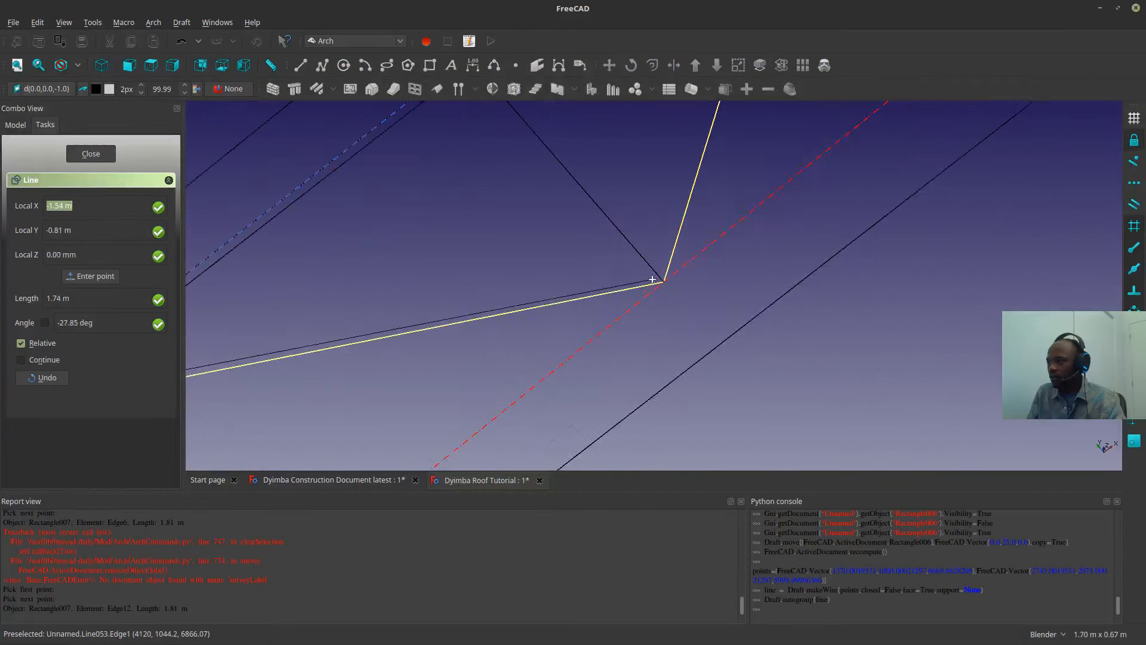
scroll(658, 283, down, 3)
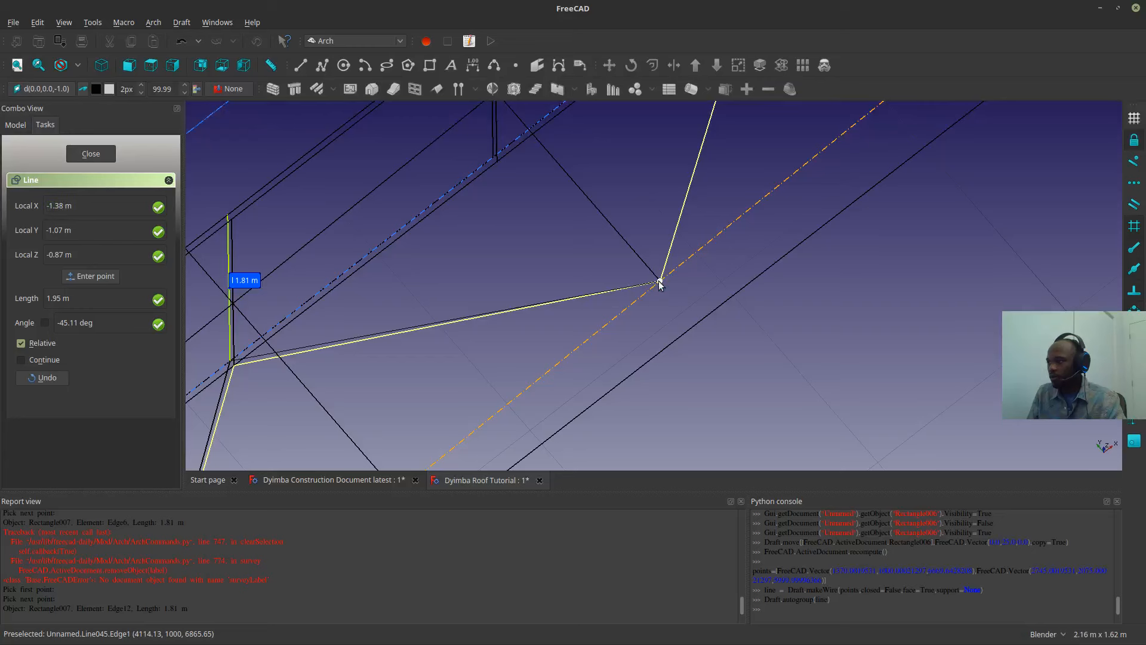
click(660, 282)
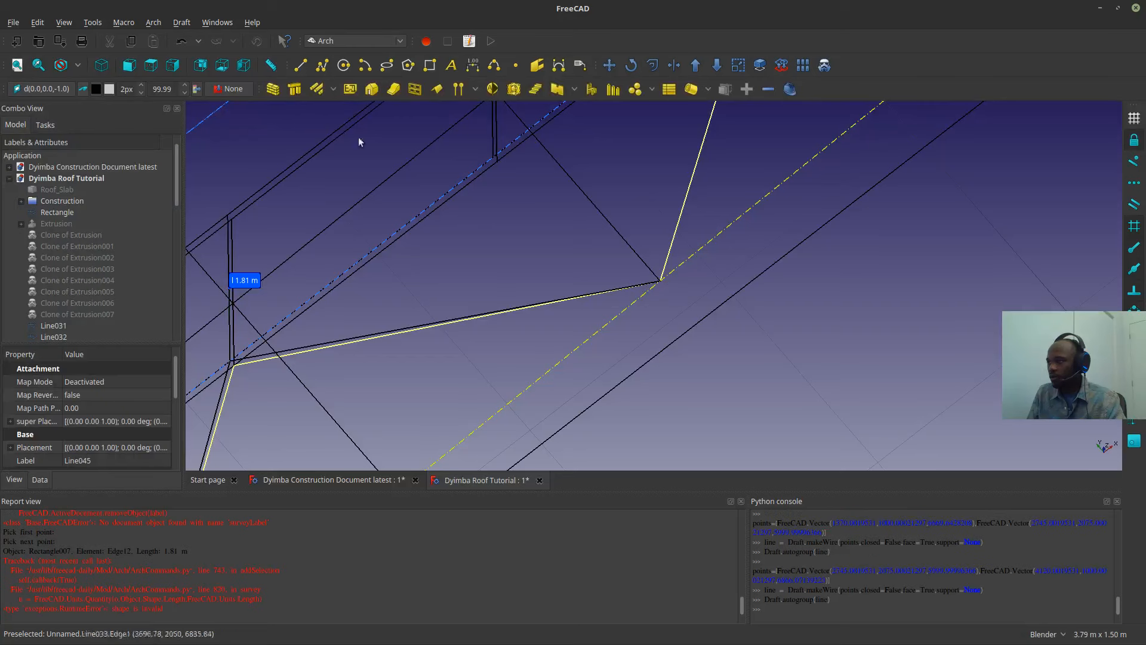
- Draw a line about 1.95 m long from Line053's outer end to the foot of the copied rectangle's fourth column line
click(655, 282)
scroll(648, 226, down, 5)
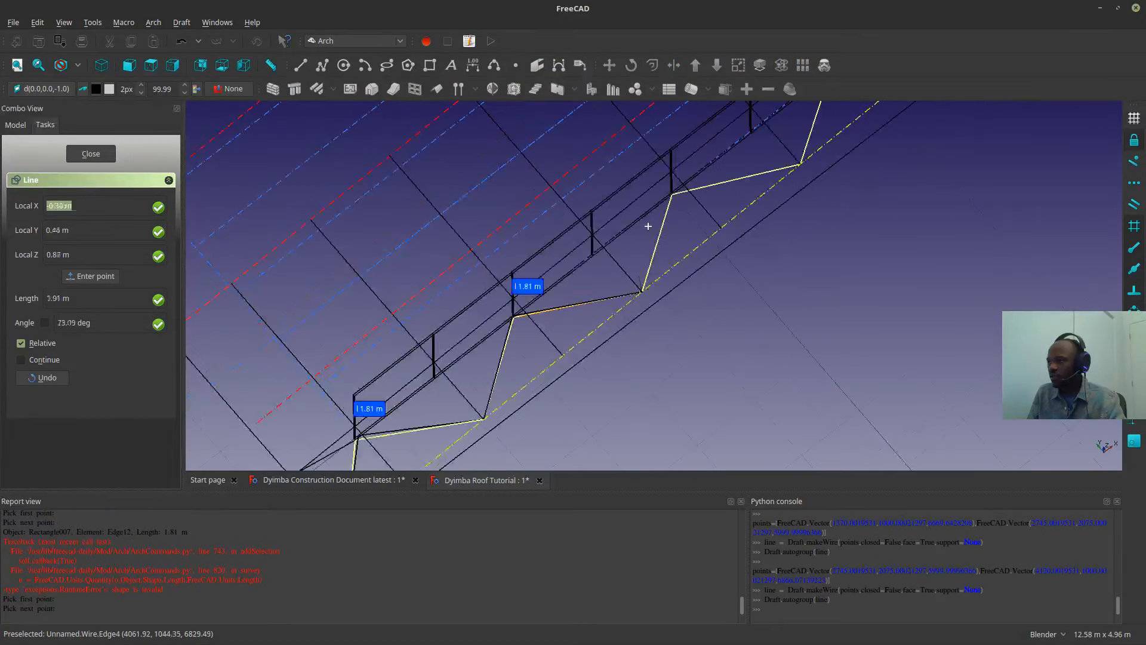
scroll(671, 177, up, 6)
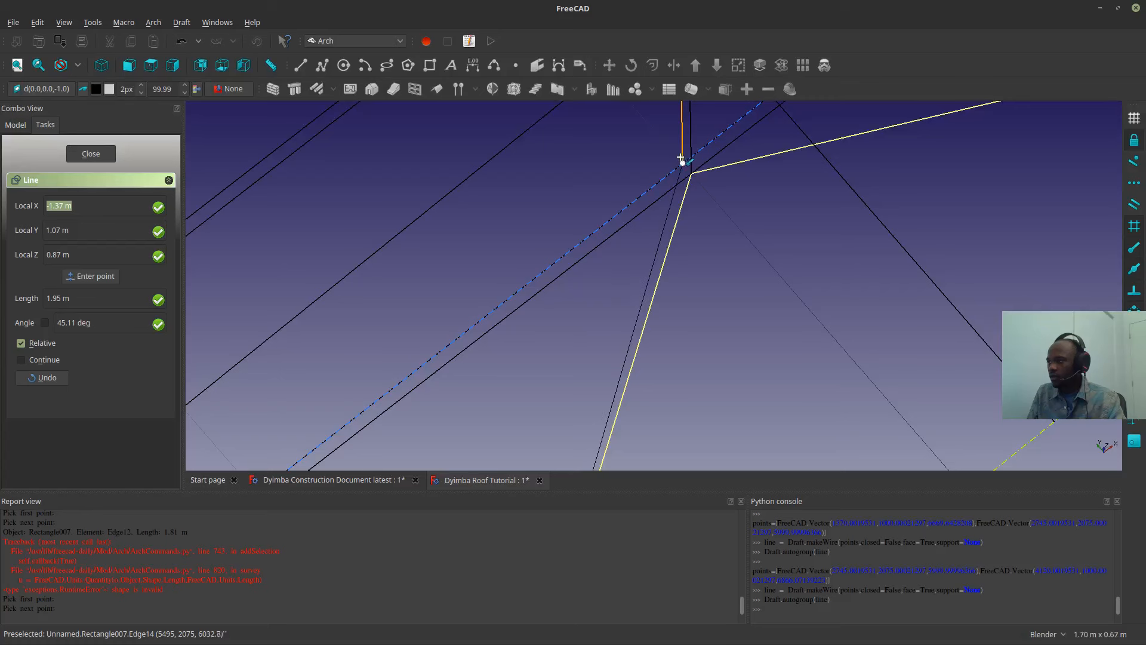
click(681, 160)
- Draw a line about 2.04 m long from the foot of the copied rectangle's fourth column line to Line055's outer end
shift+middle_drag(762, 148, 575, 323)
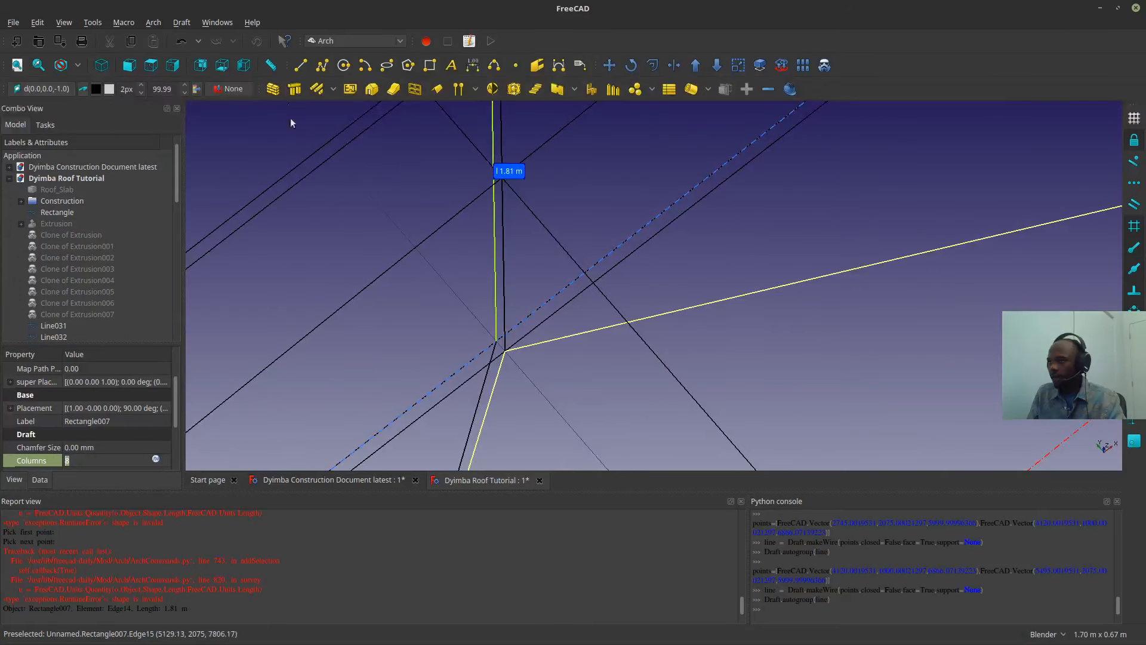
click(300, 66)
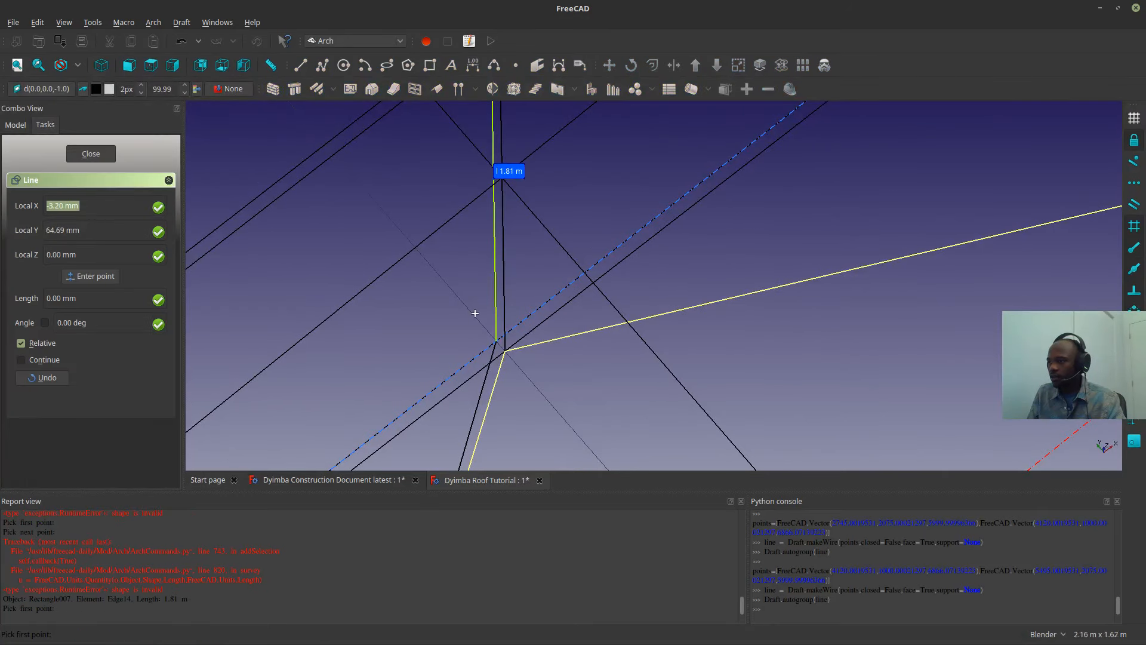
click(496, 340)
scroll(496, 340, down, 3)
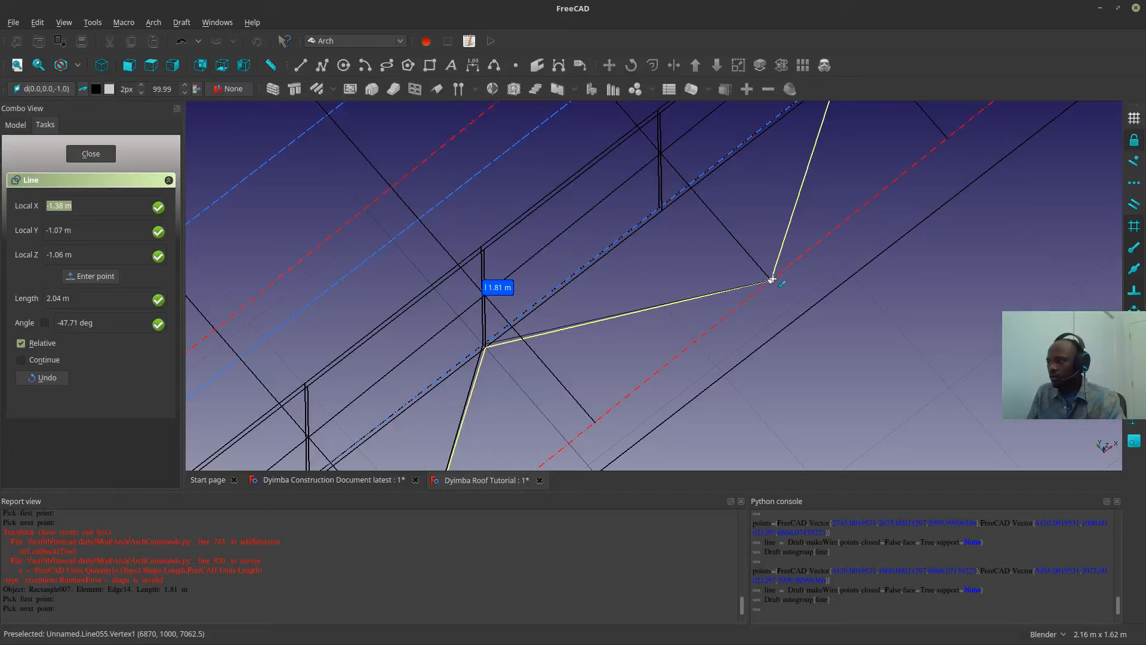
click(772, 282)
- Draw a line about 2.05 m long from Line055's outer end to the foot of the copied rectangle's sixth column line
shift+middle_drag(772, 283, 601, 385)
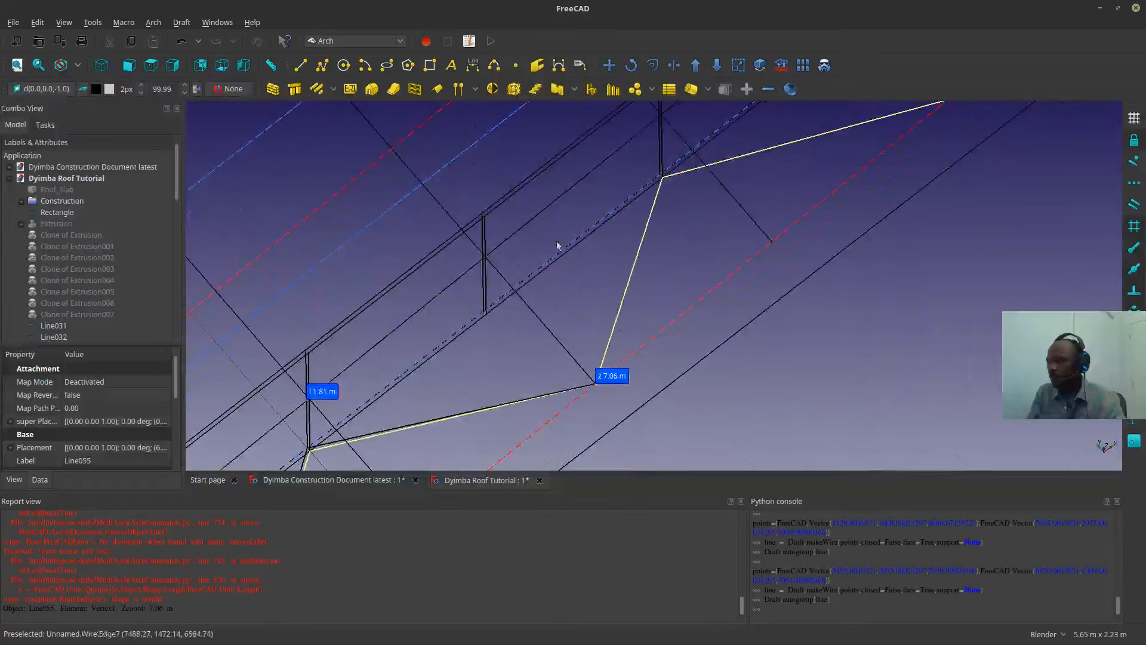
click(300, 66)
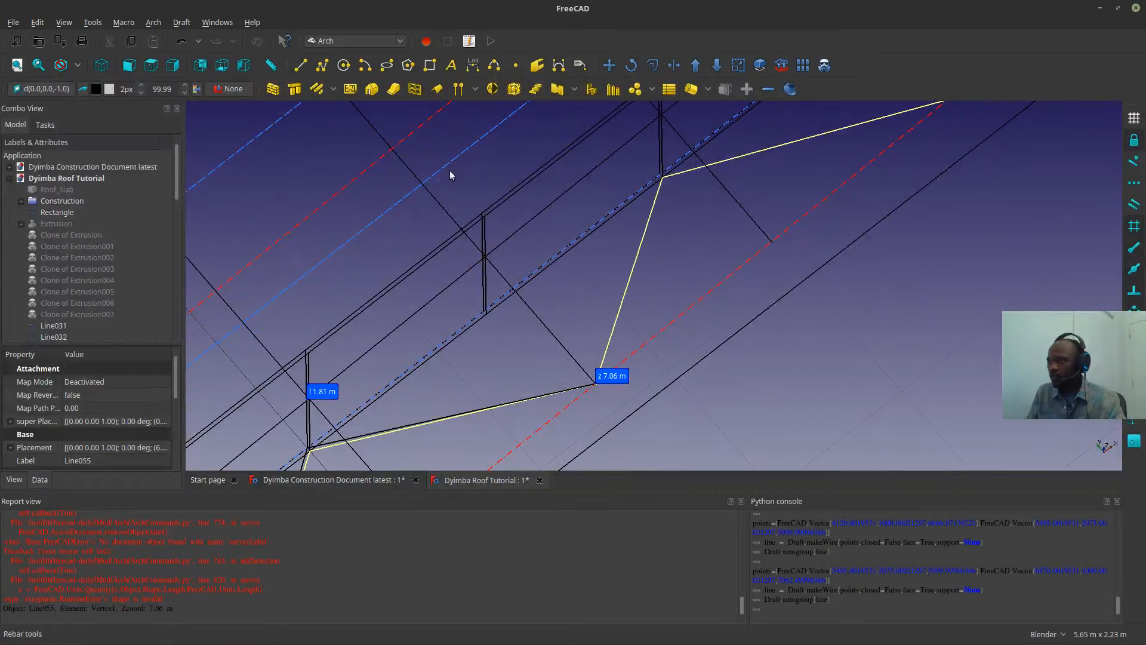
click(593, 383)
scroll(639, 209, up, 3)
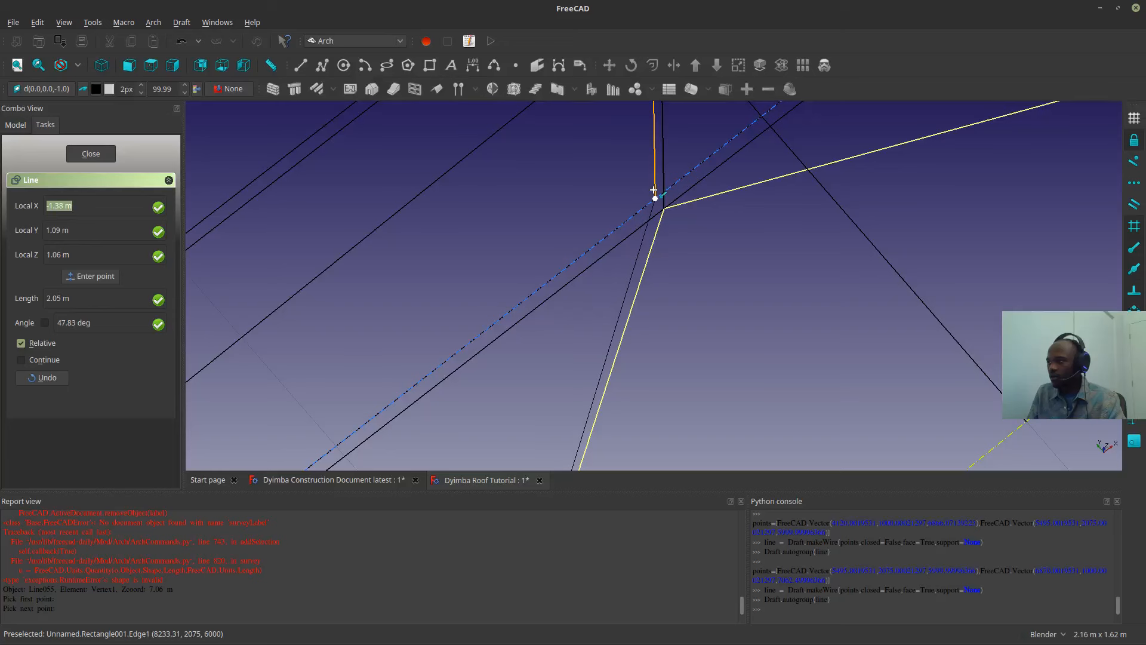
click(652, 196)
- Draw a line about 2.15 m long from the foot of the copied rectangle's sixth column line to the wire's next outer bend
scroll(647, 203, down, 6)
scroll(732, 201, up, 2)
shift+middle_drag(732, 201, 569, 332)
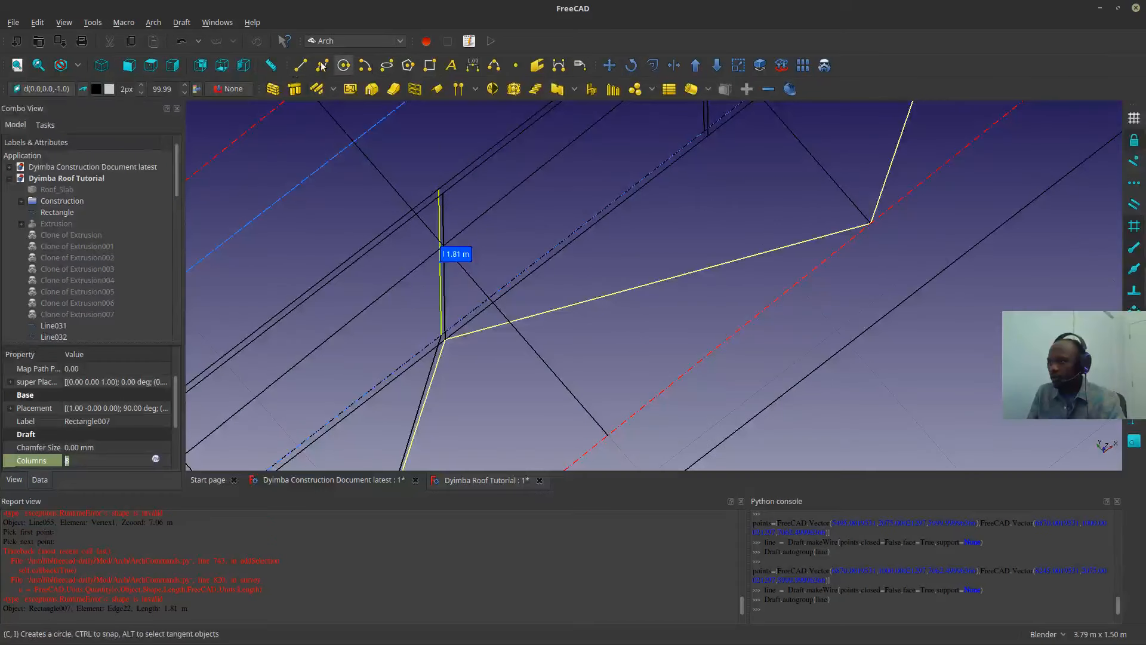
click(301, 67)
scroll(439, 329, up, 5)
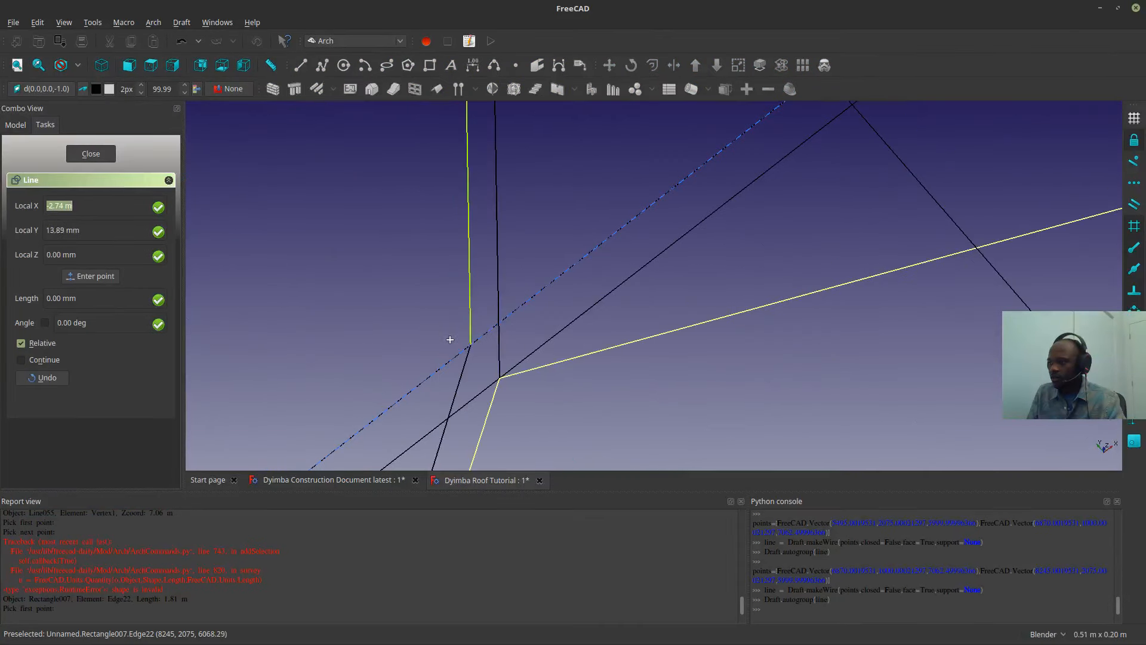
click(471, 336)
scroll(471, 335, down, 5)
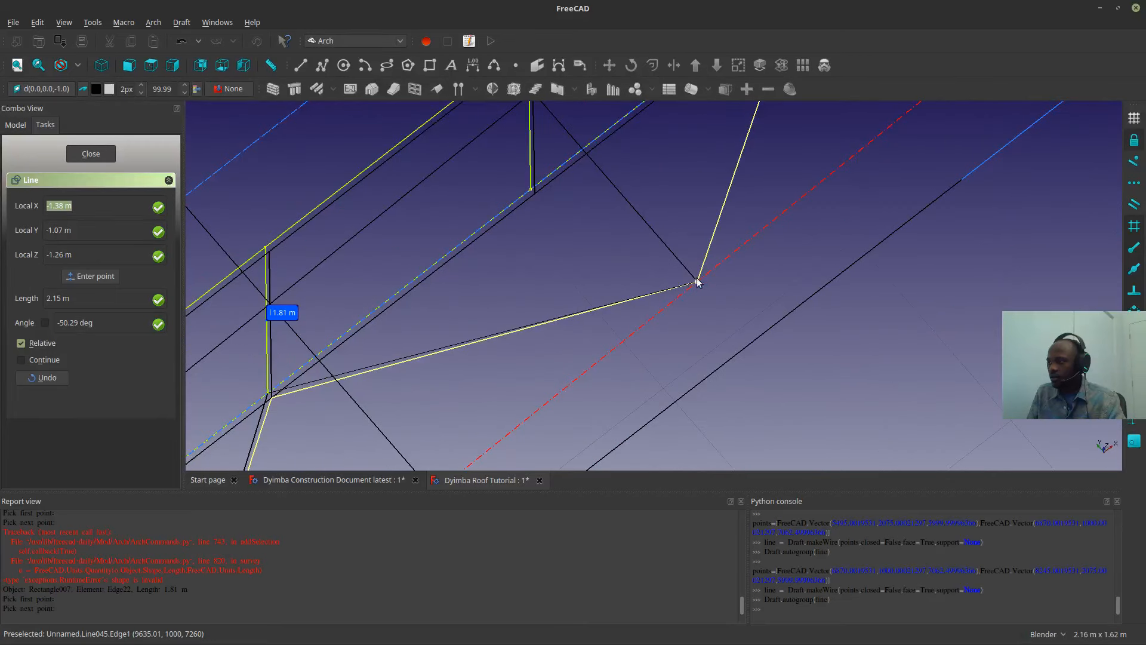
click(697, 282)
middle_drag(742, 192, 425, 177)
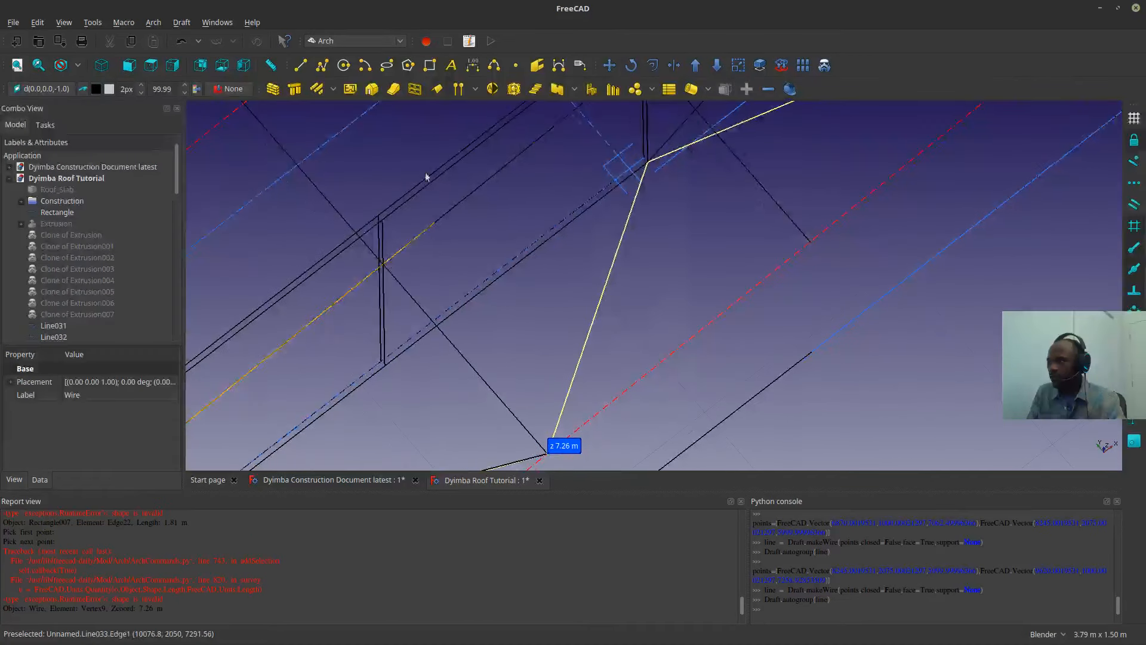
- Draw a line about 2.15 m long from the wire's last outer bend to the foot of the copied rectangle's far end edge
click(300, 65)
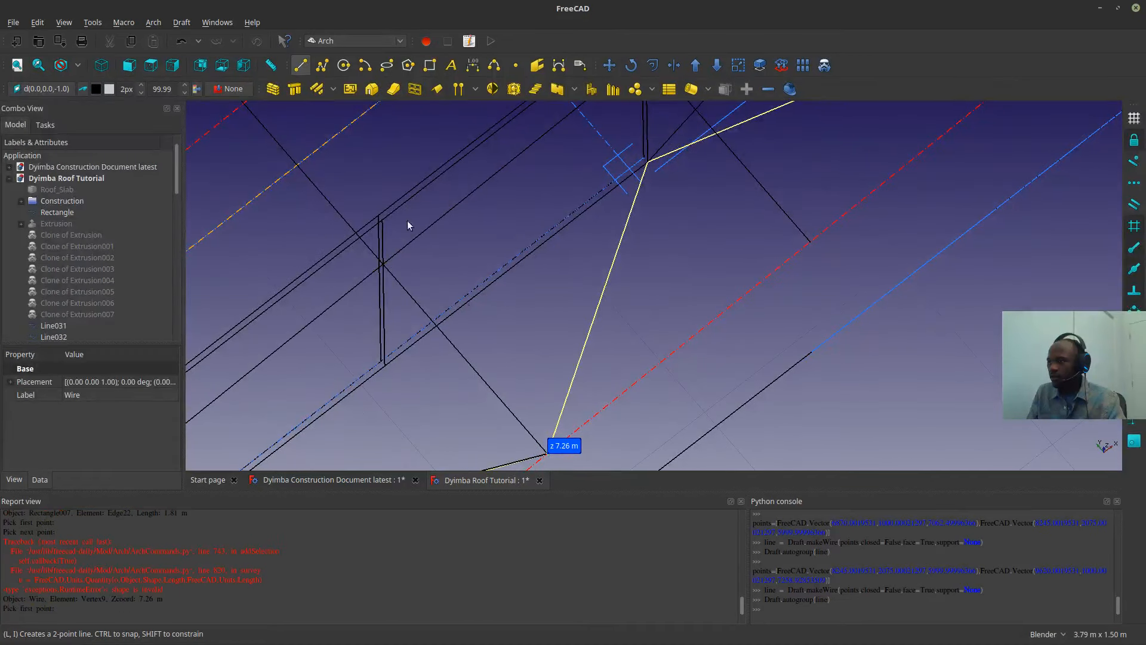
click(546, 453)
shift+middle_drag(657, 177, 621, 358)
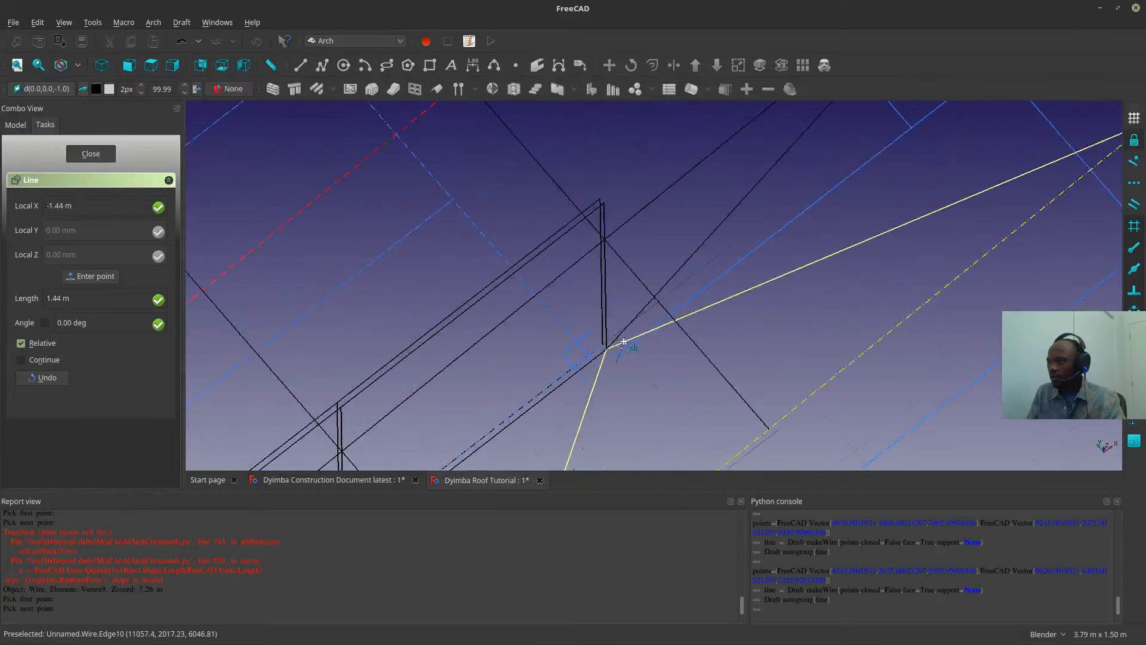
scroll(611, 340, up, 7)
scroll(611, 339, up, 3)
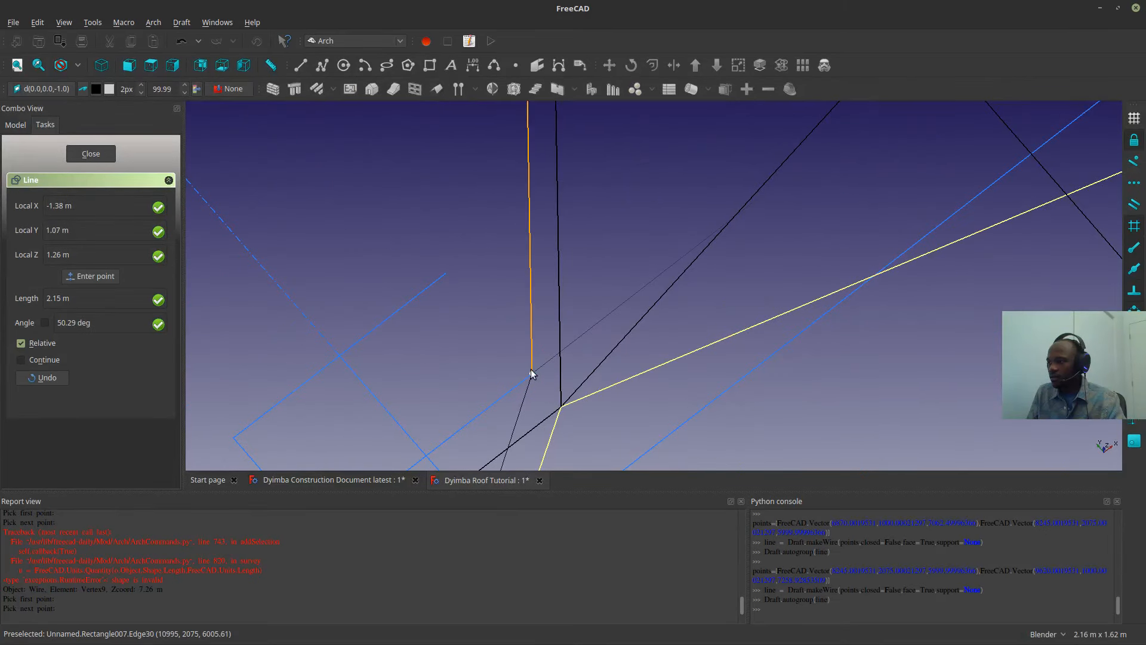
click(531, 374)
- Draw a line from the foot of the copied rectangle's far end edge to the wire's outer end point
click(300, 65)
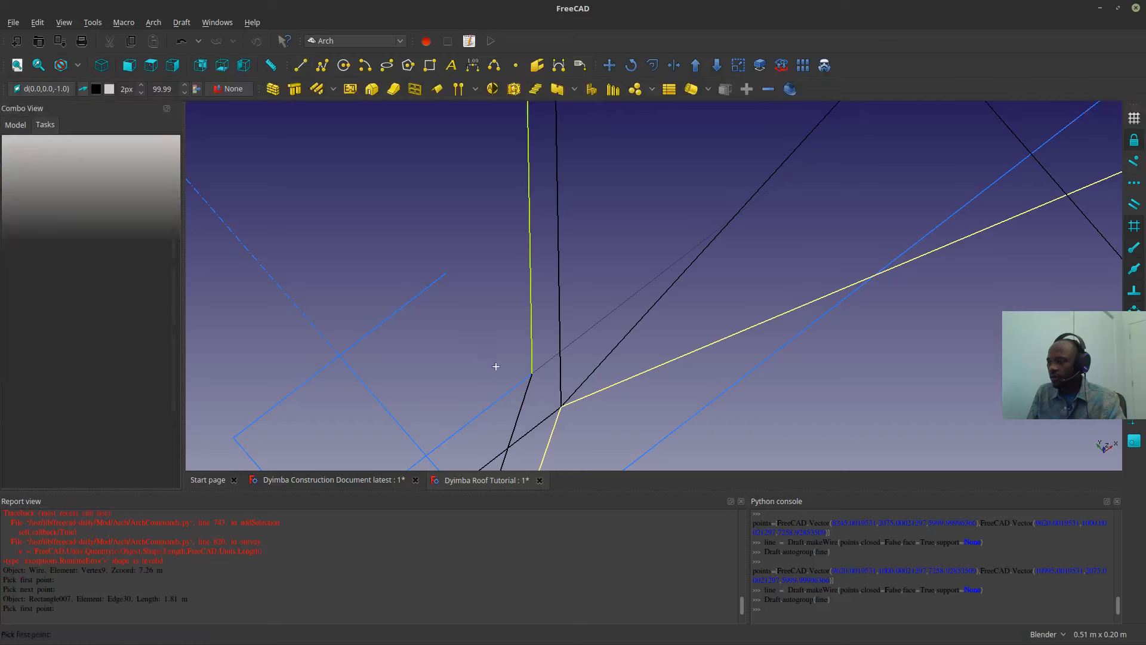
click(533, 373)
scroll(533, 375, down, 10)
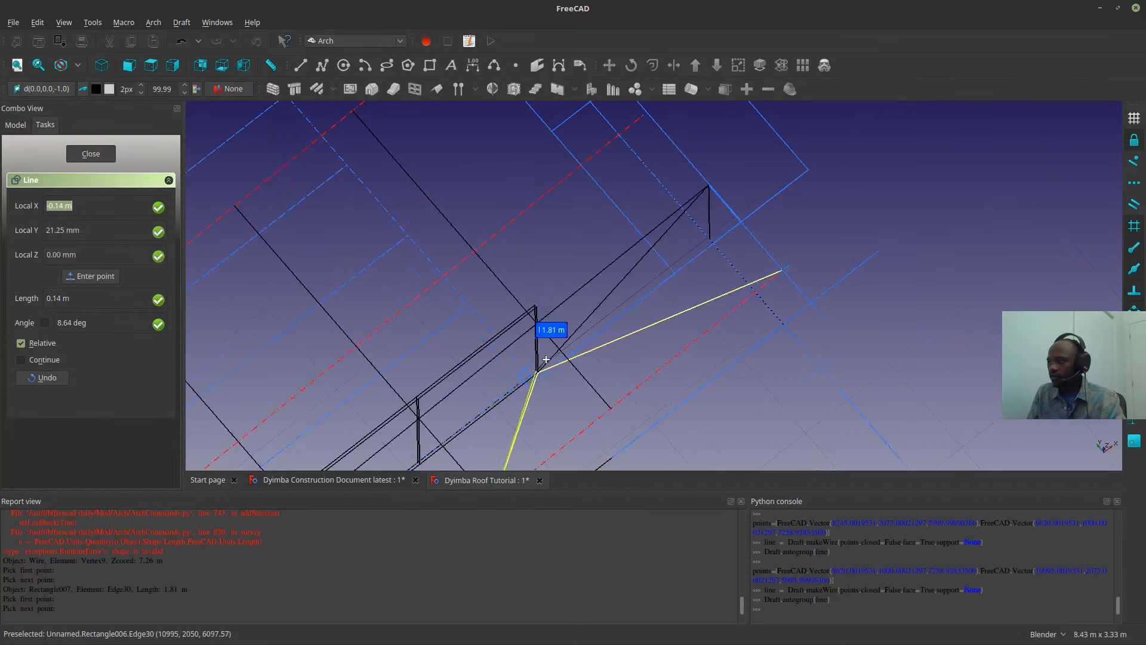
scroll(783, 268, up, 8)
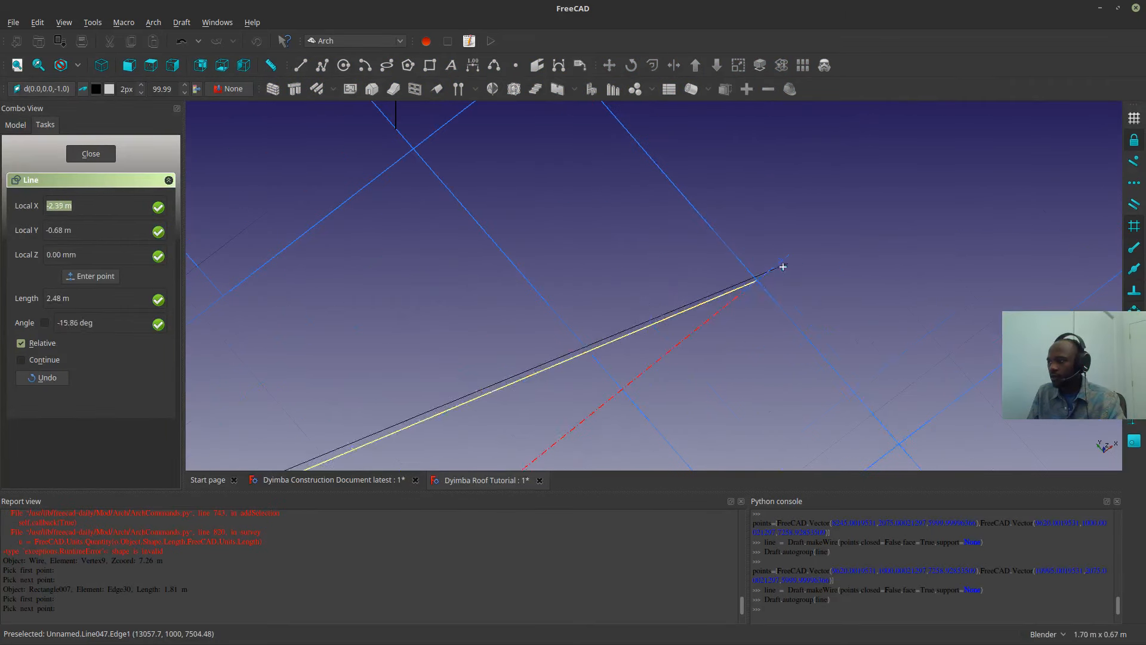
click(752, 285)
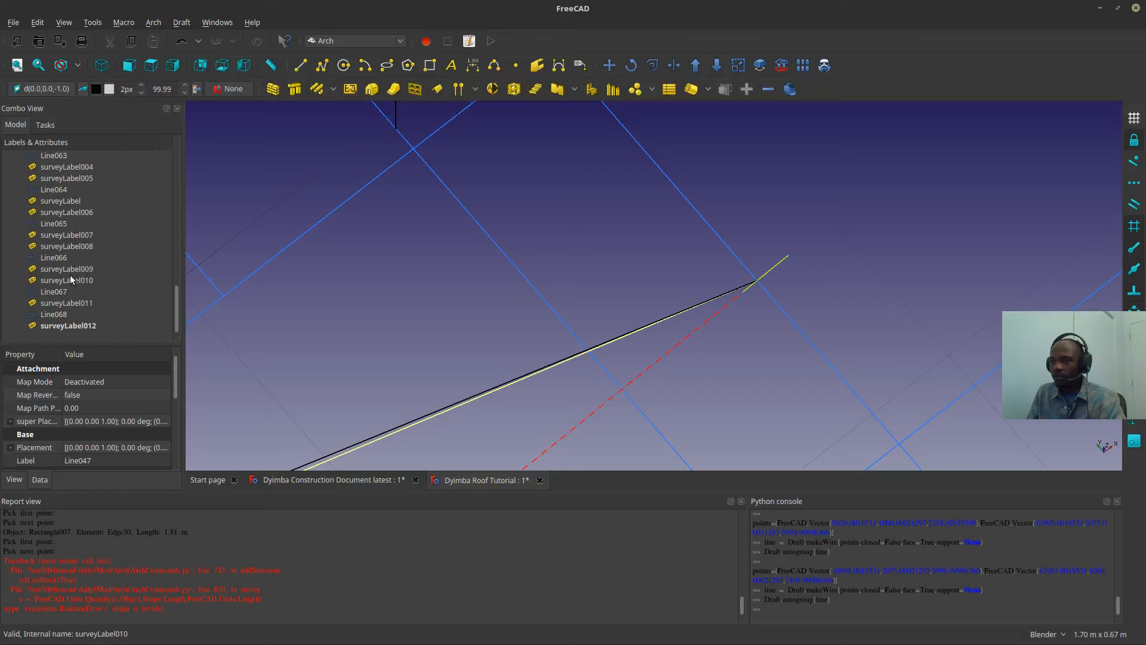
- Delete all the survey labels, from surveyLabel through surveyLabel012, from the model
click(56, 325)
ctrl+click(64, 302)
ctrl+click(66, 280)
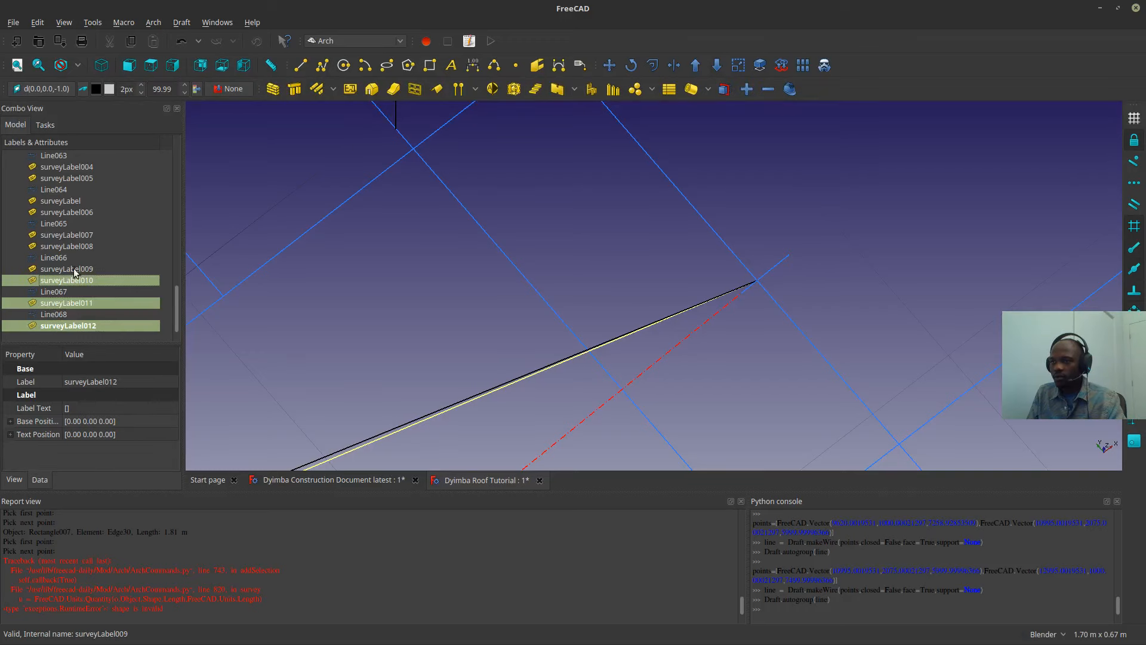
ctrl+click(67, 268)
ctrl+click(70, 246)
ctrl+click(69, 234)
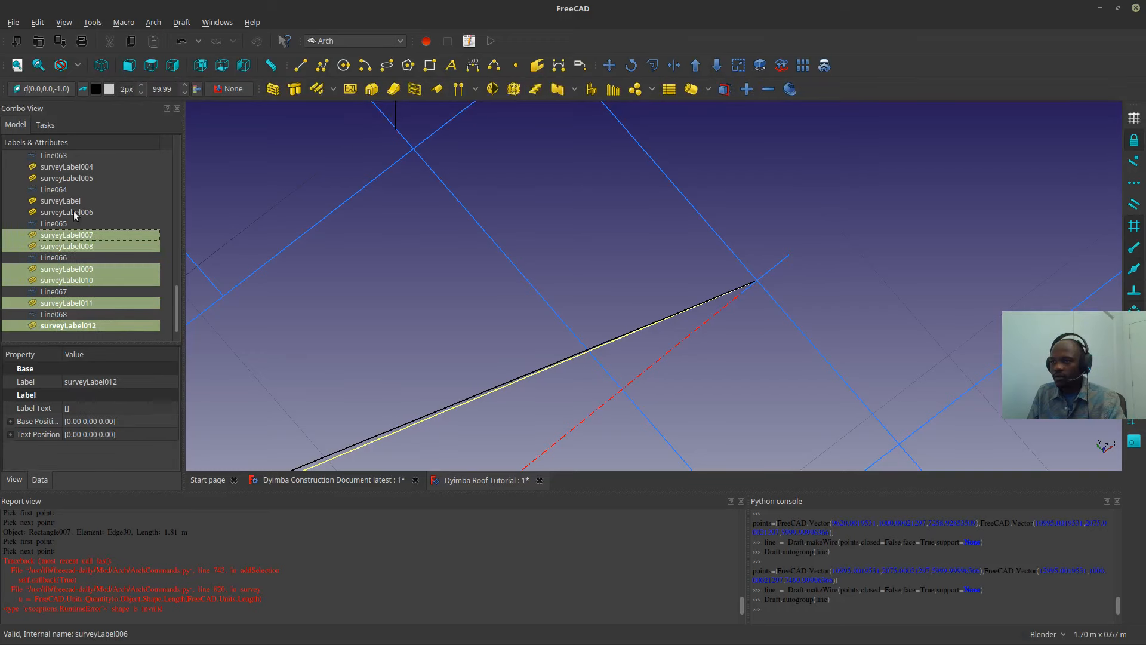
ctrl+click(68, 212)
ctrl+click(70, 201)
ctrl+click(66, 178)
ctrl+click(67, 167)
scroll(70, 193, up, 1)
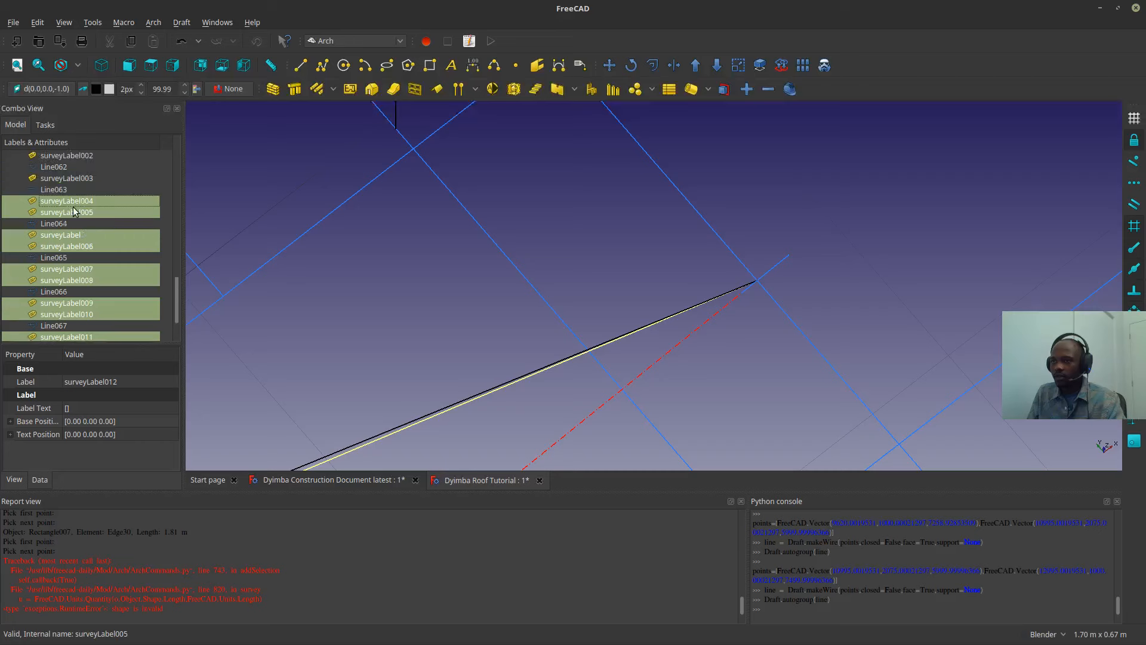
ctrl+click(68, 179)
ctrl+click(65, 156)
scroll(66, 219, up, 3)
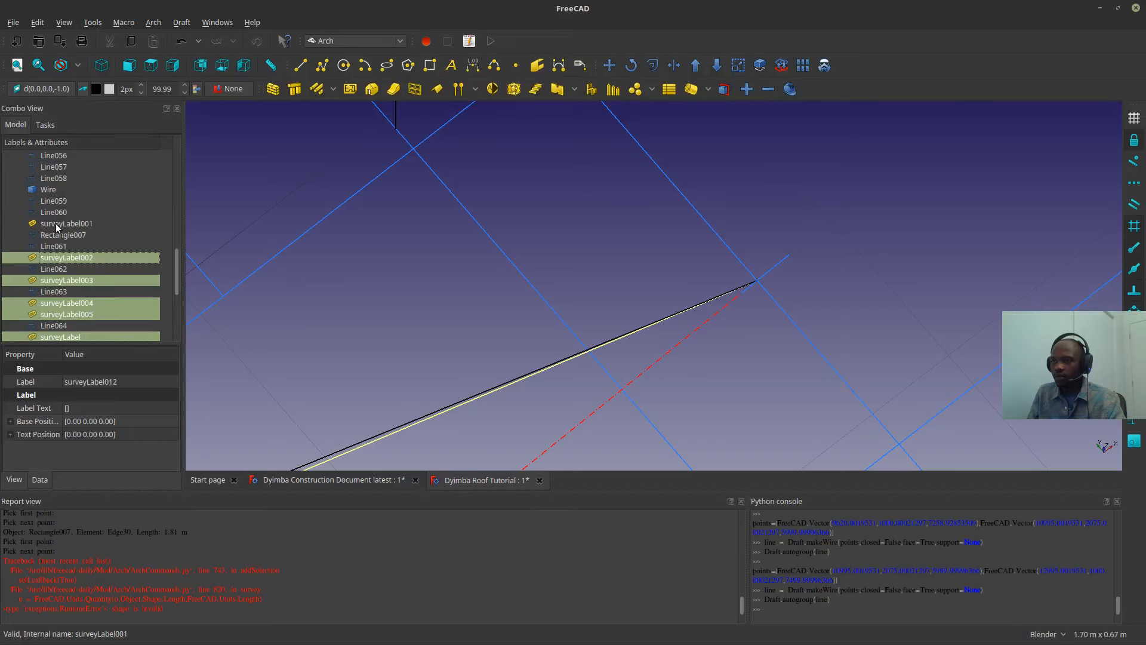
ctrl+click(57, 226)
key(Delete)
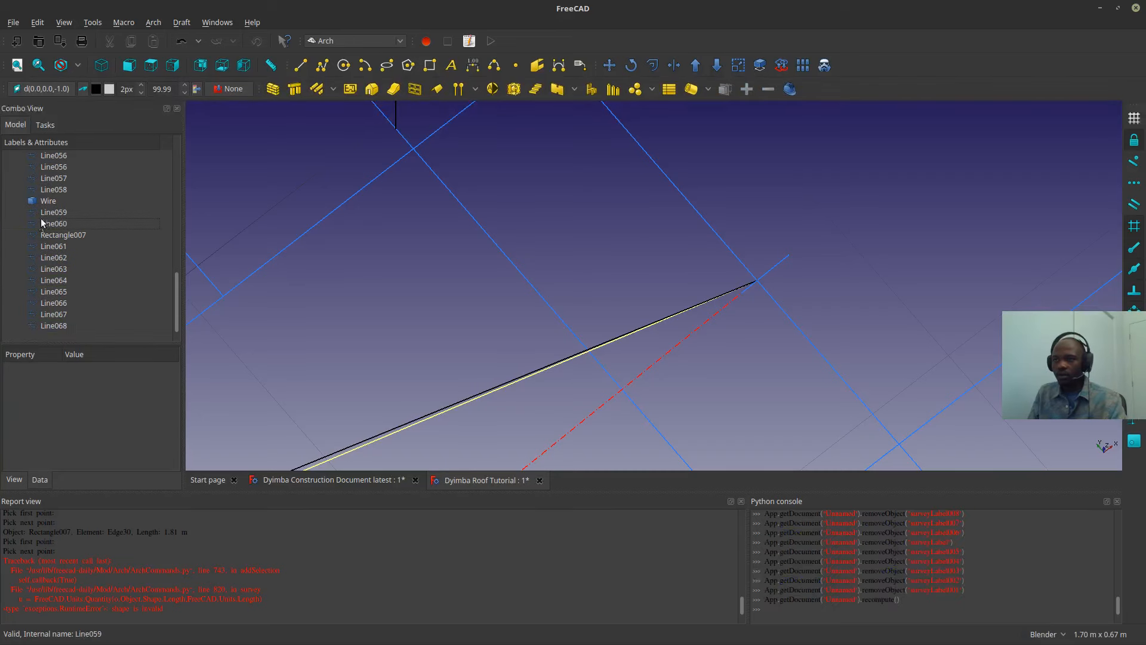
- Upgrade Line059 through Line068, leaving out Rectangle007, into one joined wire
click(48, 216)
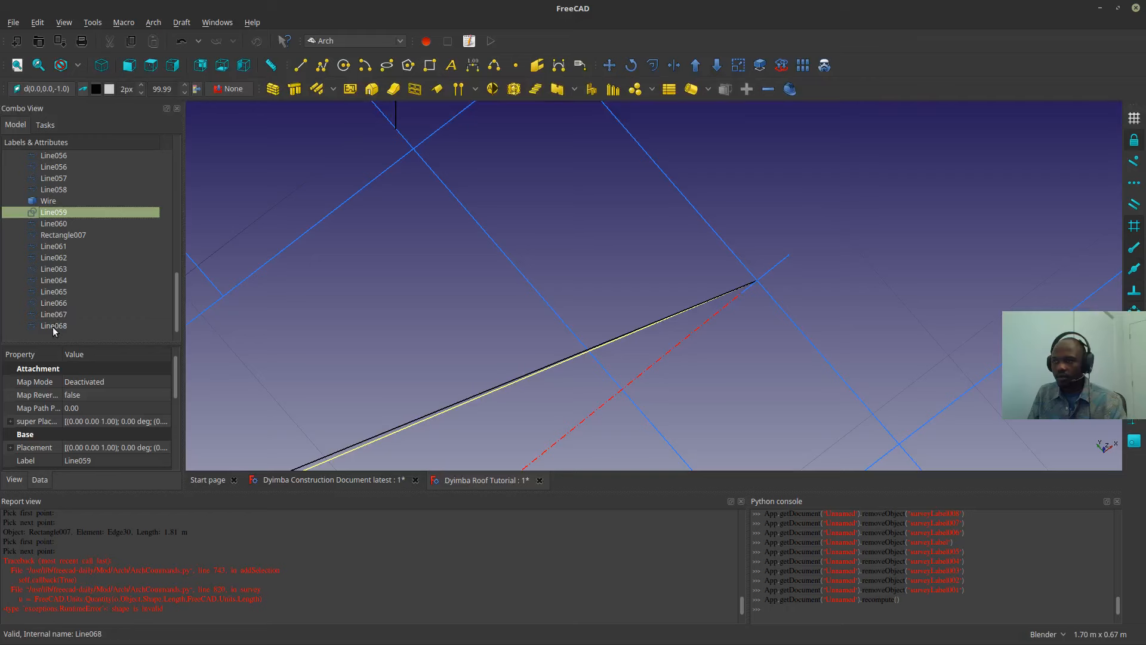
shift+click(53, 325)
scroll(657, 253, down, 10)
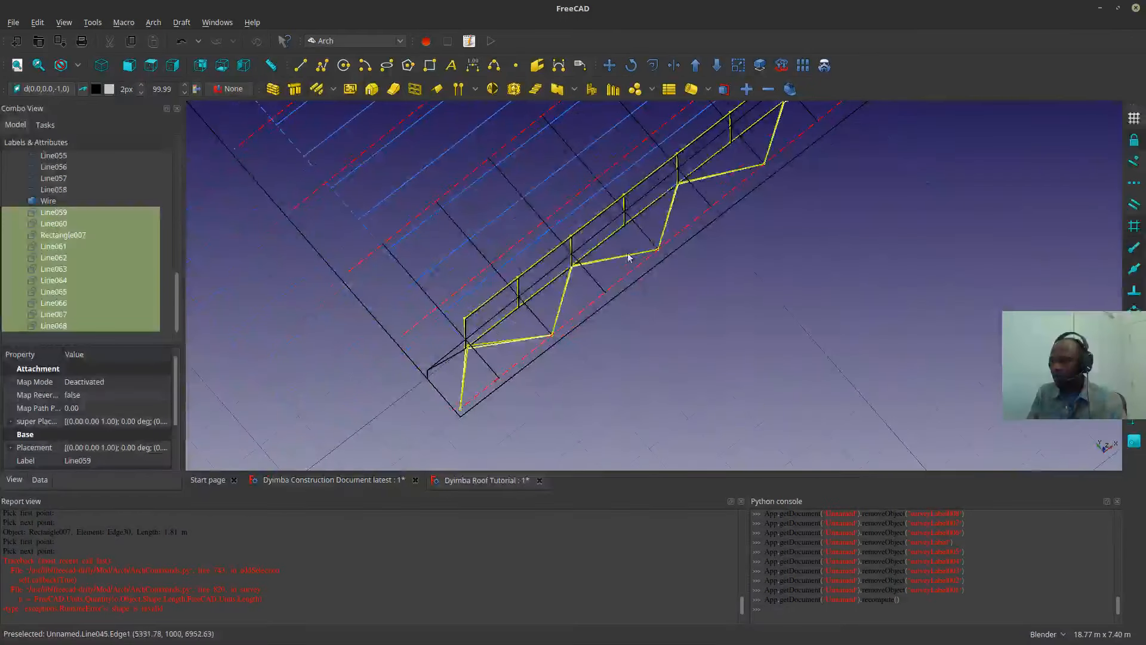
scroll(628, 257, up, 5)
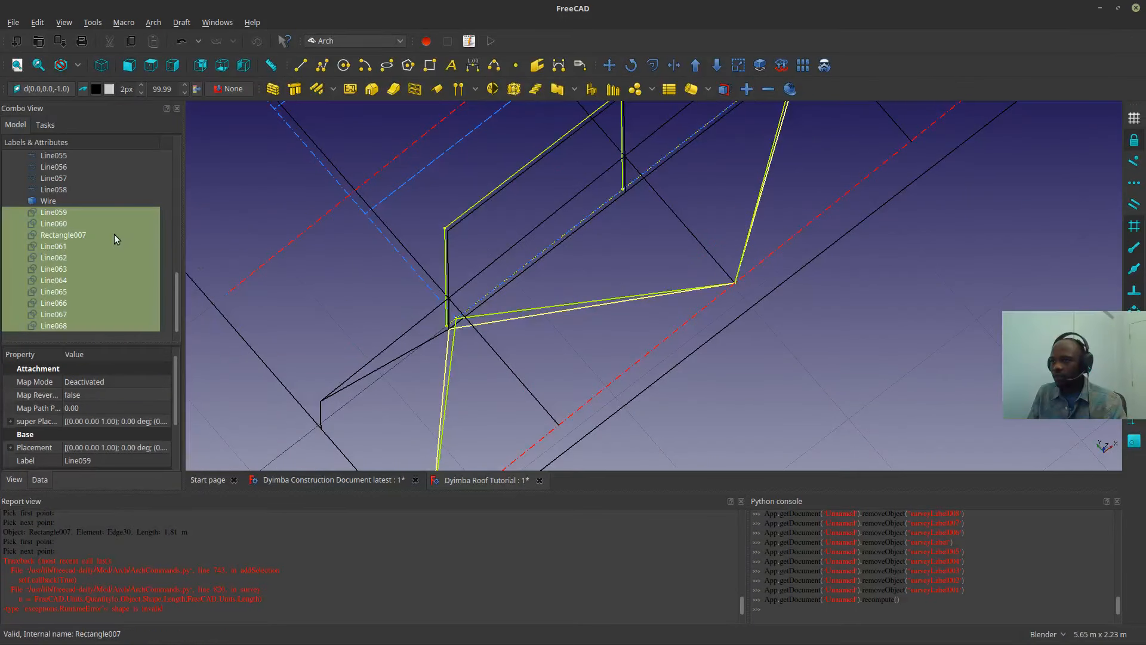
ctrl+click(57, 230)
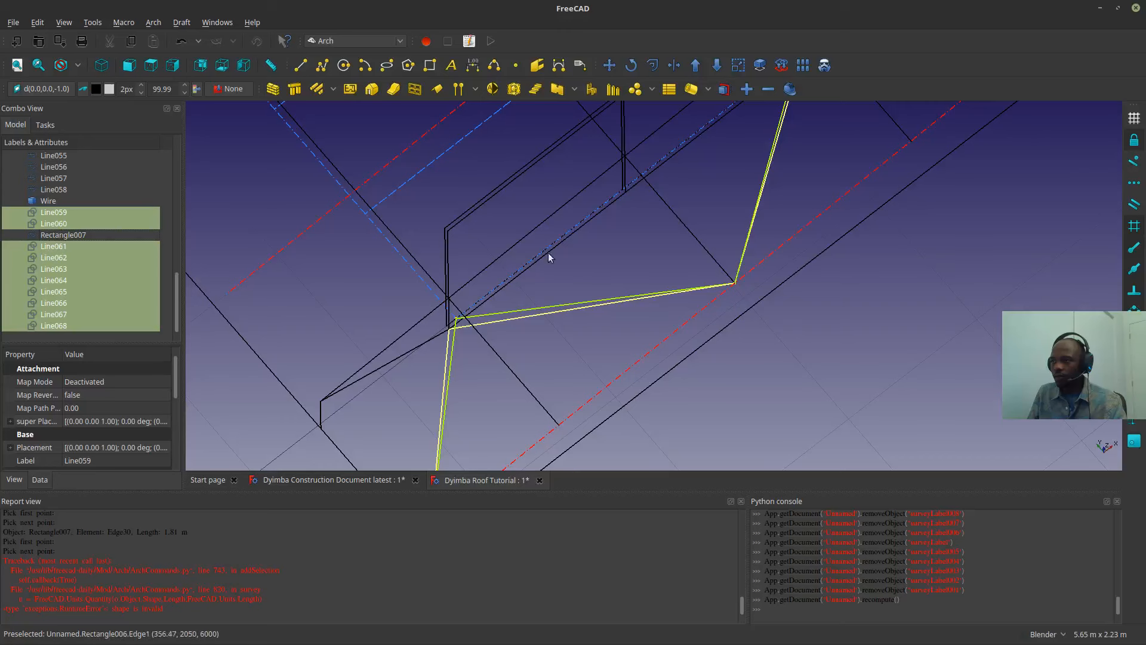
scroll(513, 358, down, 7)
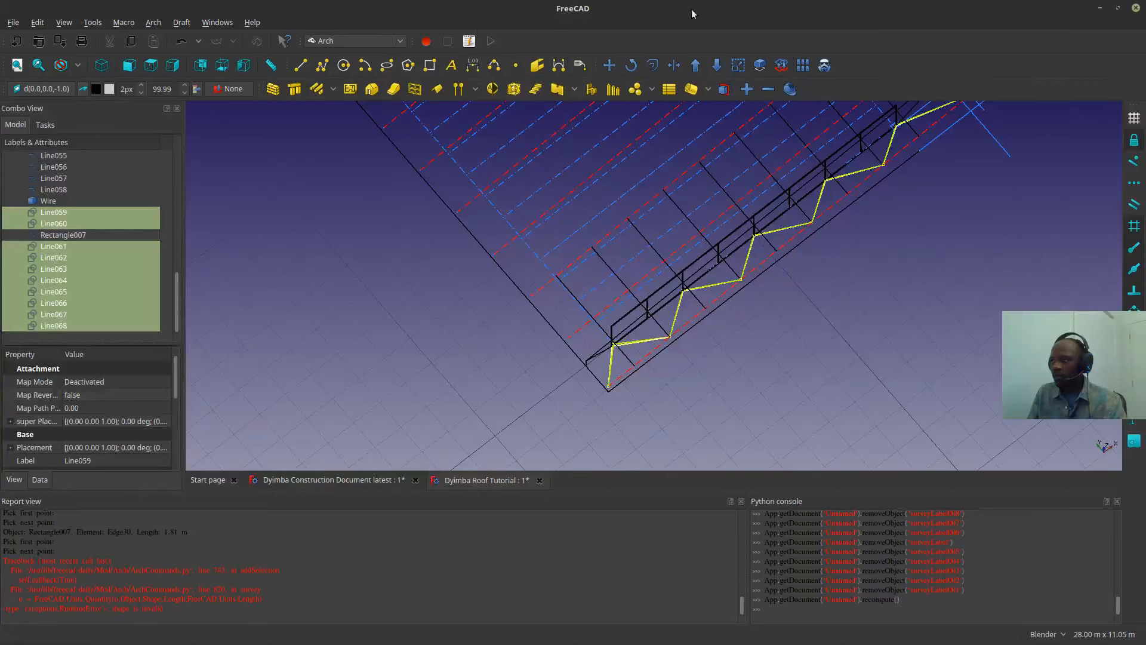
click(694, 65)
- Compare Wire001 with the original zigzag Wire and delete the original Wire
click(57, 325)
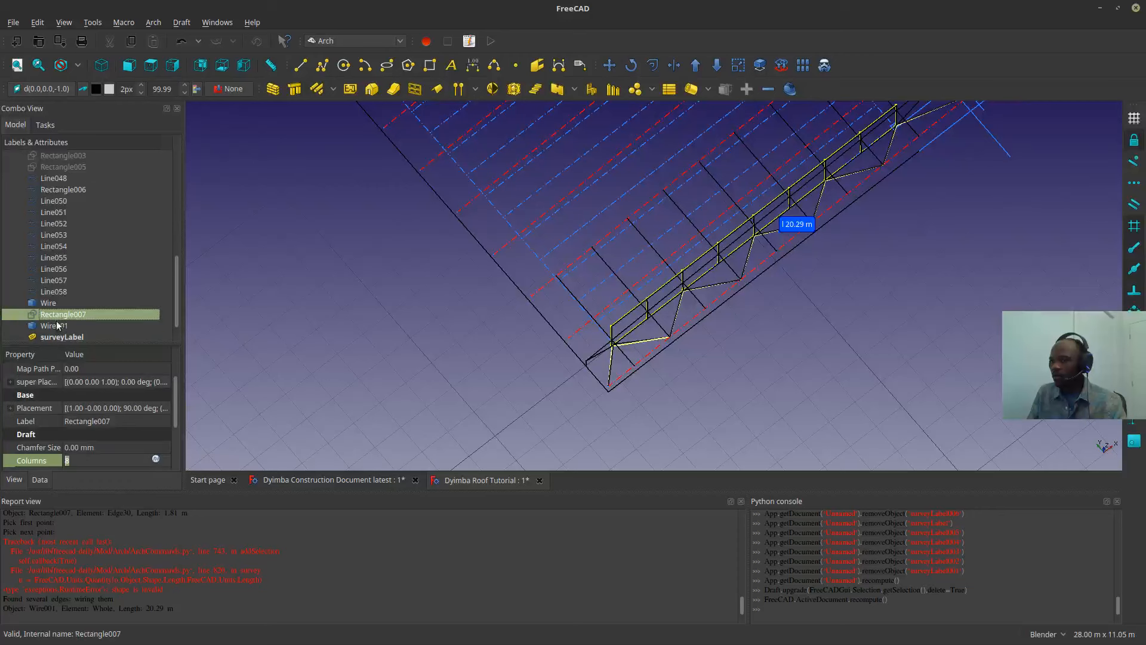
scroll(675, 338, up, 5)
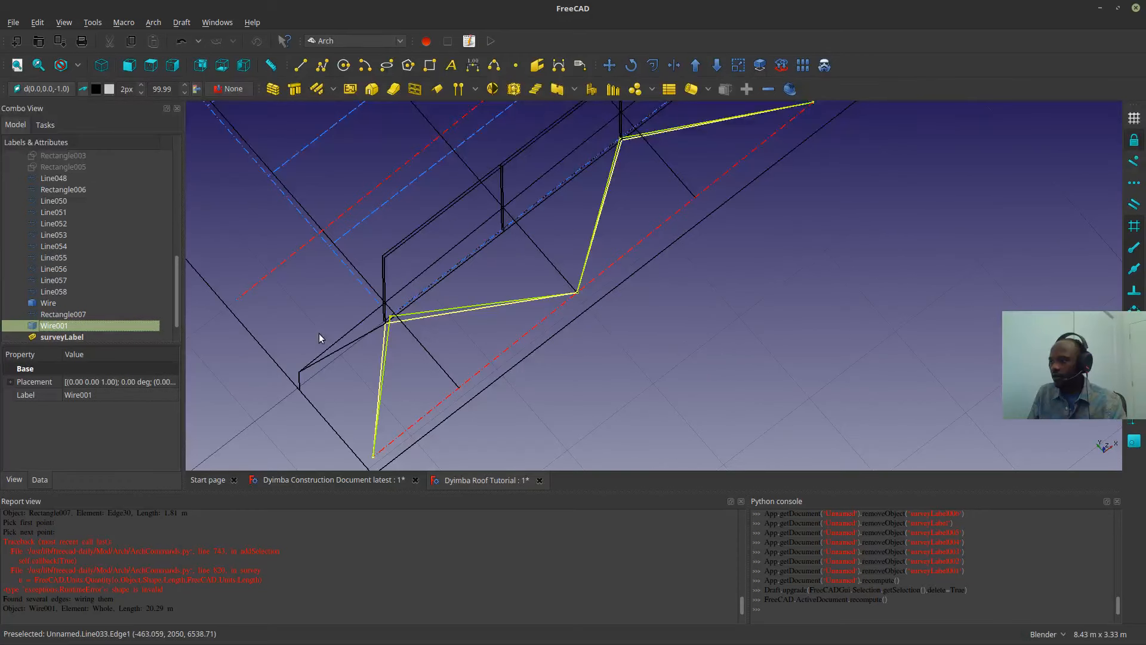
scroll(382, 343, up, 4)
click(476, 311)
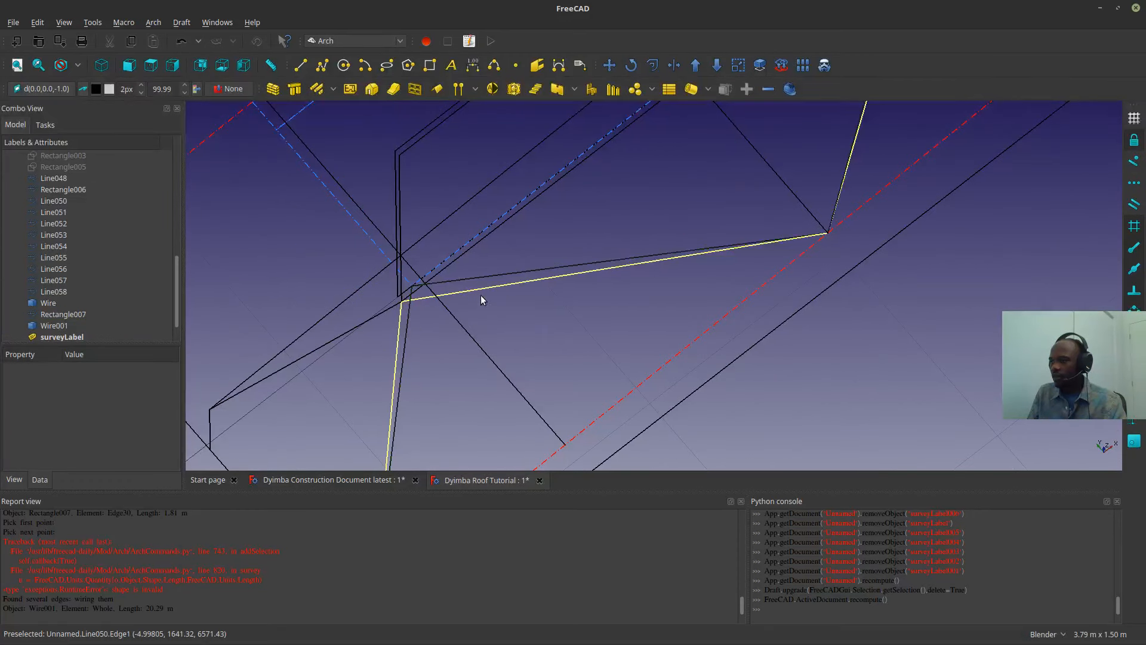
click(486, 290)
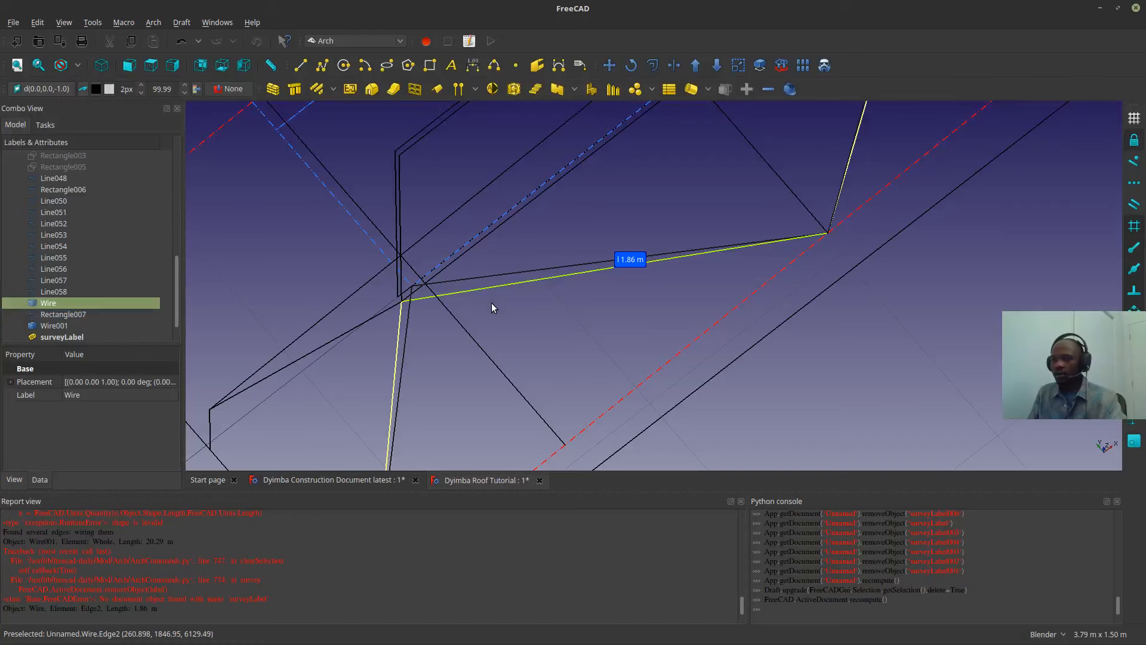
key(Delete)
- Inspect Wire001's properties and measure its first two segments near the roof corner
scroll(492, 302, down, 4)
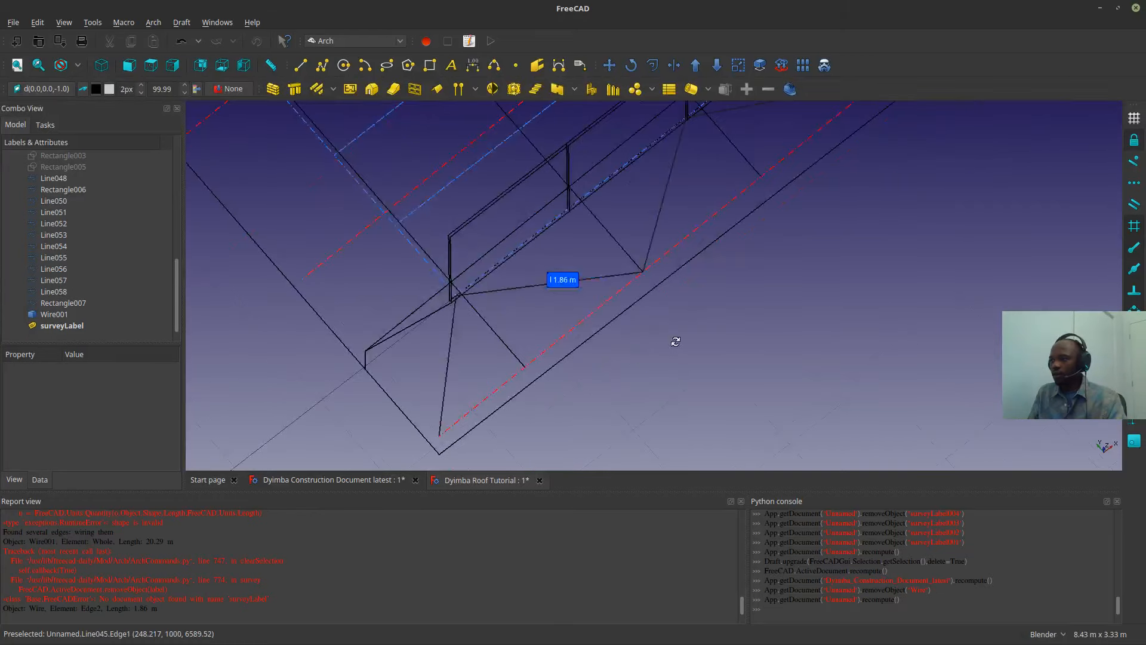
middle_drag(675, 340, 652, 284)
scroll(740, 327, up, 5)
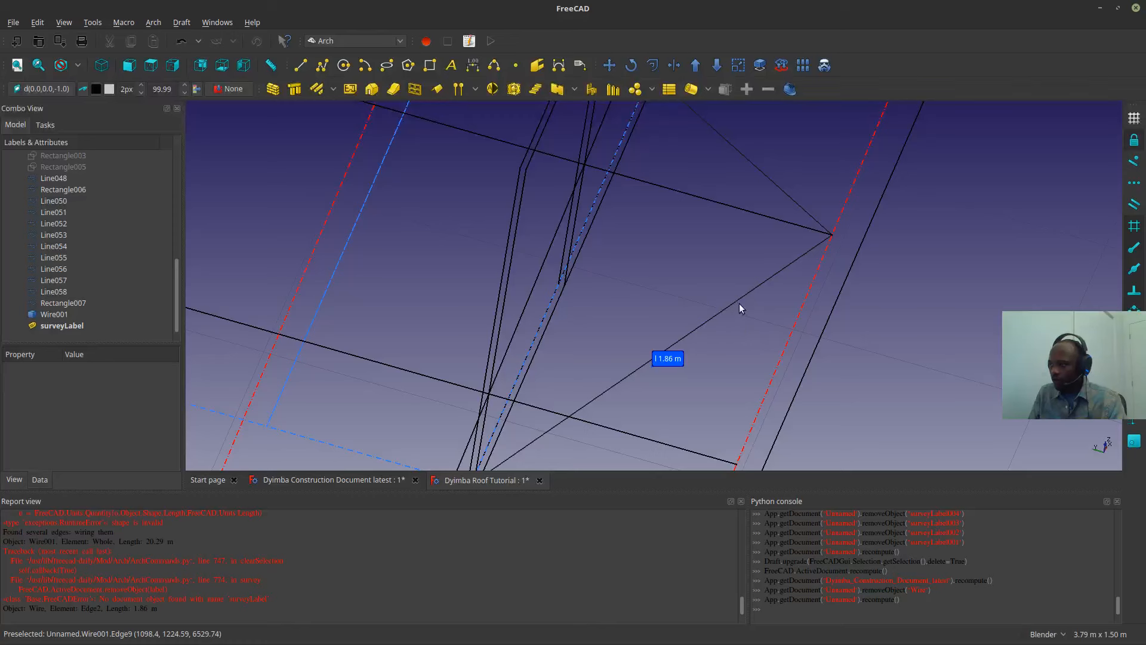
click(740, 298)
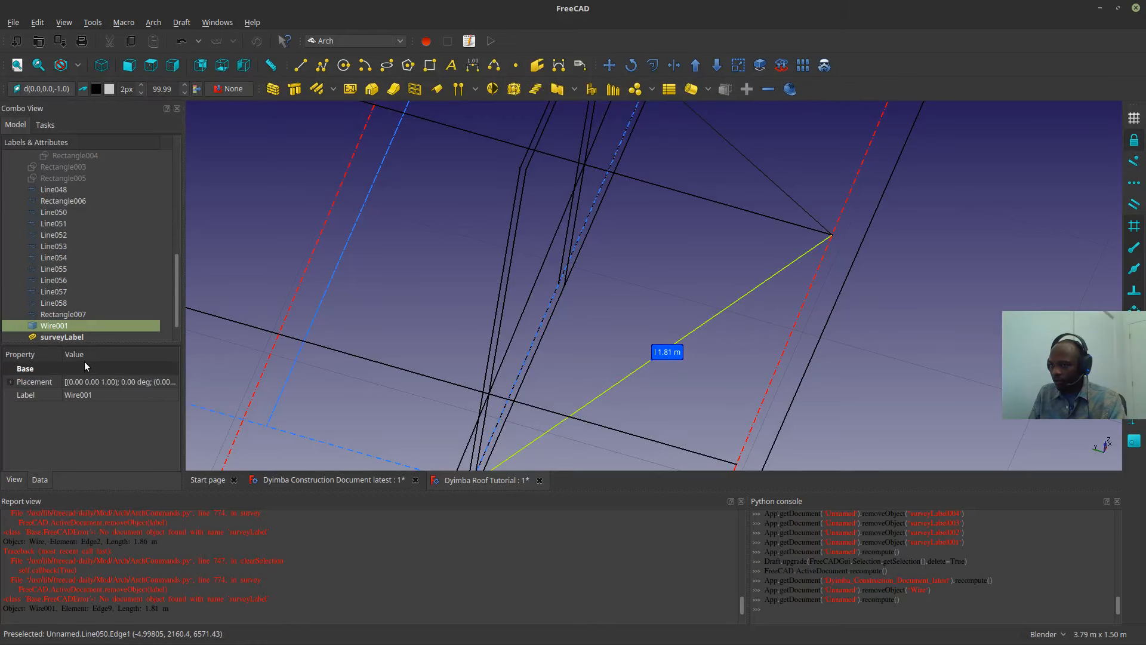
click(14, 480)
click(37, 481)
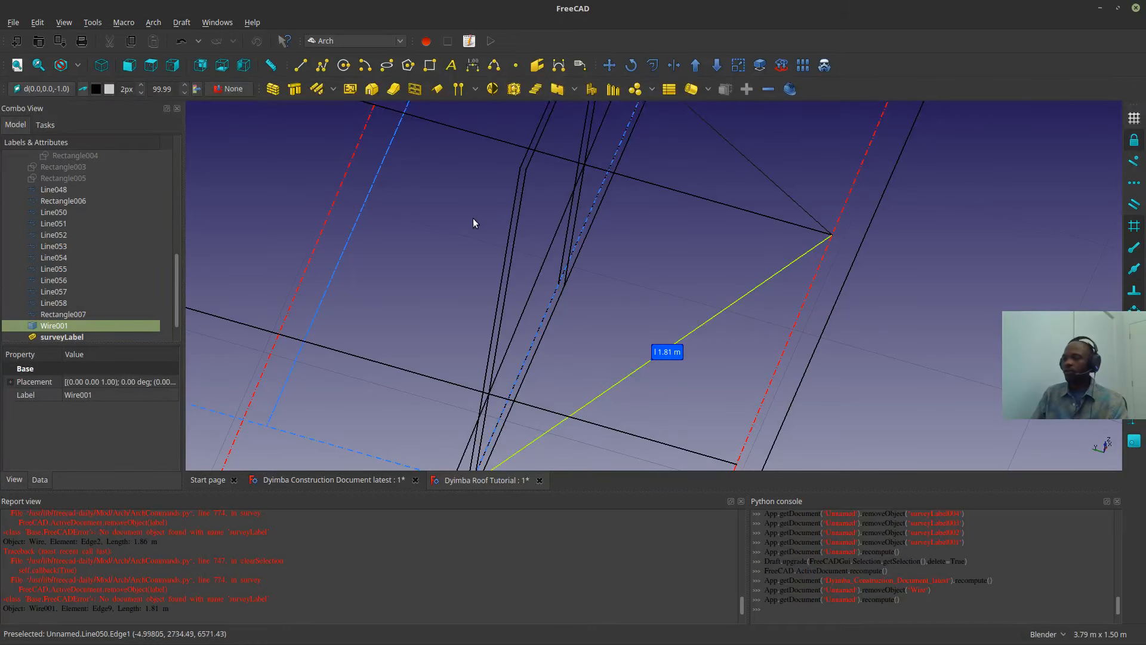
scroll(586, 184, down, 6)
scroll(597, 230, up, 2)
middle_drag(854, 304, 876, 291)
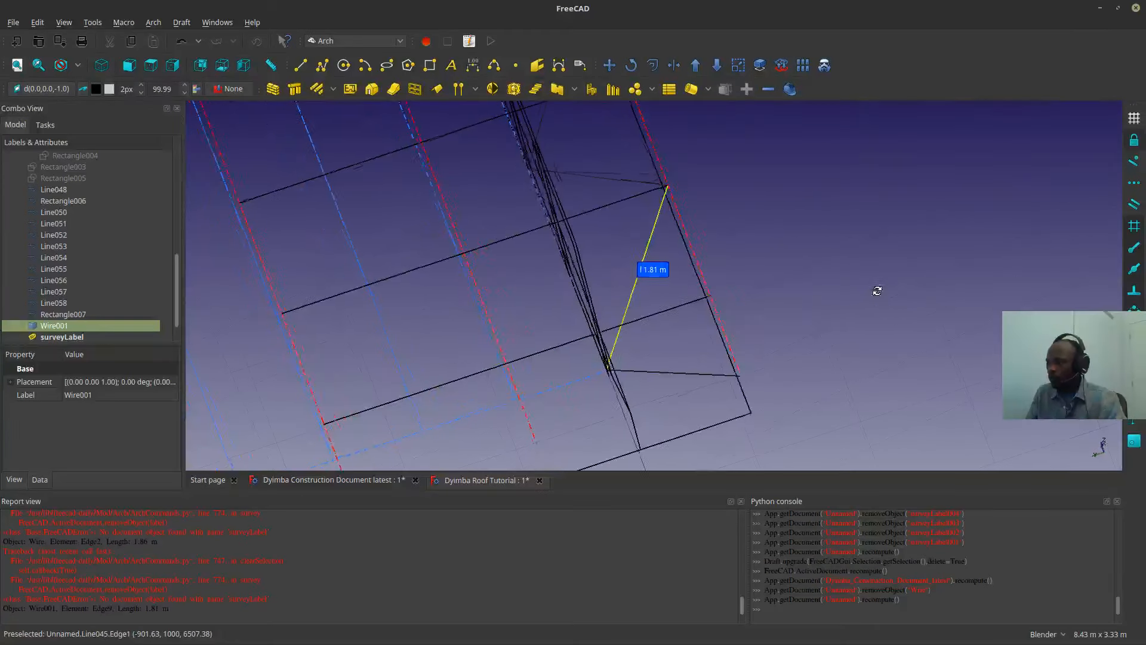
scroll(654, 400, up, 4)
click(624, 351)
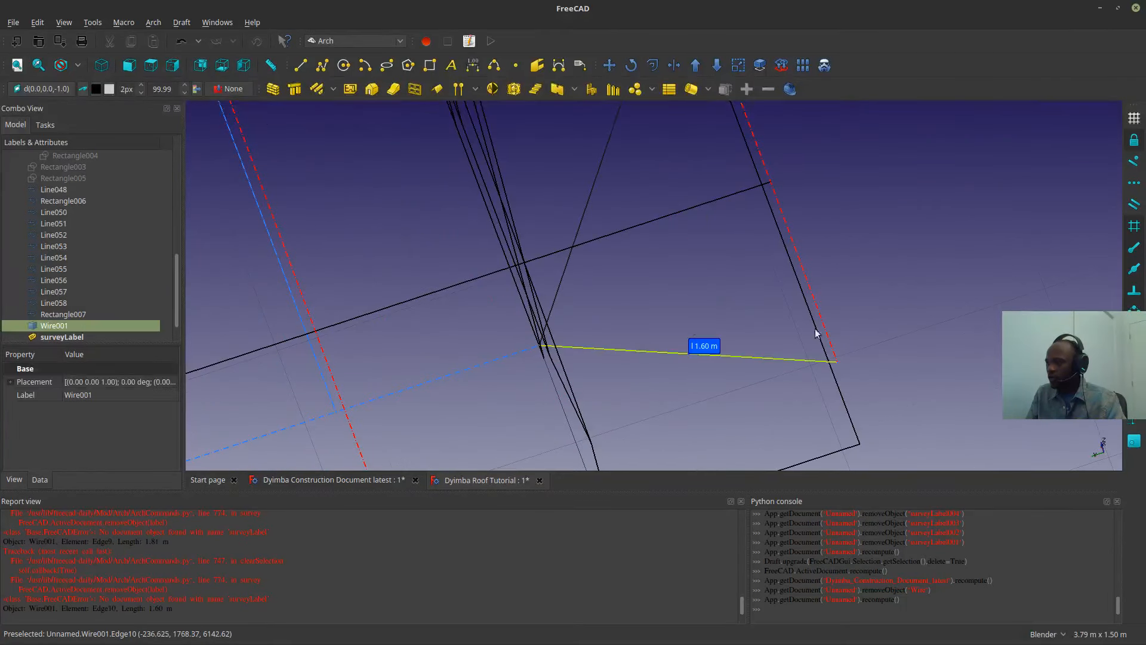
- Delete the remaining survey label from the model
scroll(824, 339, down, 4)
middle_drag(691, 426, 899, 326)
scroll(899, 326, up, 2)
click(489, 281)
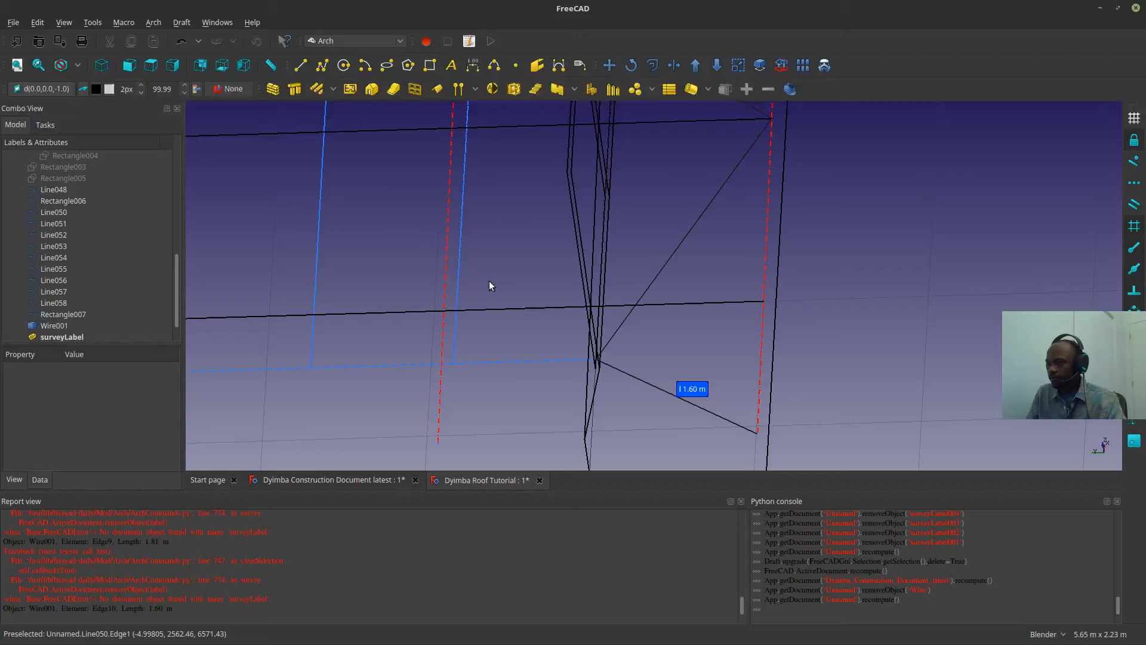
click(41, 326)
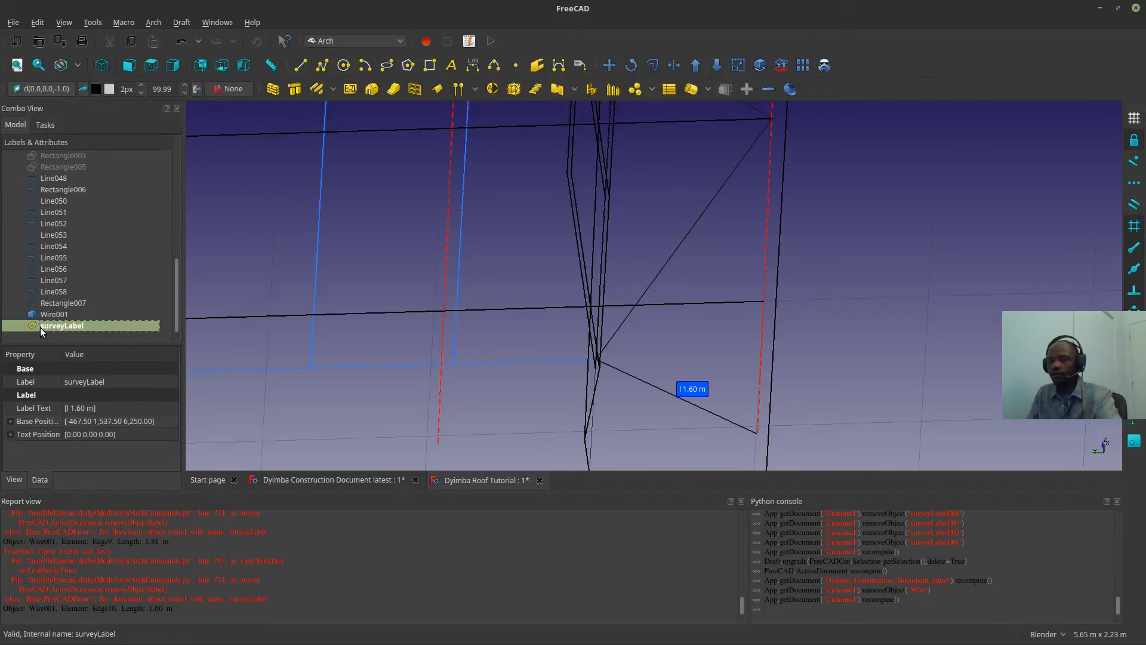
key(Delete)
- Start a polyline at Wire001's outer end by the roof corner and place its second point at the first inner bend
middle_drag(544, 413, 479, 346)
scroll(476, 345, up, 6)
scroll(479, 362, down, 4)
shift+middle_drag(558, 375, 558, 321)
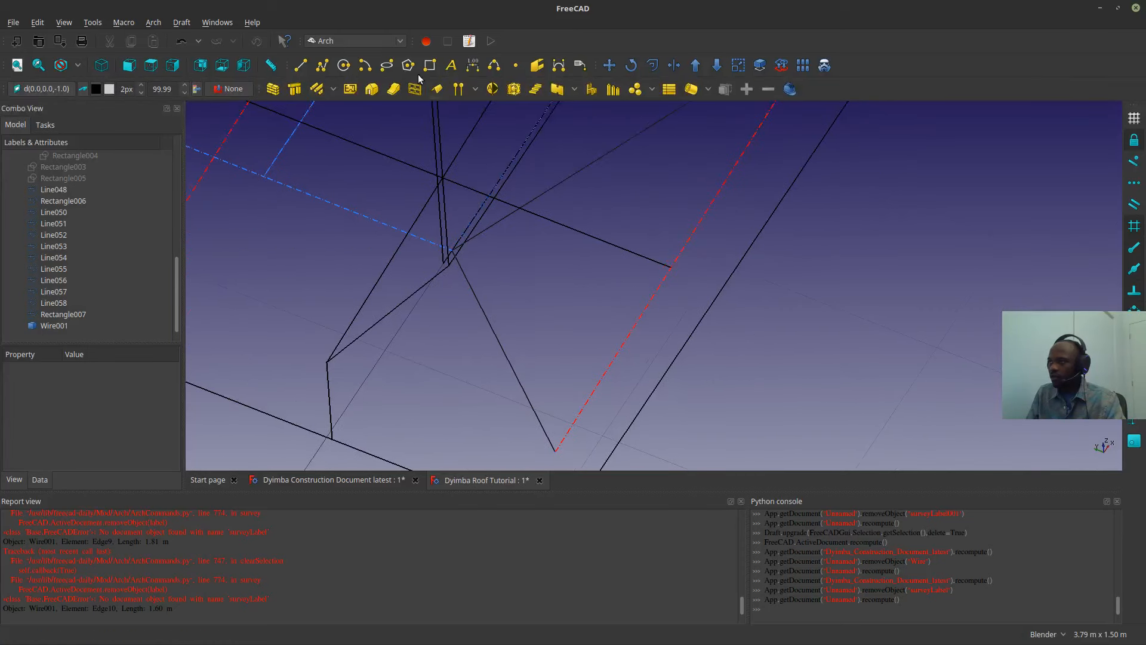
click(321, 65)
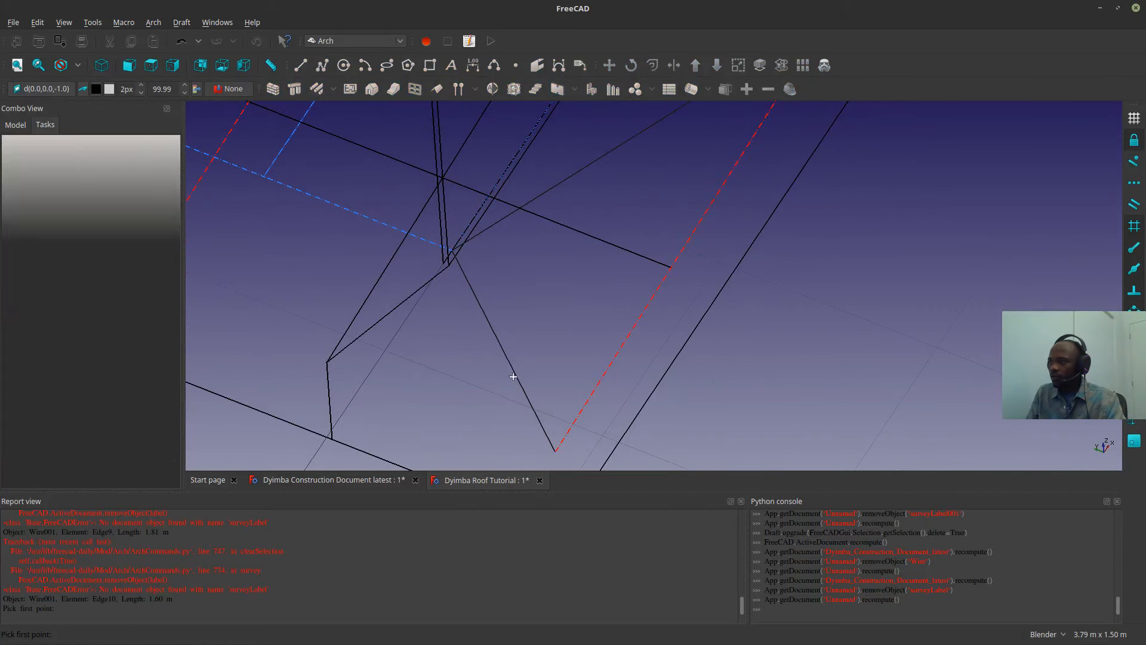
click(549, 444)
scroll(486, 257, up, 10)
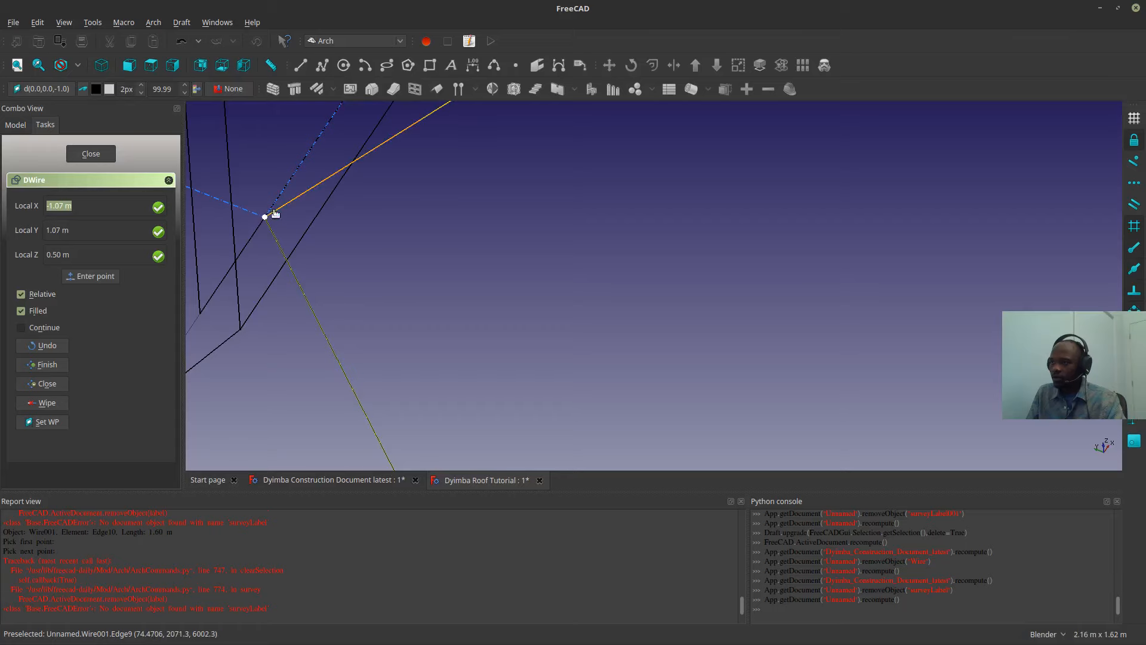
click(274, 213)
- Continue the polyline along Wire001 with points at its first outer bend and second inner bend
scroll(295, 348, down, 10)
shift+middle_drag(672, 105, 630, 283)
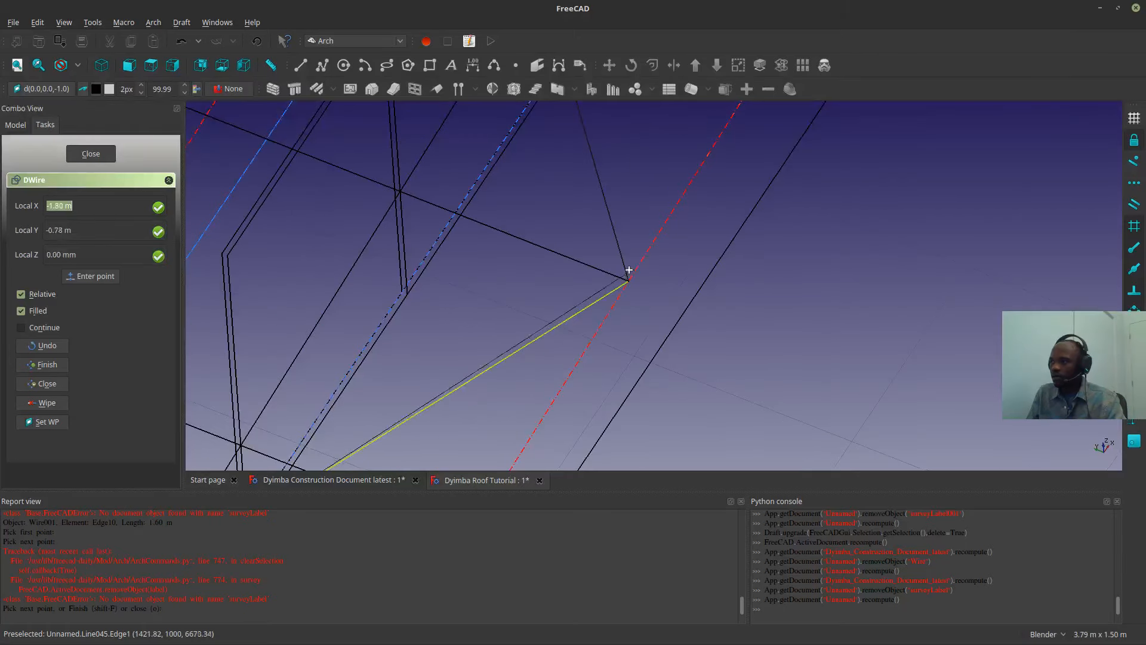
click(628, 279)
shift+middle_drag(633, 167, 609, 440)
scroll(542, 331, up, 2)
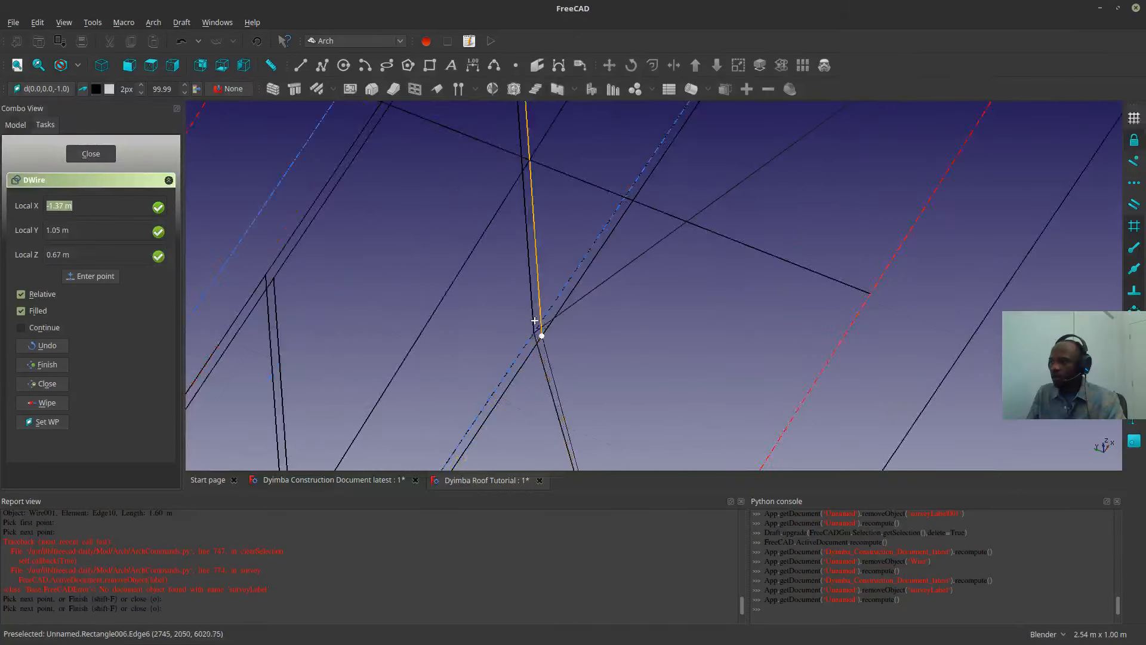
scroll(534, 321, up, 1)
click(533, 328)
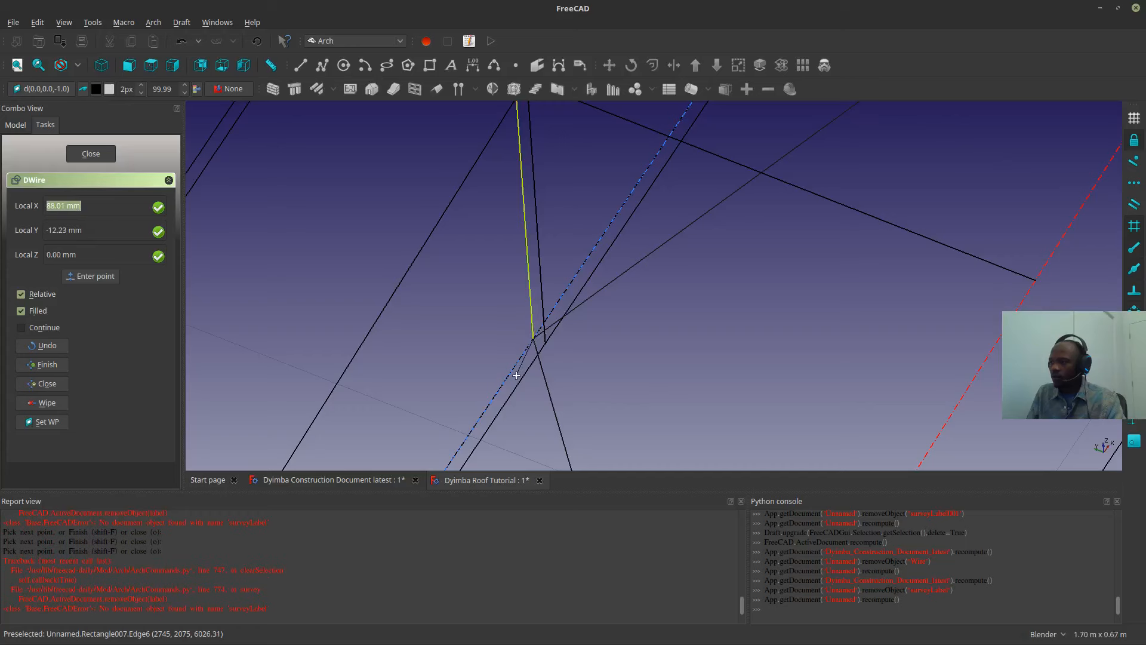
- Trace the polyline onward through Wire001's second outer bend and third inner bend
scroll(535, 352, down, 12)
scroll(583, 298, up, 11)
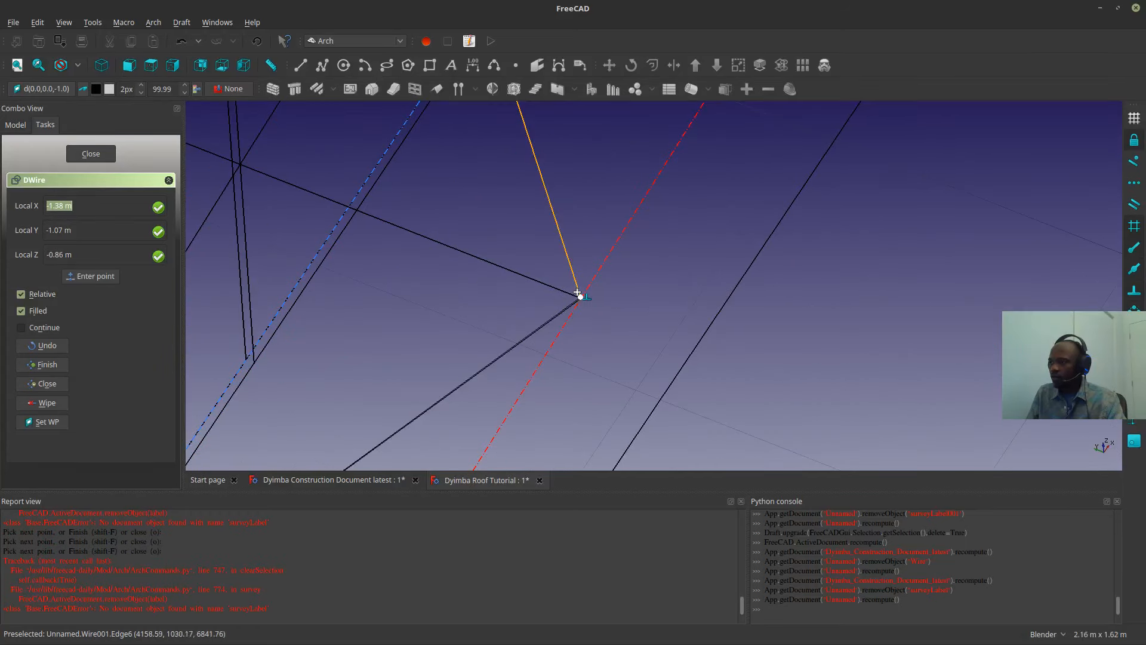
click(569, 303)
scroll(558, 314, down, 7)
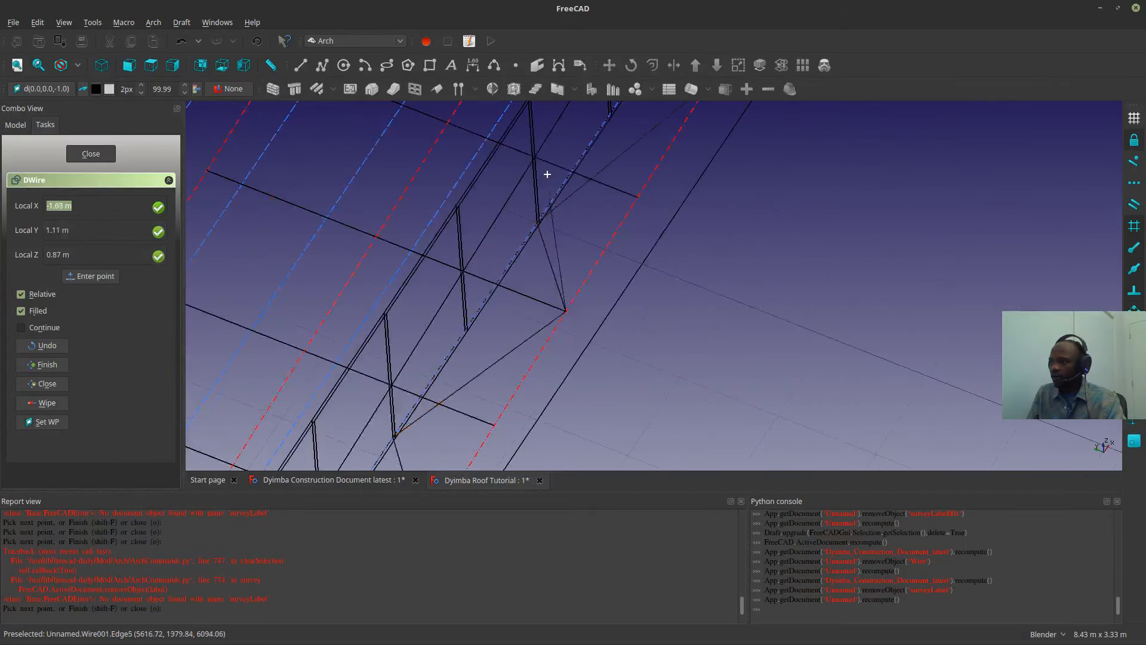
scroll(540, 177, up, 10)
click(544, 428)
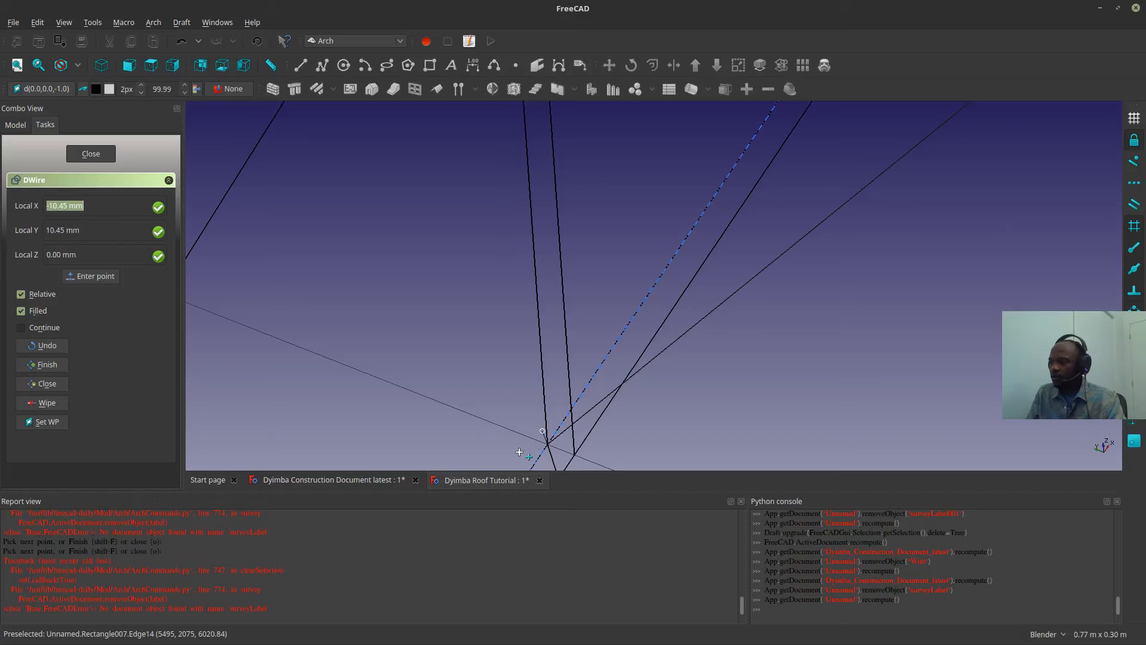
- Extend the polyline over Wire001's third outer, fourth inner, fourth outer and fifth inner bends
scroll(520, 453, down, 10)
scroll(630, 359, up, 7)
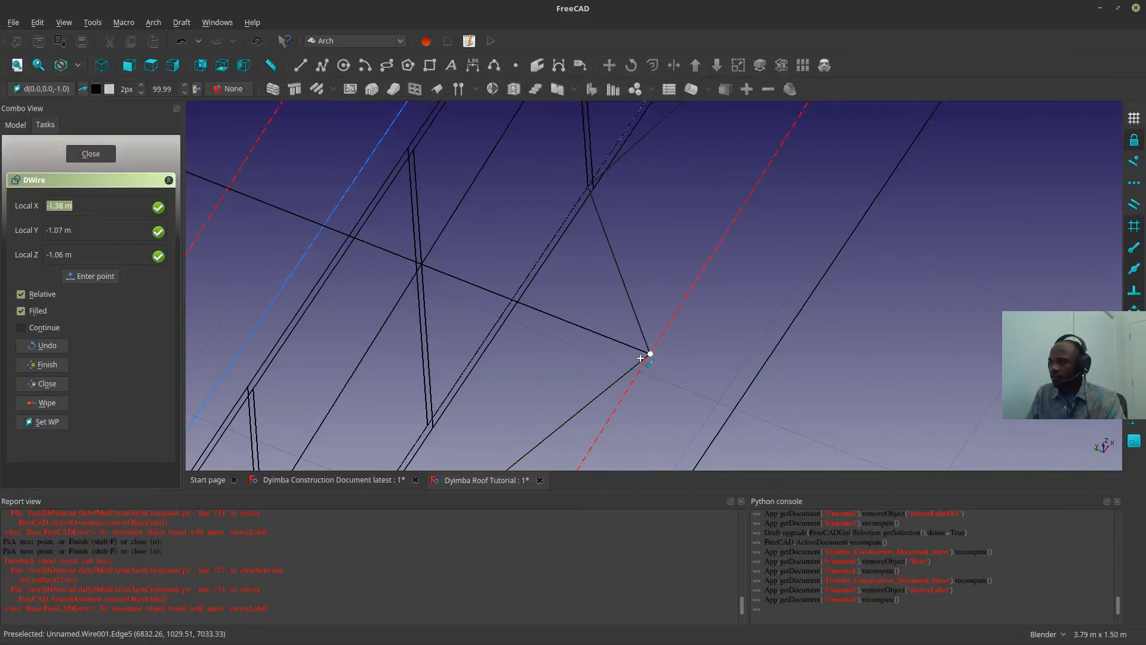
scroll(600, 171, up, 5)
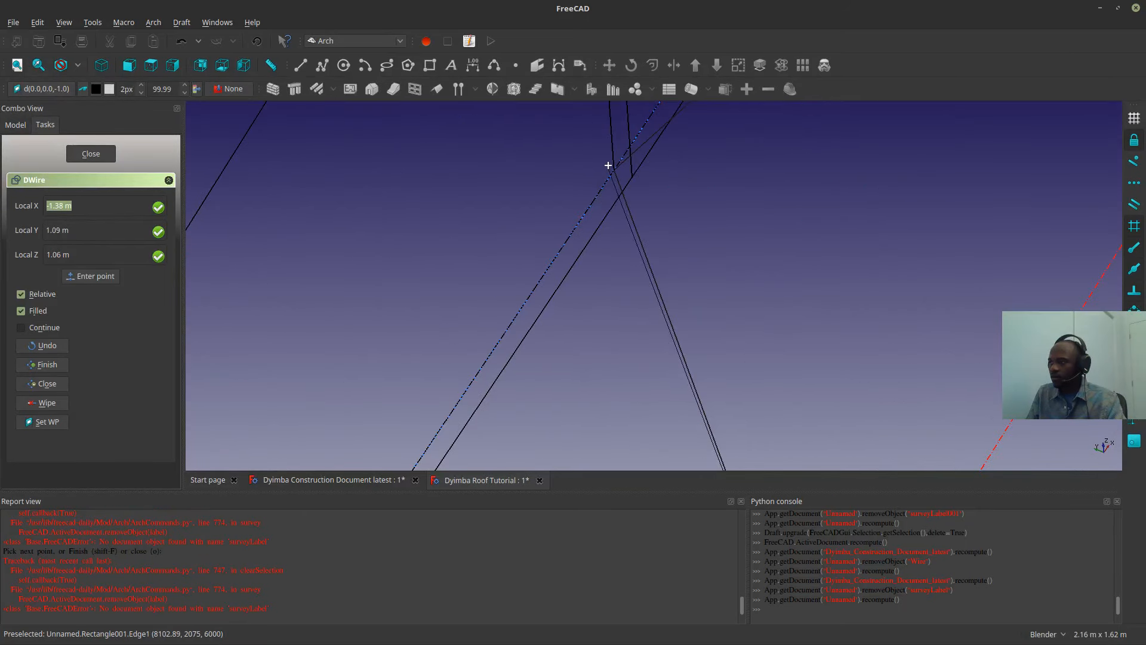
click(612, 159)
scroll(549, 230, down, 10)
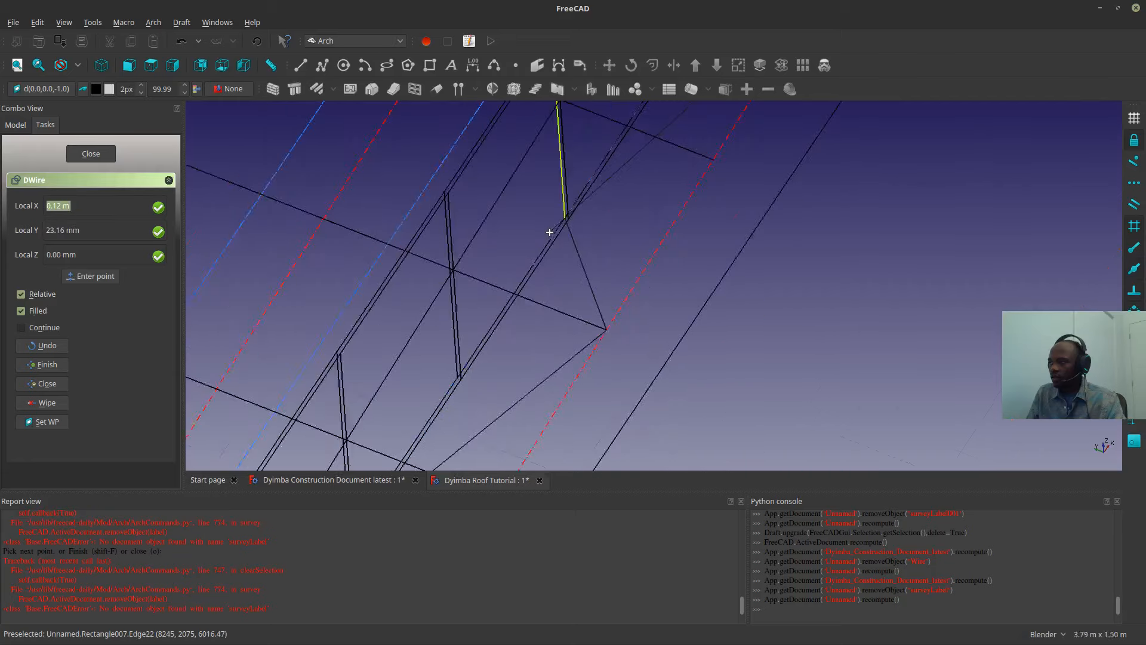
scroll(591, 301, up, 6)
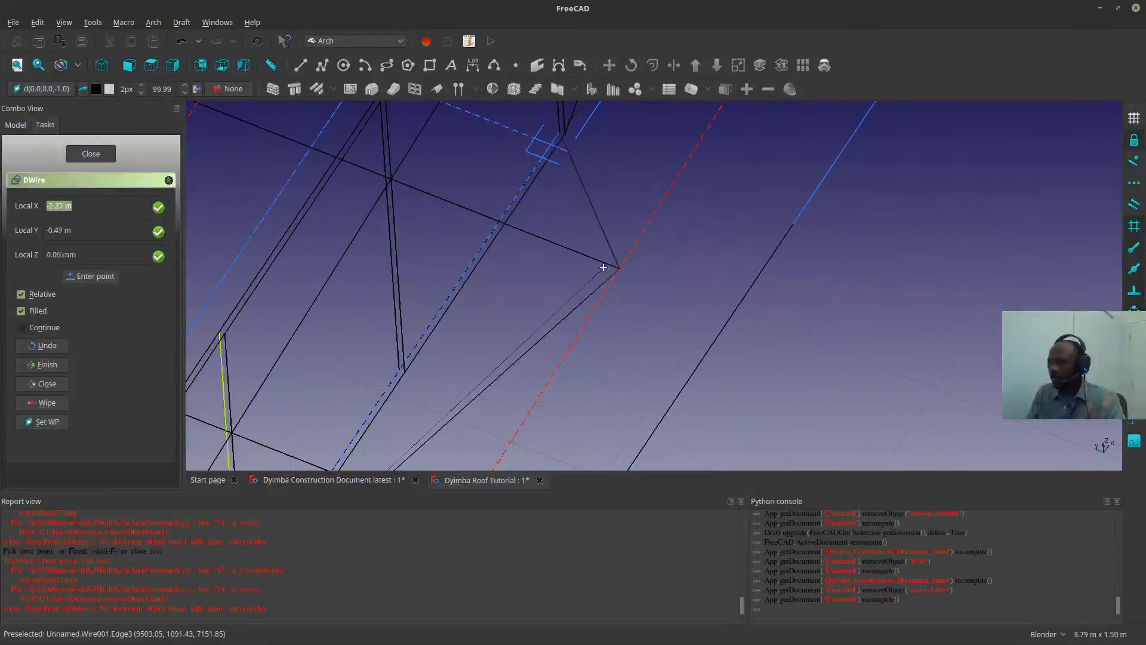
click(607, 276)
middle_drag(608, 275, 518, 363)
click(514, 359)
- Place the polyline's last point at Wire001's far outer end on the guide rectangle line and finish it as an open wire
scroll(515, 360, down, 10)
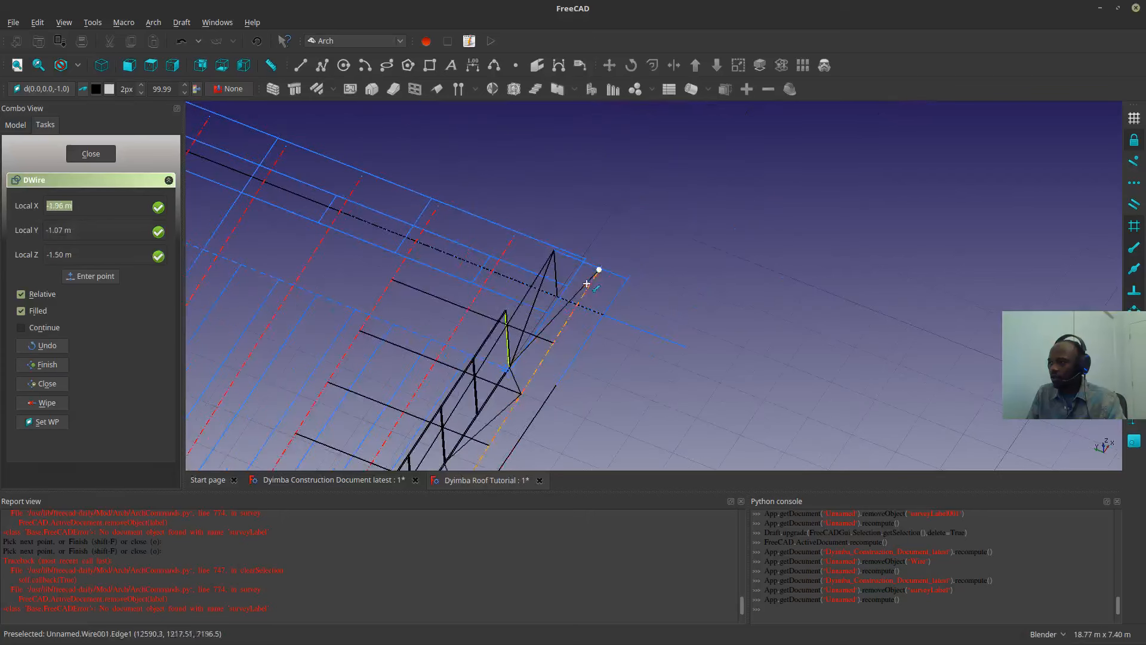
scroll(585, 284, up, 4)
scroll(626, 230, up, 2)
scroll(636, 227, up, 6)
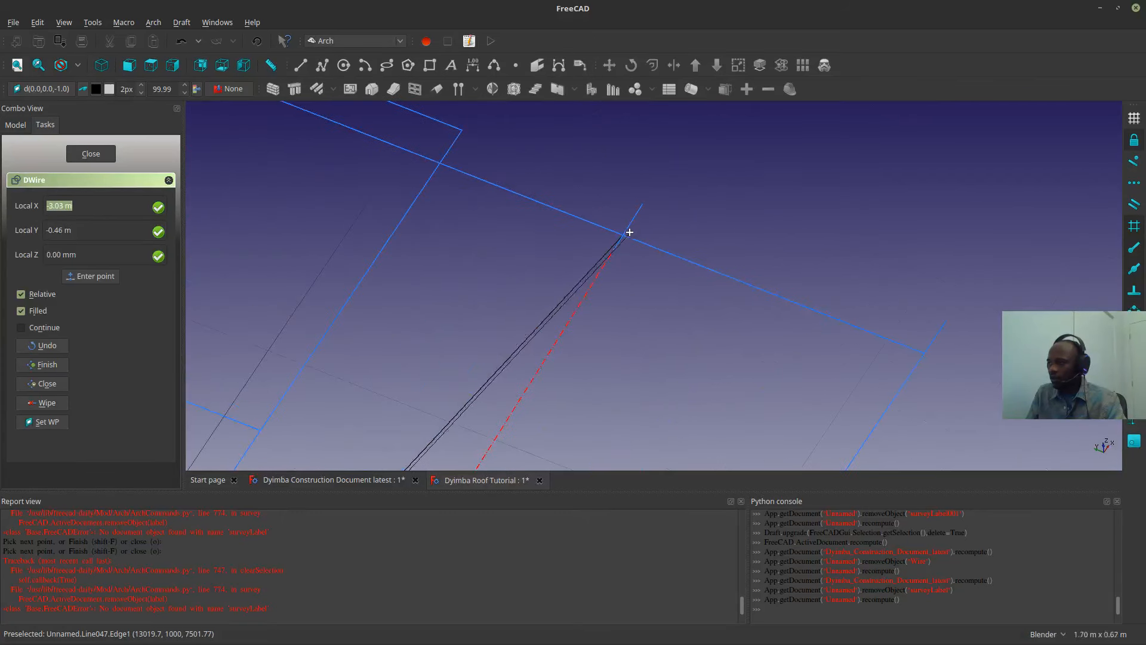
click(653, 224)
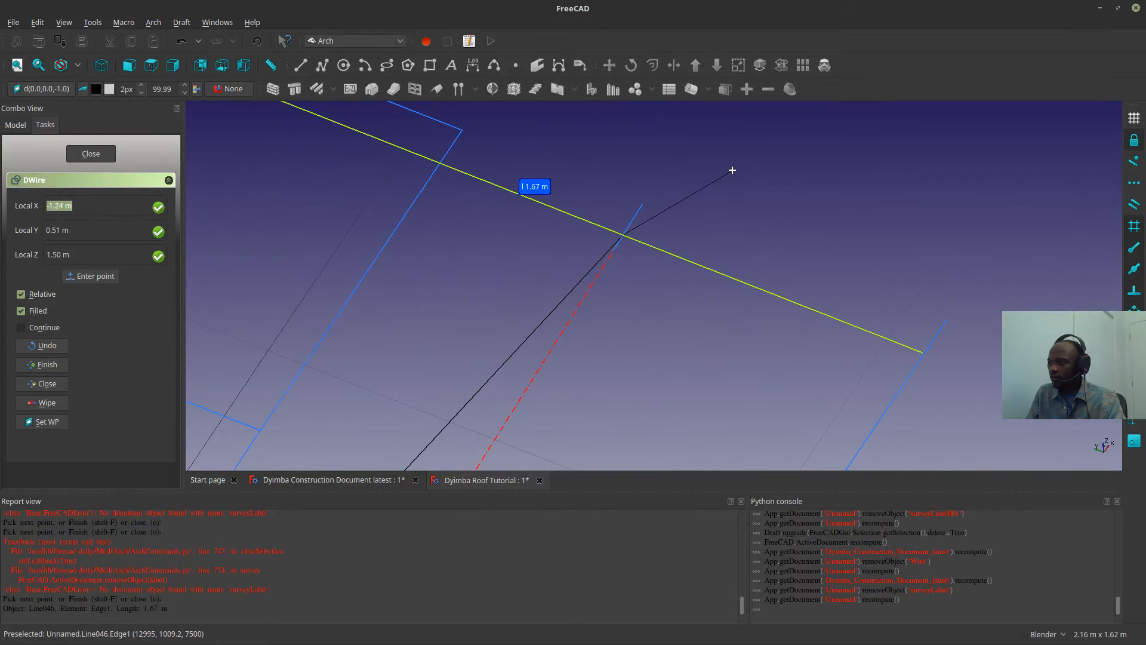
click(48, 367)
- Delete both survey labels, surveyLabel and surveyLabel001, from the model
scroll(799, 117, down, 10)
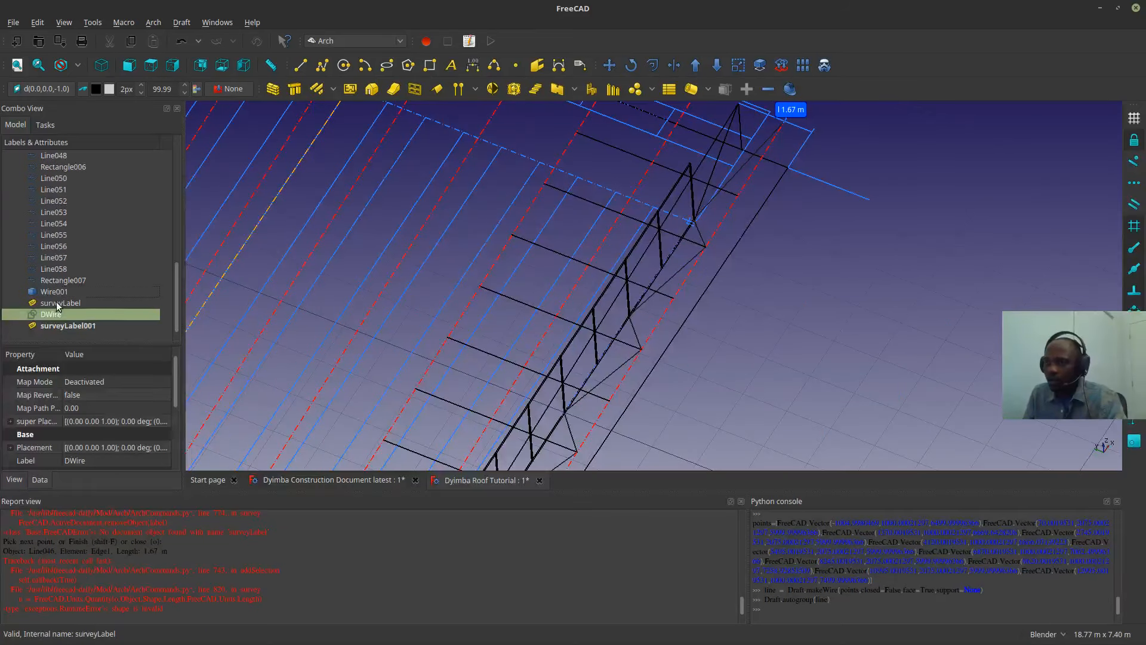
click(57, 303)
ctrl+click(55, 325)
key(Delete)
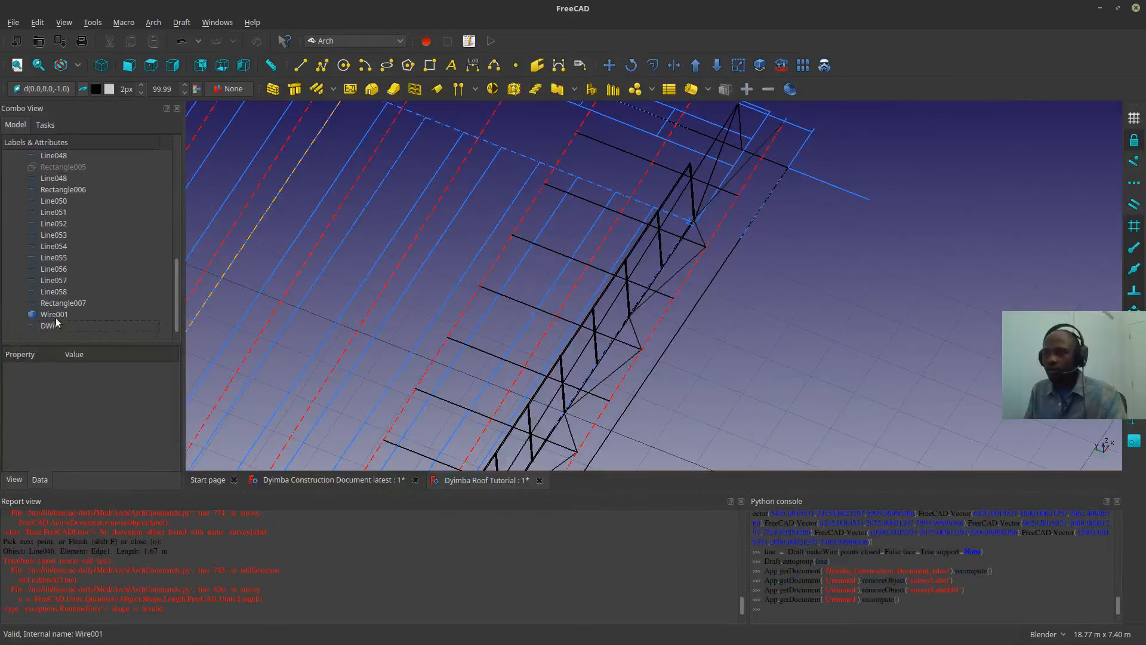
- Compare the traced DWire with Wire001 along the roof edge, temporarily hiding Wire001
scroll(761, 319, down, 4)
mouse_move(761, 318)
middle_down()
mouse_move(765, 295)
mouse_move(813, 296)
mouse_move(803, 310)
mouse_move(832, 288)
mouse_move(819, 276)
mouse_move(793, 299)
mouse_move(750, 310)
mouse_move(767, 281)
mouse_move(768, 328)
mouse_move(758, 320)
middle_up()
middle_drag(630, 279, 608, 259)
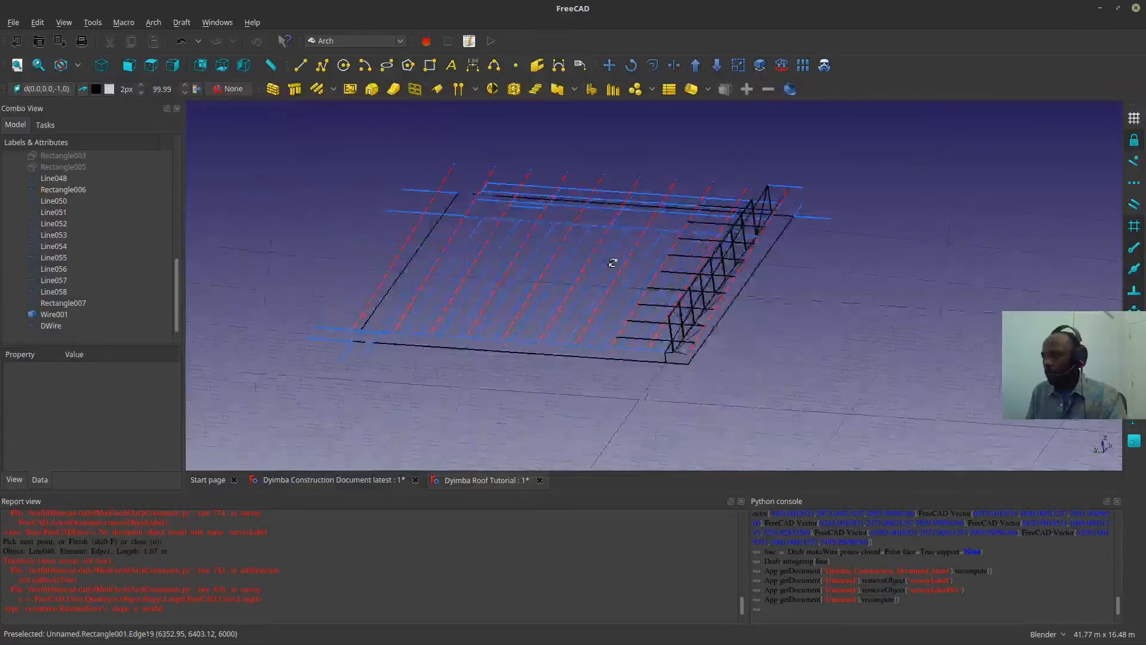
scroll(779, 319, up, 3)
middle_drag(778, 319, 642, 370)
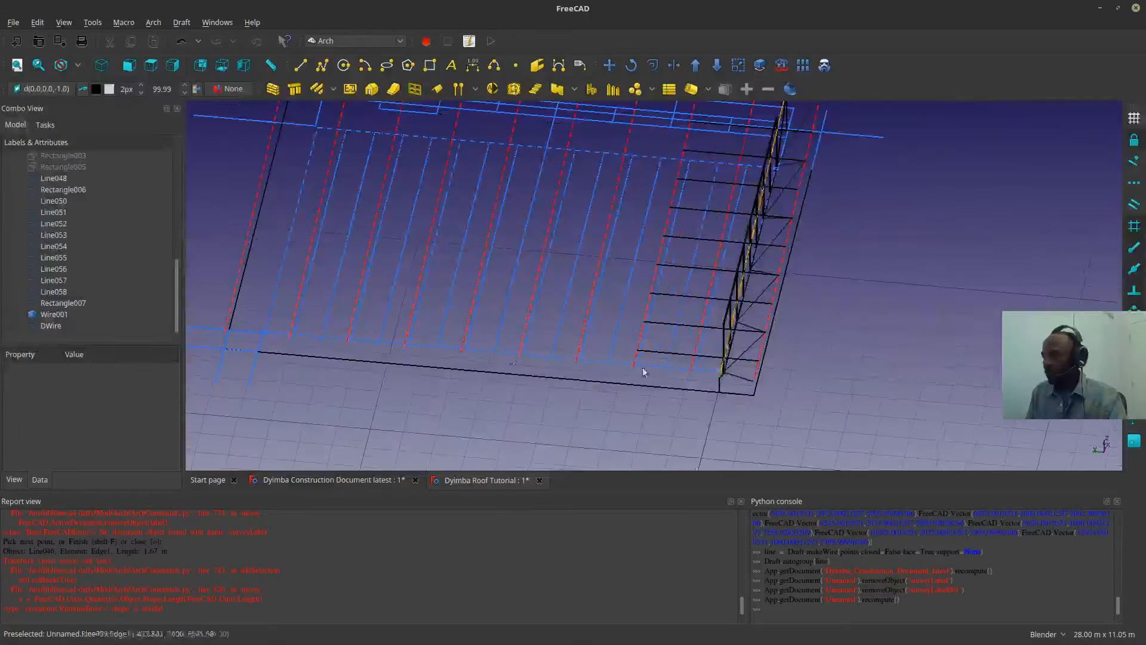
click(51, 325)
click(52, 315)
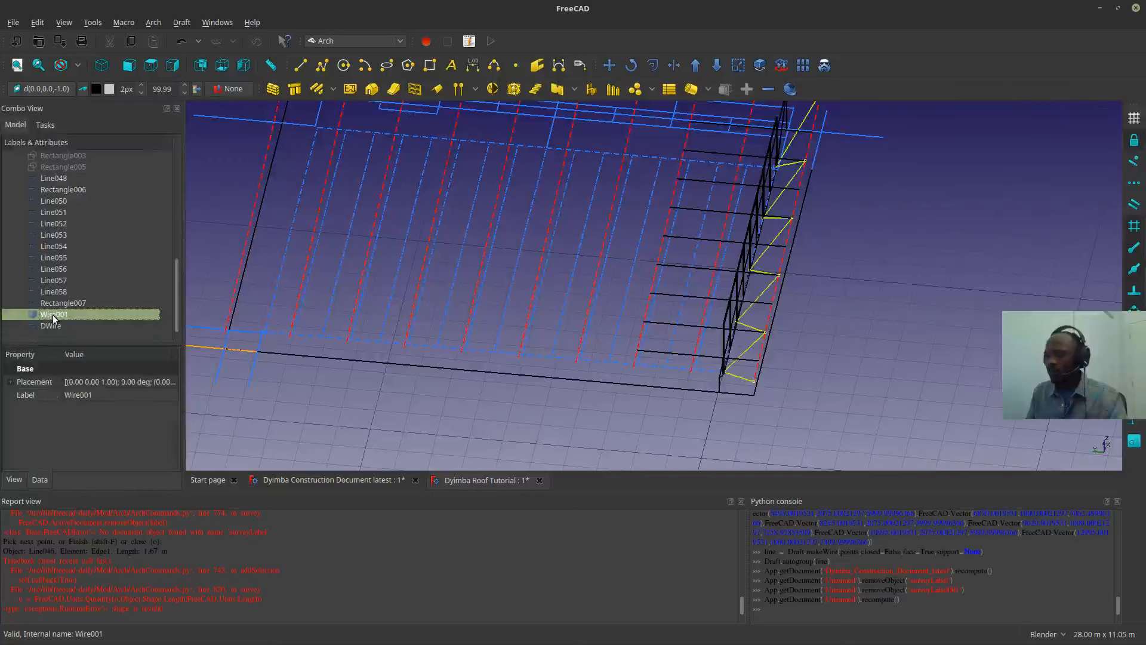
key(space)
click(51, 325)
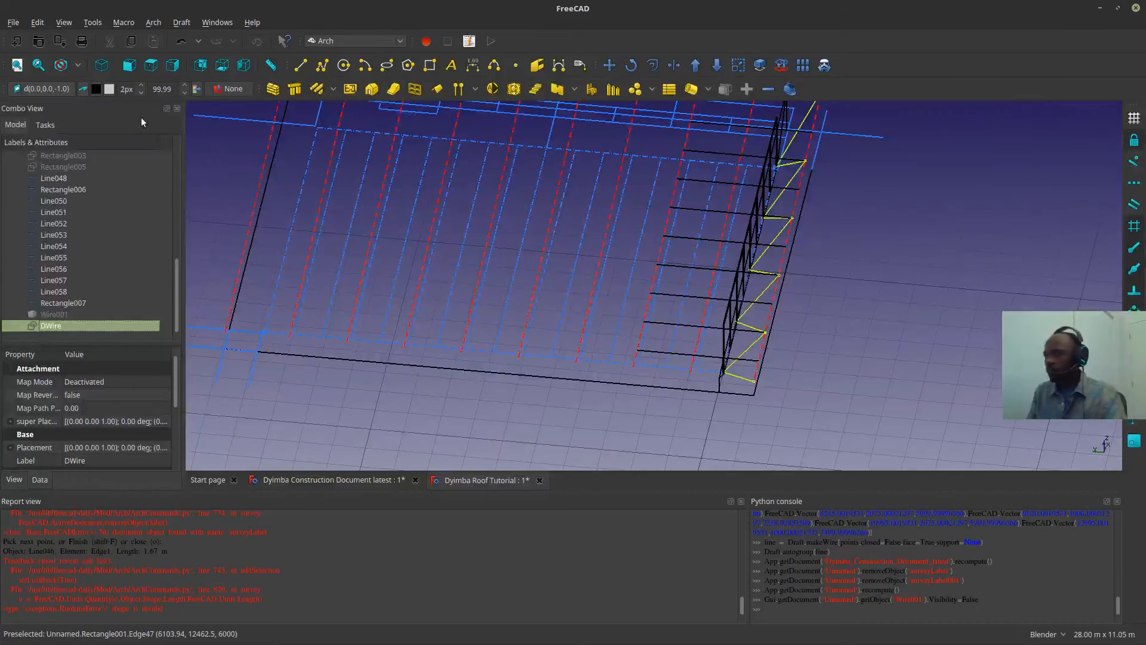
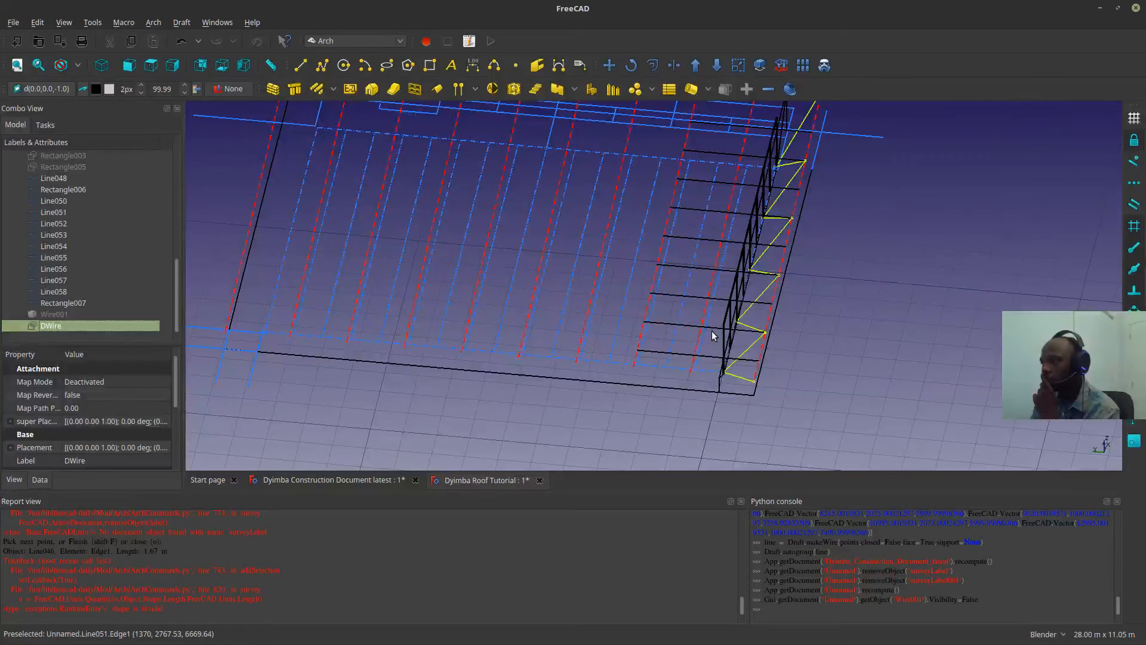
scroll(712, 335, down, 2)
click(63, 312)
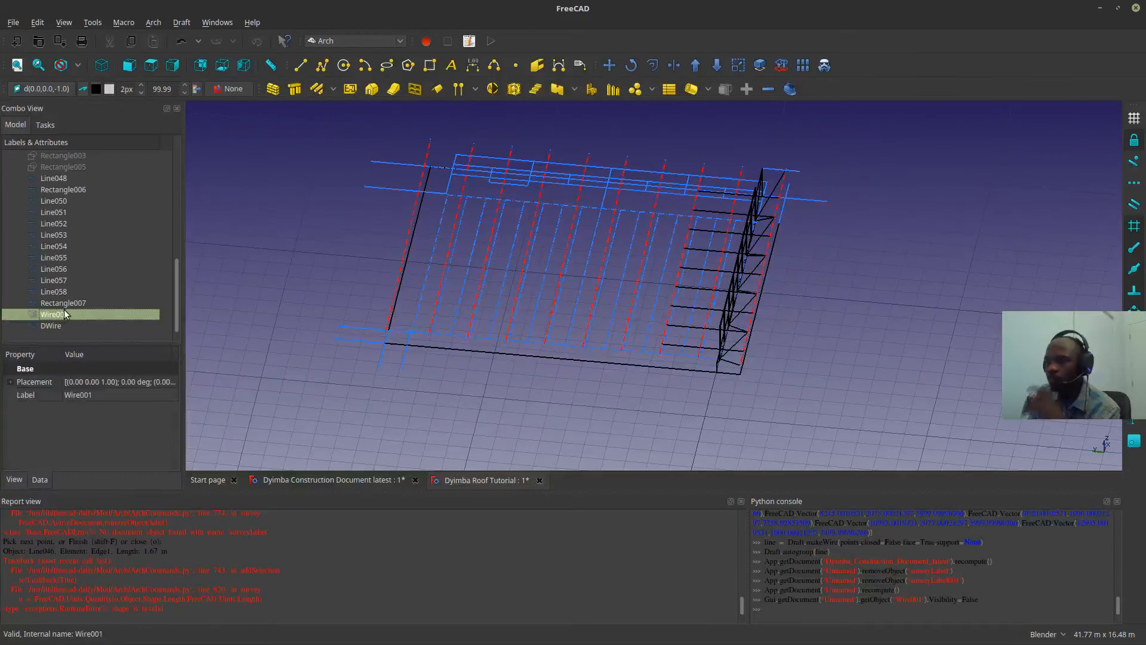
key(space)
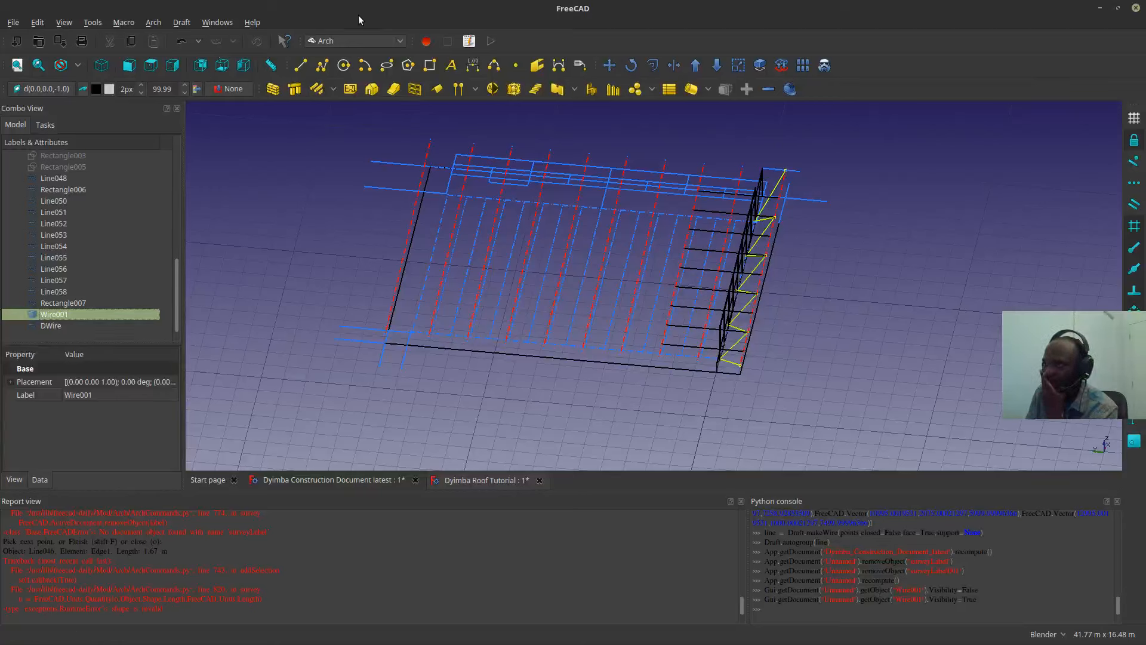
- In the top view, use the Draft workbench to mirror Wire001 to the opposite roof edge about the roof's horizontal midline
mouse_move(566, 396)
middle_down()
mouse_move(576, 364)
mouse_move(568, 417)
middle_up()
key(2)
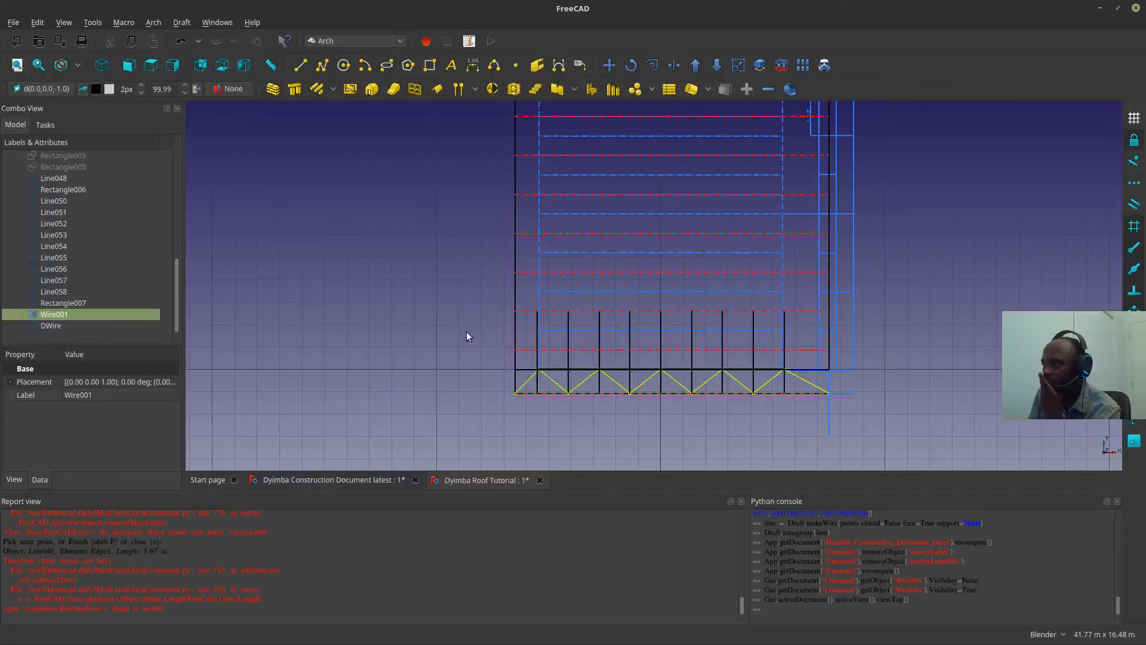
scroll(468, 336, down, 5)
scroll(539, 322, up, 4)
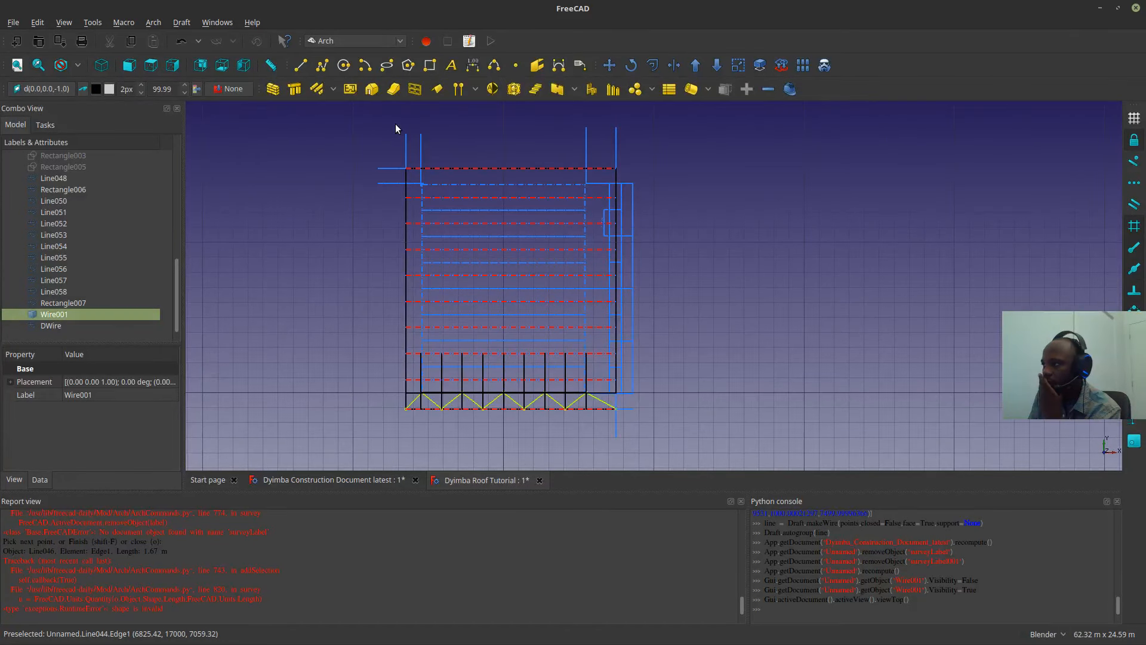
click(349, 41)
click(332, 102)
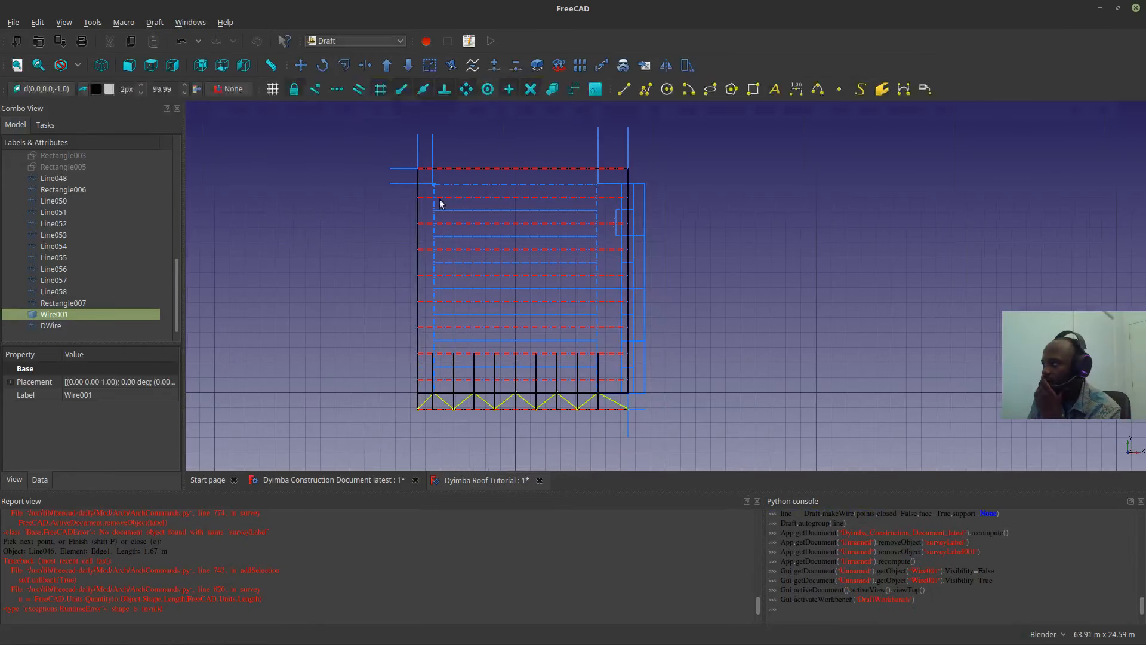
click(667, 65)
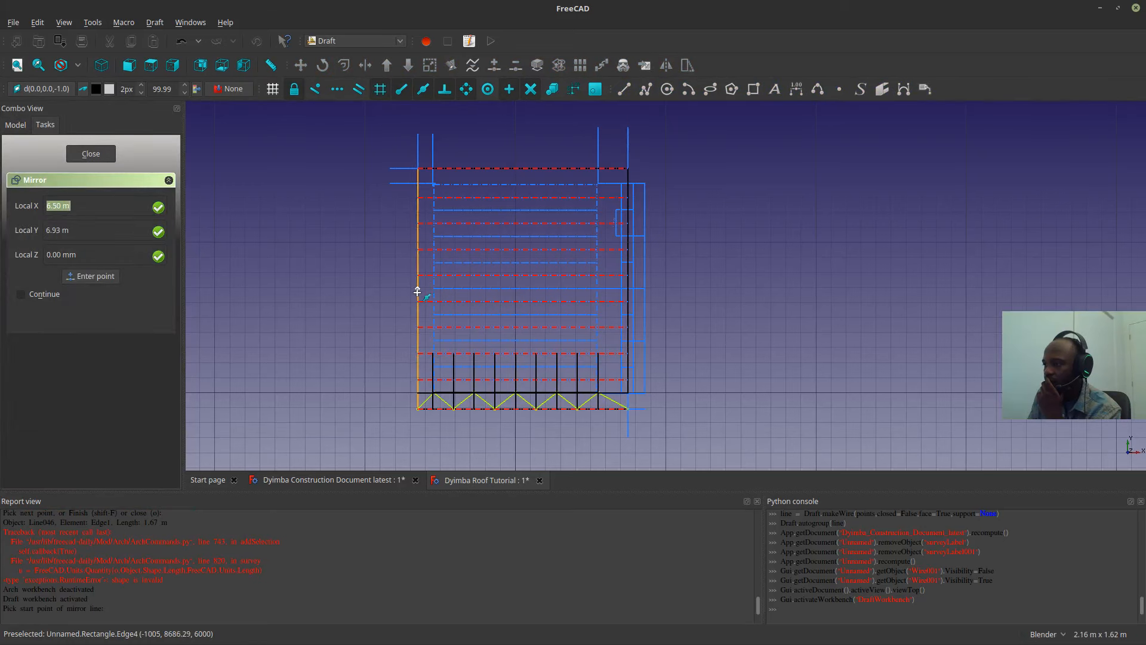
click(417, 291)
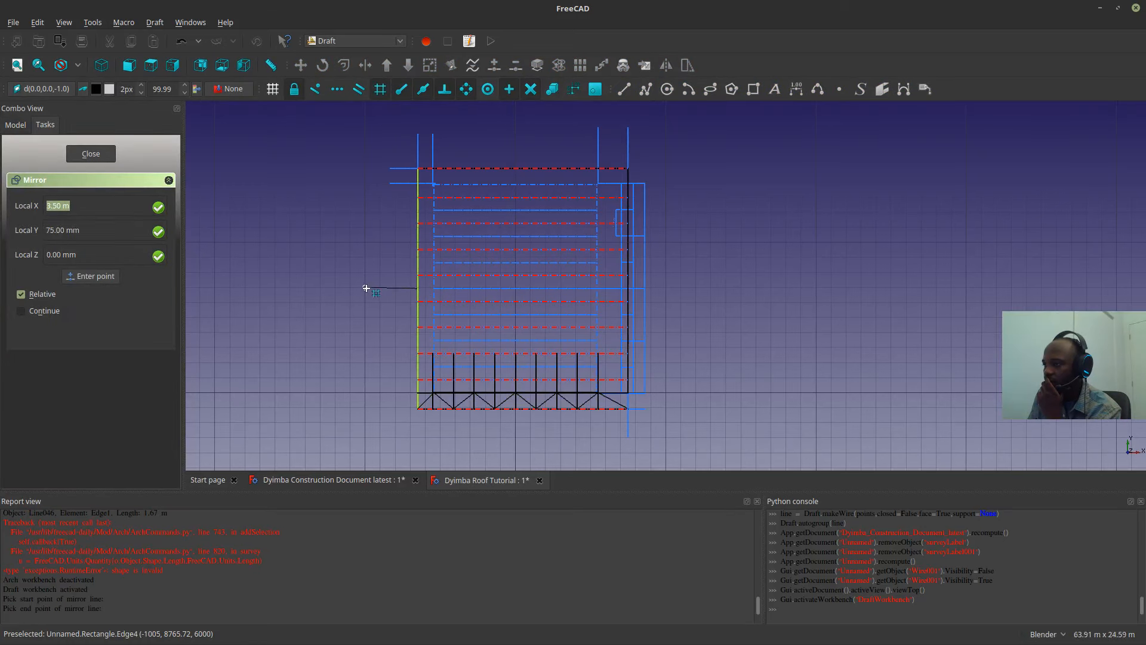
click(362, 289)
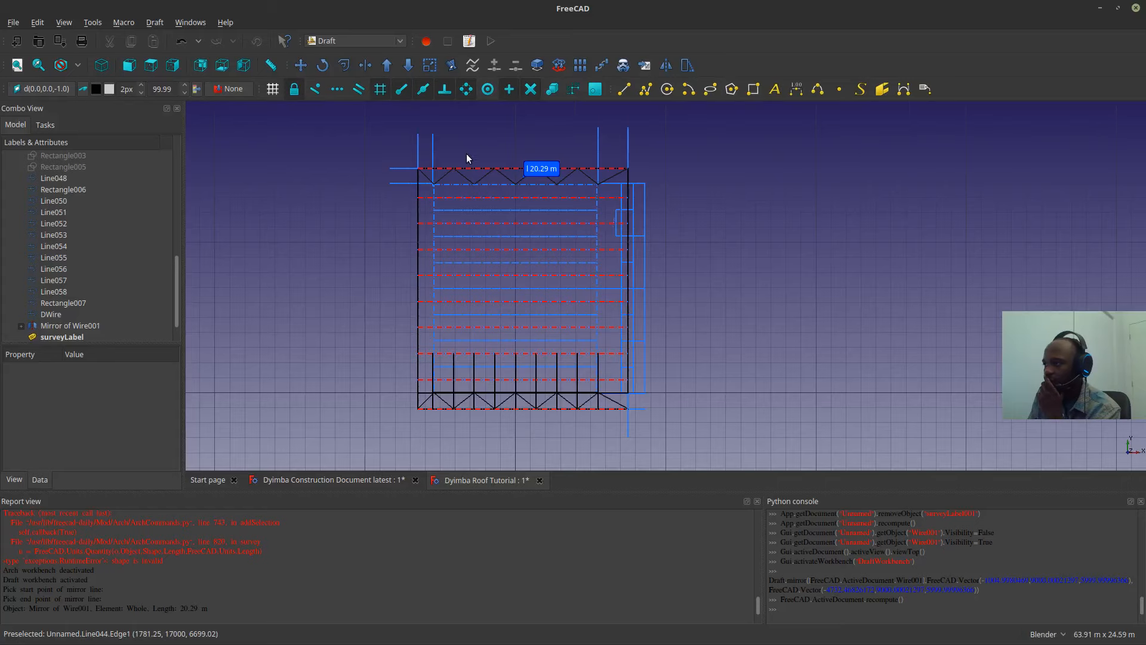
- Examine the mirrored zigzag bracing in 3D at the opposite roof edge
scroll(467, 153, up, 5)
scroll(439, 182, down, 3)
middle_drag(435, 278, 625, 387)
scroll(597, 382, up, 5)
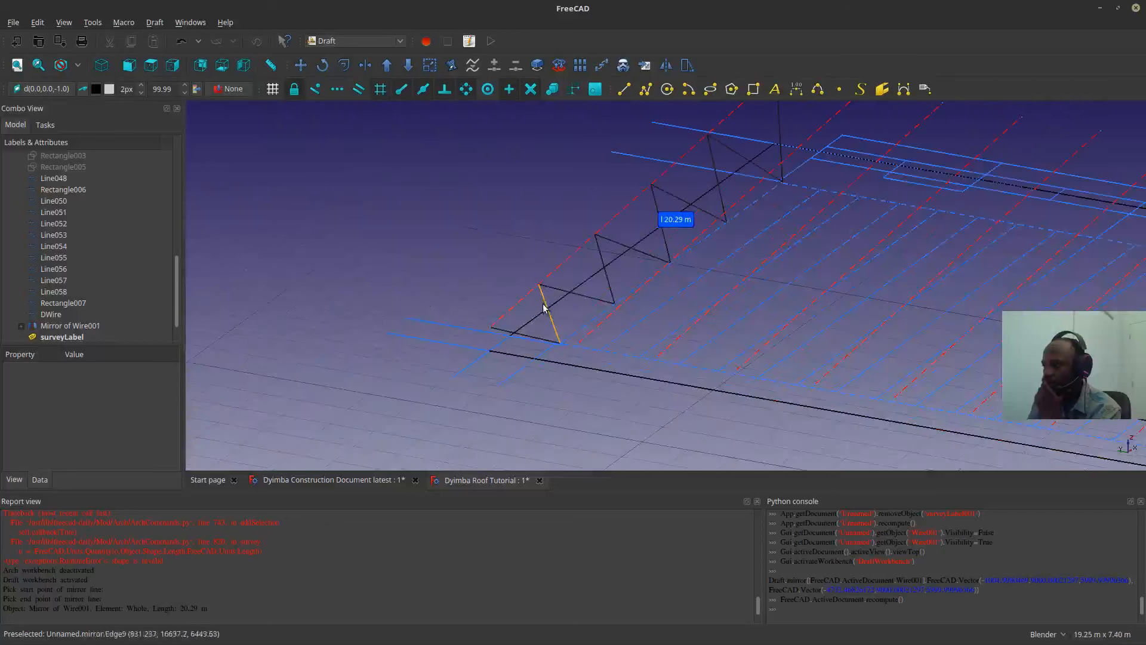
scroll(686, 361, down, 3)
scroll(848, 370, down, 3)
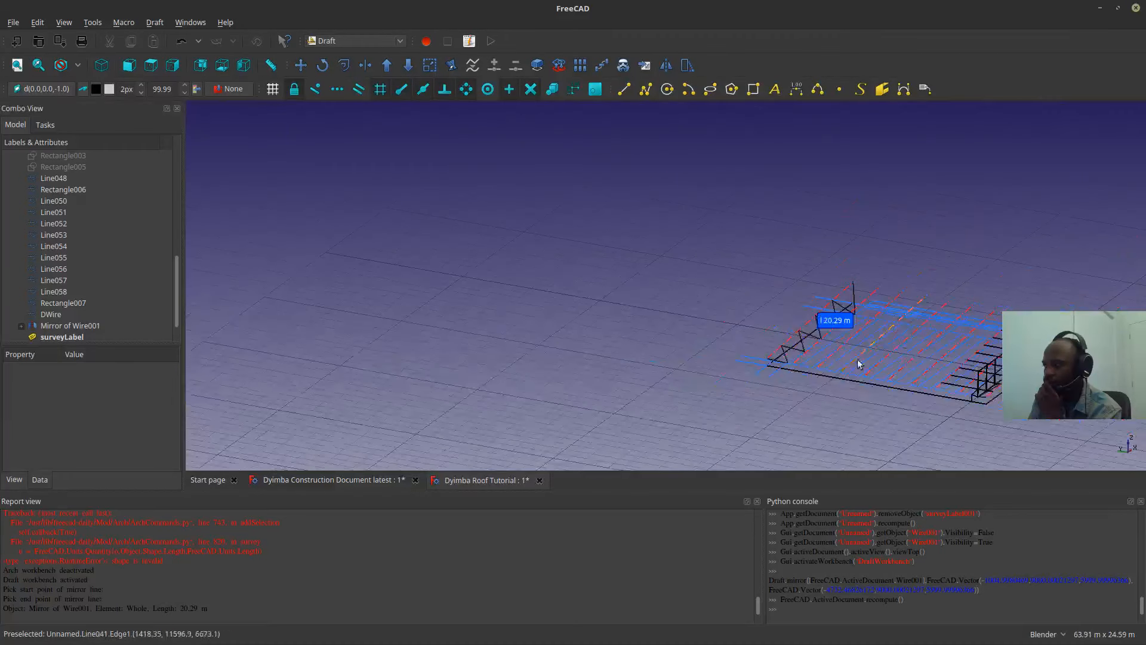
scroll(944, 377, up, 4)
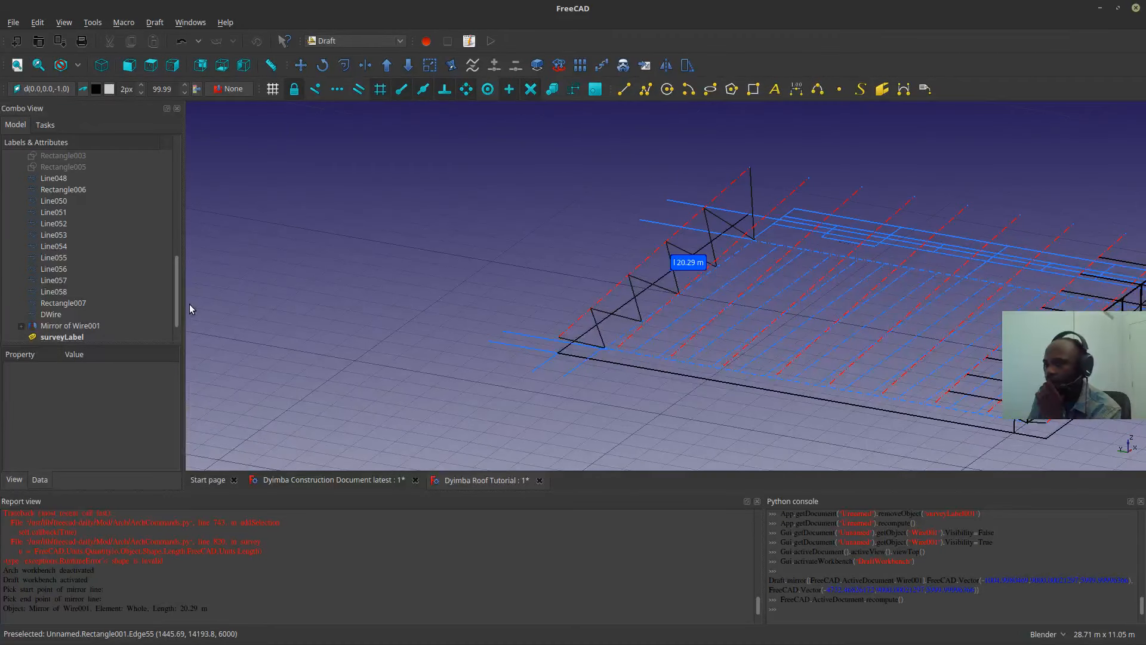
middle_drag(774, 373, 714, 367)
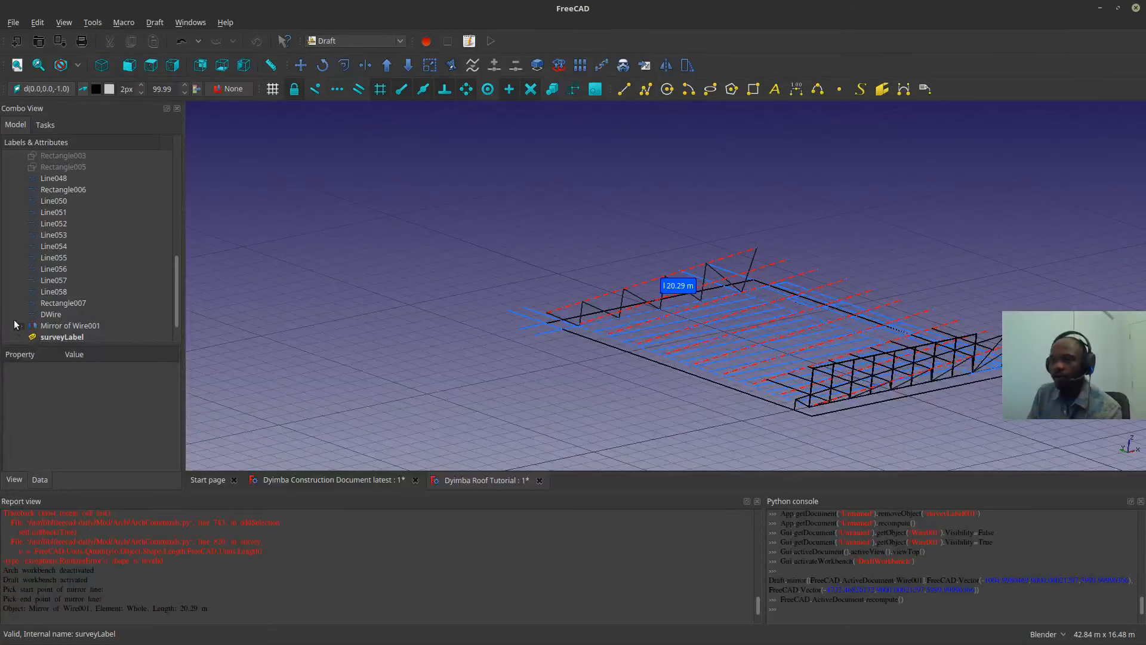
- Hide Mirror of Wire001 and its source Wire001, and select DWire
scroll(54, 328, down, 1)
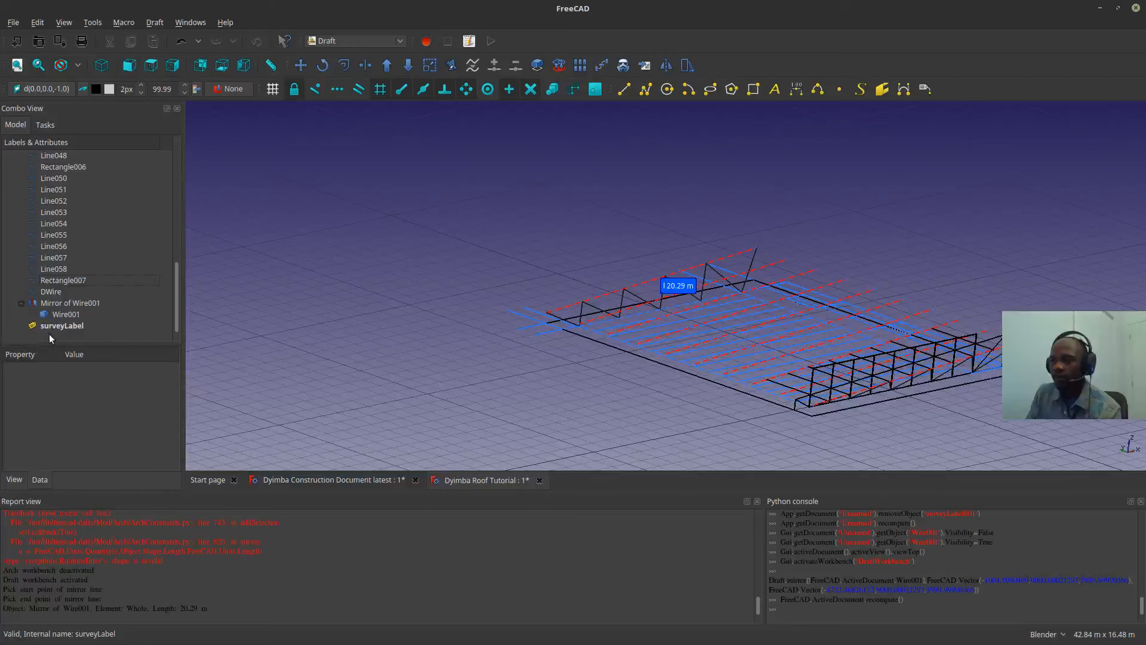
click(33, 302)
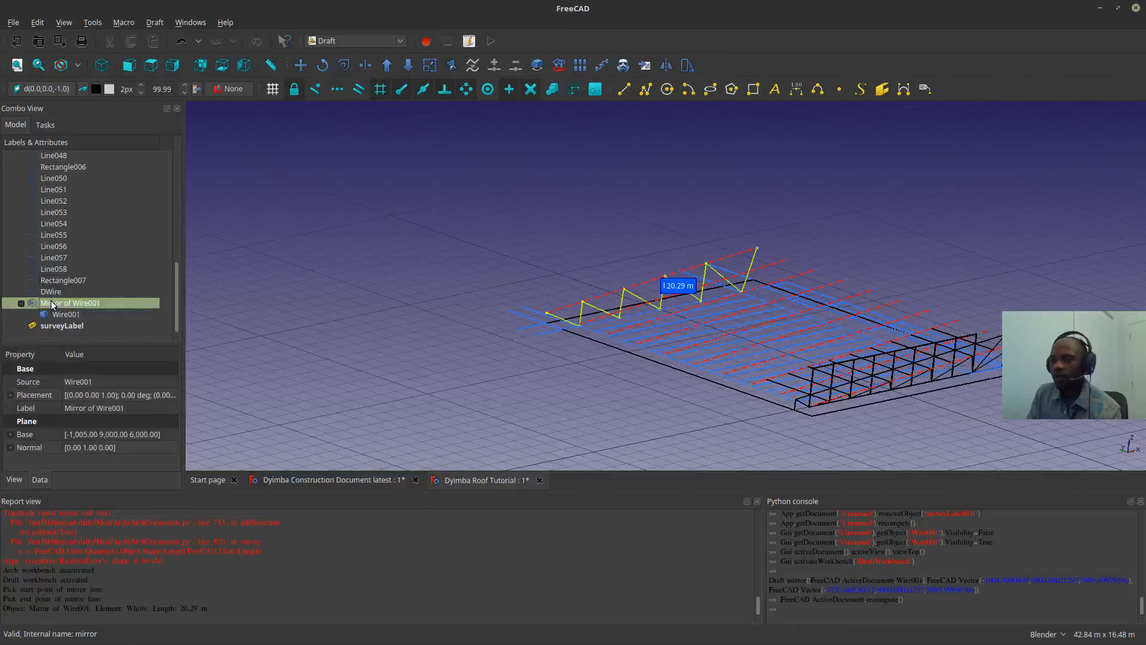
key(space)
click(54, 317)
key(space)
click(51, 291)
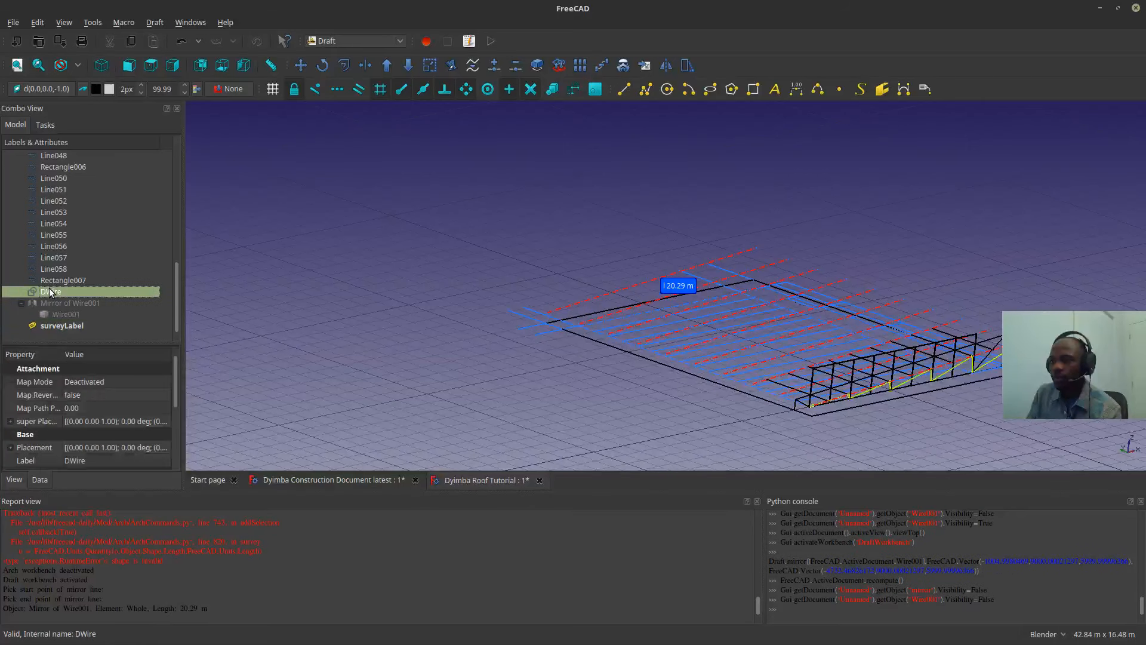
- In the top view, mirror DWire to the opposite roof edge about the roof's horizontal midline
click(153, 69)
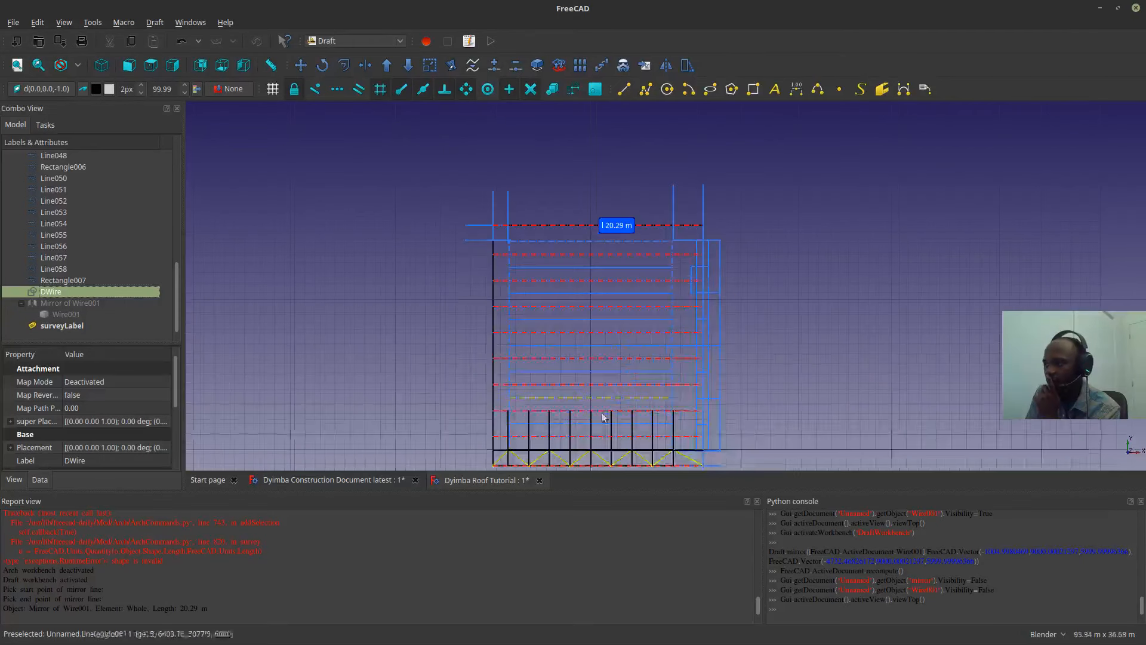
scroll(584, 352, down, 2)
shift+middle_drag(544, 435, 560, 366)
scroll(555, 164, up, 2)
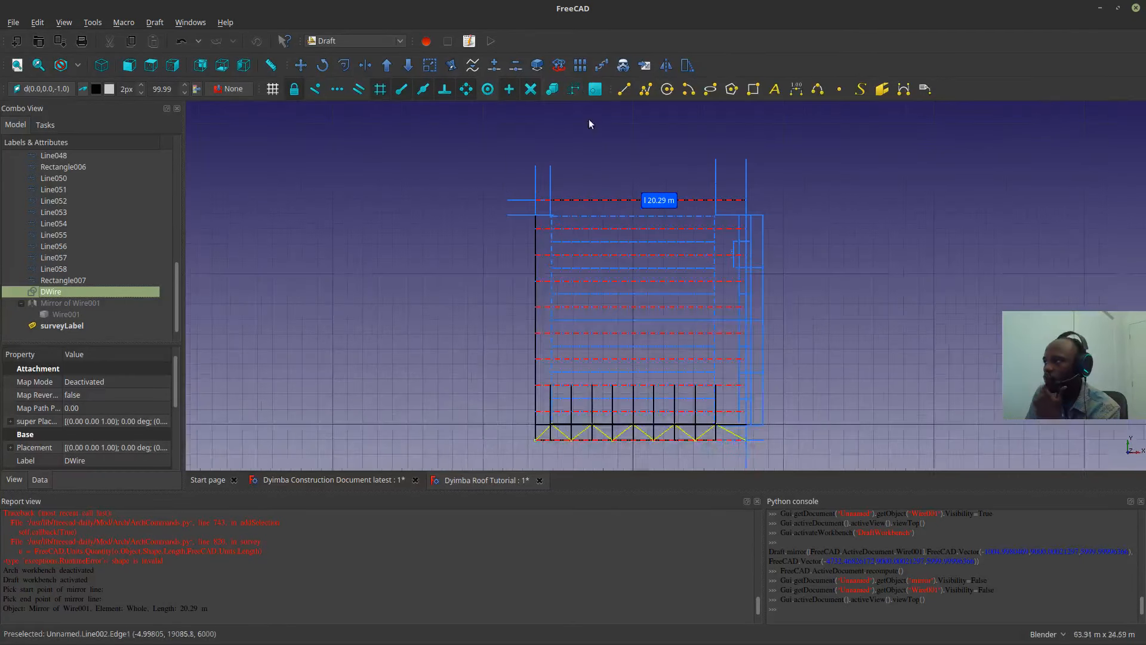
click(666, 66)
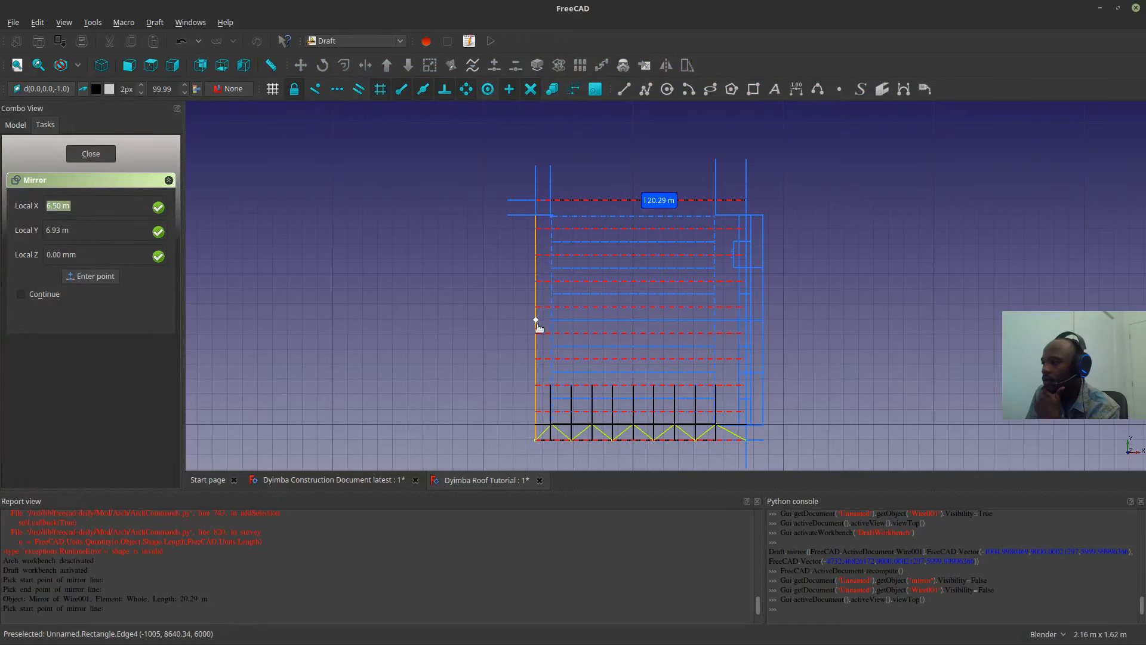
click(537, 323)
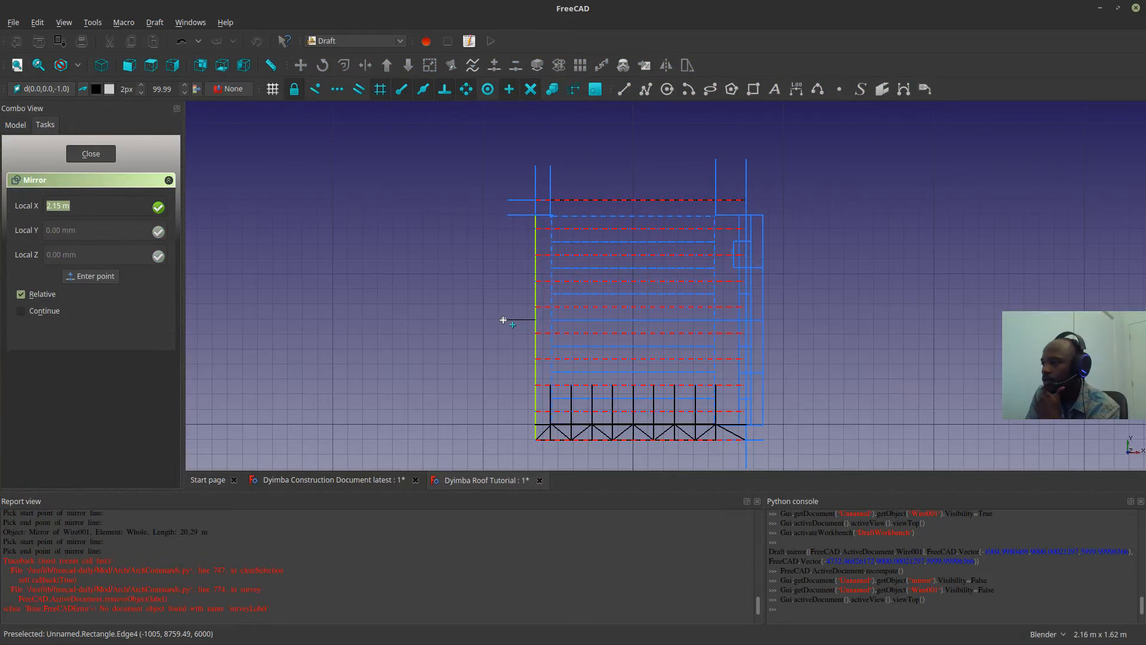
click(503, 320)
scroll(632, 217, up, 5)
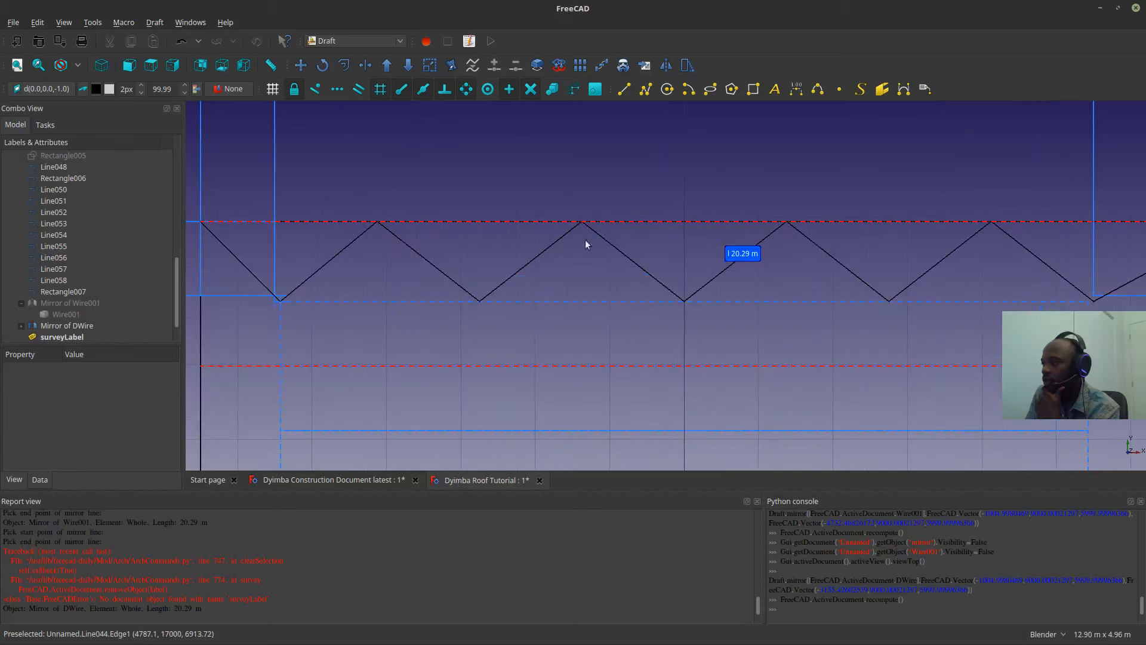
- Delete the surveyLabel annotation from the model
click(52, 326)
right_click(52, 325)
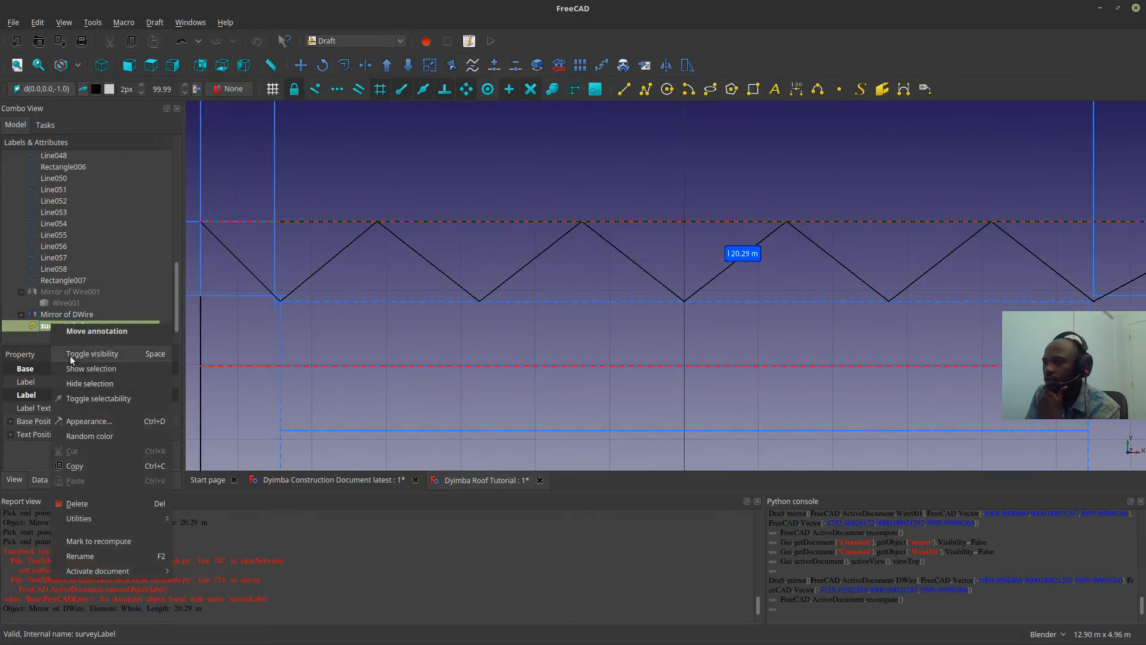
click(78, 503)
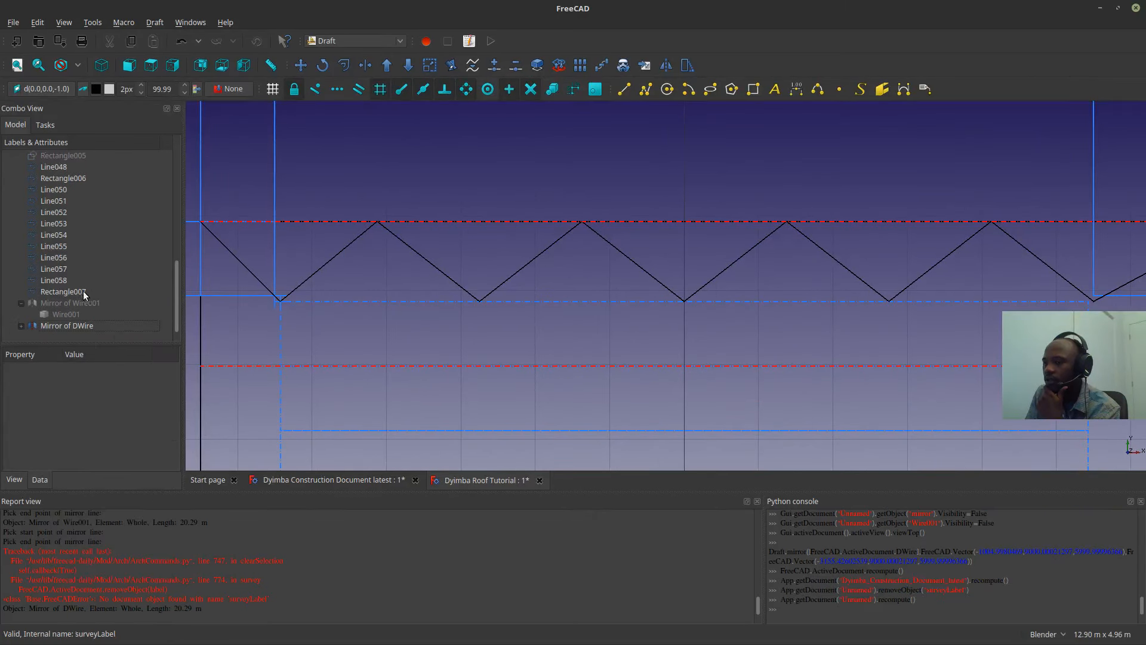
scroll(549, 211, down, 5)
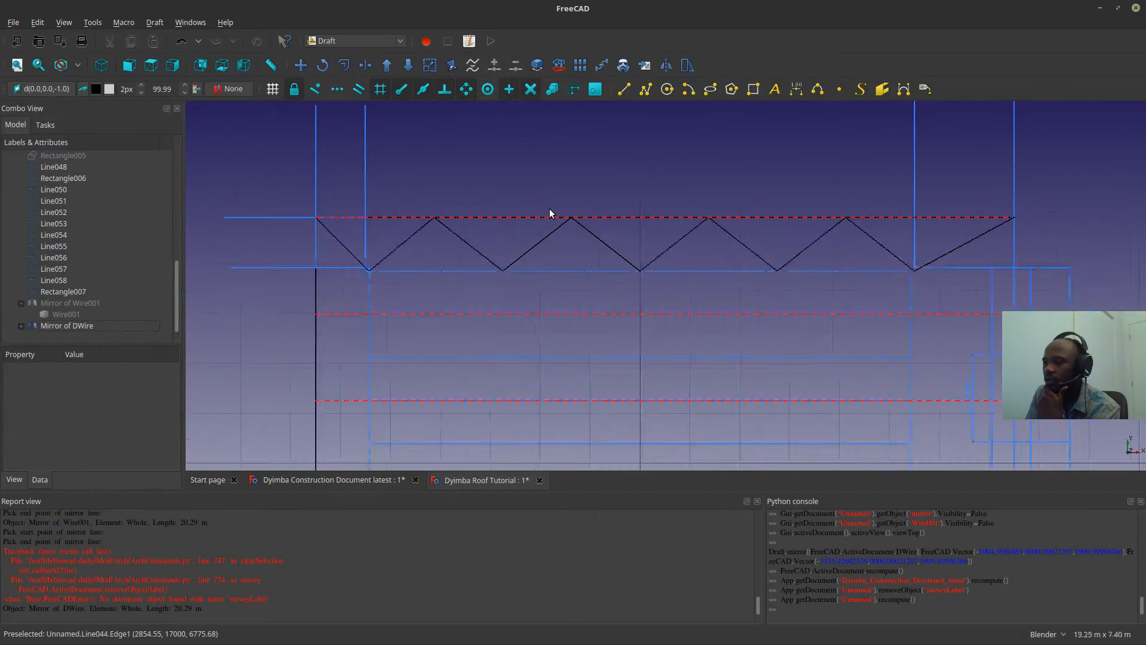
- Set the fillet radius of DWire, the source of Mirror of DWire, to 10 mm
click(20, 325)
click(58, 327)
scroll(371, 273, down, 4)
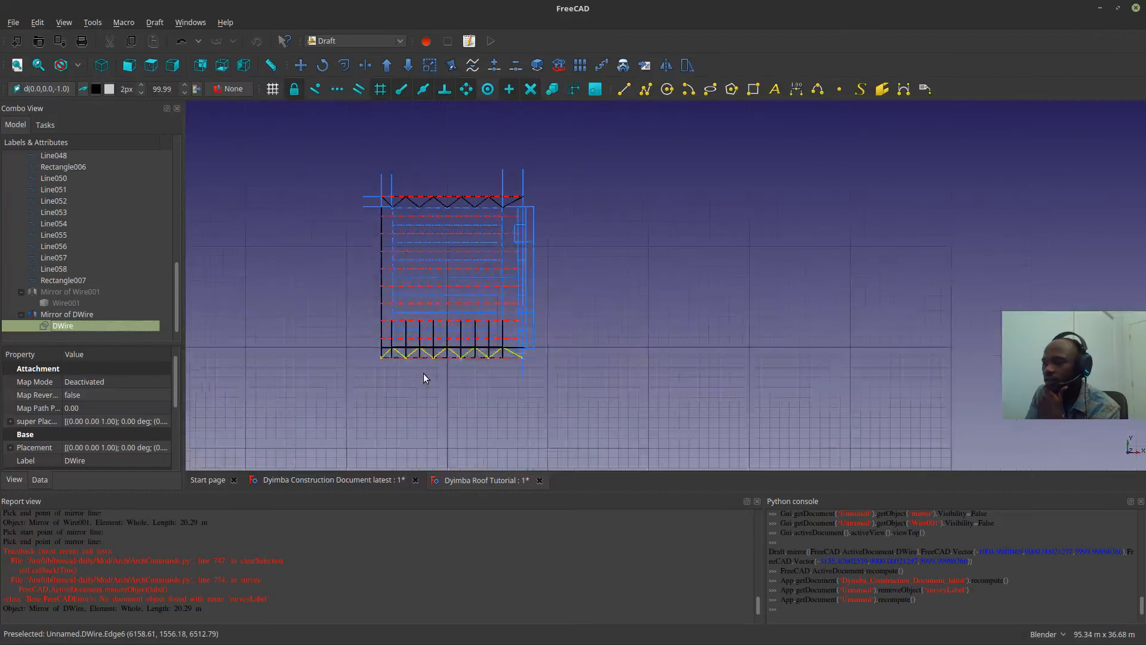
scroll(424, 373, up, 6)
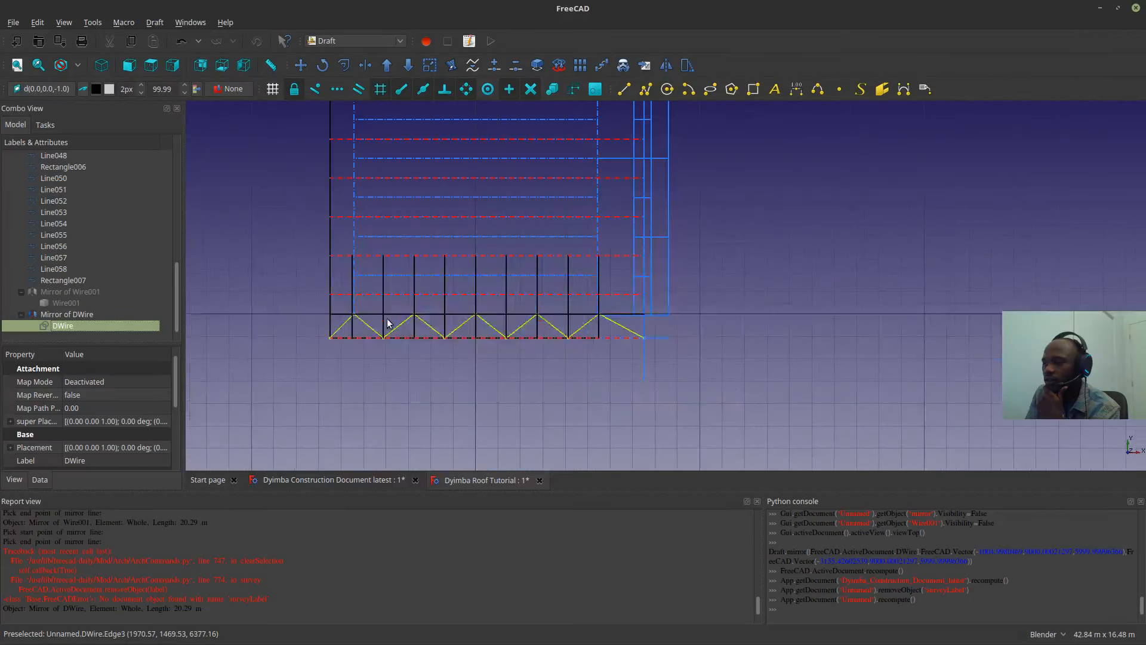
click(25, 482)
scroll(258, 309, up, 7)
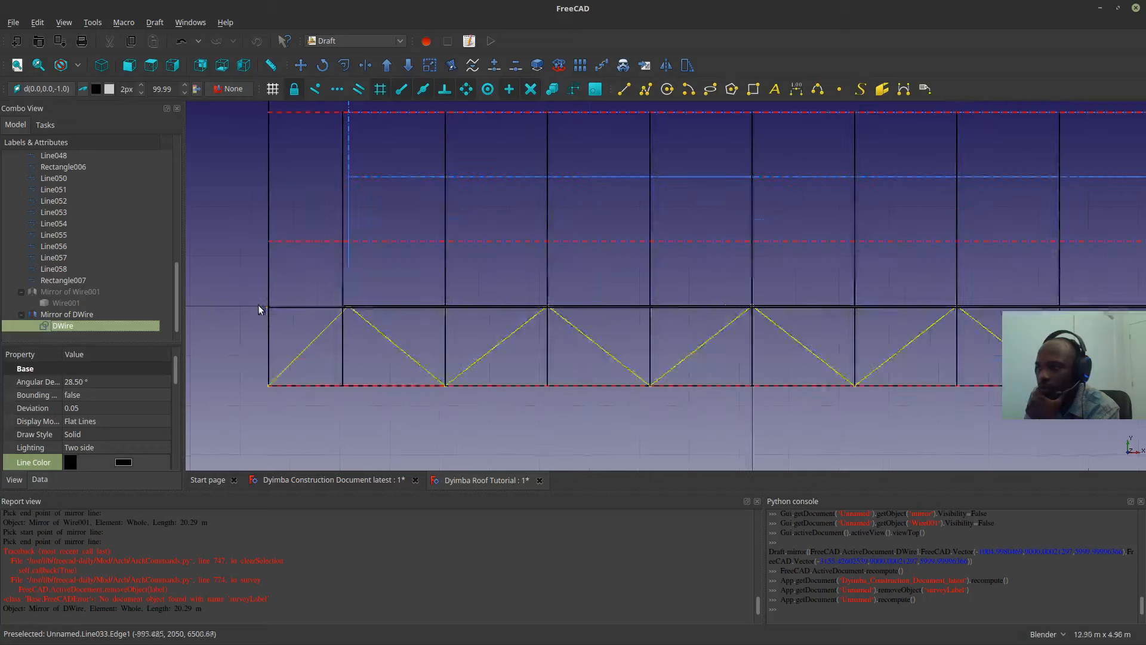
scroll(132, 423, down, 5)
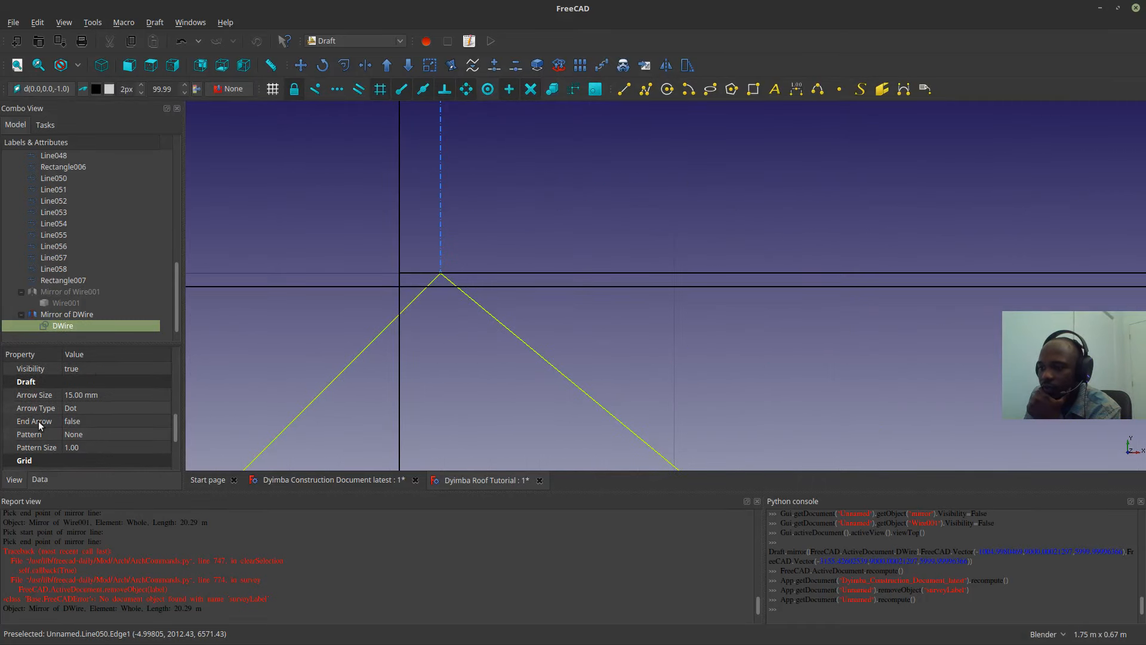
scroll(93, 432, down, 2)
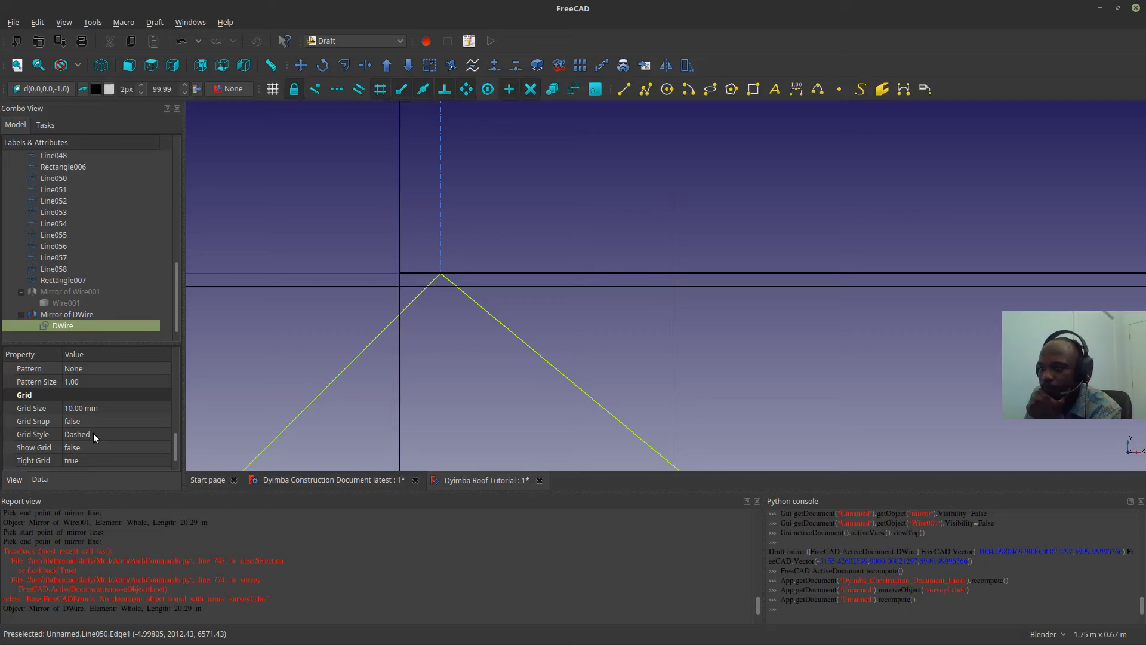
click(43, 481)
scroll(91, 443, down, 3)
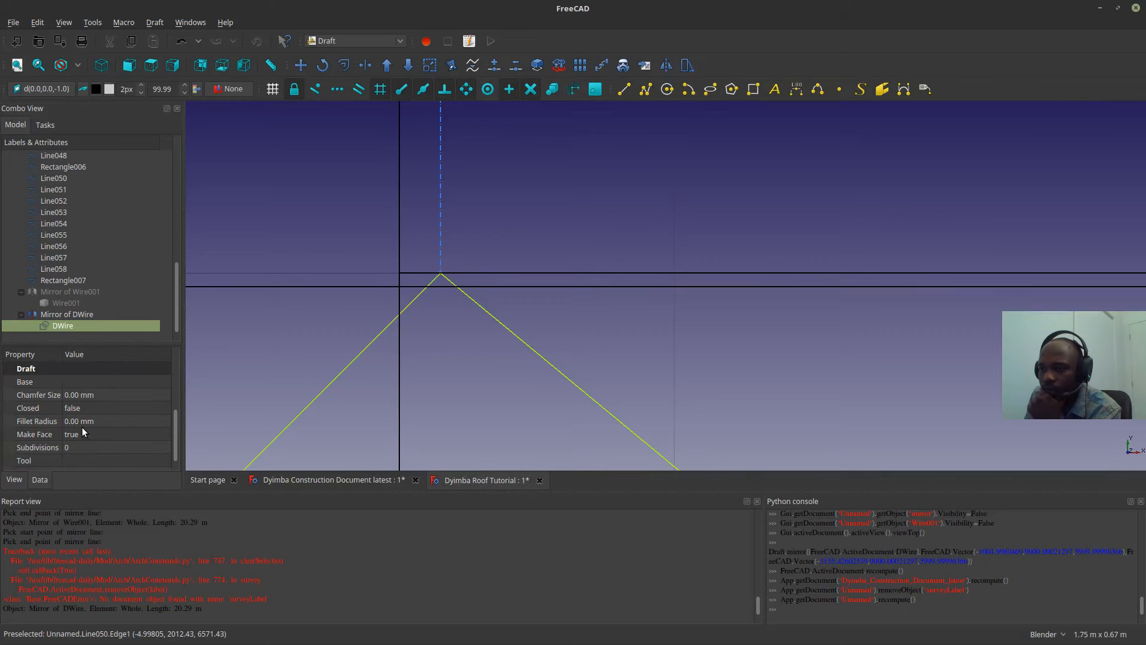
click(73, 421)
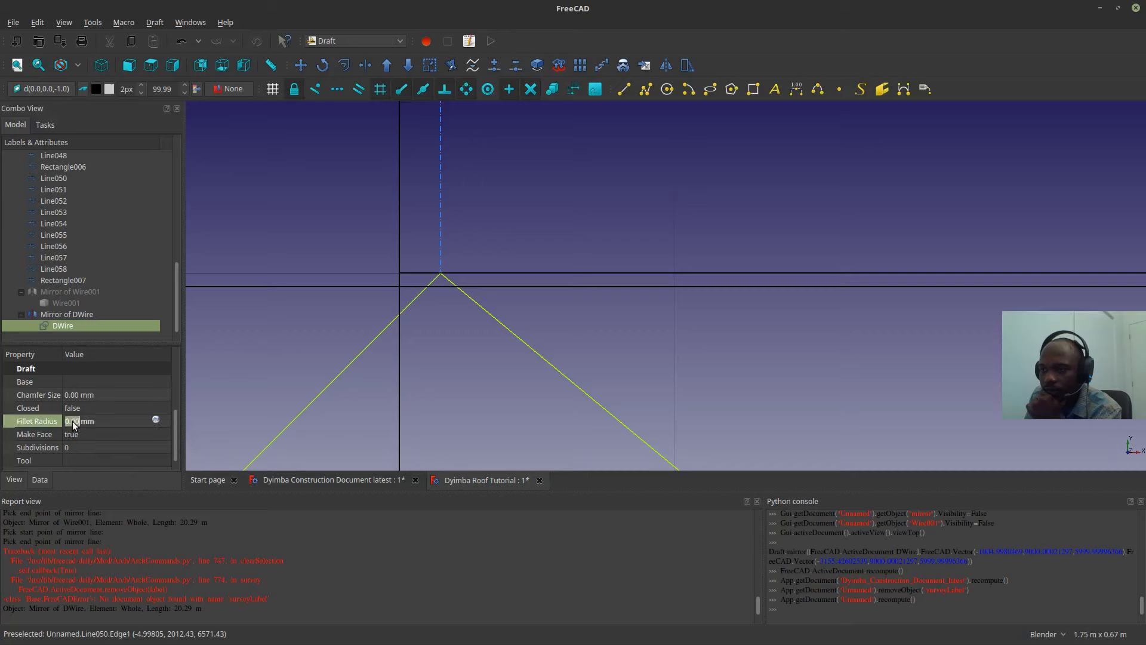
scroll(74, 421, up, 1)
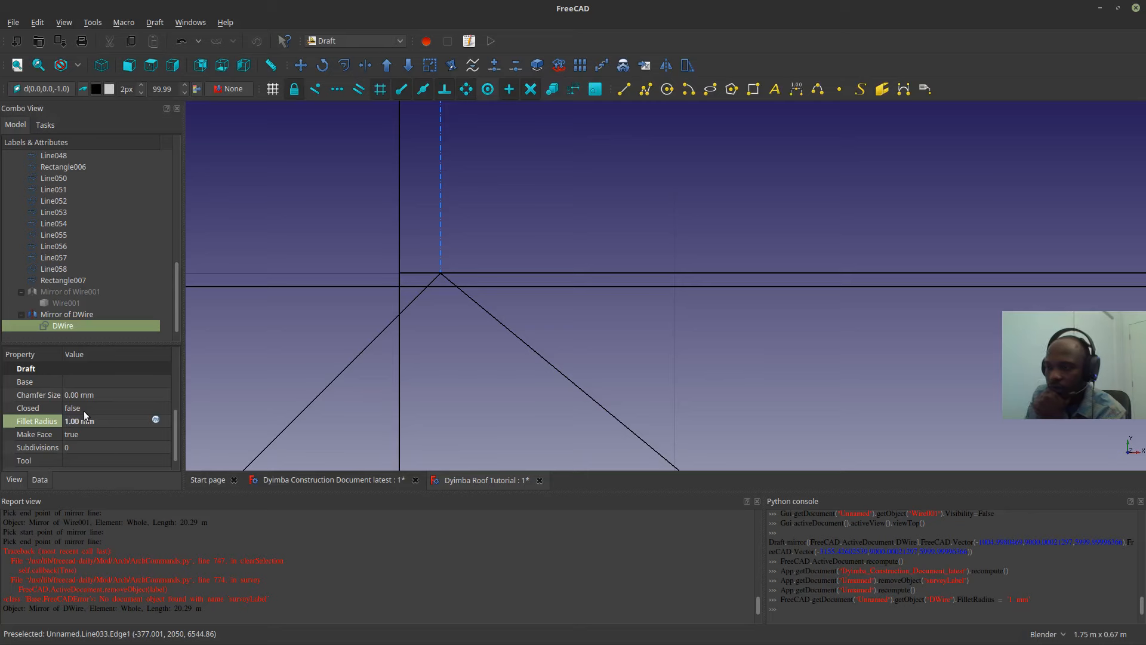
text(0)
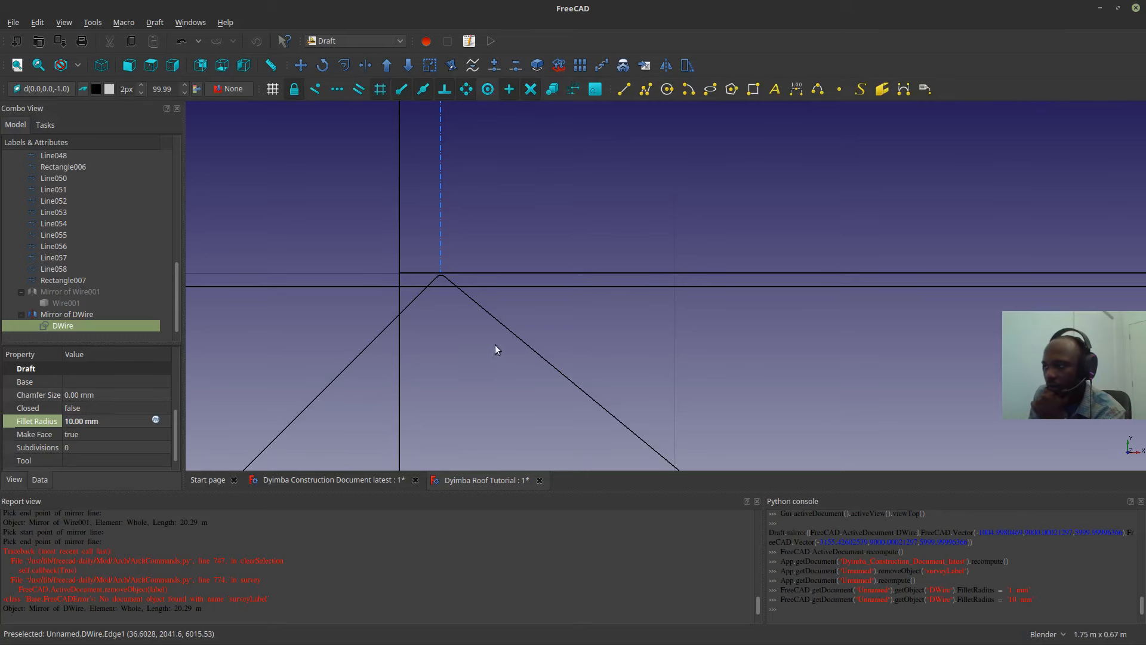
- Examine the filleted zigzag corners on DWire and on its mirrored copy at the opposite roof edge
scroll(425, 283, up, 5)
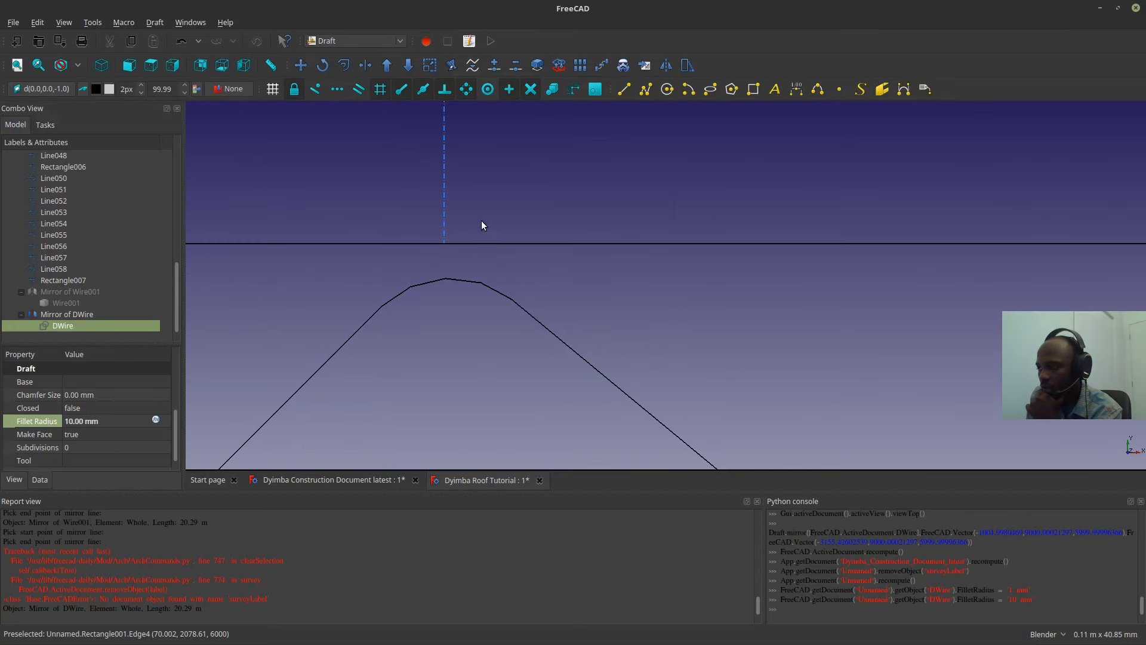
scroll(482, 225, down, 6)
scroll(788, 261, up, 4)
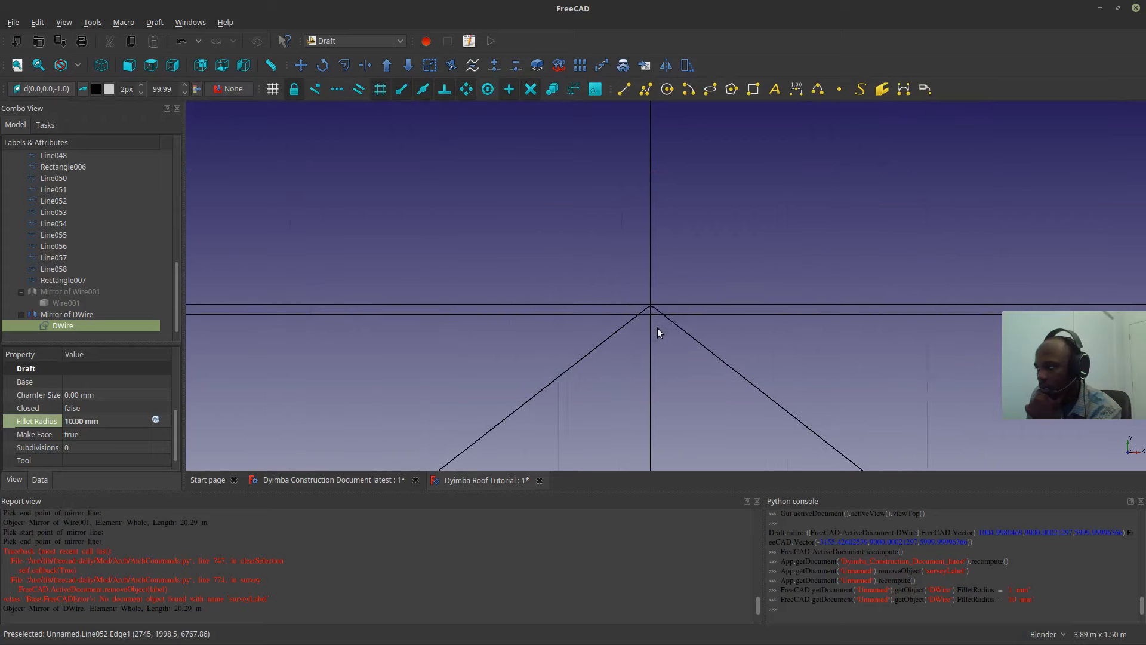
scroll(661, 300, down, 4)
scroll(527, 402, up, 5)
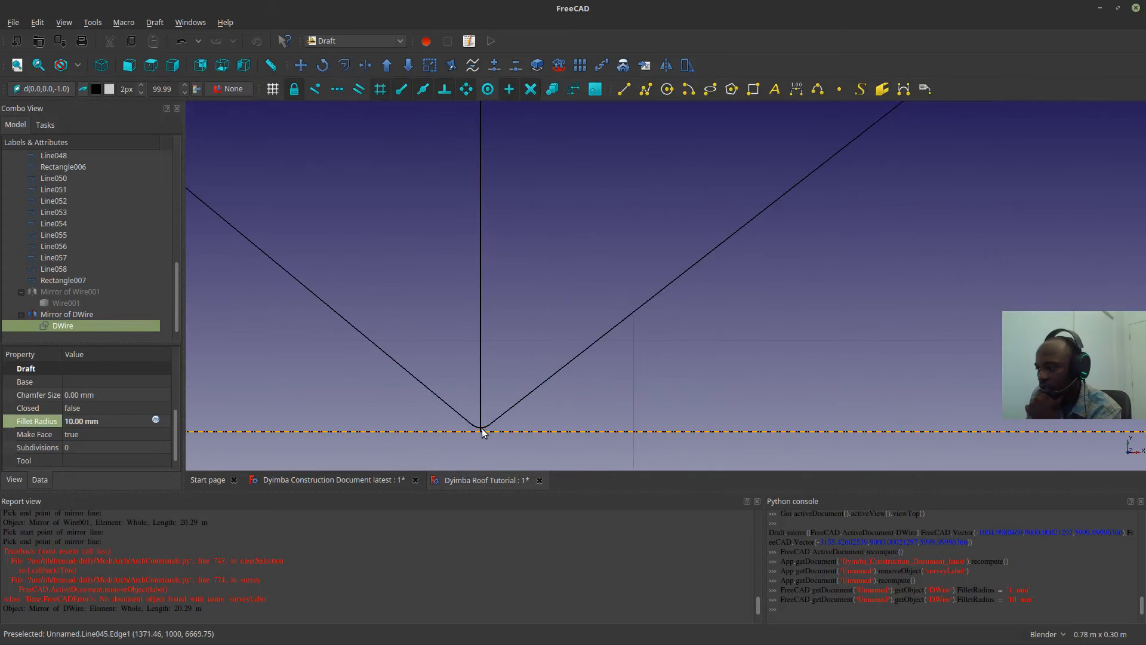
scroll(482, 430, down, 8)
scroll(420, 192, up, 3)
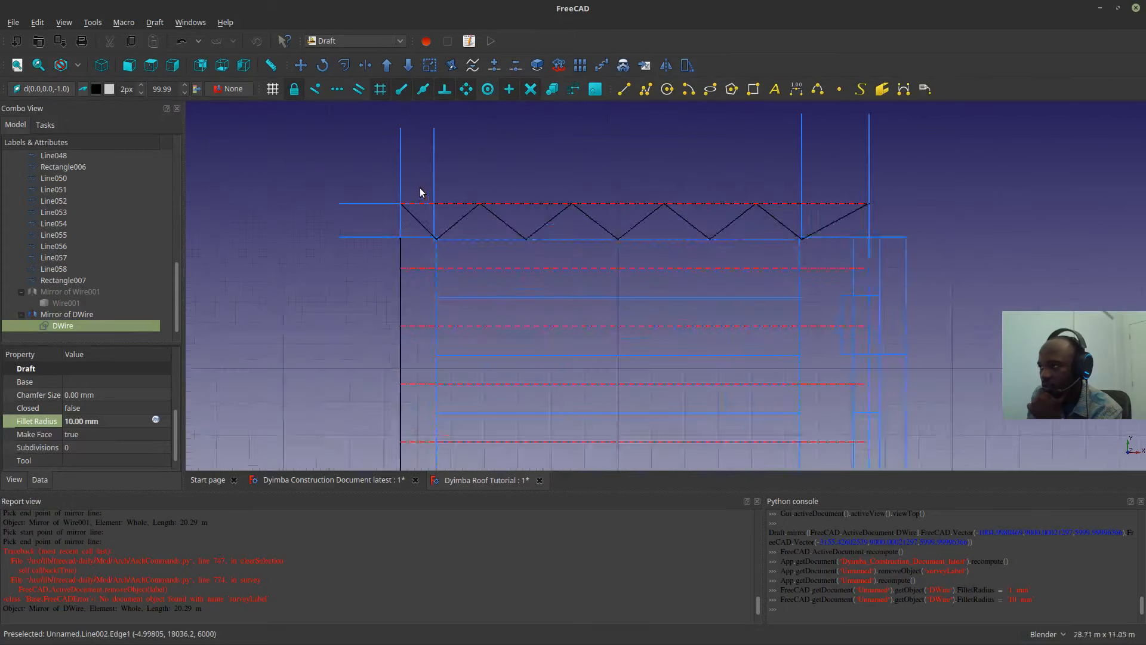
scroll(471, 335, up, 7)
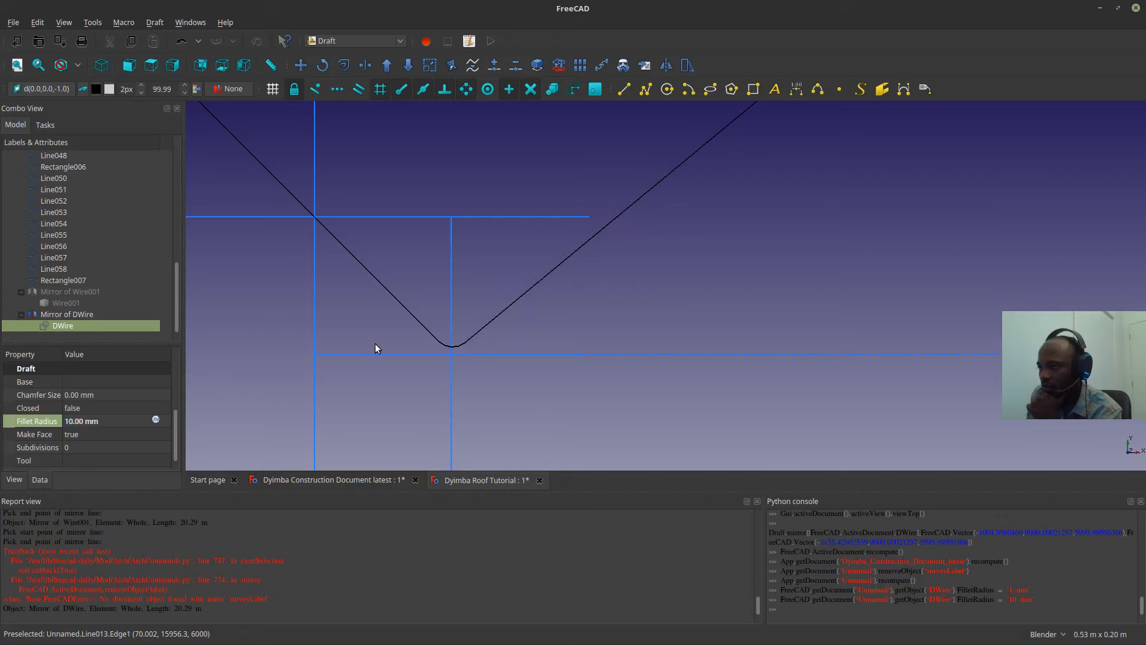
scroll(375, 345, down, 5)
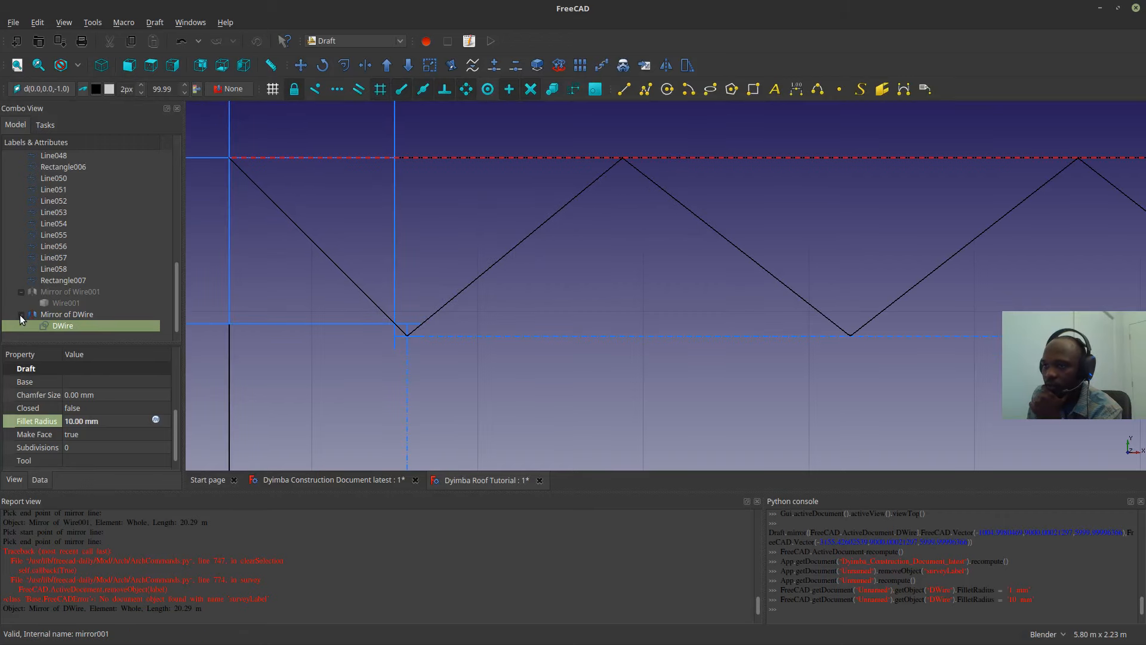
scroll(423, 325, down, 6)
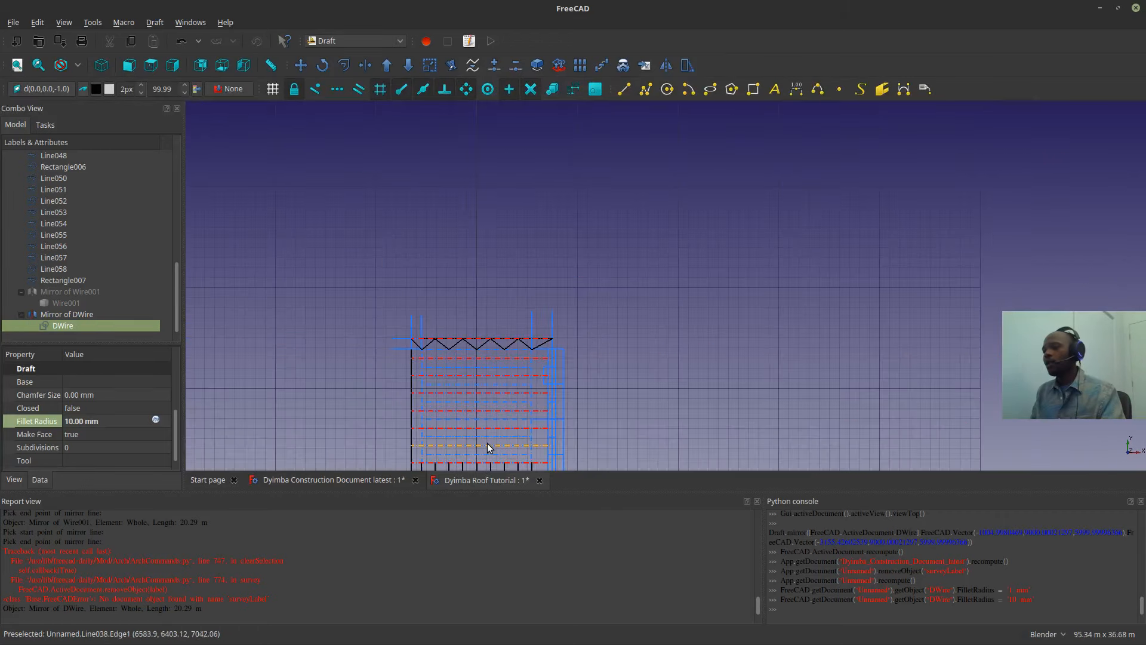
- Compare the zigzag bracing along both roof edges in a 3D view of the whole roof
middle_drag(487, 443, 587, 353)
scroll(586, 353, up, 2)
shift+middle_drag(797, 358, 724, 117)
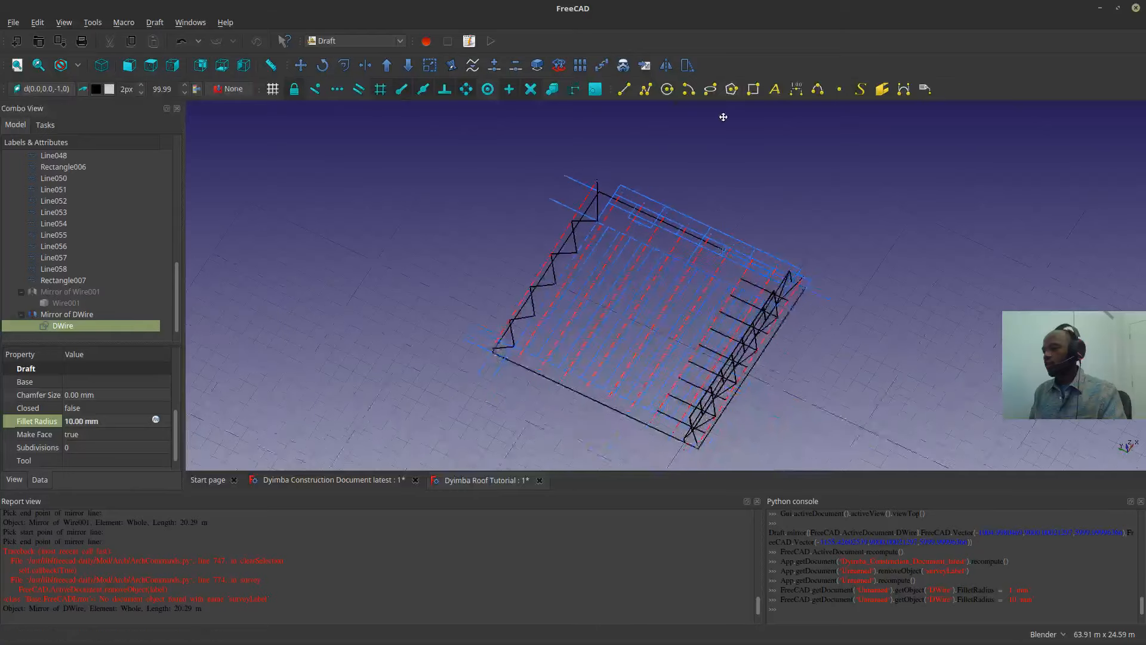
middle_drag(752, 334, 689, 344)
scroll(704, 346, up, 2)
scroll(714, 360, up, 2)
scroll(714, 360, up, 2)
scroll(665, 351, down, 2)
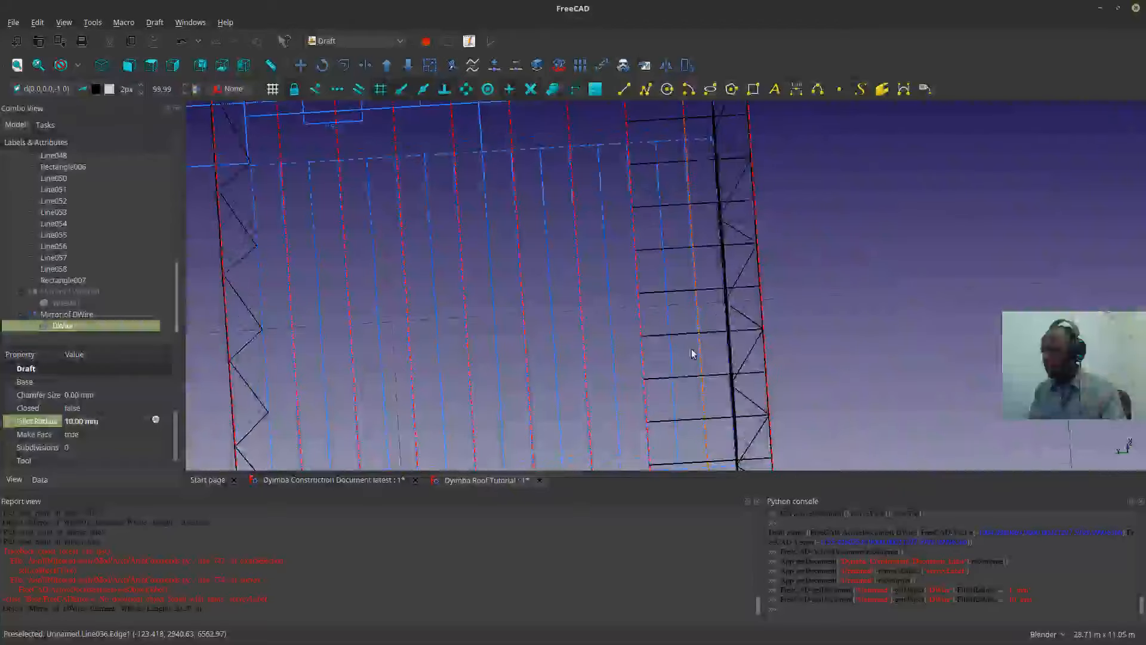
- Examine in 3D how the bracing, truss members and rafter lines meet at the end corner of the roof
shift+middle_drag(799, 406, 729, 315)
scroll(697, 370, up, 4)
middle_drag(701, 374, 667, 440)
scroll(767, 294, up, 2)
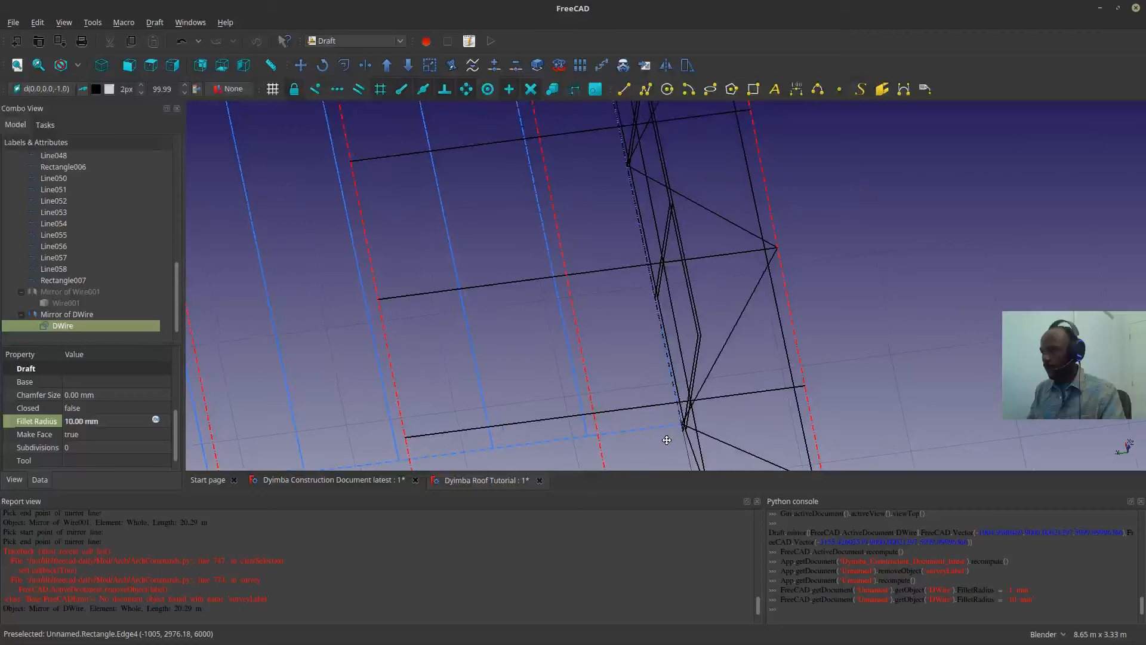
scroll(583, 365, up, 6)
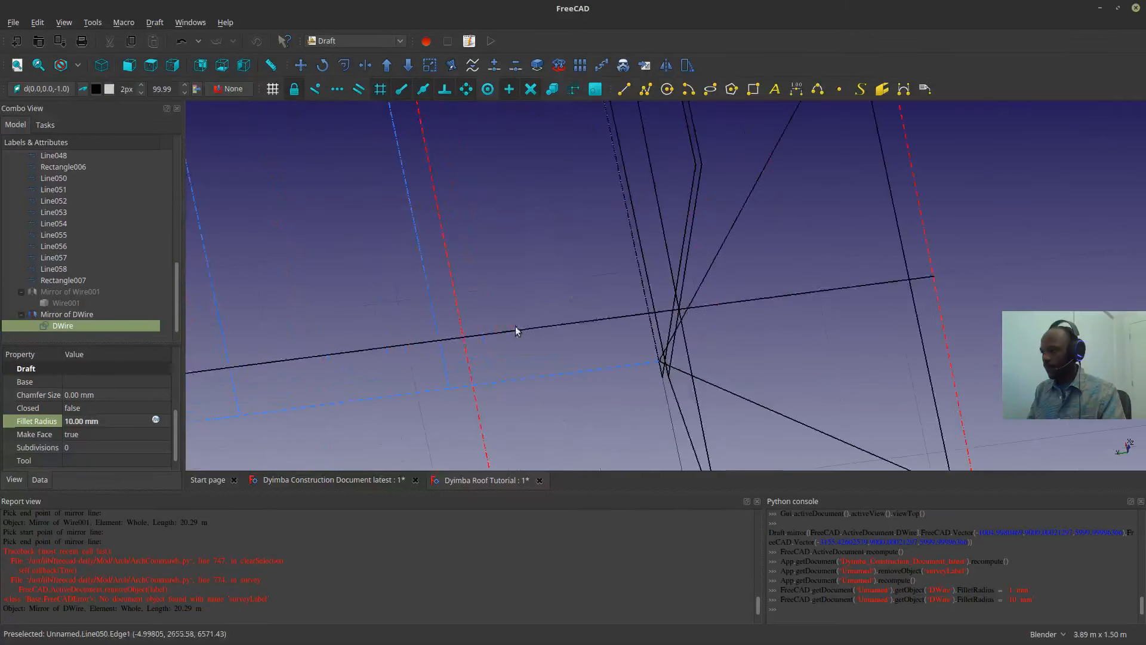
scroll(447, 346, down, 4)
middle_drag(674, 358, 704, 203)
scroll(495, 266, down, 6)
scroll(525, 298, up, 2)
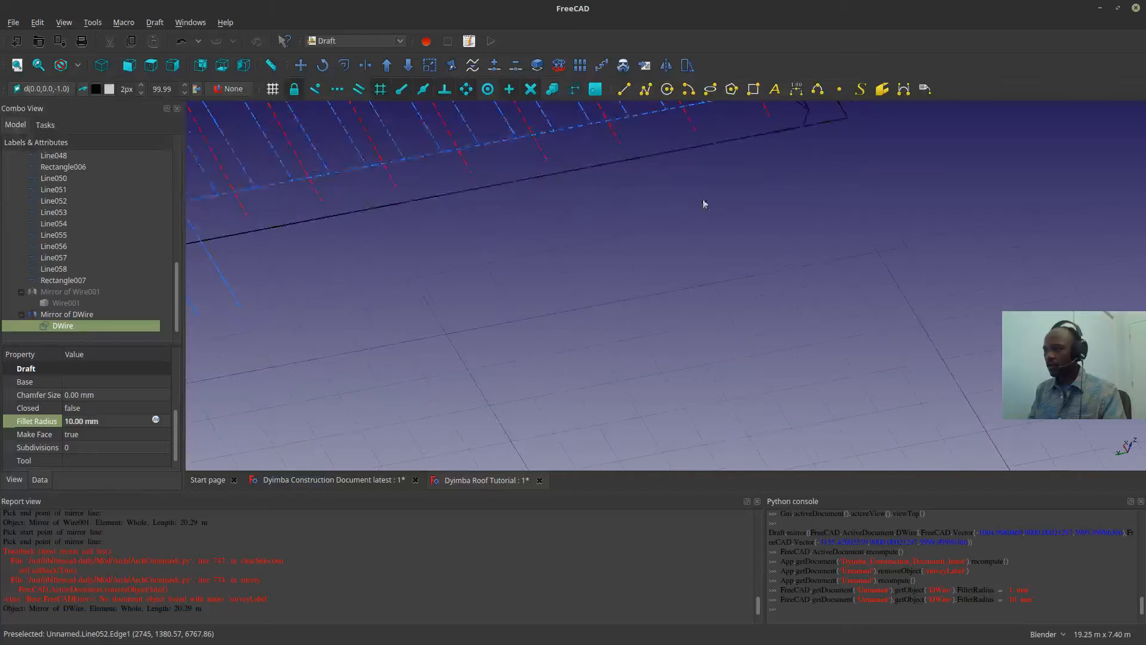
scroll(687, 209, down, 2)
shift+middle_drag(613, 243, 441, 498)
scroll(686, 467, up, 6)
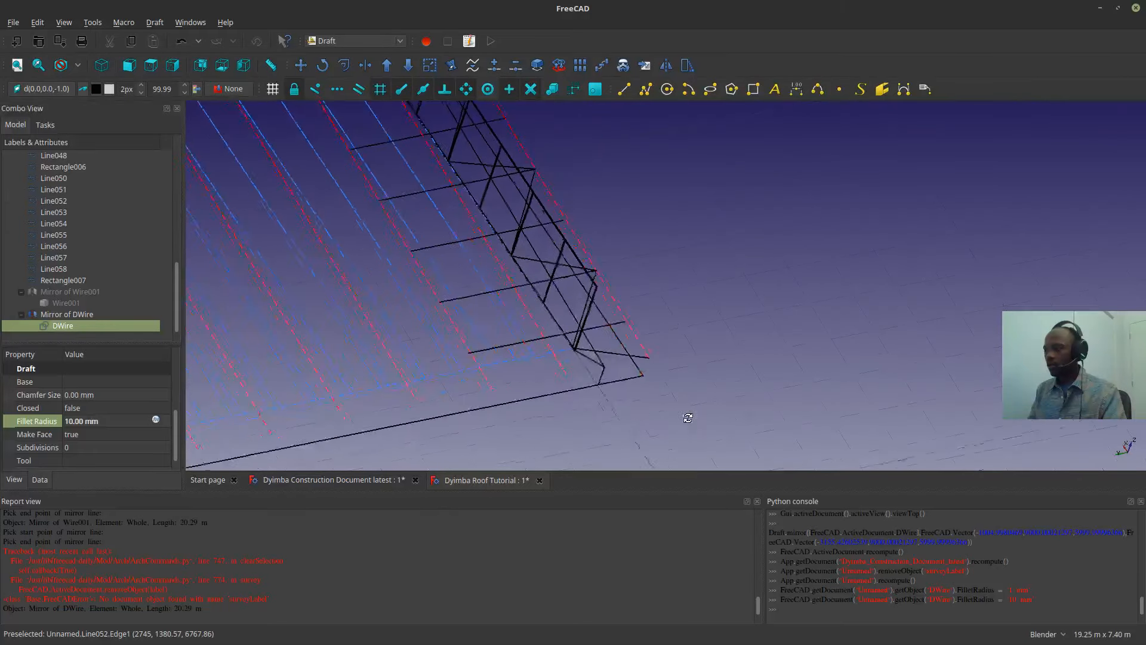
shift+middle_drag(640, 267, 609, 332)
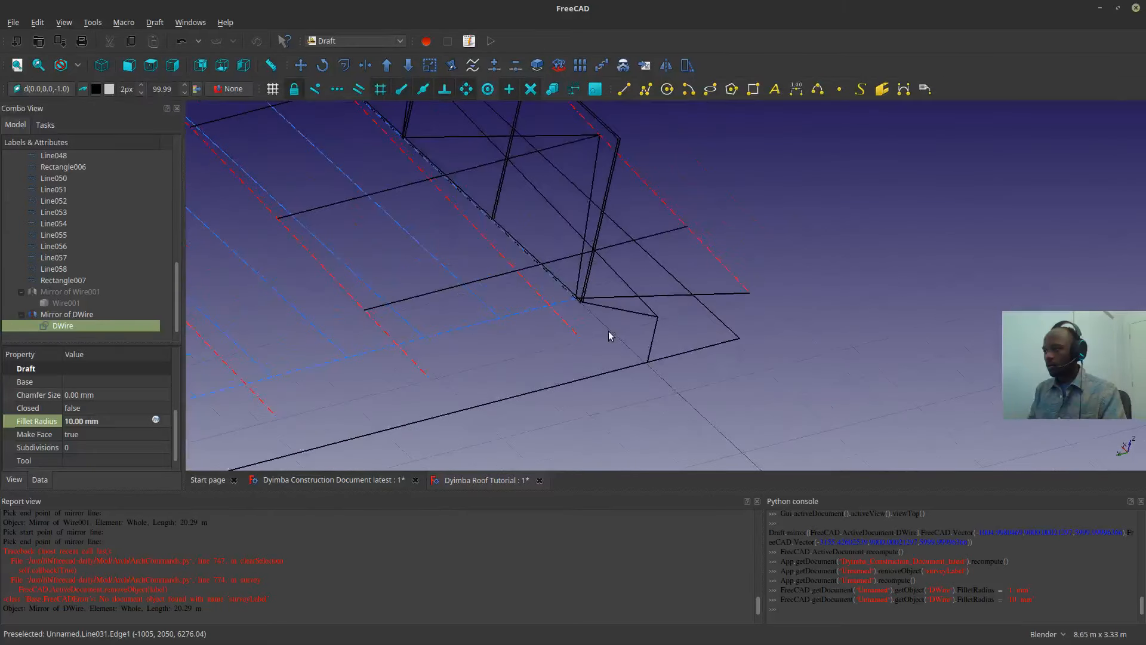
- Draw a line from the end of dashed red Line036 to the nearby corner of the dashed blue Rectangle001
scroll(608, 334, down, 4)
shift+middle_drag(642, 237, 619, 295)
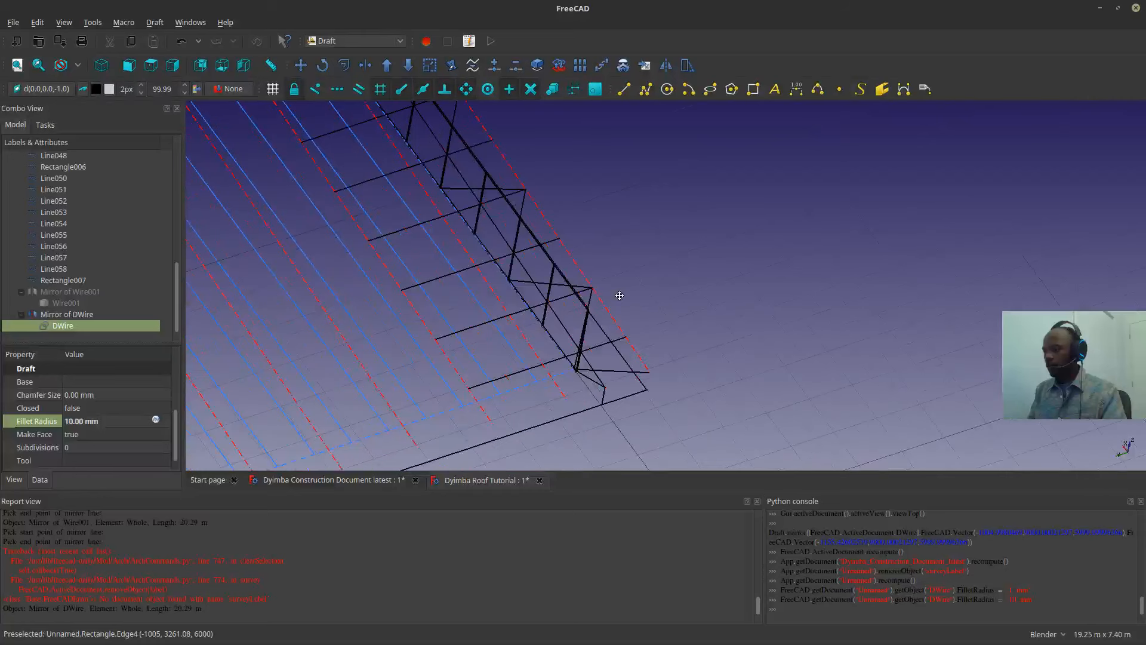
click(623, 89)
scroll(556, 409, up, 6)
scroll(552, 399, up, 3)
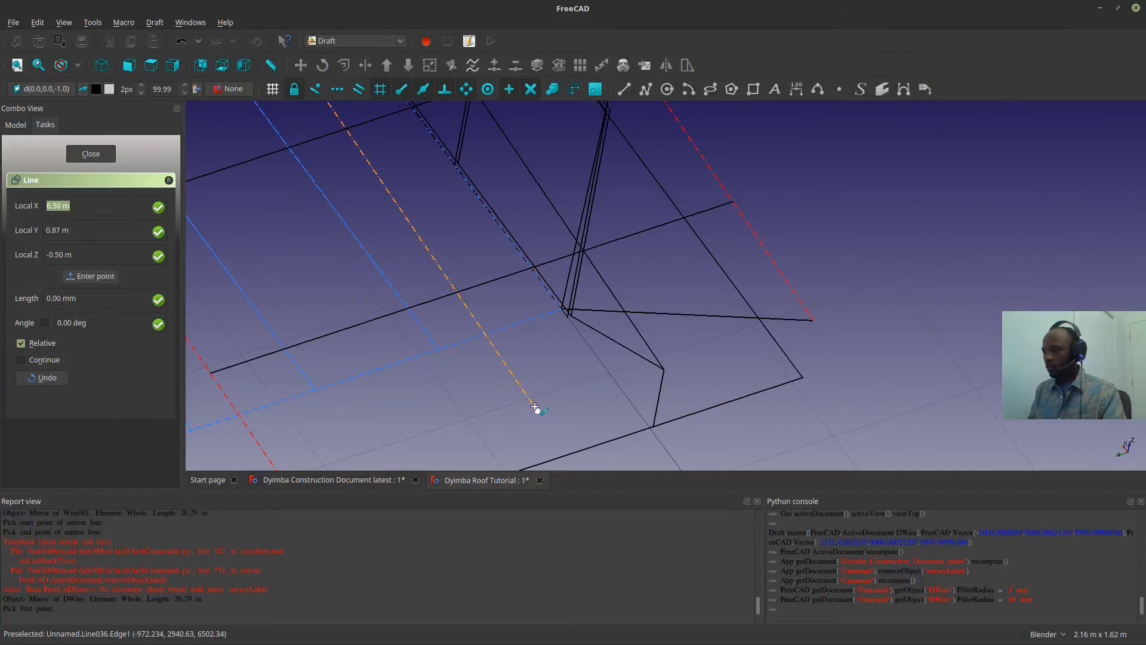
click(535, 407)
scroll(555, 310, up, 3)
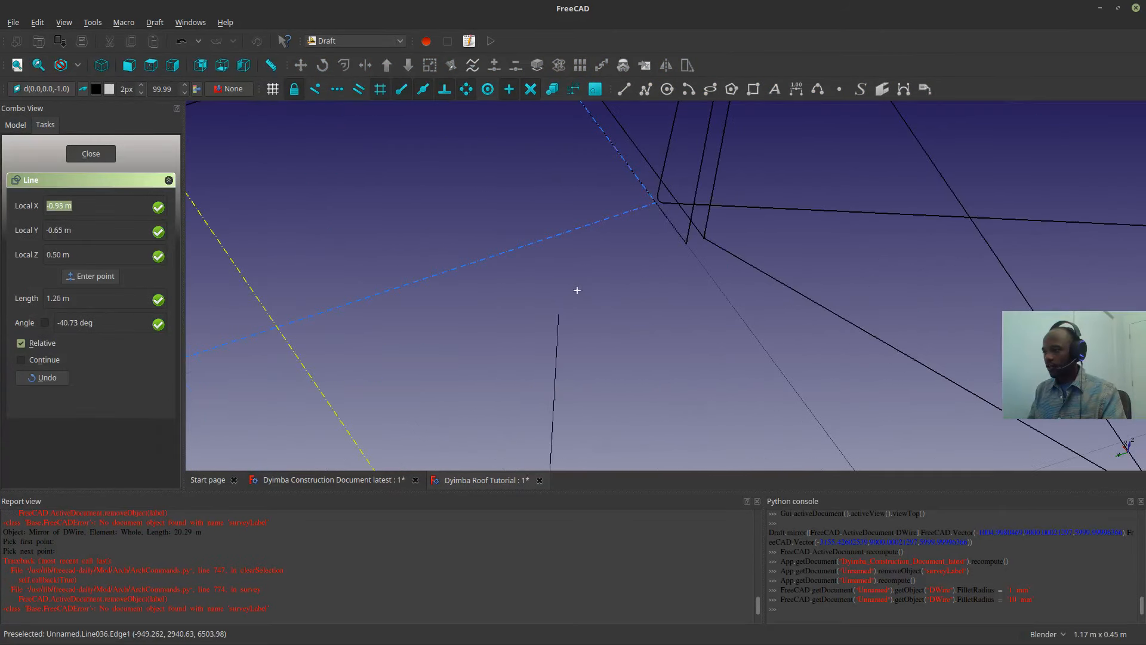
click(654, 202)
scroll(603, 270, down, 3)
middle_drag(565, 250, 613, 406)
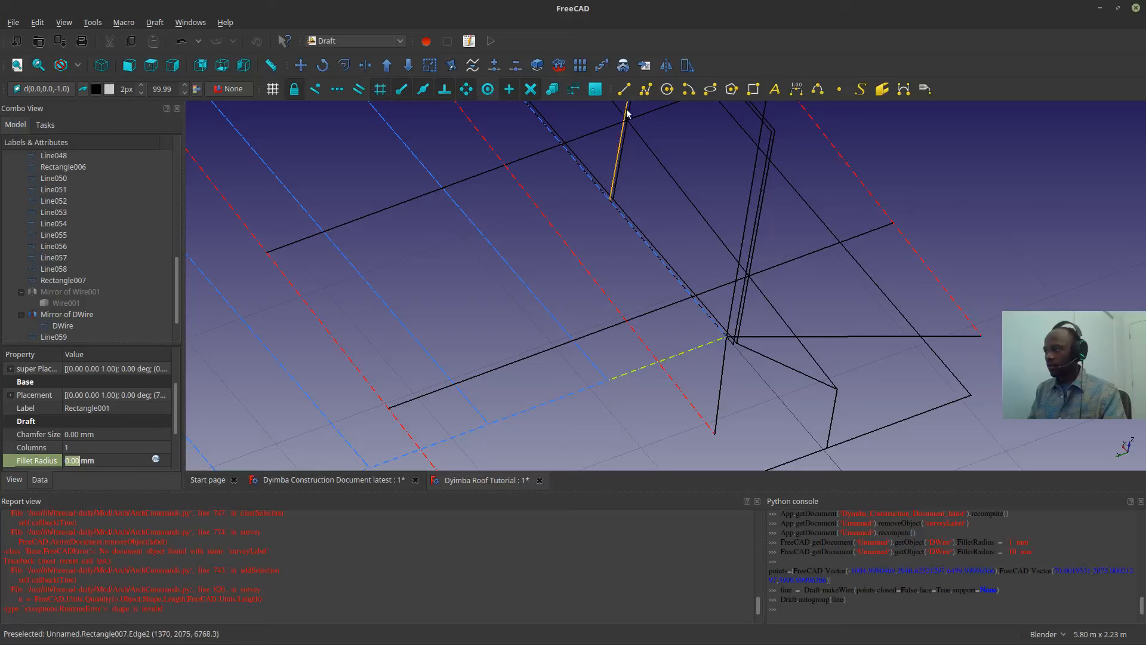
- Draw a line from the corner of the dashed blue Rectangle001 to the intersection of Line051 and dashed red Line036
click(624, 89)
scroll(724, 332, up, 3)
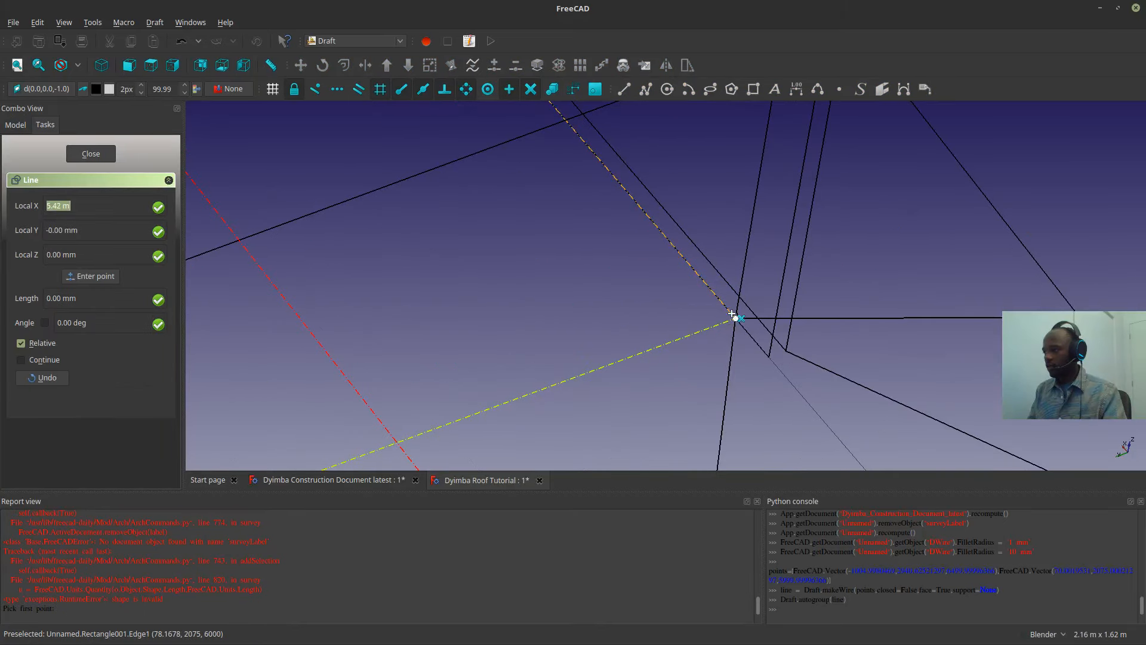
scroll(733, 316, down, 7)
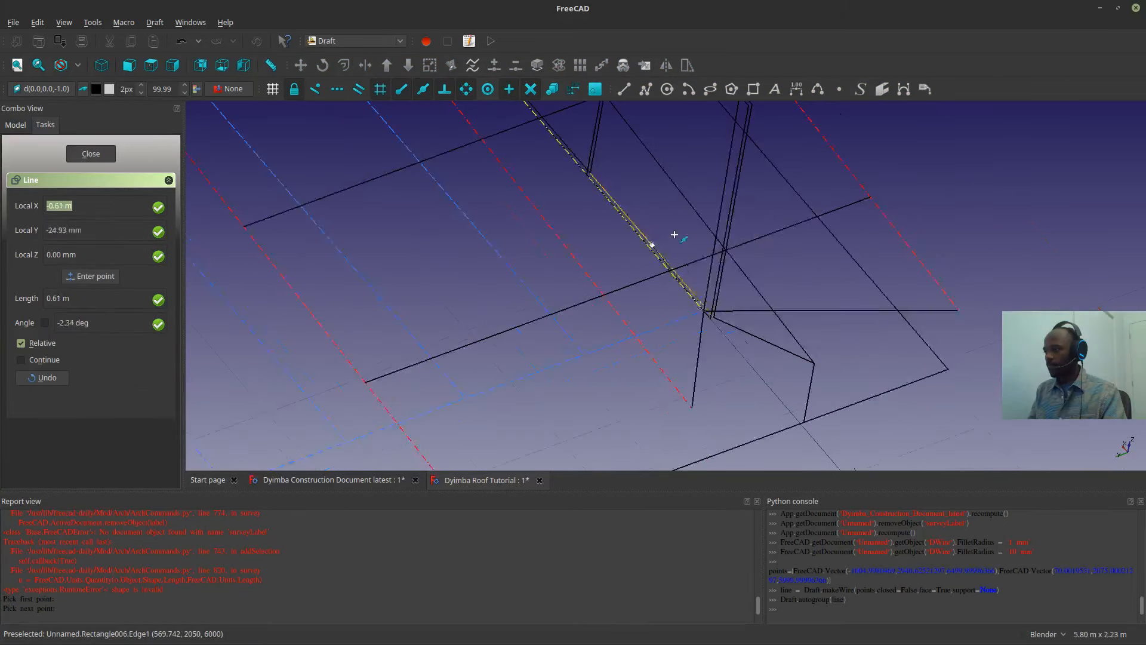
scroll(650, 319, up, 3)
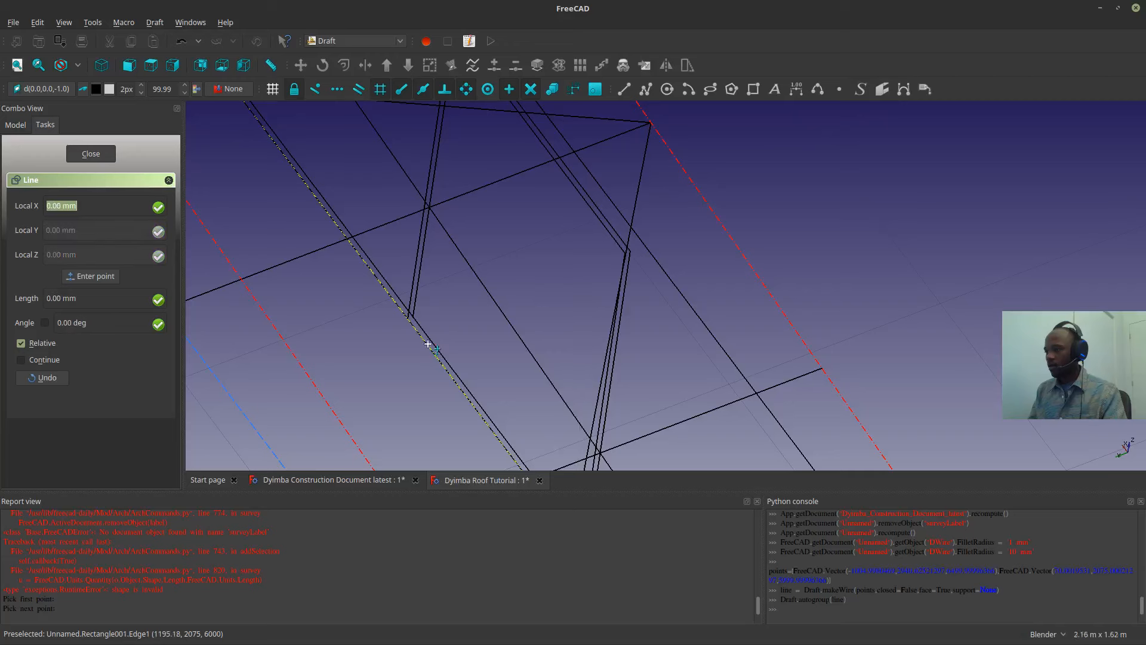
scroll(537, 299, up, 2)
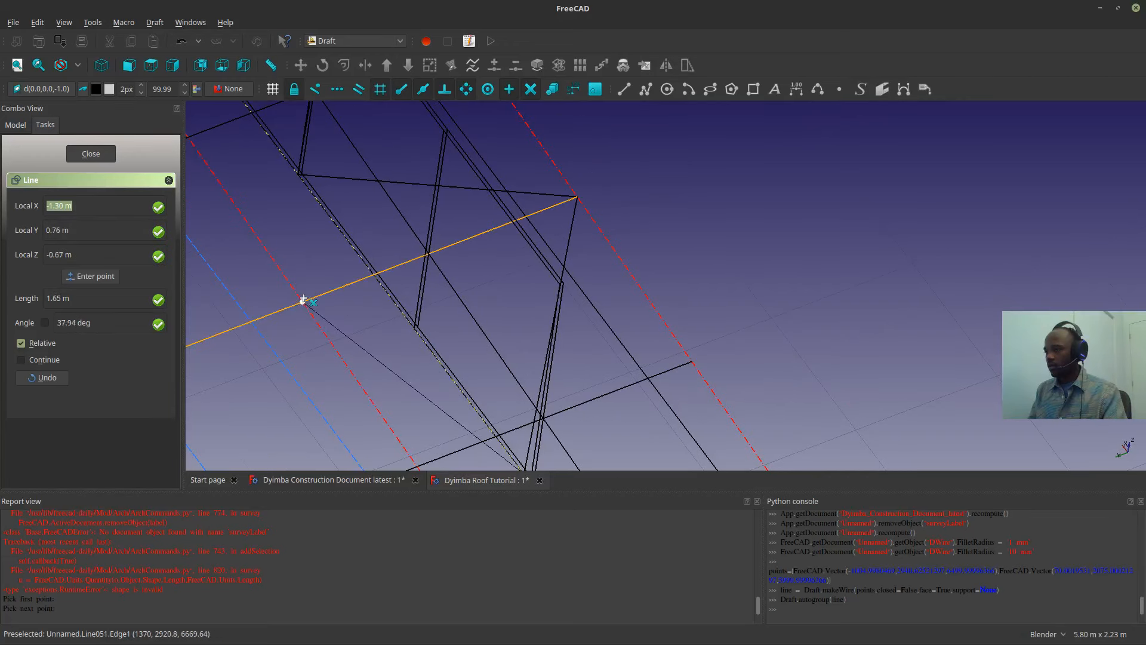
click(300, 301)
scroll(350, 326, down, 2)
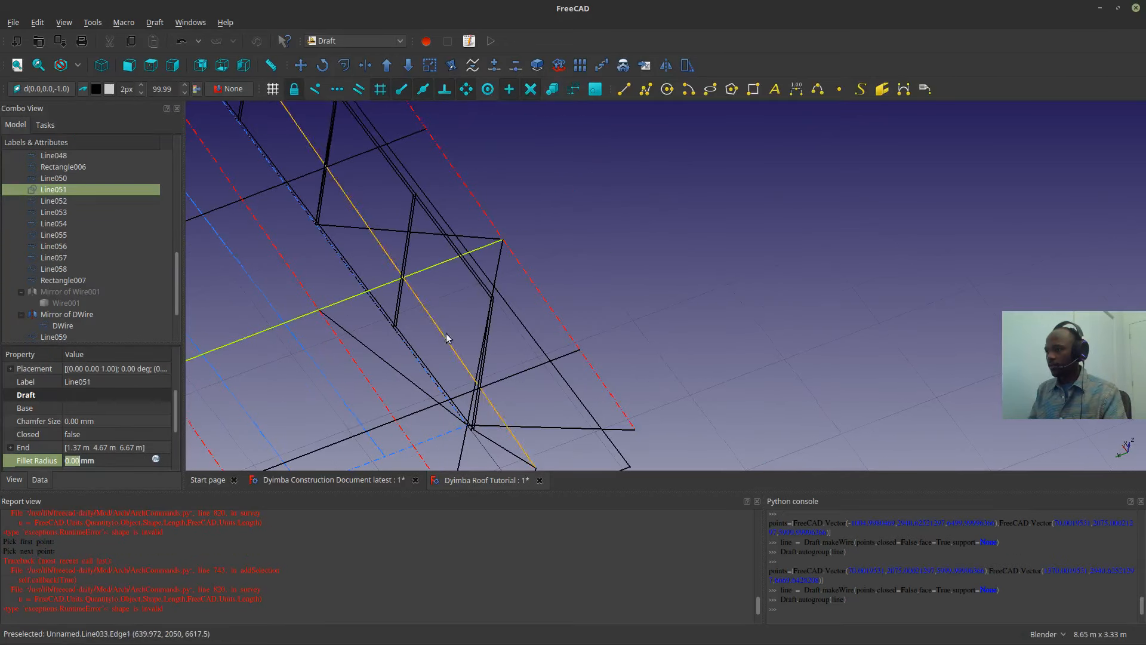
- Draw a line from the Line051 and Line036 intersection to the next zigzag corner along the Rectangle001 edge
shift+middle_drag(446, 338, 660, 415)
scroll(528, 334, up, 5)
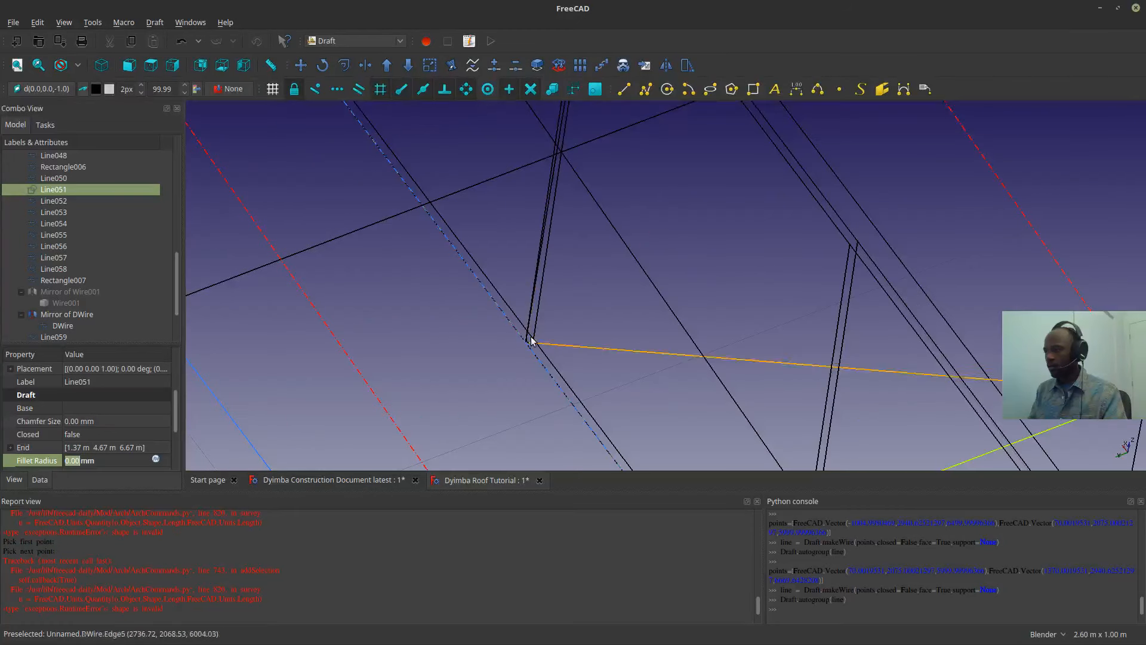
scroll(524, 345, down, 5)
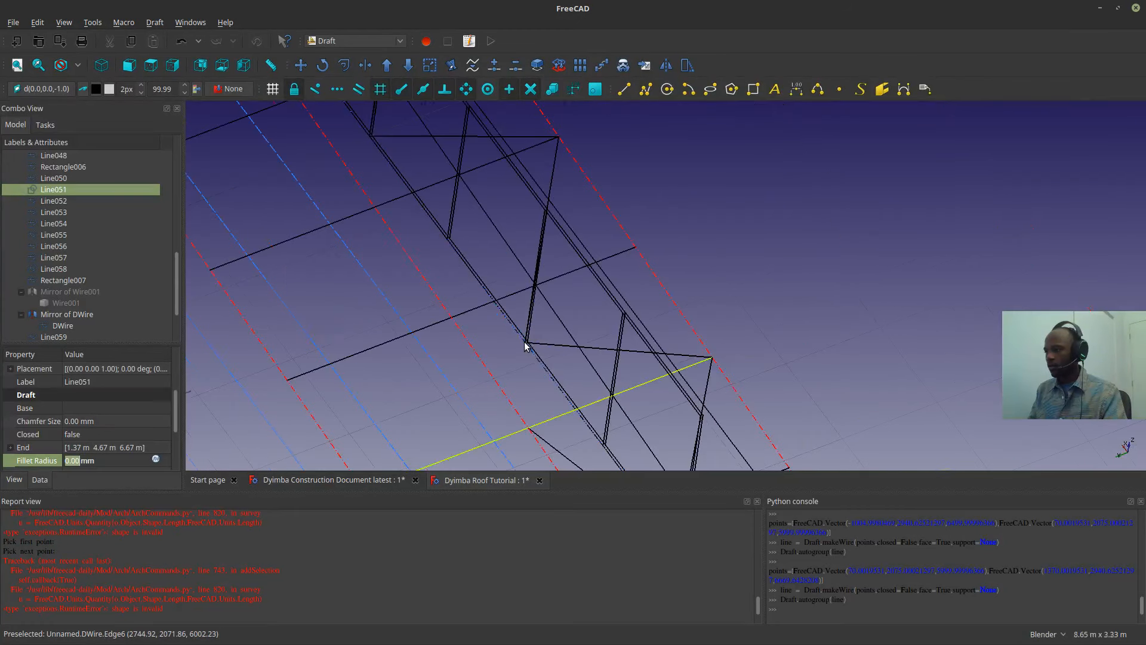
click(624, 89)
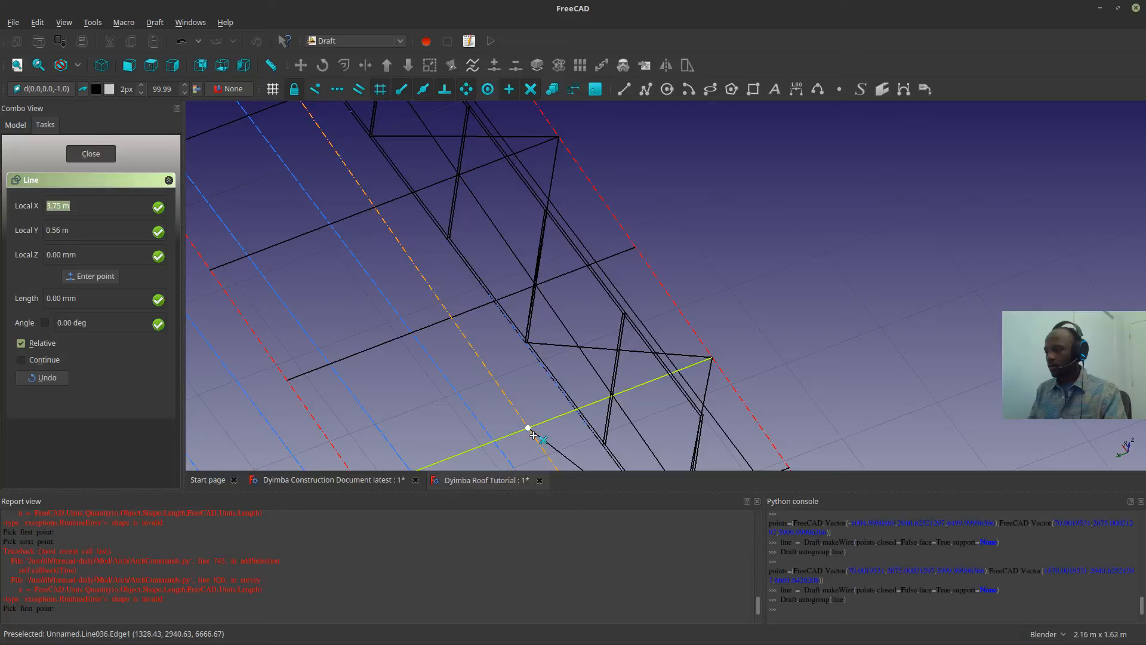
click(532, 431)
scroll(526, 346, up, 6)
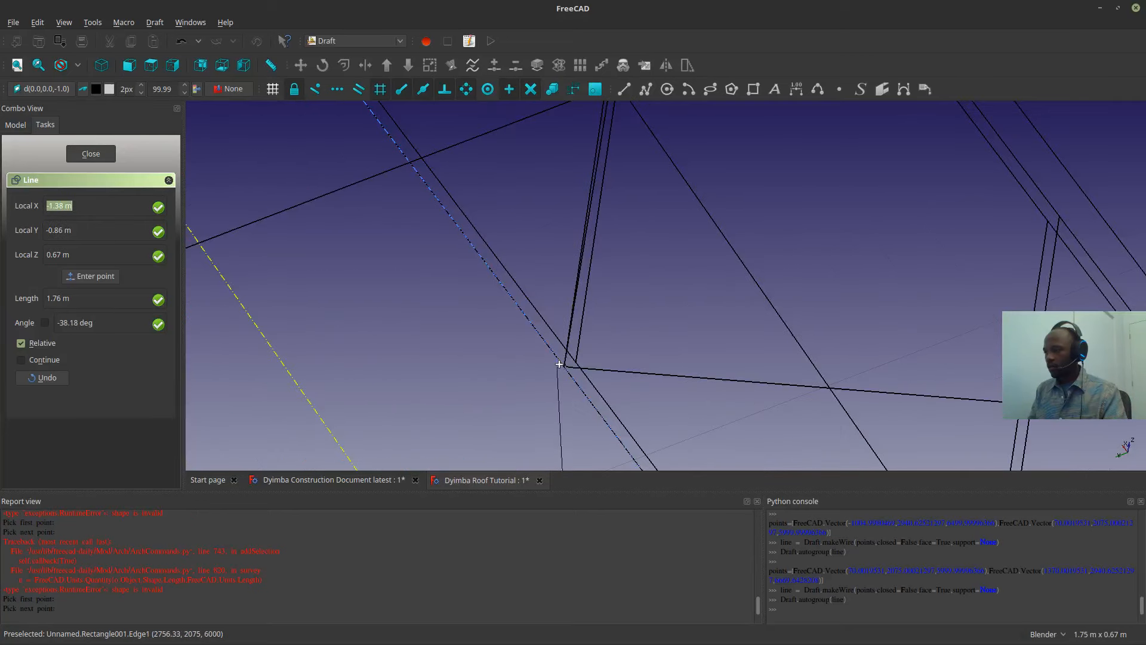
scroll(556, 378, up, 2)
key(y)
click(558, 382)
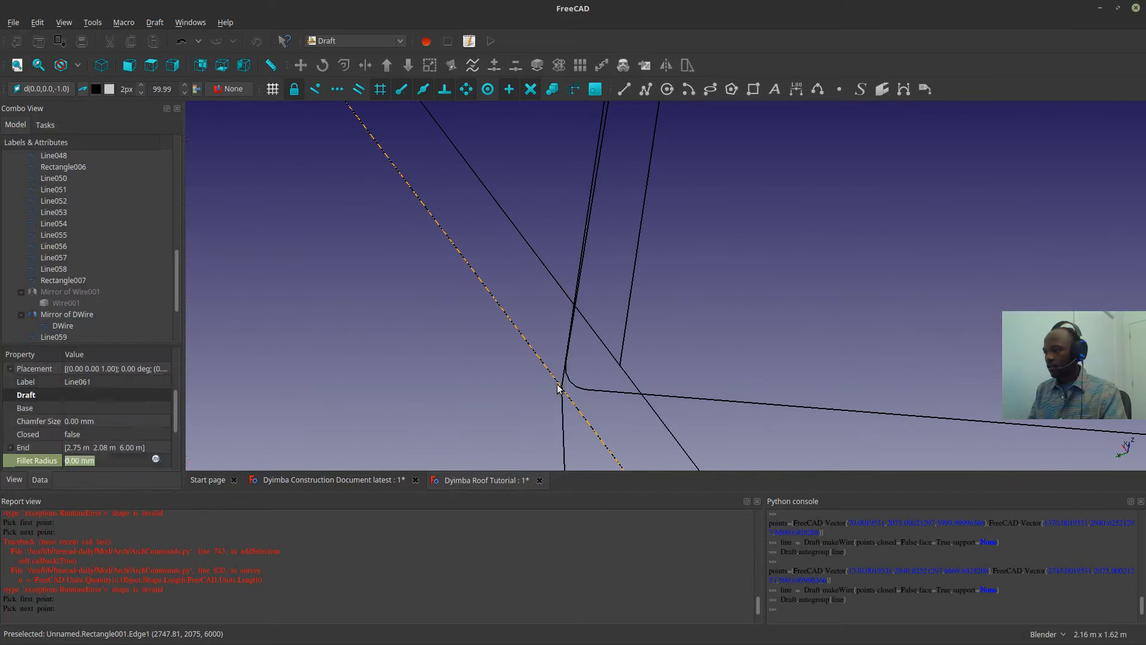
- Draw a line from that zigzag corner on the Rectangle001 edge to the intersection of Line053 and dashed red Line036
click(623, 92)
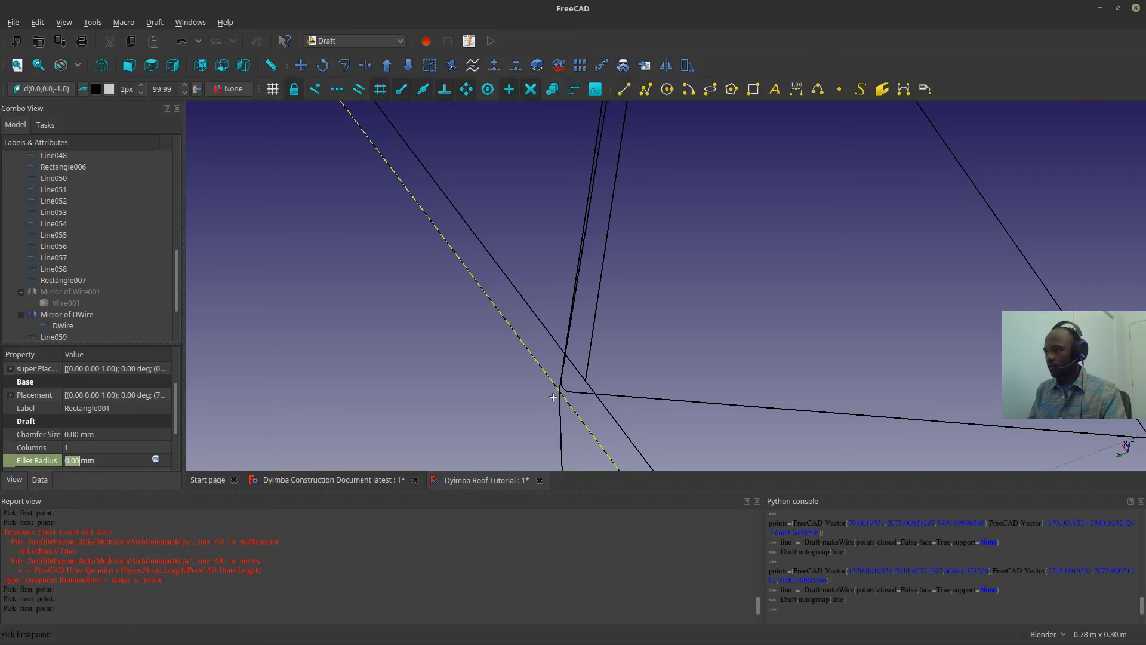
scroll(558, 412, down, 10)
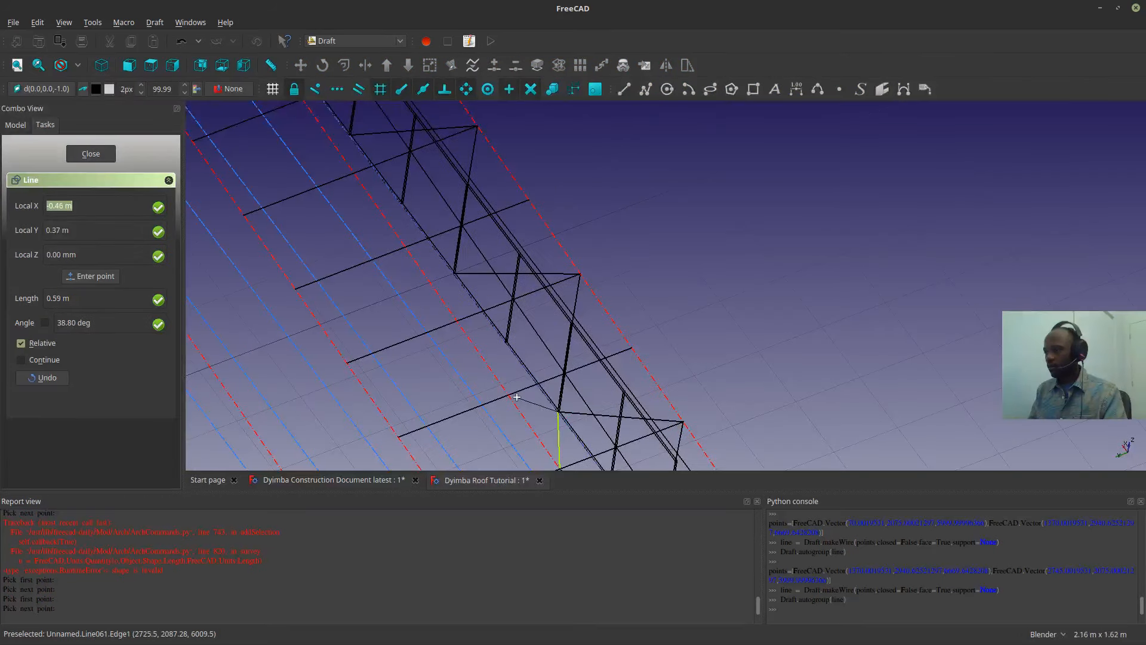
scroll(517, 397, up, 2)
mouse_move(514, 406)
middle_down()
mouse_move(517, 417)
mouse_move(513, 404)
middle_up()
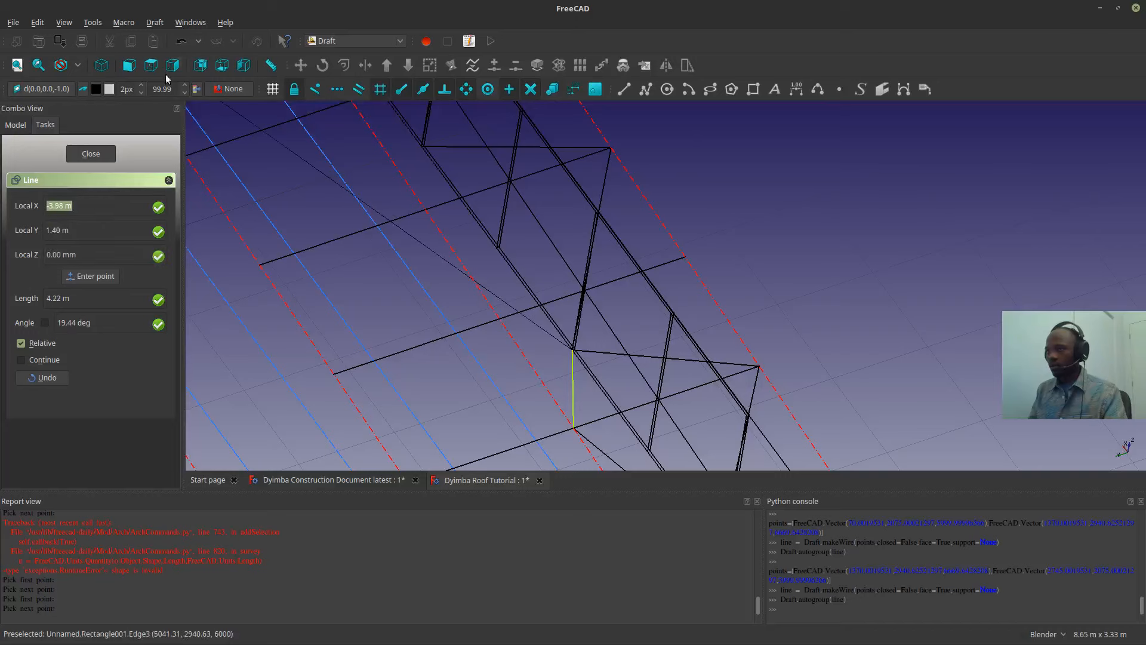
click(151, 65)
scroll(614, 159, down, 5)
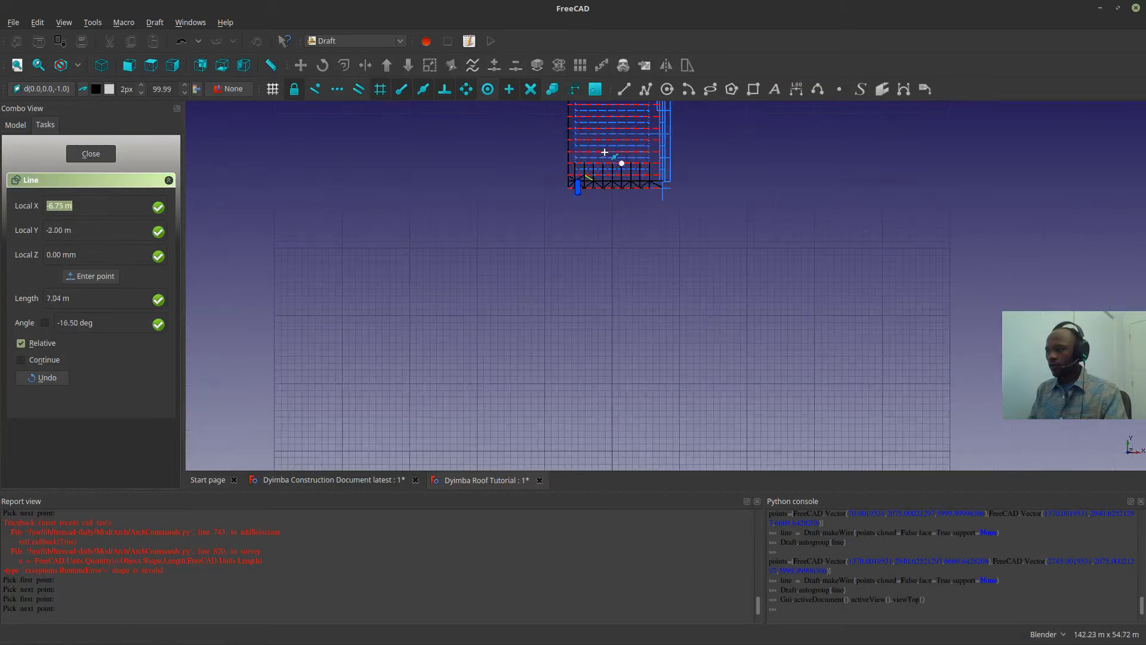
scroll(594, 186, up, 15)
scroll(546, 245, down, 6)
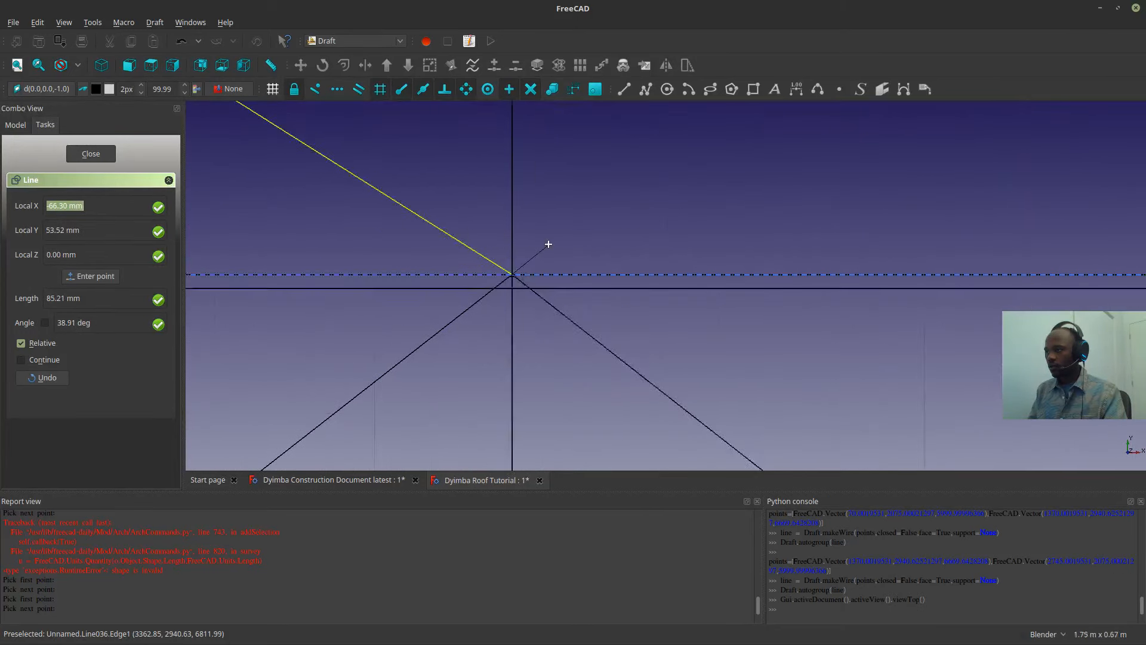
scroll(623, 197, up, 6)
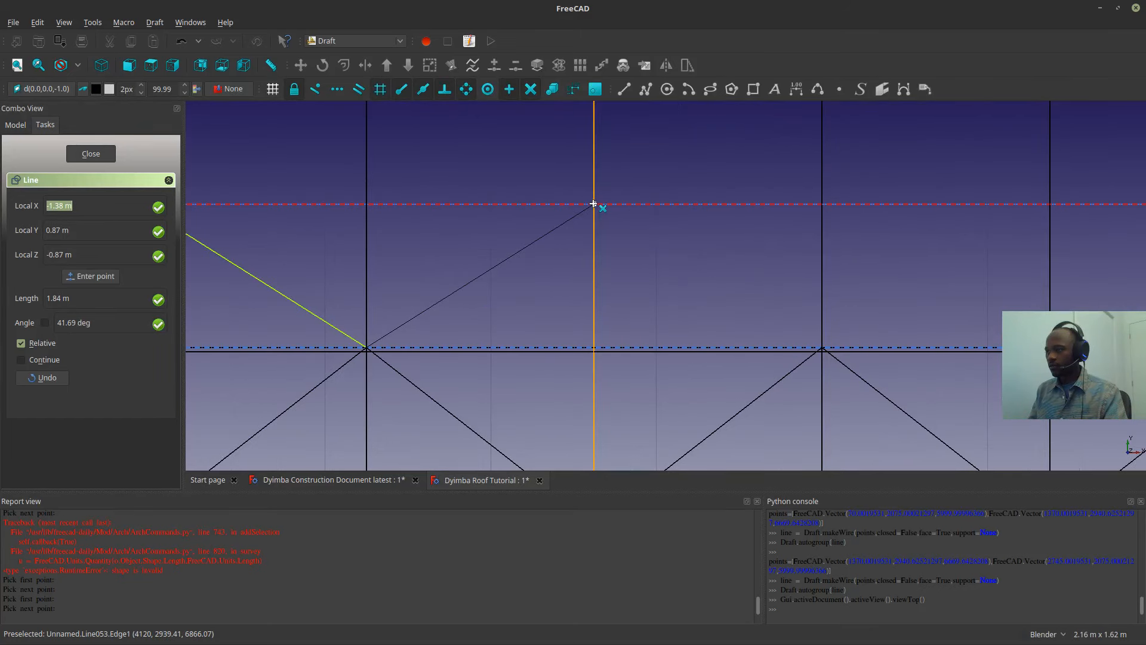
click(593, 204)
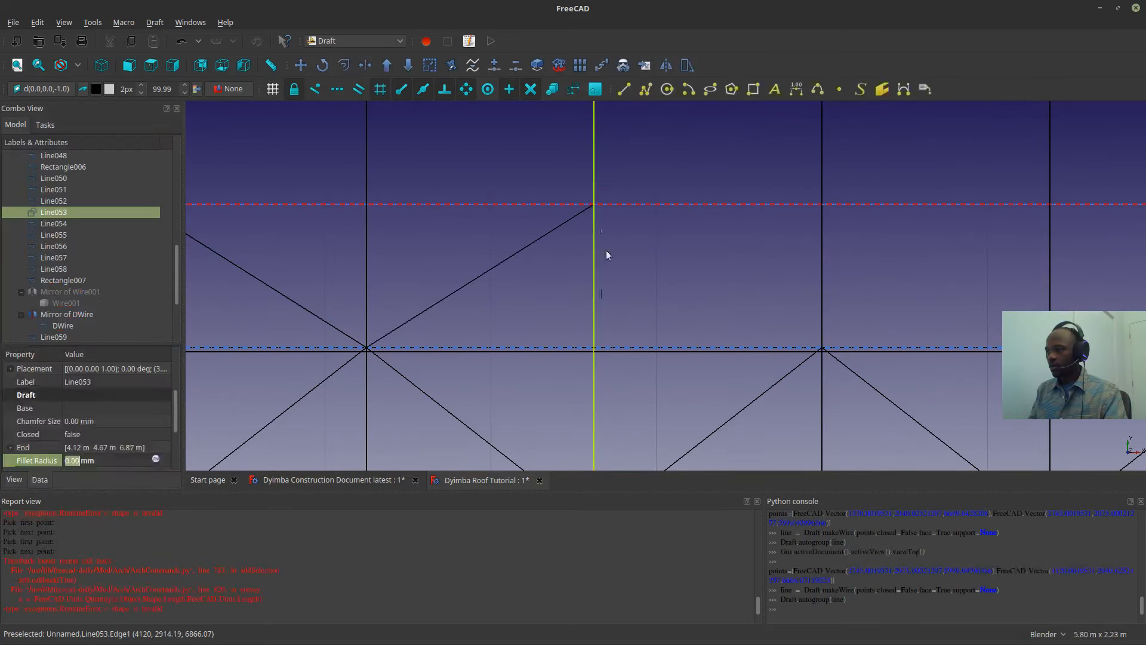
- Draw a line from the Line053 and Line036 intersection down to the following zigzag corner on the Rectangle001 edge
middle_drag(575, 307, 549, 303)
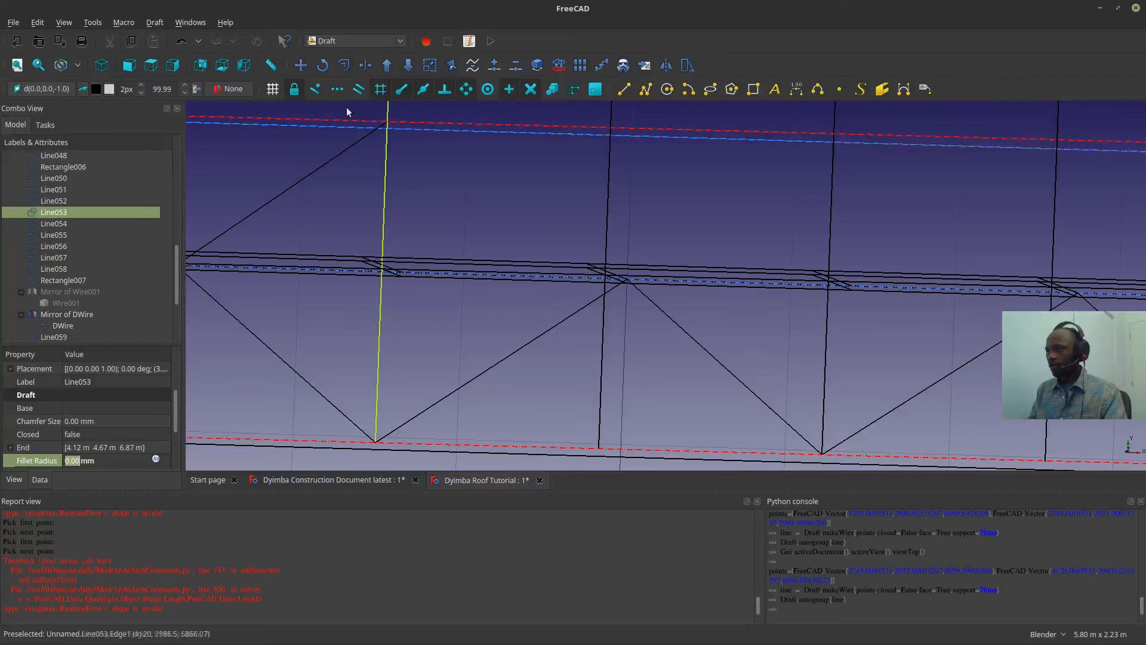
scroll(422, 225, down, 2)
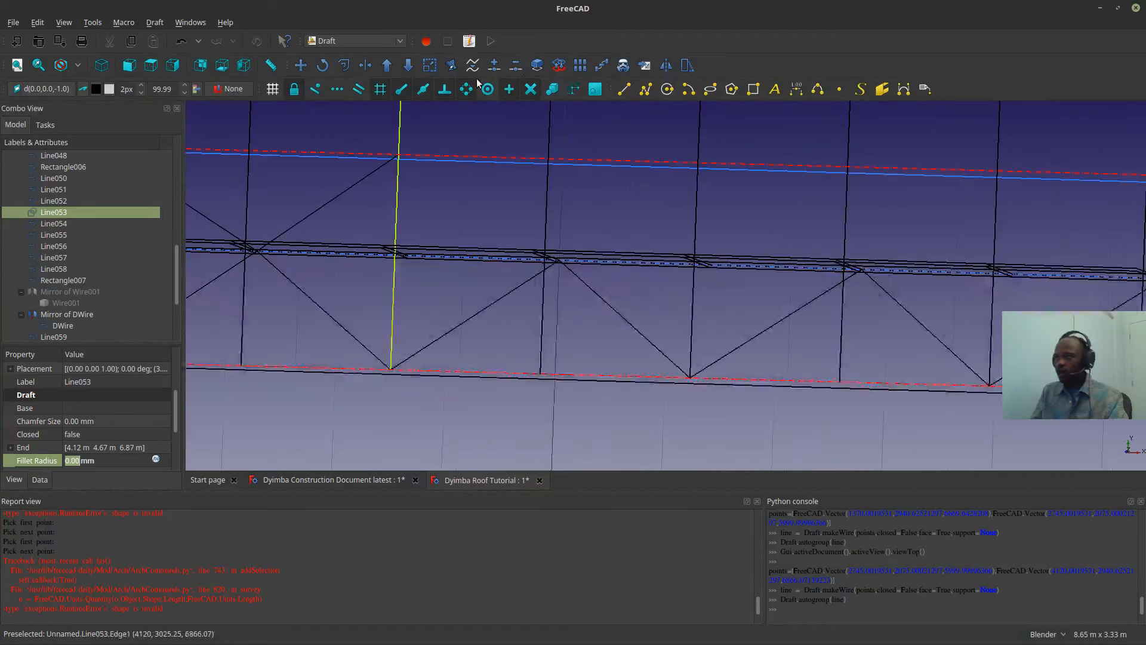
click(624, 90)
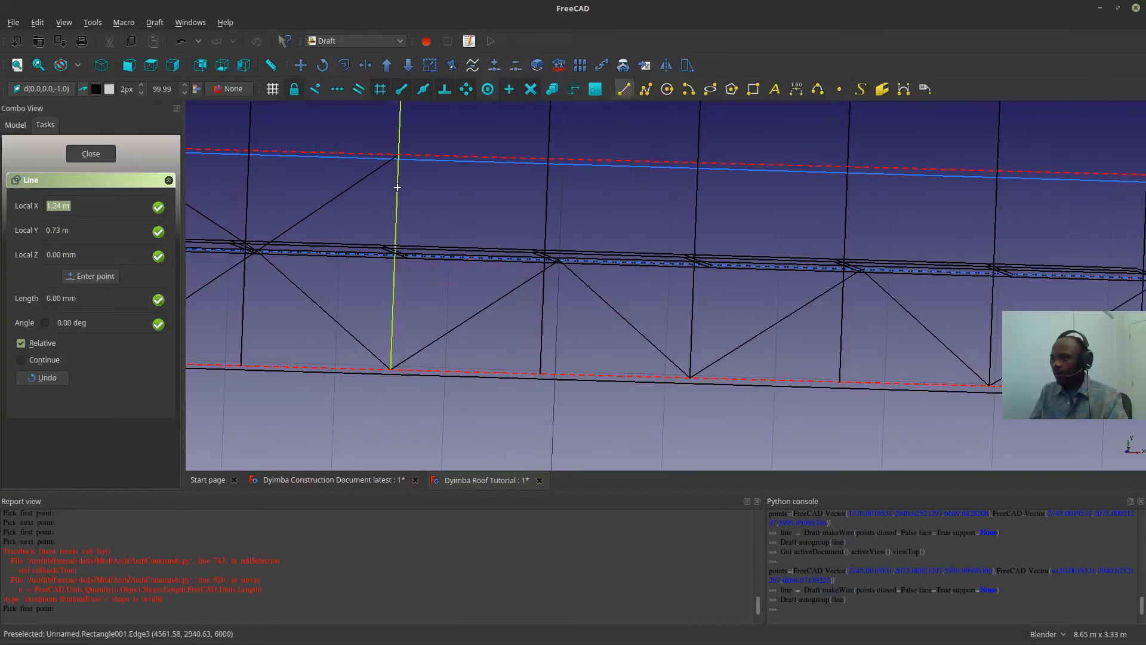
scroll(399, 149, up, 5)
click(399, 148)
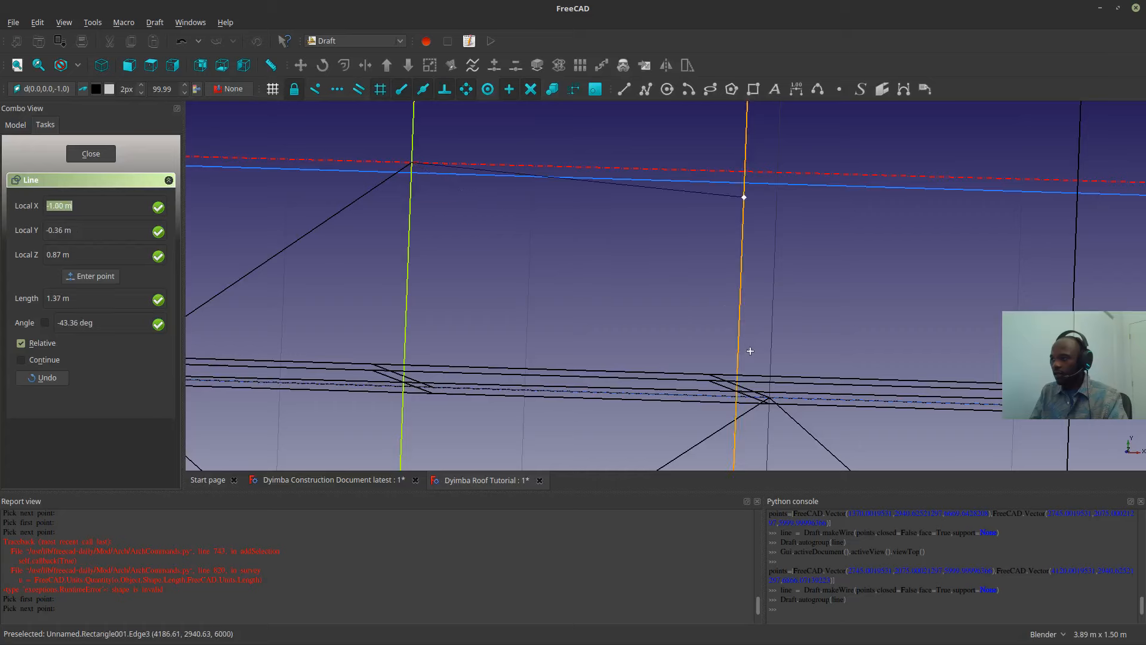
scroll(750, 350, down, 2)
click(151, 65)
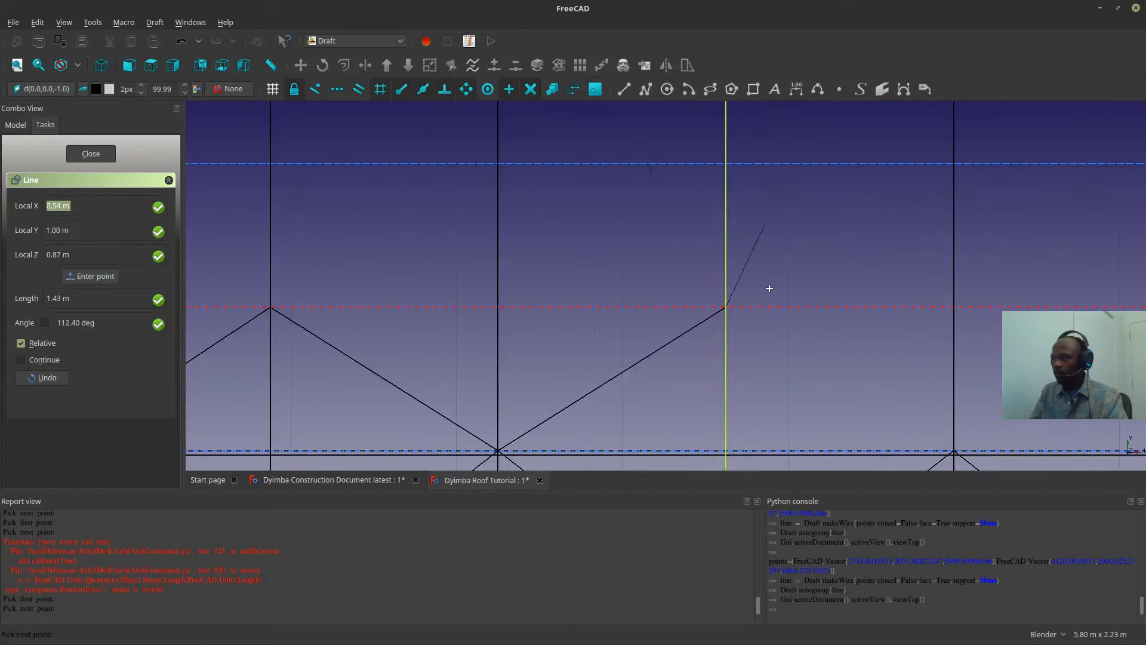
scroll(646, 317, up, 14)
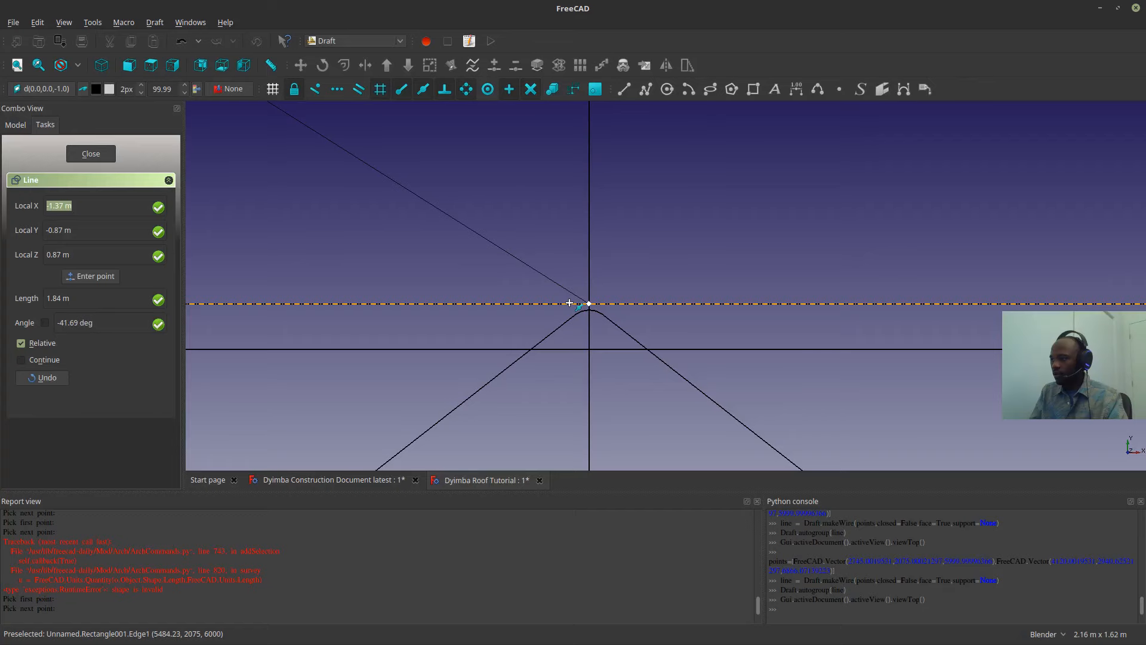
click(569, 307)
- Examine the new diagonal bracing lines in 3D and in the right side view against the existing truss members
middle_drag(555, 306, 471, 397)
scroll(471, 396, down, 9)
shift+middle_drag(540, 305, 358, 298)
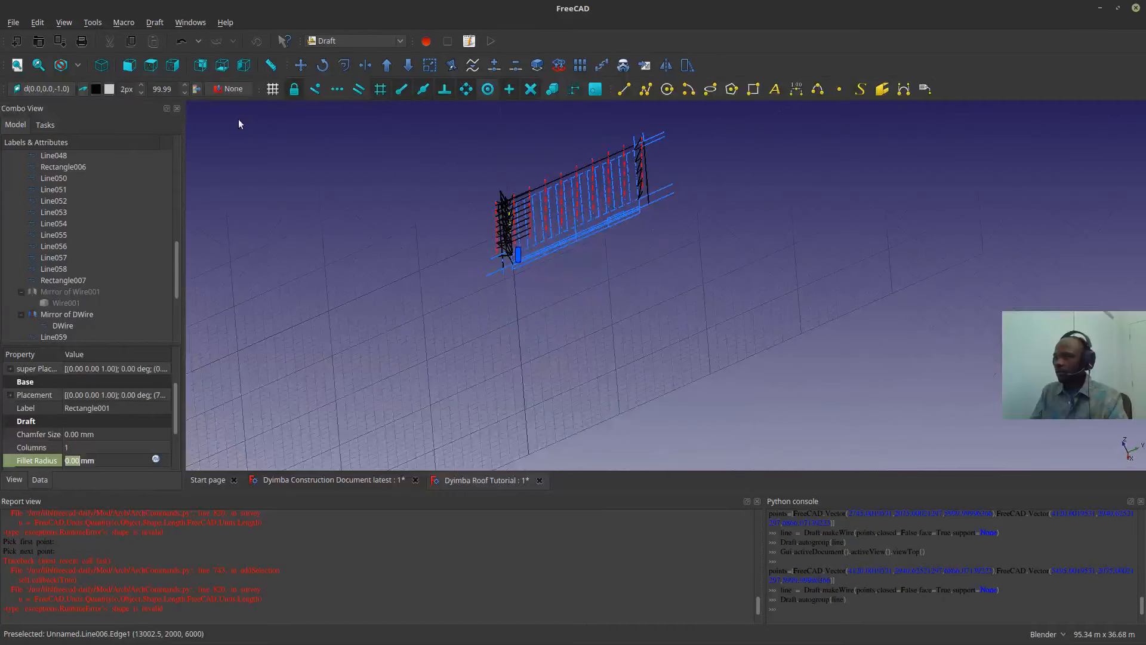
click(153, 67)
scroll(541, 170, up, 10)
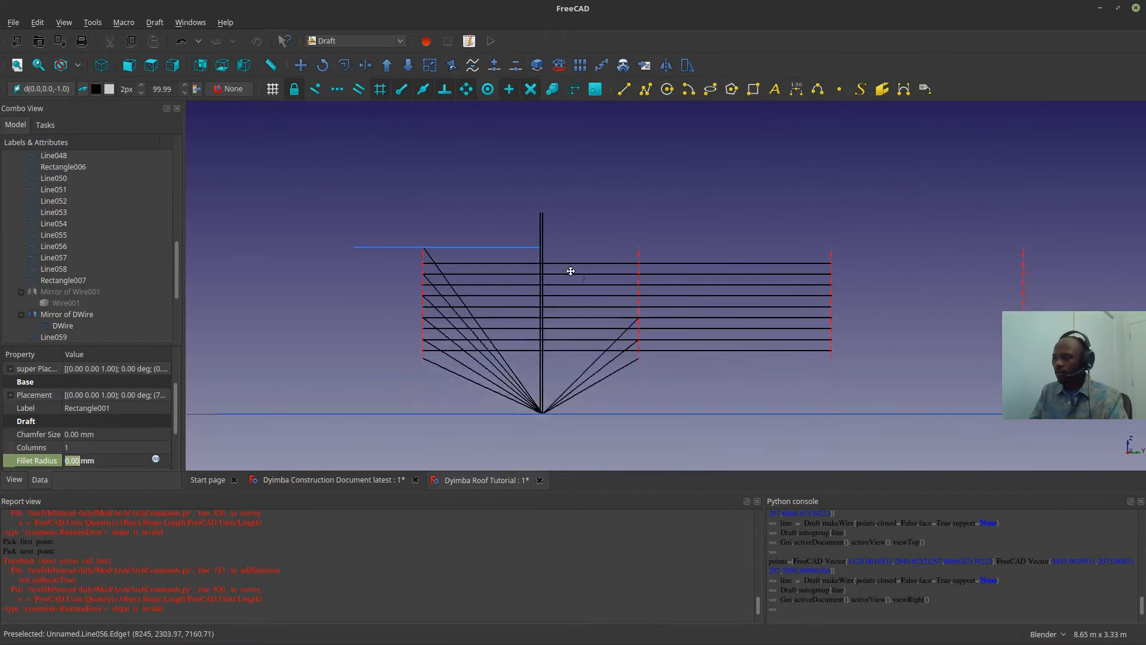
scroll(605, 355, down, 3)
middle_drag(604, 363, 599, 404)
scroll(585, 271, up, 6)
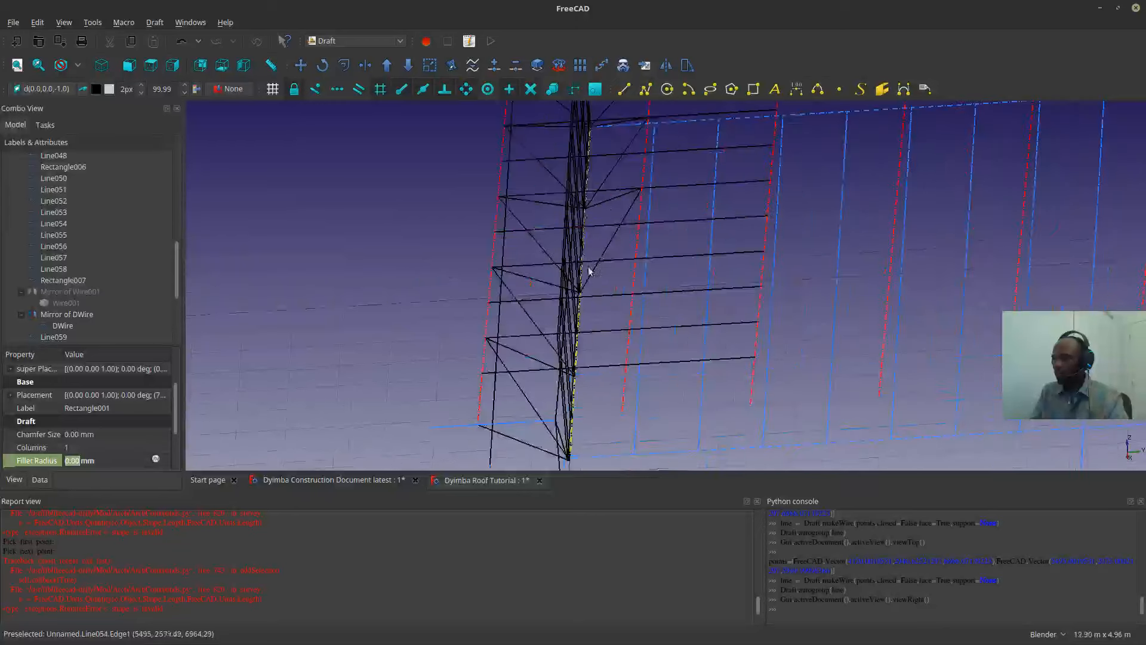
- Draw a line from the last connected zigzag corner on Rectangle001 to the intersection of Line055 and dashed red Line036
middle_drag(585, 272, 590, 348)
scroll(601, 310, up, 2)
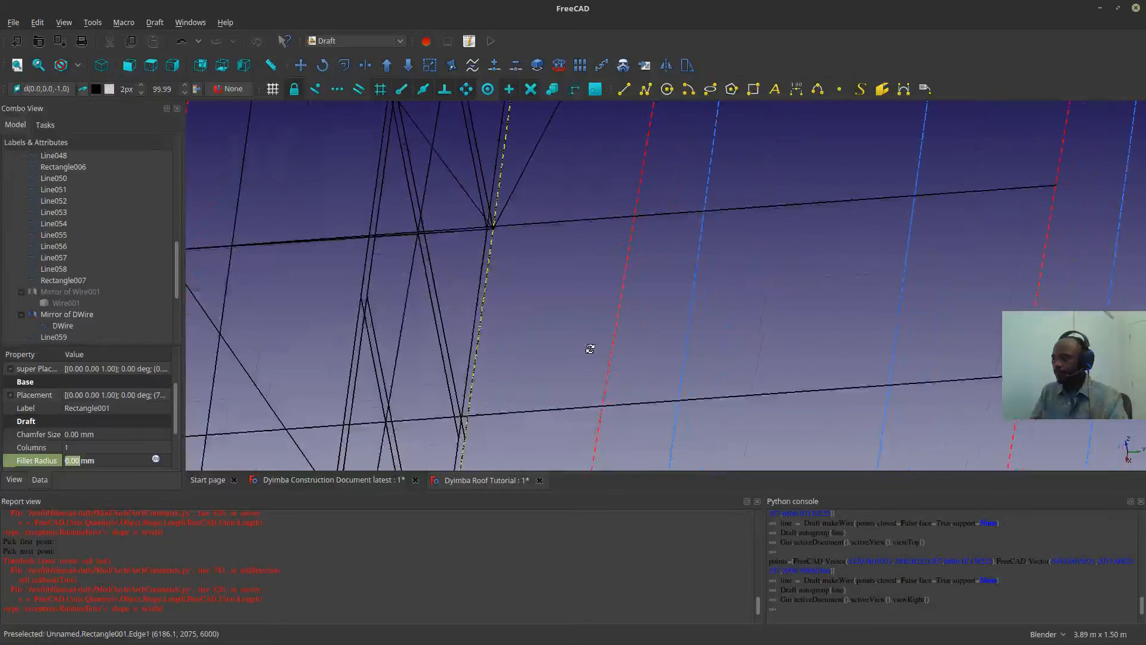
click(624, 90)
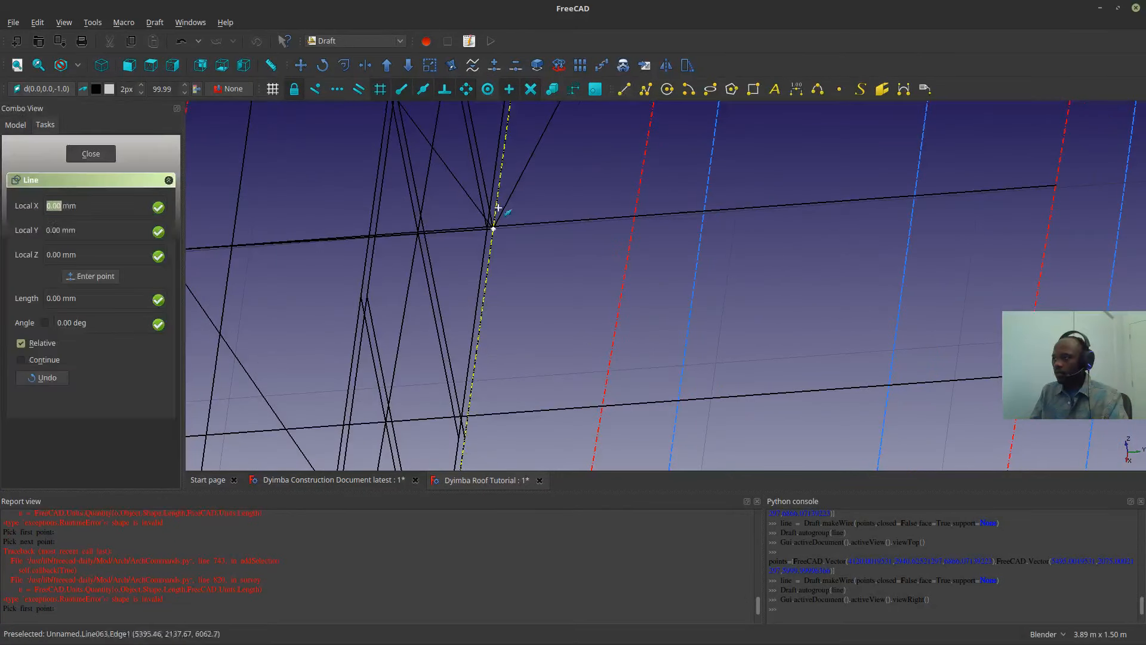
scroll(475, 326, up, 8)
click(450, 361)
scroll(478, 359, down, 12)
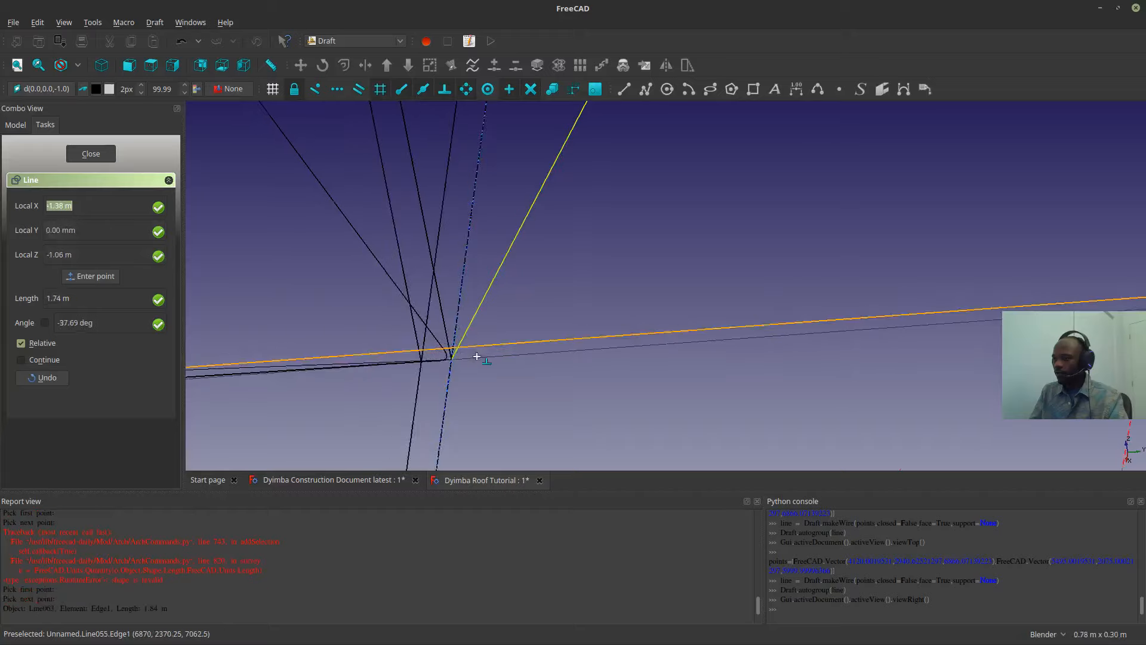
middle_drag(555, 385, 719, 333)
scroll(612, 376, down, 6)
scroll(609, 325, up, 6)
scroll(685, 342, down, 2)
scroll(640, 354, down, 2)
middle_drag(622, 297, 547, 317)
scroll(686, 259, up, 8)
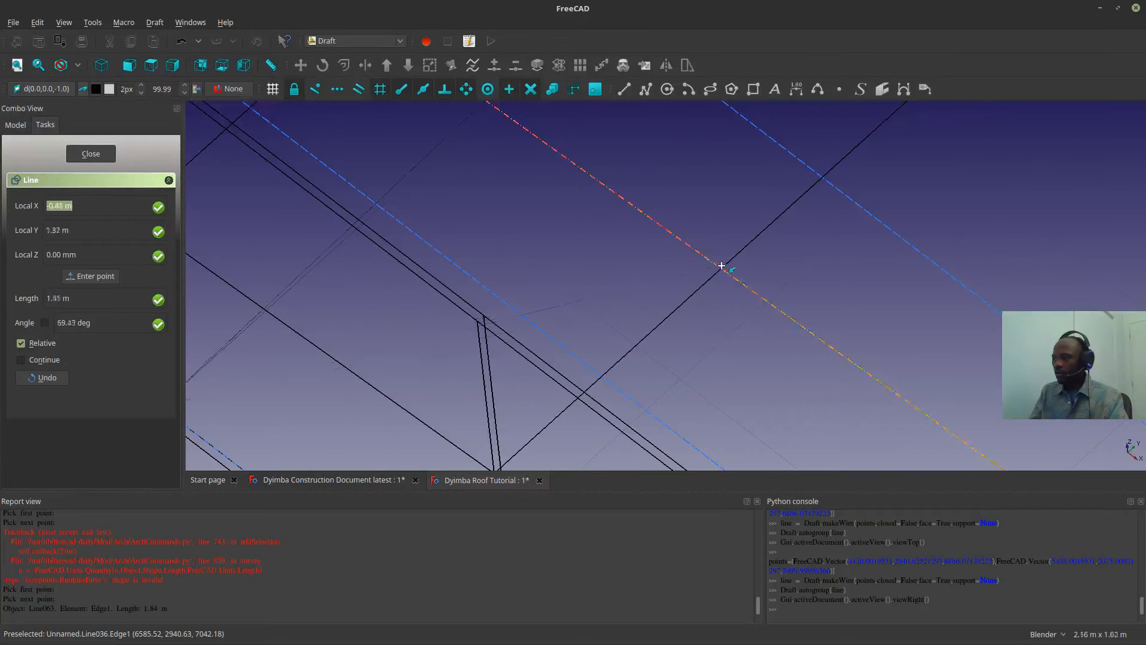
click(716, 270)
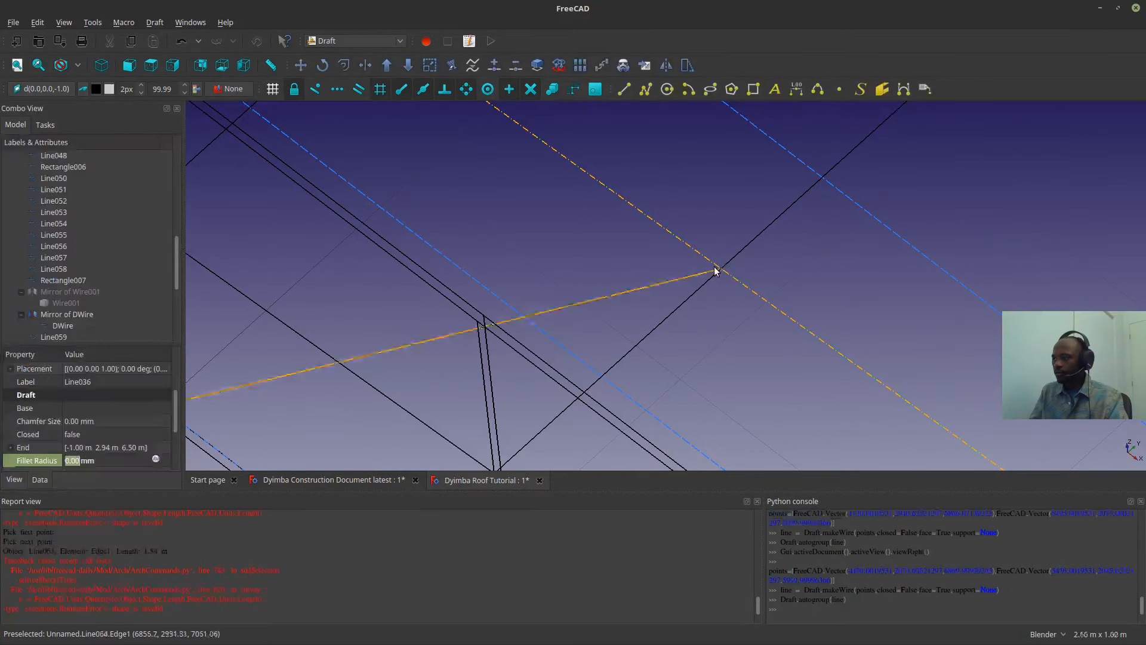
- Draw a line from the Line055 and dashed red Line036 intersection down to the following zigzag corner on the Rectangle001 edge
scroll(715, 270, down, 8)
scroll(705, 283, up, 4)
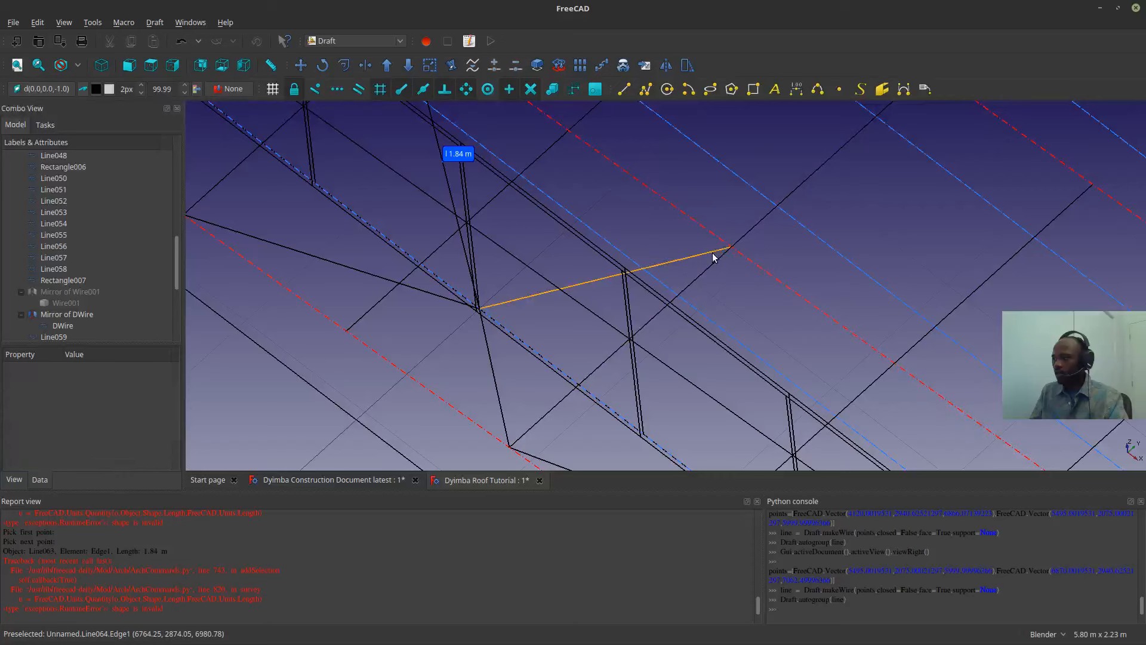
click(723, 249)
click(624, 89)
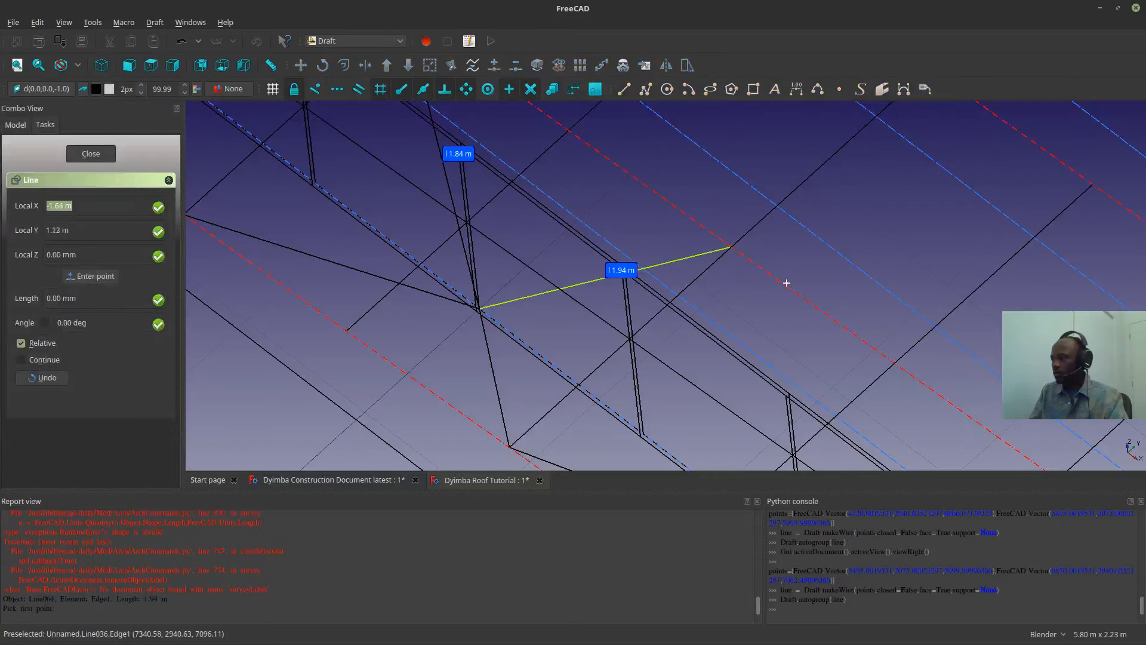
scroll(735, 254, down, 4)
middle_drag(768, 399, 531, 444)
scroll(742, 289, up, 3)
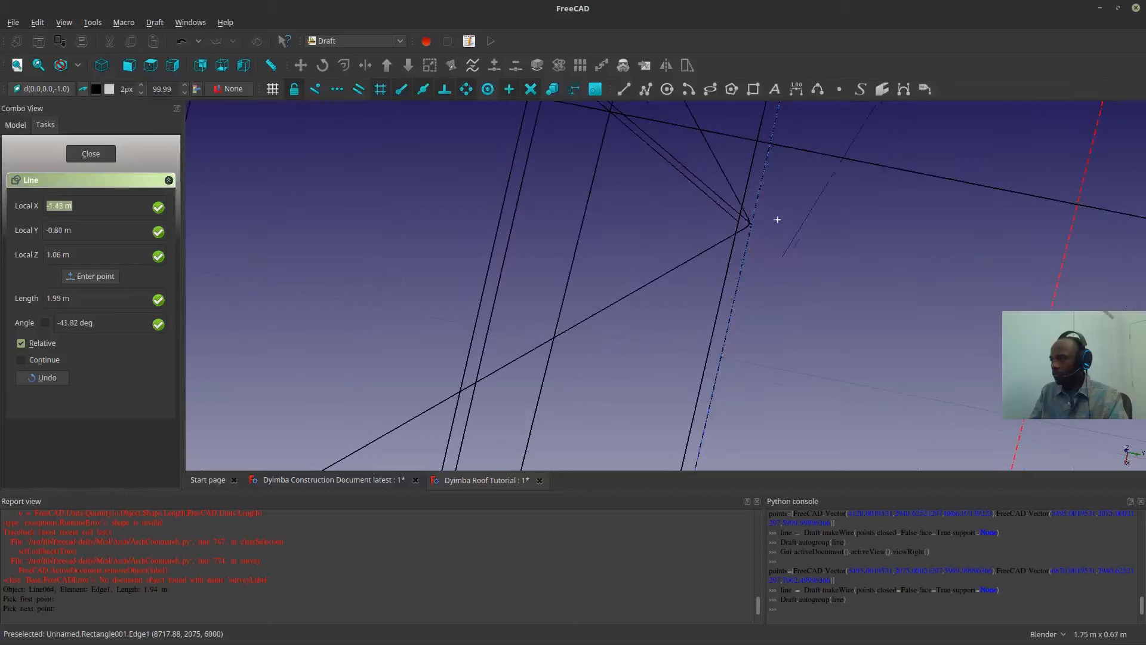
scroll(749, 234, up, 2)
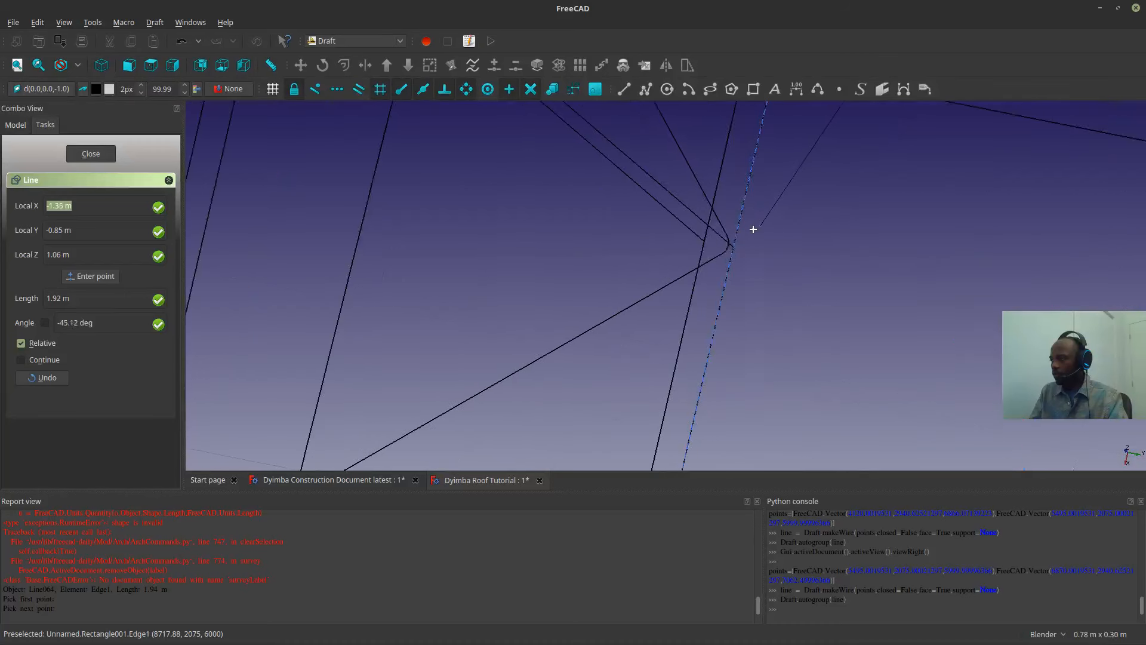
click(740, 272)
- Draw a line from that zigzag corner on the Rectangle001 edge to the next bracing intersection of a black rafter line with Line036
click(624, 88)
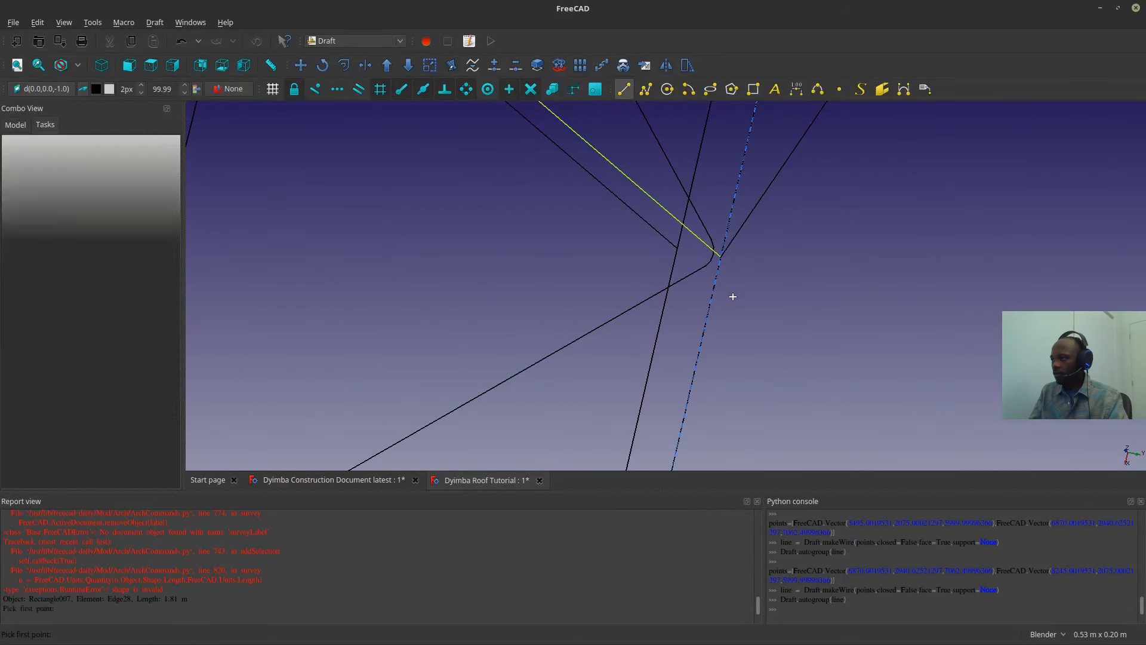
click(719, 253)
scroll(720, 253, down, 5)
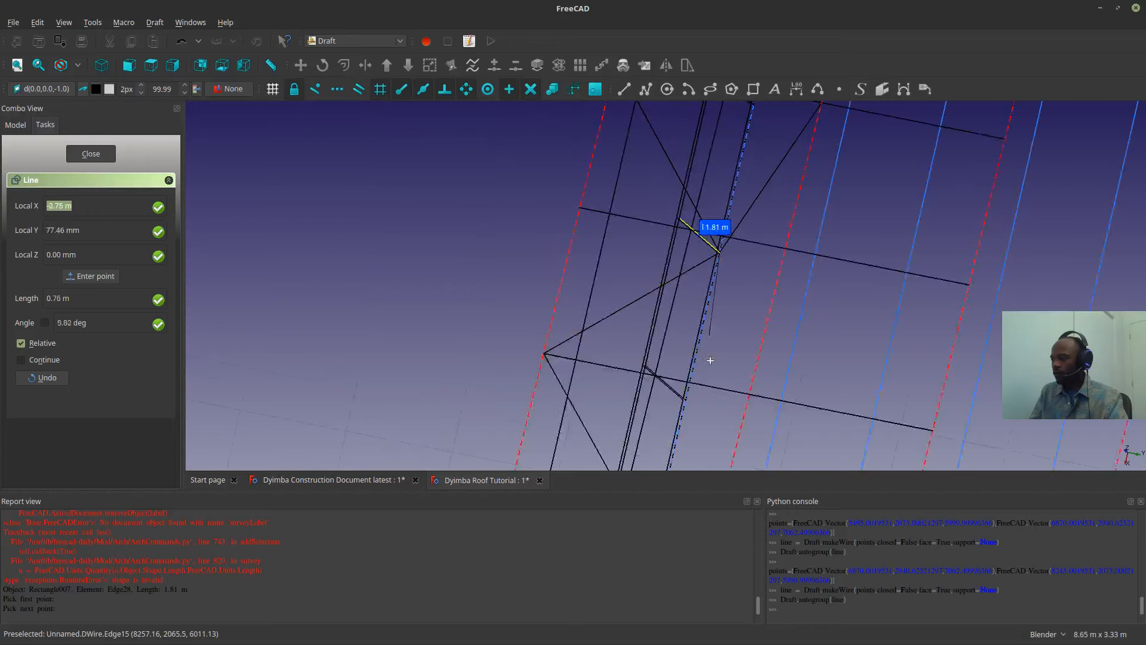
middle_drag(710, 360, 770, 372)
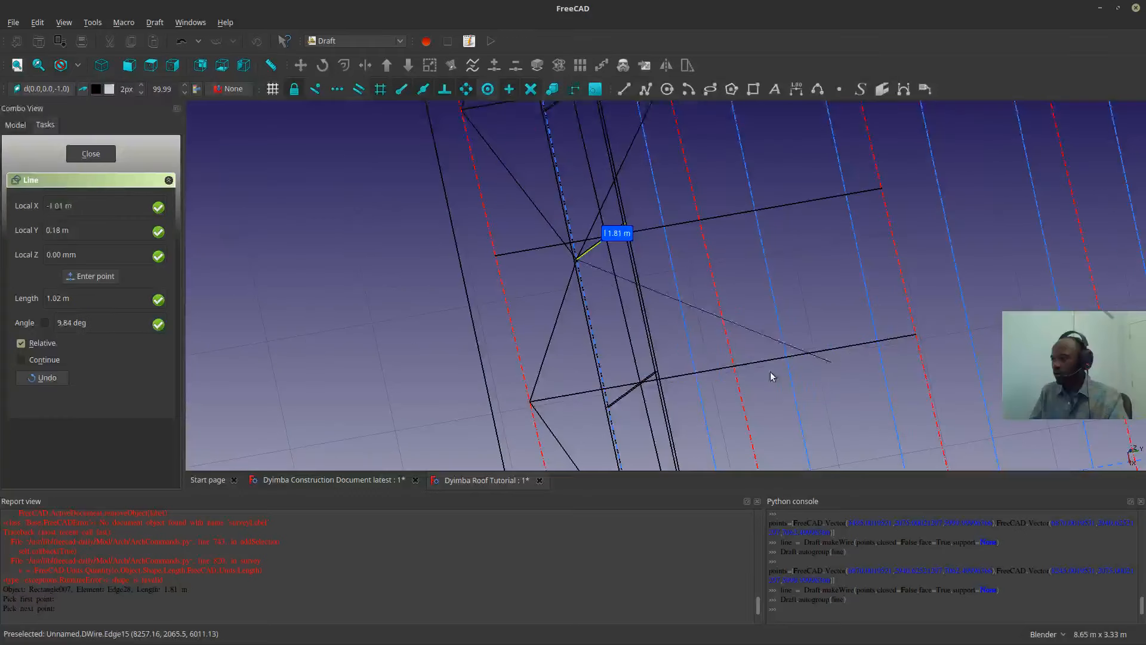
click(733, 359)
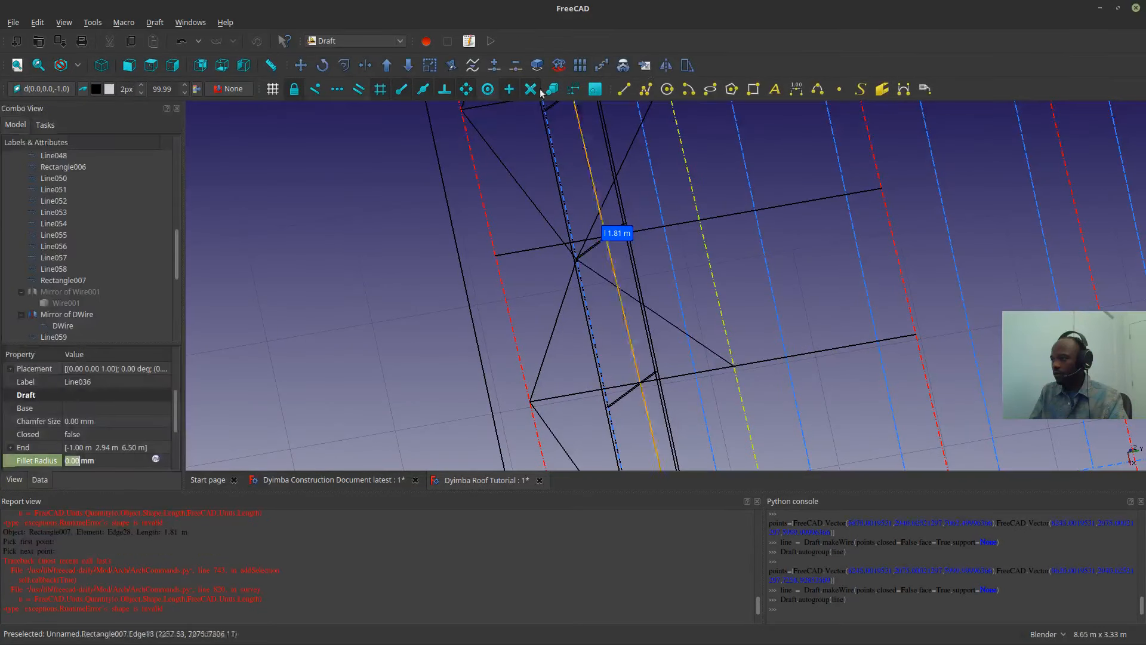
- Draw a line from that rafter and Line036 intersection down to the last zigzag corner, ending at 11.00 m, 2.08 m, 6.00 m
click(625, 89)
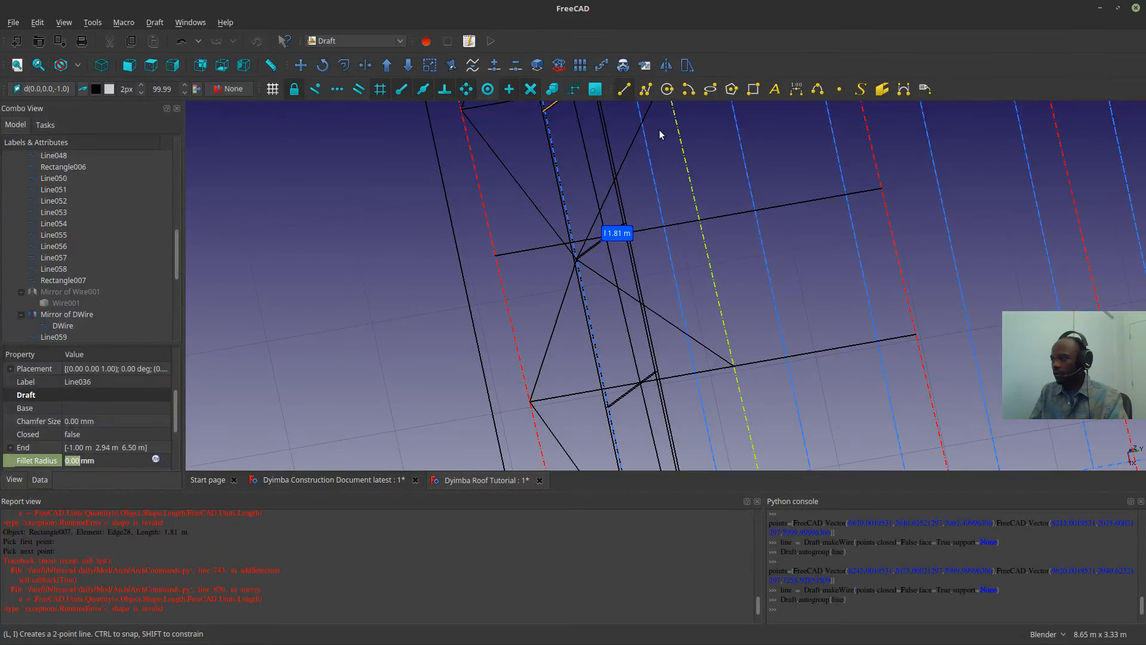
click(733, 364)
scroll(731, 361, up, 6)
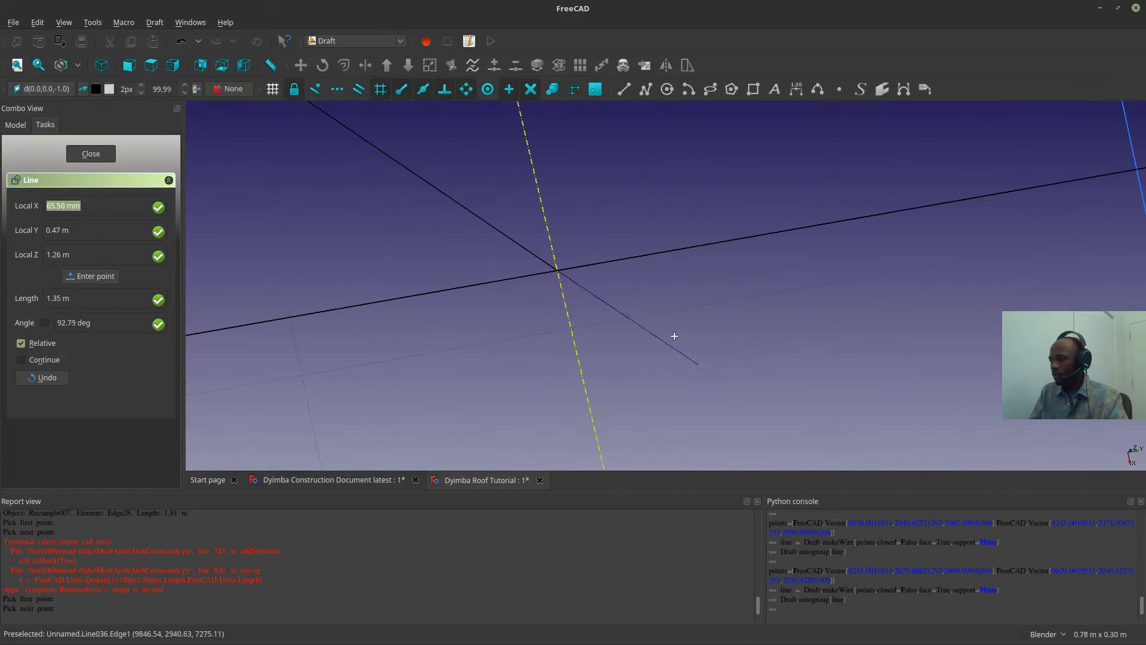
middle_drag(597, 427, 466, 335)
scroll(627, 285, up, 6)
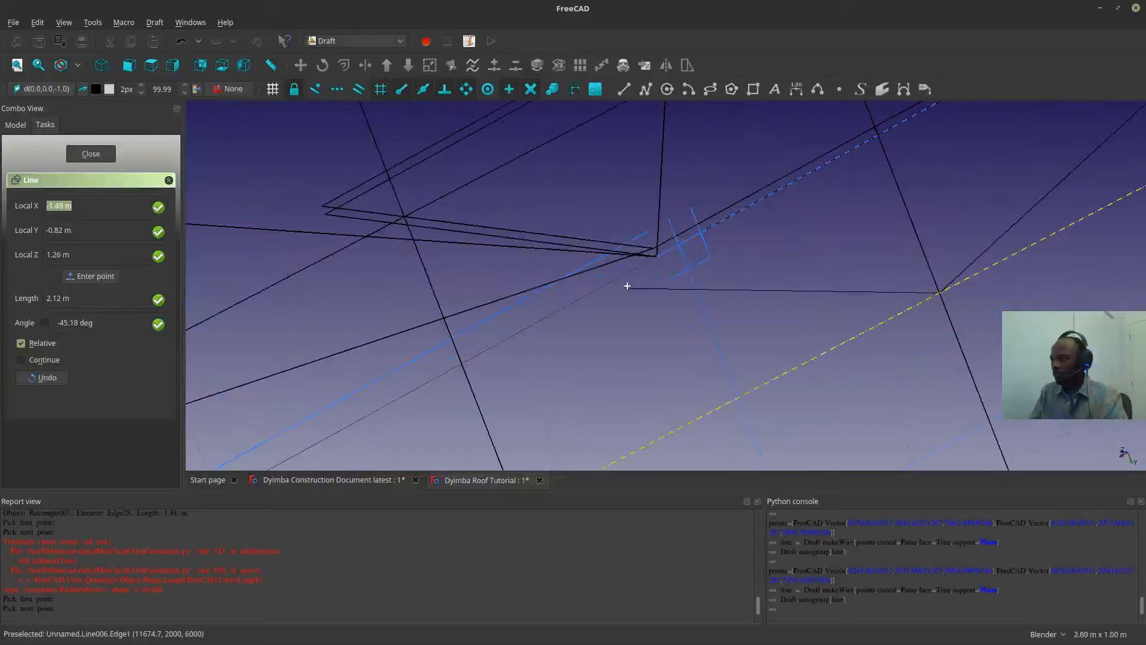
scroll(698, 218, up, 3)
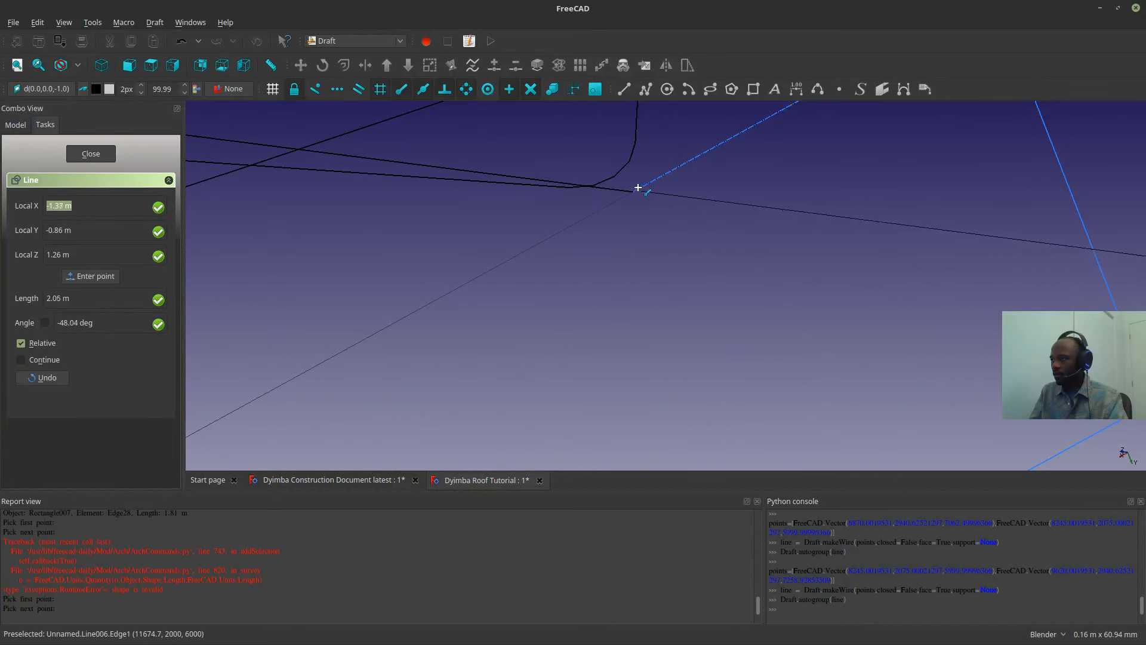
click(643, 226)
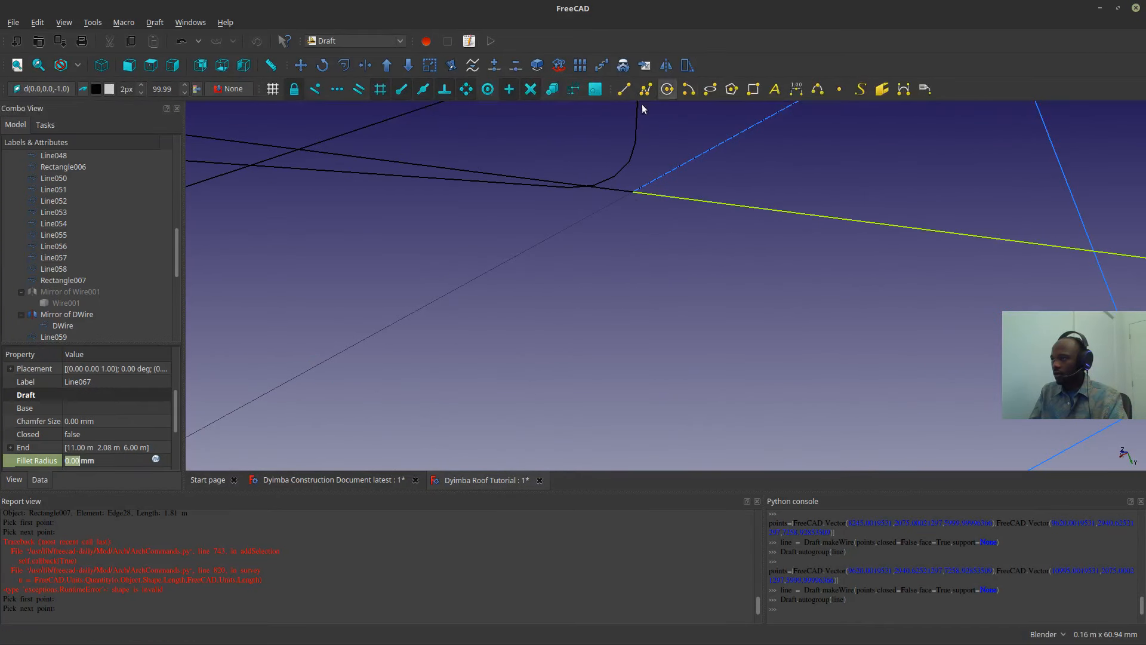
click(624, 89)
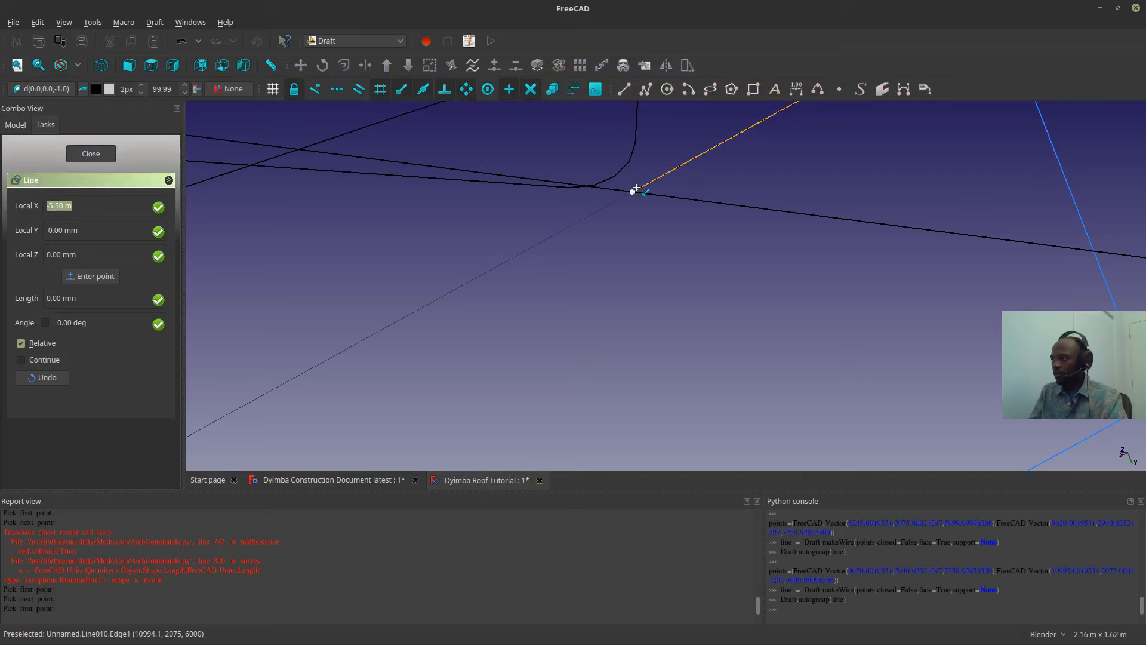
scroll(655, 207, down, 5)
shift+middle_drag(655, 207, 694, 239)
scroll(694, 240, down, 6)
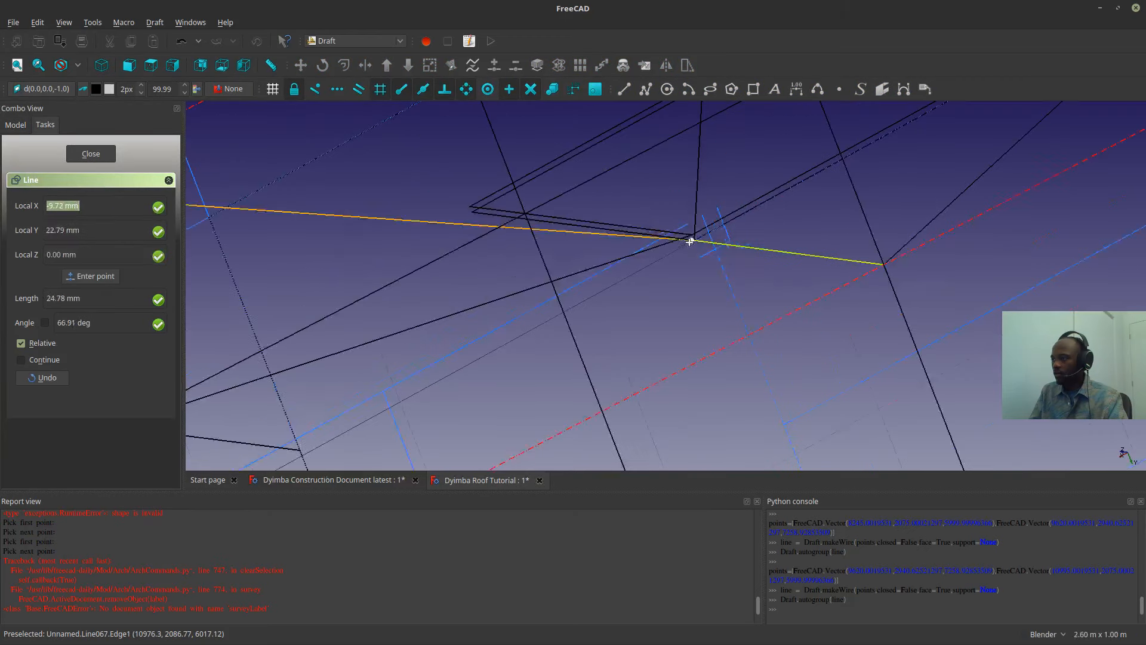
shift+middle_drag(546, 418, 685, 263)
scroll(685, 269, down, 4)
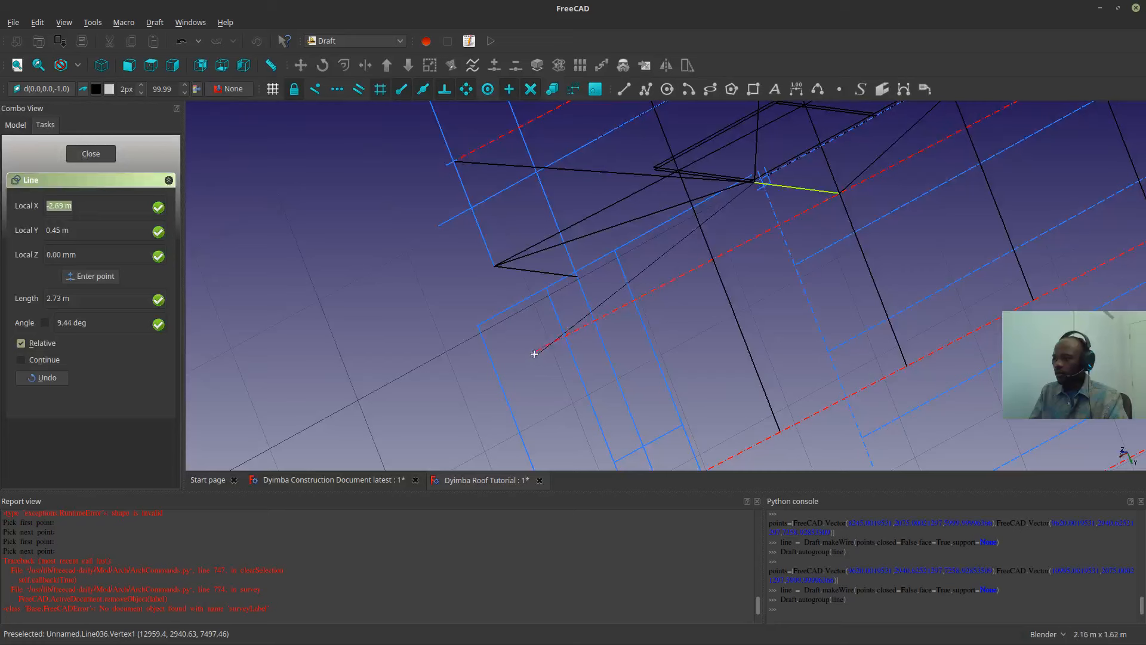
shift+middle_drag(534, 352, 670, 339)
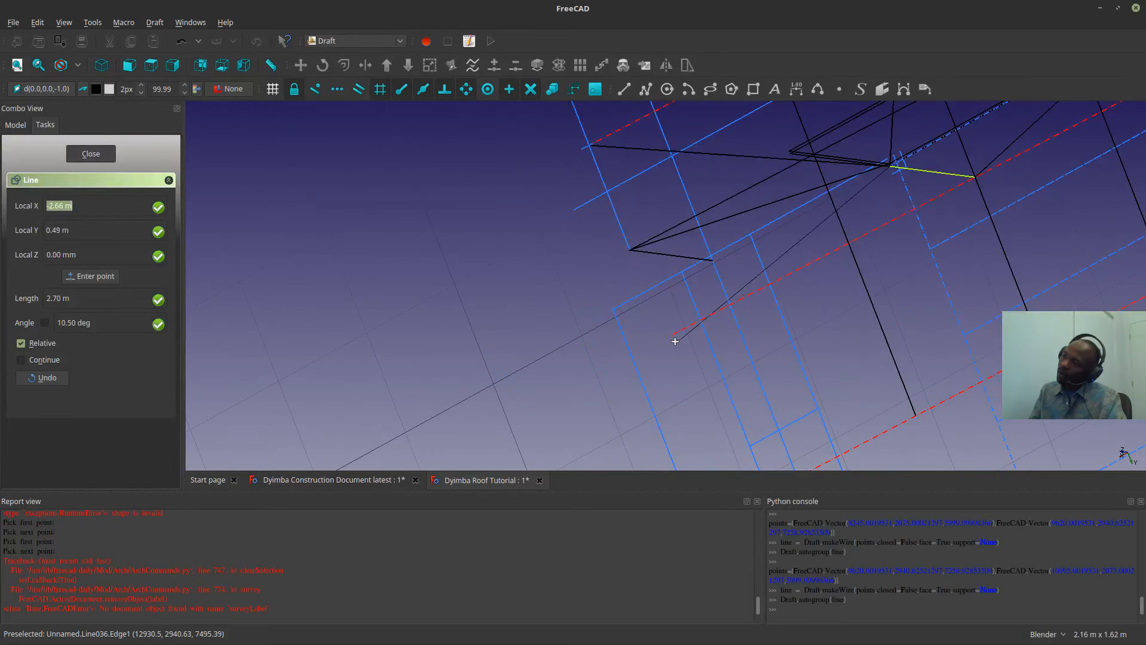
key(Escape)
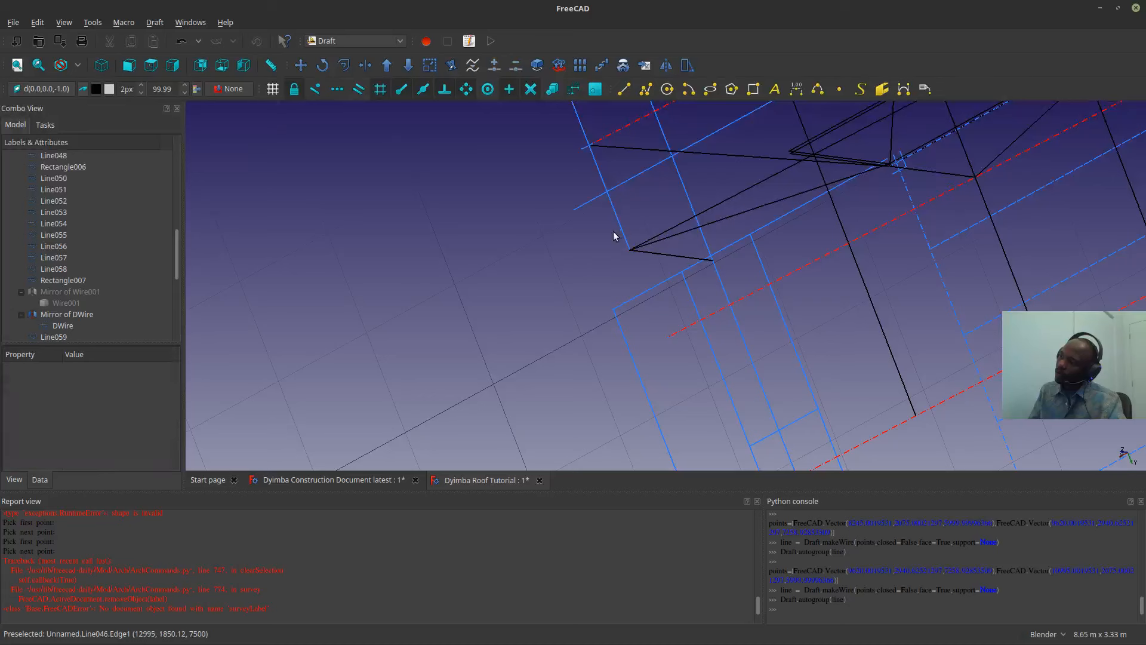
- Extend Line046 at the roof end beyond the level of dashed red Line036 using Trim
click(622, 232)
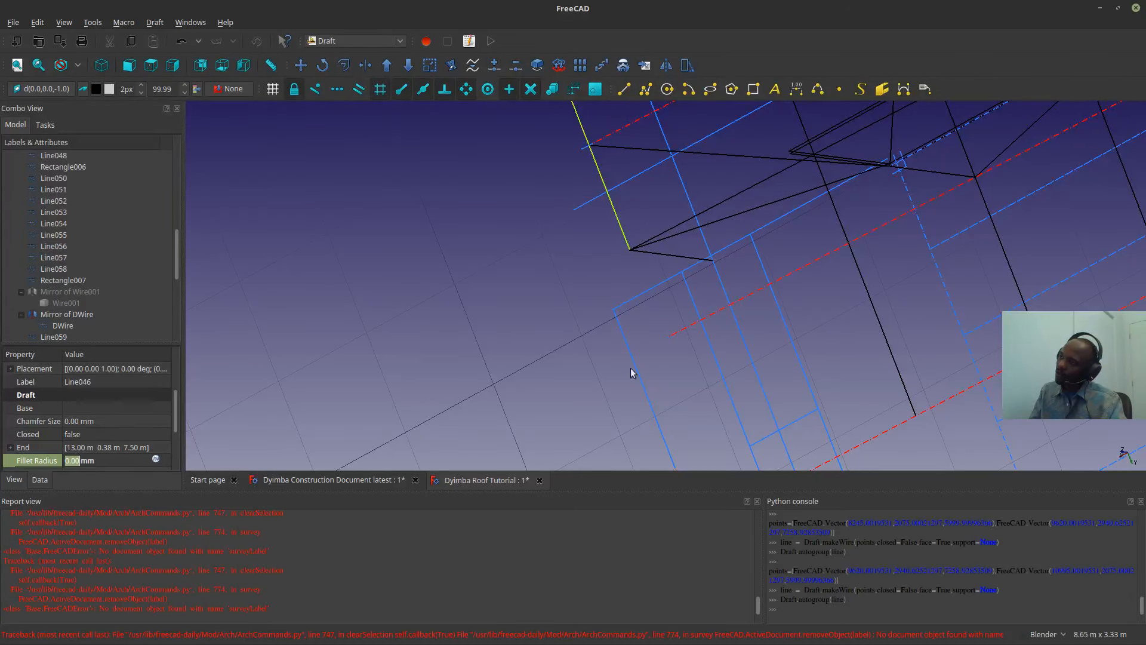
key(t)
key(r)
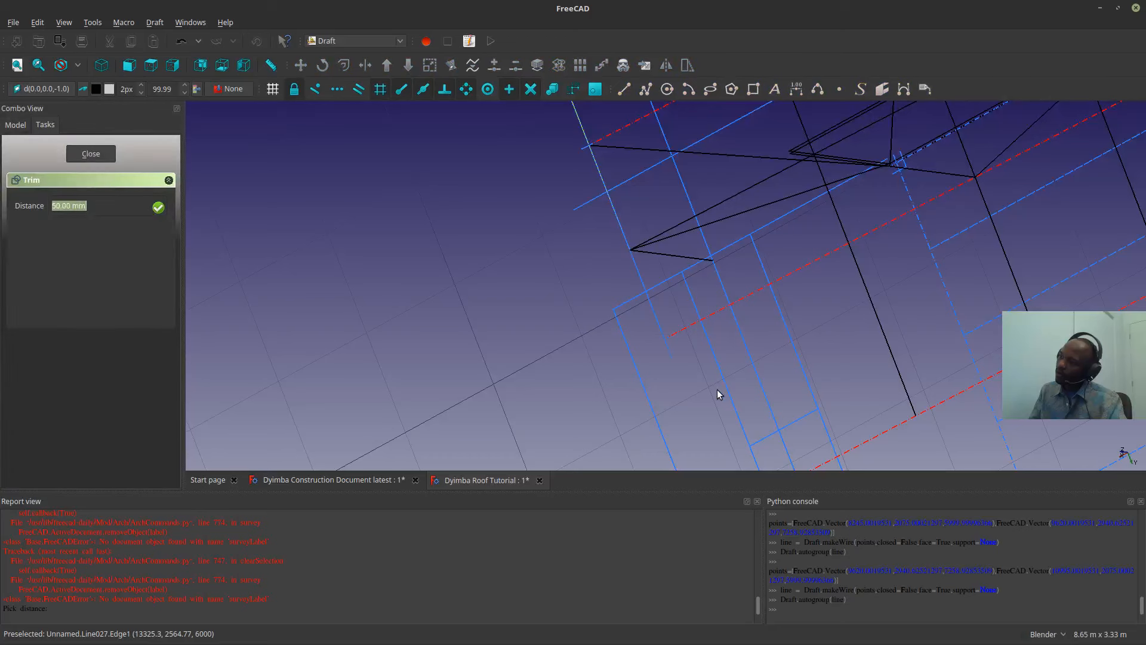
click(689, 410)
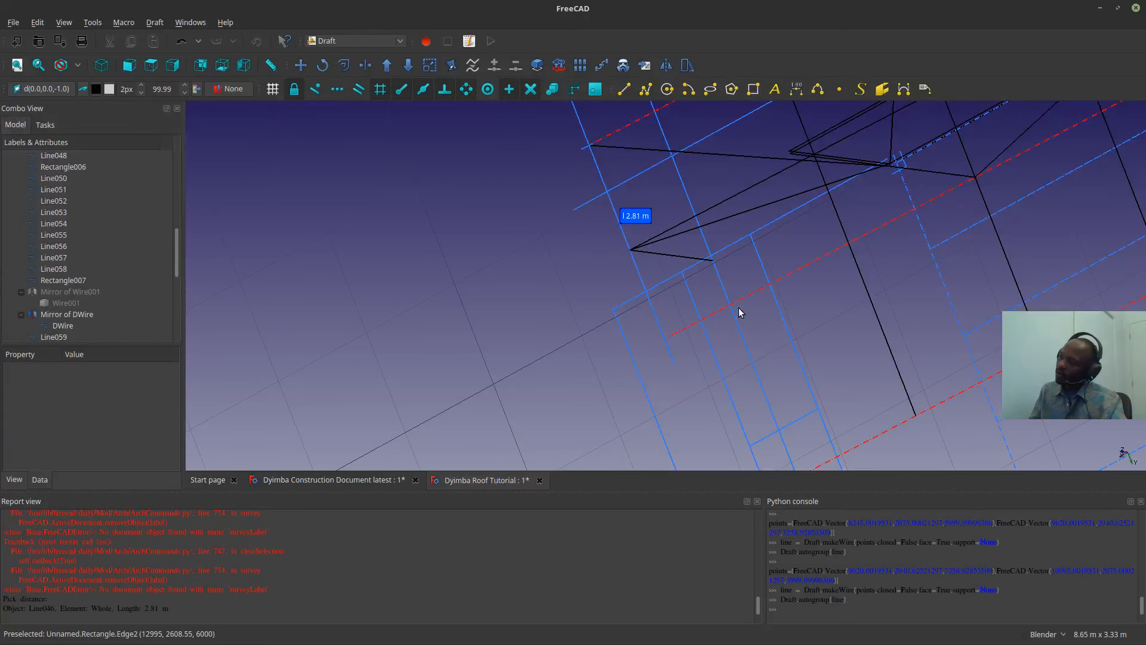
- Extend dashed red Line036 past the lengthened Line046 at the roof end, so that the two lines cross
click(755, 298)
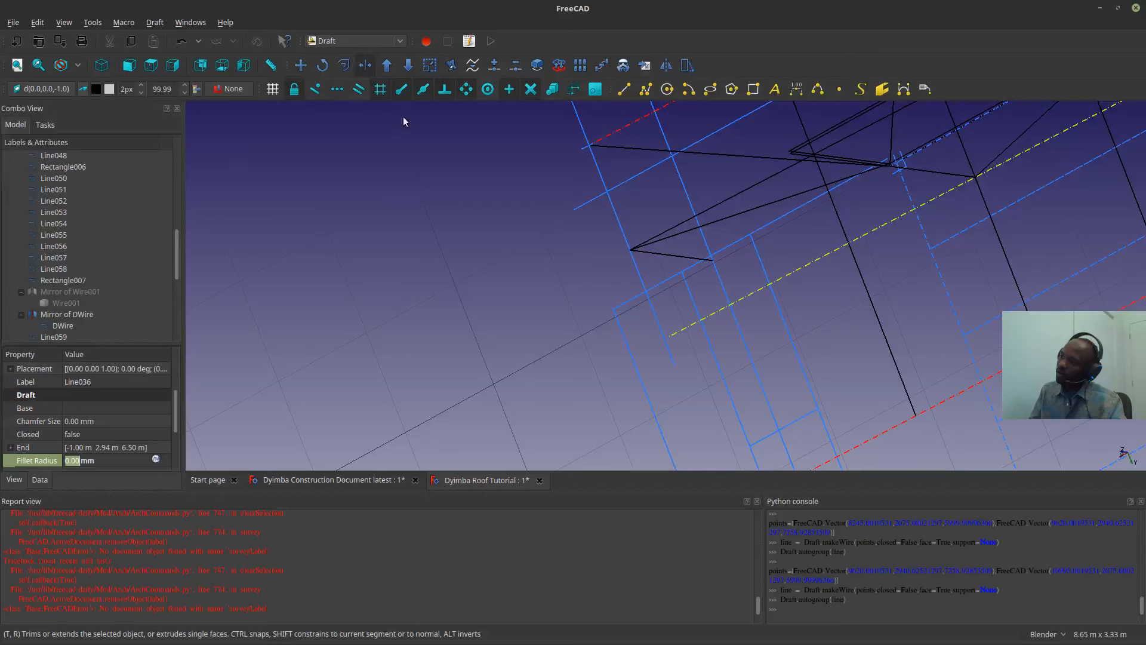
key(t)
key(r)
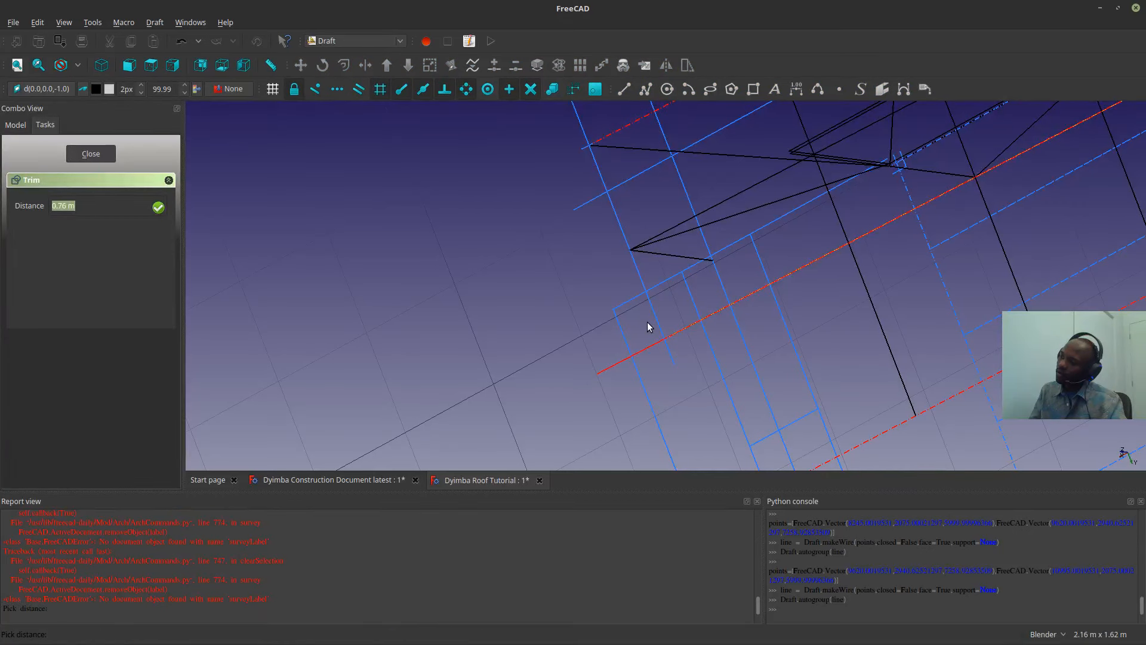
click(666, 303)
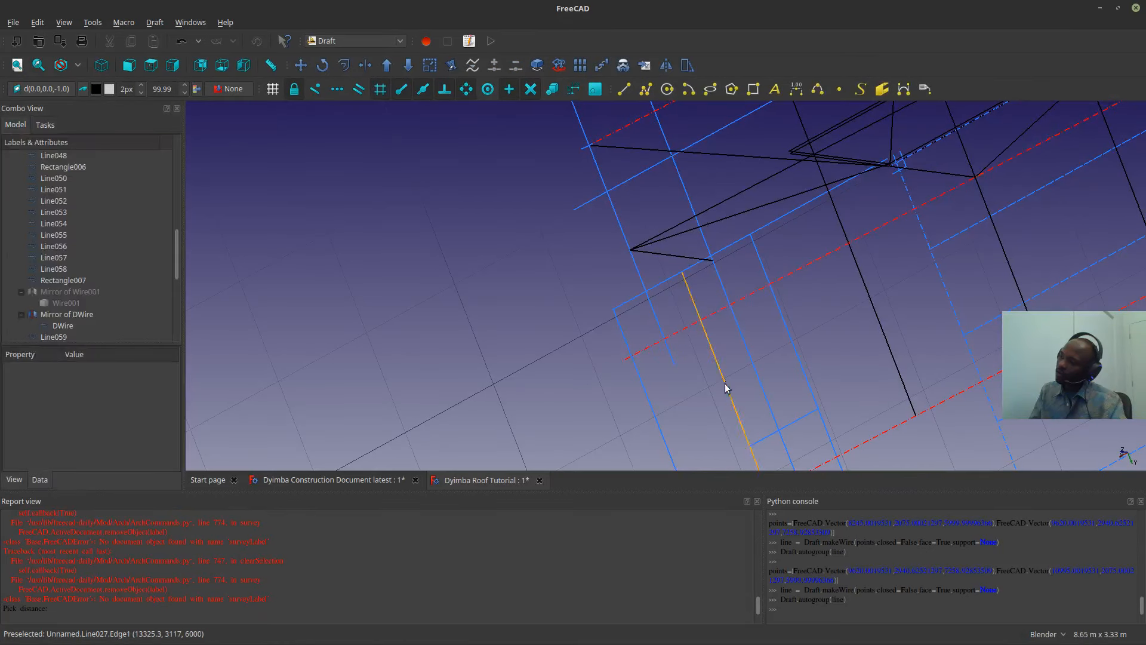
- Draw a line from the last zigzag corner, where Line067 ends, to the intersection of the extended Line046 and Line036
shift+middle_drag(922, 263, 857, 309)
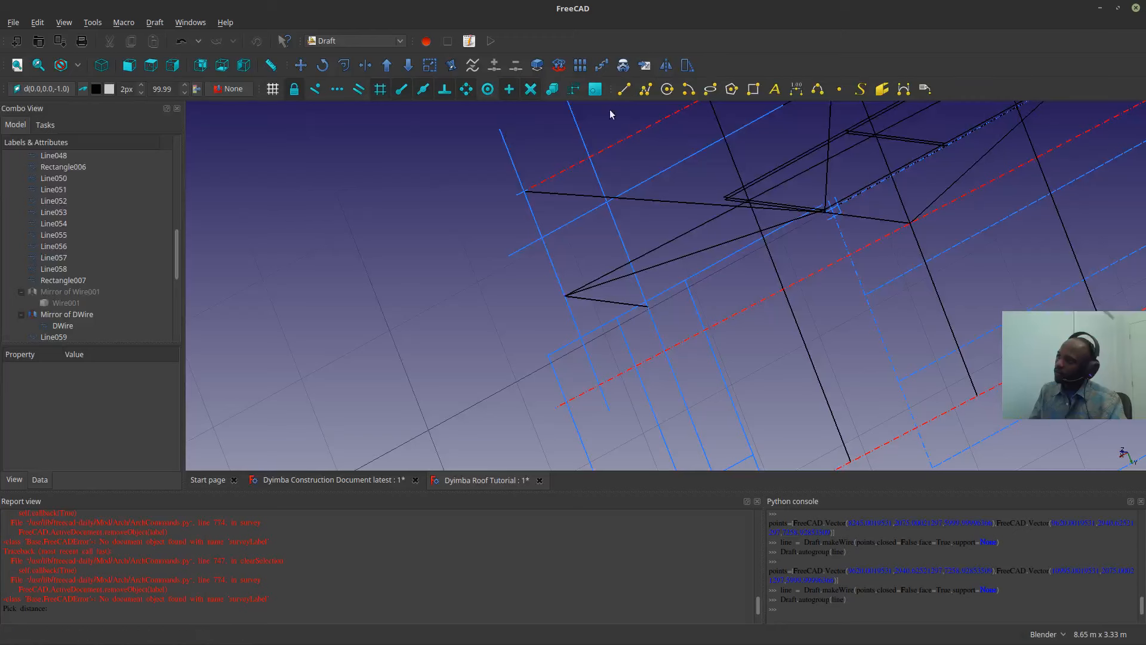
click(623, 91)
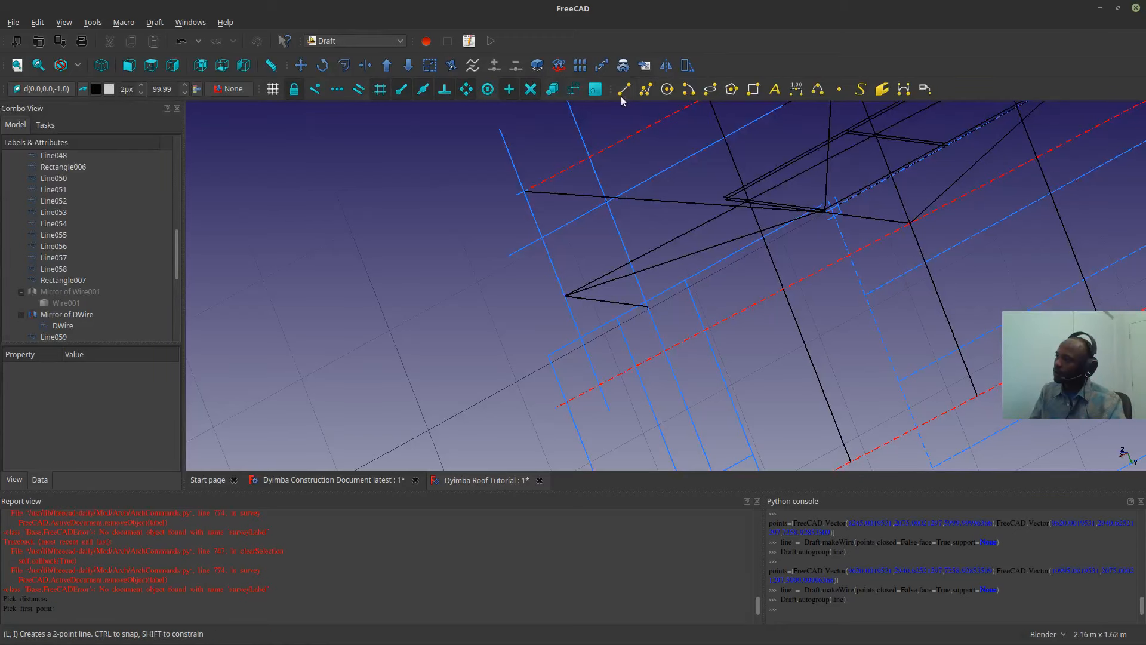
scroll(890, 227, up, 5)
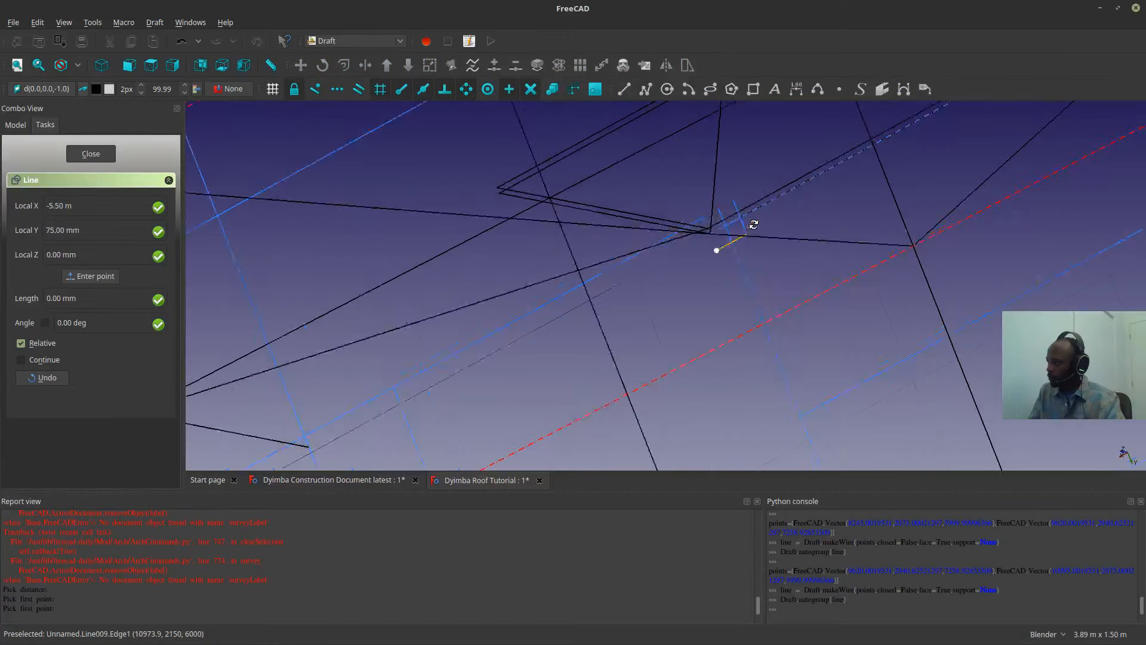
scroll(651, 322, up, 6)
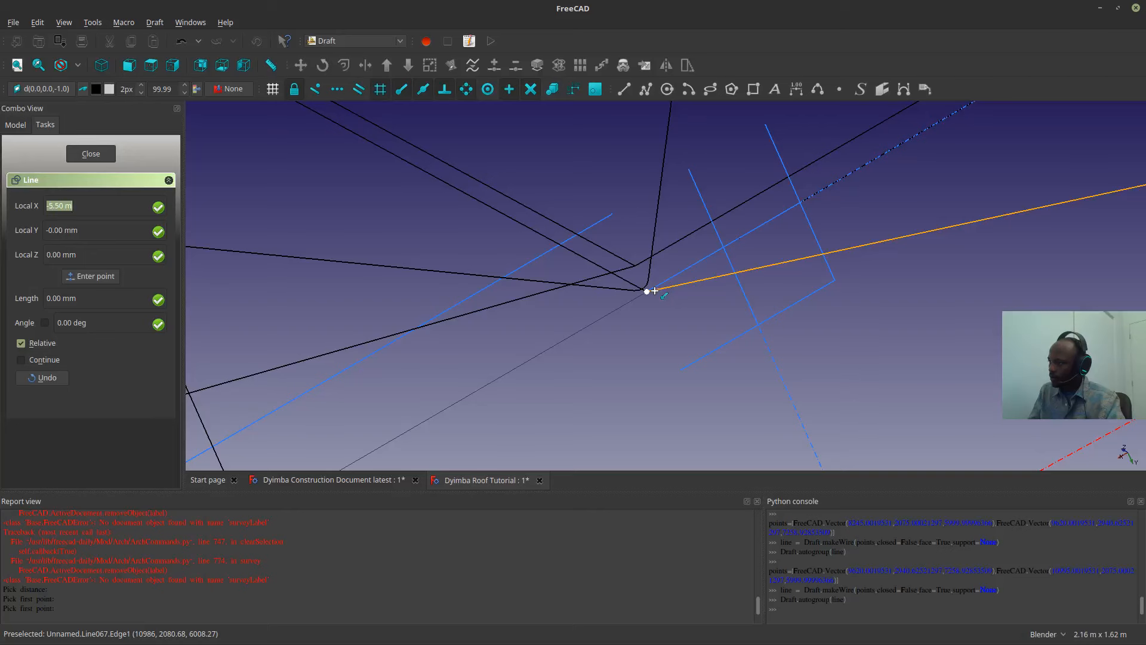
click(661, 287)
scroll(660, 286, down, 10)
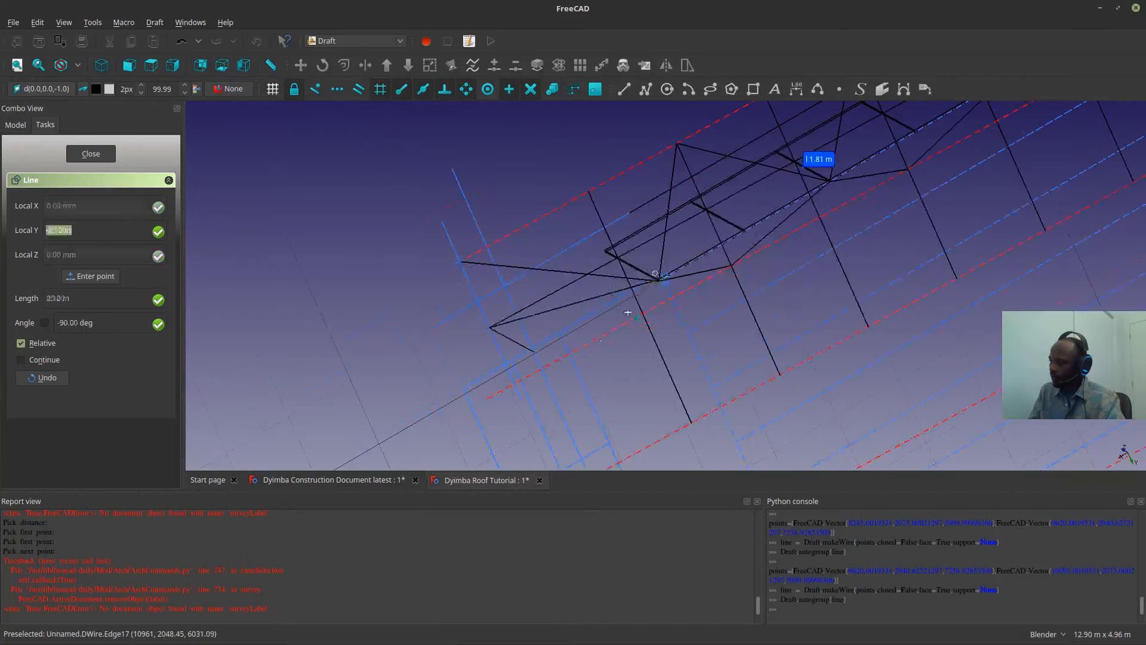
scroll(548, 360, up, 6)
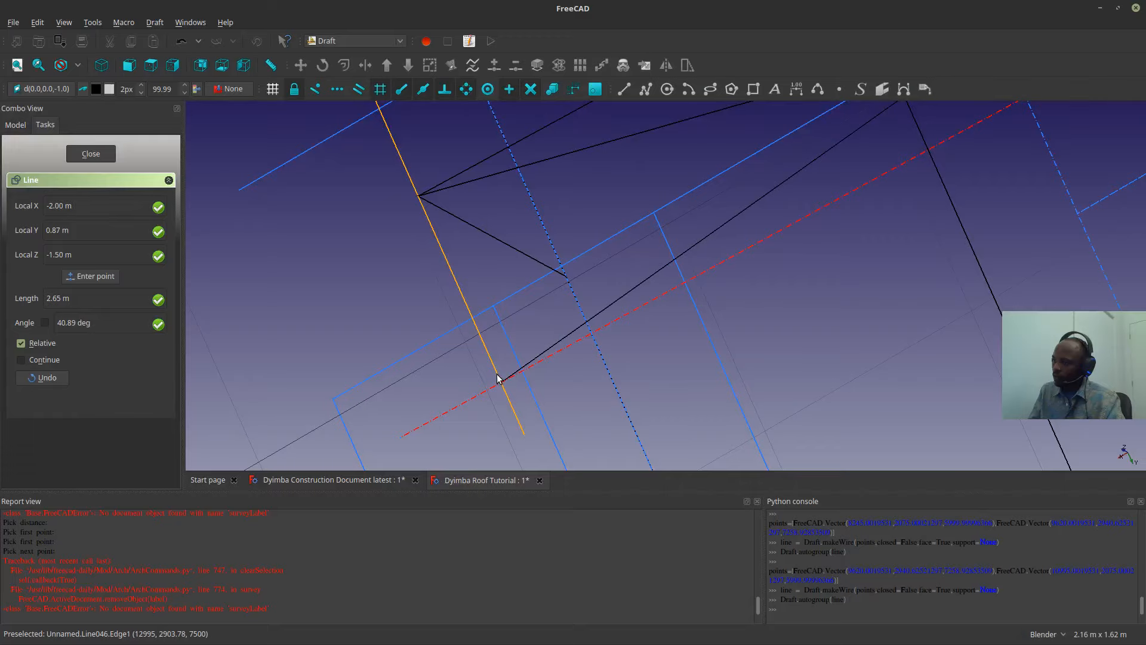
click(497, 377)
scroll(746, 320, down, 8)
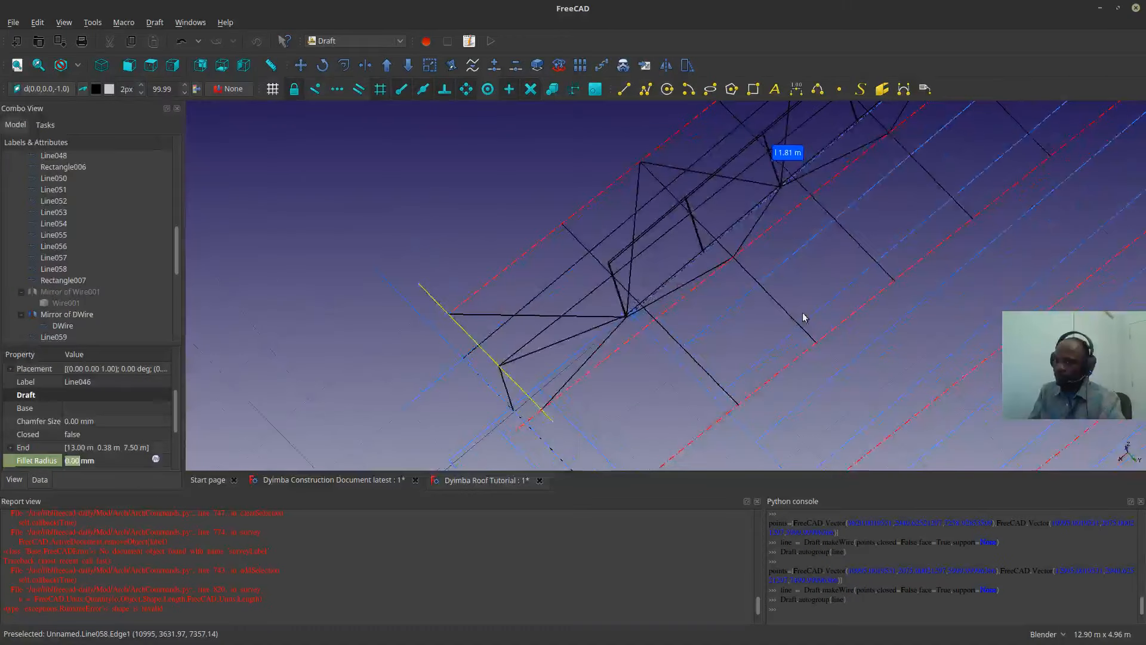
middle_drag(803, 318, 609, 414)
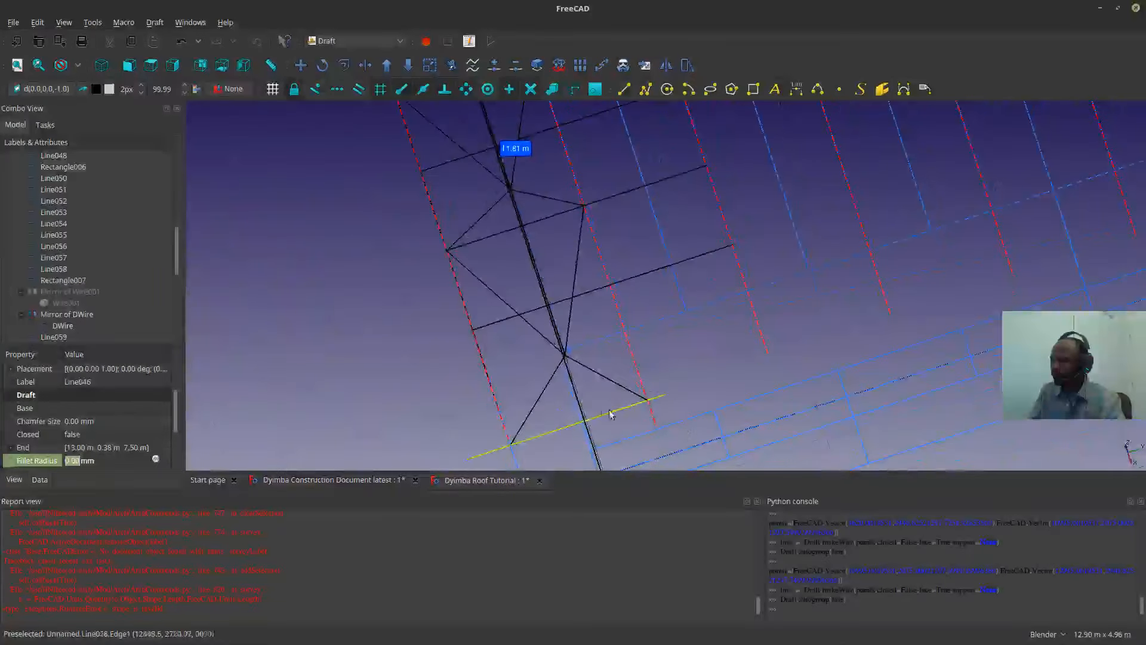
scroll(609, 413, up, 6)
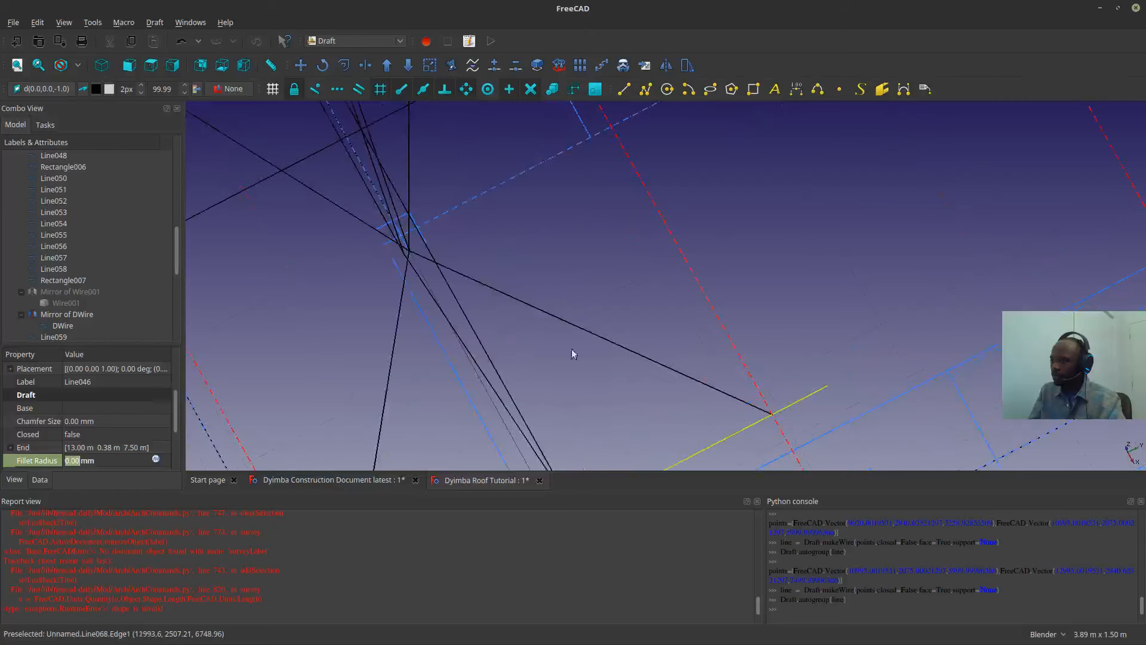
middle_drag(571, 354, 528, 321)
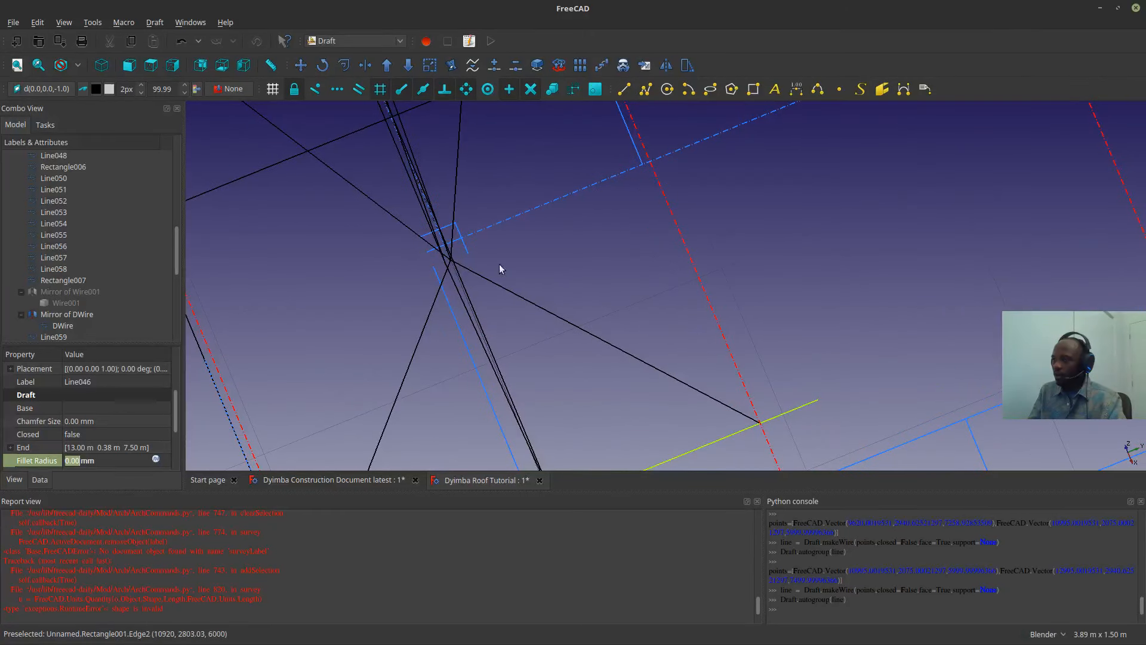
- Delete all survey label objects, surveyLabel and surveyLabel001 through surveyLabel007, from the model tree
scroll(67, 312, down, 6)
click(53, 325)
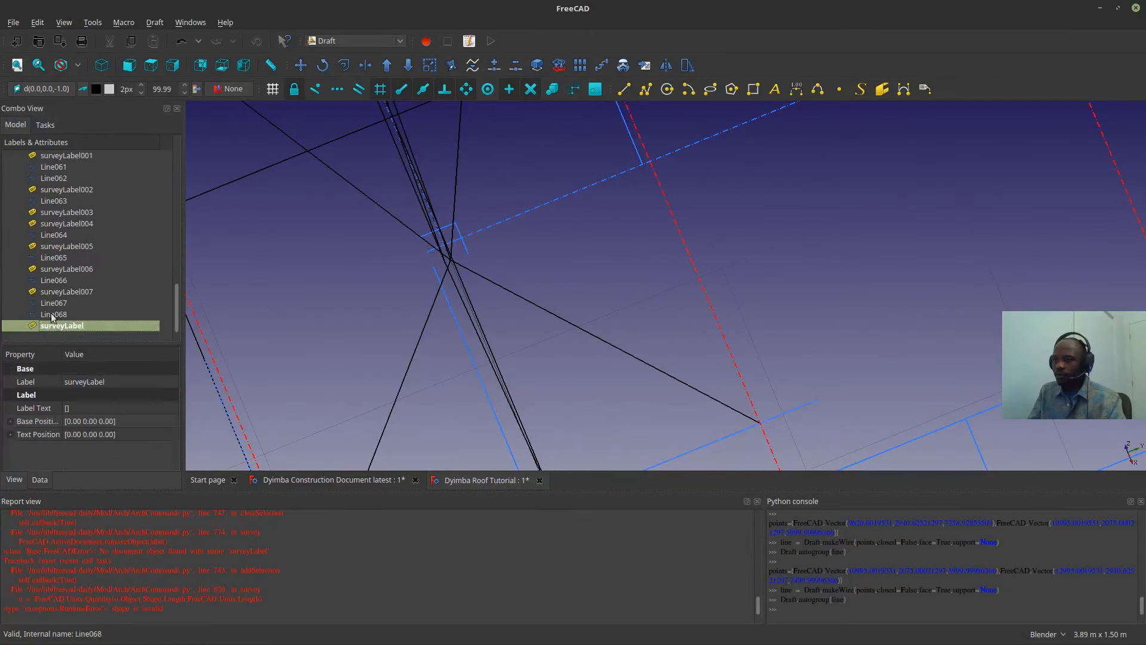
ctrl+click(60, 291)
ctrl+click(68, 259)
ctrl+click(67, 269)
ctrl+click(64, 260)
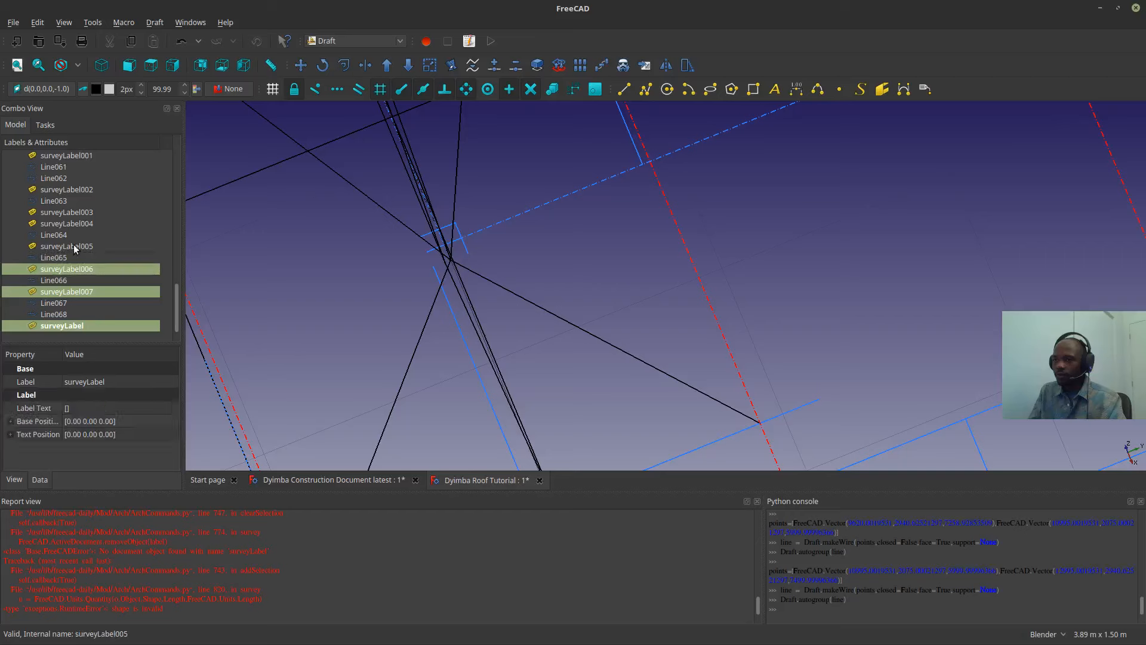
ctrl+click(68, 246)
ctrl+click(74, 225)
ctrl+click(74, 213)
ctrl+click(67, 191)
scroll(65, 188, up, 2)
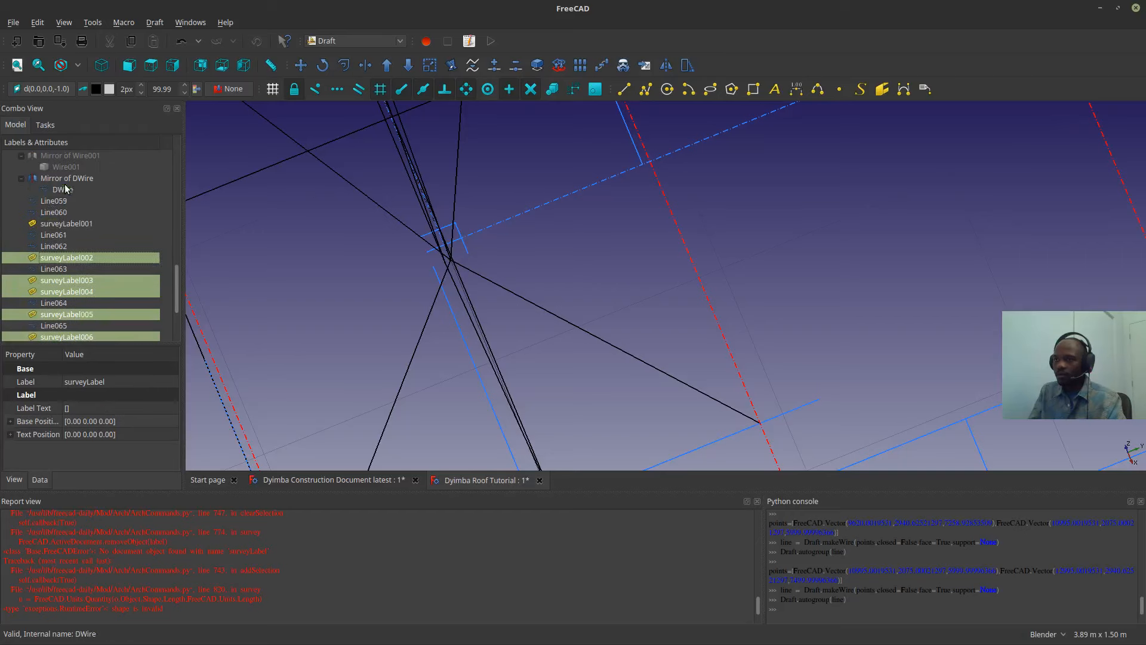
ctrl+click(59, 223)
scroll(73, 259, down, 2)
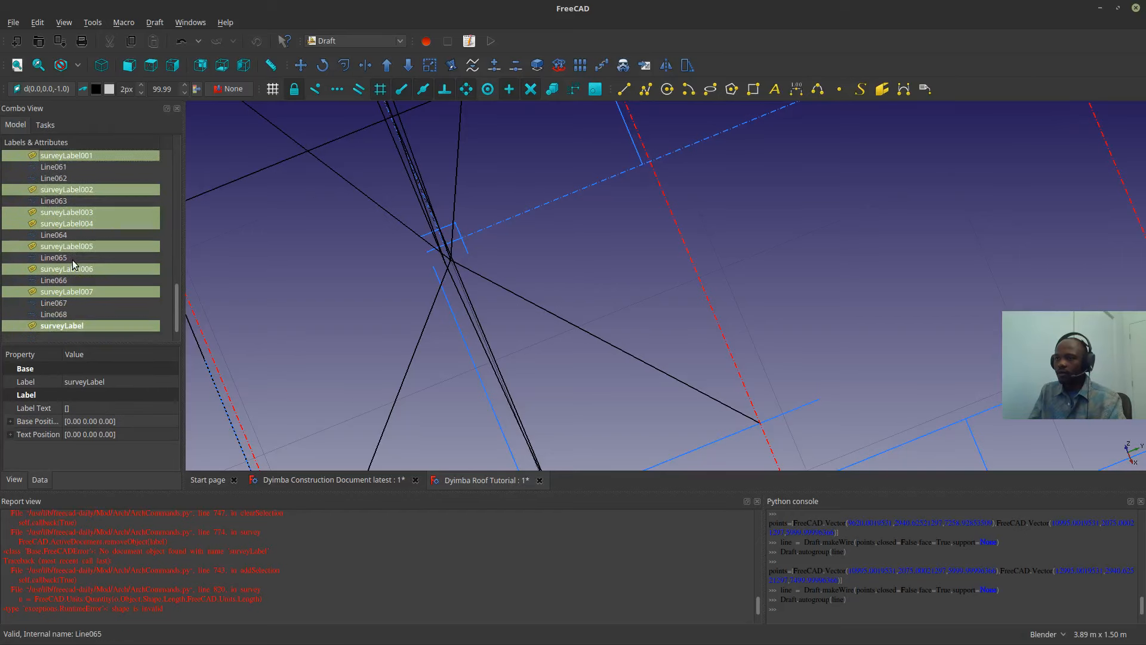
key(Delete)
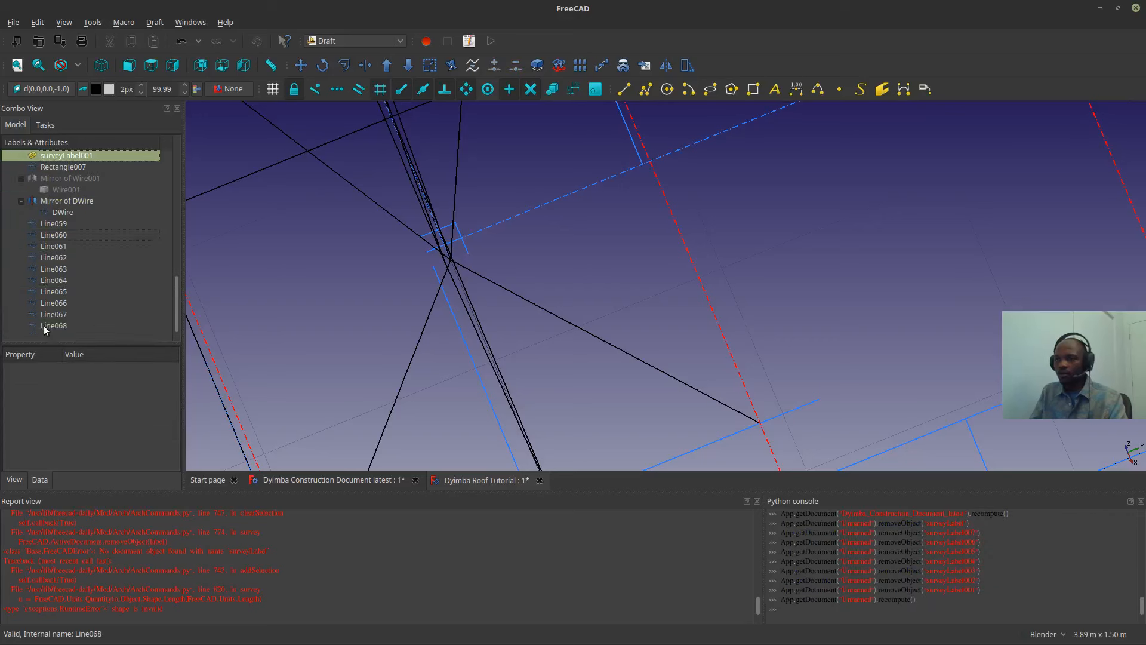
- Upgrade the ten zigzag lines Line059 through Line068 into a single wire
click(44, 324)
shift+click(34, 222)
scroll(456, 337, down, 10)
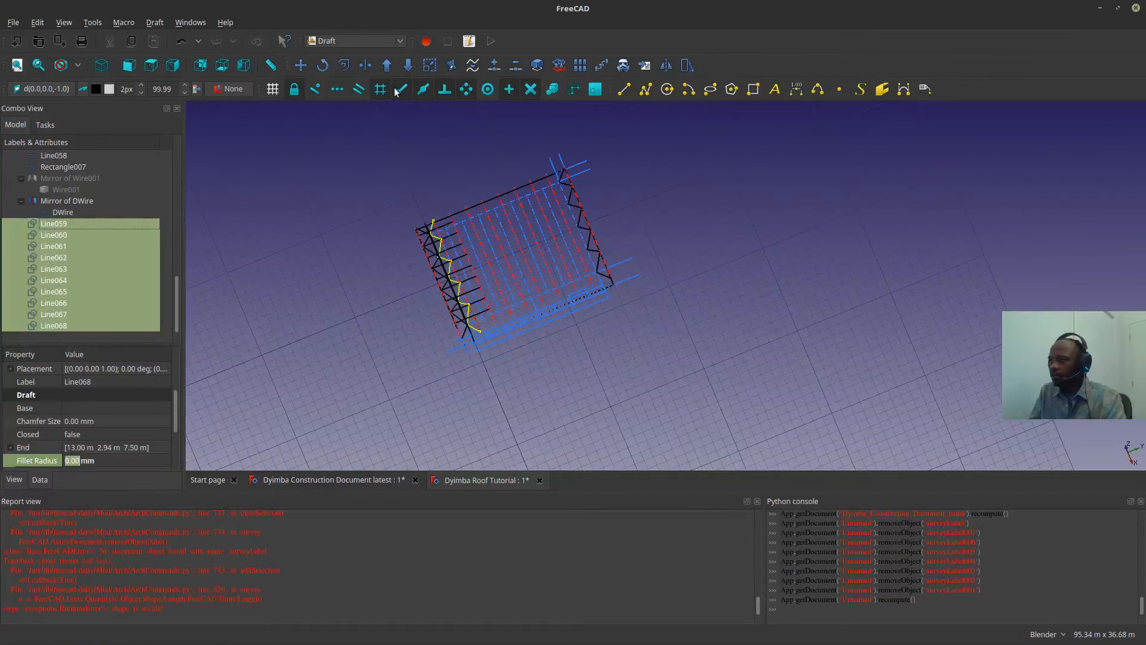
click(389, 66)
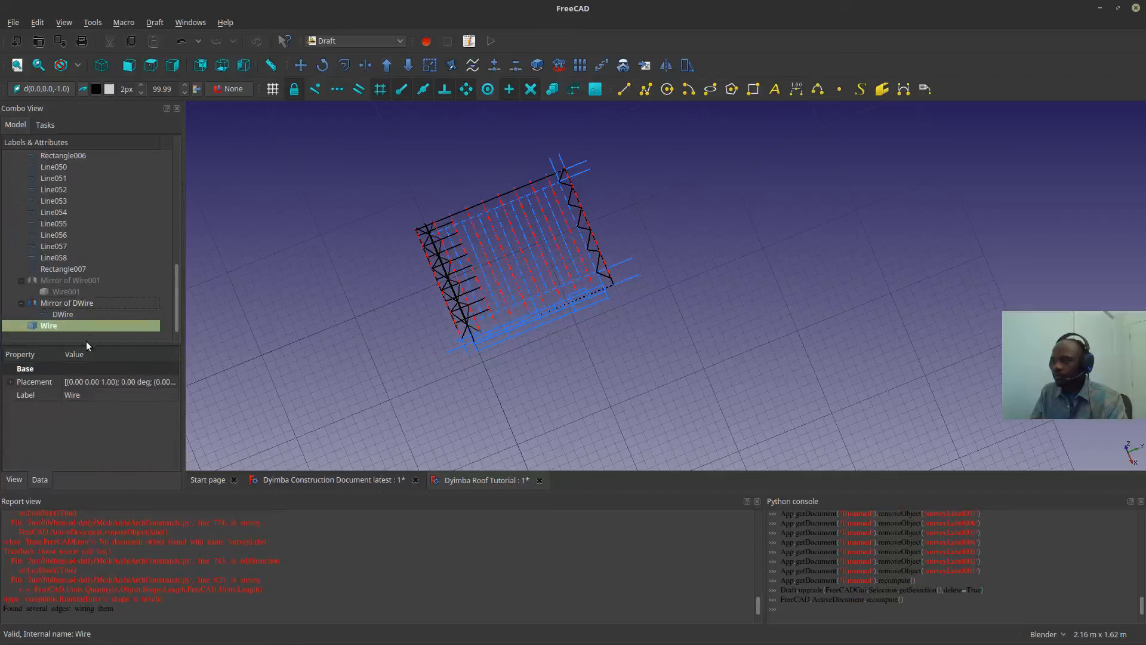
- Start a DWire at the far end of Line036, tracing the zigzag through the first corner, first rafter intersection and second corner
scroll(456, 257, up, 9)
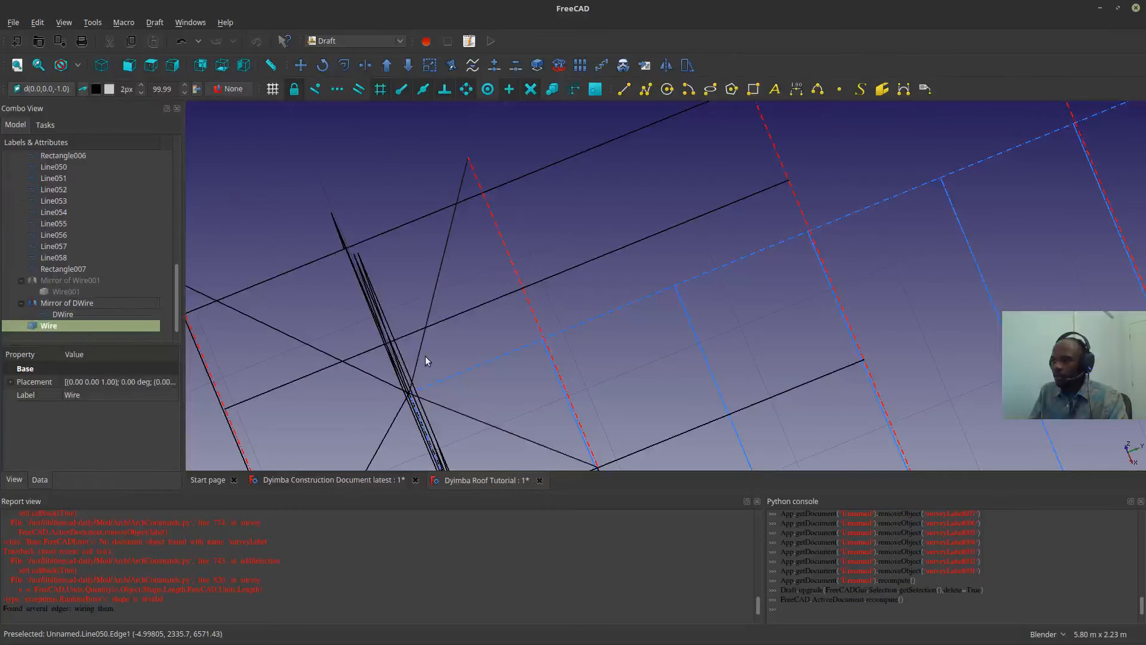
scroll(425, 360, up, 2)
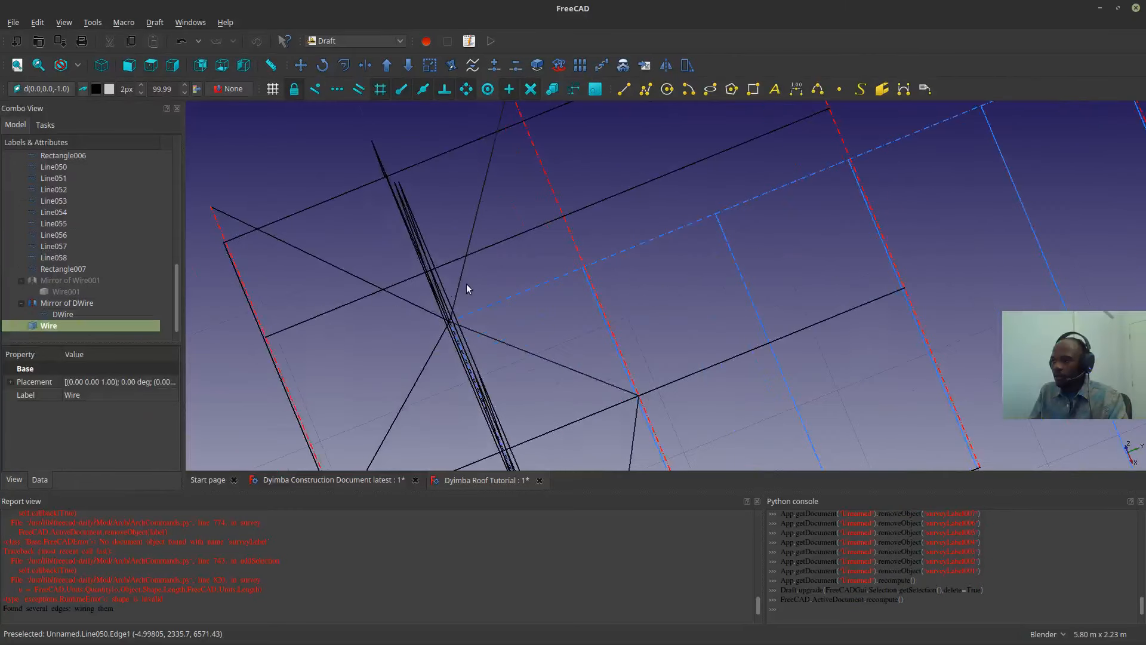
click(646, 89)
scroll(467, 304, down, 3)
scroll(491, 237, up, 2)
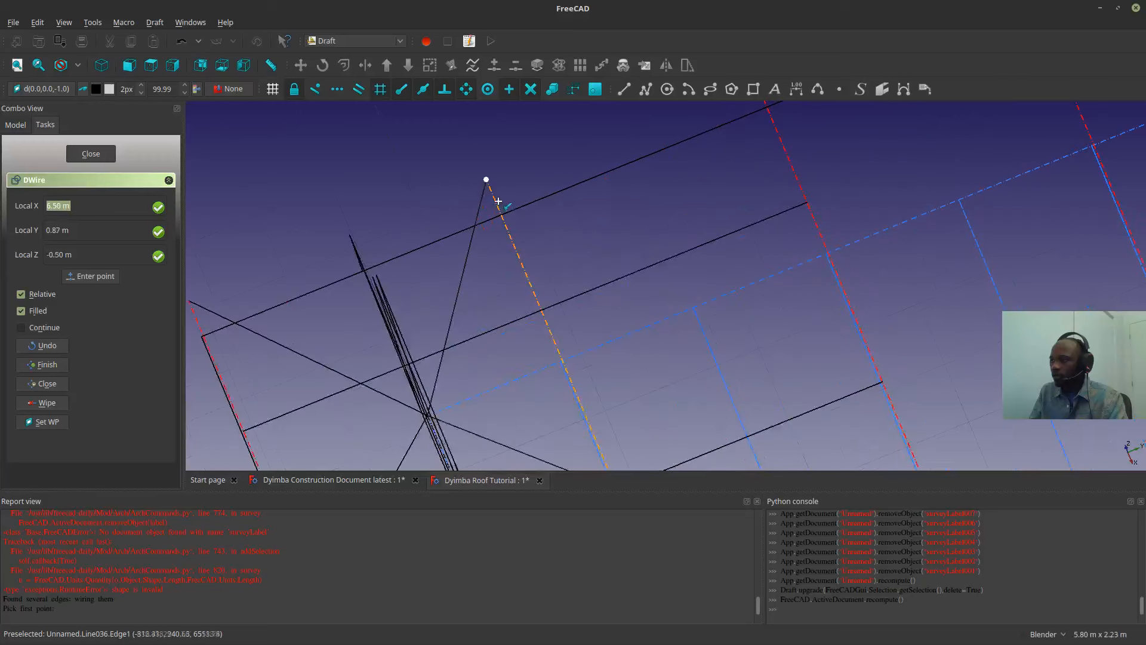
scroll(448, 397, up, 10)
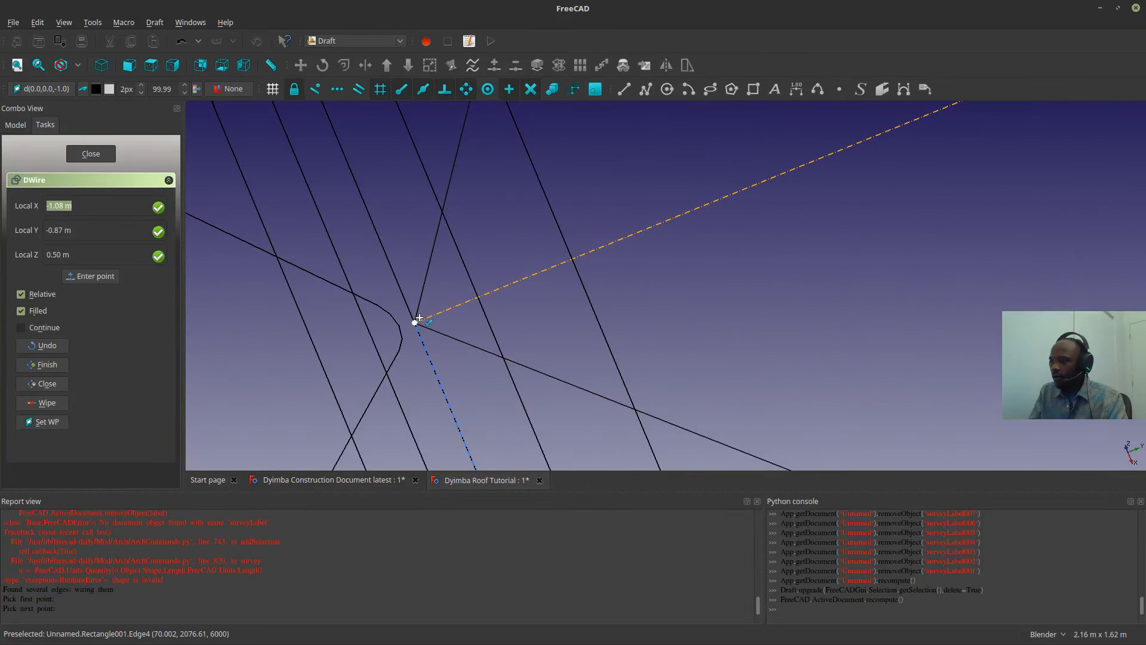
scroll(418, 318, down, 5)
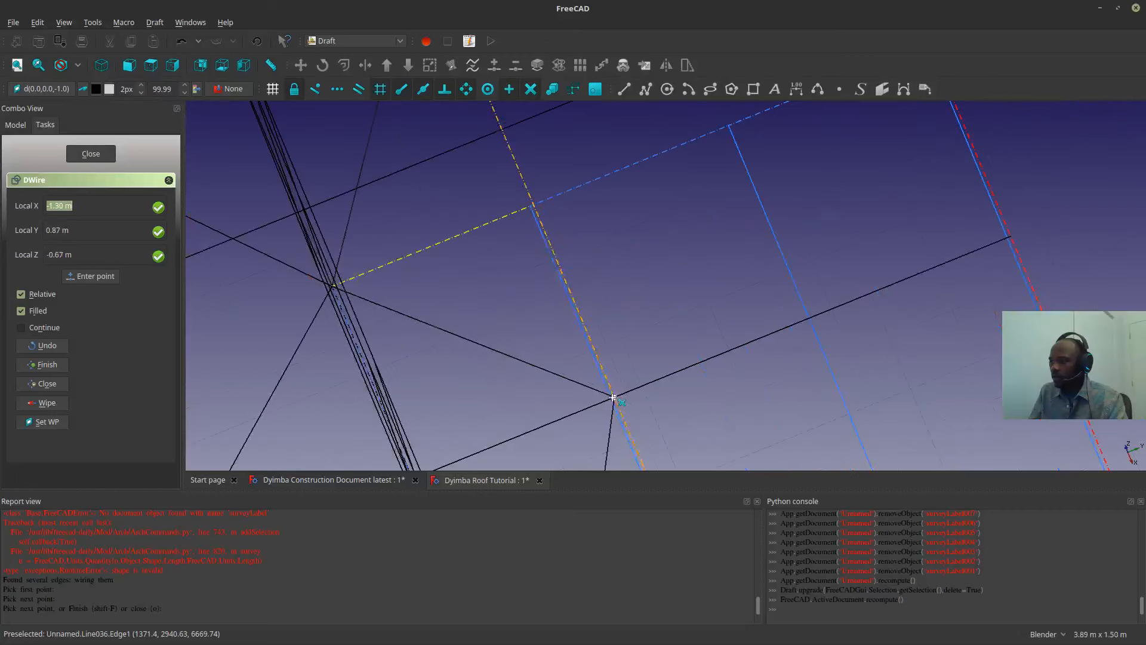
scroll(642, 335, down, 10)
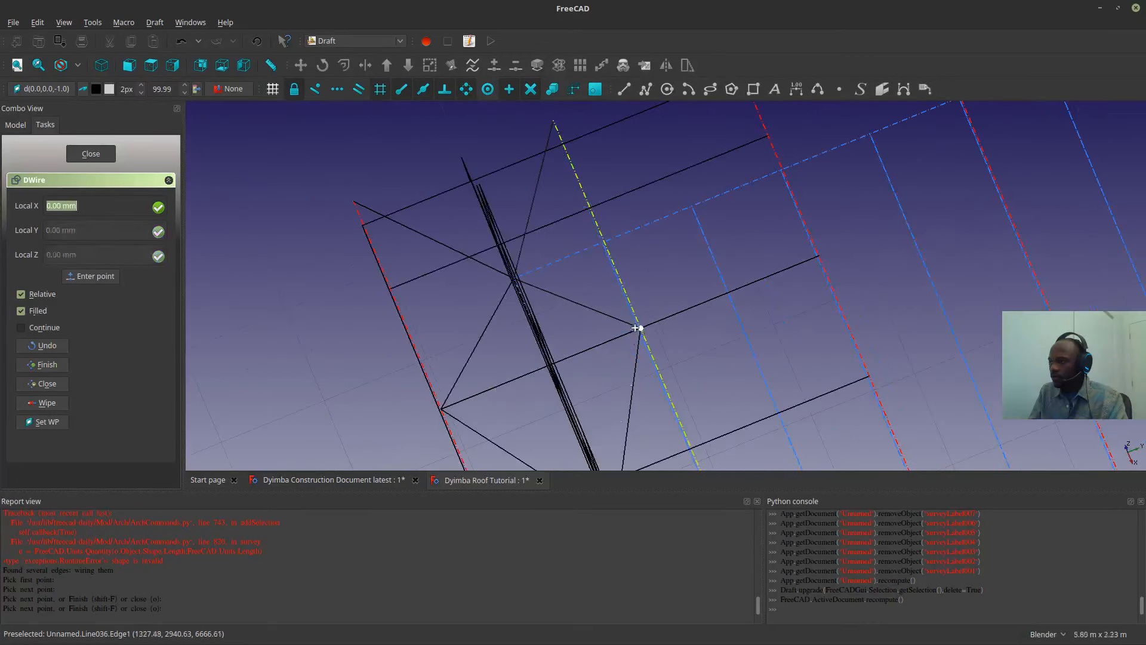
scroll(545, 218, up, 2)
scroll(544, 341, up, 8)
scroll(555, 261, up, 6)
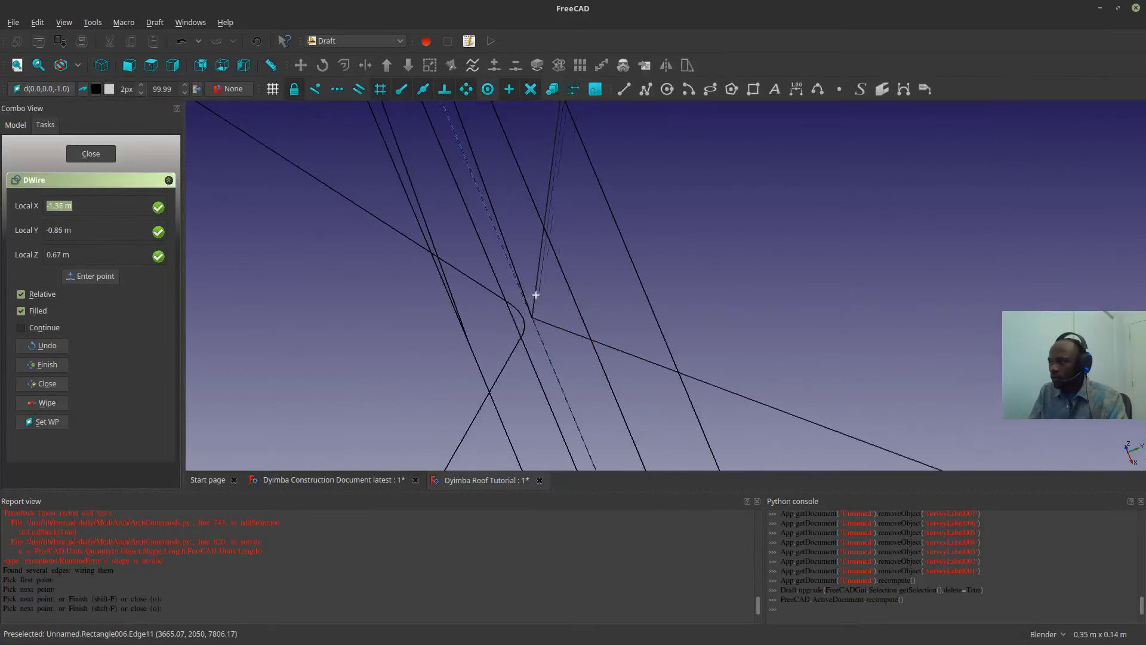
click(534, 304)
- Continue the DWire through the second rafter and Line036 intersection, the third zigzag corner and the third rafter intersection
scroll(536, 306, down, 9)
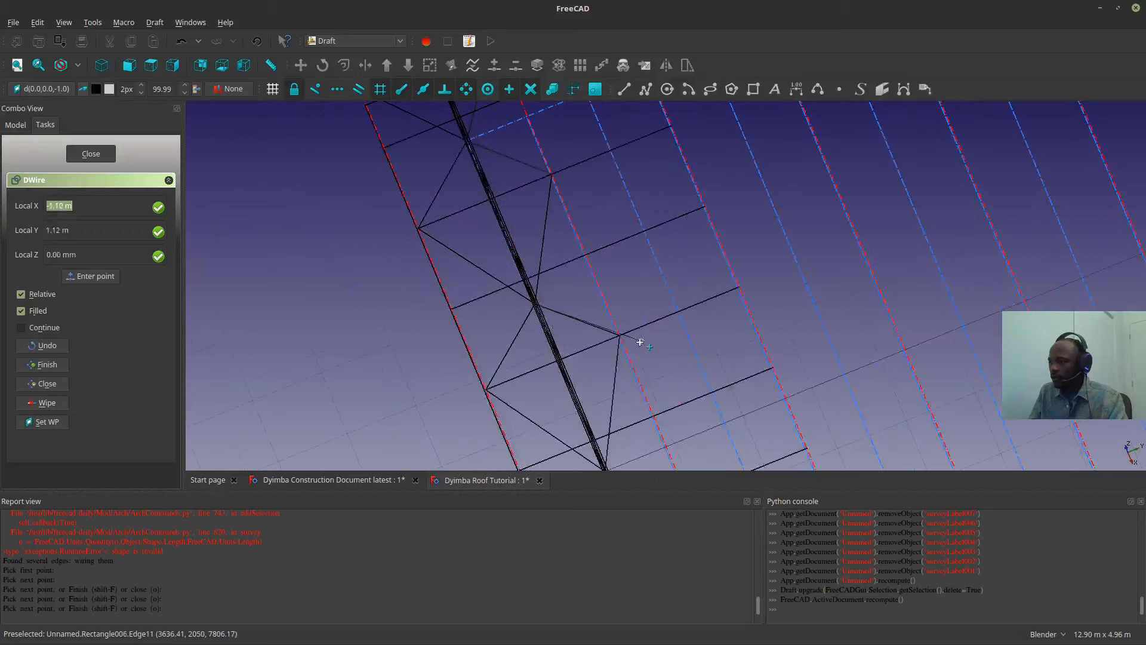
scroll(617, 334, up, 9)
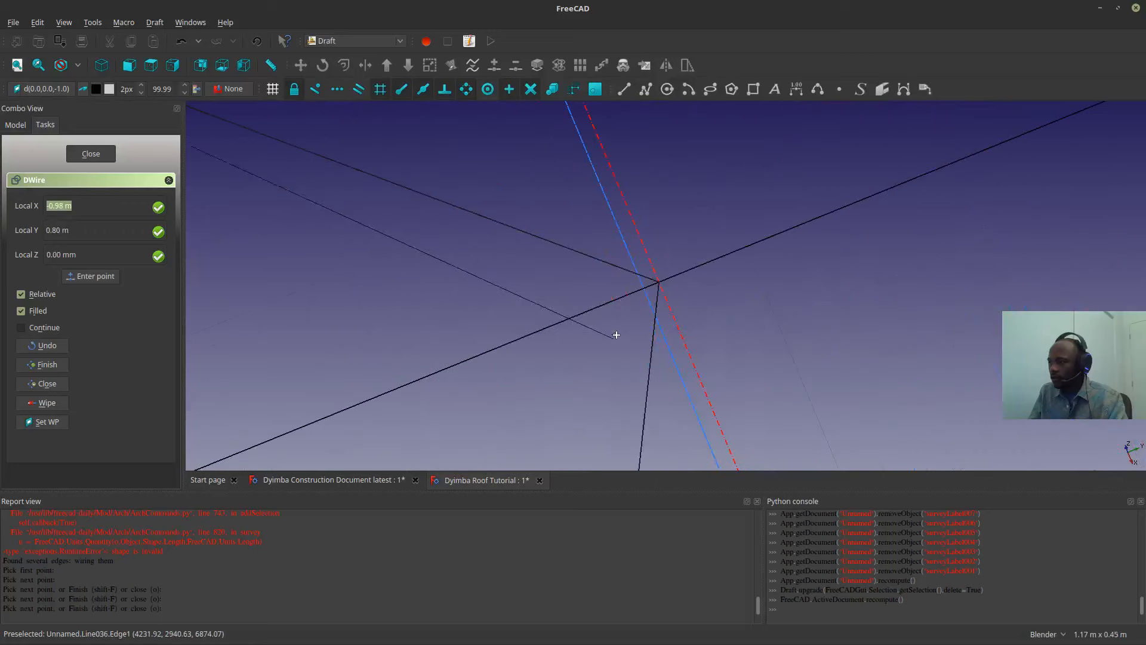
click(661, 271)
scroll(661, 269, down, 4)
scroll(647, 338, down, 4)
shift+middle_drag(640, 345, 584, 201)
scroll(563, 324, up, 2)
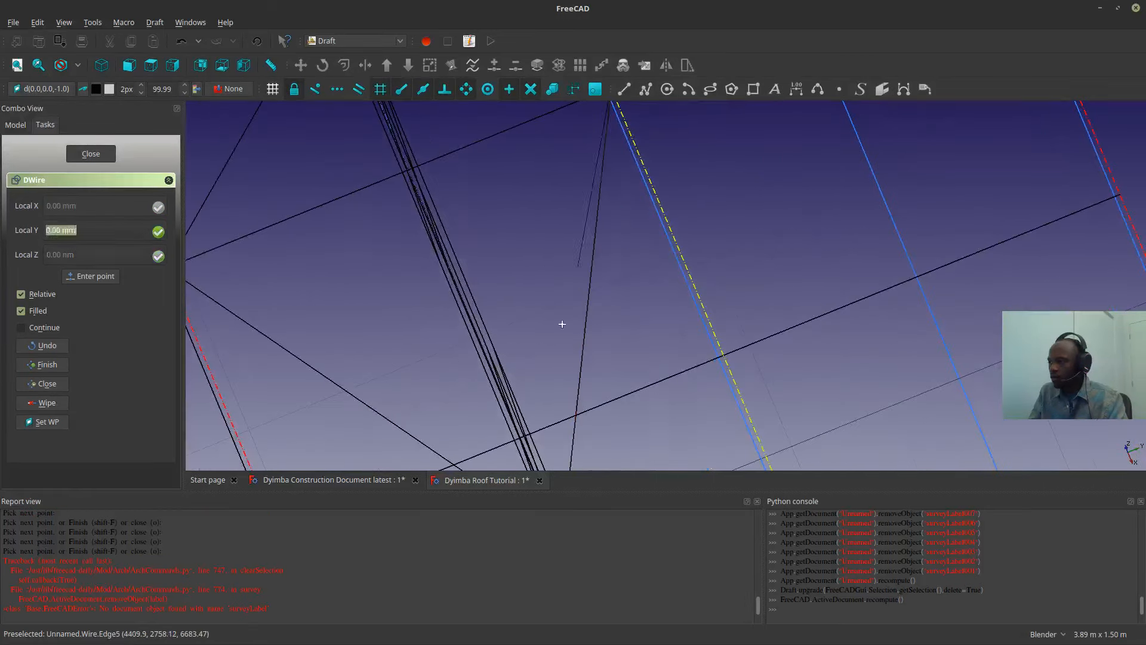
shift+middle_drag(555, 380, 583, 146)
scroll(596, 282, up, 2)
scroll(596, 281, up, 5)
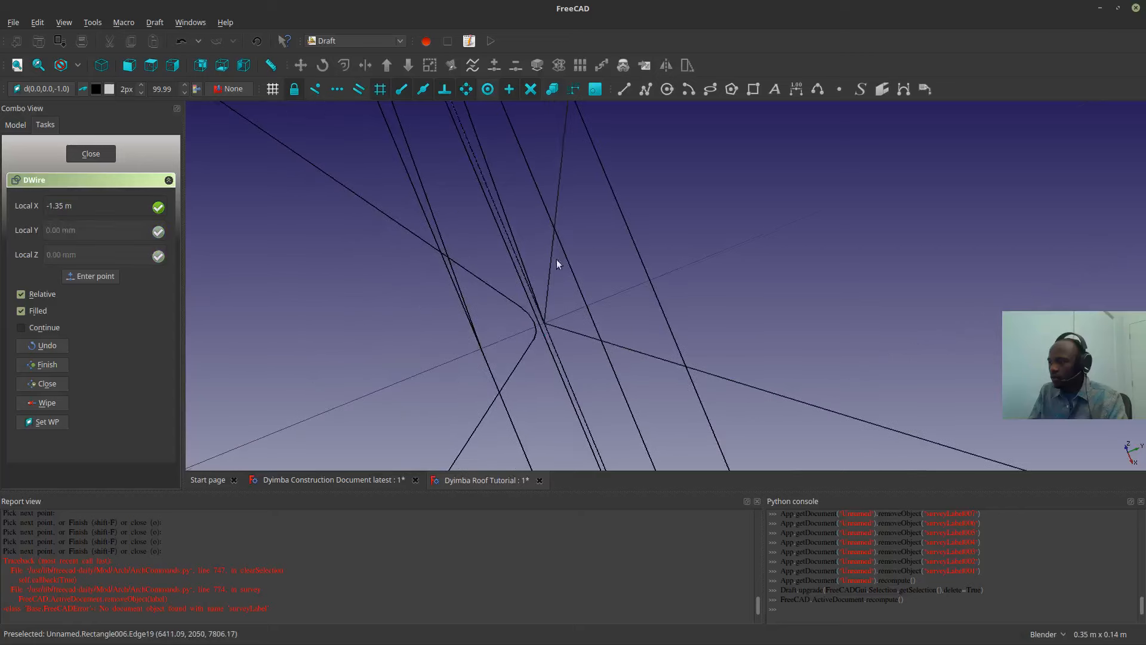
scroll(557, 304, down, 10)
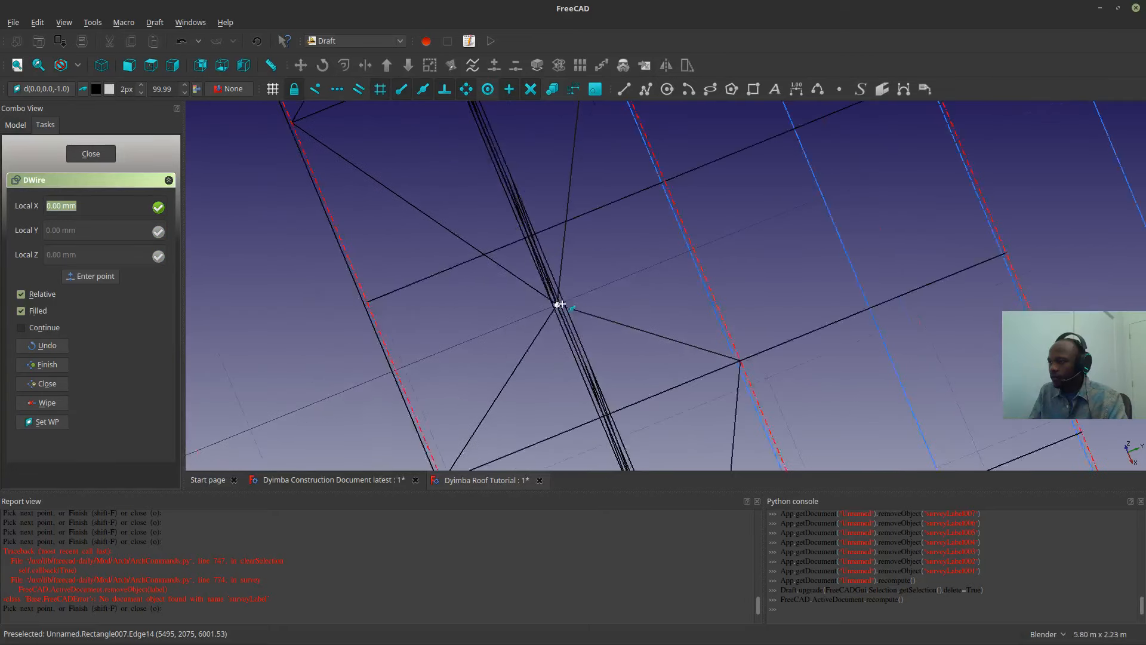
scroll(677, 339, up, 10)
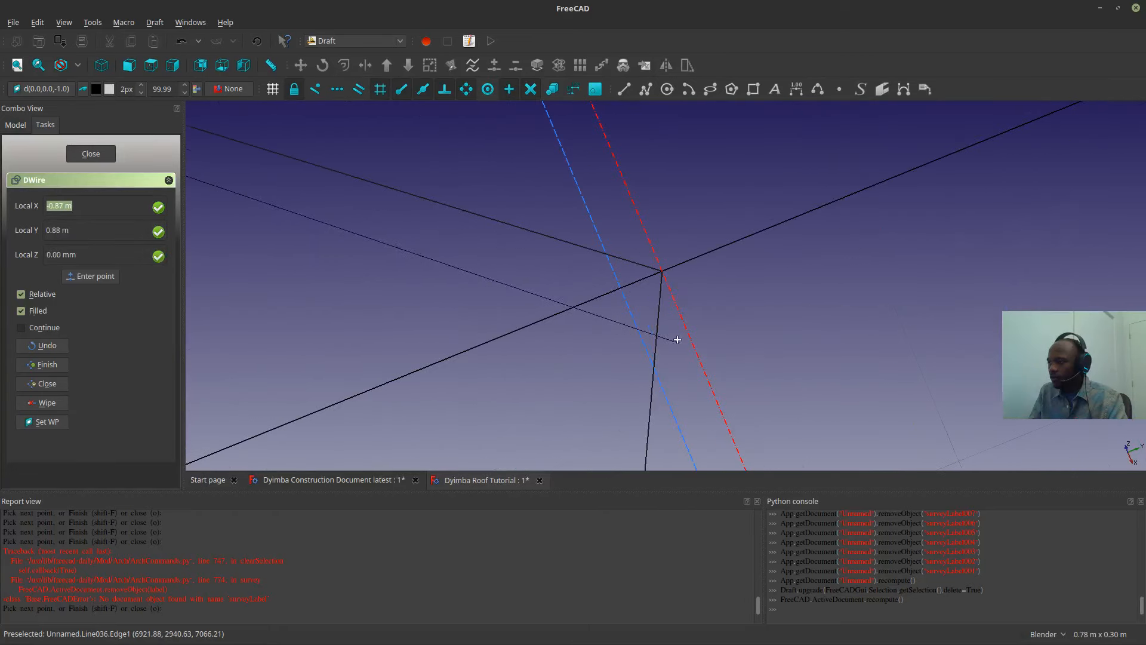
click(661, 272)
- Extend the DWire along the zigzag to the fourth corner and then the fourth rafter intersection on Line036
scroll(659, 272, down, 10)
shift+middle_drag(615, 404, 585, 298)
scroll(585, 299, down, 2)
scroll(607, 284, up, 10)
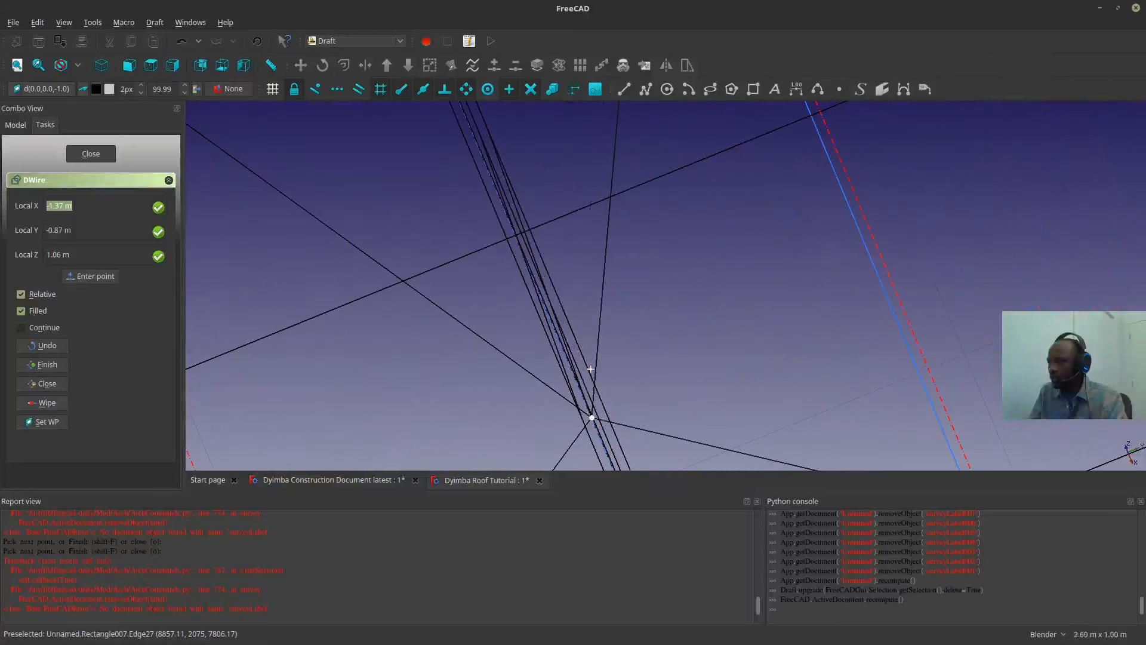
scroll(591, 416, up, 8)
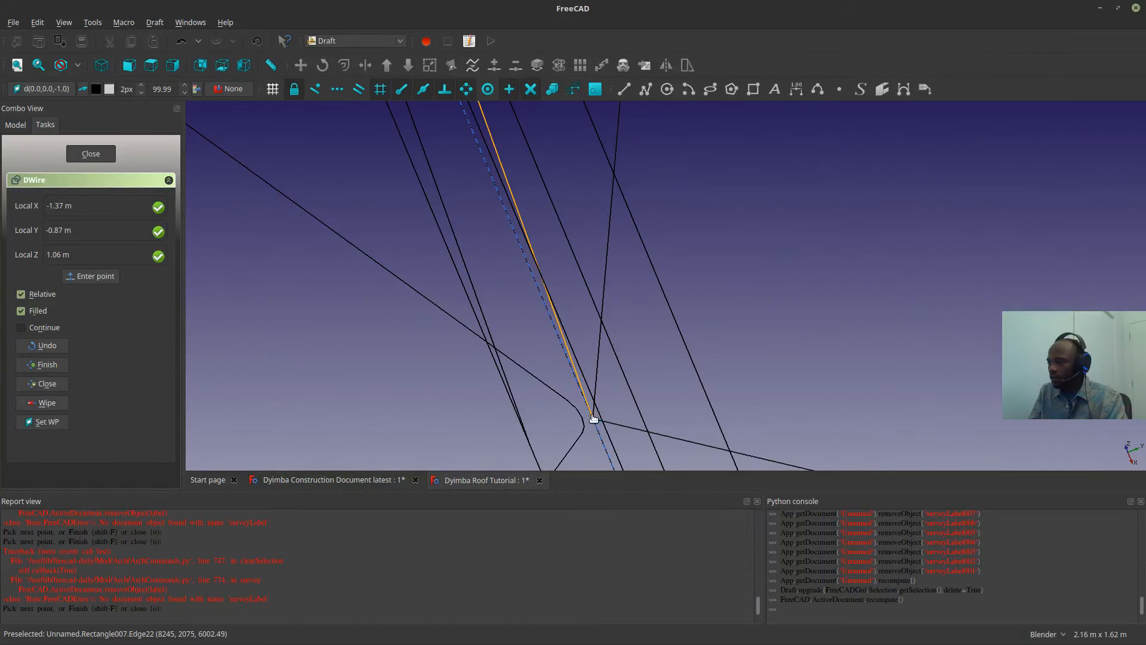
scroll(593, 417, down, 8)
shift+middle_drag(854, 442, 657, 221)
shift+middle_drag(883, 339, 689, 298)
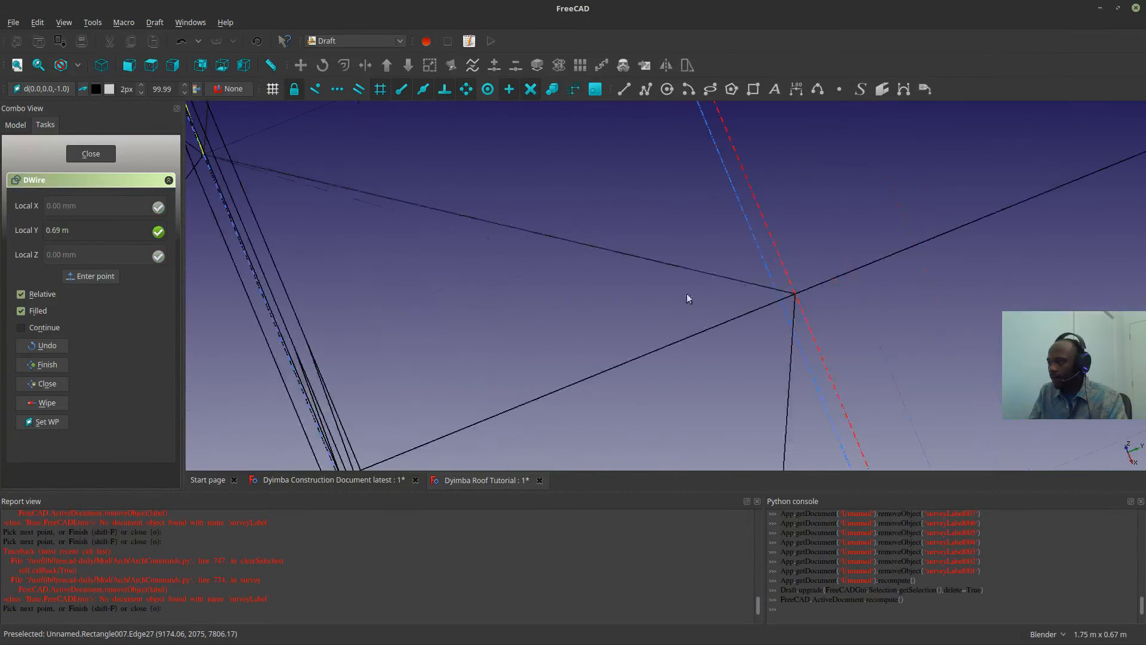
scroll(796, 294, up, 6)
click(734, 339)
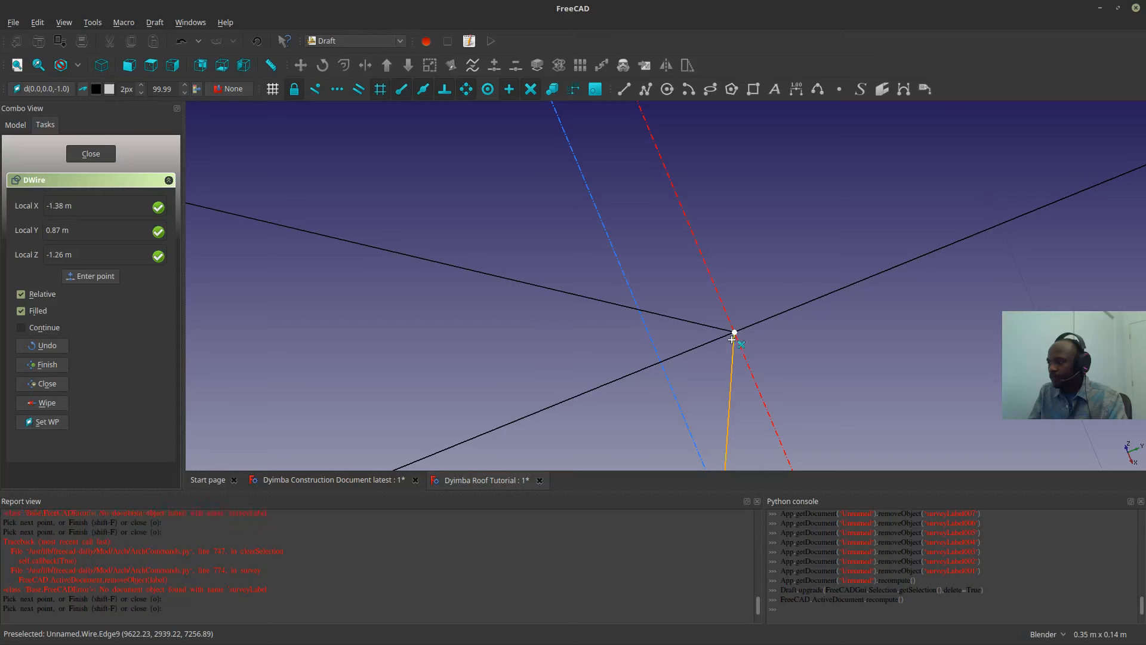
- Take the DWire through the last zigzag corner to the intersection of Line046 and Line036, and finish it as an open wire
scroll(711, 334, down, 3)
scroll(639, 325, up, 8)
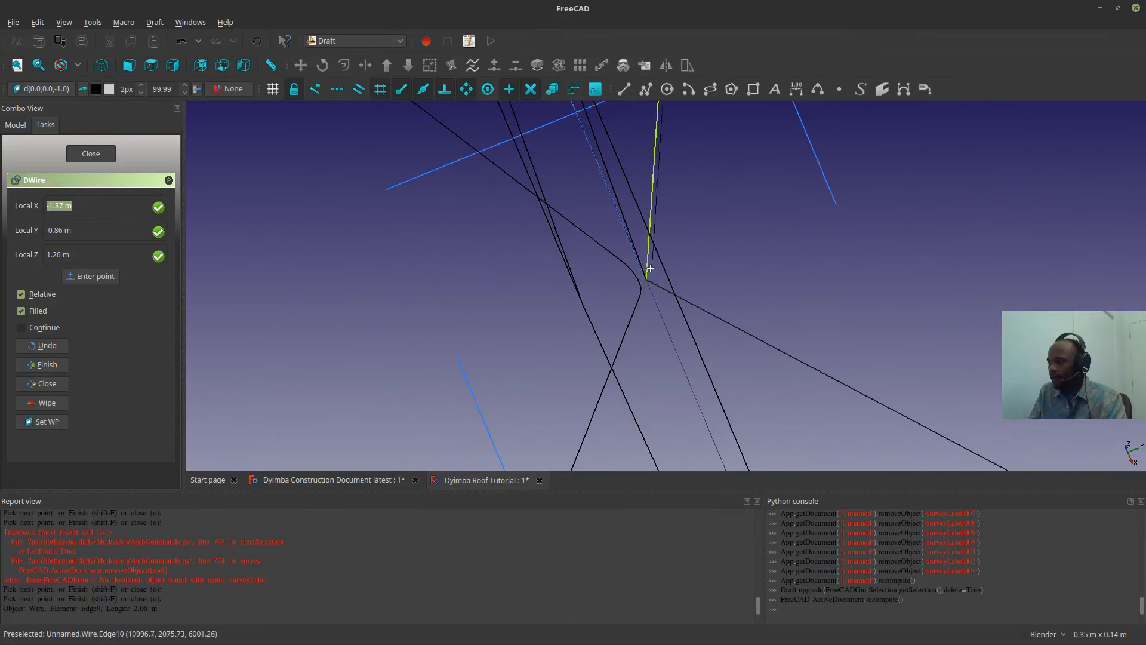
click(648, 281)
scroll(641, 281, down, 5)
scroll(667, 319, down, 3)
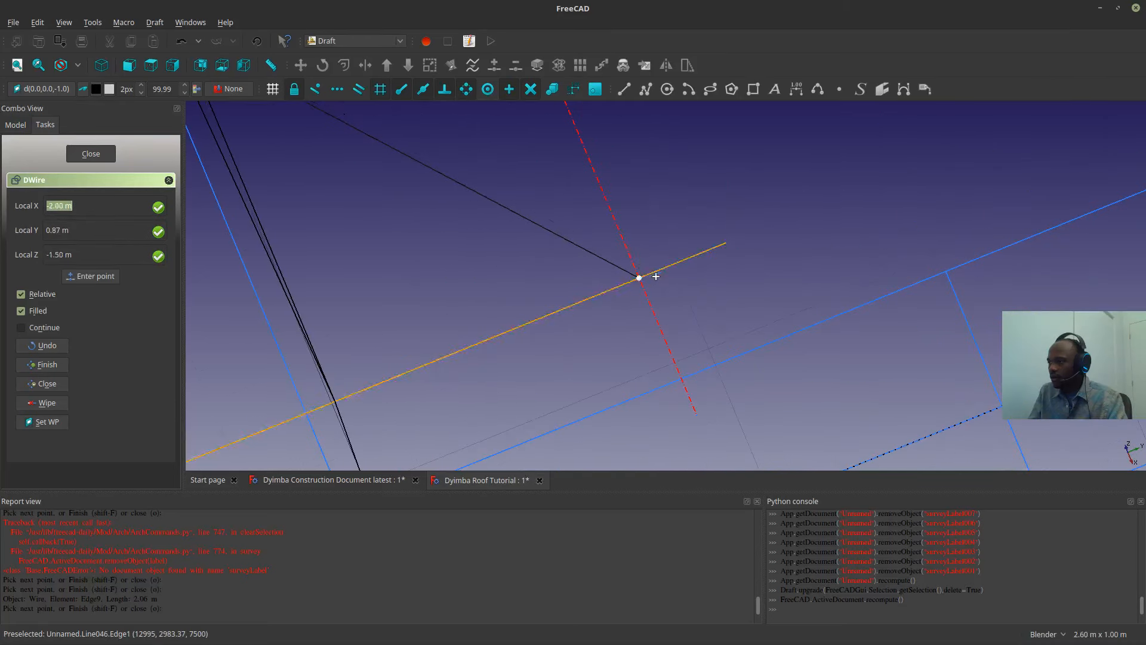
scroll(639, 274, up, 3)
click(638, 289)
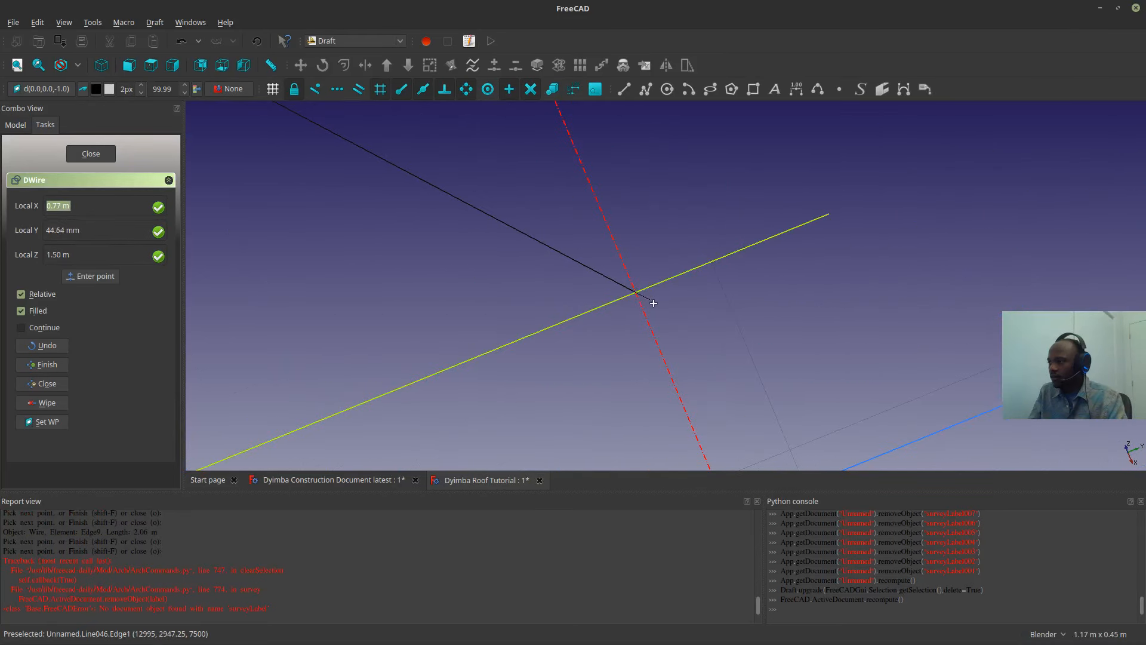
scroll(654, 304, down, 6)
click(58, 364)
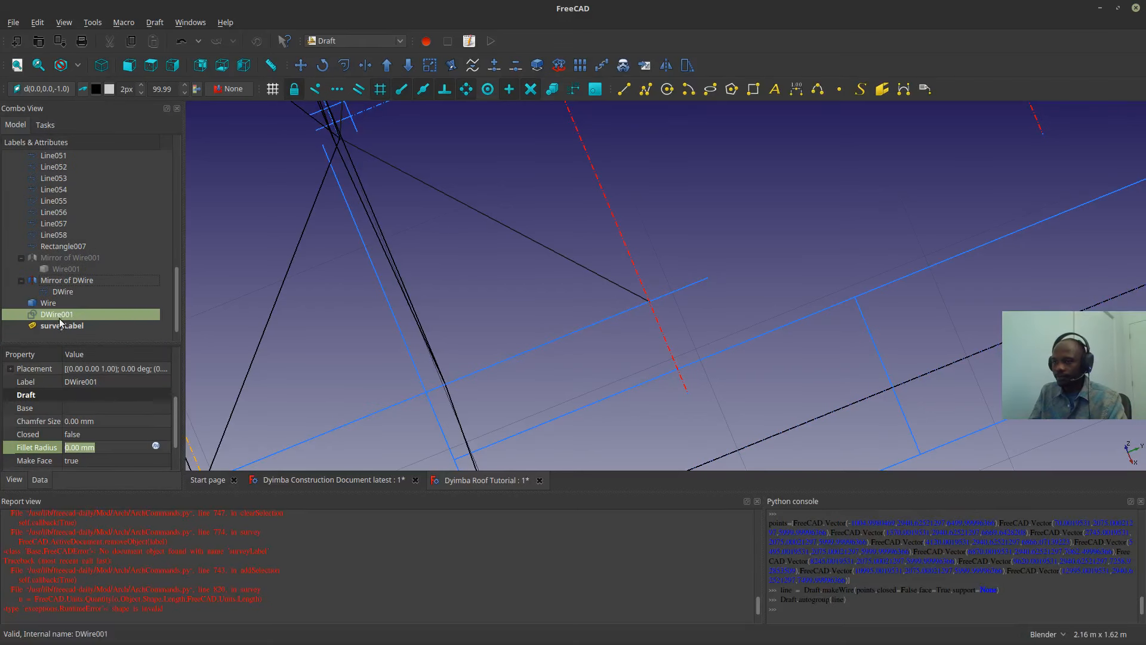
- Delete the leftover surveyLabel object below DWire001 from the model tree
click(58, 325)
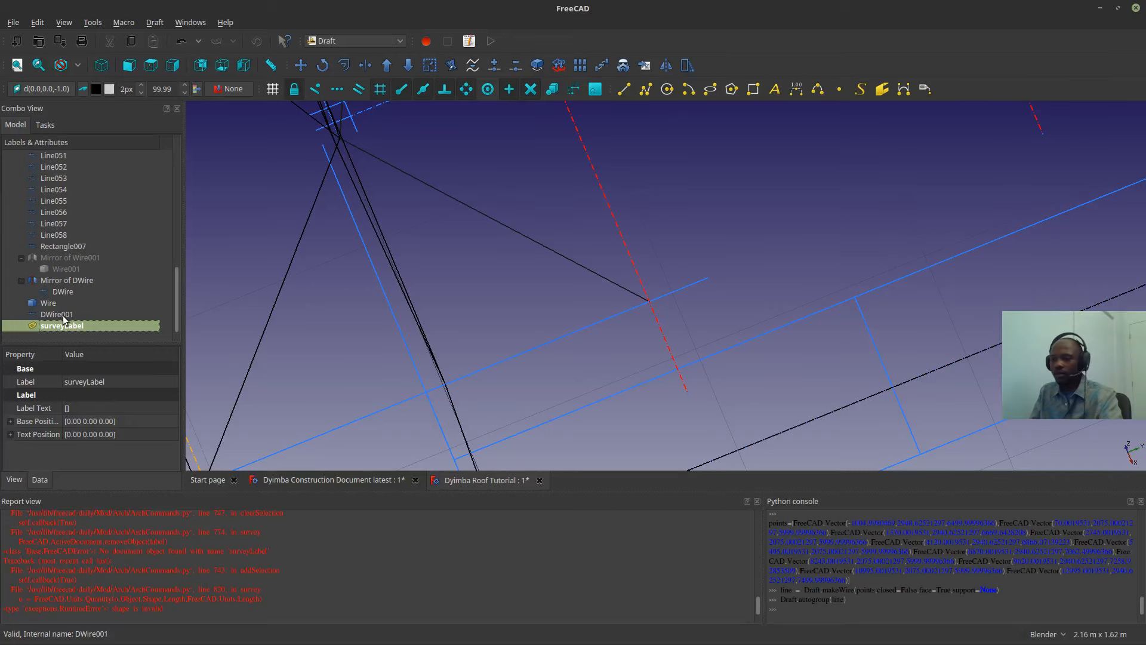
key(Delete)
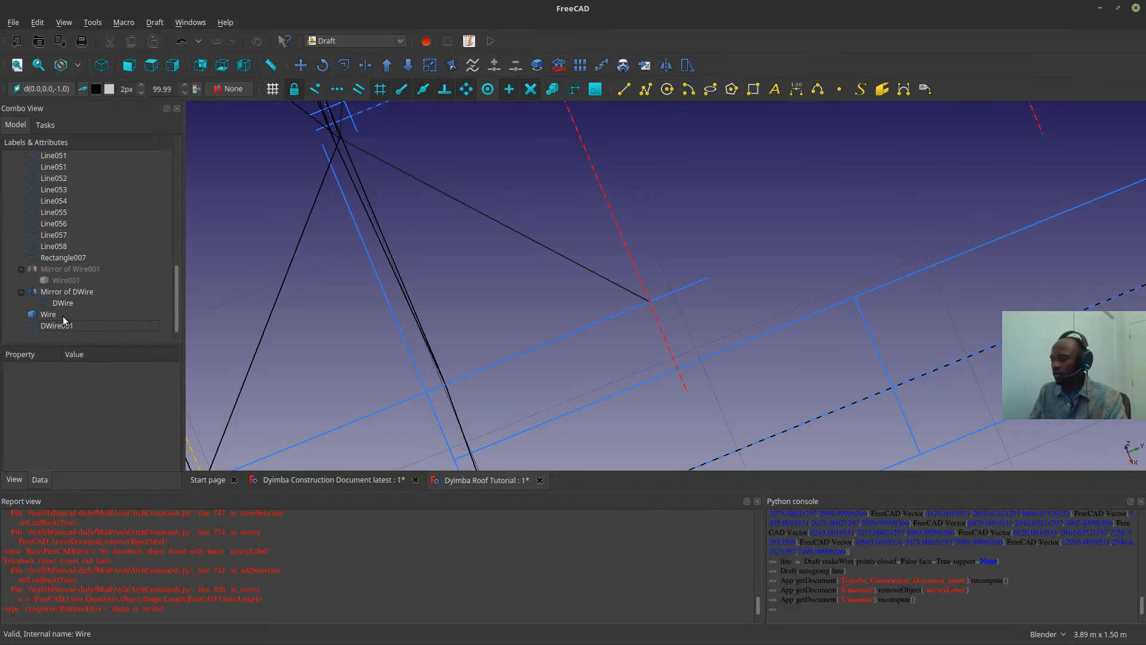
scroll(456, 346, down, 4)
middle_drag(569, 388, 604, 352)
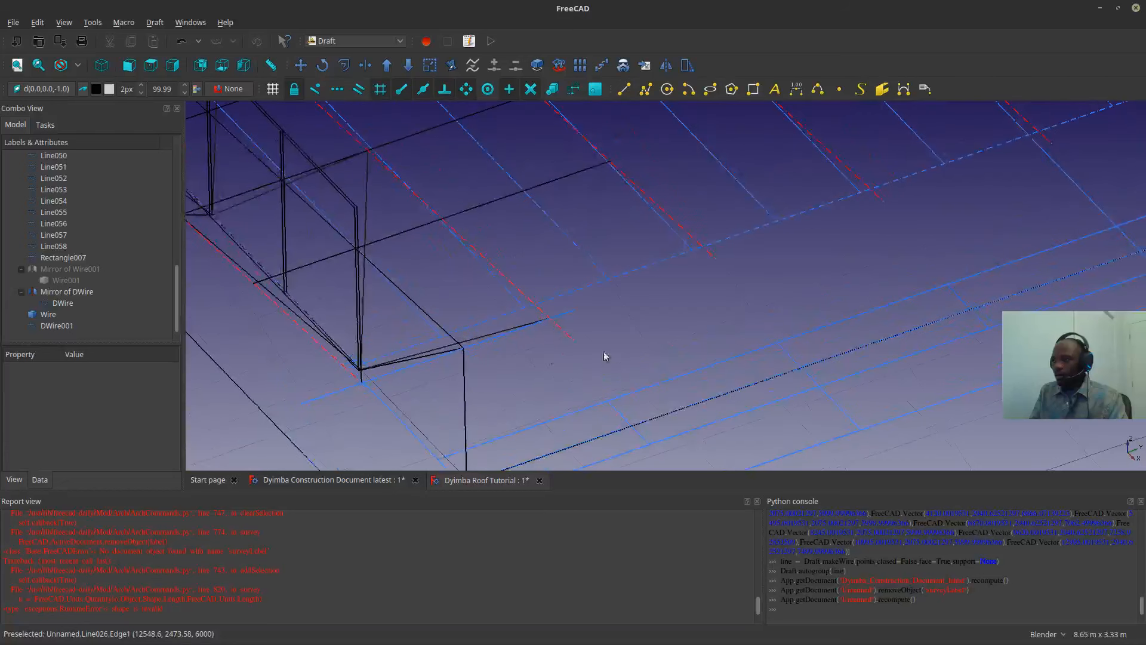
- Delete the superseded Wire and Mirror of Wire001, including its nested Wire001, from the model tree
click(49, 326)
click(47, 315)
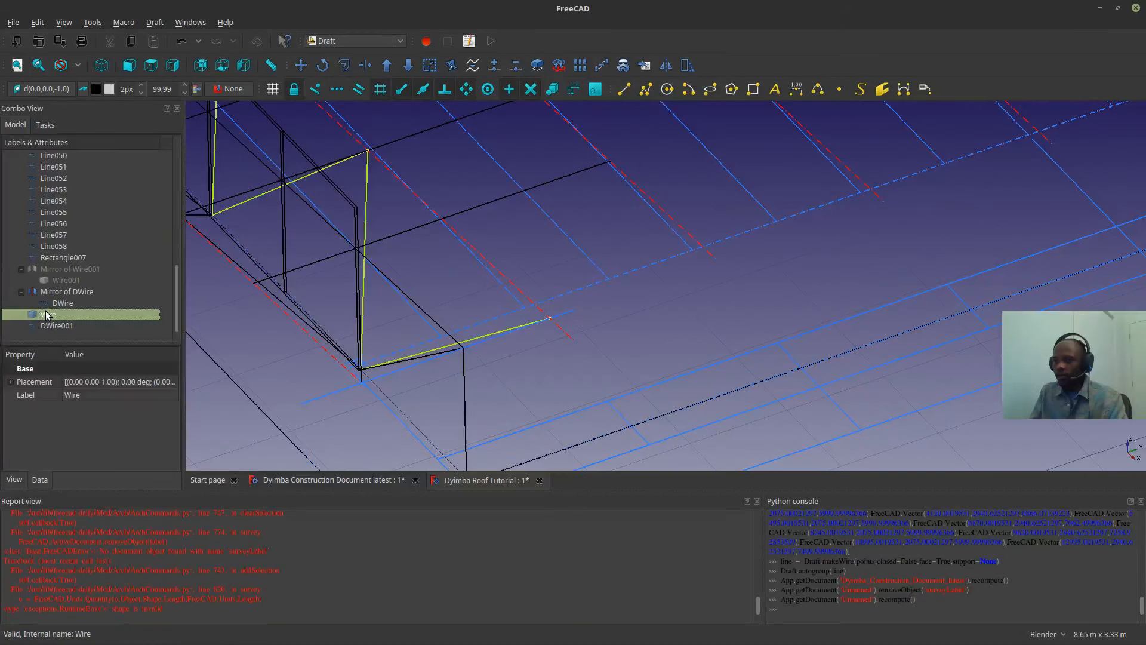
ctrl+click(70, 269)
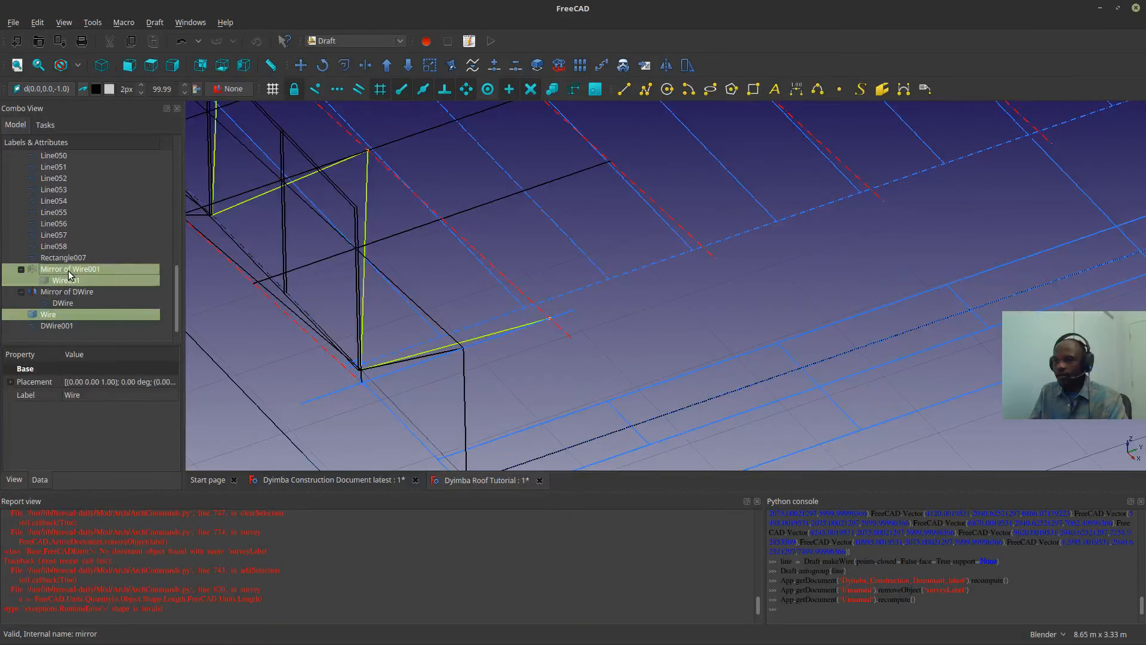
key(Delete)
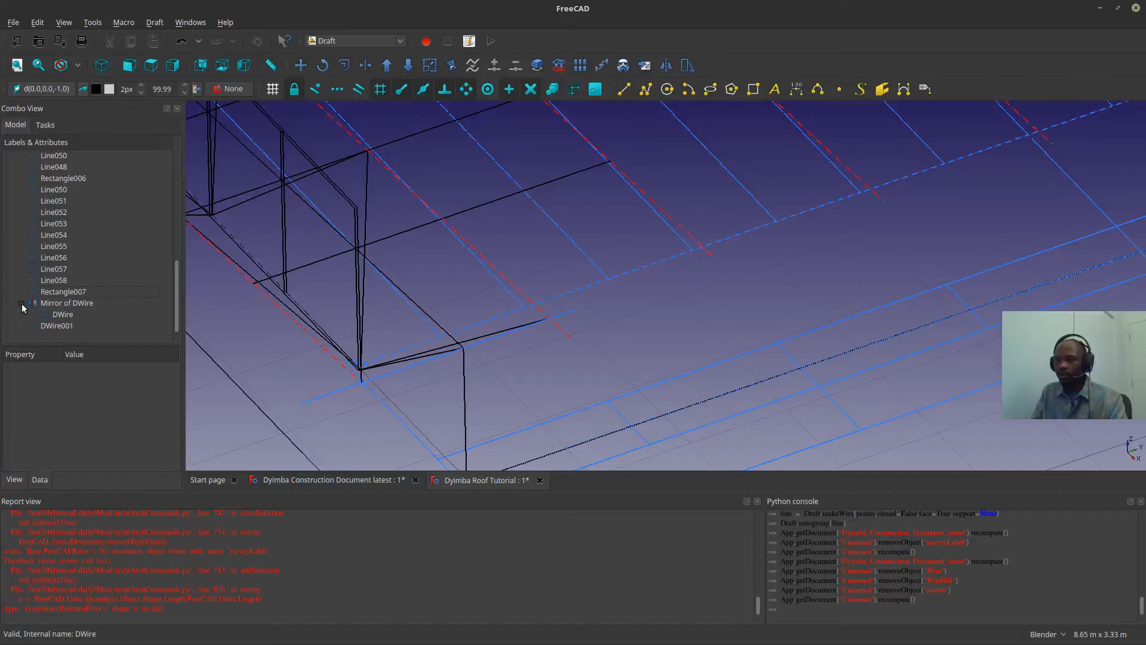
- Select the new DWire001 zigzag in the model and examine its bracing in the right-side view of the roof
scroll(583, 350, down, 3)
middle_drag(583, 350, 533, 296)
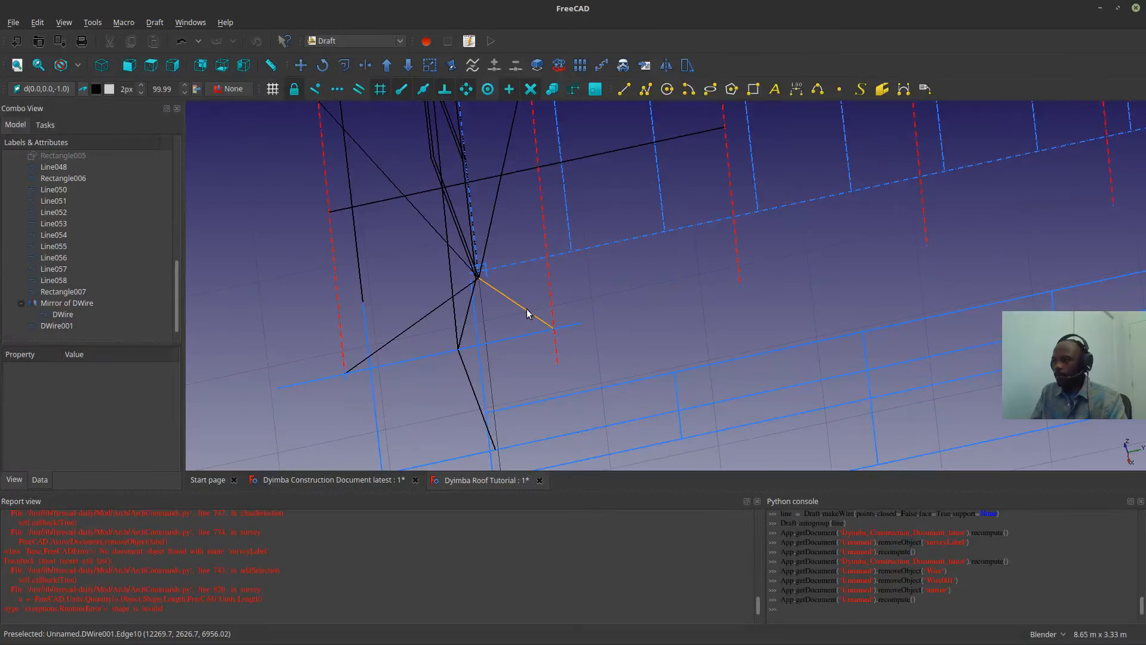
click(527, 314)
scroll(527, 313, down, 3)
middle_drag(589, 322, 522, 260)
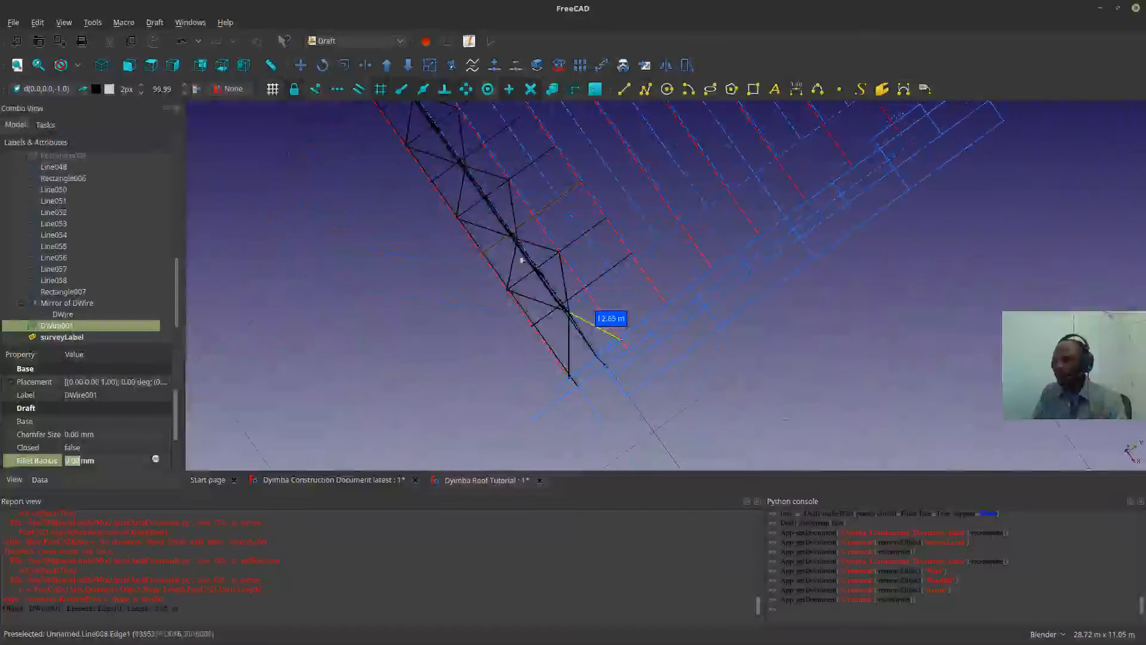
click(129, 66)
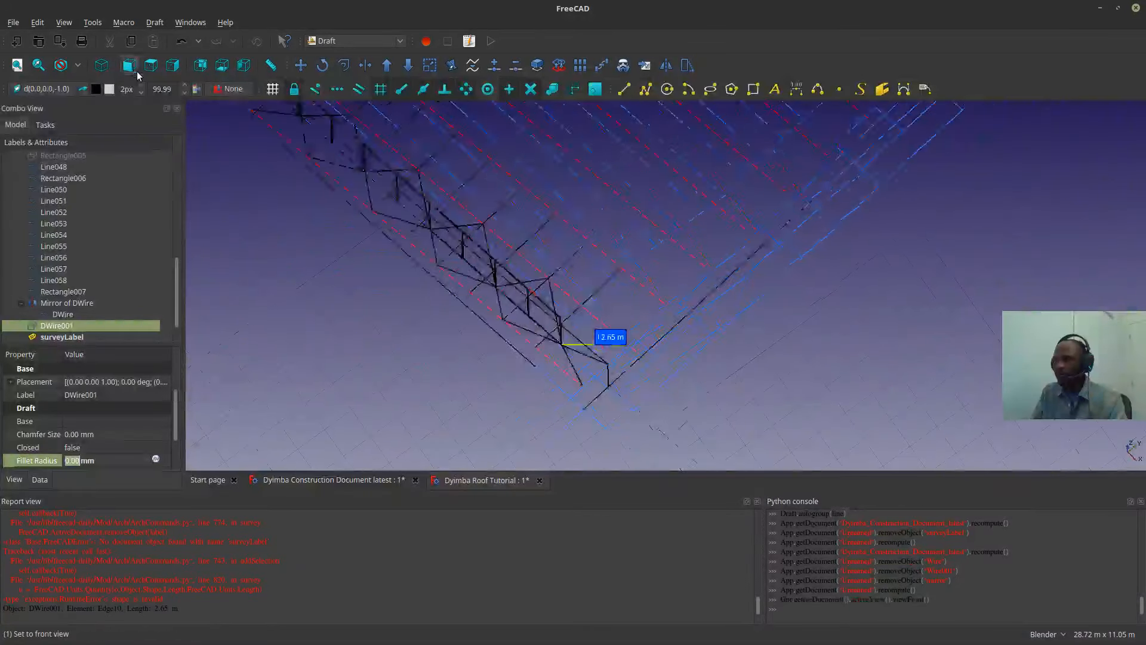
click(172, 65)
scroll(624, 335, up, 6)
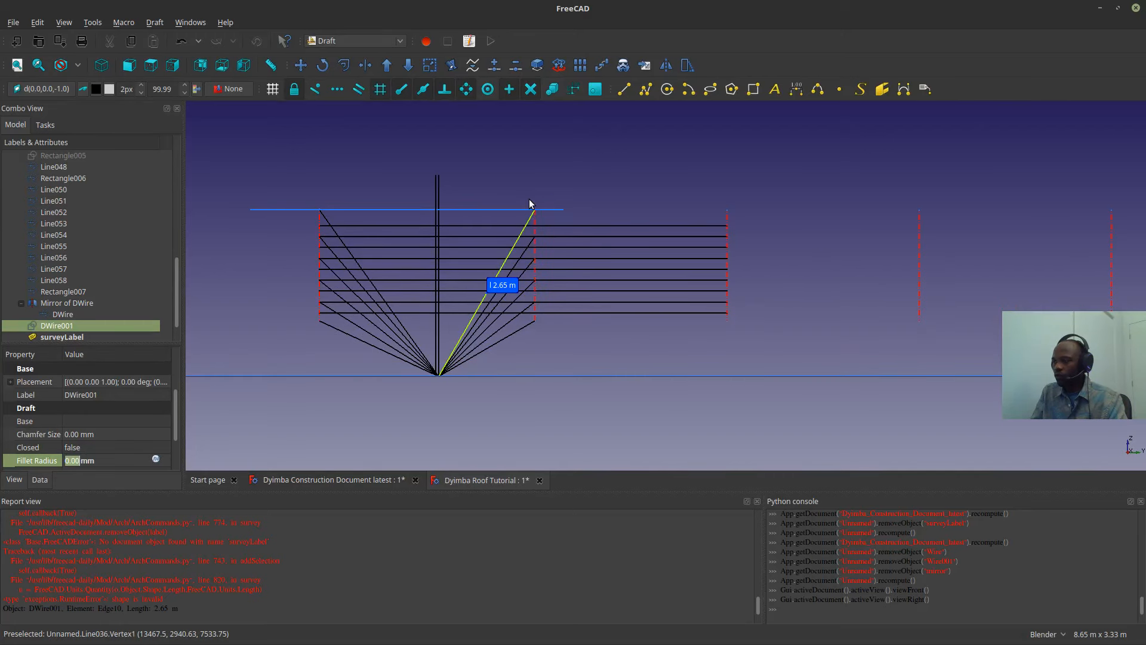
- Measure the leftmost edge of zigzag wire DWire001 in top view, and mirror the wire about a horizontal line through its upper-left end
click(151, 64)
scroll(464, 268, up, 8)
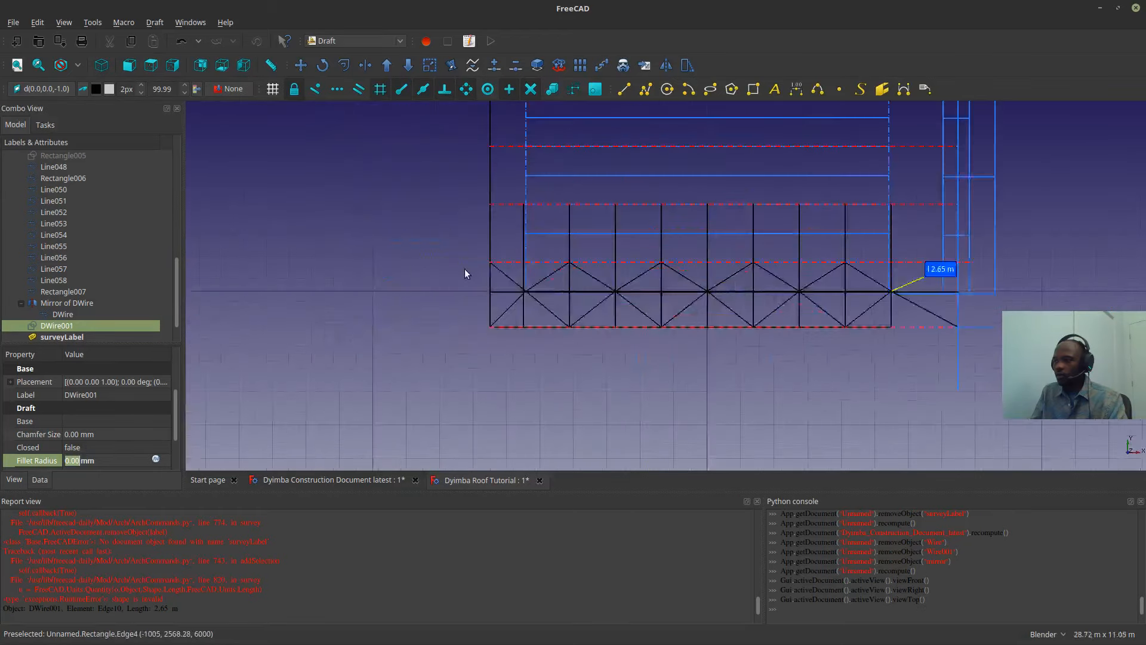
click(564, 258)
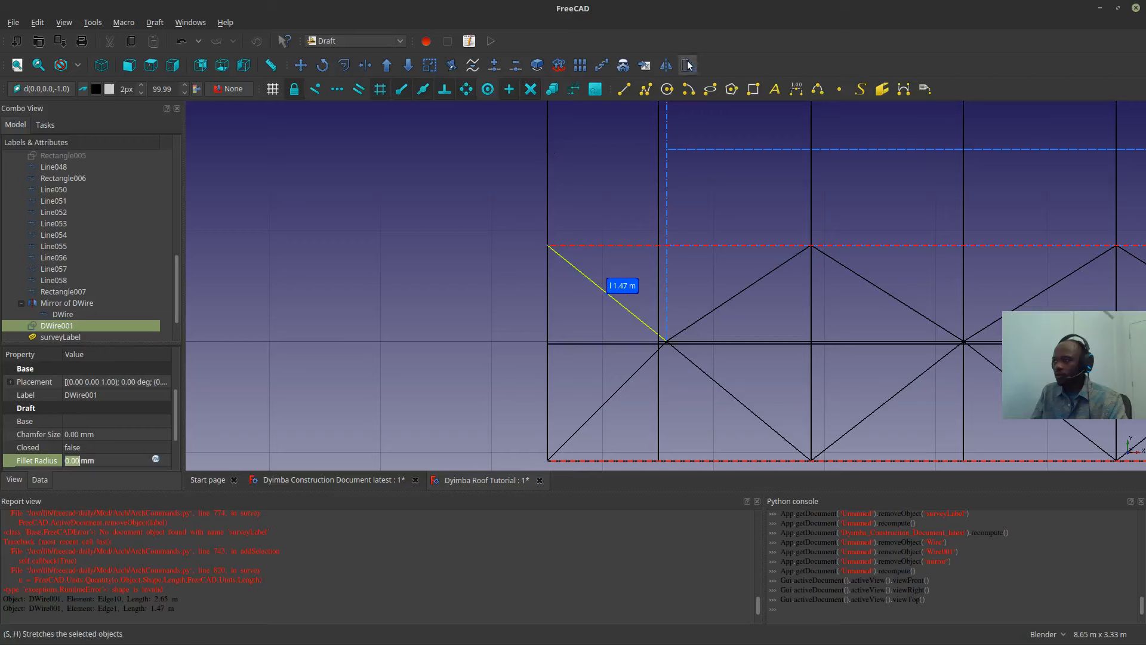
click(666, 64)
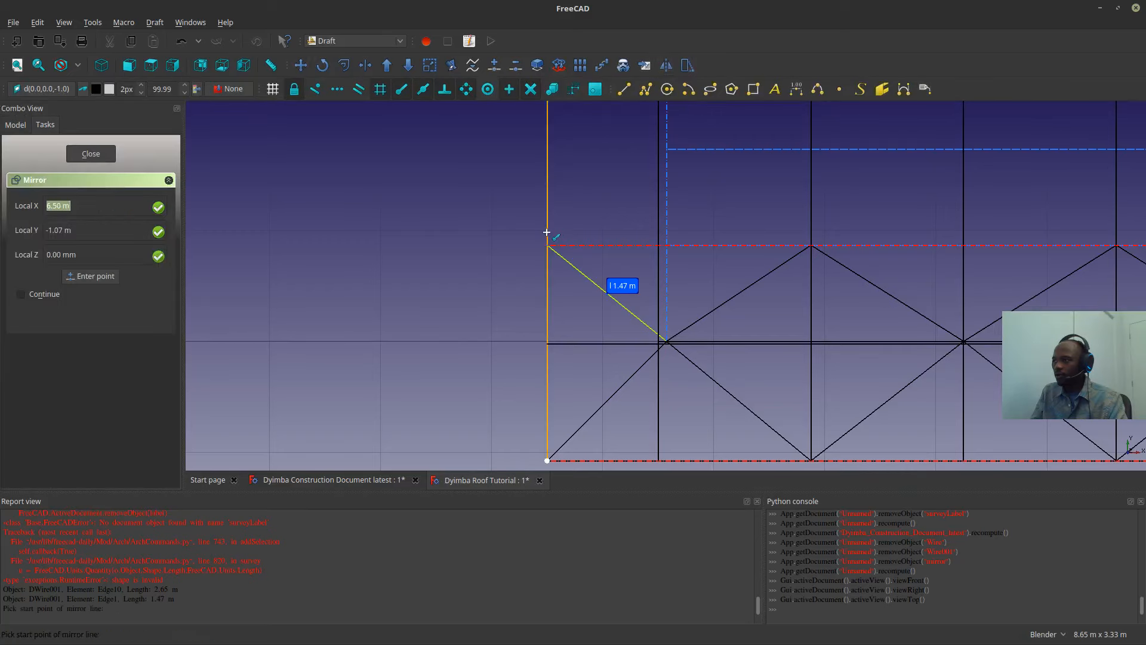
click(547, 245)
key(shift)
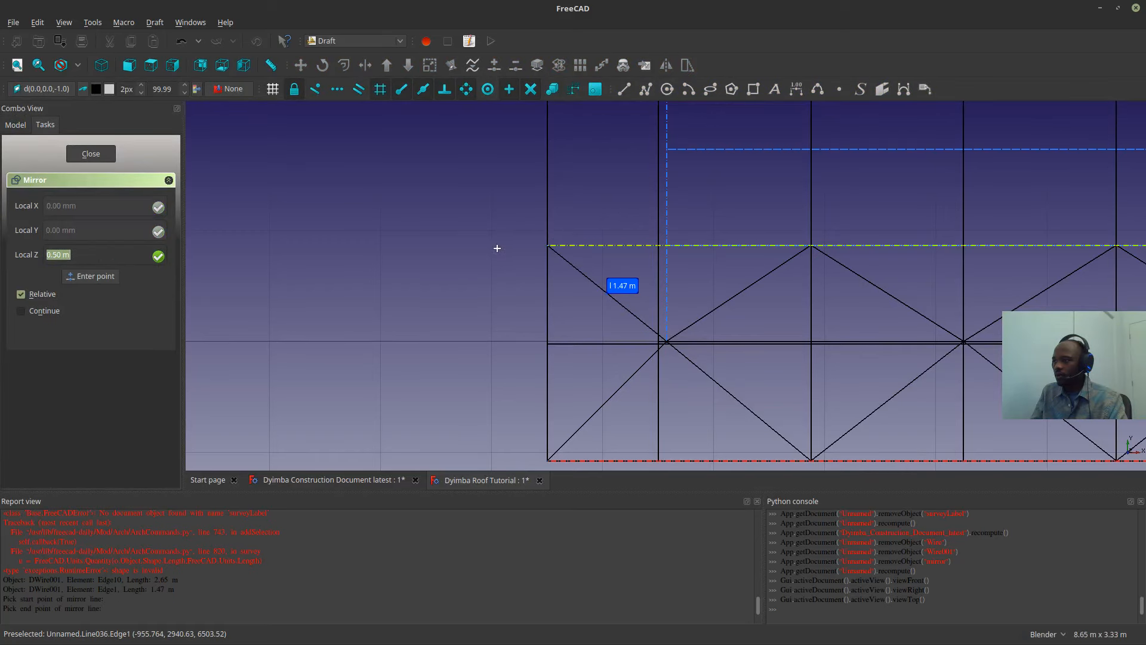
key(shift)
click(418, 261)
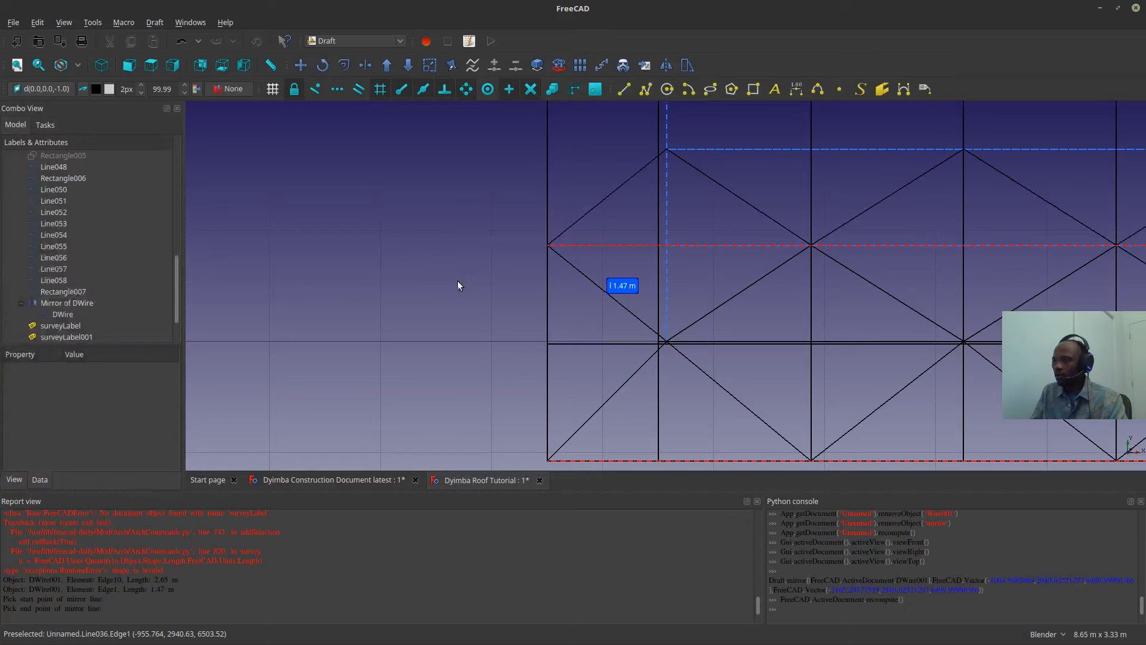
- Examine the mirrored zigzag wire in plan from its left end to its right end against the roof grid
scroll(463, 277, down, 2)
scroll(700, 237, up, 5)
scroll(758, 290, down, 6)
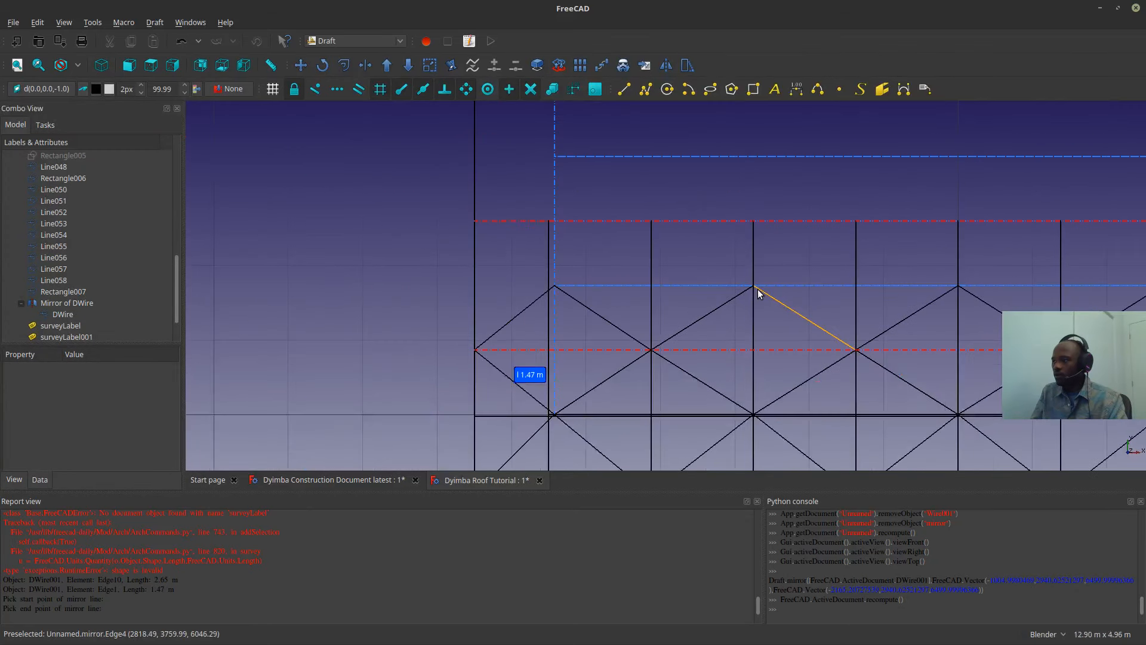
shift+middle_drag(742, 290, 465, 308)
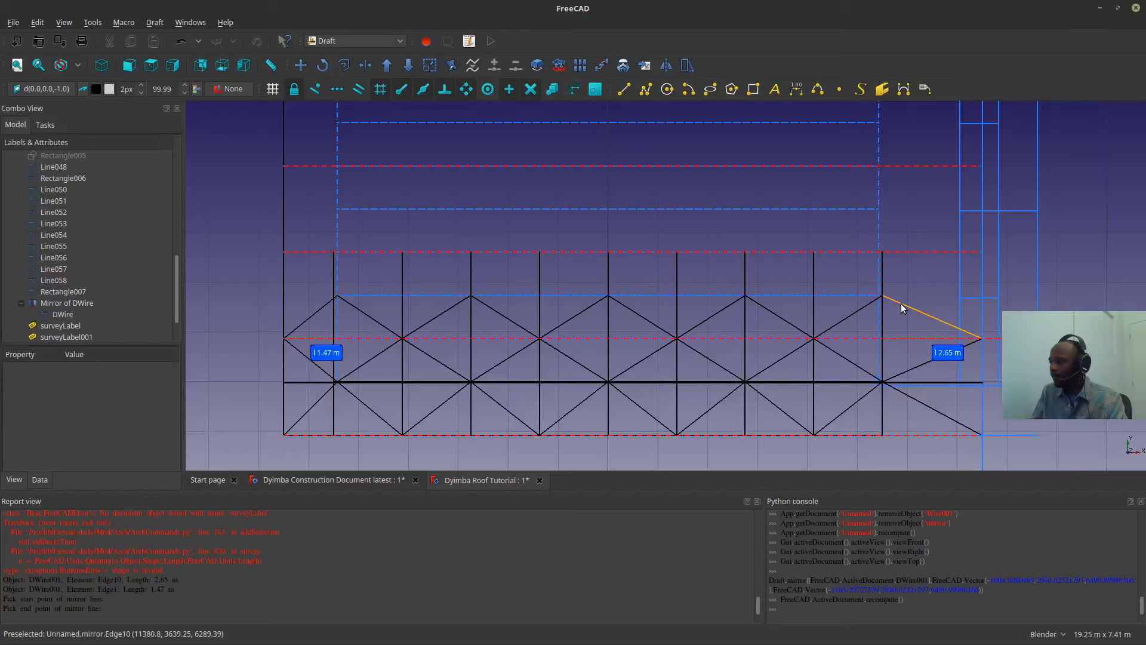
scroll(901, 308, down, 4)
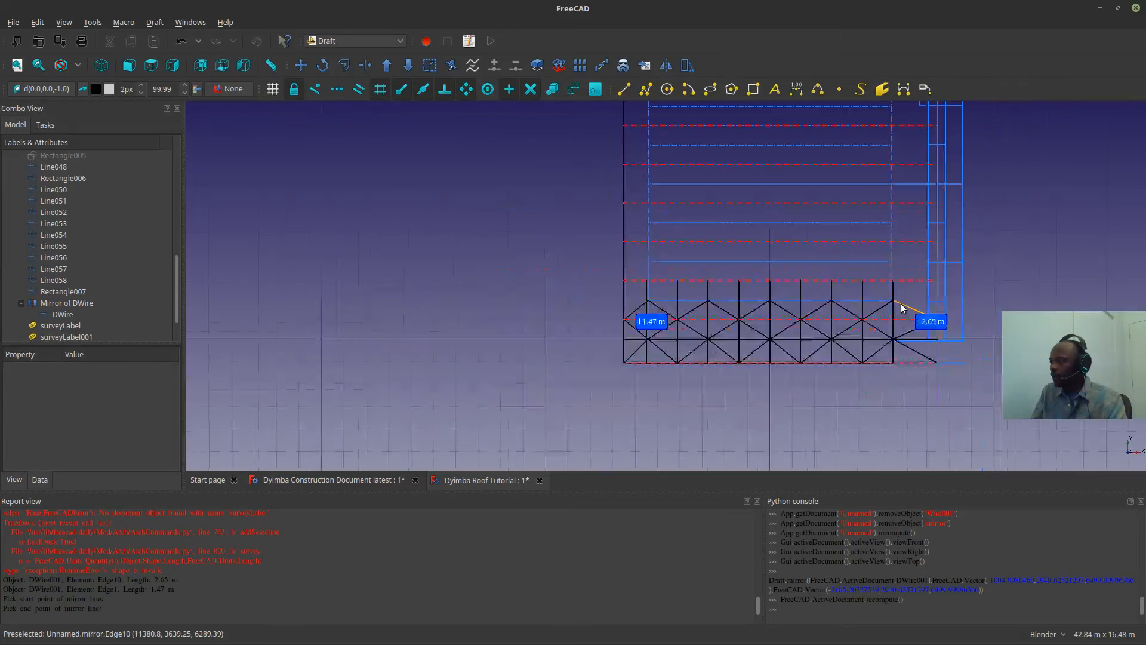
scroll(901, 308, down, 2)
shift+middle_drag(901, 308, 798, 381)
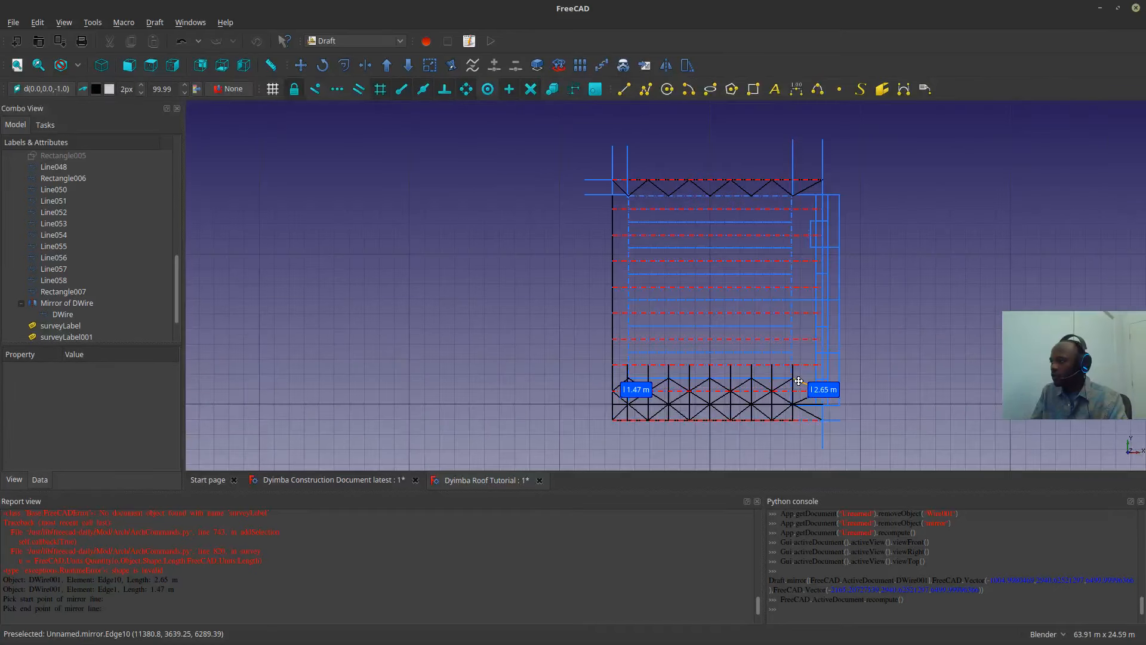
scroll(799, 381, up, 4)
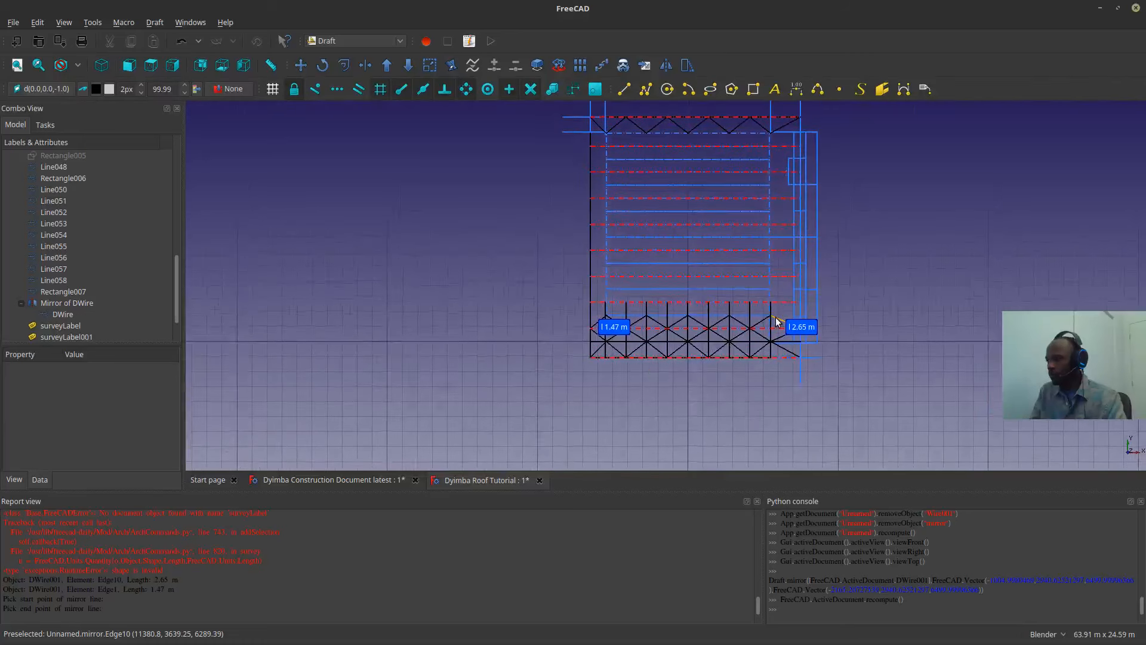
scroll(807, 363, up, 4)
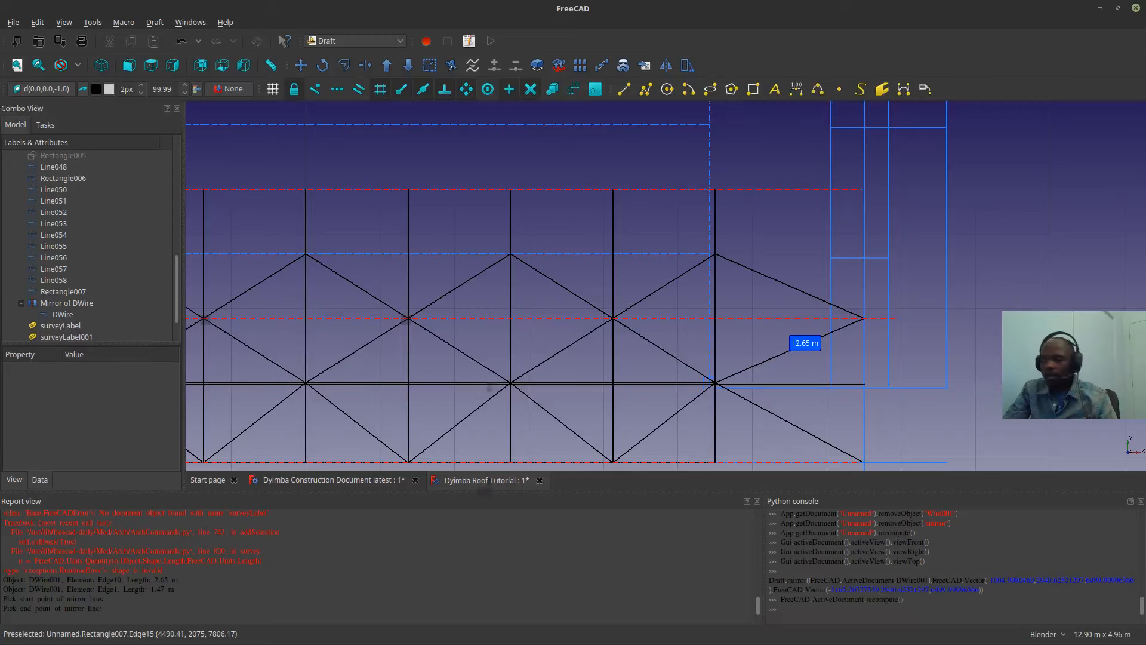
- Switch to Firefox and skim the YouTube tutorial on rounded paths and tubes back to the circle profile drawing near 2:13
key(alt+Tab)
click(133, 27)
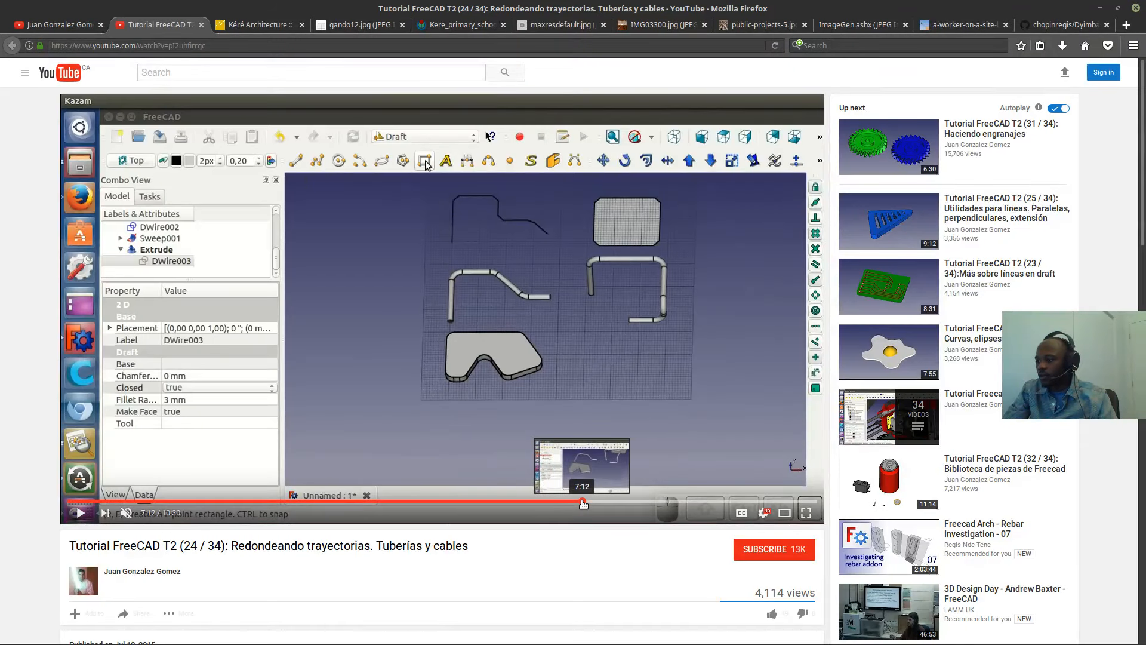
click(581, 501)
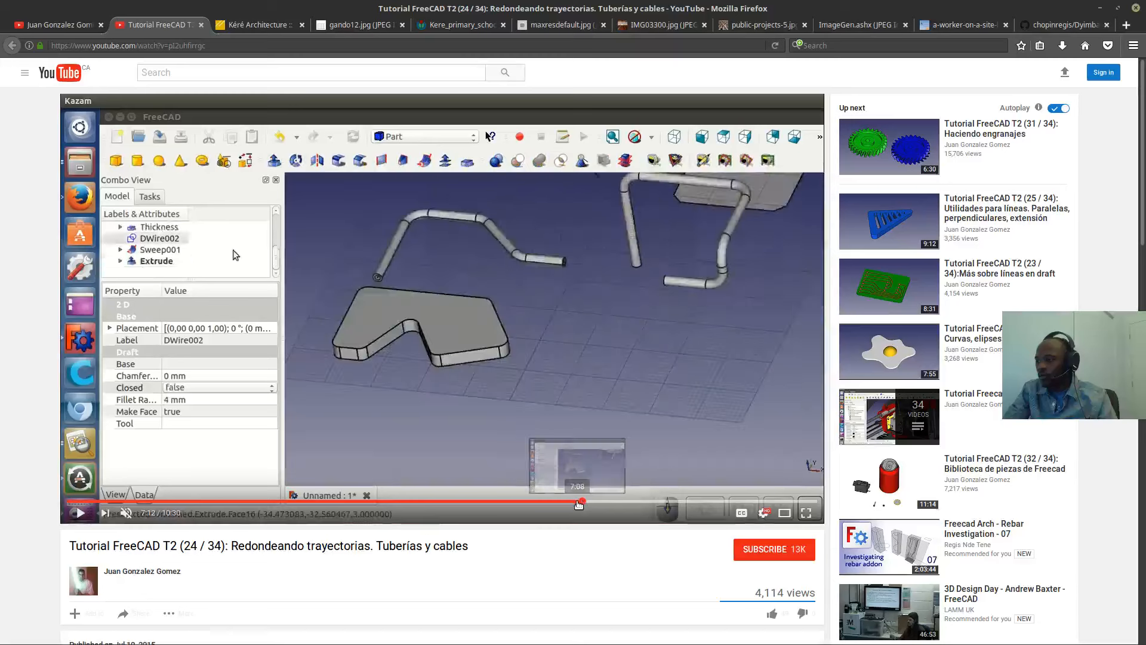
click(531, 502)
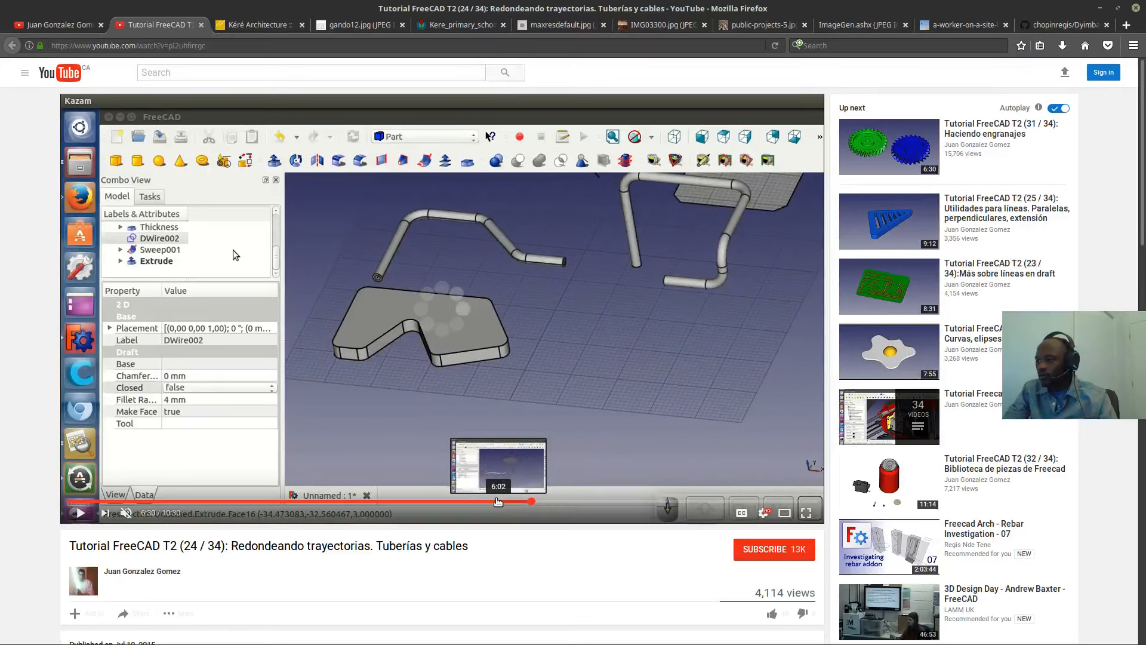
click(471, 501)
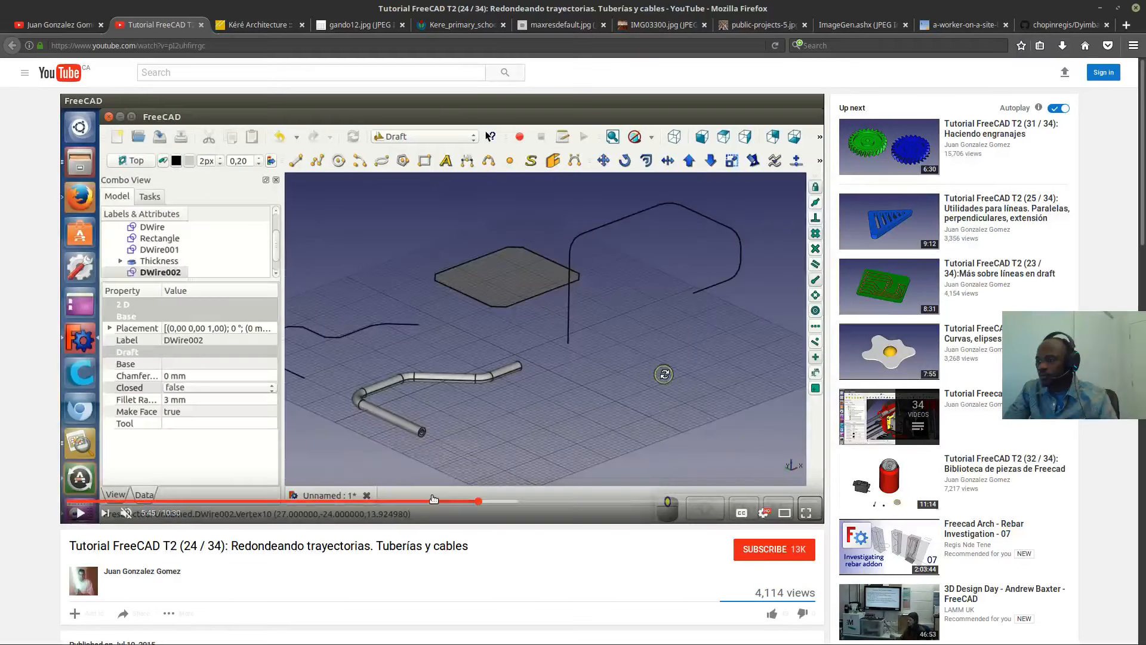
click(380, 501)
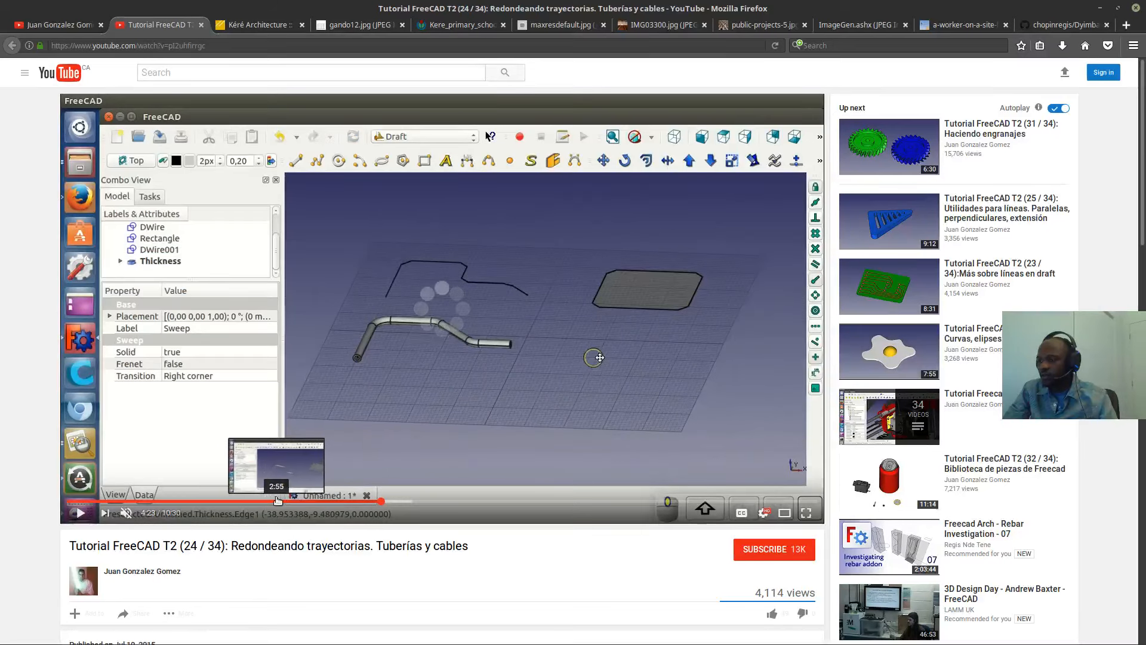
click(243, 502)
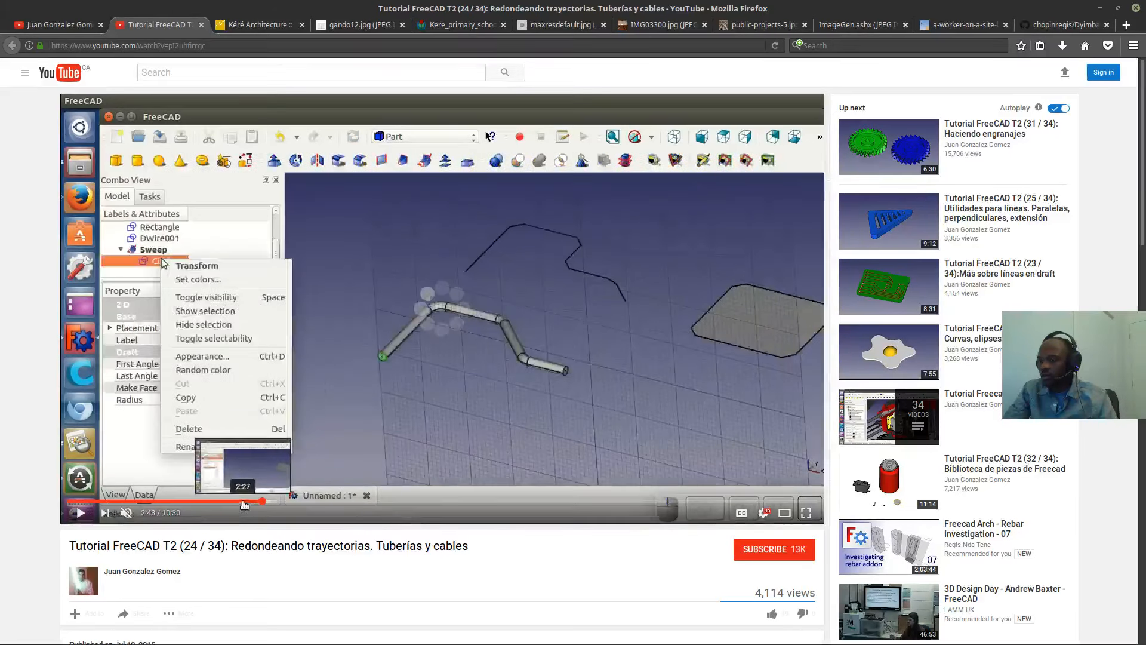
click(213, 501)
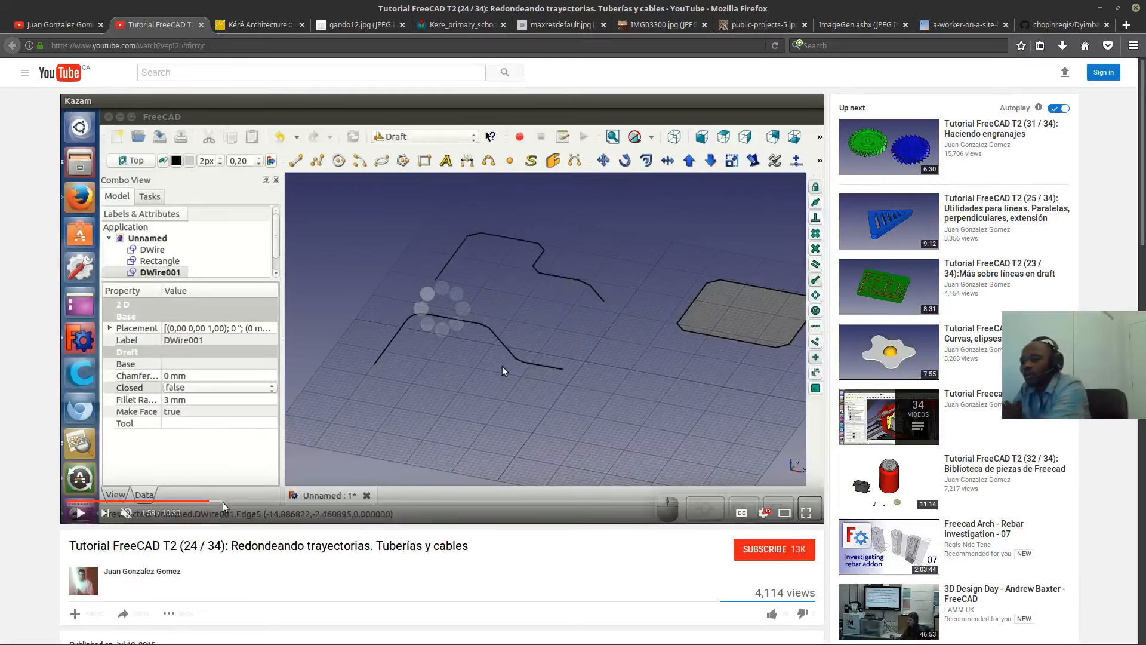
click(227, 502)
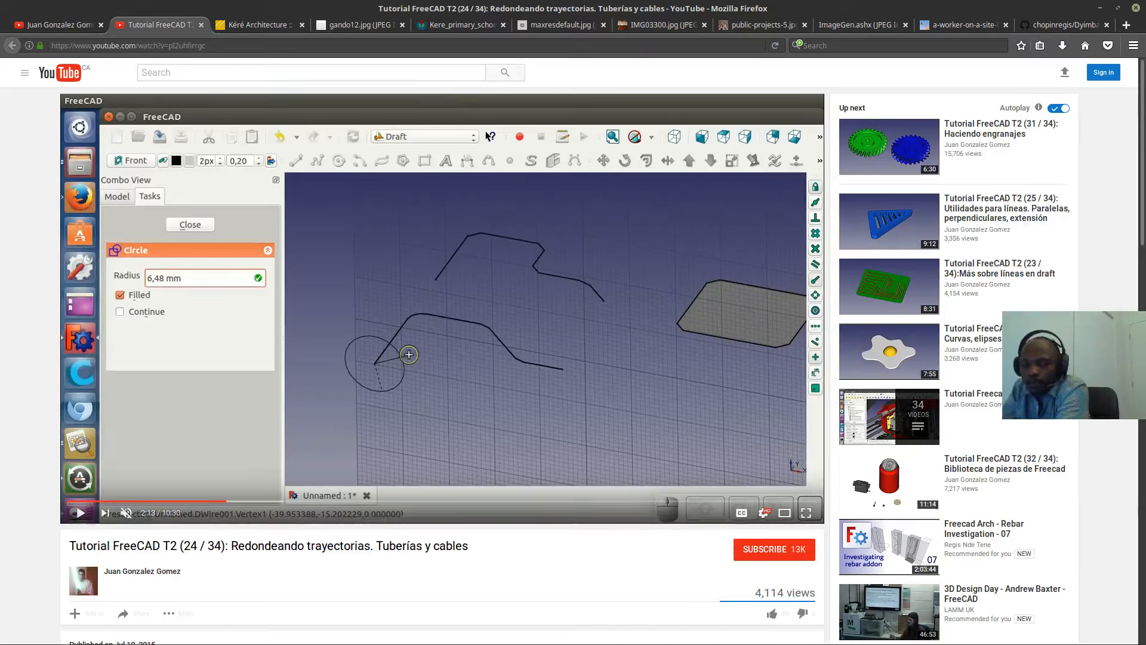
- Switch back to FreeCAD's Dyimba Construction Document latest and measure the end circles and end face of the bent truss tubes
key(alt+Tab)
click(323, 487)
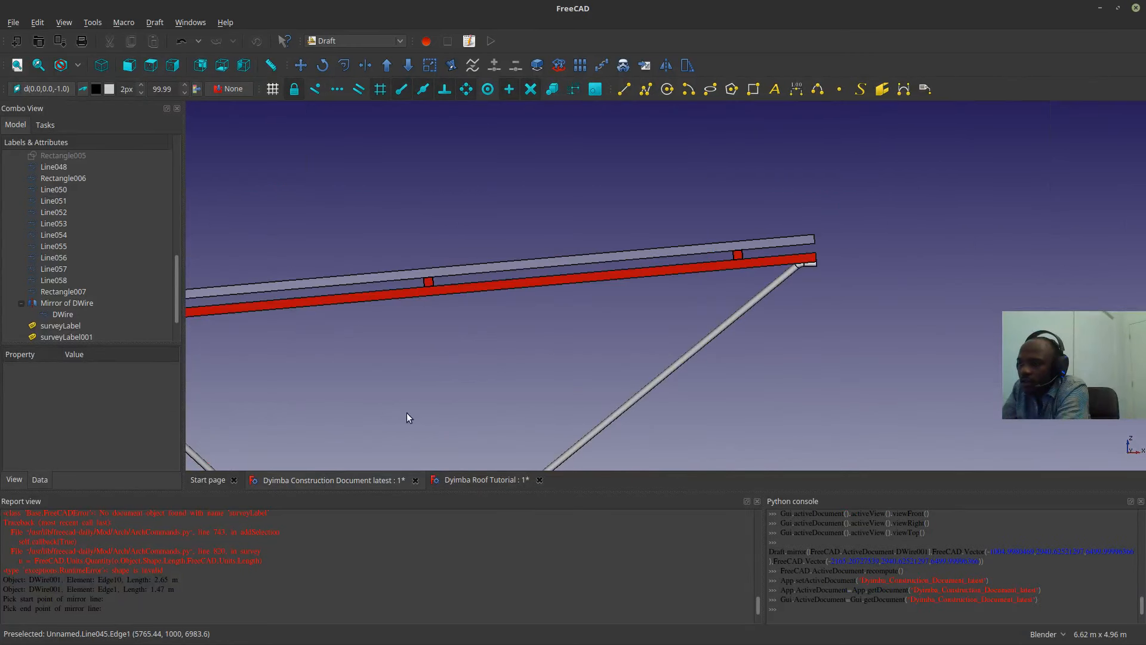
scroll(782, 293, up, 5)
scroll(752, 251, down, 2)
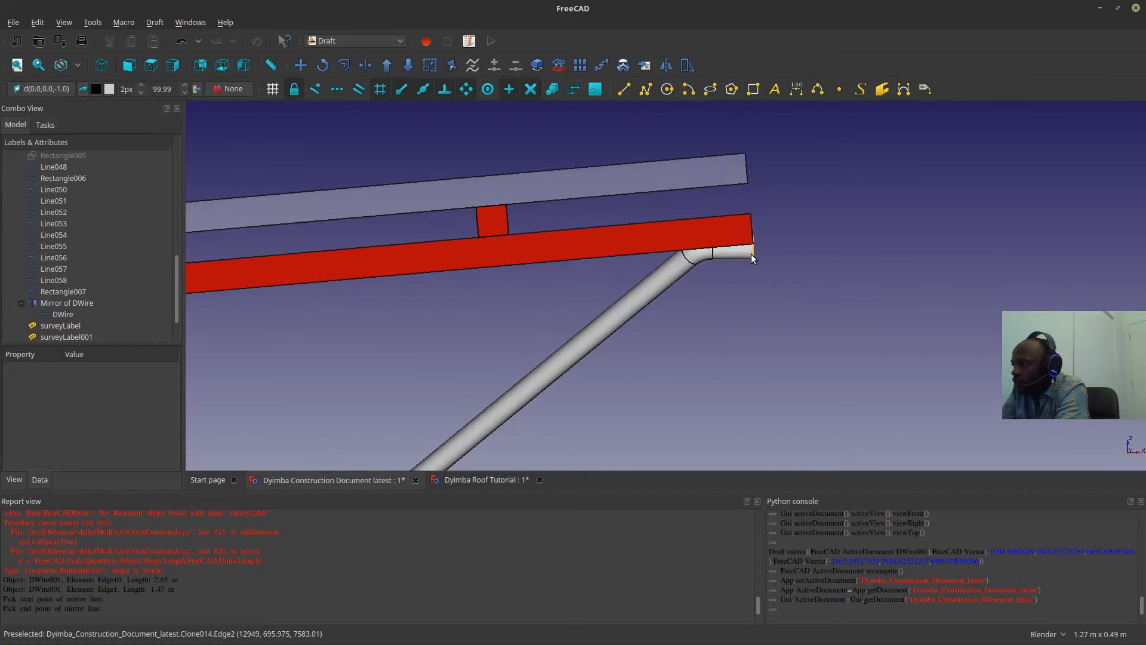
middle_drag(752, 252, 726, 261)
scroll(585, 362, up, 4)
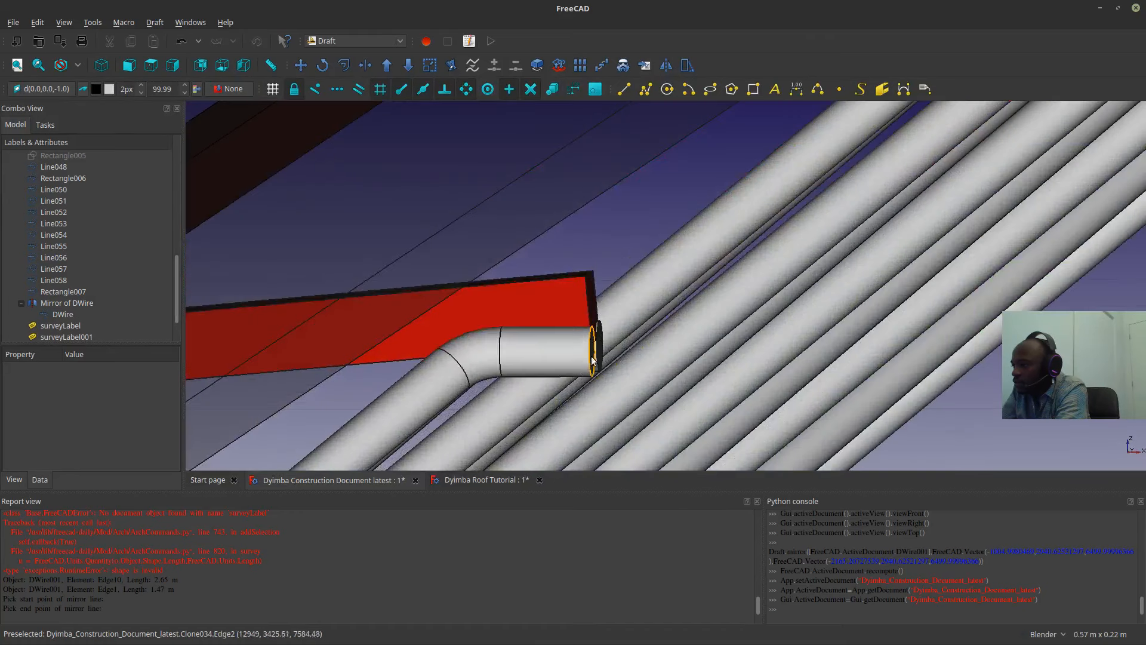
click(593, 361)
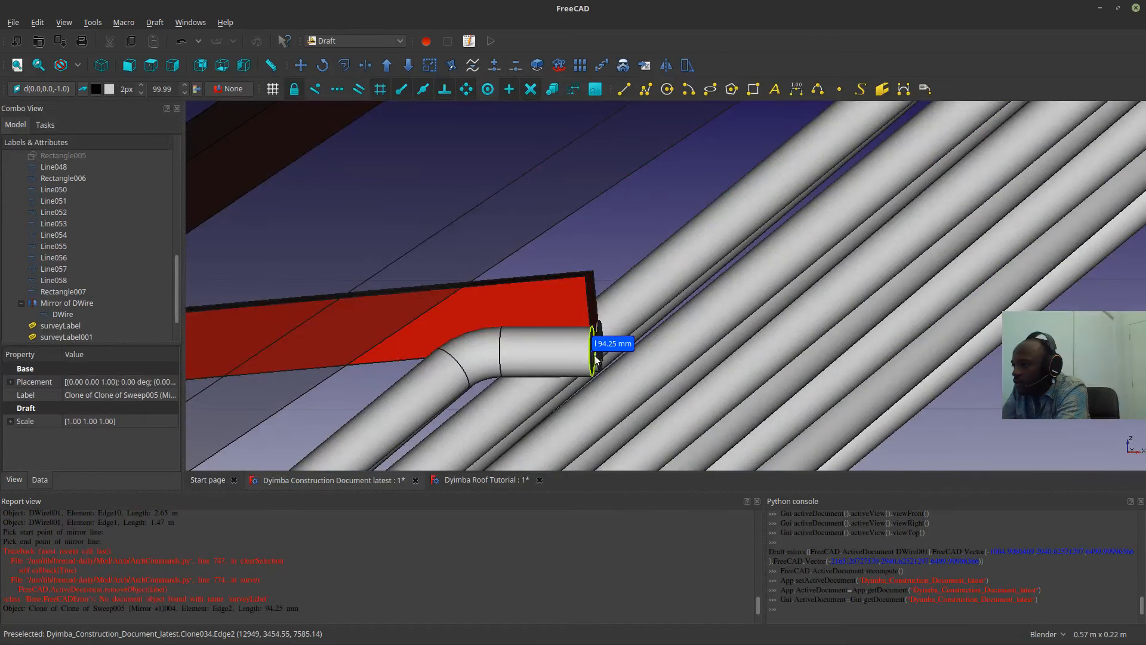
click(601, 361)
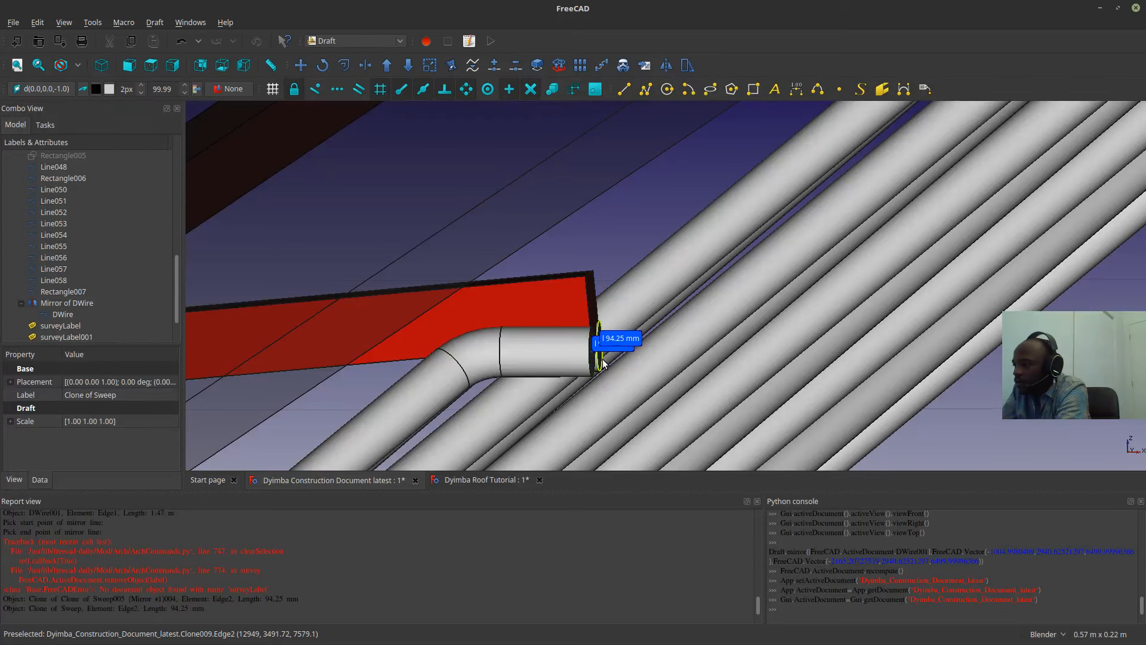
click(594, 365)
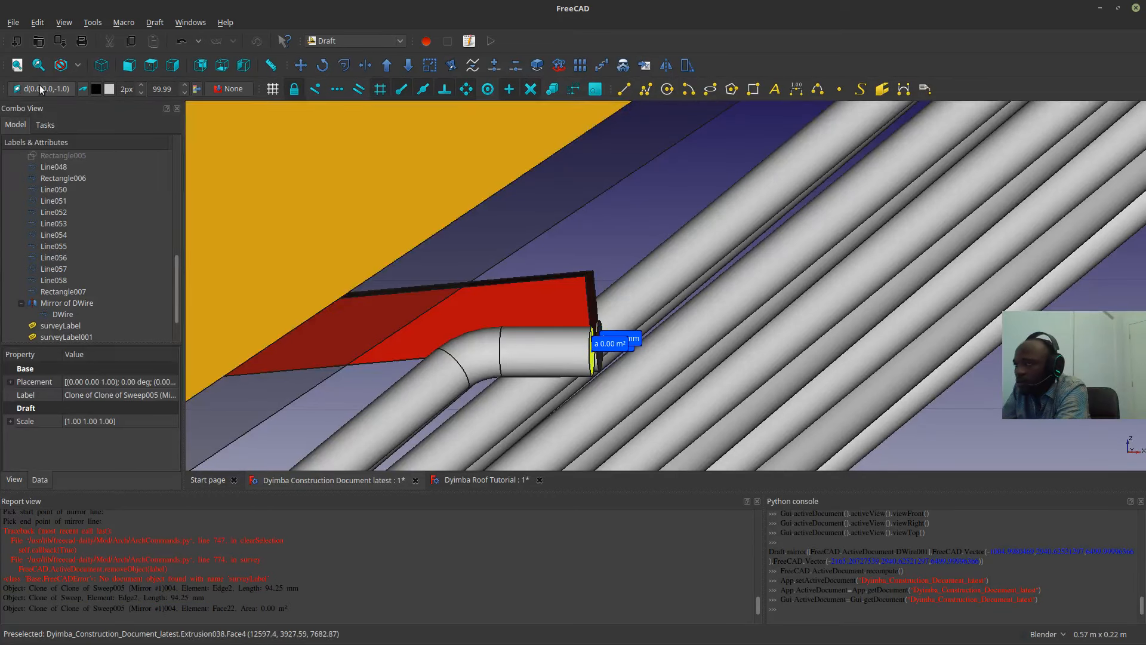
- Examine the bent tube ends beneath the red roof beams and the truss framework across the whole building model
click(37, 66)
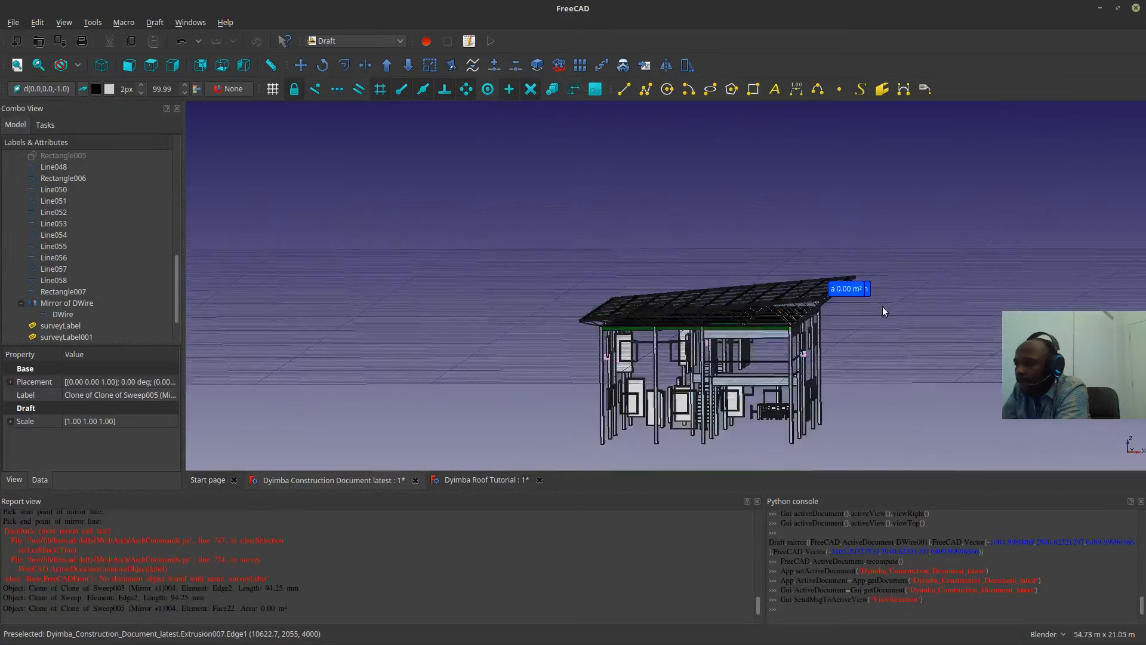
scroll(796, 292, up, 10)
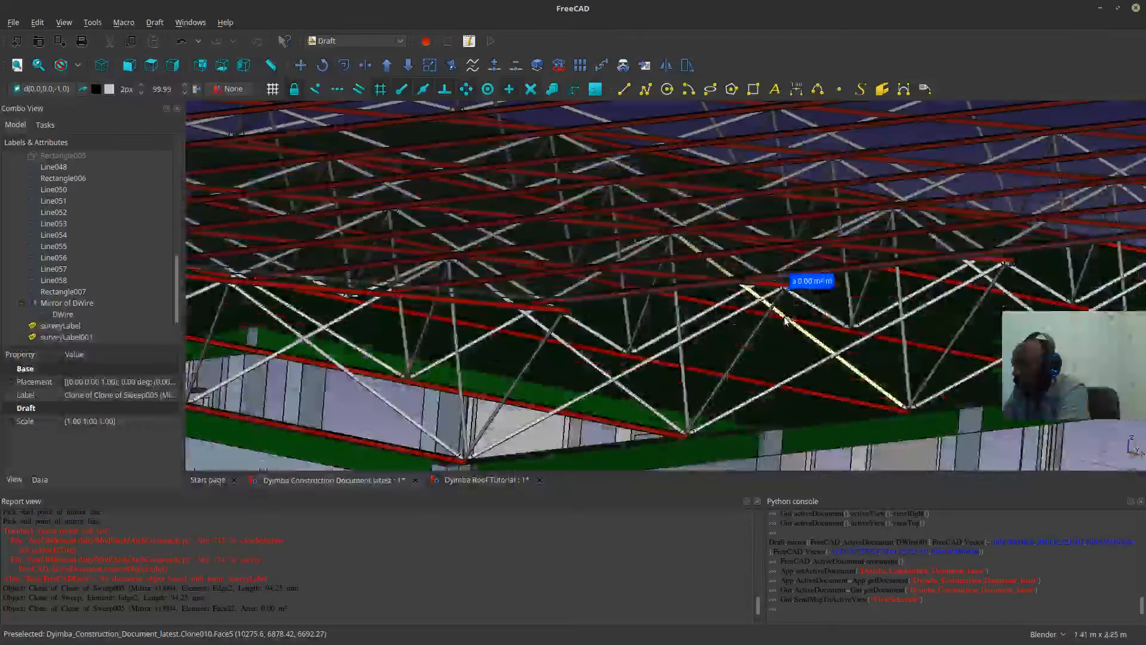
scroll(794, 288, up, 5)
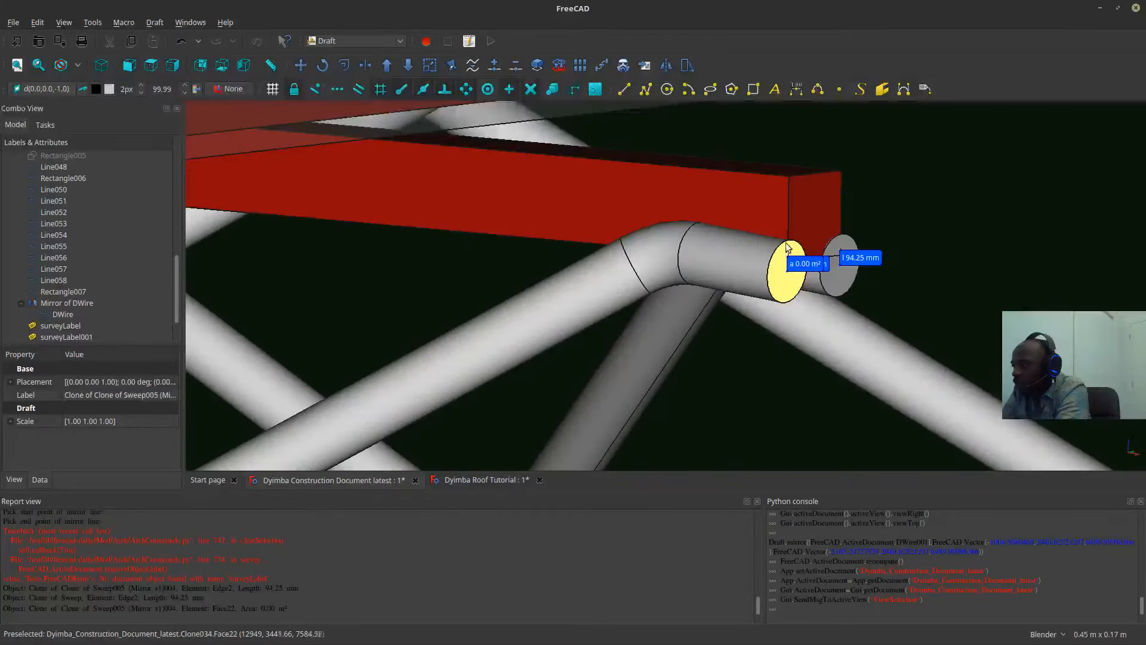
scroll(788, 268, down, 3)
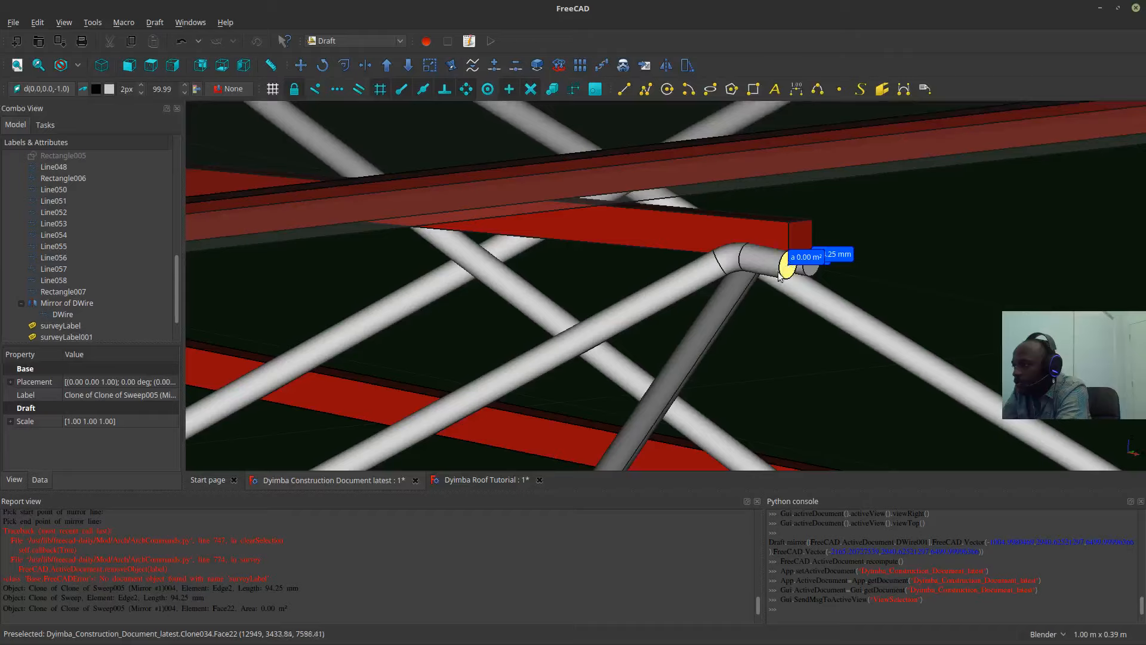
scroll(782, 270, down, 8)
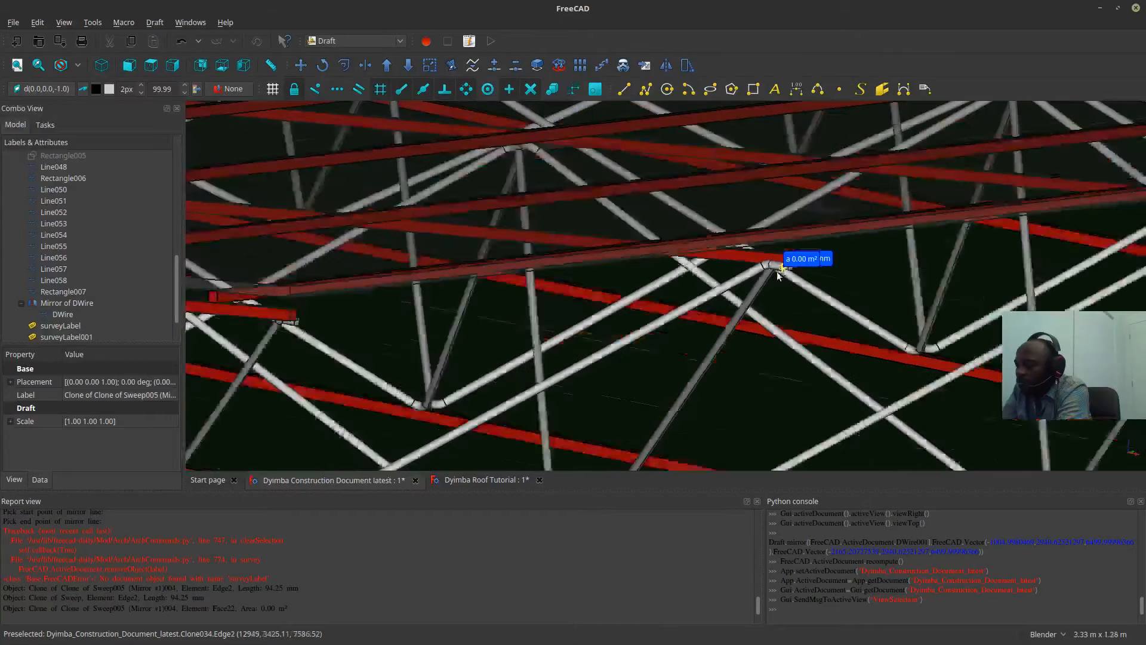
scroll(776, 275, up, 4)
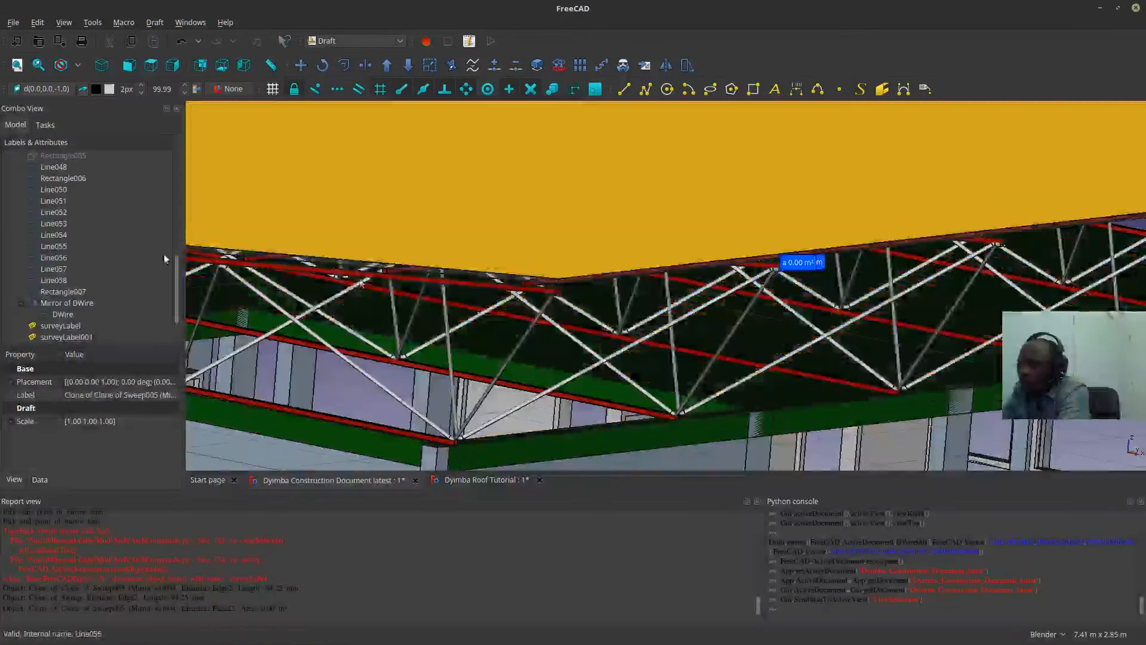
scroll(785, 263, up, 6)
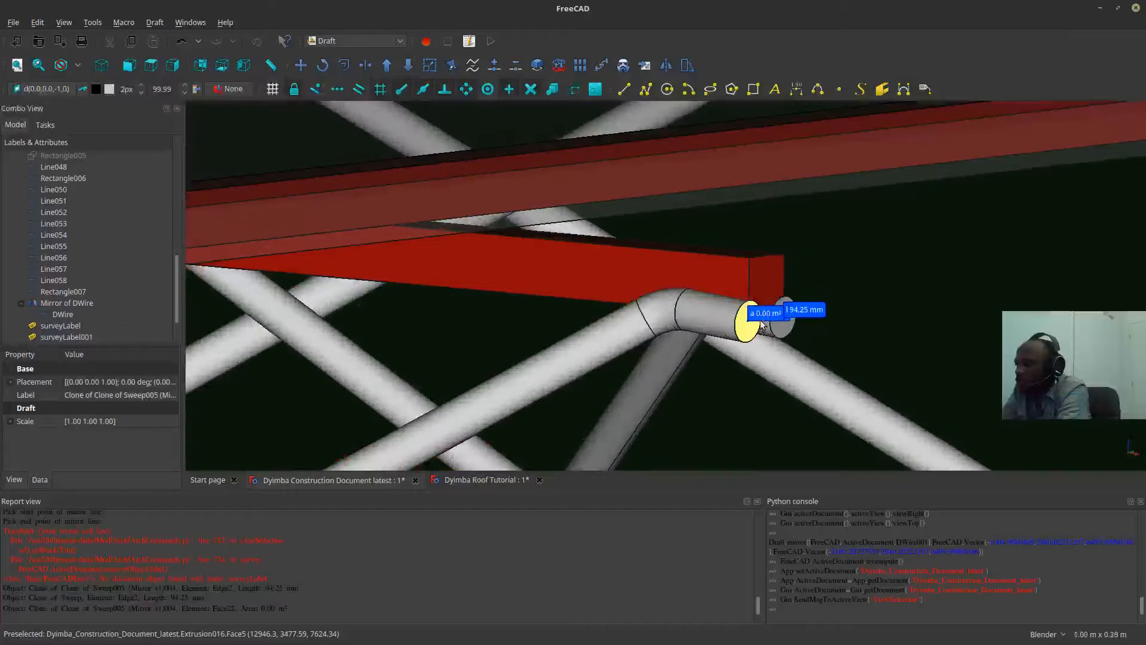
scroll(737, 325, down, 10)
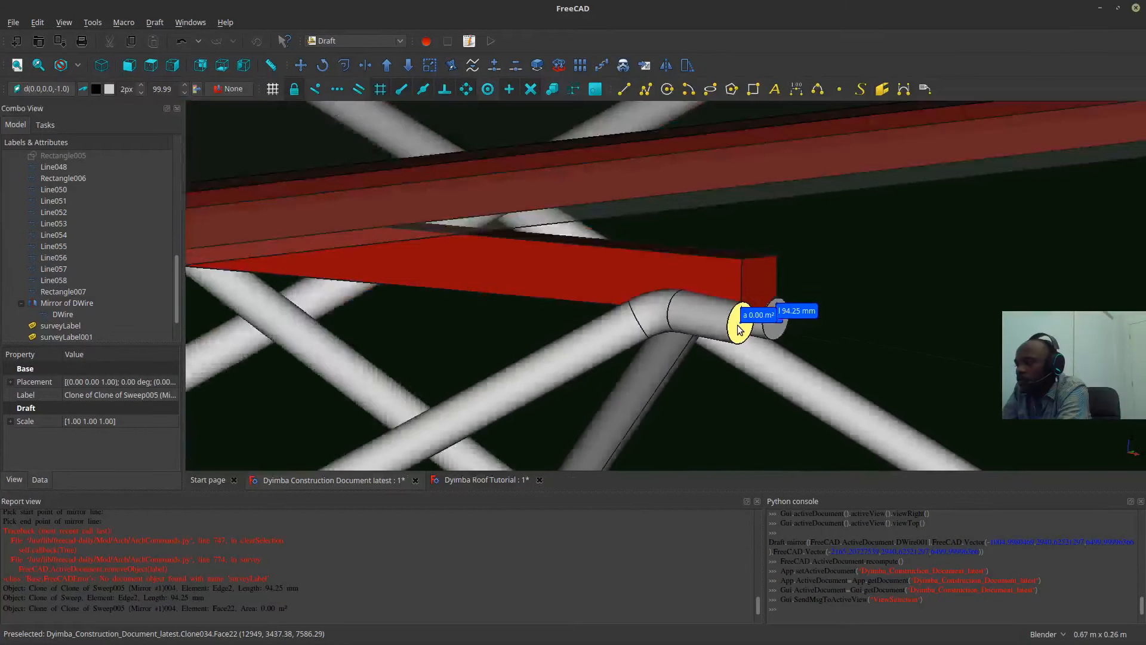
scroll(670, 335, down, 8)
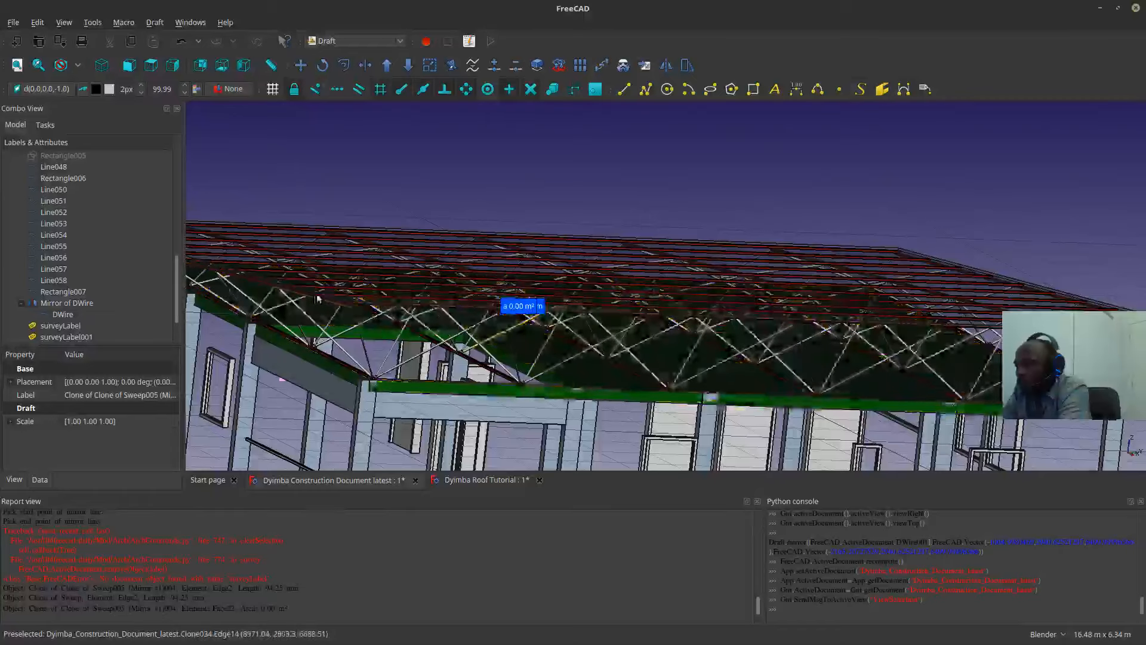
scroll(496, 274, up, 5)
scroll(648, 348, down, 4)
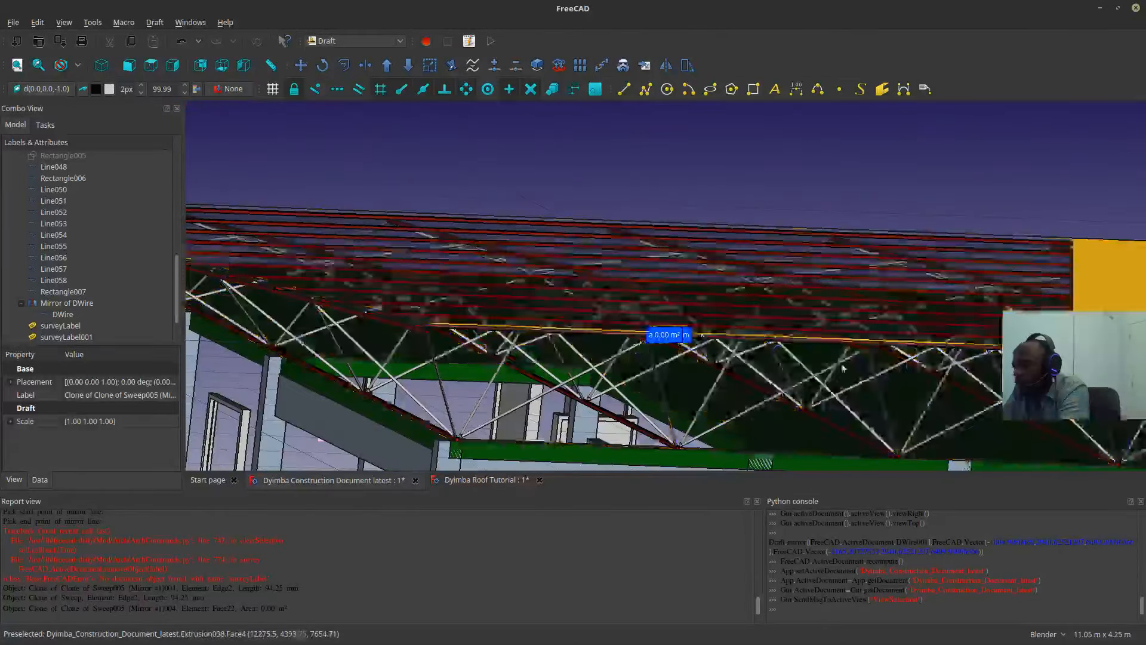
- Switch back to the Dyimba Roof Tutorial document and measure the long end segment of the mirrored zigzag wire
scroll(931, 406, up, 2)
scroll(511, 323, down, 2)
scroll(511, 324, down, 2)
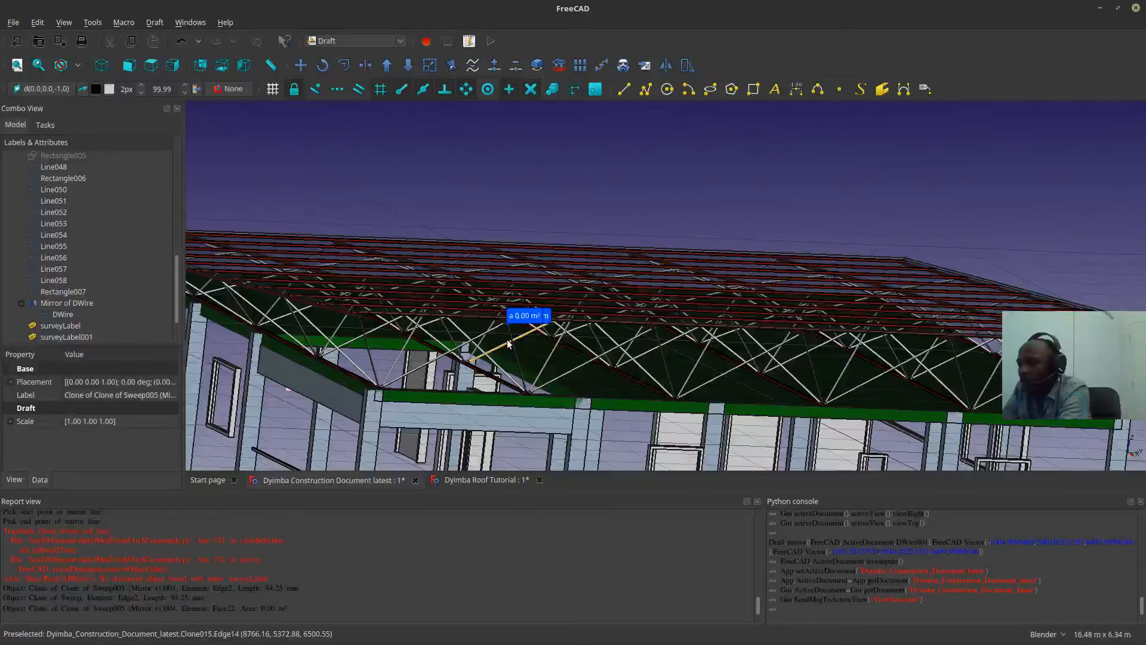
click(442, 487)
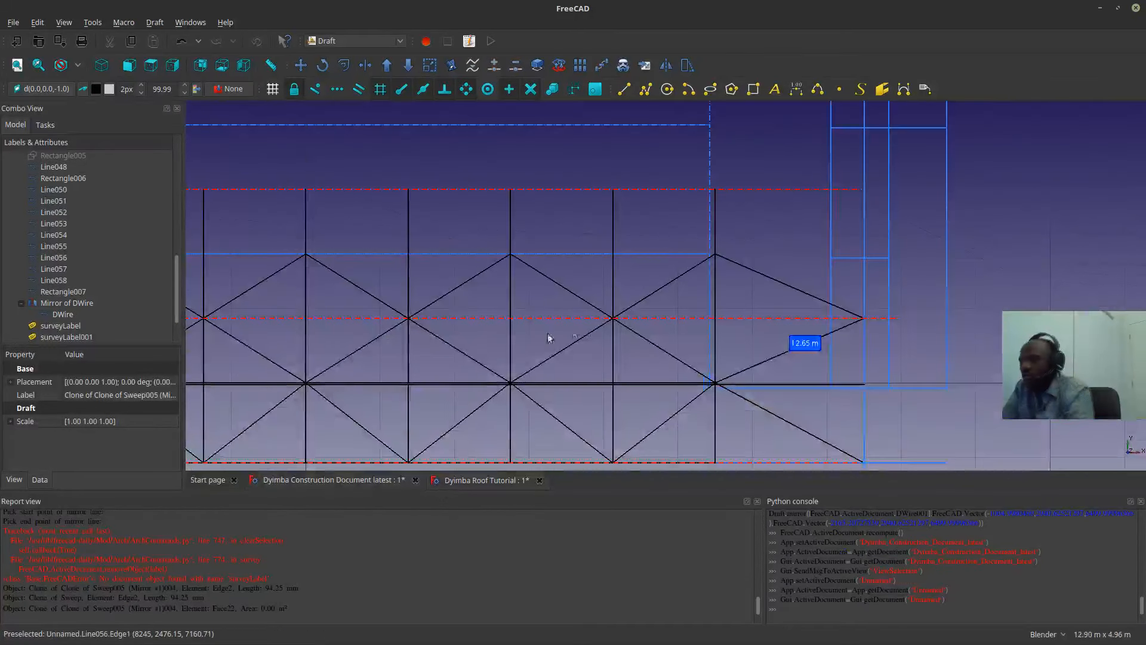
scroll(550, 335, down, 2)
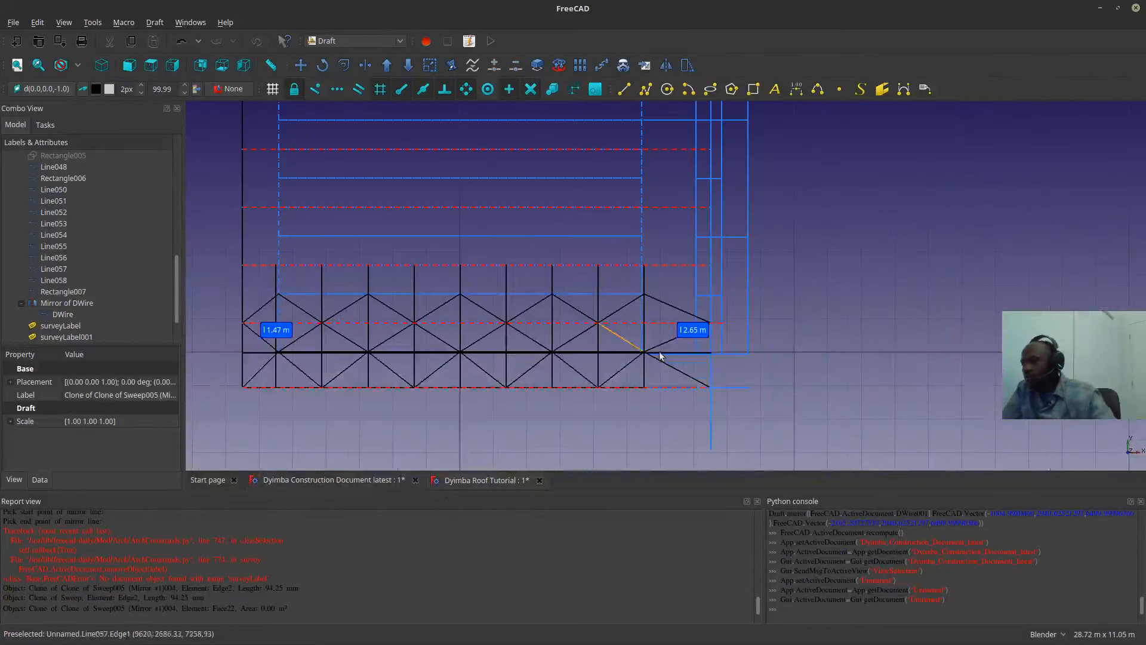
click(657, 296)
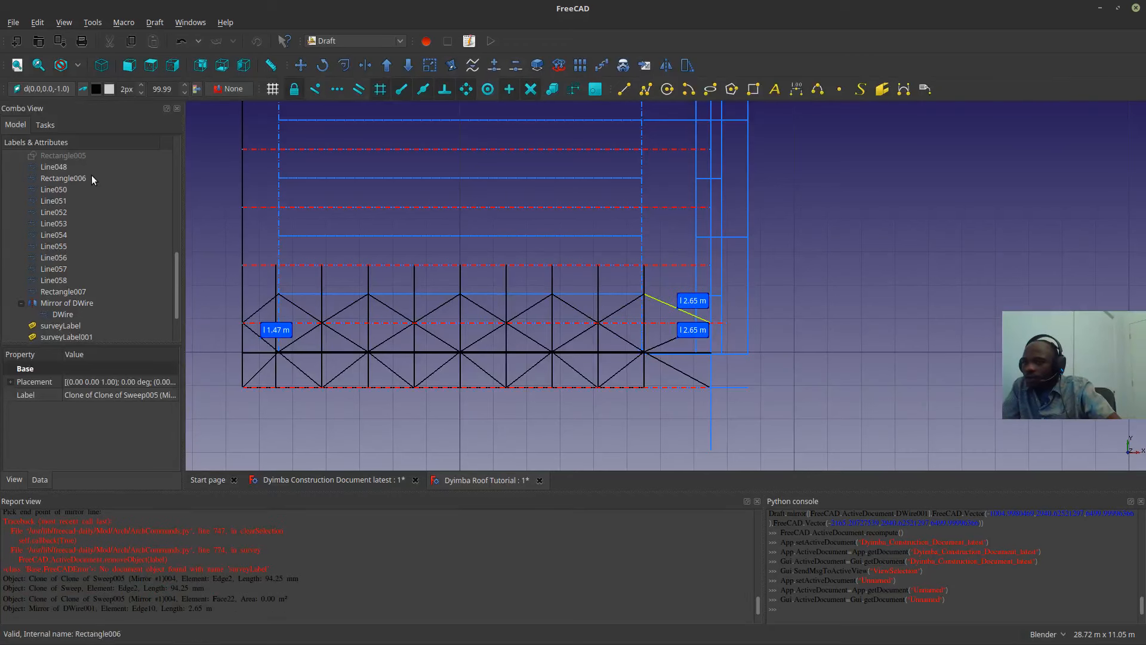
- Delete the mirrored copy of DWire001, keeping the original zigzag wire
scroll(85, 254, down, 1)
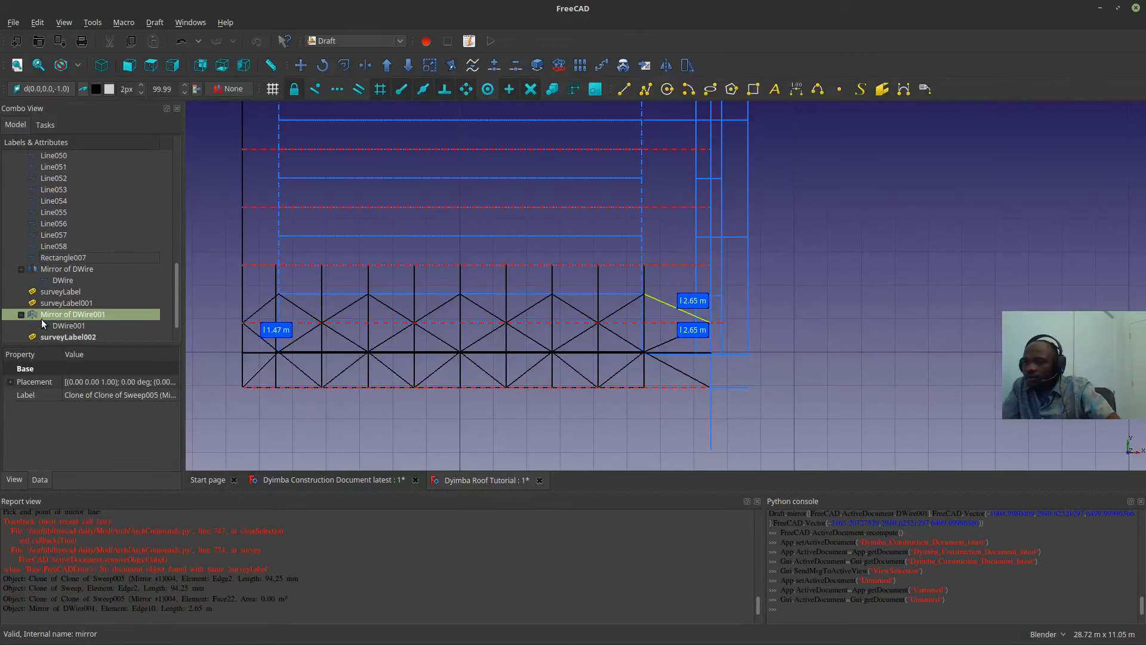
click(69, 326)
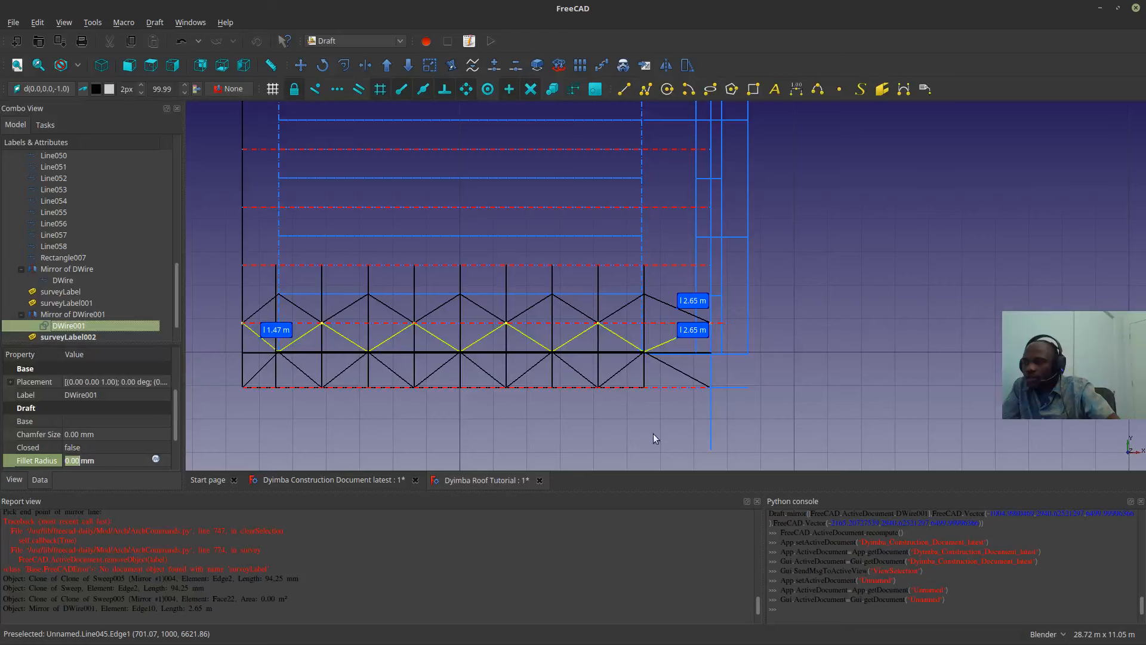
click(62, 314)
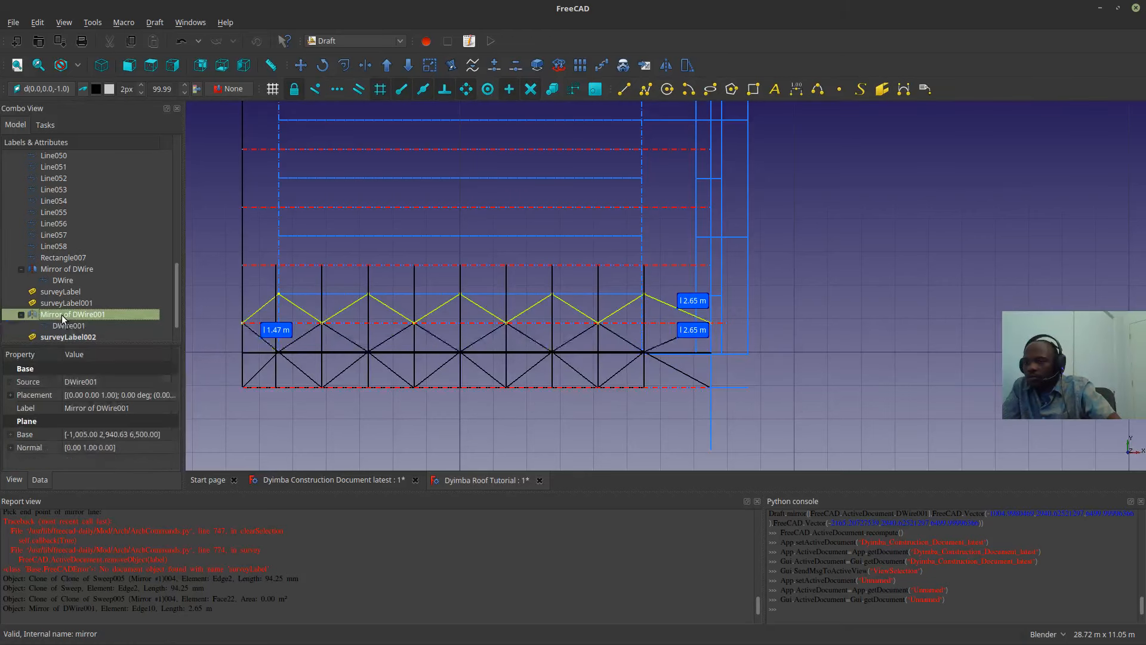
key(Delete)
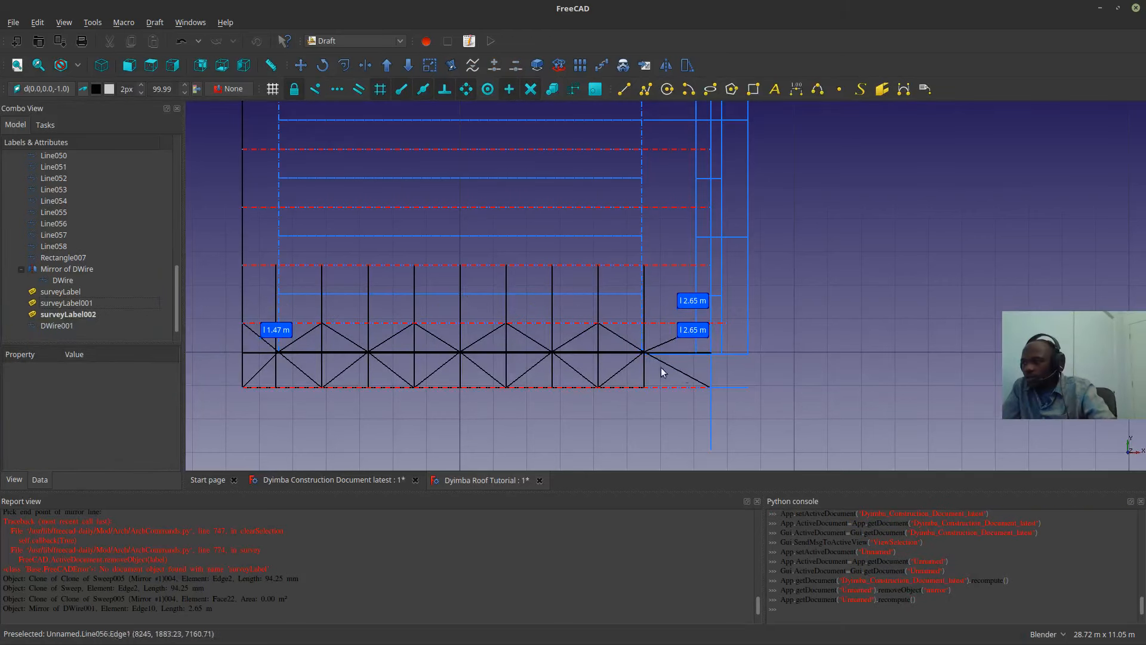
- Create an Arch pipe along the zigzag wire DWire001
scroll(677, 338, up, 2)
scroll(677, 338, up, 3)
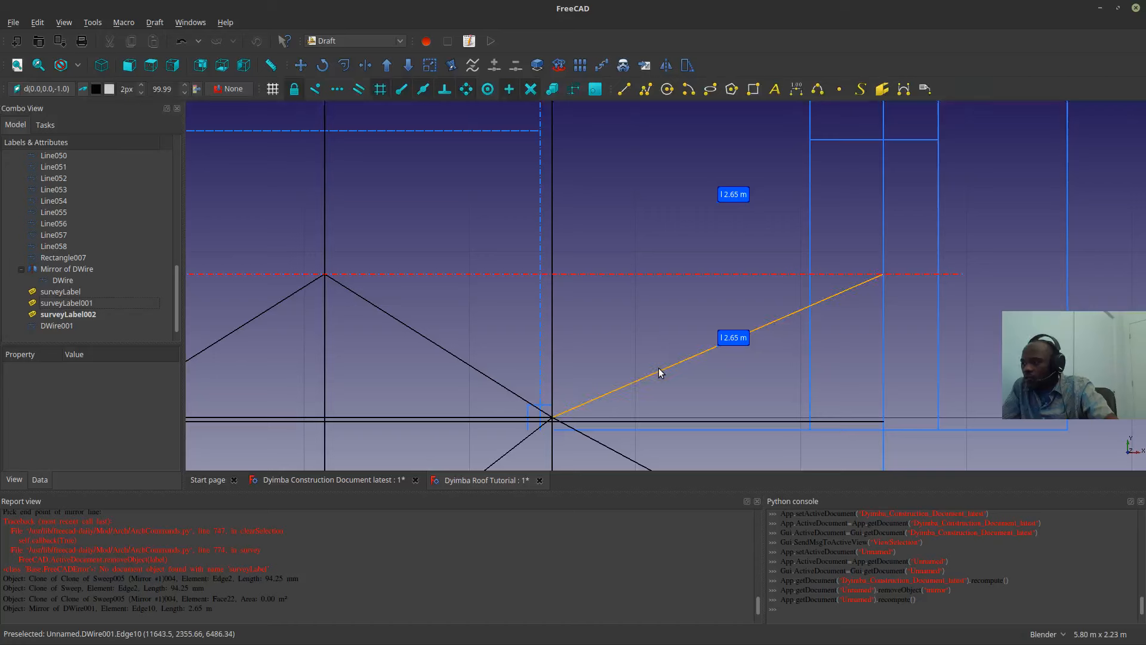
click(657, 368)
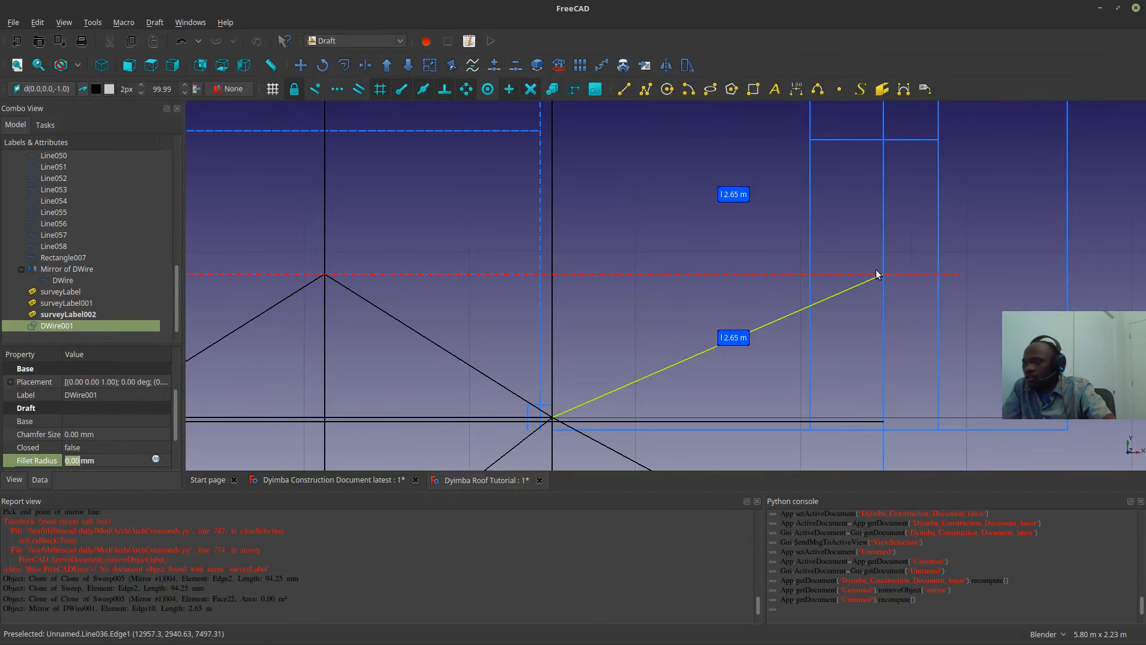
click(365, 46)
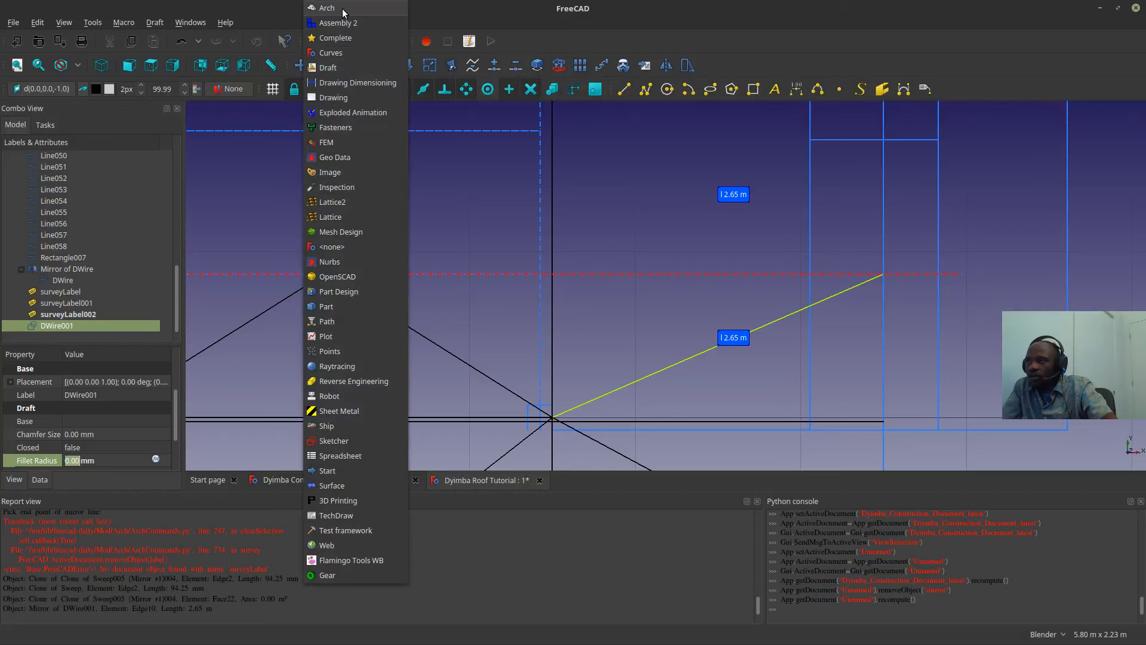
click(341, 9)
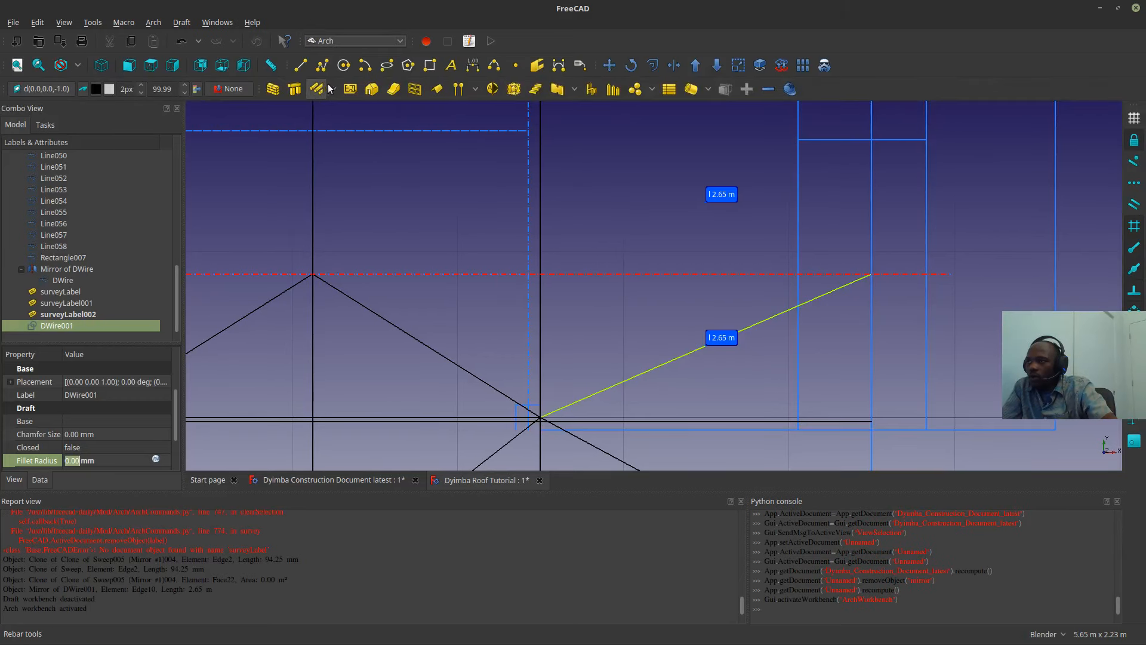
click(334, 88)
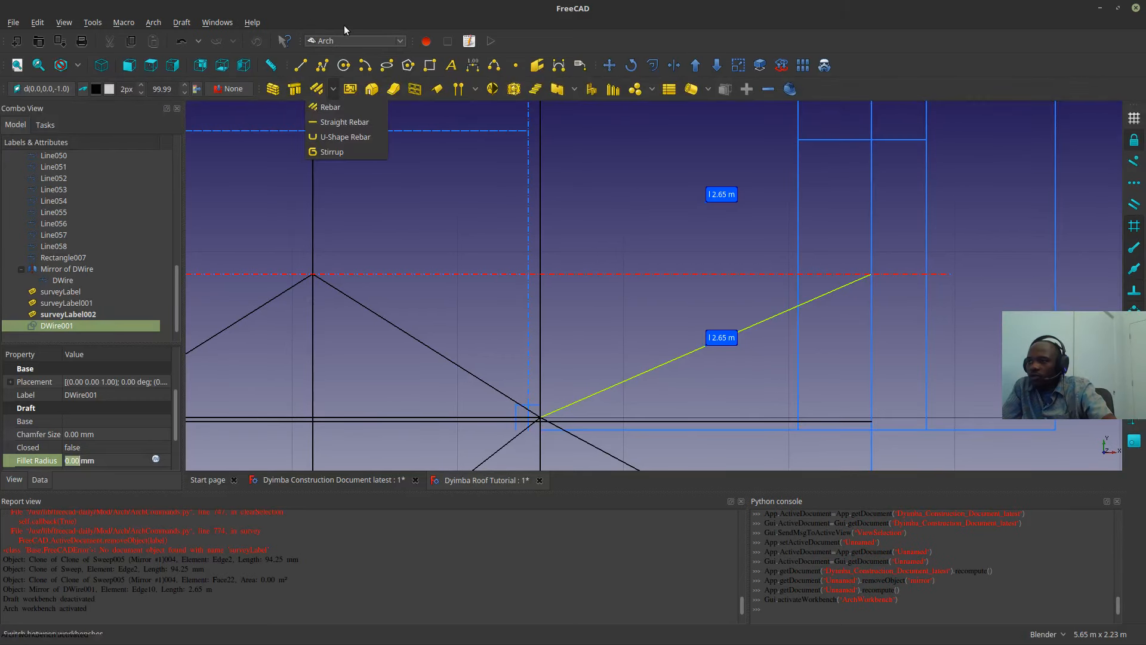
click(357, 17)
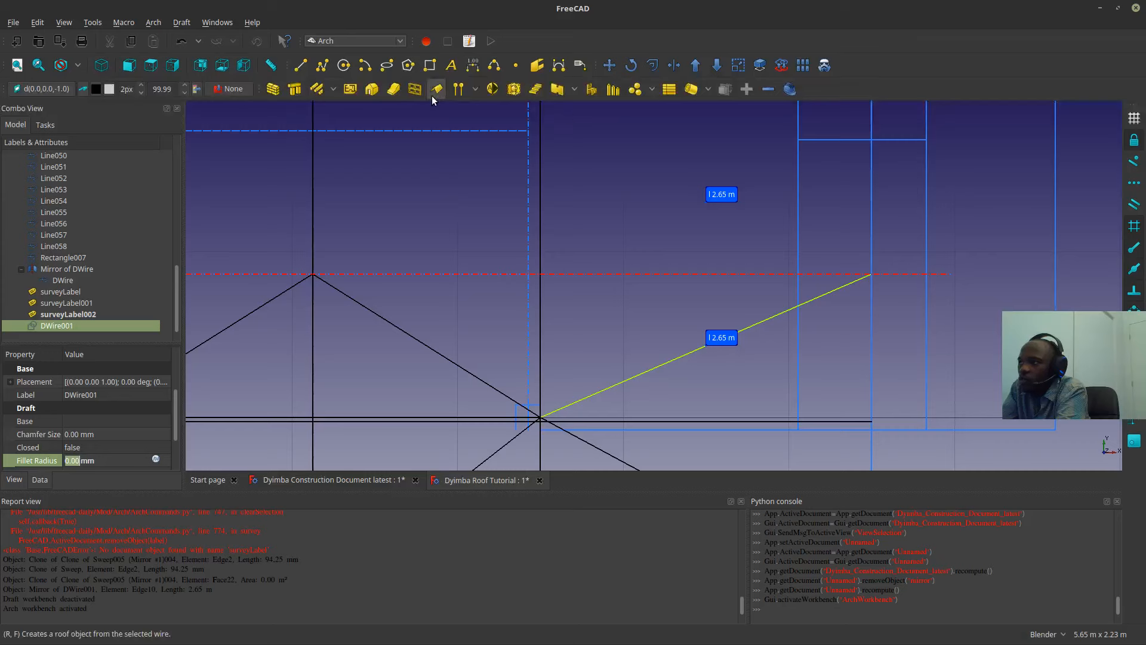
click(708, 89)
click(731, 4)
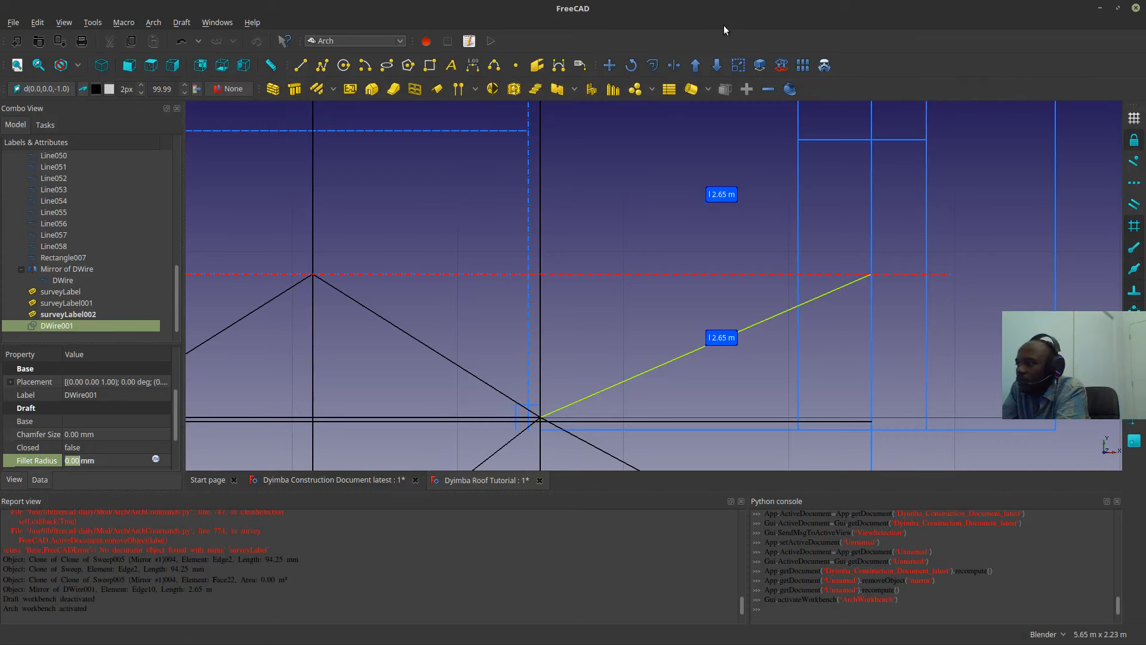
click(692, 88)
- Examine the new pipe's open end and its upper bends along the zigzag against the roof grid
scroll(880, 270, up, 2)
scroll(857, 252, up, 2)
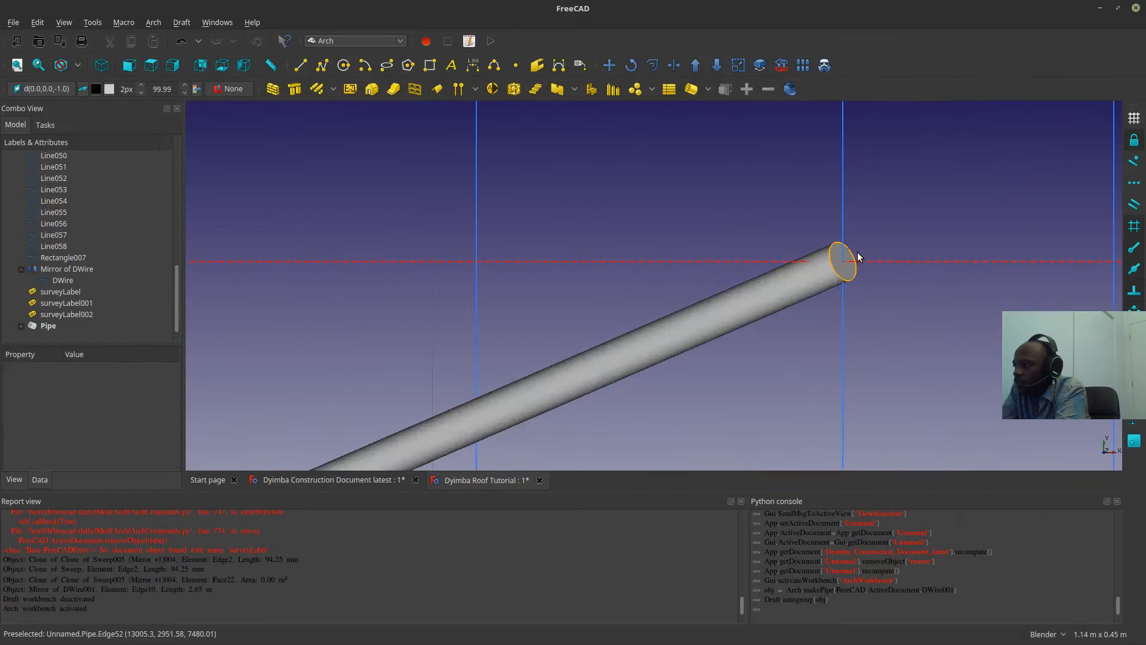
scroll(855, 253, down, 4)
scroll(605, 306, down, 1)
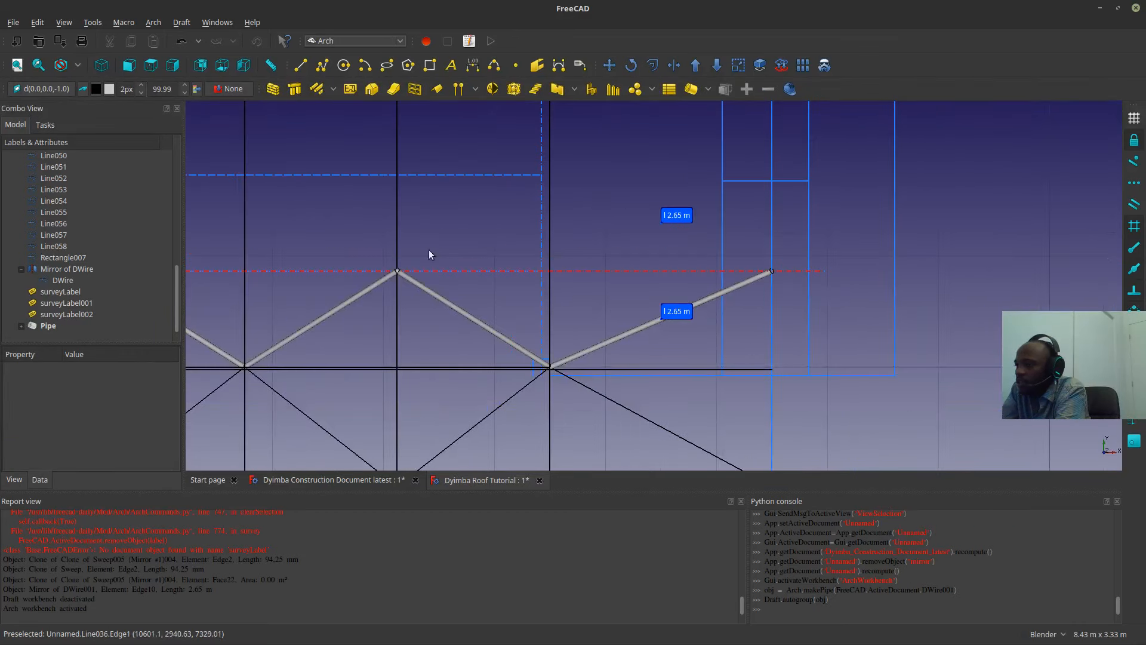
scroll(429, 250, up, 5)
scroll(463, 284, down, 5)
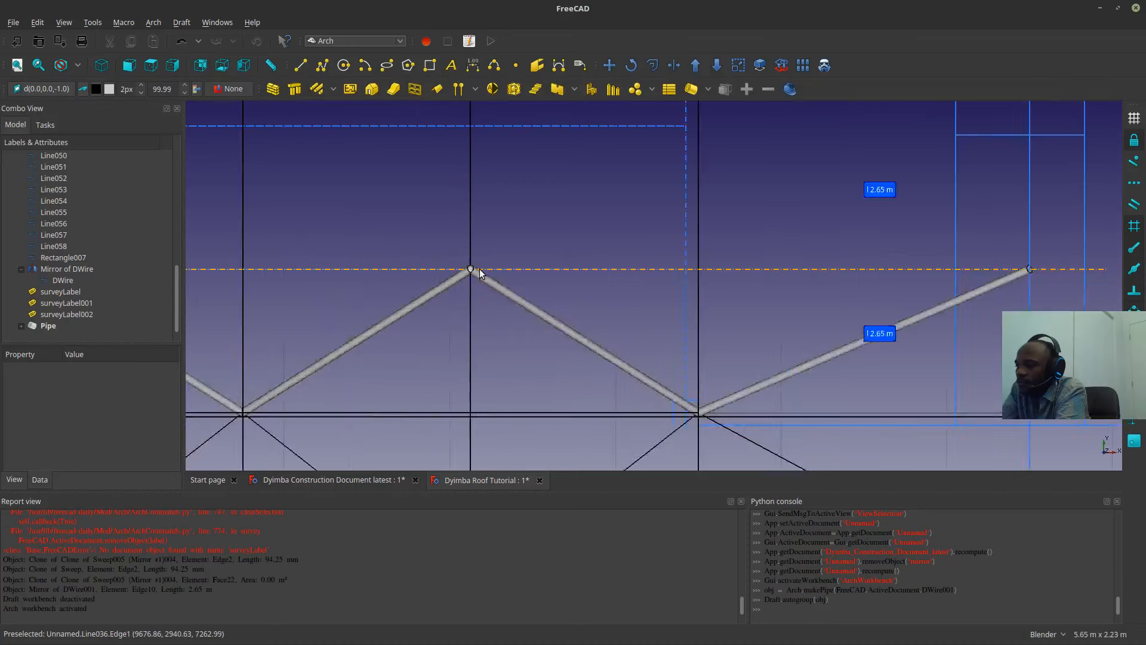
scroll(442, 355, up, 5)
scroll(443, 359, down, 5)
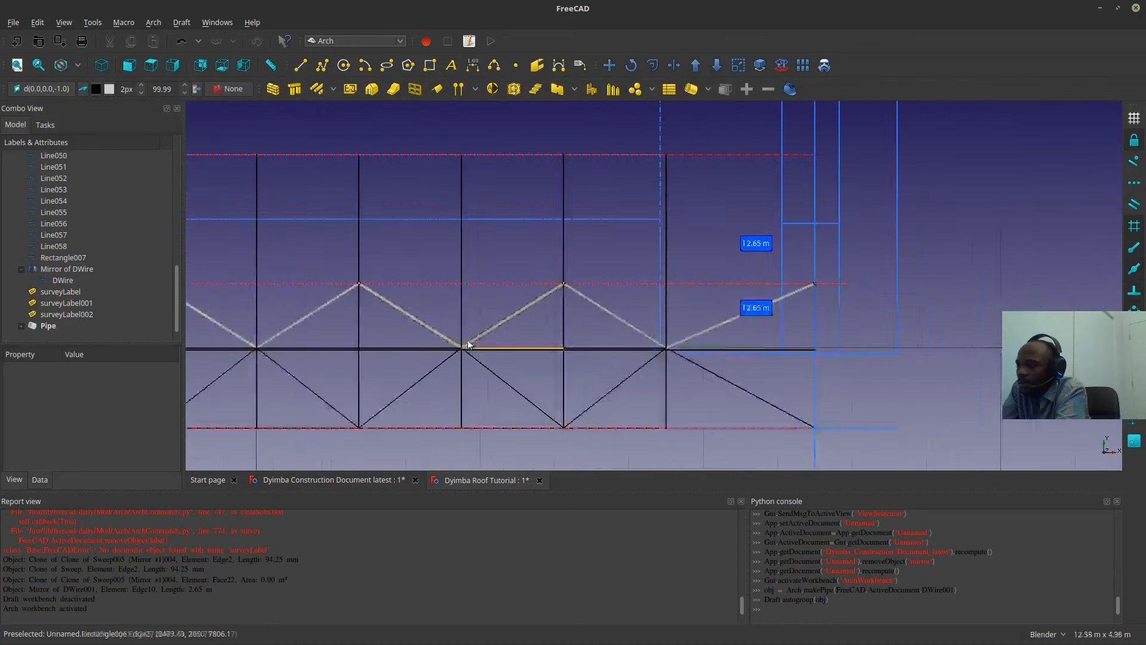
- Try diameters of 10 mm and 30 mm on the zigzag pipe
click(45, 326)
scroll(100, 442, down, 1)
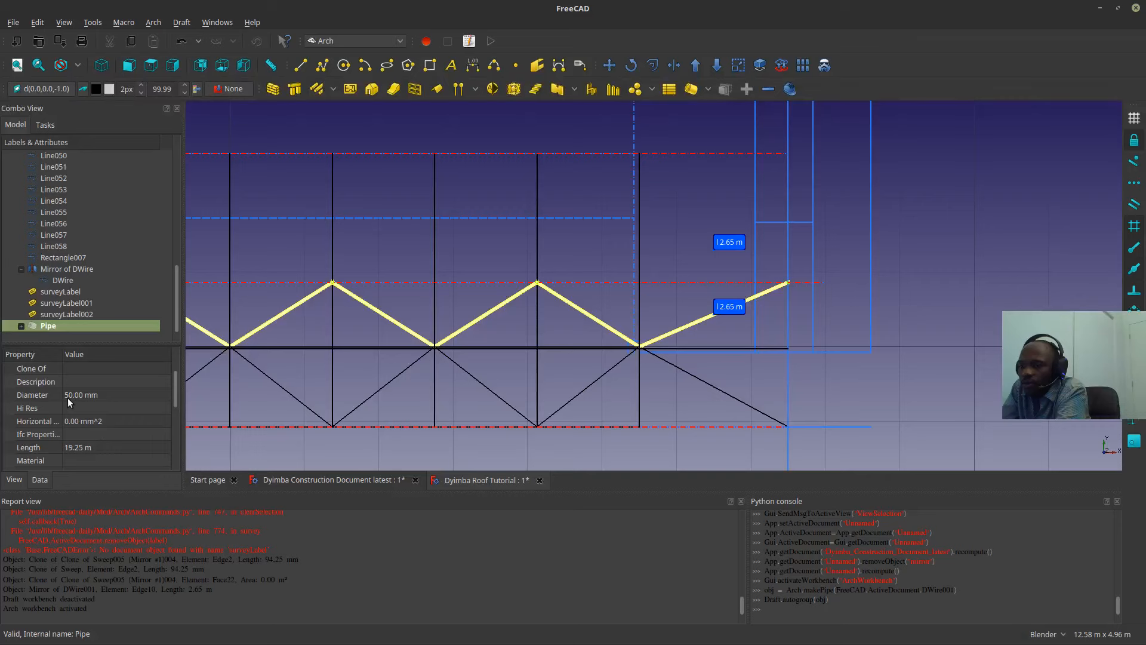
click(67, 395)
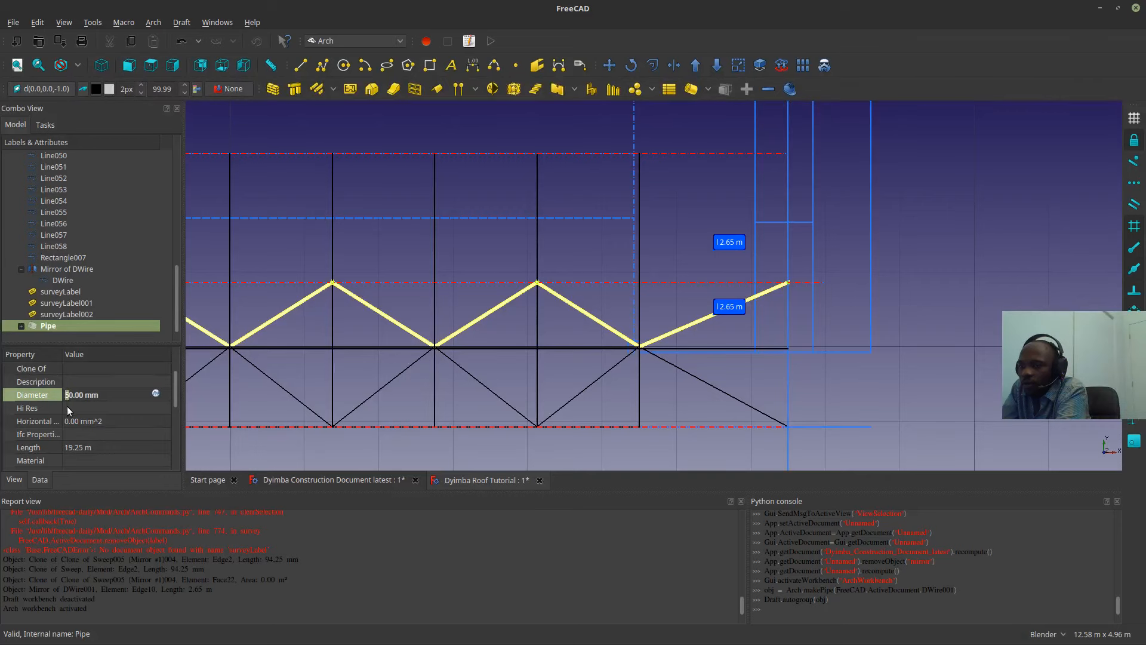
text(10)
key(Return)
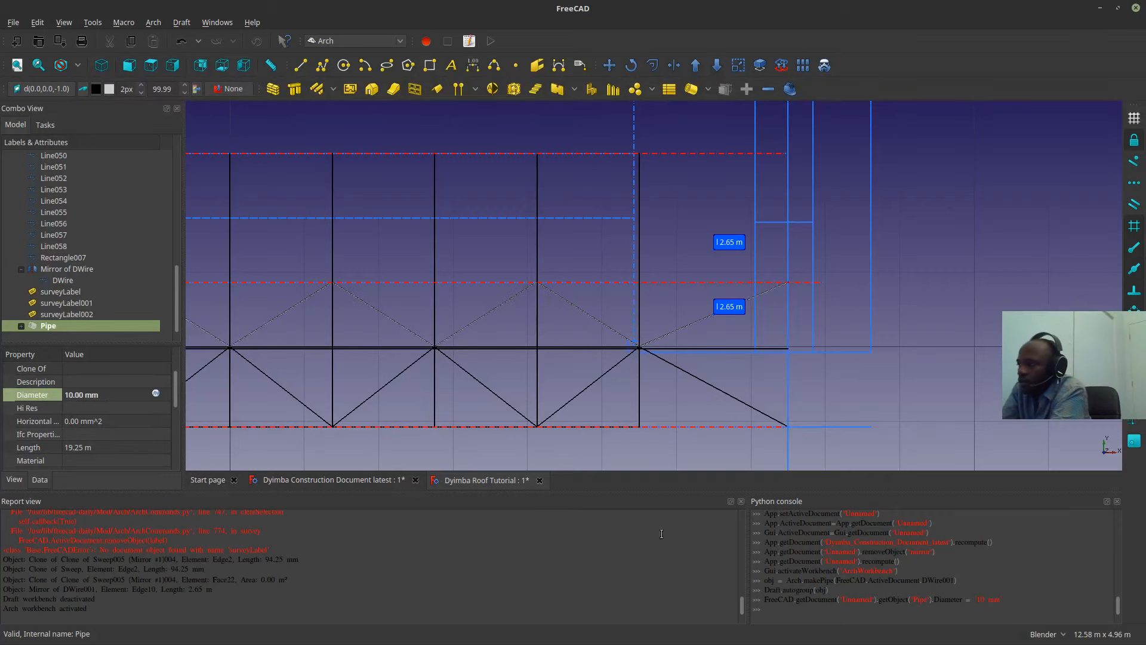
scroll(792, 280, up, 5)
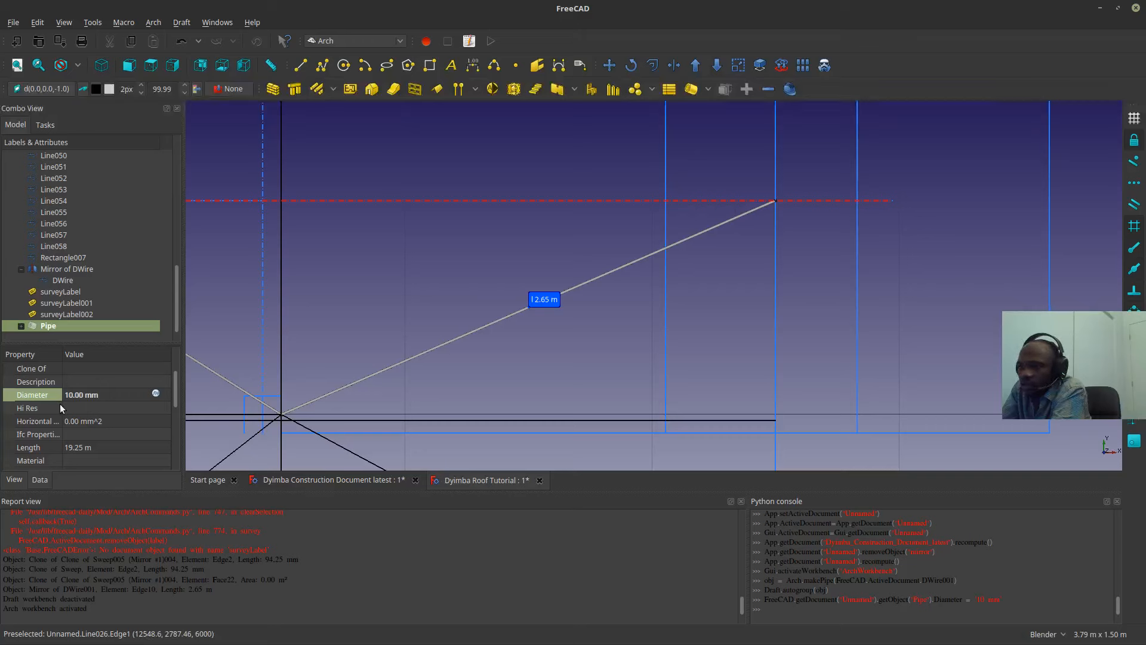
drag(69, 397, 59, 398)
text(3)
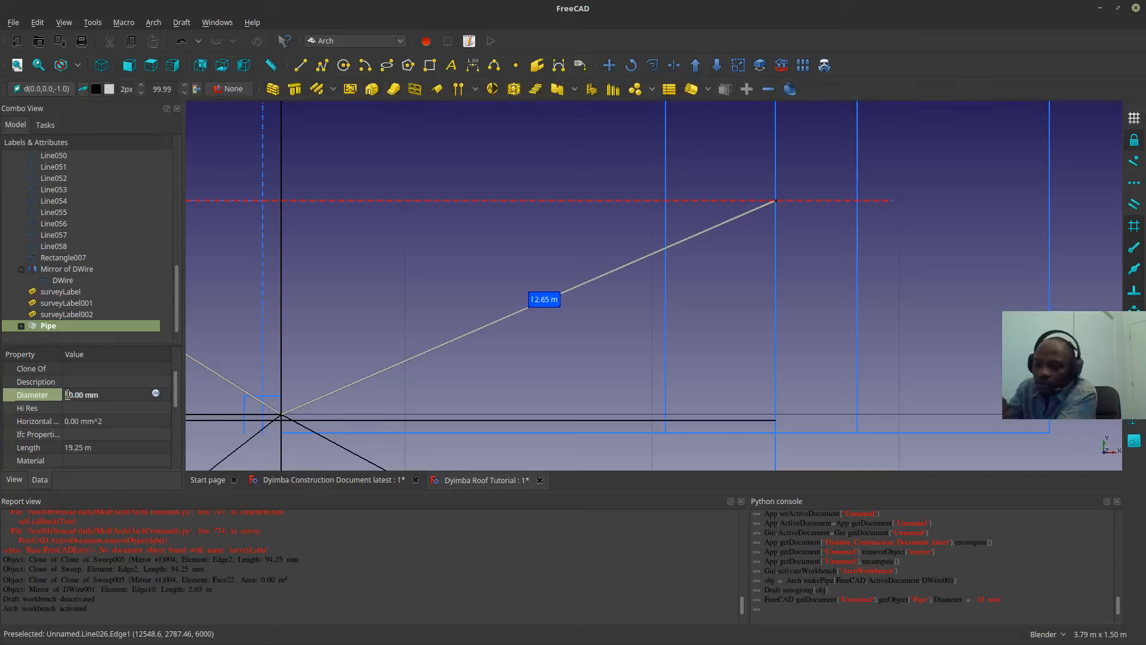
key(Return)
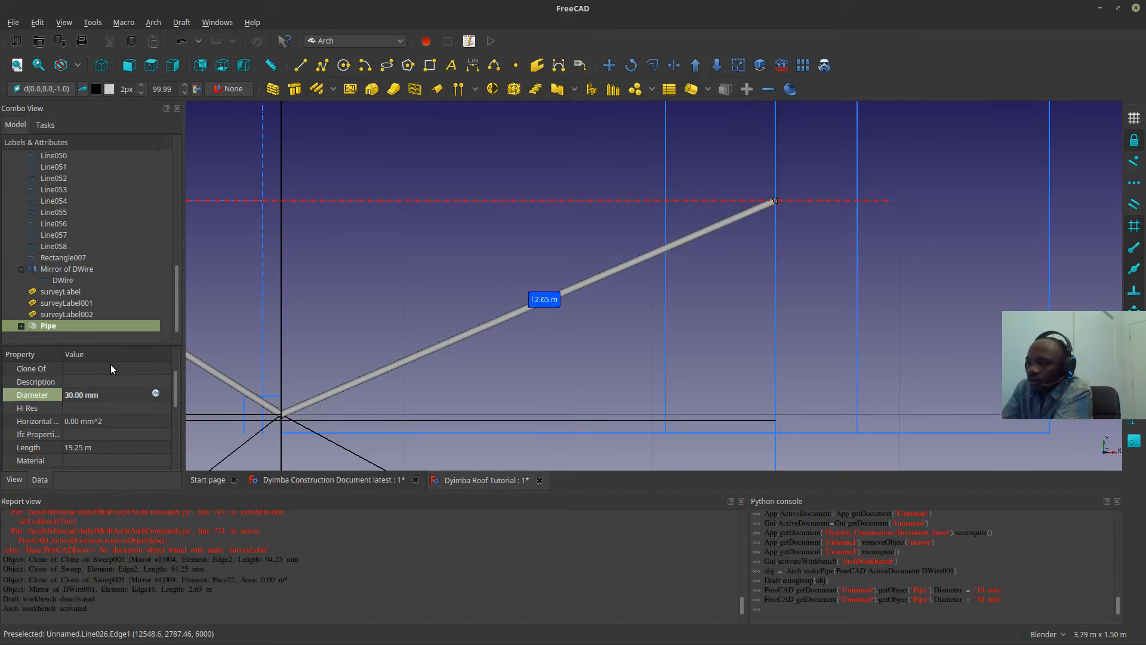
- Set the zigzag pipe's diameter to 20 mm
drag(65, 399, 71, 400)
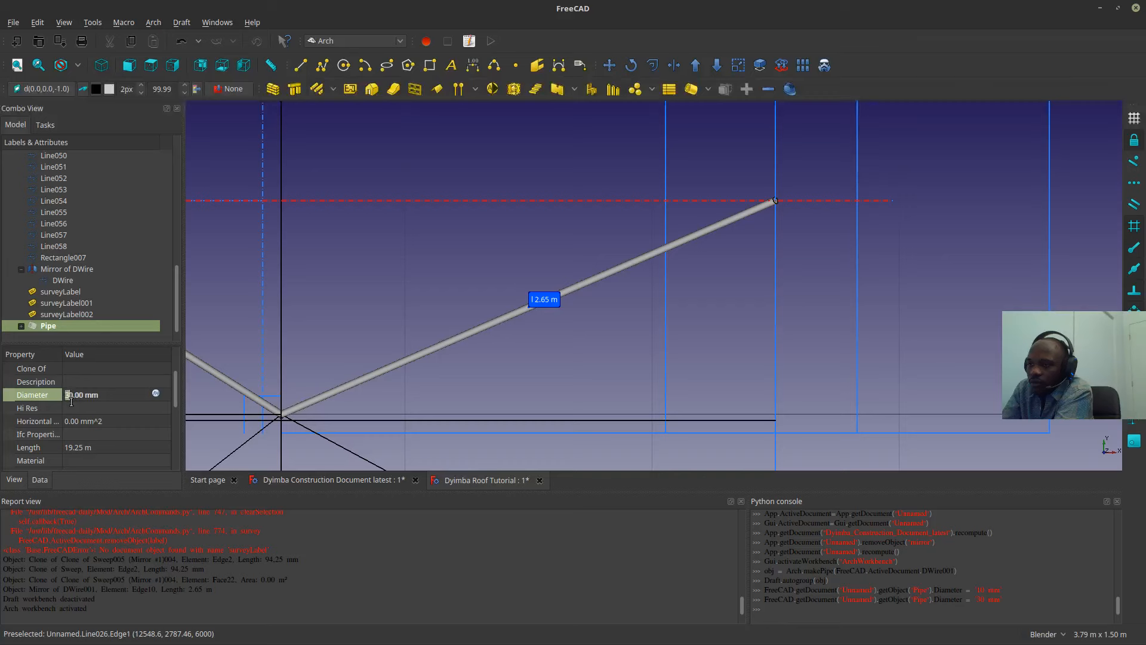
text(2)
key(Return)
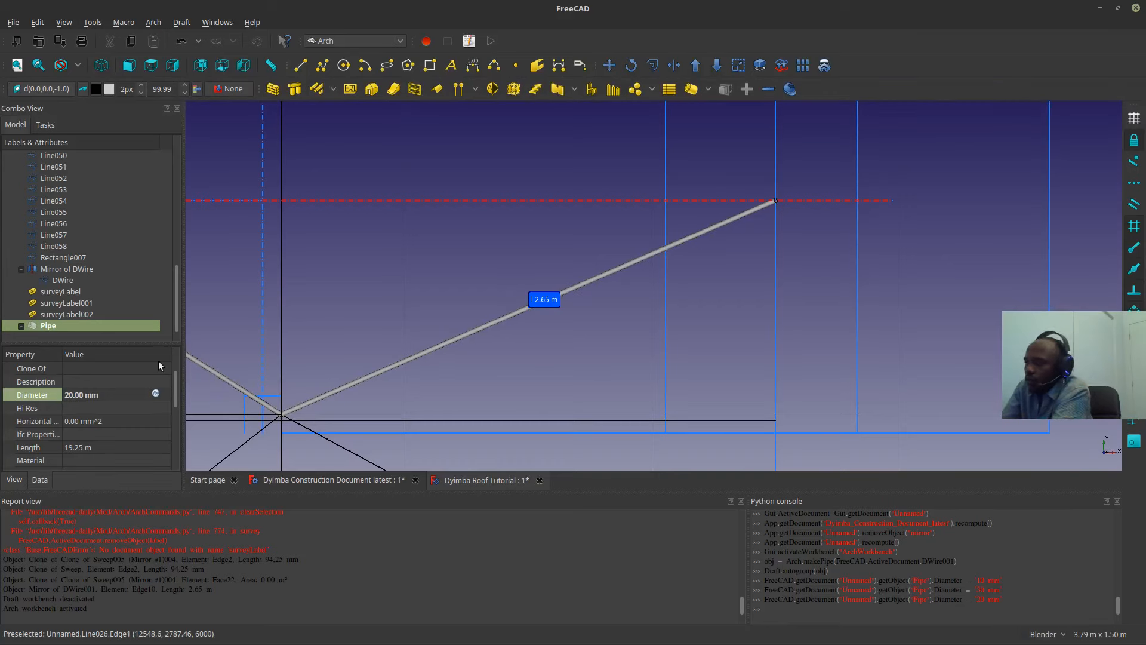
- Examine the pipe's end face and the mitred lower bend where its last long segment begins
scroll(740, 215, up, 10)
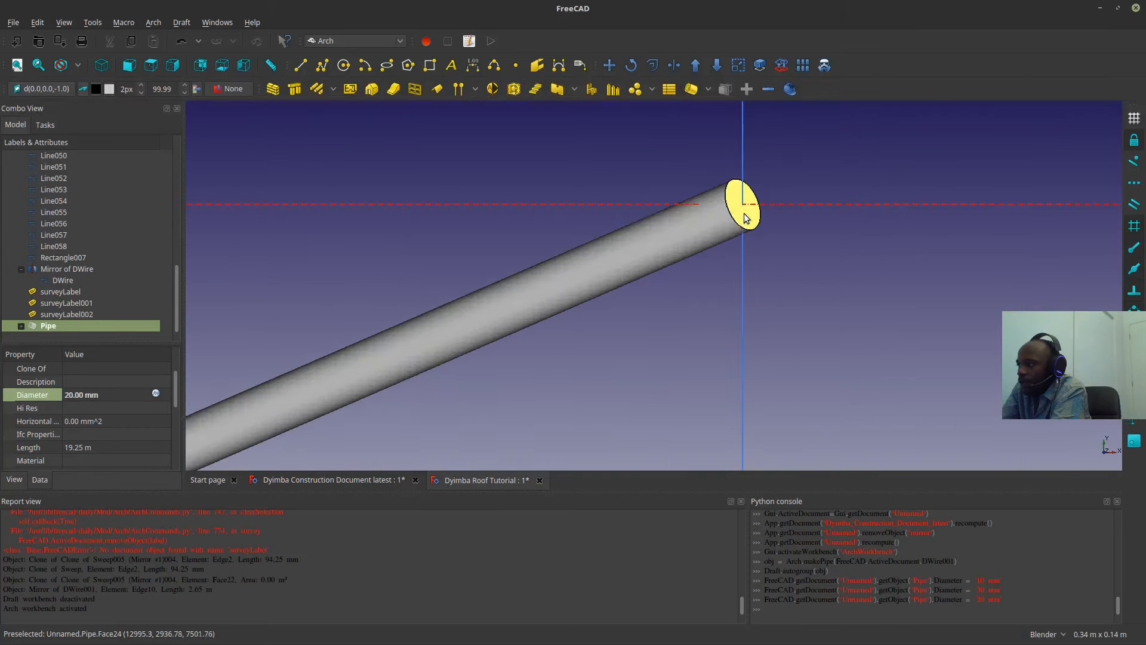
scroll(740, 221, down, 5)
scroll(753, 203, up, 2)
scroll(753, 200, down, 2)
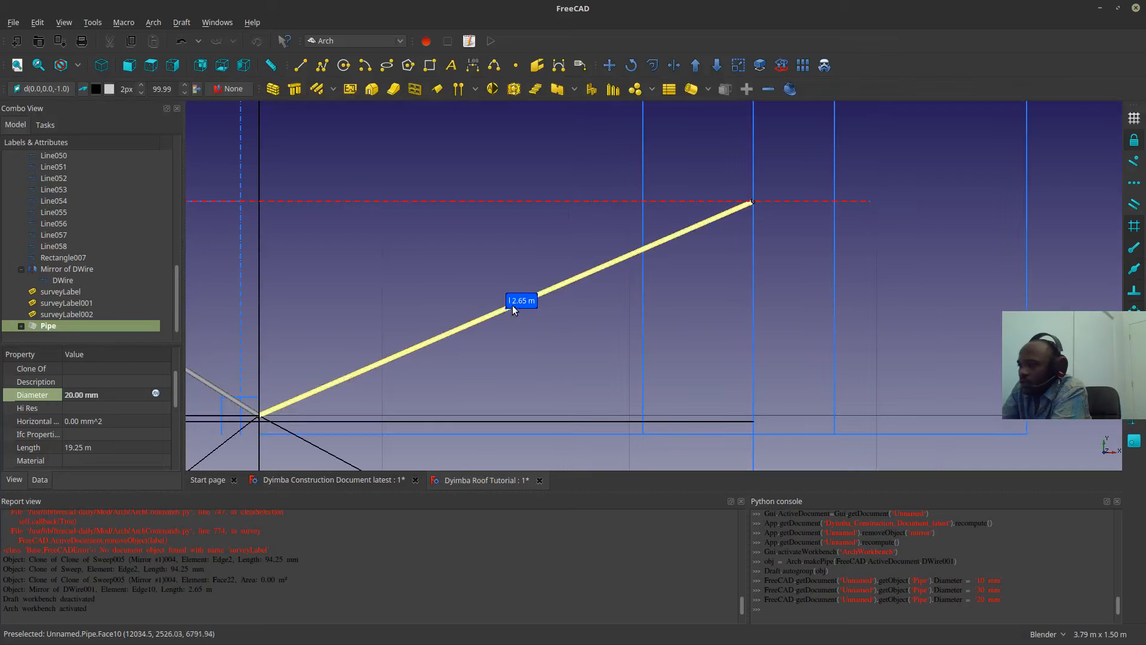
scroll(364, 389, up, 6)
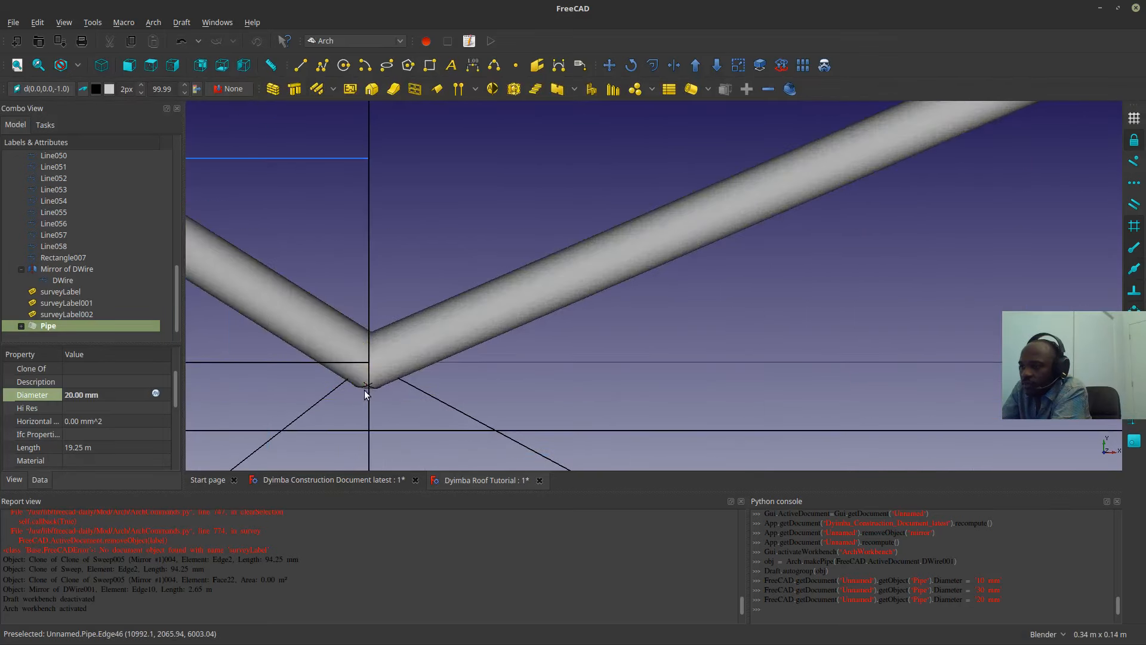
scroll(374, 364, up, 4)
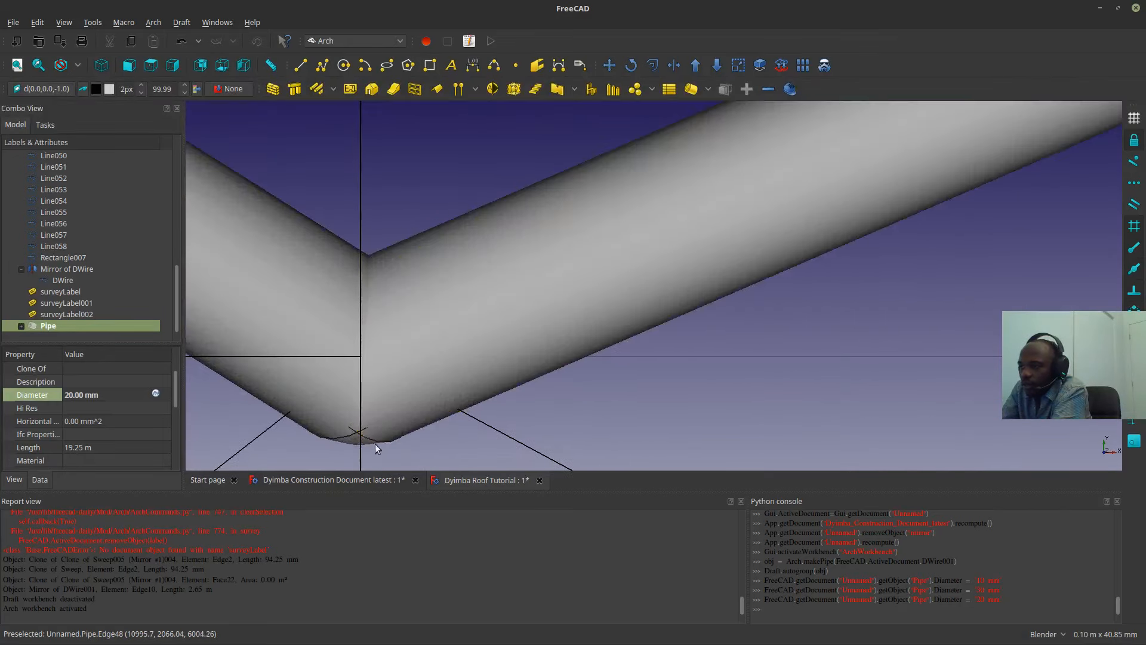
scroll(376, 439, down, 5)
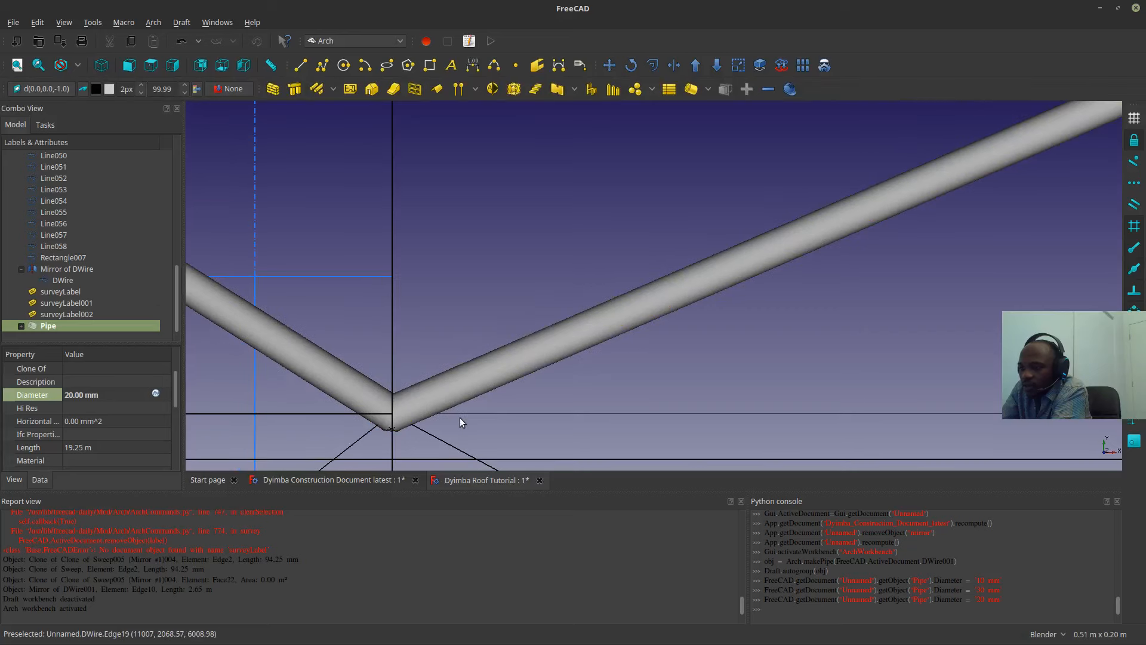
scroll(589, 306, down, 5)
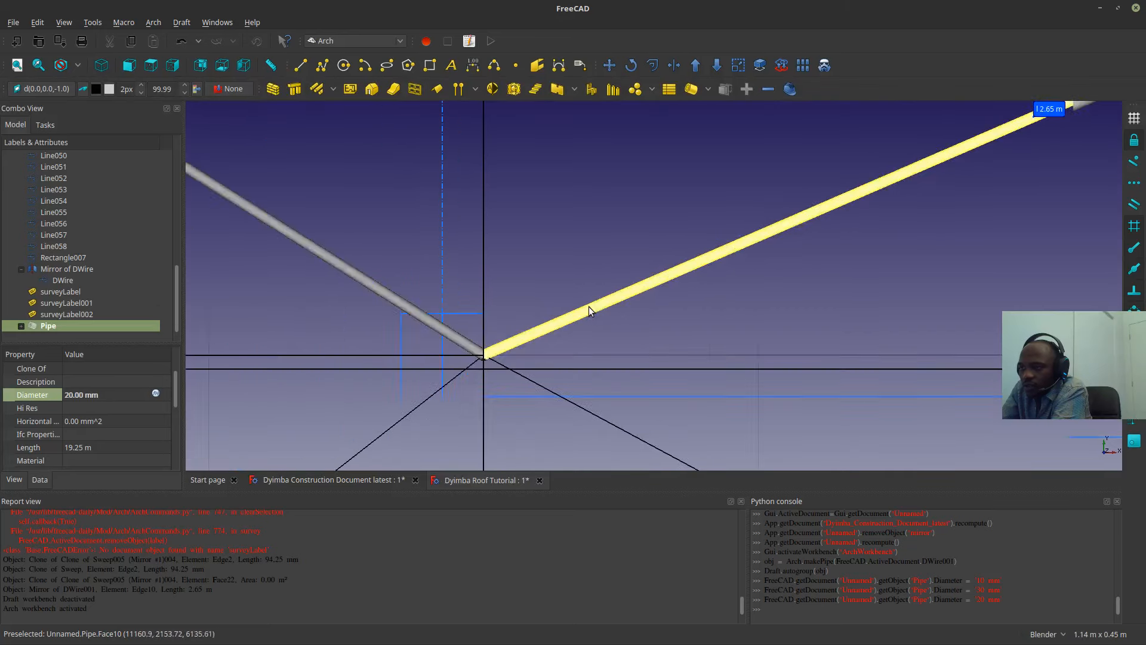
- Show the hidden Extrusion and its clones through Clone of Extrusion007, and measure an Extrusion edge beside the zigzag pipe's lower bend
click(22, 325)
click(67, 326)
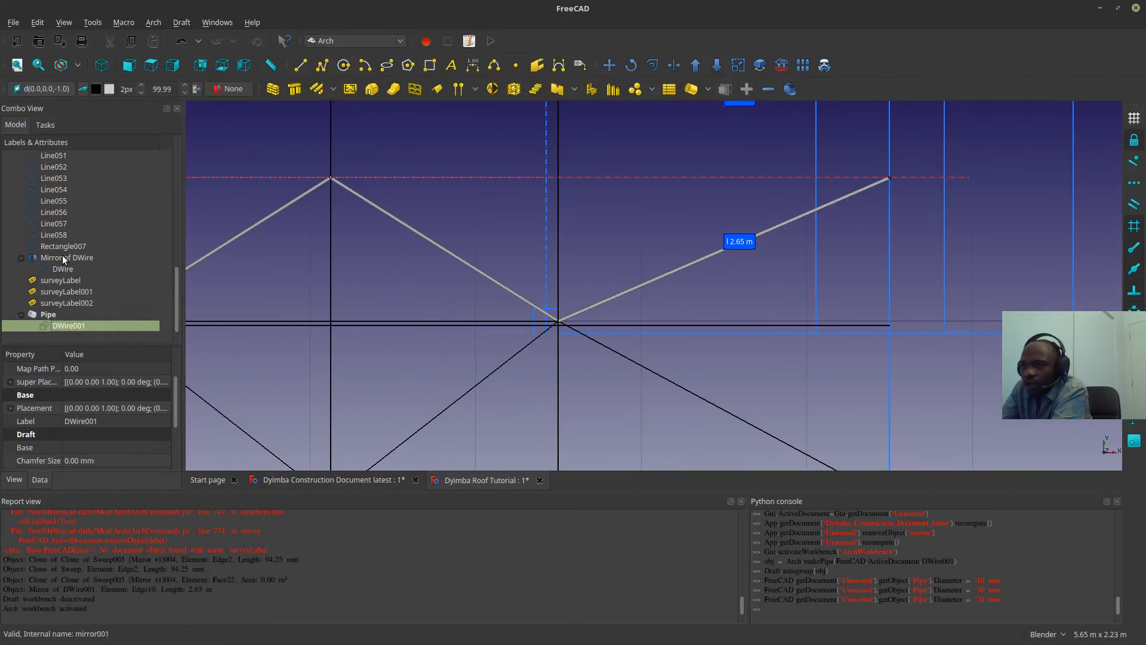
scroll(65, 251, up, 15)
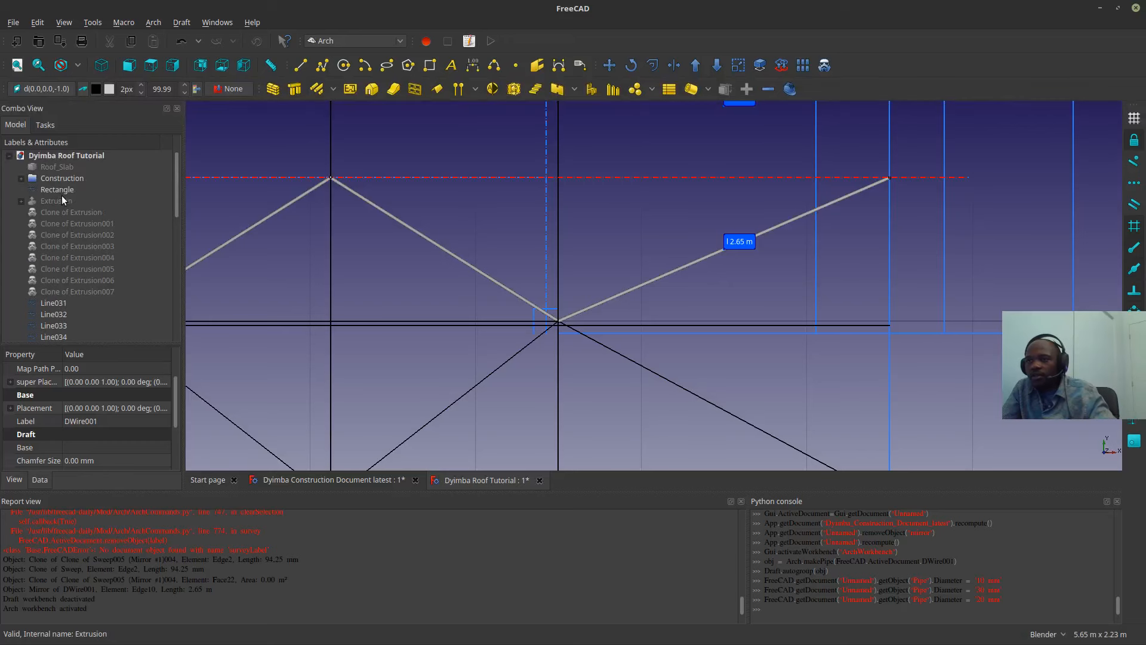
click(60, 199)
shift+click(81, 292)
key(space)
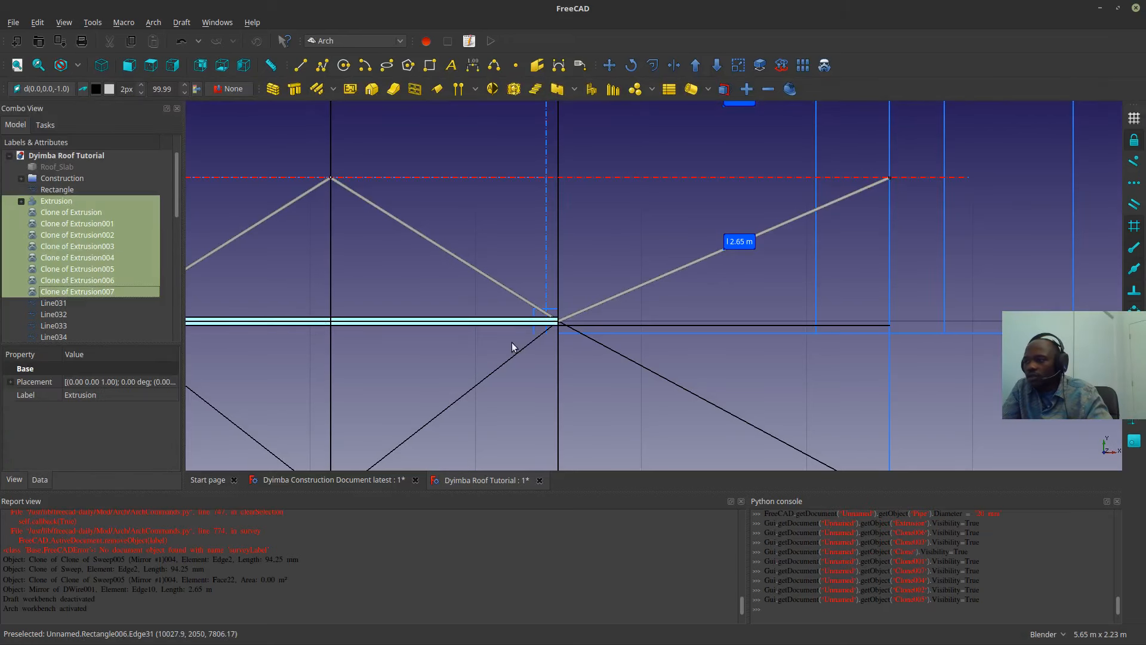
scroll(540, 318, up, 4)
scroll(597, 319, down, 8)
shift+middle_drag(325, 288, 545, 288)
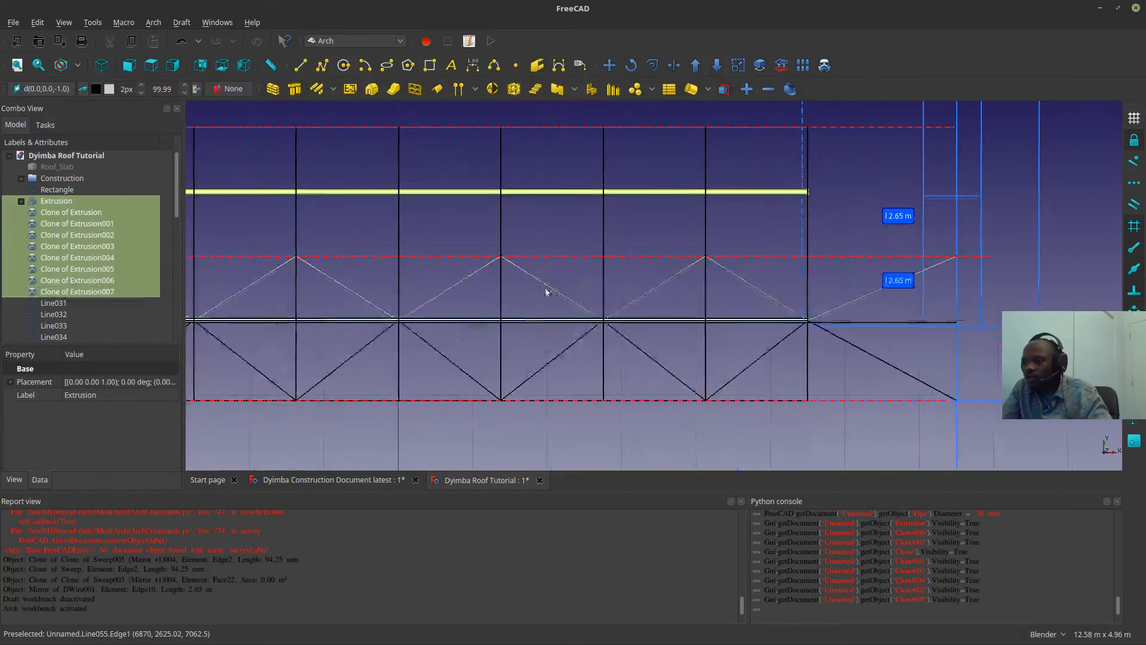
scroll(545, 292, up, 6)
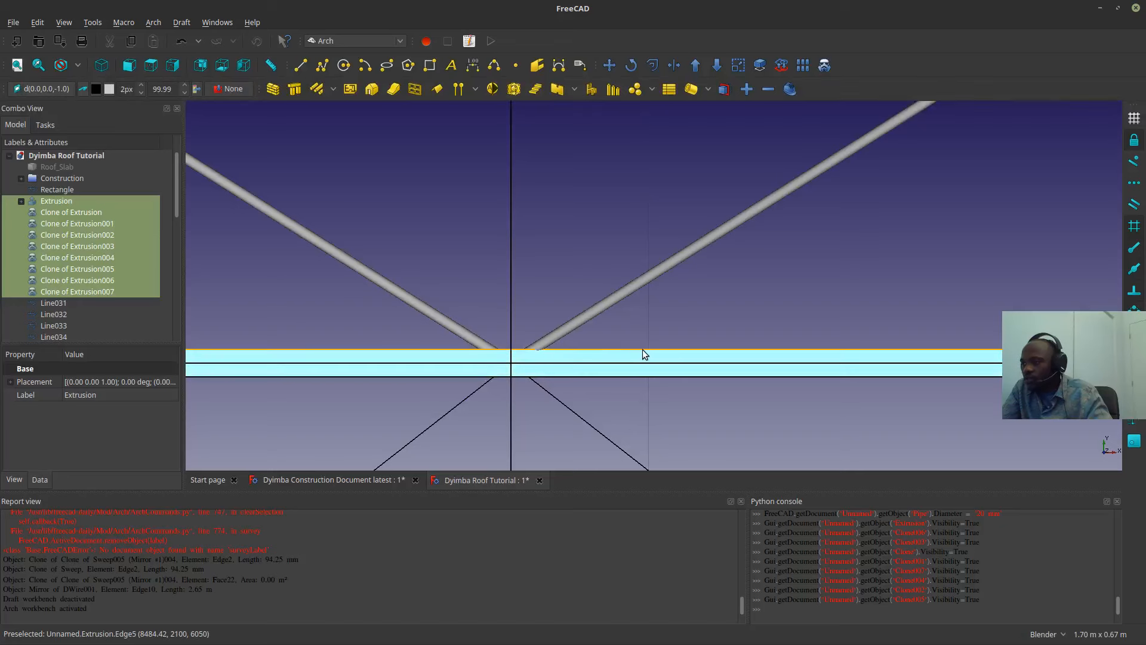
click(642, 354)
- Try fillet radii of 10 mm and 20 mm on DWire001, the pipe's base wire
scroll(93, 287, down, 10)
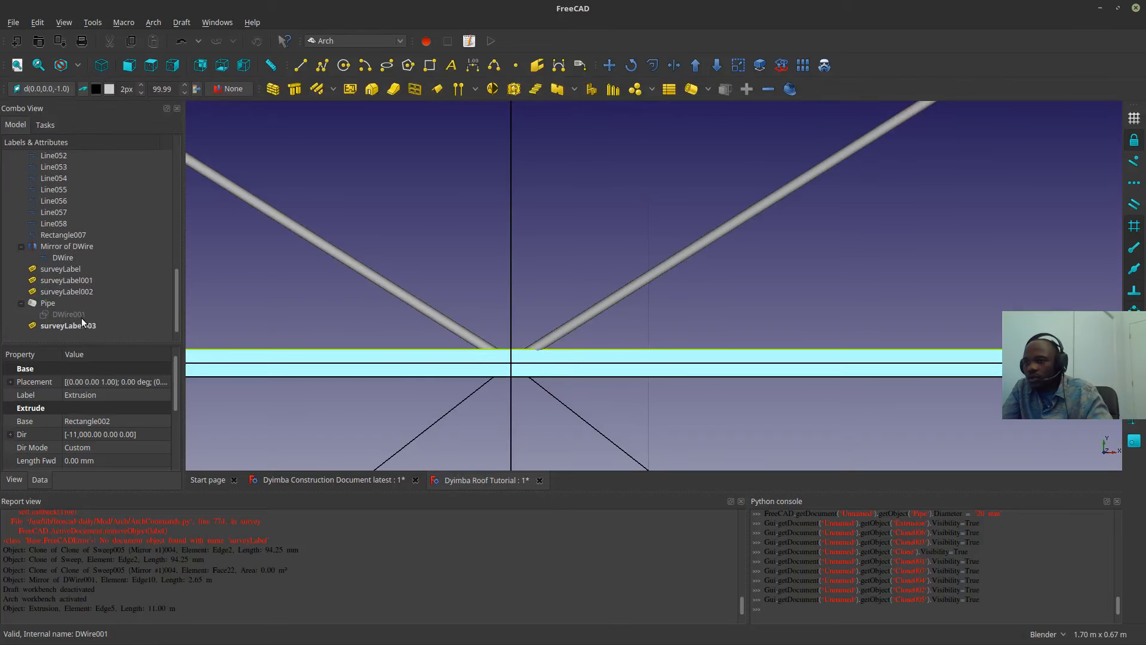
click(81, 313)
click(14, 480)
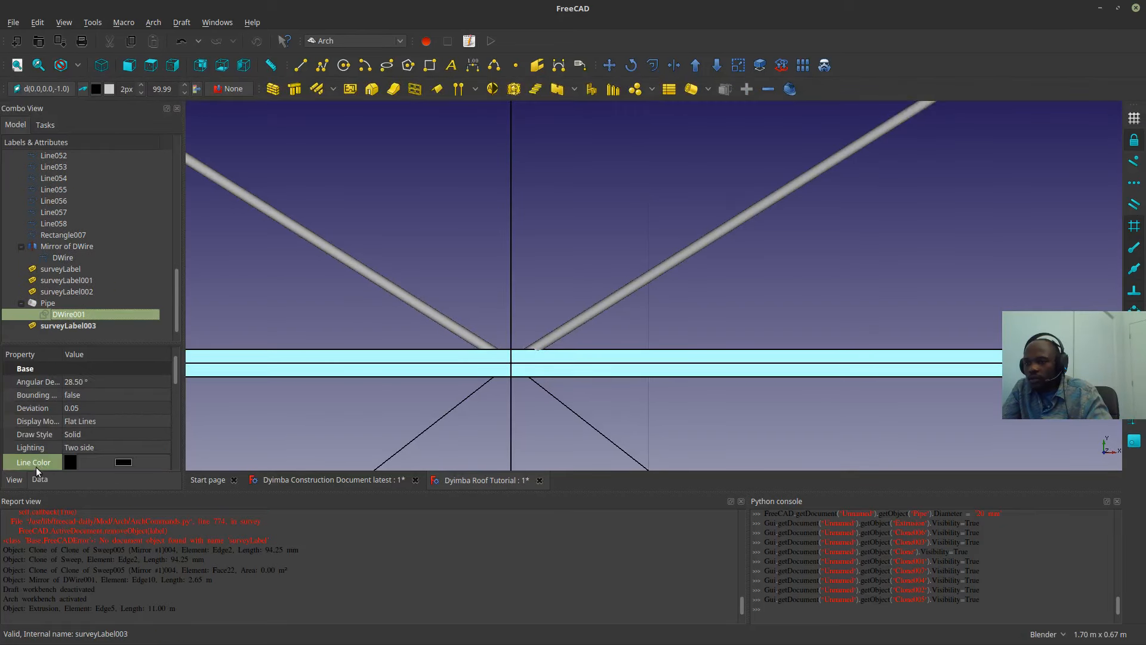
scroll(120, 430, down, 2)
scroll(105, 405, up, 1)
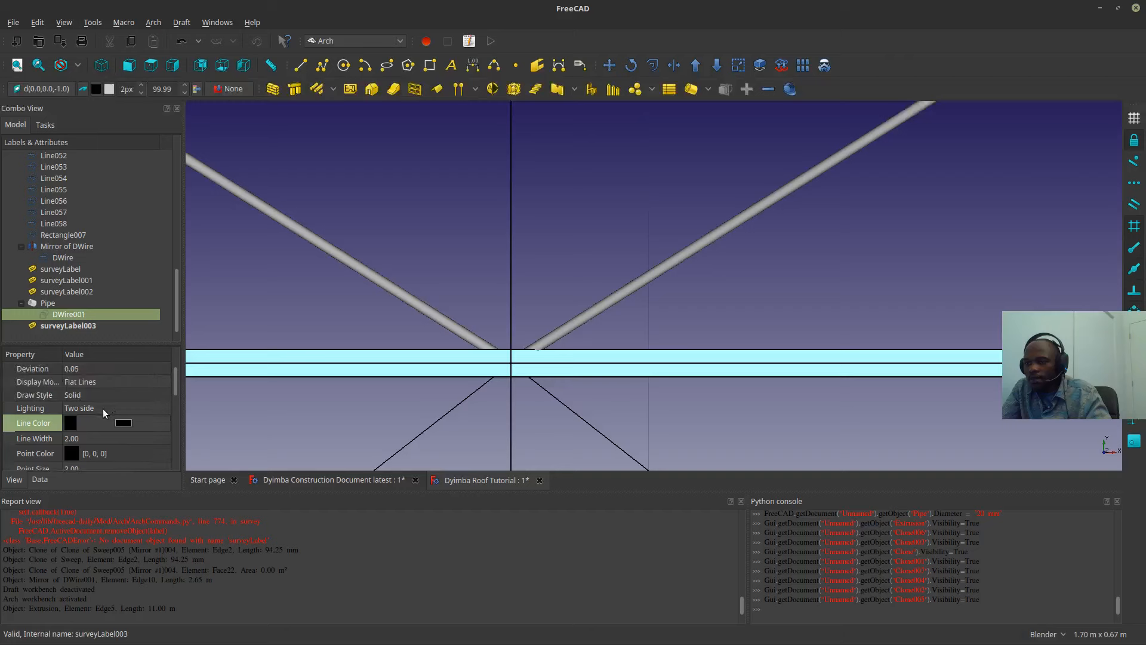
scroll(103, 409, down, 7)
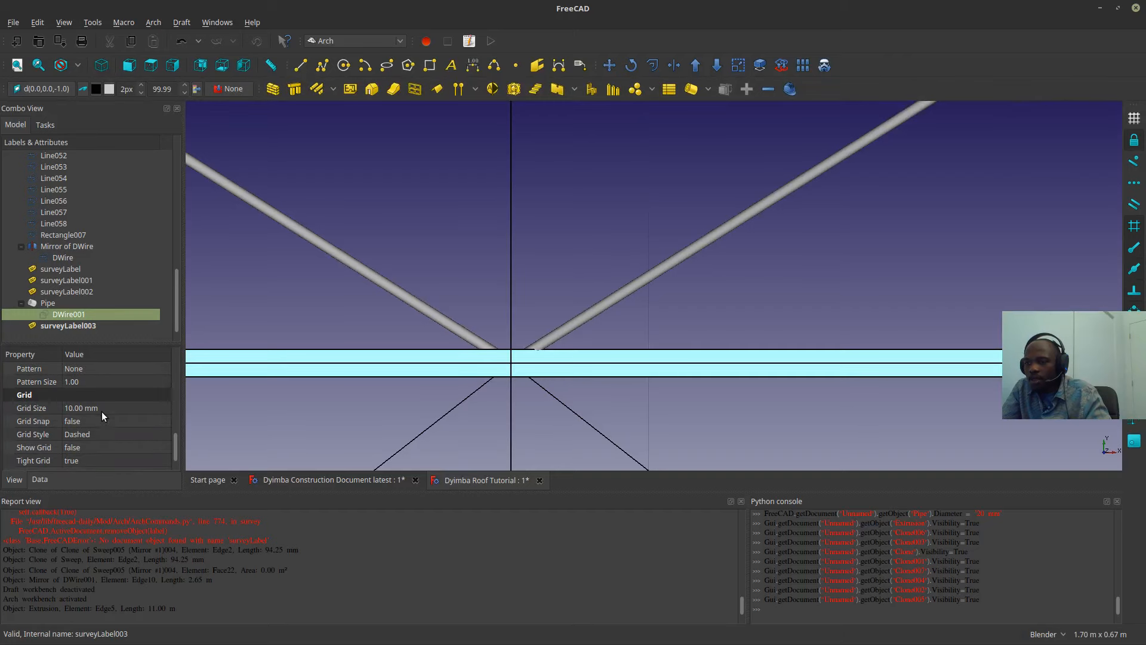
click(40, 479)
scroll(70, 435, down, 3)
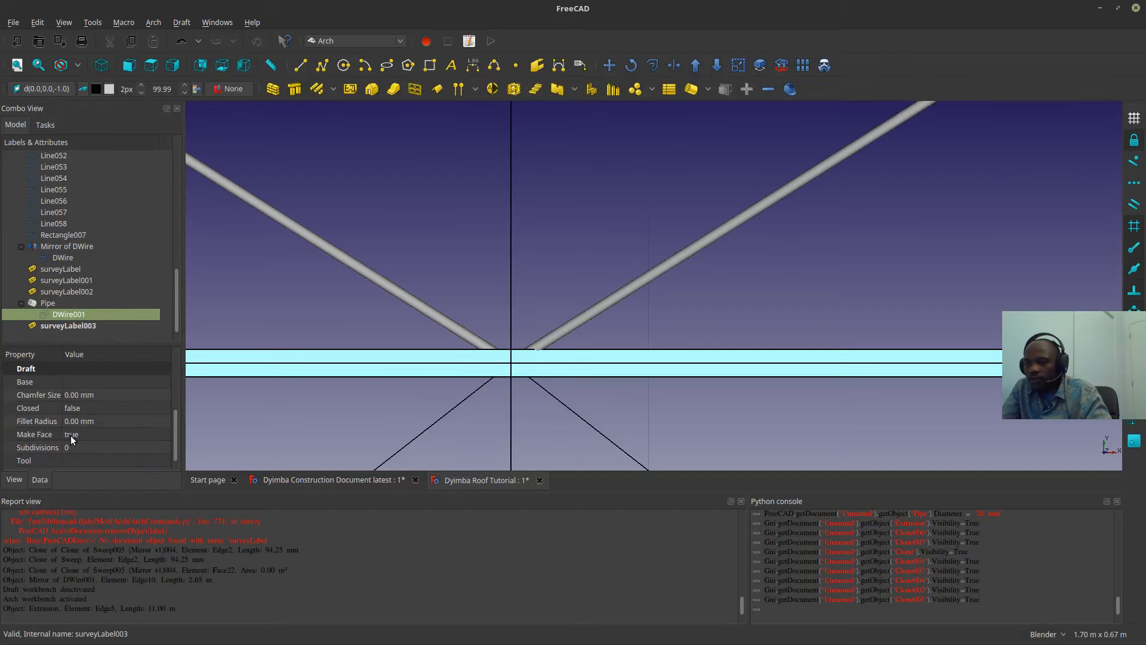
scroll(84, 434, up, 2)
scroll(82, 438, down, 2)
click(66, 420)
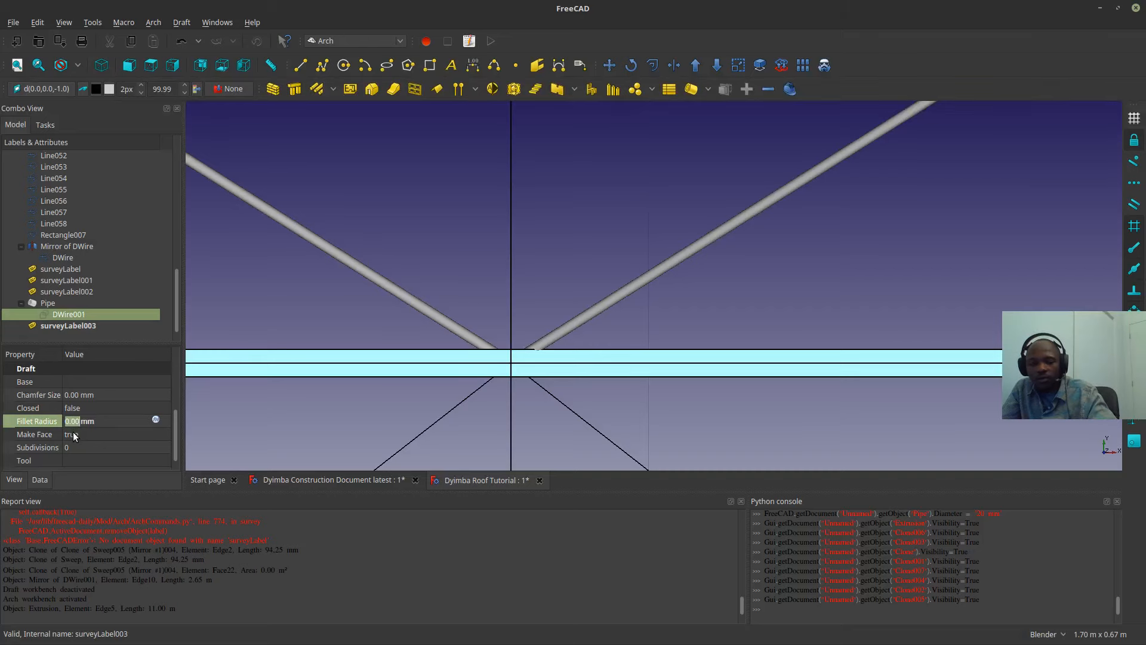
text(10)
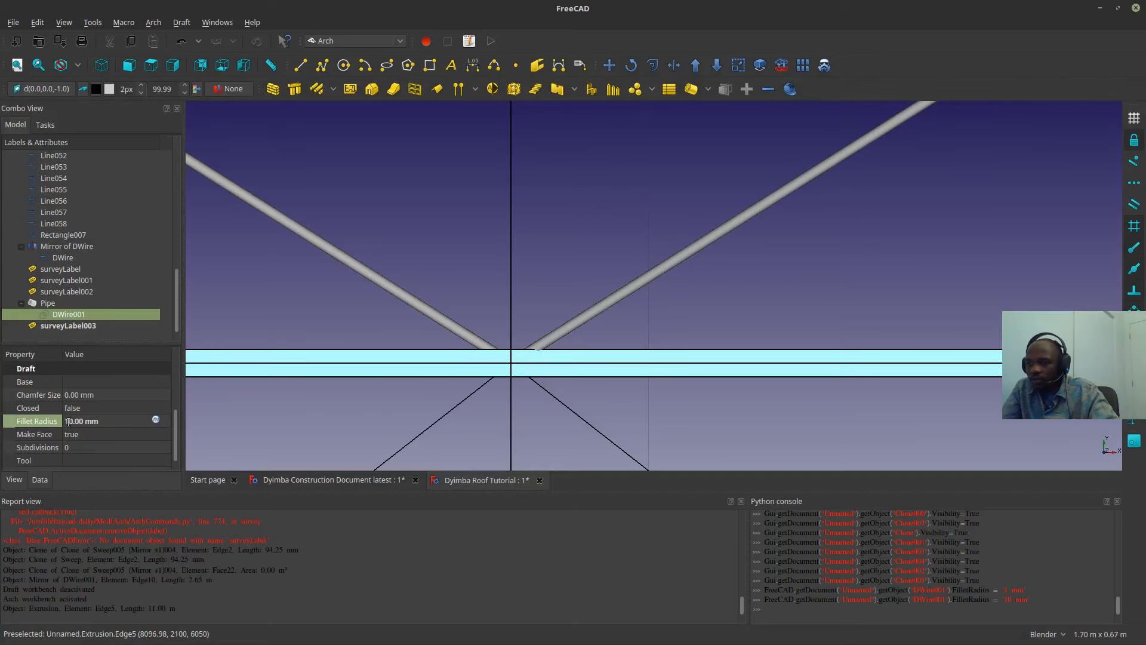
text(2)
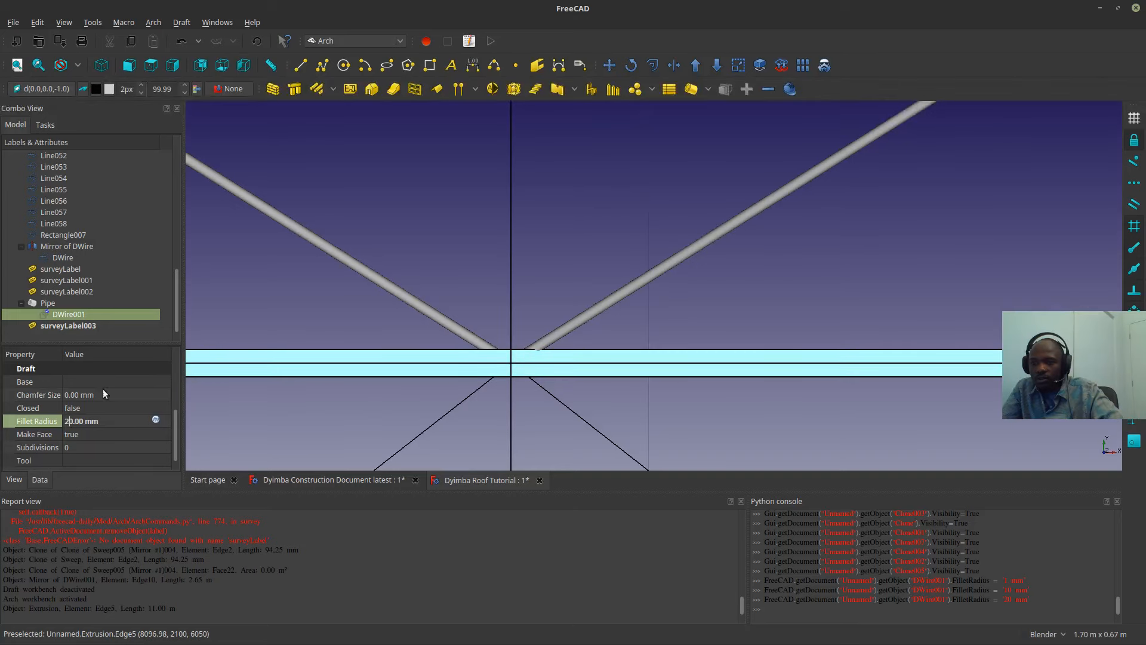
click(274, 309)
click(482, 342)
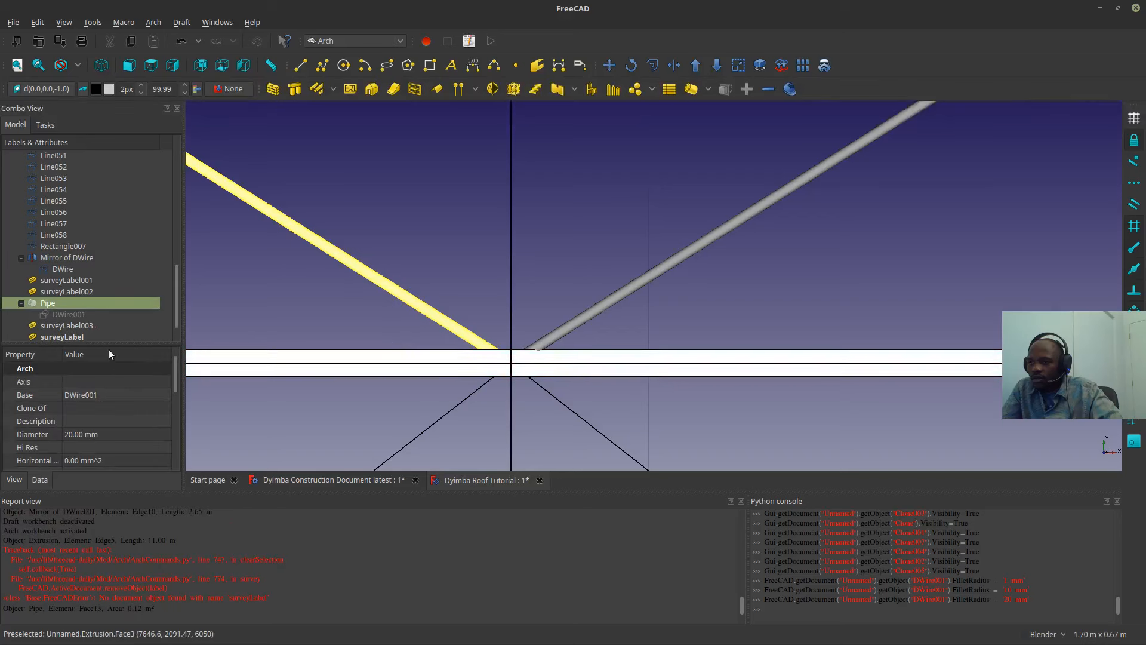
- Refine the fillet radius of DWire001 by trying 0.14 m and 0.13 m, ending with 0.12 m
click(67, 313)
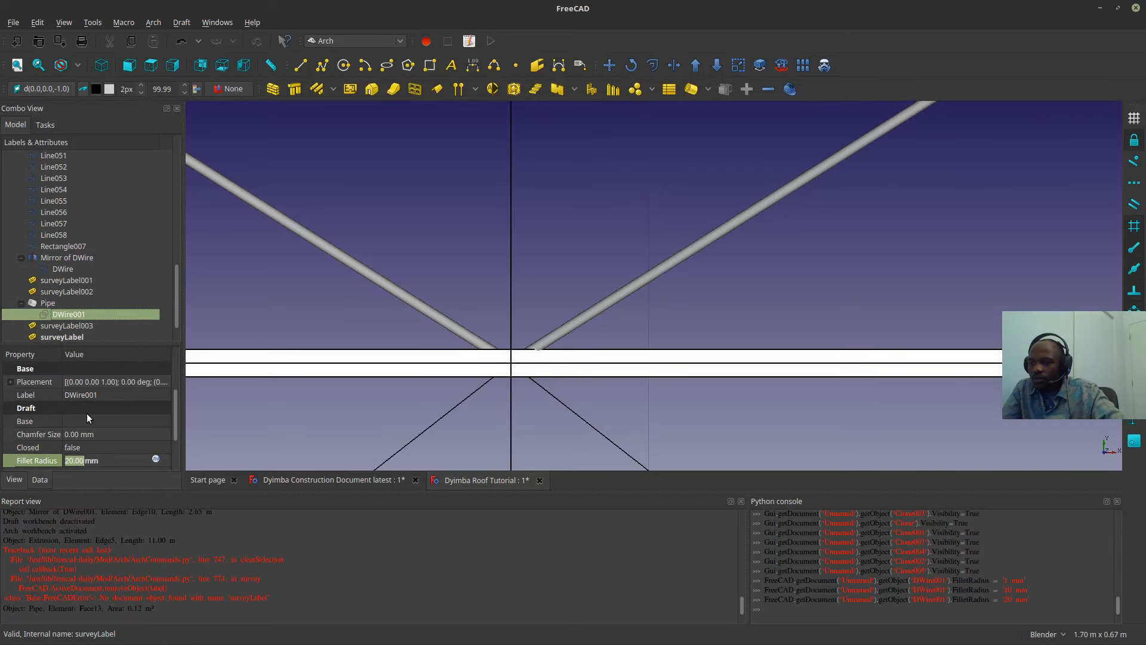
scroll(87, 418, down, 1)
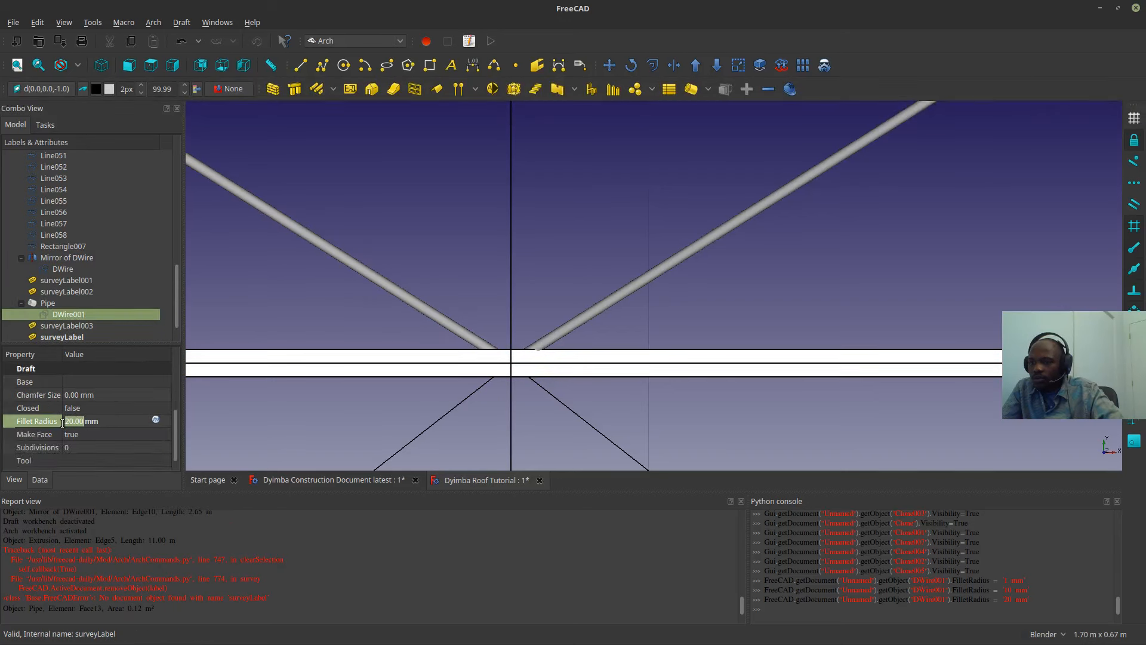
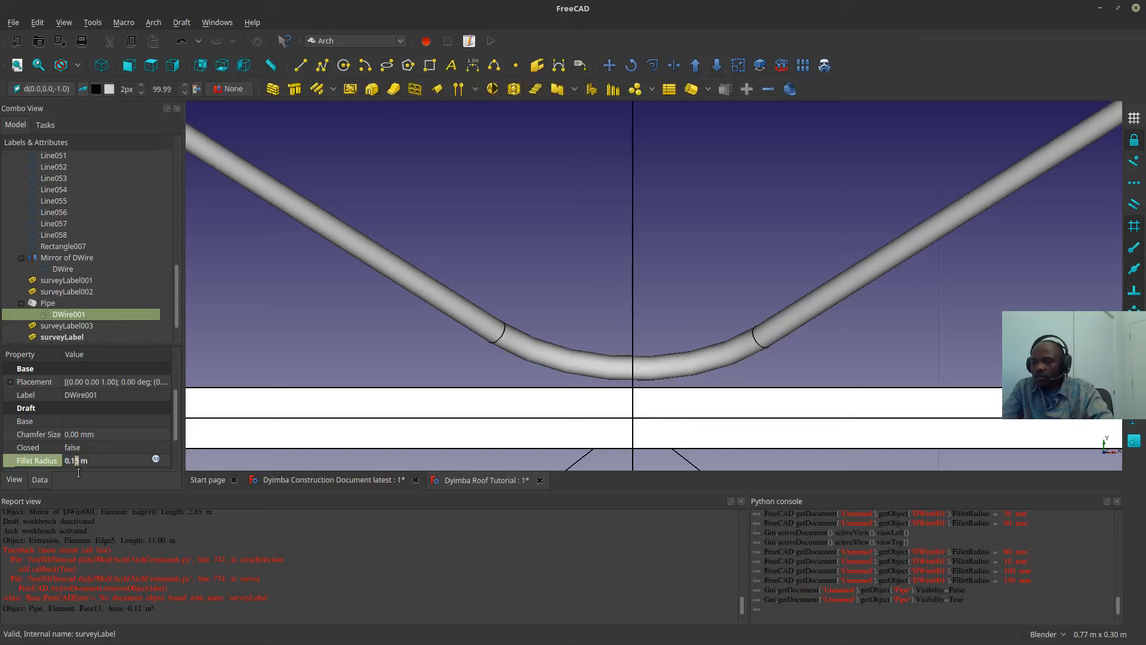
text(4)
key(Return)
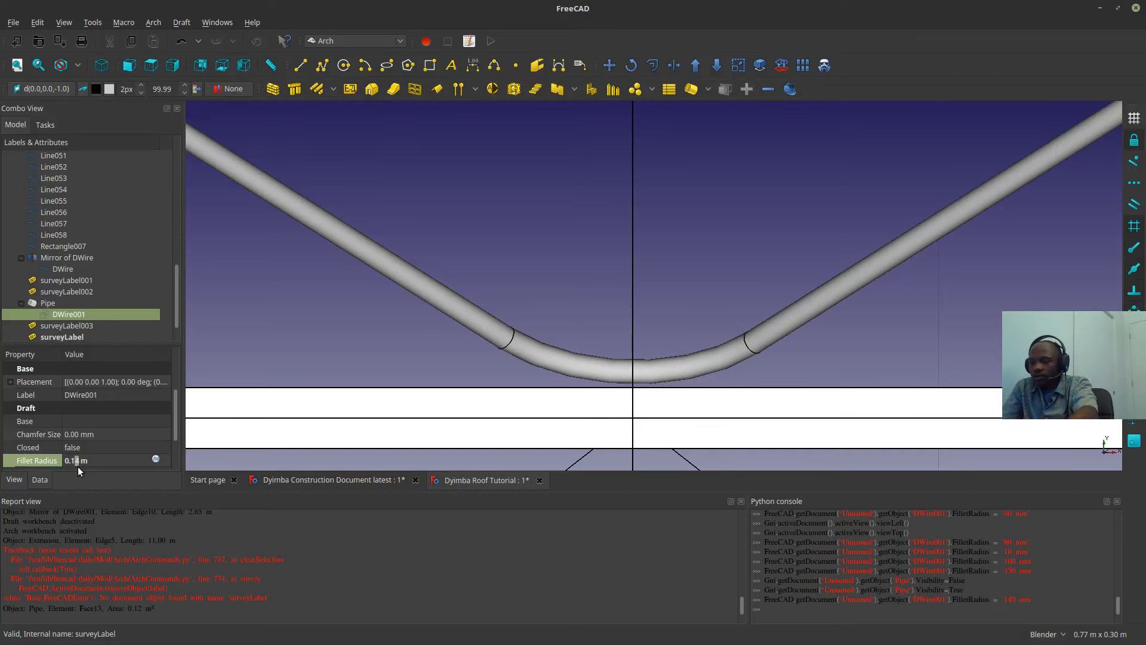
text(3)
key(Return)
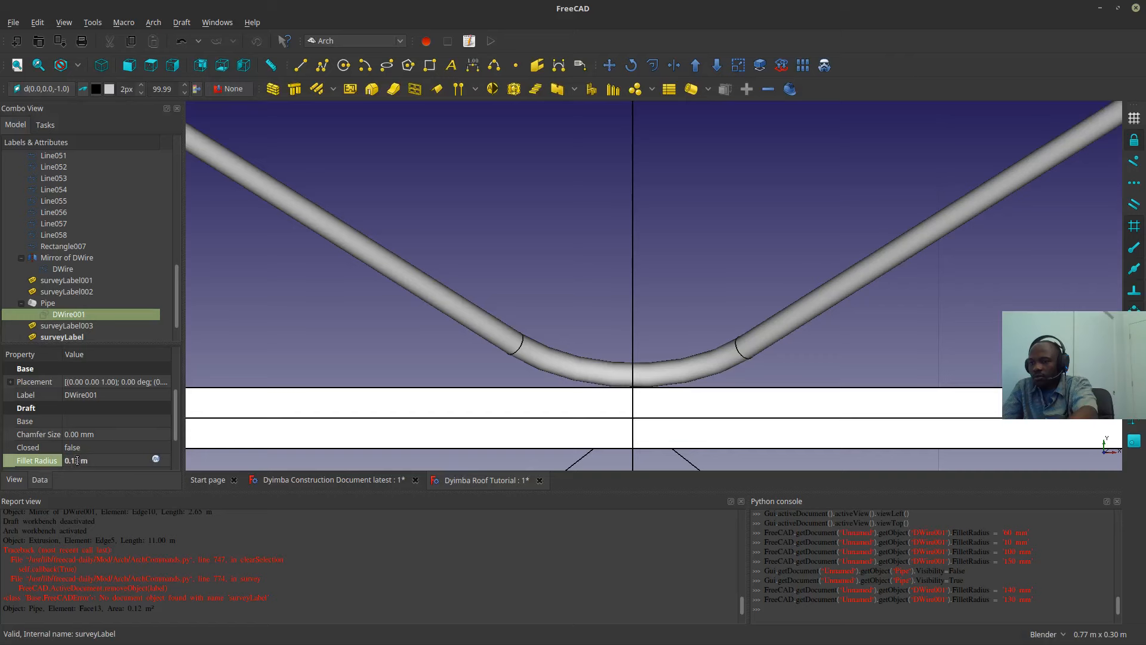
text(2)
key(Return)
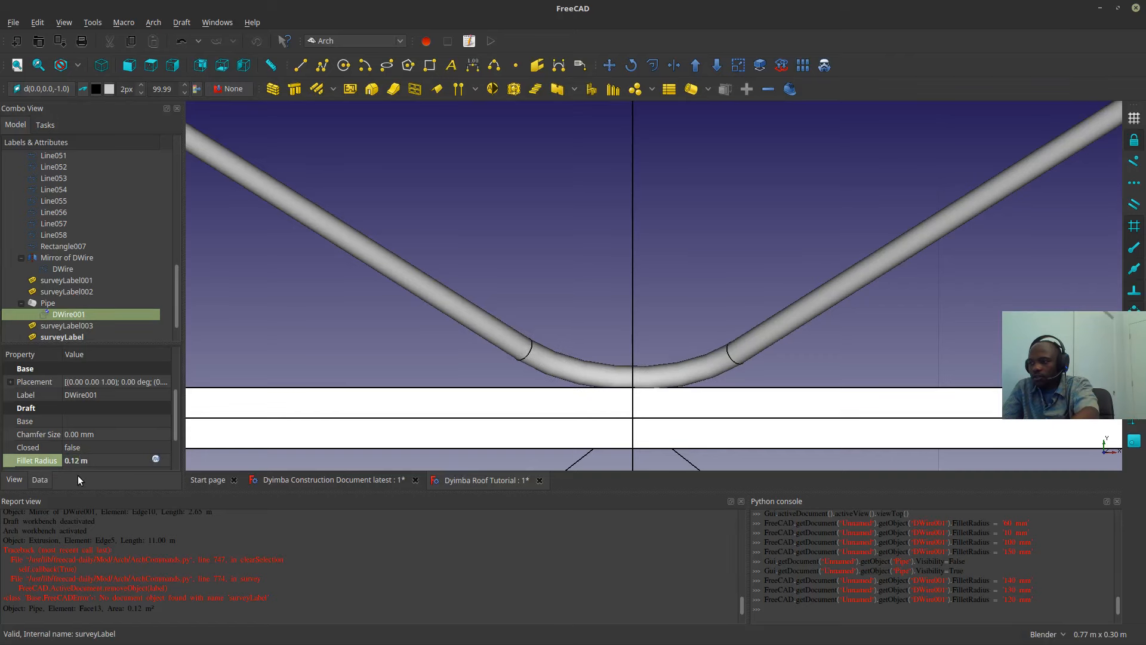
- Examine the rounded bends of the zigzag pipe along the roof grid and between the extruded beams, from above and at an angle
scroll(568, 424, down, 6)
scroll(332, 407, up, 4)
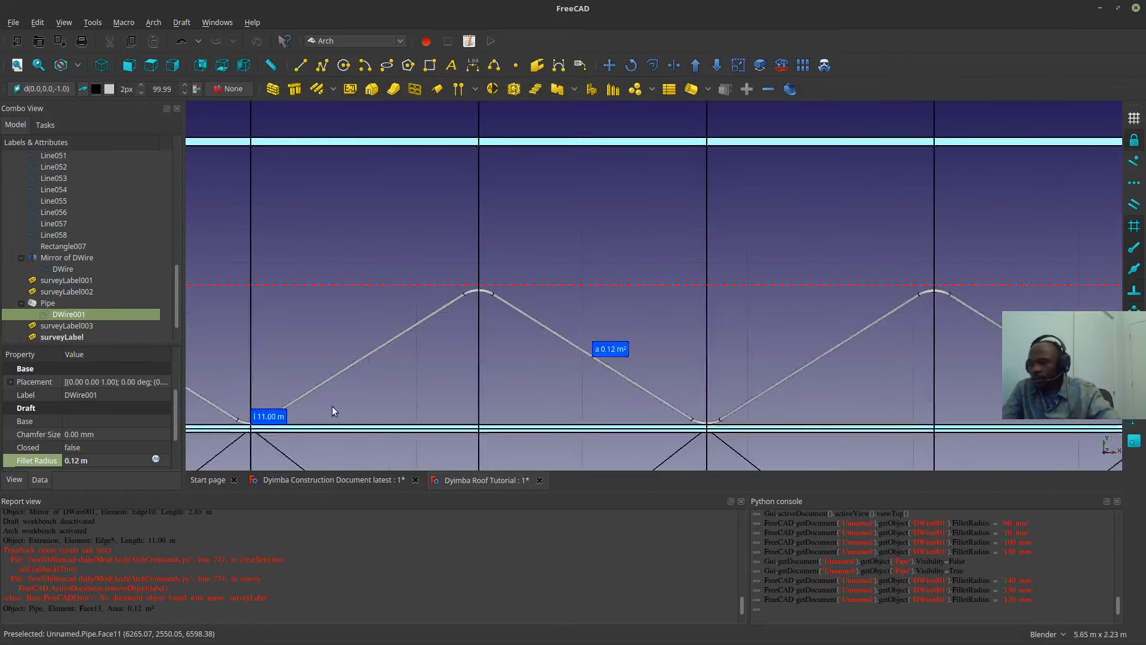
scroll(580, 381, down, 4)
scroll(559, 347, down, 3)
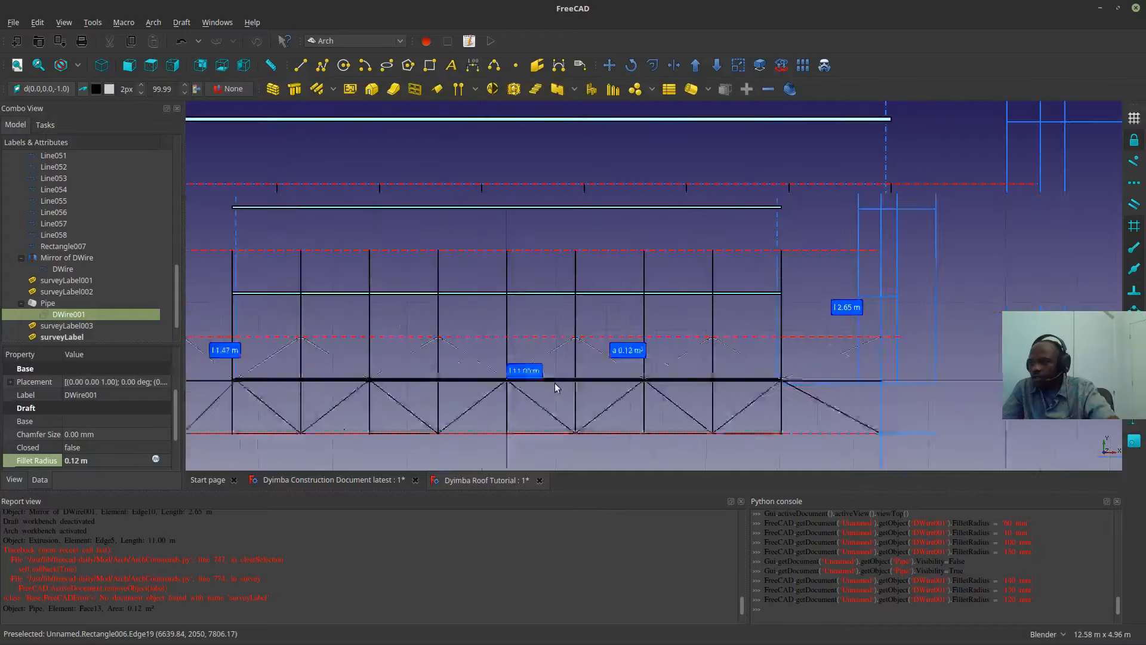
middle_drag(555, 383, 588, 319)
scroll(582, 303, up, 5)
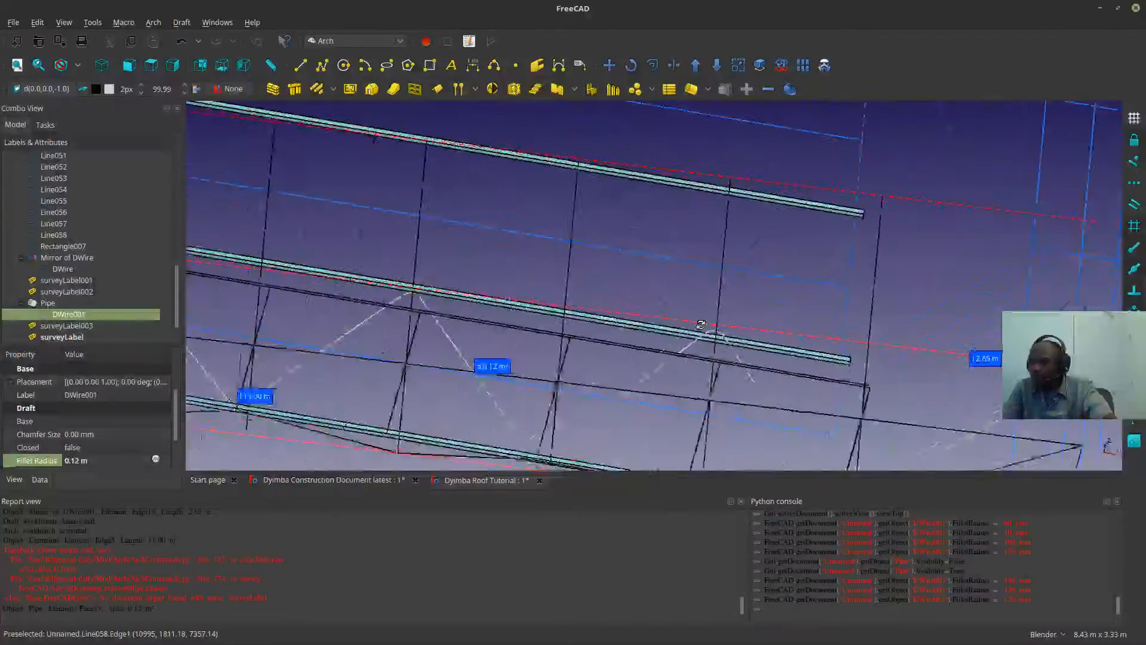
scroll(370, 287, down, 2)
shift+middle_drag(376, 230, 608, 218)
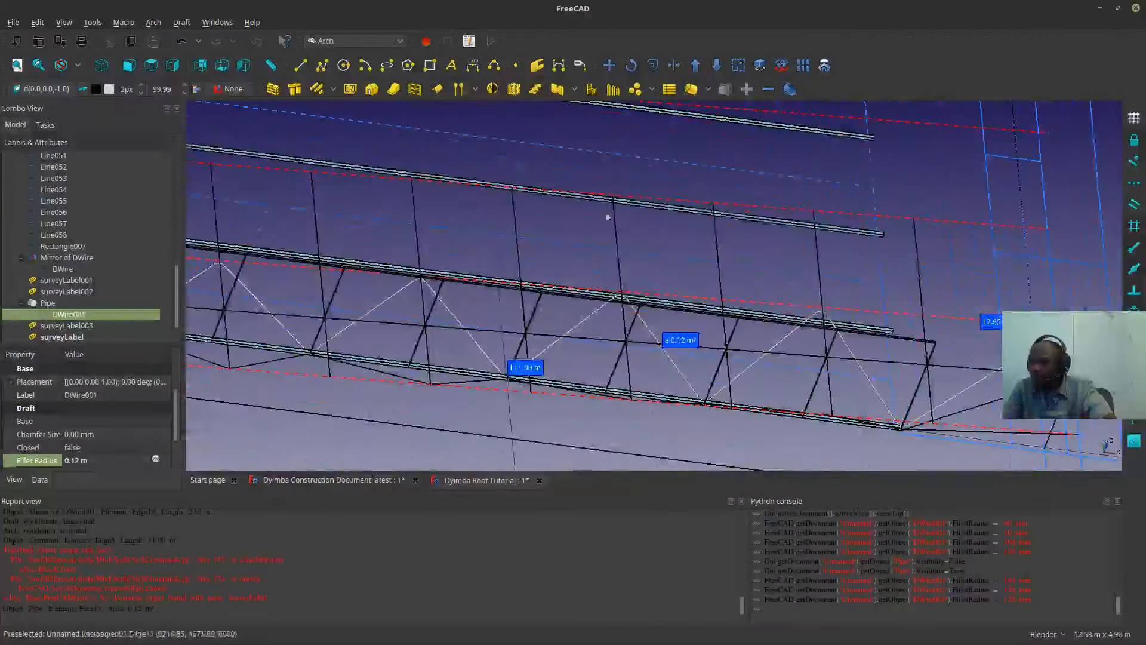
- Delete the four measurement labels surveyLabel, surveyLabel001, surveyLabel002 and surveyLabel003
click(22, 304)
click(50, 292)
ctrl+click(50, 281)
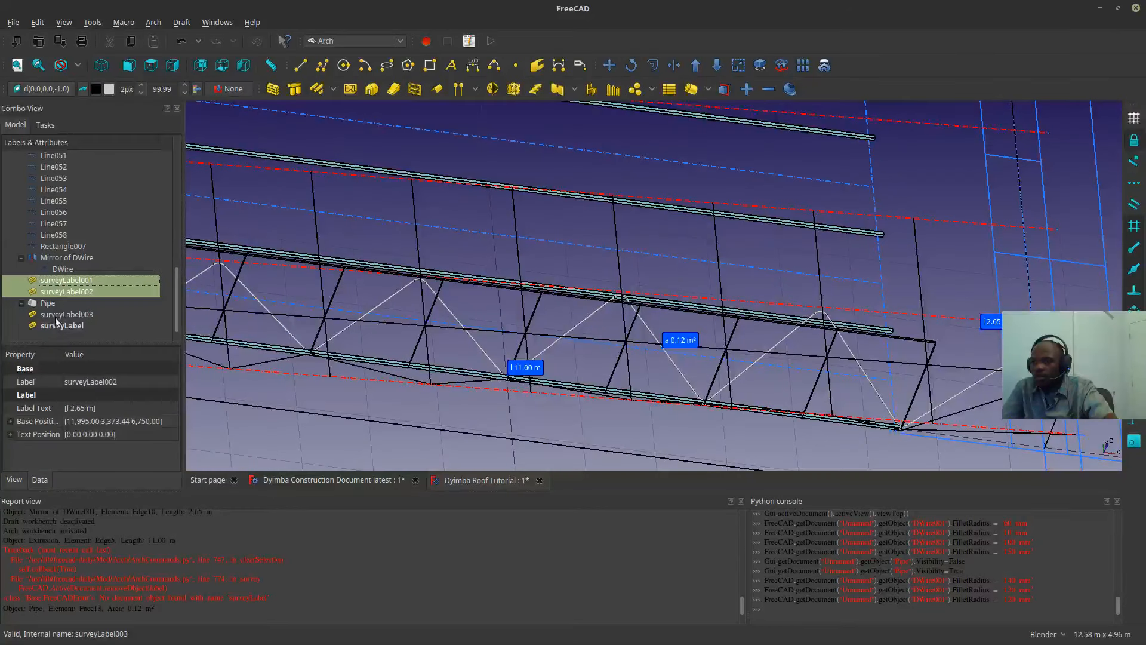
ctrl+click(55, 314)
ctrl+click(53, 325)
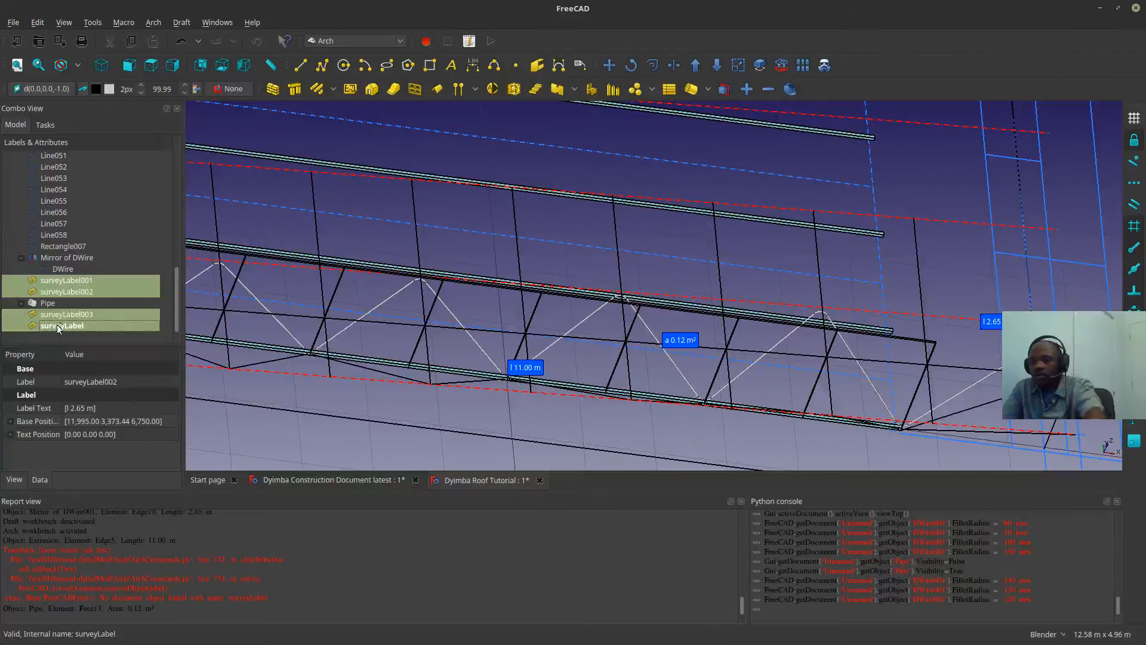
key(Delete)
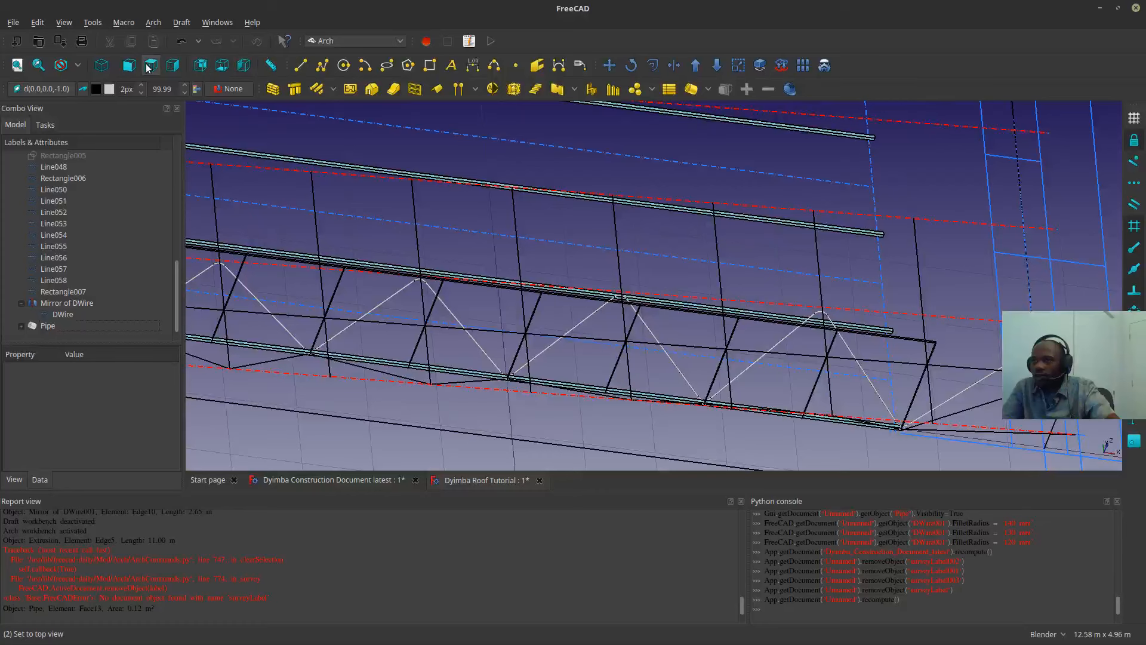
- Examine the whole roof layout and the zigzag pipe's open end at the outer grid line in top view
click(148, 67)
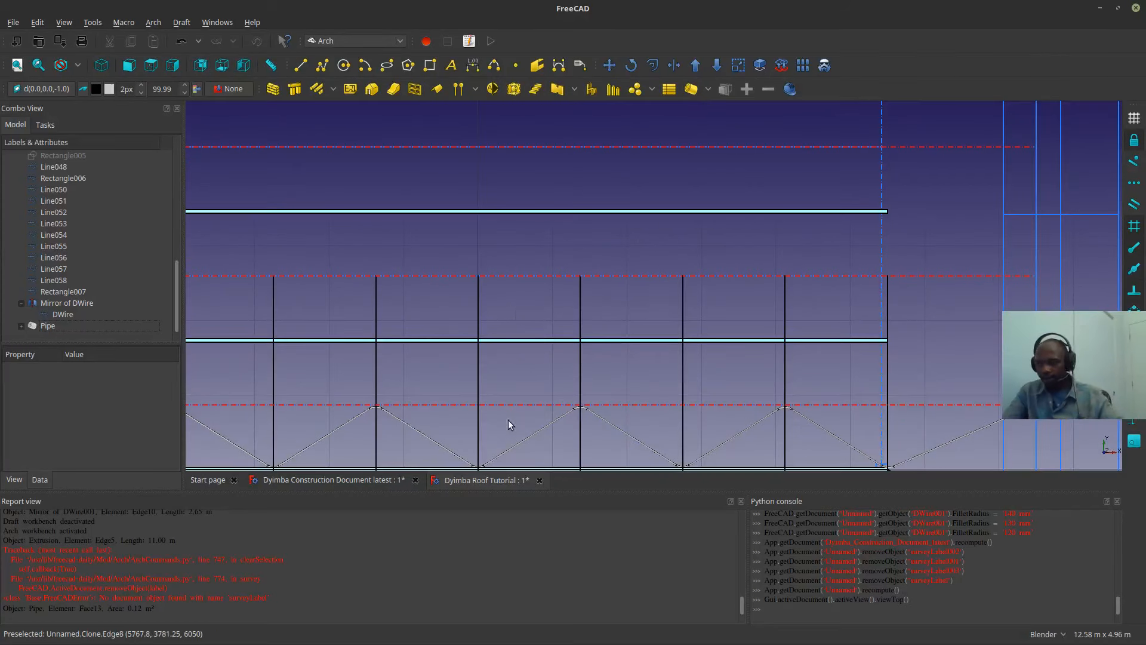
scroll(644, 291, down, 6)
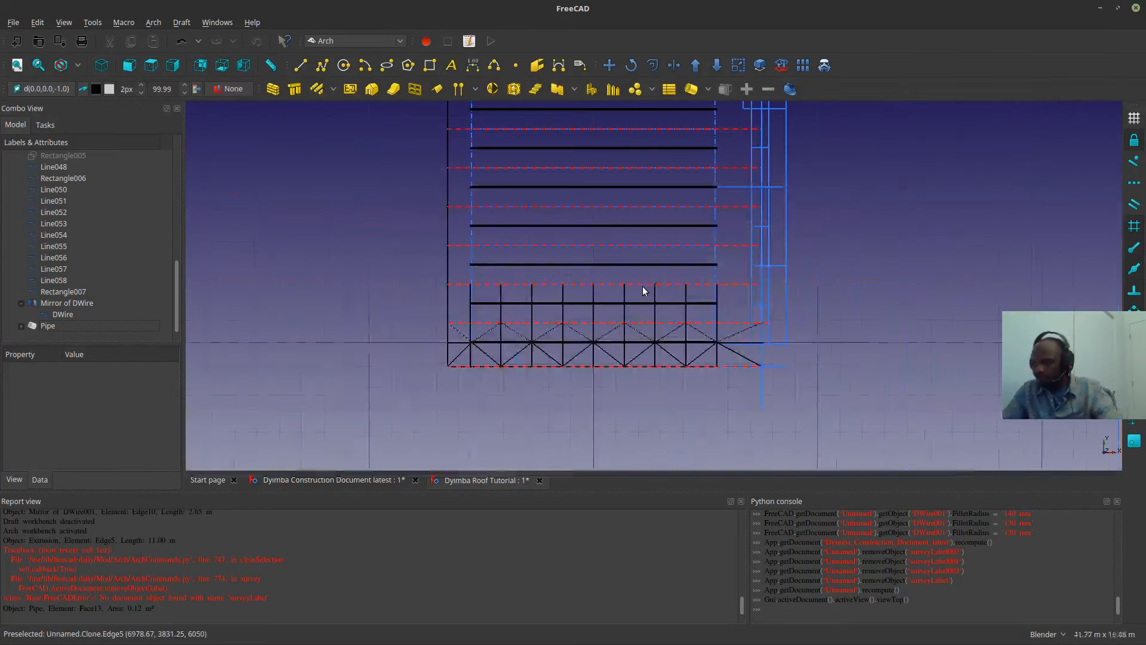
click(151, 65)
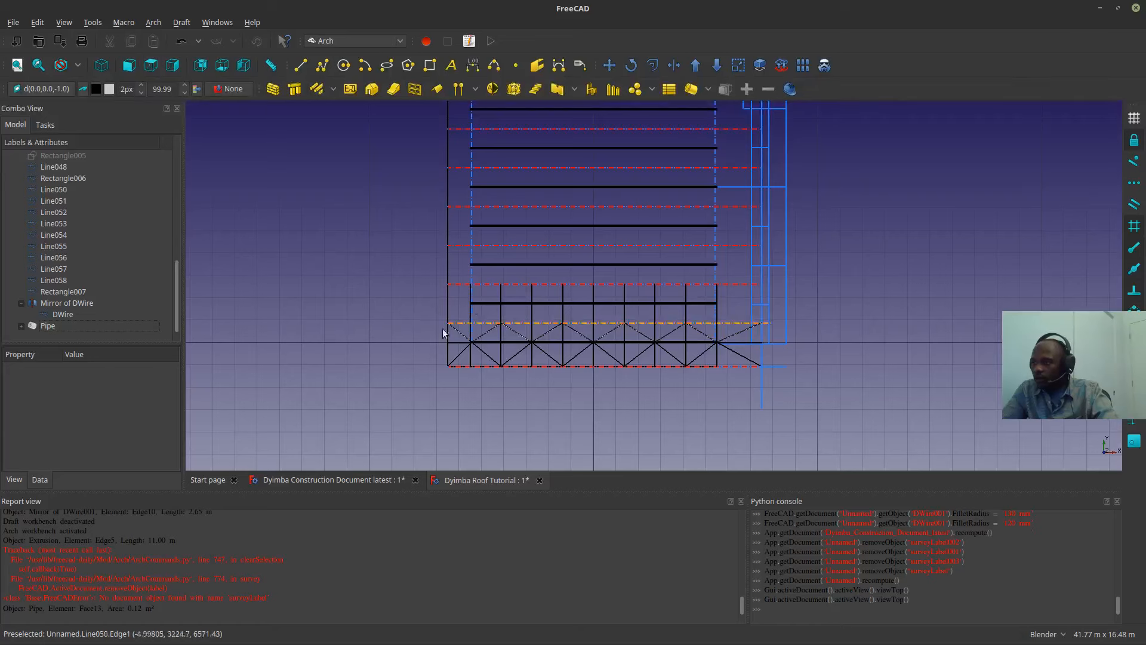
scroll(443, 333, up, 8)
scroll(434, 314, up, 5)
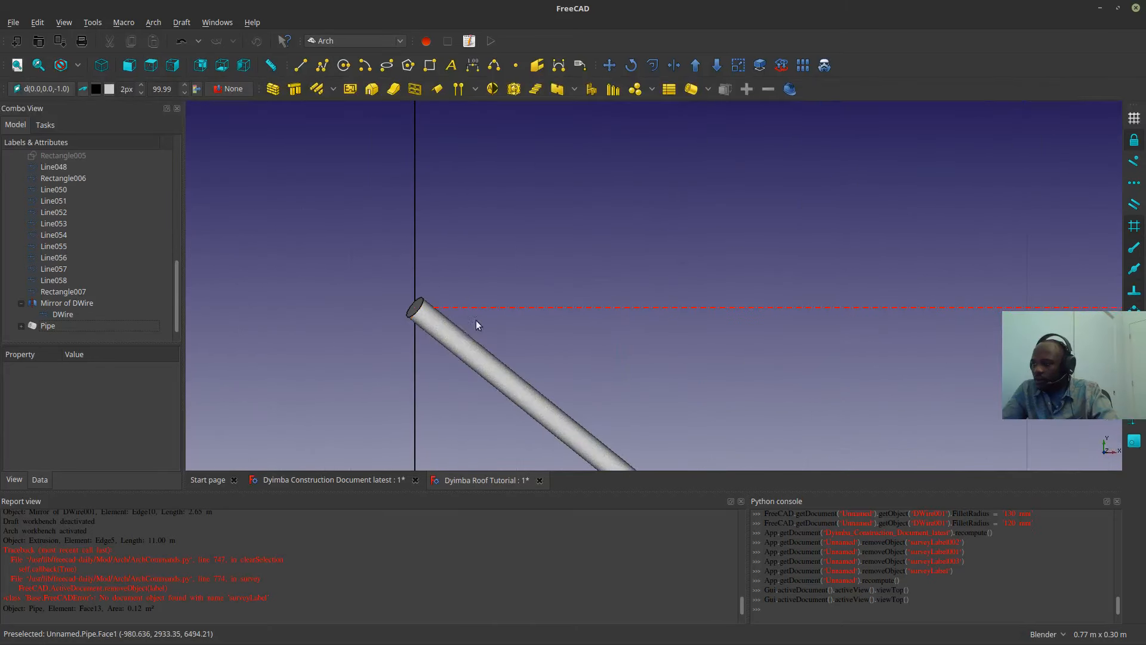
scroll(422, 312, down, 5)
scroll(533, 333, down, 4)
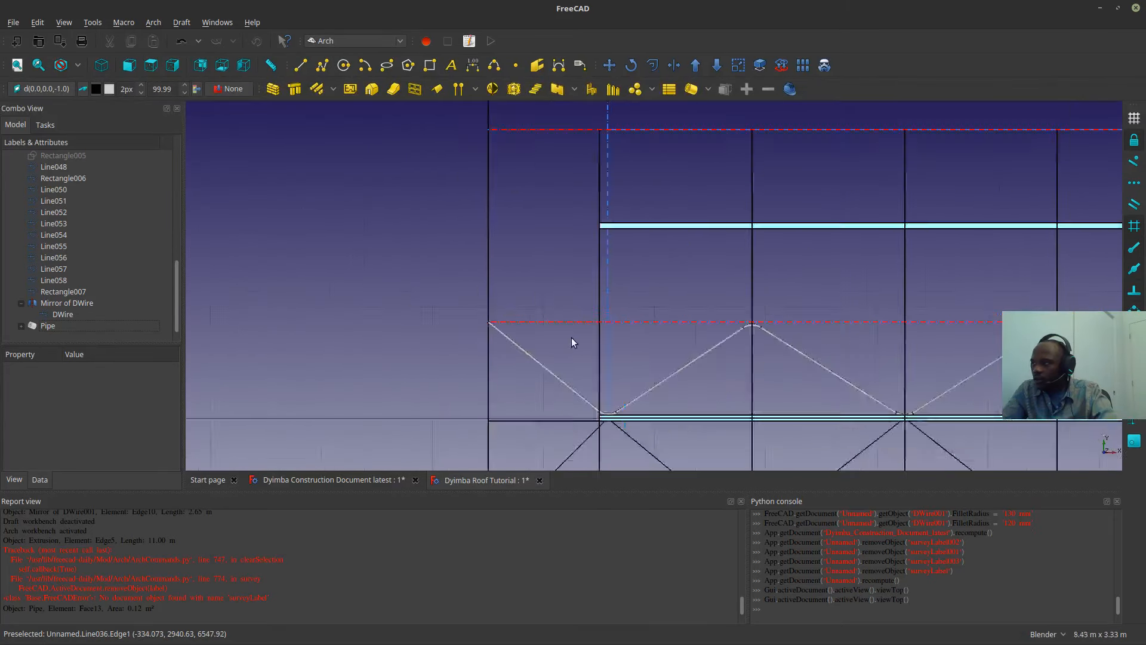
- Mirror the rounded zigzag Pipe about the red dashed grid line running along its outer peaks, using the Draft Mirror tool
click(358, 41)
click(361, 119)
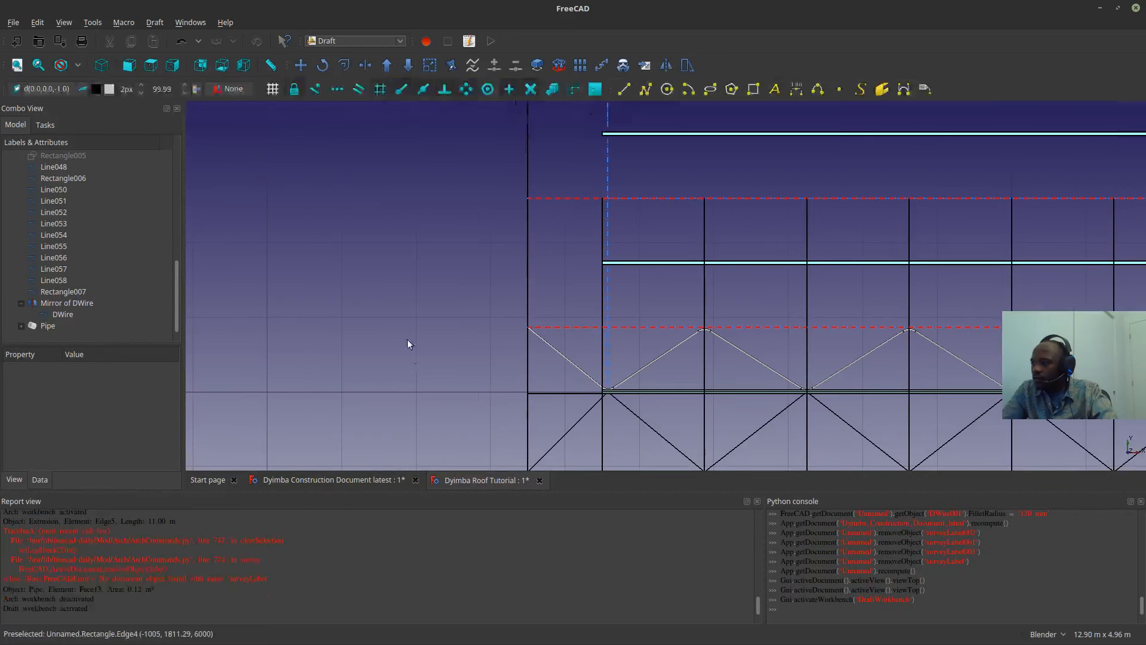
click(53, 324)
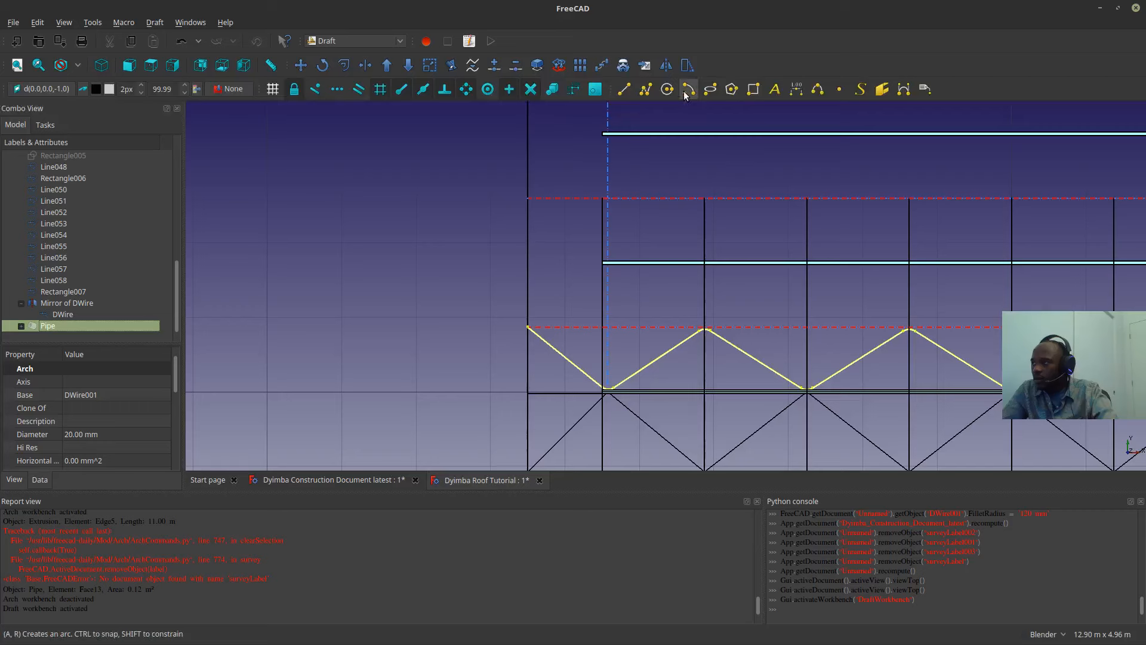
key(m)
key(i)
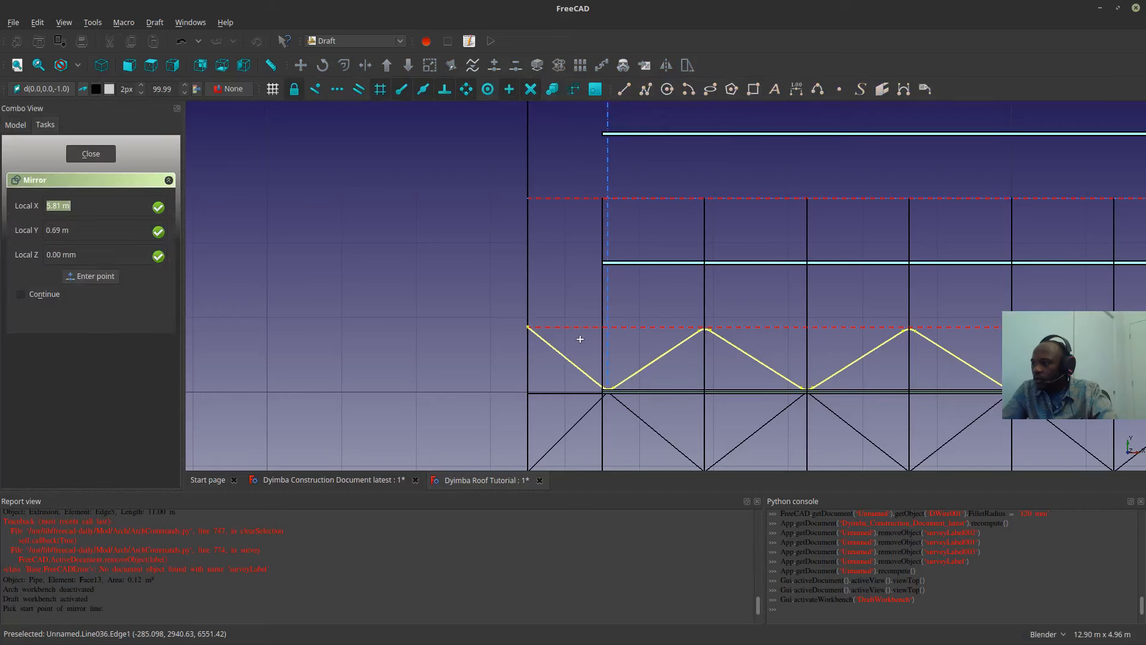
click(589, 329)
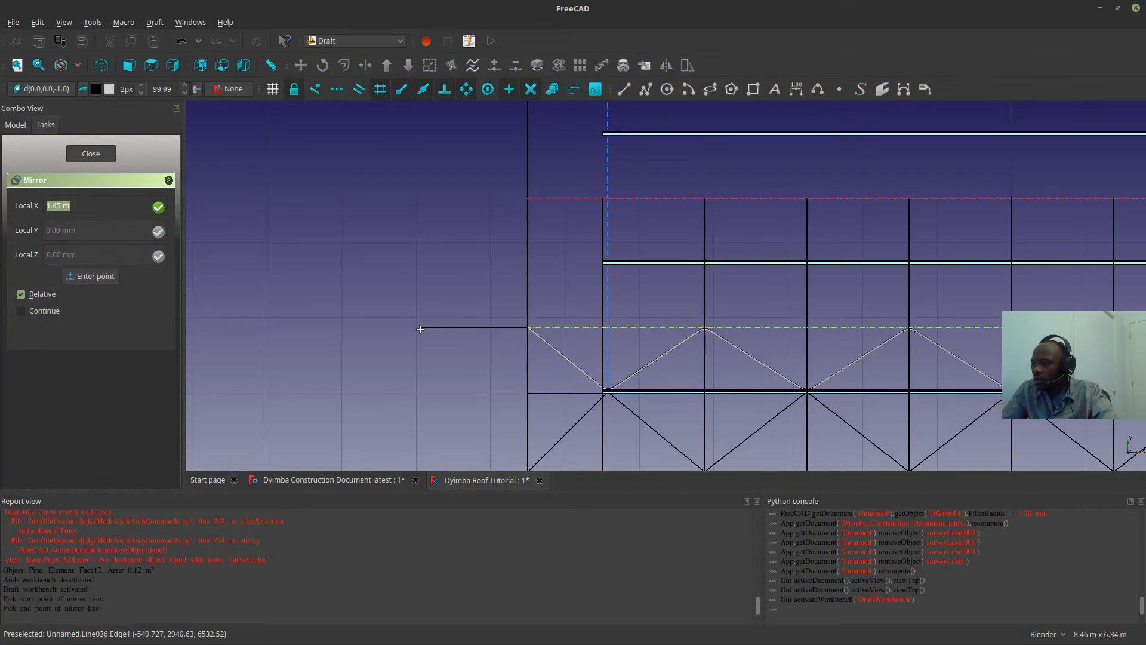
click(386, 323)
scroll(596, 300, up, 5)
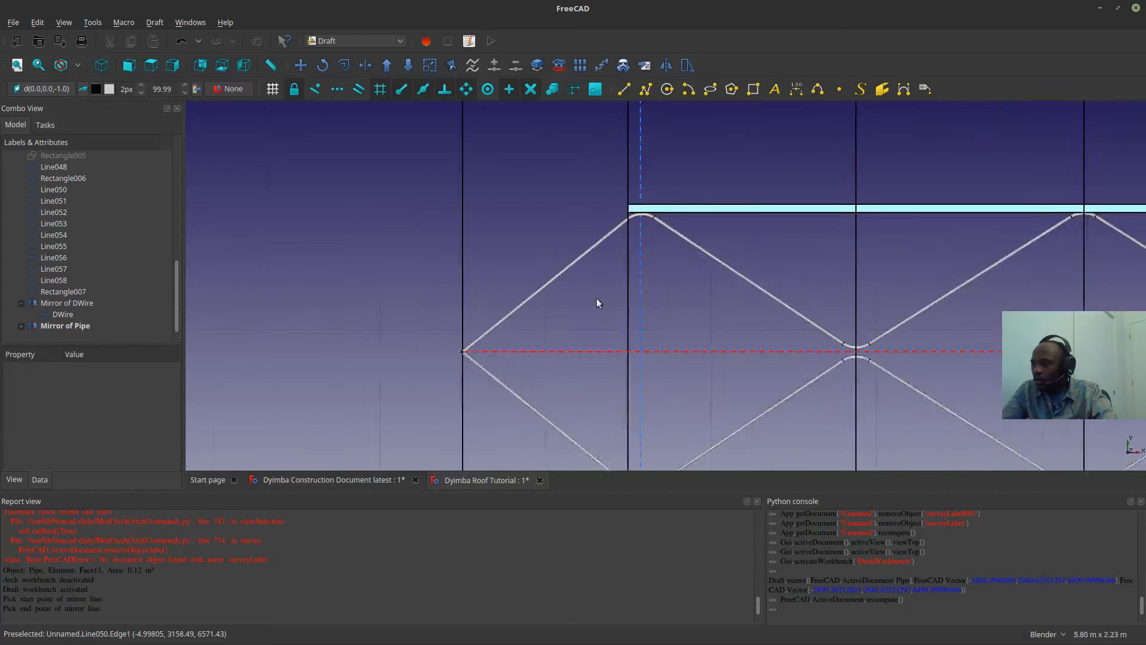
scroll(404, 378, up, 3)
scroll(568, 303, down, 4)
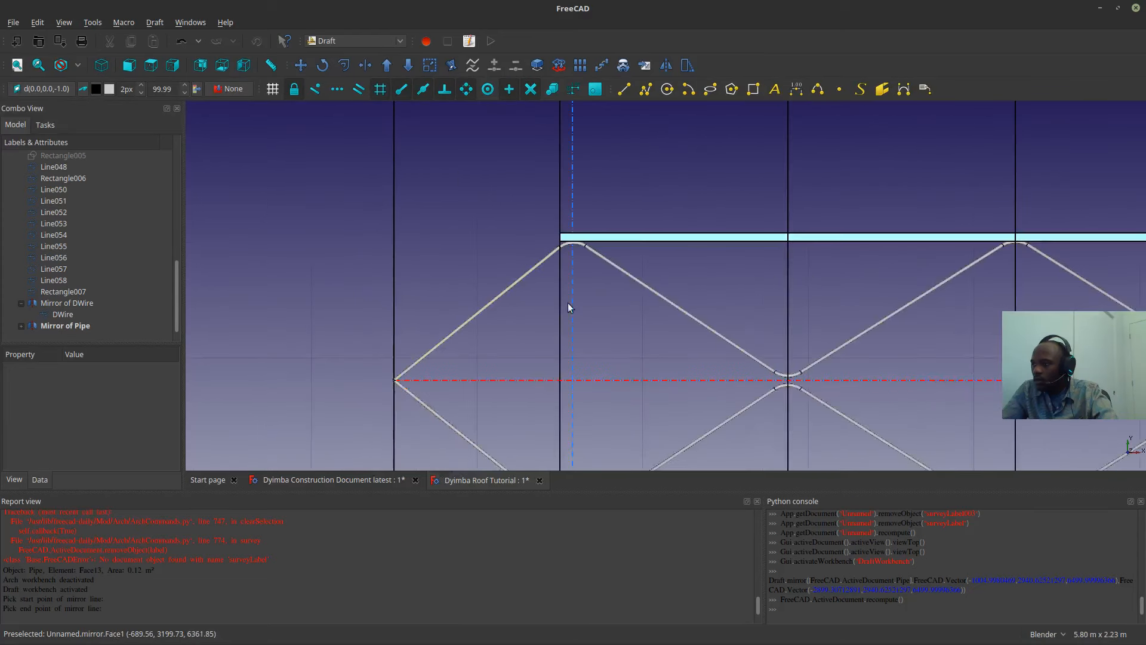
scroll(583, 251, up, 4)
scroll(584, 251, down, 6)
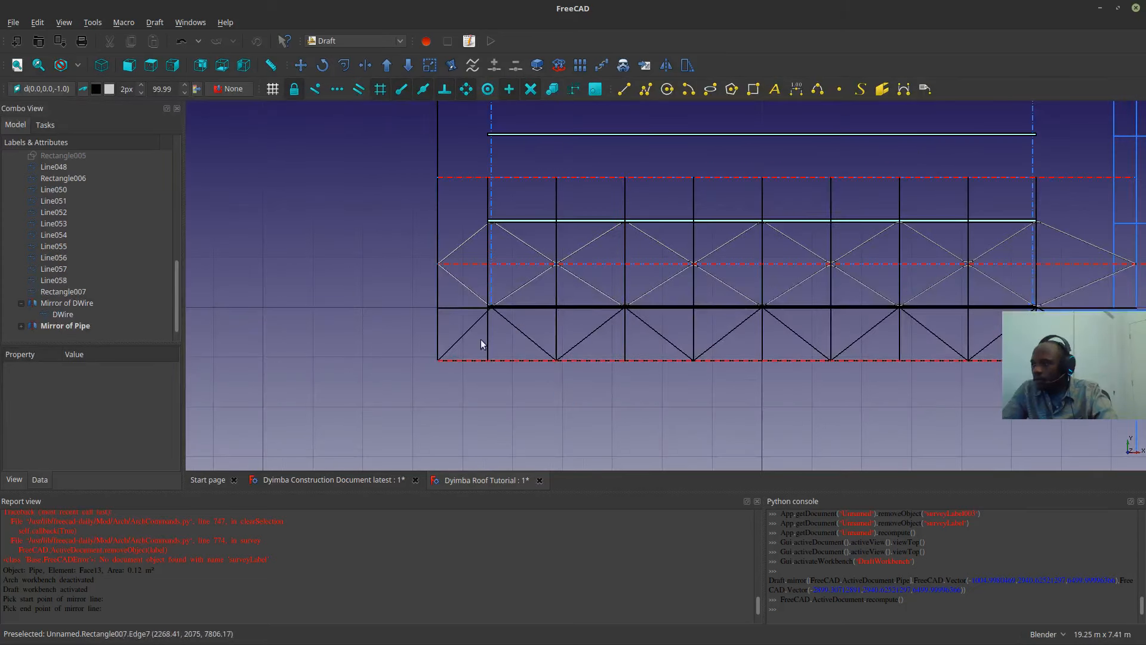
scroll(47, 324, down, 1)
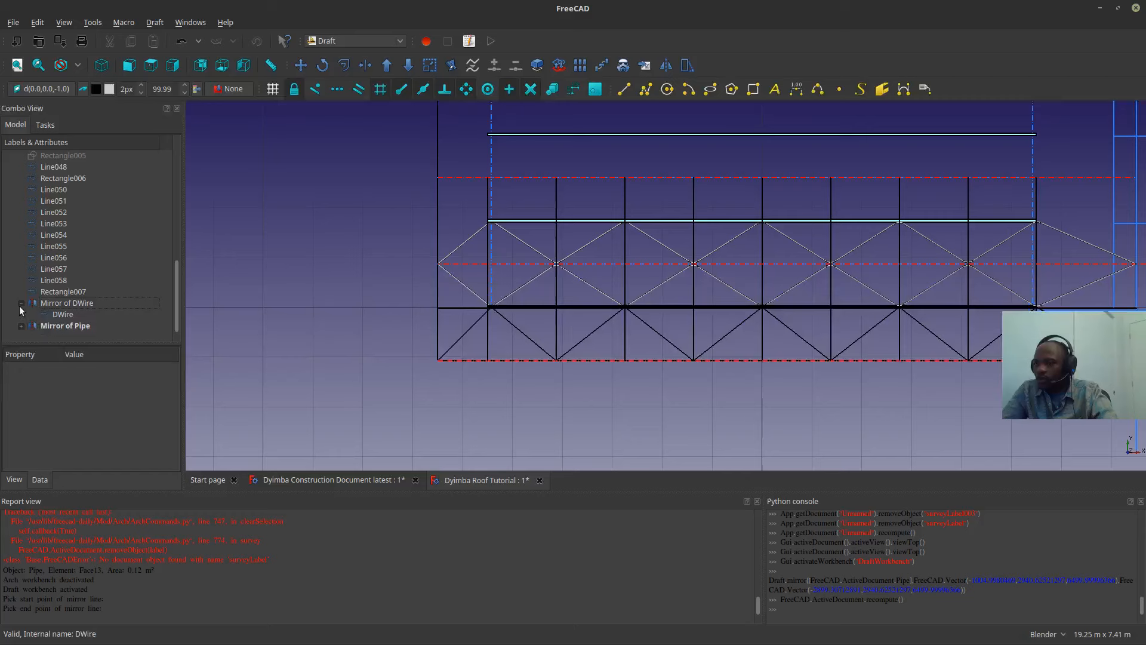
- Identify the source DWire nested under Mirror of DWire by toggling its visibility, and leave it hidden
scroll(22, 306, up, 1)
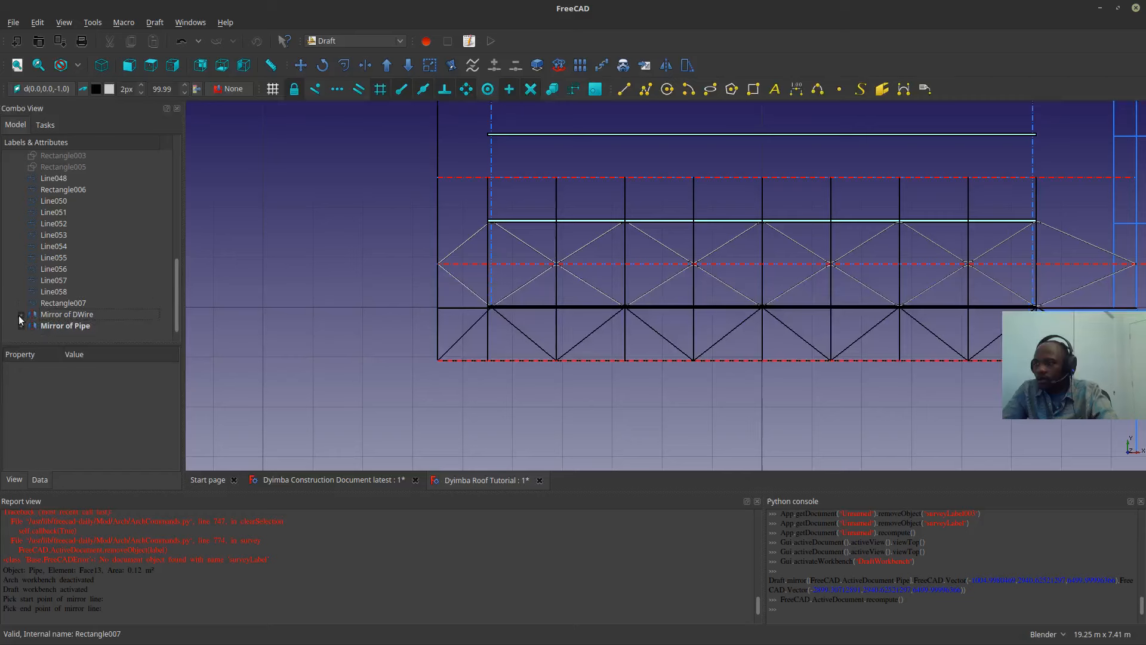
click(77, 327)
key(space)
key(space)
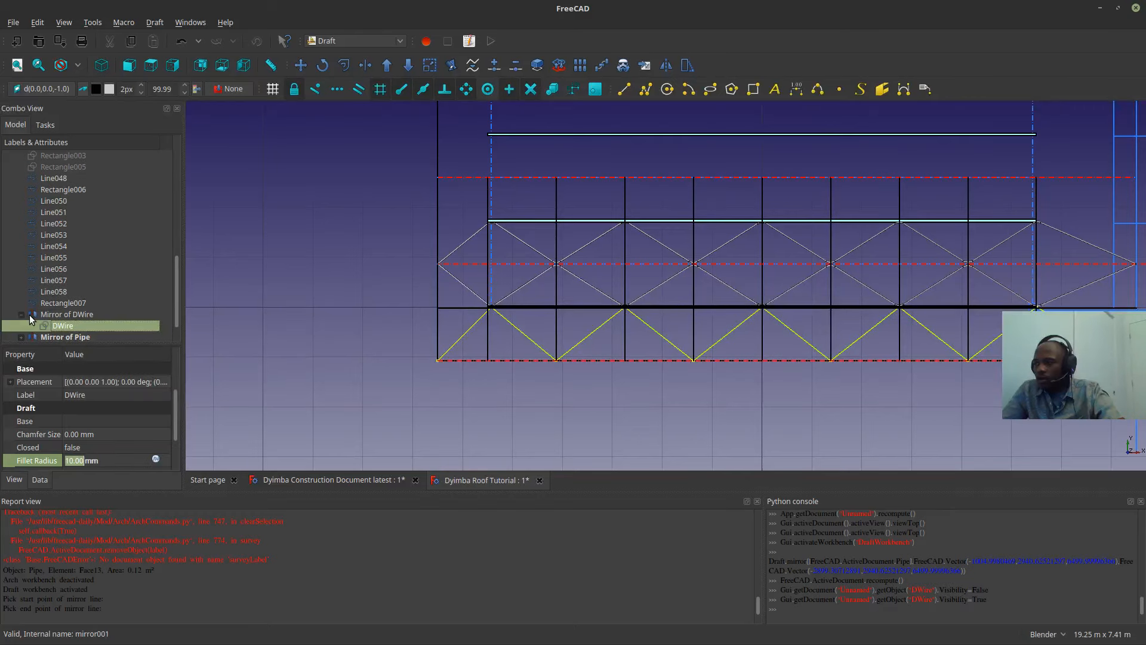
key(space)
key(space)
key(space)
key(space)
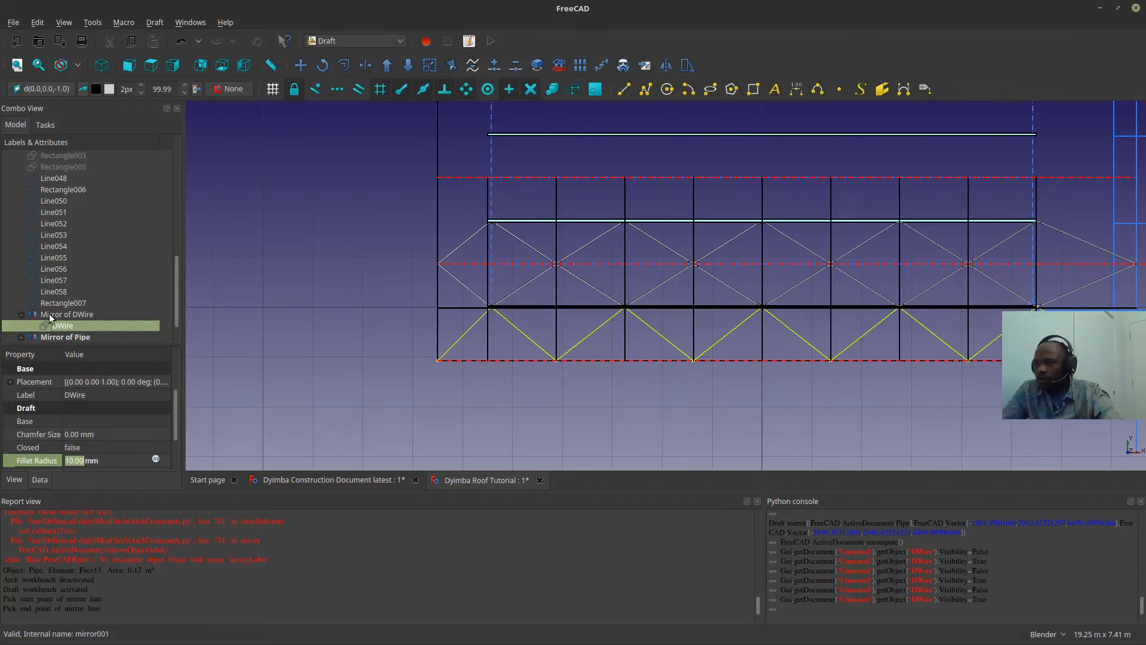
click(49, 315)
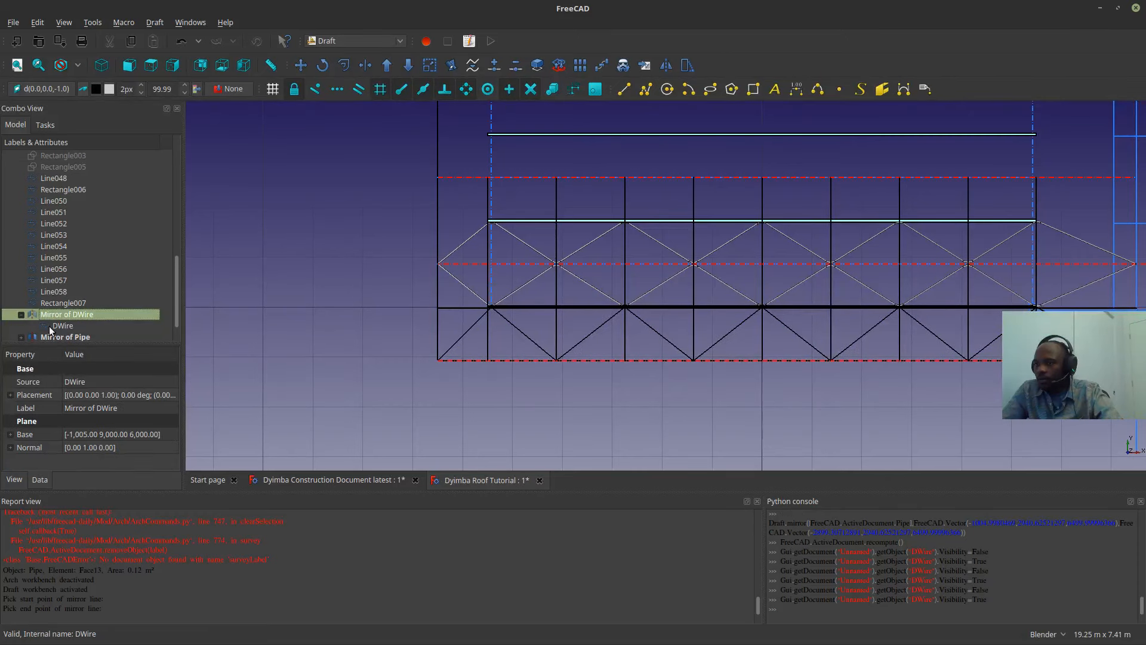
click(50, 326)
scroll(563, 328, down, 5)
key(space)
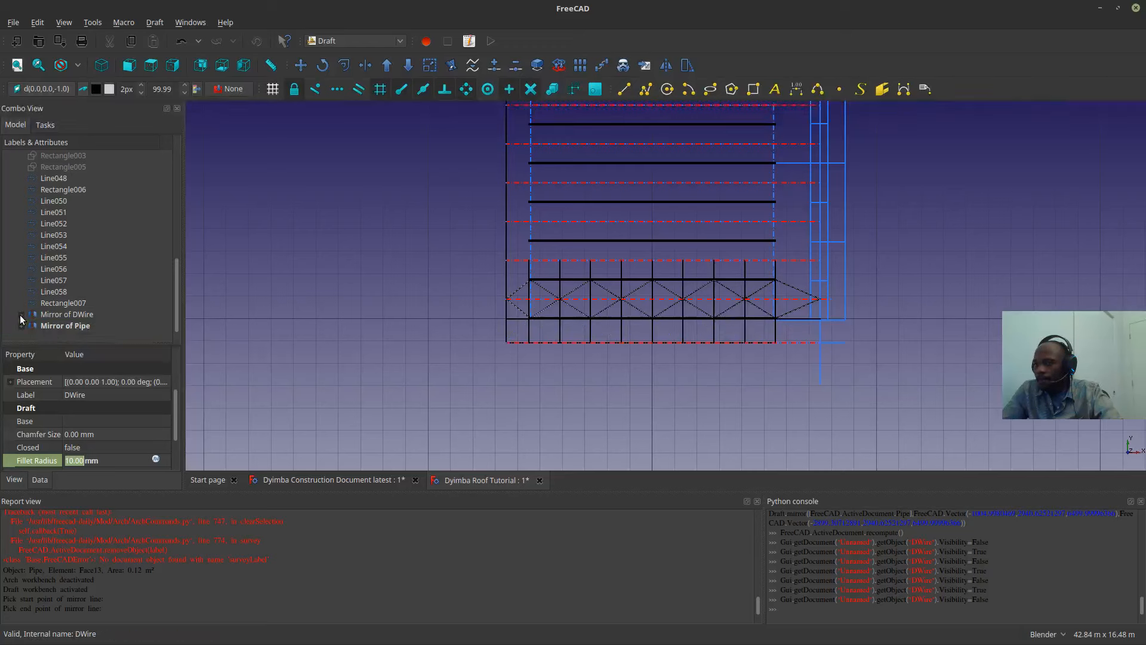
- Examine the model tree entries Mirror of DWire and Mirror of Pipe together with their nested source objects
click(20, 314)
click(23, 326)
scroll(48, 327, down, 1)
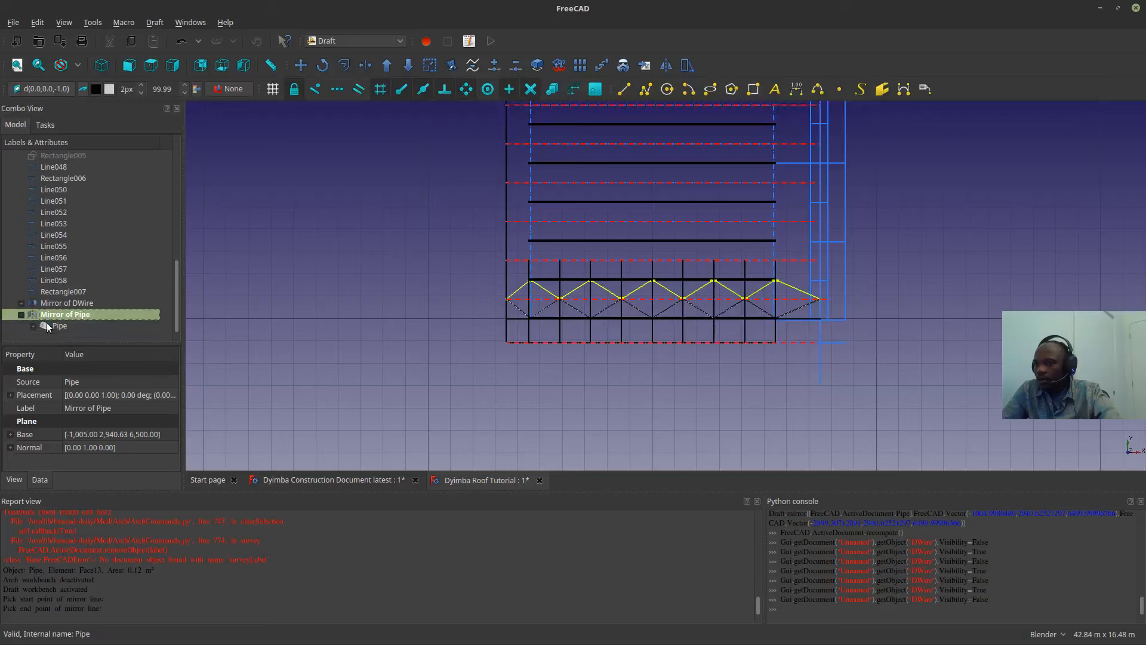
click(32, 326)
scroll(46, 323, down, 1)
click(21, 304)
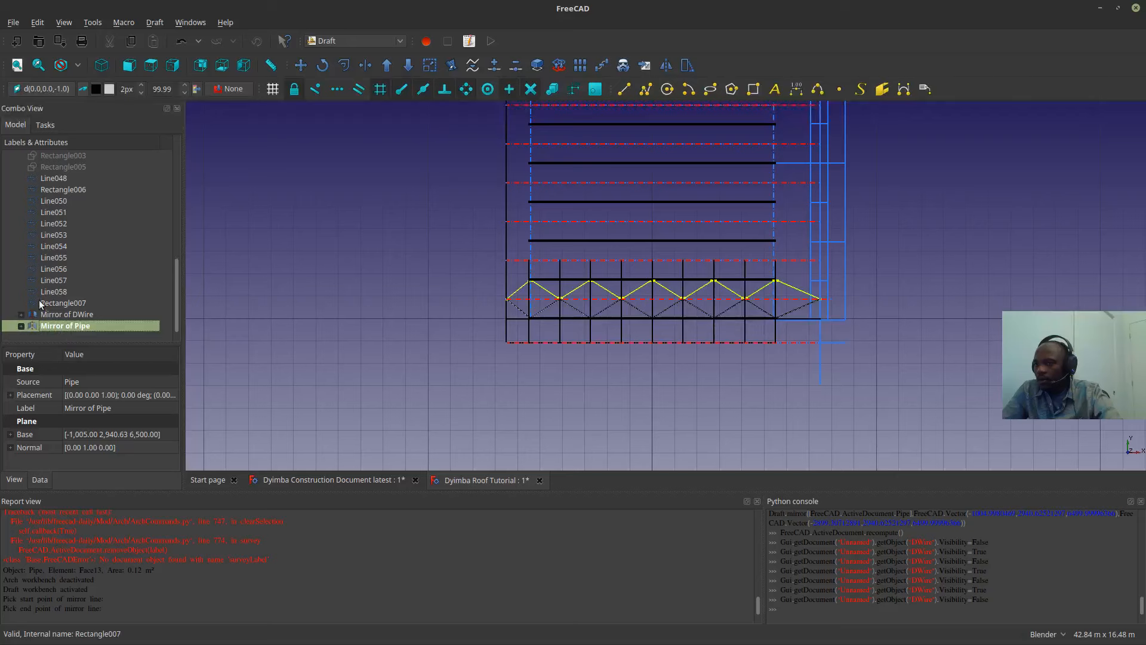
click(46, 314)
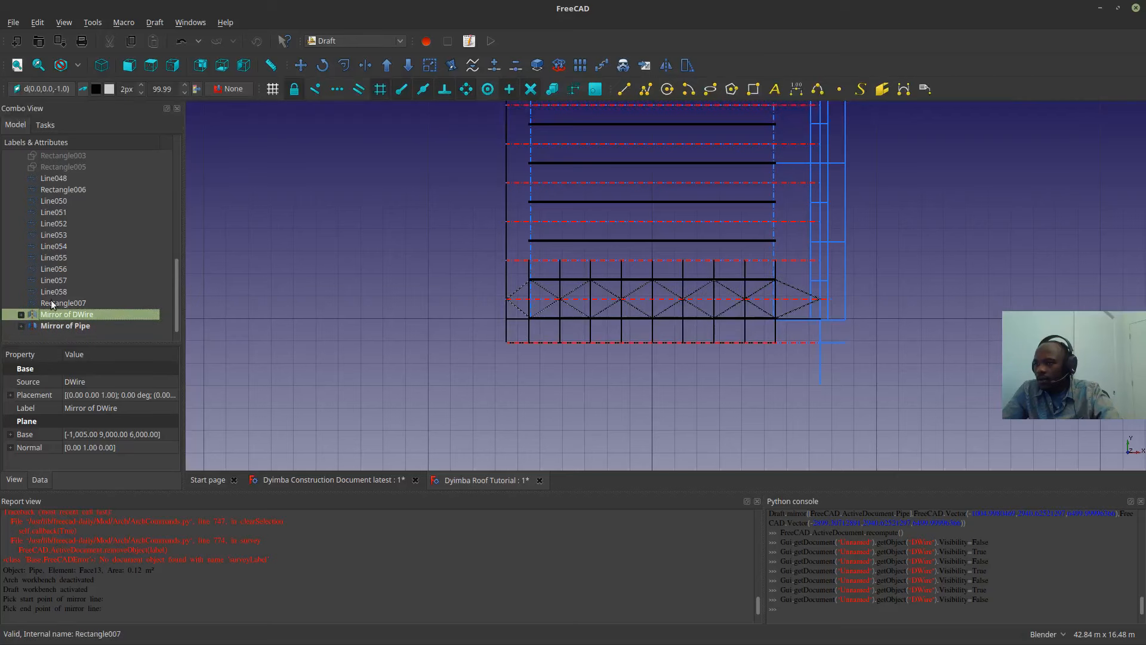
click(21, 314)
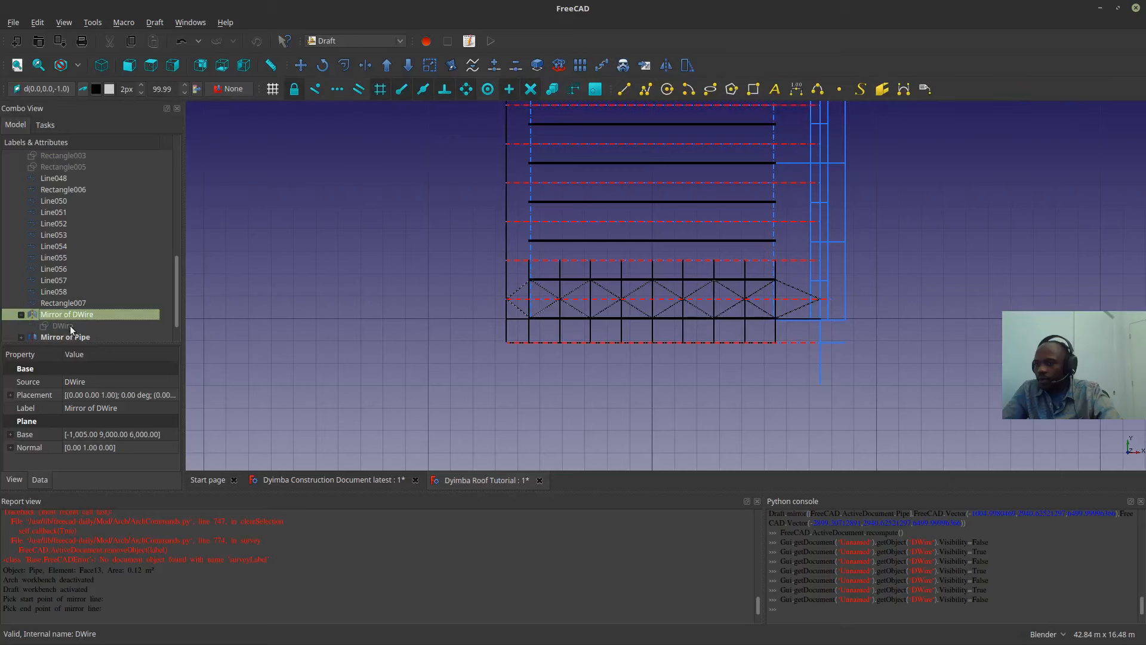
- Create an Arch pipe from the hidden DWire nested under Mirror of DWire
click(53, 325)
scroll(491, 332, down, 3)
scroll(548, 202, up, 6)
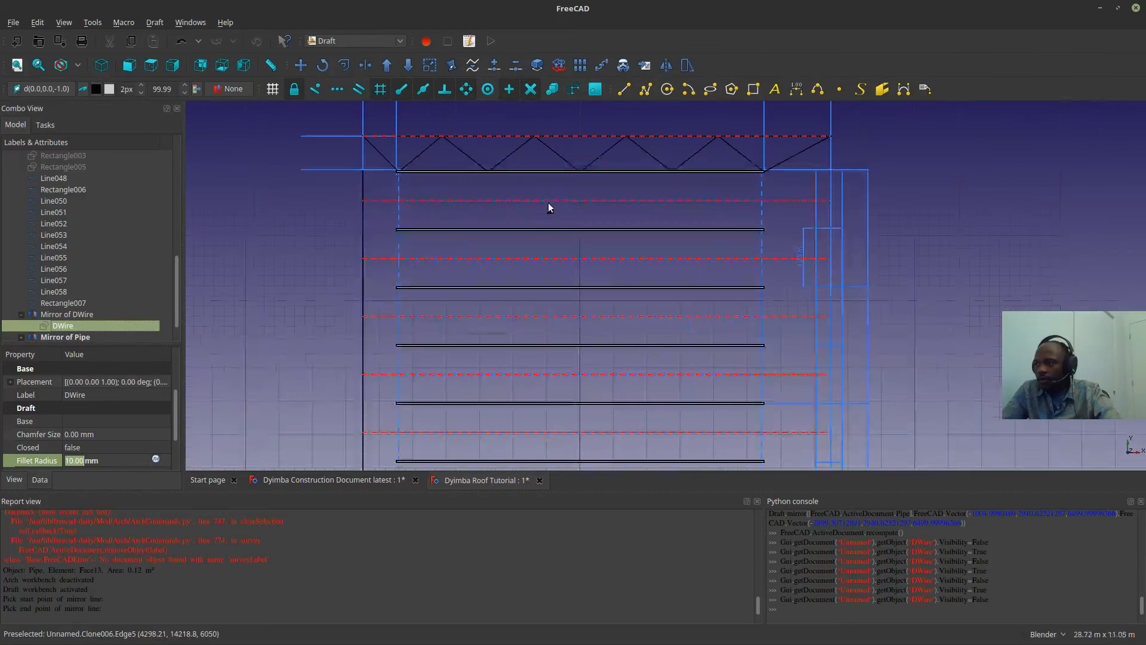
scroll(602, 196, up, 5)
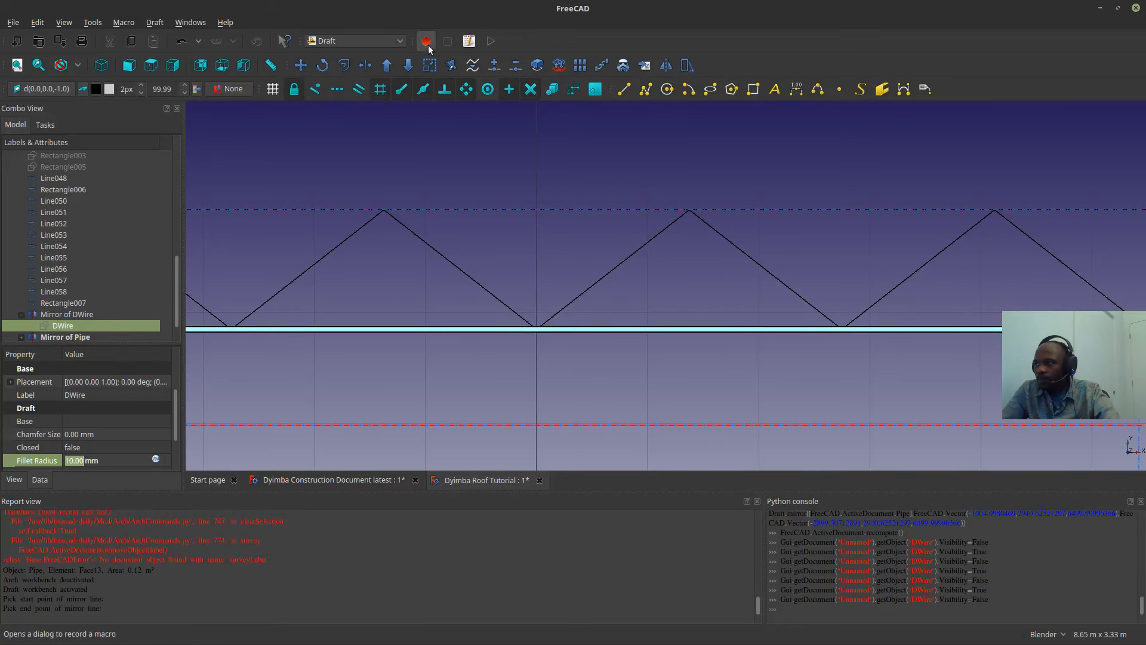
click(388, 40)
click(356, 8)
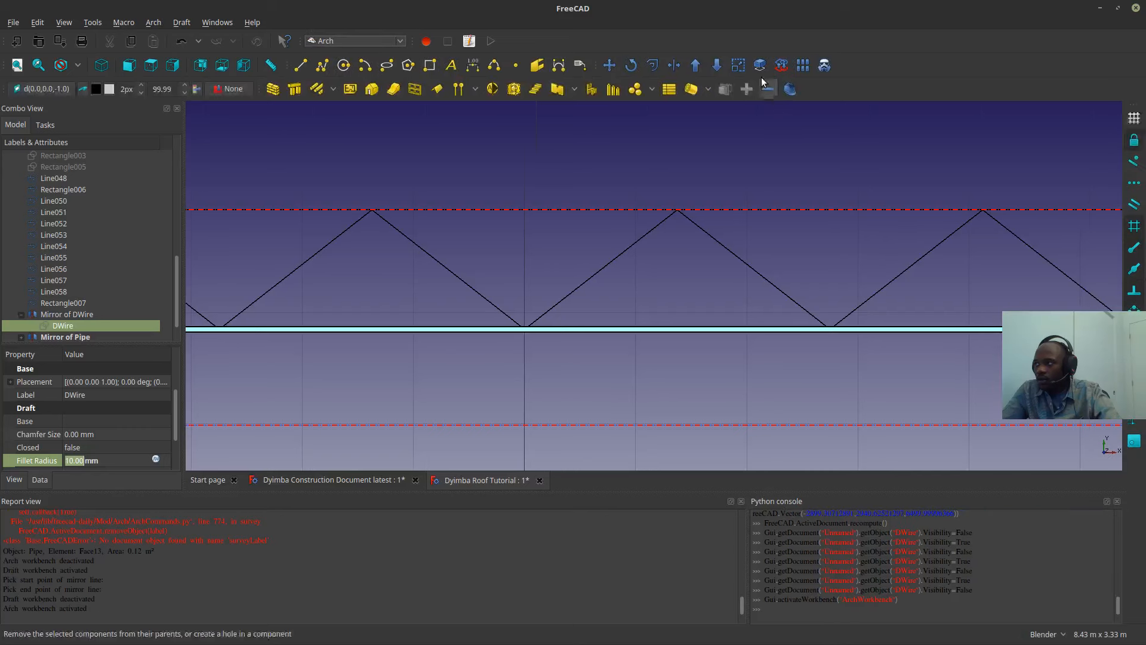
click(689, 89)
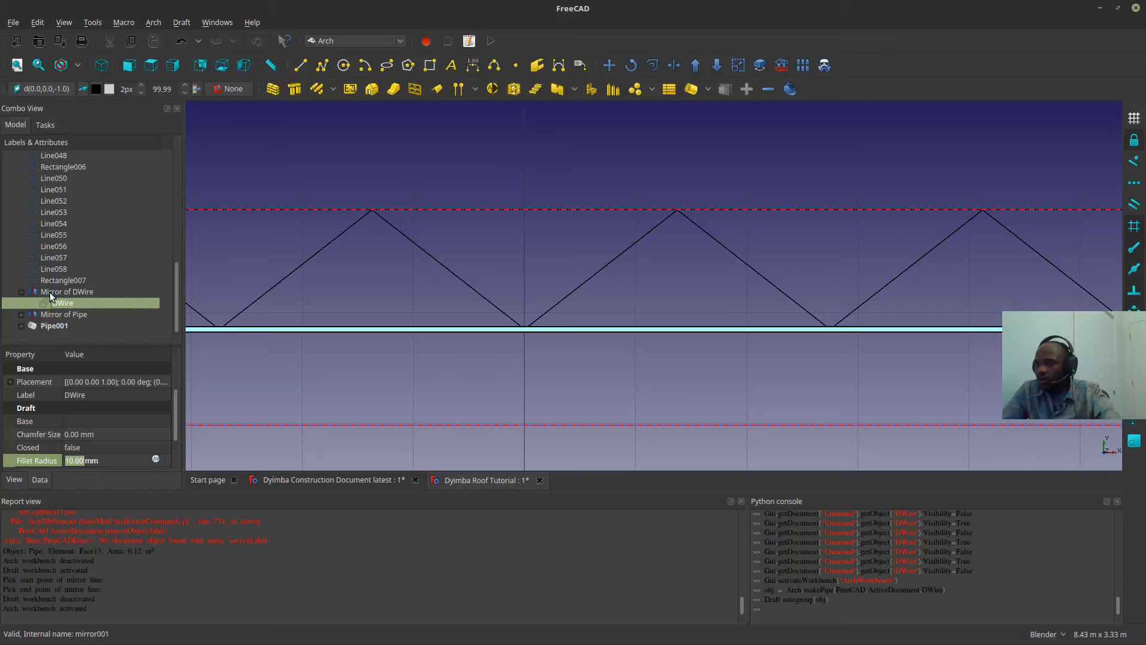
- Set the new zigzag pipe's diameter to 20 mm to match the rounded zigzag pipe beside it
click(25, 326)
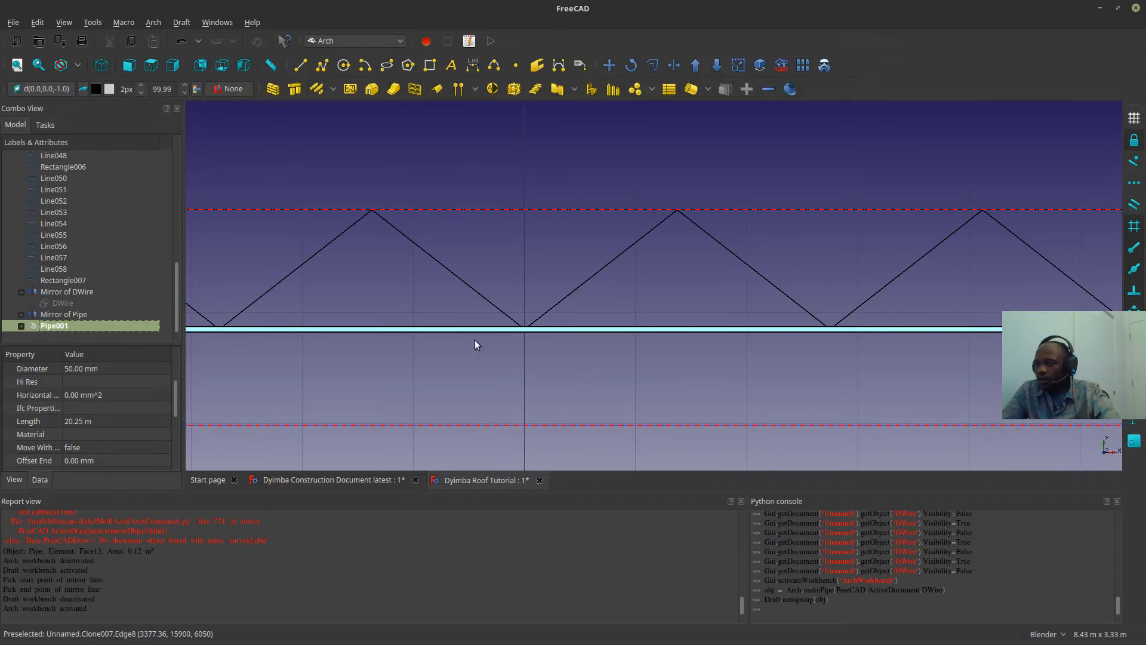
scroll(475, 340, down, 10)
scroll(519, 437, up, 10)
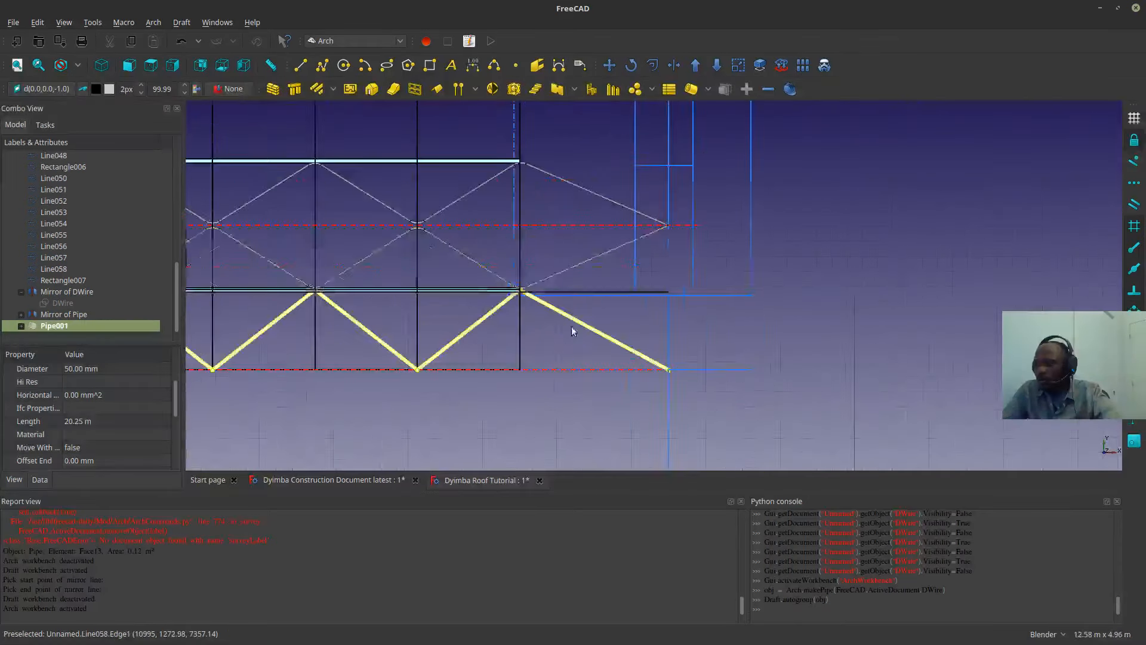
click(549, 222)
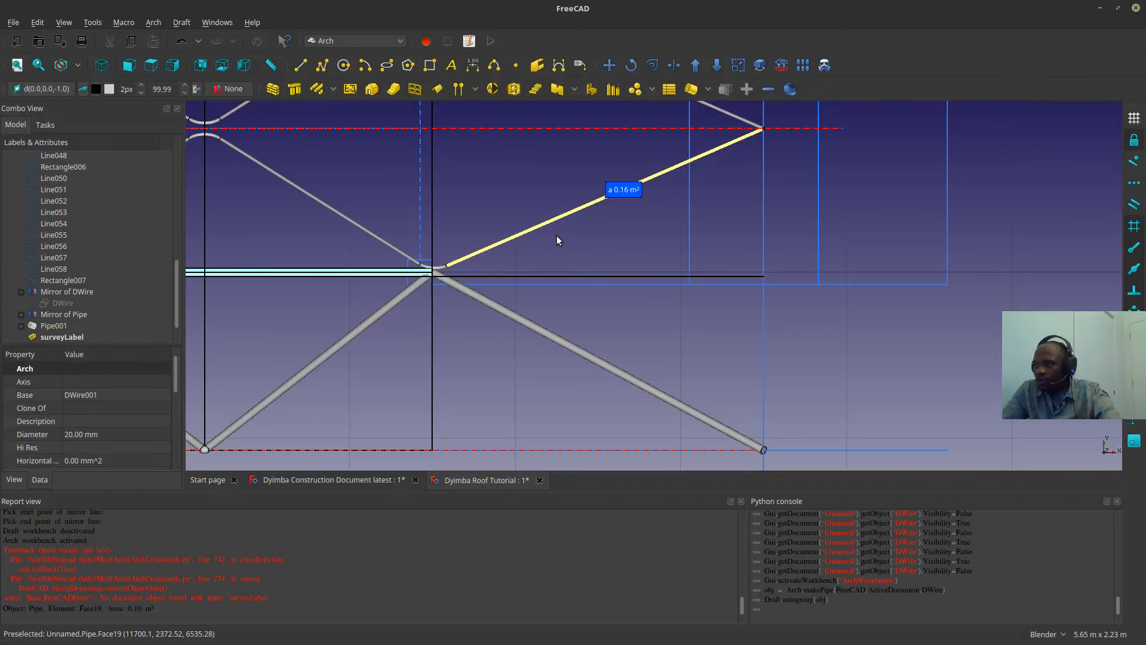
click(630, 342)
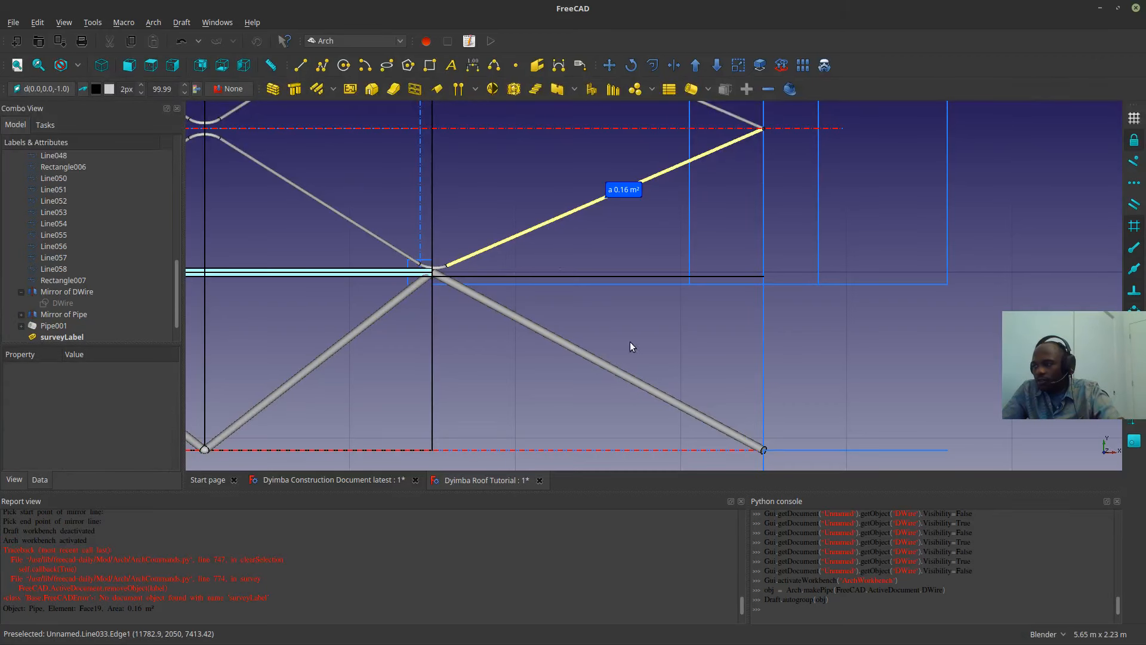
click(501, 241)
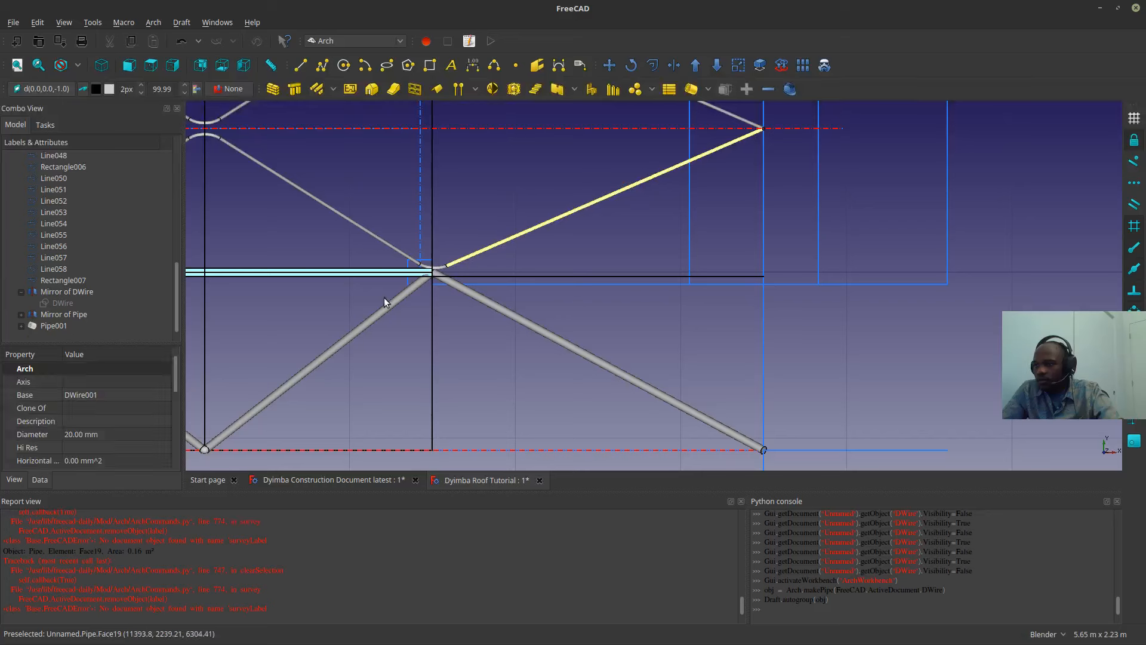
click(469, 406)
click(518, 323)
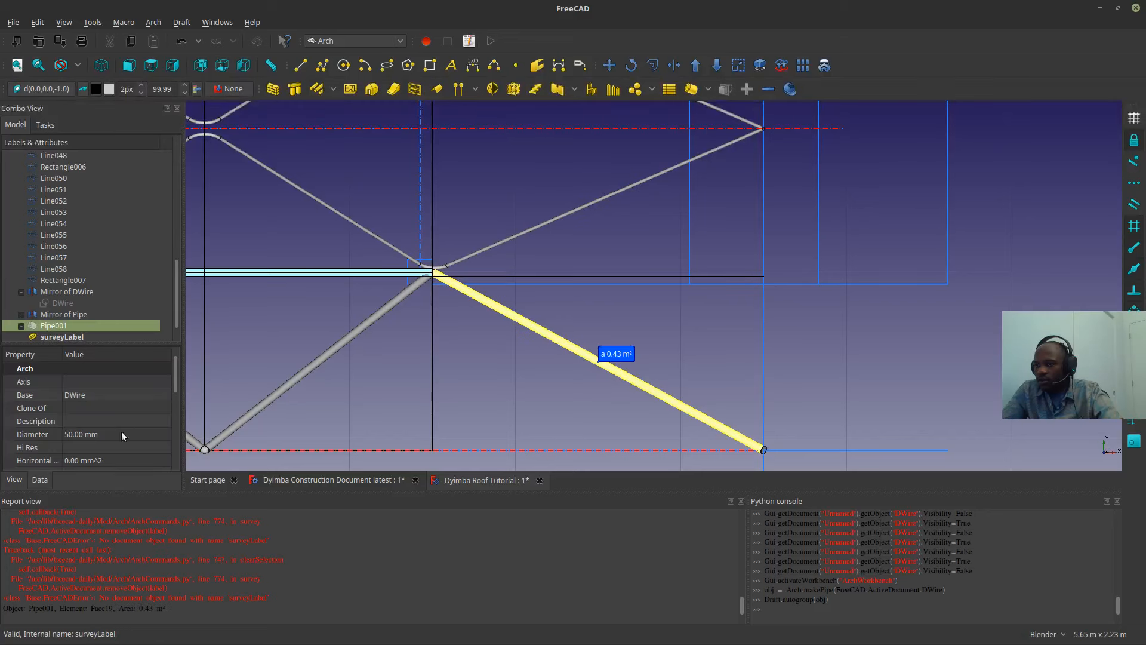
click(72, 434)
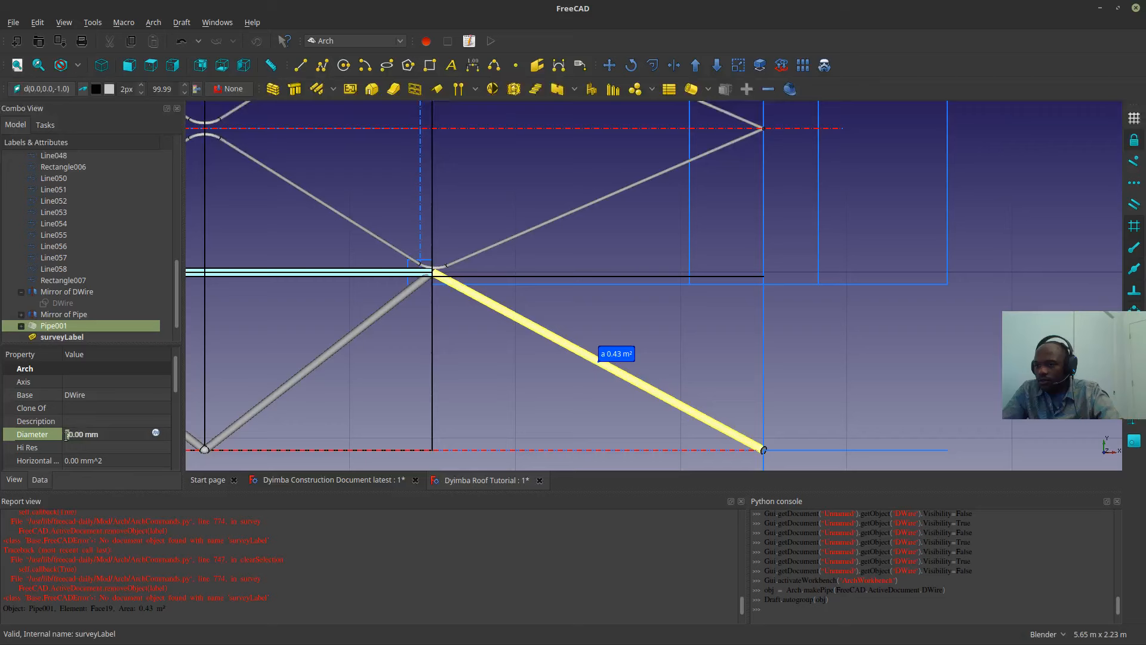
drag(66, 436, 56, 445)
text(2)
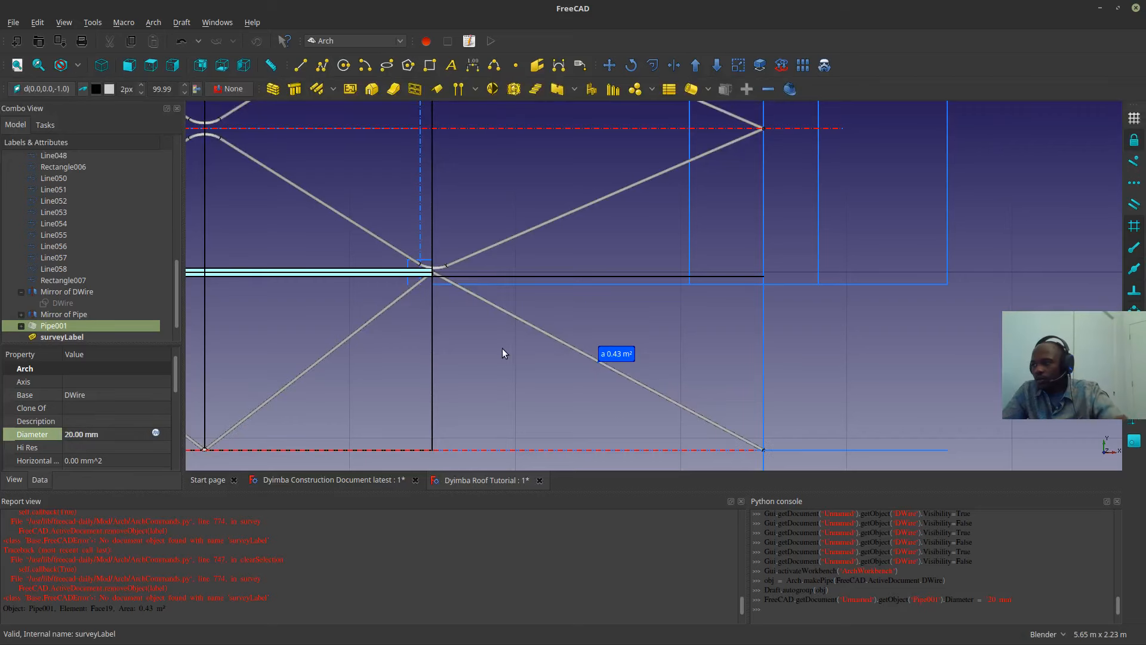
click(502, 352)
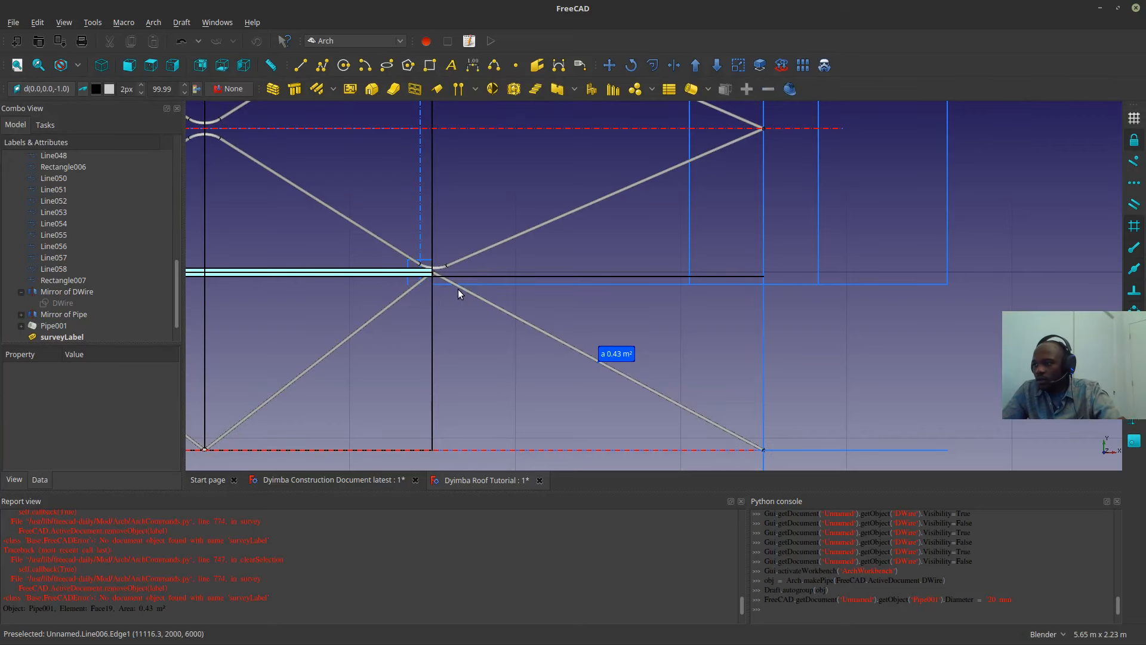
- Set the fillet radius of the DWire under Pipe001 to 0.12 m, matching DWire001 nested under Mirror of Pipe
click(480, 251)
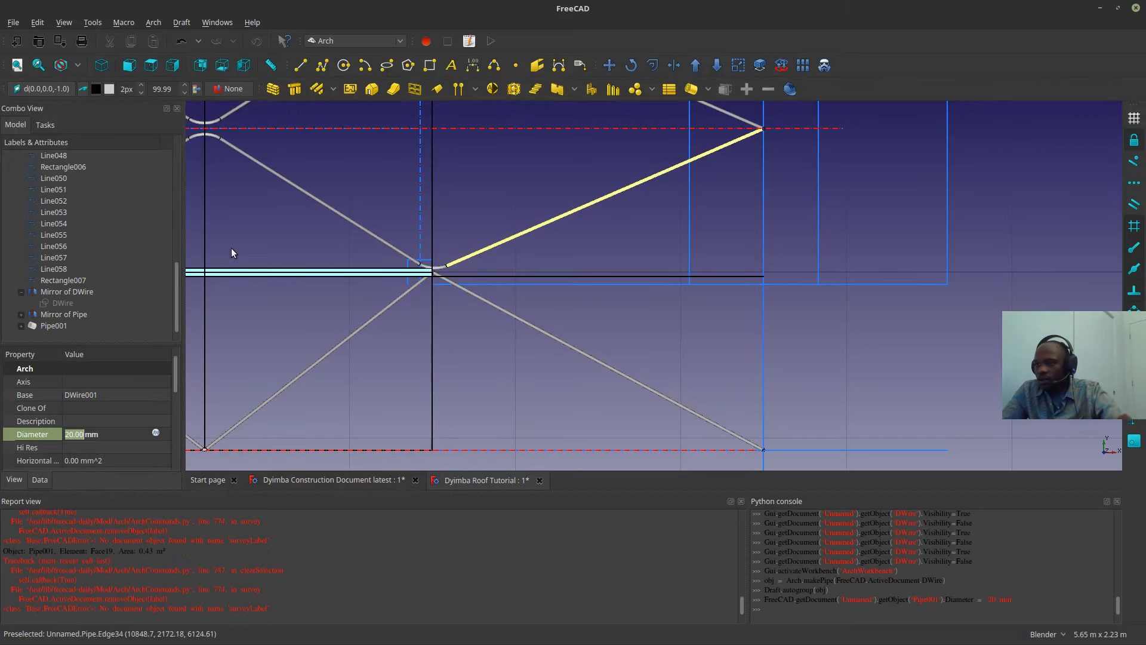
click(55, 303)
click(21, 314)
click(62, 337)
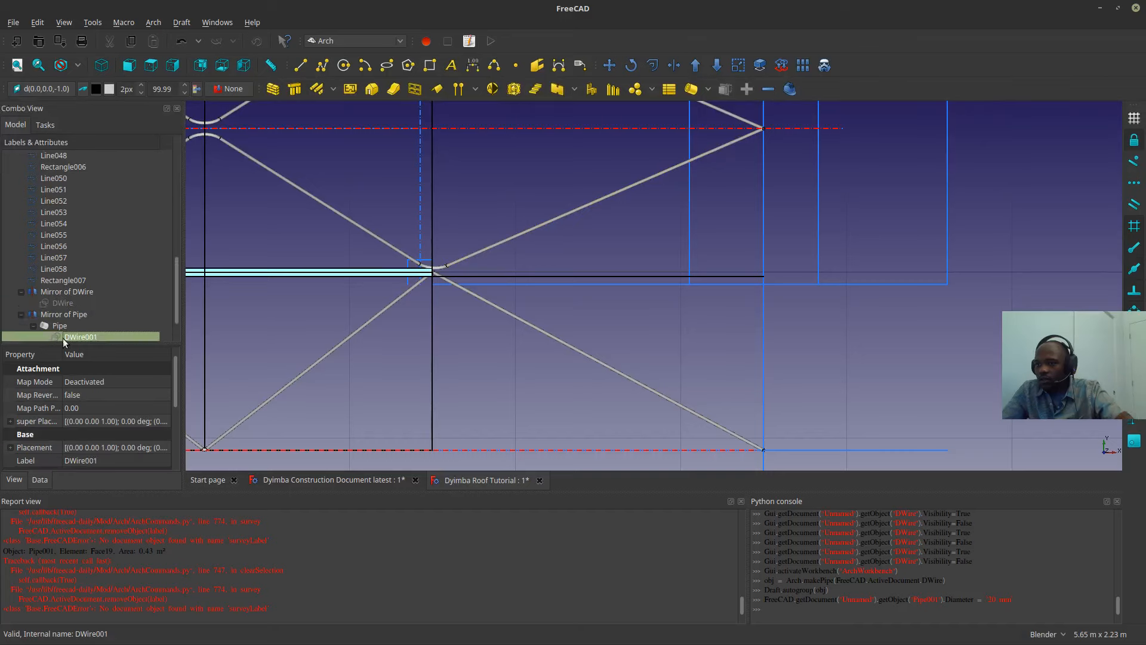
scroll(54, 448, down, 3)
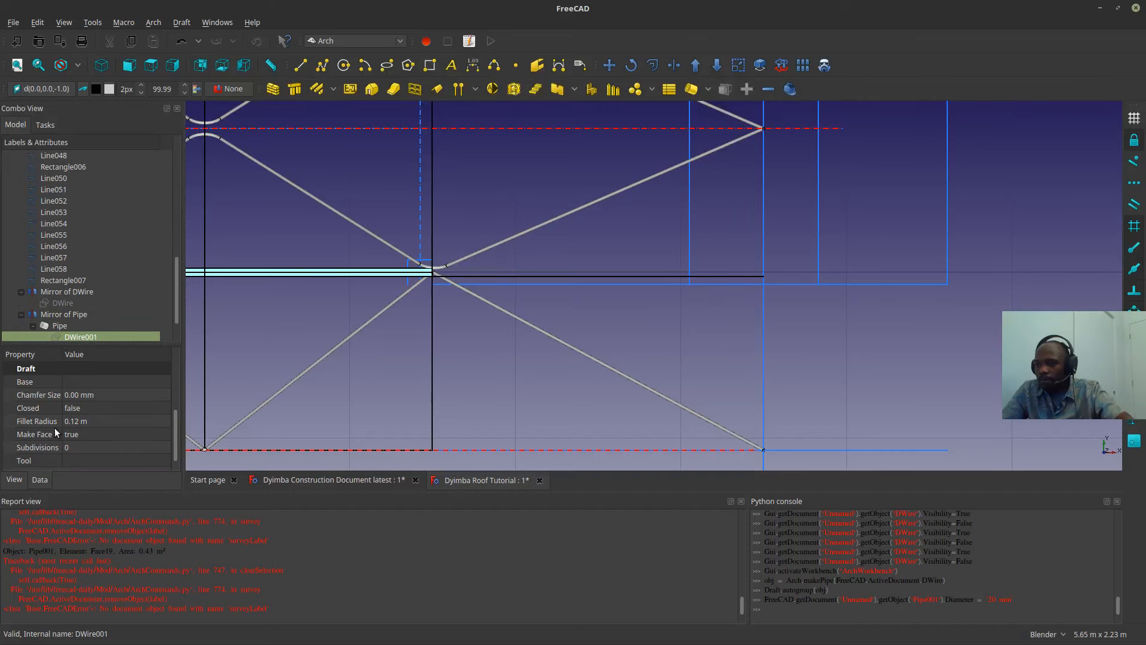
scroll(12, 330, down, 1)
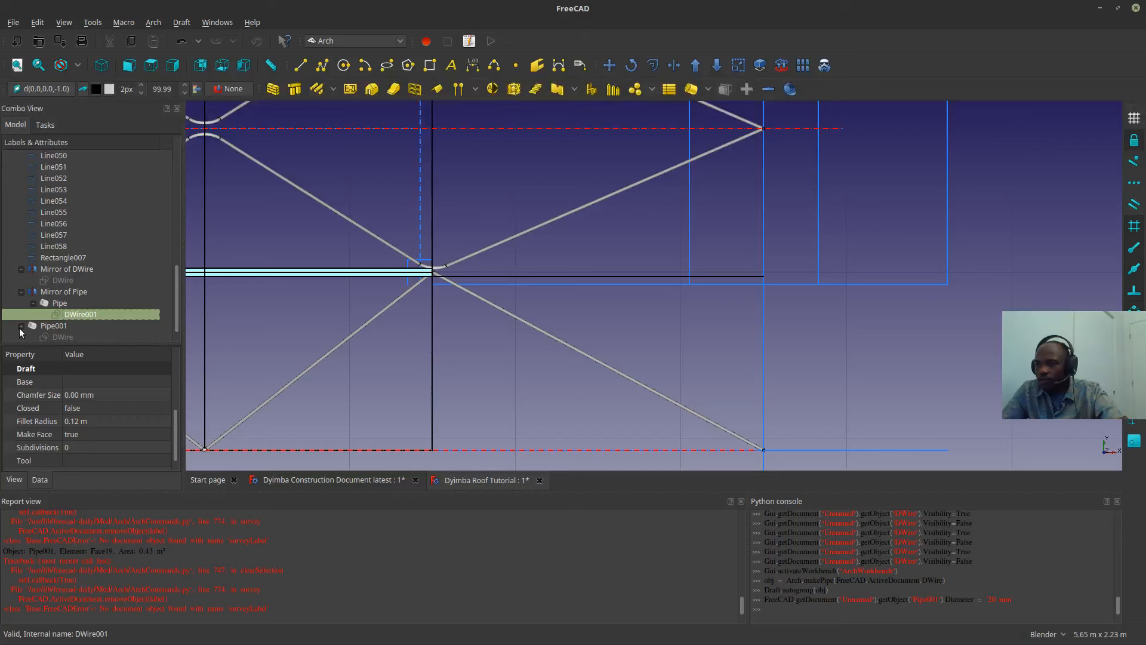
click(62, 337)
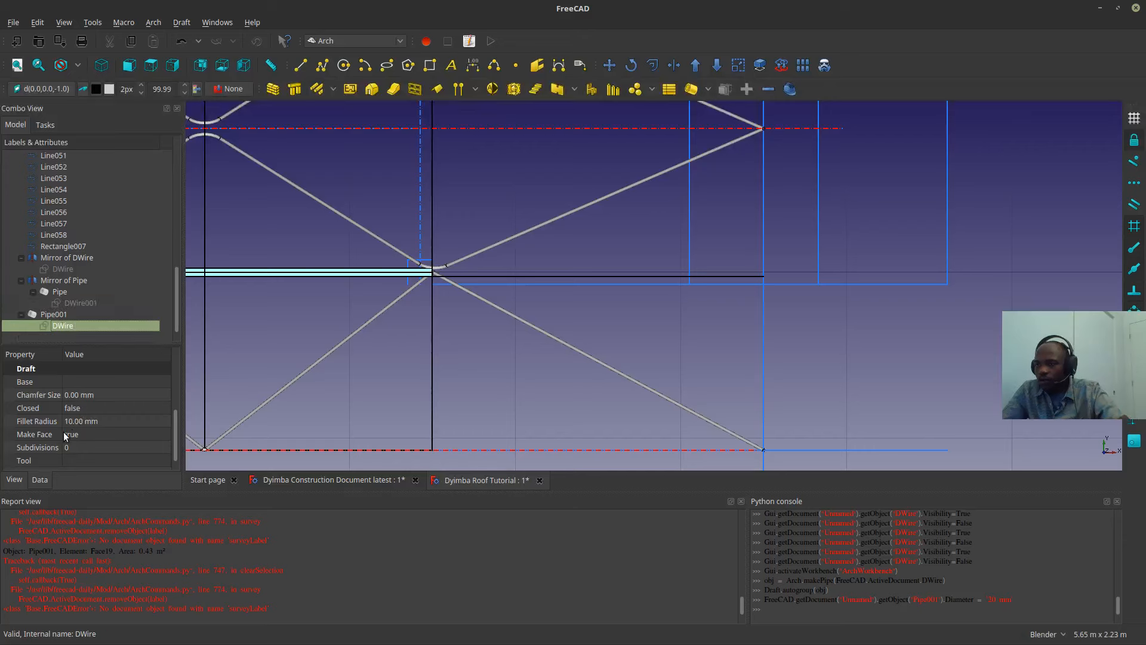
click(77, 421)
text(0.1)
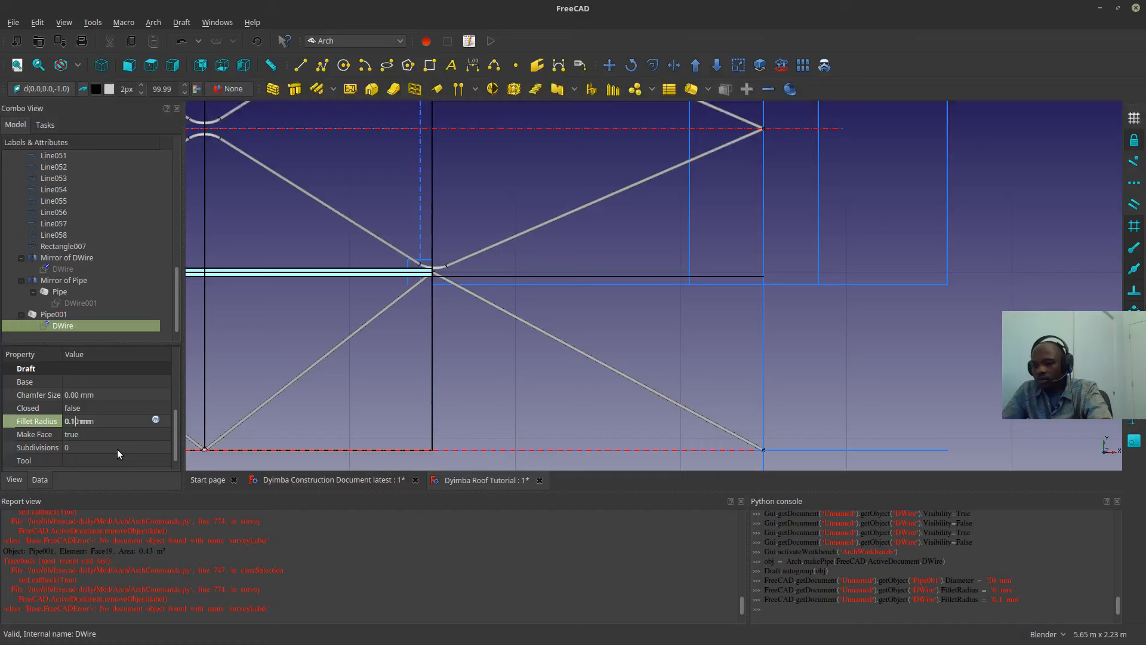
text(2)
key(Delete)
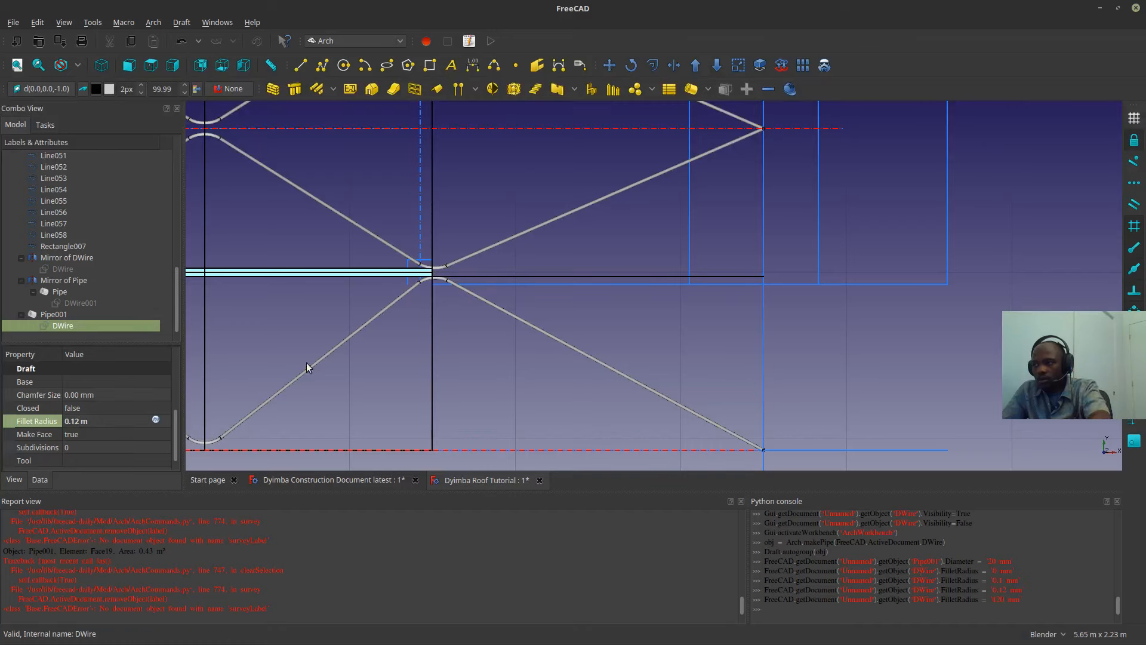
- Try to delete Mirror of DWire together with its source DWire, accepting the risk to dependent objects
scroll(560, 416, down, 4)
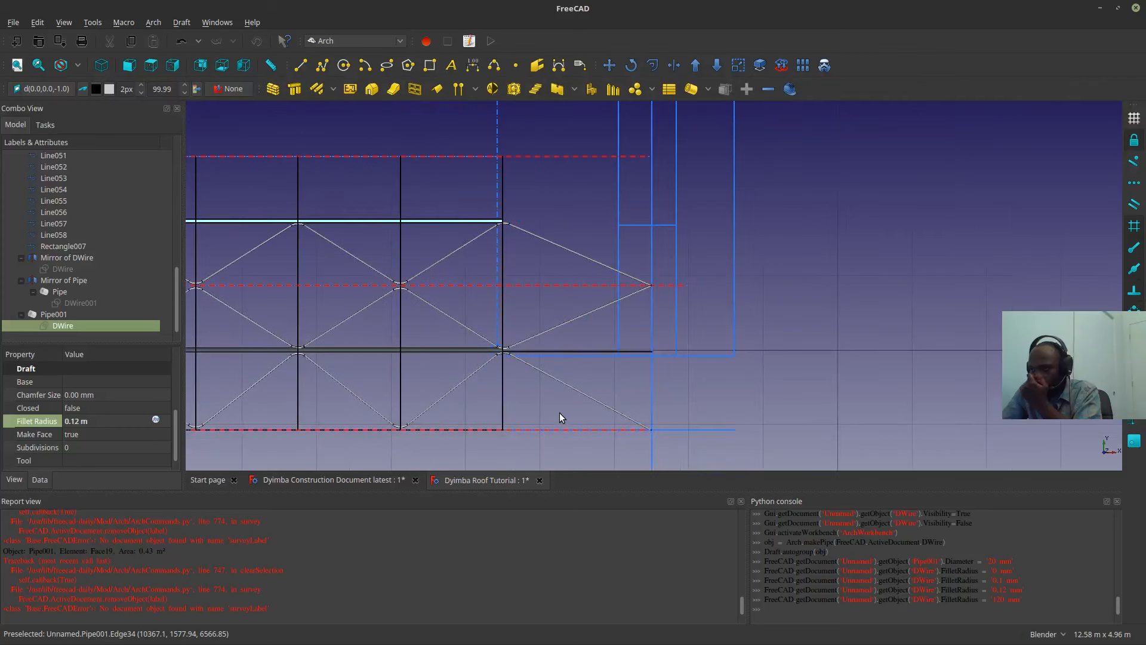
scroll(598, 277, down, 4)
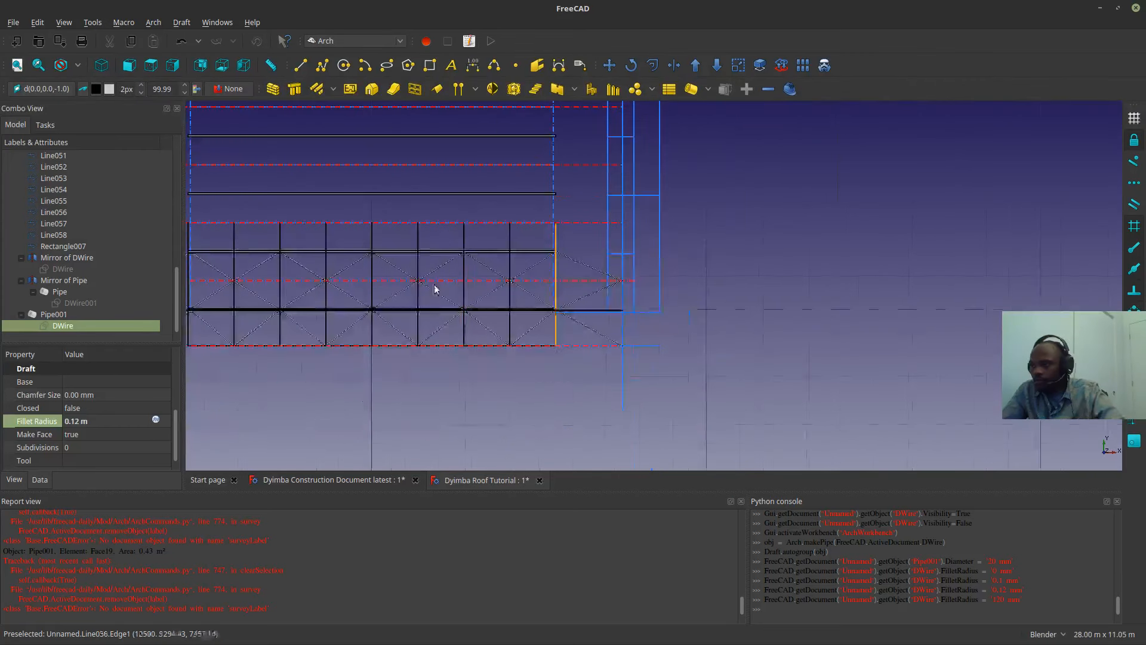
click(20, 314)
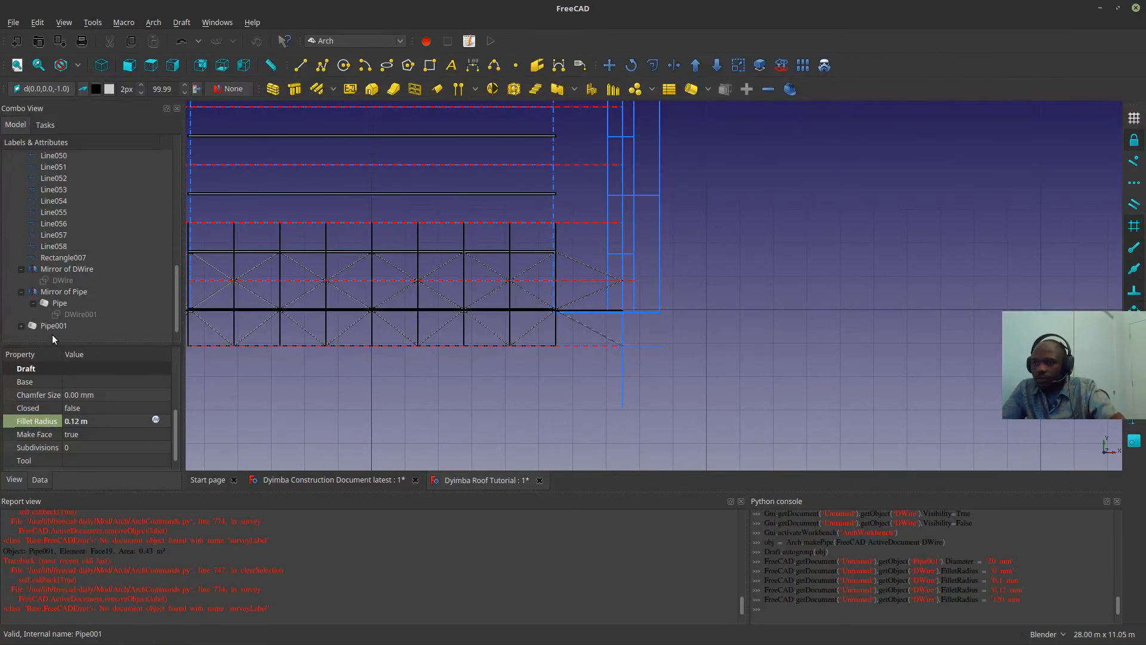
click(53, 326)
scroll(667, 343, down, 2)
scroll(558, 235, up, 6)
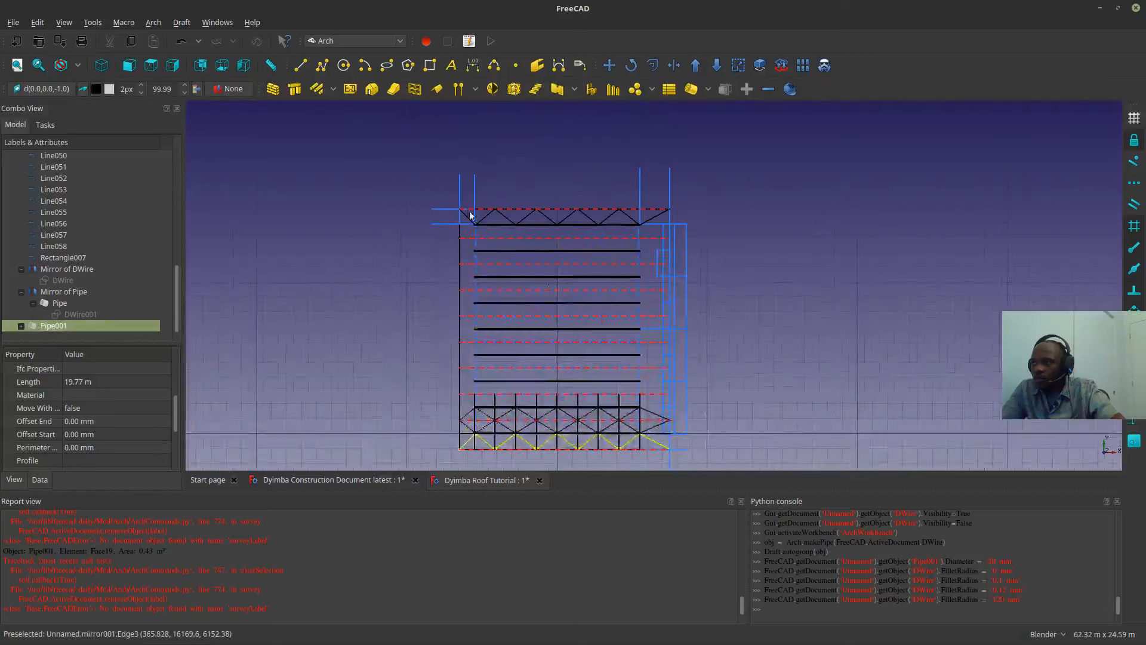
click(65, 281)
ctrl+click(66, 270)
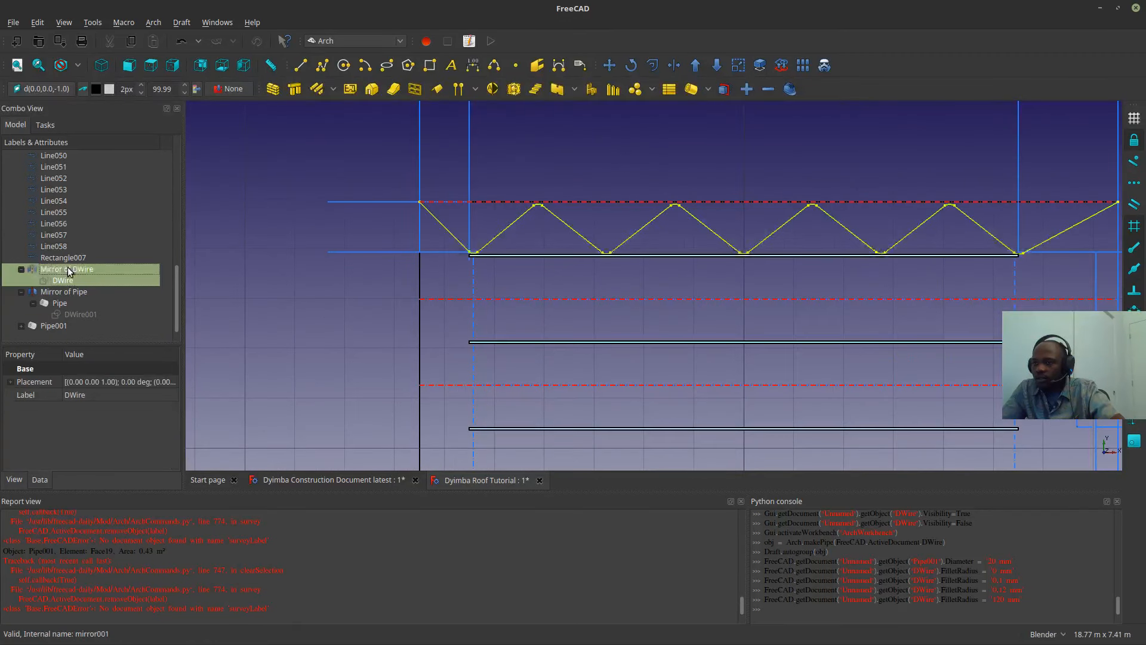
scroll(575, 413, down, 4)
scroll(572, 406, up, 2)
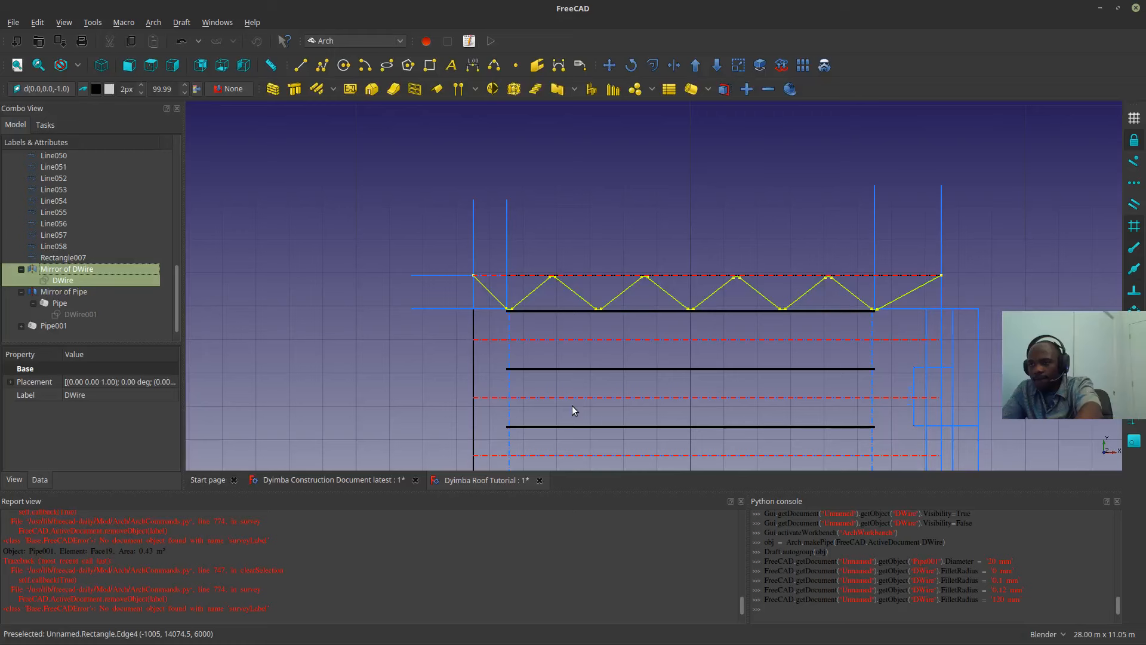
key(Delete)
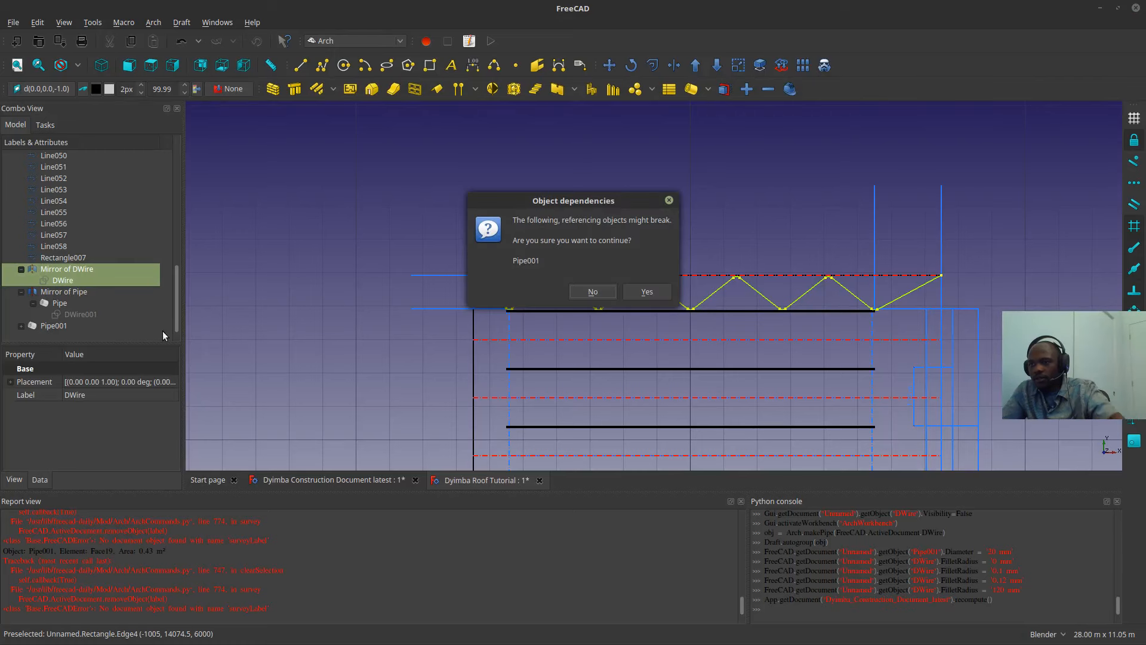
click(647, 292)
- Examine the geometry remaining for Pipe001 in the model below the zigzag trusses
click(54, 325)
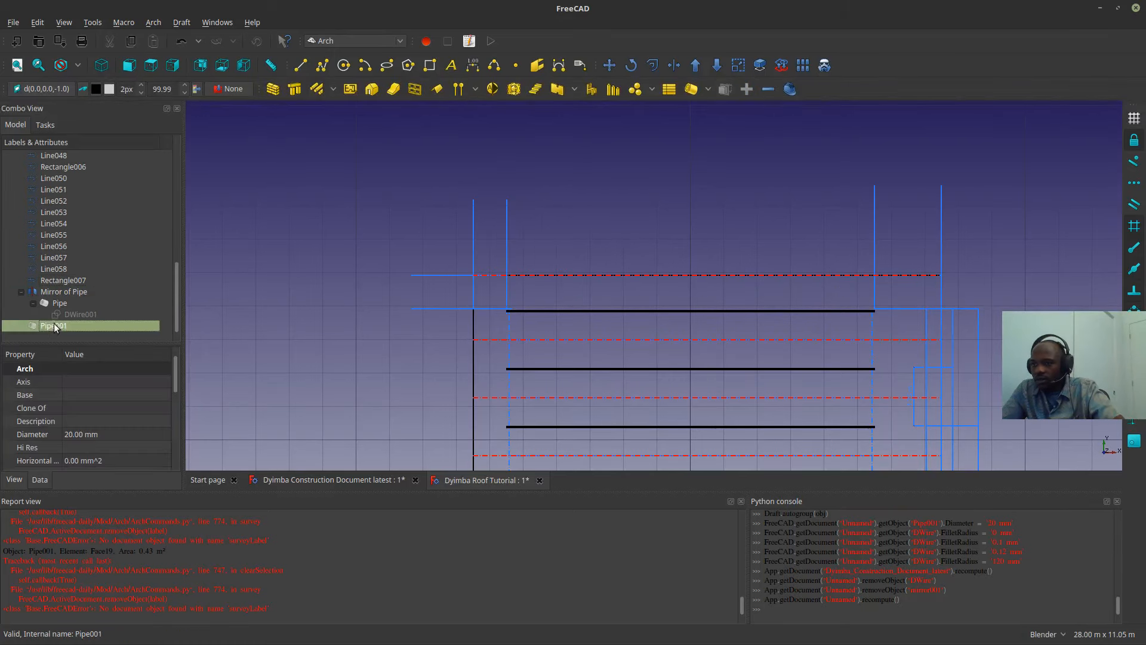
scroll(602, 298, down, 5)
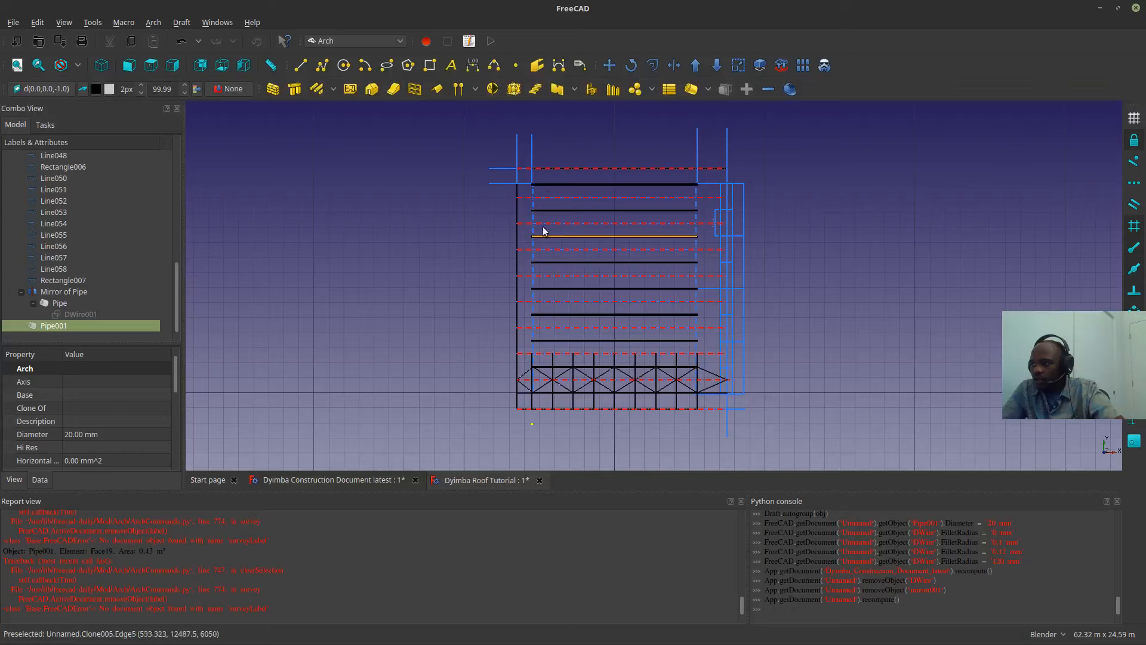
scroll(540, 418, up, 4)
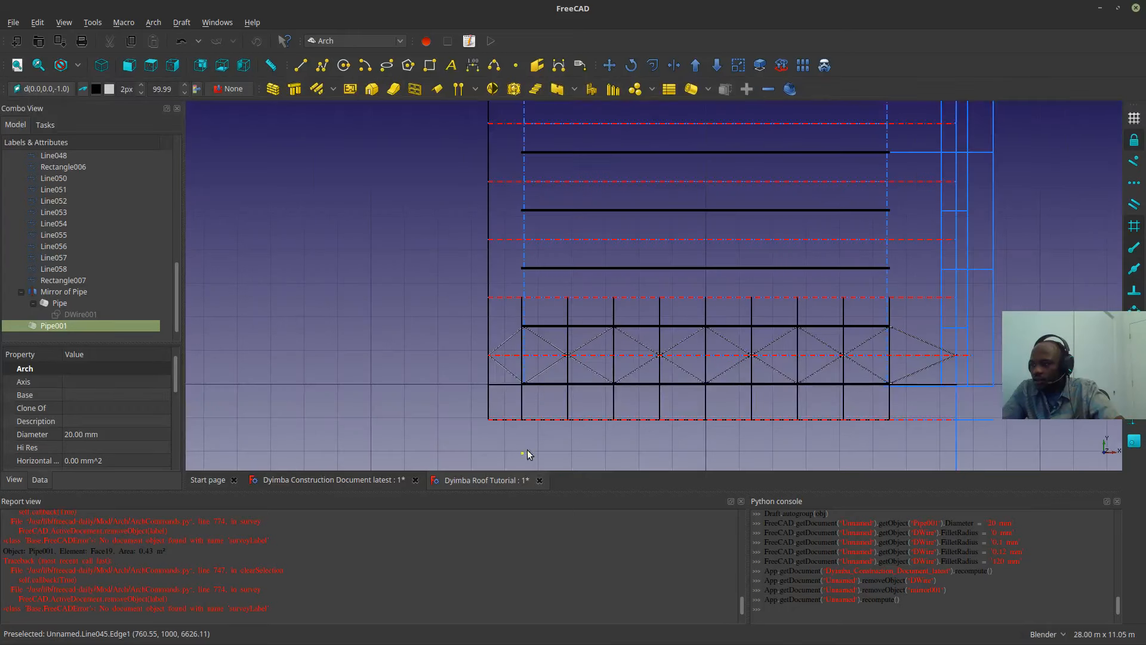
scroll(531, 388, up, 3)
click(531, 360)
scroll(529, 359, up, 6)
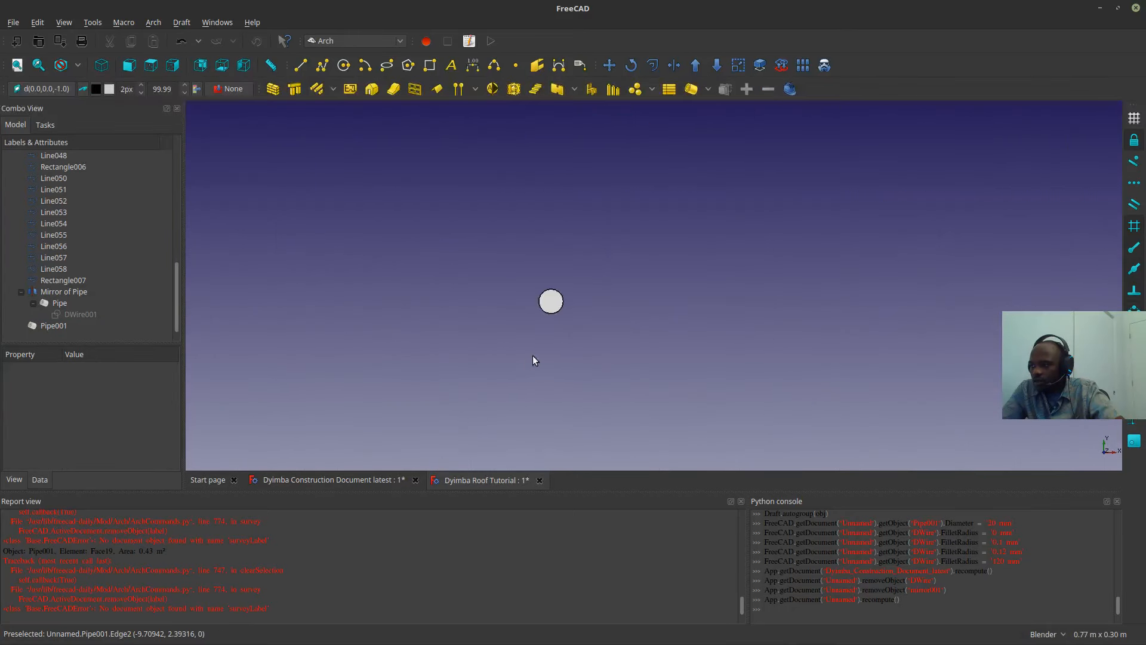
click(553, 290)
click(568, 333)
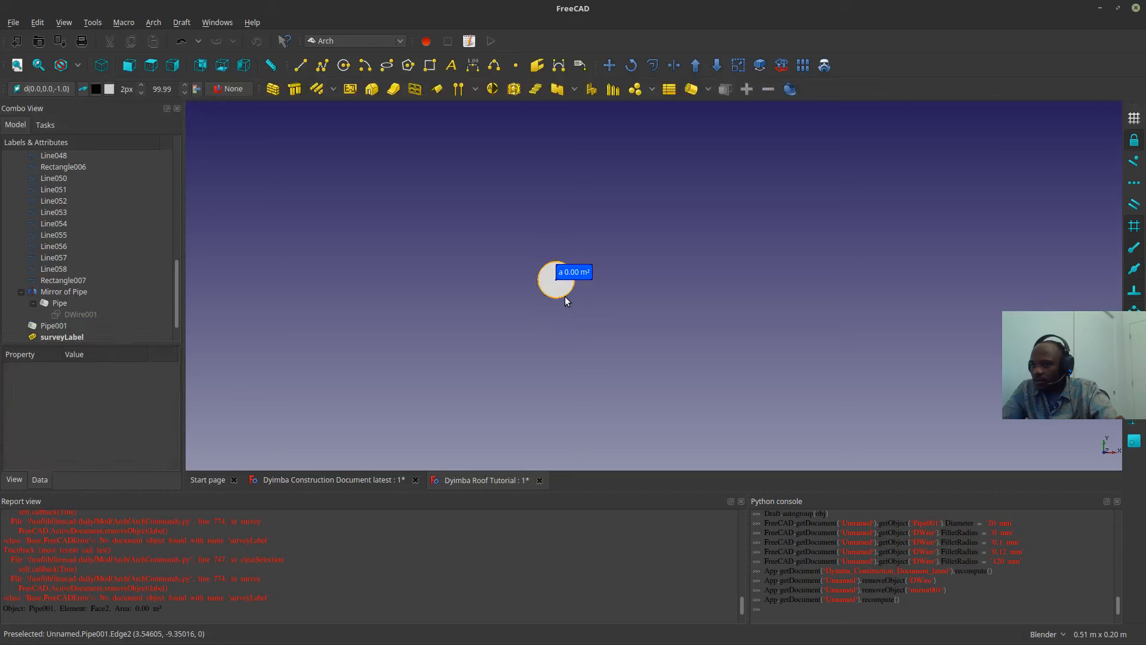
click(565, 295)
scroll(558, 292, down, 8)
scroll(558, 292, down, 5)
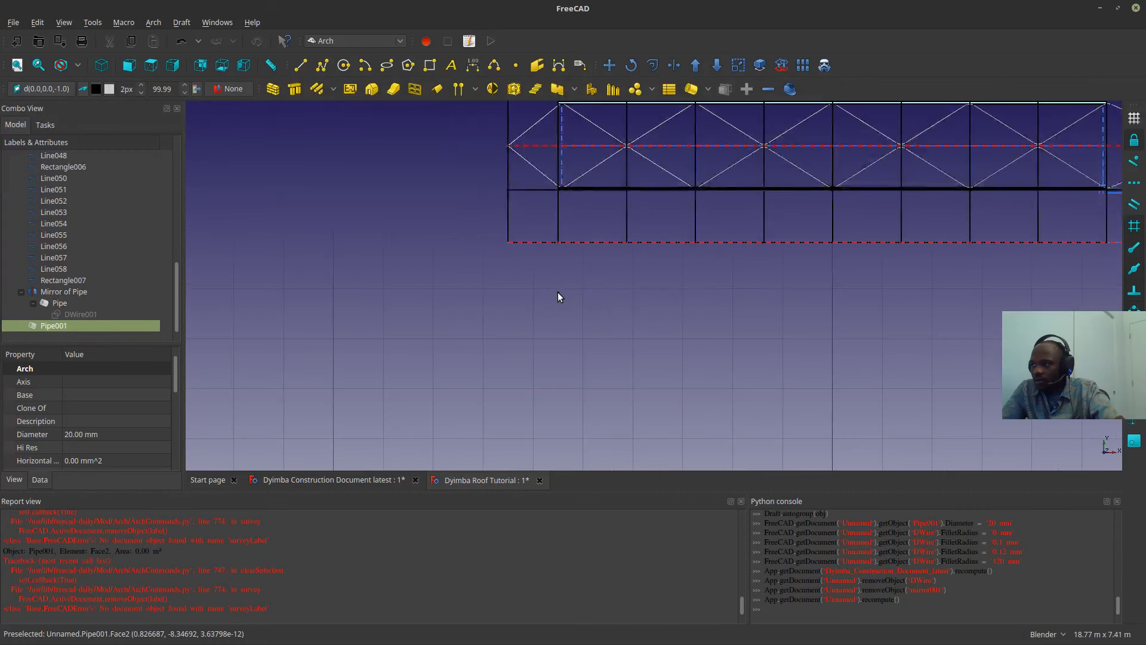
click(84, 302)
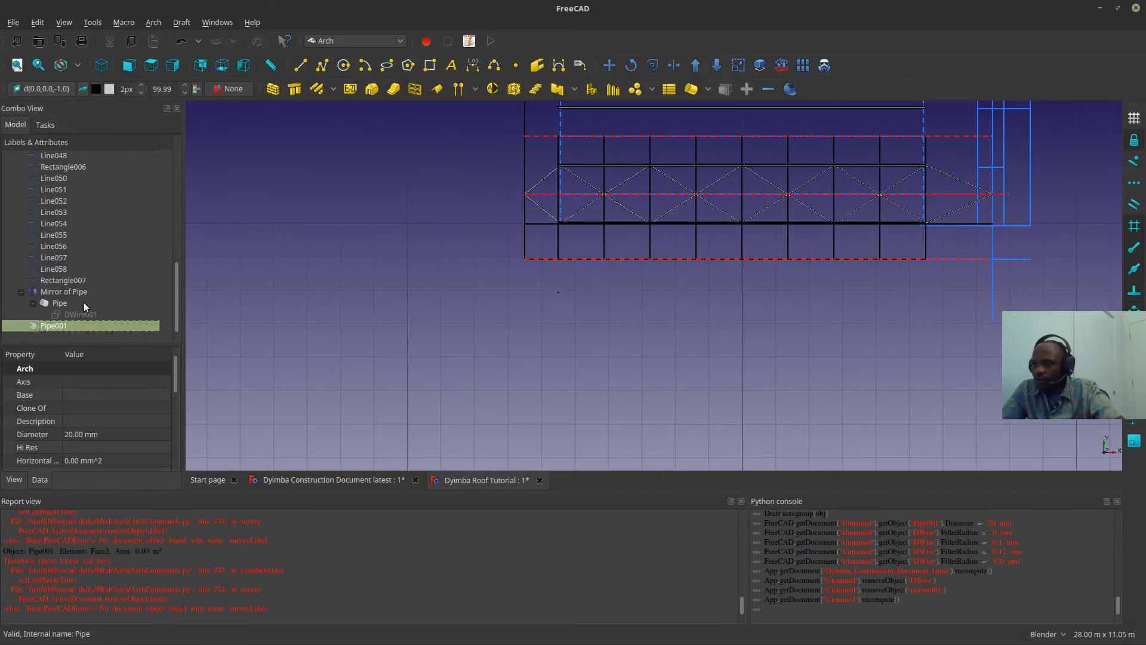
- Undo the deletion of DWire and its mirror, and recompute the document
key(ctrl+z)
click(256, 40)
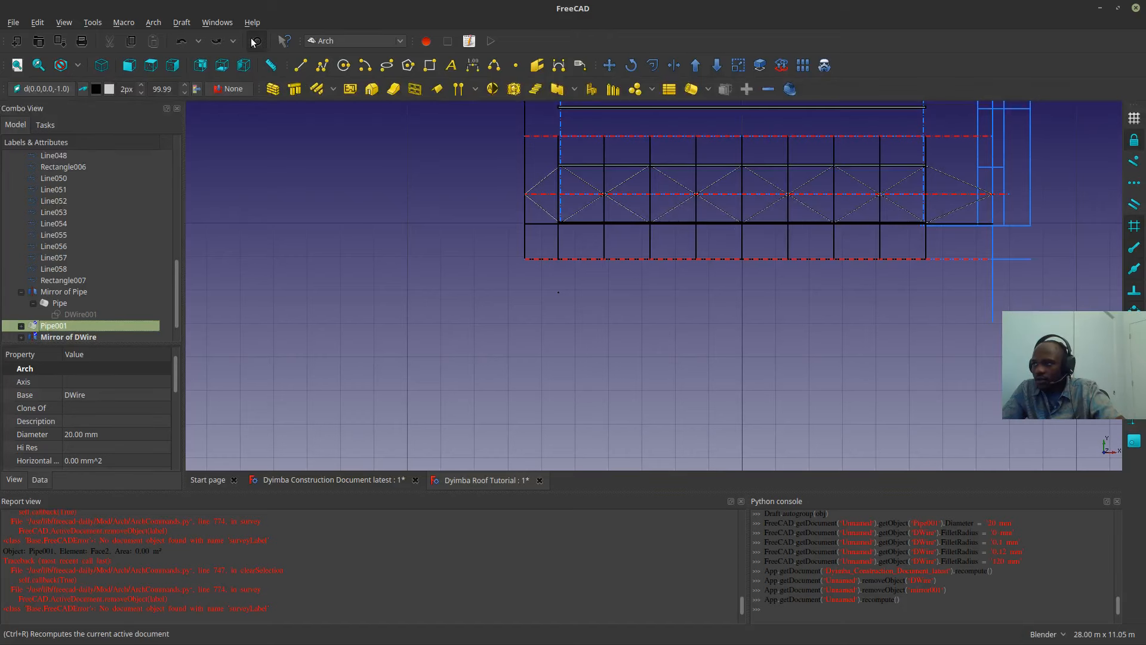
- Delete only the Mirror of DWire object, keeping the source DWire that Pipe001 is based on
scroll(121, 300, down, 1)
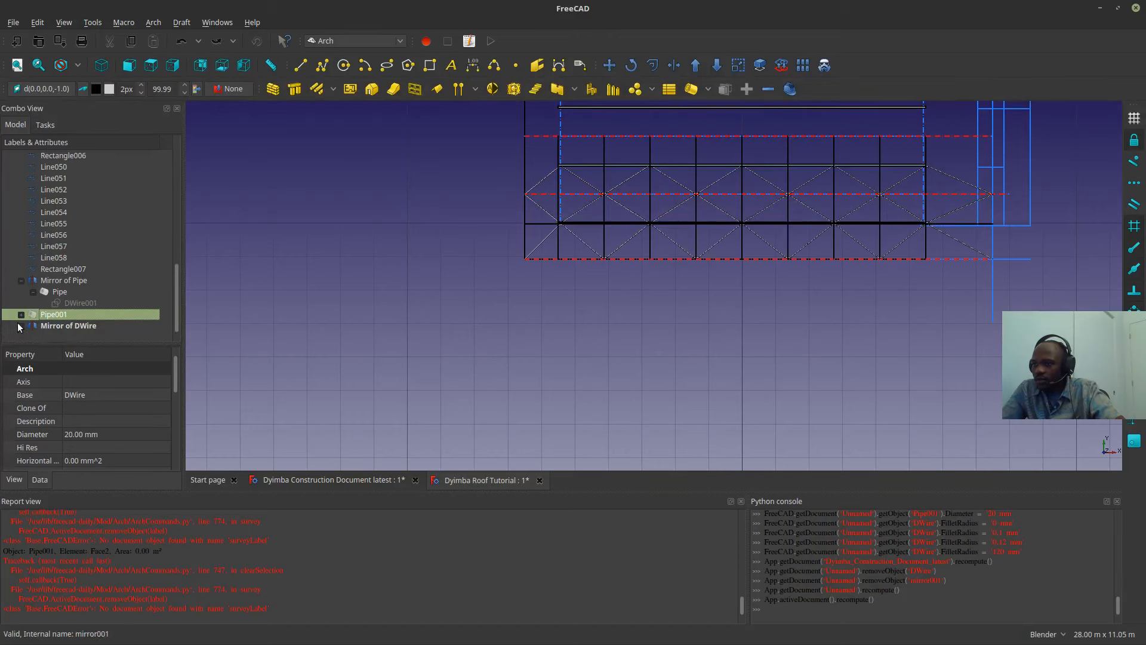
click(49, 327)
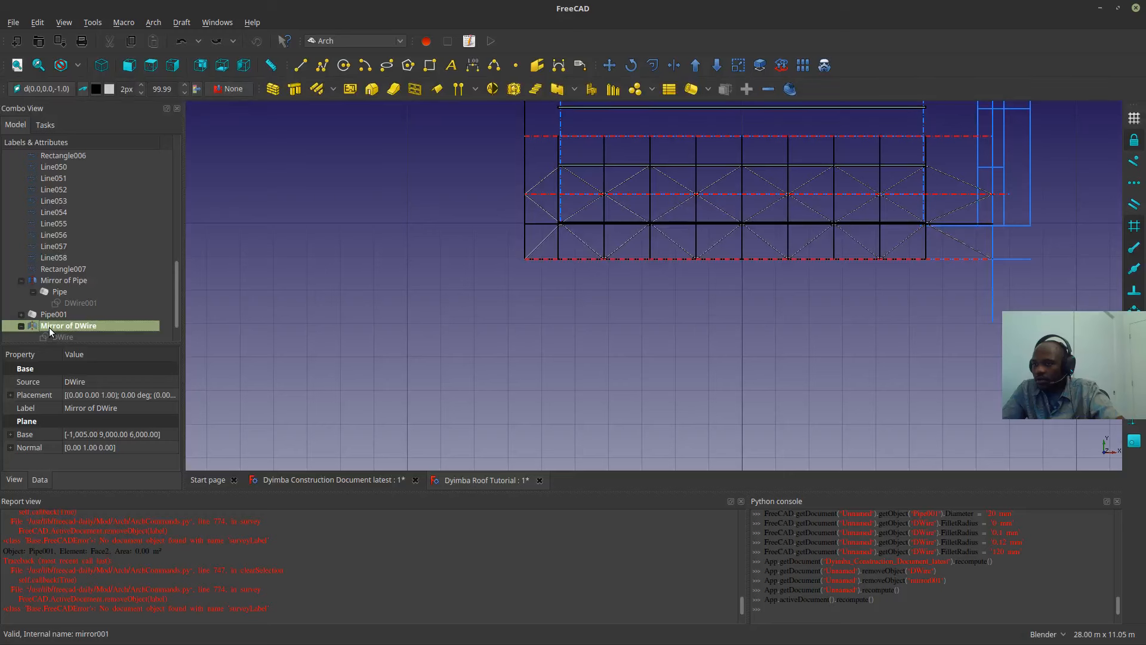
key(Delete)
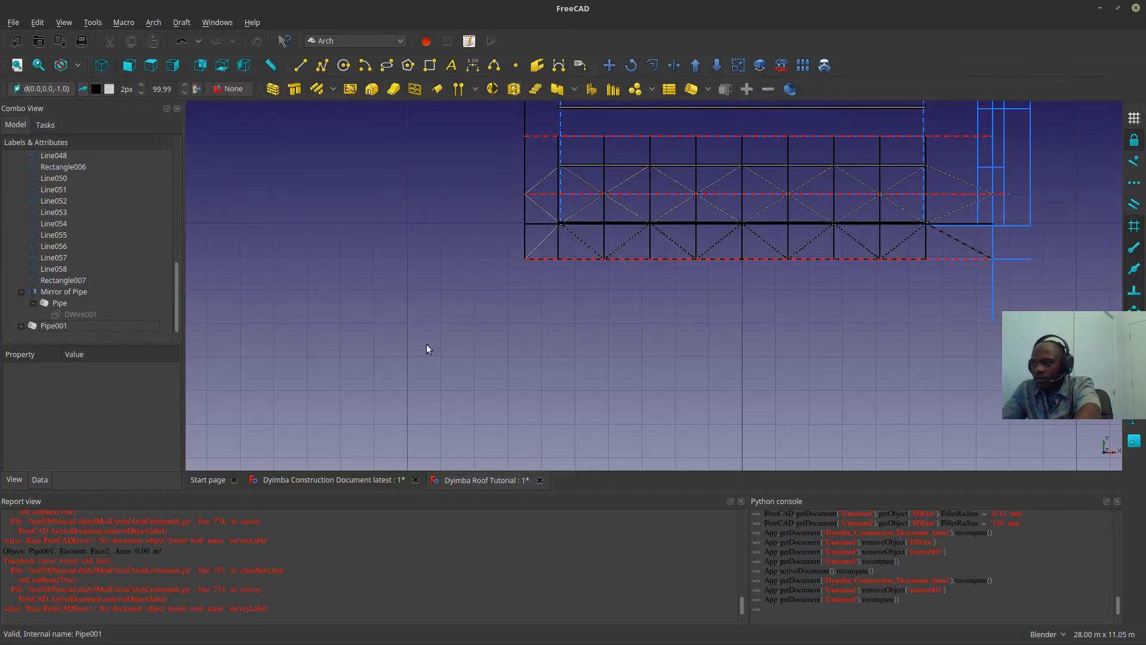
- Hide the source DWire nested under Pipe001
scroll(609, 223, up, 5)
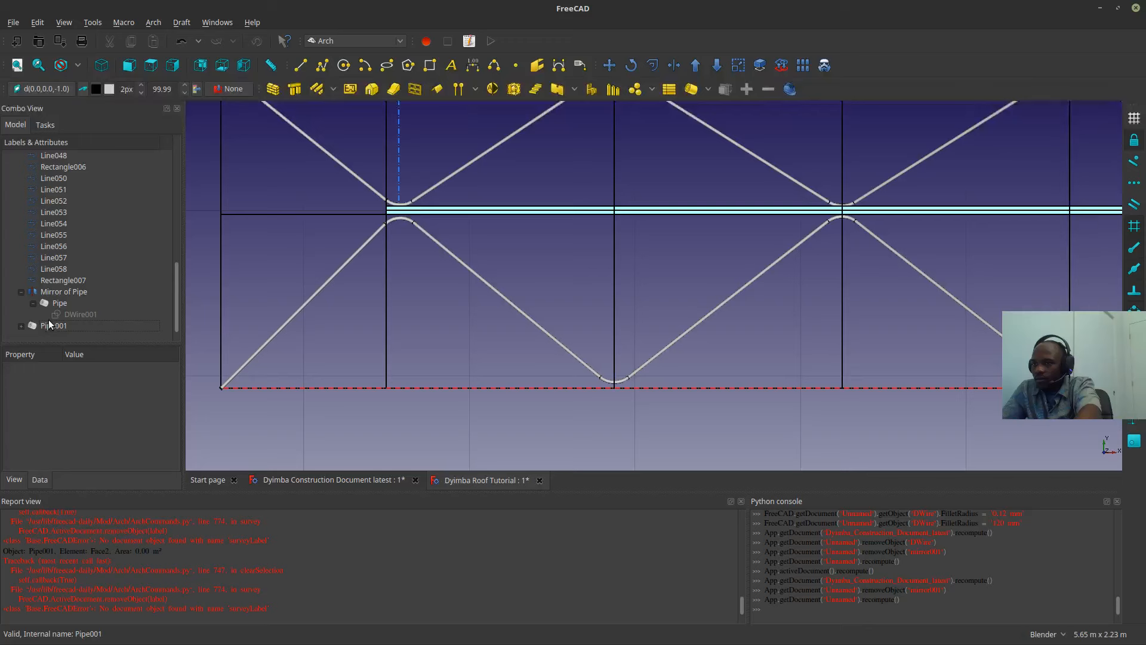
click(22, 325)
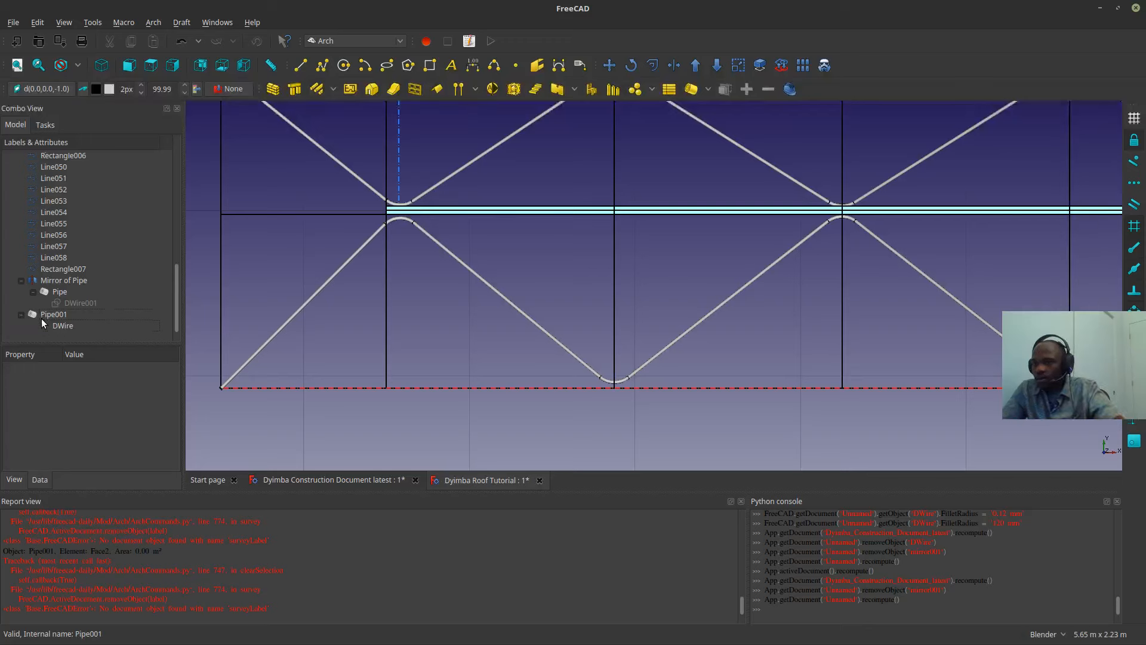
click(54, 324)
key(space)
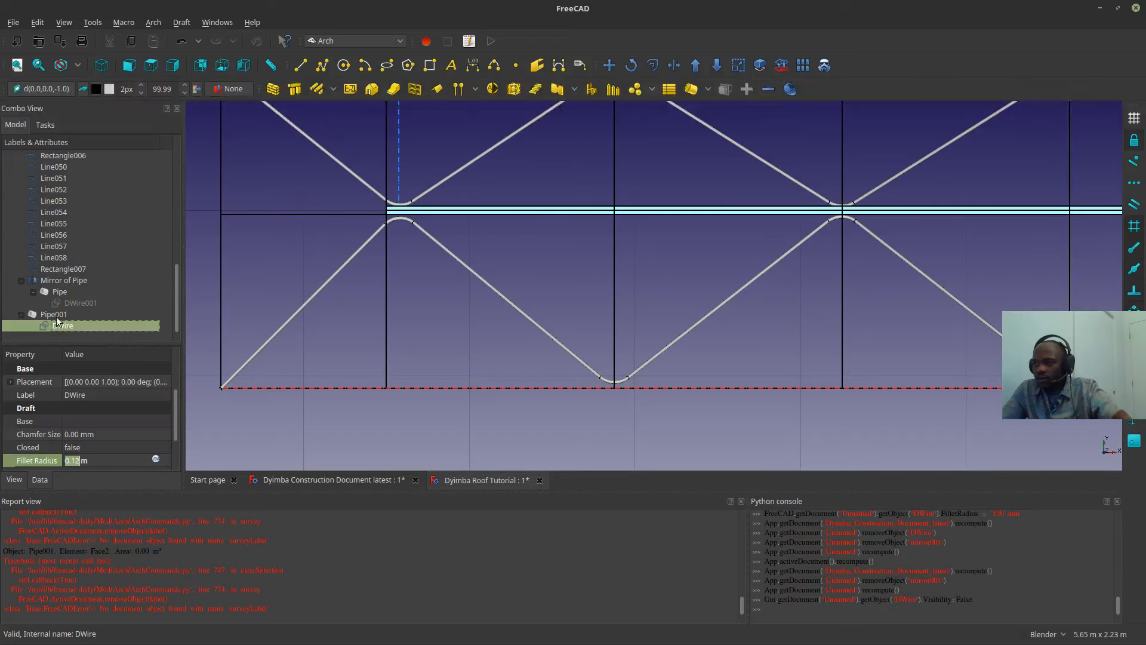
- Switch to the Draft workbench and mirror Pipe001 to the roof's opposite end about a horizontal line through the outer rectangle edge's midpoint
click(52, 316)
click(22, 315)
scroll(449, 372, down, 7)
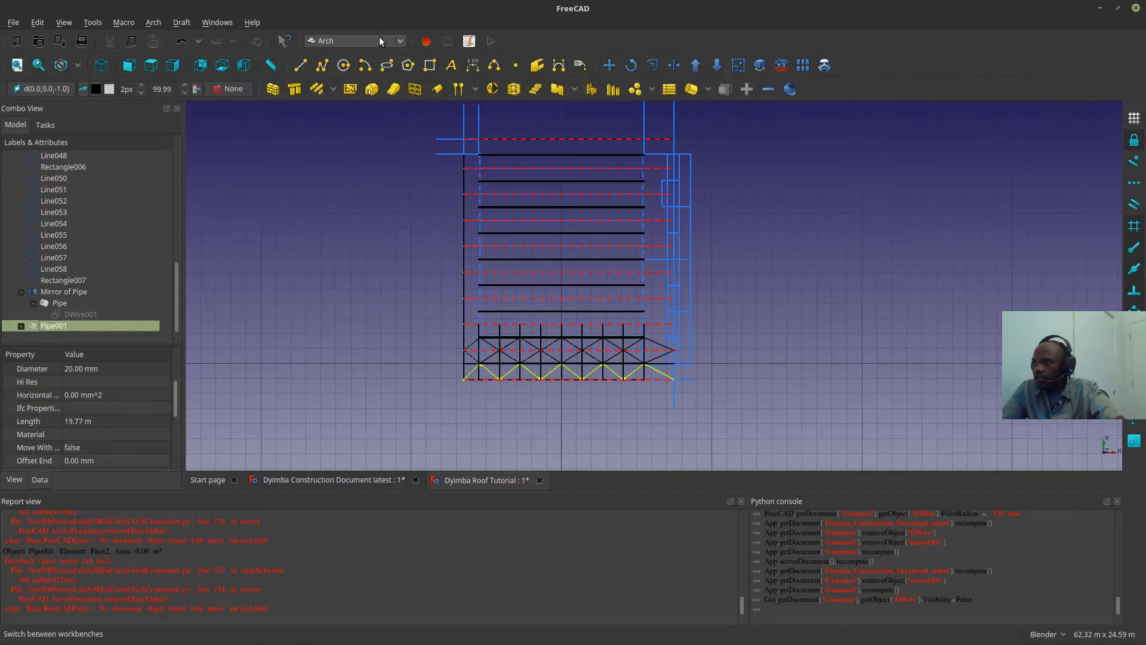
click(317, 41)
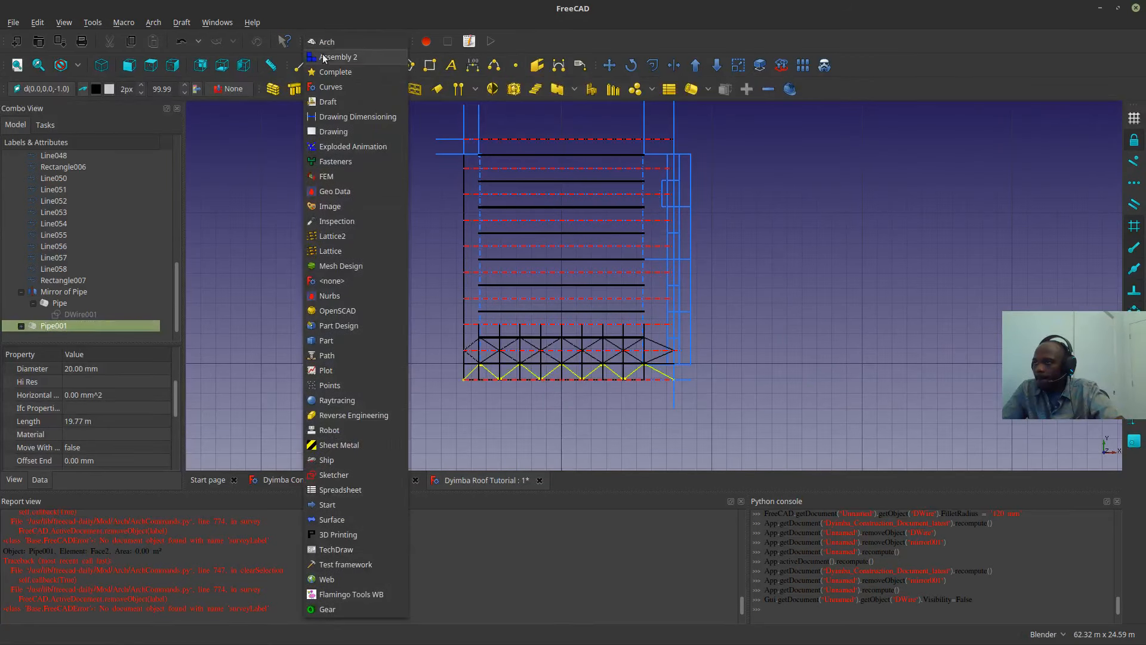
click(340, 20)
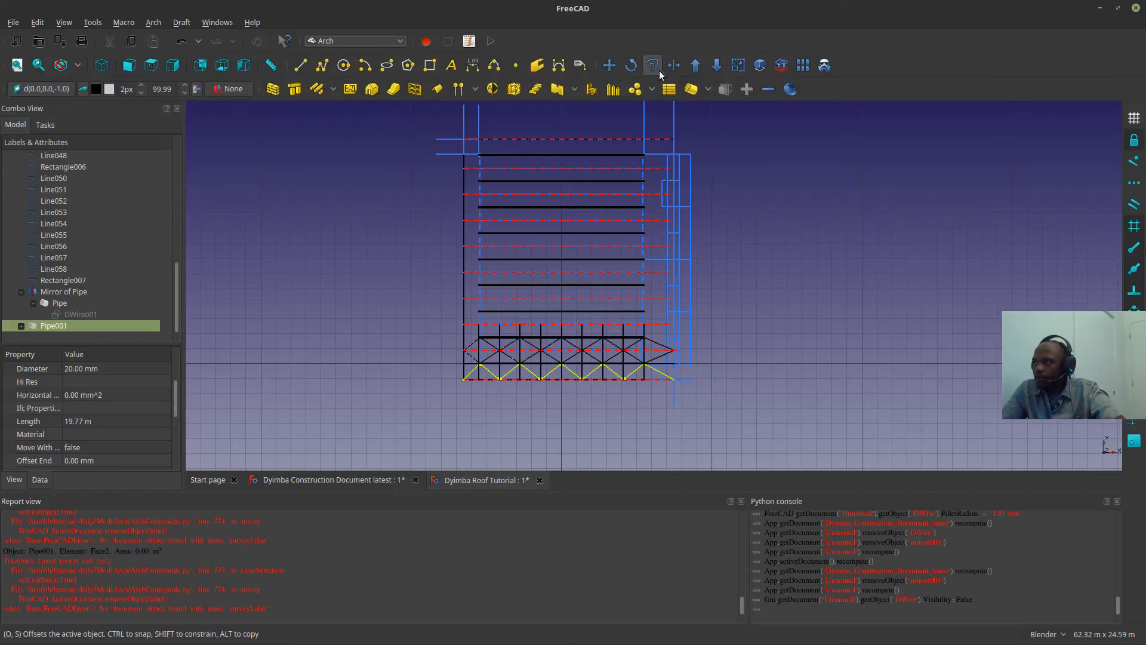
click(360, 41)
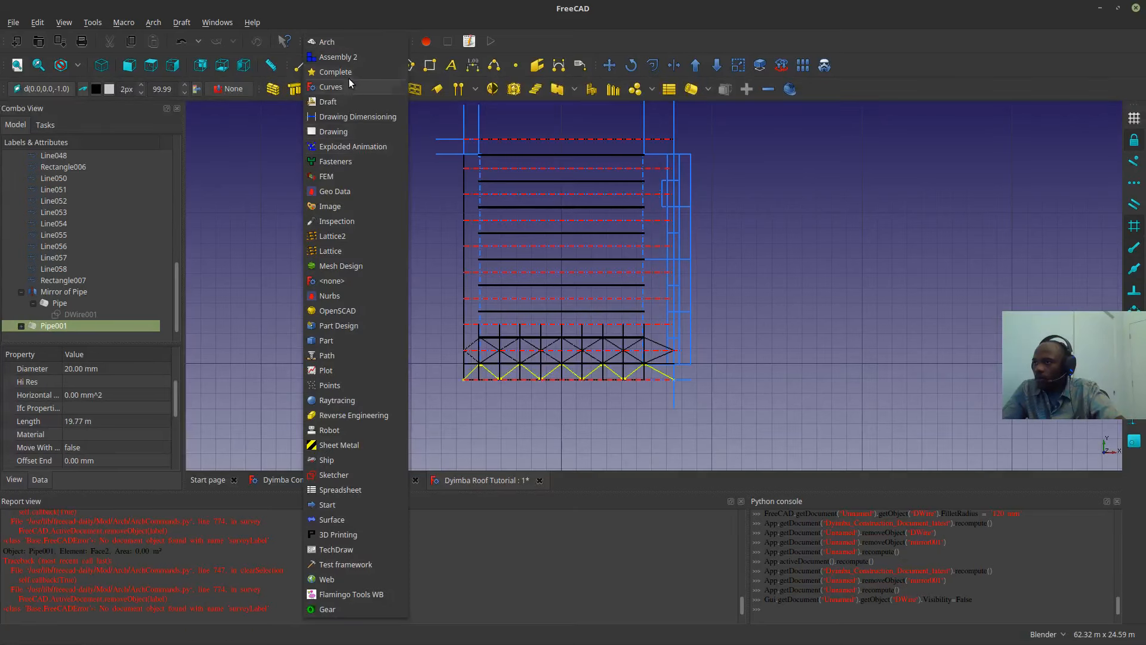
click(339, 100)
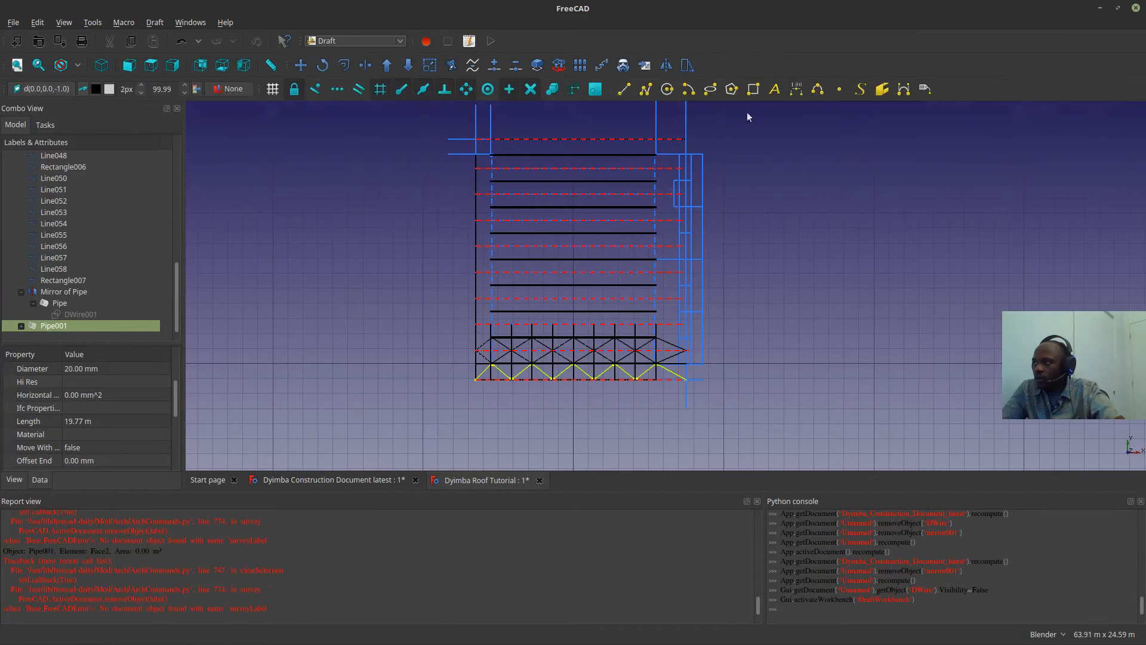
click(666, 66)
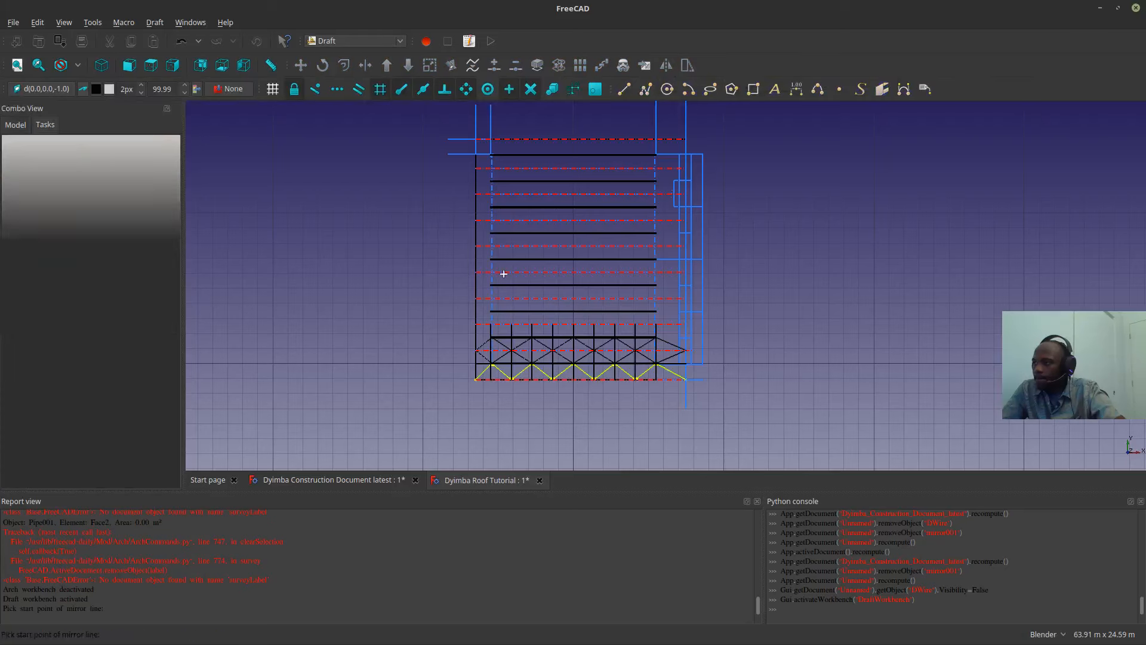
click(473, 261)
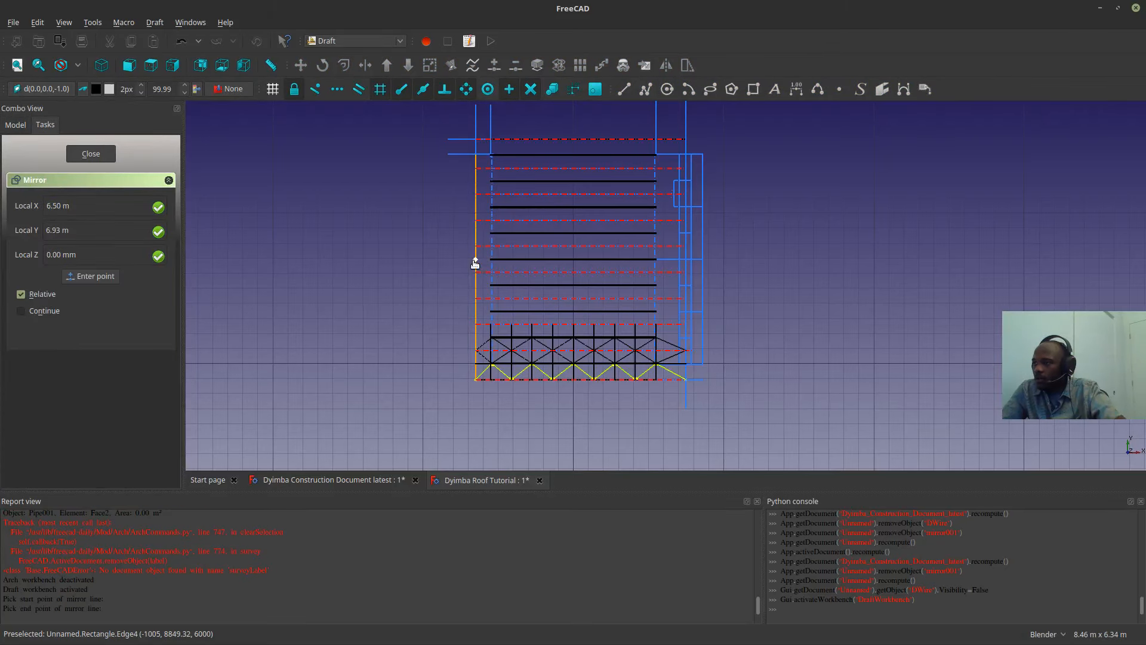
click(395, 257)
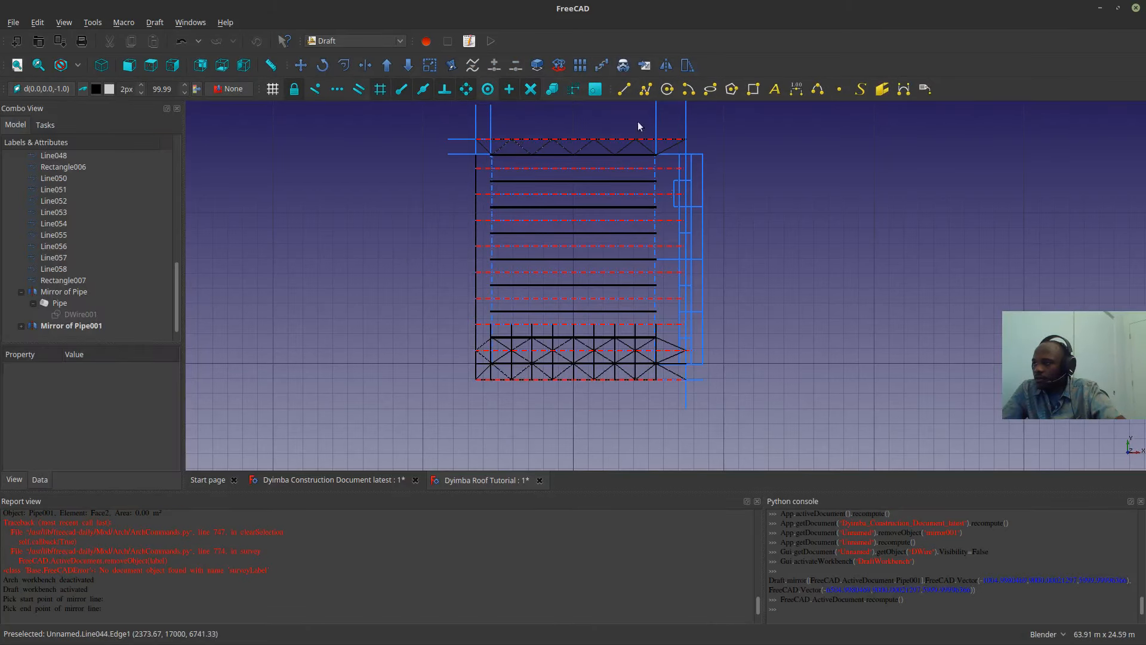
- Check the mirrored pipe's bends against the top purlin and save the Dyimba Roof Tutorial document
scroll(657, 156, up, 5)
scroll(660, 171, down, 5)
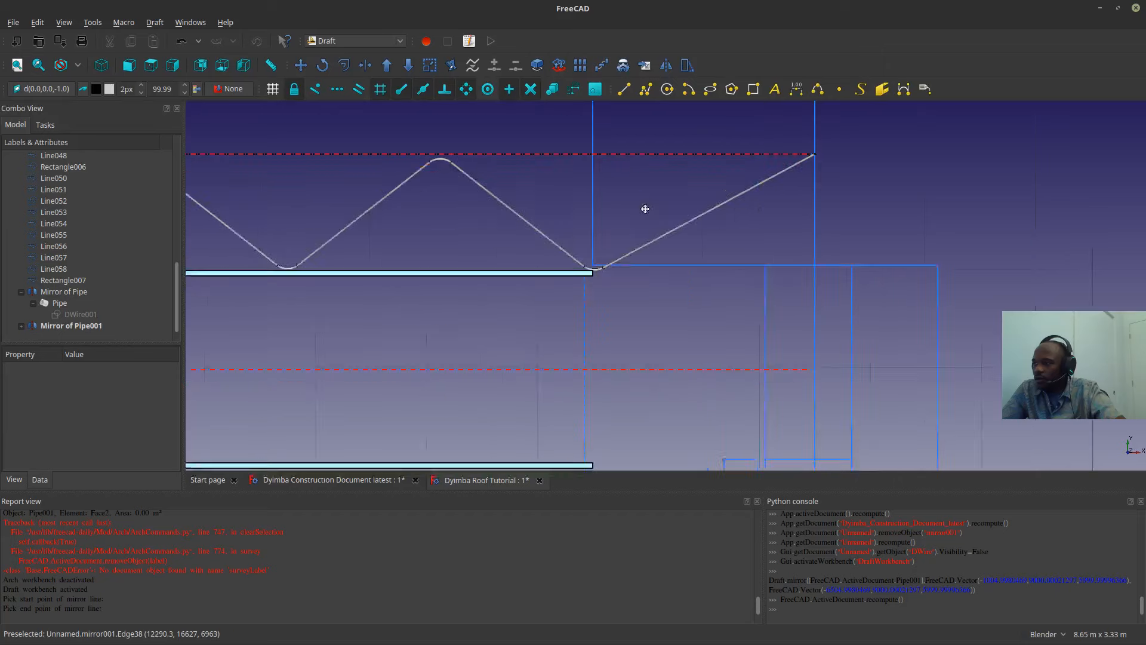
scroll(574, 206, up, 10)
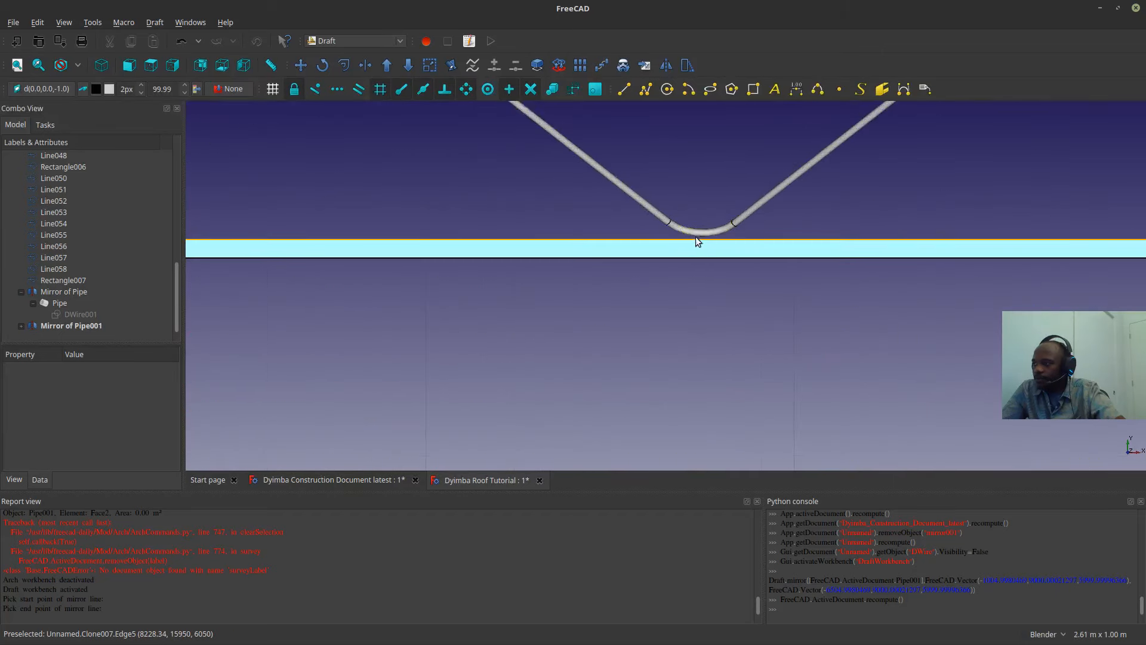
scroll(714, 228, down, 4)
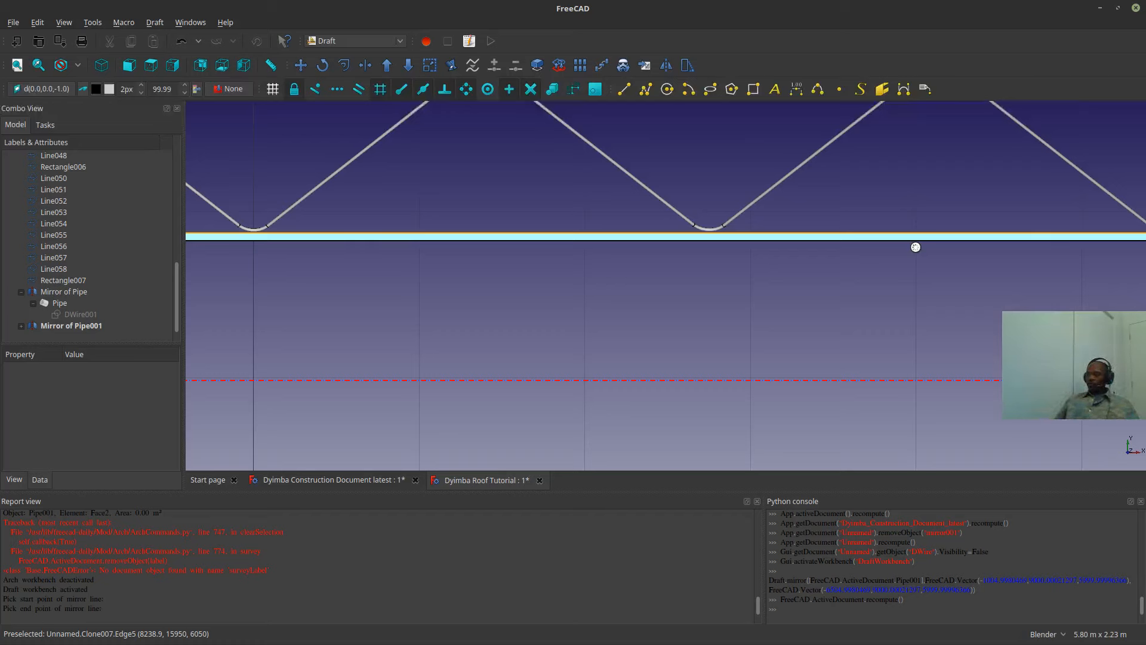
shift+middle_drag(915, 246, 917, 251)
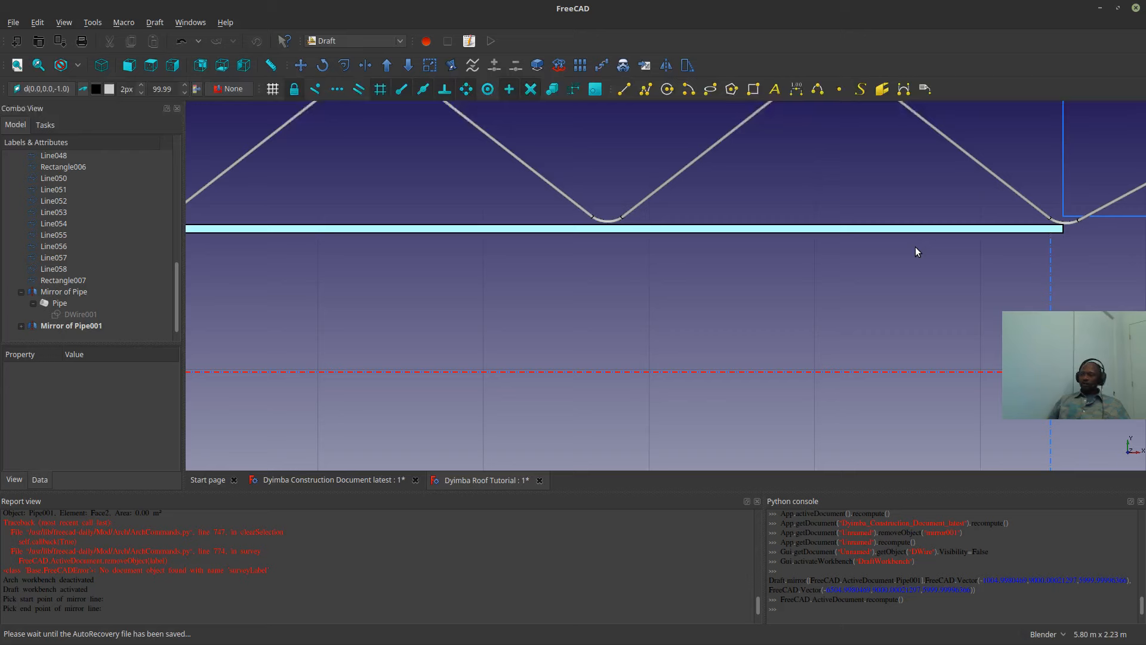
click(20, 22)
click(42, 116)
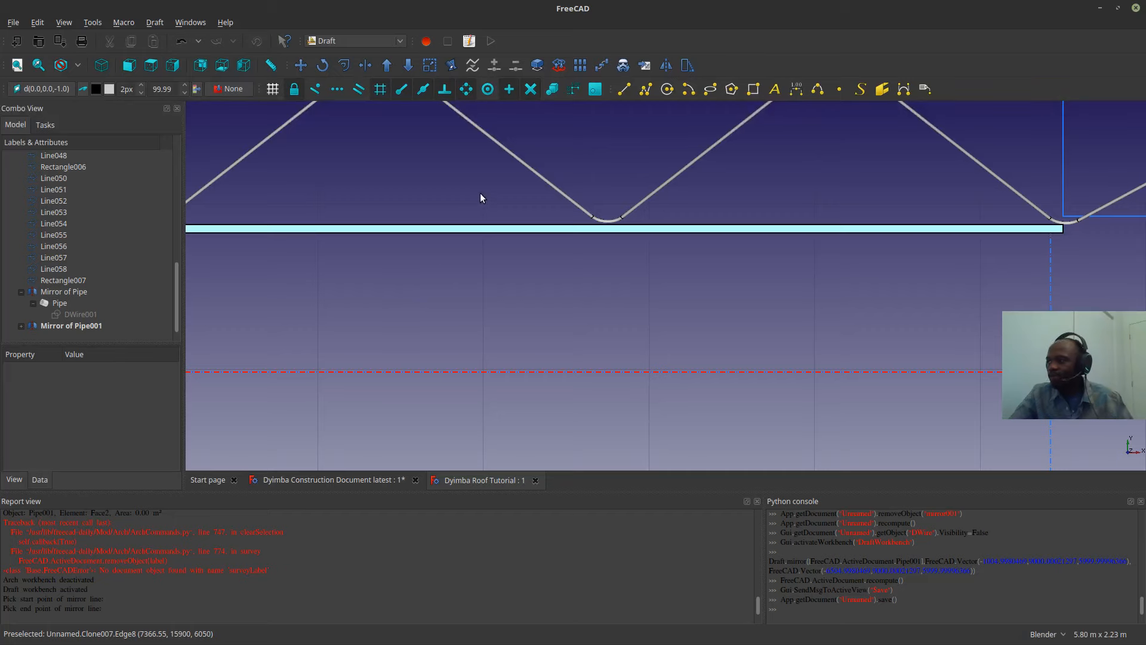
- Try to clone Pipe together with Mirror of Pipe
scroll(495, 330, down, 5)
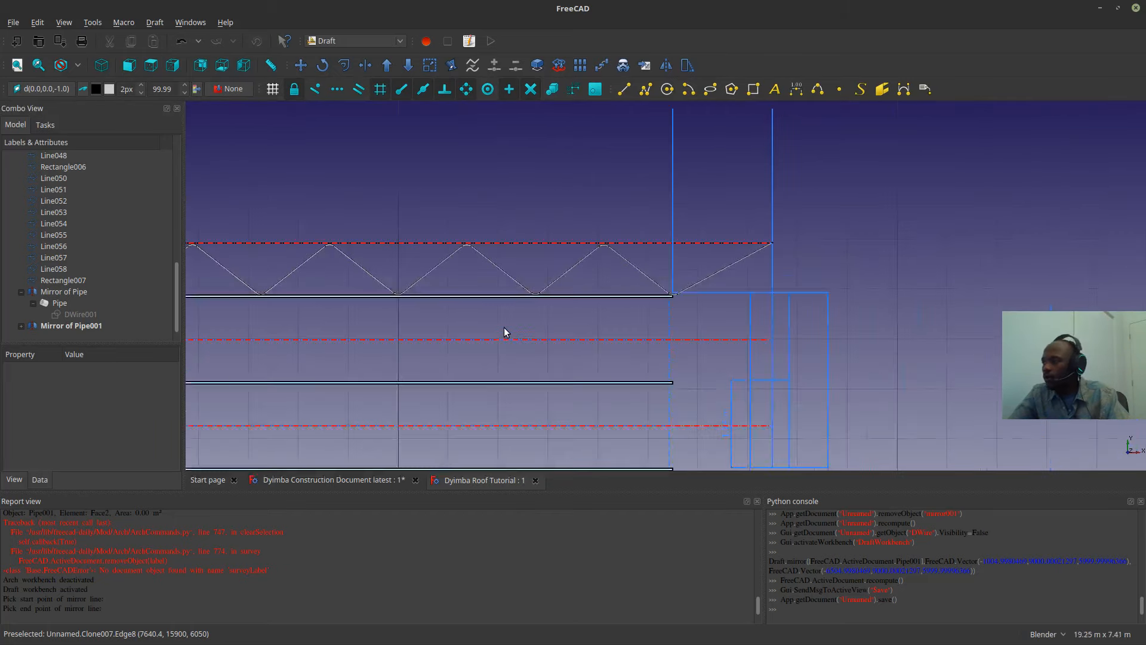
scroll(633, 238, down, 5)
scroll(764, 370, up, 3)
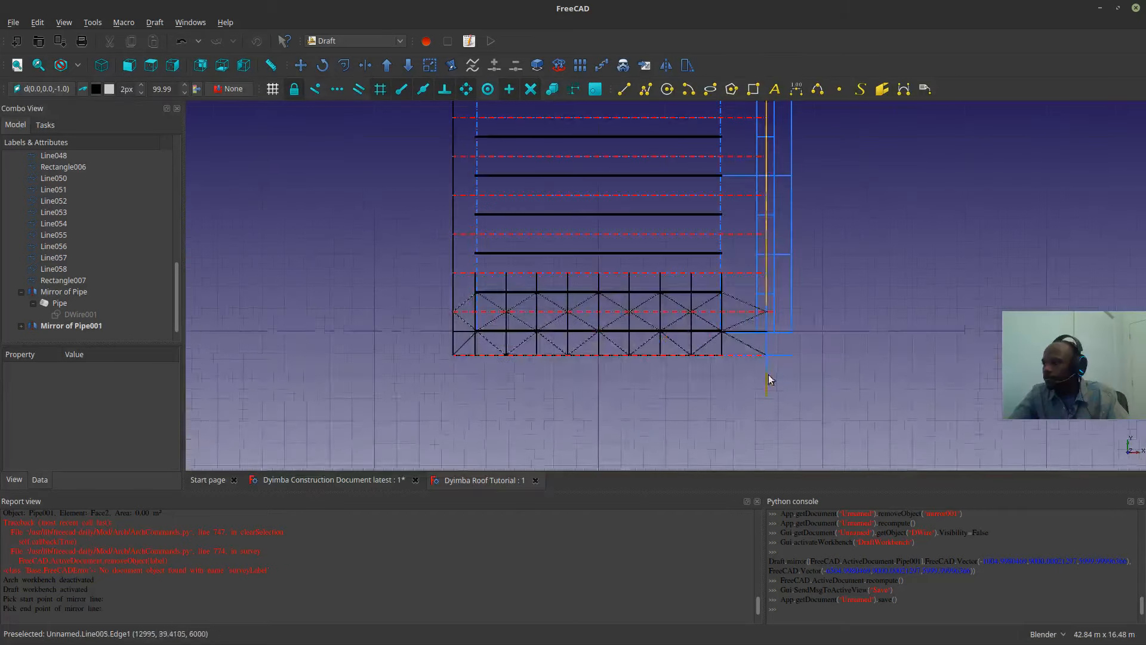
scroll(700, 288, up, 2)
scroll(711, 353, up, 1)
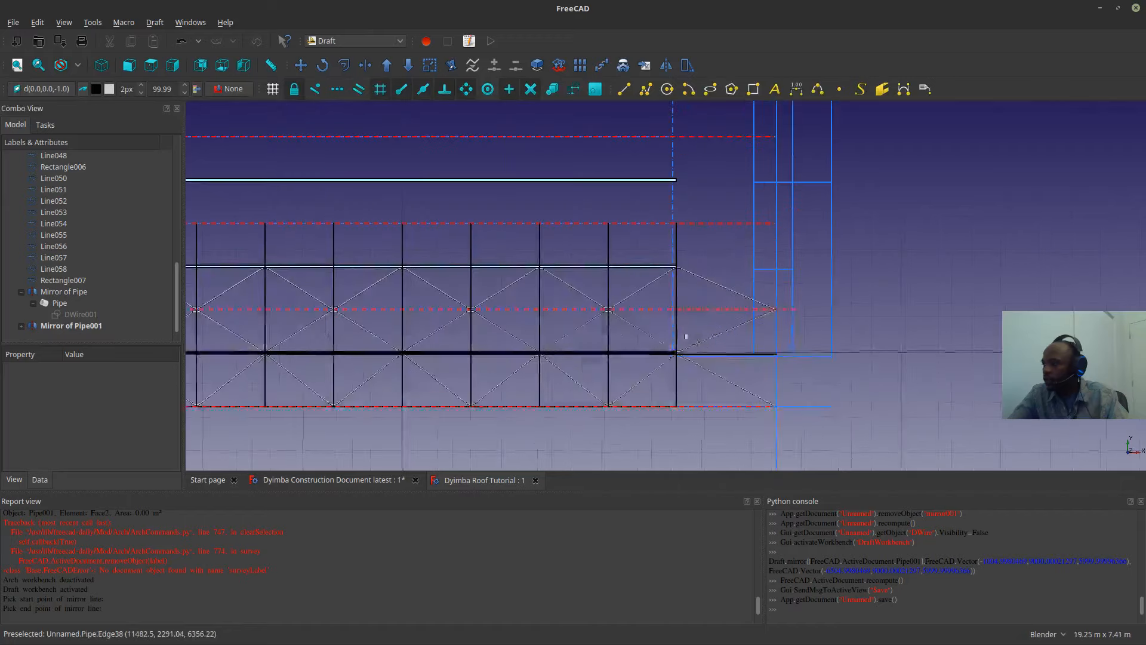
middle_drag(683, 334, 597, 350)
scroll(596, 346, up, 2)
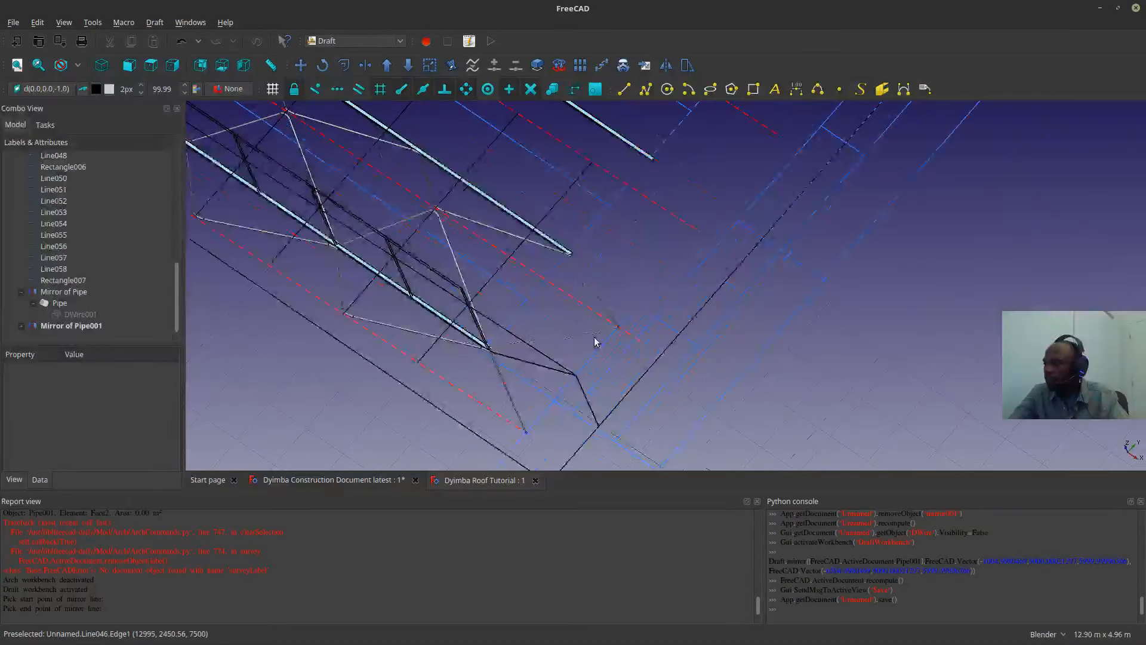
click(595, 335)
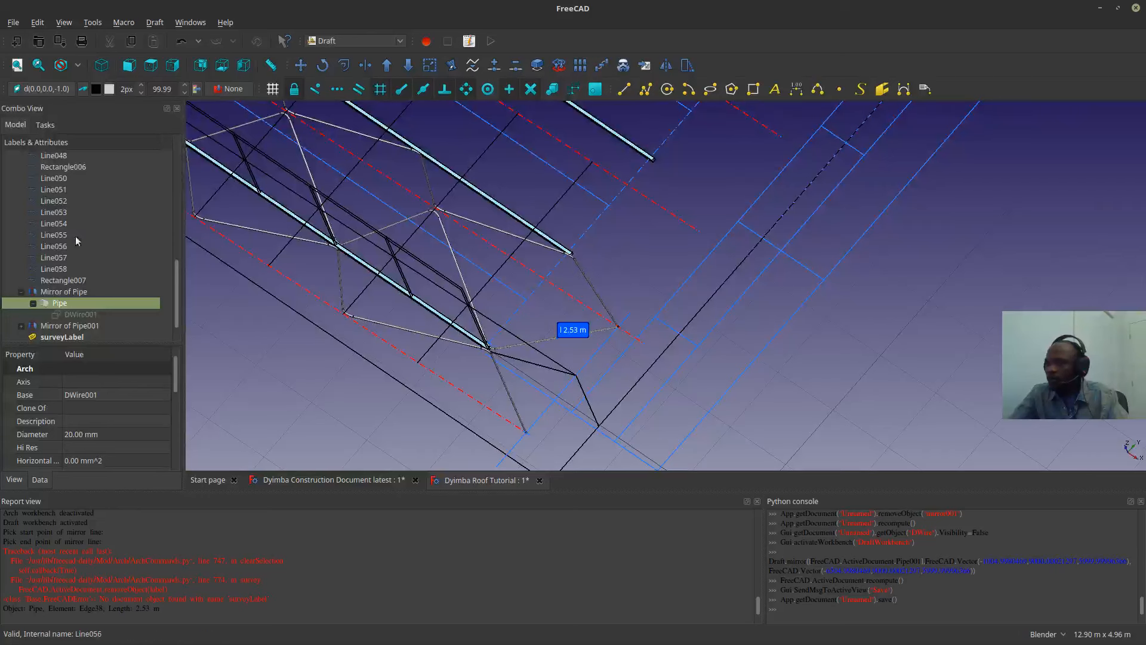
ctrl+click(63, 292)
middle_drag(663, 398, 326, 403)
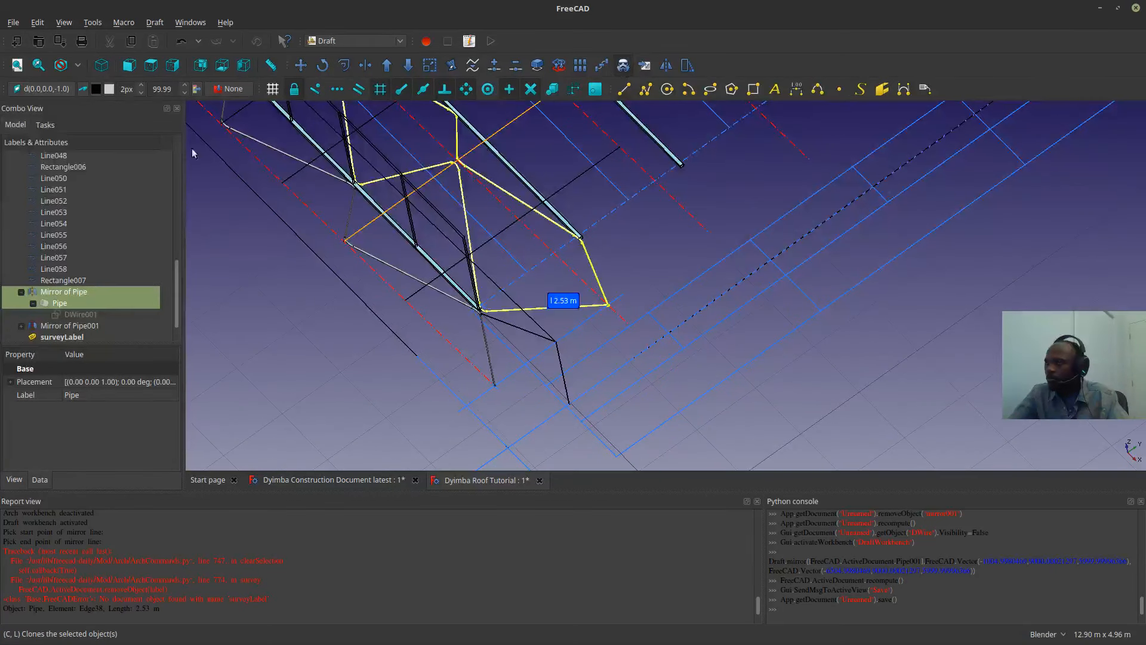
key(c)
key(l)
- Delete surveyLabel, surveyLabel001 and surveyLabel002, along with Clone of Mirror of Pipe
click(74, 313)
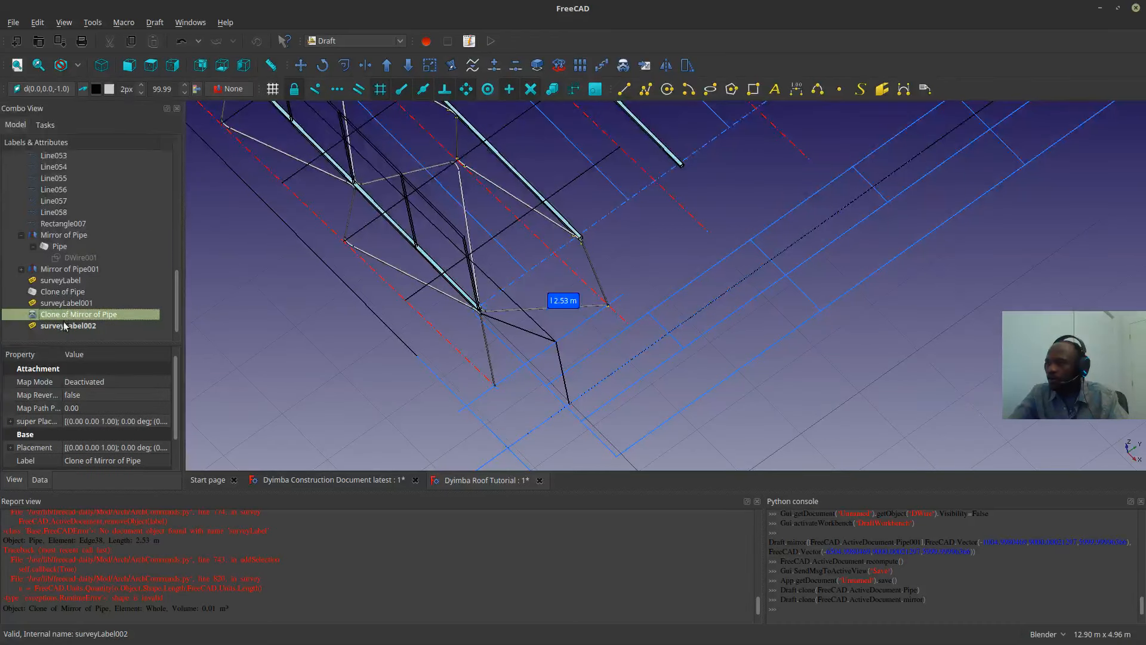
click(68, 327)
click(60, 315)
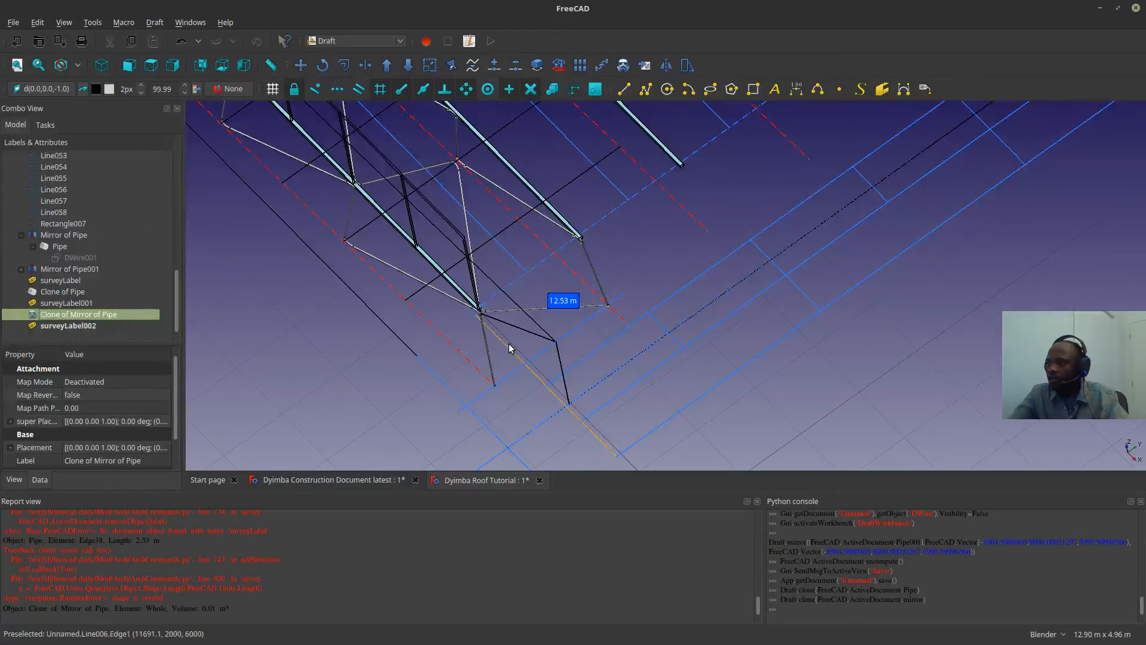
click(67, 325)
ctrl+click(66, 303)
ctrl+click(61, 280)
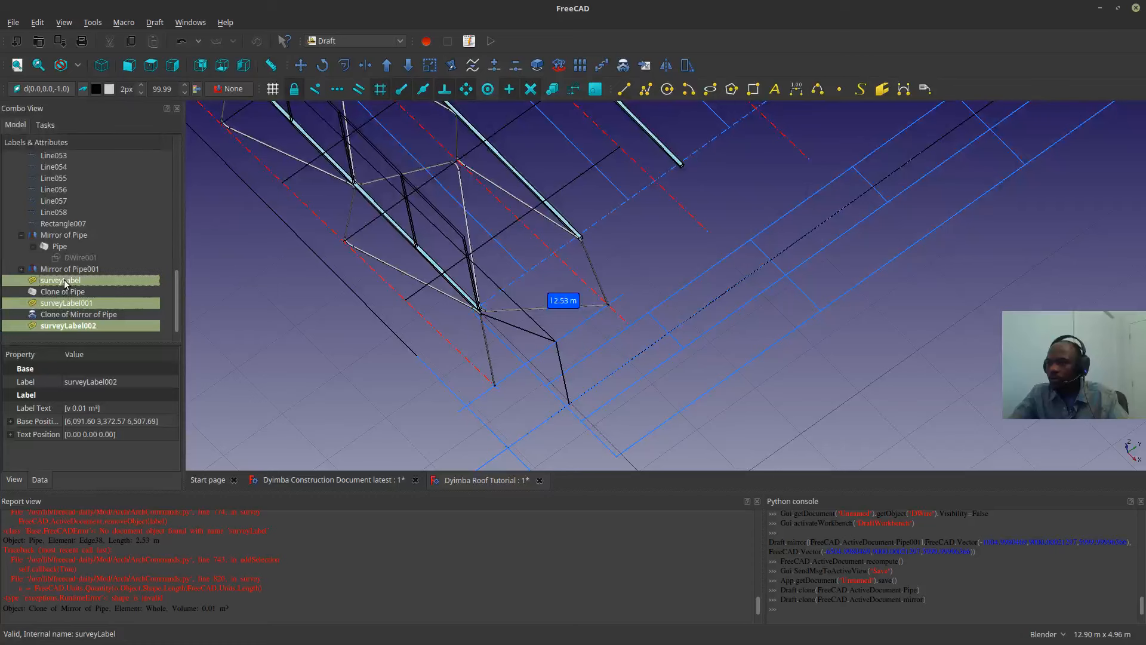
key(Delete)
click(65, 327)
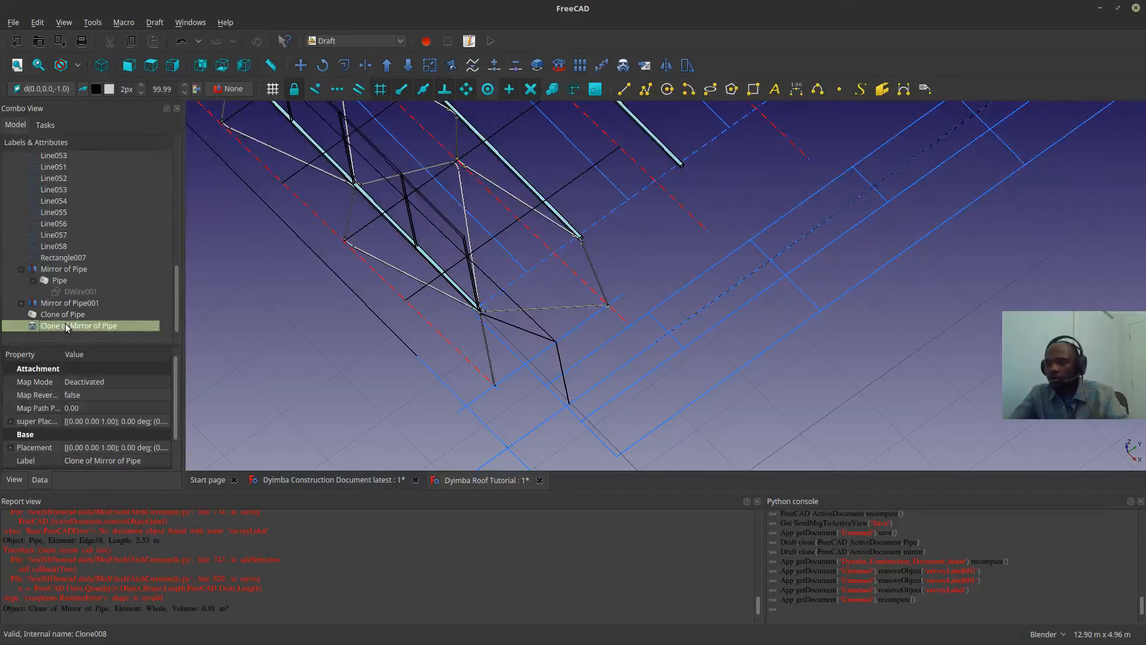
key(Delete)
- Try cloning only Pipe, the zigzag member under Mirror of Pipe
mouse_move(603, 309)
middle_down()
mouse_move(584, 370)
mouse_move(521, 356)
mouse_move(507, 335)
mouse_move(611, 363)
middle_up()
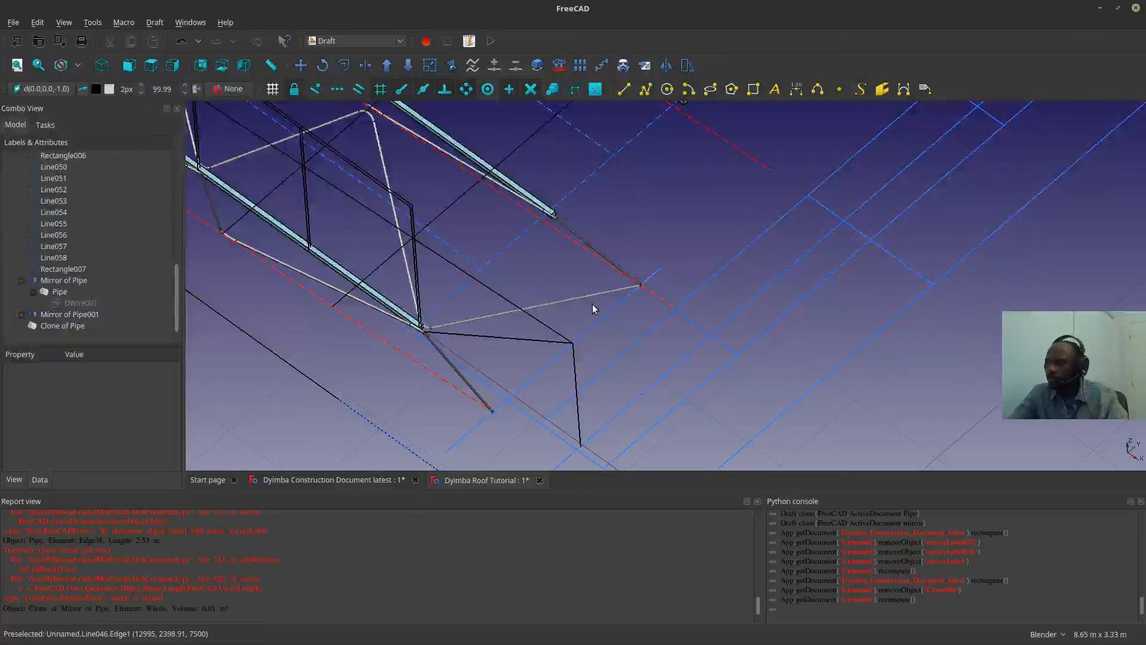
scroll(592, 305, up, 3)
click(614, 281)
middle_drag(800, 294, 671, 376)
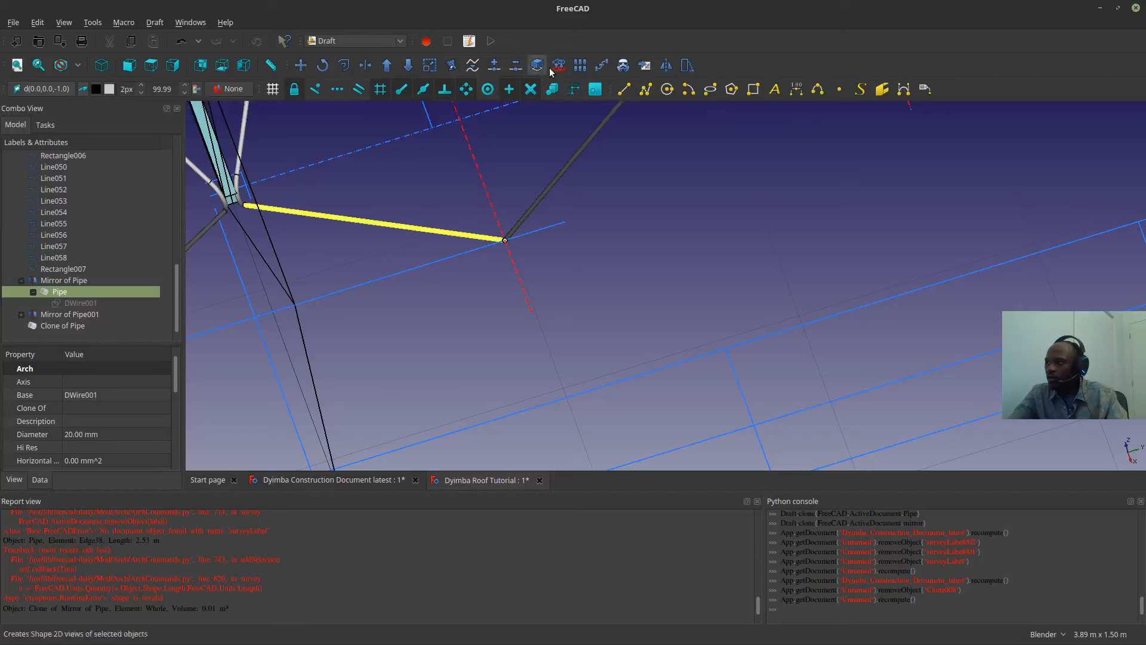
click(547, 189)
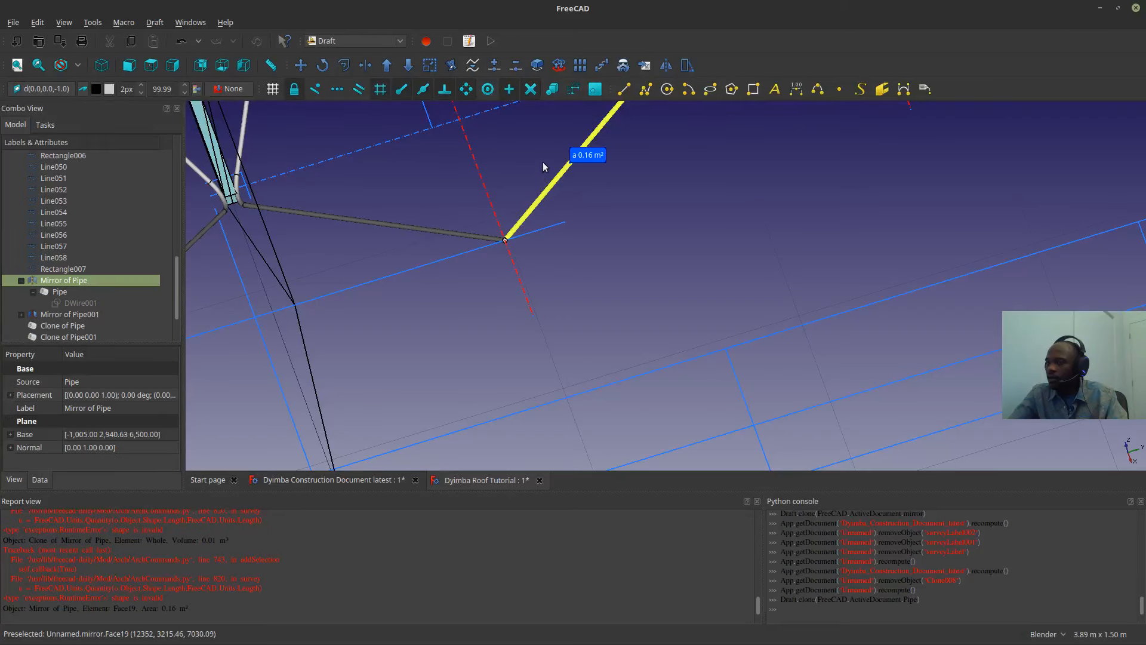
- Examine the shape and location of Clone of Pipe relative to the roof trusses
click(76, 326)
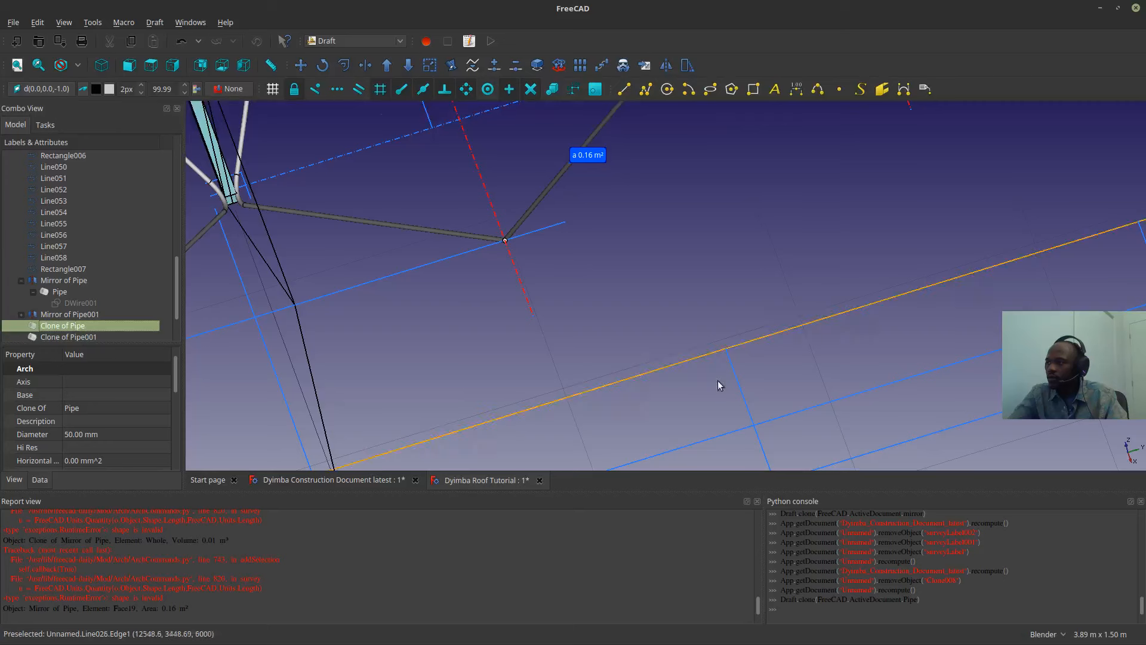
scroll(714, 381, down, 3)
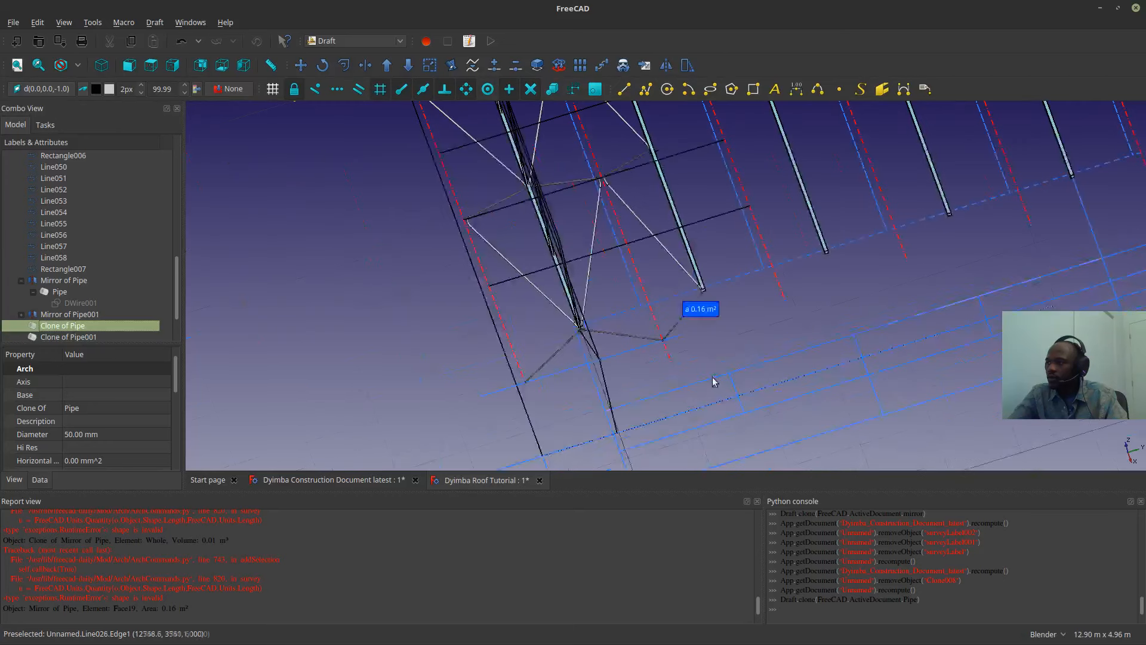
click(64, 333)
click(66, 314)
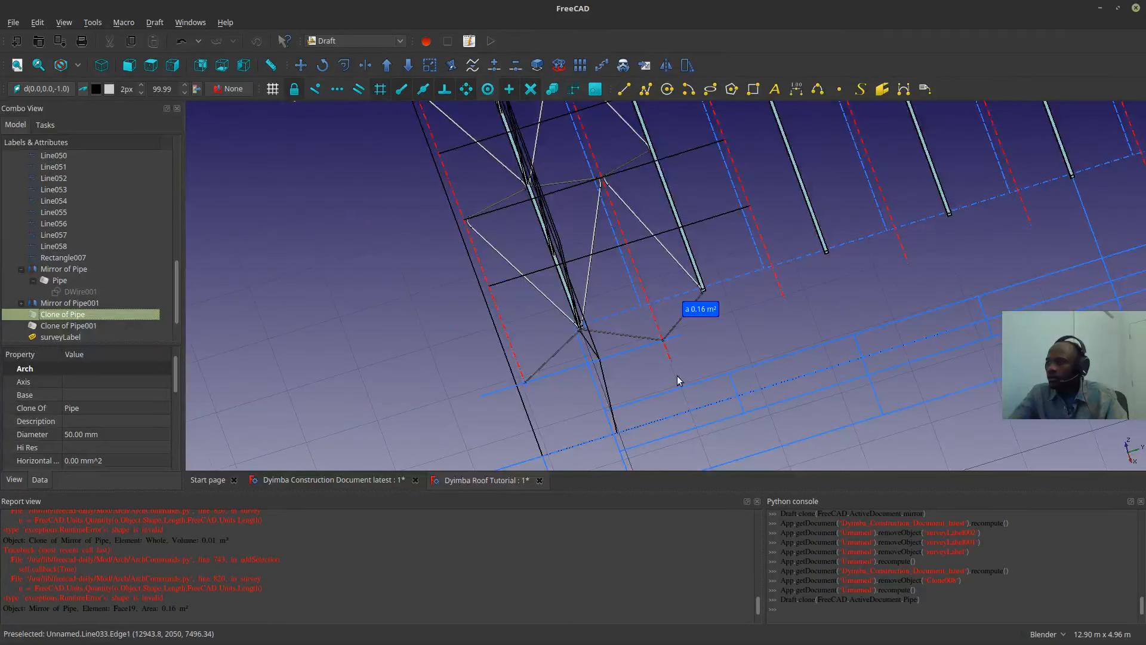
scroll(663, 372, down, 2)
scroll(664, 372, down, 4)
scroll(566, 303, up, 9)
scroll(754, 375, up, 4)
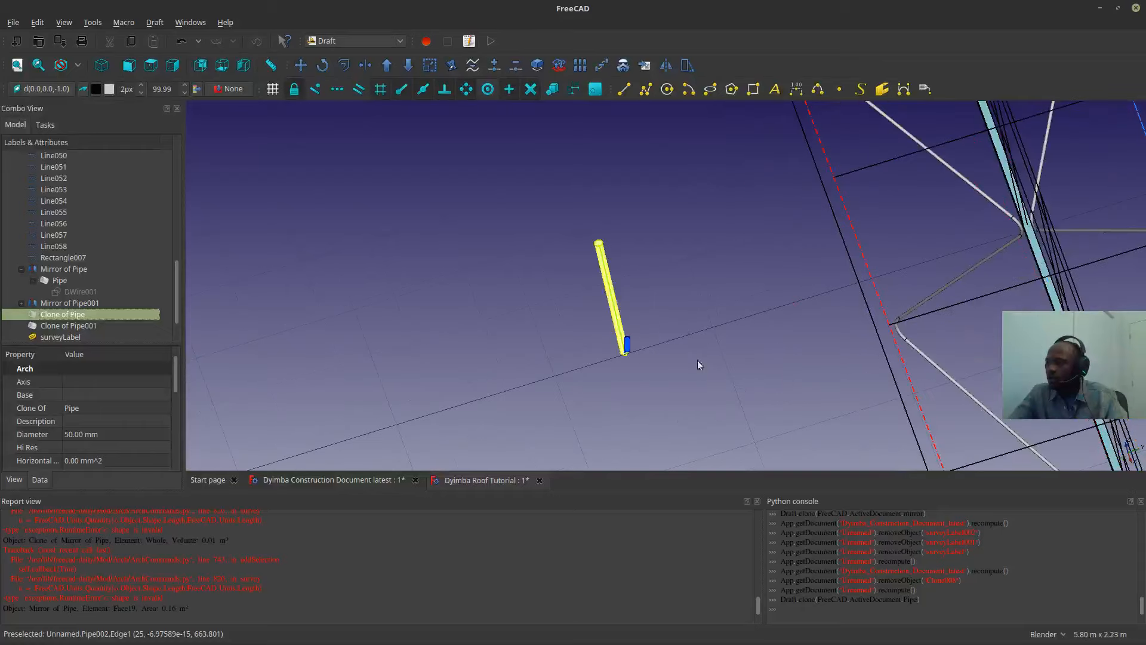
scroll(621, 352, up, 2)
scroll(622, 353, up, 3)
scroll(634, 328, down, 10)
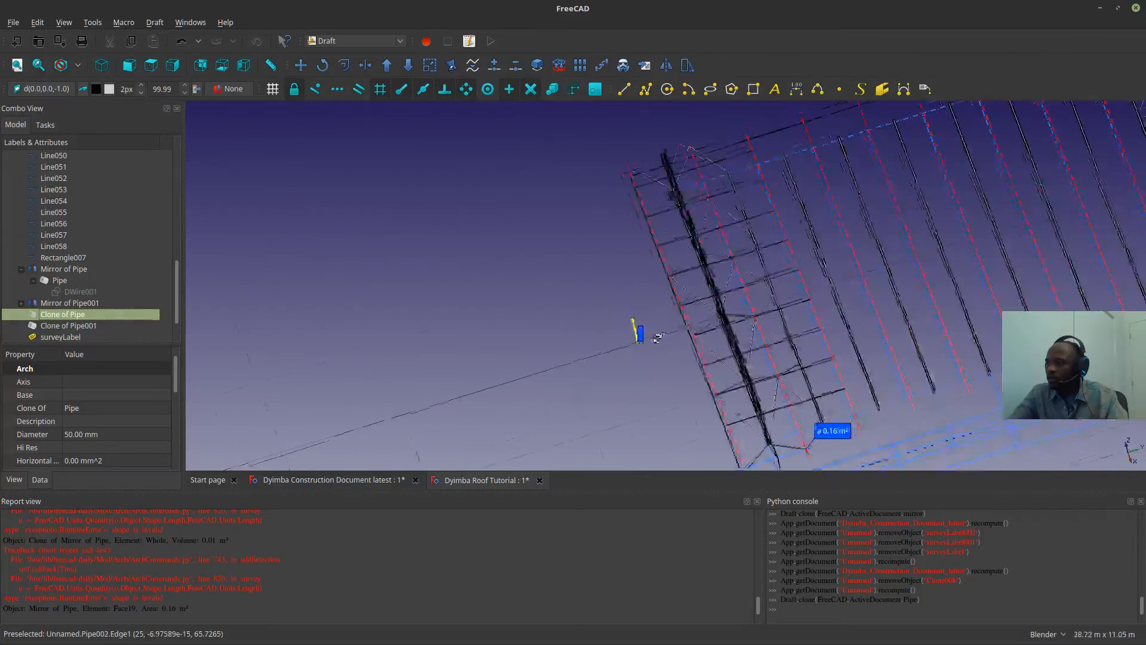
middle_drag(634, 327, 686, 174)
scroll(614, 329, up, 10)
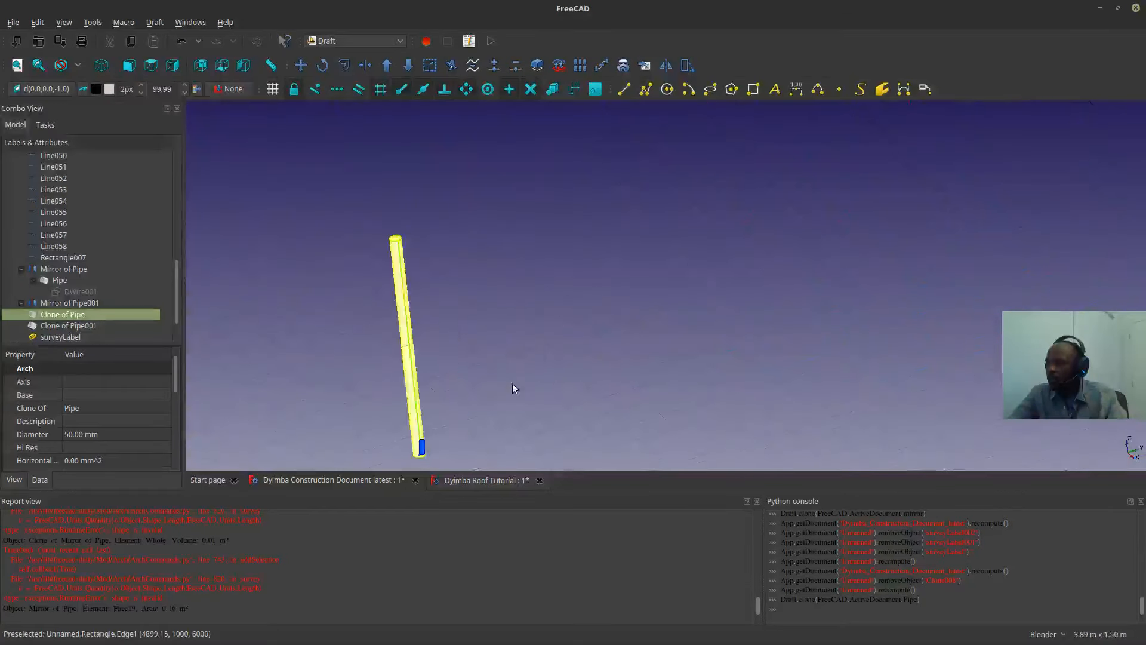
scroll(479, 364, down, 8)
scroll(477, 363, down, 3)
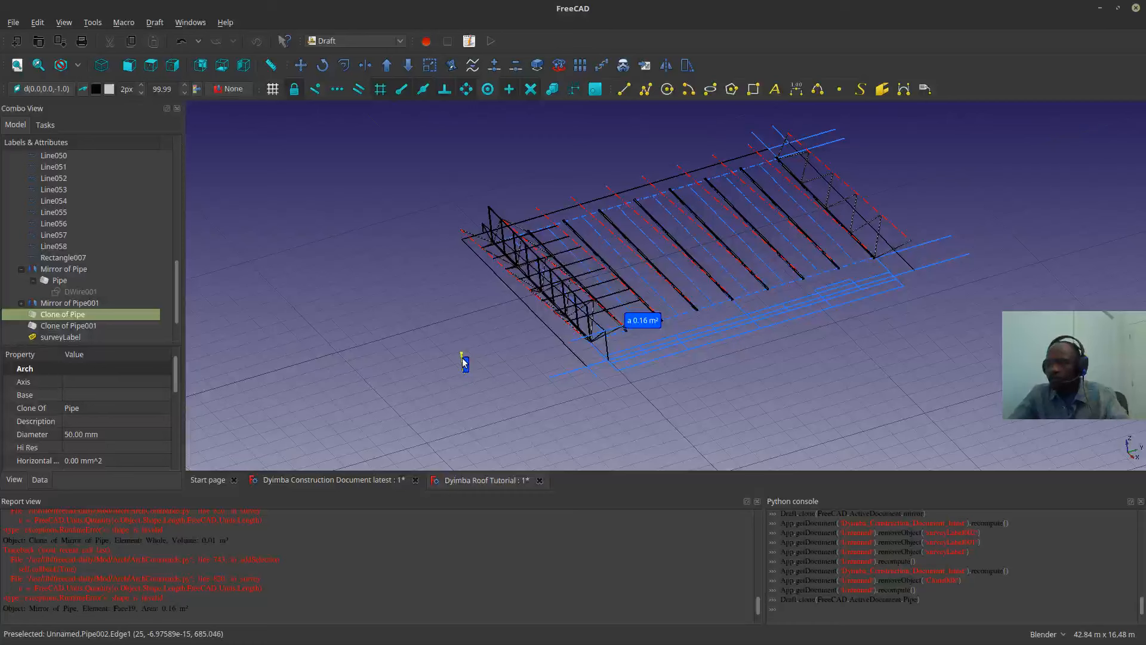
- Delete Clone of Pipe, Clone of Pipe001 and the remaining survey labels from the model tree
key(Delete)
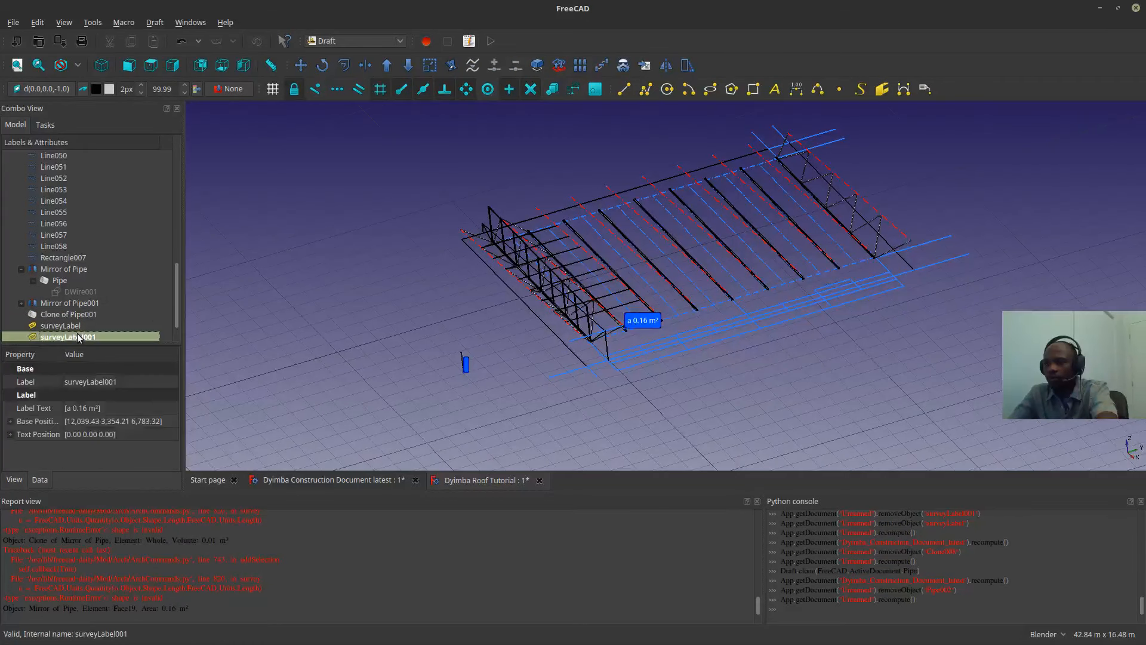
click(72, 327)
key(Delete)
click(72, 324)
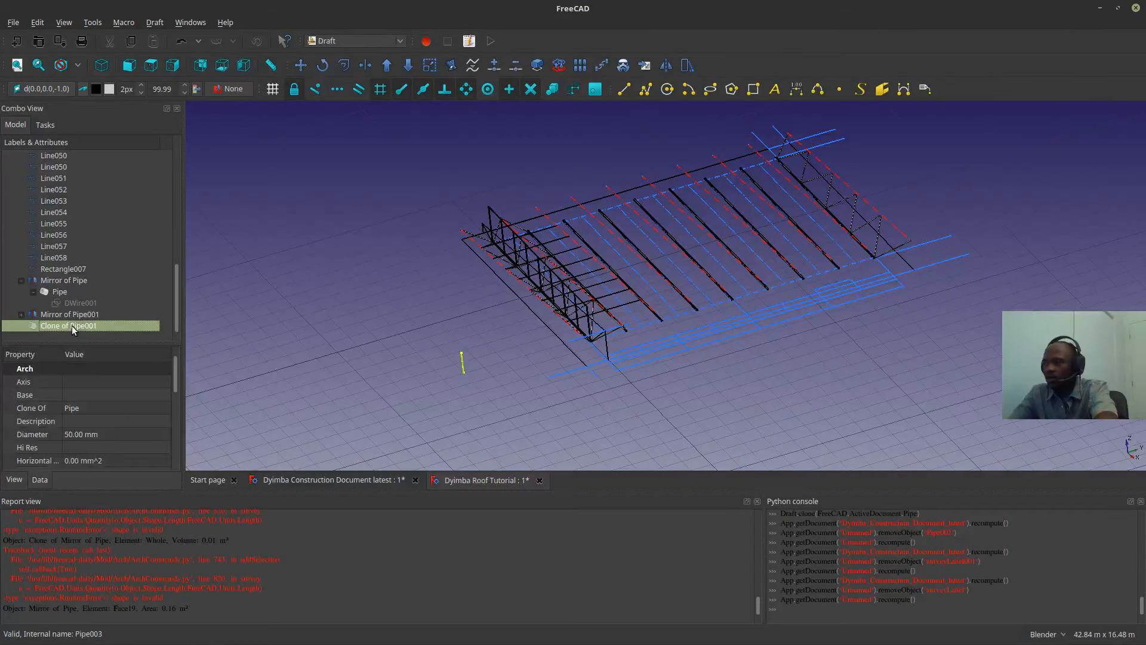
key(Delete)
- Try cloning Pipe again from the zigzag member's end segment, inspect the clone beside the roof, and remove it
scroll(689, 404, up, 8)
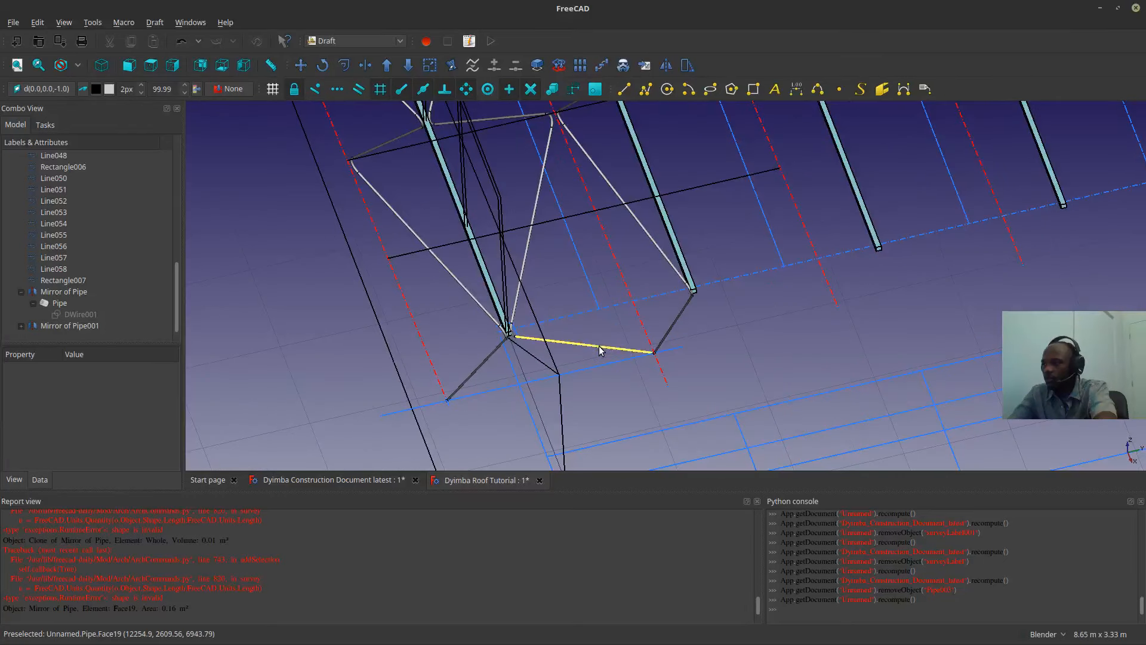
click(599, 346)
click(625, 65)
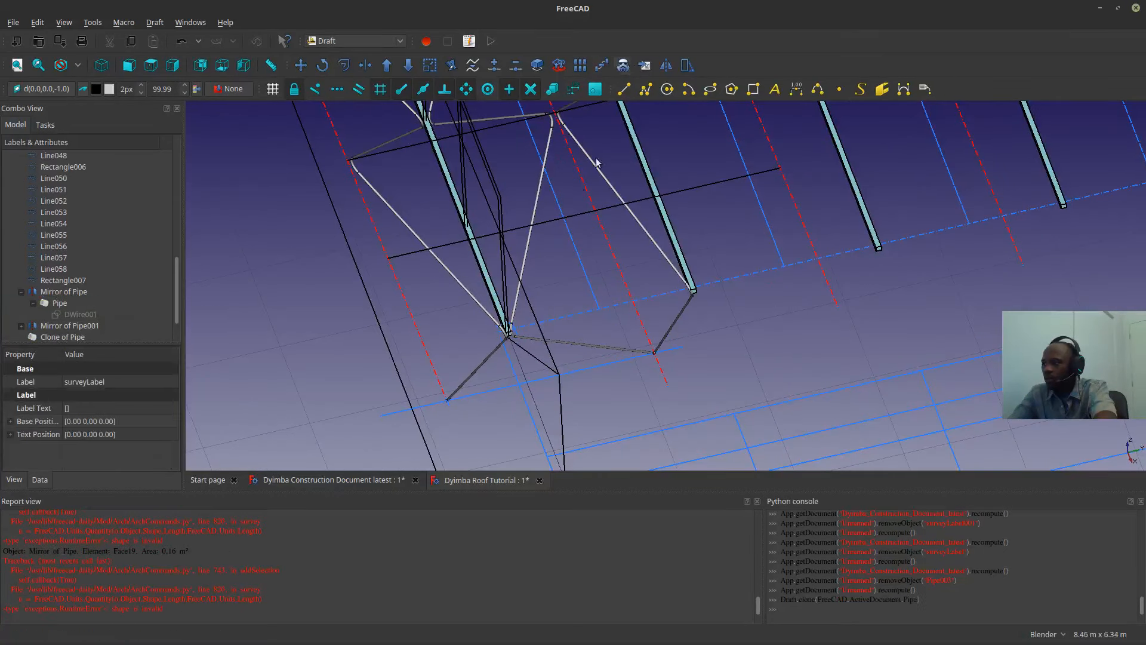
scroll(382, 302, down, 10)
scroll(323, 250, up, 12)
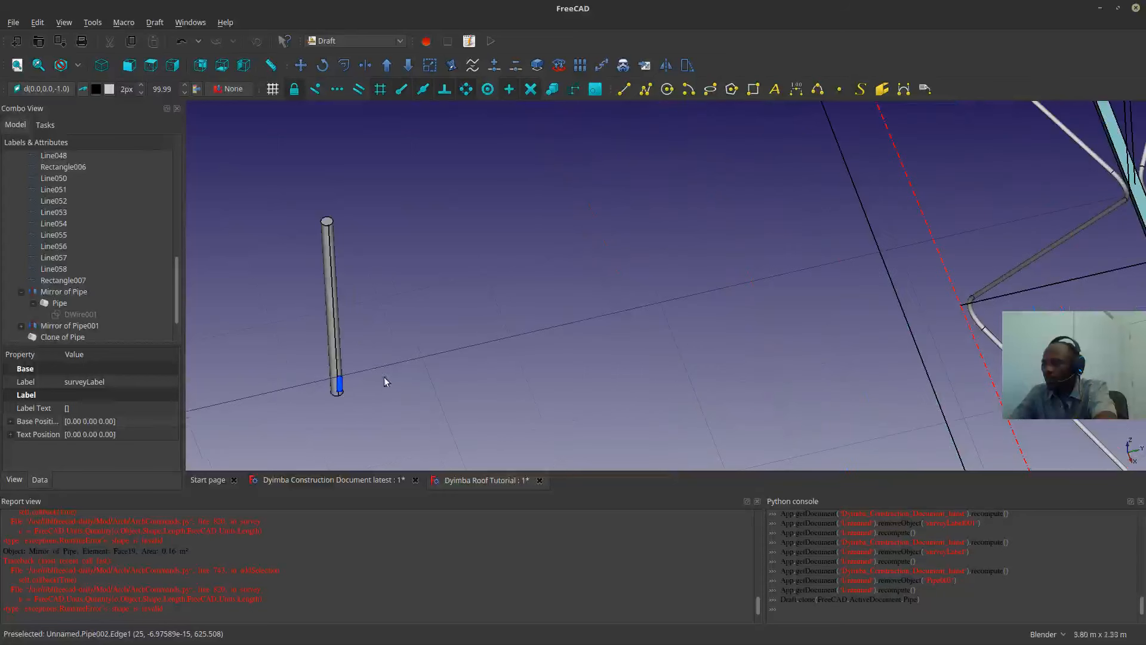
click(332, 290)
scroll(360, 345, down, 5)
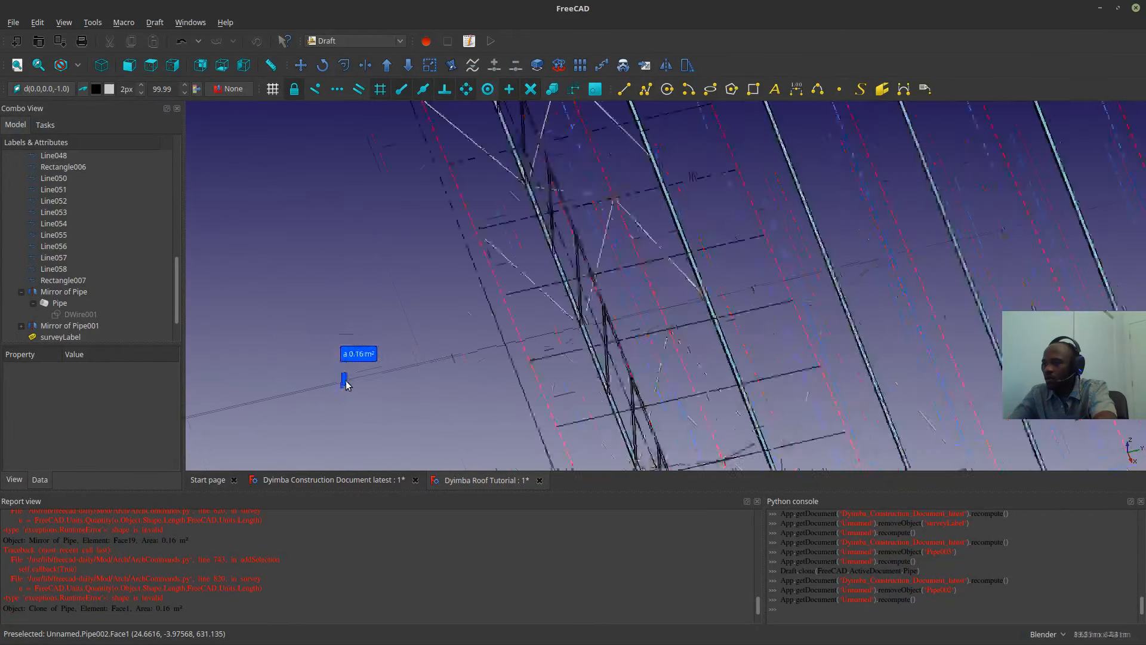
- Delete the leftover surveyLabel and surveyLabel001 from the model tree
click(95, 291)
scroll(73, 324, down, 1)
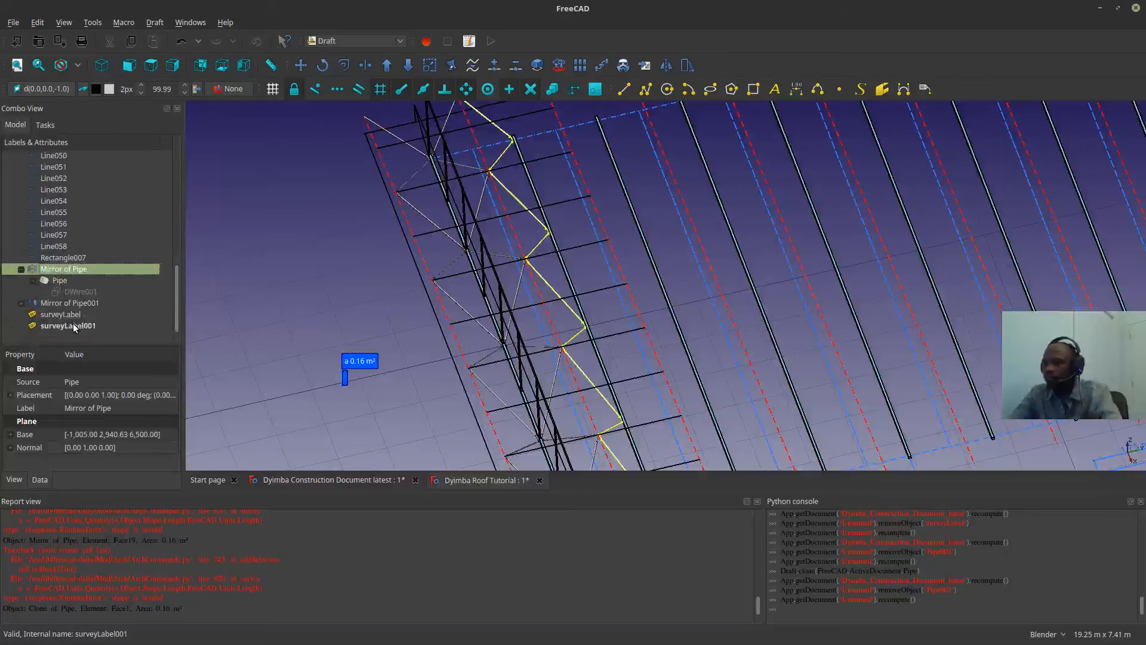
click(73, 324)
ctrl+click(72, 314)
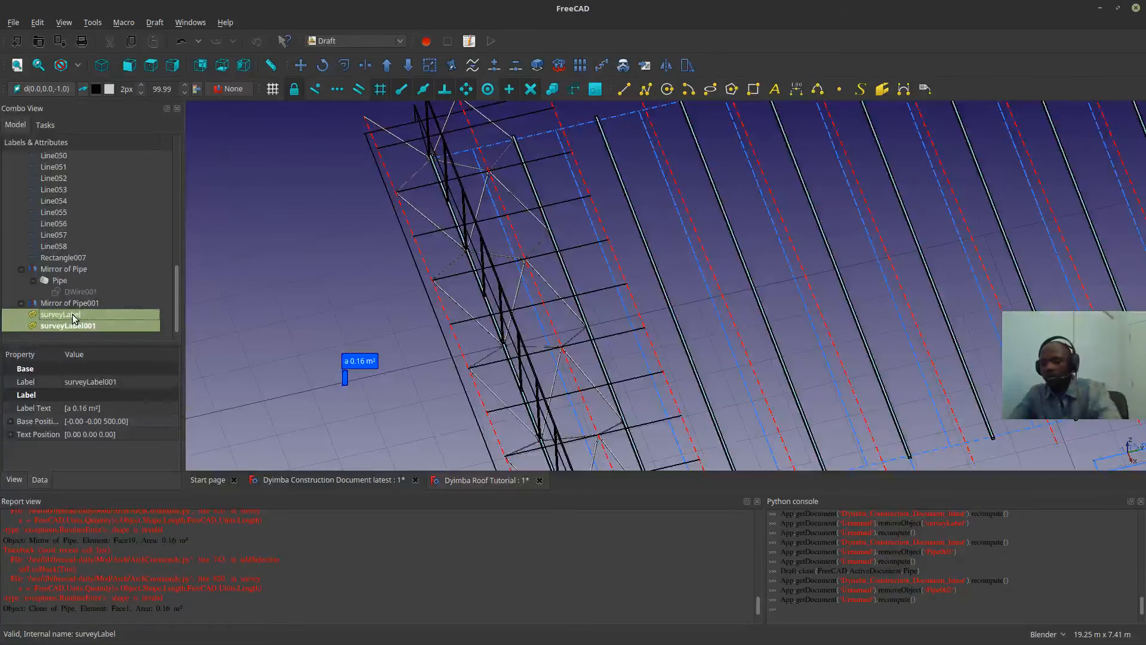
key(Delete)
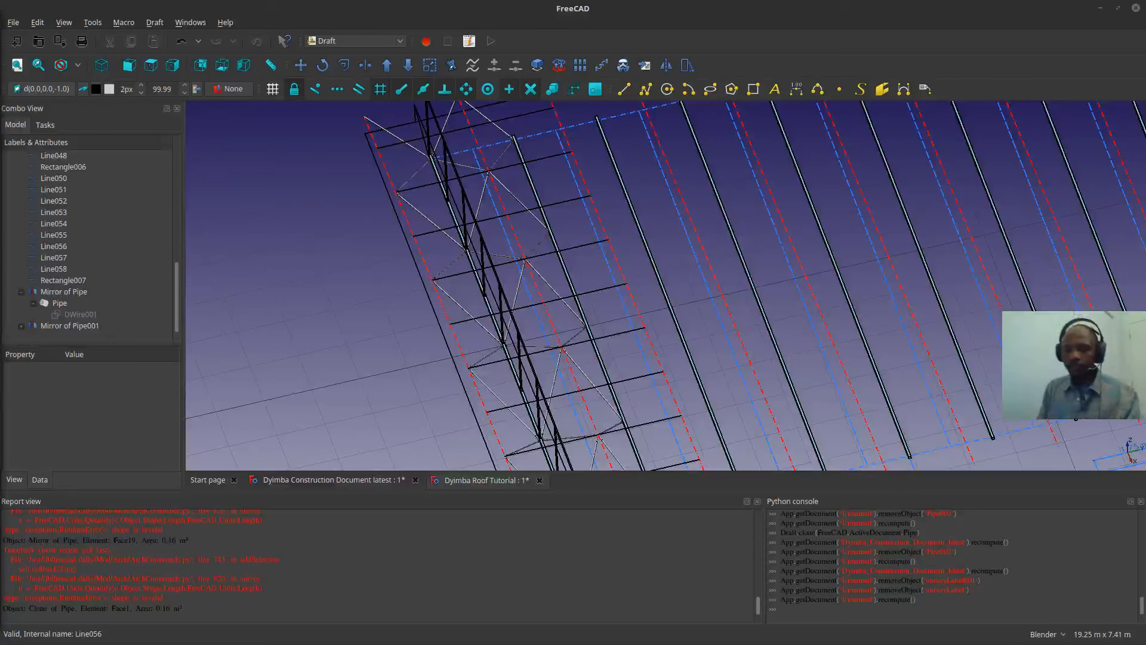
- Switch to the text editor, finish the note "Freecad creates wrong clone from drarf wire pipe tool", and return to FreeCAD
key(alt+Tab)
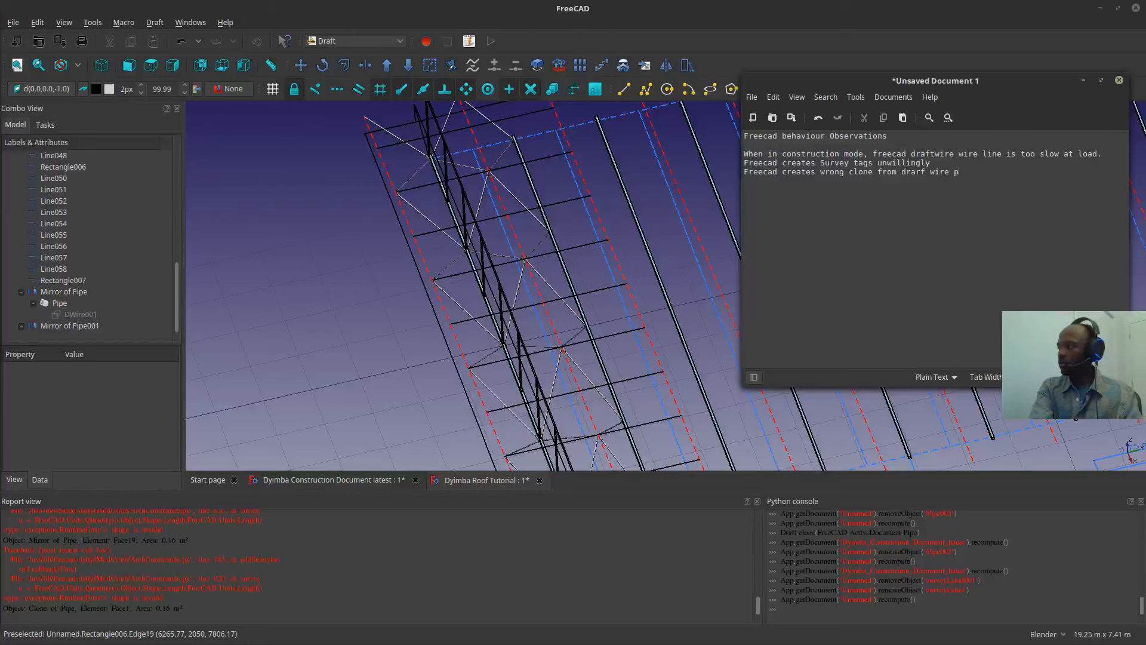
text(i)
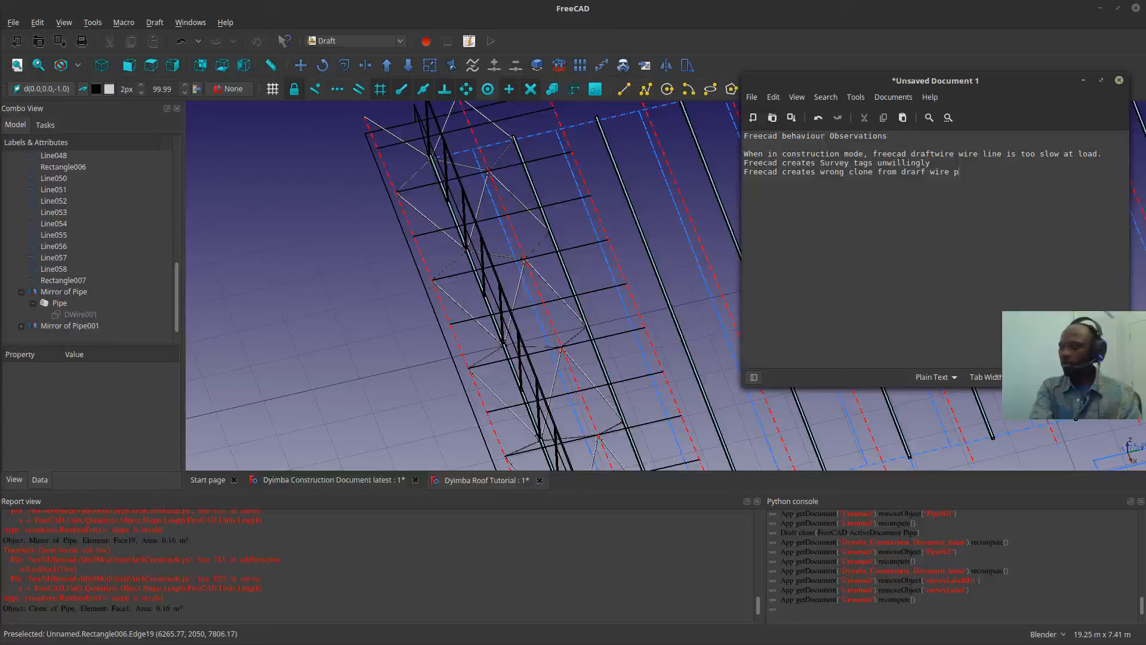
text(pe tp)
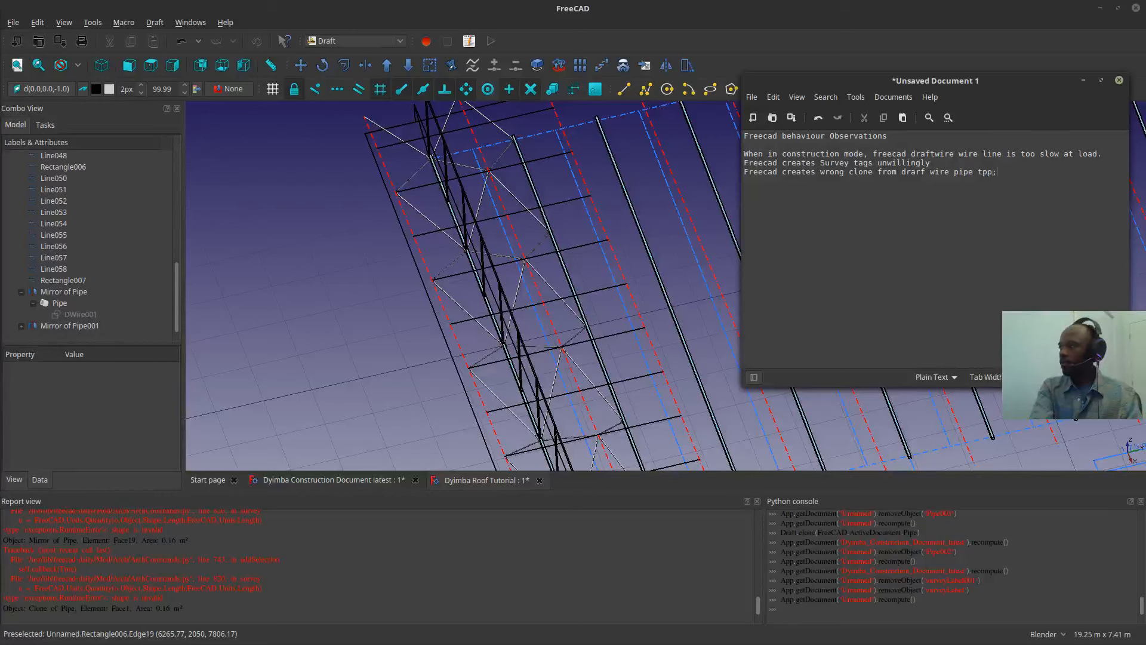
key(BackSpace)
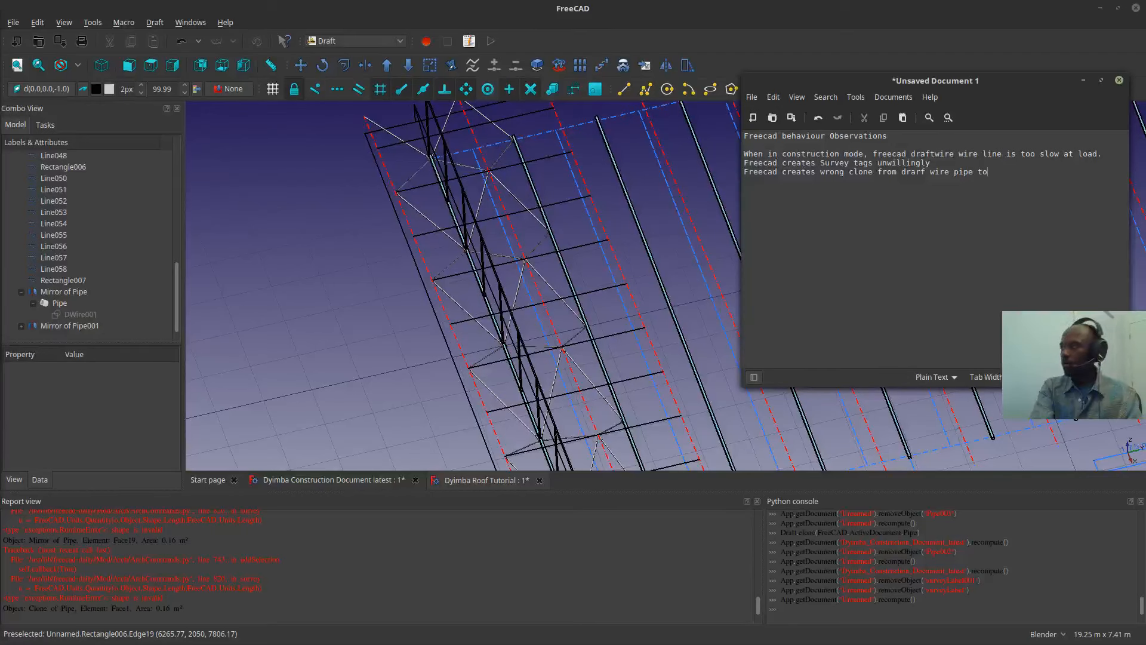
text(ool)
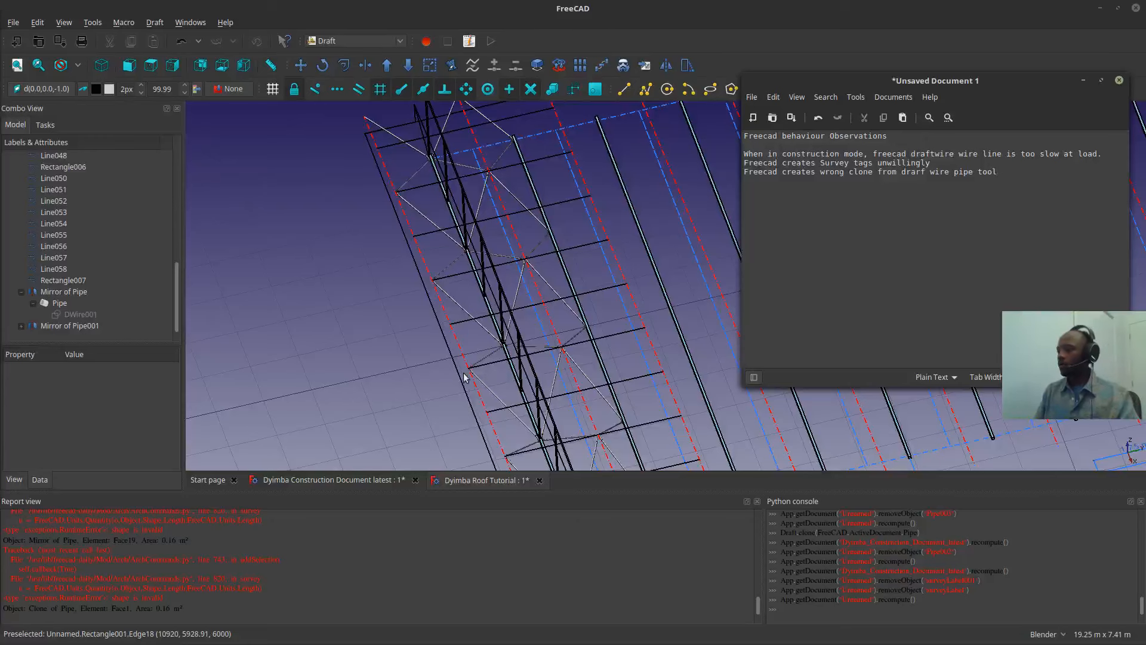
click(462, 5)
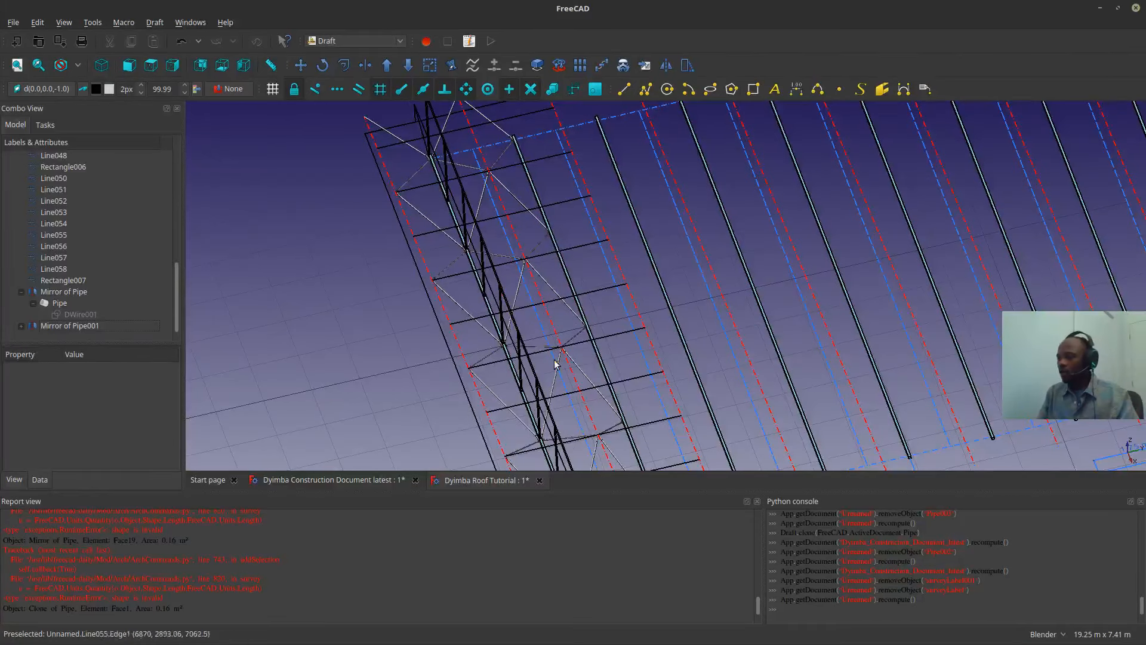
- Examine the ends of the zigzag pipes along the opposite edge of the roof
middle_drag(555, 360, 493, 385)
scroll(493, 384, up, 5)
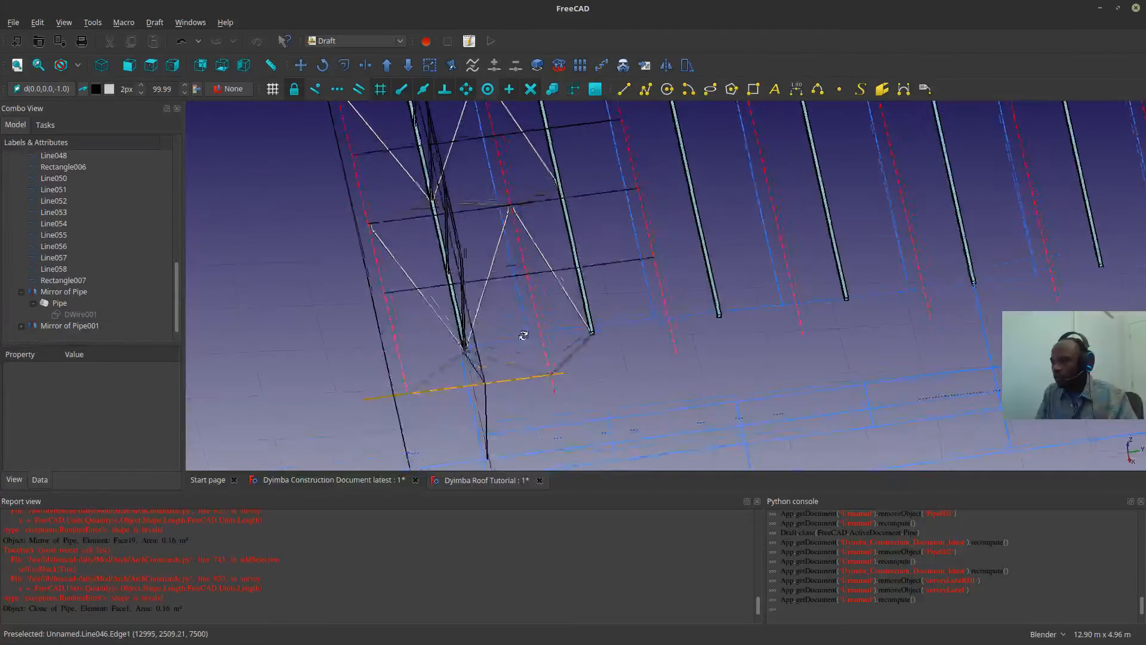
middle_drag(512, 341, 782, 387)
scroll(650, 359, down, 7)
scroll(658, 406, up, 2)
shift+middle_drag(657, 406, 836, 327)
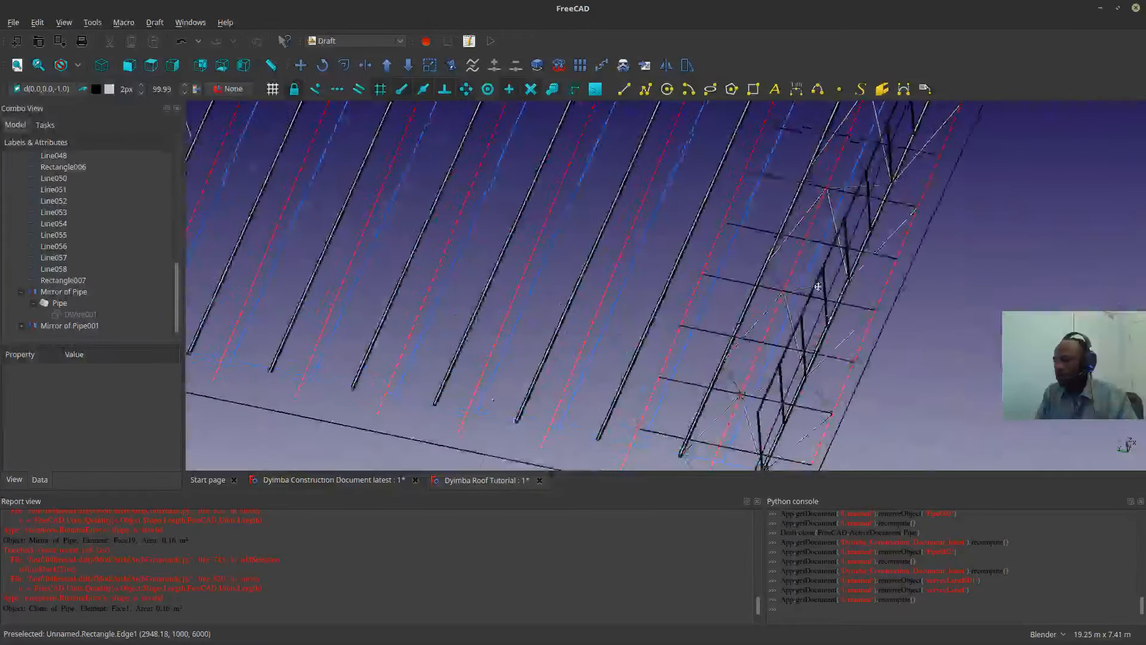
shift+middle_drag(673, 458, 687, 334)
scroll(696, 326, up, 2)
shift+middle_drag(808, 289, 642, 262)
scroll(623, 316, up, 2)
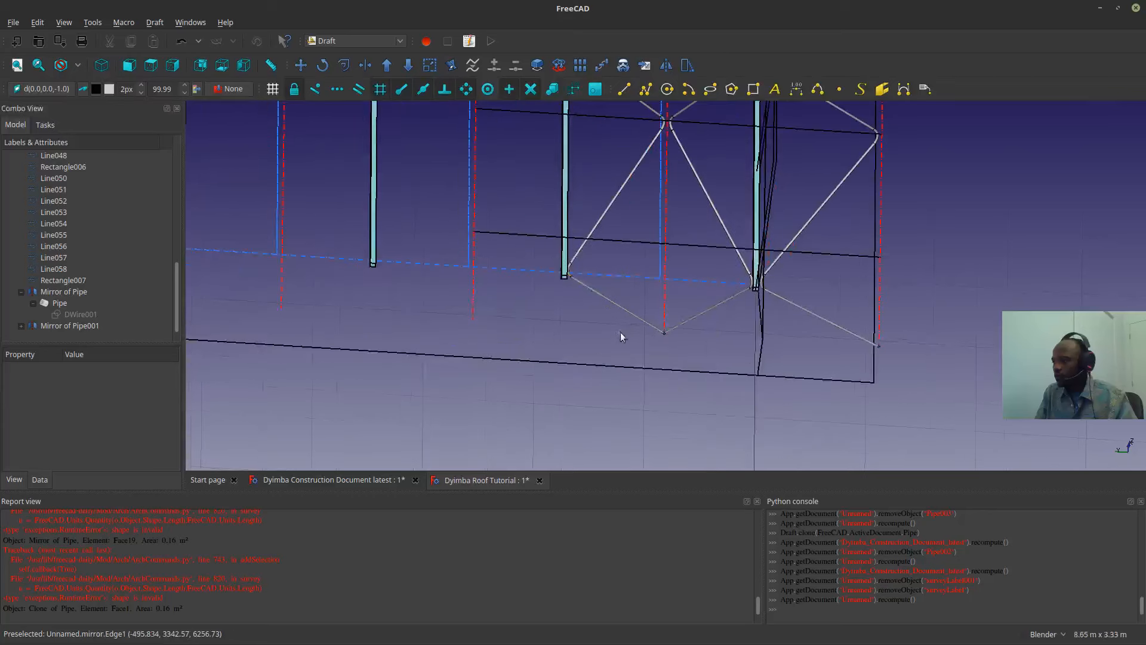
scroll(626, 301, up, 2)
middle_drag(627, 301, 571, 514)
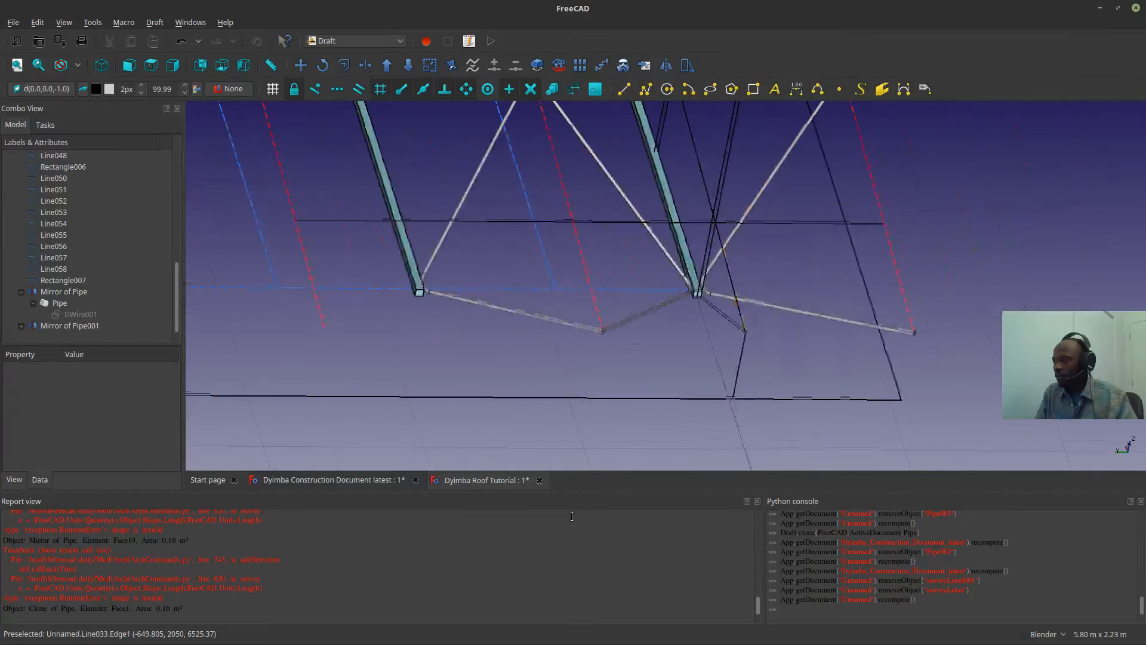
- Copy Mirror of Pipe and Pipe with Move, from their shared end point to the end of the adjacent red dashed line
click(571, 321)
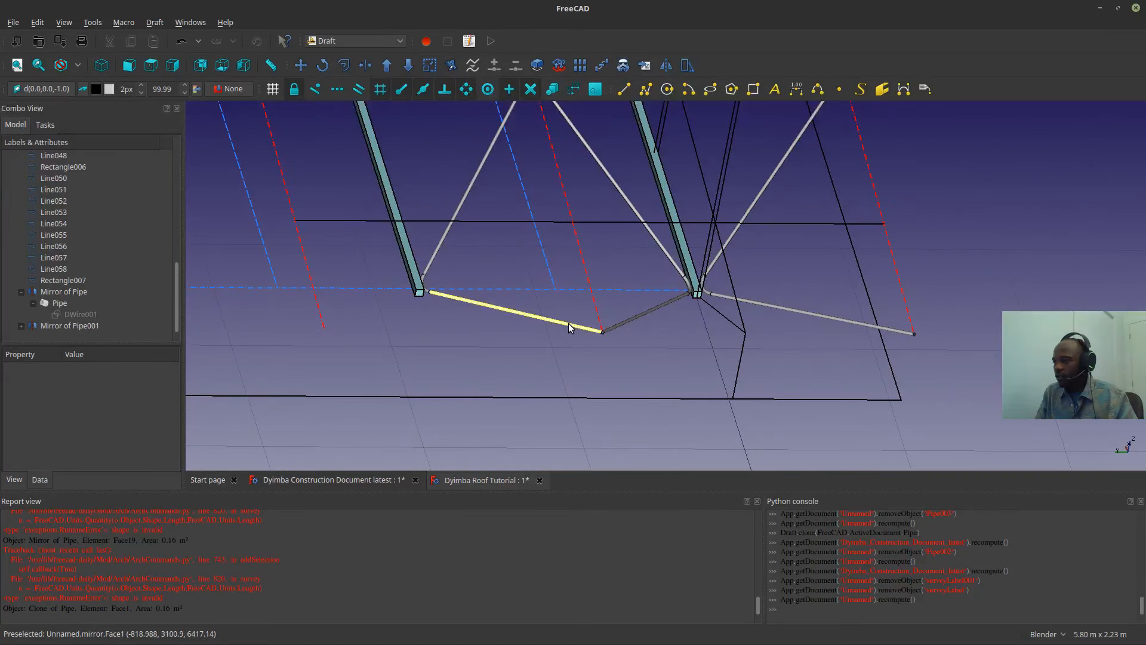
click(620, 327)
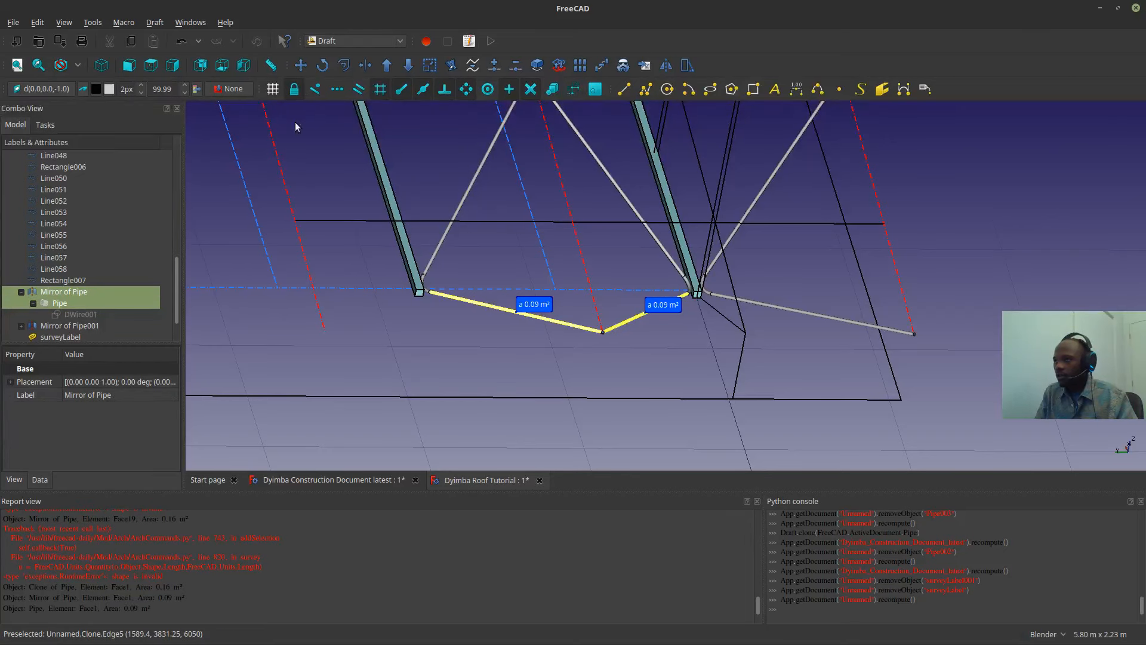
click(301, 64)
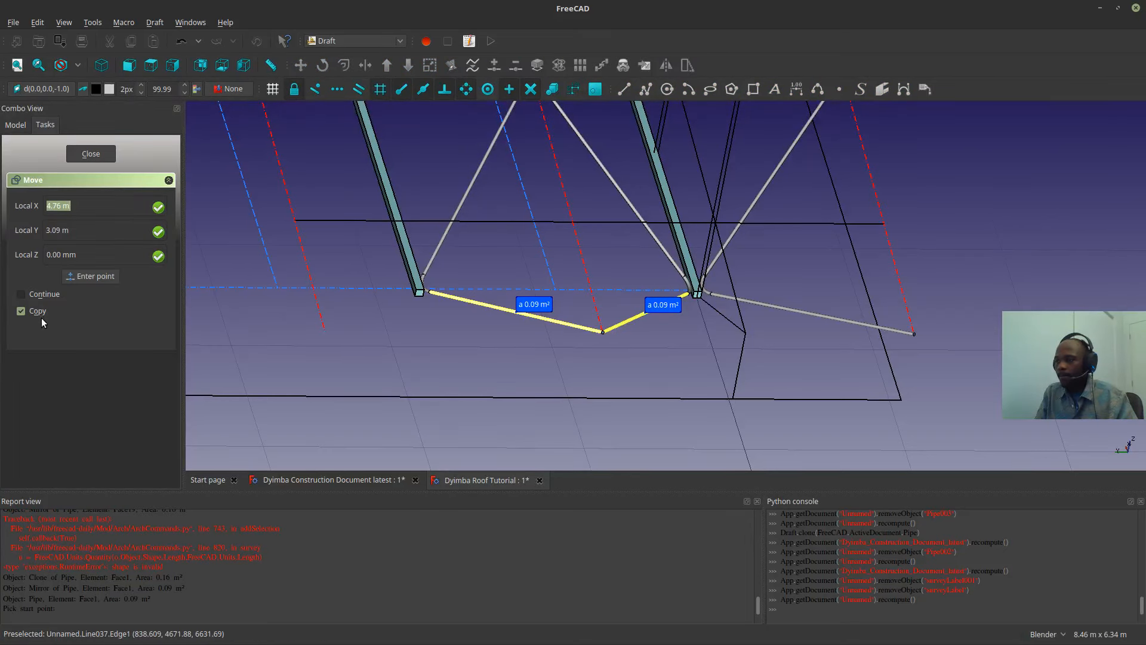
scroll(600, 323, up, 6)
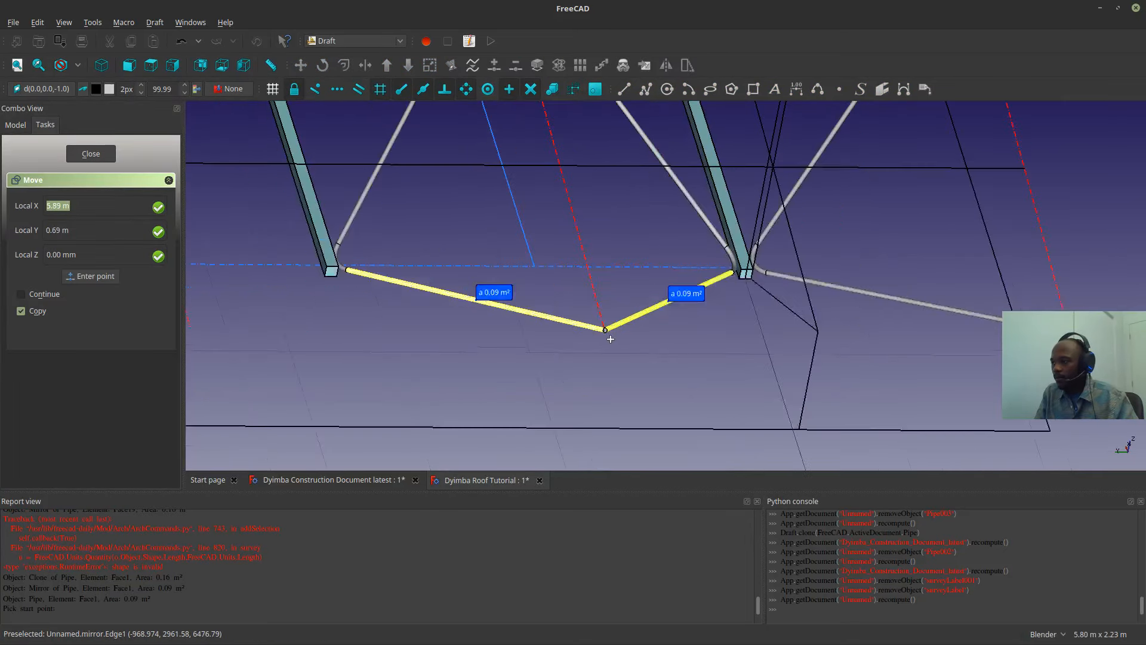
click(592, 300)
scroll(409, 313, down, 5)
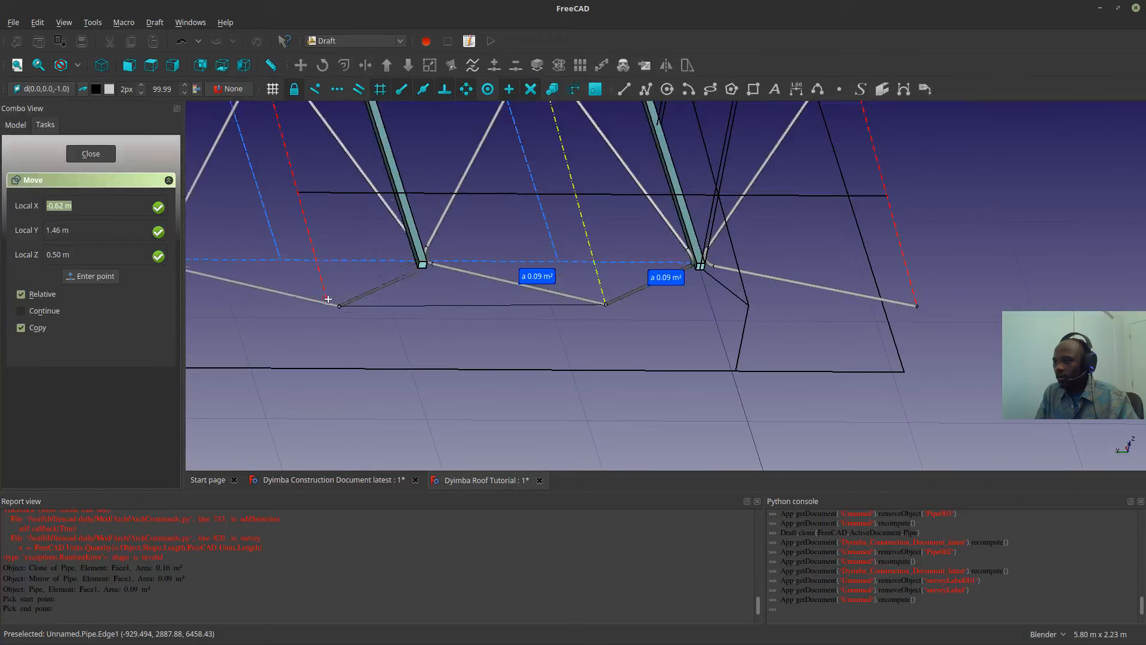
click(320, 286)
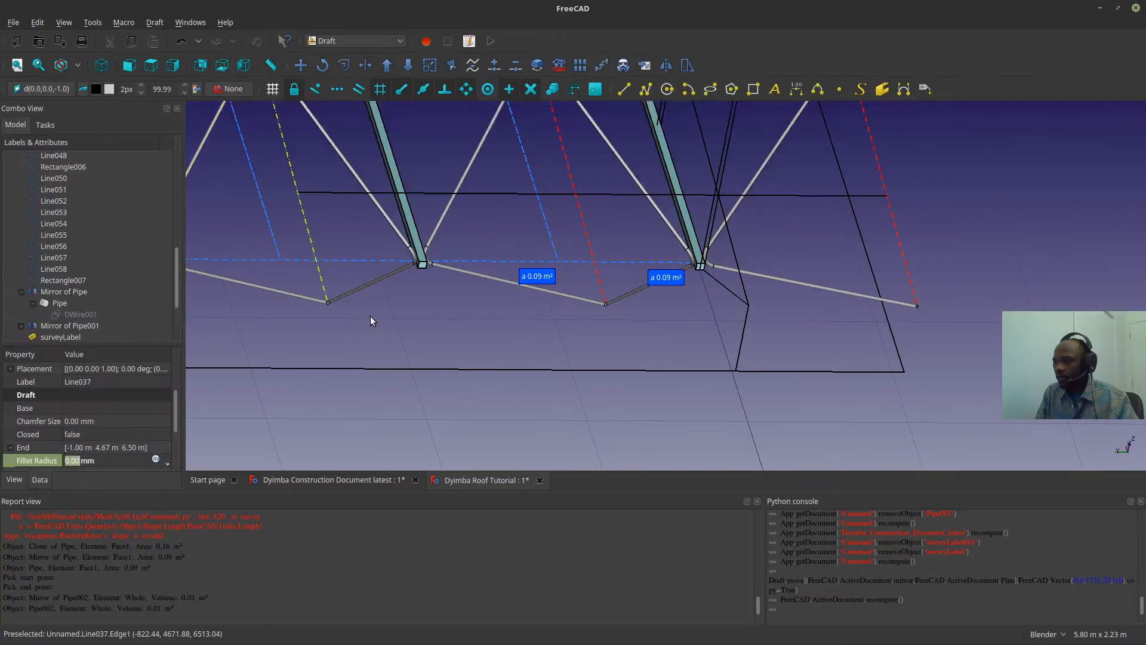
shift+middle_drag(370, 316, 639, 371)
scroll(144, 274, down, 2)
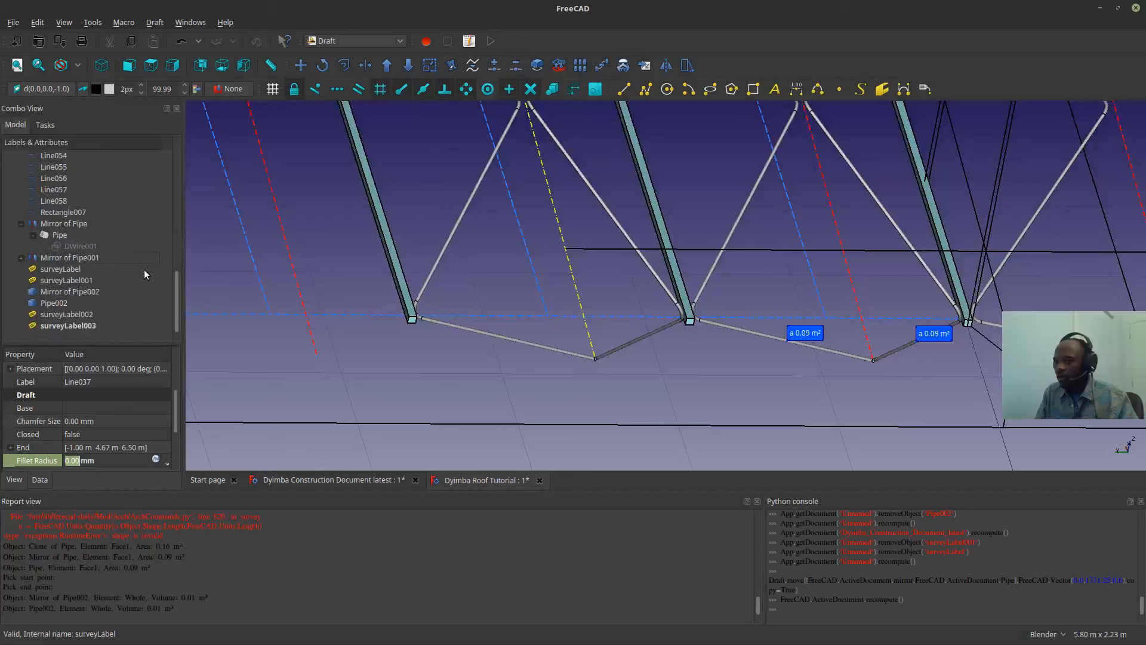
click(66, 292)
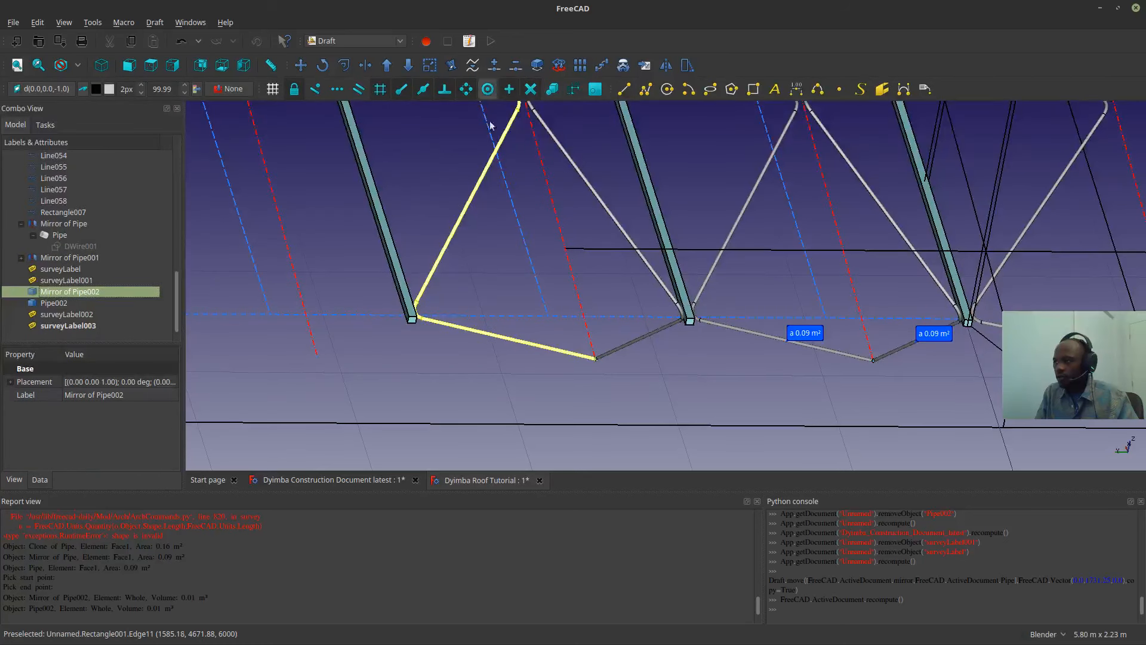
click(605, 199)
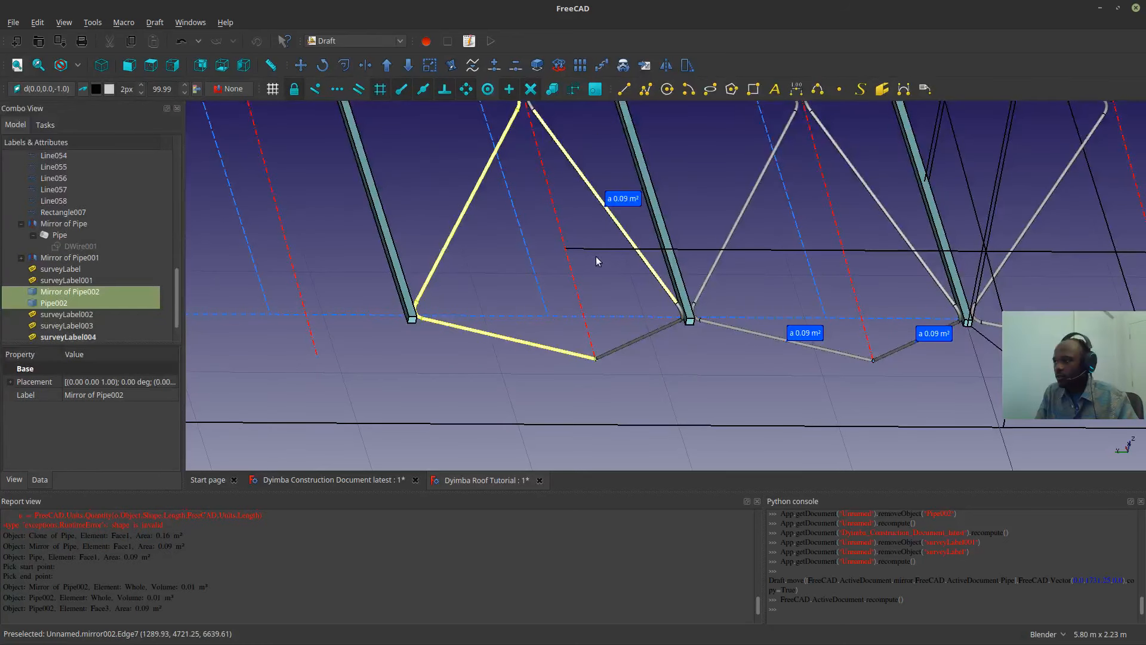
click(710, 155)
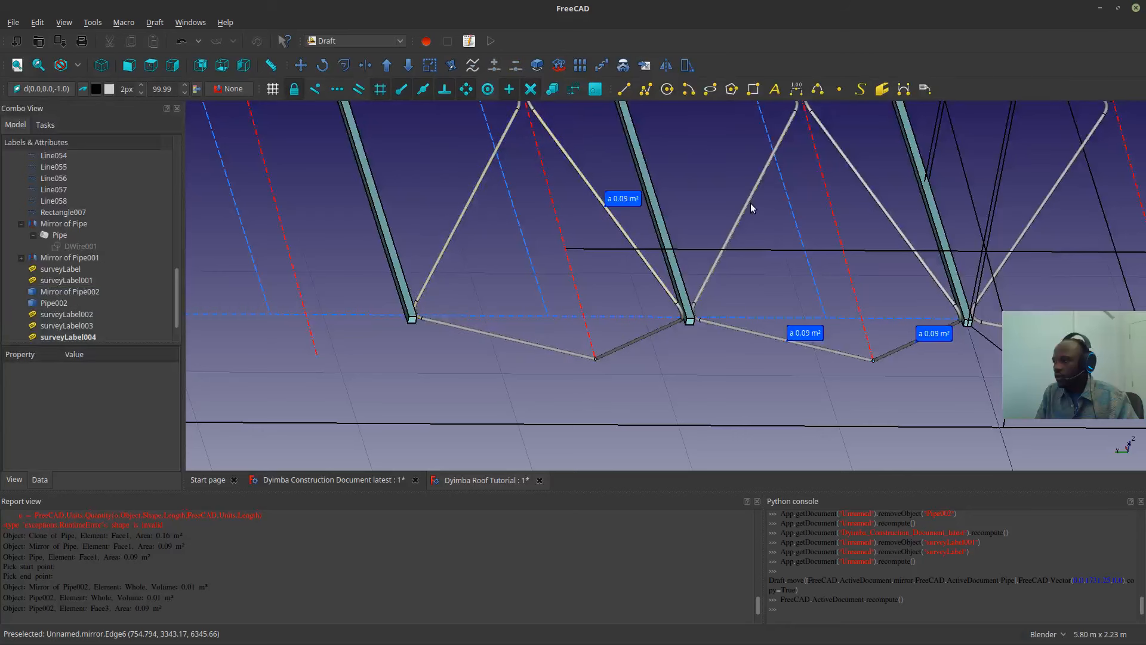
- Copy the original Mirror of Pipe and Pipe with Move, 3.46 m along Y to the end of the red dashed line two bays over
click(750, 203)
click(854, 163)
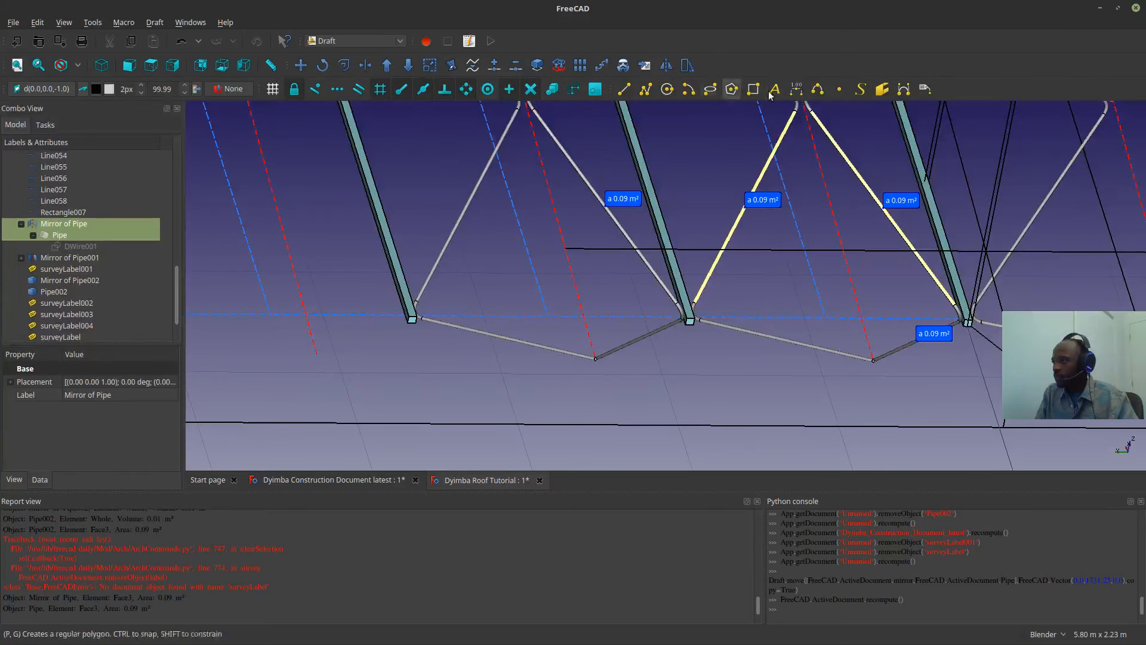
click(302, 66)
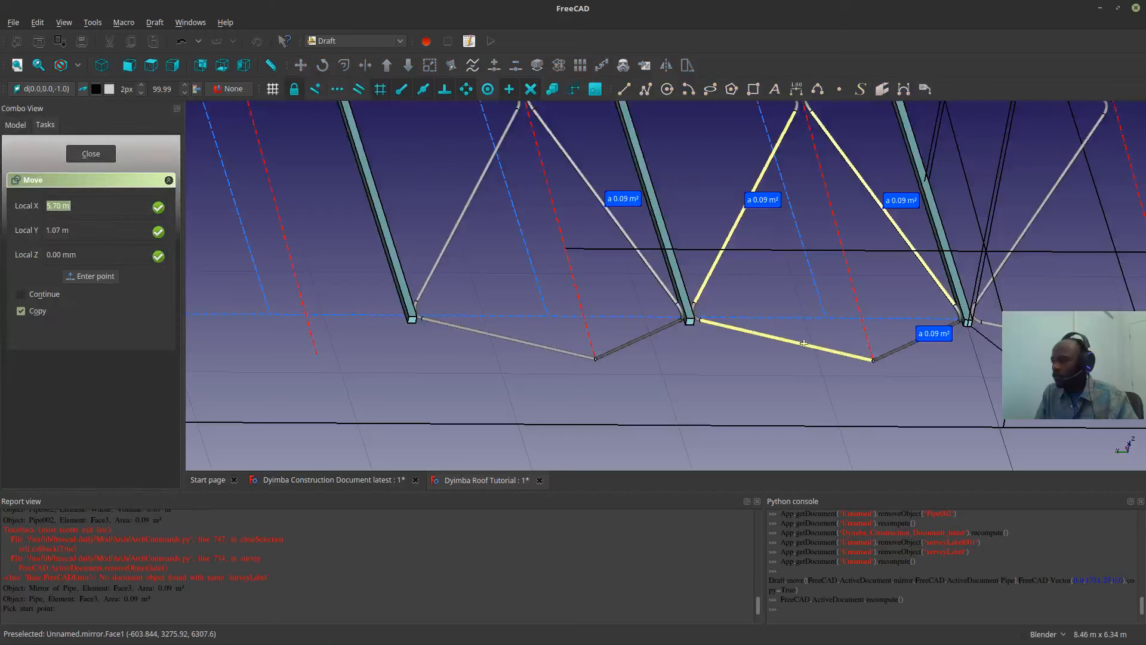
click(872, 360)
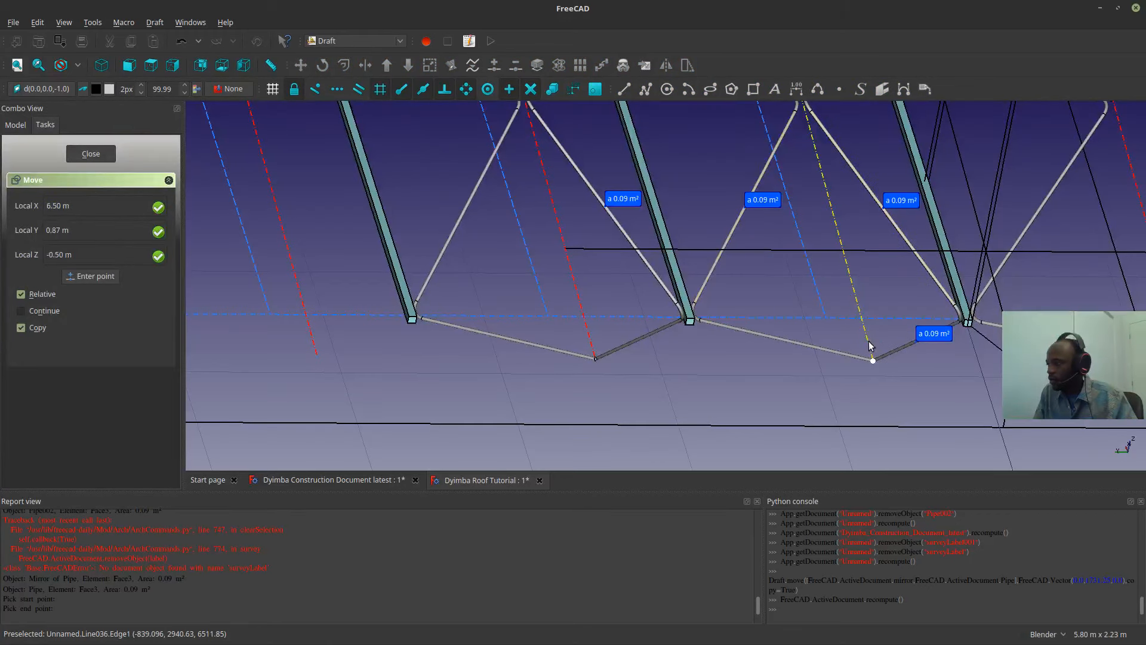
scroll(870, 347, down, 5)
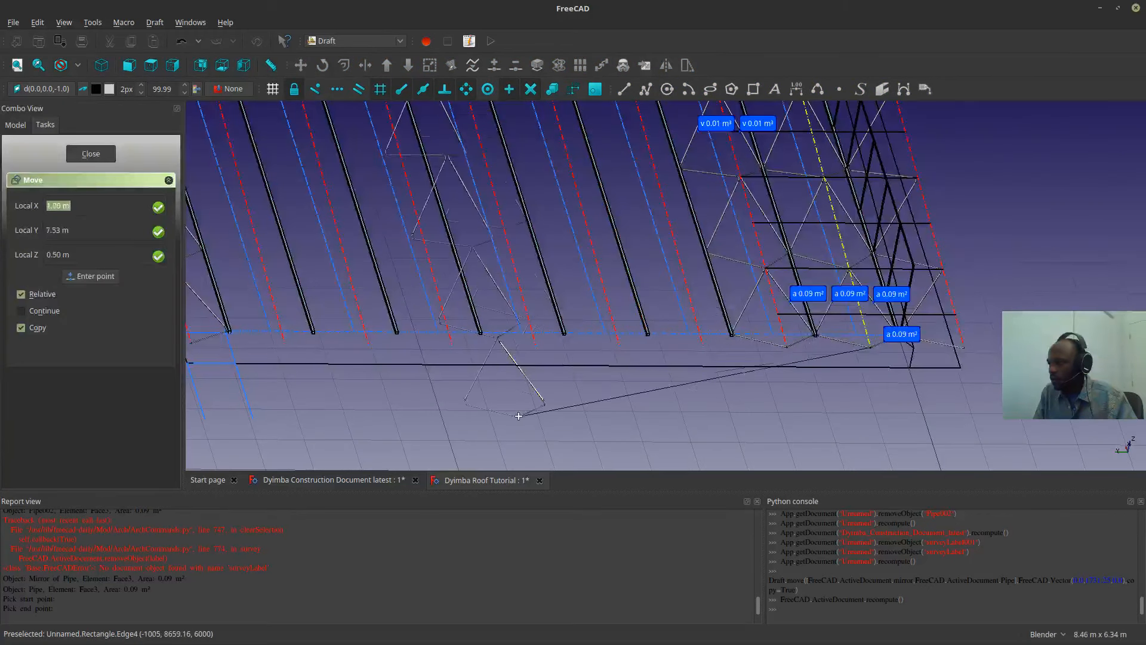
key(y)
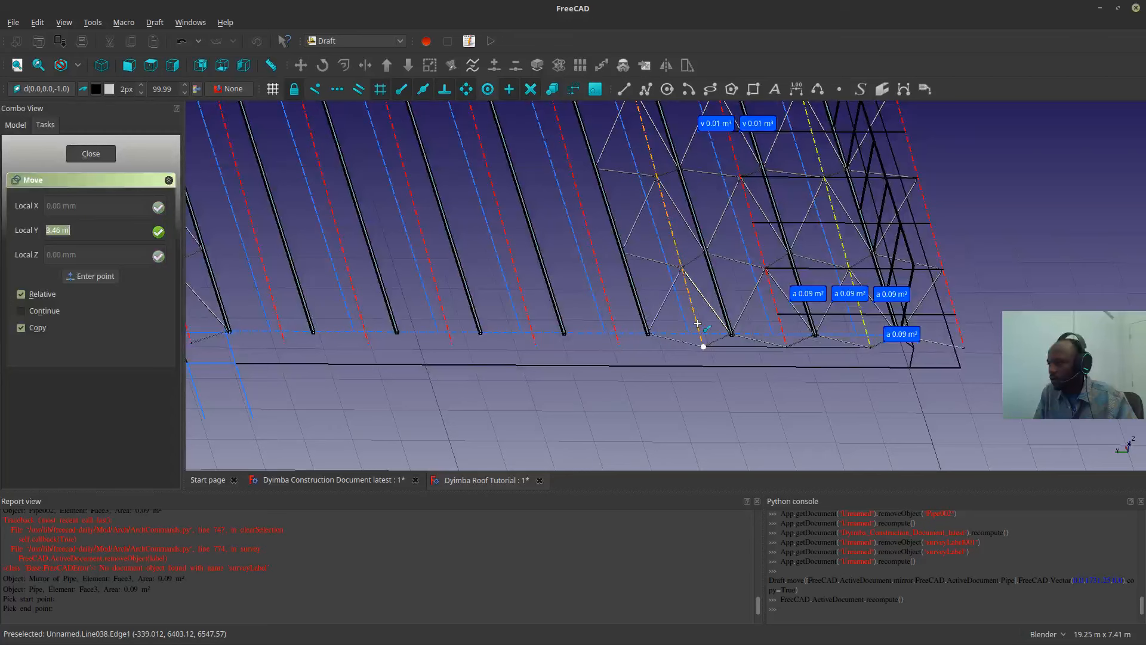
key(Return)
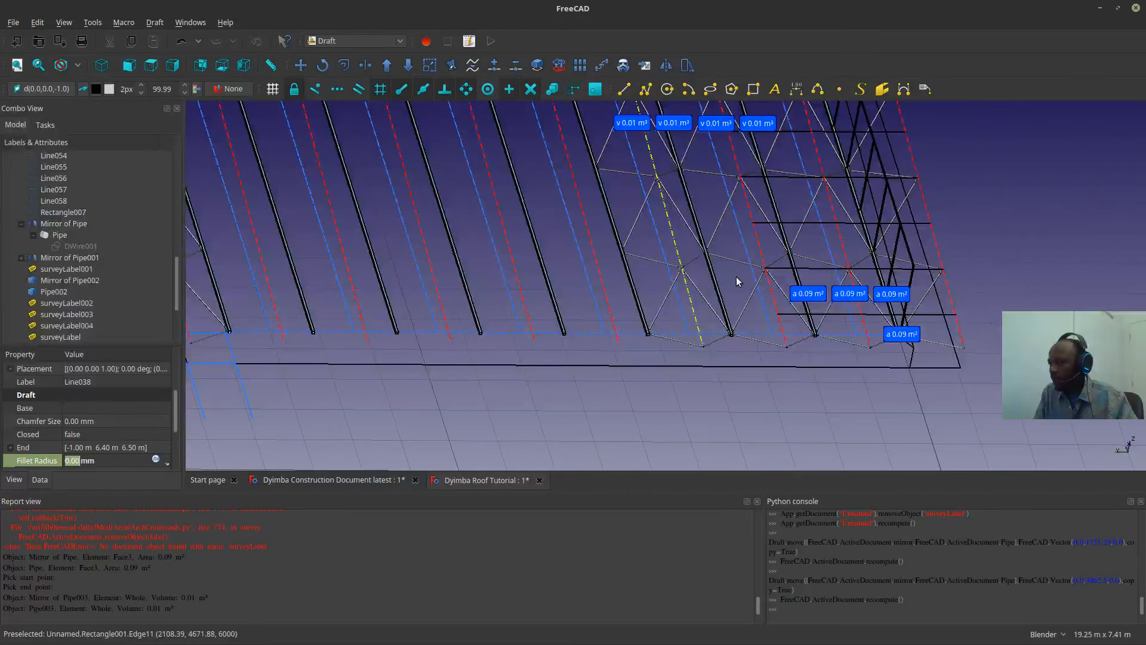
- Delete surveyLabel and surveyLabel001 through surveyLabel009 from the model
scroll(736, 277, up, 2)
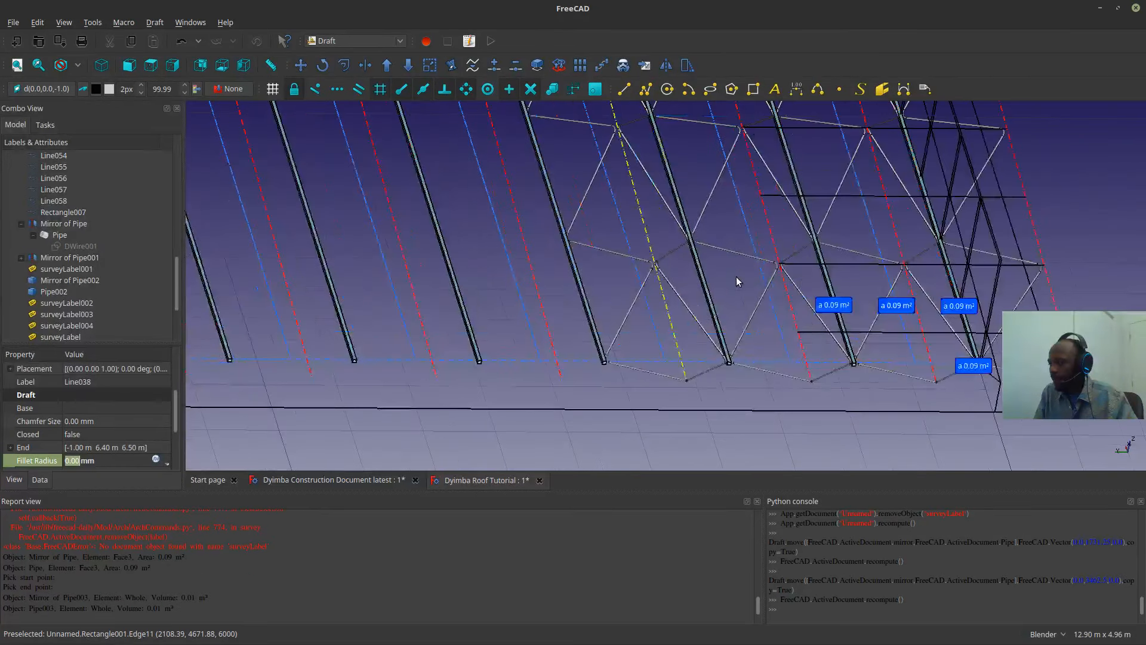
click(626, 320)
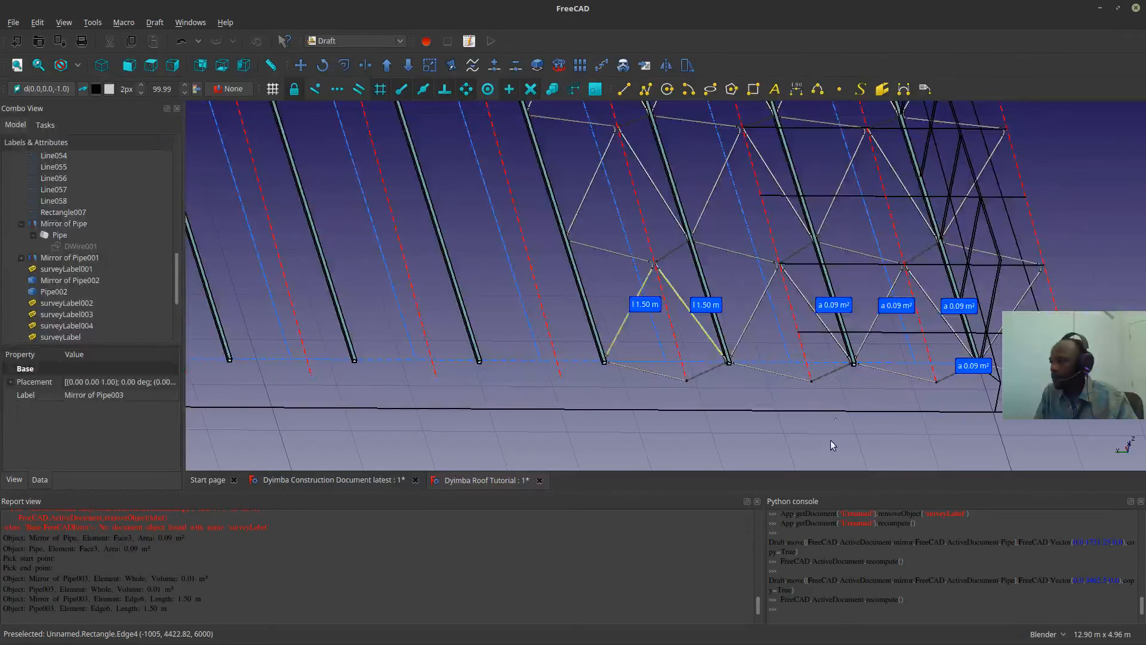
click(855, 389)
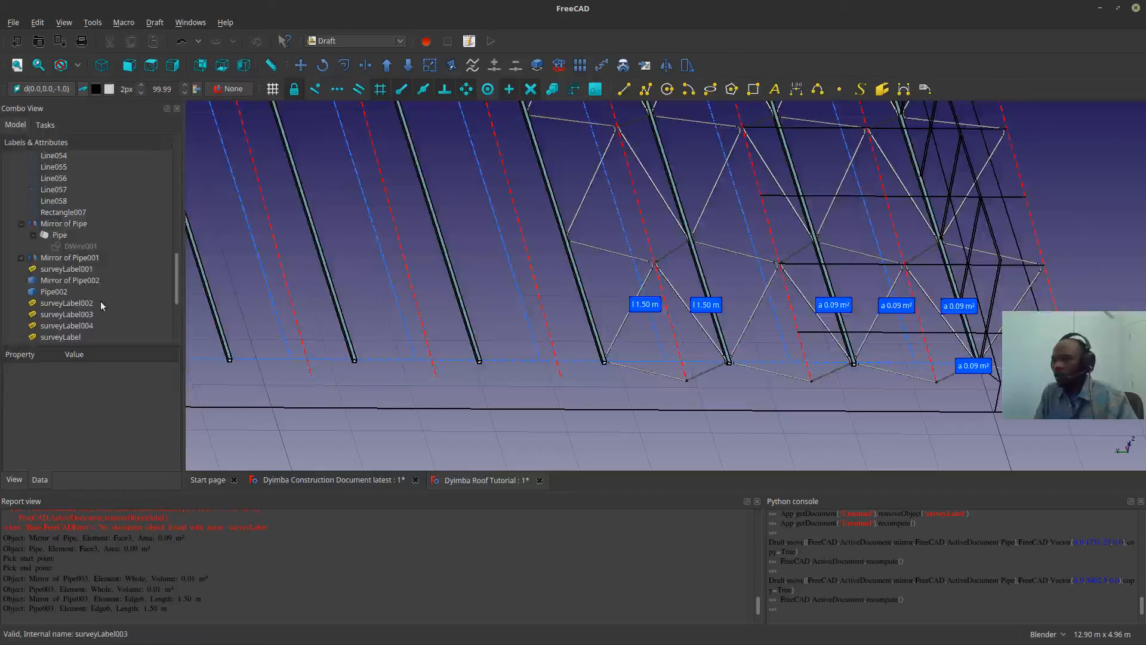
click(84, 268)
ctrl+drag(71, 303, 51, 334)
ctrl+click(51, 335)
scroll(52, 334, down, 3)
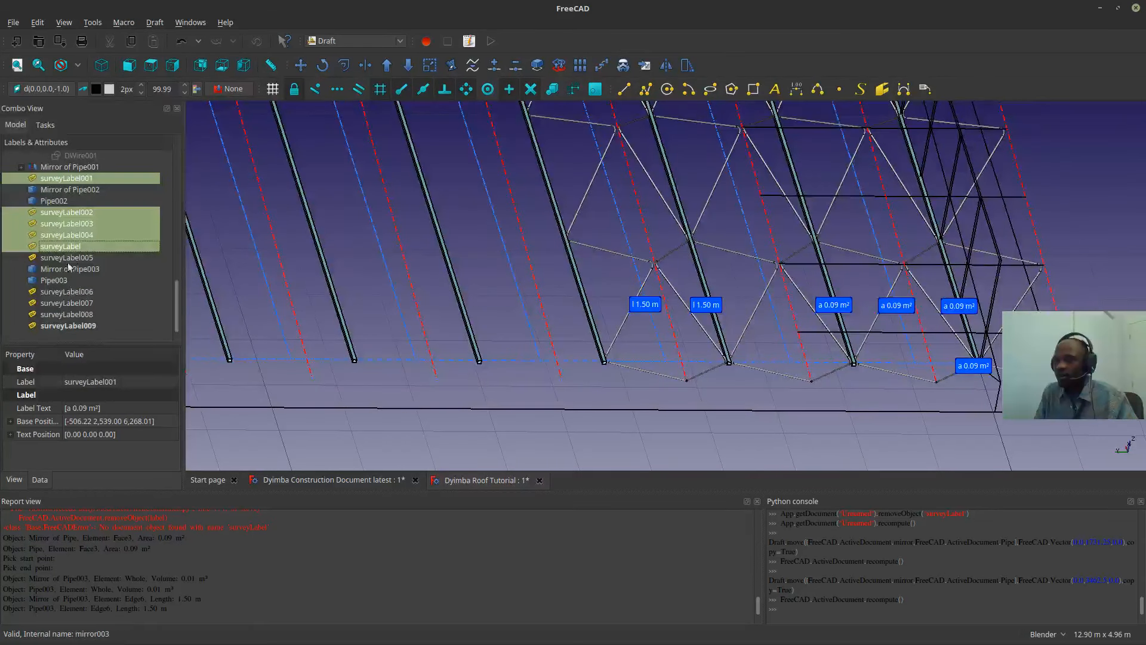
ctrl+click(67, 259)
ctrl+click(61, 291)
ctrl+click(54, 303)
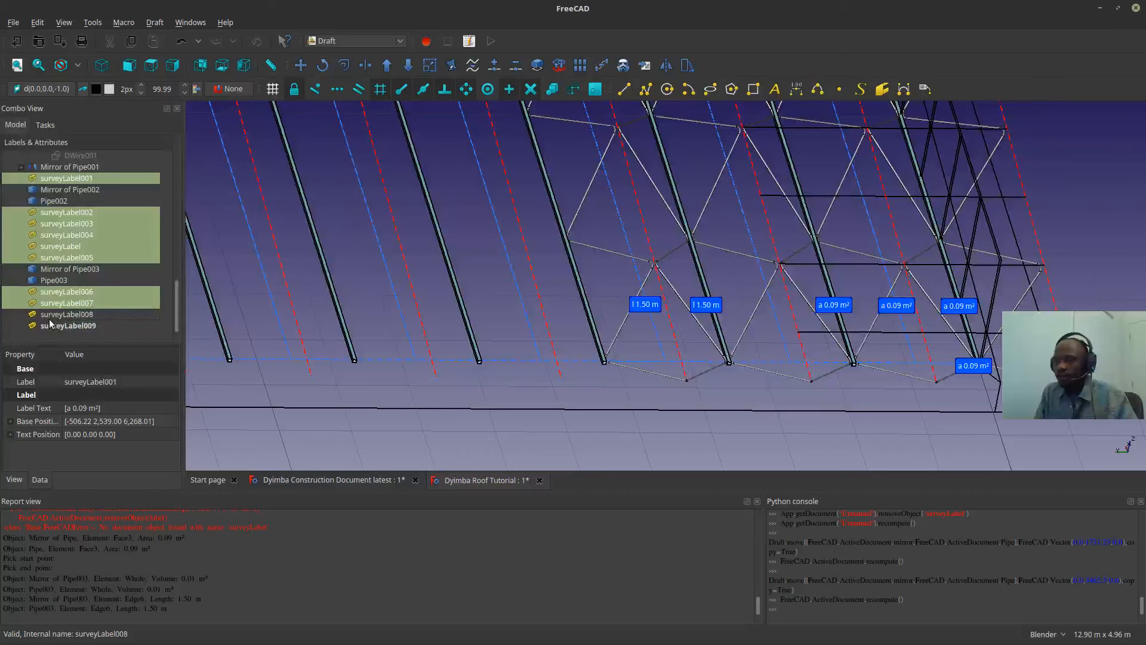
ctrl+click(52, 325)
ctrl+click(56, 314)
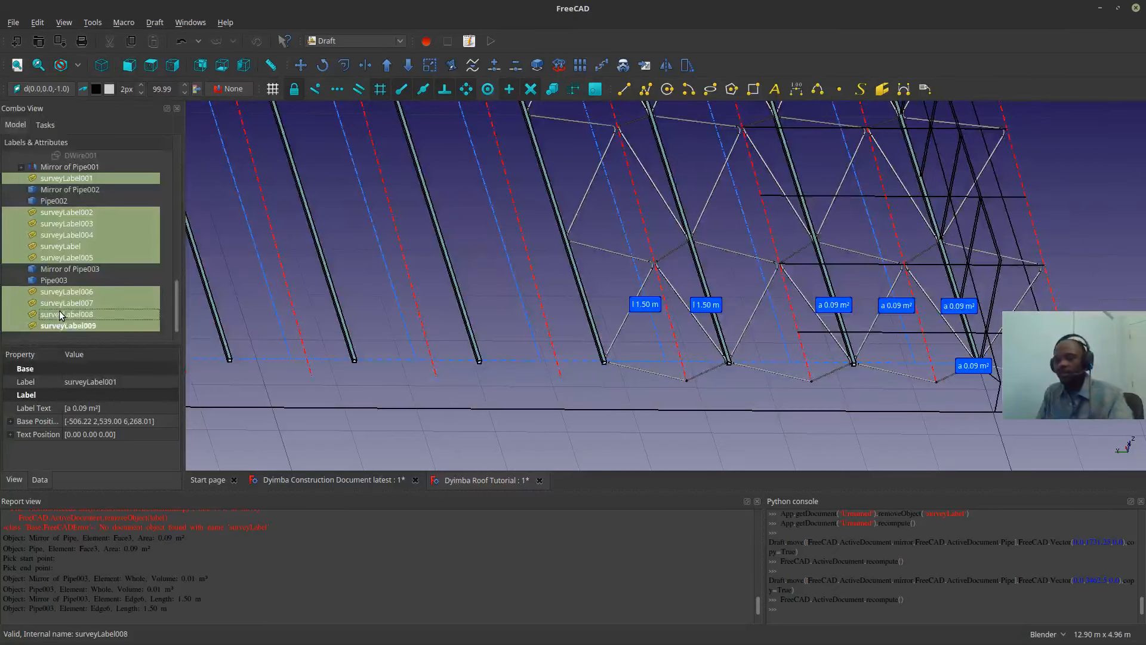
key(Delete)
- Copy the original Pipe and Mirror of Pipe with Move, from their shared end point to the end of the red dashed line three bays over
scroll(326, 256, up, 2)
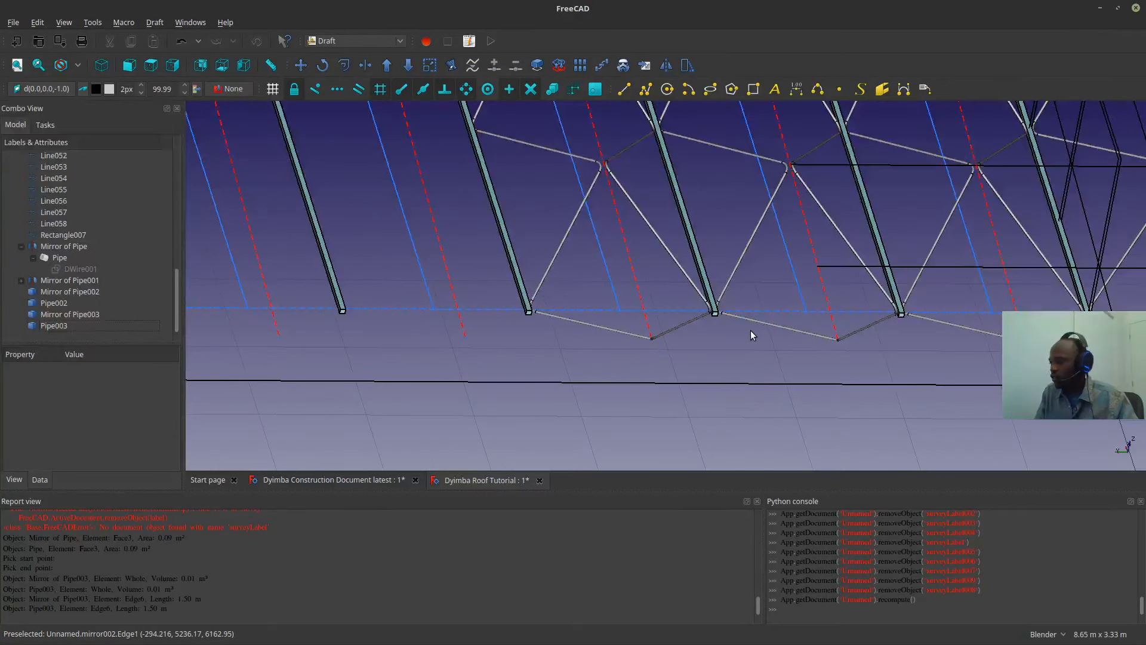
mouse_move(752, 331)
middle_down()
mouse_move(709, 343)
mouse_move(735, 330)
middle_up()
scroll(734, 330, down, 2)
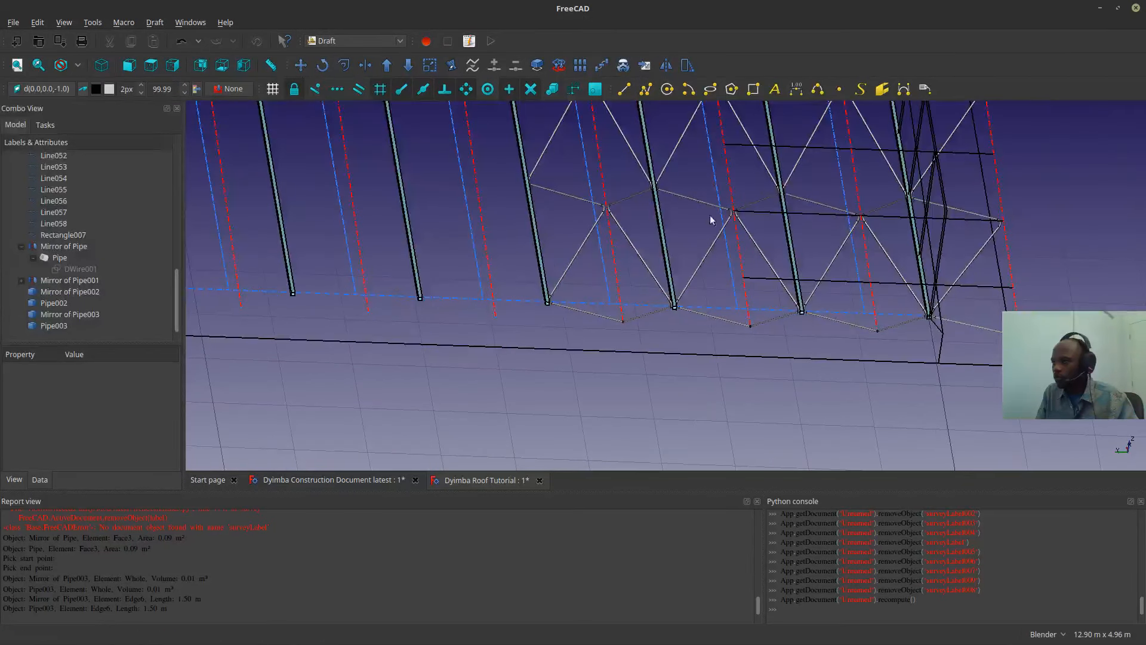
click(889, 261)
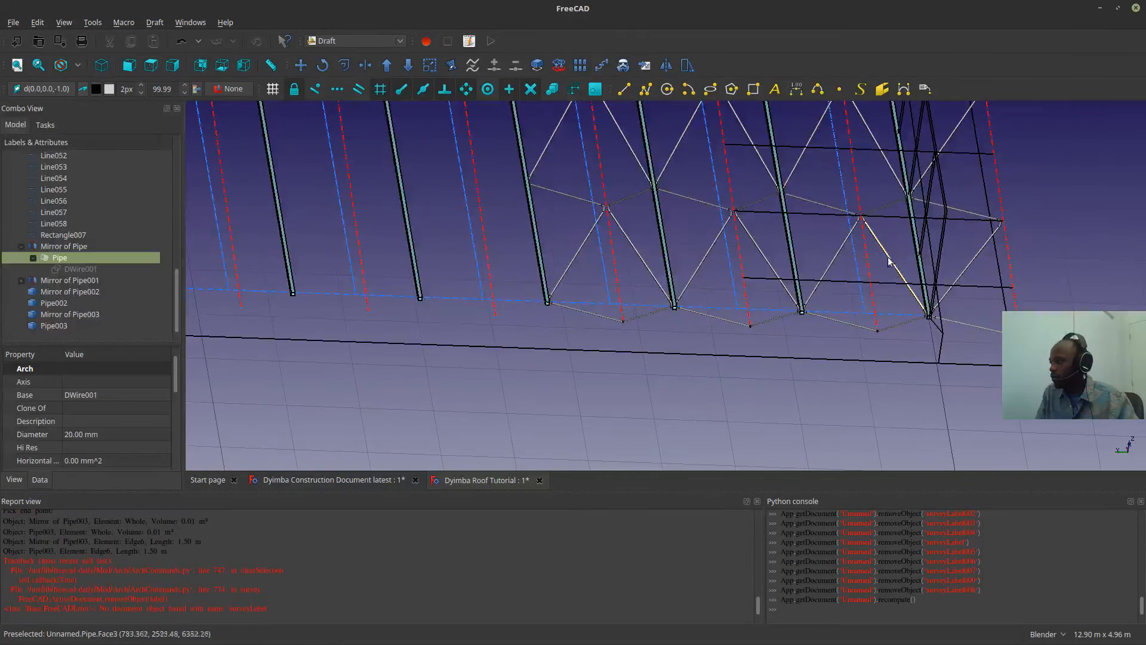
ctrl+click(833, 258)
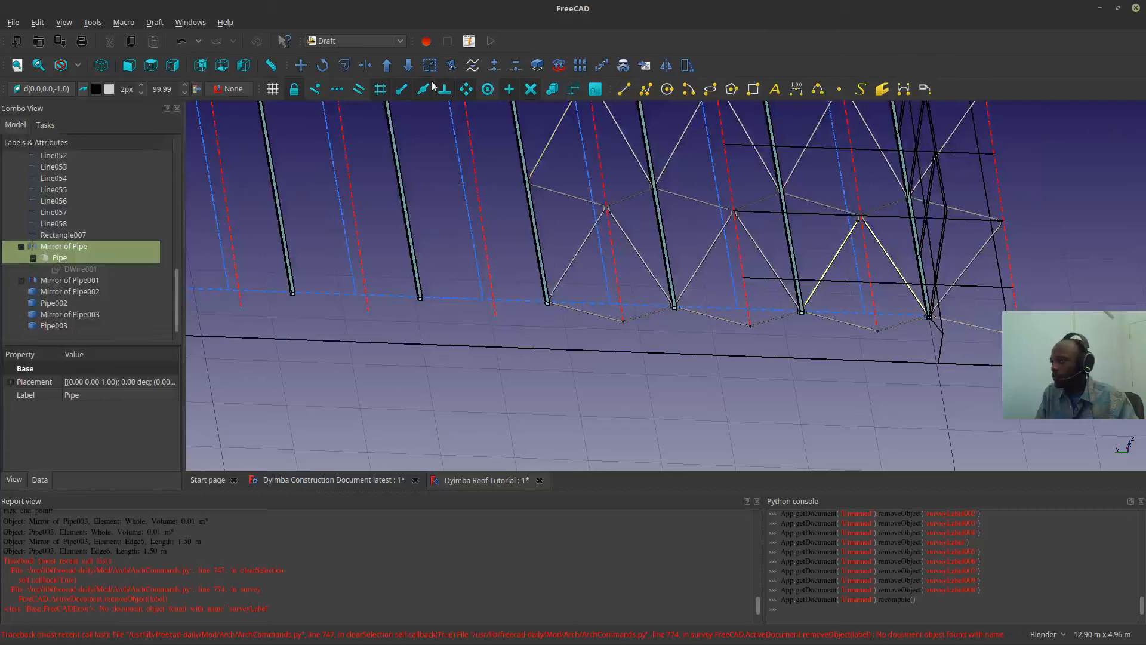
click(300, 66)
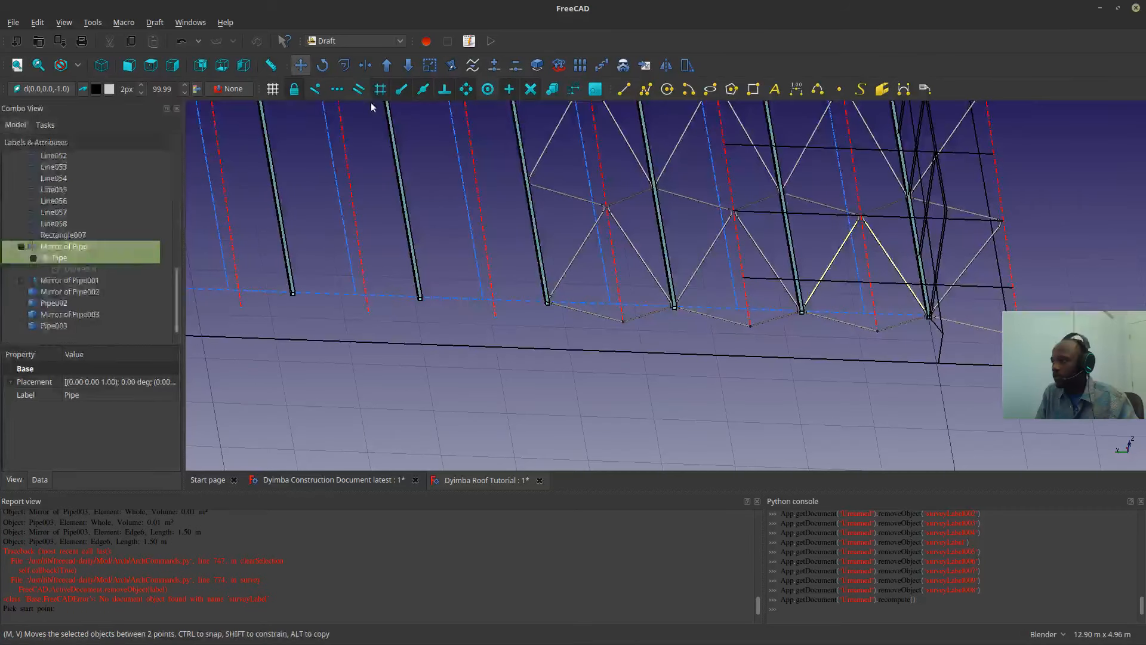
click(874, 306)
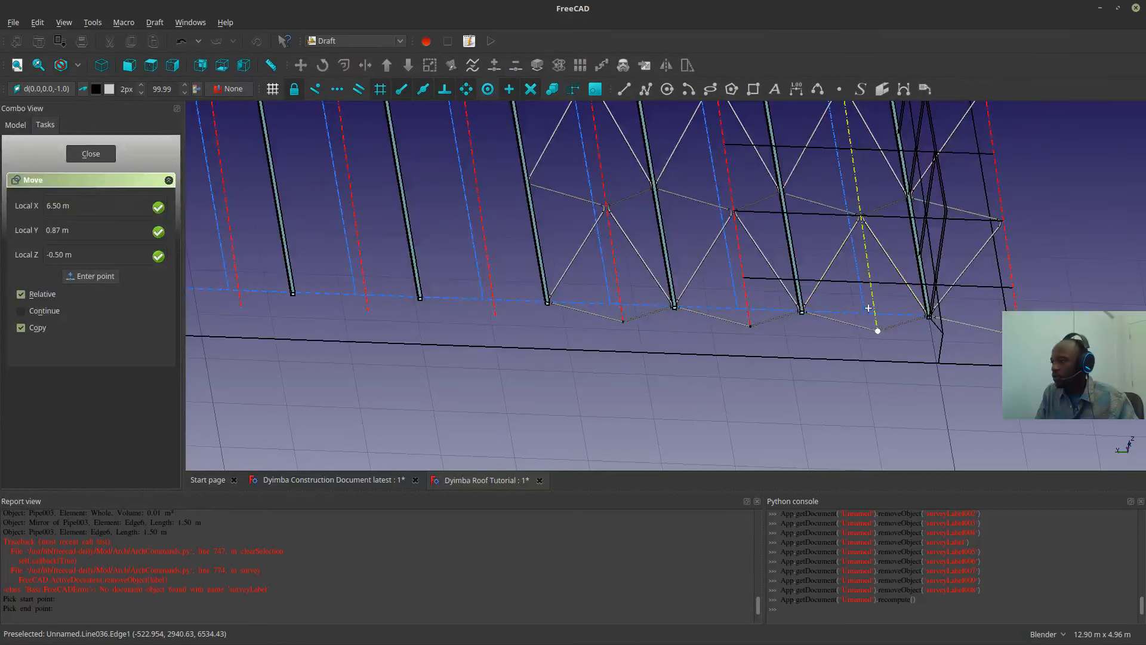
click(521, 289)
shift+middle_drag(519, 307, 676, 376)
click(668, 291)
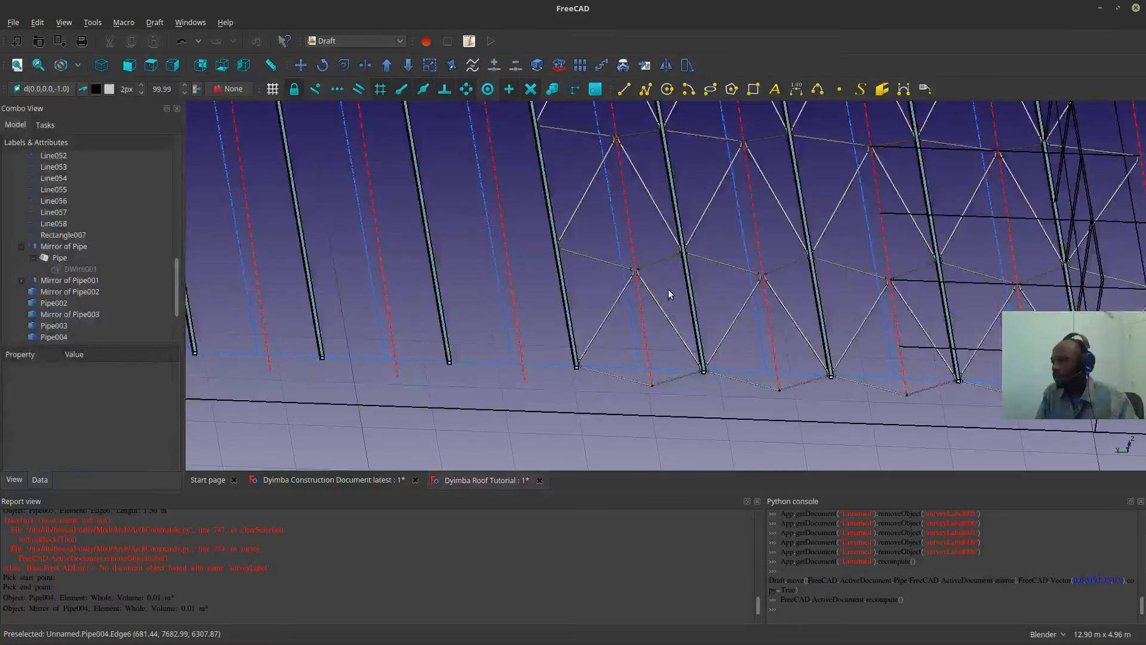
click(989, 338)
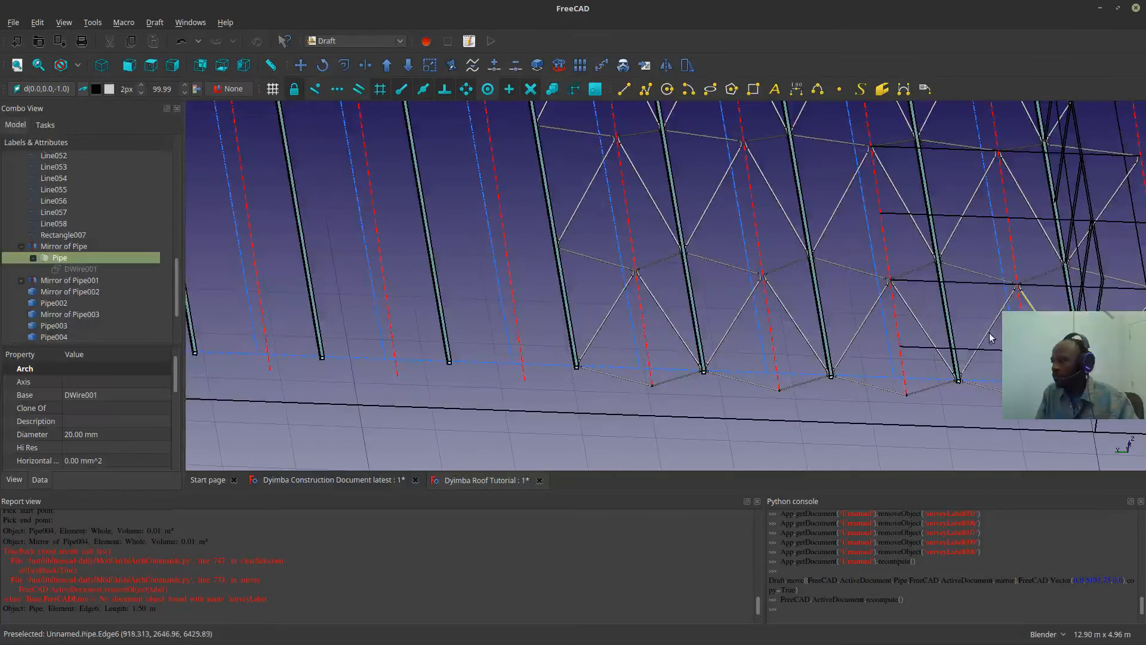
click(982, 334)
click(986, 335)
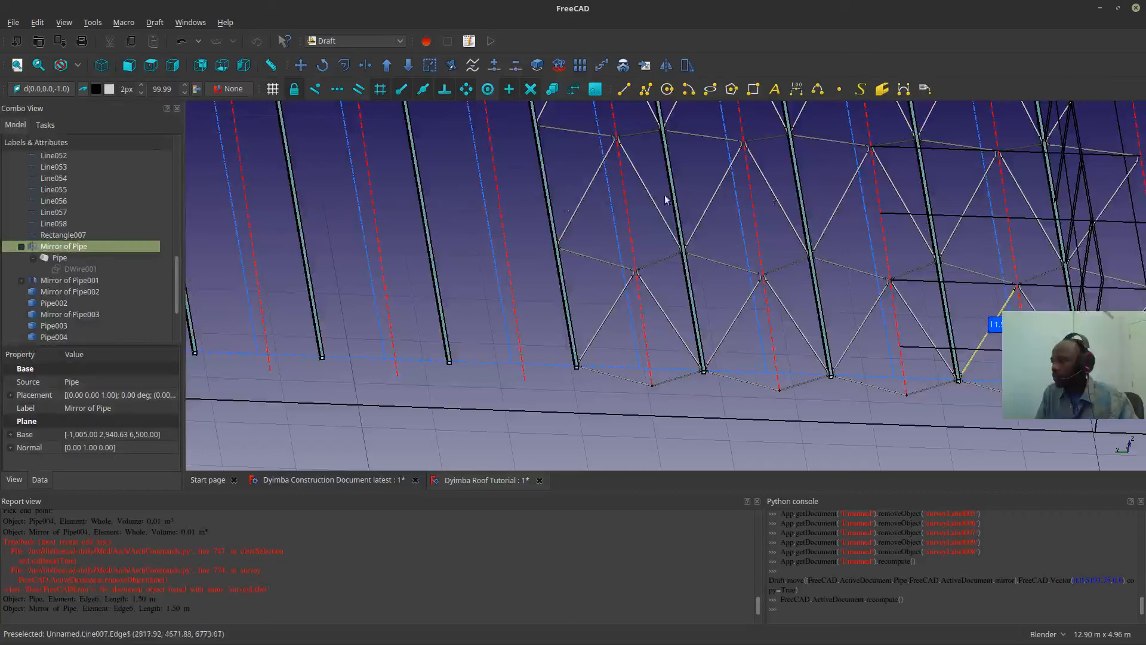
click(301, 65)
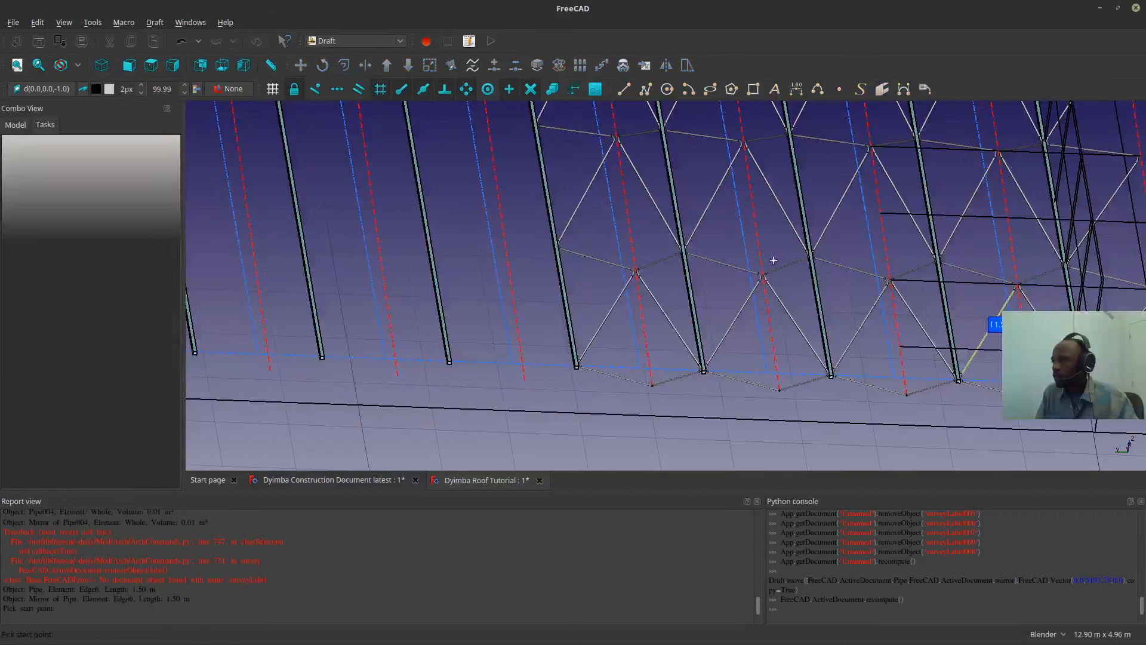
click(1029, 376)
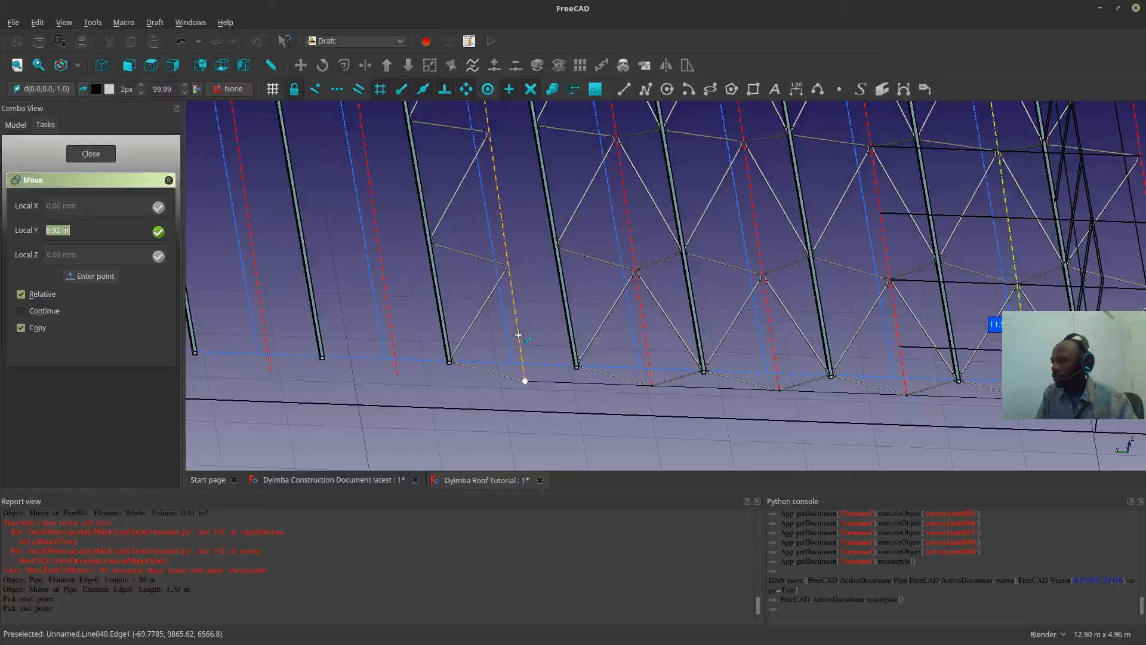
key(Escape)
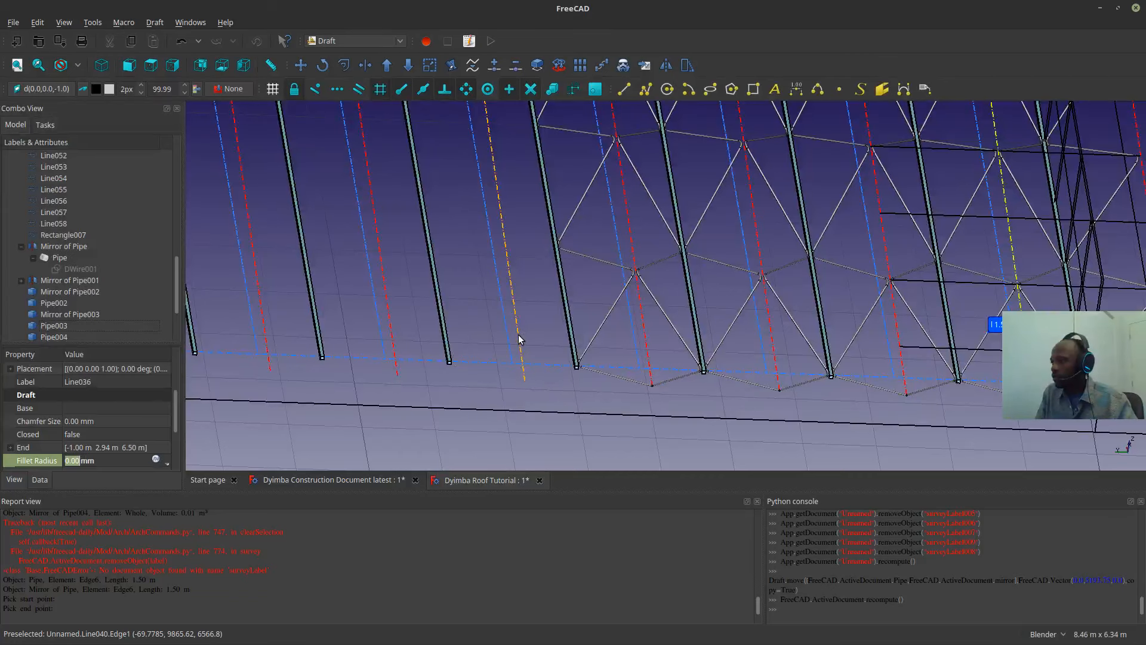
- Copy the original Pipe and Mirror of Pipe with Move, 6.92 m along Y to the end of the red dashed line four bays over
click(1041, 306)
click(1034, 309)
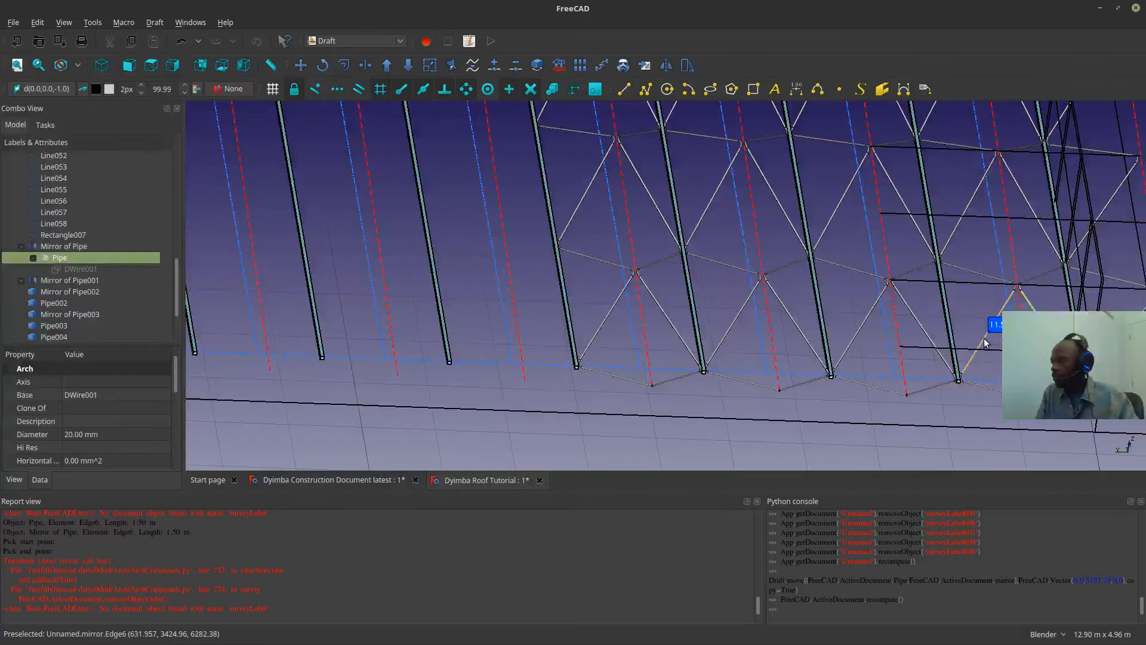
ctrl+click(984, 342)
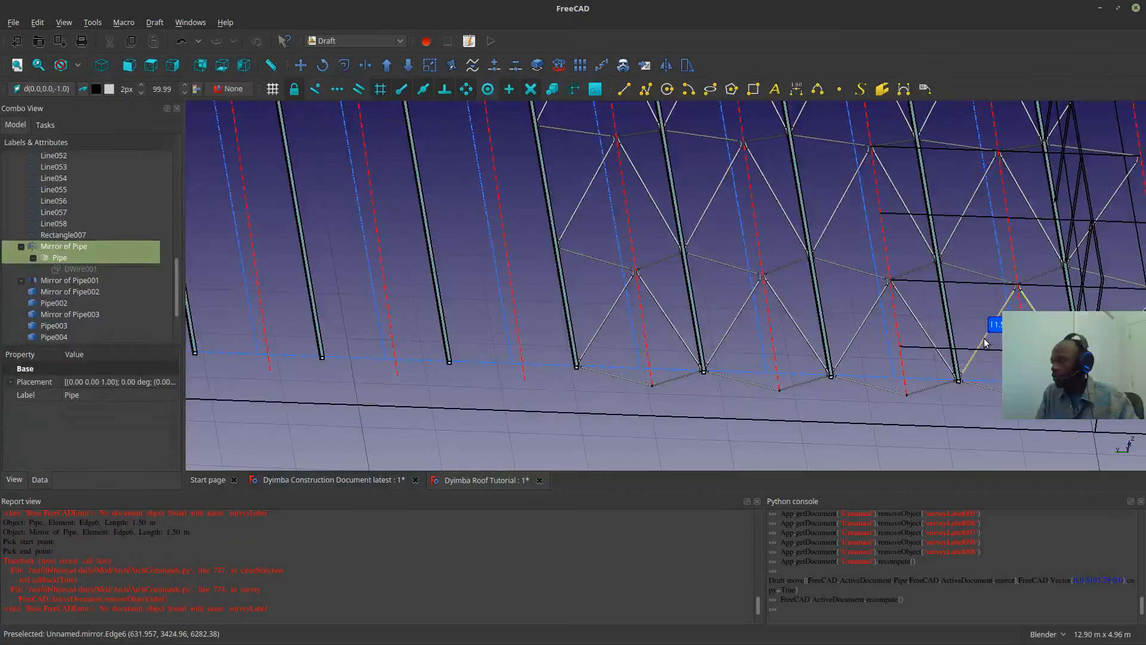
click(300, 65)
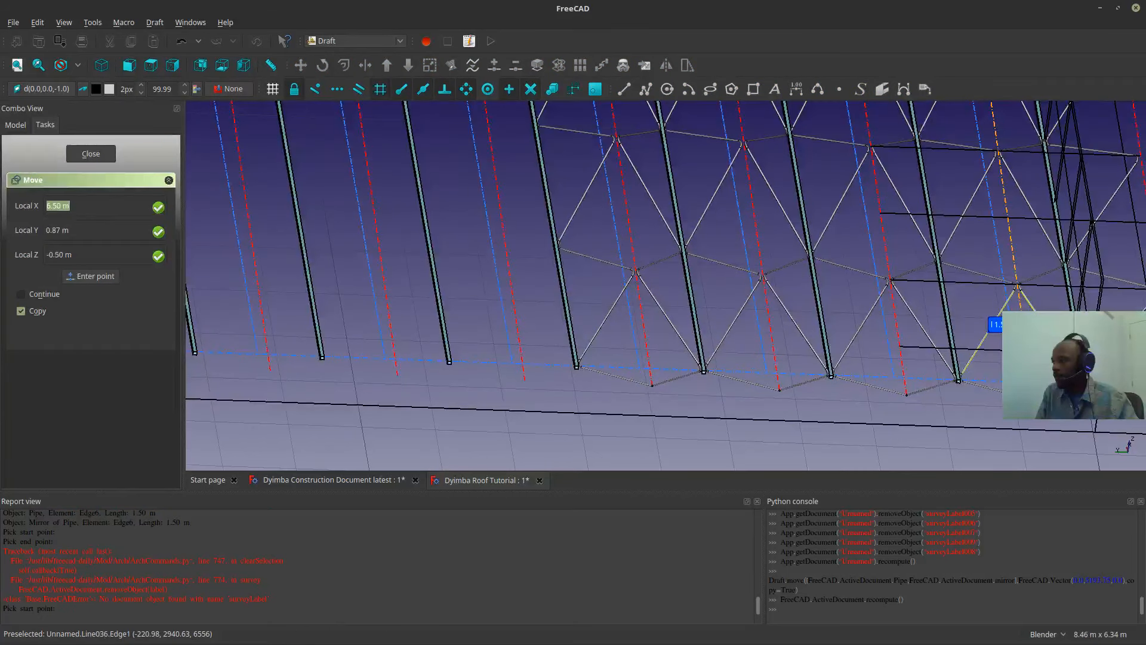
click(1029, 369)
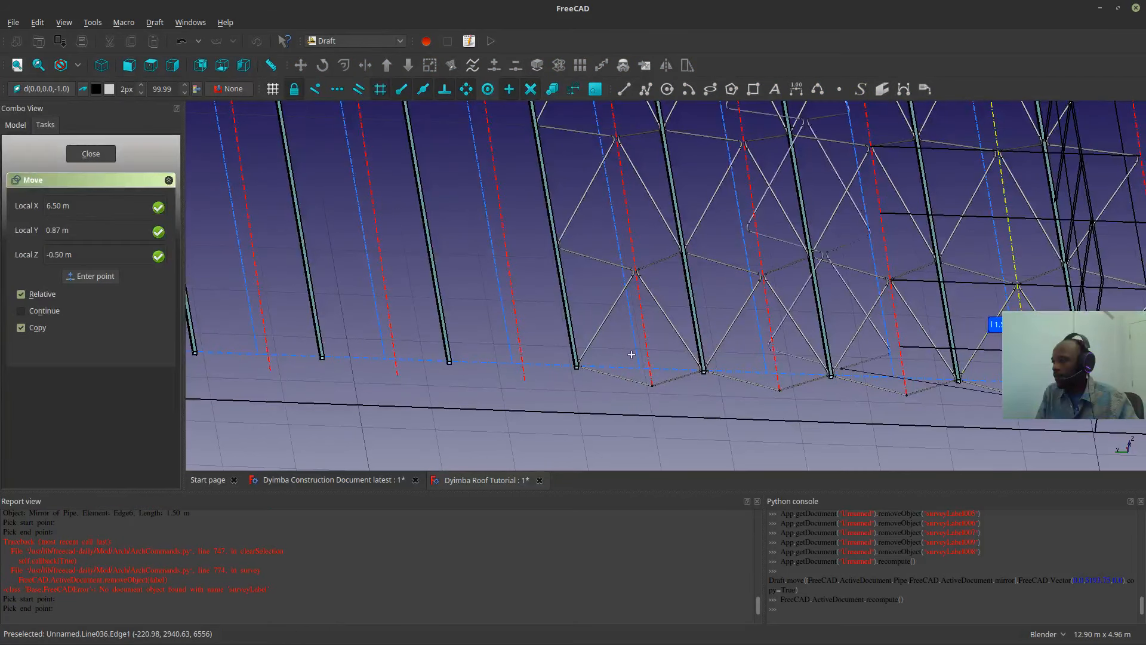
click(517, 331)
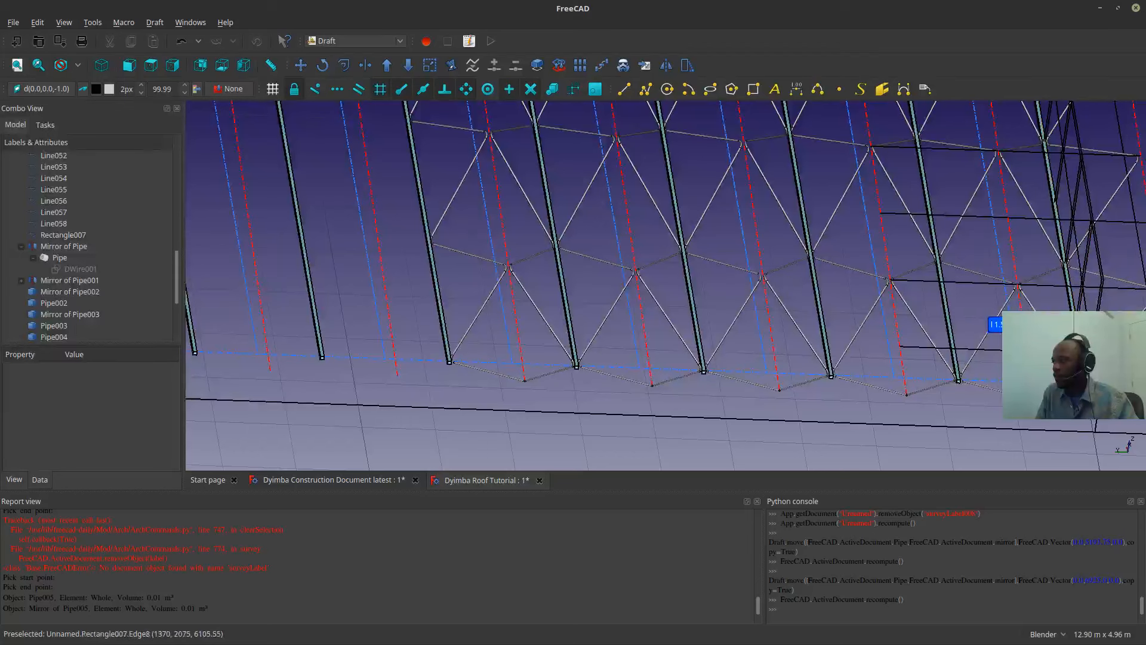
- Copy the original Pipe and Mirror of Pipe with Move, from their shared end point to the end of the red dashed line five bays over
click(1041, 320)
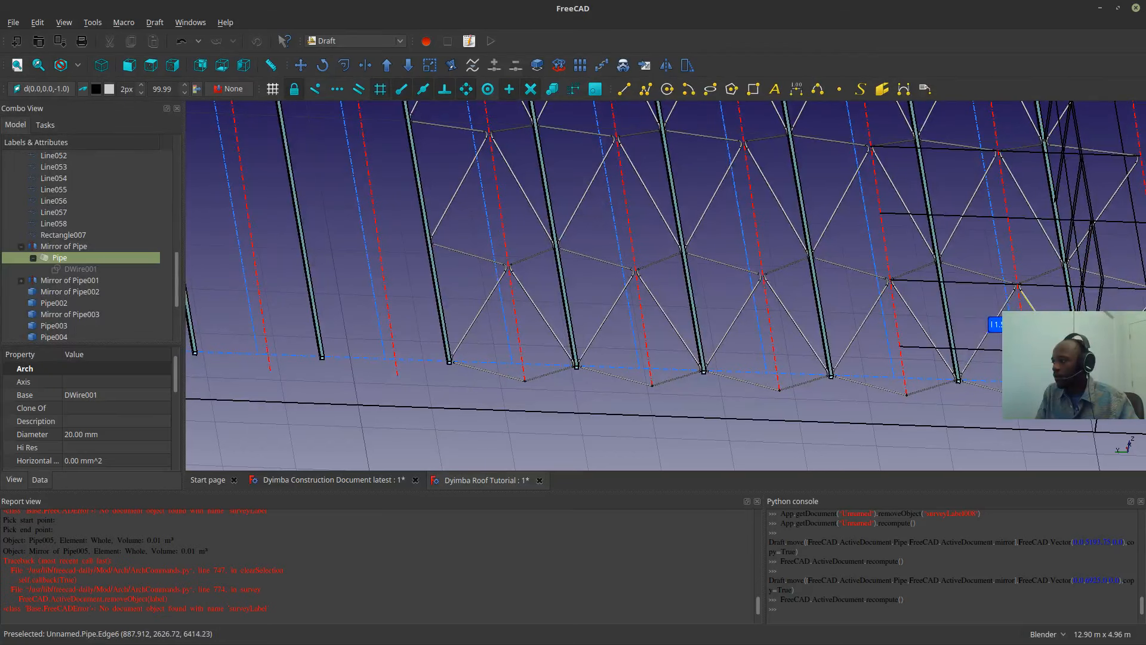
ctrl+click(984, 339)
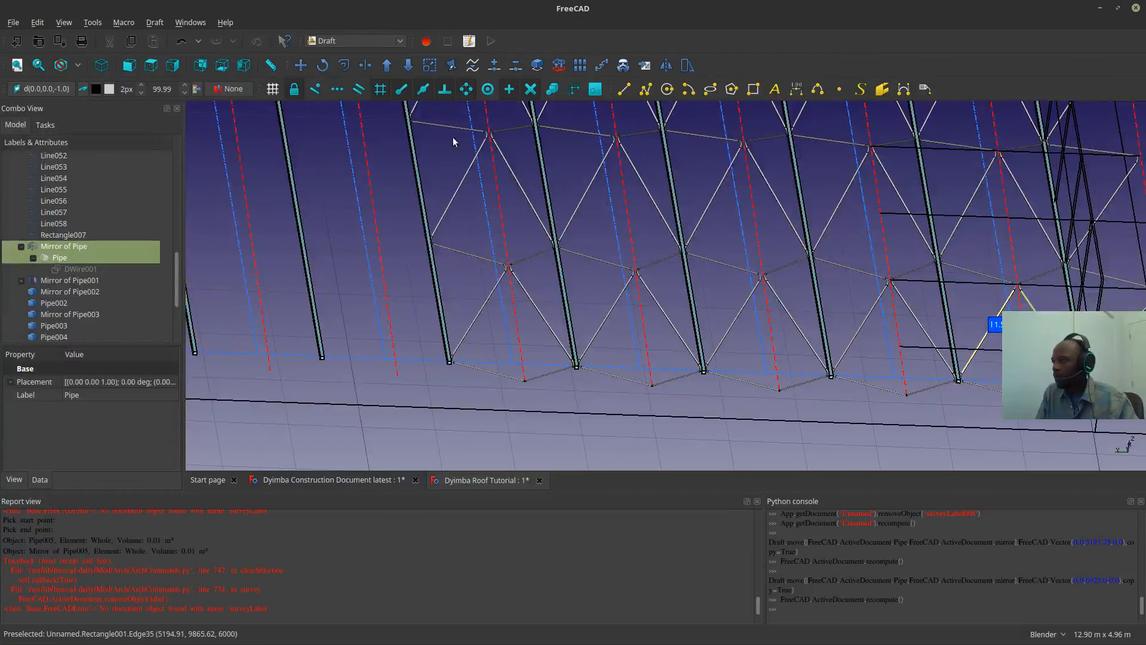
click(300, 65)
click(398, 376)
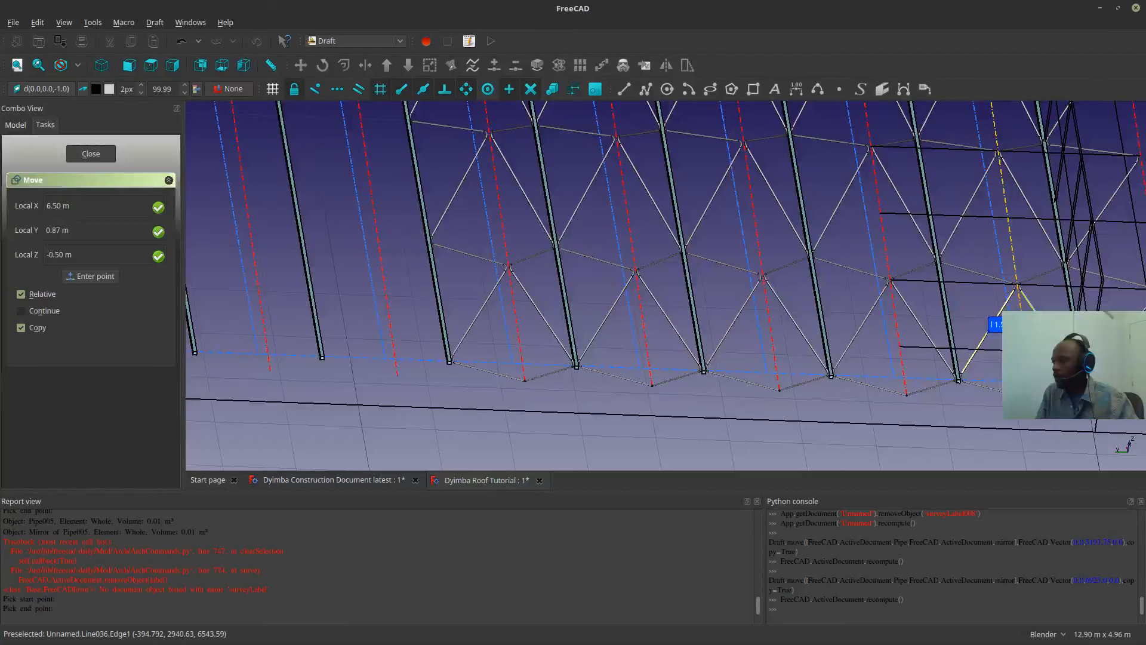
click(390, 331)
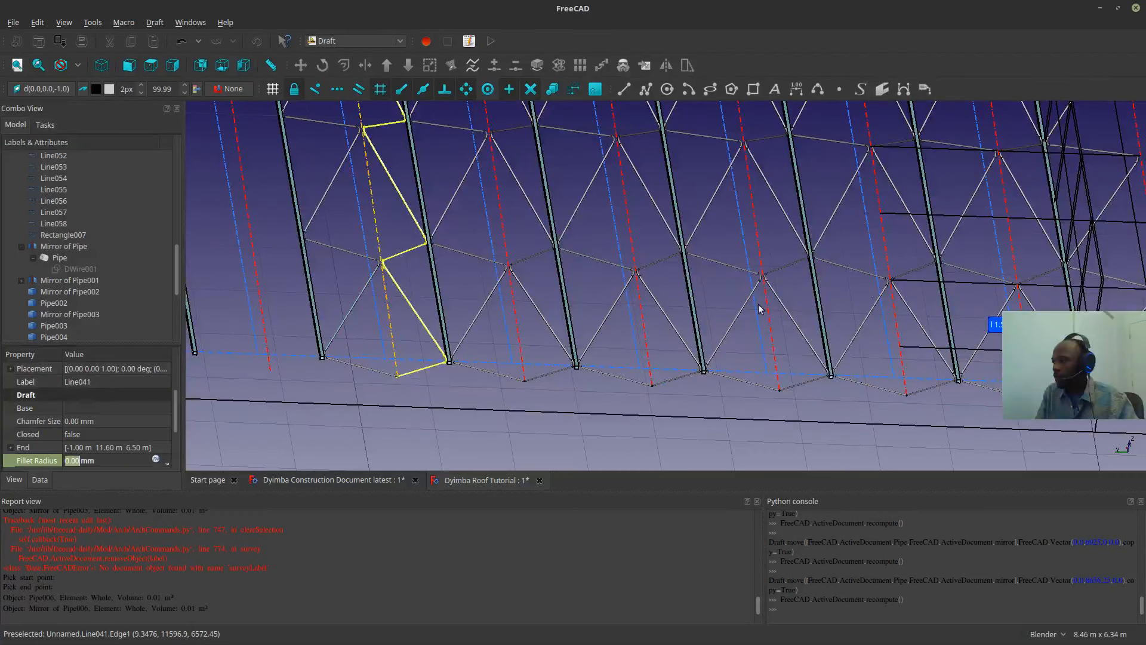
- Copy the original Mirror of Pipe and Pipe with Move, 10.39 m along Y to the end of the red dashed line six bays over
click(983, 349)
ctrl+click(1040, 319)
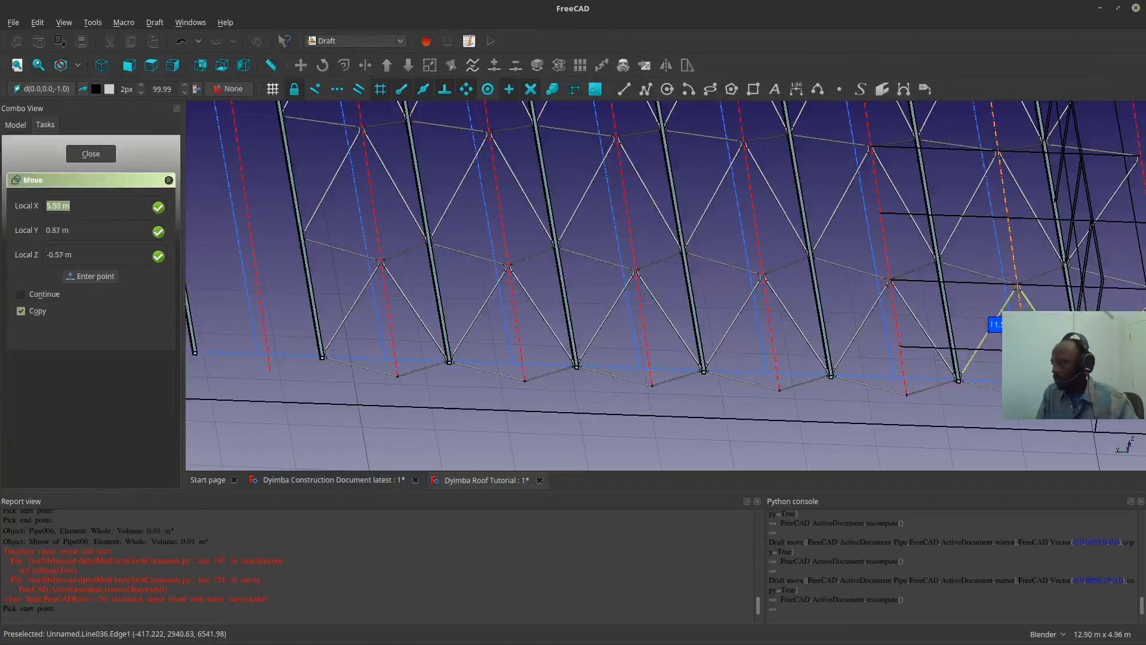
click(1033, 399)
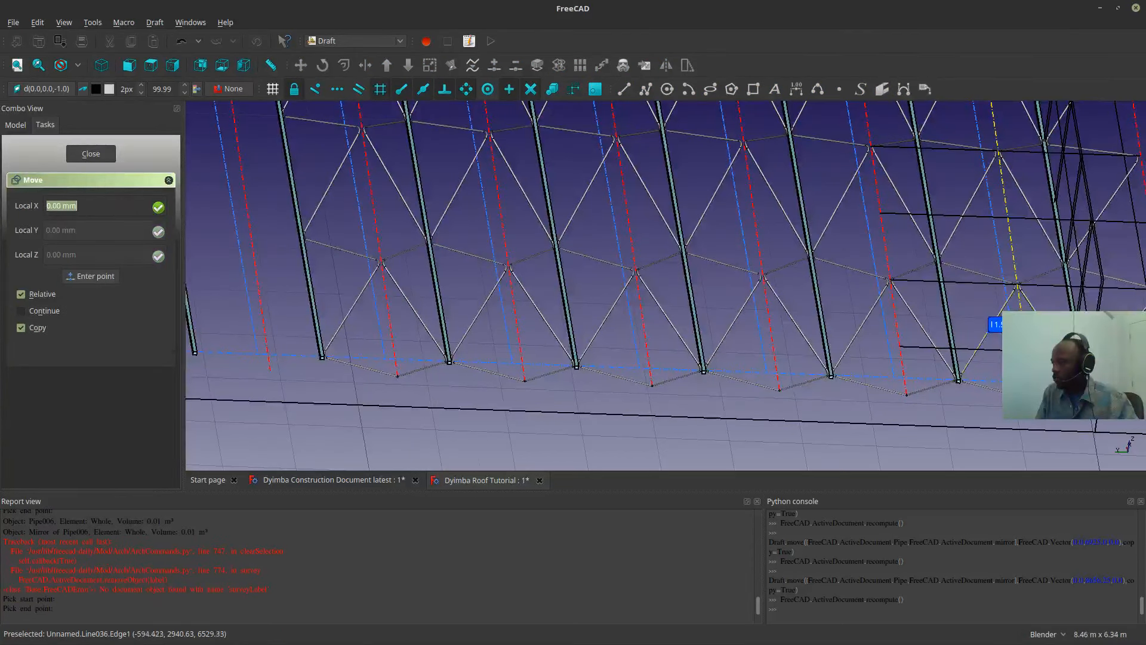
scroll(1032, 398, down, 4)
scroll(691, 378, up, 4)
key(shift)
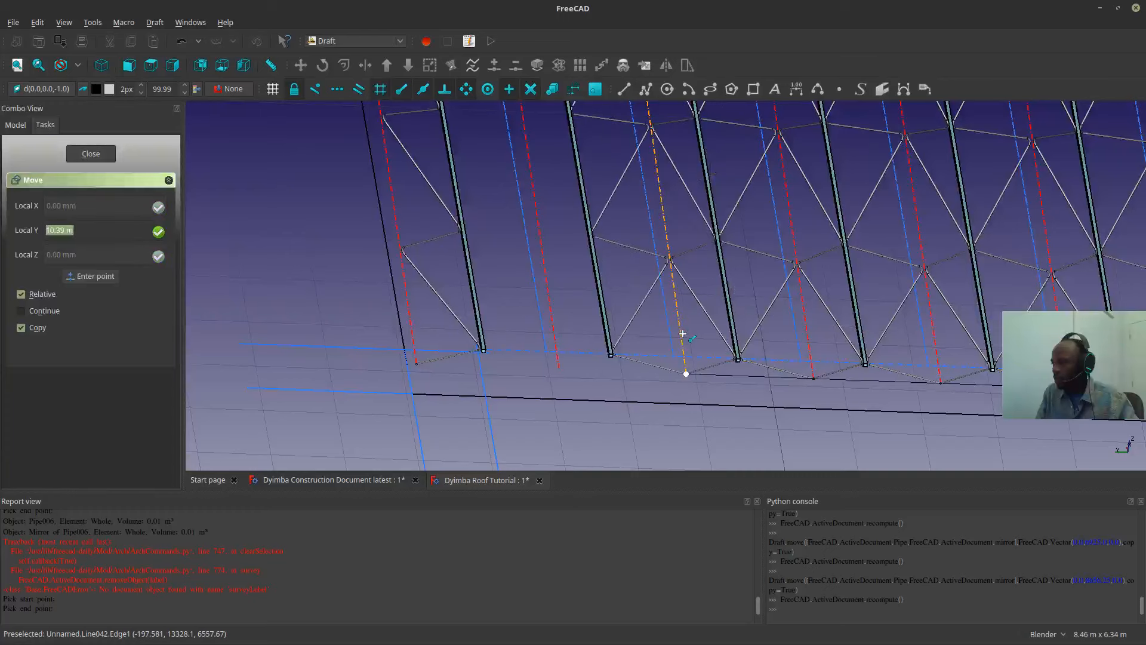
click(683, 338)
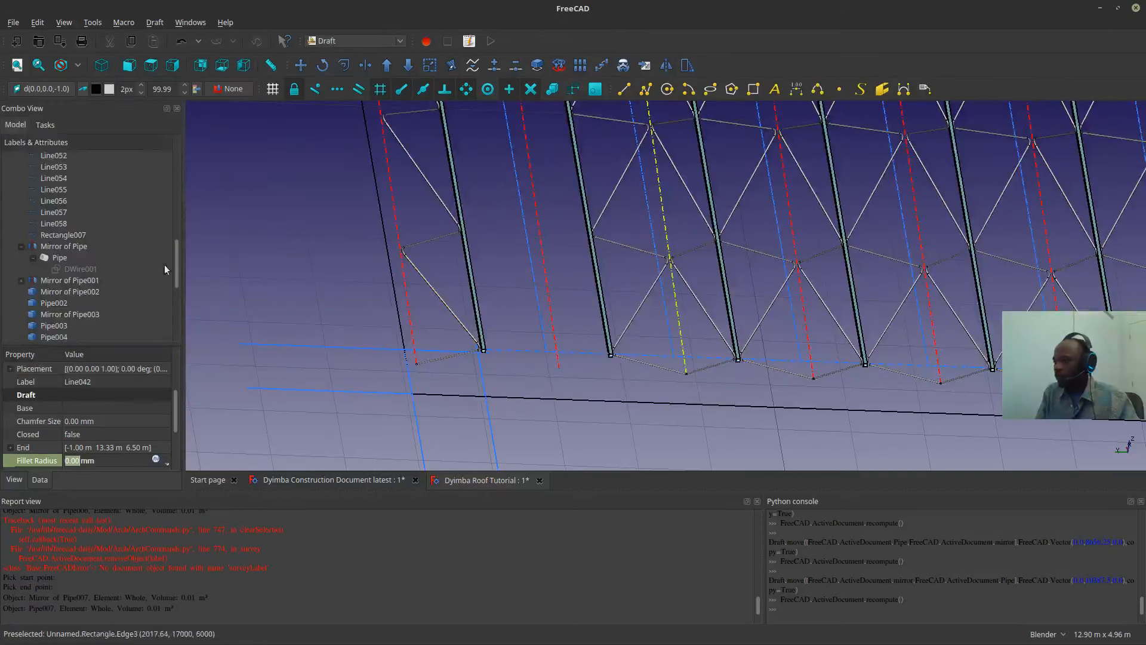
- Examine the row of copied zigzag pipes along the roof edge, from the original pair to the far end
scroll(91, 310, down, 5)
shift+middle_drag(877, 230, 645, 230)
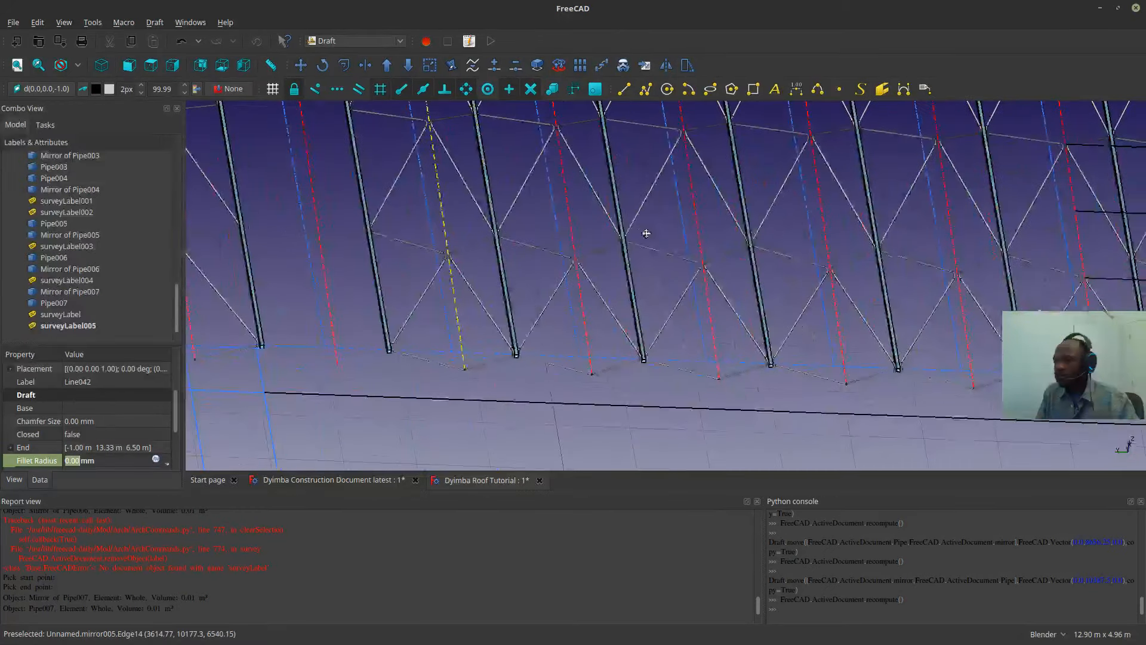
scroll(901, 259, down, 6)
scroll(1008, 265, up, 8)
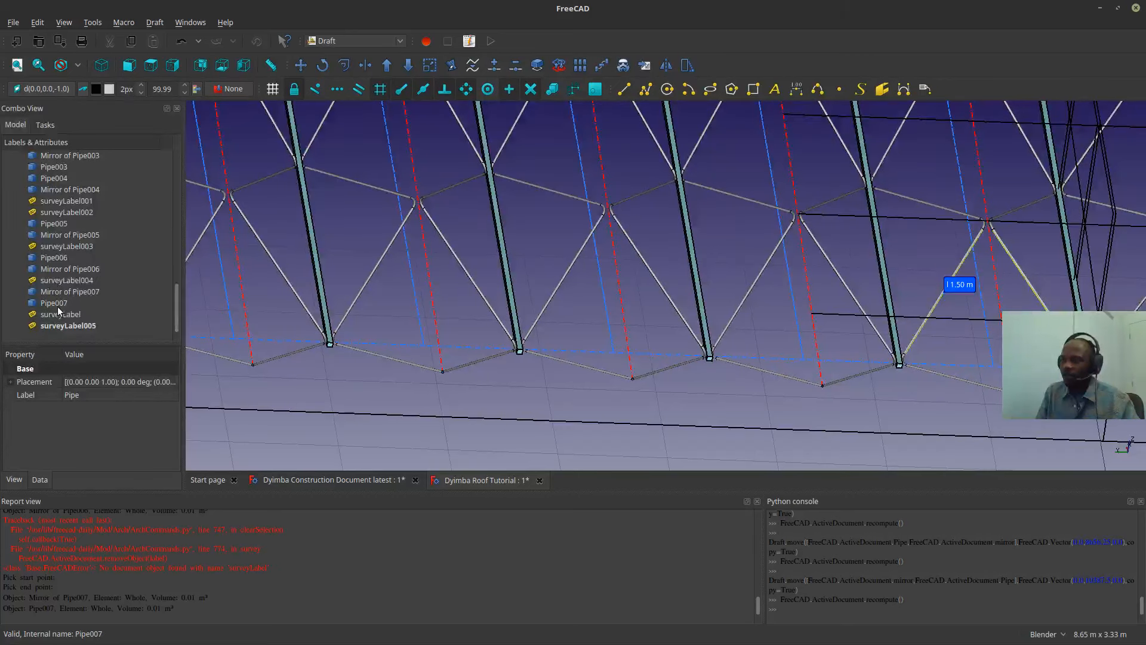
scroll(657, 247, down, 5)
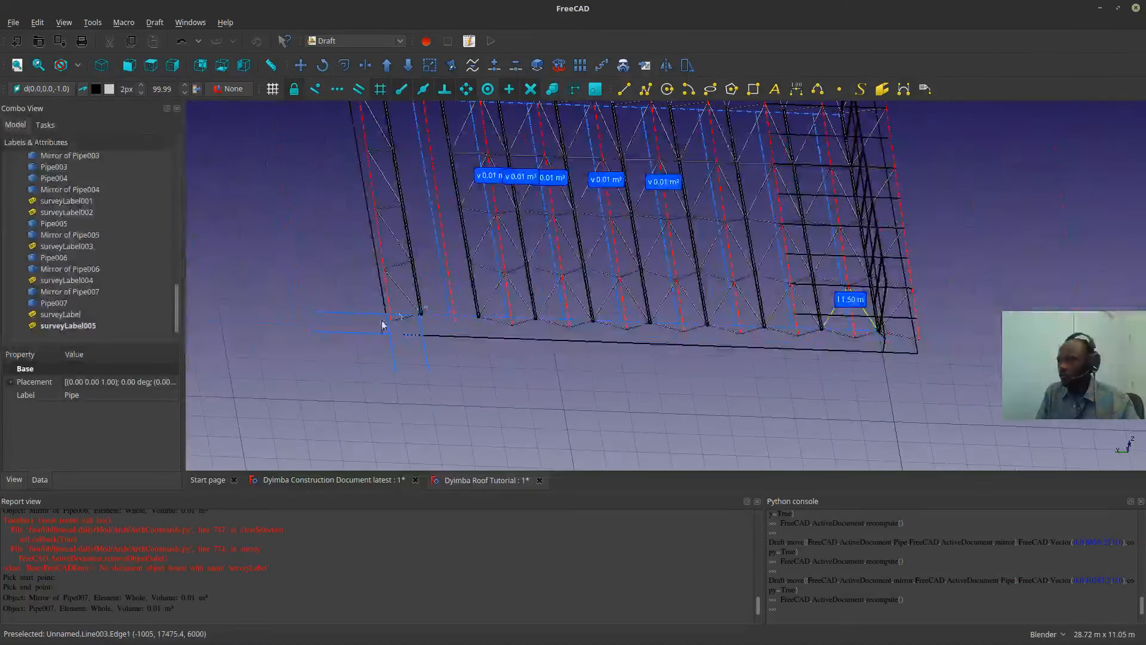
scroll(552, 338, up, 5)
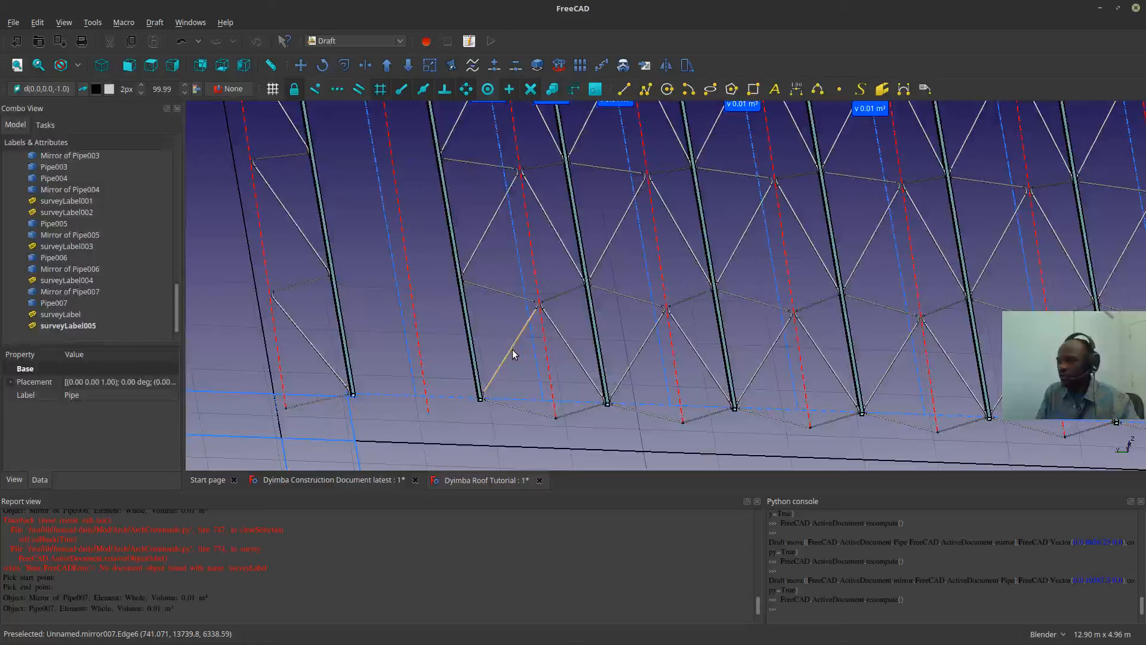
- Copy Pipe007 and Mirror of Pipe007 with Move, from the end of their red dashed line to the one in the adjacent empty bay
click(512, 353)
click(560, 340)
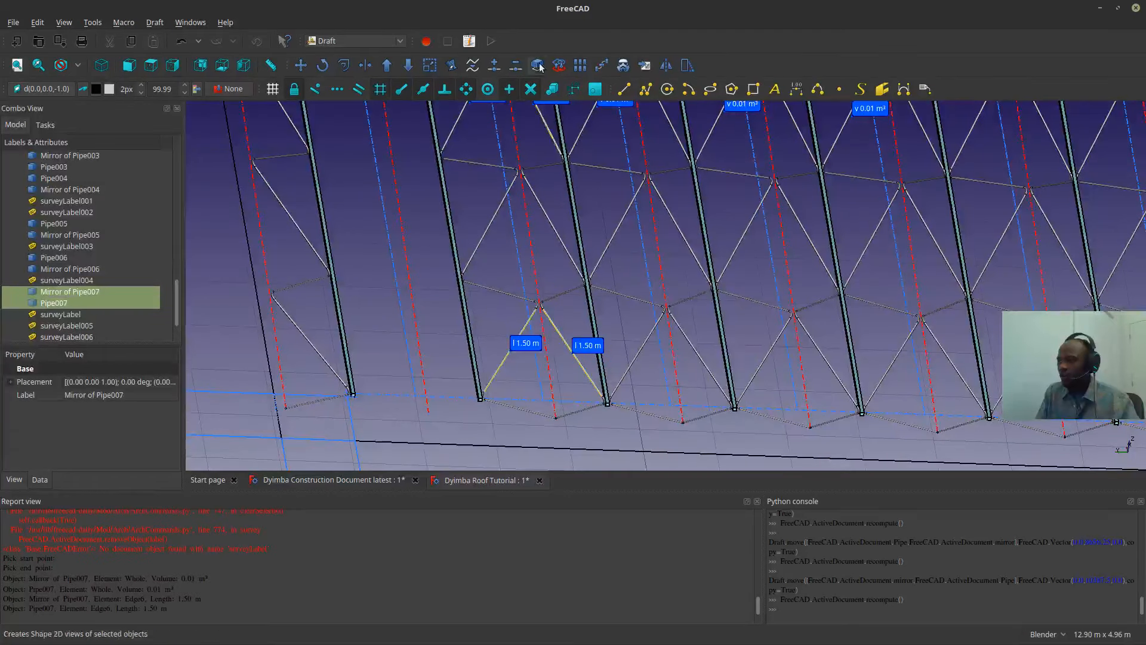
click(301, 65)
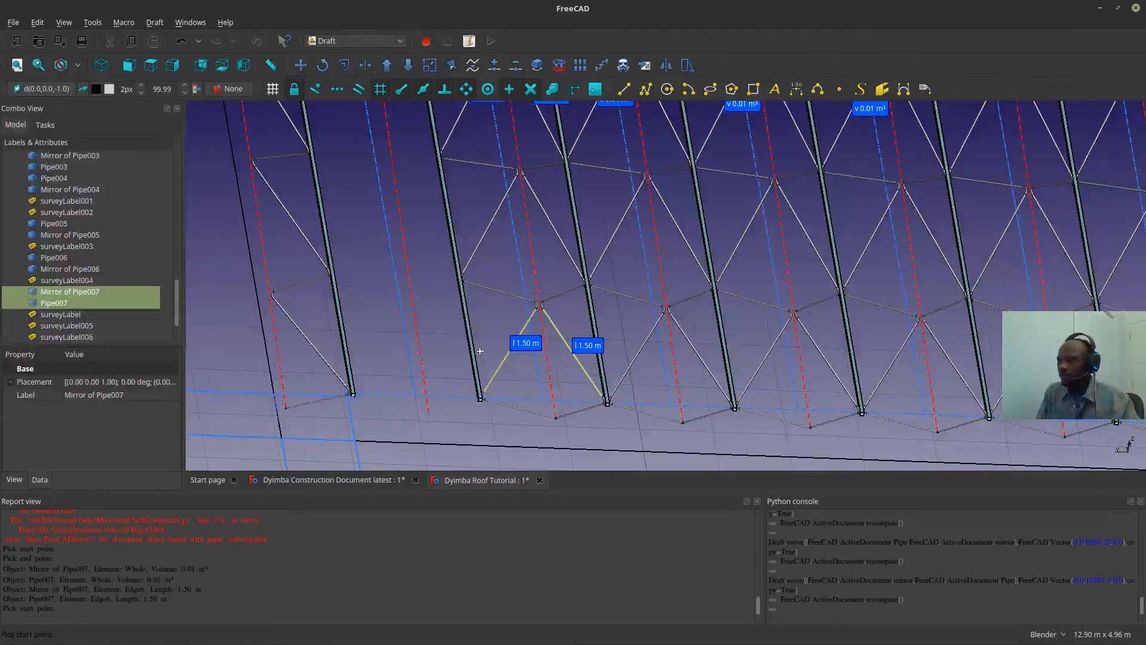
click(549, 375)
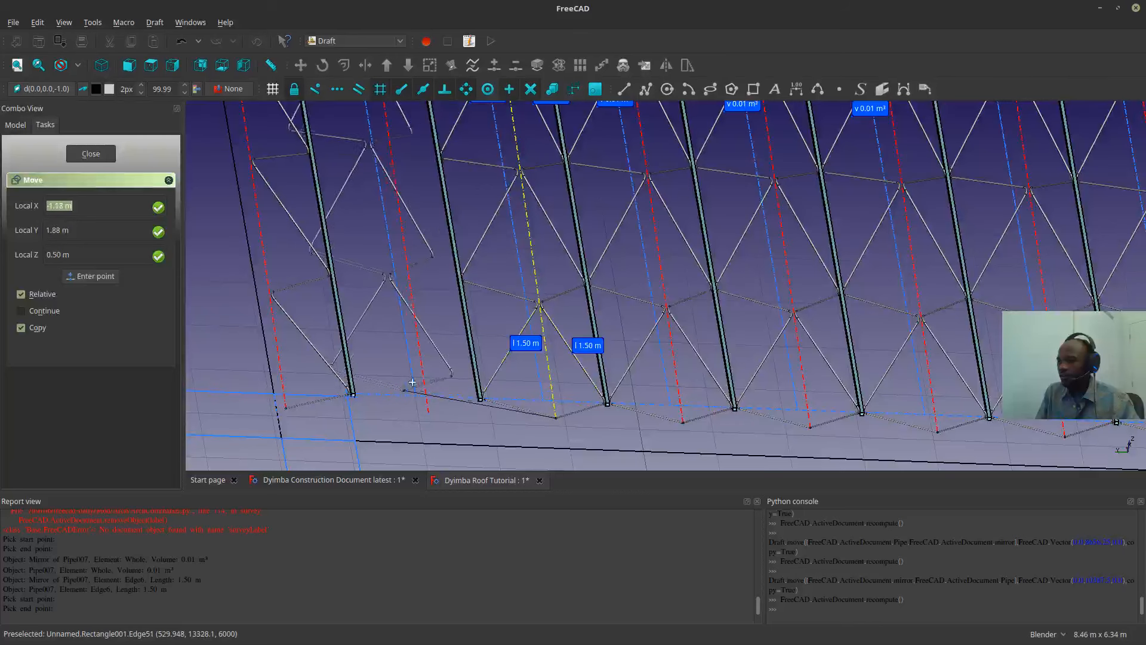
click(422, 380)
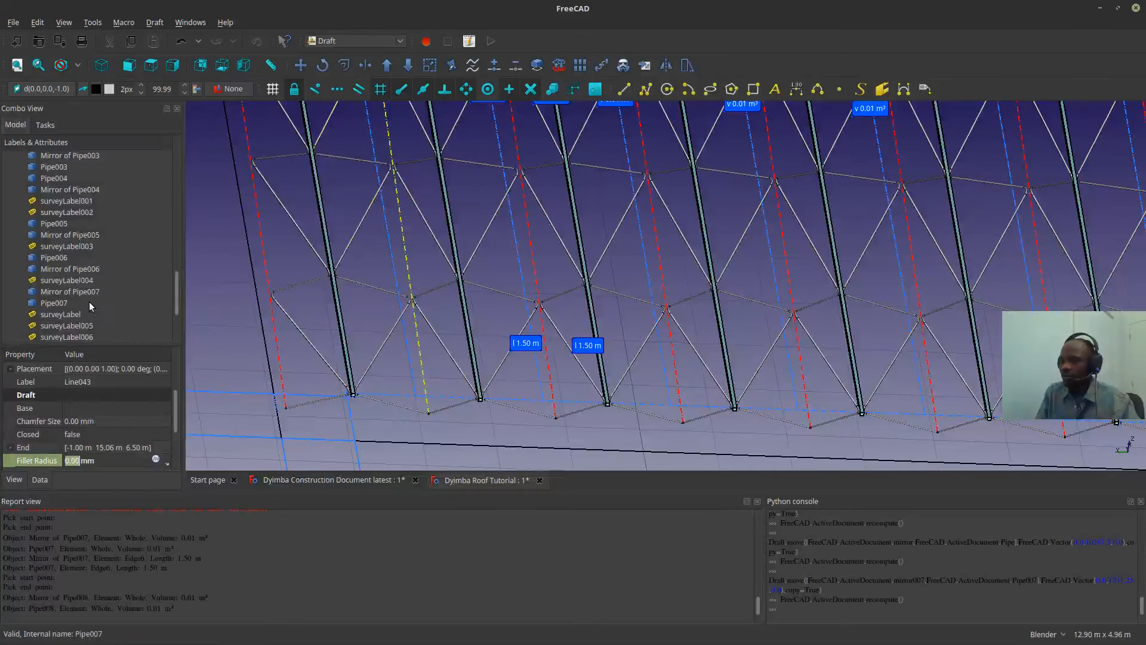
- Delete the leftover survey labels, surveyLabel and surveyLabel001 through surveyLabel009, from the model
scroll(86, 307, down, 2)
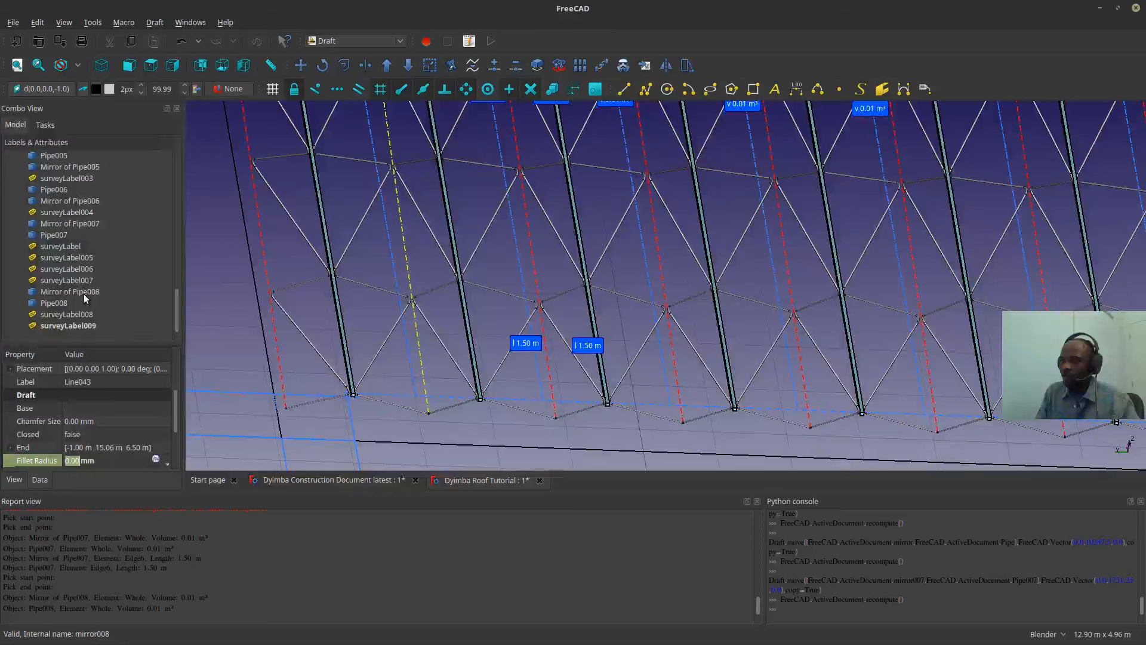
ctrl+click(76, 314)
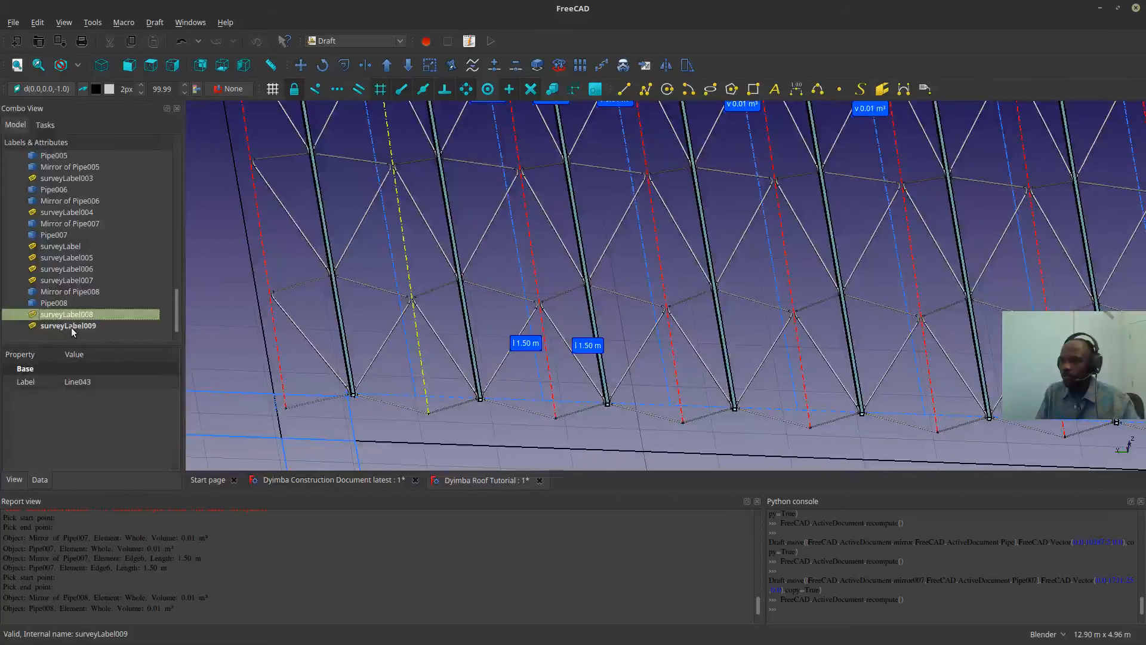
ctrl+click(65, 282)
ctrl+click(67, 269)
ctrl+click(67, 257)
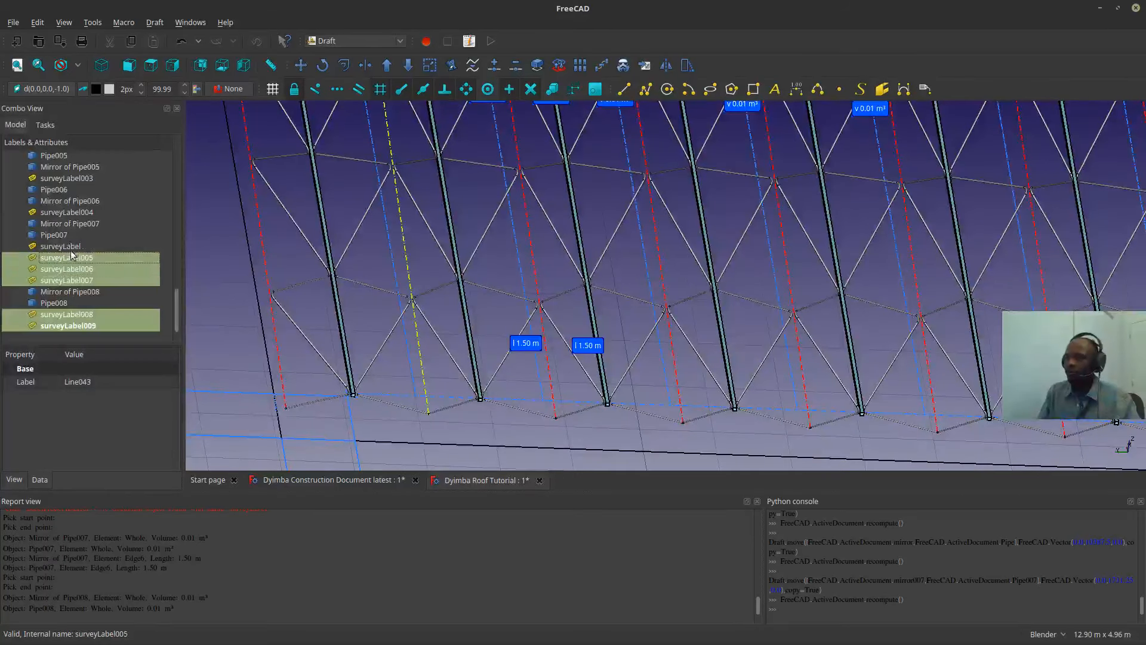
ctrl+click(67, 246)
ctrl+click(76, 212)
ctrl+click(77, 179)
scroll(68, 224, up, 1)
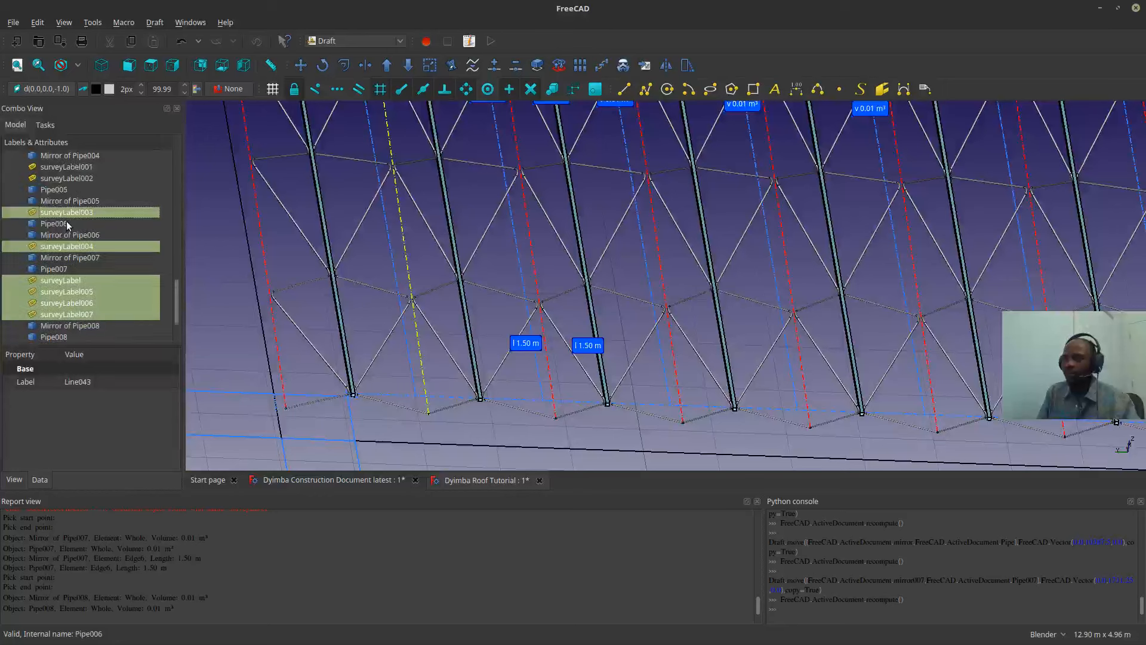
ctrl+click(78, 179)
ctrl+click(85, 167)
scroll(66, 215, up, 2)
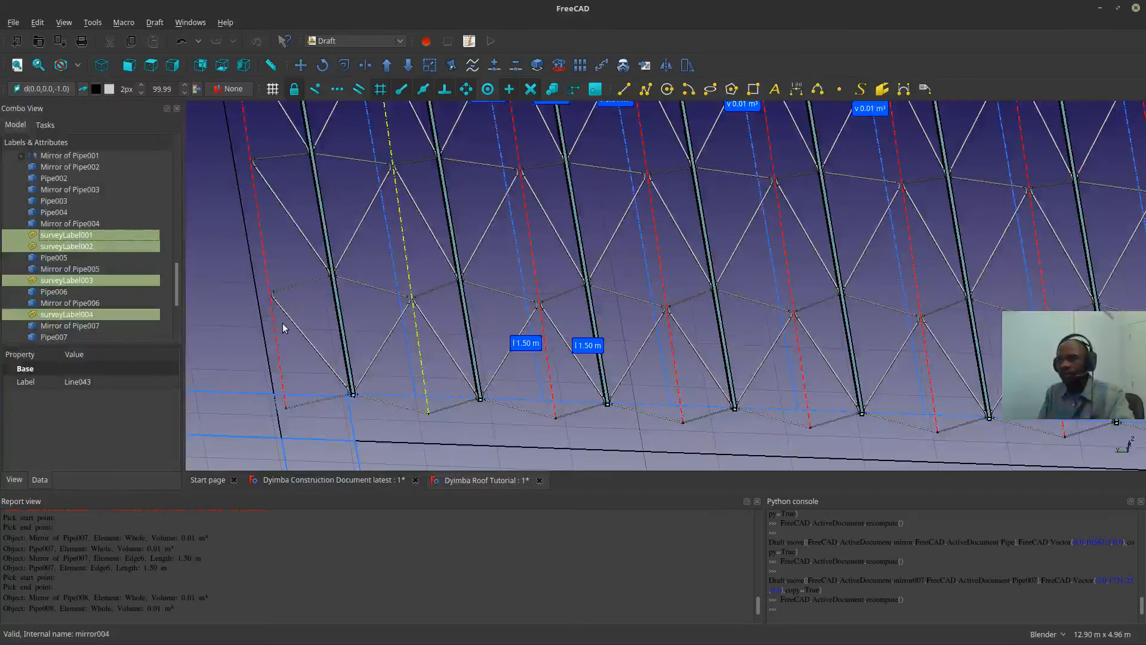
key(Delete)
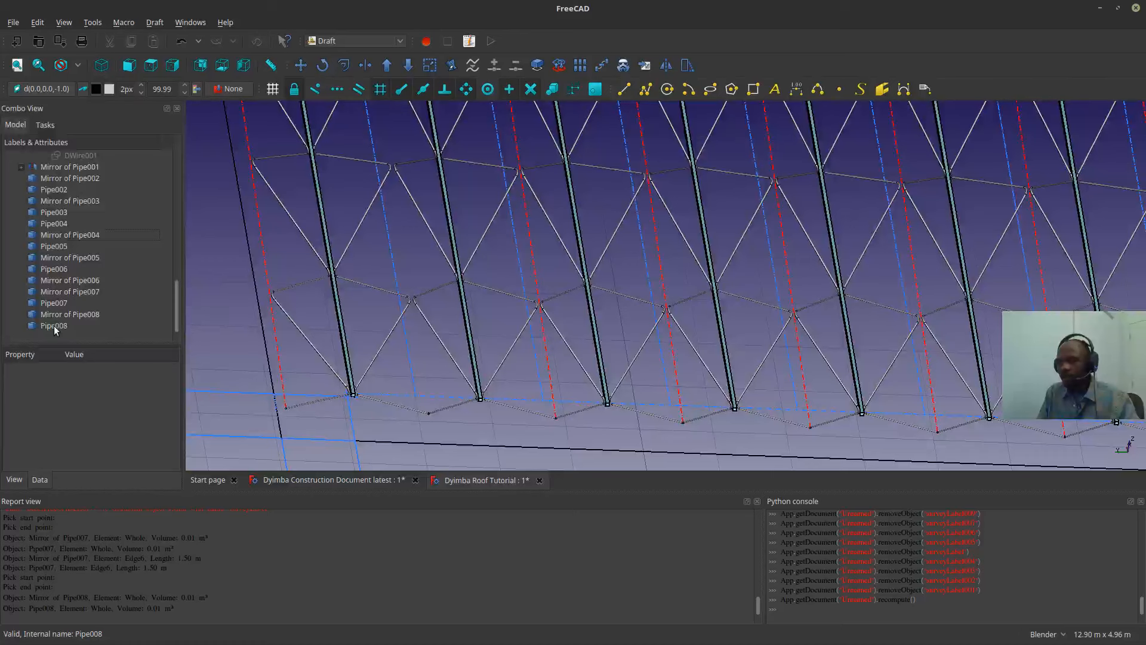
- Highlight Pipe008, collapse the Mirror of Pipe branch in the model tree, and check the completed row of zigzag pipes
click(54, 325)
scroll(68, 230, up, 2)
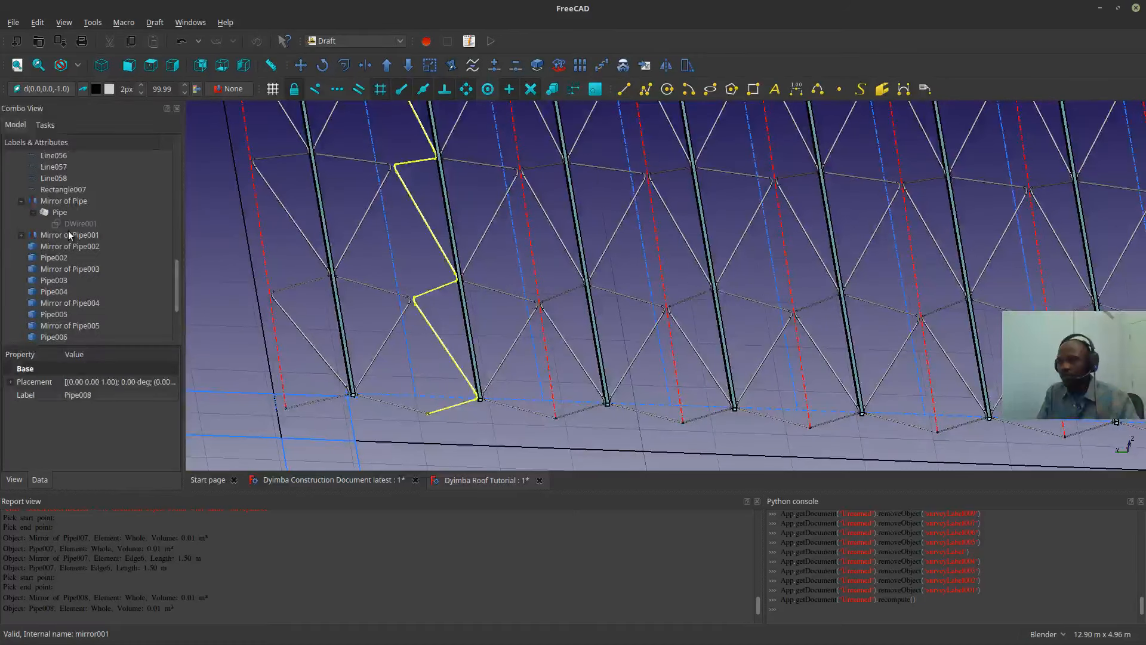
click(34, 212)
click(21, 201)
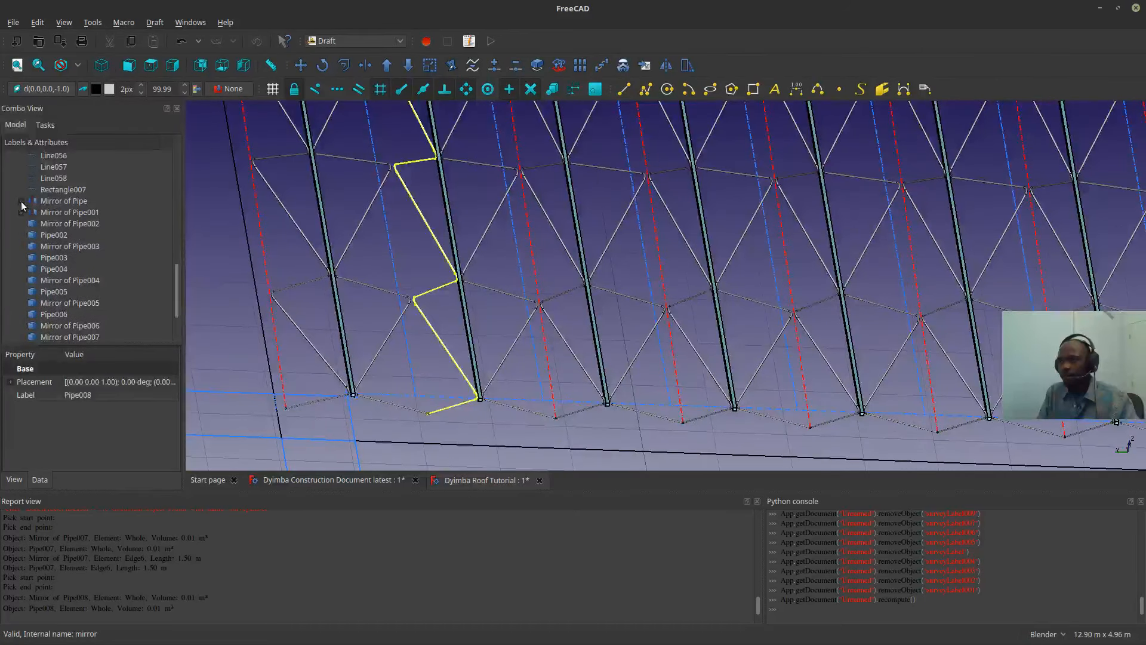
scroll(567, 196, down, 4)
shift+middle_drag(588, 324, 502, 329)
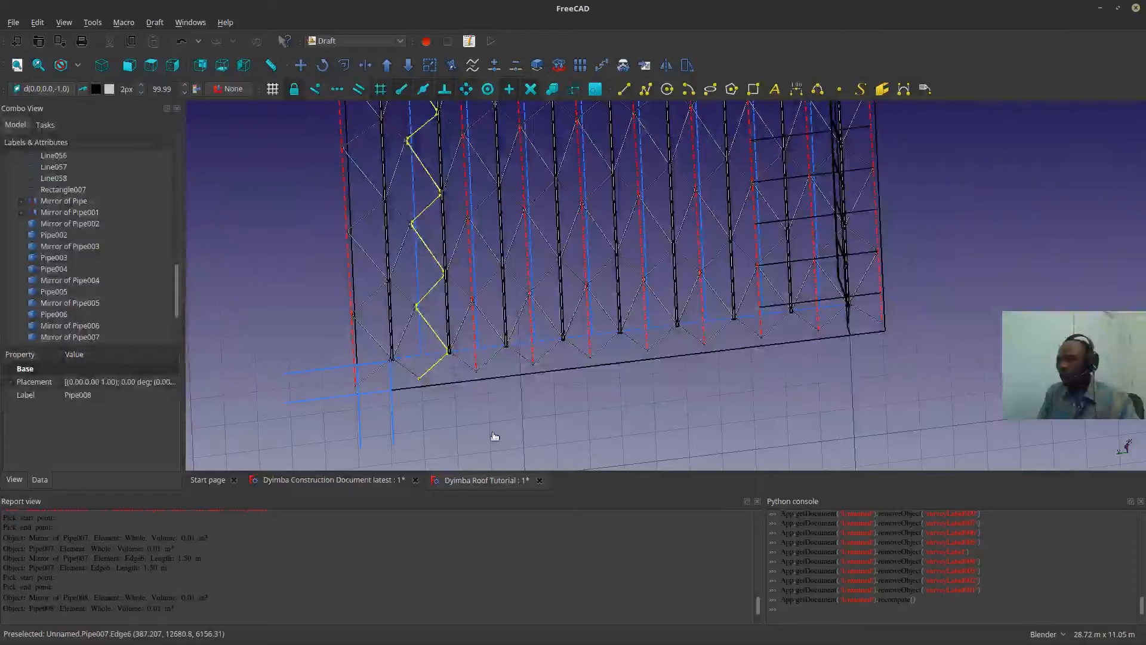
middle_drag(494, 436, 677, 329)
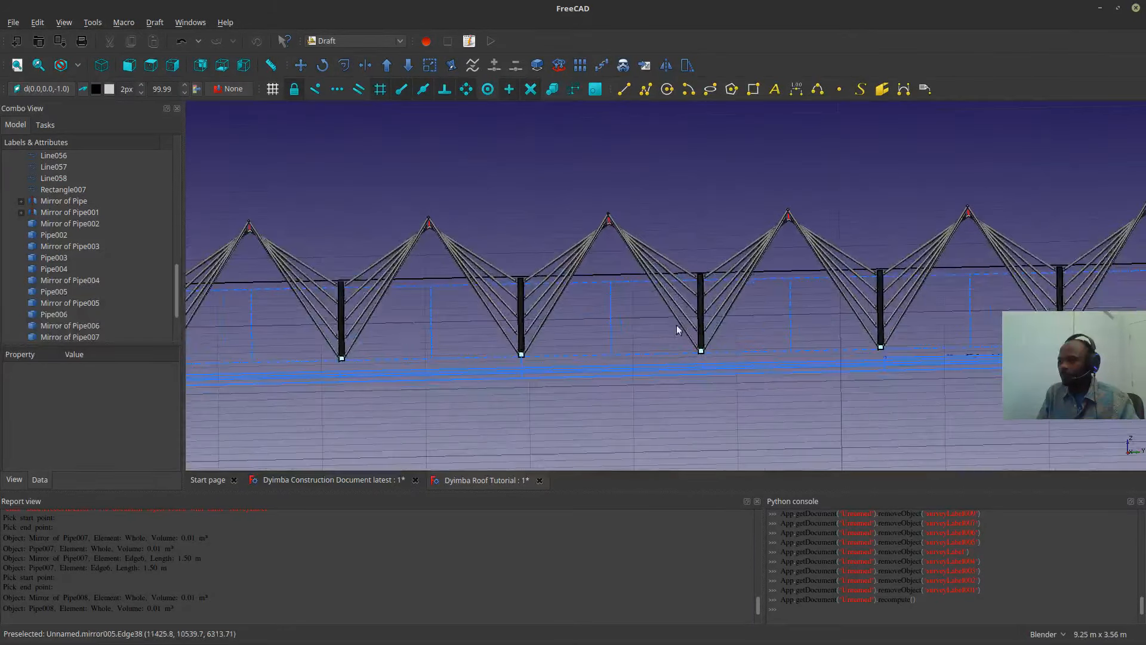
- In the front view, hide the construction grids Rectangle006 and Rectangle007 above the truss
click(129, 65)
scroll(521, 277, down, 5)
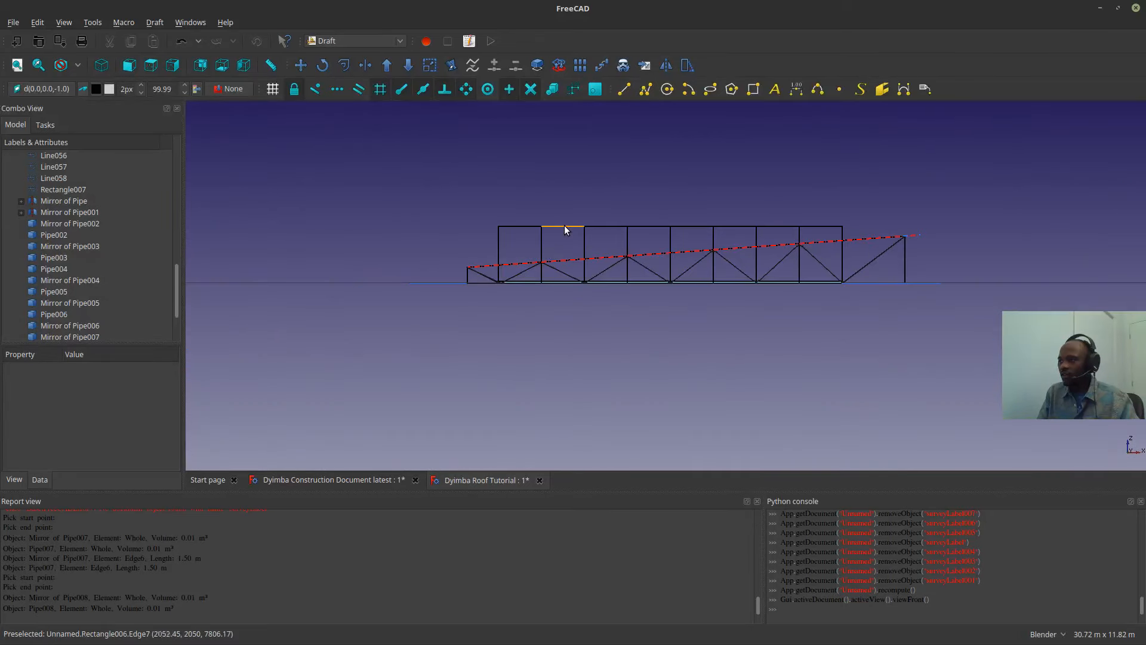
click(564, 226)
key(space)
click(584, 234)
key(space)
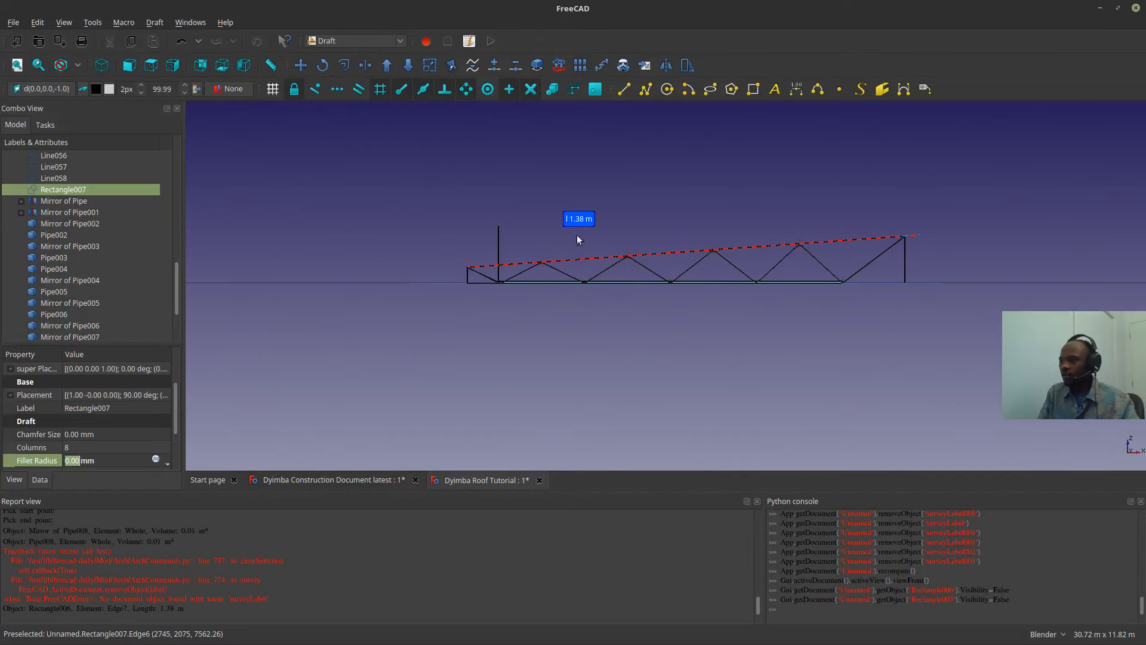
- Hide the remaining construction lines around the truss: Line048, Line032, Line031 and the sloping Line035 beside the first pipe
click(498, 240)
key(space)
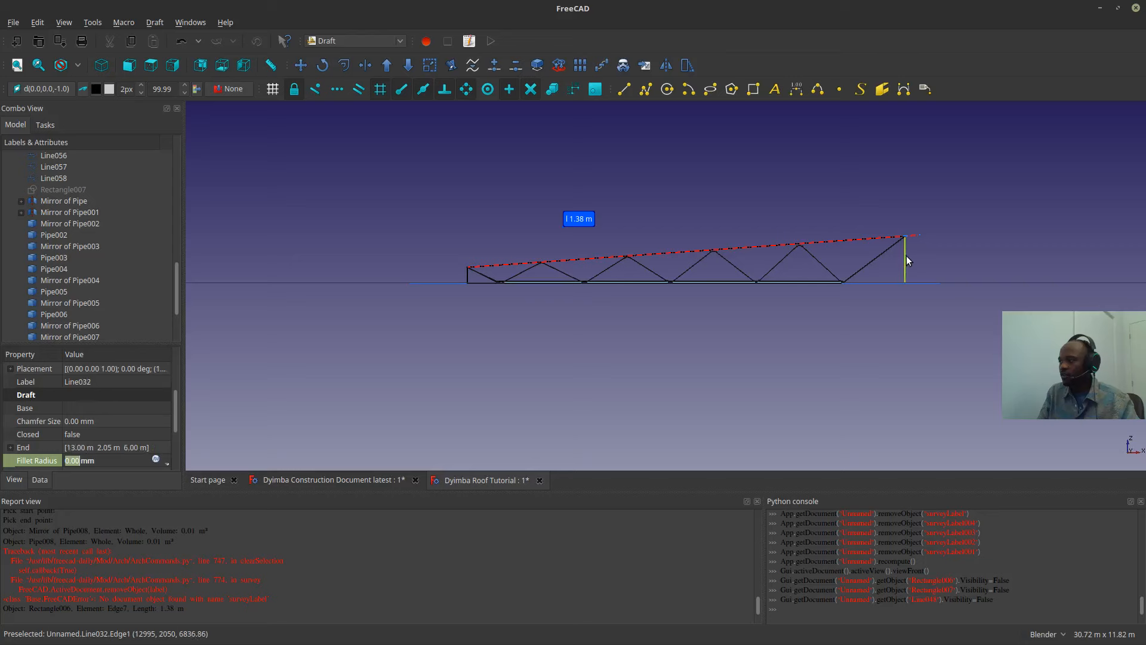
key(space)
scroll(541, 284, up, 5)
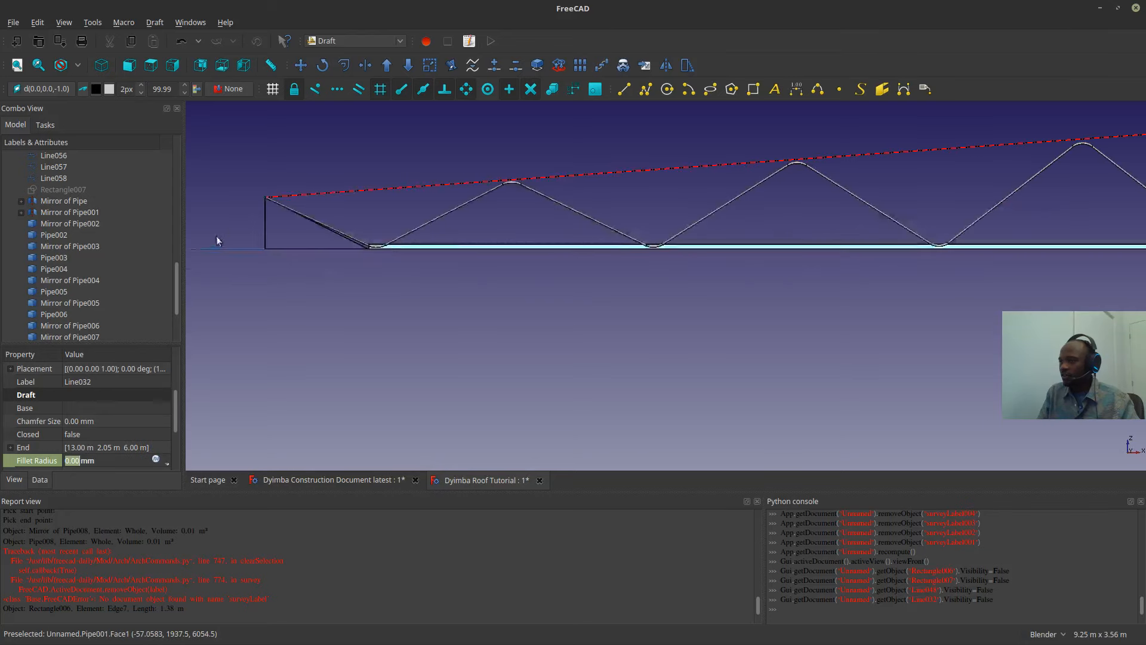
key(space)
scroll(373, 216, up, 6)
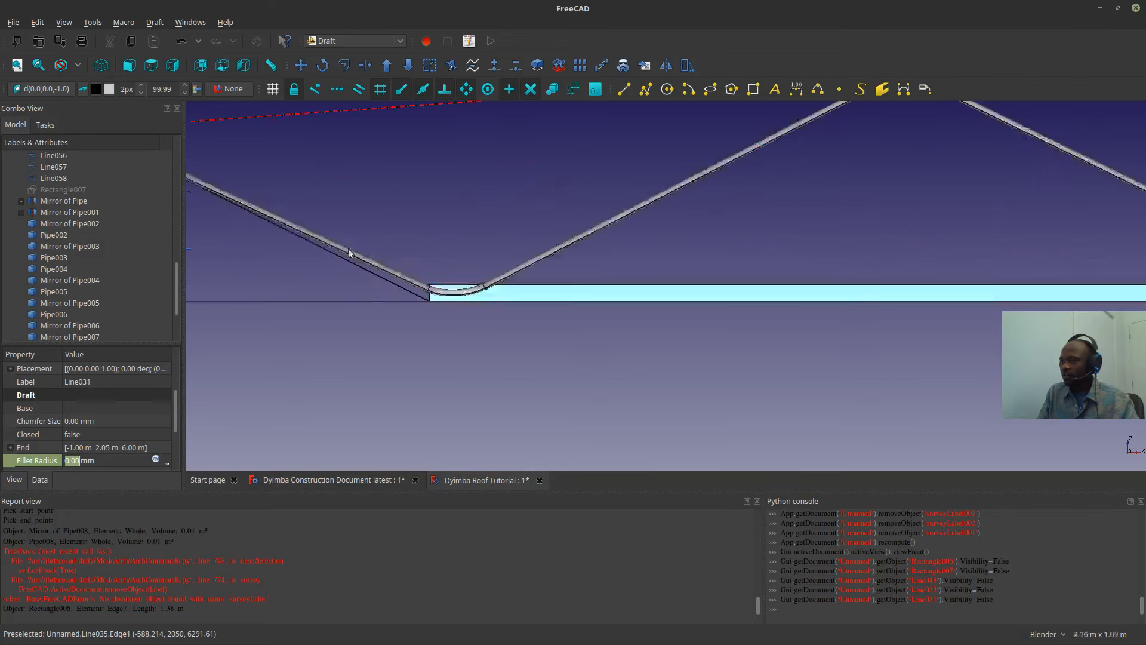
click(343, 273)
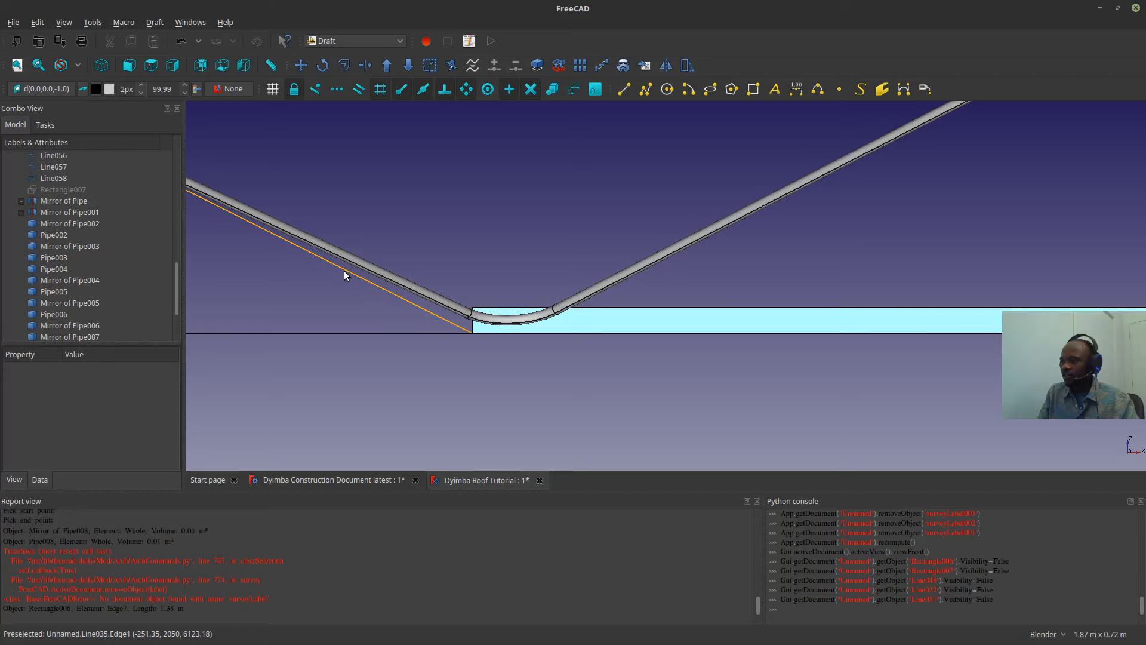
key(space)
- Examine the truss profile in the front view and the pipe peaks along the red dashed lines in the right view
scroll(370, 274, down, 2)
scroll(387, 283, down, 2)
scroll(956, 278, down, 7)
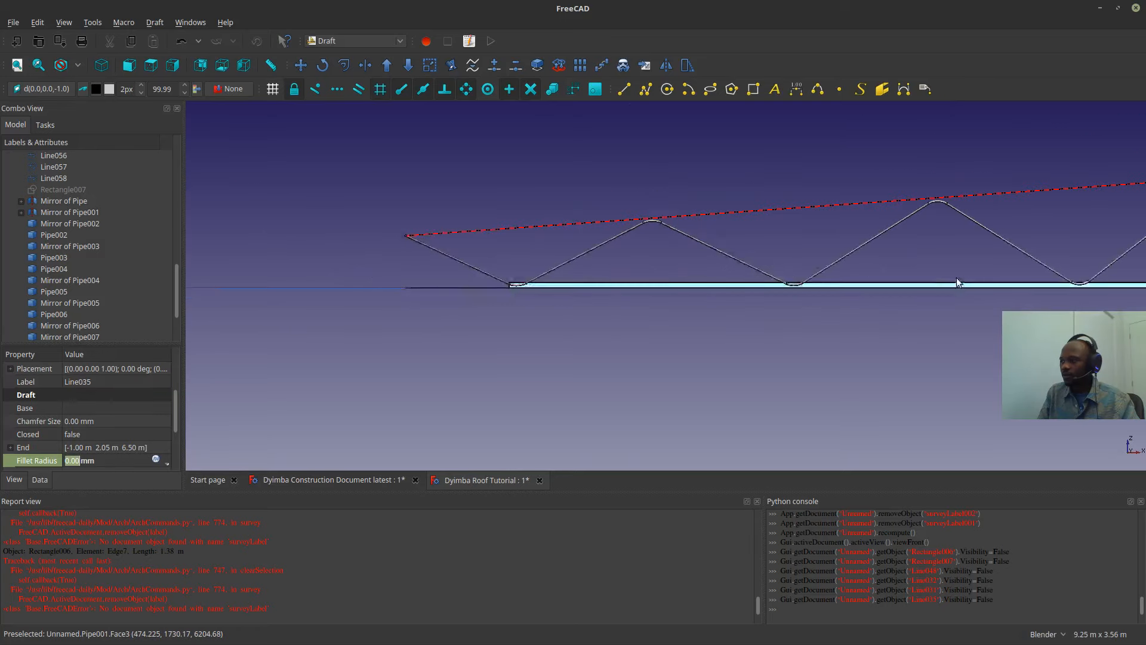
shift+middle_drag(986, 298, 687, 348)
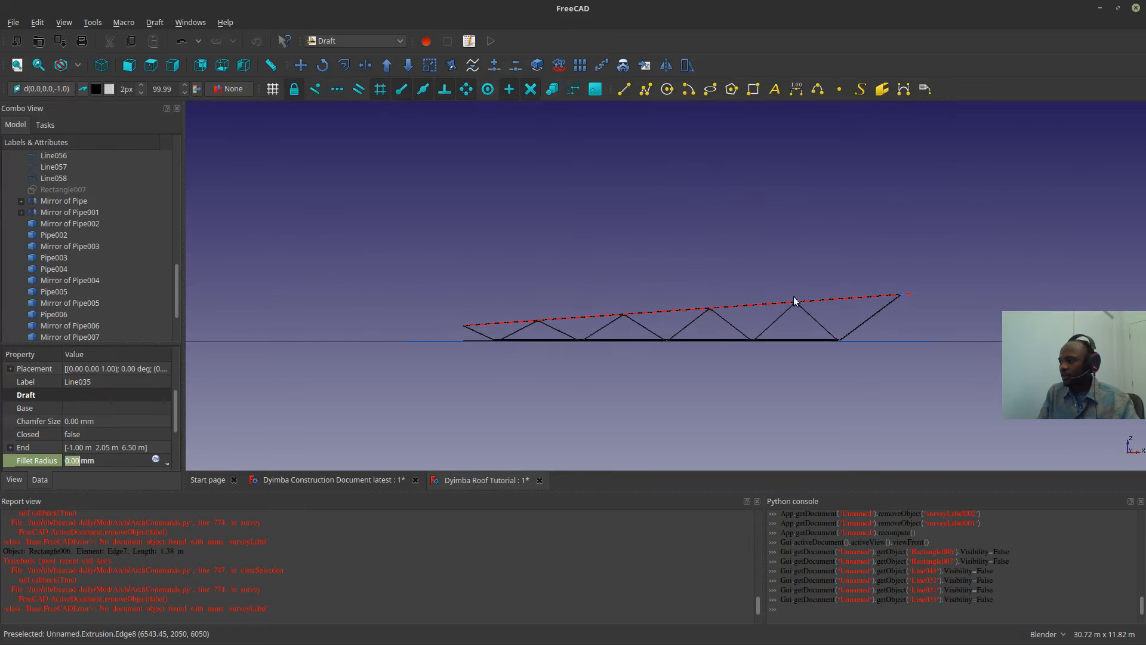
scroll(920, 294, up, 10)
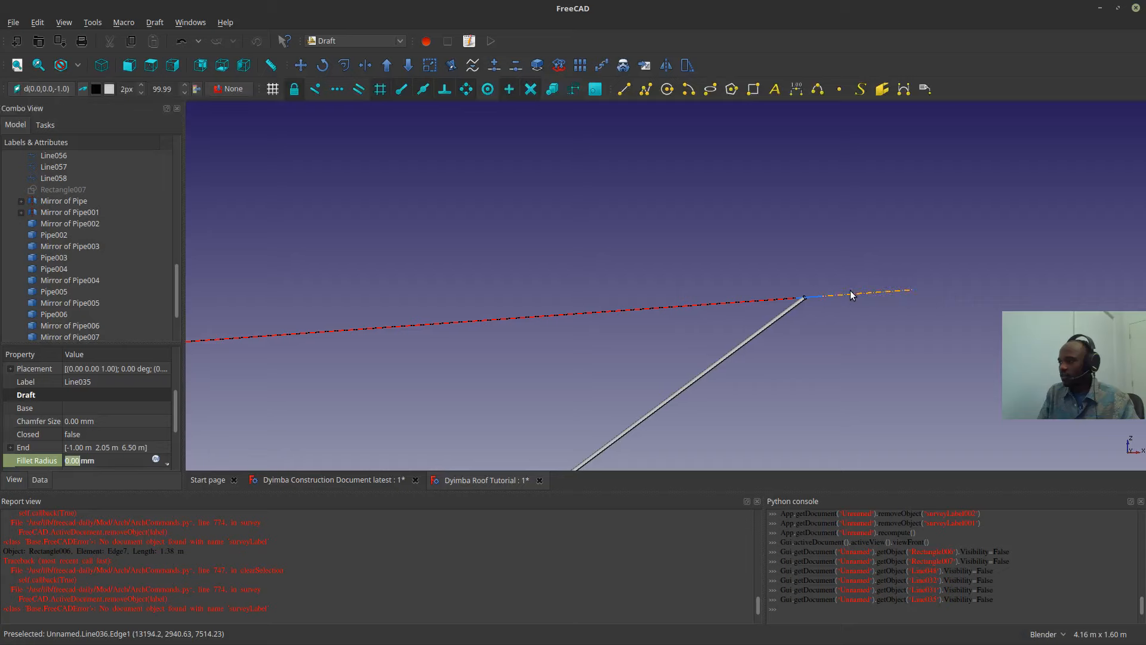
click(173, 67)
scroll(657, 260, down, 4)
scroll(632, 298, up, 8)
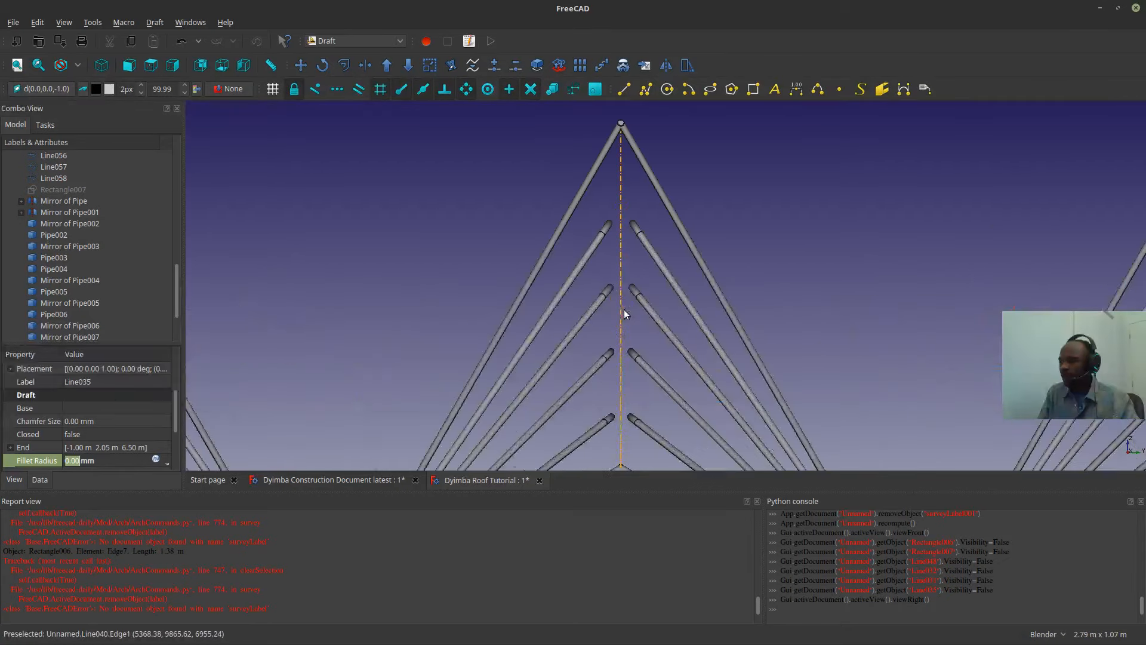
scroll(624, 309, down, 8)
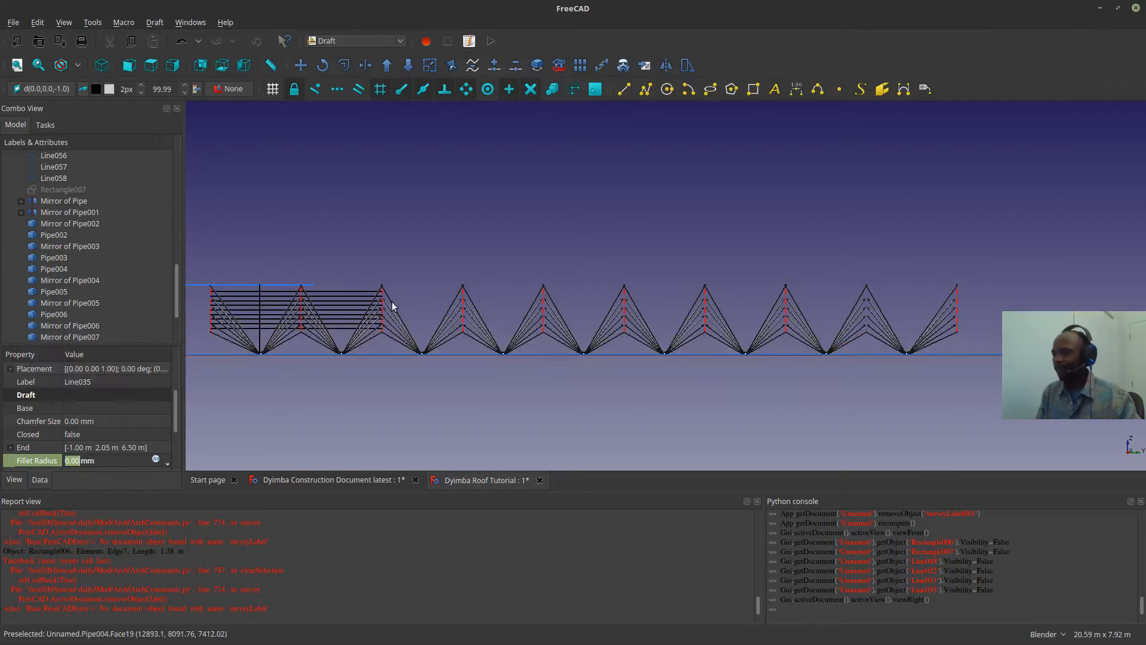
- Examine the truss in 3D, including the bent pipe joints at the beam end and the overall zigzag pattern
middle_drag(475, 302, 541, 368)
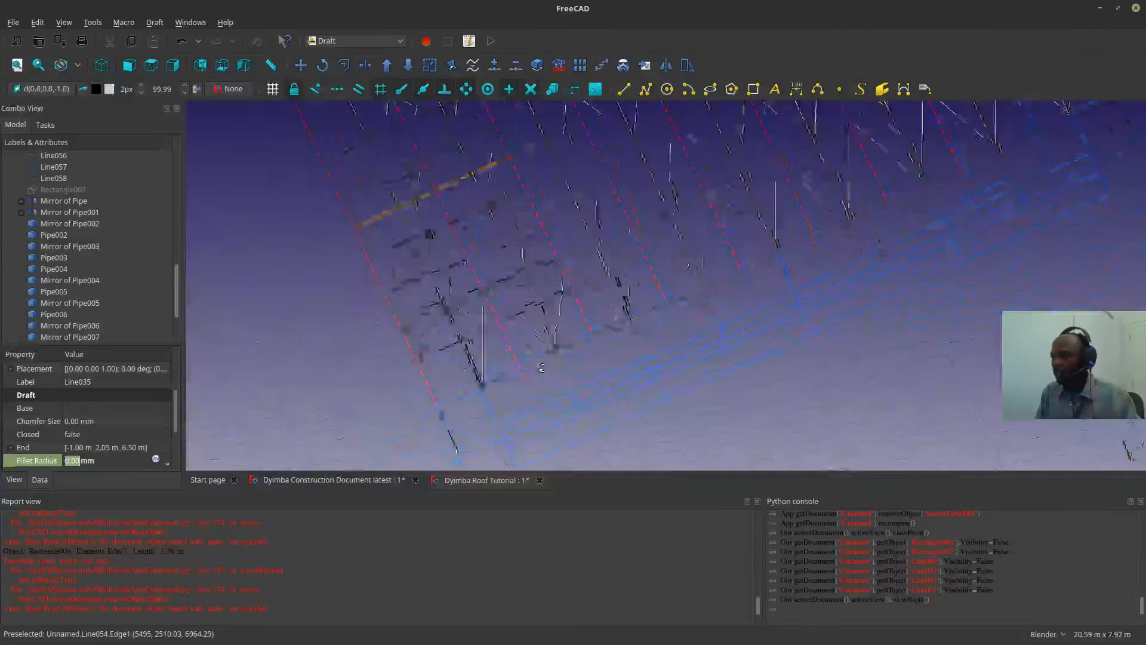
scroll(541, 367, up, 12)
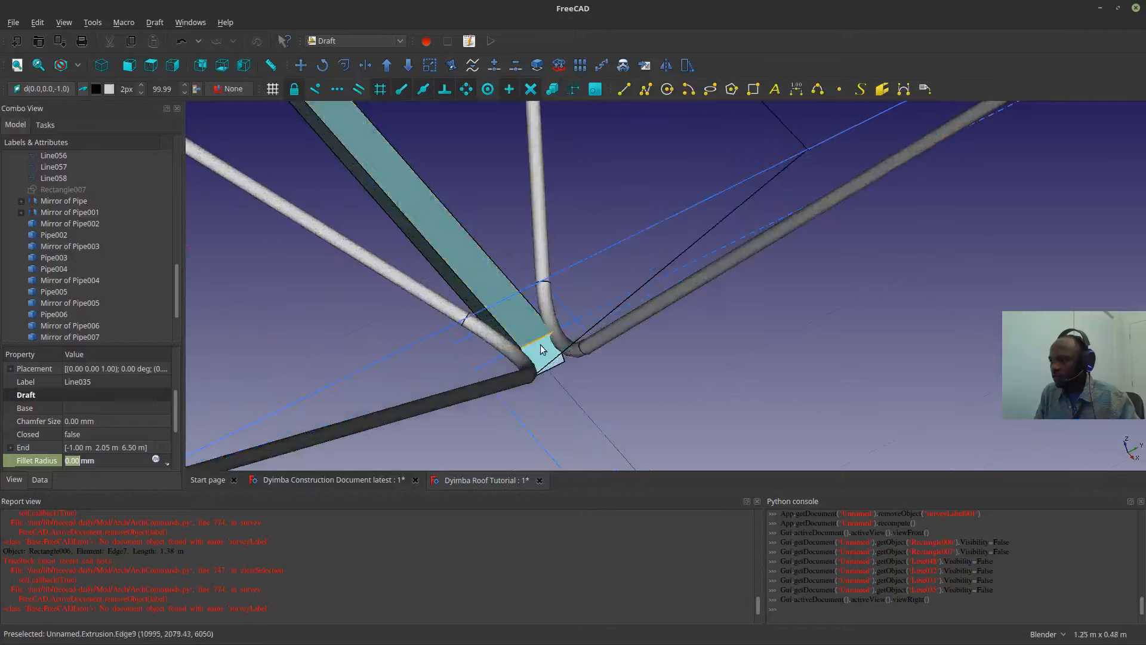
scroll(541, 349, down, 8)
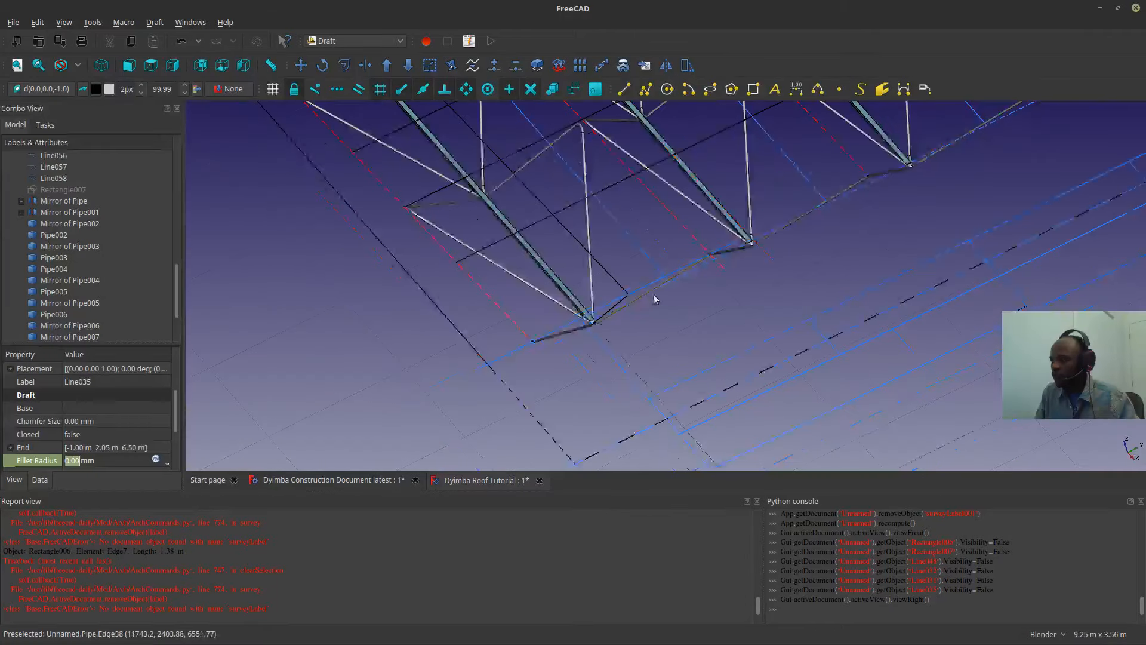
shift+middle_drag(655, 300, 536, 387)
scroll(571, 386, down, 2)
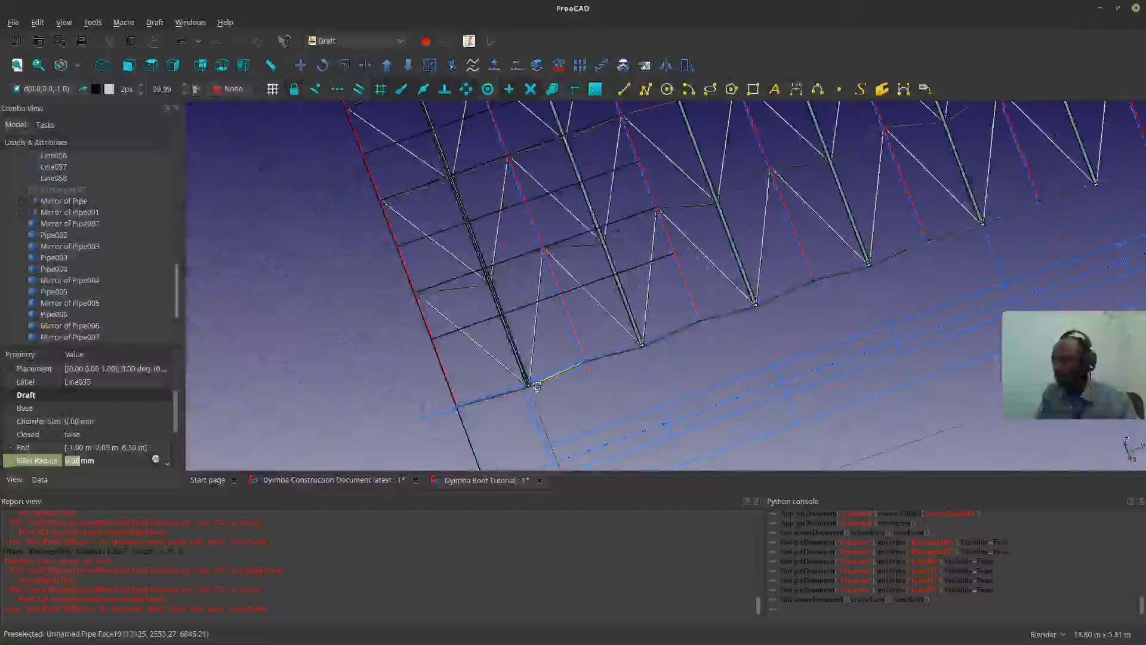
scroll(506, 404, up, 6)
middle_drag(463, 408, 590, 334)
scroll(460, 365, down, 3)
scroll(64, 224, up, 8)
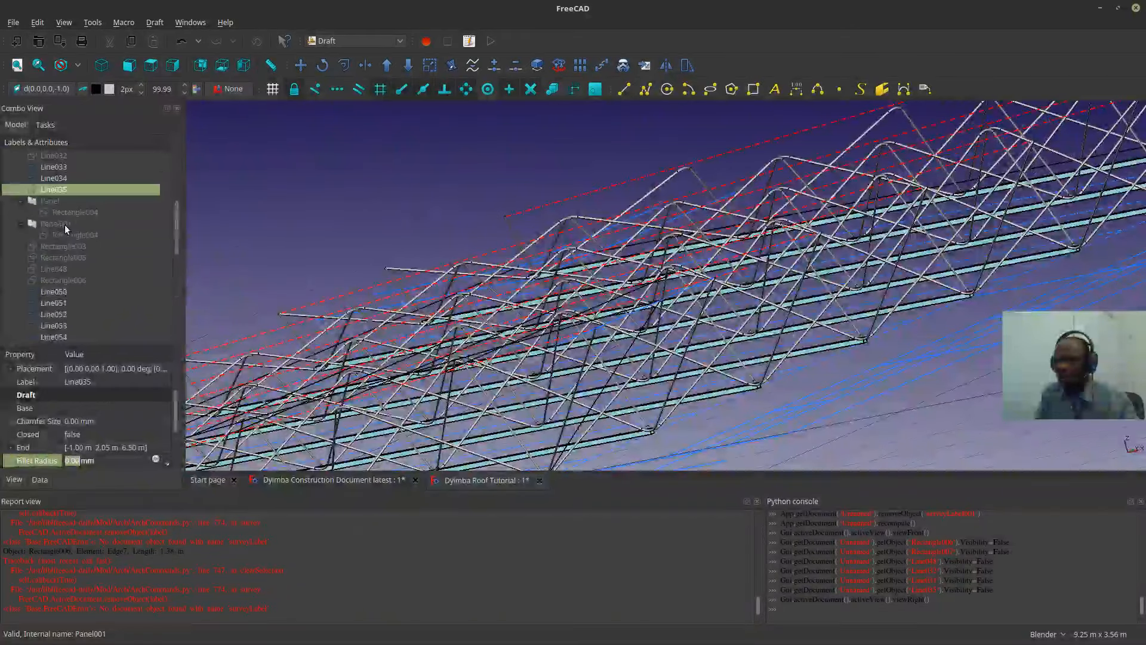
- Show Panel001 over the truss, inspect the pipe peaks against its underside, and hide it again
click(64, 224)
key(space)
click(52, 194)
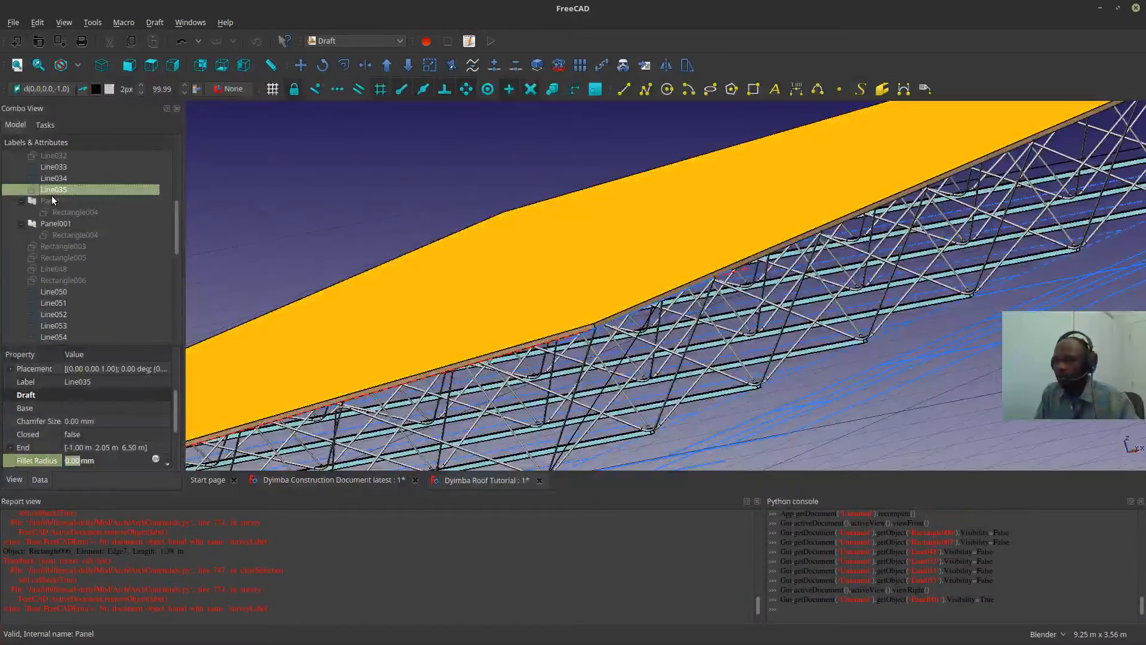
middle_drag(425, 440, 463, 385)
scroll(327, 311, up, 2)
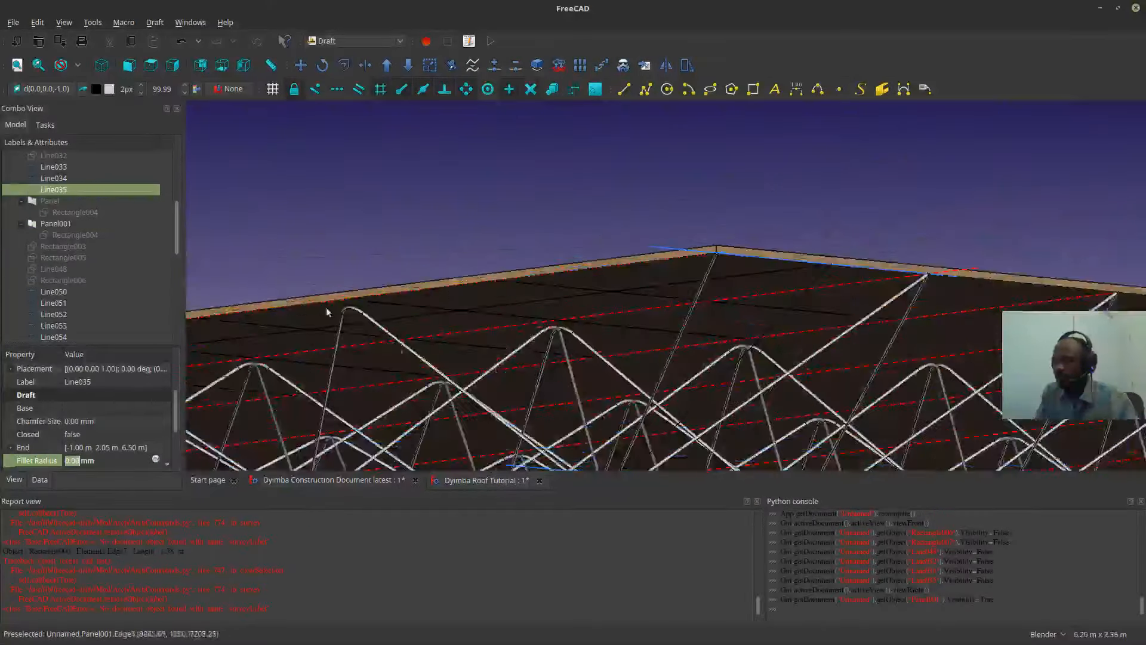
scroll(327, 311, up, 4)
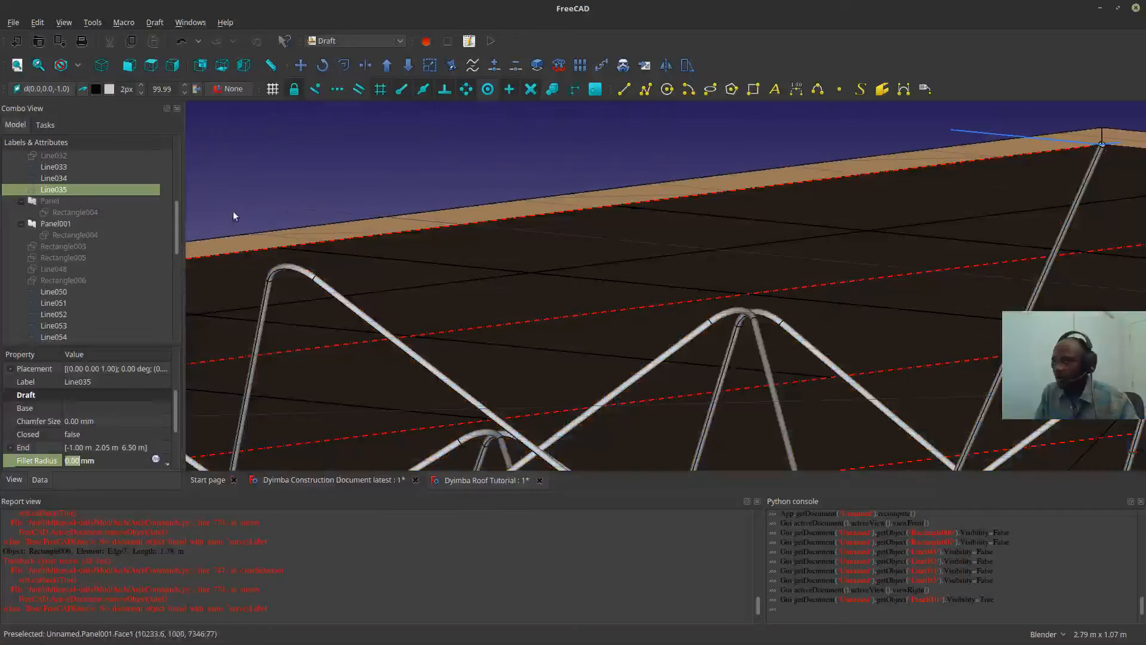
click(46, 202)
click(44, 223)
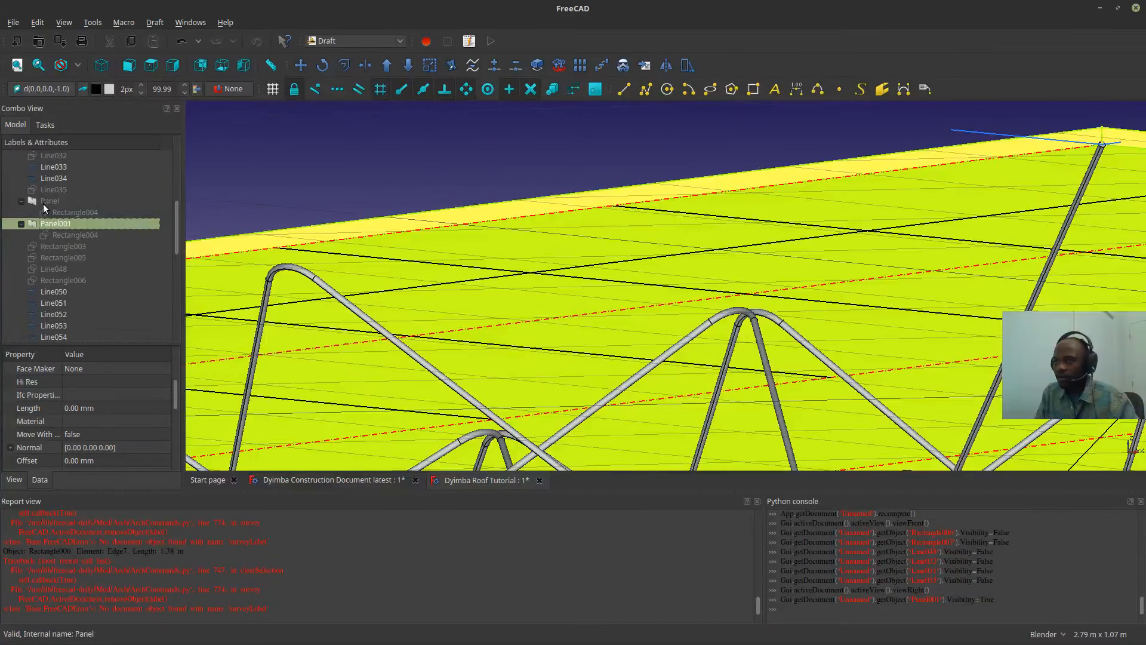
key(space)
- Show the object named Panel above the truss pipes as the roof covering
click(44, 201)
key(space)
scroll(664, 308, down, 4)
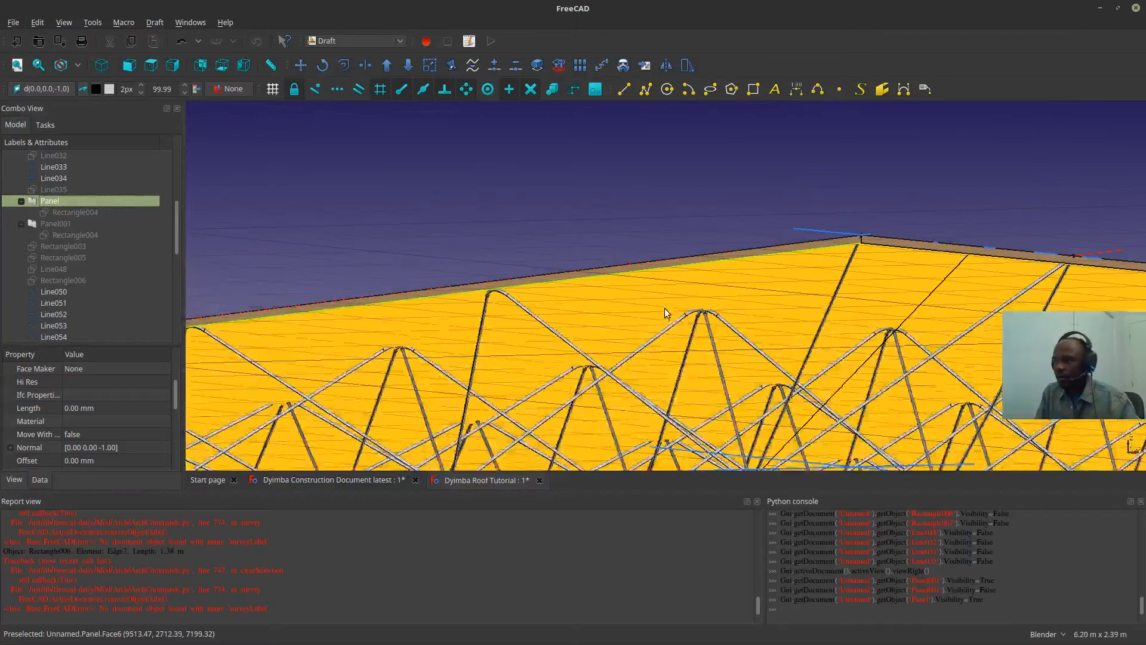
- Examine the truss pipes beneath the roof panel from below, from the side and as a whole
middle_drag(625, 354, 664, 240)
middle_drag(601, 236, 719, 240)
middle_drag(444, 254, 435, 263)
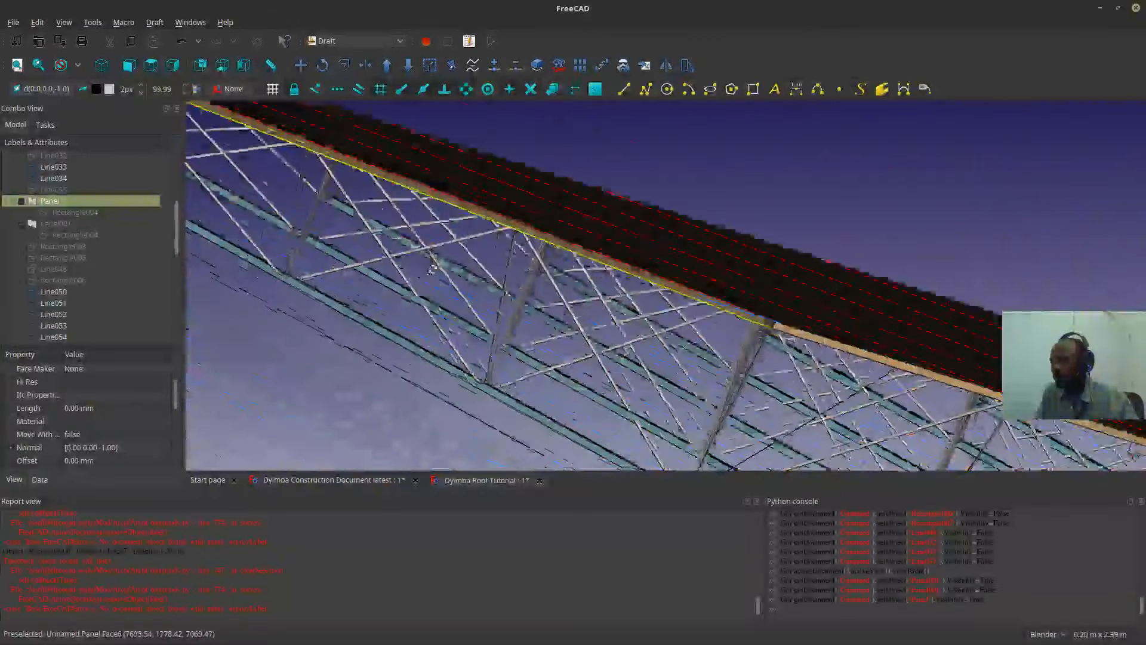
scroll(460, 241, down, 6)
middle_drag(481, 229, 934, 232)
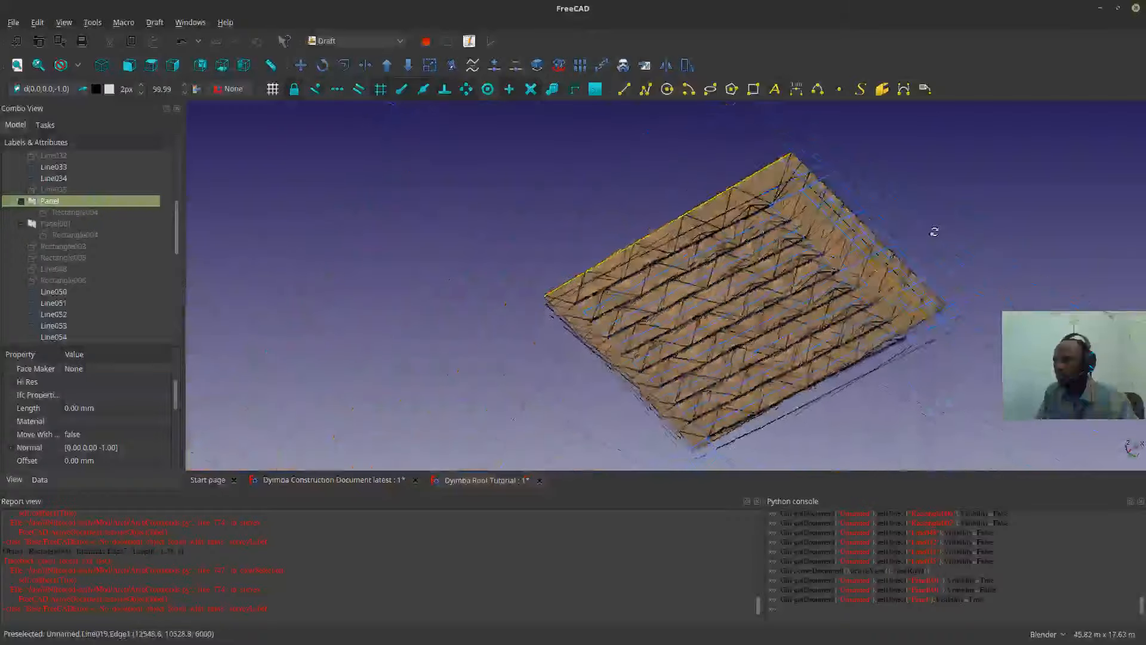
middle_drag(1003, 248, 716, 240)
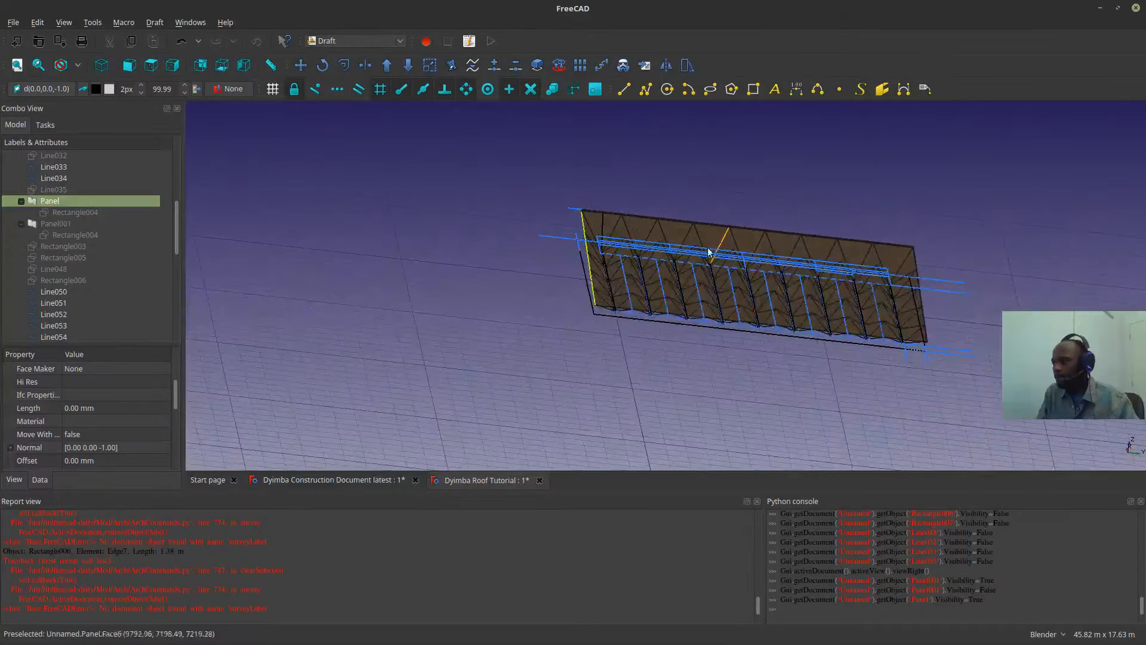
scroll(619, 306, up, 5)
middle_drag(626, 315, 551, 214)
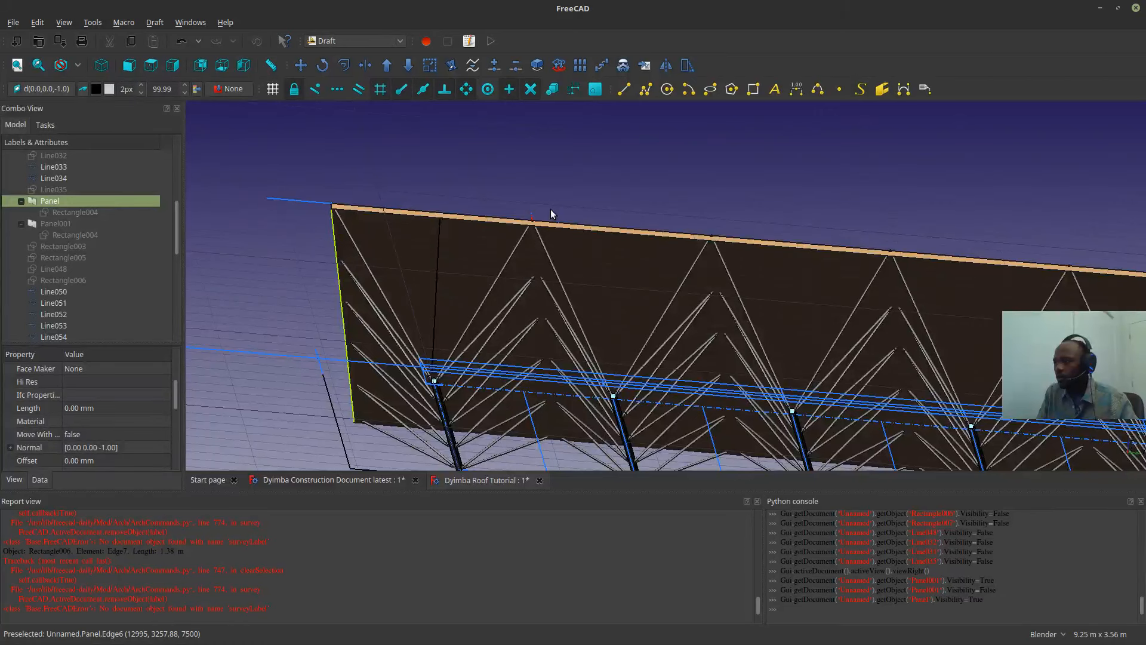
- Align the working plane to the panel's edge face and draw a filled square about 65 mm wide beside a pipe peak
scroll(541, 213, up, 8)
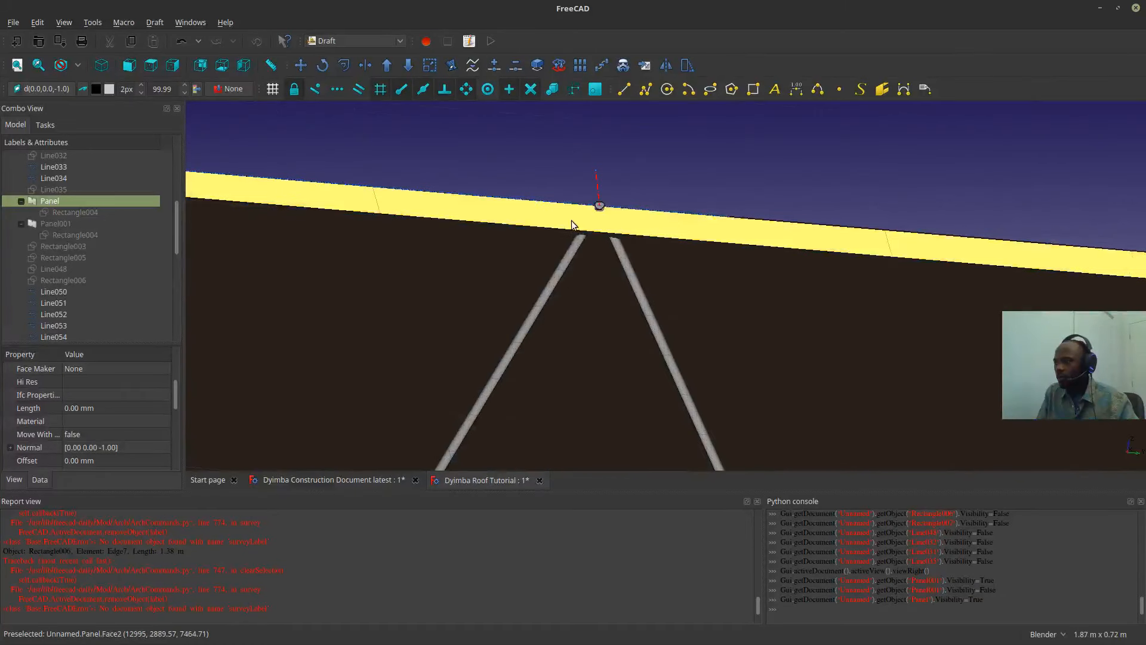
click(571, 224)
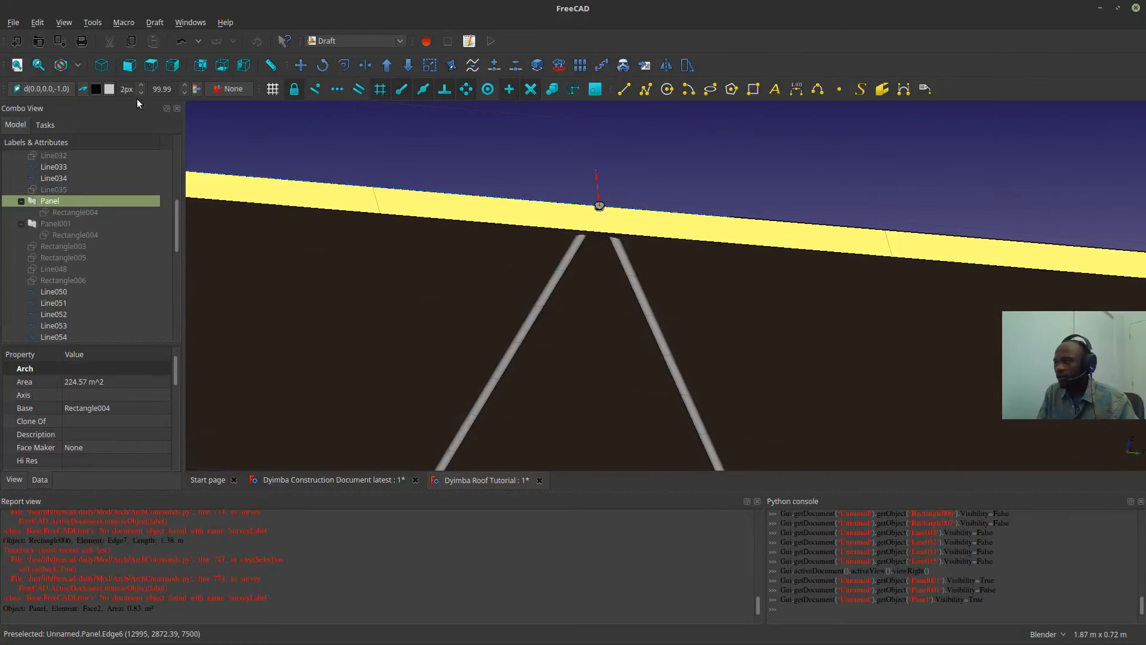
click(35, 92)
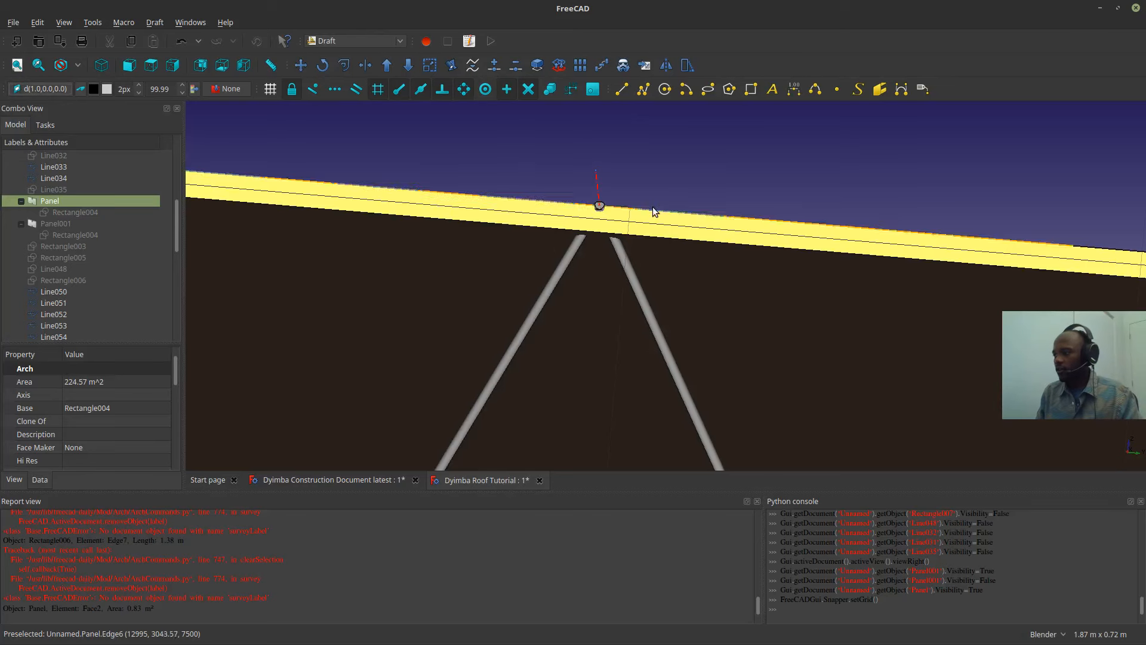
scroll(552, 197, up, 3)
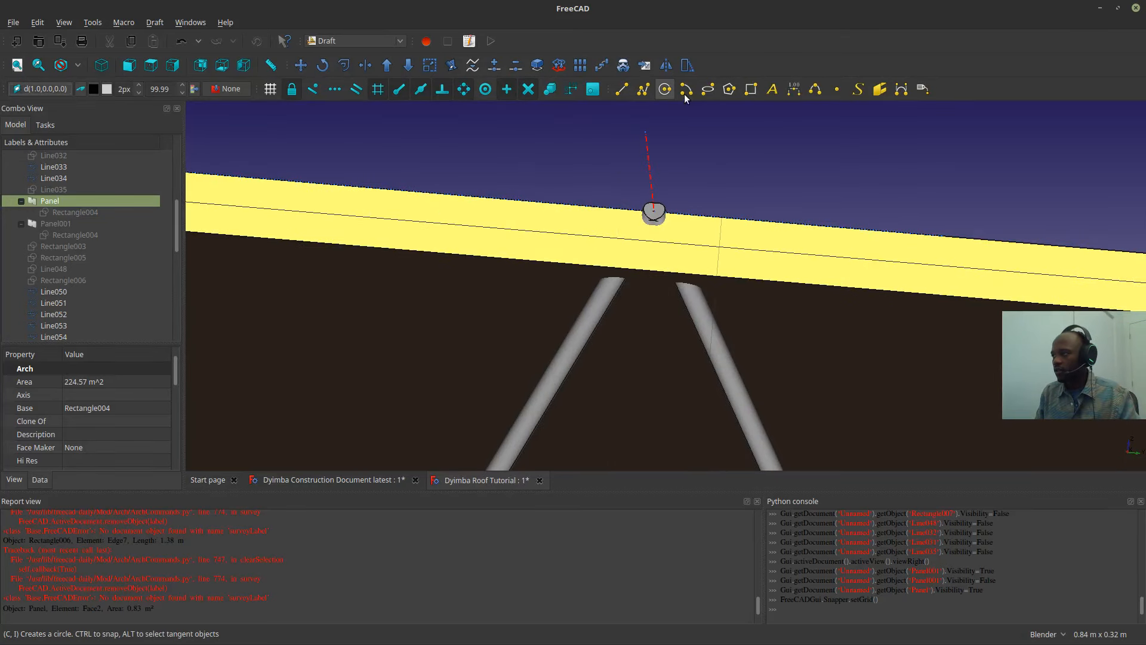
click(750, 90)
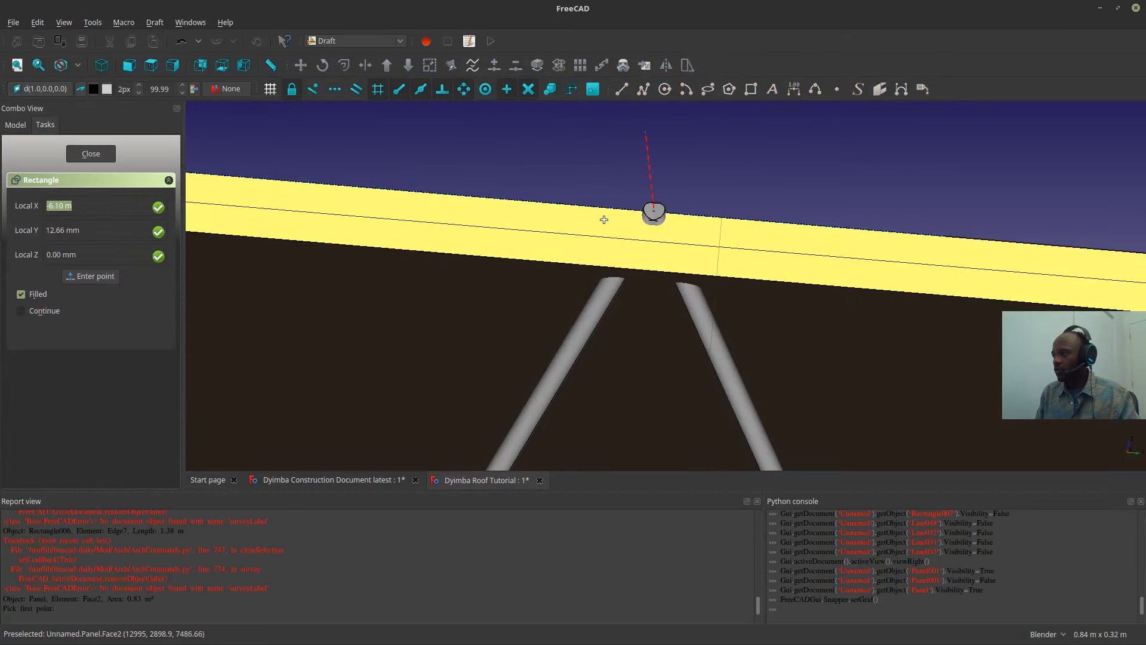
click(546, 163)
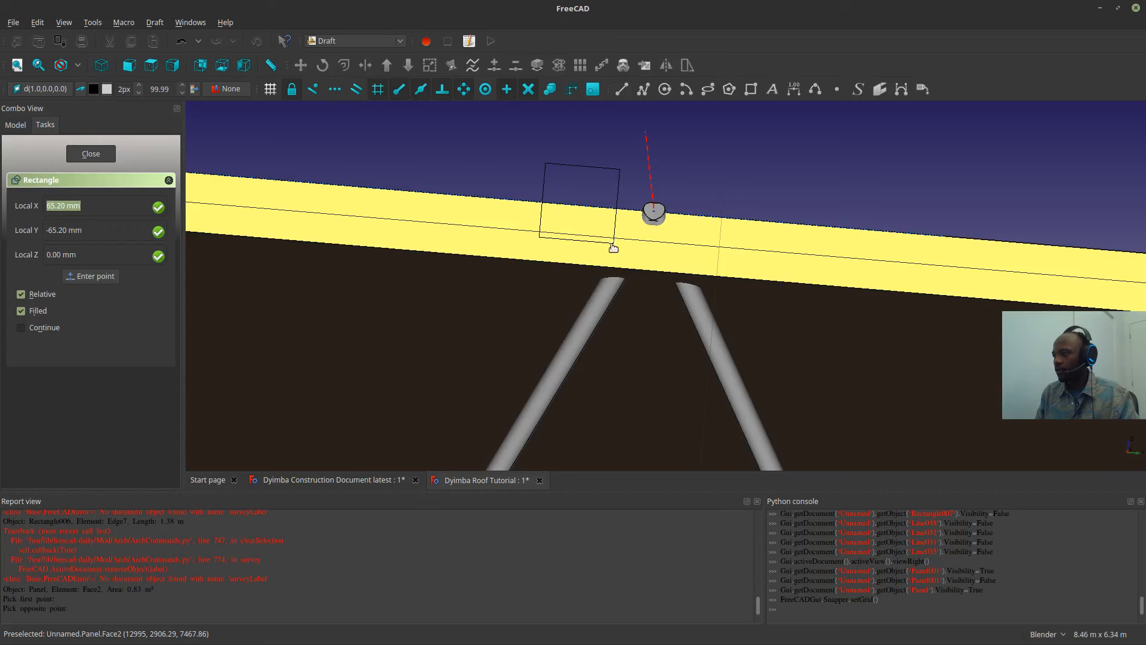
click(613, 243)
- Try a 50 mm fillet radius on the new square and reset it to 0 mm
click(583, 187)
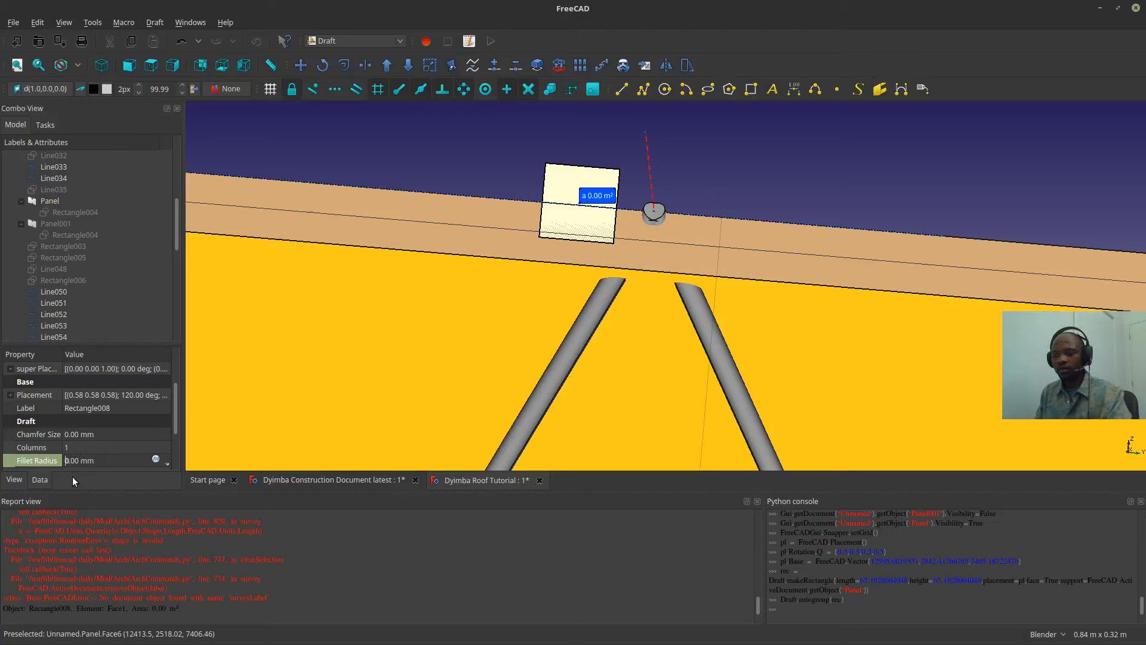
text(5)
key(Return)
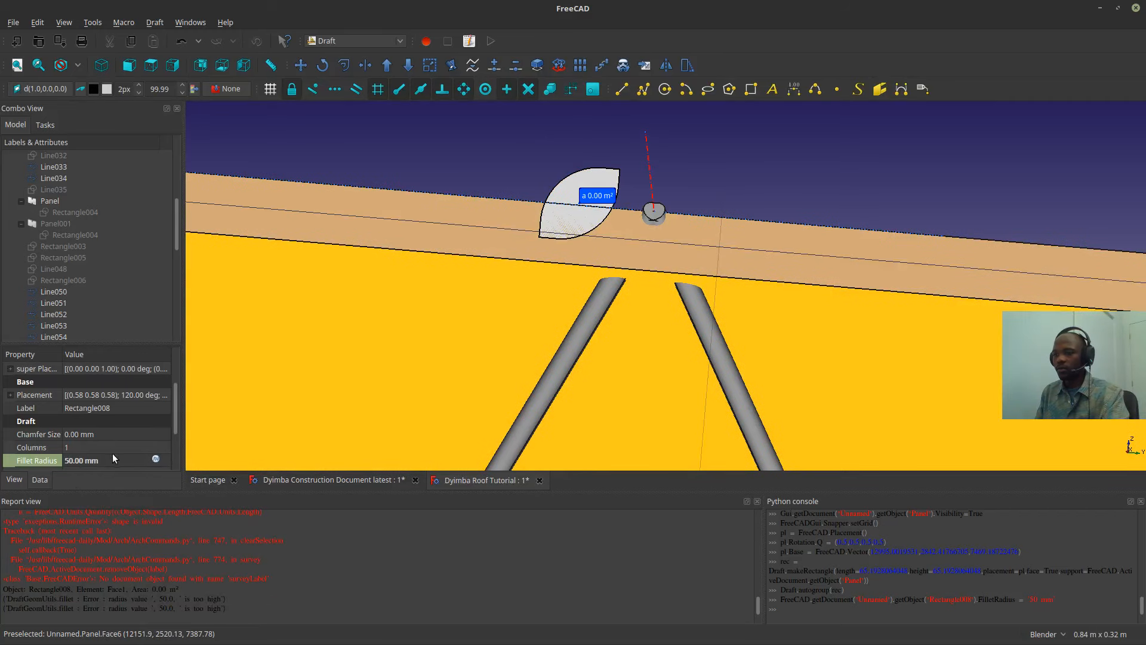
key(0)
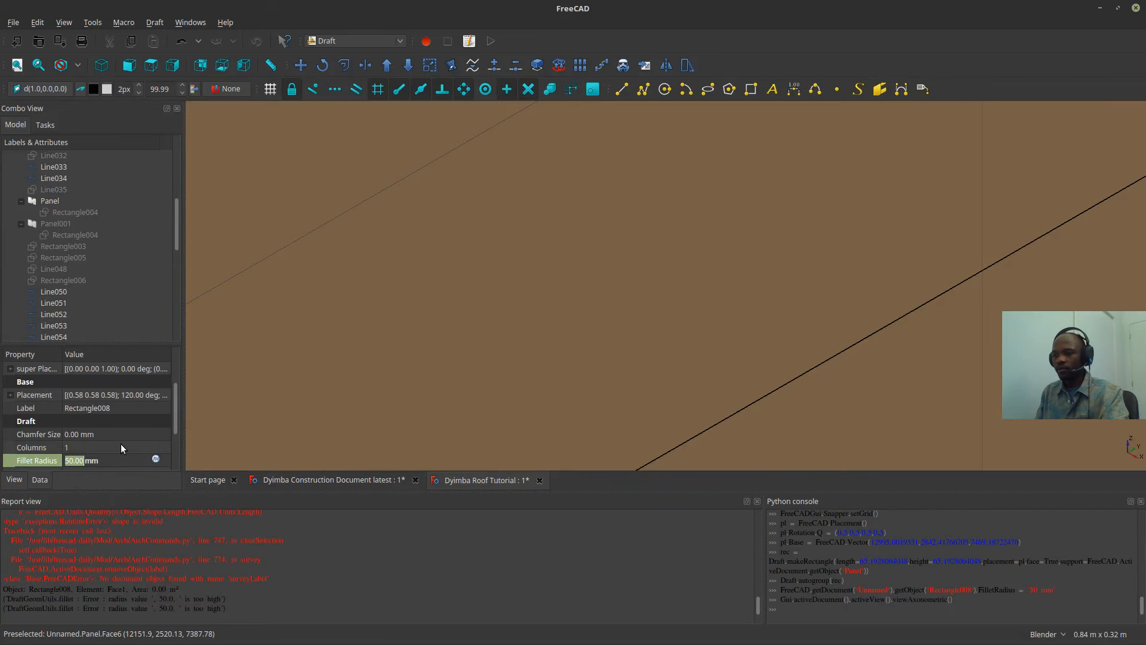
text(00)
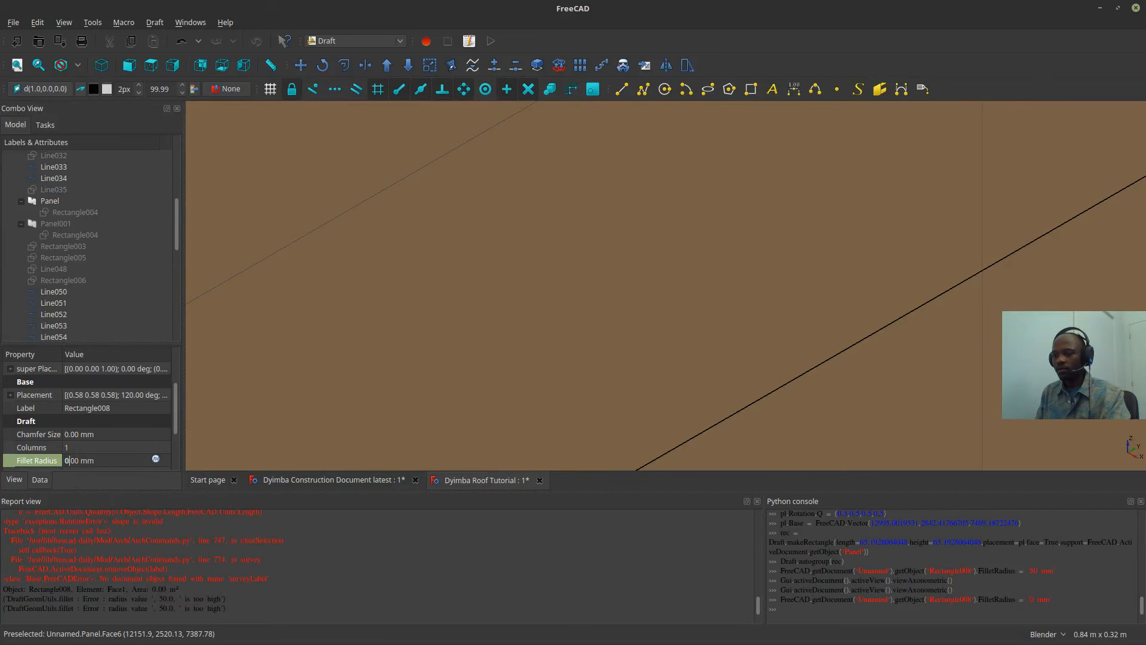
key(Return)
- Set both the height and the length of the new square to 50 mm
scroll(439, 338, down, 20)
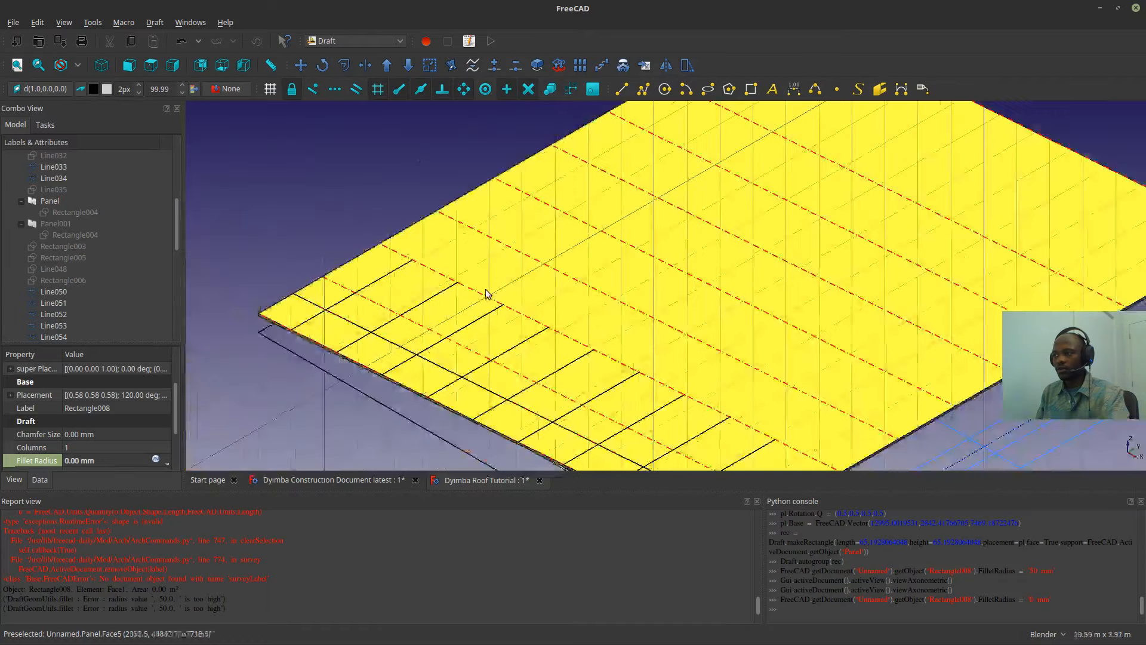
scroll(590, 376, up, 18)
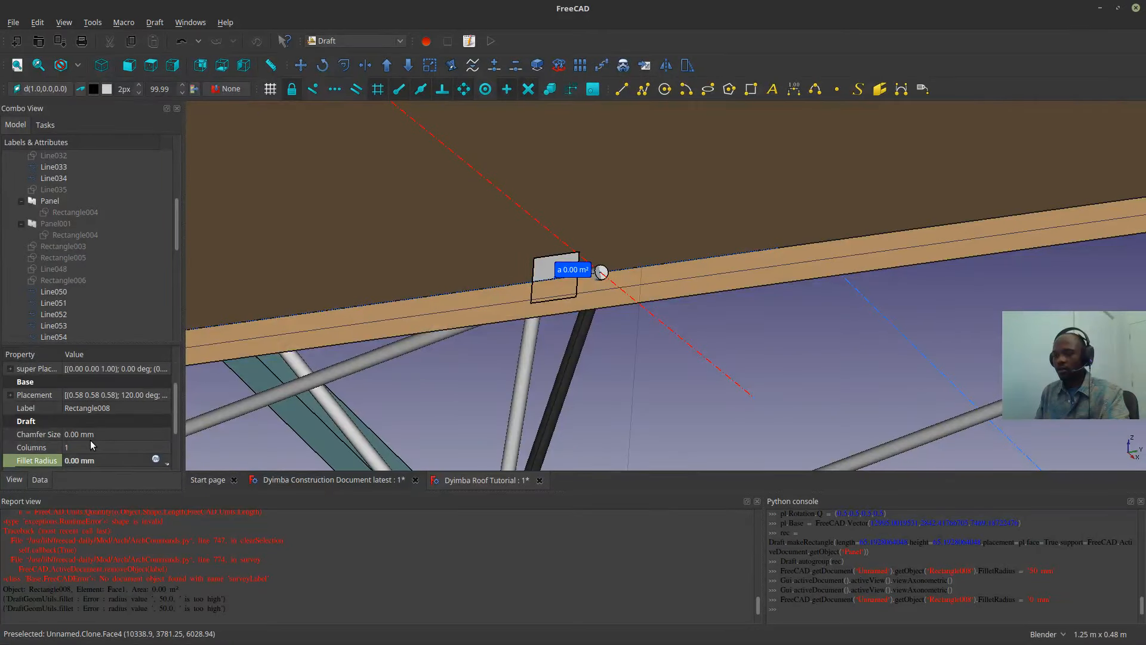
scroll(91, 439, up, 1)
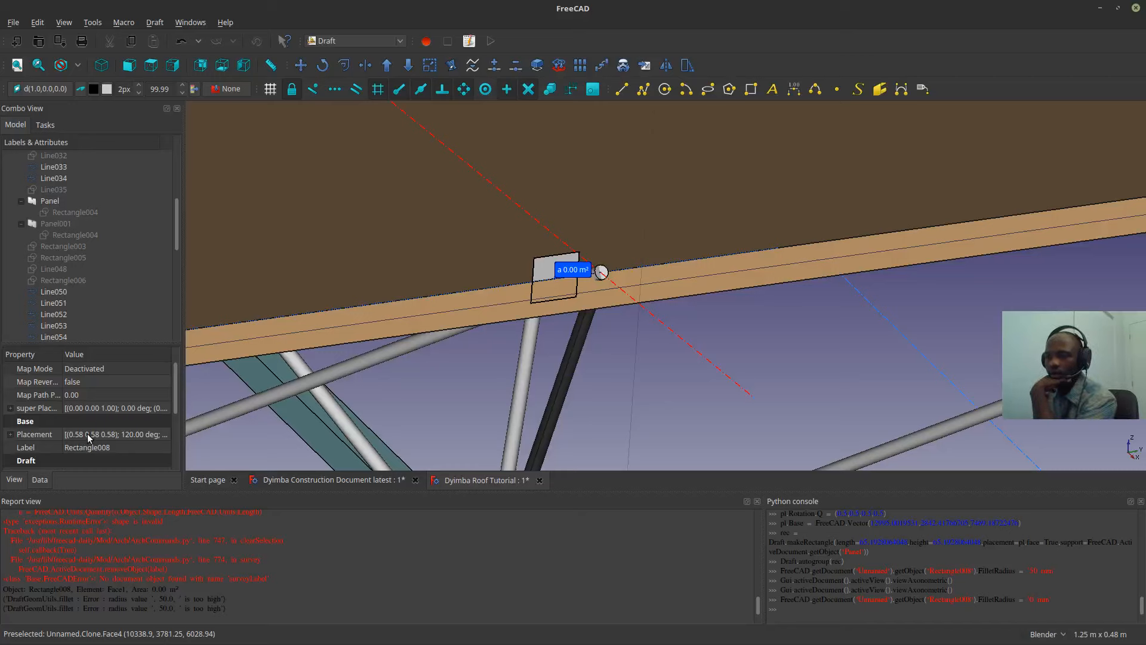
scroll(100, 404, down, 3)
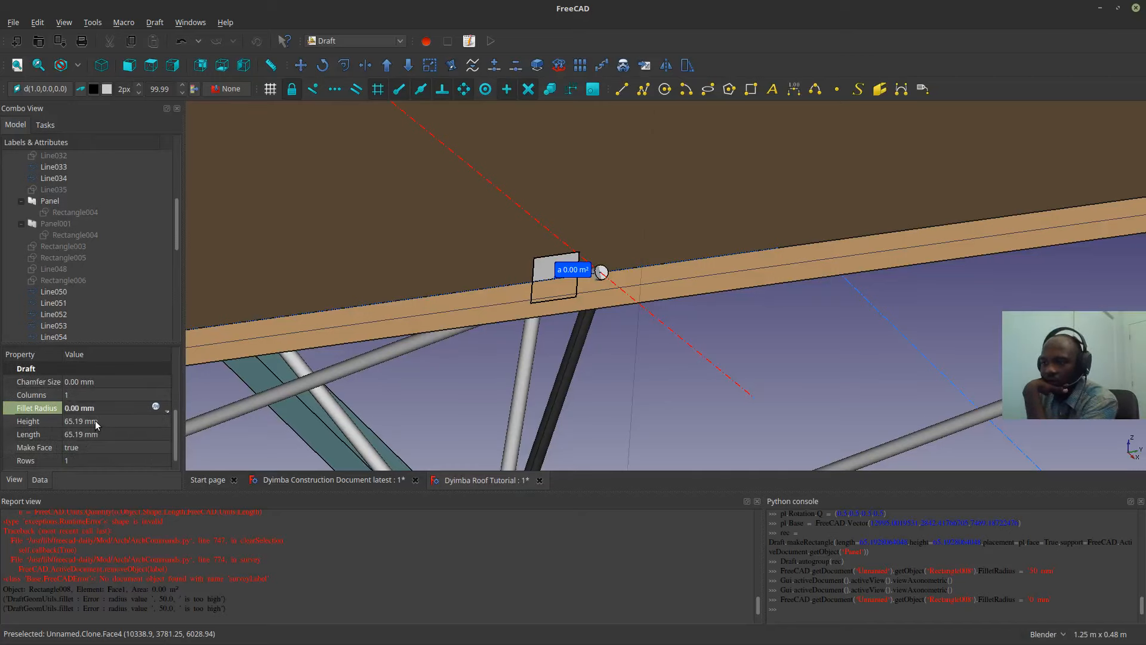
click(96, 421)
text(50)
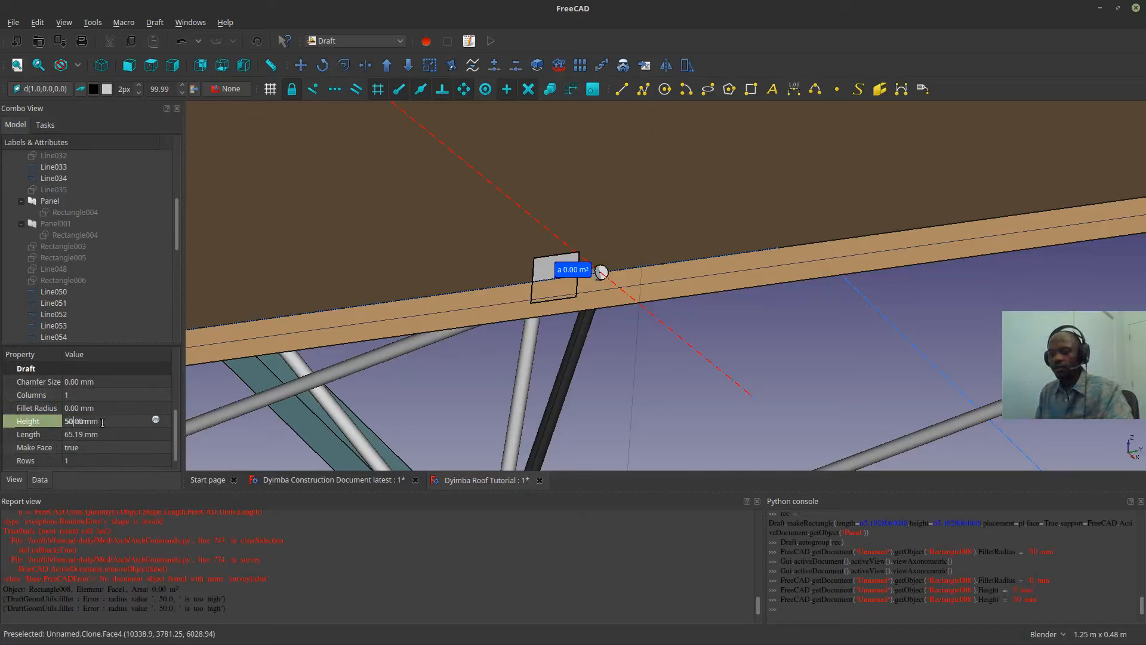
key(Return)
click(70, 434)
text(50)
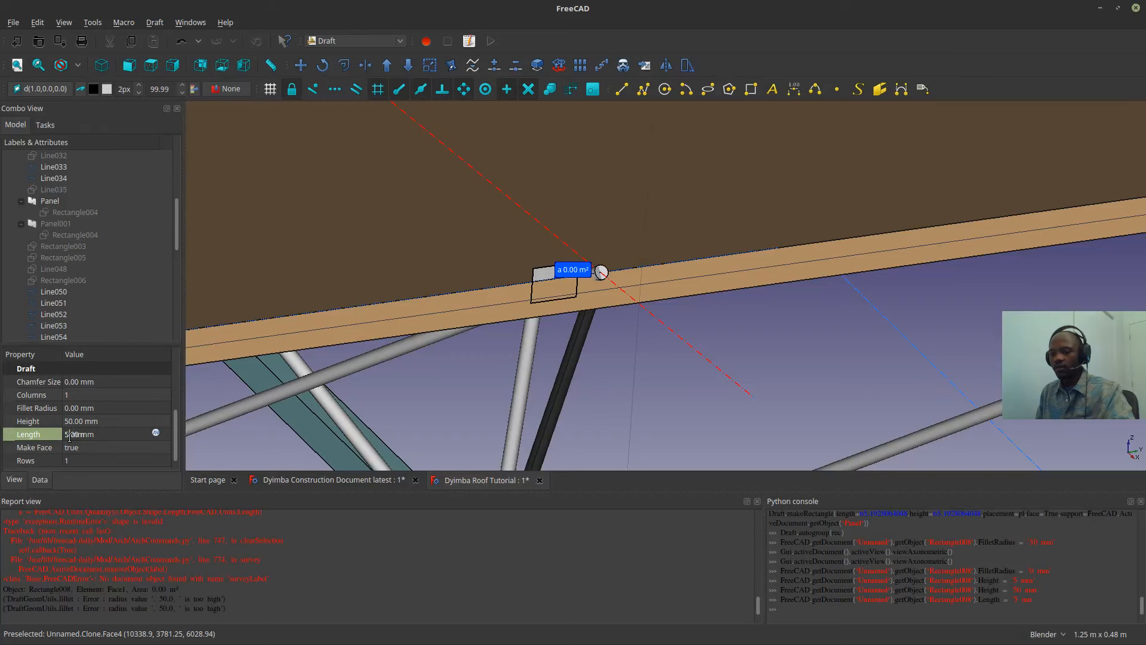
click(647, 387)
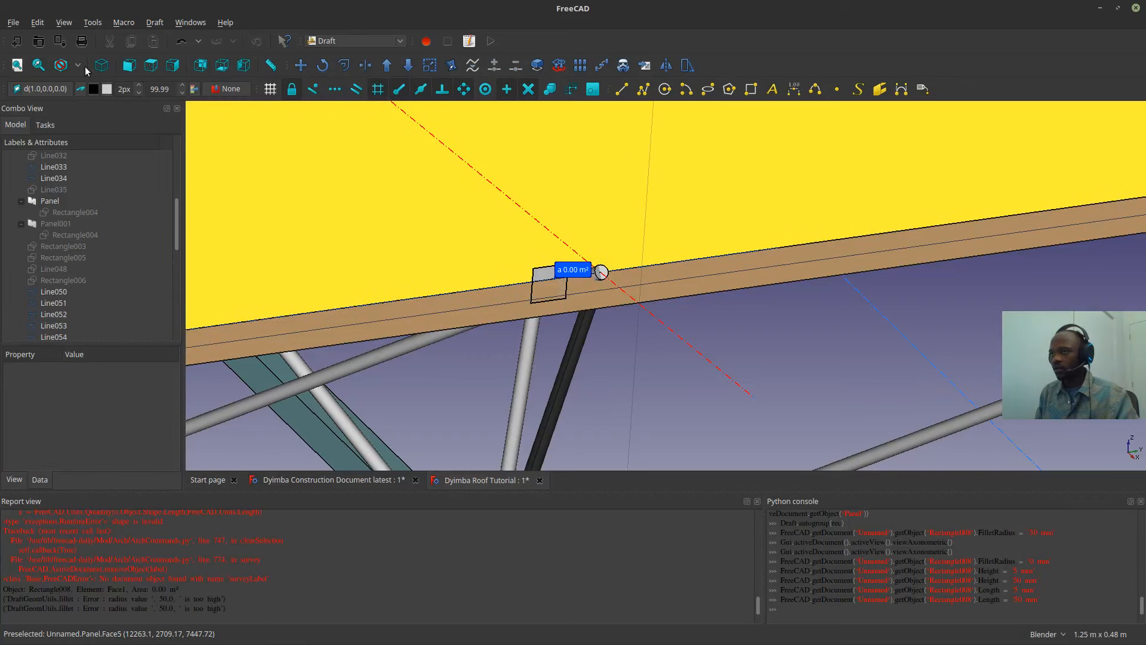
- In the right view, move the square from its upper edge midpoint to the centre of the small circle on the red dashed line
click(173, 65)
scroll(485, 242, down, 12)
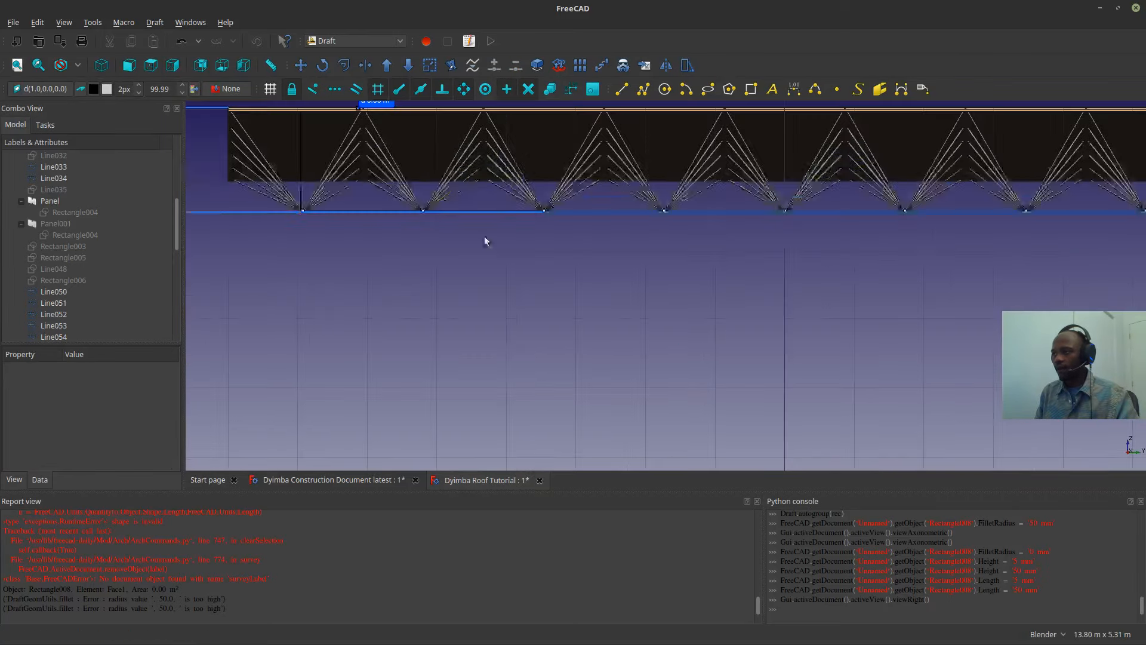
scroll(465, 175, down, 4)
shift+middle_drag(457, 178, 536, 346)
scroll(536, 346, up, 4)
scroll(465, 297, up, 6)
scroll(401, 161, up, 8)
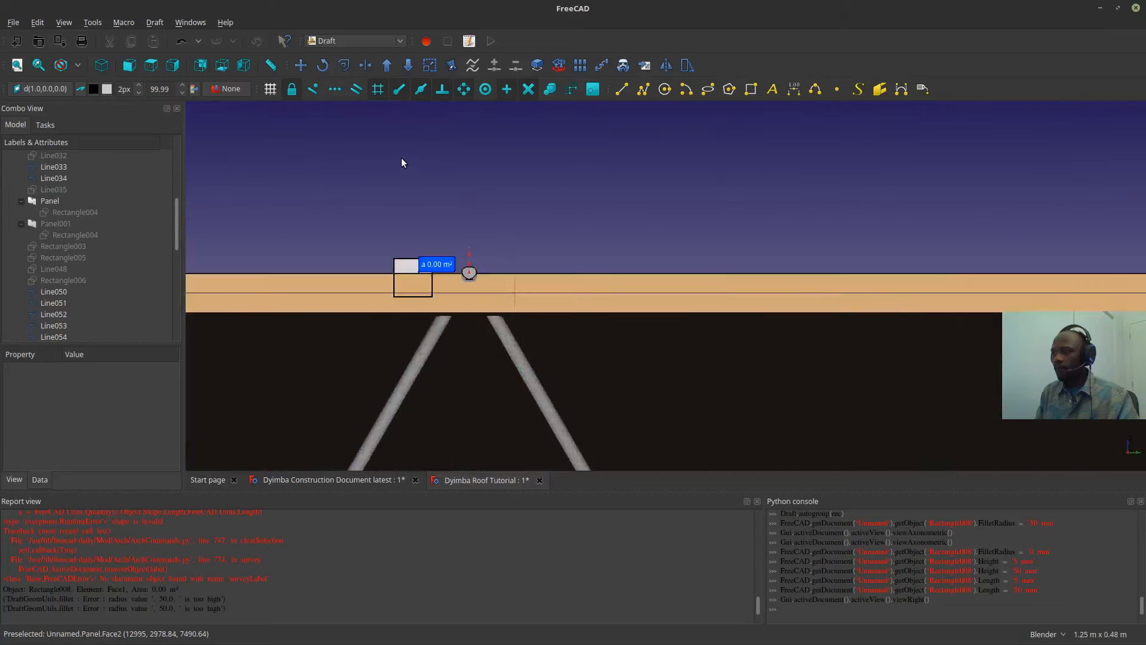
click(413, 307)
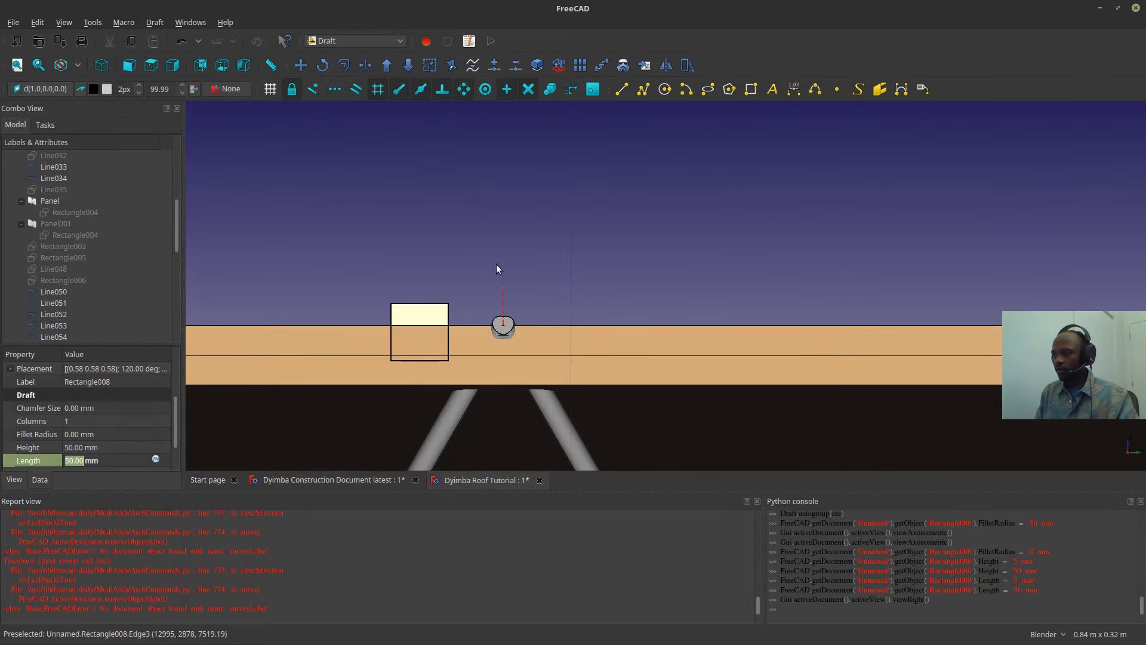
click(303, 66)
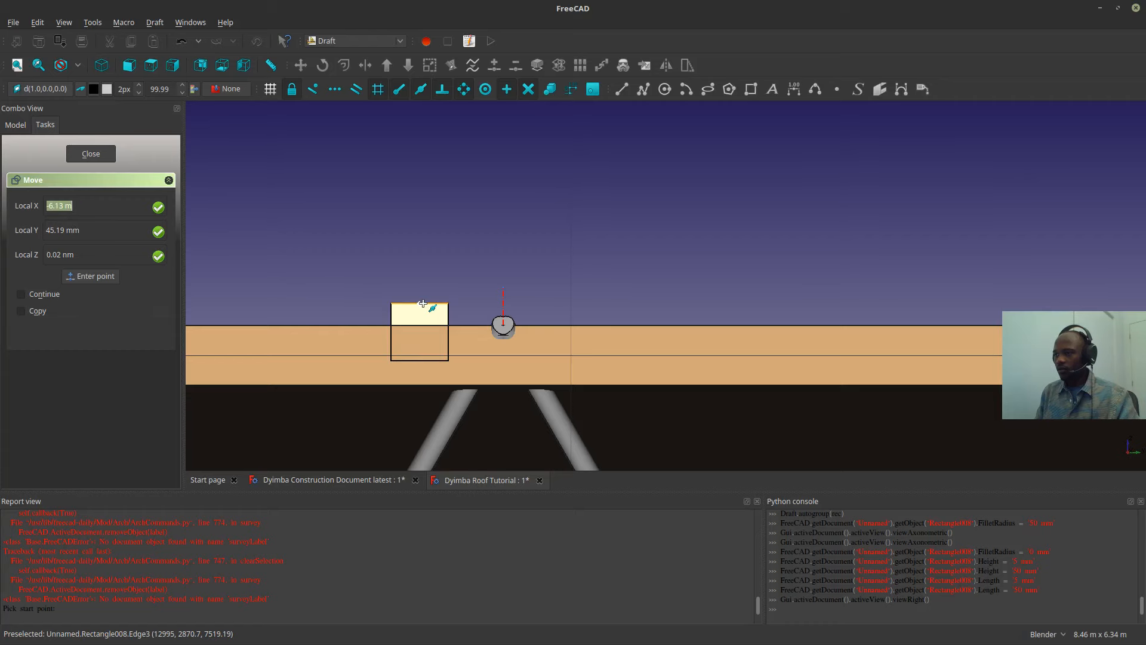
click(422, 304)
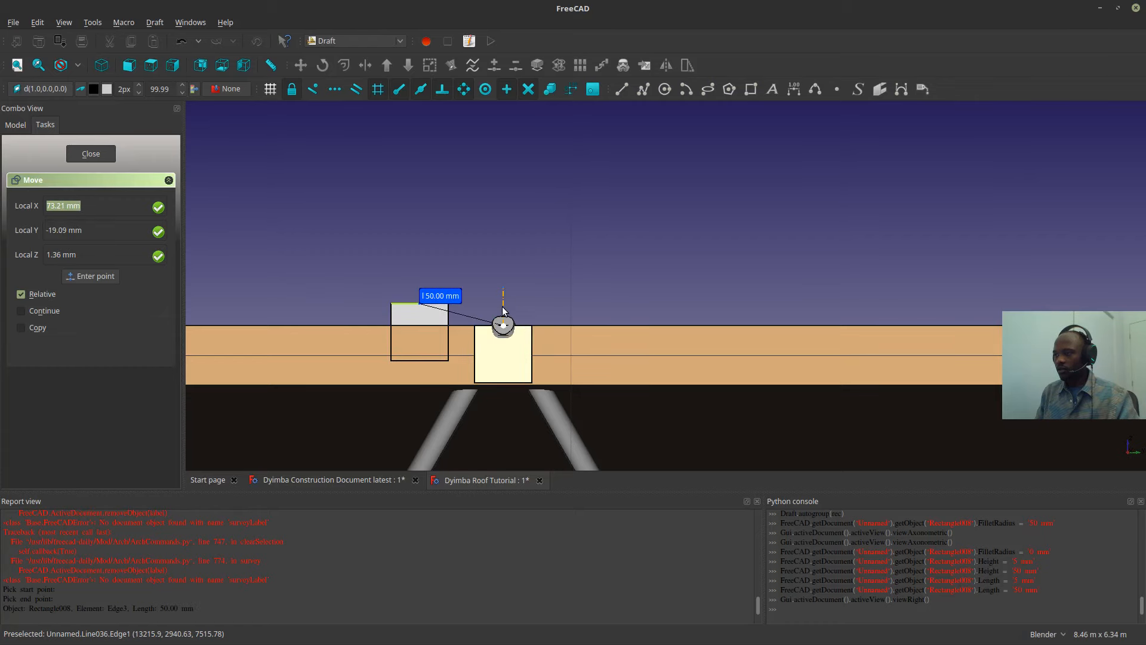
click(502, 310)
- Align the working plane to the panel's upper face and delete surveyLabel001 and surveyLabel
middle_drag(519, 299, 655, 167)
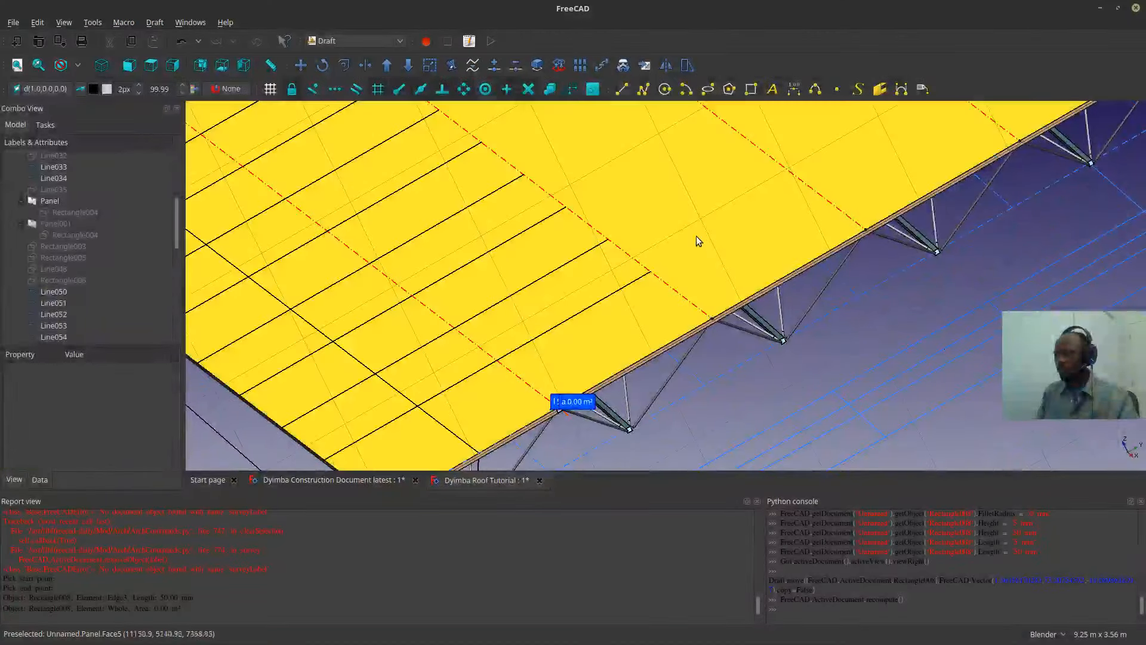
click(697, 235)
click(41, 88)
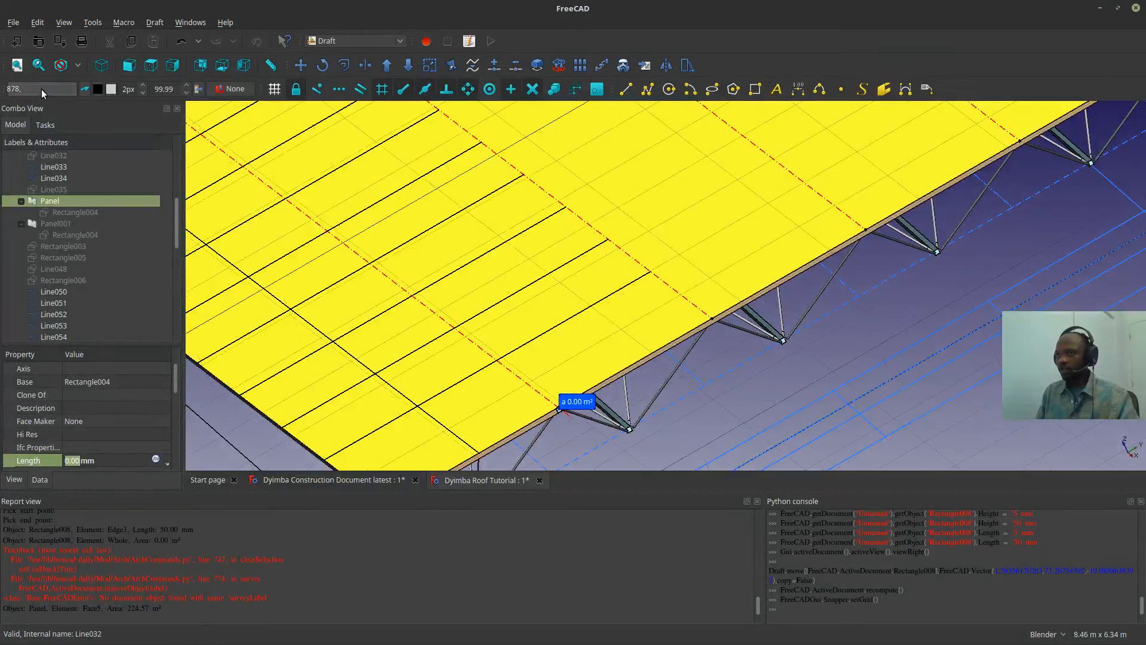
scroll(37, 299, down, 10)
click(41, 314)
ctrl+click(39, 326)
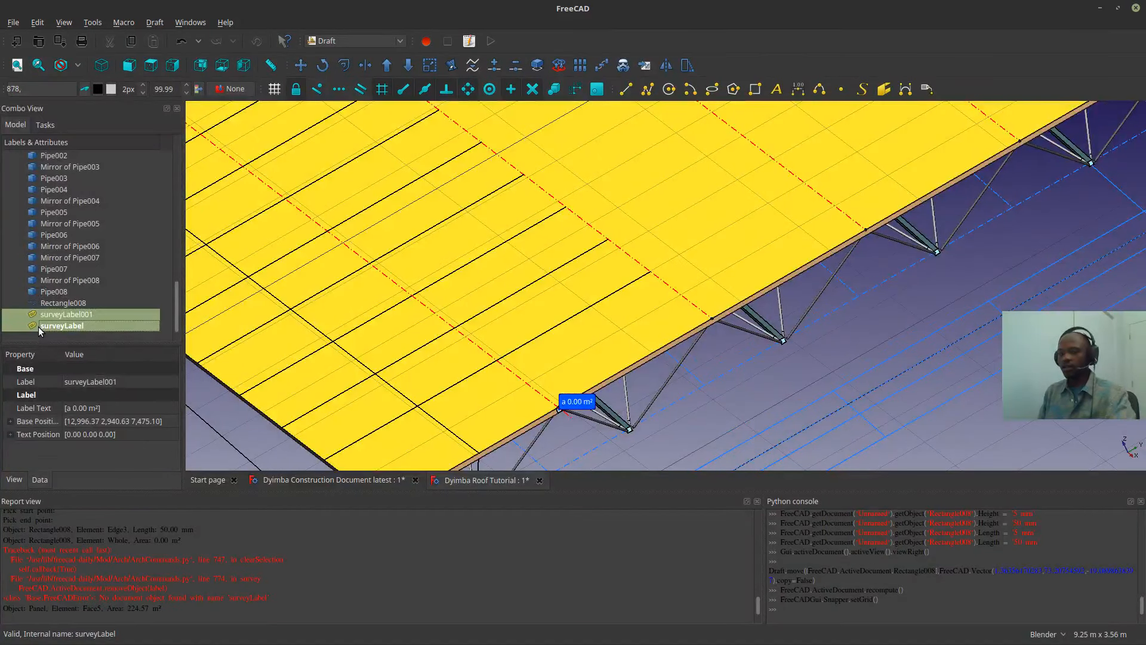
key(Delete)
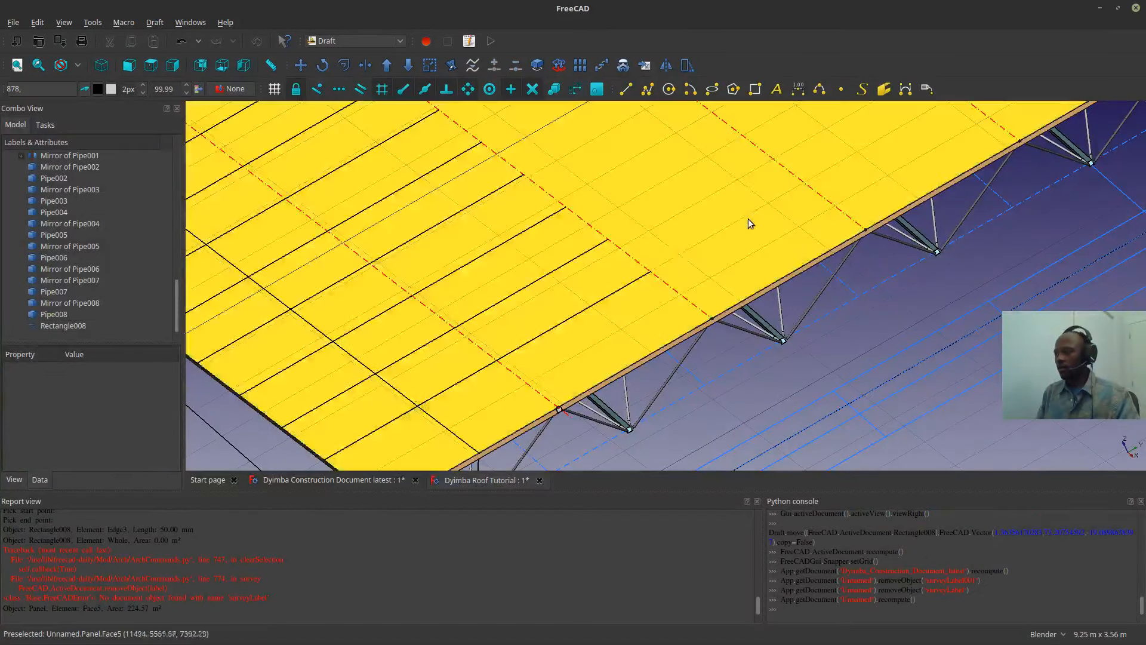
- Set the roof panel's display mode to Wireframe and bring the 50 mm square at the pipe peak into close view
click(749, 220)
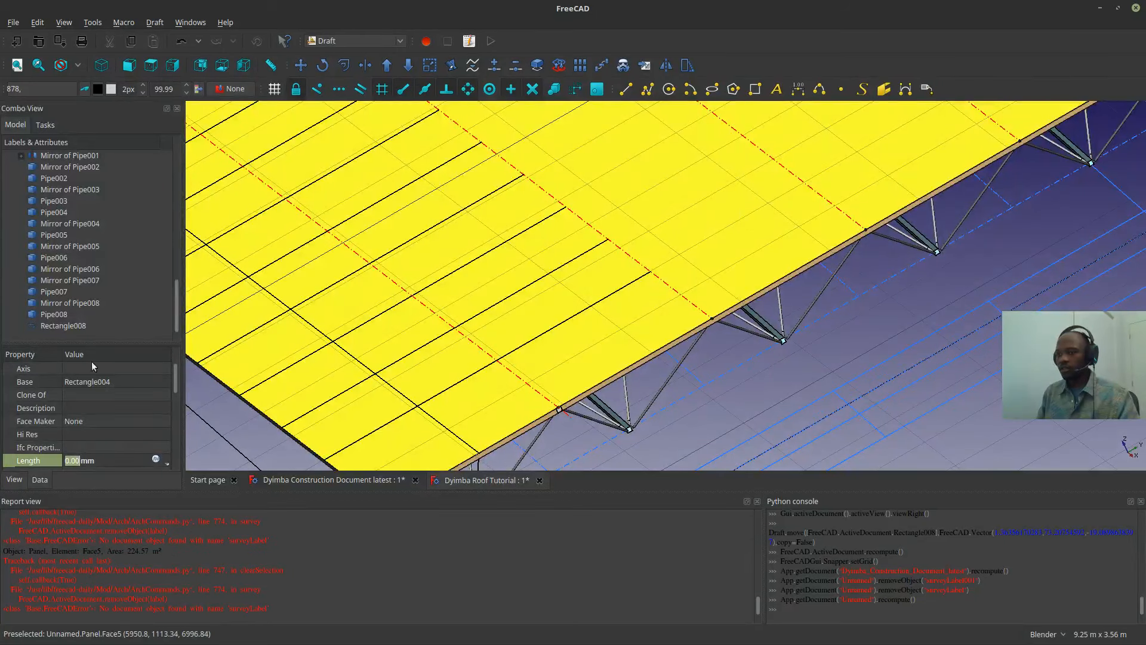
click(14, 480)
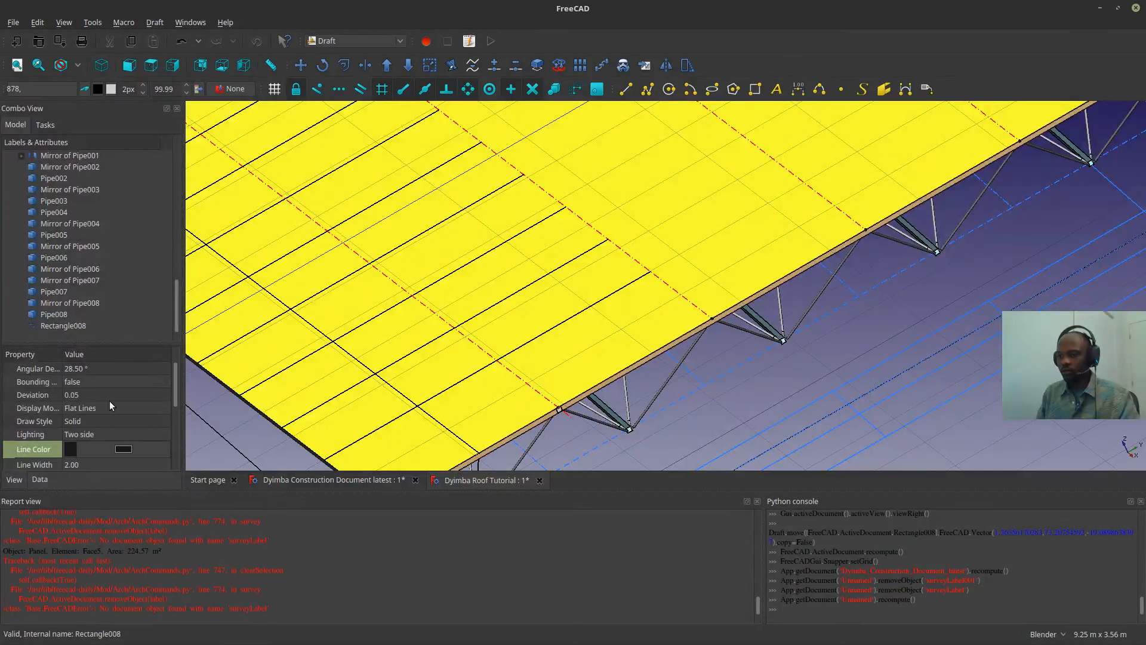
click(110, 410)
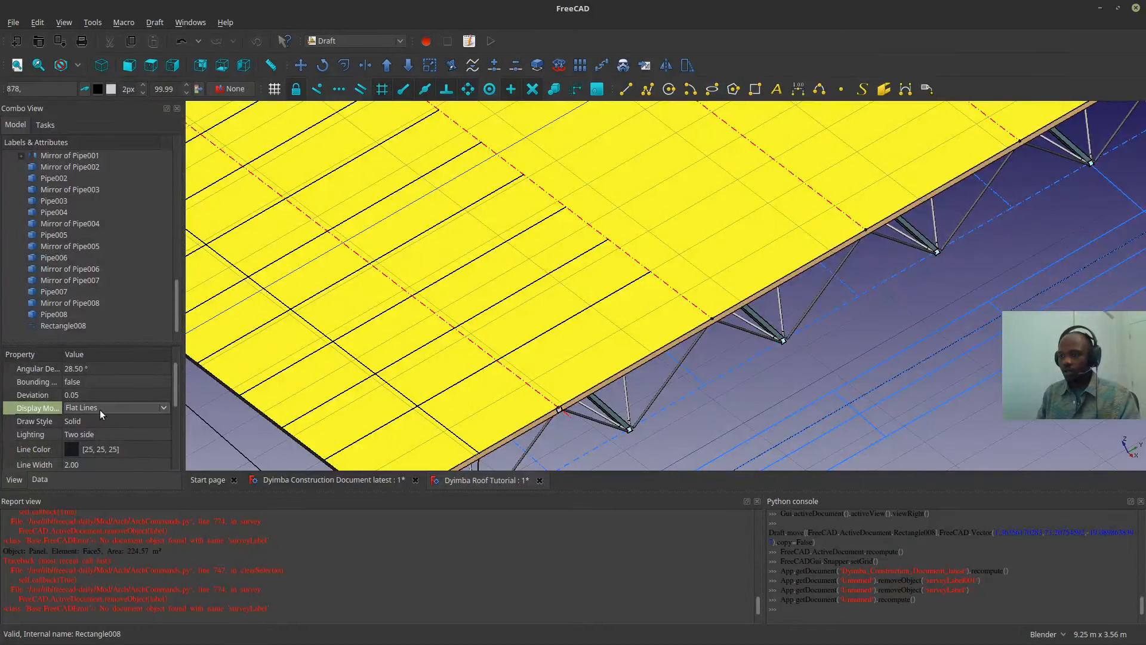
click(99, 409)
click(105, 442)
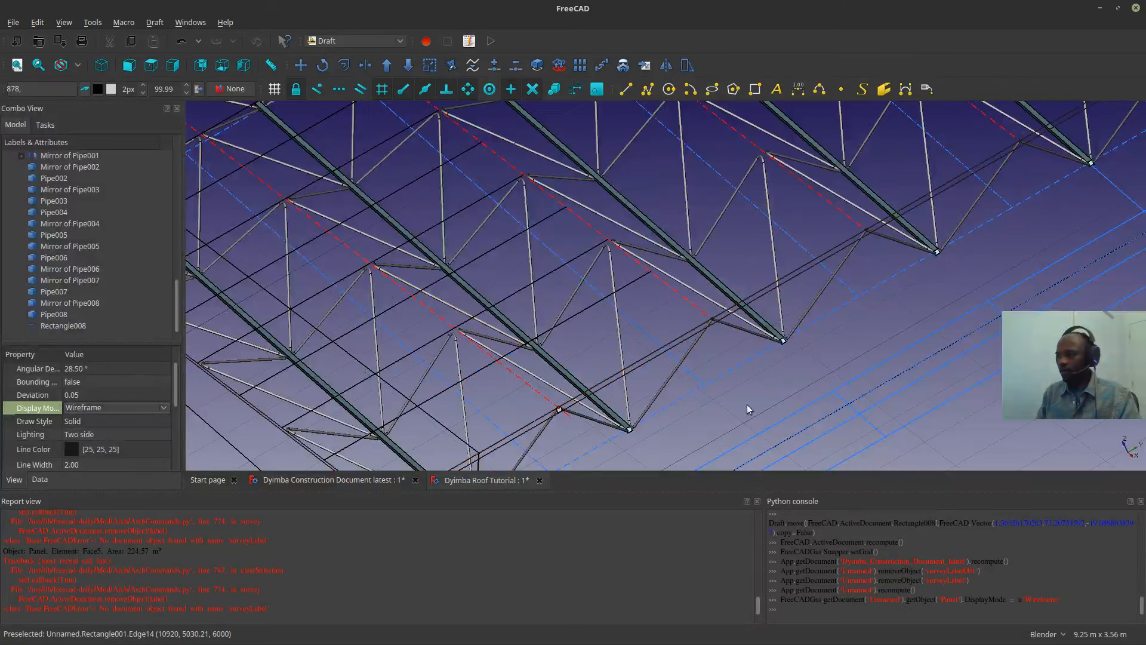
click(723, 427)
scroll(559, 433, up, 8)
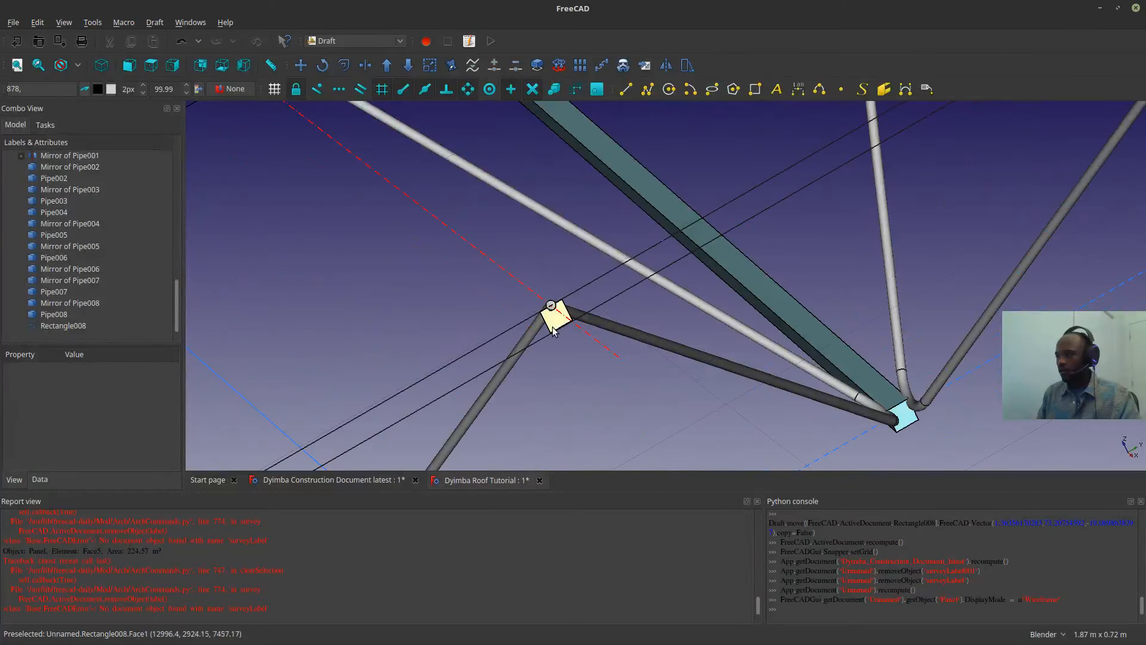
- Try to extrude the 50 mm square at the pipe peak with Trimex to the far end of the red dashed line
scroll(551, 326, up, 6)
shift+middle_drag(560, 324, 959, 177)
click(550, 352)
scroll(550, 352, down, 10)
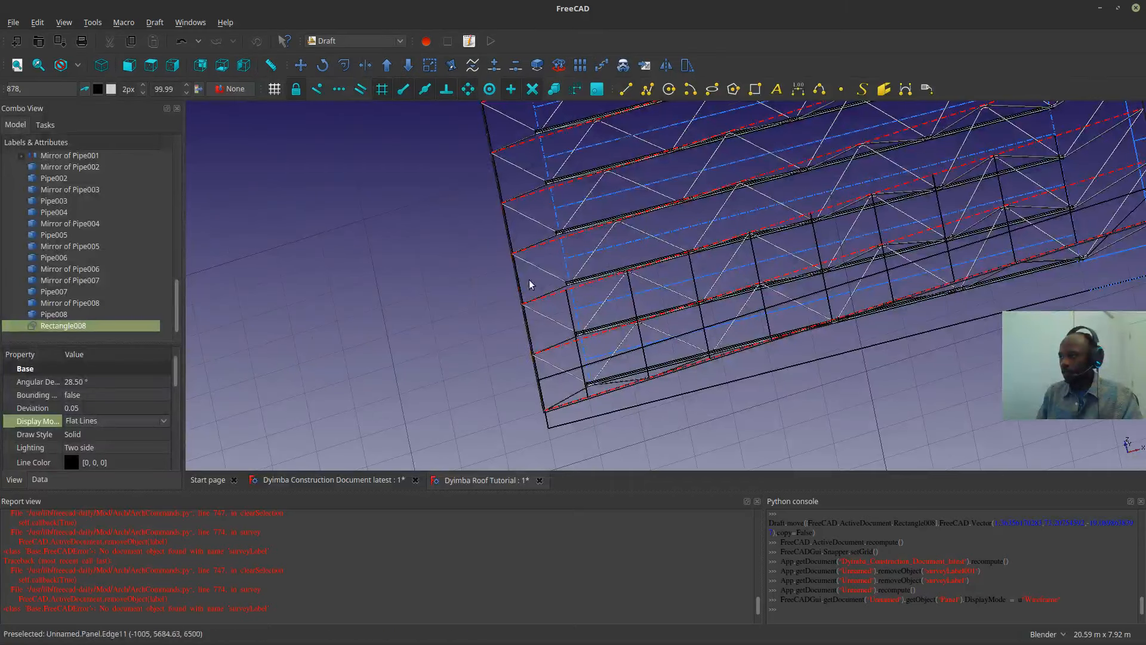
middle_drag(529, 284, 997, 224)
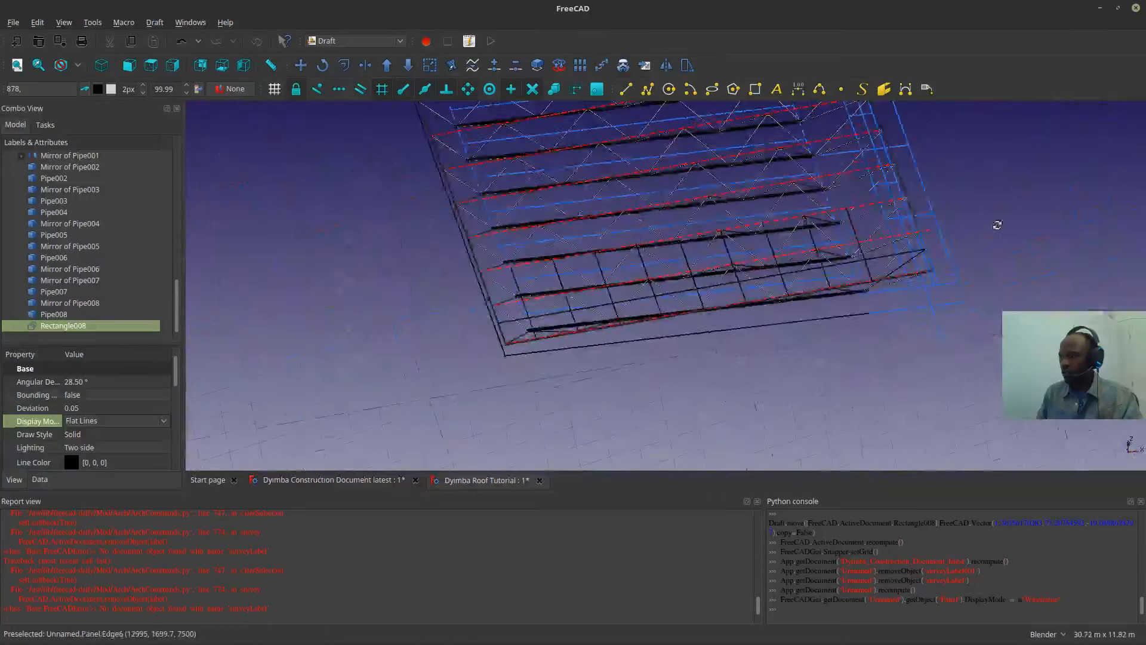
scroll(471, 324, up, 10)
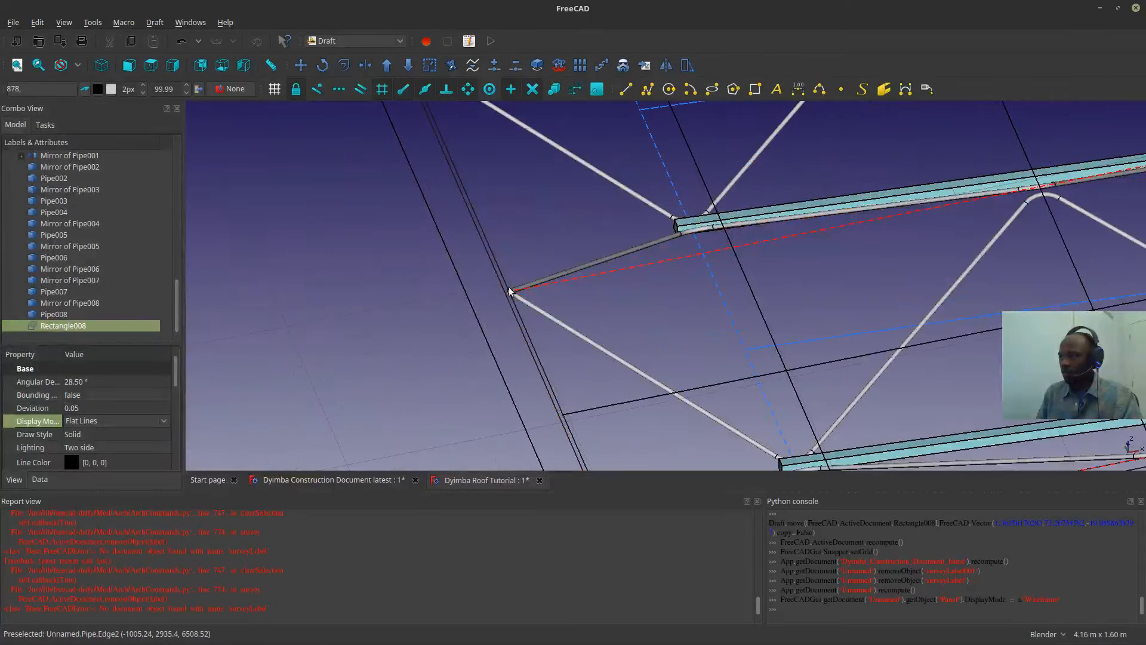
click(365, 65)
click(507, 290)
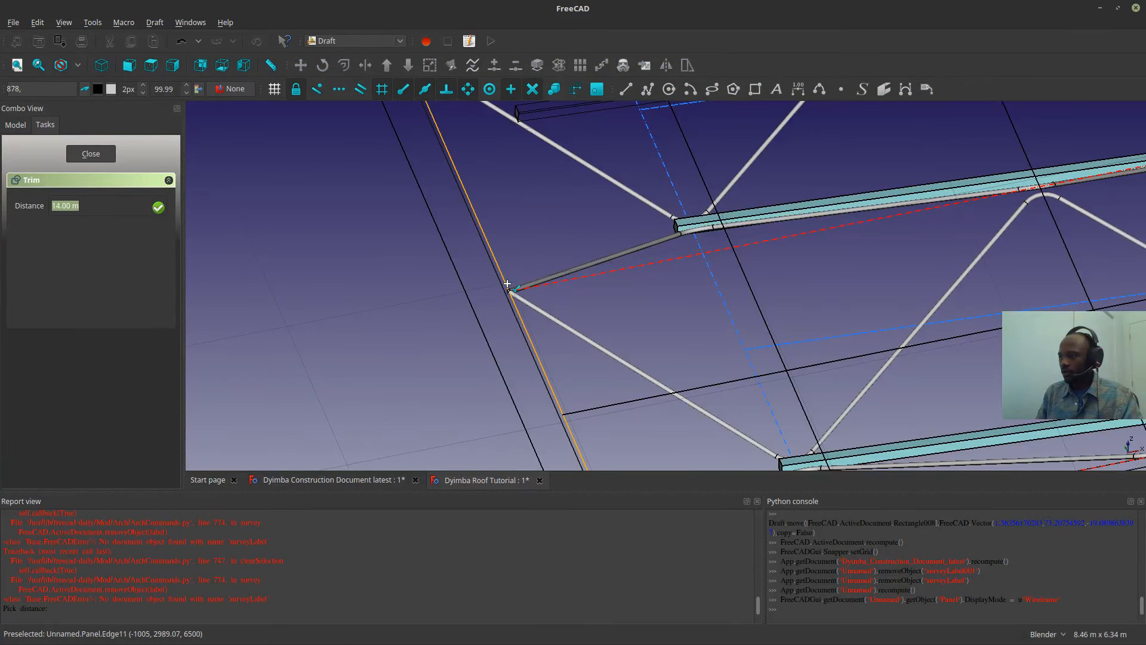
scroll(507, 289, up, 5)
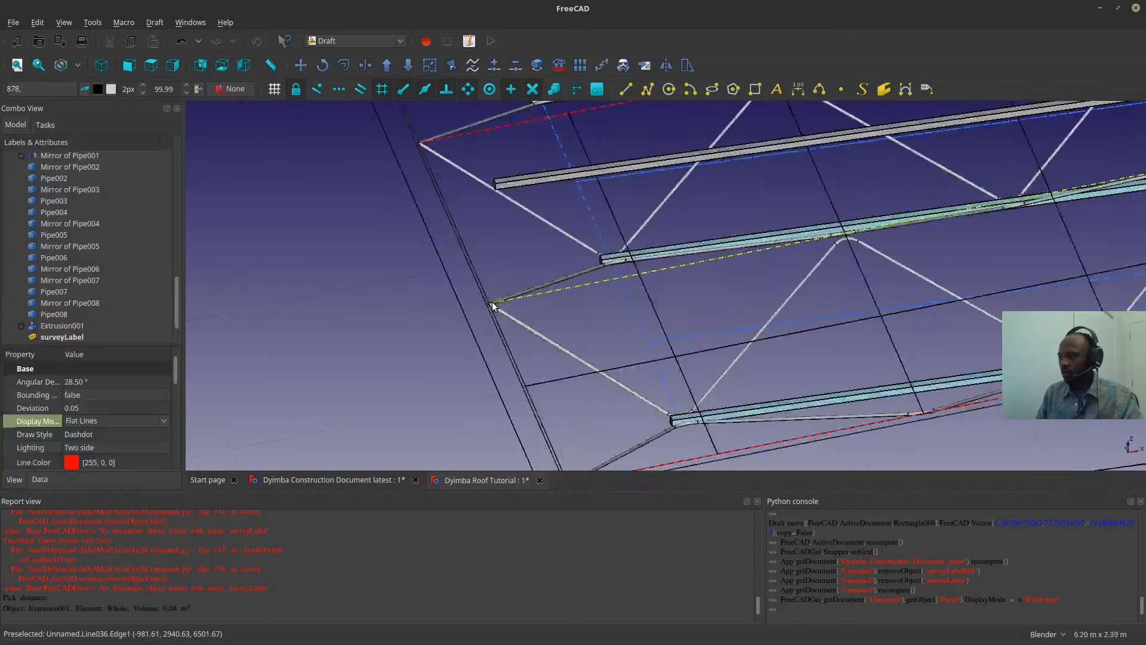
- Compare the extrusion with the sloping red dashed line in the front view and undo the extrusion
middle_drag(776, 251, 812, 255)
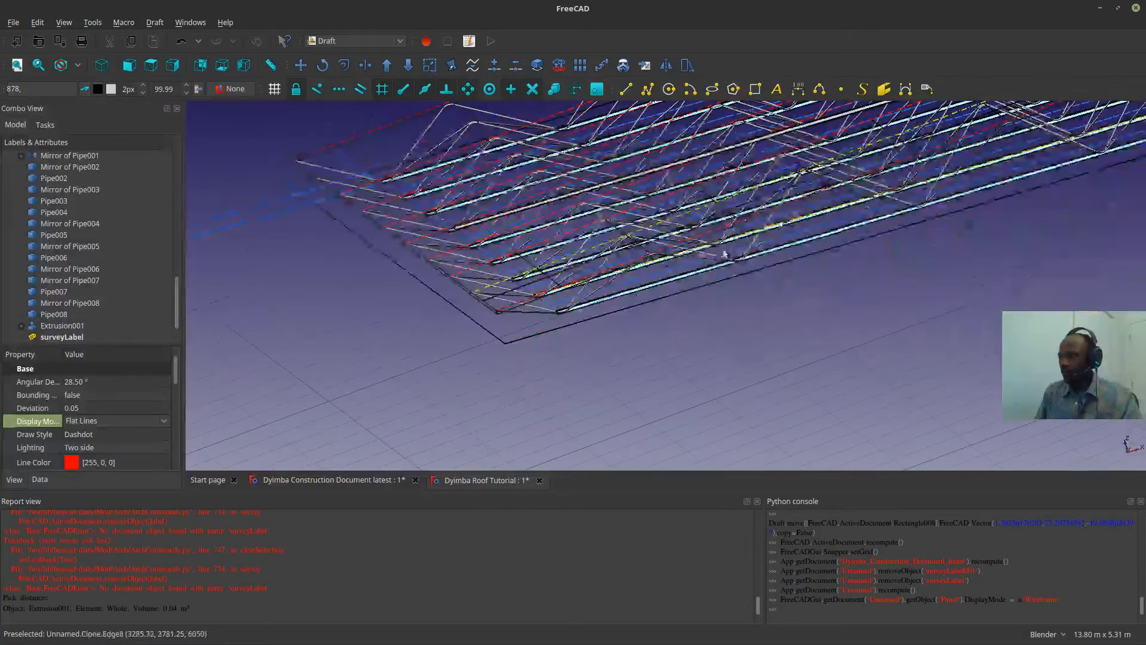
click(129, 65)
scroll(517, 322, down, 4)
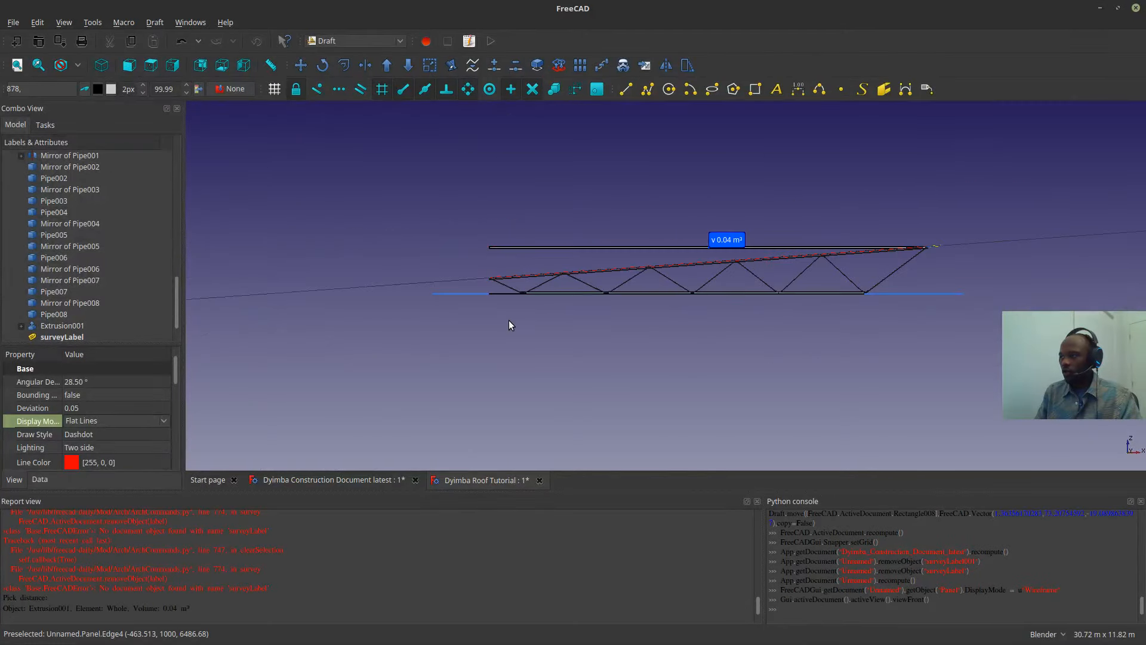
scroll(843, 227, up, 10)
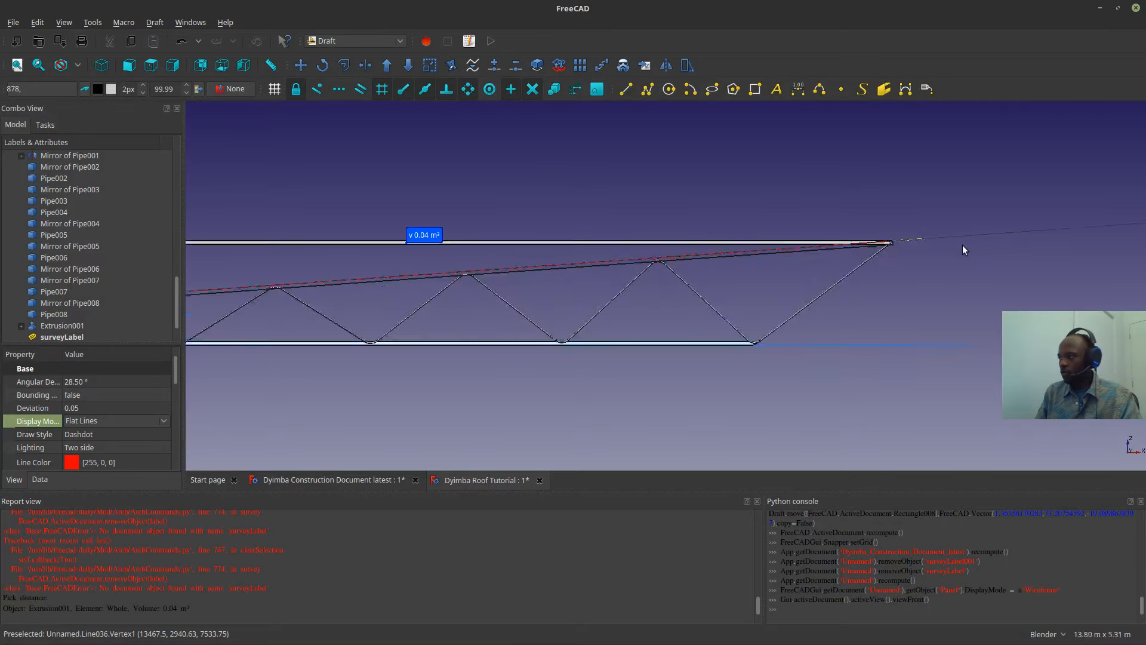
middle_drag(553, 241, 481, 261)
middle_drag(417, 289, 484, 280)
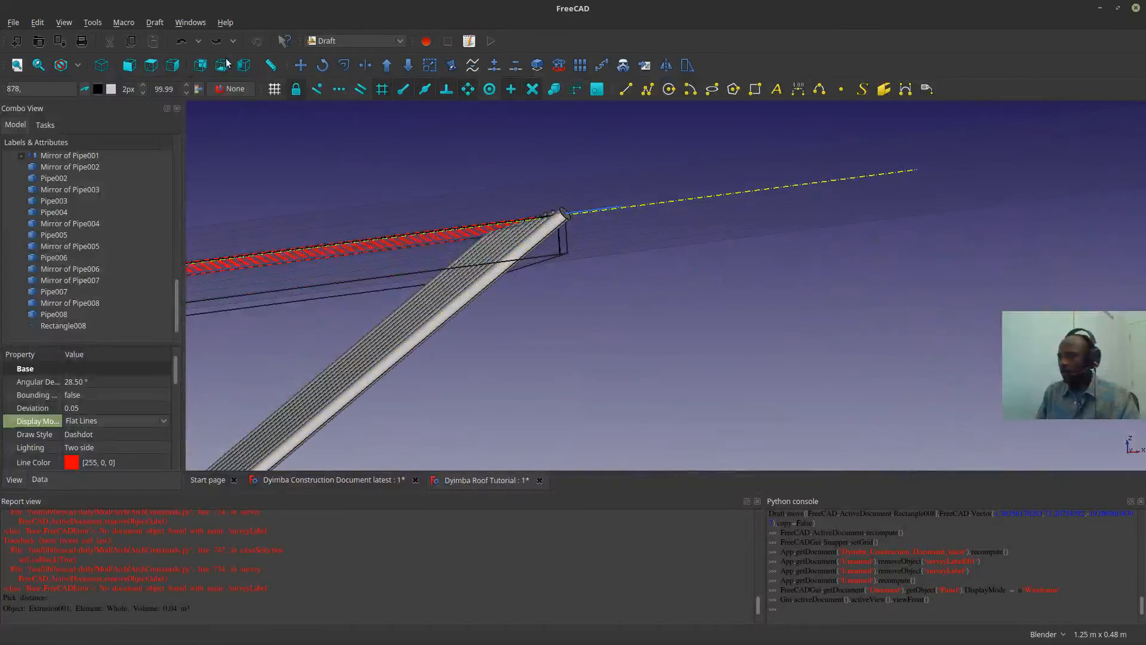
- Leave the working plane selection and delete the 50 mm square at the pipe peak
click(42, 91)
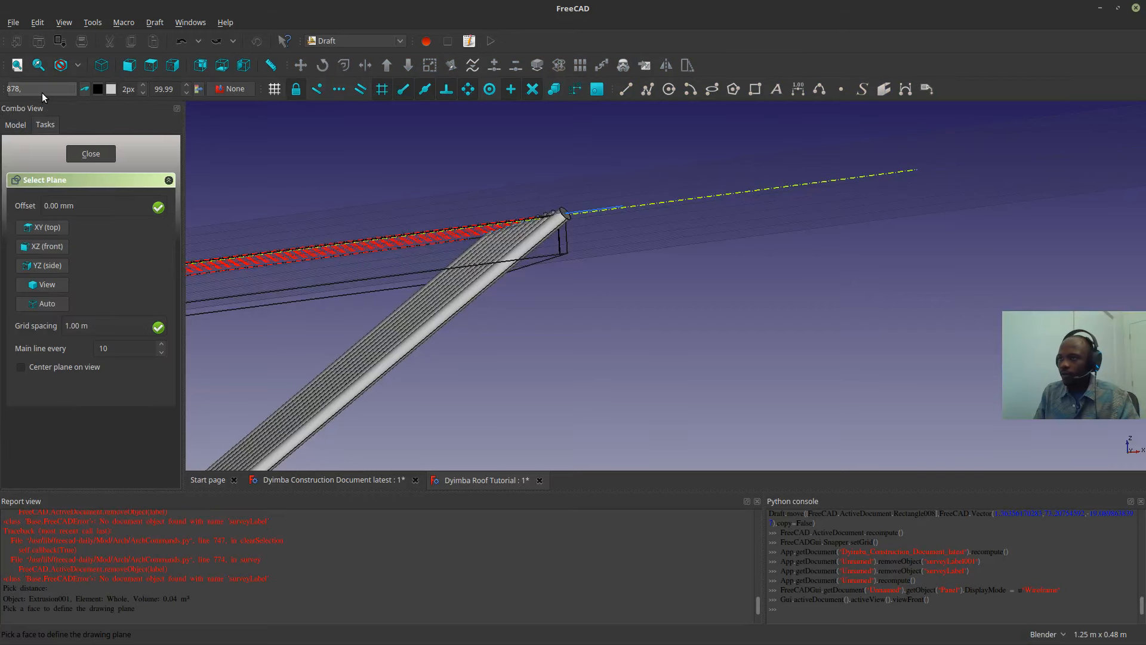
middle_drag(628, 321, 556, 329)
scroll(555, 327, down, 4)
shift+middle_drag(439, 356, 565, 318)
scroll(542, 296, up, 5)
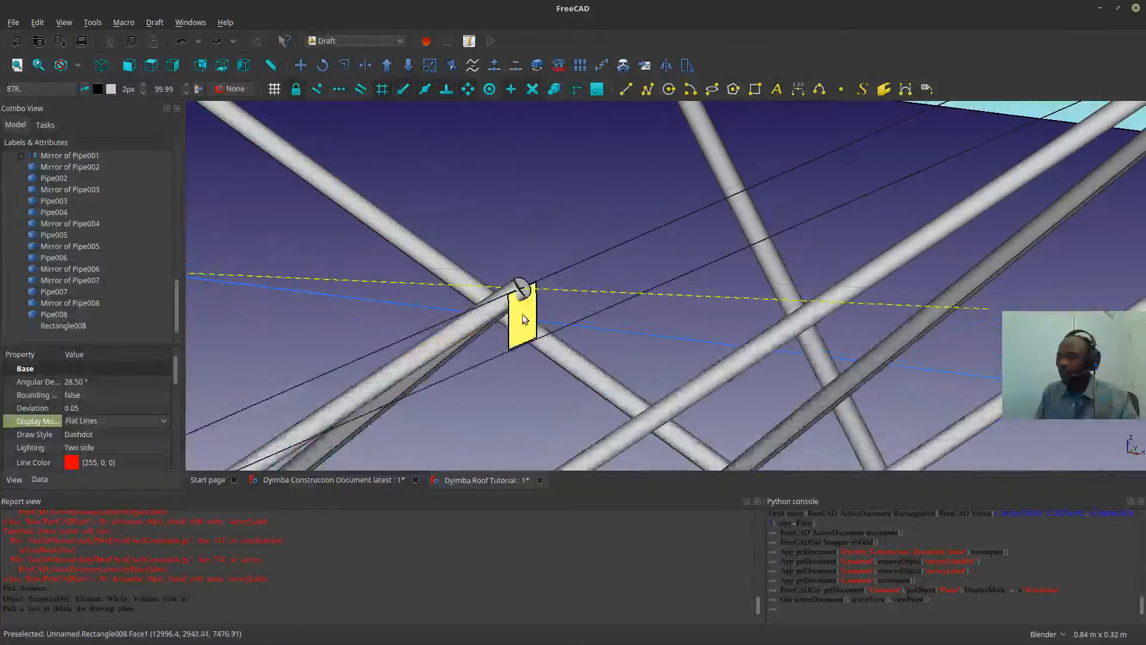
click(519, 321)
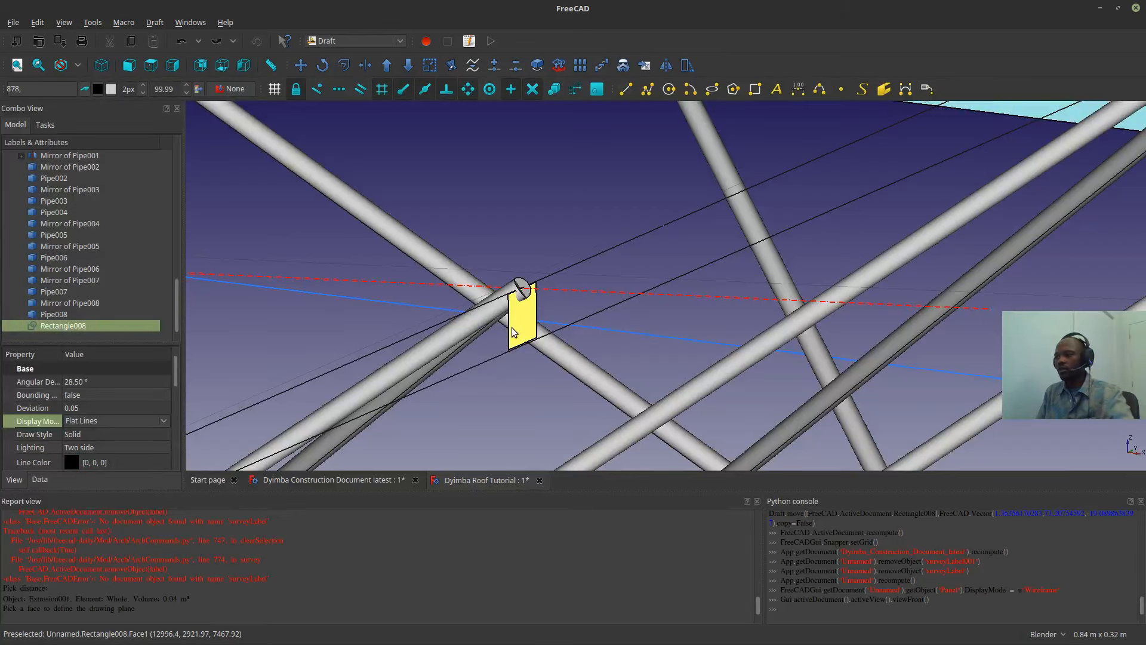
key(Delete)
- Show Panel001 while keeping Panel visible, and align the working plane to Panel001's narrow end face
scroll(579, 254, down, 5)
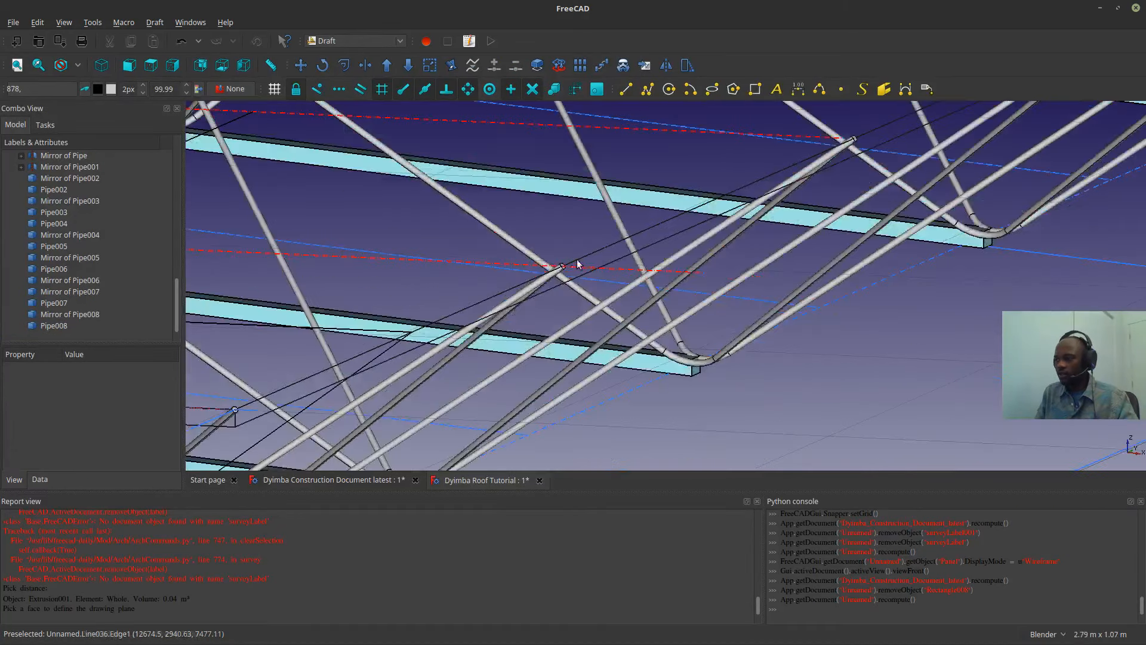
scroll(577, 264, down, 5)
scroll(94, 266, up, 5)
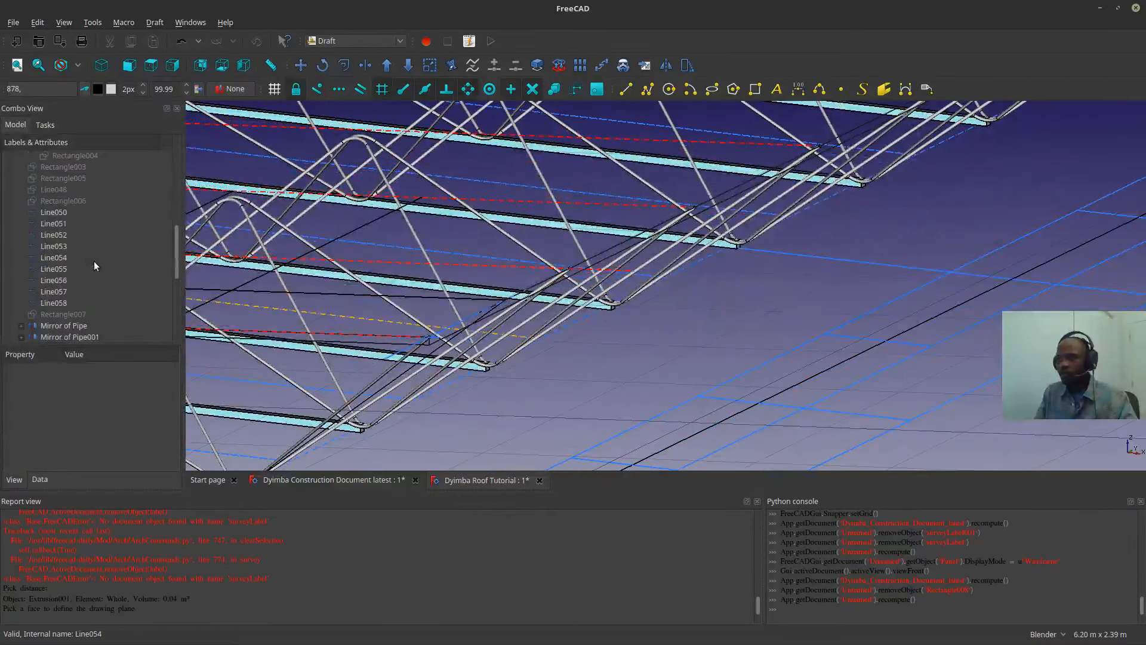
scroll(94, 266, up, 2)
click(57, 189)
key(space)
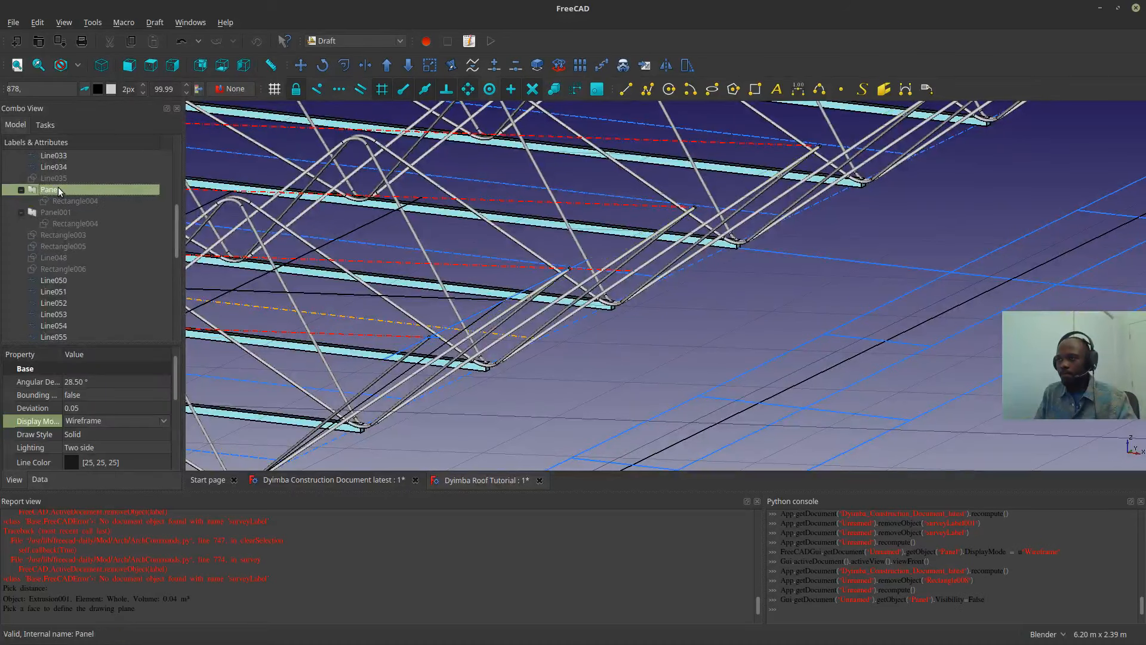
key(space)
click(50, 212)
key(space)
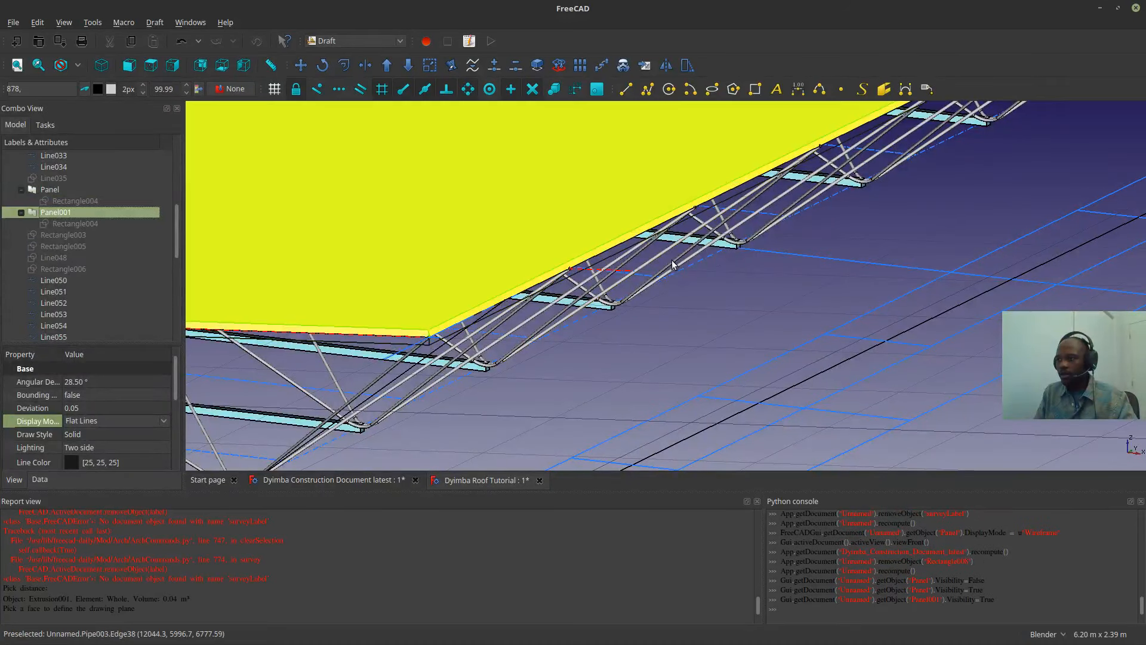
scroll(513, 254, up, 5)
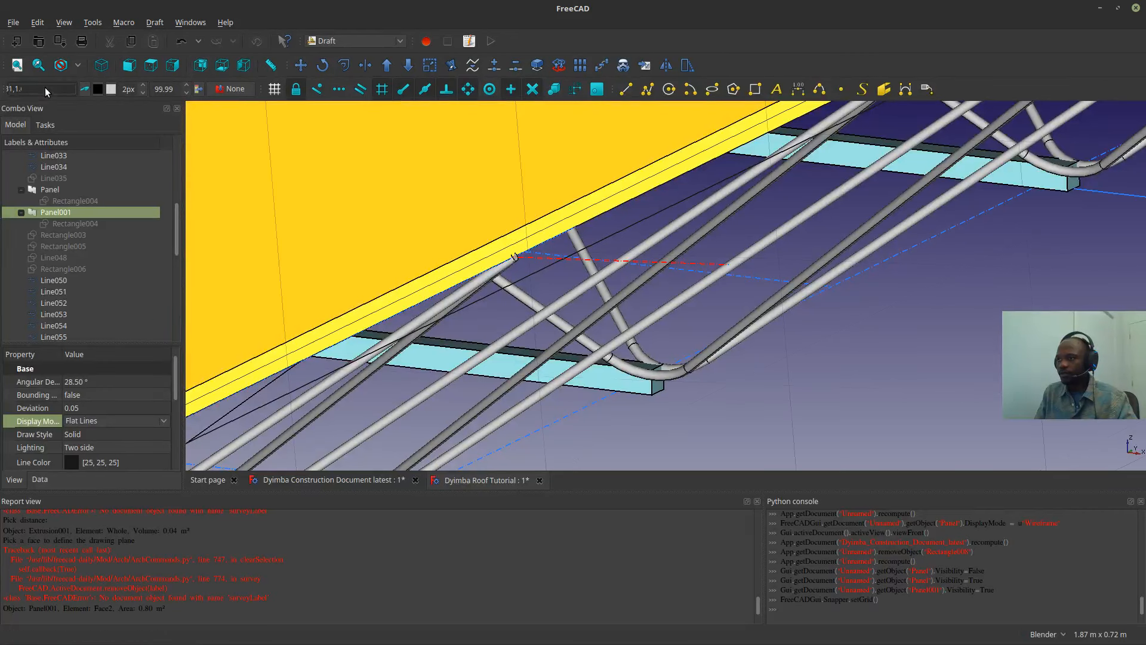
click(45, 88)
- Draw a filled rectangle about 92 by 58 mm on the plane of Panel001's end face, just above the pipe peak
scroll(451, 180, up, 6)
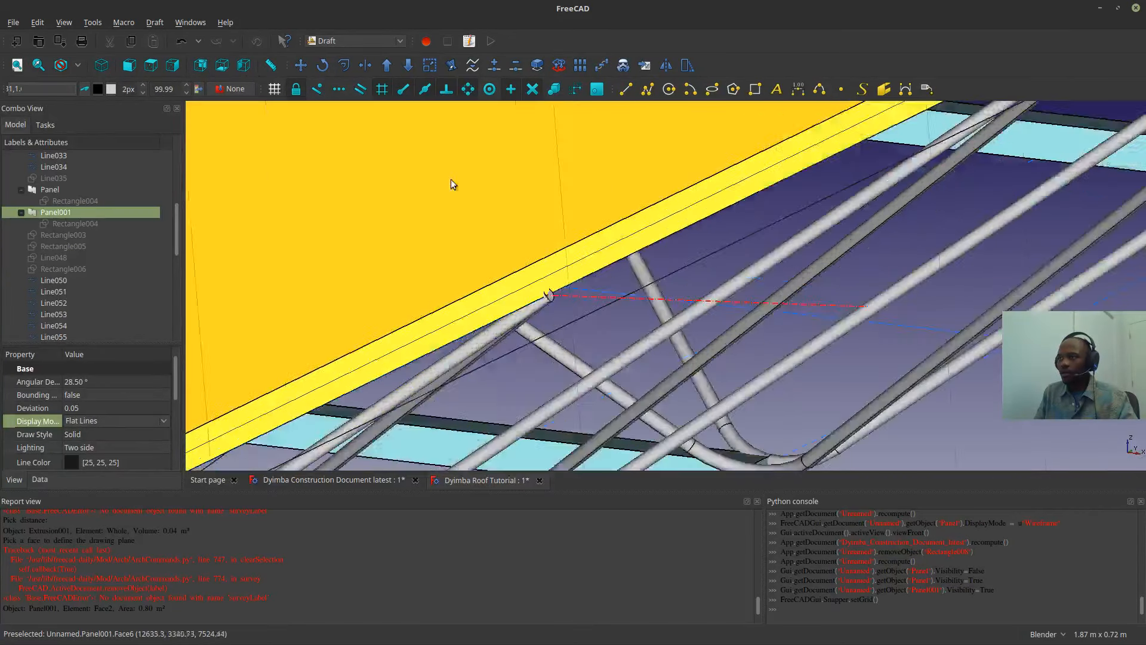
shift+middle_drag(541, 188, 441, 113)
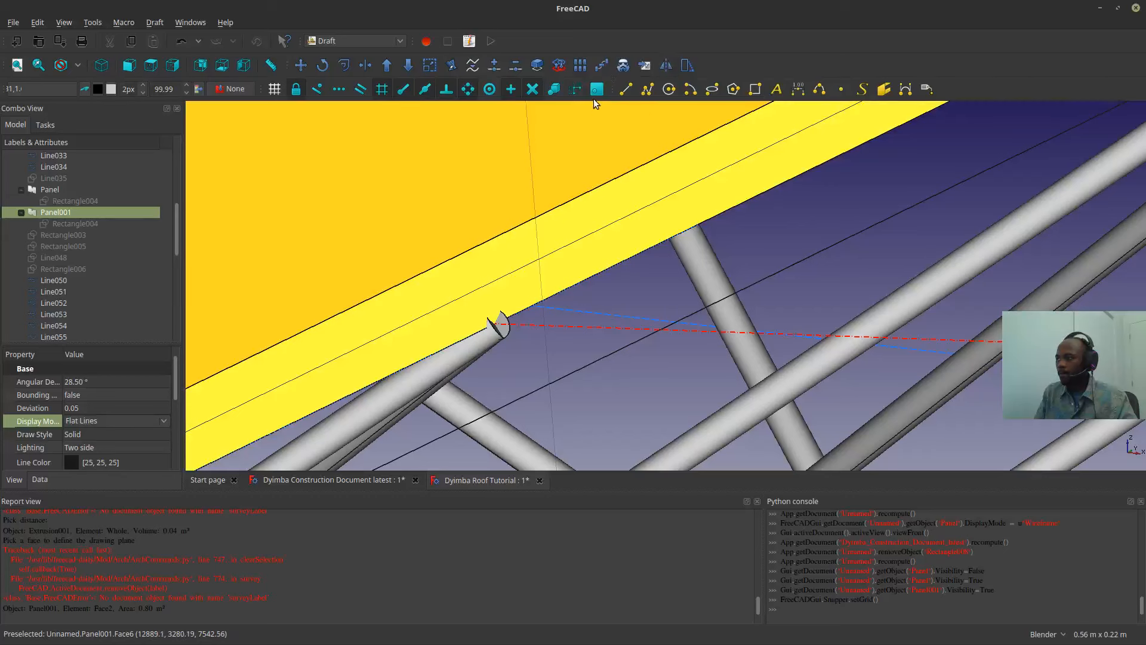
click(755, 88)
click(511, 273)
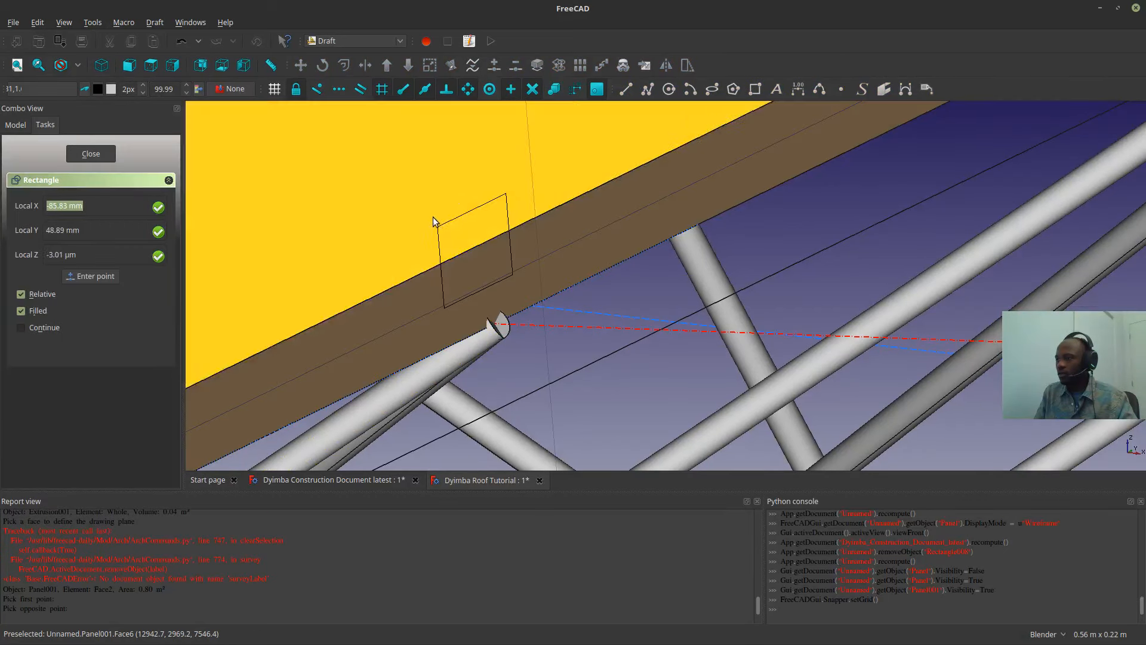
click(431, 214)
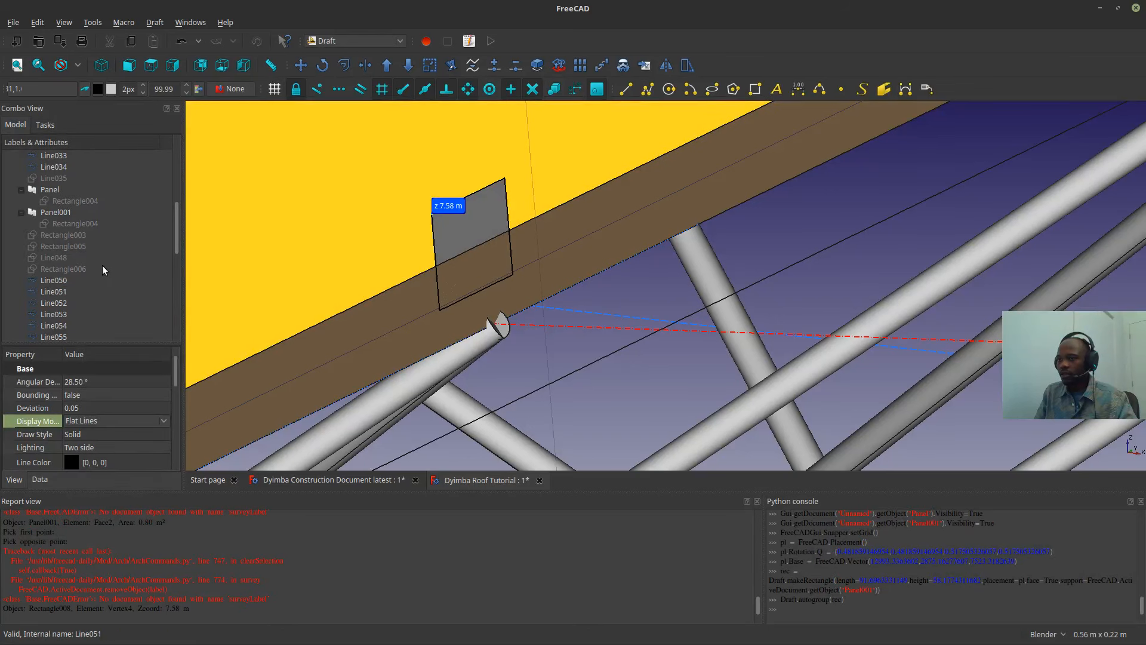
- Set the height and length of the new rectangle on Panel001's end face to 50 mm
click(59, 323)
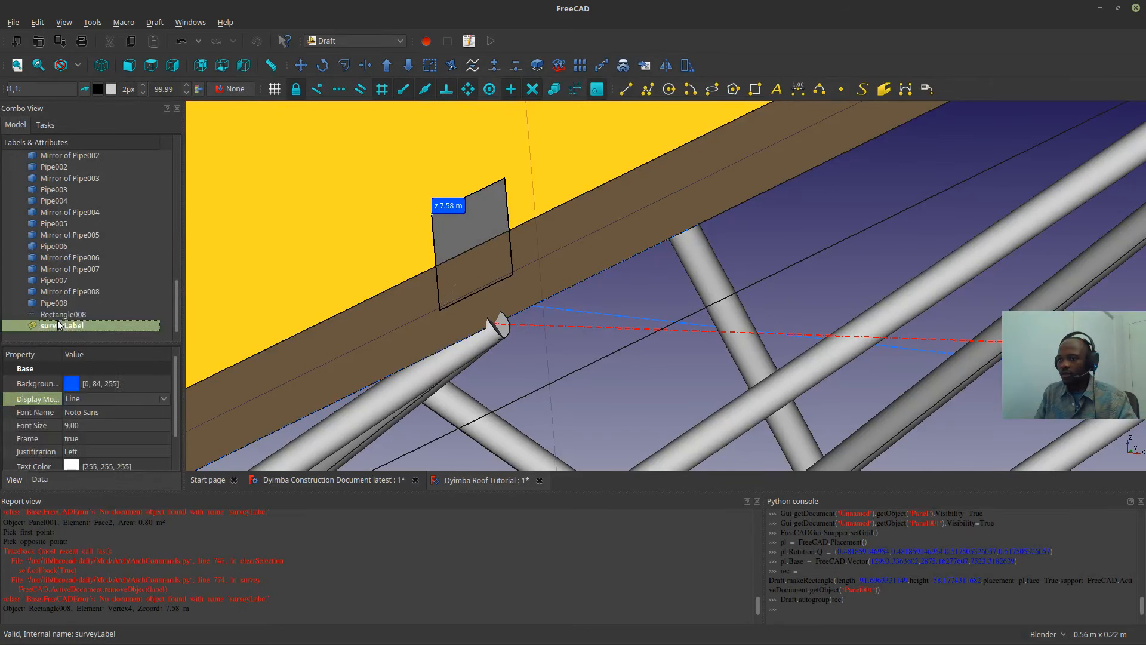
click(59, 315)
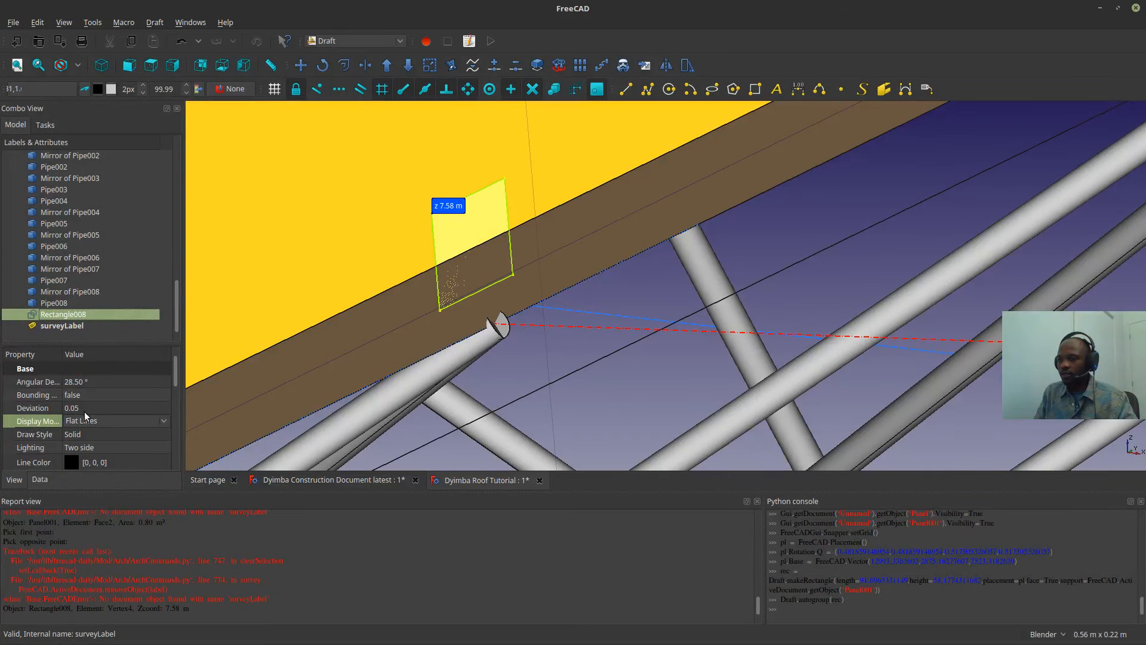
scroll(88, 444, down, 8)
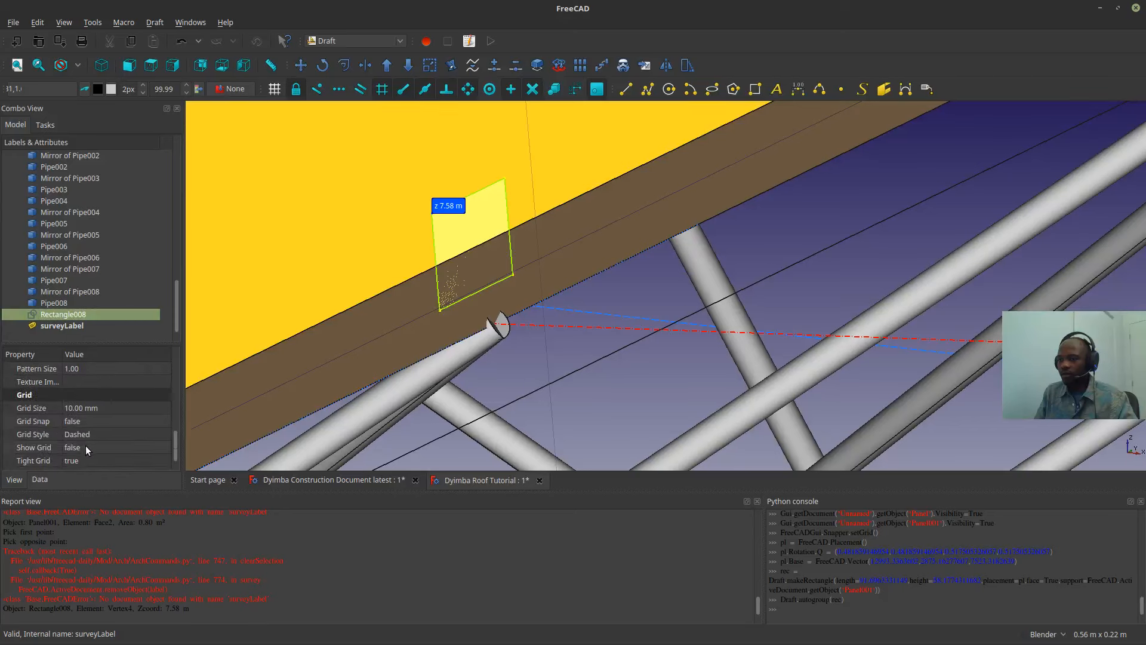
click(48, 480)
click(74, 447)
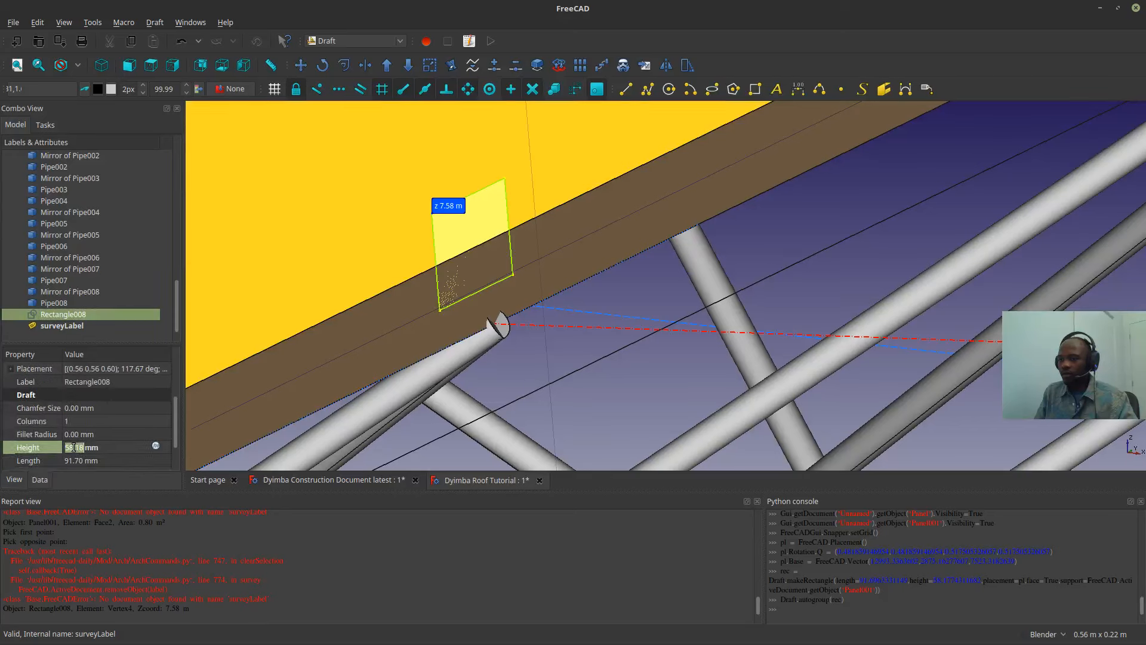
text(50)
click(75, 460)
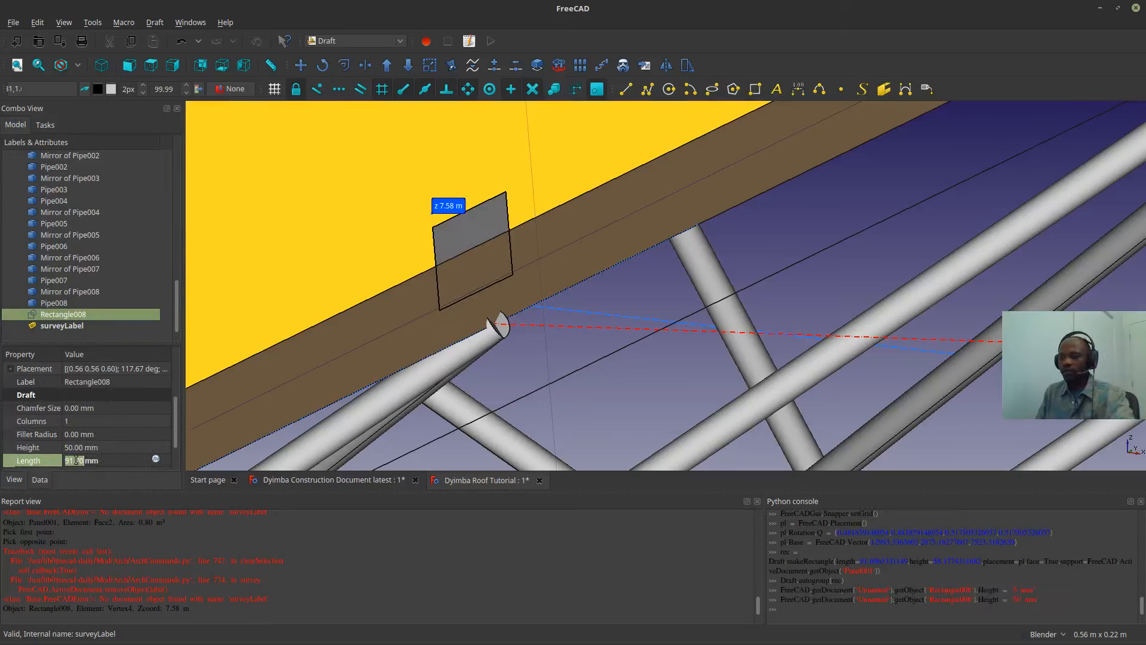
text(50)
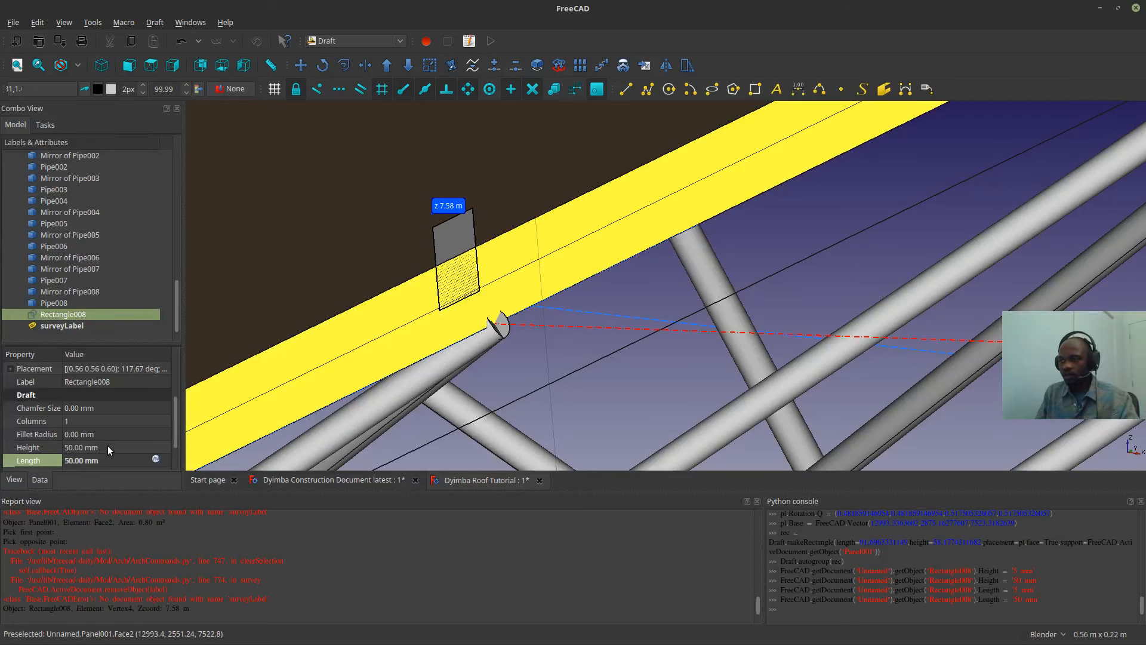
click(108, 446)
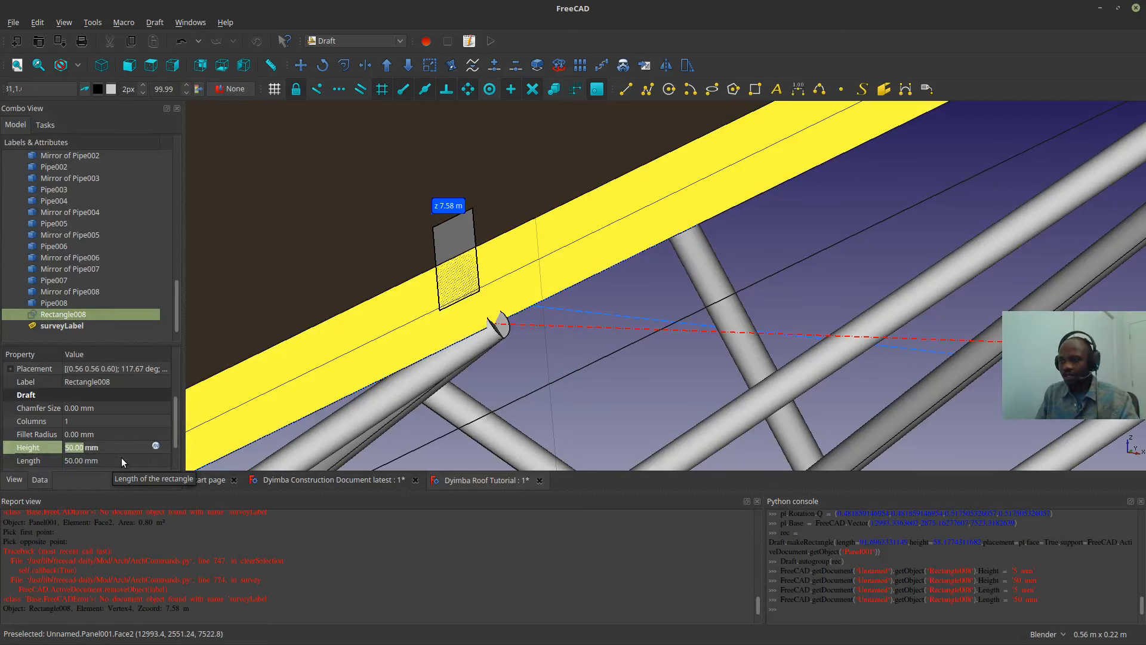
scroll(127, 459, down, 1)
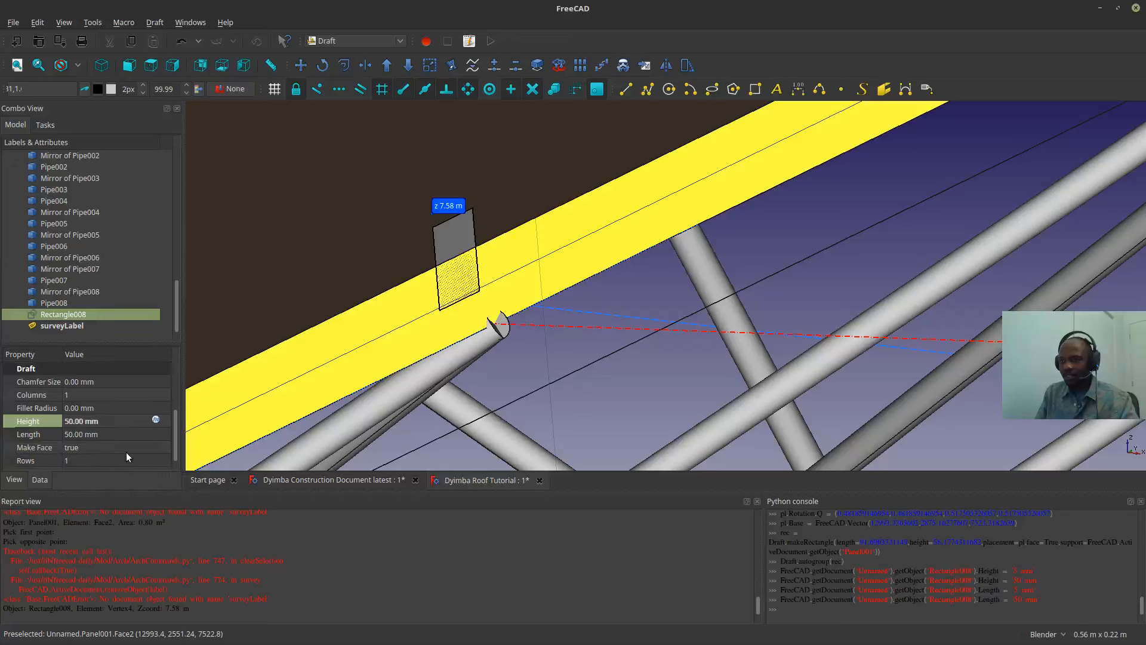
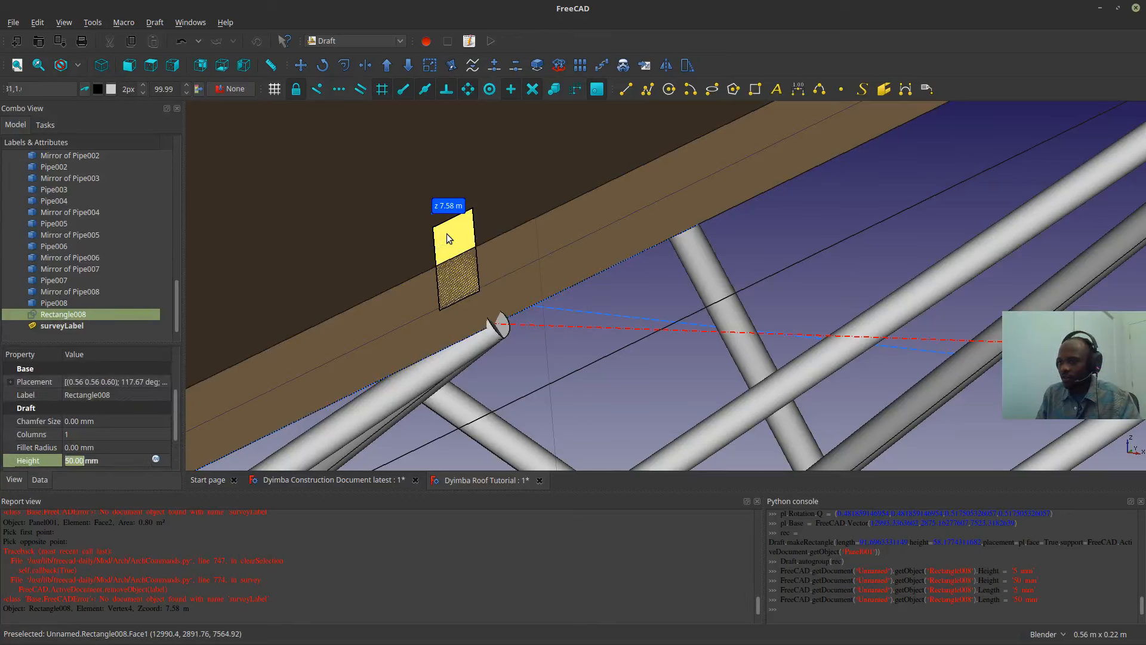
- Check the height and length of the square drawn on Panel001's end face
click(584, 407)
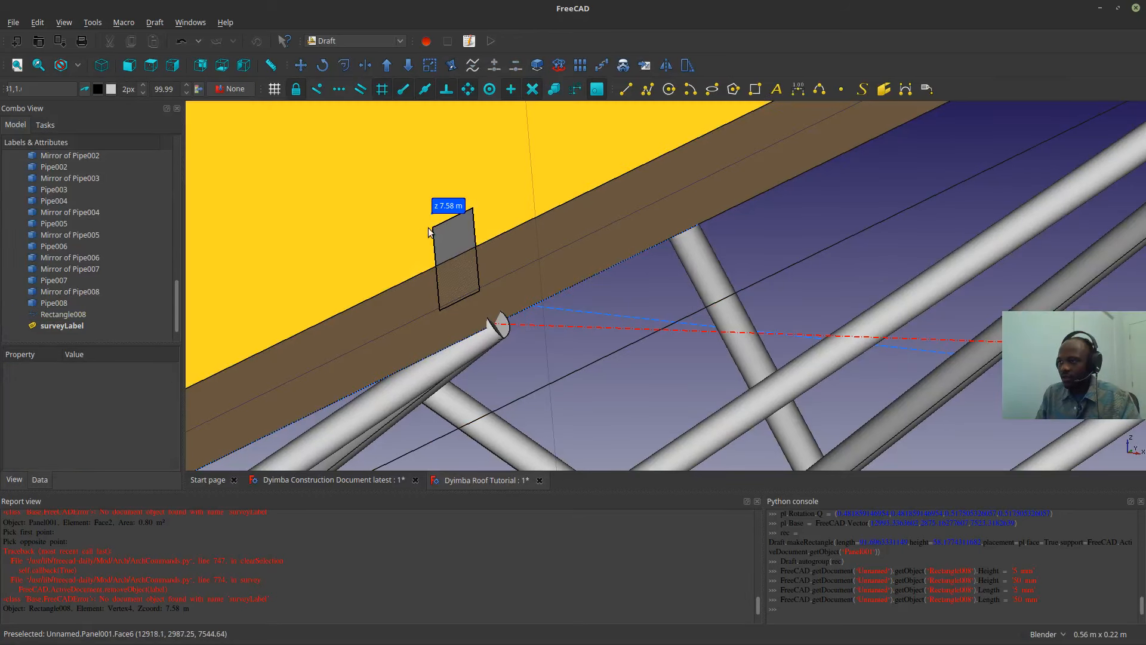
click(454, 228)
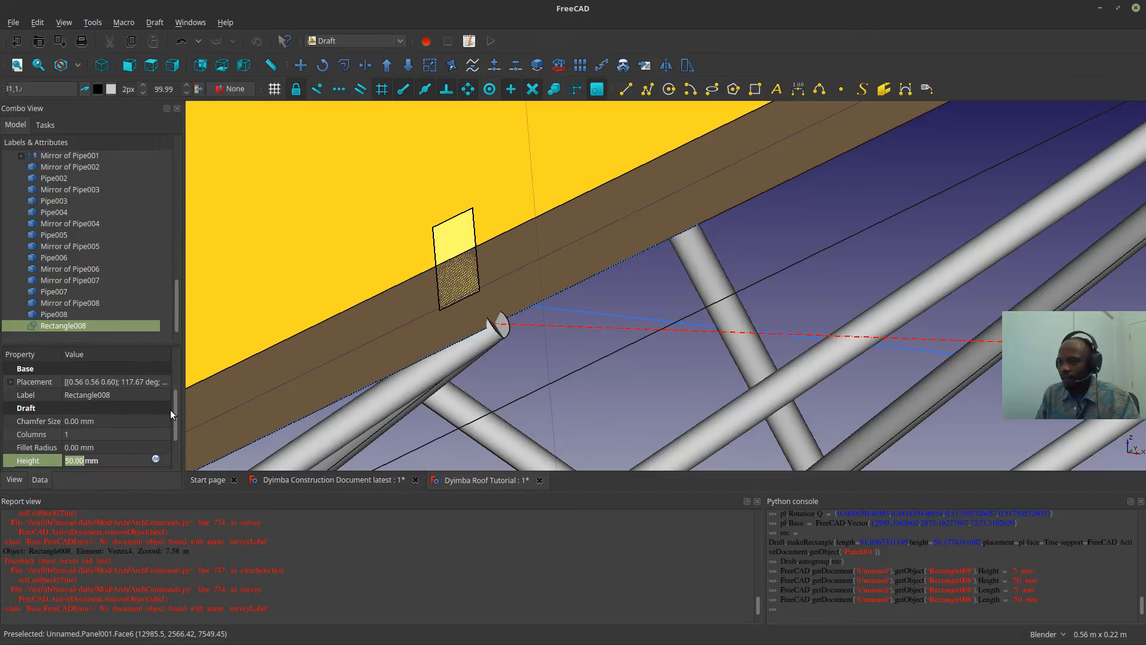
scroll(175, 413, down, 1)
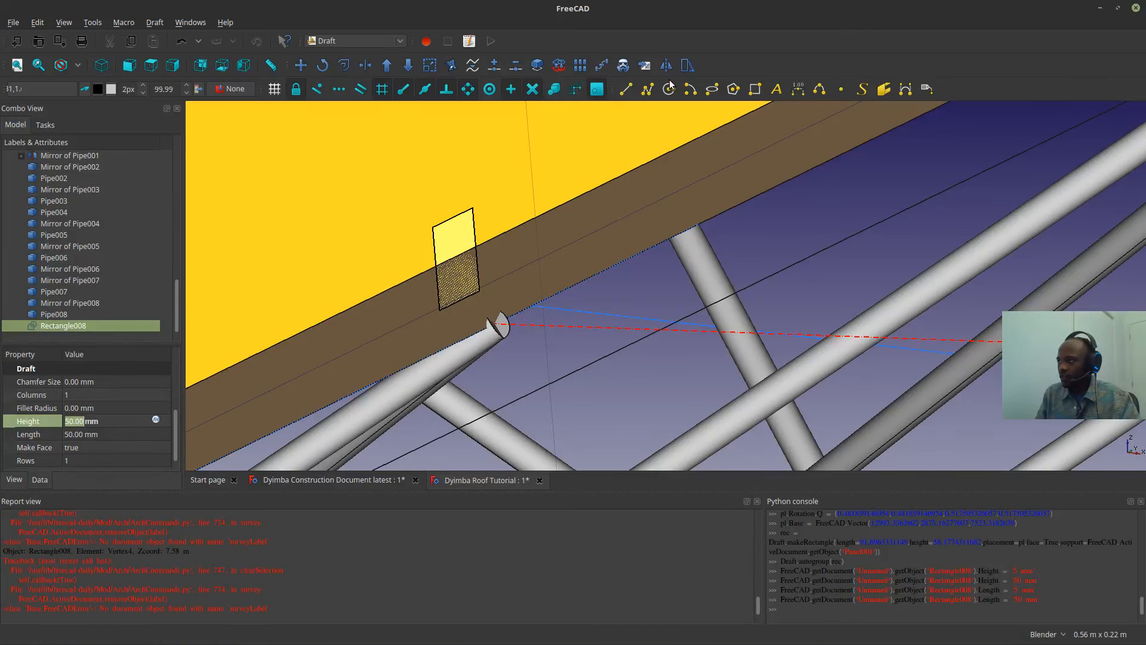
click(658, 288)
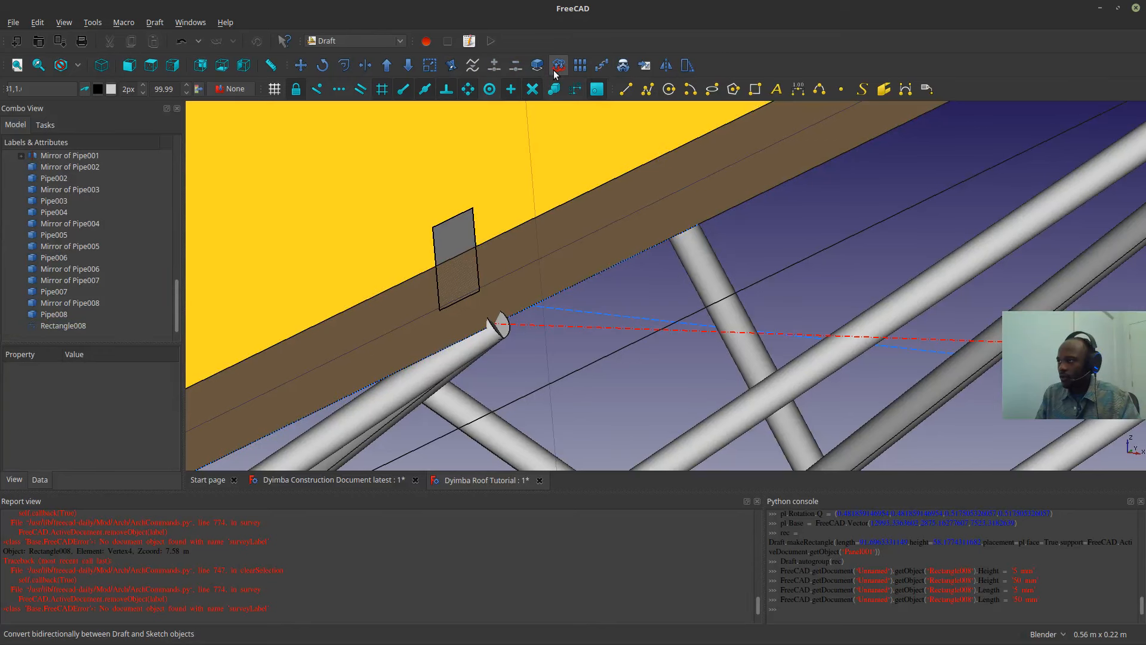
- Switch to the Arch workbench and try to measure the square's upper edge with the Survey tool
click(392, 41)
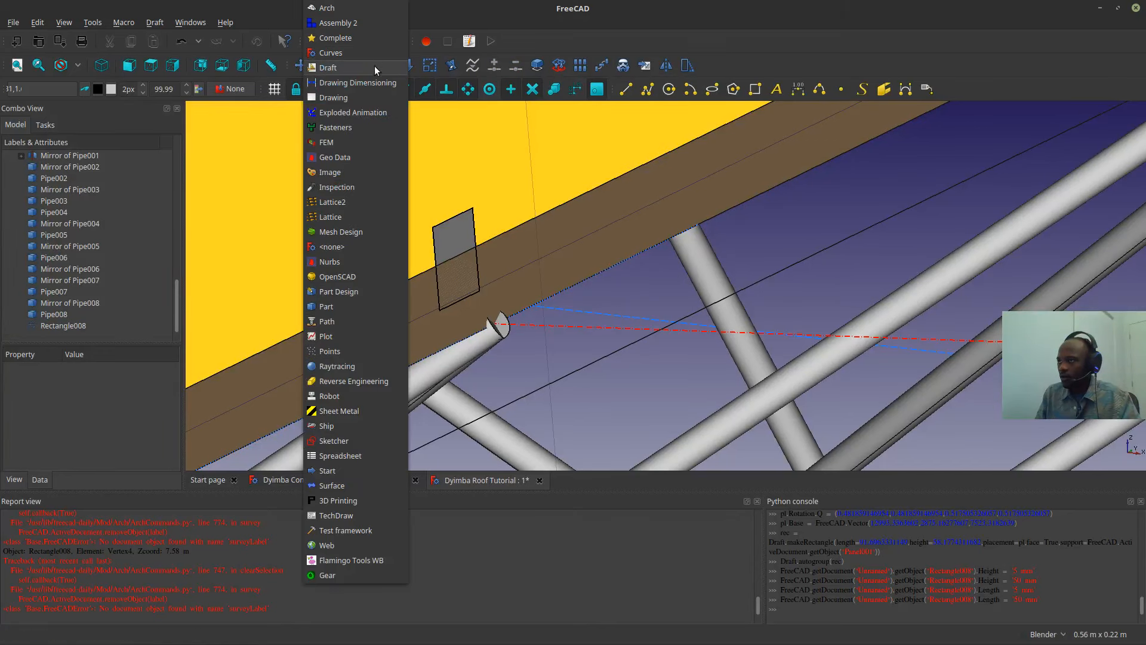
click(358, 8)
click(791, 89)
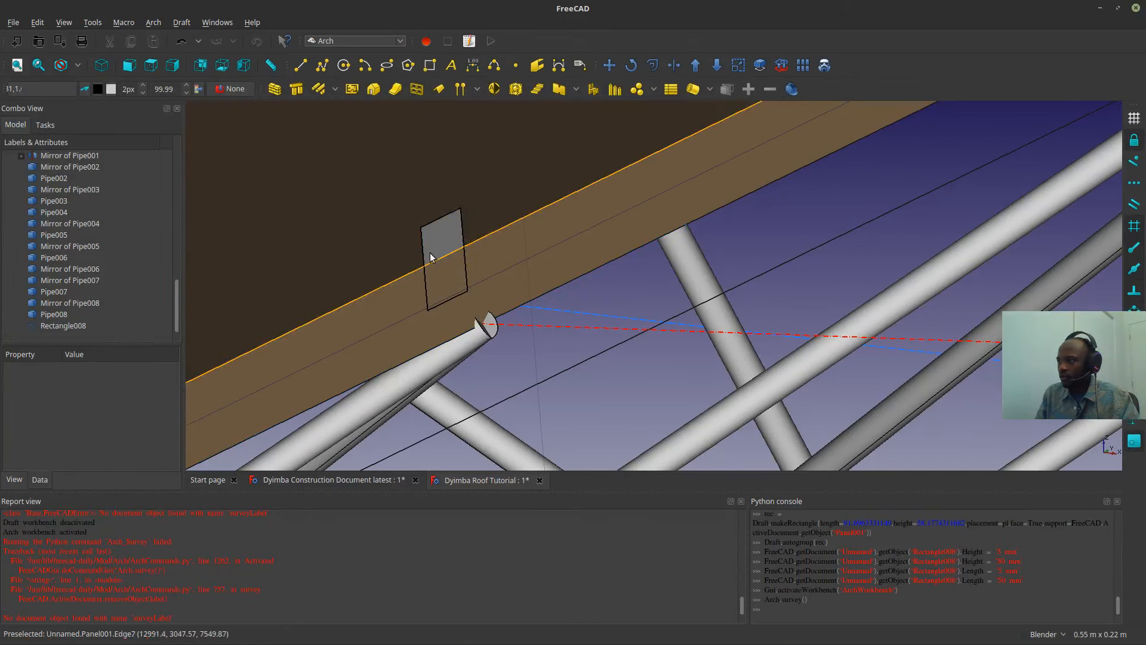
click(441, 219)
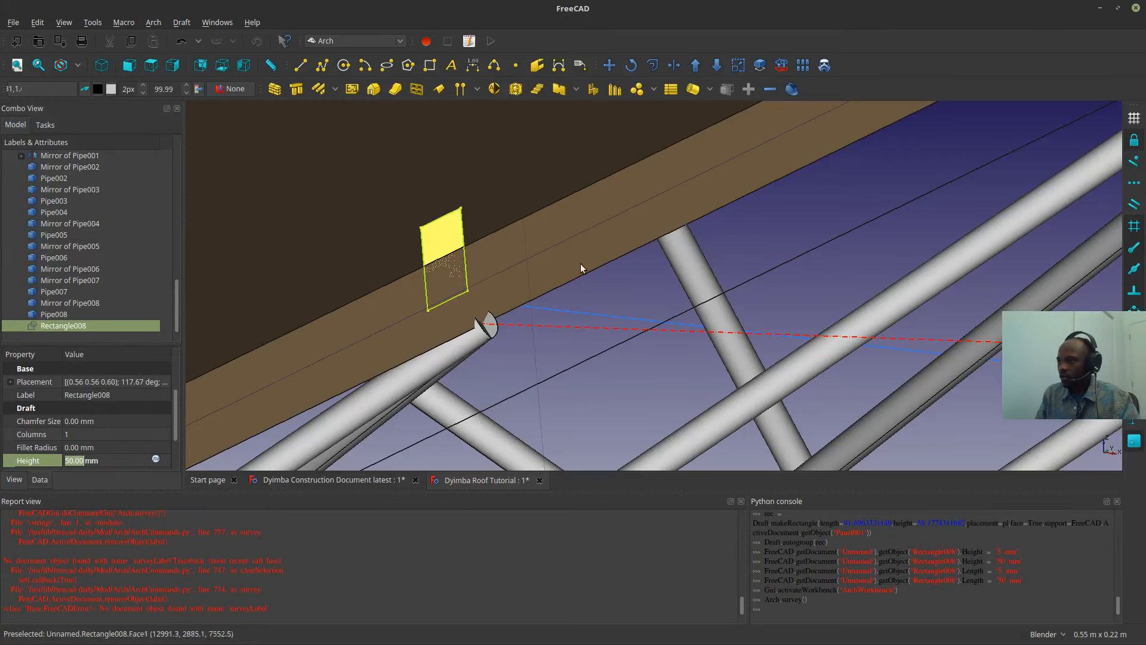
click(443, 218)
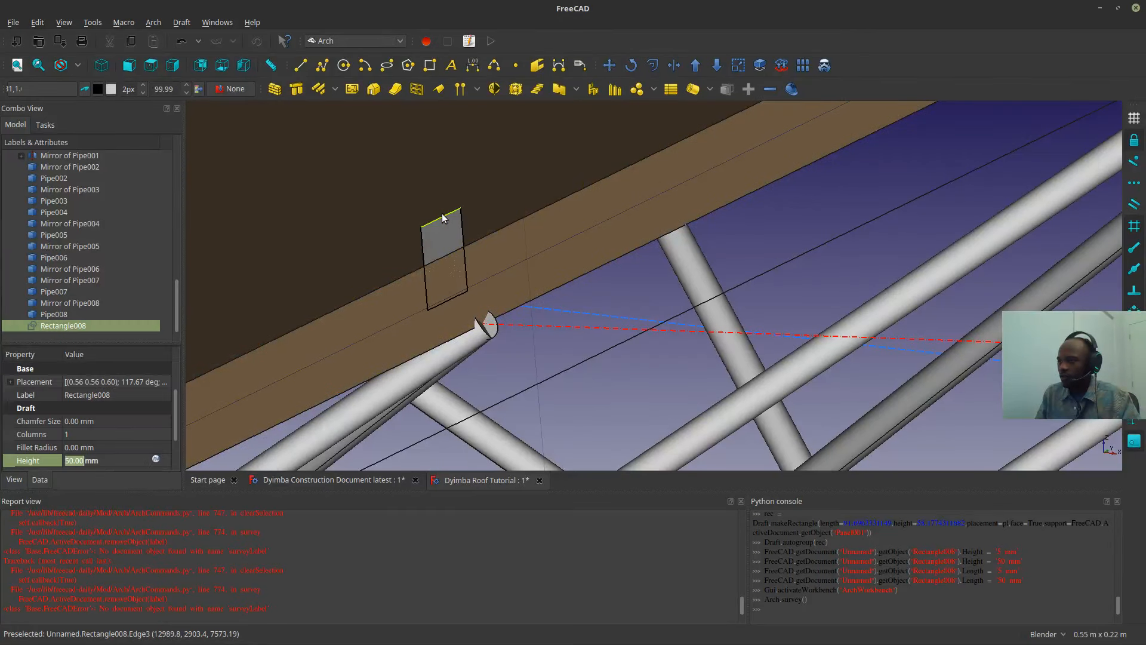
- Restart the Survey tool, try again to measure the square's upper edge, and clear the selection
click(585, 400)
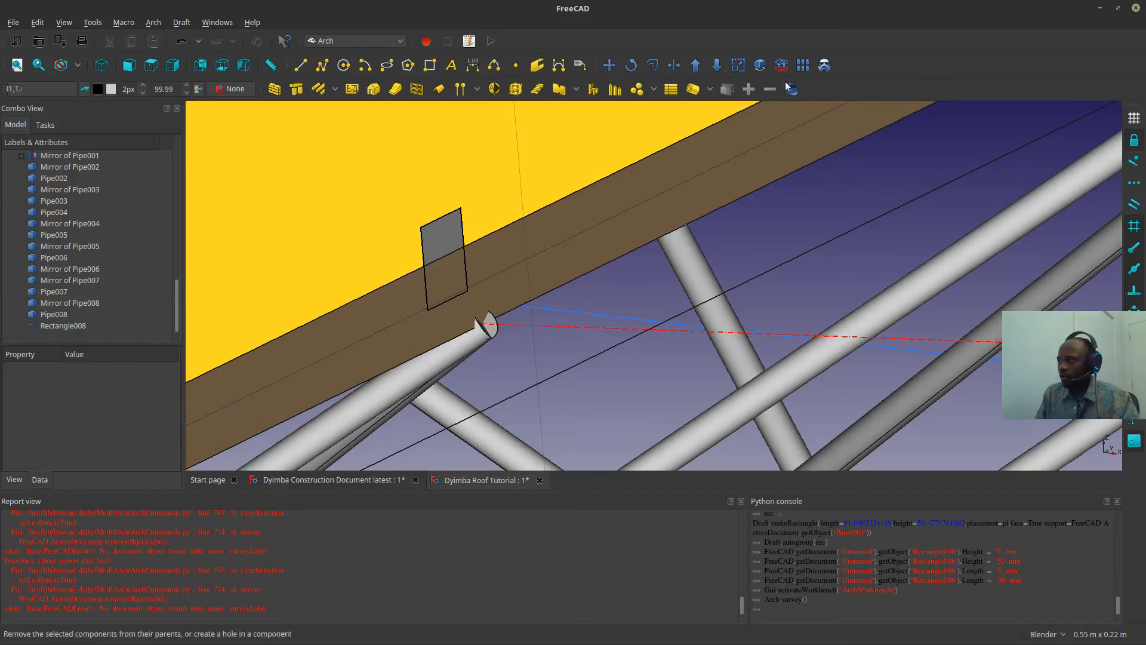
click(792, 89)
click(438, 222)
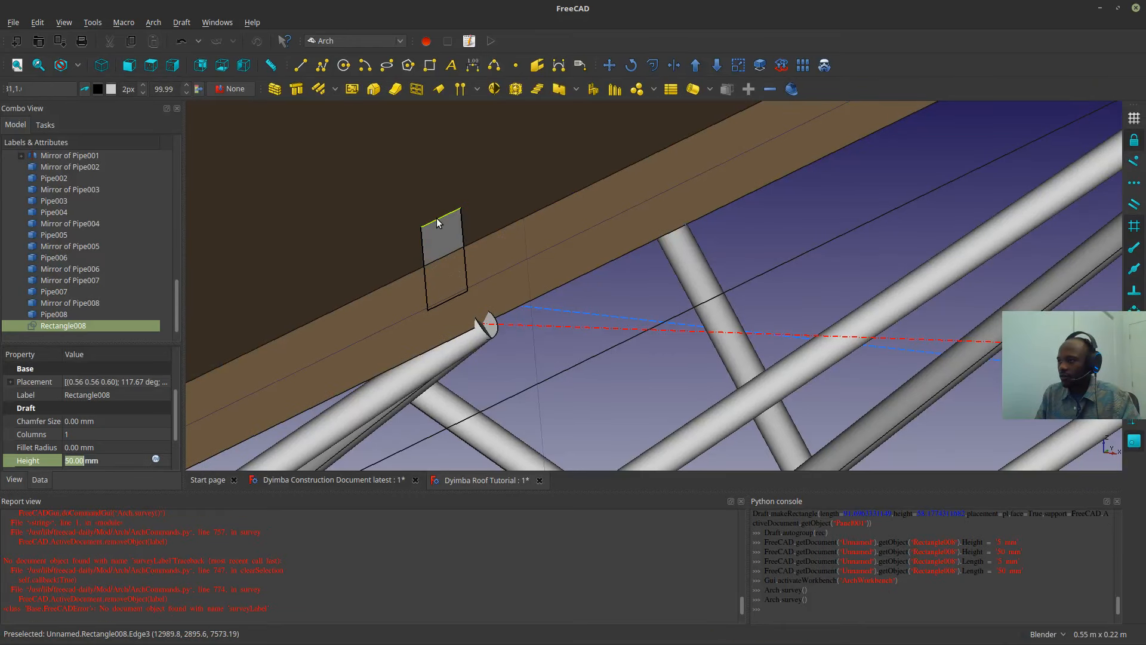
scroll(568, 378, down, 8)
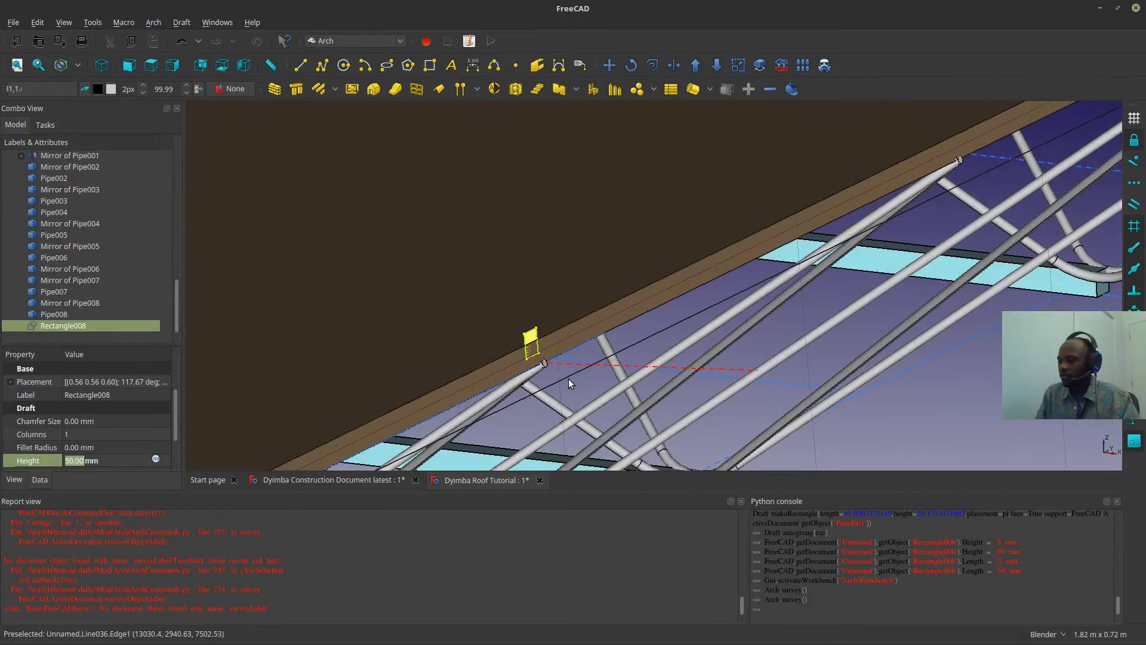
scroll(568, 379, up, 6)
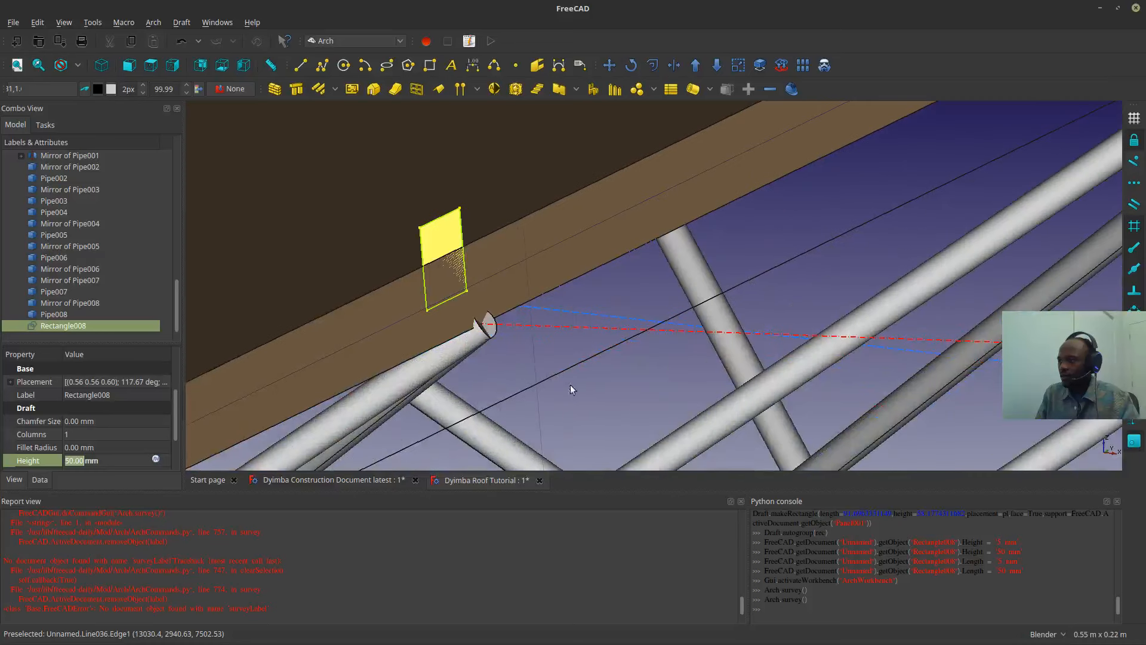
click(570, 384)
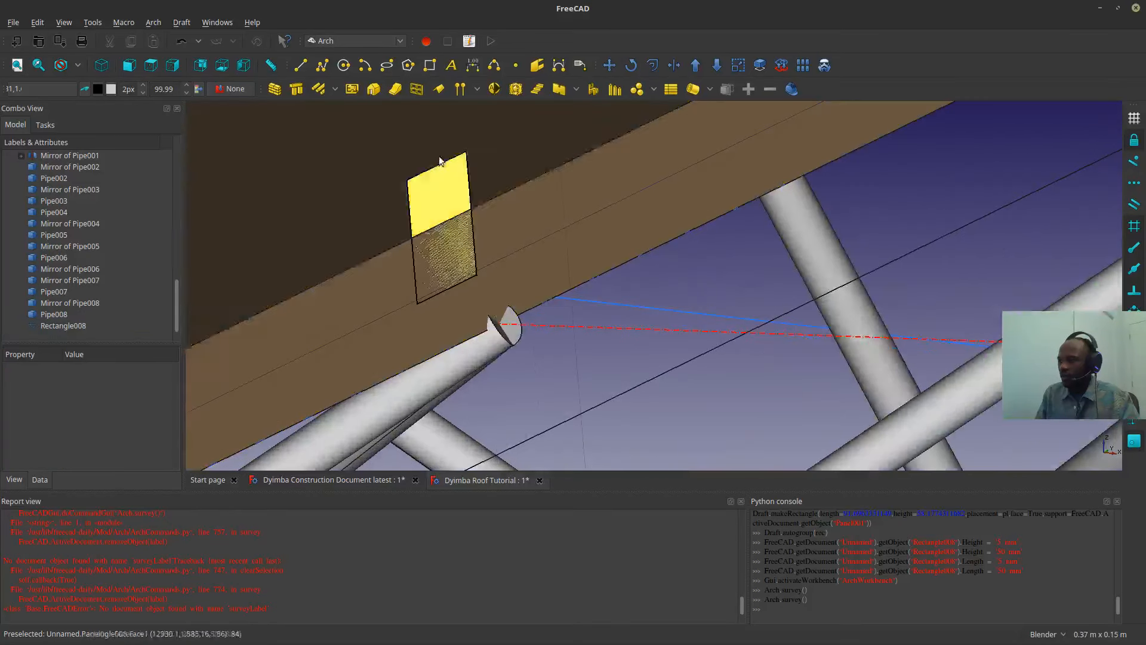
- Measure the side edge and the upper edge of the square profile at the roof edge with the survey tool
click(791, 89)
click(410, 218)
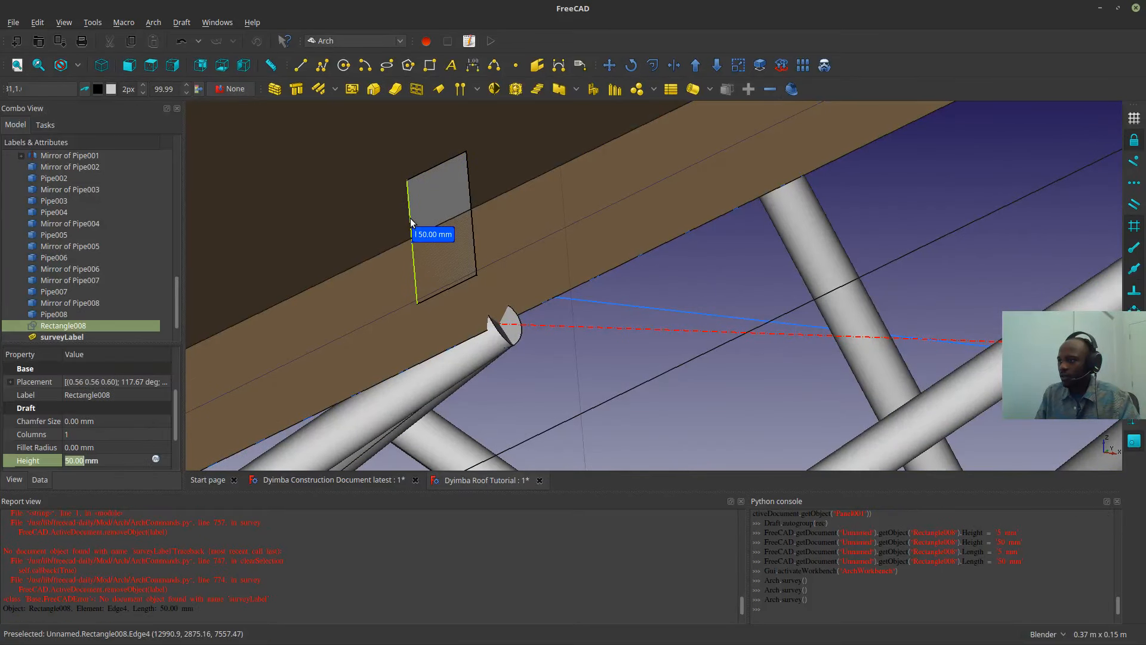
click(642, 452)
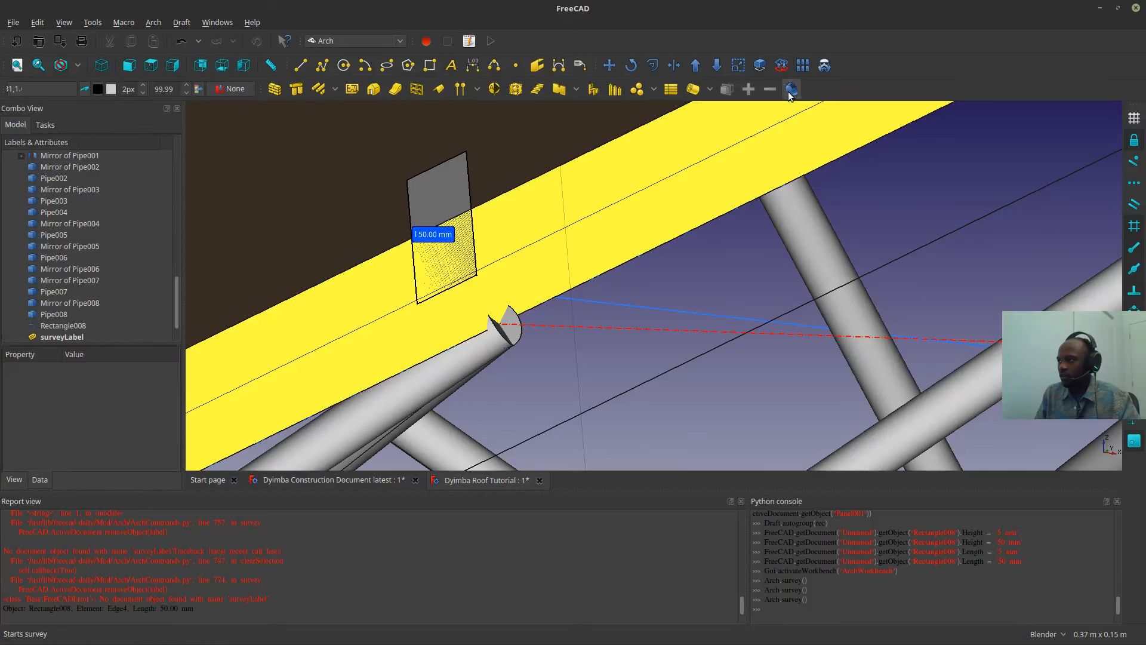
click(791, 89)
click(434, 168)
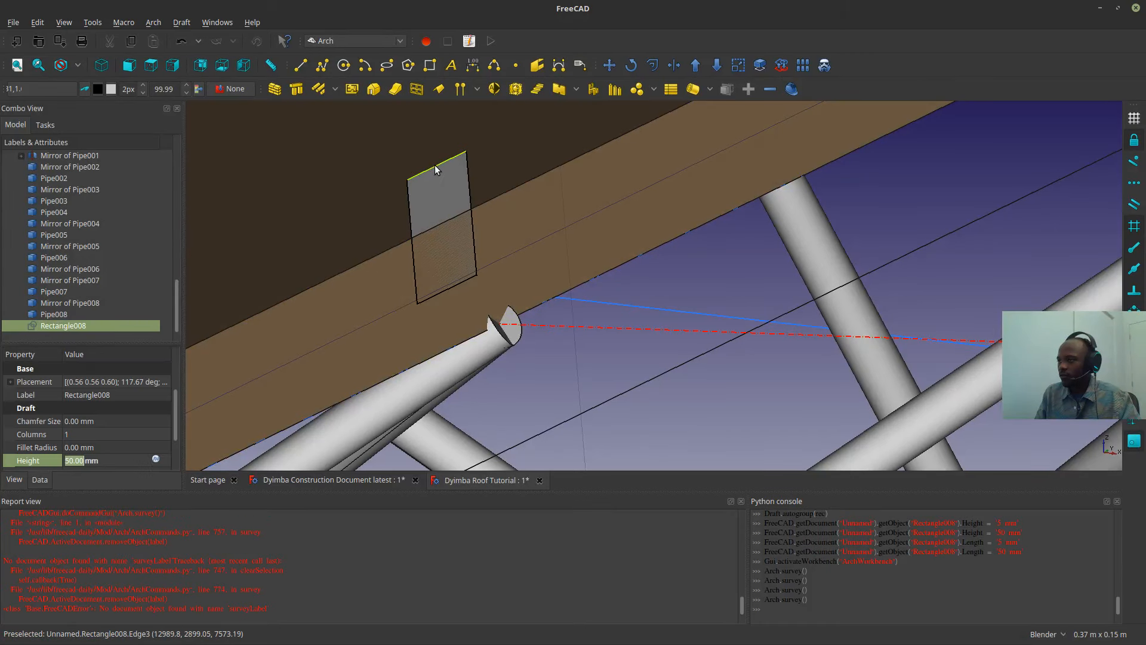
click(578, 398)
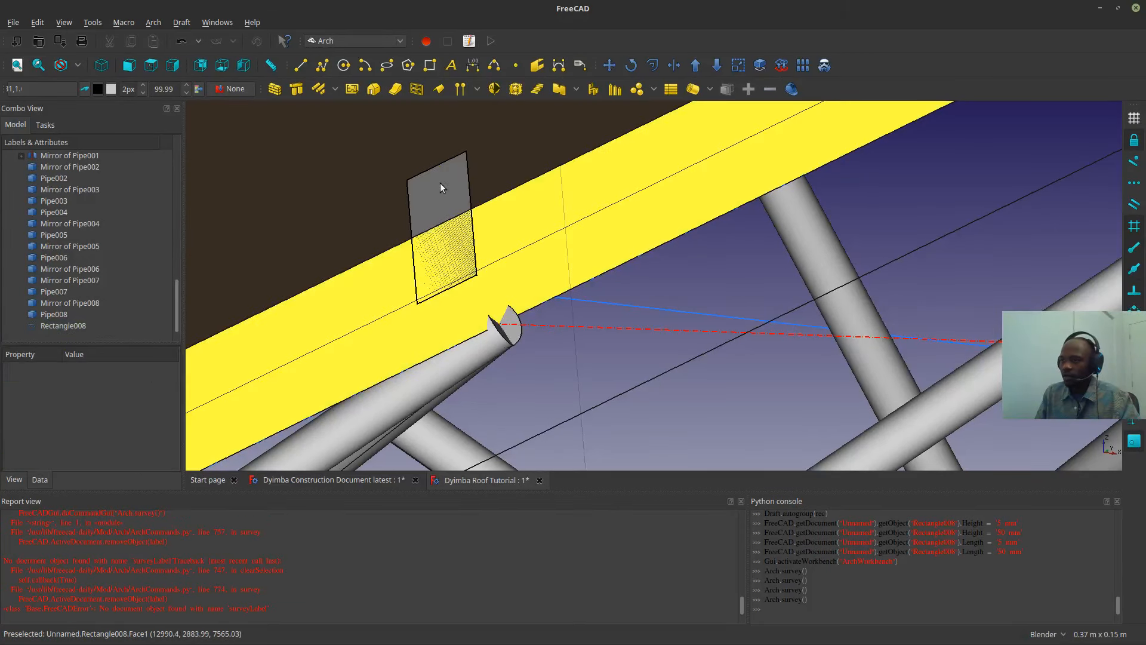
- Try a height of 25 mm and a length of 25 mm for the profile rectangle
click(444, 191)
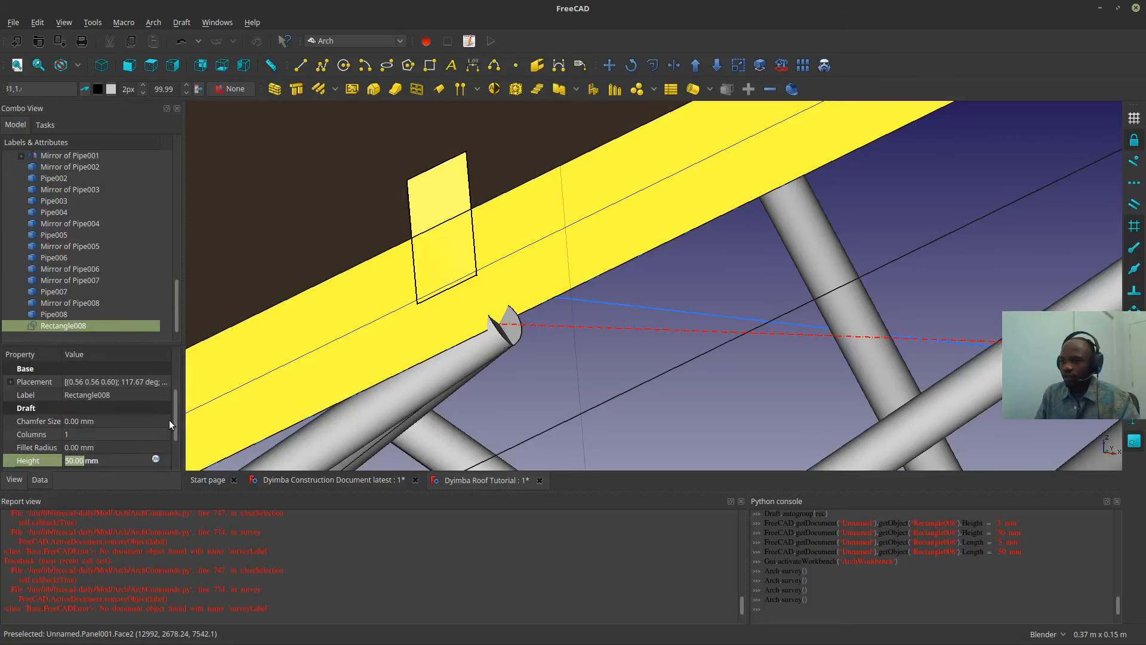
drag(177, 414, 162, 445)
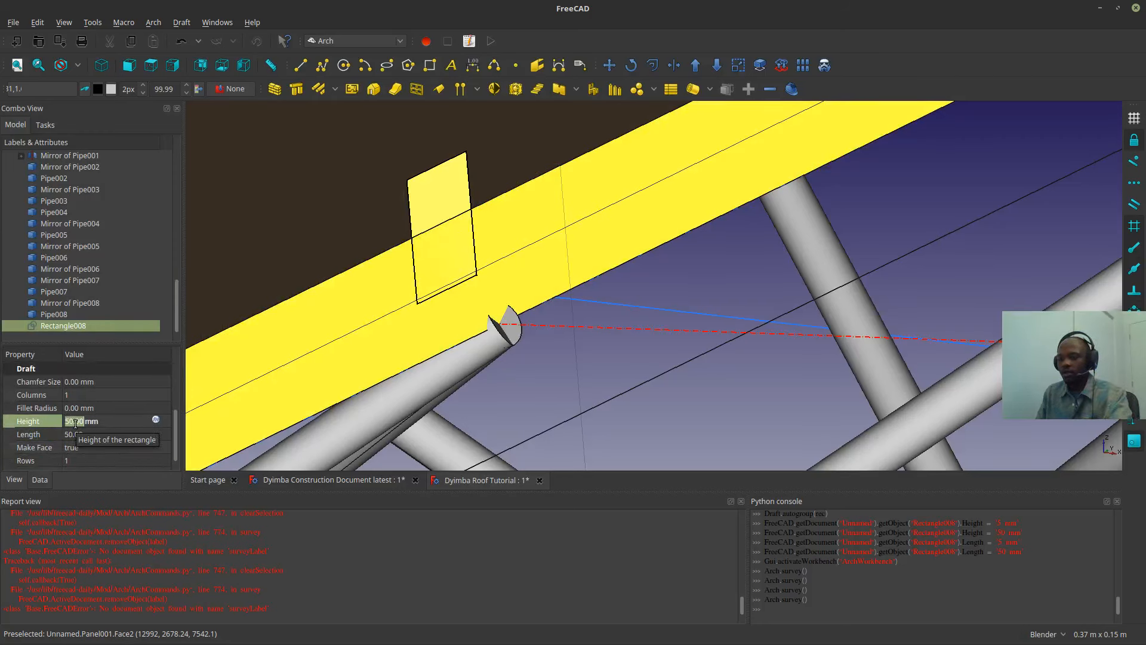
key(Return)
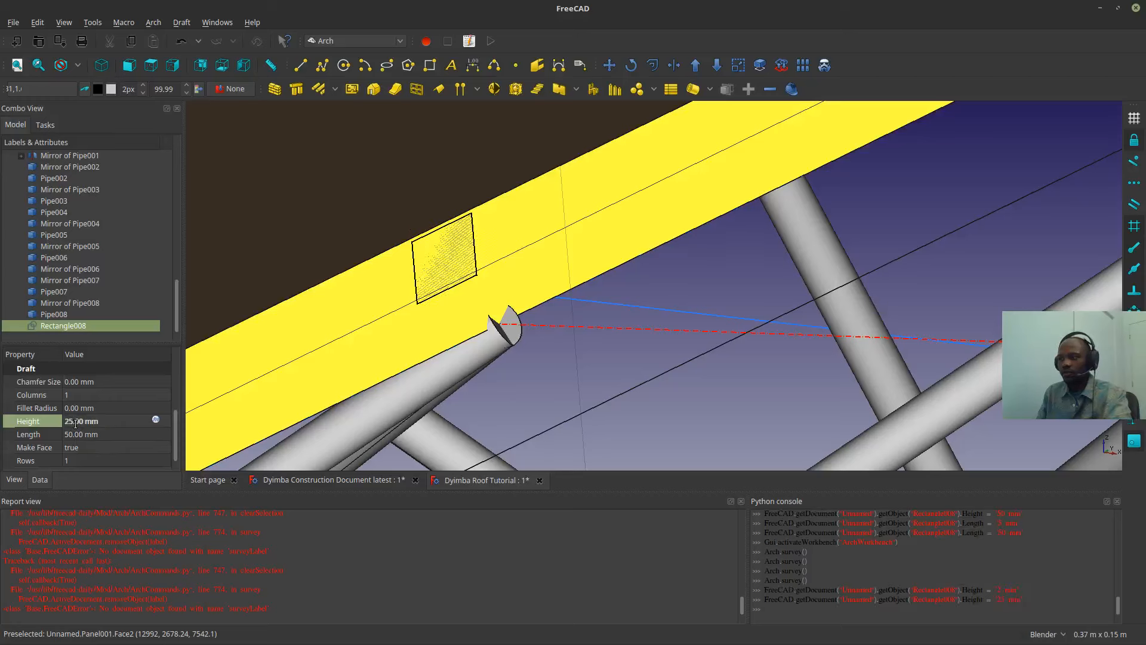
click(71, 435)
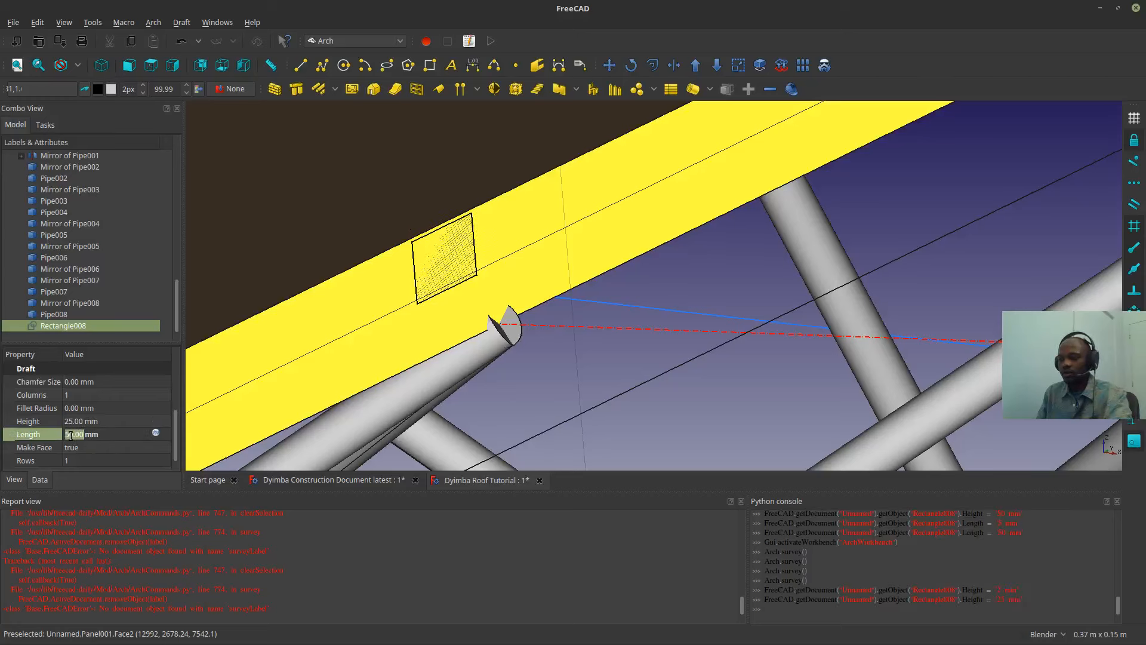
text(25)
key(Return)
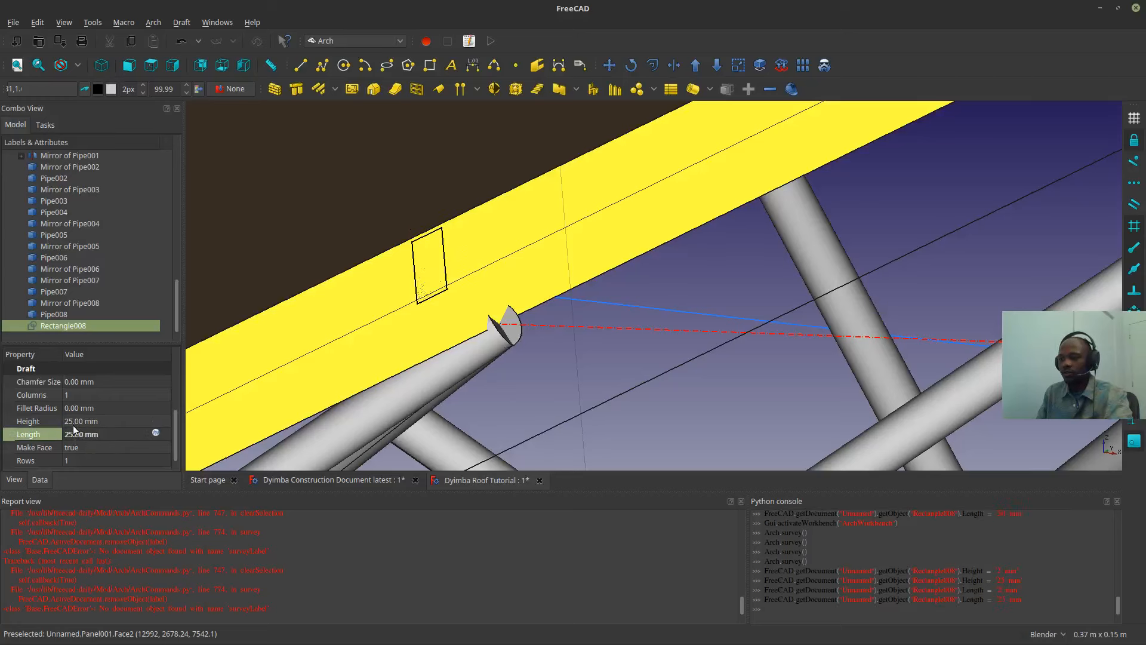
- Set the profile rectangle's height and length back to 50 mm each
click(73, 425)
text(50)
key(Return)
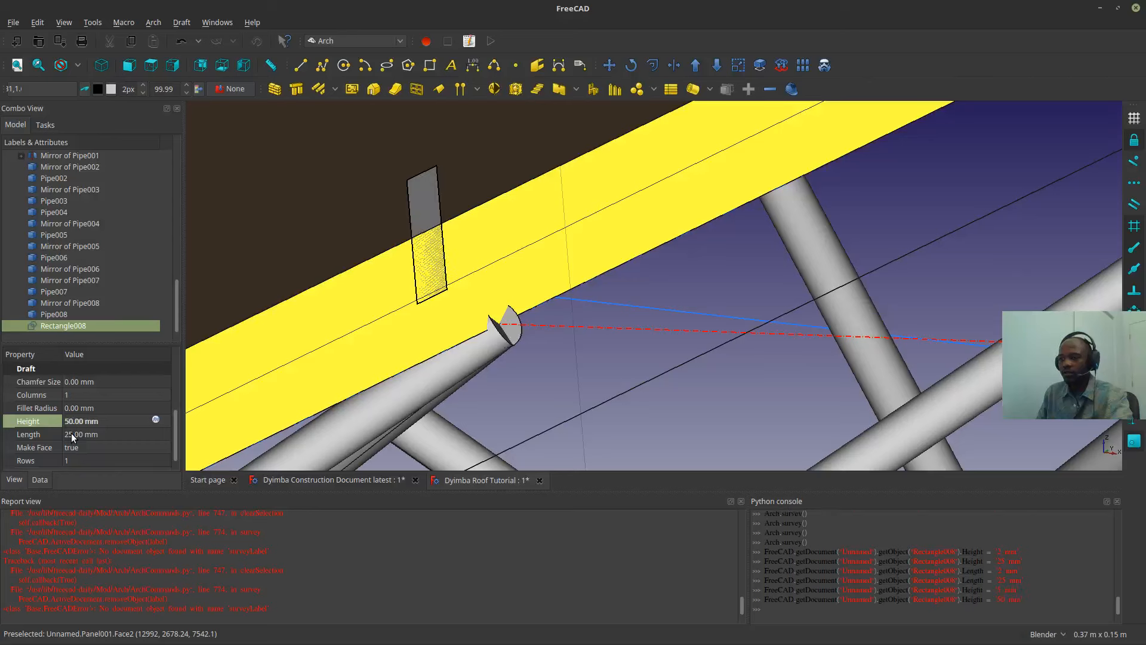
click(73, 435)
text(50)
key(Return)
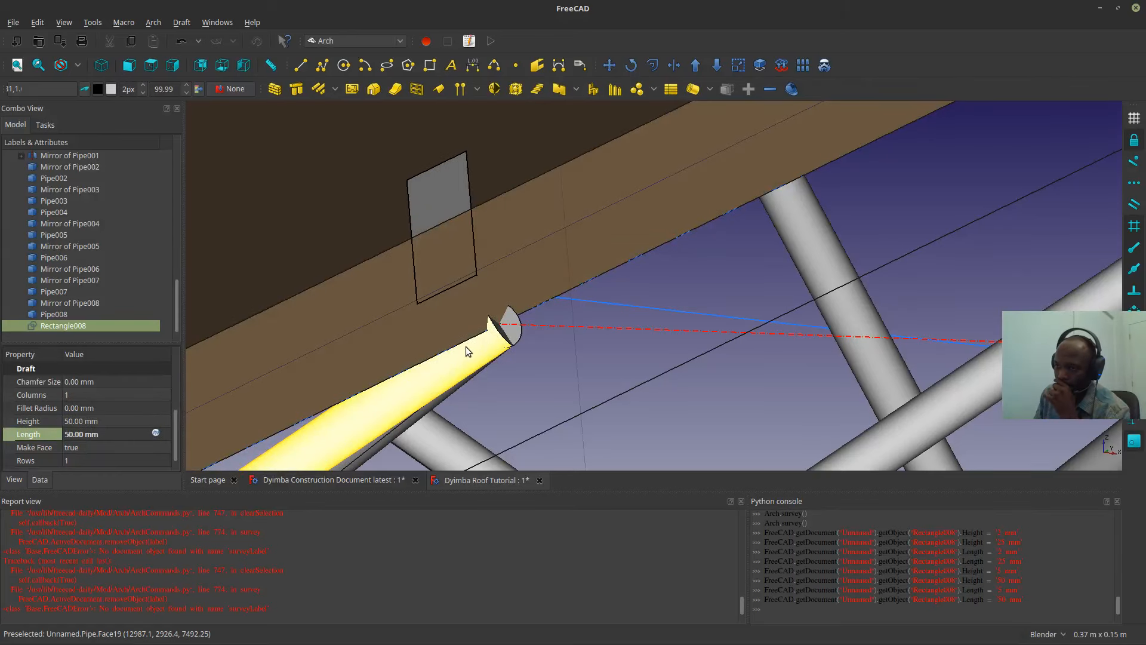
- Move the square profile from its upper edge's midpoint to the pipe joint under the roof panel's lower edge
middle_drag(460, 366, 290, 307)
scroll(289, 307, up, 5)
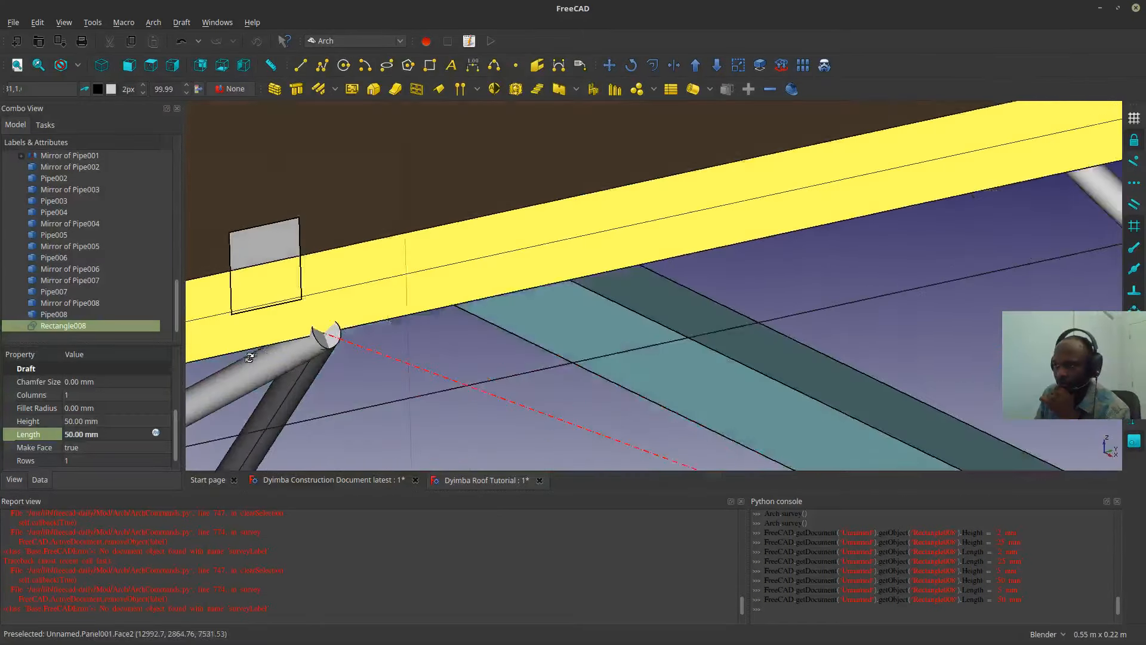
click(174, 66)
scroll(494, 351, down, 11)
scroll(431, 306, up, 11)
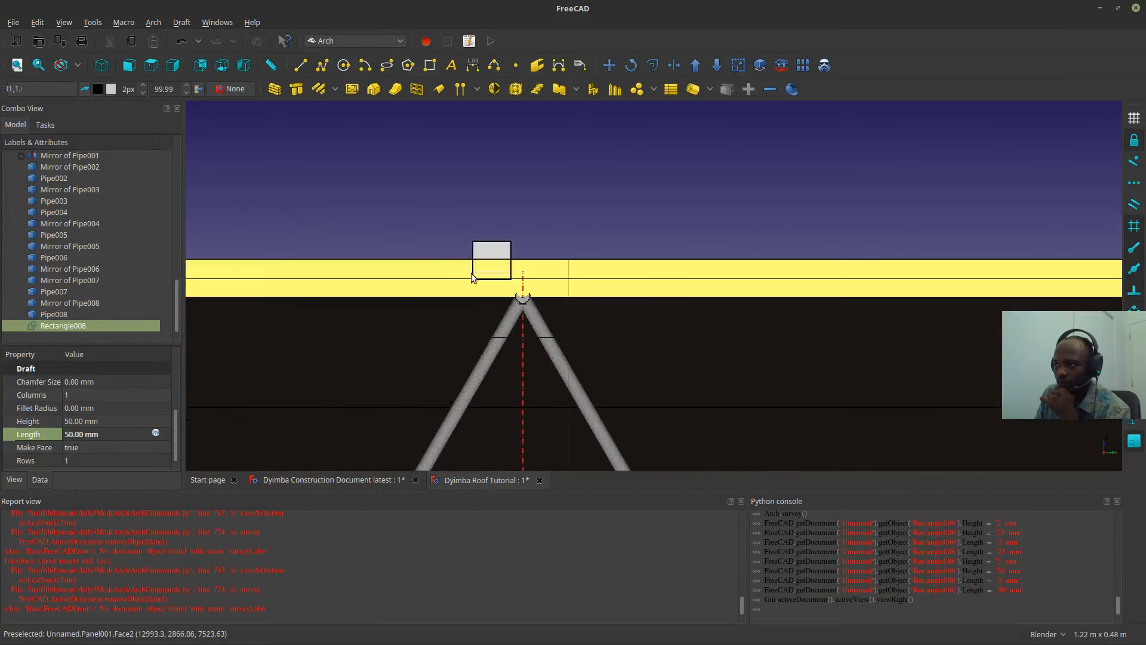
middle_drag(597, 312, 598, 395)
scroll(598, 391, up, 16)
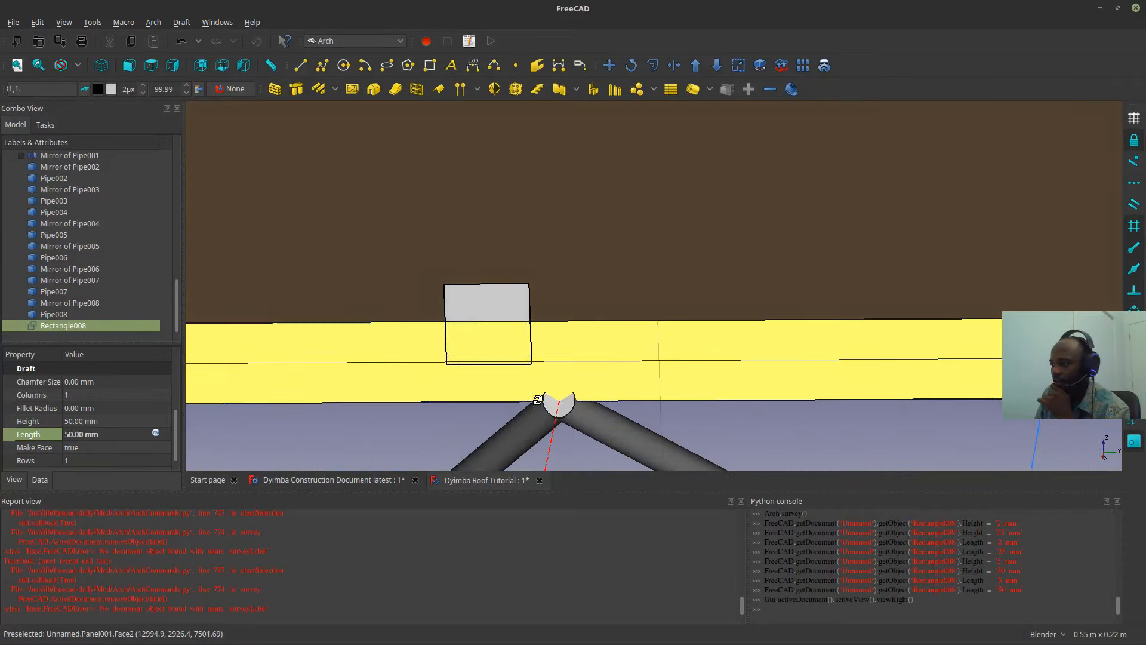
drag(546, 403, 541, 394)
scroll(542, 394, down, 2)
click(510, 321)
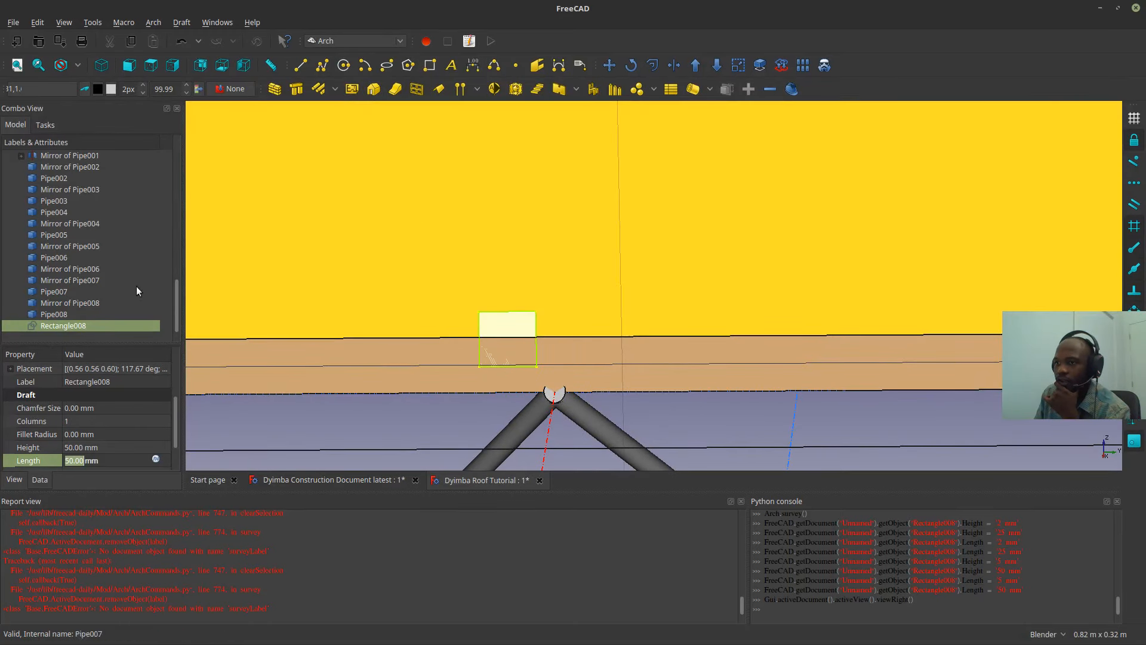
click(608, 65)
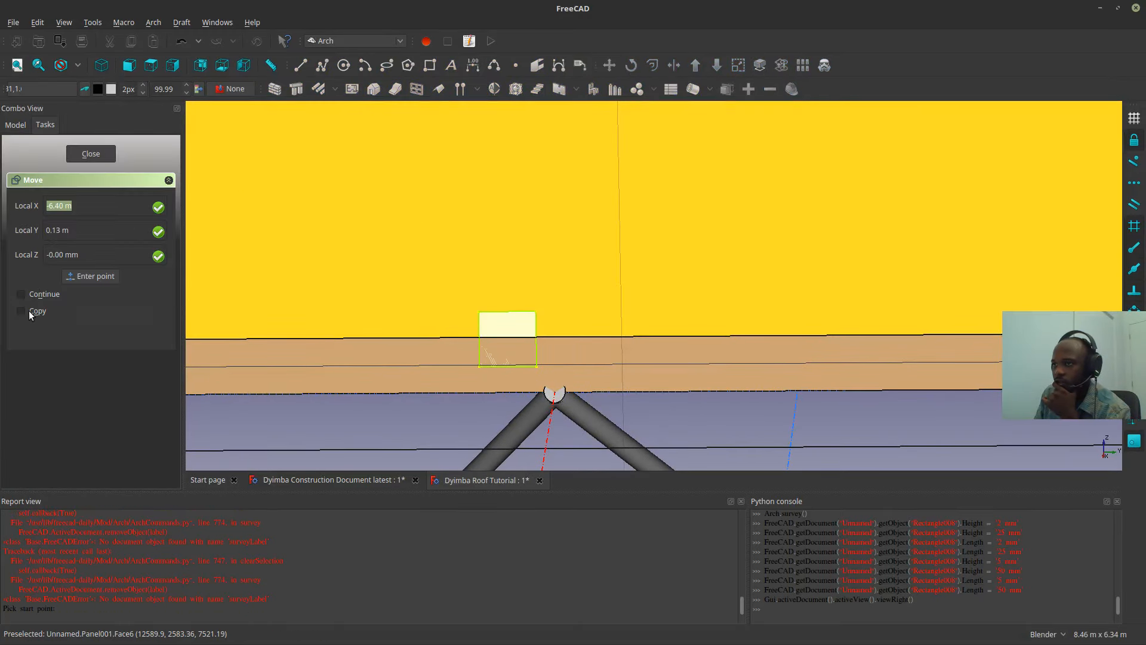
click(503, 311)
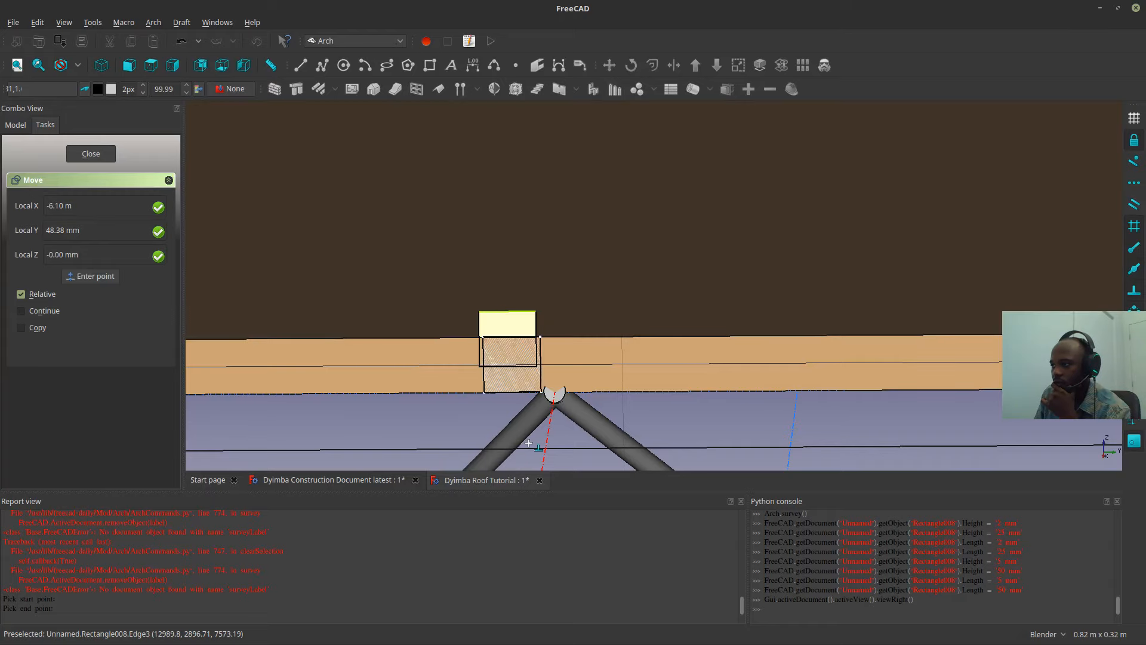
click(554, 397)
- Extrude the square profile about 14.04 m along the roof slope up to the opposite roof panel edge
middle_drag(532, 353, 803, 361)
click(804, 361)
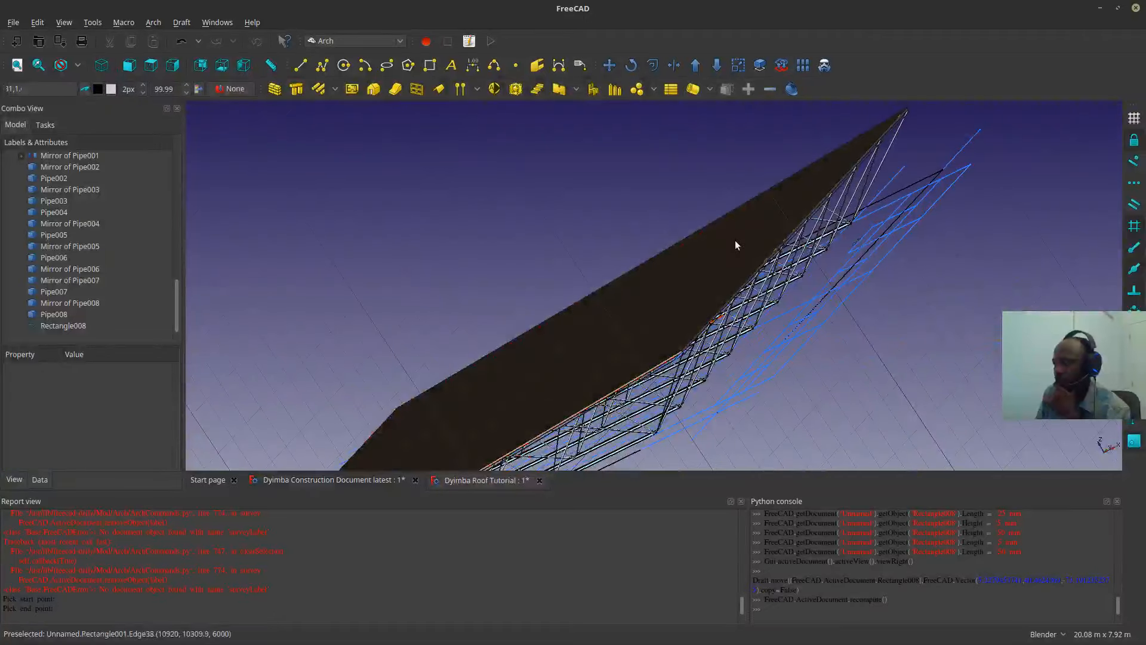
click(697, 284)
click(767, 389)
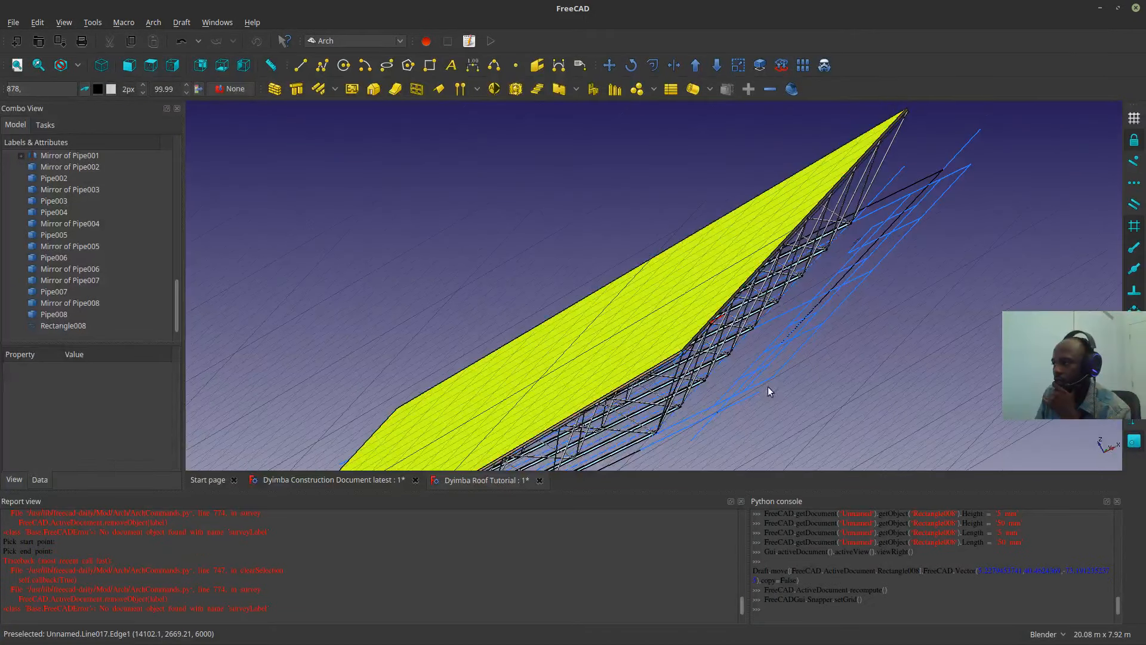
middle_drag(767, 389, 645, 332)
scroll(646, 331, up, 10)
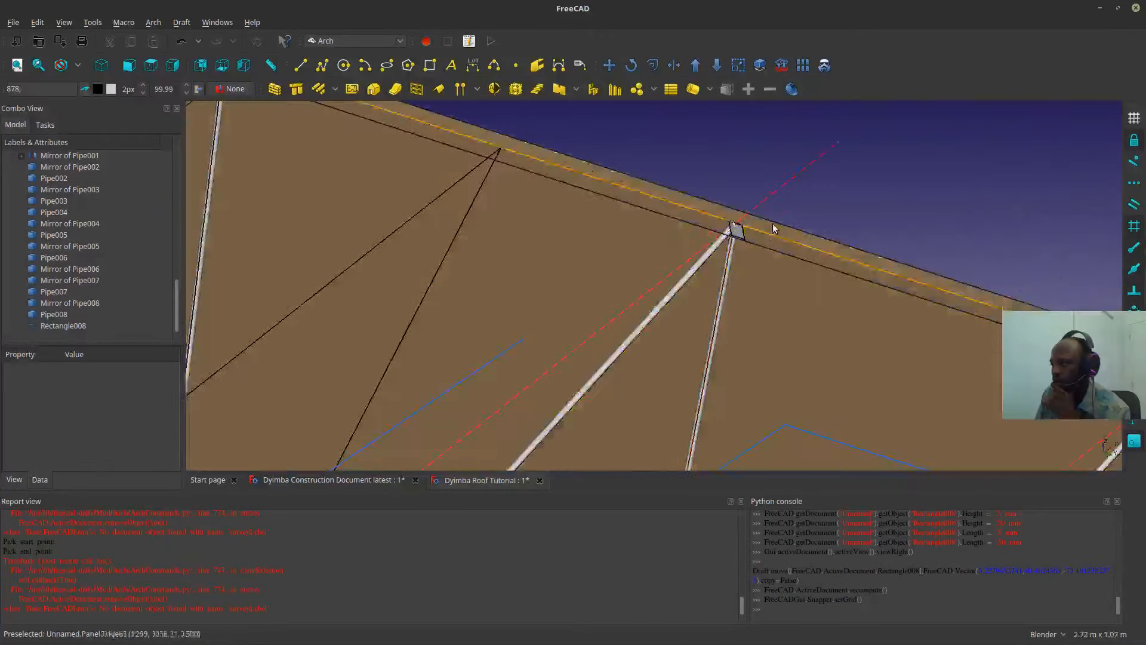
click(676, 255)
scroll(676, 256, down, 10)
middle_drag(614, 248, 460, 320)
scroll(542, 305, down, 6)
scroll(513, 311, up, 5)
scroll(513, 310, up, 3)
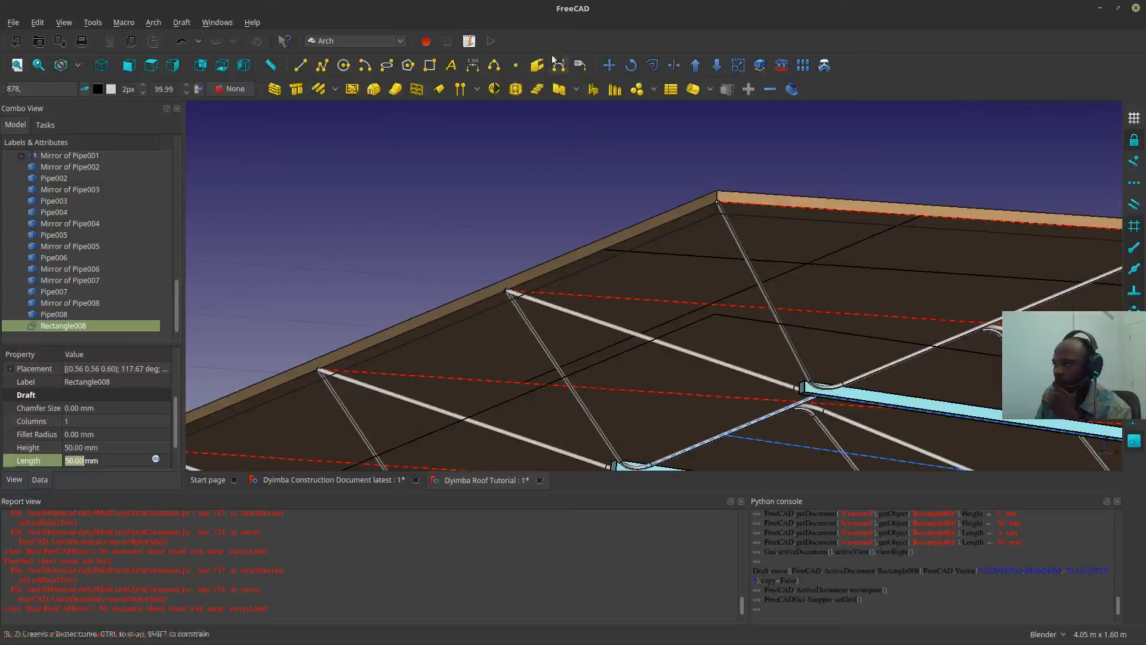
click(674, 65)
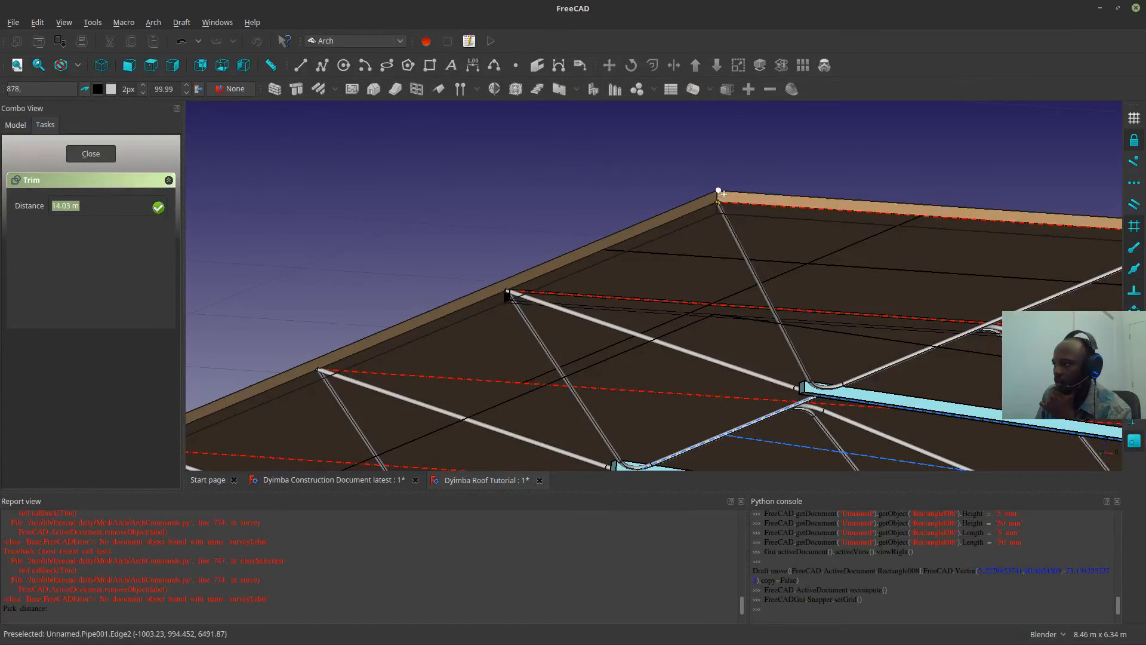
scroll(717, 192, up, 3)
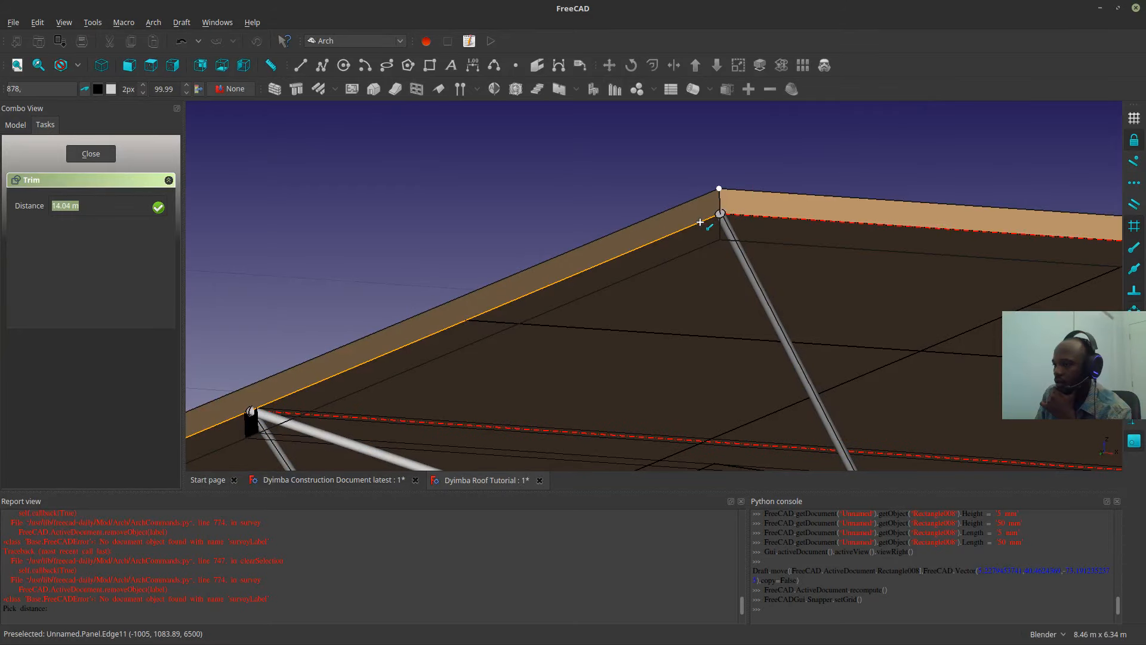
click(699, 222)
- Copy the extruded beam in the right view from its pipe joint to the joint at the roof's end corner, with Continue and Copy enabled
scroll(628, 167, down, 7)
scroll(628, 167, up, 2)
middle_drag(728, 286, 476, 223)
scroll(575, 416, up, 4)
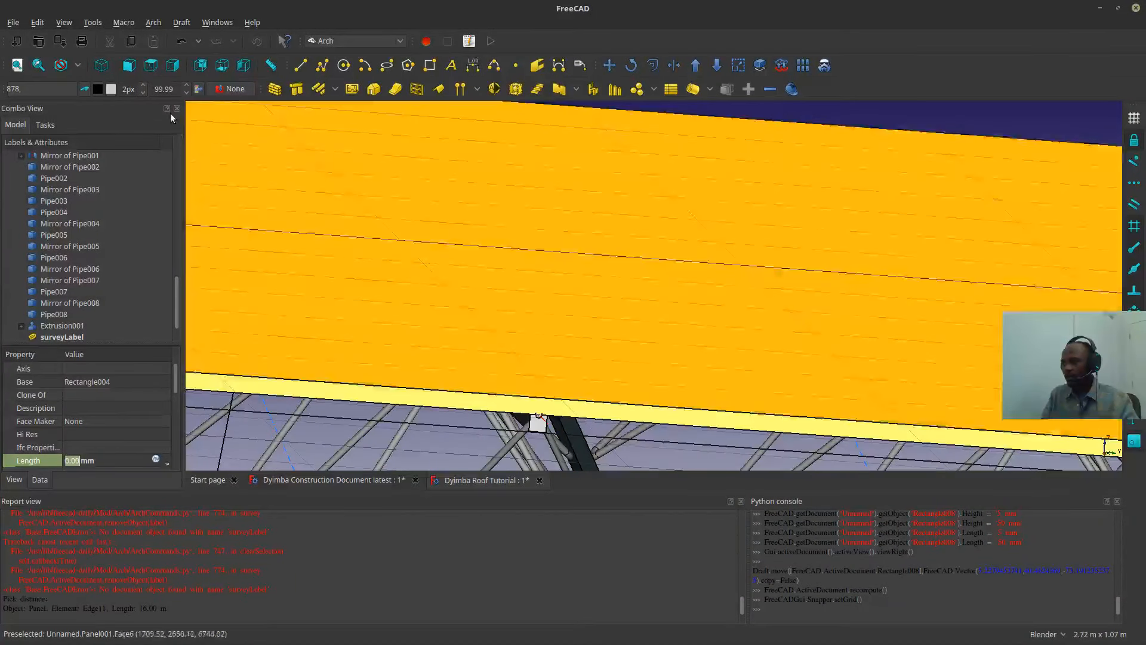
scroll(345, 257, down, 8)
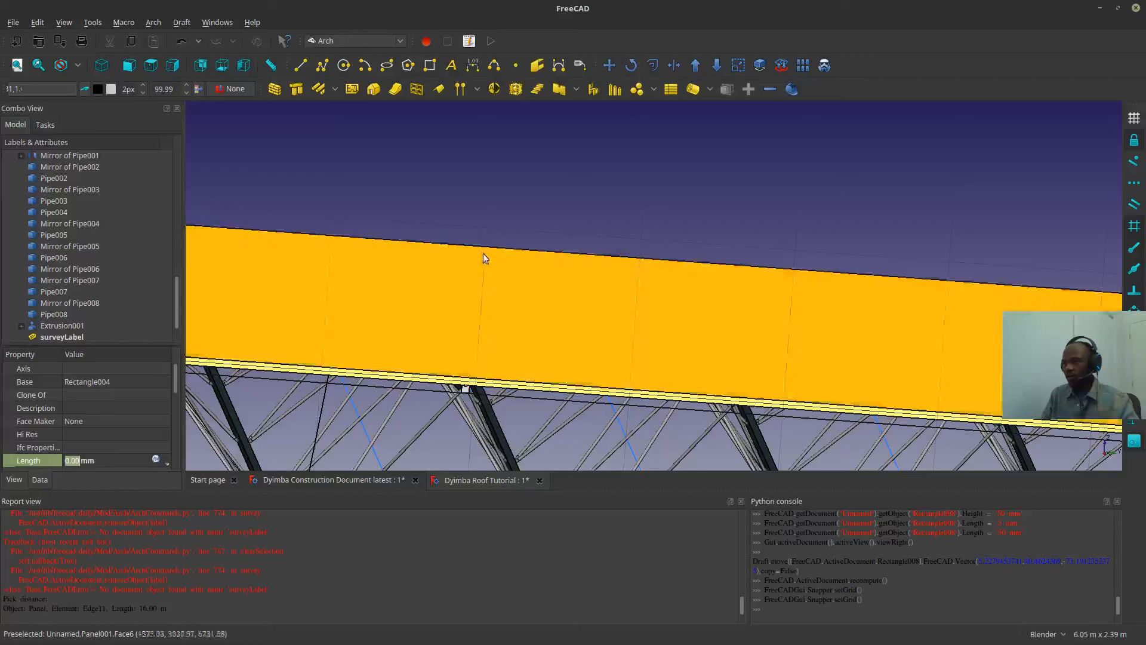
click(172, 71)
scroll(434, 210, up, 10)
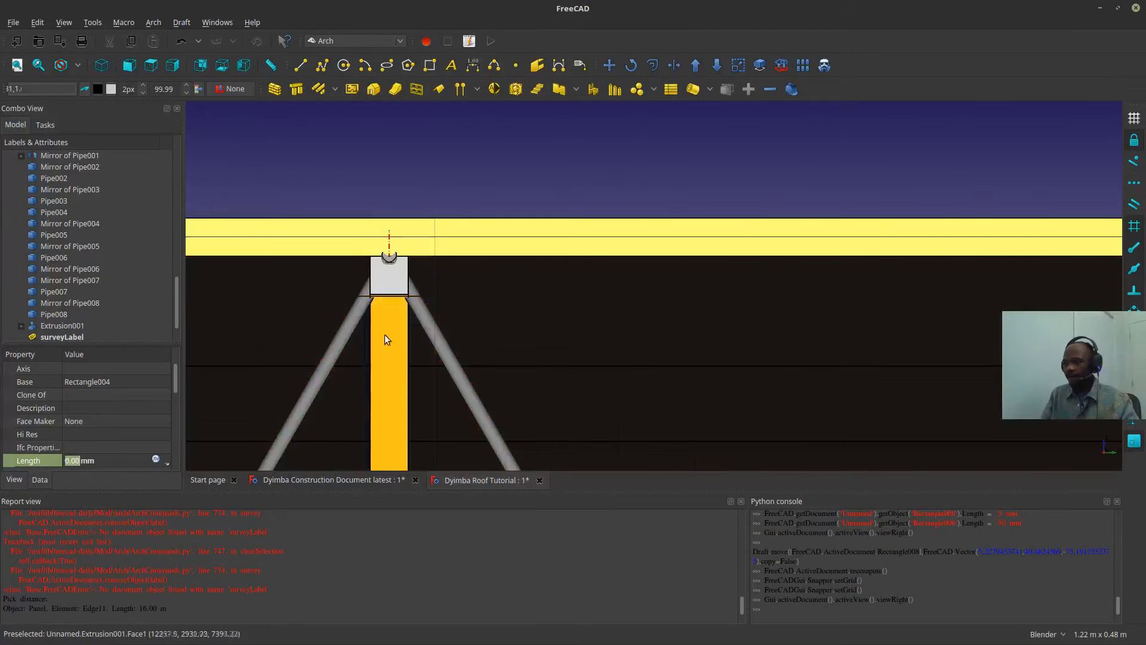
click(389, 368)
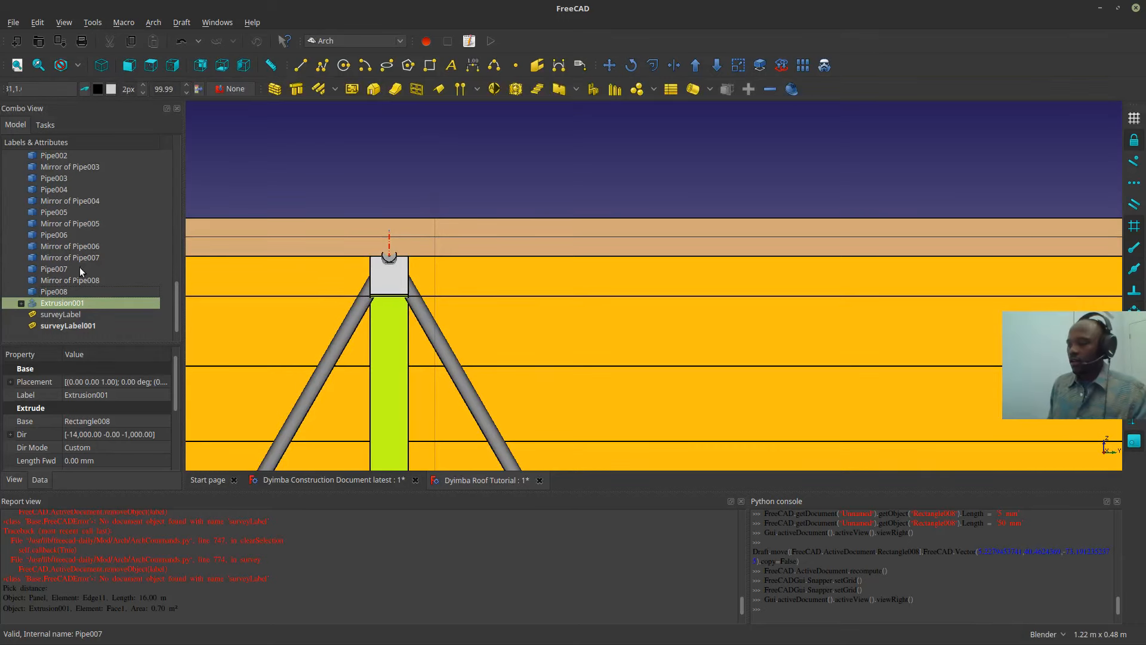
click(608, 66)
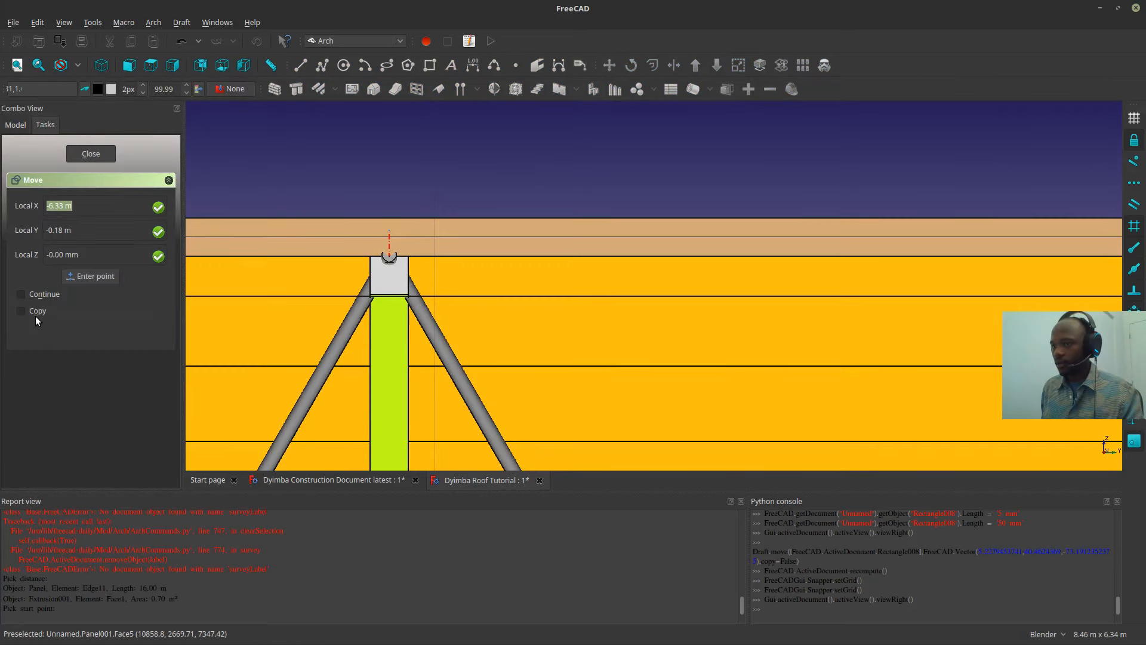
click(21, 294)
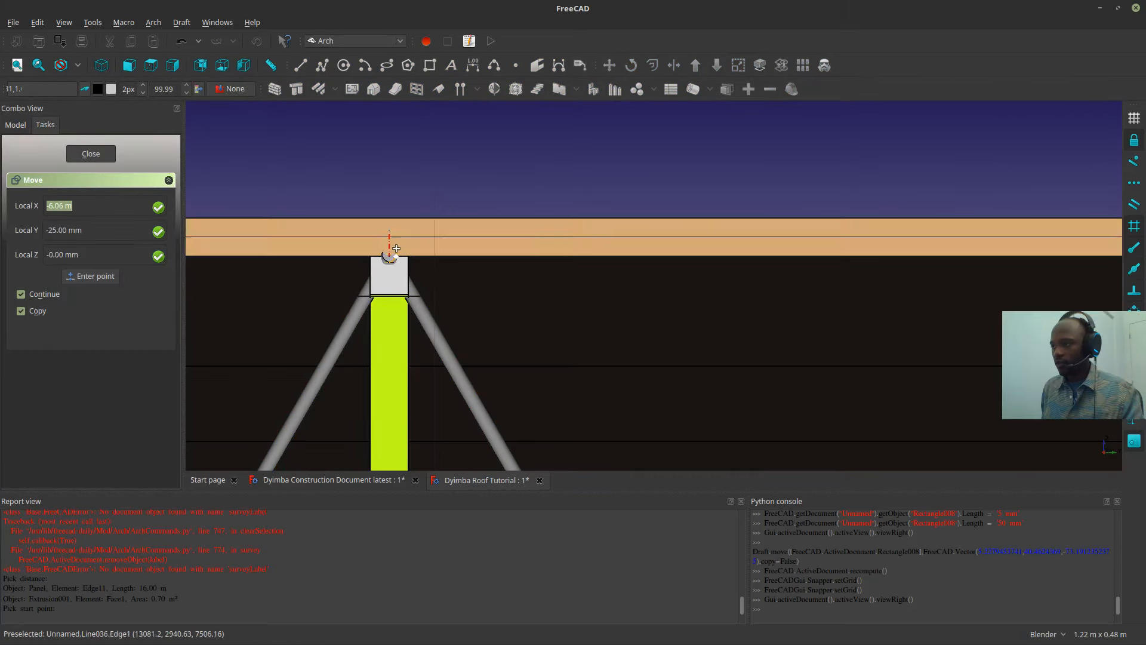
scroll(390, 256, up, 3)
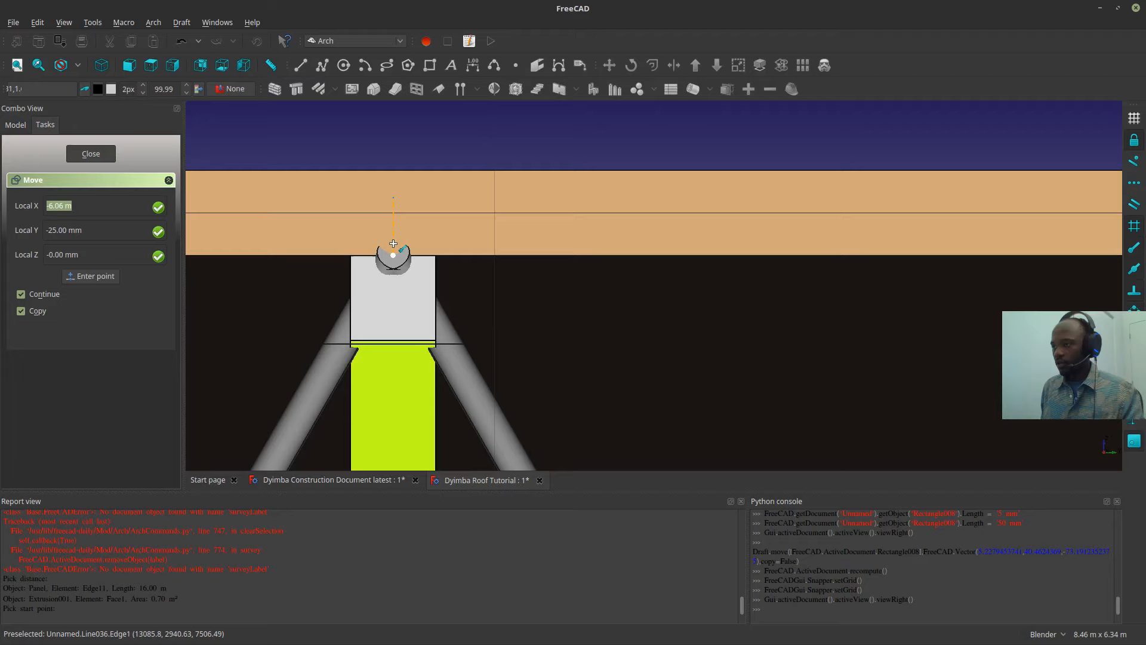
click(394, 243)
scroll(442, 284, down, 5)
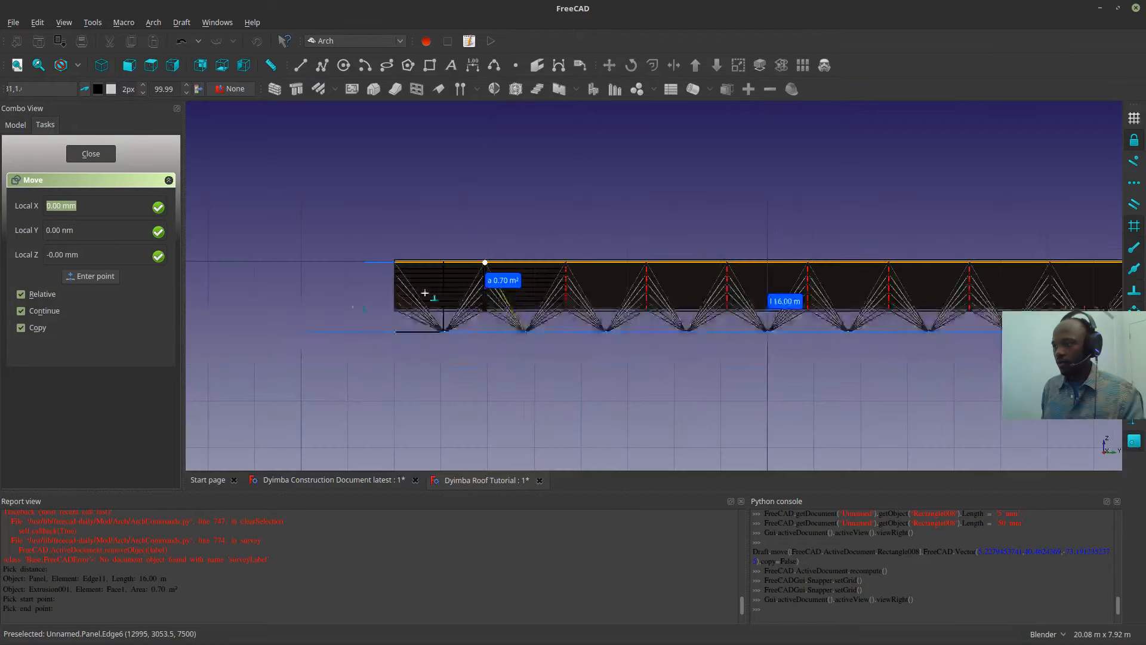
scroll(397, 263, up, 10)
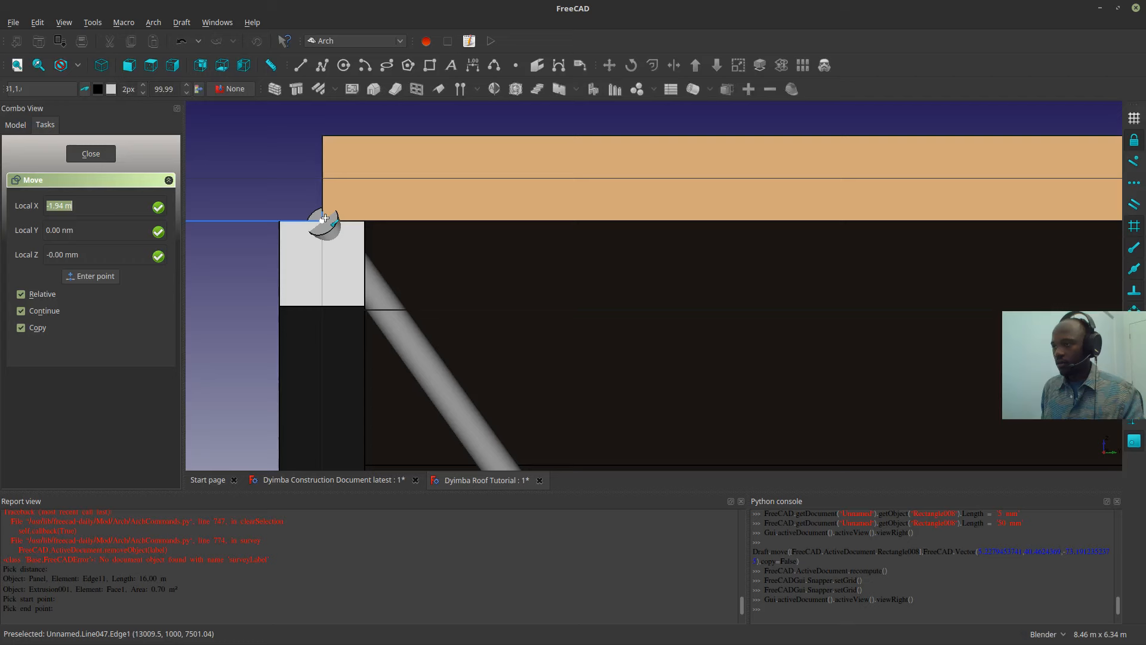
click(325, 219)
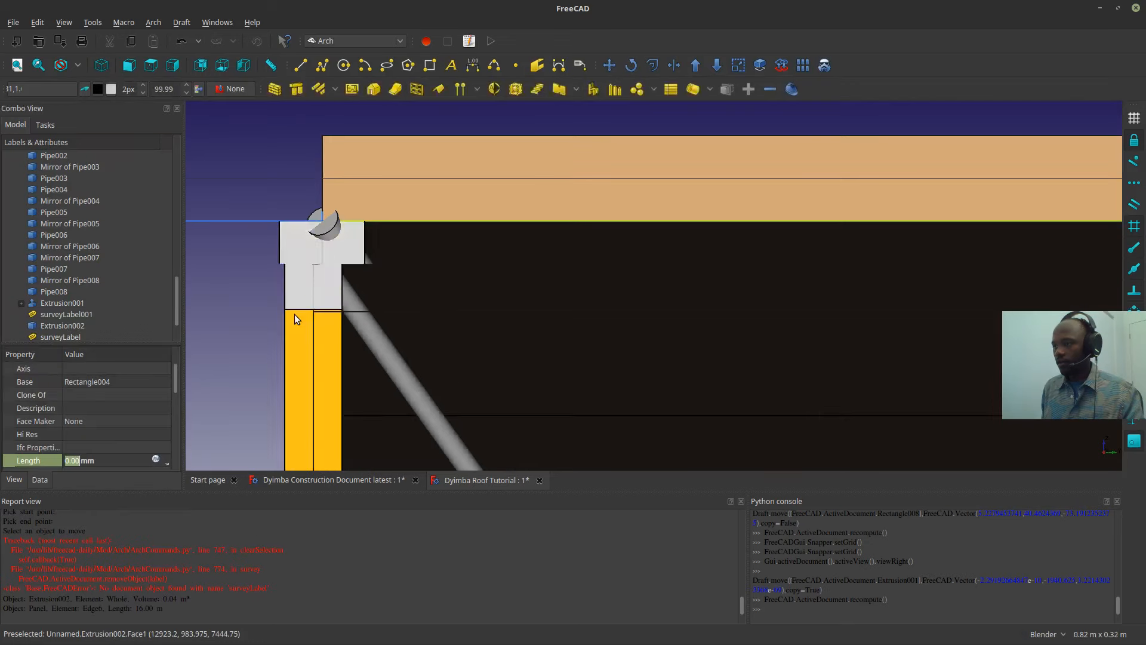
scroll(299, 319, up, 3)
click(292, 305)
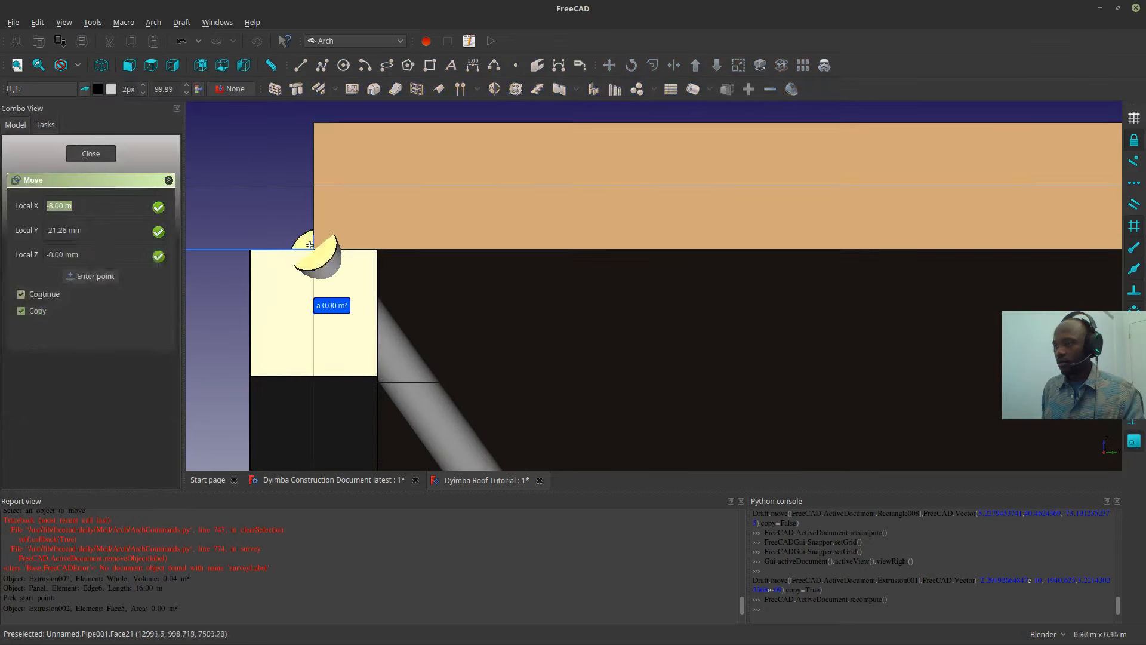
click(313, 245)
scroll(280, 311, down, 5)
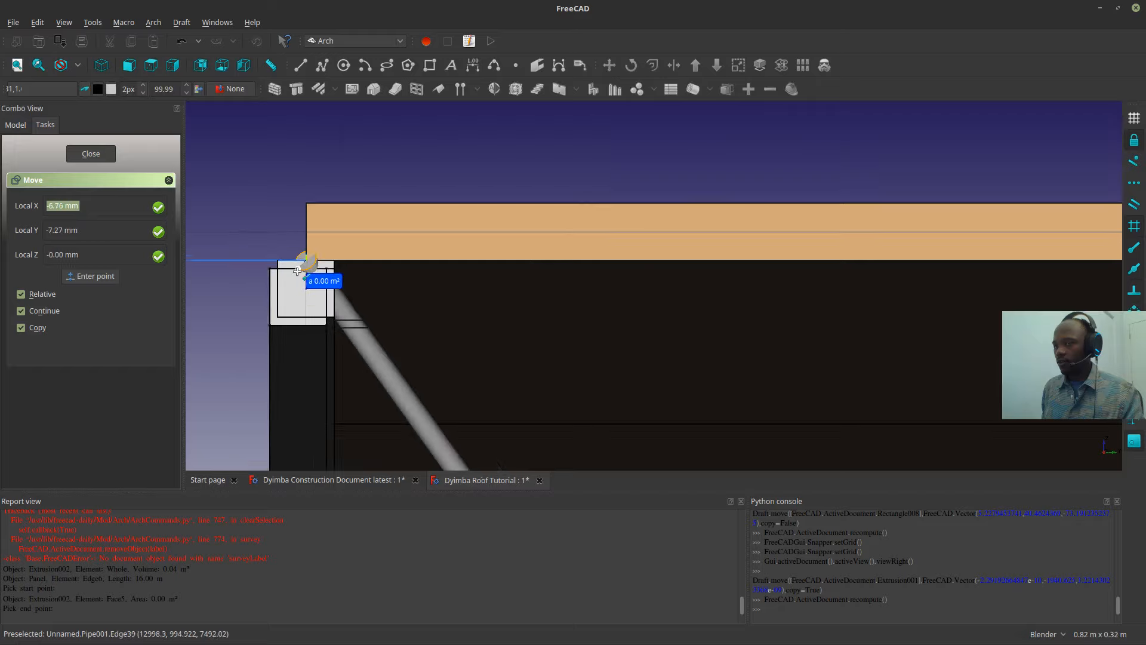
scroll(277, 320, down, 5)
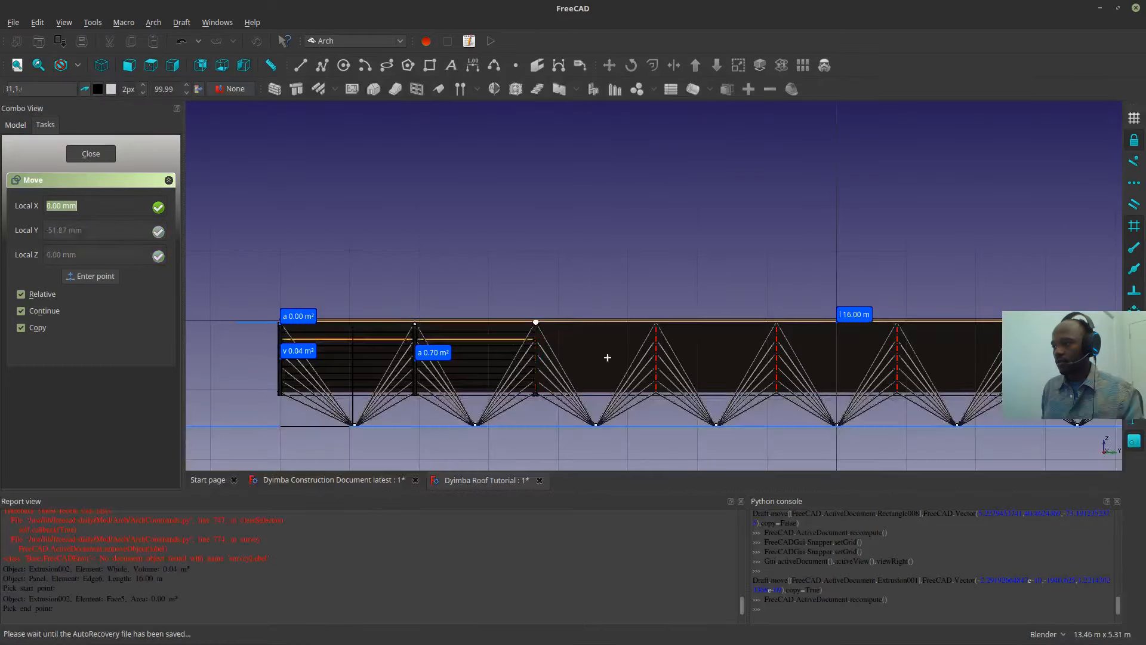
scroll(541, 326, up, 3)
scroll(540, 323, up, 5)
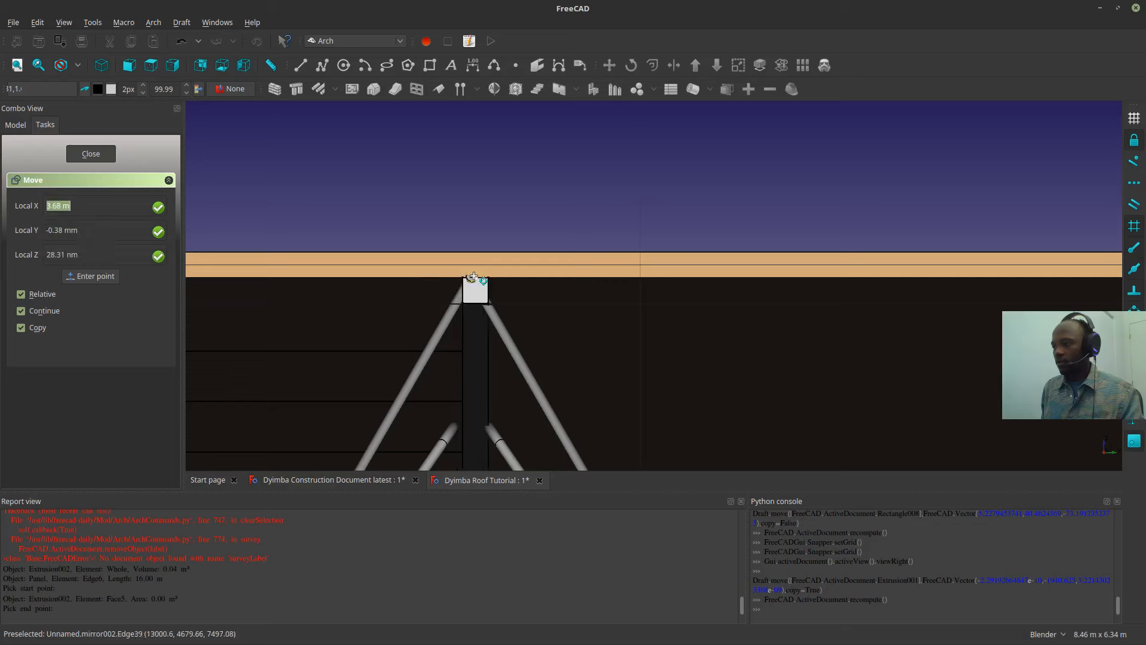
scroll(470, 275, up, 3)
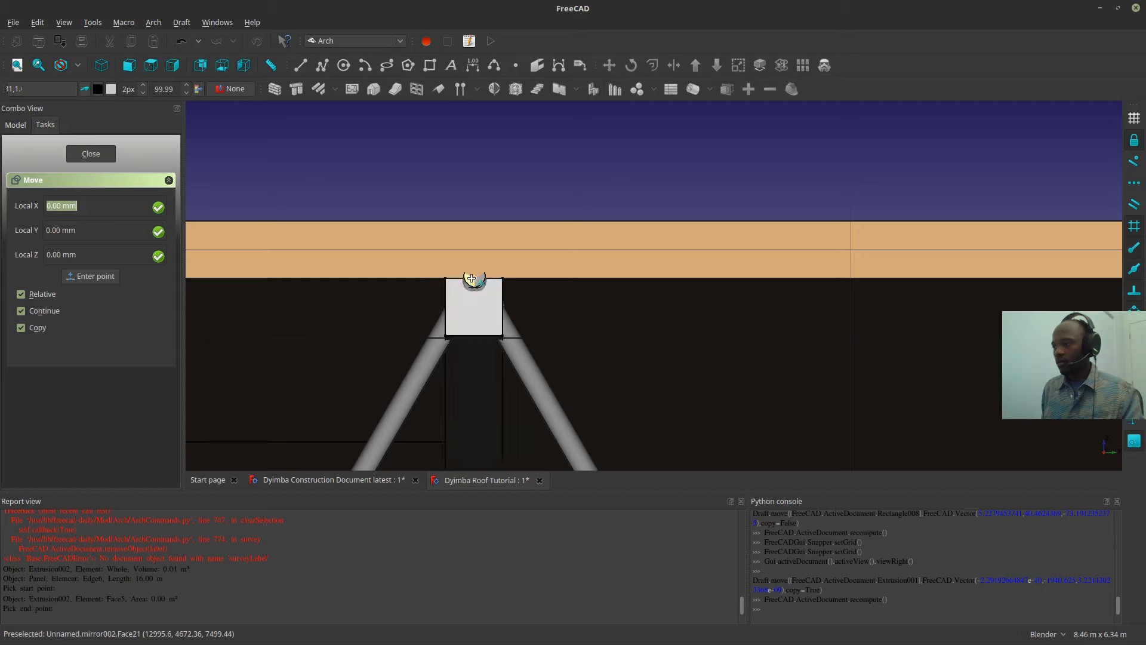
scroll(472, 275, up, 5)
key(Return)
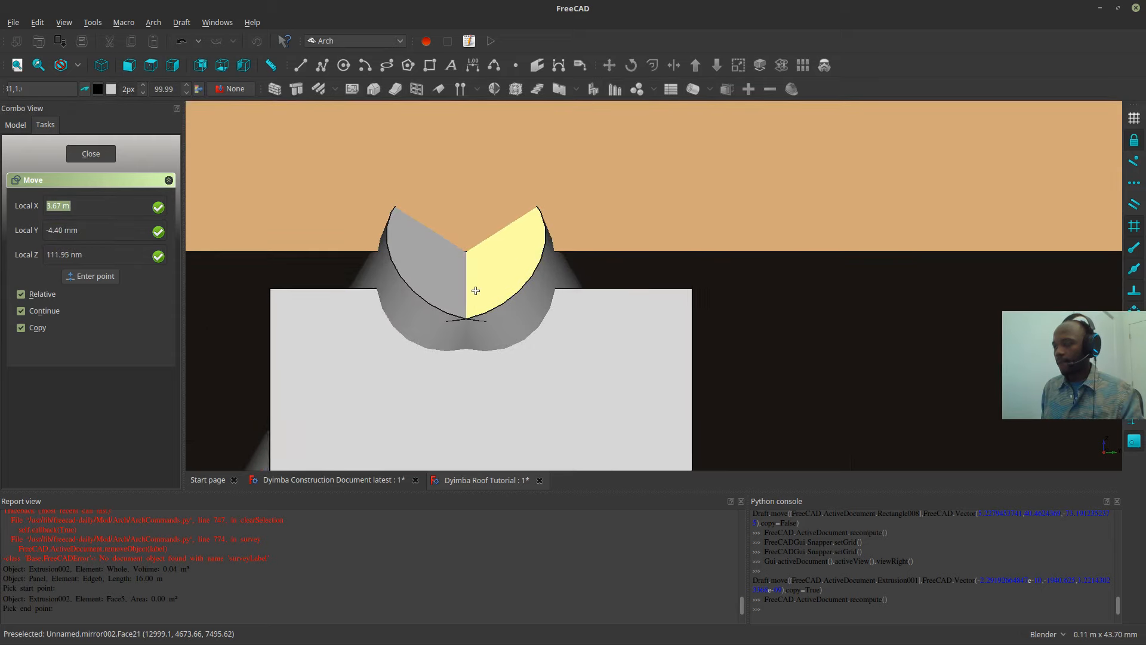
key(Escape)
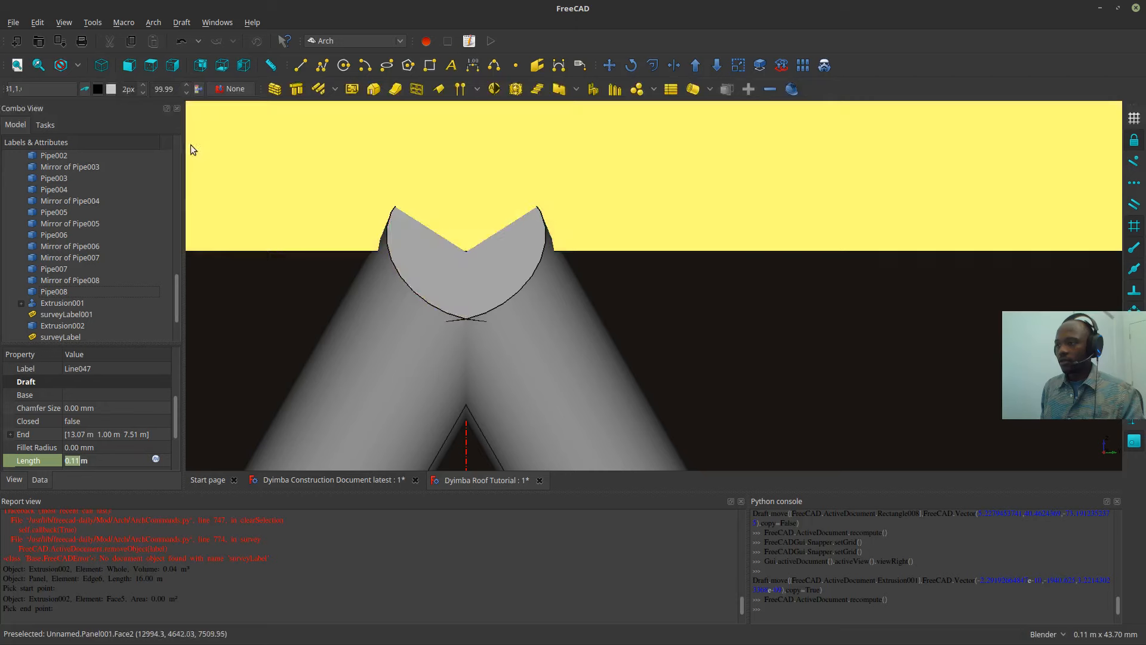
- Switch the 3D view's display style to wireframe
click(78, 66)
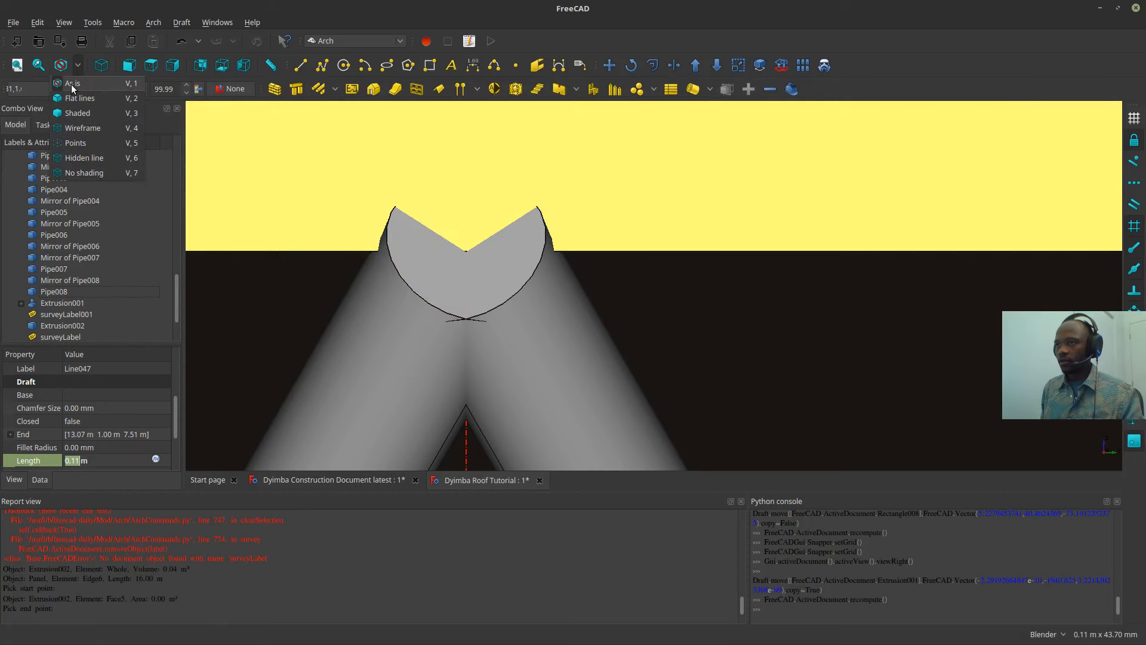
click(73, 130)
scroll(522, 281, down, 20)
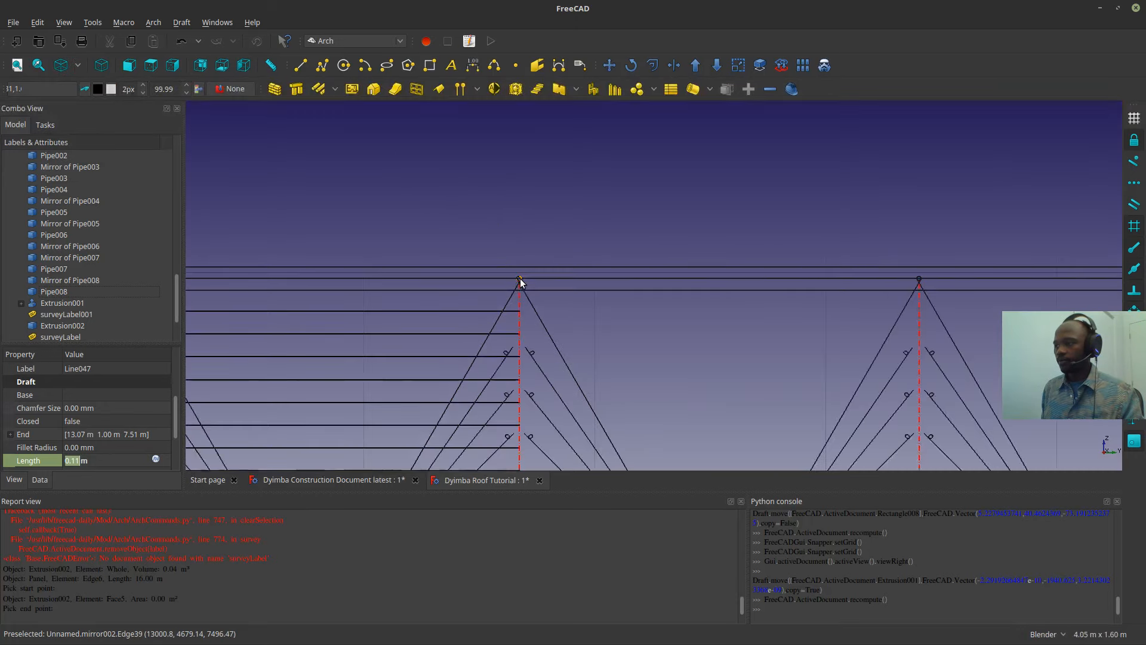
- Select the extruded beam at the second truss joint and start a Move with Copy enabled
scroll(235, 275, up, 8)
scroll(682, 259, down, 6)
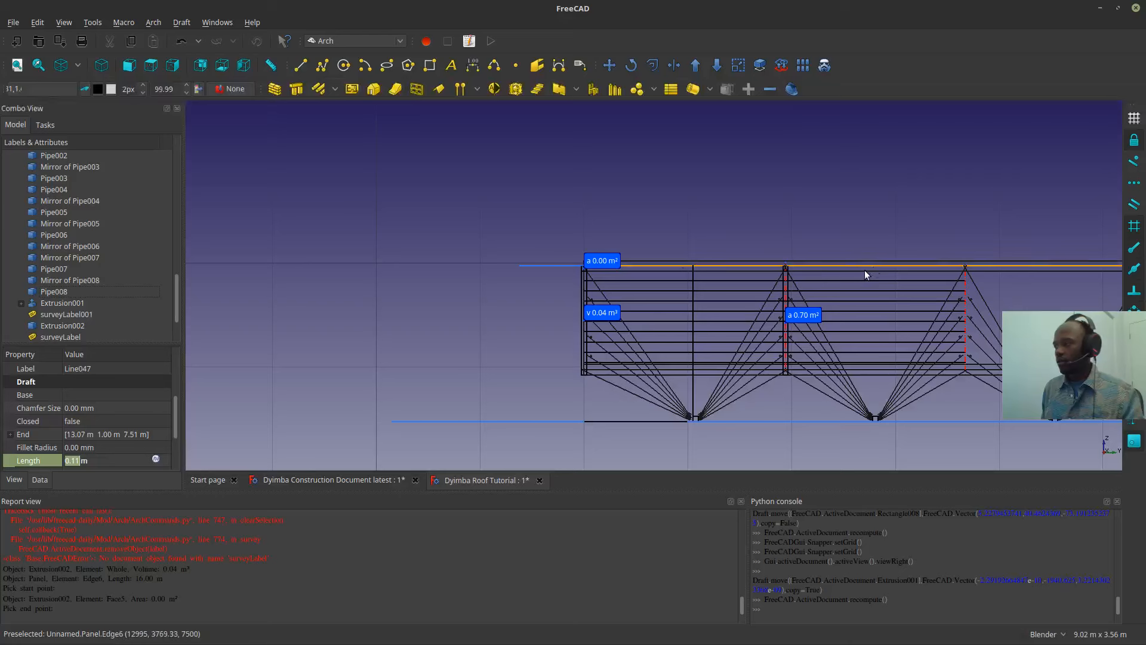
shift+middle_drag(806, 282, 678, 302)
scroll(678, 302, up, 8)
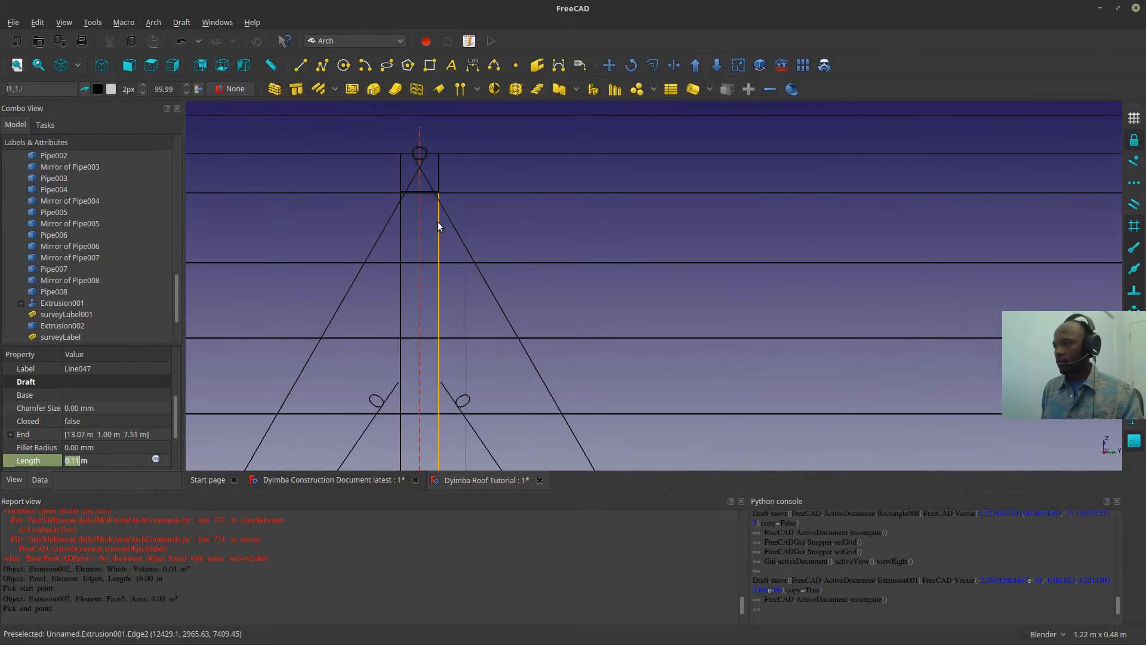
click(438, 222)
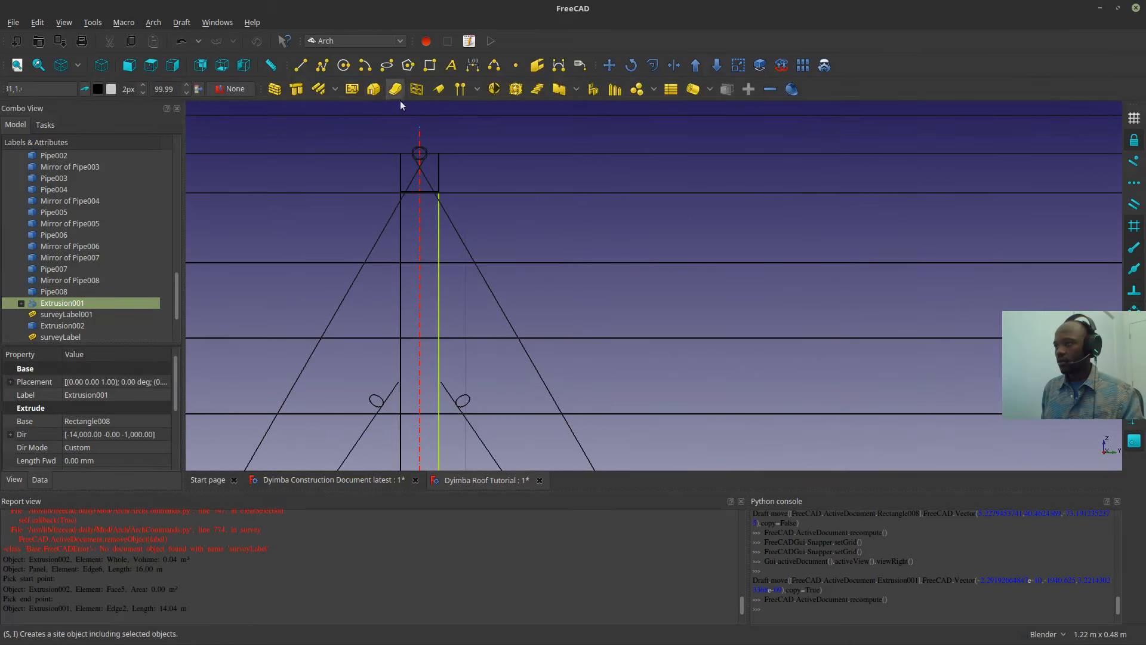
click(609, 65)
scroll(471, 130, up, 5)
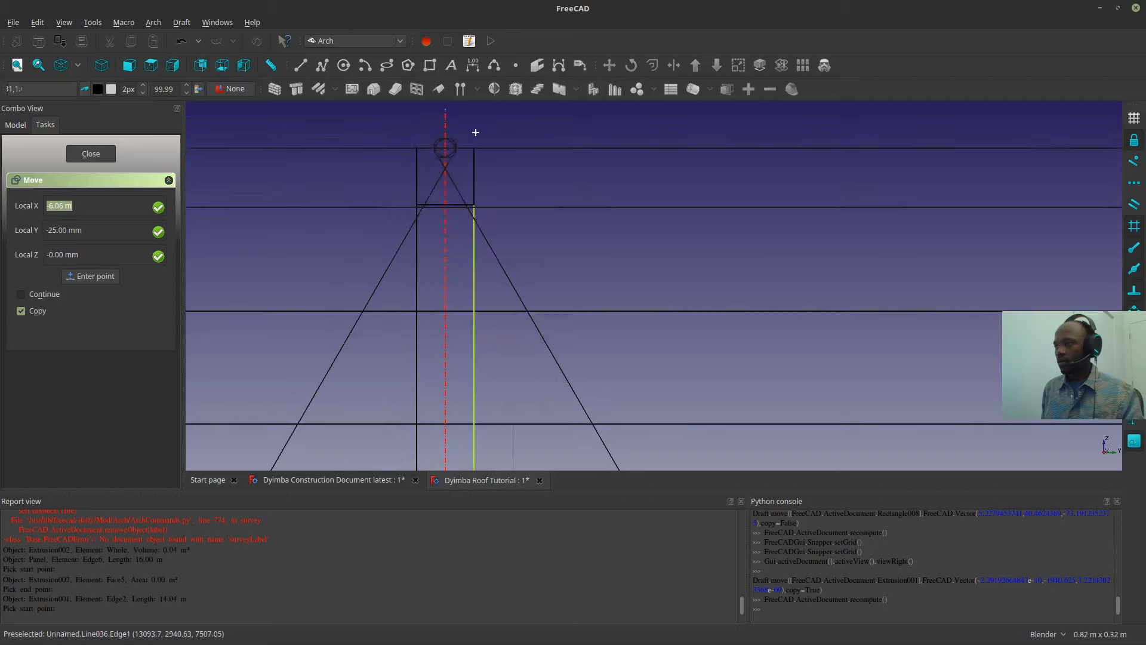
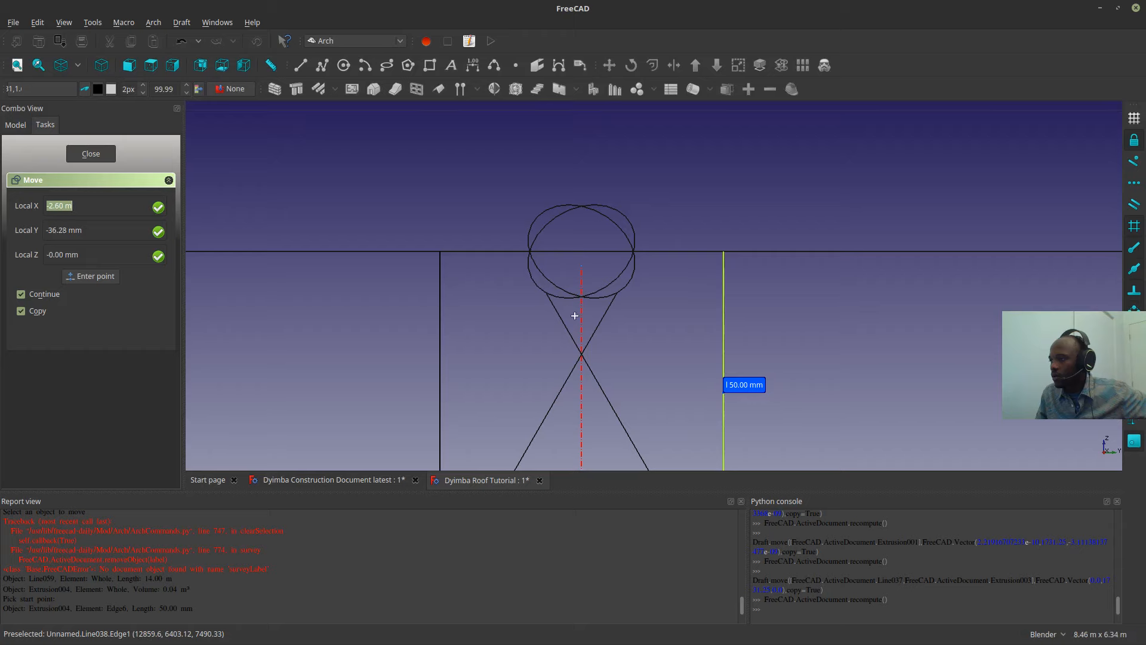
- Copy the beam and its dashed line from the fourth truss joint to the fifth, 1.73 m along the roof
click(582, 321)
scroll(476, 346, down, 5)
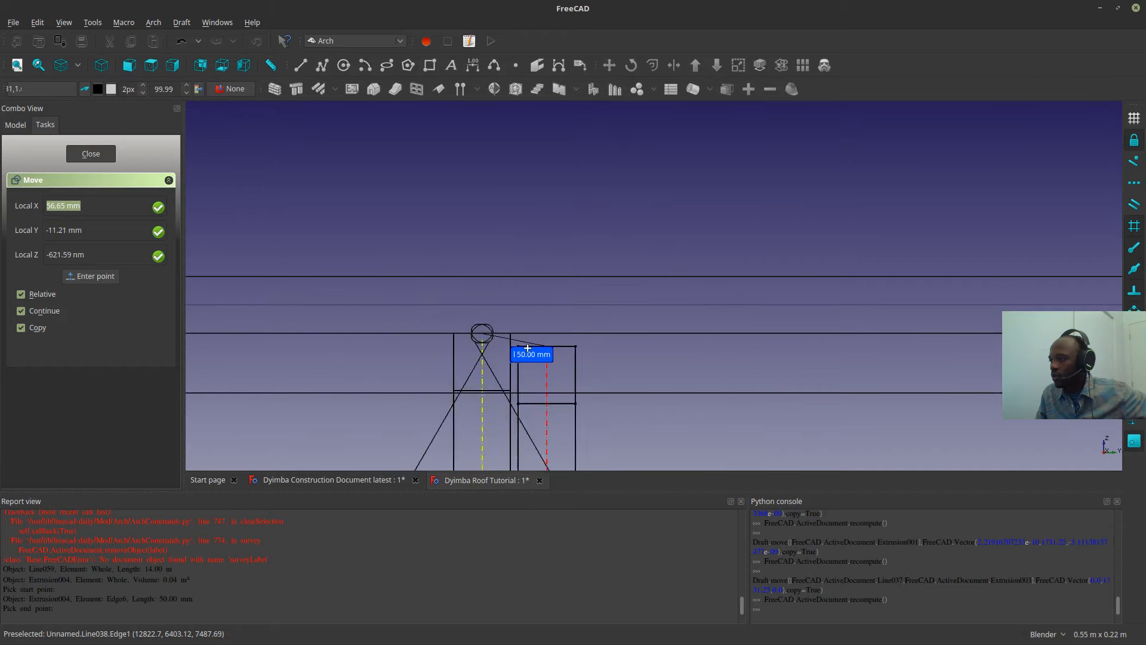
scroll(476, 346, down, 3)
scroll(738, 200, up, 8)
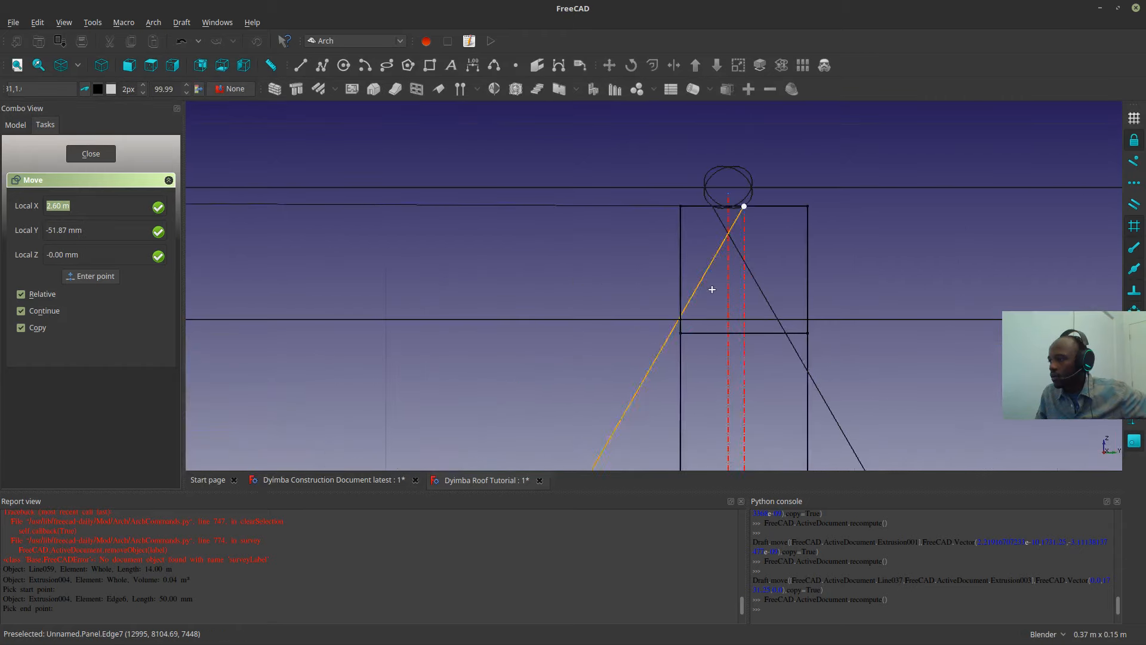
scroll(734, 190, up, 3)
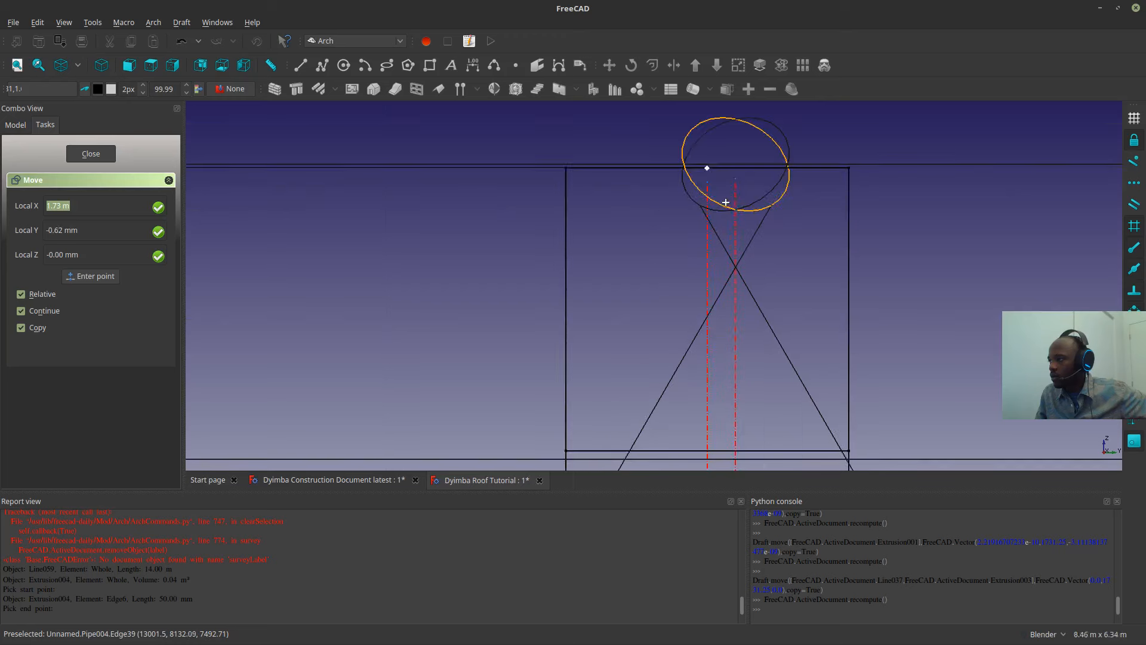
key(shift)
click(737, 191)
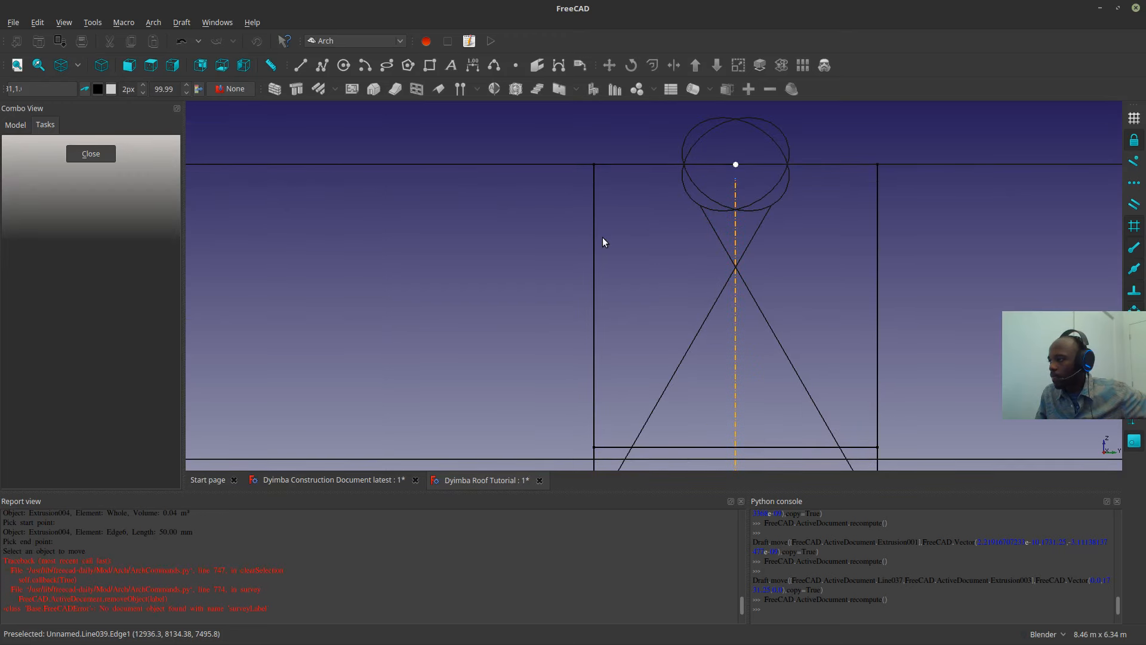
- Copy the fifth joint's beam and dashed line to the sixth truss joint, 1.73 m further, with Continue and Copy enabled
scroll(621, 232, down, 2)
key(m)
key(v)
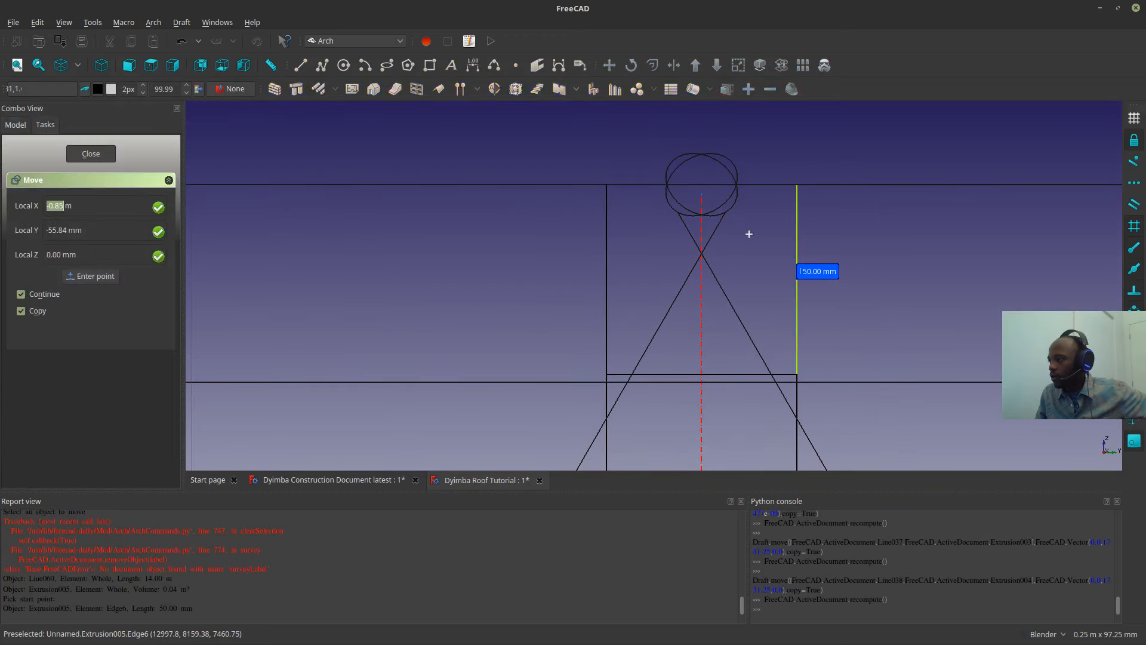
click(702, 202)
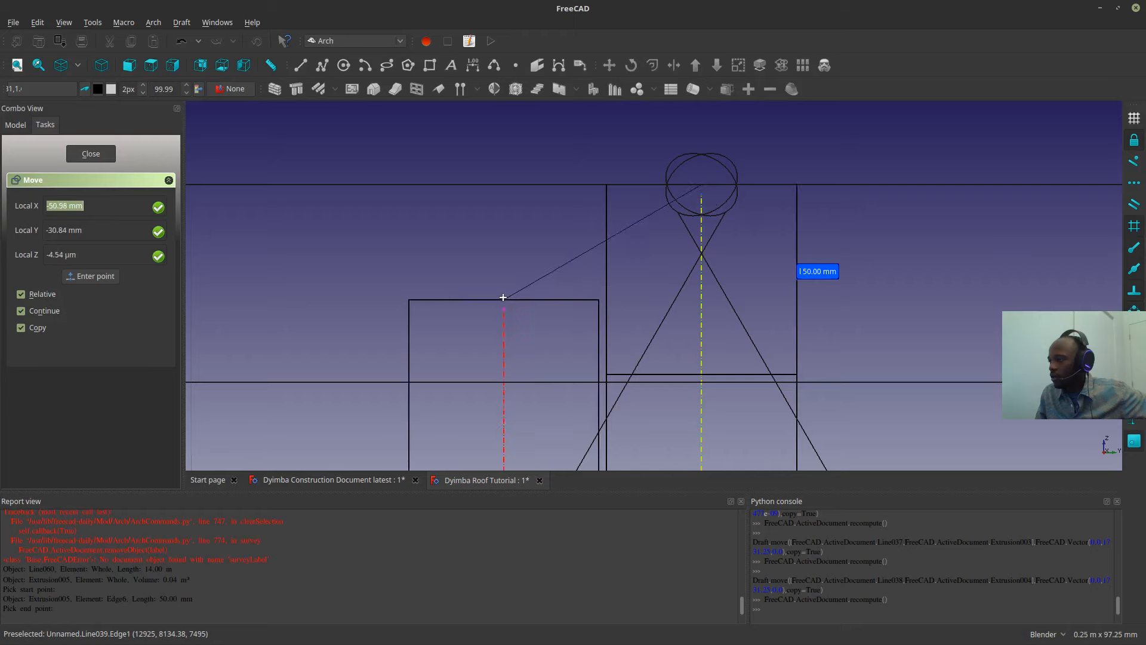
scroll(501, 287, down, 3)
scroll(689, 311, up, 6)
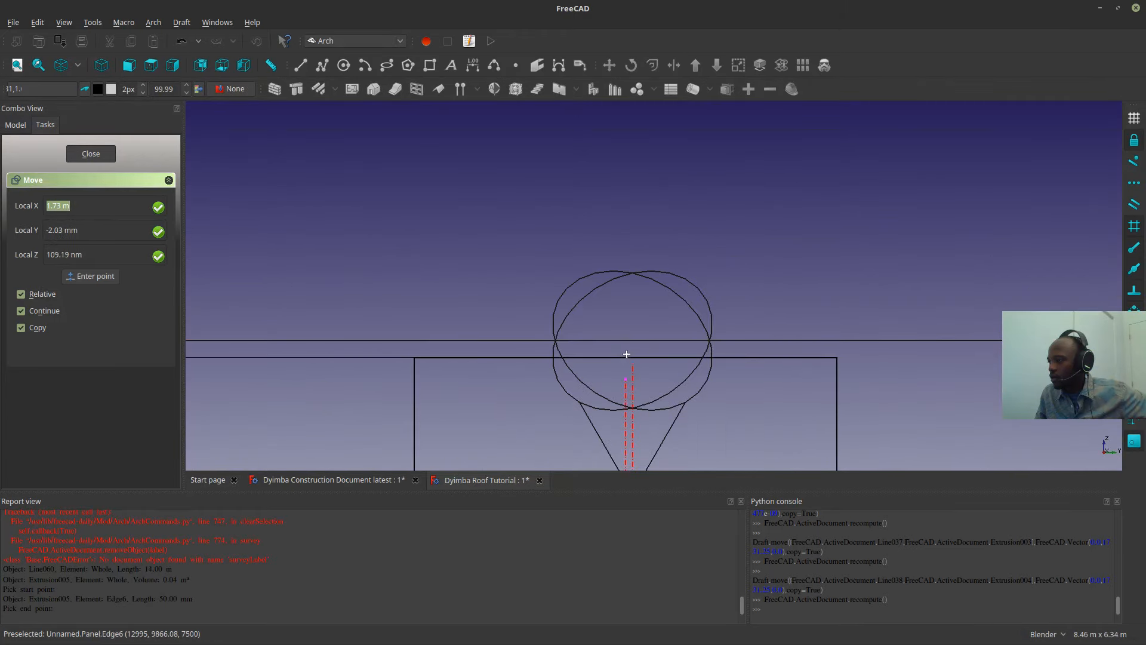
key(shift)
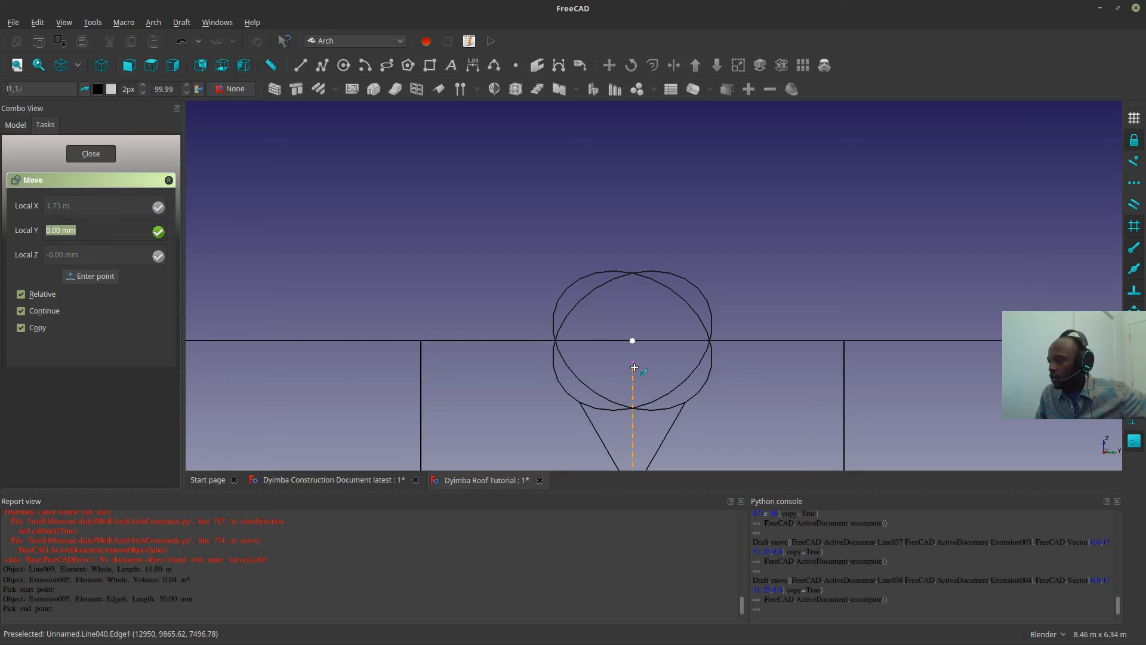
click(632, 368)
- Copy the sixth joint's beam and dashed line to the pipe center of the seventh truss joint, 1.73 m further
scroll(531, 239, down, 12)
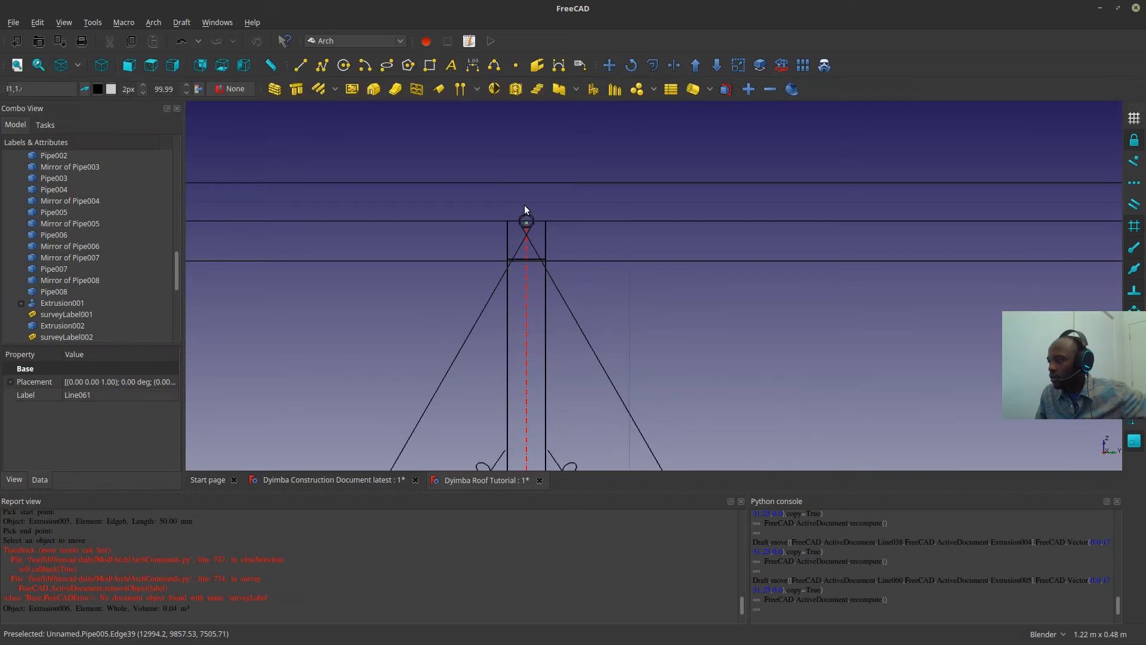
scroll(524, 209, up, 8)
key(m)
key(v)
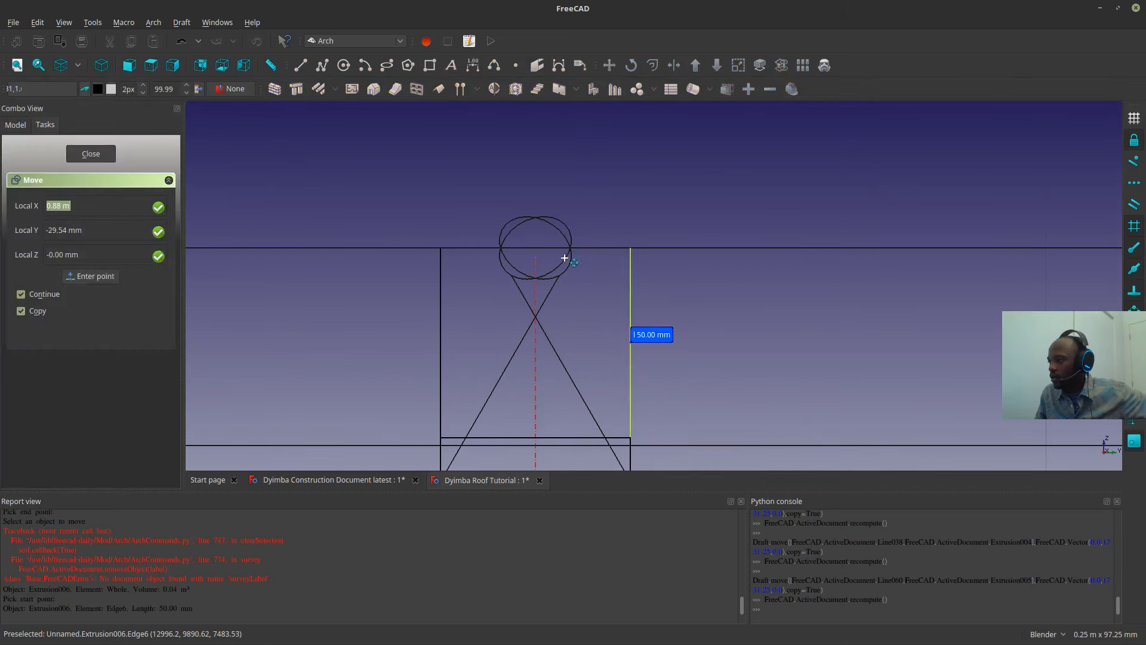
click(534, 270)
scroll(534, 270, down, 5)
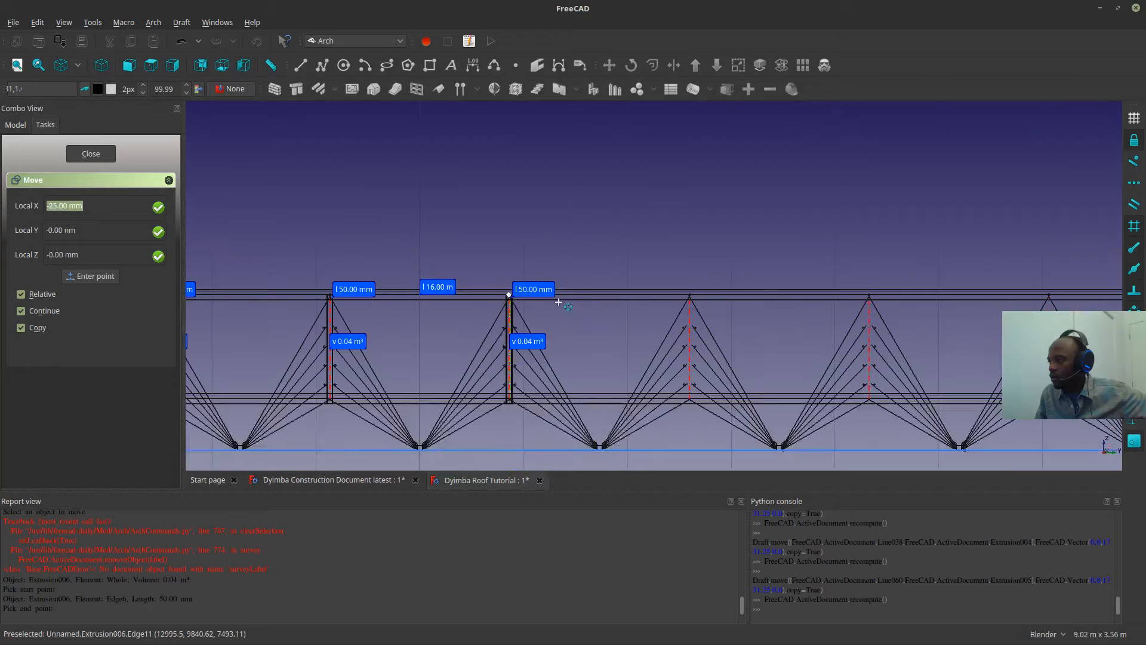
scroll(623, 287, up, 5)
scroll(581, 269, up, 8)
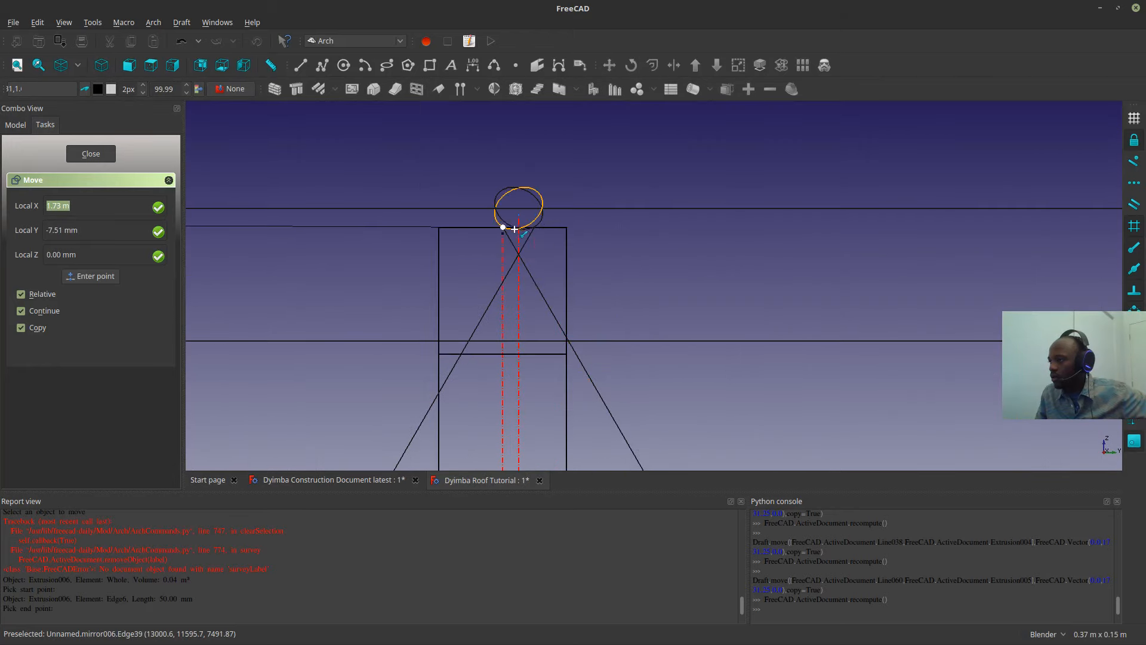
click(522, 205)
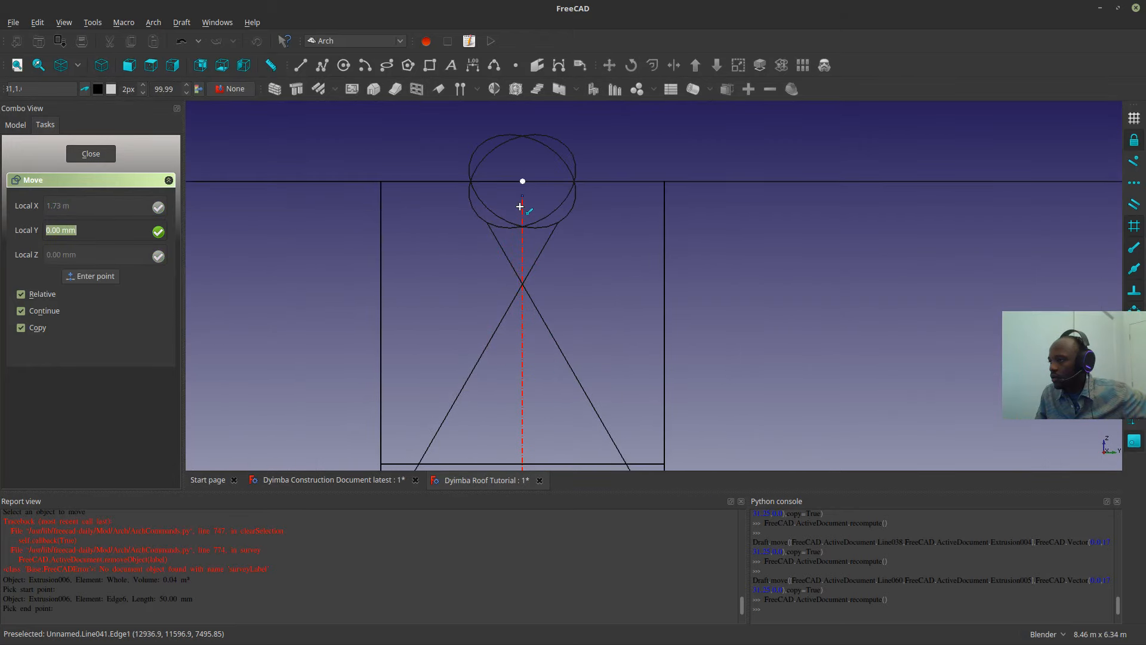
key(Escape)
- Copy the seventh joint's beam and dashed line to the pipe center of the eighth truss joint, 1.73 m further
key(m)
key(v)
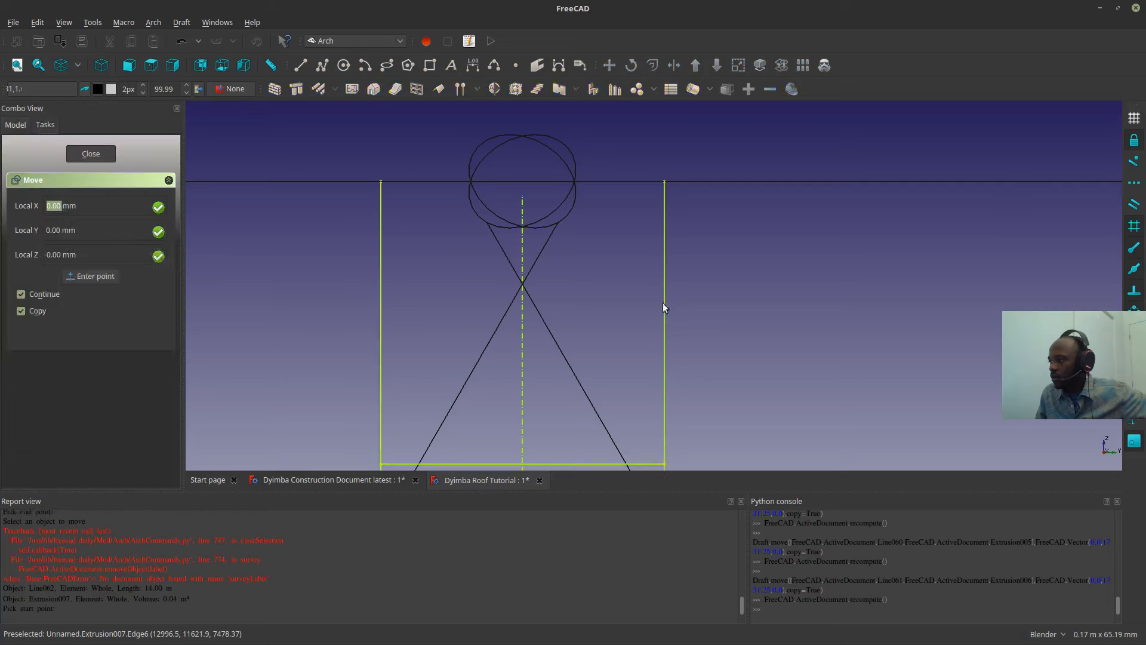
click(663, 303)
click(522, 213)
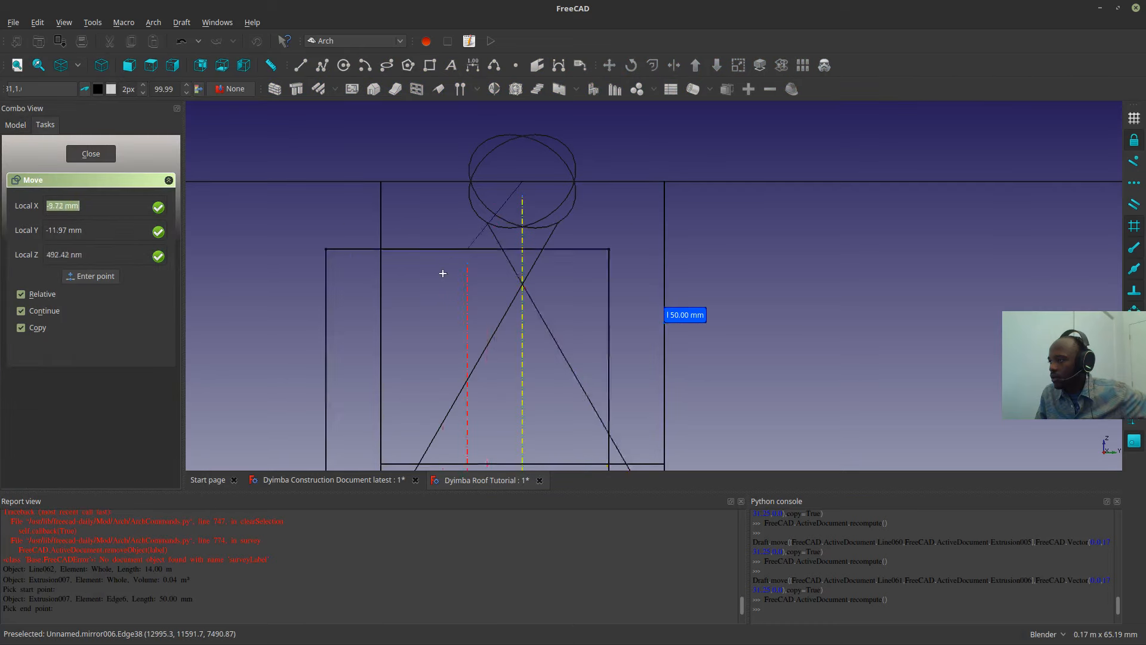
scroll(466, 286, down, 6)
scroll(851, 277, up, 12)
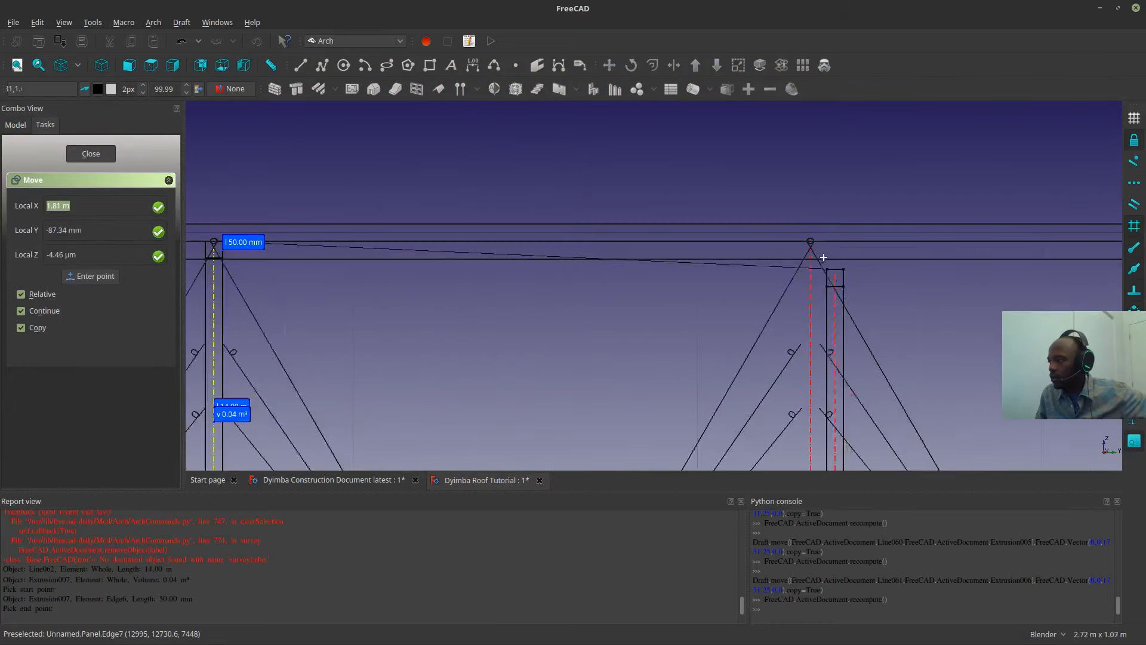
click(788, 211)
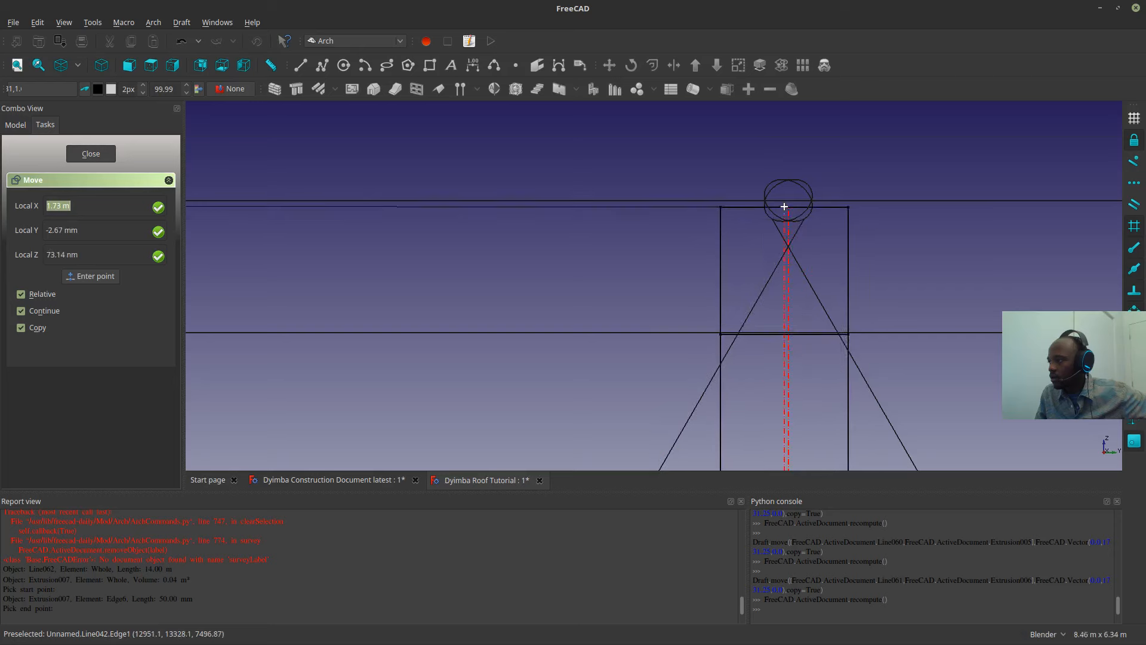
key(Escape)
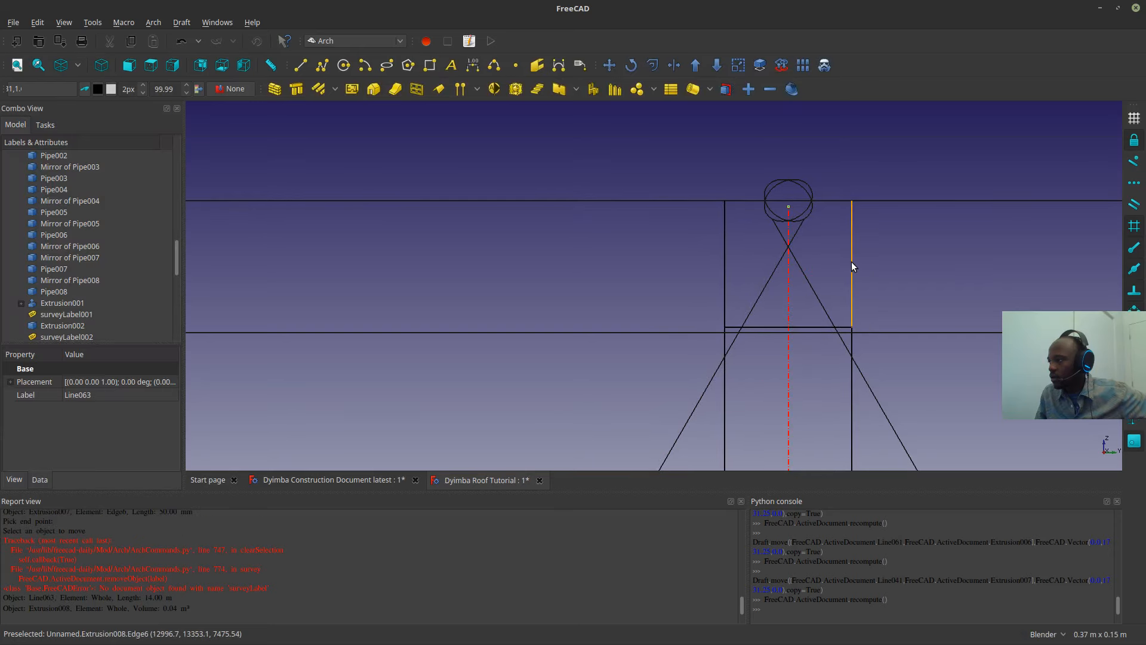
key(m)
key(v)
scroll(541, 303, down, 5)
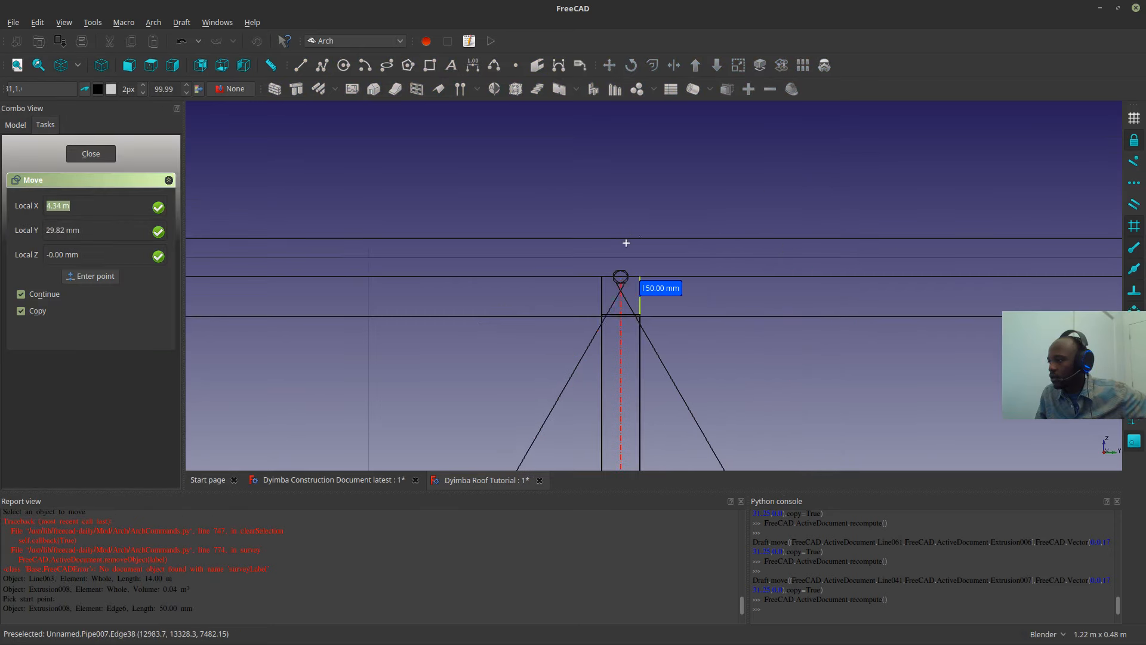
scroll(622, 244, up, 4)
scroll(622, 223, up, 6)
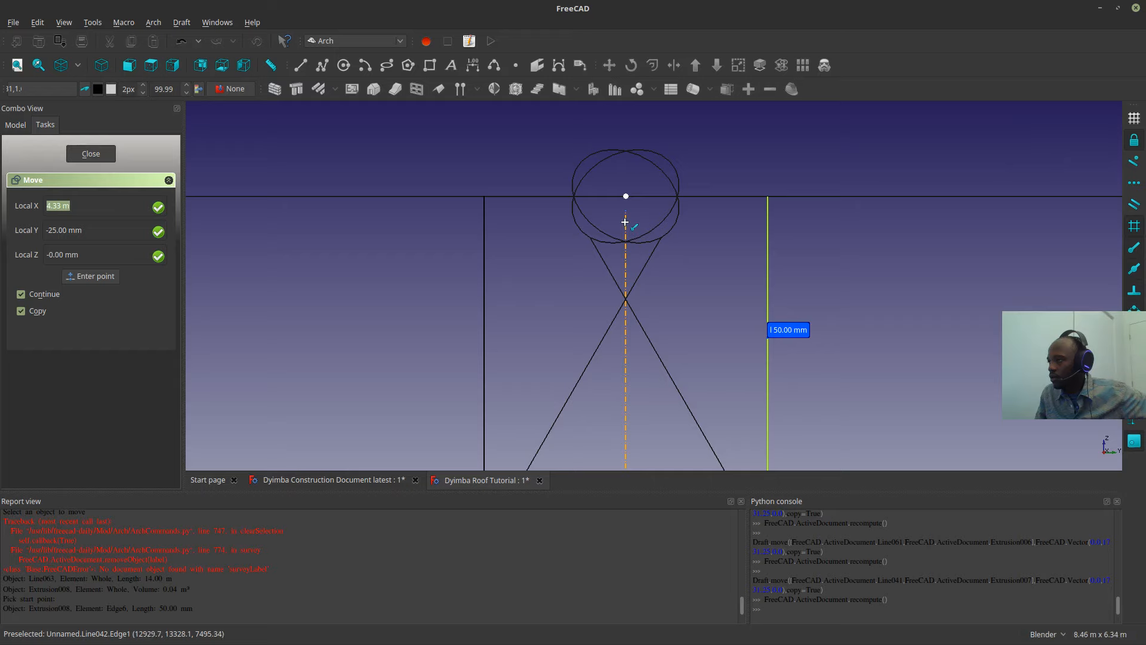
click(625, 222)
scroll(624, 222, down, 8)
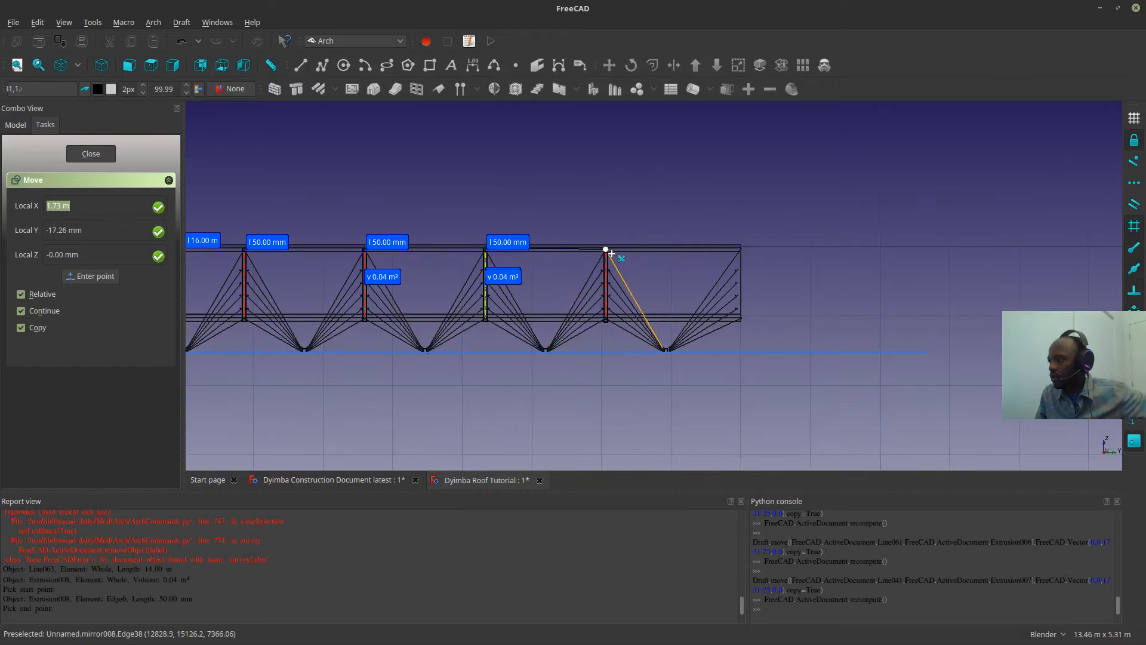
scroll(609, 251, up, 8)
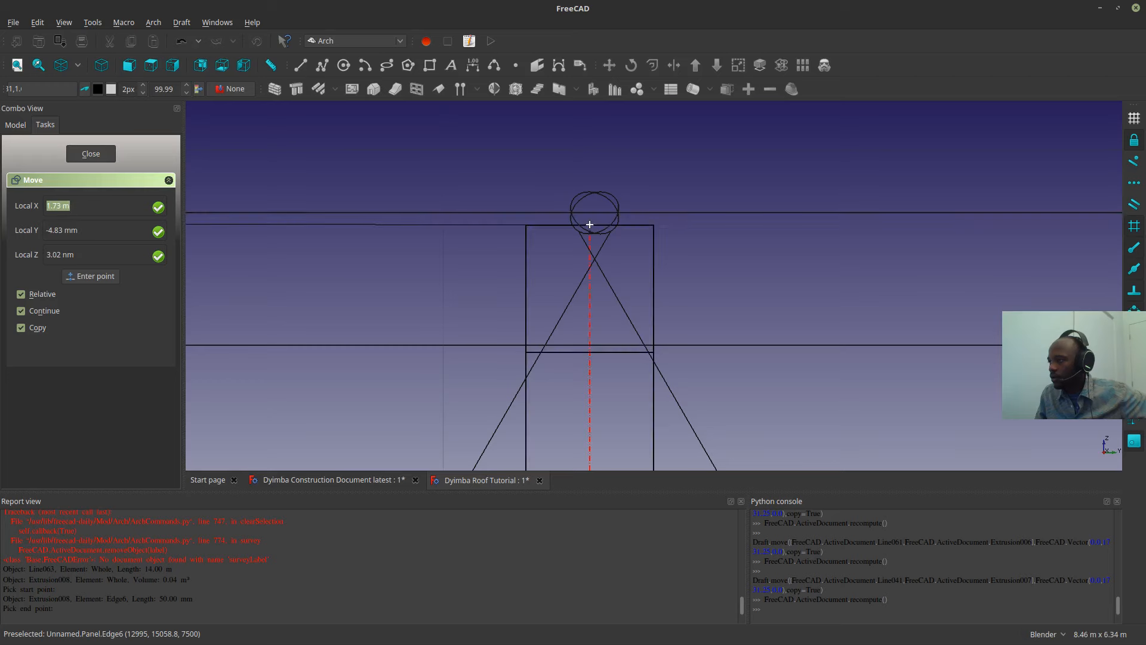
scroll(589, 224, down, 6)
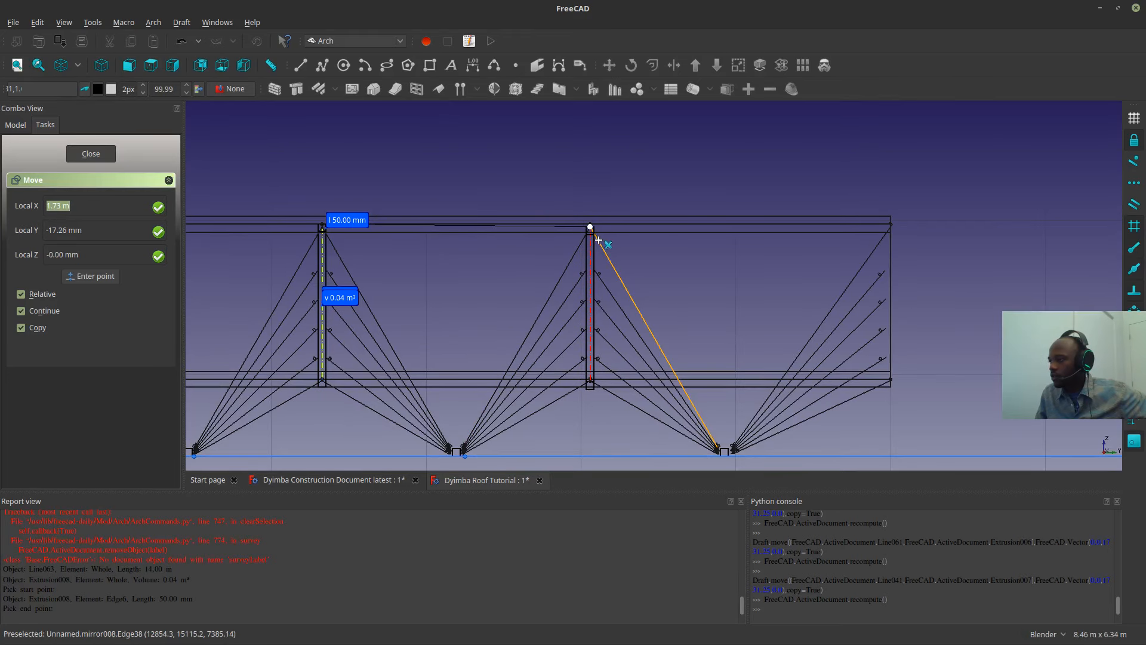
key(Escape)
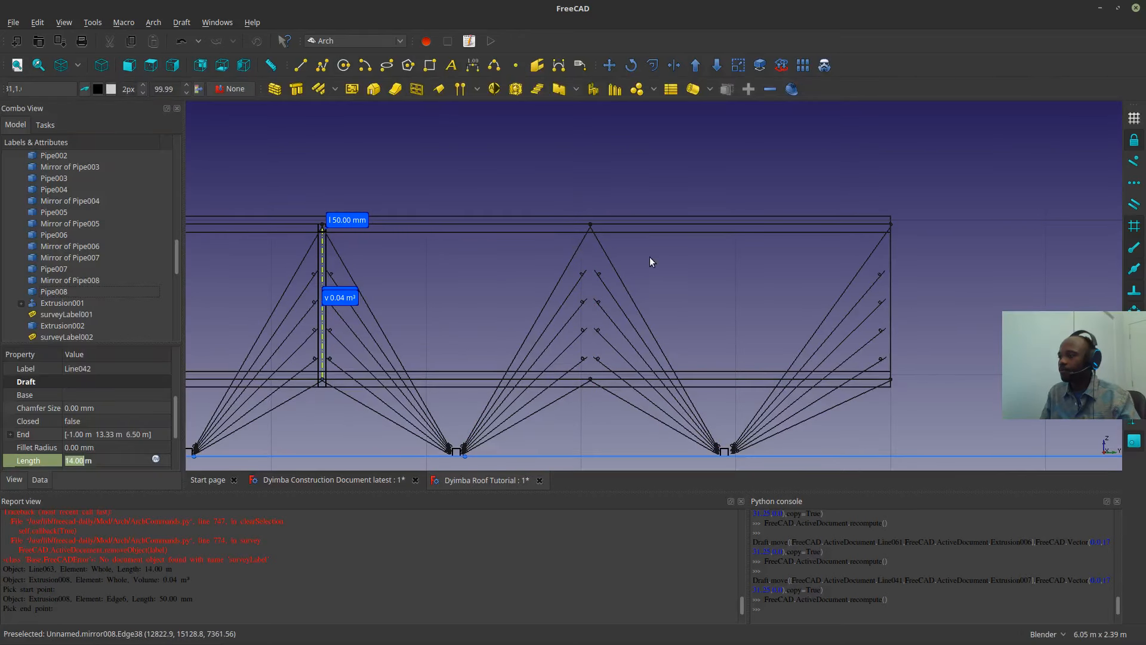
- Copy the eighth joint's dashed line to the ninth truss joint, 1.73 m further along the roof, with Copy enabled
click(465, 285)
scroll(316, 244, up, 6)
click(287, 259)
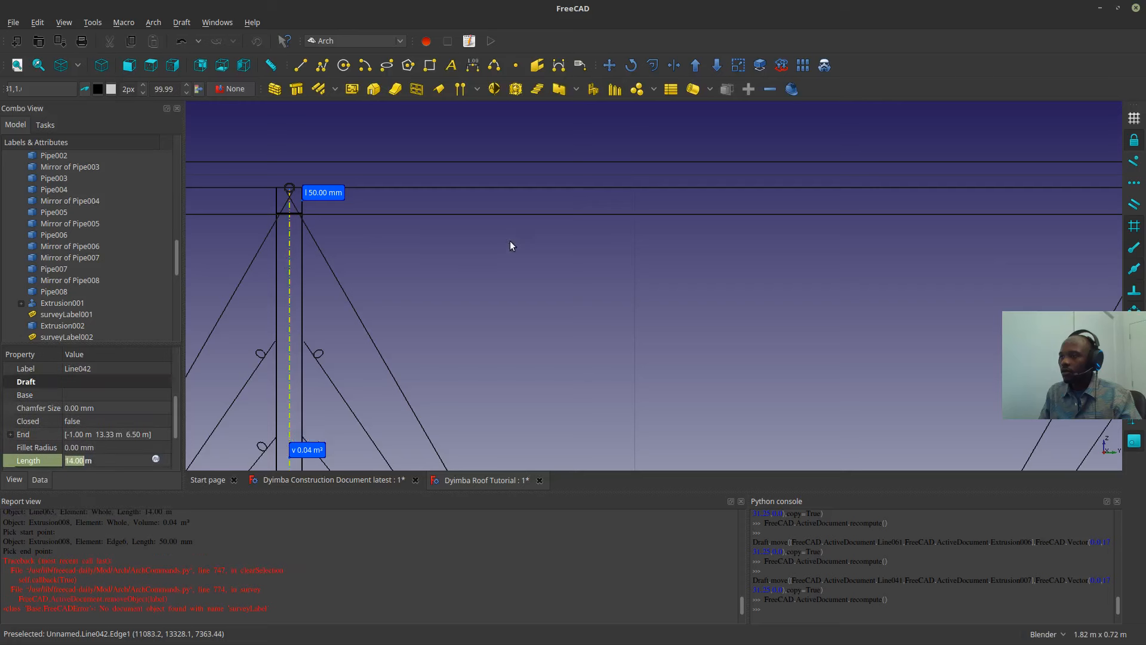
scroll(512, 244, down, 4)
shift+middle_drag(531, 291, 743, 279)
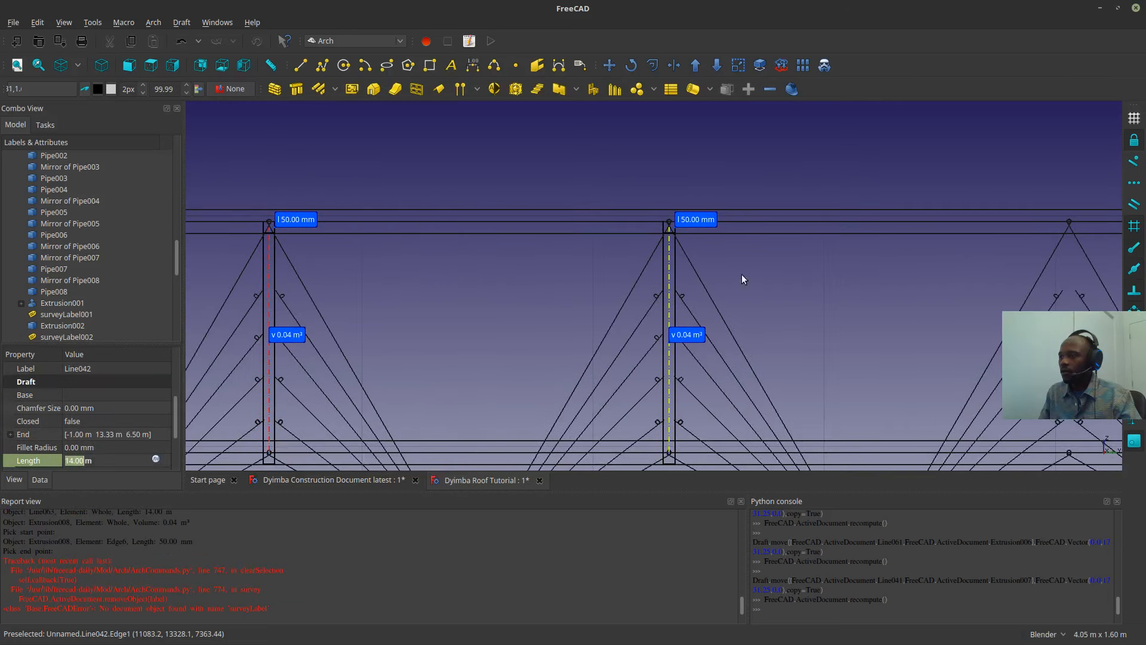
click(607, 67)
scroll(269, 227, up, 12)
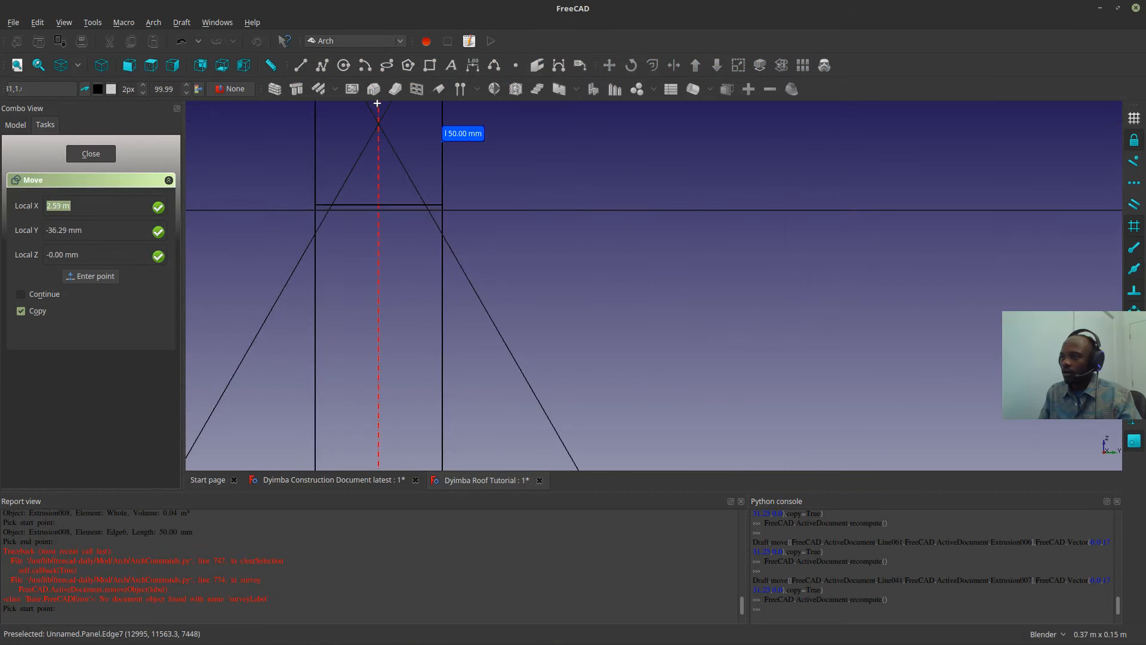
shift+middle_drag(374, 162, 354, 309)
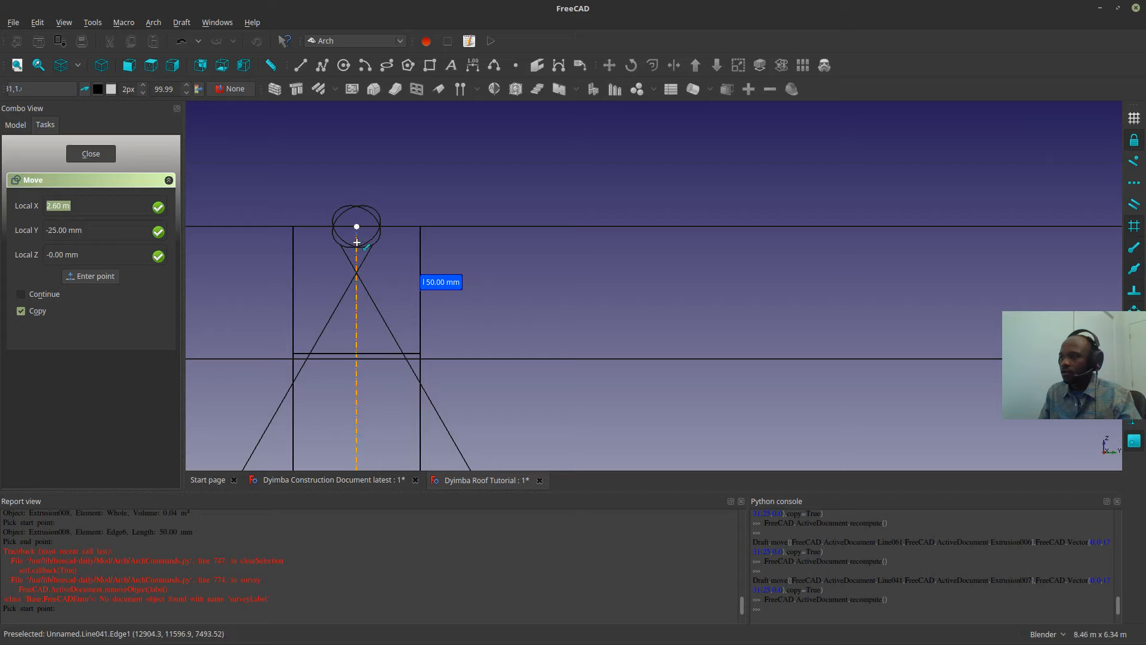
click(356, 242)
scroll(358, 250, down, 10)
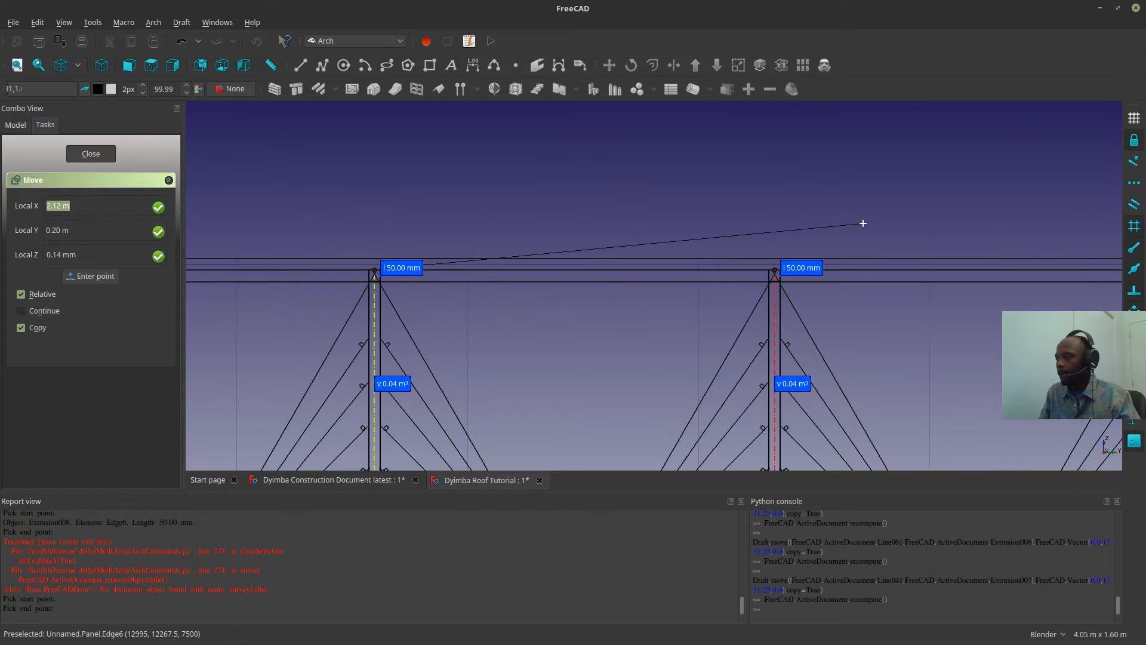
scroll(830, 252, up, 12)
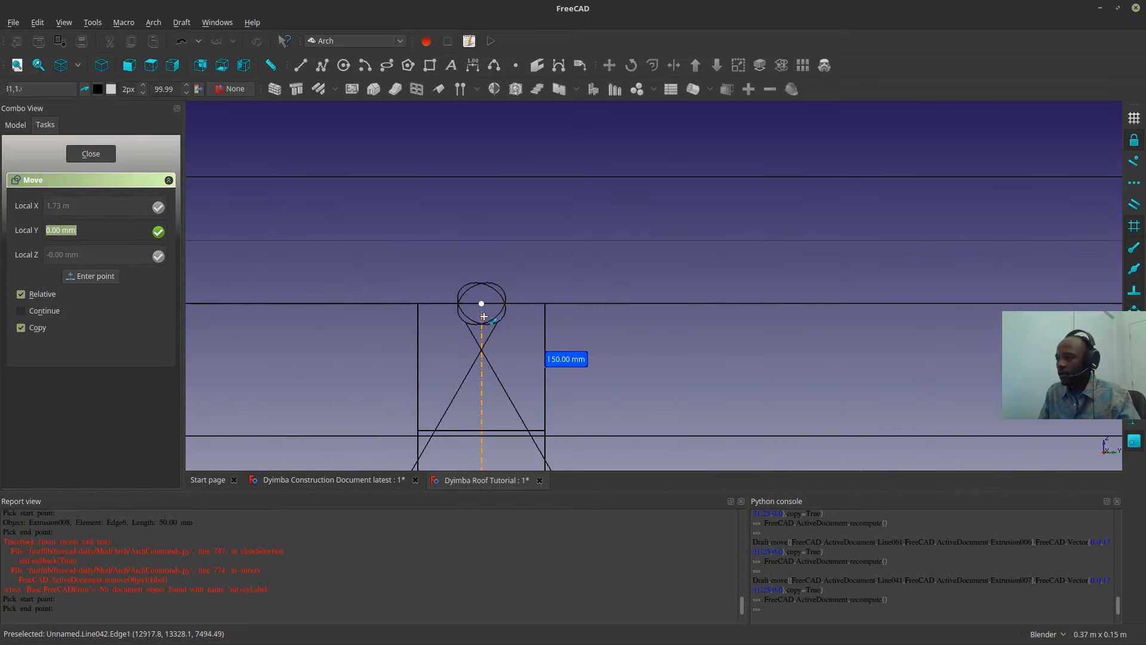
click(480, 315)
- Copy the eighth joint's beam to the pipe center of the ninth truss joint, 1.73 m further
scroll(360, 319, down, 4)
scroll(506, 321, up, 6)
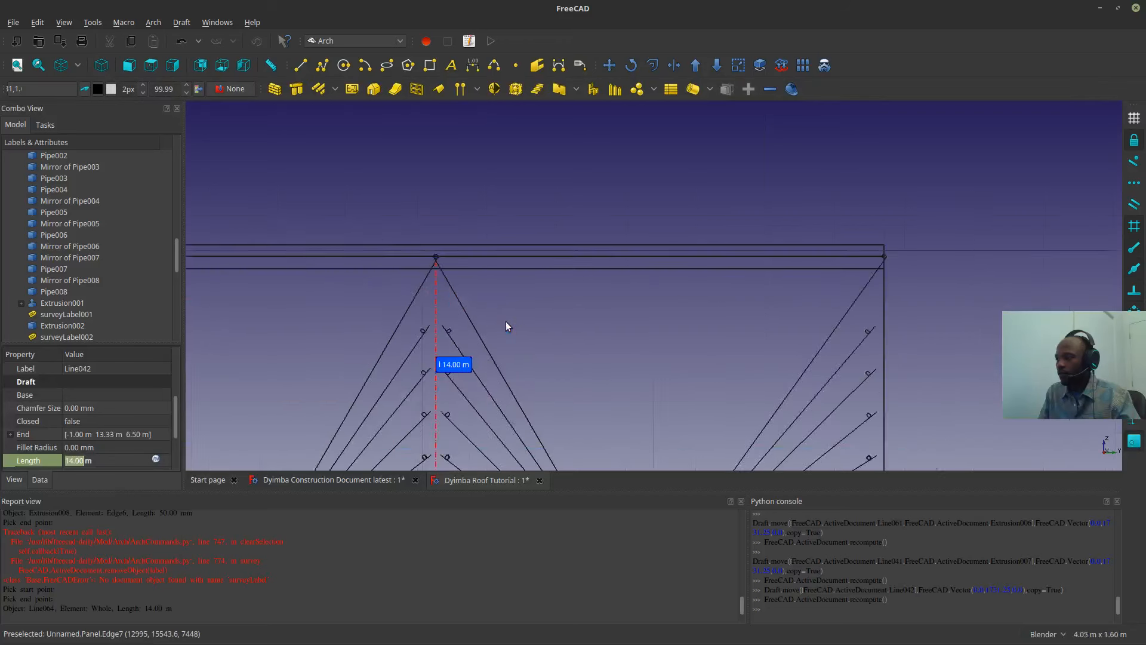
click(490, 281)
shift+middle_drag(490, 281, 972, 274)
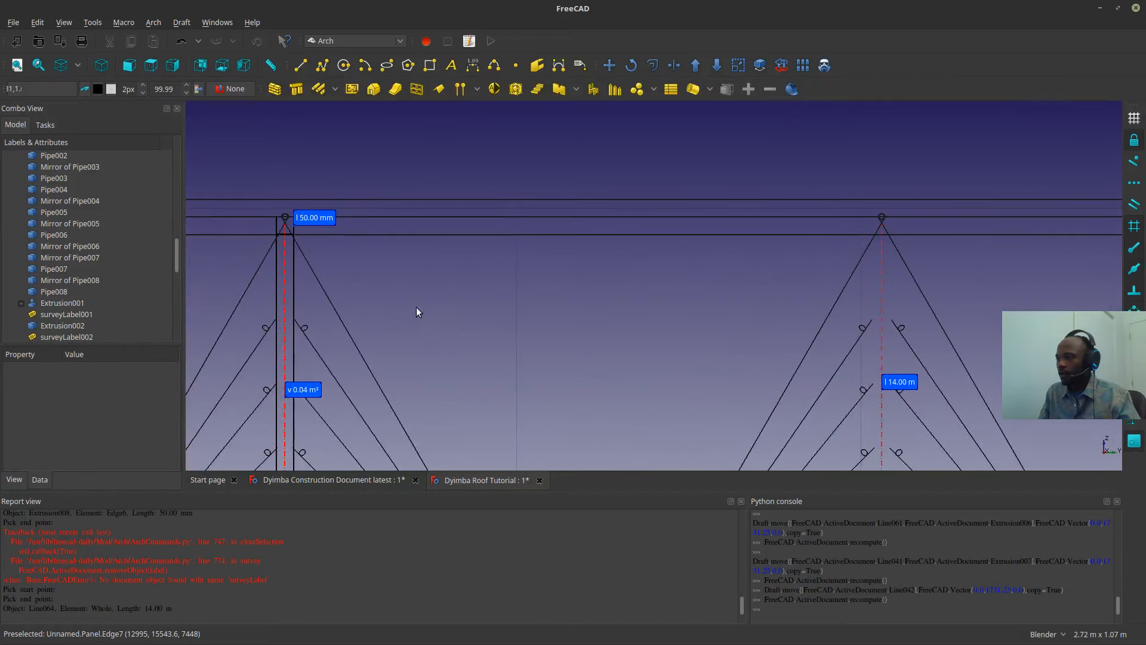
click(319, 270)
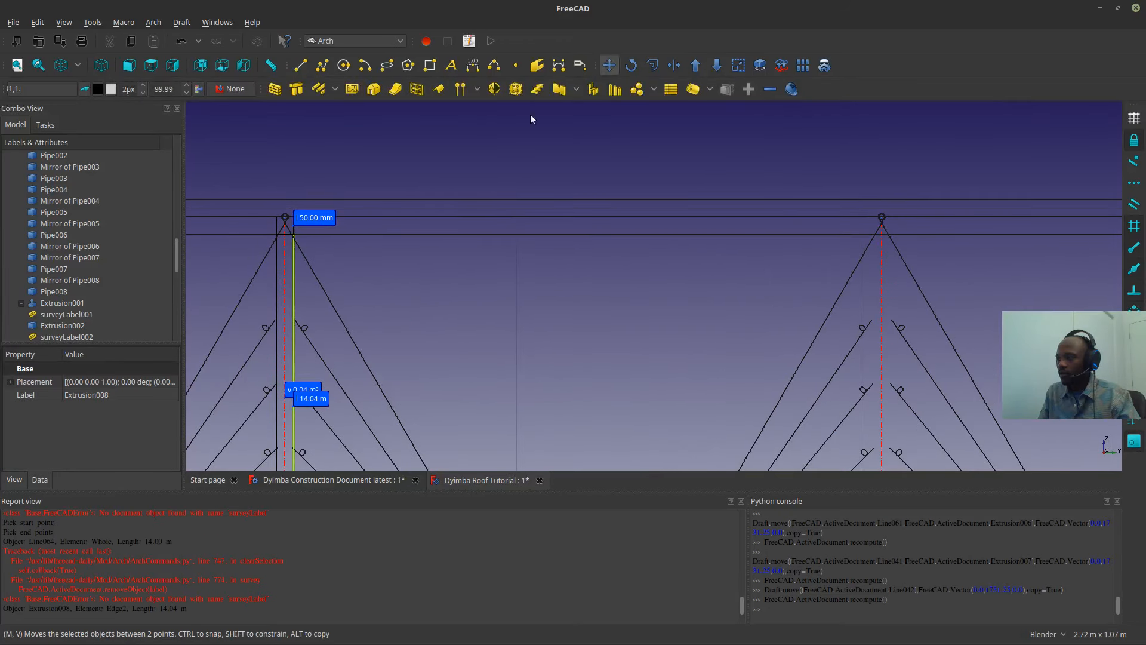
key(m)
key(v)
scroll(283, 205, up, 5)
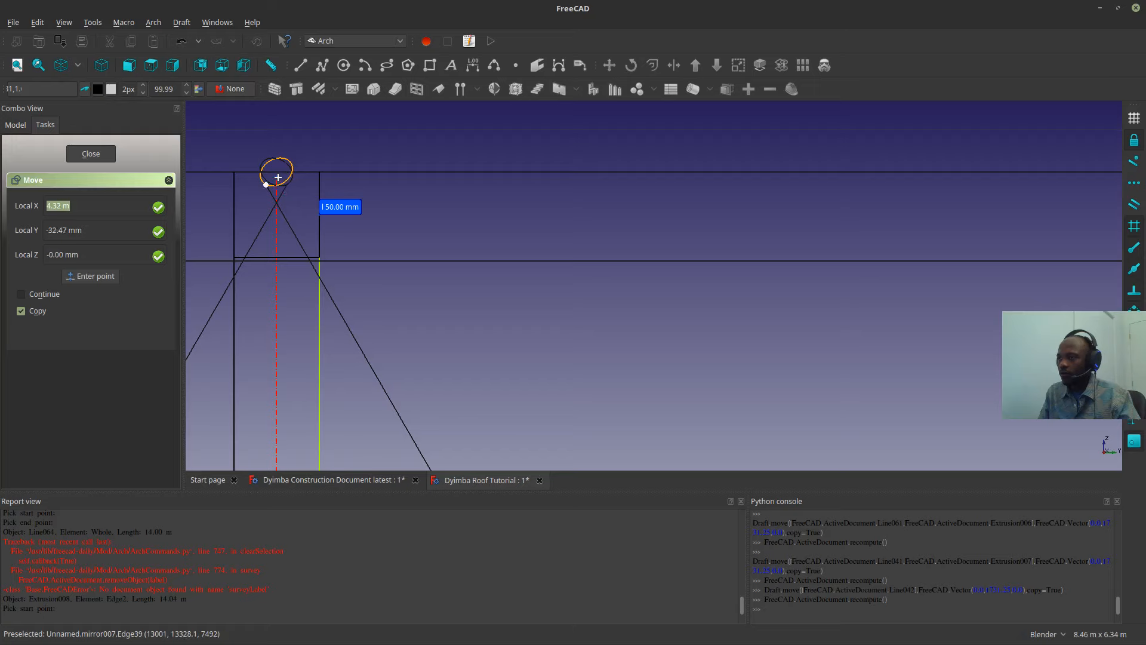
scroll(278, 178, up, 3)
click(269, 191)
scroll(256, 191, down, 6)
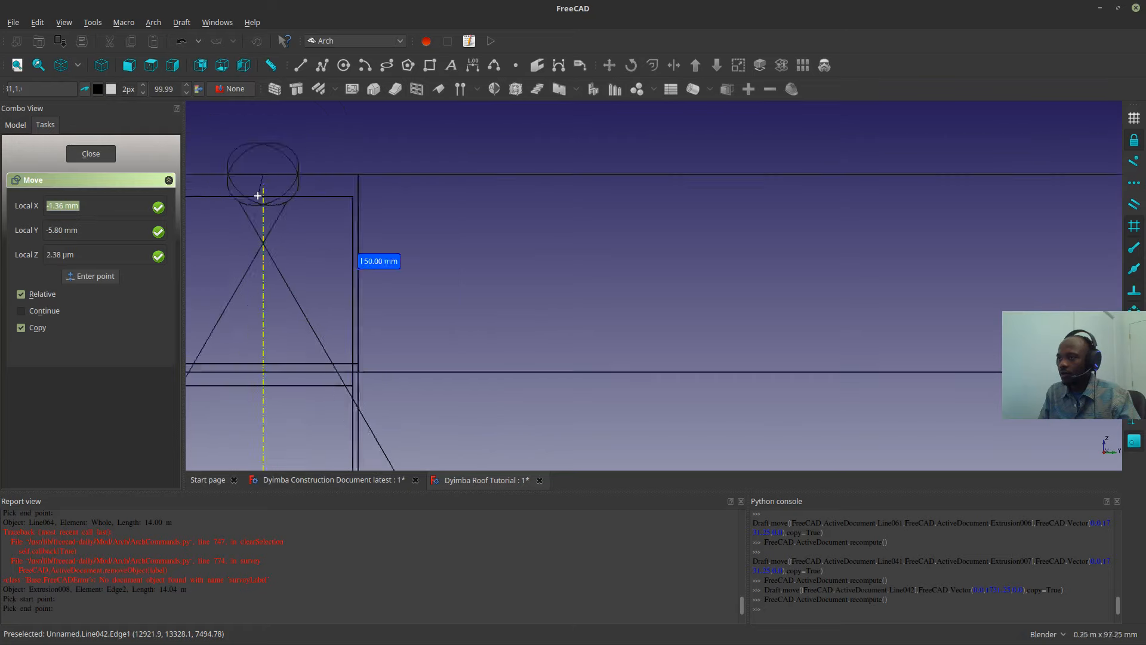
scroll(427, 194, up, 6)
scroll(446, 199, up, 10)
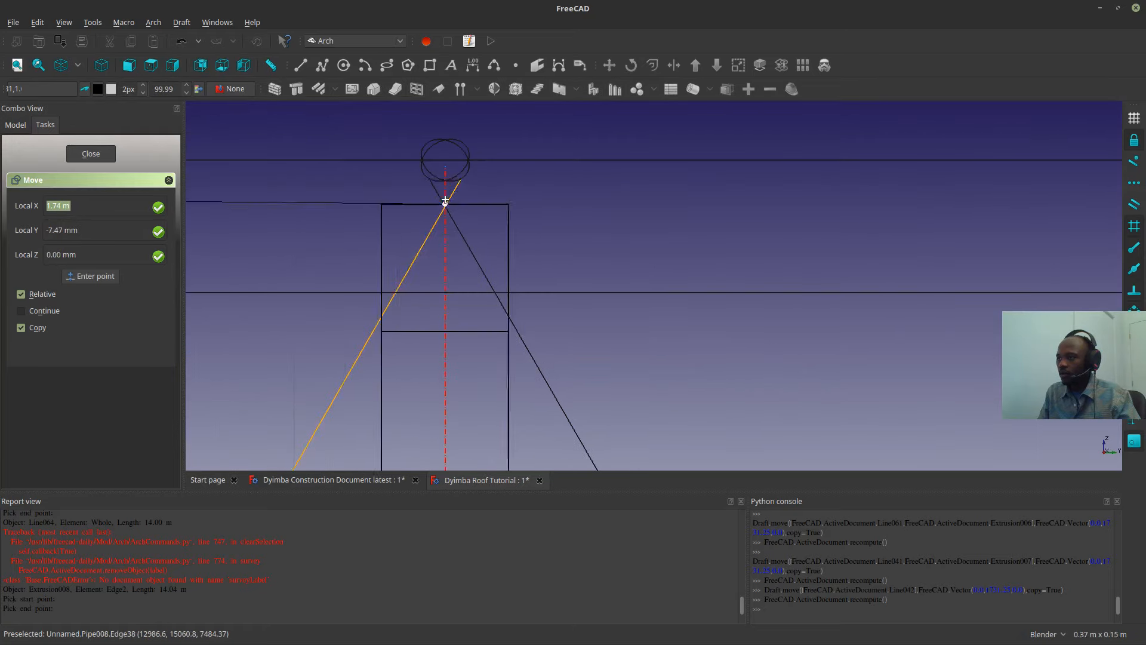
key(y)
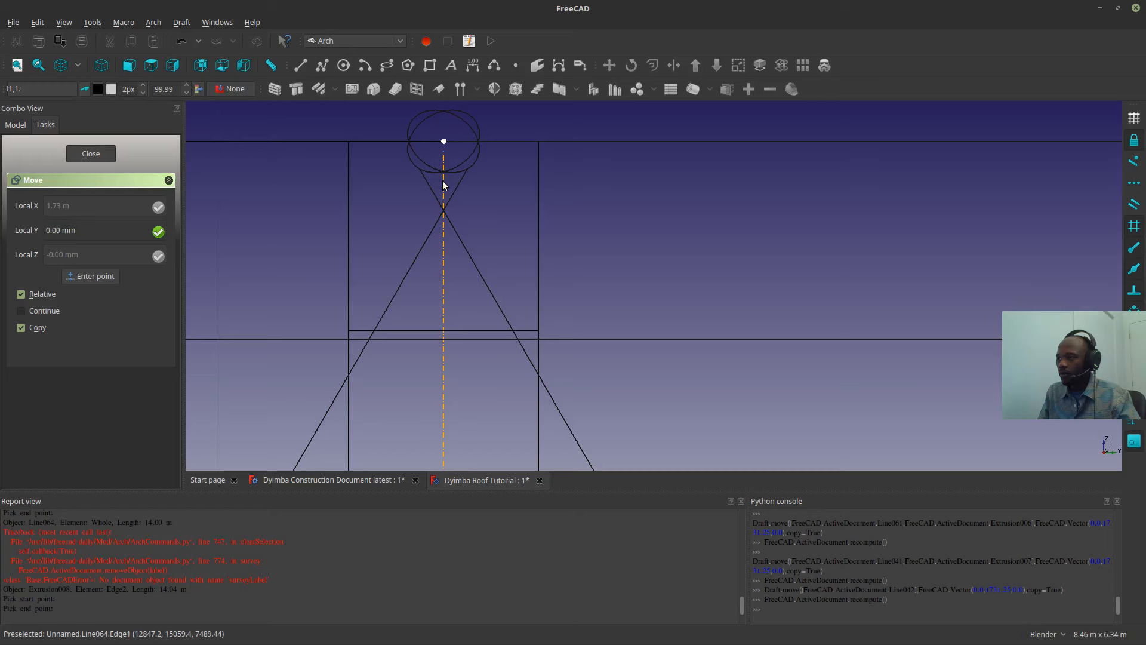
click(444, 185)
- Copy the ninth joint's beam to the pipe center at the far end of the roof panels, 1.94 m further
scroll(444, 206, down, 5)
scroll(521, 219, up, 8)
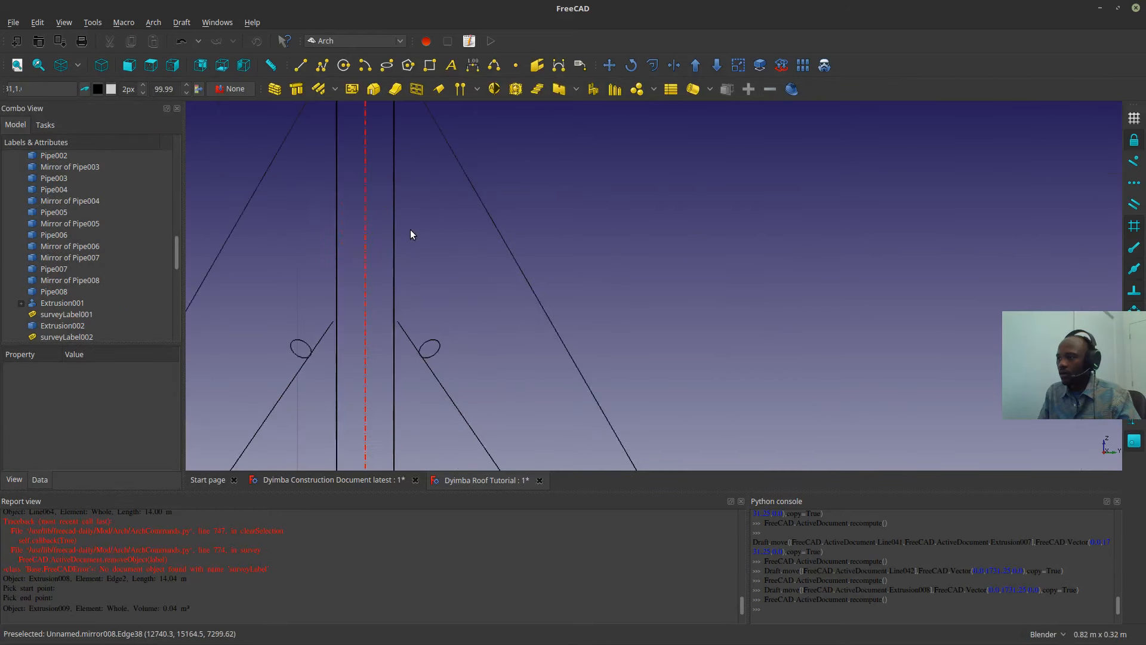
scroll(410, 234, up, 2)
click(385, 222)
scroll(389, 235, down, 8)
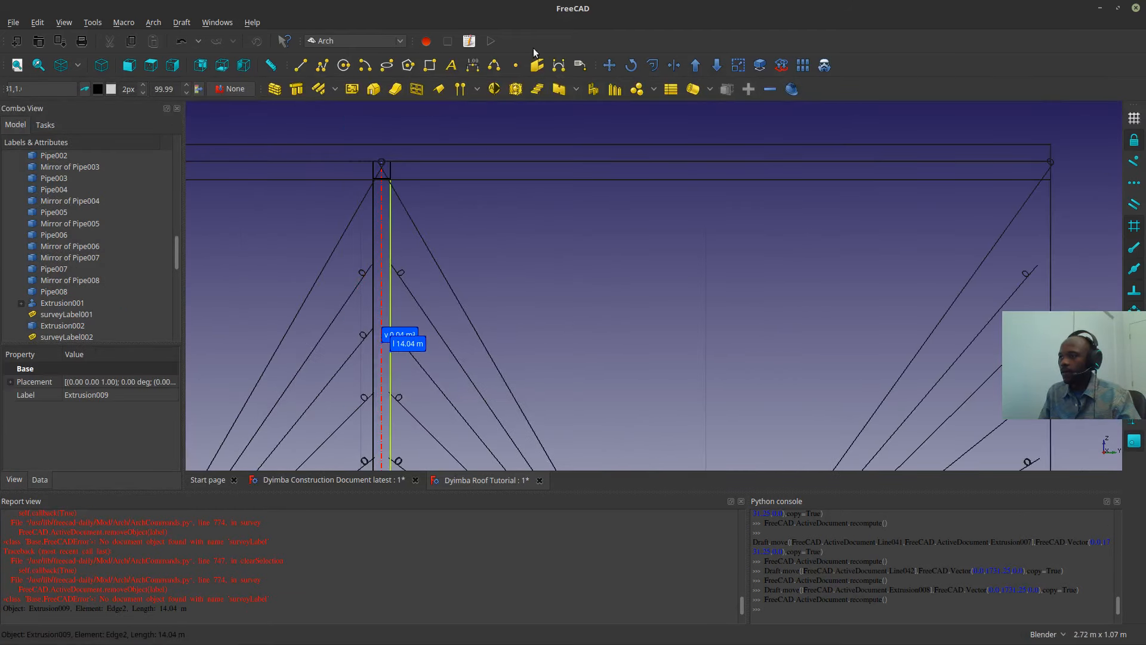
click(607, 64)
scroll(394, 170, up, 5)
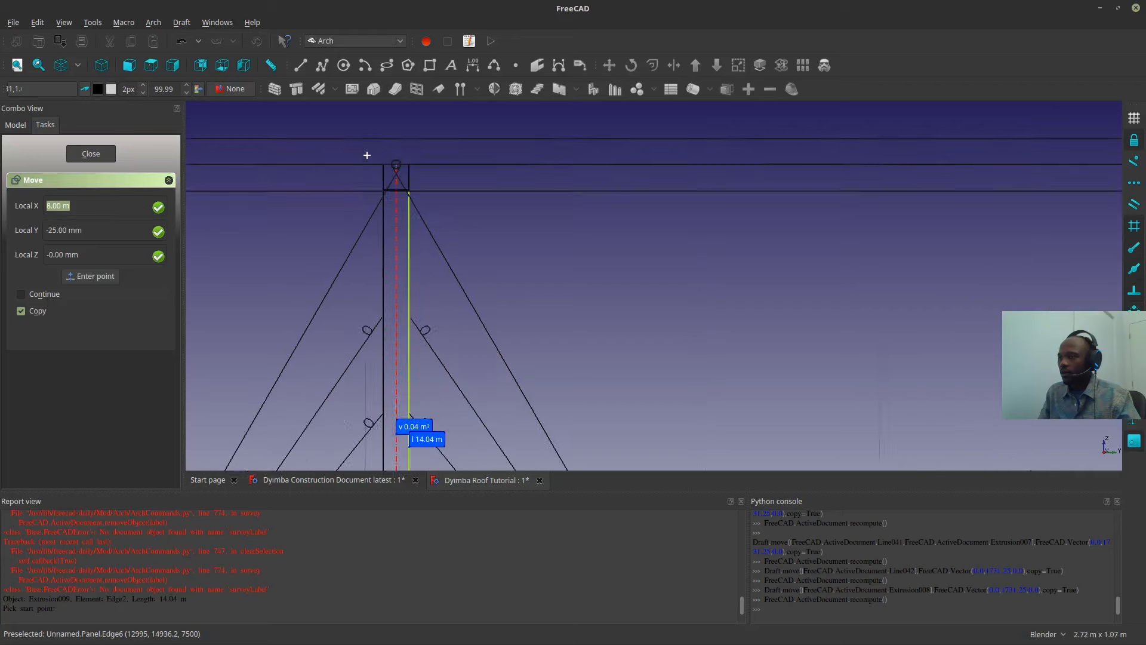
scroll(412, 179, up, 2)
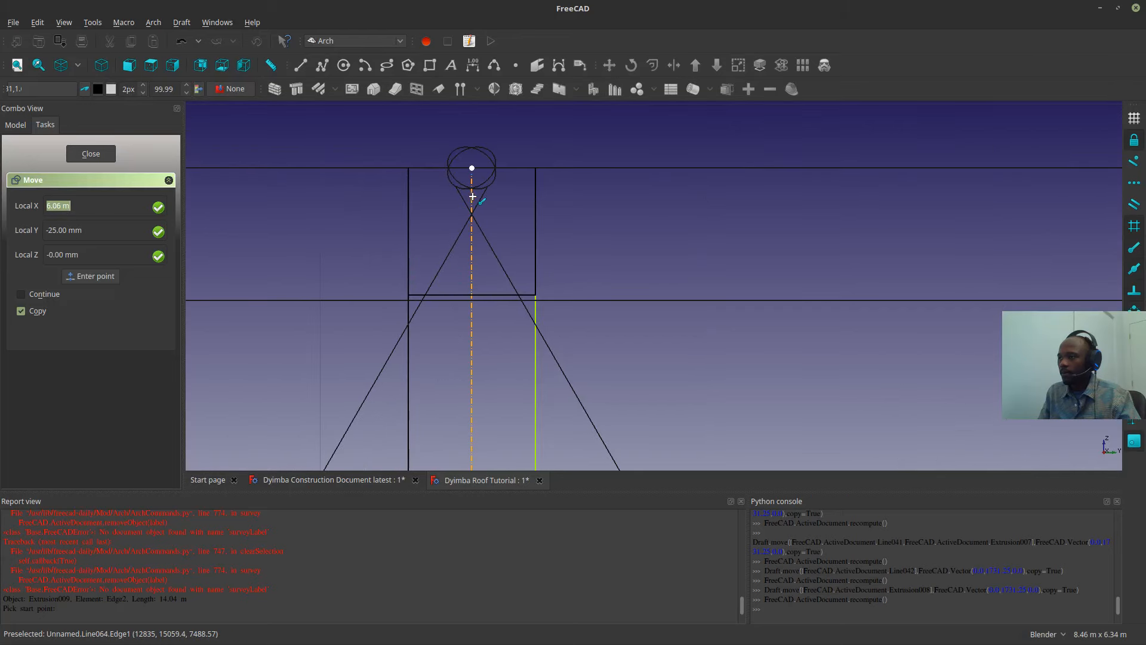
click(473, 197)
scroll(412, 224, down, 6)
scroll(644, 296, up, 4)
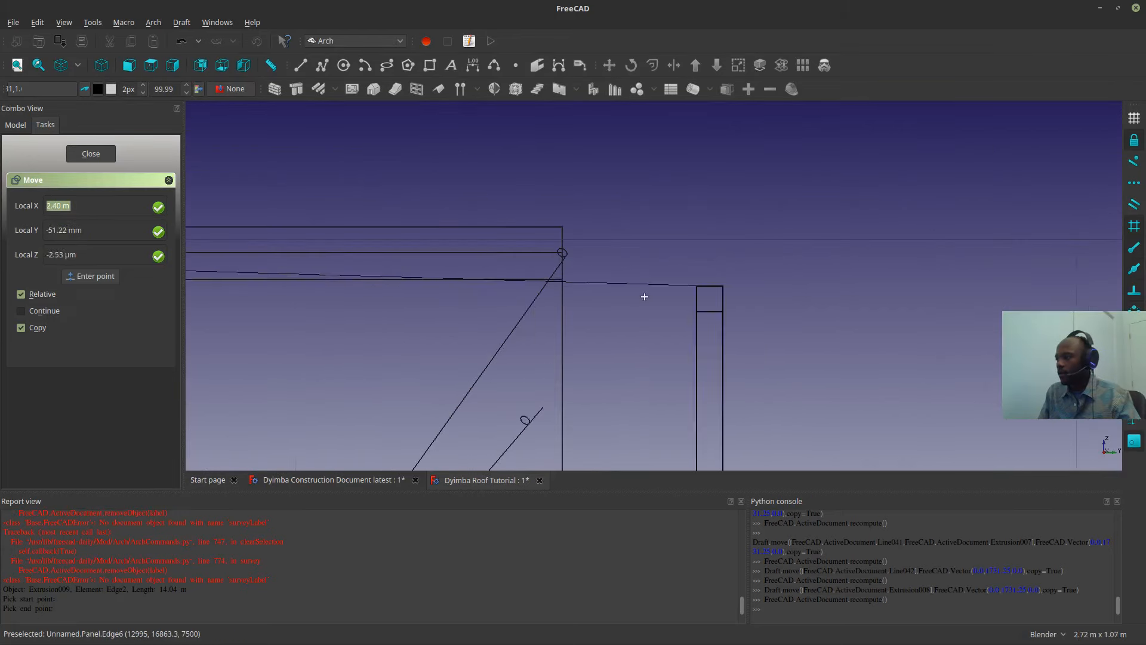
scroll(560, 256, up, 5)
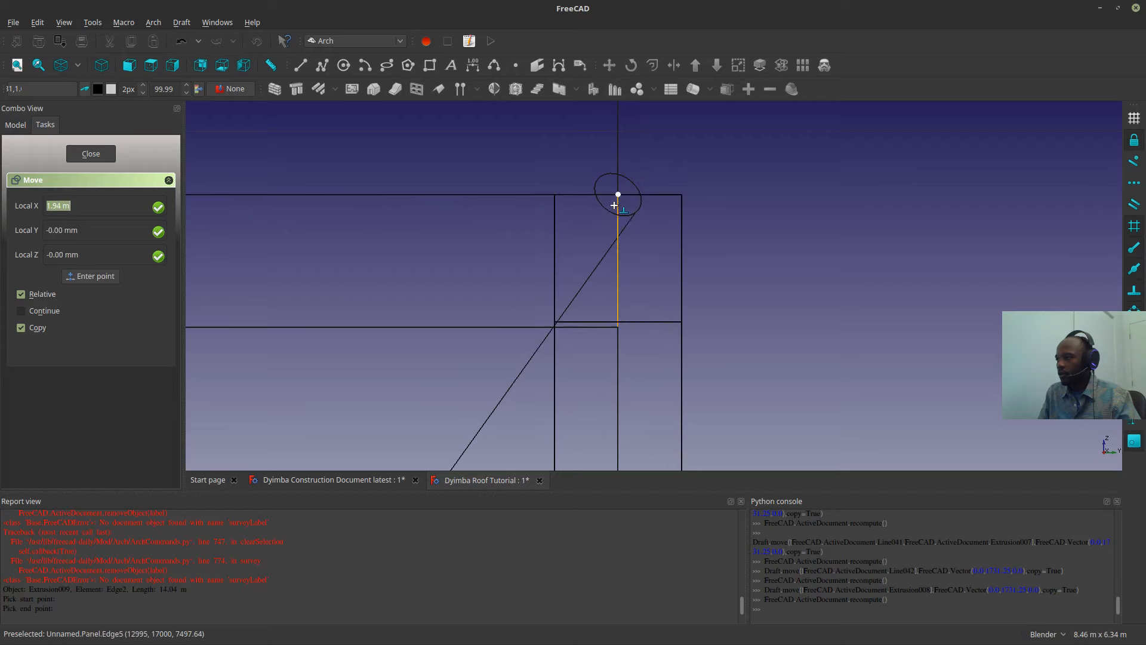
click(618, 209)
scroll(617, 209, down, 8)
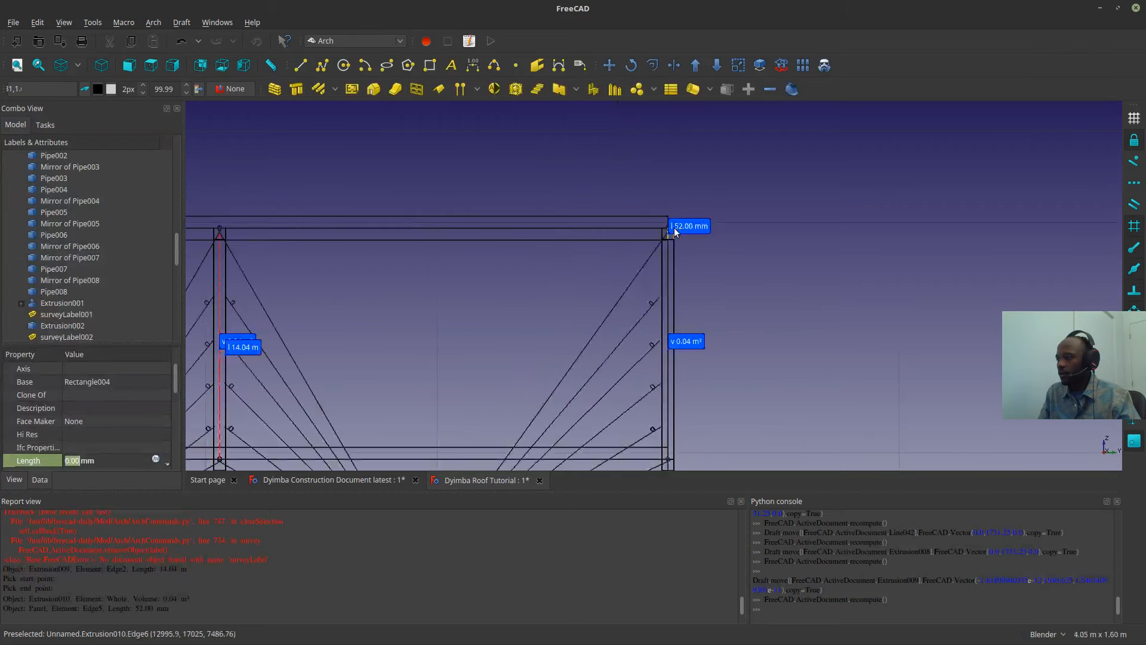
- Delete all the leftover survey labels, surveyLabel001 to surveyLabel017, from the roof model
scroll(654, 170, up, 4)
scroll(624, 219, up, 6)
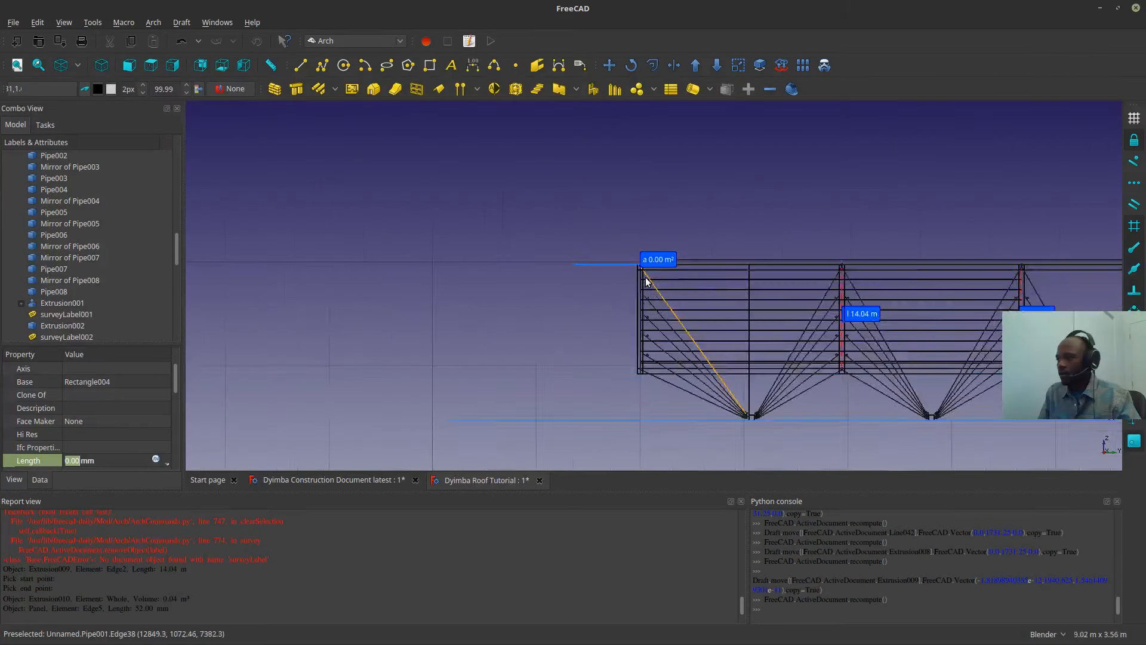
click(528, 167)
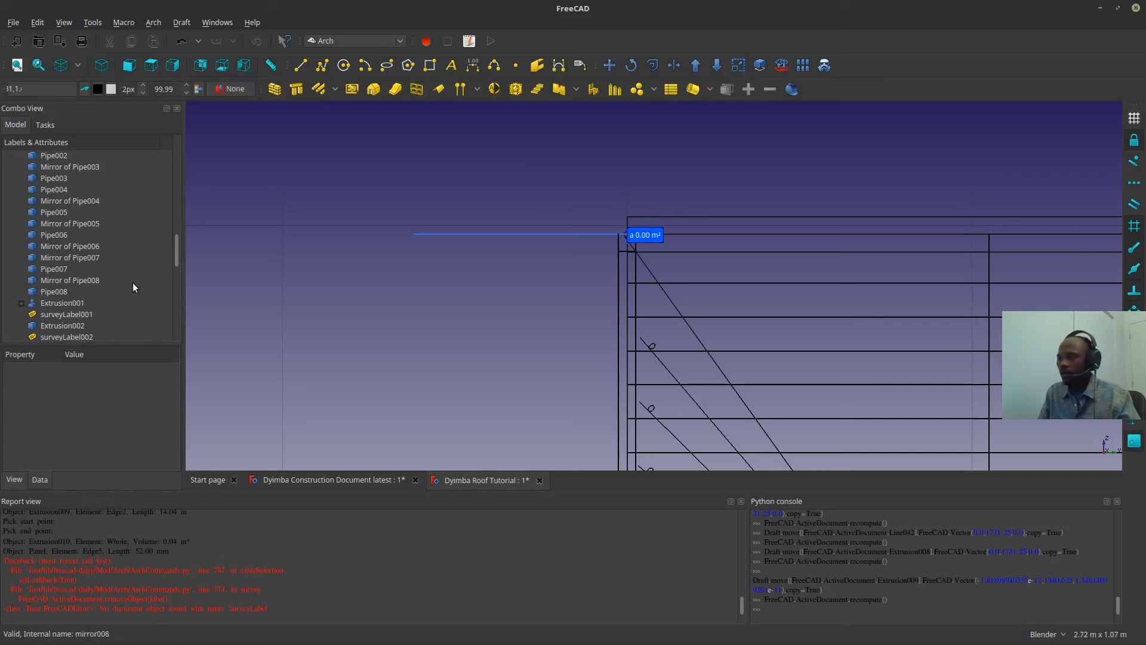
scroll(89, 278, down, 2)
click(78, 246)
ctrl+click(65, 269)
ctrl+click(58, 280)
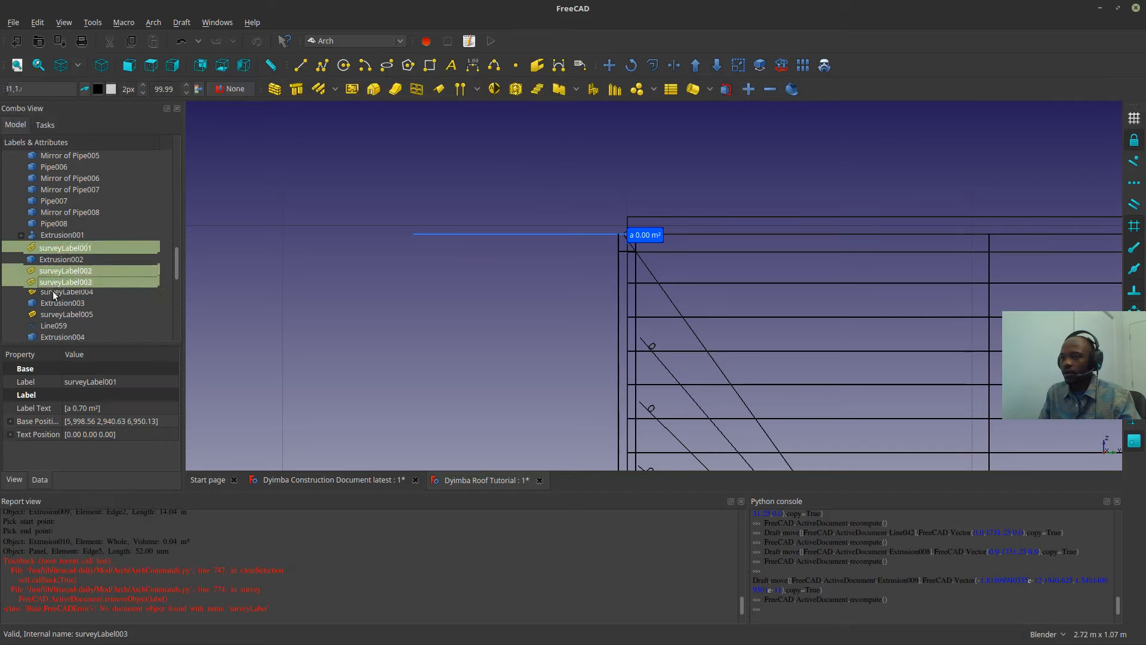
ctrl+click(52, 292)
ctrl+scroll(51, 309, down, 1)
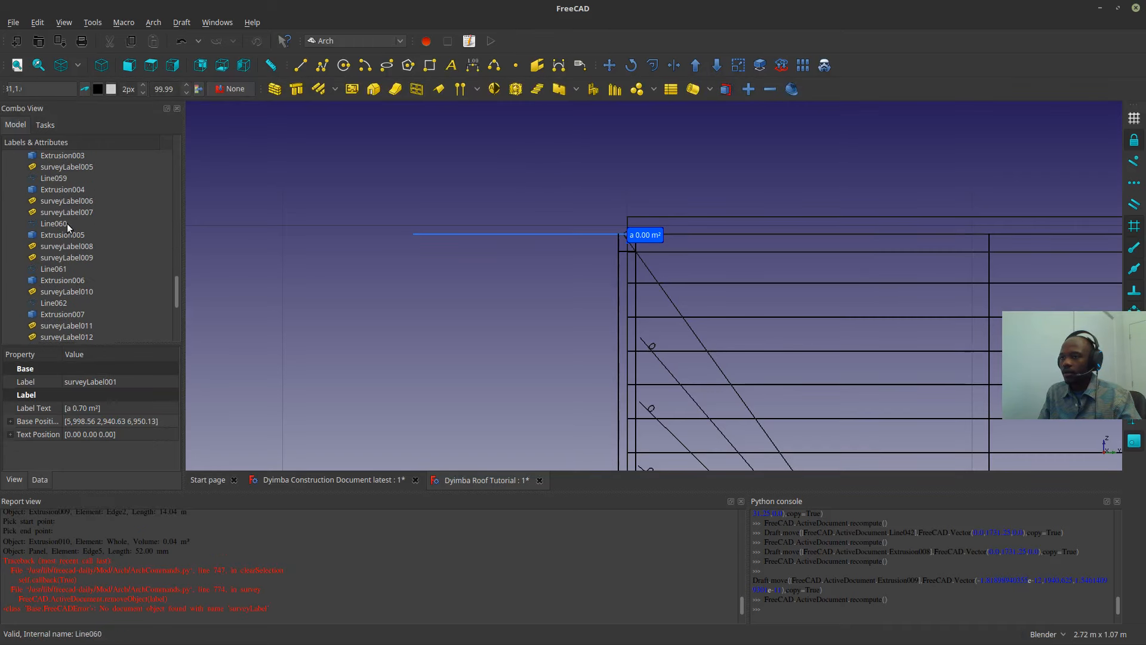
scroll(64, 203, up, 1)
ctrl+click(67, 200)
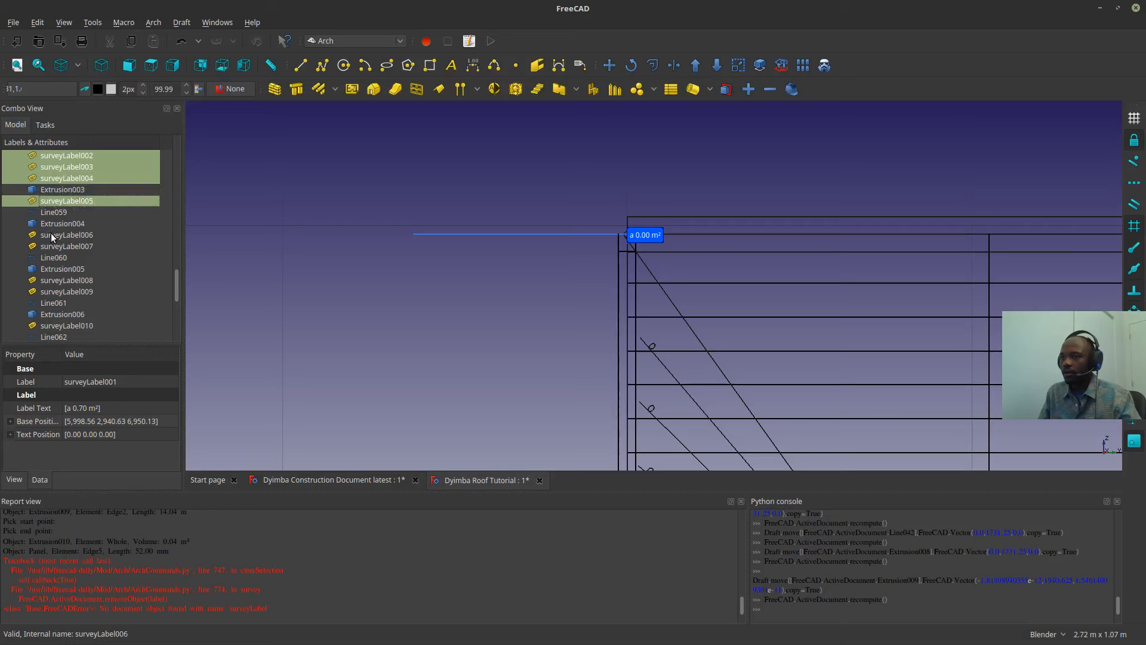
ctrl+click(52, 234)
ctrl+click(45, 246)
ctrl+click(44, 280)
ctrl+click(41, 290)
scroll(43, 293, down, 1)
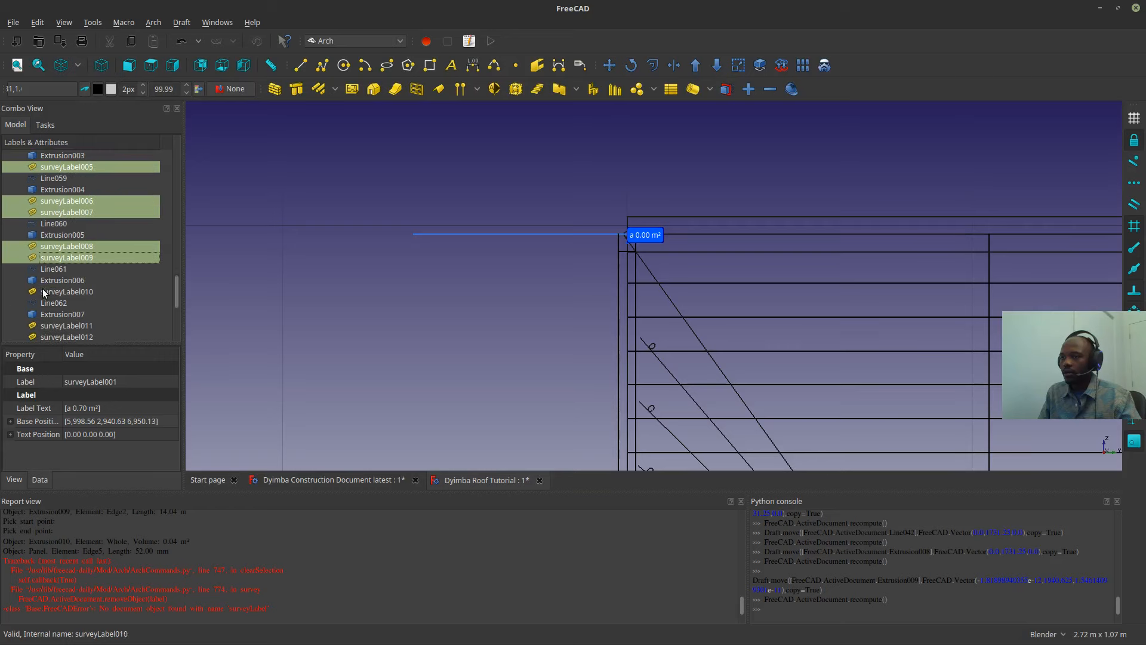
scroll(43, 292, down, 1)
ctrl+click(52, 257)
ctrl+click(45, 292)
ctrl+click(41, 302)
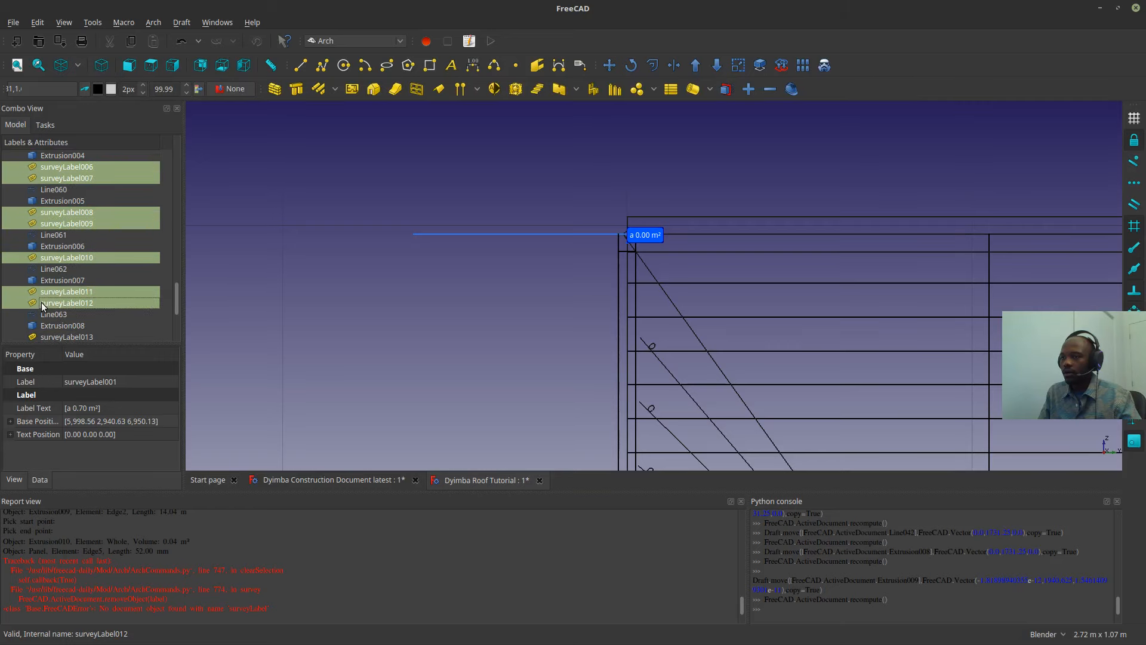
scroll(41, 302, down, 2)
ctrl+click(46, 270)
ctrl+click(49, 279)
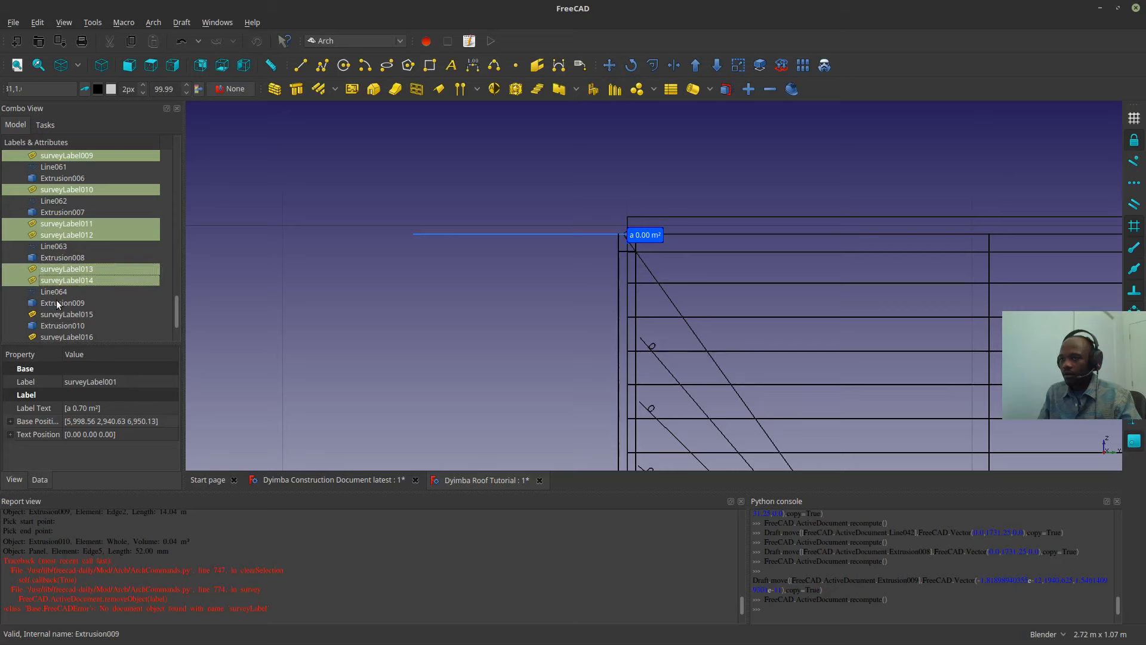
ctrl+click(51, 336)
scroll(59, 323, down, 1)
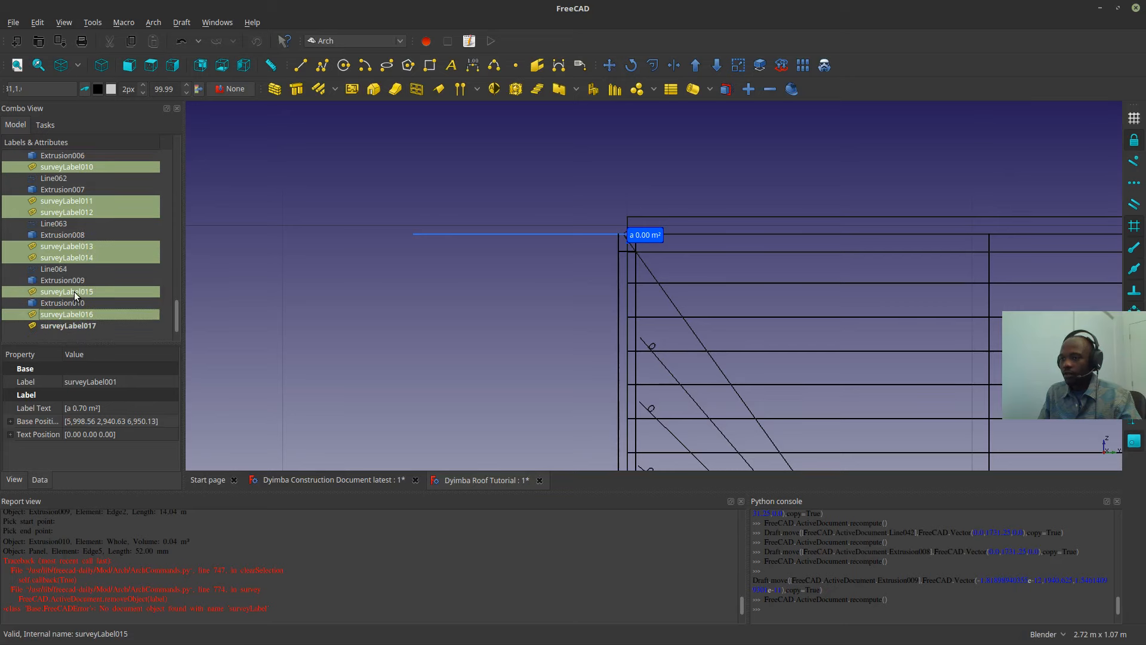
ctrl+click(59, 325)
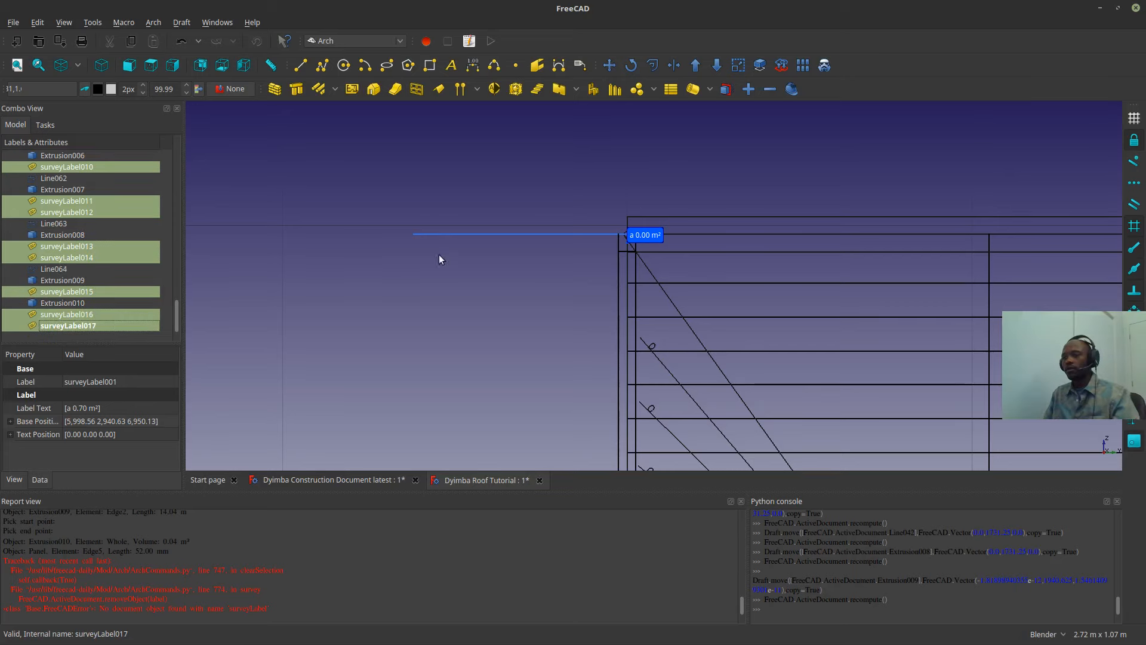
key(Delete)
- Change the view's draw style from wireframe to As is
scroll(609, 301, down, 3)
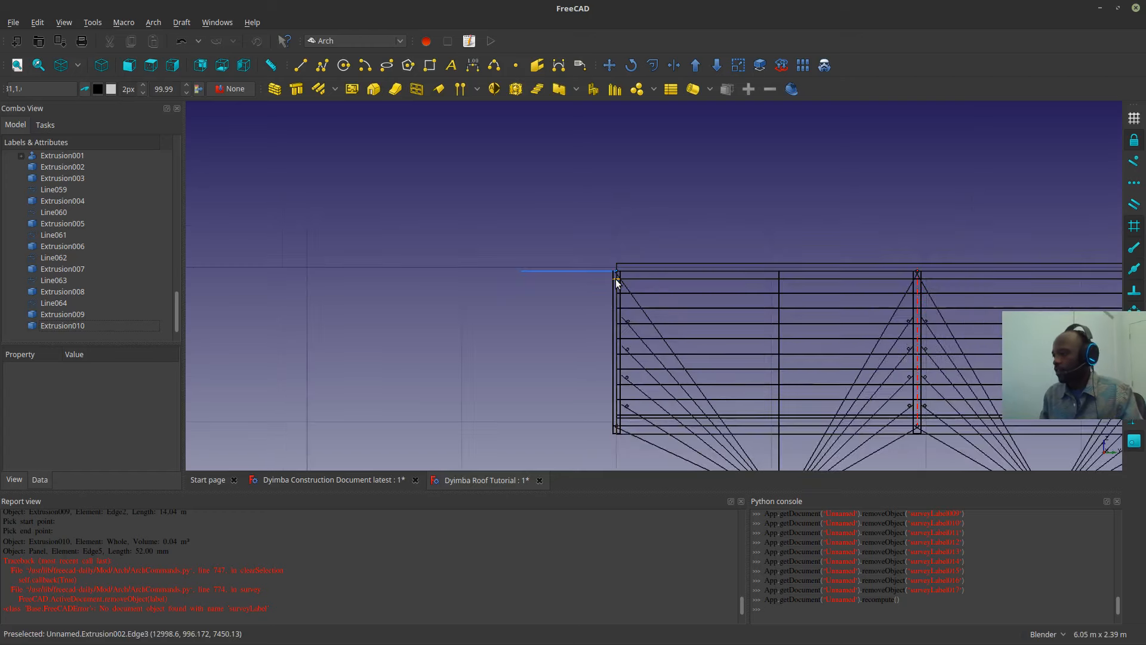
scroll(616, 283, down, 8)
shift+middle_drag(854, 258, 562, 266)
scroll(776, 286, up, 6)
scroll(937, 319, up, 2)
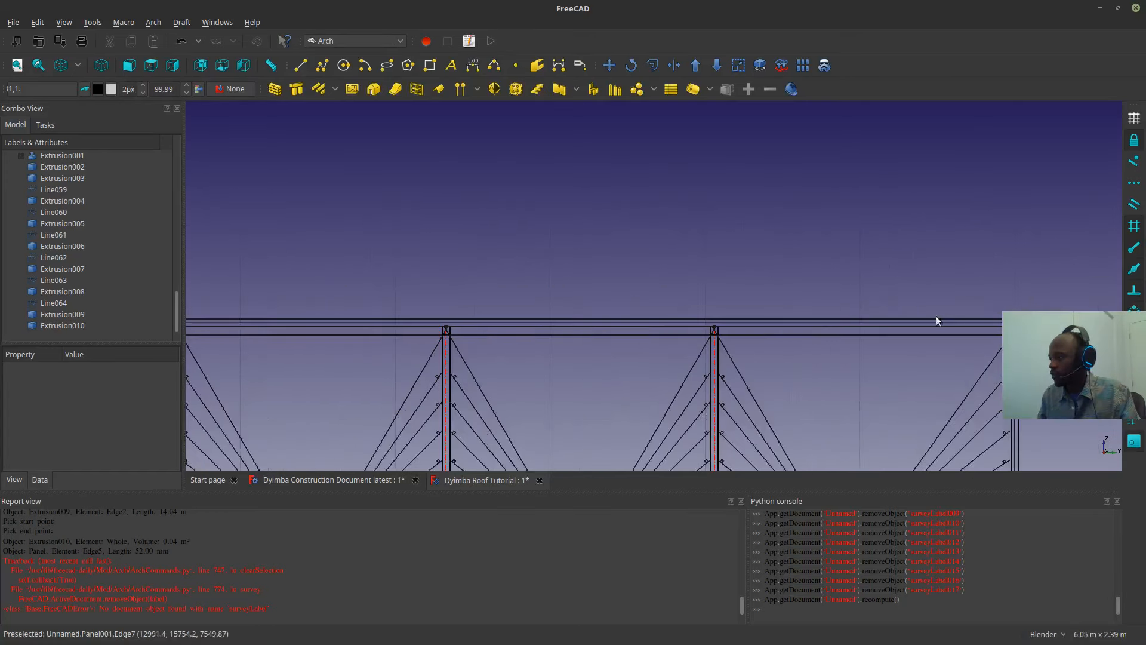
scroll(935, 319, down, 5)
click(76, 65)
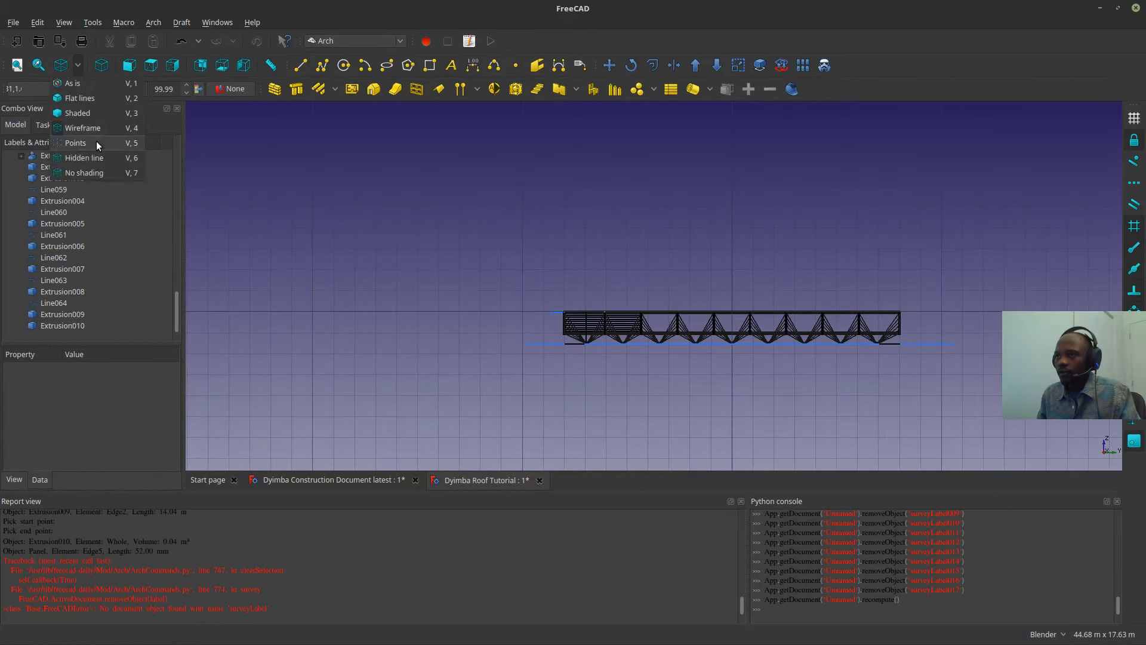
click(88, 84)
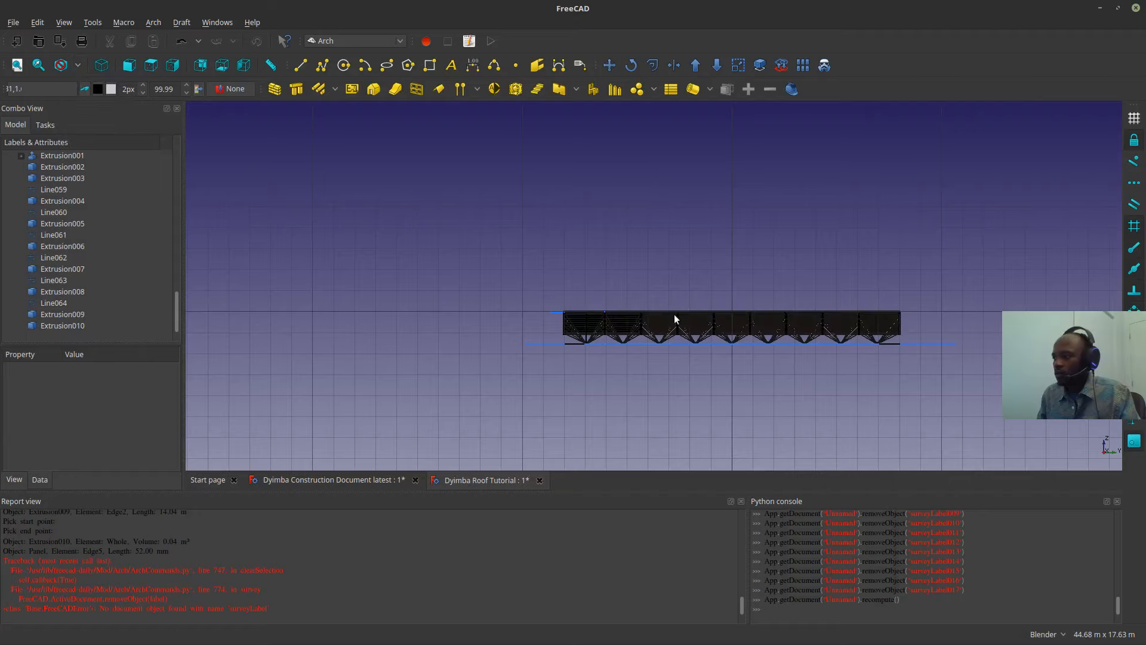
- Set the shape color of the upper beams Extrusion001 to Extrusion010 to light cyan (170, 255, 255)
scroll(663, 319, up, 5)
mouse_move(653, 323)
middle_down()
mouse_move(629, 266)
mouse_move(642, 278)
mouse_move(603, 268)
middle_up()
scroll(642, 278, down, 2)
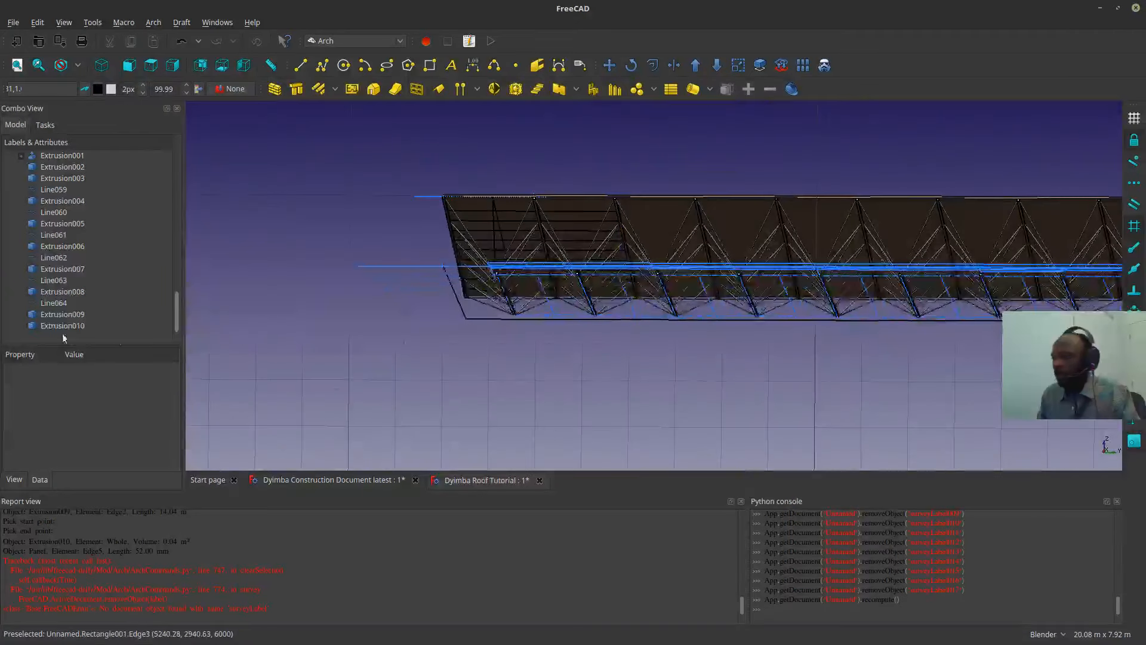
click(55, 325)
ctrl+click(61, 314)
ctrl+click(66, 291)
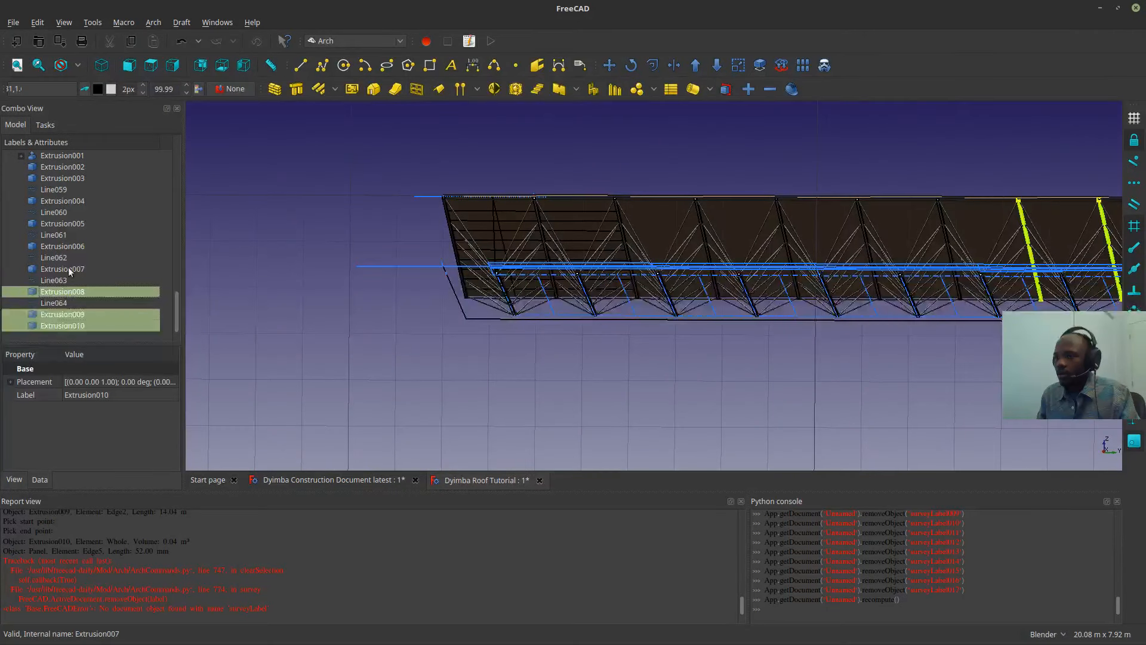
ctrl+click(68, 269)
ctrl+click(68, 246)
ctrl+click(69, 223)
ctrl+click(67, 201)
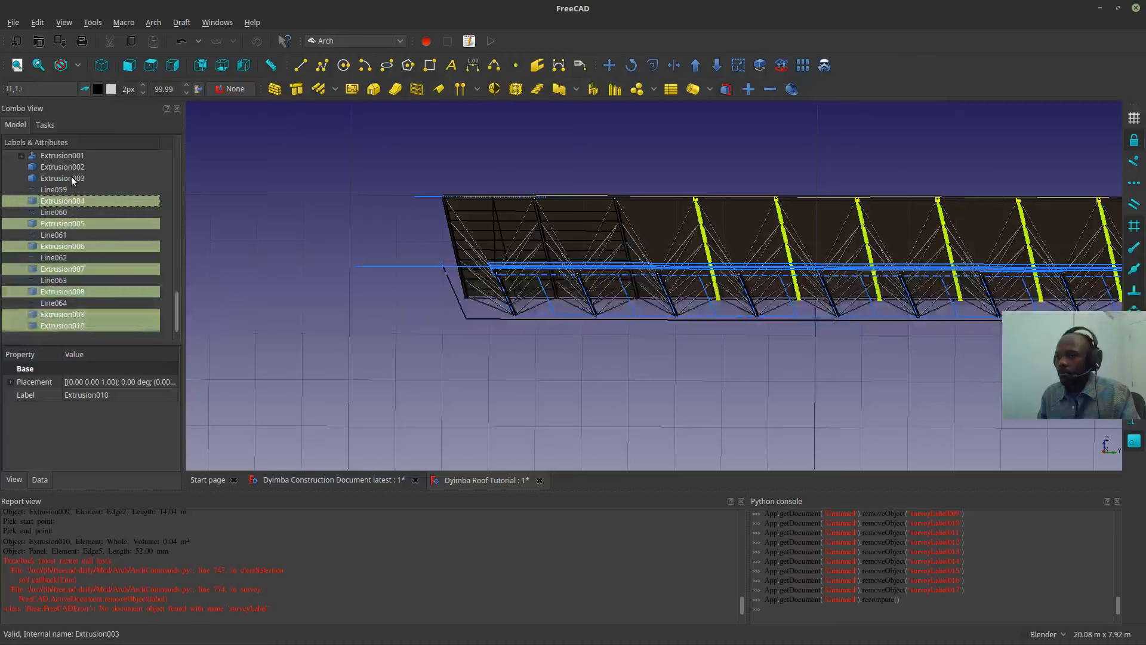
ctrl+click(72, 178)
ctrl+click(74, 168)
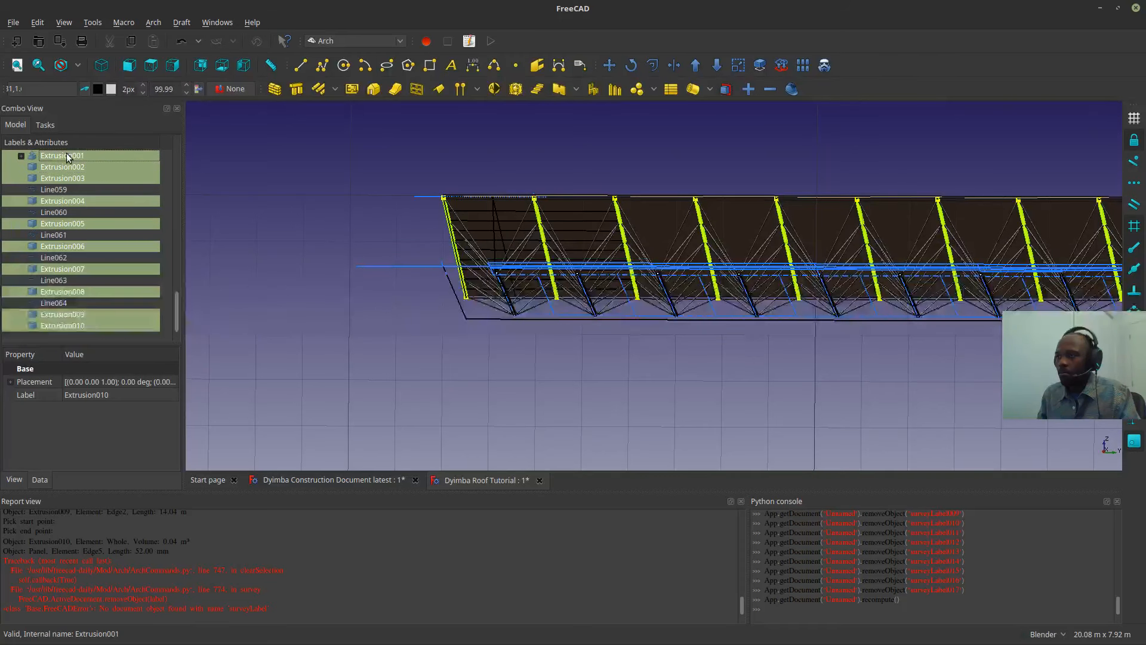
click(14, 483)
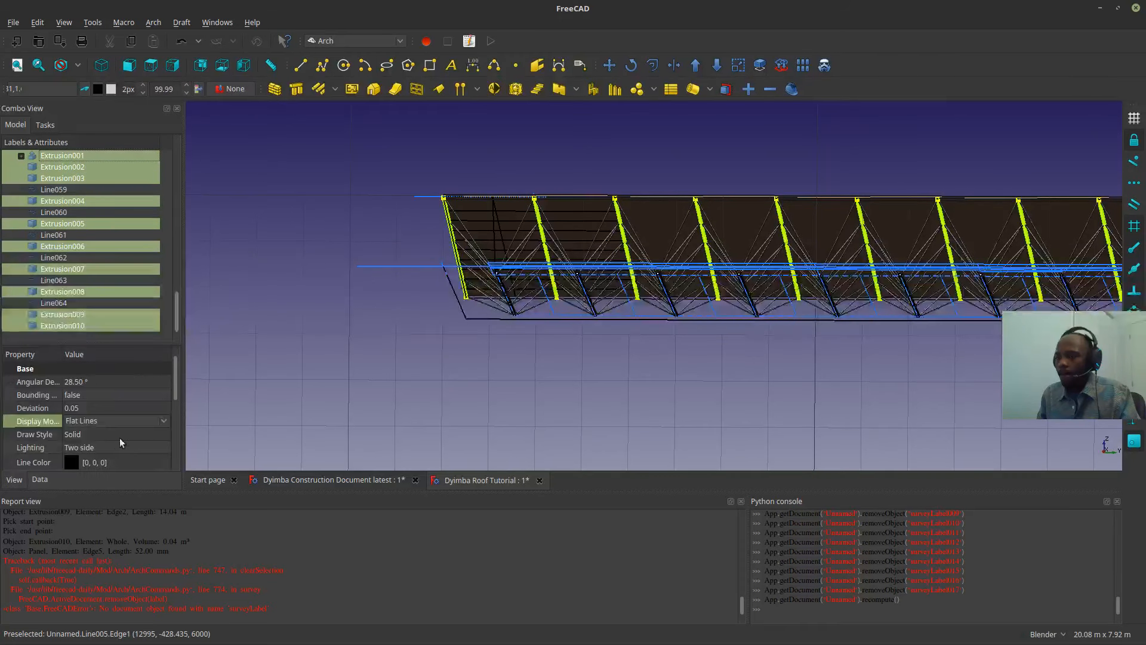
scroll(113, 445, down, 5)
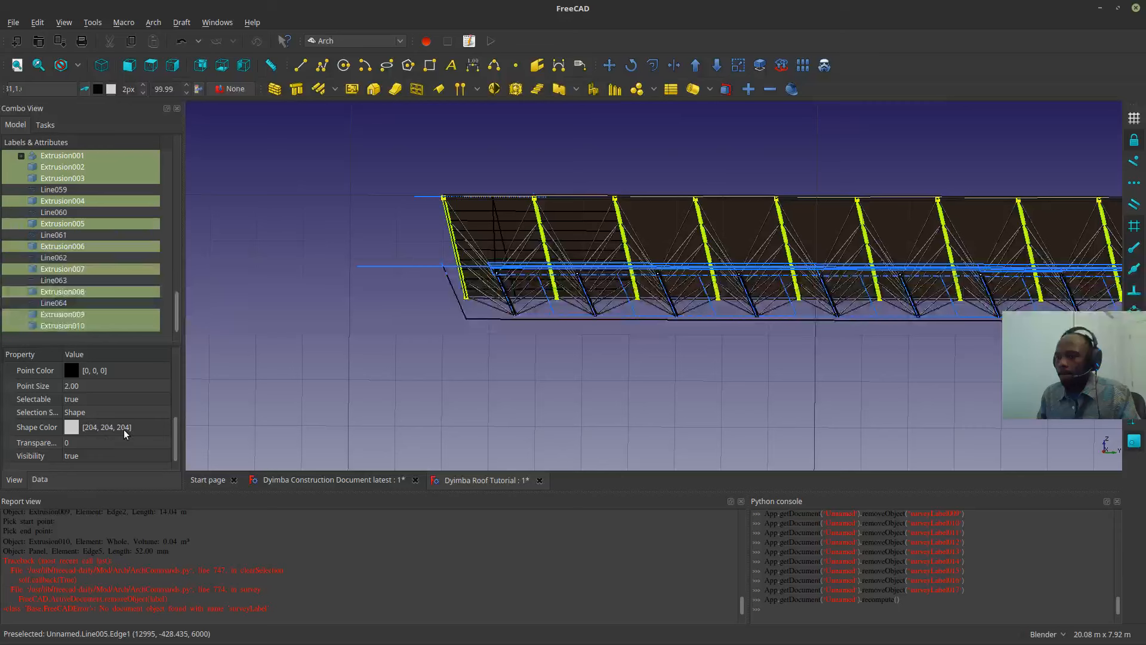
click(127, 427)
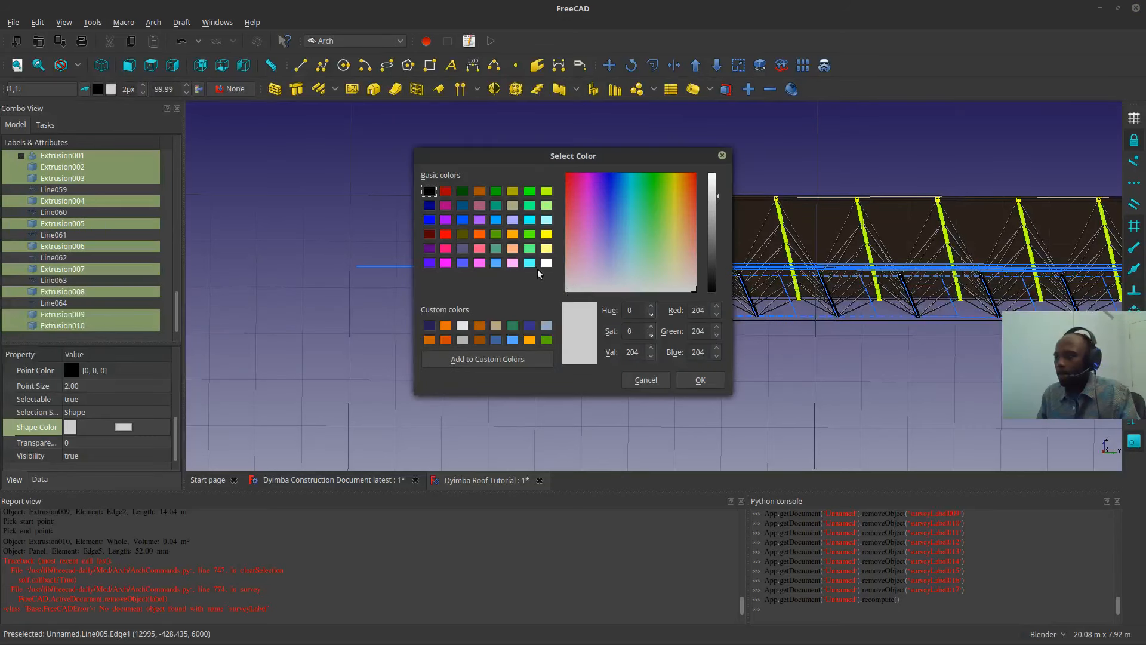
click(546, 221)
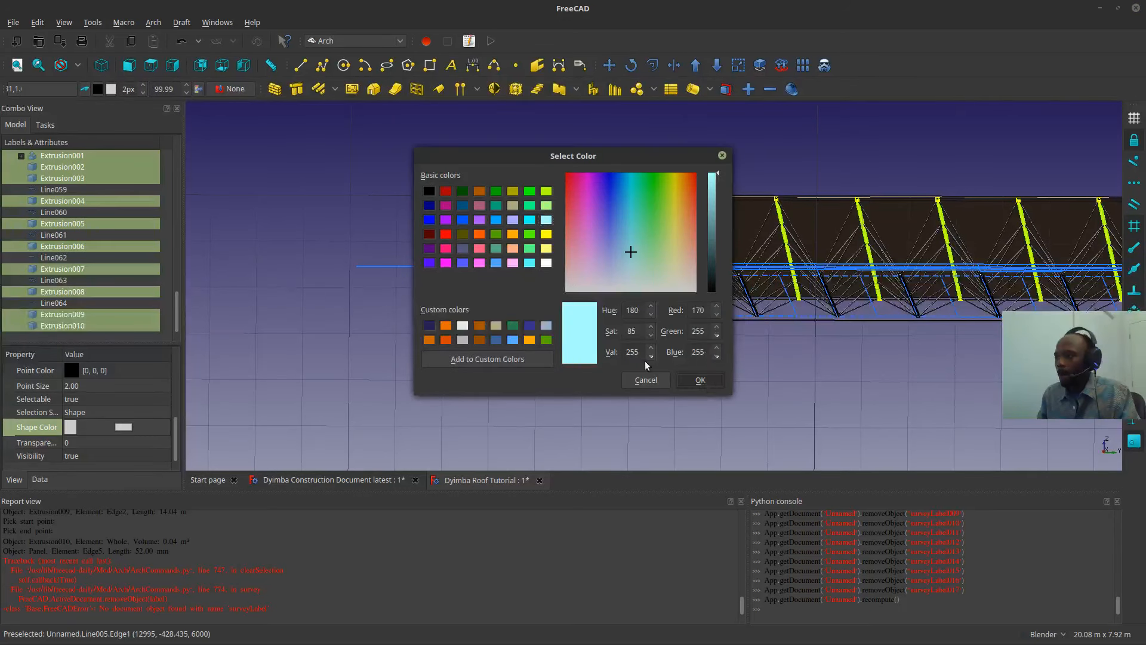
click(692, 379)
click(554, 391)
- Delete the dashed helper lines Line059 to Line064 between the copied beams
middle_drag(578, 338, 277, 377)
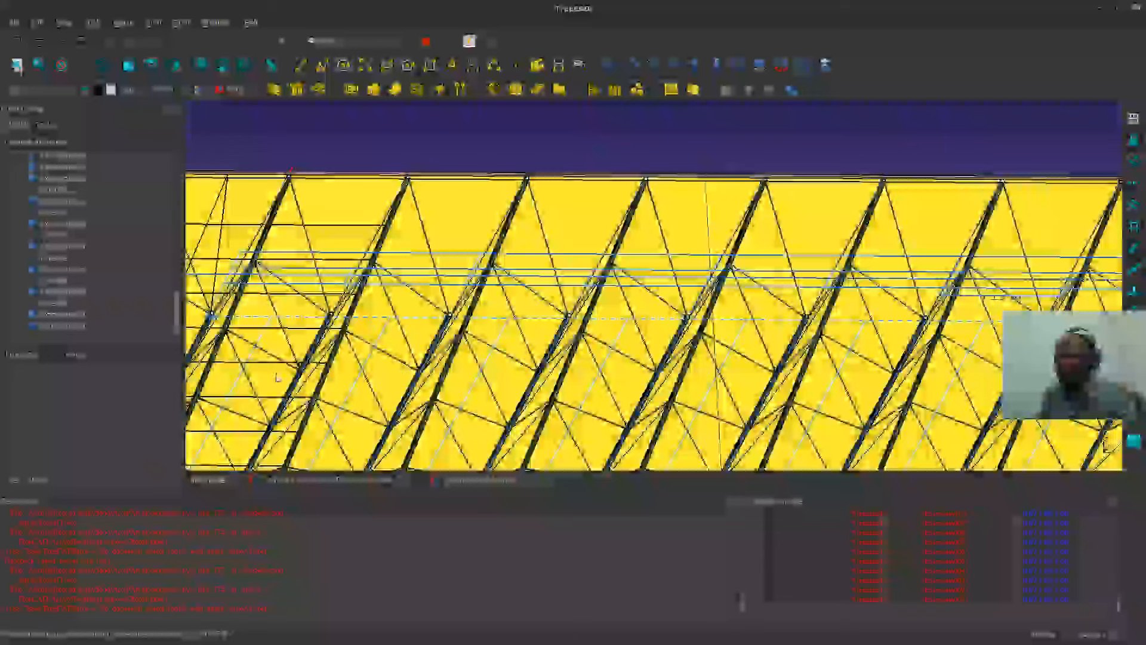
click(54, 302)
ctrl+click(54, 280)
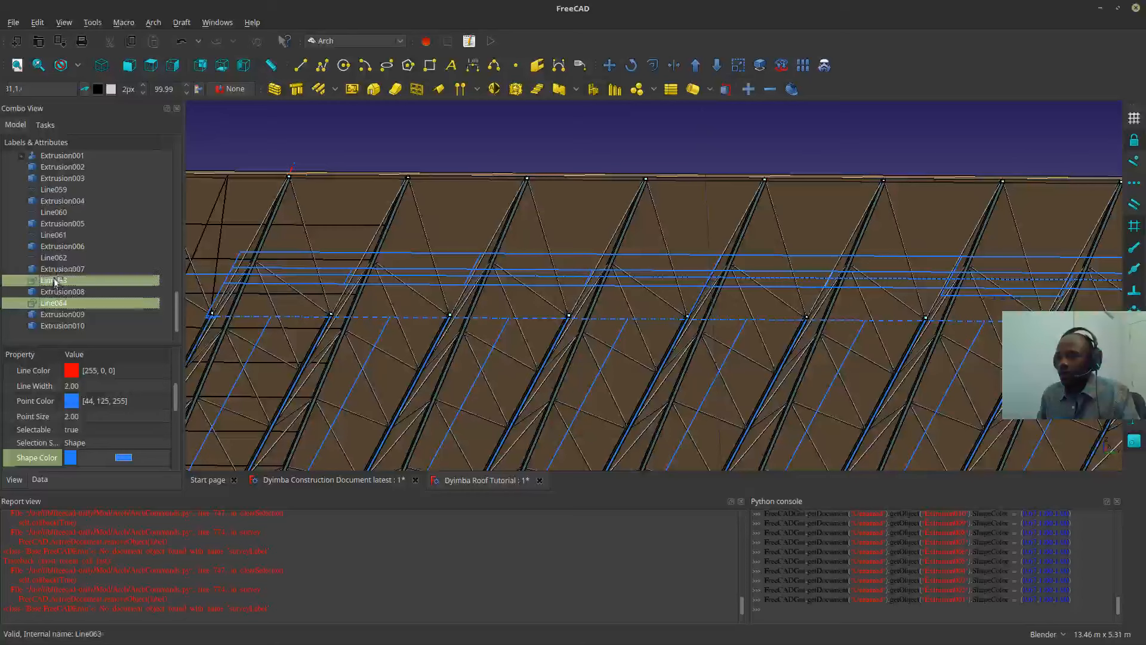
ctrl+click(61, 258)
ctrl+click(58, 208)
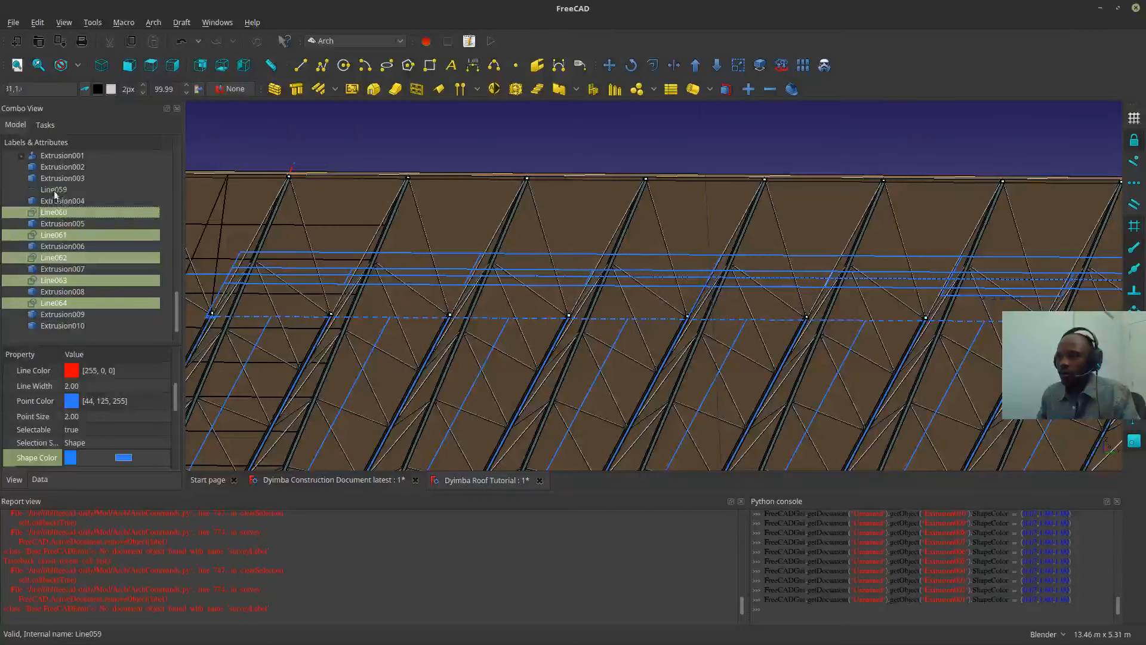
ctrl+click(58, 189)
scroll(770, 153, down, 5)
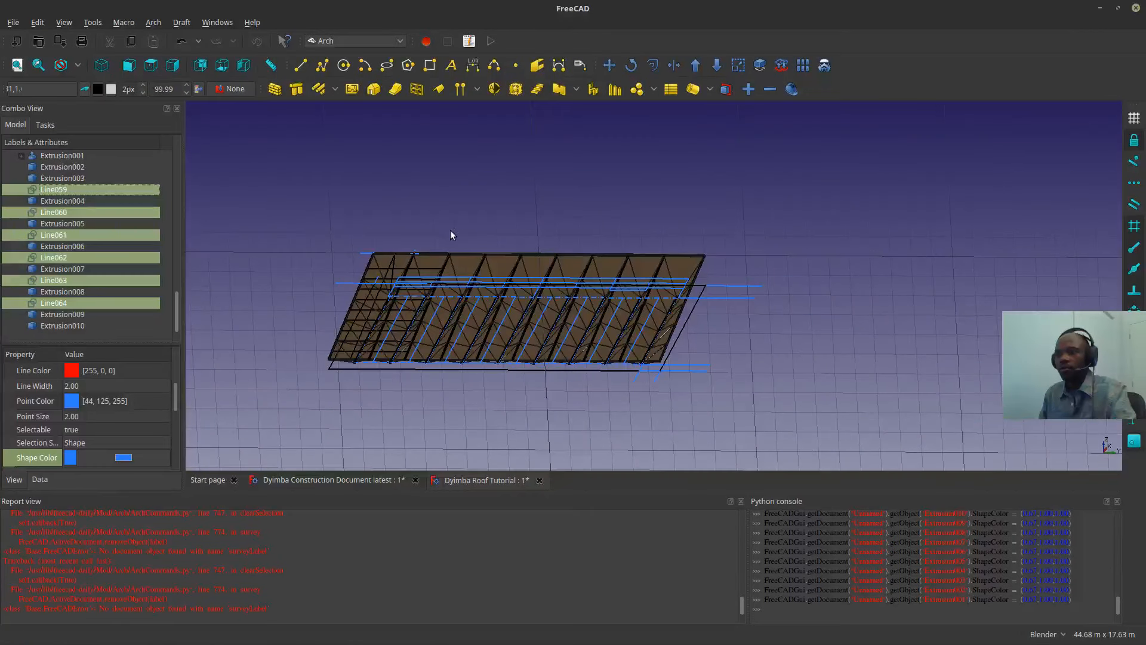
key(Delete)
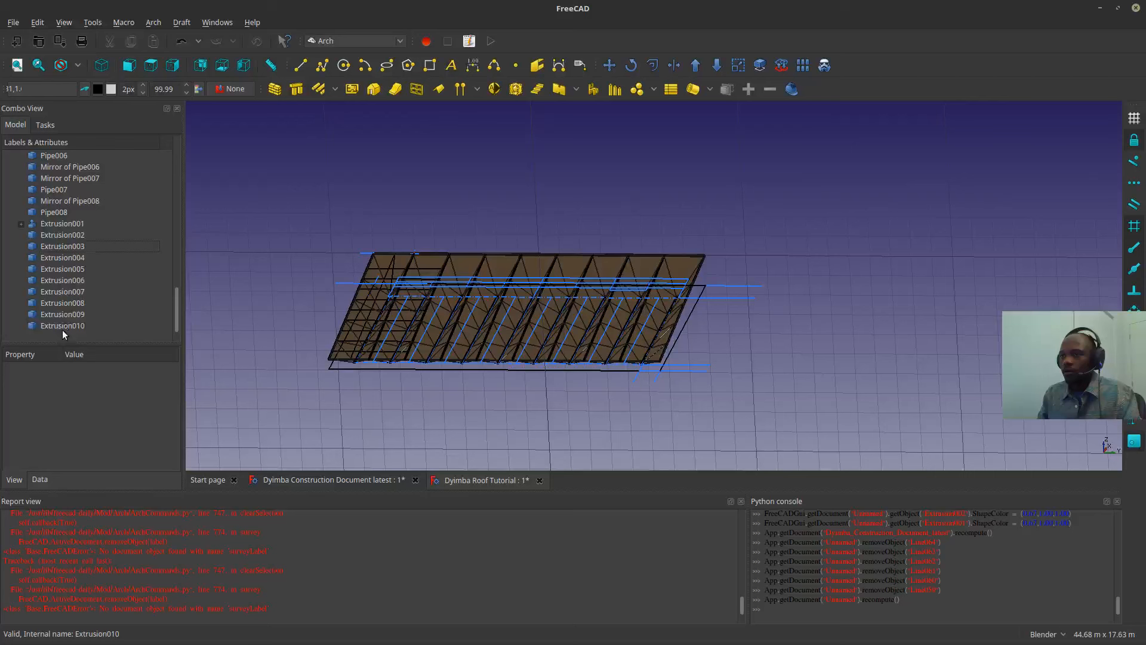
- Set the shape color of Extrusion001 to Extrusion010, together with Extrusion and its eight clones, to pink
drag(62, 330, 60, 222)
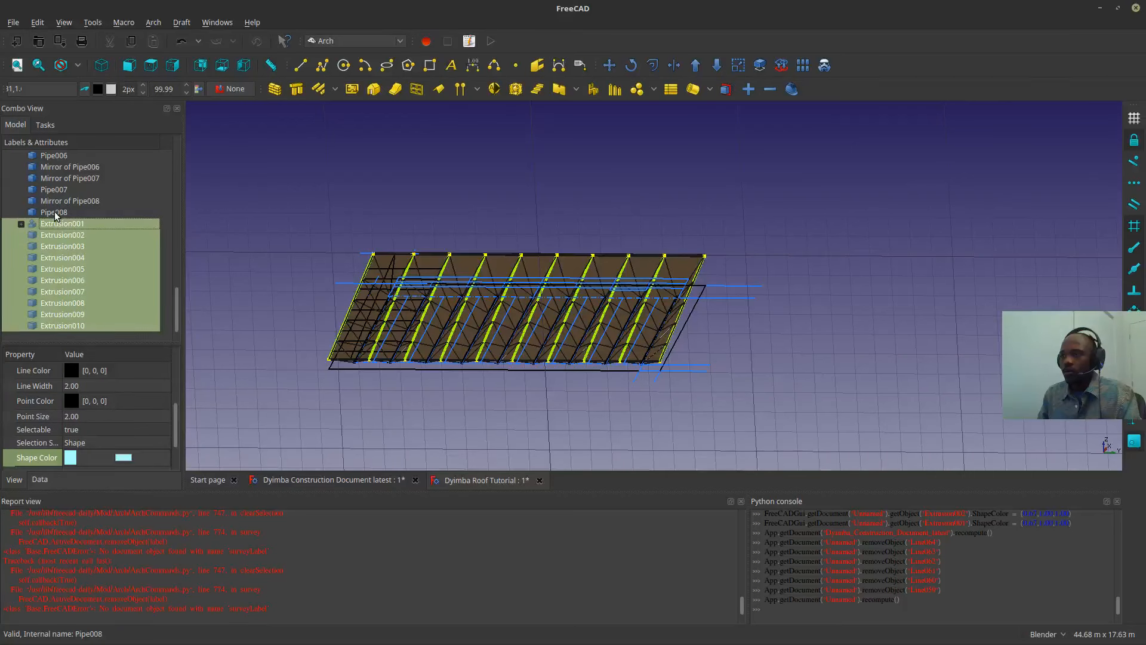
scroll(73, 224, up, 10)
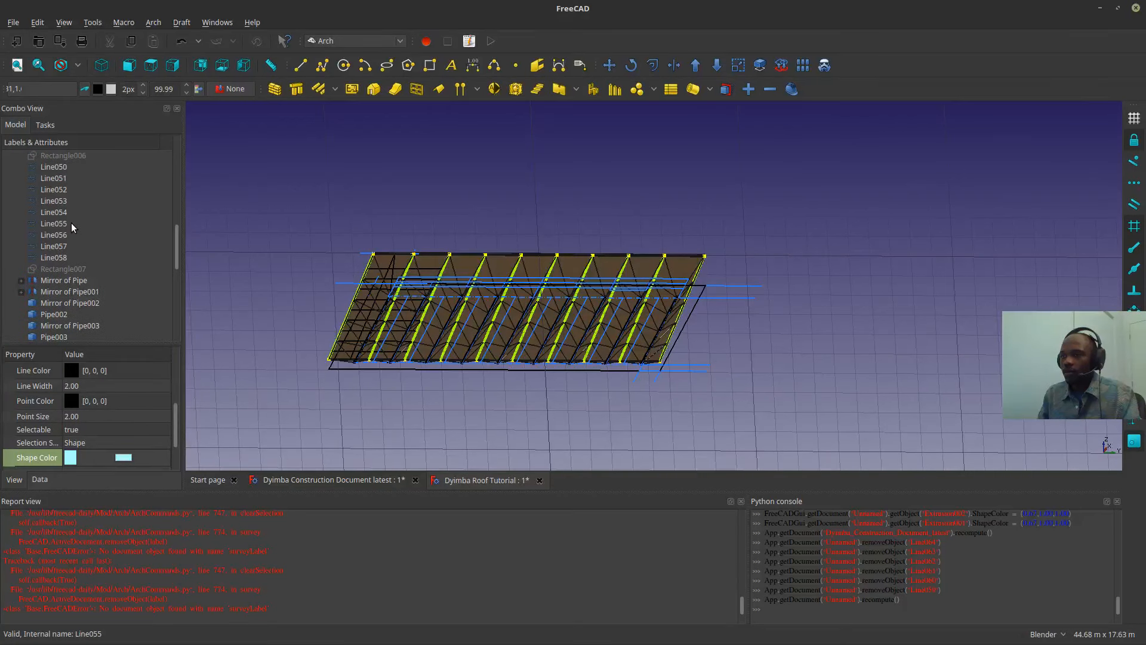
scroll(71, 223, up, 1)
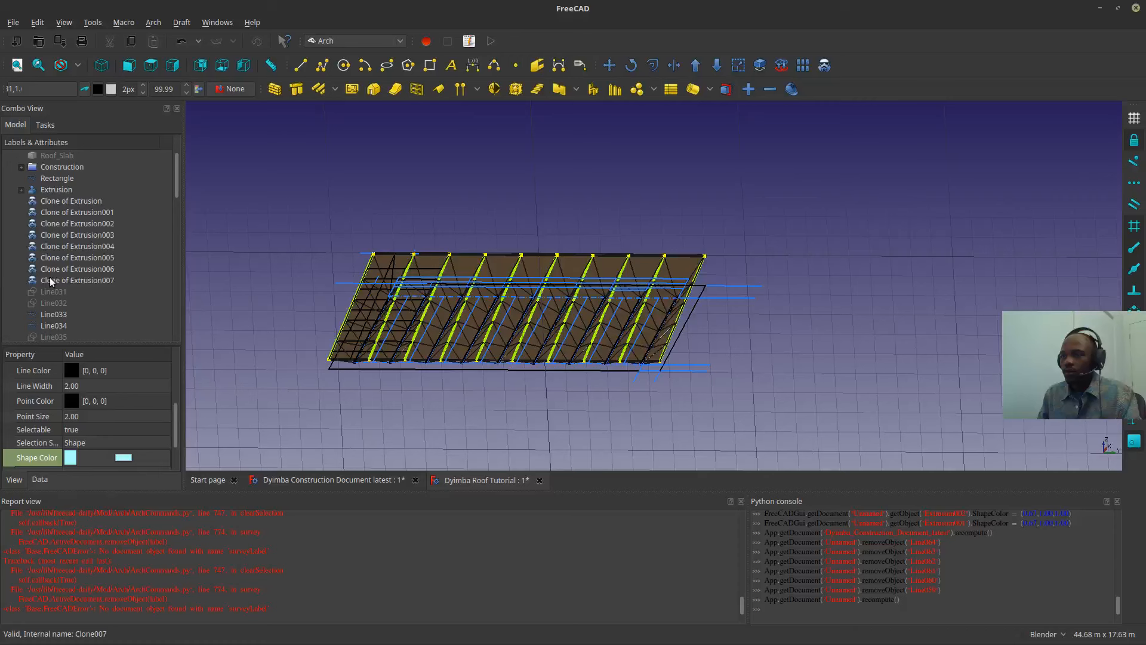
drag(51, 282, 62, 190)
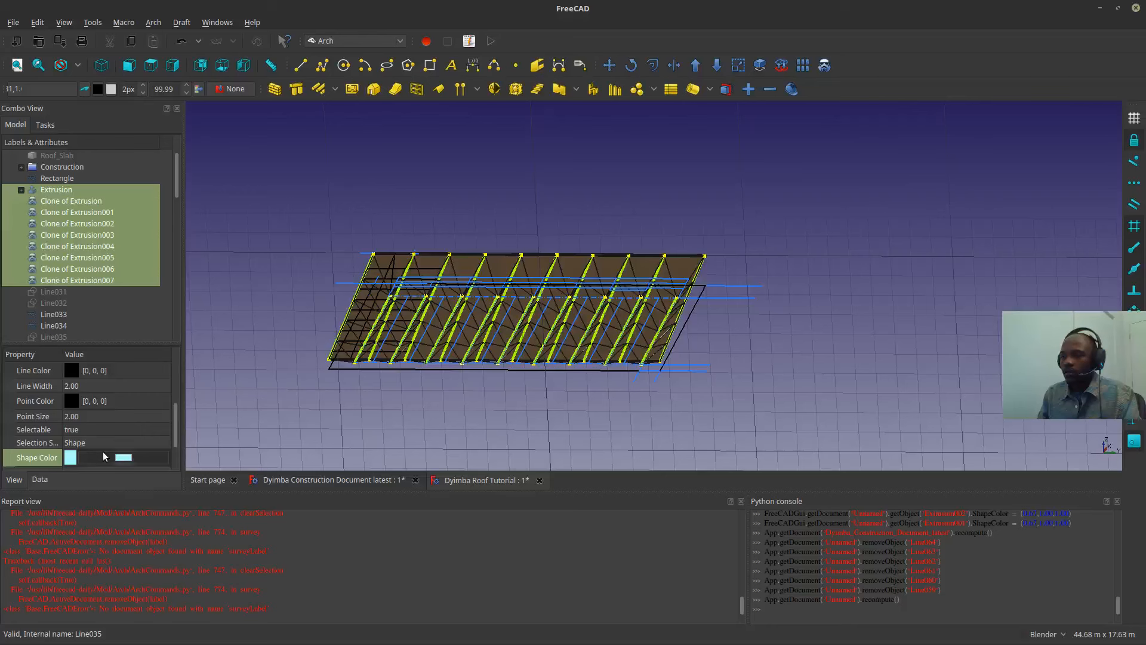
click(123, 457)
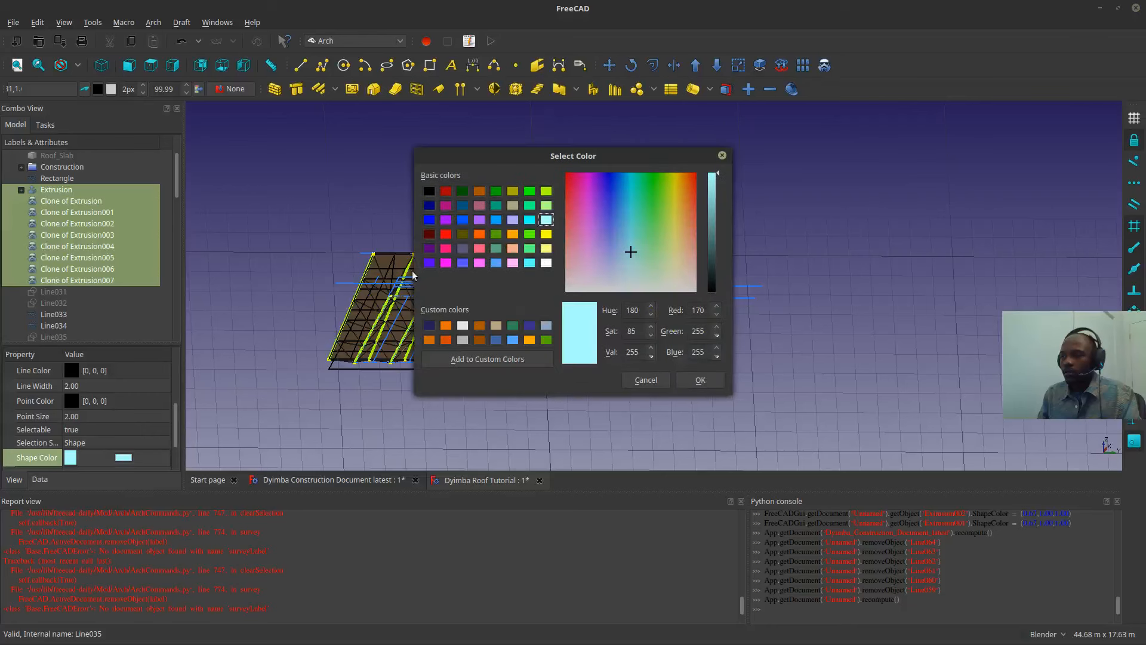
click(546, 263)
click(546, 248)
click(547, 263)
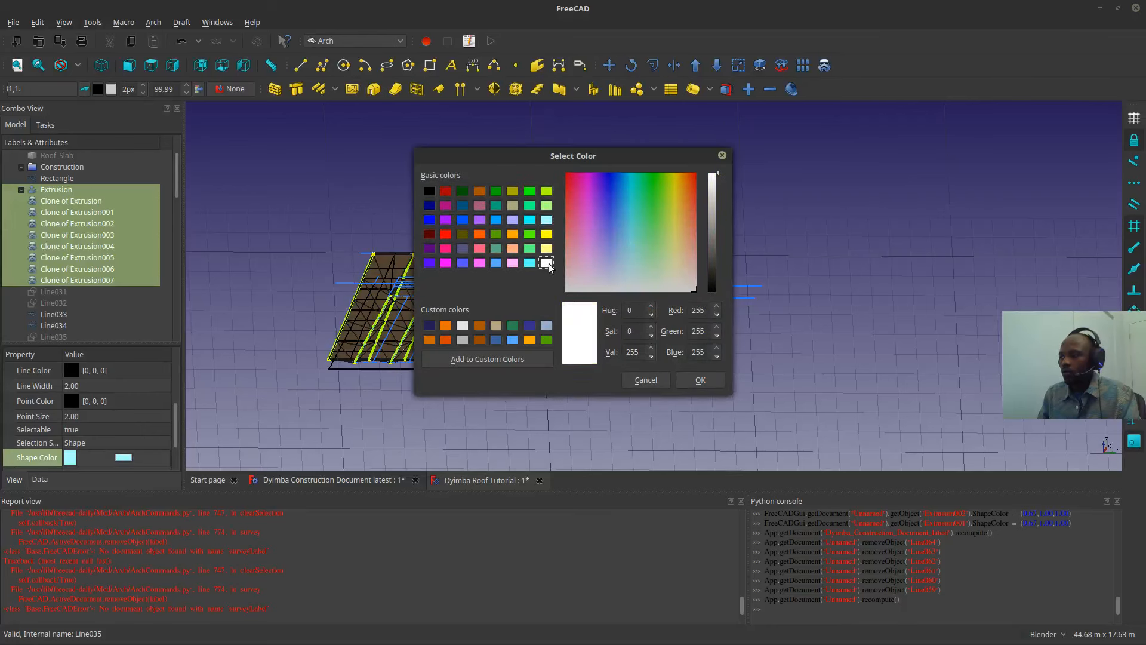
click(478, 262)
click(701, 381)
click(448, 403)
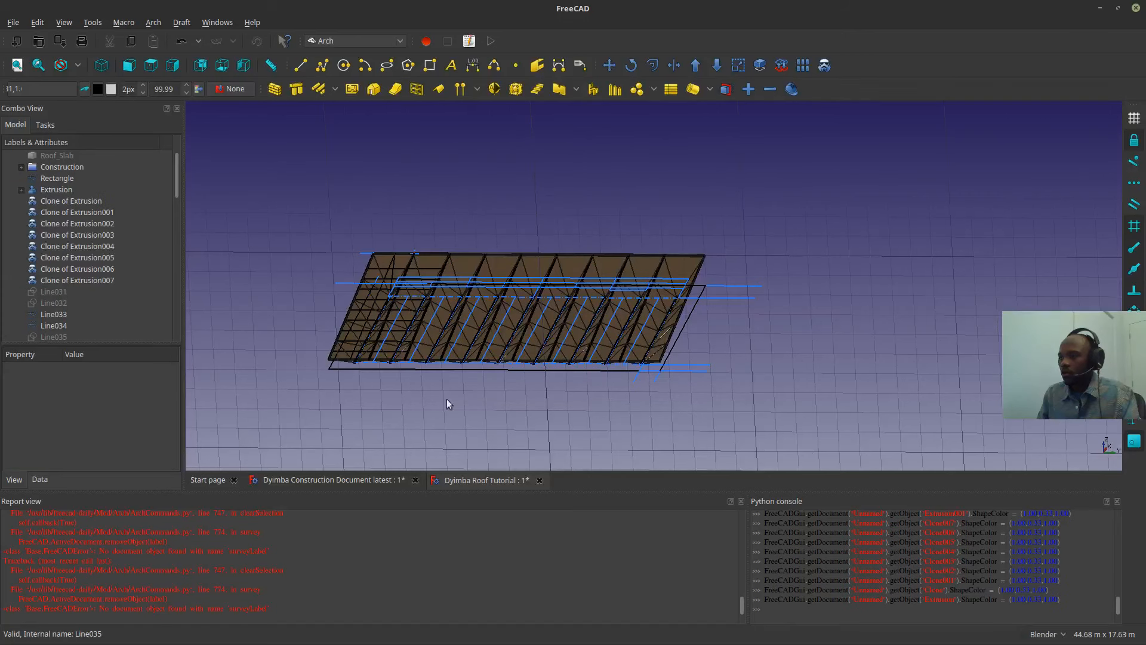
scroll(45, 178, up, 1)
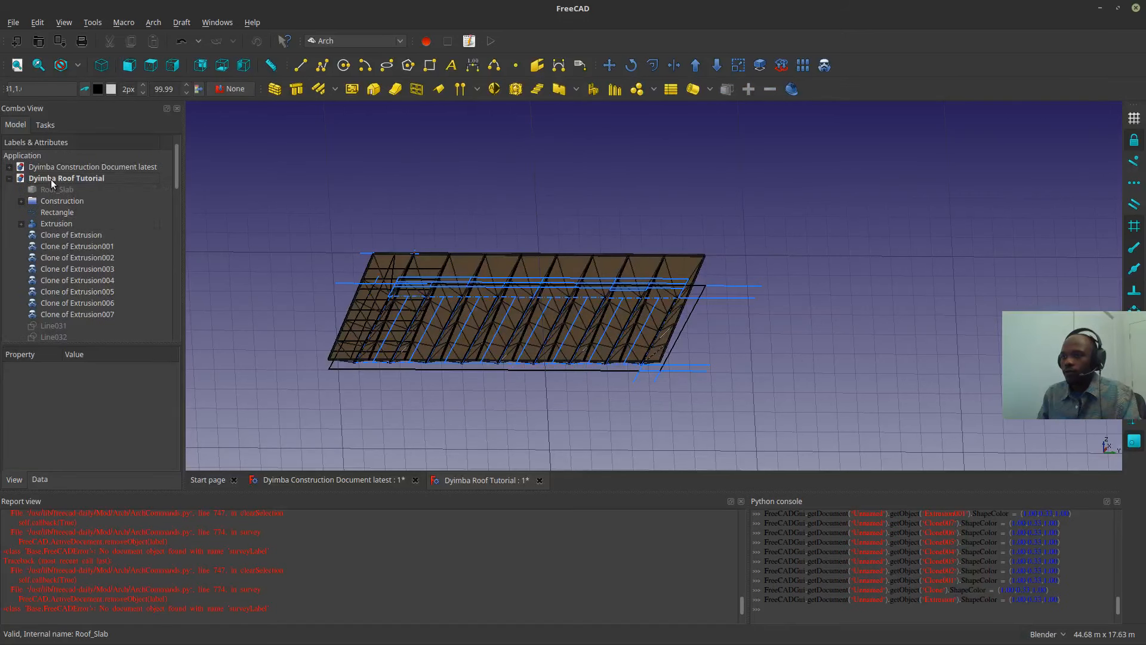
- Create a new group in the Dyimba Roof Tutorial document and rename it Structure
right_click(51, 179)
click(99, 240)
click(100, 246)
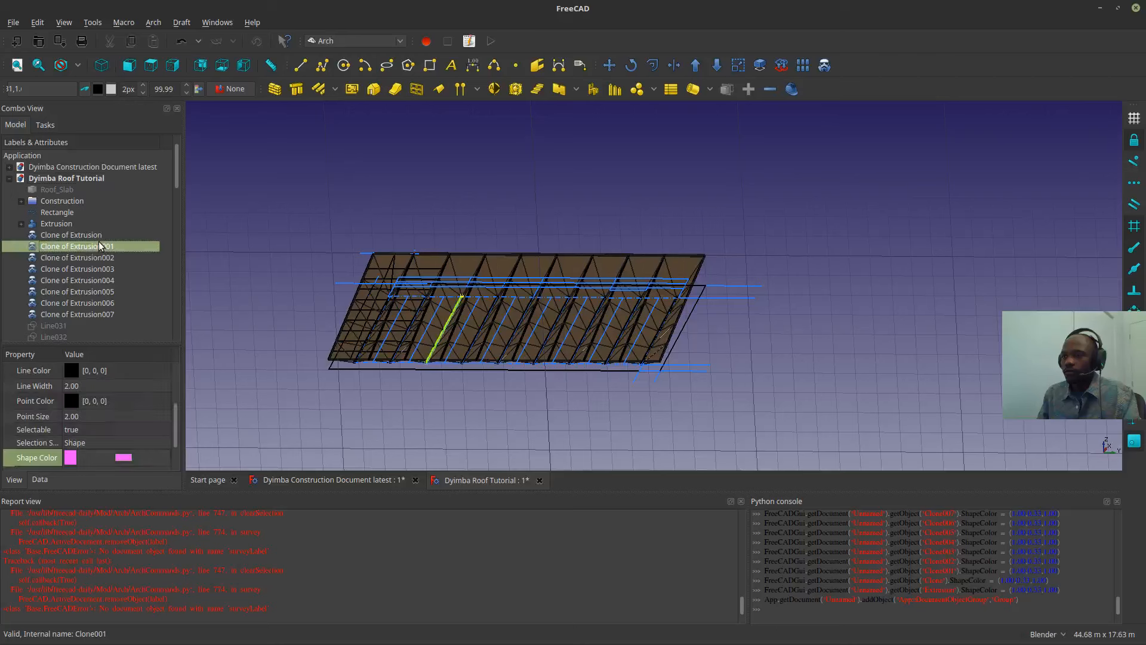
scroll(71, 281, down, 10)
right_click(44, 325)
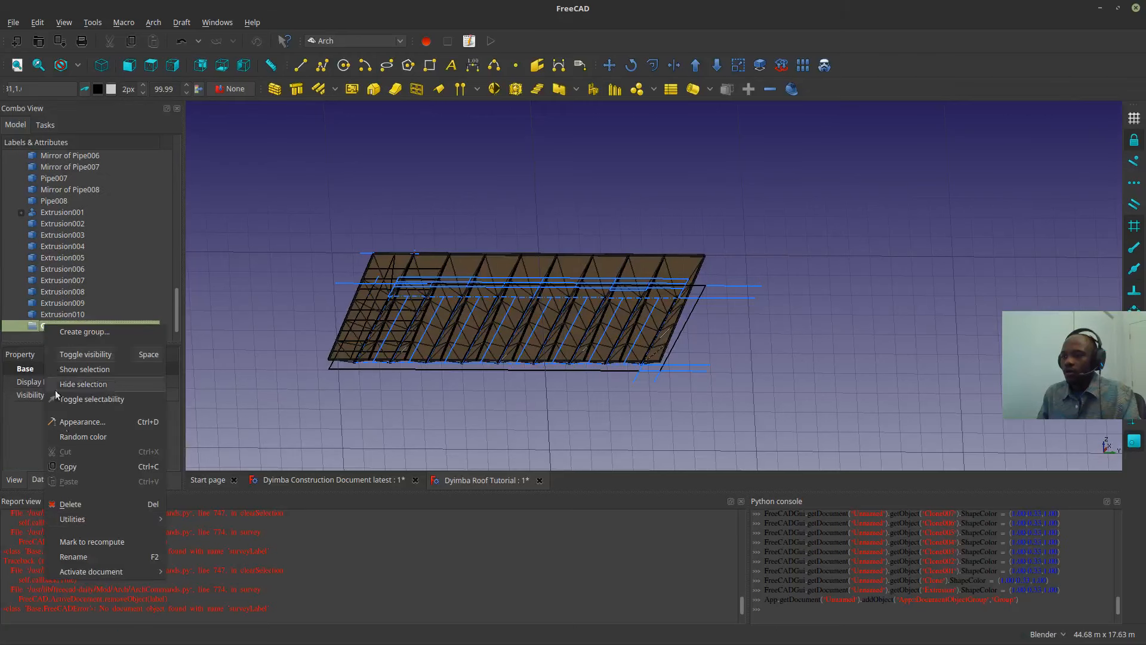
click(81, 559)
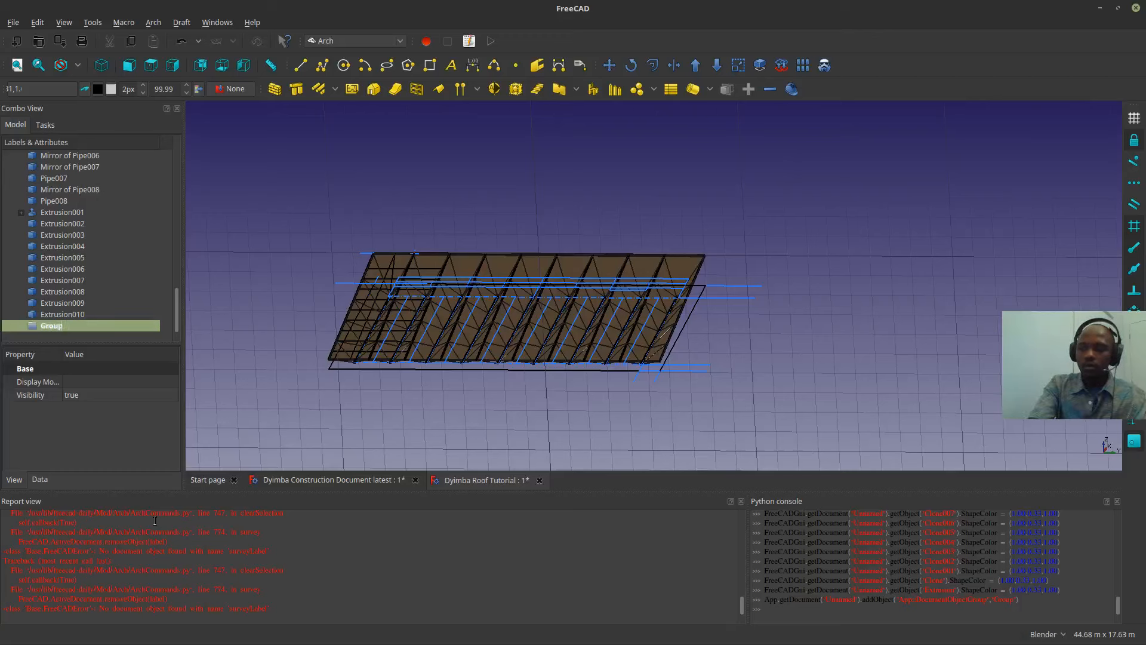
- Move Extrusion001 to Extrusion010, together with Extrusion and its eight clones, into the Structure group
click(56, 312)
shift+click(63, 215)
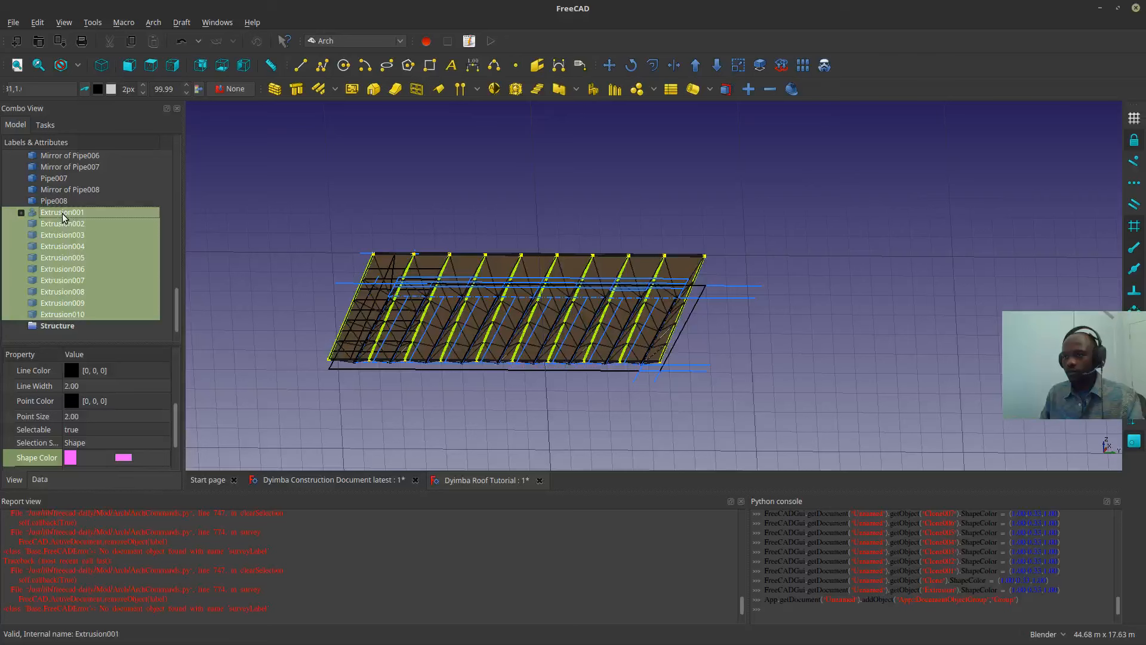
drag(63, 216, 49, 326)
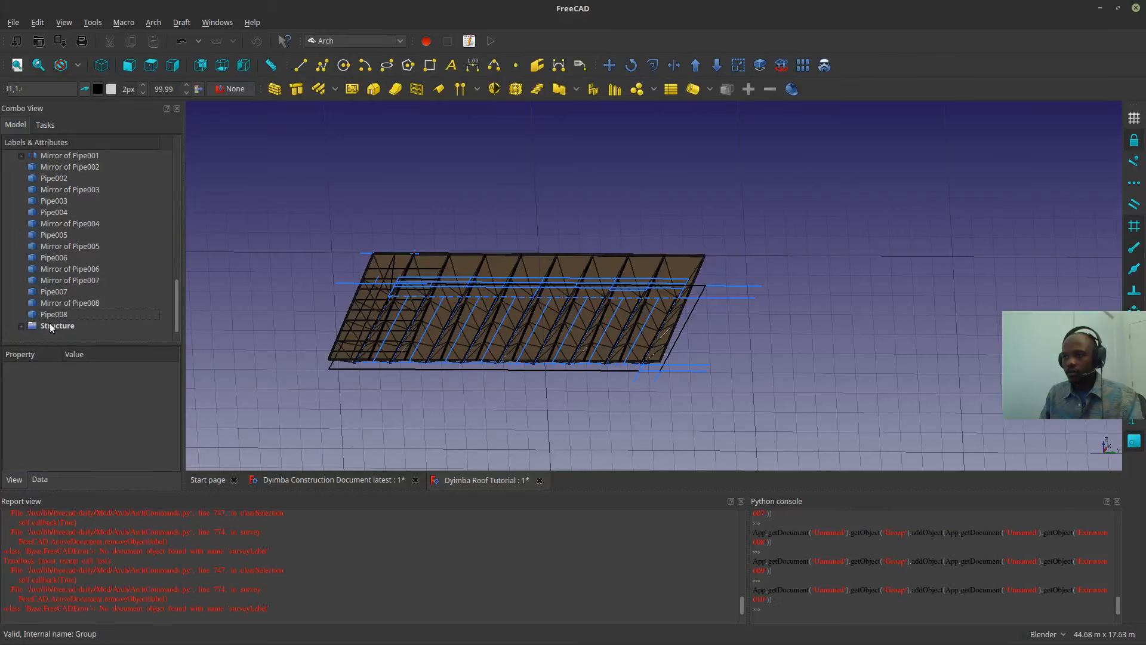
click(56, 182)
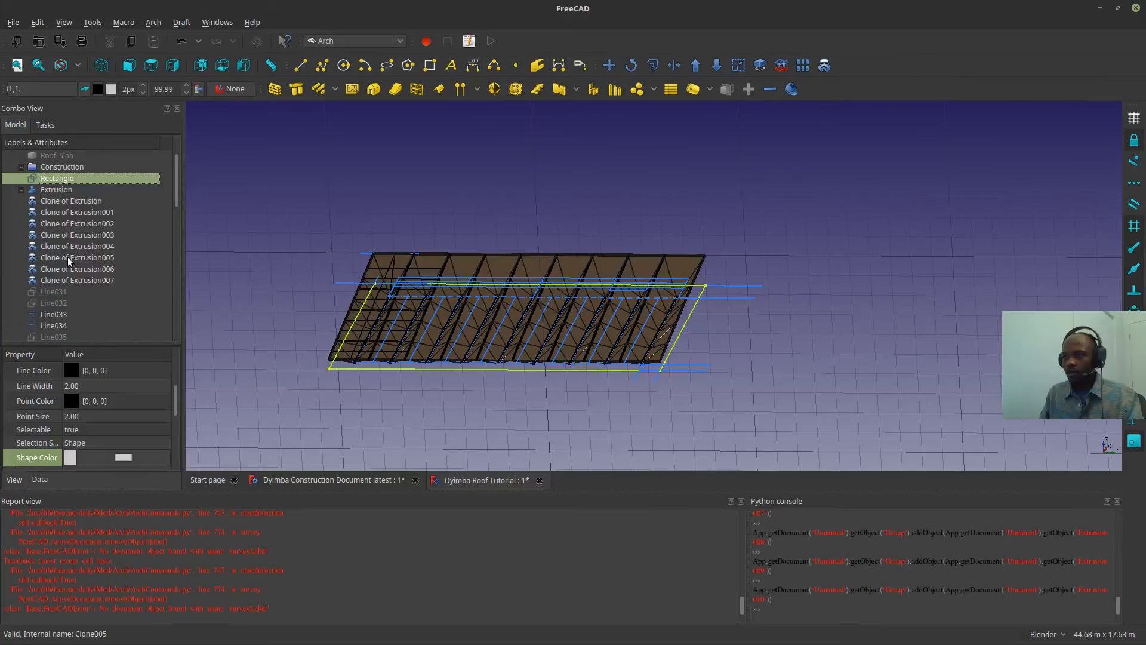
click(62, 191)
shift+click(62, 278)
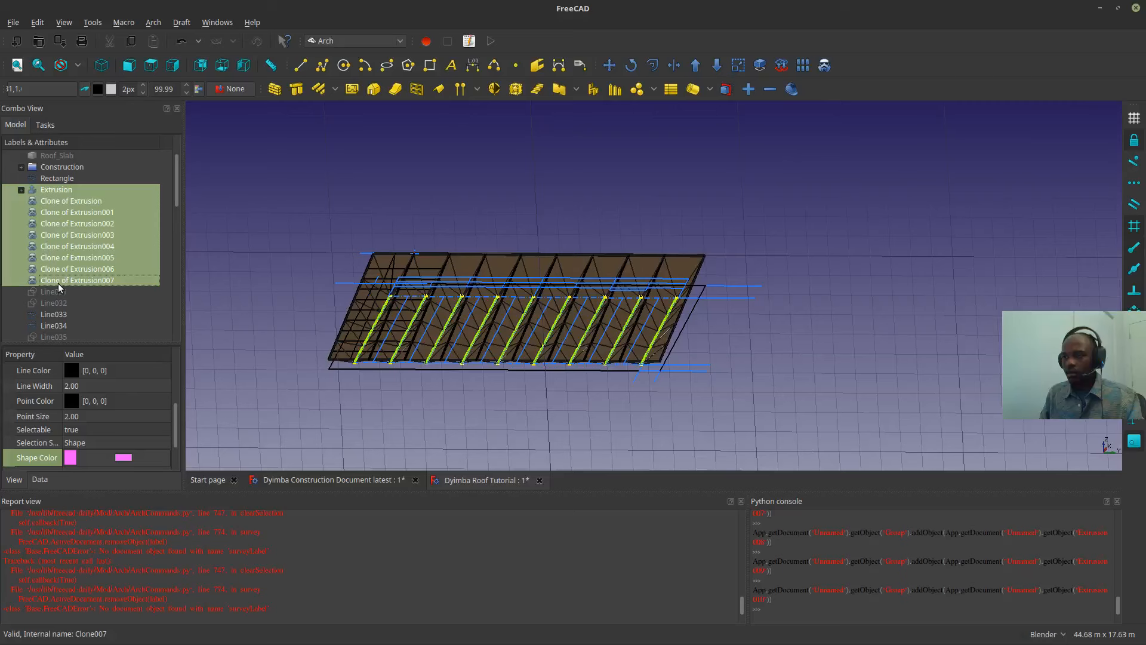
mouse_move(59, 283)
mouse_down()
mouse_move(52, 337)
mouse_move(69, 316)
mouse_move(64, 326)
mouse_up()
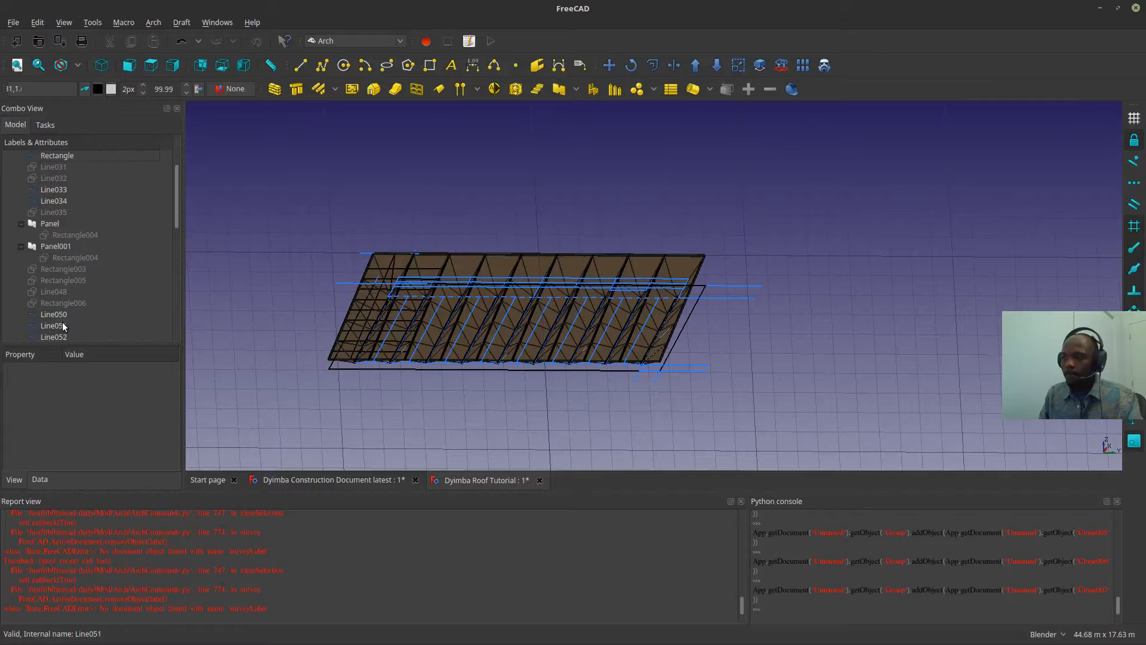
- Set the shape color of all truss pipes and their mirrors, from Mirror of Pipe to Pipe008 and including Pipe001, to dark orange
scroll(538, 285, up, 5)
middle_drag(461, 334, 356, 281)
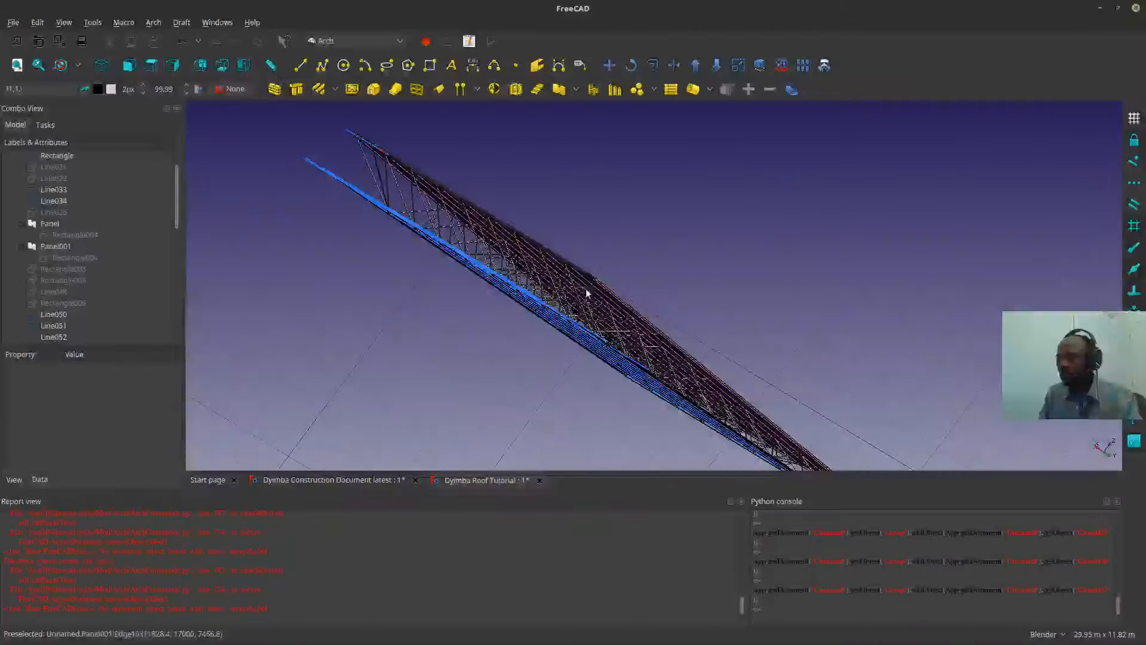
scroll(84, 259, down, 10)
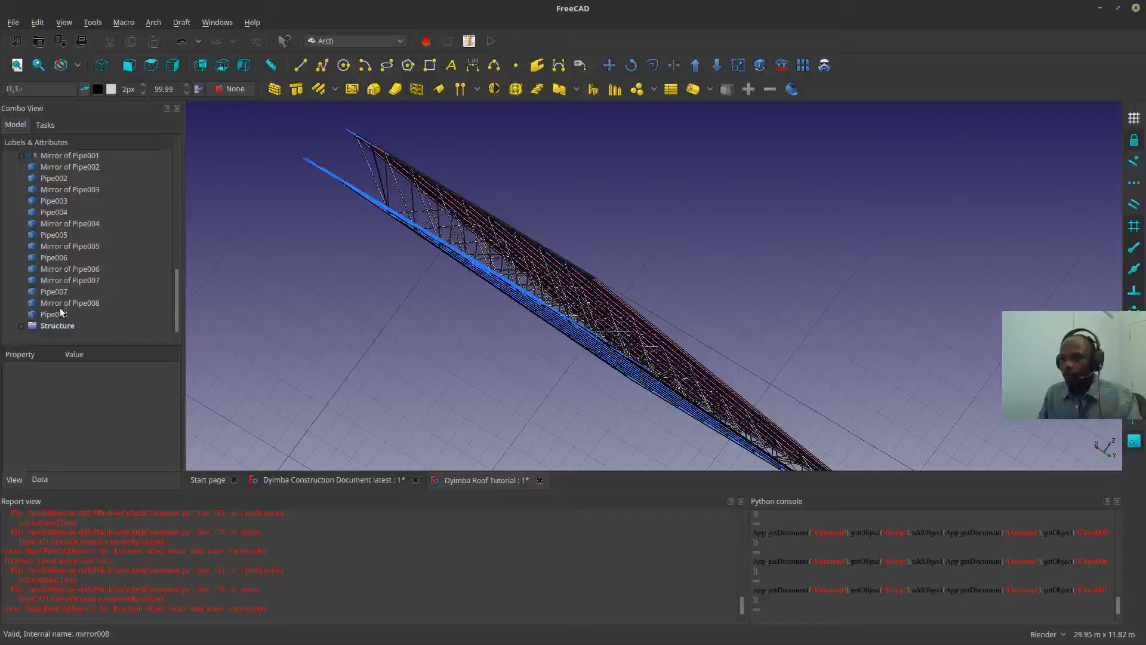
click(60, 313)
scroll(60, 283, up, 2)
shift+click(66, 234)
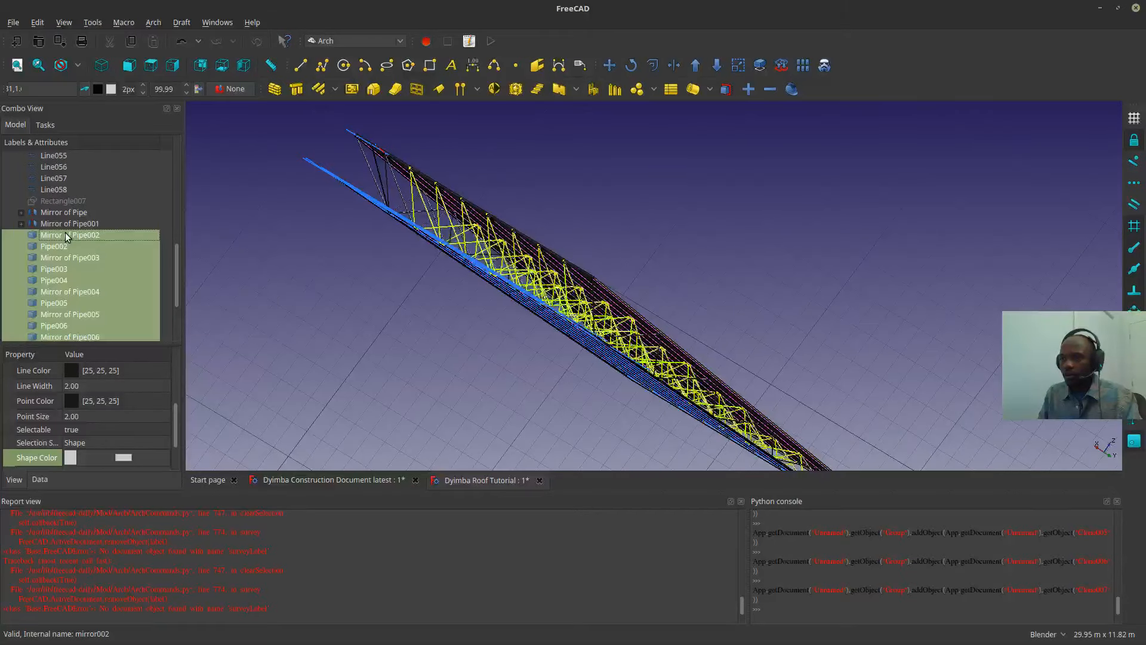
middle_drag(337, 221, 530, 282)
shift+click(84, 224)
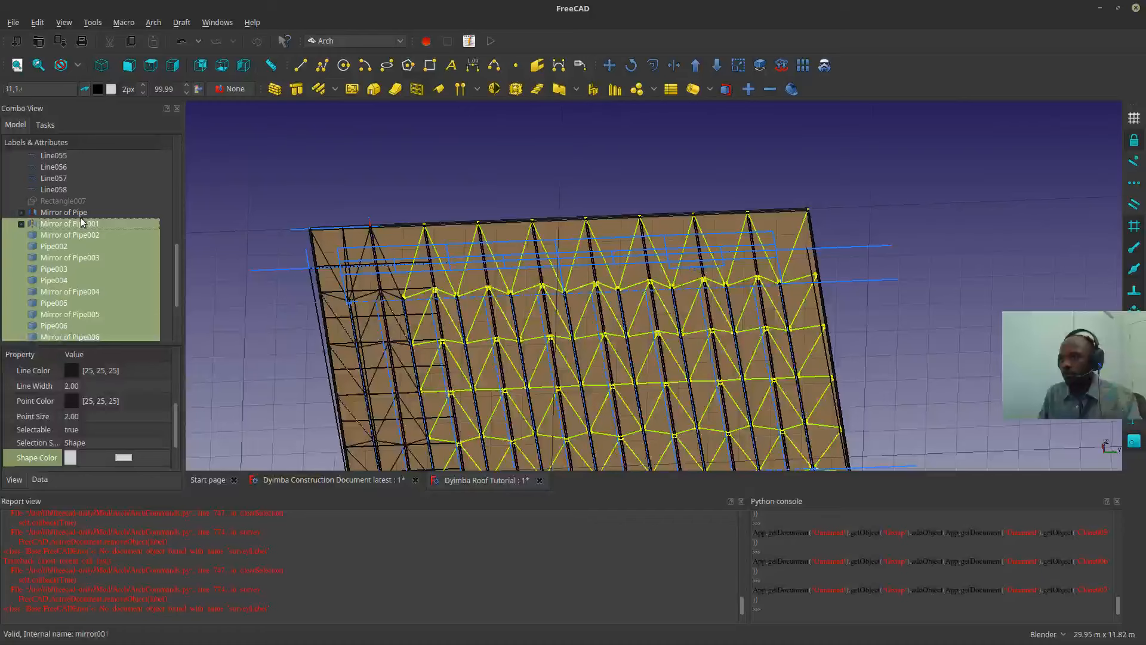
shift+click(78, 212)
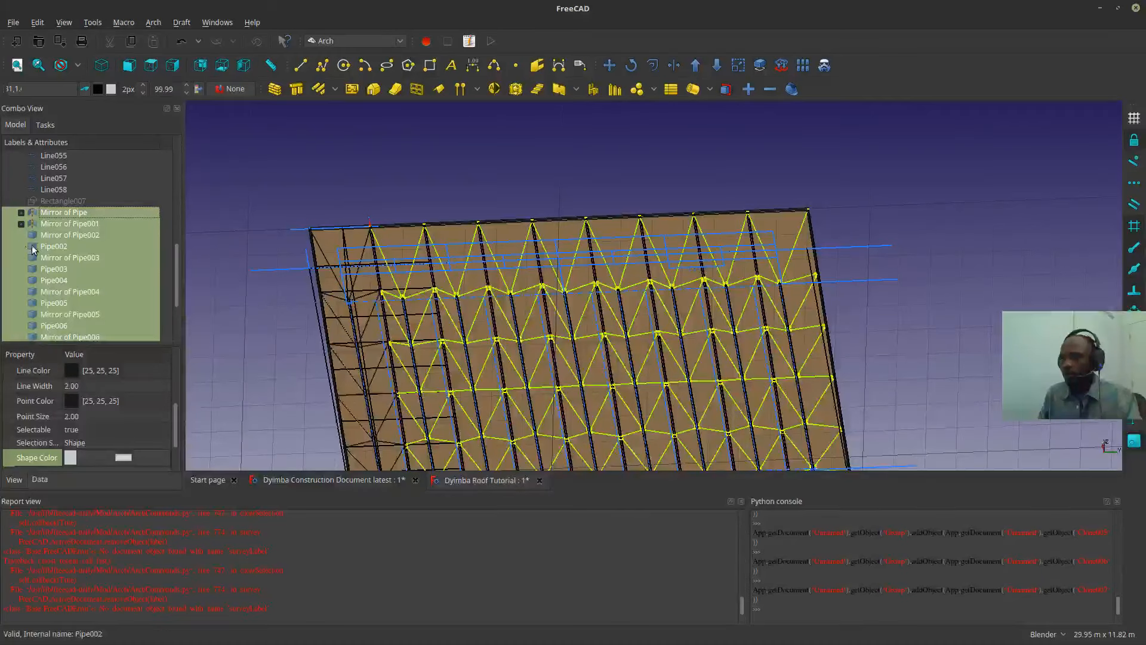
scroll(95, 244, up, 3)
scroll(95, 251, down, 2)
middle_drag(310, 245, 363, 275)
scroll(363, 274, up, 4)
scroll(363, 275, up, 2)
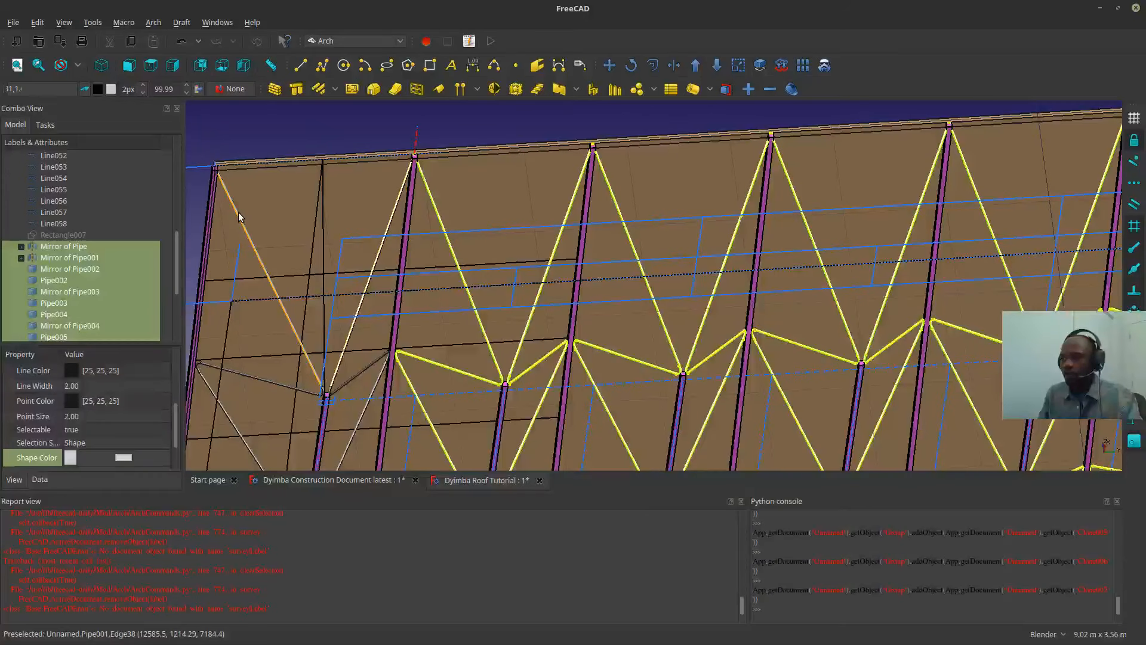
click(238, 213)
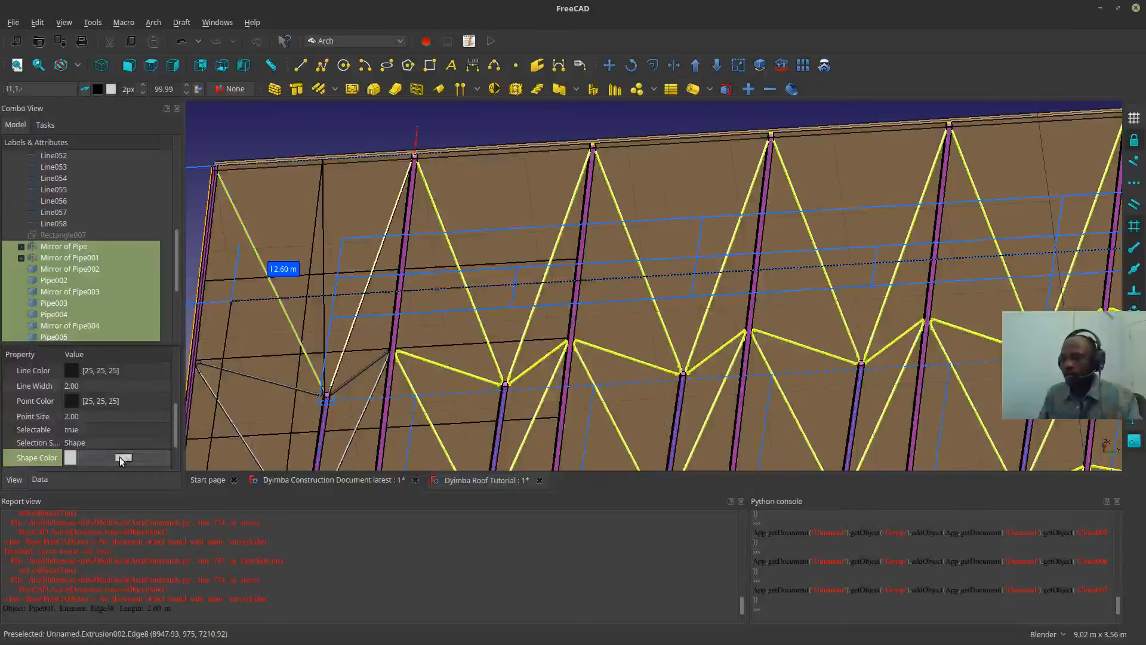
click(122, 457)
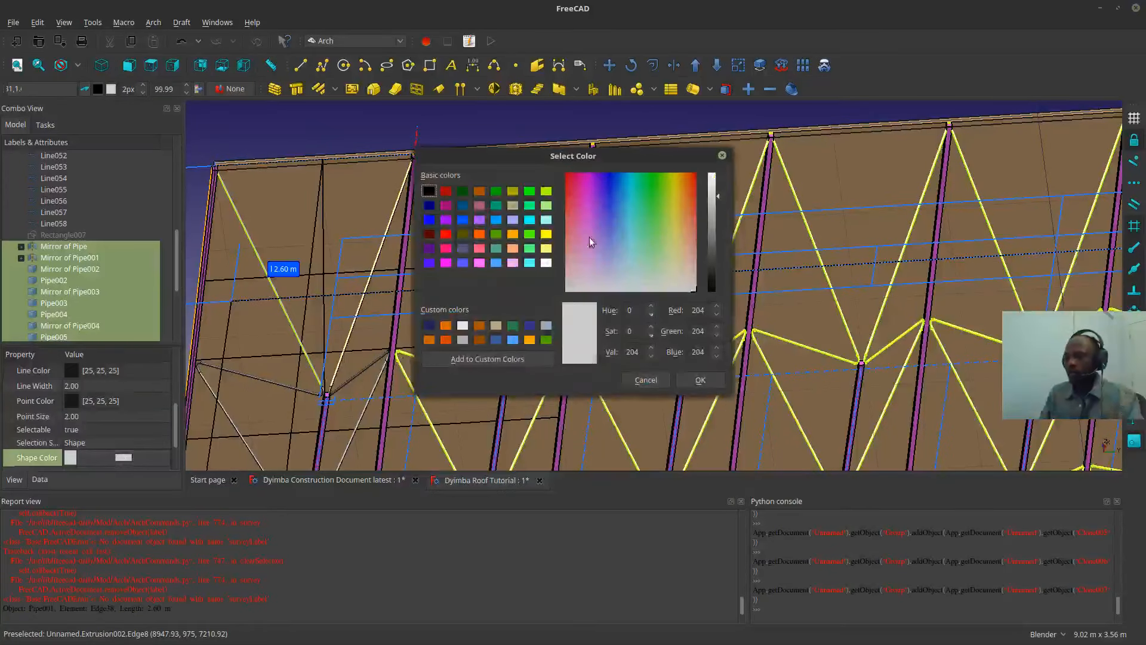
click(479, 234)
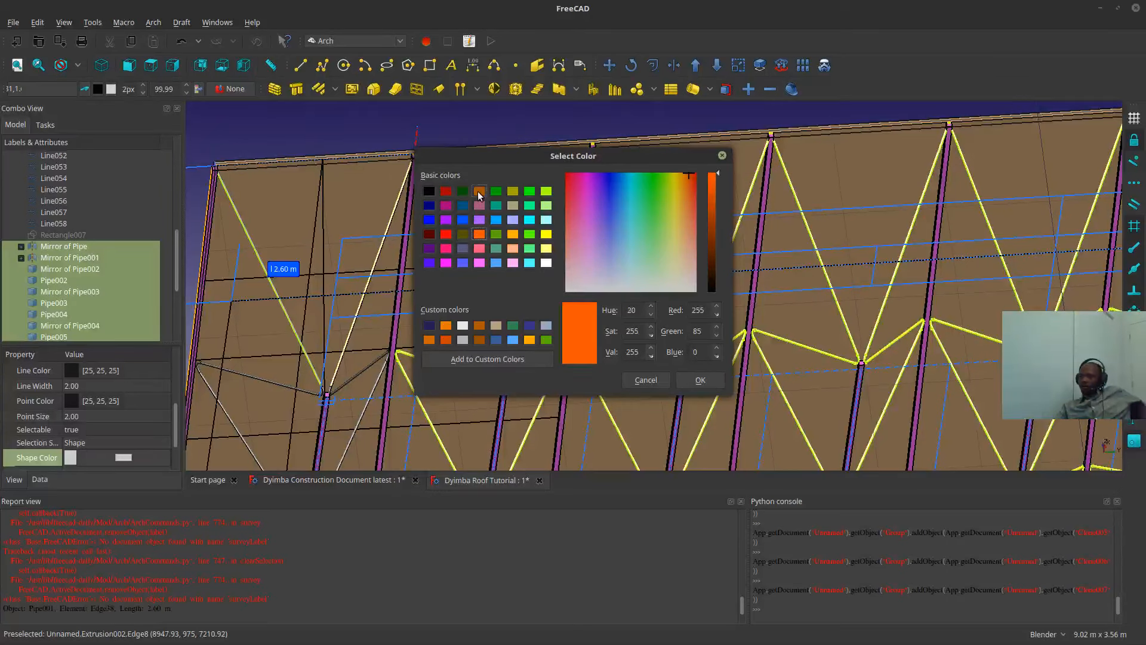
click(478, 192)
click(698, 381)
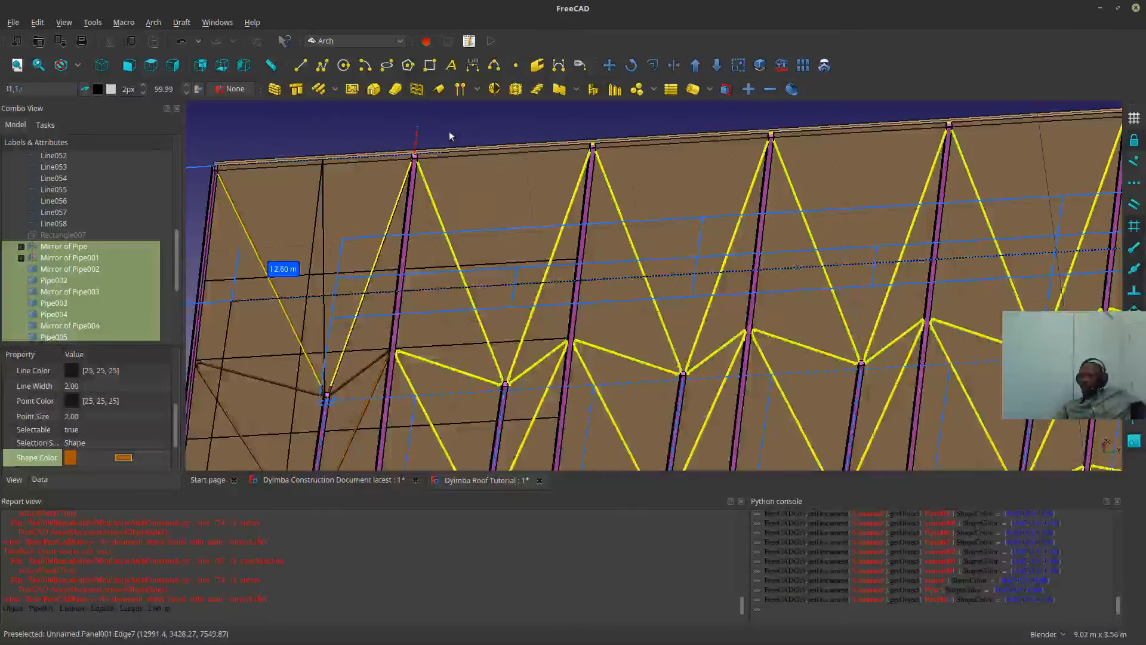
click(451, 128)
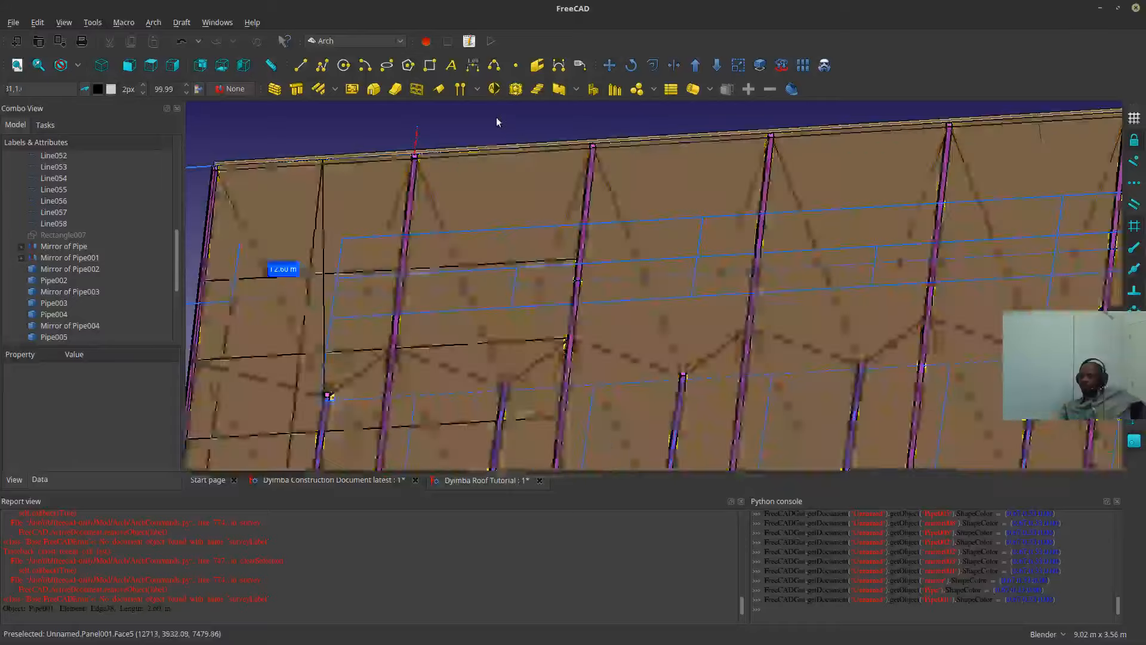
- Toggle the visibility of Panel under the roof edge to check whether it overlaps Panel001
scroll(537, 113, down, 6)
middle_drag(746, 143, 764, 180)
scroll(581, 189, up, 12)
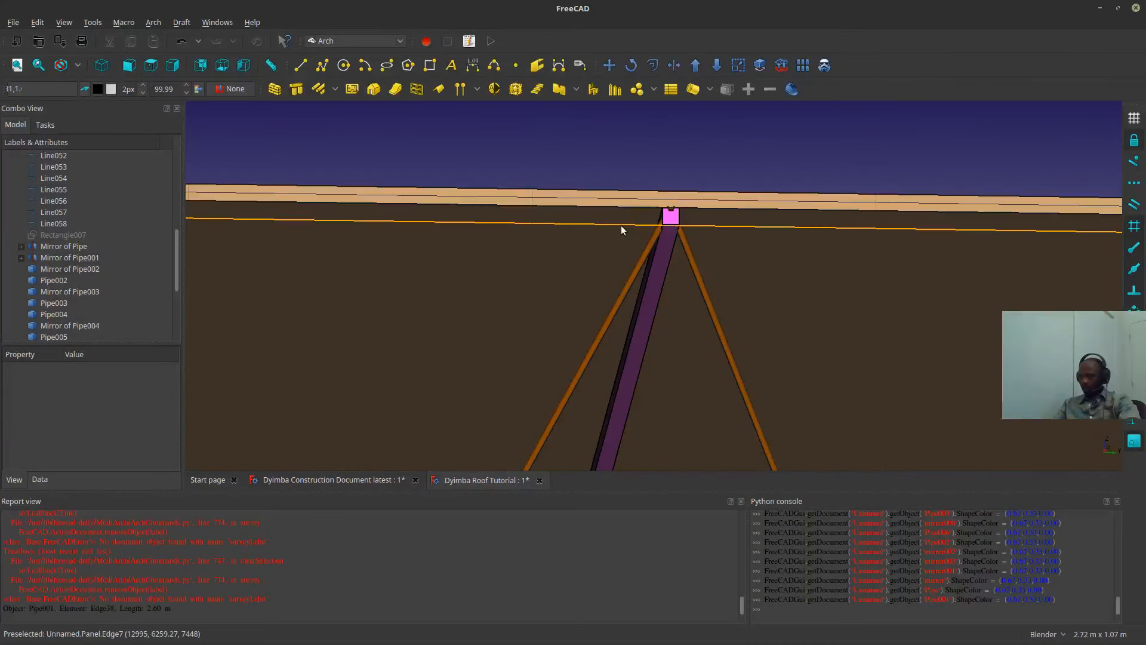
click(621, 226)
key(space)
key(space)
scroll(153, 269, up, 5)
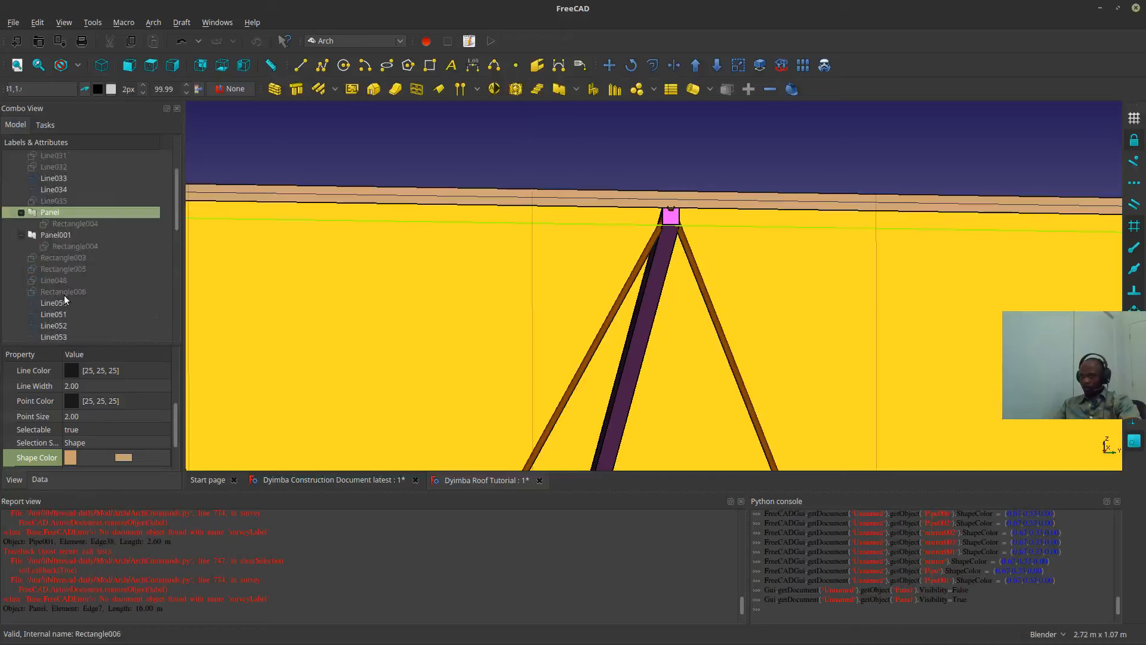
key(space)
key(space)
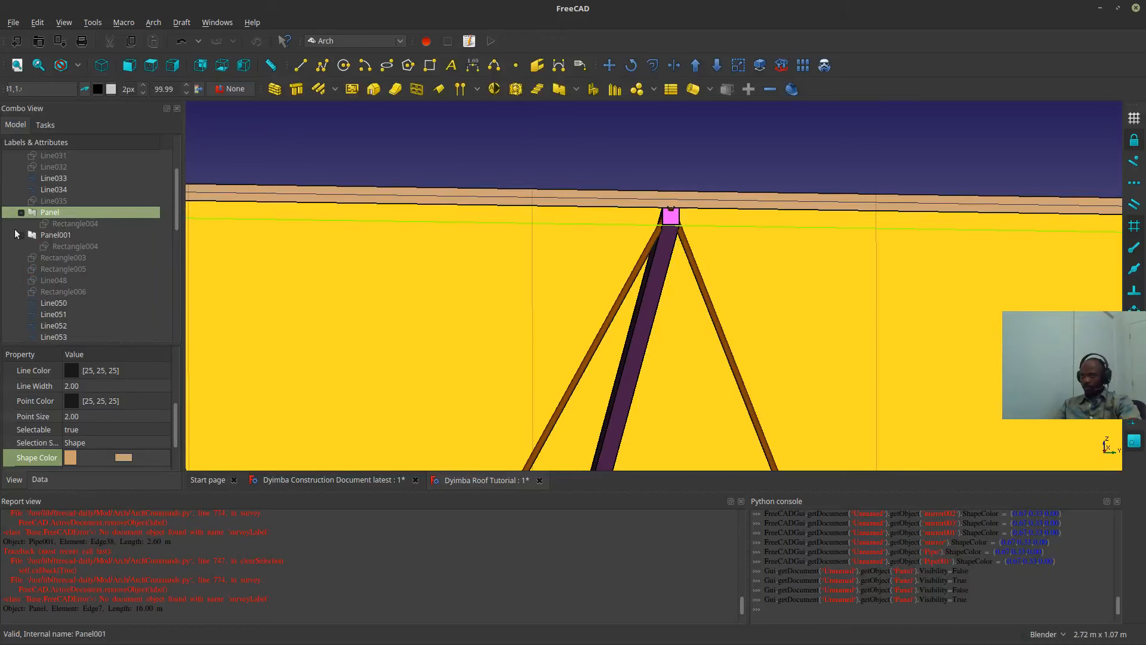
ctrl+click(60, 224)
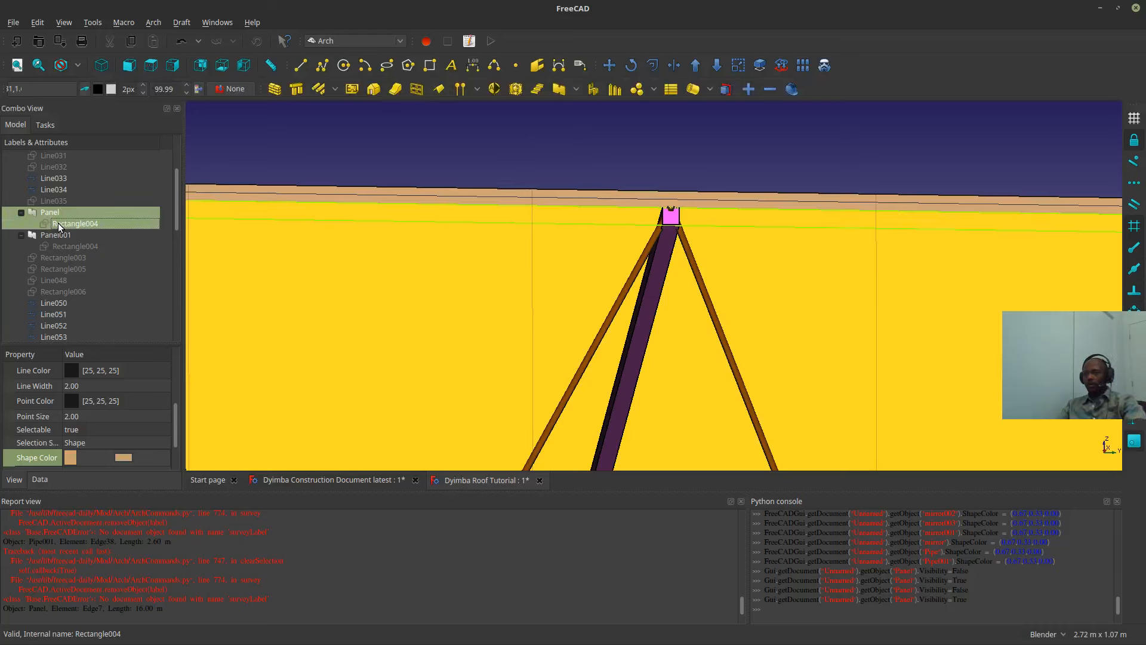
key(Delete)
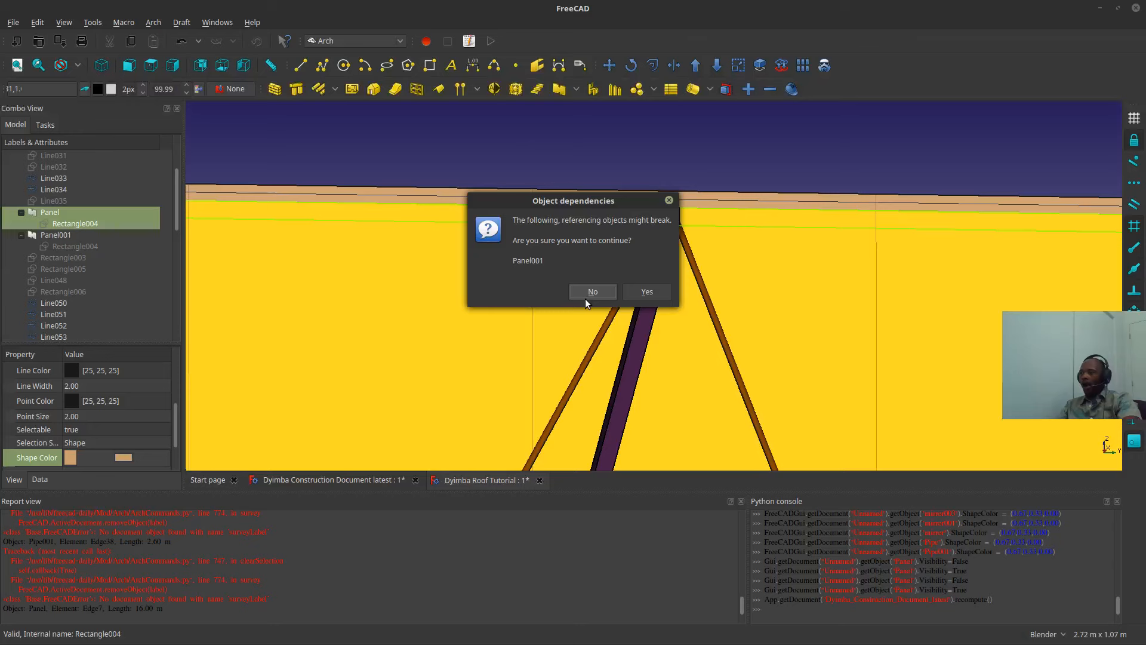
click(669, 200)
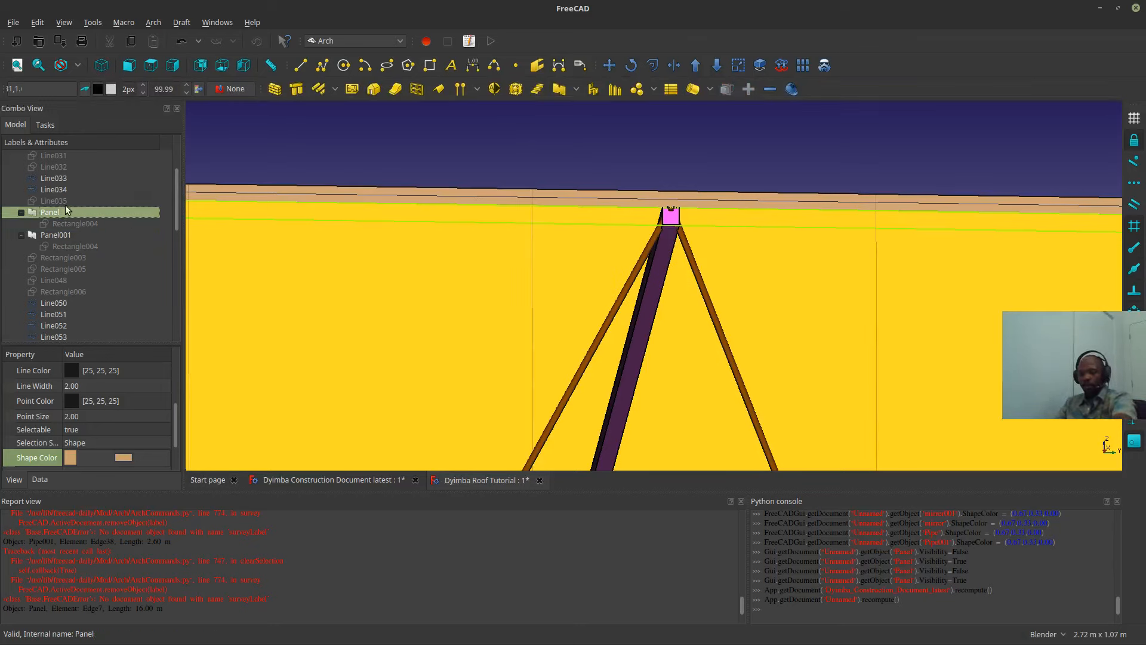
- Delete the Panel object on its own, then remove the leftover surveyLabel from the model
key(Delete)
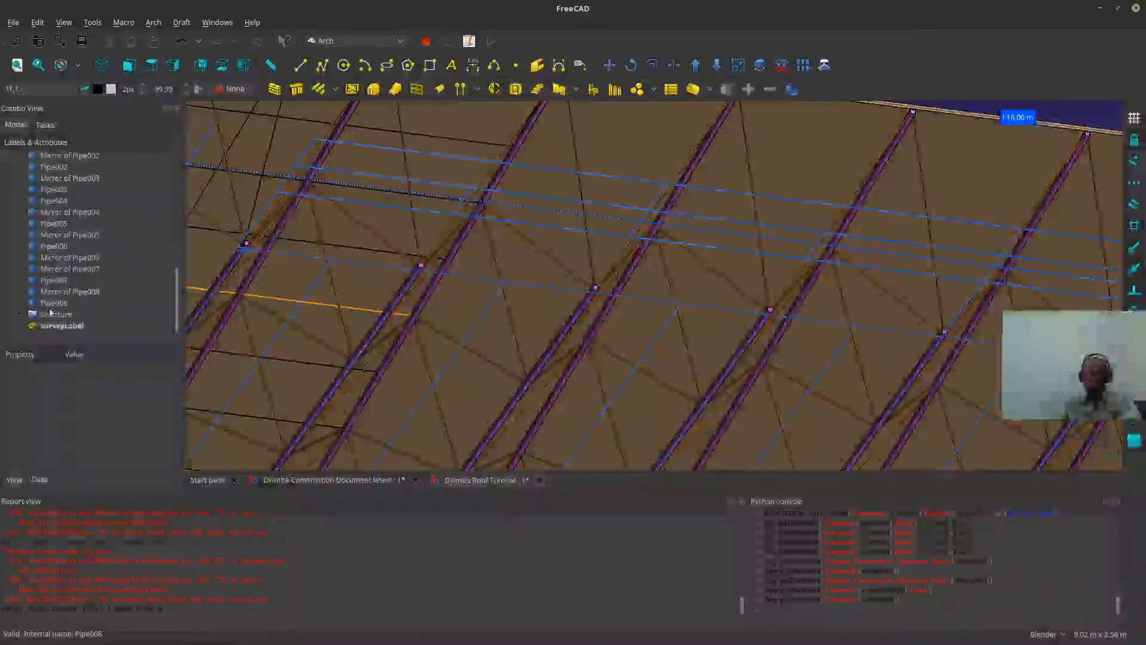
click(44, 326)
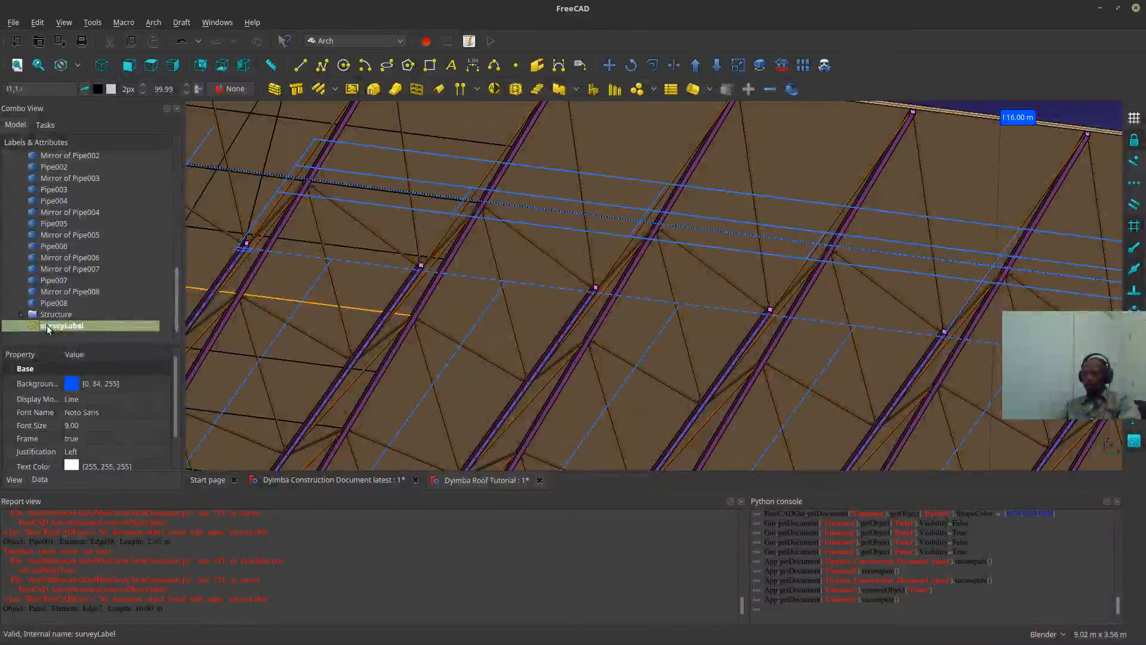
right_click(46, 325)
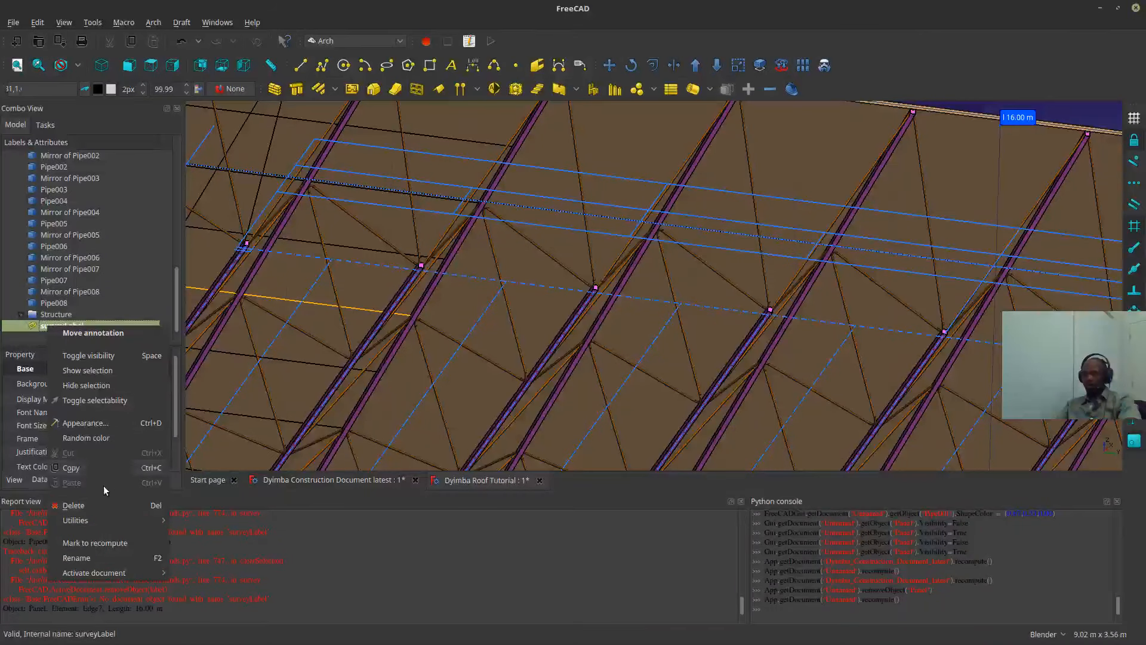
click(81, 511)
- Toggle the Construction group off to examine the roof trusses without the helper lines, then show the group again
scroll(537, 215, down, 8)
middle_drag(538, 216, 661, 236)
scroll(592, 250, up, 4)
scroll(650, 225, up, 2)
scroll(645, 225, down, 5)
scroll(98, 231, up, 10)
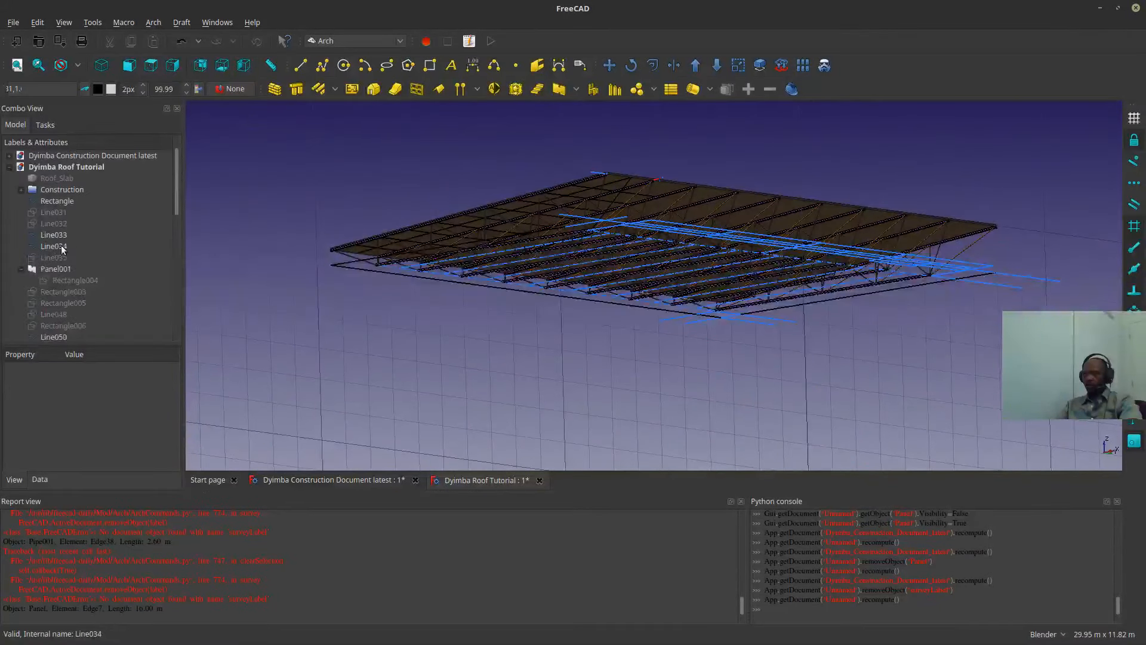
click(62, 201)
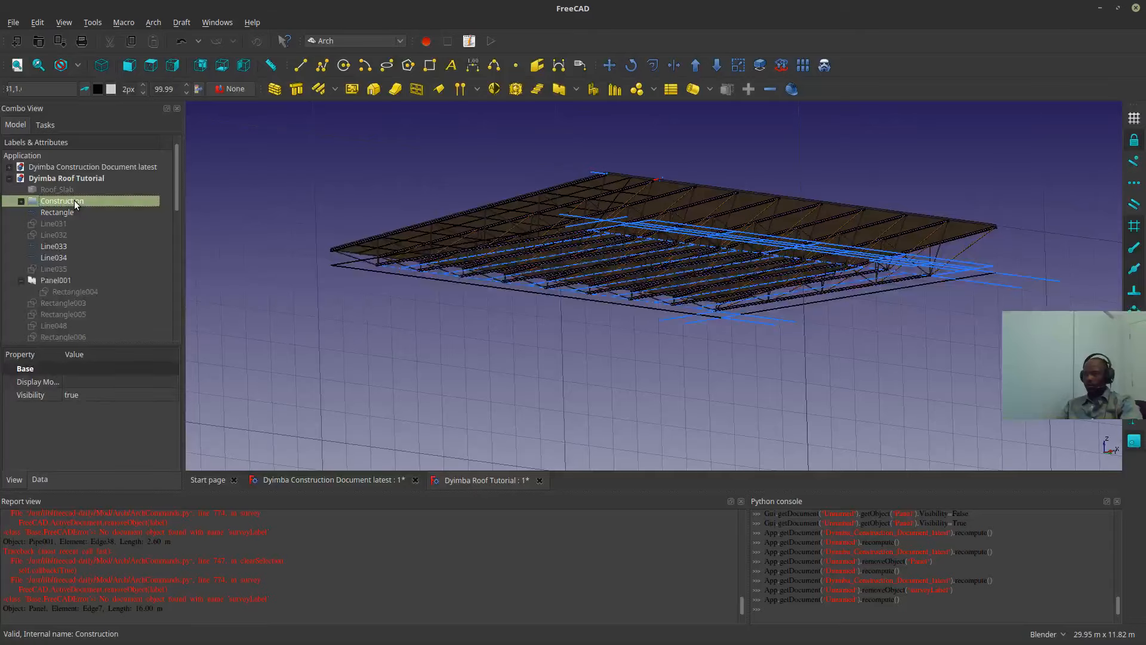
key(space)
key(space)
key(space)
key(space)
key(space)
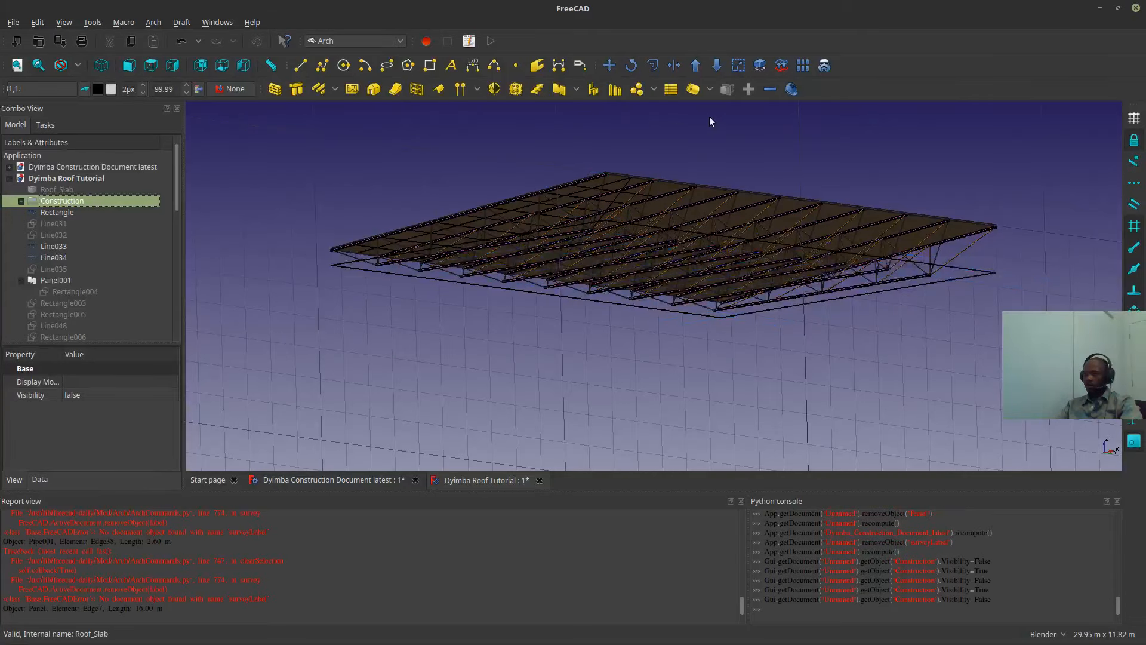
scroll(660, 219, up, 6)
middle_drag(660, 220, 658, 200)
scroll(658, 202, down, 8)
mouse_move(726, 250)
middle_down()
mouse_move(737, 220)
mouse_move(691, 225)
mouse_move(685, 256)
mouse_move(696, 271)
mouse_move(765, 271)
middle_up()
key(space)
- Align the working plane to the narrow edge face of Panel001 at the roof corner
scroll(674, 257, up, 4)
mouse_move(650, 284)
middle_down()
mouse_move(672, 277)
mouse_move(635, 289)
mouse_move(642, 299)
mouse_move(686, 267)
mouse_move(632, 280)
mouse_move(582, 252)
mouse_move(634, 239)
mouse_move(647, 220)
mouse_move(593, 370)
mouse_move(654, 287)
mouse_move(579, 253)
mouse_move(528, 240)
mouse_move(499, 256)
mouse_move(477, 221)
mouse_move(294, 267)
mouse_move(304, 247)
mouse_move(474, 243)
mouse_move(685, 212)
mouse_move(746, 233)
mouse_move(696, 248)
mouse_move(653, 357)
middle_up()
scroll(594, 370, down, 5)
scroll(655, 286, up, 4)
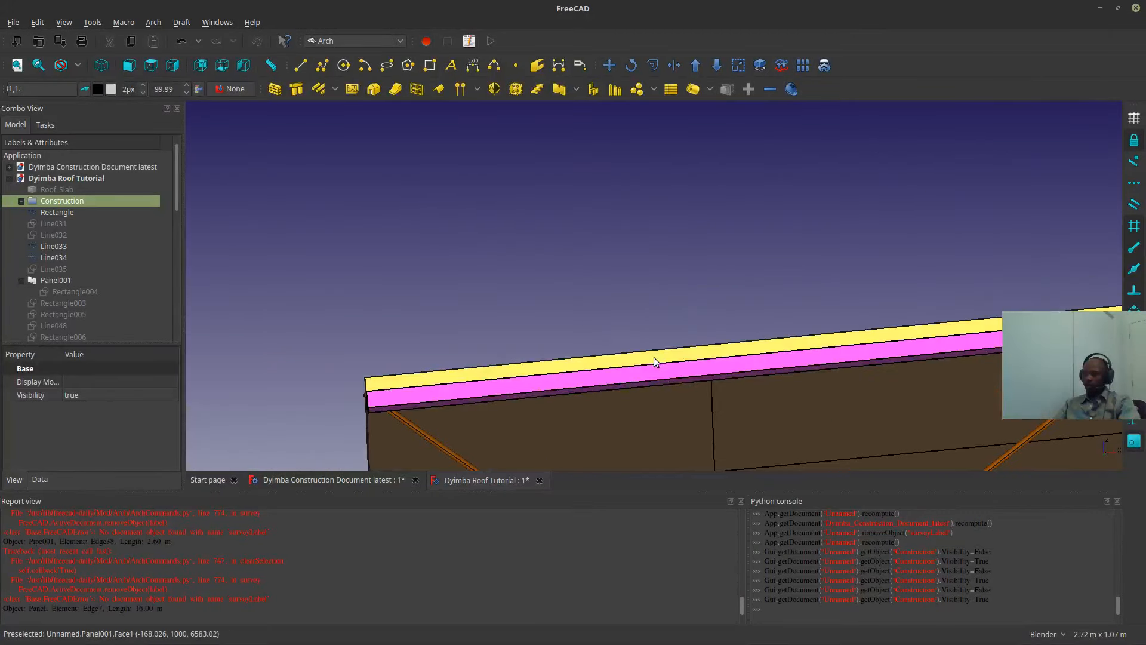
click(654, 357)
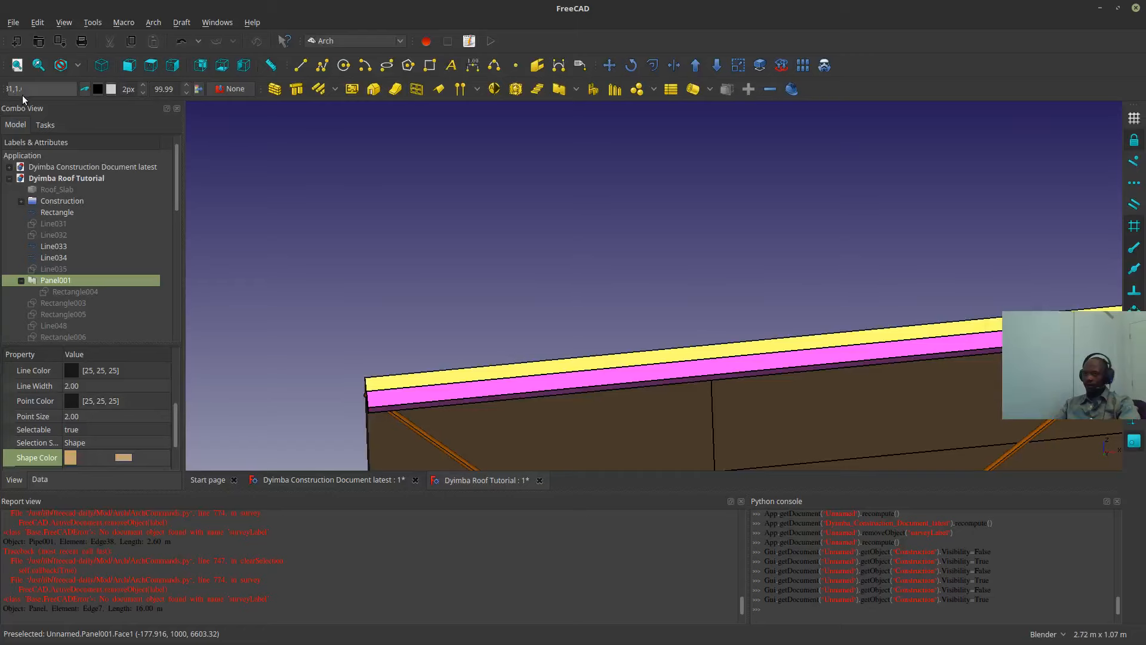
middle_drag(456, 148, 444, 270)
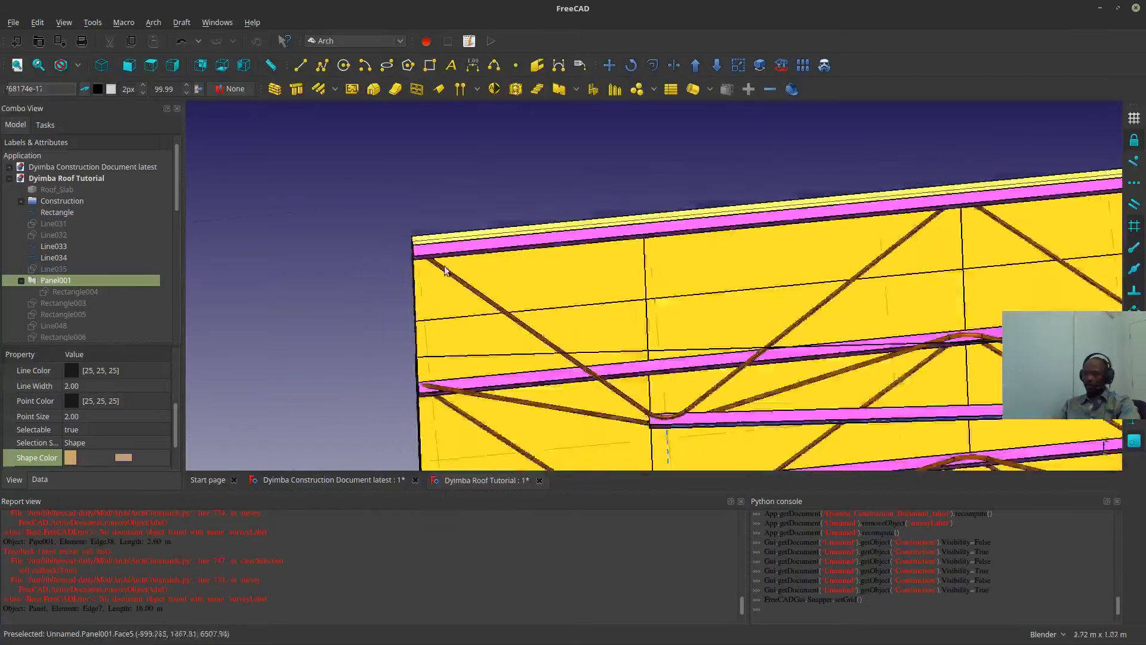
scroll(444, 270, down, 5)
middle_drag(777, 235, 770, 243)
scroll(770, 243, down, 2)
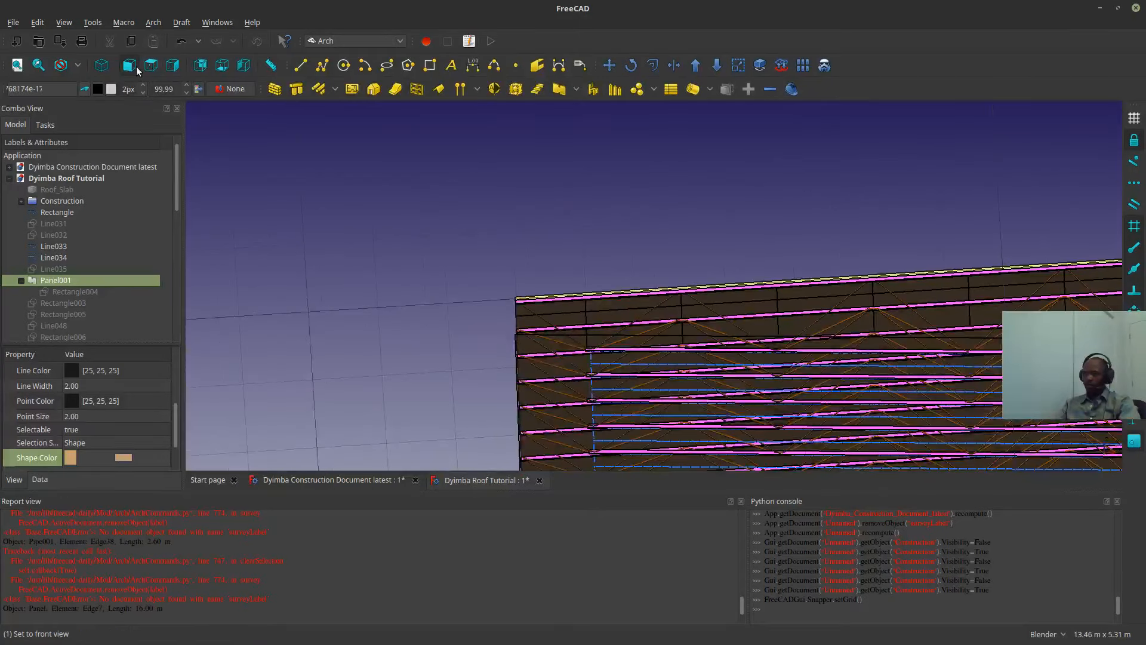
- Set the front view, examine the roof structure in Dyimba Construction Document latest, and return to Dyimba Roof Tutorial
click(137, 67)
click(388, 480)
scroll(529, 443, up, 4)
scroll(466, 359, down, 4)
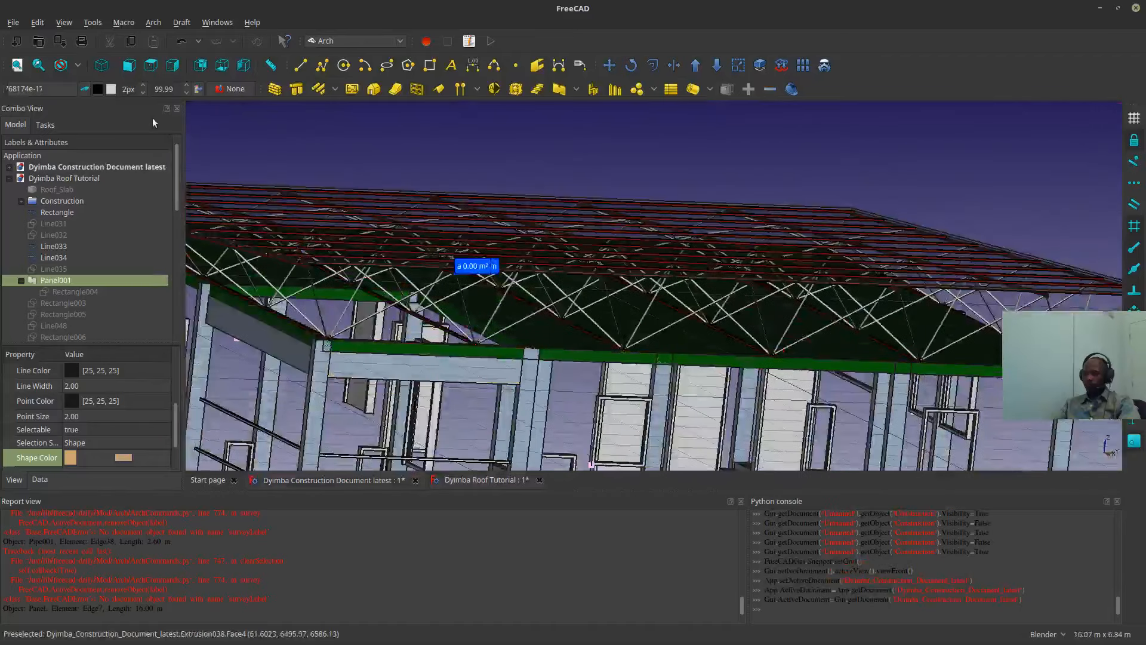
click(470, 480)
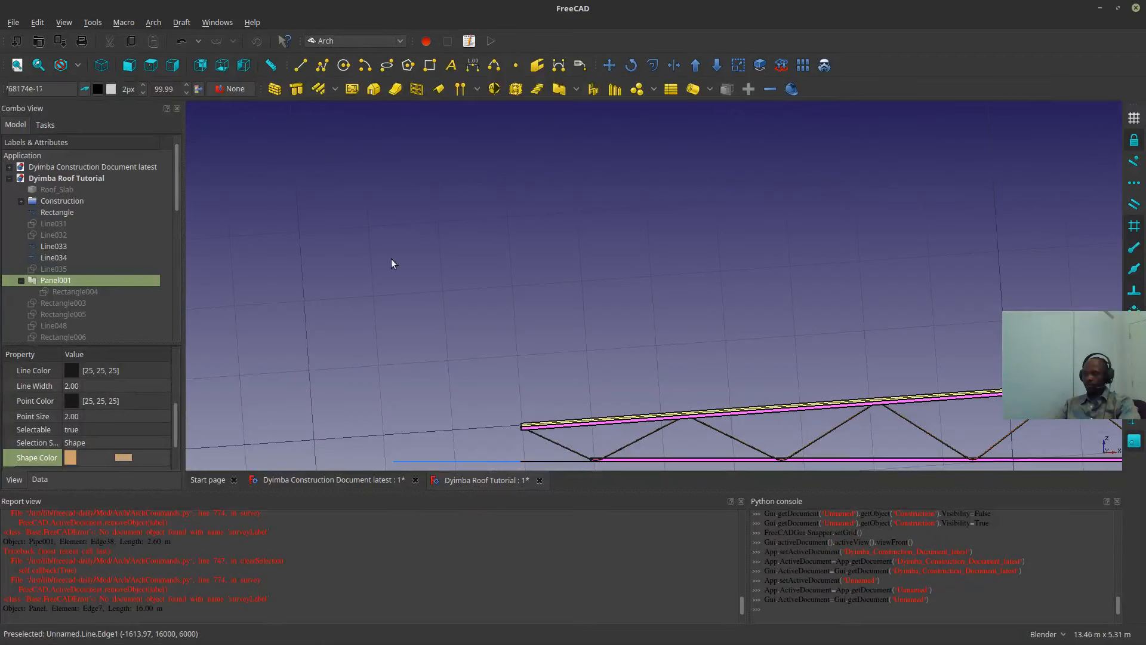
- Draw a filled rectangle about 69 mm square overlapping the upper edge of Panel001 near its lower roof end
scroll(392, 261, down, 4)
scroll(537, 310, up, 3)
scroll(530, 315, up, 6)
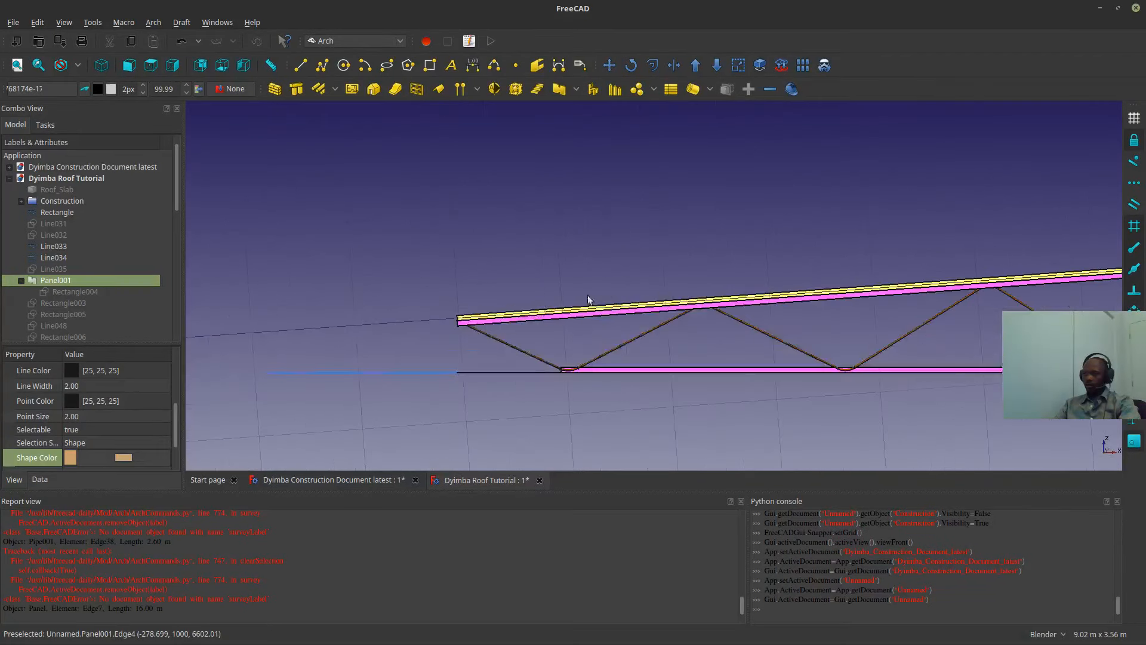
scroll(371, 352, up, 8)
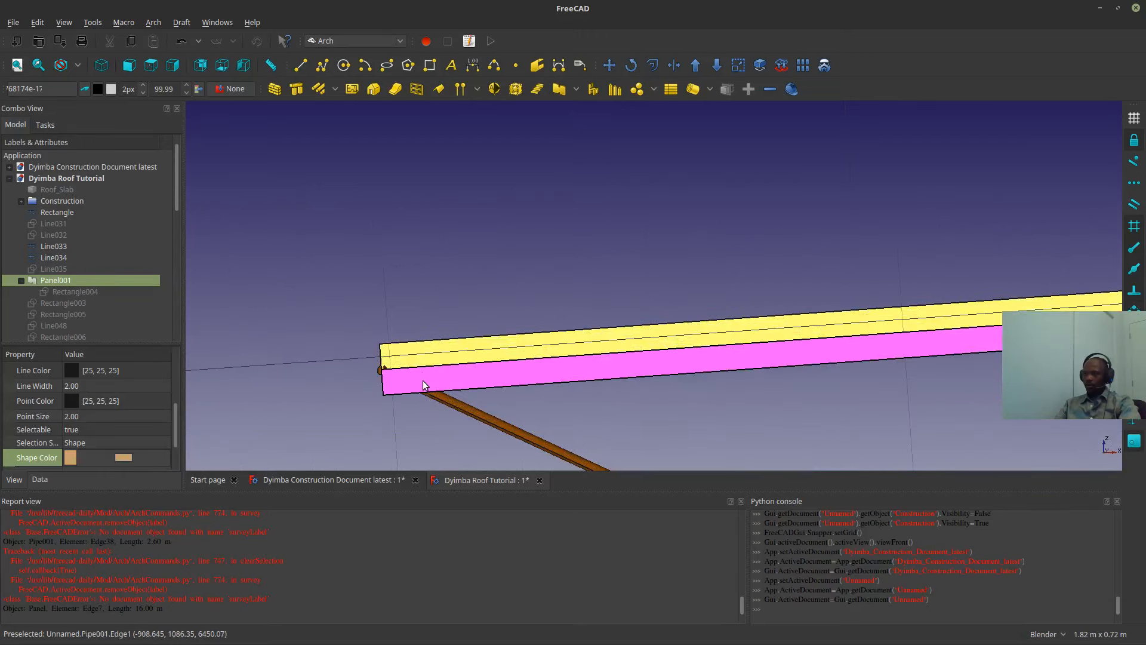
scroll(417, 362, up, 4)
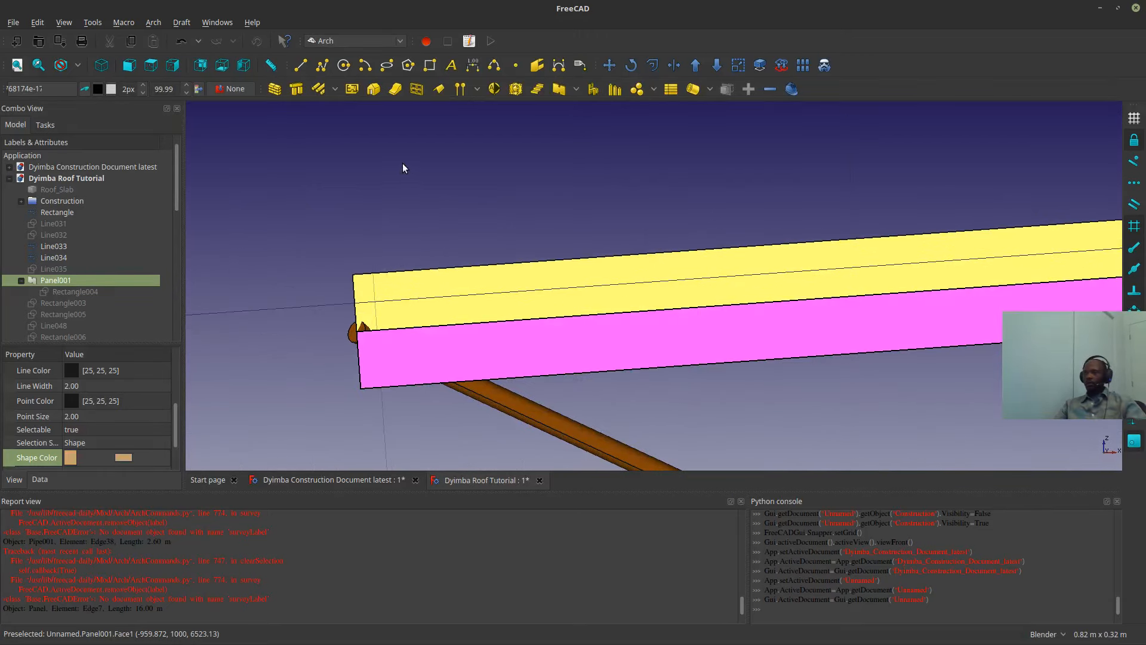
click(429, 65)
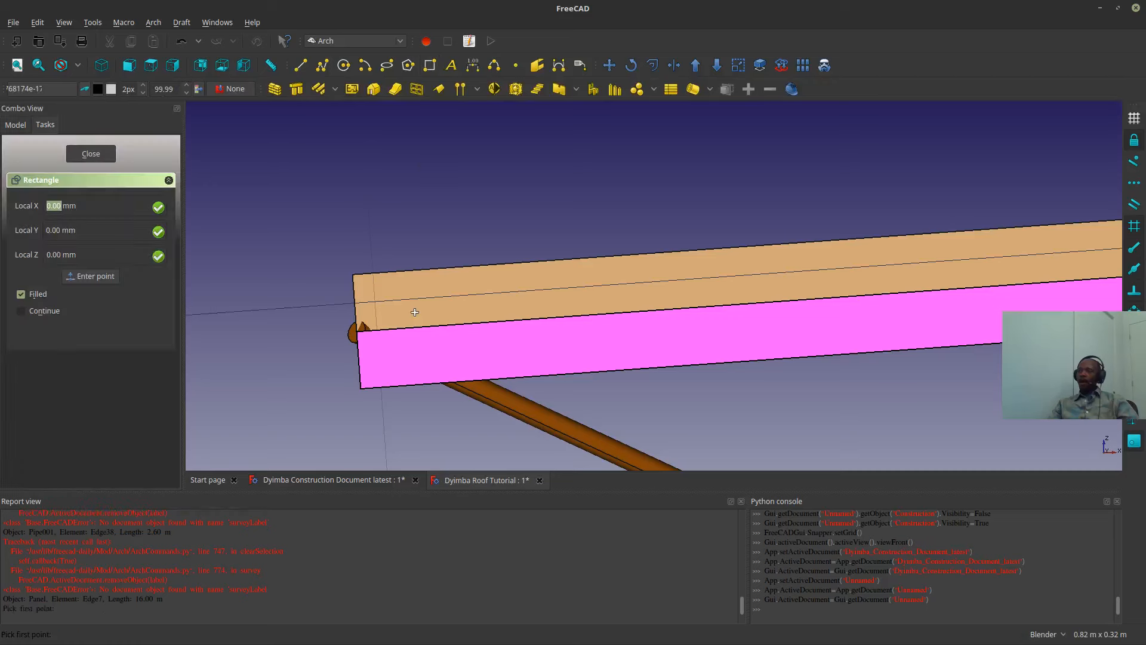
click(411, 208)
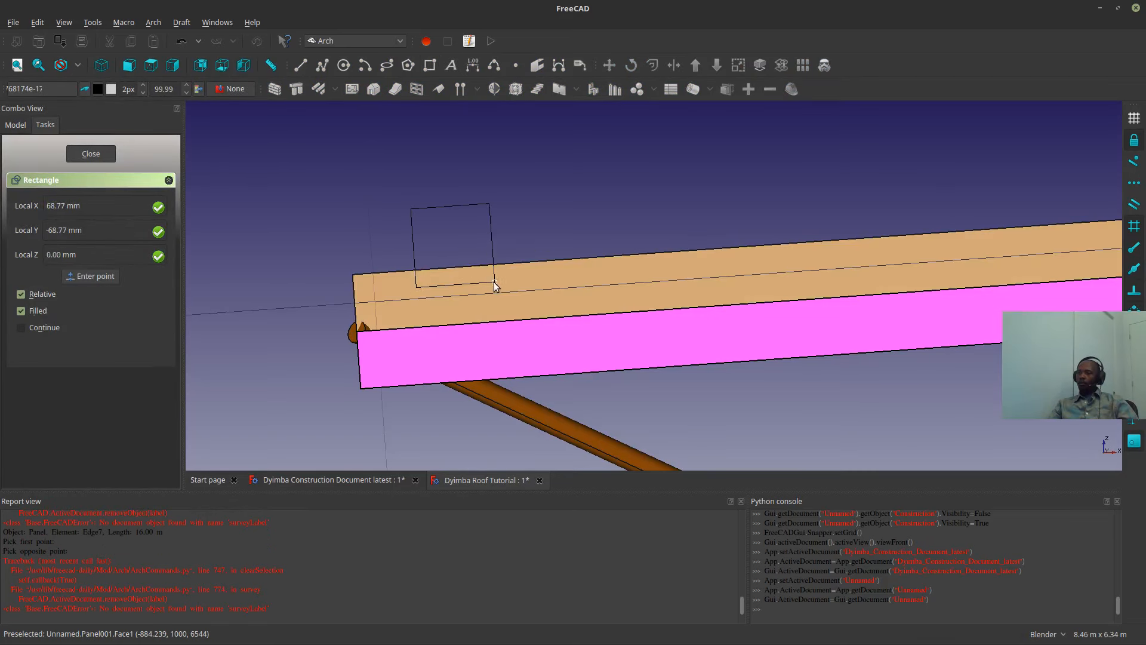
click(491, 285)
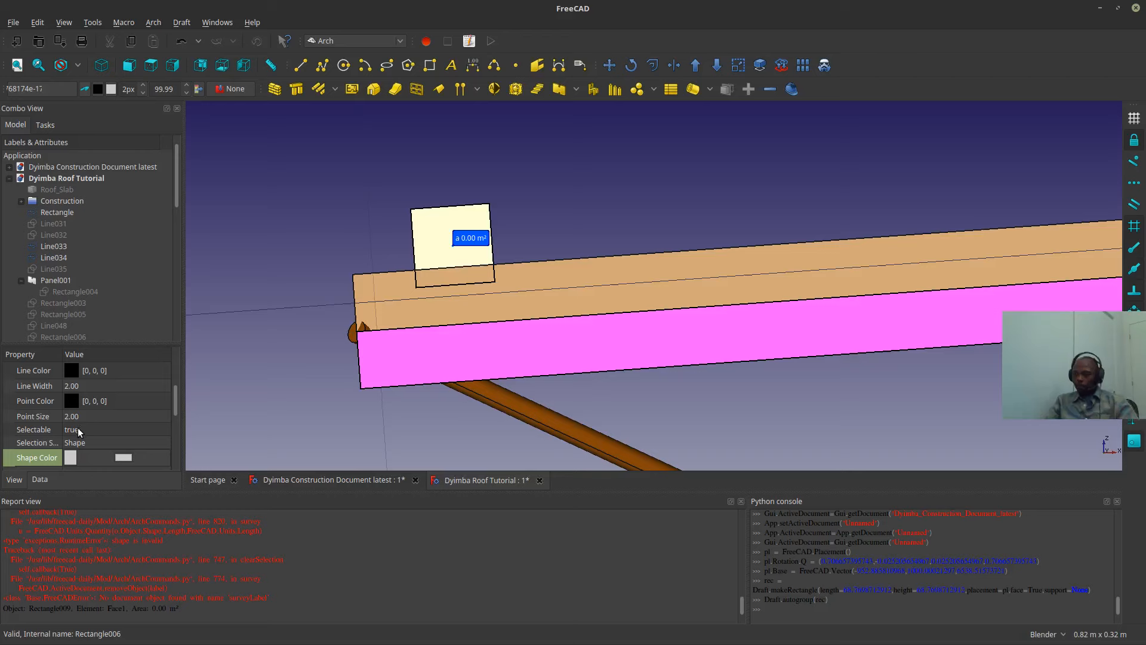
- Set the new rectangle's height and length to 50 mm each
click(52, 481)
scroll(79, 459, down, 1)
click(79, 447)
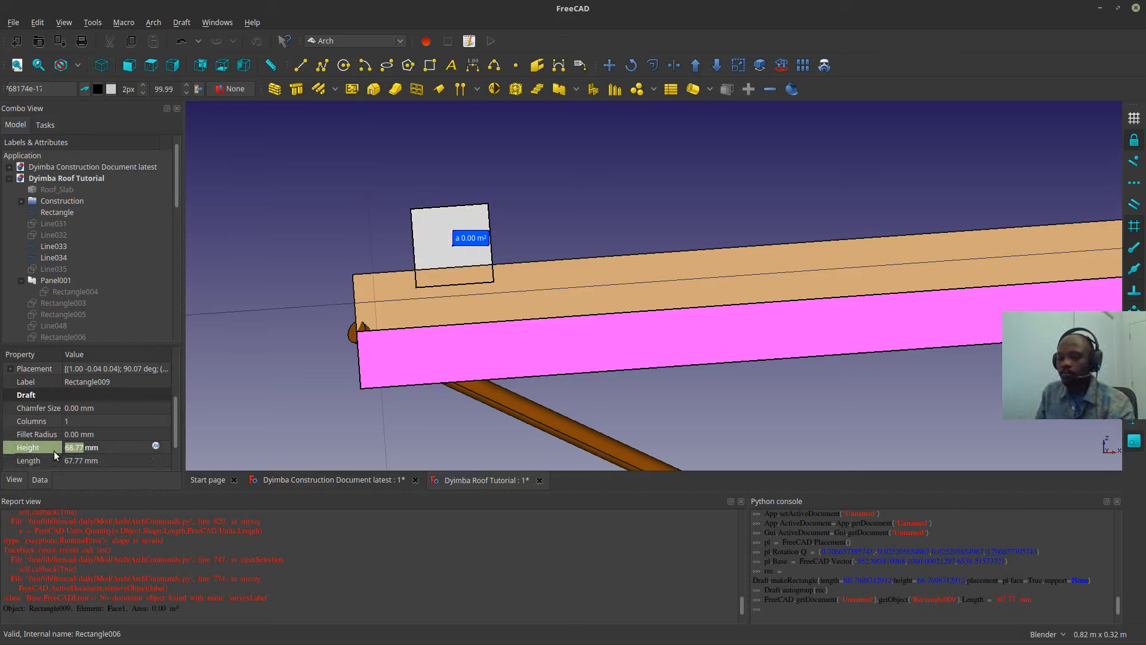
text(50)
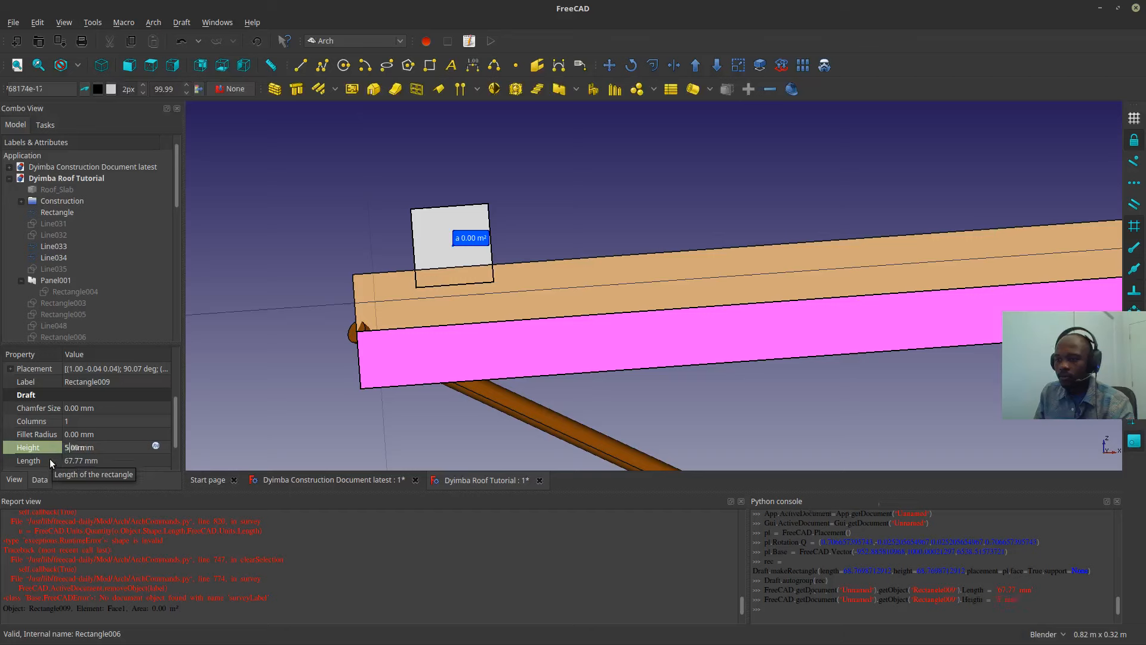
key(Return)
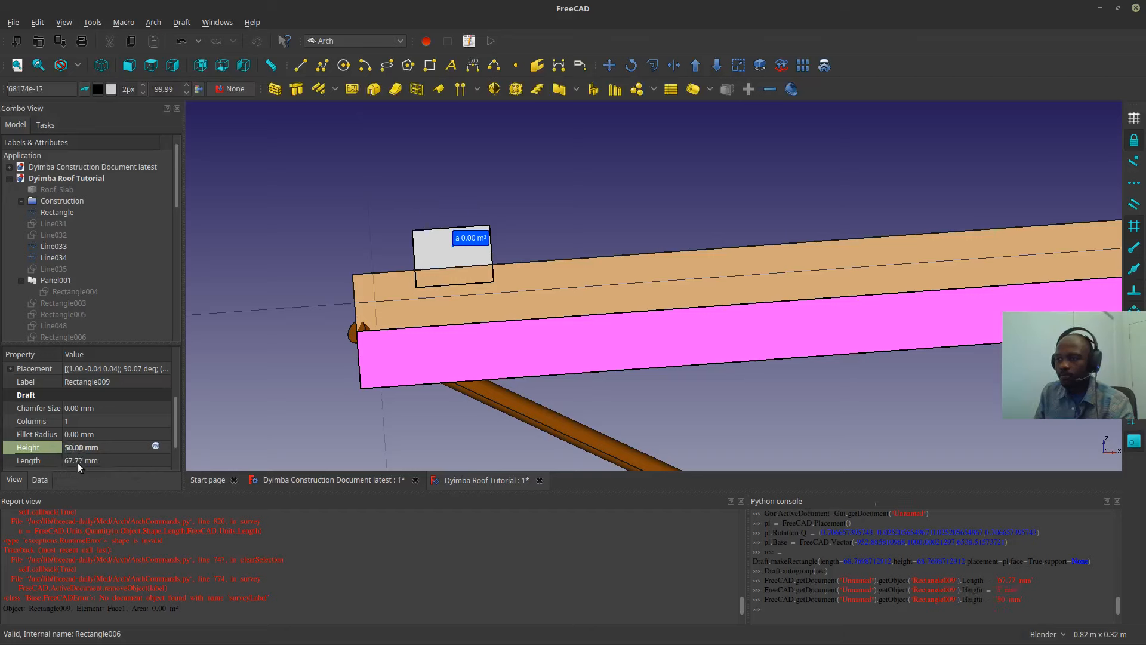
text(50)
key(Return)
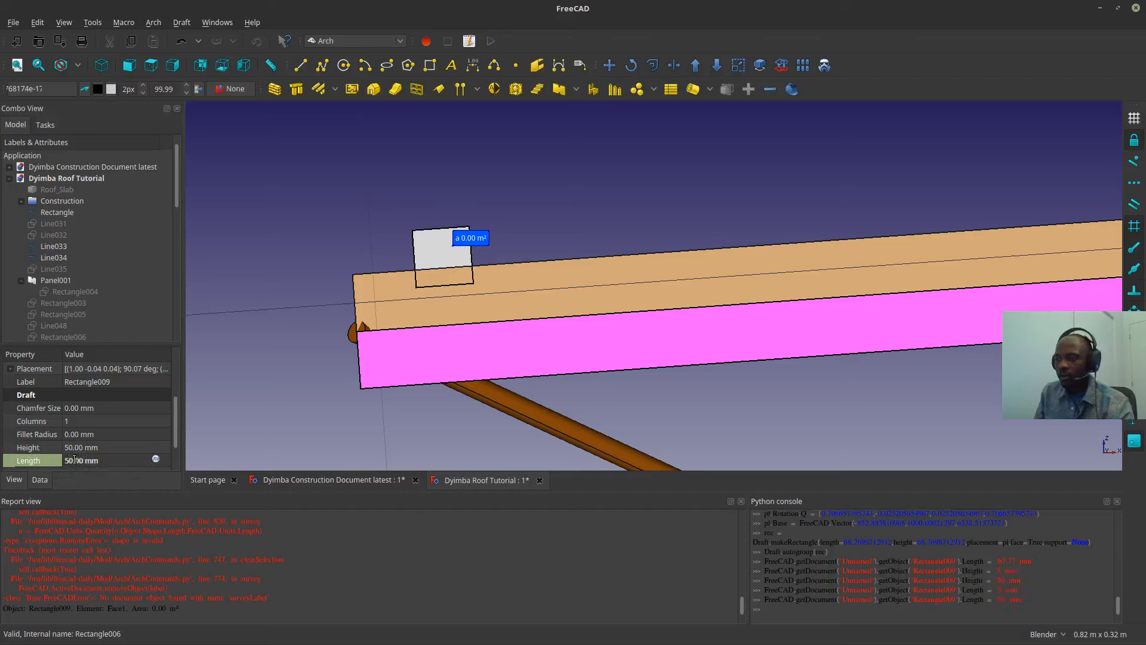
click(223, 248)
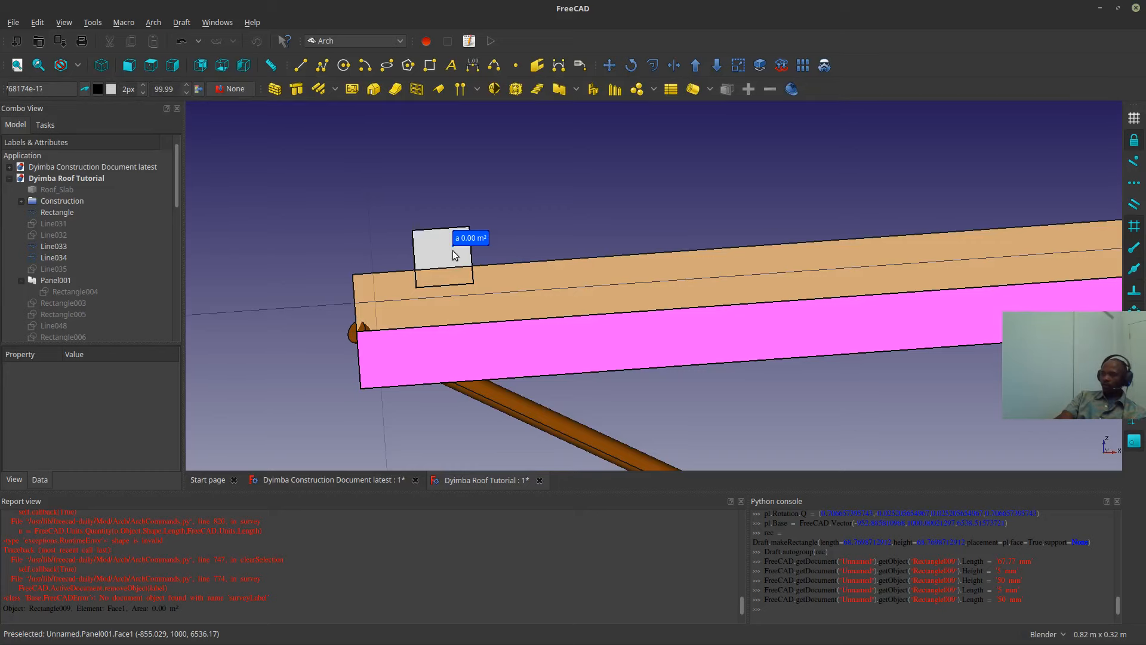
- Move the 50 mm square upward into the empty space clear of the roof panel, without copying it
click(433, 251)
click(415, 258)
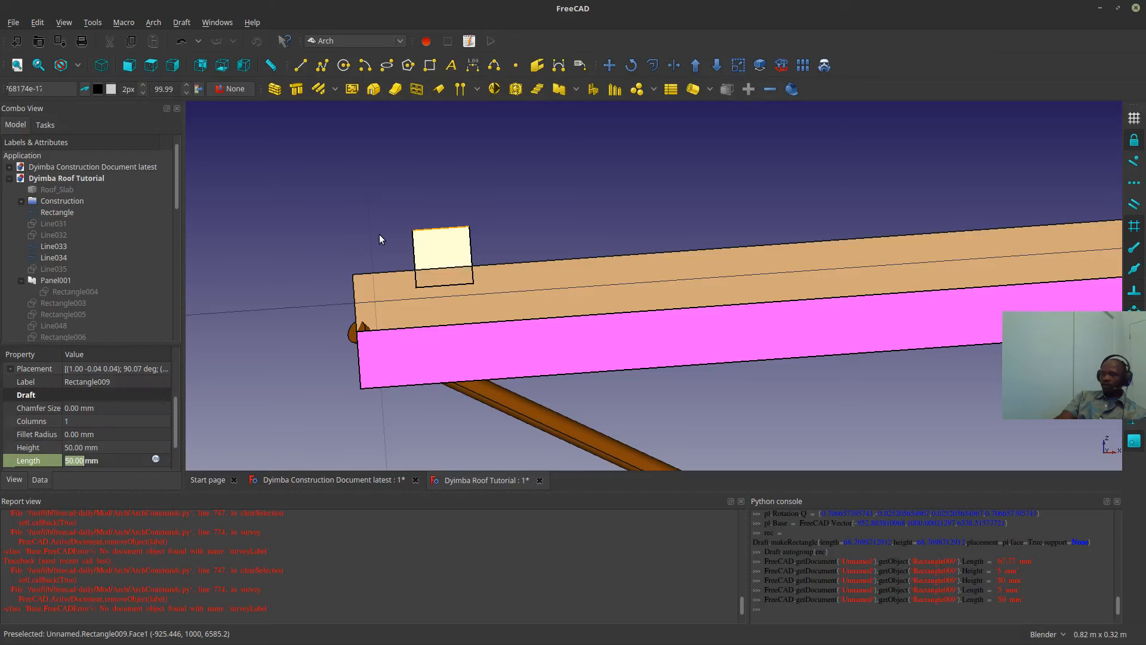
click(609, 64)
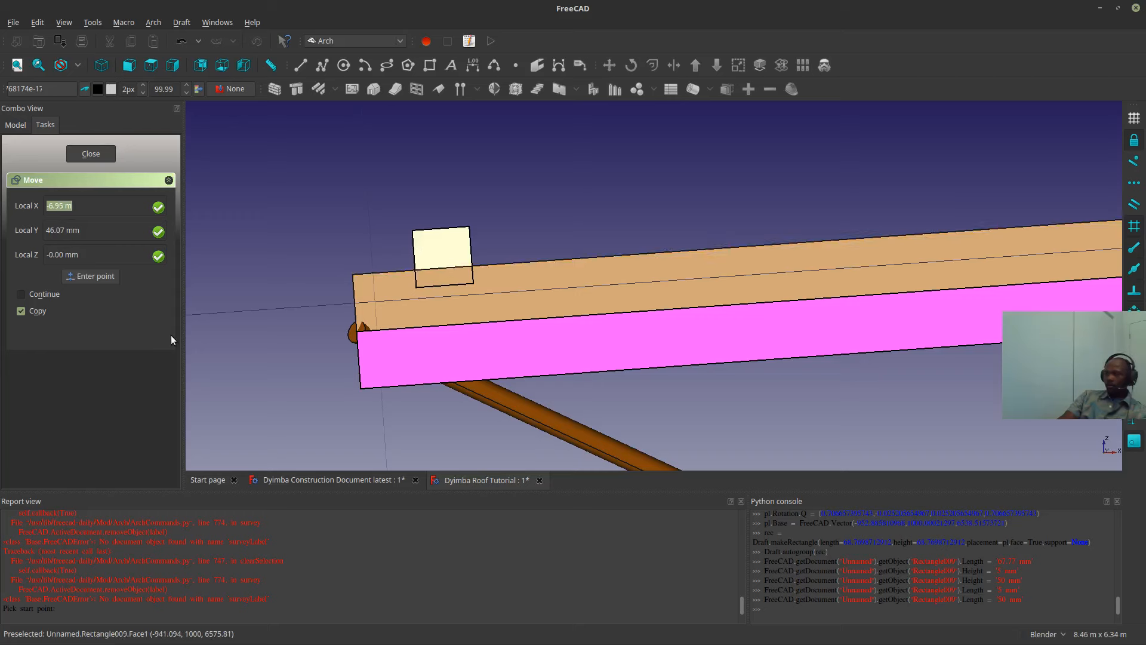
click(446, 234)
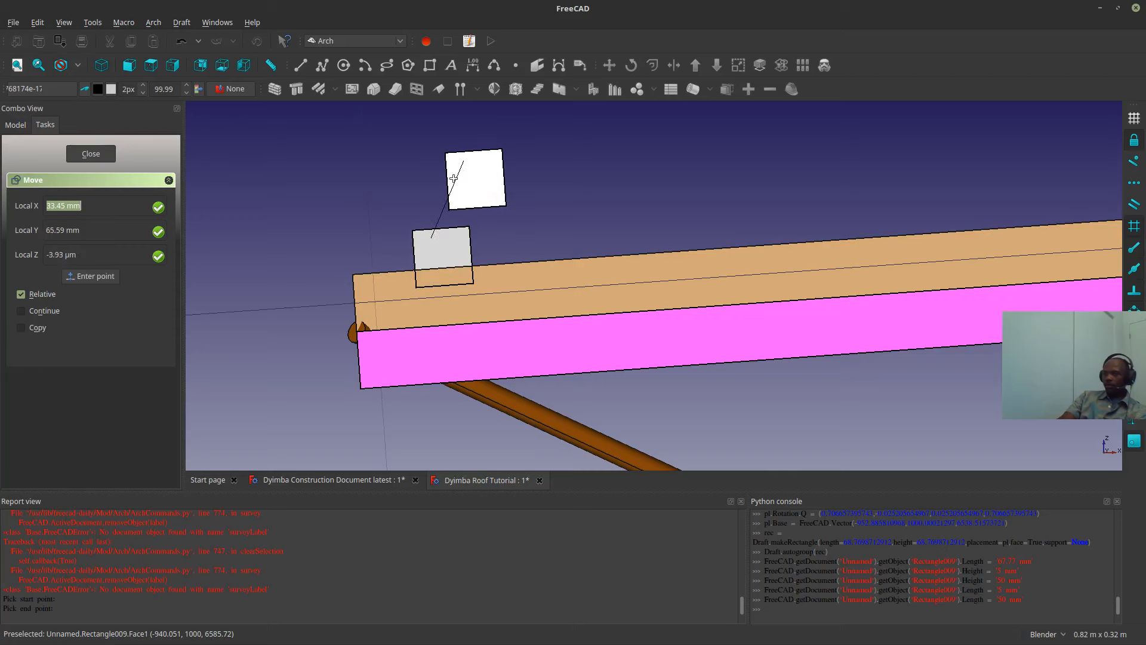
click(471, 174)
click(552, 173)
click(459, 231)
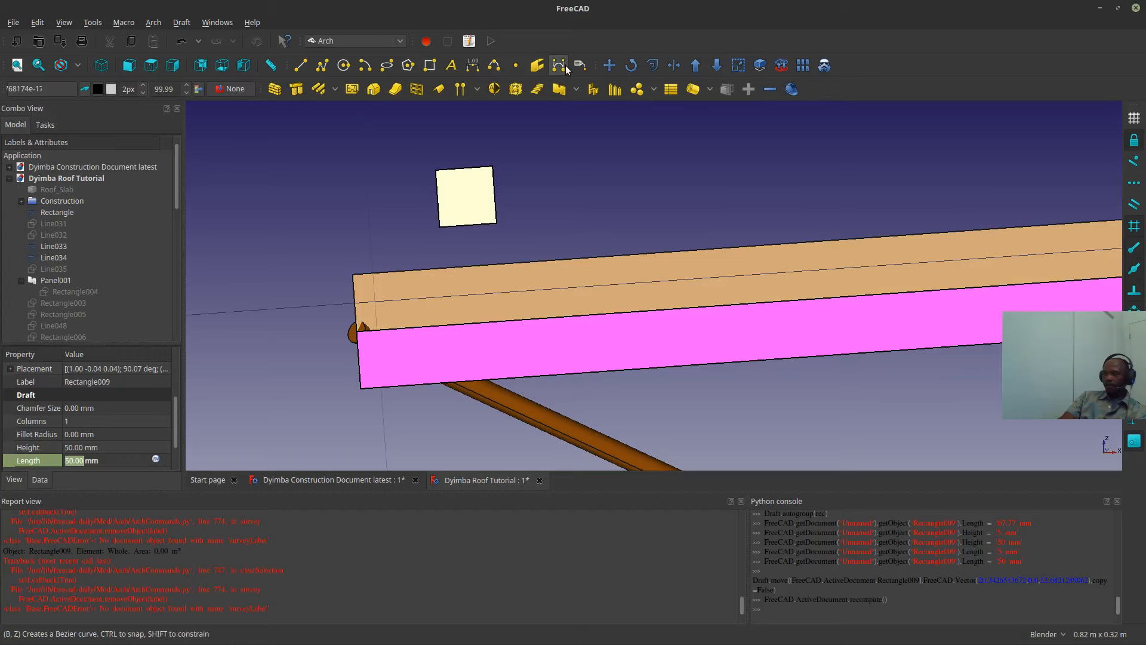
- Move the square by its lower-left corner onto the lower corner of the roof panel's end edge
click(609, 65)
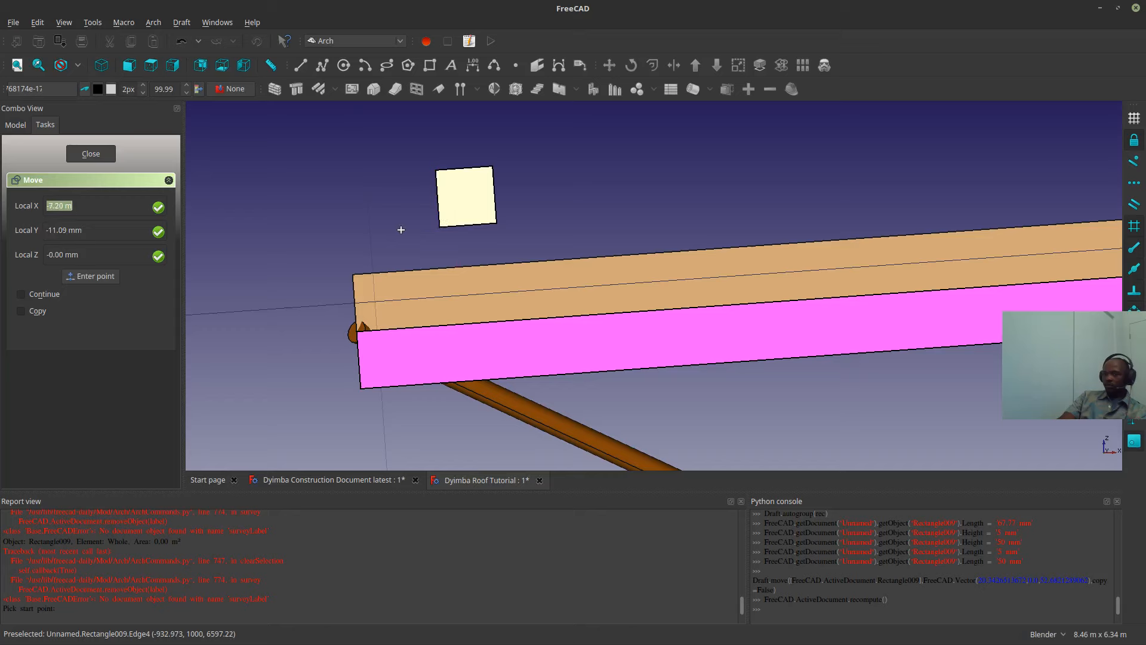
click(440, 221)
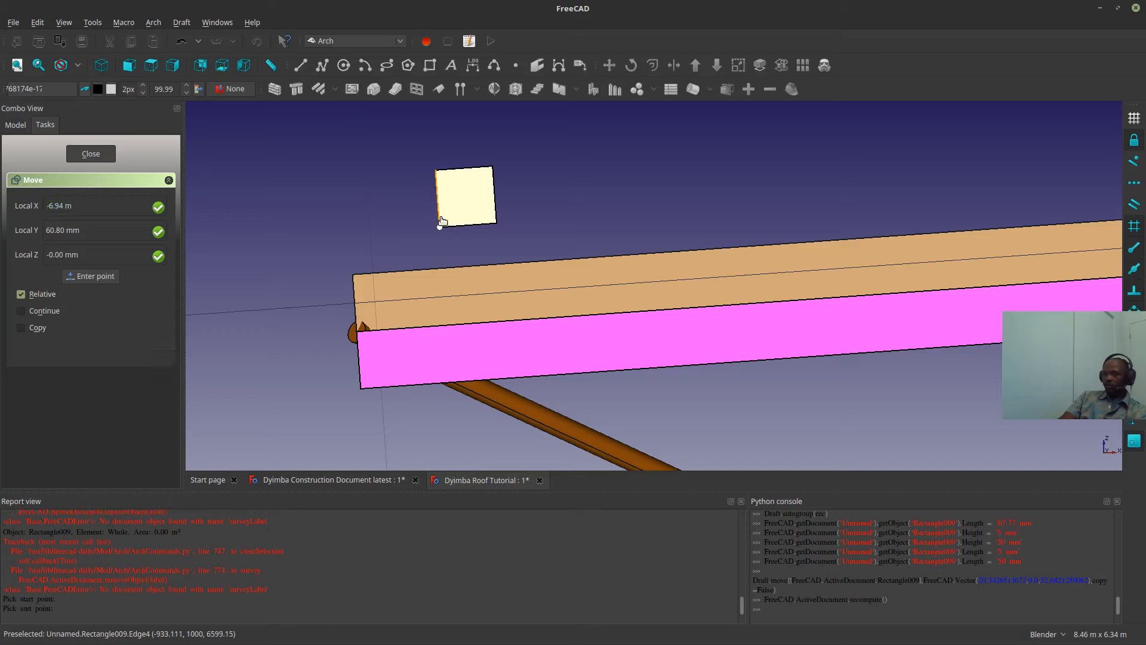
click(358, 329)
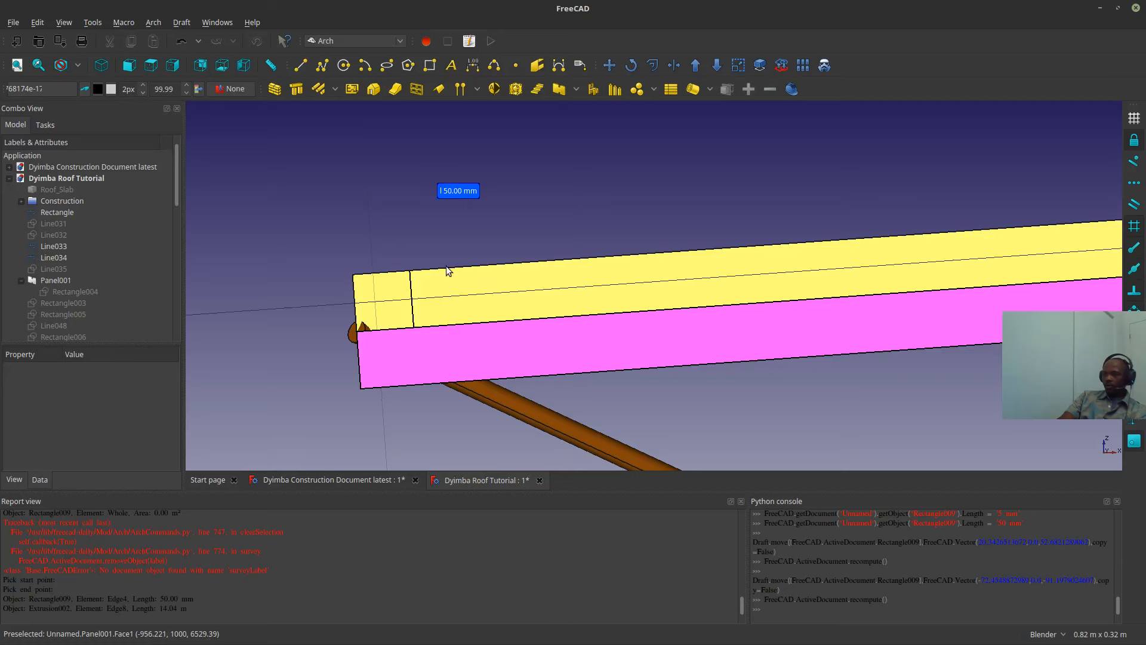
click(438, 218)
click(390, 237)
scroll(74, 314, down, 12)
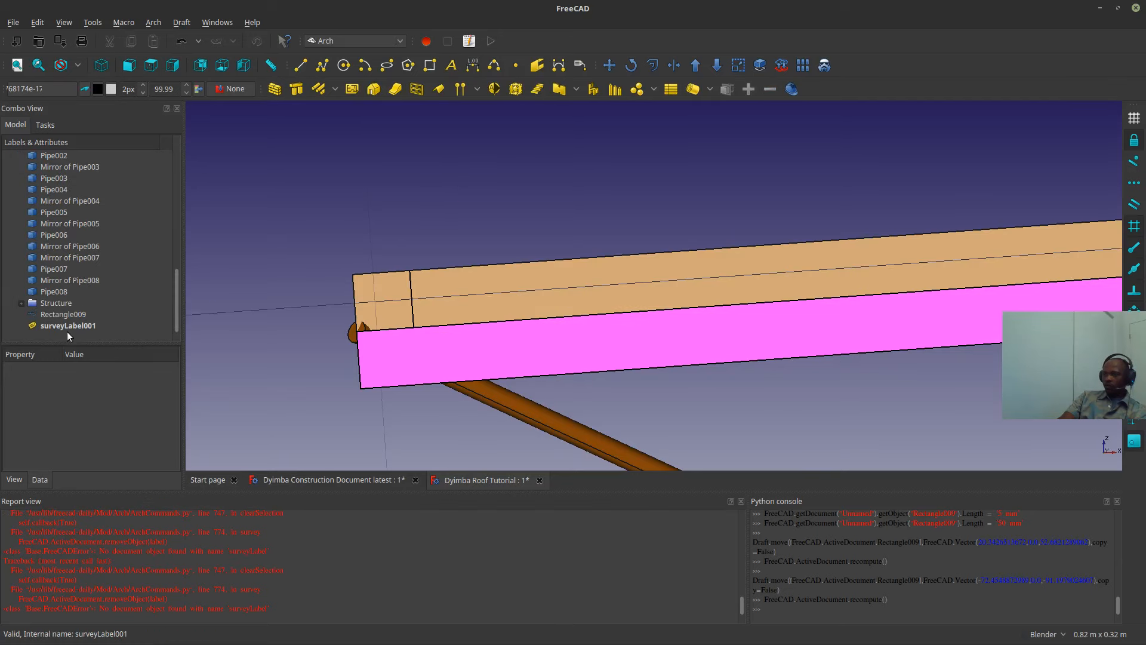
click(73, 313)
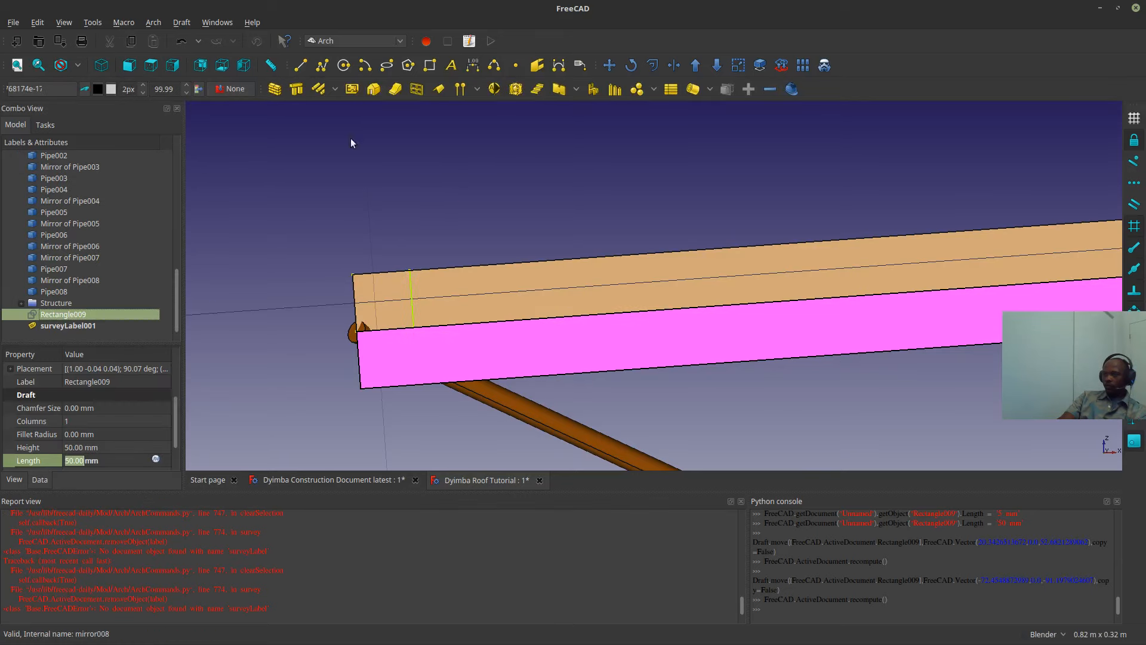
click(608, 65)
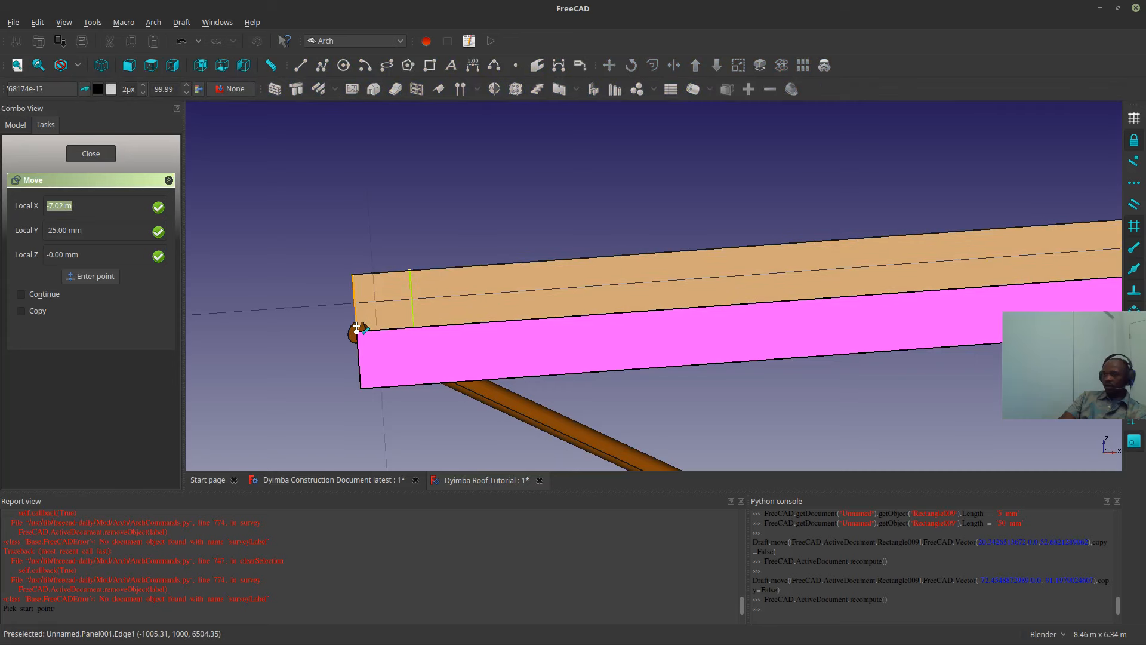
click(357, 329)
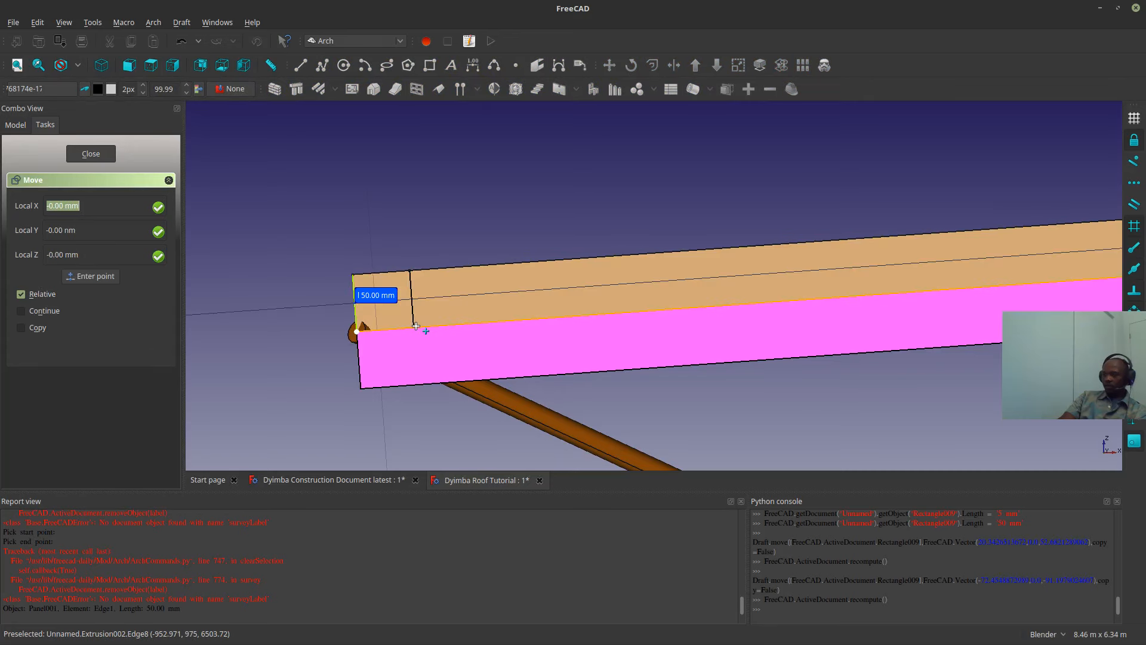
key(x)
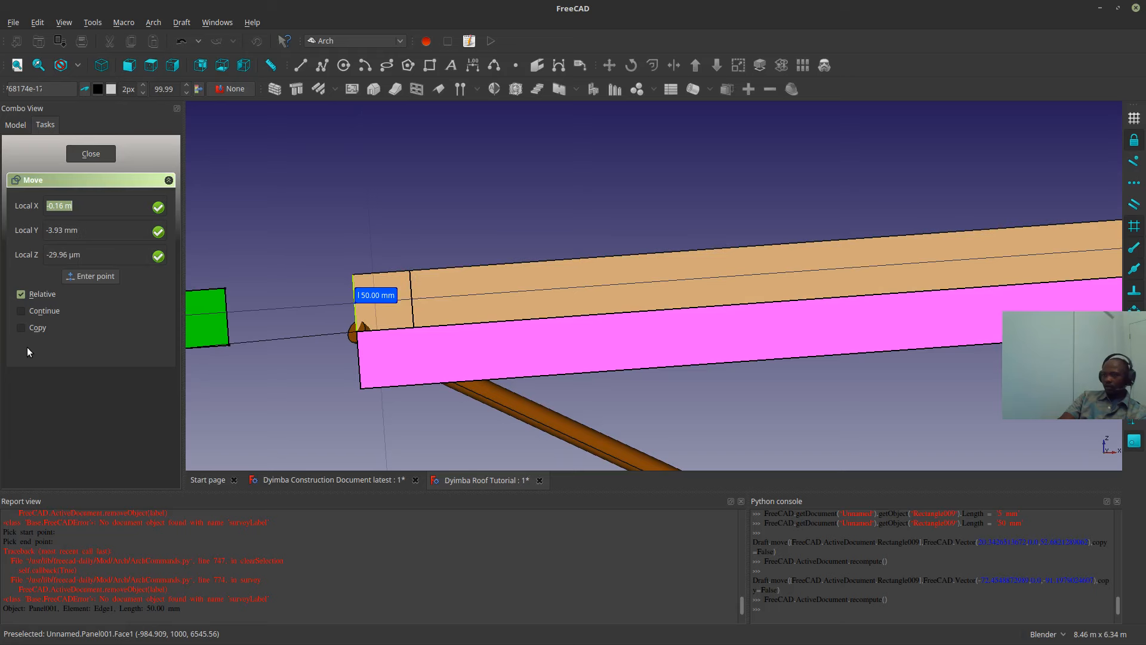
key(Escape)
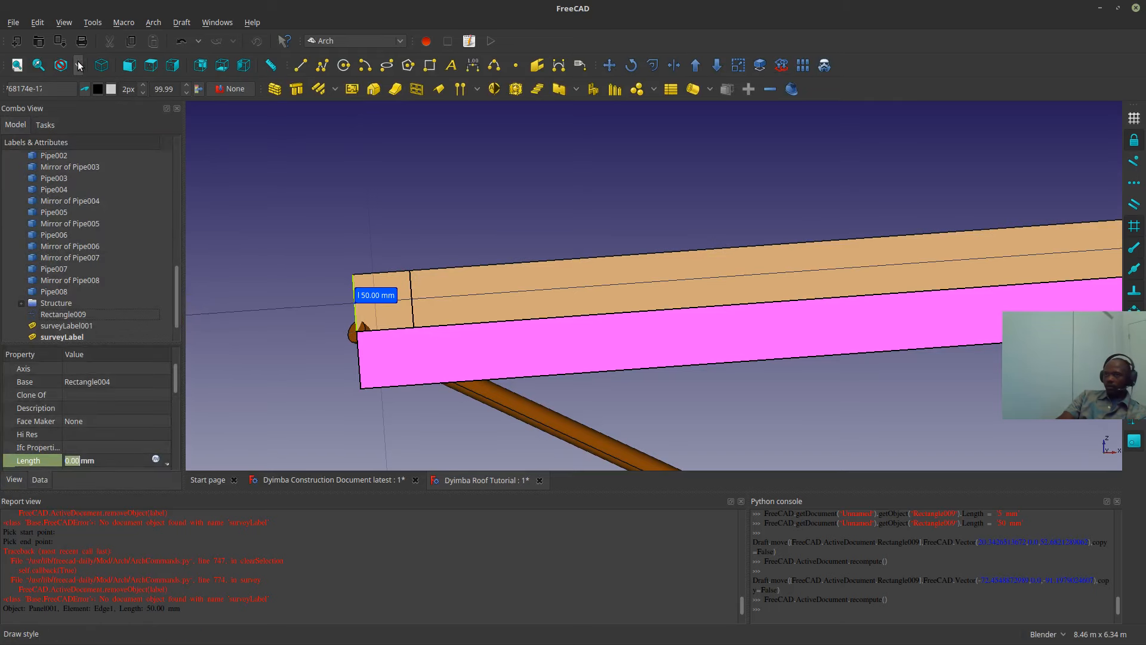
- Switch to wireframe display and move Rectangle009 one square width along the roof slope, from its lower-left to its lower-right corner
click(78, 63)
click(77, 128)
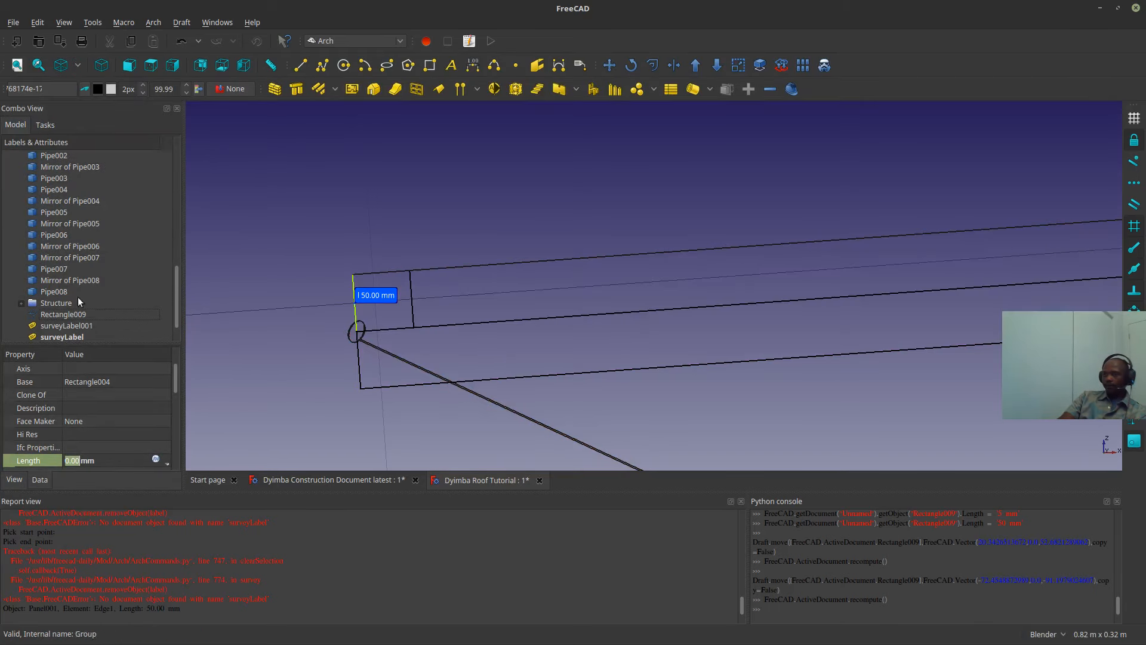
scroll(78, 301, down, 1)
click(61, 302)
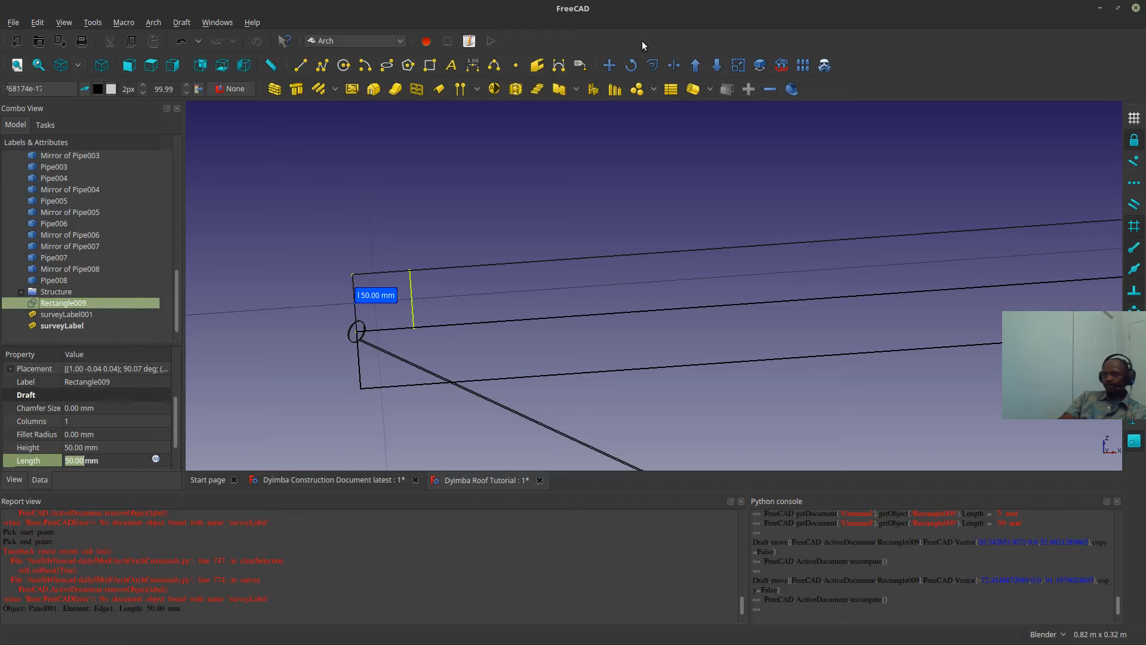
click(610, 64)
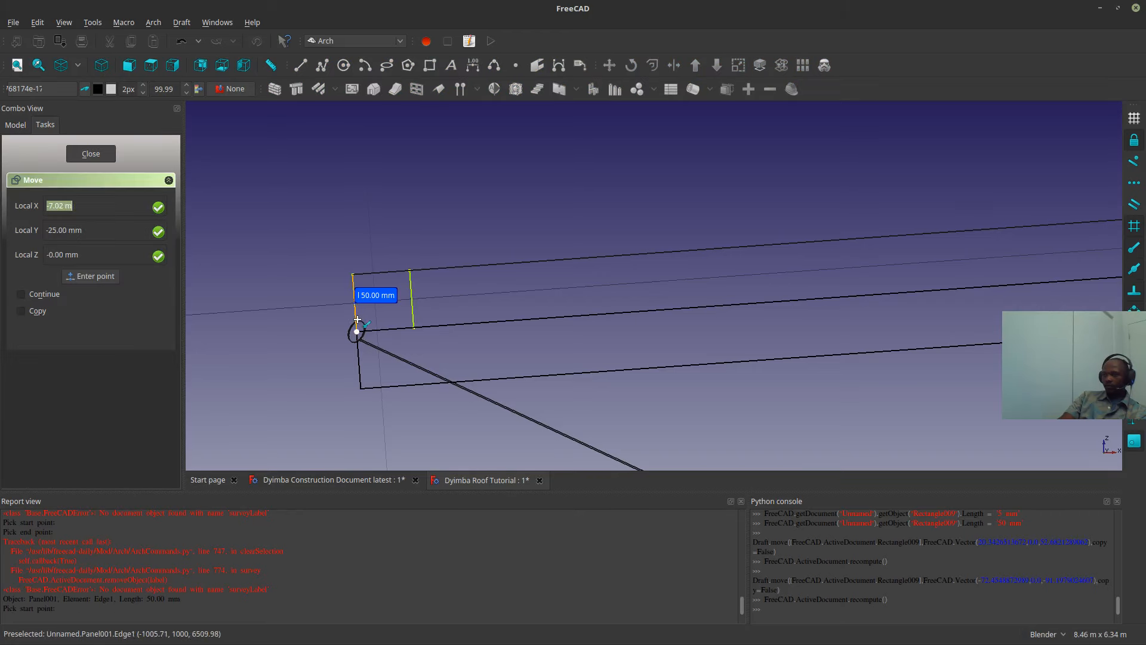
click(357, 320)
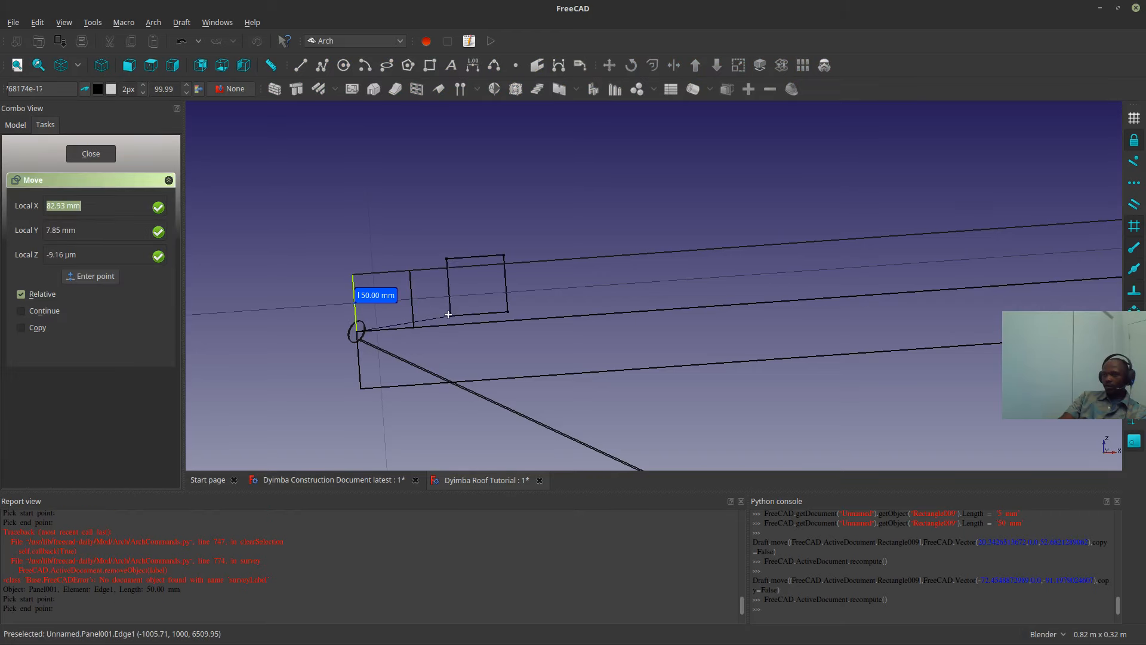
click(413, 316)
click(407, 256)
- Delete the leftover surveyLabel and surveyLabel001 from the model
middle_drag(408, 257, 297, 295)
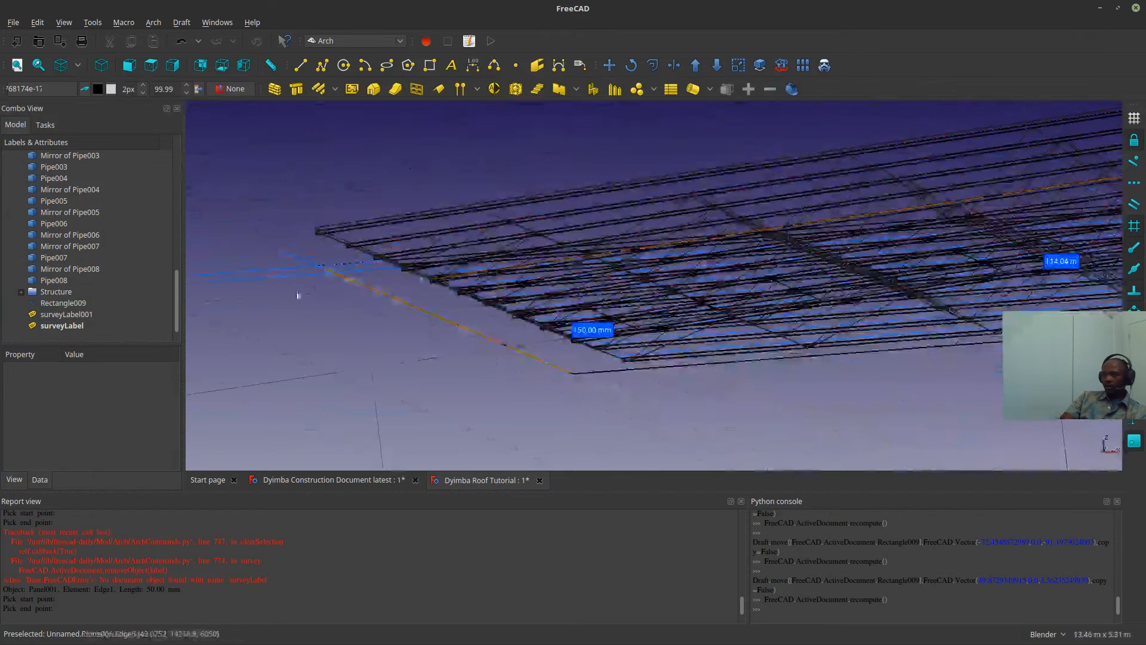
click(61, 324)
right_click(69, 314)
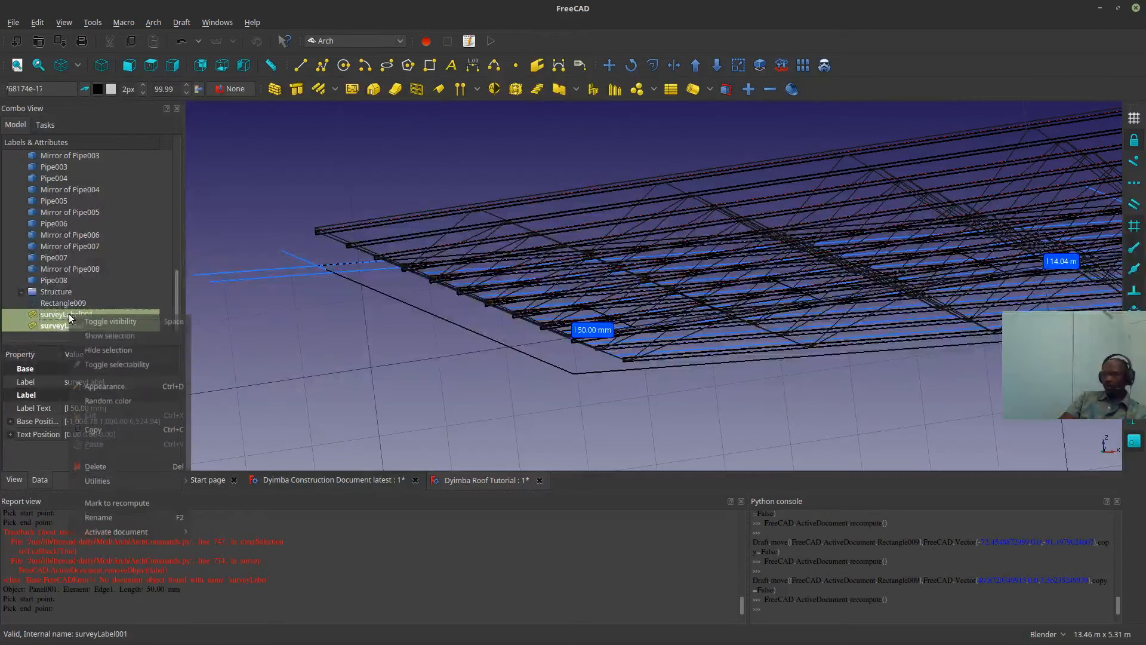
click(101, 467)
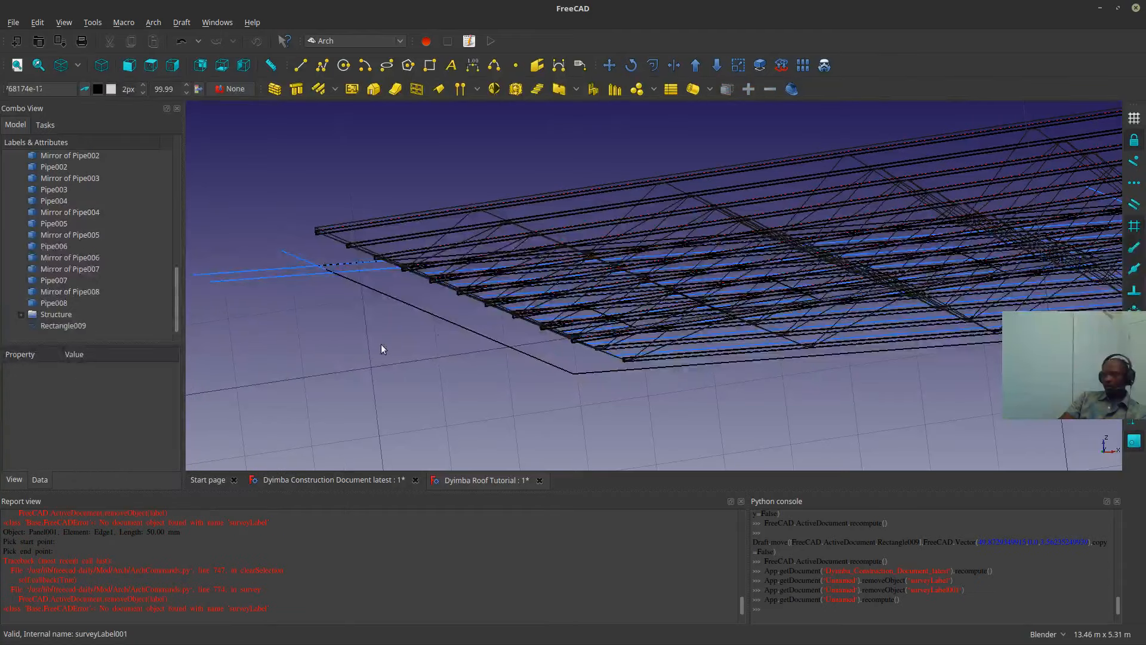
click(50, 328)
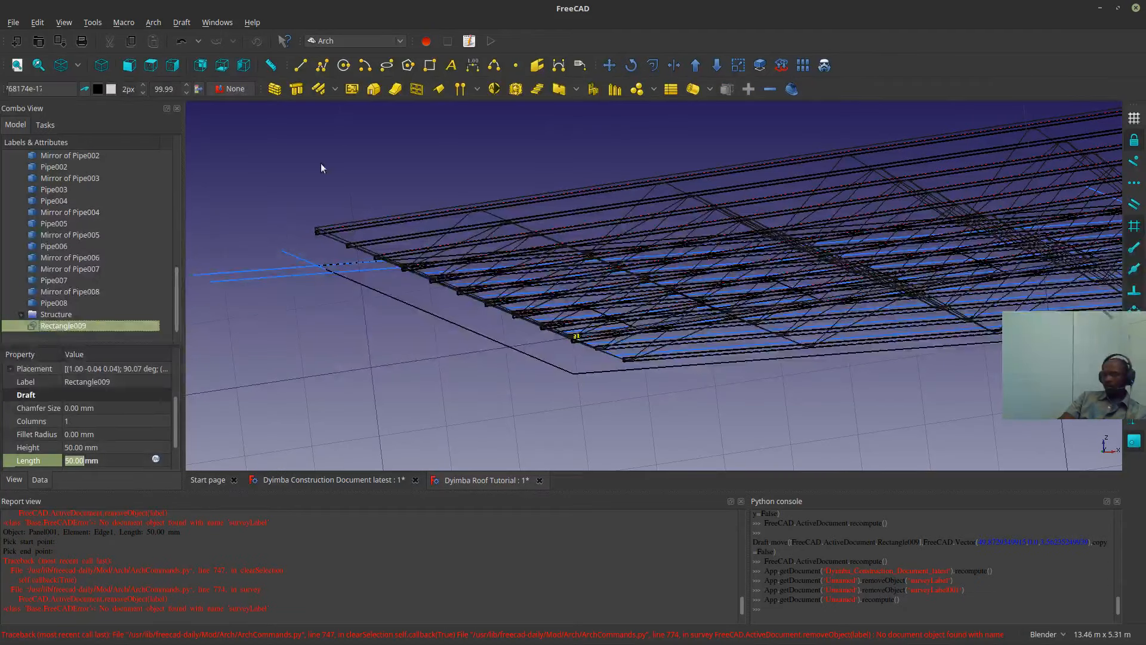
middle_drag(321, 167, 460, 294)
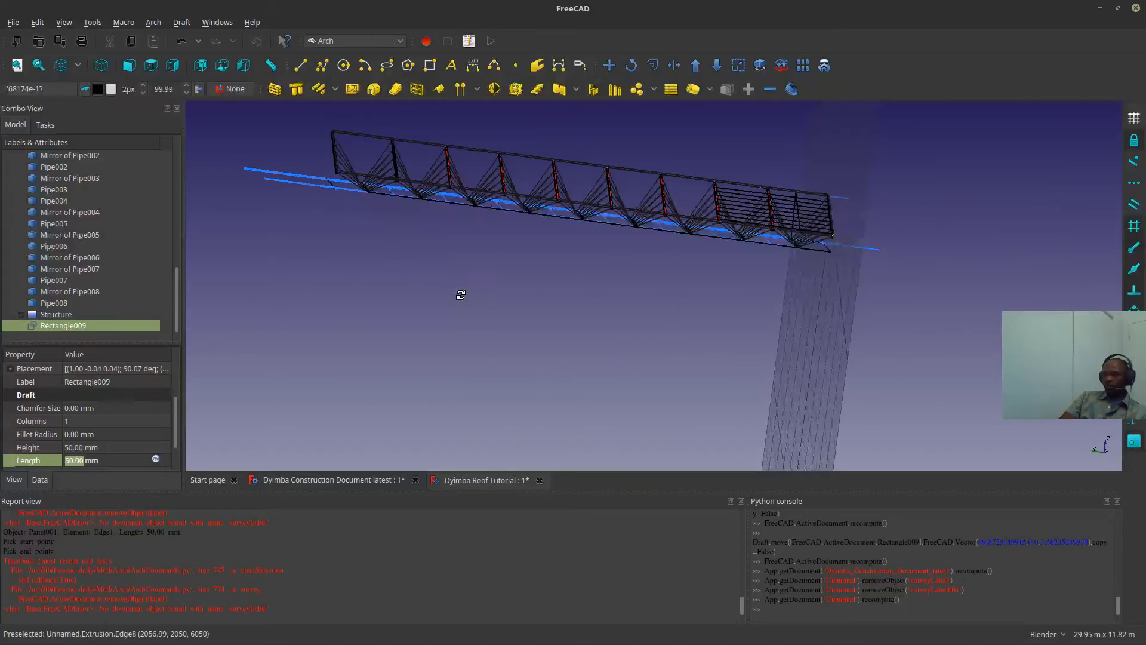
click(32, 92)
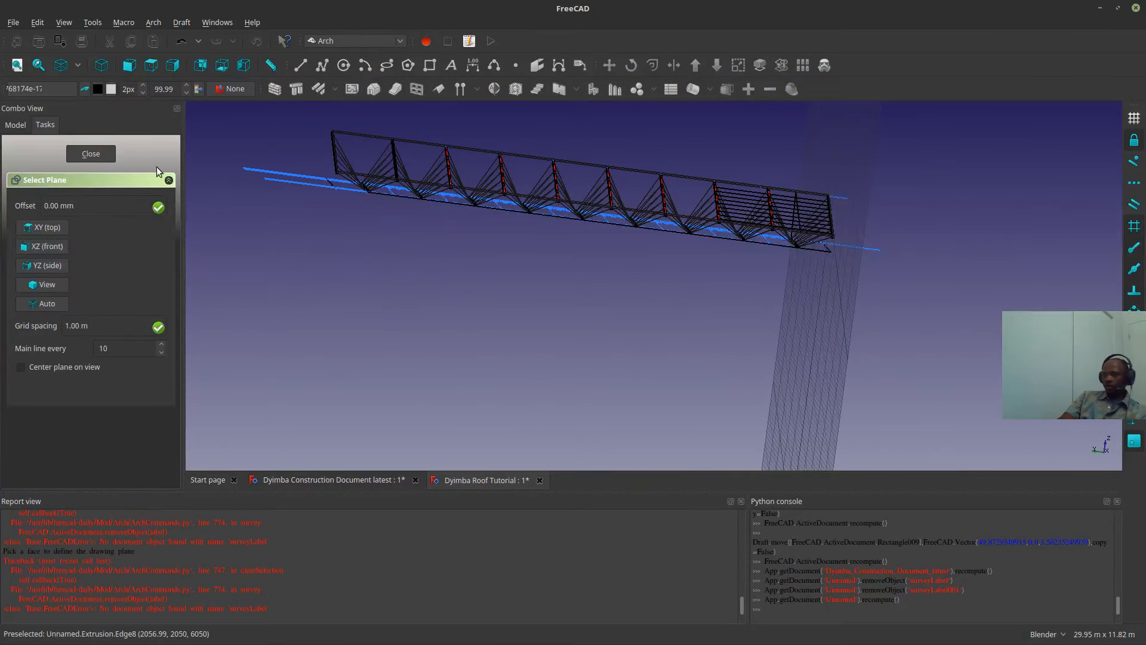
click(74, 154)
- Restore the "As is" display mode and set the working plane to the roof panel's top face
click(77, 65)
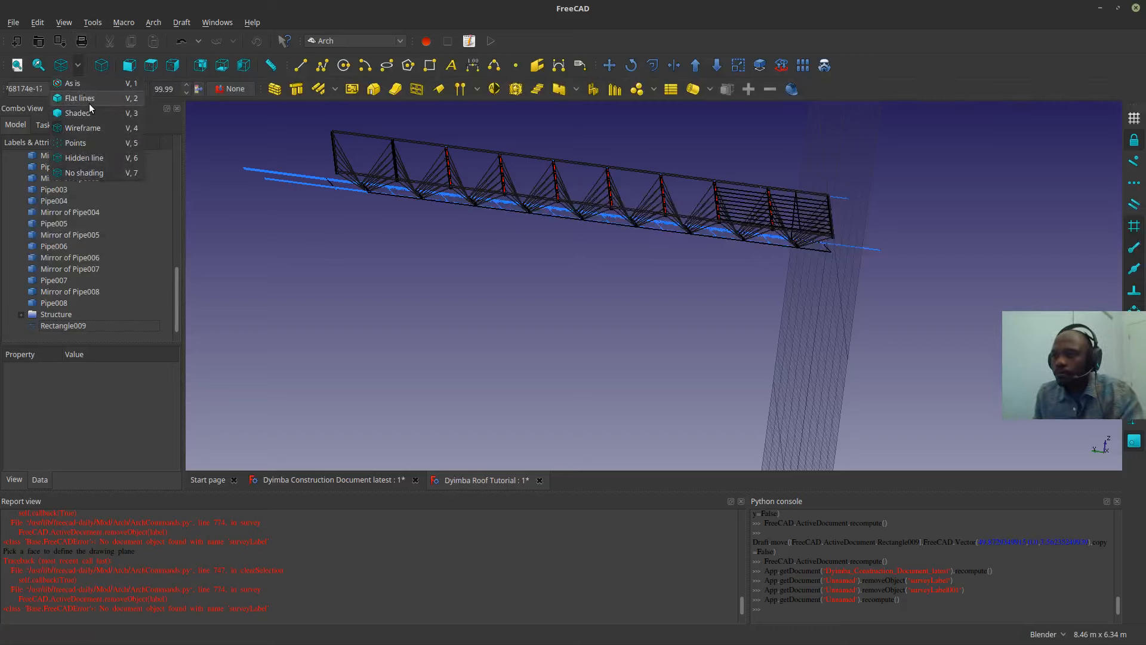
click(82, 84)
mouse_move(365, 192)
middle_down()
mouse_move(452, 239)
mouse_move(578, 198)
middle_up()
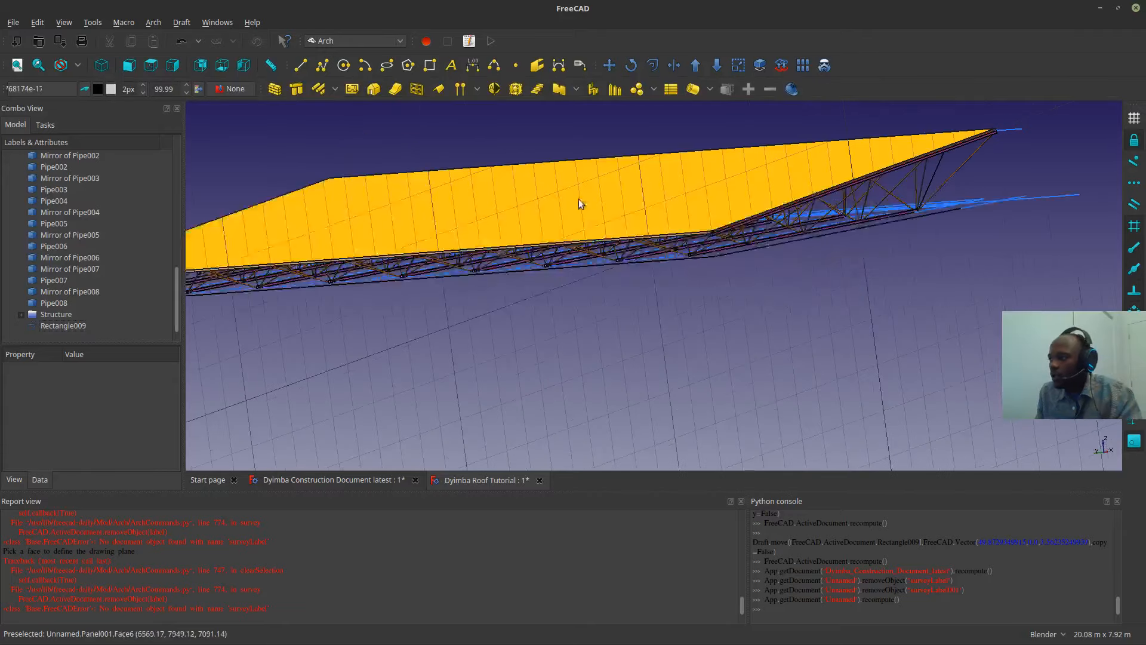
click(475, 163)
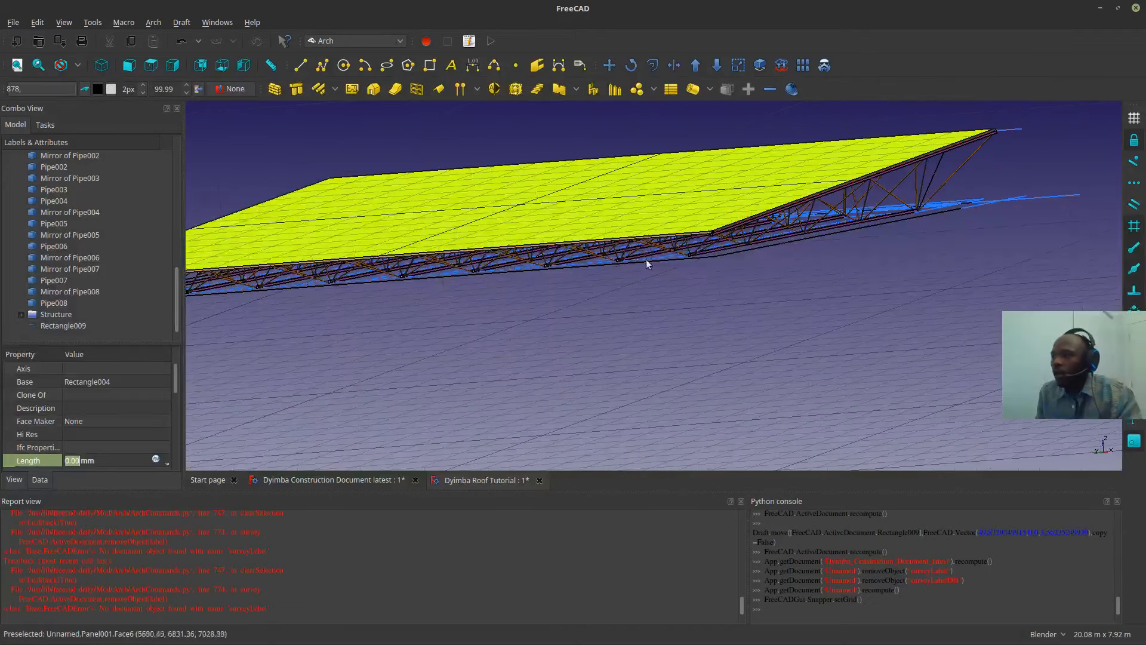
- Extrude Rectangle009 by 16 m along the roof panel's end edge with the Trim/Extrude tool
scroll(623, 293, up, 5)
scroll(623, 293, down, 2)
middle_drag(624, 293, 525, 239)
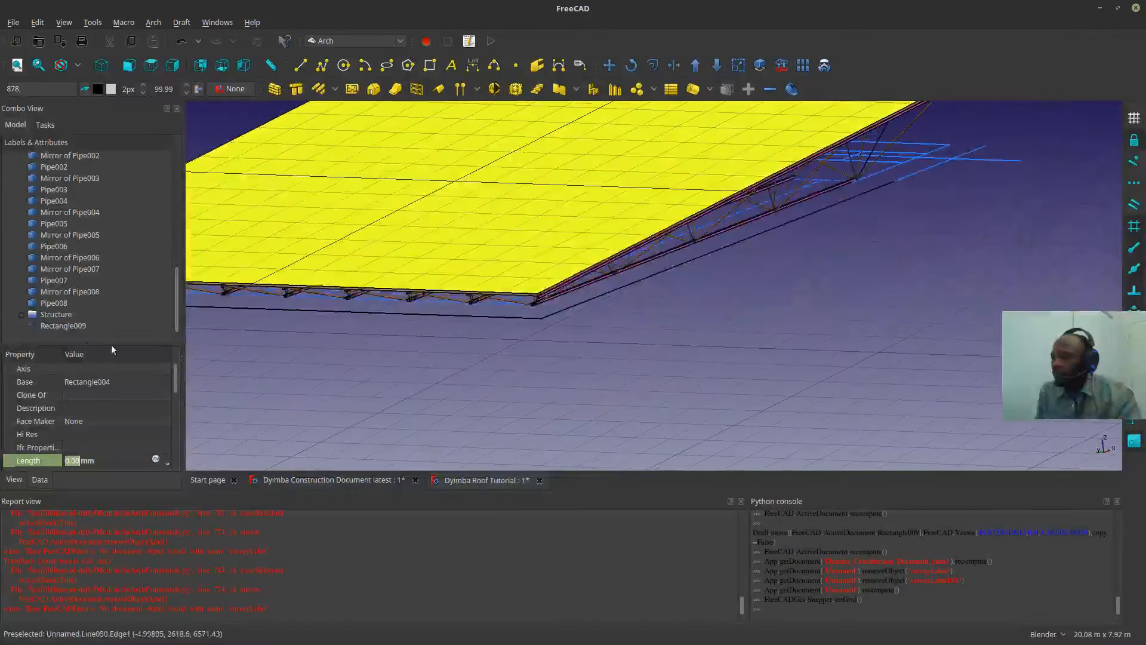
click(78, 325)
middle_drag(507, 280, 509, 384)
scroll(507, 380, up, 3)
middle_drag(453, 309, 578, 256)
scroll(575, 236, up, 4)
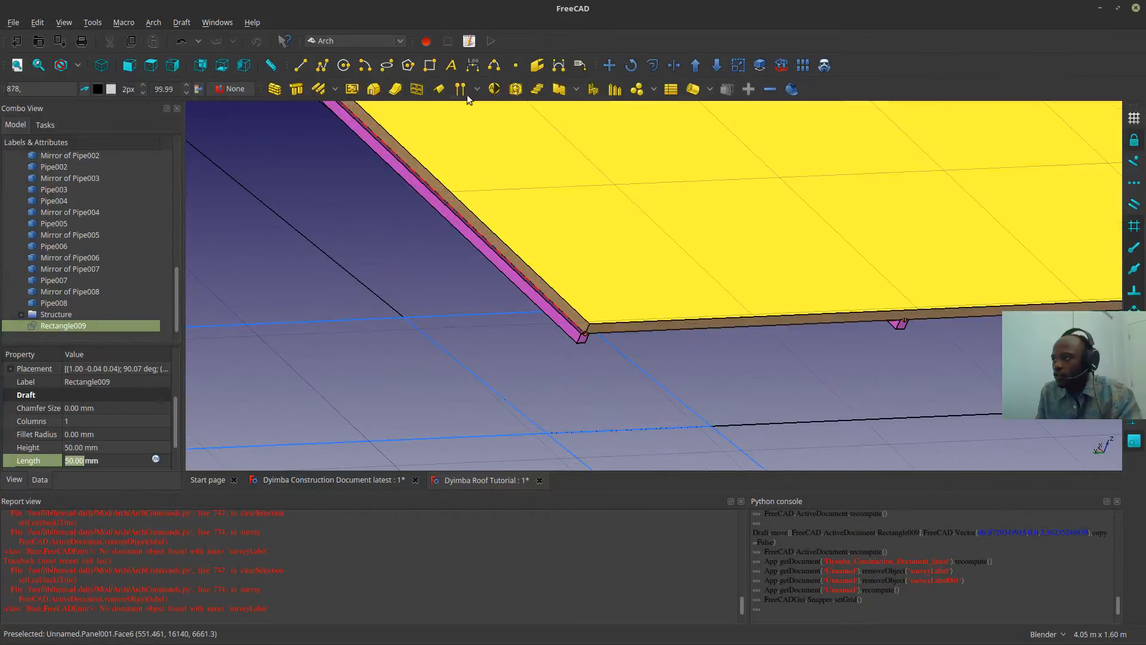
click(676, 67)
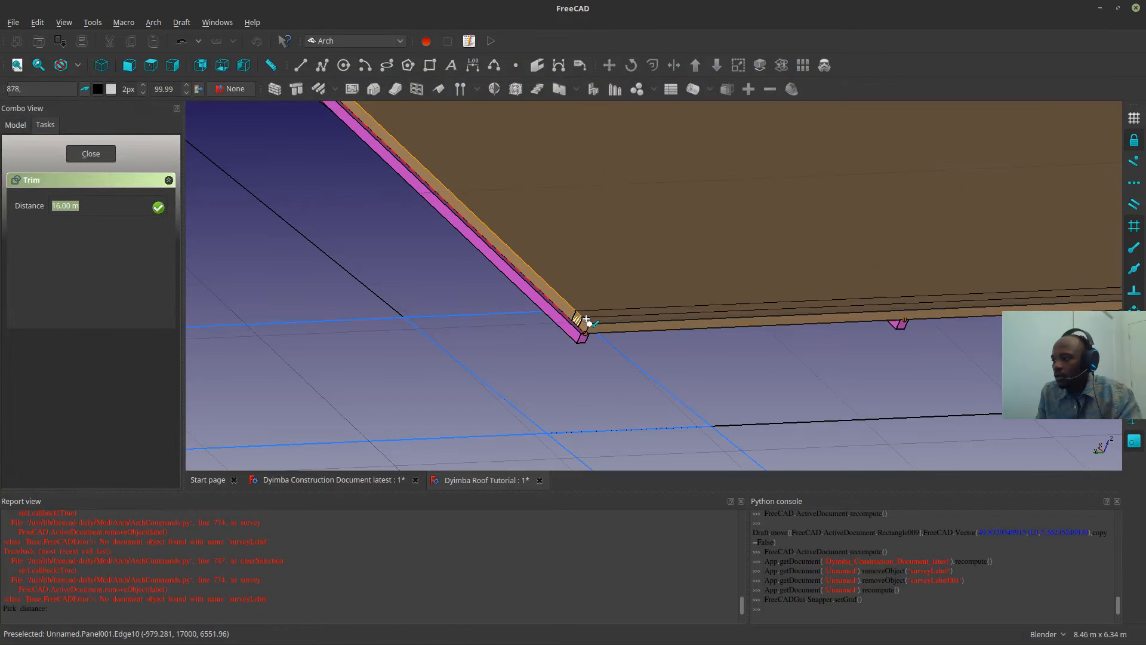
key(Escape)
- Examine the extruded member and the trusses beneath the roof panel from the side and from below
scroll(409, 302, down, 2)
middle_drag(410, 302, 588, 418)
scroll(540, 340, down, 4)
scroll(818, 309, up, 2)
middle_drag(607, 325, 582, 275)
scroll(411, 274, up, 4)
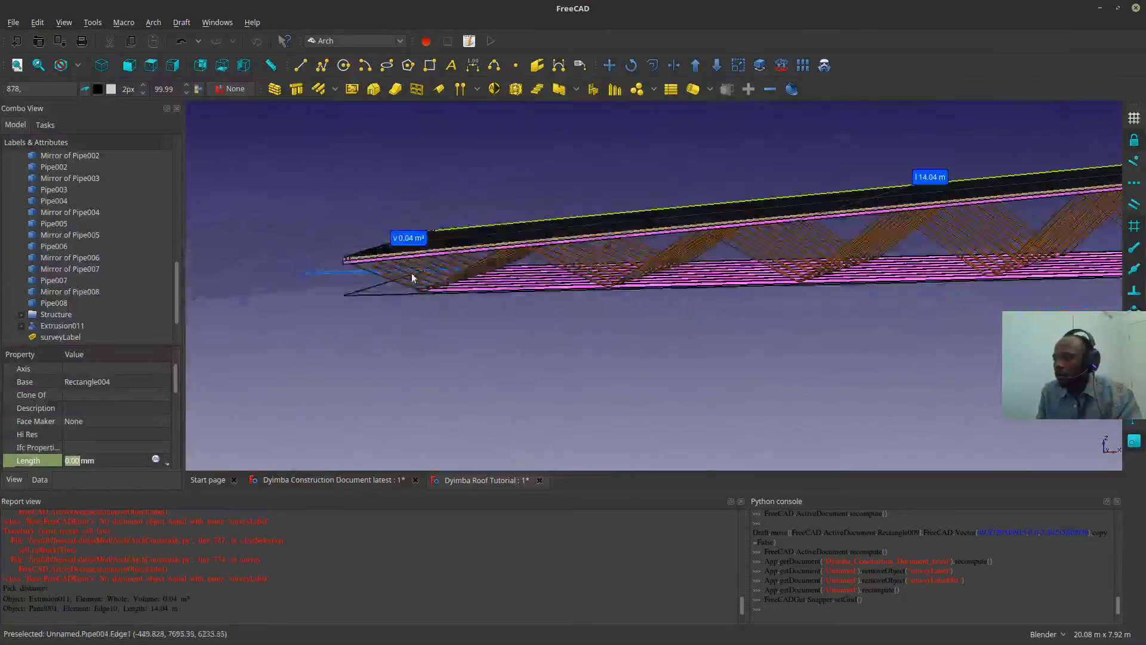
scroll(423, 302, up, 2)
scroll(411, 296, down, 6)
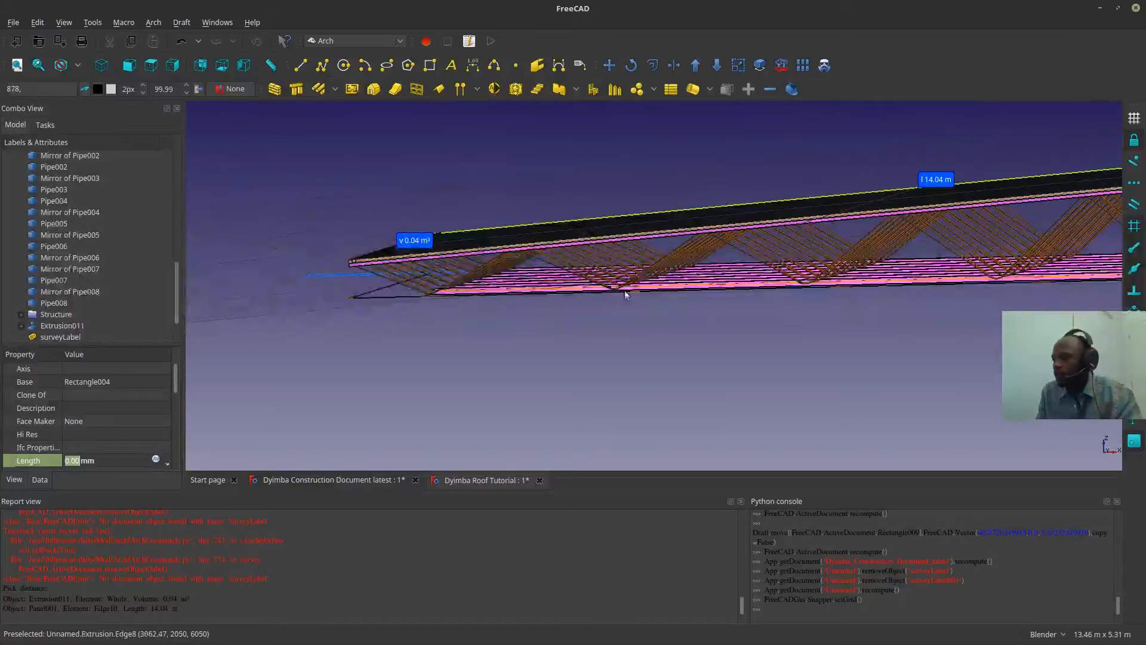
scroll(507, 258, up, 4)
mouse_move(635, 246)
middle_down()
mouse_move(649, 236)
mouse_move(633, 251)
middle_up()
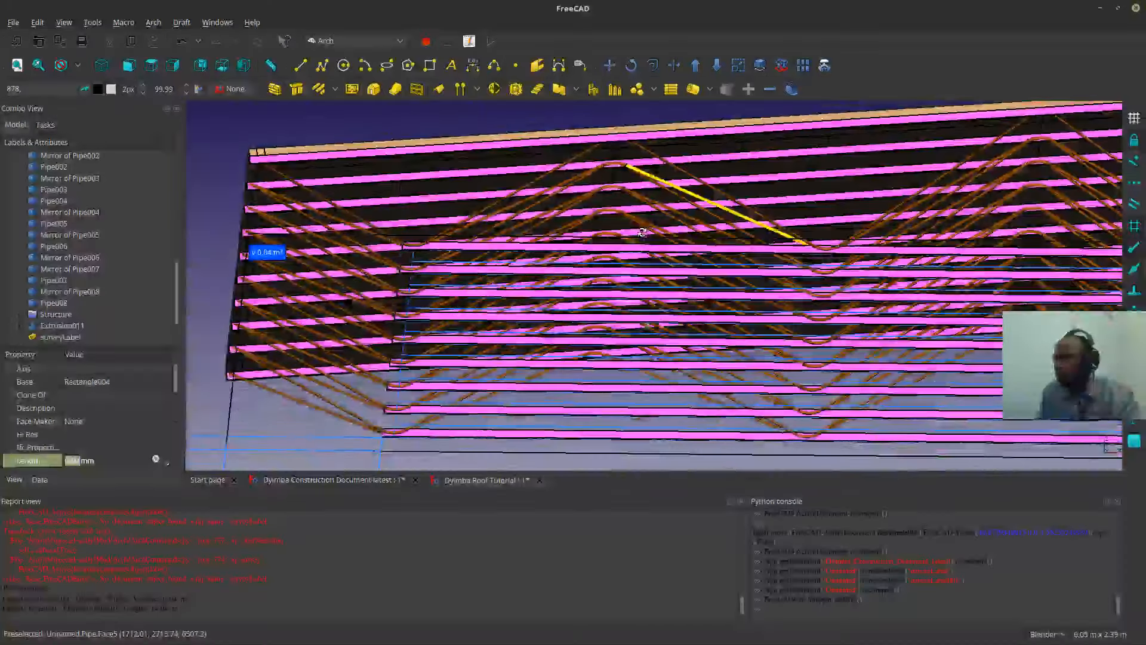
- Inspect the roof structure over the building in the Dyimba Construction Document latest and return to the Dyimba Roof Tutorial document
click(301, 481)
middle_drag(529, 361, 514, 316)
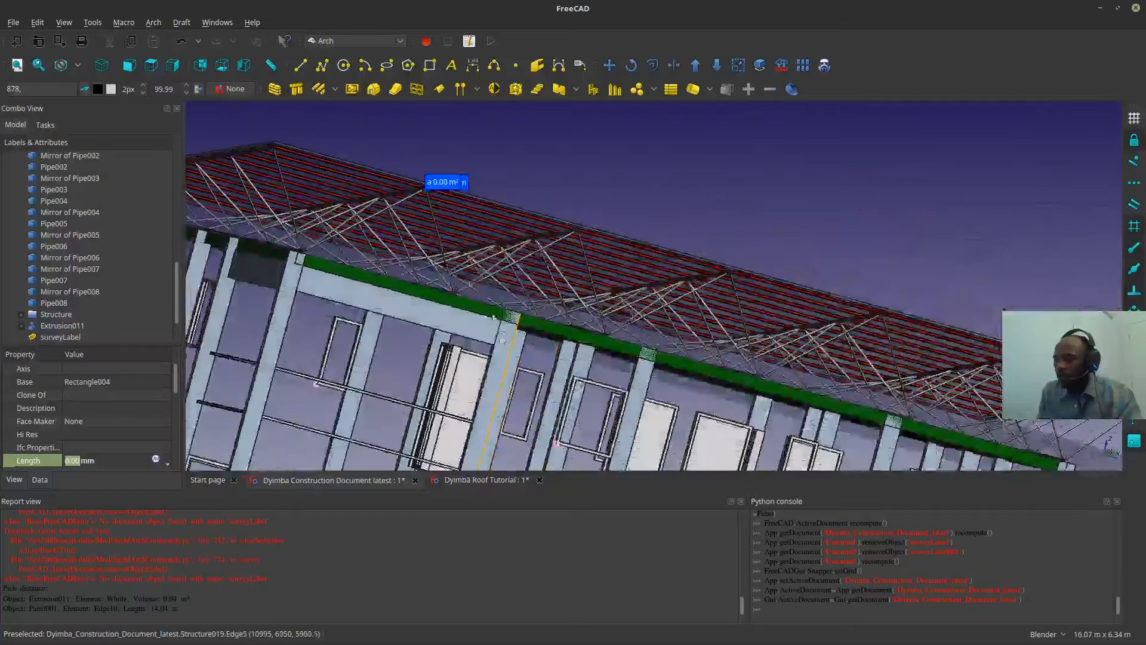
scroll(390, 196, up, 4)
scroll(544, 199, up, 2)
middle_drag(542, 195, 545, 317)
scroll(733, 175, down, 6)
scroll(546, 317, down, 4)
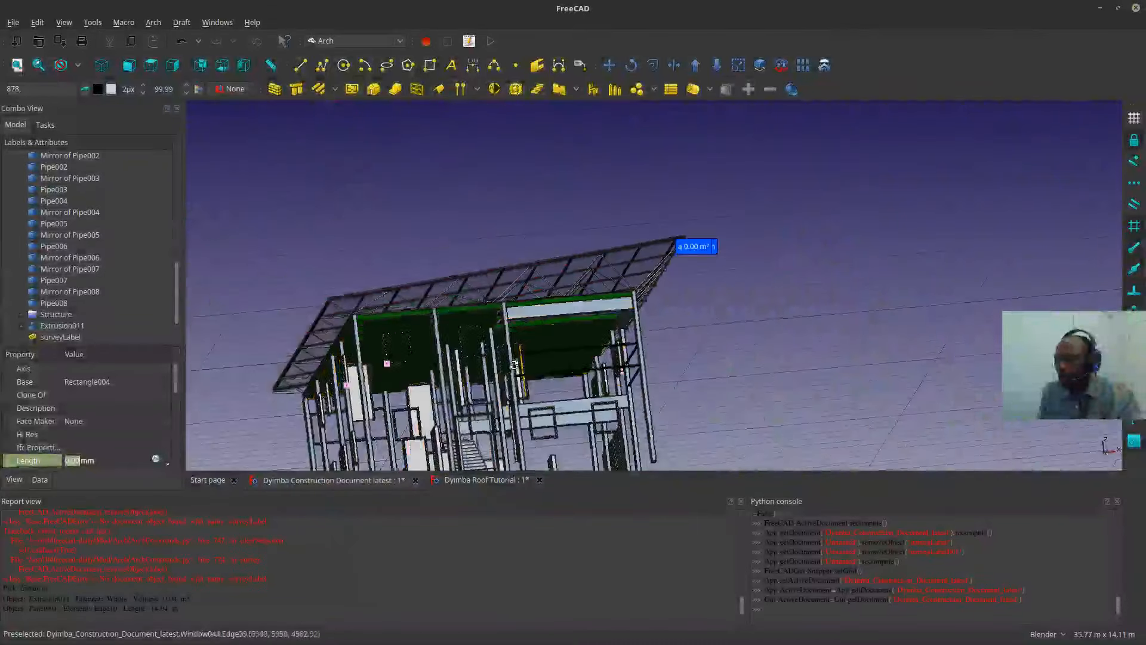
middle_drag(520, 363, 470, 392)
click(455, 479)
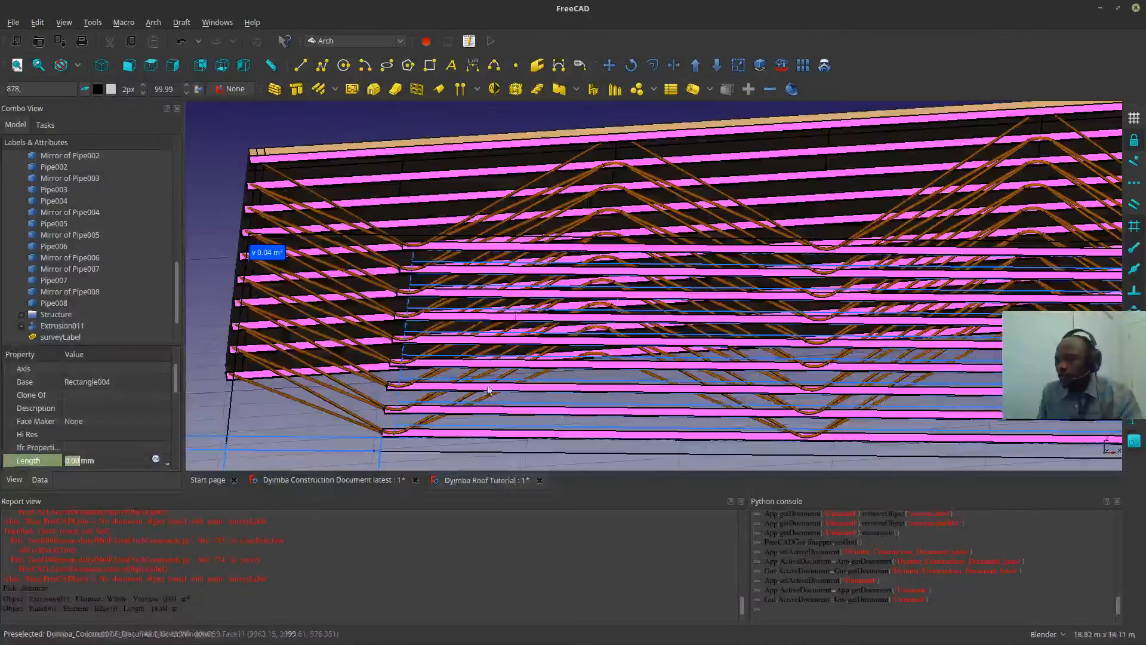
- Show the panel's base Rectangle004 and hide Panel001
middle_drag(705, 267, 690, 294)
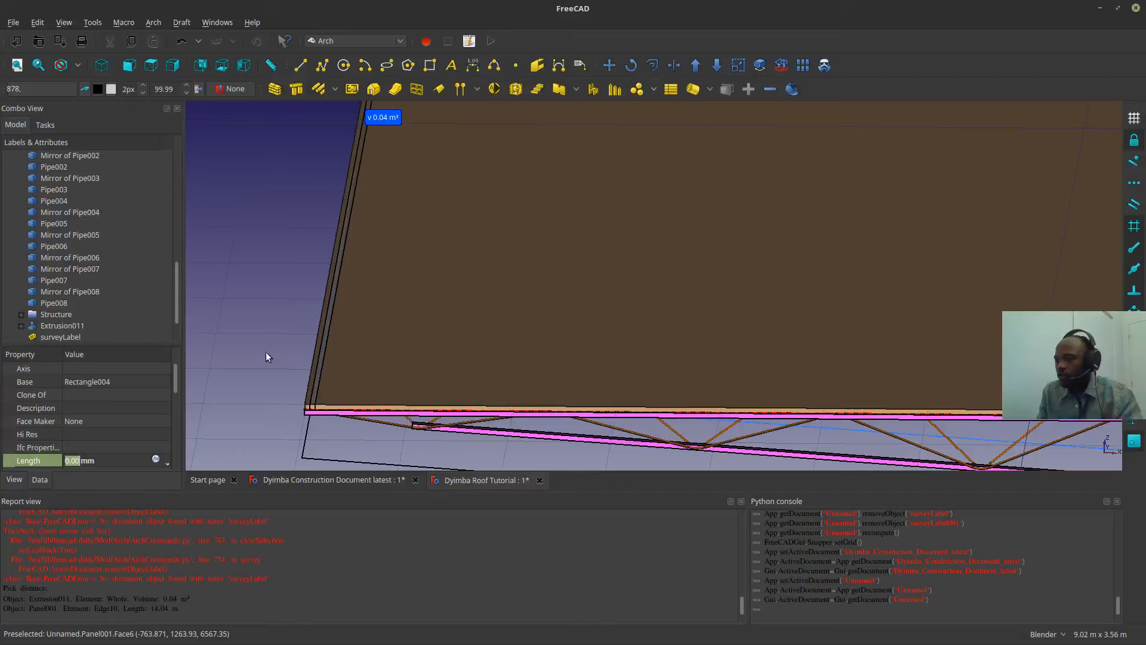
click(428, 295)
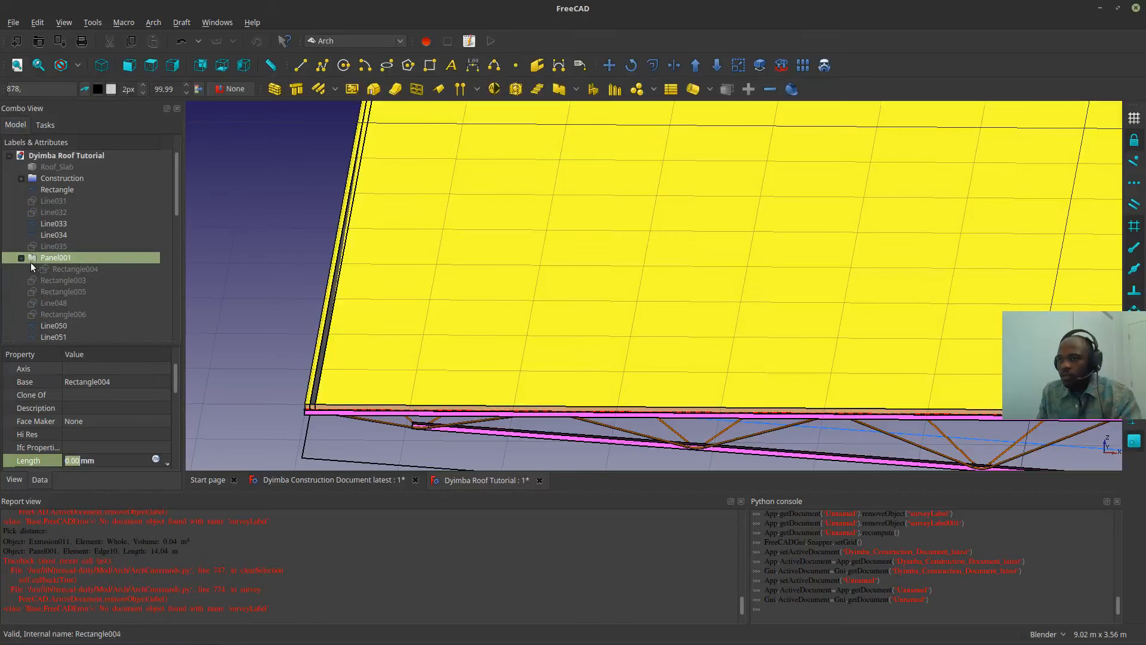
click(62, 268)
key(space)
click(54, 257)
key(space)
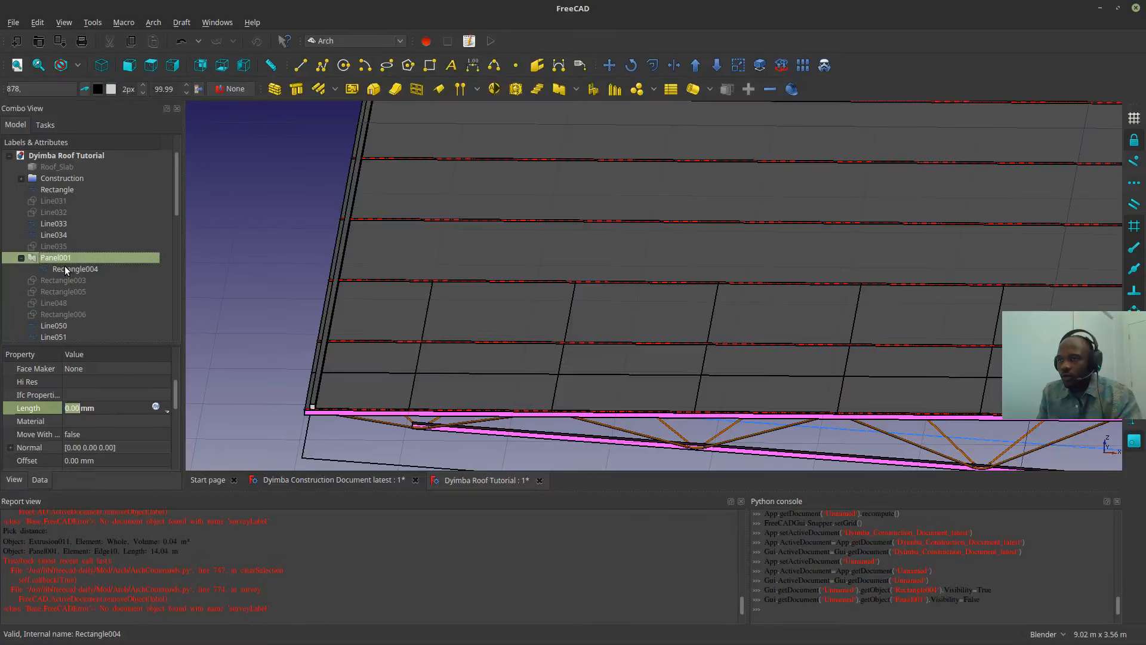
- Try splitting Rectangle004 into 6 rows and return its Rows value to 1
scroll(351, 312, down, 5)
scroll(422, 287, up, 2)
scroll(569, 325, down, 3)
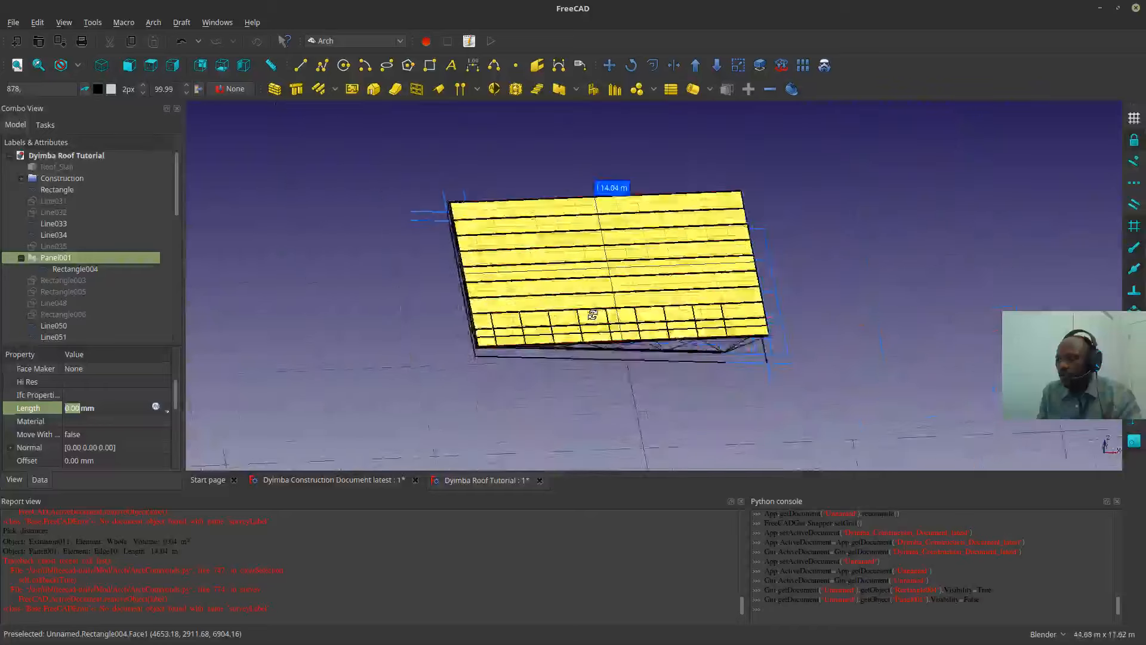
scroll(588, 304, up, 4)
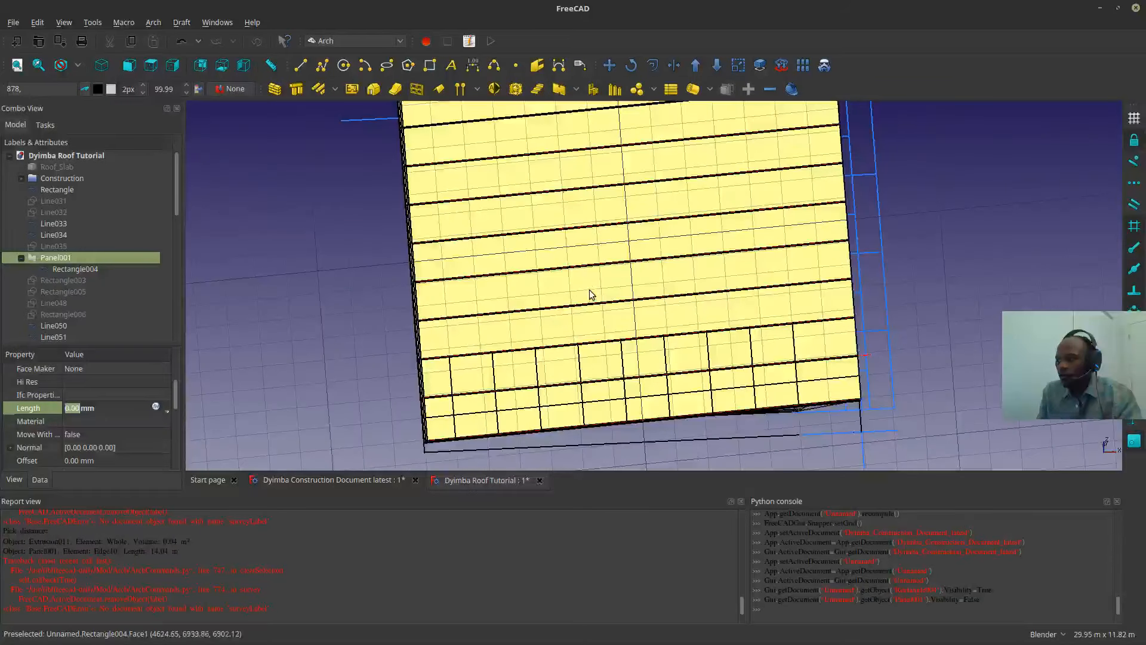
click(565, 300)
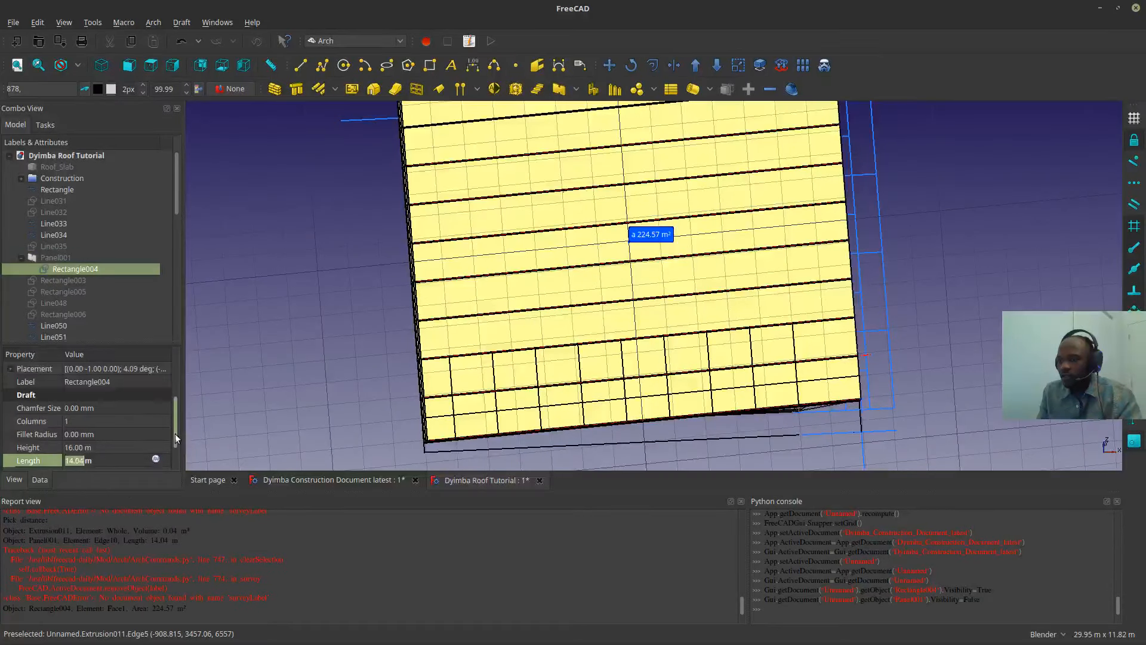
scroll(167, 441, down, 1)
scroll(136, 463, up, 5)
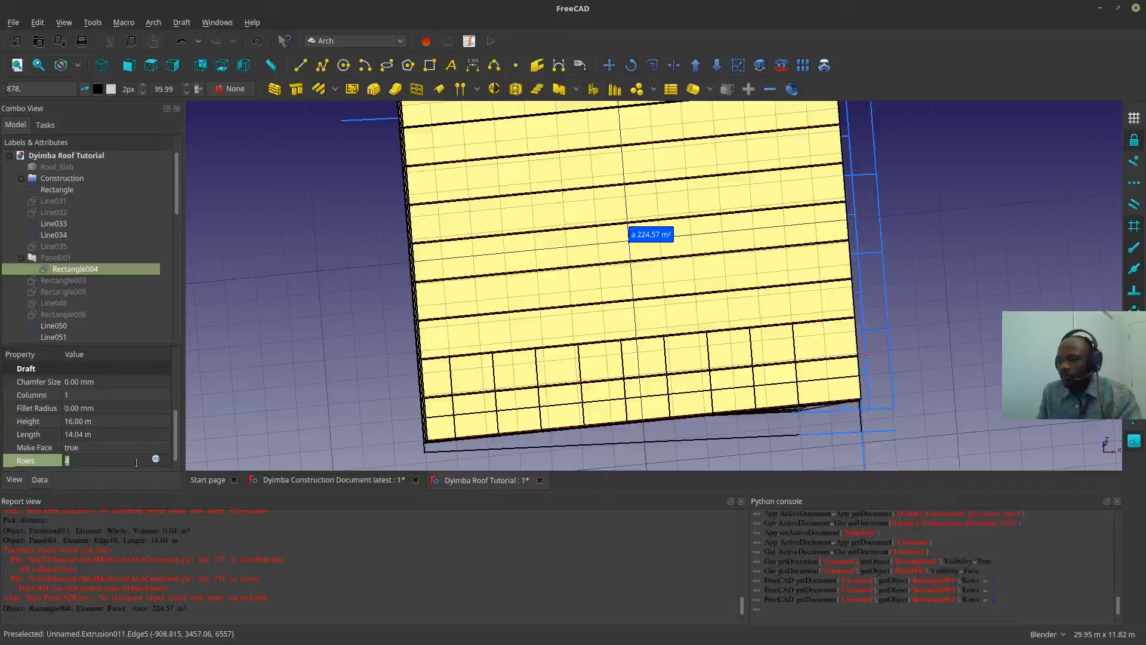
click(225, 391)
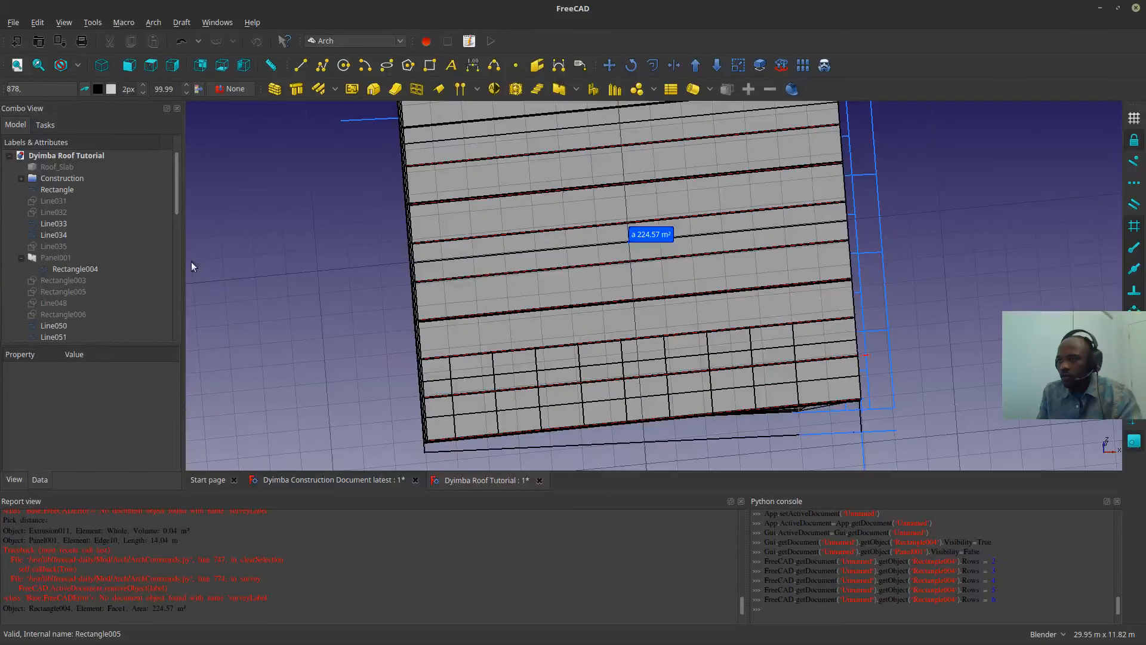
click(528, 307)
click(84, 466)
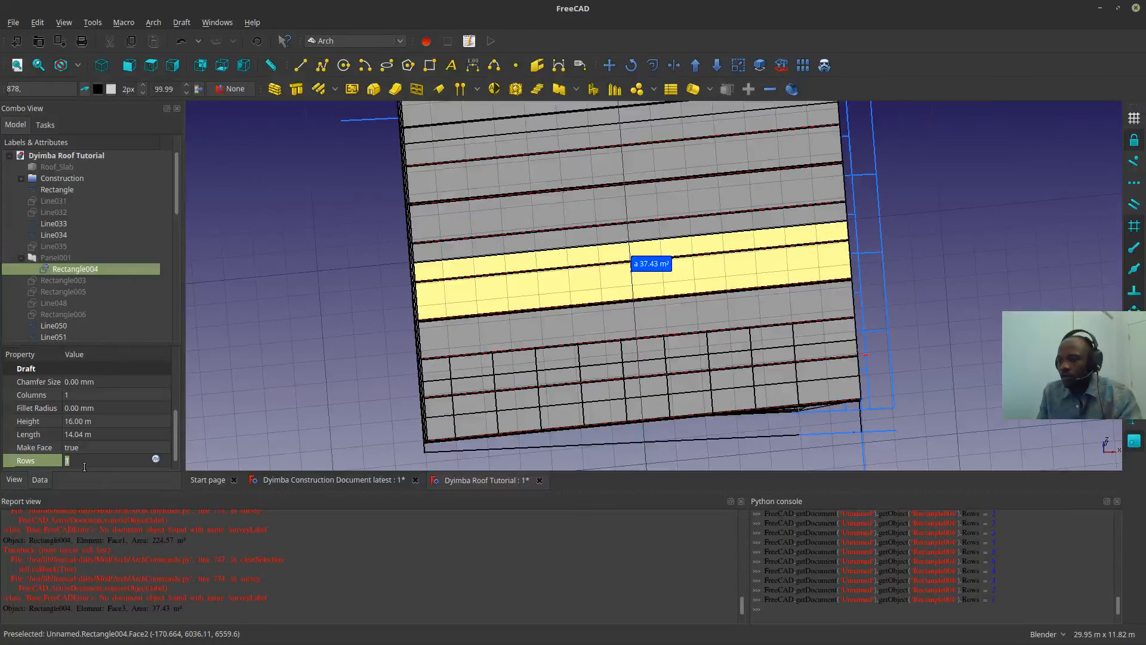
click(92, 395)
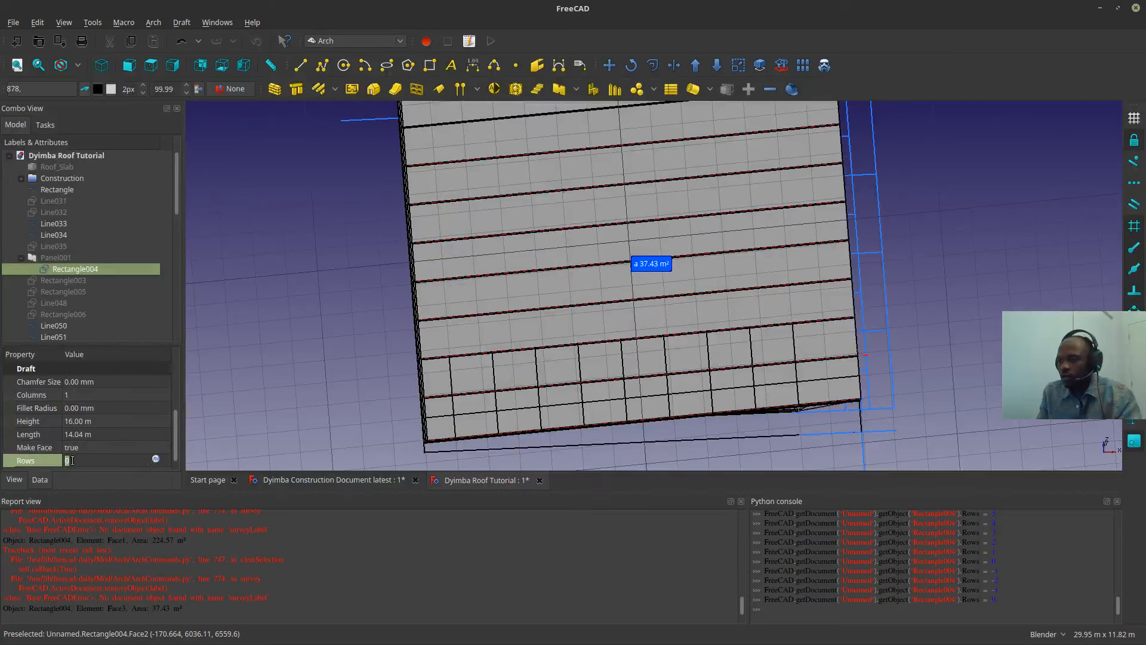
- Divide Rectangle004 into 8 columns and check the division in the top, right and front views
click(94, 395)
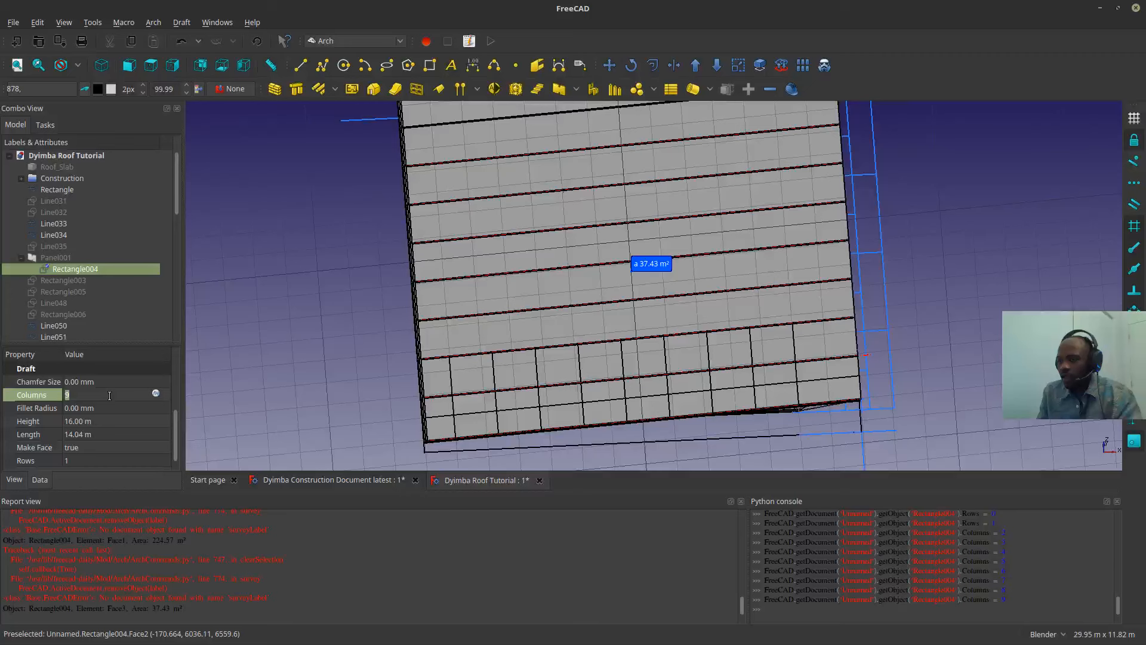
click(257, 349)
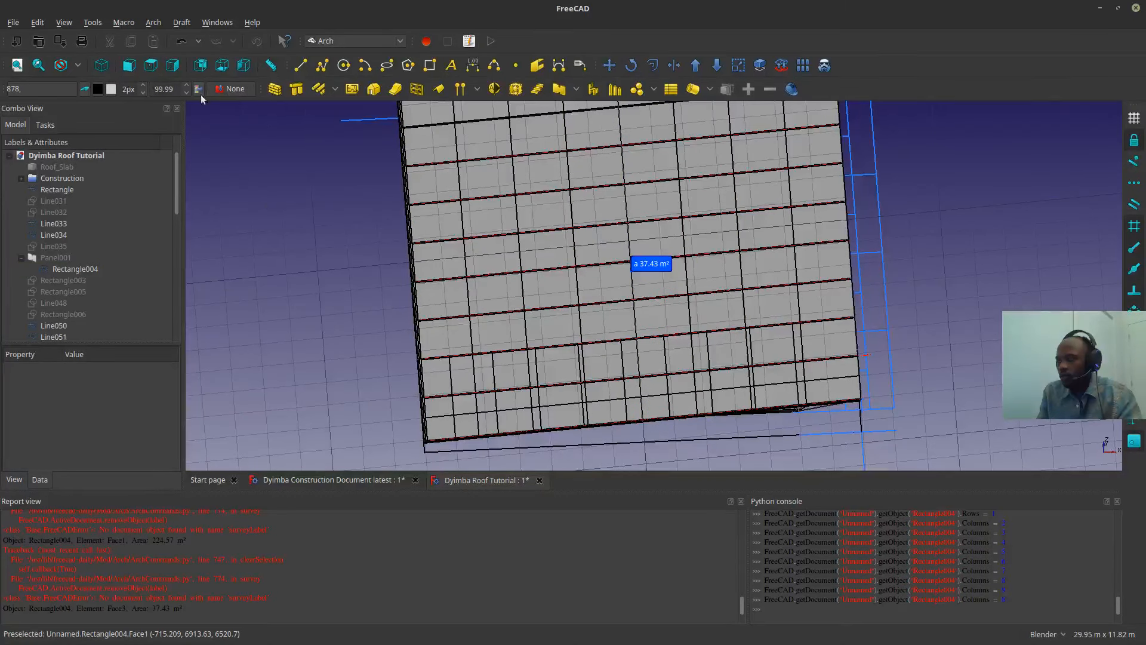
click(152, 69)
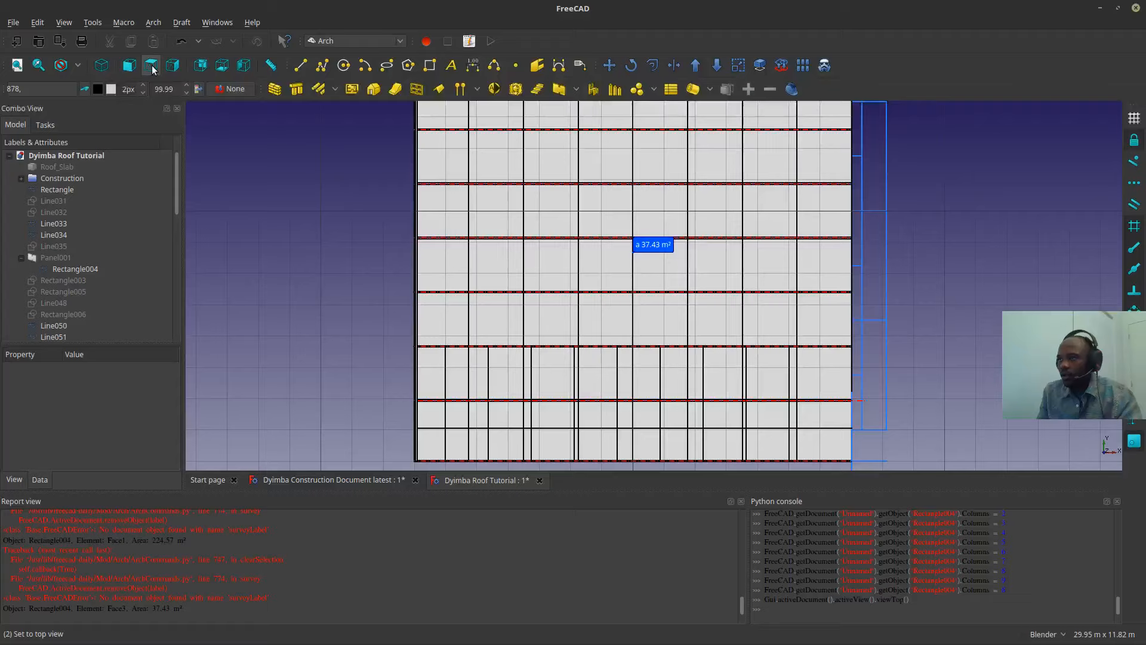
click(168, 67)
click(134, 66)
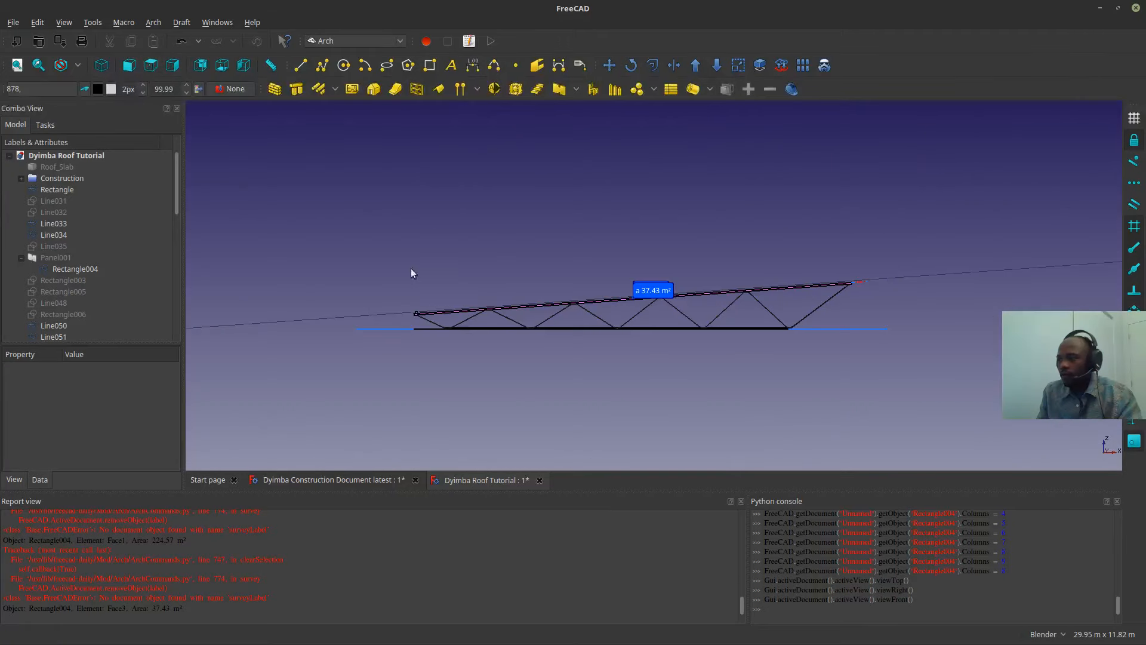
- Check the extruded member's position at the roof's low end and set Rectangle004's Columns to 16
scroll(357, 320, up, 5)
scroll(890, 140, up, 2)
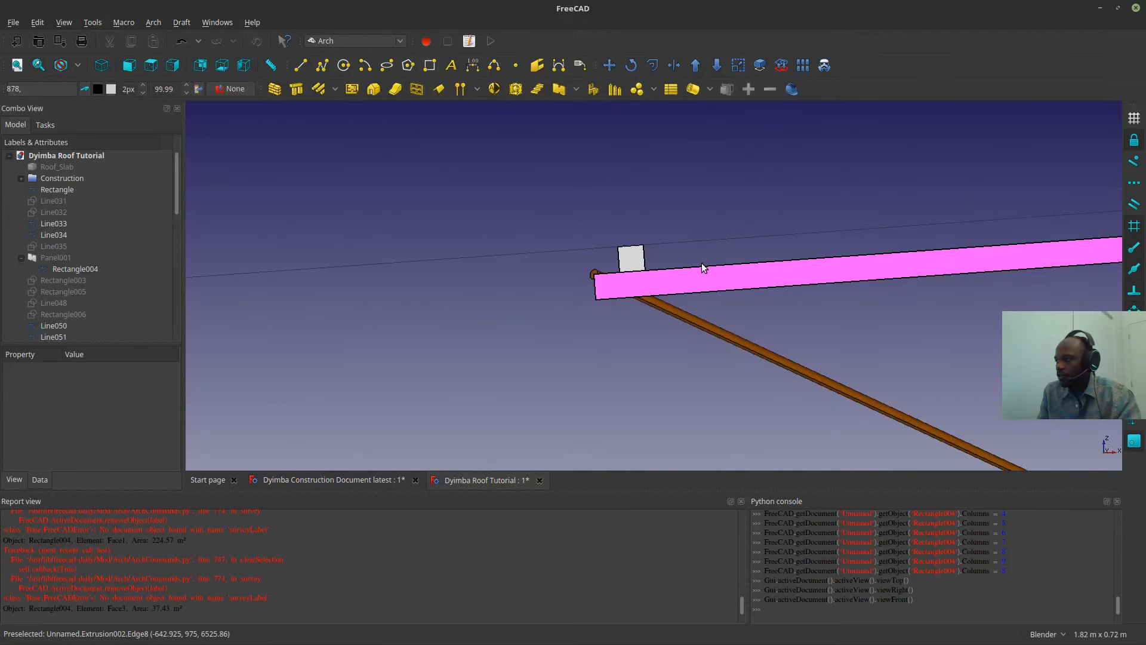
middle_drag(700, 262, 526, 338)
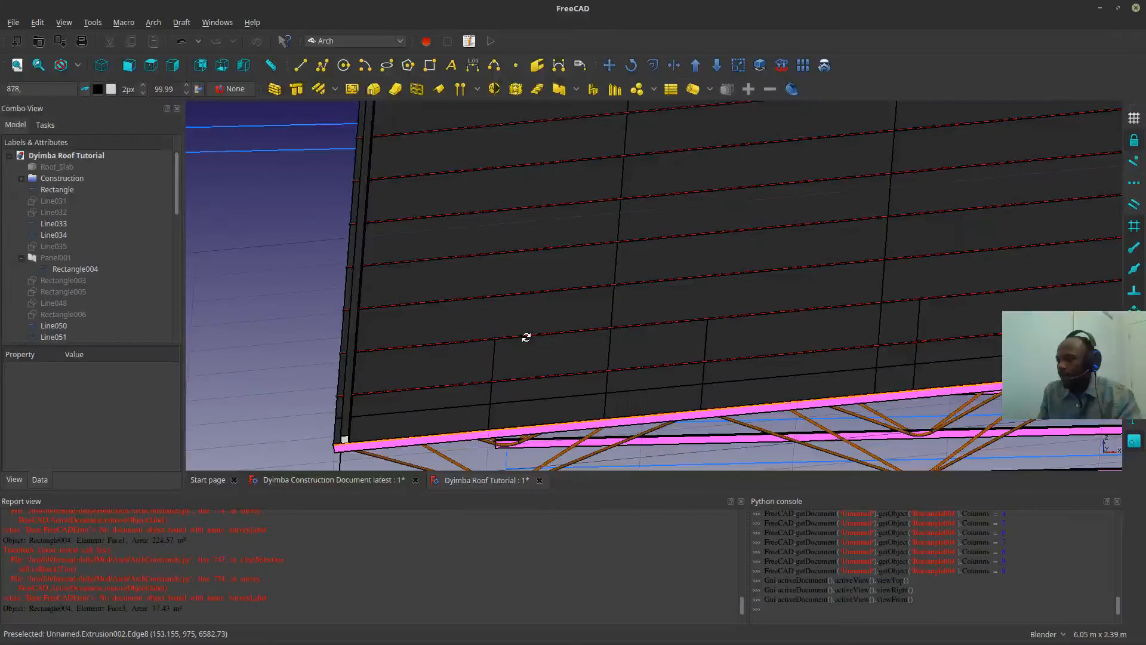
click(616, 277)
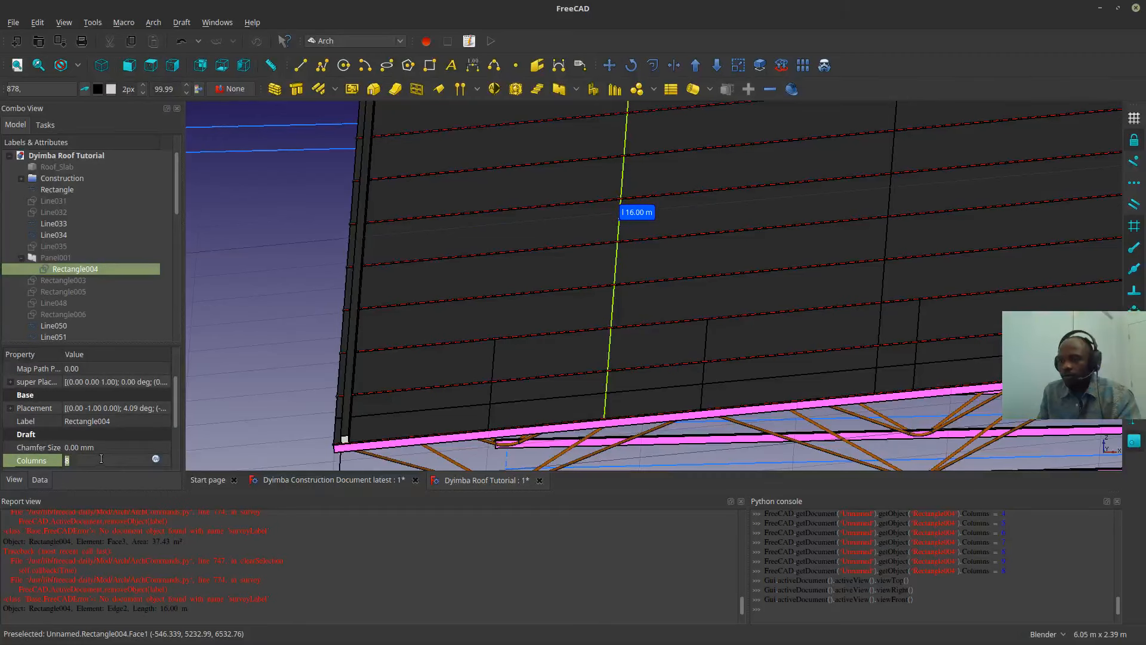
text(16)
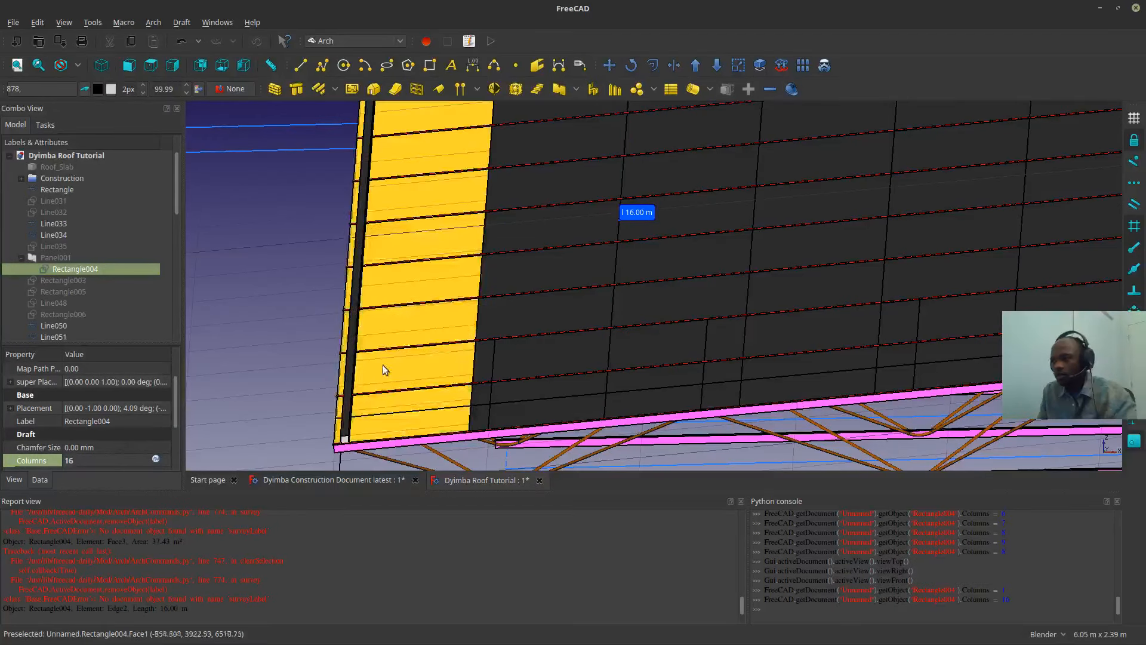
click(312, 380)
- Copy the extruded roof member from the low end about 0.80 m up the slope along local X
middle_drag(314, 380, 424, 380)
click(425, 380)
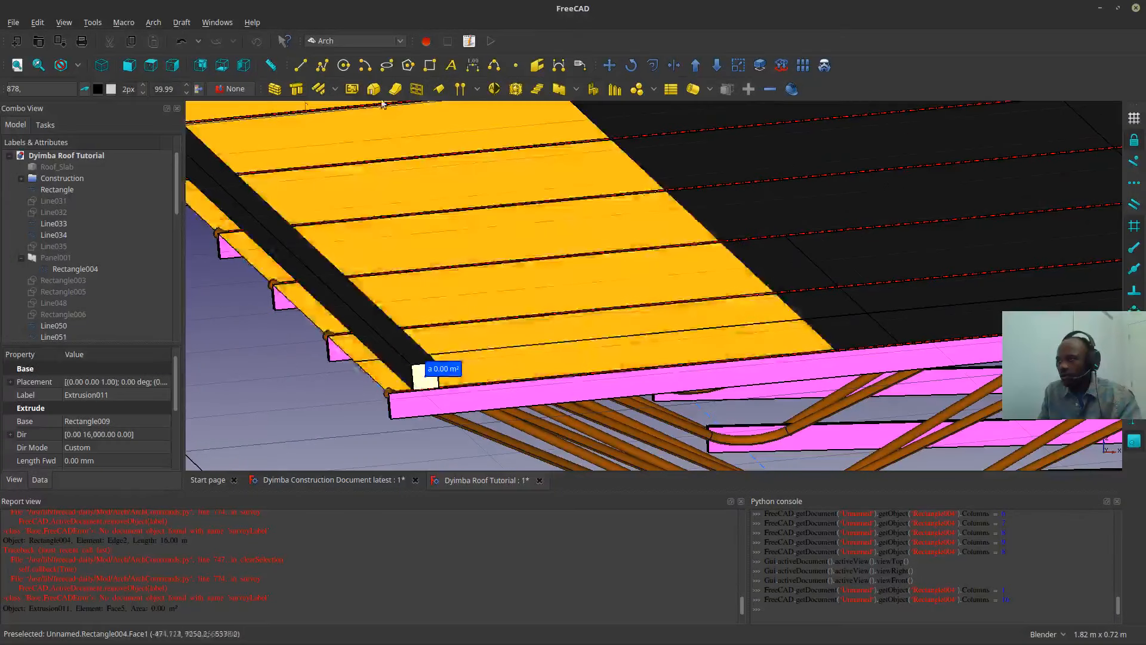
click(610, 65)
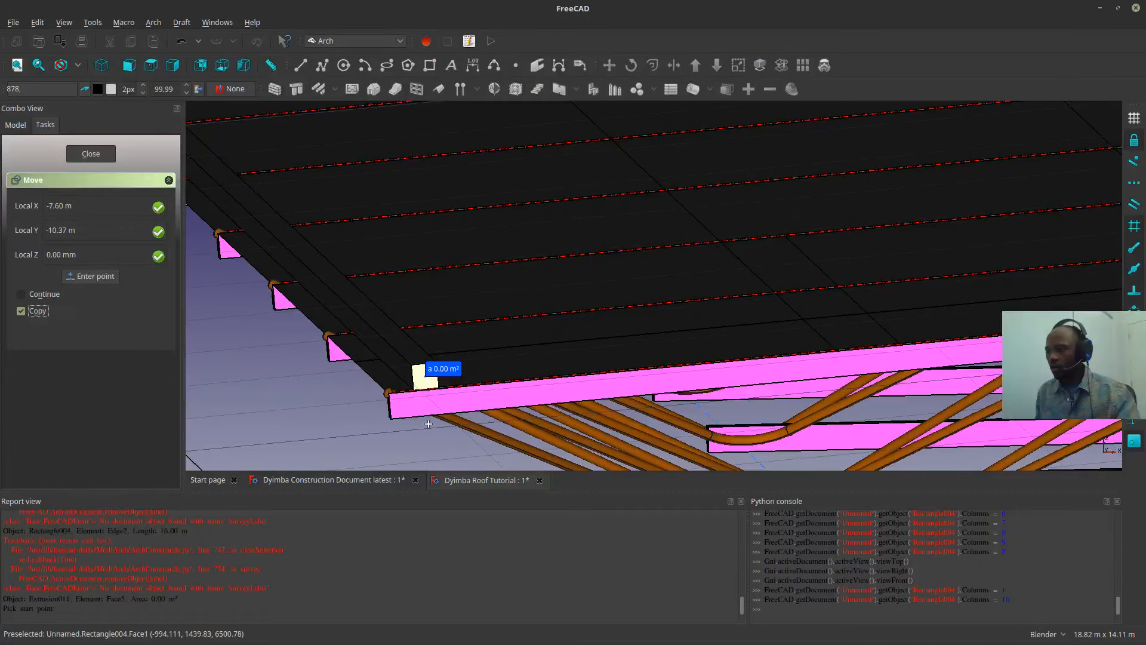
scroll(425, 391, up, 3)
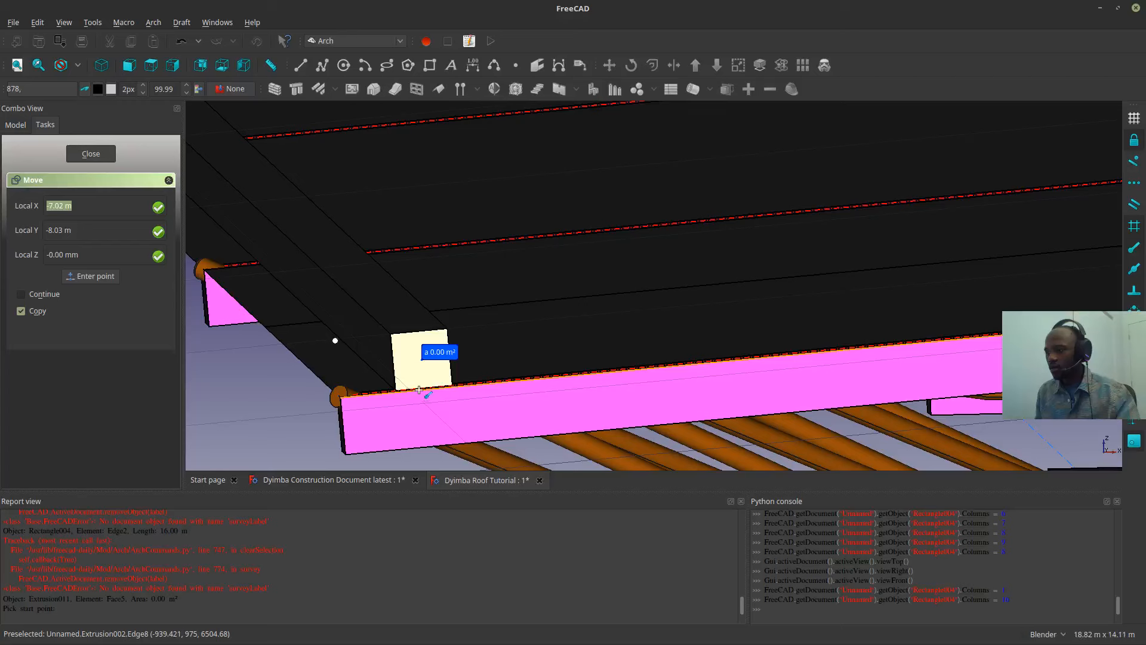
click(422, 329)
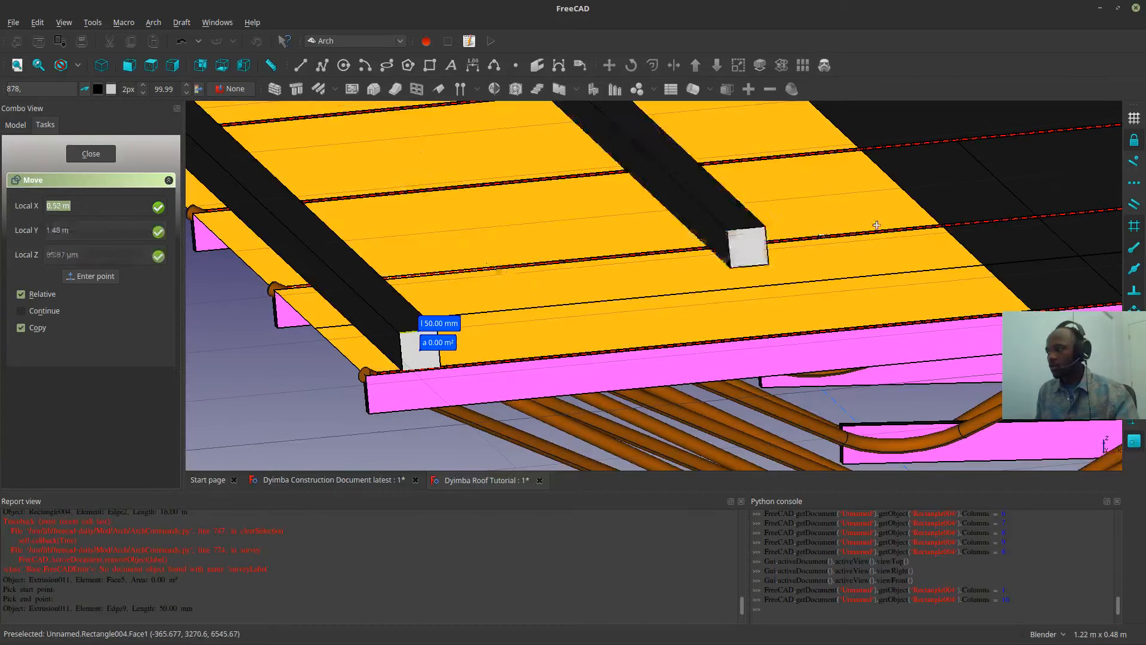
scroll(482, 392, up, 5)
scroll(453, 411, down, 5)
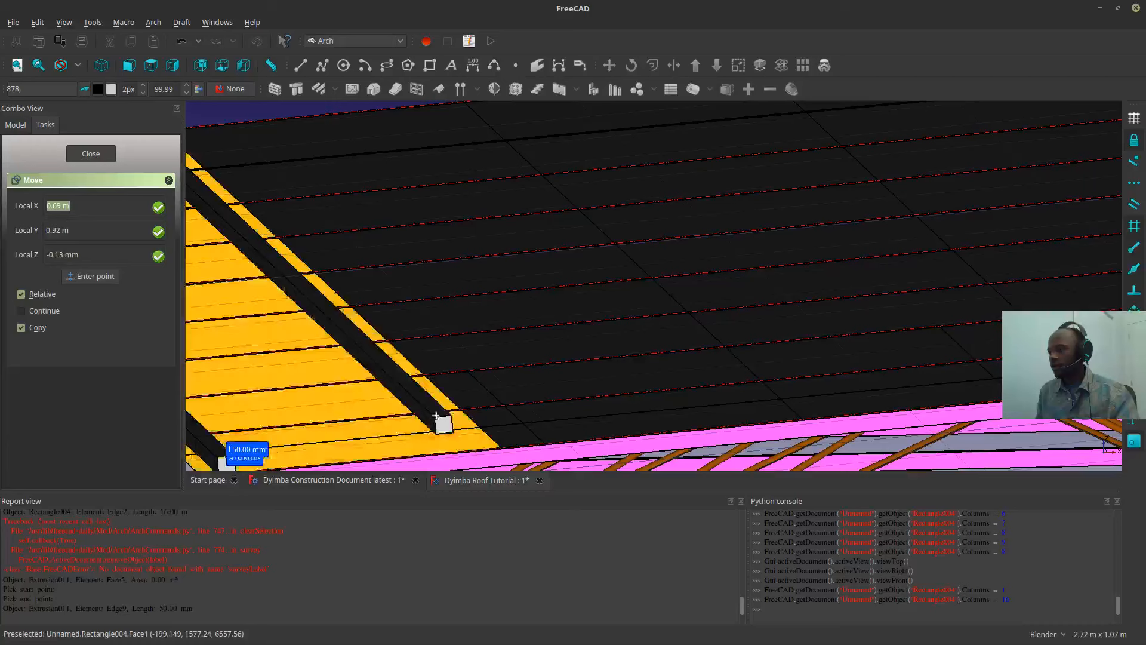
scroll(500, 446, up, 2)
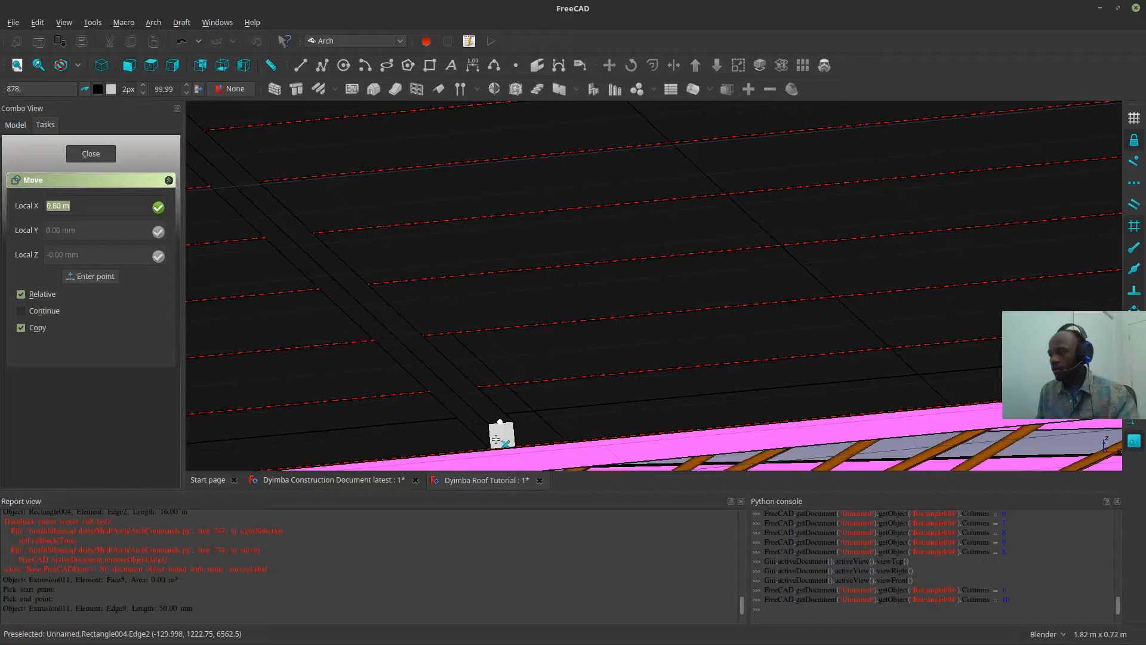
click(497, 444)
- Examine how the copied member sits on the sloping top chord and the column divisions in front, top and angled views
scroll(499, 441, down, 6)
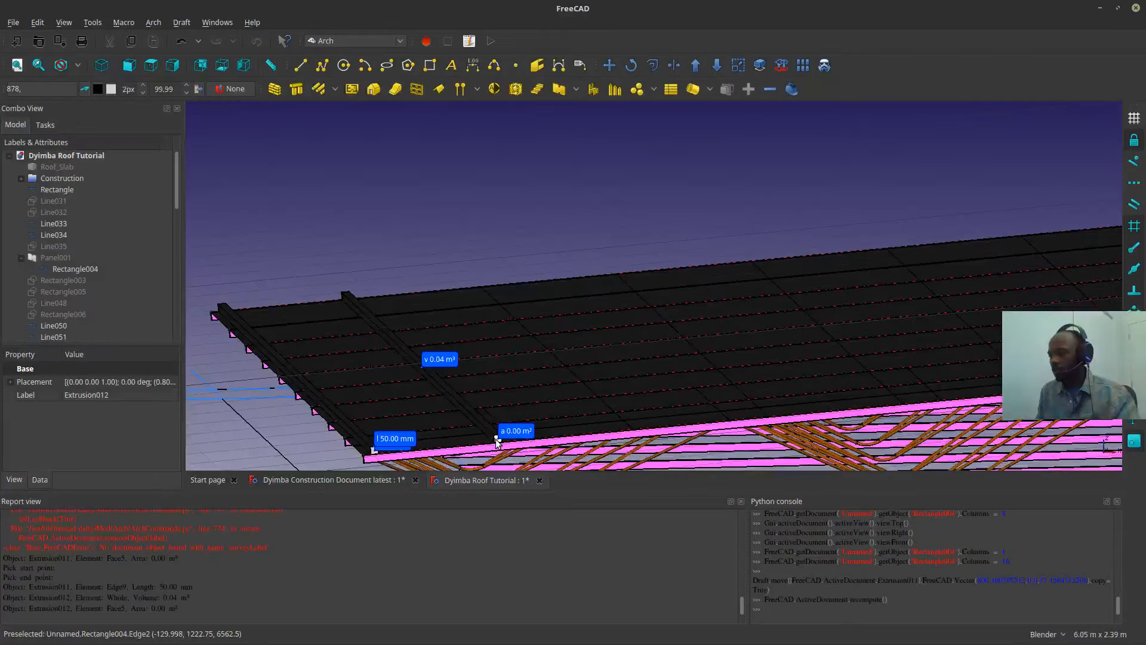
middle_drag(560, 445, 593, 406)
middle_drag(573, 277, 358, 410)
scroll(358, 430, up, 10)
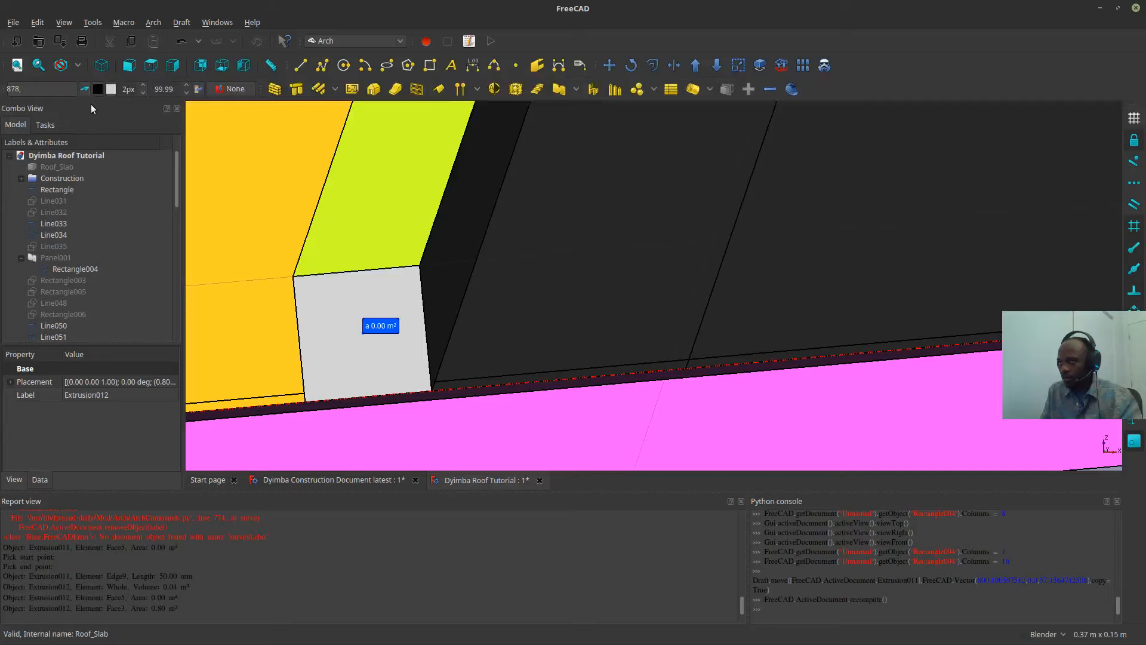
click(130, 64)
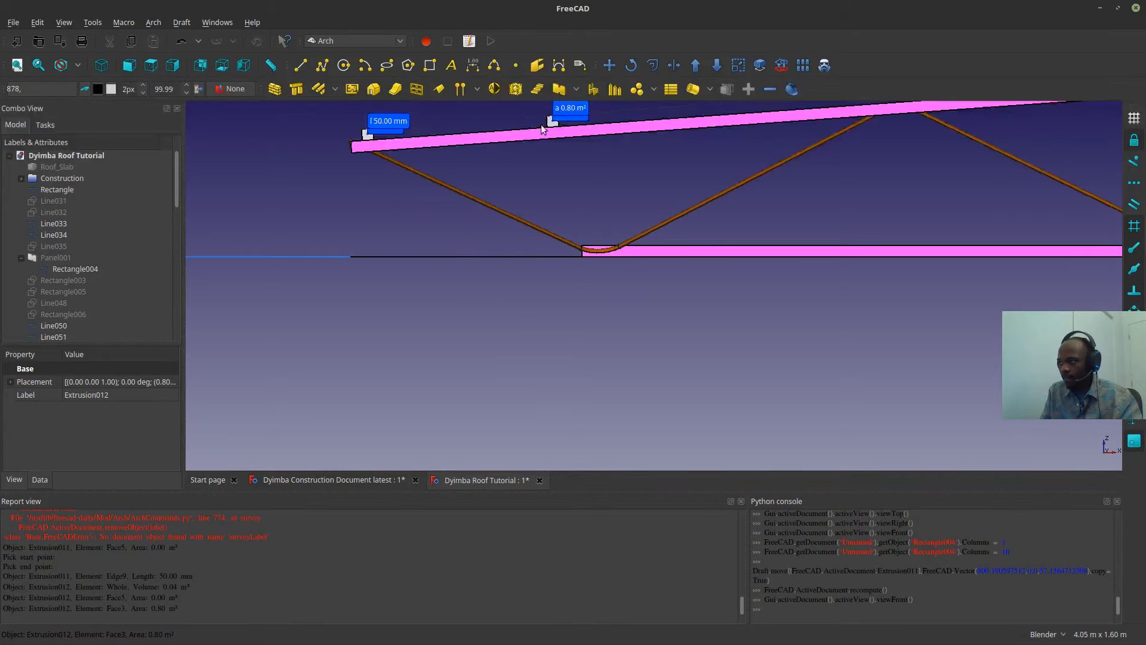
middle_drag(518, 313, 525, 215)
scroll(525, 215, up, 2)
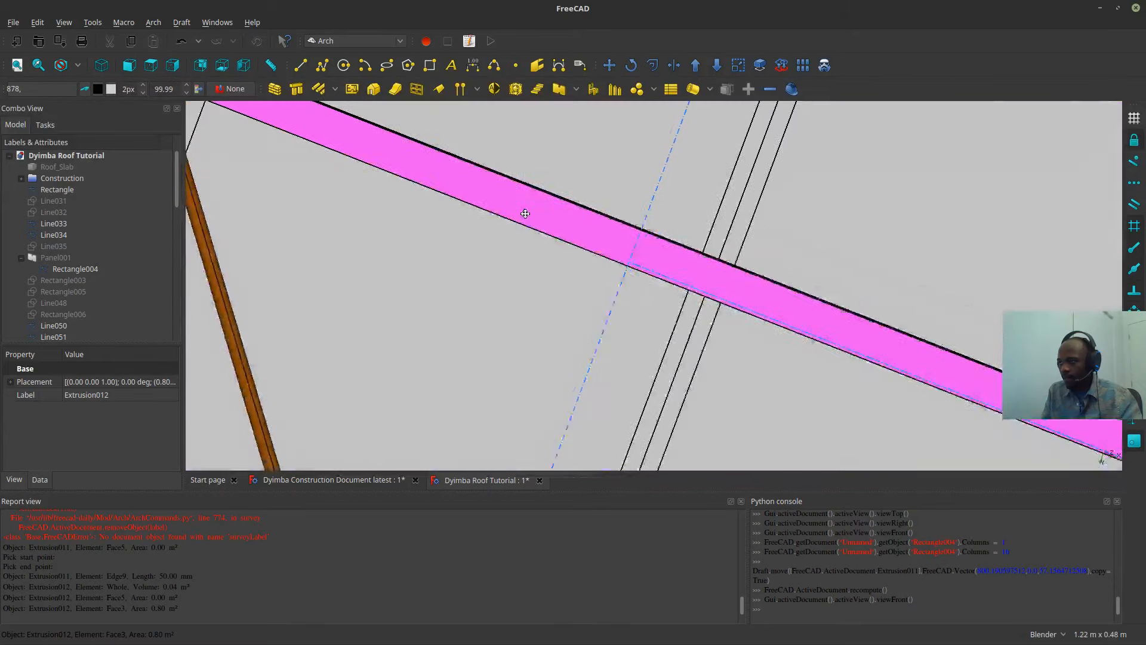
click(150, 68)
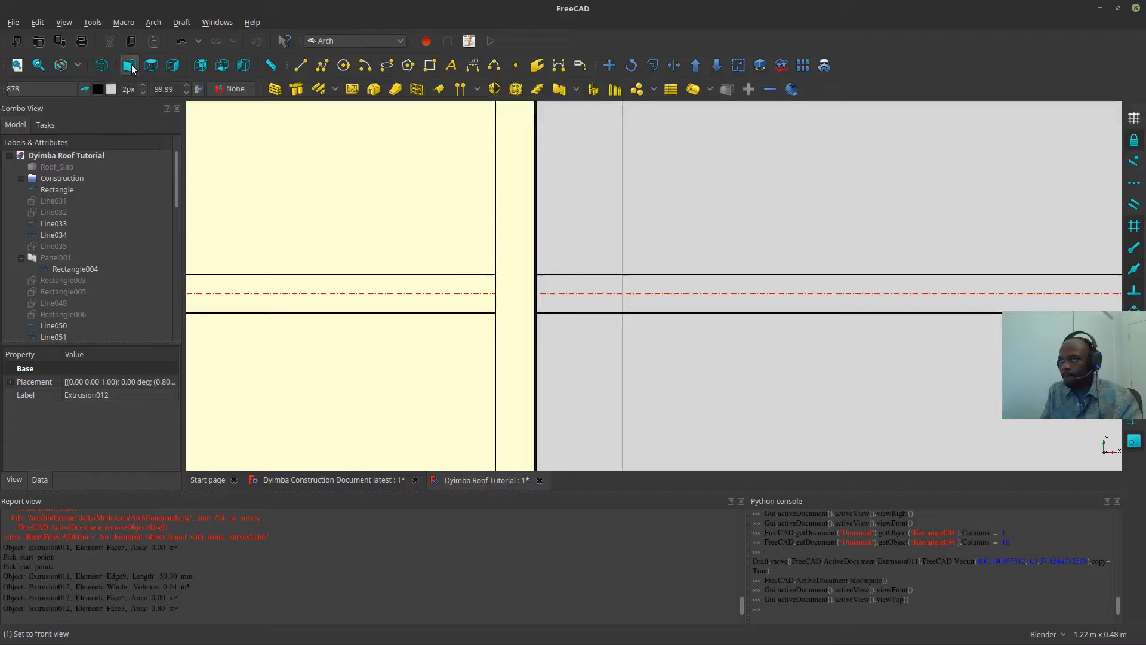
click(129, 65)
scroll(530, 346, down, 5)
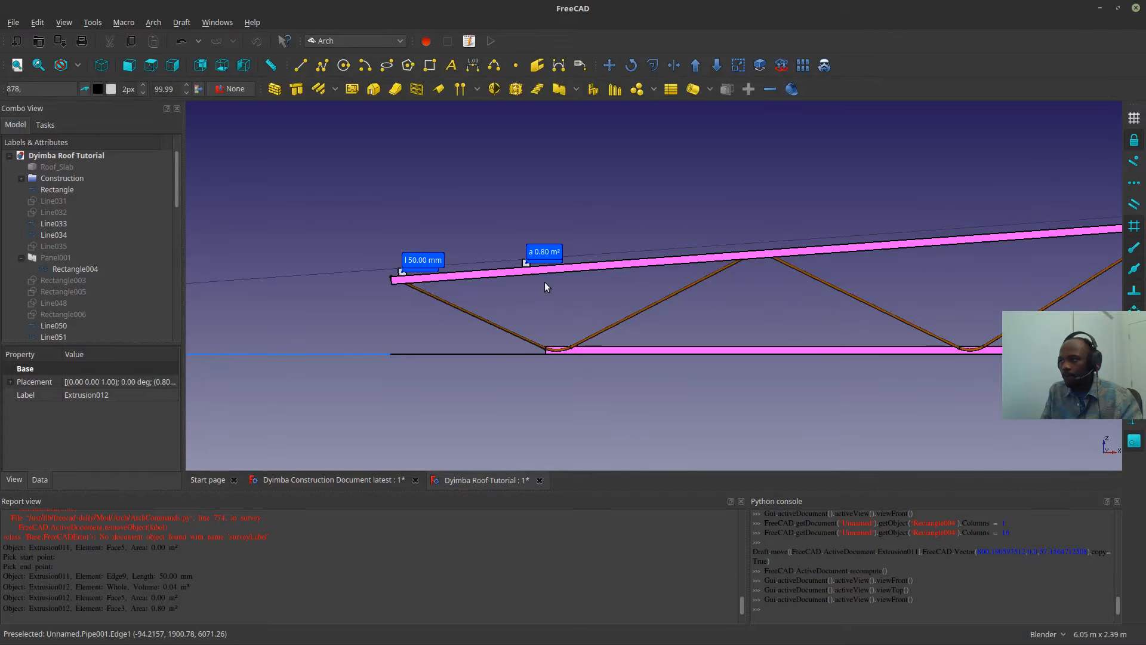
scroll(479, 216, up, 8)
shift+middle_drag(484, 227, 421, 317)
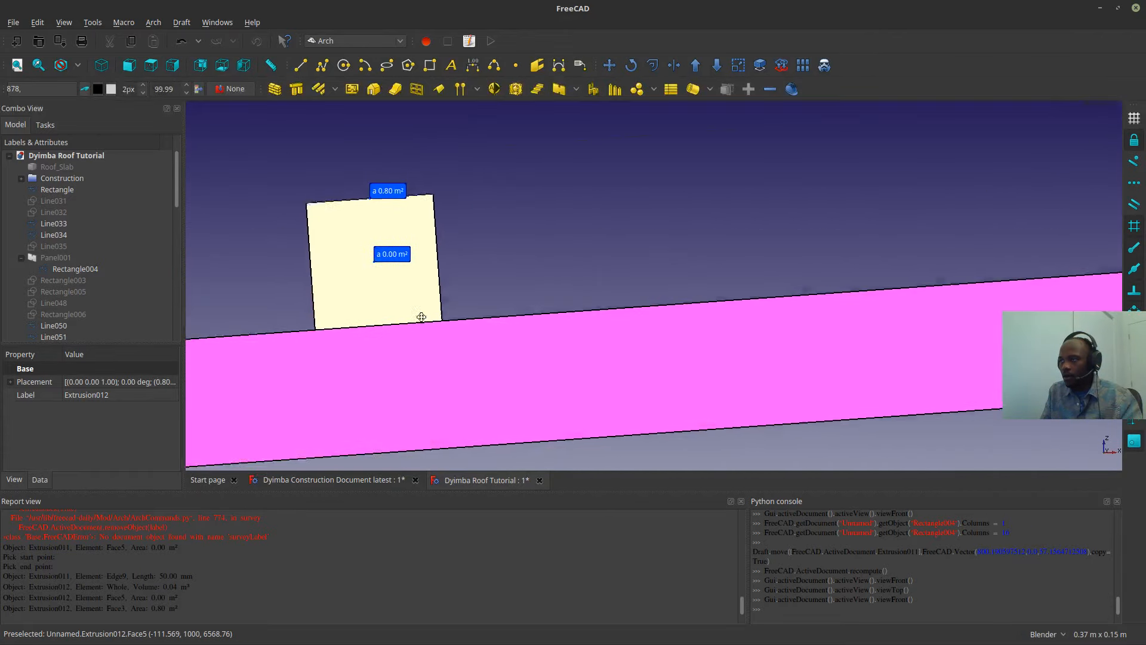
scroll(421, 317, down, 6)
scroll(597, 281, down, 1)
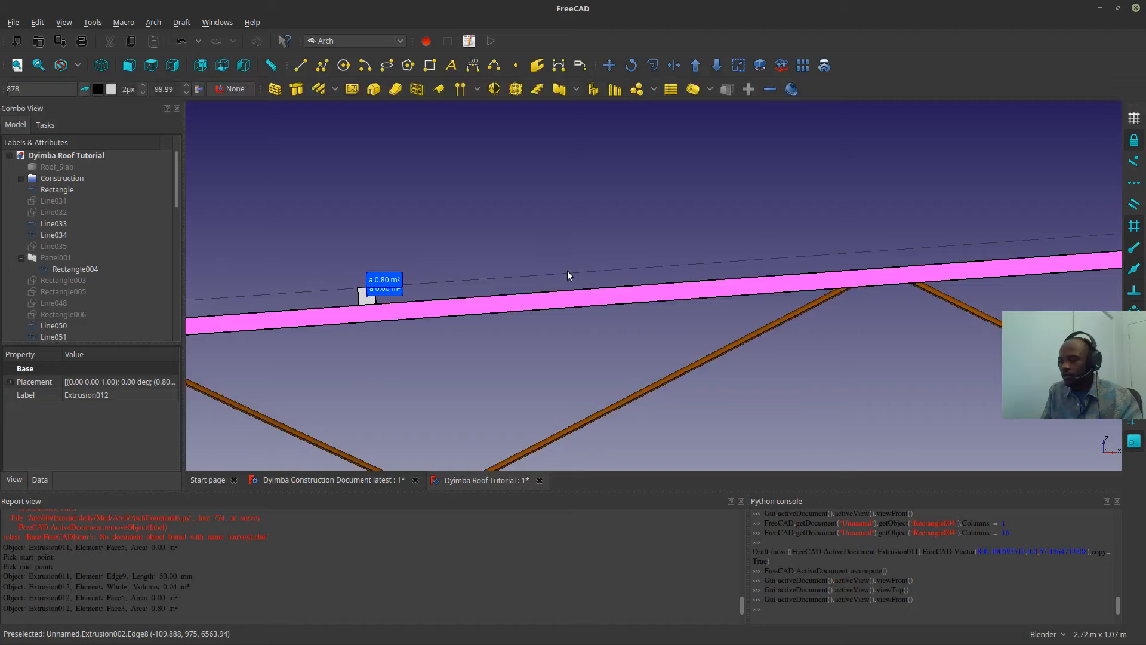
scroll(567, 271, down, 4)
middle_drag(611, 306, 606, 330)
shift+middle_drag(475, 364, 428, 330)
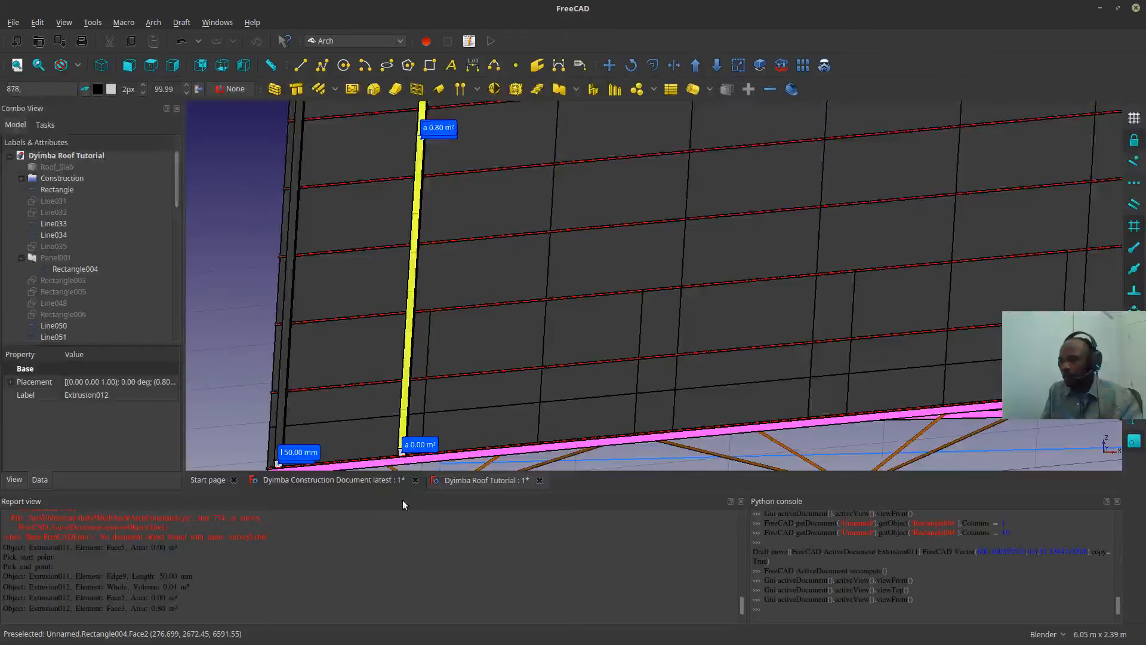
scroll(394, 393, up, 4)
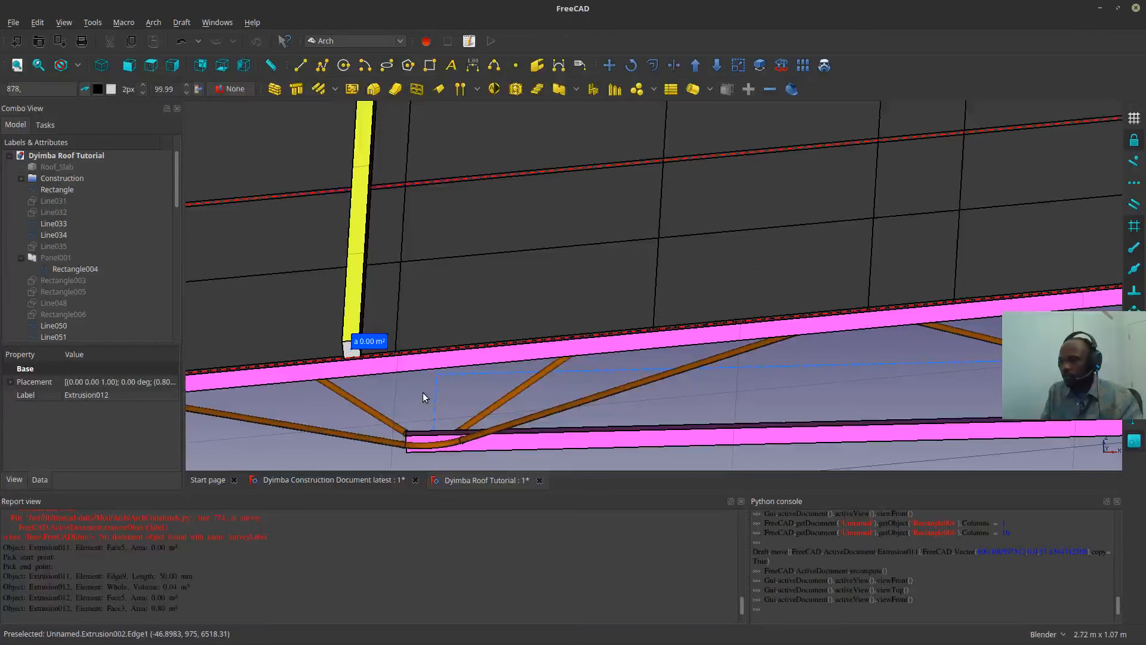
- Delete all the survey labels, surveyLabel through surveyLabel005, from the model
click(422, 392)
scroll(77, 325, down, 10)
click(61, 325)
ctrl+click(60, 314)
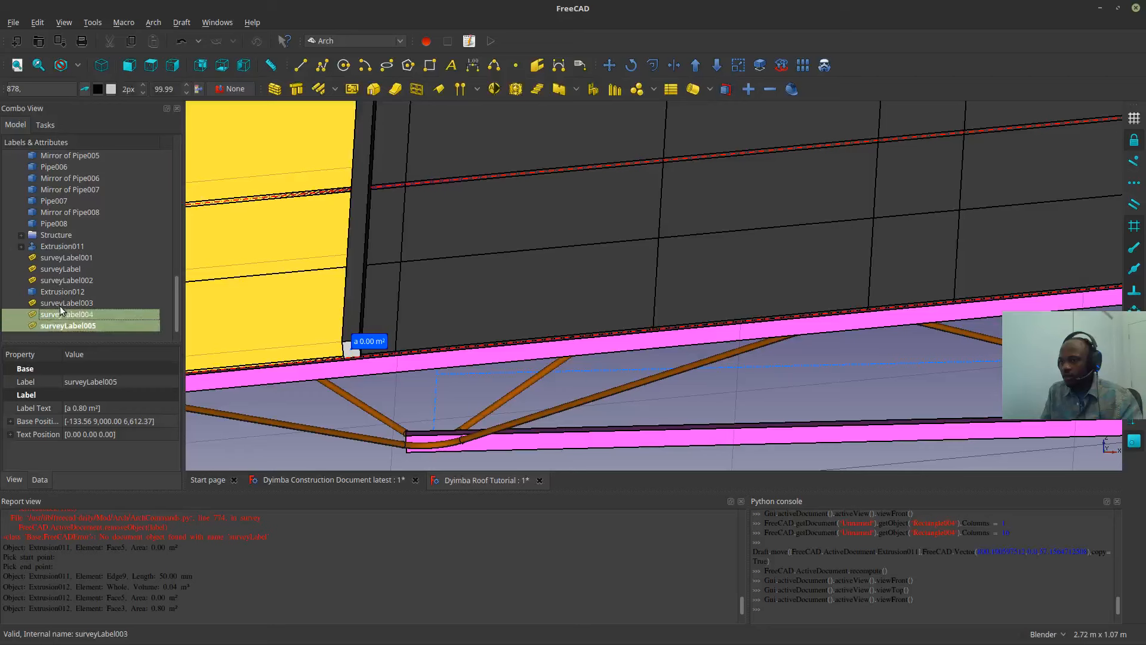
ctrl+click(64, 268)
ctrl+click(63, 257)
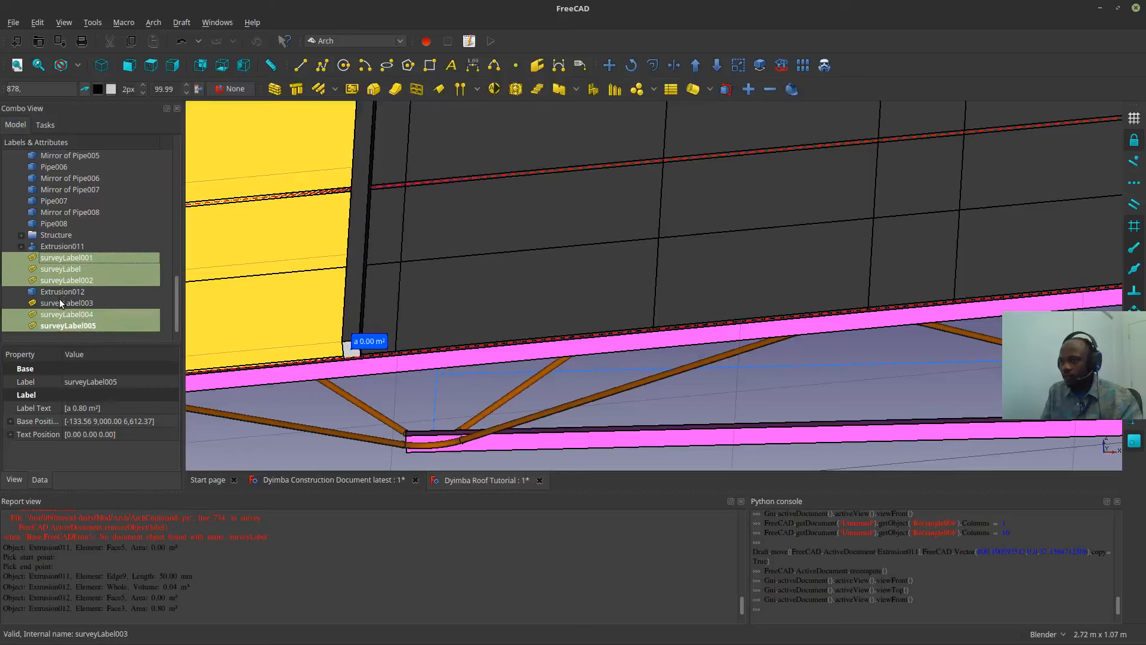
ctrl+click(59, 302)
key(Delete)
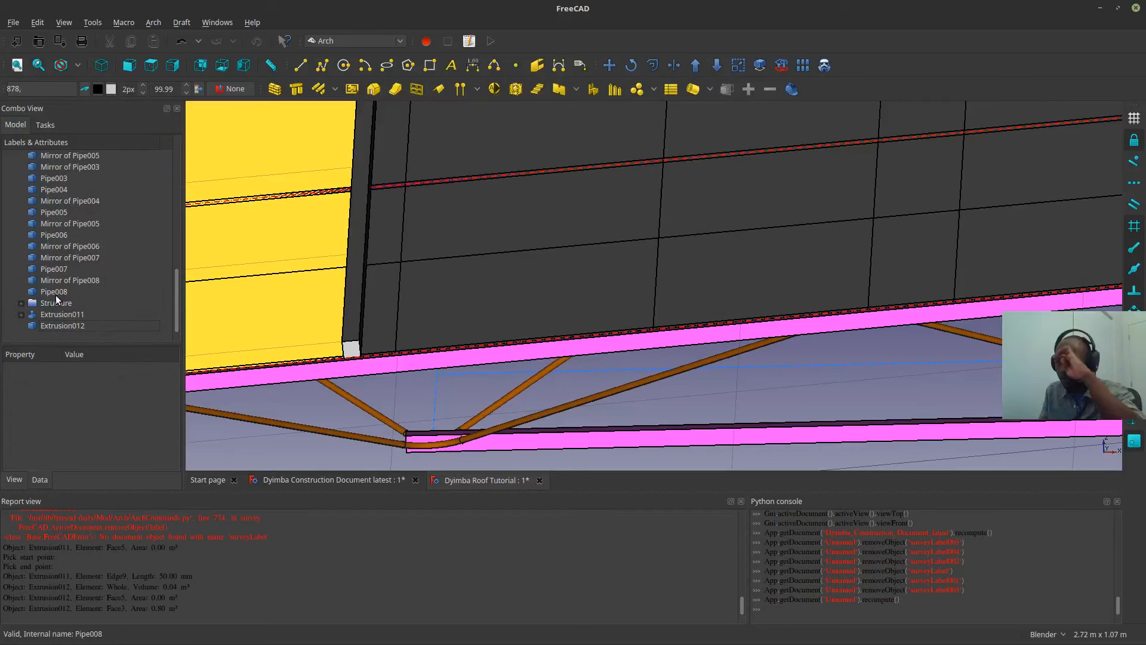
- Copy the second roof member, Extrusion012, about 0.88 m further up the slope along local X
click(72, 325)
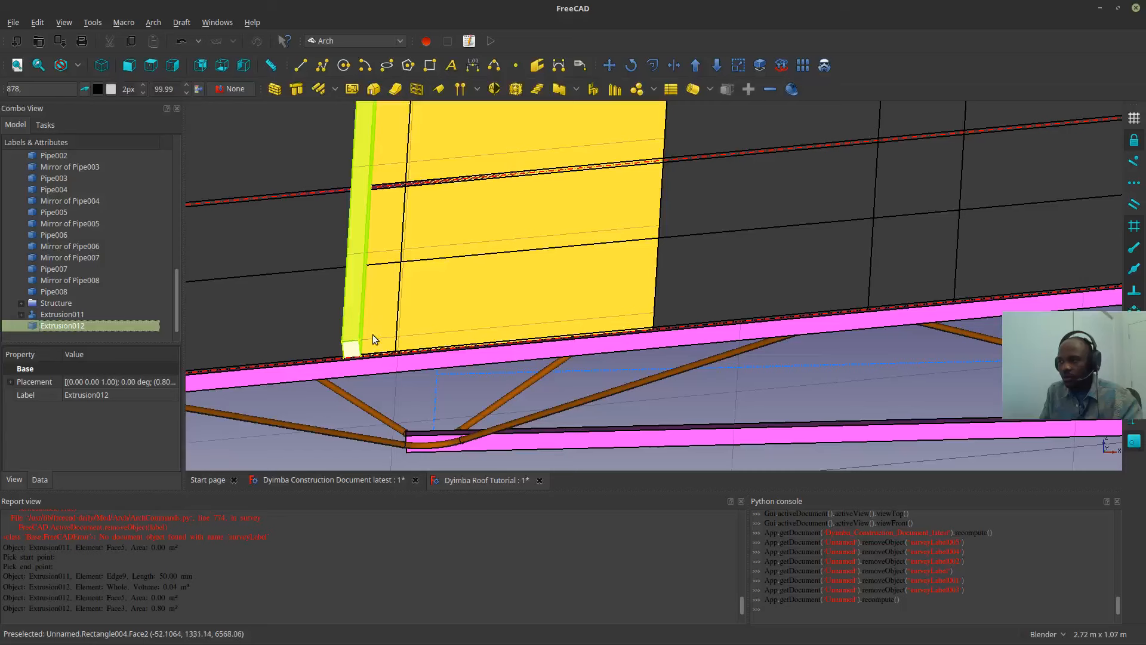
scroll(364, 352, up, 5)
scroll(355, 371, up, 2)
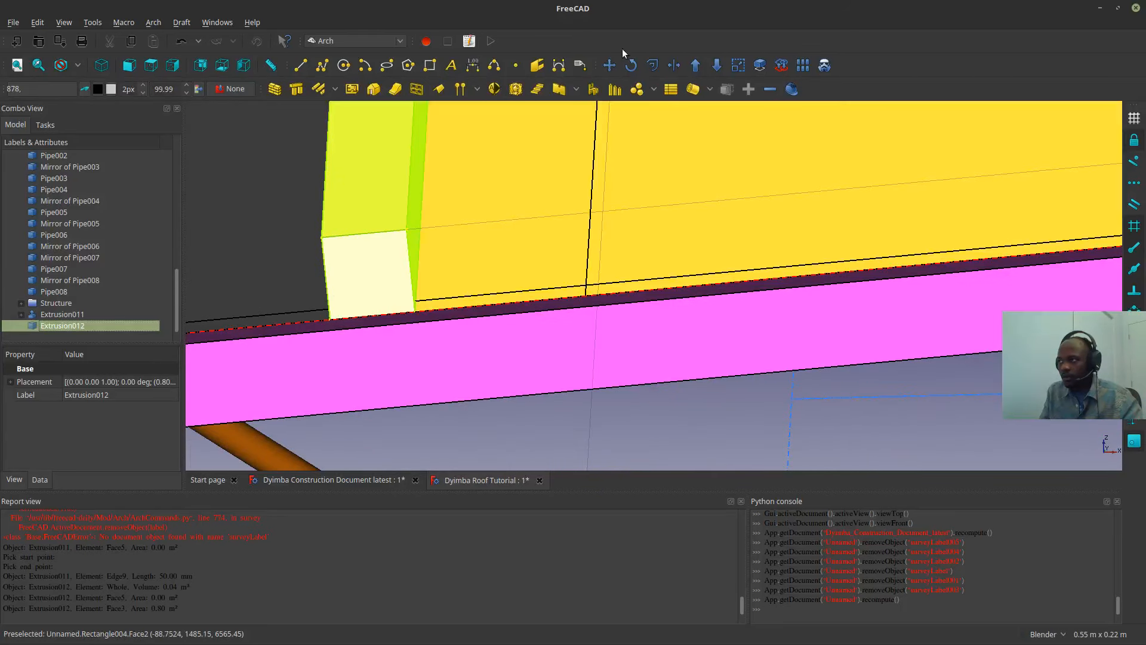
click(610, 65)
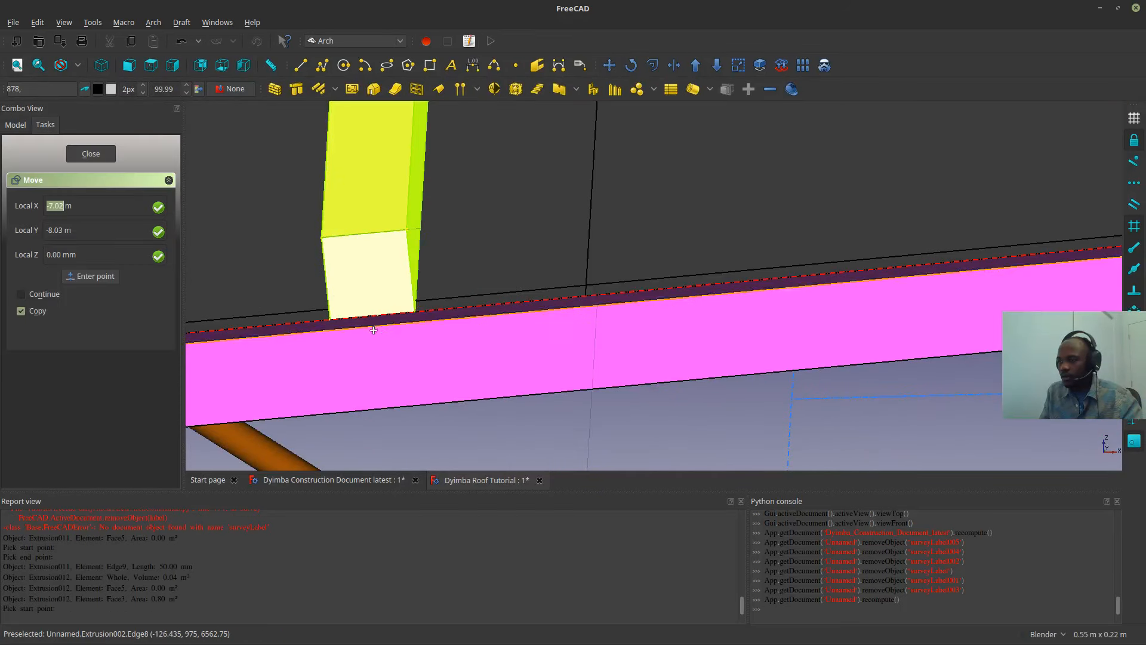
click(365, 235)
scroll(364, 231, down, 6)
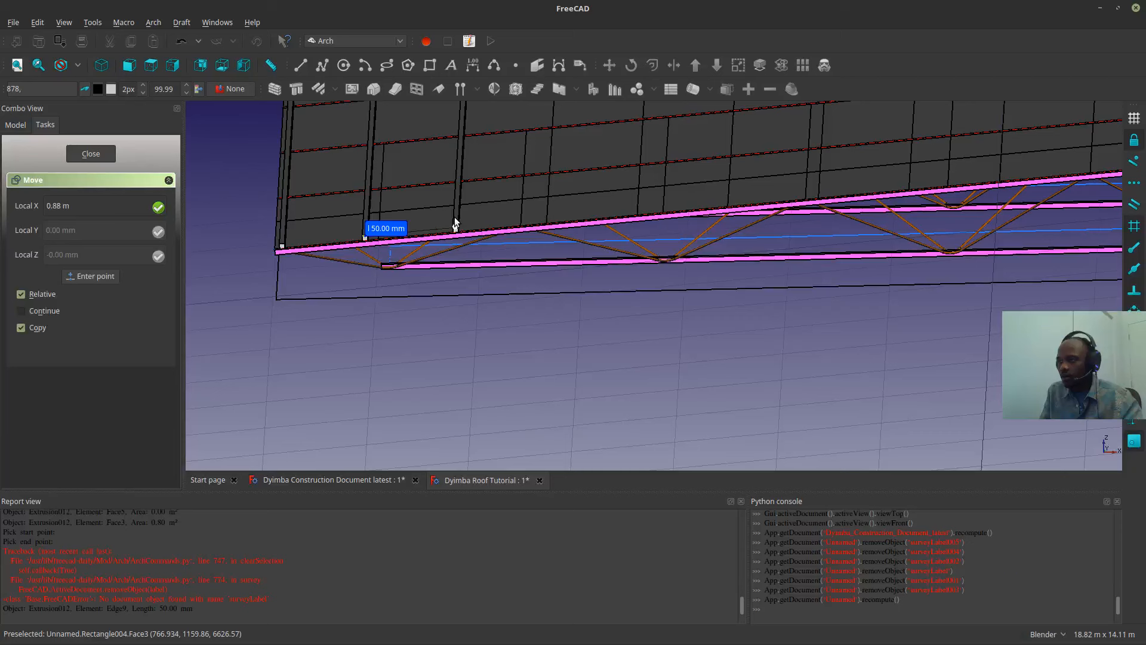
click(454, 219)
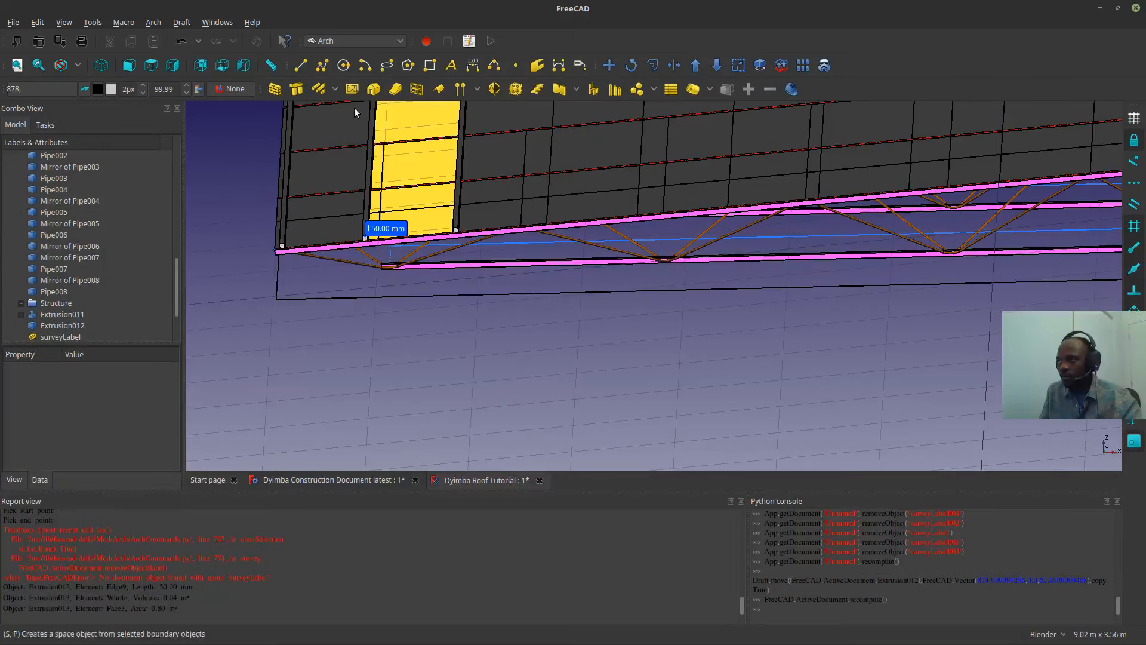
- Show the front view and delete surveyLabel001 and surveyLabel002
click(130, 72)
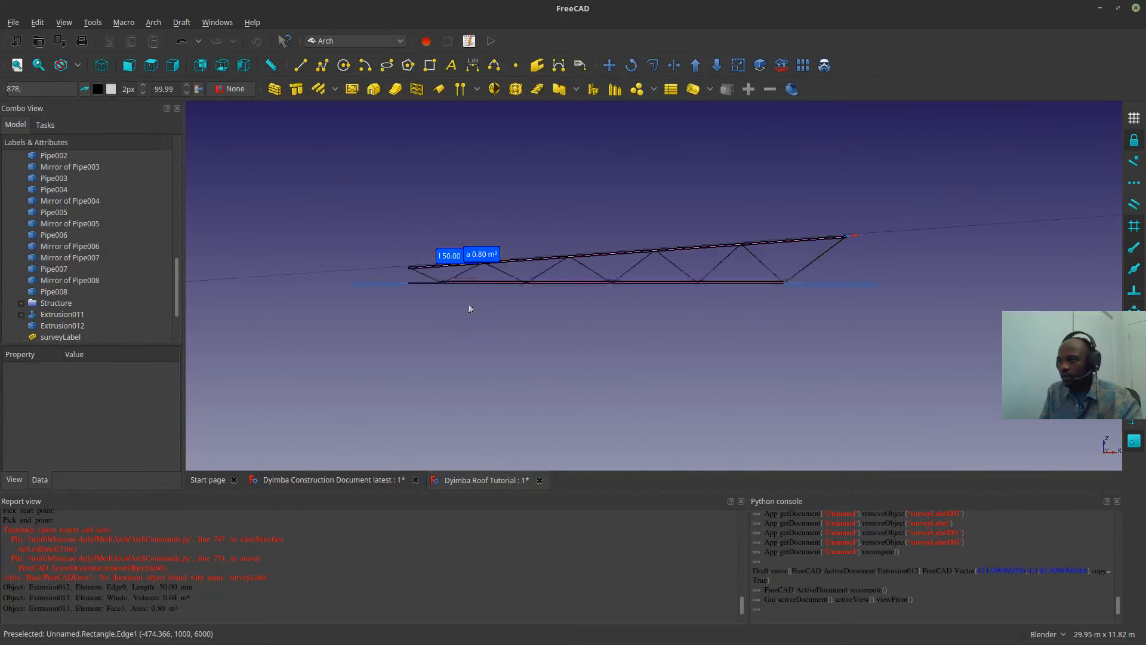
scroll(471, 263, up, 4)
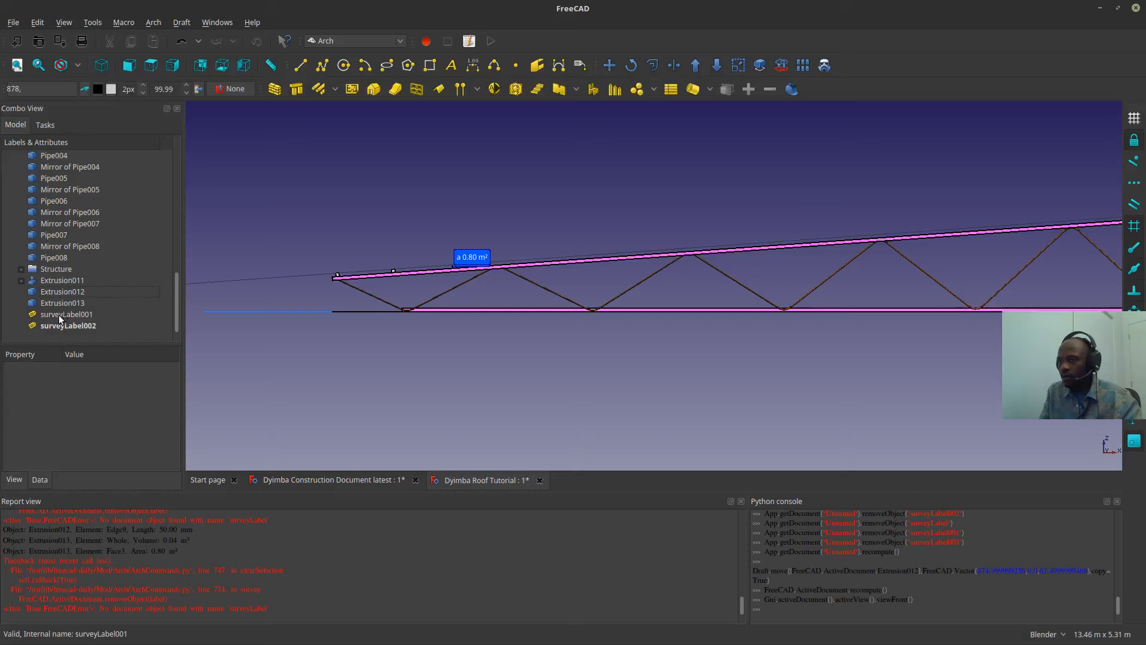
click(60, 313)
ctrl+click(55, 327)
key(Delete)
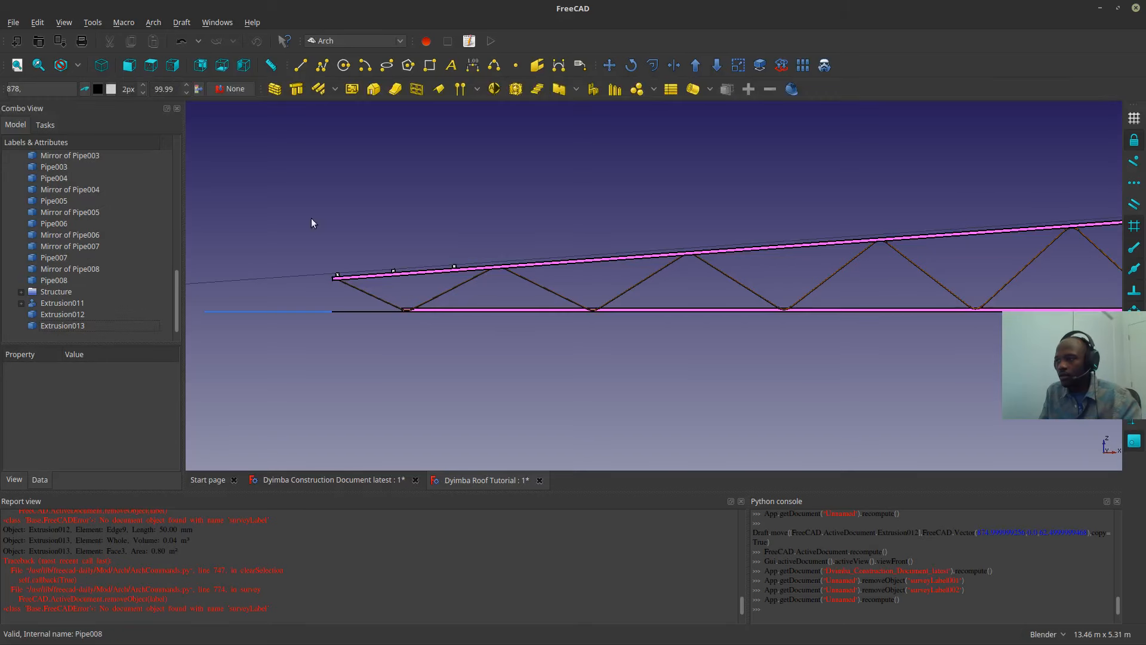
- Copy the third roof member, Extrusion013, up the slope using the distance from the second member to the third as the offset
scroll(402, 228, up, 6)
scroll(494, 250, up, 4)
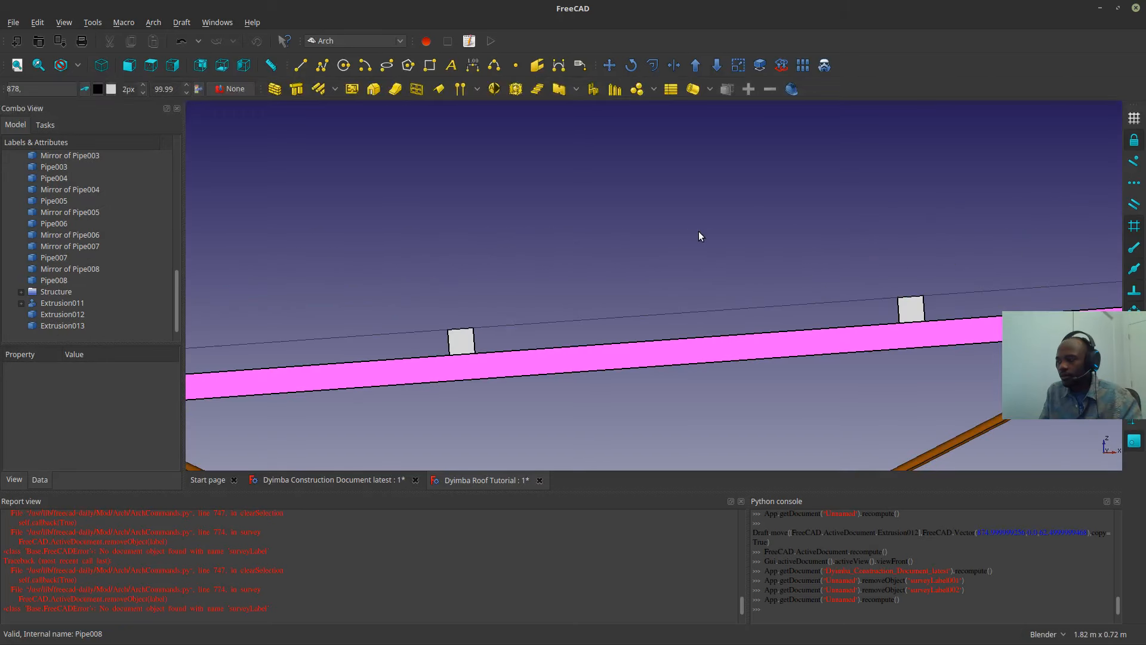
shift+middle_drag(700, 236, 591, 226)
click(767, 300)
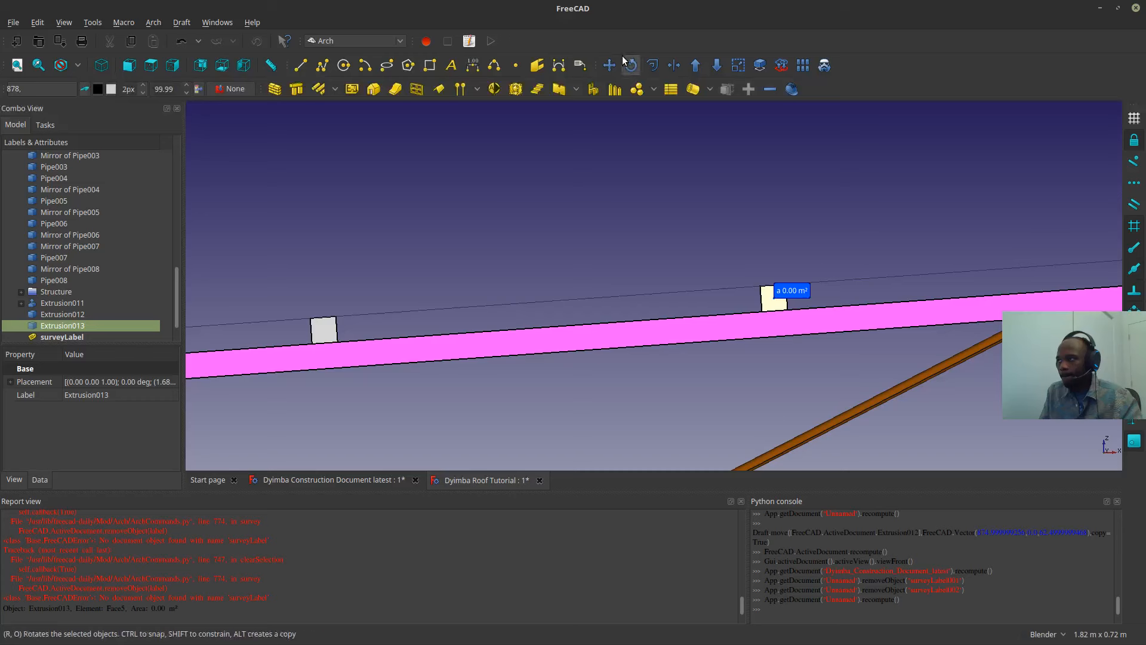
click(311, 324)
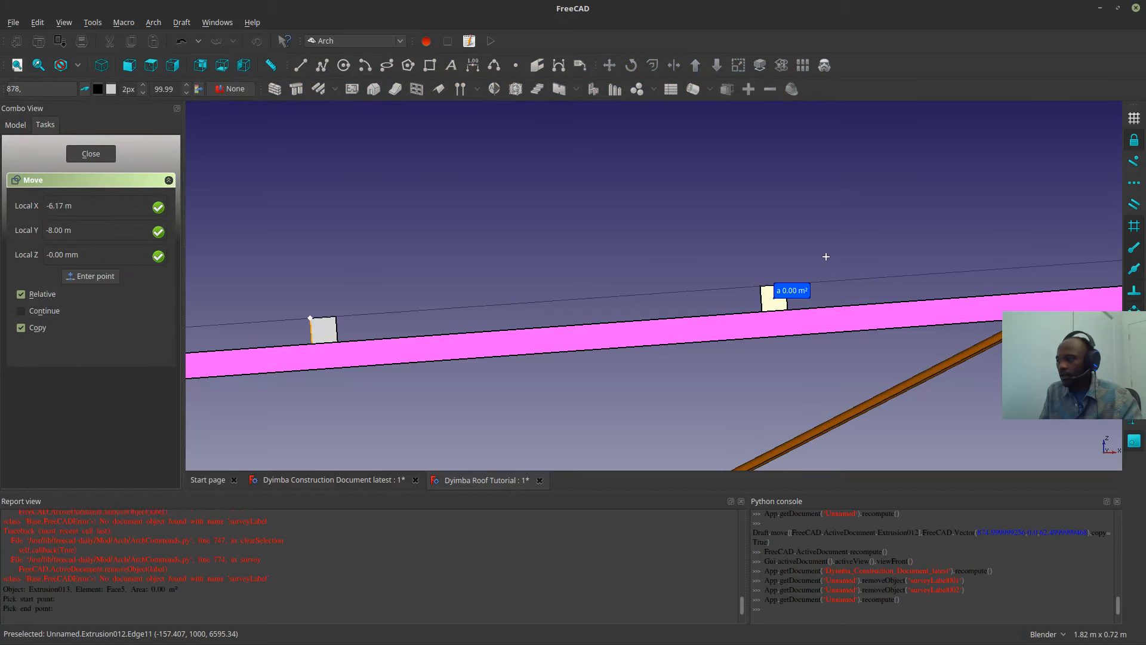
click(750, 298)
scroll(471, 272, down, 3)
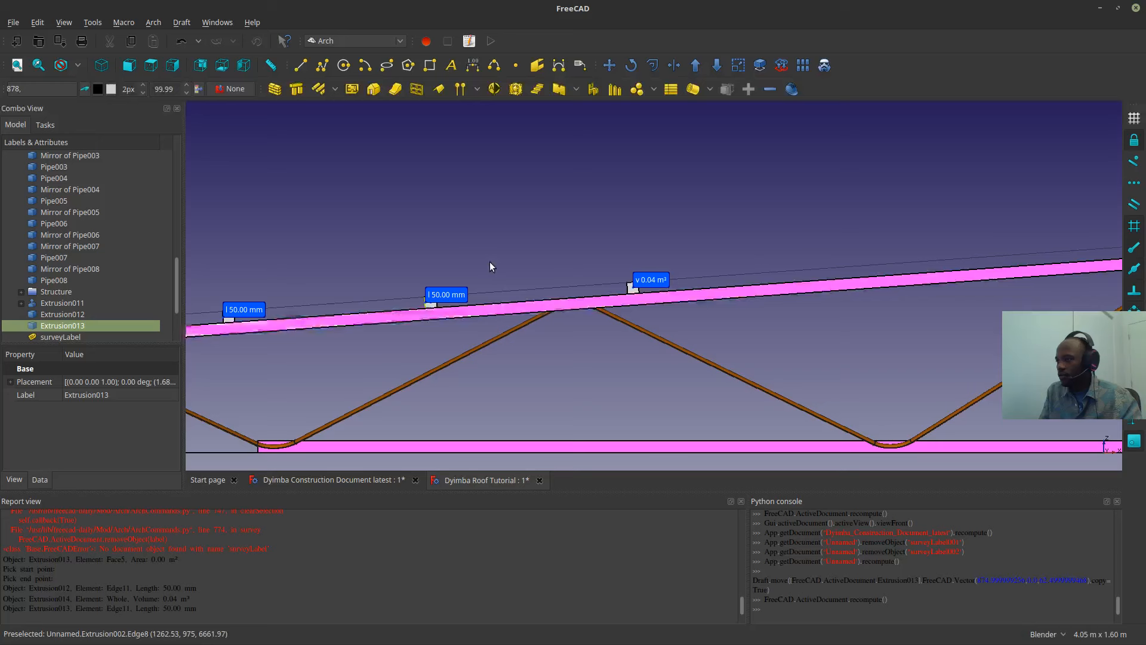
click(490, 266)
scroll(433, 315, up, 3)
click(430, 321)
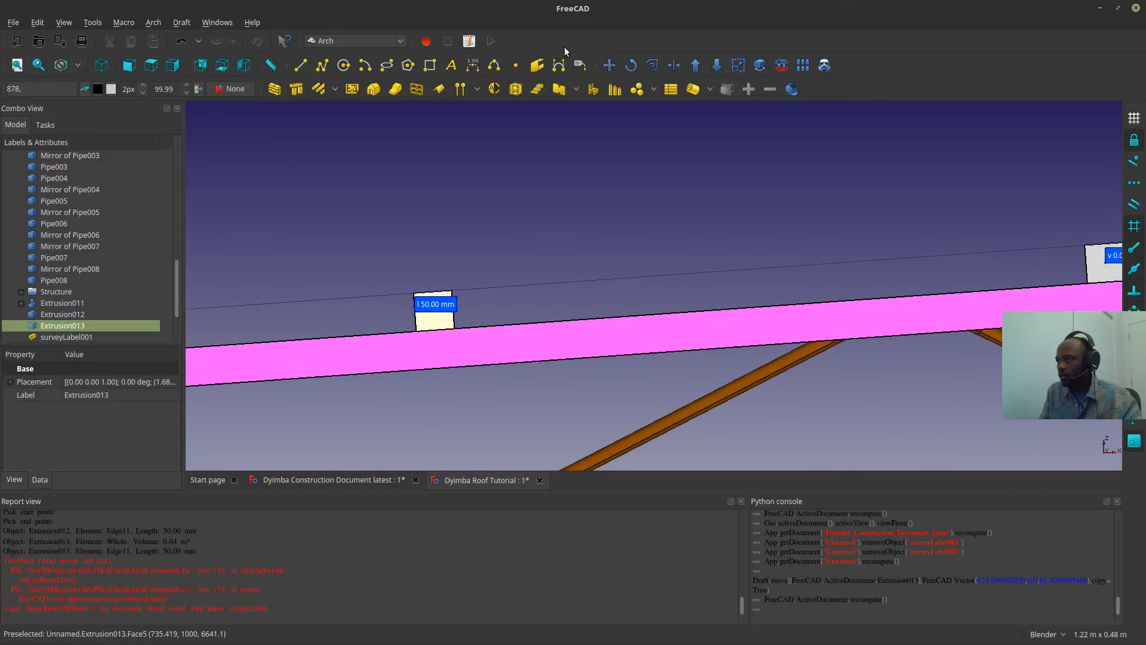
click(608, 64)
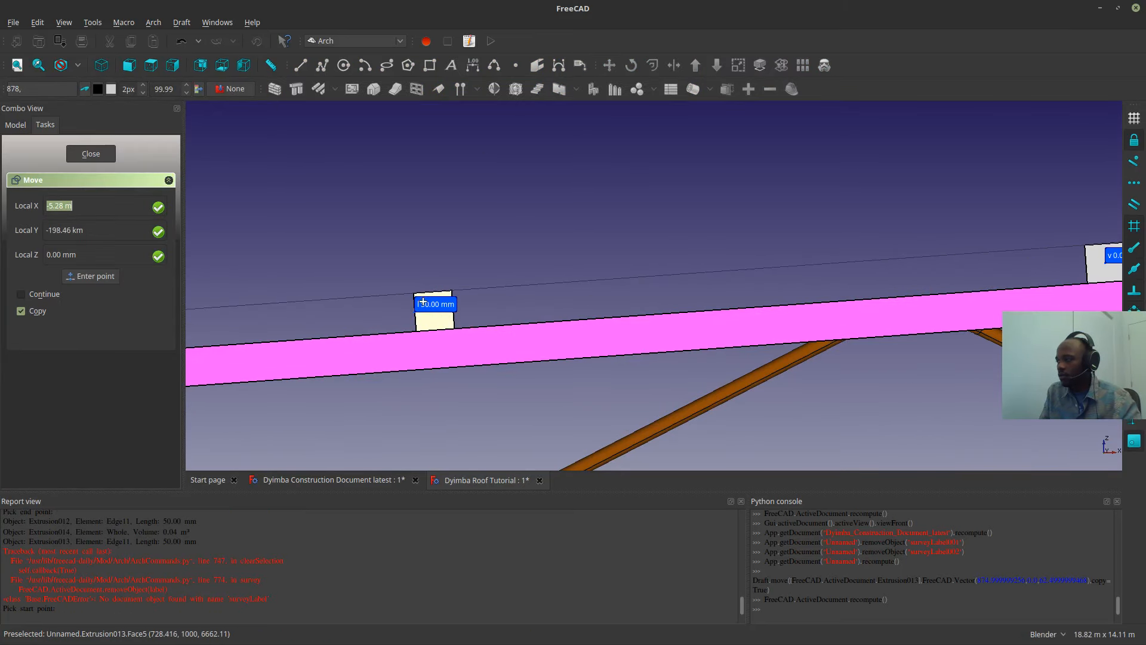
key(Escape)
- Copy the fourth roof member, Extrusion014, up the slope using the distance from the third member to the fourth as the offset
click(1106, 264)
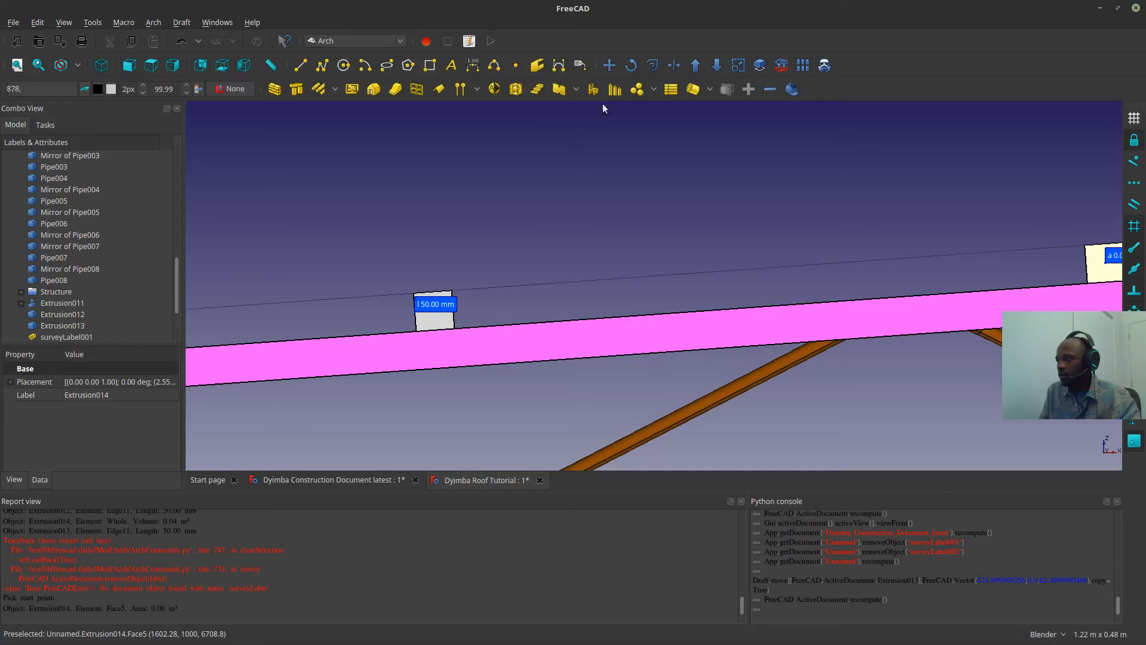
click(610, 67)
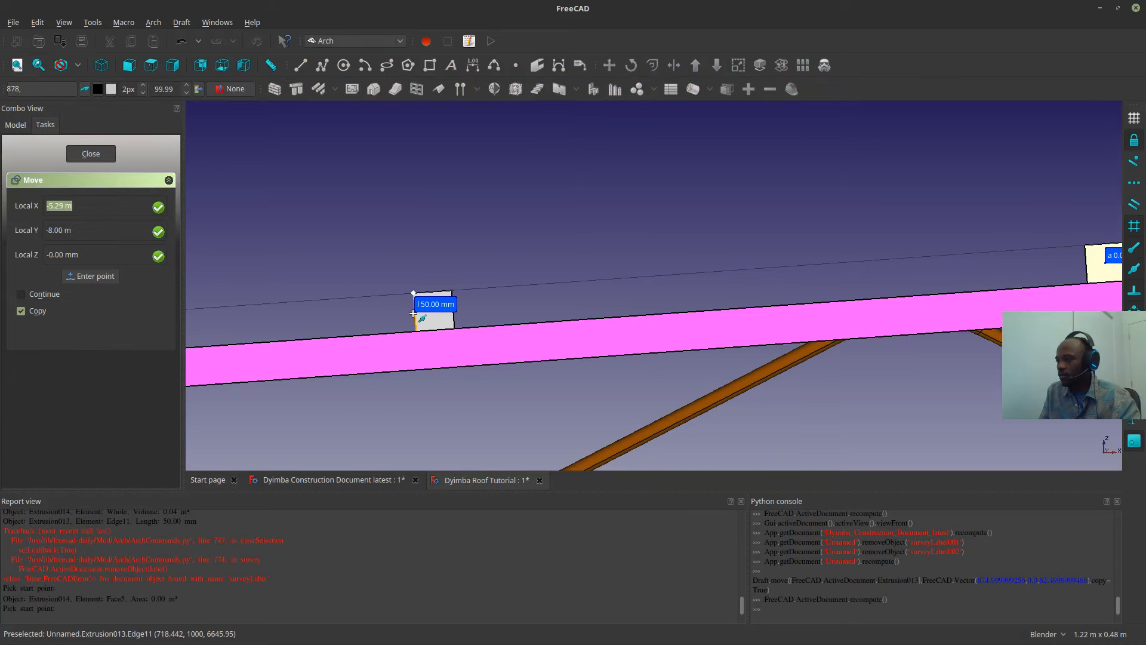
click(415, 316)
scroll(414, 317, down, 8)
scroll(476, 311, down, 2)
scroll(535, 305, up, 4)
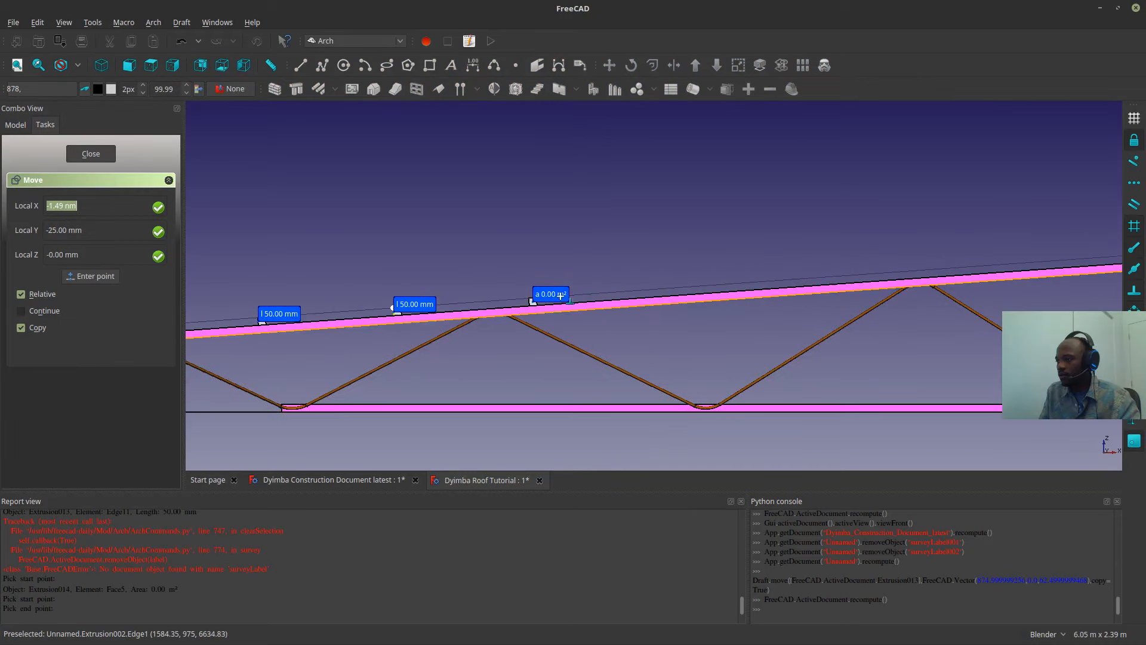
click(509, 297)
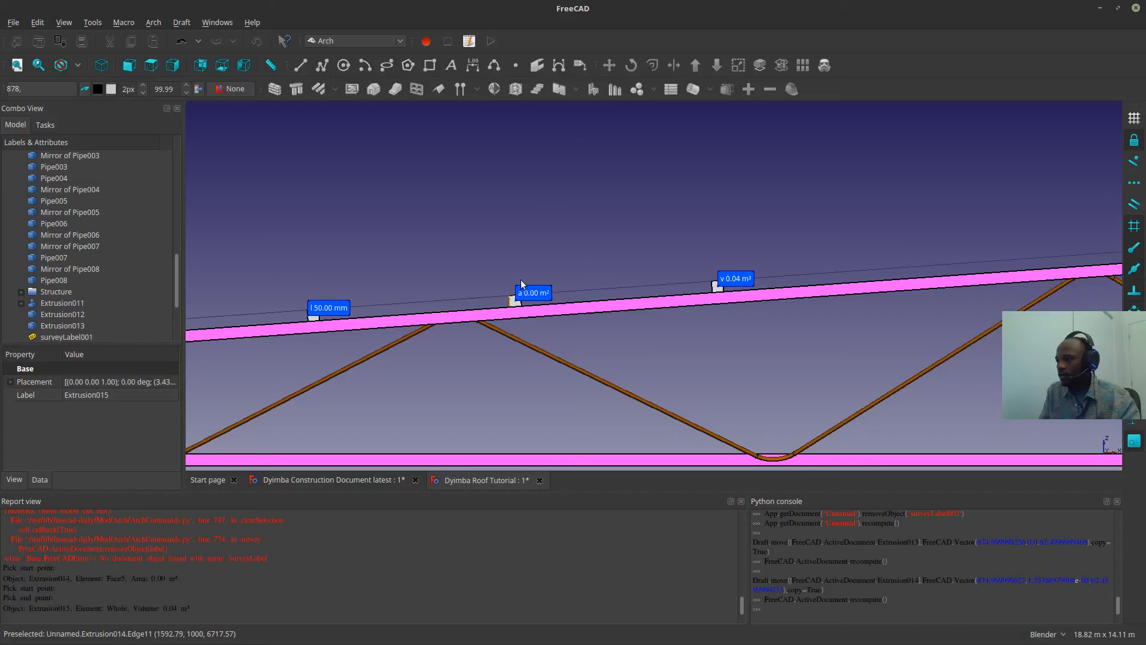
- Delete the survey labels surveyLabel through surveyLabel005 from the model
scroll(499, 227, down, 2)
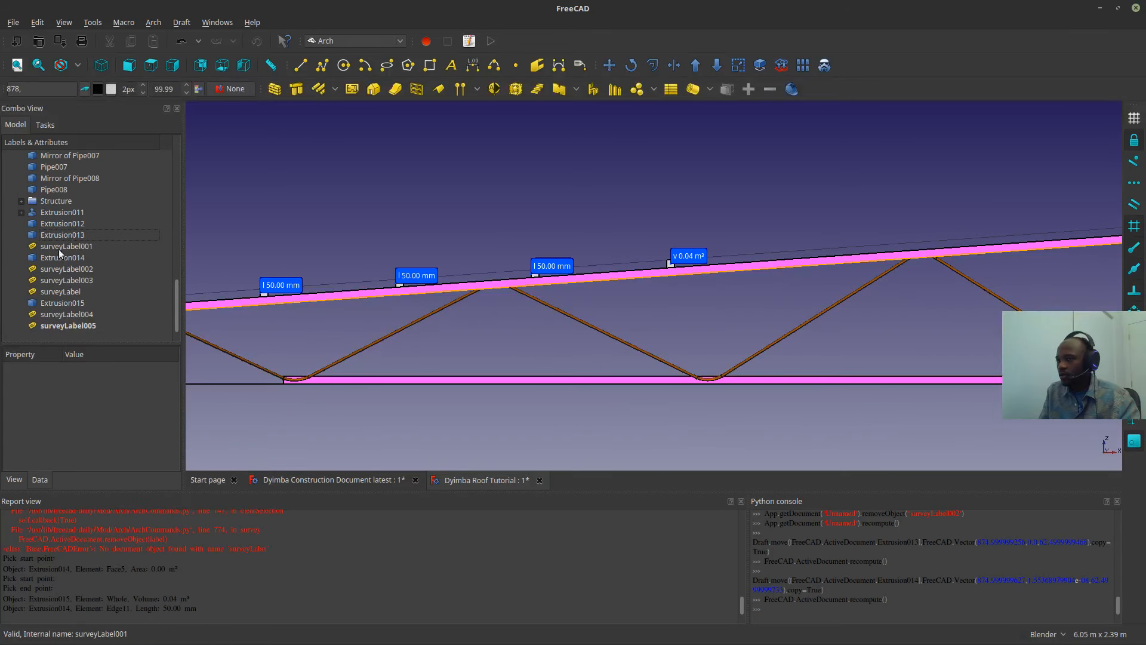
click(59, 250)
ctrl+click(47, 269)
ctrl+click(46, 280)
ctrl+click(45, 291)
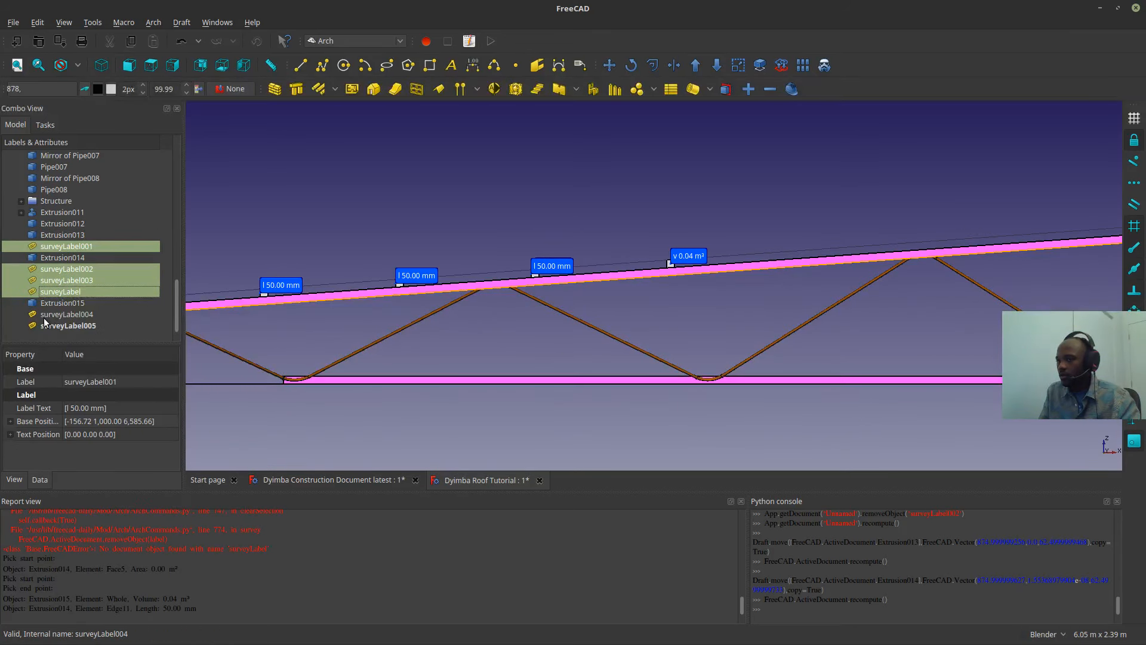
ctrl+click(44, 316)
ctrl+click(39, 326)
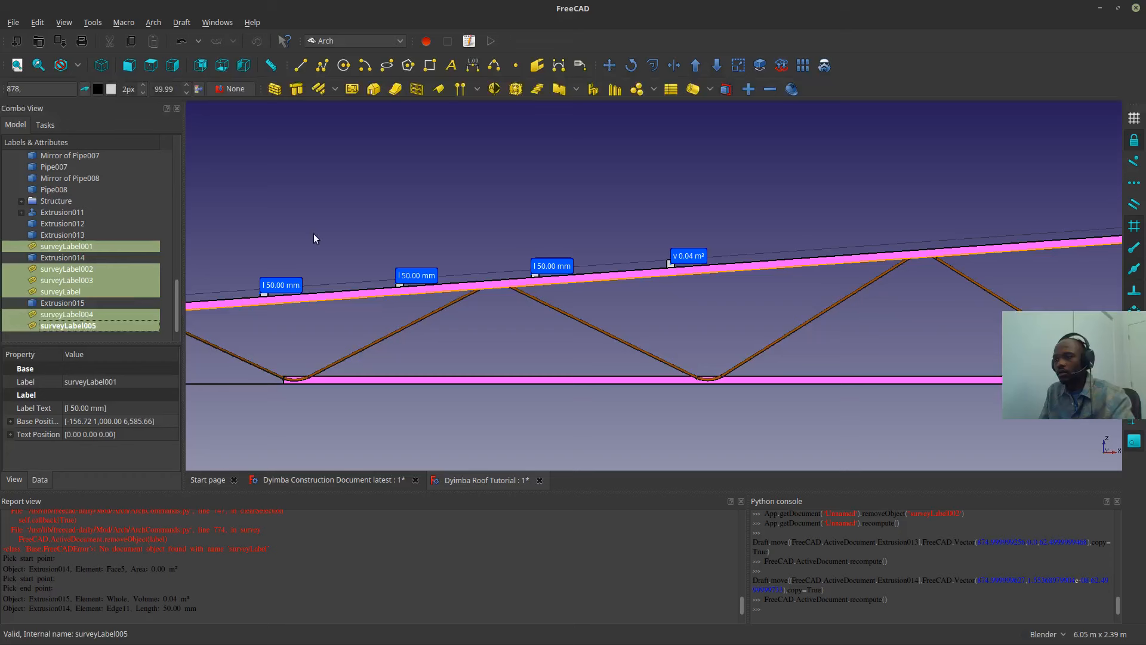
key(Delete)
- Copy roof members Extrusion012 through Extrusion015 up the slope, using the distance from the second member to the fifth as the offset
scroll(585, 254, down, 3)
scroll(597, 251, up, 2)
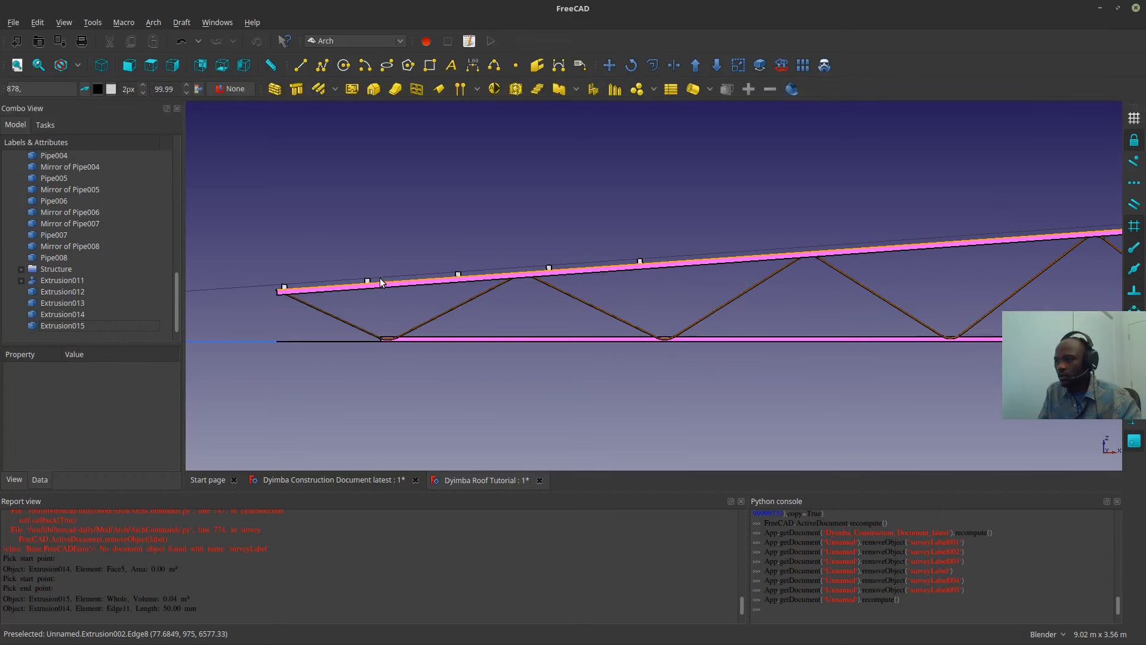
scroll(381, 281, up, 2)
click(364, 283)
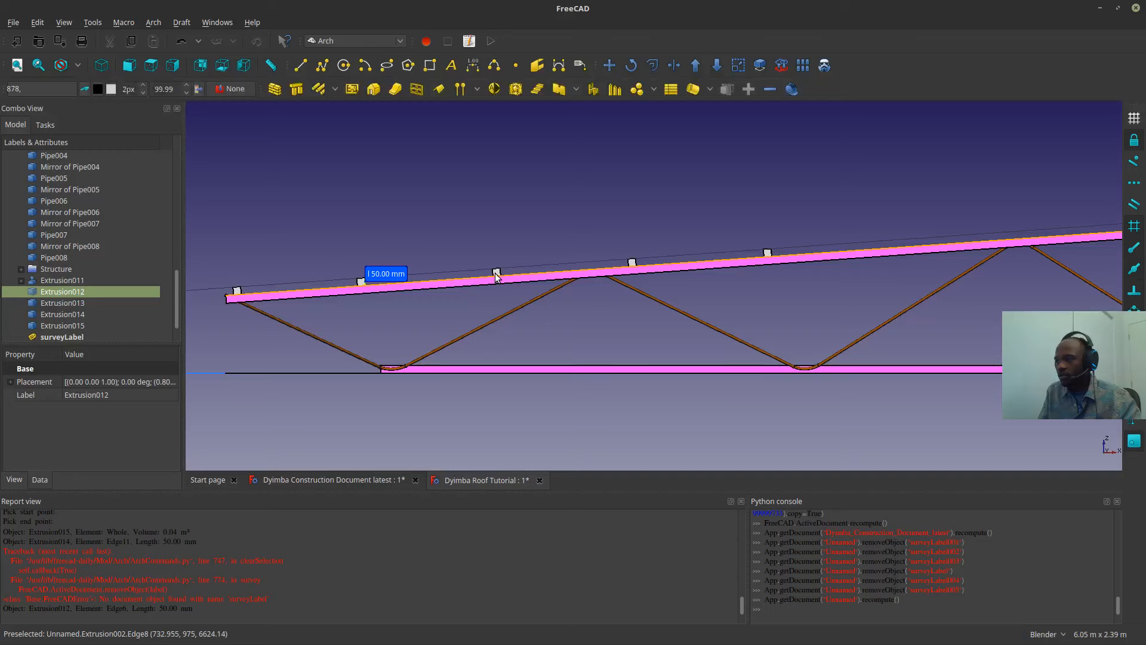
click(497, 271)
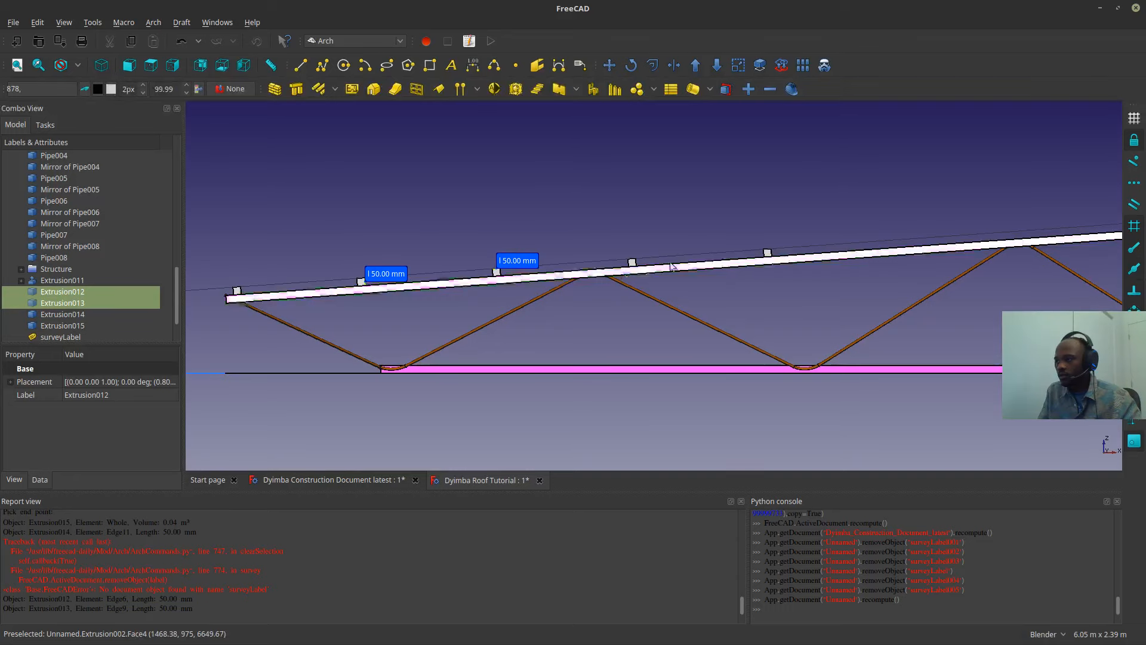
click(632, 263)
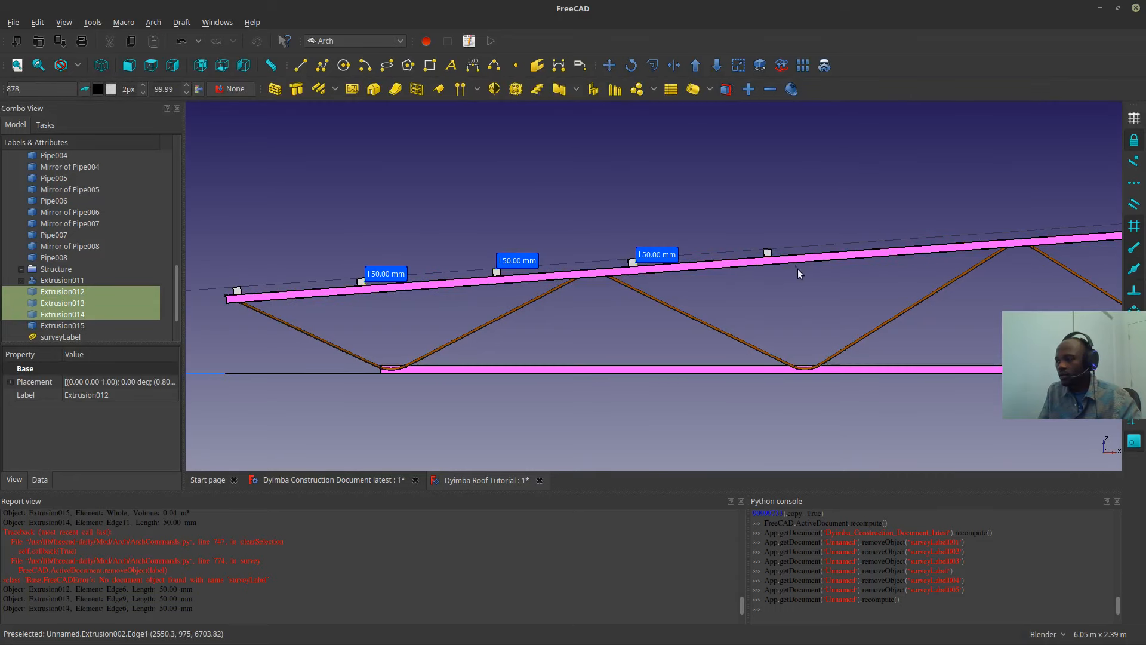
click(768, 251)
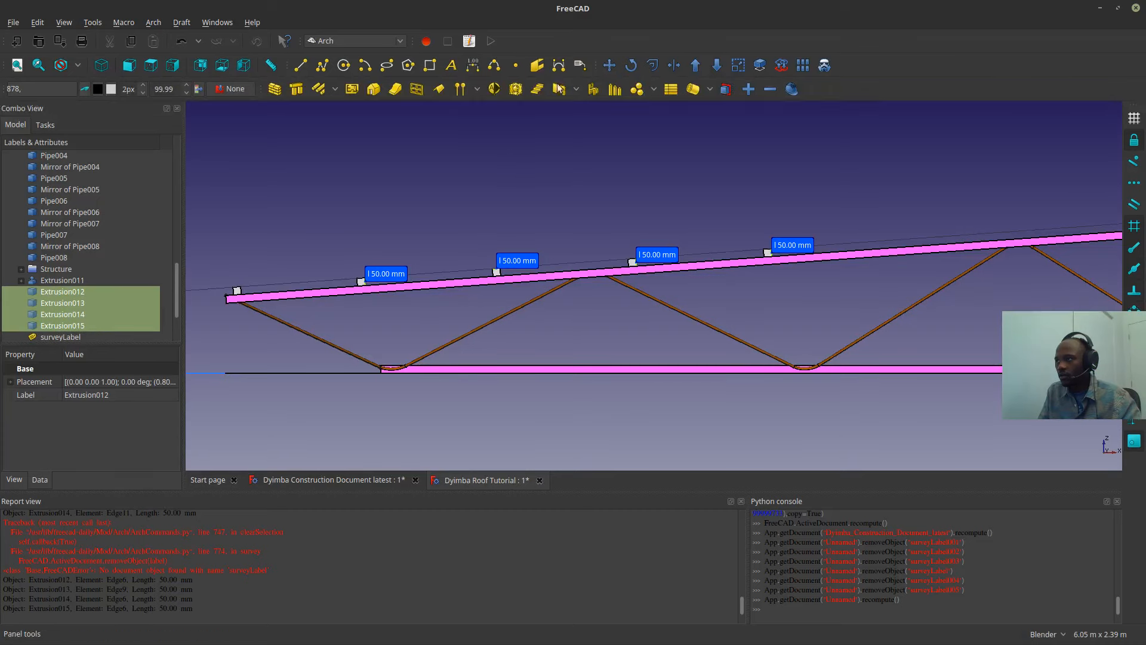
click(609, 65)
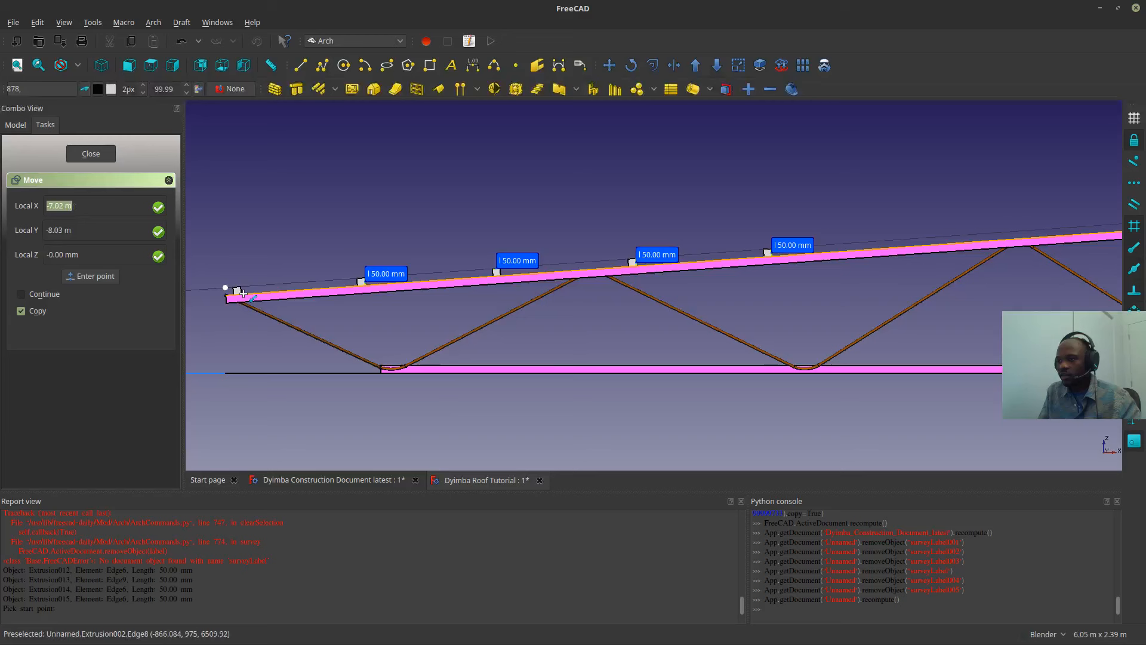
scroll(237, 287, up, 2)
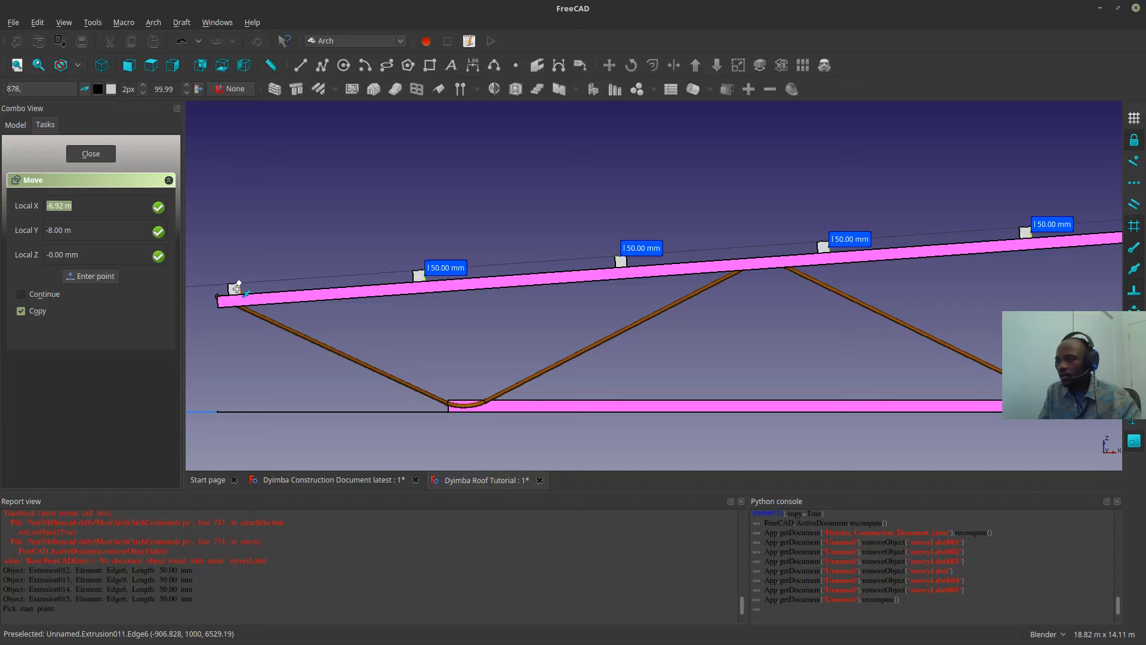
click(413, 274)
shift+middle_drag(1015, 235, 711, 312)
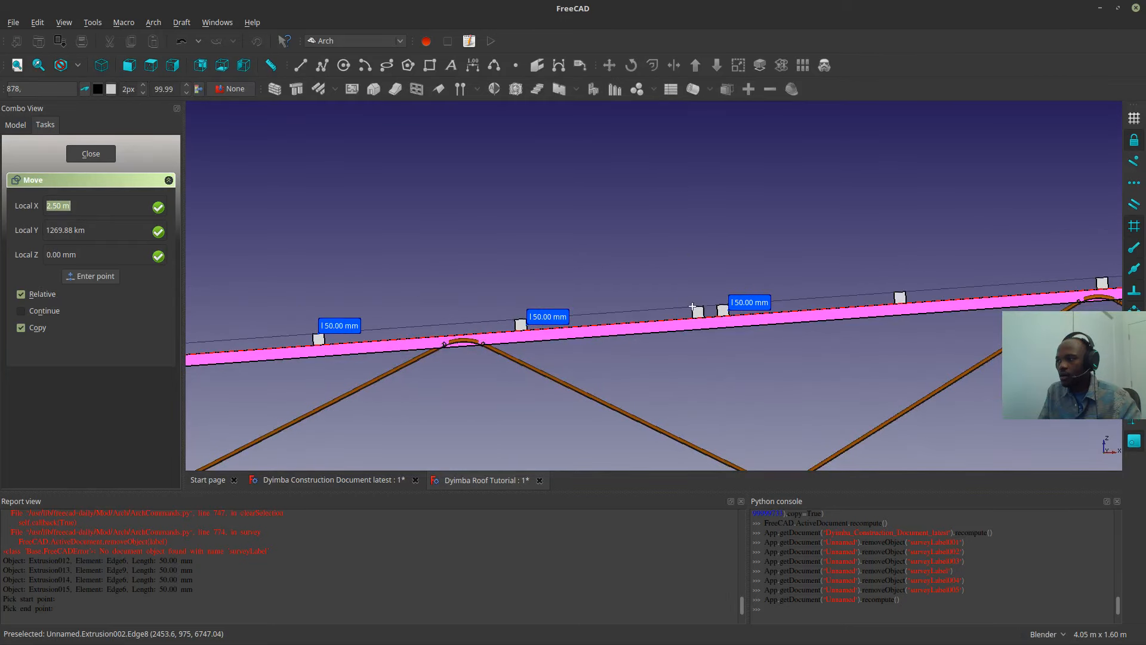
scroll(713, 311, up, 2)
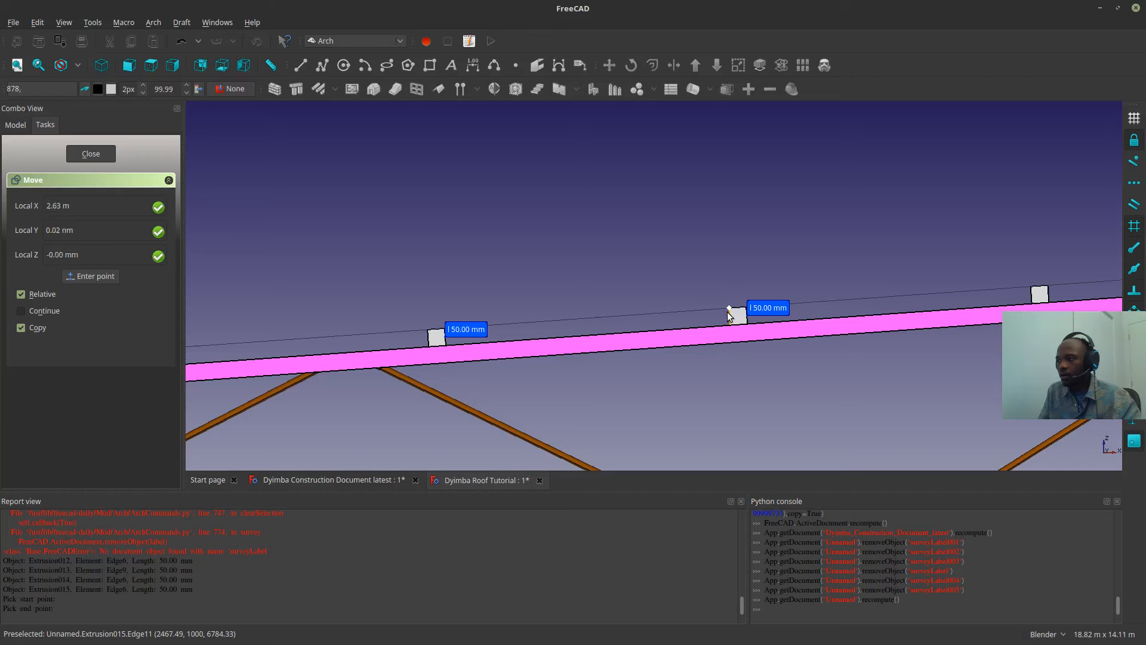
click(728, 314)
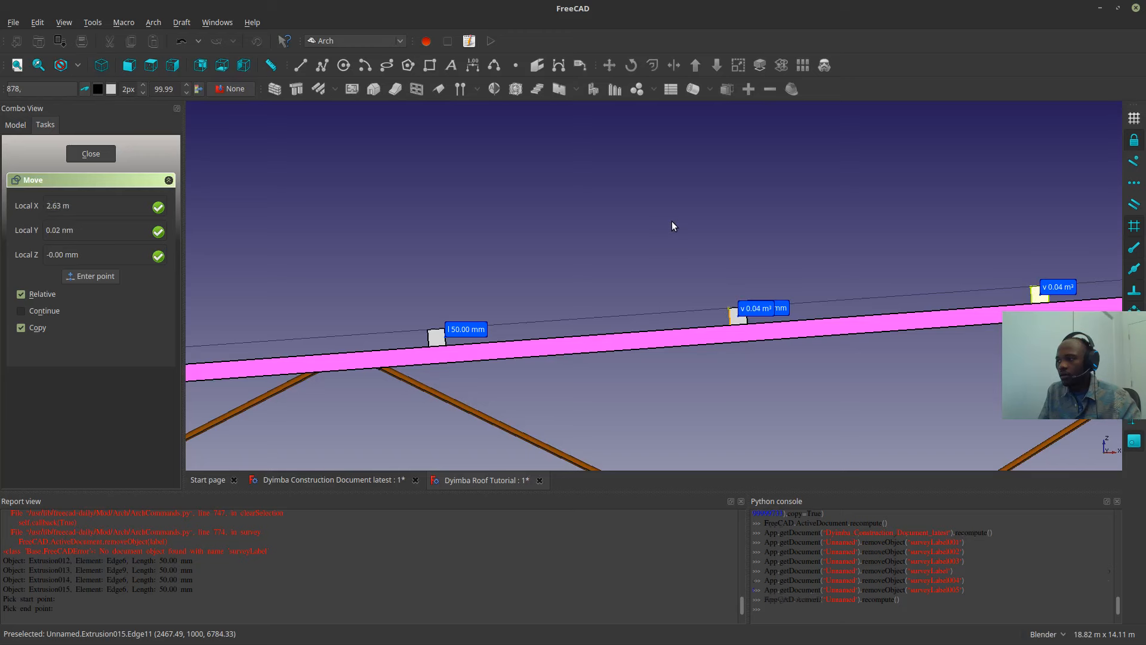
- Delete the overlapping fifth roof member, Extrusion015, and remove all the survey labels, surveyLabel through surveyLabel008
click(744, 322)
scroll(729, 319, down, 8)
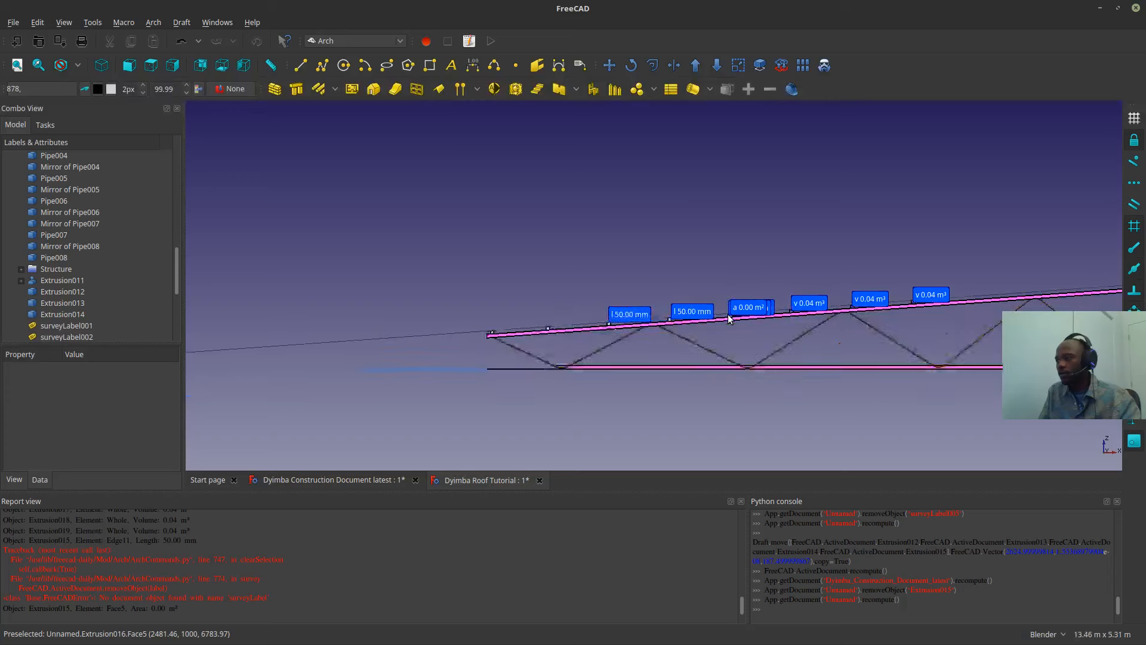
scroll(729, 319, down, 2)
shift+middle_drag(728, 329, 577, 345)
scroll(61, 277, down, 4)
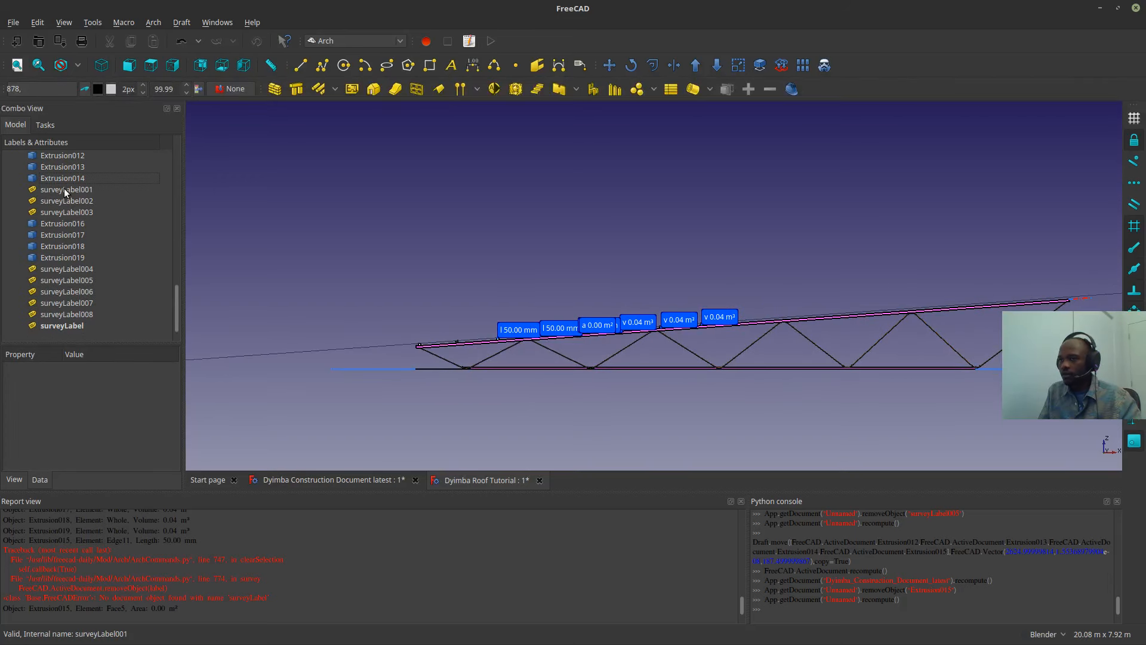
drag(64, 191, 60, 212)
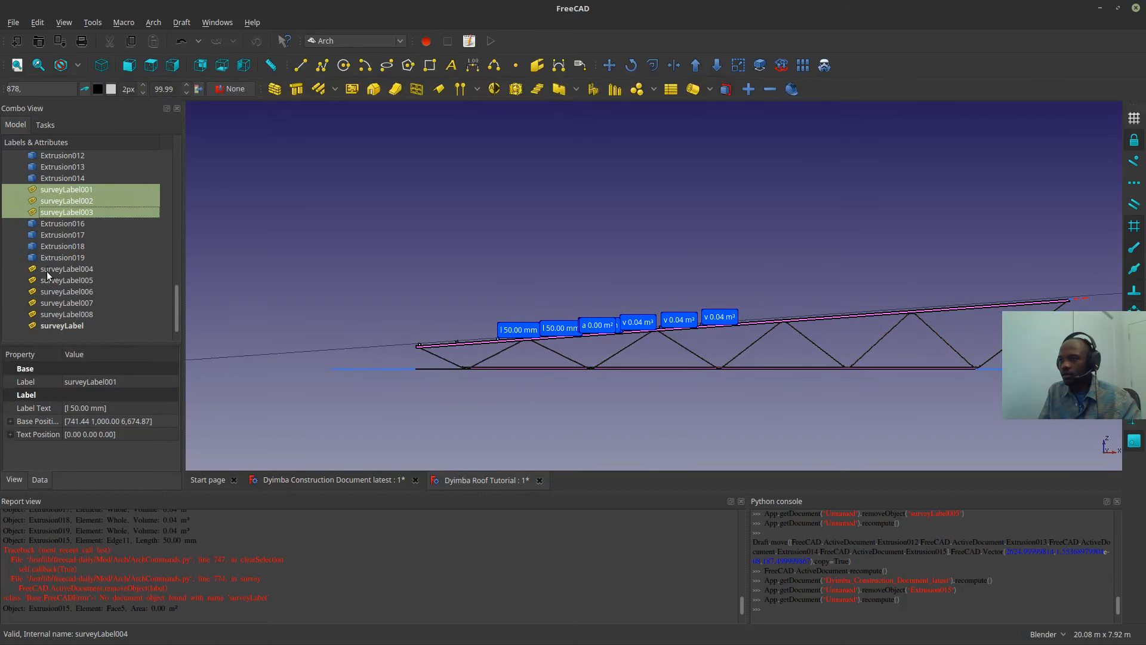
ctrl+drag(47, 271, 44, 305)
ctrl+click(43, 325)
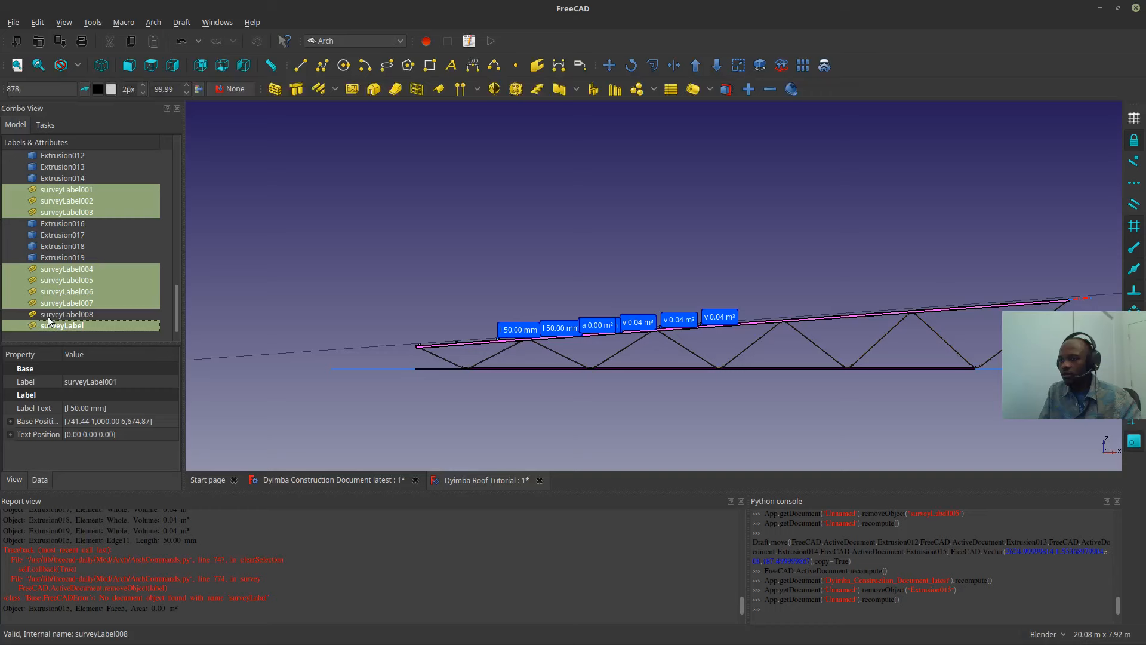
click(599, 259)
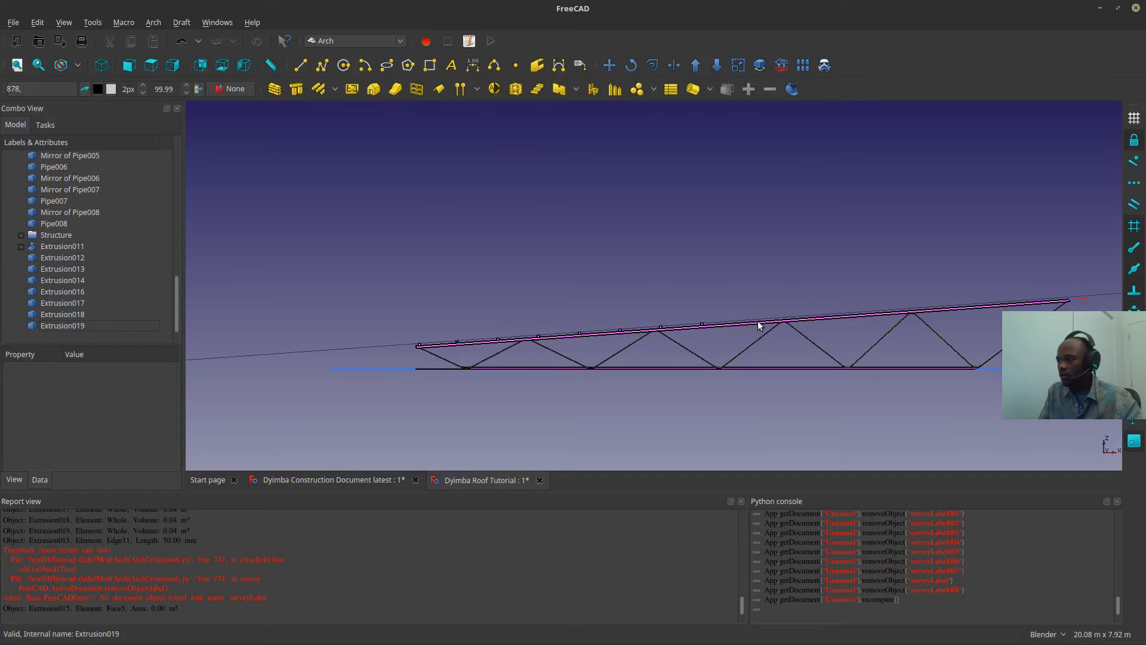
- Copy the six members Extrusion013, Extrusion014 and Extrusion016 to Extrusion019 up the slope, offset by the distance from Extrusion012 to Extrusion019
scroll(758, 325, up, 8)
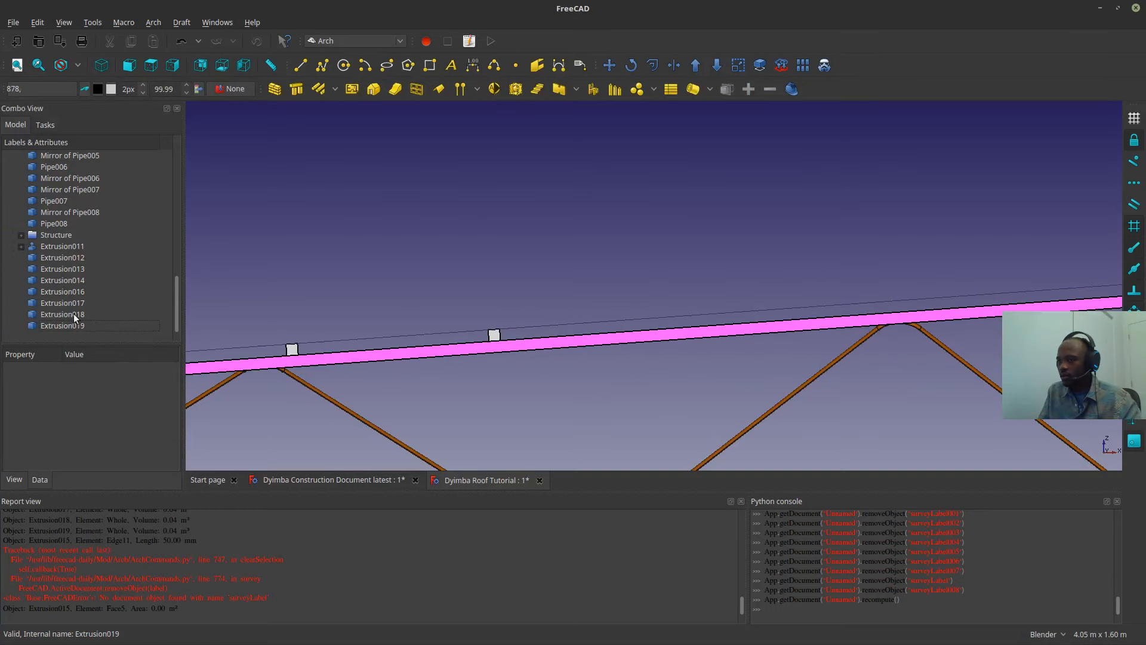
drag(75, 318, 80, 274)
scroll(546, 239, down, 5)
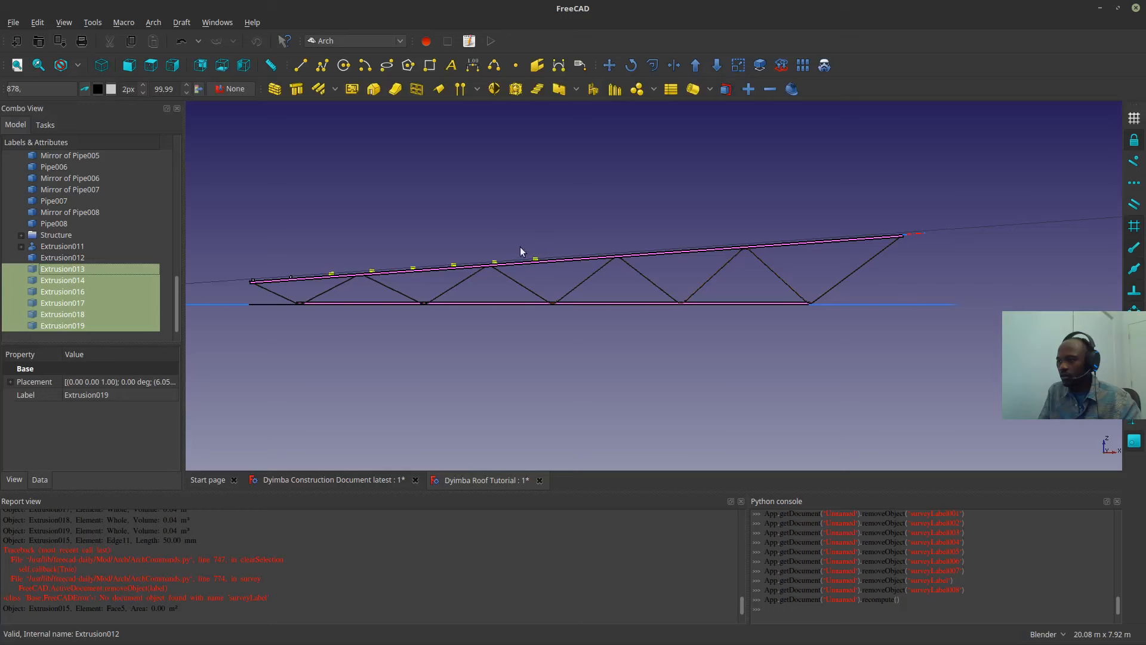
scroll(520, 245, up, 3)
click(609, 64)
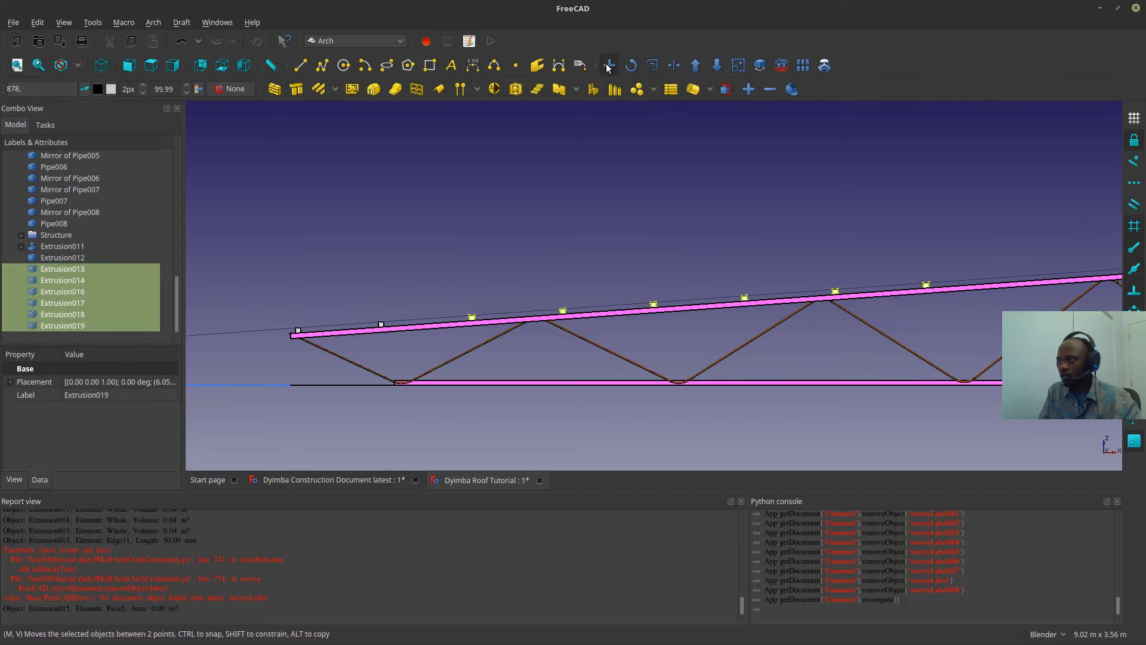
scroll(370, 327, up, 4)
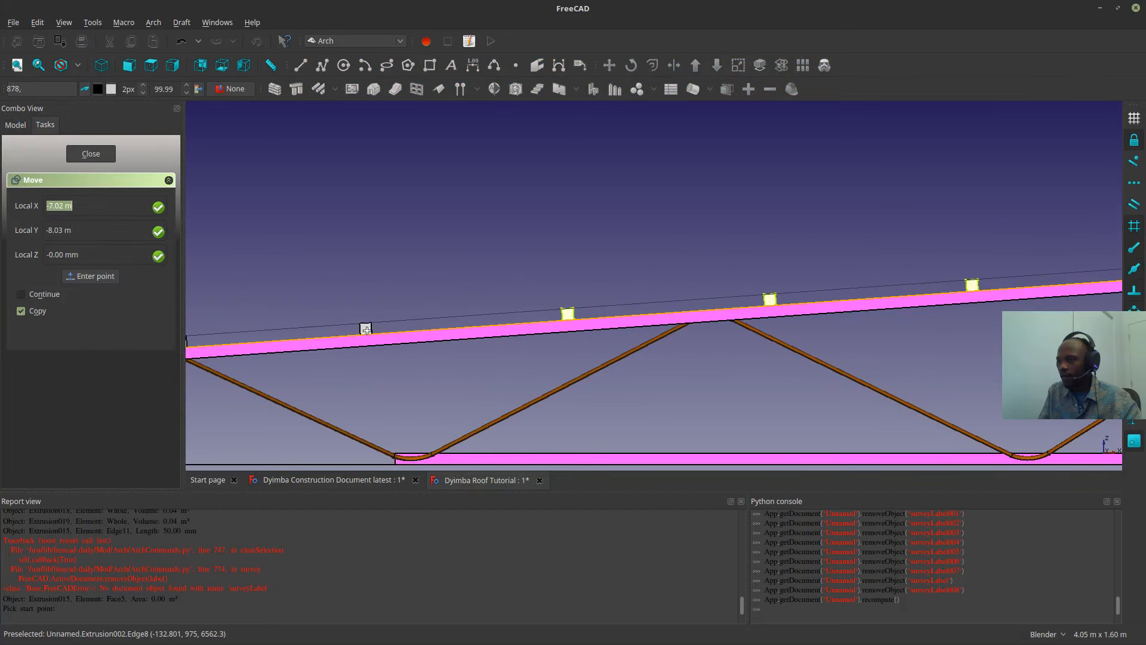
click(370, 327)
scroll(370, 327, down, 6)
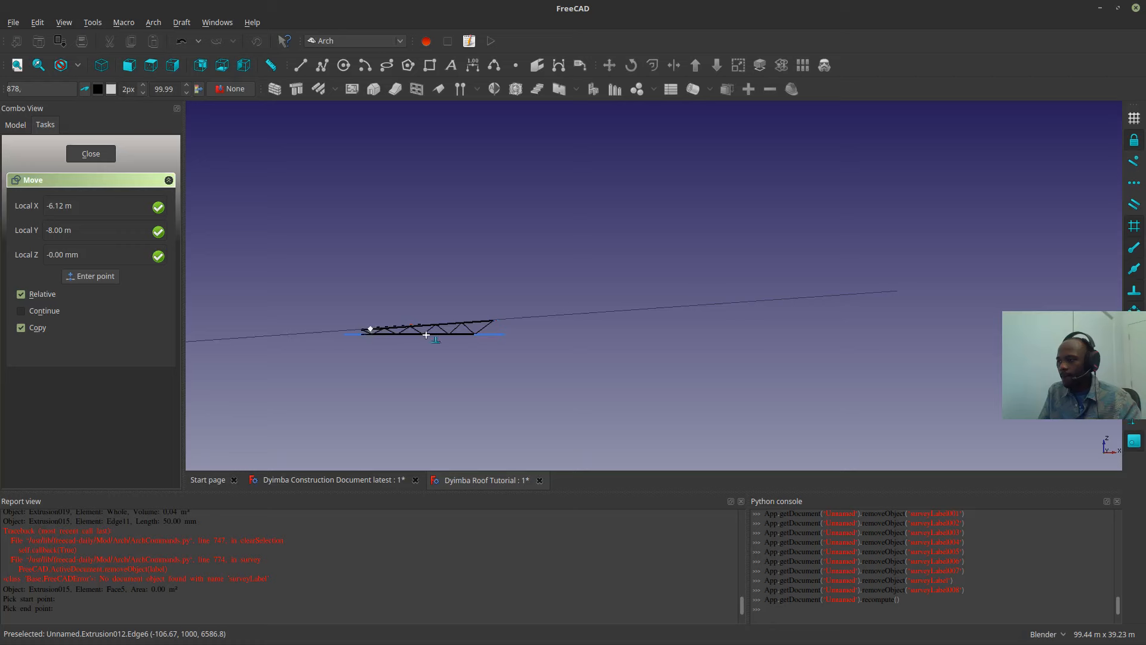
scroll(419, 330, up, 11)
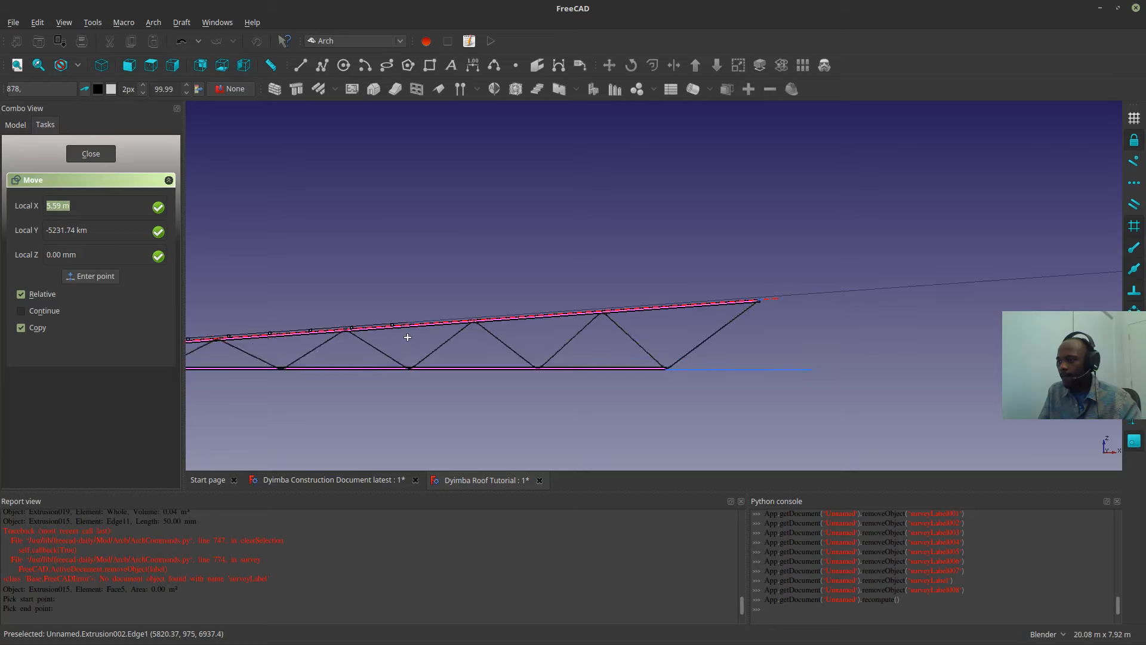
scroll(378, 291, up, 7)
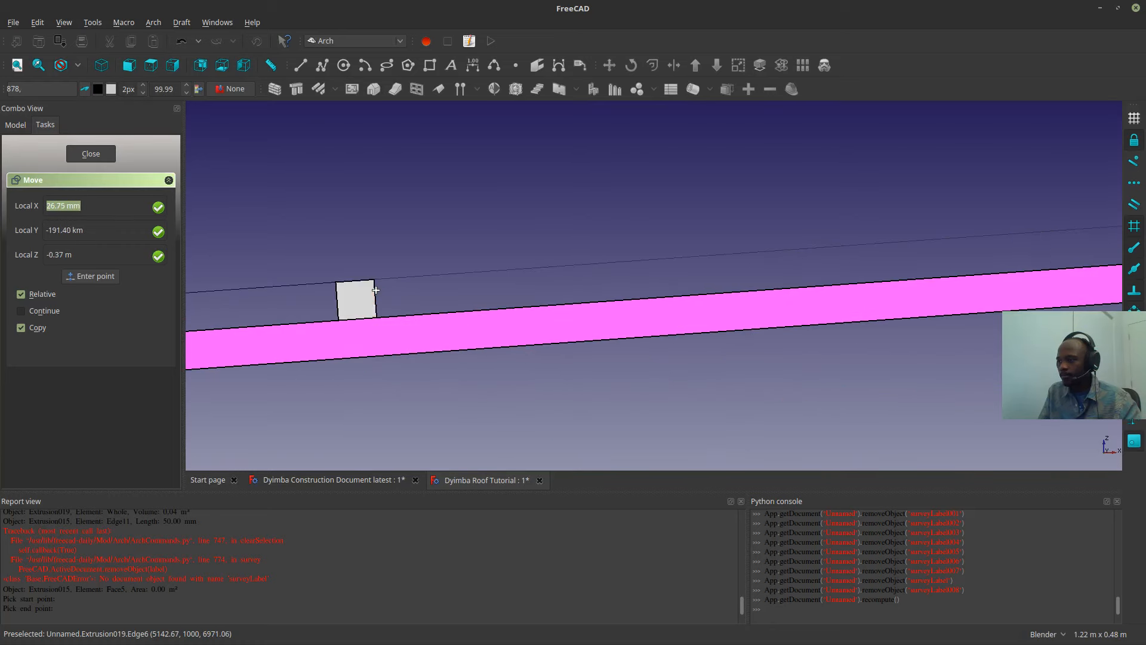
click(461, 320)
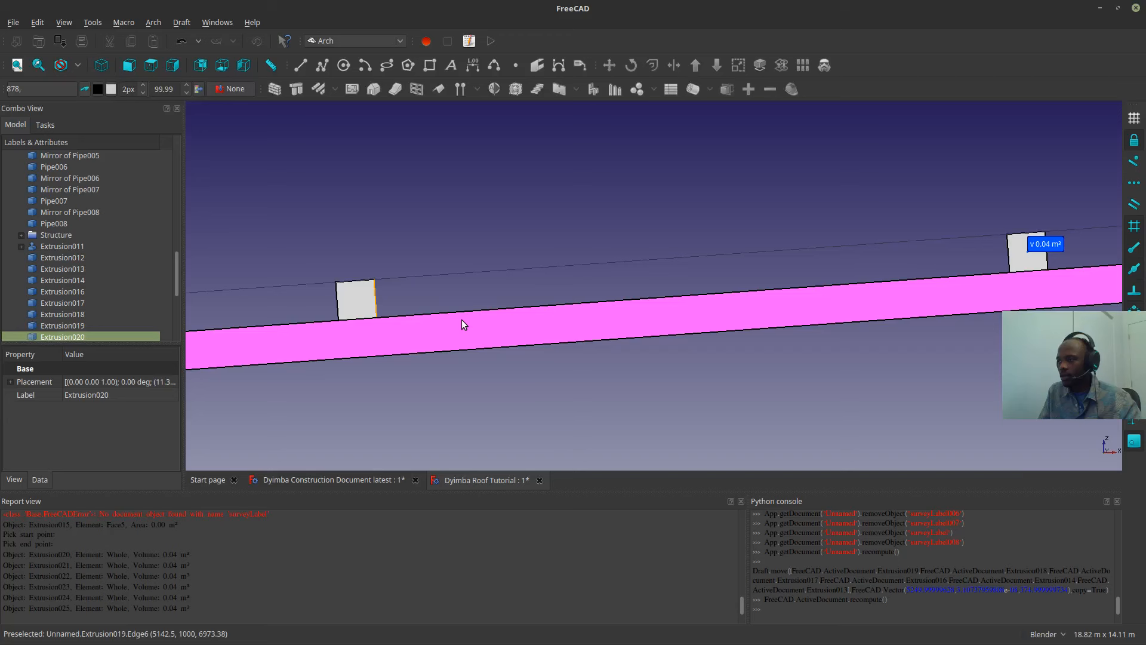
- Clear the selection and delete the survey labels surveyLabel through surveyLabel006
scroll(461, 320, down, 12)
click(669, 235)
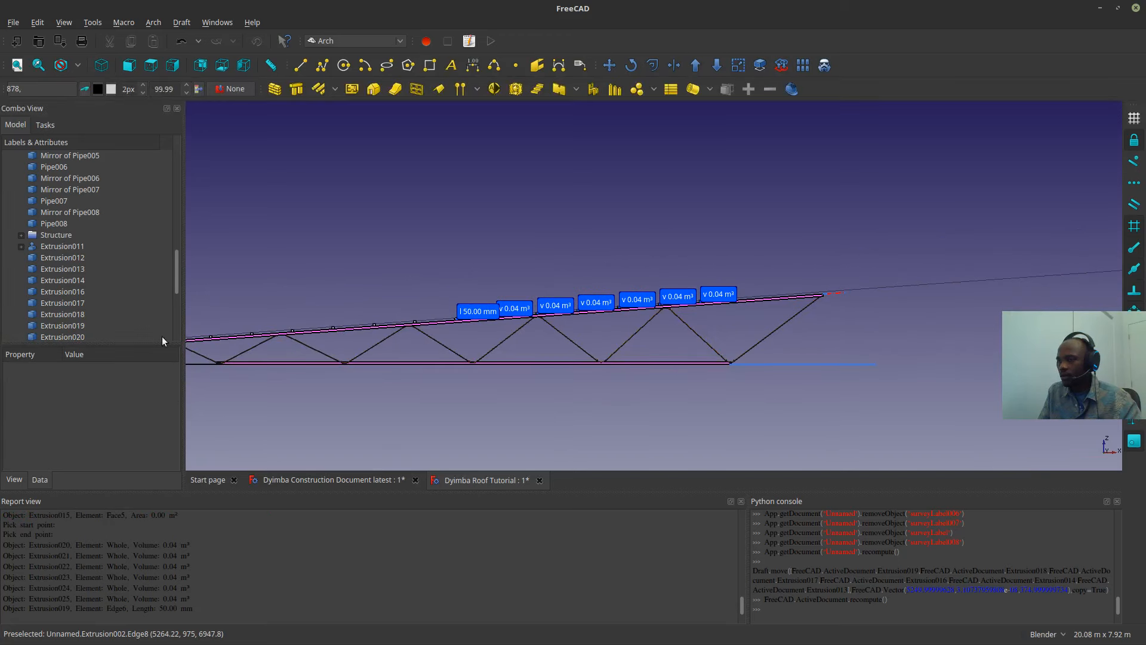
scroll(128, 313, down, 5)
click(48, 259)
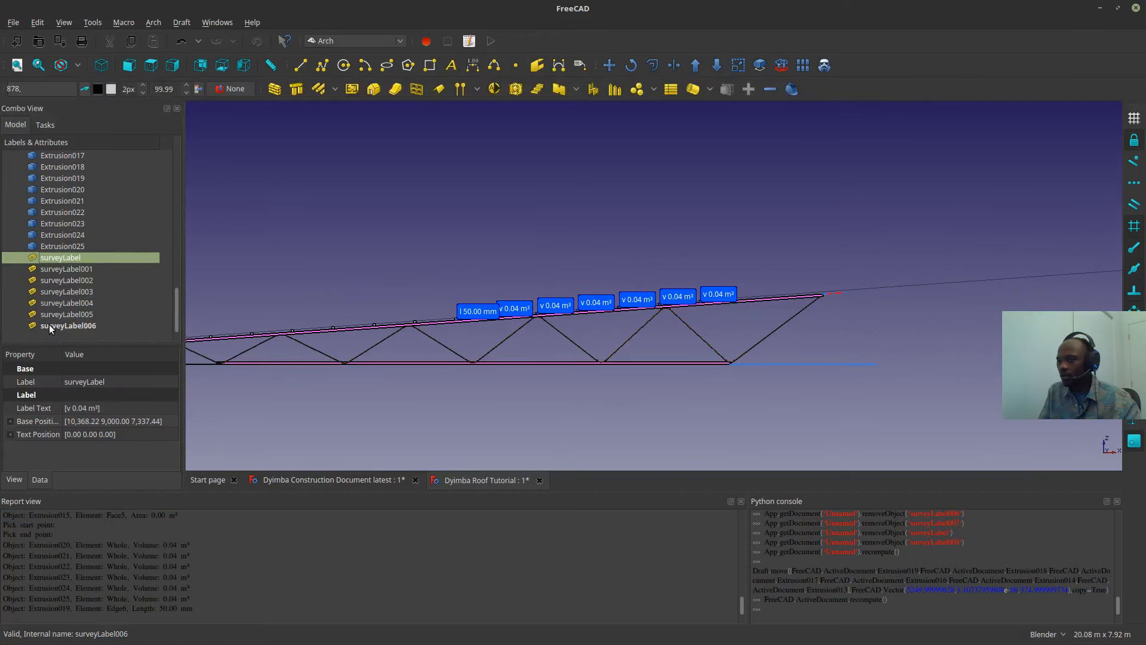
shift+click(49, 326)
key(Delete)
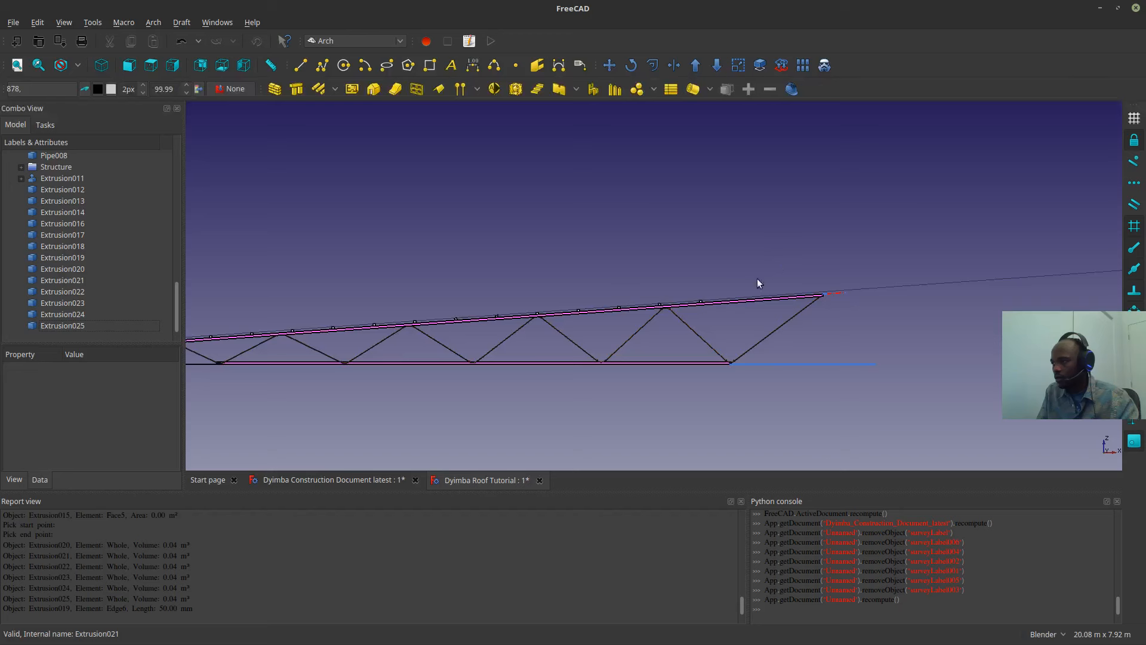
- Copy roof members Extrusion020 through Extrusion023 up the slope, offset by the distance from Extrusion023 to Extrusion020
scroll(757, 283, up, 5)
click(571, 356)
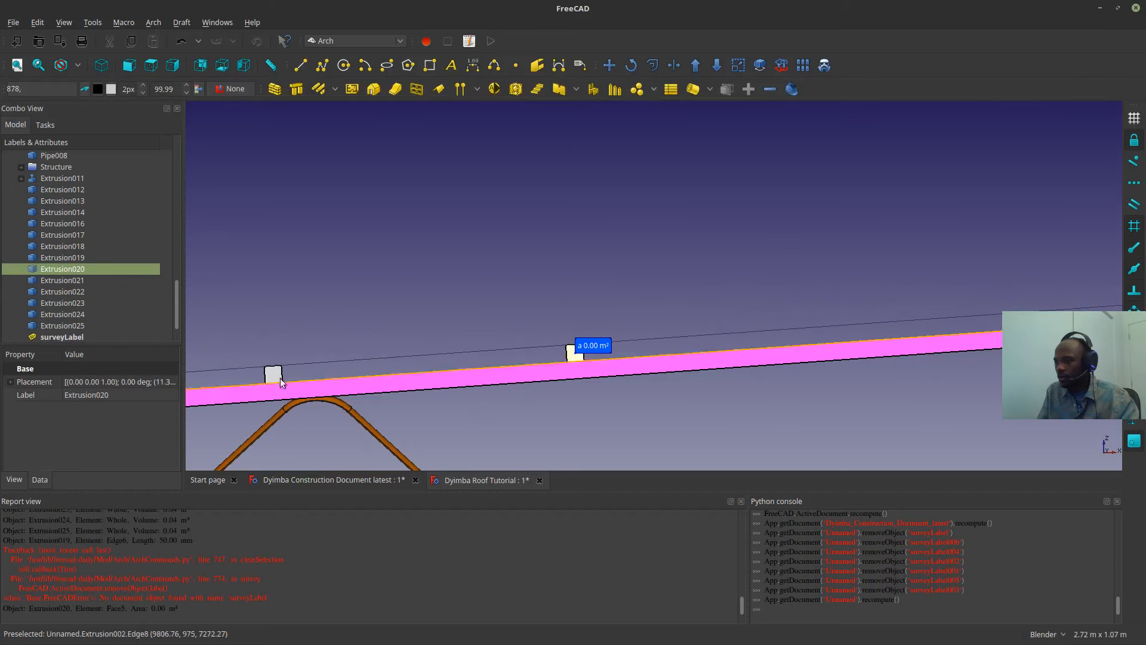
click(279, 378)
shift+middle_drag(401, 317, 483, 313)
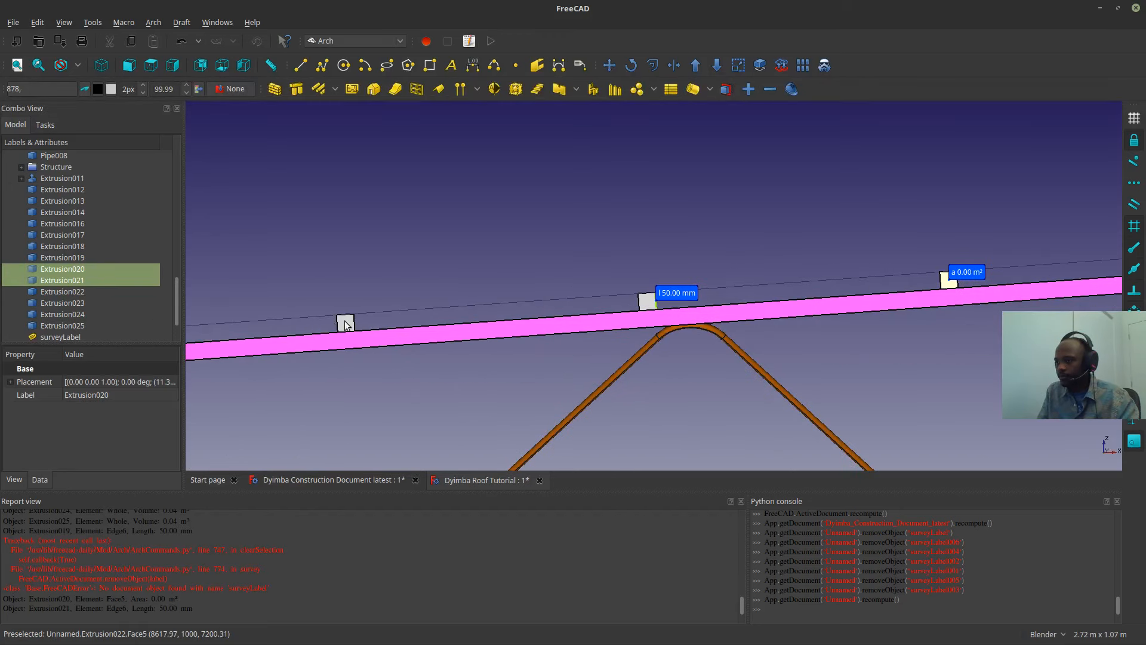
click(427, 261)
scroll(440, 252, down, 4)
scroll(363, 268, up, 6)
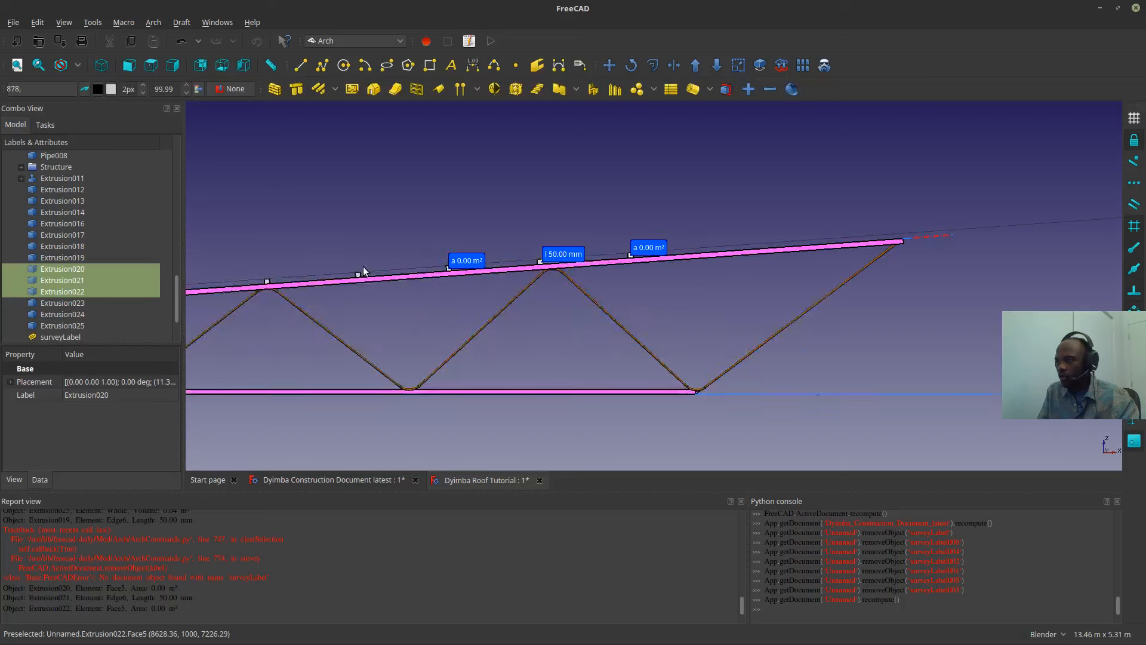
click(349, 295)
scroll(317, 303, down, 4)
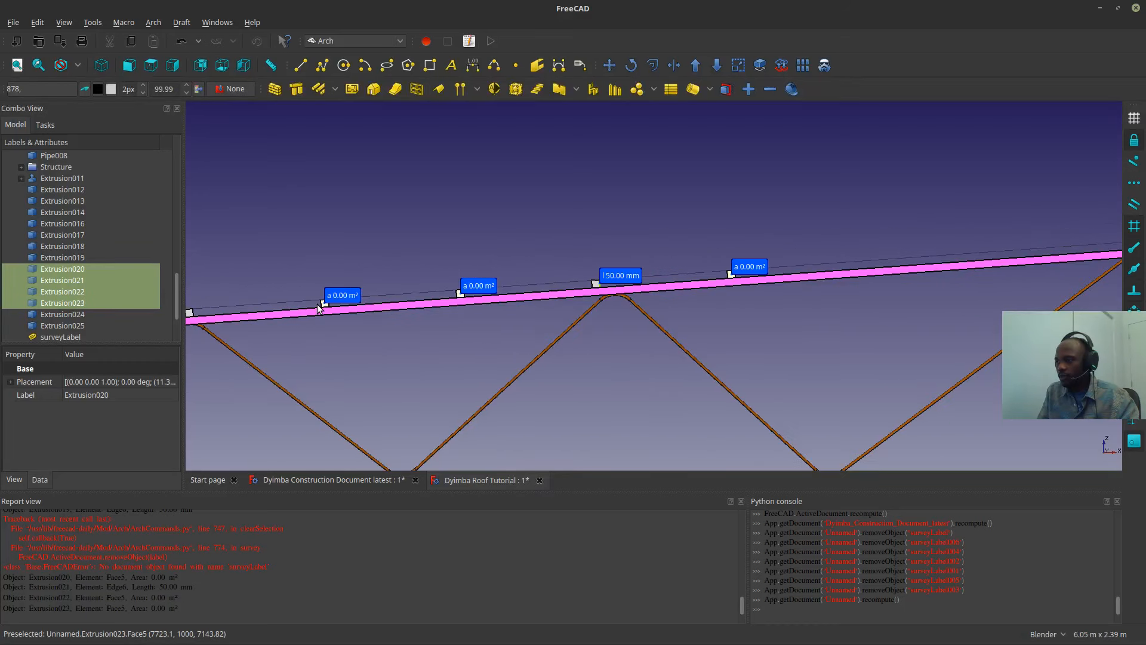
click(609, 65)
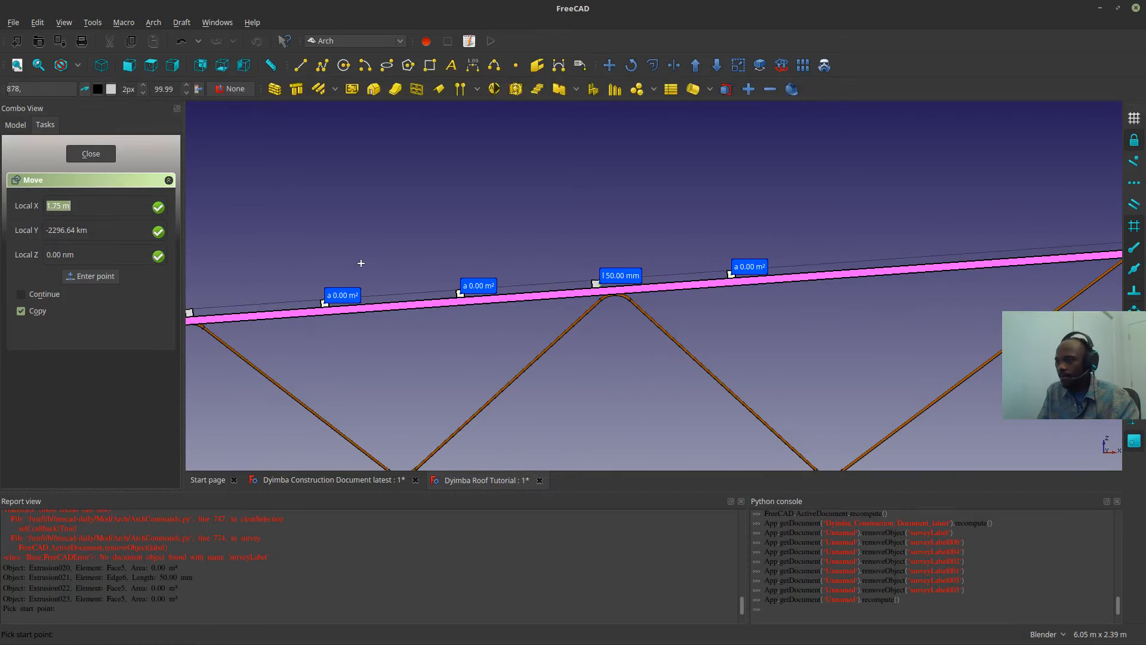
scroll(361, 263, up, 5)
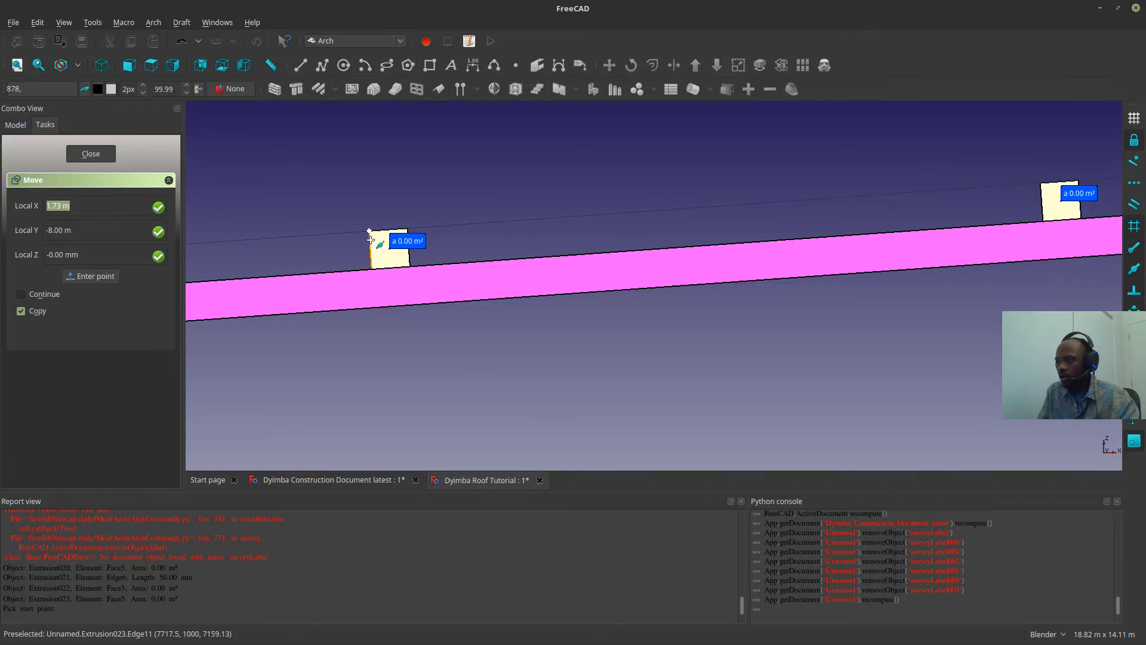
click(370, 239)
scroll(382, 240, down, 5)
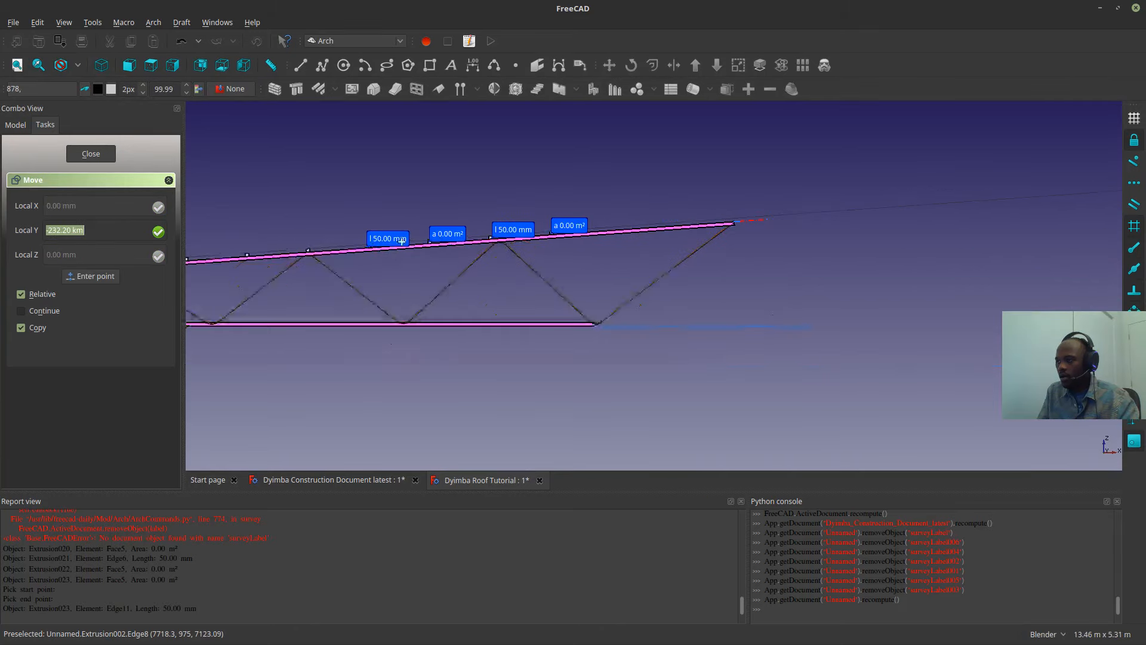
scroll(528, 221, up, 6)
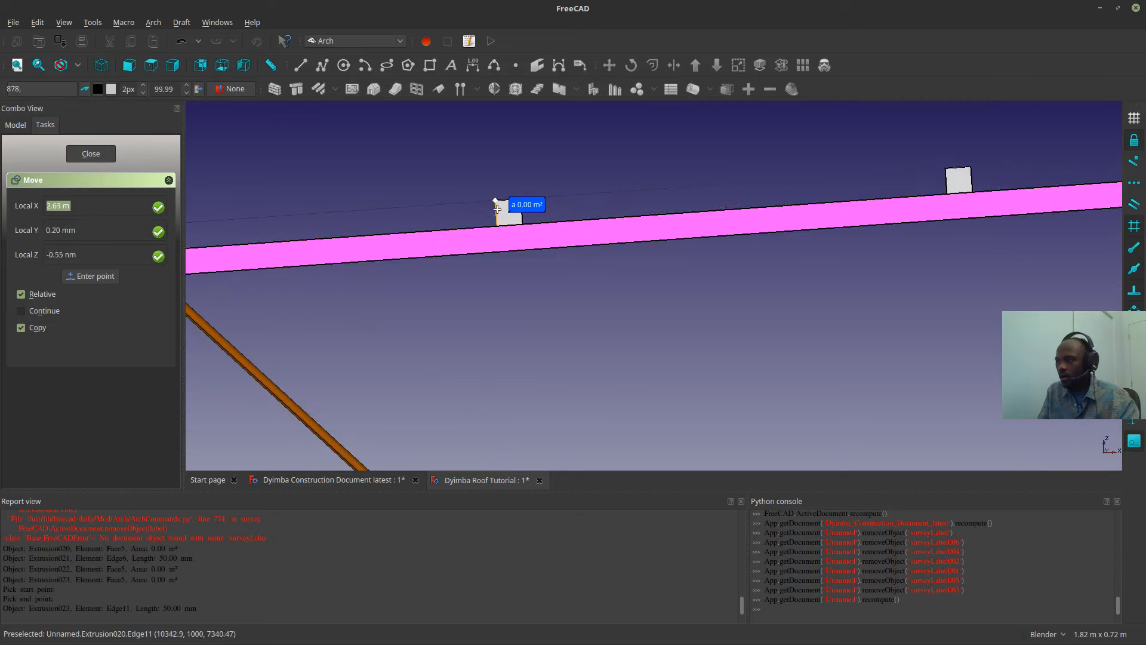
click(497, 214)
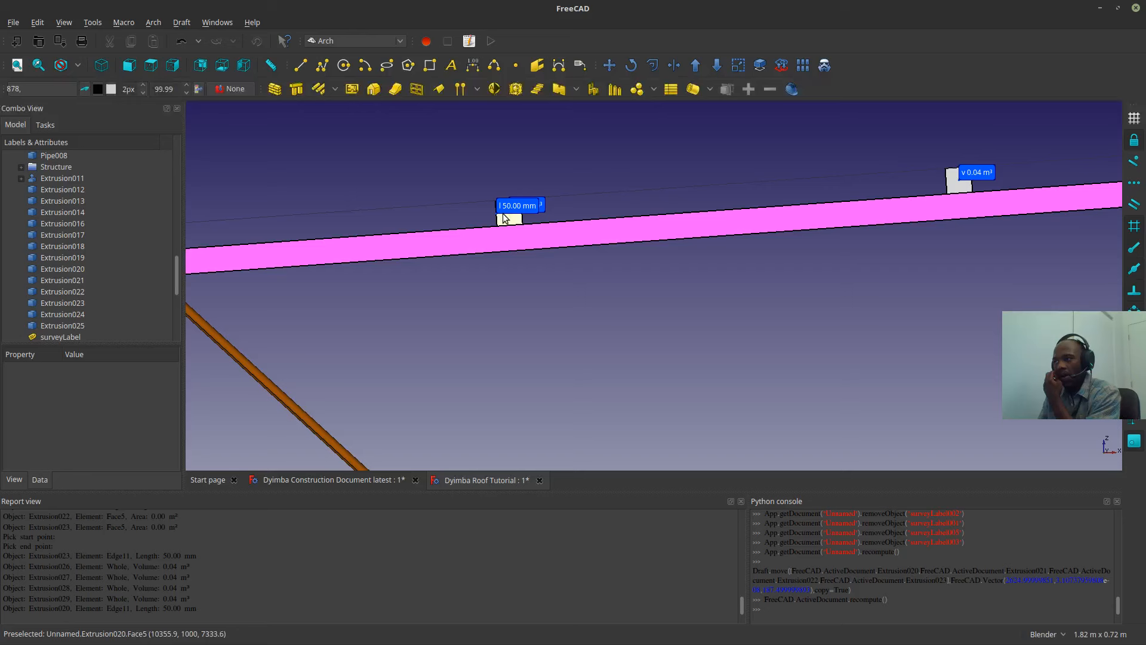
- Delete the overlapping roof member Extrusion020 and remove the survey labels surveyLabel001 through surveyLabel009
key(Delete)
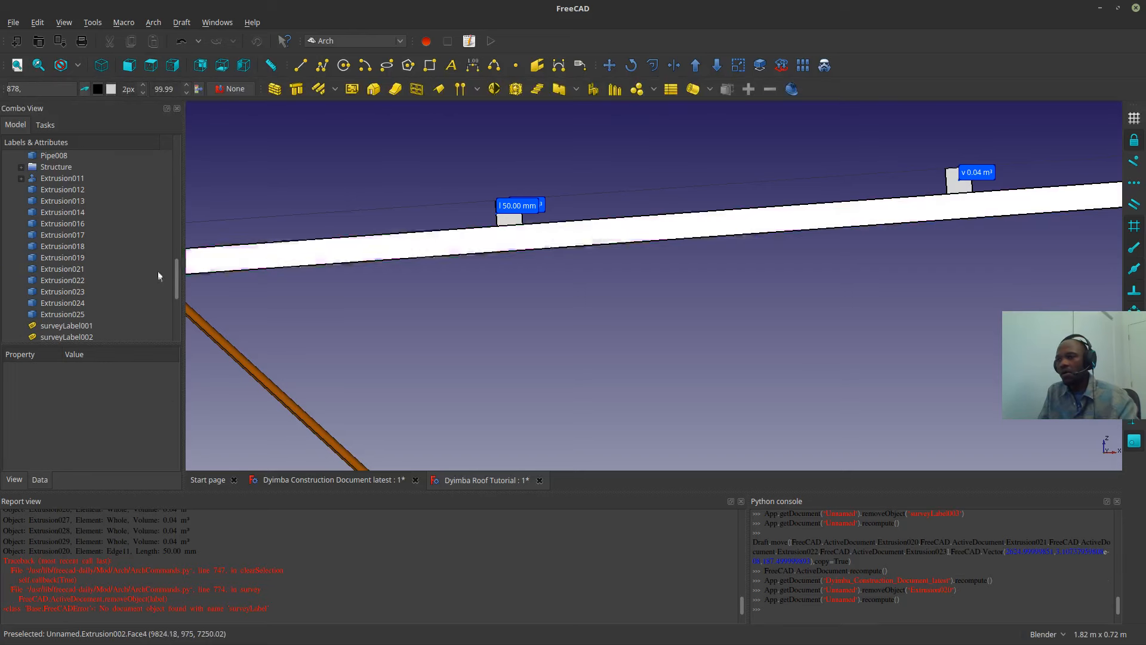
click(70, 190)
shift+click(62, 224)
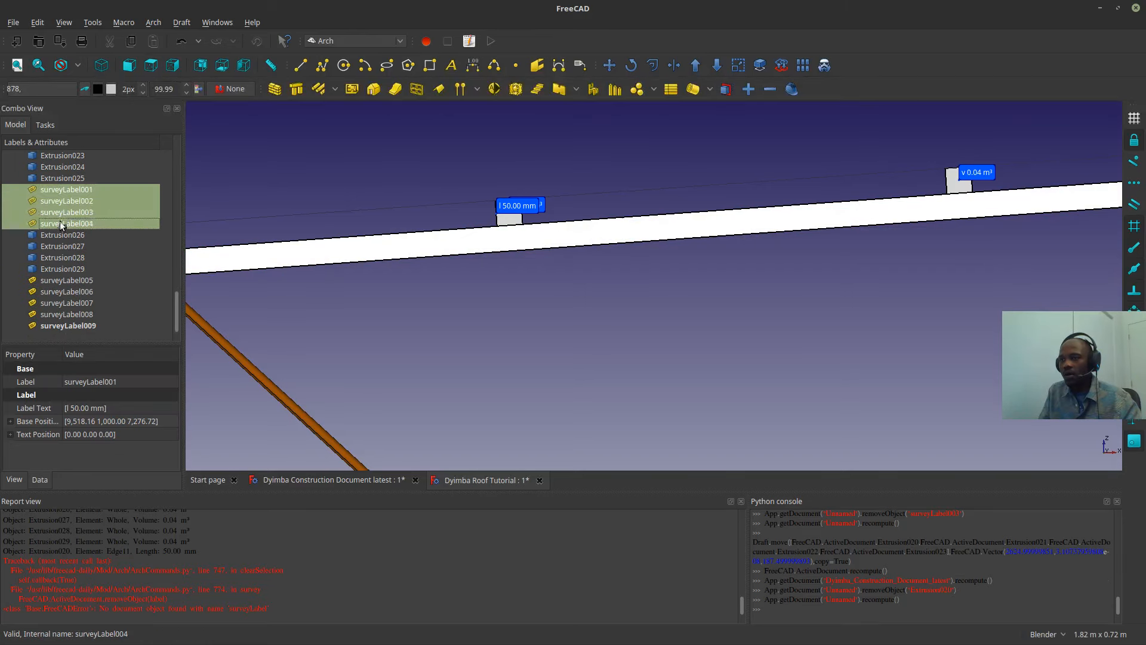
ctrl+click(52, 281)
ctrl+shift+click(48, 325)
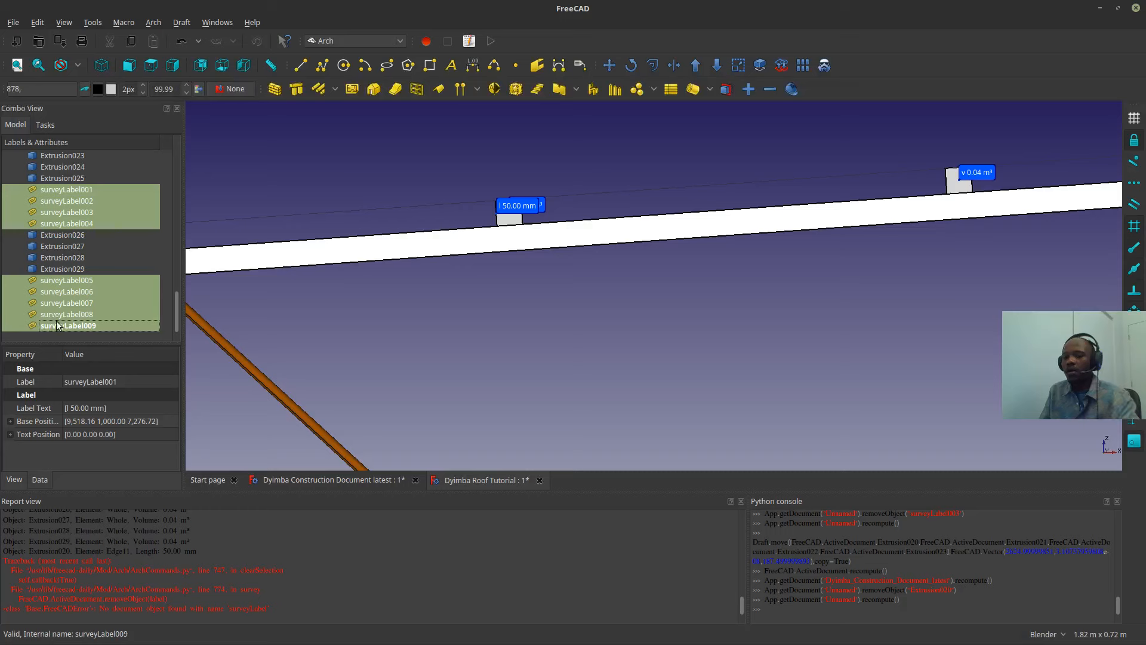
key(Delete)
- Move the topmost roof member, Extrusion026, at the top chord's upper end with copying turned off
scroll(544, 307, down, 5)
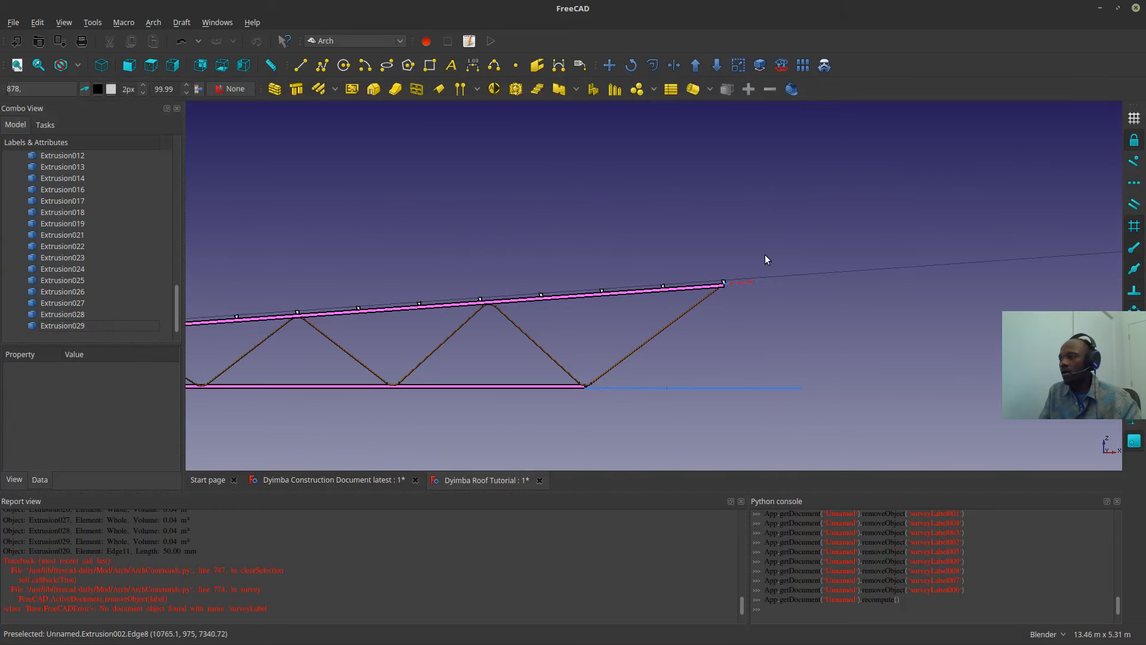
scroll(718, 277, up, 5)
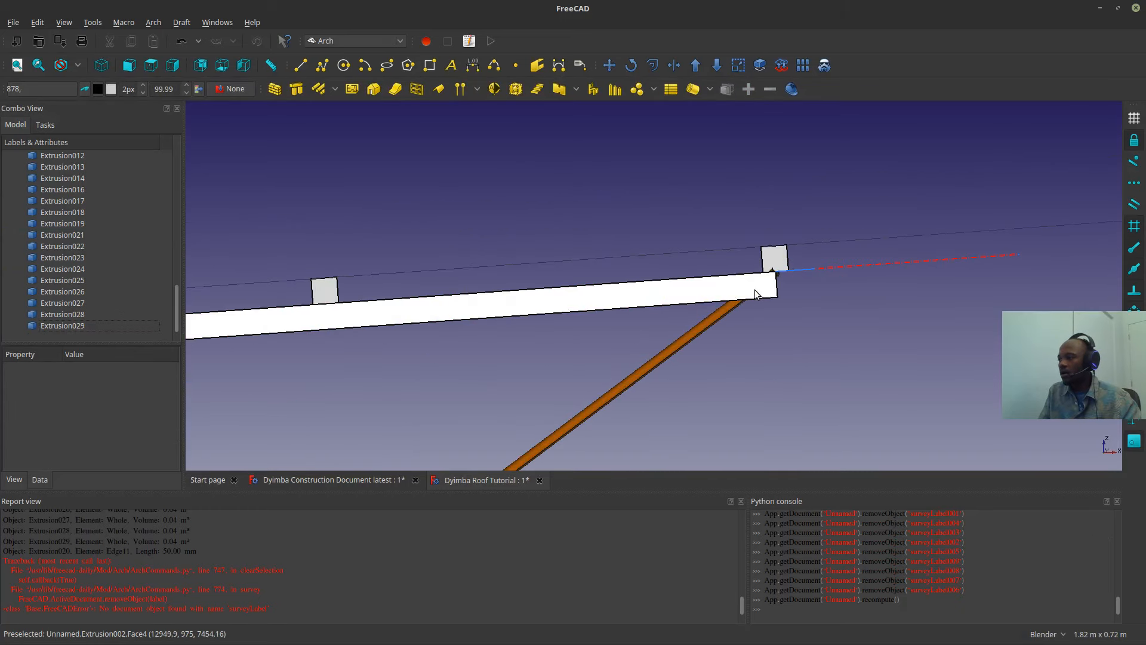
click(787, 259)
key(m)
key(v)
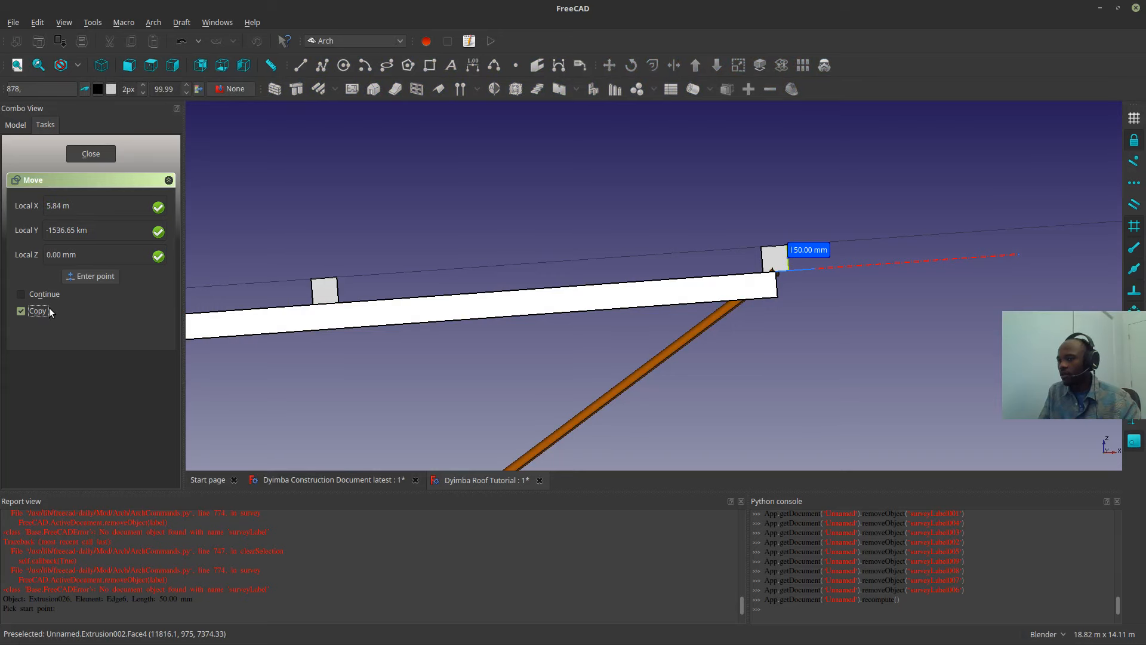
scroll(696, 261, up, 1)
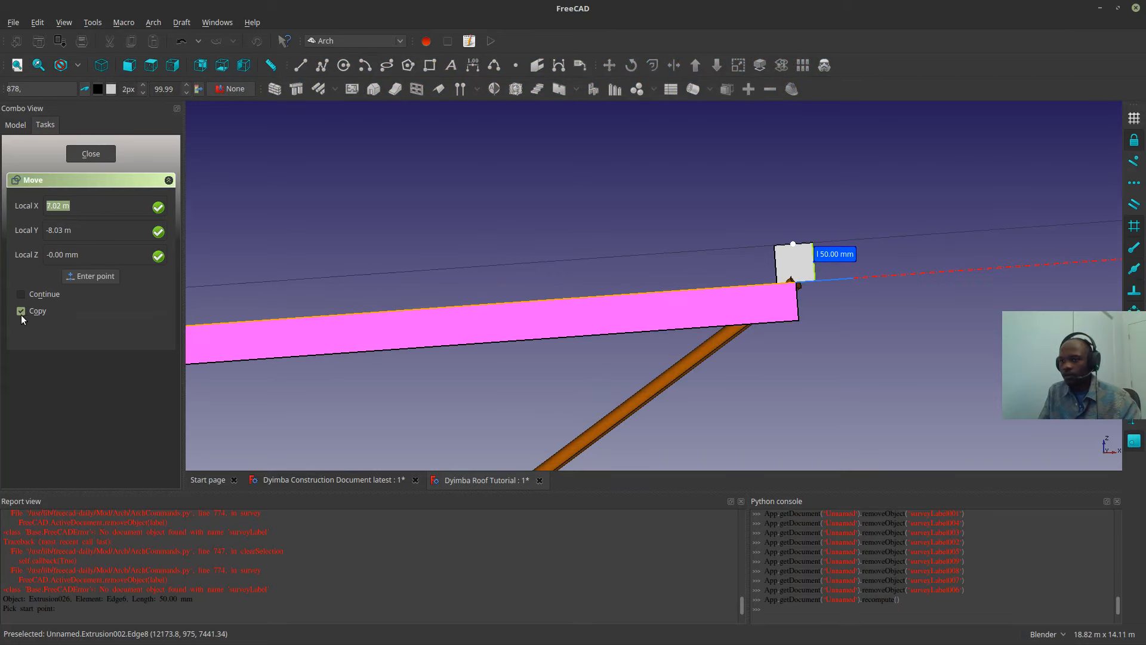
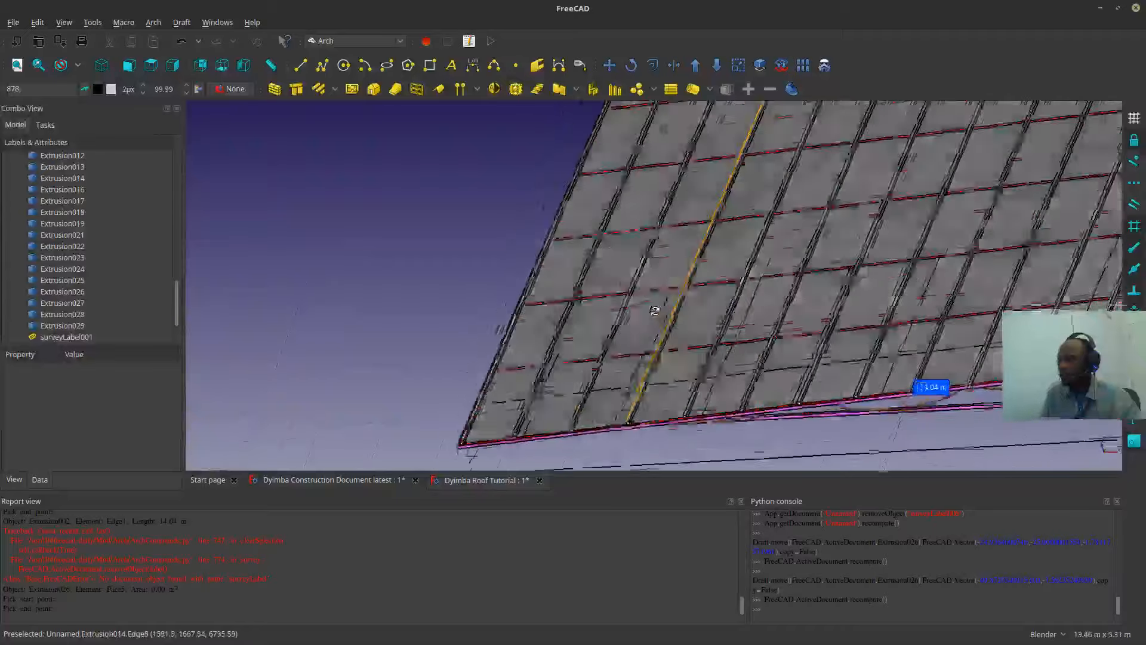
- Examine how the roof members sit on the trusses at the lower roof edge, hiding and reshowing Rectangle004
scroll(507, 389, up, 3)
scroll(440, 427, up, 2)
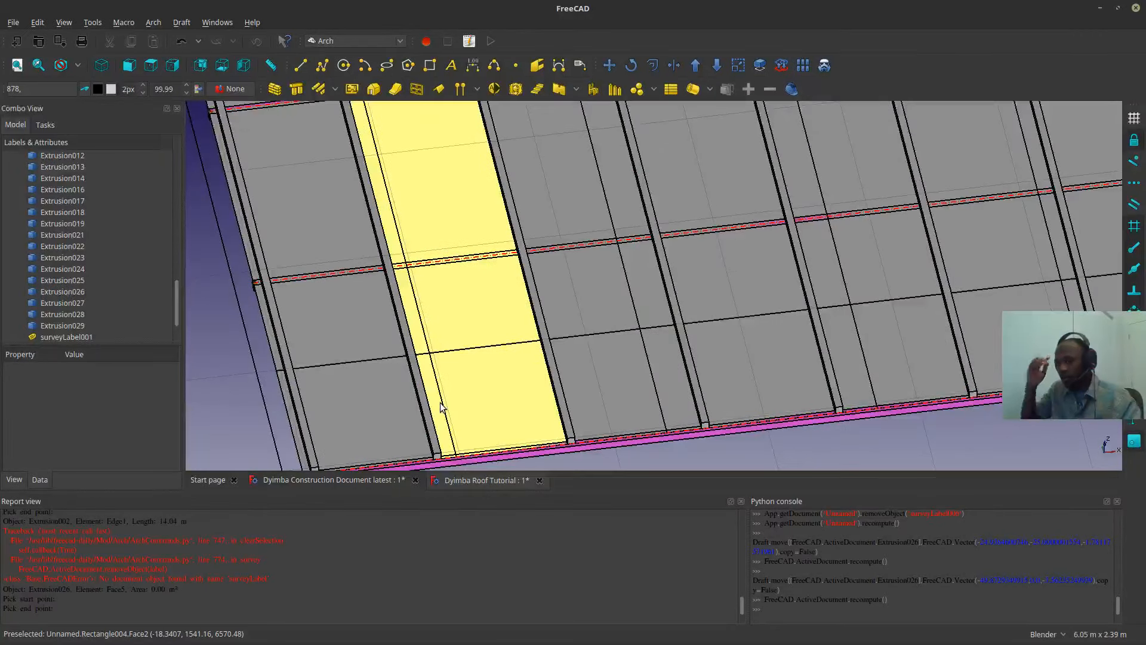
scroll(441, 406, down, 5)
middle_drag(441, 406, 636, 289)
scroll(843, 254, up, 2)
click(869, 225)
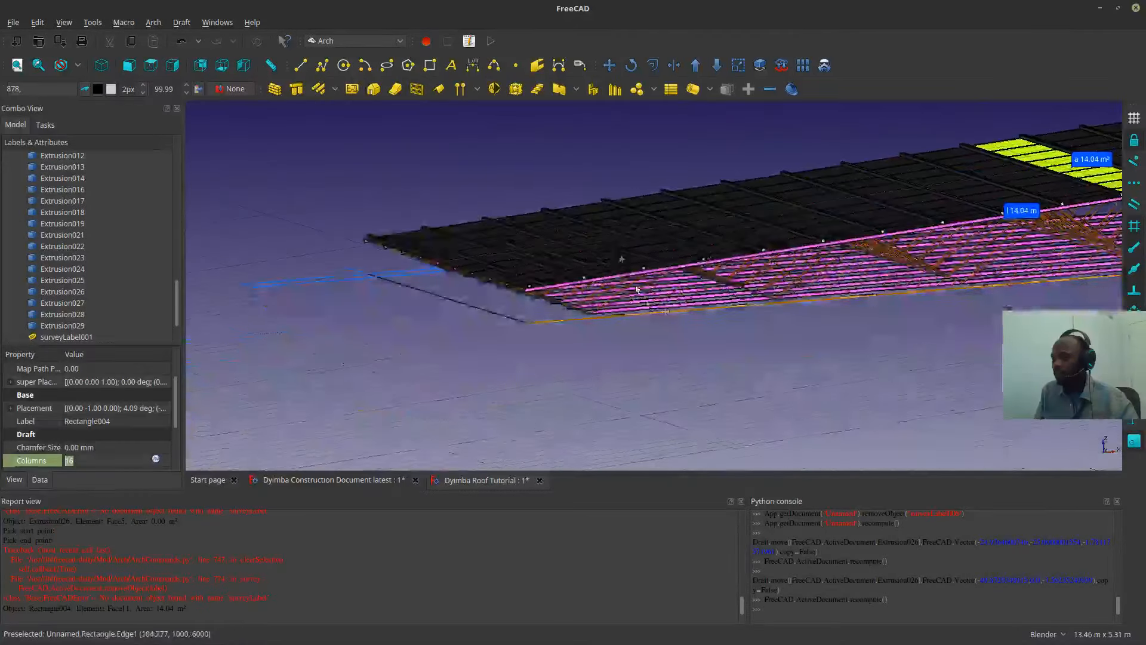
scroll(521, 242, up, 5)
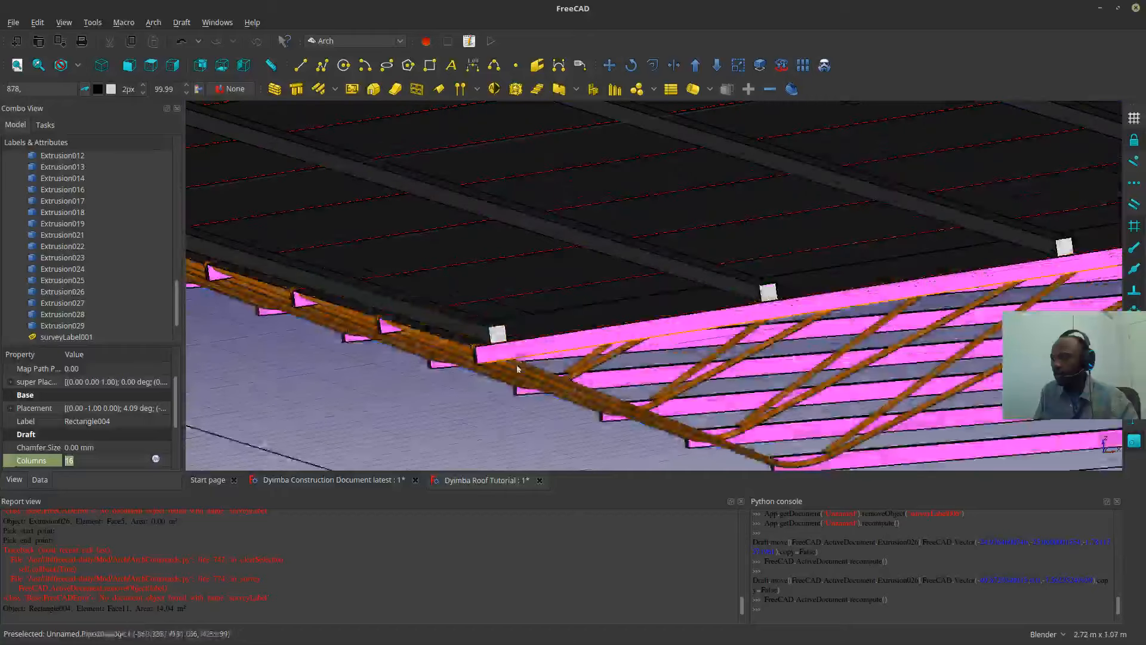
scroll(504, 364, up, 2)
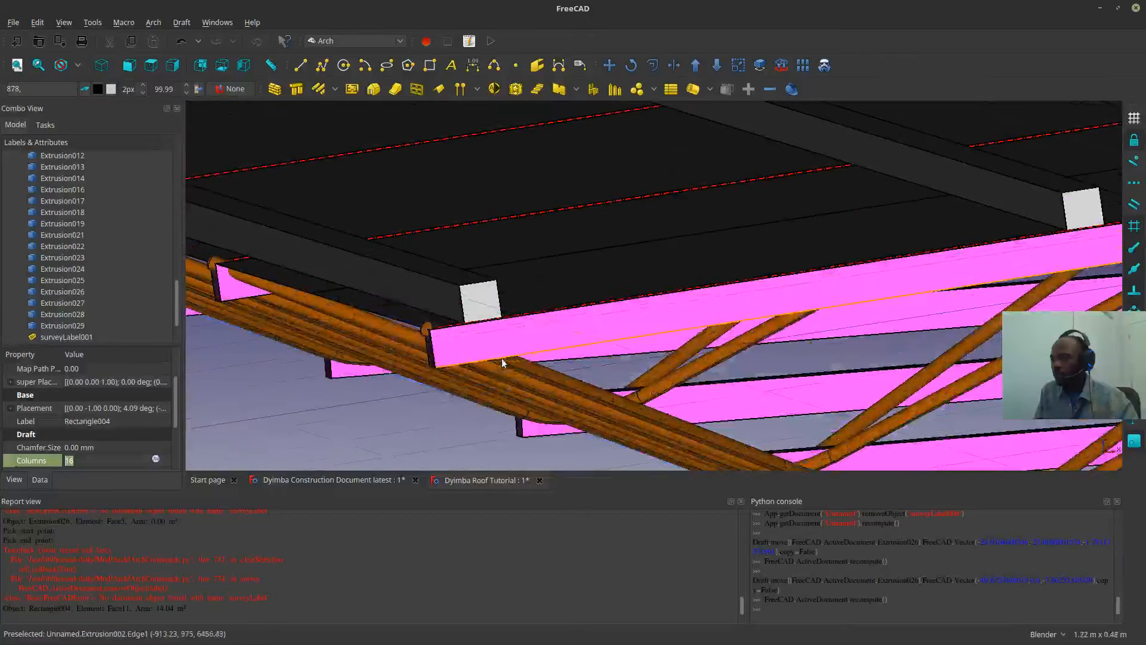
scroll(477, 340, up, 3)
key(space)
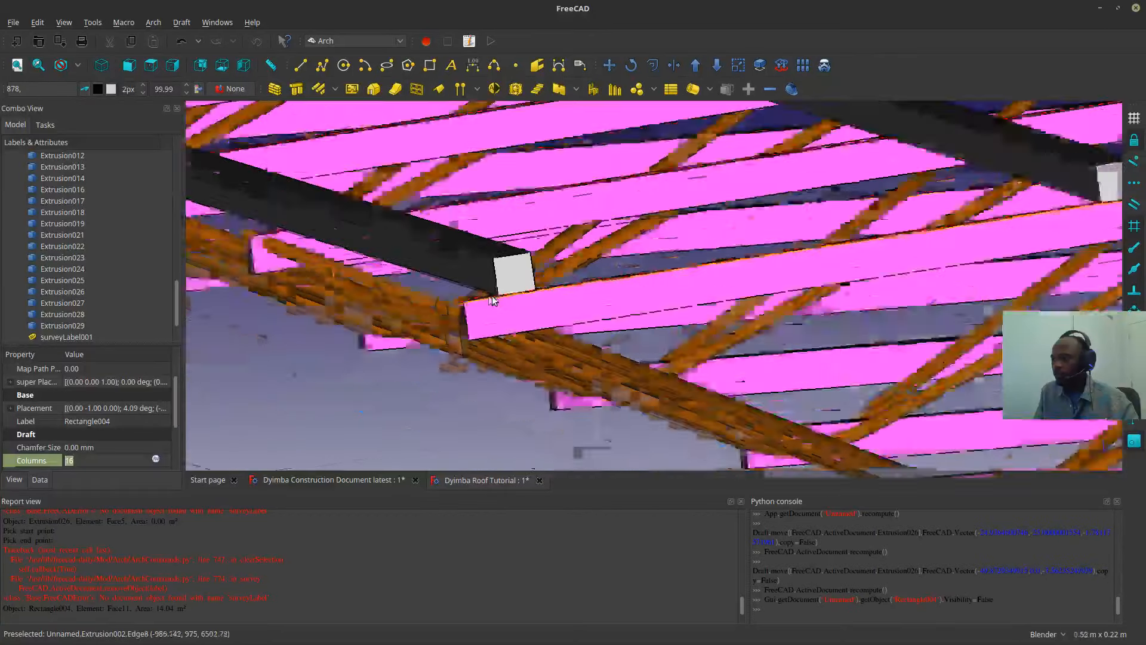
key(space)
- Show the roof panel Panel001 and check its base Rectangle004 by hiding and reshowing it at the lower edge
scroll(493, 300, down, 10)
scroll(69, 282, up, 13)
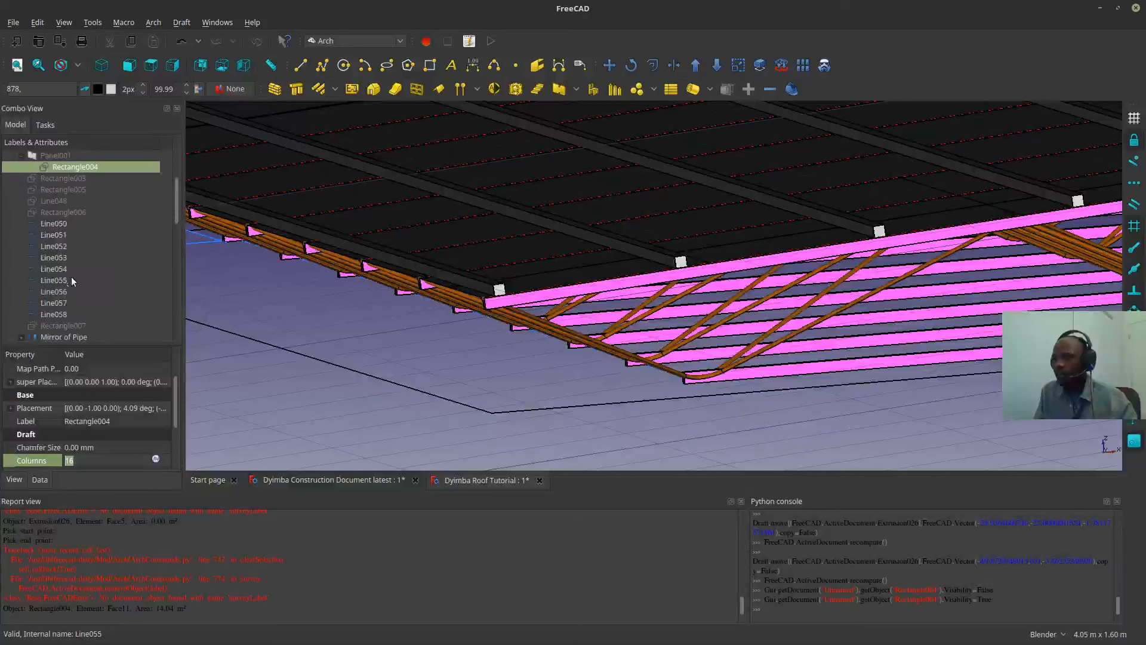
scroll(71, 277, up, 3)
click(69, 257)
key(space)
scroll(426, 310, up, 2)
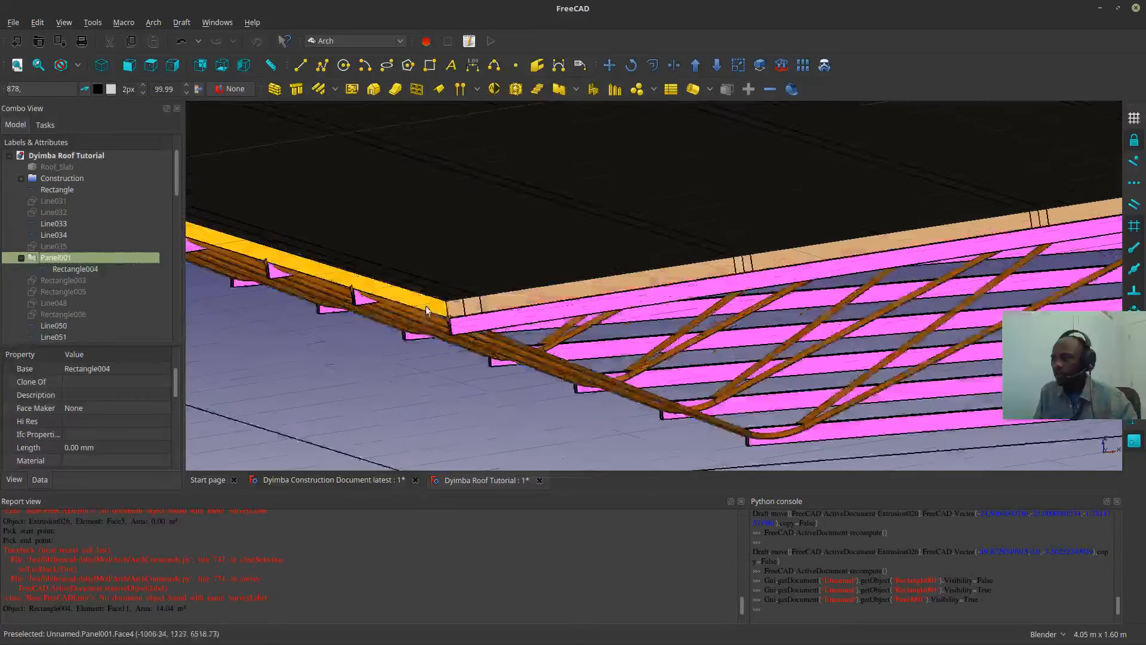
scroll(426, 309, up, 3)
click(58, 268)
key(space)
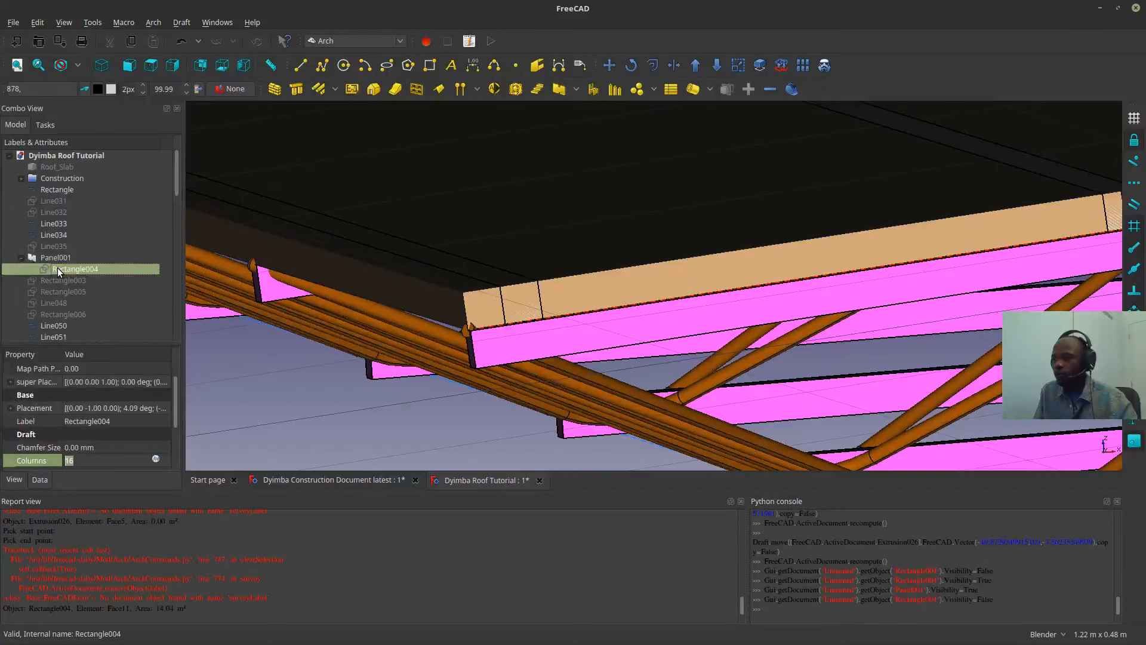
key(space)
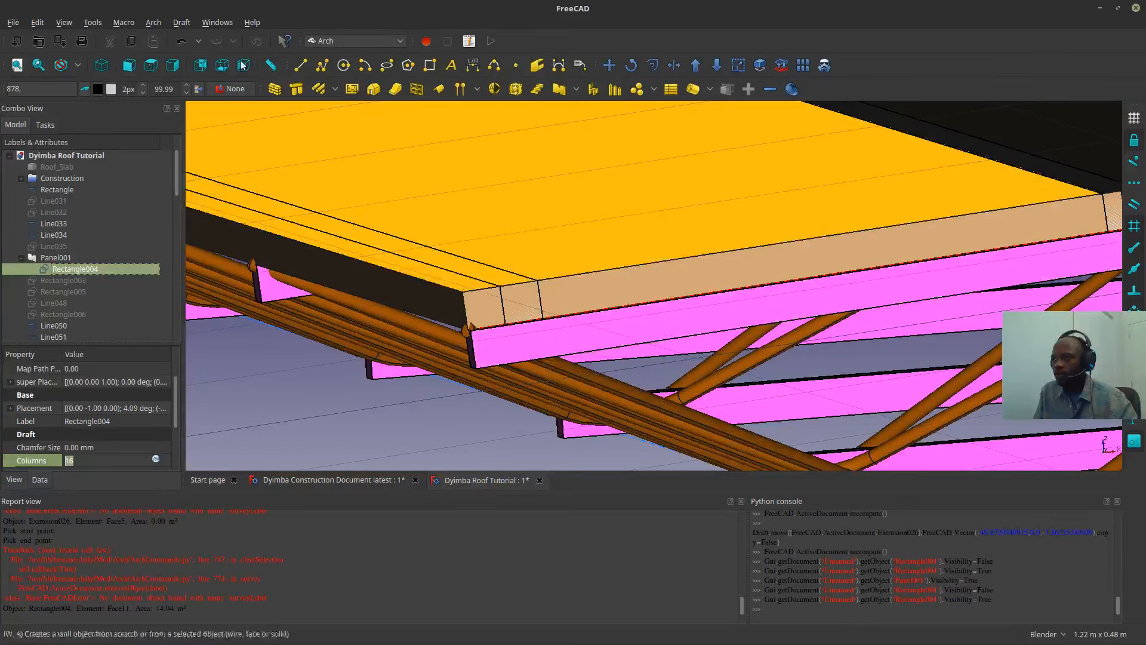
- View the roof's lower end from the front and set the draw style to wireframe
click(172, 66)
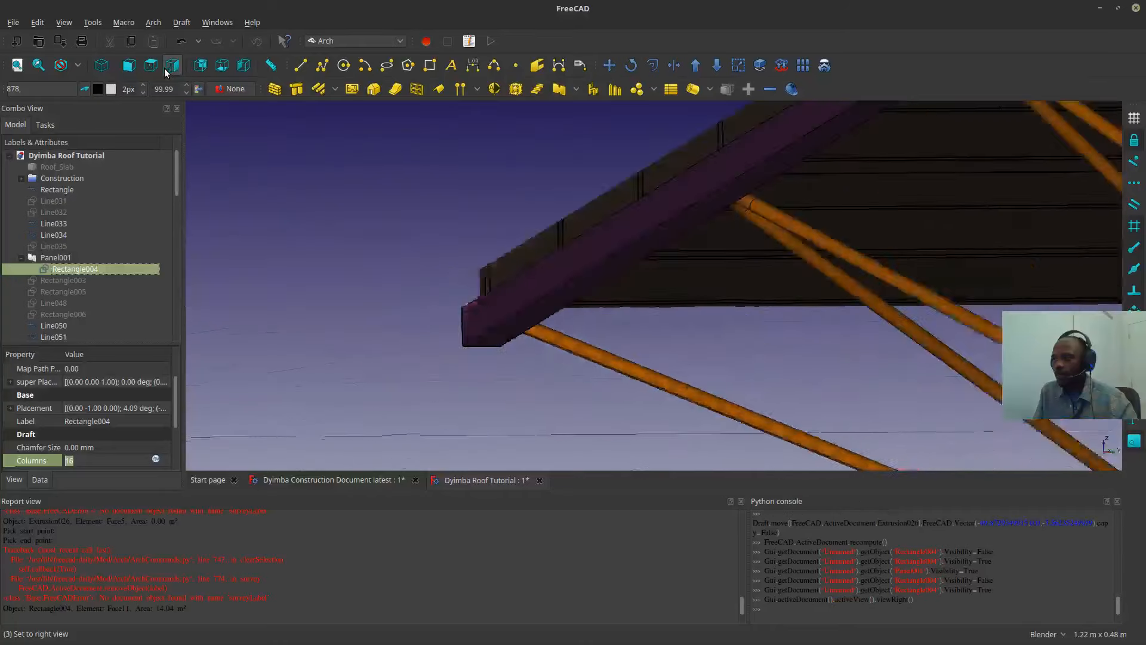
click(132, 70)
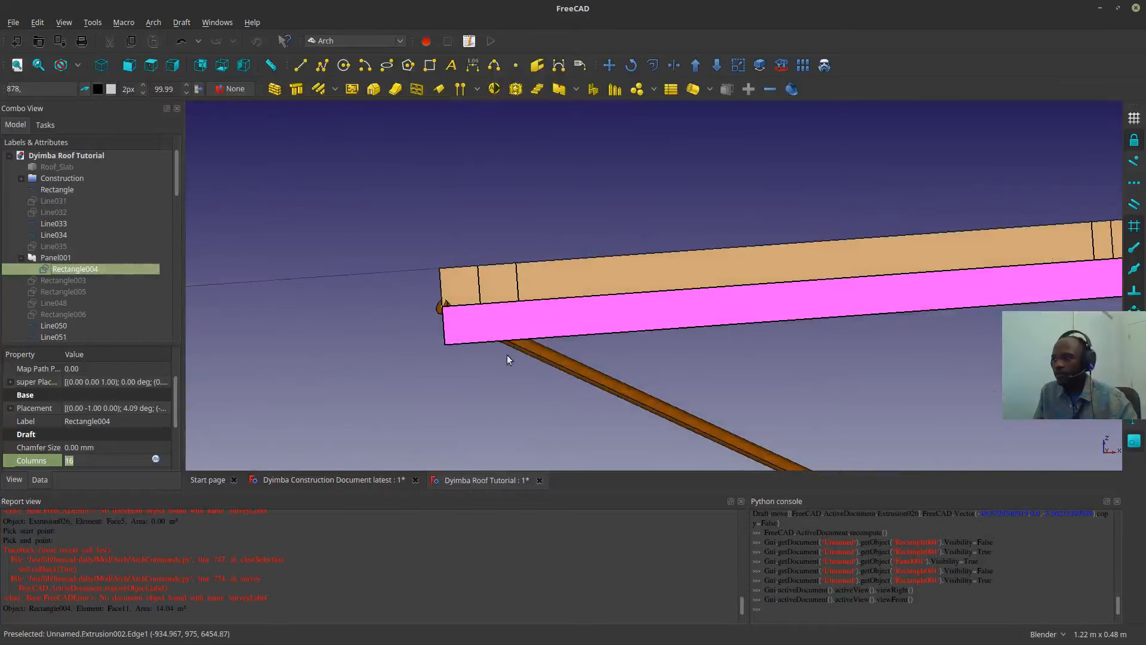
shift+middle_drag(394, 231, 416, 344)
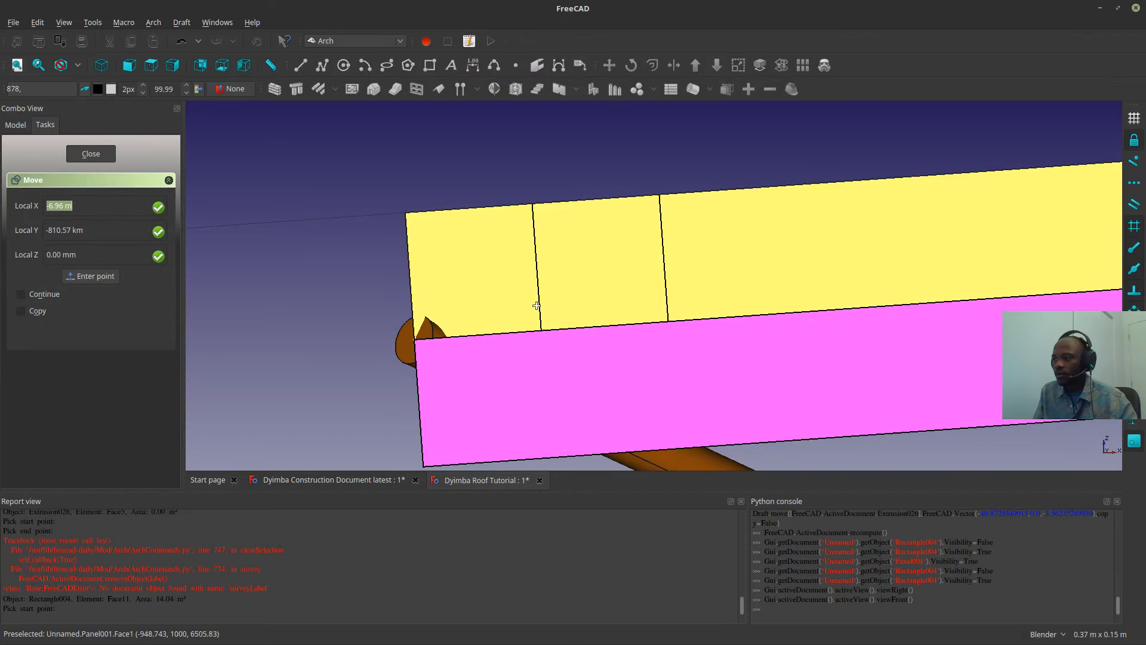
key(Escape)
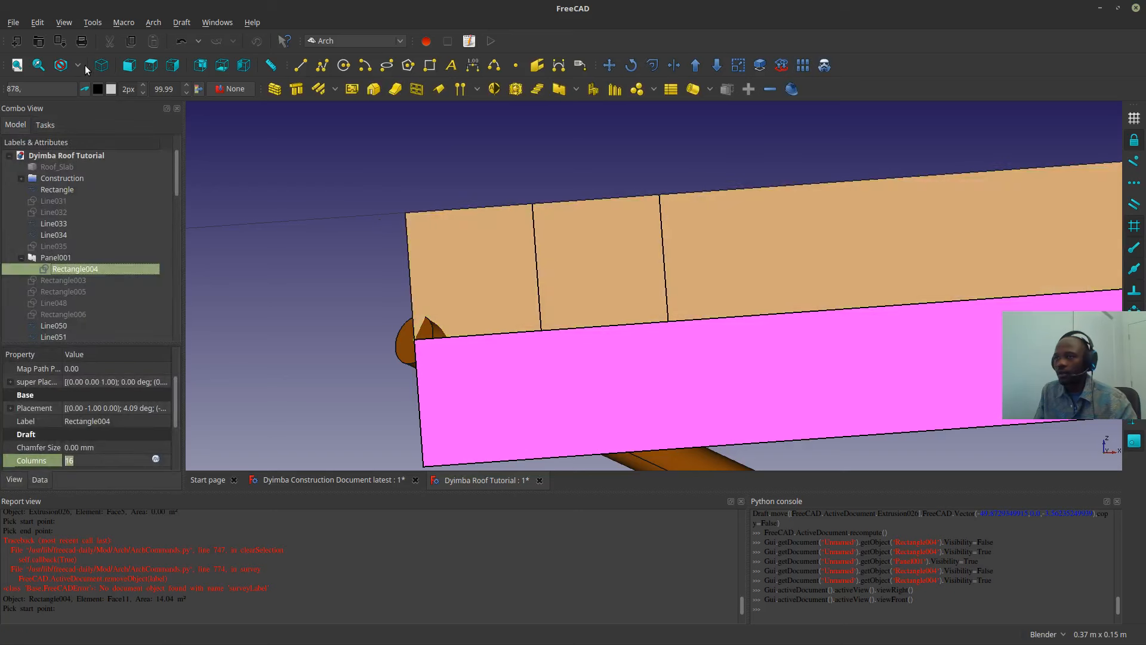
click(77, 65)
click(84, 128)
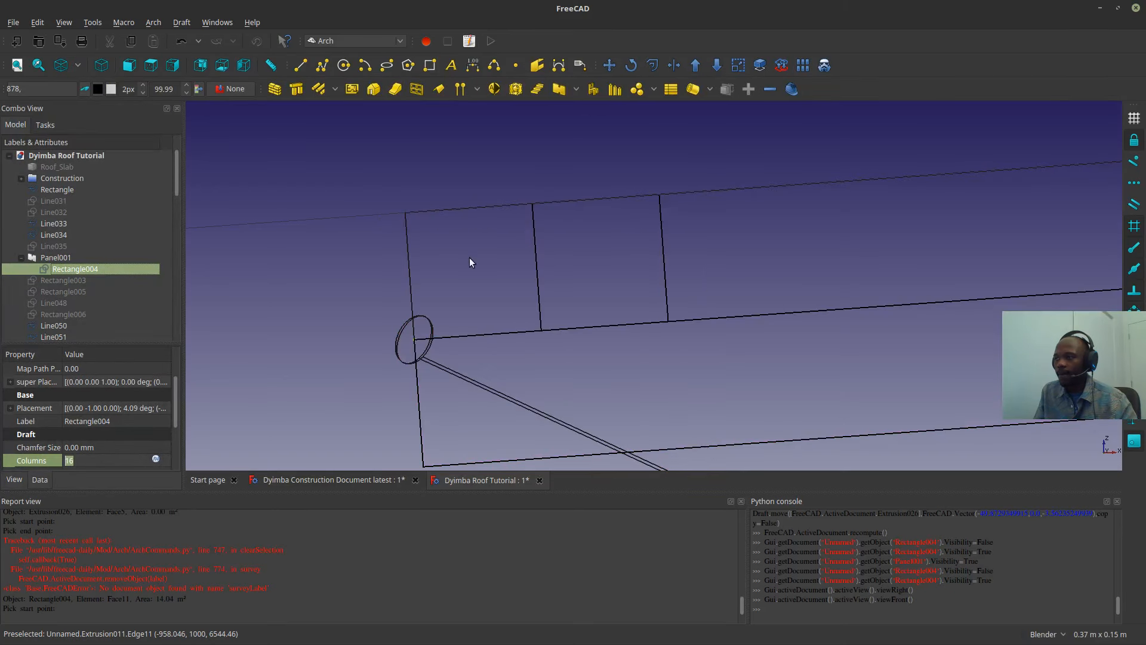
- Move the panel base Rectangle004 from the bottom corner of the lowest roof member to that member's top corner
click(469, 256)
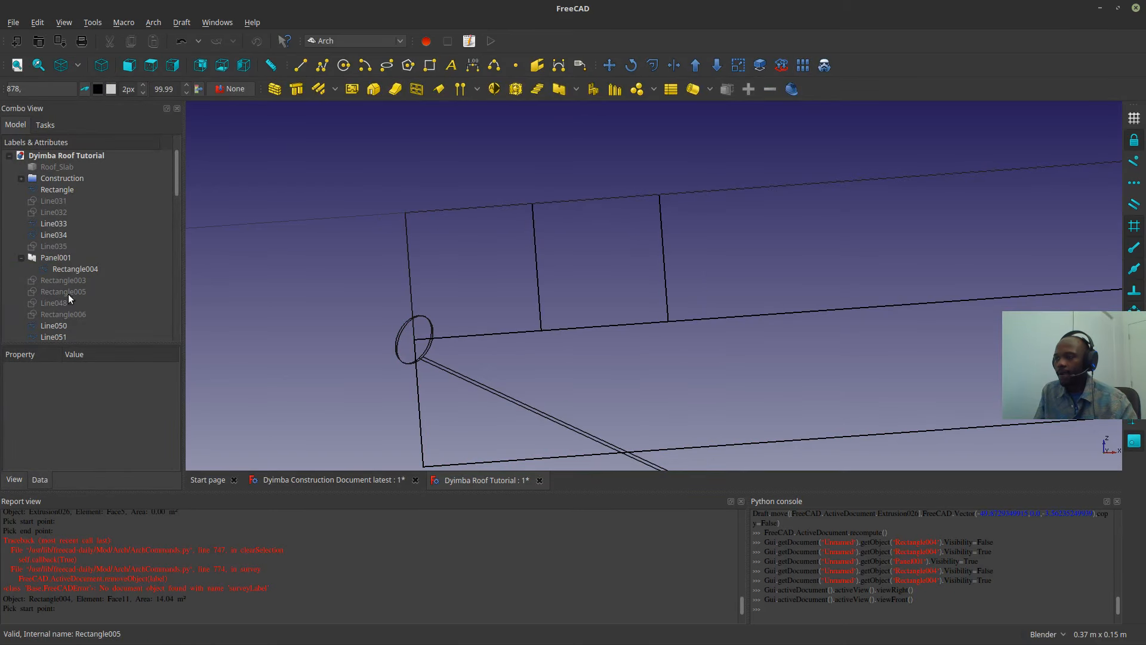
scroll(73, 268, down, 2)
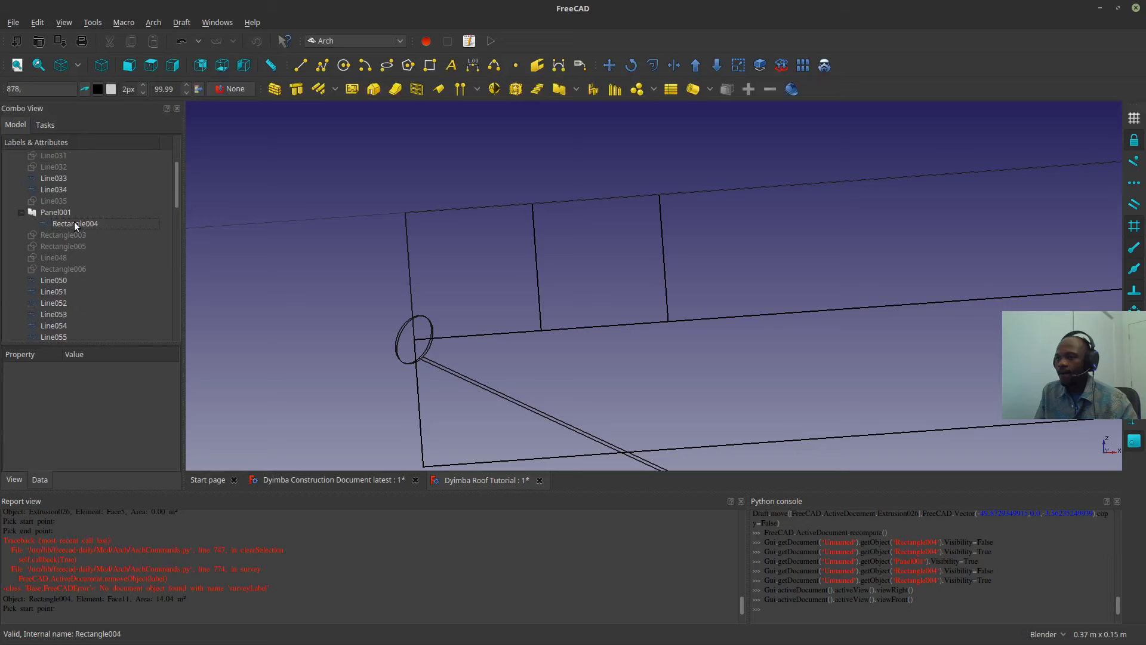
click(74, 223)
click(609, 65)
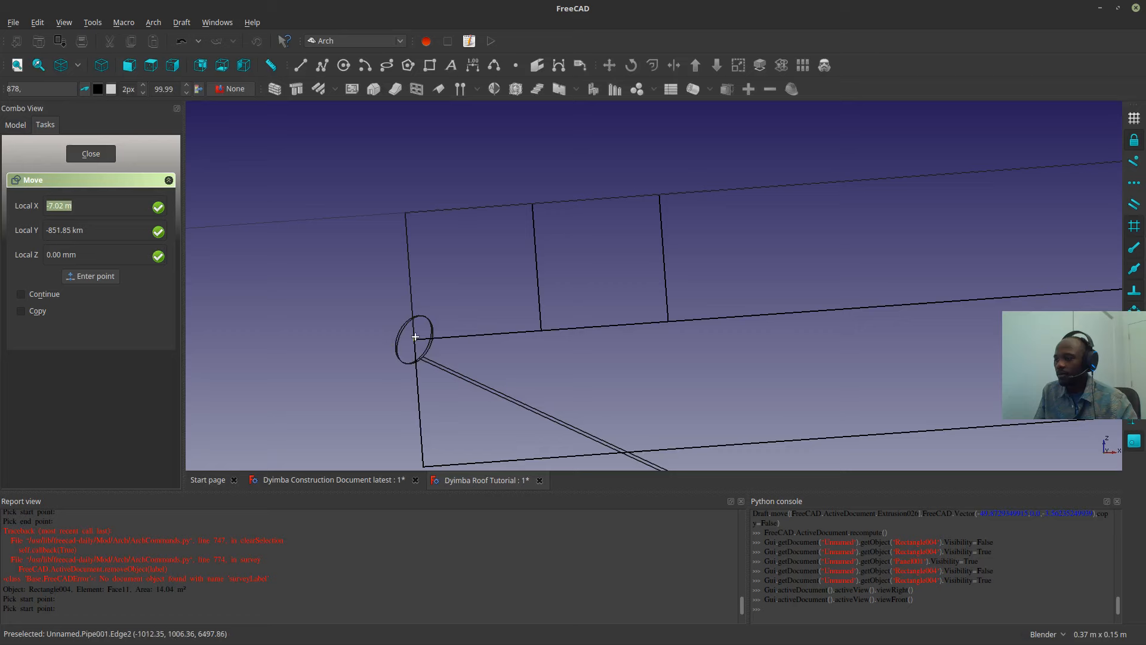
scroll(416, 340, down, 5)
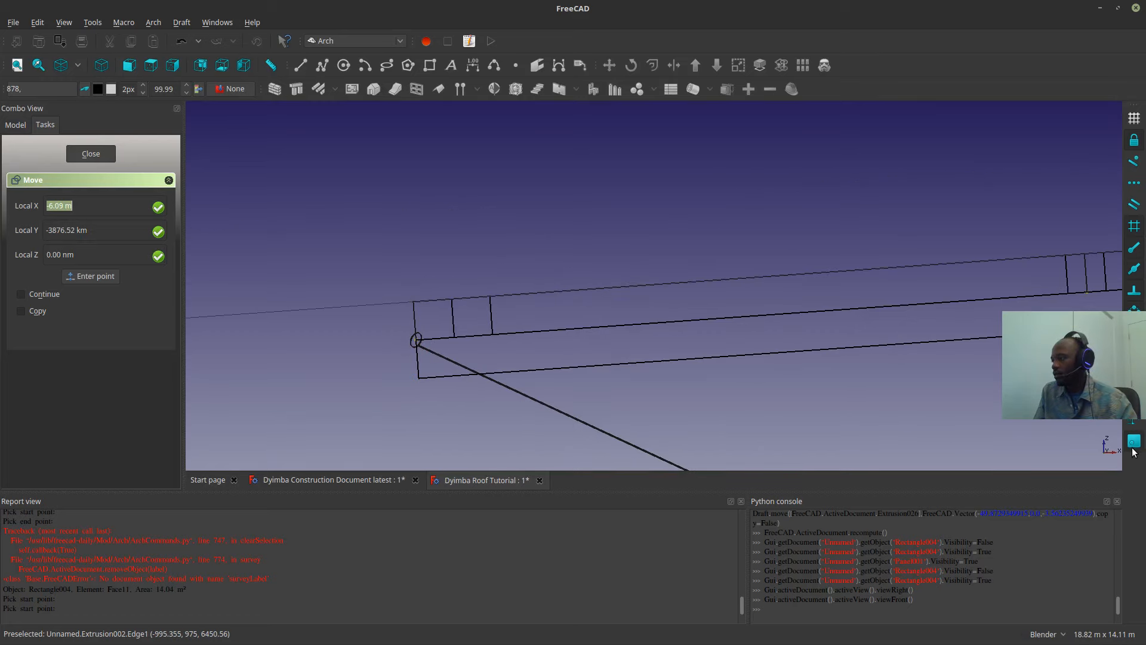
click(416, 340)
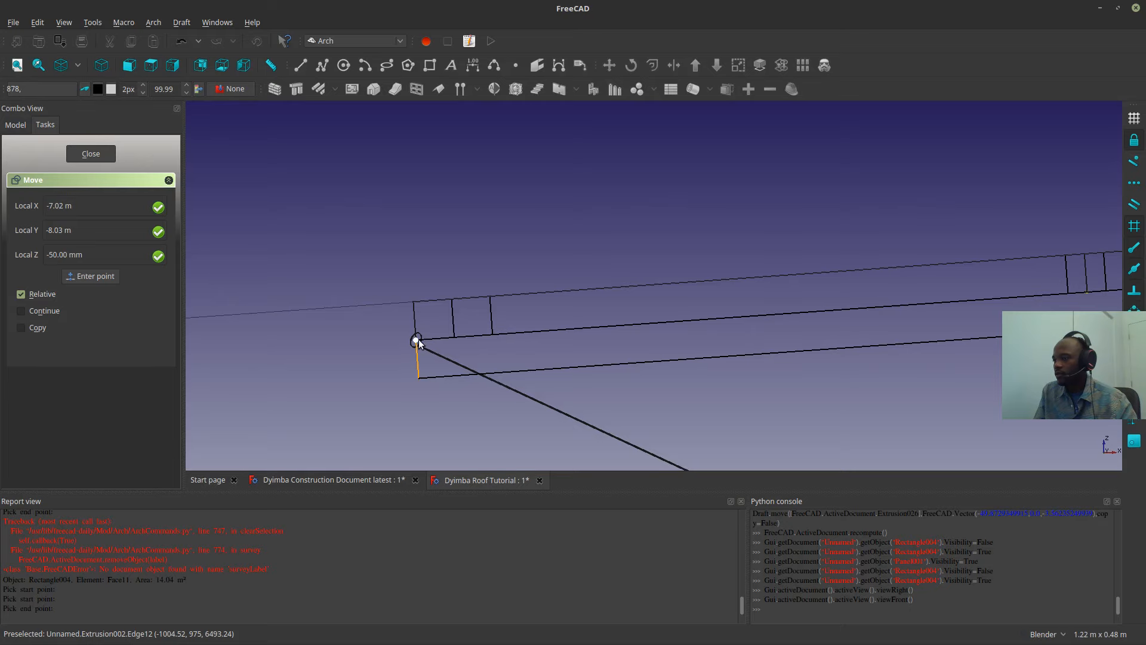
click(413, 303)
scroll(457, 338, down, 6)
middle_drag(468, 343, 504, 363)
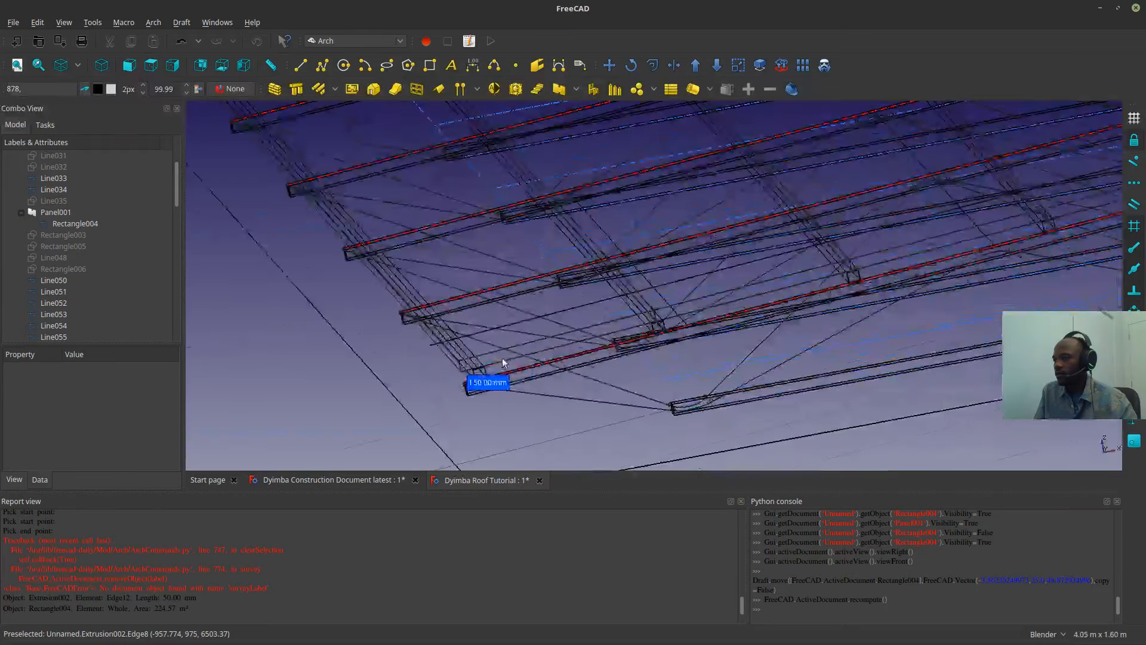
- Delete the survey labels surveyLabel001 and surveyLabel002
click(500, 414)
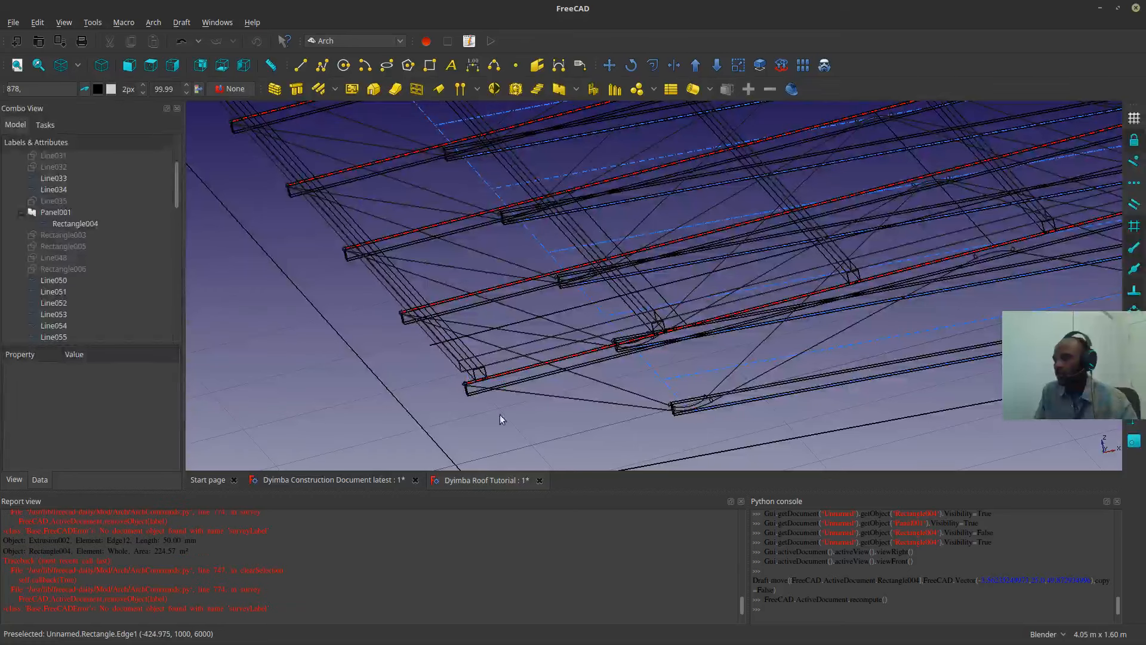
scroll(68, 298, down, 10)
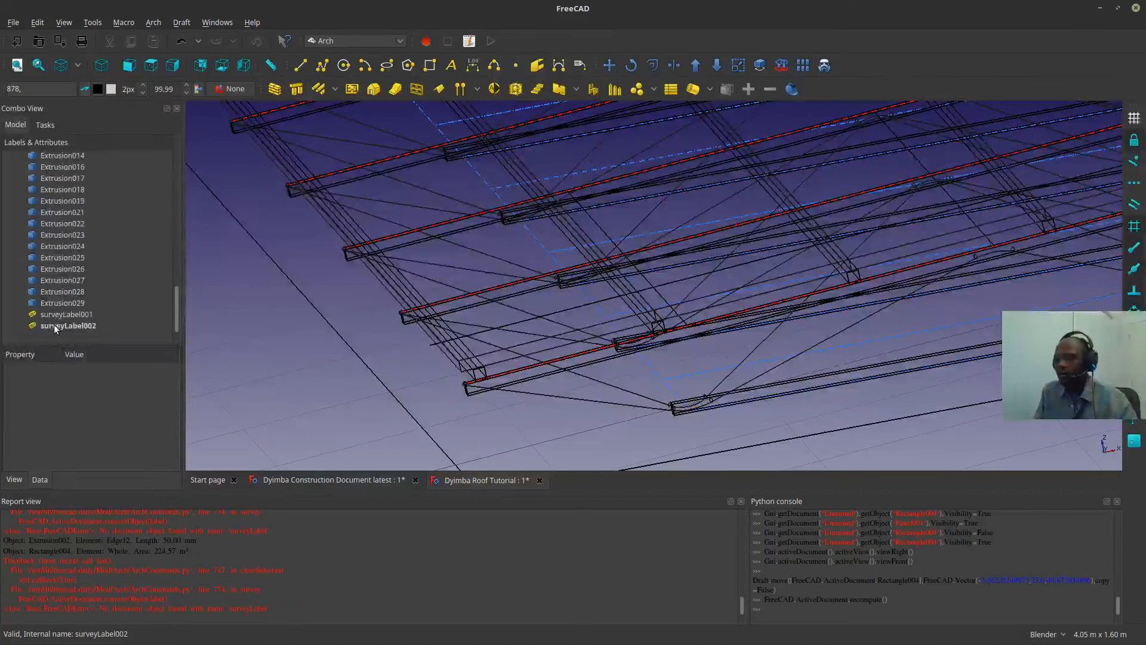
click(54, 324)
shift+click(60, 314)
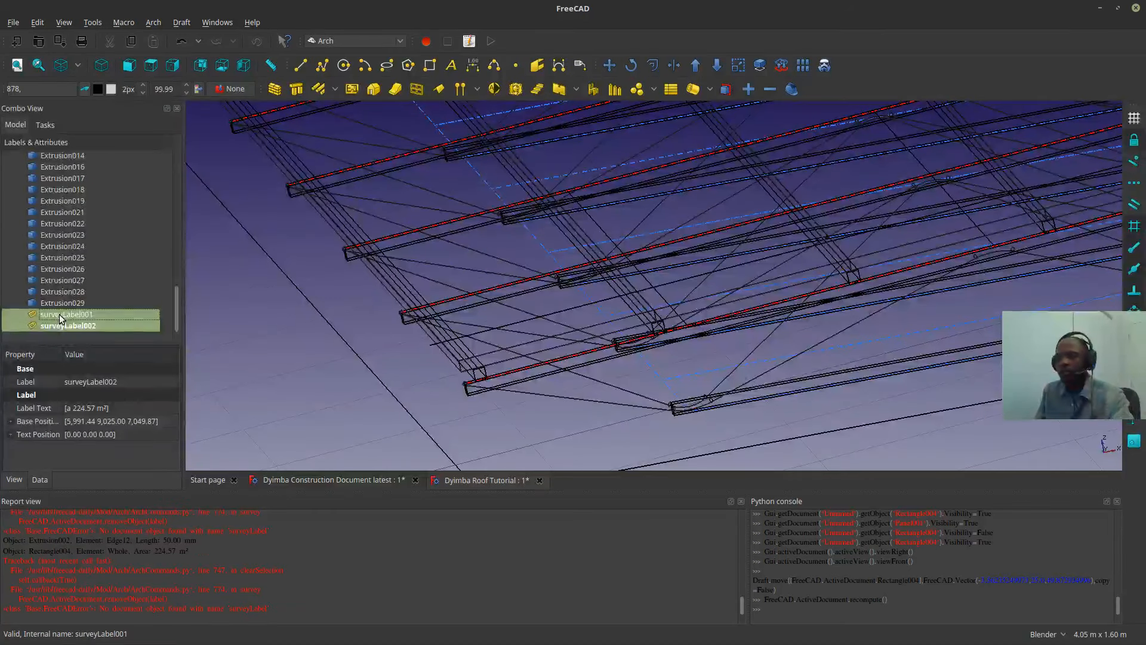
key(Delete)
- Switch the draw style from wireframe back to the normal shaded display
scroll(392, 339, down, 3)
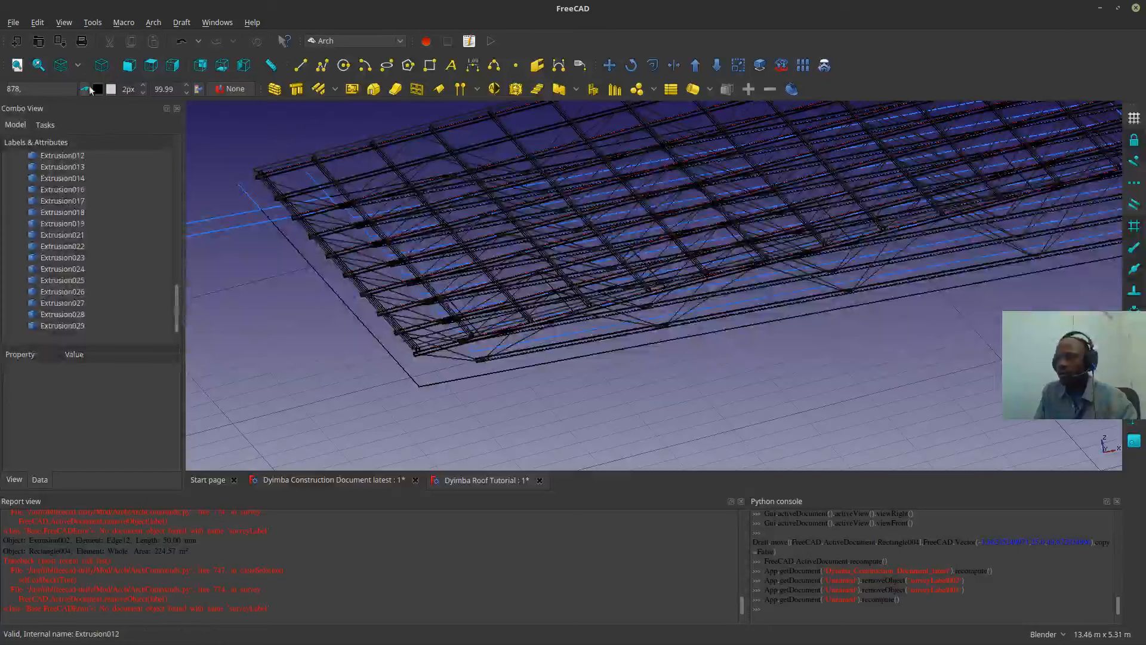
click(77, 65)
click(76, 127)
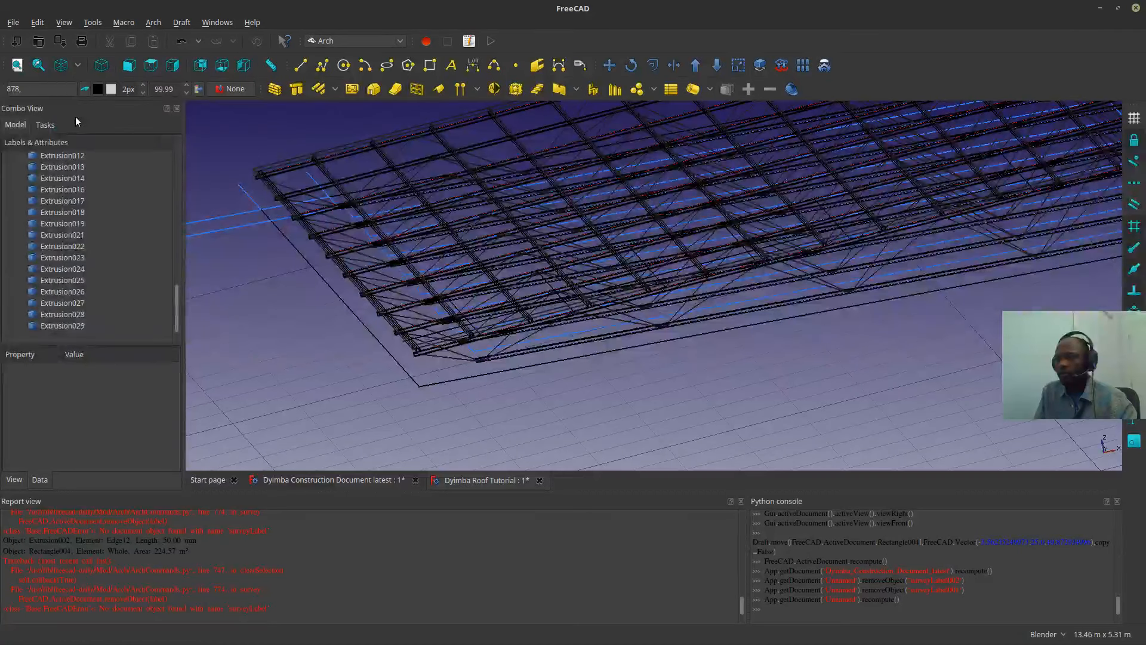
click(80, 65)
click(78, 96)
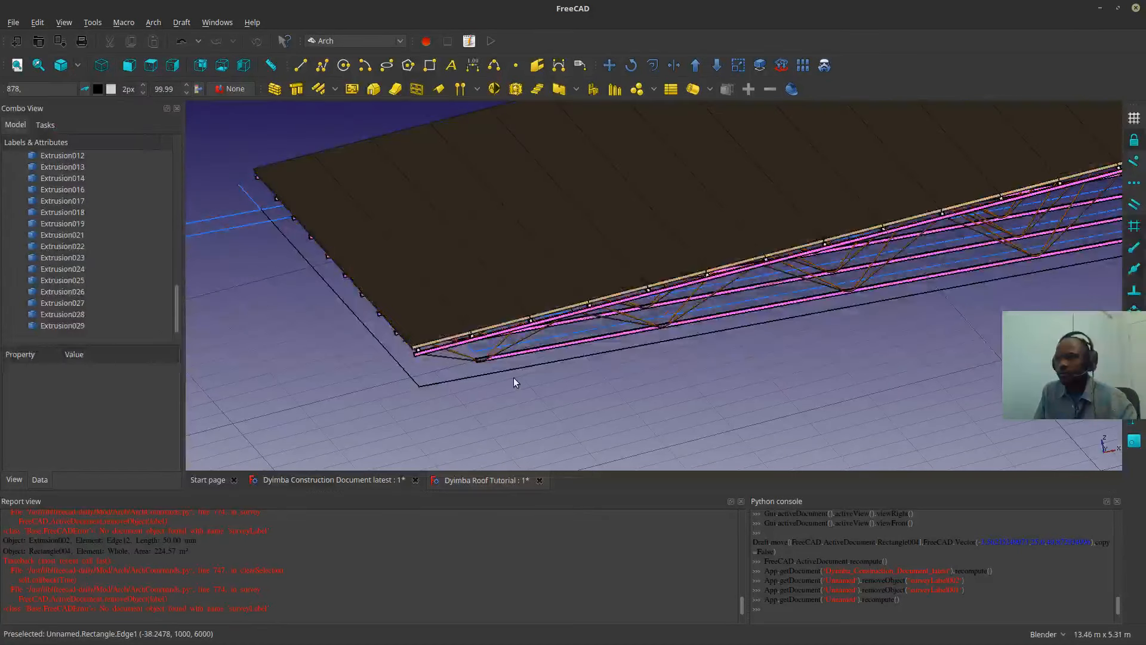
- Measure the area of one roof panel strip and review Panel001's thickness, sheet, wave and placement properties
middle_drag(509, 367, 827, 314)
scroll(573, 406, down, 2)
click(441, 296)
scroll(537, 382, up, 2)
scroll(588, 278, down, 5)
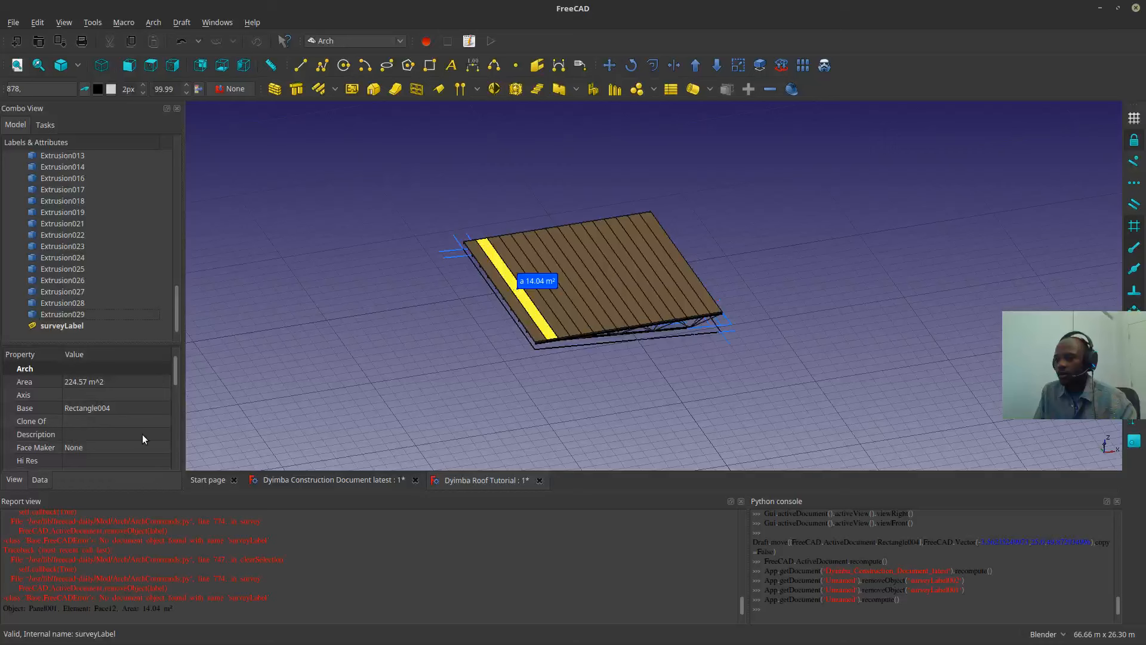
scroll(137, 439, down, 8)
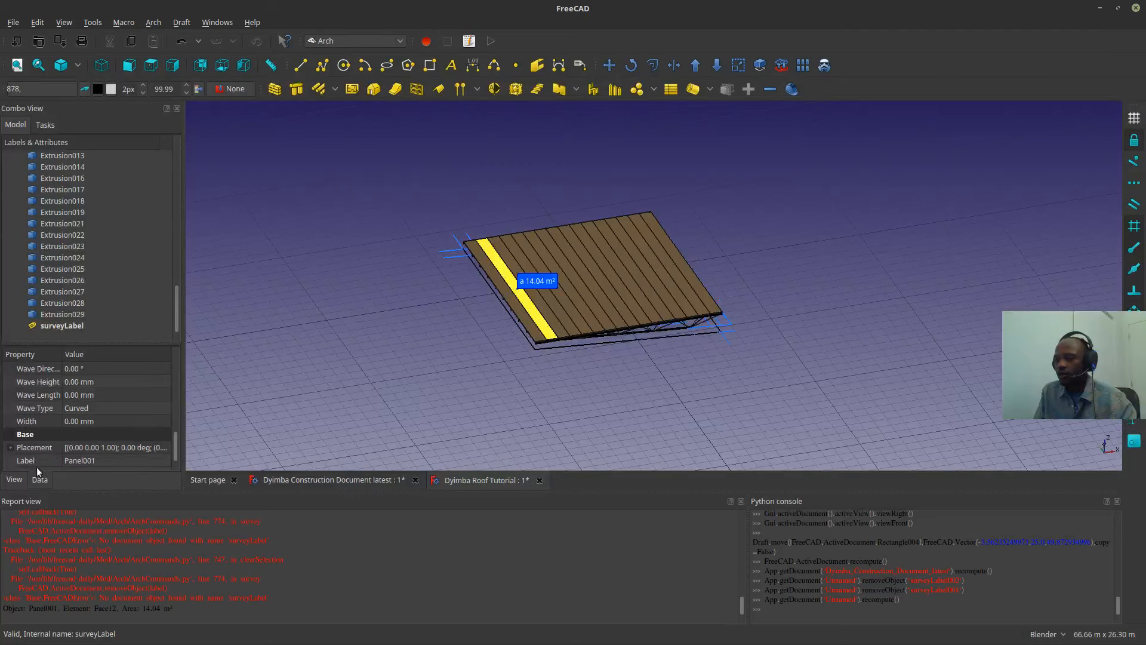
scroll(130, 431, up, 2)
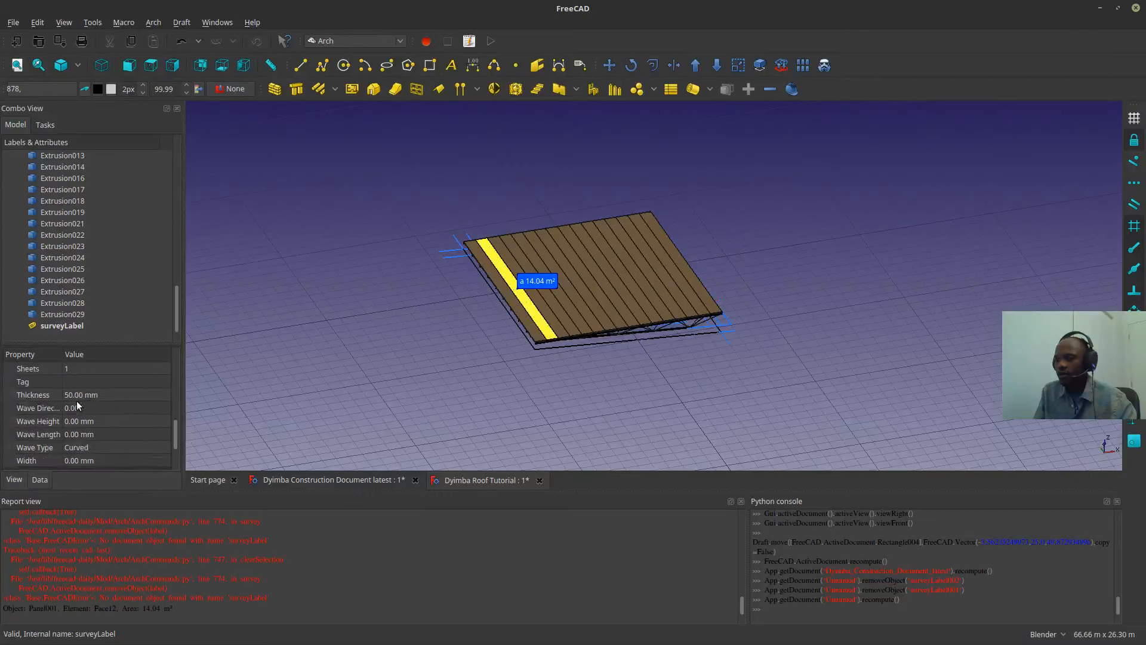
scroll(108, 440, down, 2)
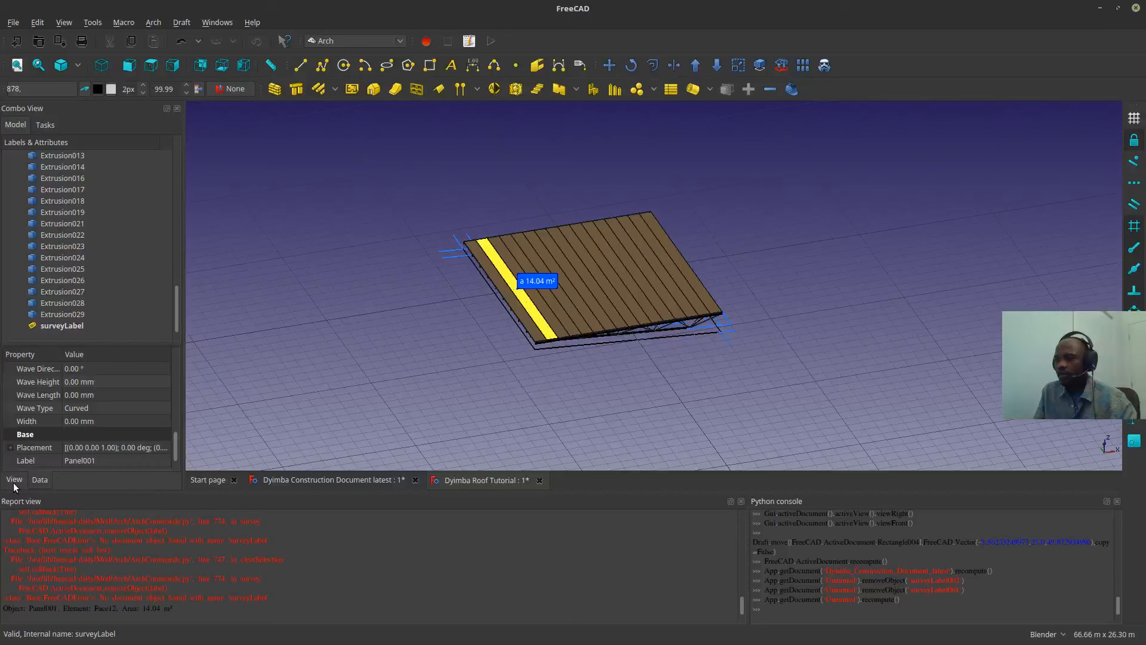
scroll(60, 460, up, 4)
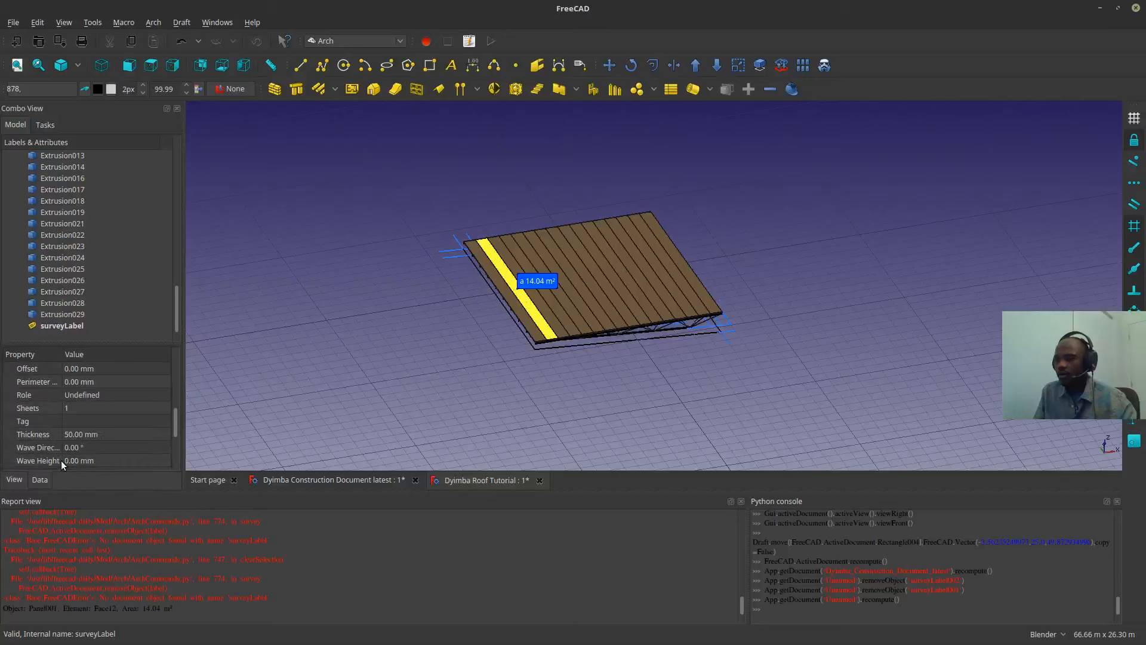
scroll(61, 460, up, 1)
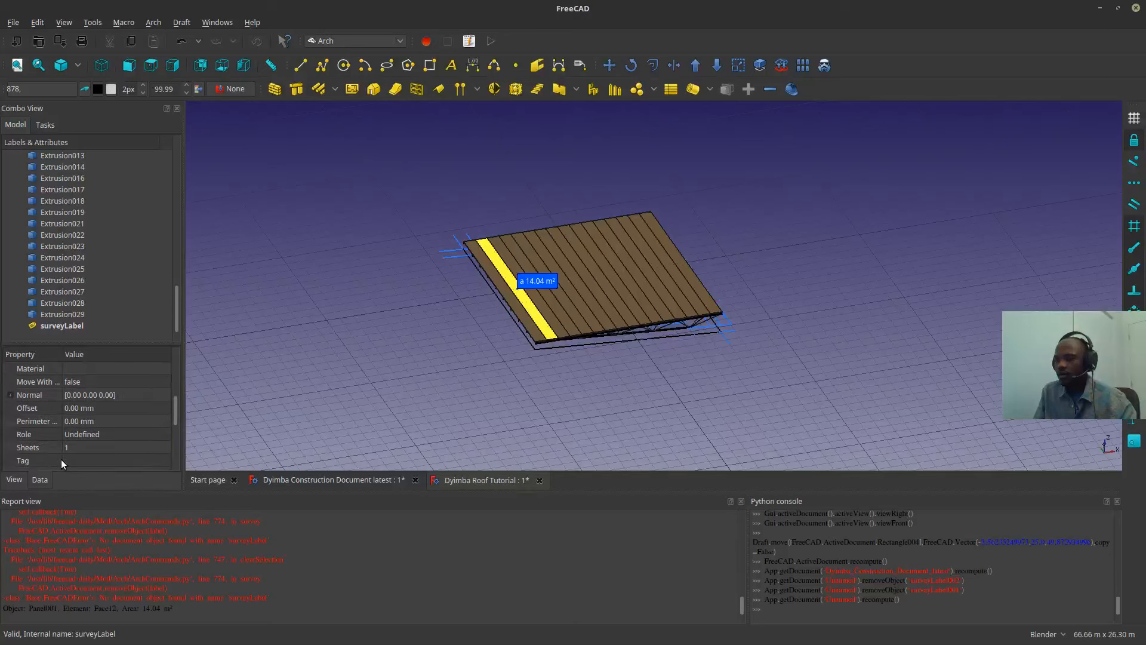
scroll(61, 460, up, 3)
scroll(61, 460, down, 3)
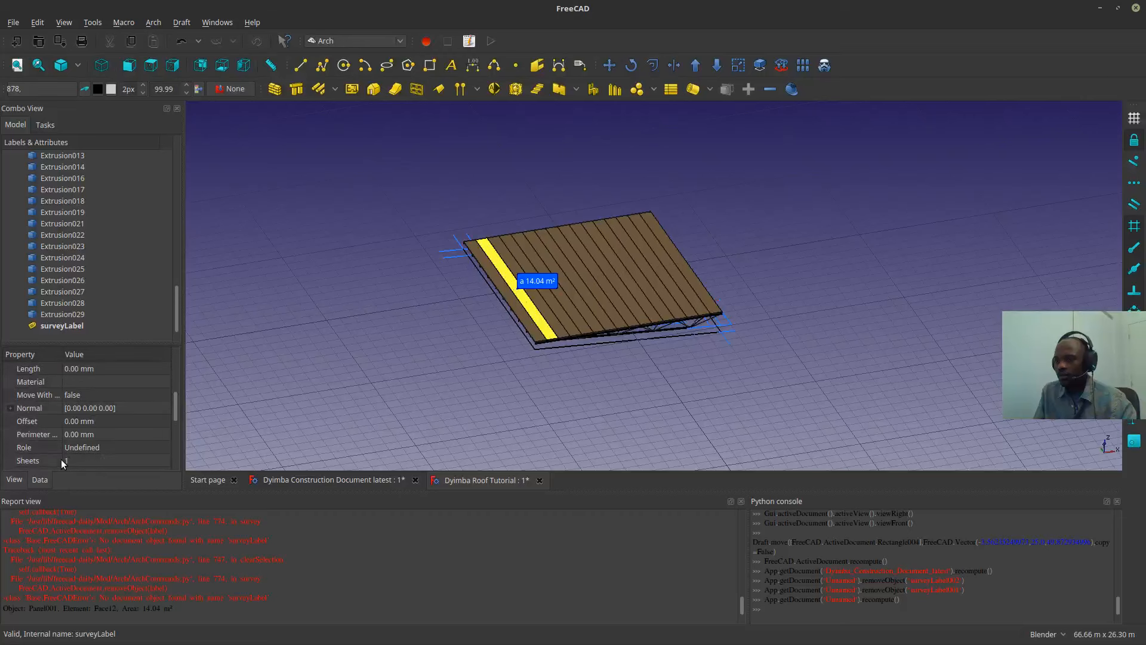
scroll(61, 460, down, 1)
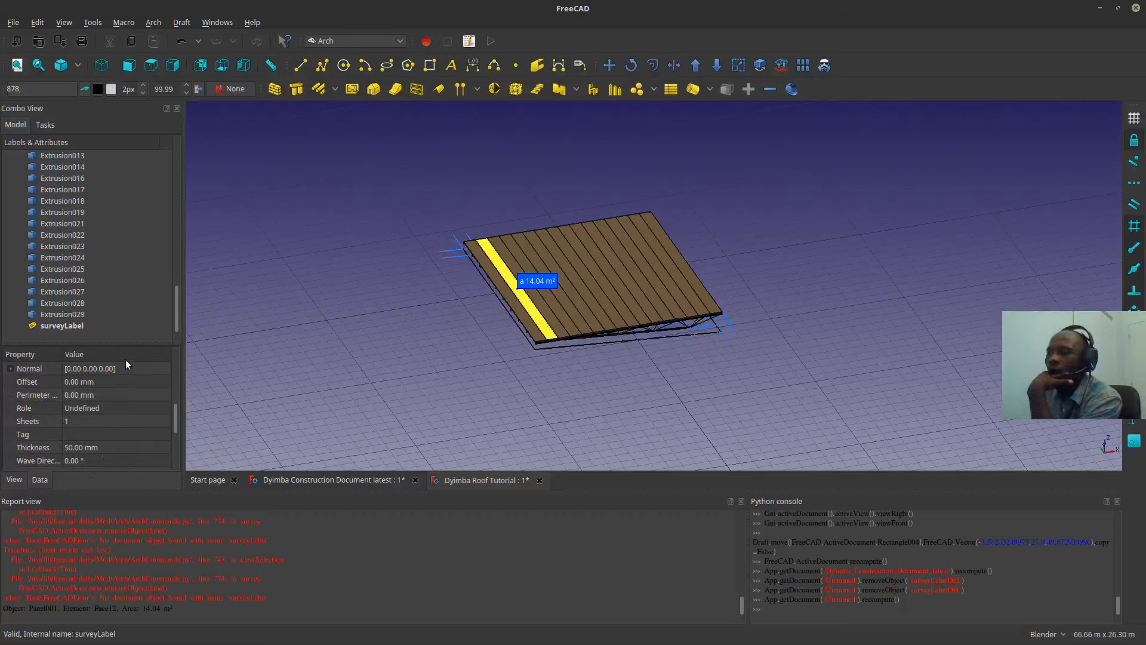
scroll(111, 431, down, 3)
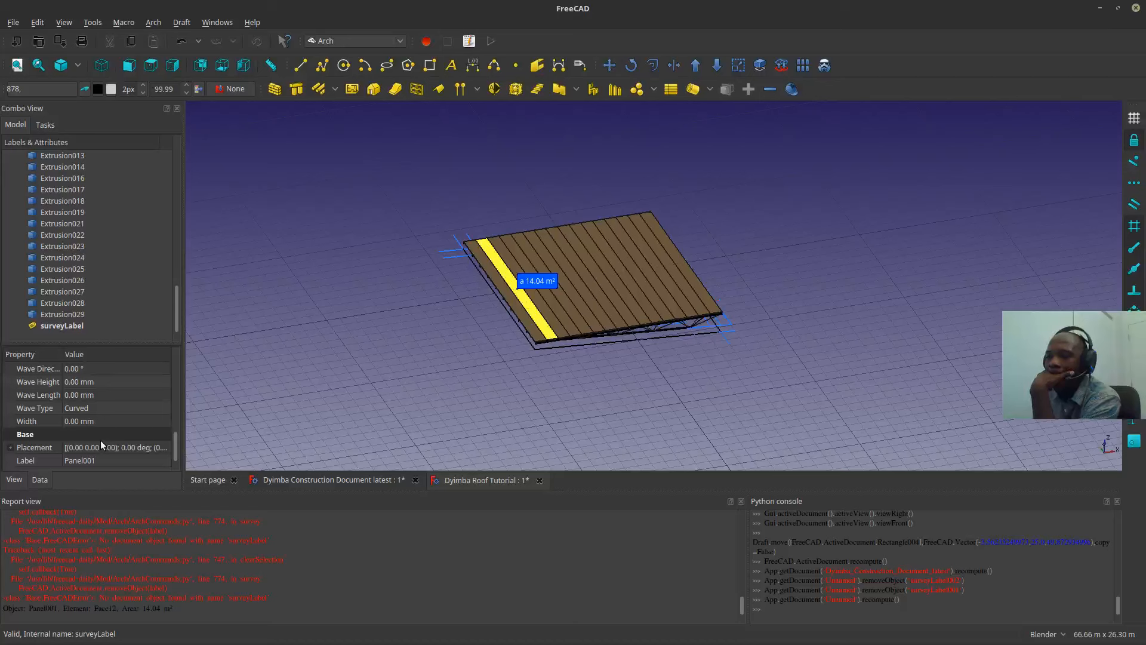
scroll(102, 431, up, 1)
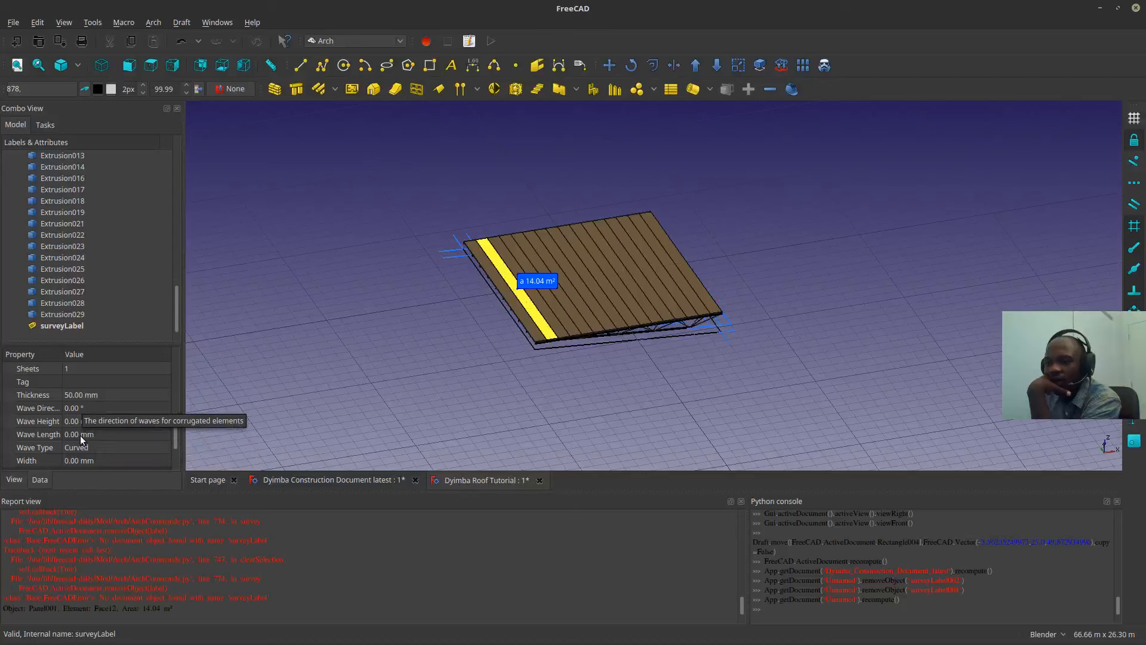
scroll(173, 422, down, 1)
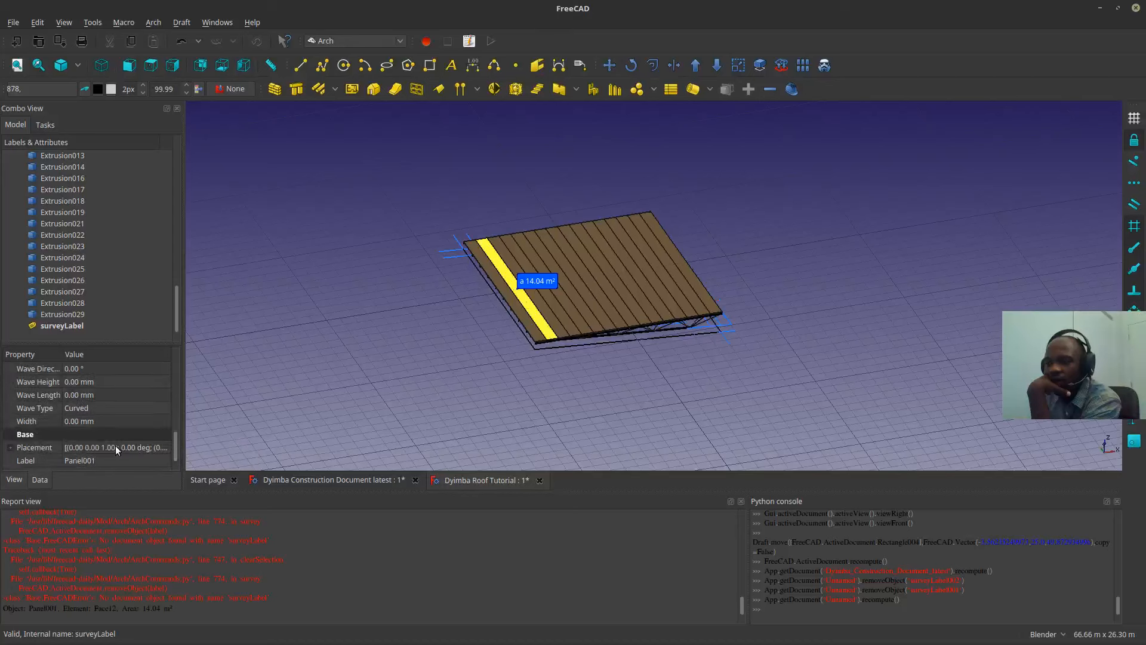
- Set the number of columns of Rectangle004, the base of Panel001, to 1
scroll(49, 296, up, 10)
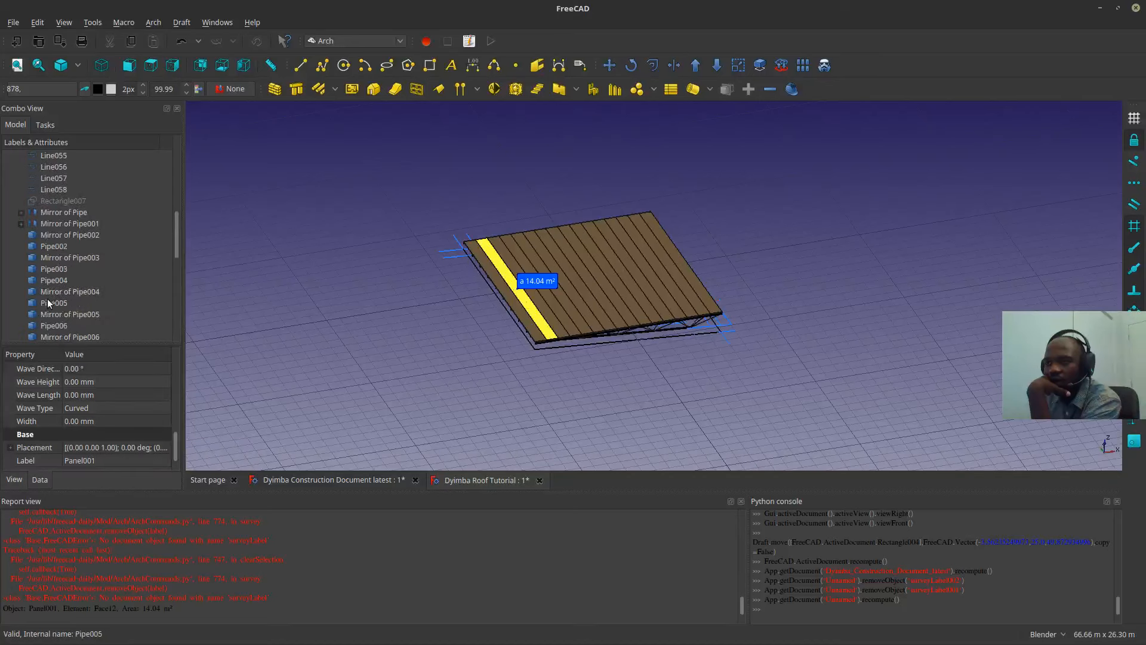
click(47, 246)
click(48, 236)
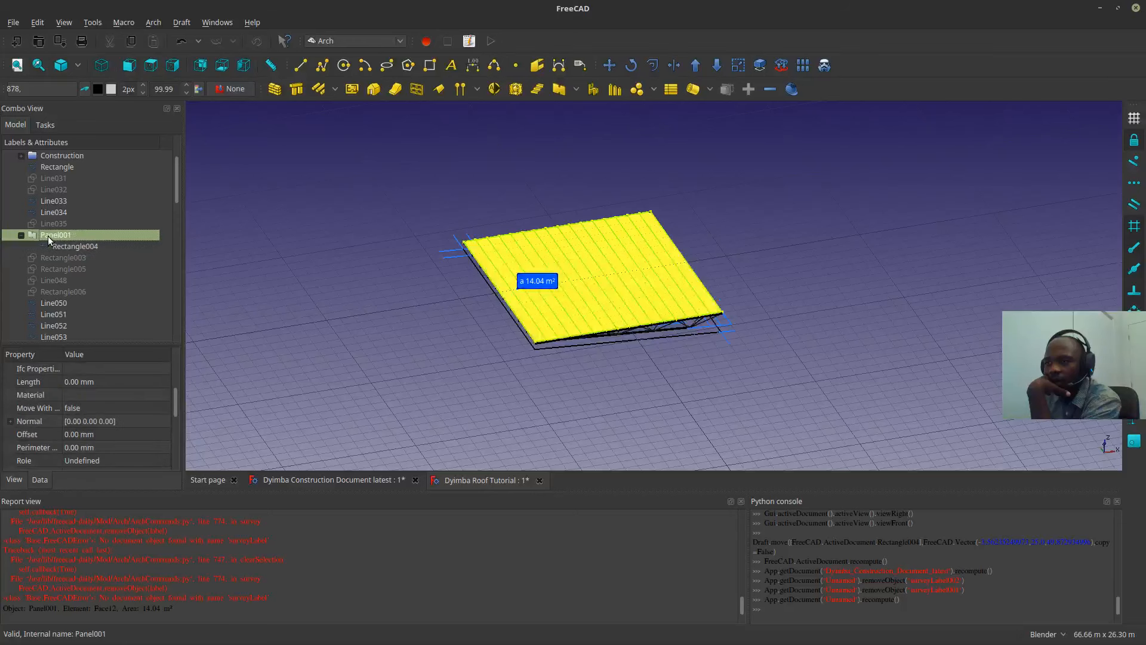
click(55, 249)
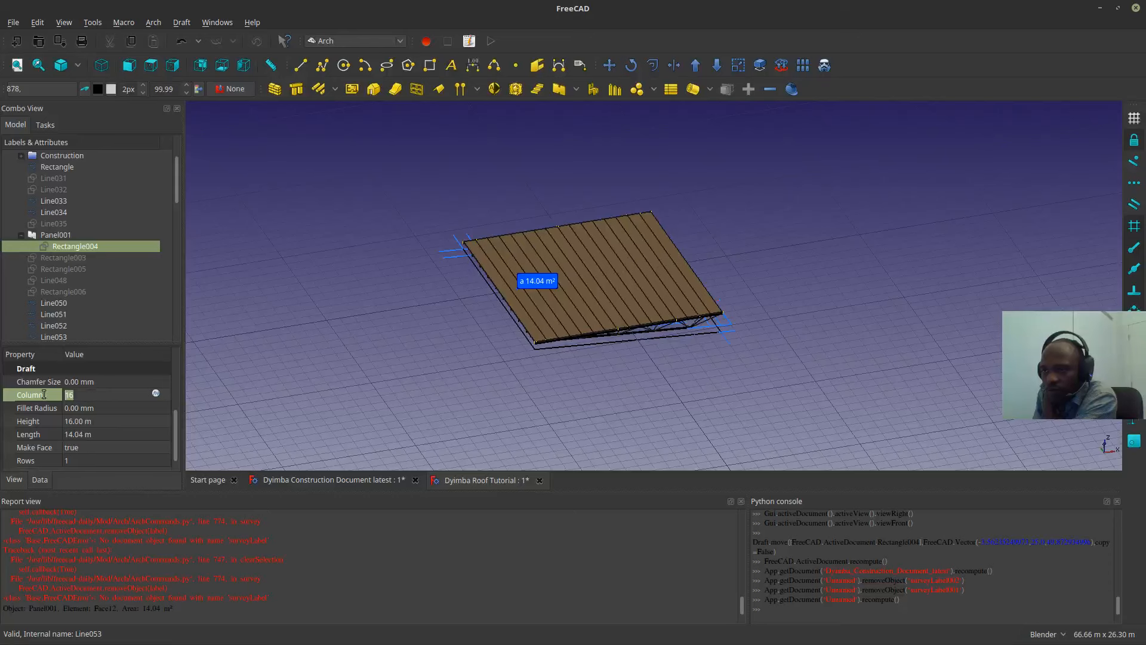
key(1)
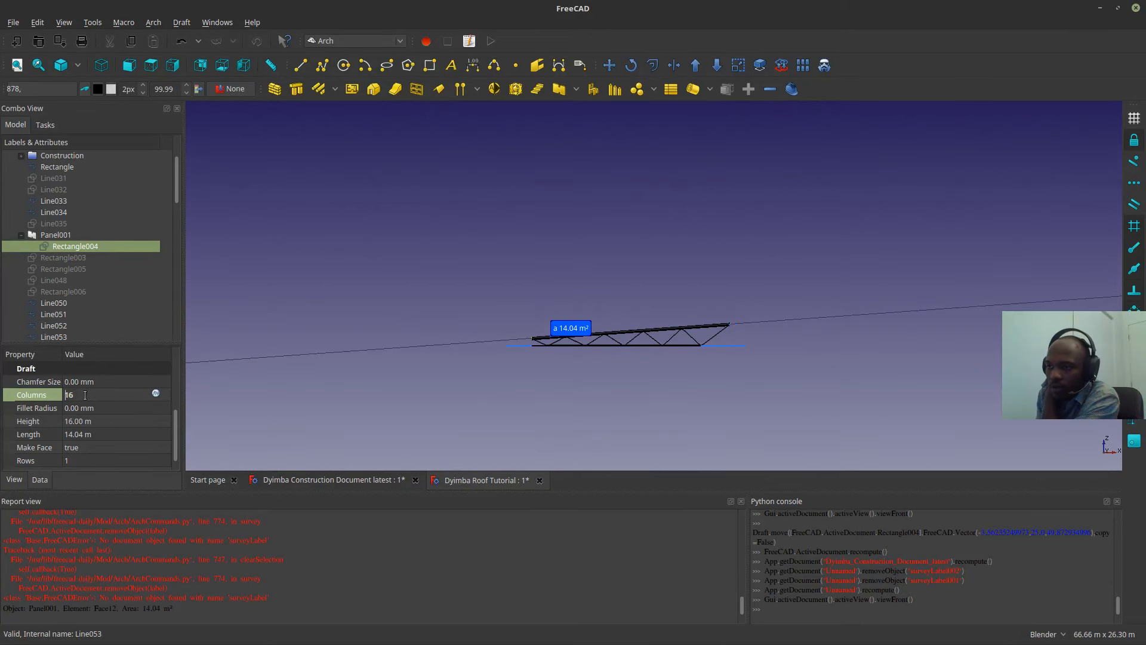
text(1)
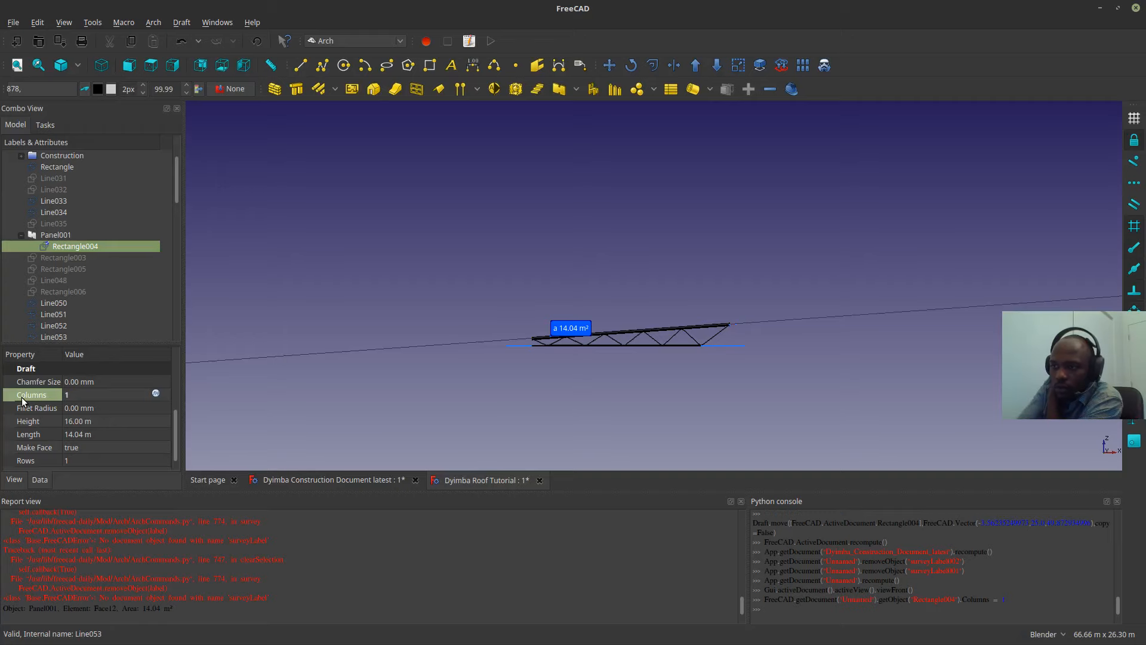
- Inspect the roof panel from above and along its lower edge, keeping the document open
middle_drag(346, 304, 472, 407)
middle_drag(734, 238, 882, 260)
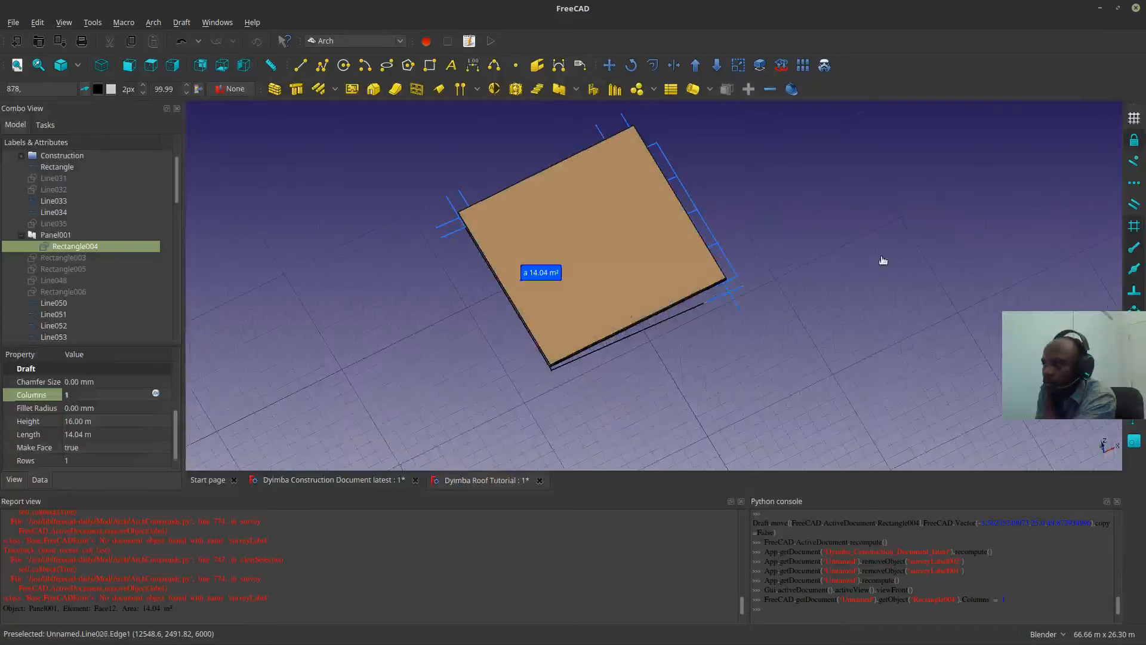
click(882, 260)
scroll(610, 303, up, 4)
middle_drag(587, 321, 577, 254)
scroll(516, 394, up, 5)
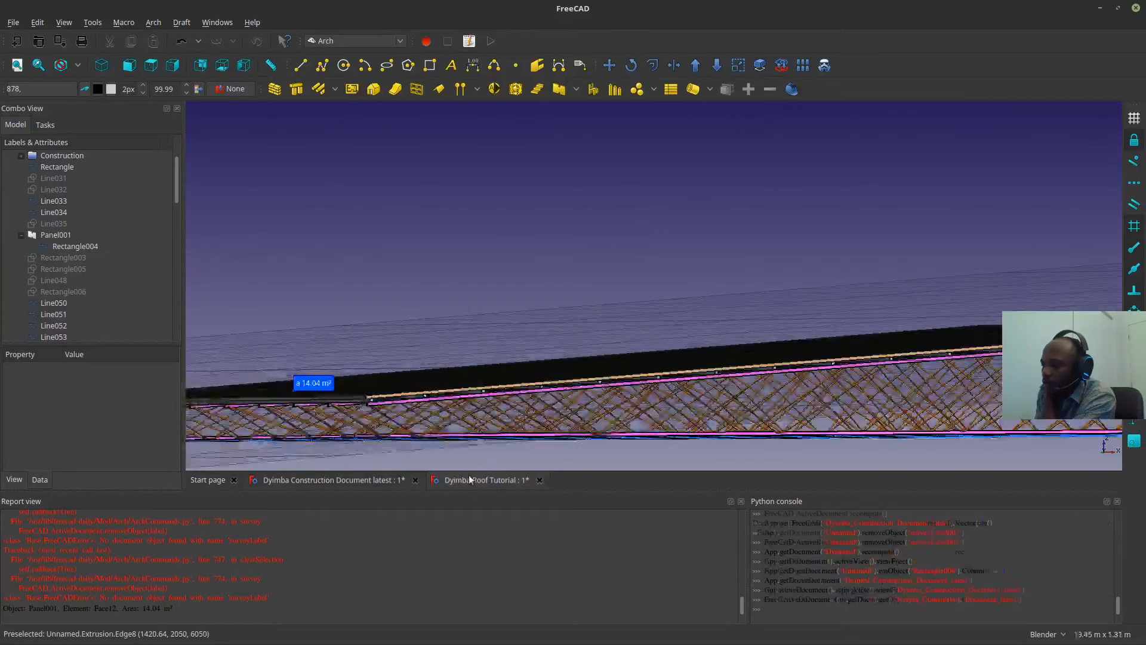
scroll(469, 475, up, 2)
middle_click(468, 475)
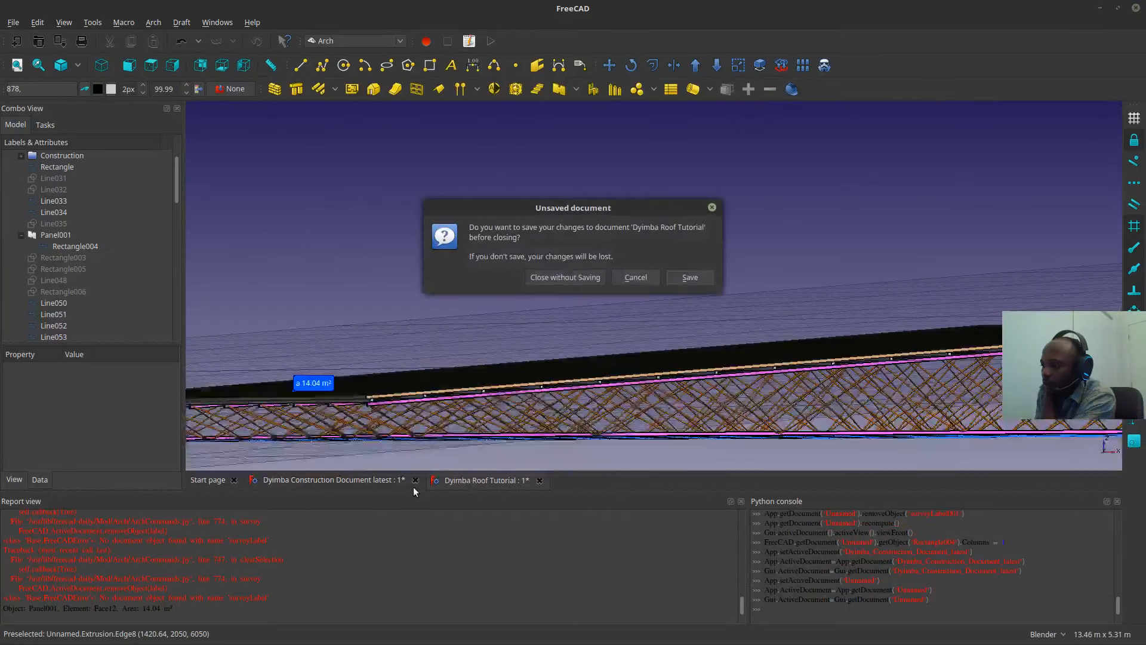
click(635, 278)
- Clear the area label from the roof panel and save the Dyimba Roof Tutorial document
middle_drag(617, 333, 573, 391)
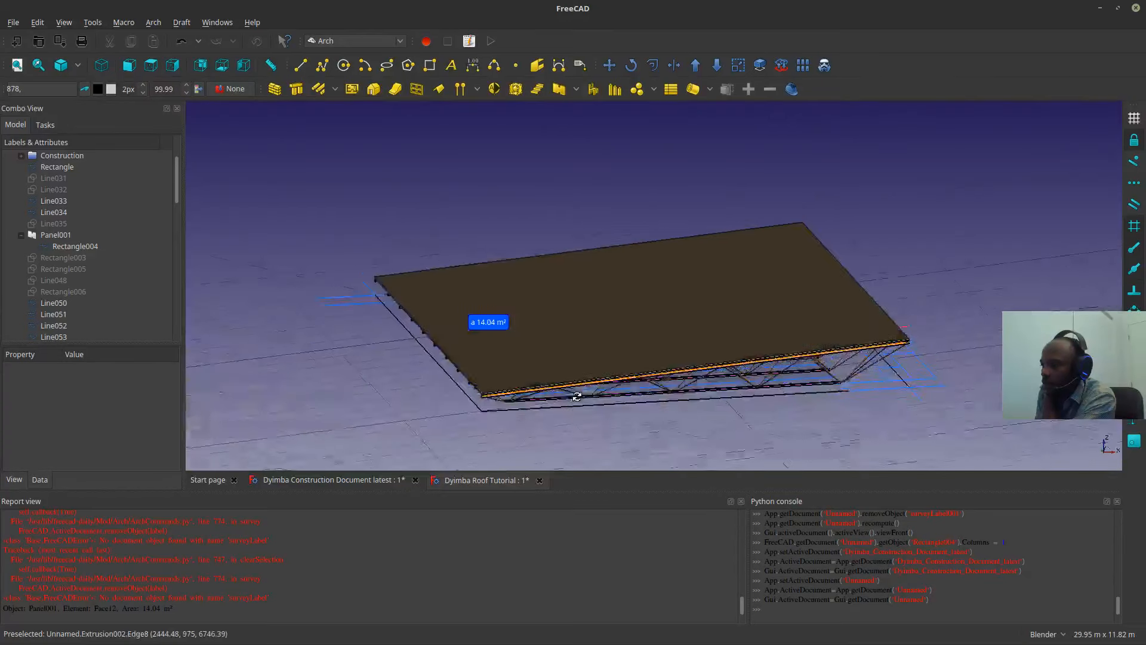
click(292, 258)
click(21, 22)
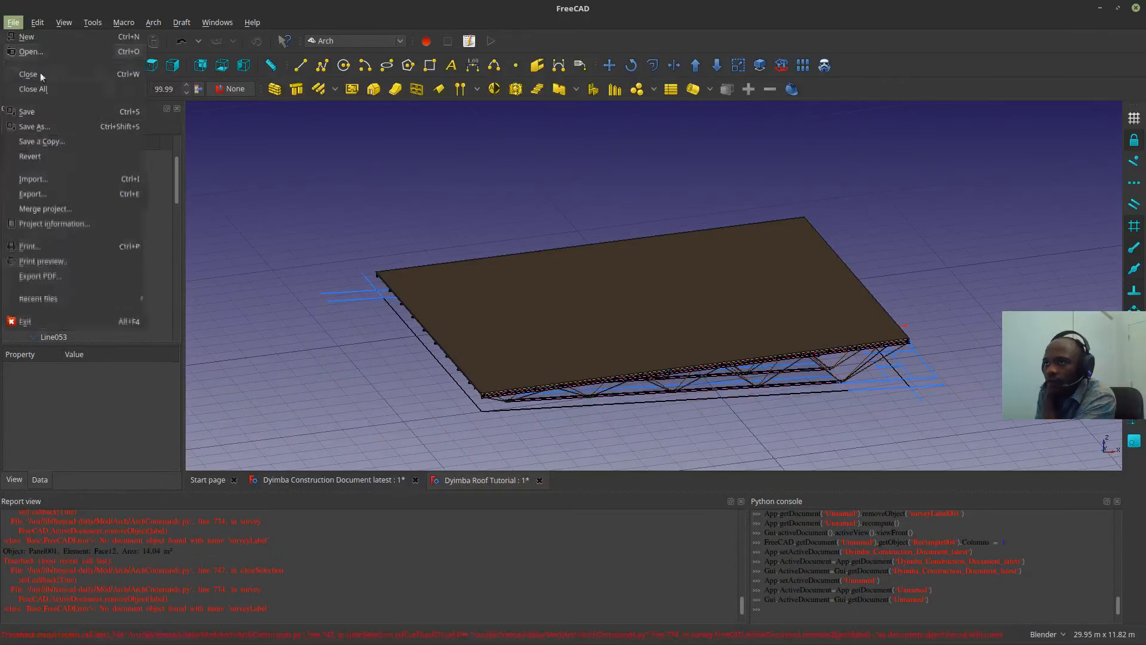
click(29, 116)
- Hide the Construction group in the Dyimba Roof Tutorial document
middle_drag(974, 312, 761, 236)
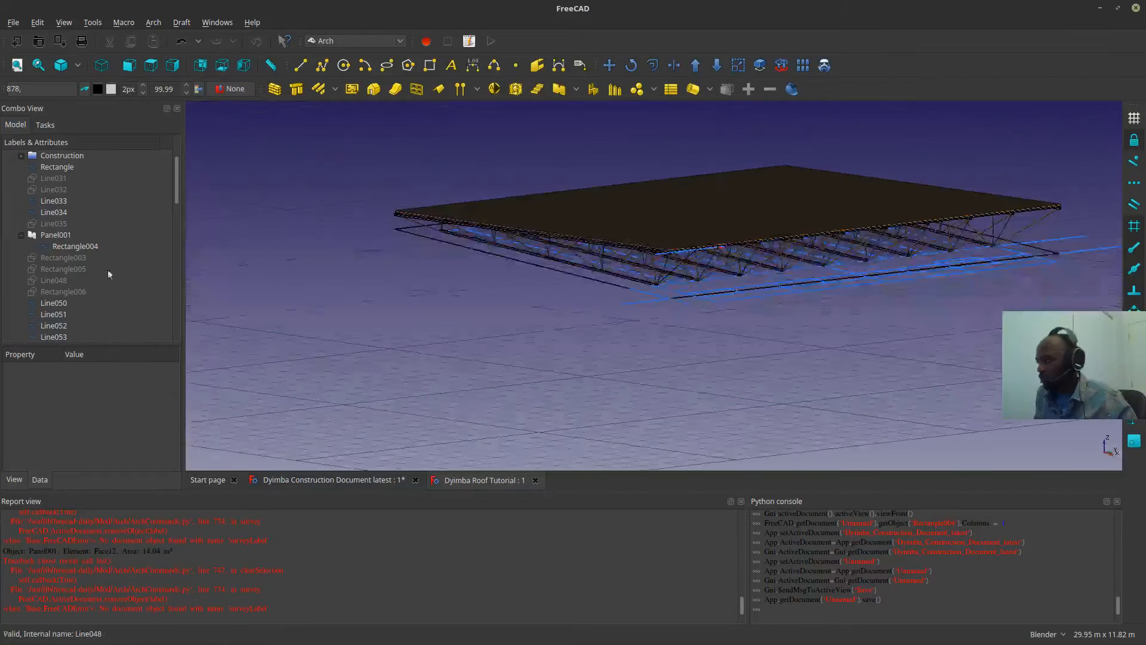
scroll(46, 253, up, 2)
click(61, 201)
key(space)
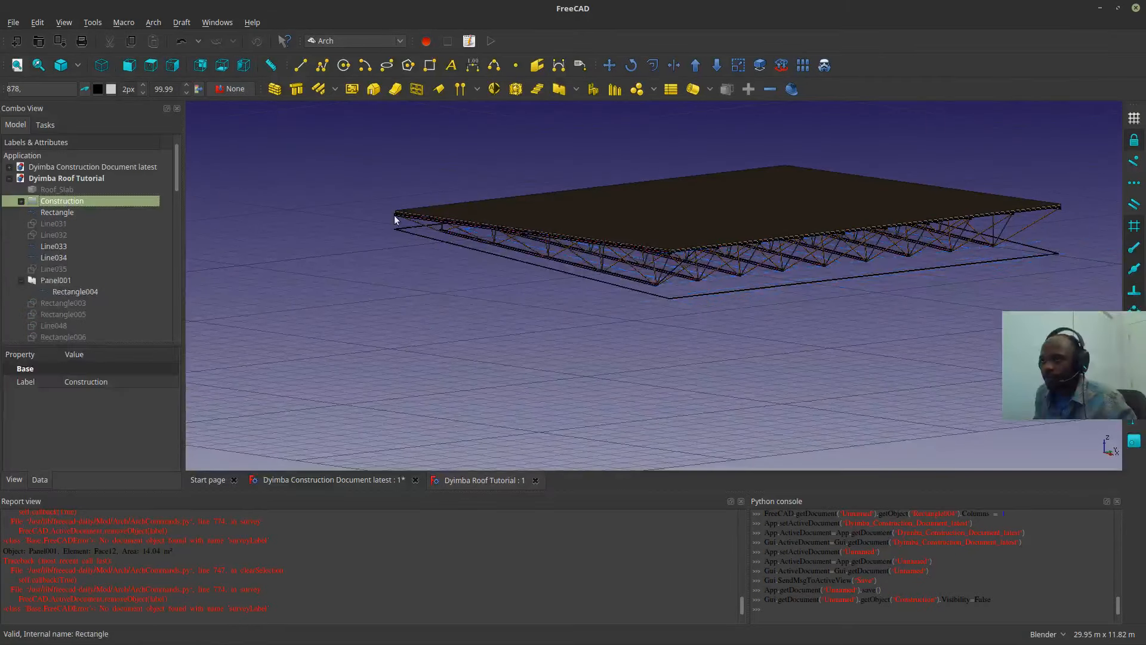
- Inspect the lower corner and end edge of the roof panel, checking how it sits on the members and trusses
middle_drag(394, 218, 494, 409)
middle_drag(659, 327, 611, 309)
scroll(610, 308, up, 10)
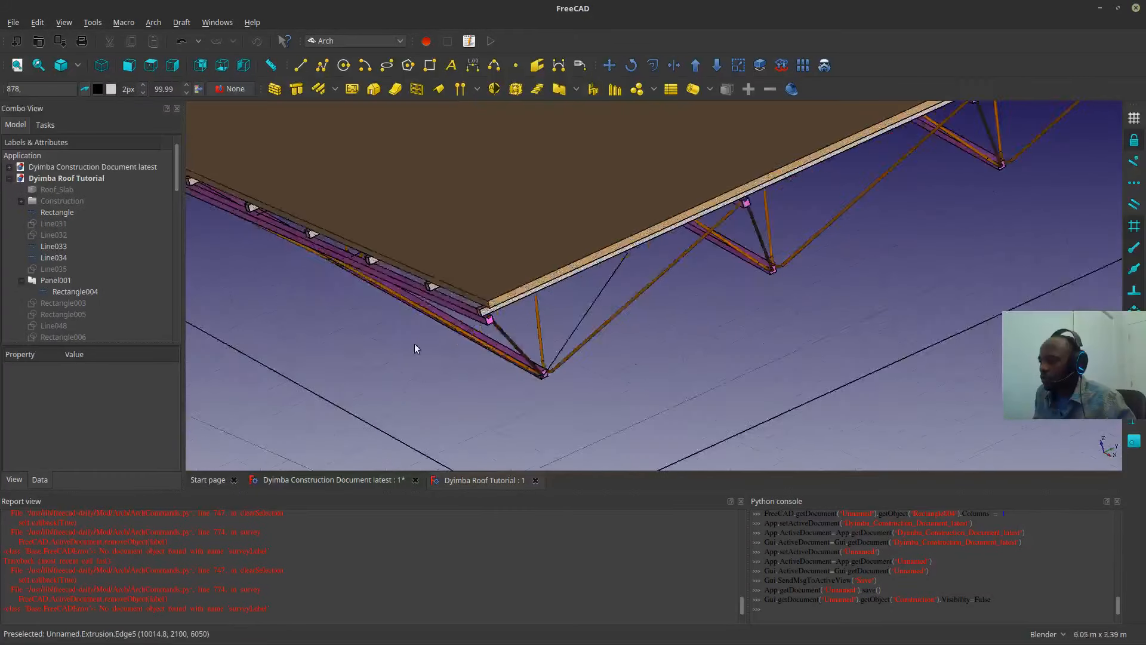
scroll(498, 310, up, 4)
scroll(491, 323, down, 6)
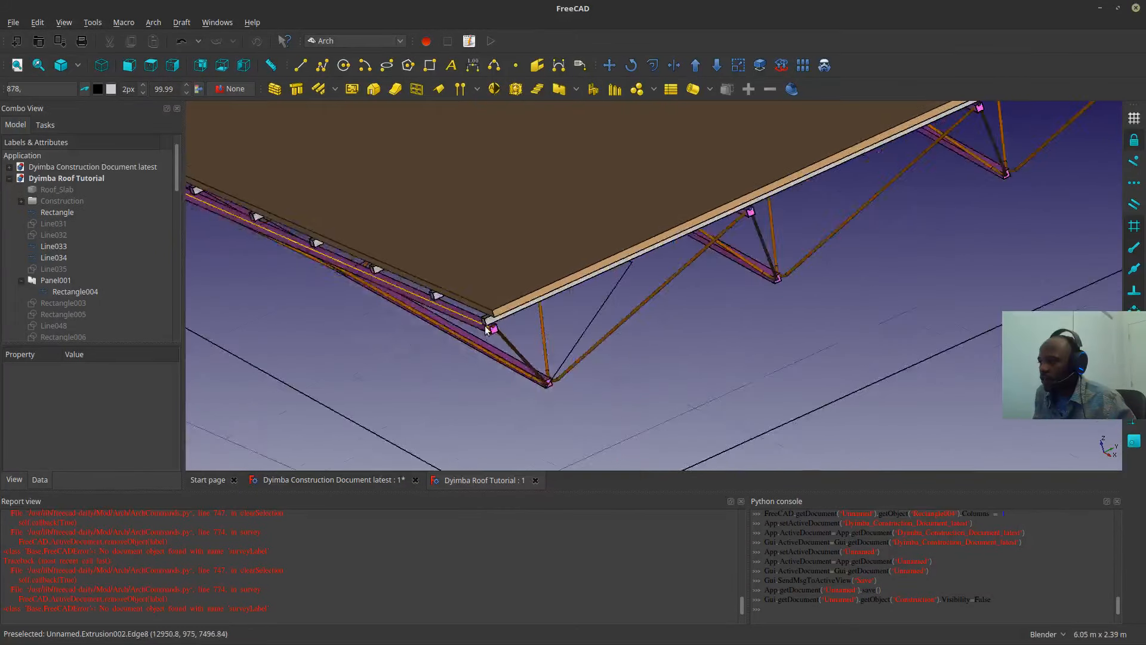
middle_drag(489, 325, 435, 338)
scroll(435, 338, down, 8)
middle_drag(823, 376, 726, 323)
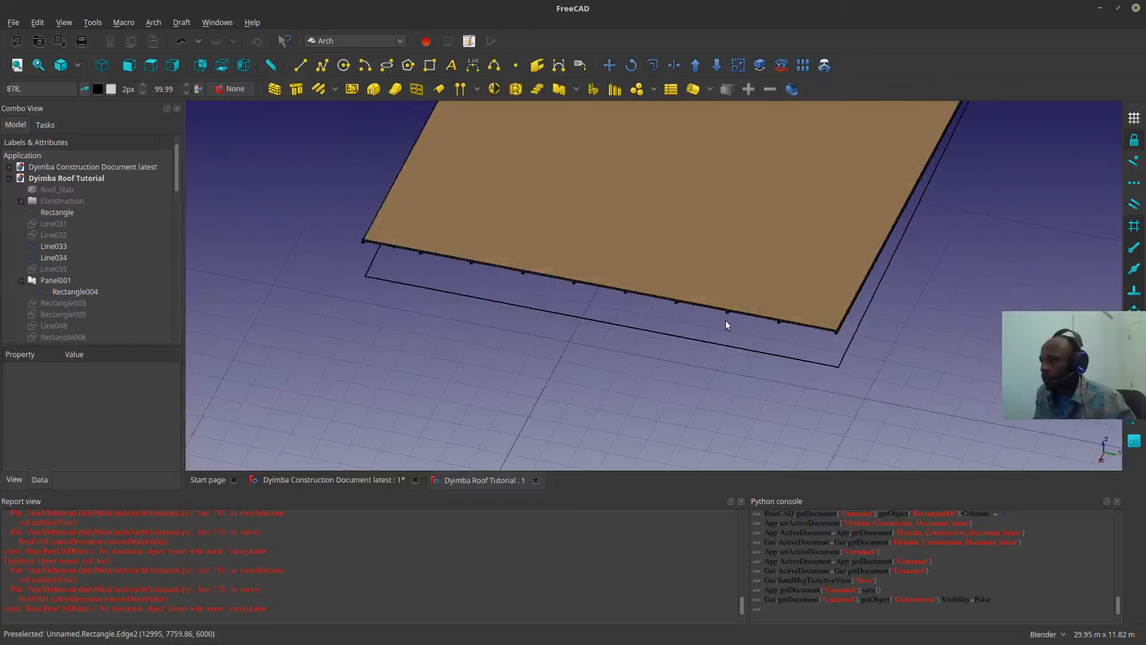
- Measure the area of the underside face of roof panel Panel001
click(704, 245)
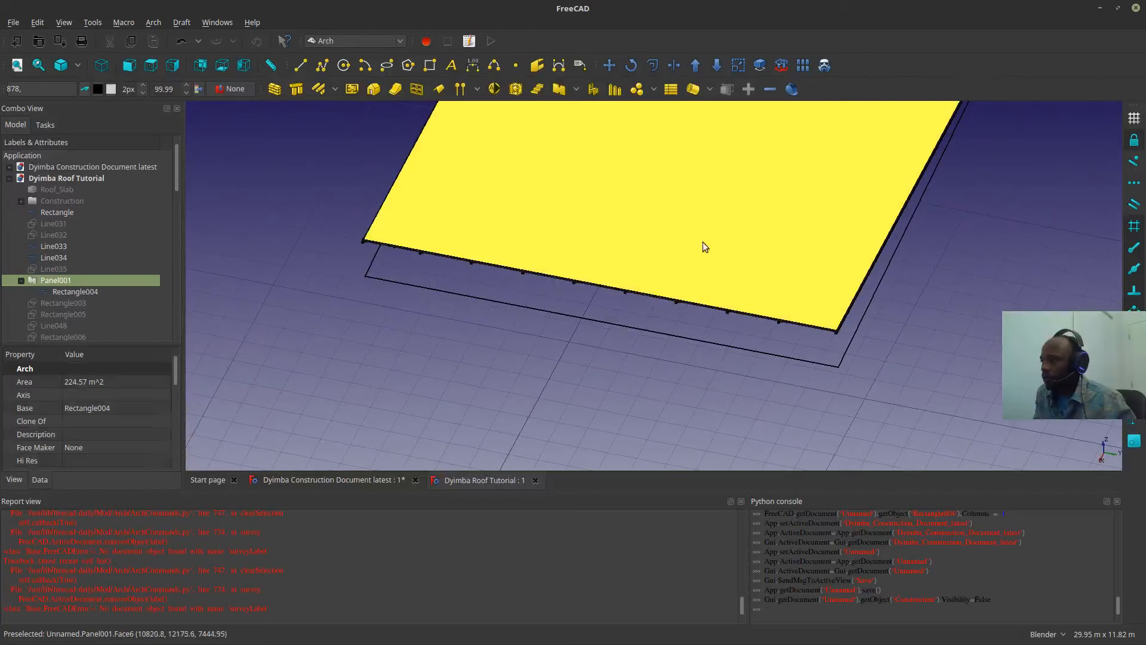
click(272, 65)
click(64, 291)
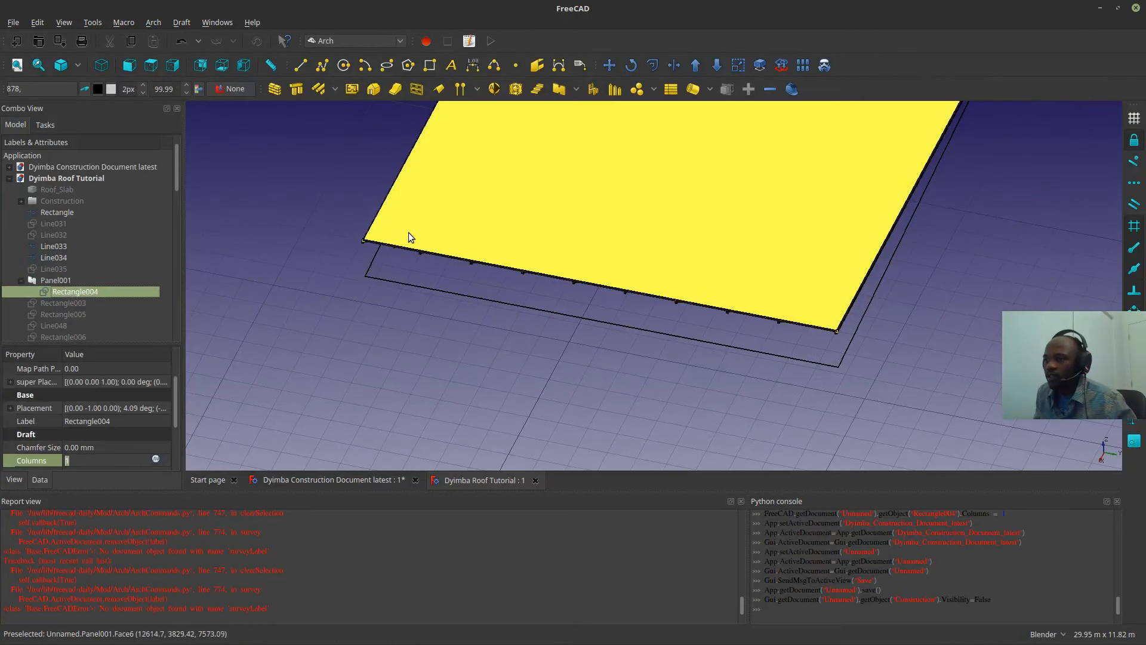
middle_drag(468, 213, 580, 77)
scroll(565, 156, up, 4)
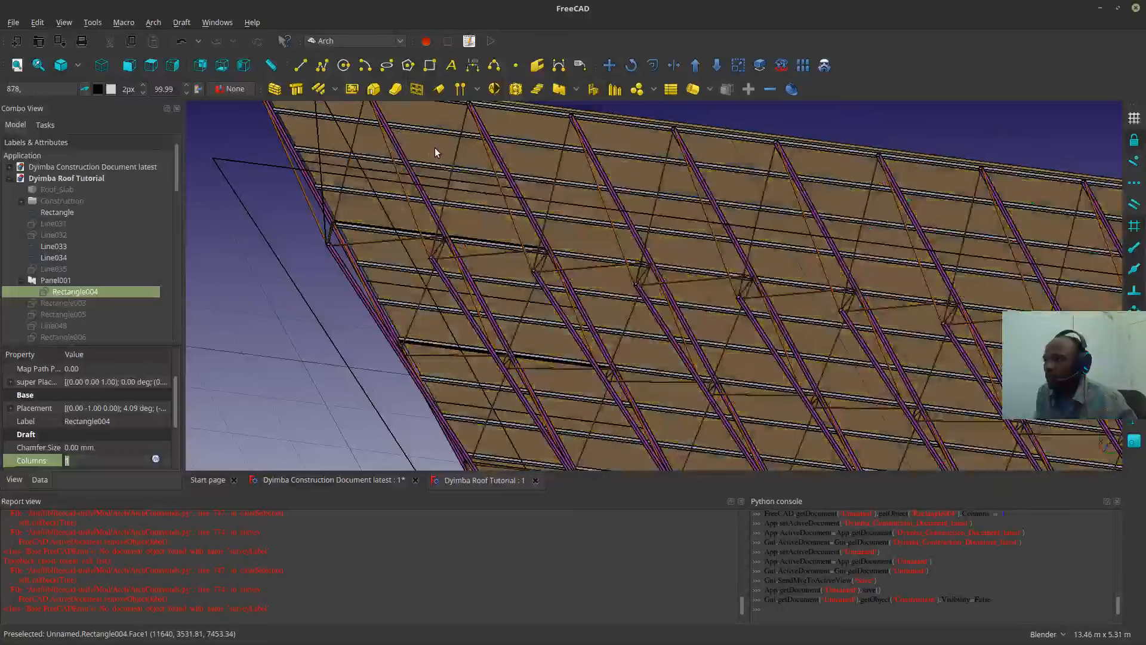
click(434, 150)
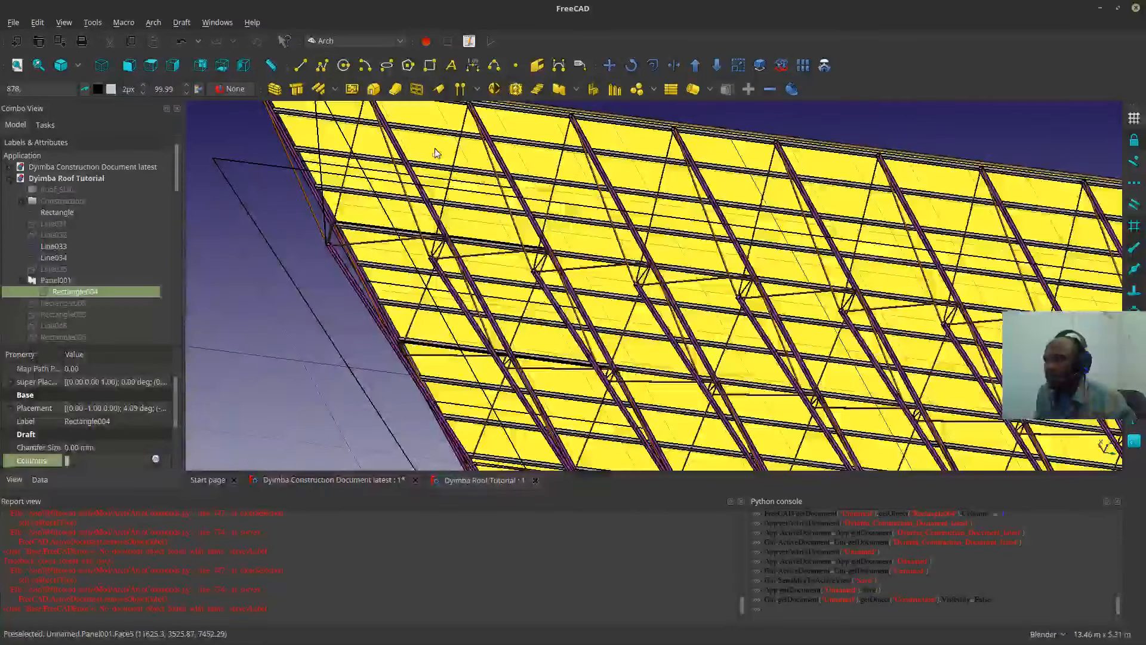
click(308, 256)
scroll(308, 256, down, 5)
- Offset Rectangle004, the base of Panel001, outward by 0.1 m in the top view without making a copy
click(61, 292)
middle_drag(463, 187, 547, 273)
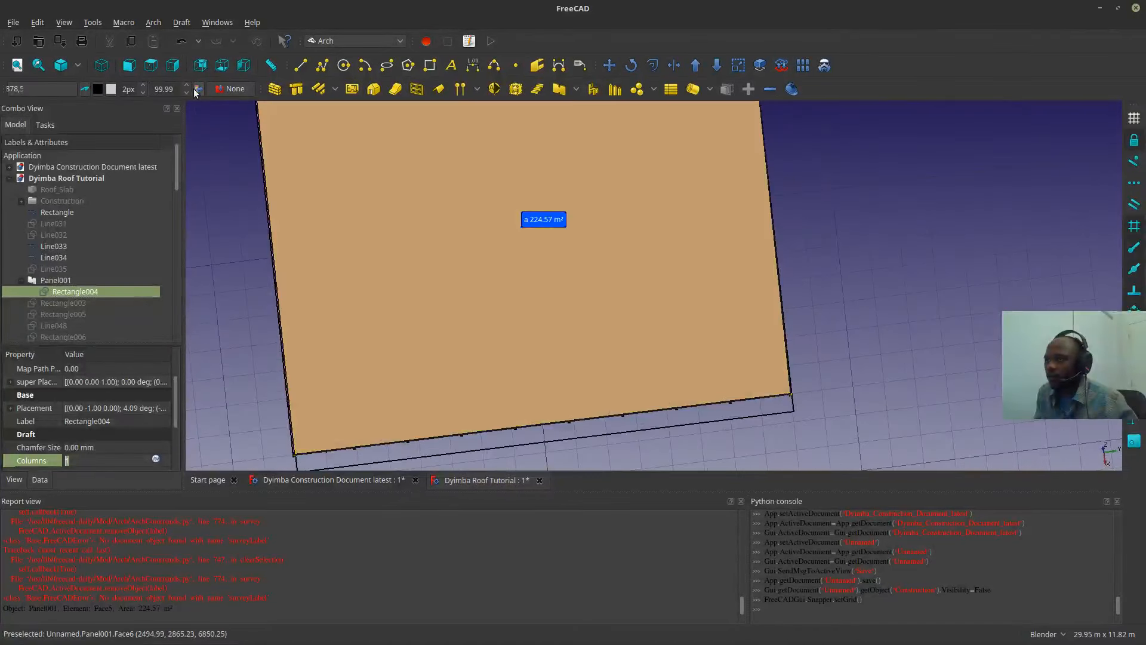
click(153, 66)
scroll(482, 247, down, 6)
scroll(511, 263, up, 4)
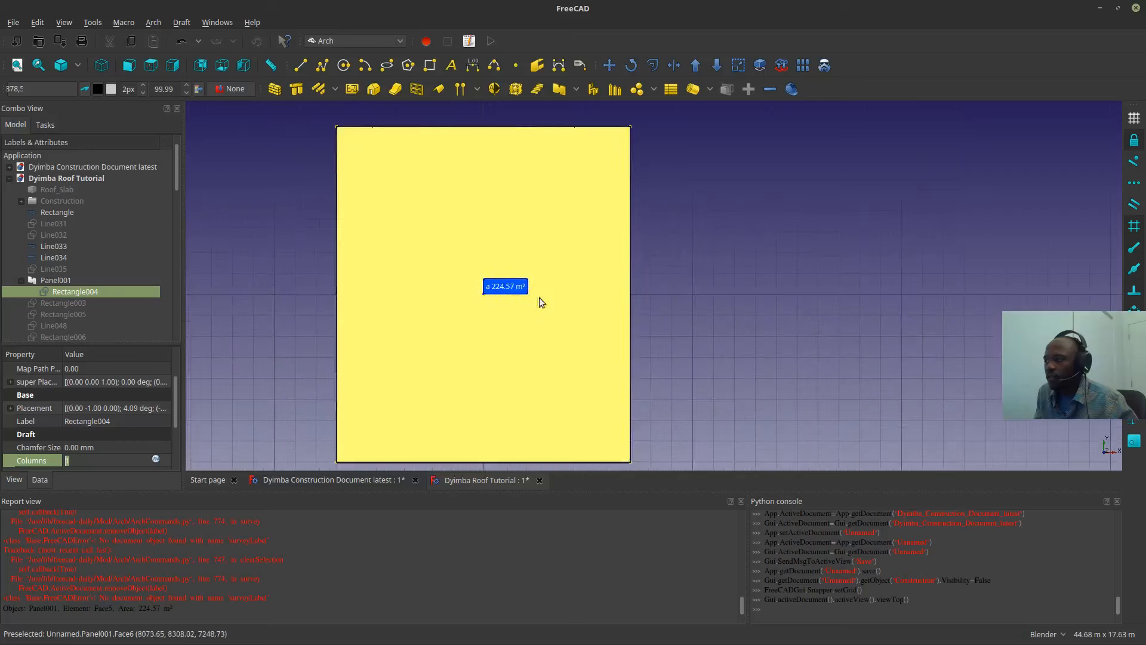
mouse_move(677, 250)
shift+middle_down()
mouse_move(680, 227)
mouse_move(680, 242)
shift+middle_up()
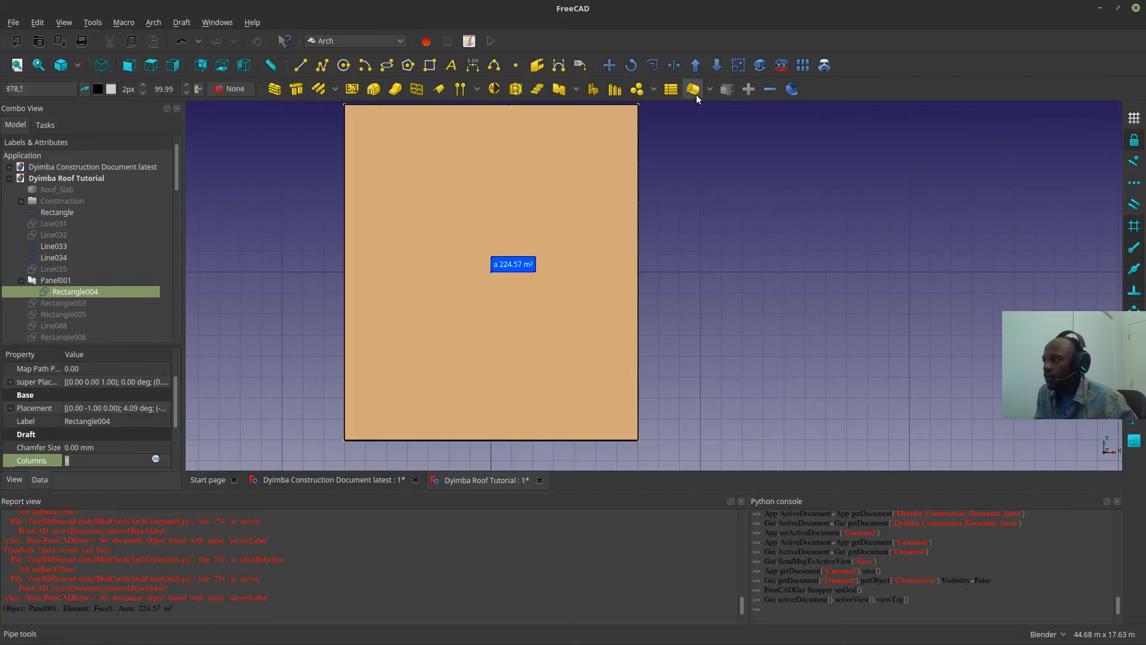
click(649, 66)
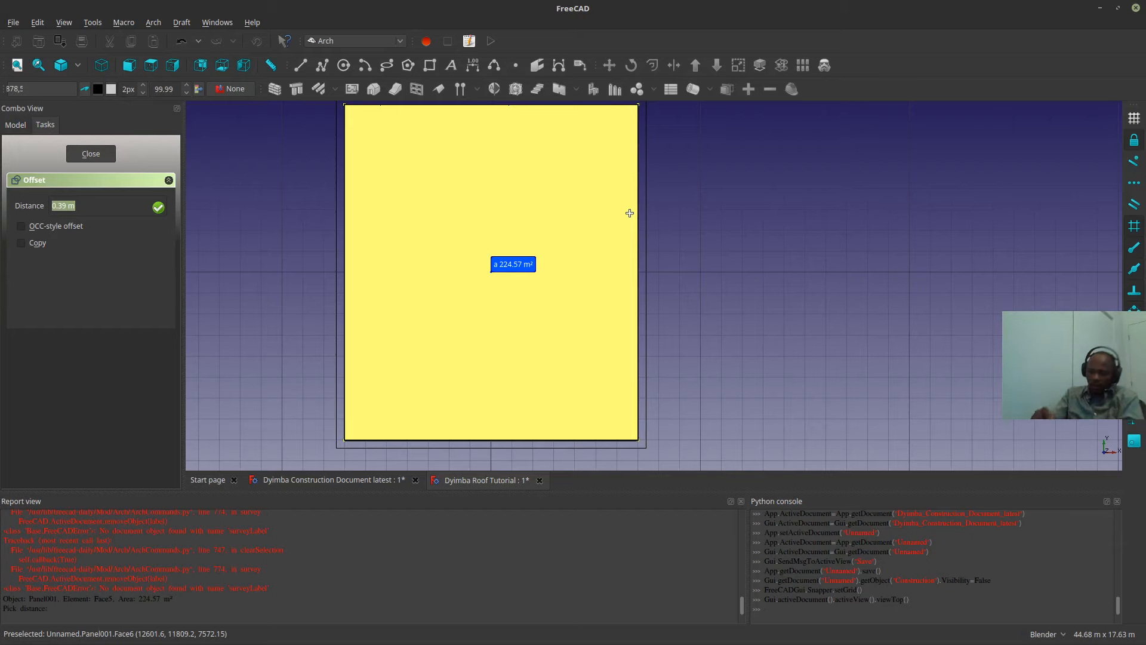
text(0.1)
key(Return)
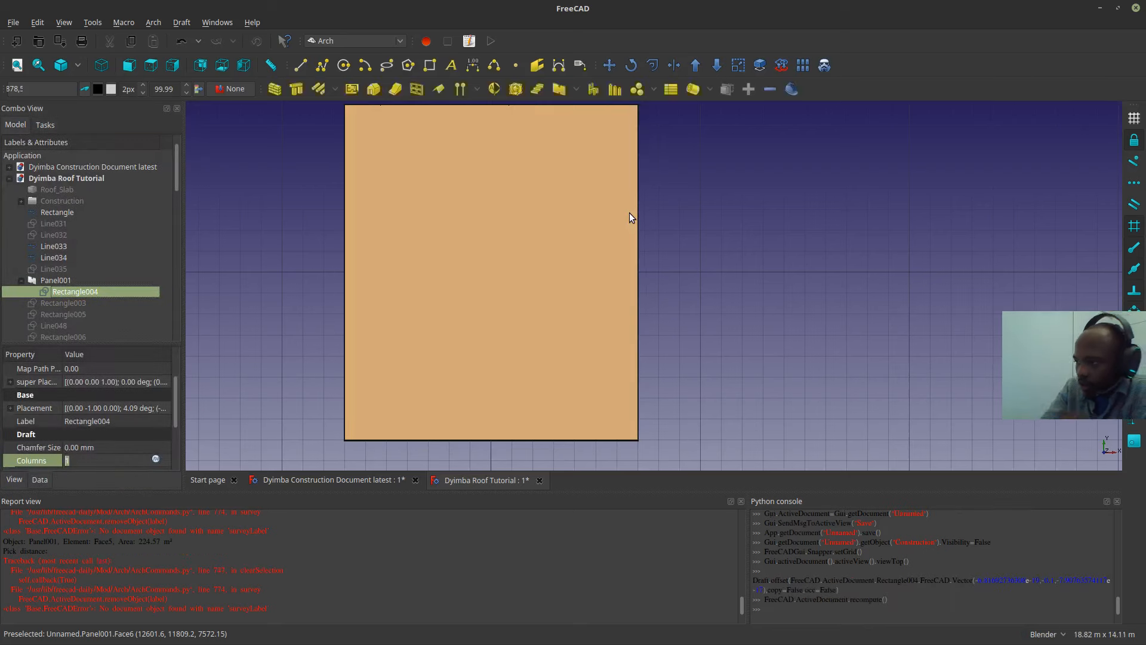
- Examine the end of the roof panel against the supporting members in the front view
scroll(577, 332, up, 2)
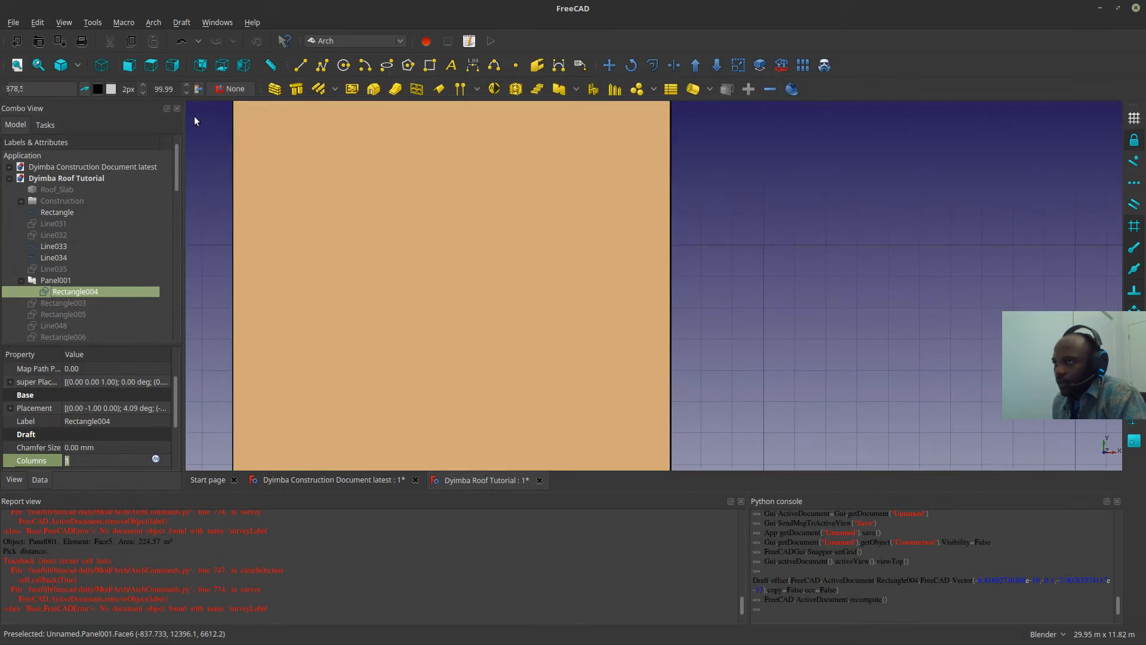
click(129, 65)
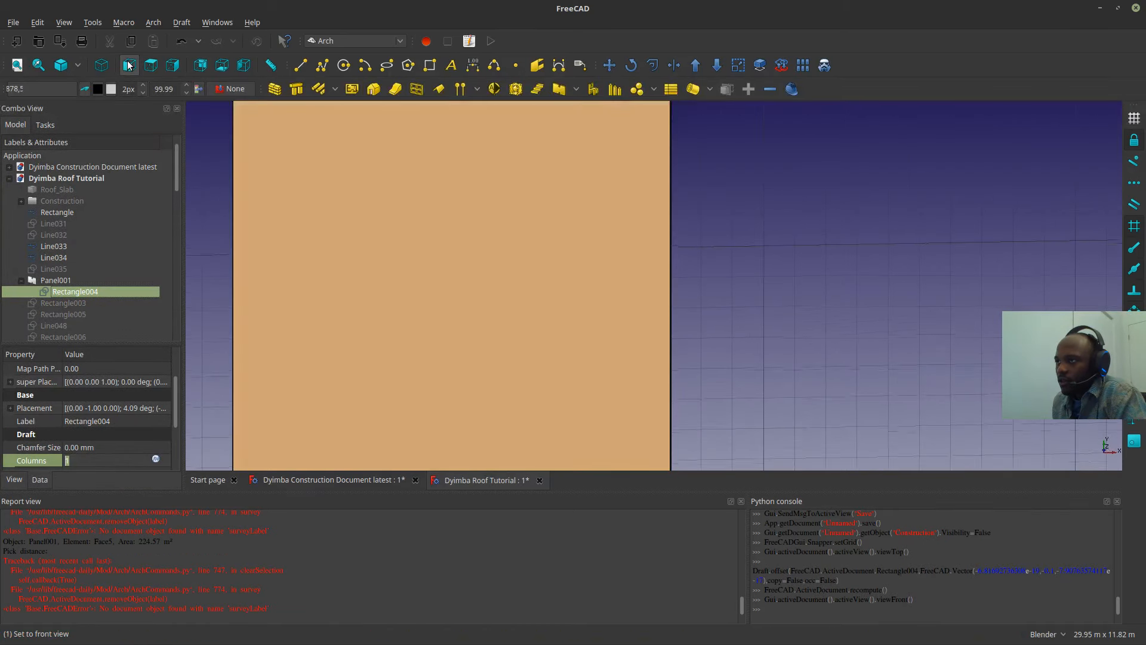
scroll(579, 307, up, 5)
scroll(578, 309, up, 5)
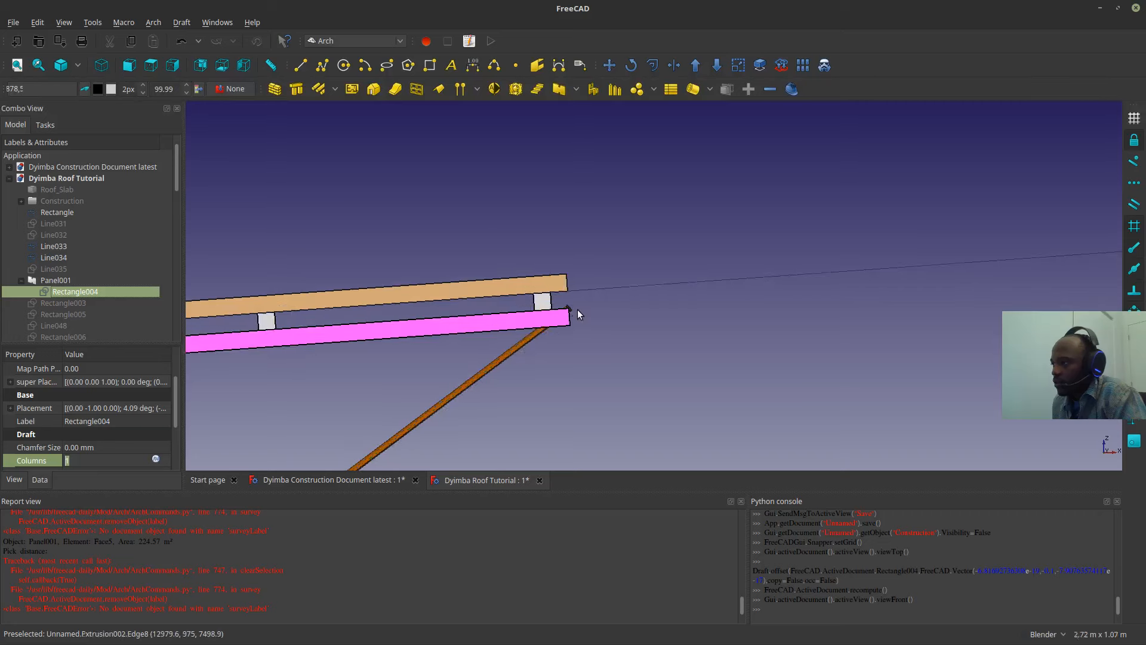